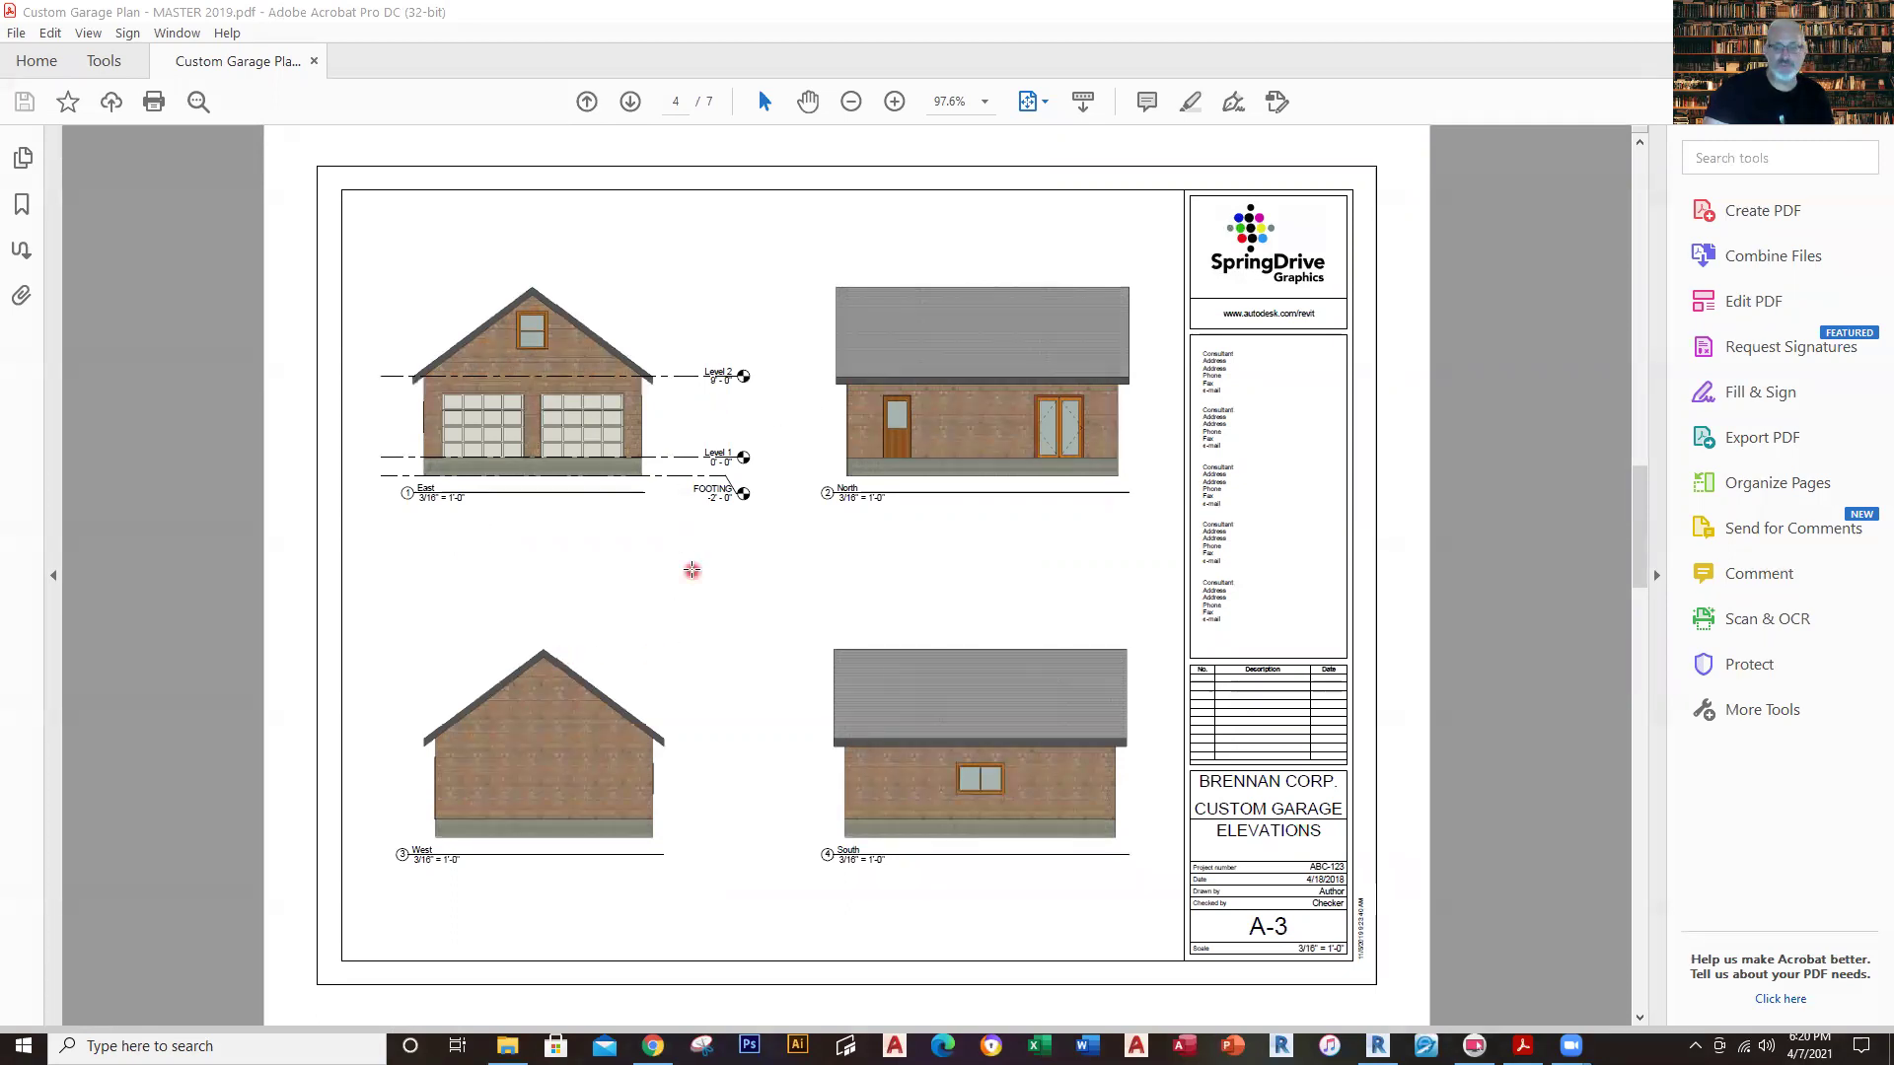
Review the foundation plan, wall section and schedules sheets of the garage plan set and return to the cover sheet.
scroll(691, 570, down, 1)
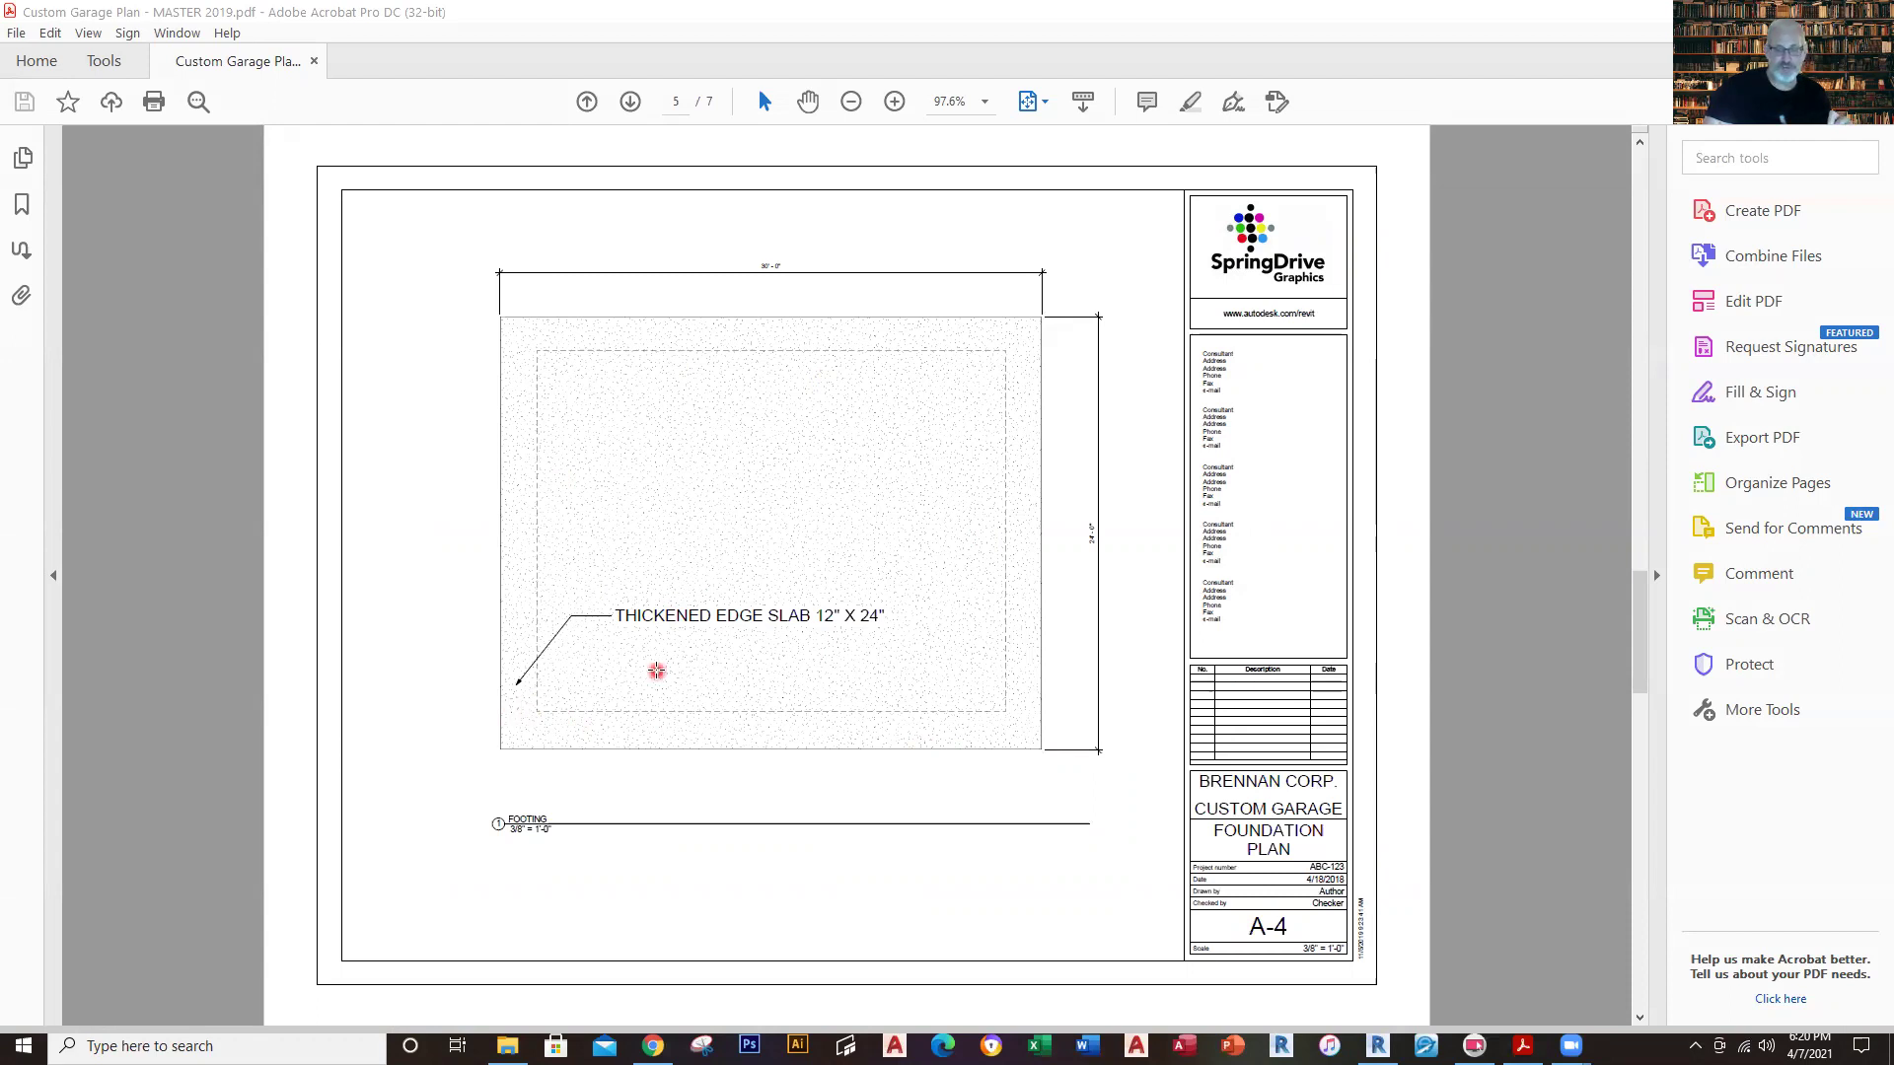
scroll(657, 671, down, 1)
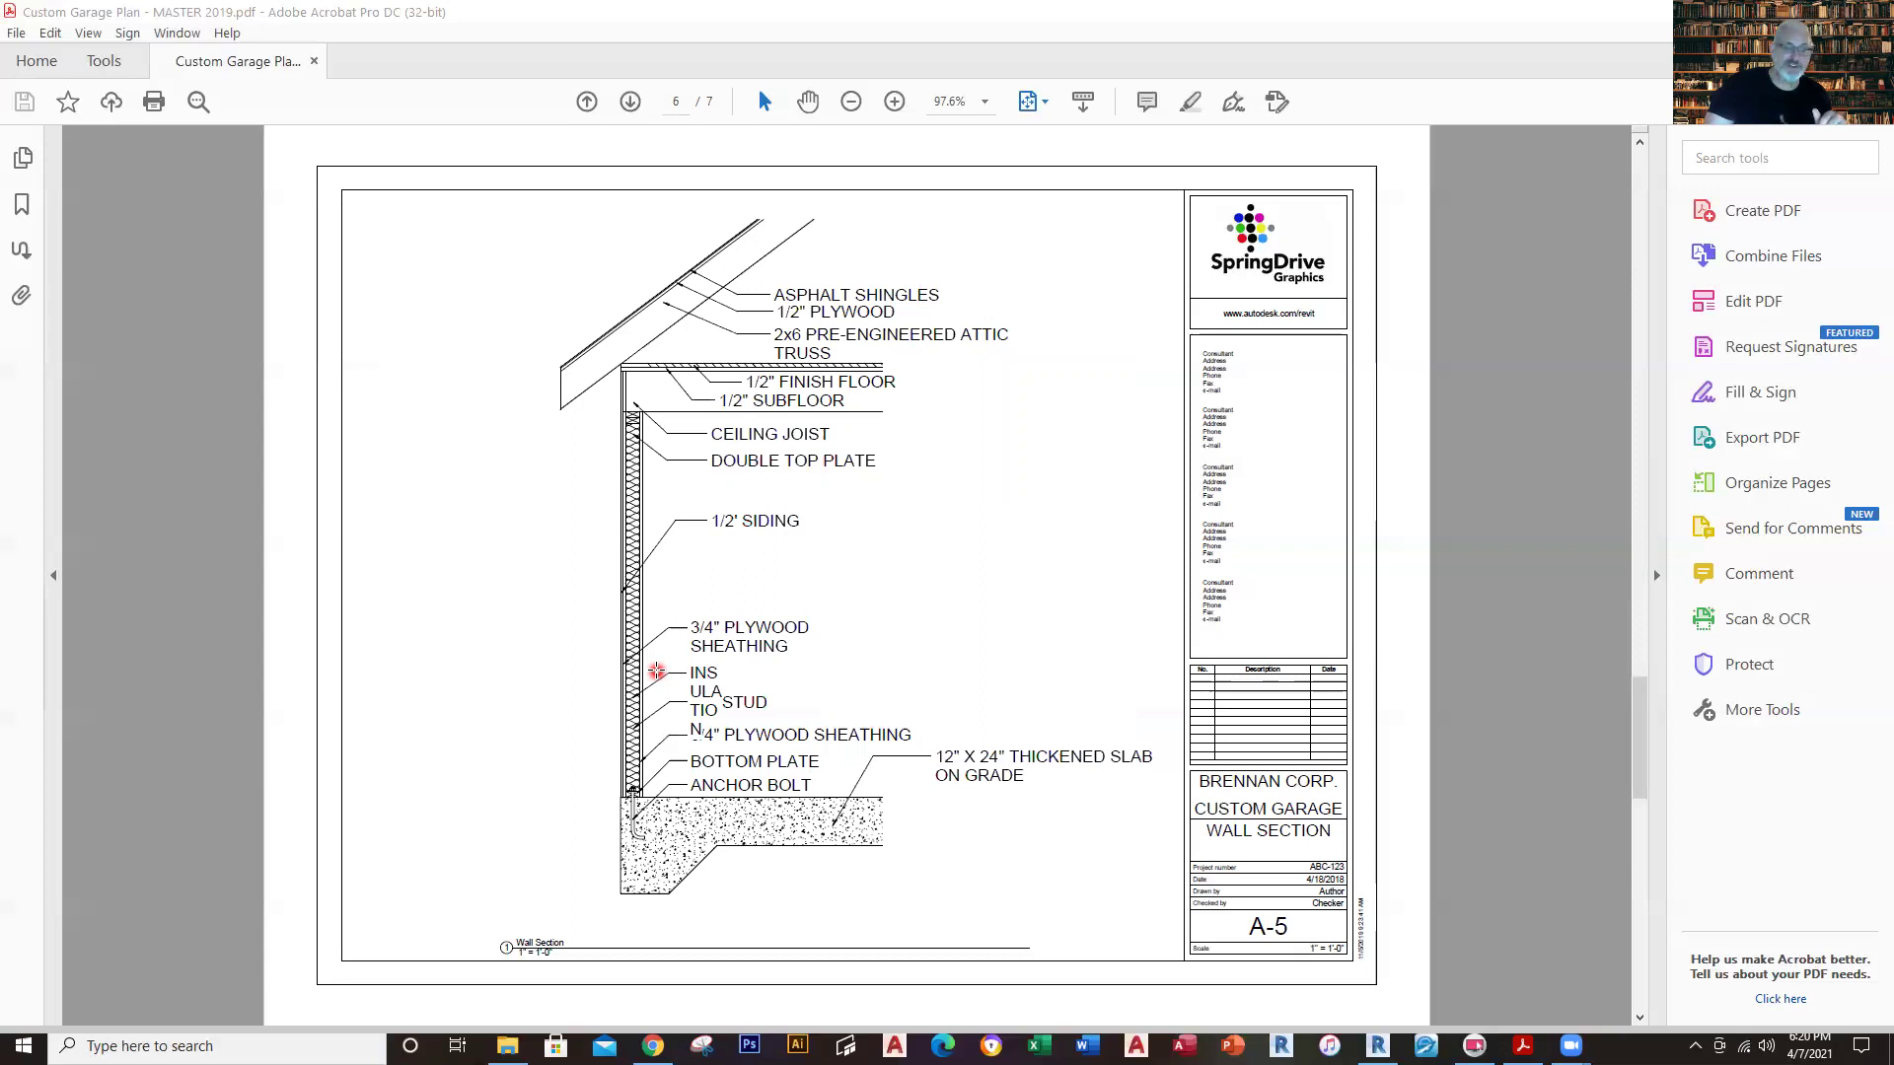
scroll(656, 670, down, 2)
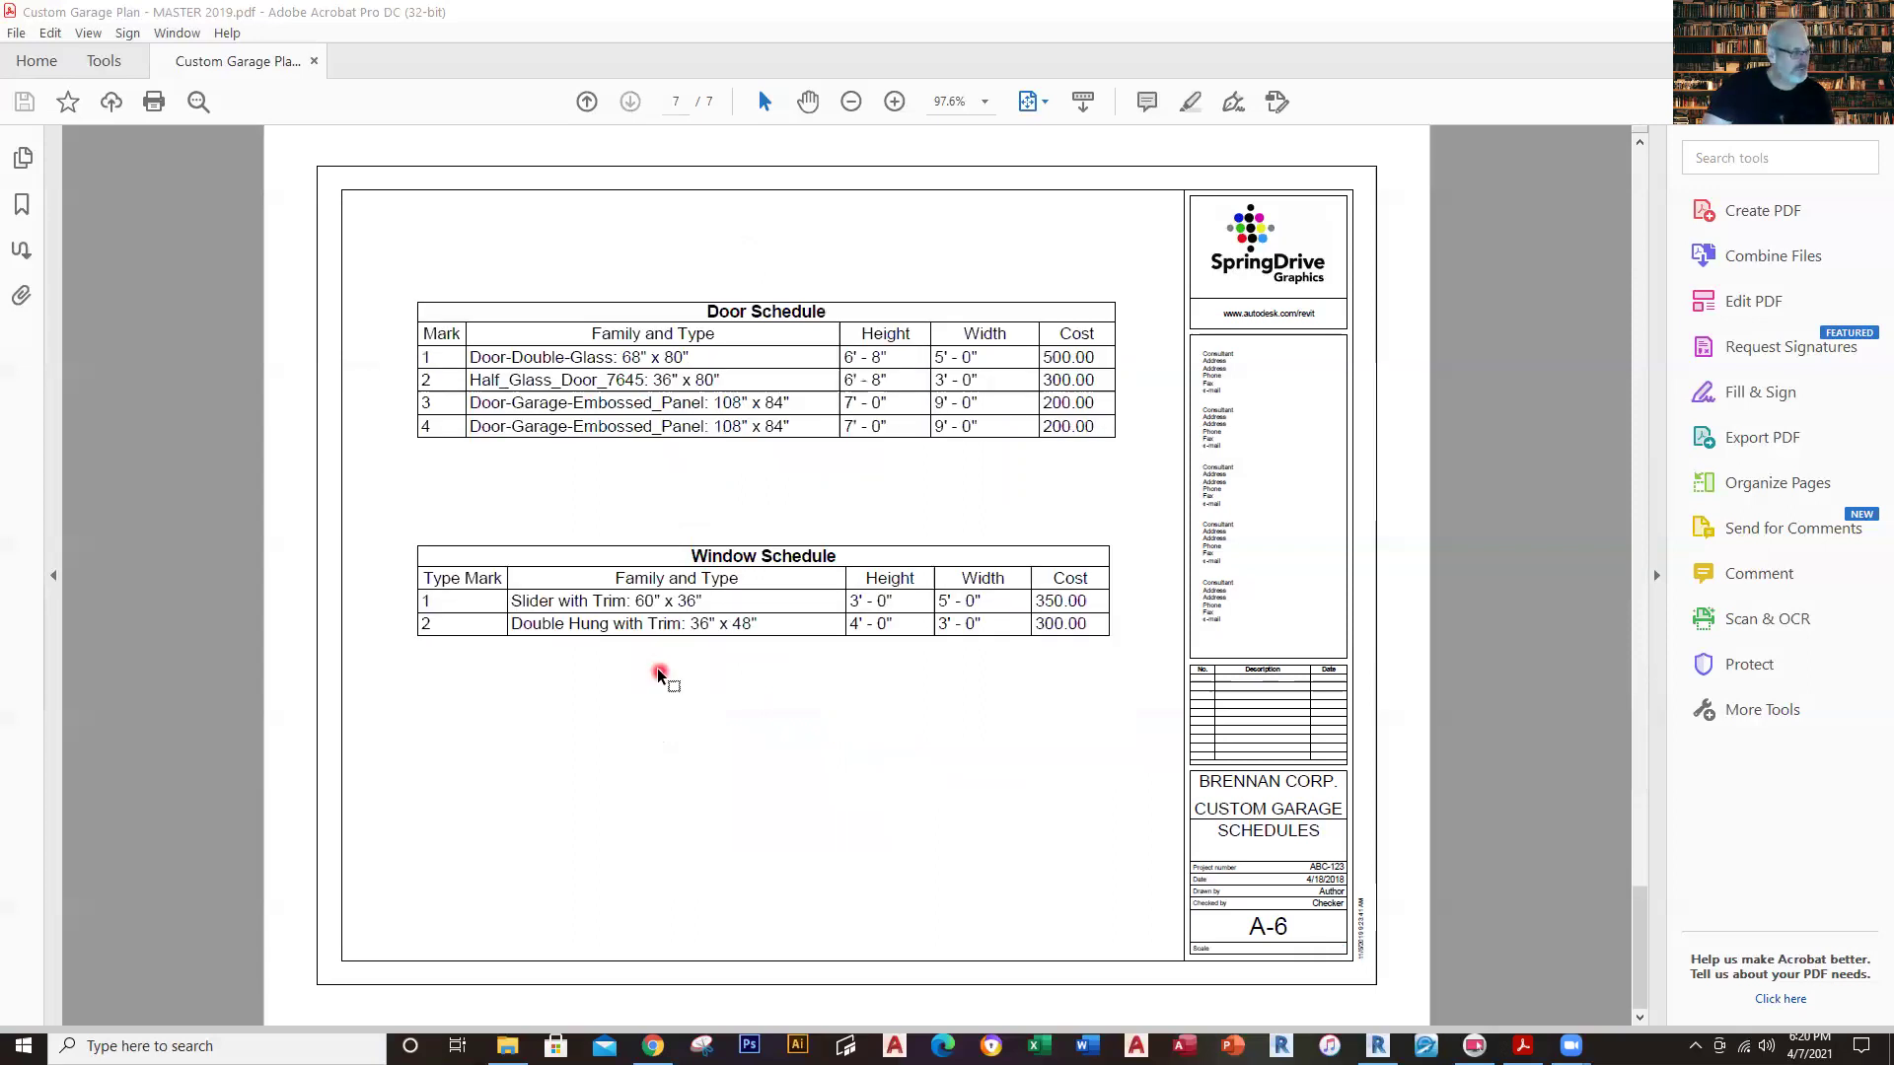
key(Home)
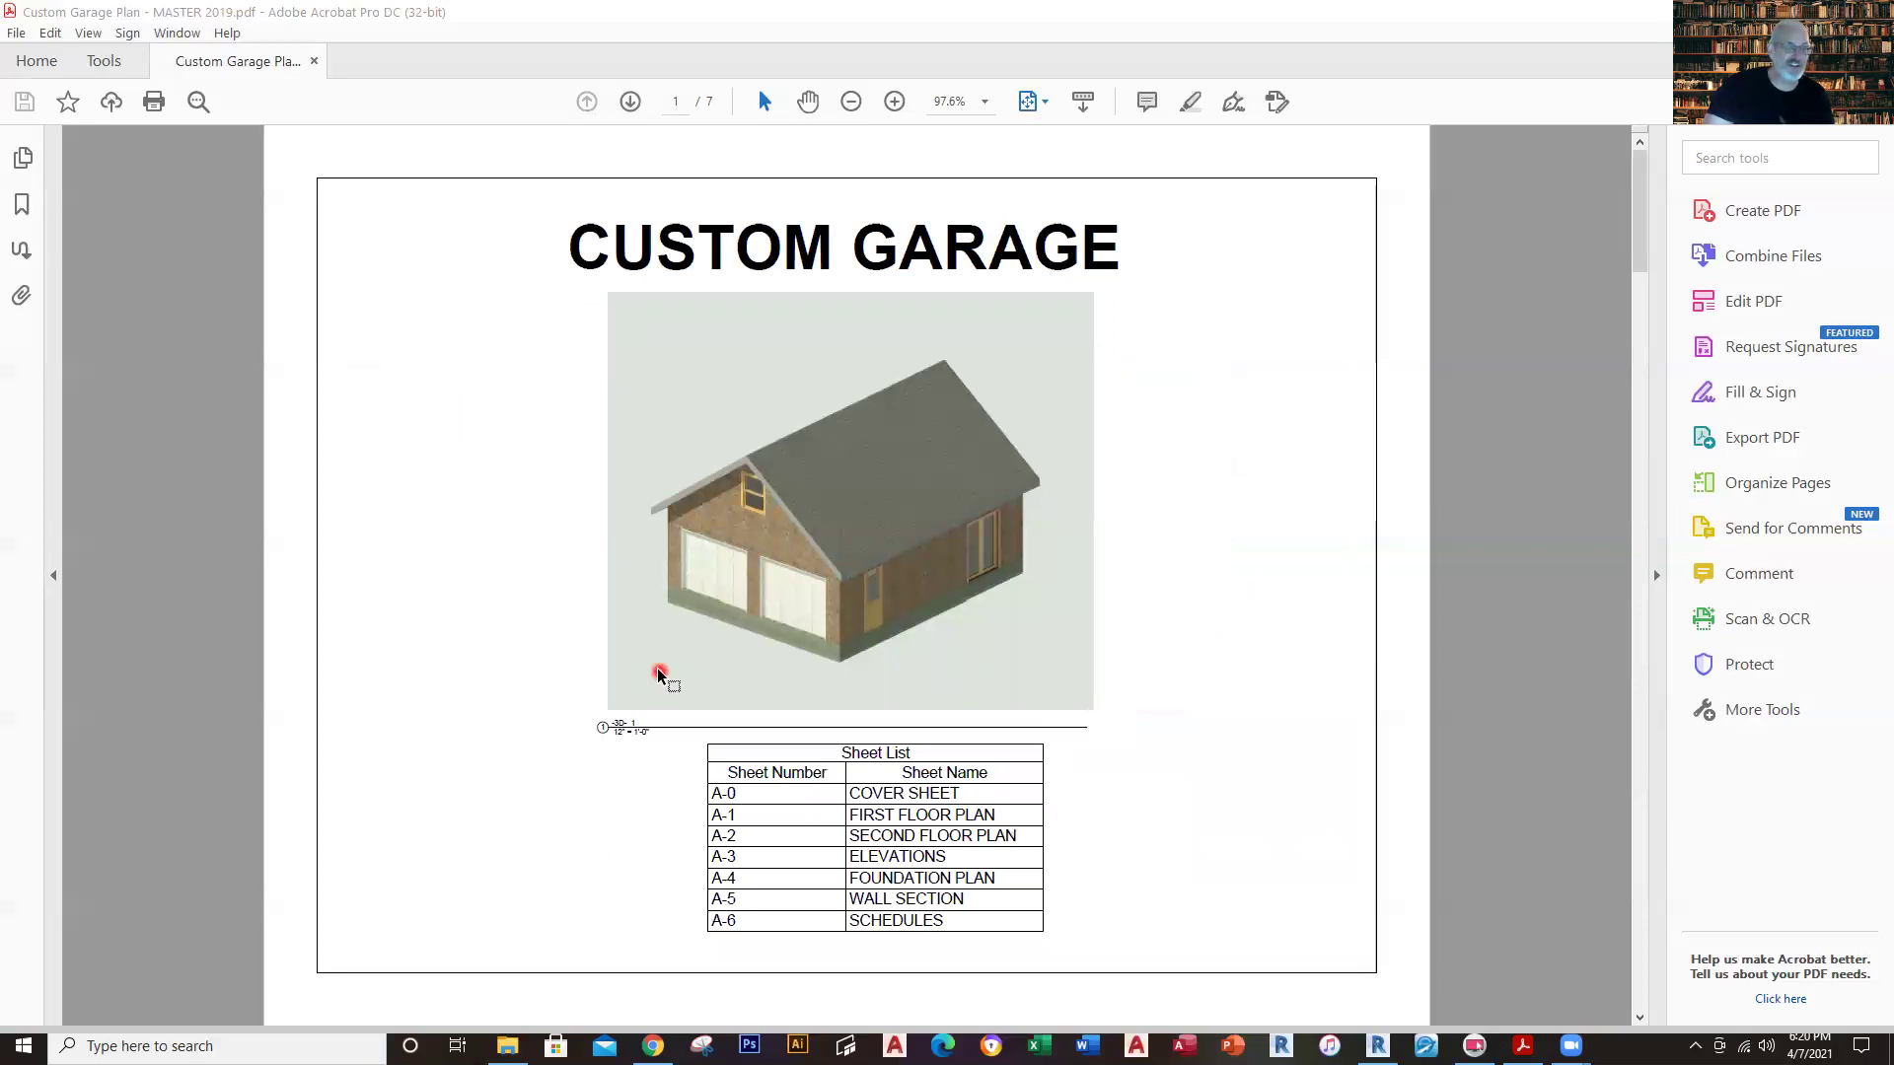
Switch to Chrome, replace the mail tab with a new one, and open the Monroe Community College home page in it.
mouse_move(671, 1051)
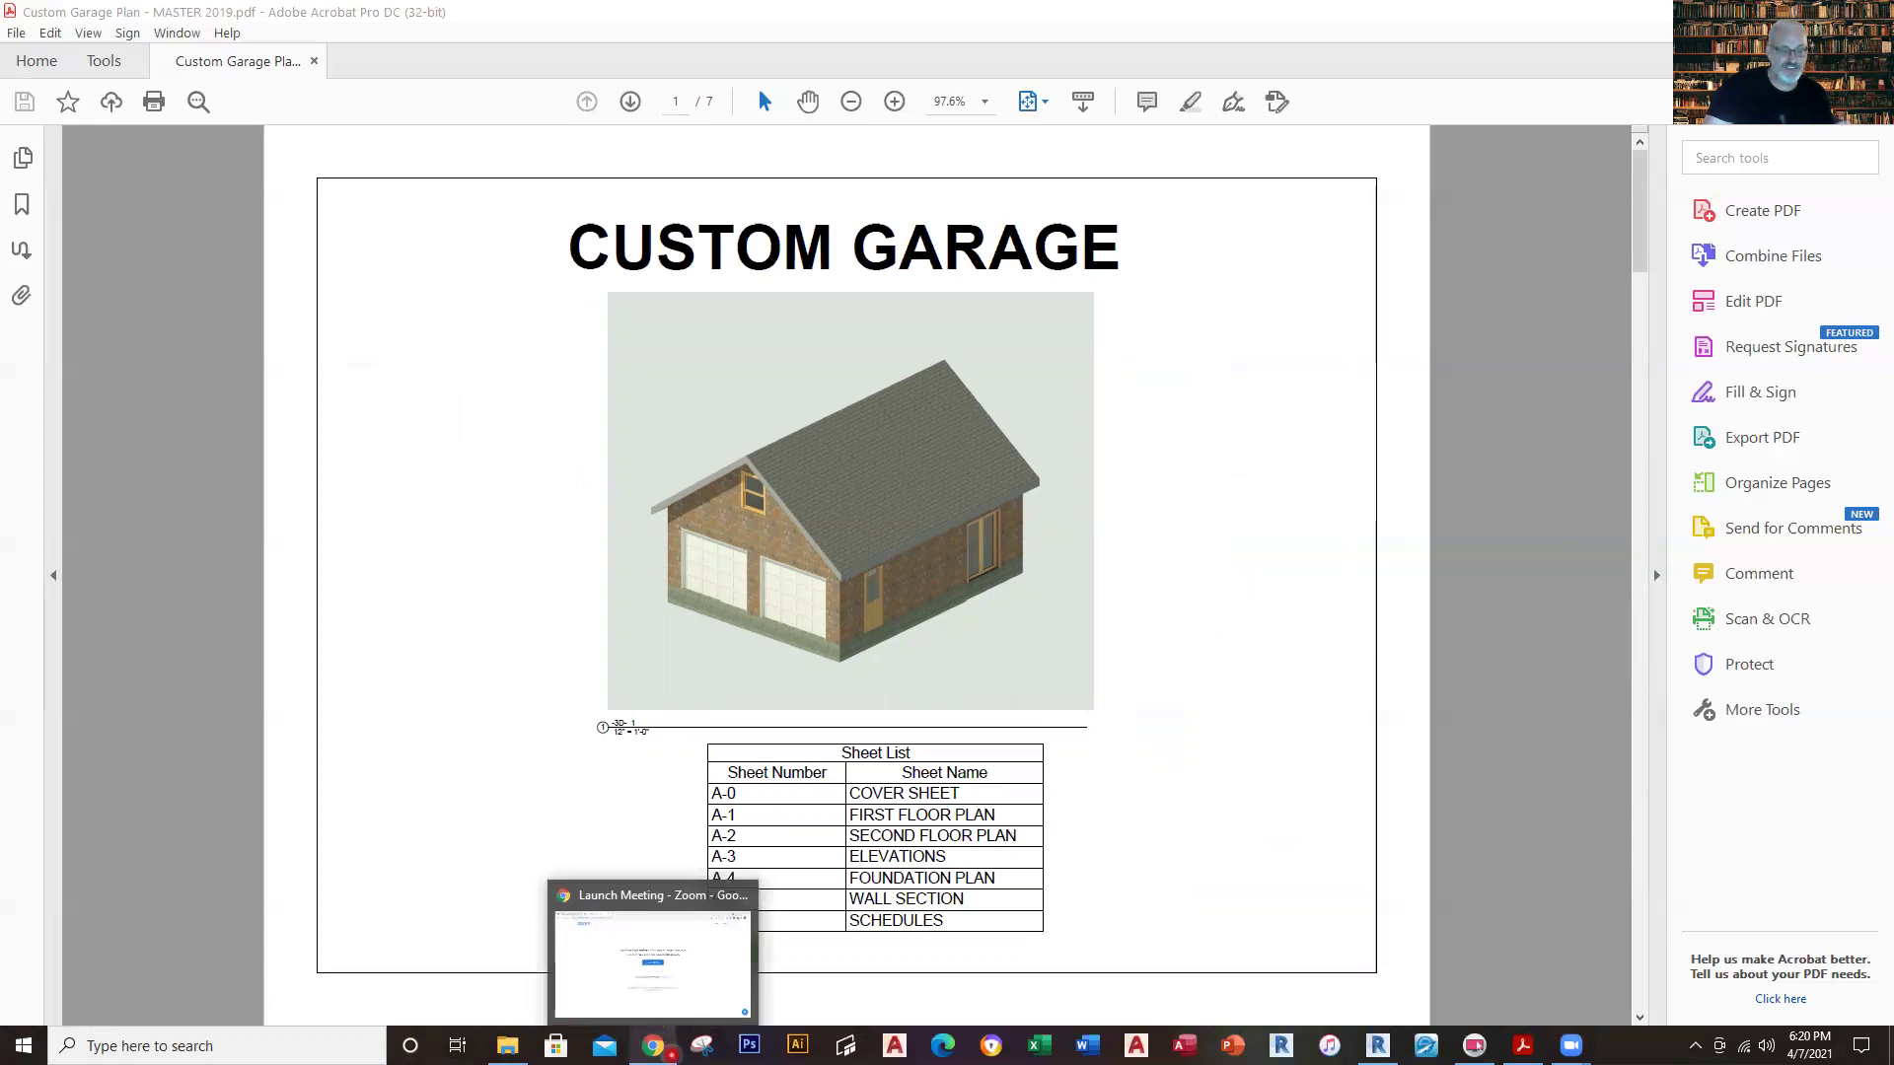
click(651, 962)
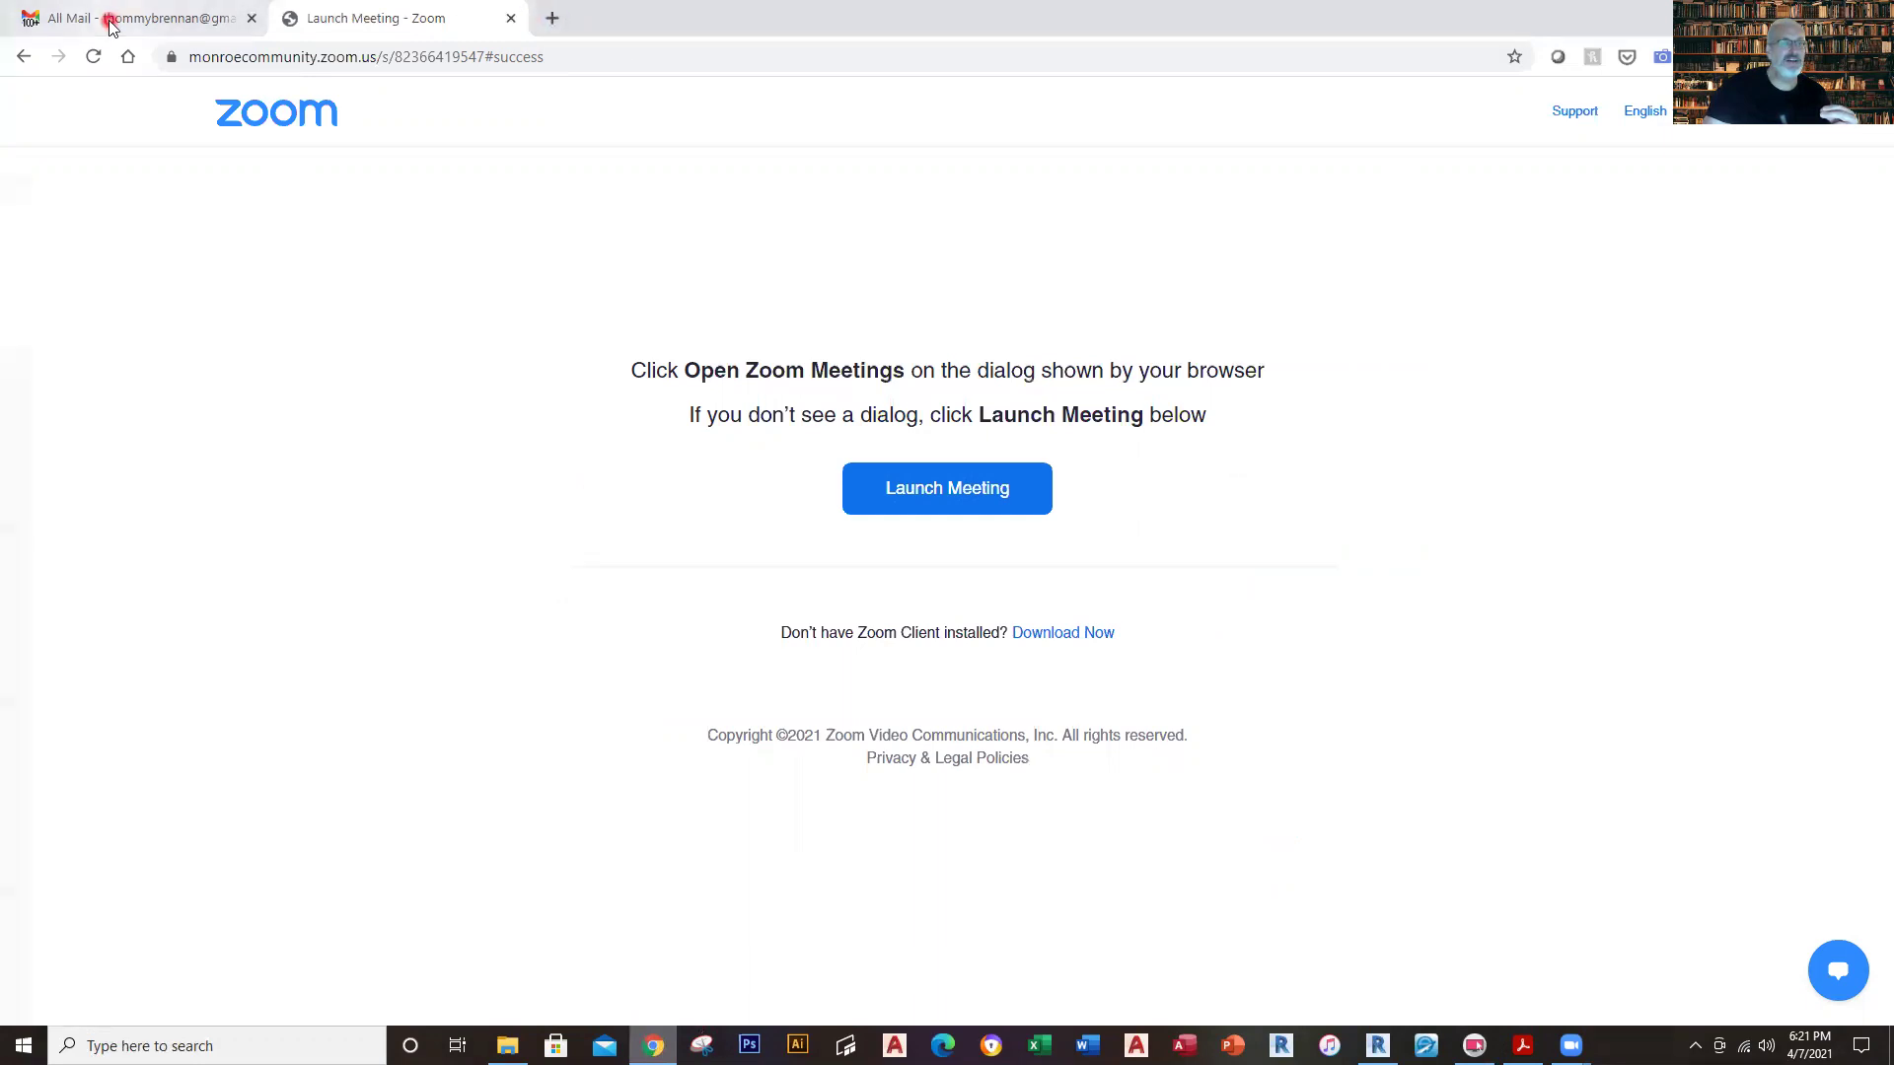
click(252, 19)
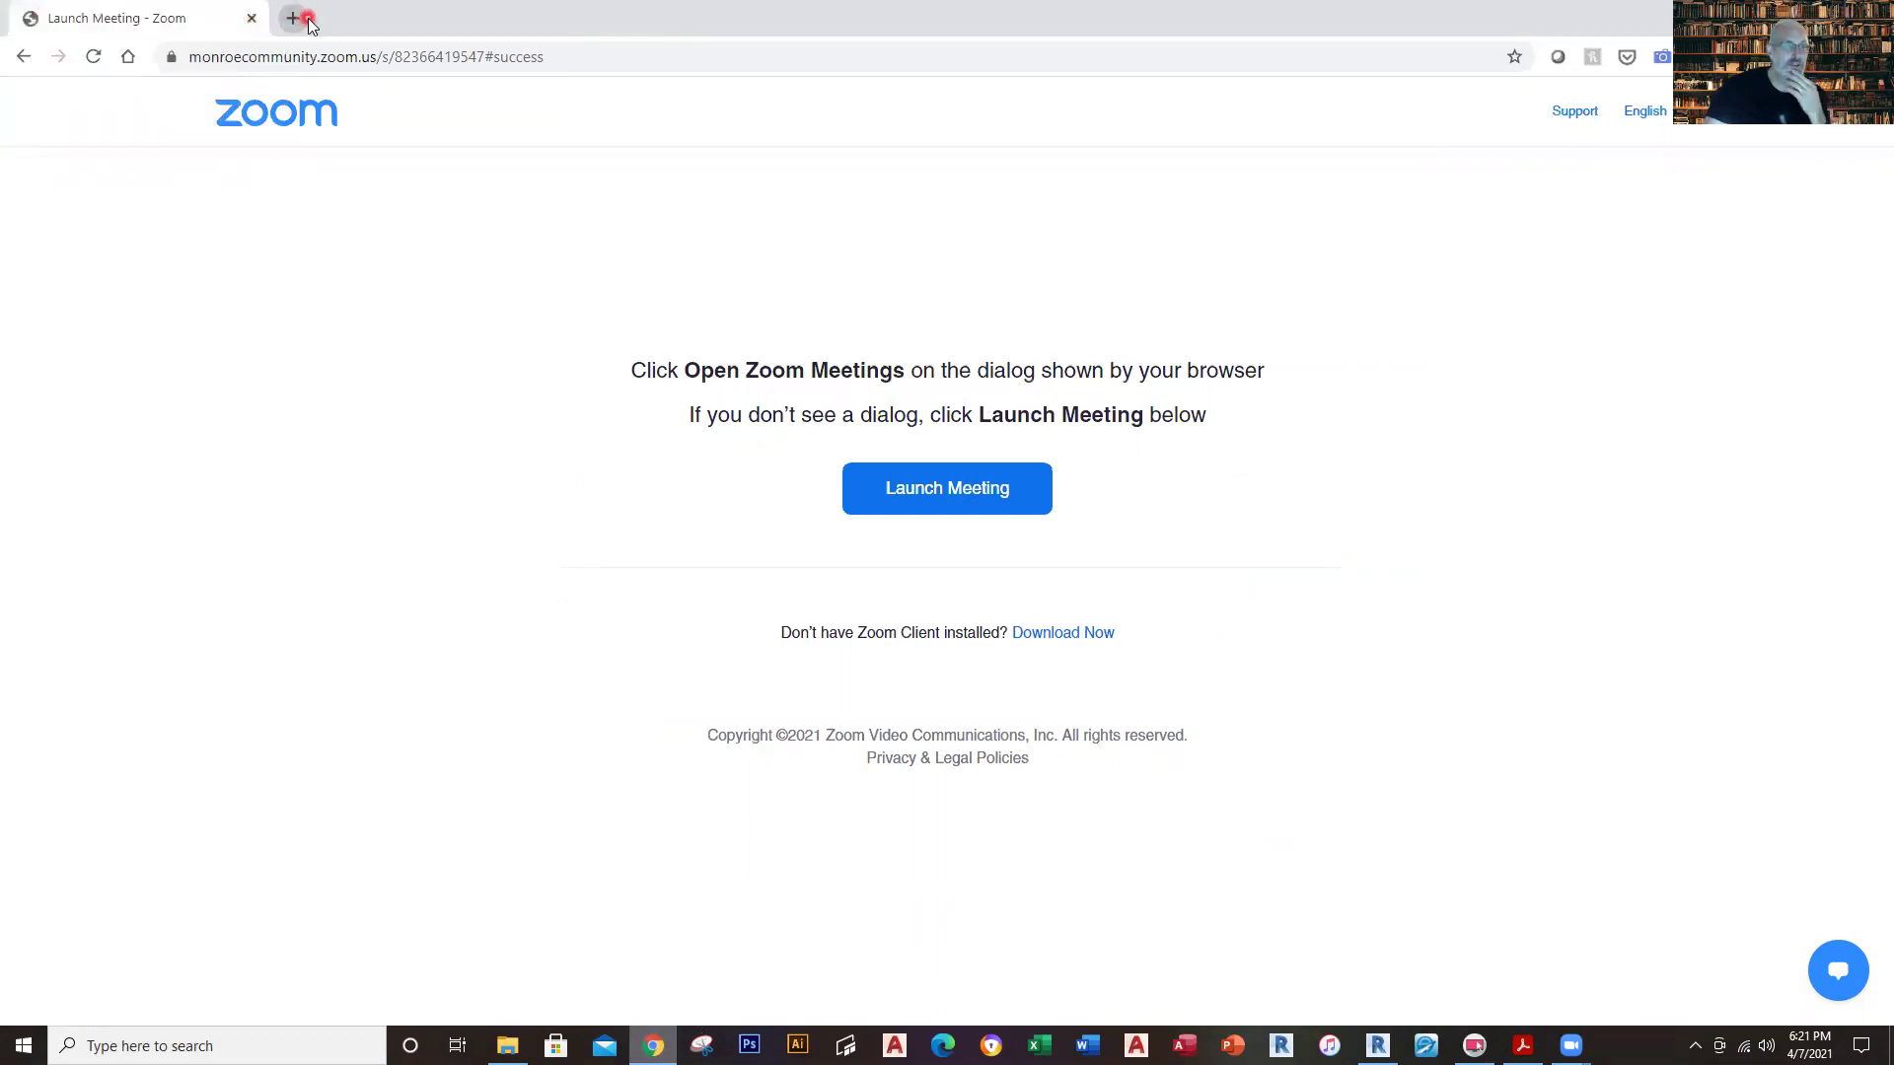
click(294, 18)
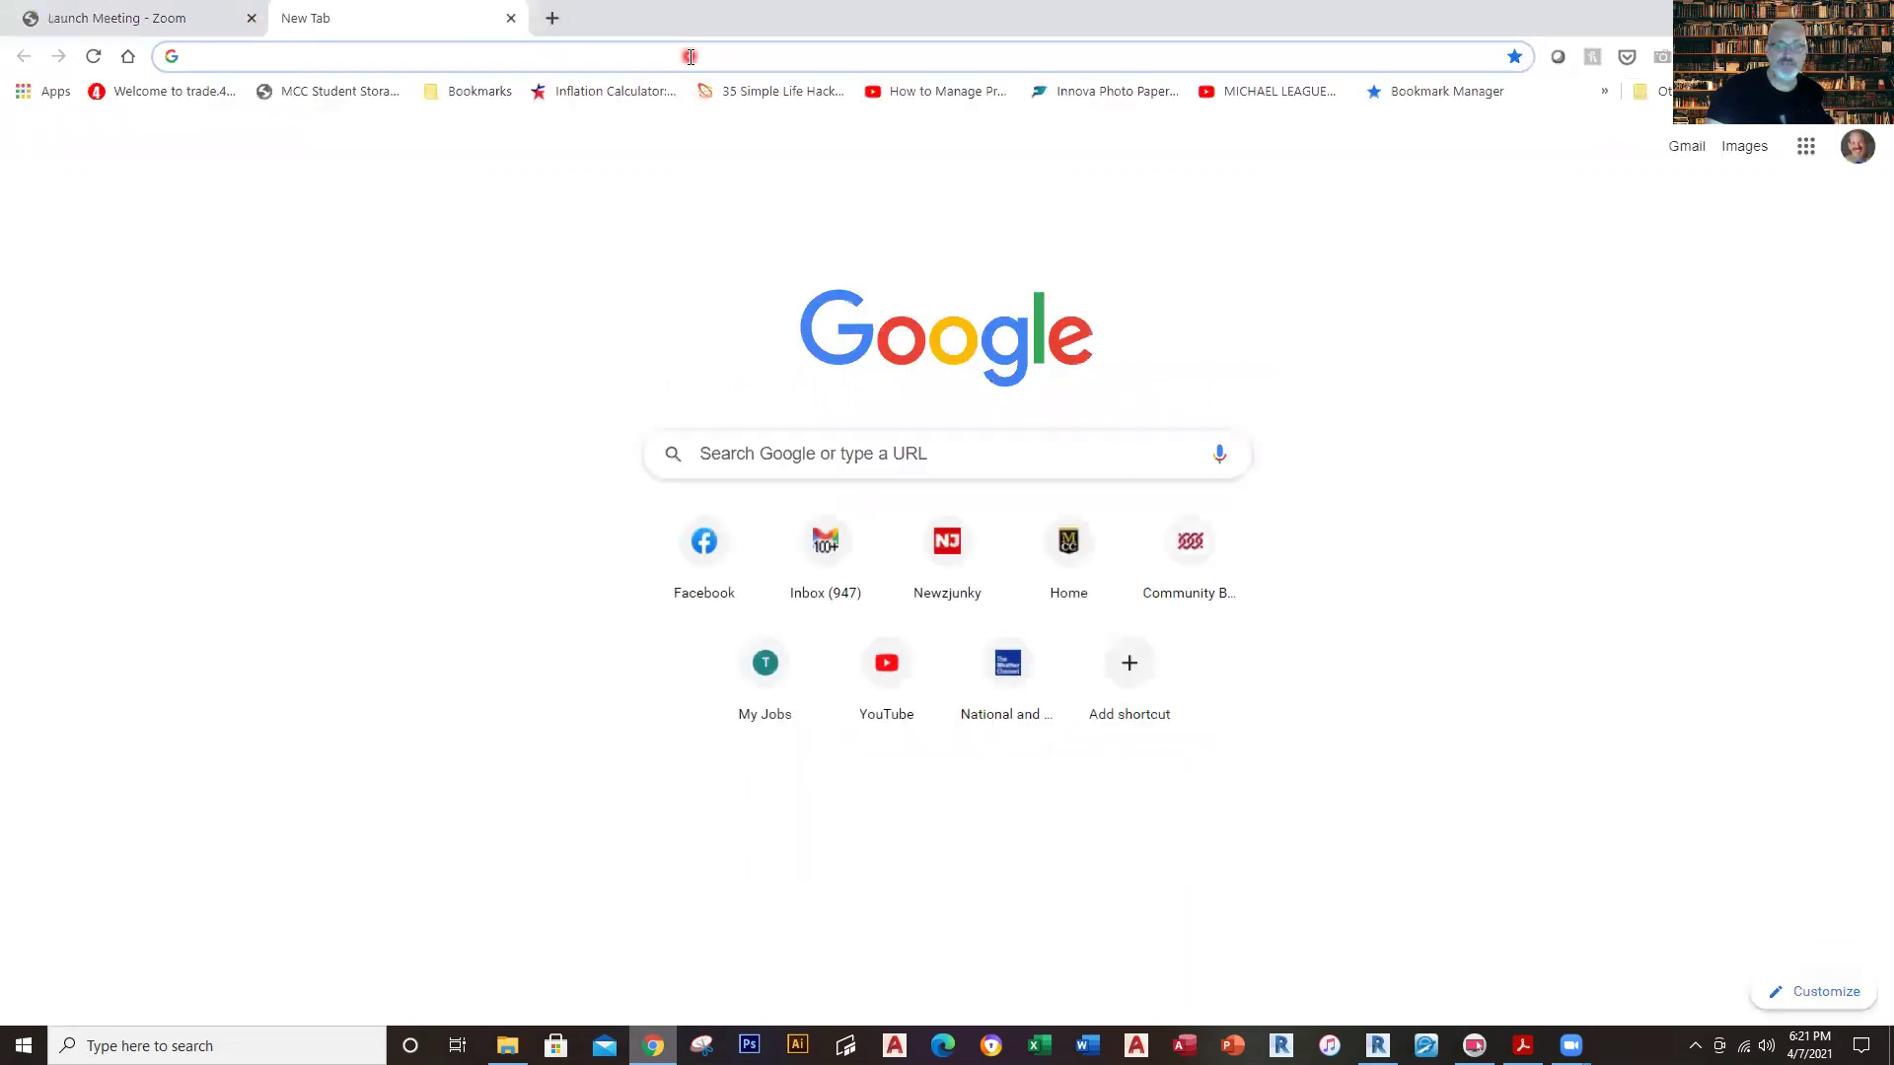
click(1070, 553)
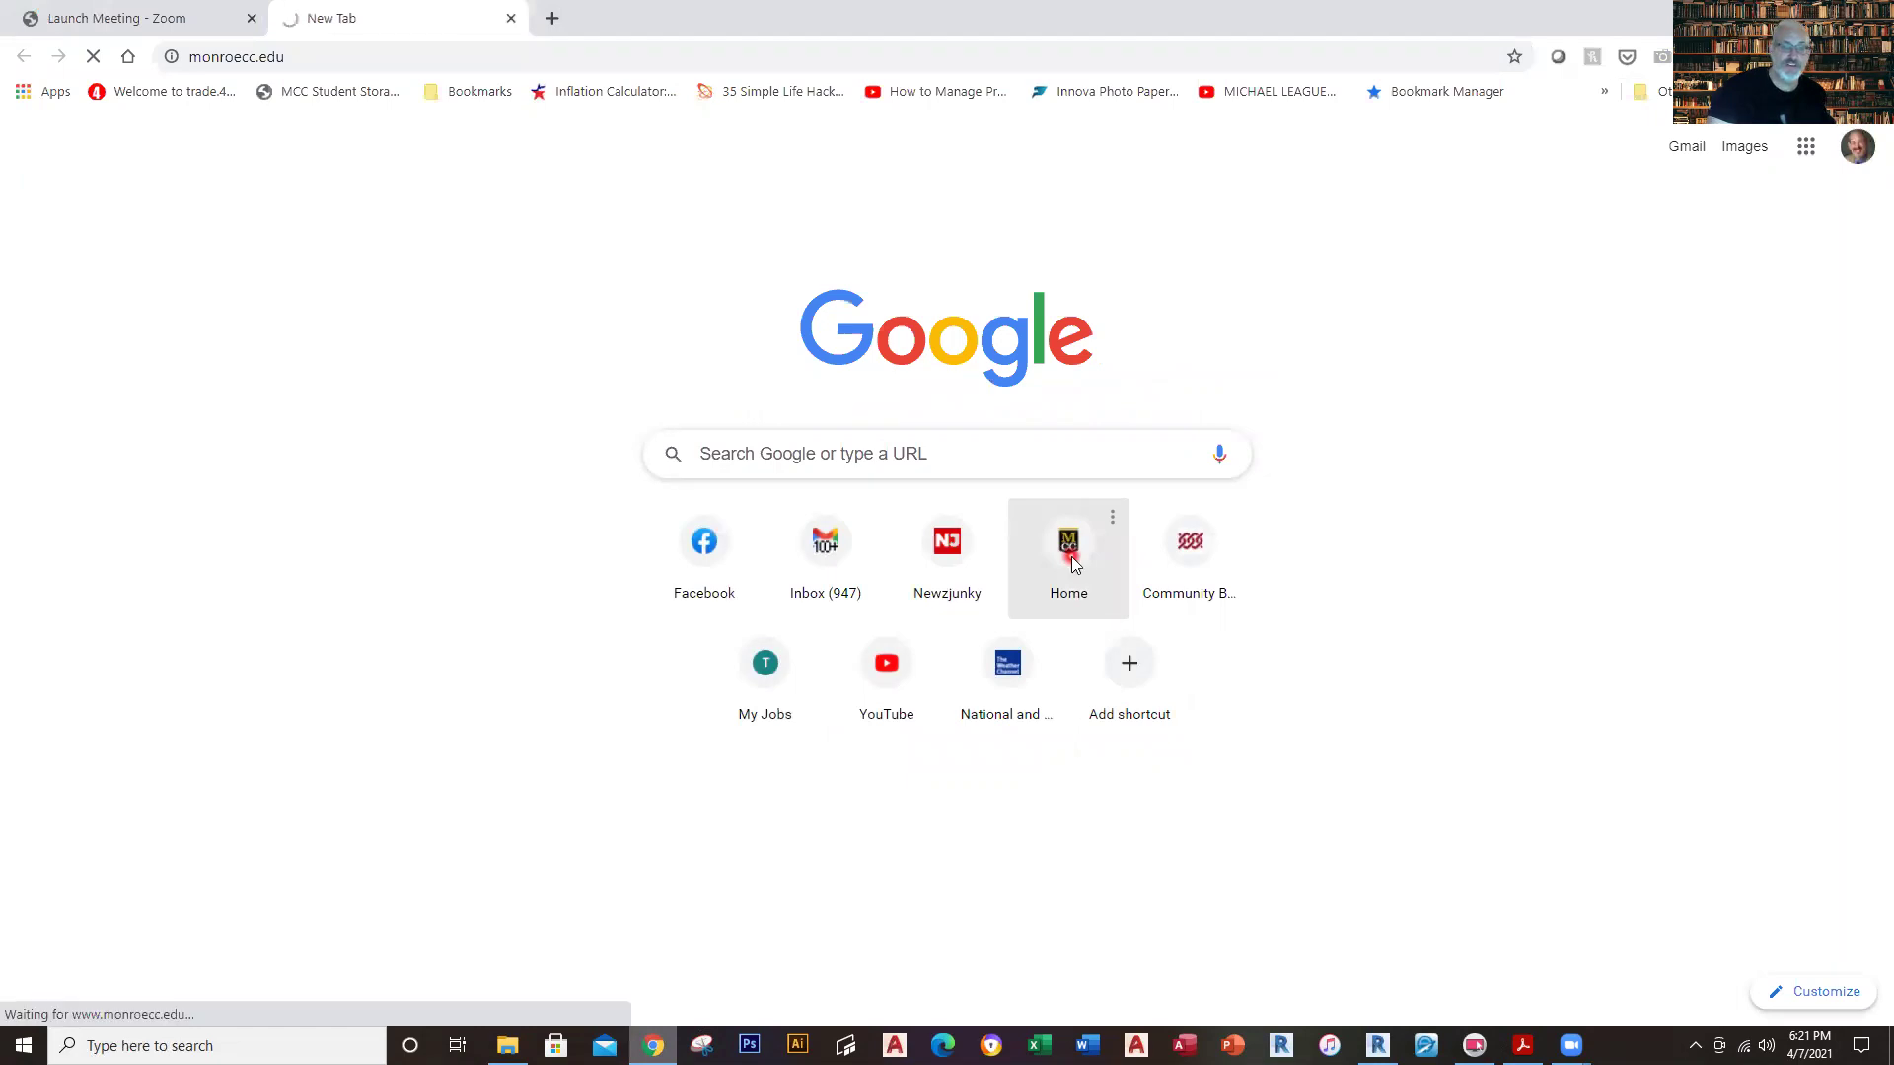
Open the myMCC Blackboard portal through the college site's Employees page.
scroll(956, 662, down, 20)
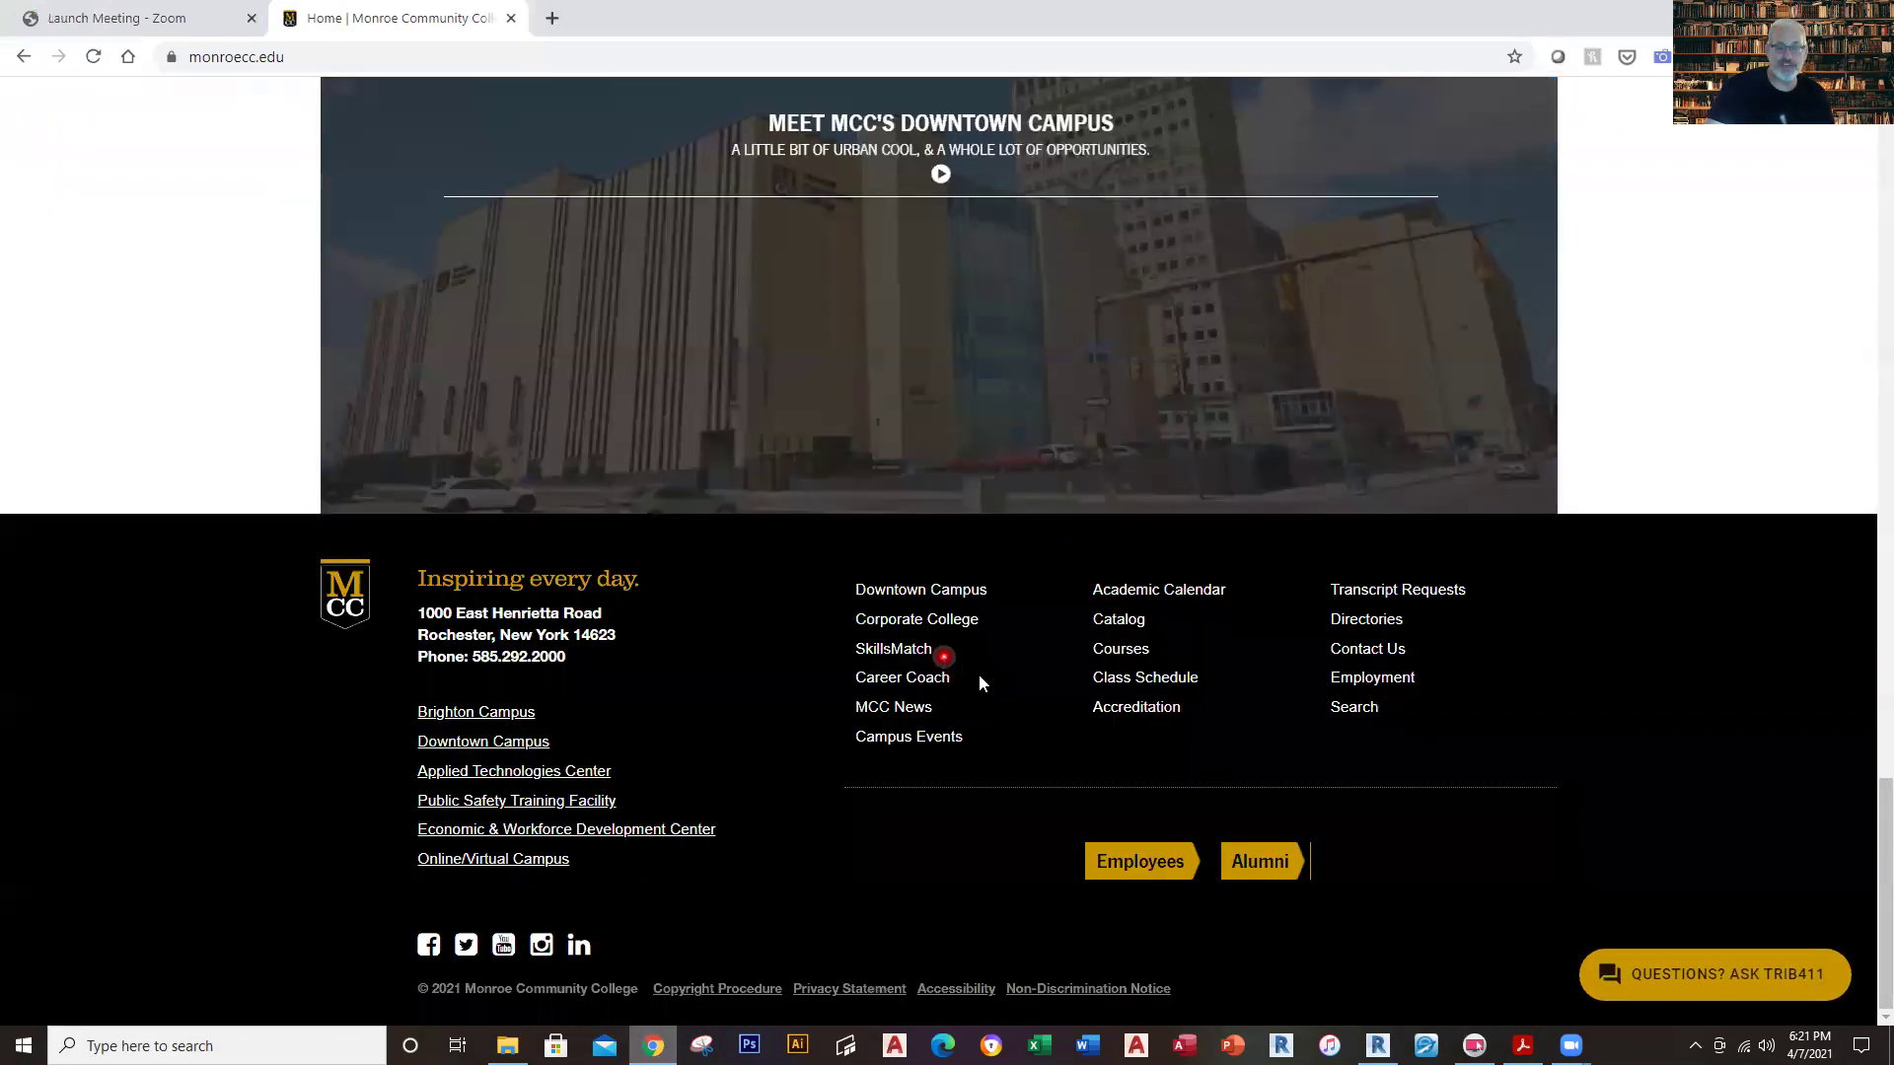
click(1141, 859)
scroll(1113, 778, down, 6)
click(723, 520)
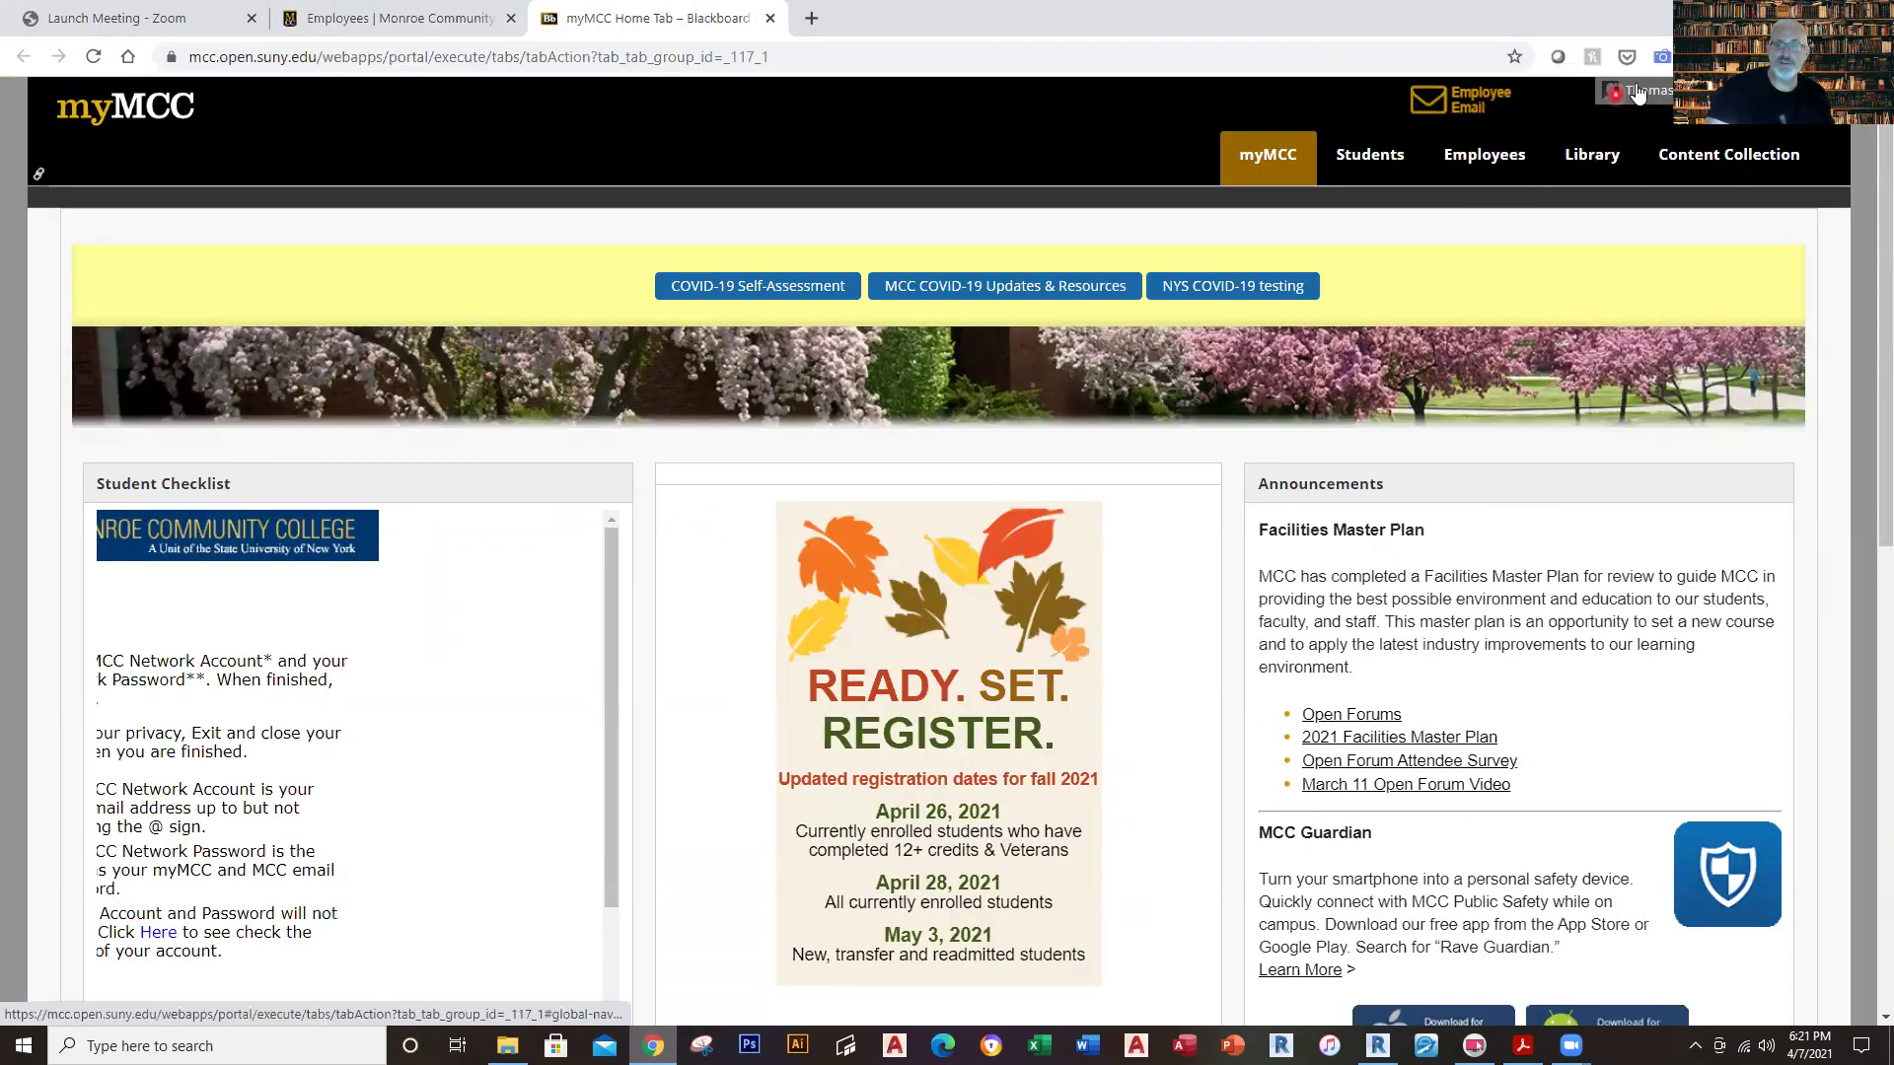
Open the Custom Garage Plans - Weeks 11 & 12 content area of the 202120-MON-CIT-112-185 CAD for Construction course.
click(1667, 103)
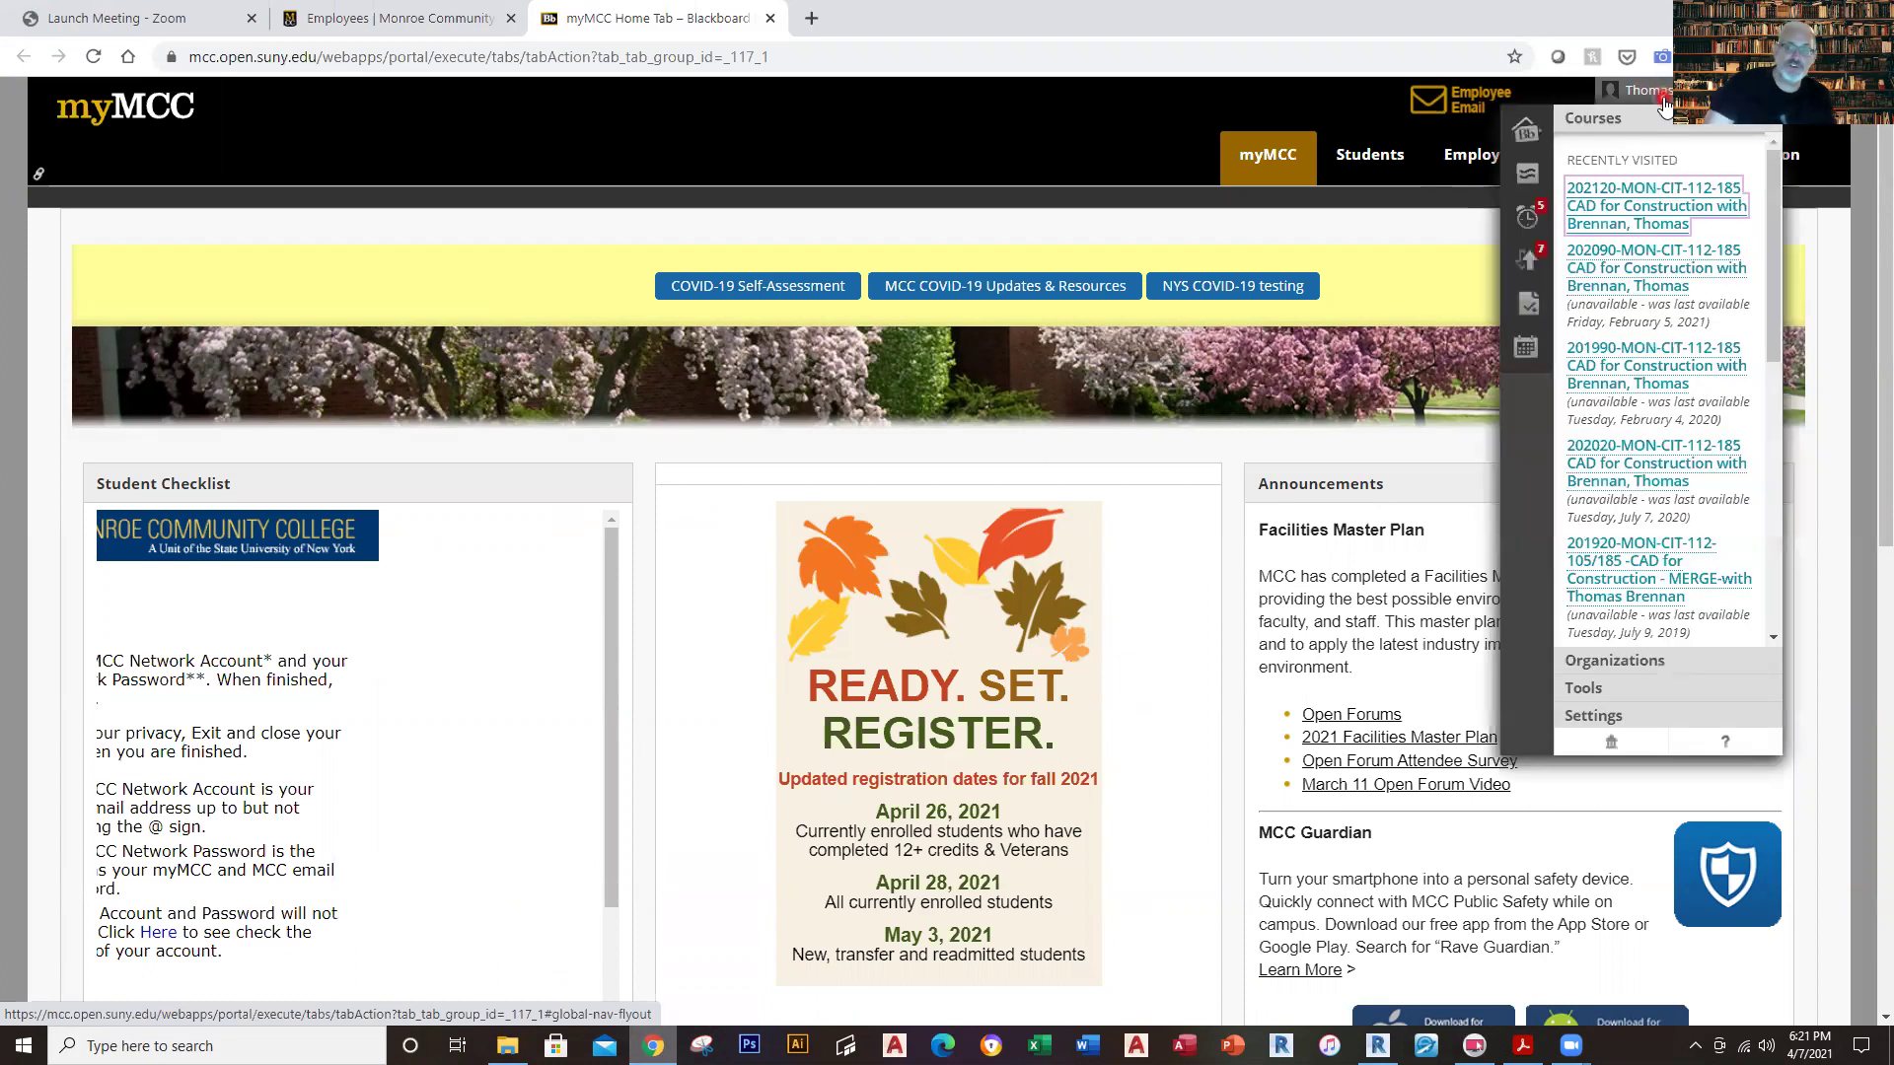
click(1658, 199)
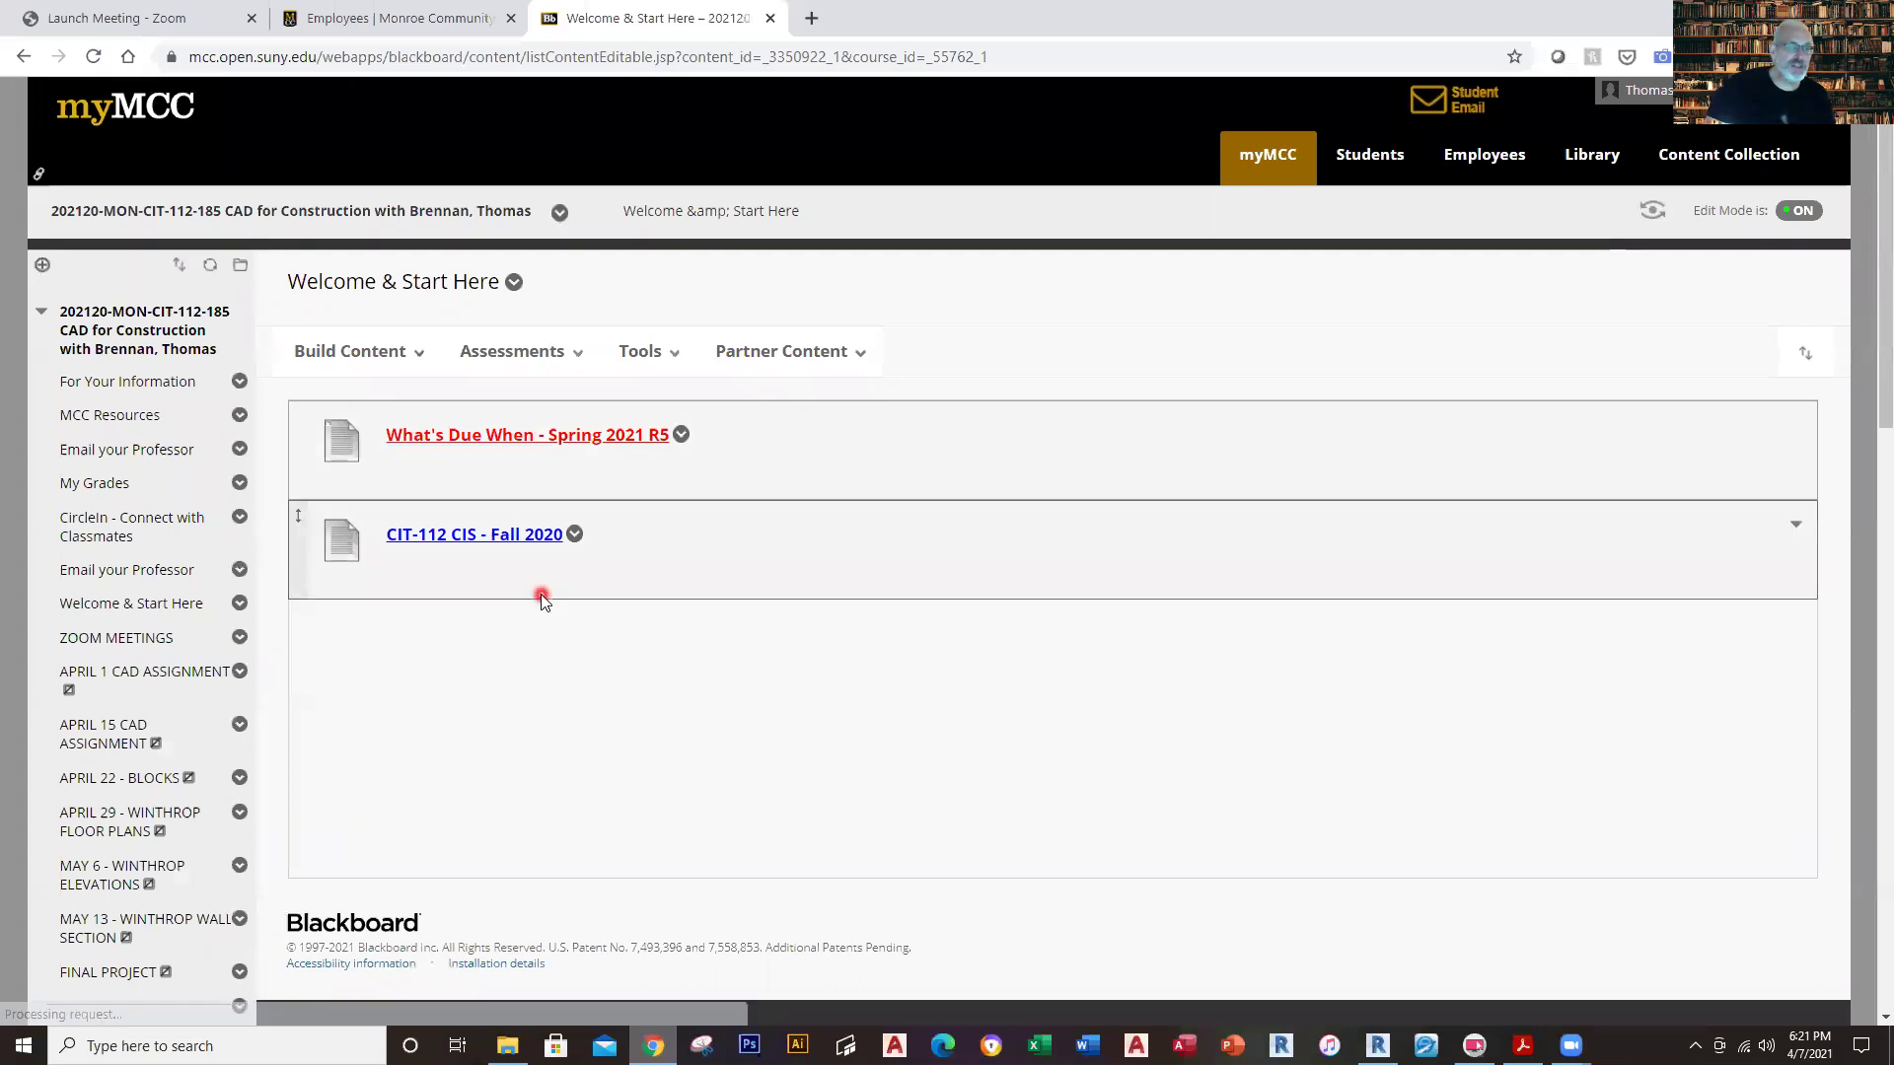
scroll(74, 687, down, 3)
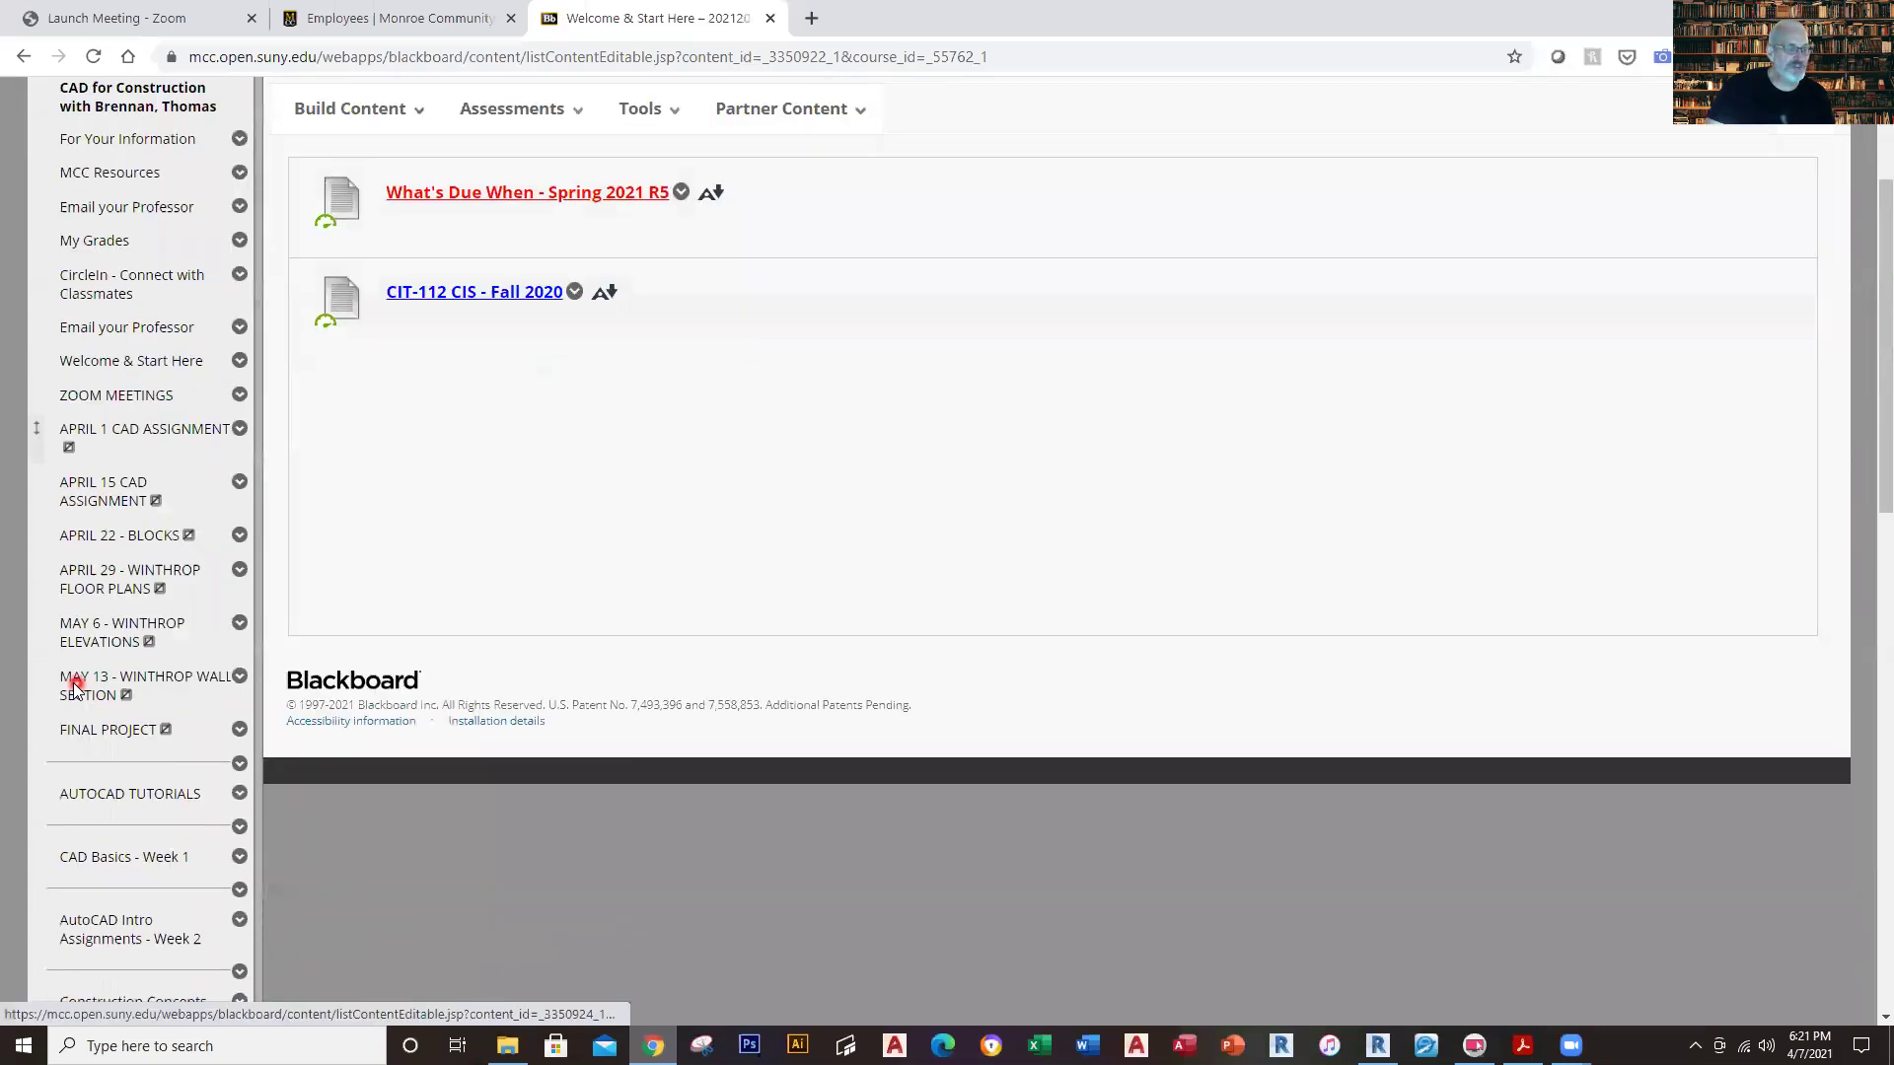
scroll(74, 687, down, 12)
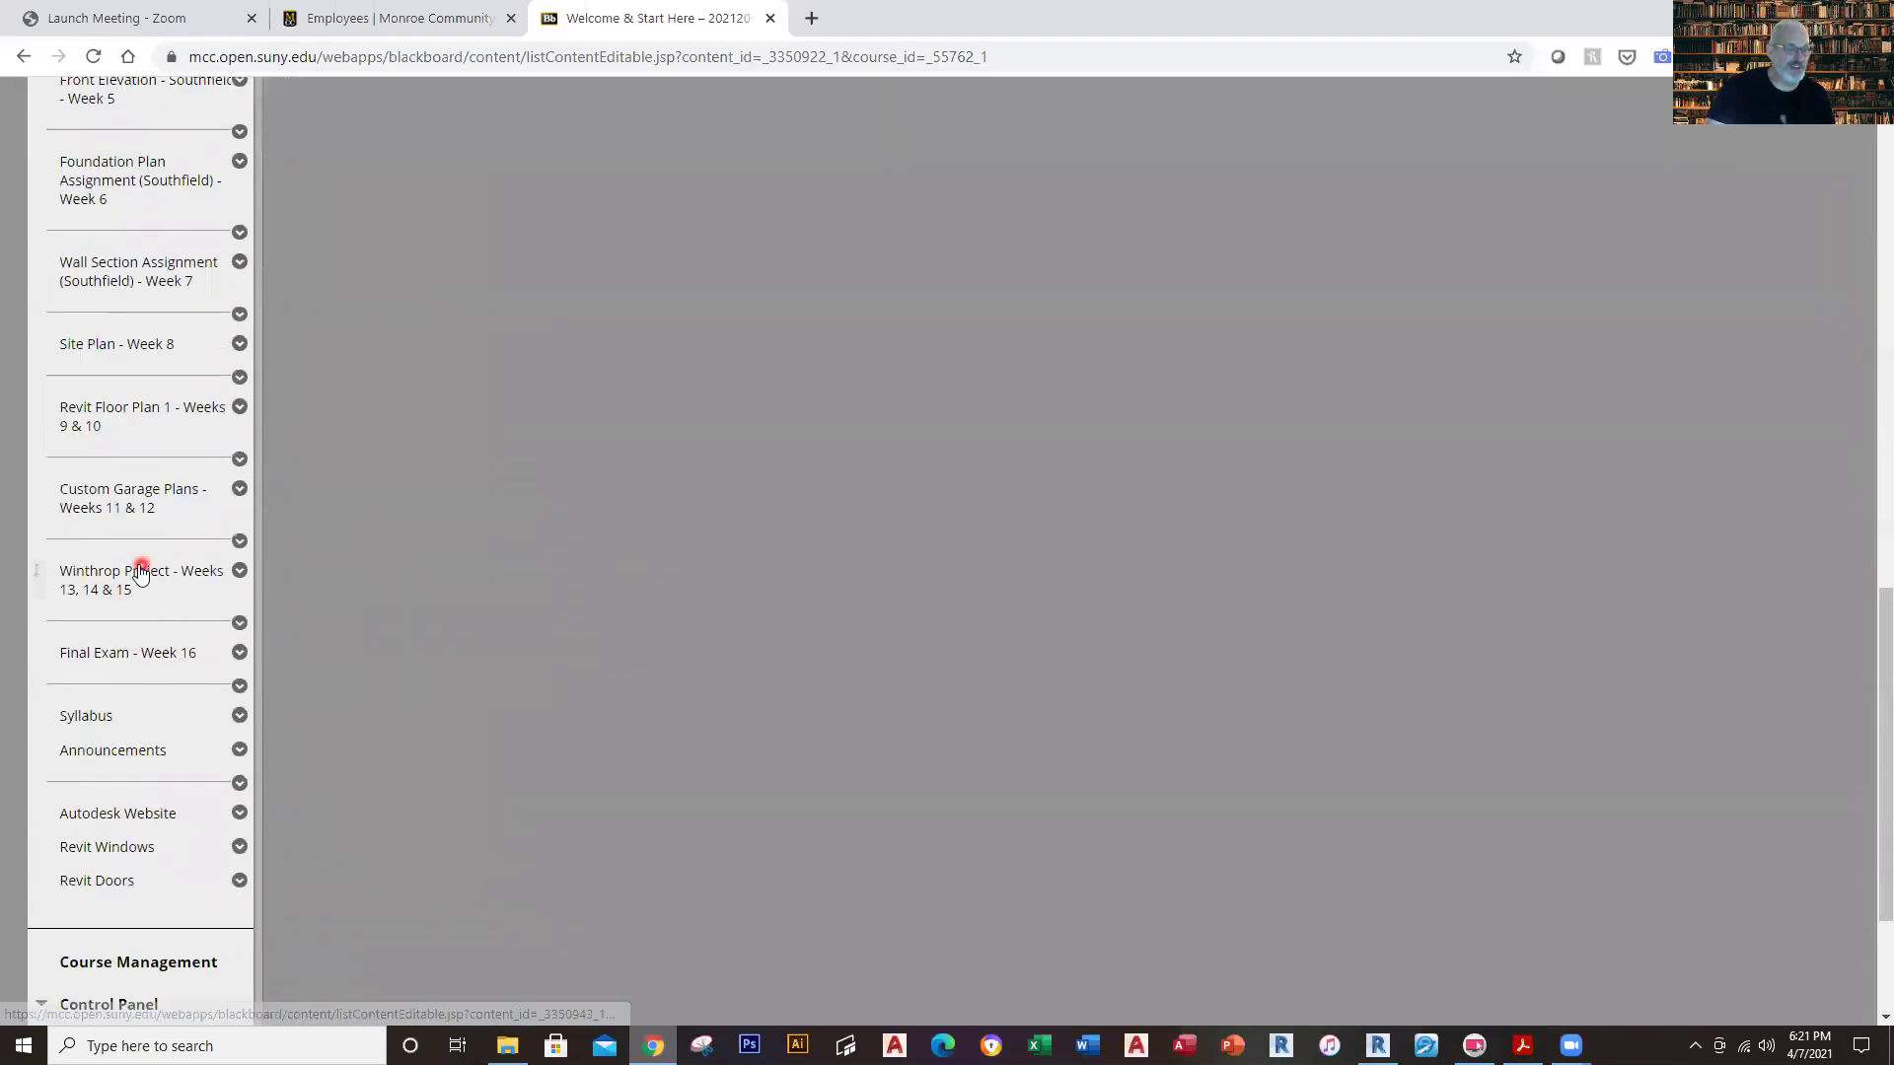
click(156, 498)
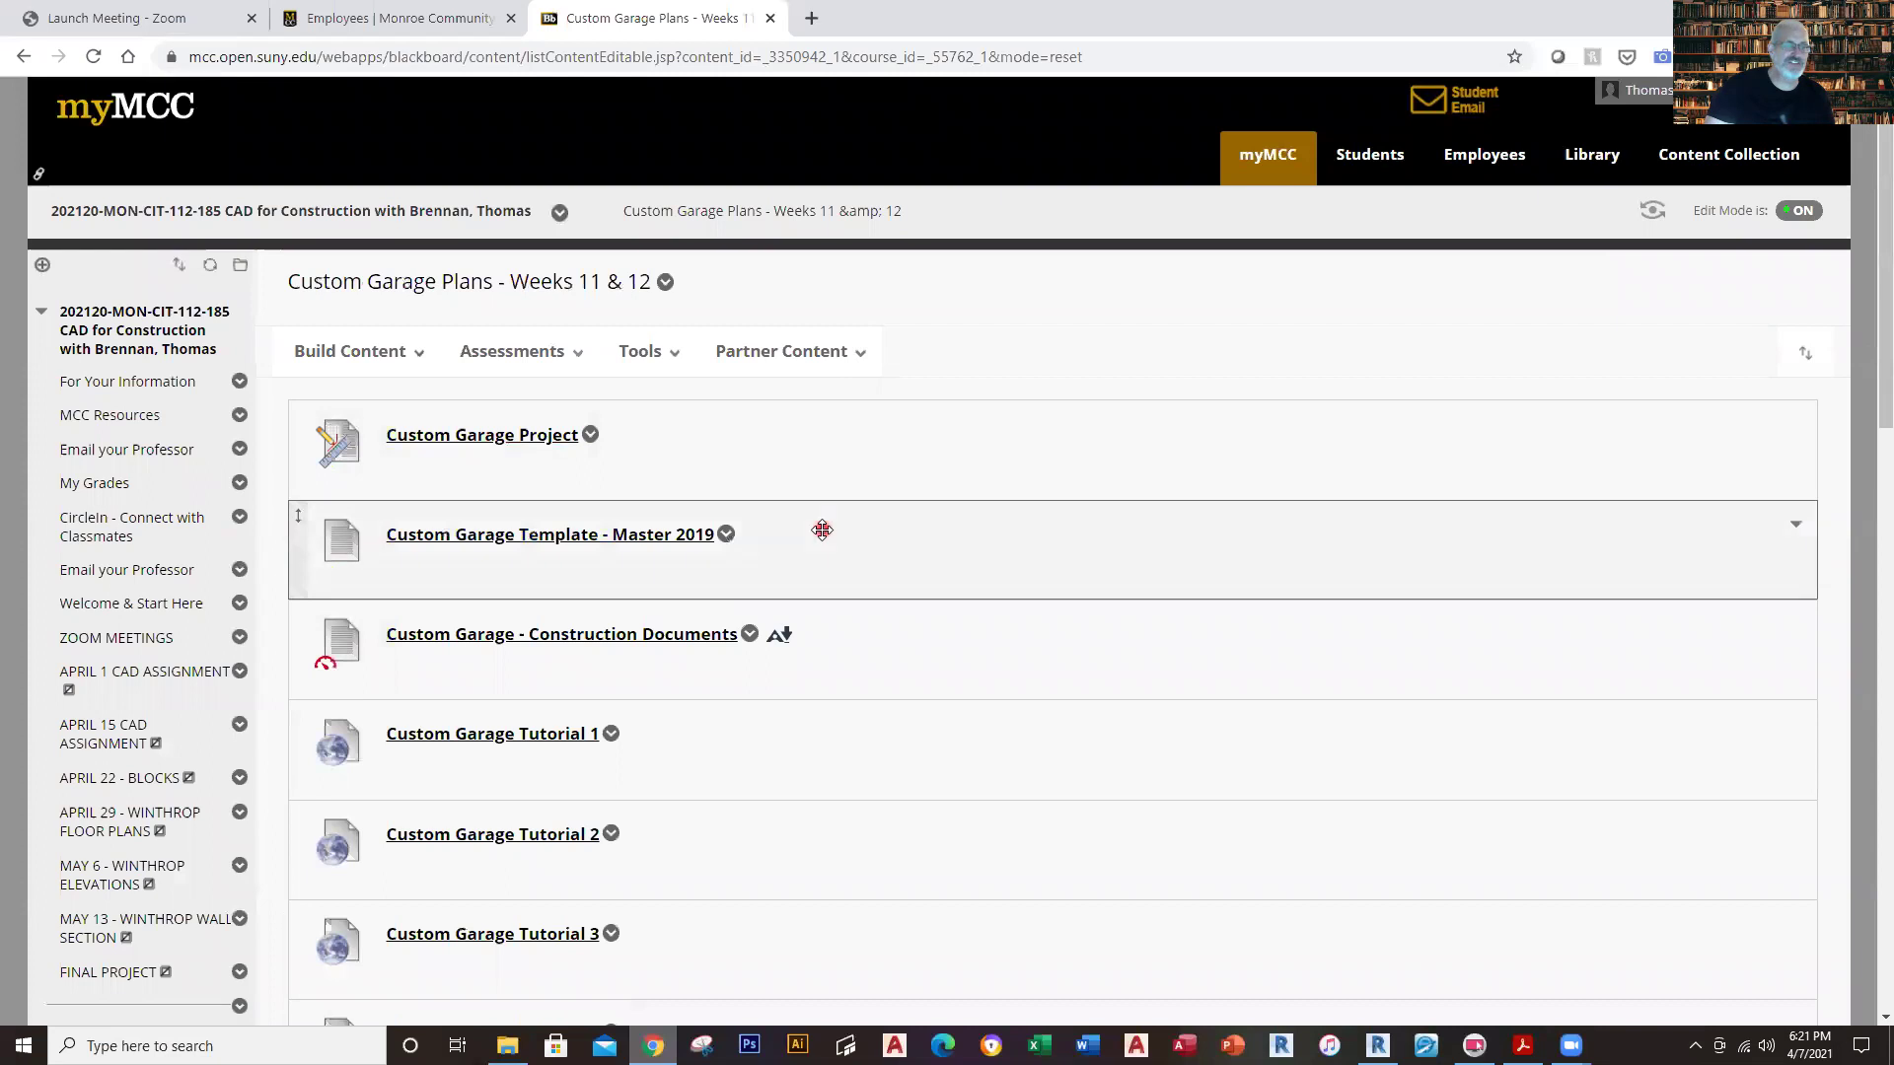
Look through the garage course materials and download the Custom Garage Template - Master 2019 file.
scroll(842, 513, down, 1)
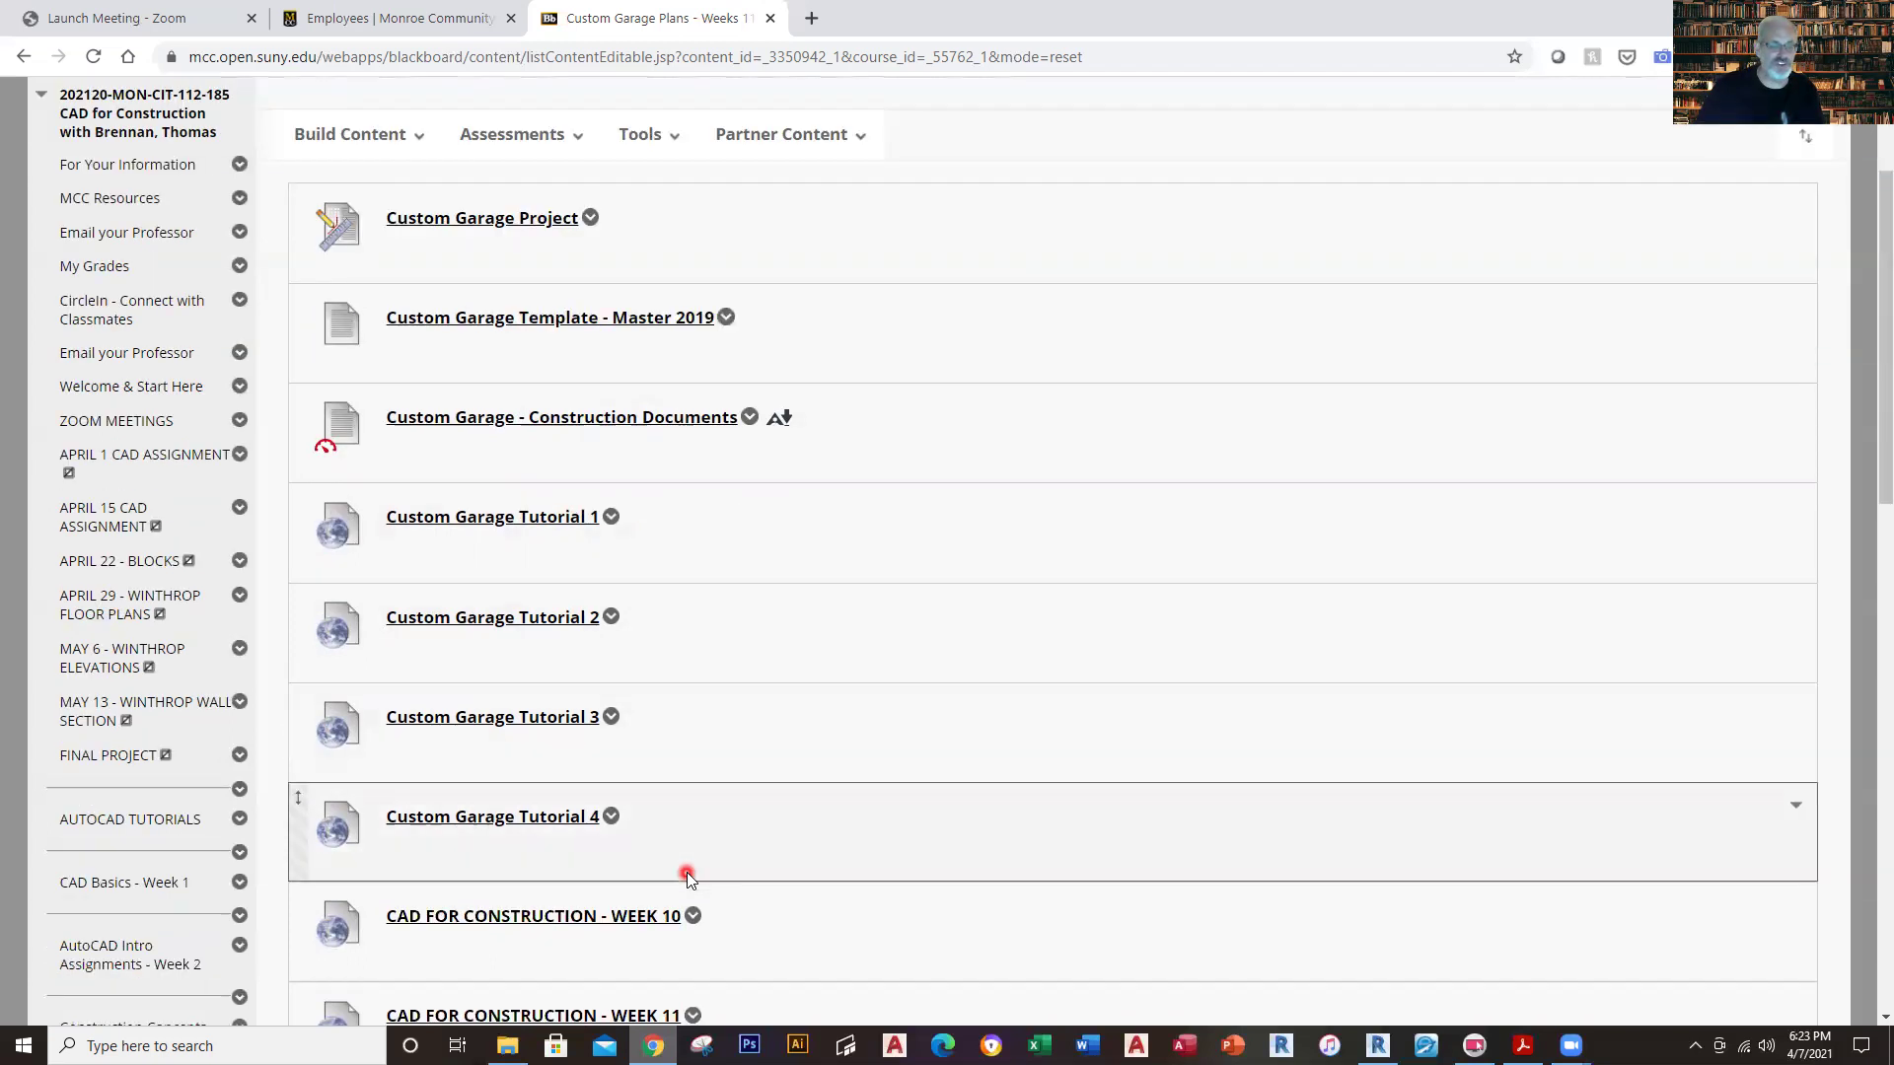
scroll(761, 878, down, 3)
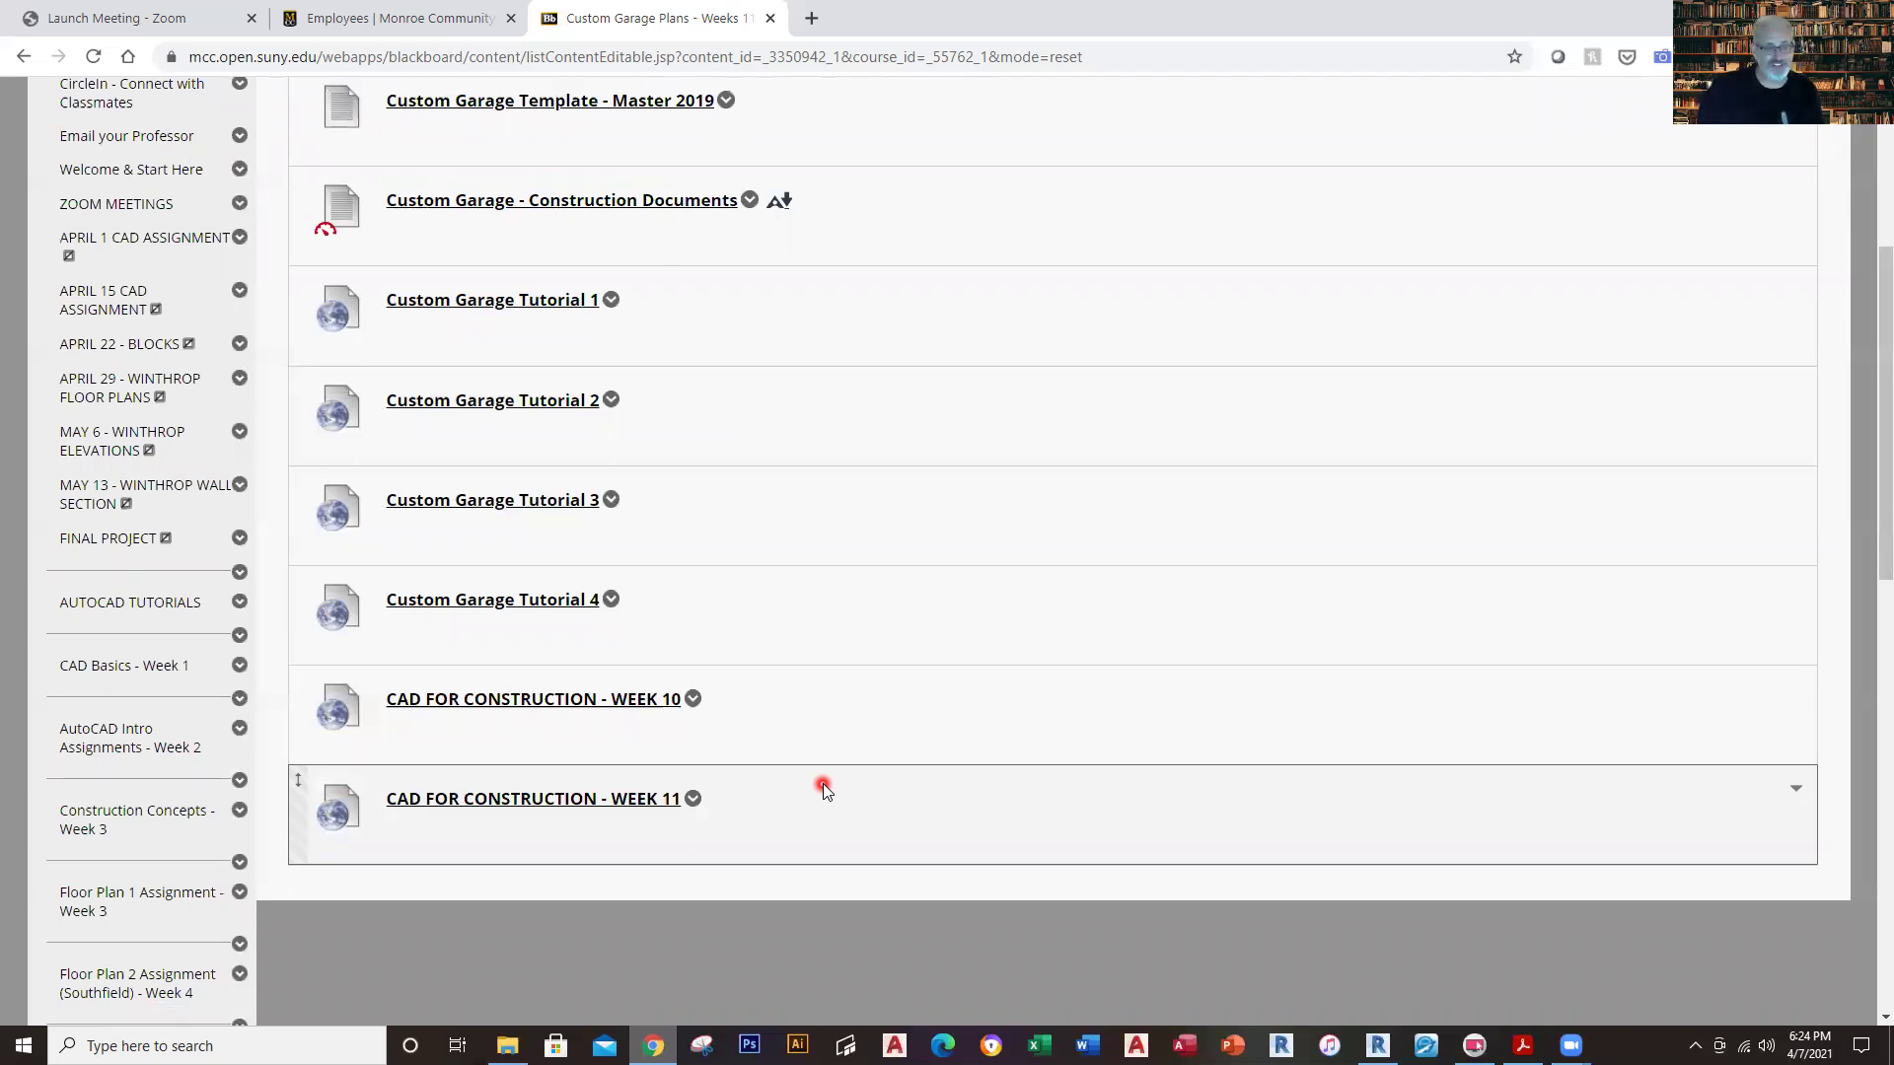
scroll(822, 783, up, 5)
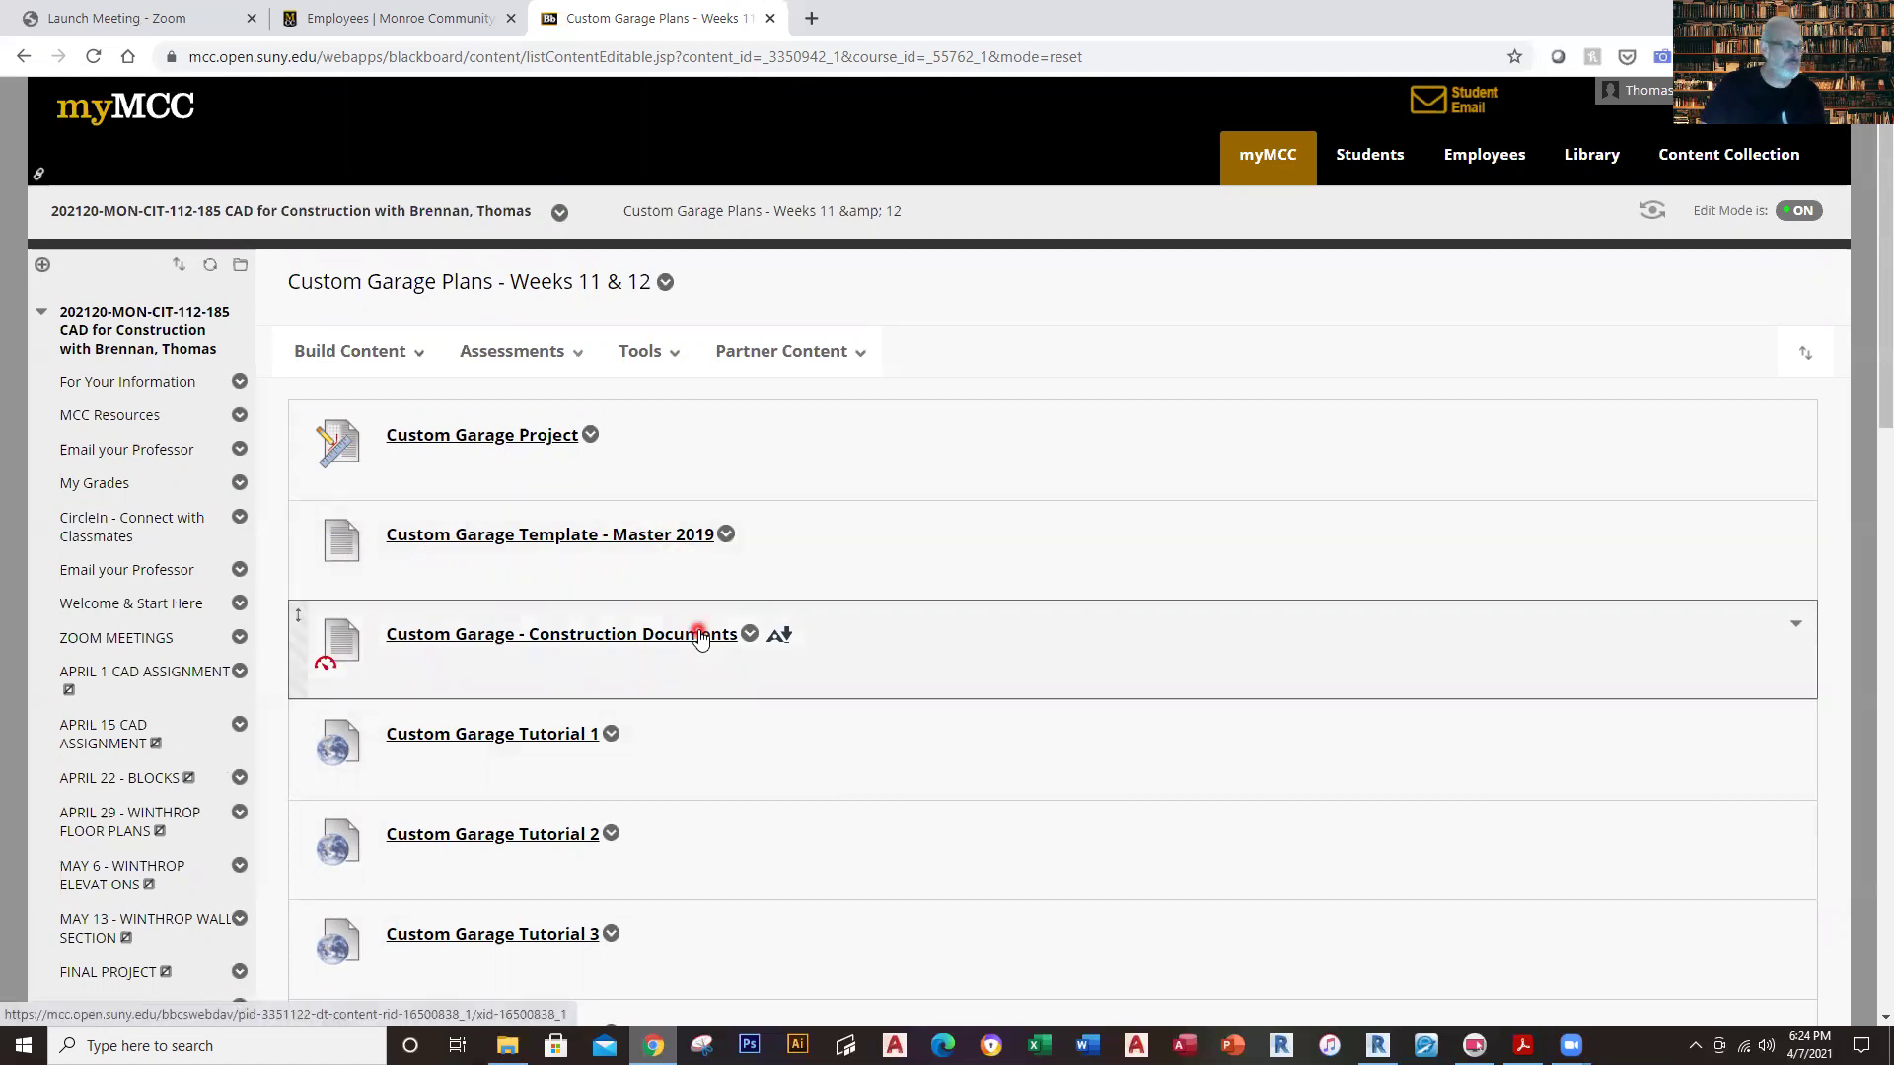
click(729, 541)
click(528, 538)
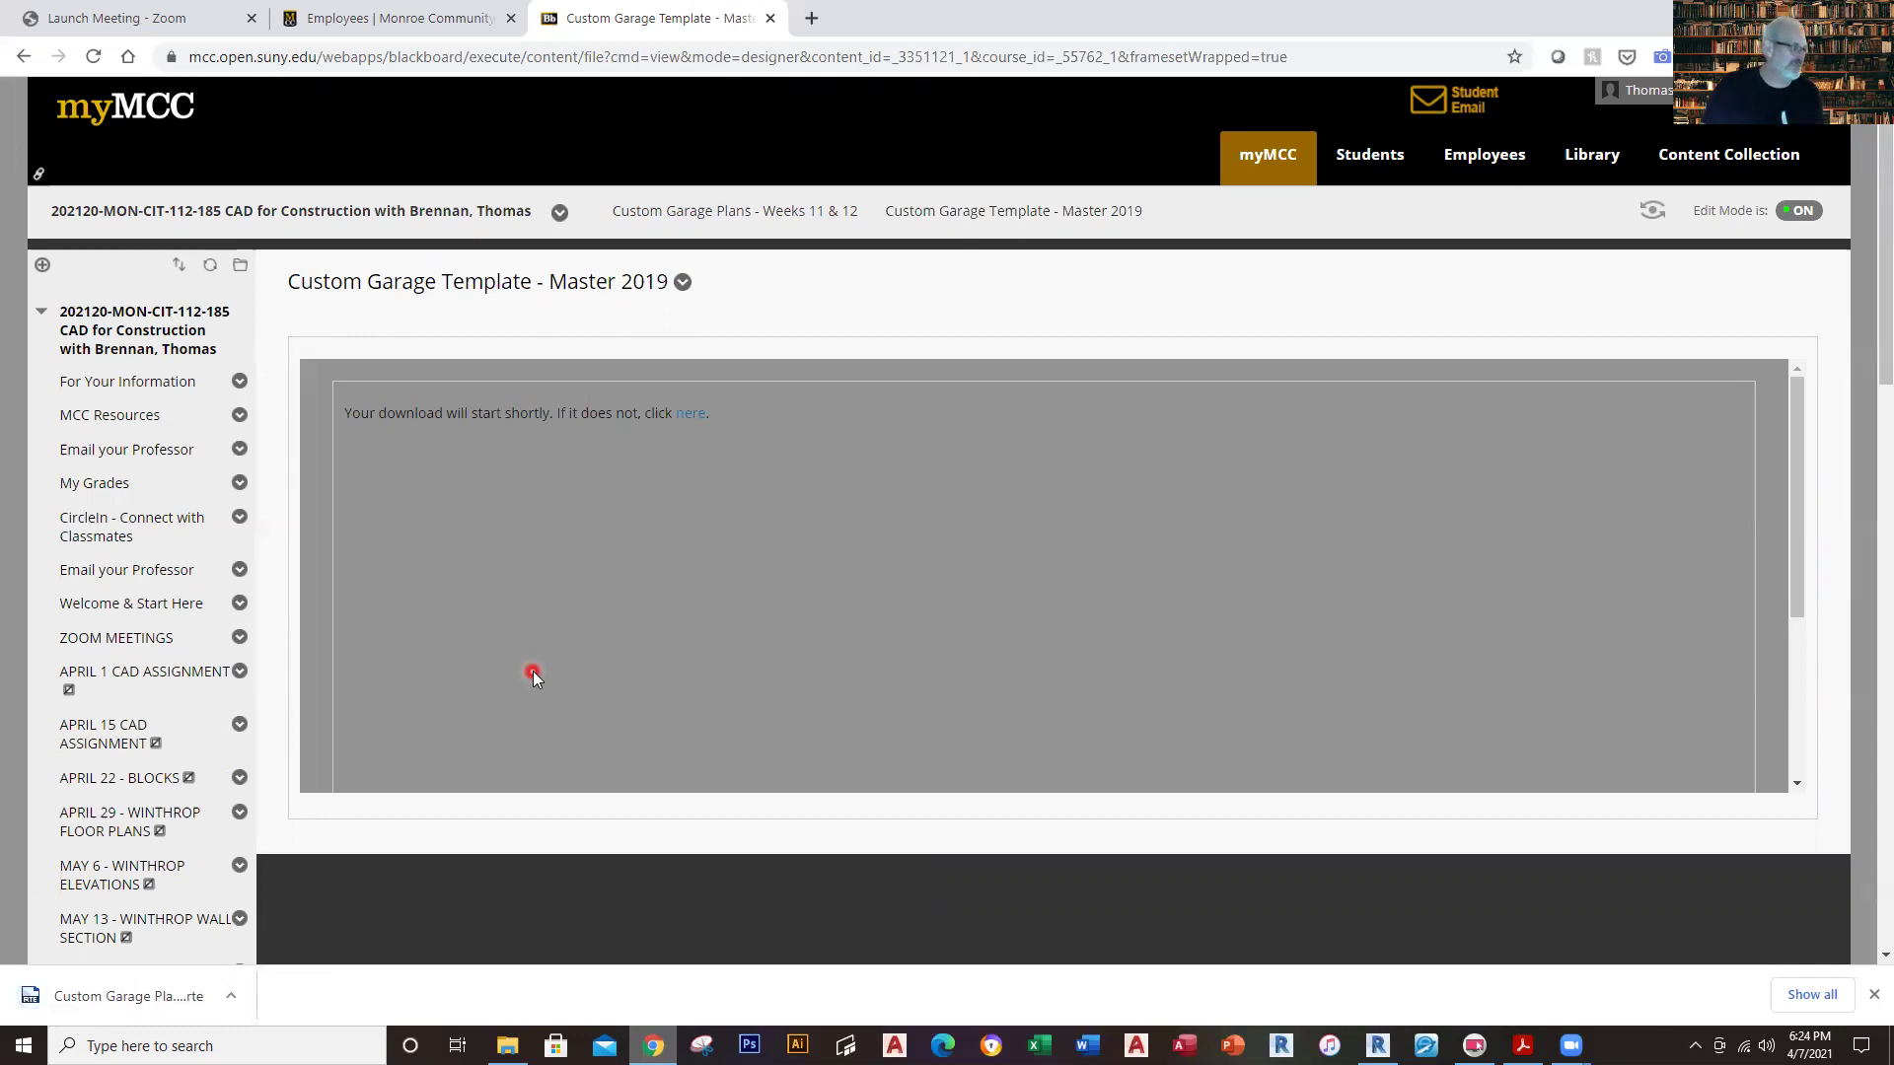
Switch to Revit, start a new project and open the file browser for choosing its template.
click(1401, 1042)
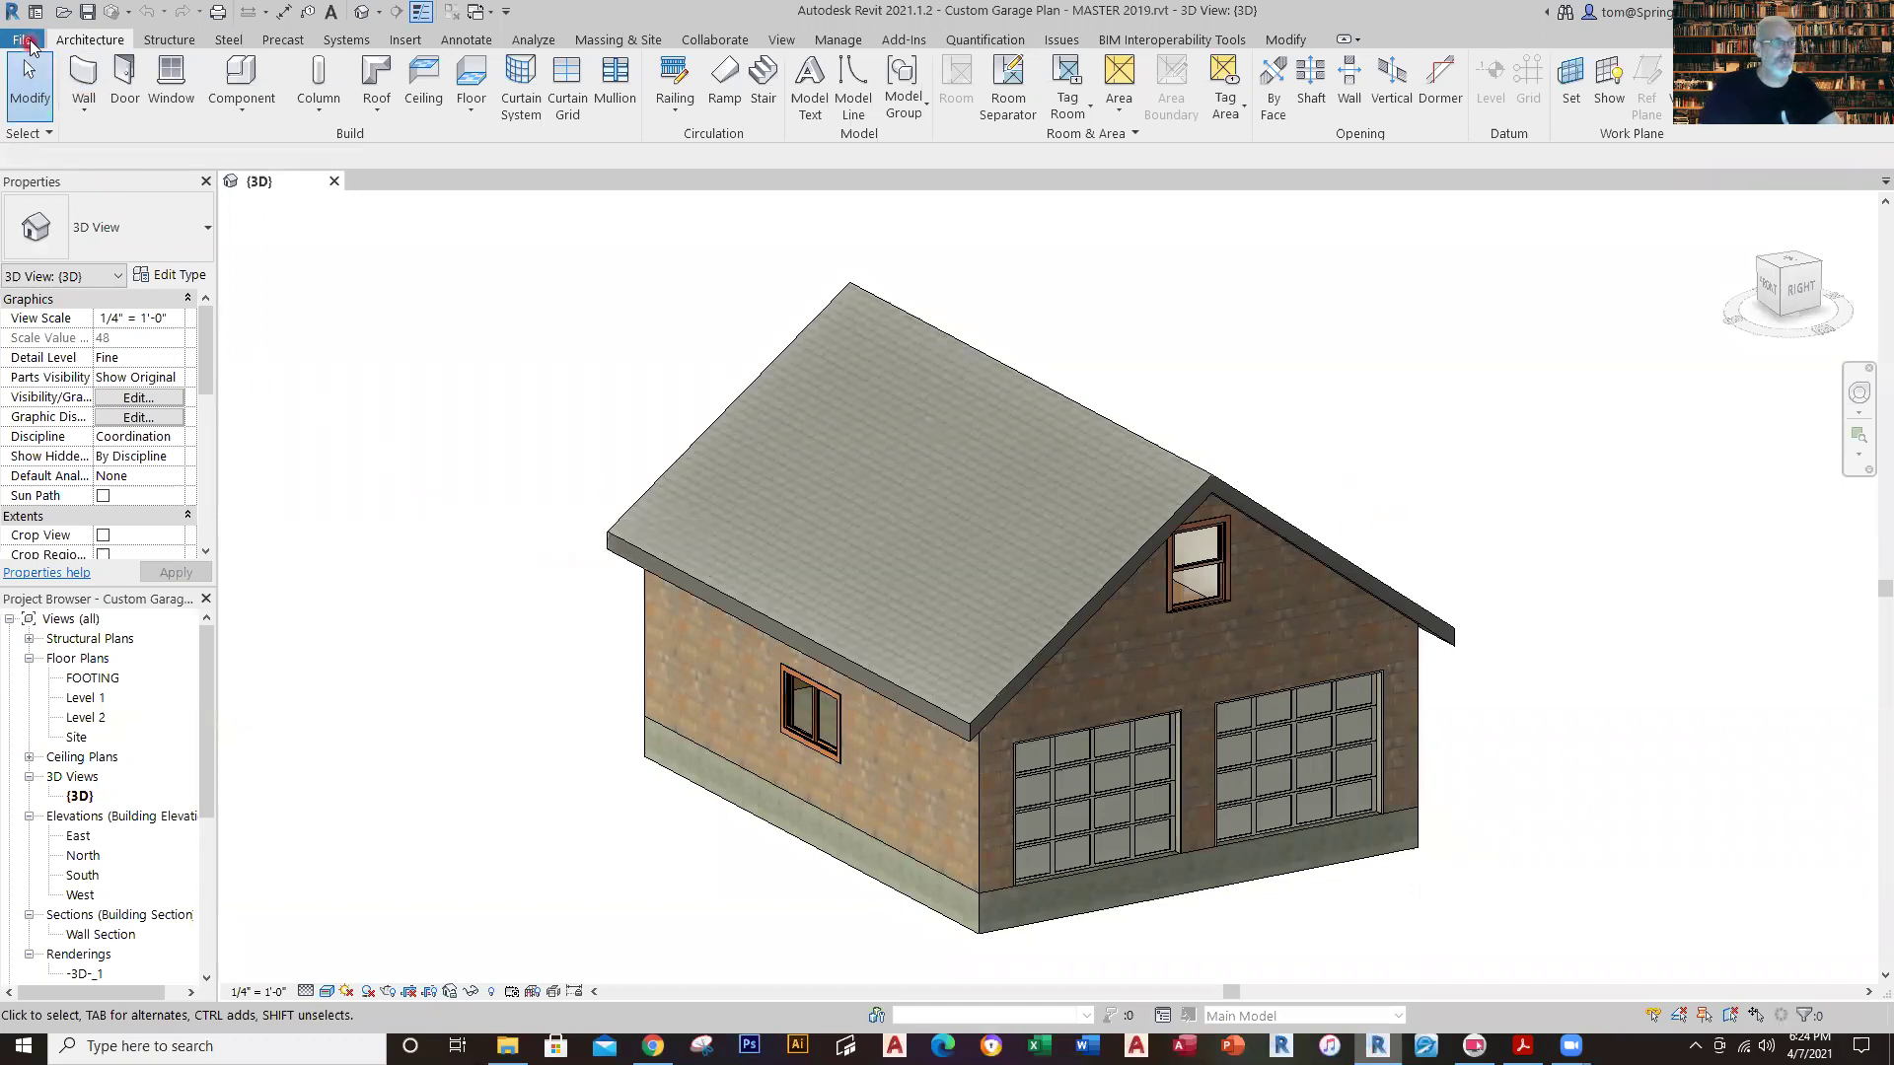
click(23, 39)
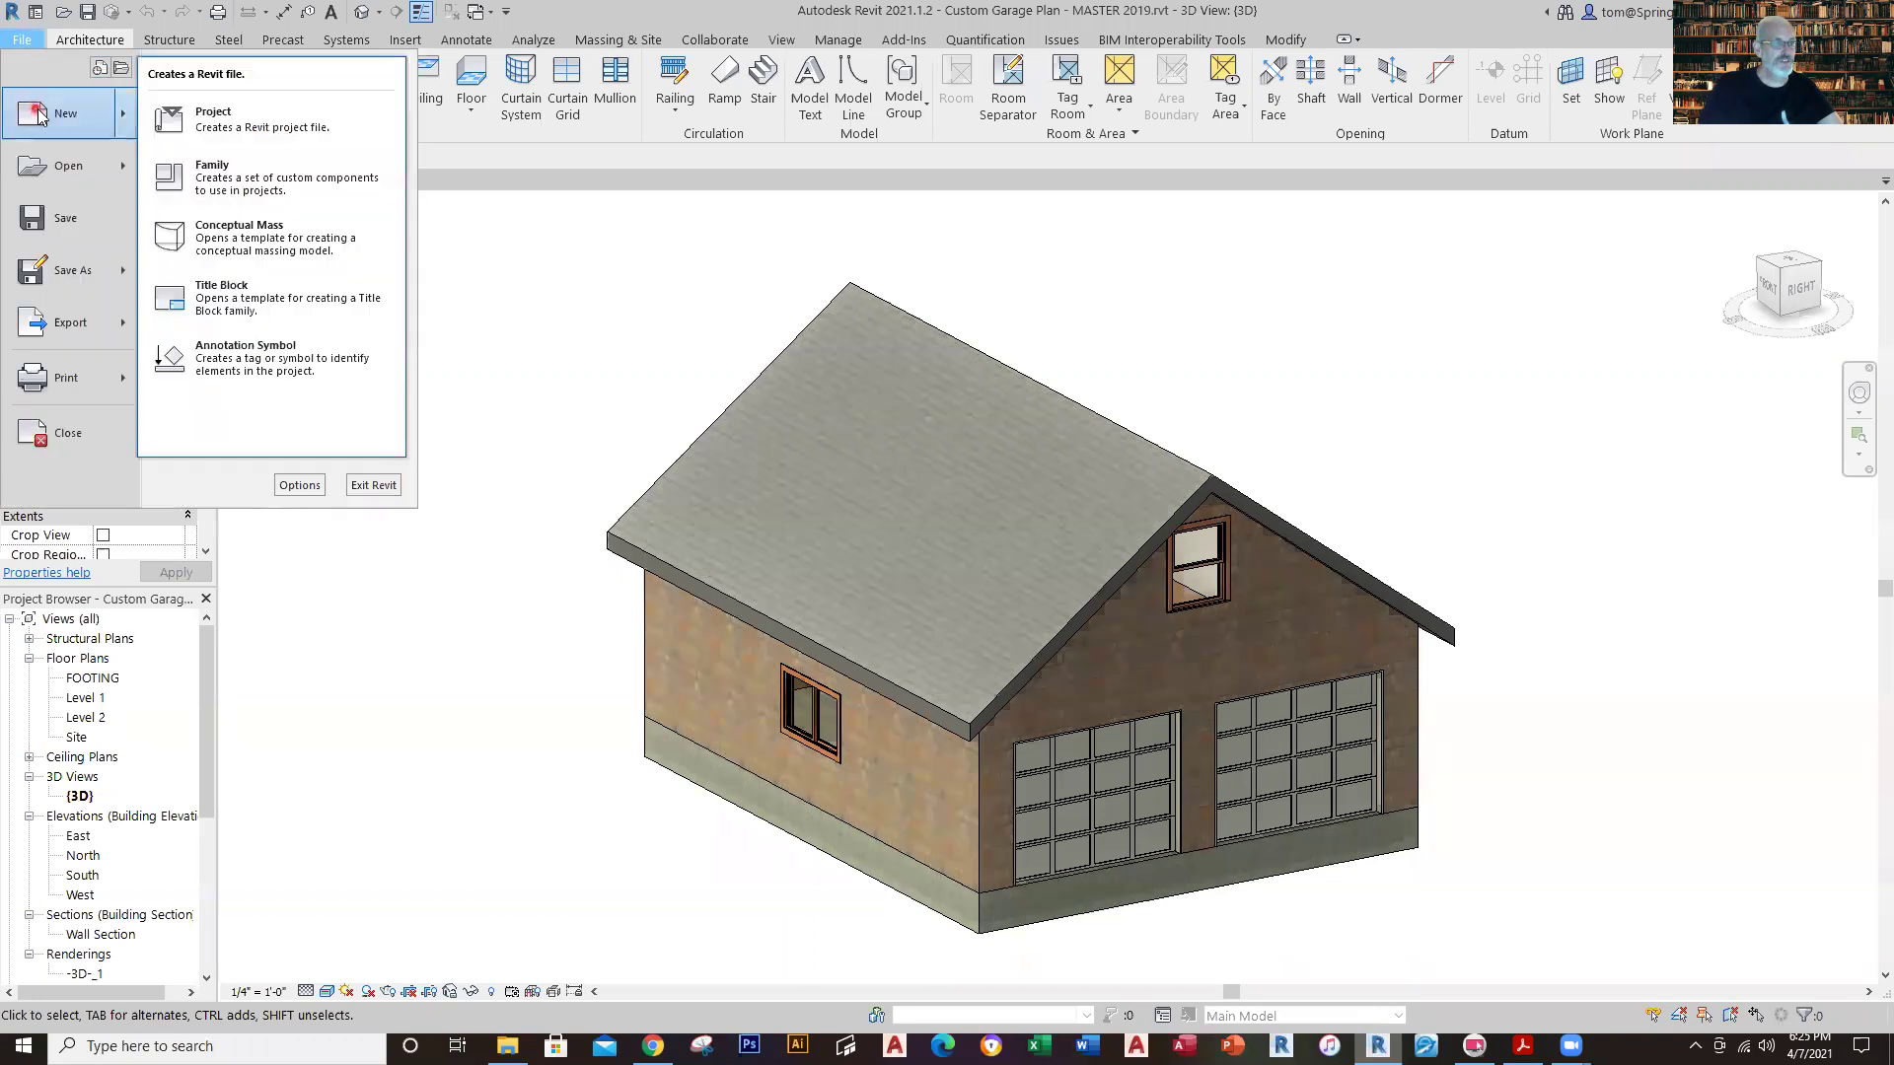
click(40, 117)
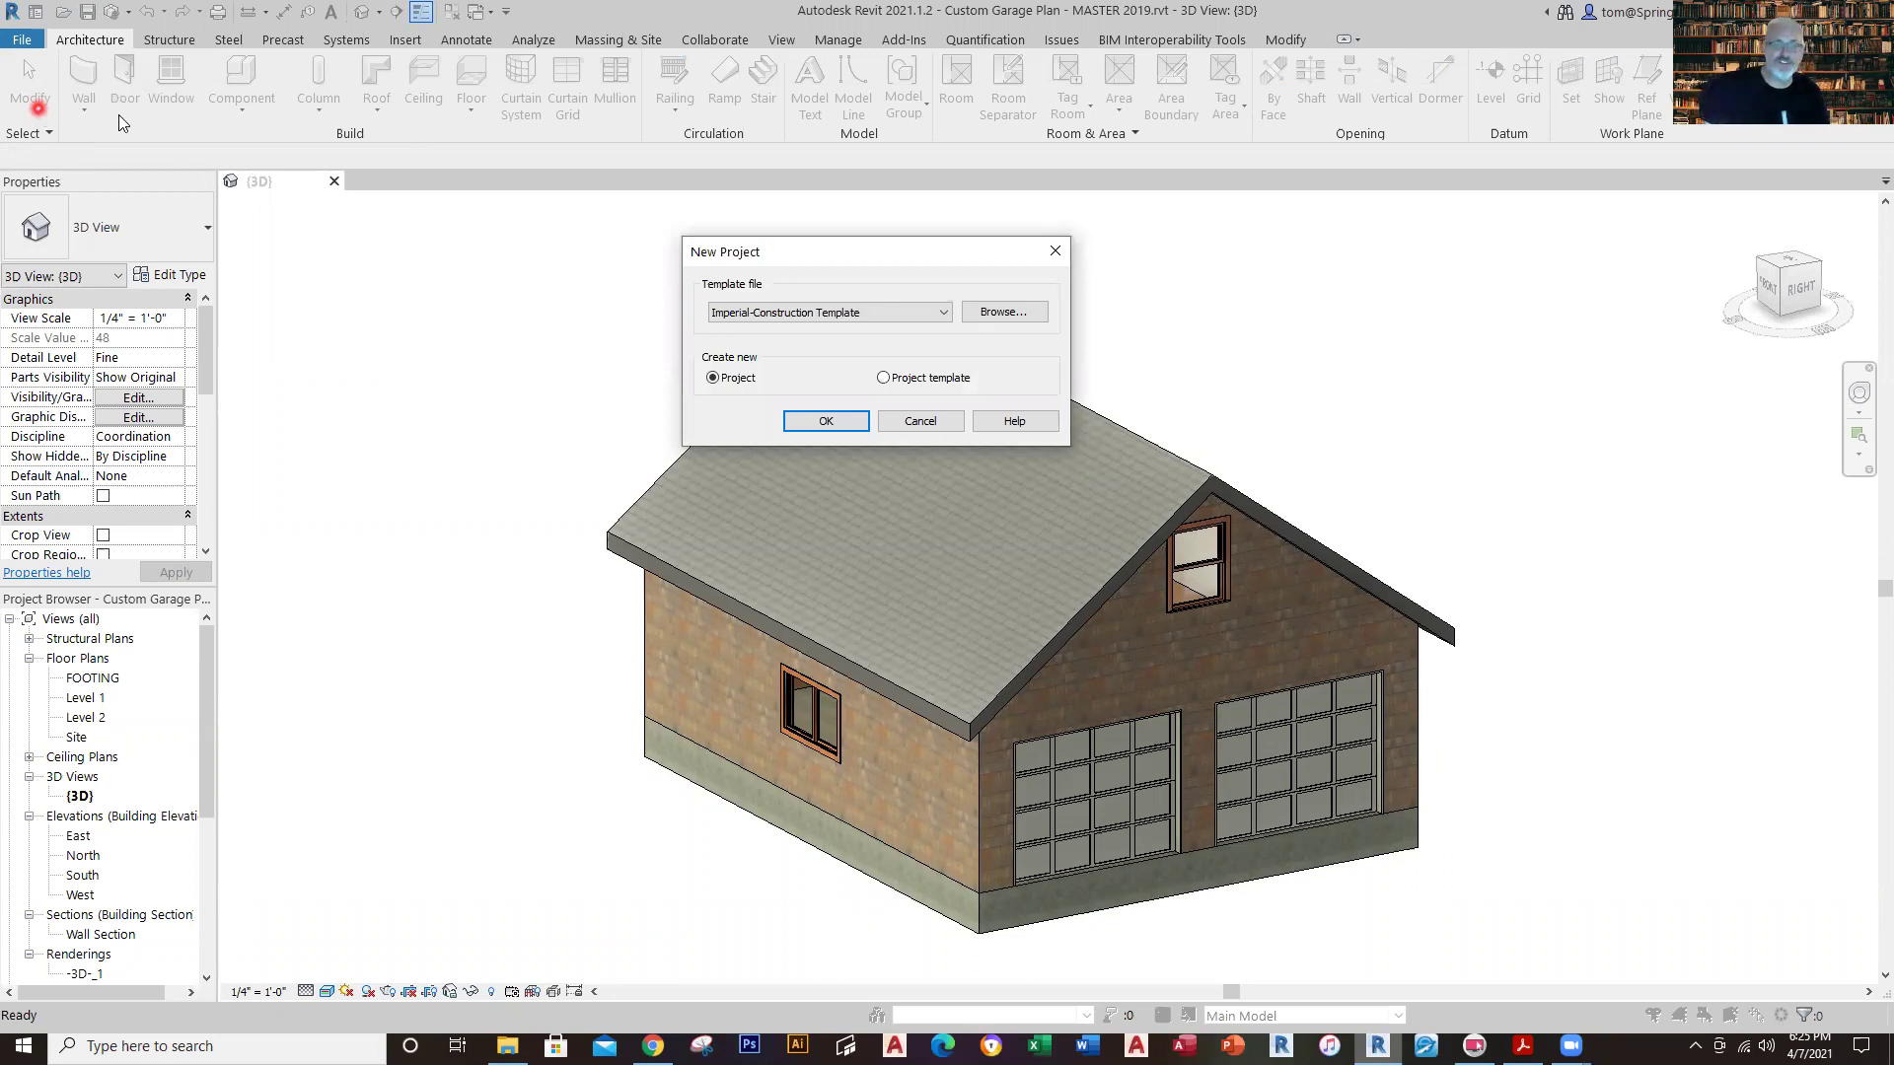
click(1024, 310)
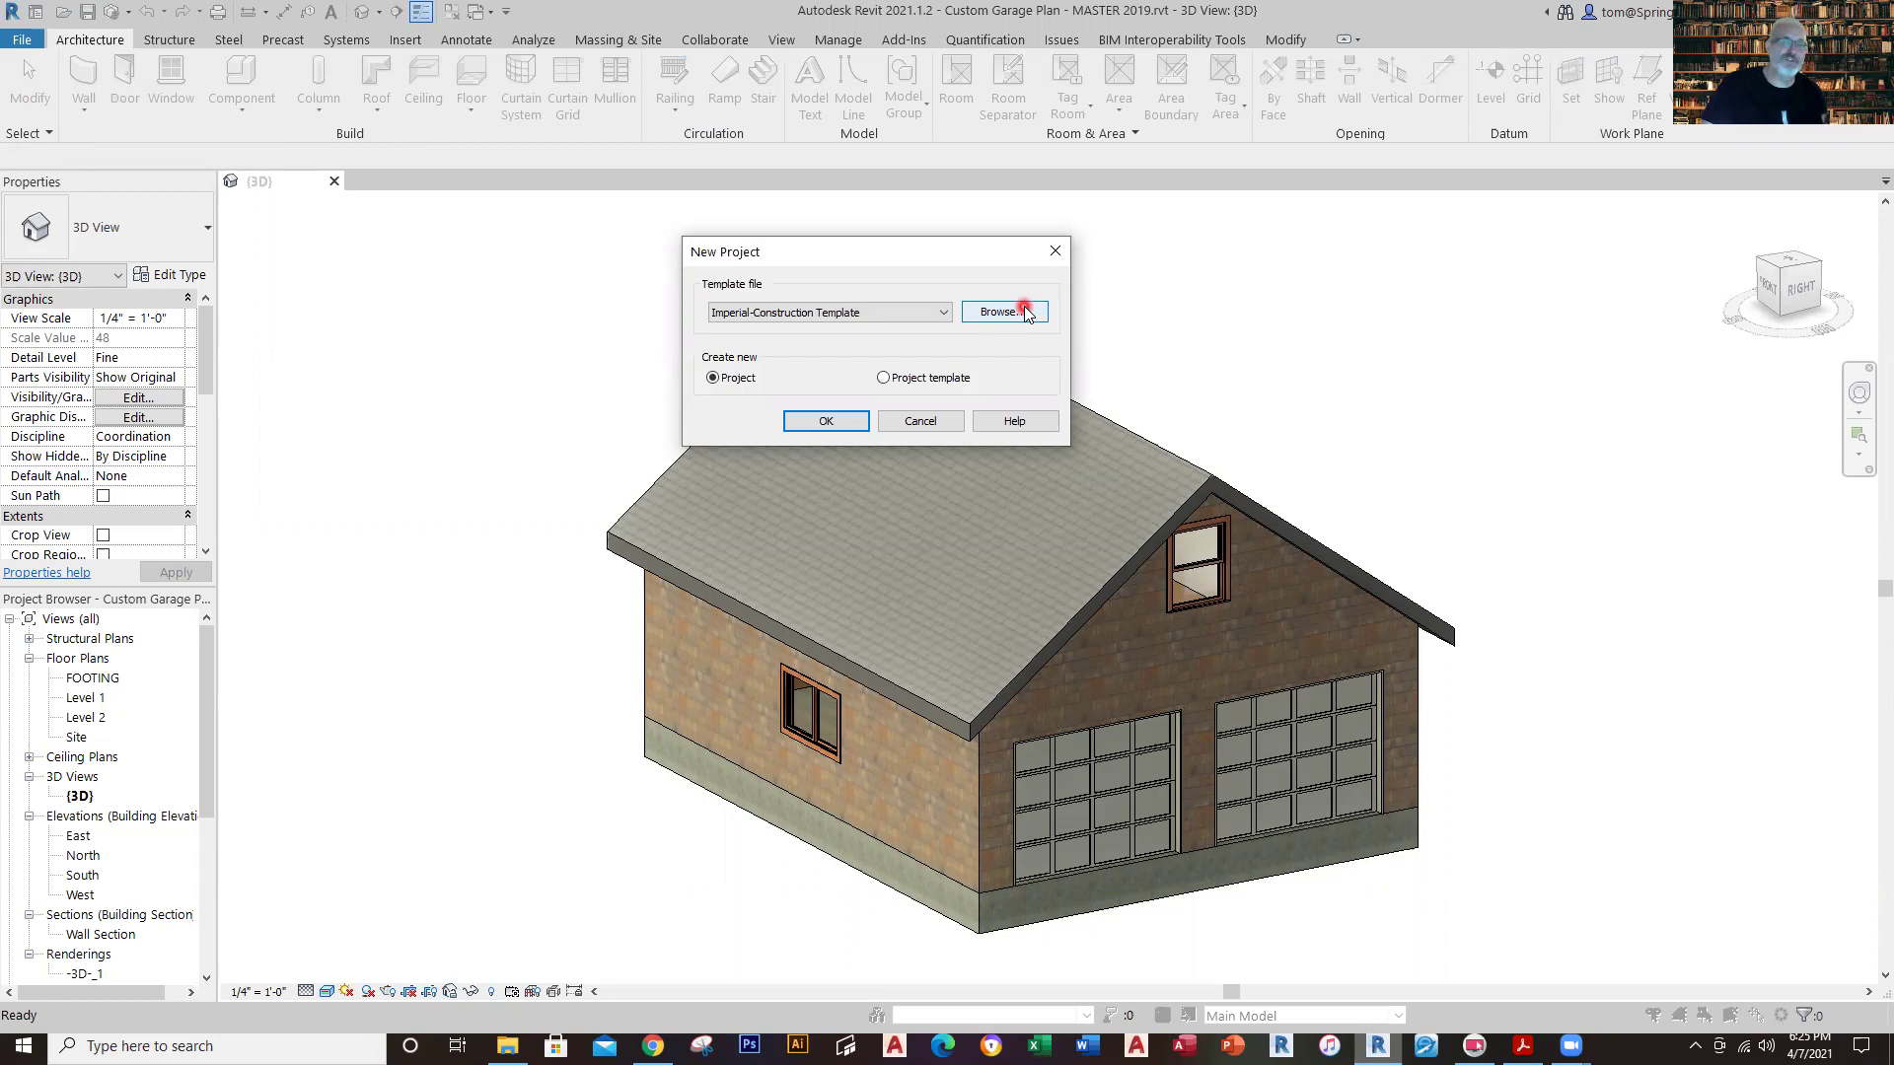
click(1024, 312)
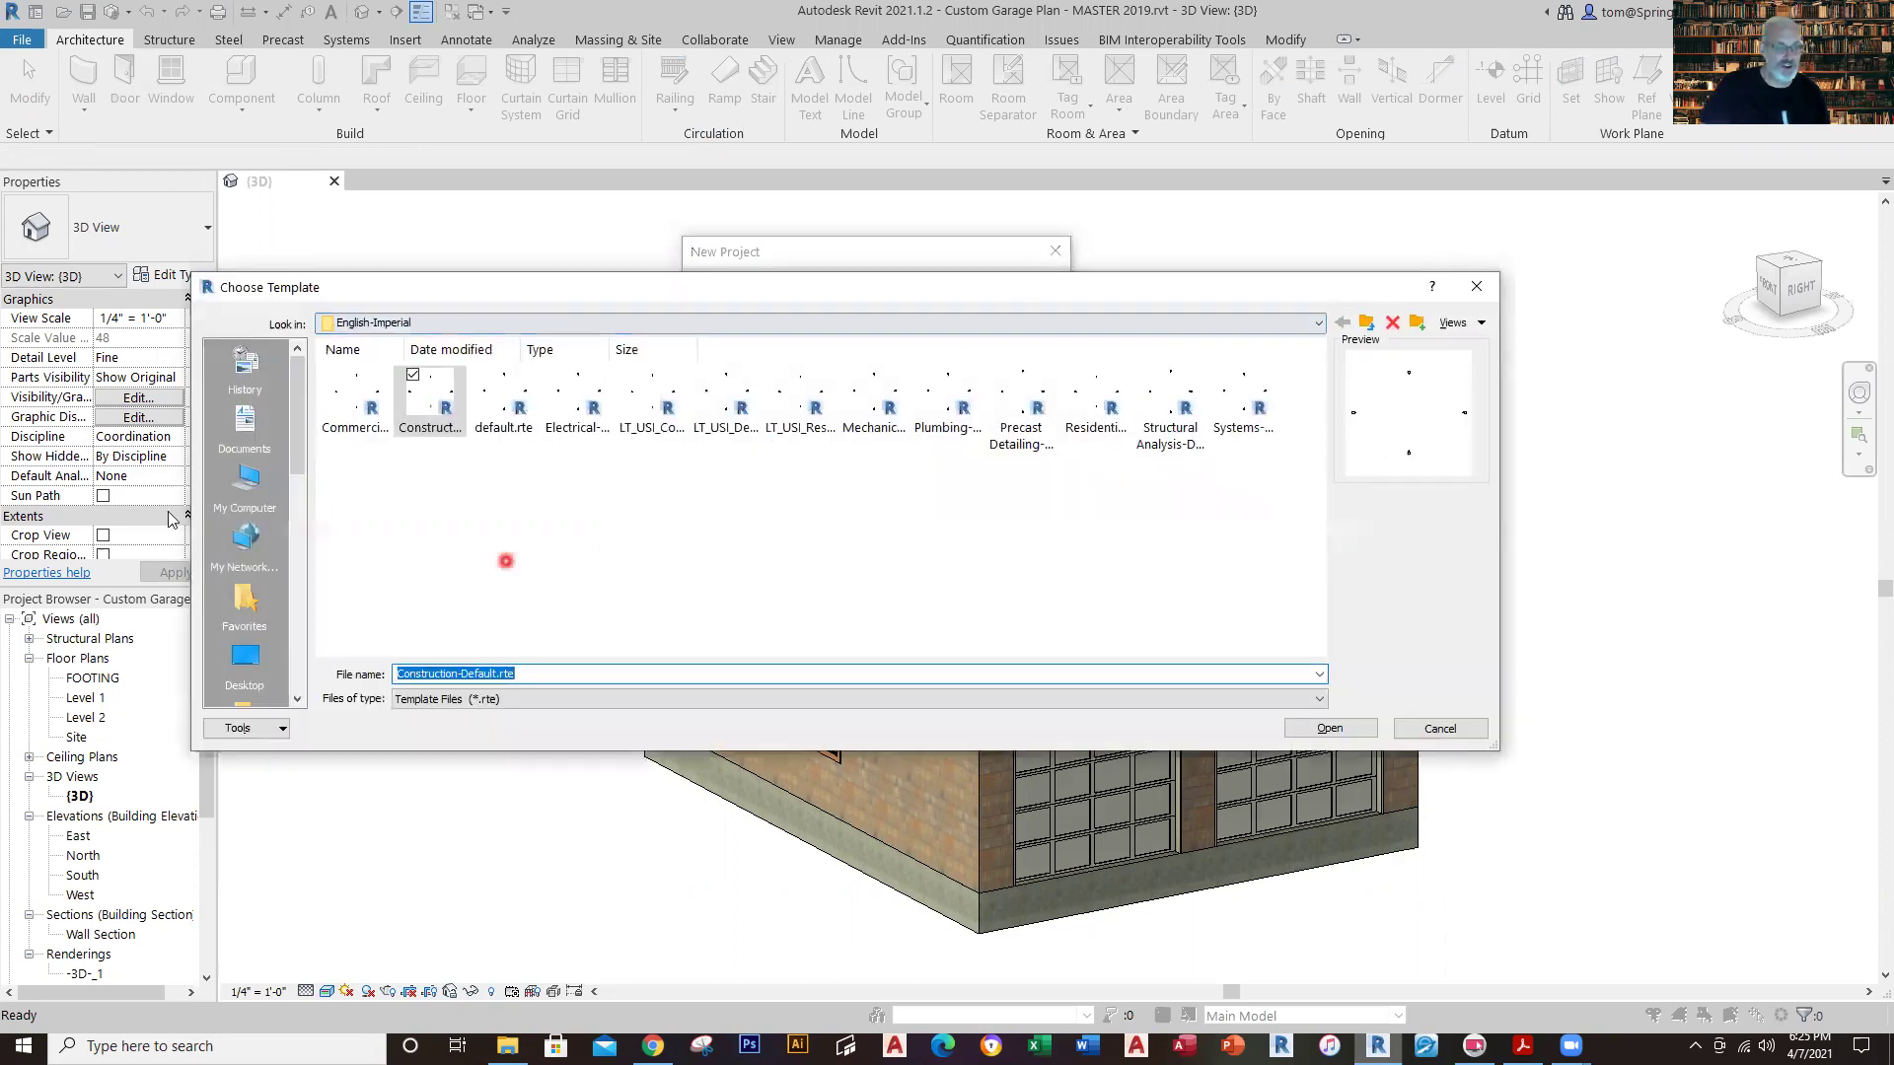
Create the project from the template Custom Garage Plan - Master 2019(2).rte in the Downloads folder.
click(247, 493)
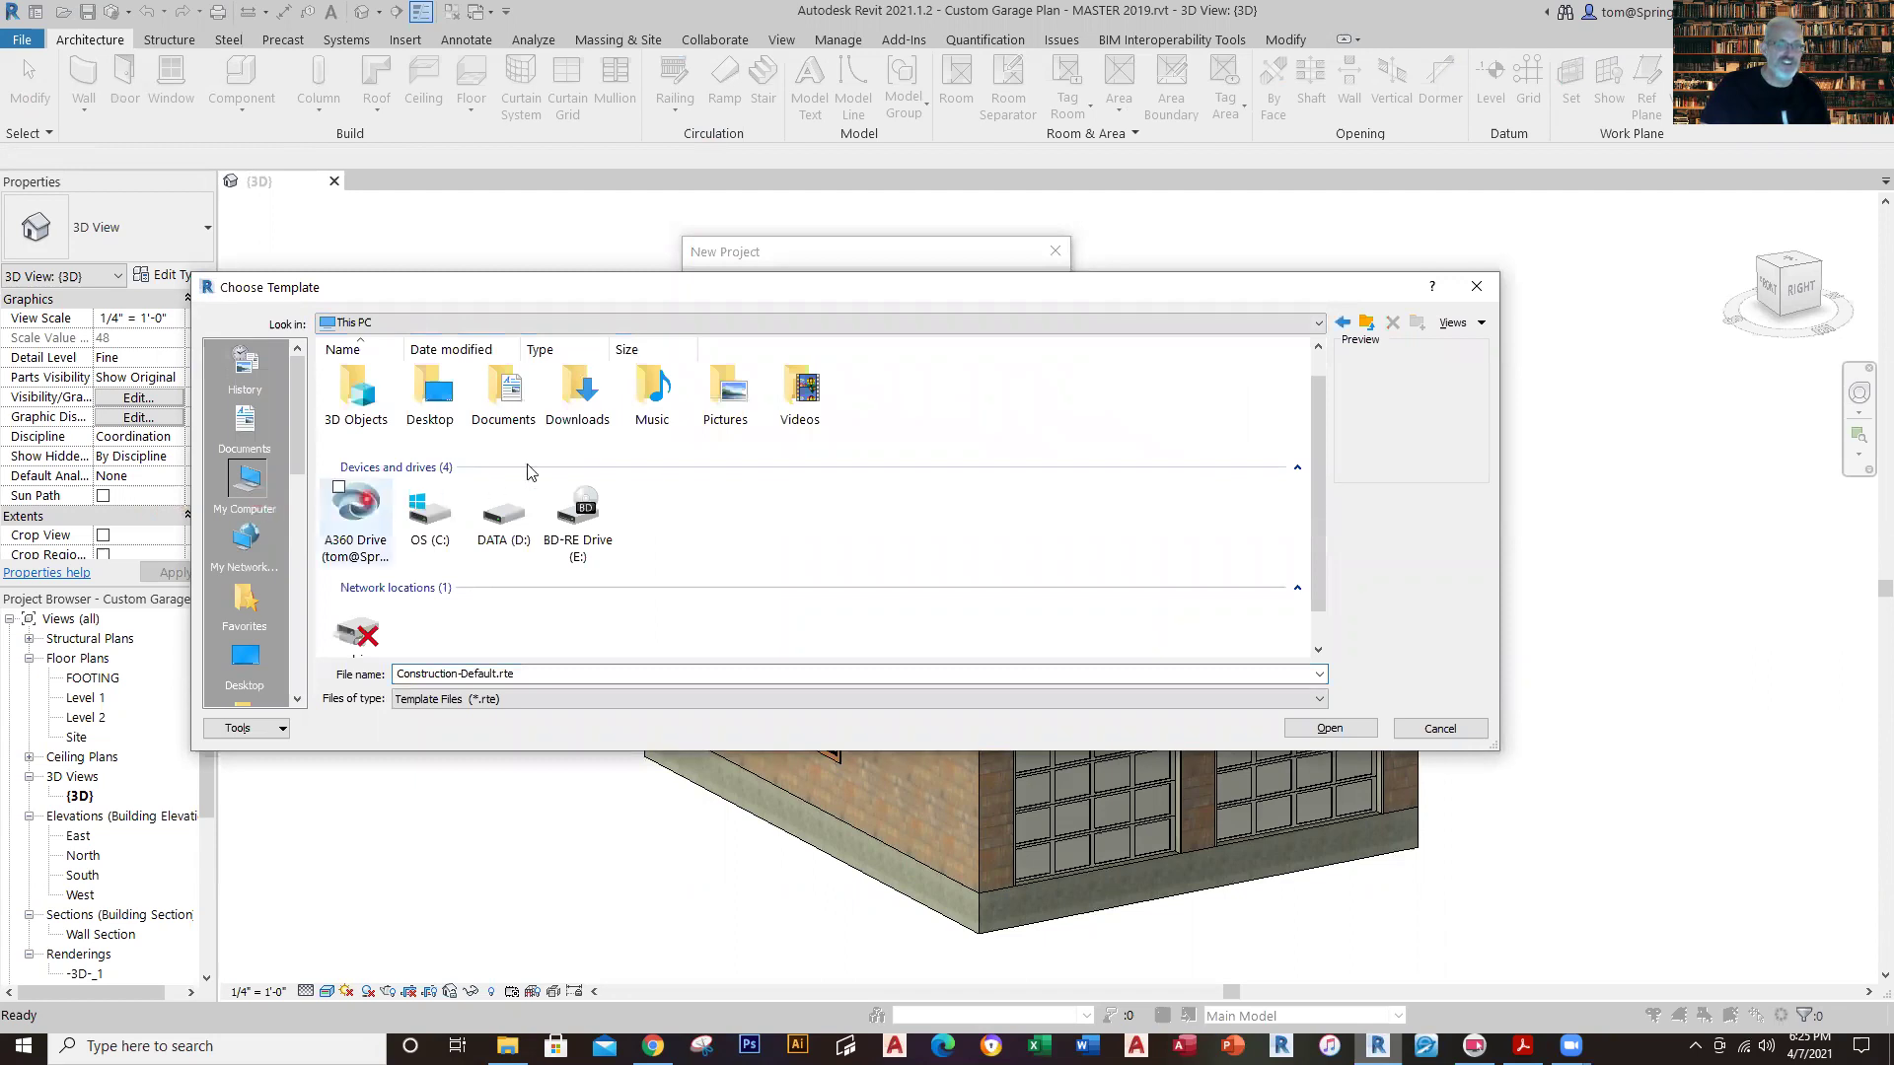
double_click(578, 414)
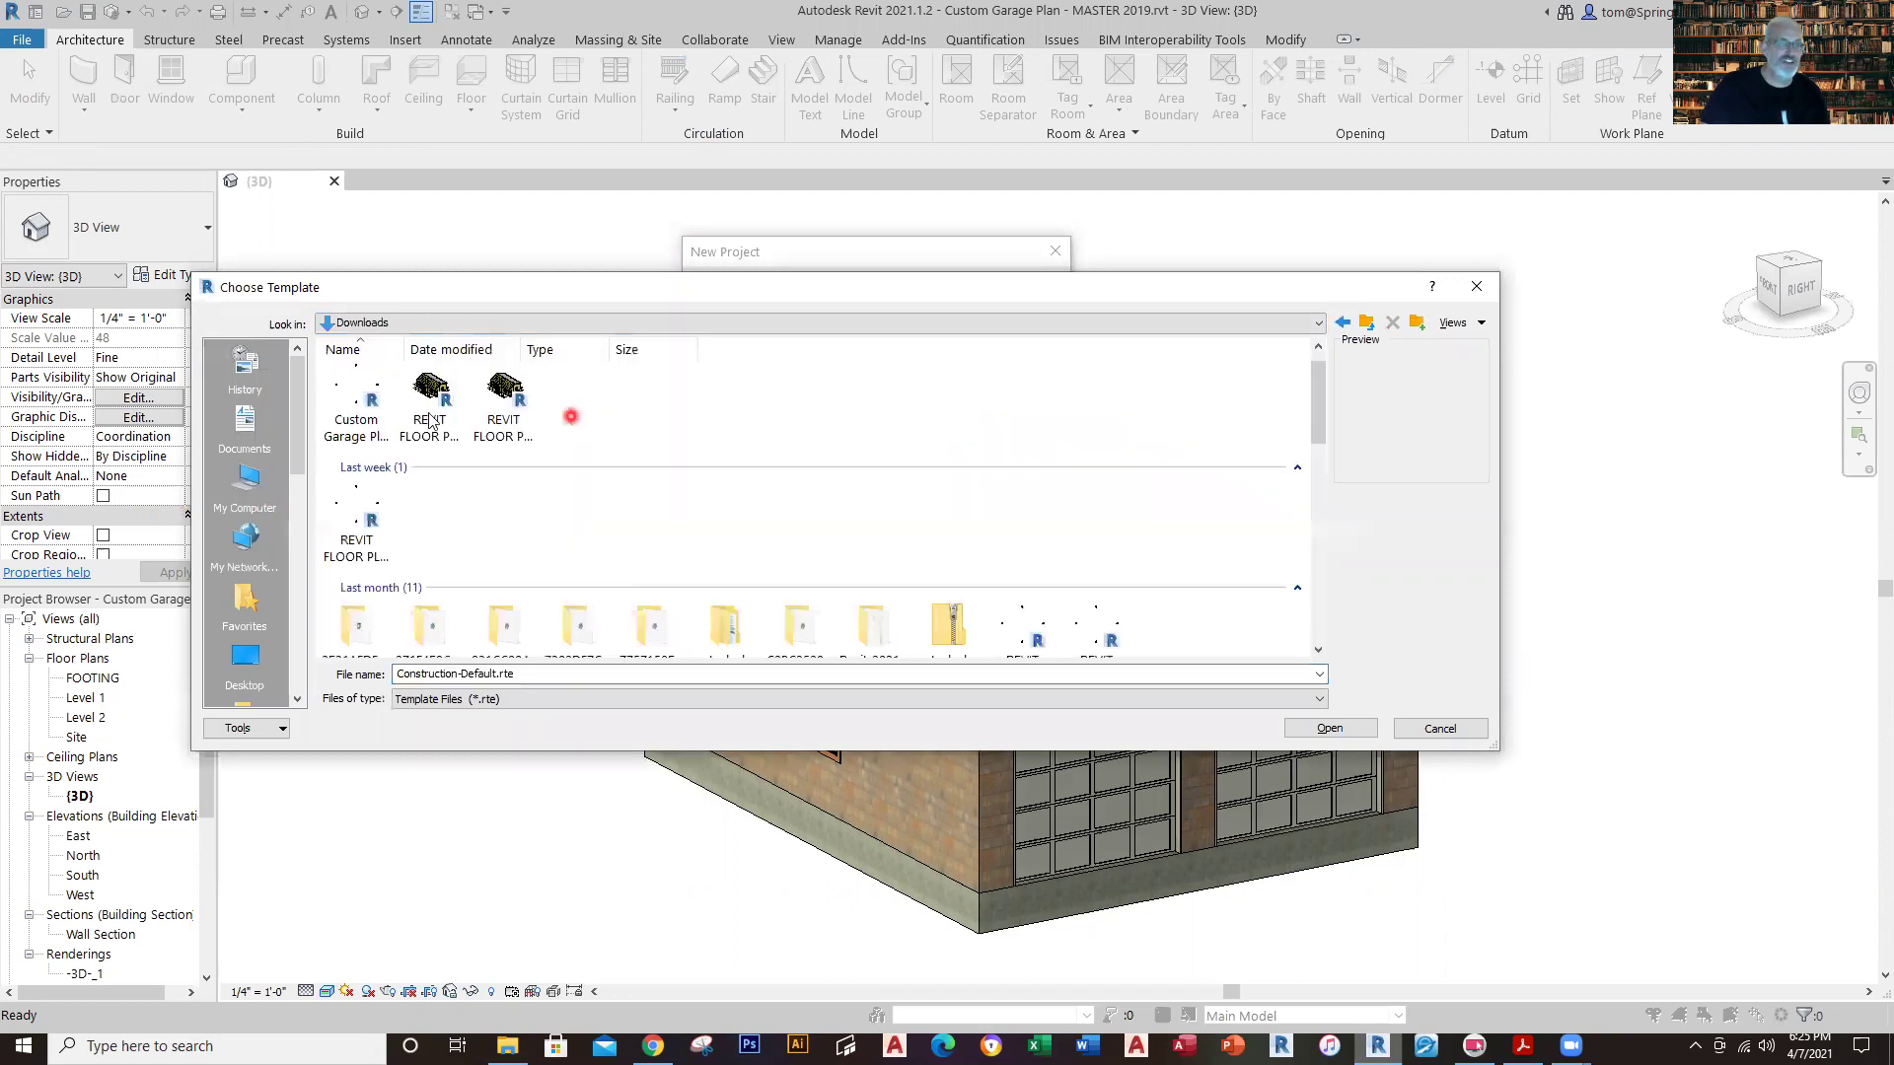
click(371, 424)
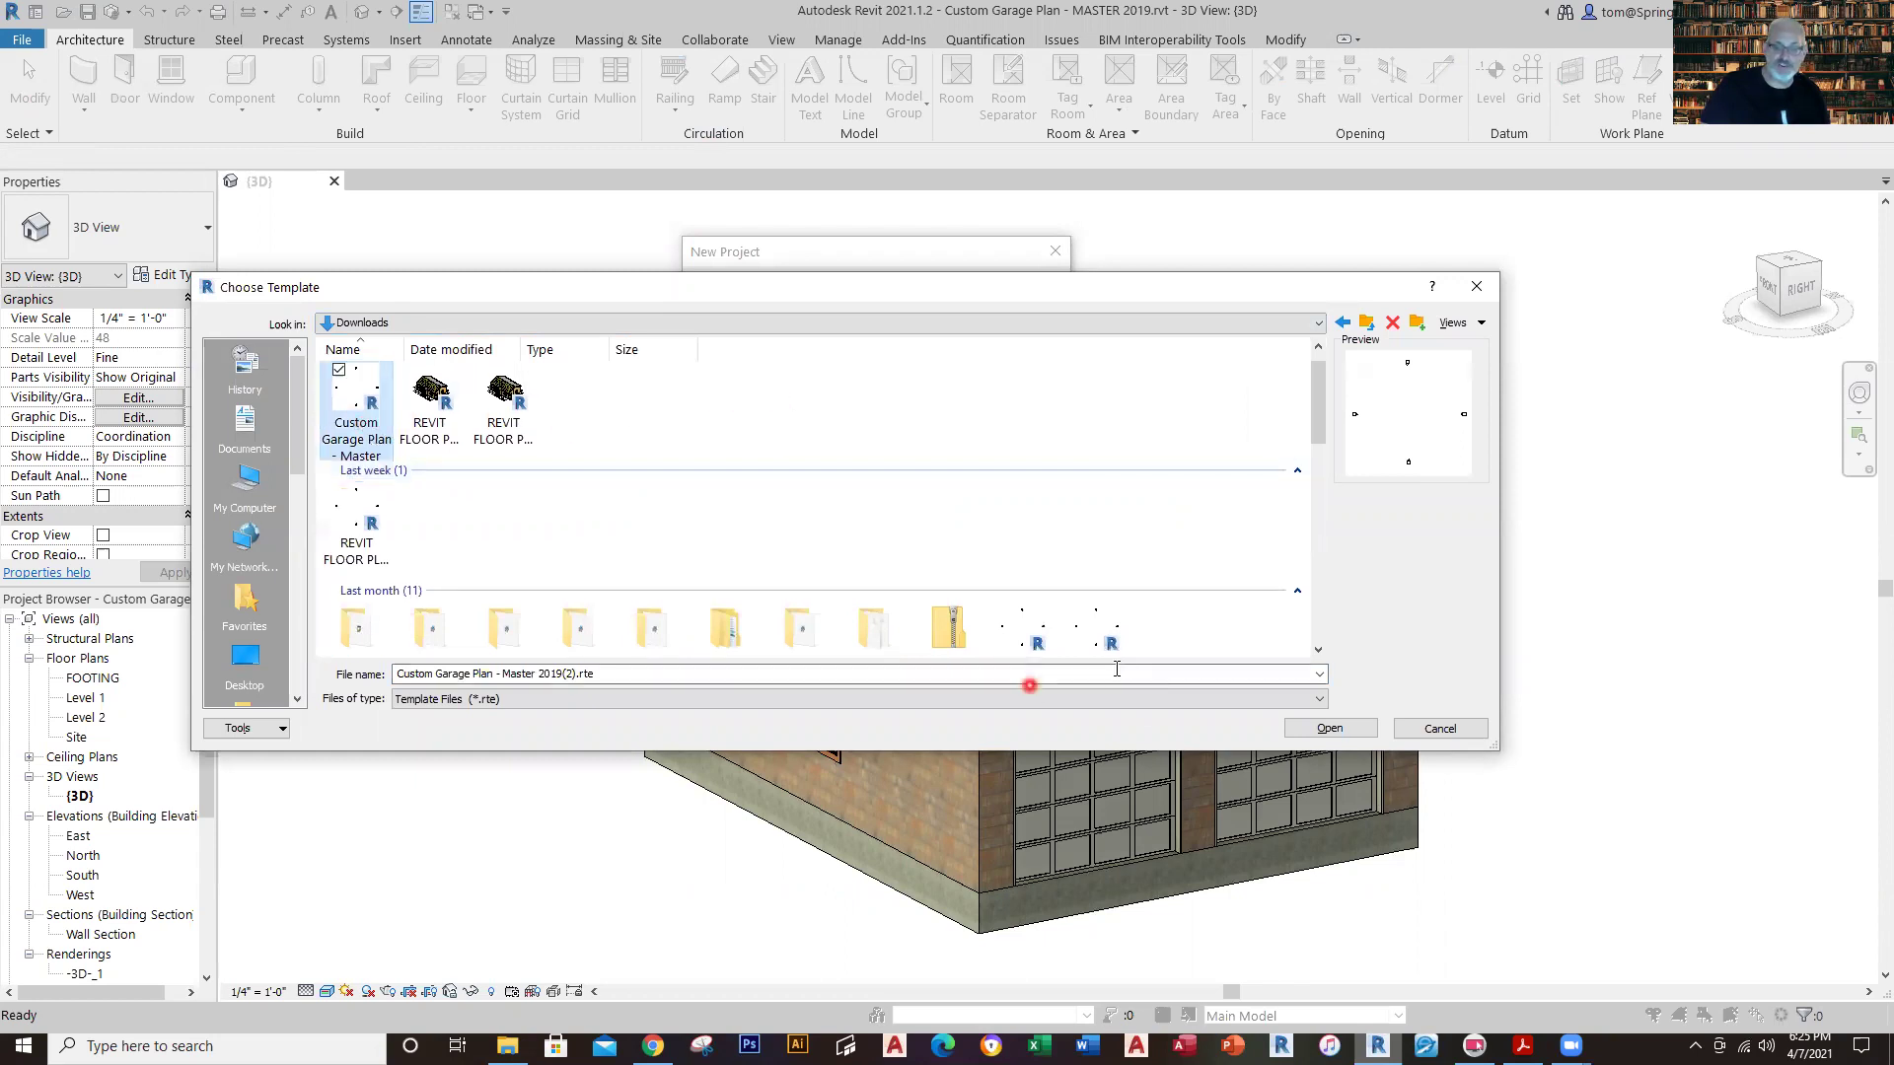
click(1330, 728)
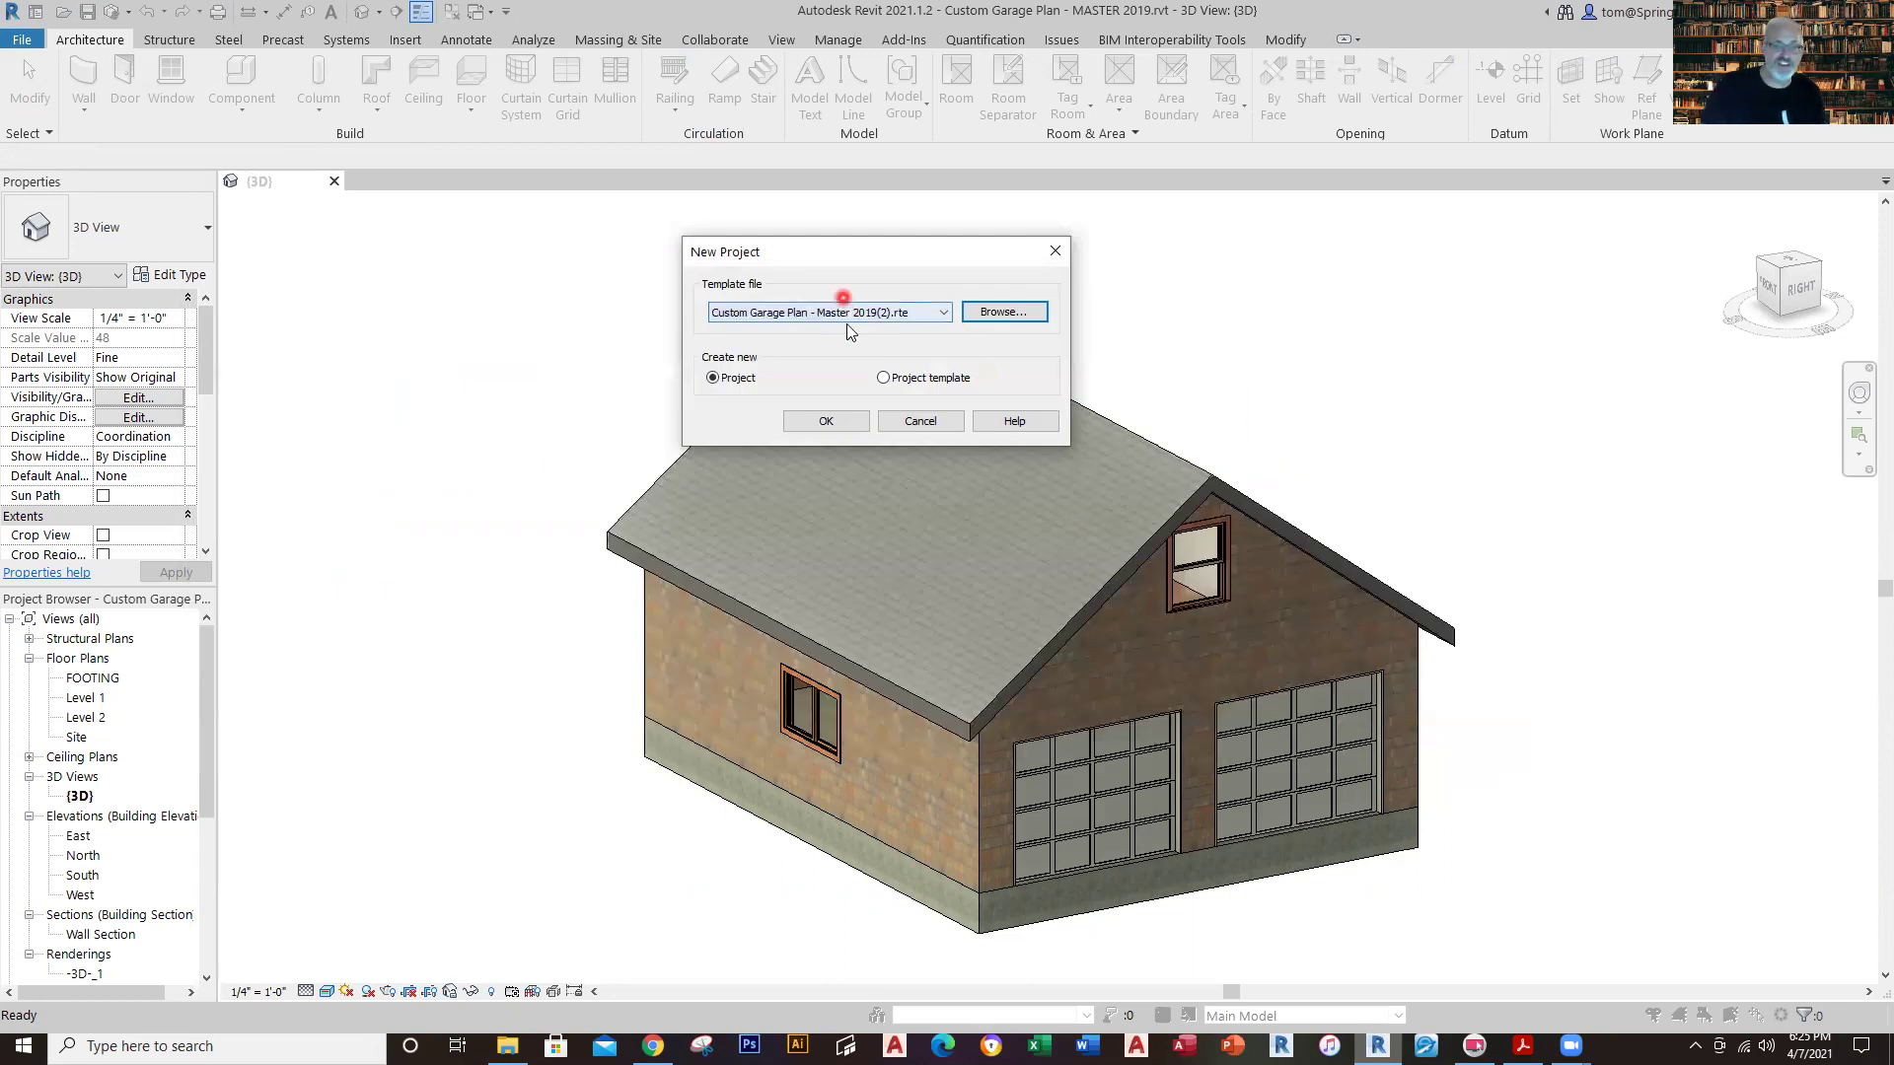
click(827, 422)
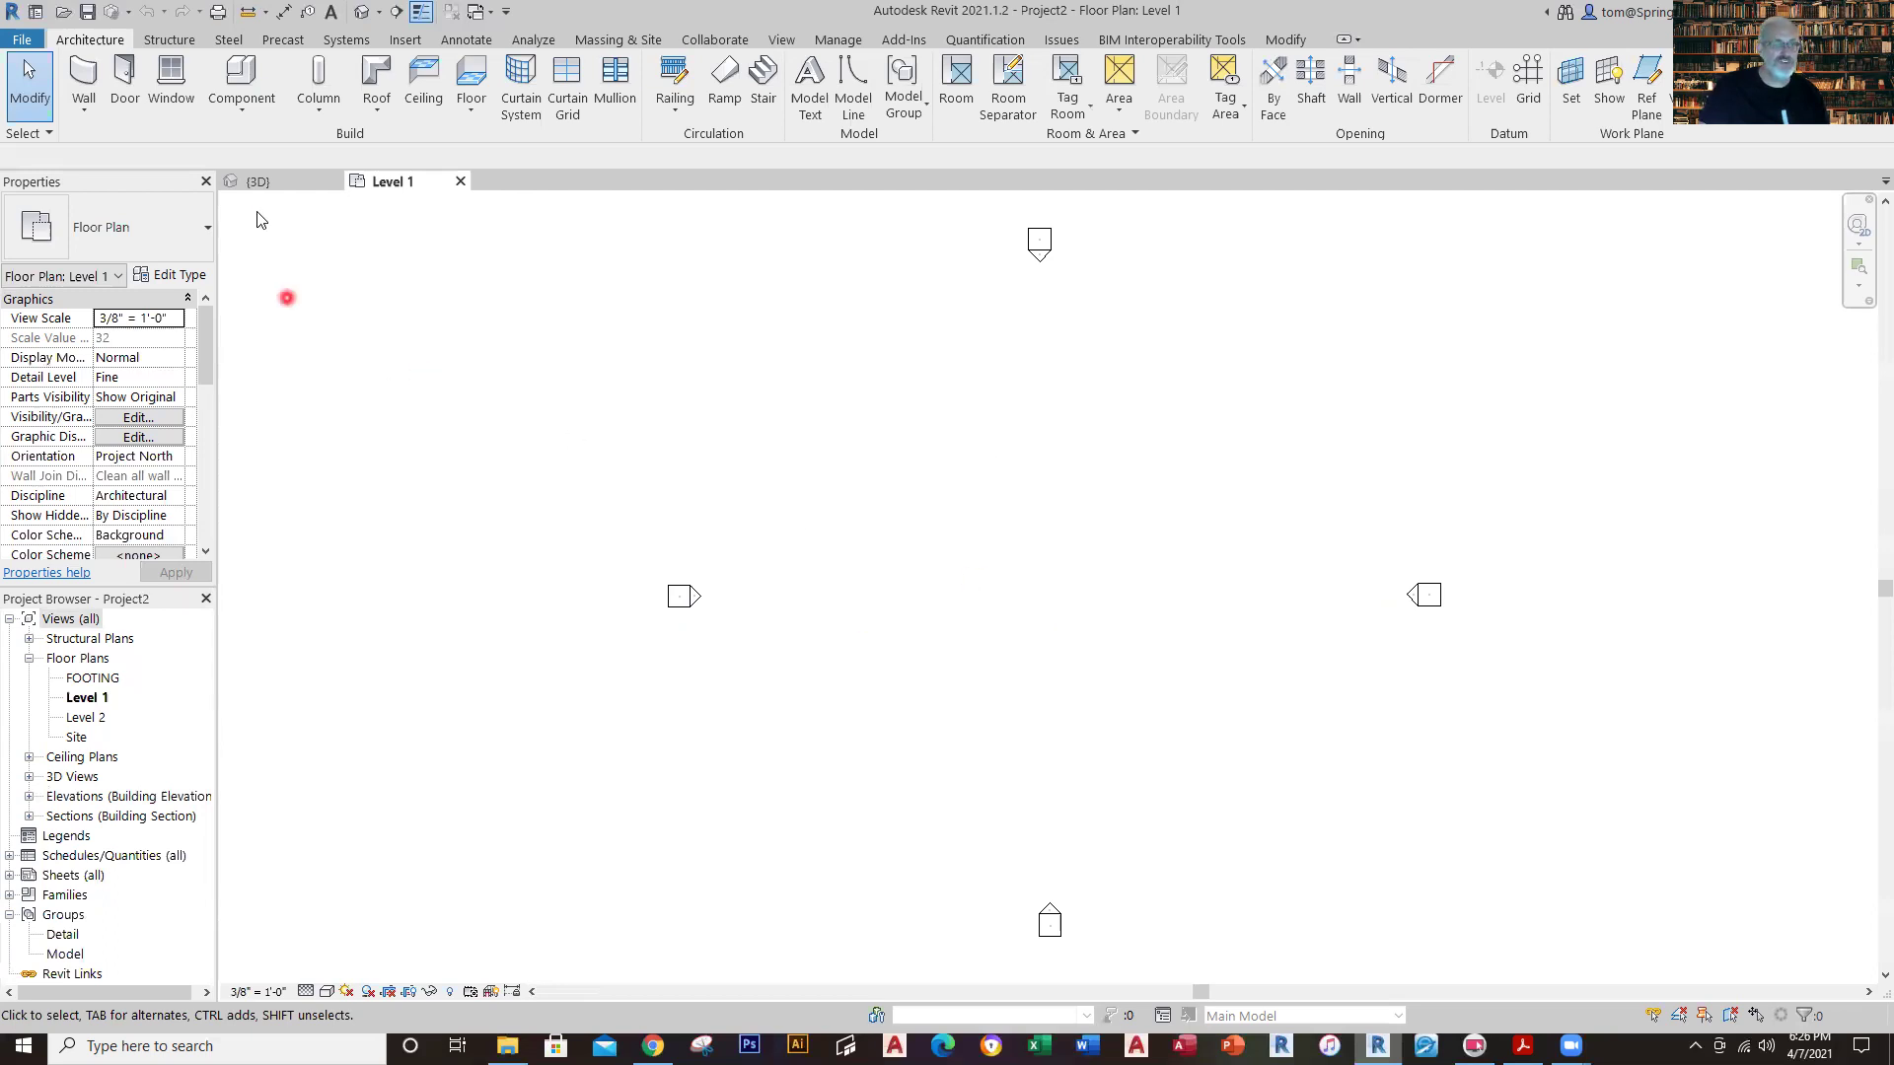
Examine the Level 1 floor plan of the finished master garage project, checking the overall wall and window dimensions.
click(278, 187)
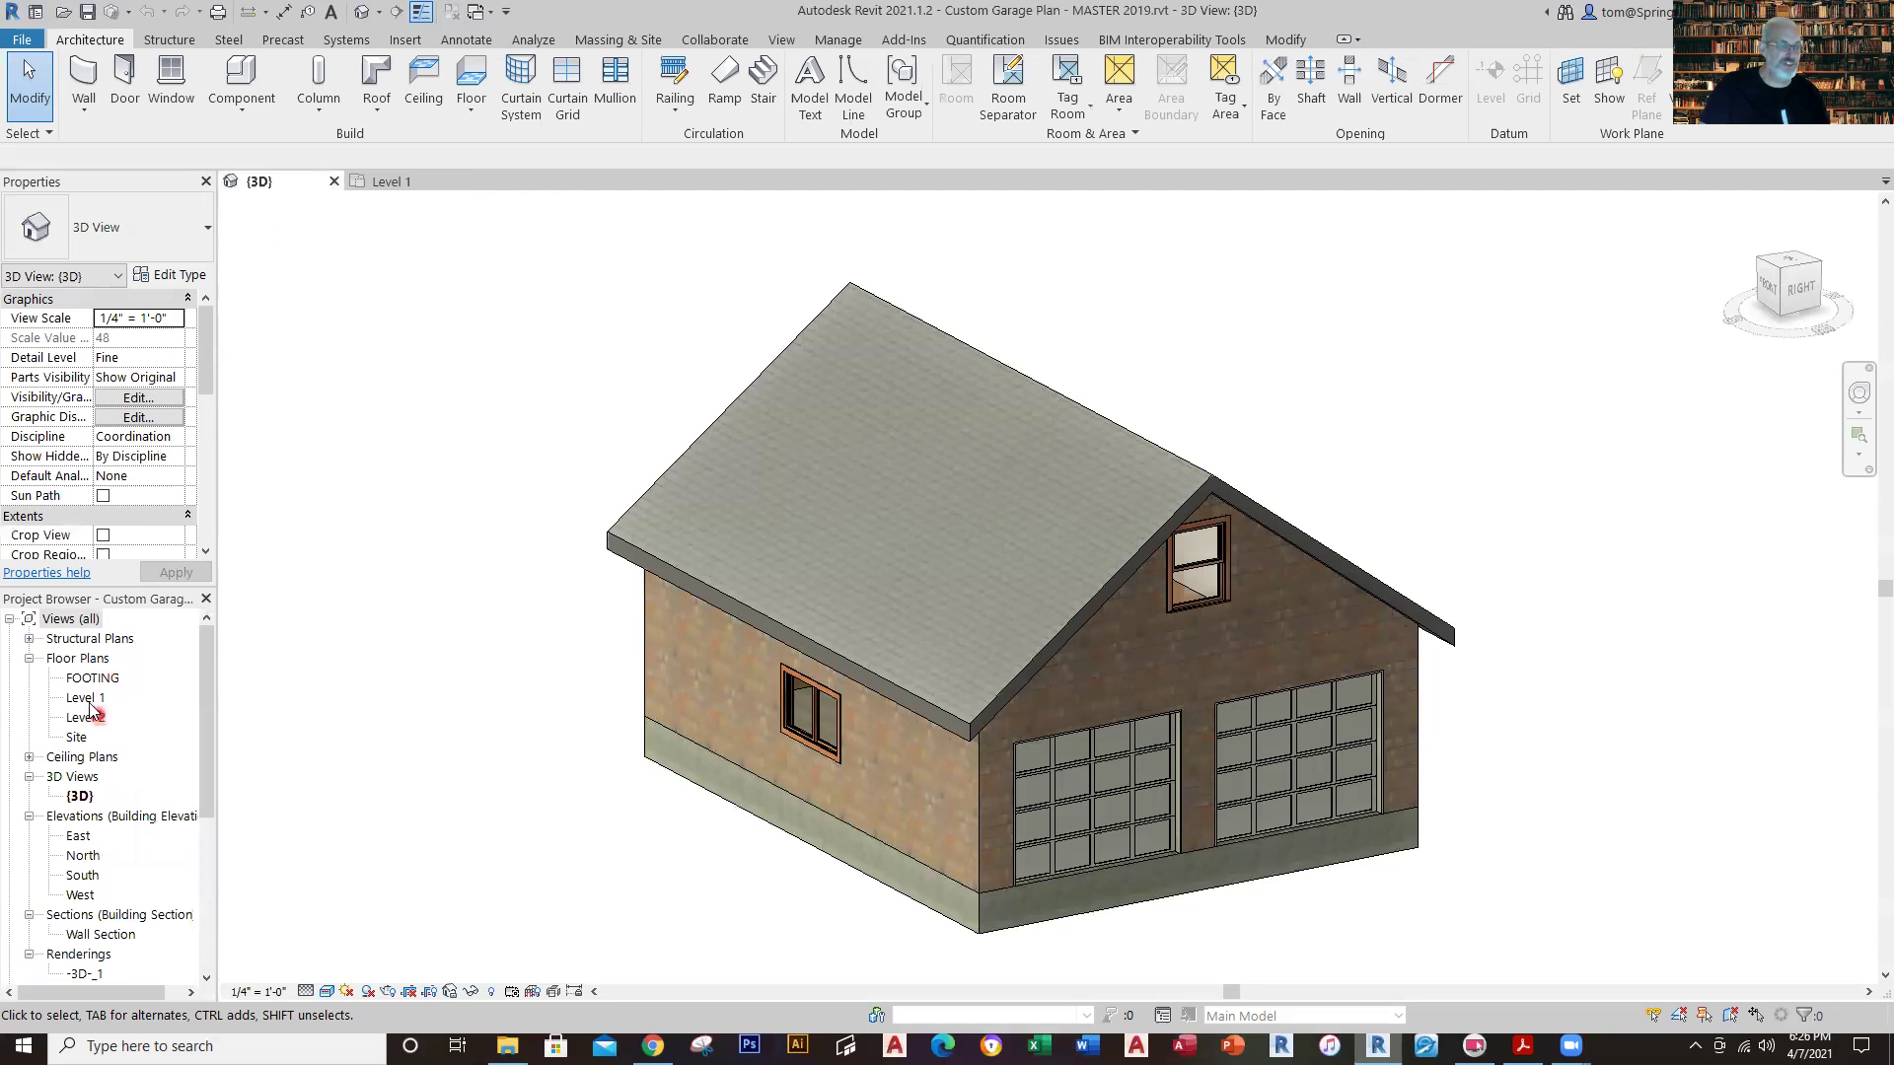
double_click(86, 698)
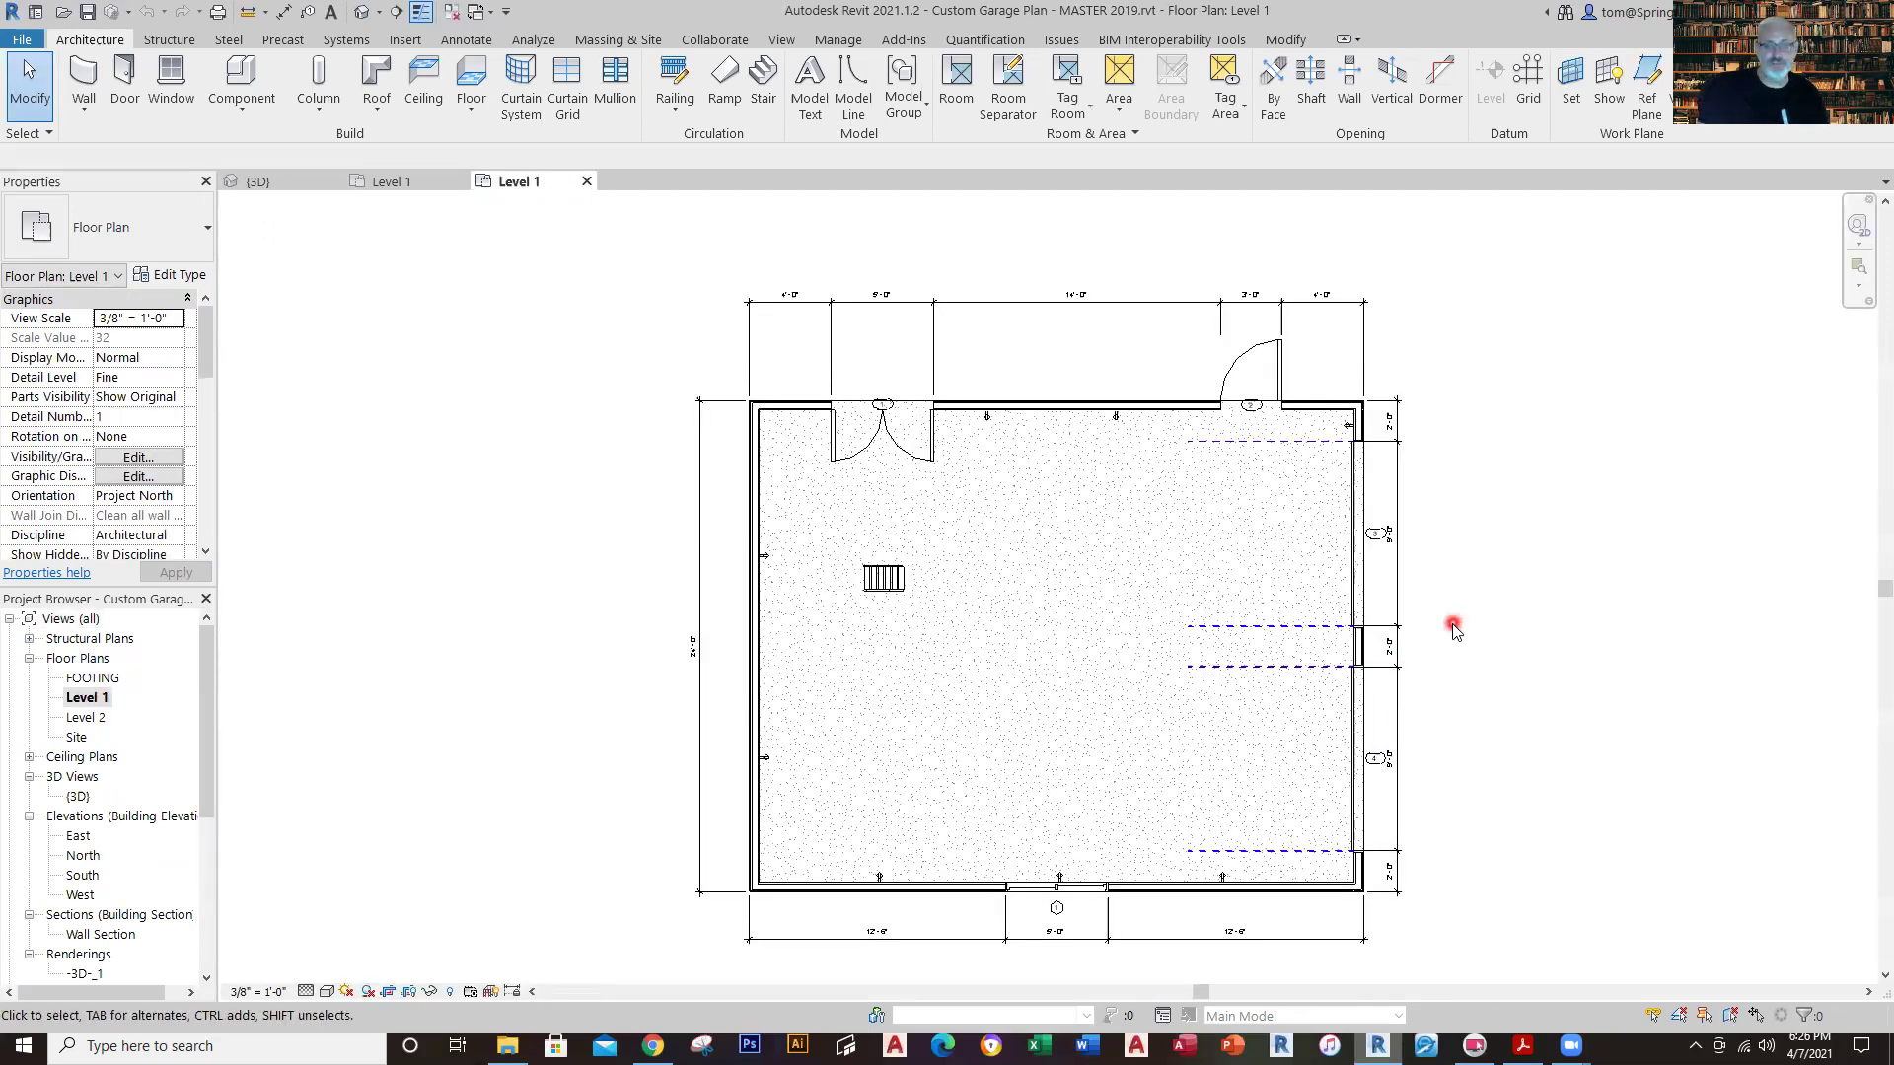
scroll(705, 671, up, 5)
scroll(705, 675, up, 3)
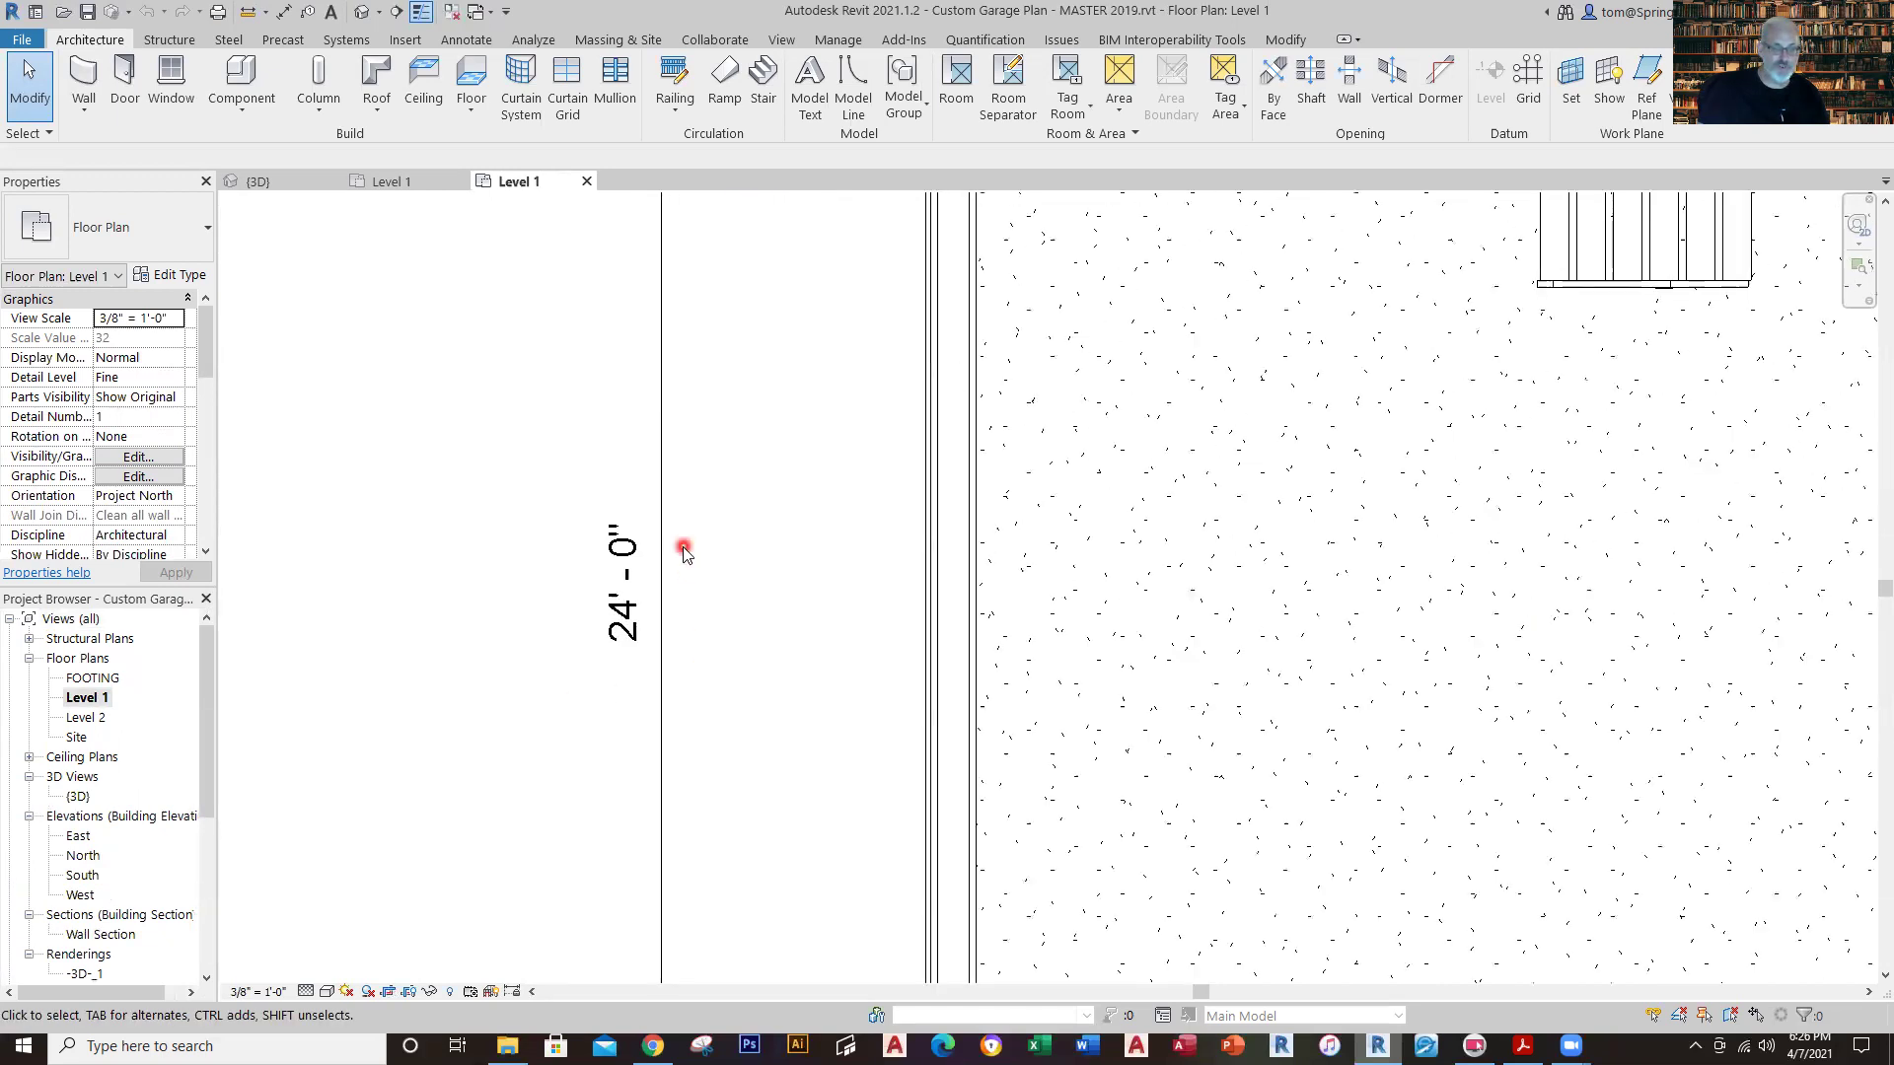
scroll(684, 551, down, 8)
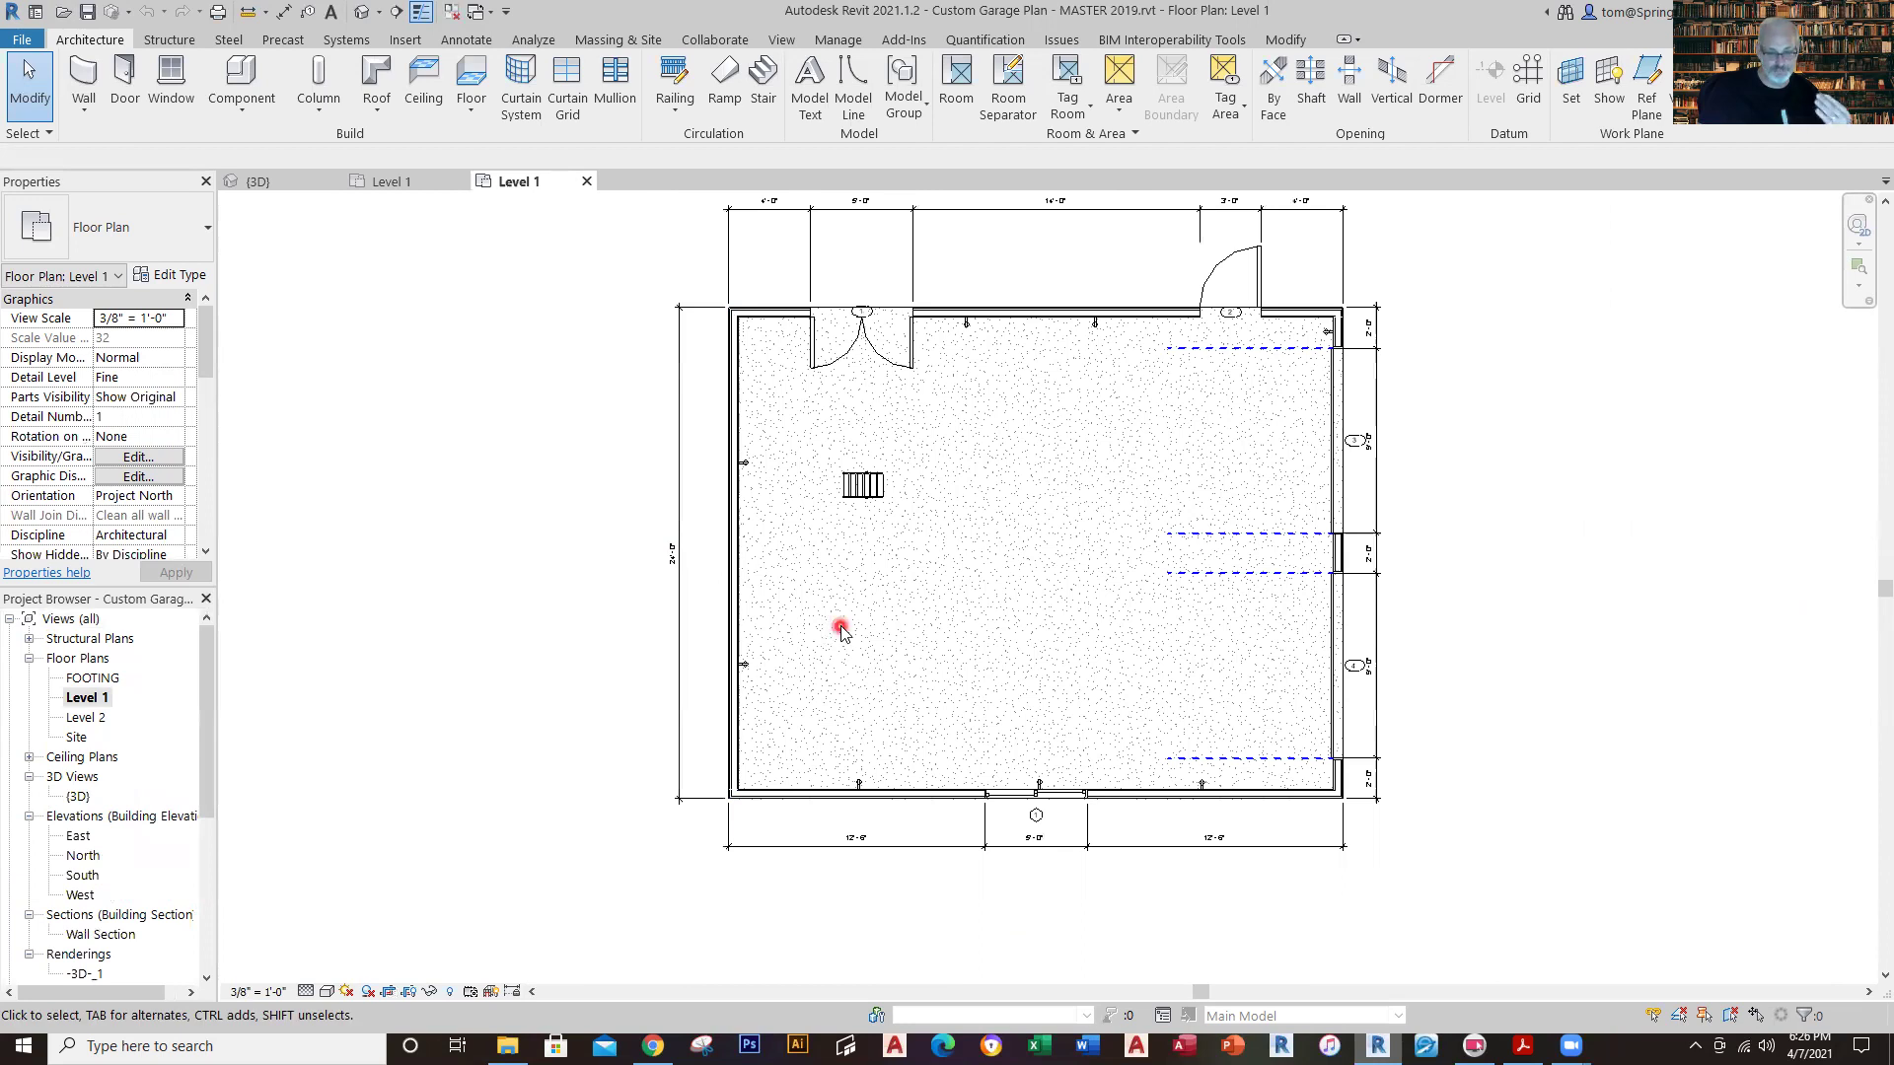
click(866, 359)
key(Escape)
click(967, 916)
scroll(950, 864, up, 5)
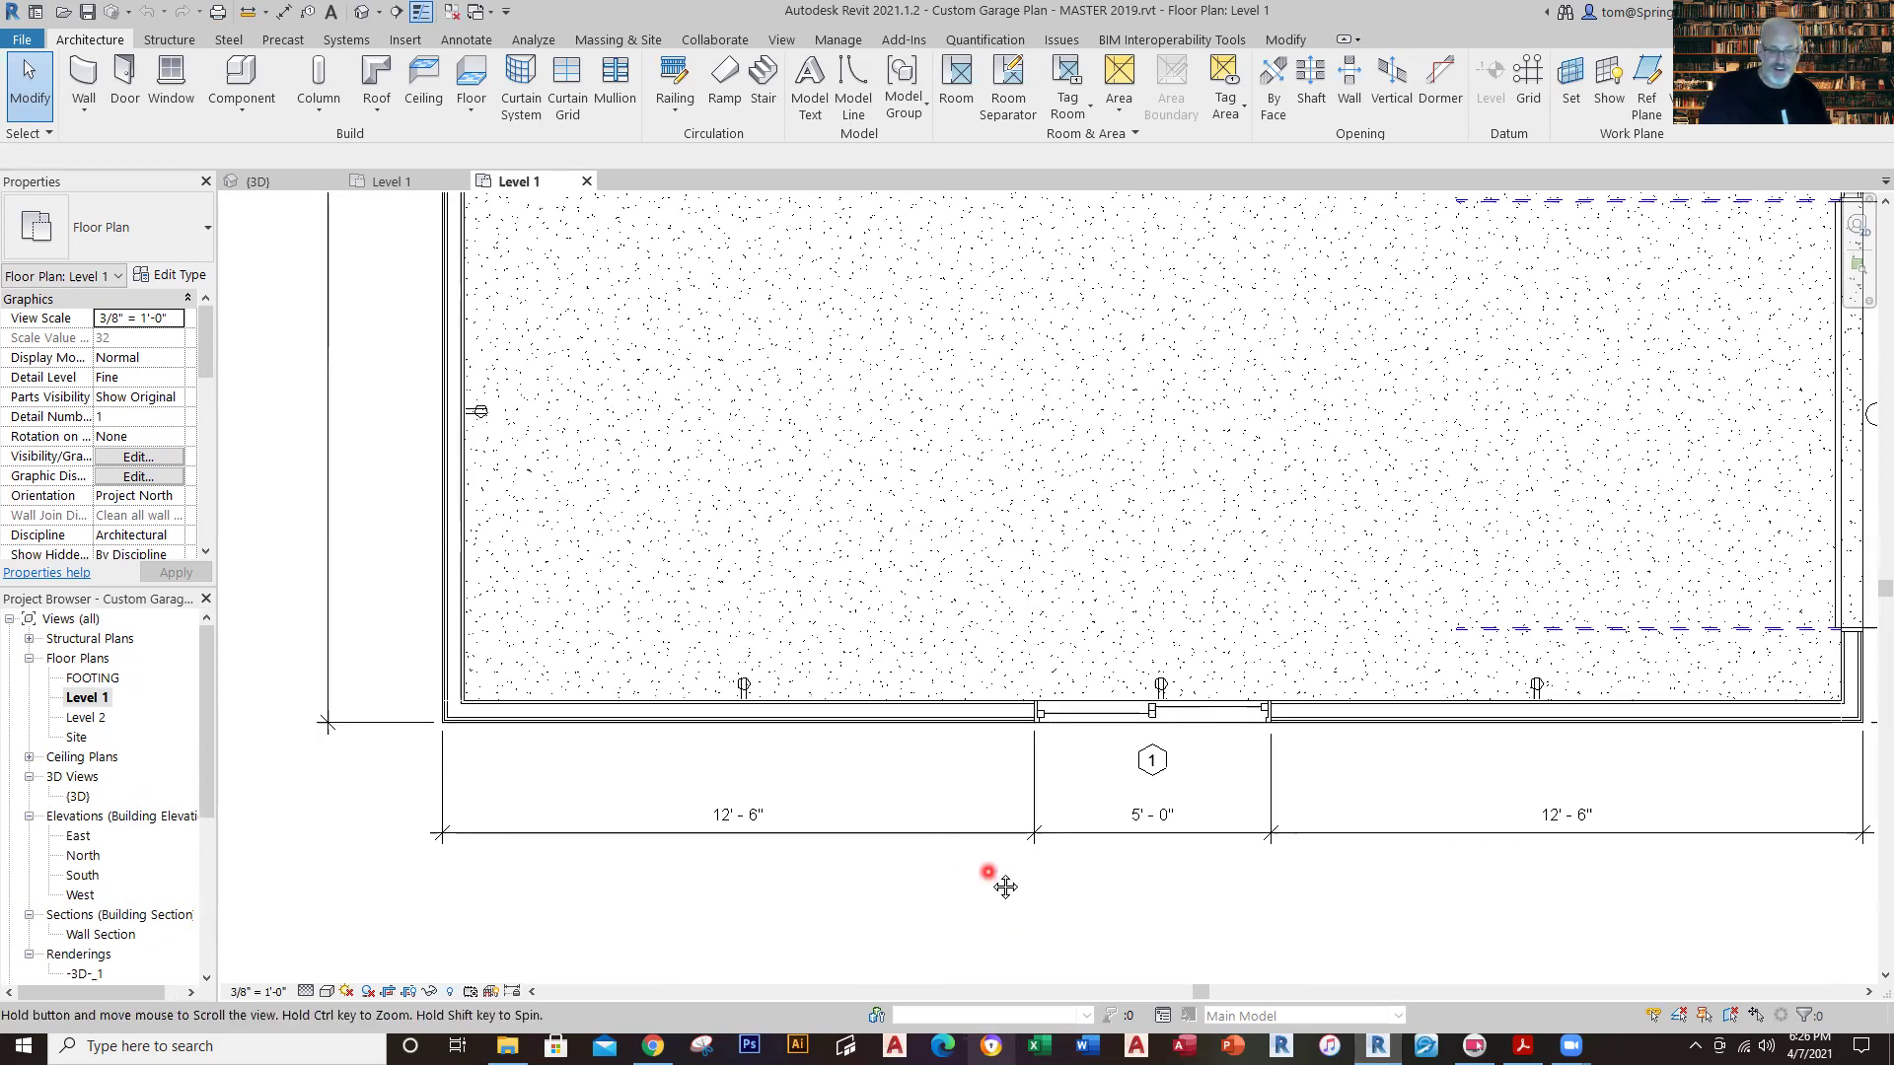
Examine the dimensions locating window 1 along the south wall, and review the complete garage floor plan.
middle_drag(990, 877, 886, 881)
click(543, 841)
click(1362, 888)
click(1482, 817)
key(Escape)
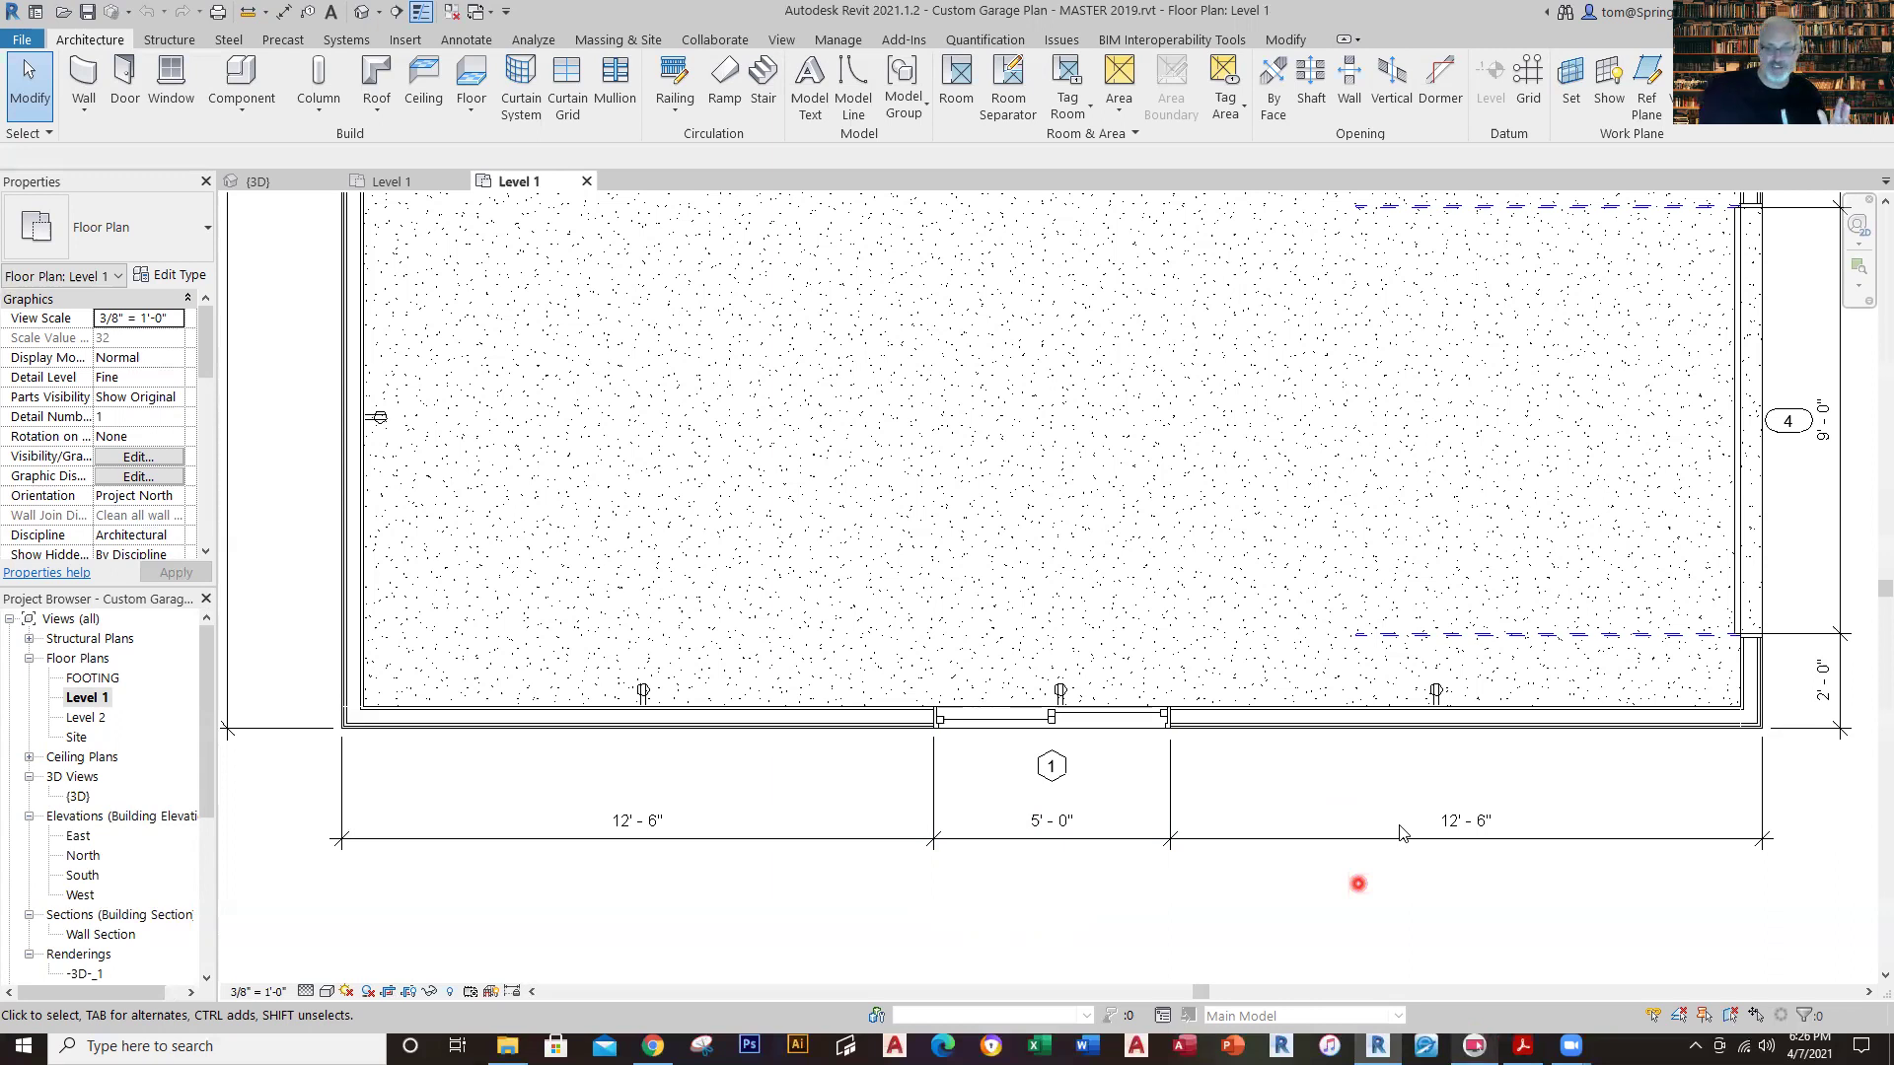
scroll(1403, 834, down, 4)
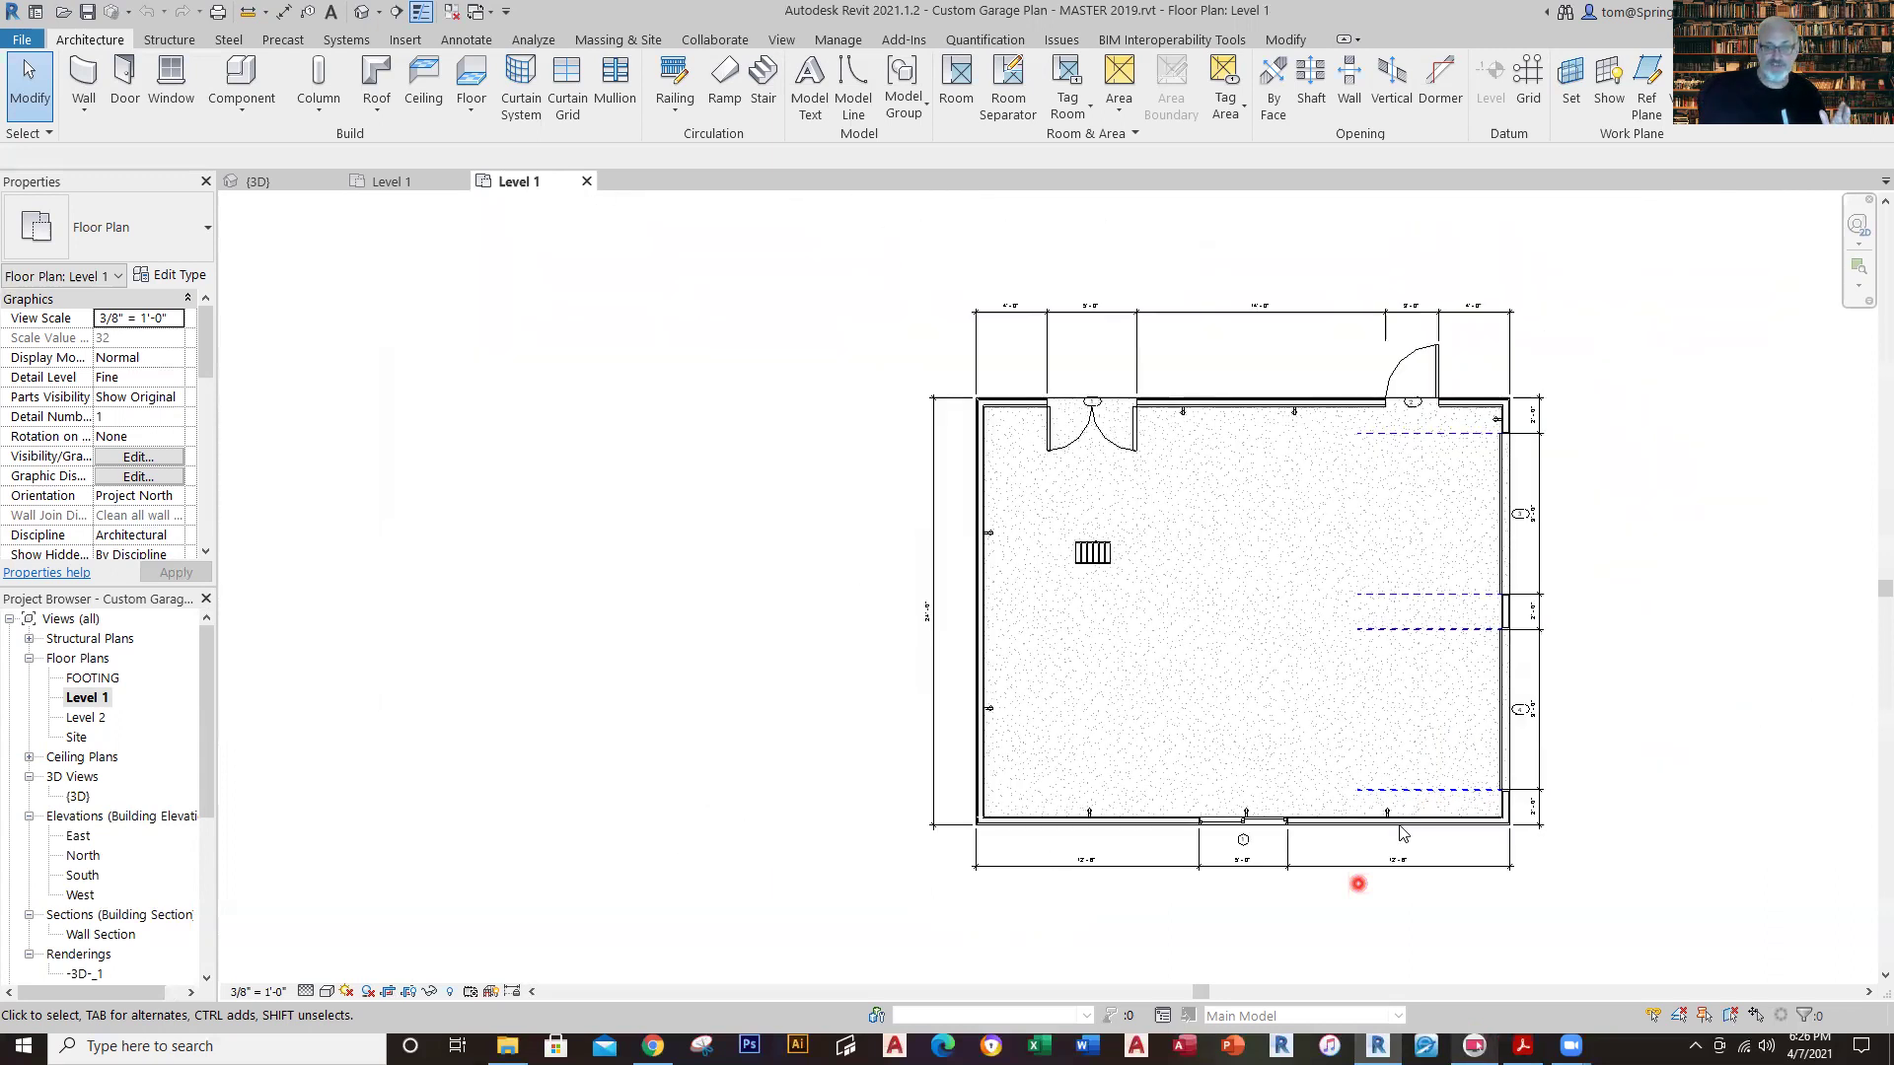
middle_drag(1402, 834, 1078, 858)
scroll(1078, 858, down, 1)
scroll(952, 419, up, 2)
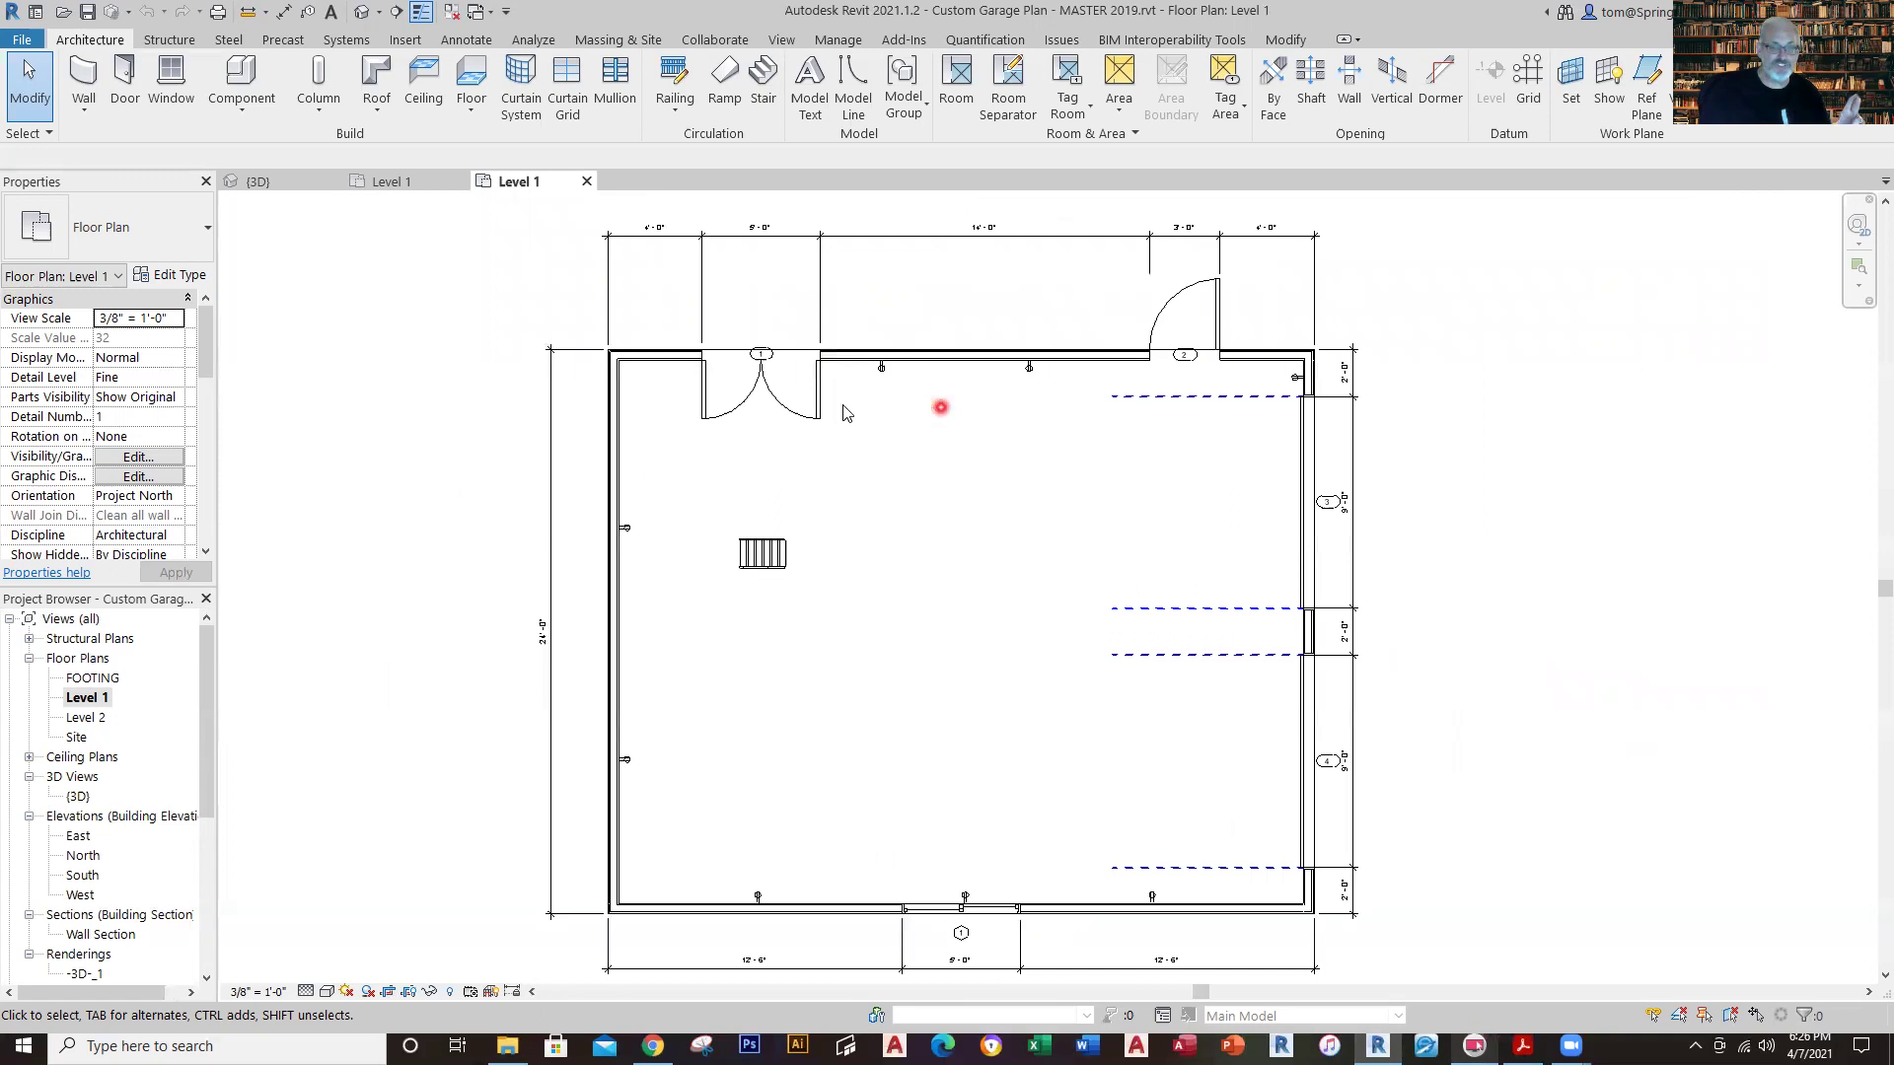
Inspect the layer structure of the Garage Wall type used by the north wall beside double door 1.
scroll(592, 357, up, 4)
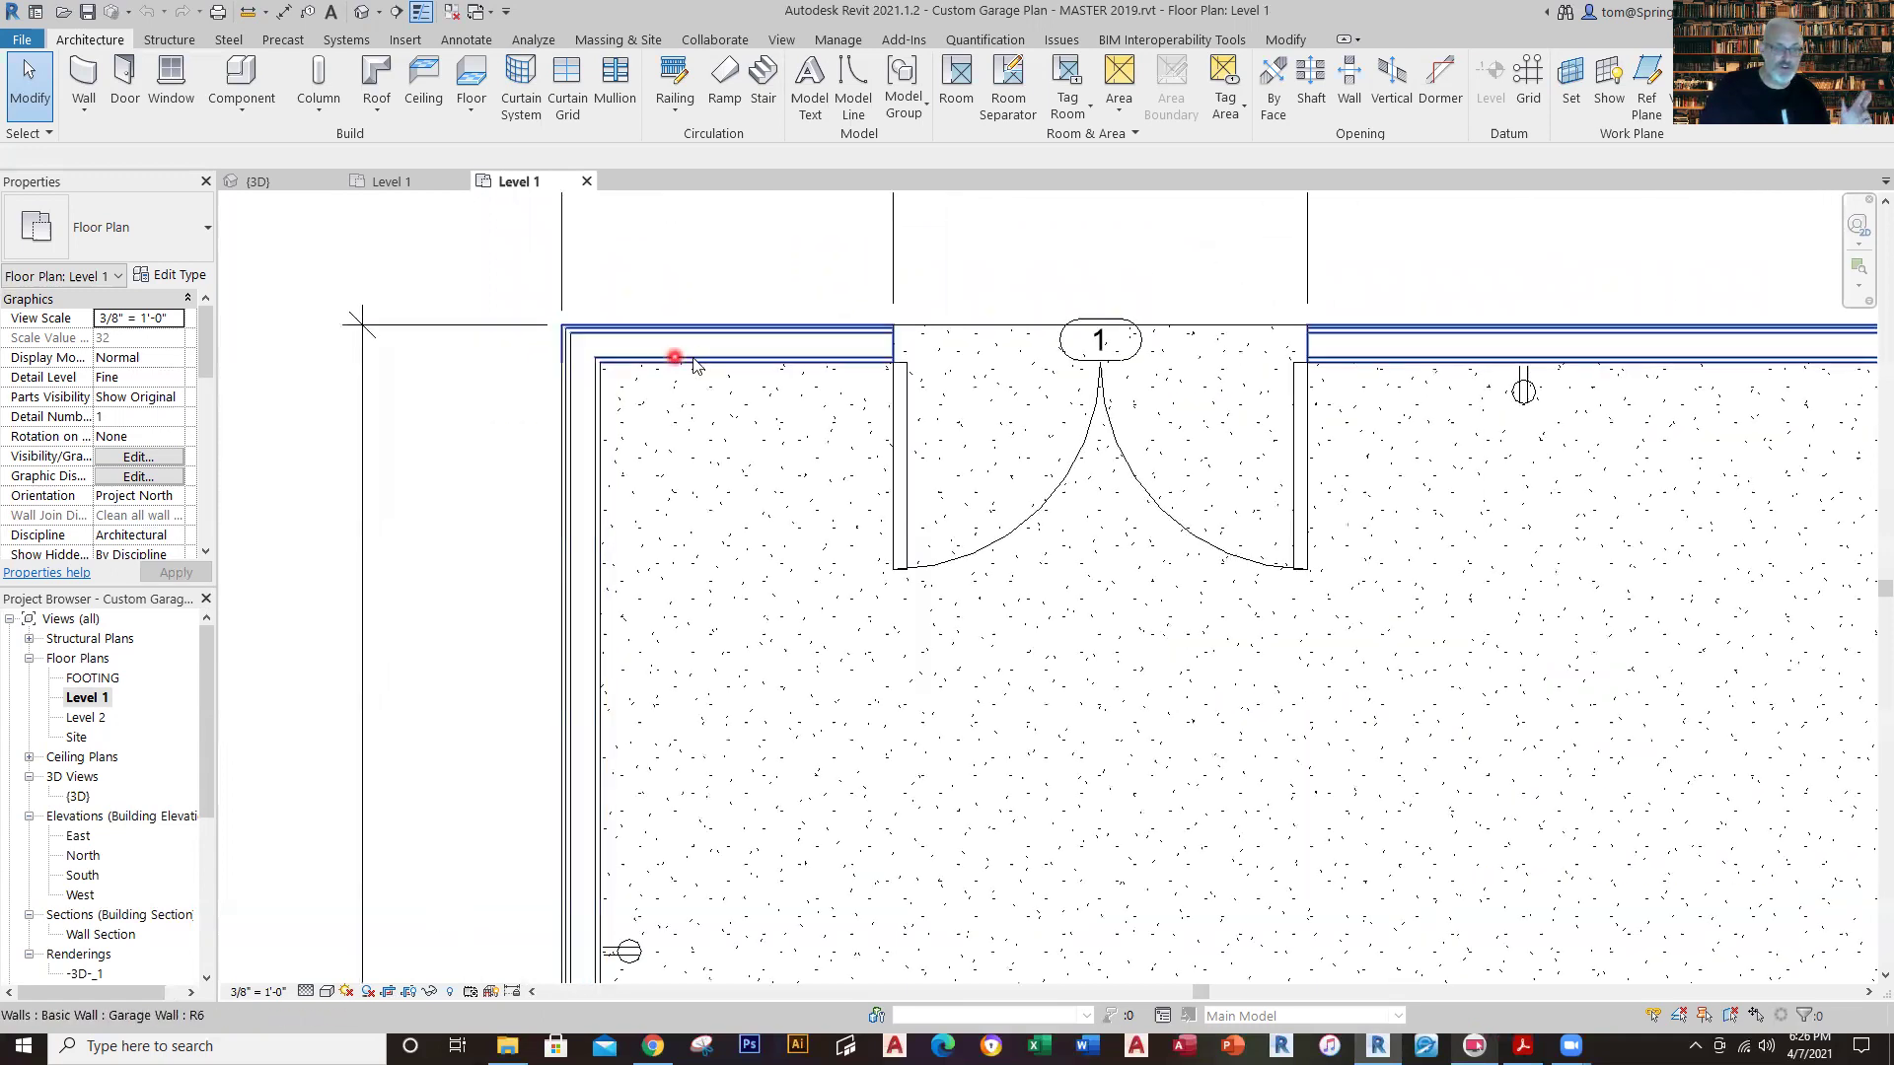
click(687, 362)
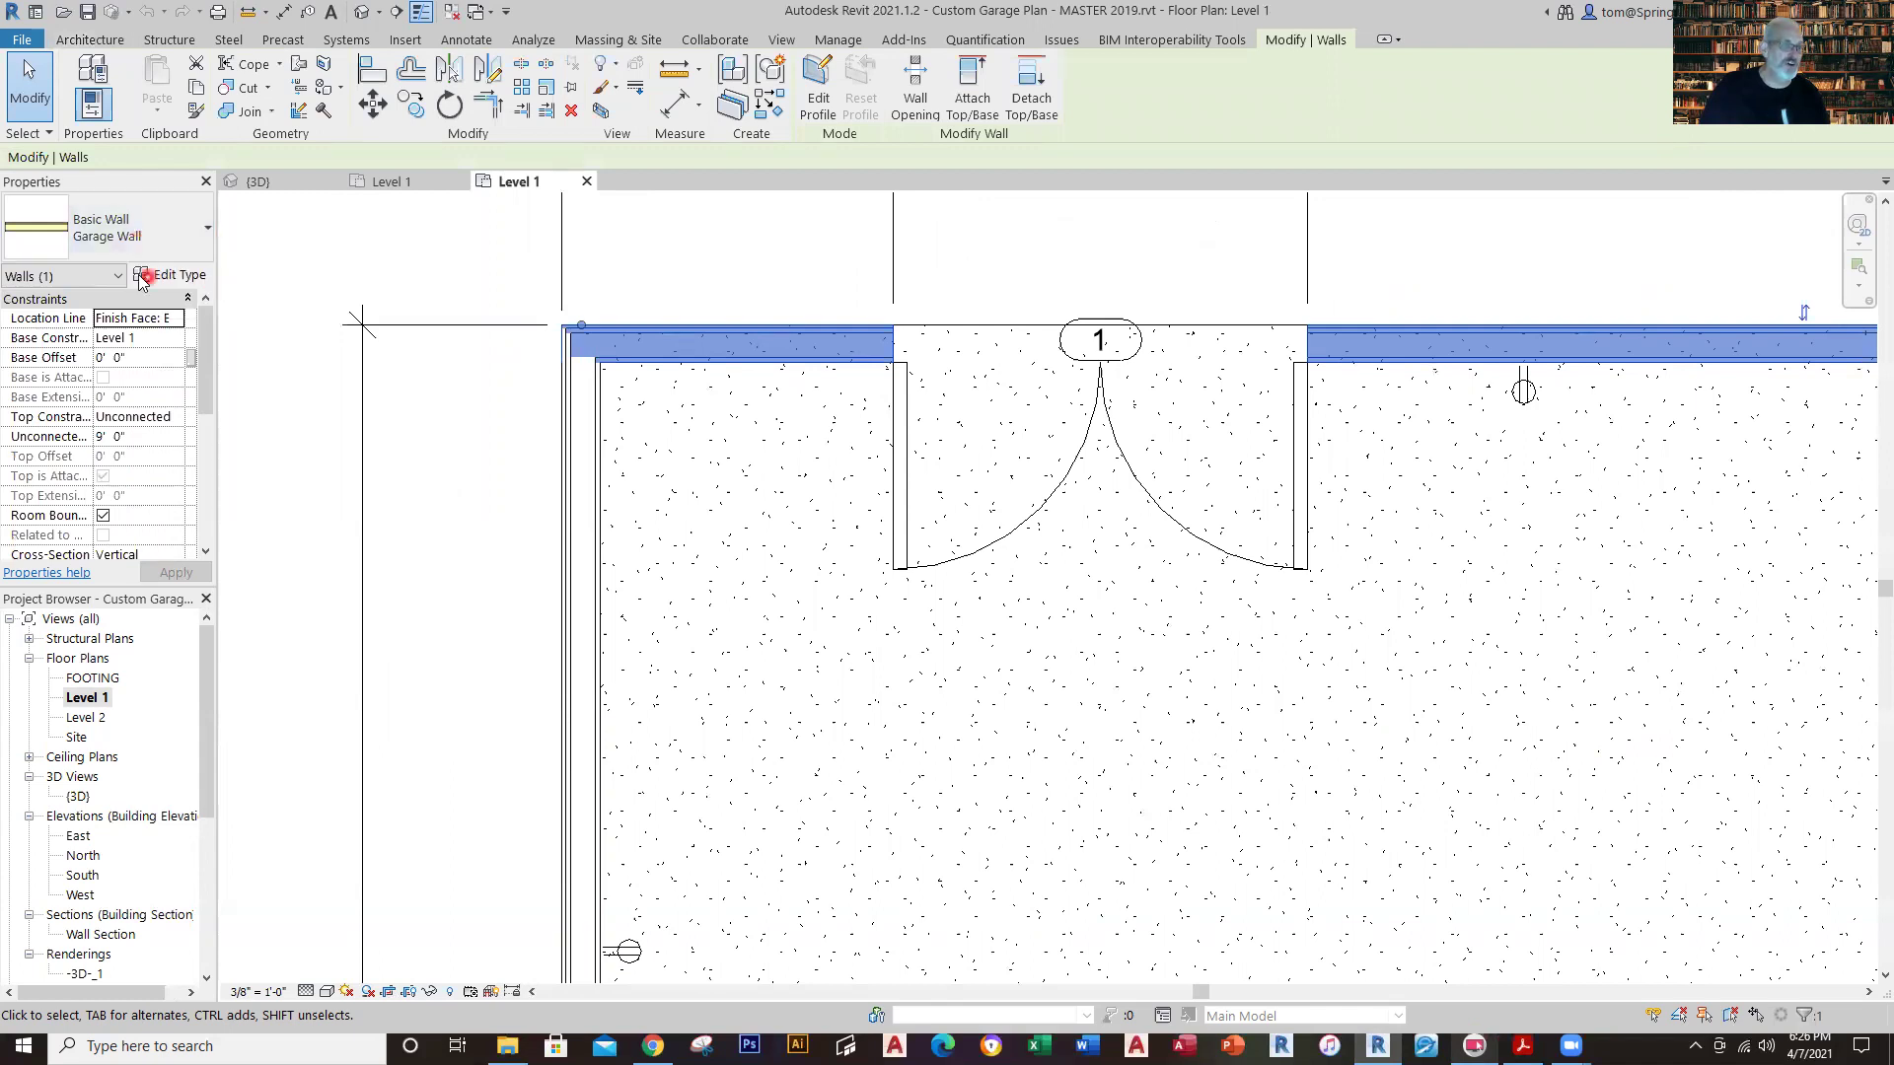
click(202, 280)
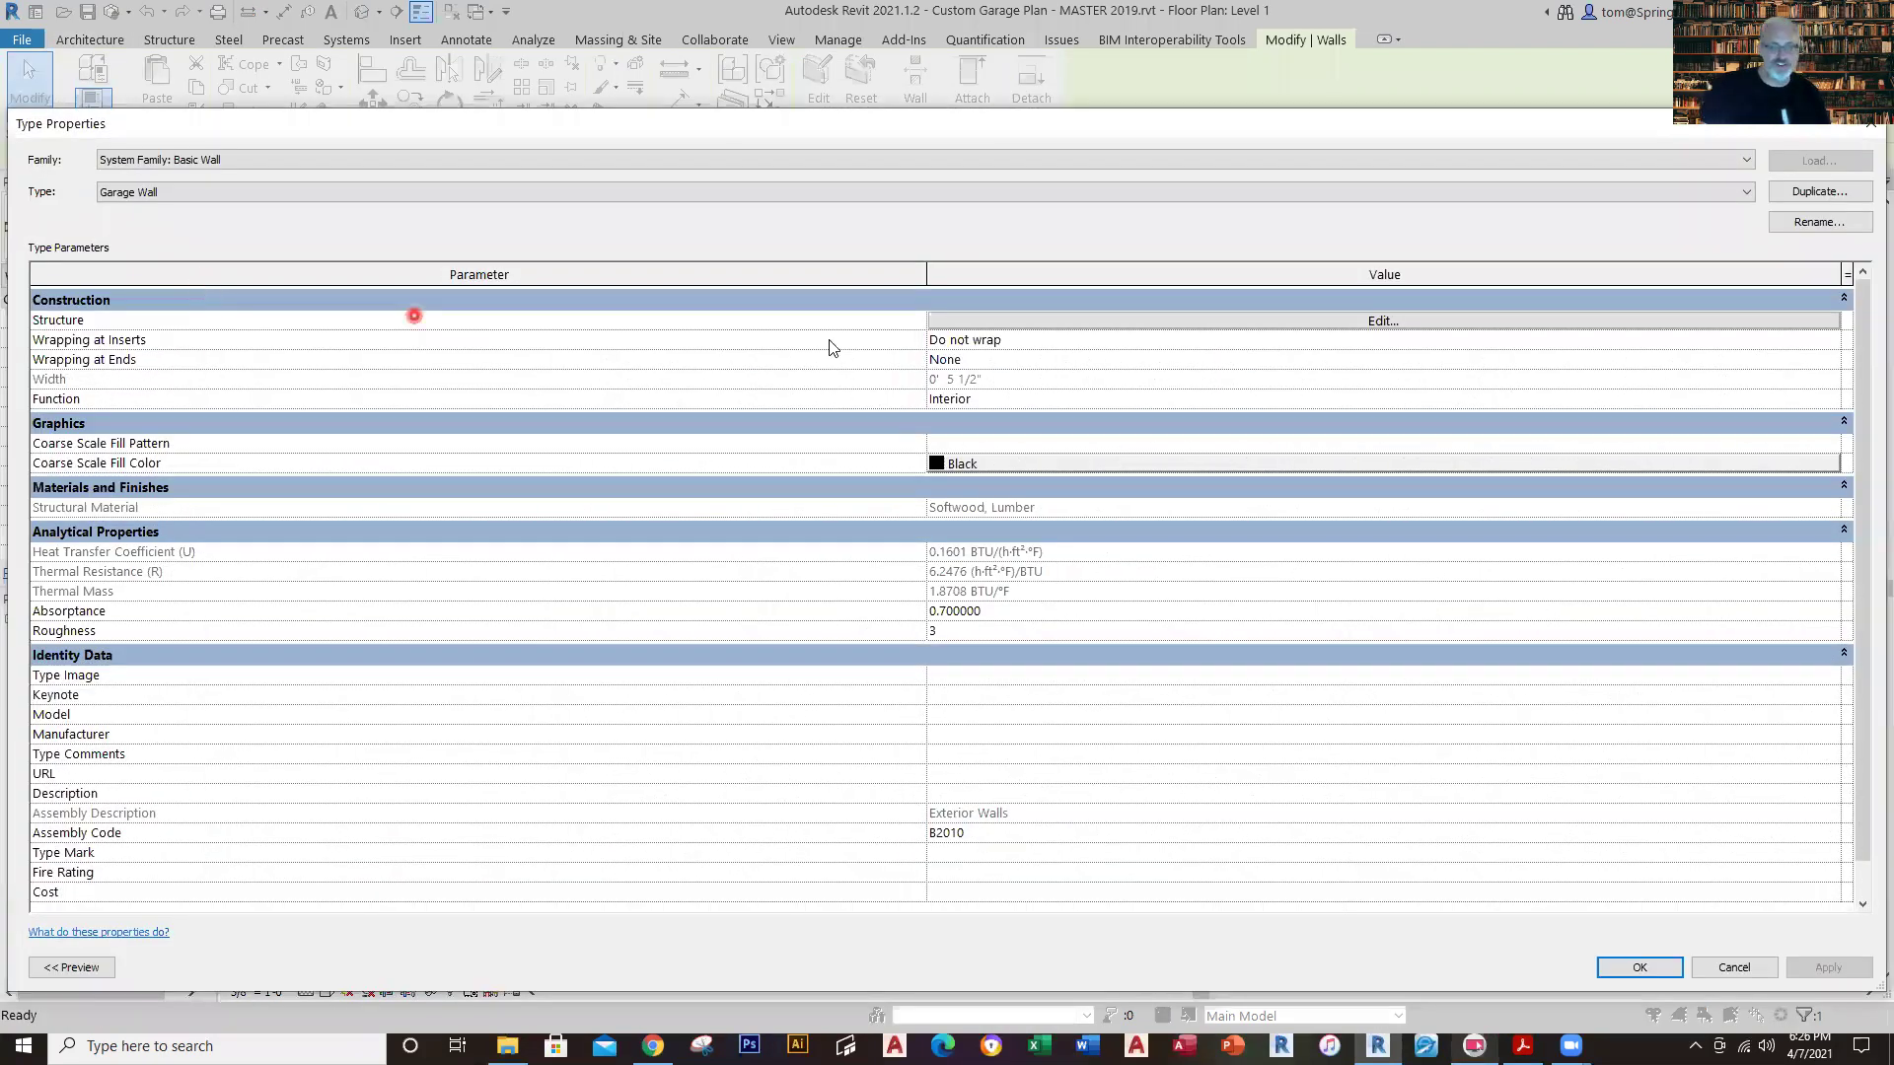
click(1019, 323)
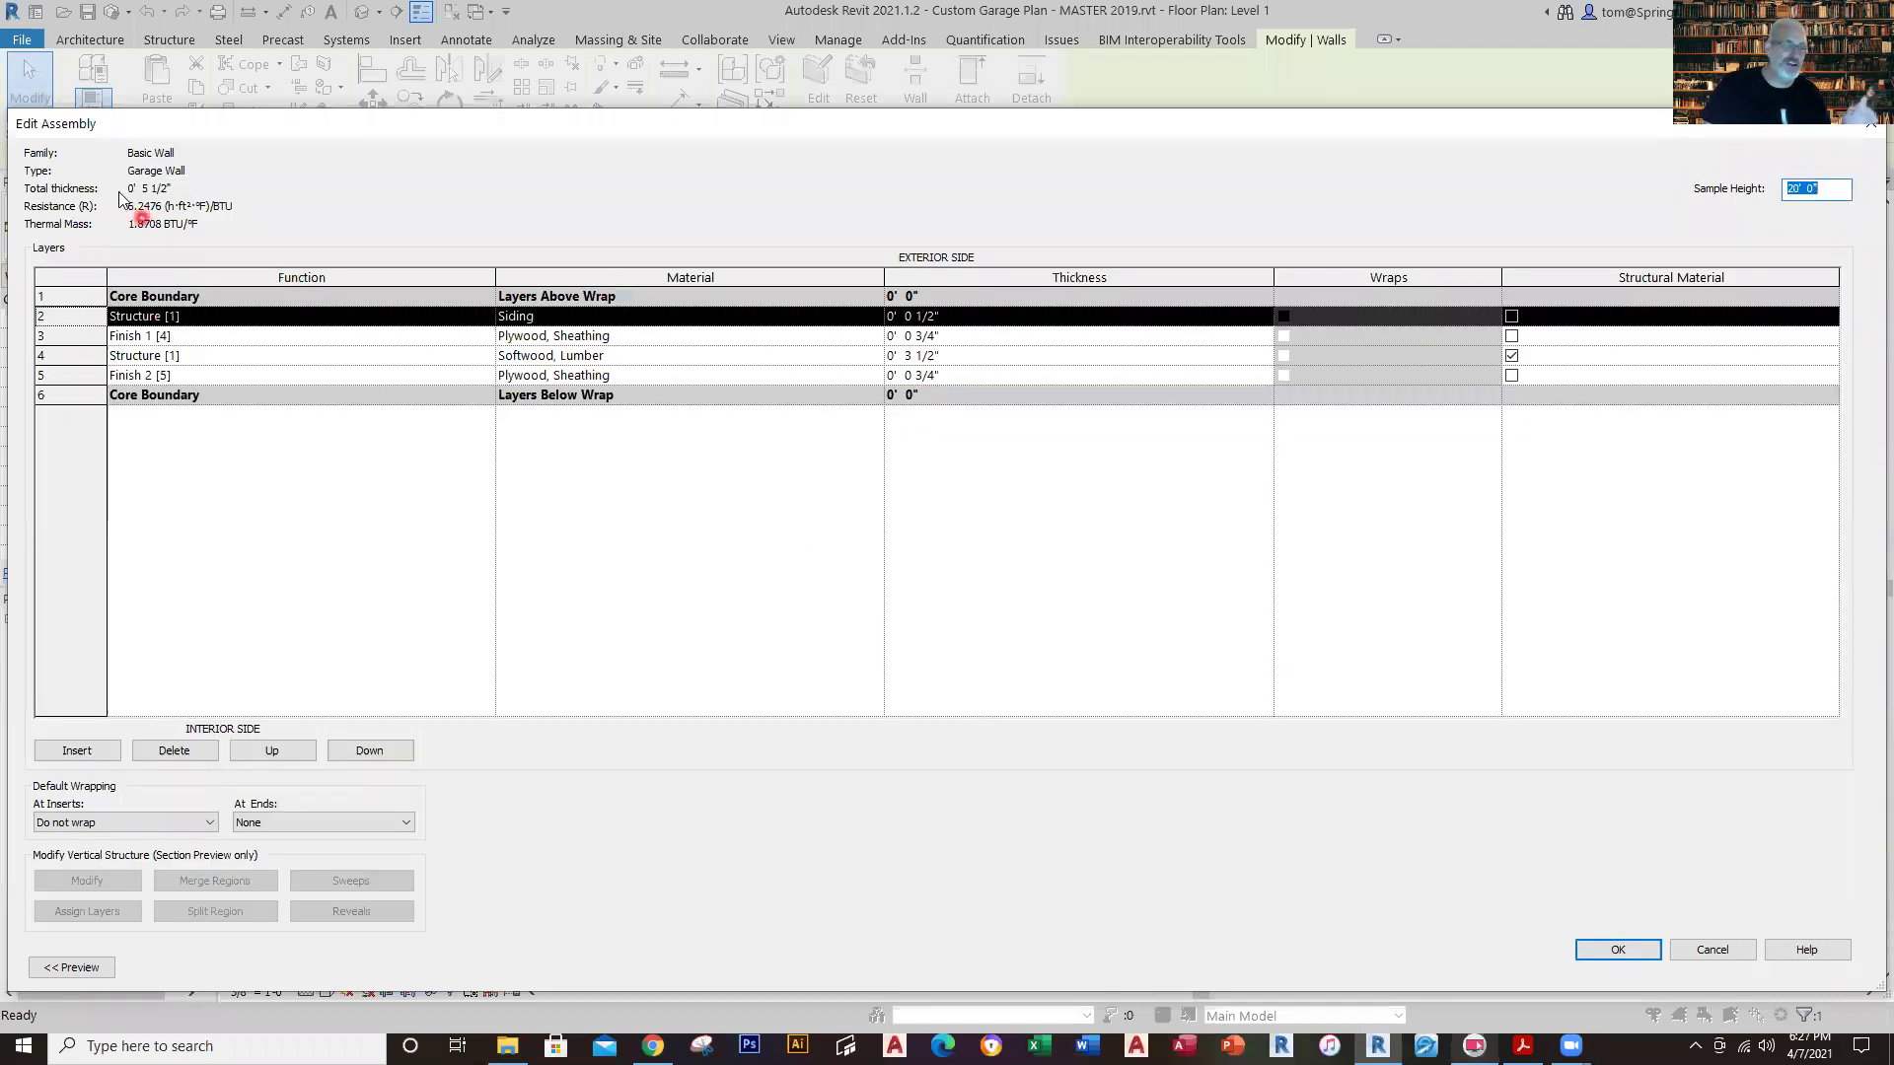
click(1867, 131)
click(1867, 132)
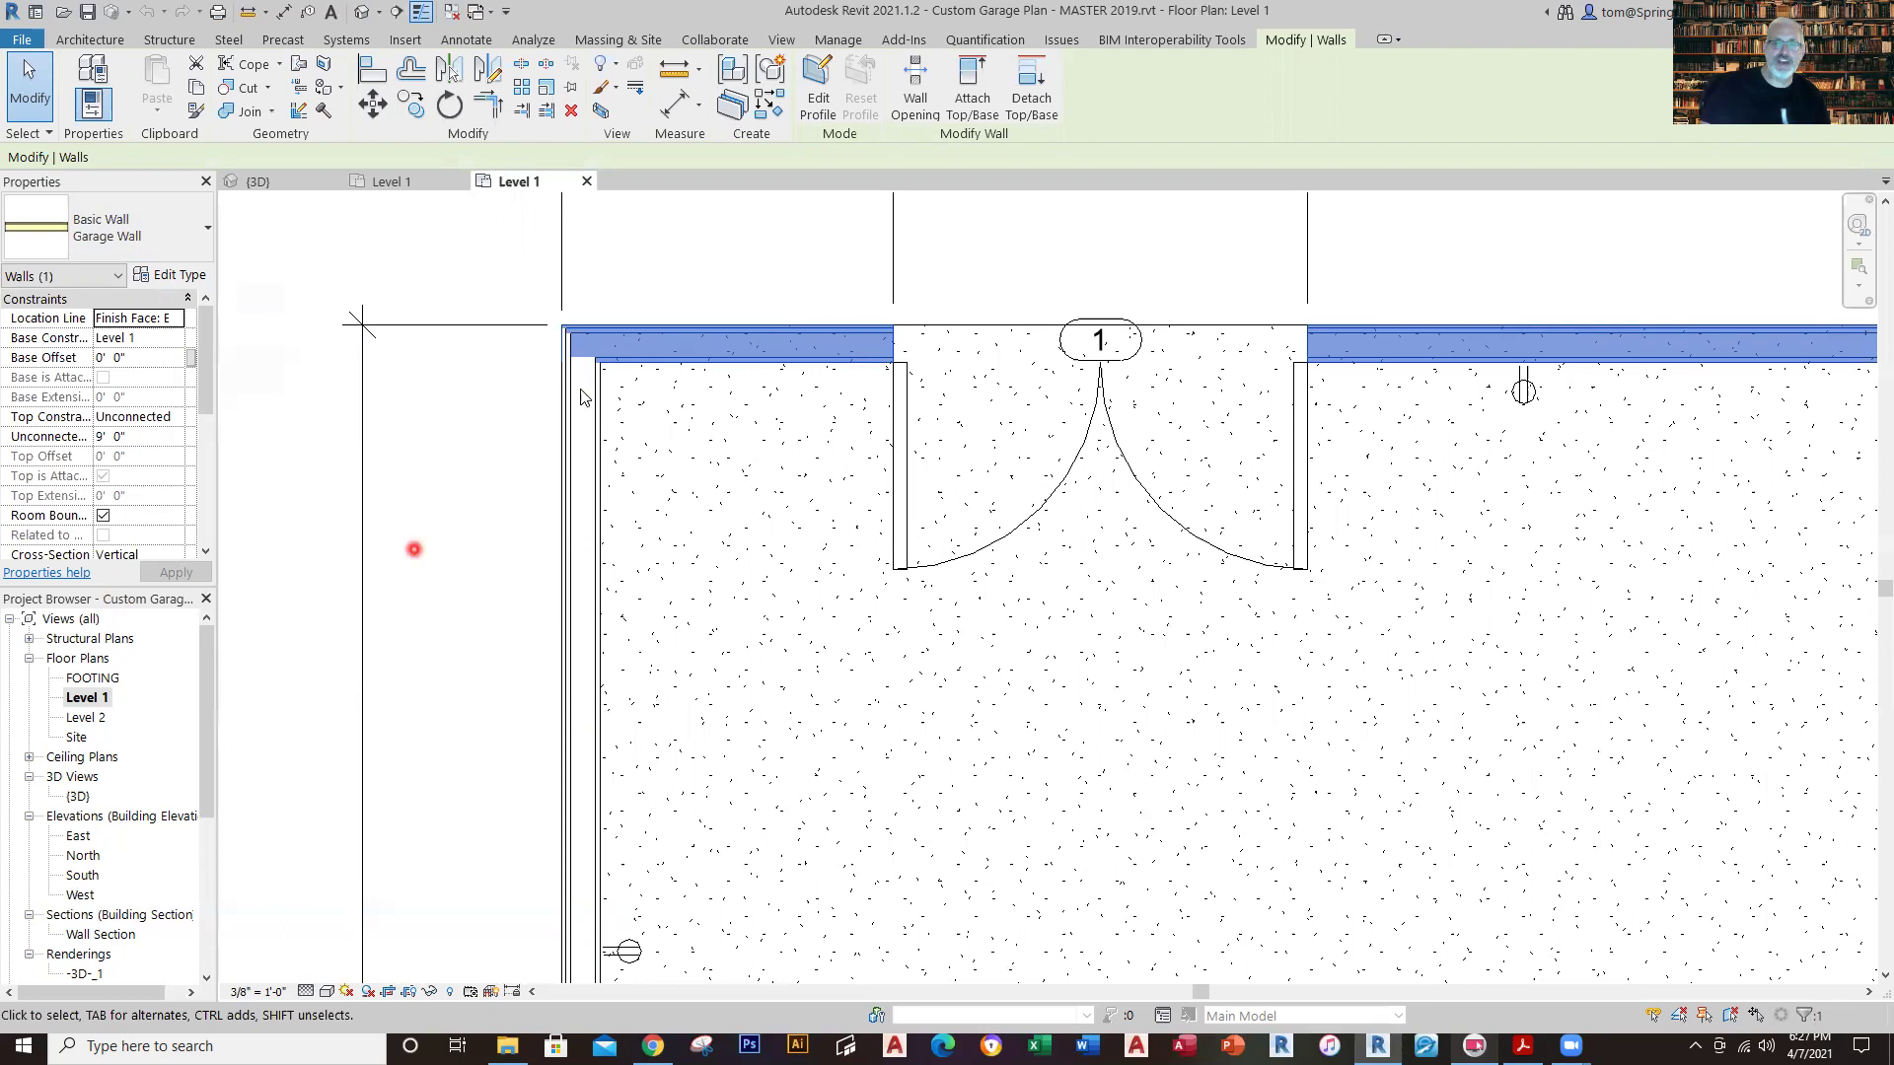
Check in the user interface options that the Properties palette and Project Browser are enabled.
click(784, 38)
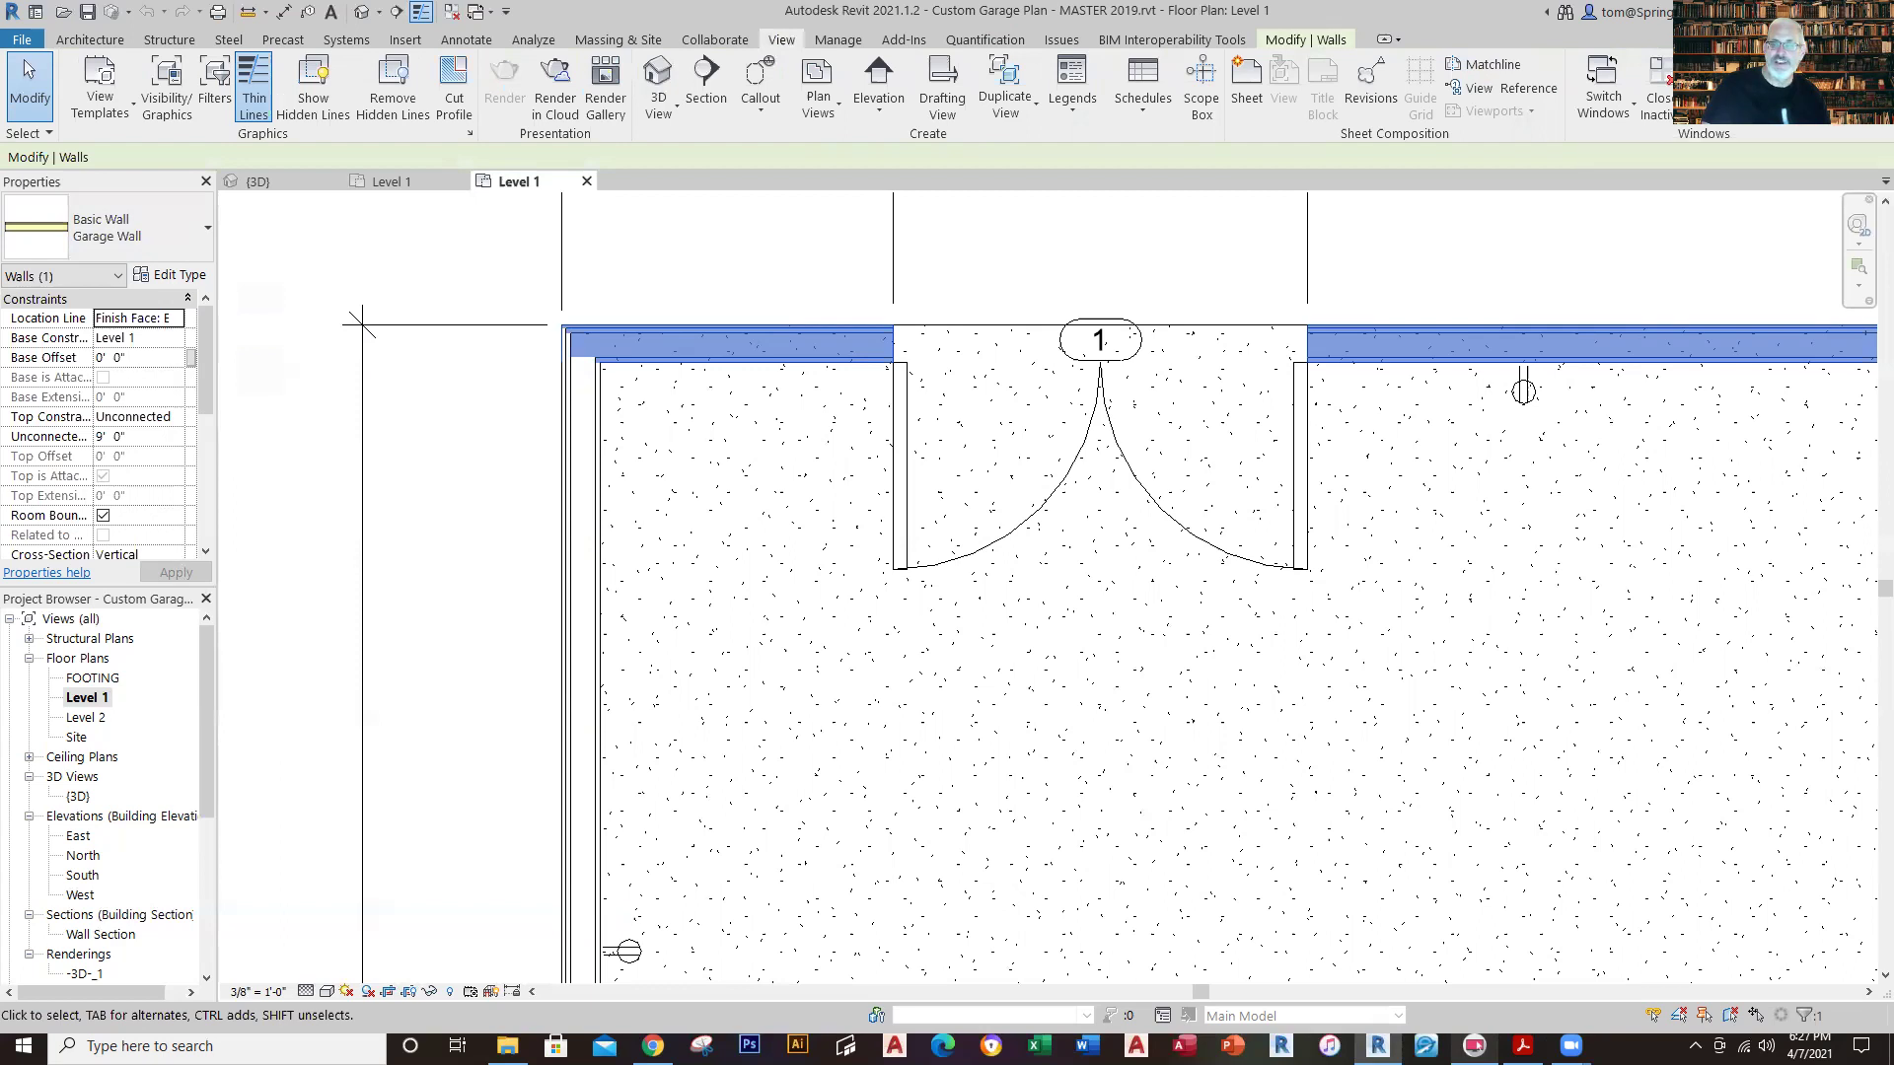
click(1838, 126)
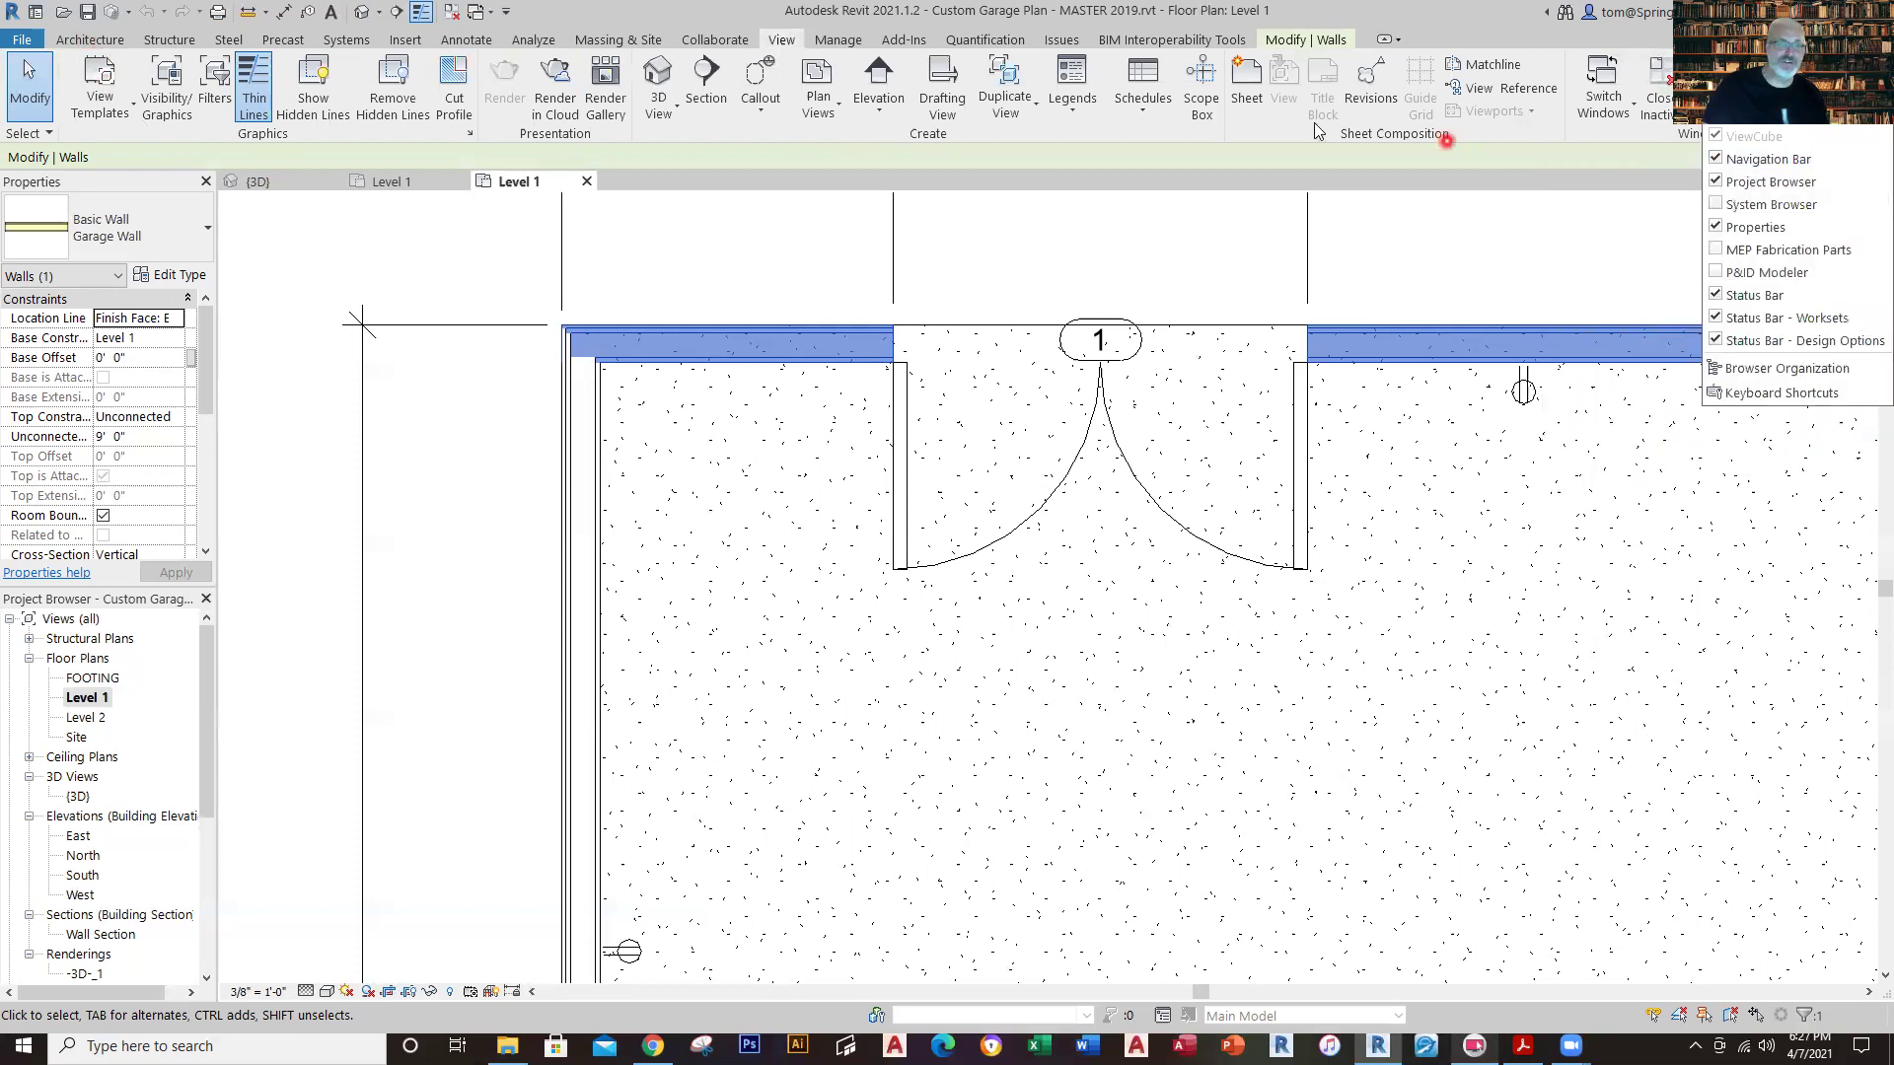
click(1300, 39)
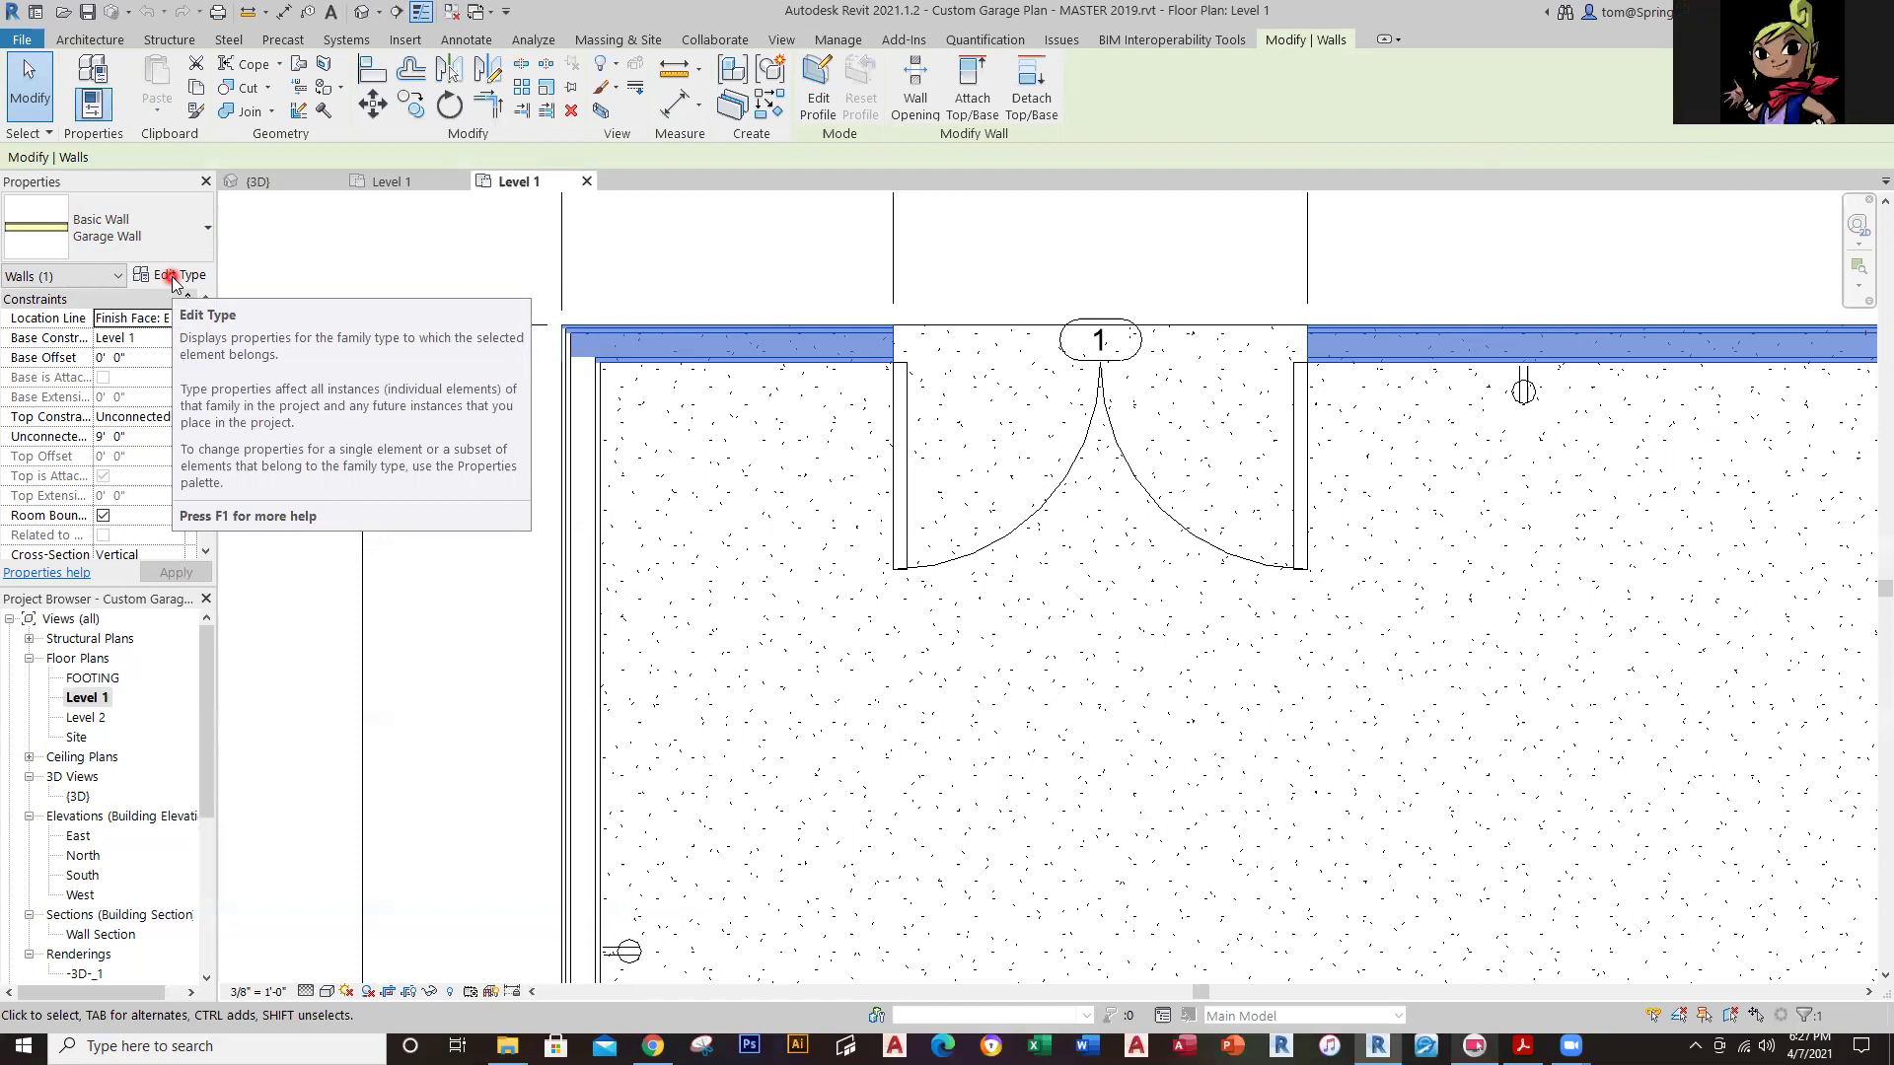
Reopen the Garage Wall type's structure and preview its assembly in the section view.
click(173, 278)
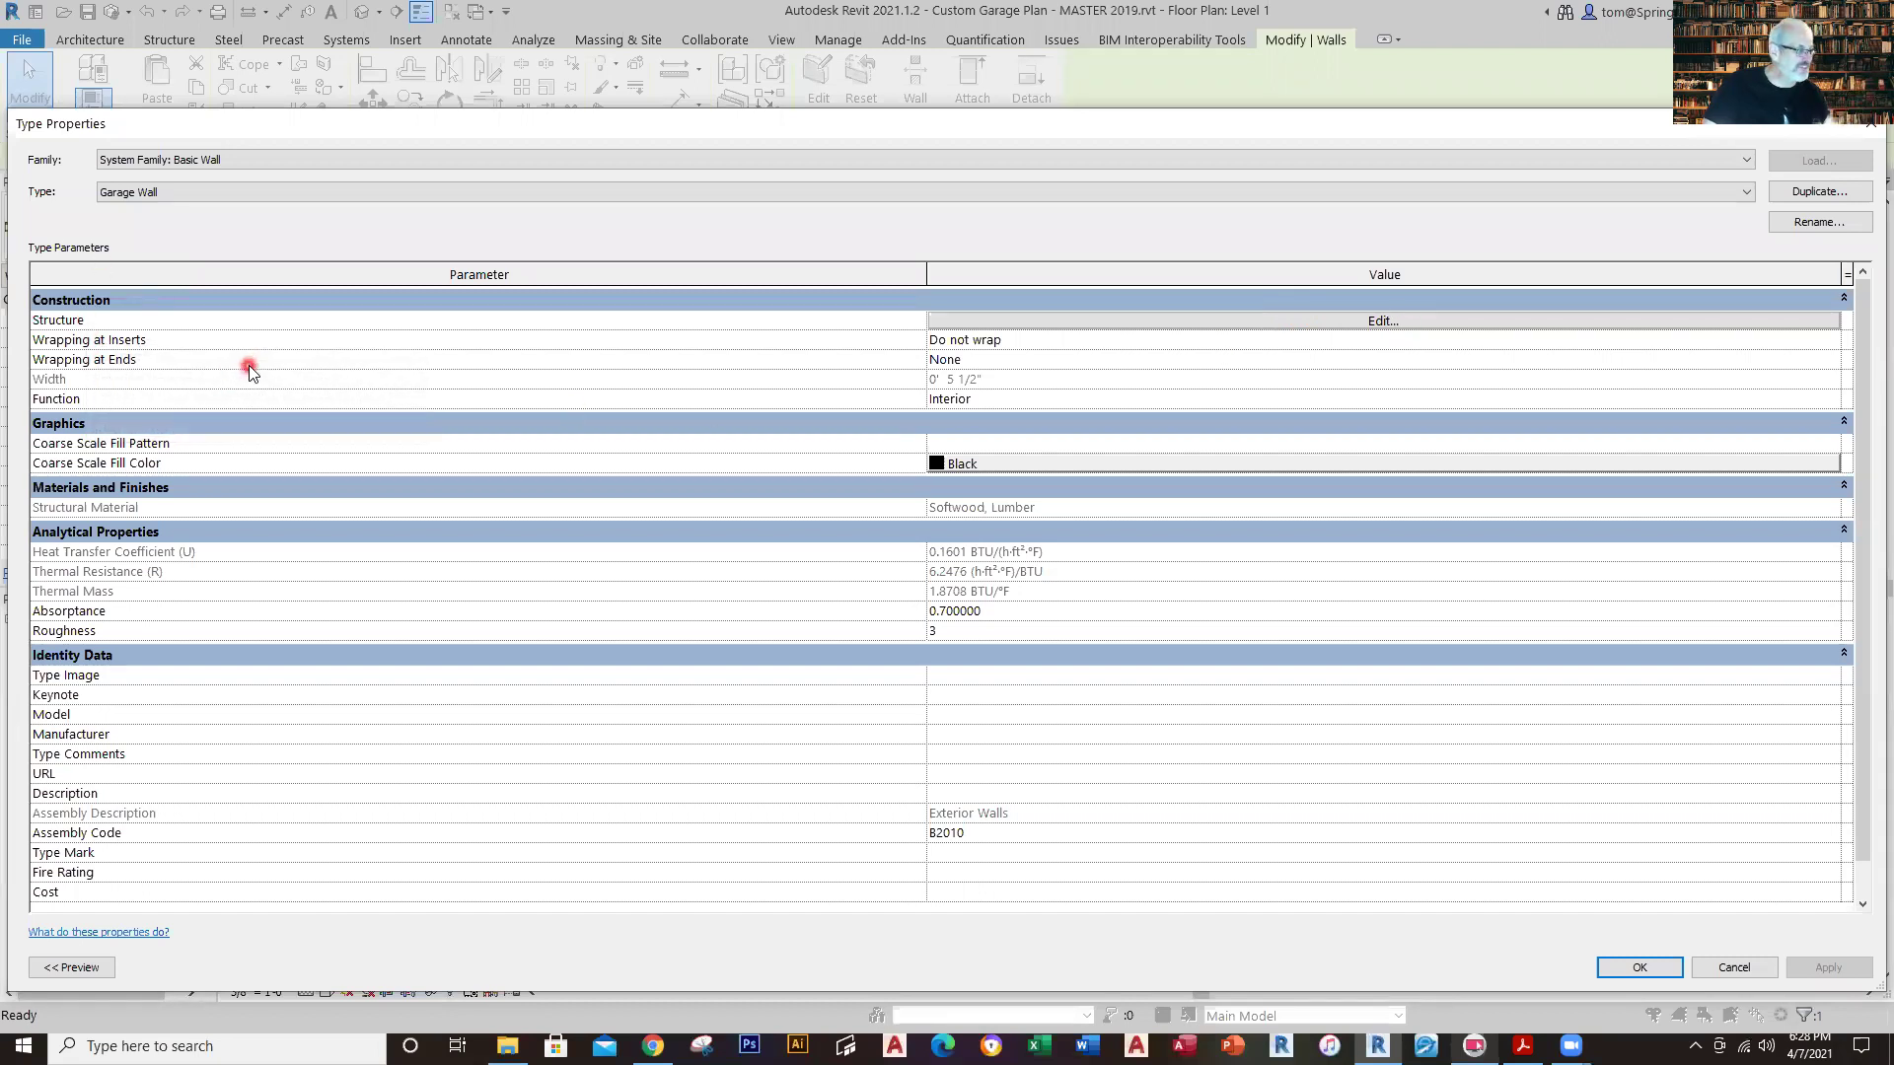
click(1450, 323)
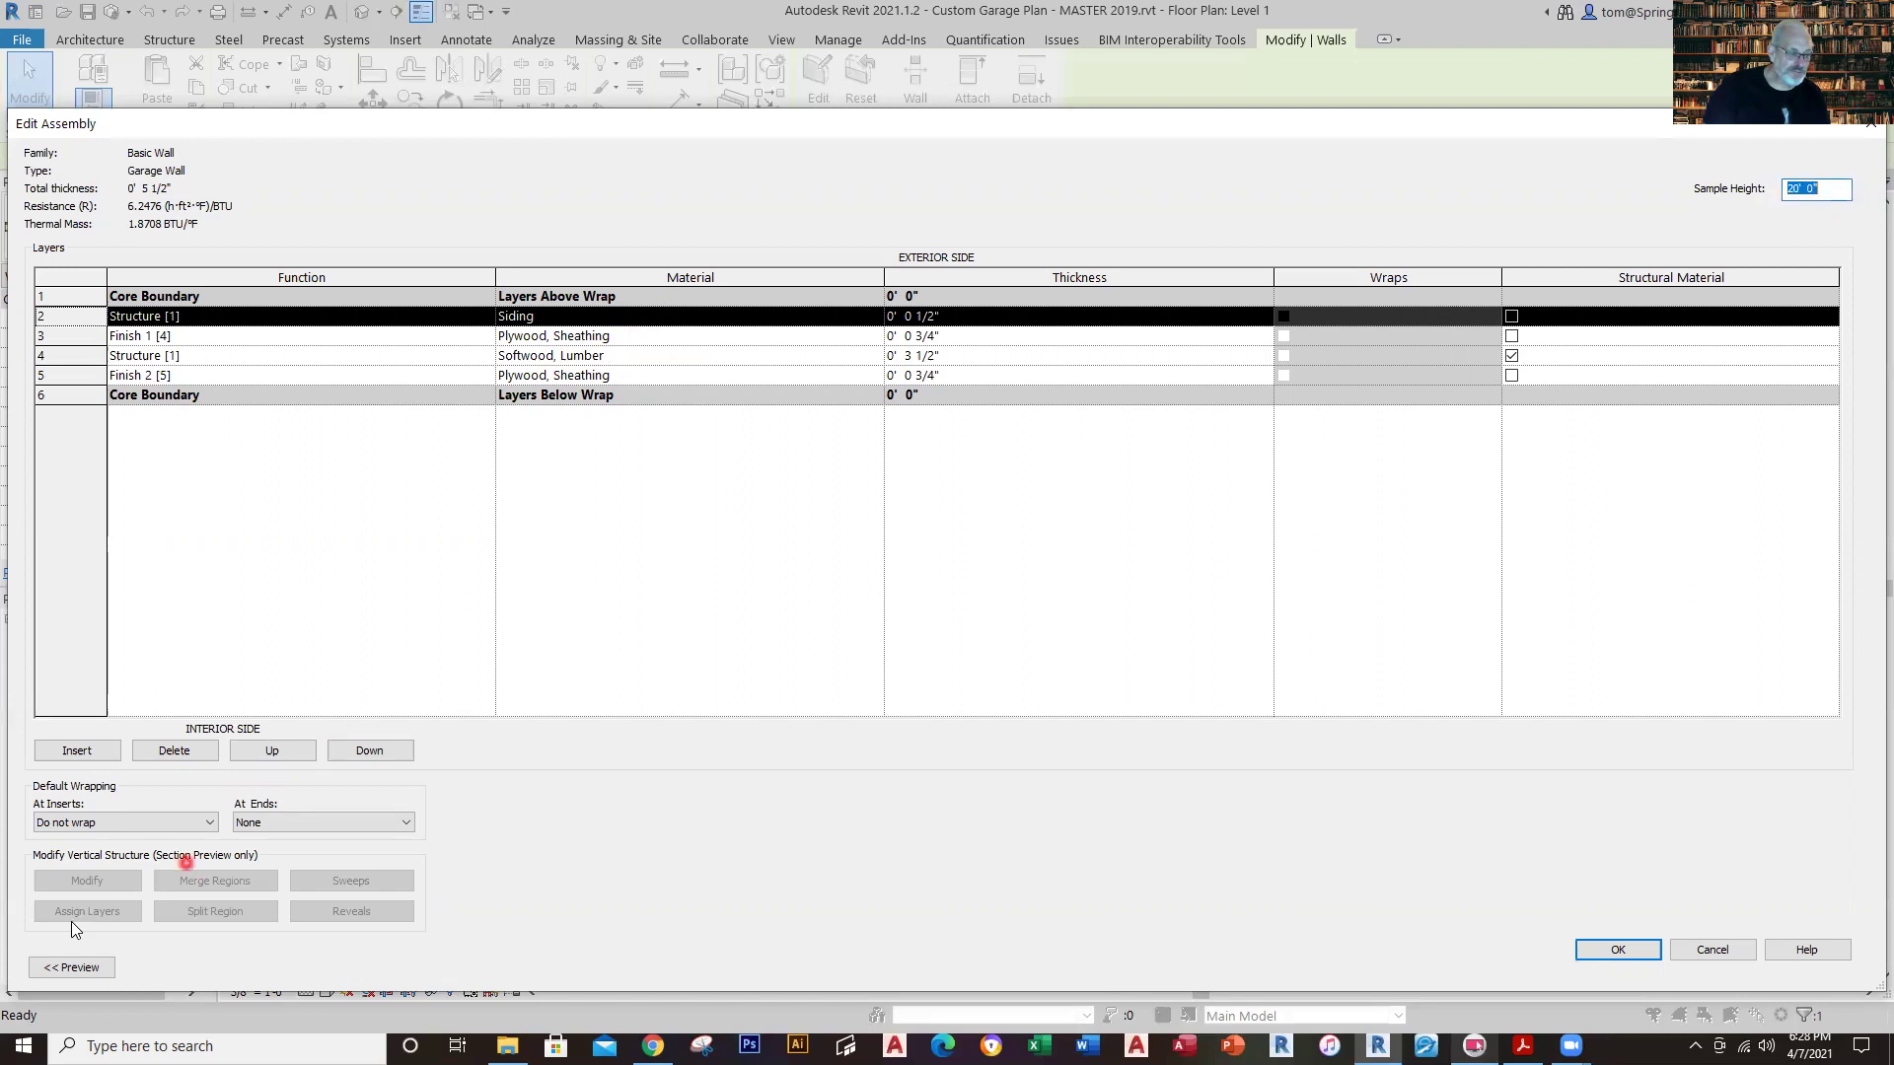
click(87, 968)
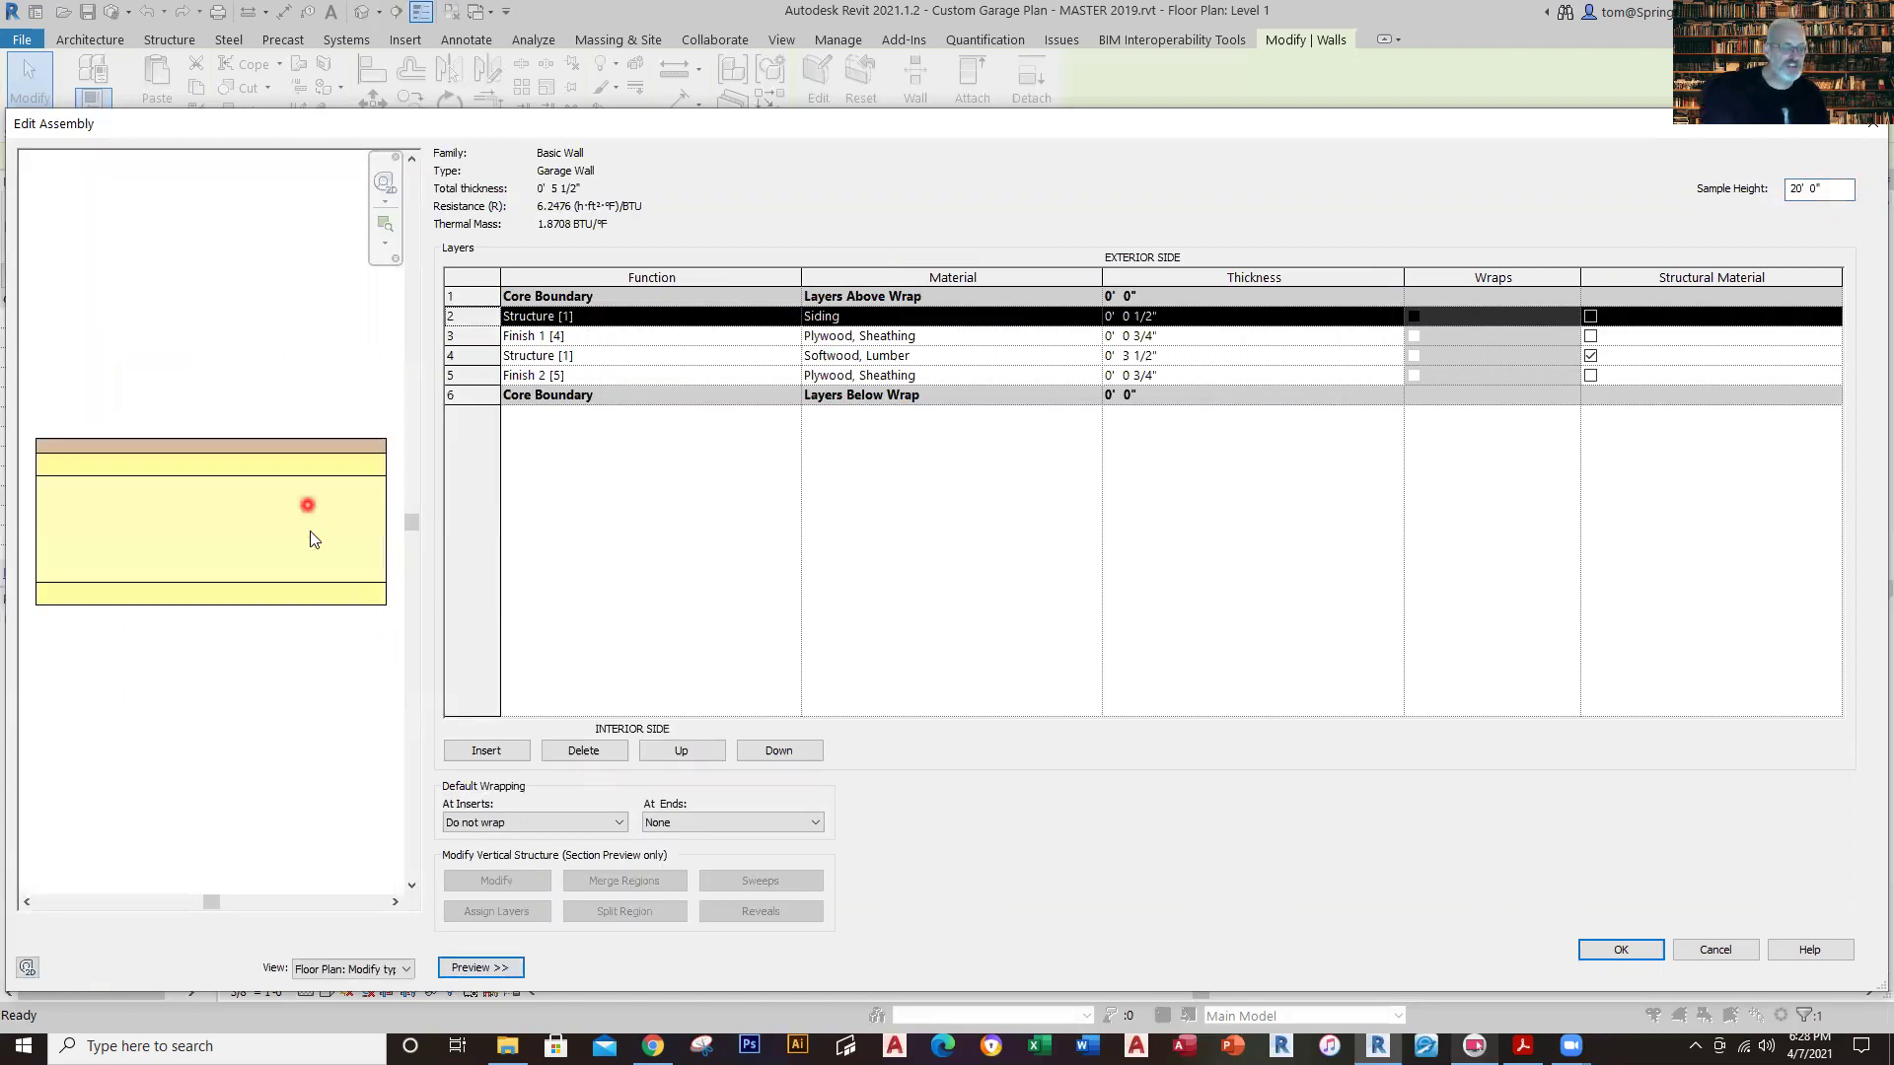
click(403, 969)
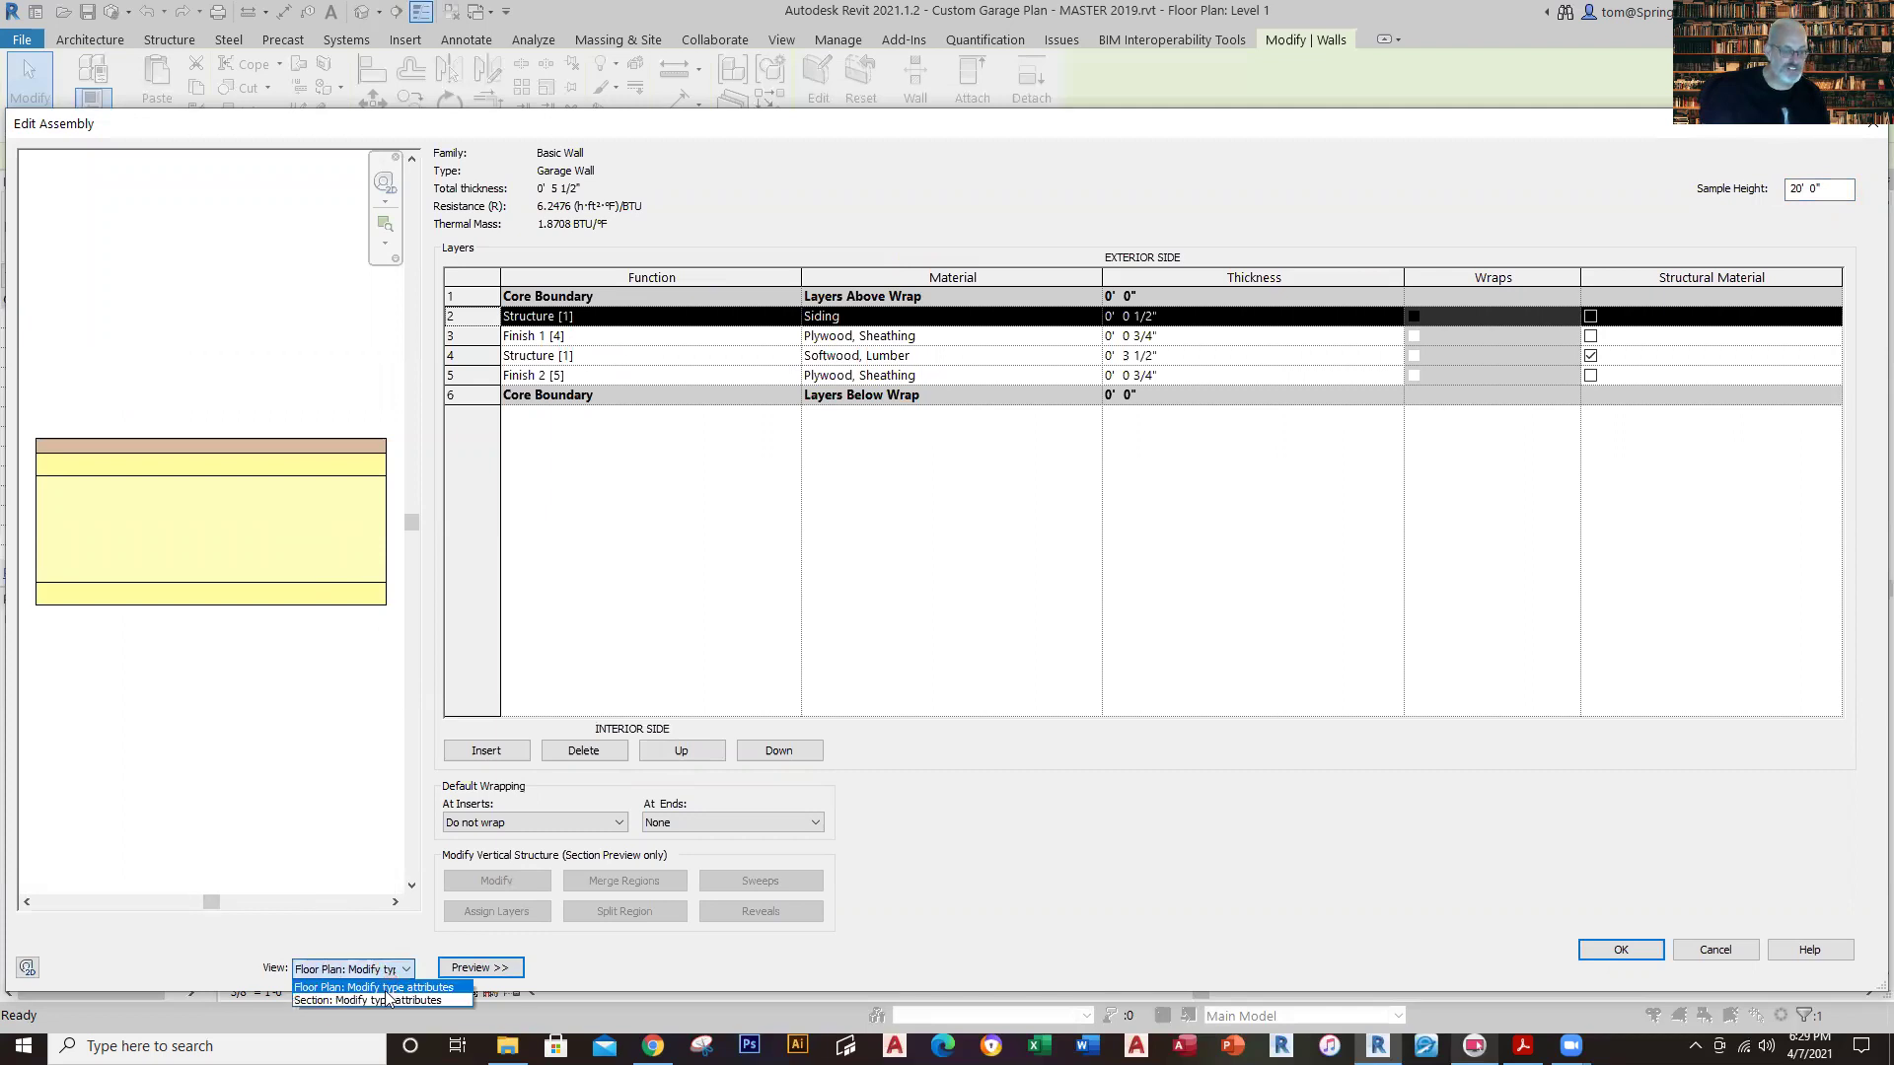
click(379, 1001)
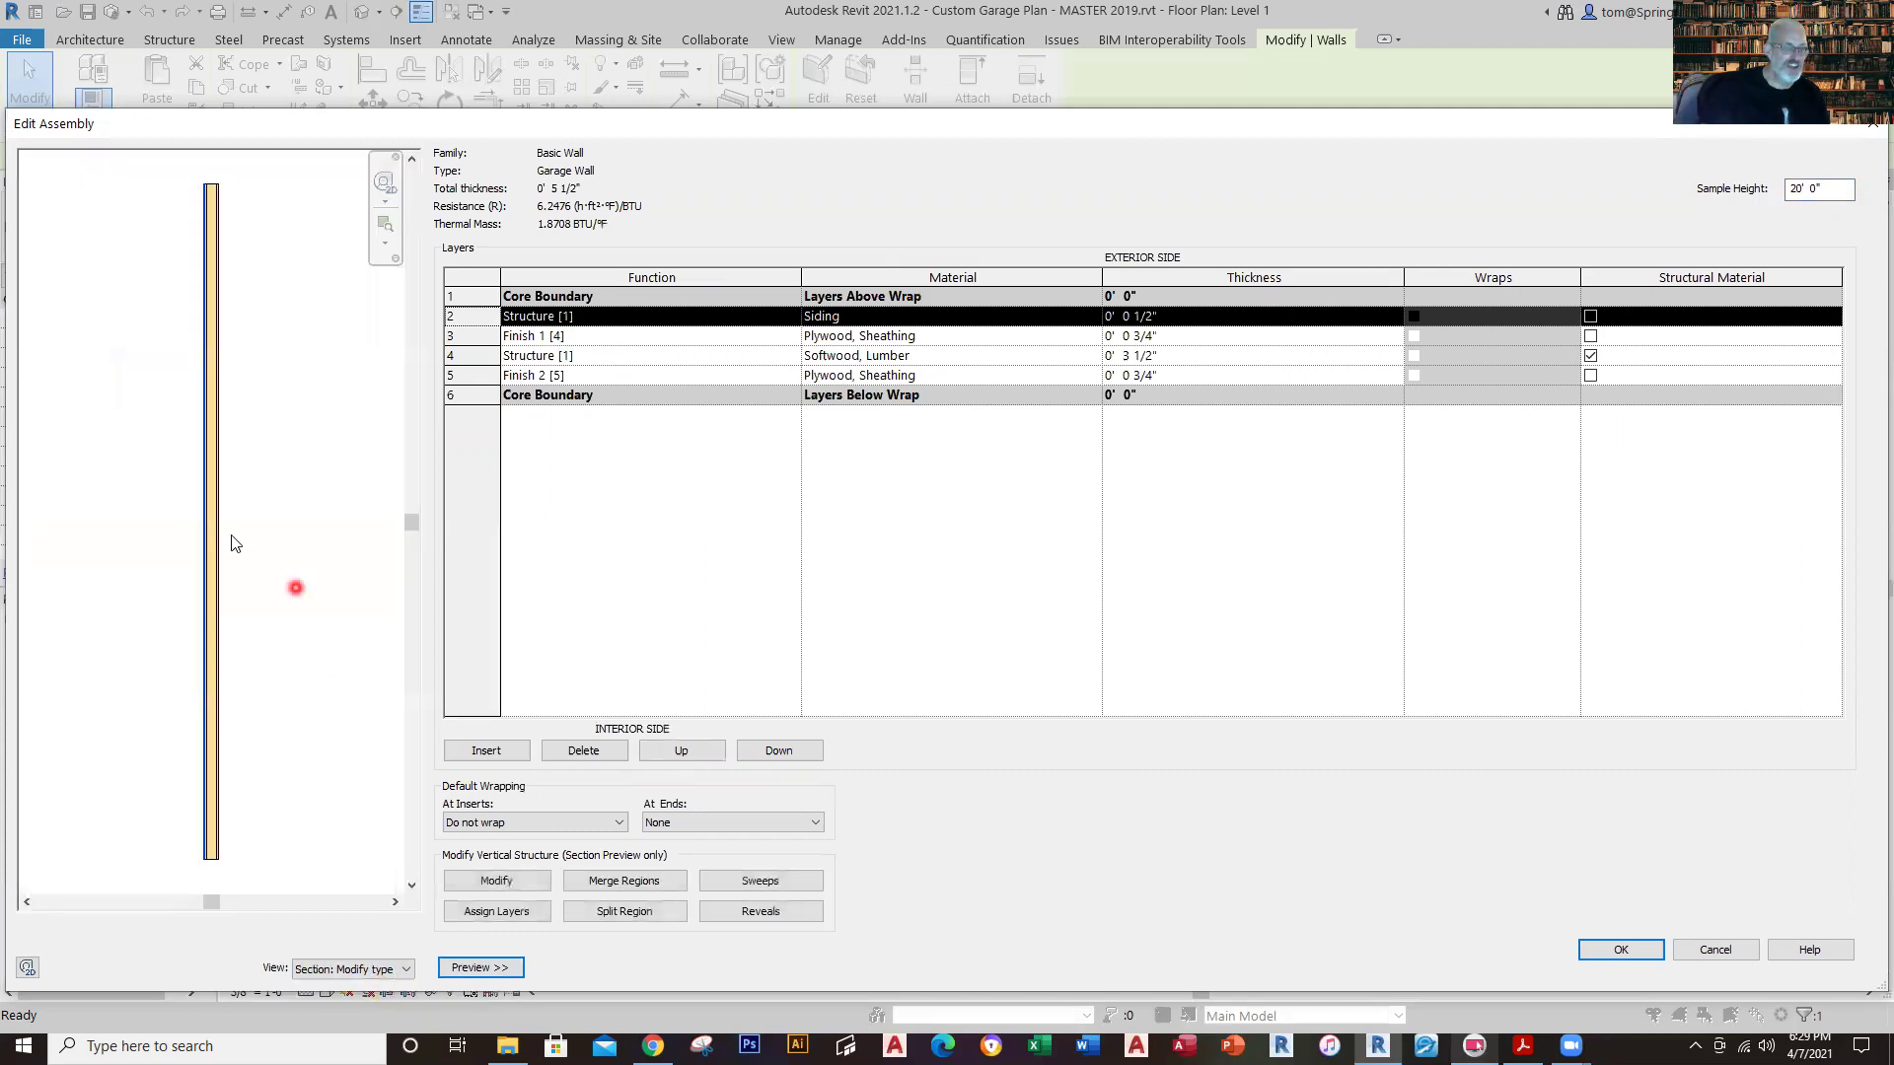
scroll(221, 466, up, 8)
middle_drag(284, 465, 224, 444)
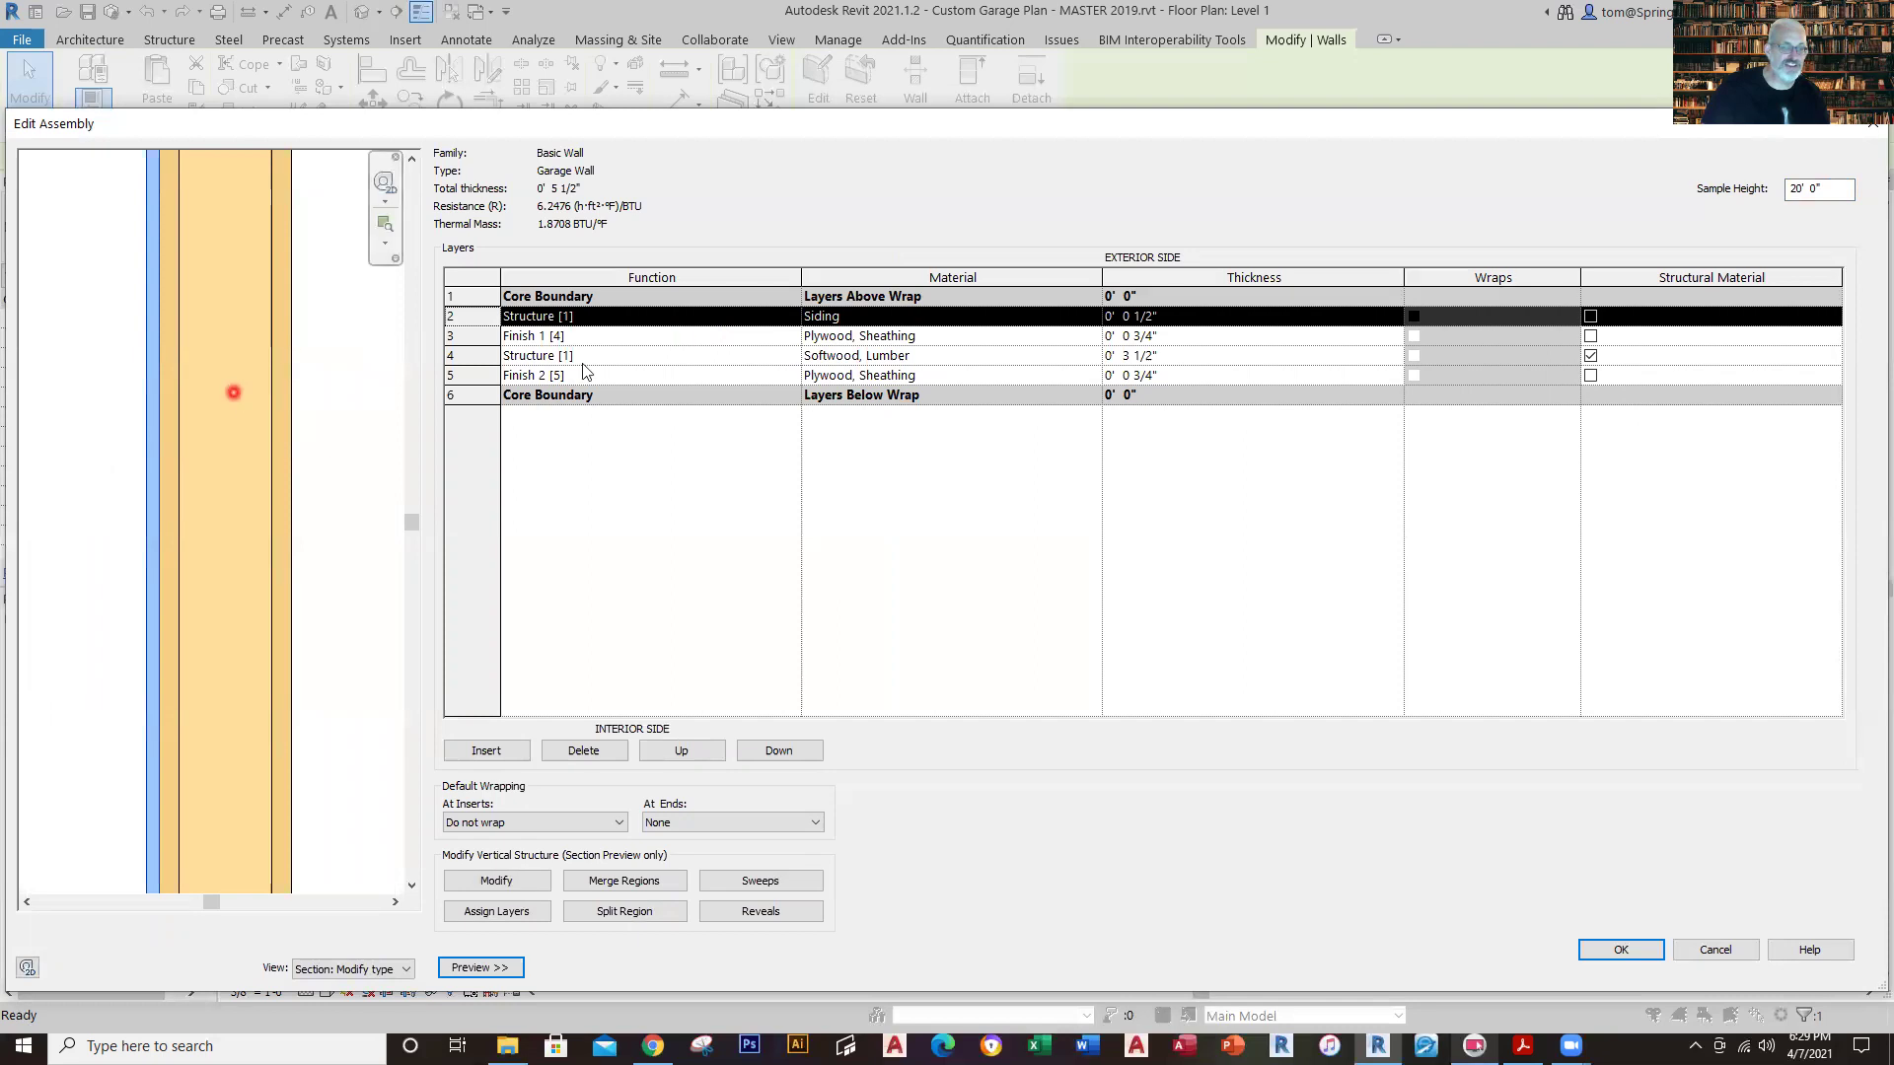
Highlight the sheathing, lumber and siding layers in the section preview to identify each, and close the wall type settings.
click(493, 337)
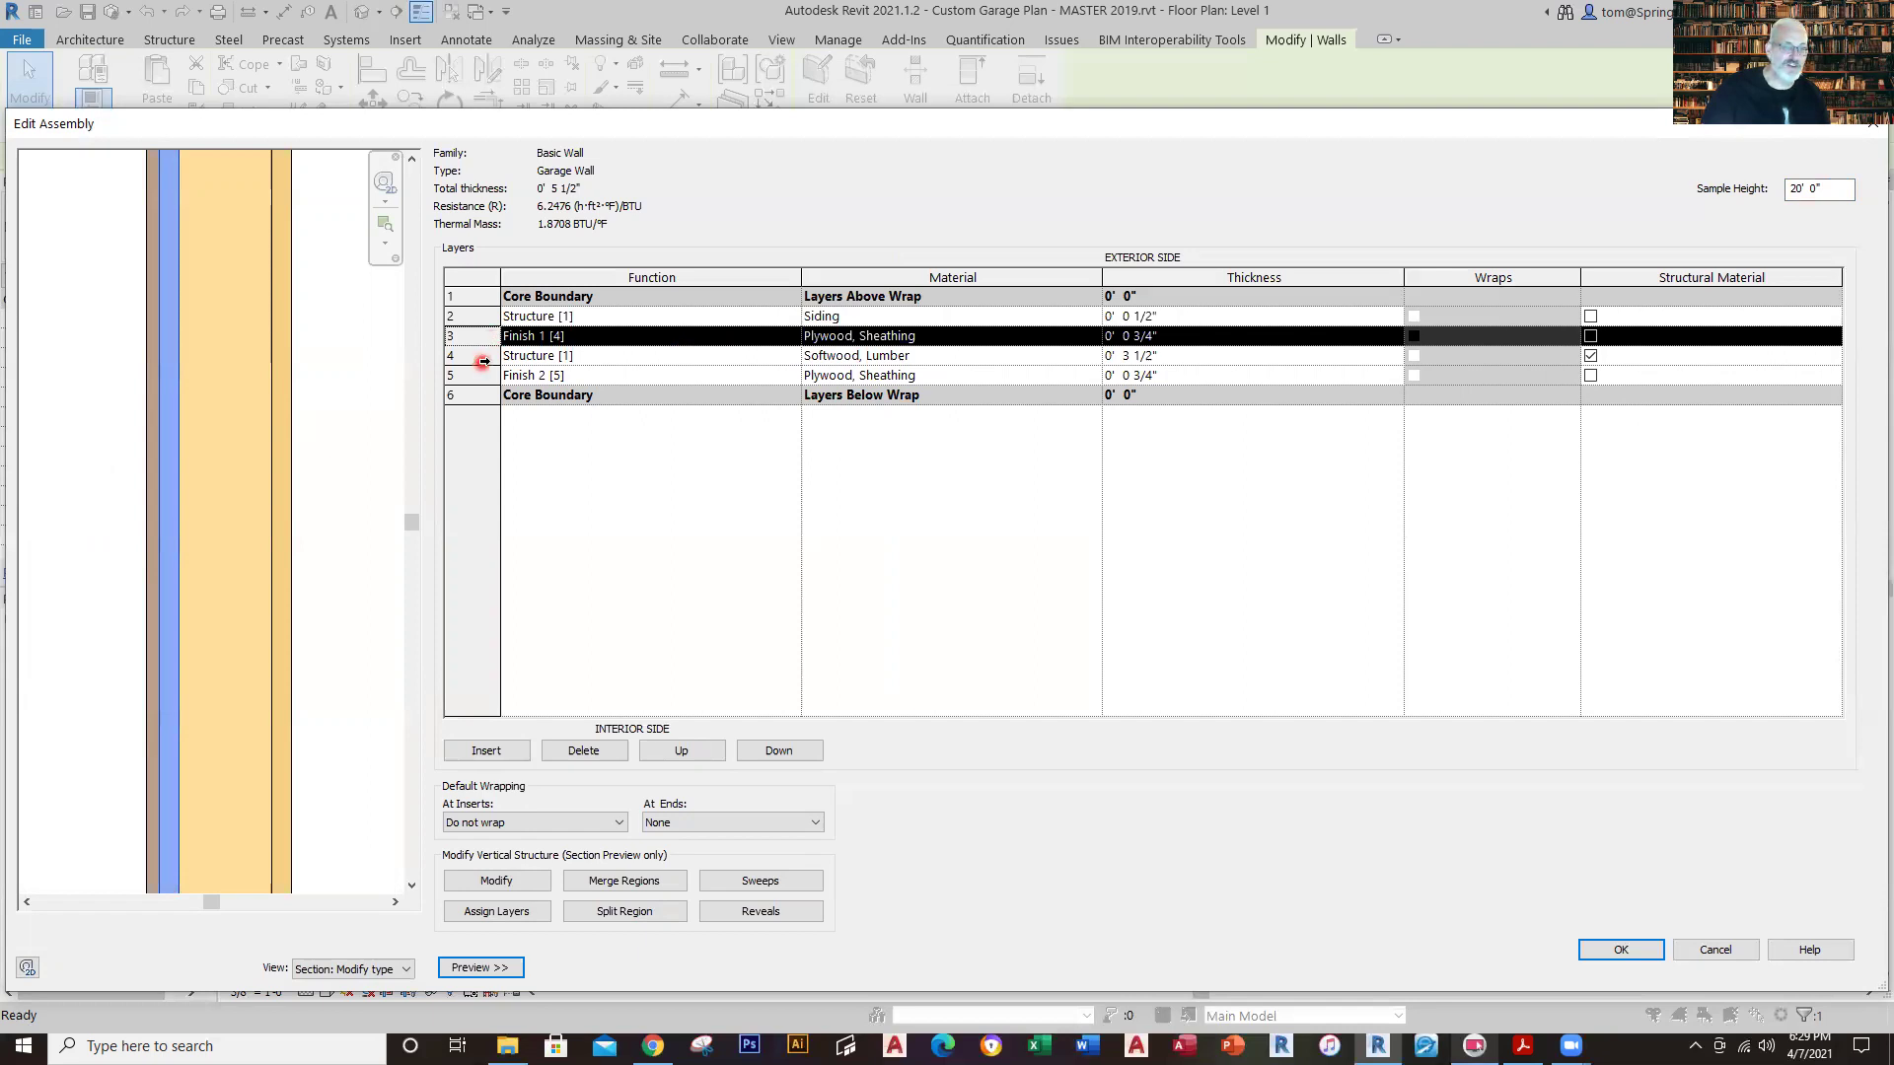
click(483, 361)
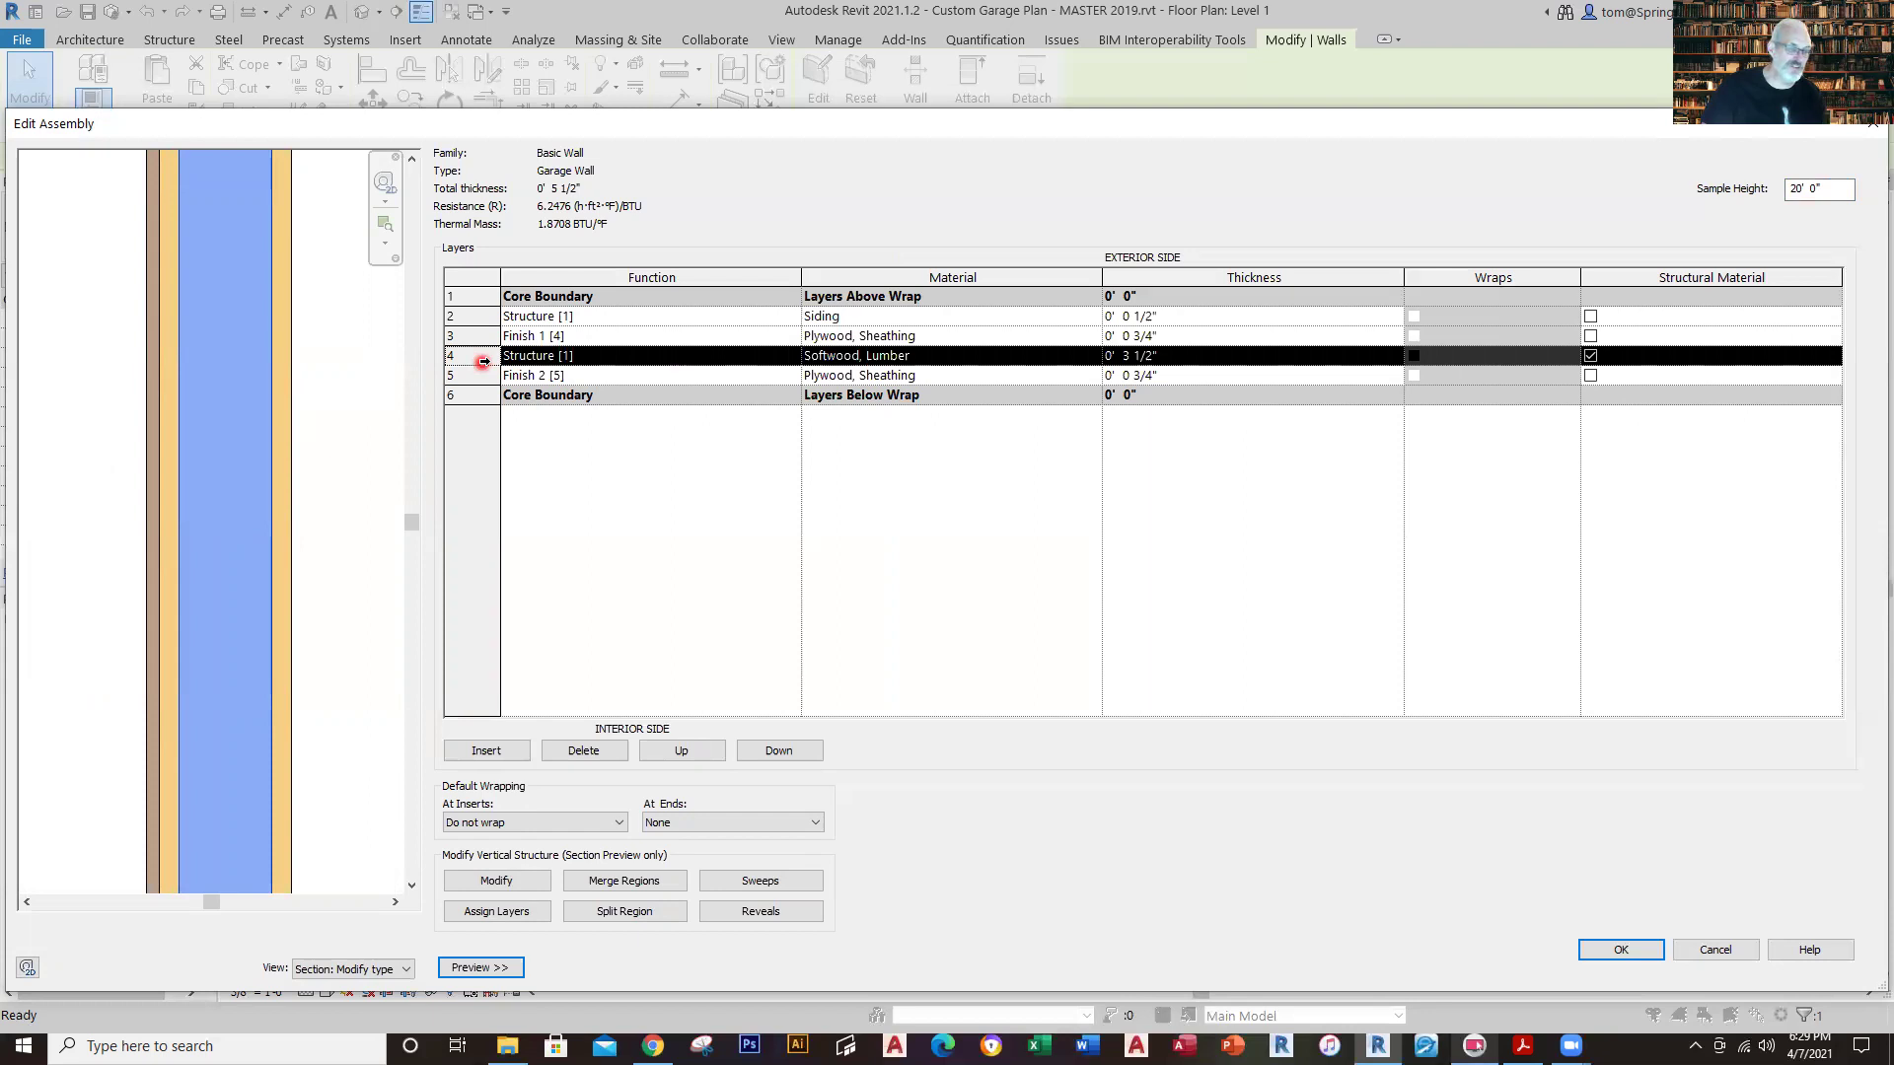
click(482, 373)
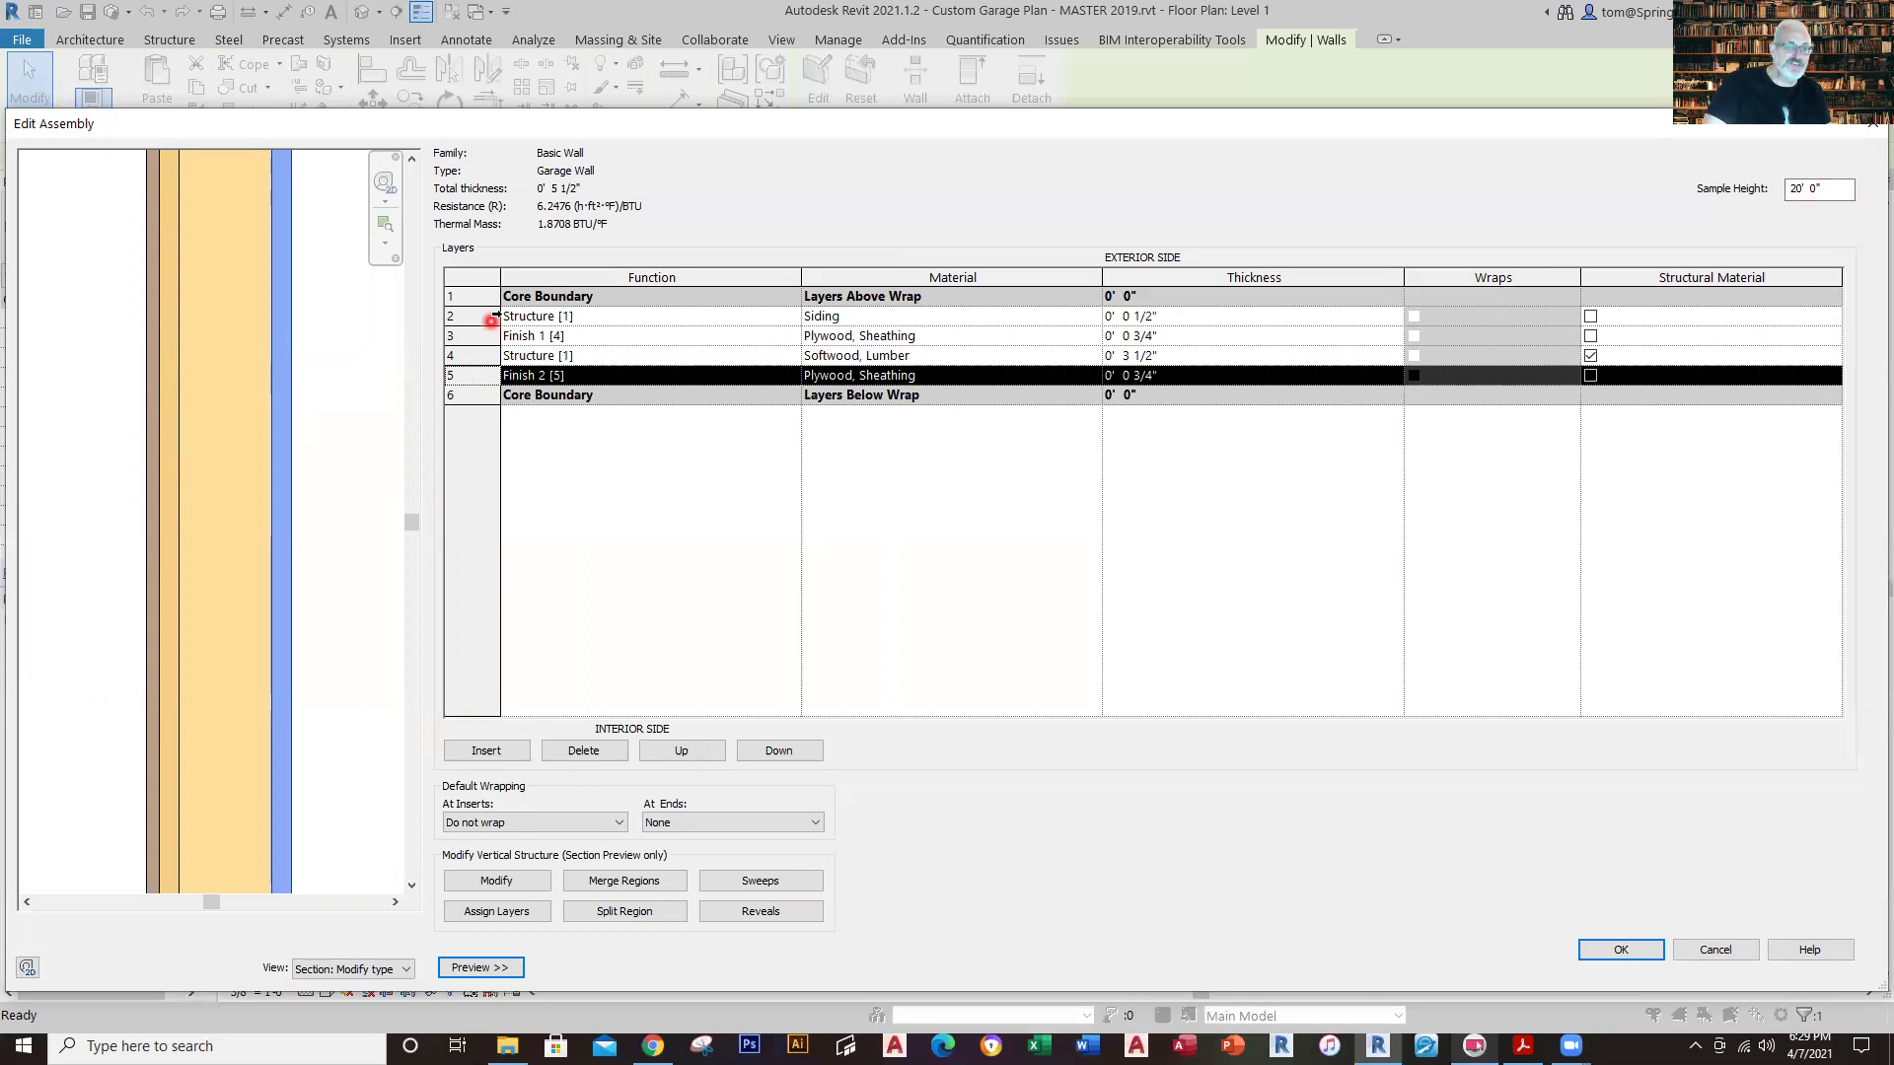
click(495, 313)
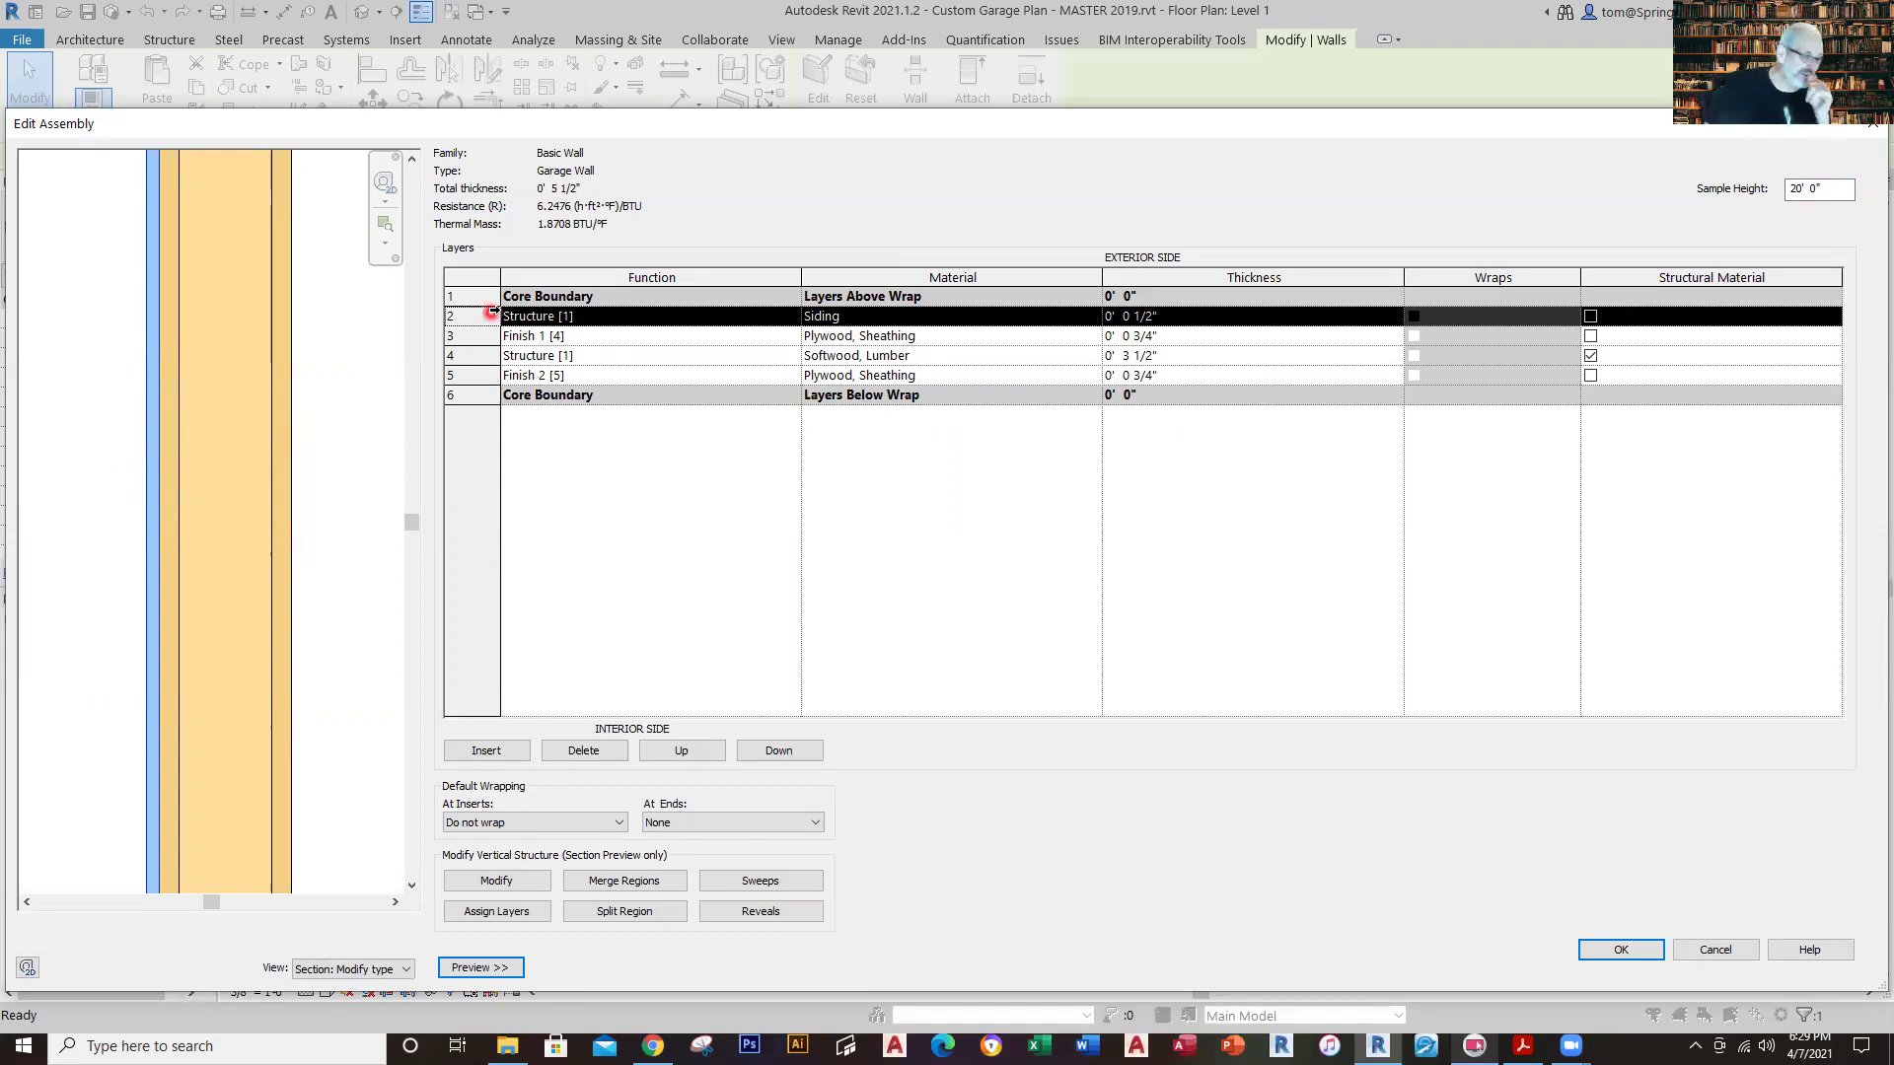
click(1867, 133)
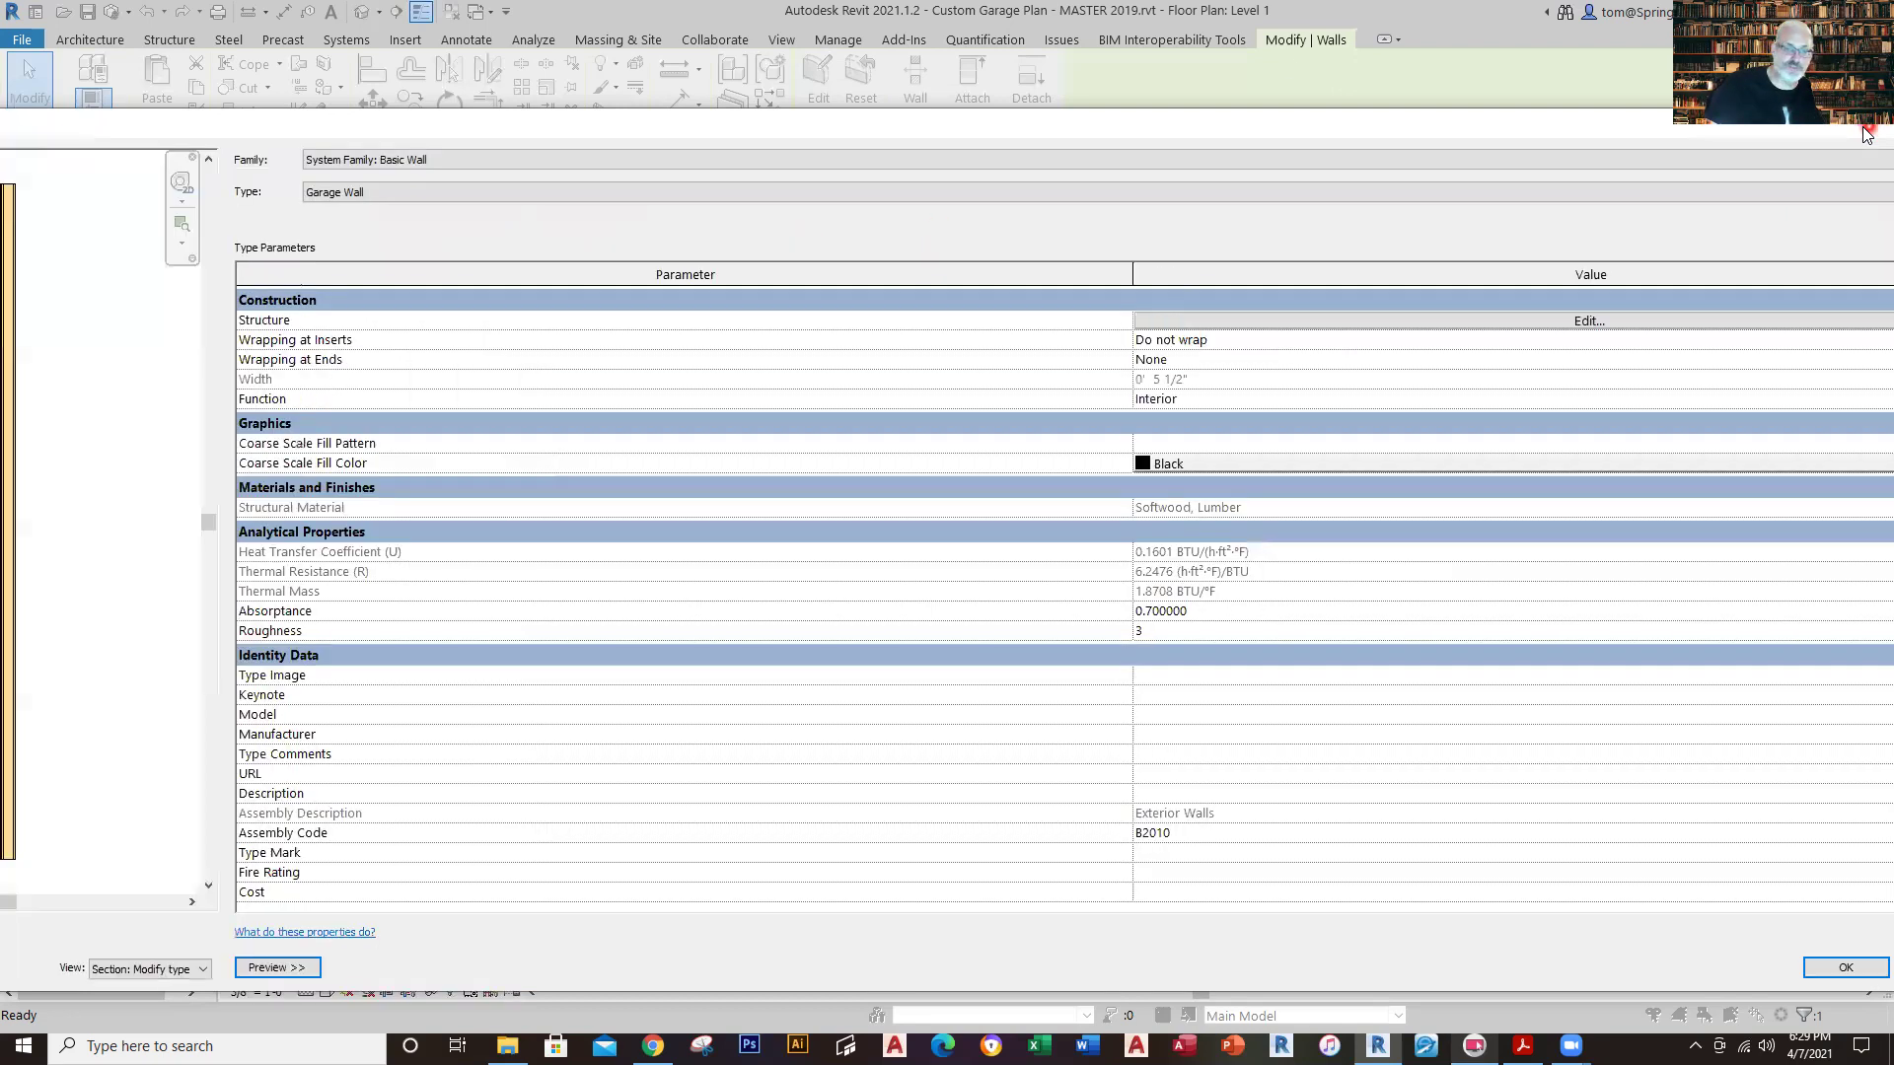
click(1713, 144)
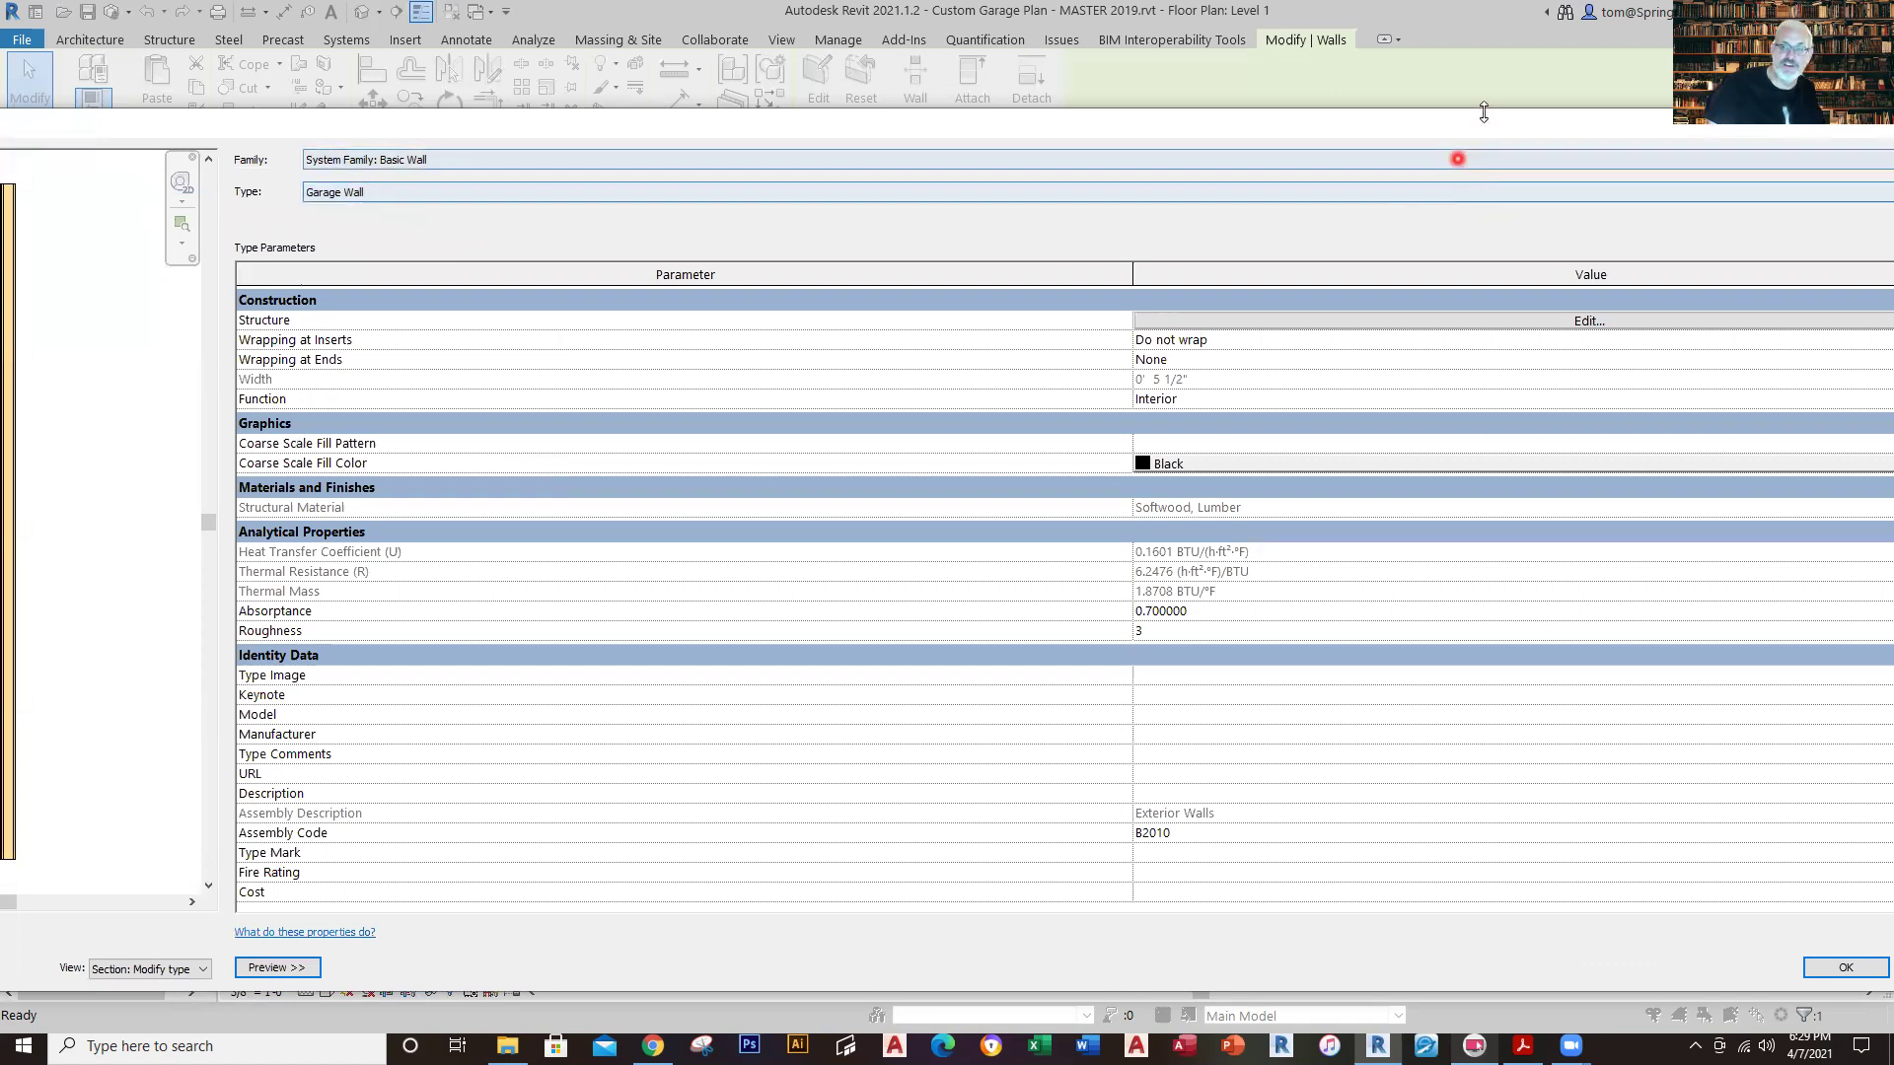
drag(1473, 129, 1272, 191)
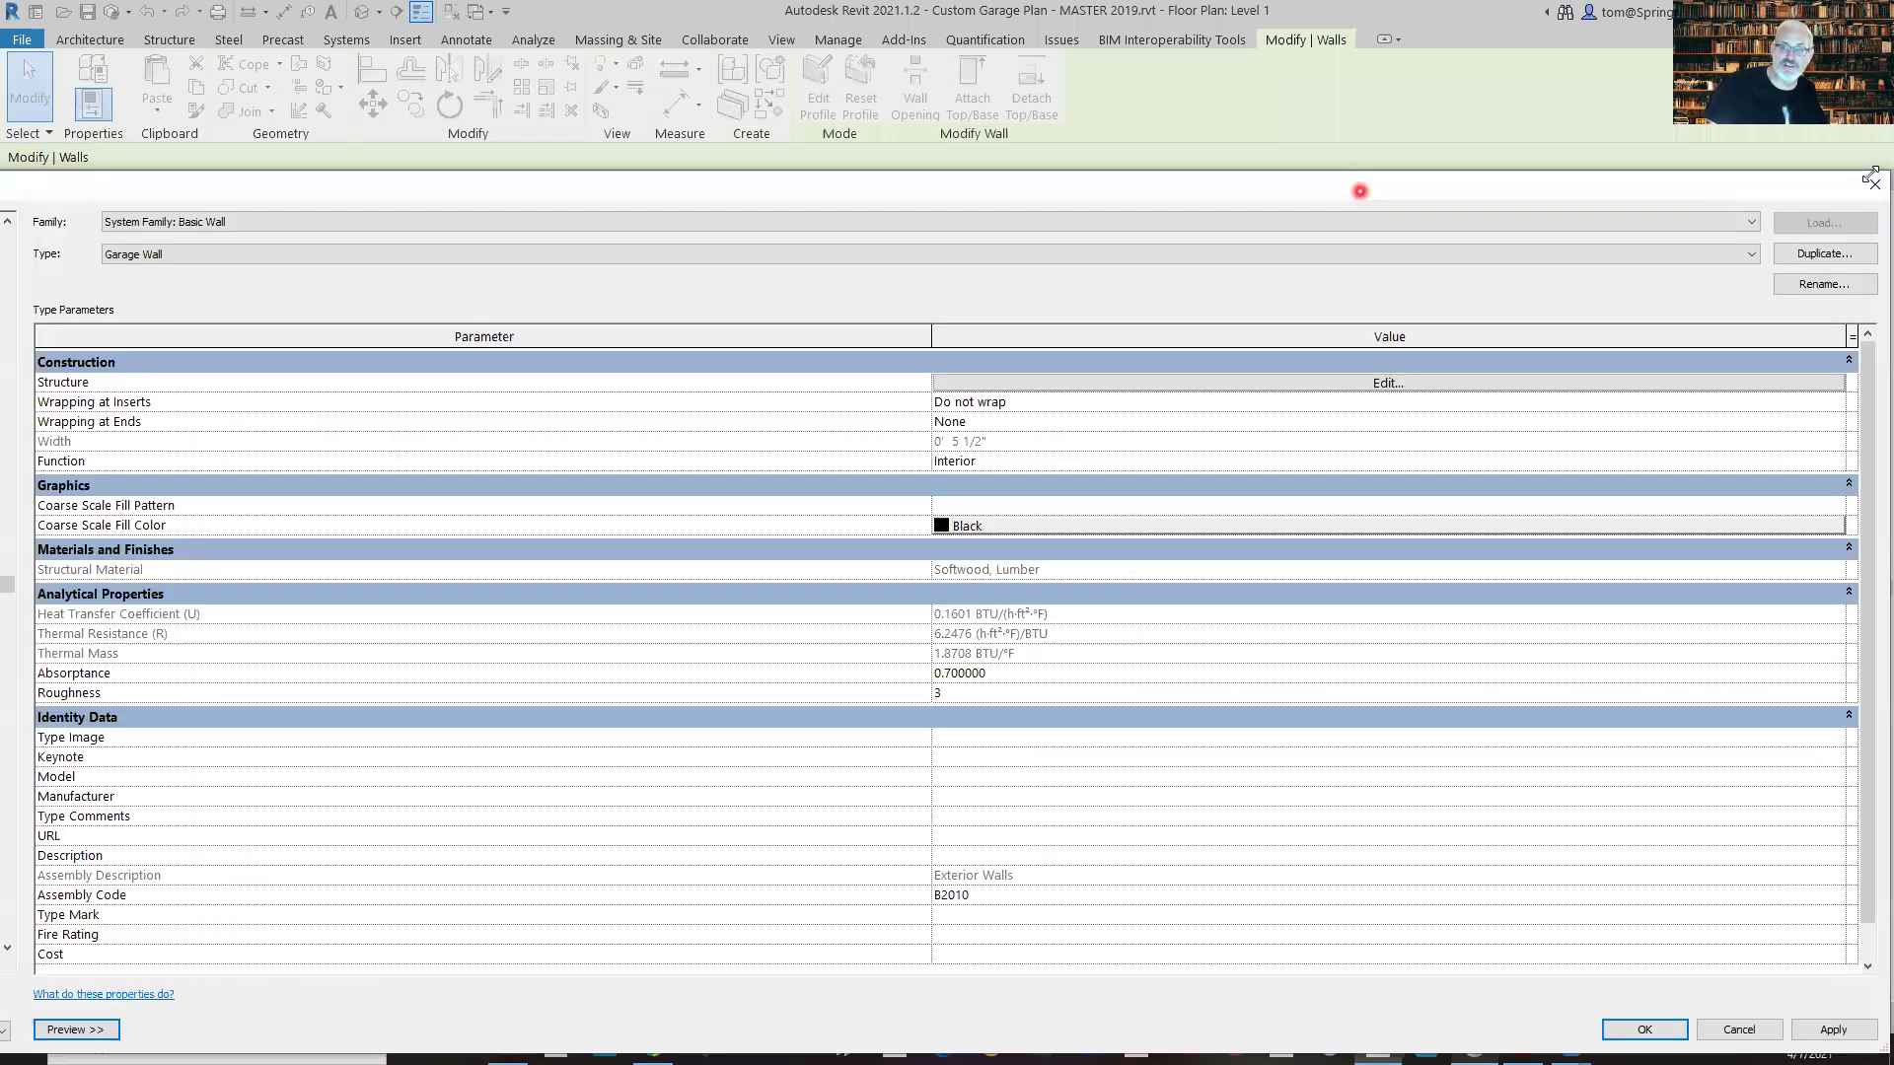
click(1871, 184)
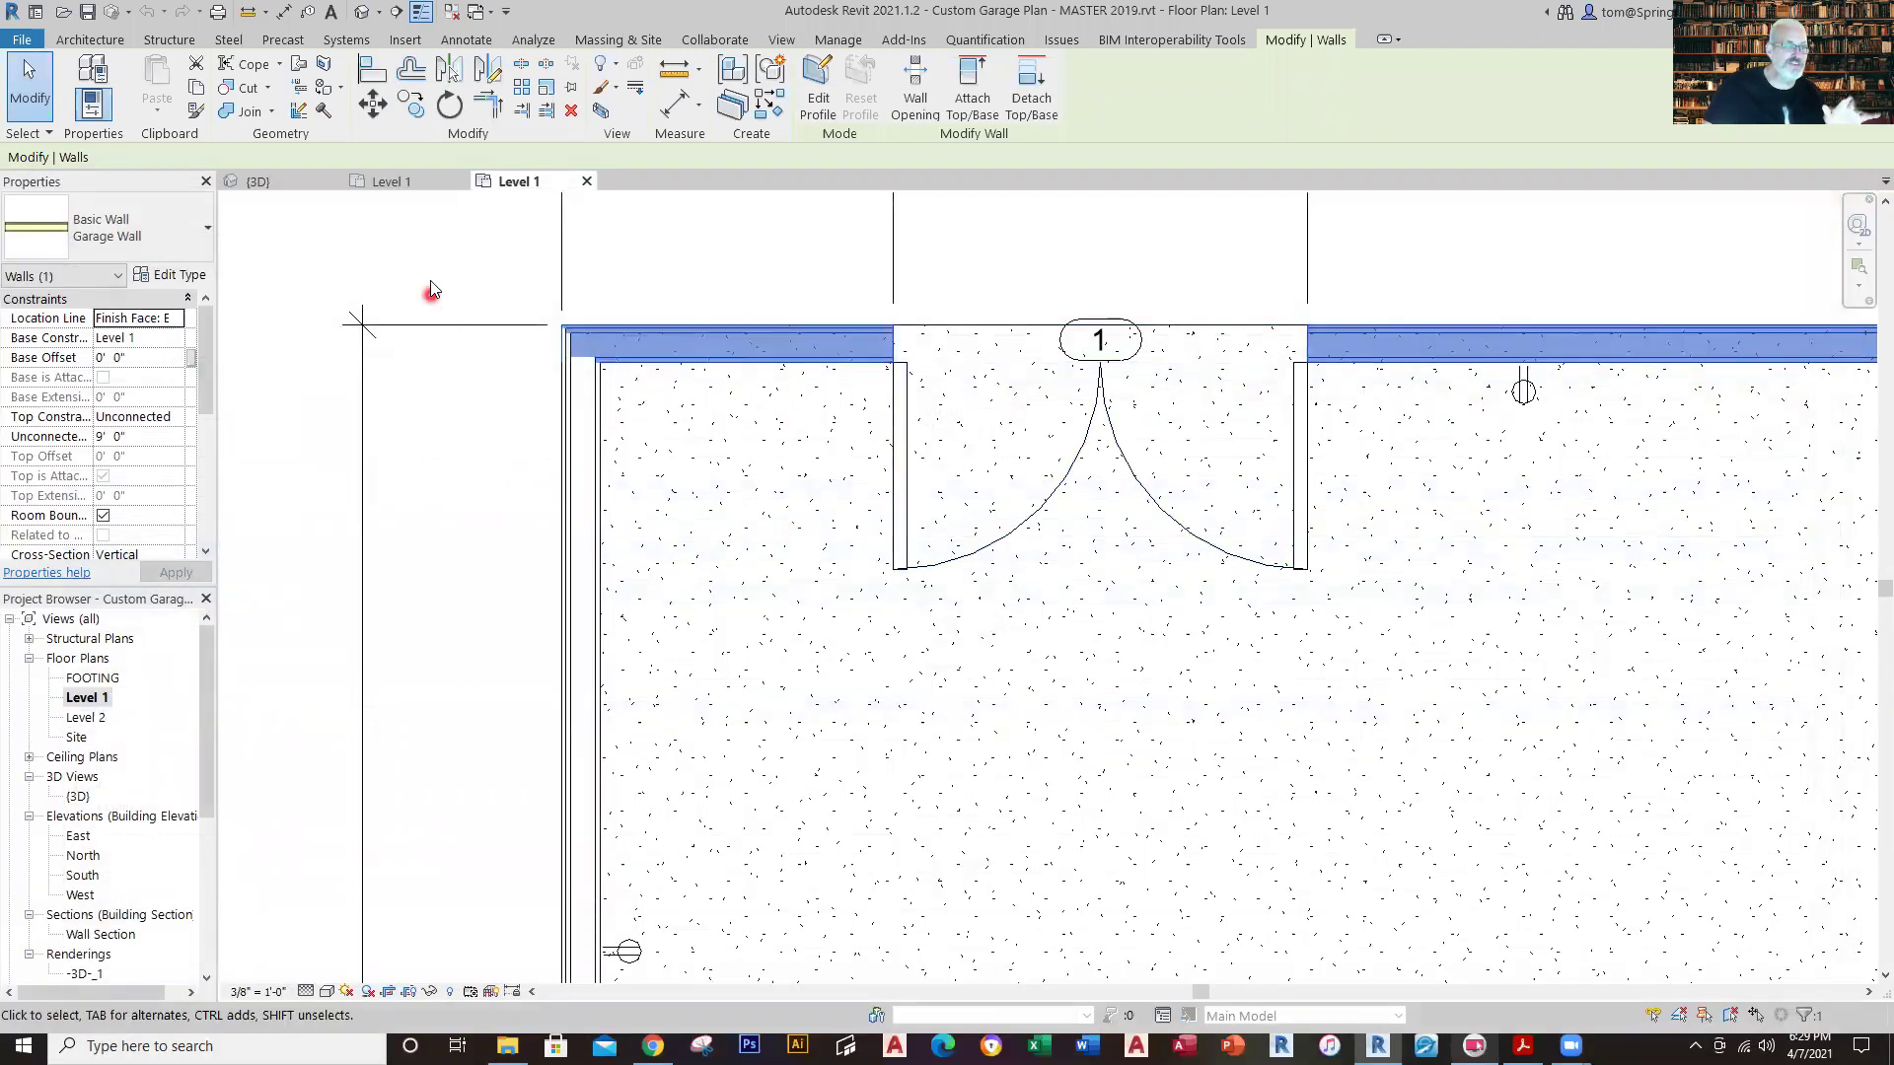
In the new project's Level 1 plan, draw a closed rectangle of Garage Walls clockwise from the southwest corner, 24' north-south by 30' east-west.
click(412, 181)
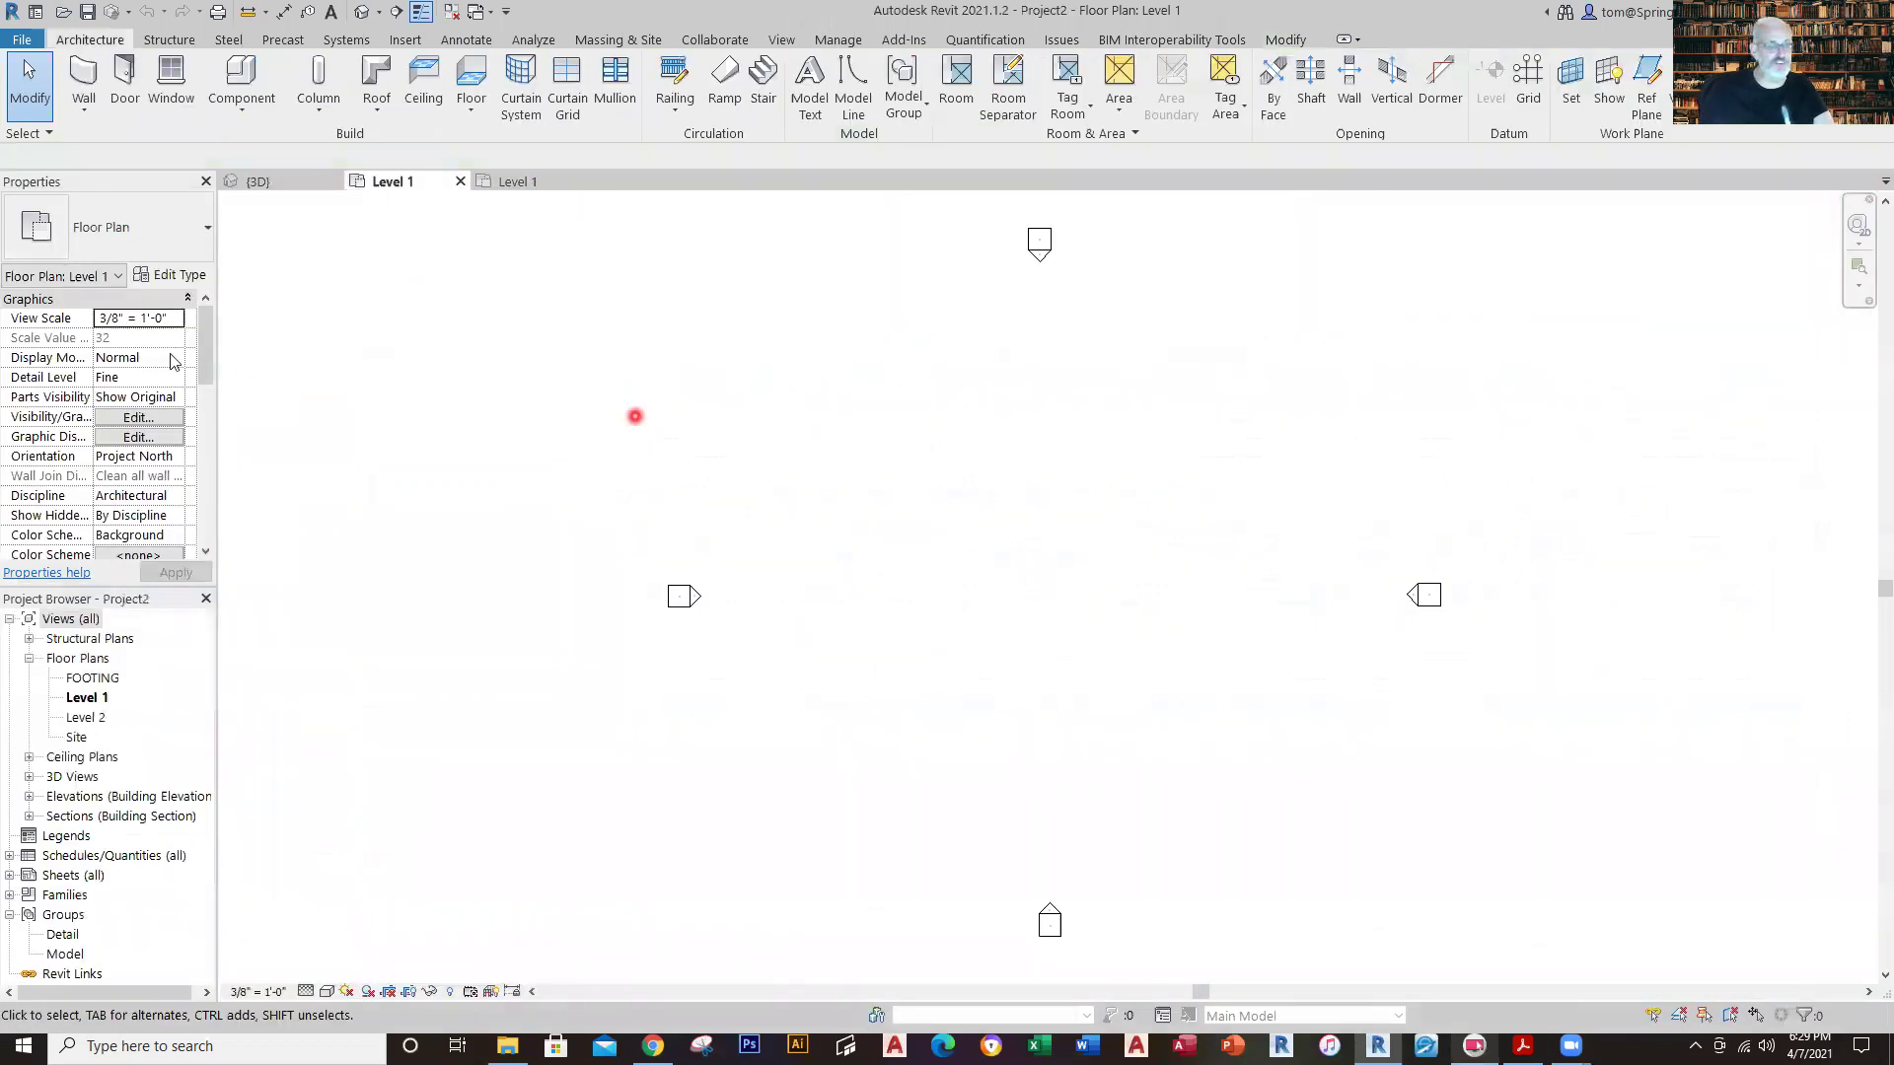
click(85, 110)
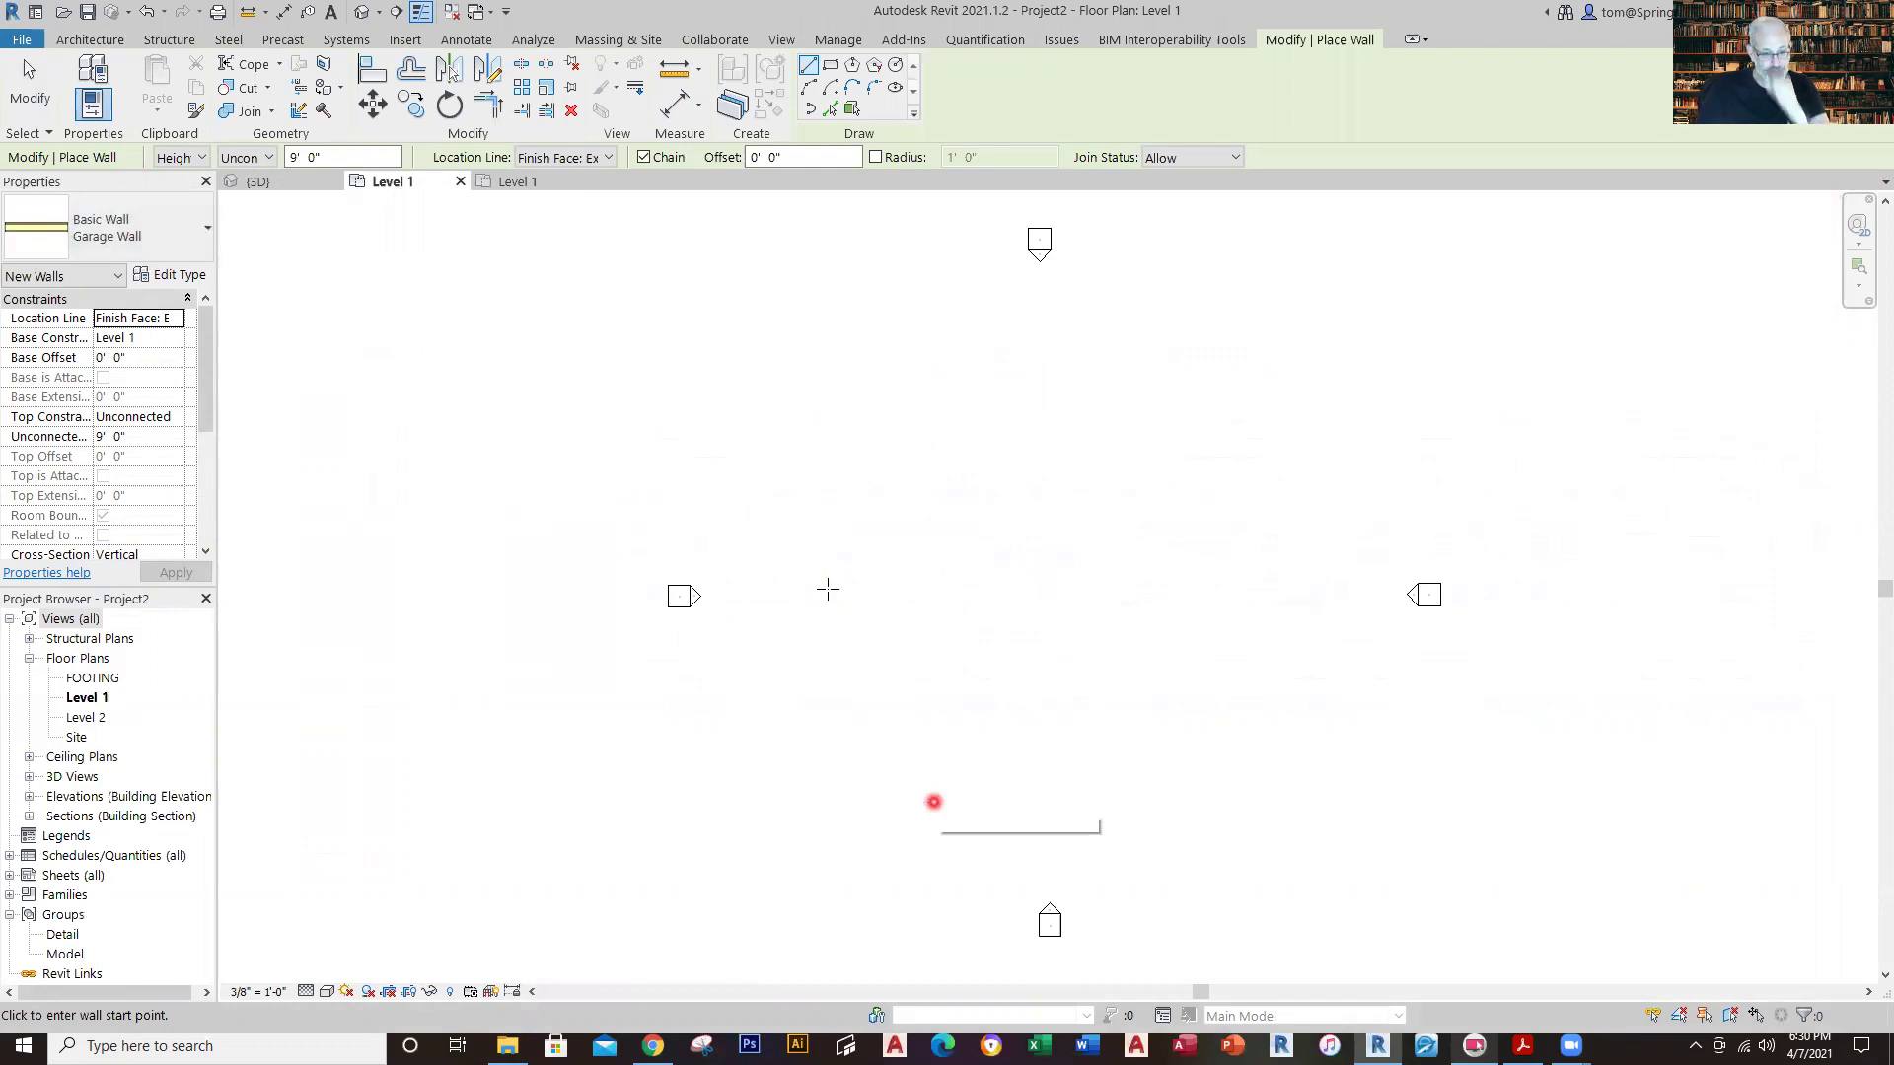
click(858, 712)
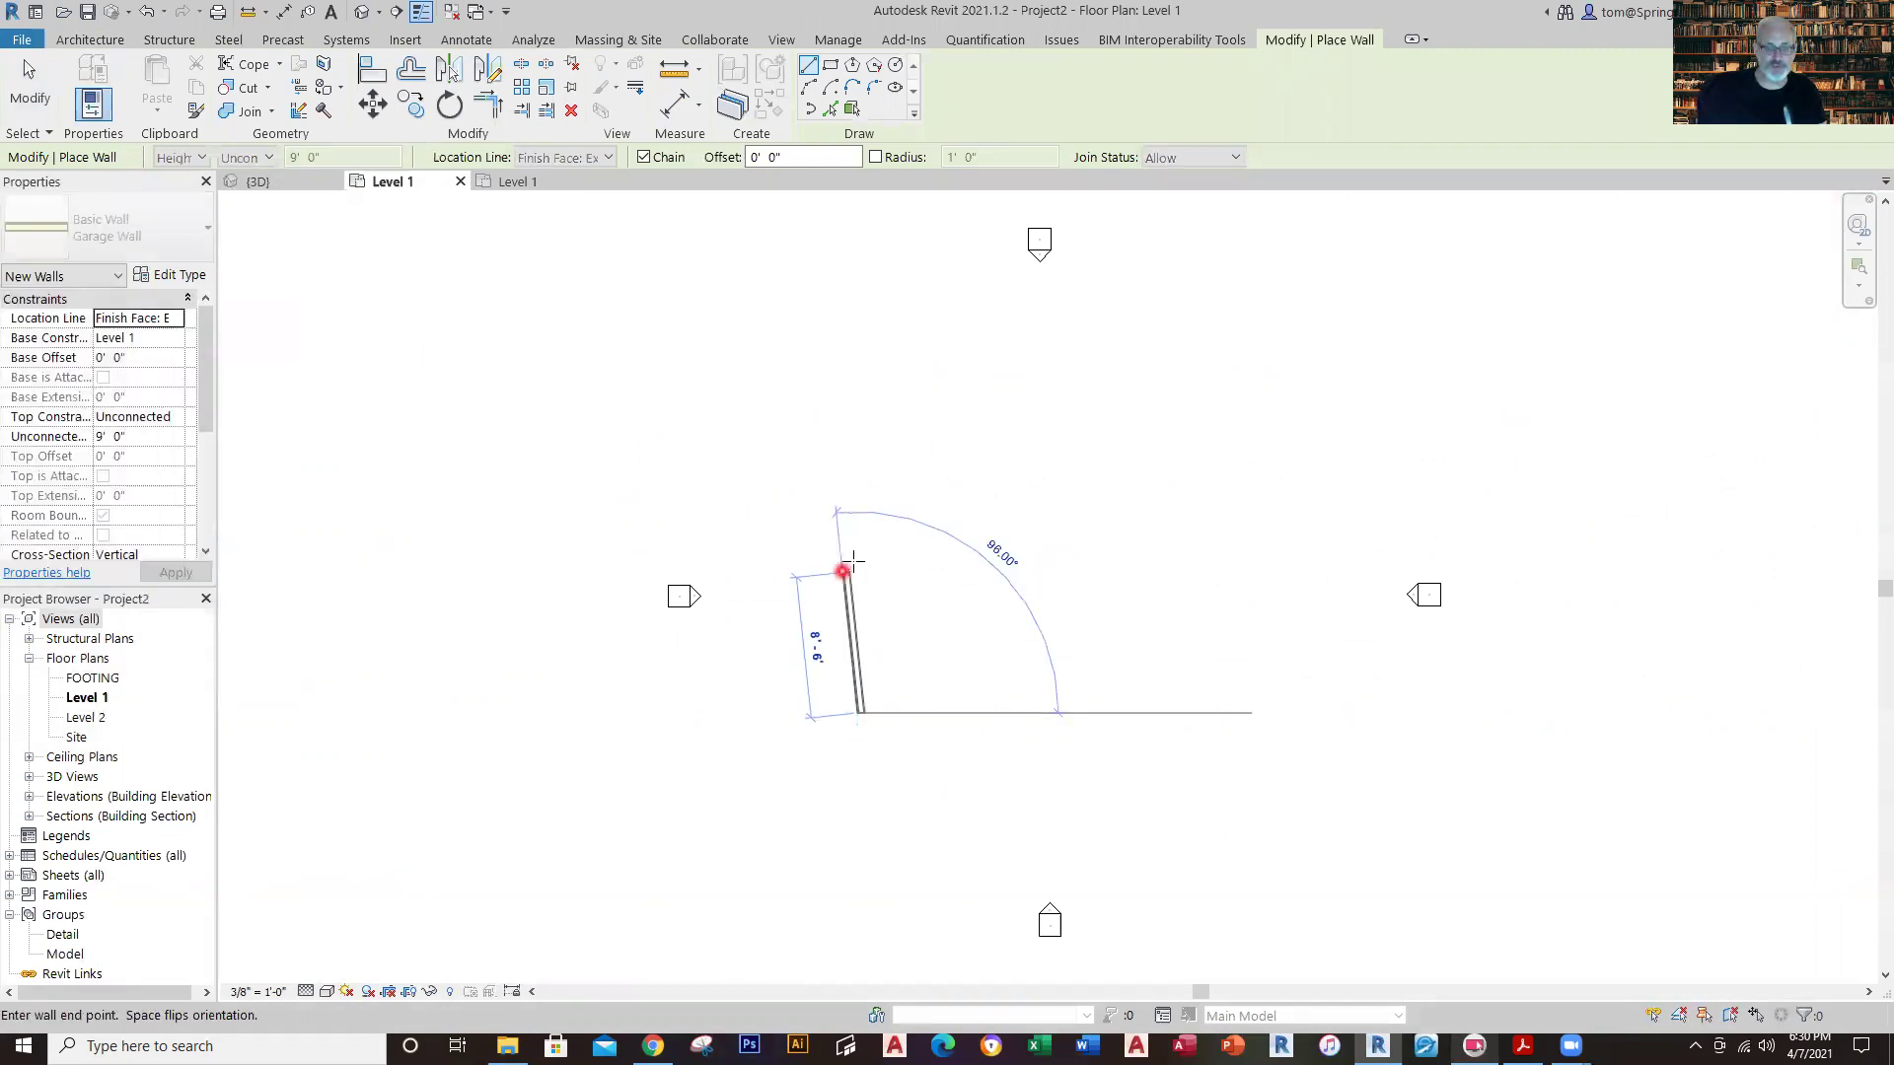
text(24)
key(Return)
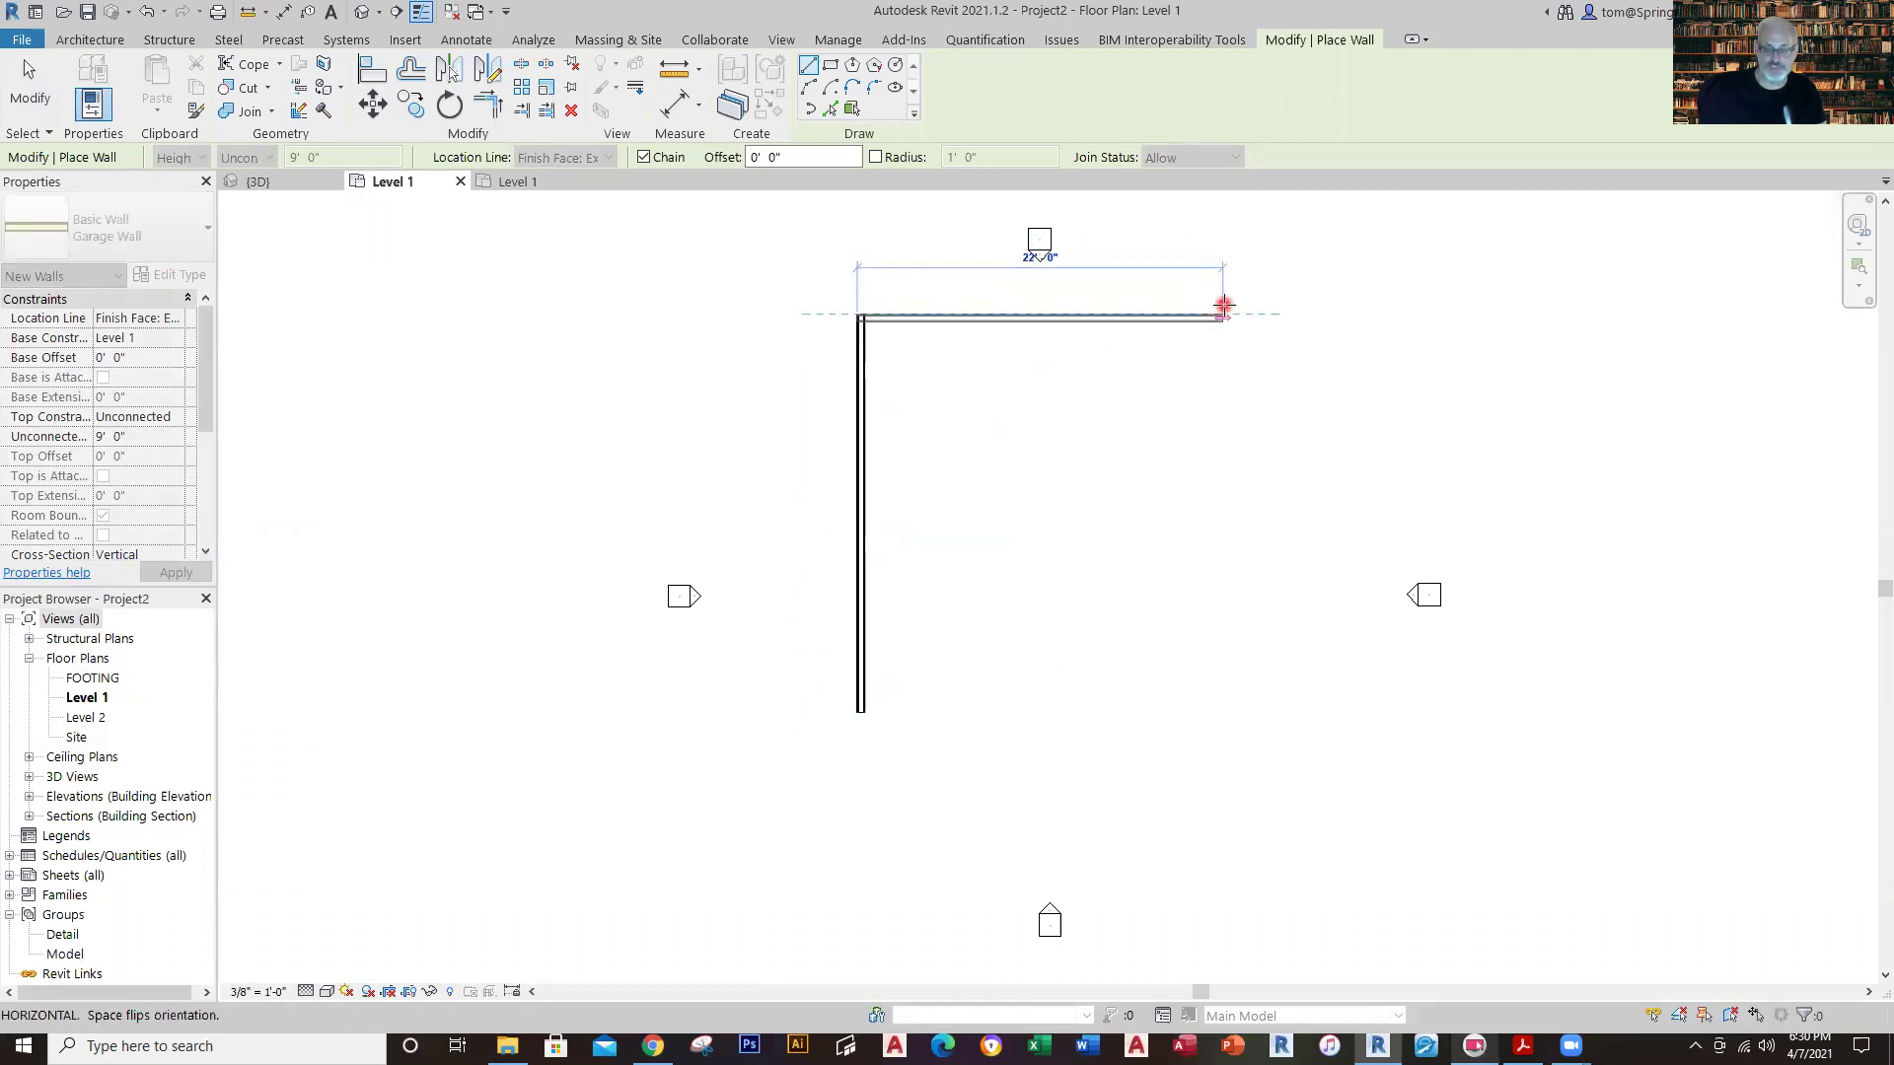
text(30)
key(Return)
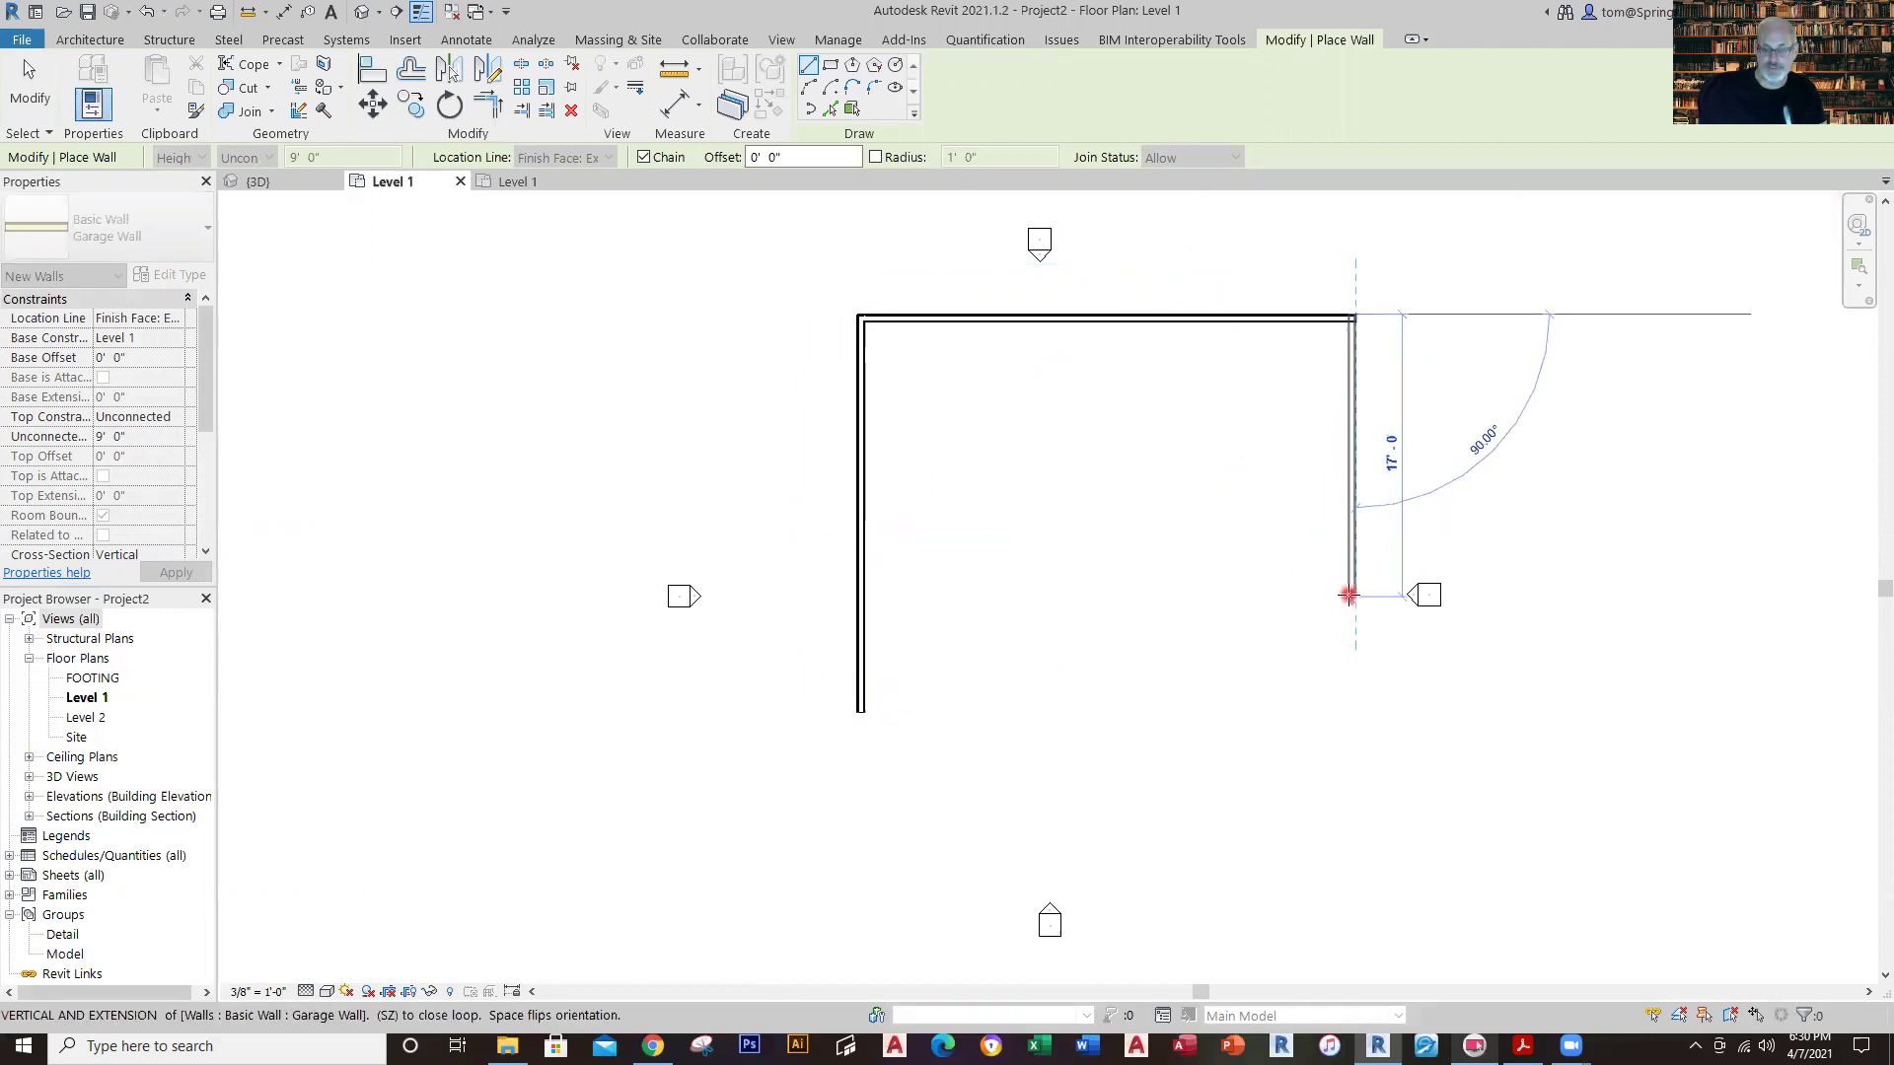
text(24)
key(Return)
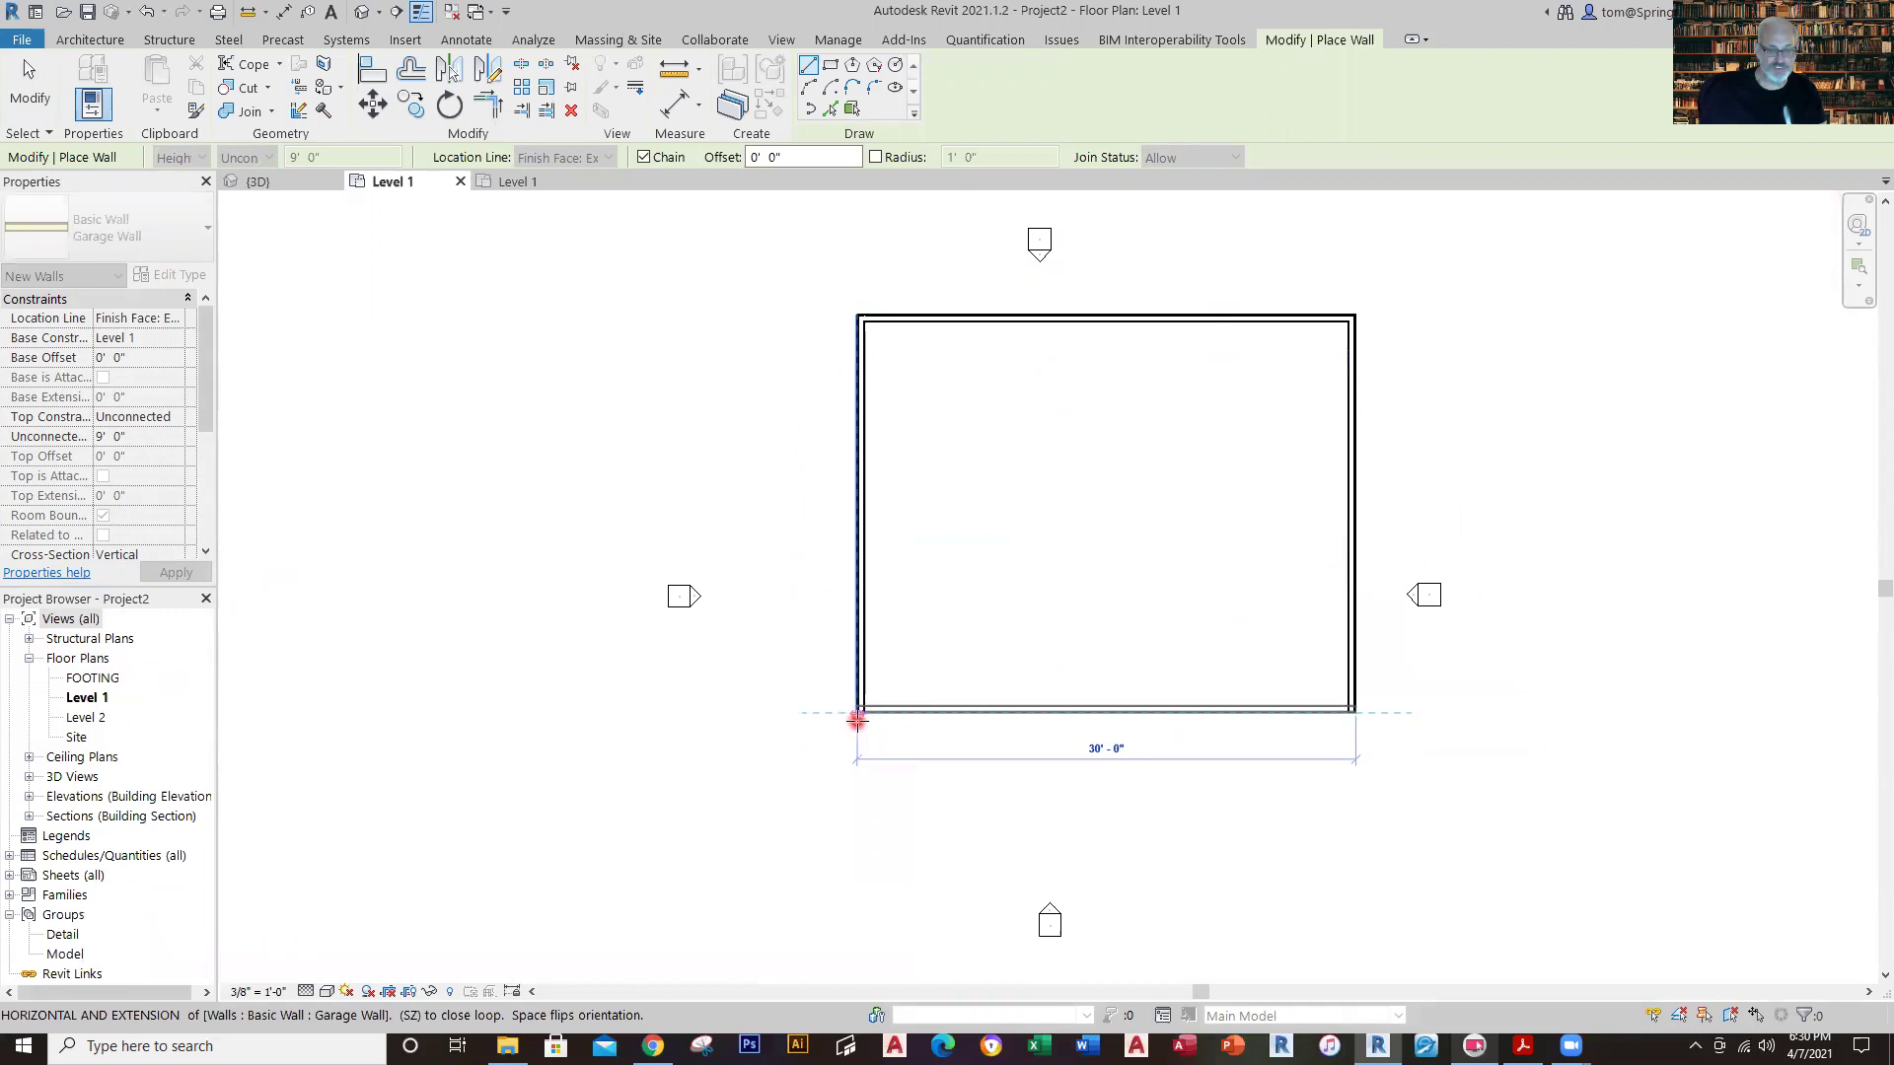
click(857, 719)
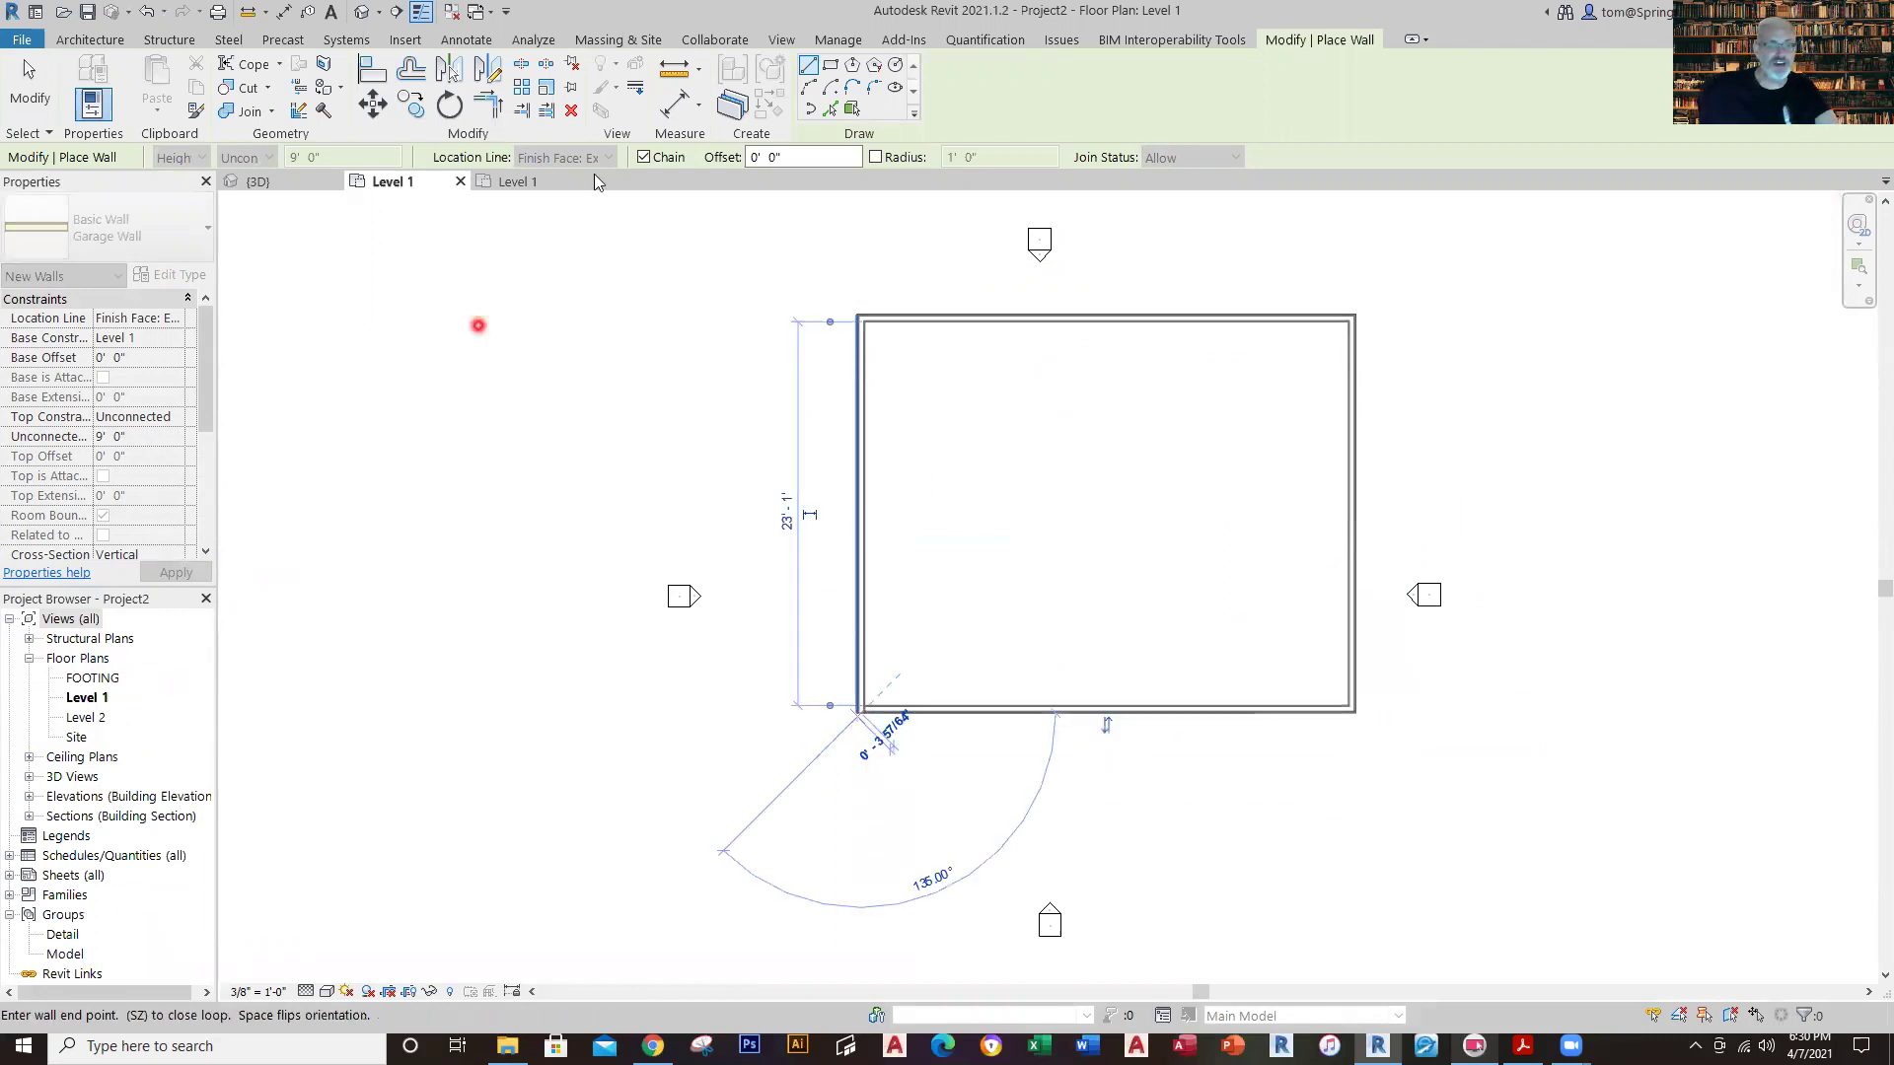
key(Escape)
key(Escape)
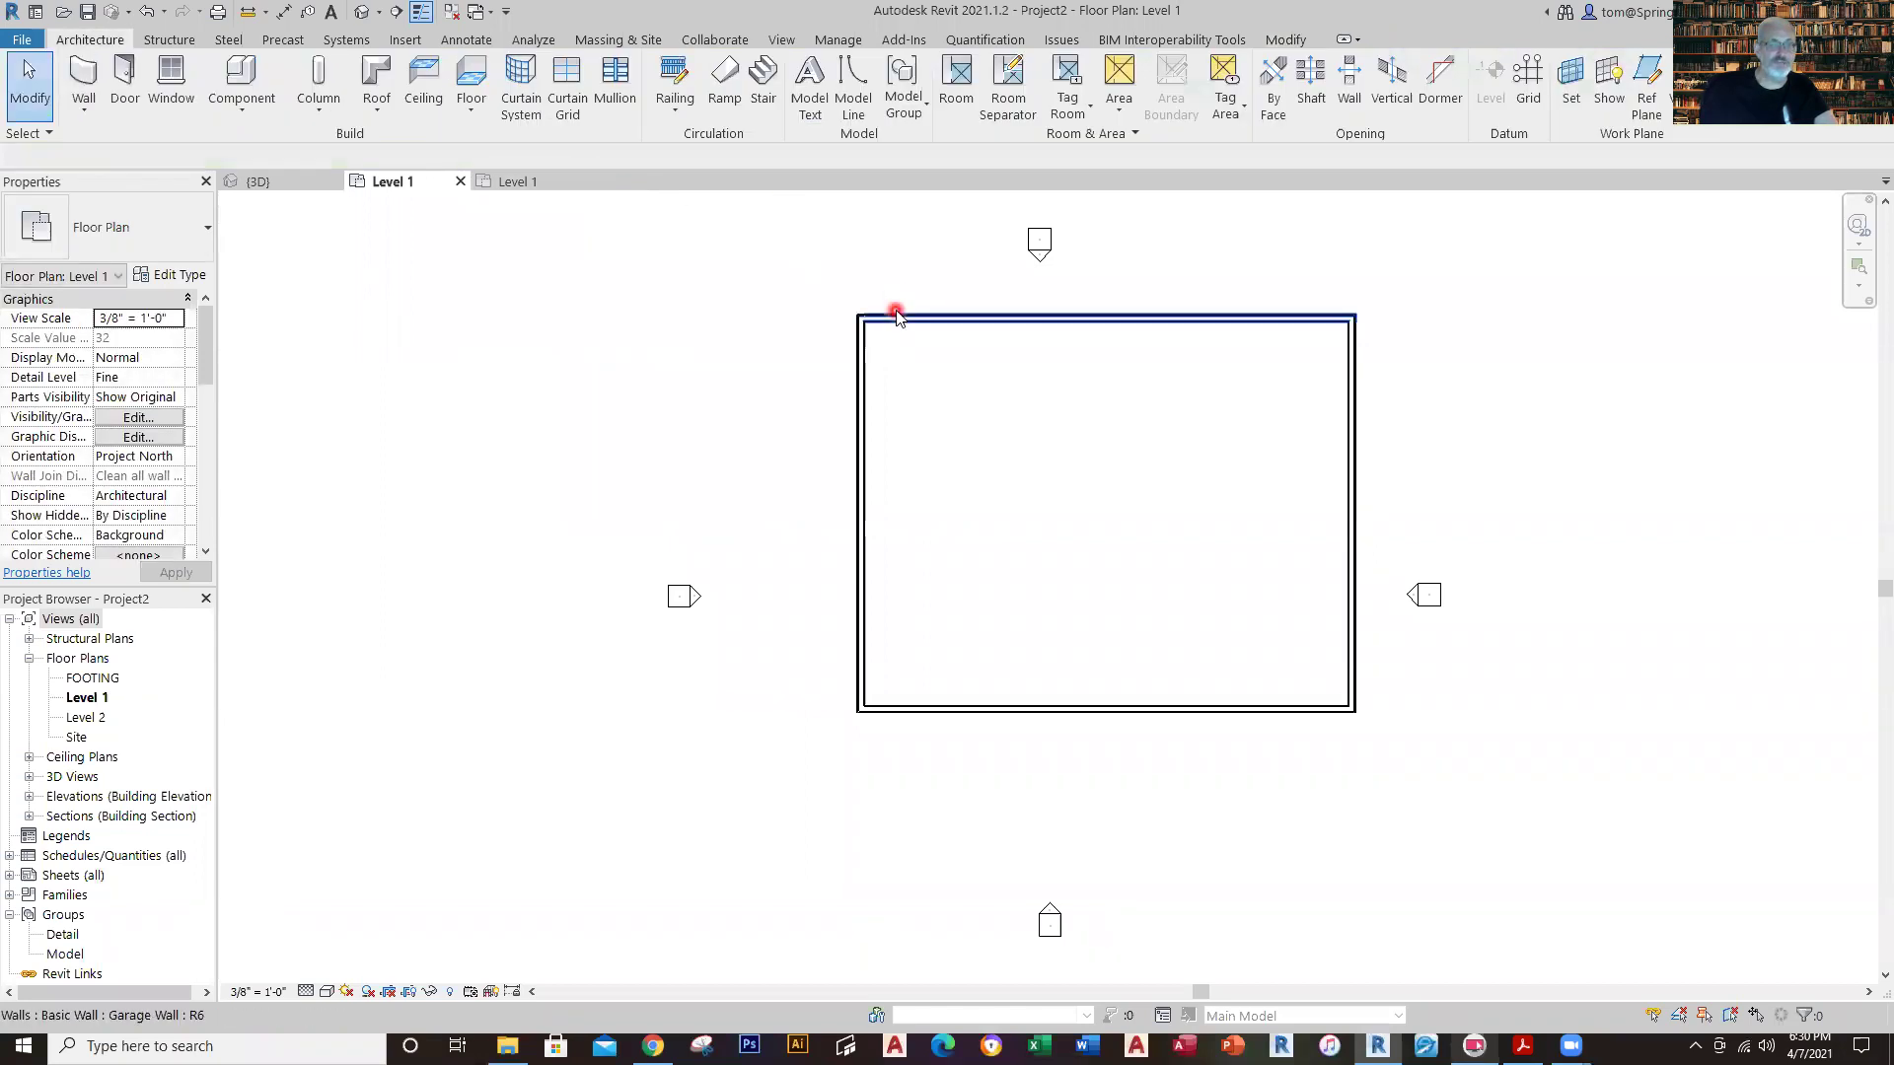
middle_drag(1086, 474, 861, 550)
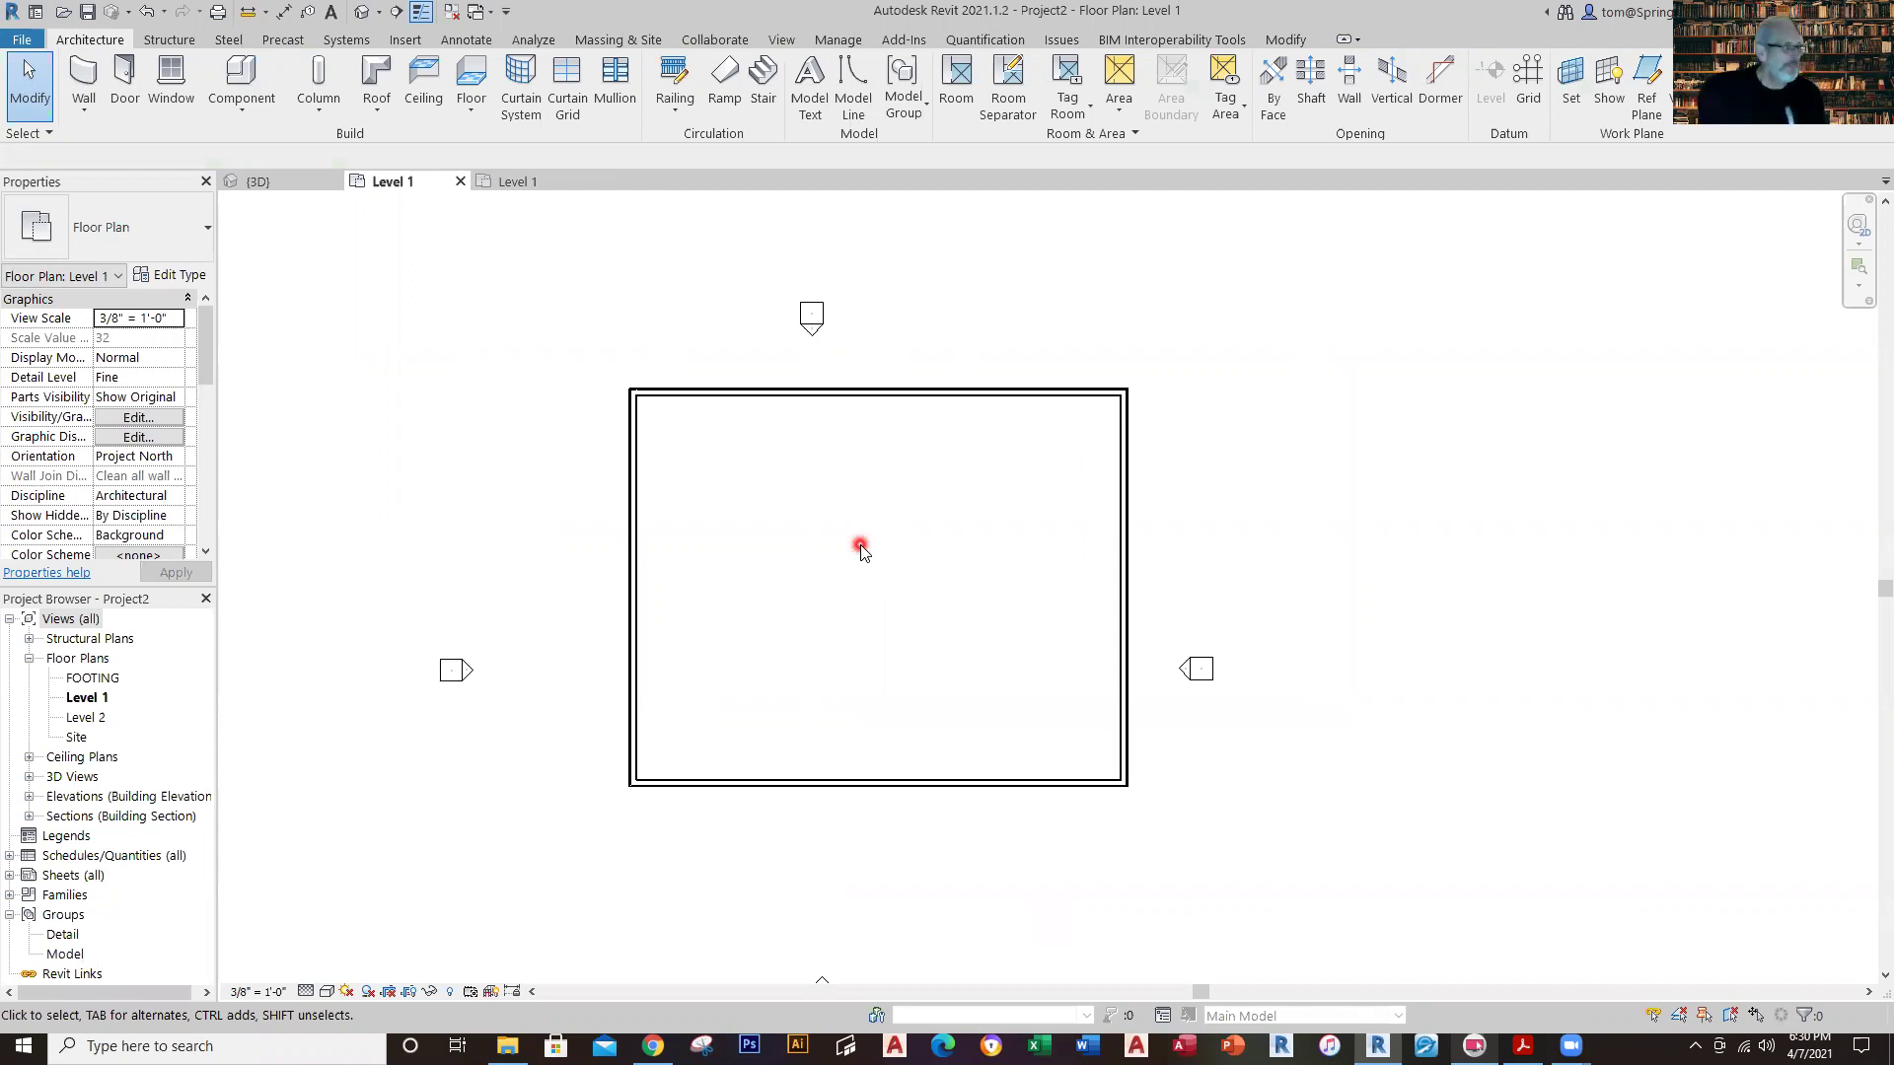
In the master project's Level 1 plan, examine the wall layers and overall dimension's witness line at the garage's northwest corner.
click(523, 192)
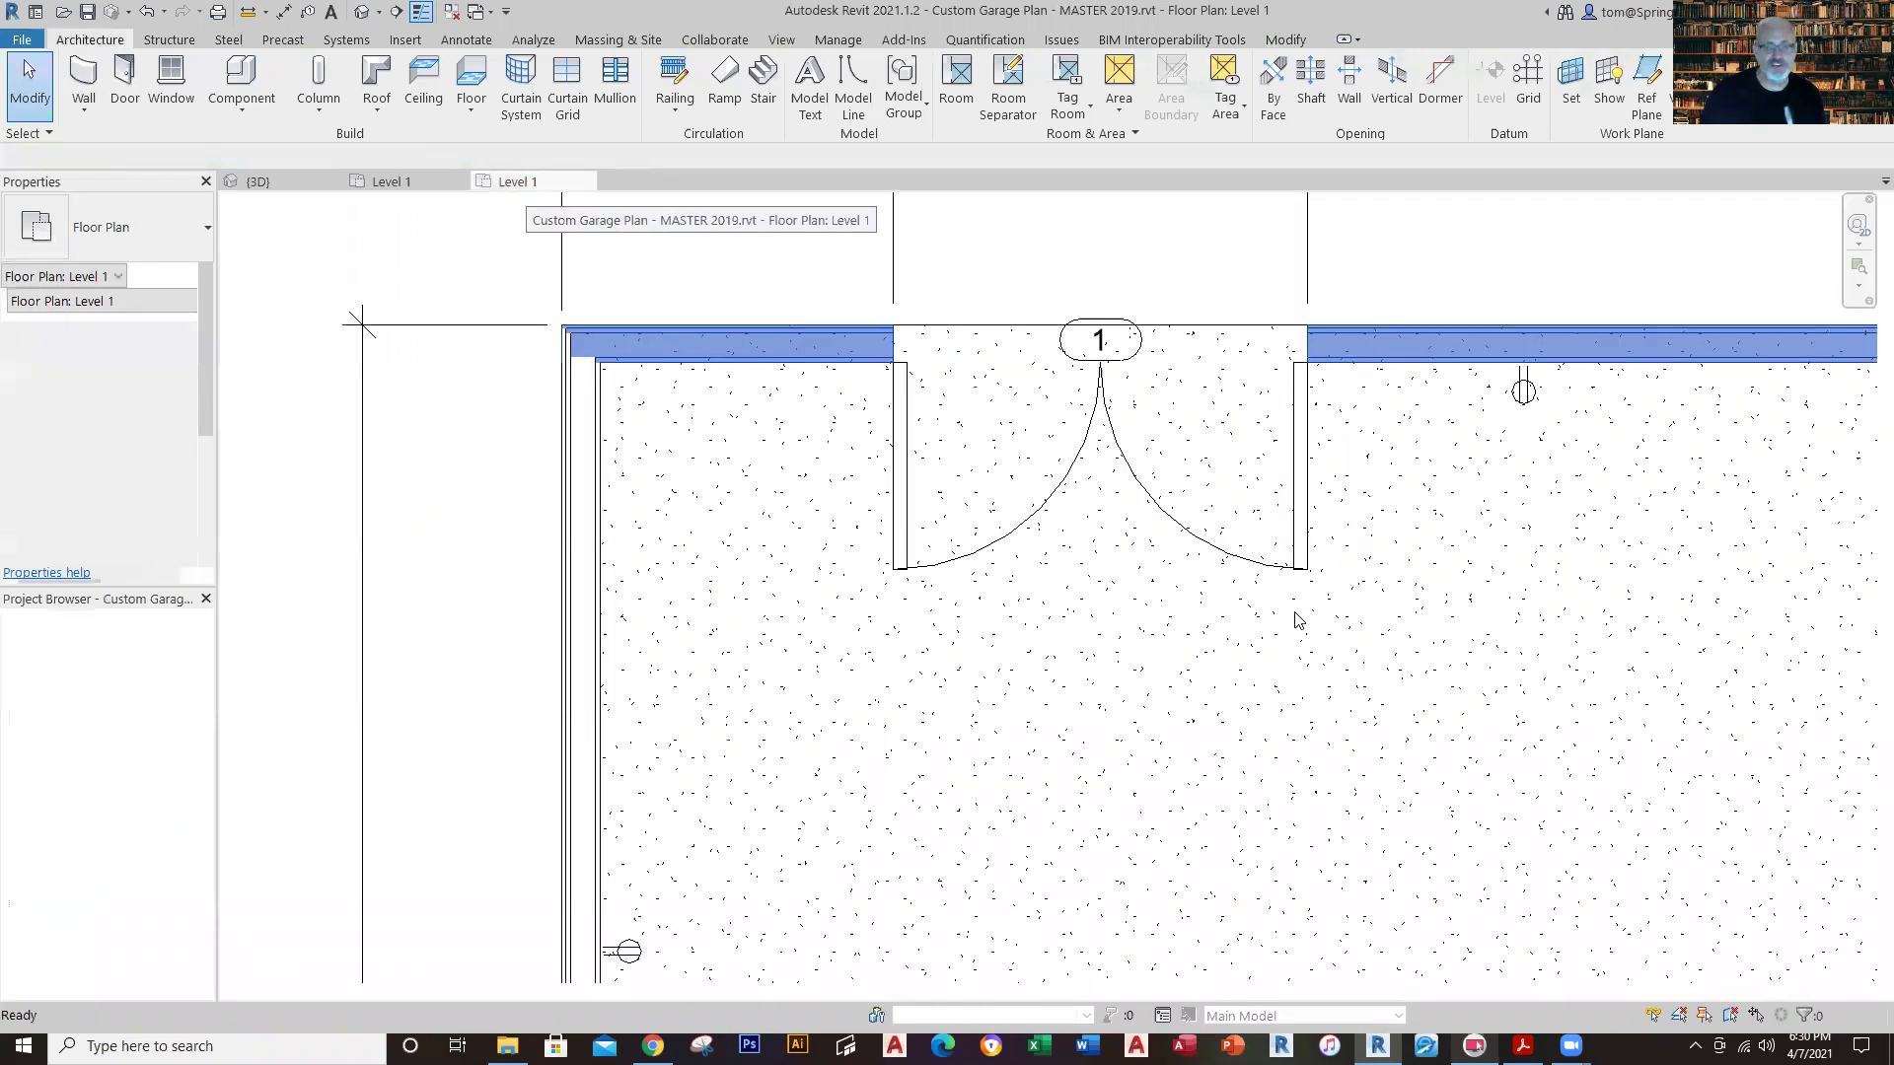
scroll(1298, 620, down, 4)
middle_drag(1450, 651, 1221, 411)
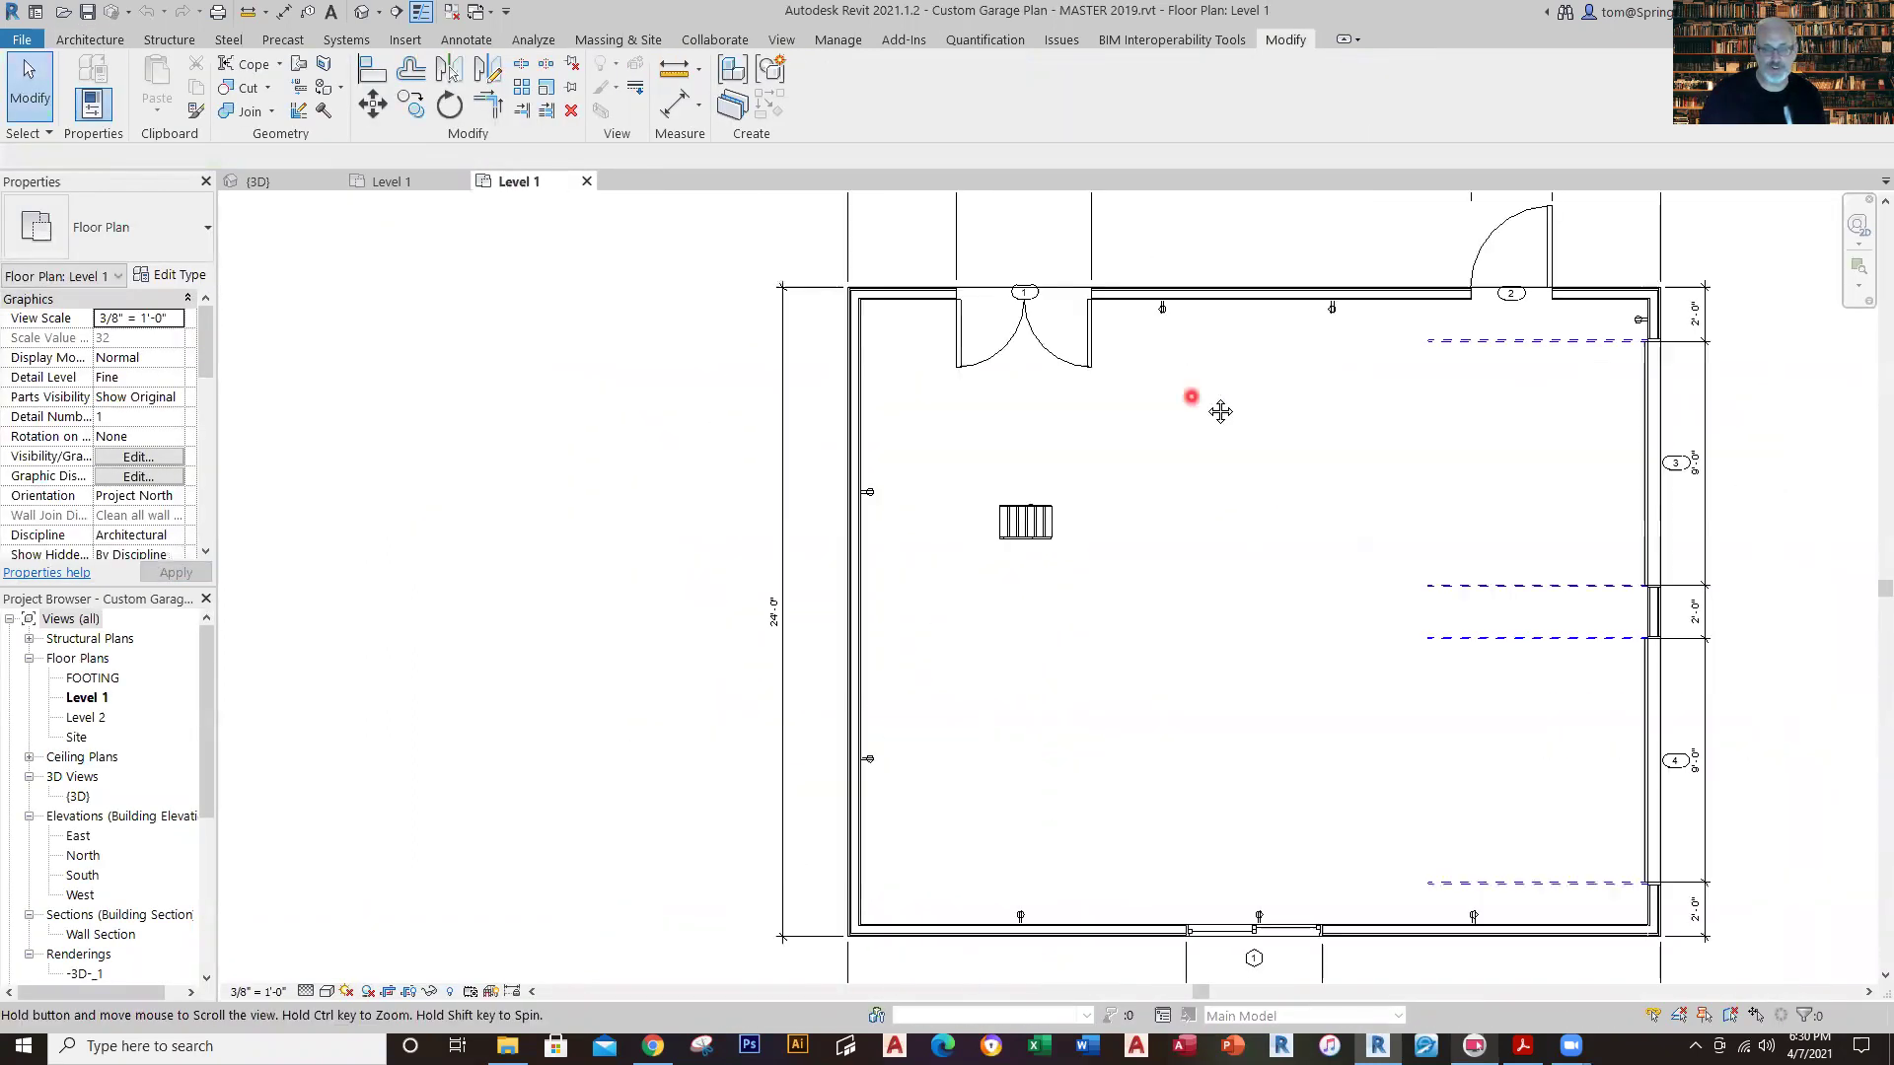
scroll(816, 279, up, 3)
scroll(849, 803, up, 2)
scroll(740, 836, up, 2)
scroll(740, 837, up, 5)
scroll(846, 740, down, 7)
scroll(932, 553, down, 3)
scroll(921, 572, up, 5)
scroll(935, 559, down, 3)
scroll(936, 559, up, 6)
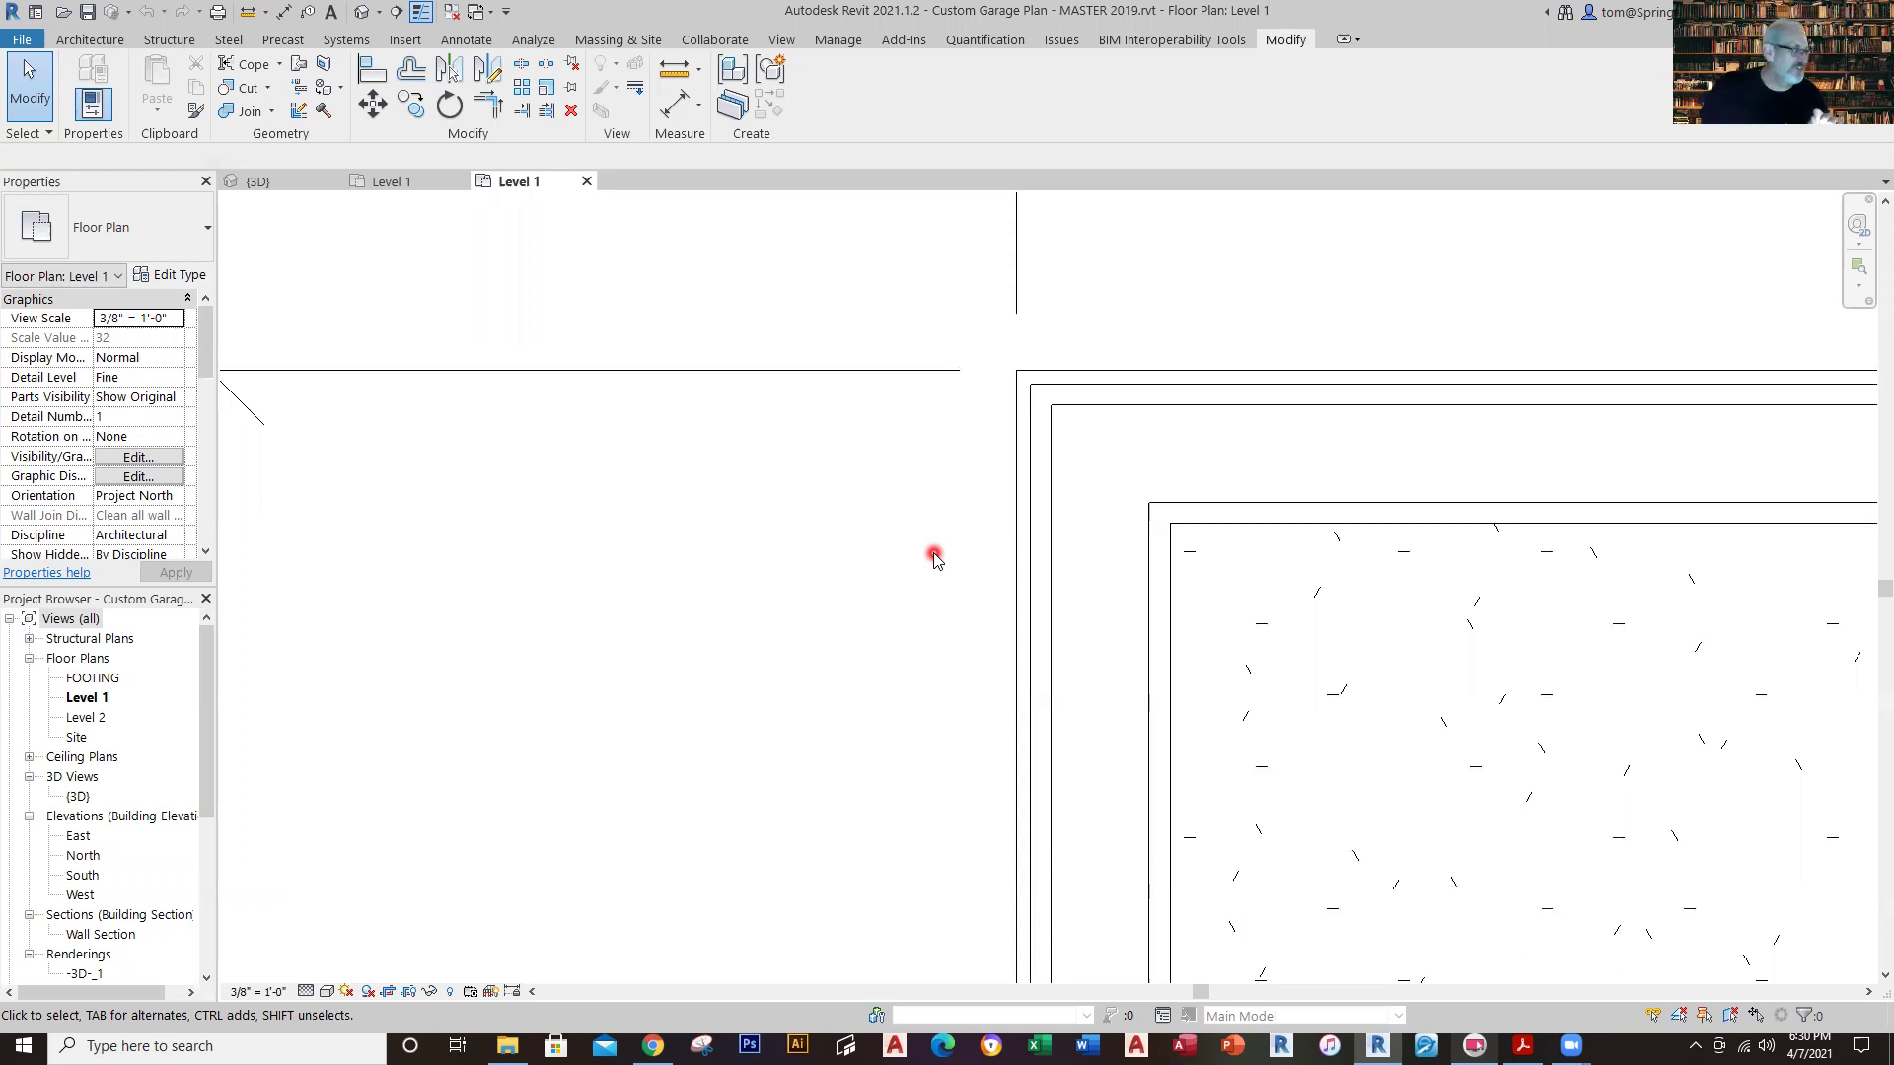
scroll(933, 552, down, 1)
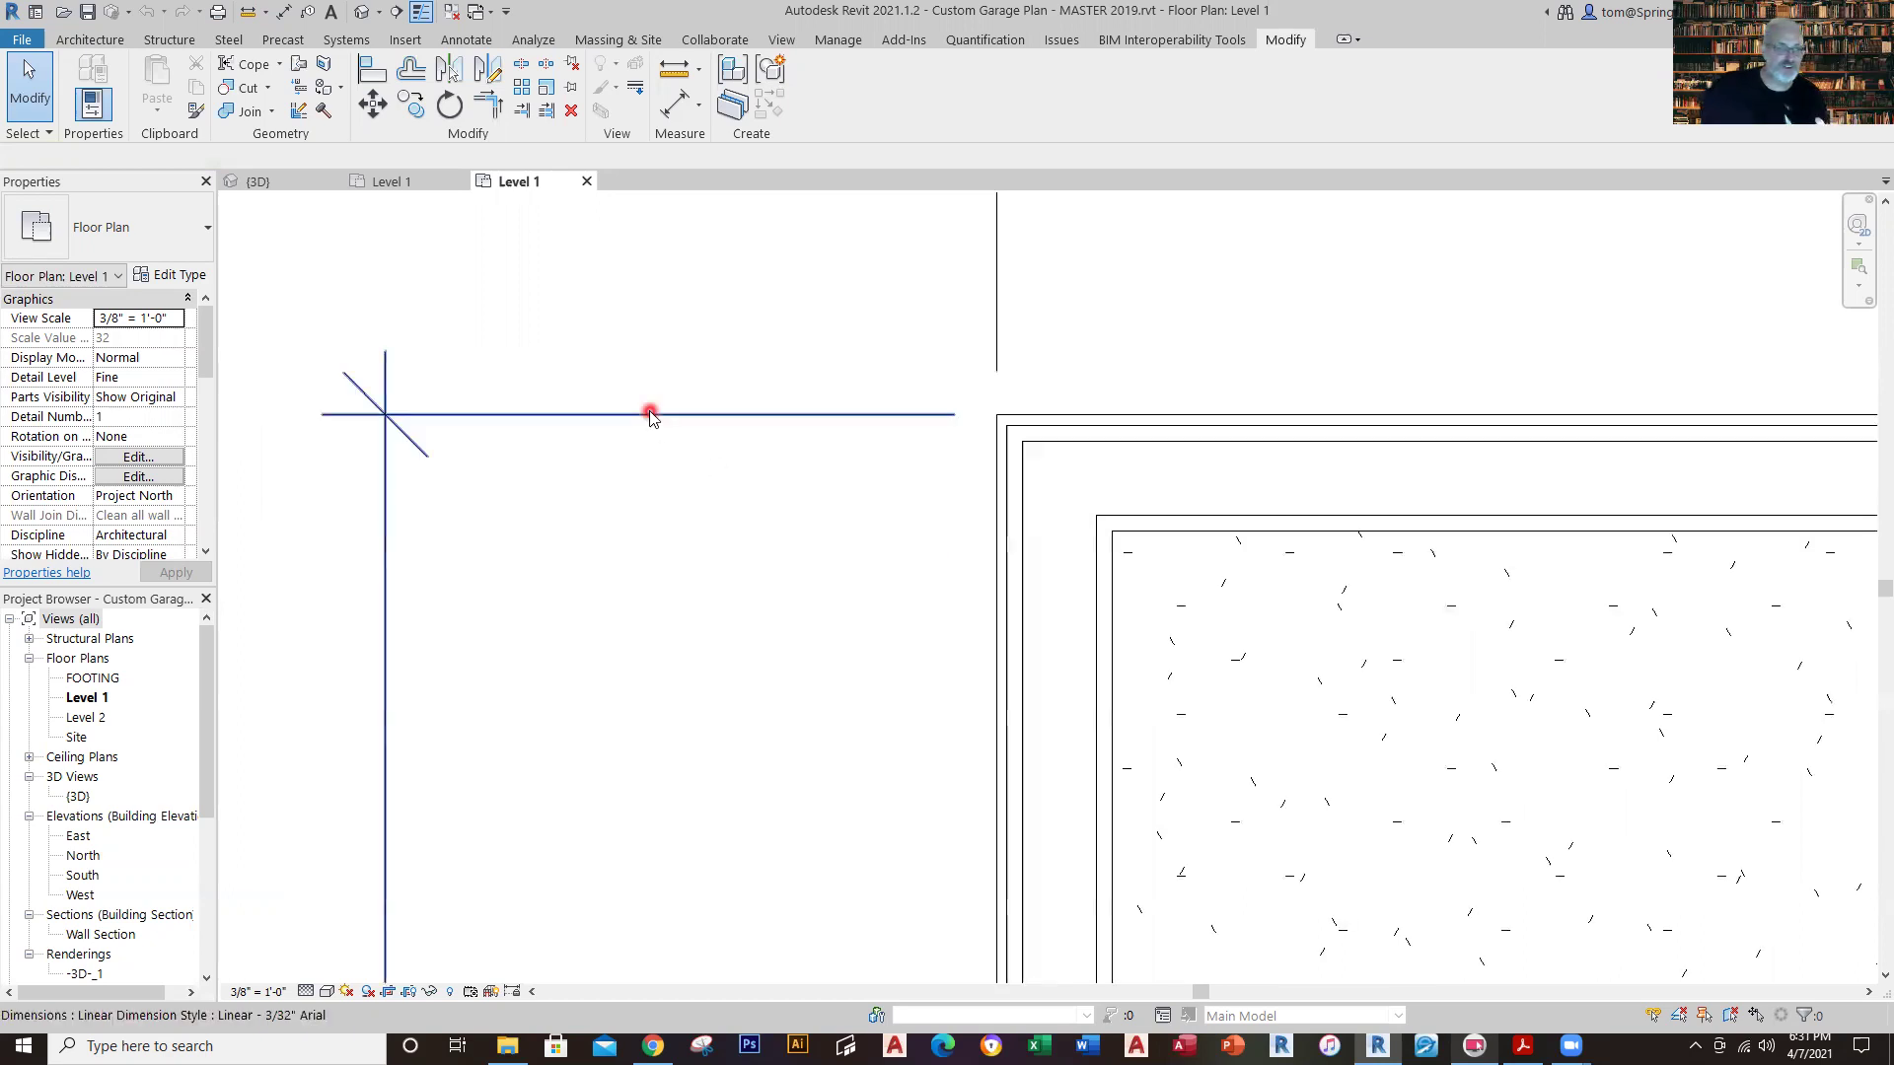
scroll(647, 410, down, 2)
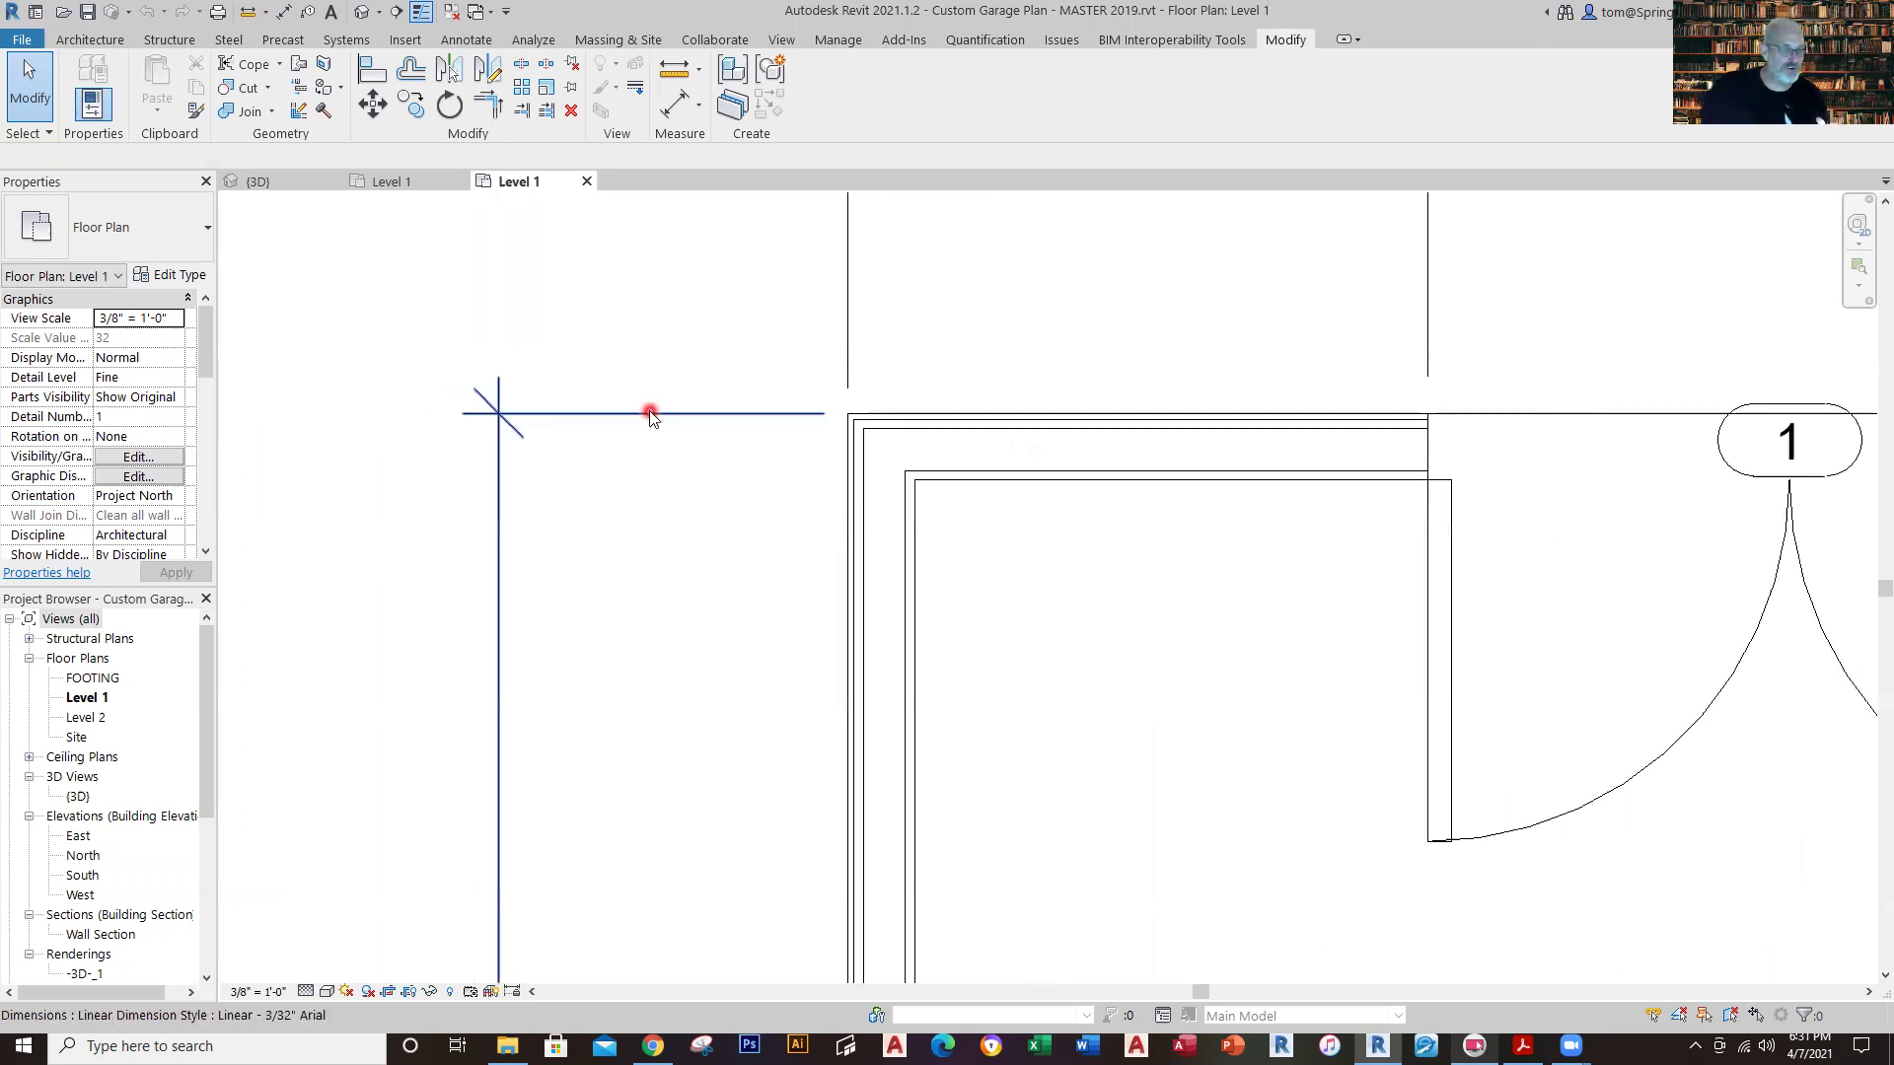
In the new project's Level 1 plan, compare the northwest wall corner at Coarse and Medium detail levels, ending at Fine.
click(392, 182)
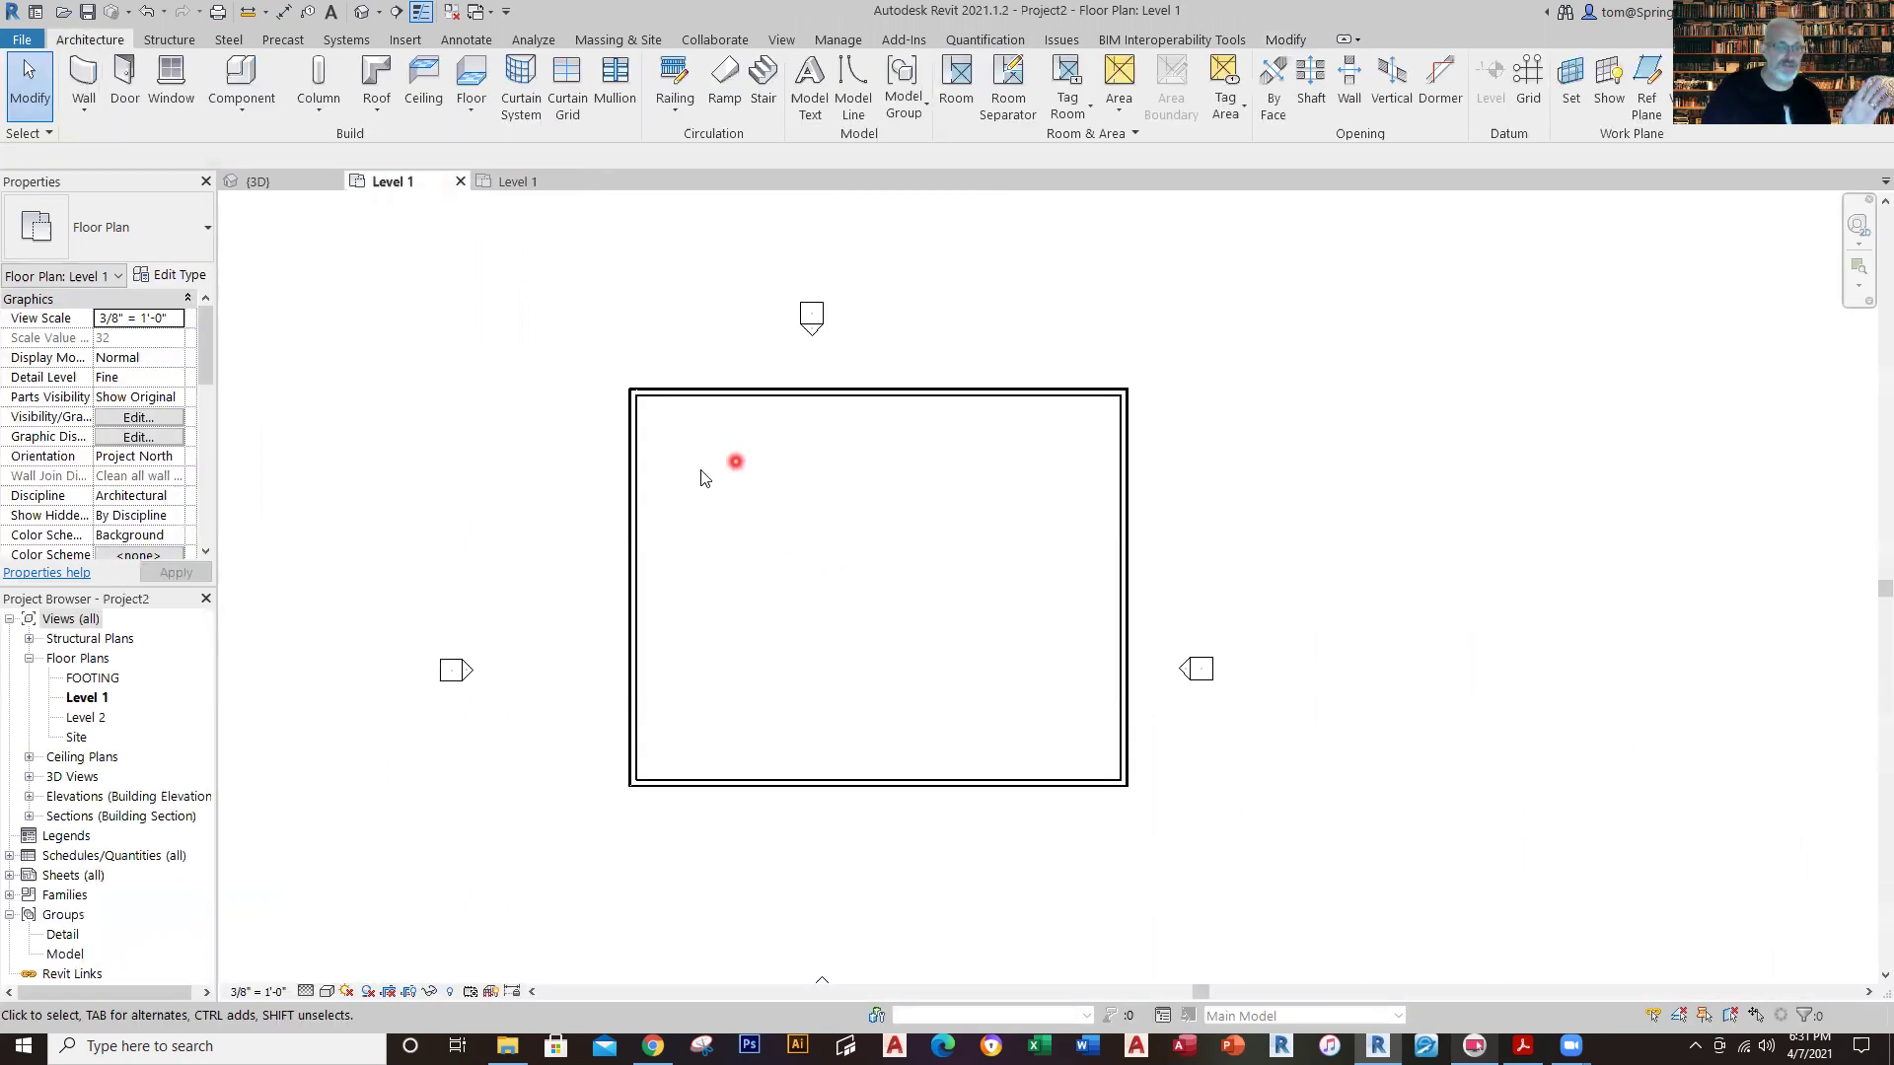
scroll(658, 445, up, 2)
scroll(632, 454, up, 3)
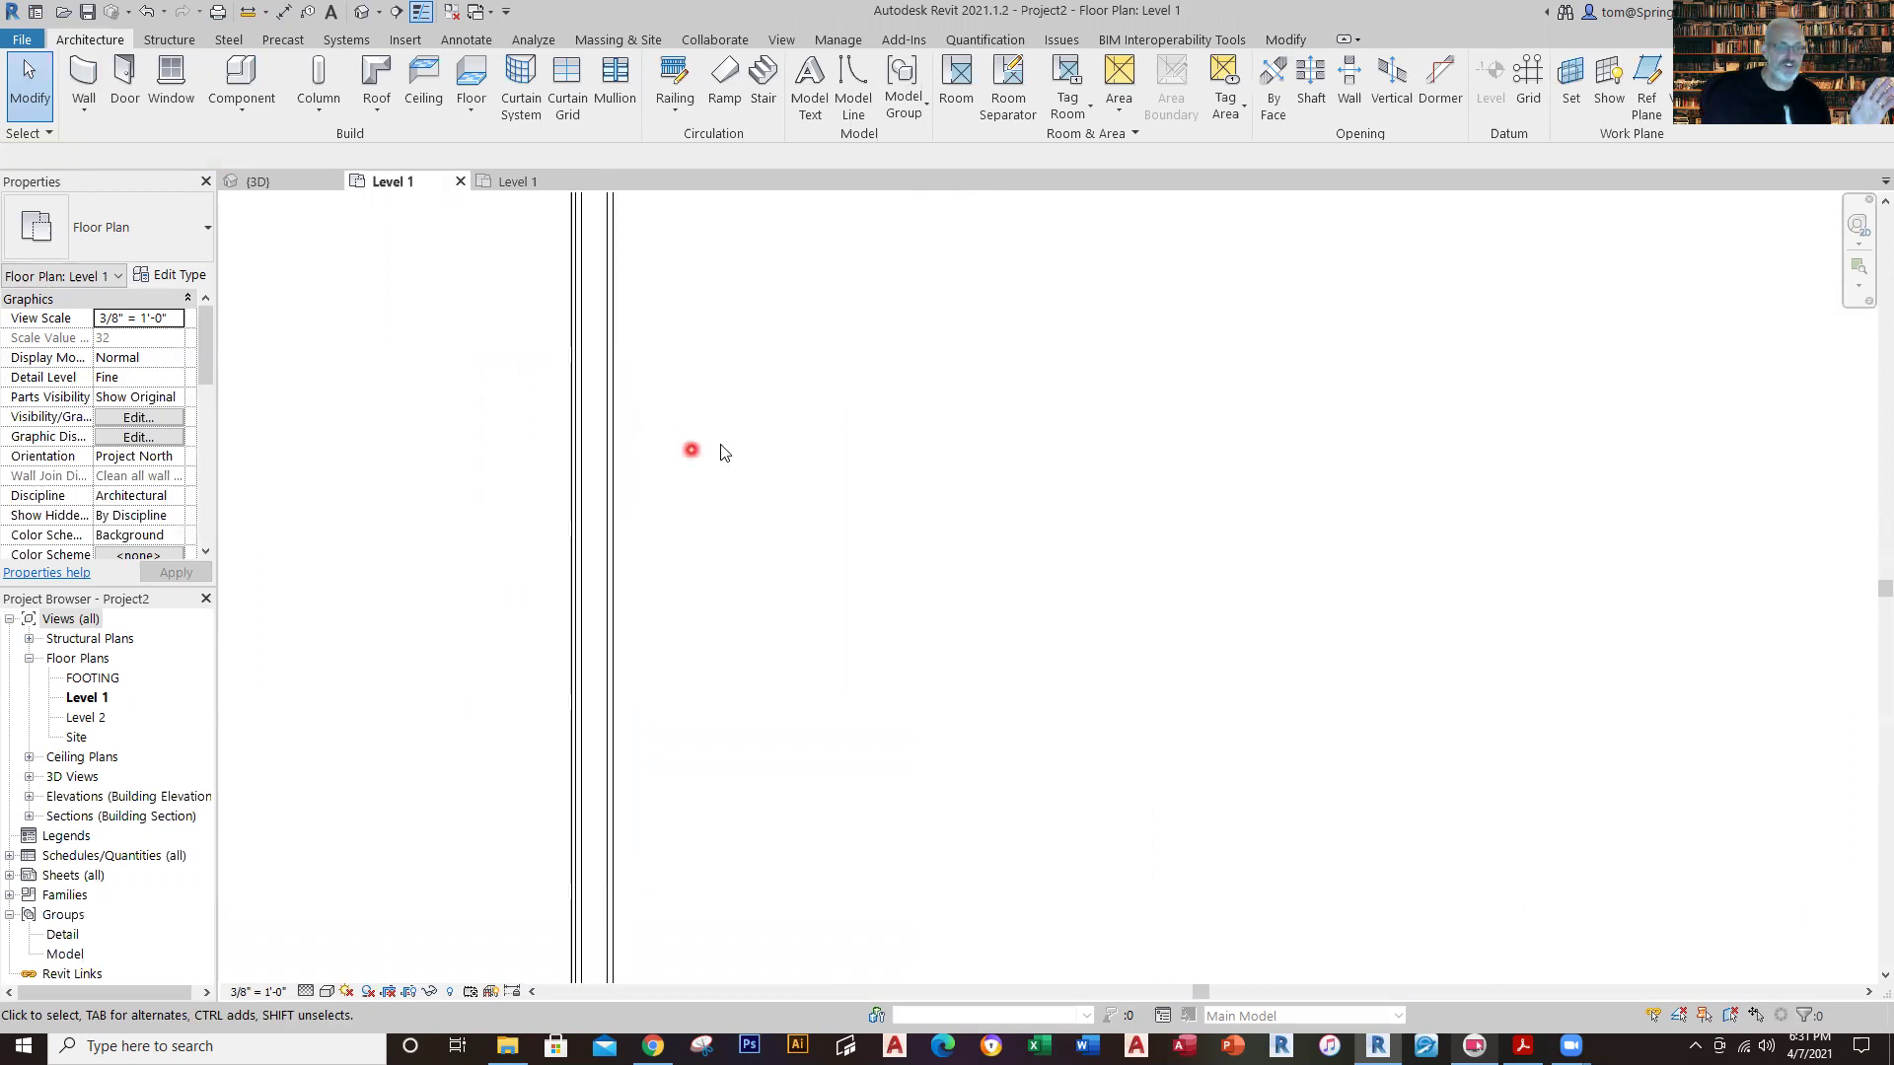
scroll(711, 592, up, 2)
scroll(725, 609, up, 1)
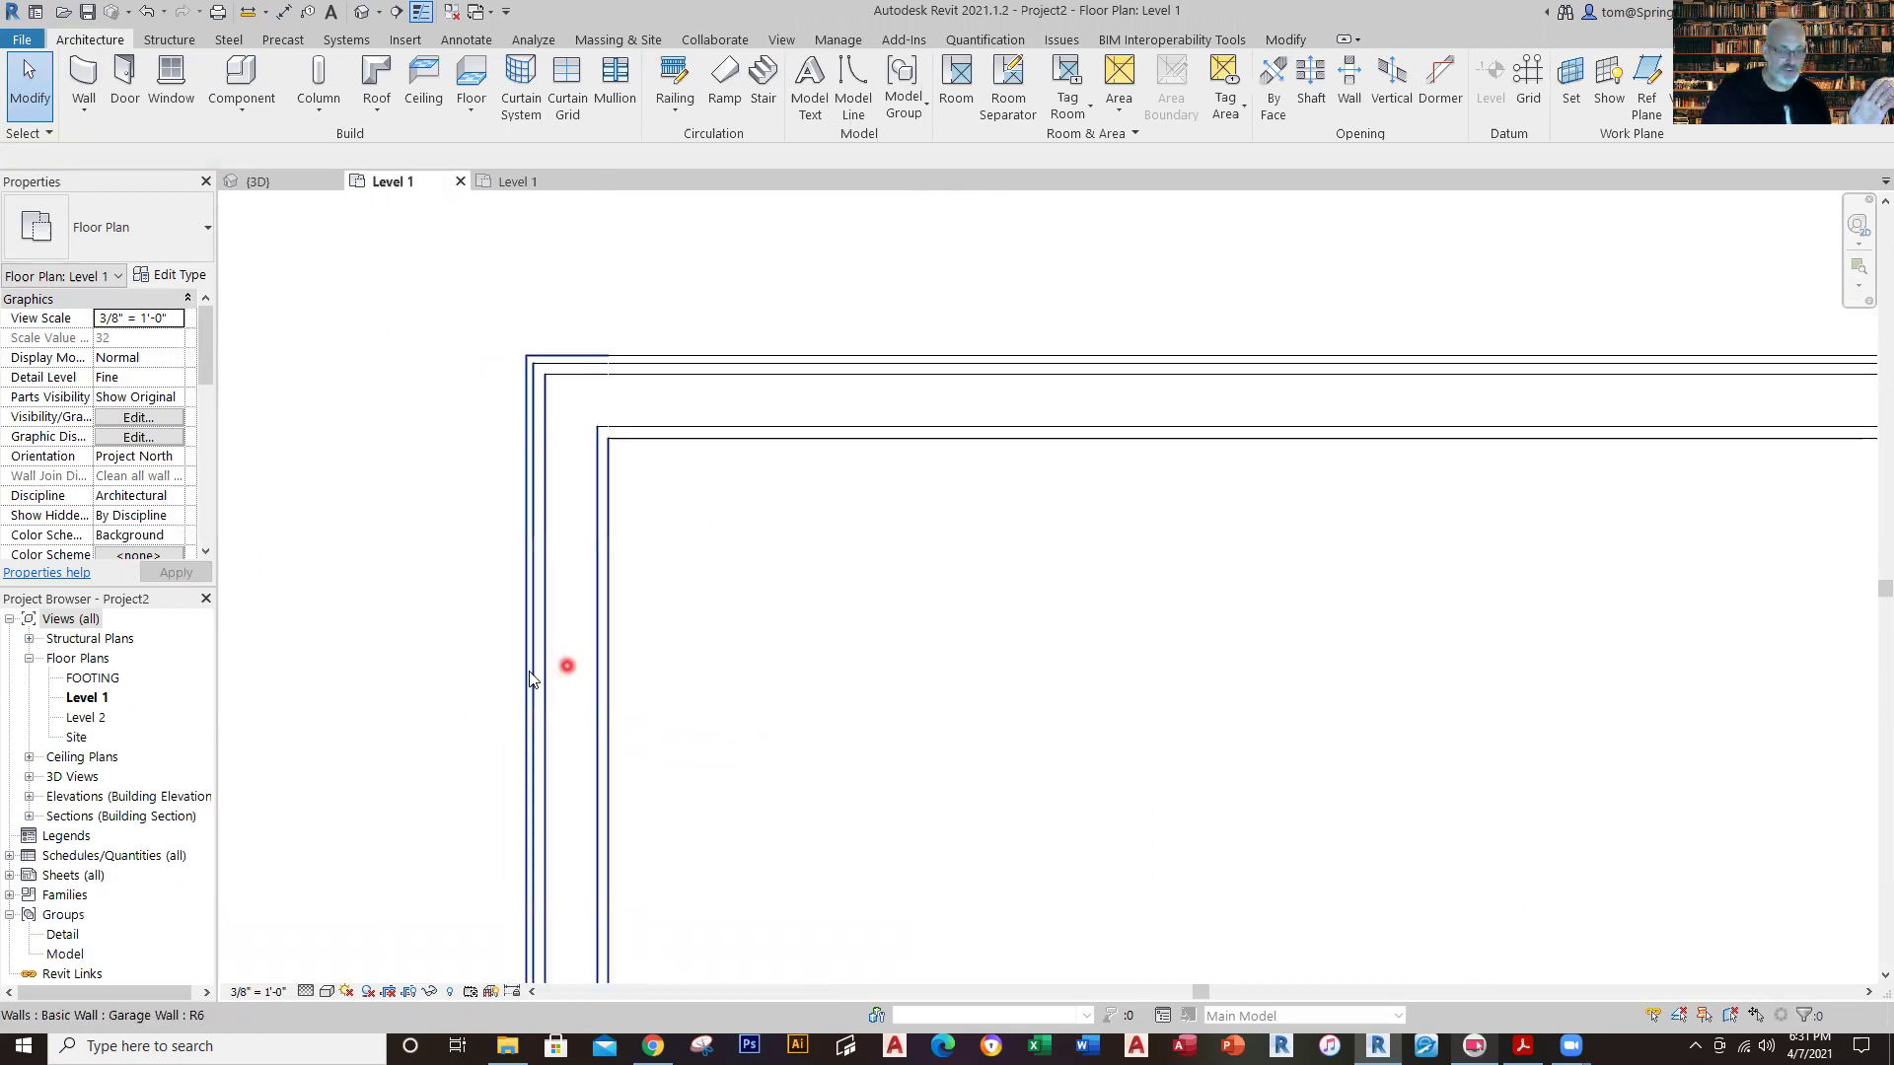
click(306, 992)
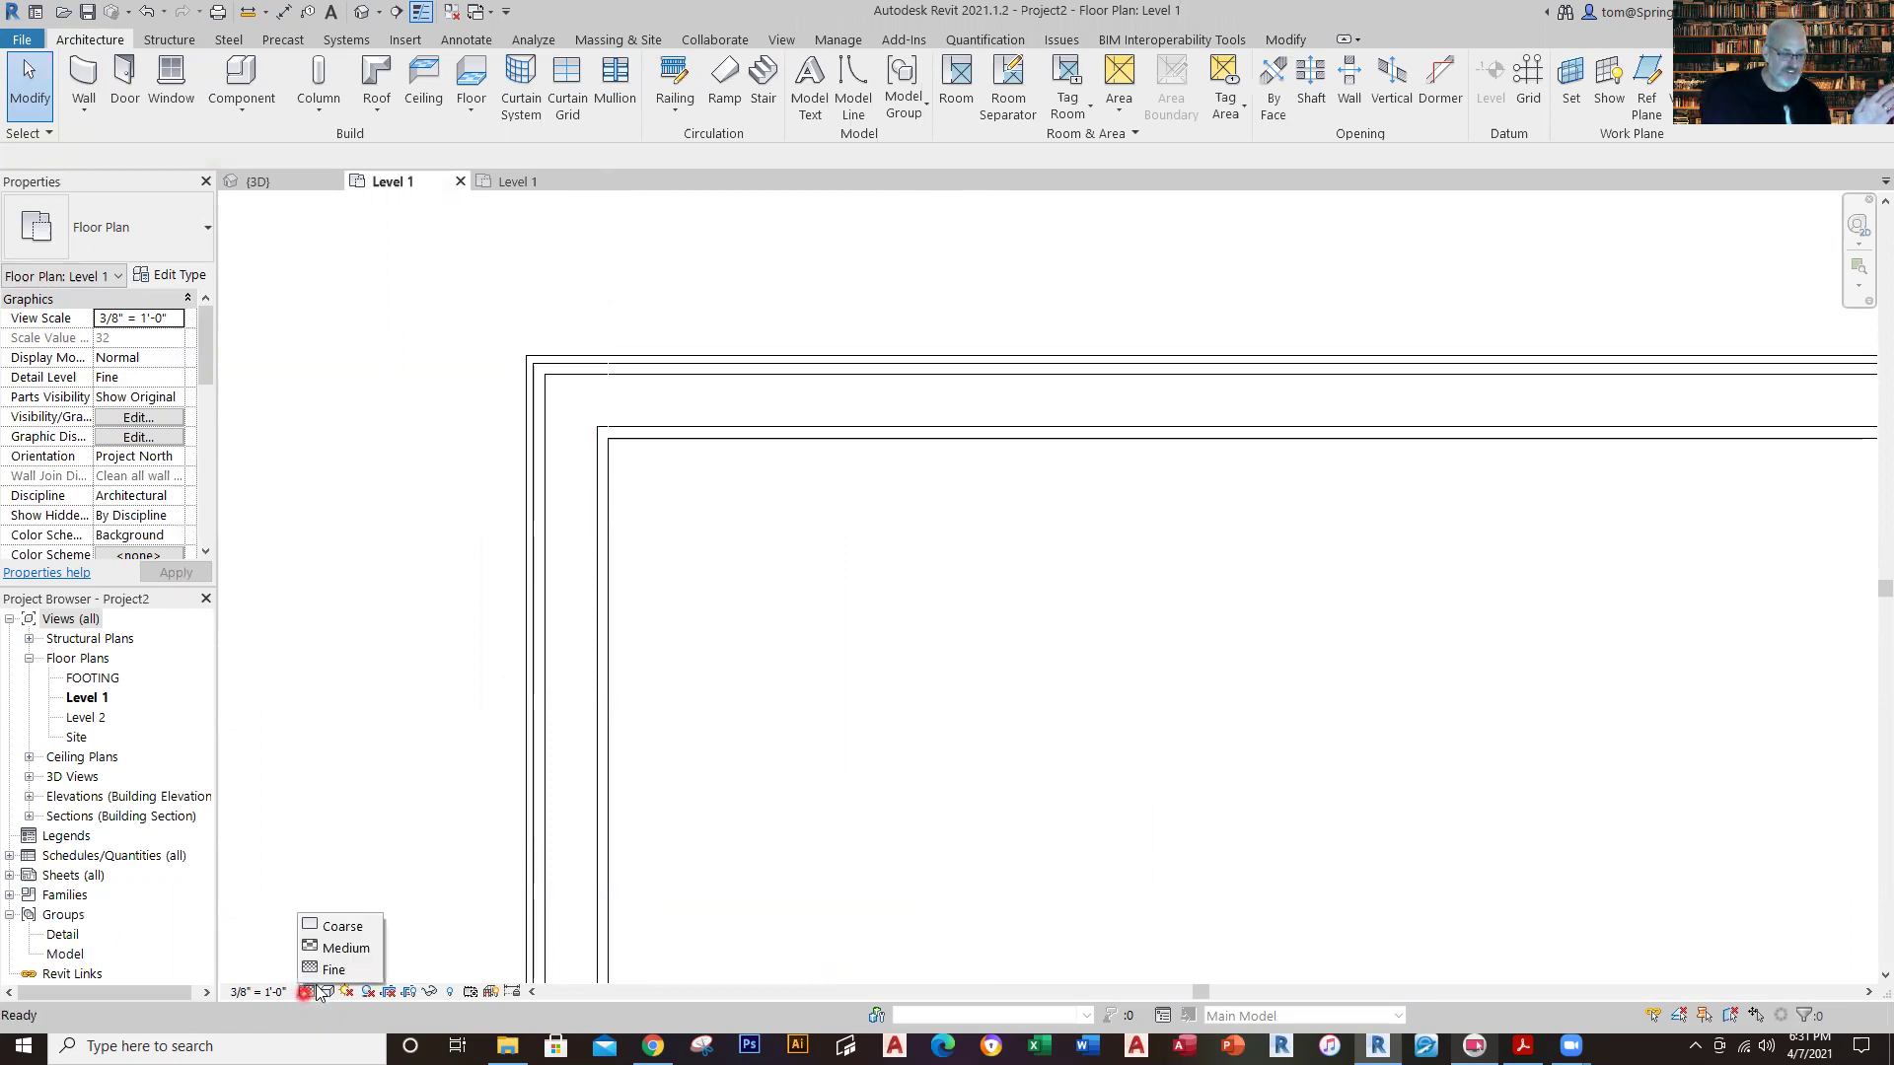
click(342, 931)
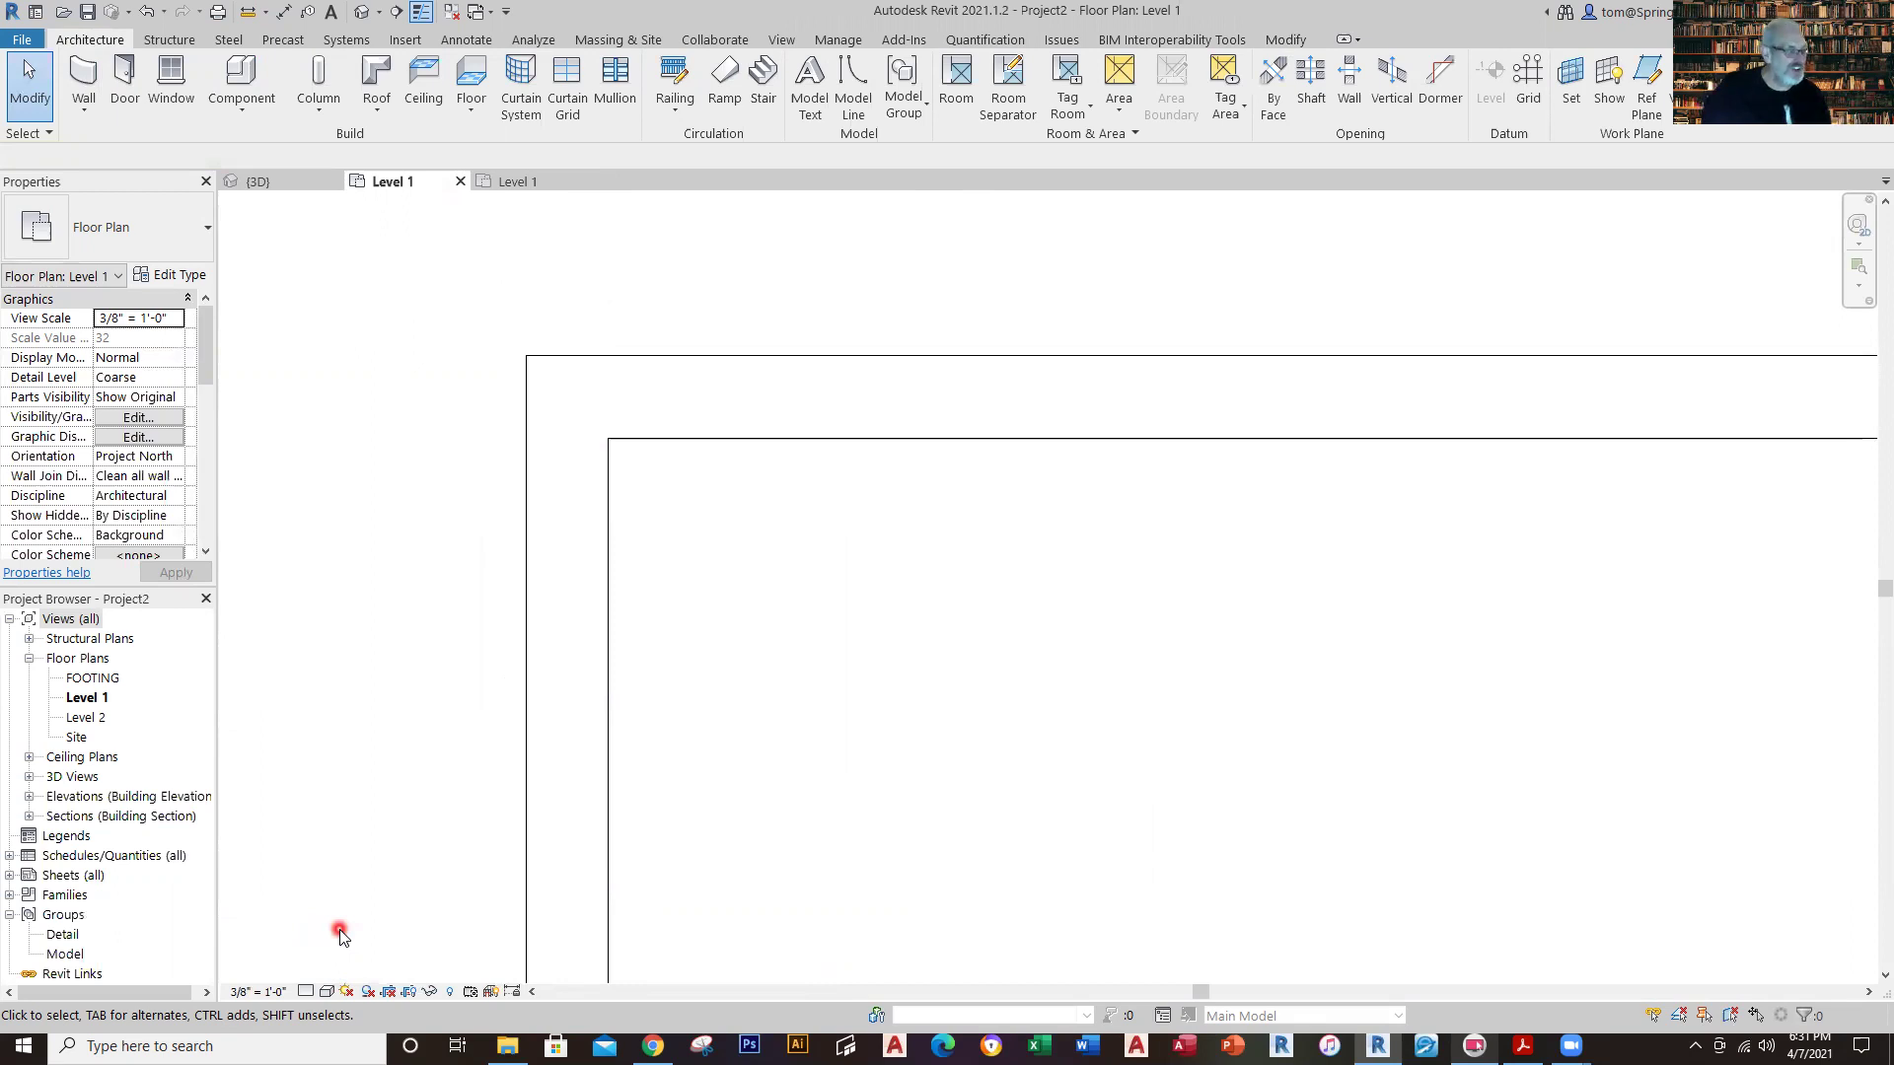
click(307, 995)
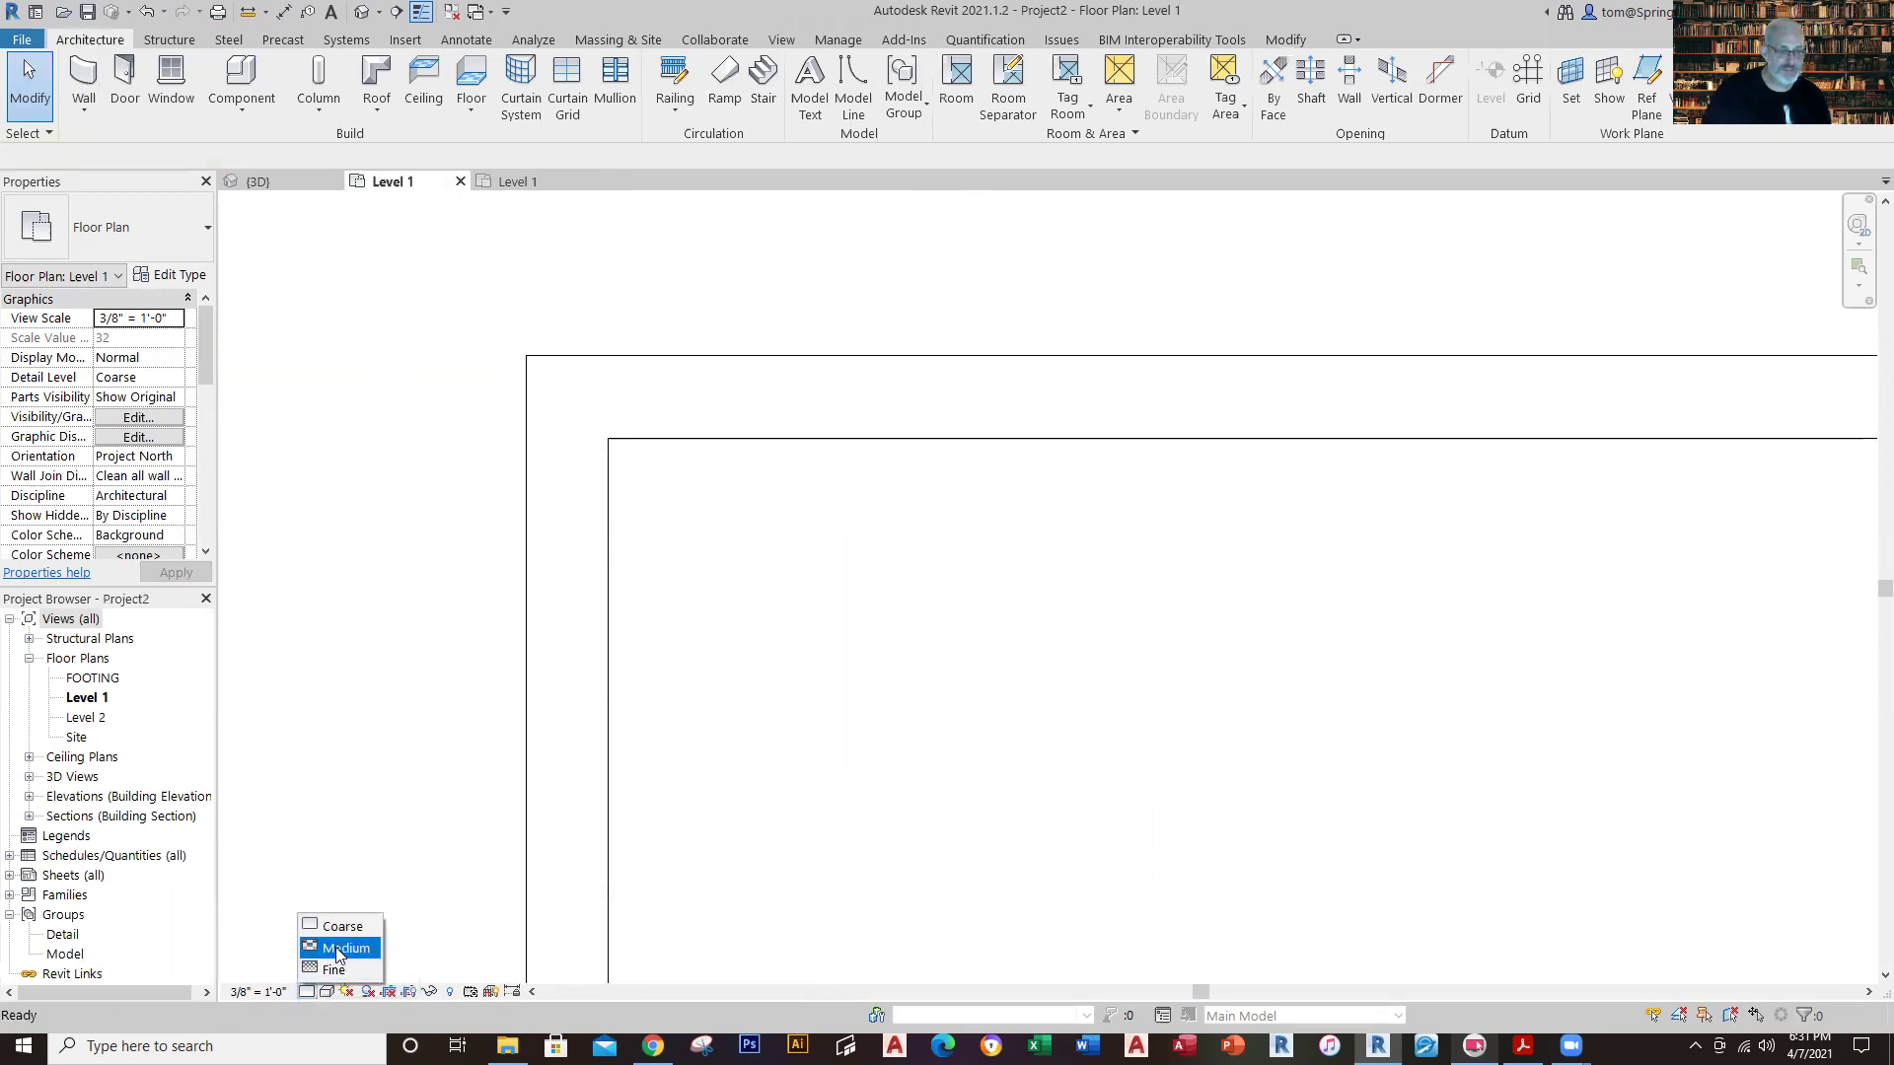
click(336, 953)
click(307, 993)
click(335, 973)
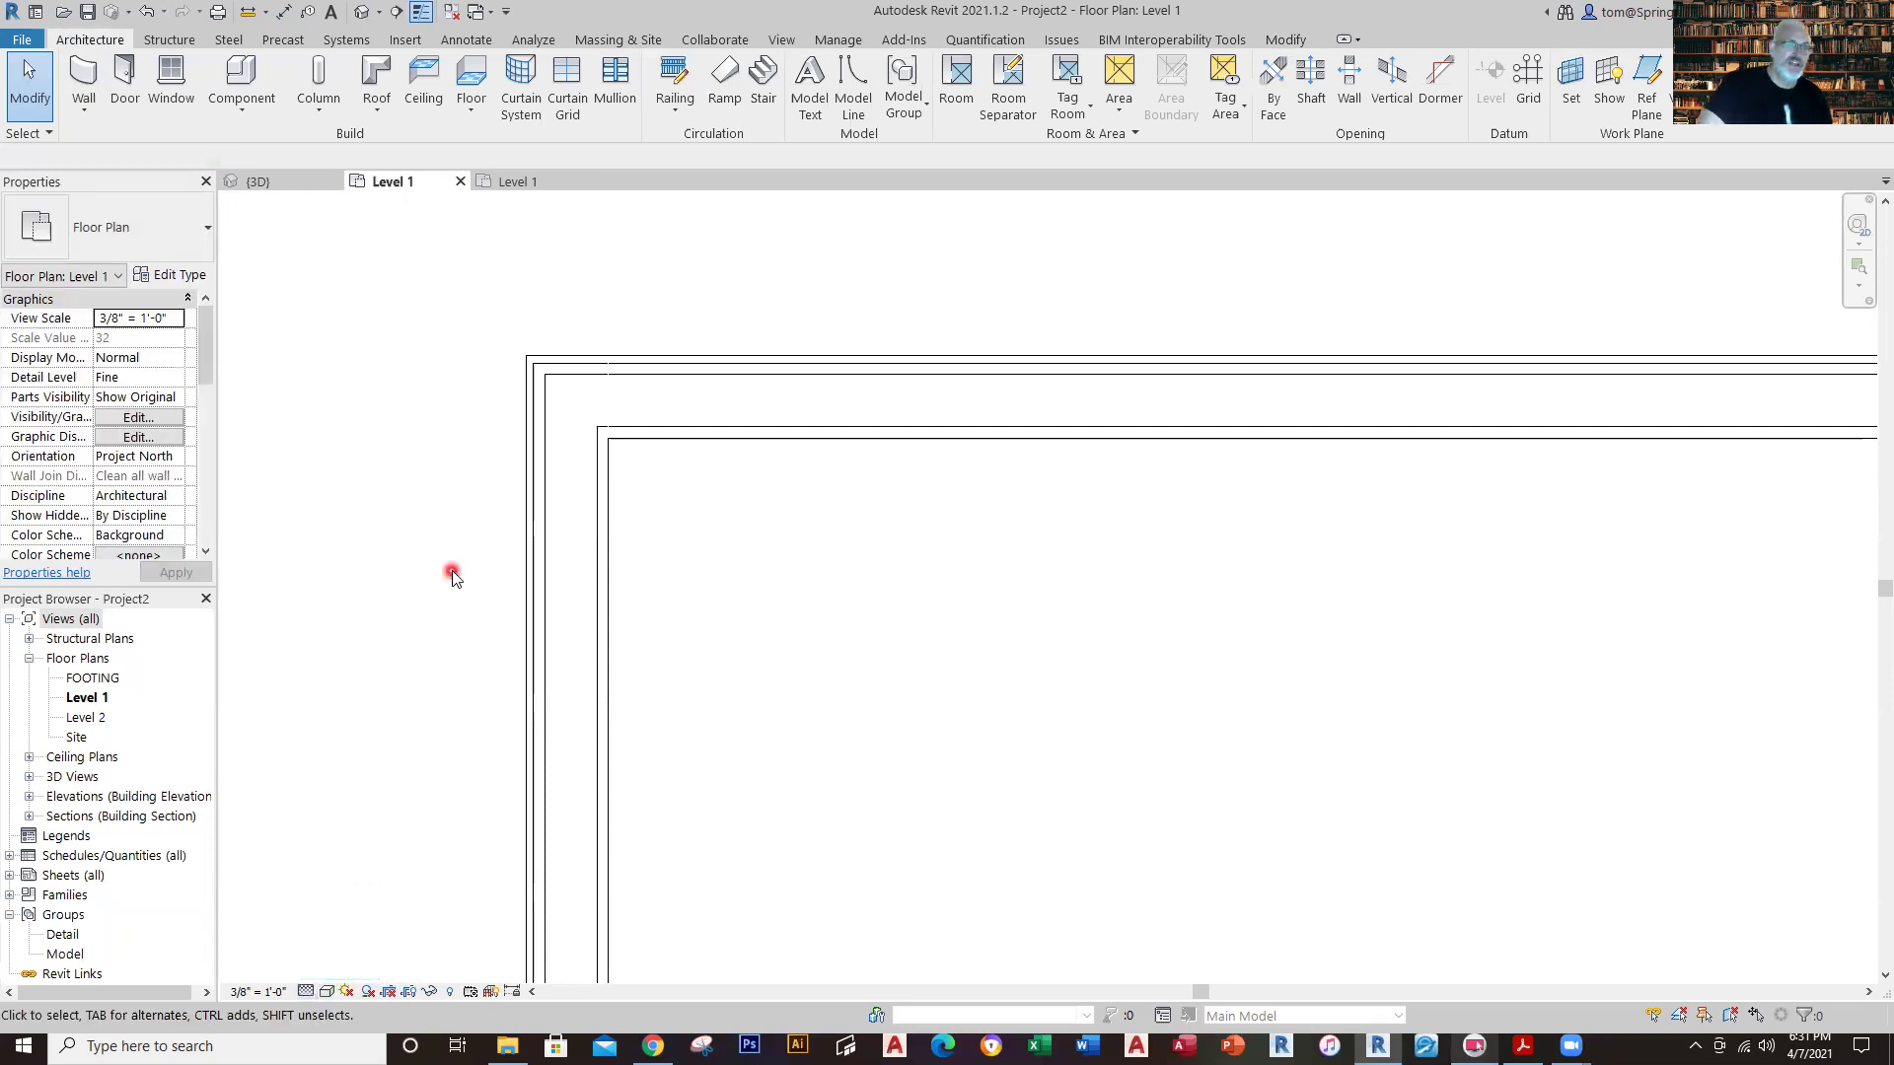
Toggle Thin Lines off and on repeatedly to compare the wall corner's line weights, ending with thin lines shown.
click(422, 13)
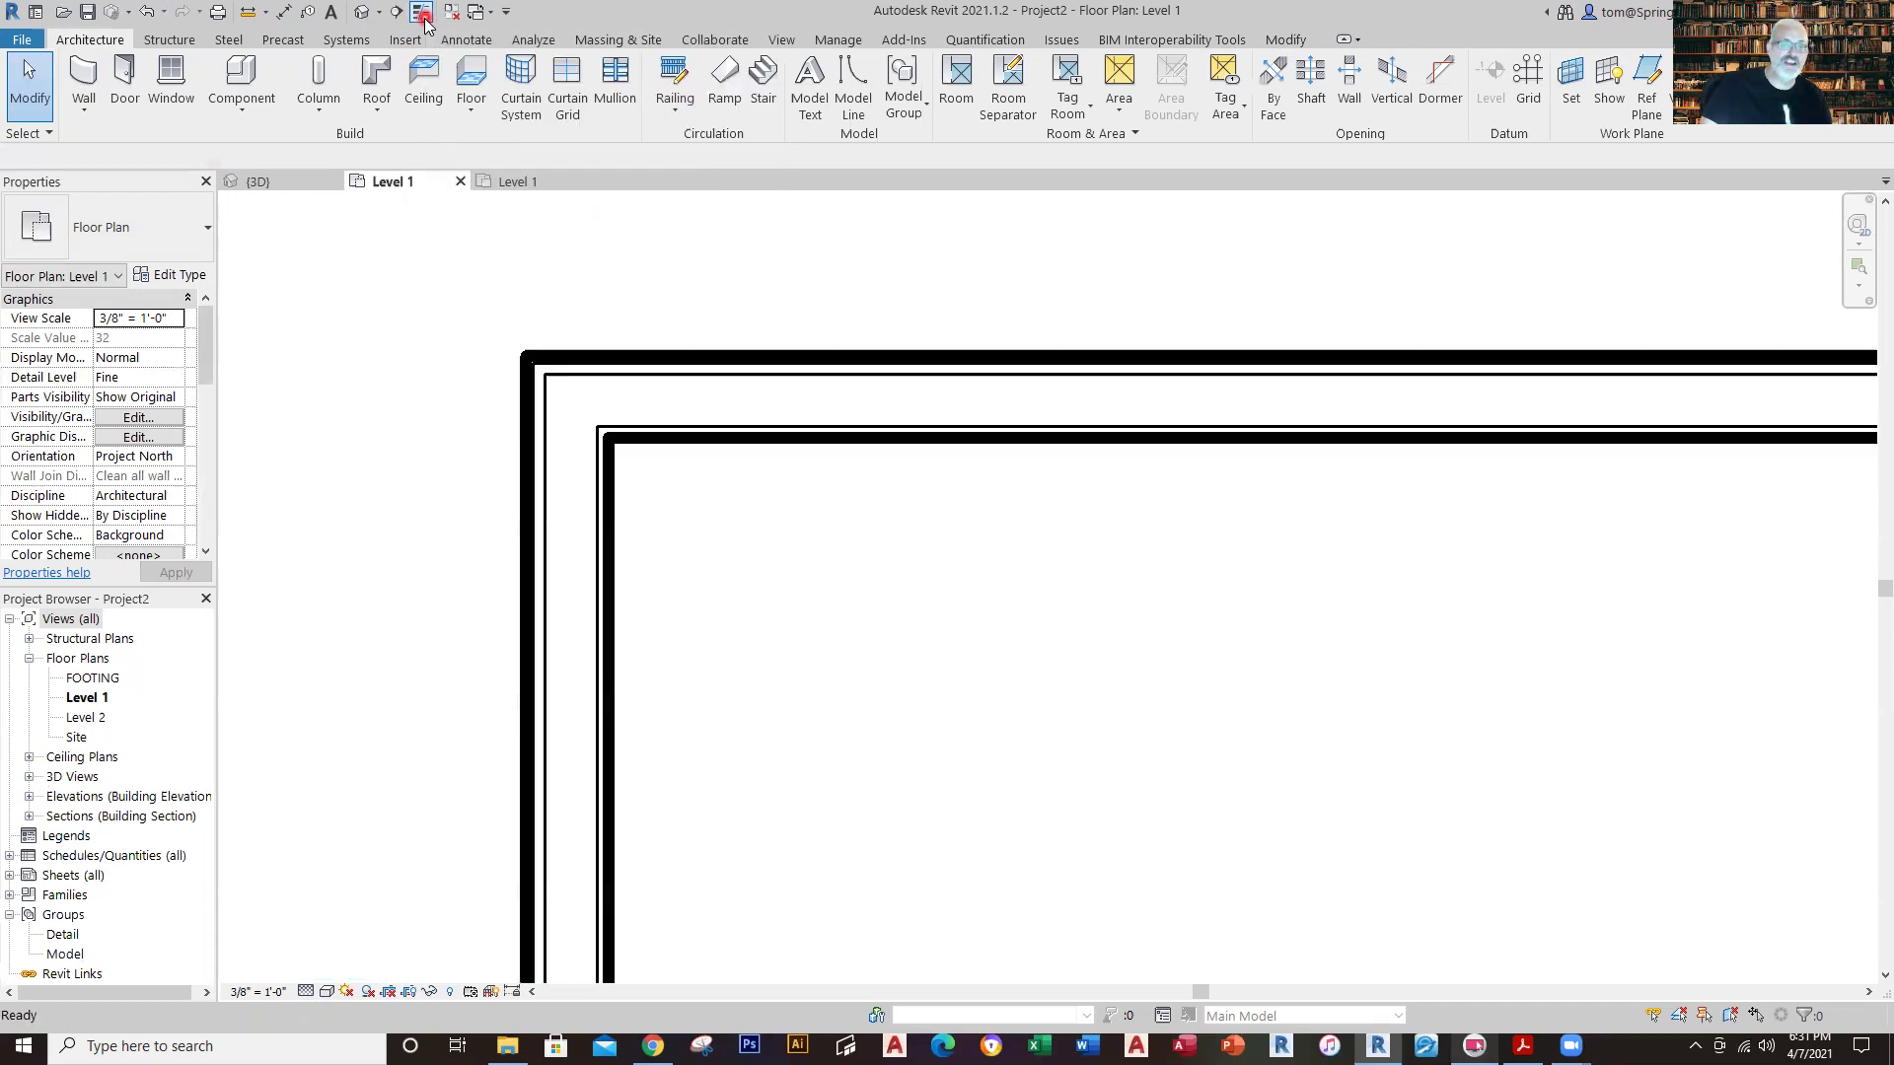
click(424, 15)
click(424, 16)
click(424, 16)
click(425, 15)
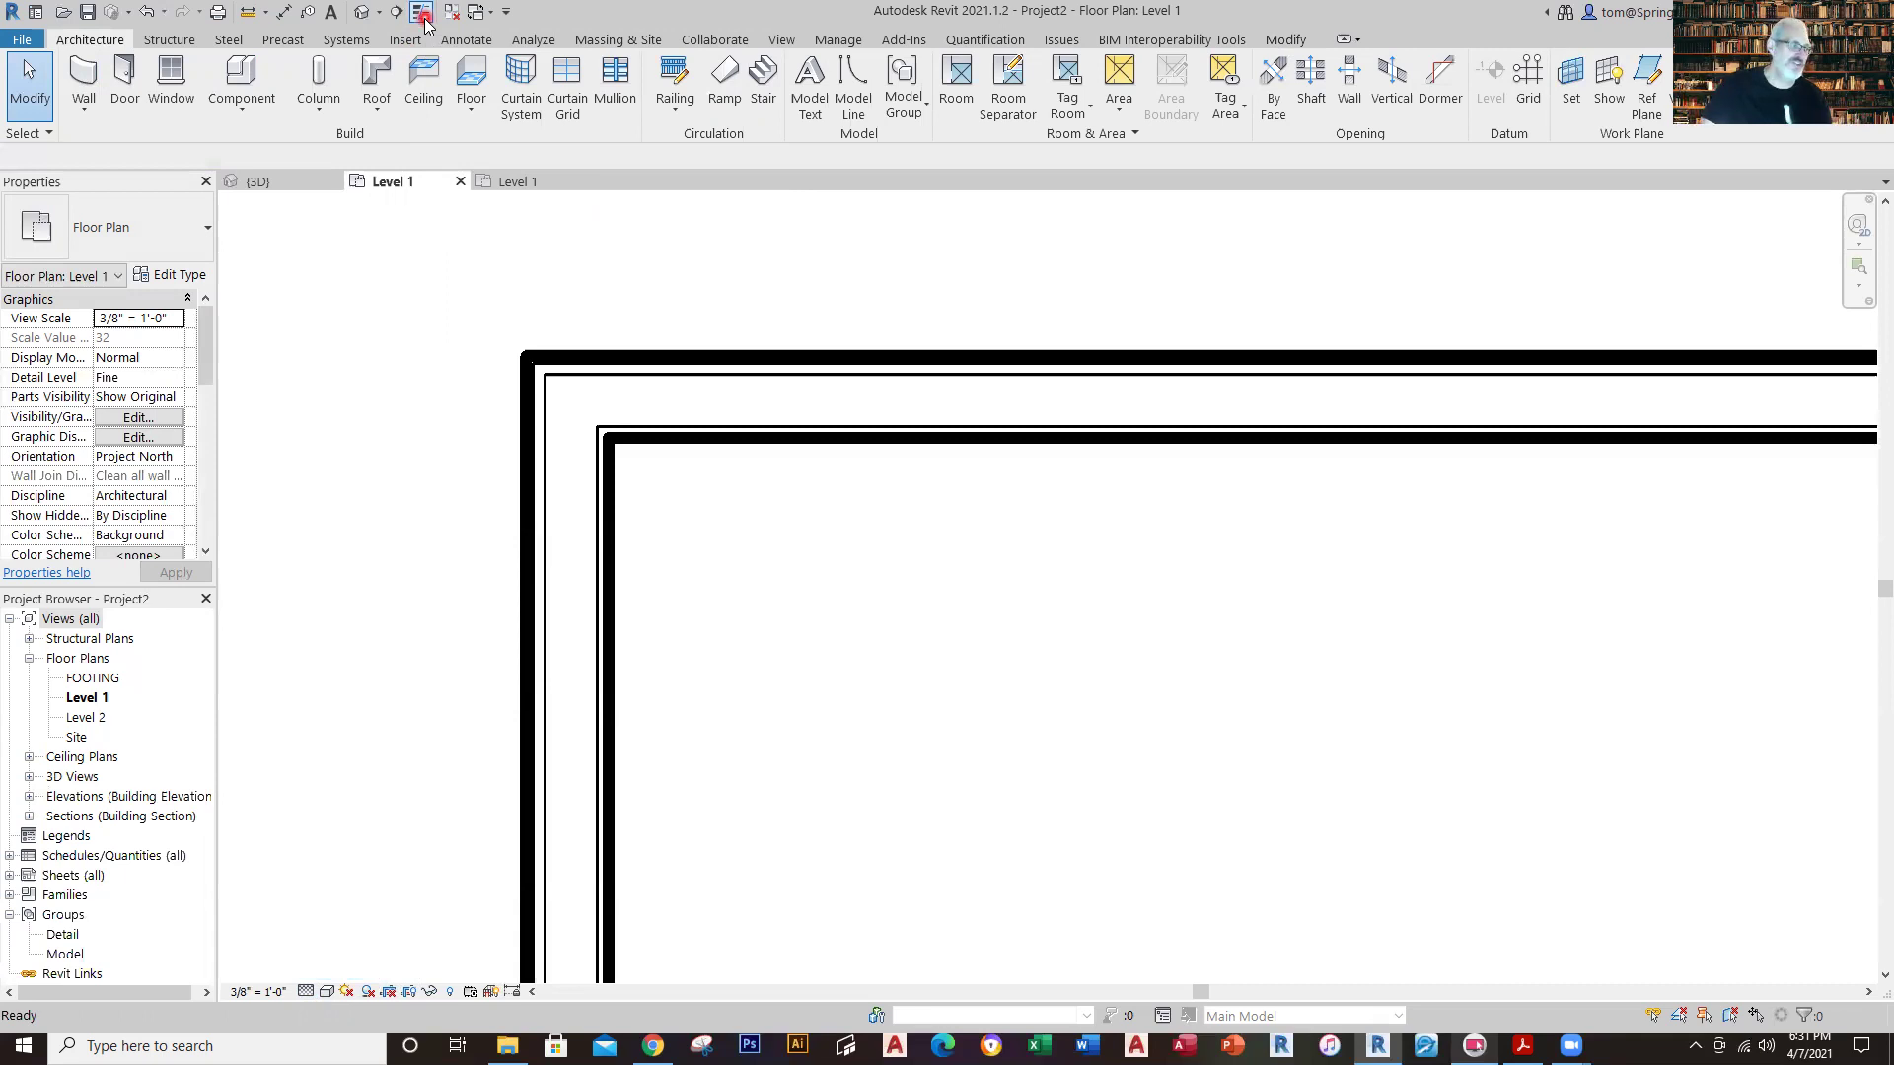
click(424, 16)
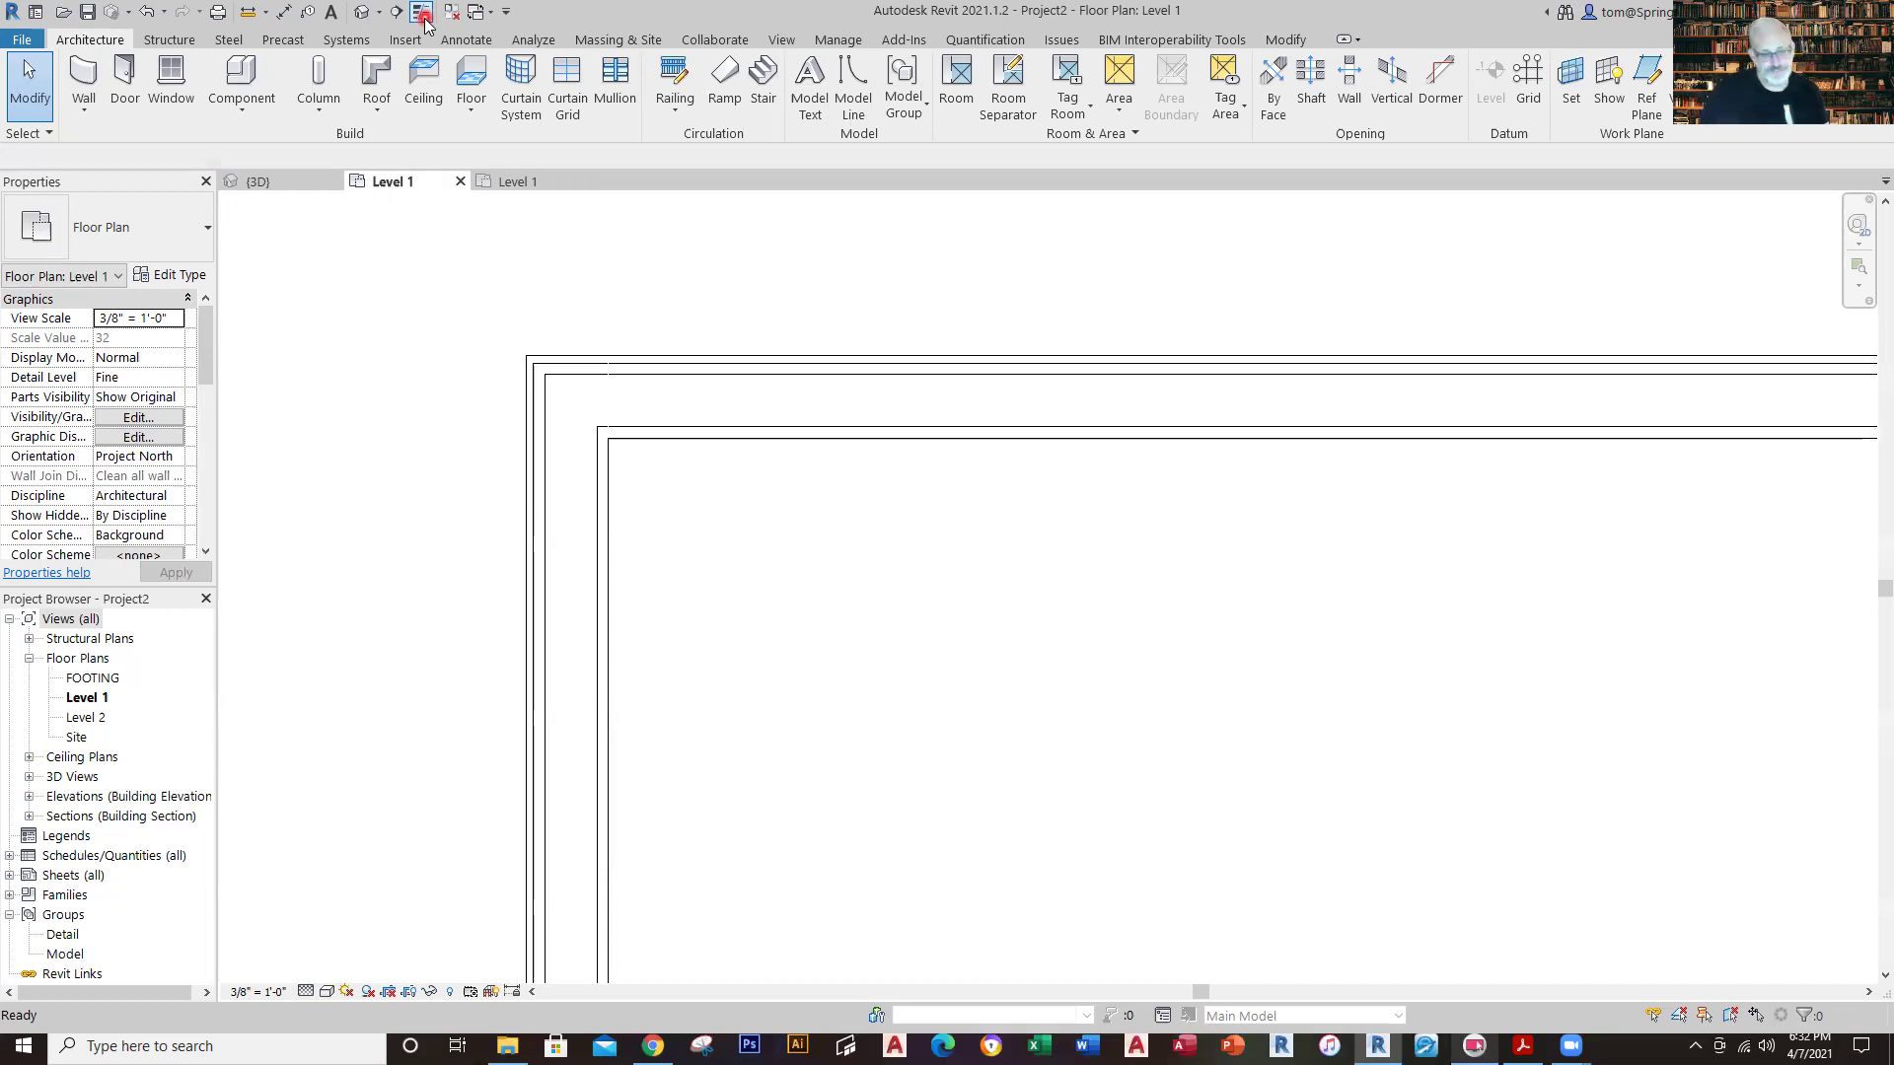
Select the north wall and examine where its temporary dimension's witness line meets the northeast corner.
scroll(720, 558, down, 6)
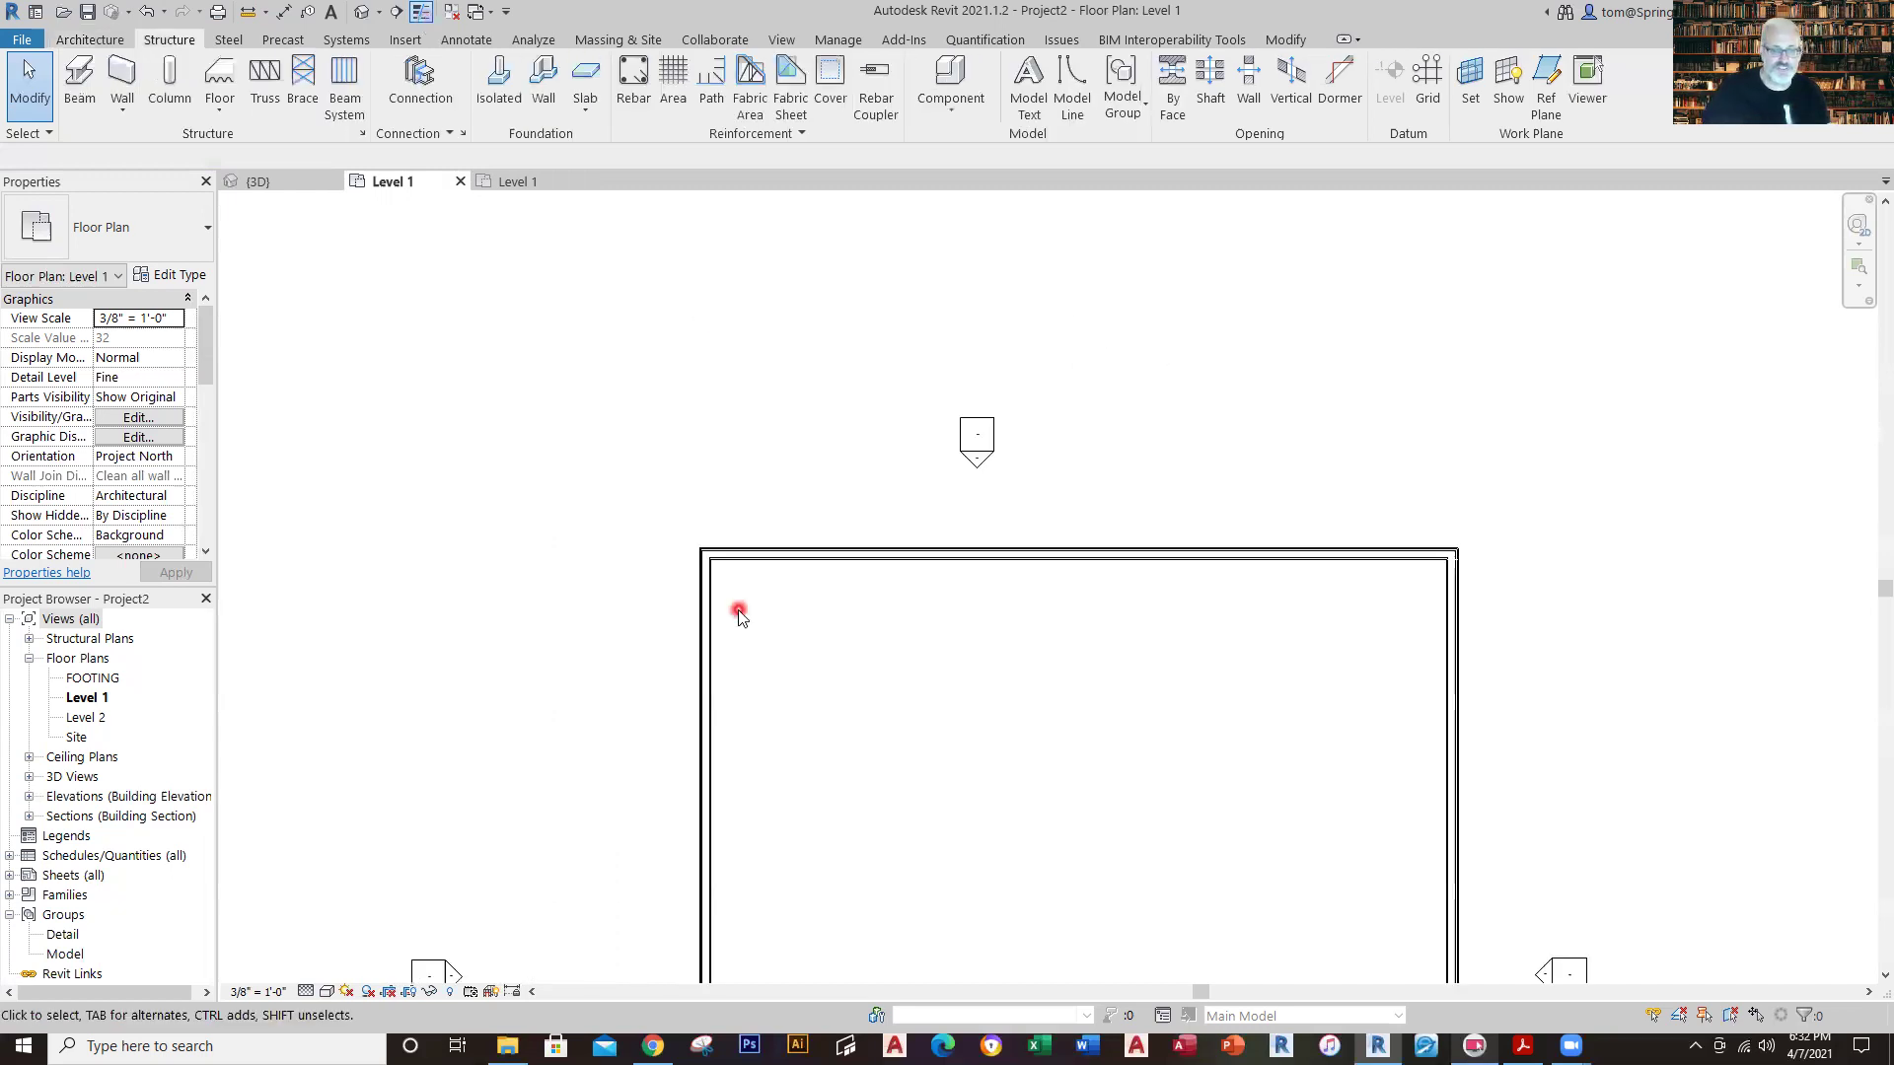
scroll(739, 611, down, 4)
scroll(696, 528, down, 4)
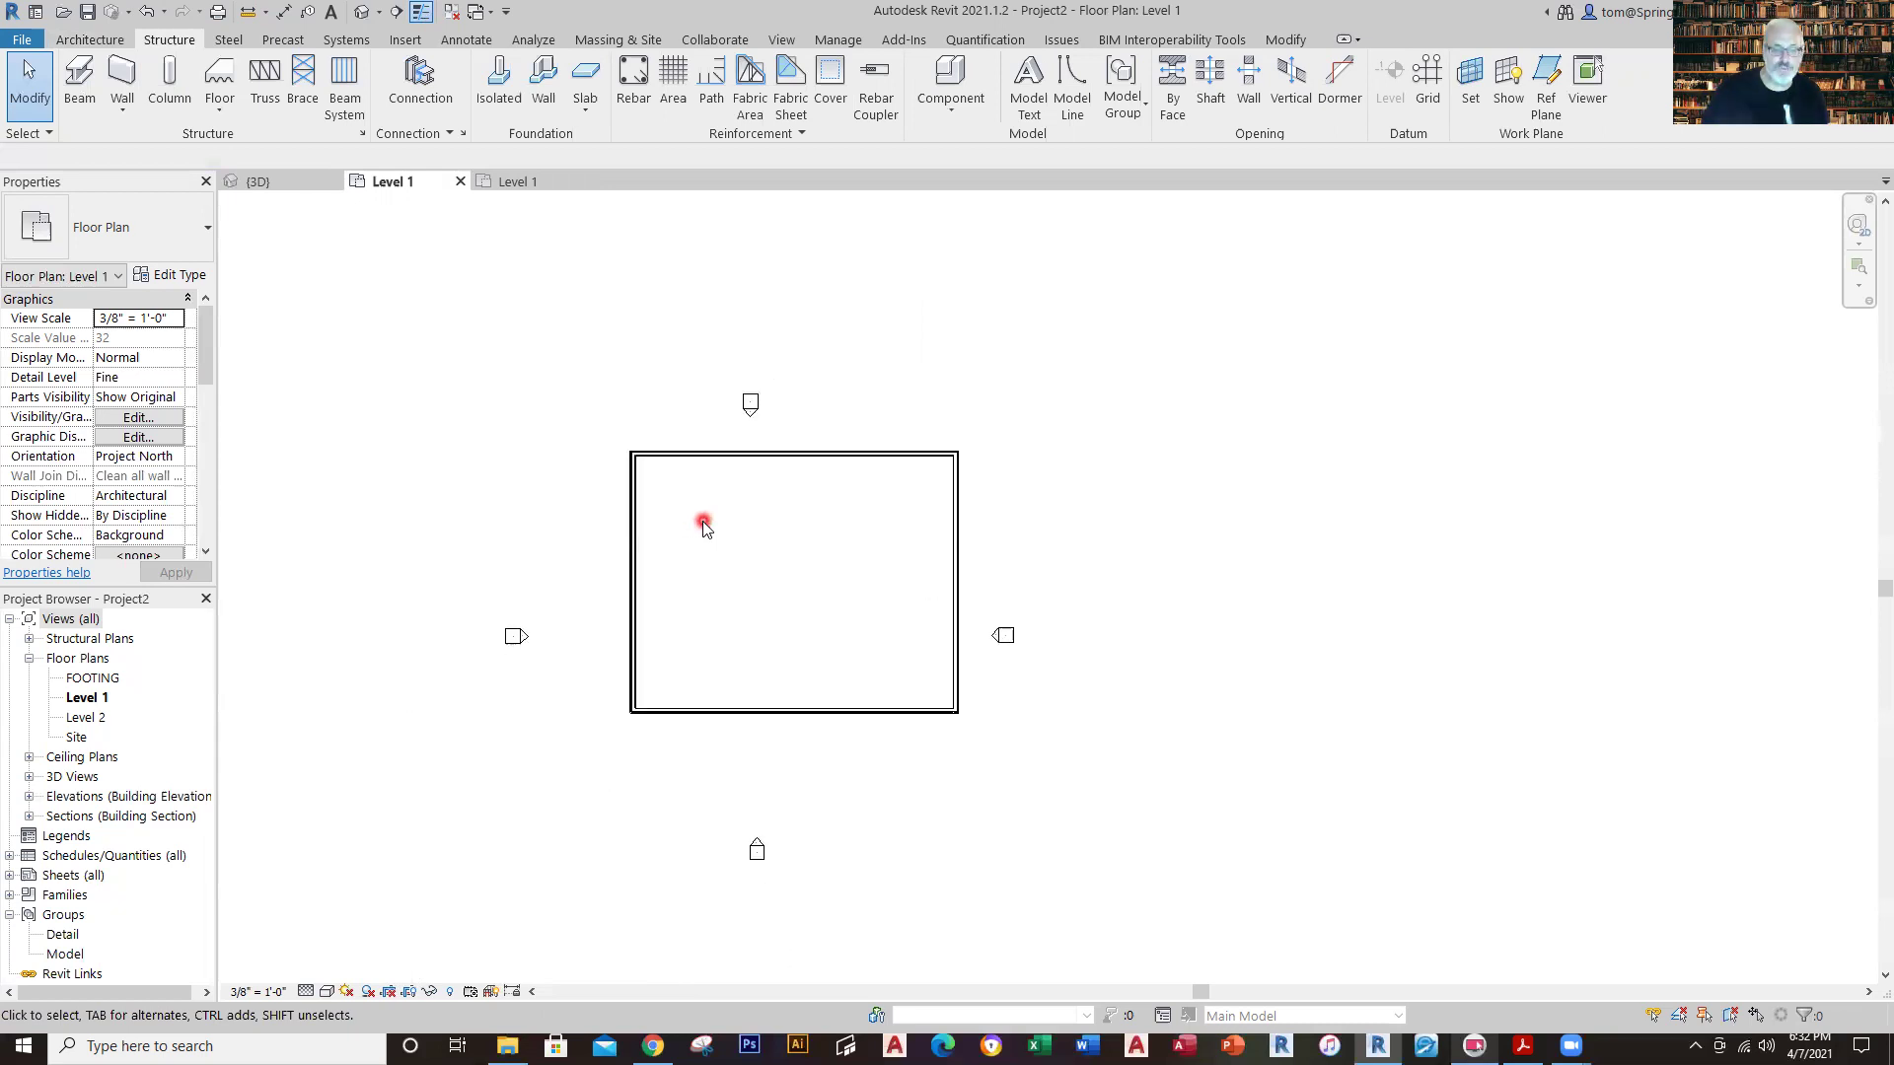
click(789, 452)
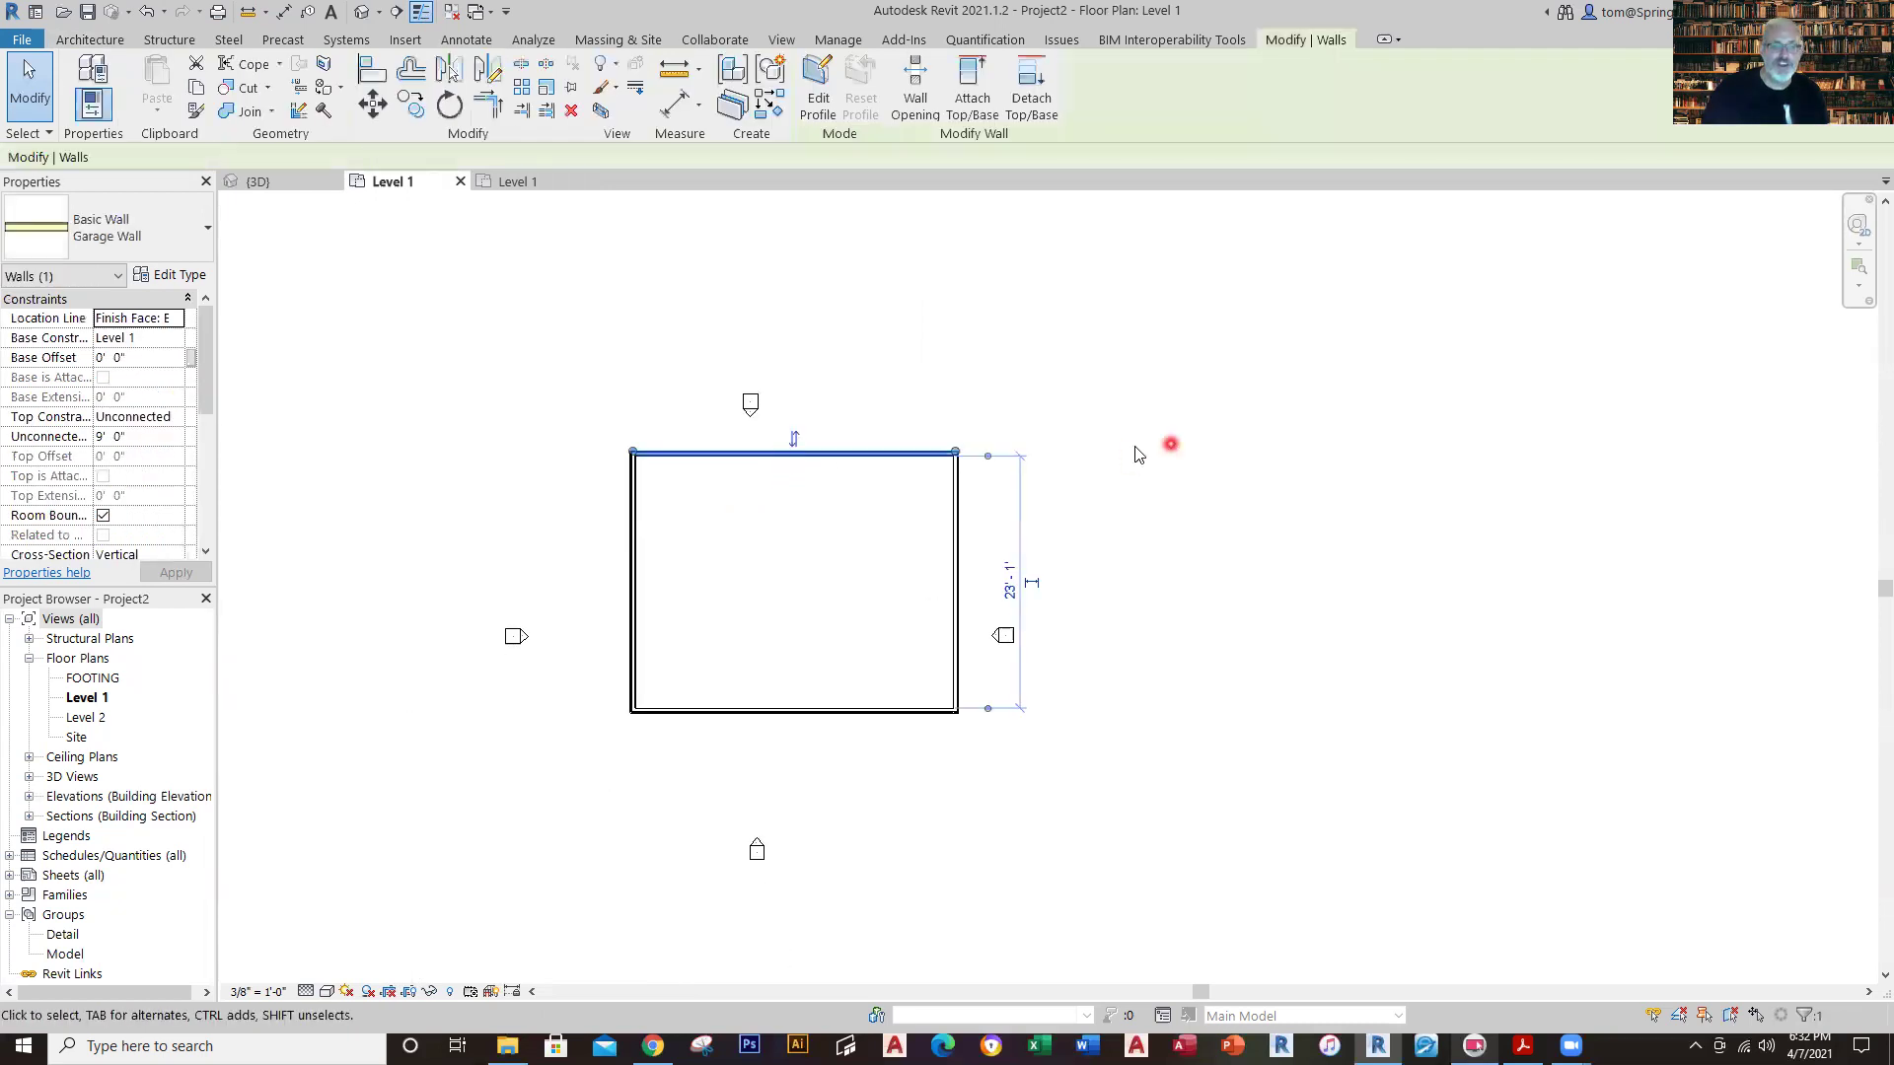
scroll(1134, 454, up, 1)
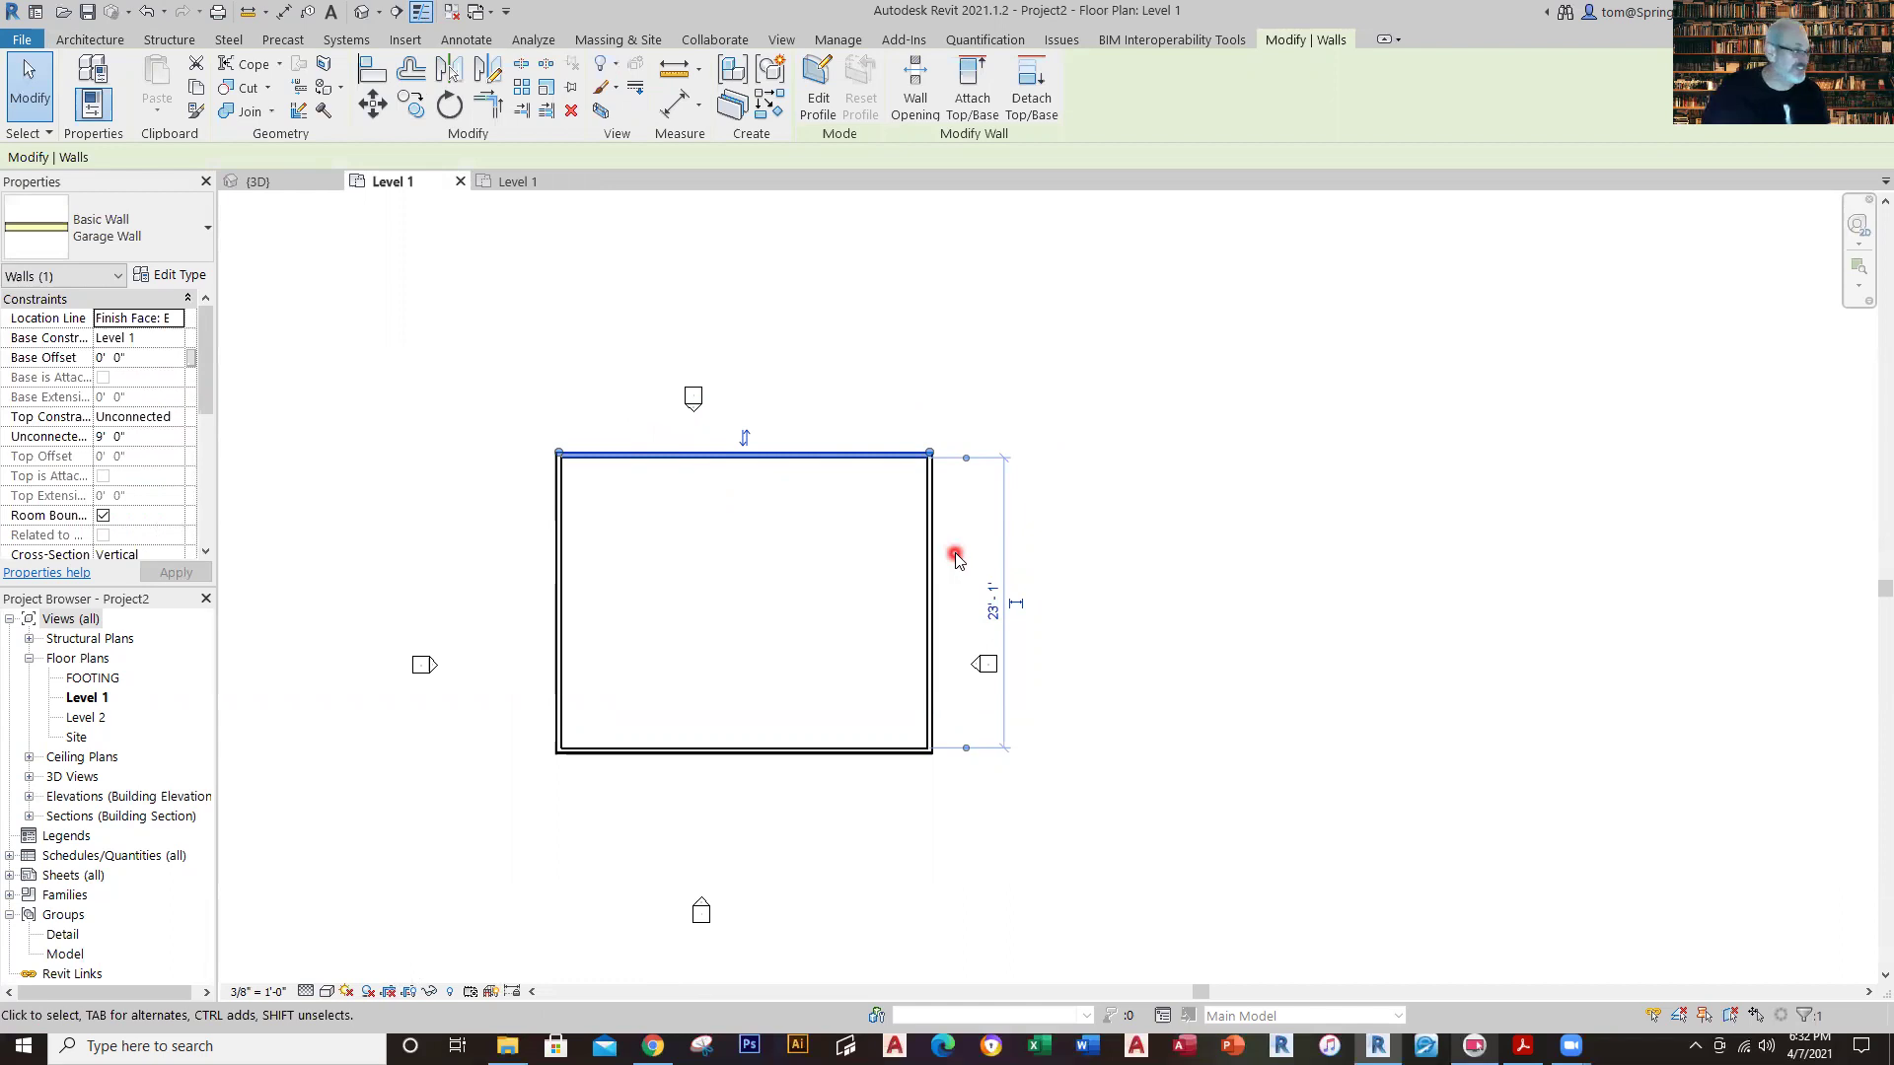
scroll(977, 459, up, 4)
scroll(955, 471, up, 3)
middle_drag(860, 484, 739, 296)
scroll(861, 678, down, 3)
middle_drag(917, 786, 917, 715)
scroll(951, 711, up, 2)
scroll(952, 711, down, 5)
scroll(831, 605, up, 2)
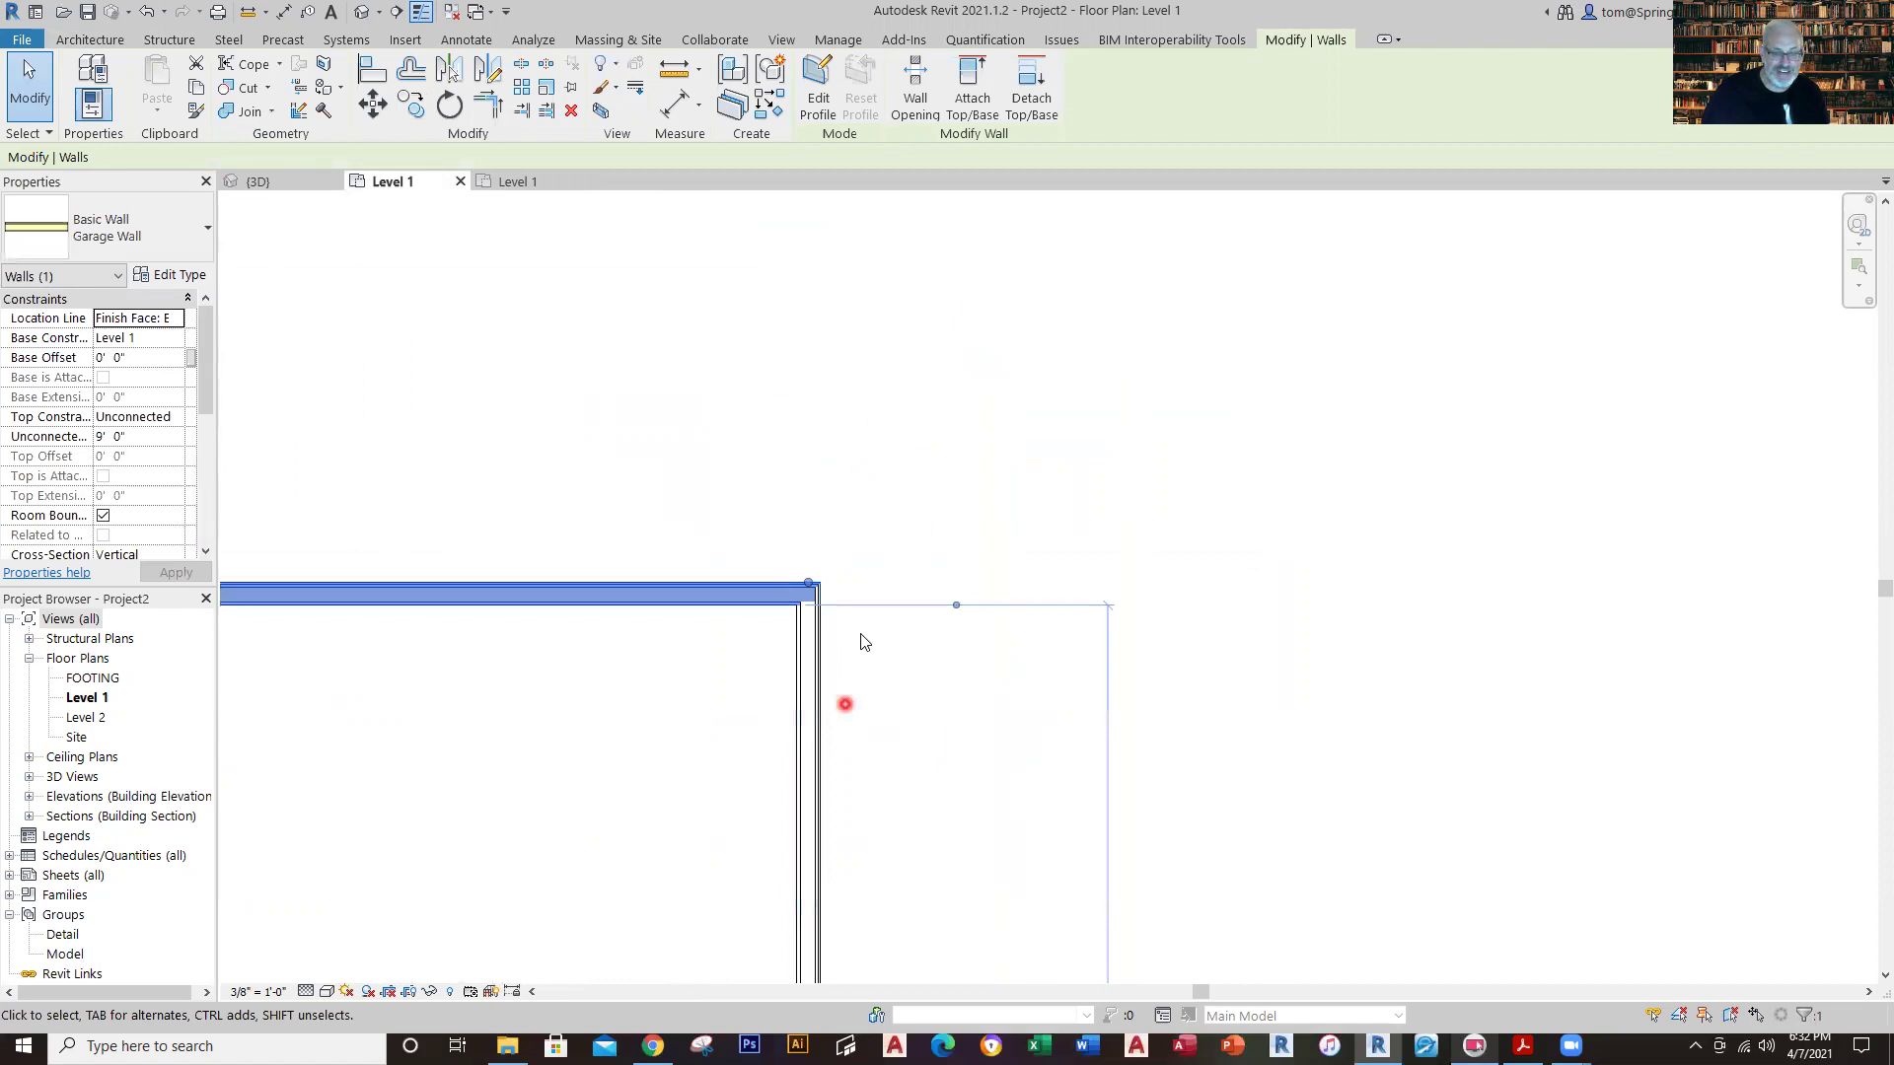
scroll(859, 642, up, 3)
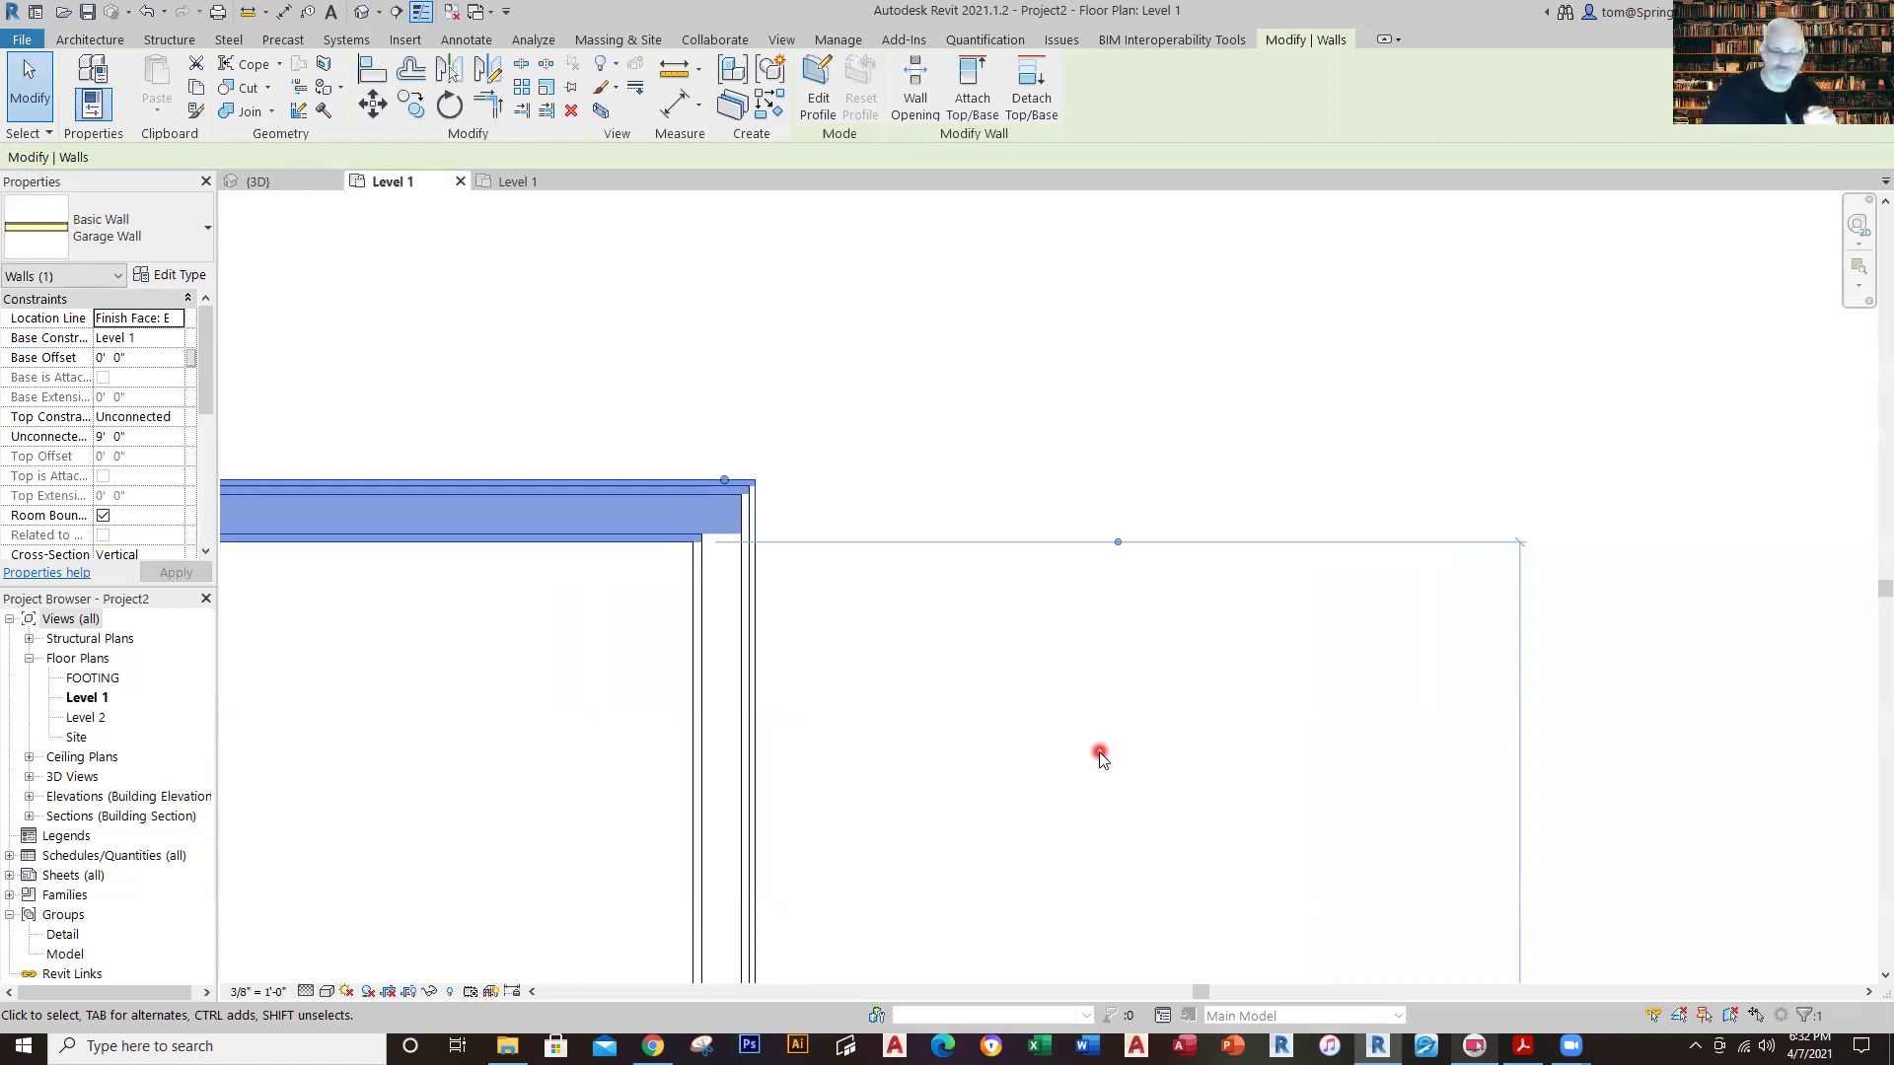
Cycle the temporary dimension's north witness line through the wall's exterior face, center and interior face.
click(1117, 542)
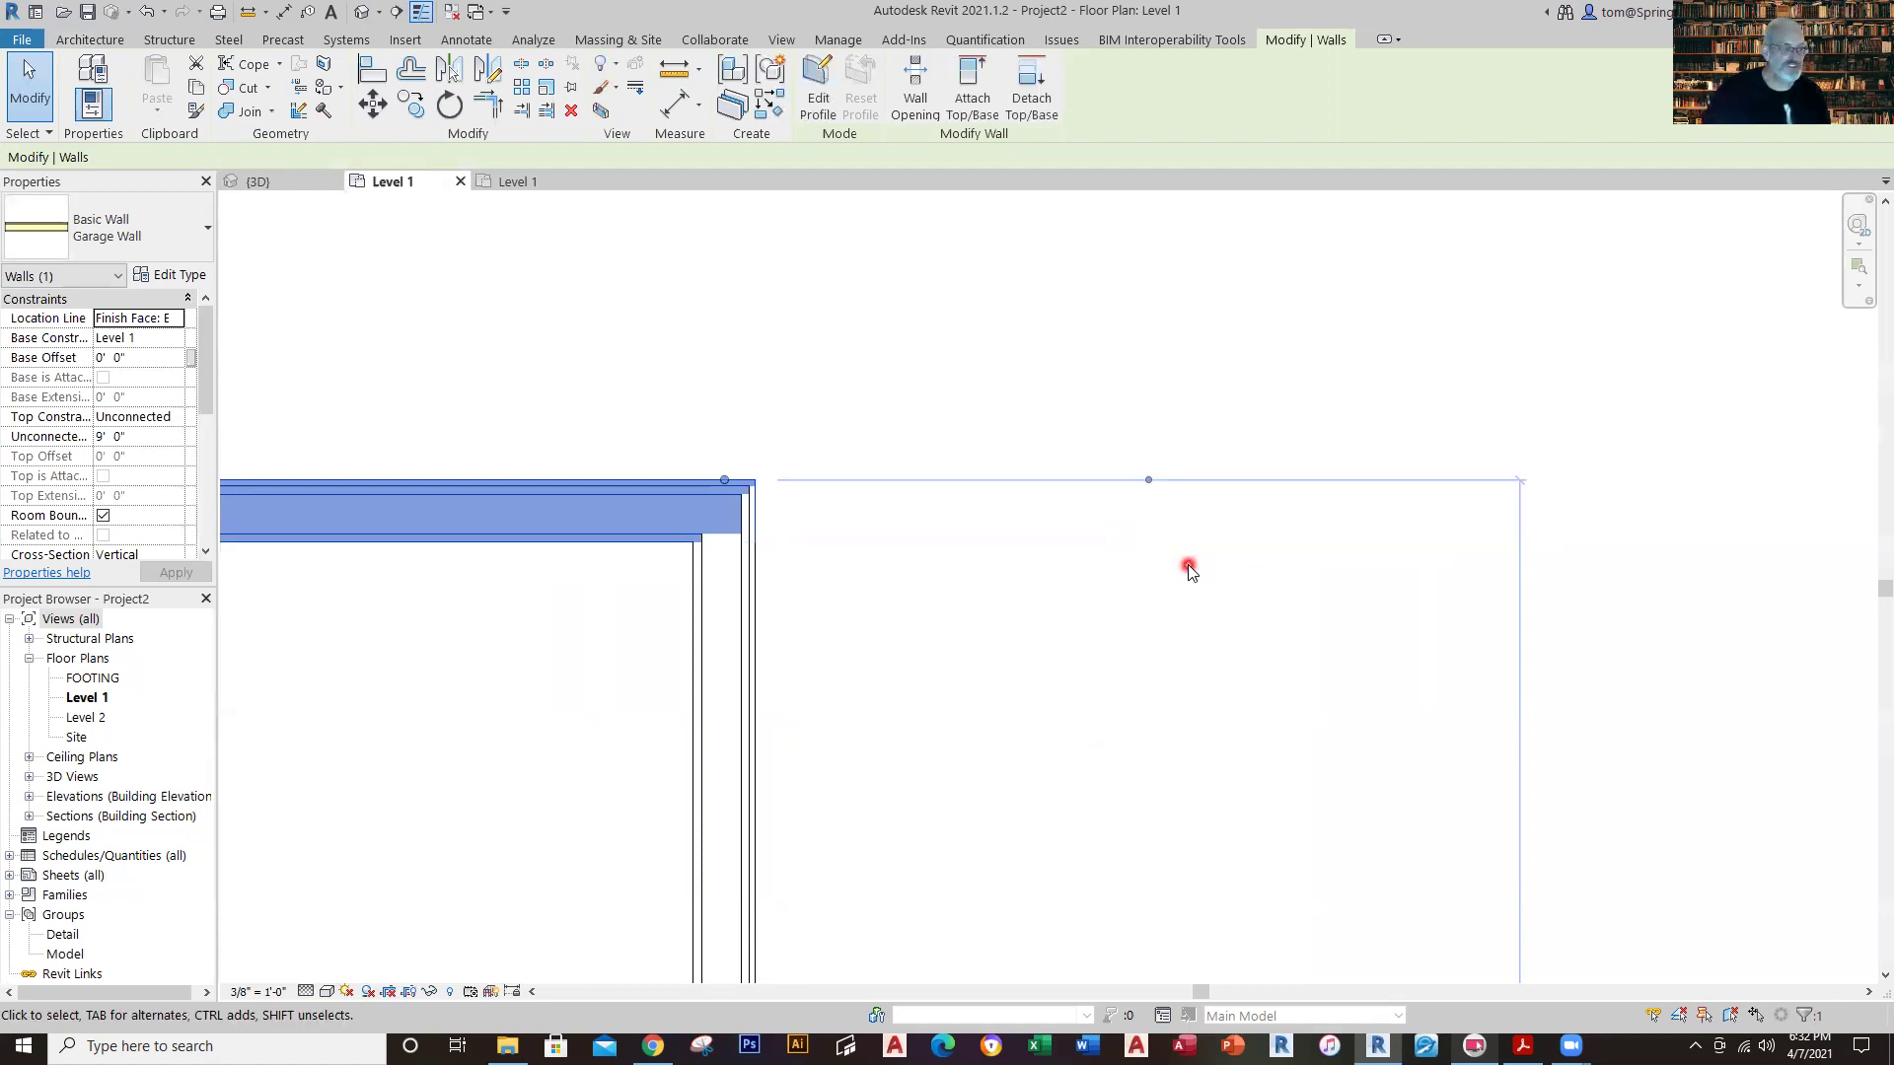
click(1151, 485)
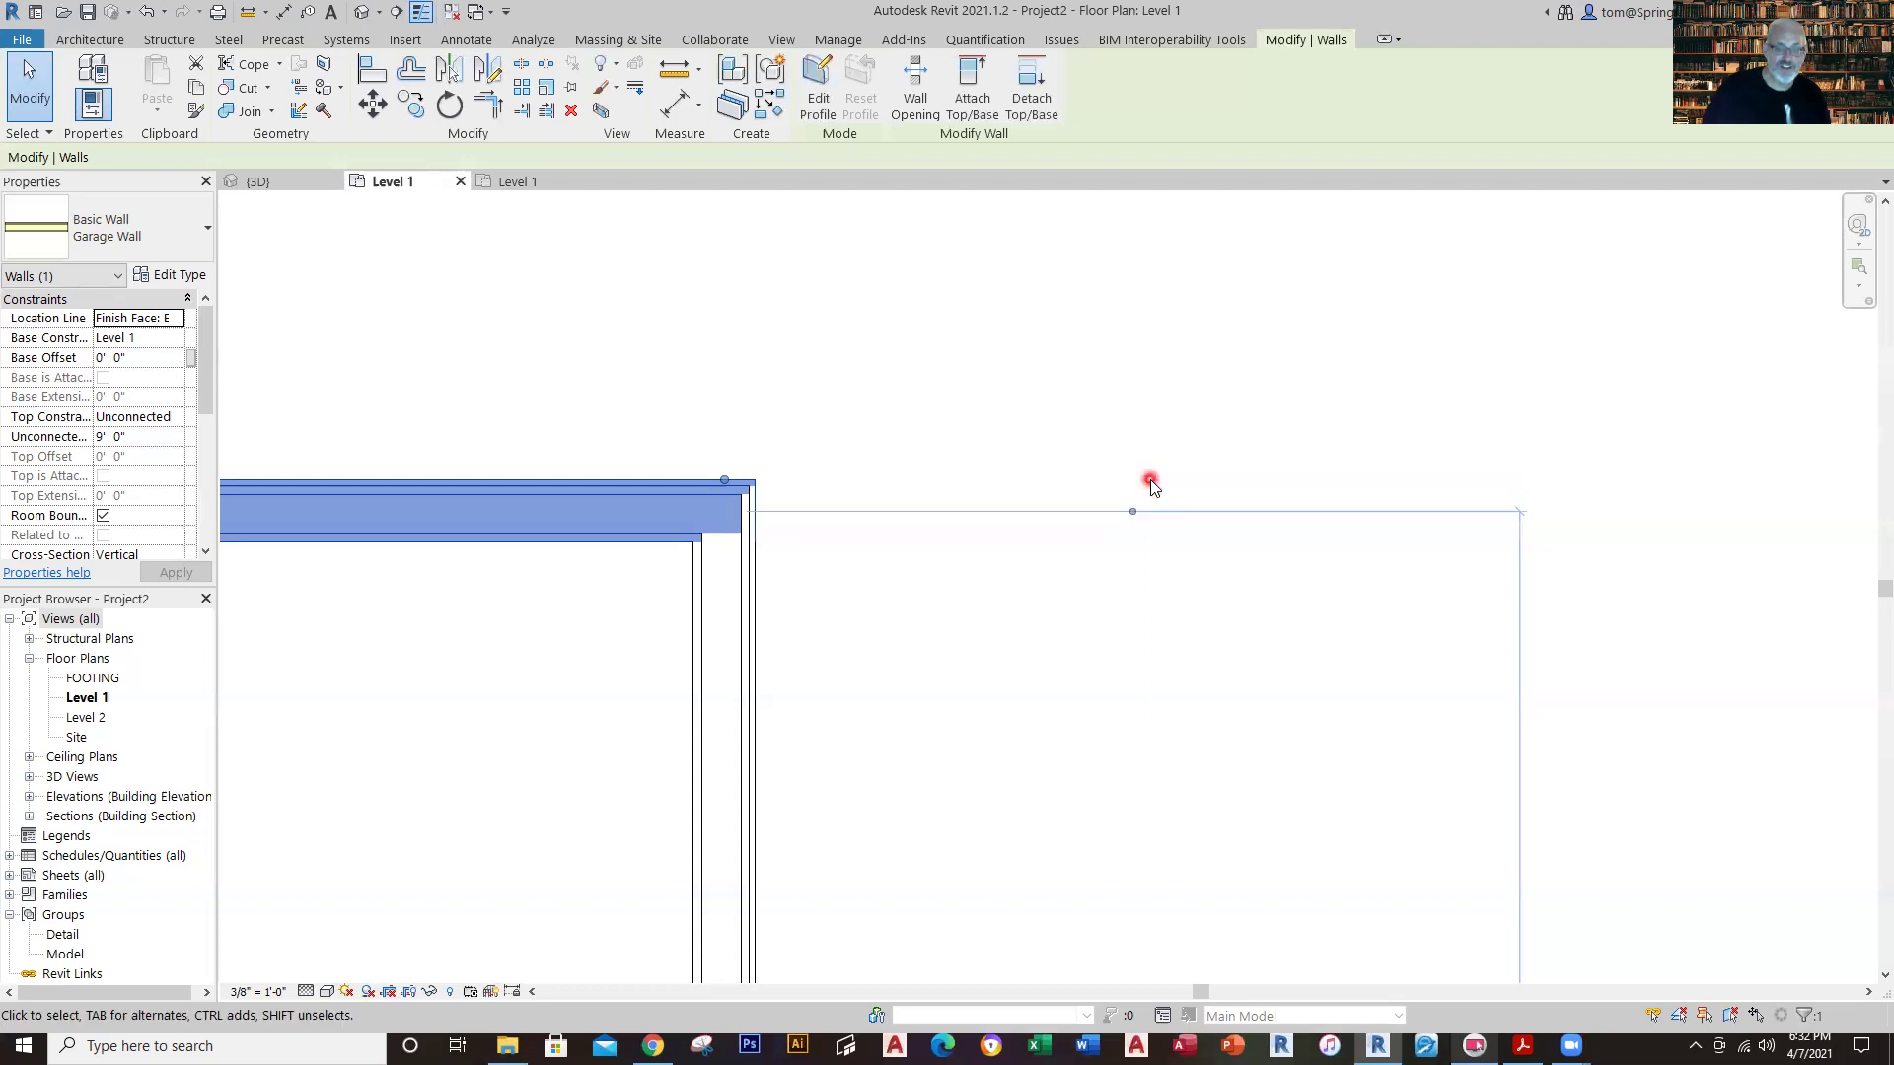
click(1136, 513)
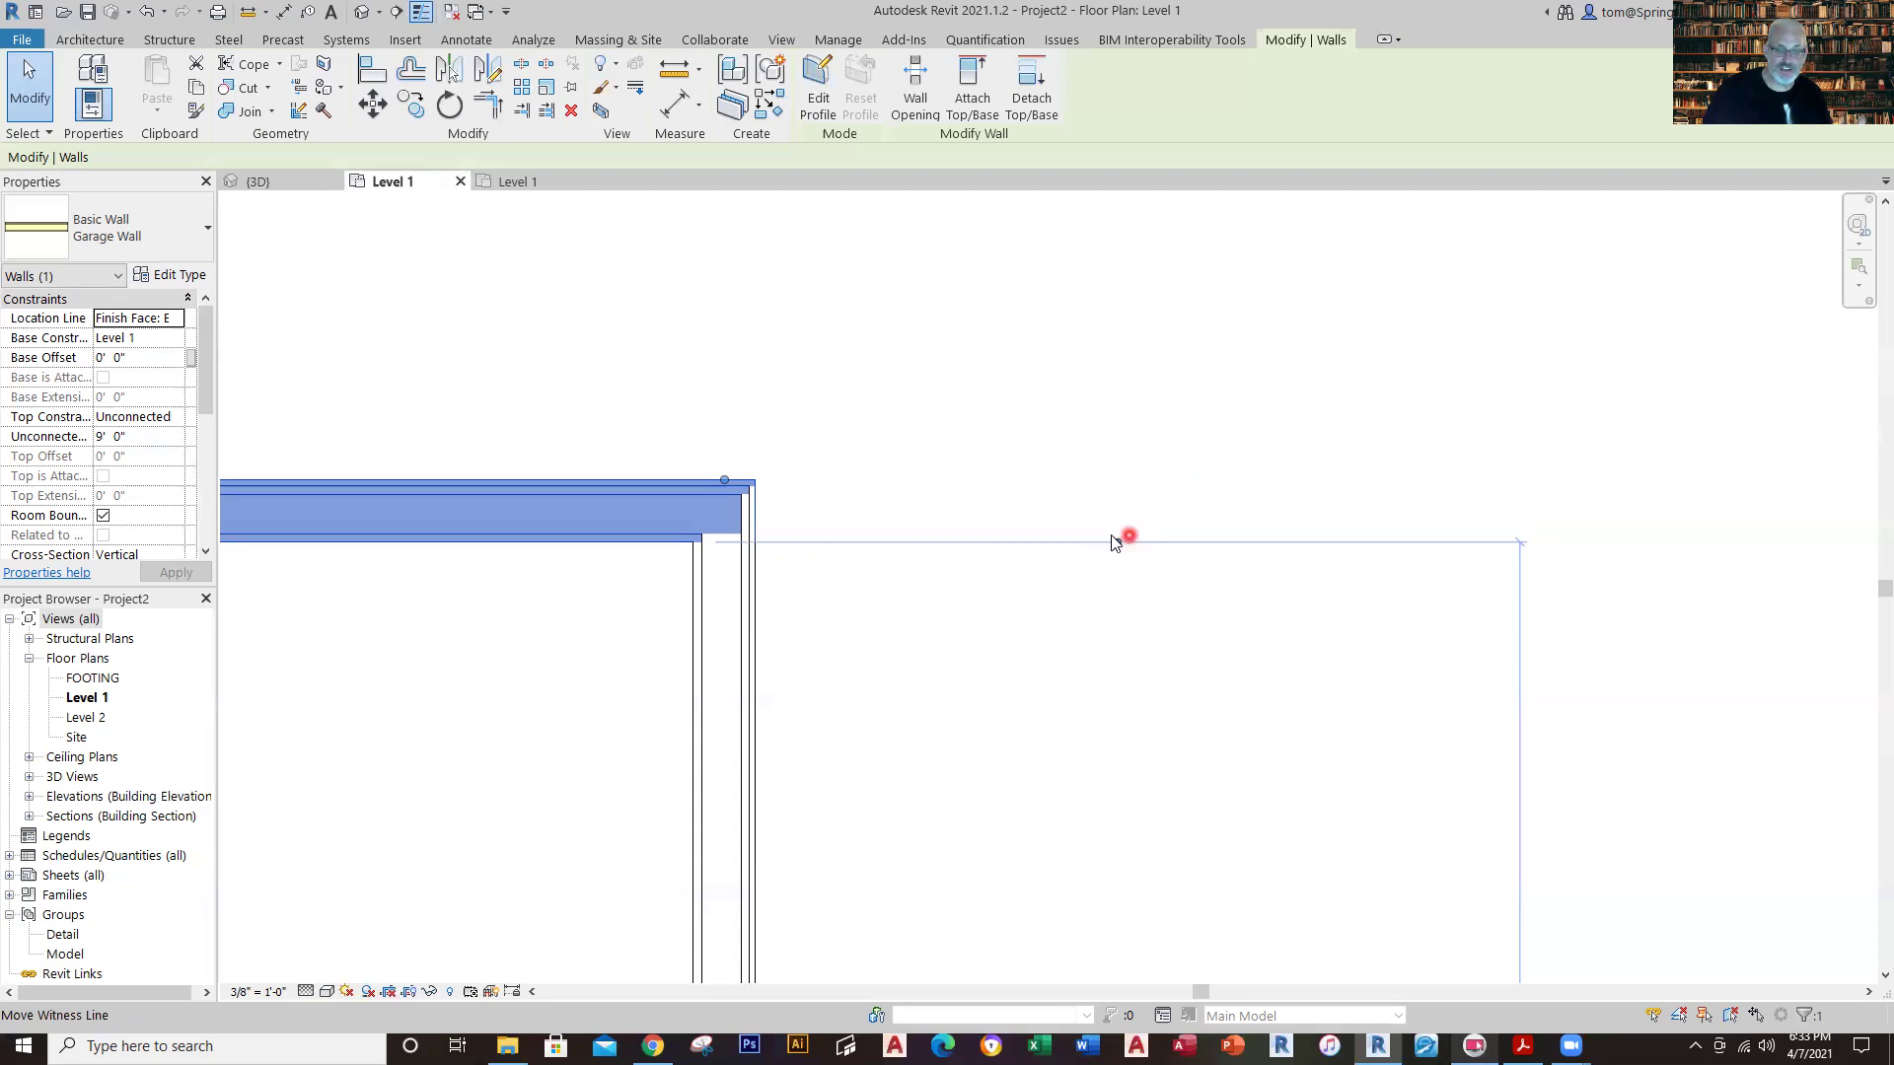
Move the temporary dimension's north witness line to the exterior face of the north wall and inspect its alignment at the corner.
drag(1120, 544, 751, 480)
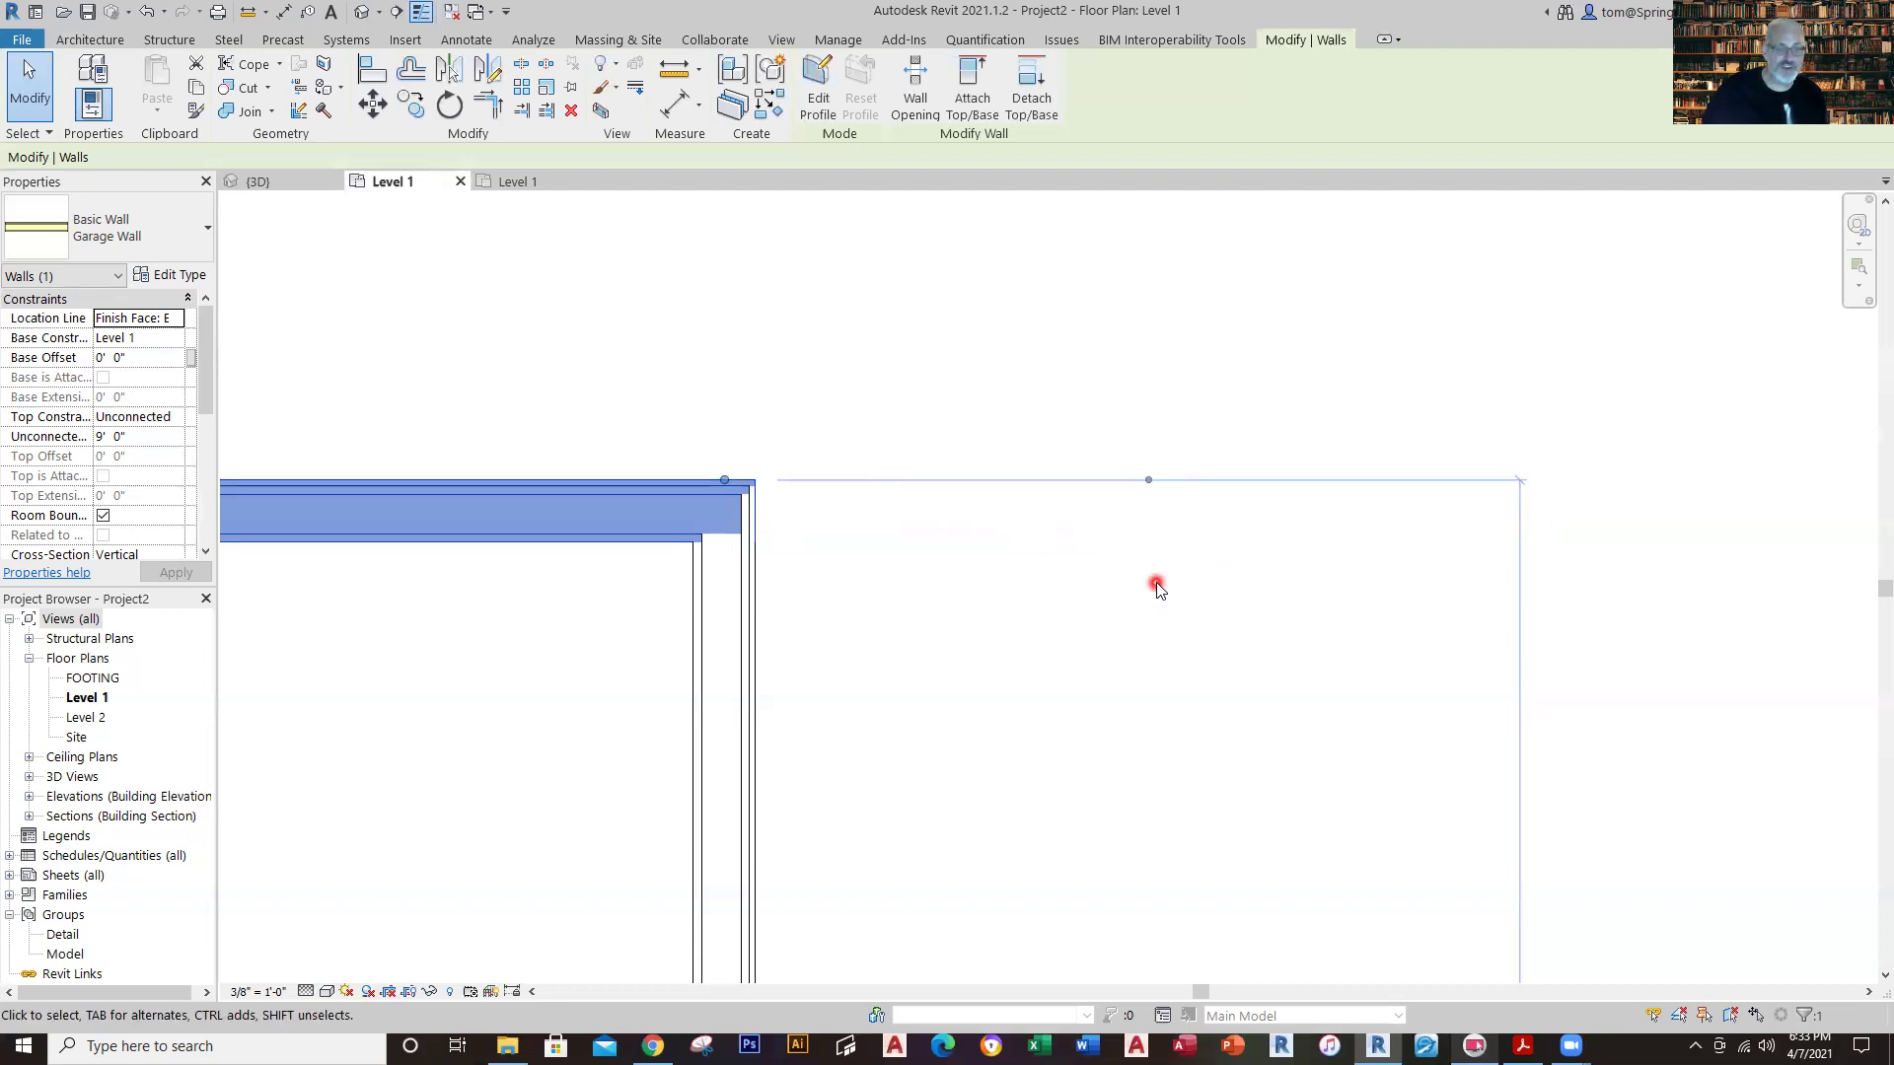
scroll(815, 503, up, 3)
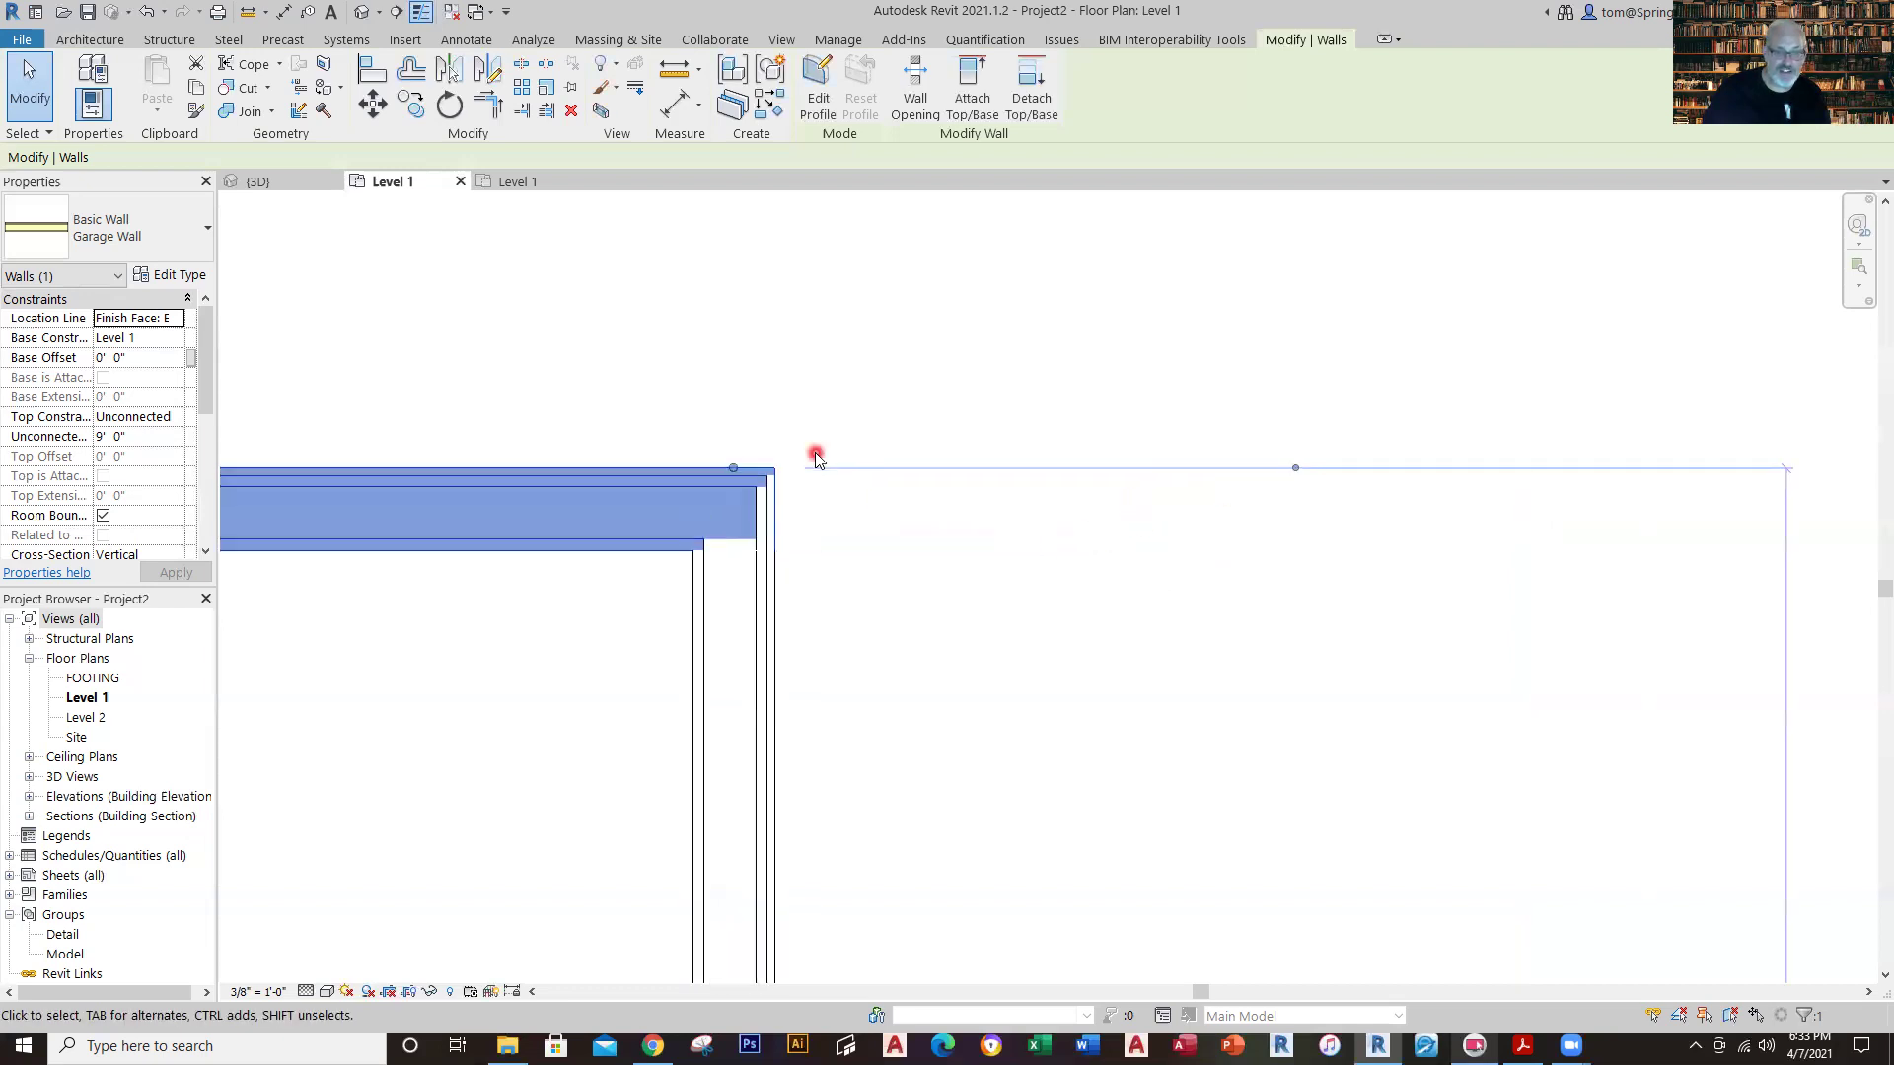
scroll(815, 499, up, 2)
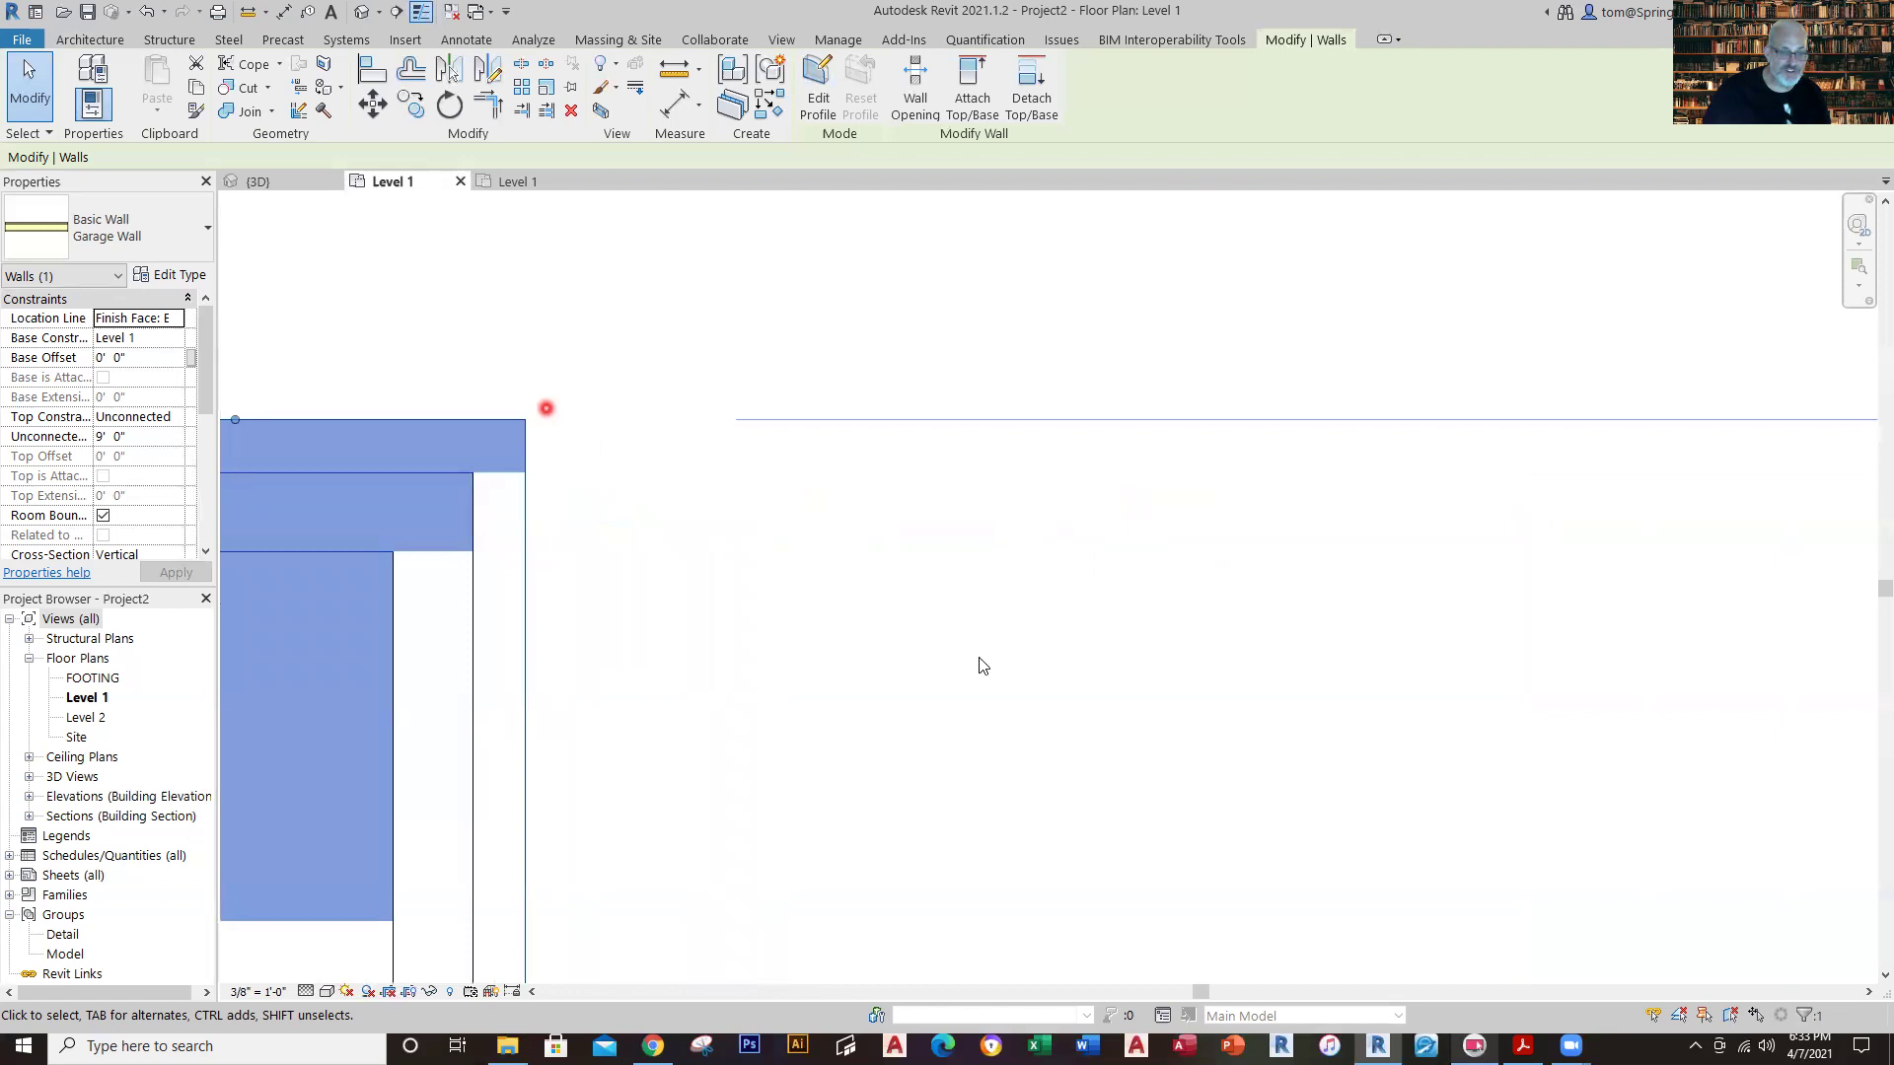
Shift the temporary dimension's south witness line to the exterior face of the south wall and check the dimension's value.
scroll(983, 666, down, 5)
scroll(1191, 838, down, 2)
middle_drag(1188, 803, 1027, 371)
scroll(1020, 755, up, 4)
scroll(949, 779, up, 5)
middle_drag(957, 905, 1084, 607)
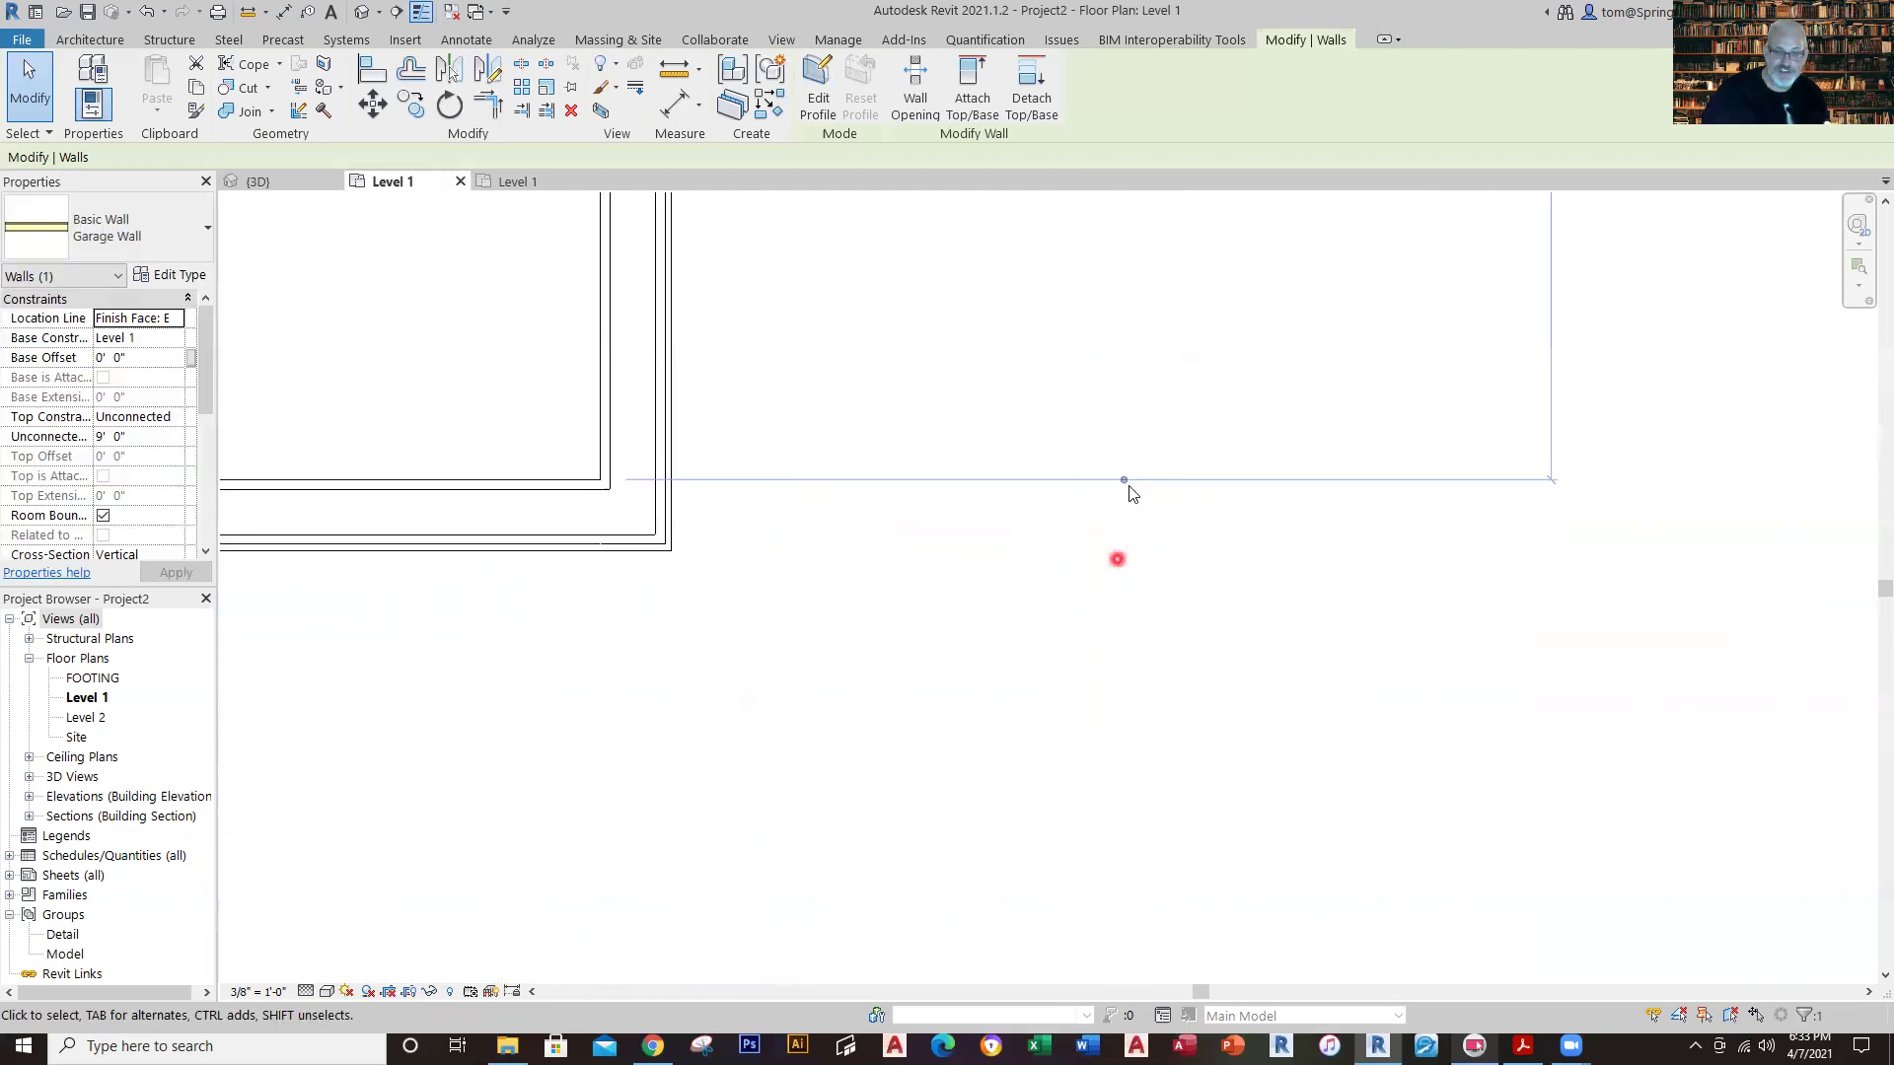
drag(1120, 480, 1123, 487)
scroll(1040, 399, down, 5)
middle_drag(1063, 718, 1058, 784)
scroll(1047, 592, up, 5)
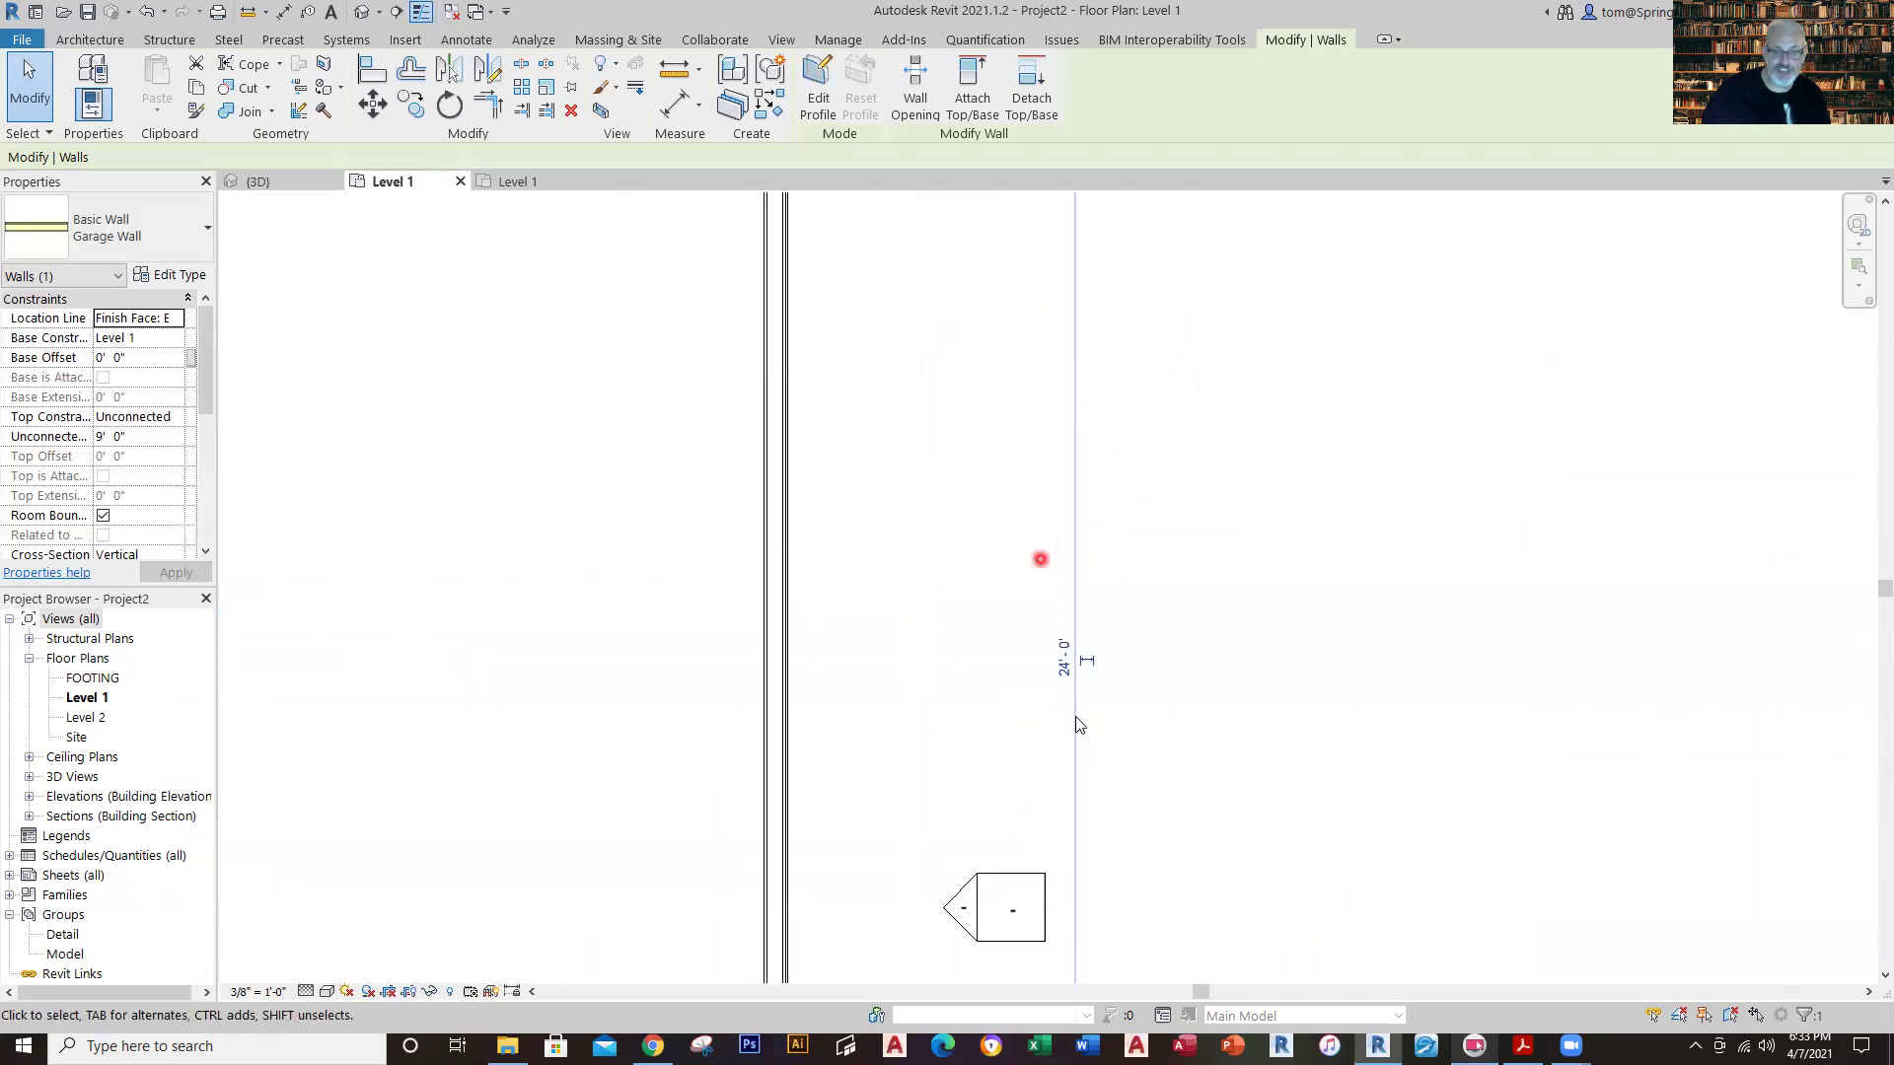
scroll(1115, 571, down, 5)
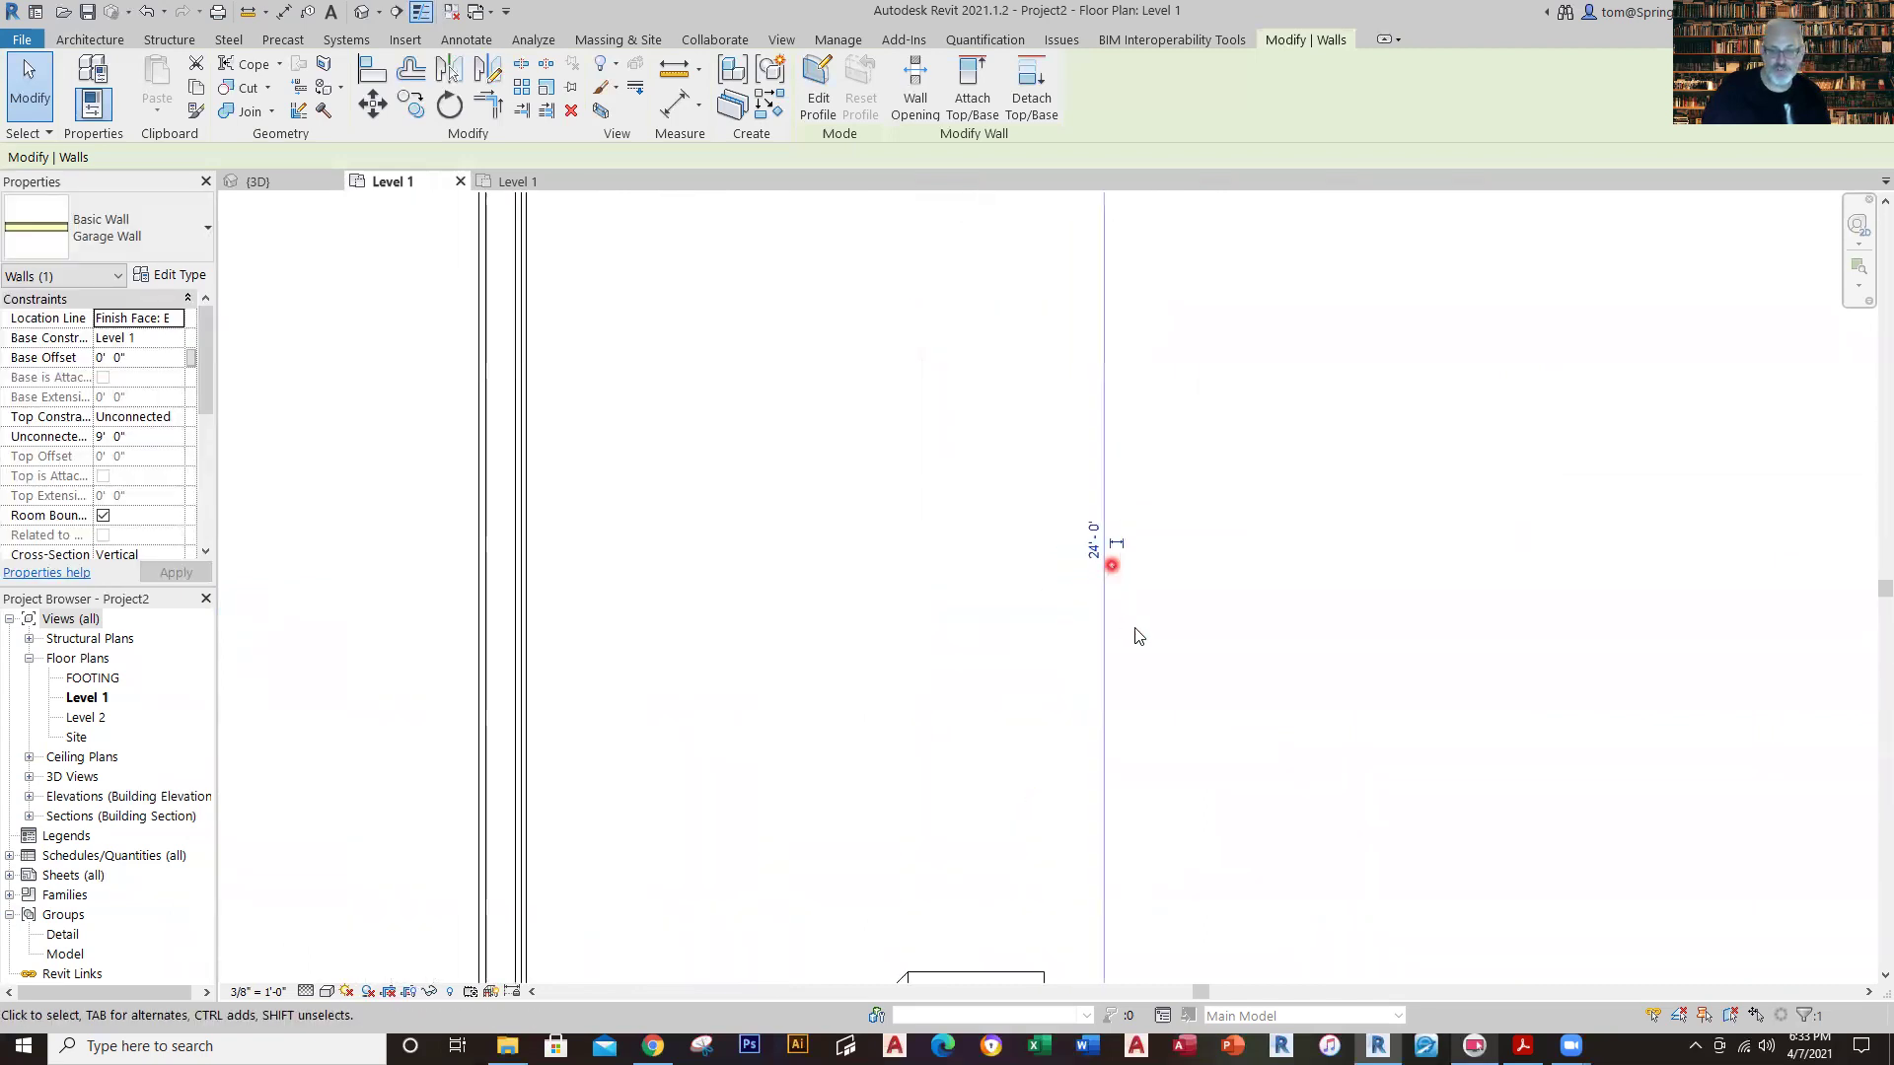
middle_drag(1133, 663, 875, 596)
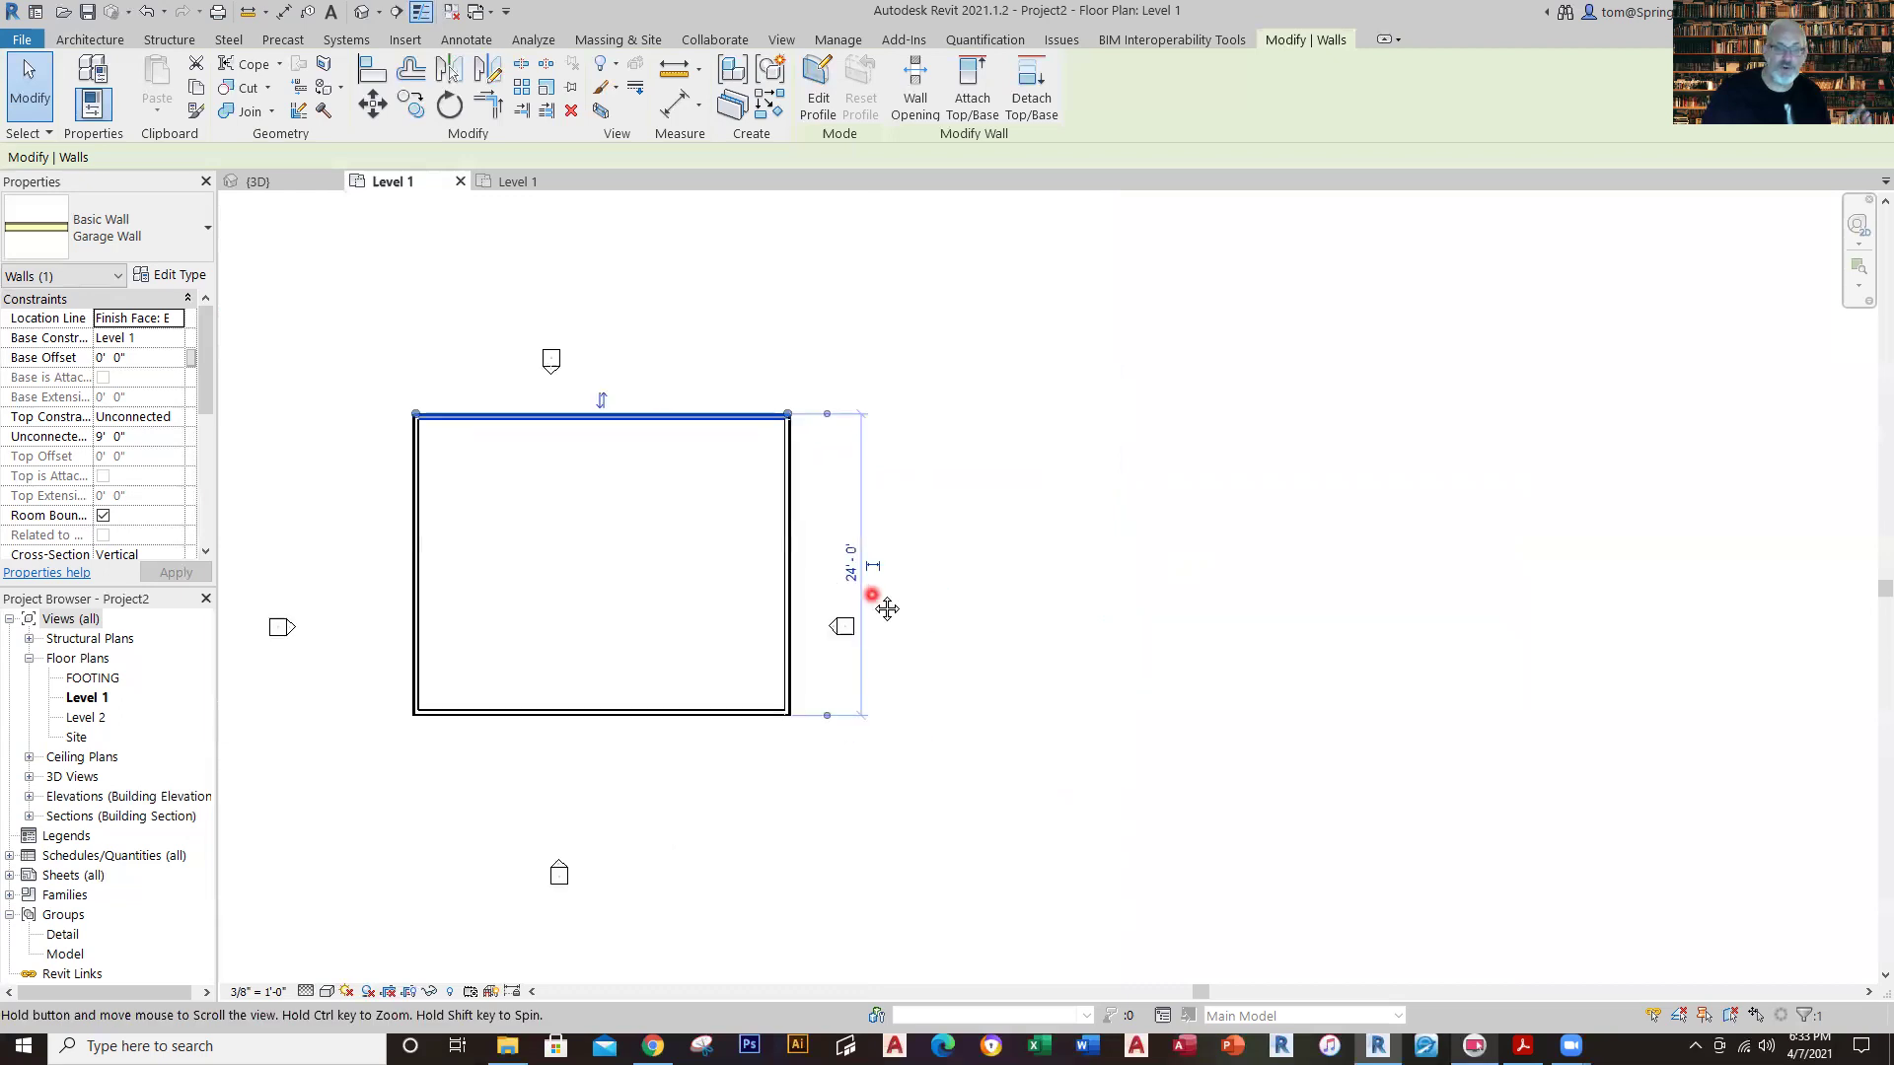
Convert the north wall's temporary north-south dimension to a permanent one, deselect the wall and inspect the dimension text.
scroll(876, 592, up, 3)
scroll(876, 591, up, 1)
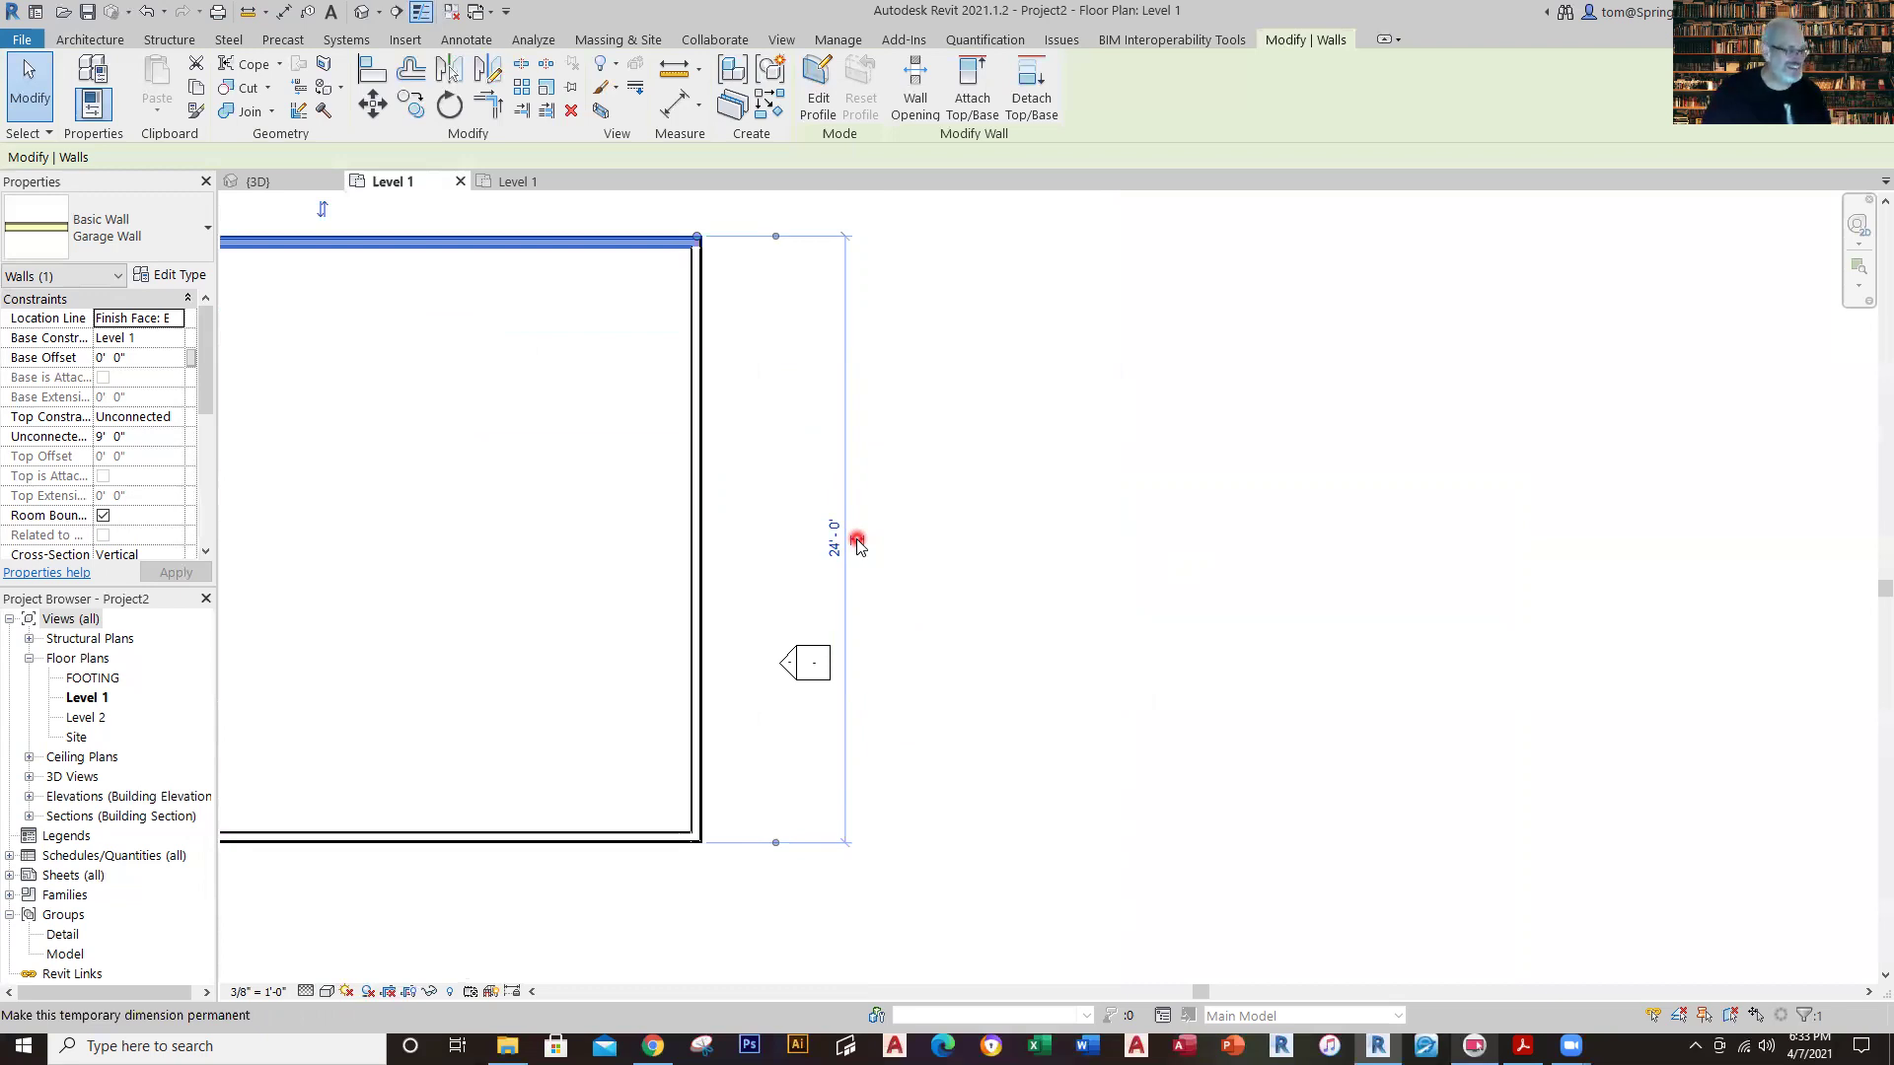
click(857, 542)
click(1056, 744)
scroll(837, 564, up, 2)
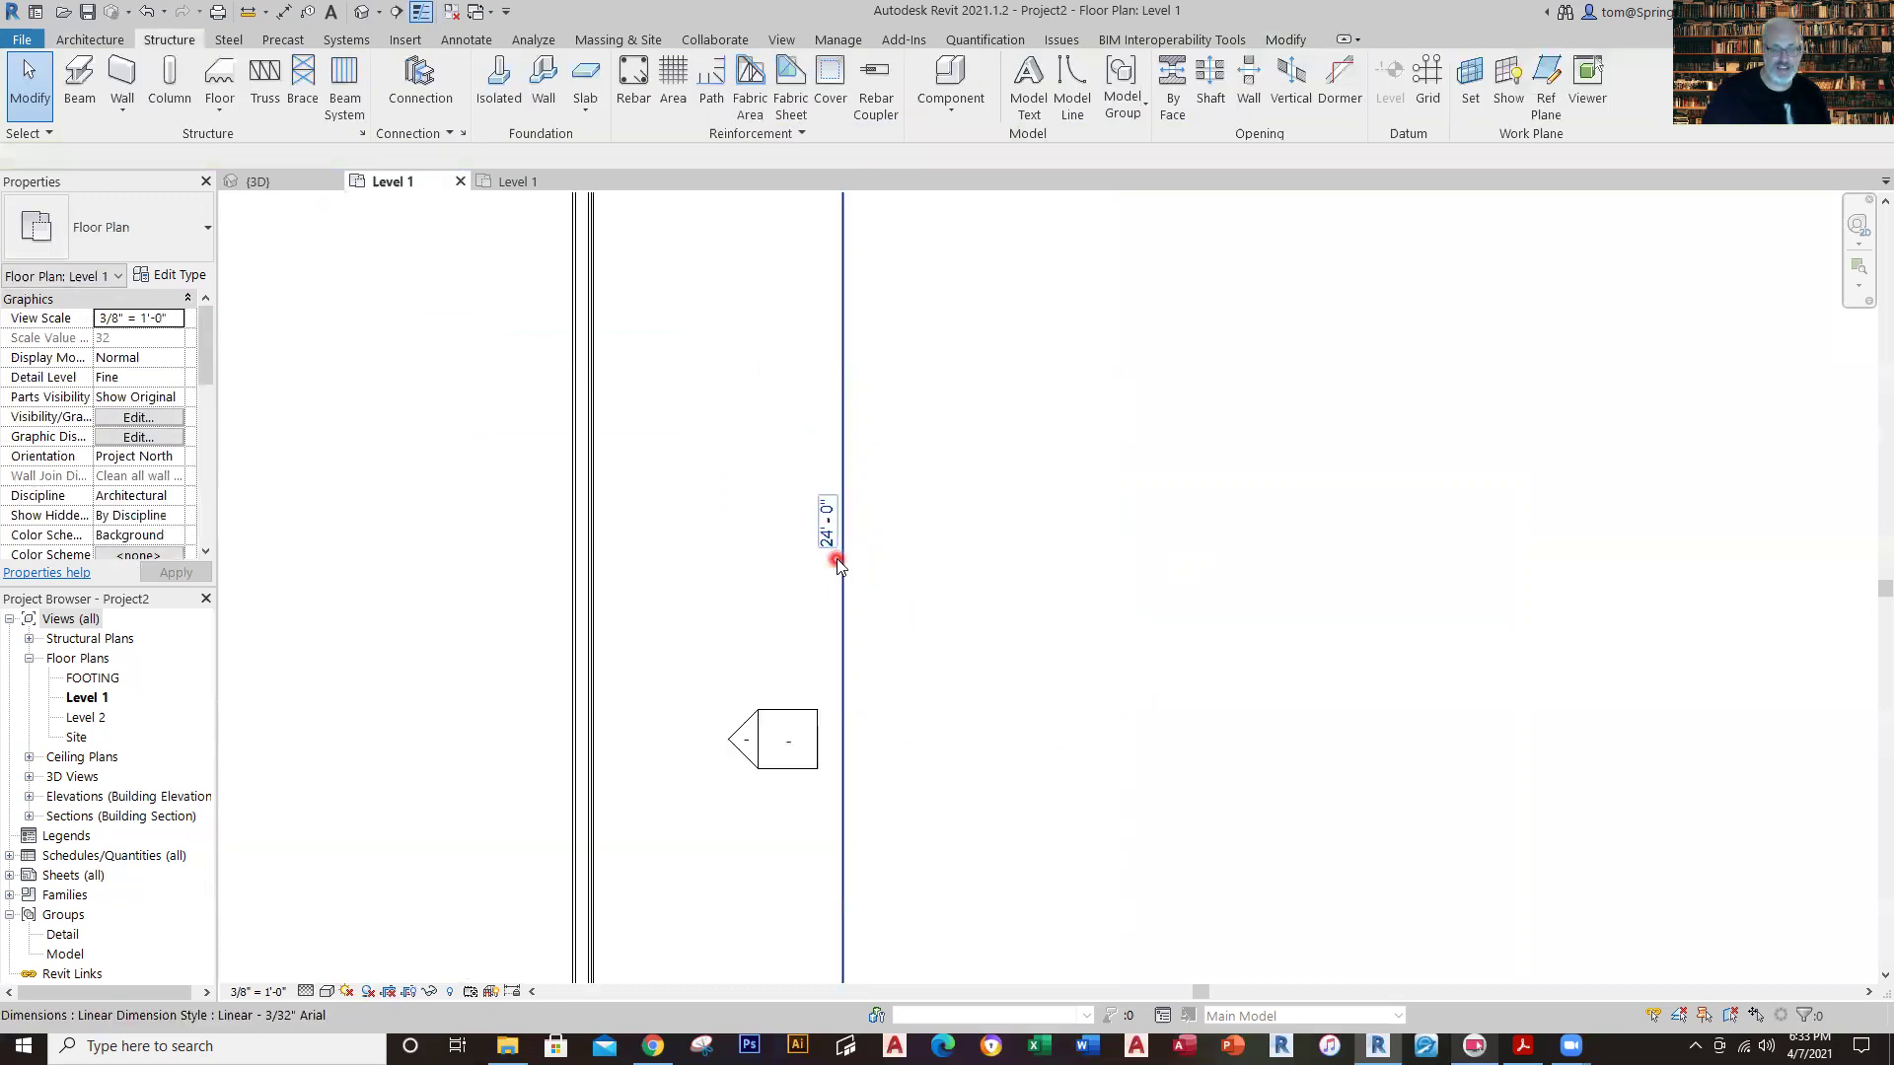
scroll(837, 564, up, 2)
scroll(601, 518, up, 2)
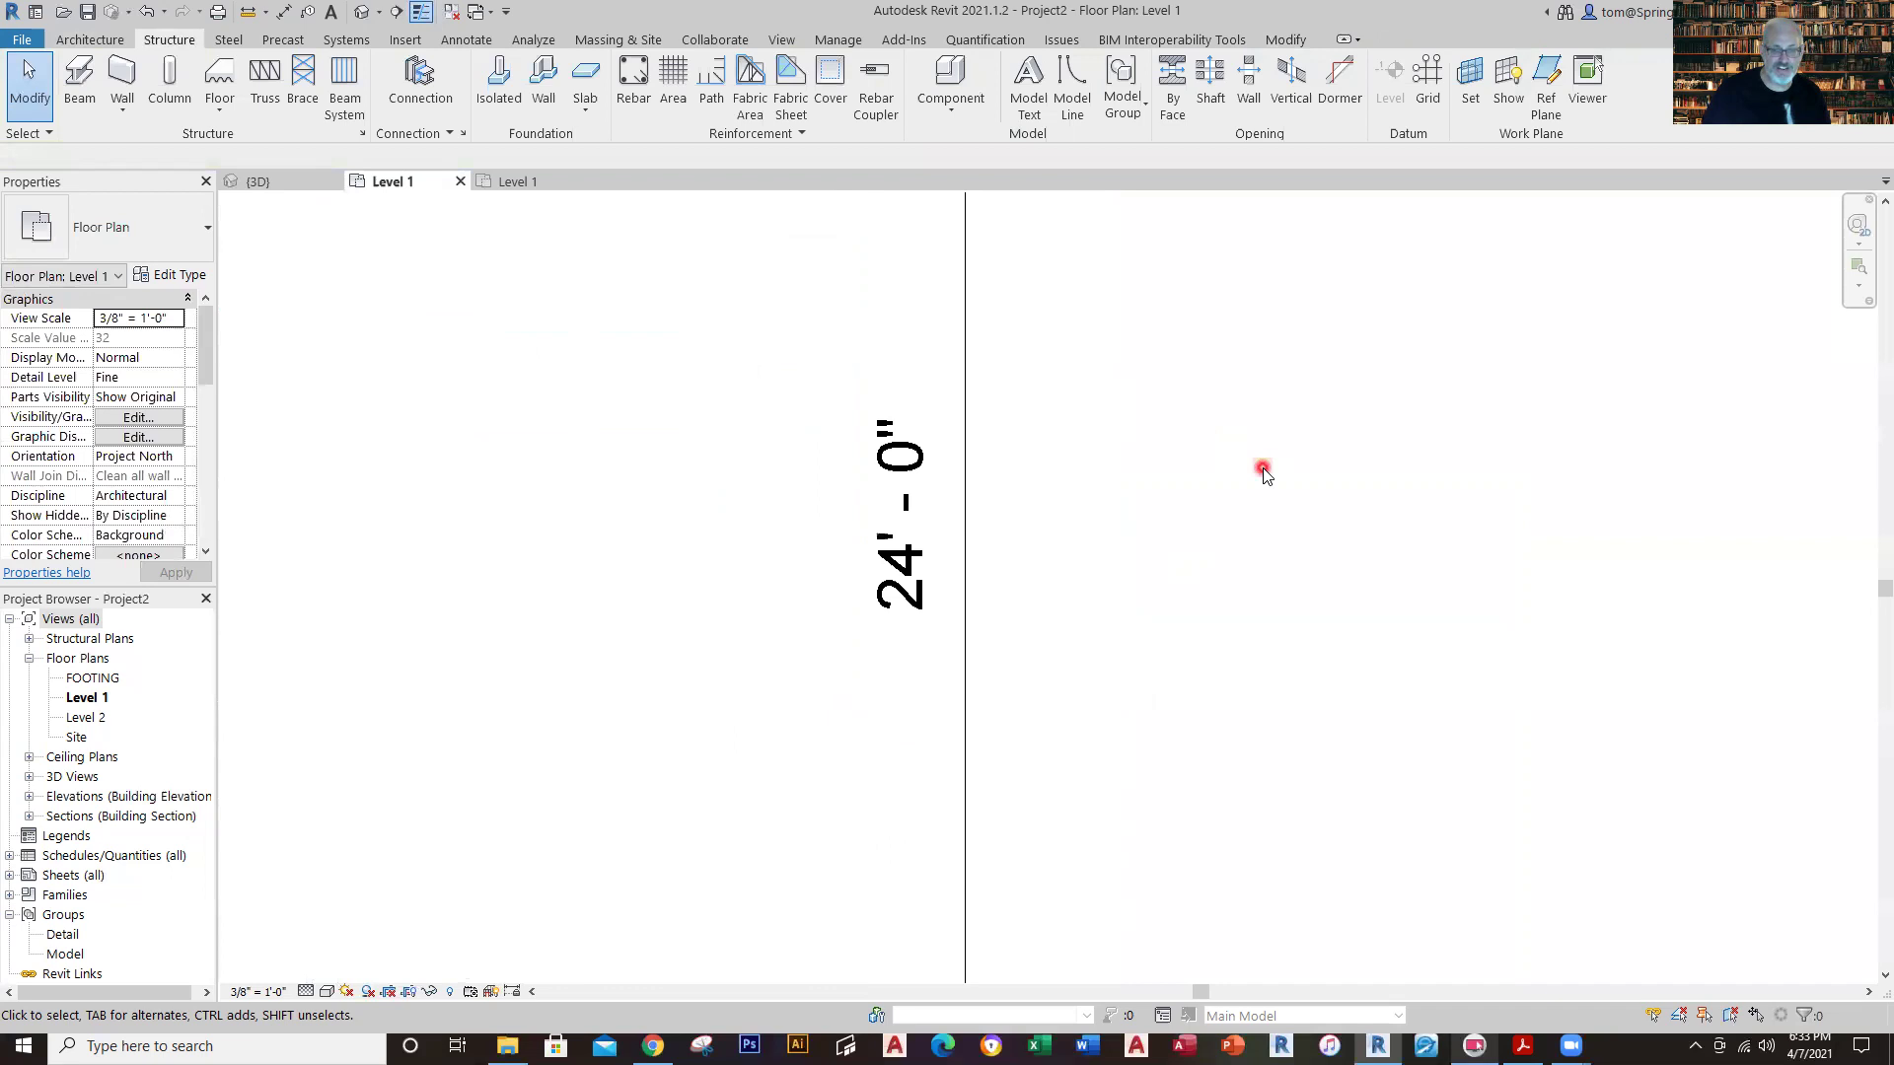
scroll(1263, 472, down, 5)
middle_drag(1135, 579, 1075, 614)
scroll(1125, 552, up, 2)
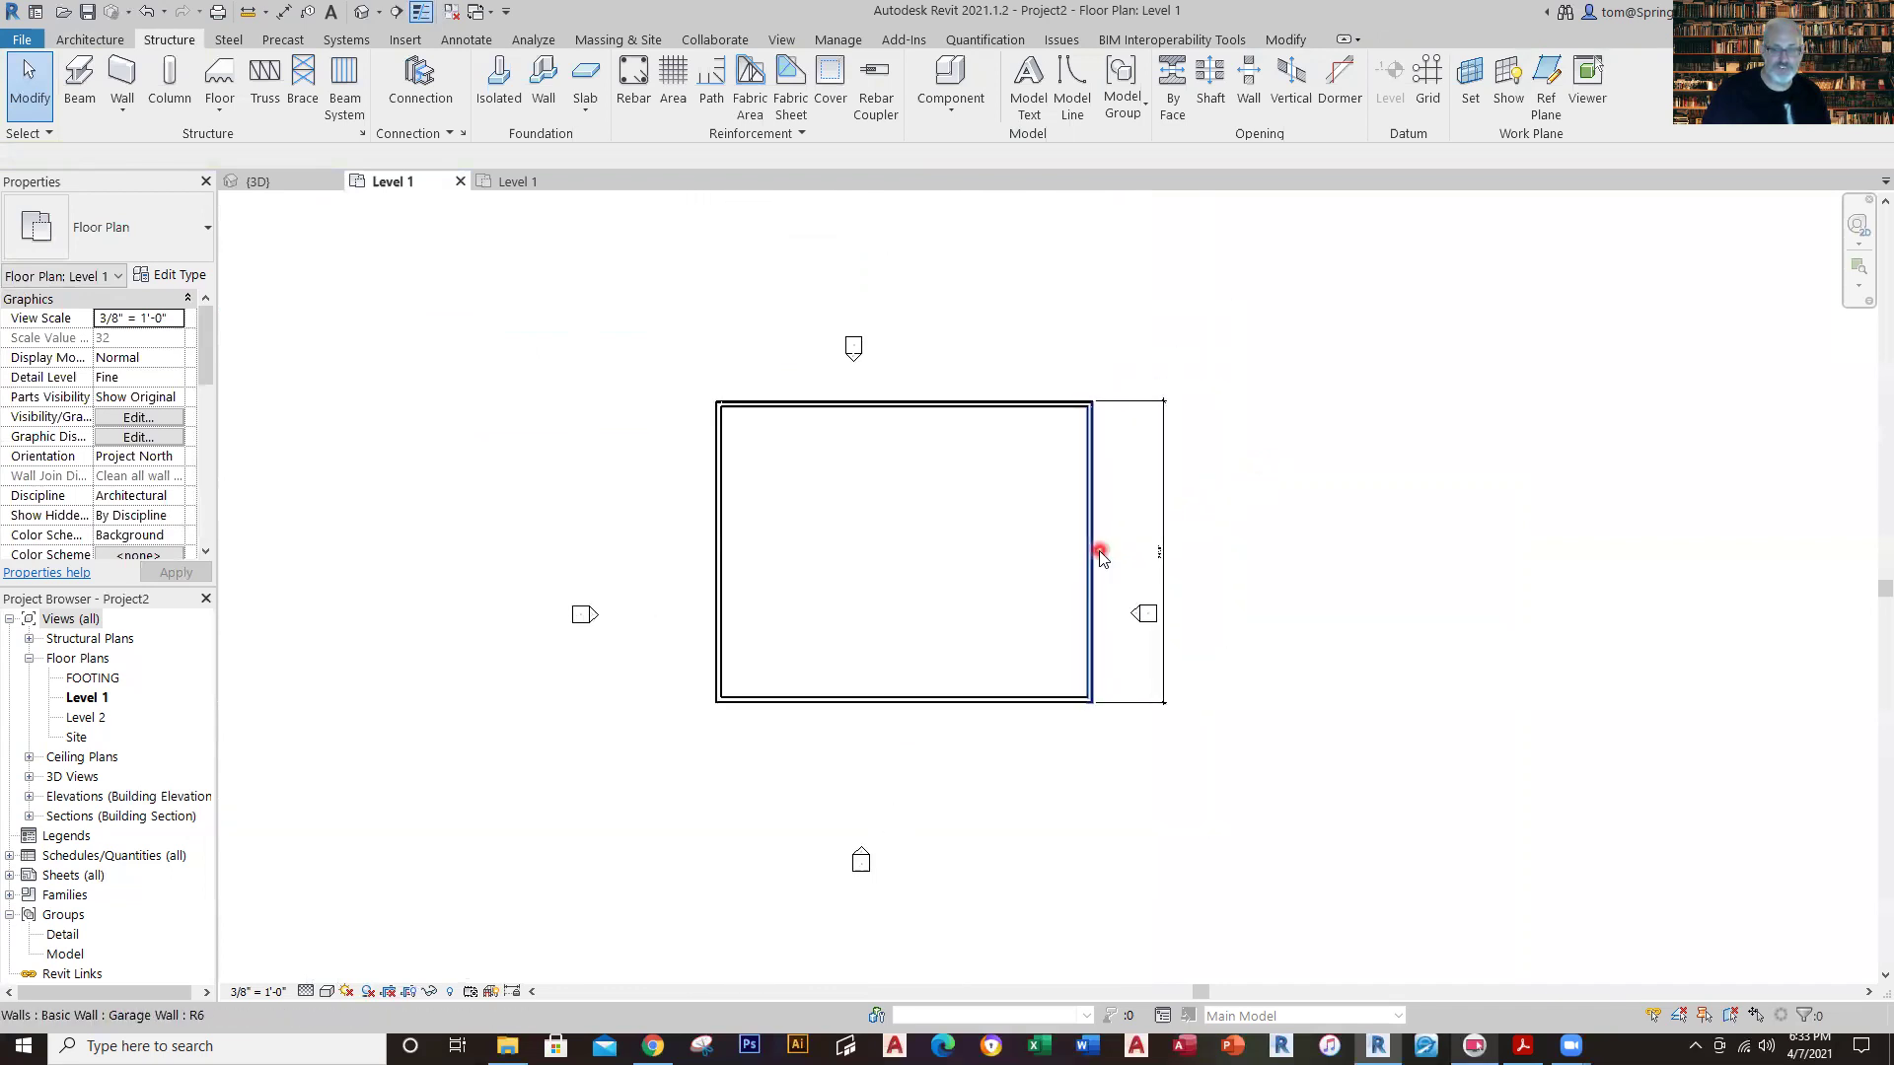
Select the east wall and move its temporary dimension's west witness line to the west wall's exterior face.
click(1088, 498)
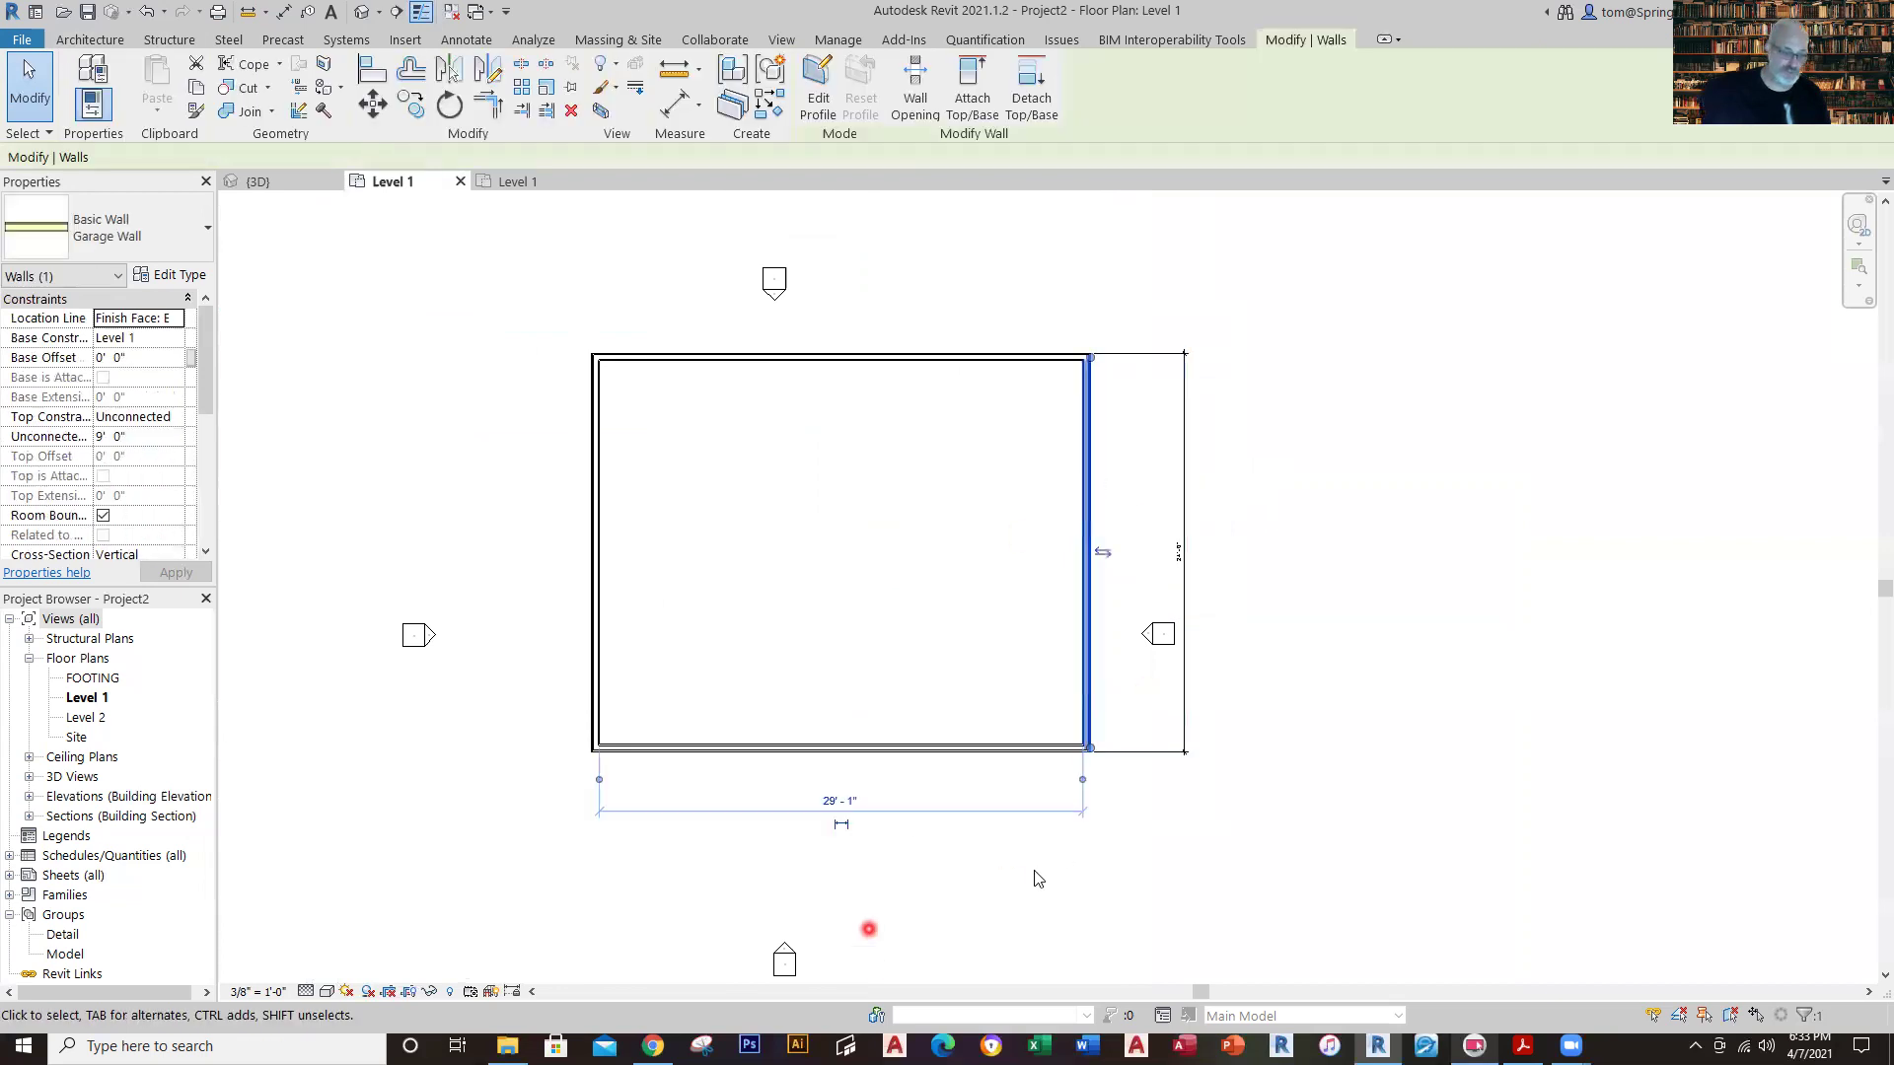
scroll(839, 854, up, 5)
middle_drag(947, 786, 1273, 711)
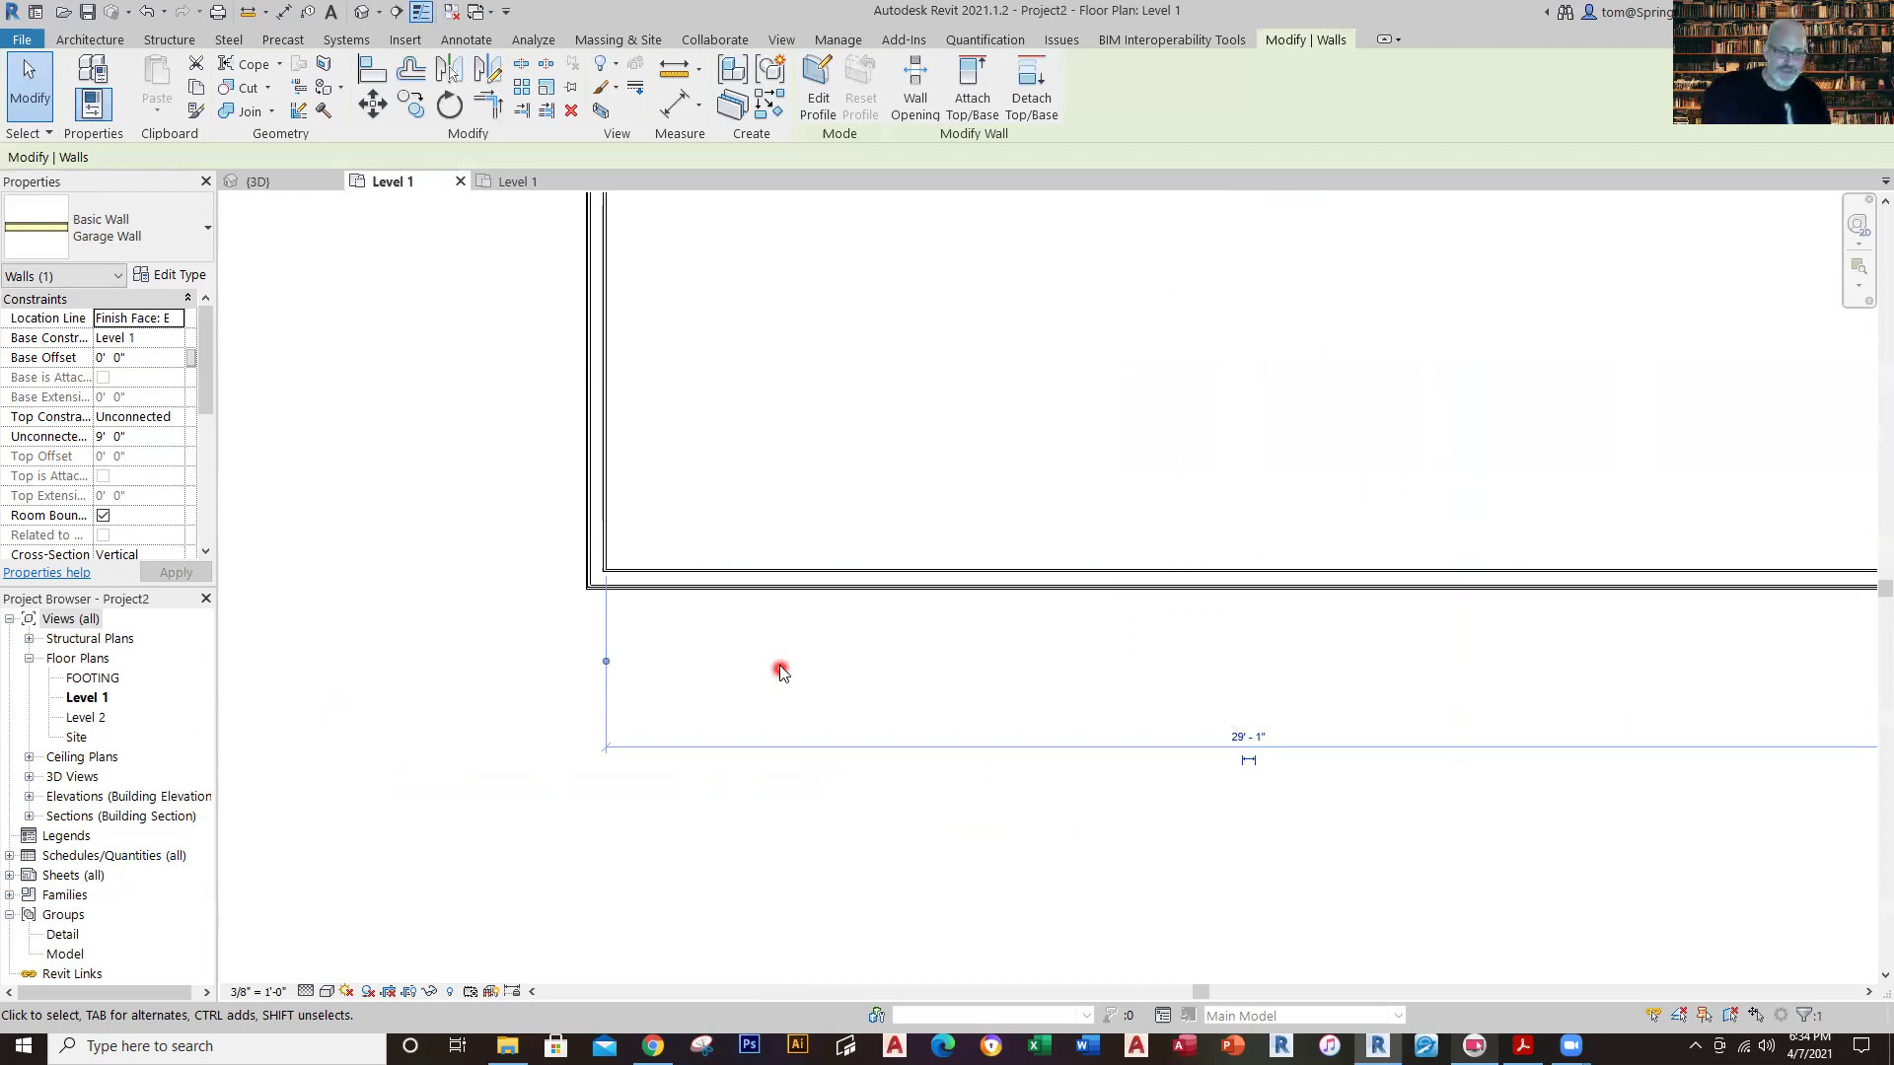
click(604, 661)
Shift the temporary dimension's east witness line to the exterior face of the east wall.
scroll(1292, 684, down, 1)
scroll(1332, 696, down, 1)
middle_drag(1337, 690, 926, 804)
scroll(1046, 730, up, 4)
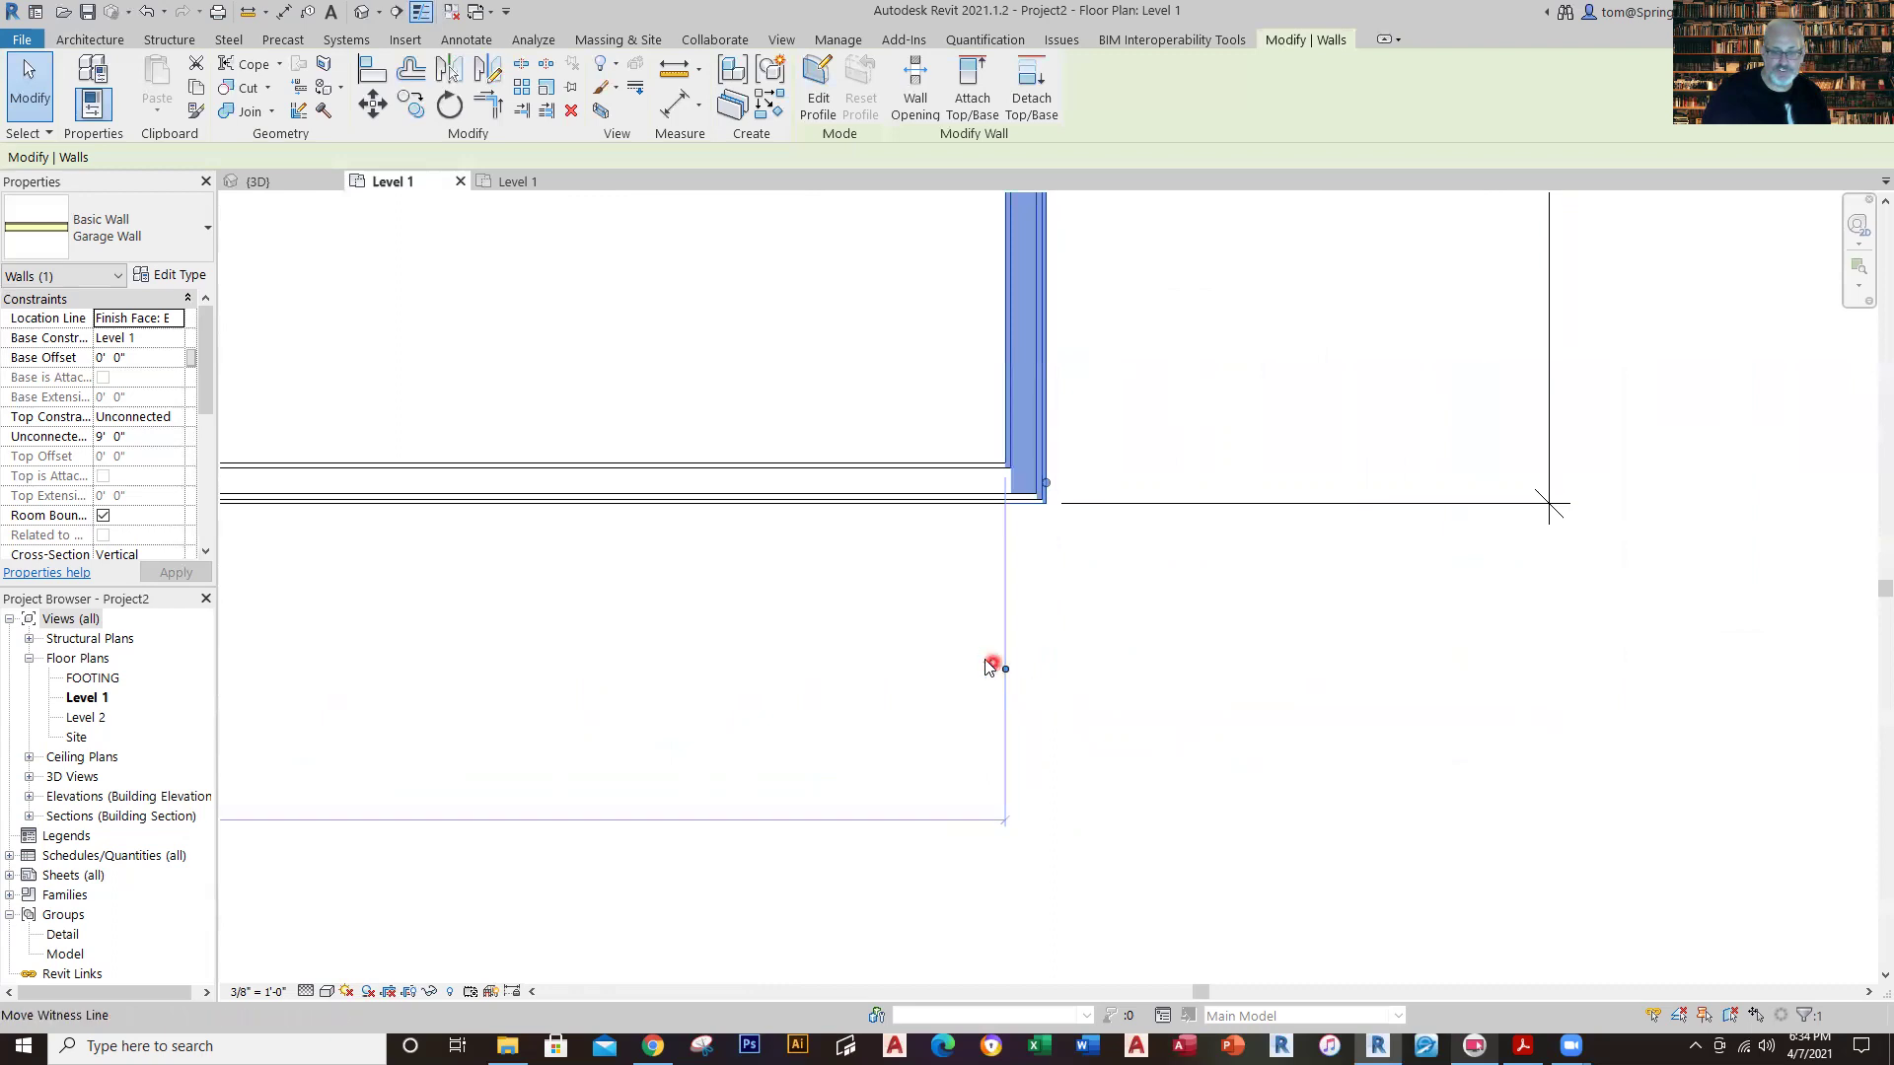
click(1004, 671)
Convert the east wall's temporary east-west dimension to a permanent one, deselect the wall and inspect both overall dimensions in plan.
scroll(662, 696, down, 2)
middle_drag(662, 696, 993, 684)
scroll(647, 723, up, 3)
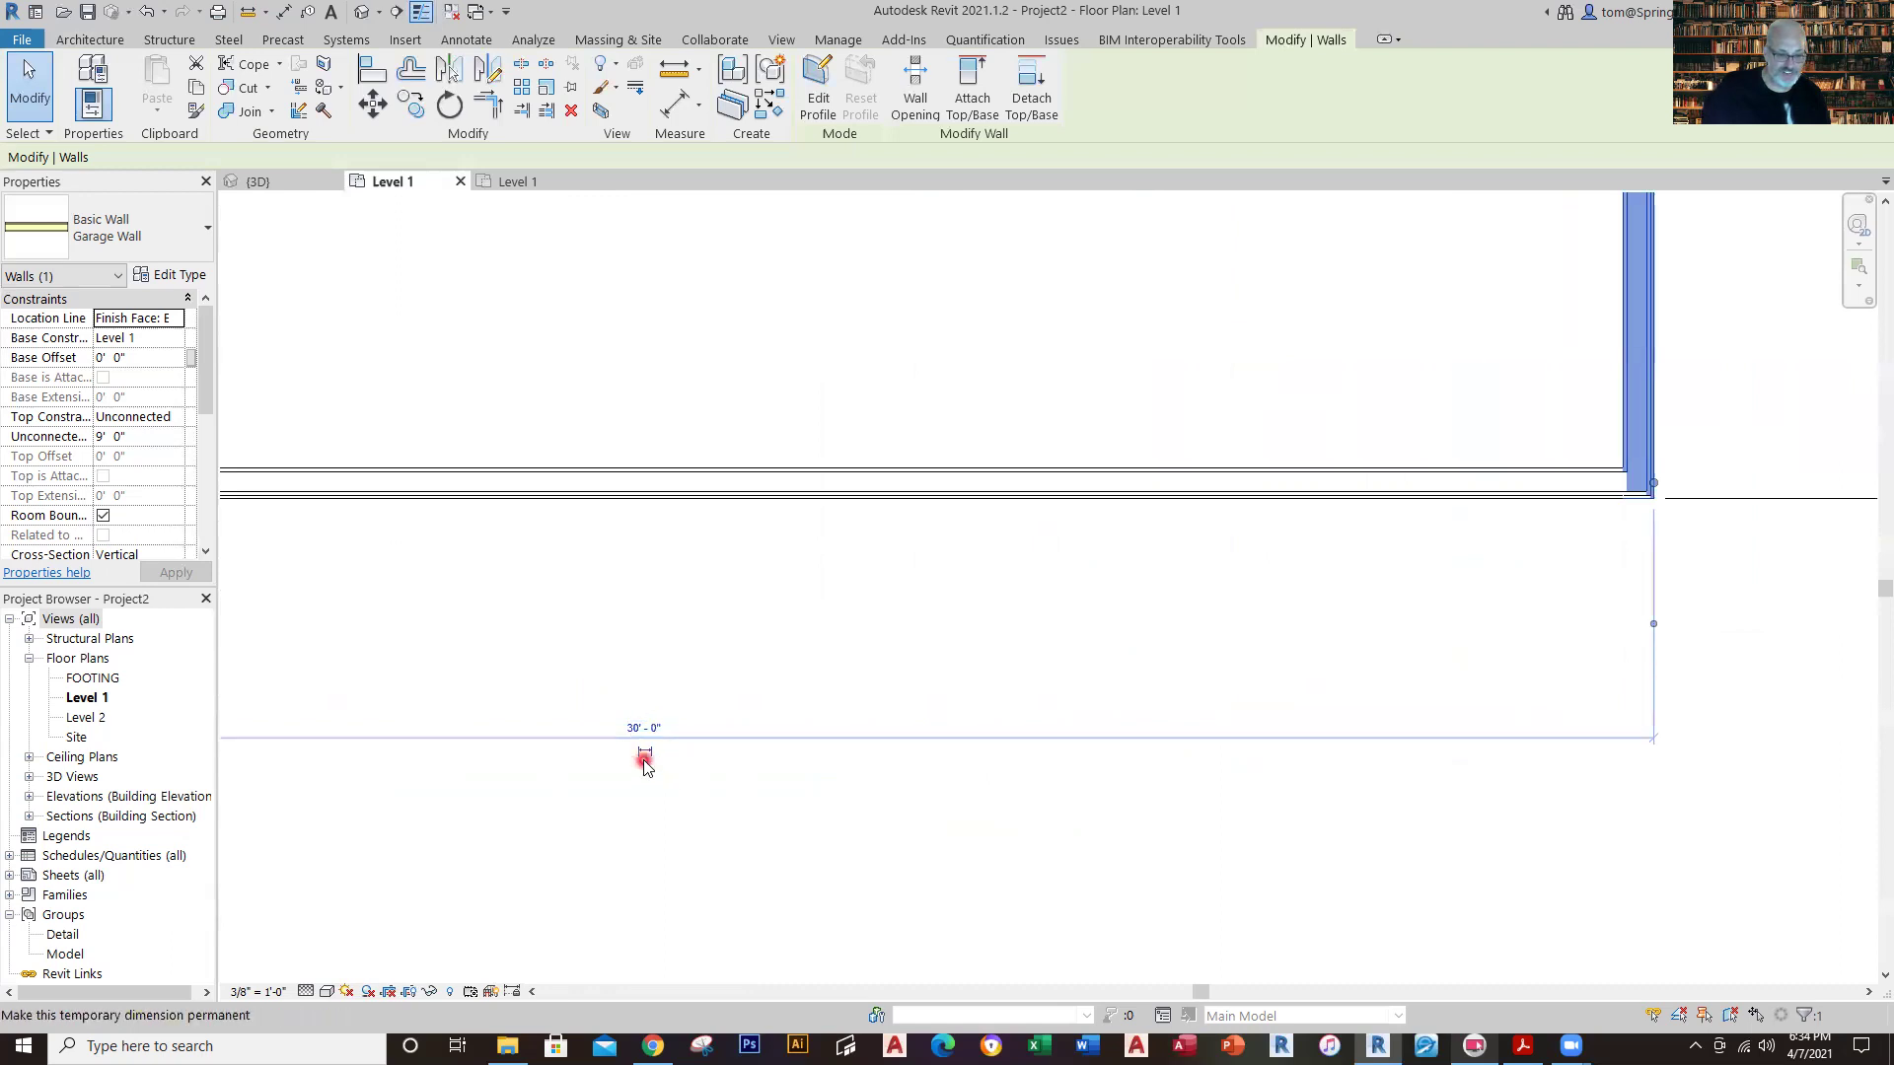
click(647, 756)
click(705, 762)
scroll(639, 742, up, 5)
scroll(641, 740, down, 5)
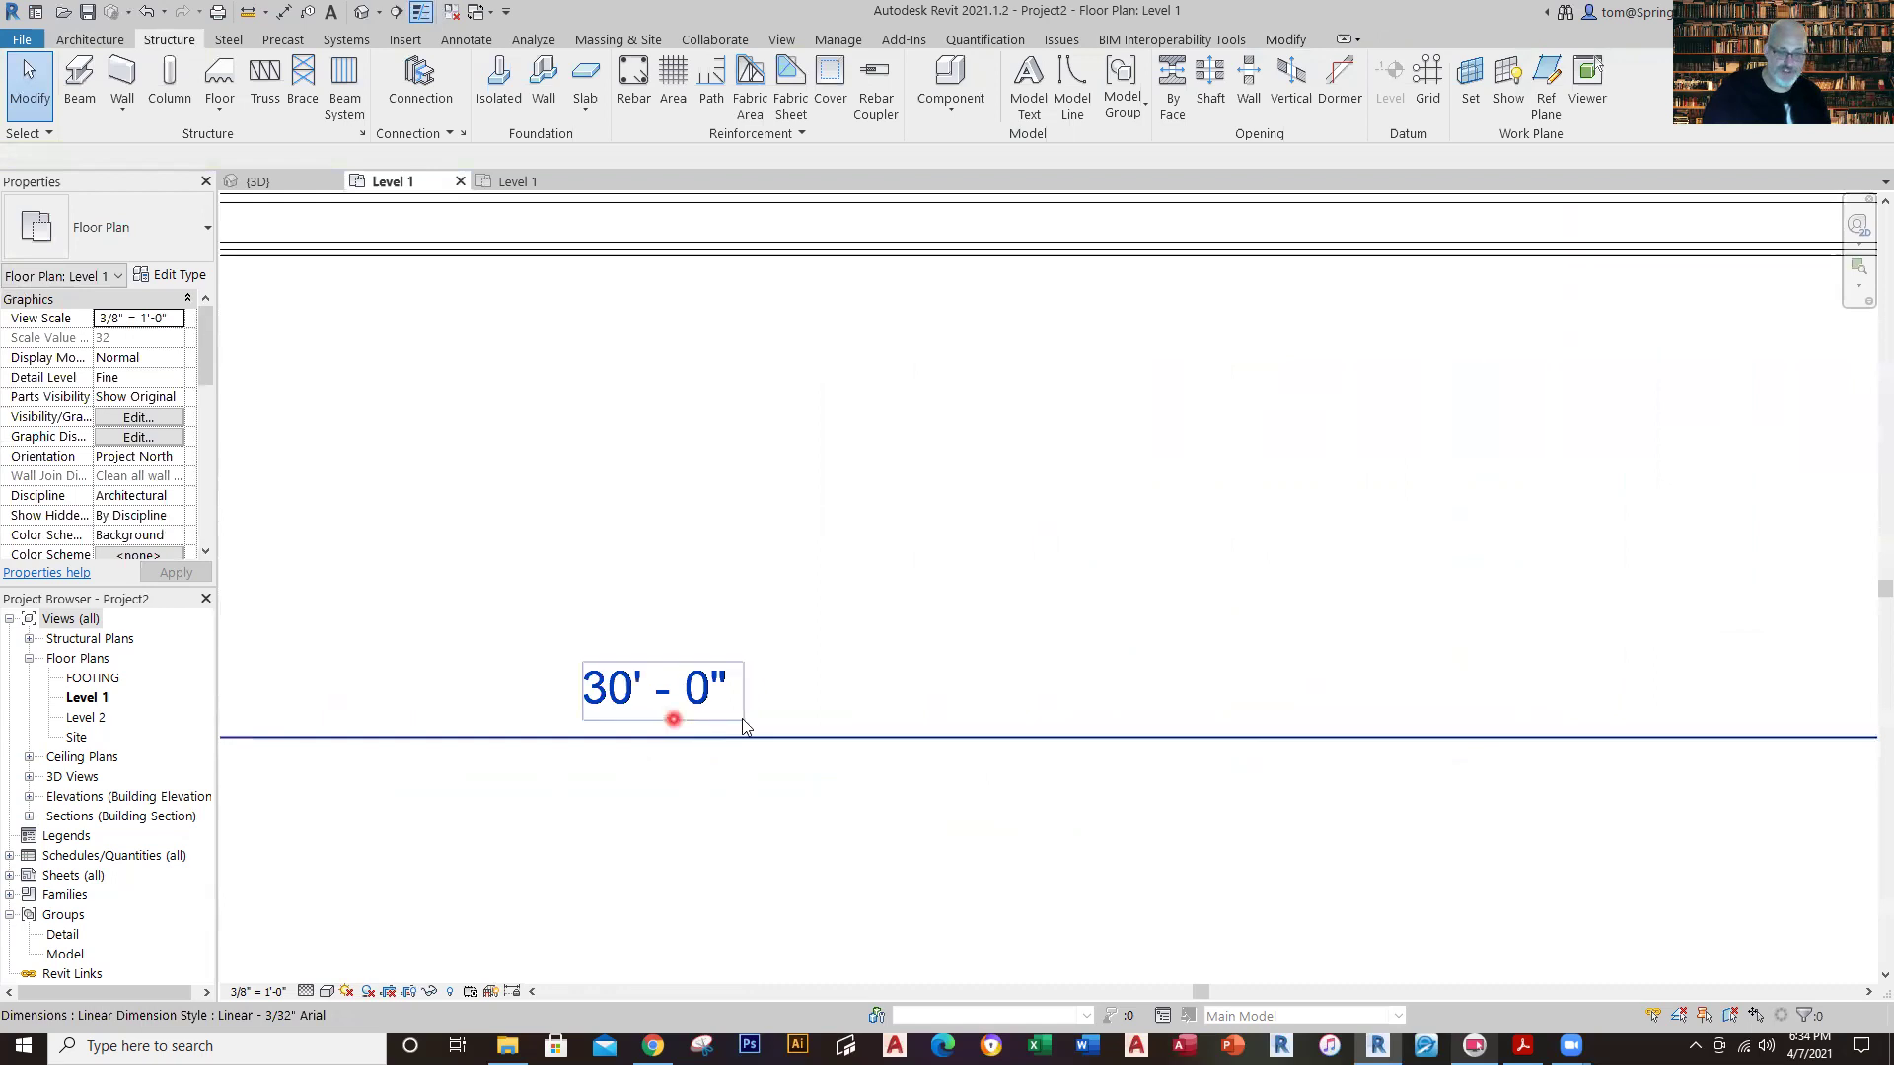
scroll(731, 725, down, 2)
middle_drag(731, 725, 1006, 823)
scroll(1107, 863, up, 2)
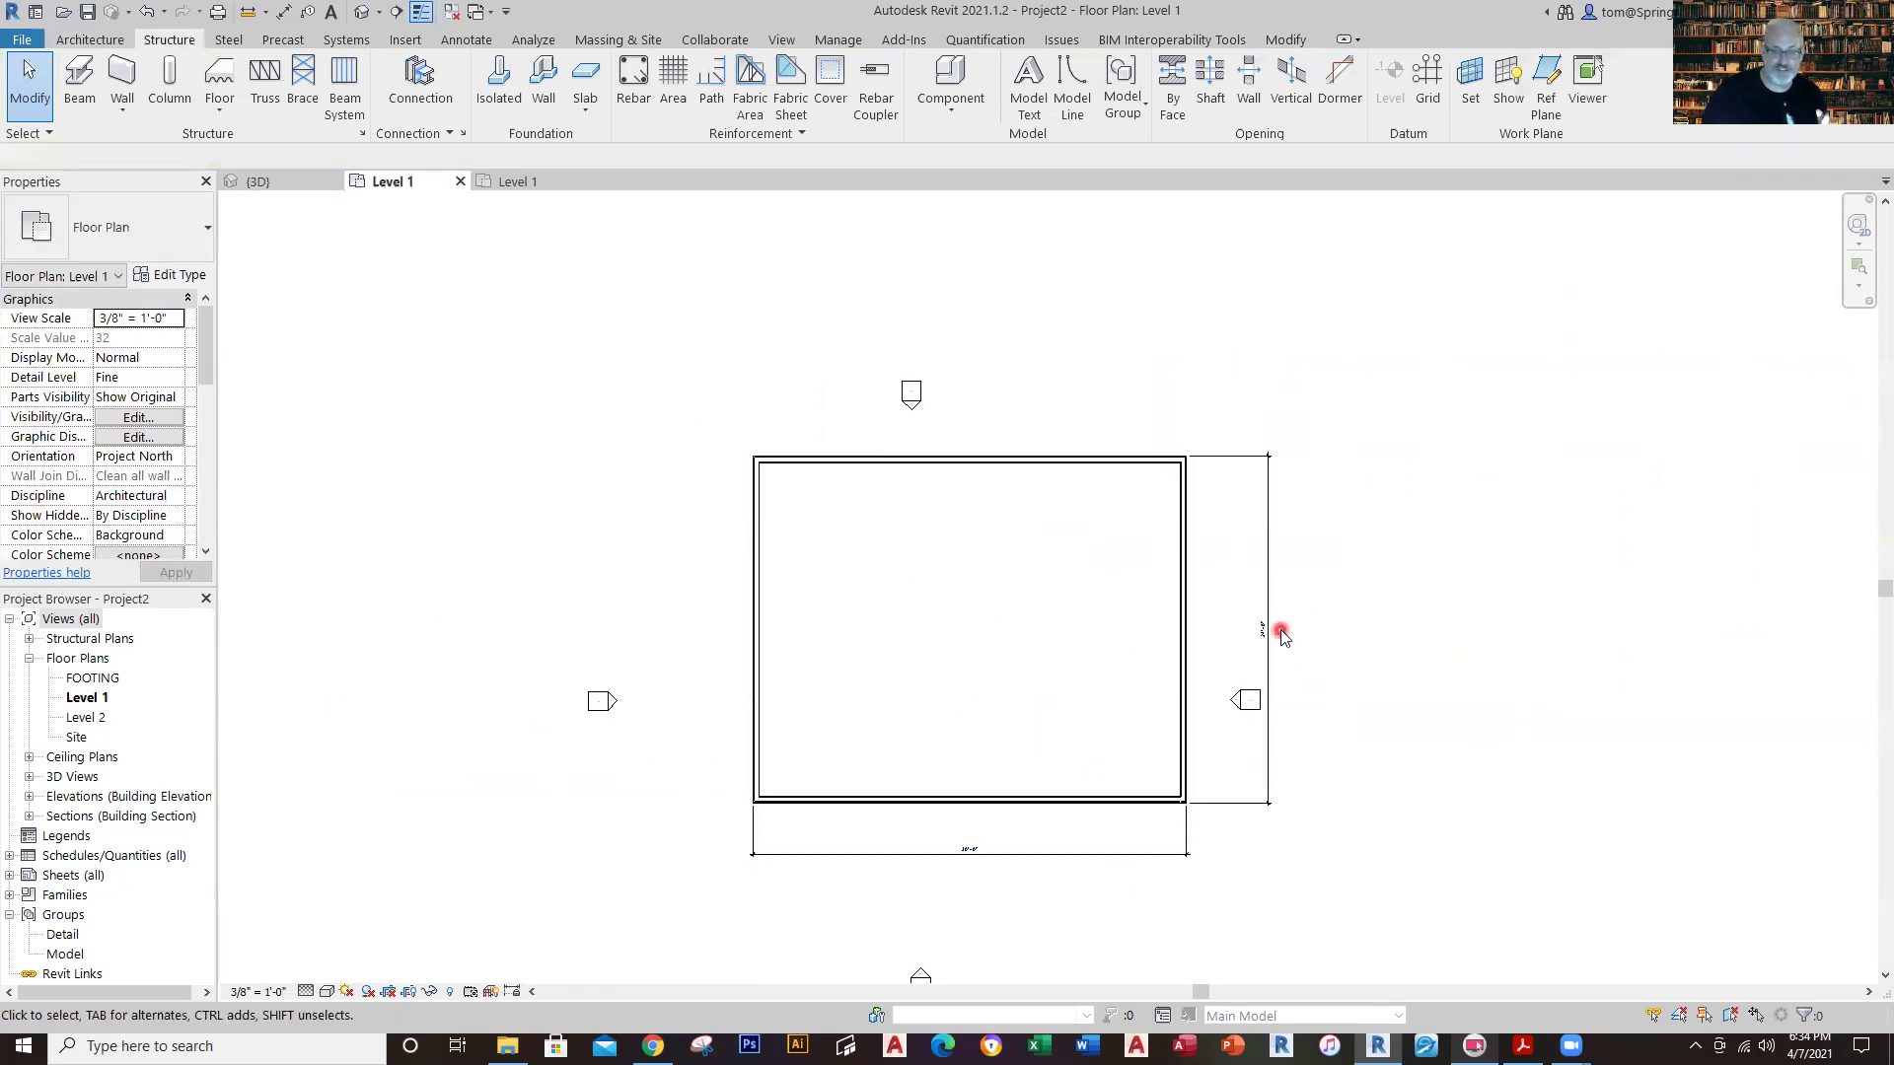
middle_drag(1282, 634, 1188, 474)
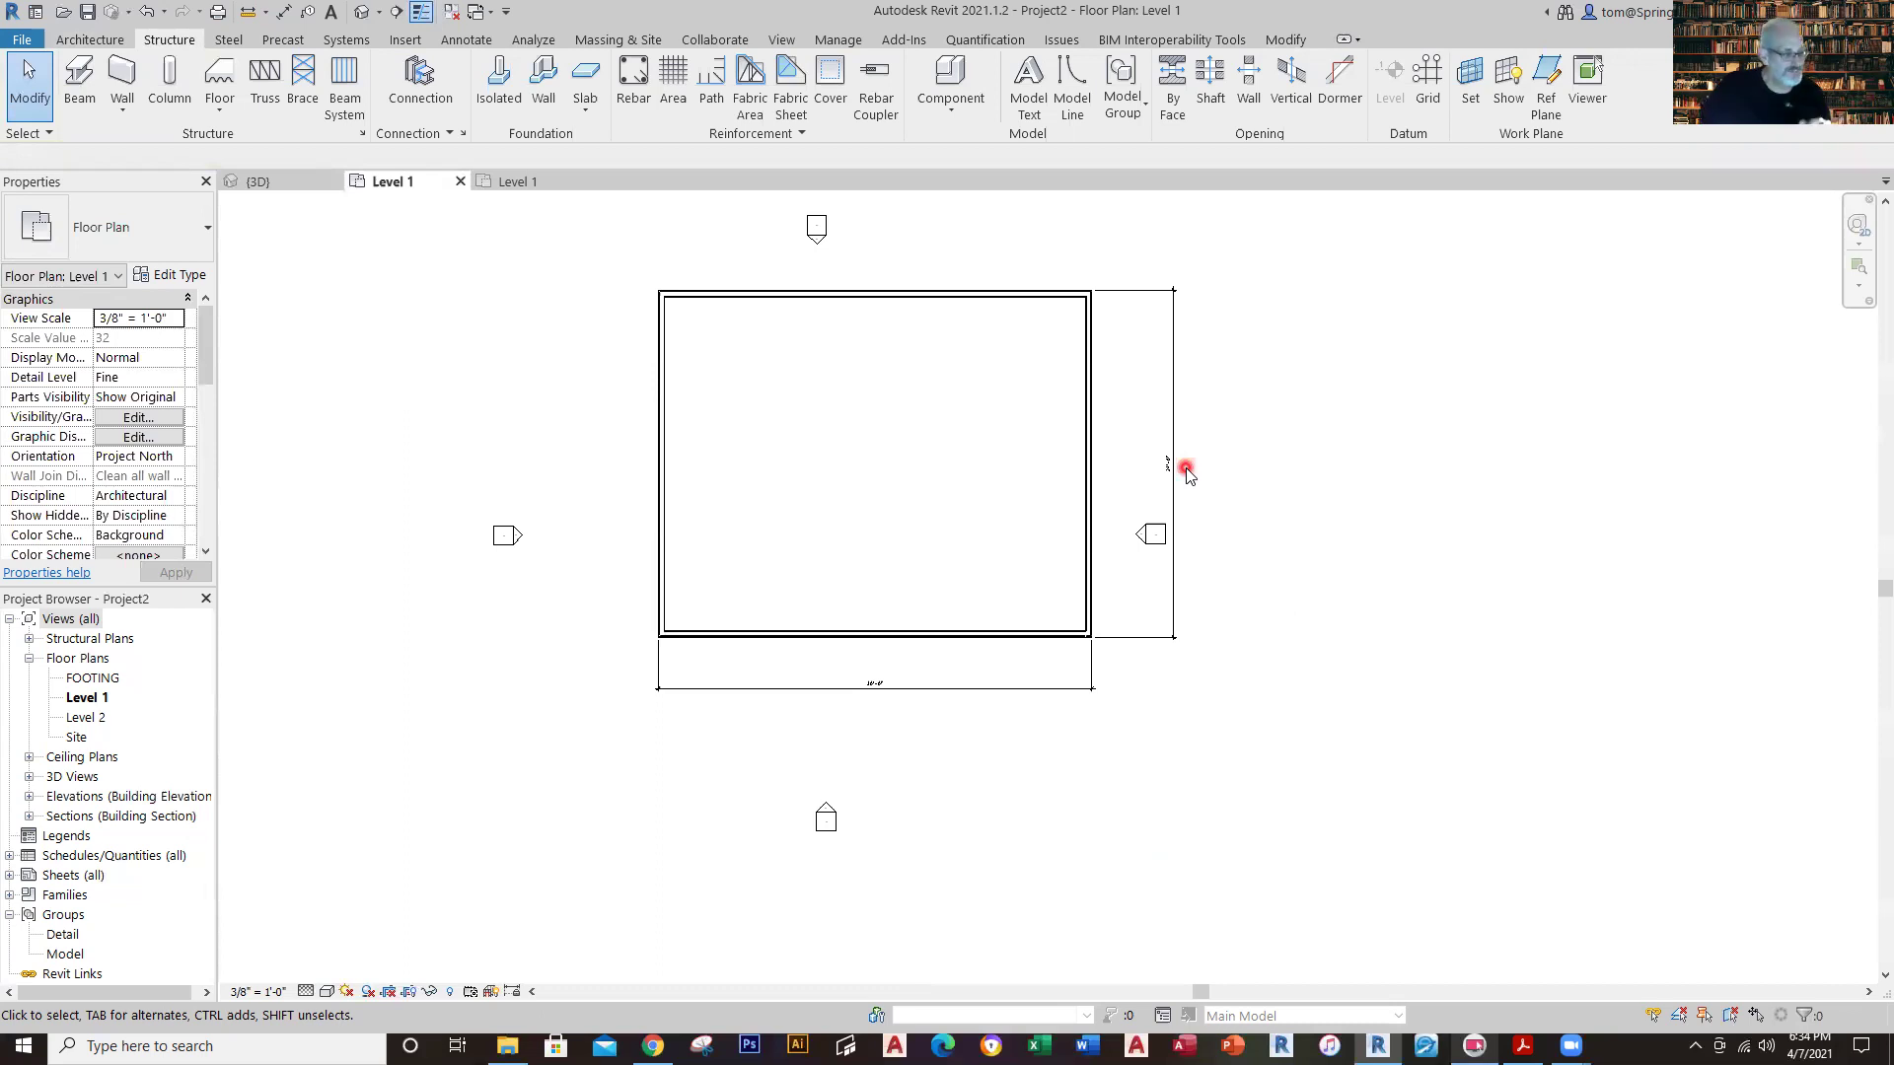
Inspect the garage walls in the default 3D view and compare the master's Level 1 plan with the new project's plan.
click(362, 11)
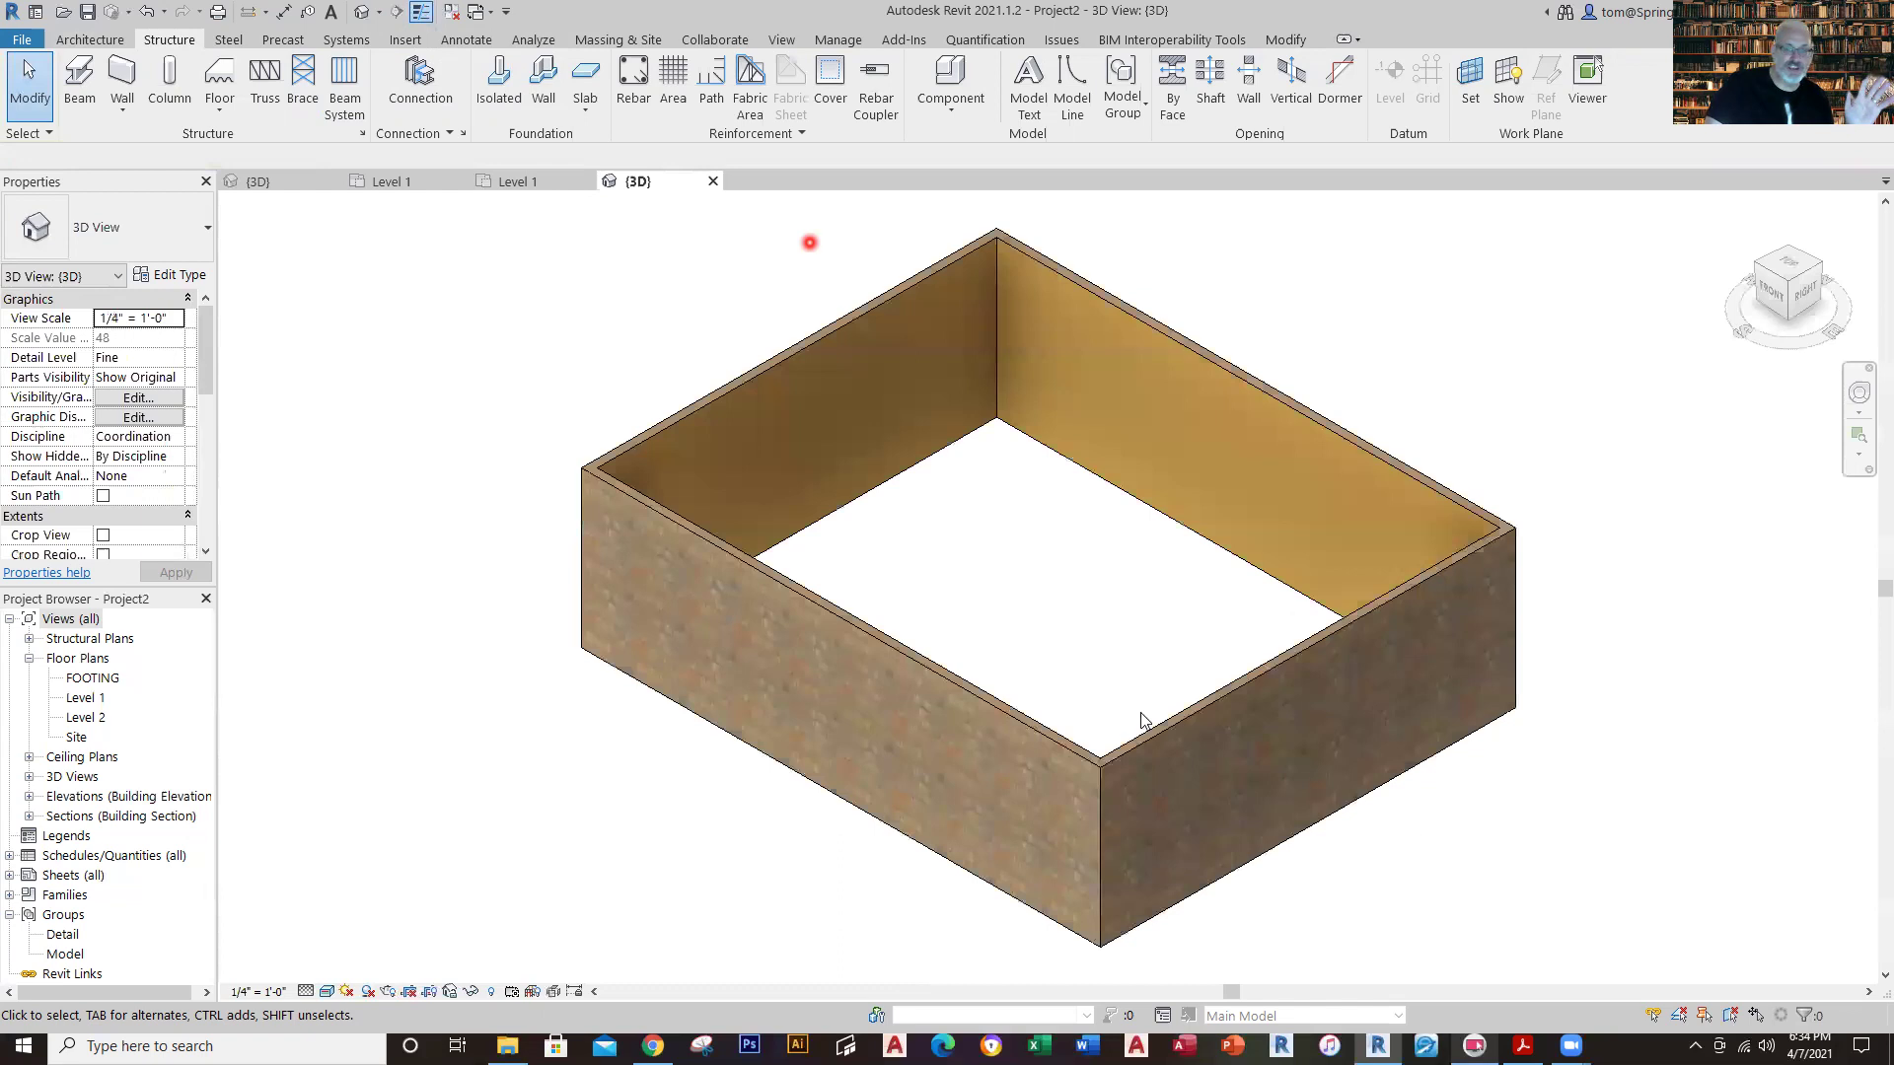
scroll(1438, 803, up, 3)
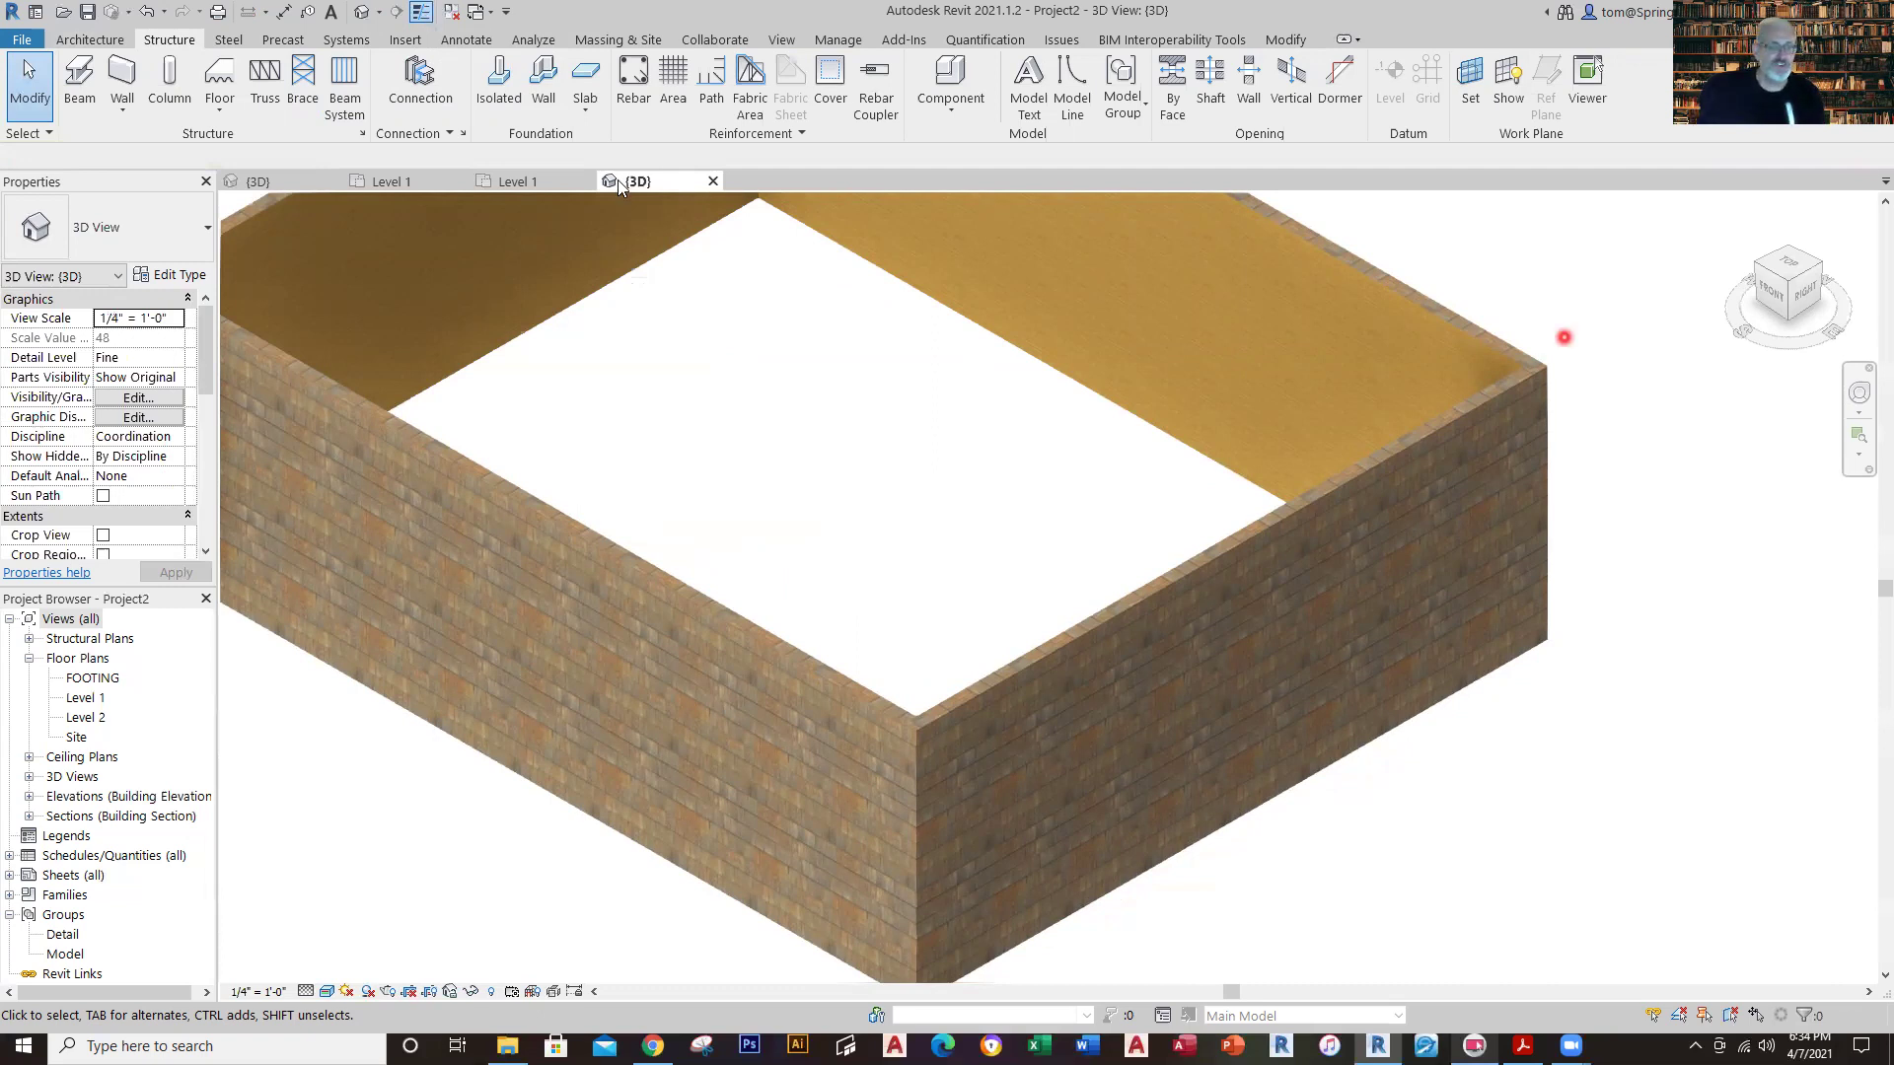
click(544, 186)
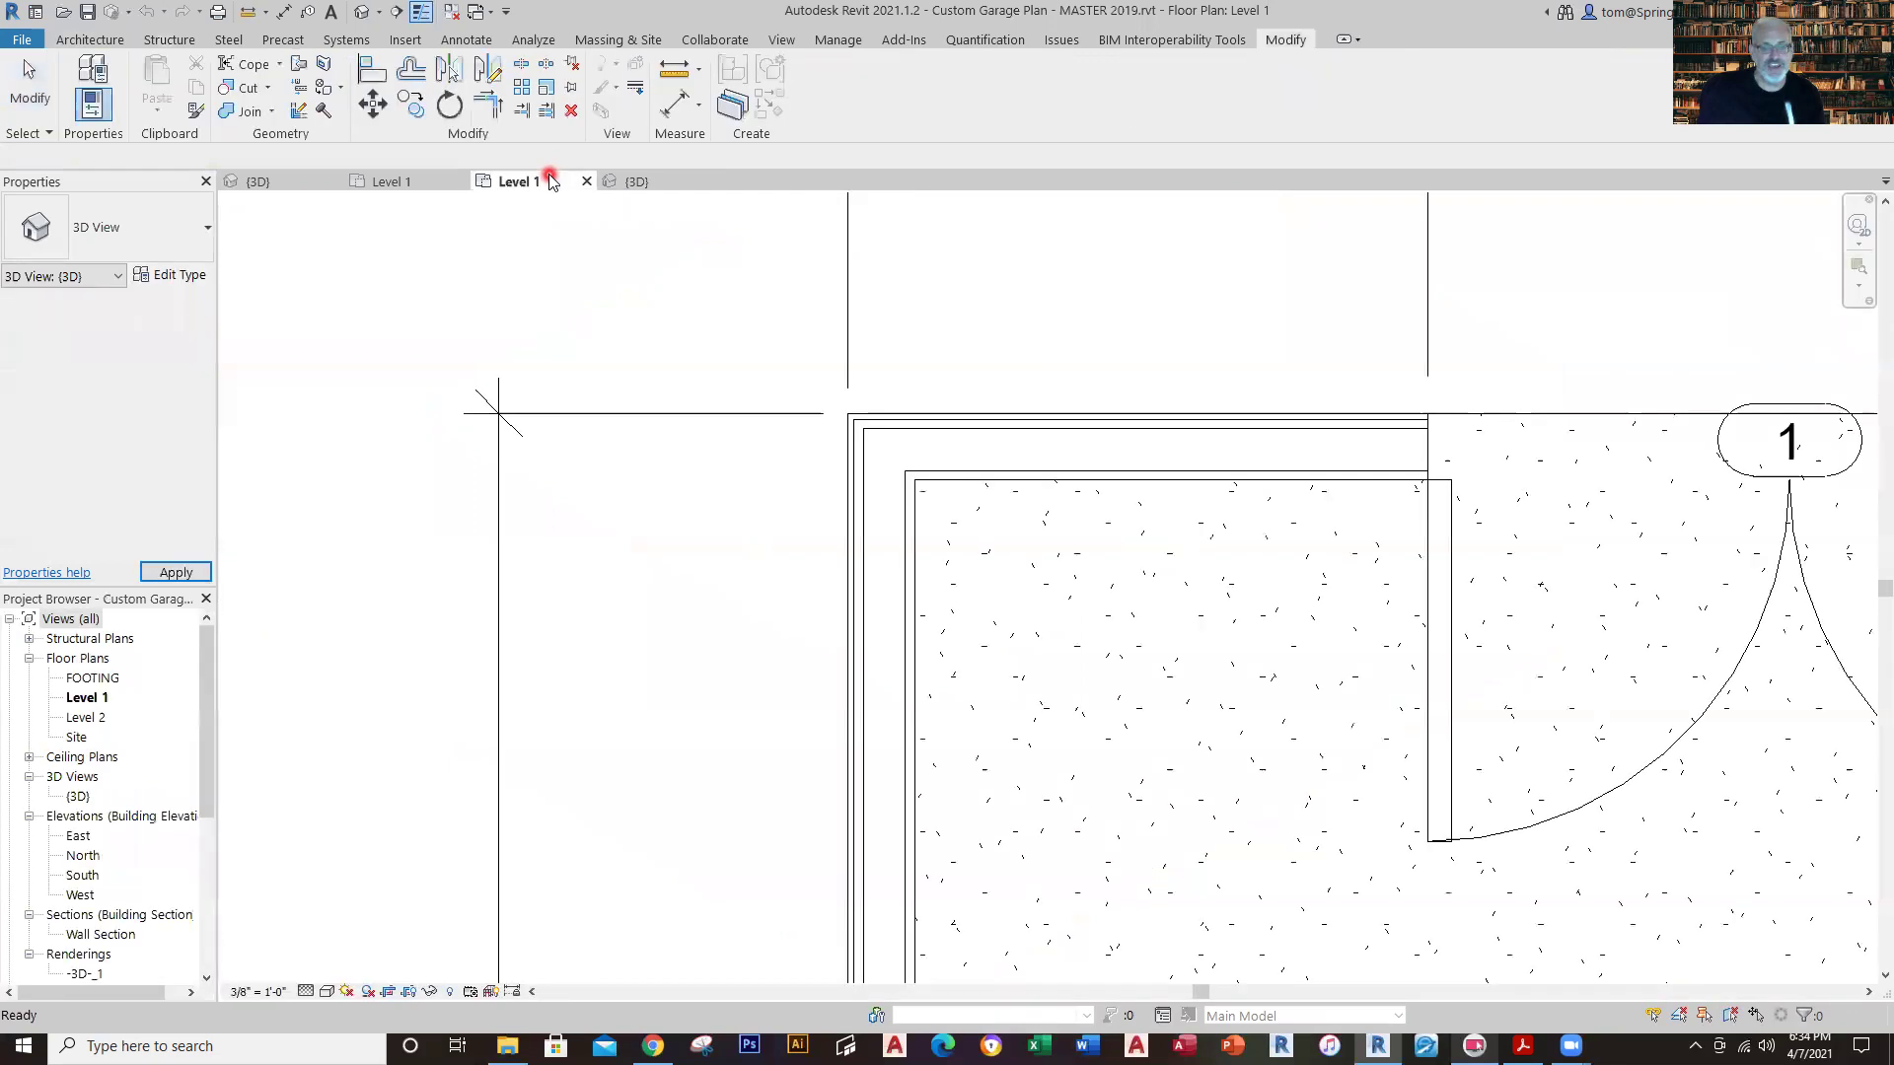
scroll(1145, 617, down, 4)
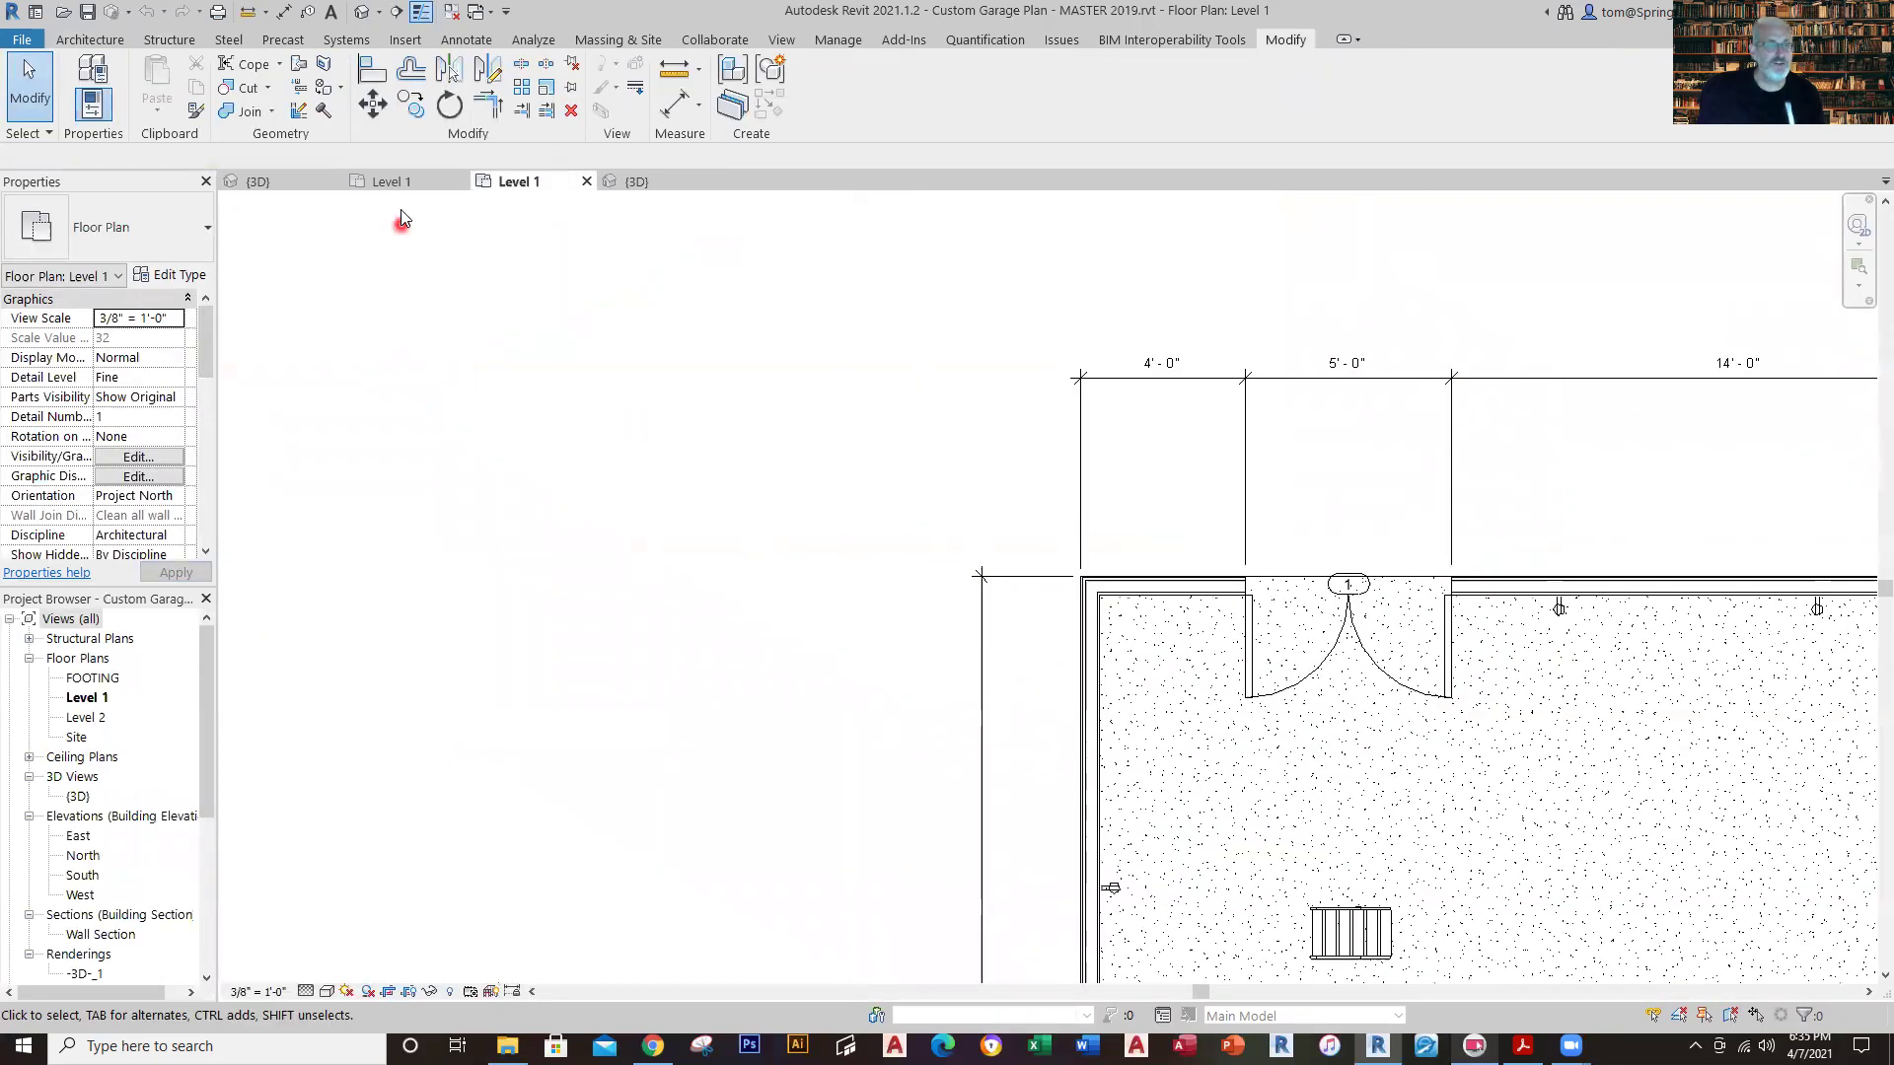
click(410, 180)
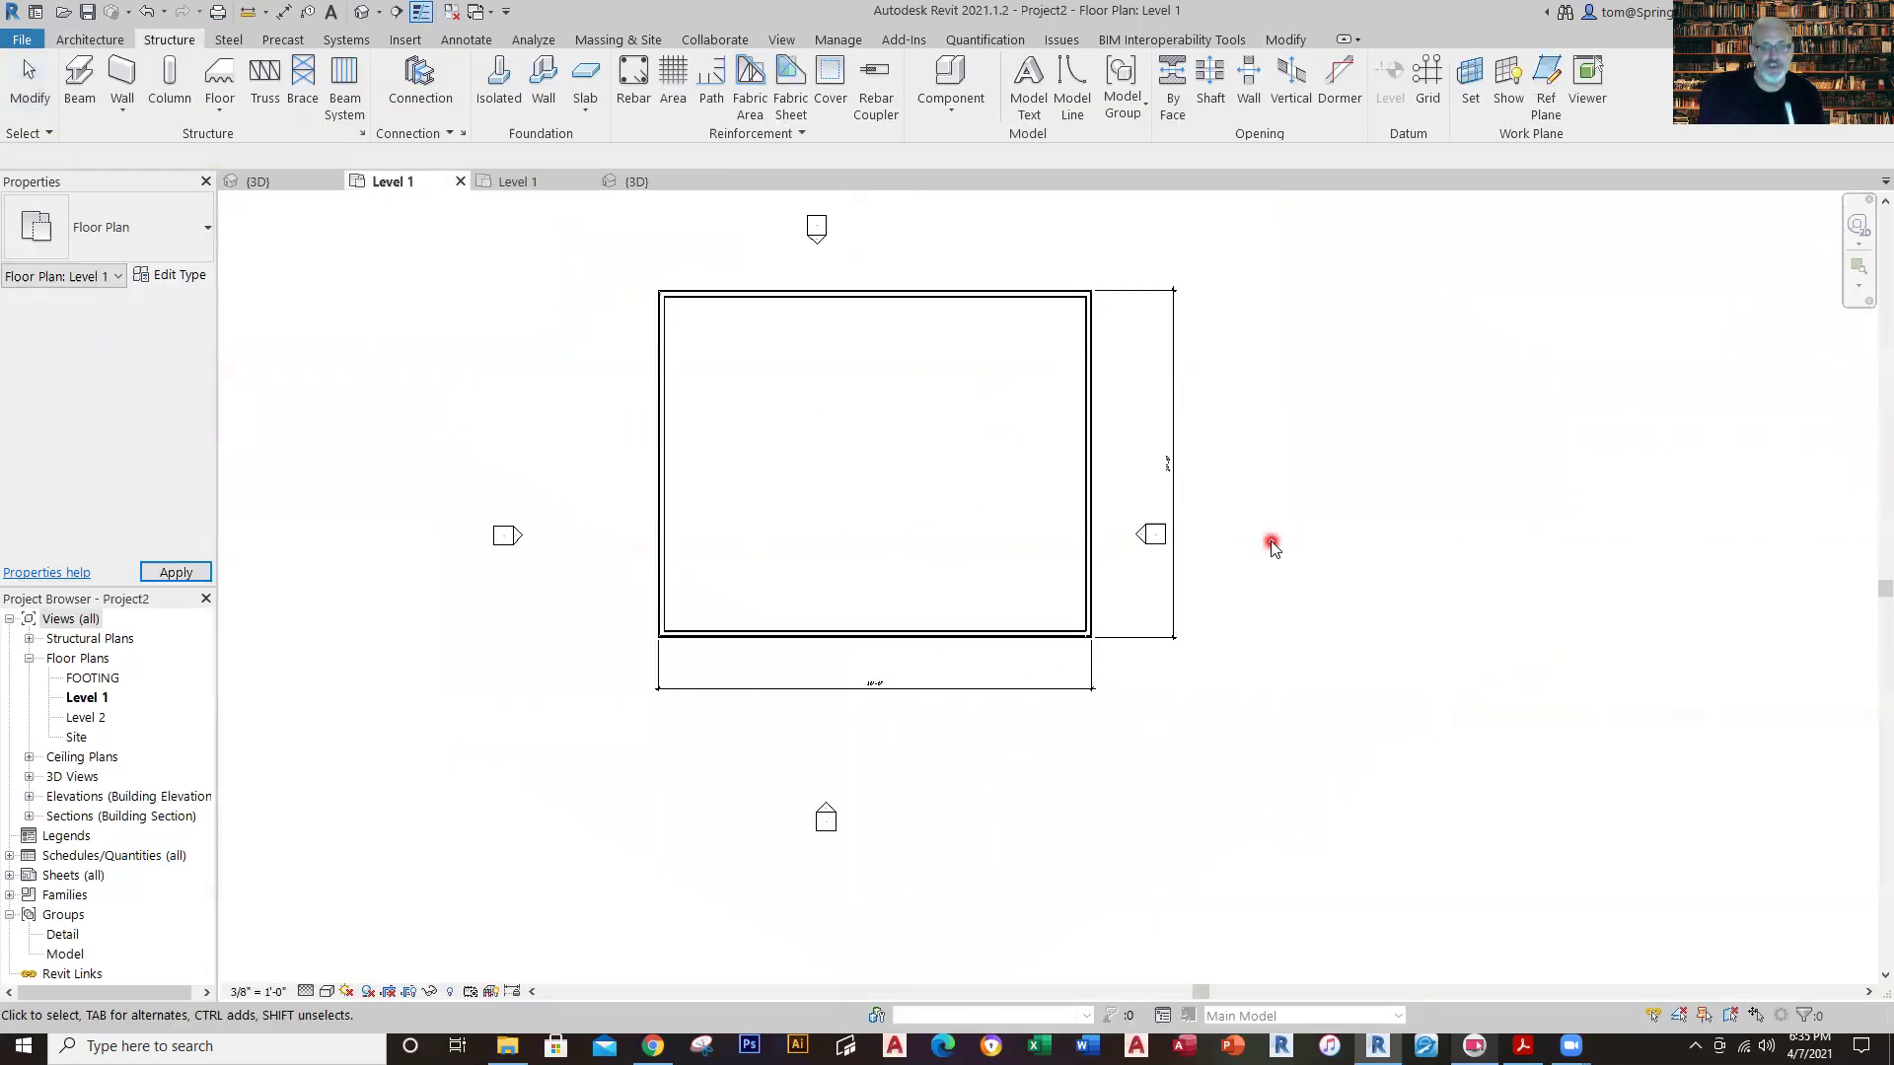
middle_drag(1059, 424, 1147, 489)
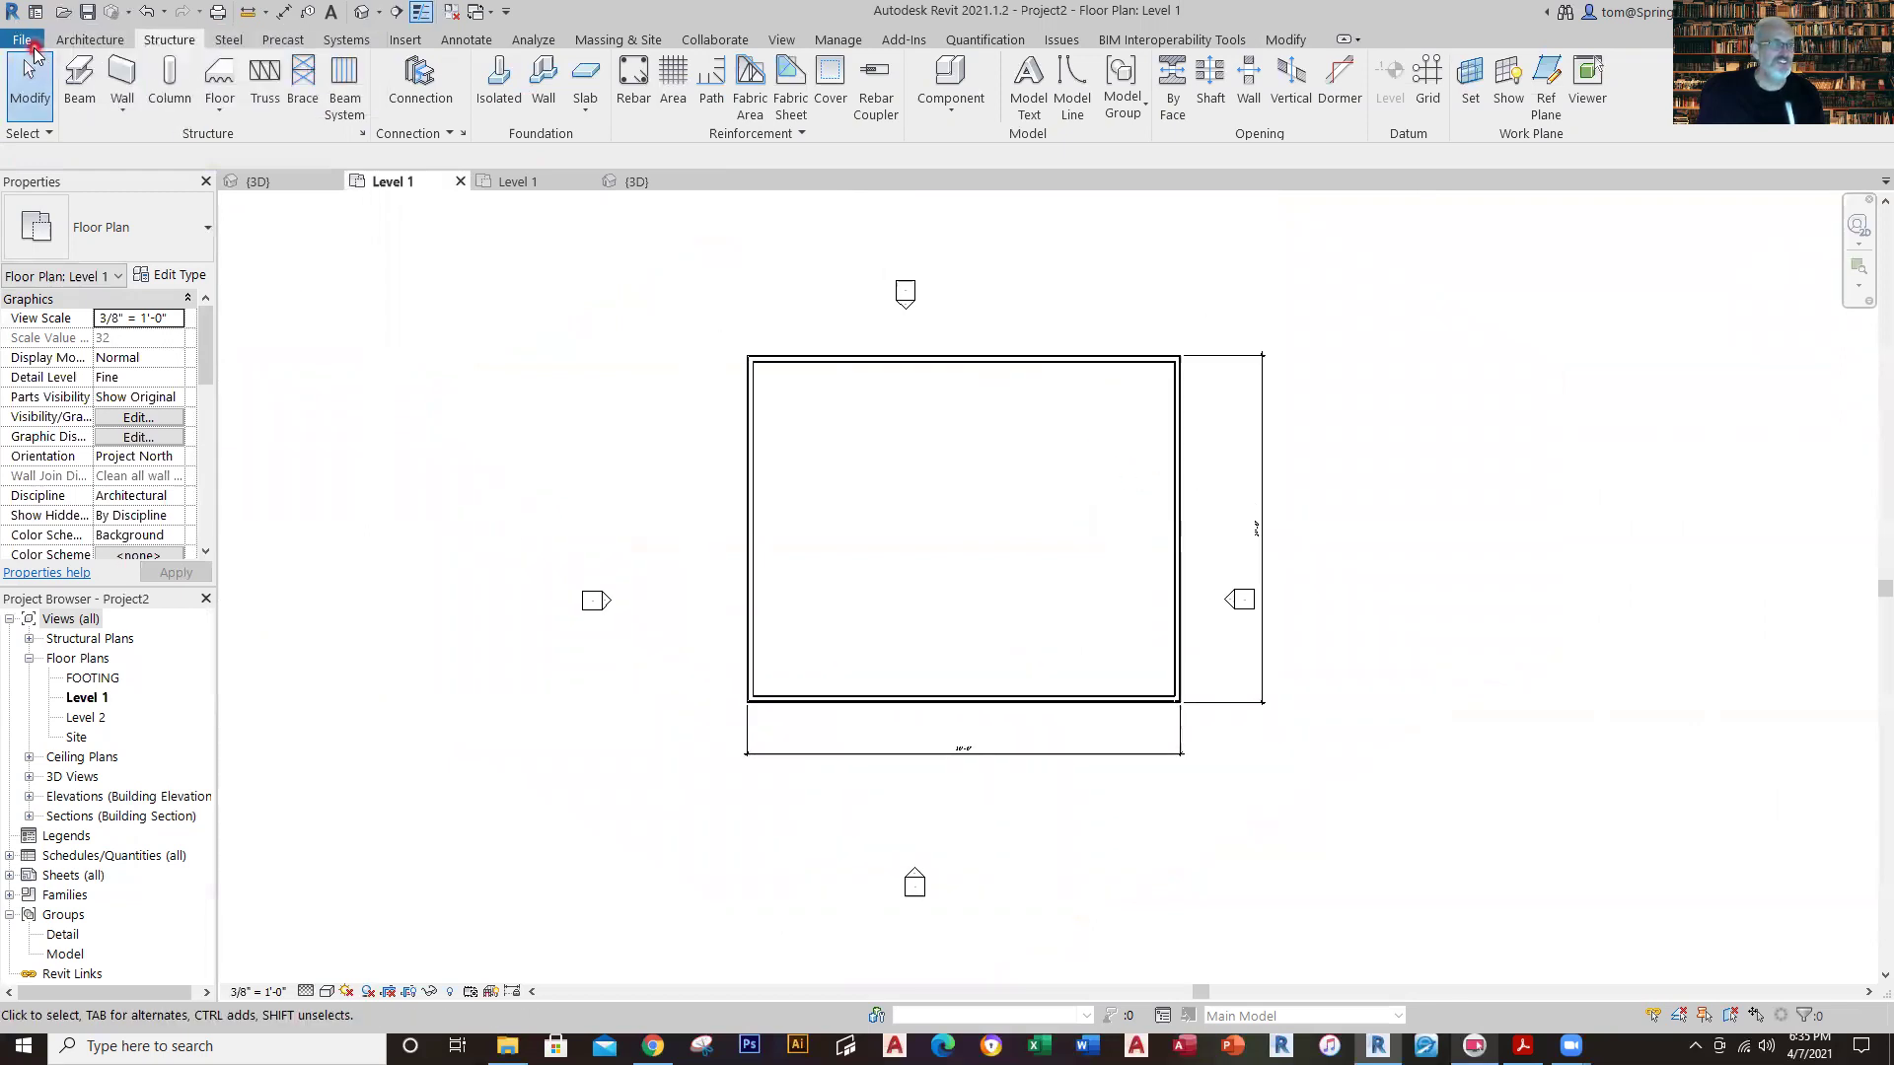
Save the project as a Revit project file on the Desktop, named "CUSTOM GARAGE - " followed by the author's surname.
click(23, 39)
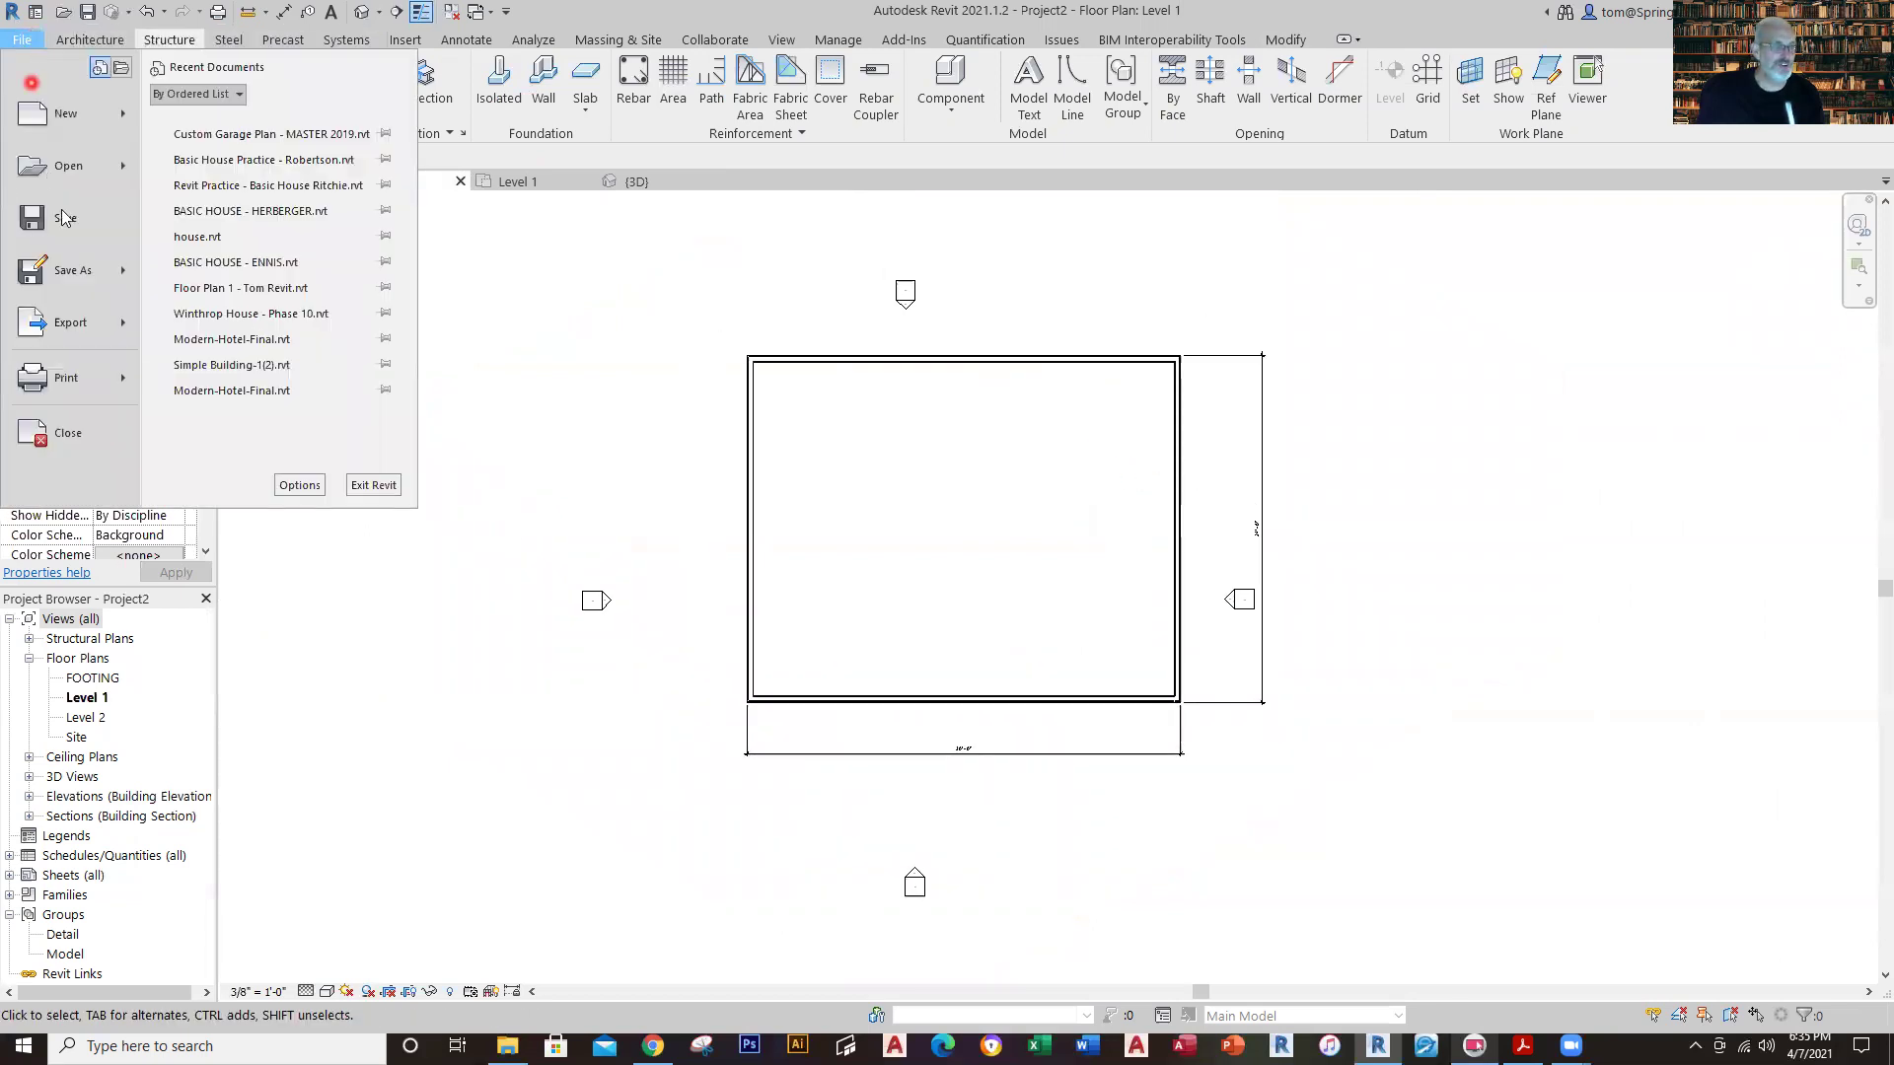
click(68, 276)
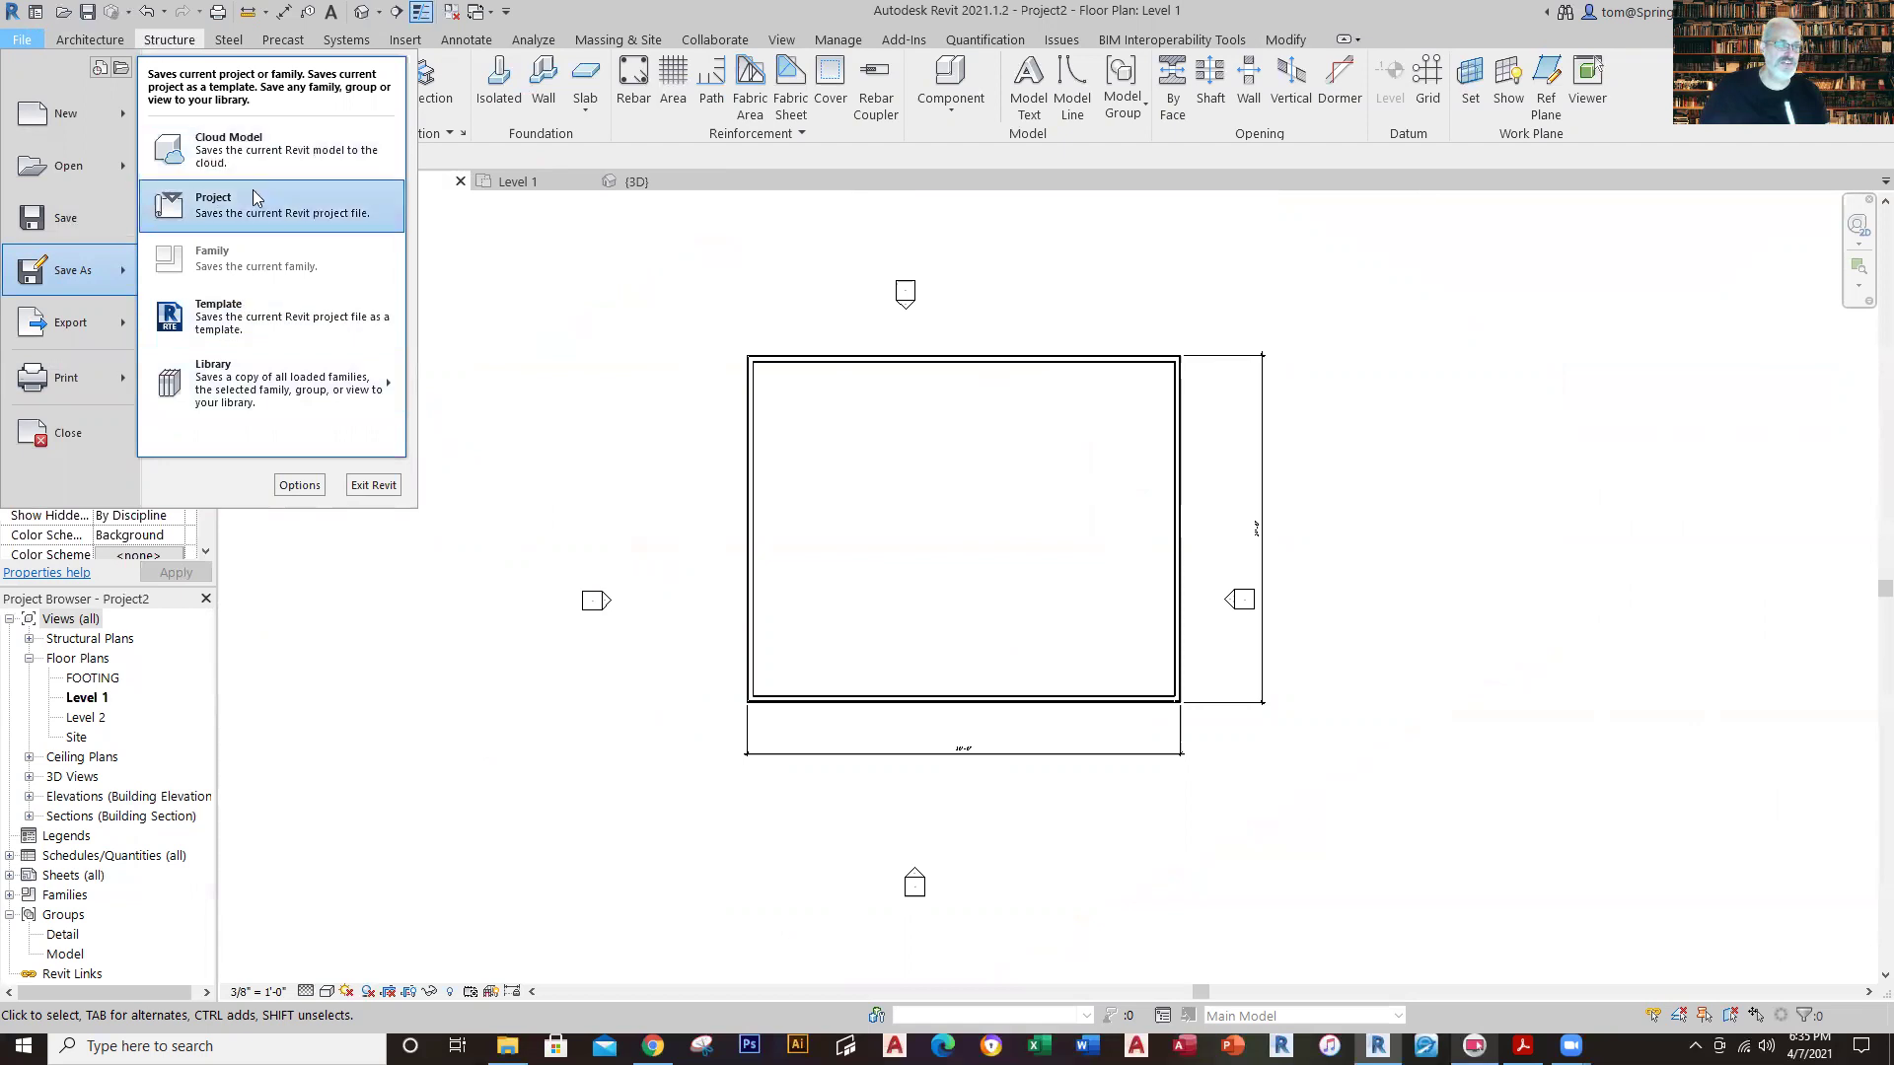
click(261, 225)
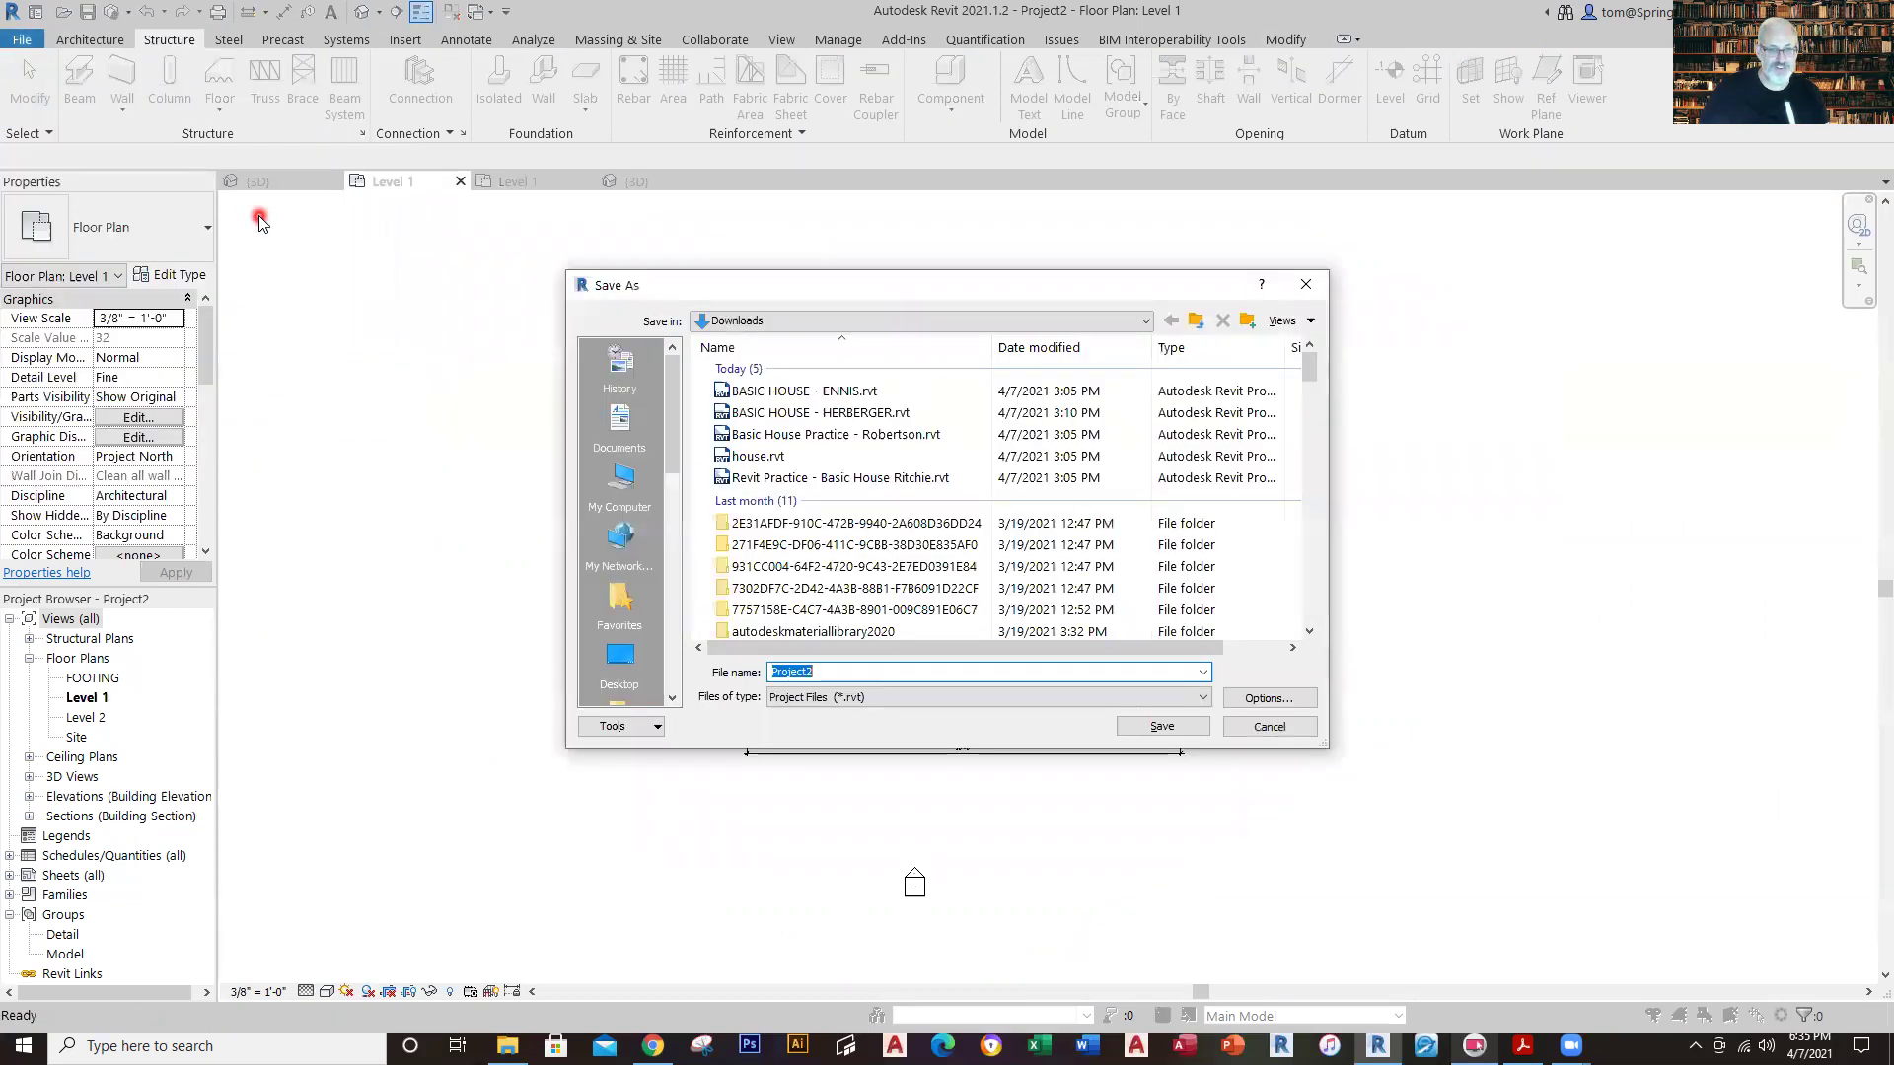
click(621, 656)
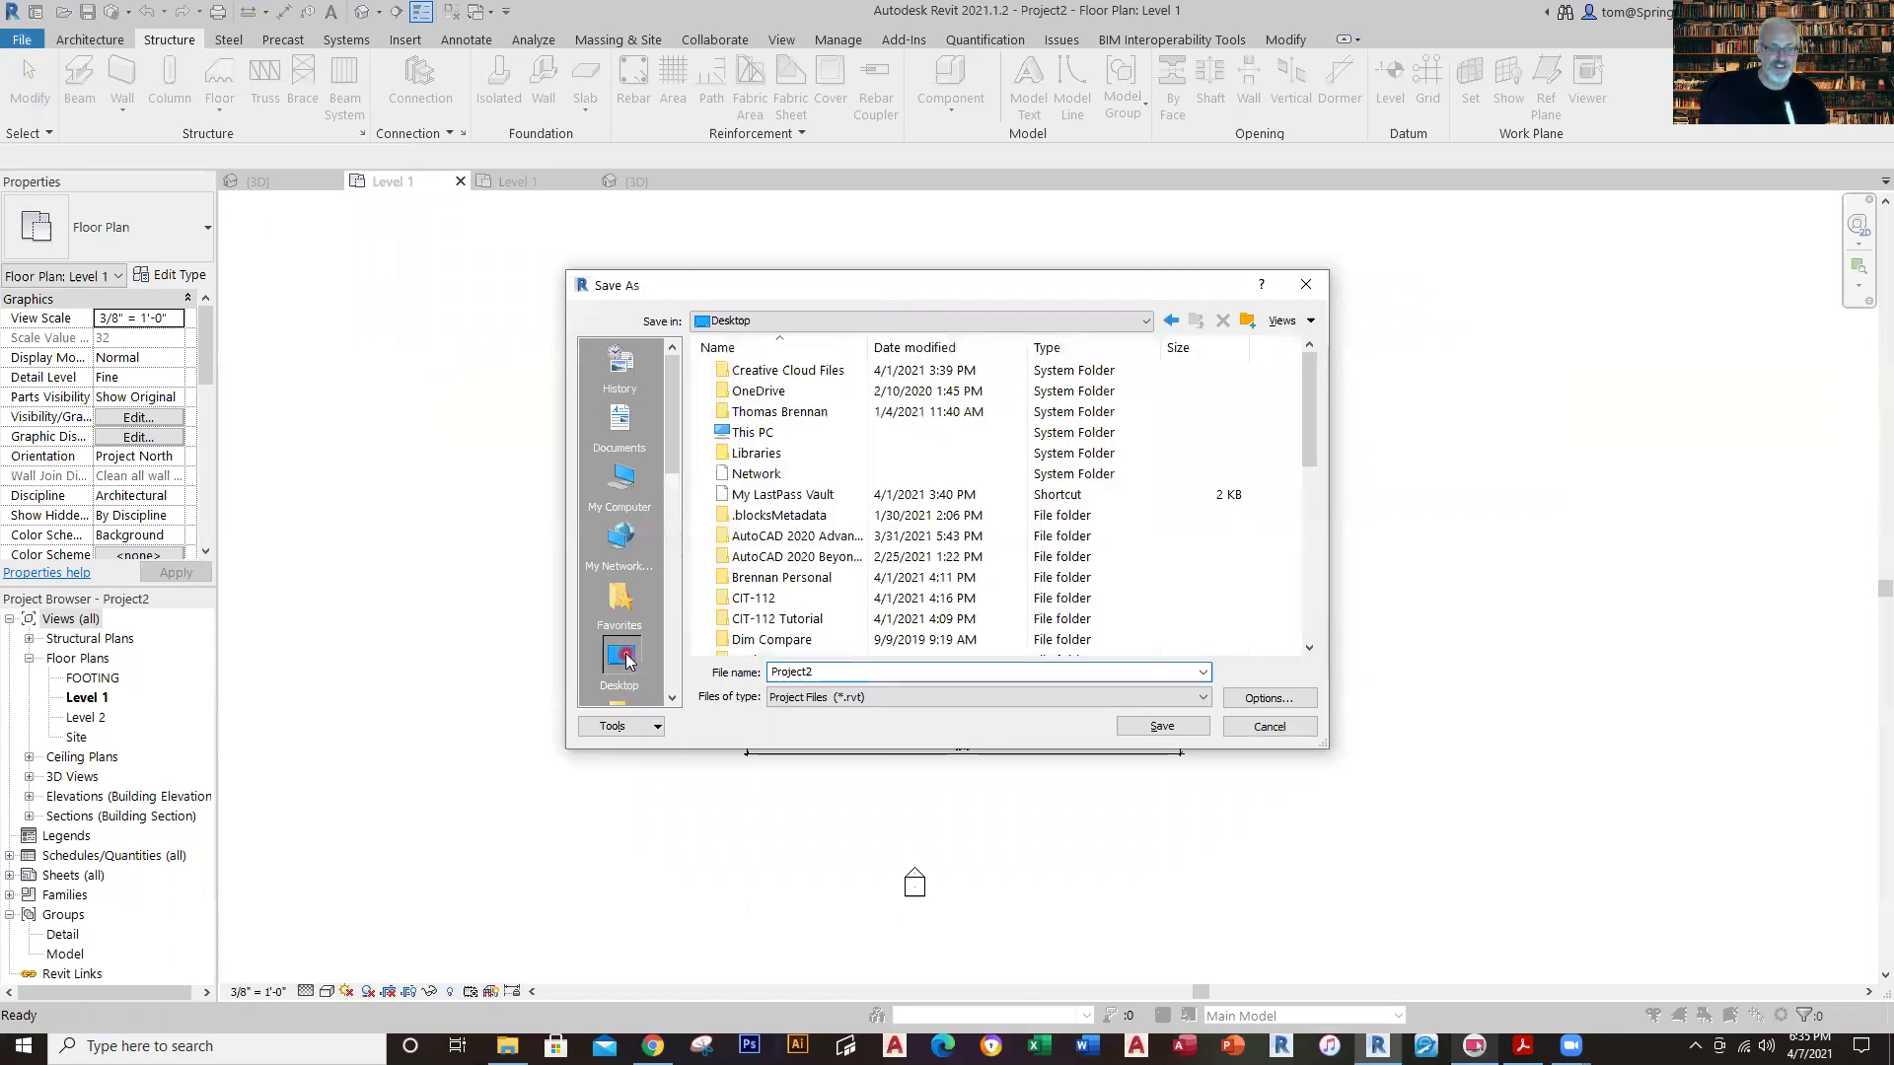
click(903, 680)
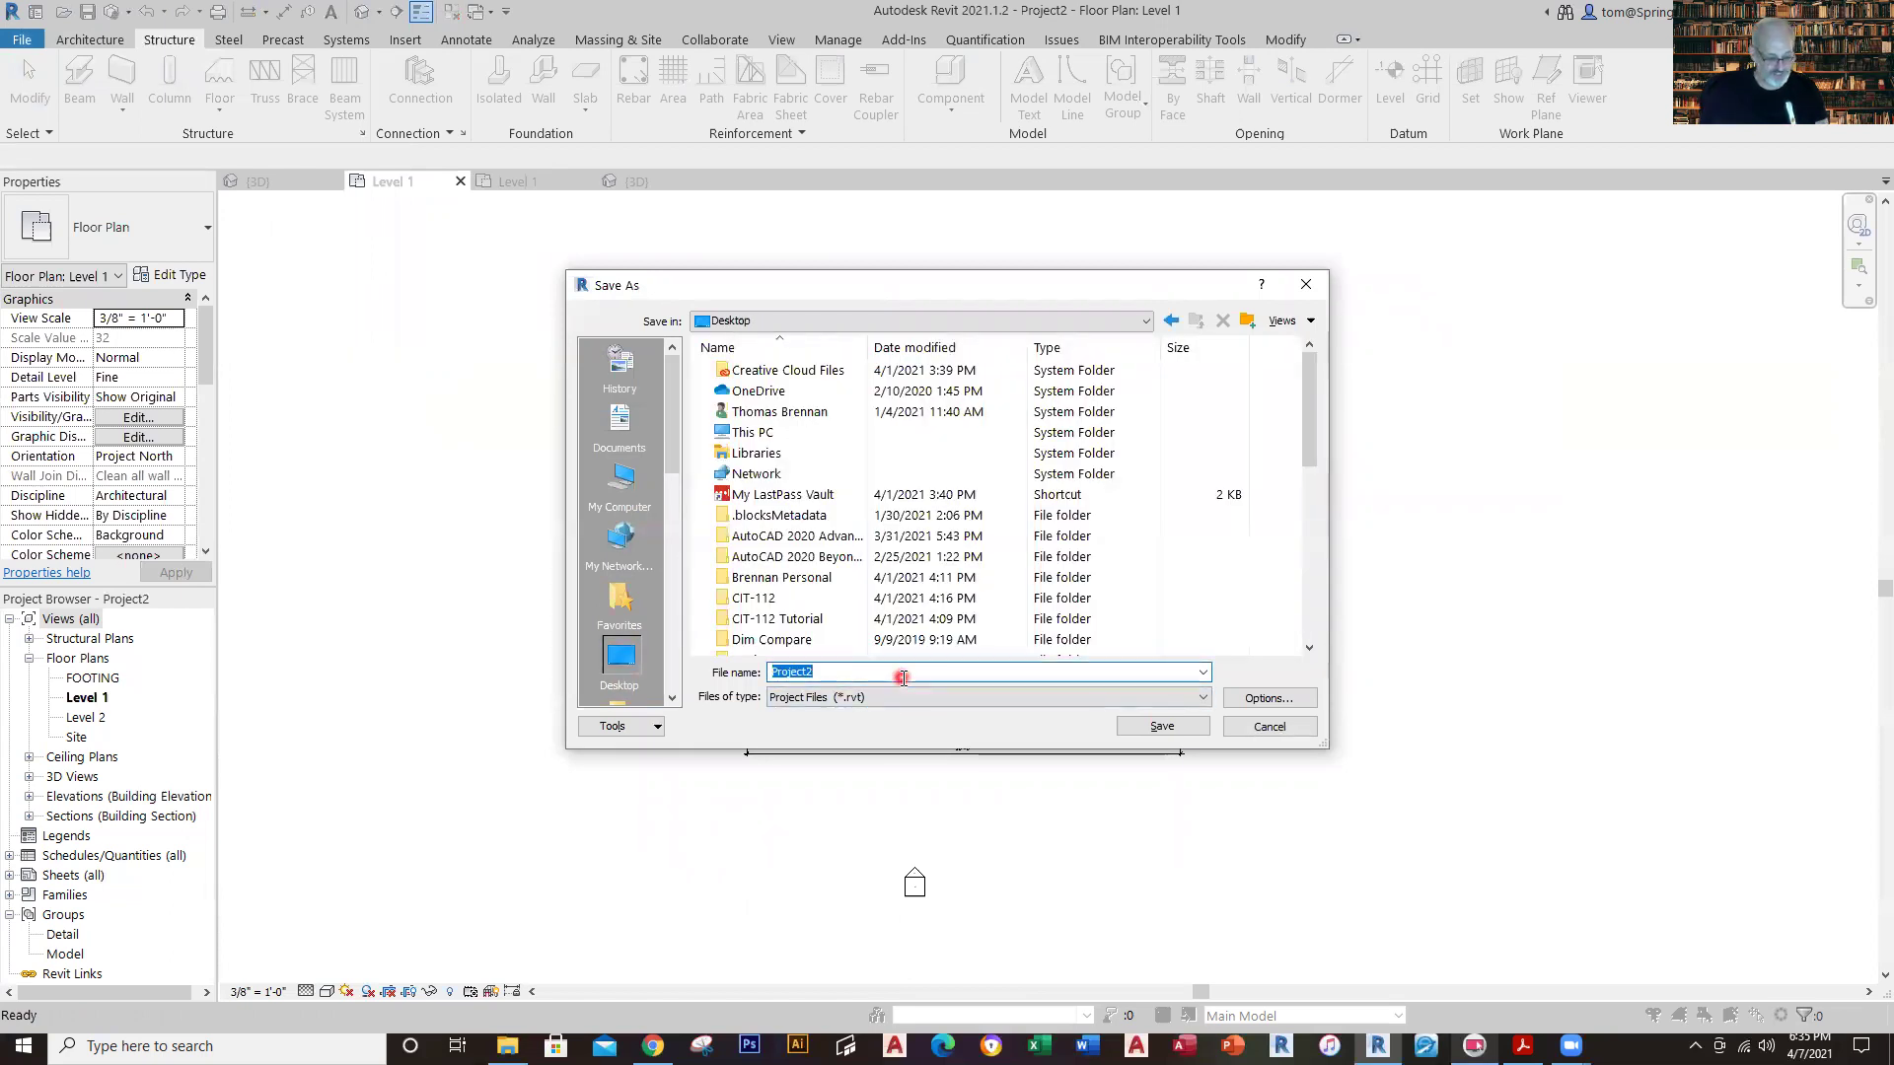
text(CUS)
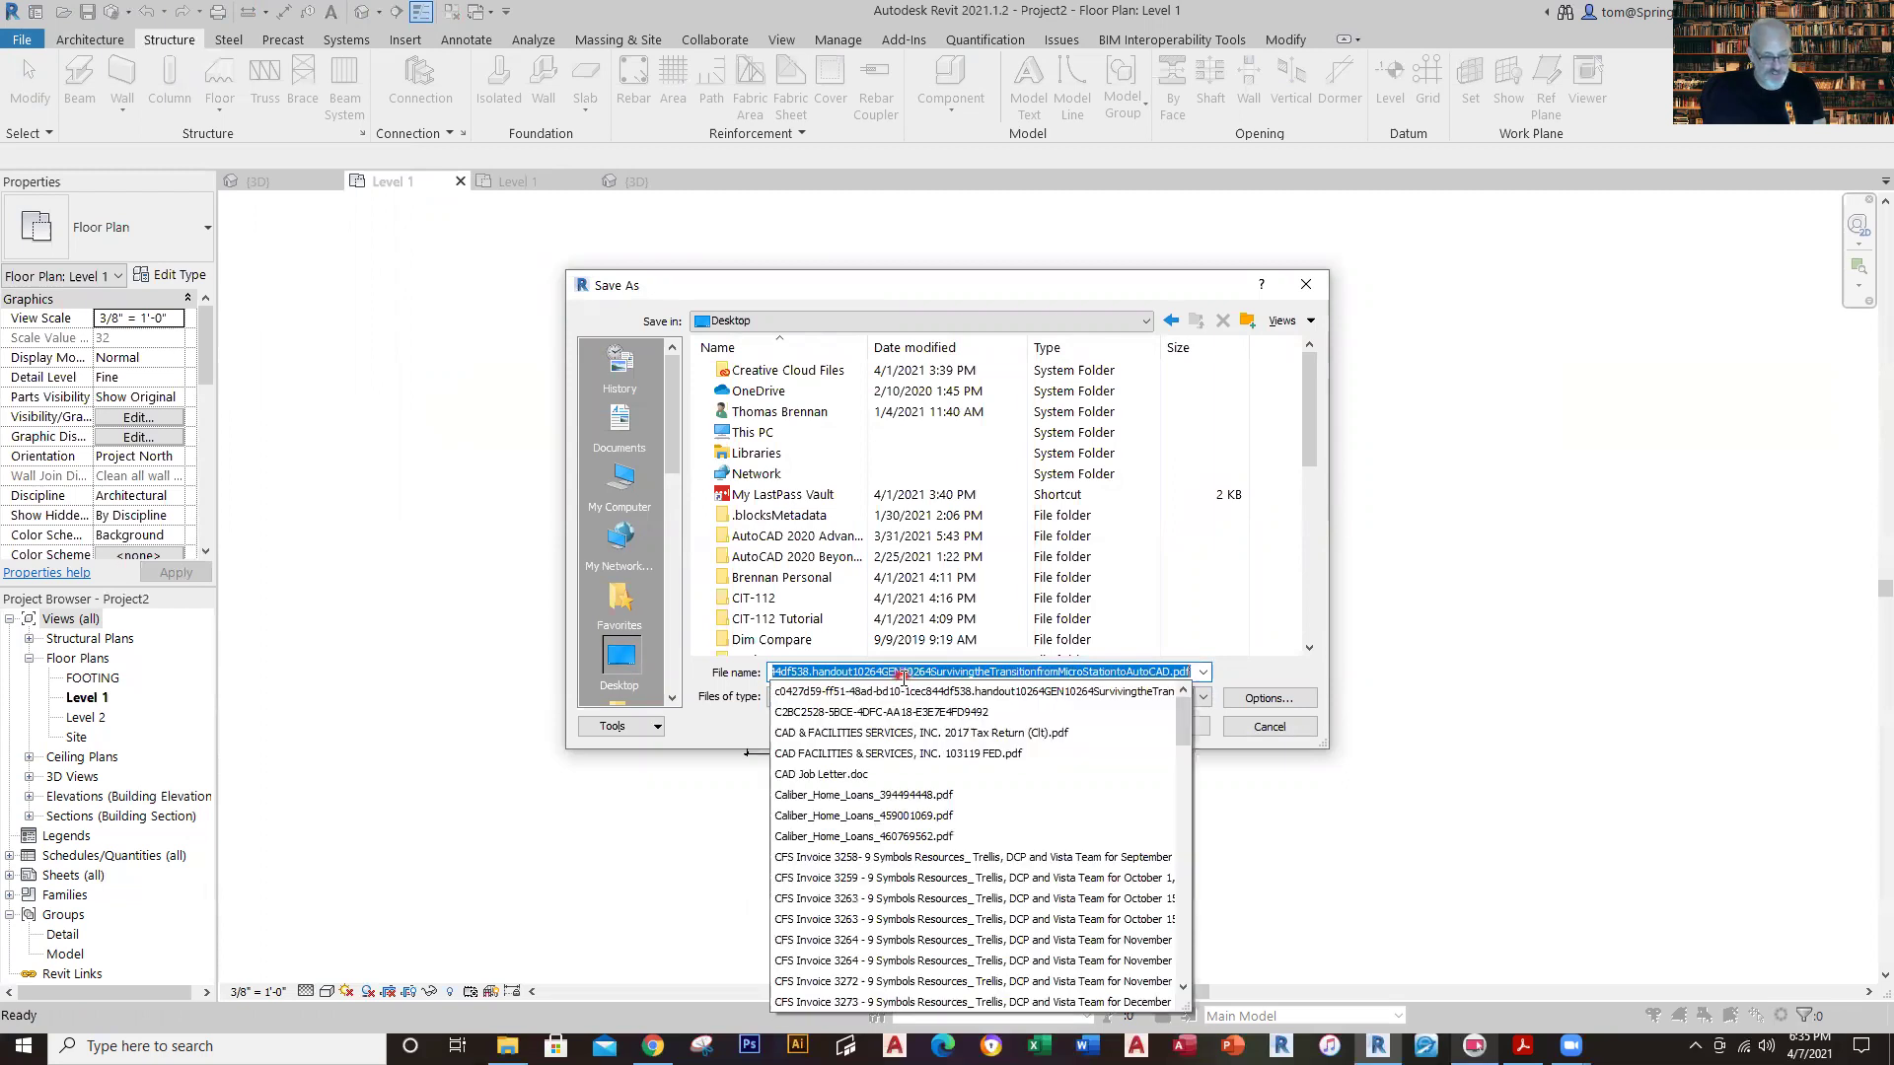
text(TOM )
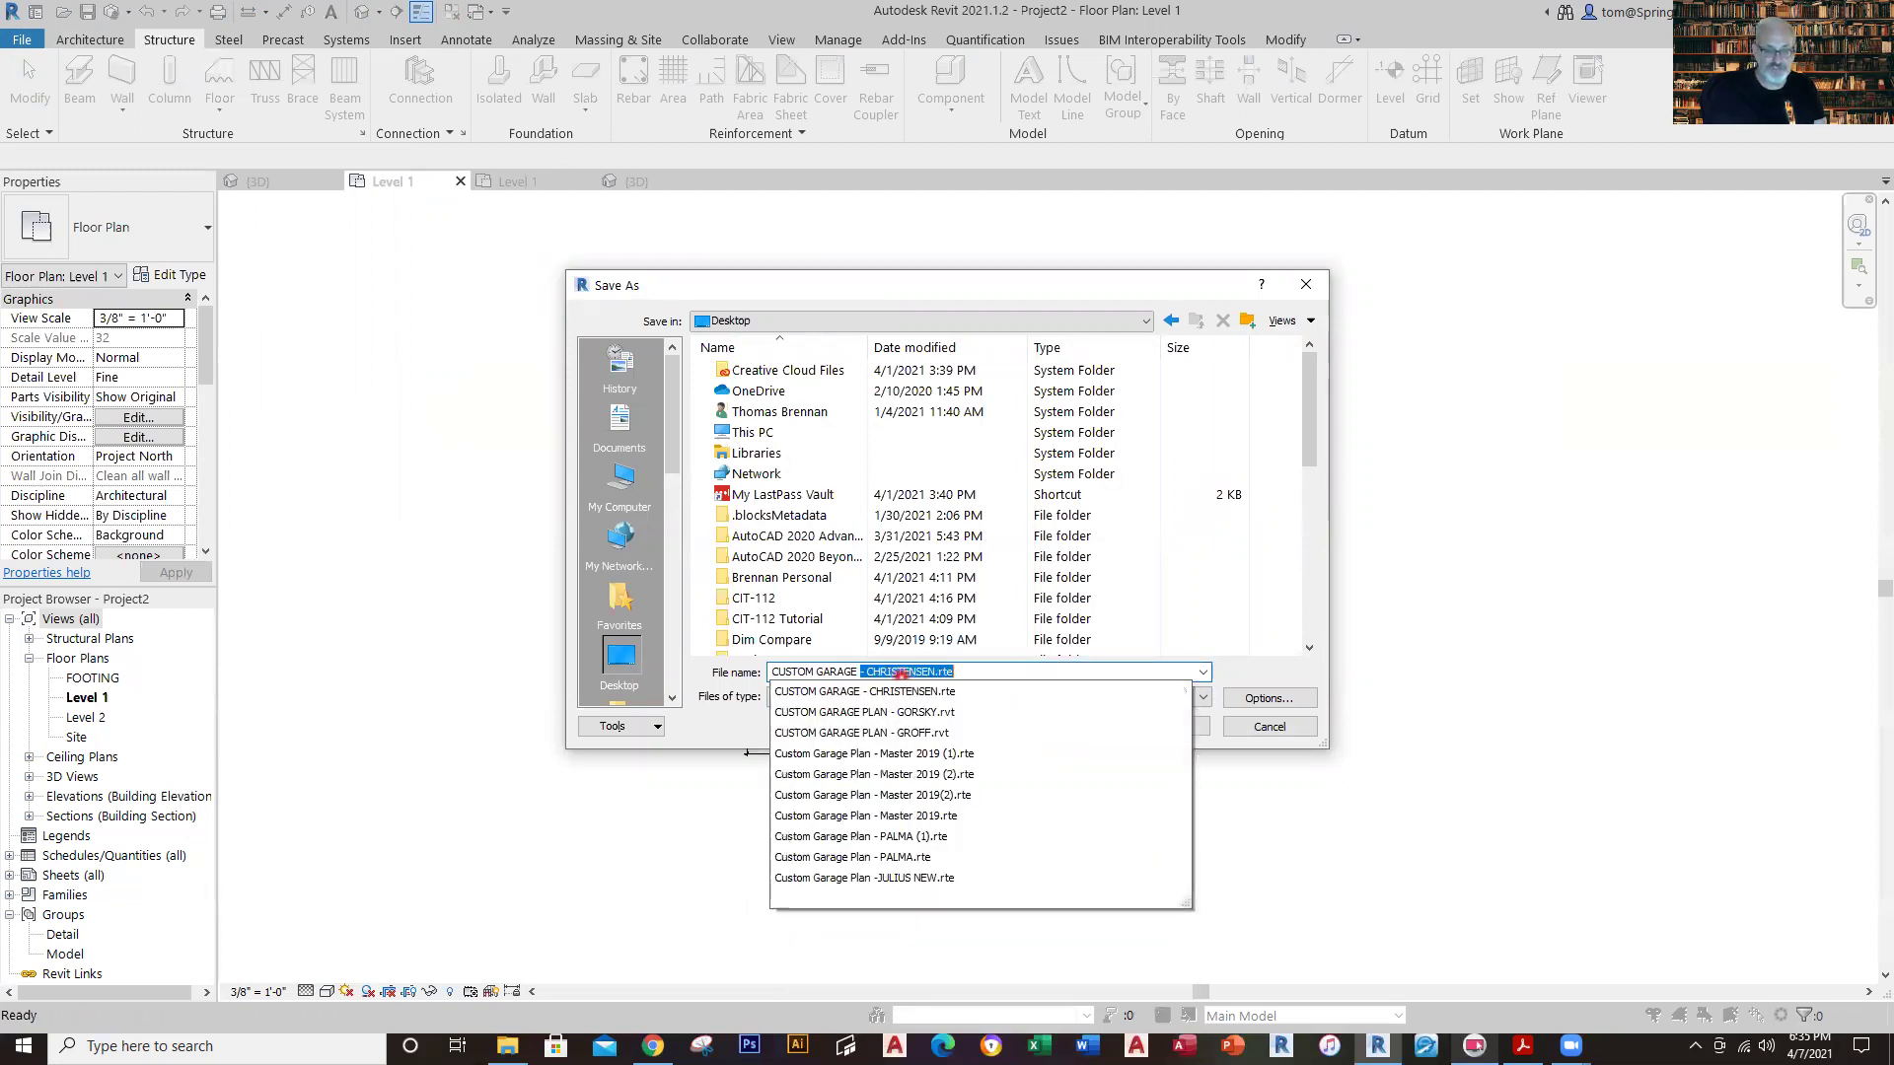
text(GARAGE - BR)
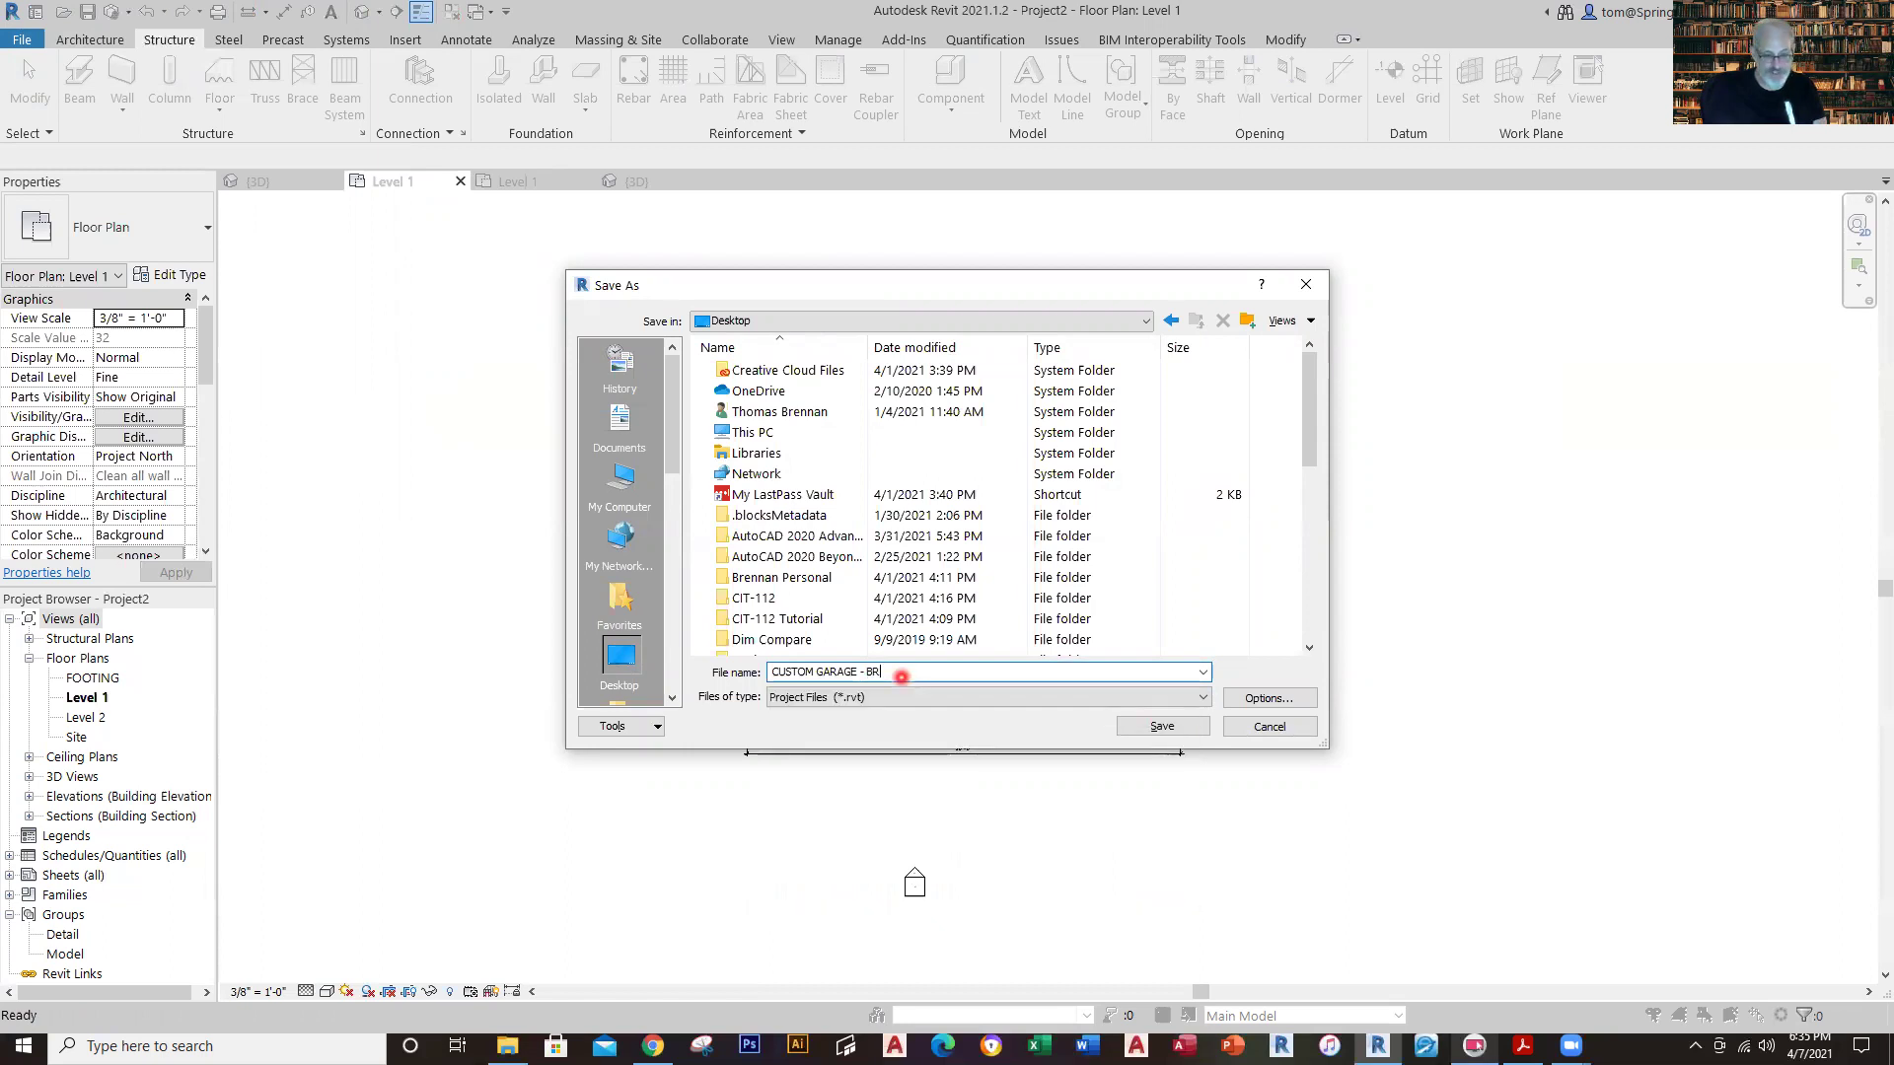
key(Return)
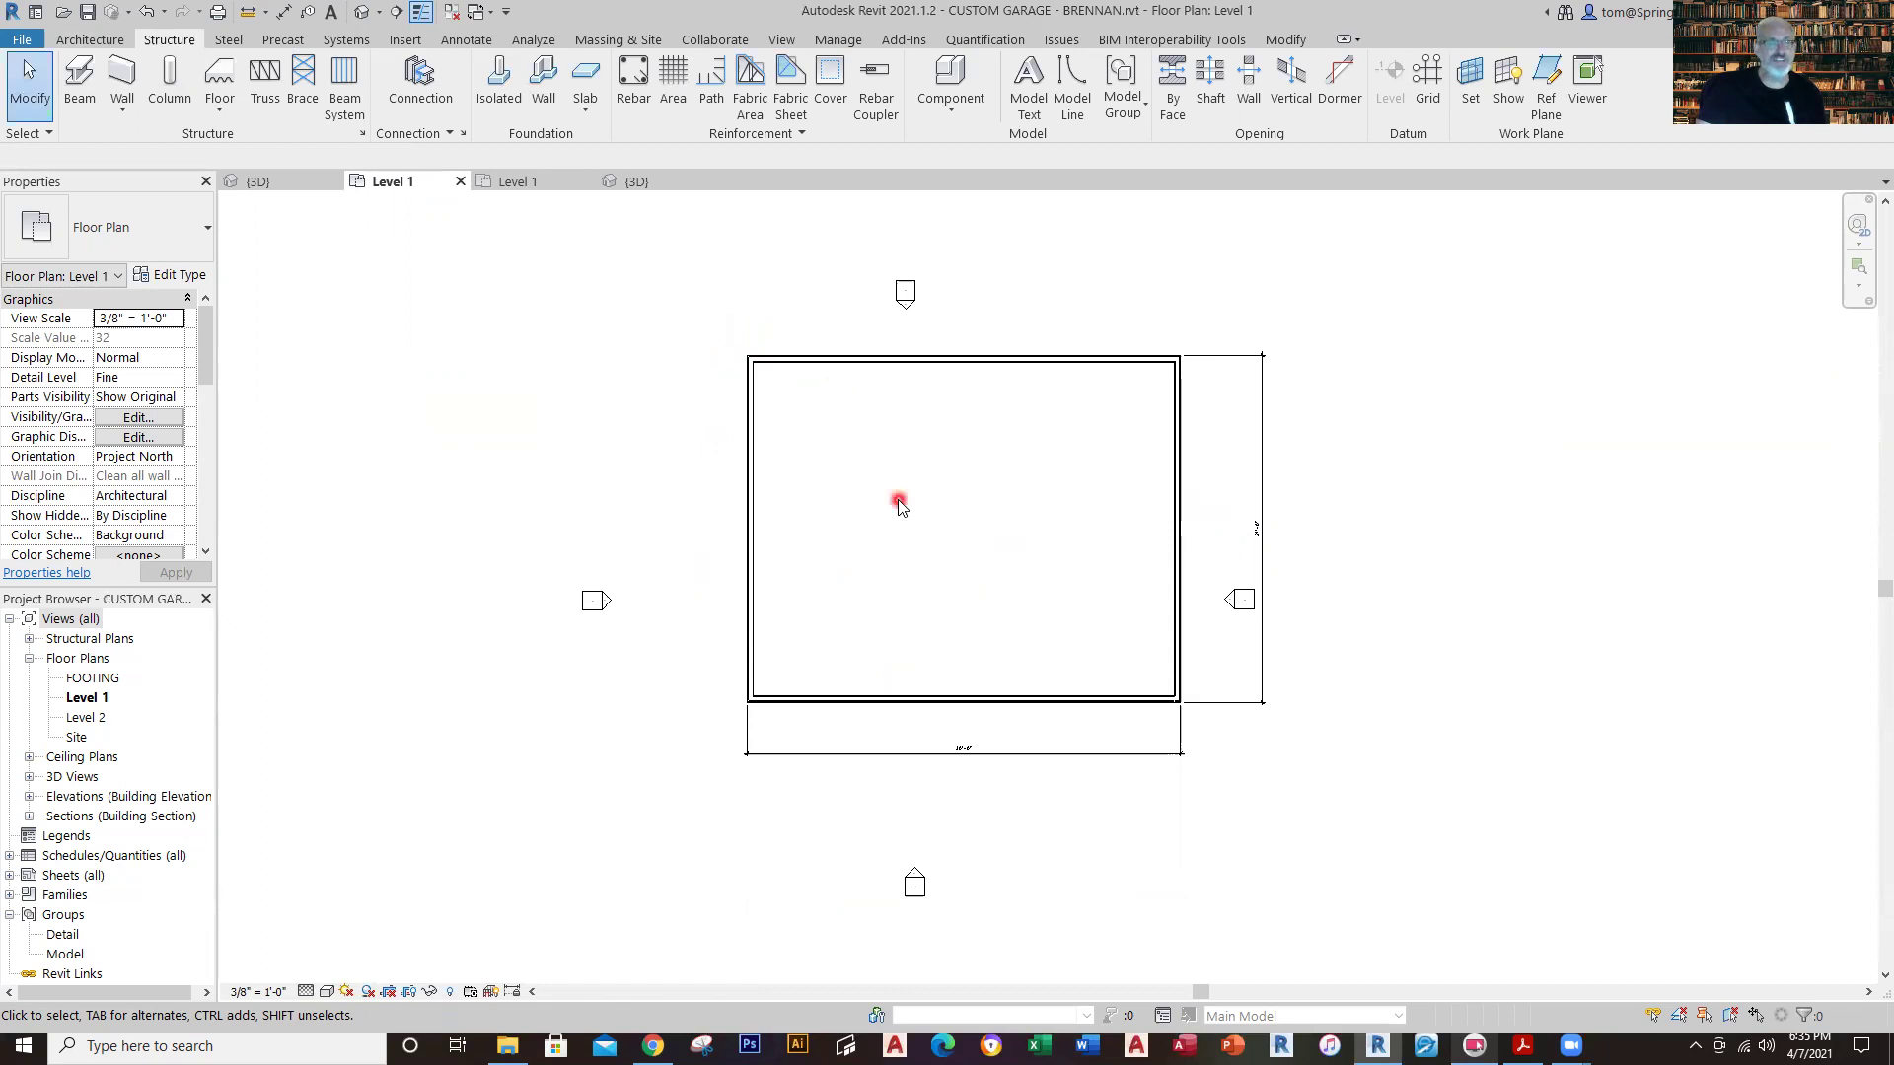
Open the master's Level 1 plan and select double door 1 in the north wall to check its type.
click(523, 182)
middle_drag(1234, 682, 689, 544)
scroll(795, 457, up, 2)
scroll(818, 643, up, 1)
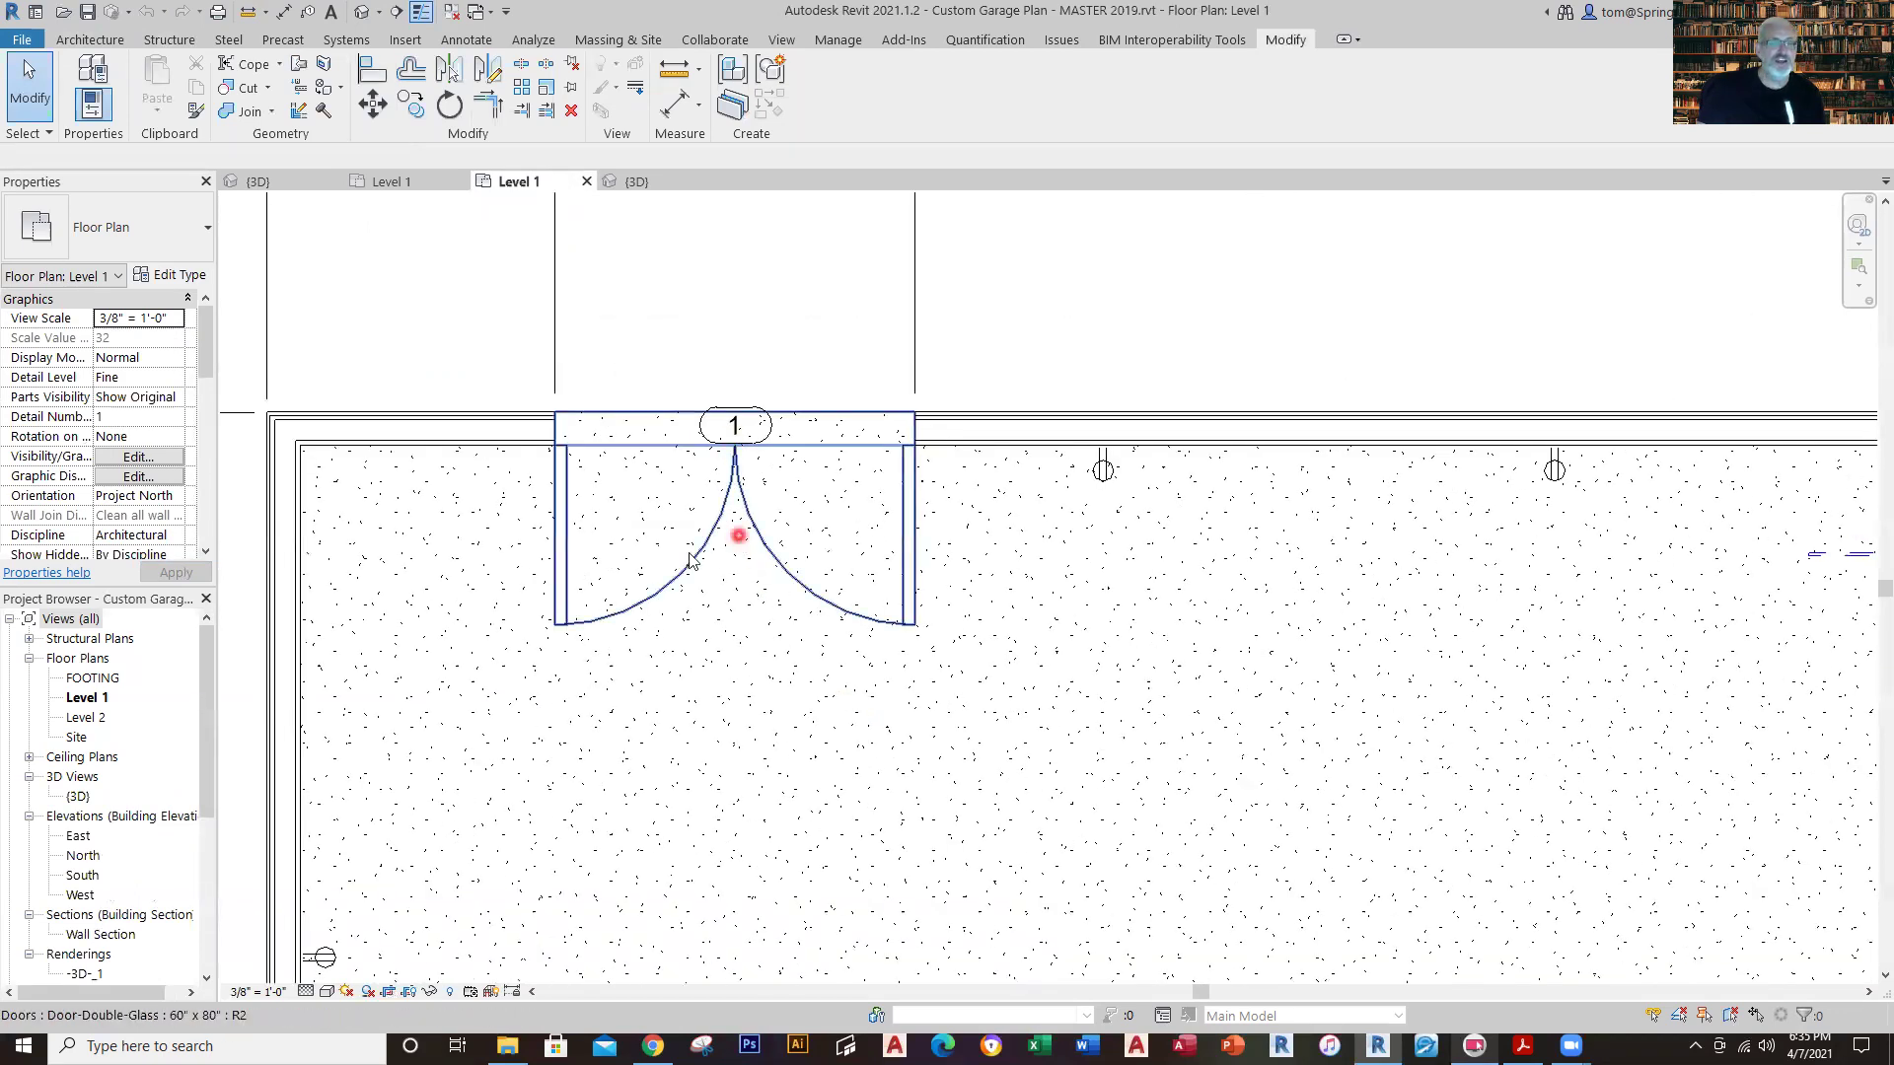
click(786, 569)
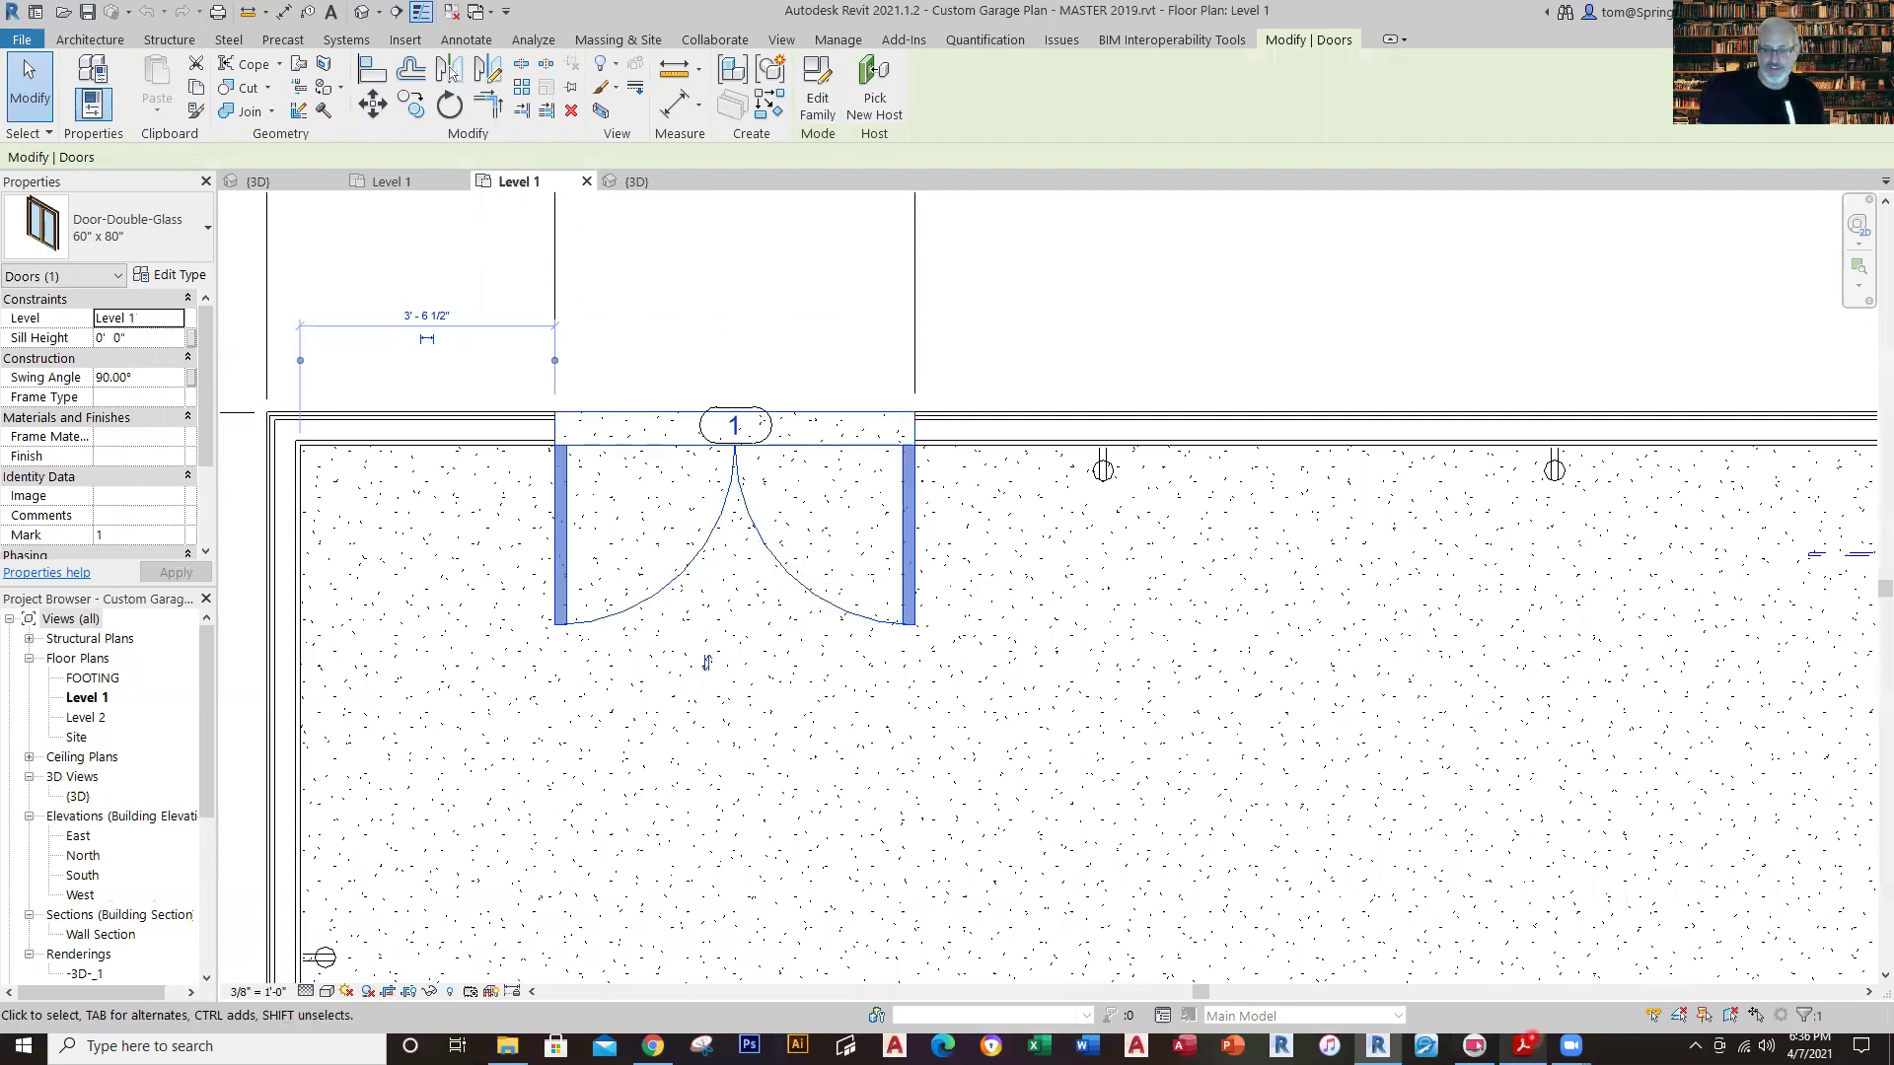
Switch to the Custom Garage Plan PDF in Acrobat and review its sheets, including the first floor plan and door schedule.
click(1526, 1050)
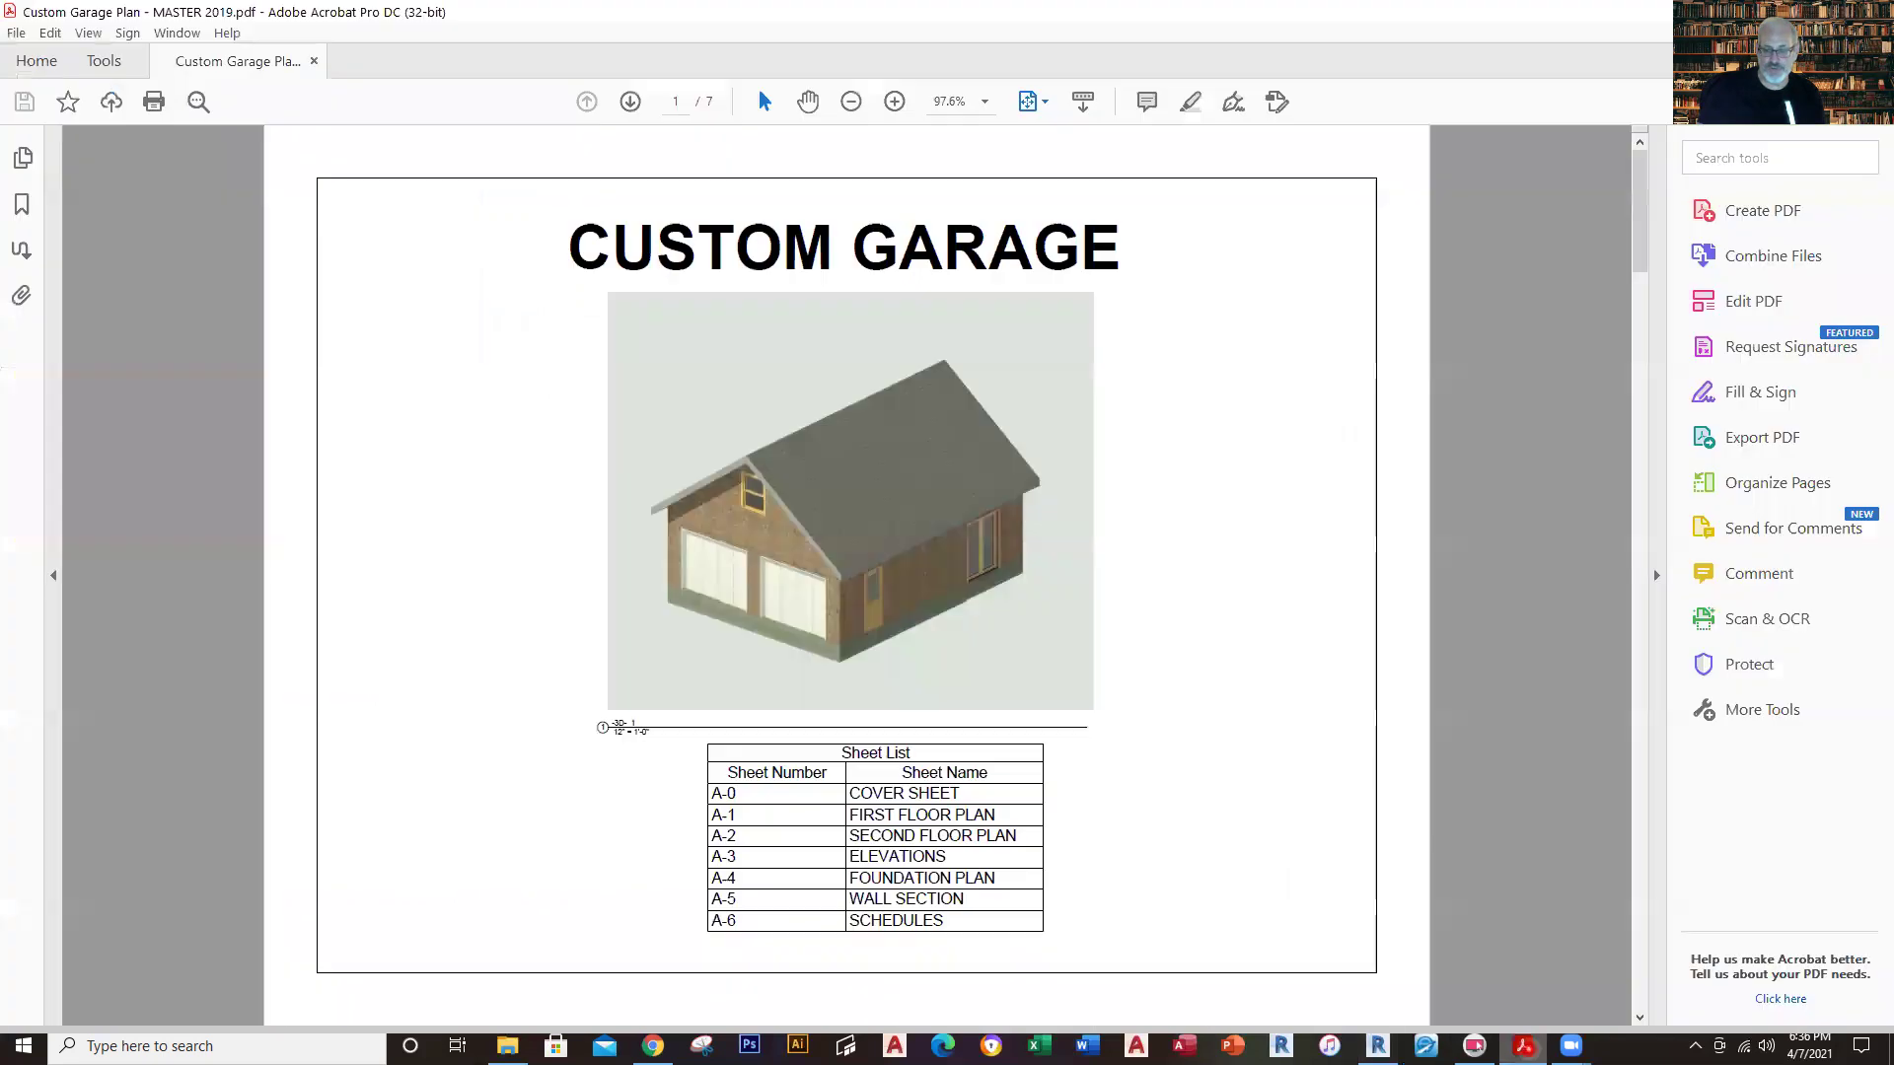
scroll(1109, 757, down, 2)
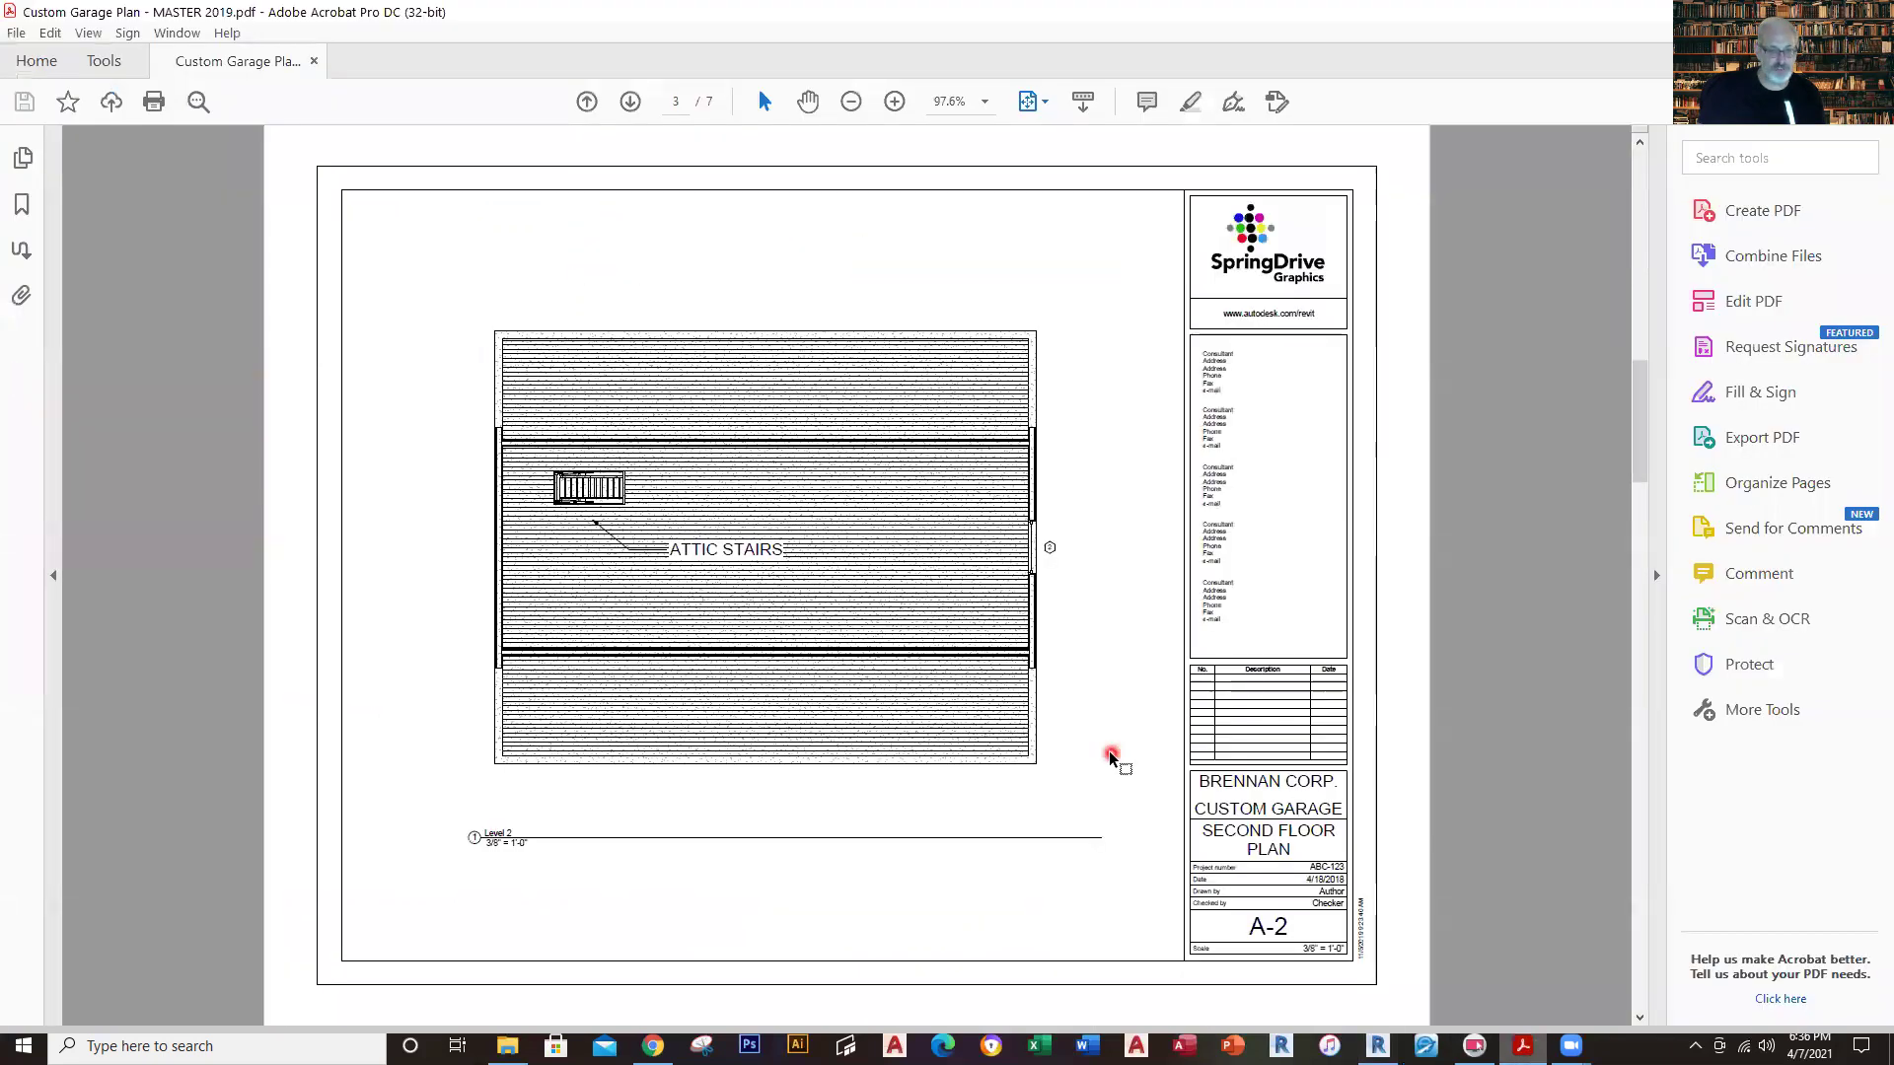
scroll(1110, 757, down, 2)
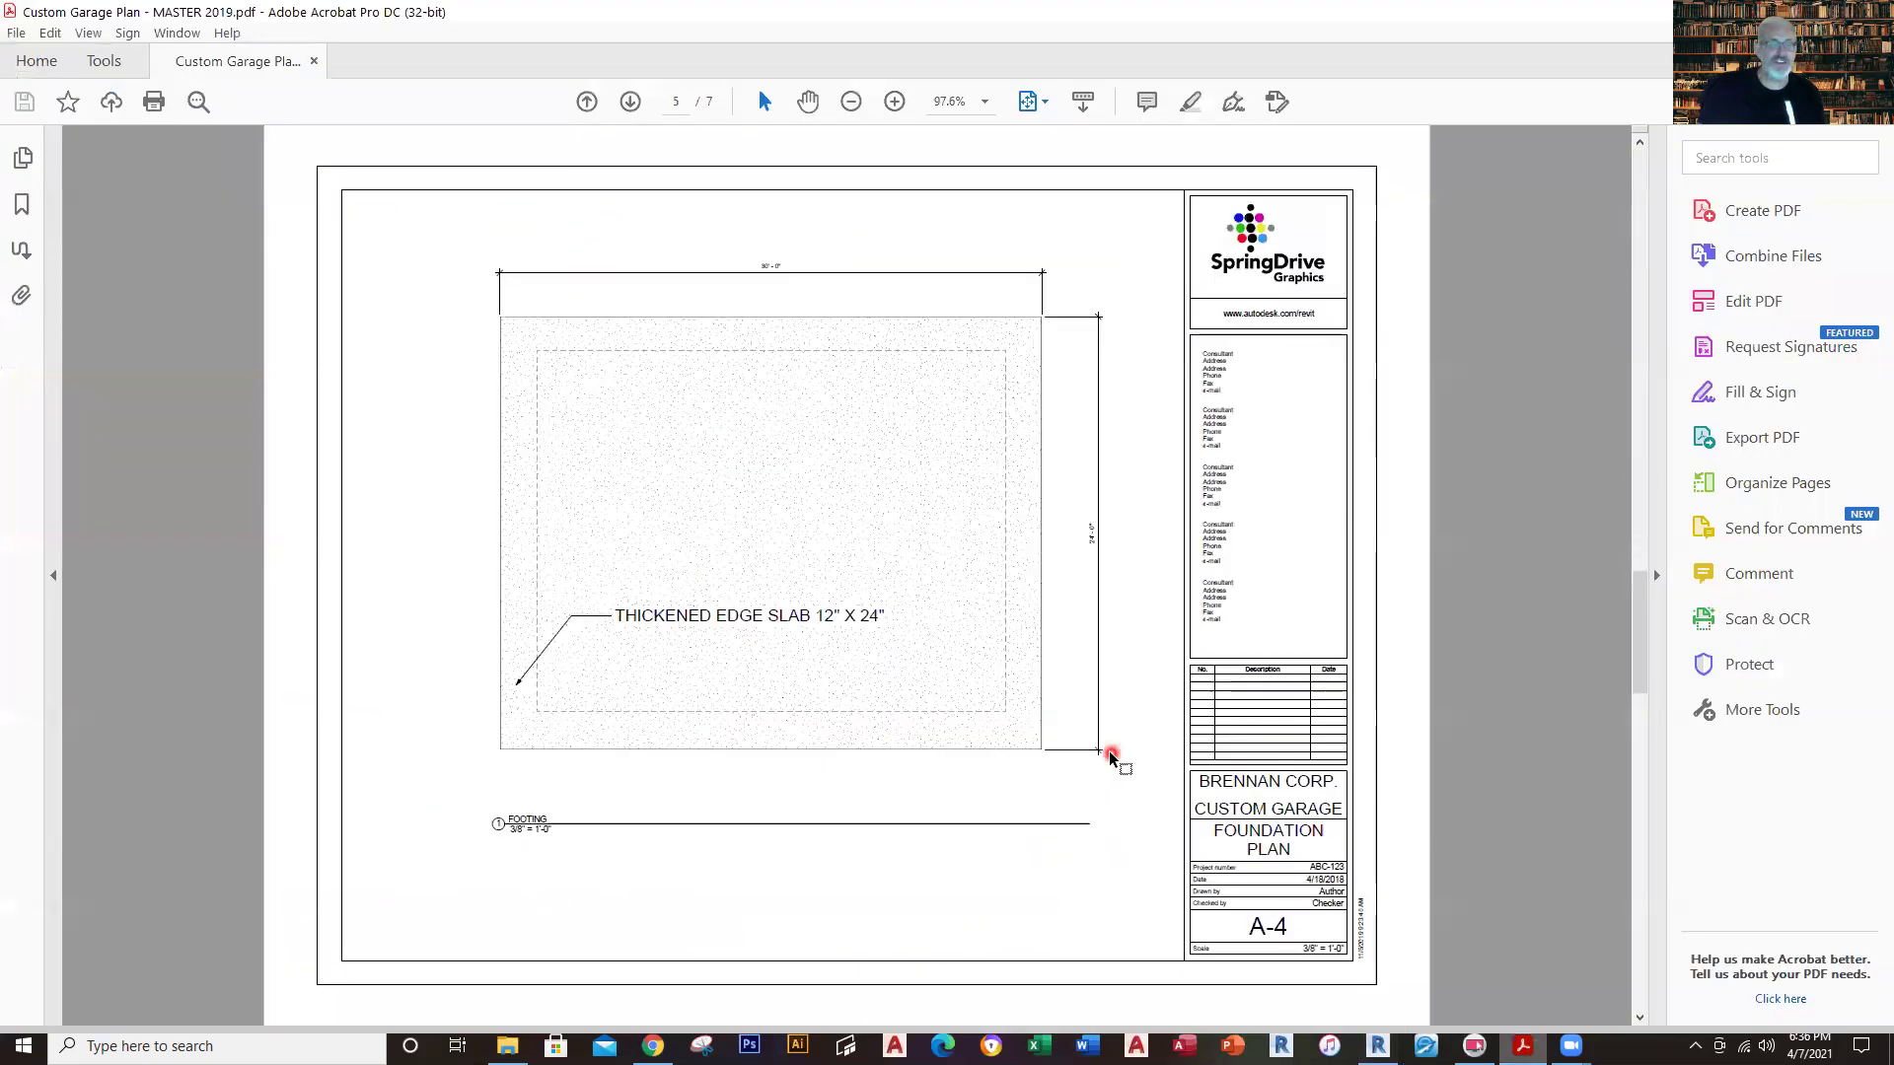
scroll(1110, 757, down, 2)
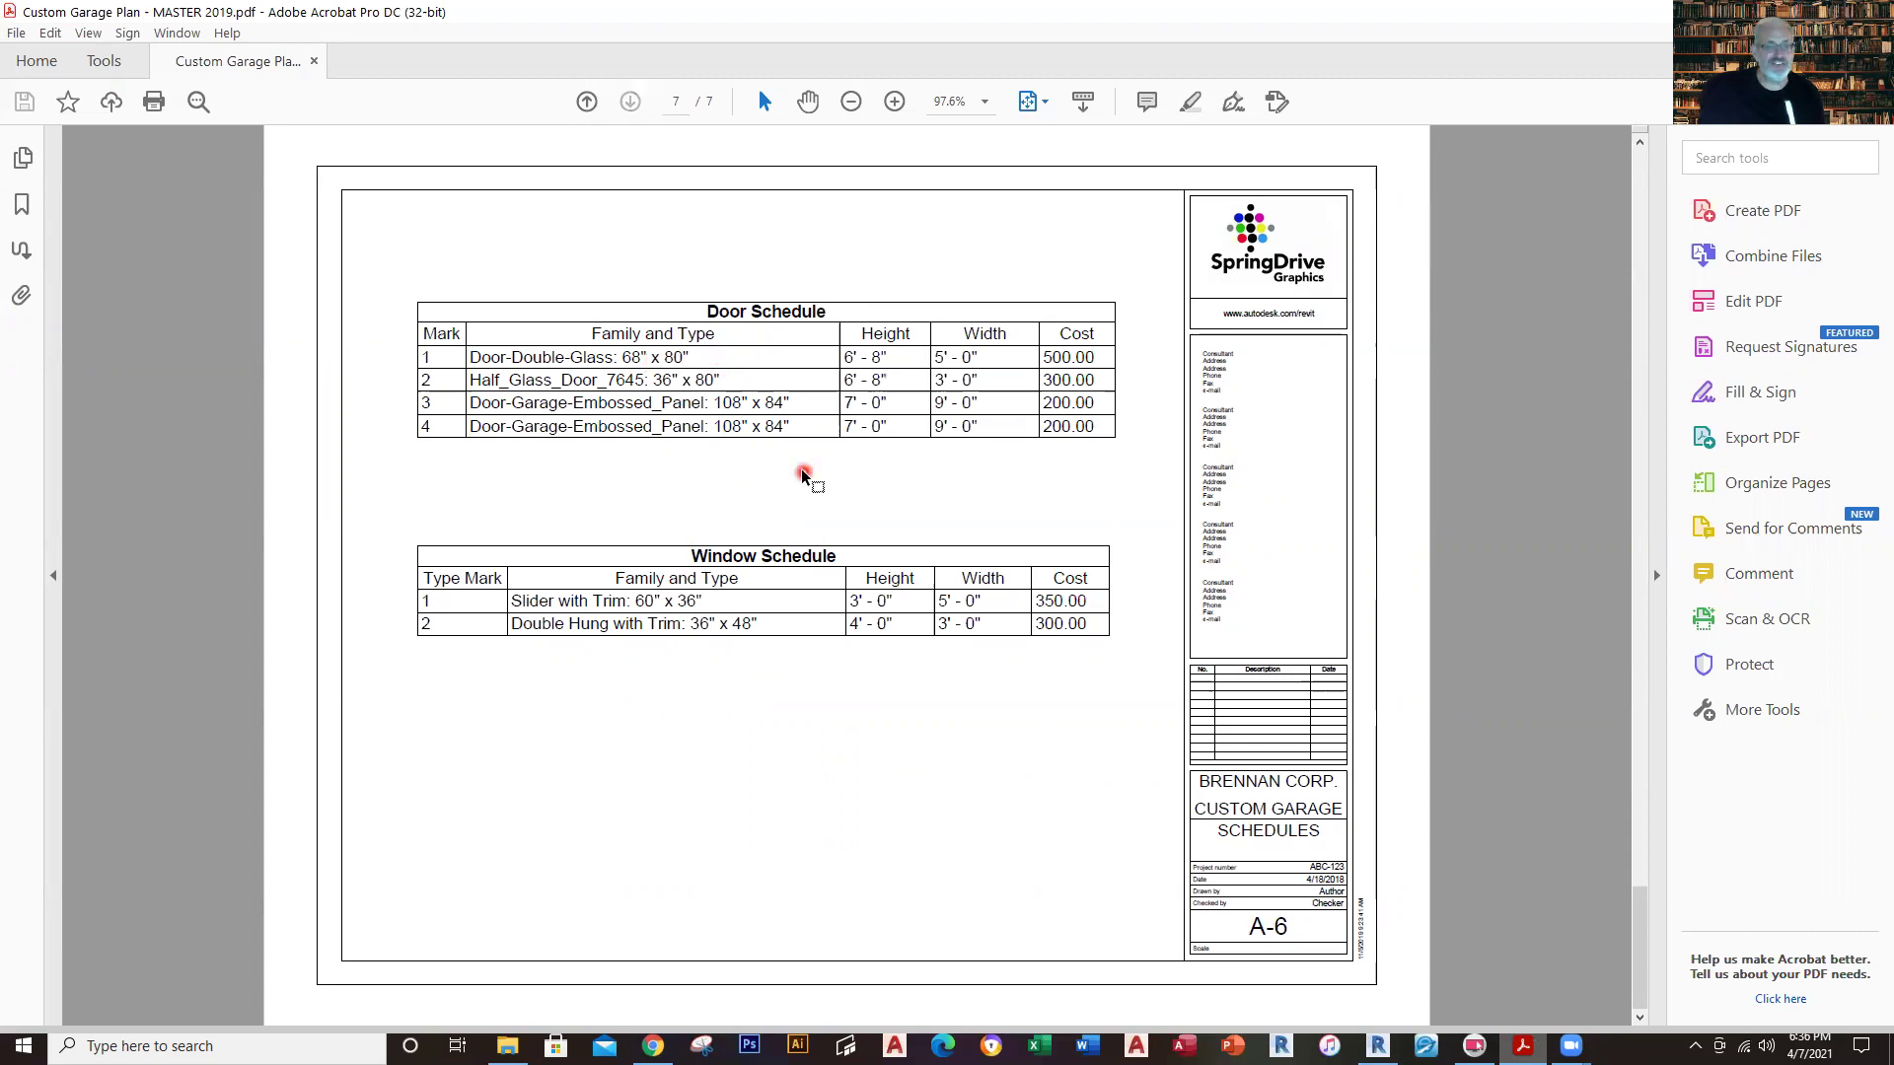
scroll(803, 505, up, 6)
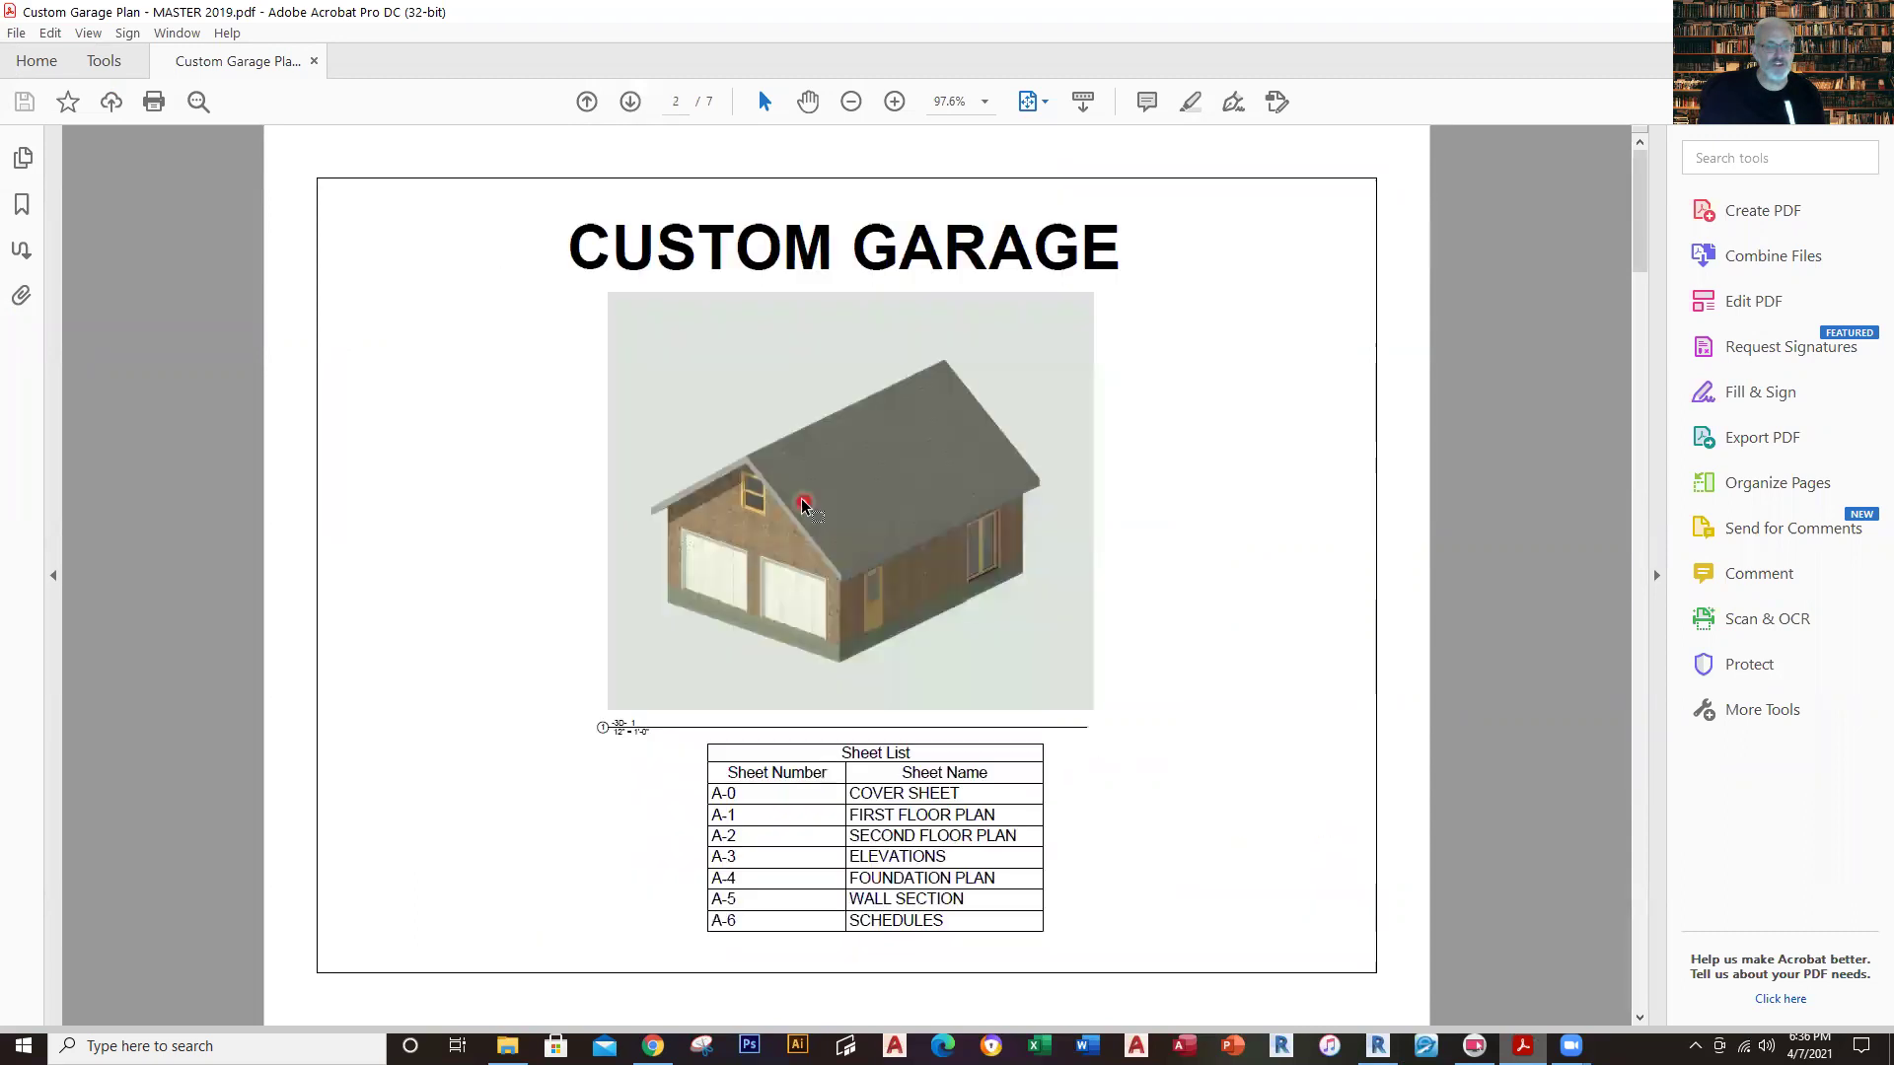
scroll(804, 505, down, 1)
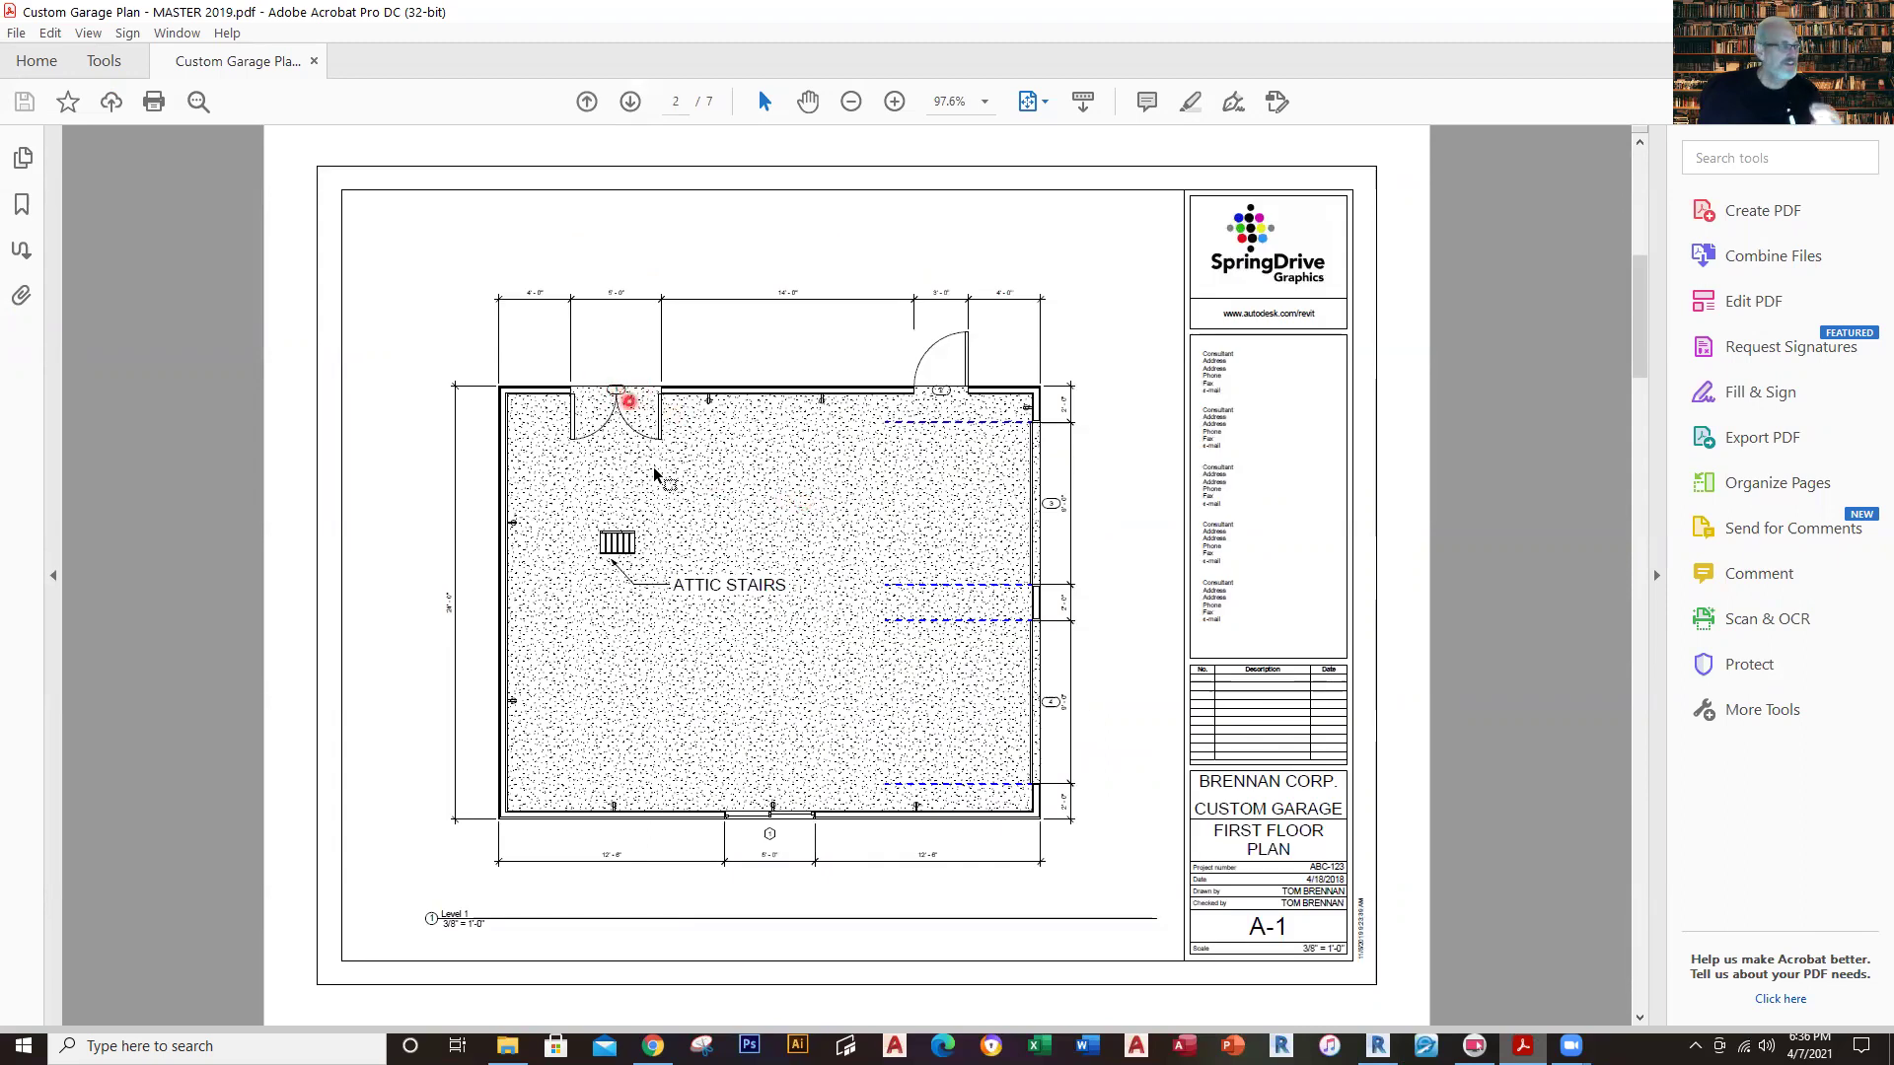
scroll(654, 472, down, 5)
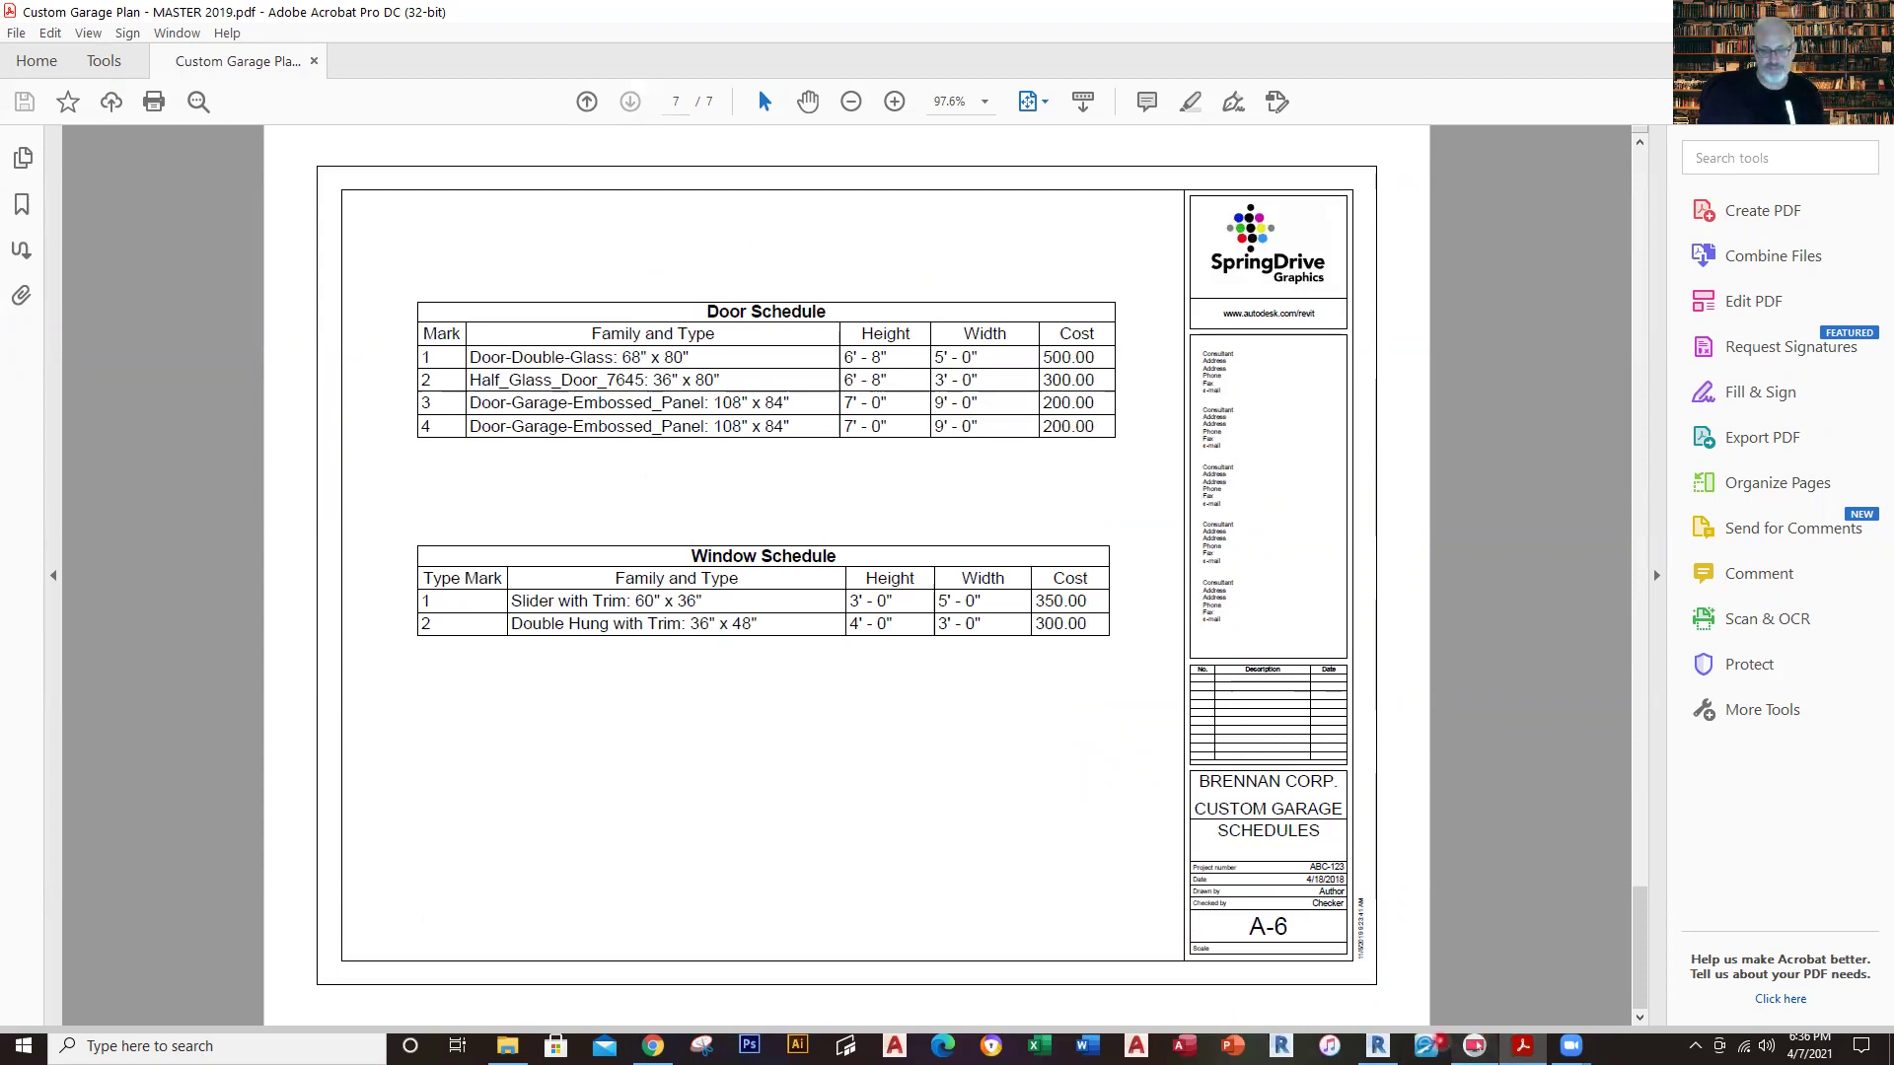
Return to Revit, examine the master's dimensions locating double door 1, and switch to the new project's Level 1 plan.
click(1378, 1048)
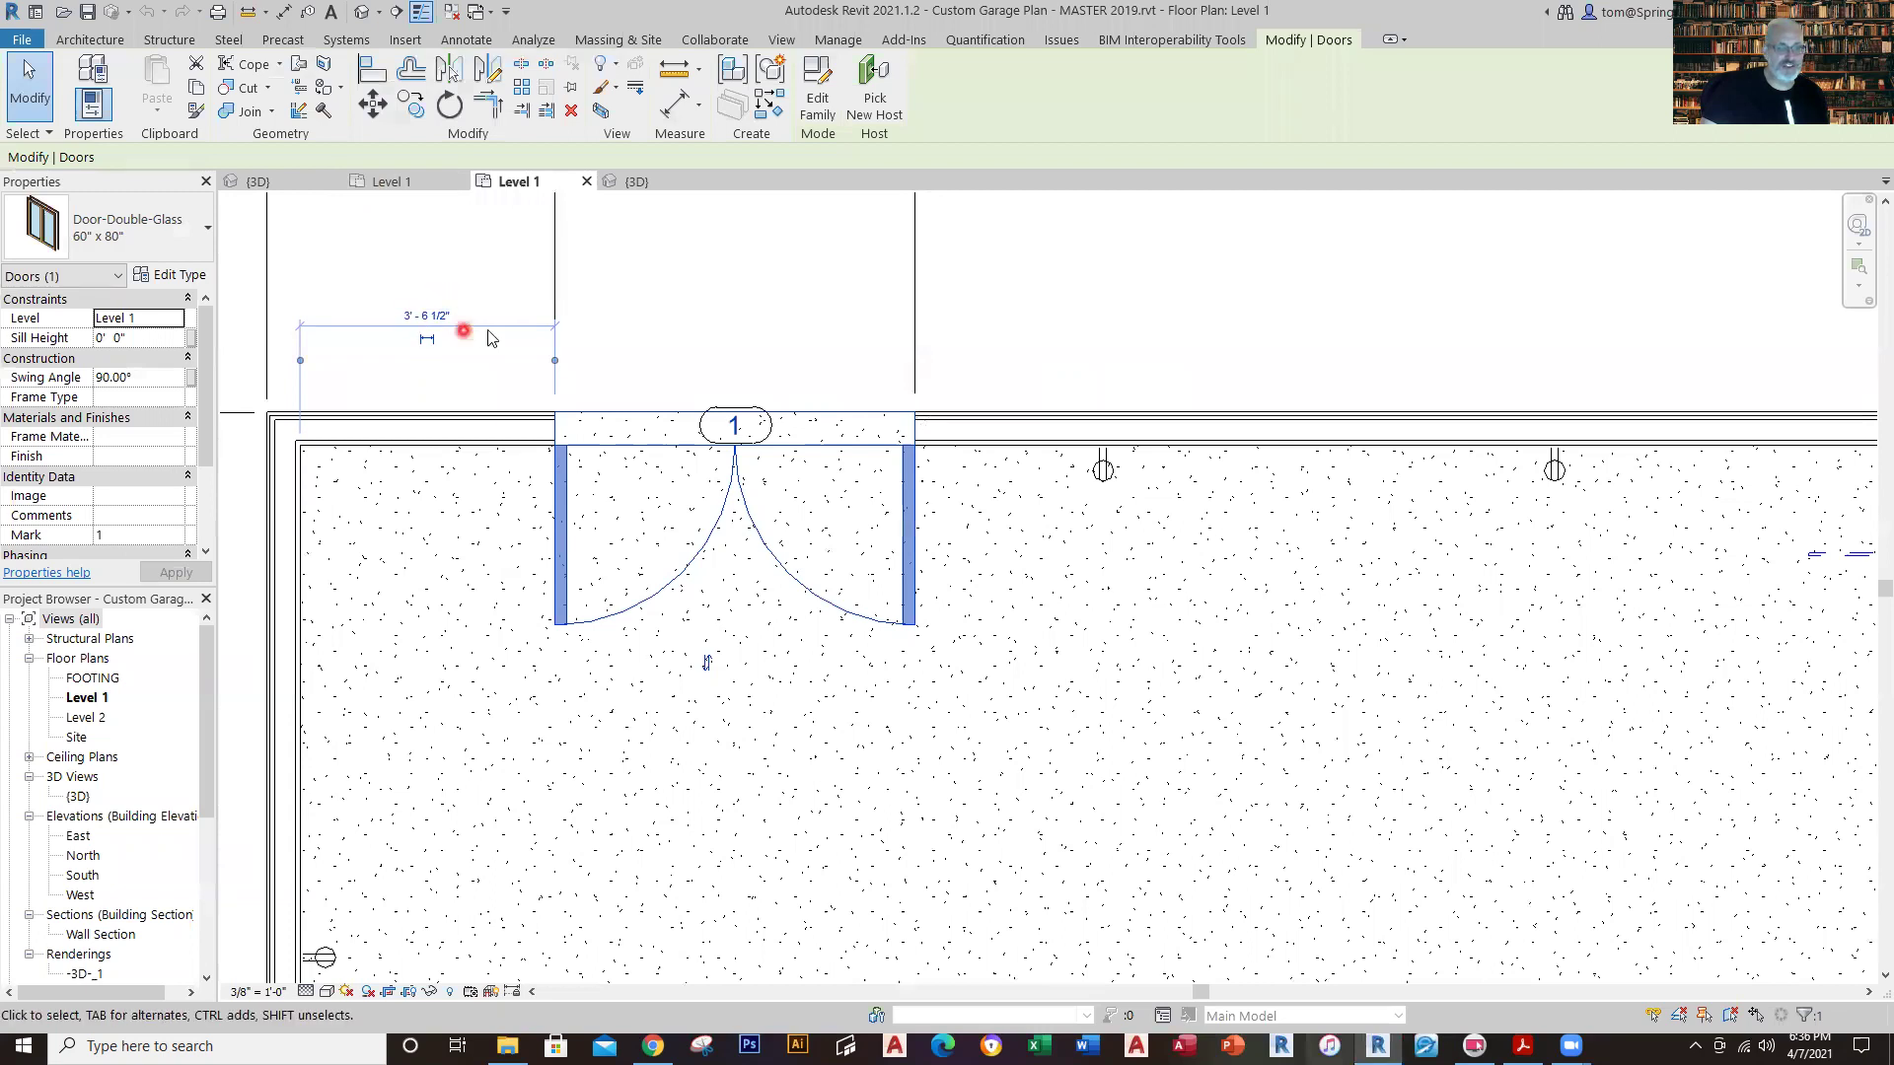
scroll(651, 375, down, 2)
middle_drag(697, 394, 656, 711)
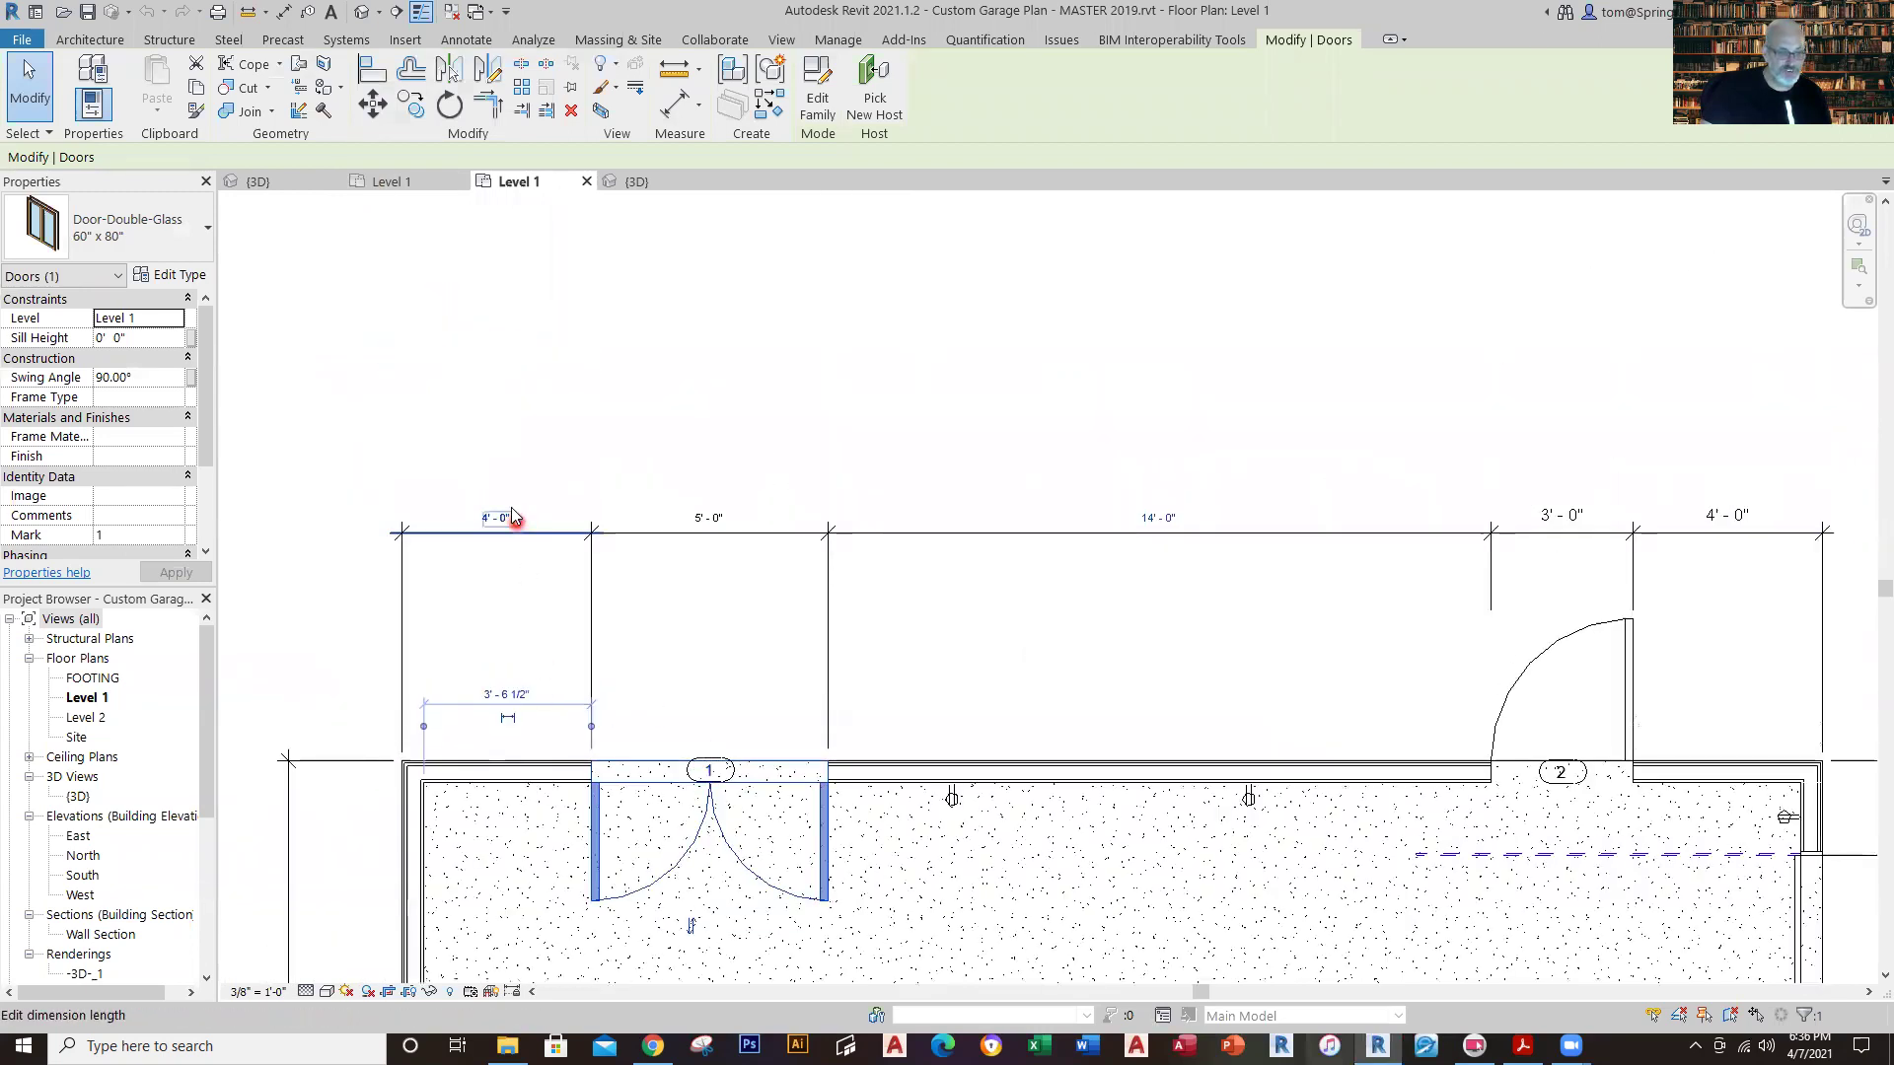
scroll(404, 637, up, 2)
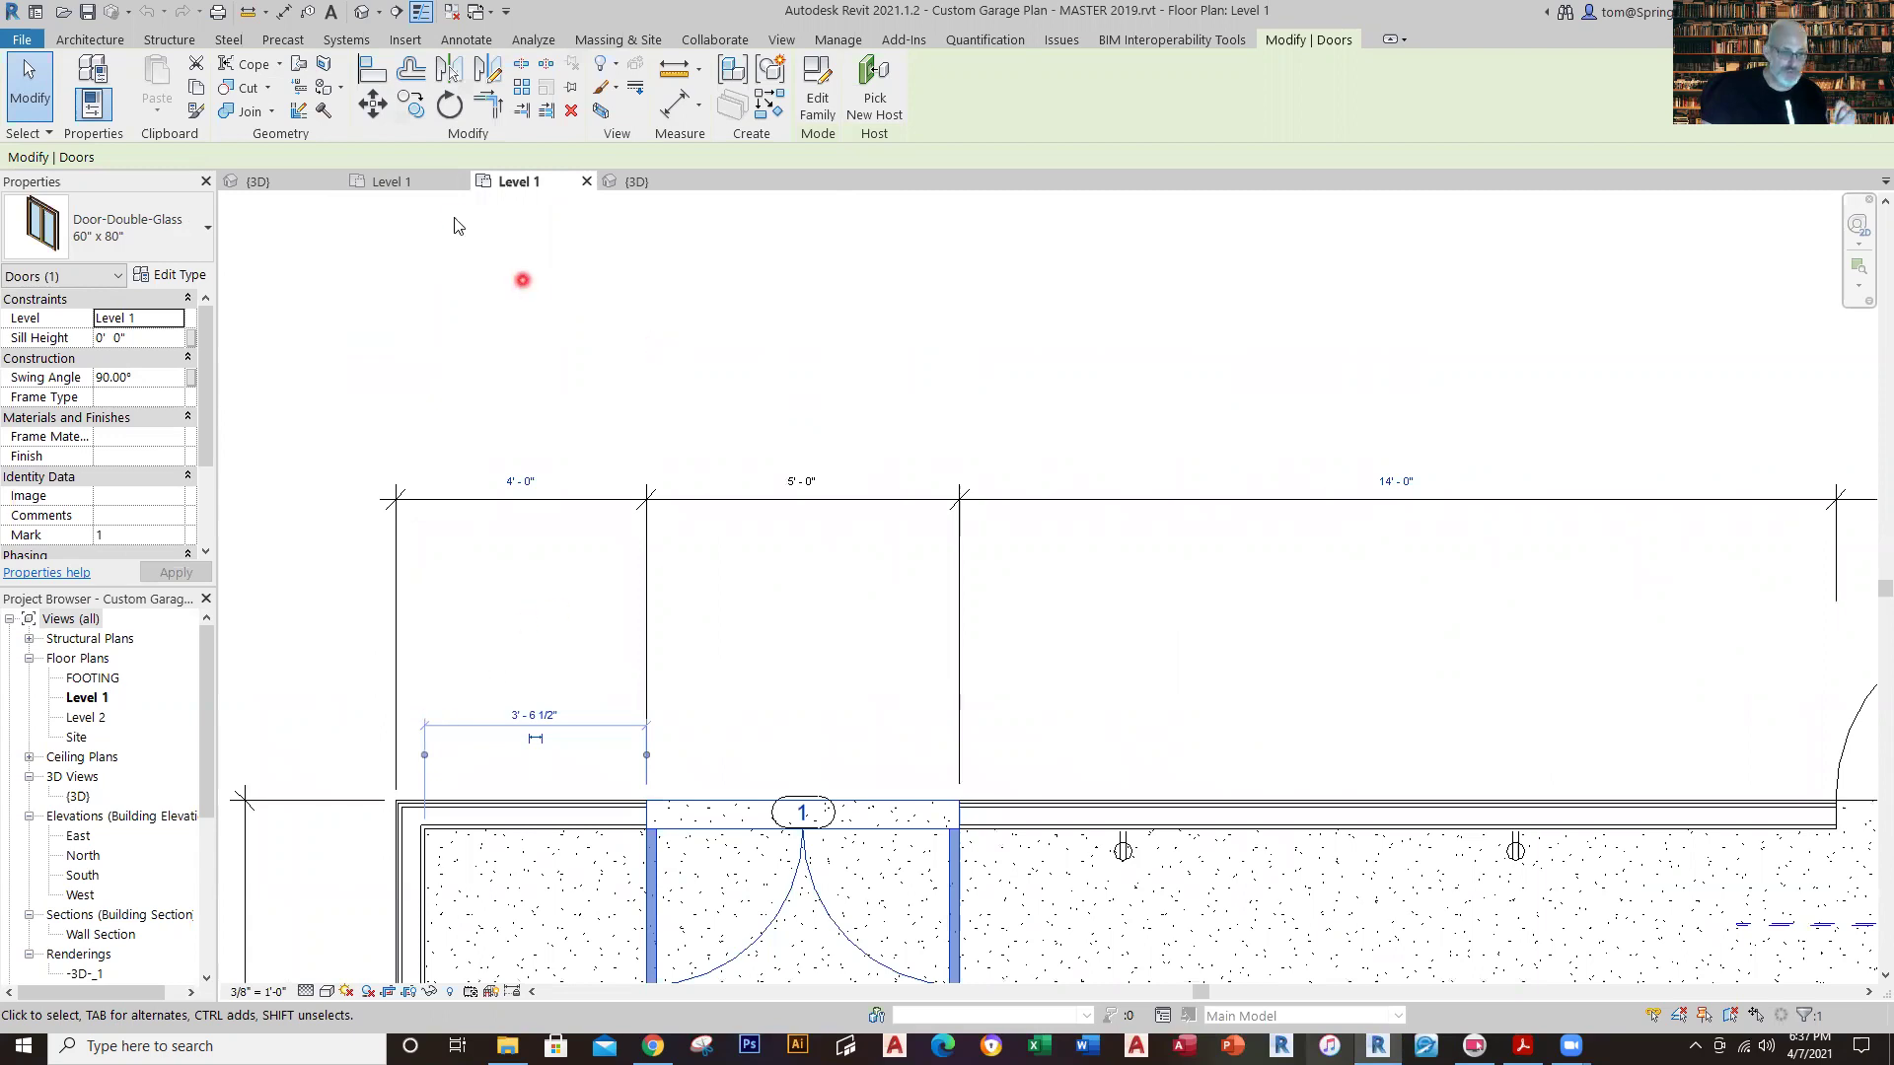
click(384, 182)
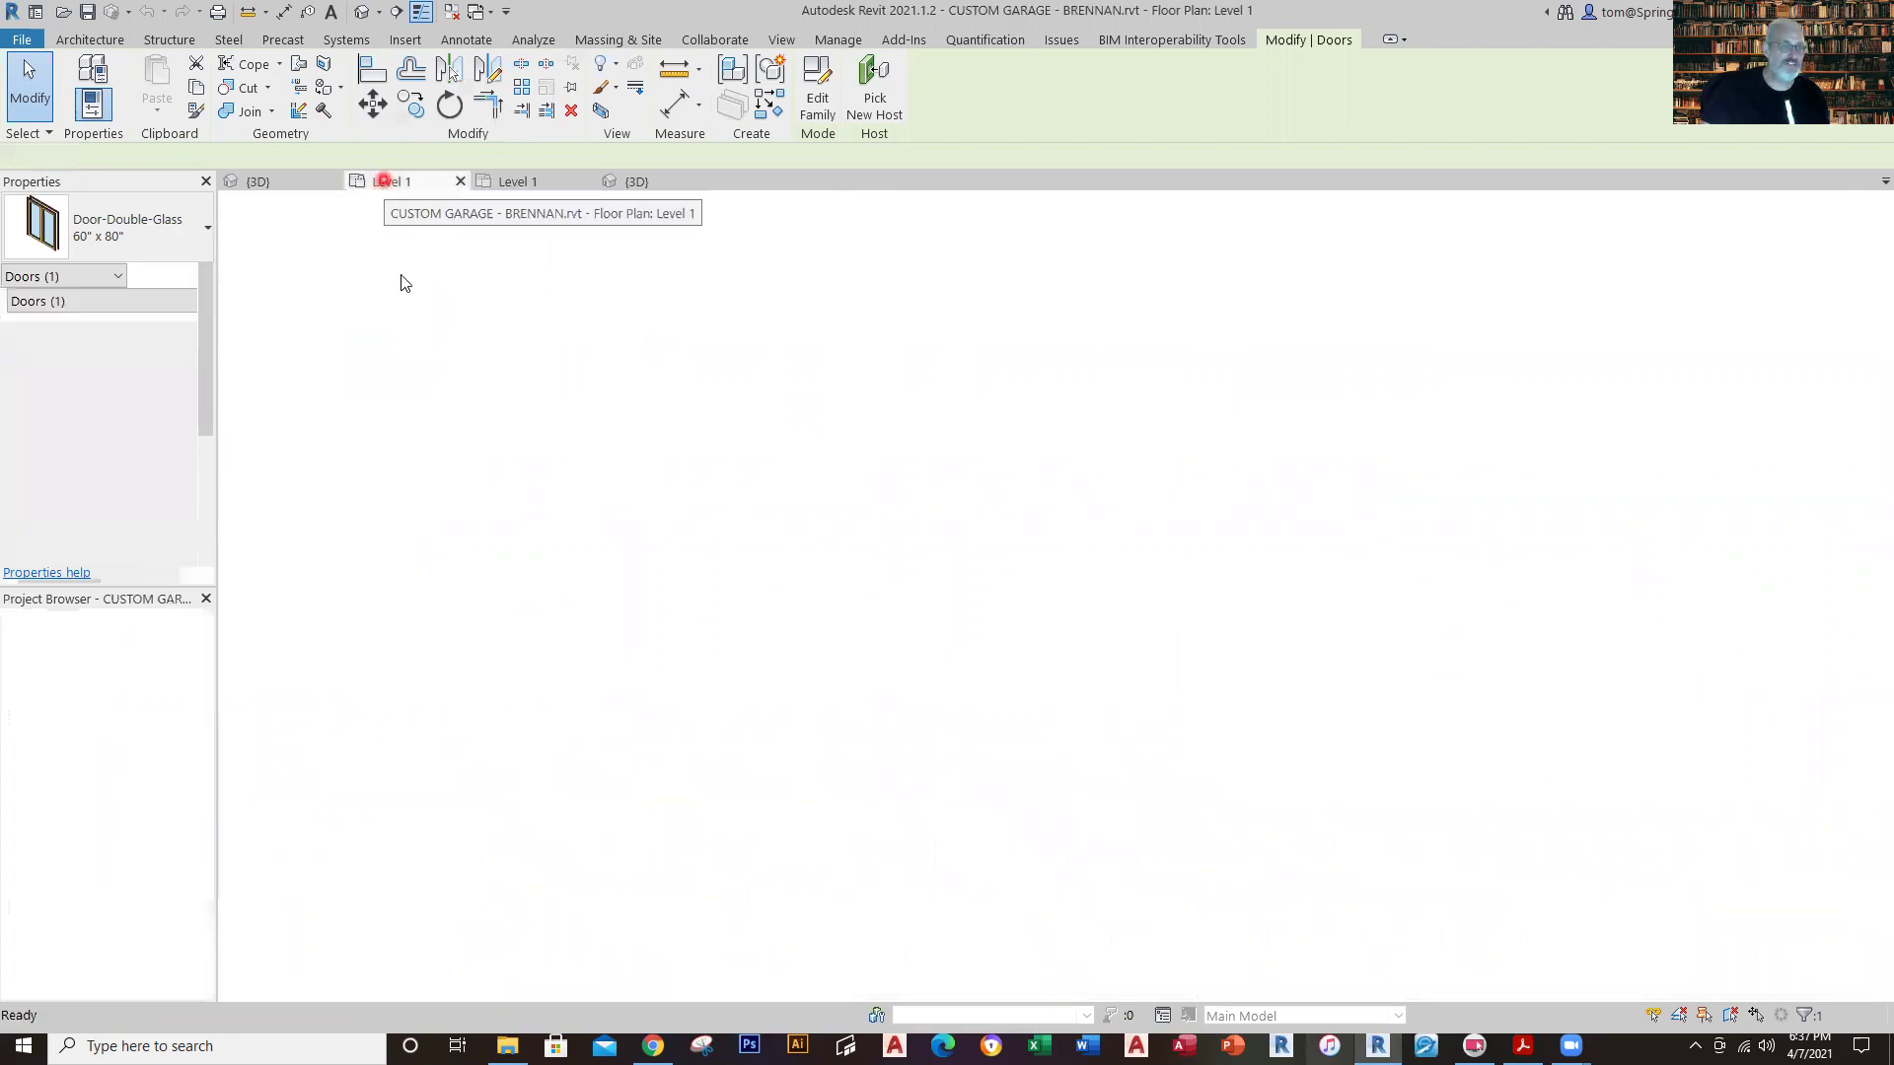
Place a Door-Double-Glass 60" x 80" door in the north wall near the west corner, swinging outward.
click(606, 409)
click(85, 45)
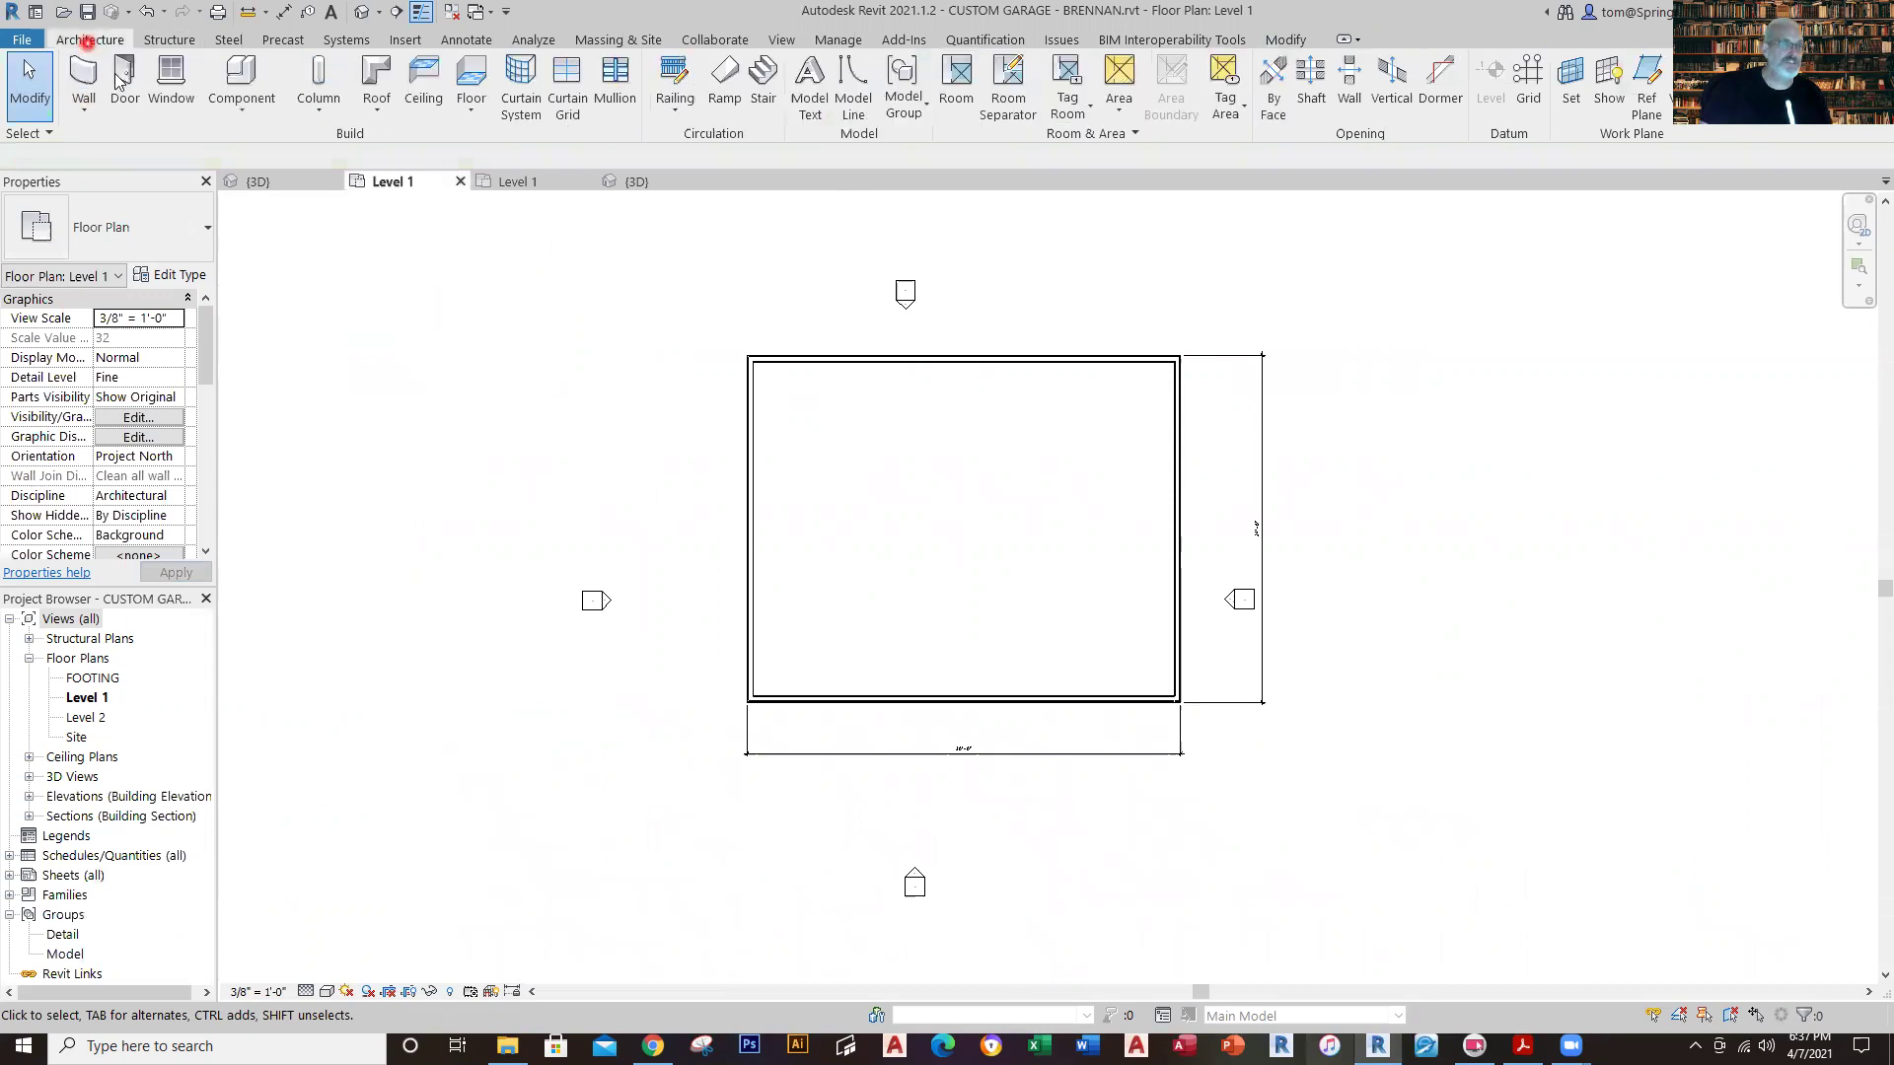
click(121, 79)
click(165, 256)
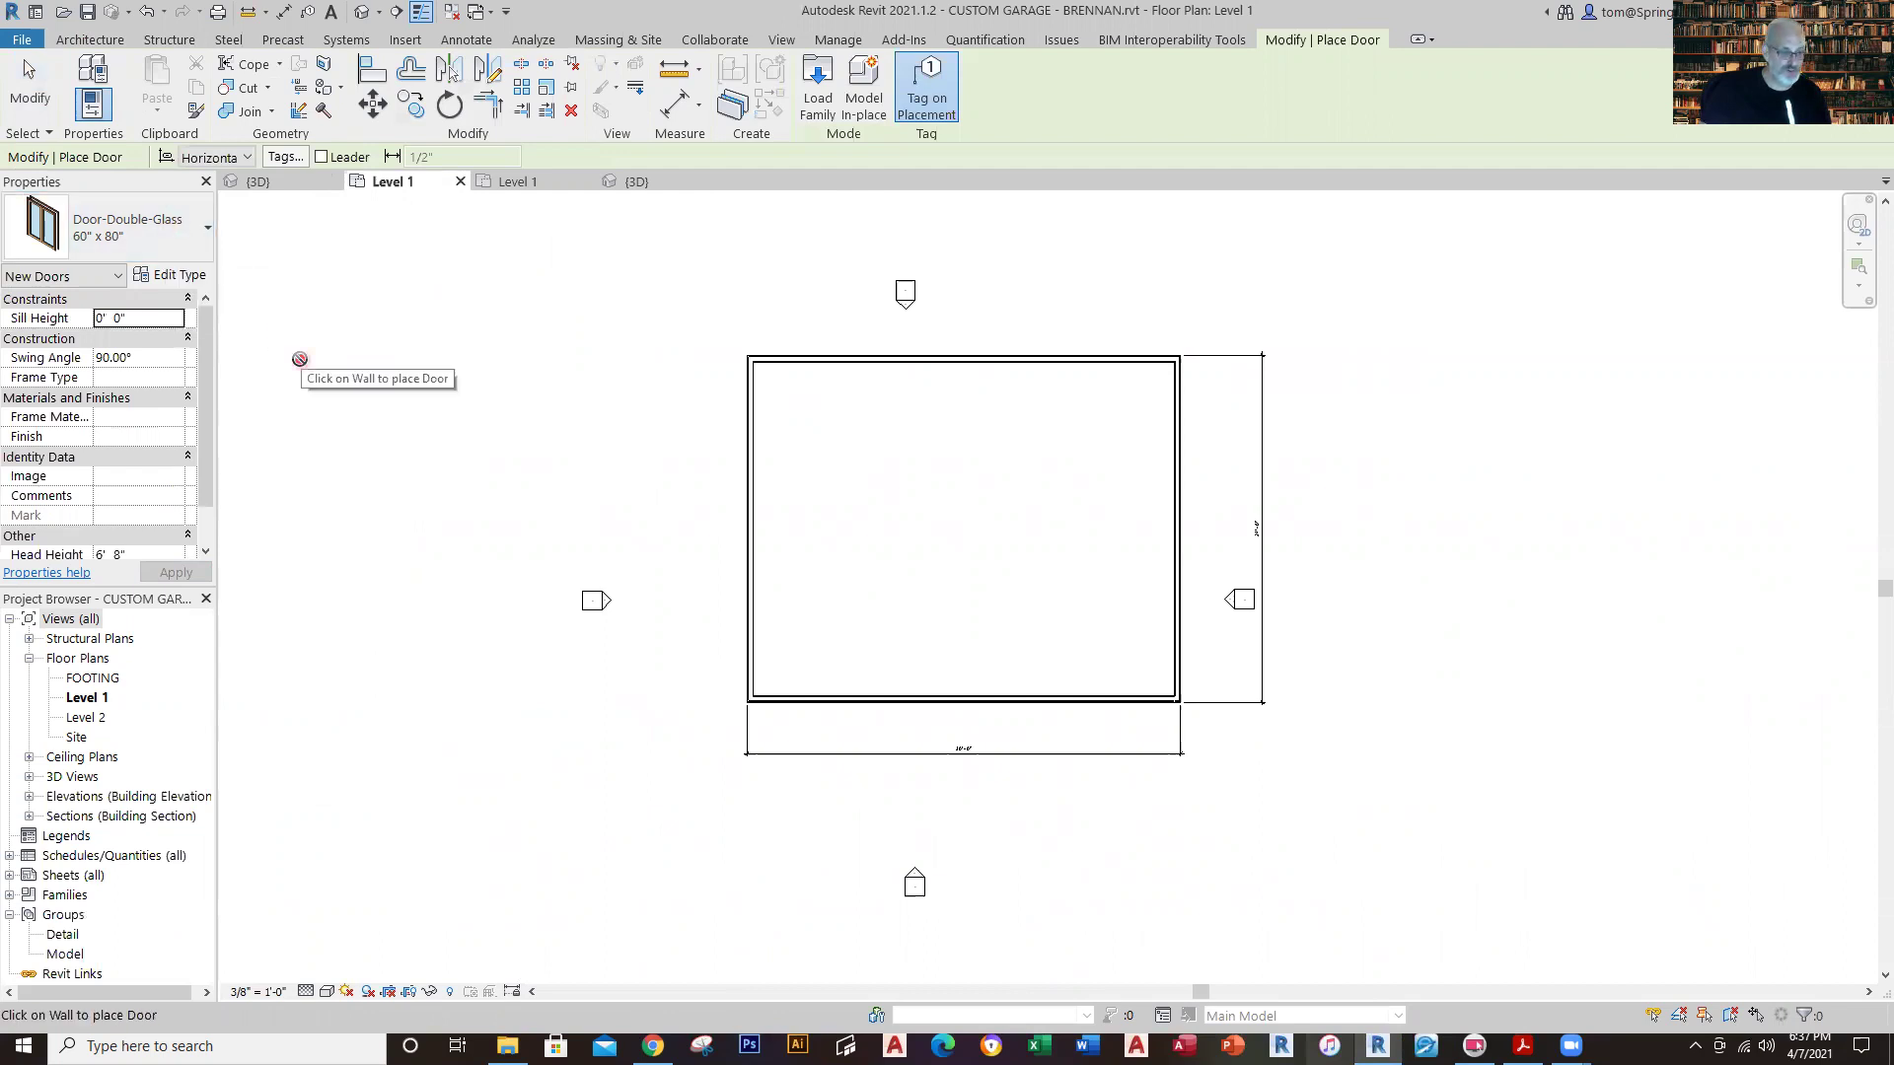
scroll(797, 364, up, 2)
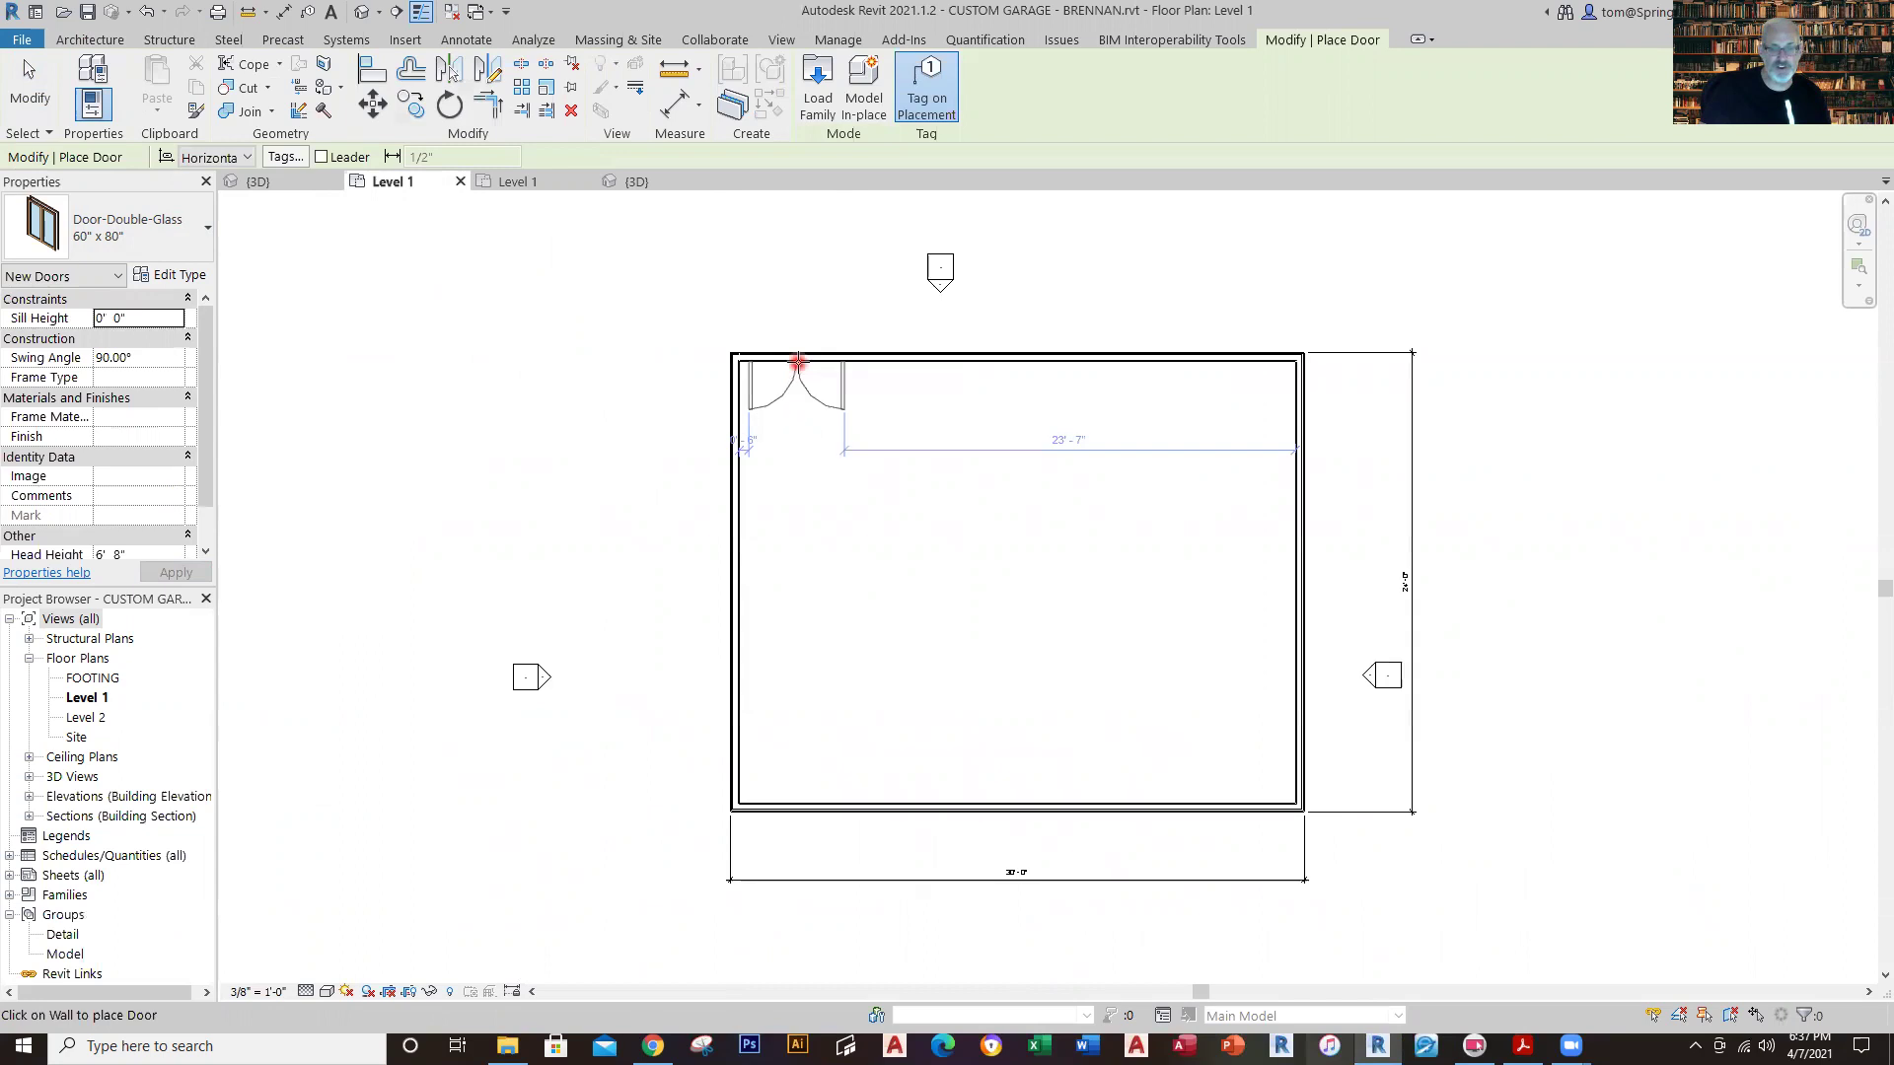
scroll(797, 364, up, 2)
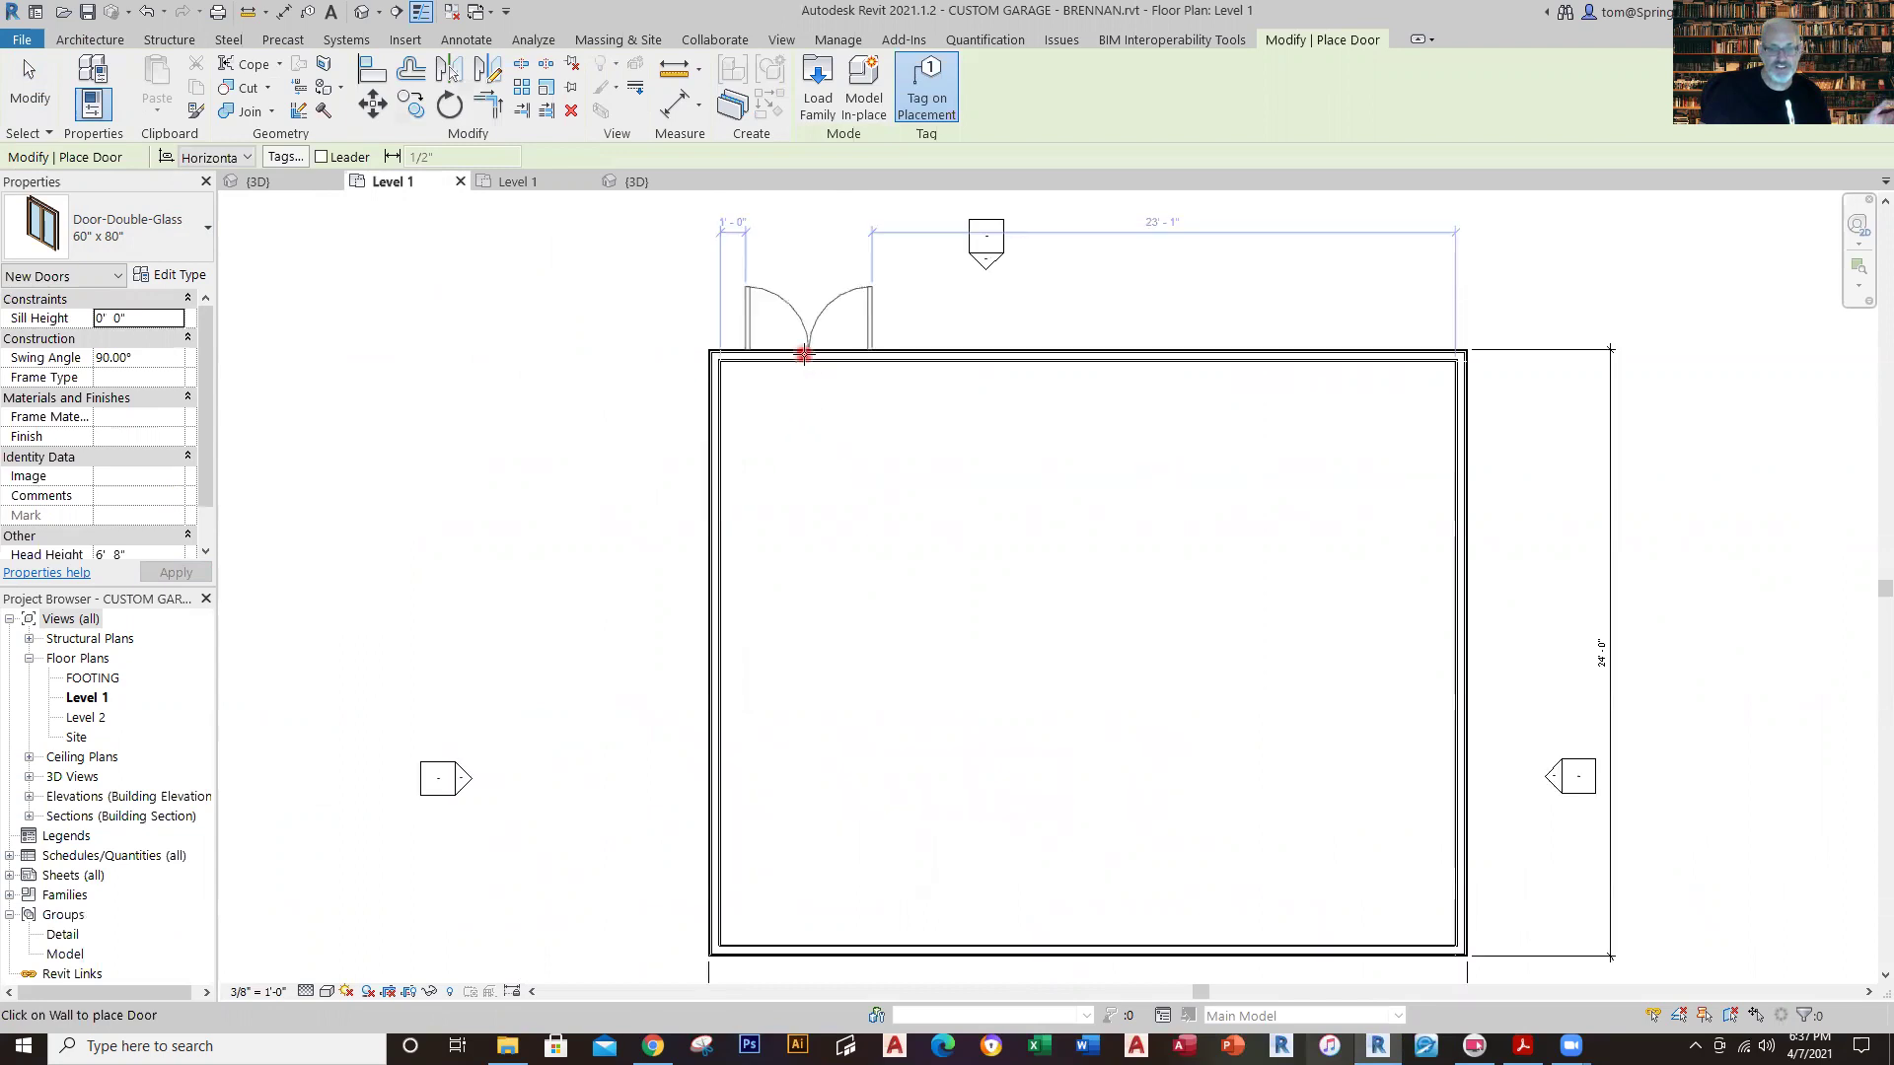
click(857, 352)
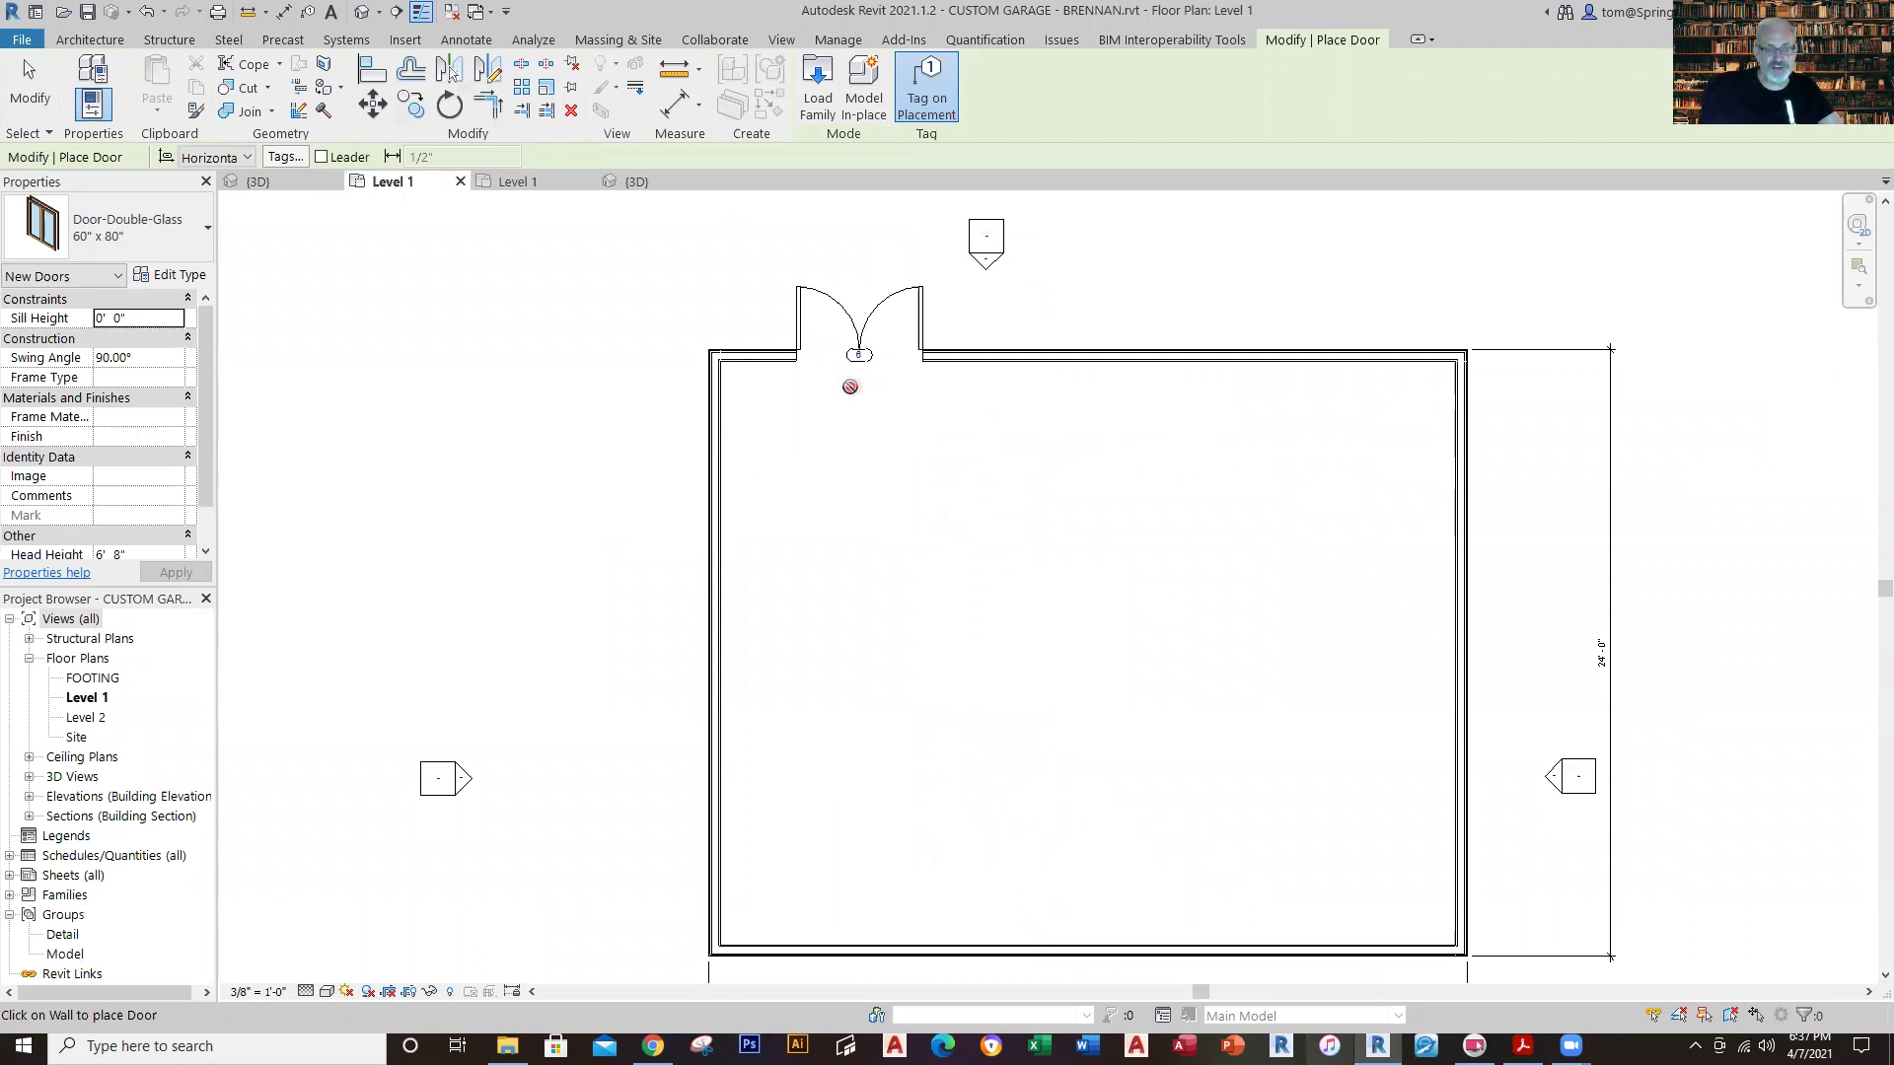
scroll(868, 387, up, 2)
middle_drag(884, 381, 948, 740)
scroll(945, 732, up, 2)
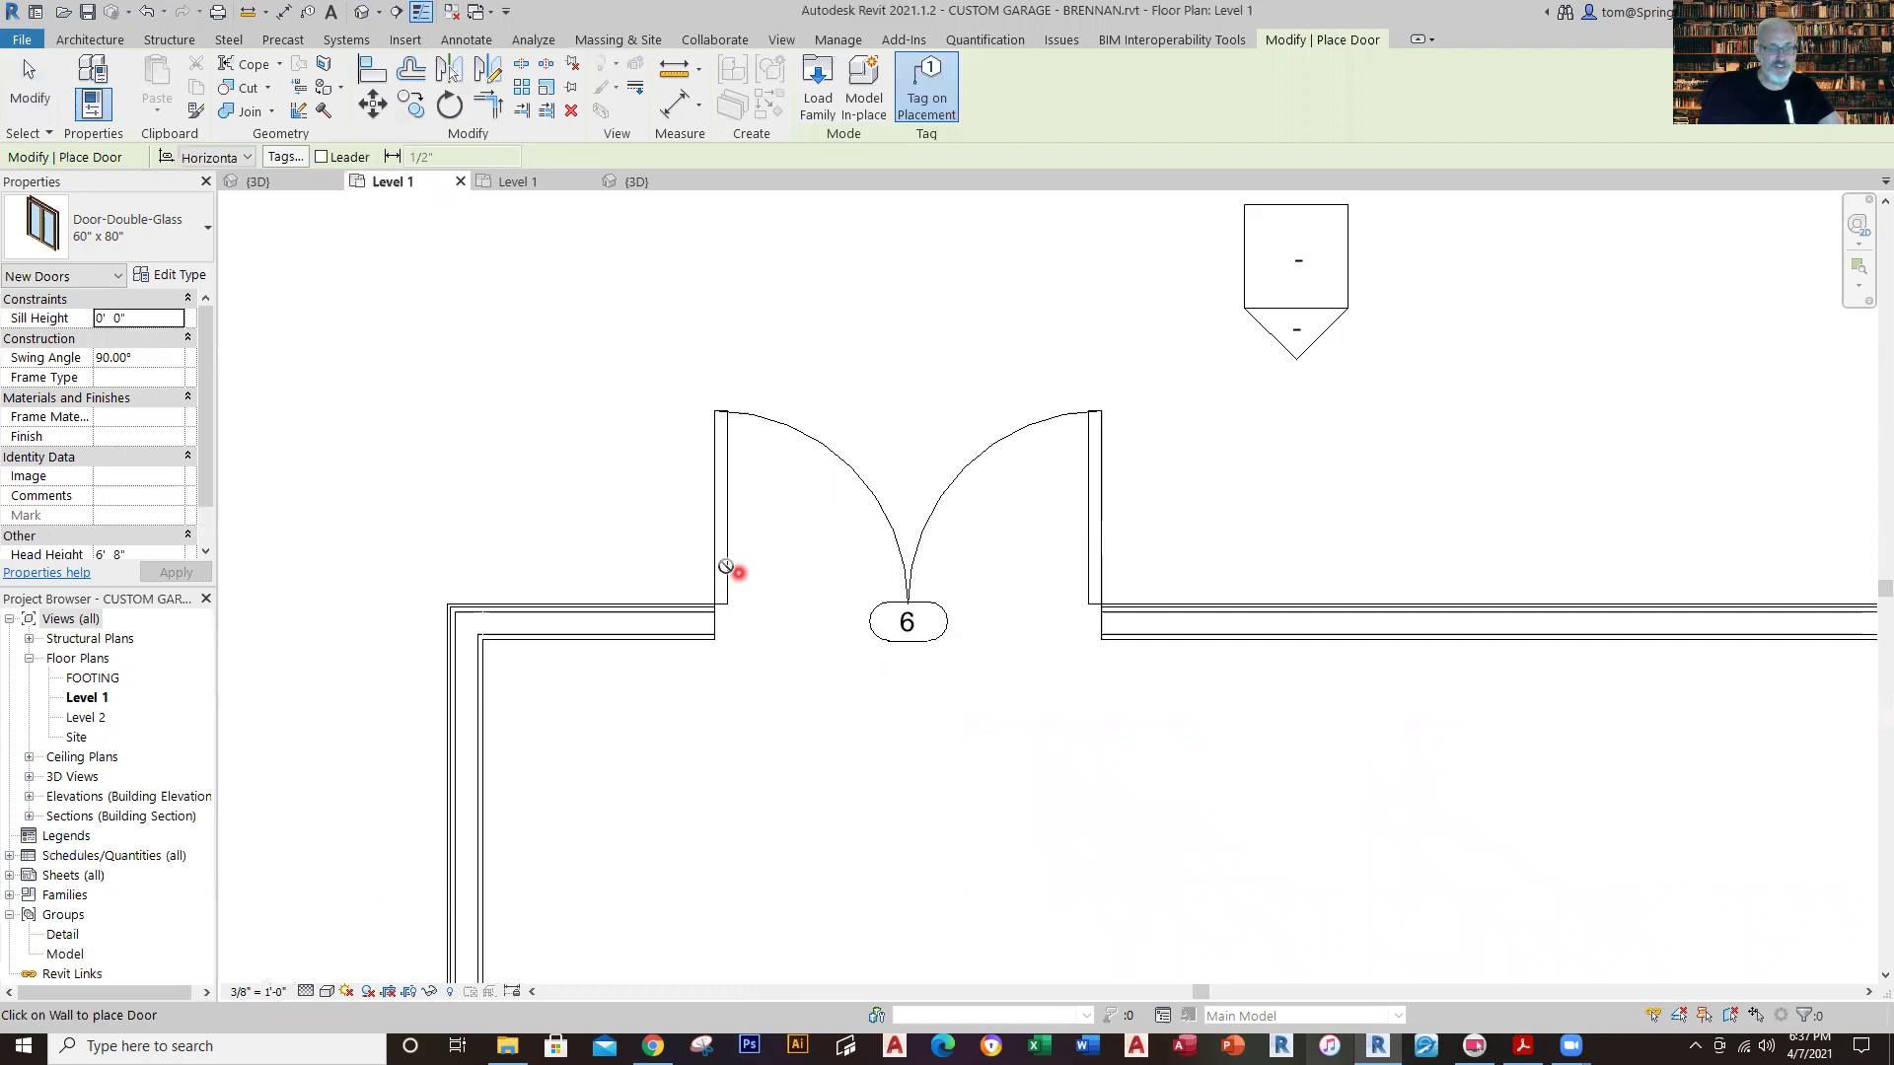
key(Escape)
key(Escape)
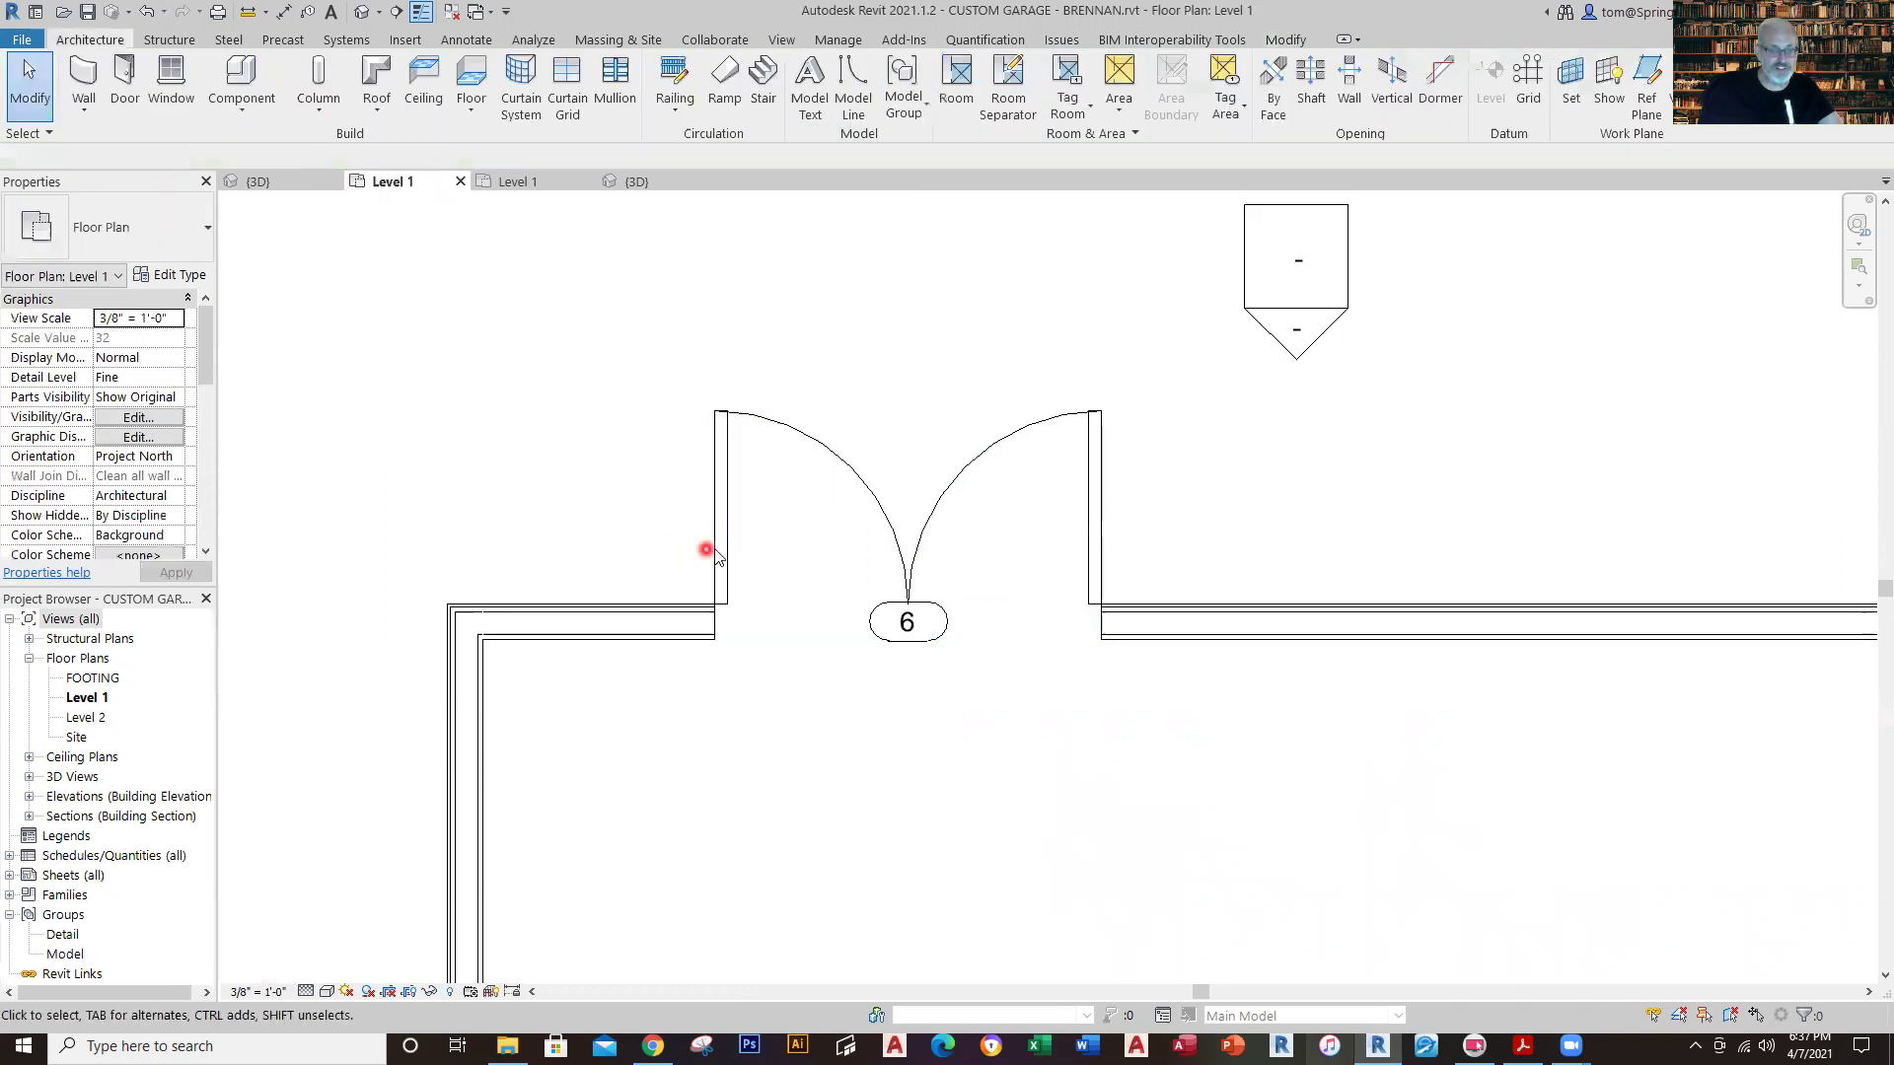
Measure the double door's offset from the outer face of the west wall and set it to 4'.
click(716, 555)
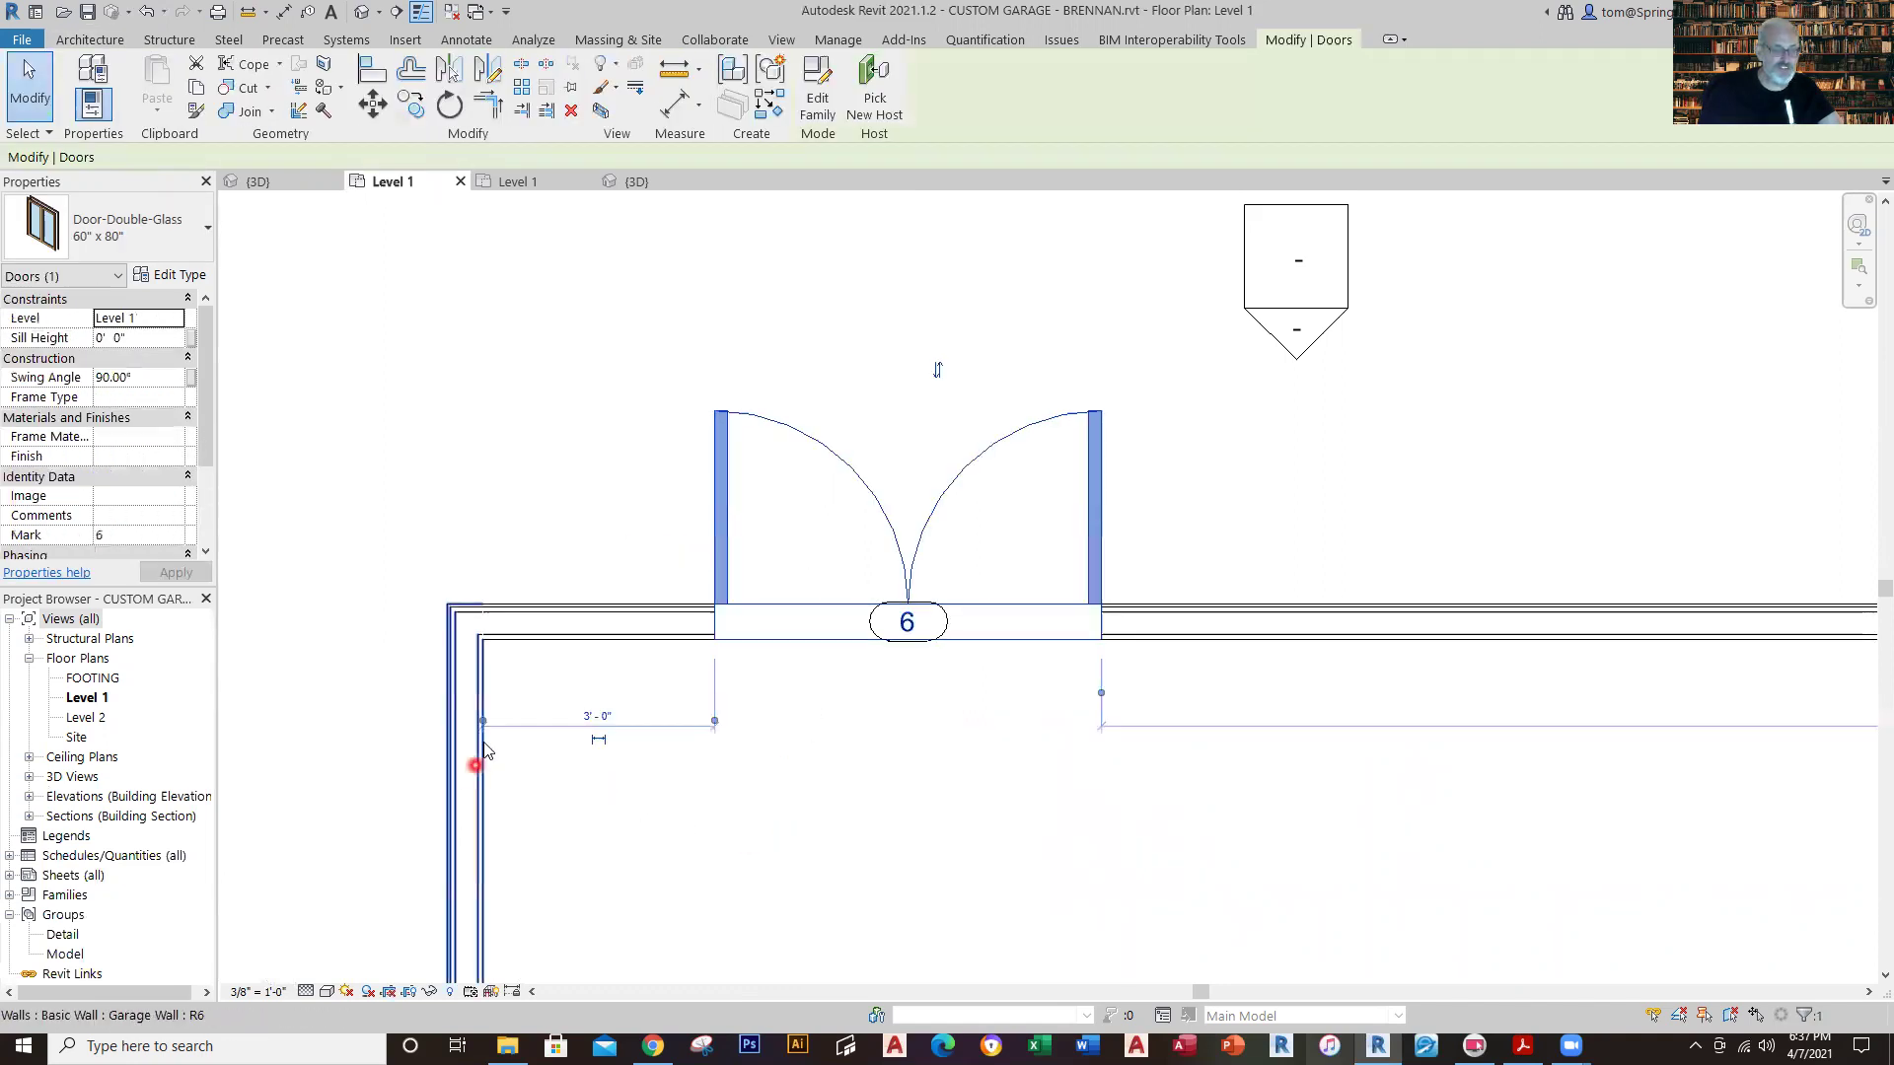
scroll(526, 739, up, 2)
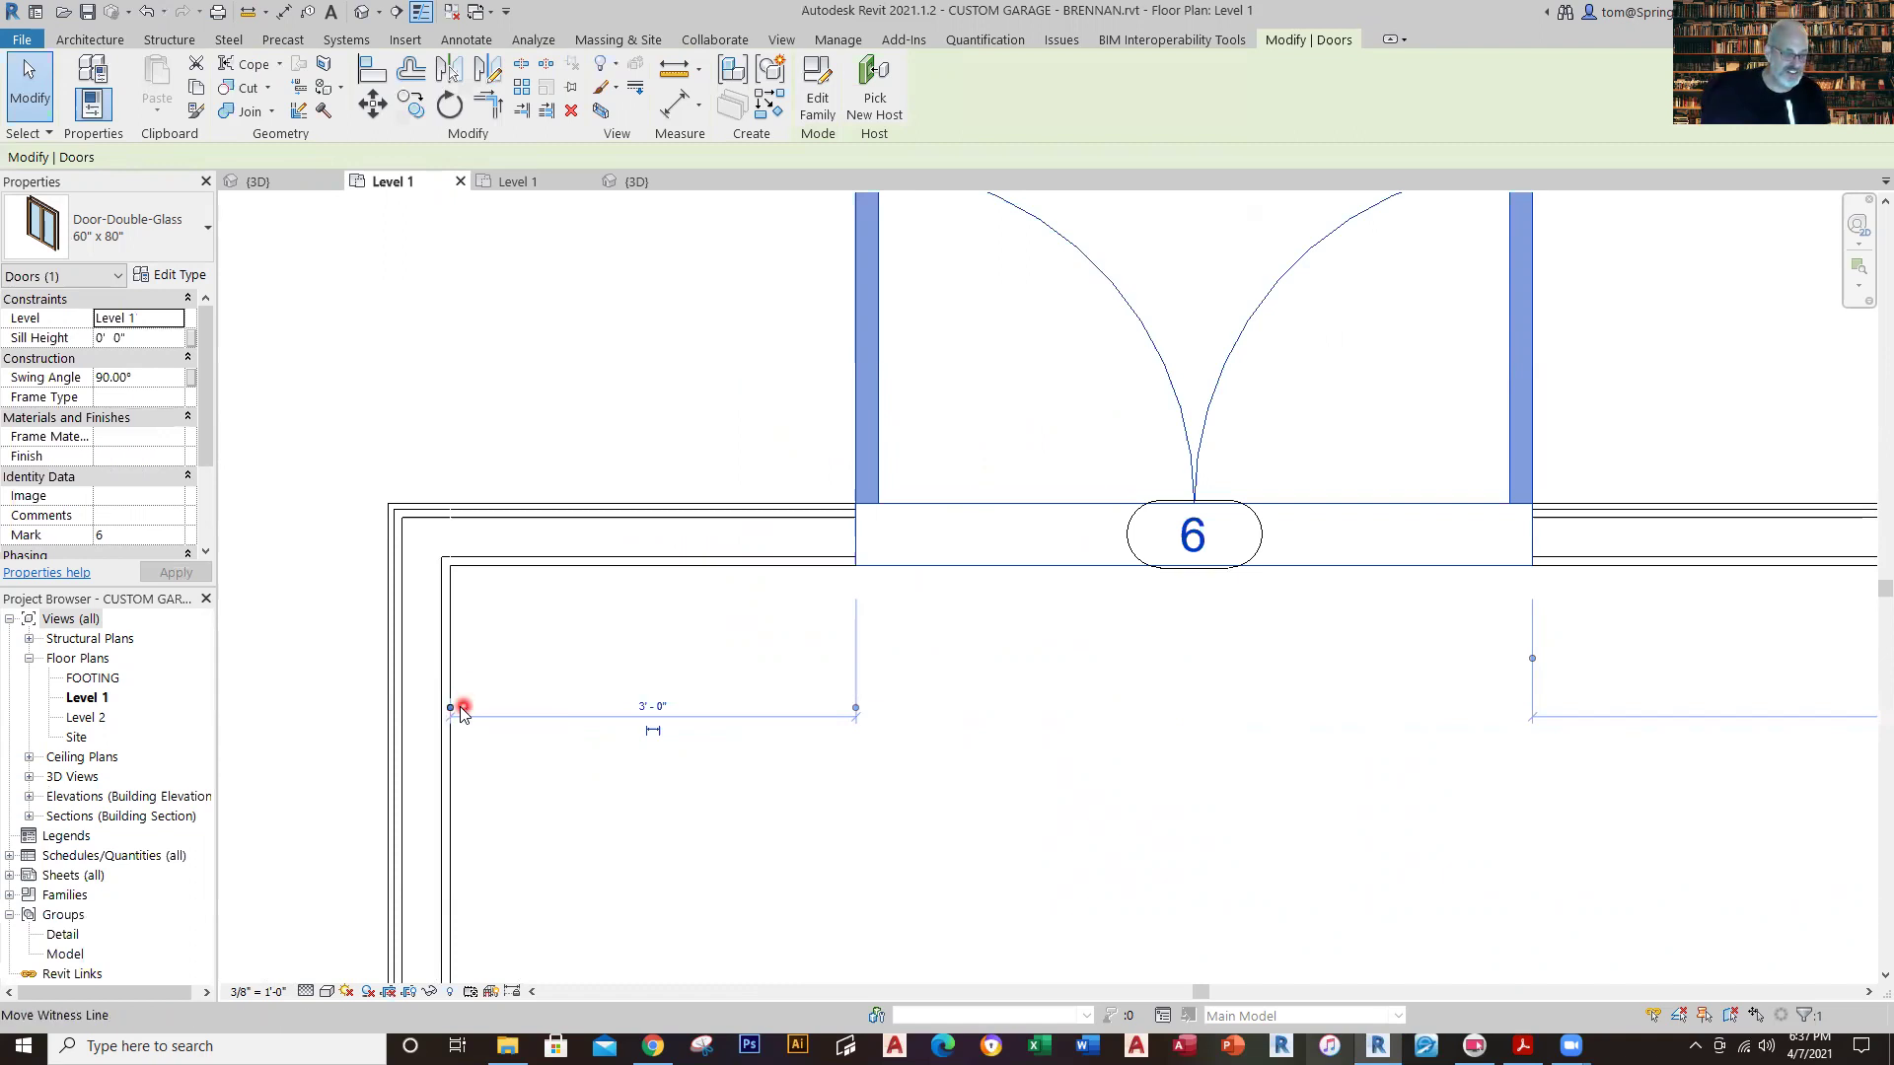
click(453, 709)
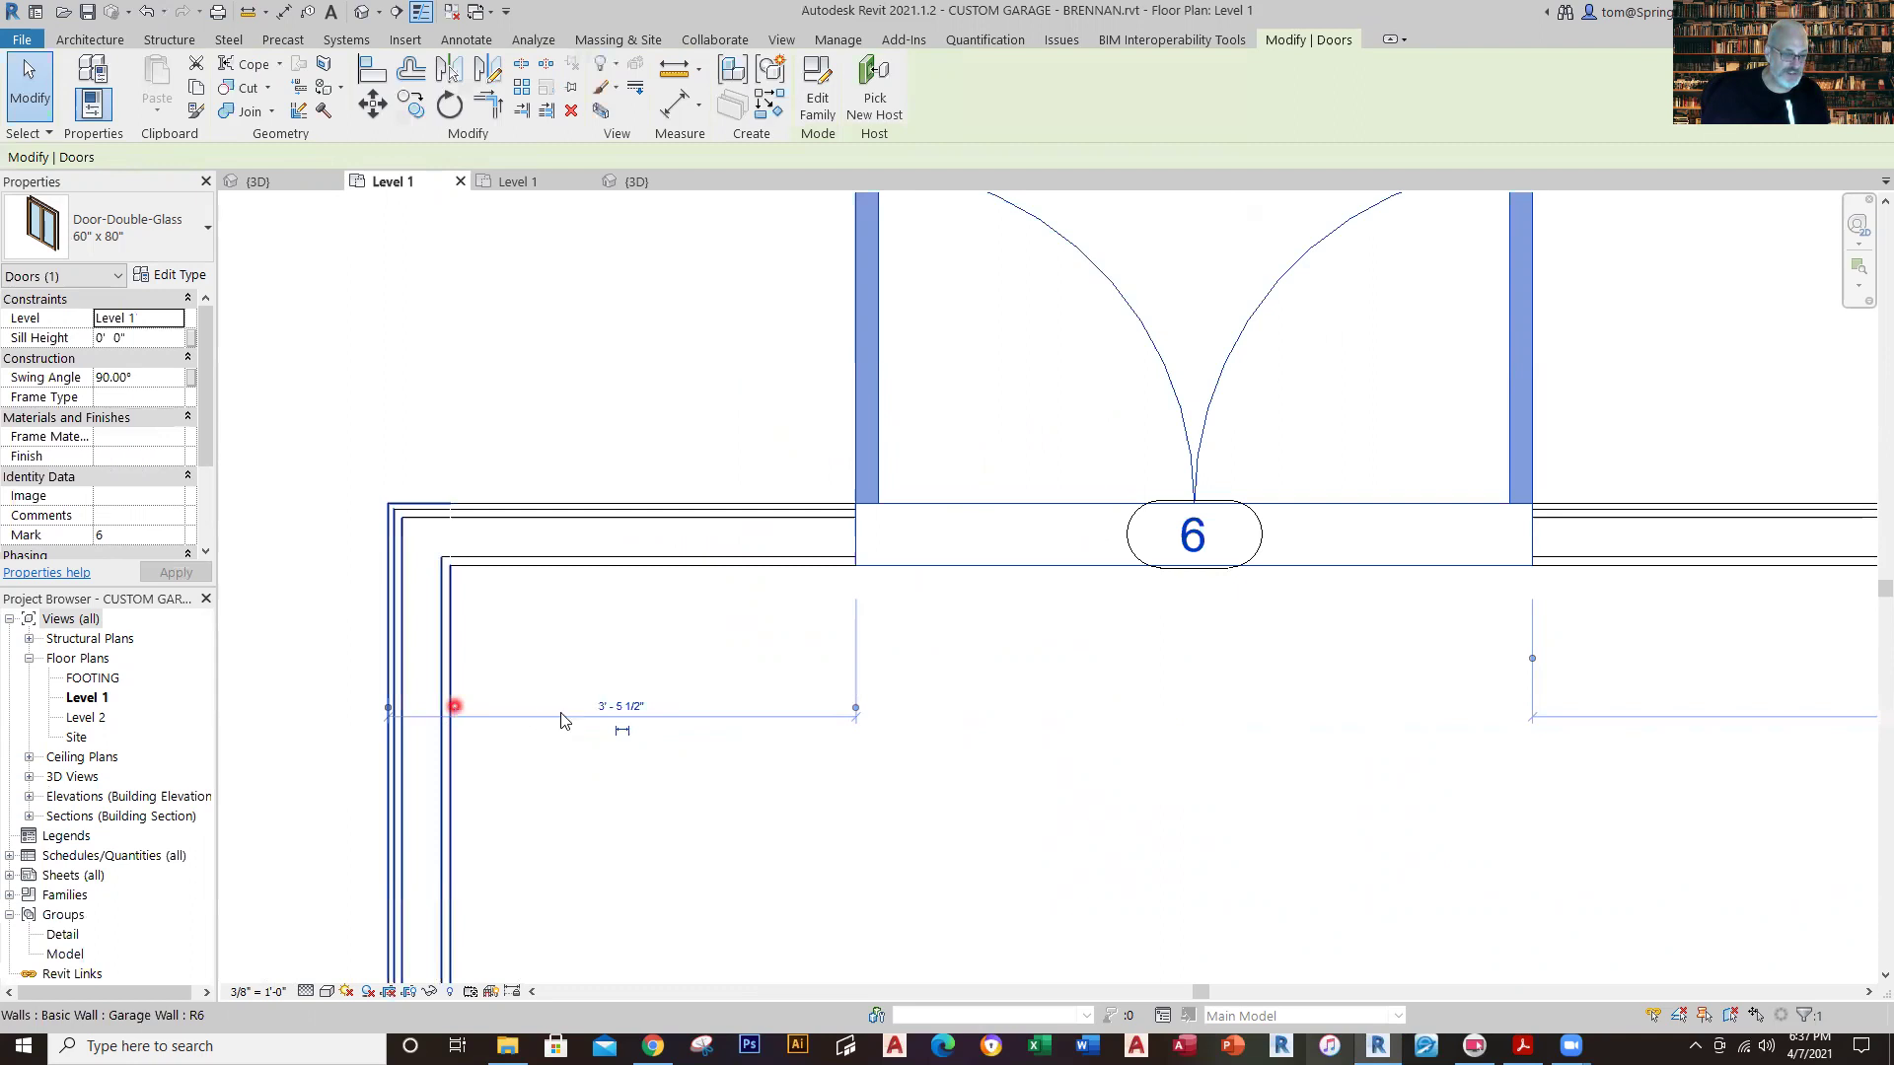
click(561, 803)
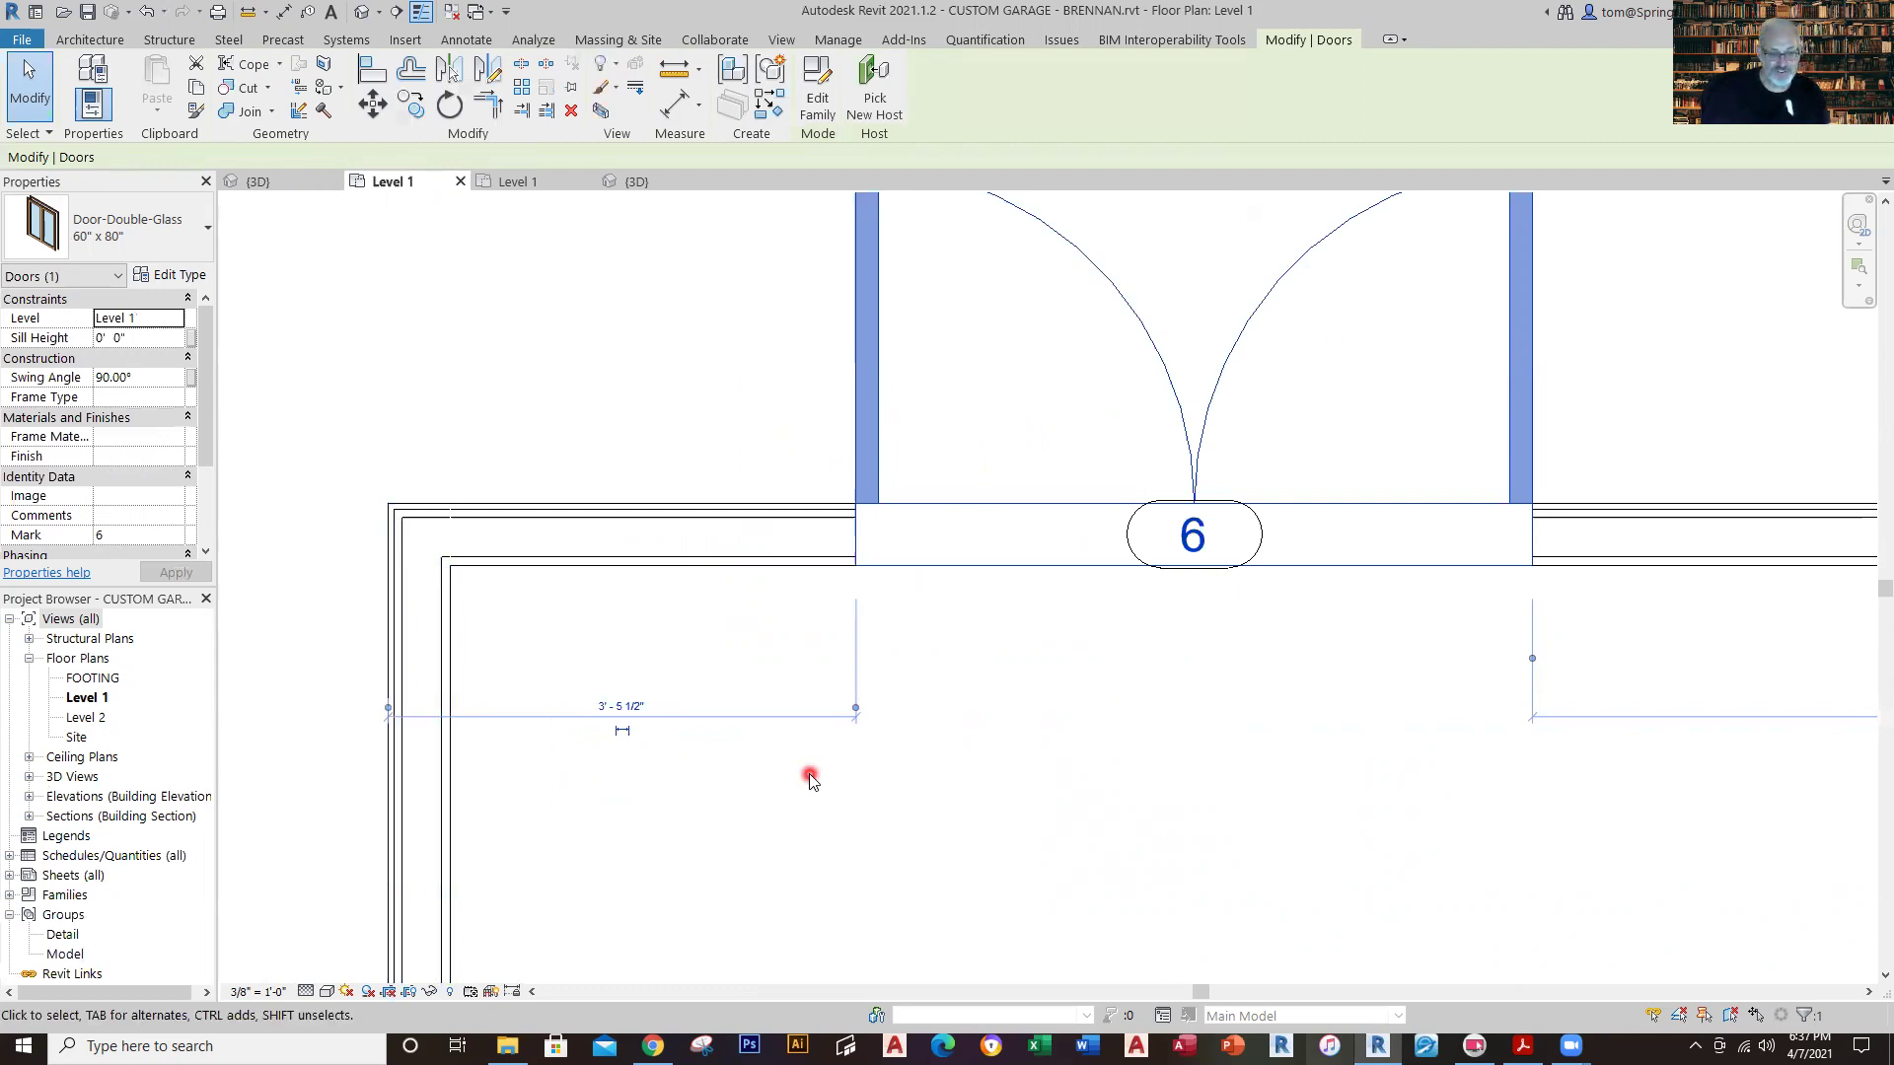
click(636, 719)
text(4)
key(Return)
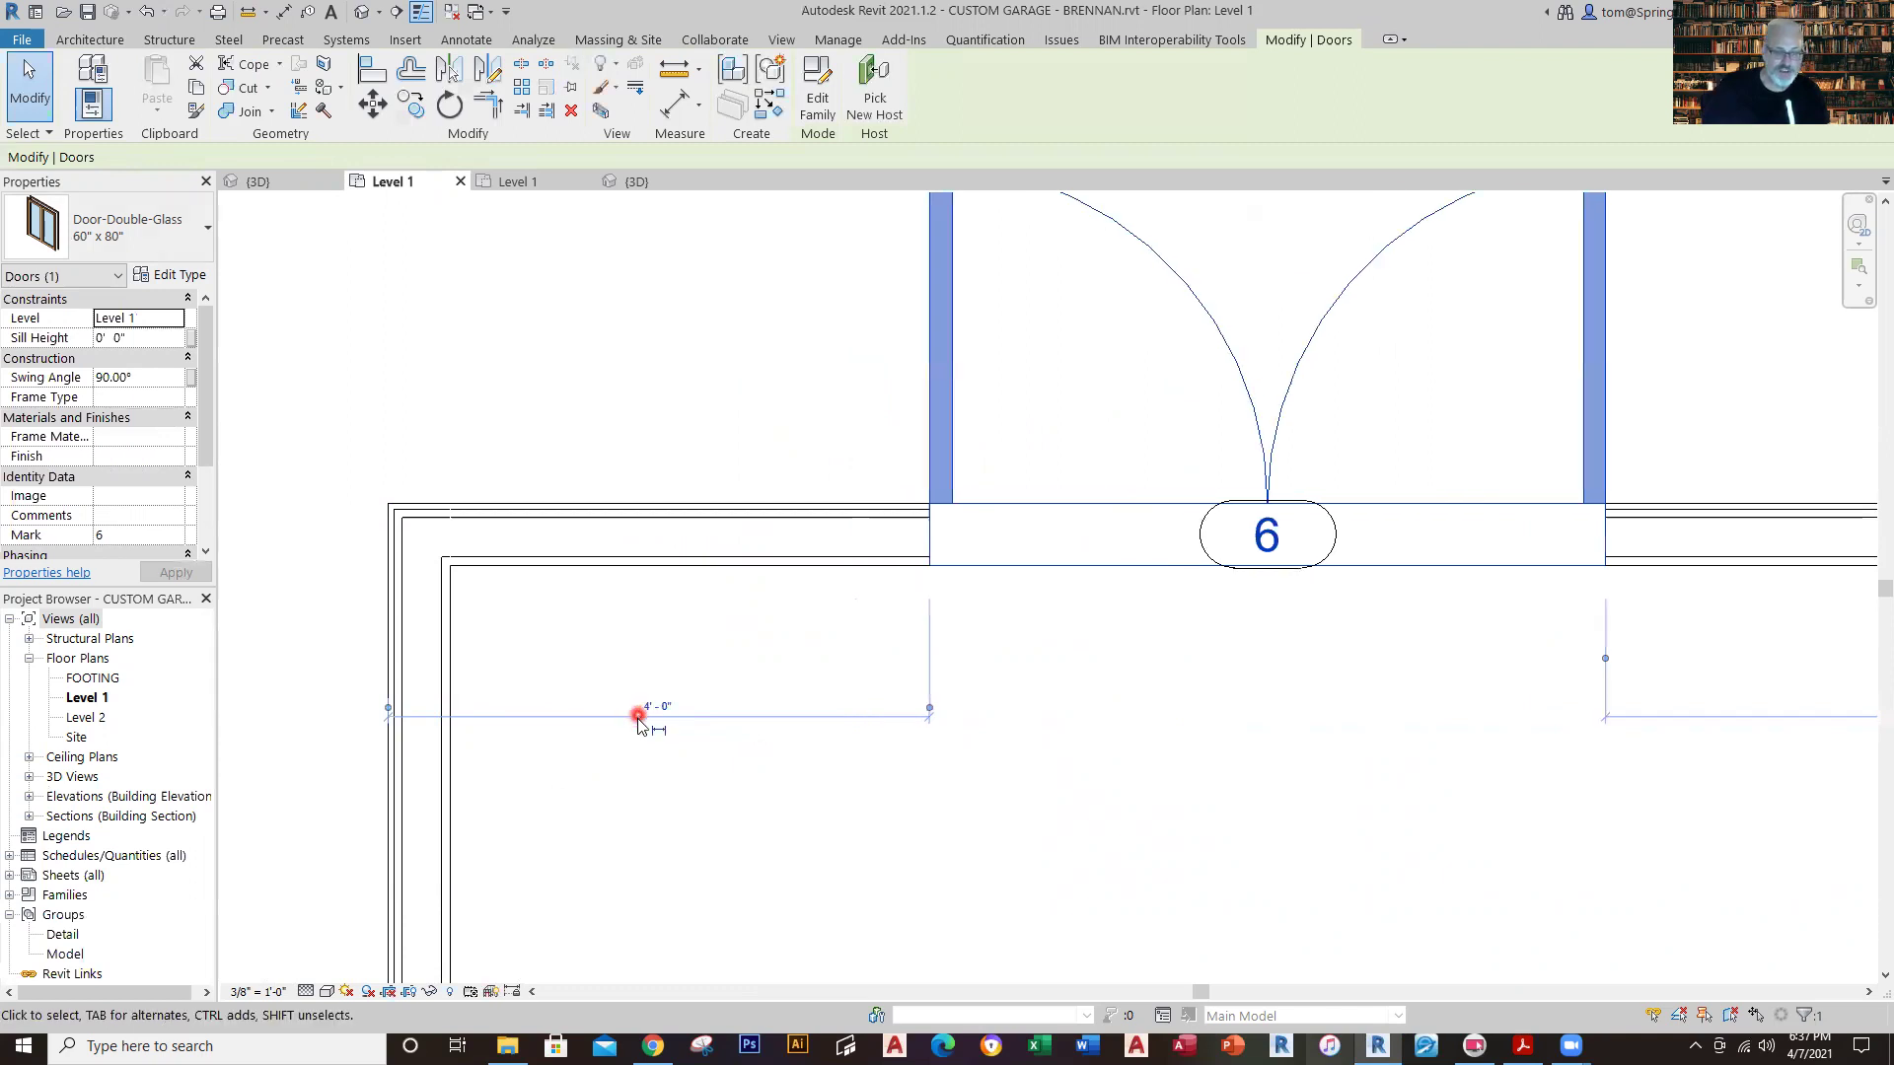
Make the double door's 4' temporary dimension permanent and move it above the north wall.
click(658, 734)
click(777, 779)
ctrl+drag(653, 728, 647, 272)
click(1099, 642)
Change the double door's tag number to 1.
scroll(1103, 643, down, 3)
middle_drag(1086, 664, 837, 731)
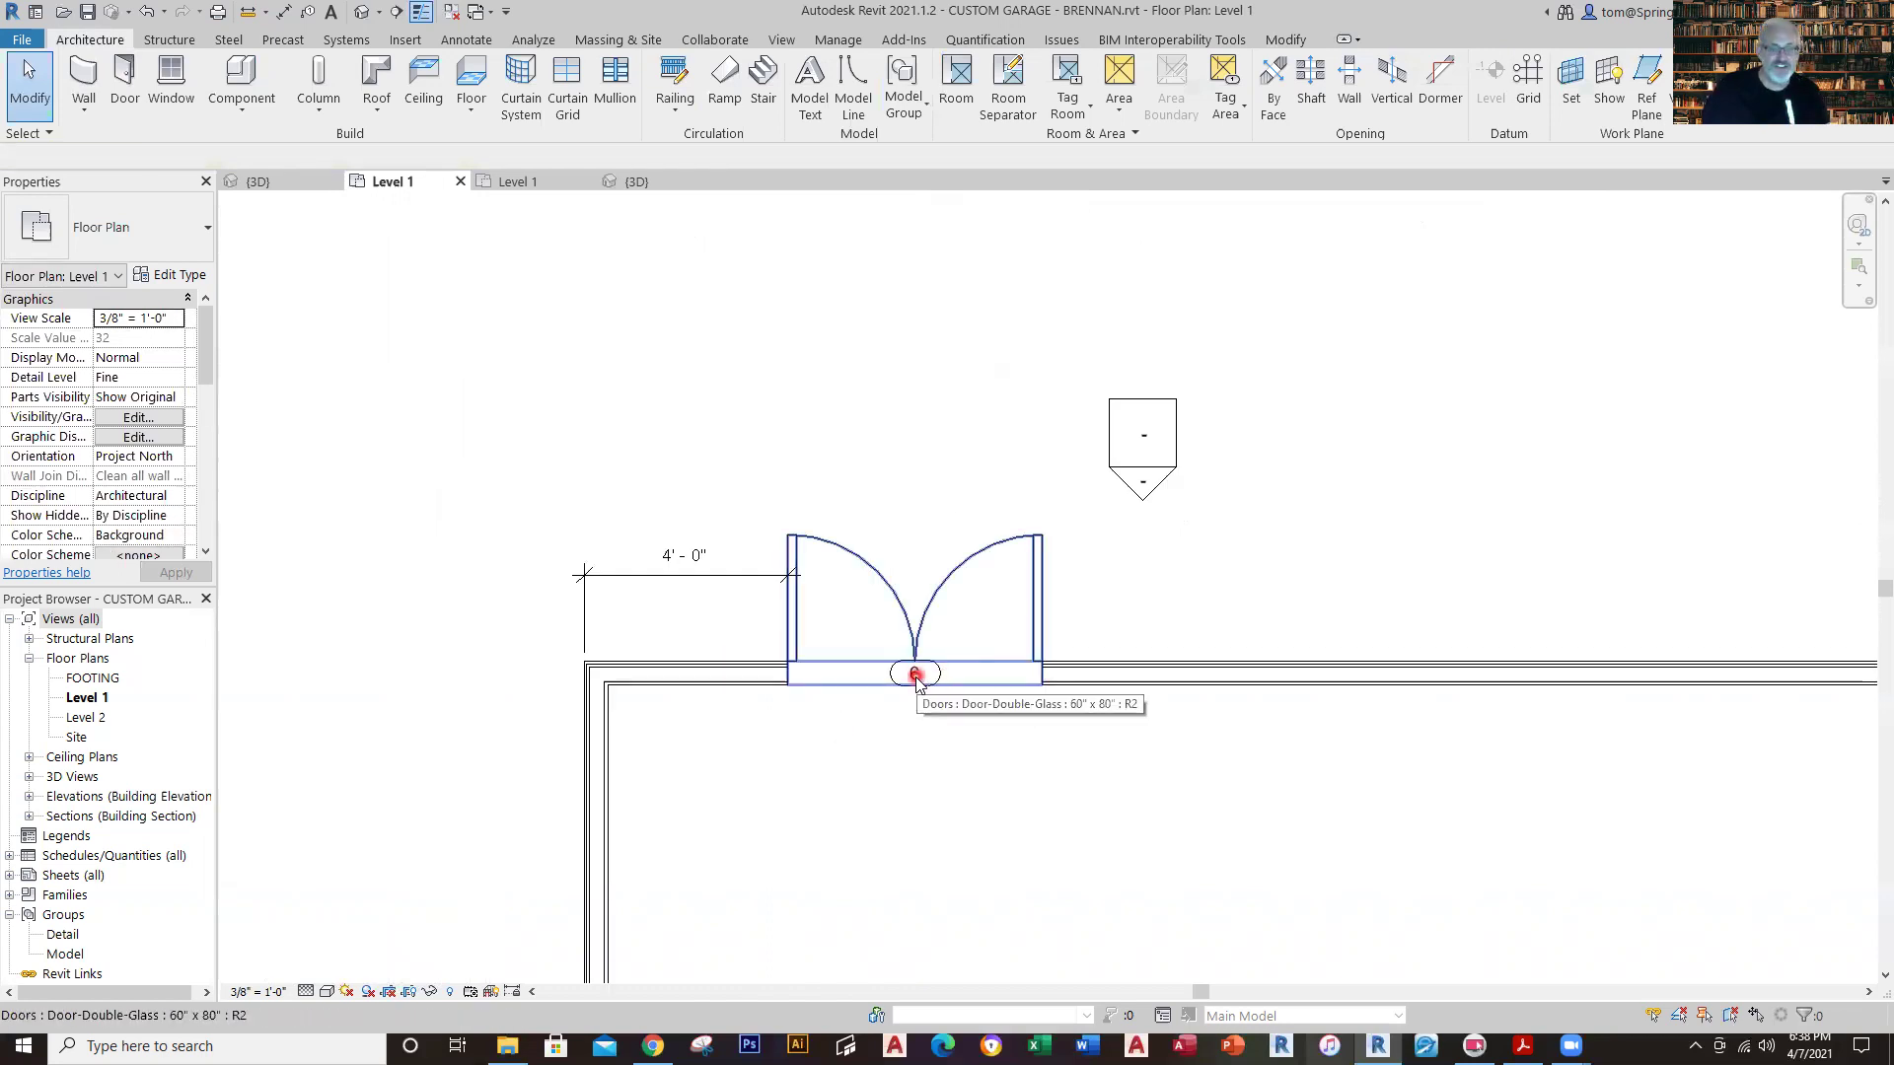
click(916, 676)
click(917, 677)
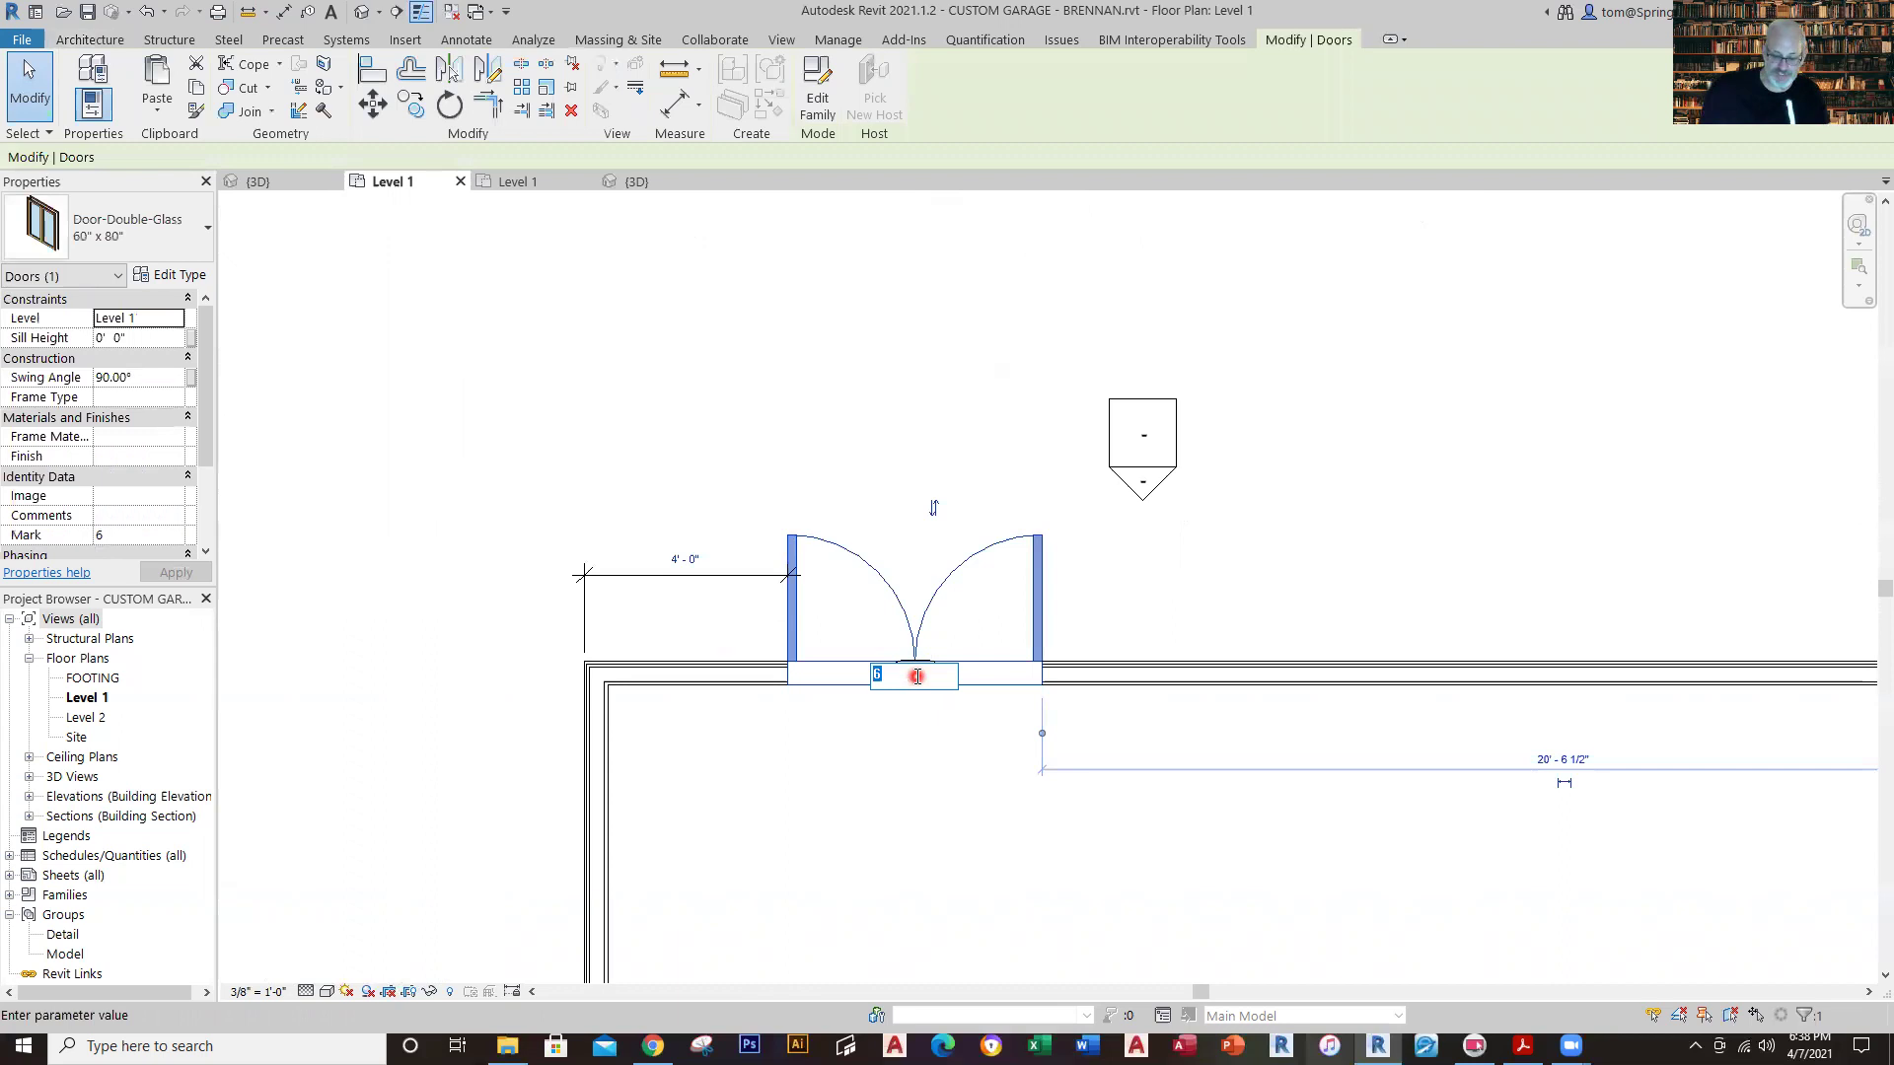
key(Return)
click(742, 461)
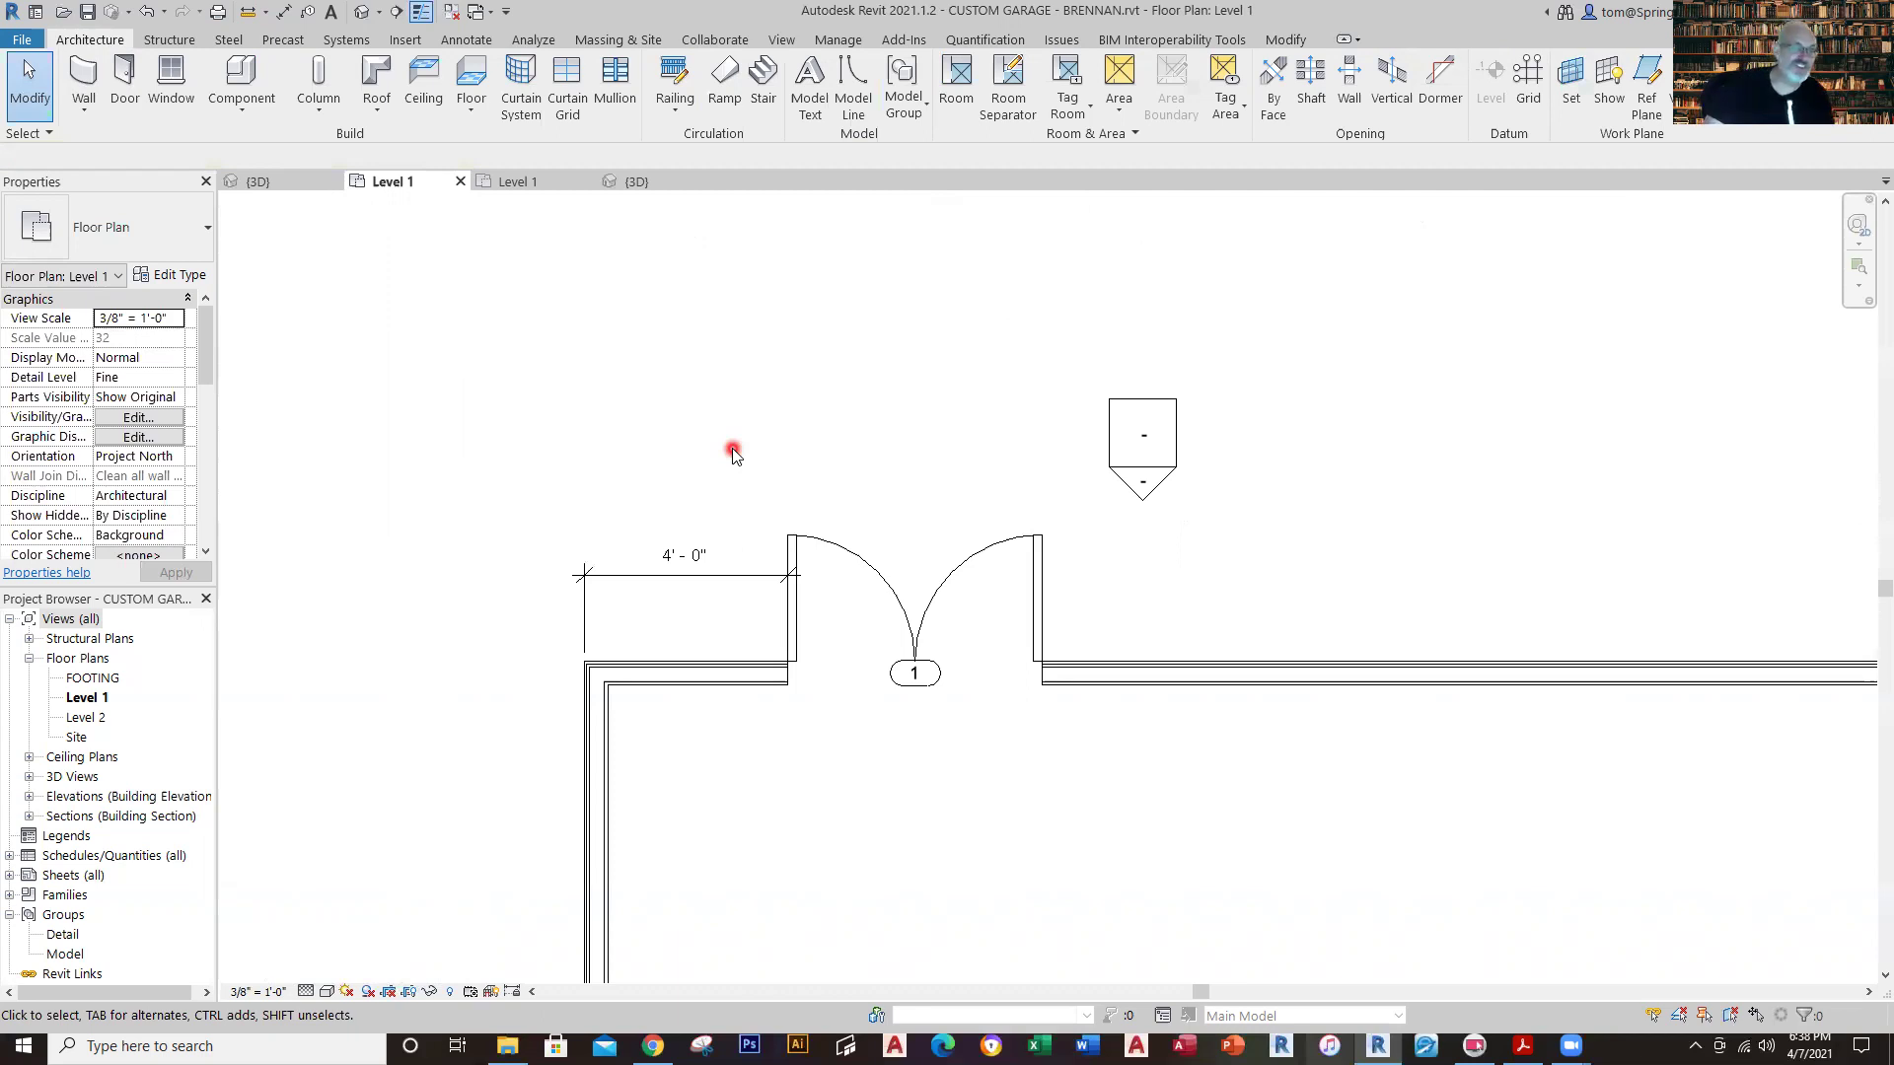
Open the new project's 3D view with the Realistic visual style and inspect the double door from outside.
click(640, 185)
scroll(1458, 336, down, 5)
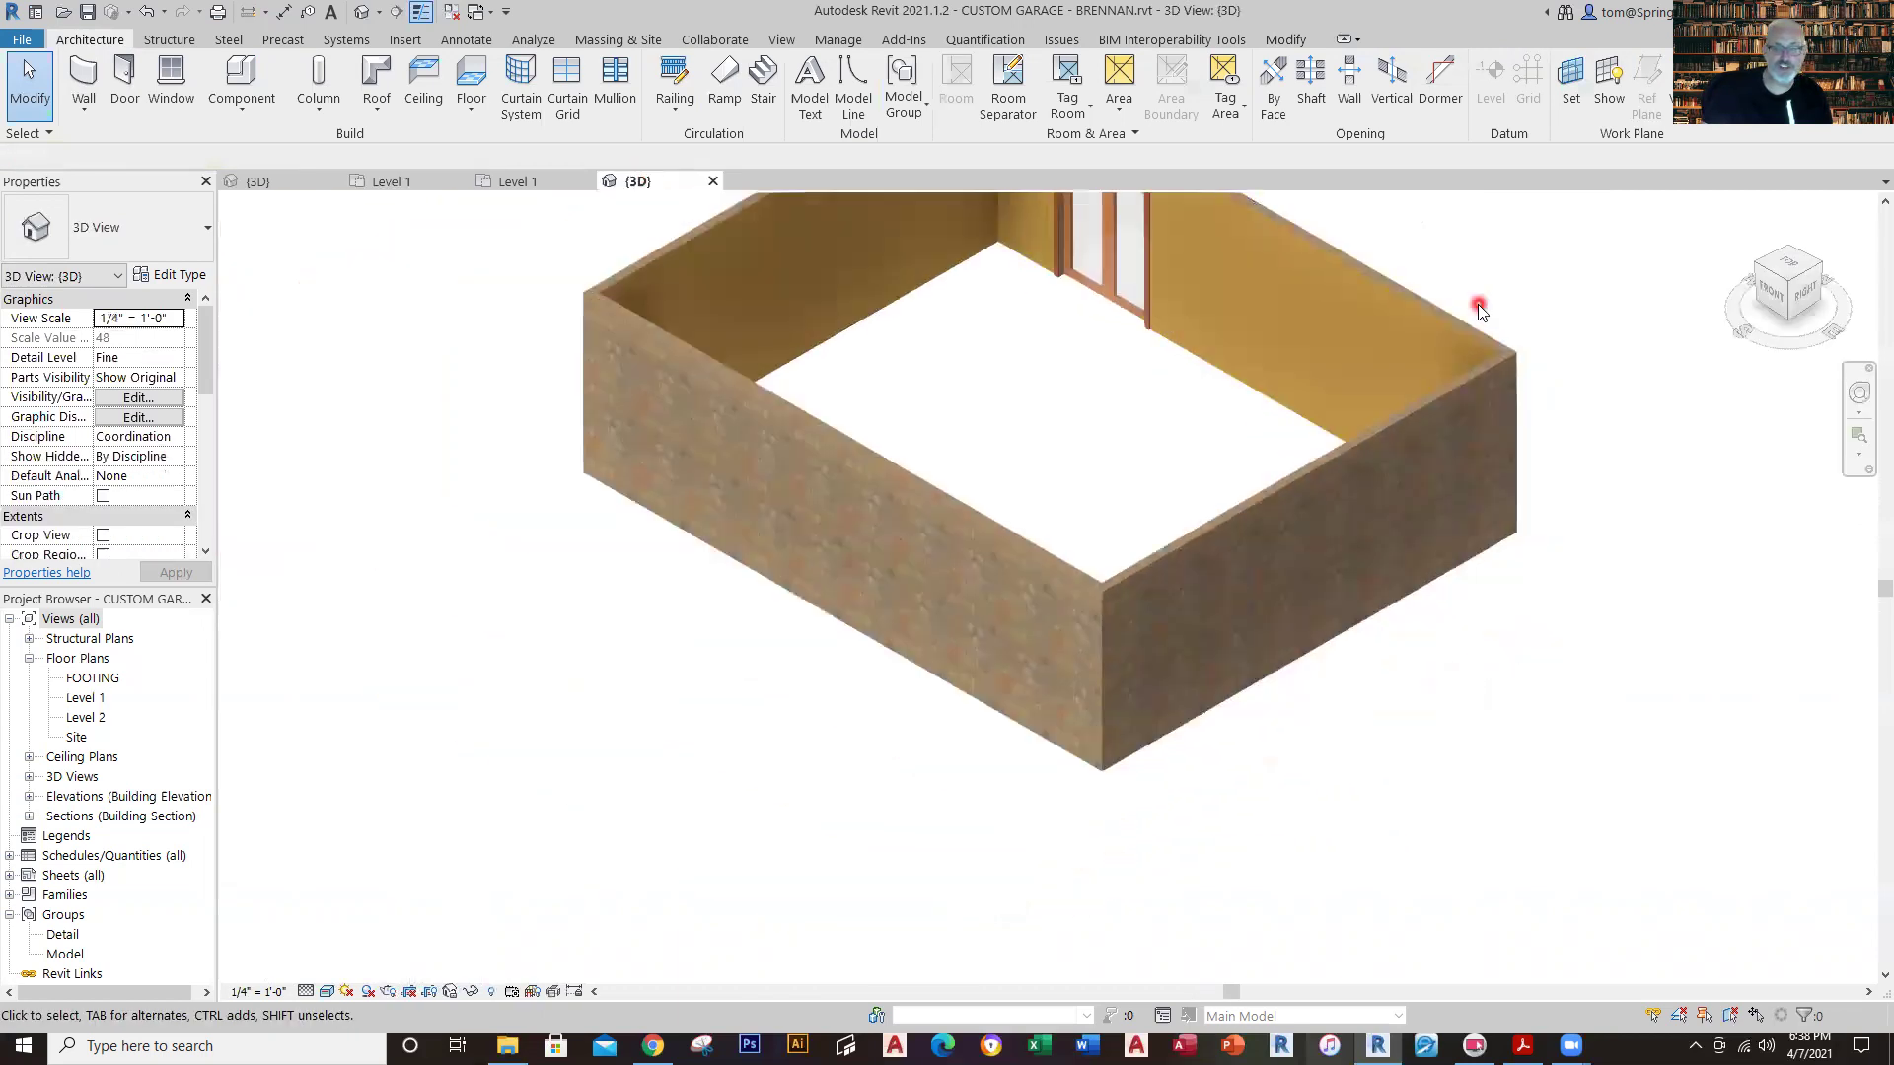
shift+middle_drag(1513, 488, 1282, 526)
scroll(1381, 724, up, 5)
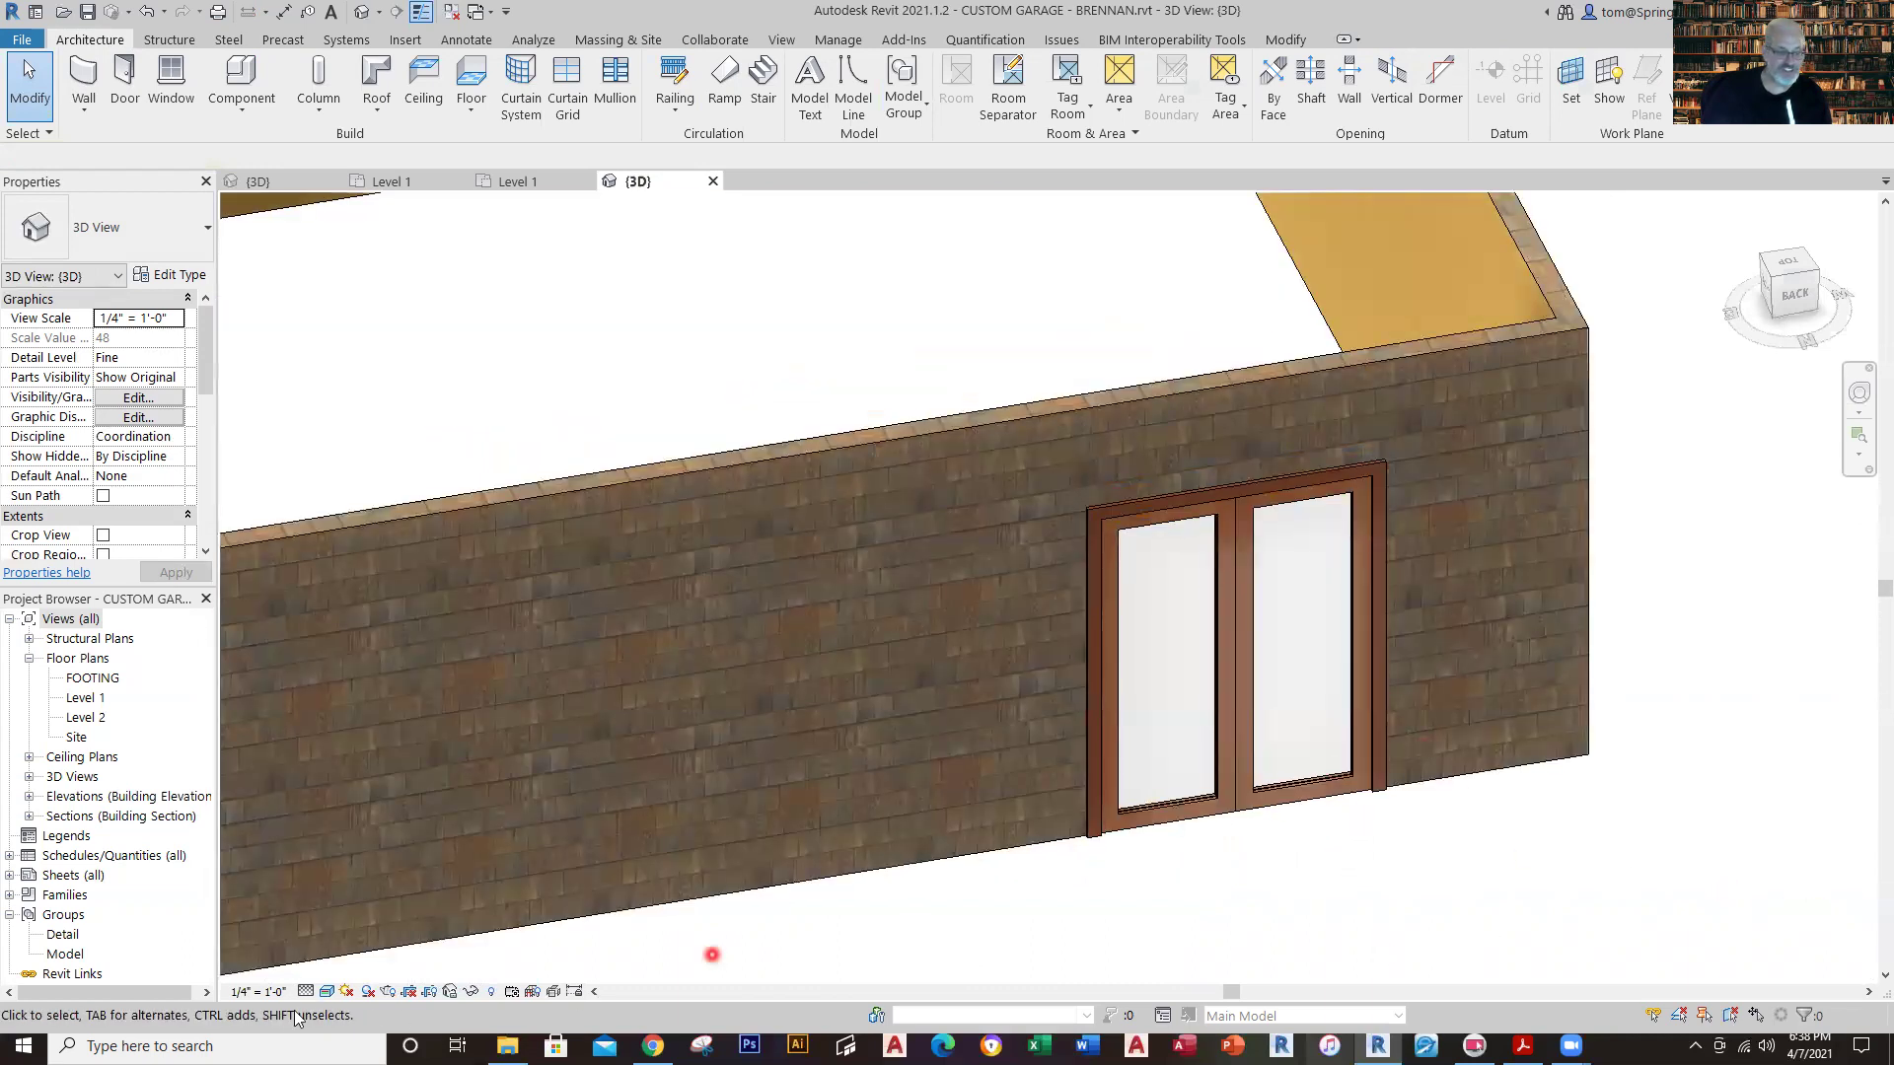
click(325, 993)
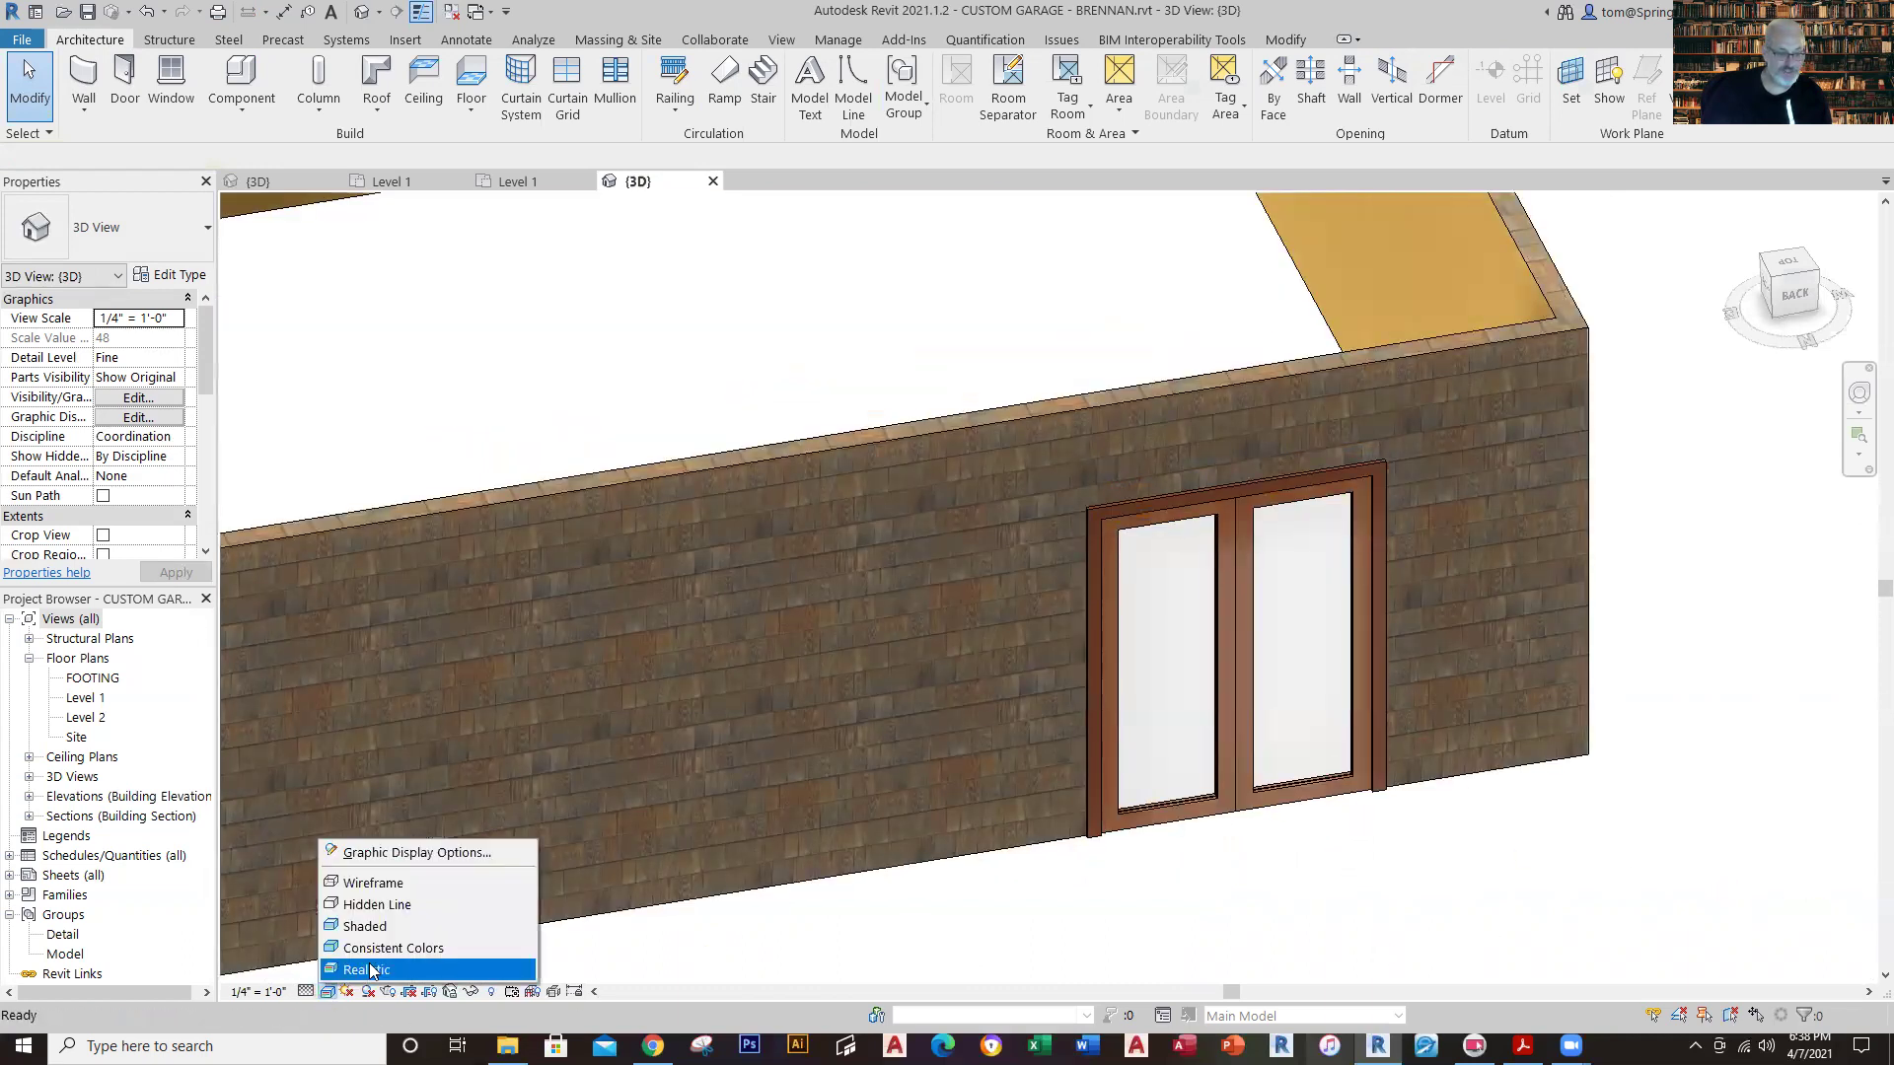
click(371, 970)
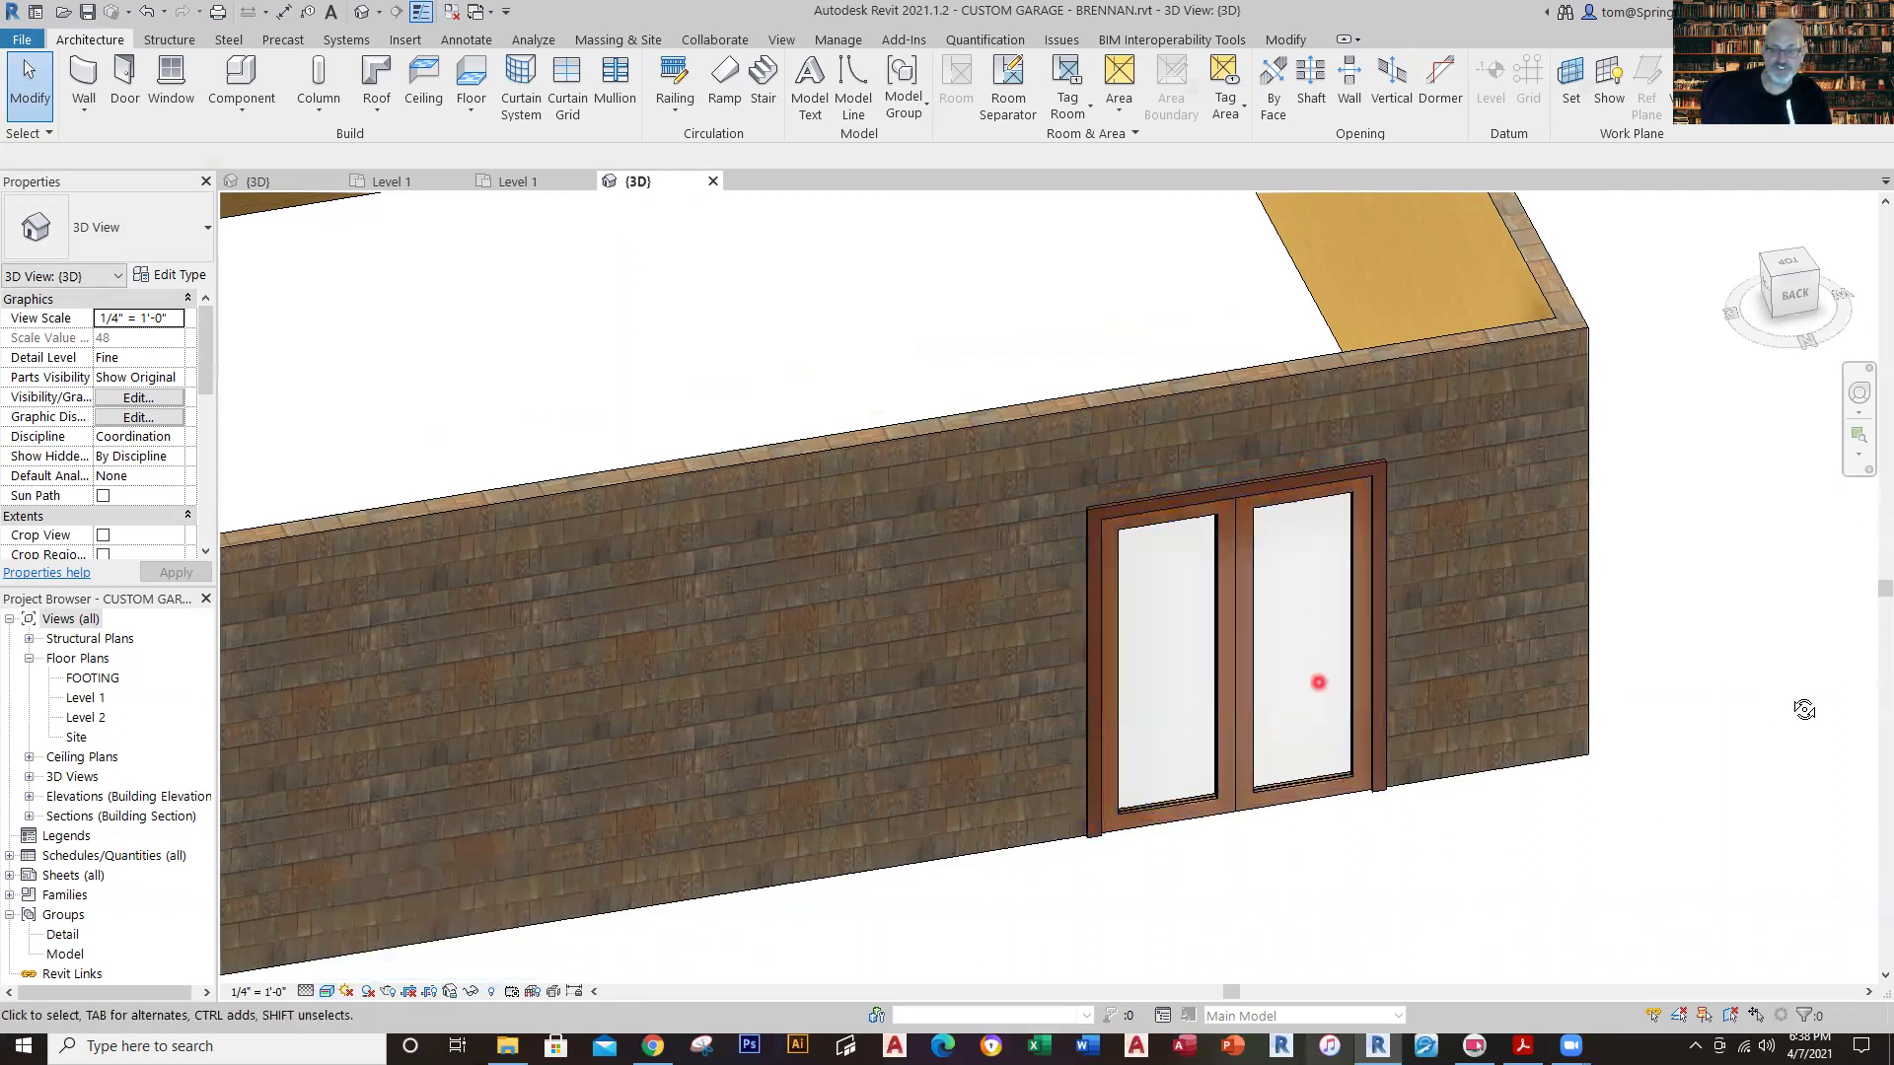
shift+middle_drag(1804, 710, 1476, 520)
shift+middle_drag(1387, 637, 484, 241)
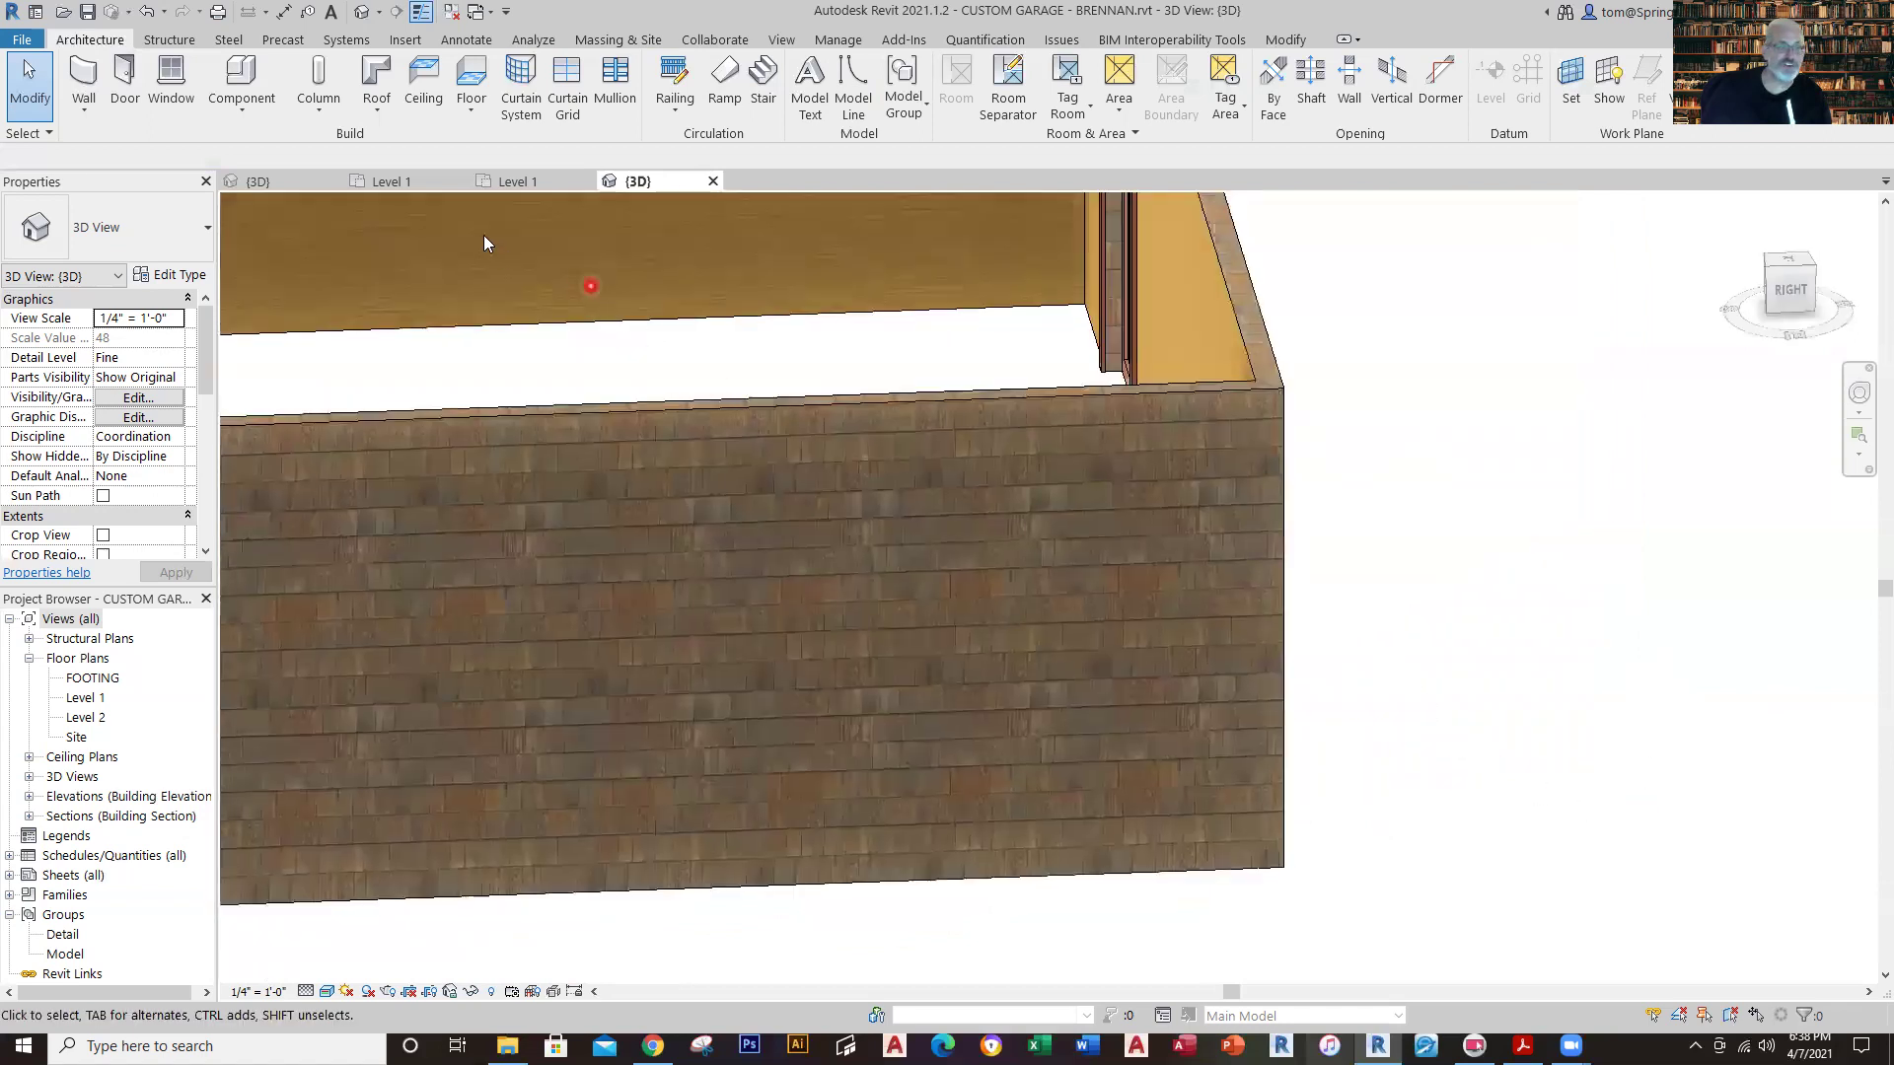
Examine door 2's type and locating dimensions in the master's Level 1 plan, and check the door schedule PDF in Acrobat.
click(422, 181)
scroll(1216, 582, down, 5)
middle_drag(1213, 562, 791, 458)
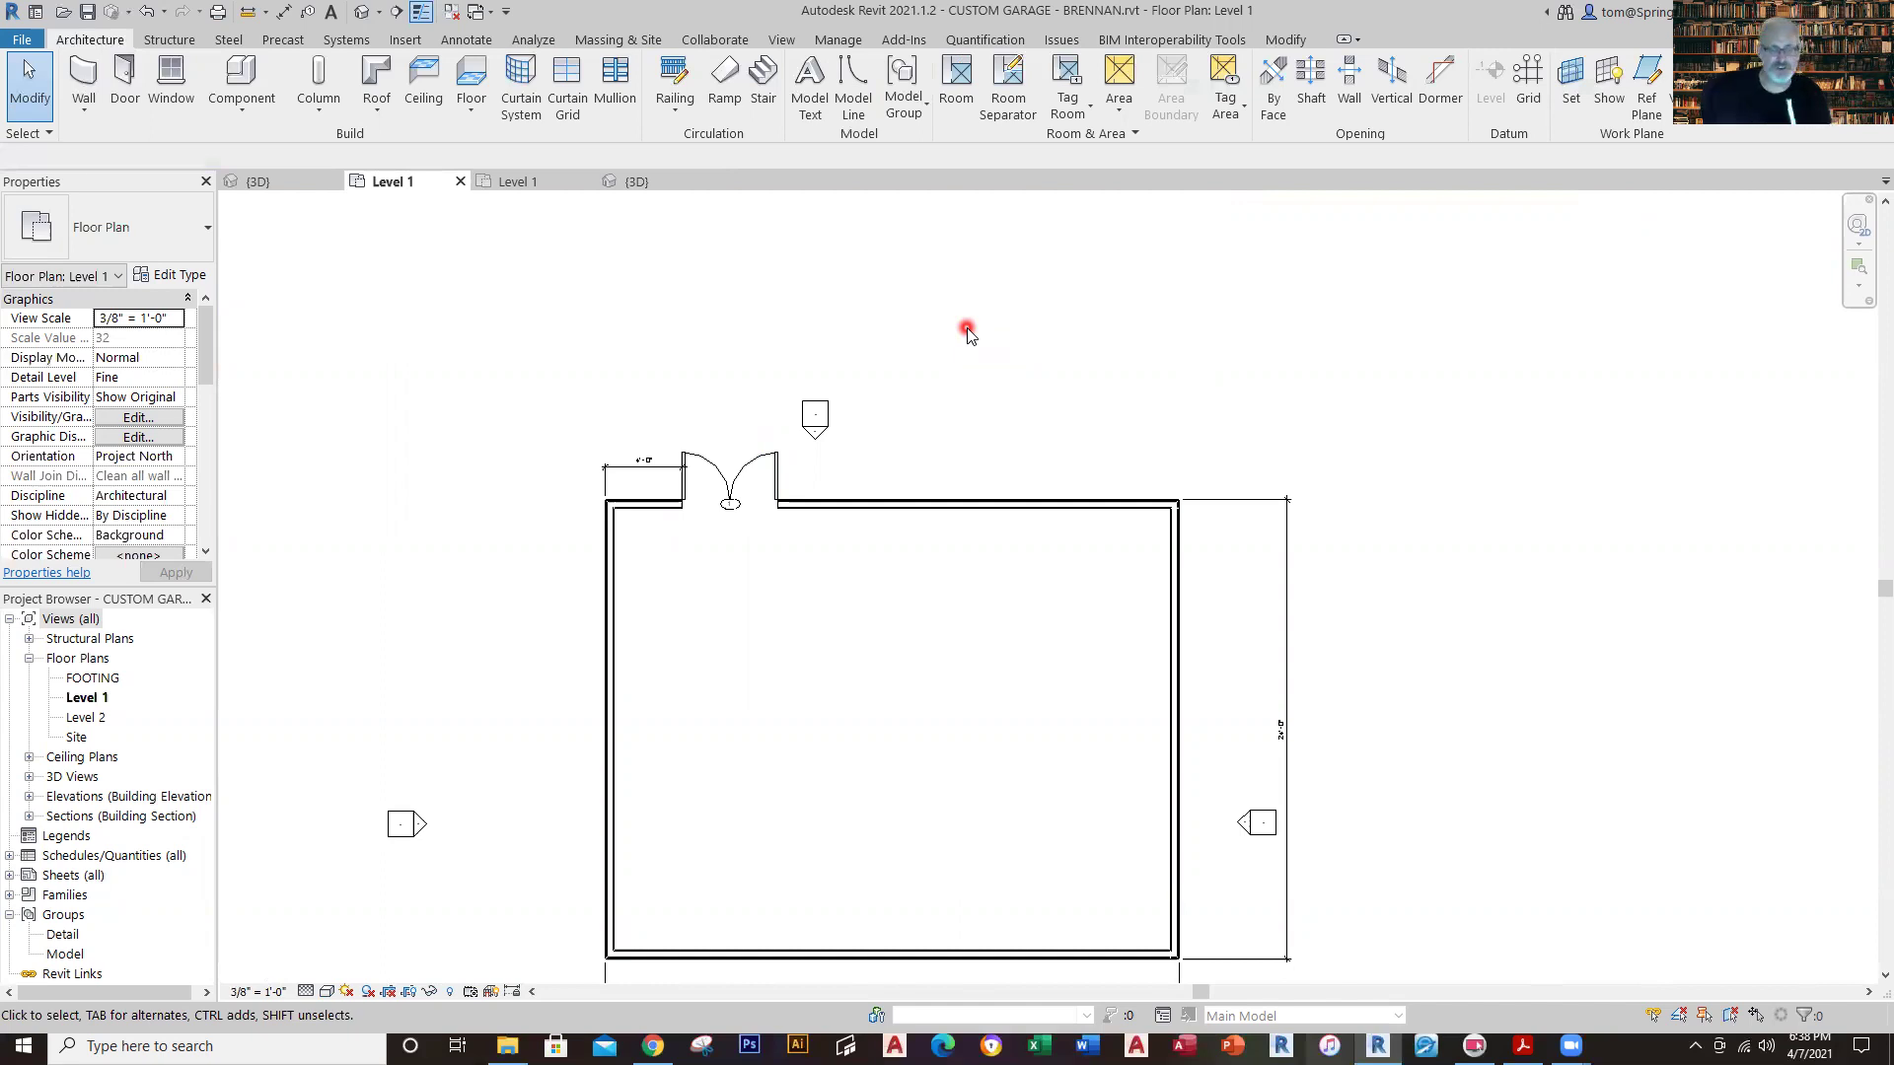
click(512, 185)
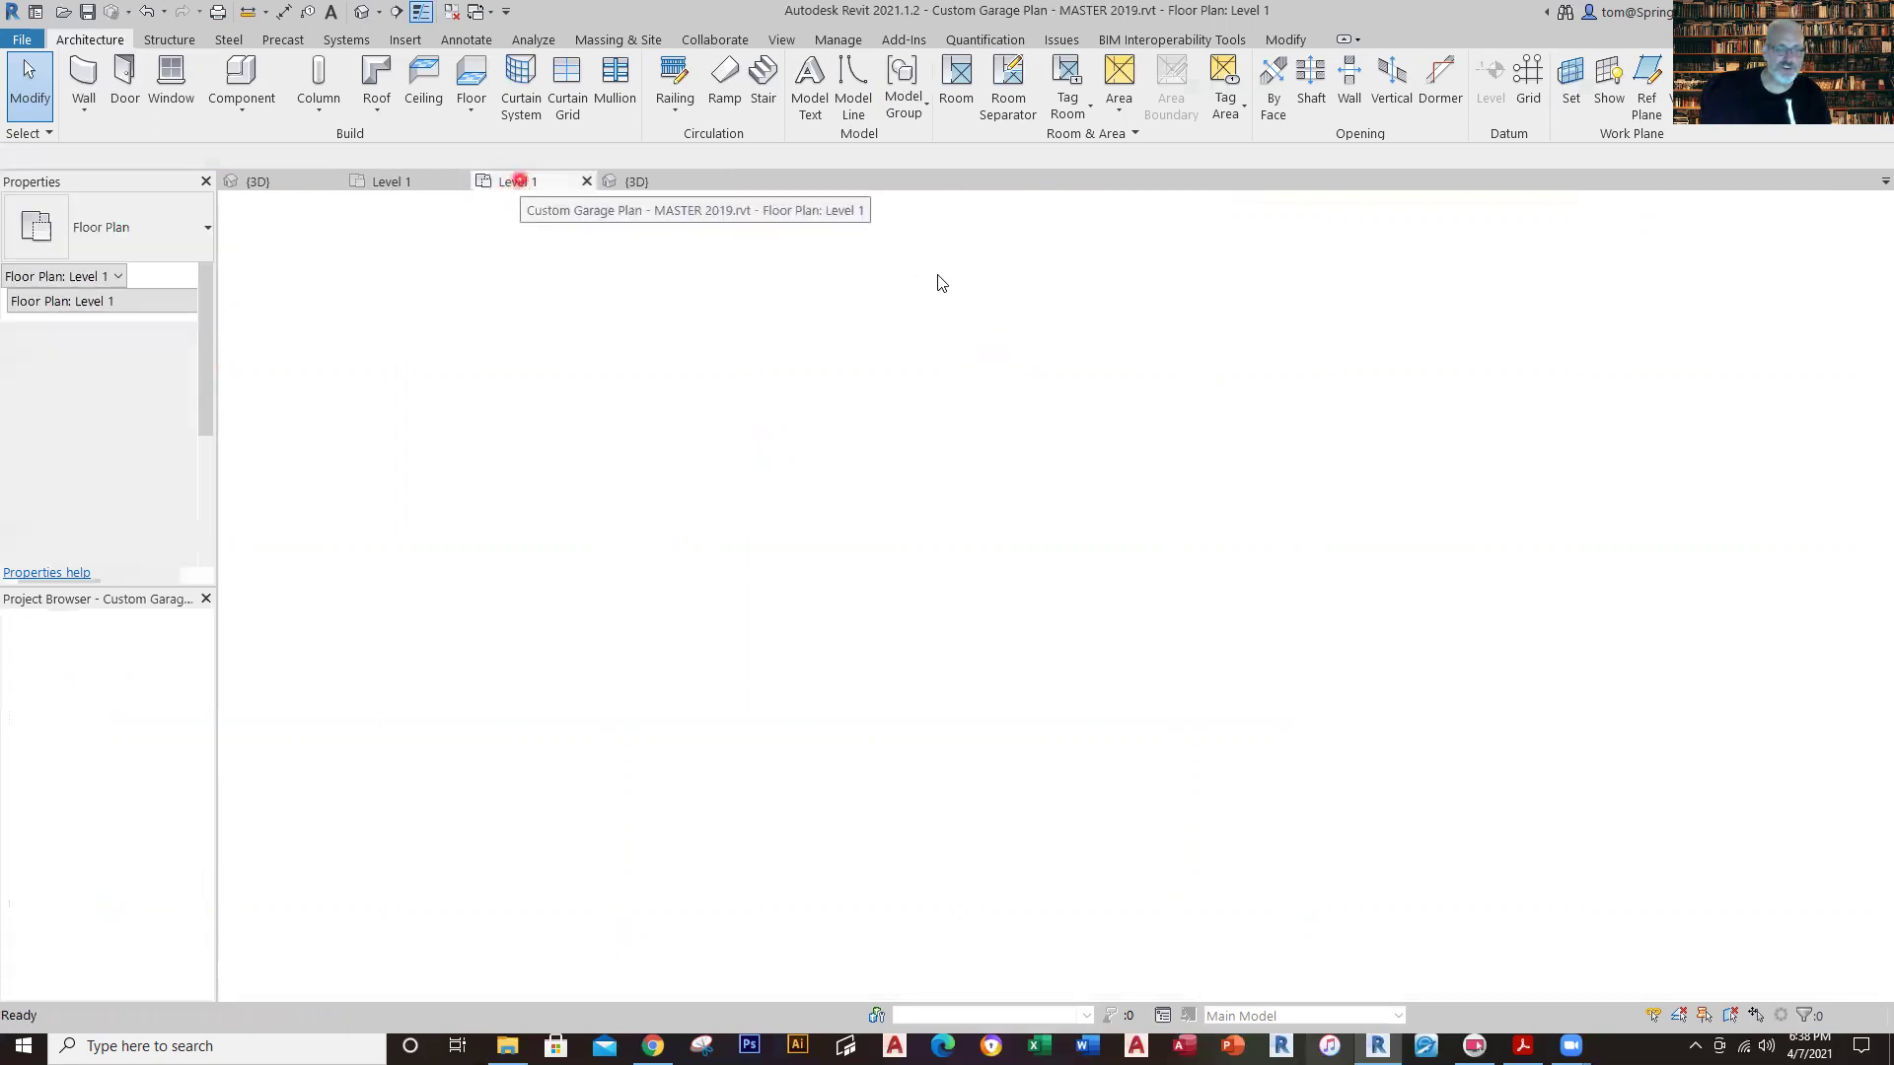
scroll(1260, 611, down, 3)
scroll(1233, 543, up, 4)
scroll(1145, 718, up, 3)
scroll(1171, 727, down, 2)
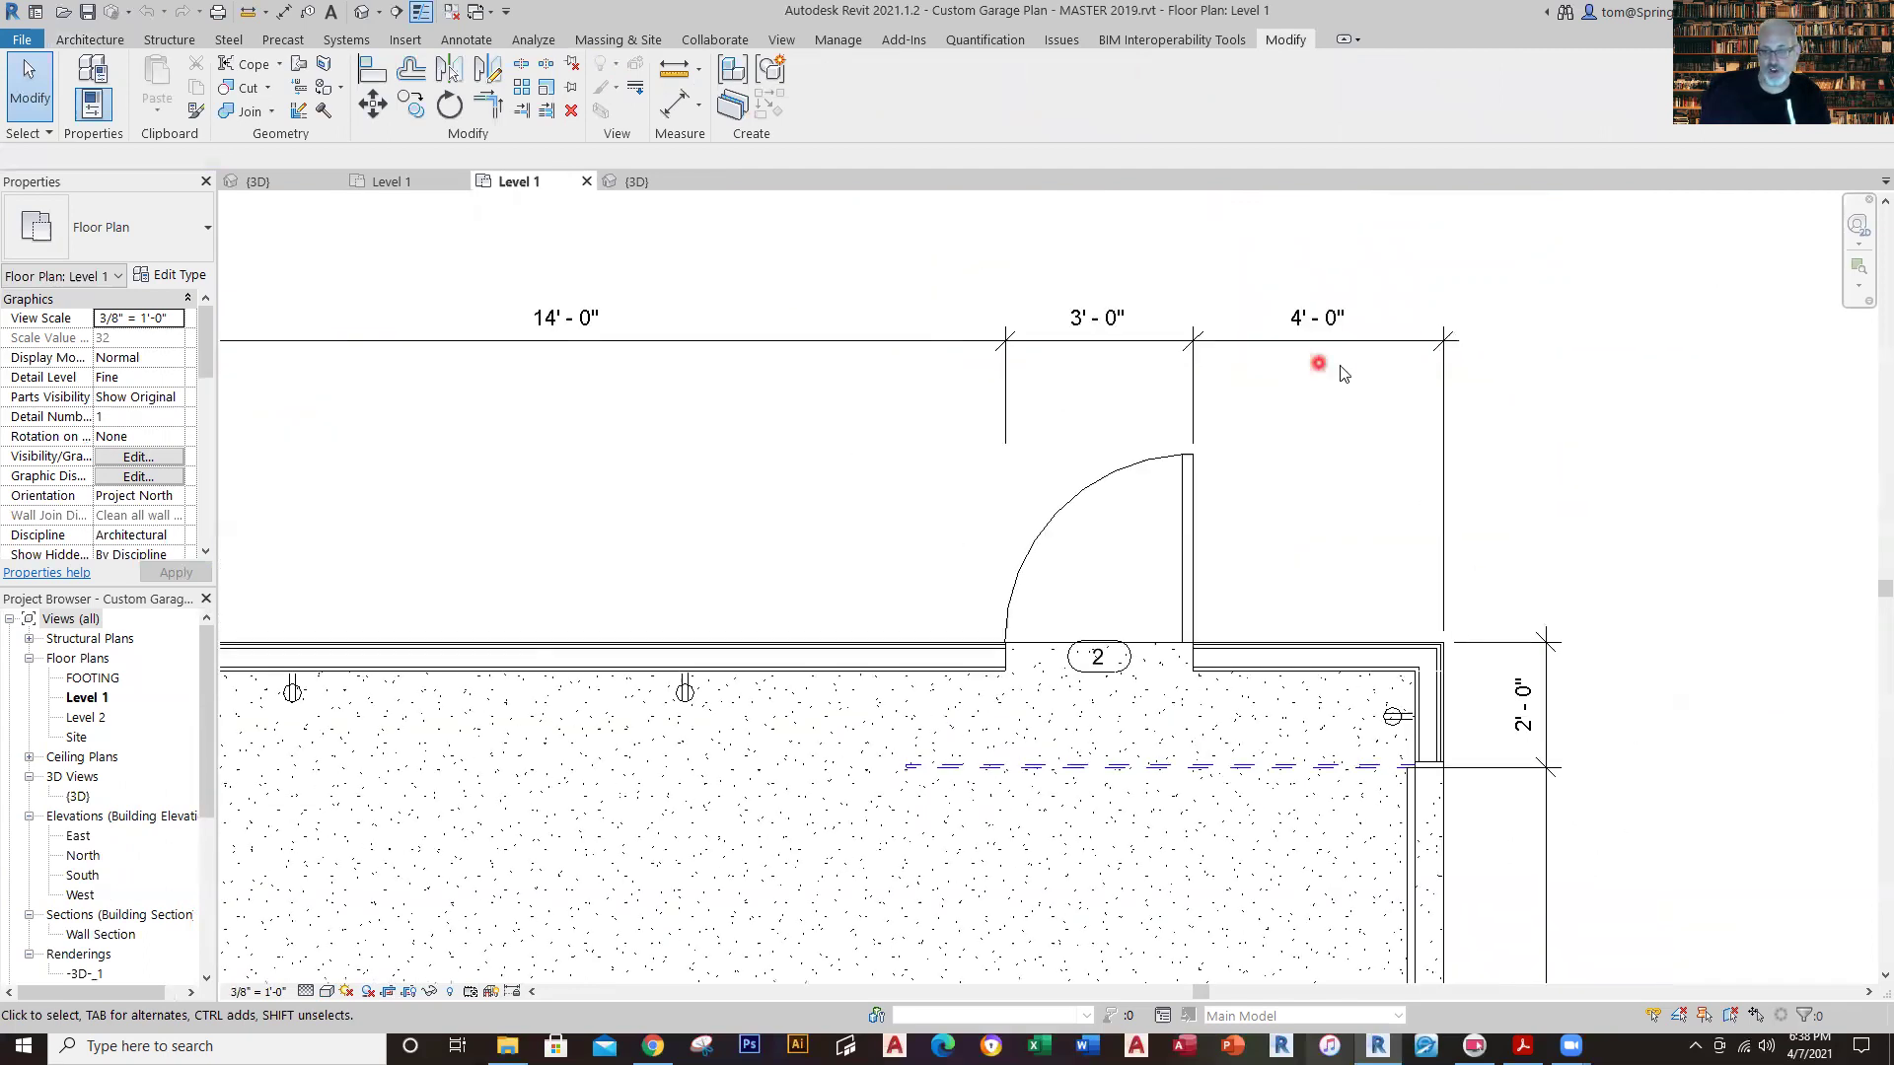
click(1147, 458)
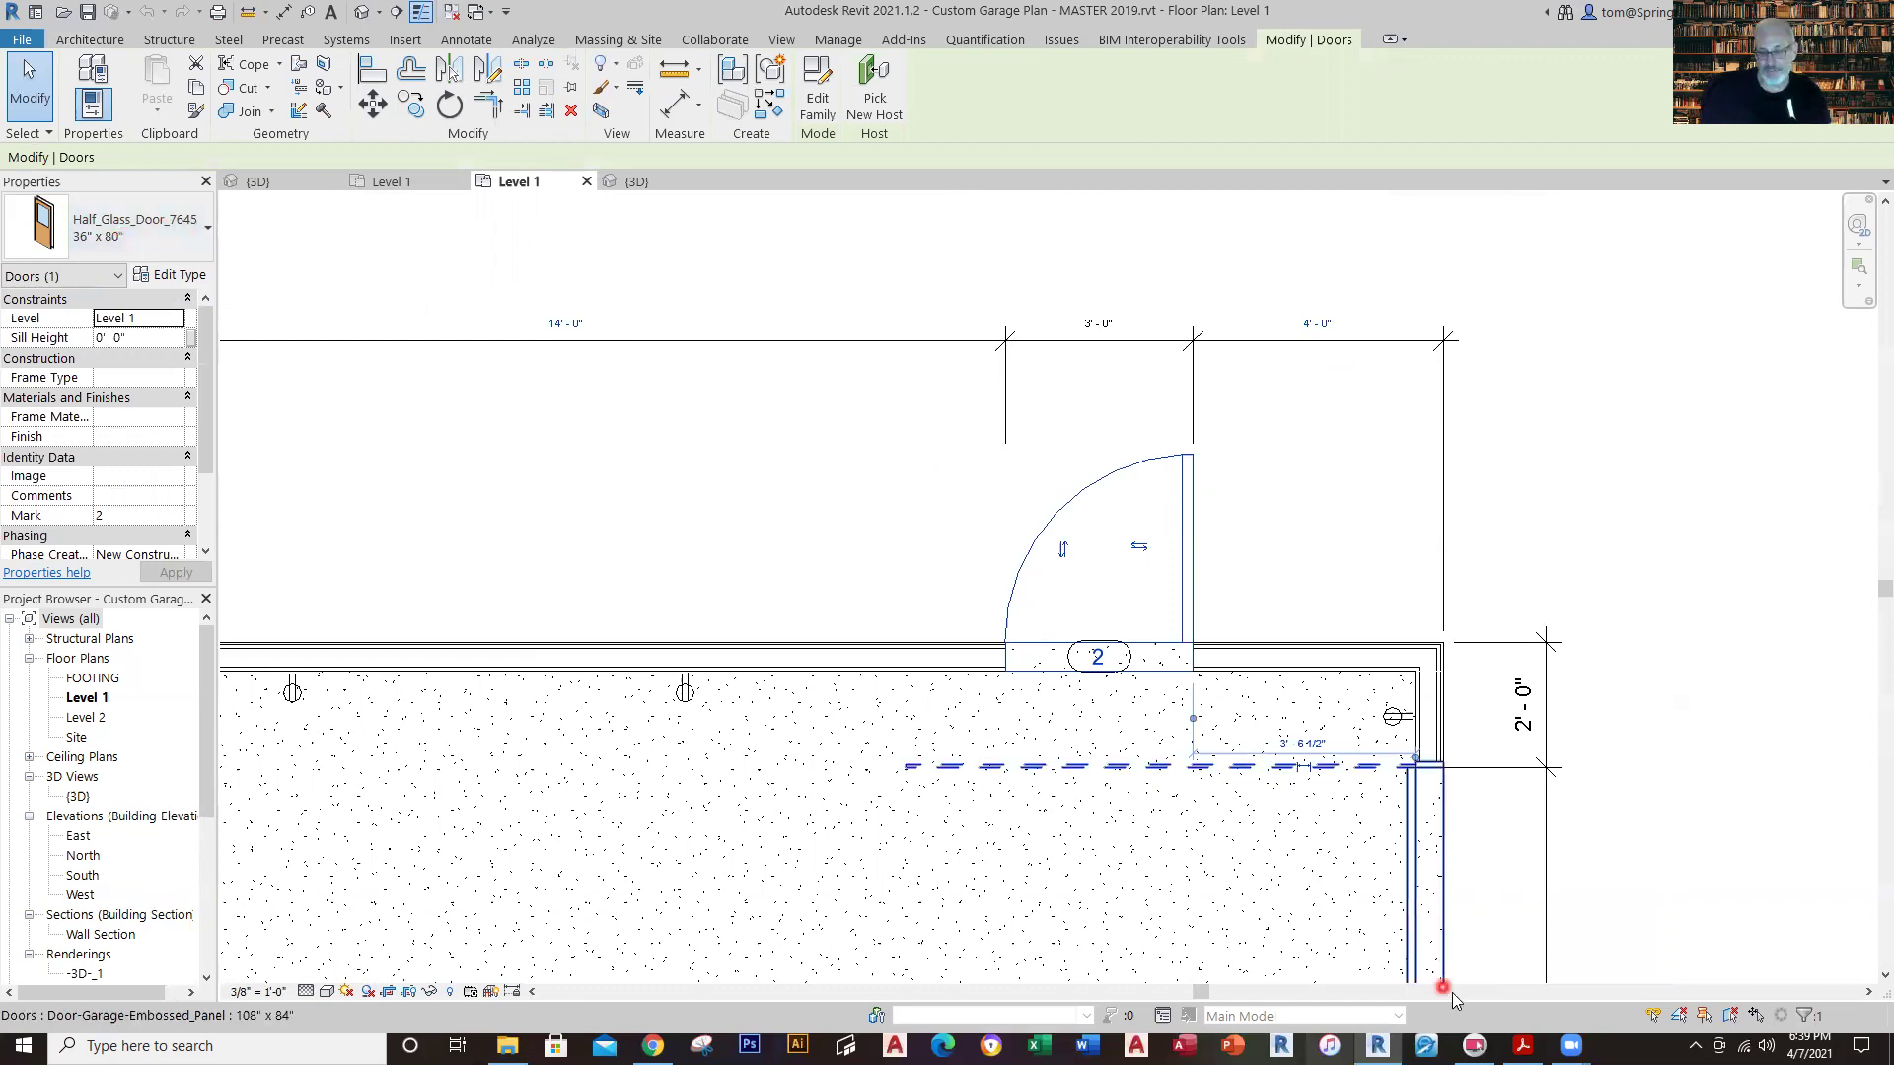
click(1522, 1046)
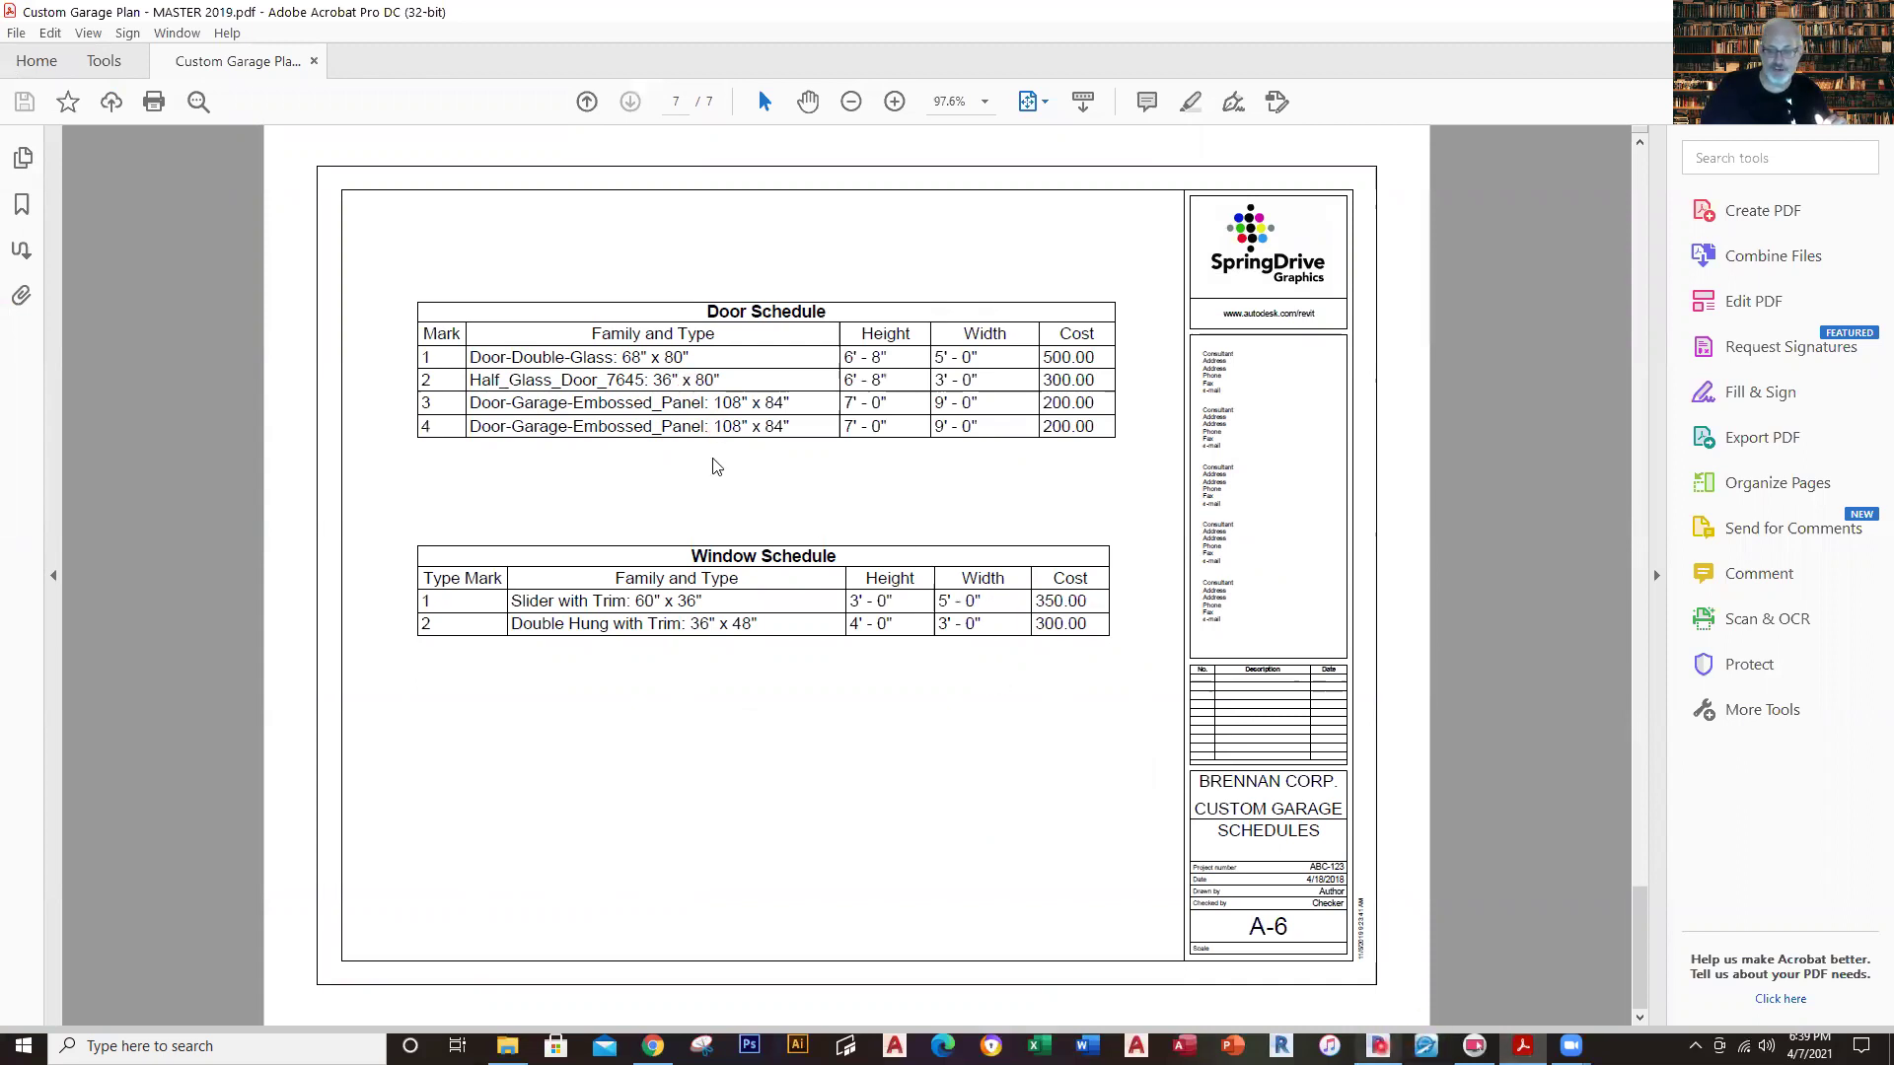
key(alt+Tab)
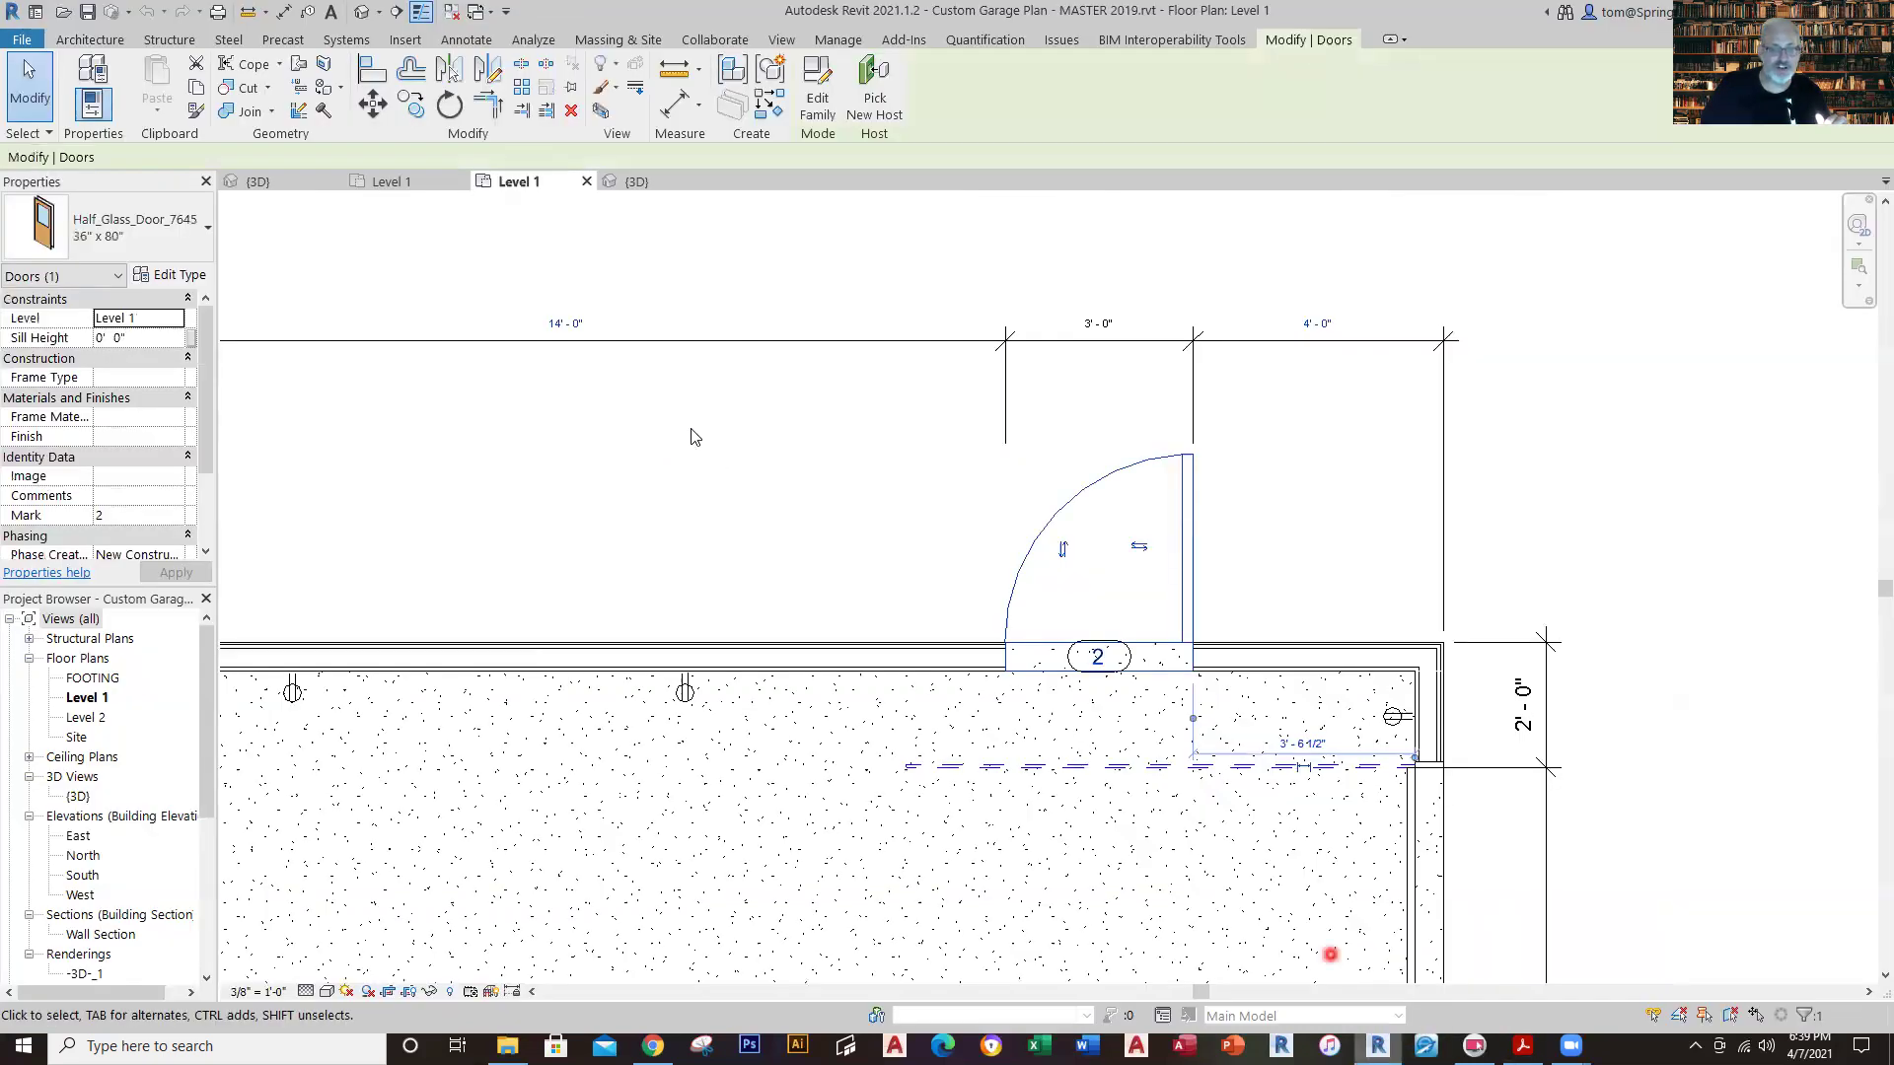
In the new project's Level 1 plan, place a Half_Glass_Door_7645 36" x 80" in the north wall near the east corner, swinging outward.
click(393, 183)
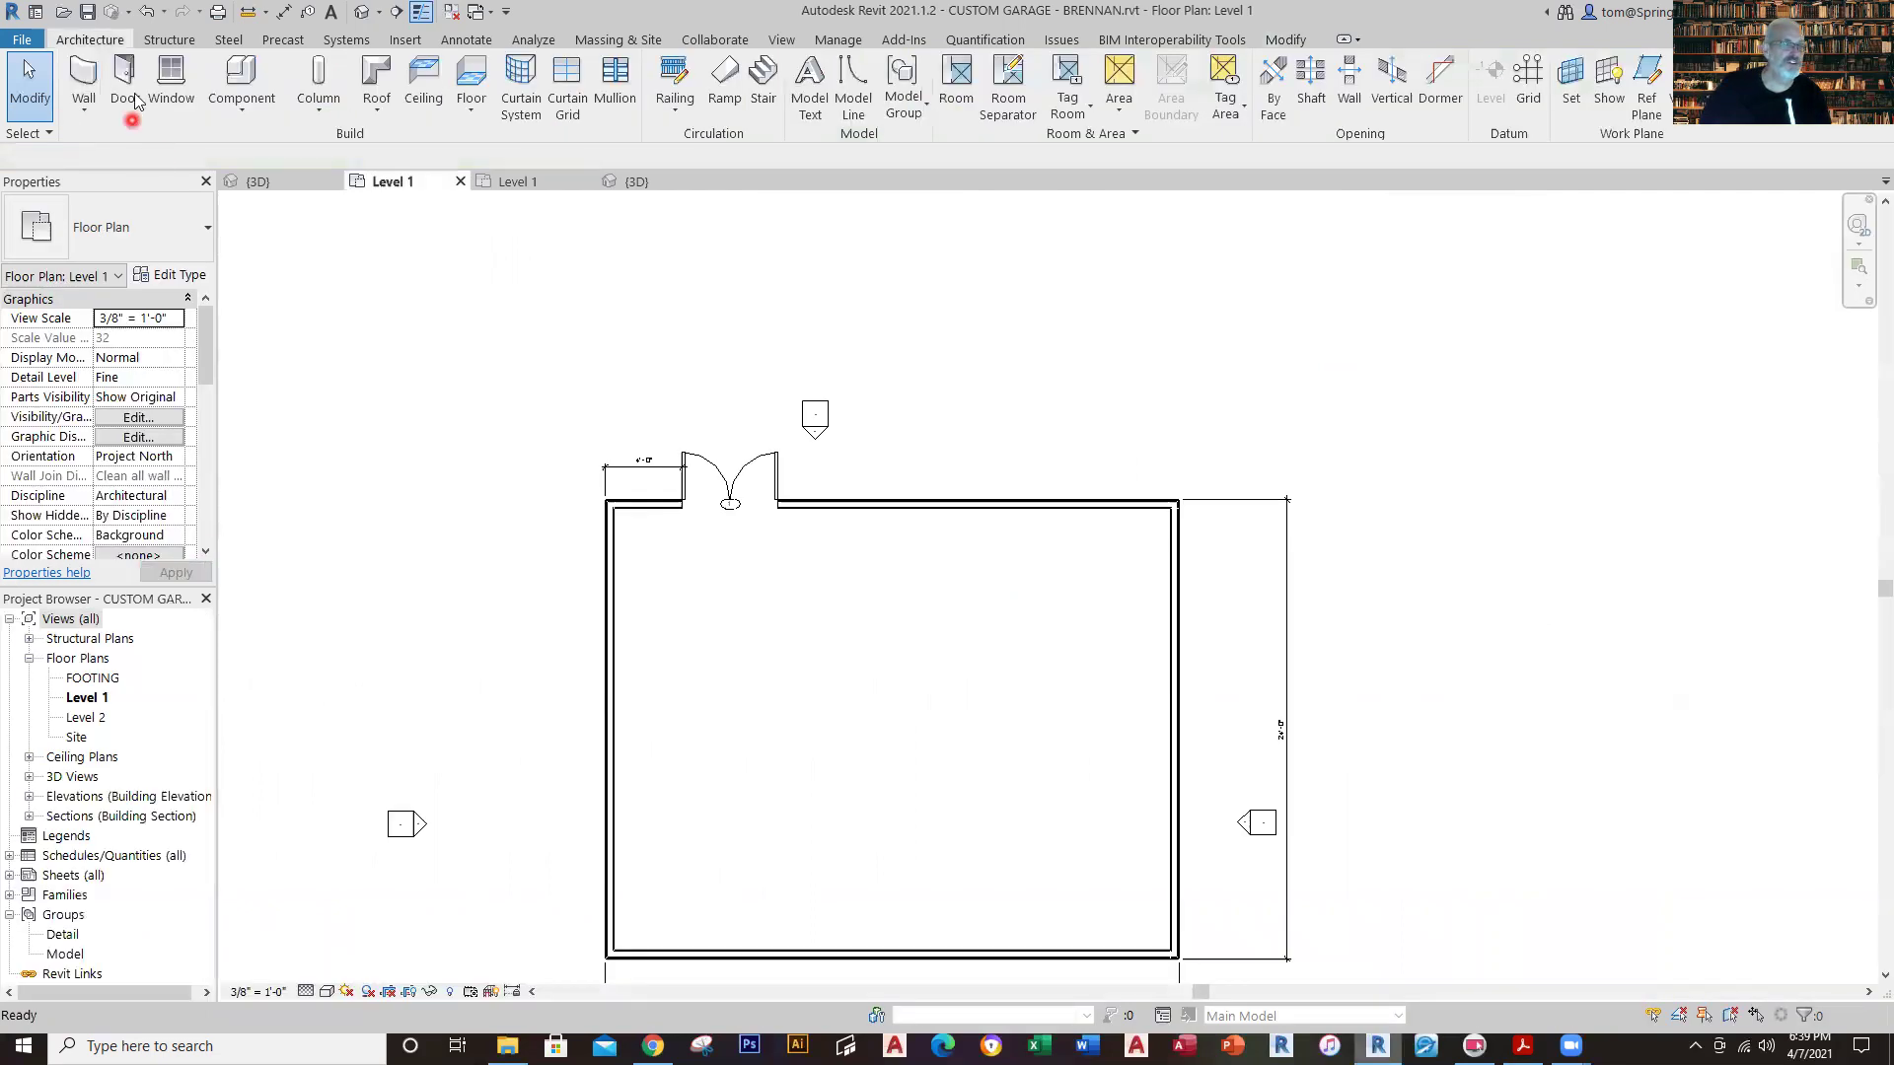
click(134, 102)
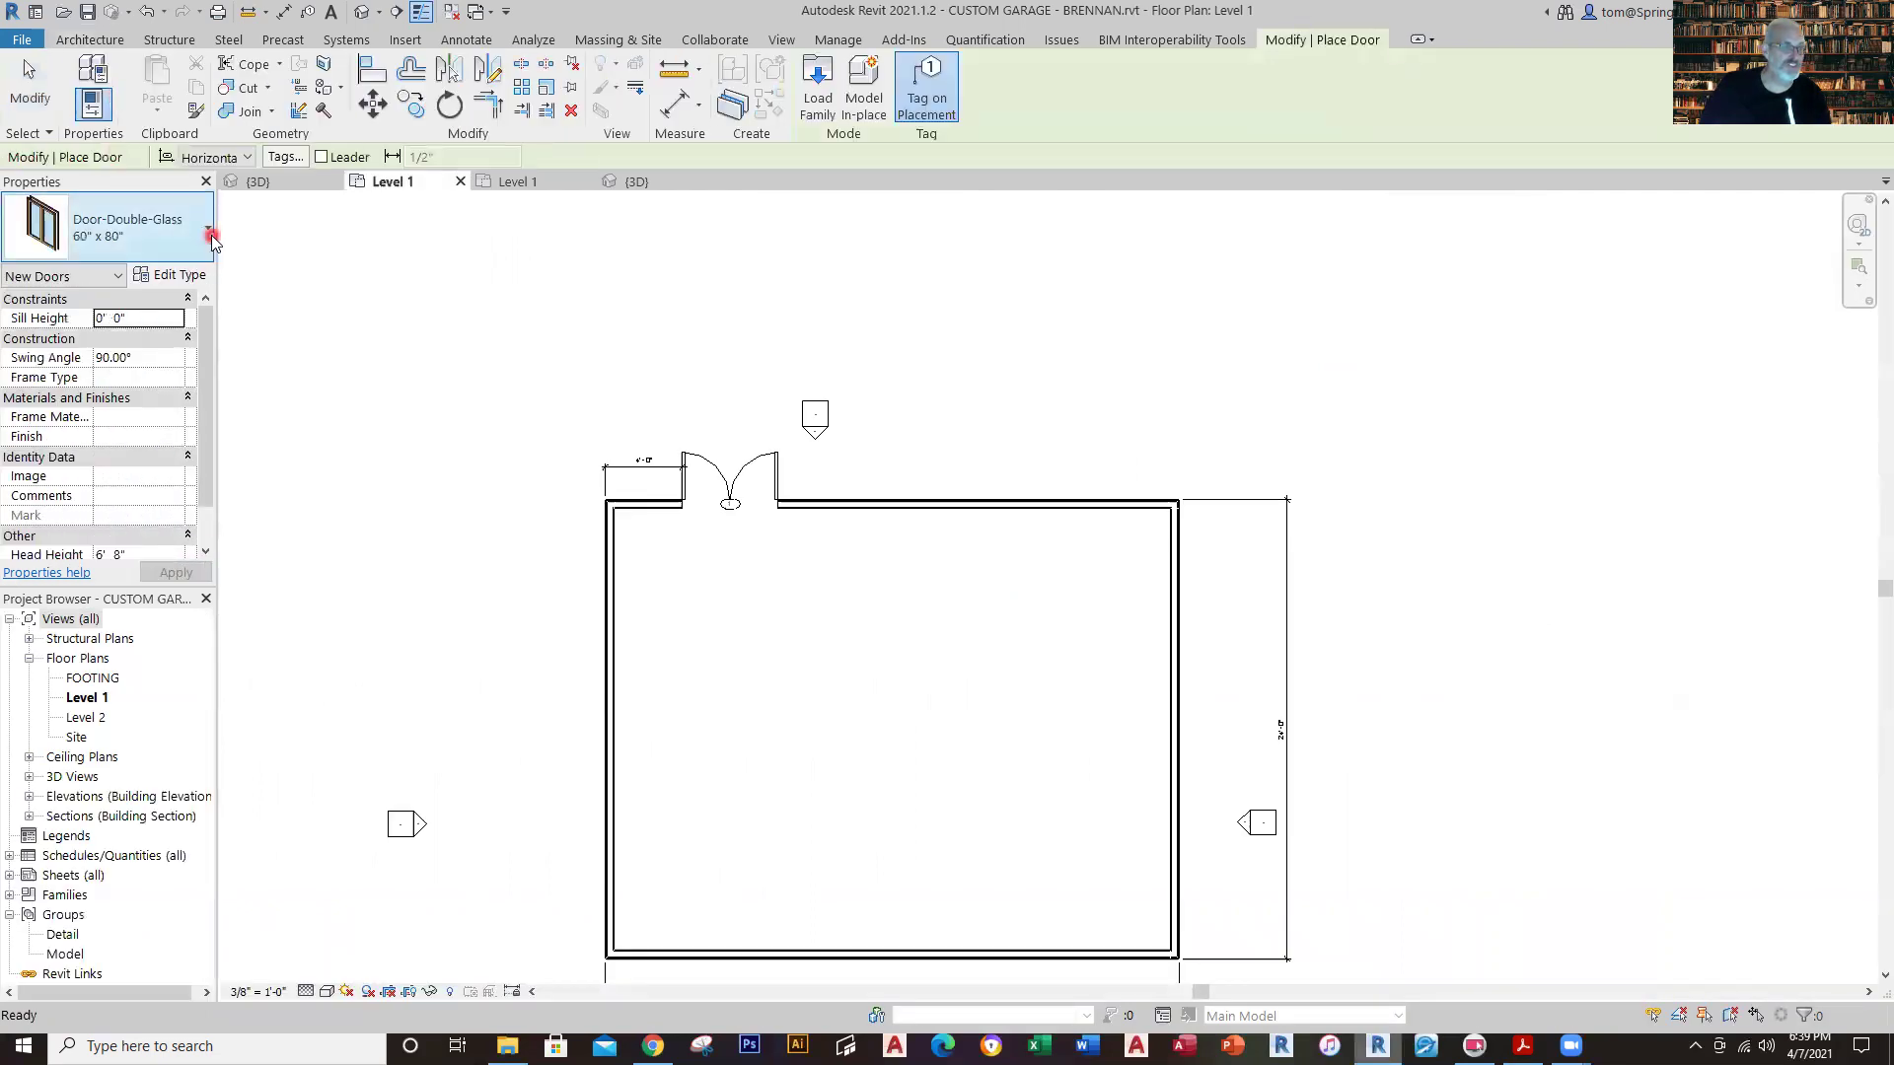
click(211, 241)
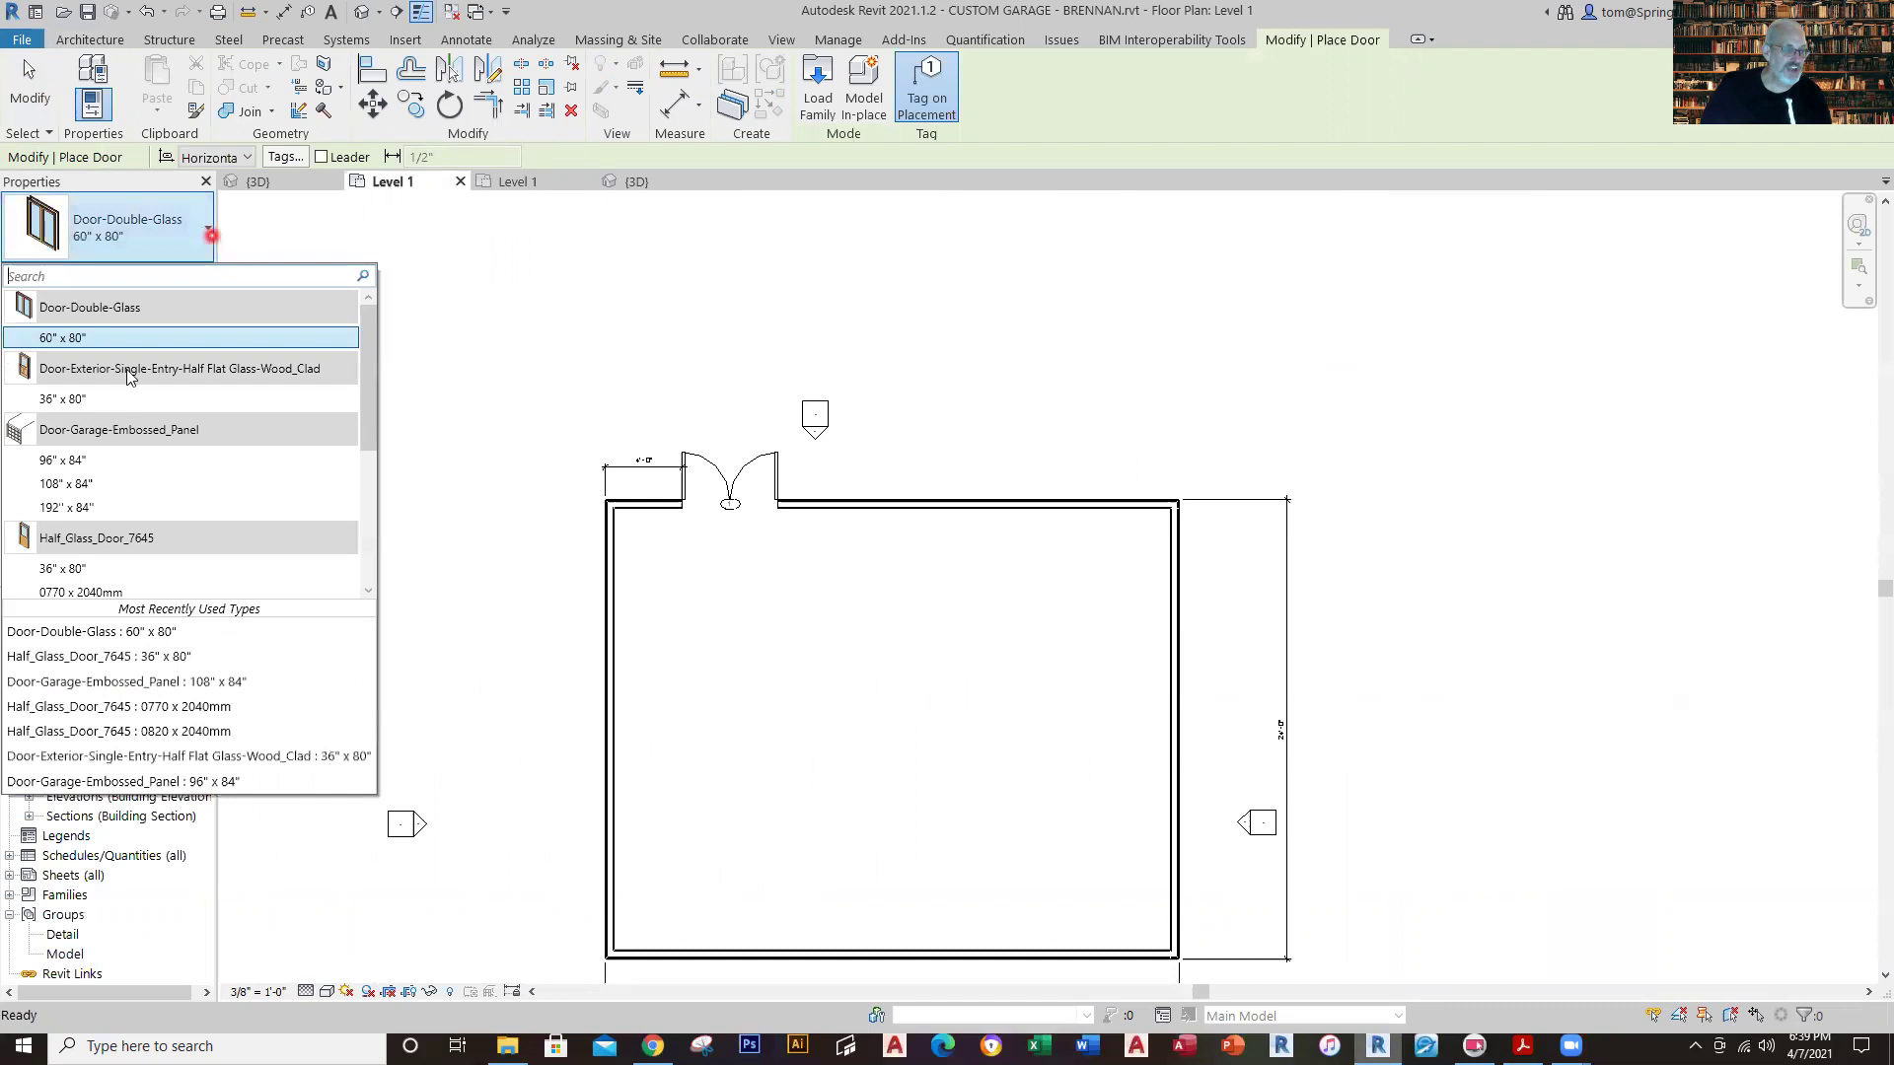
click(59, 569)
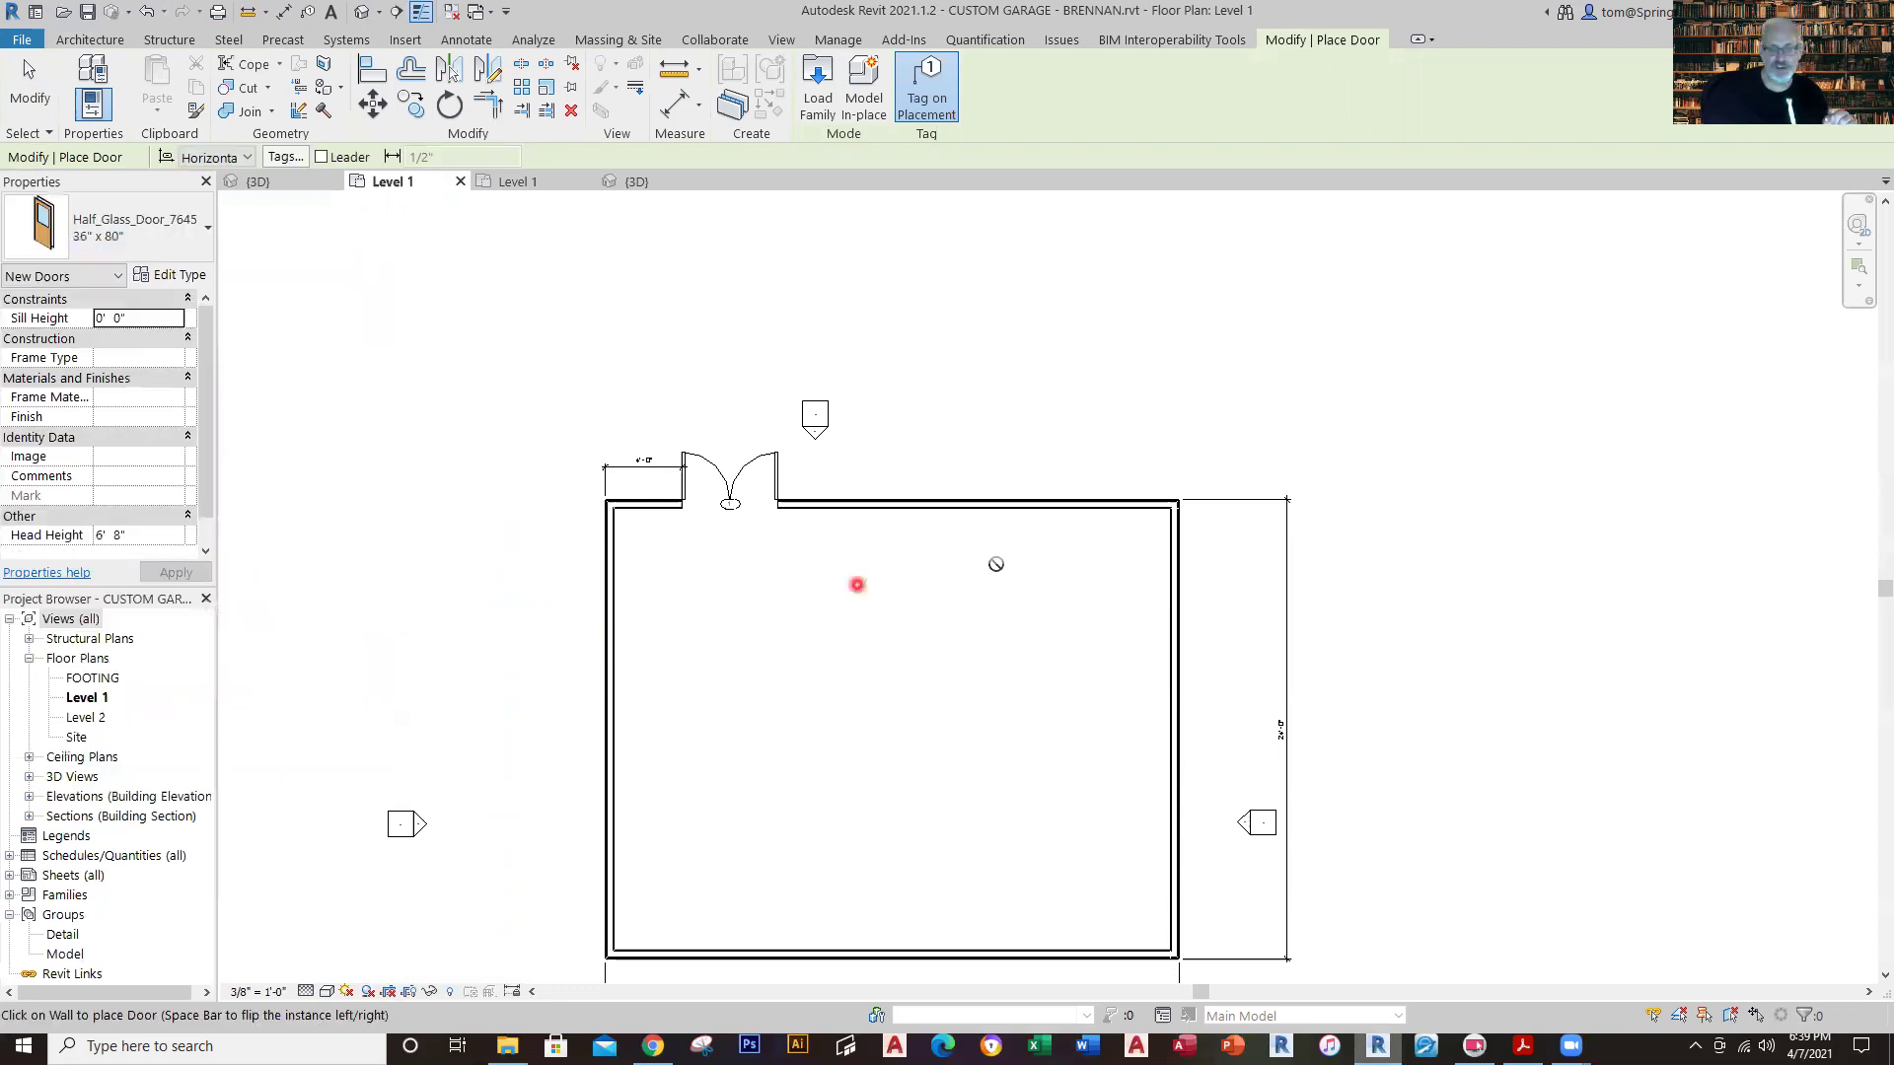
click(1111, 500)
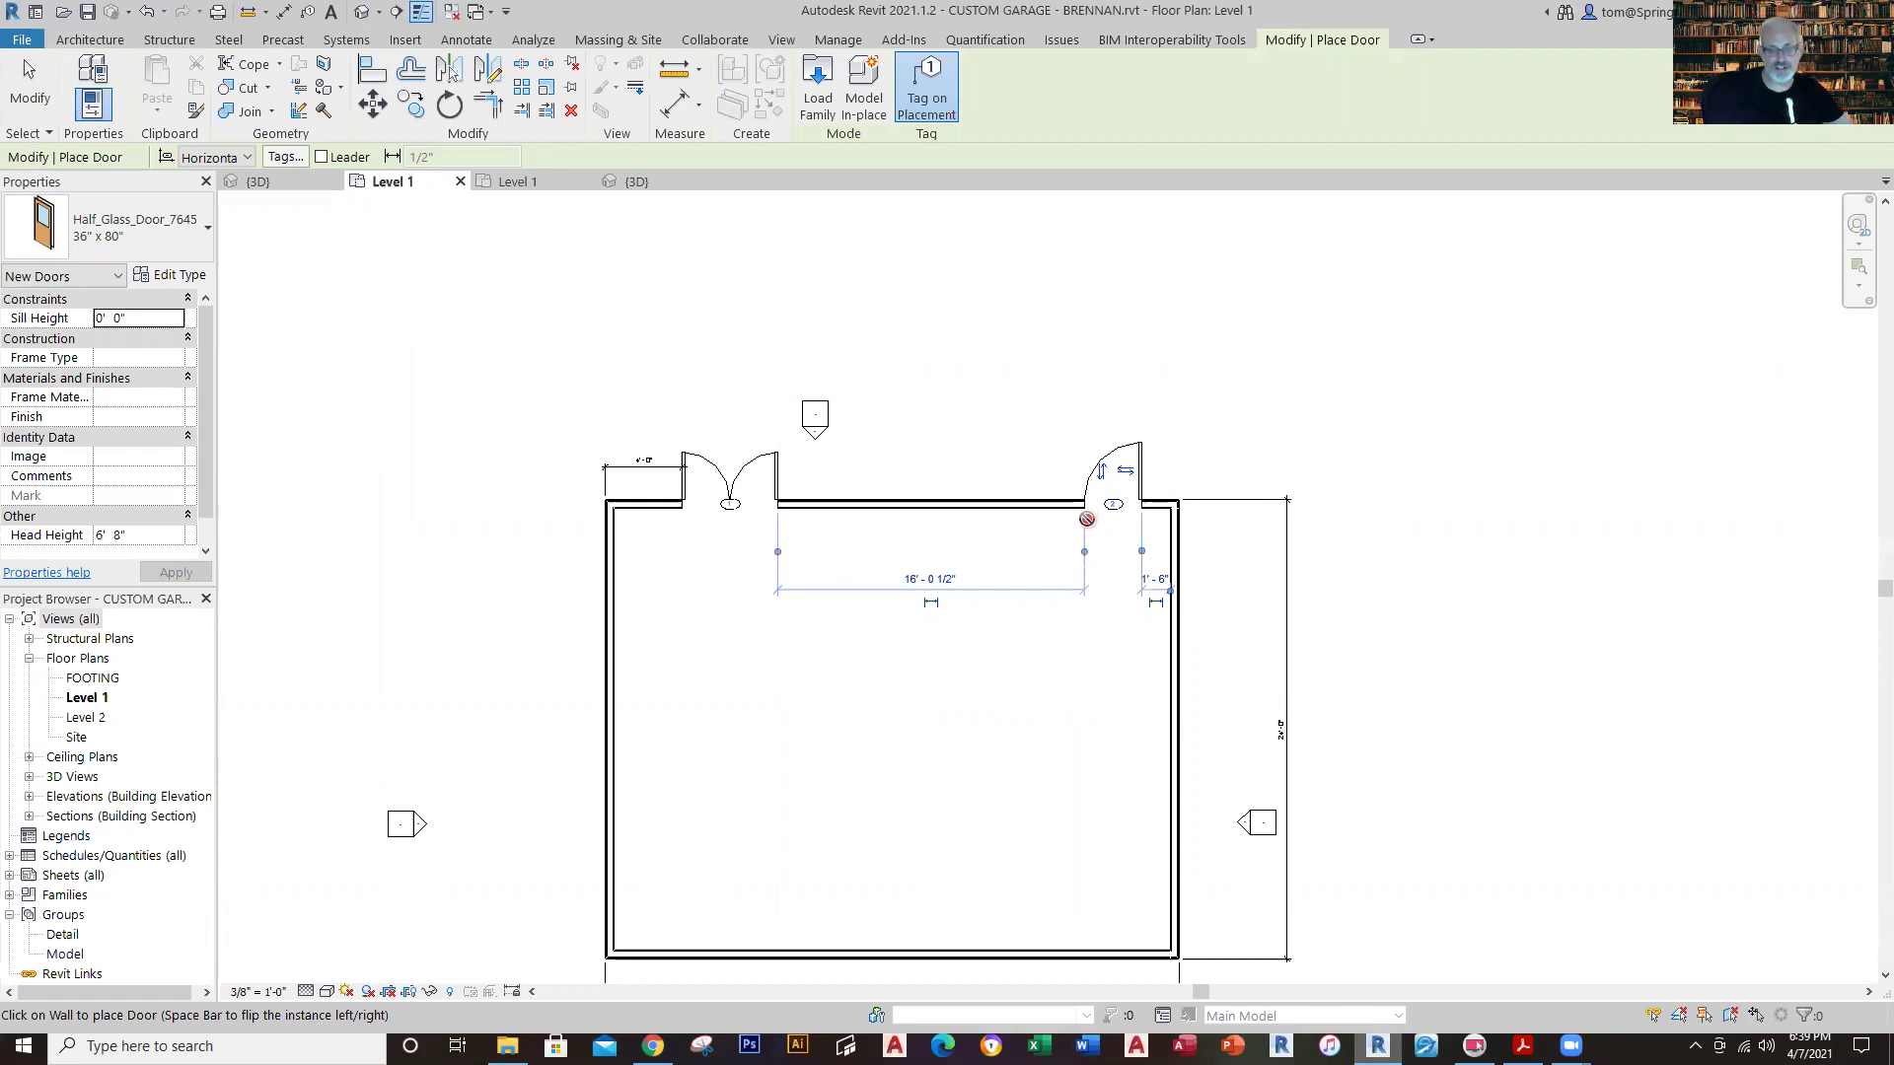
scroll(1201, 591, up, 2)
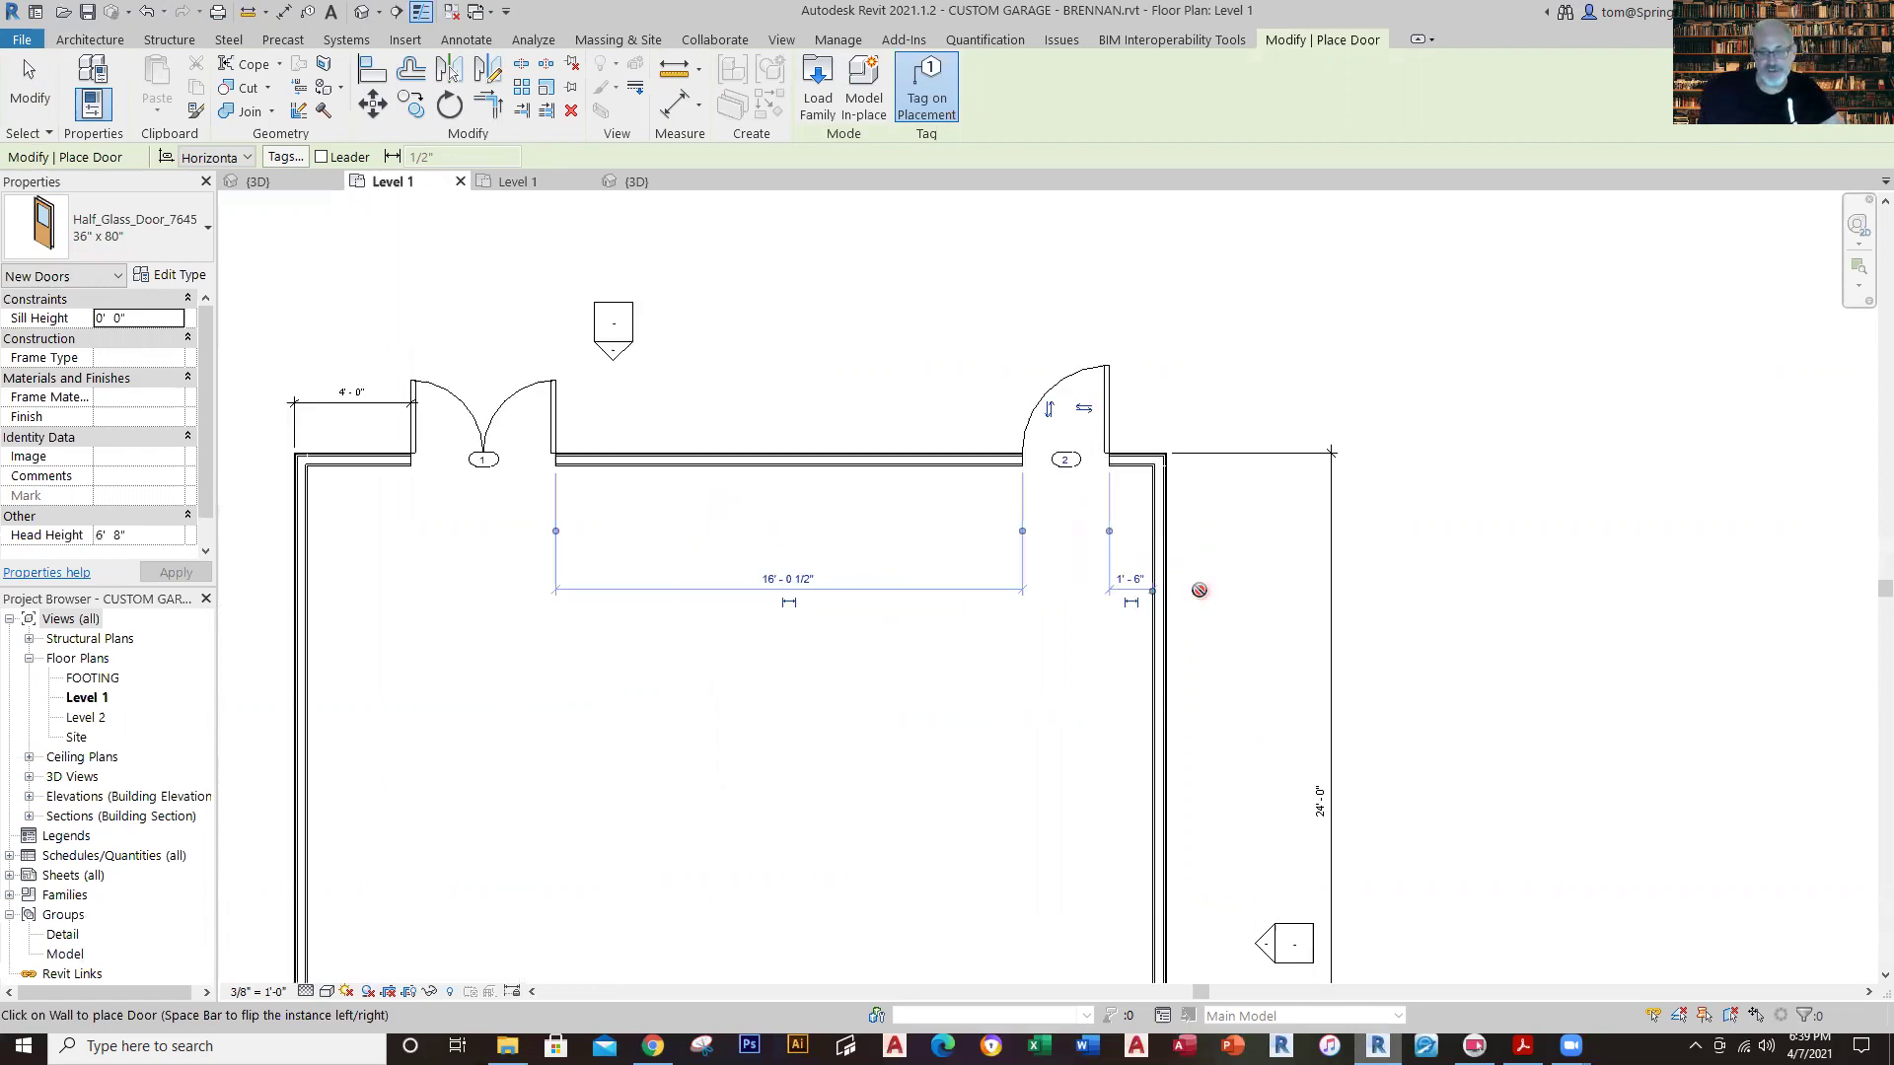
key(Escape)
key(Escape)
Measure door 2's offset from the outer face of the east wall and set it to 4'.
scroll(1118, 505, up, 2)
click(1109, 397)
scroll(1213, 528, up, 2)
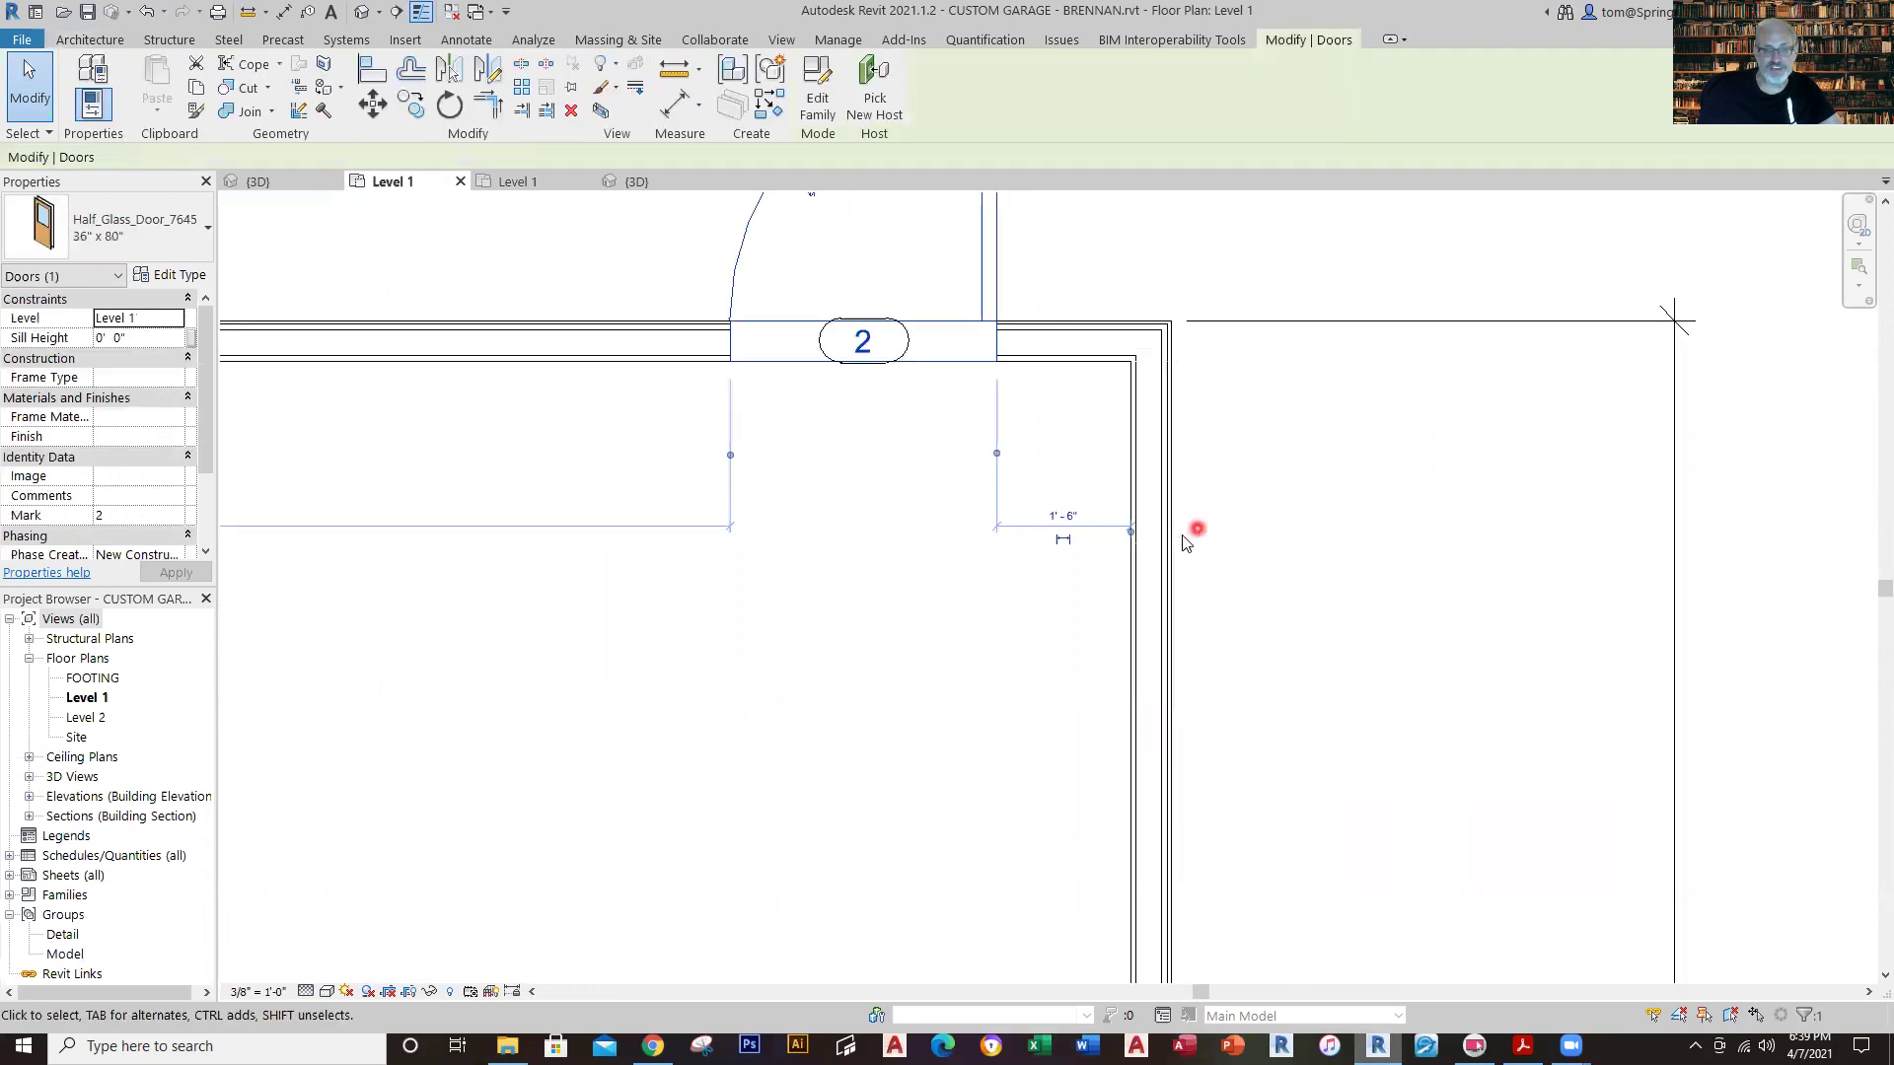
drag(1130, 534, 1259, 582)
click(1090, 515)
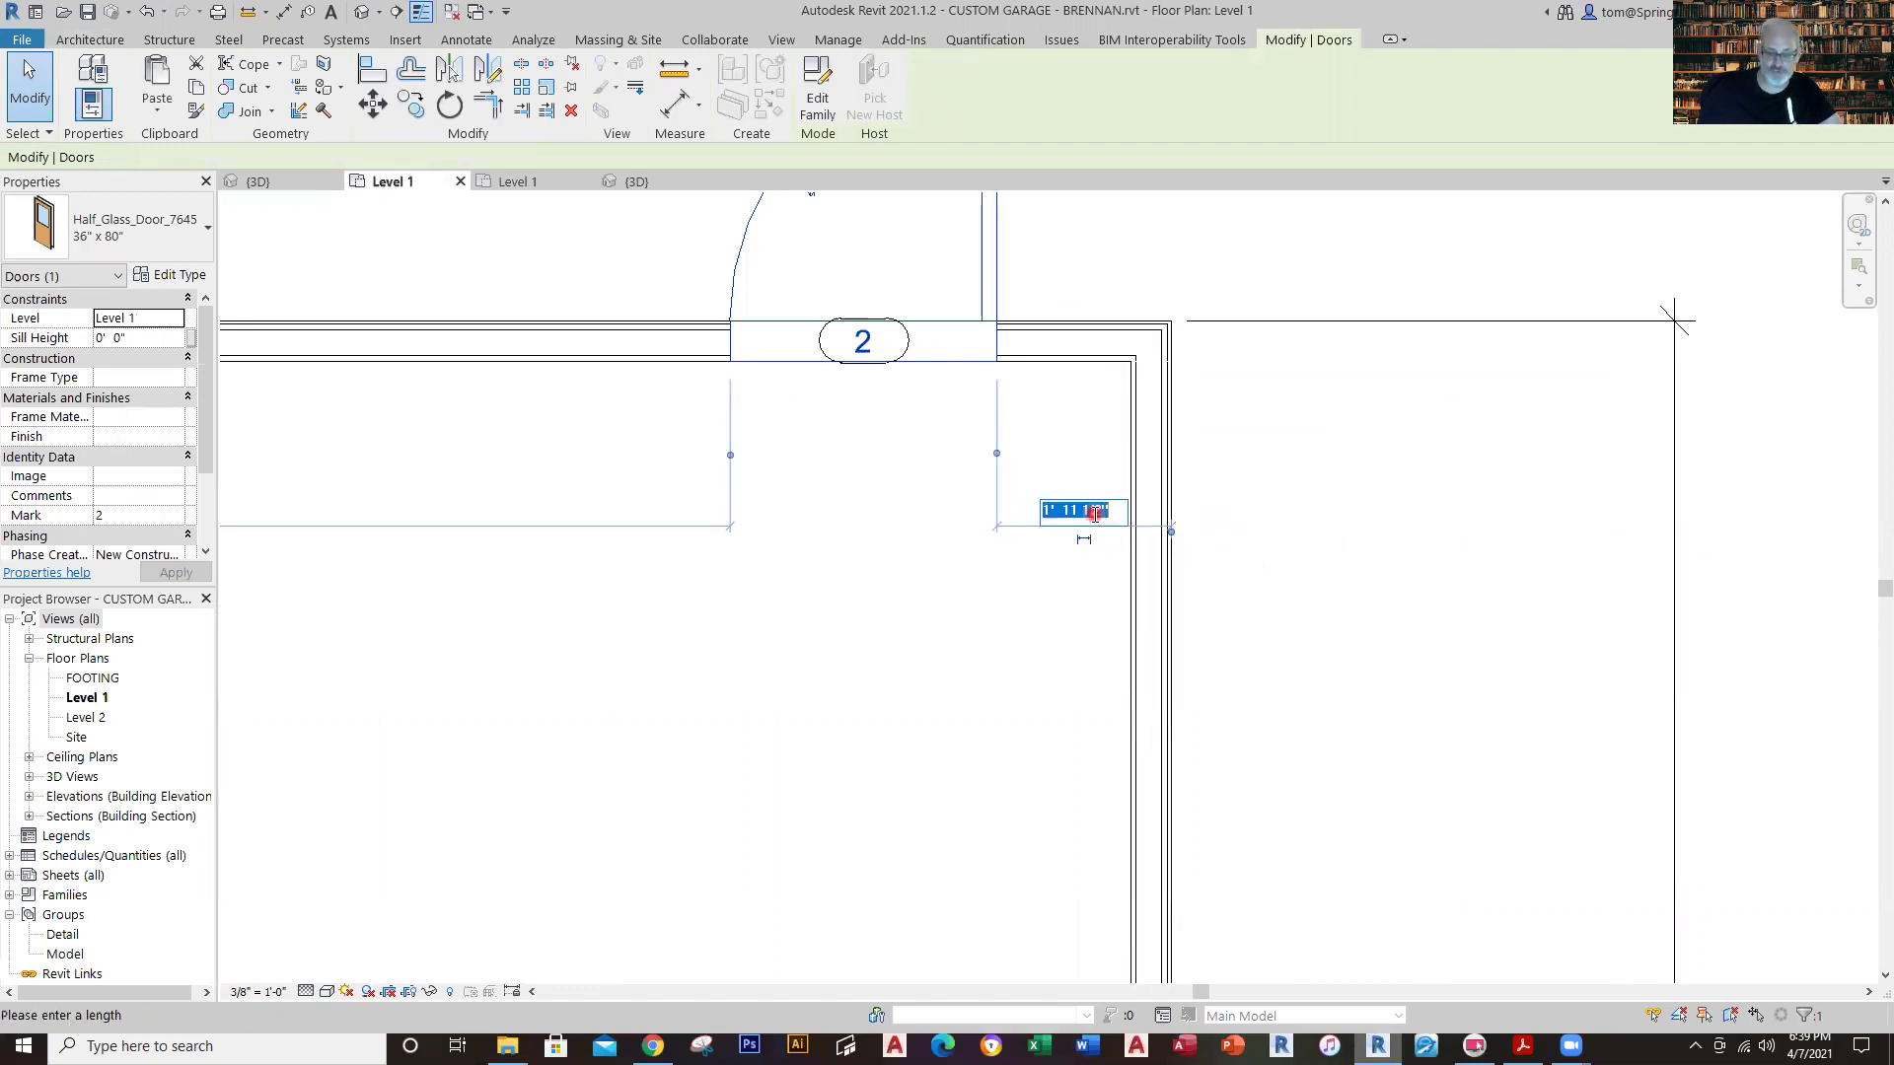
text(4)
key(Return)
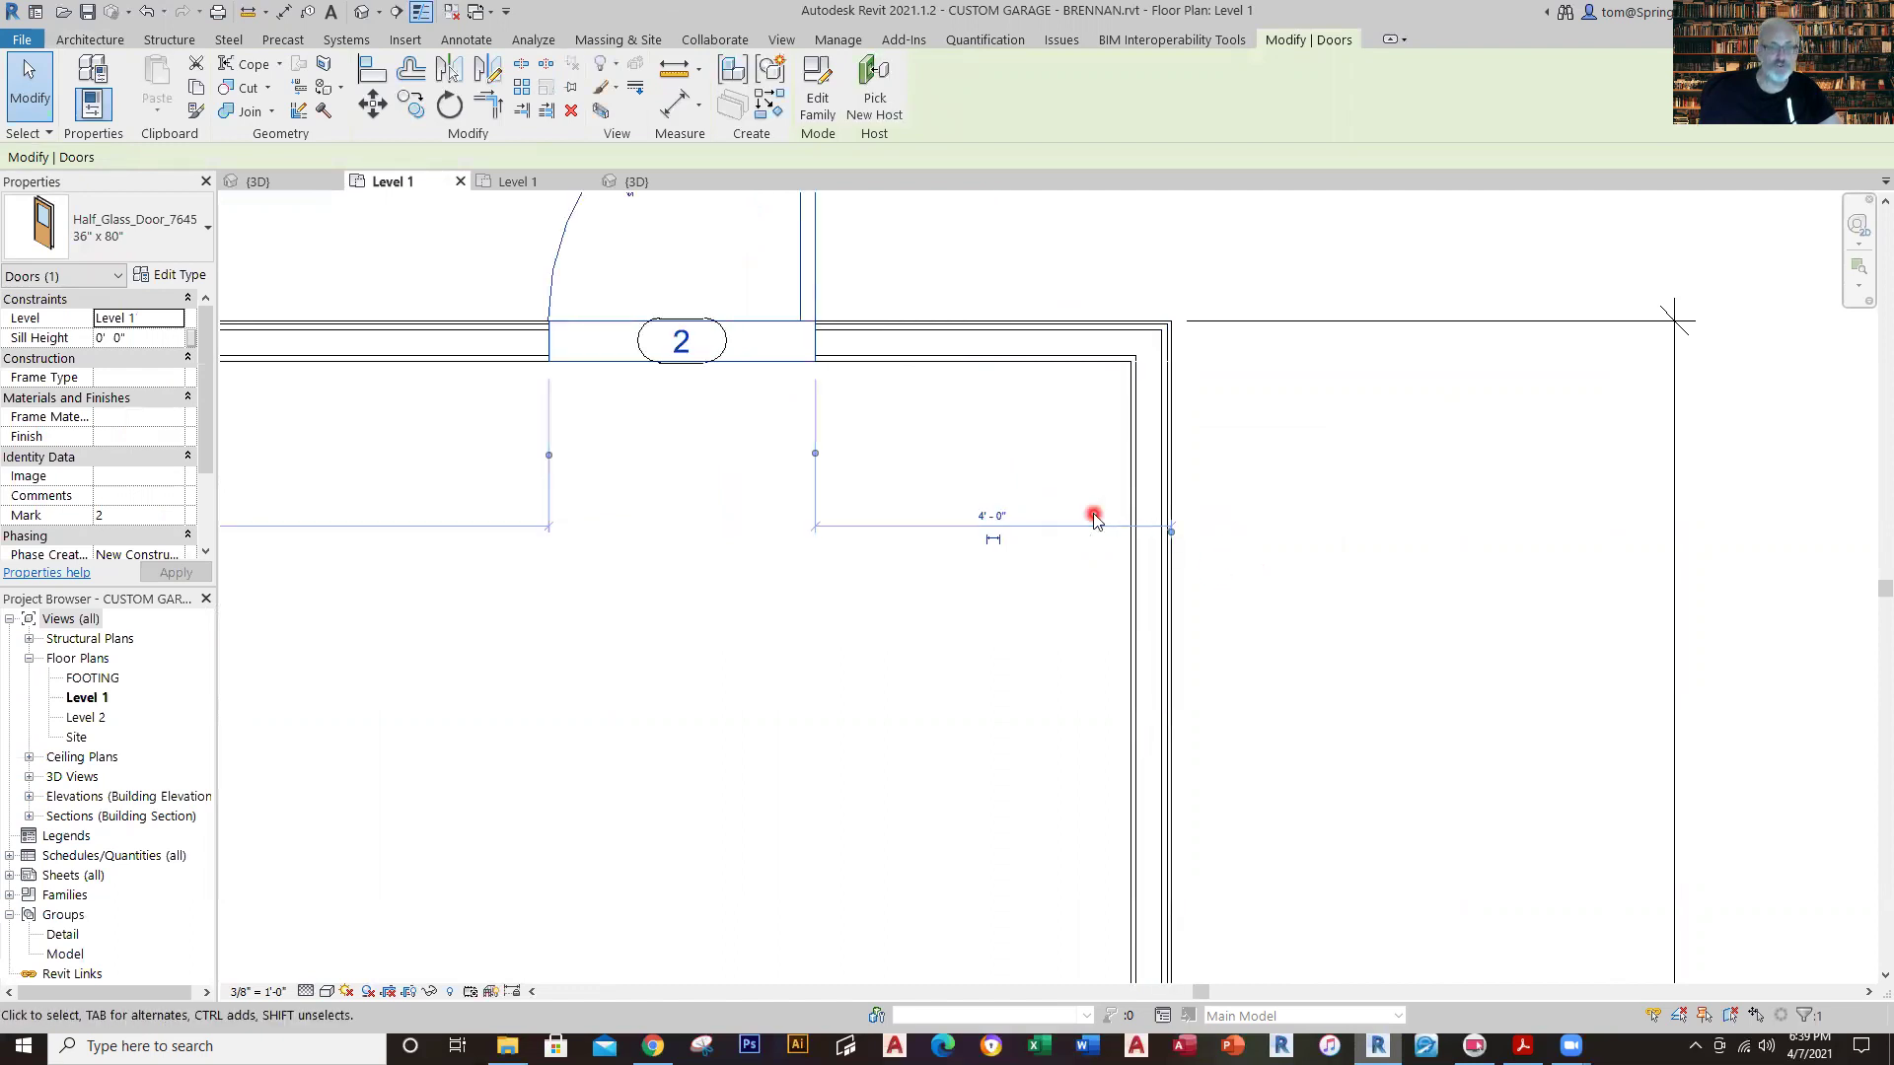
Make door 2's temporary offset dimension from the east wall permanent and move its dimension line outside the north wall.
click(996, 543)
click(1002, 611)
scroll(1026, 623, down, 3)
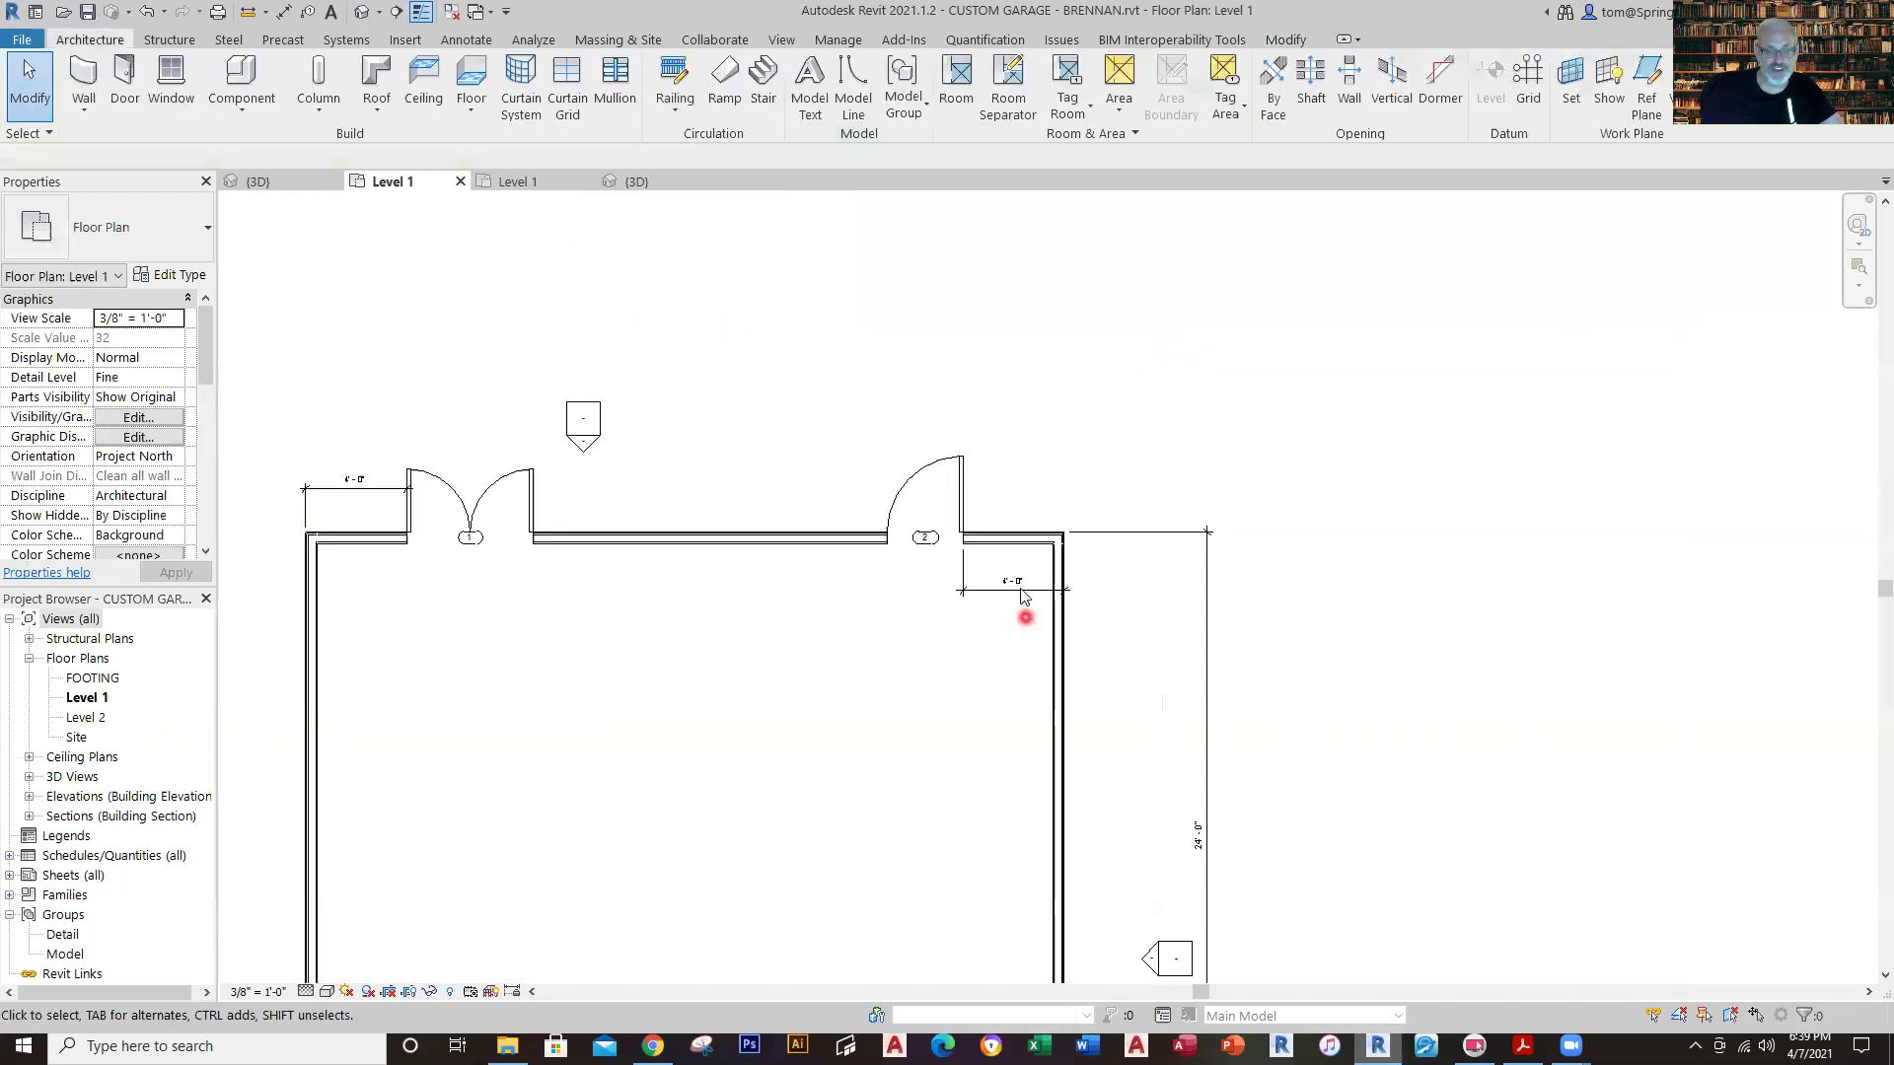
click(1014, 586)
mouse_move(1026, 549)
mouse_down()
mouse_move(1027, 424)
mouse_move(1051, 444)
mouse_up()
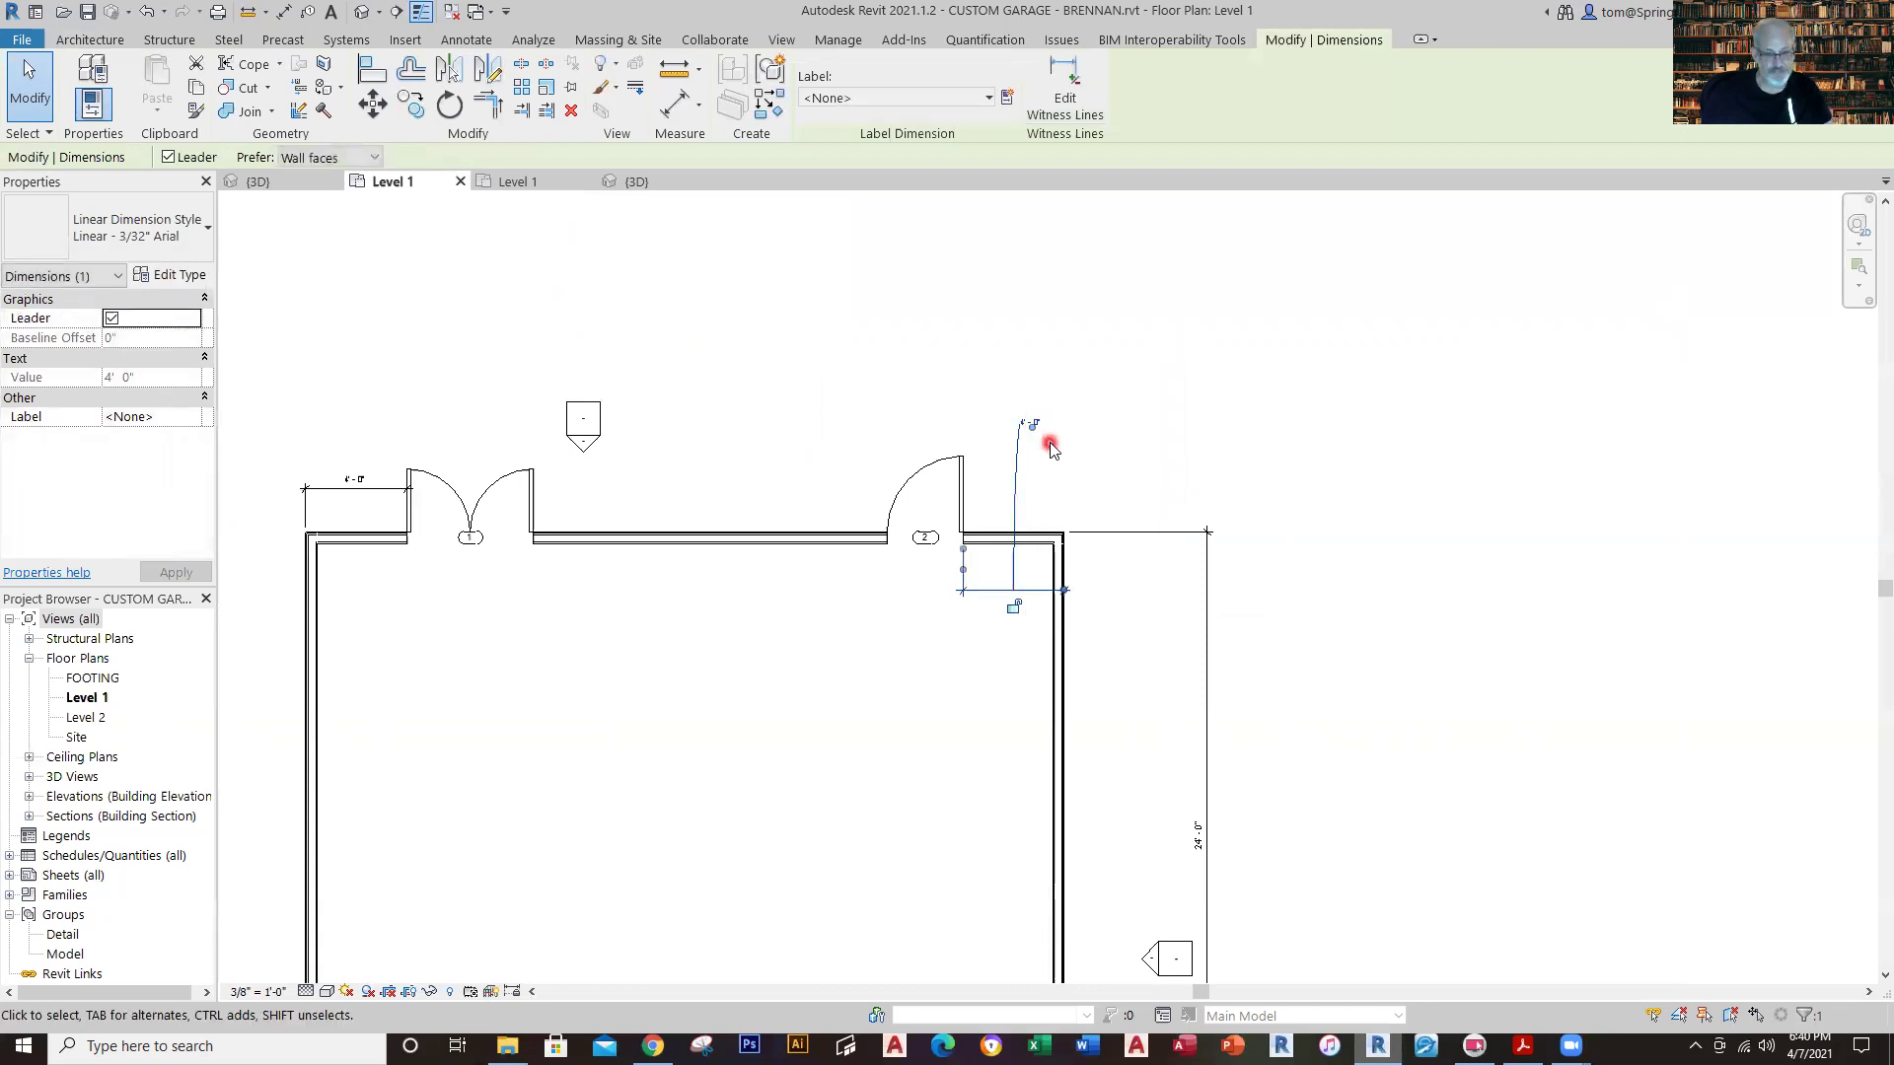
click(1029, 549)
drag(1033, 552, 1014, 428)
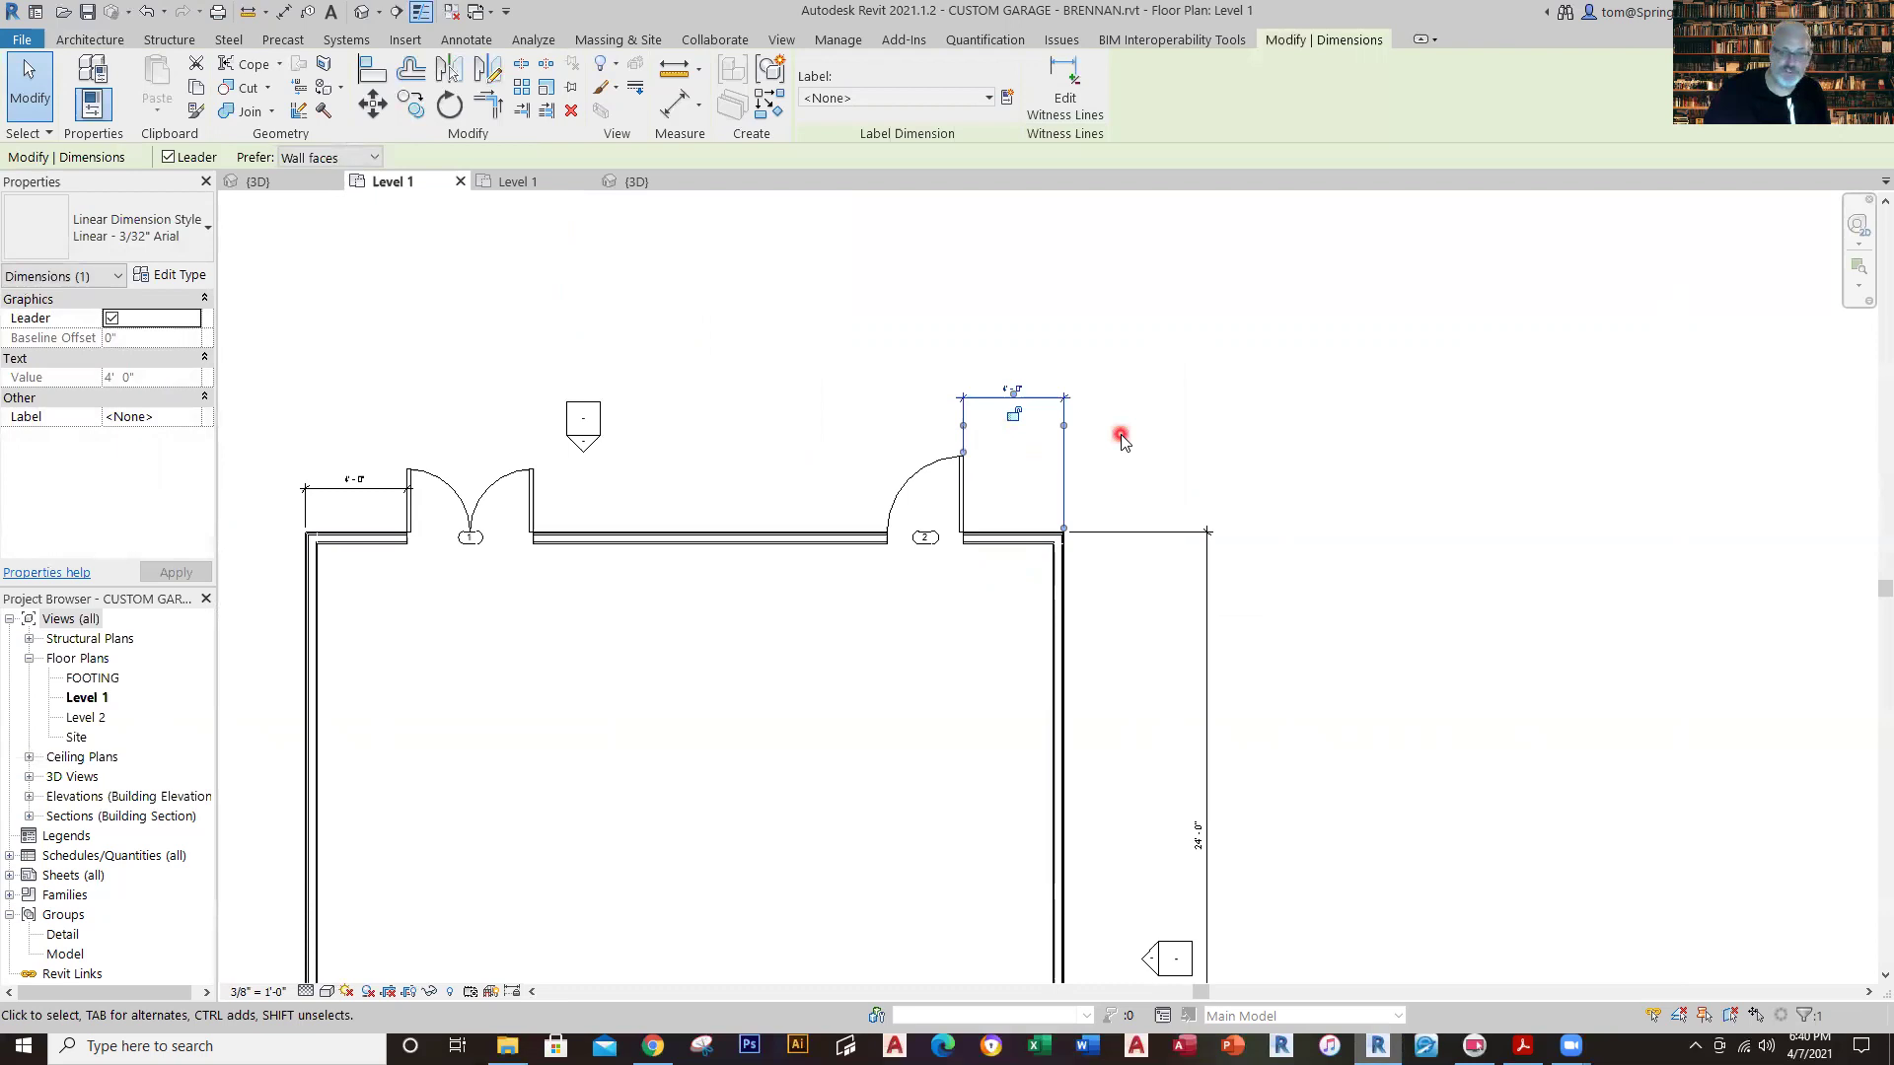
click(1121, 440)
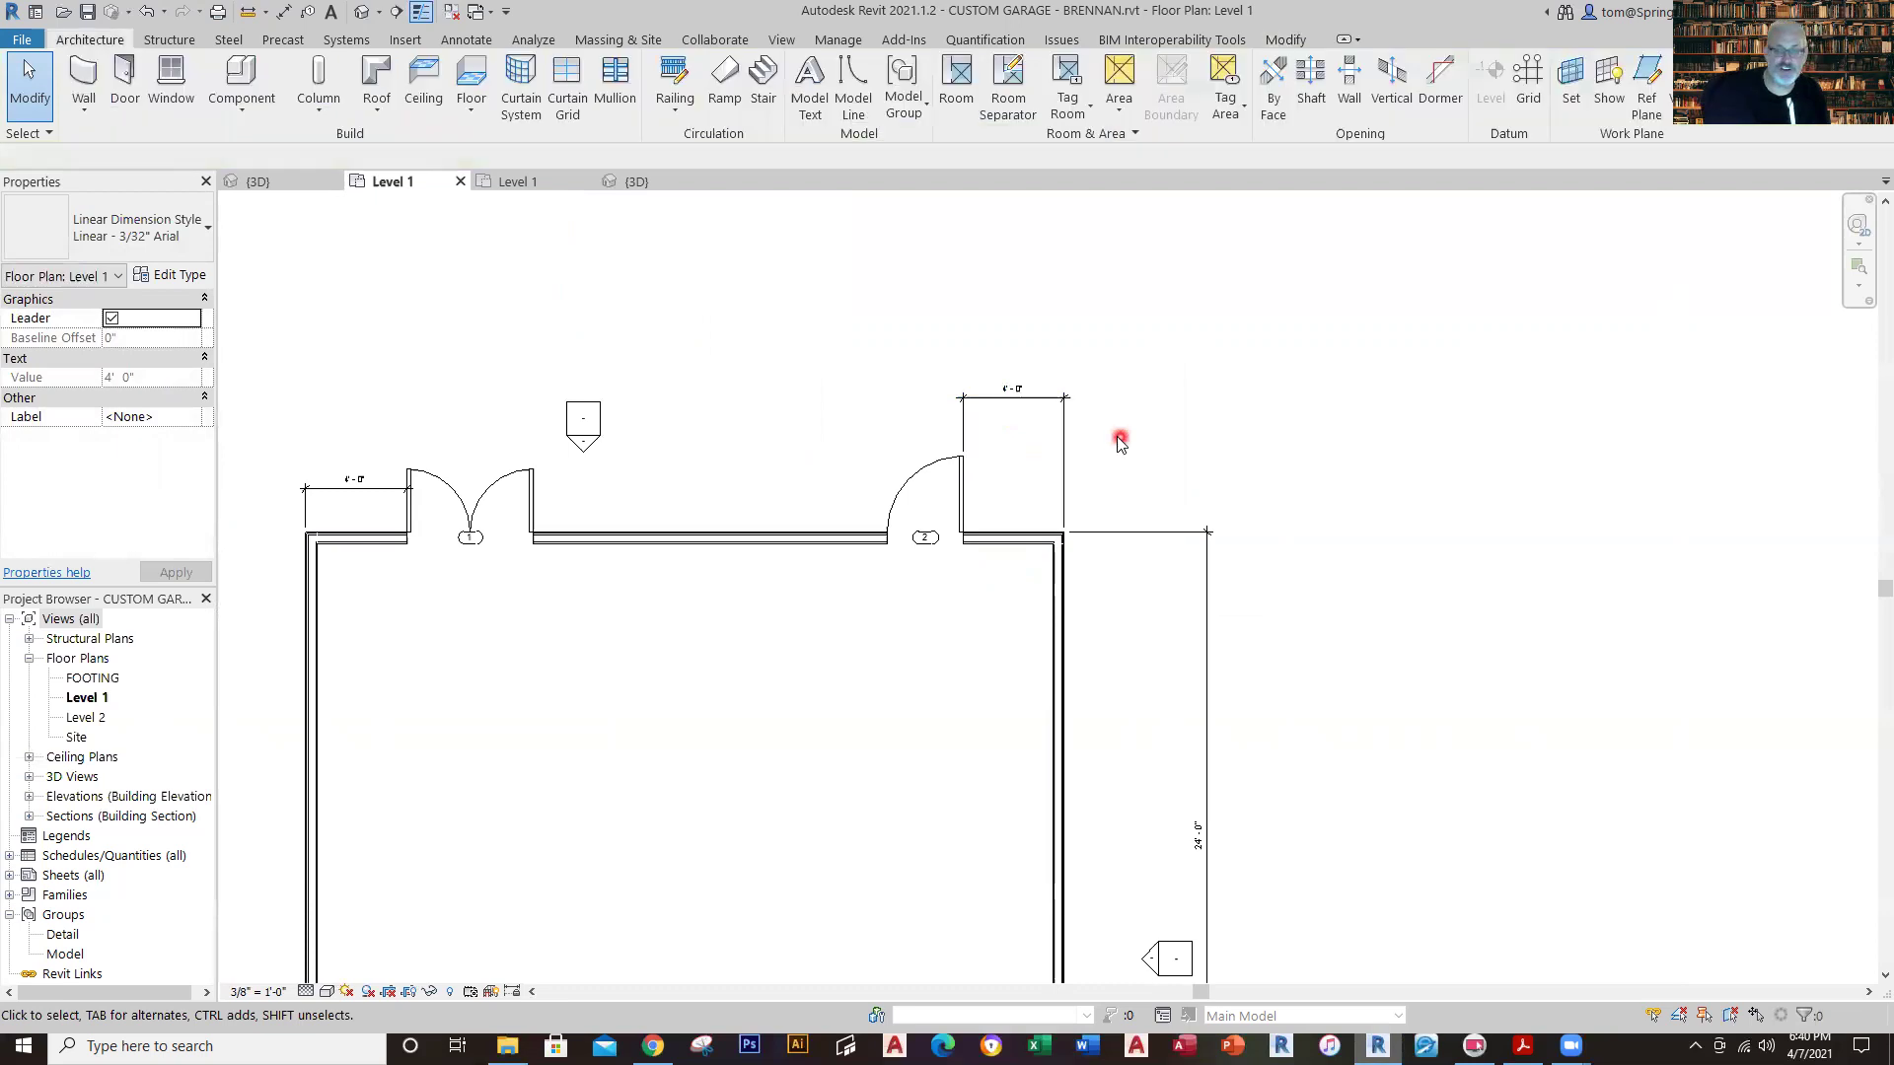
Move door 1's offset dimension farther out from the north wall, aligned with door 2's offset dimension.
click(358, 499)
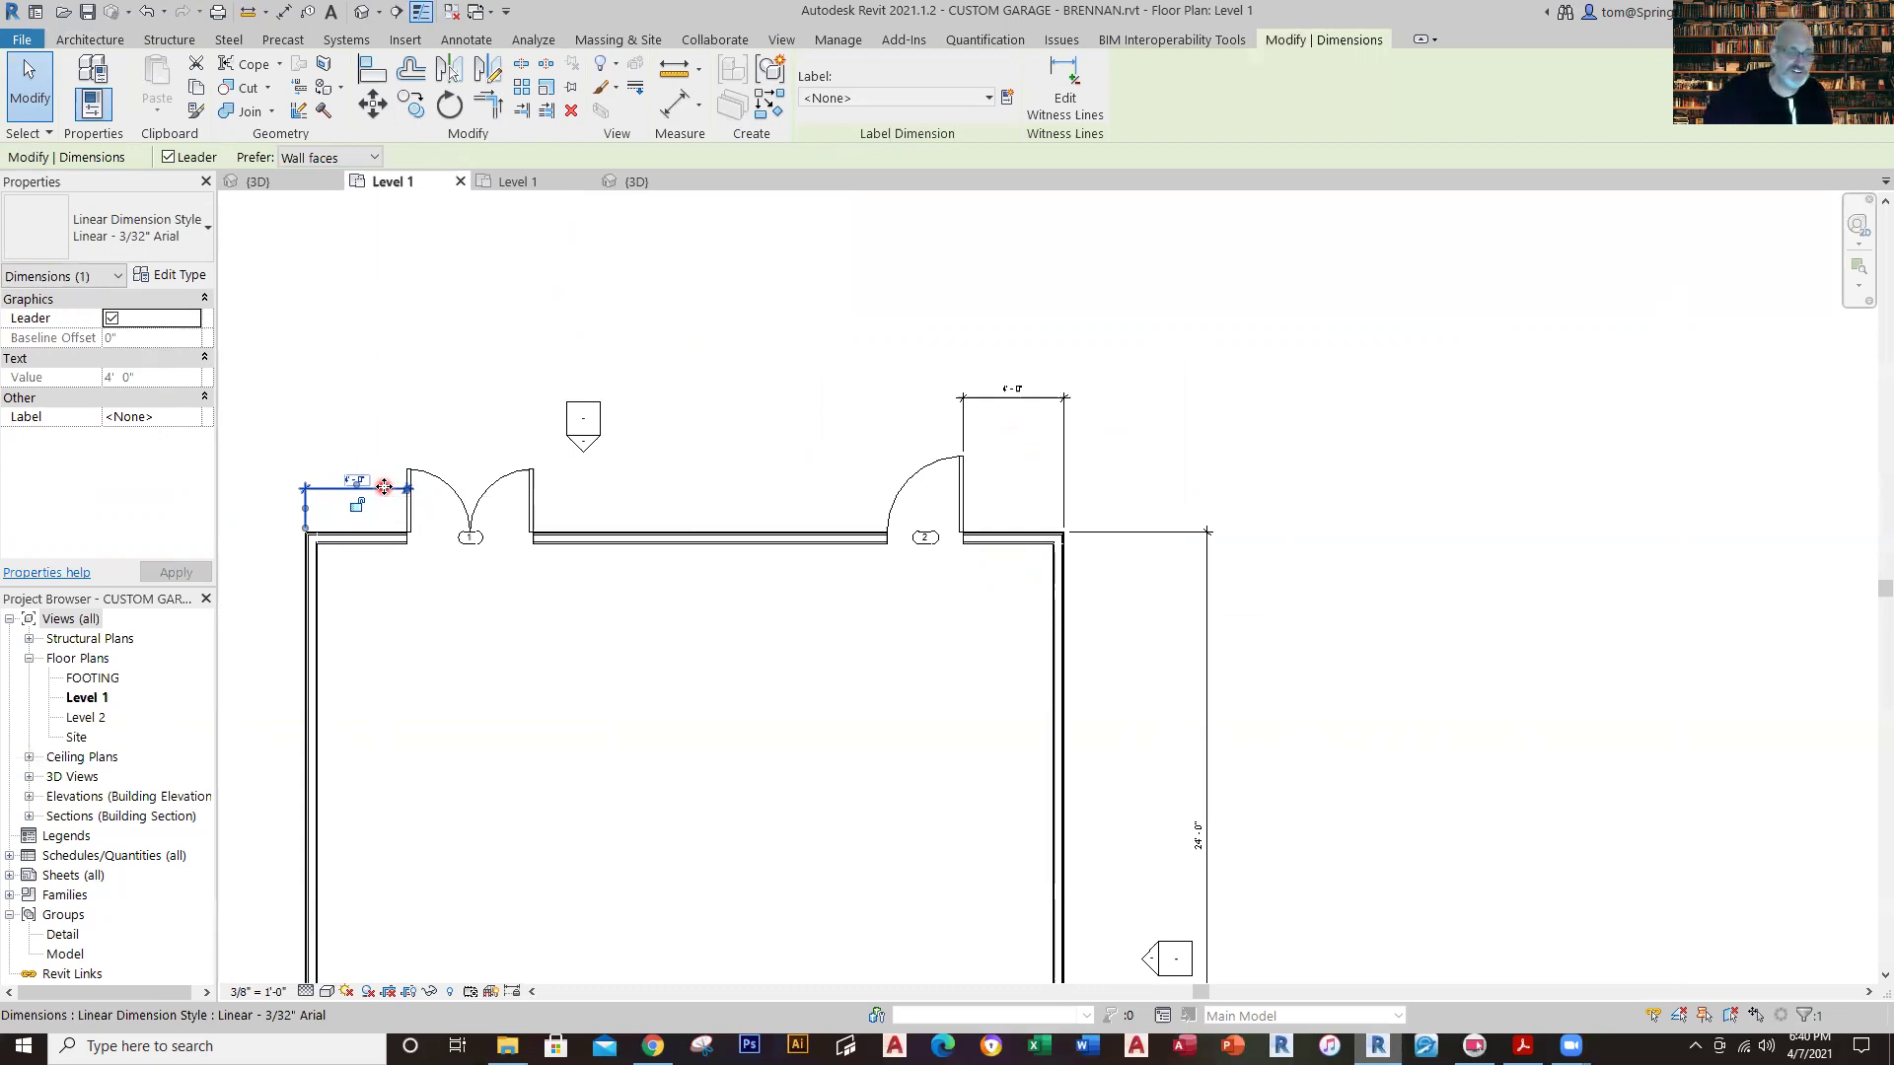
drag(386, 446, 396, 397)
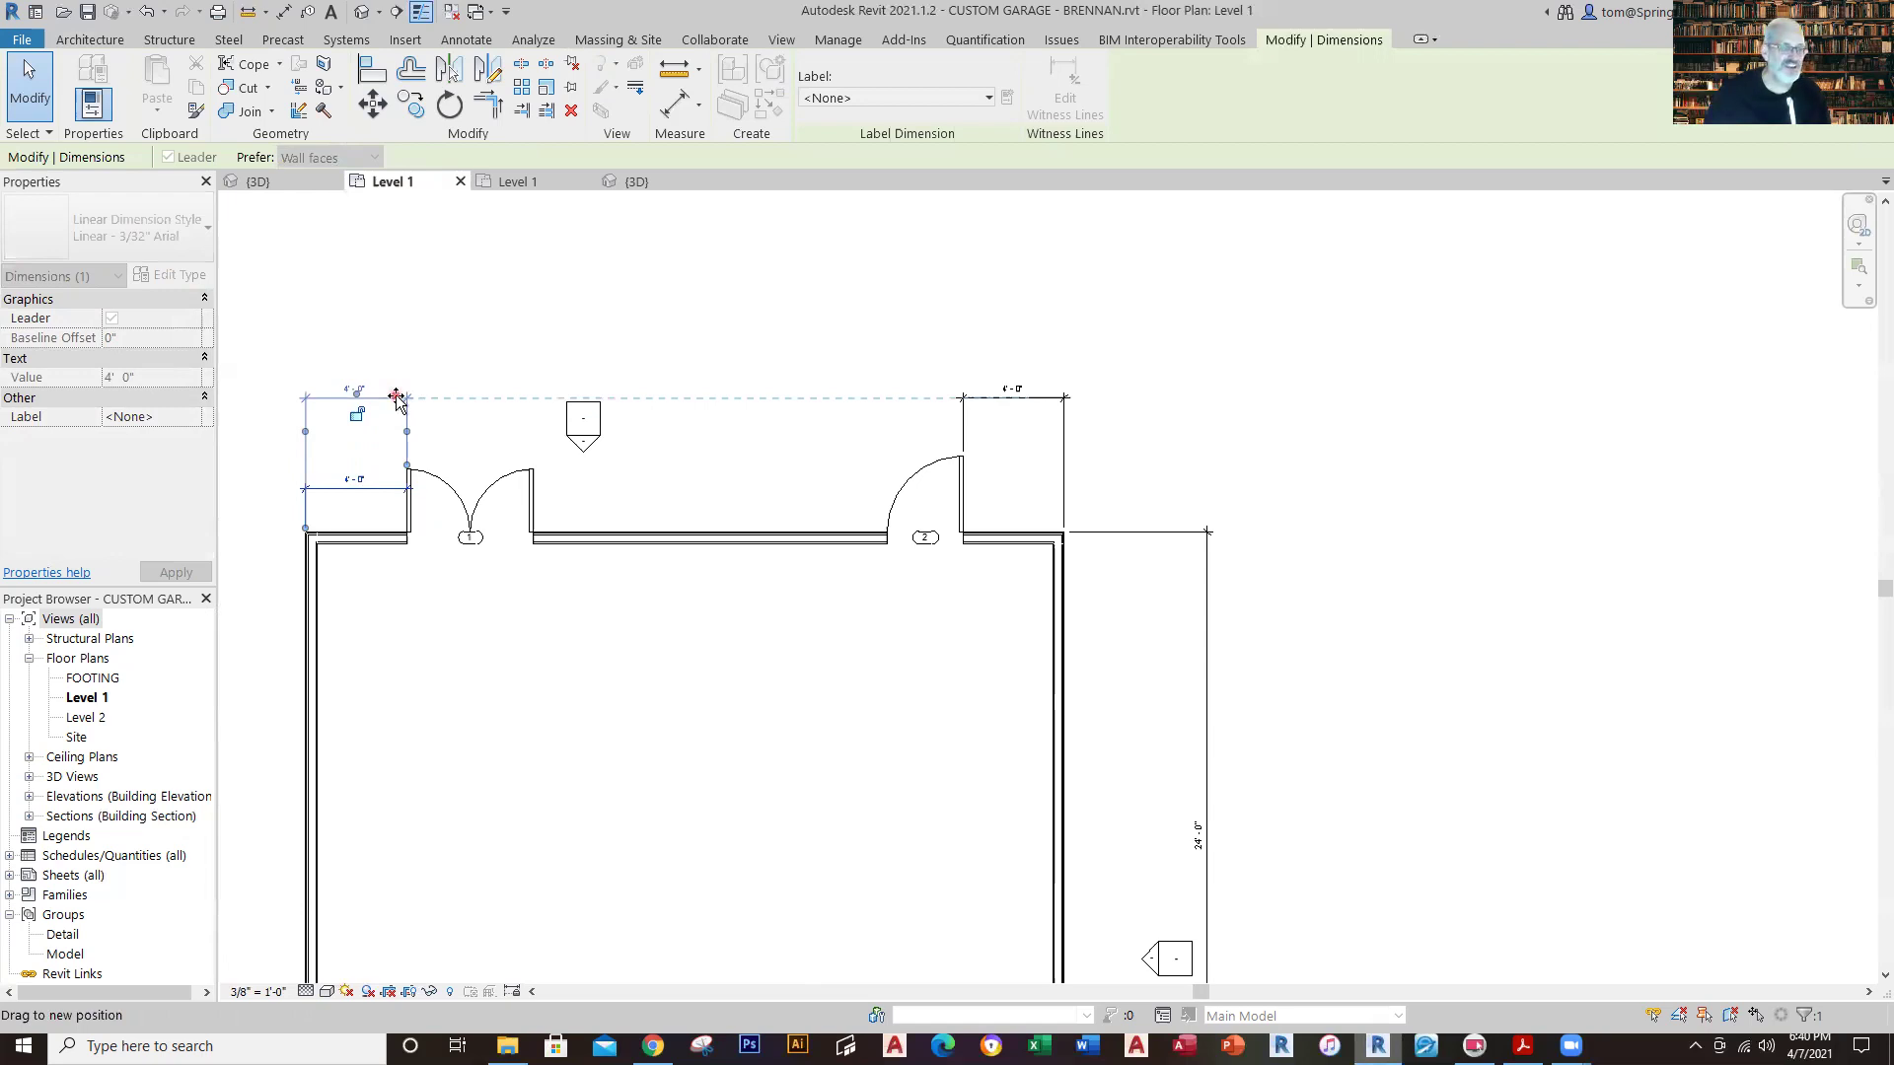
drag(396, 398, 394, 395)
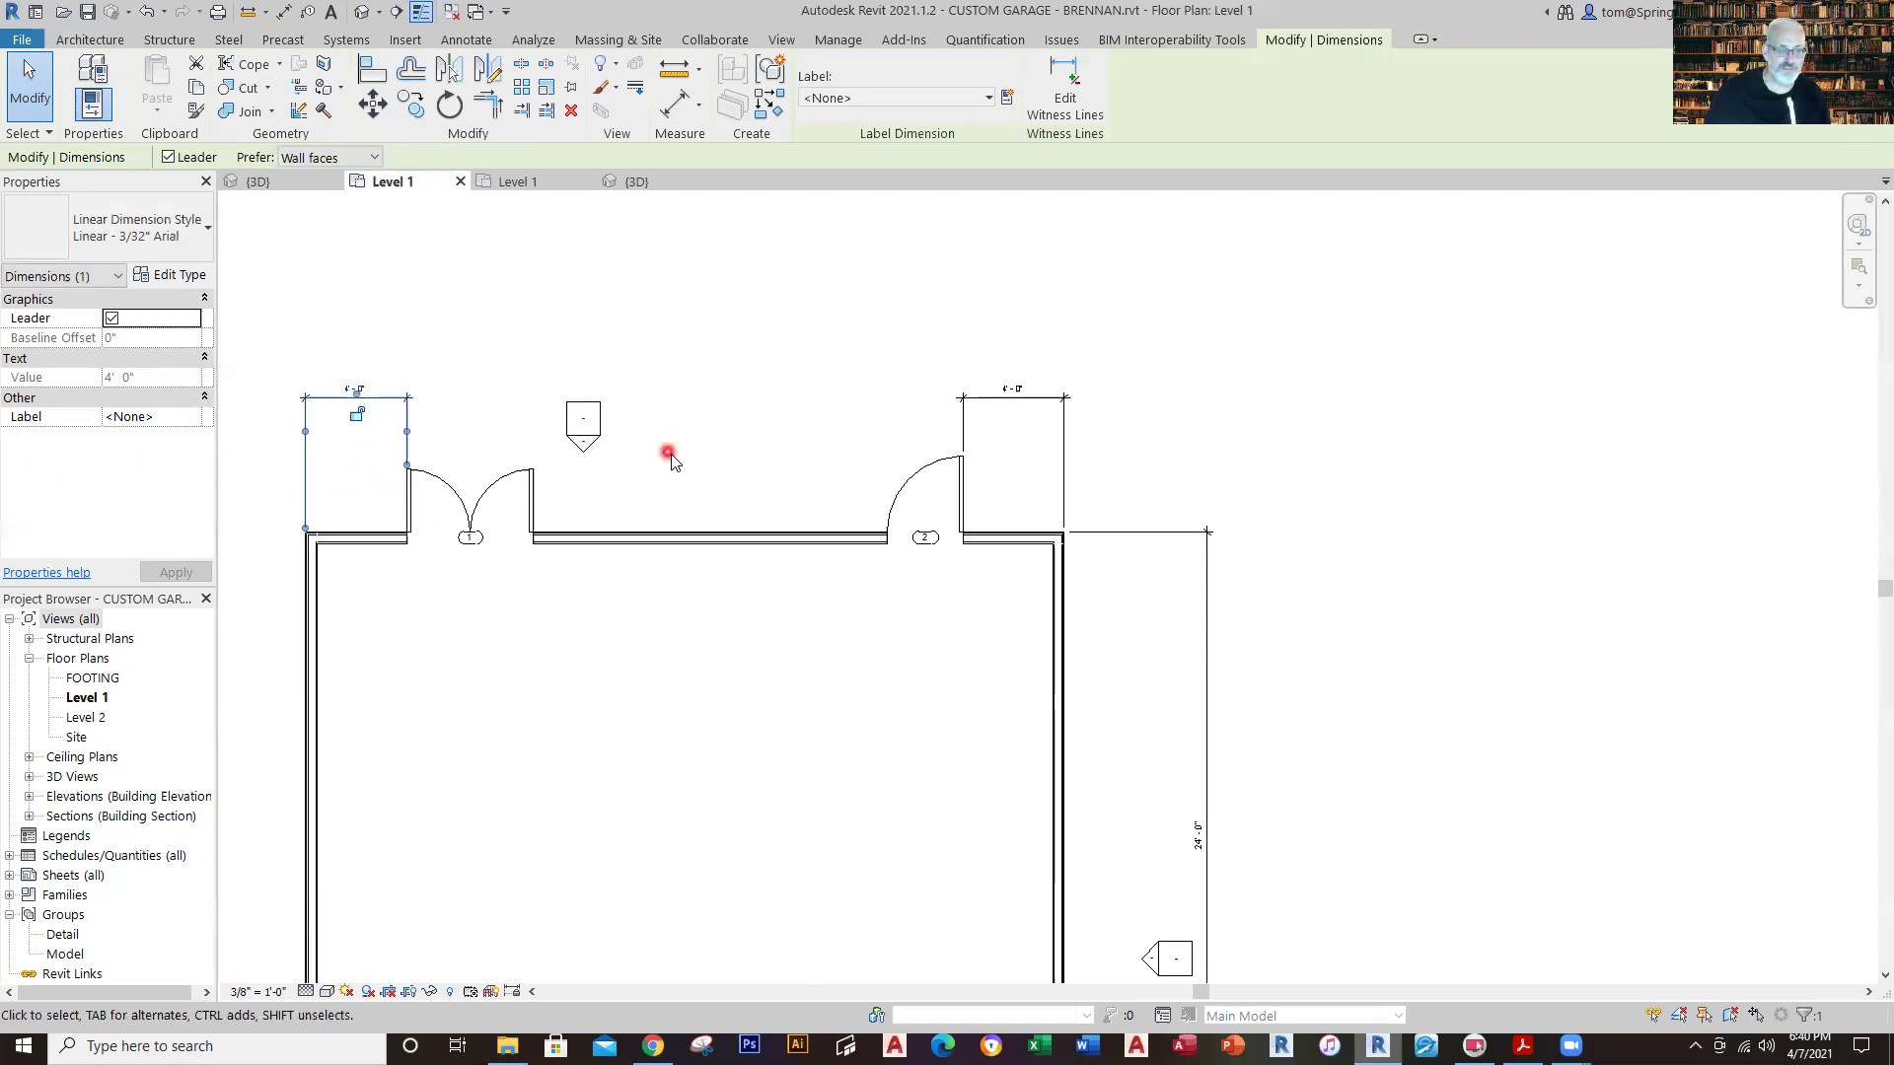
click(762, 457)
scroll(560, 464, up, 2)
middle_drag(510, 456, 828, 516)
scroll(827, 518, up, 1)
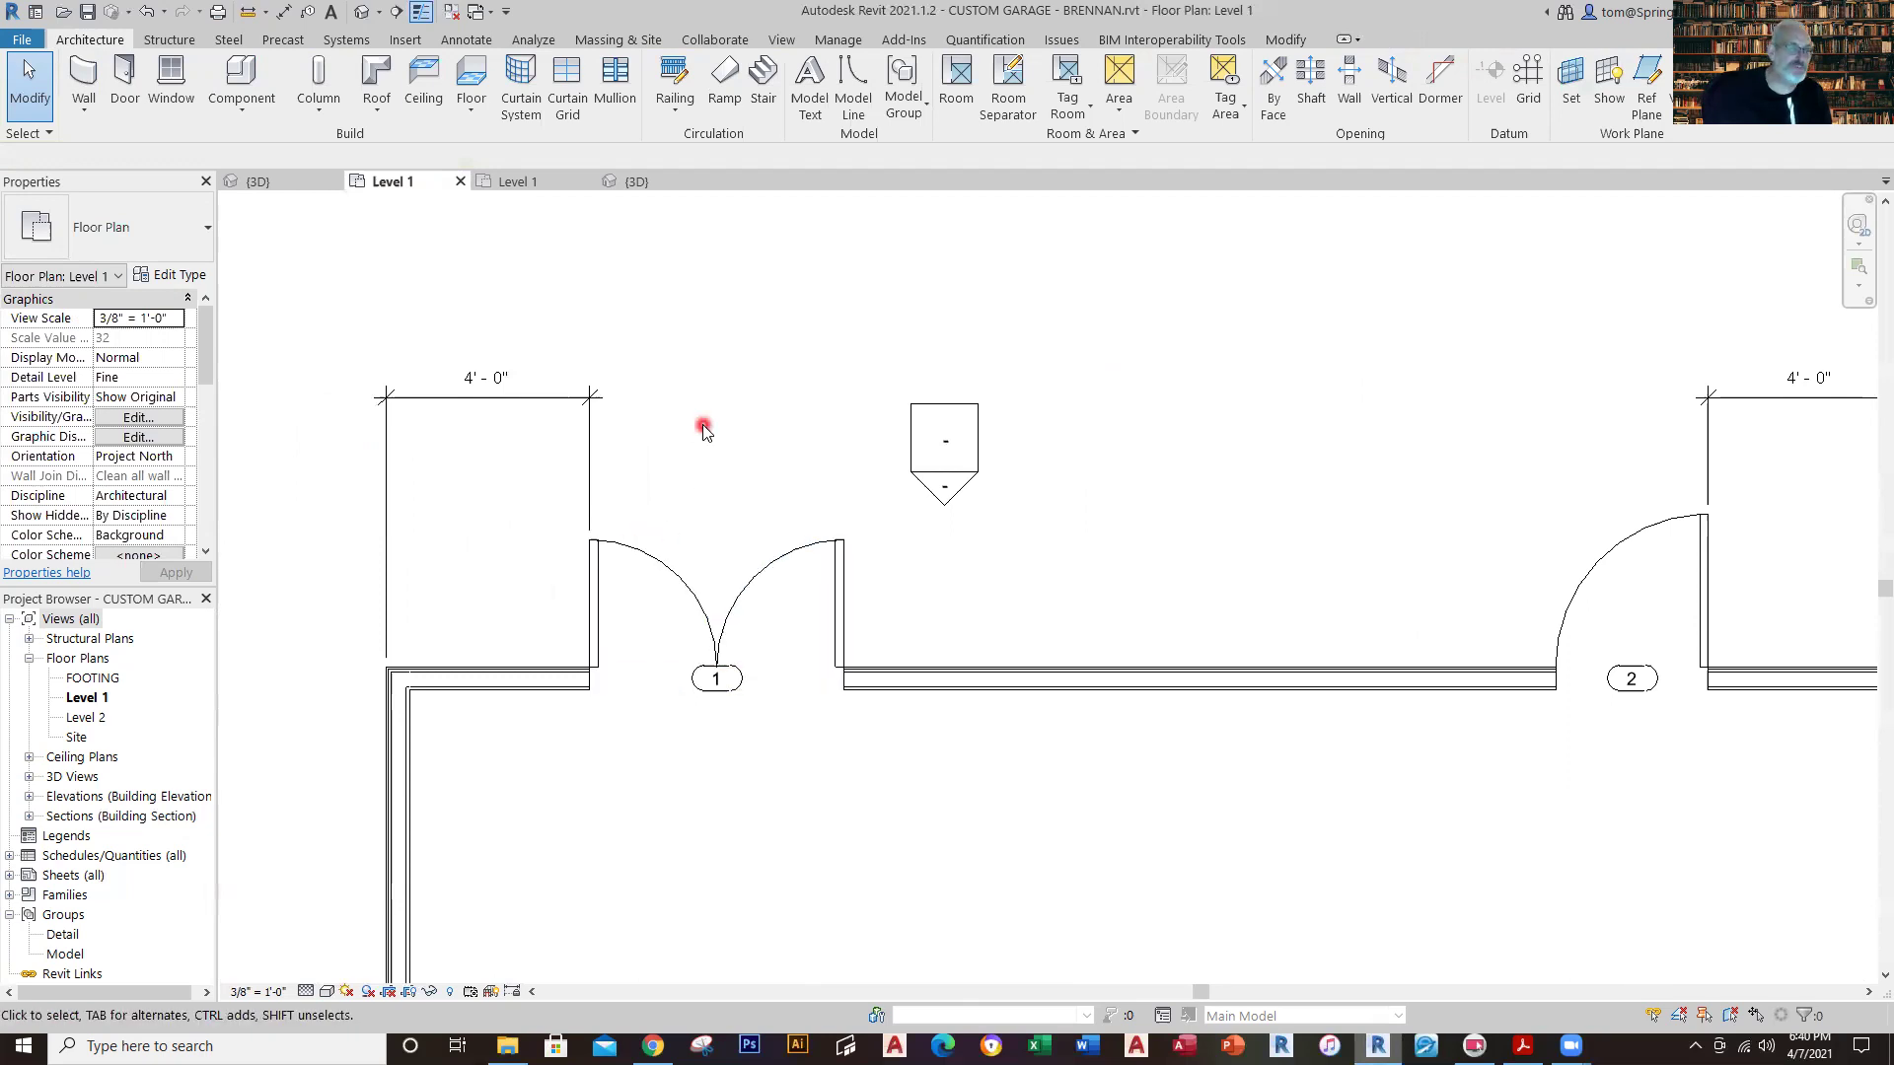
Add an aligned dimension across the width of door 1, in line with its offset dimension.
click(287, 13)
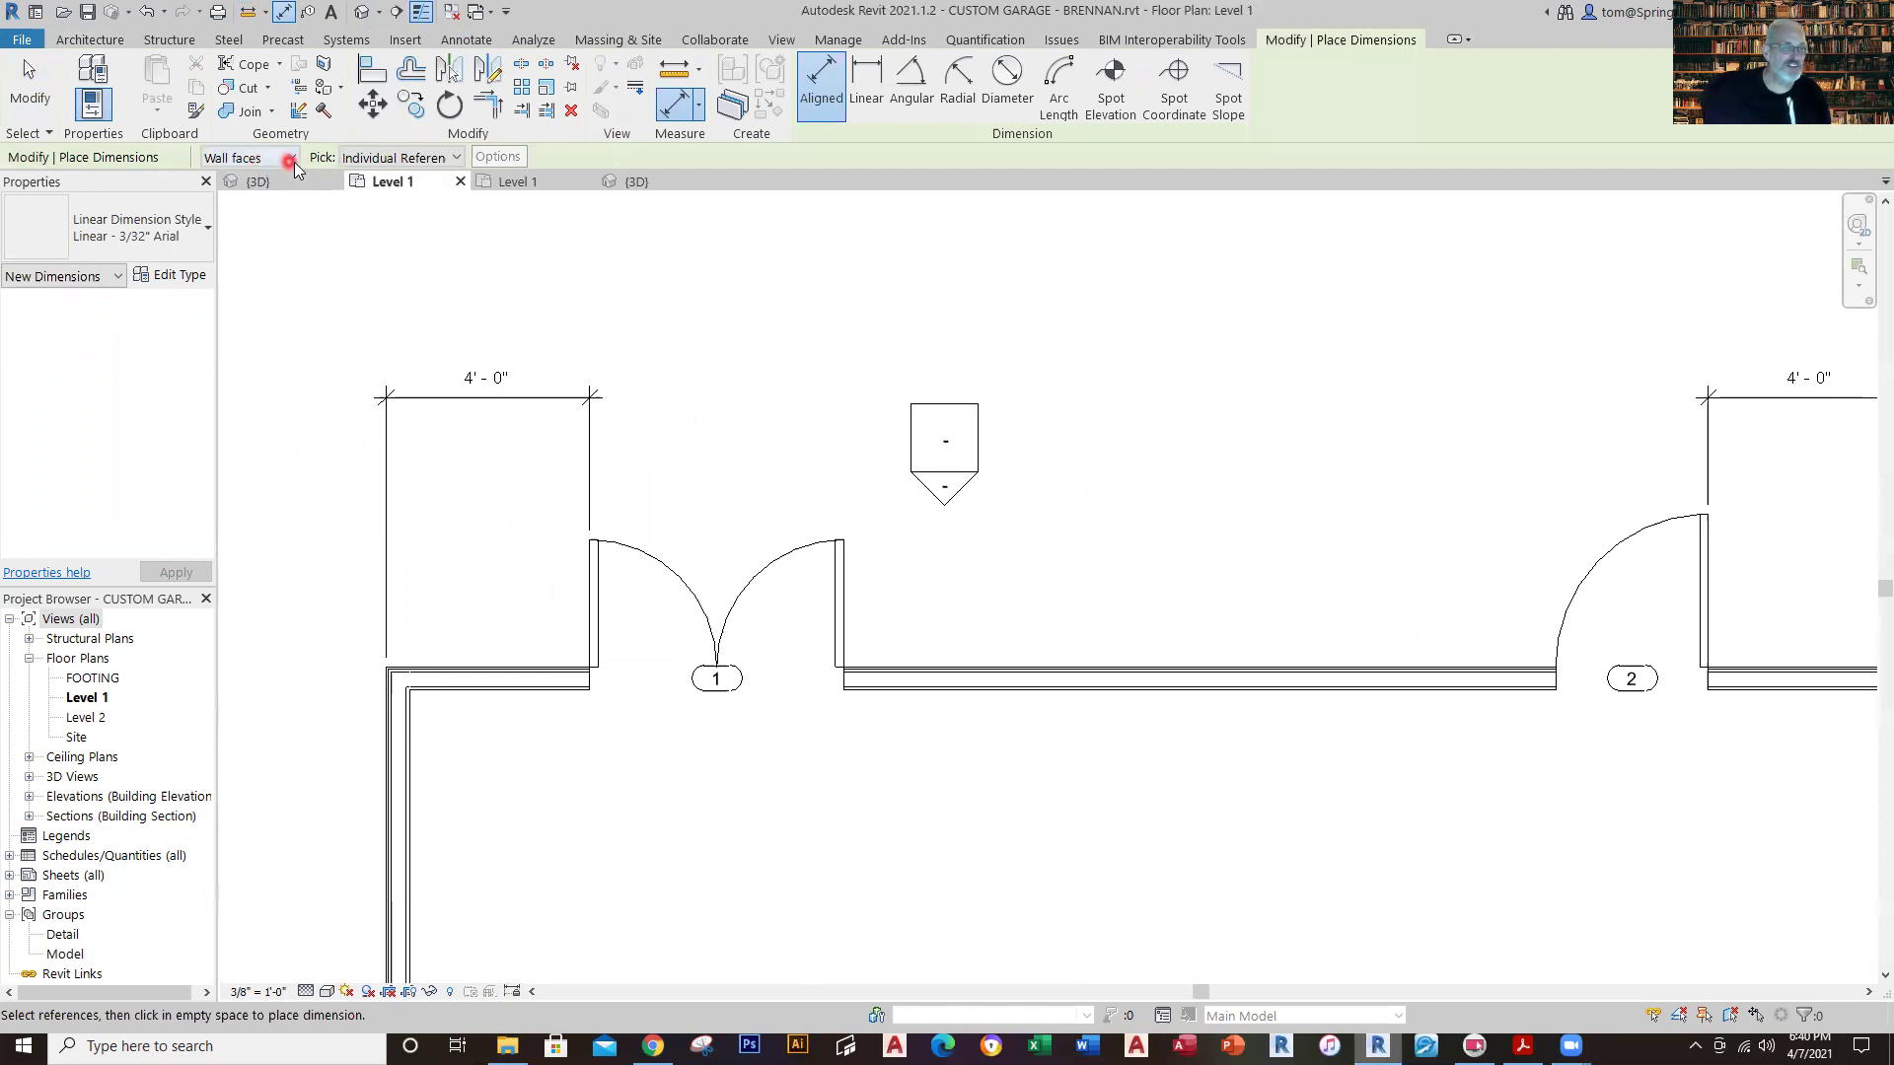
click(590, 573)
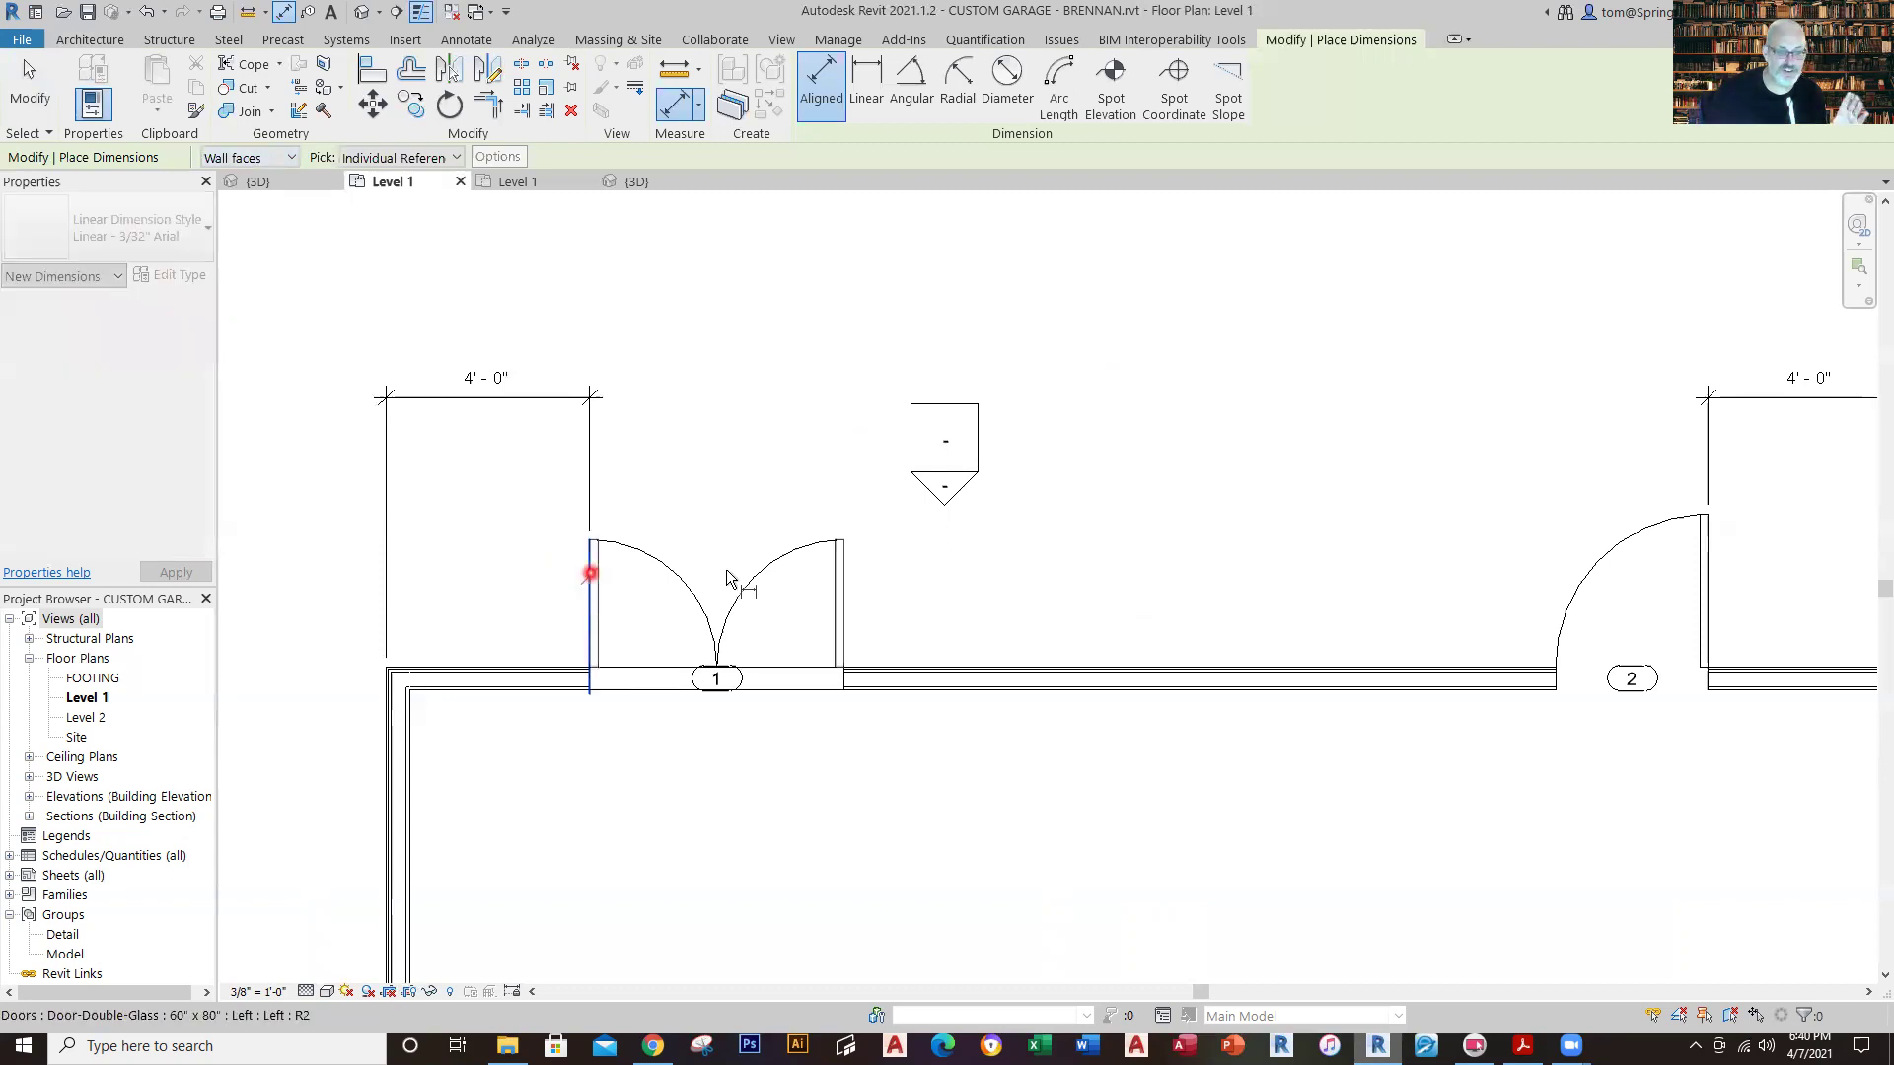
key(Escape)
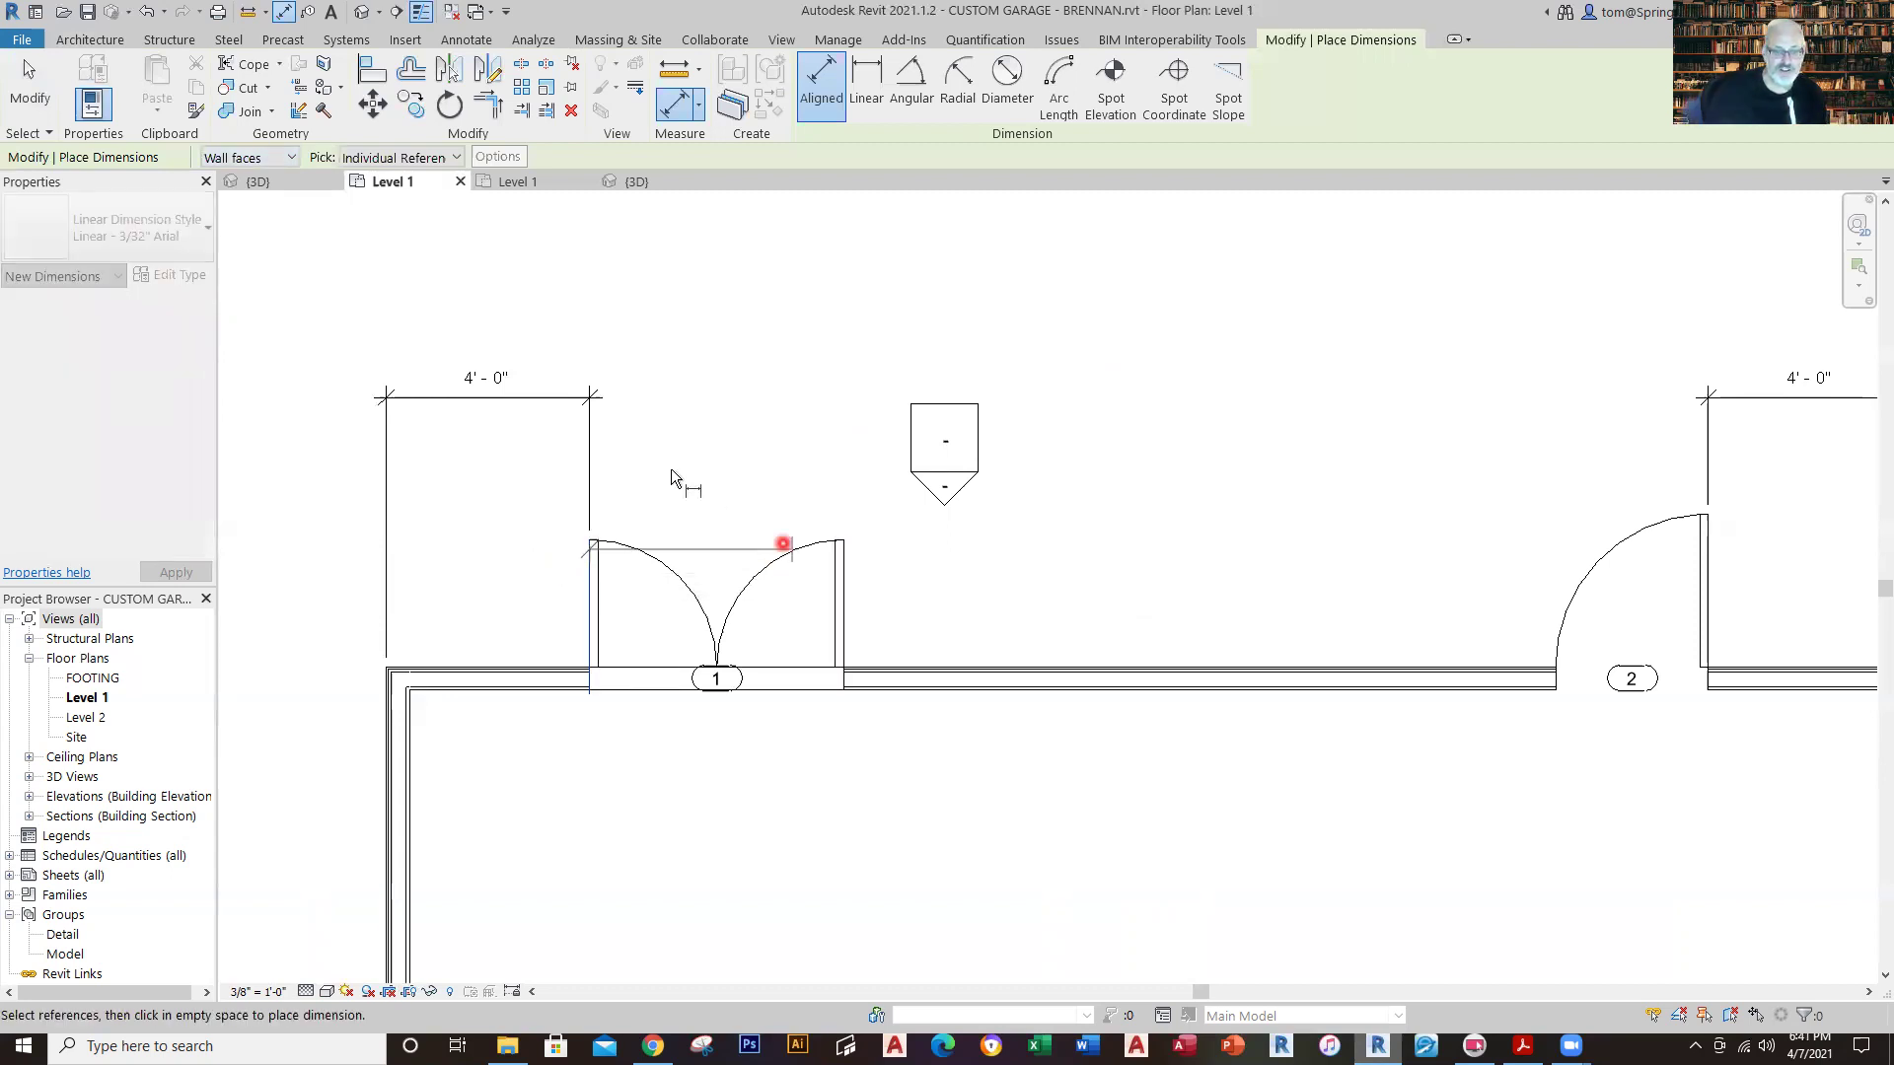
click(849, 552)
click(655, 394)
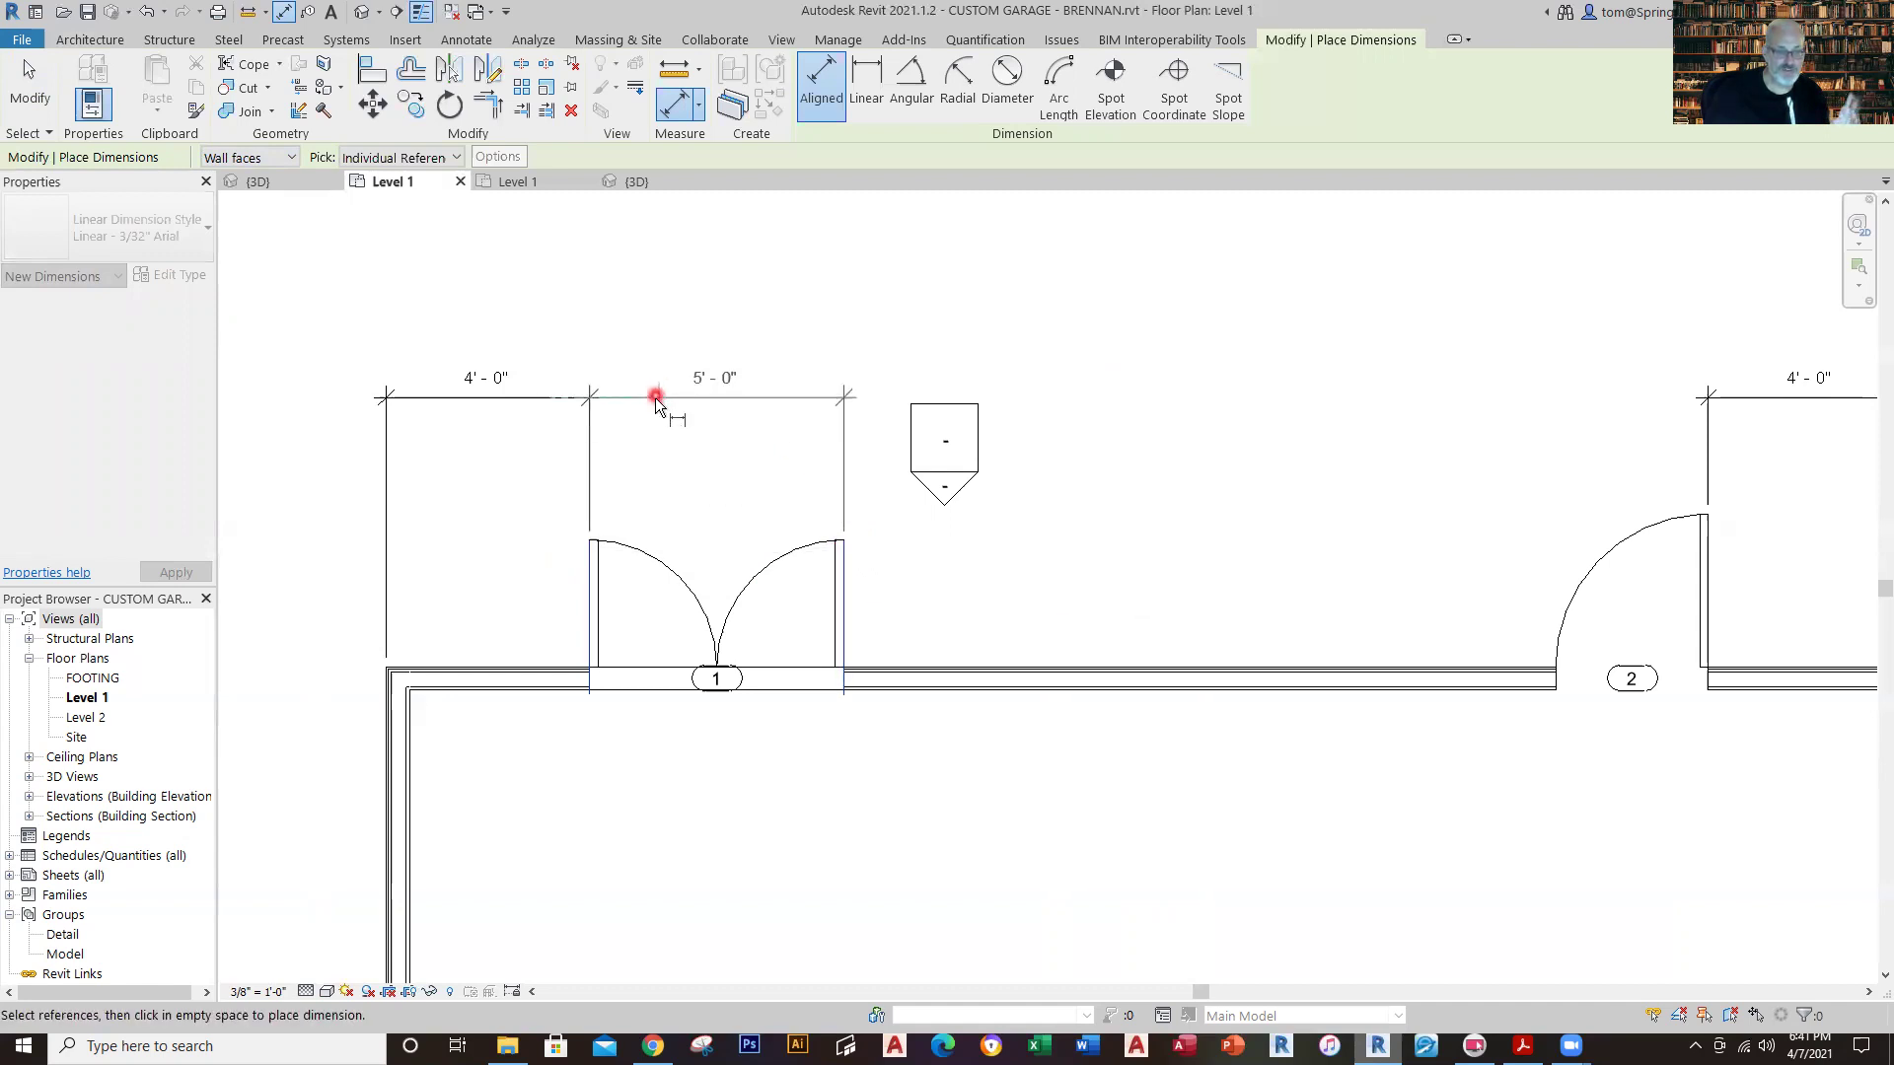
click(948, 514)
click(1175, 523)
click(1252, 511)
click(1603, 585)
Add an aligned dimension across the opening of door 2, in line with the other north wall dimensions.
middle_drag(1643, 630, 1132, 570)
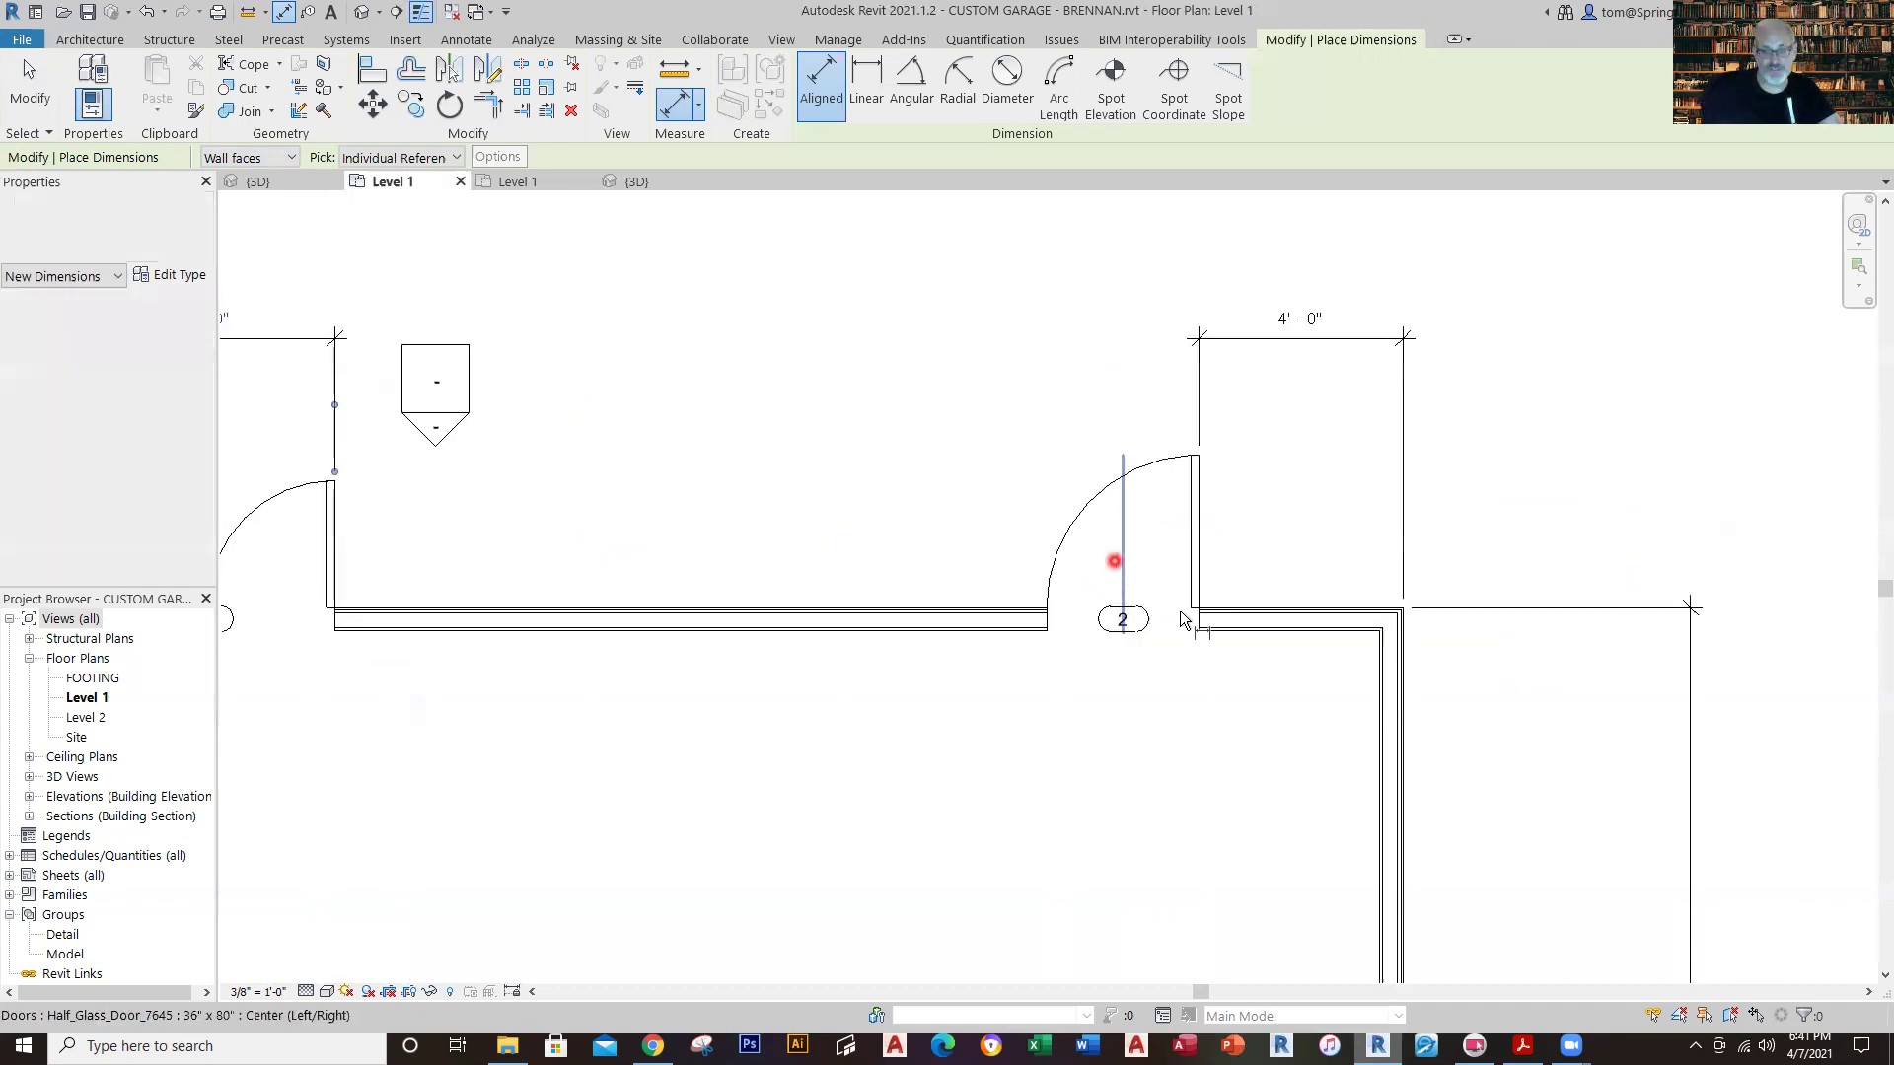
scroll(1176, 605, up, 2)
click(942, 619)
click(1204, 615)
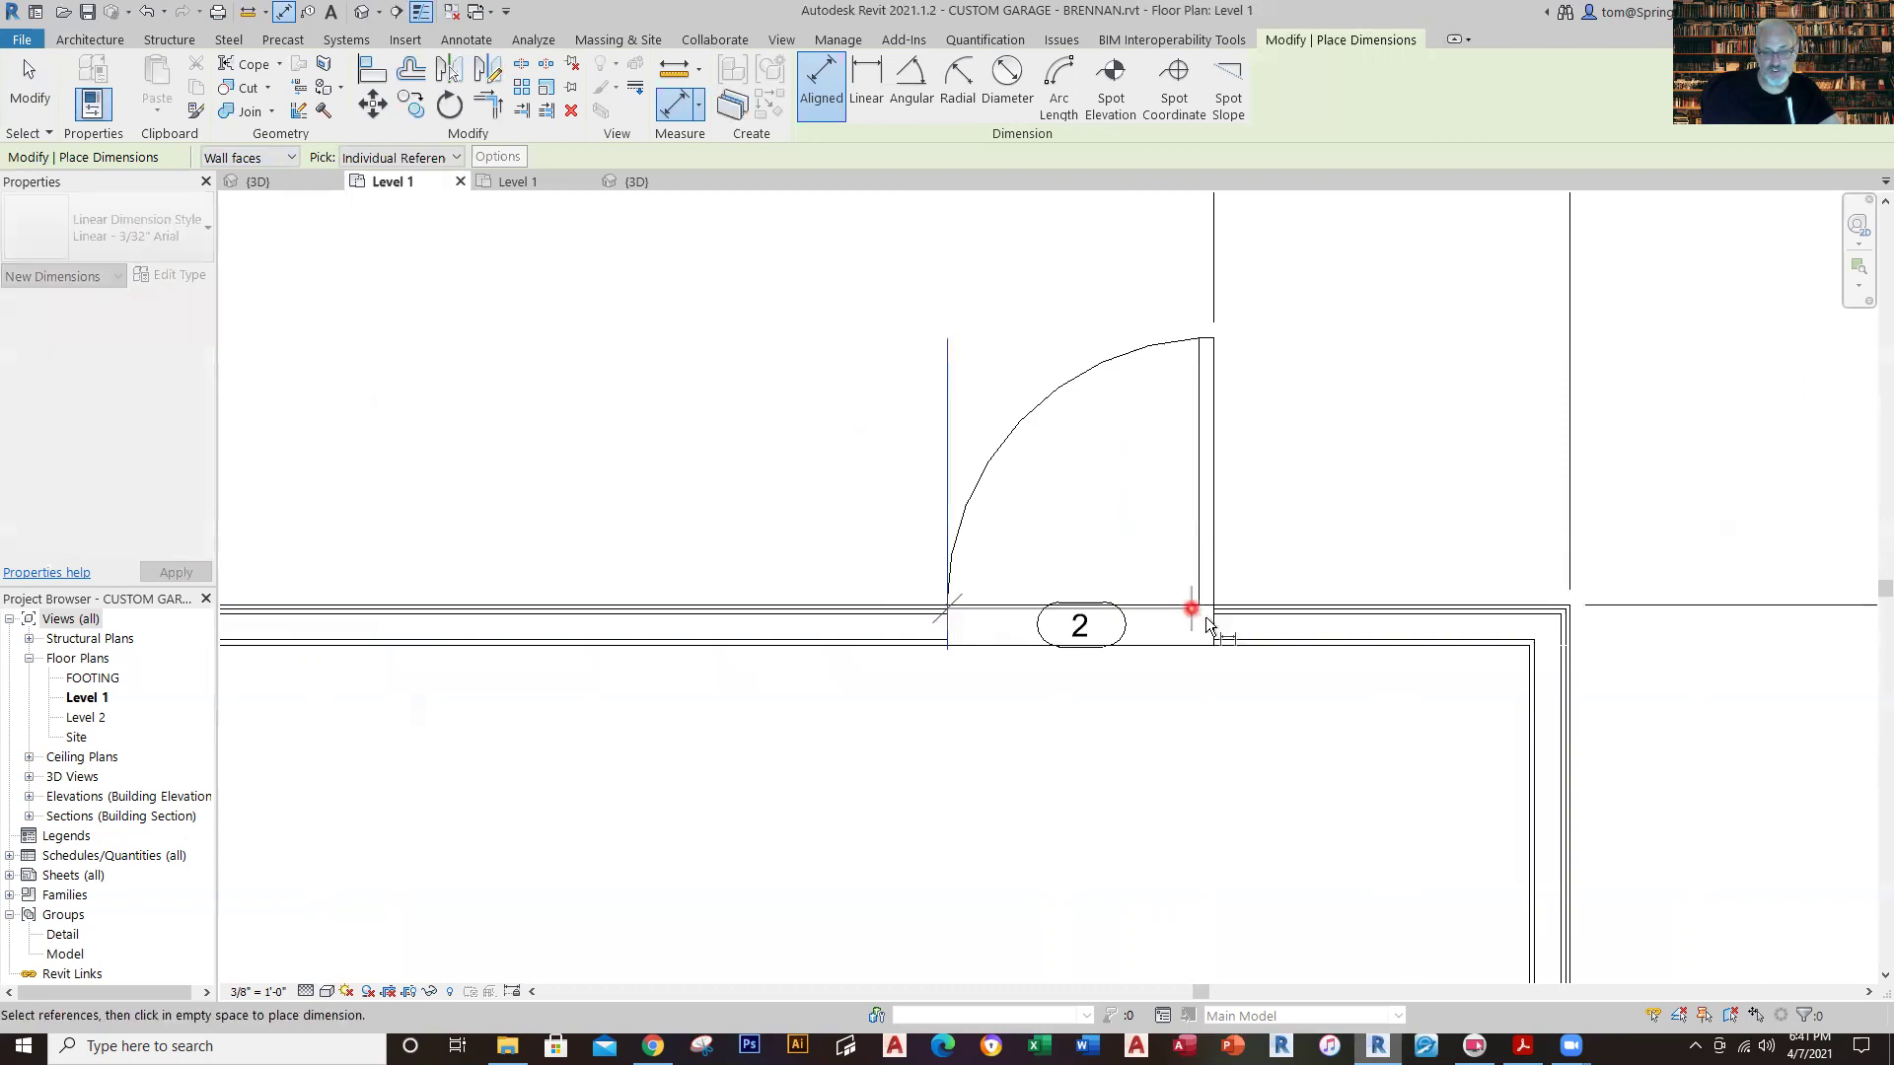
click(1254, 444)
scroll(1257, 444, down, 3)
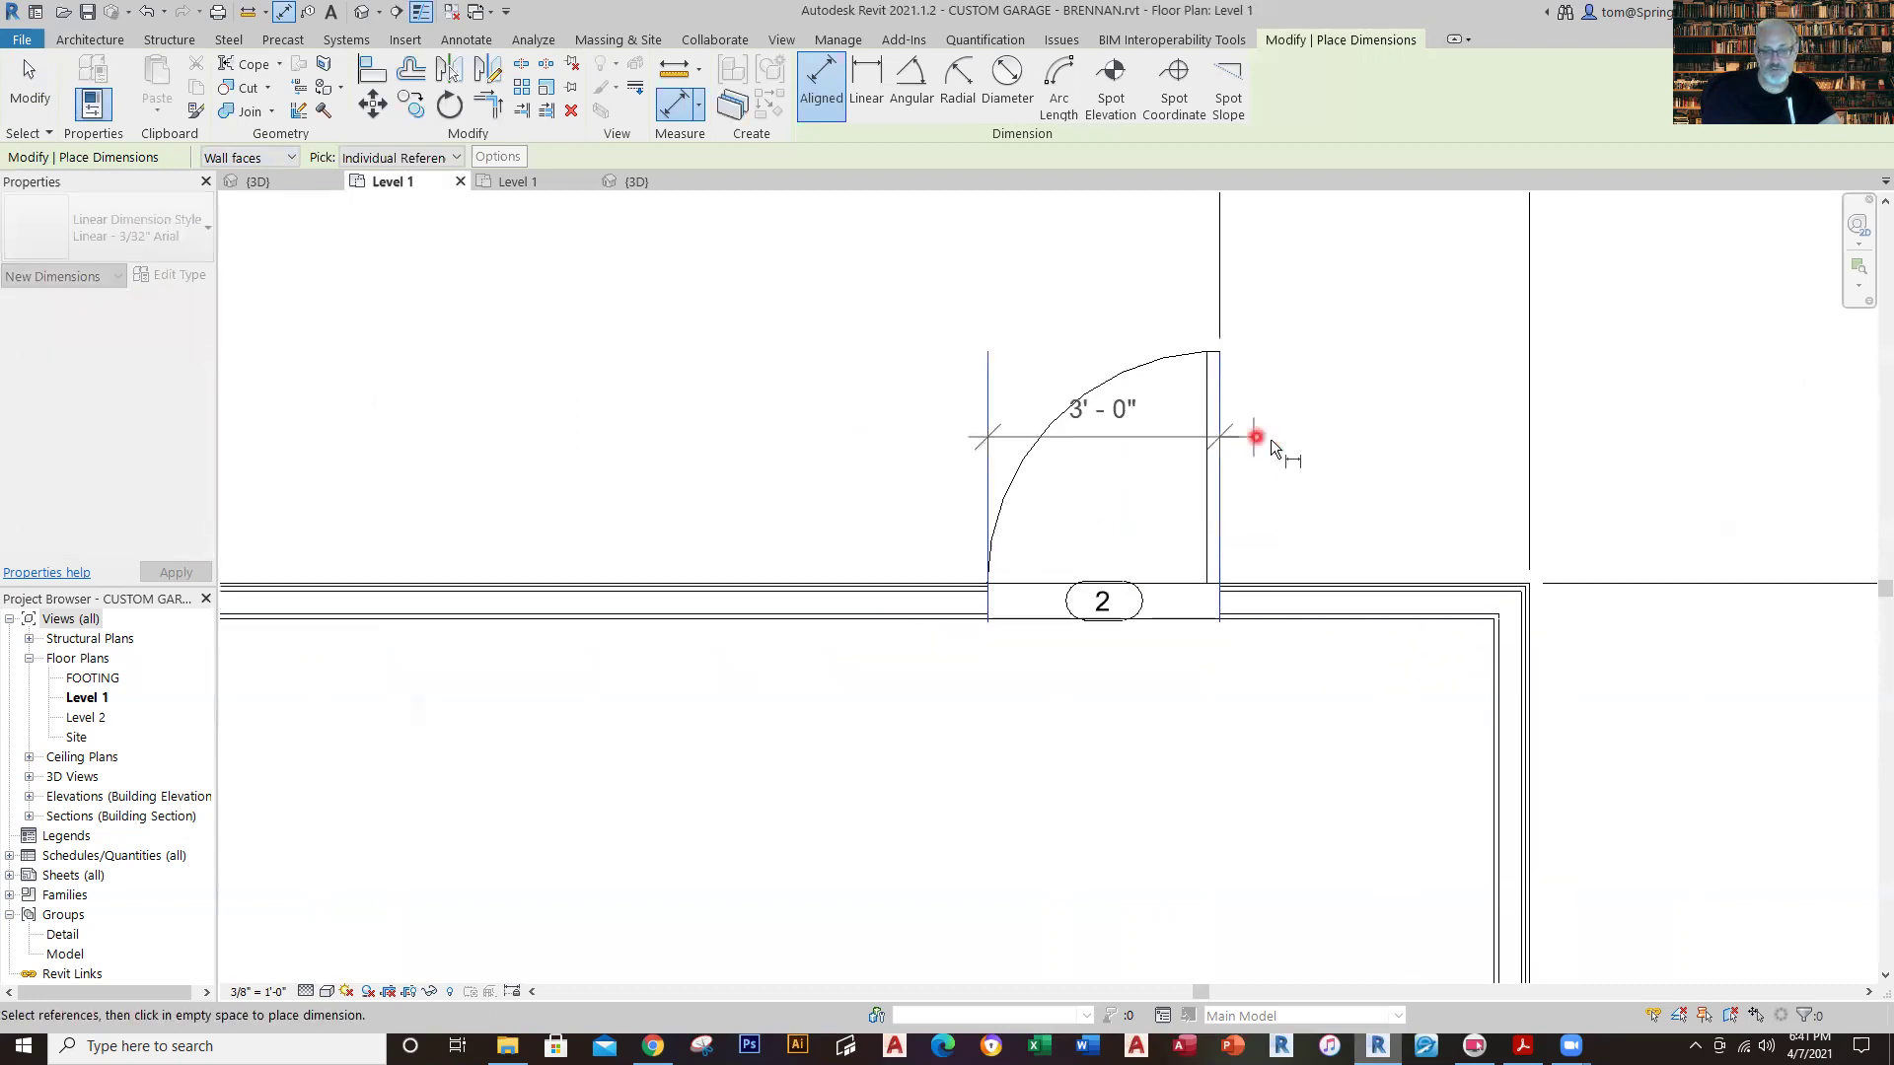
middle_drag(1254, 528, 1238, 581)
drag(1235, 452, 1229, 358)
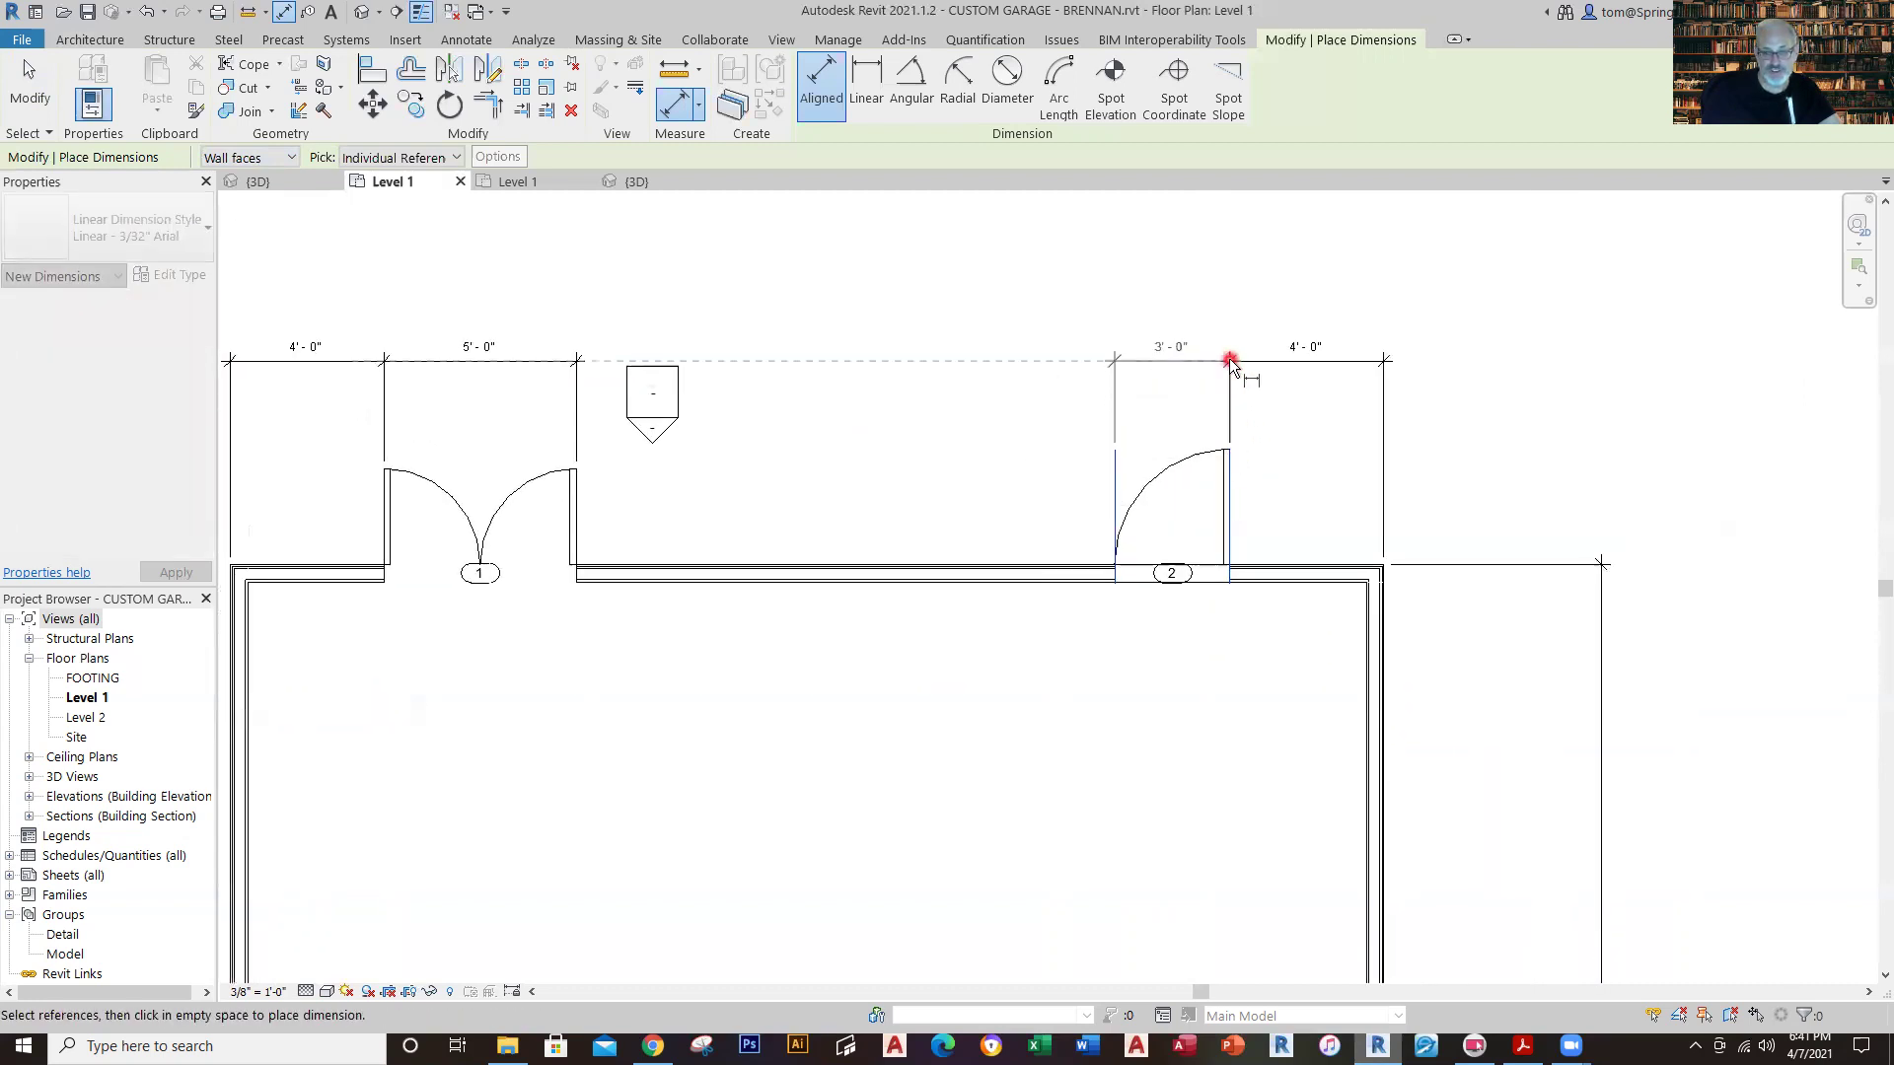
click(933, 382)
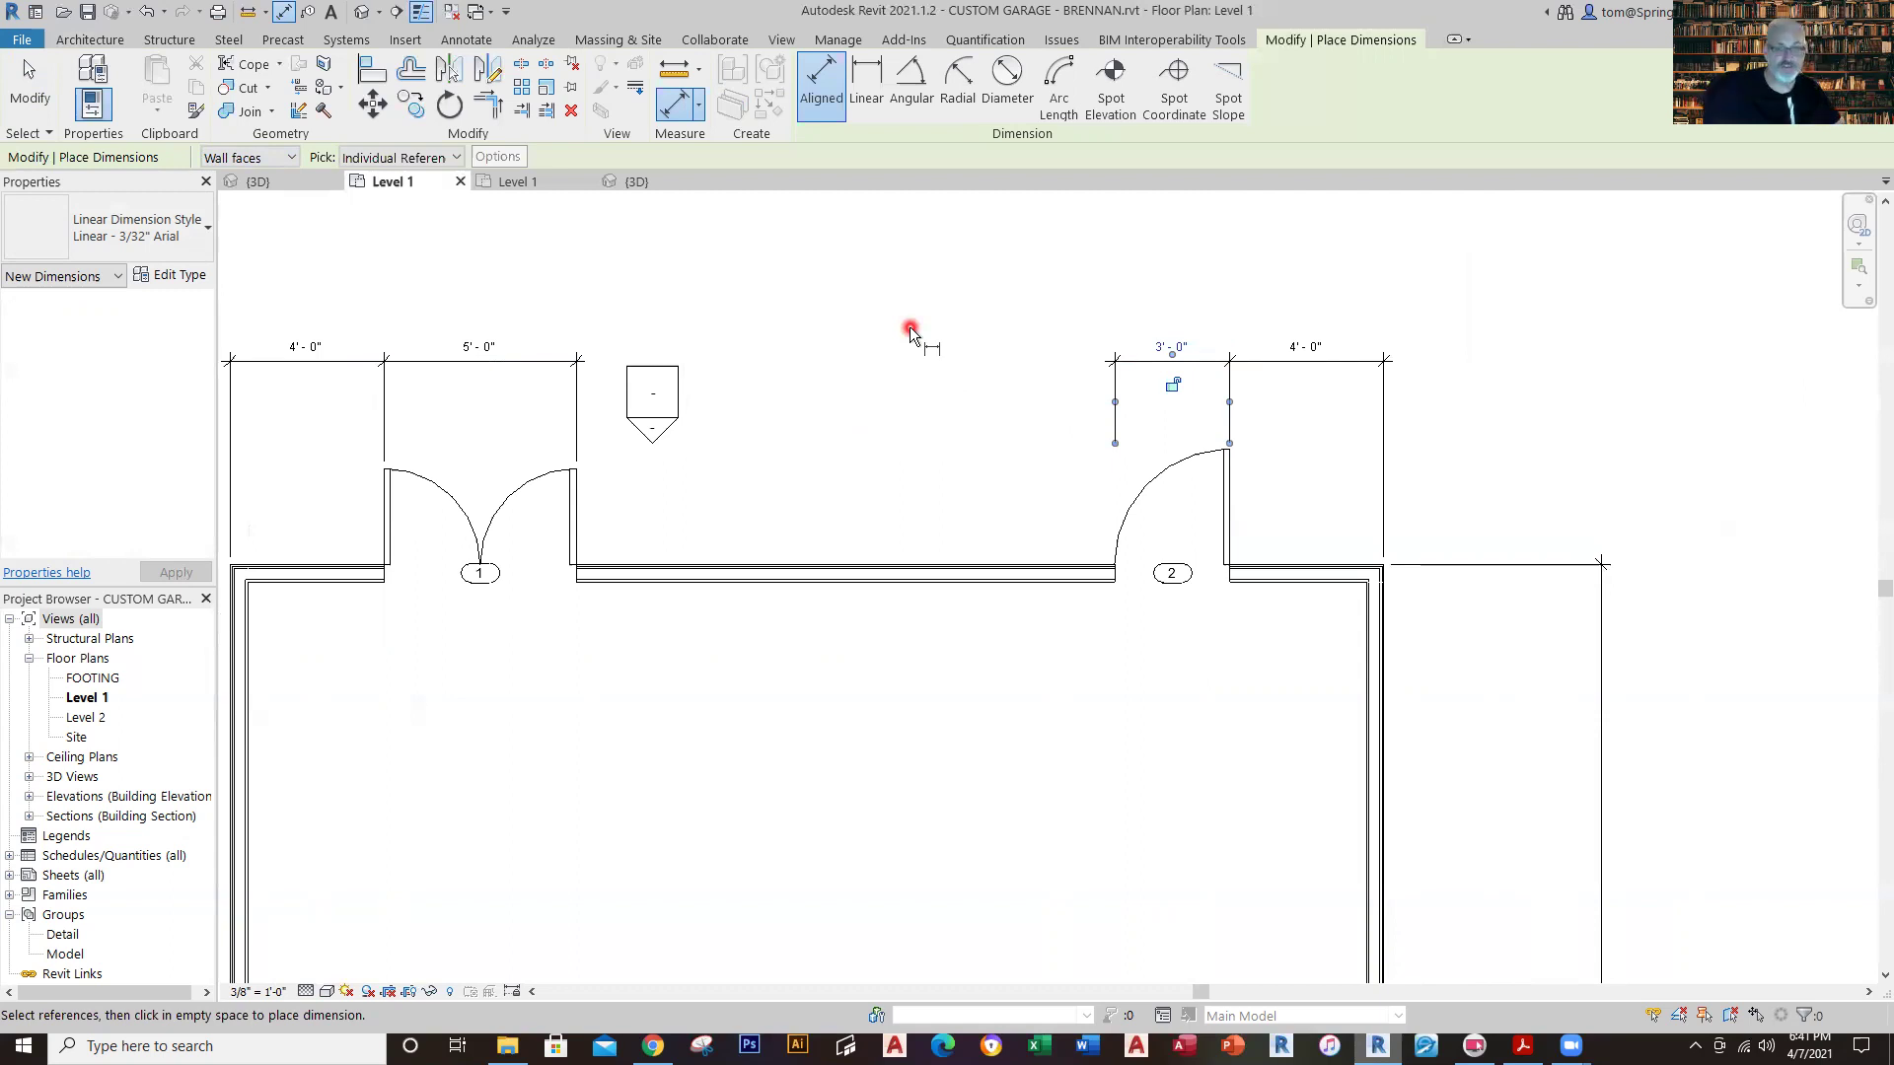
Dimension the wall between doors 1 and 2 to complete the dimension string along the north wall.
click(579, 523)
click(1118, 523)
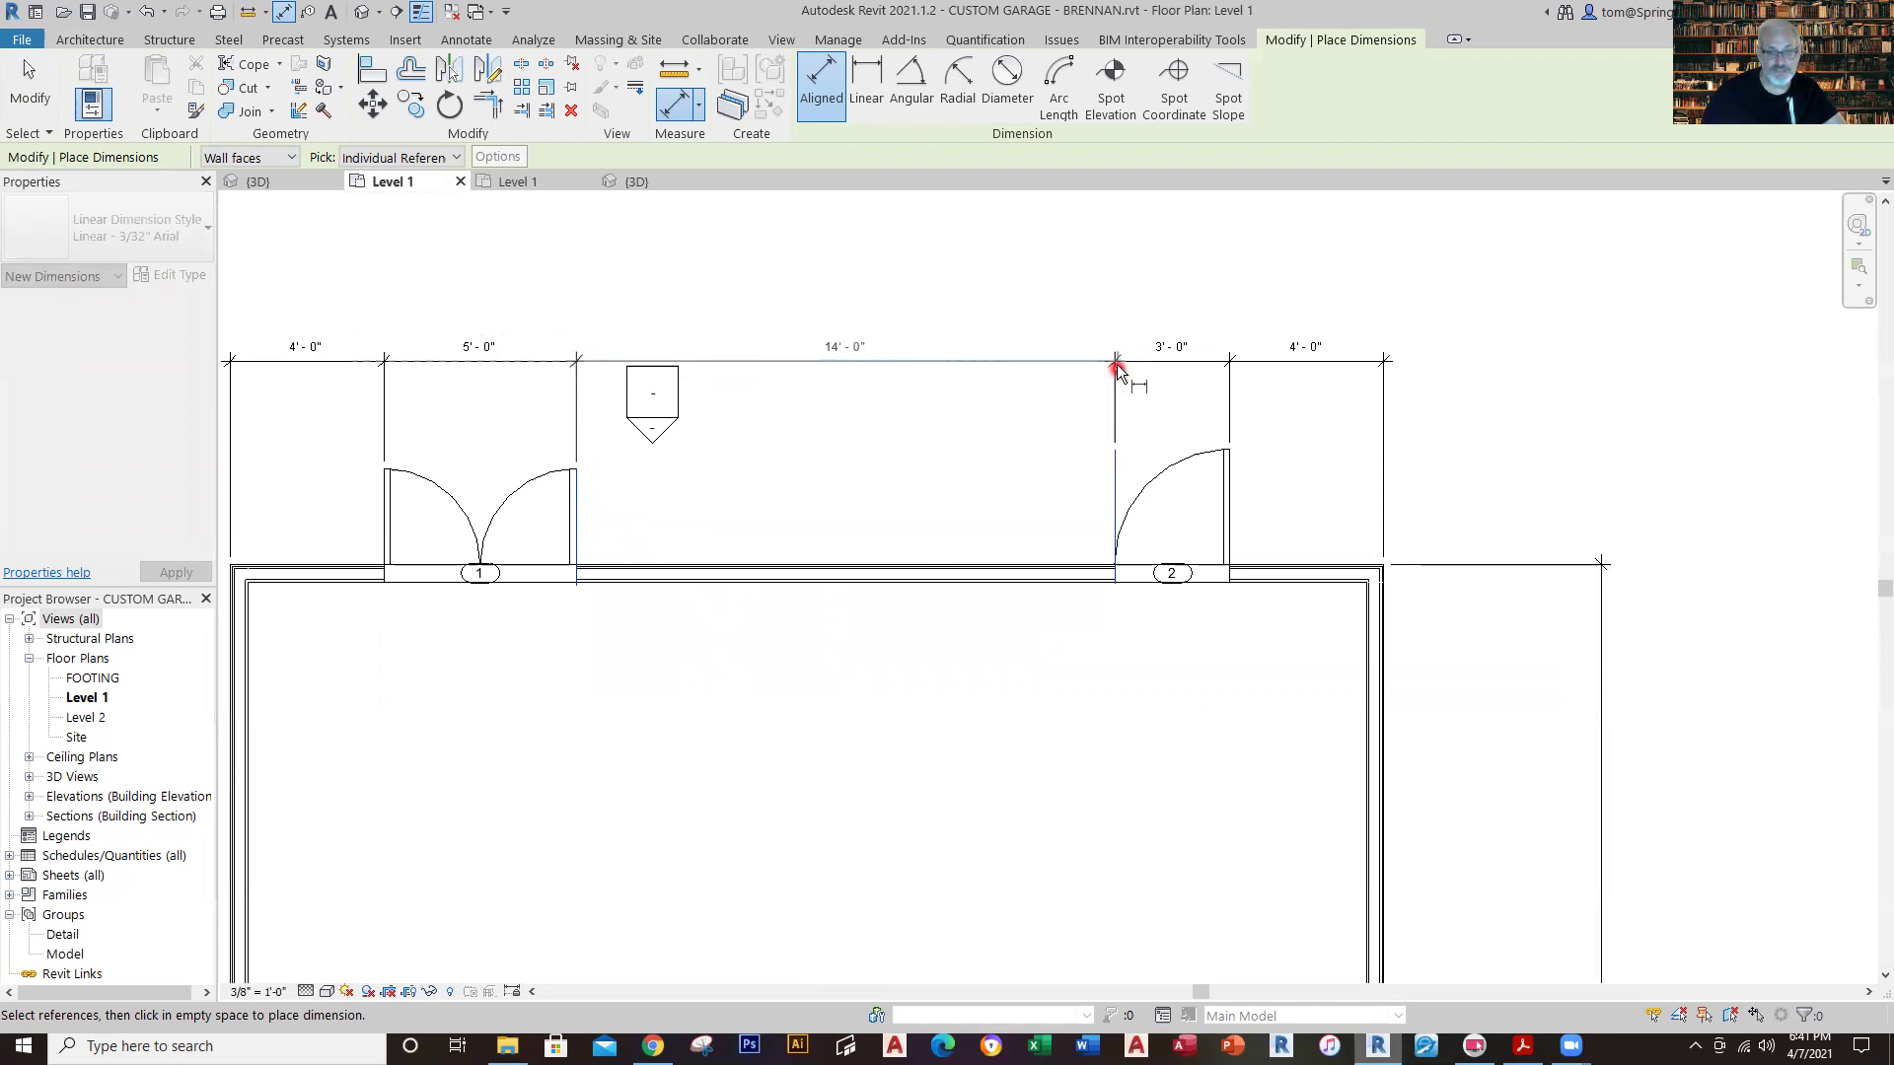
click(1118, 367)
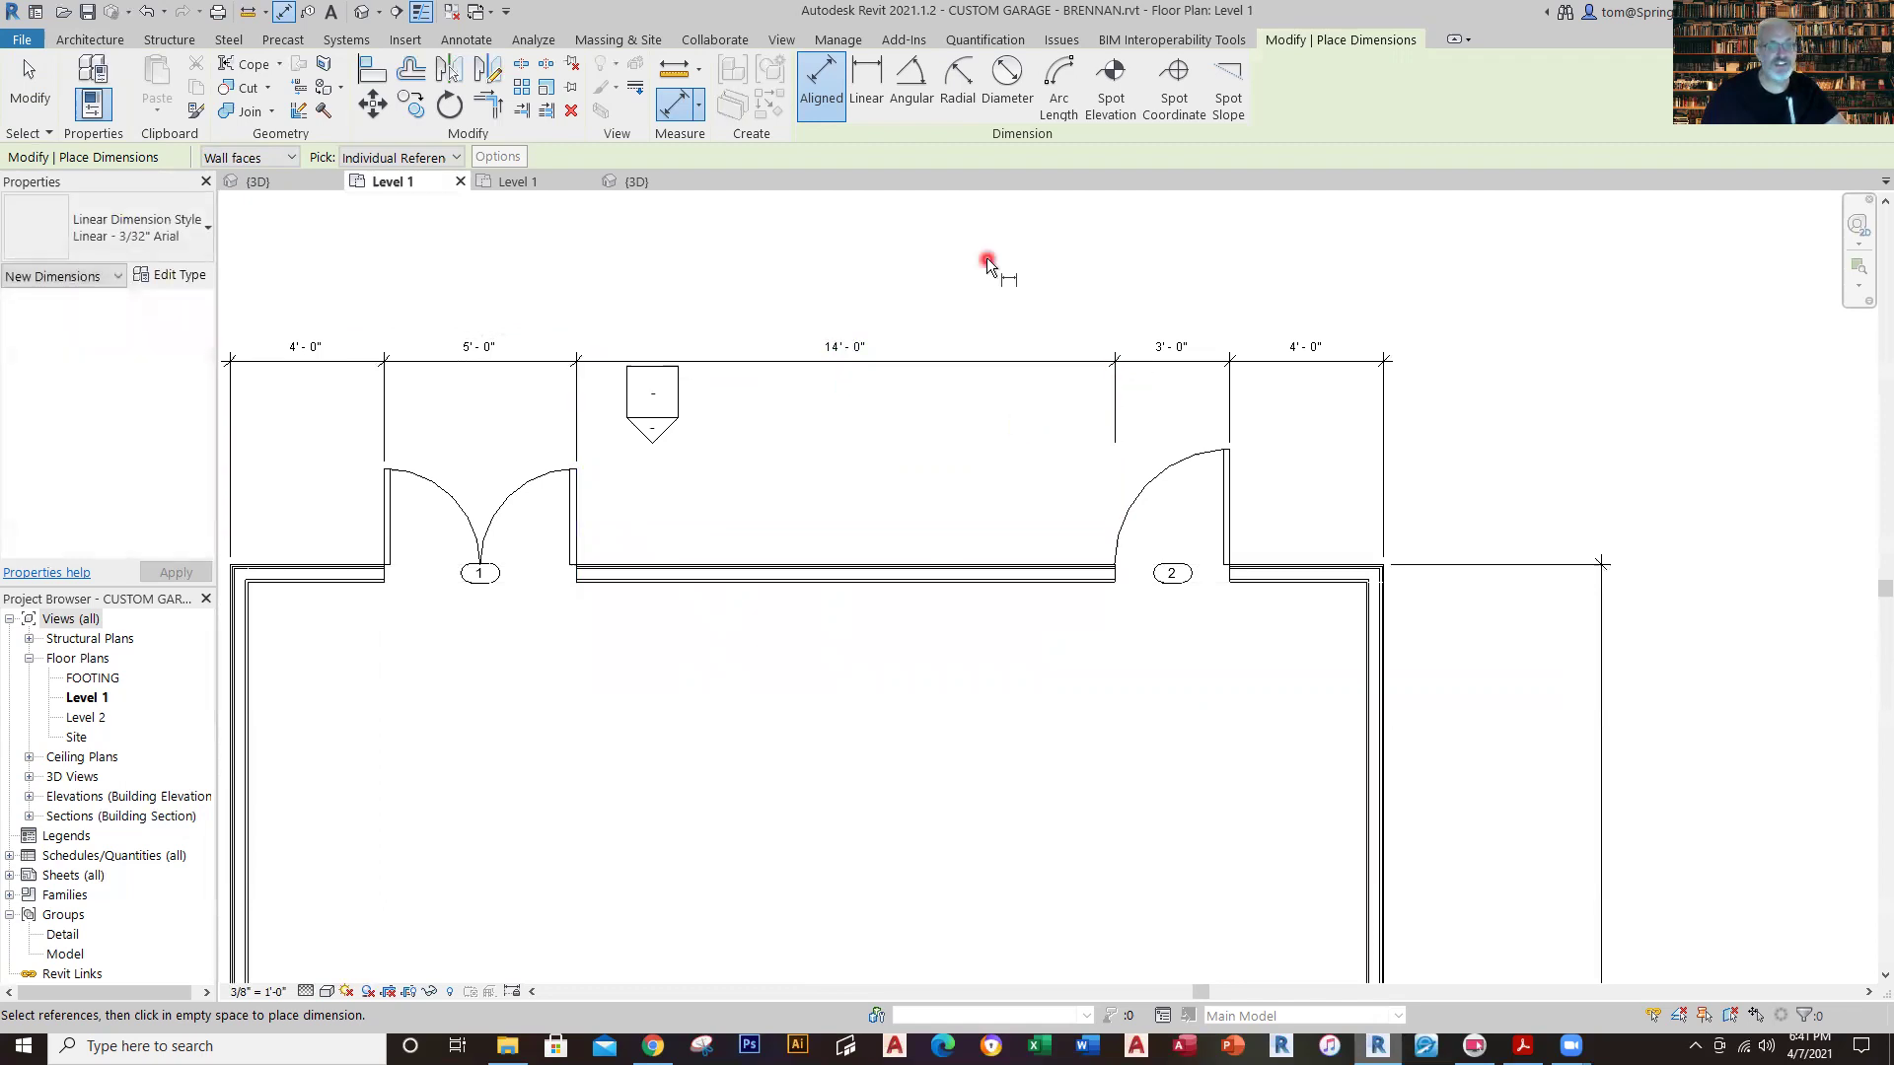
scroll(987, 257, down, 1)
scroll(1217, 281, down, 1)
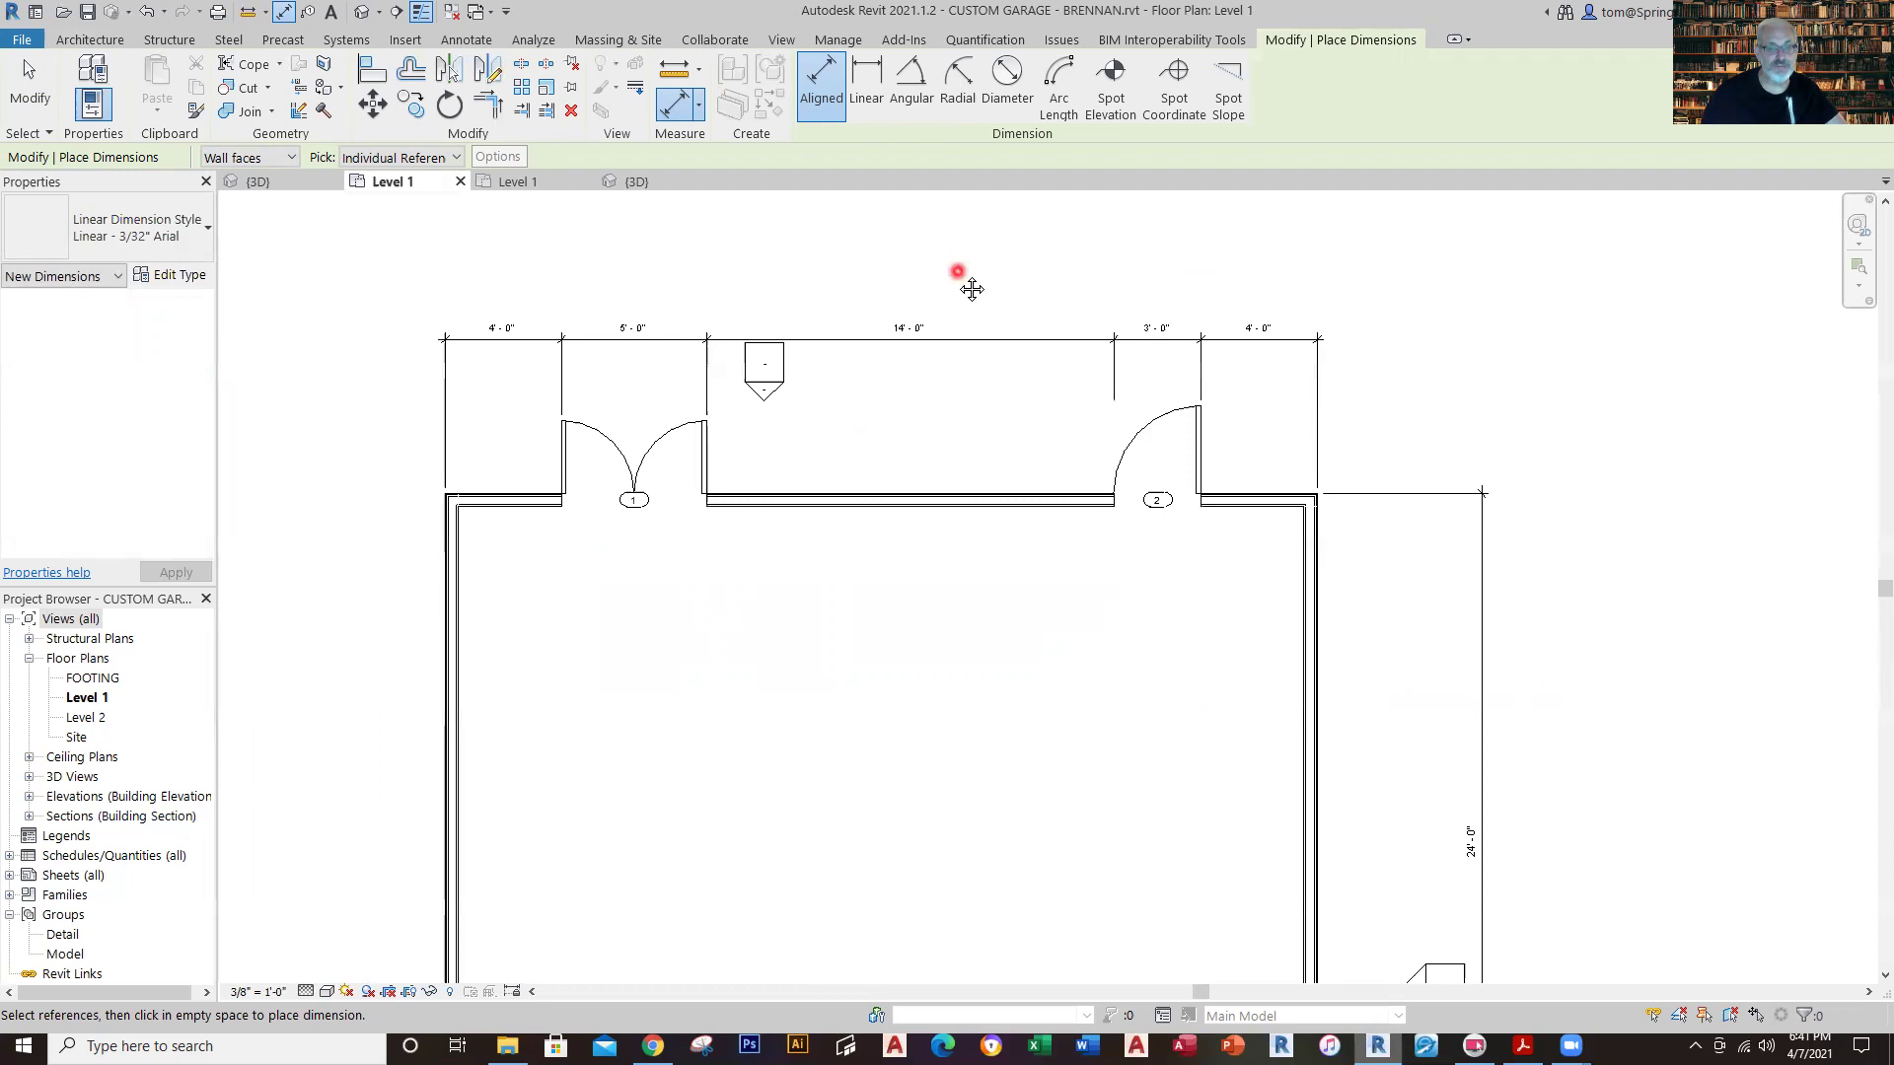
middle_drag(967, 287, 929, 346)
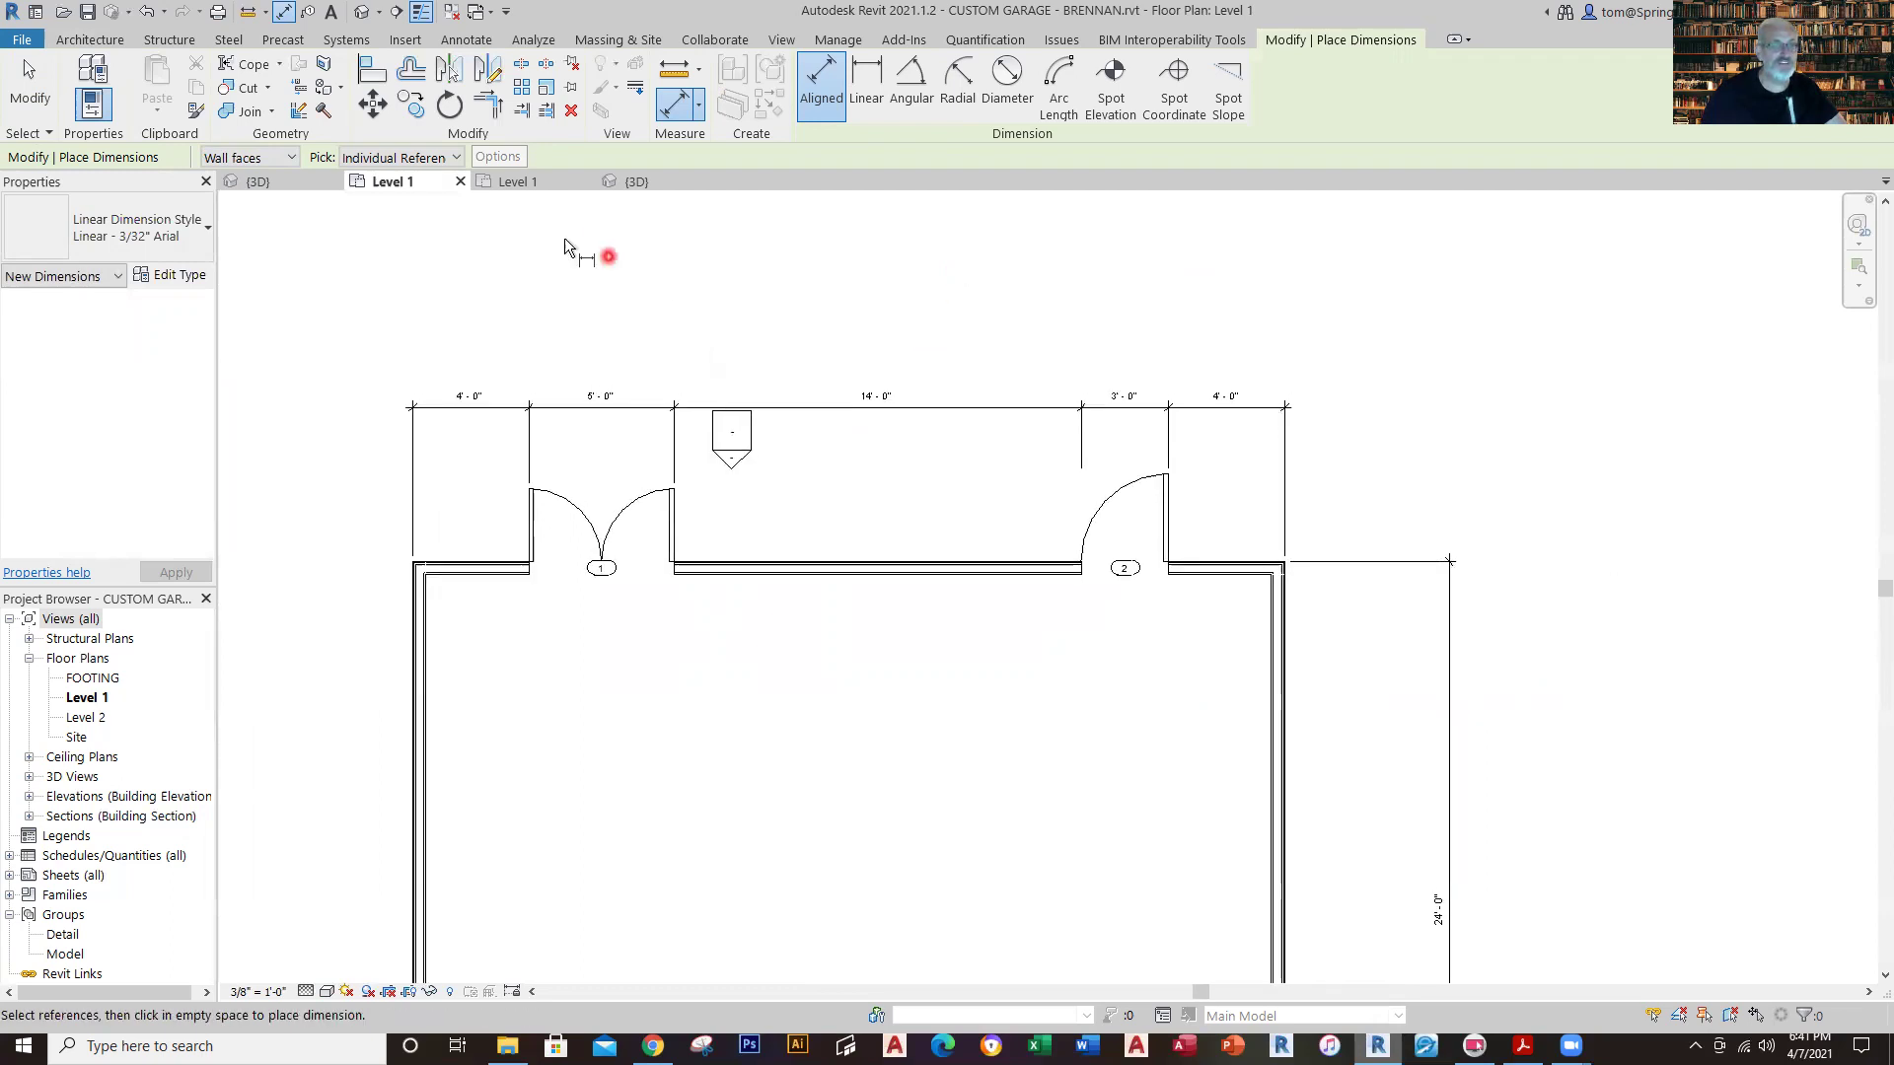
Inspect both north wall doors in the new project's 3D view, and return to its Level 1 plan to view the whole layout.
click(644, 182)
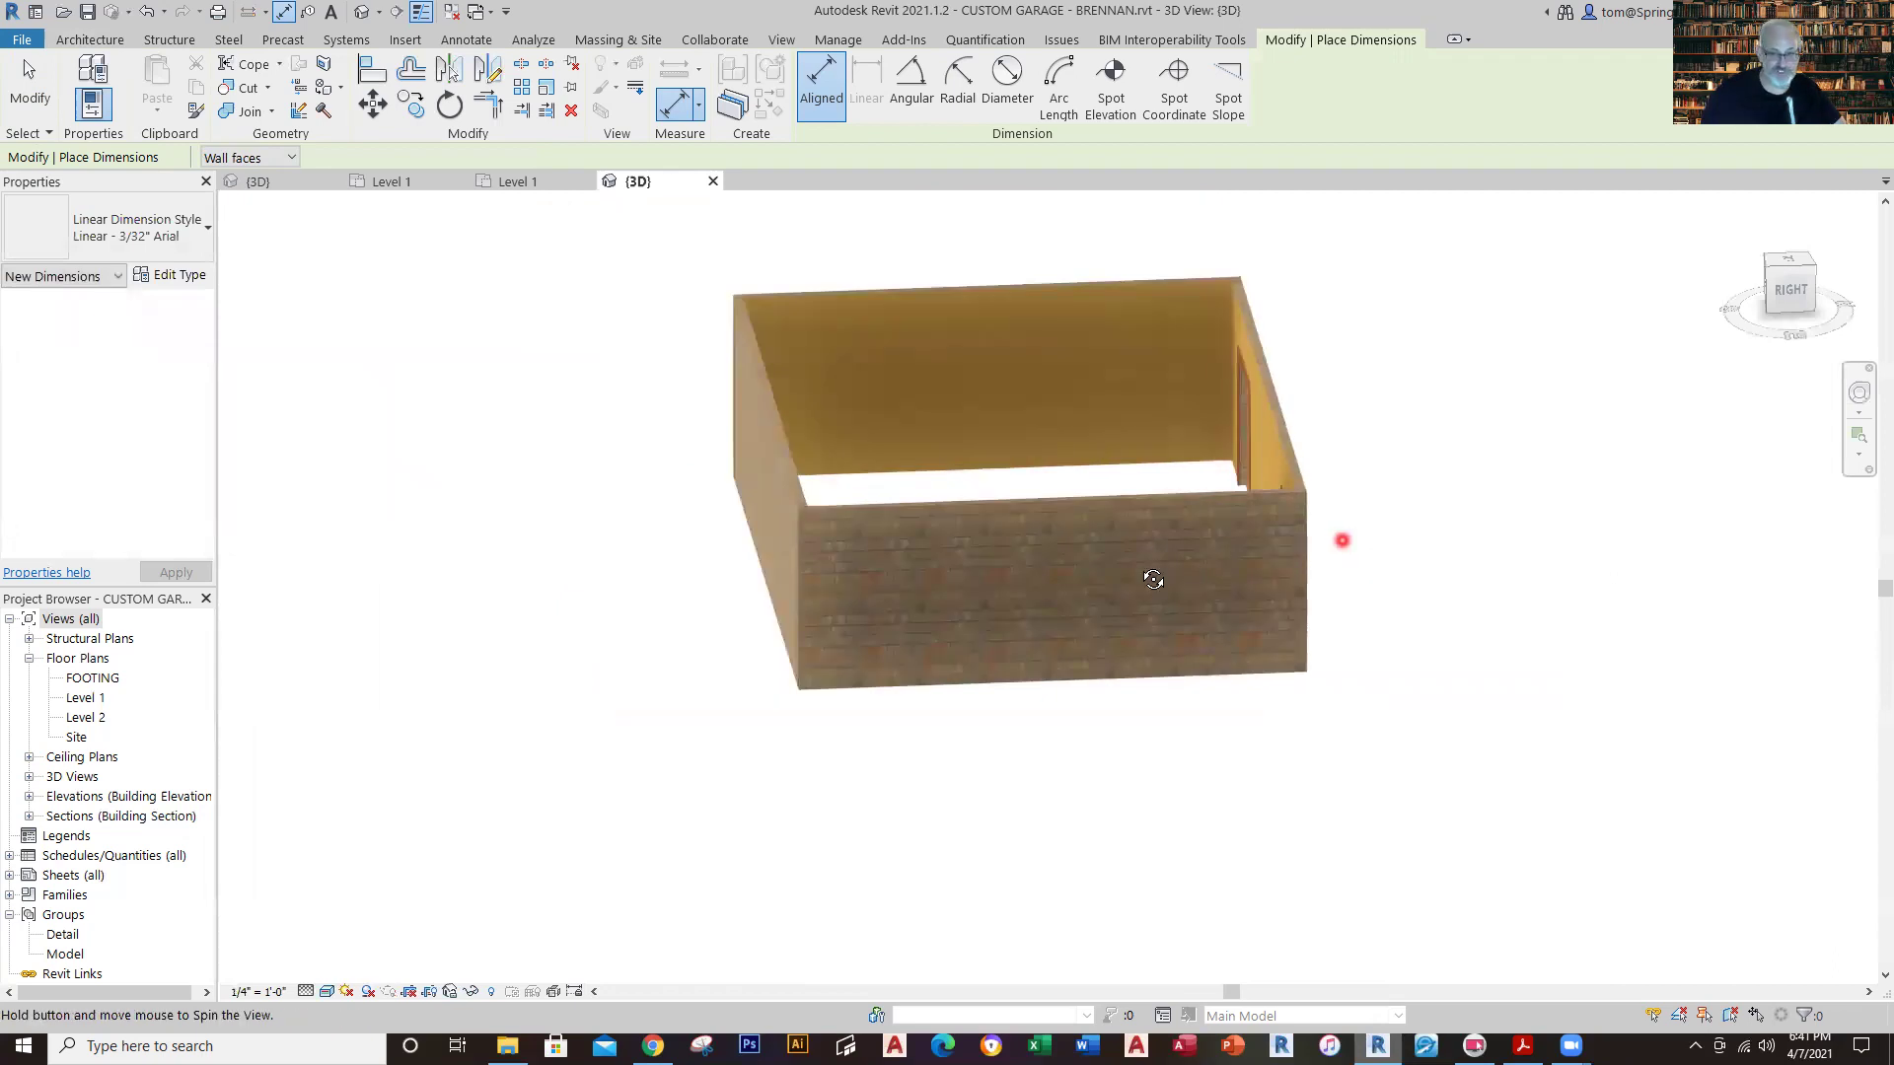
shift+middle_drag(1341, 541, 1034, 583)
scroll(1041, 708, up, 2)
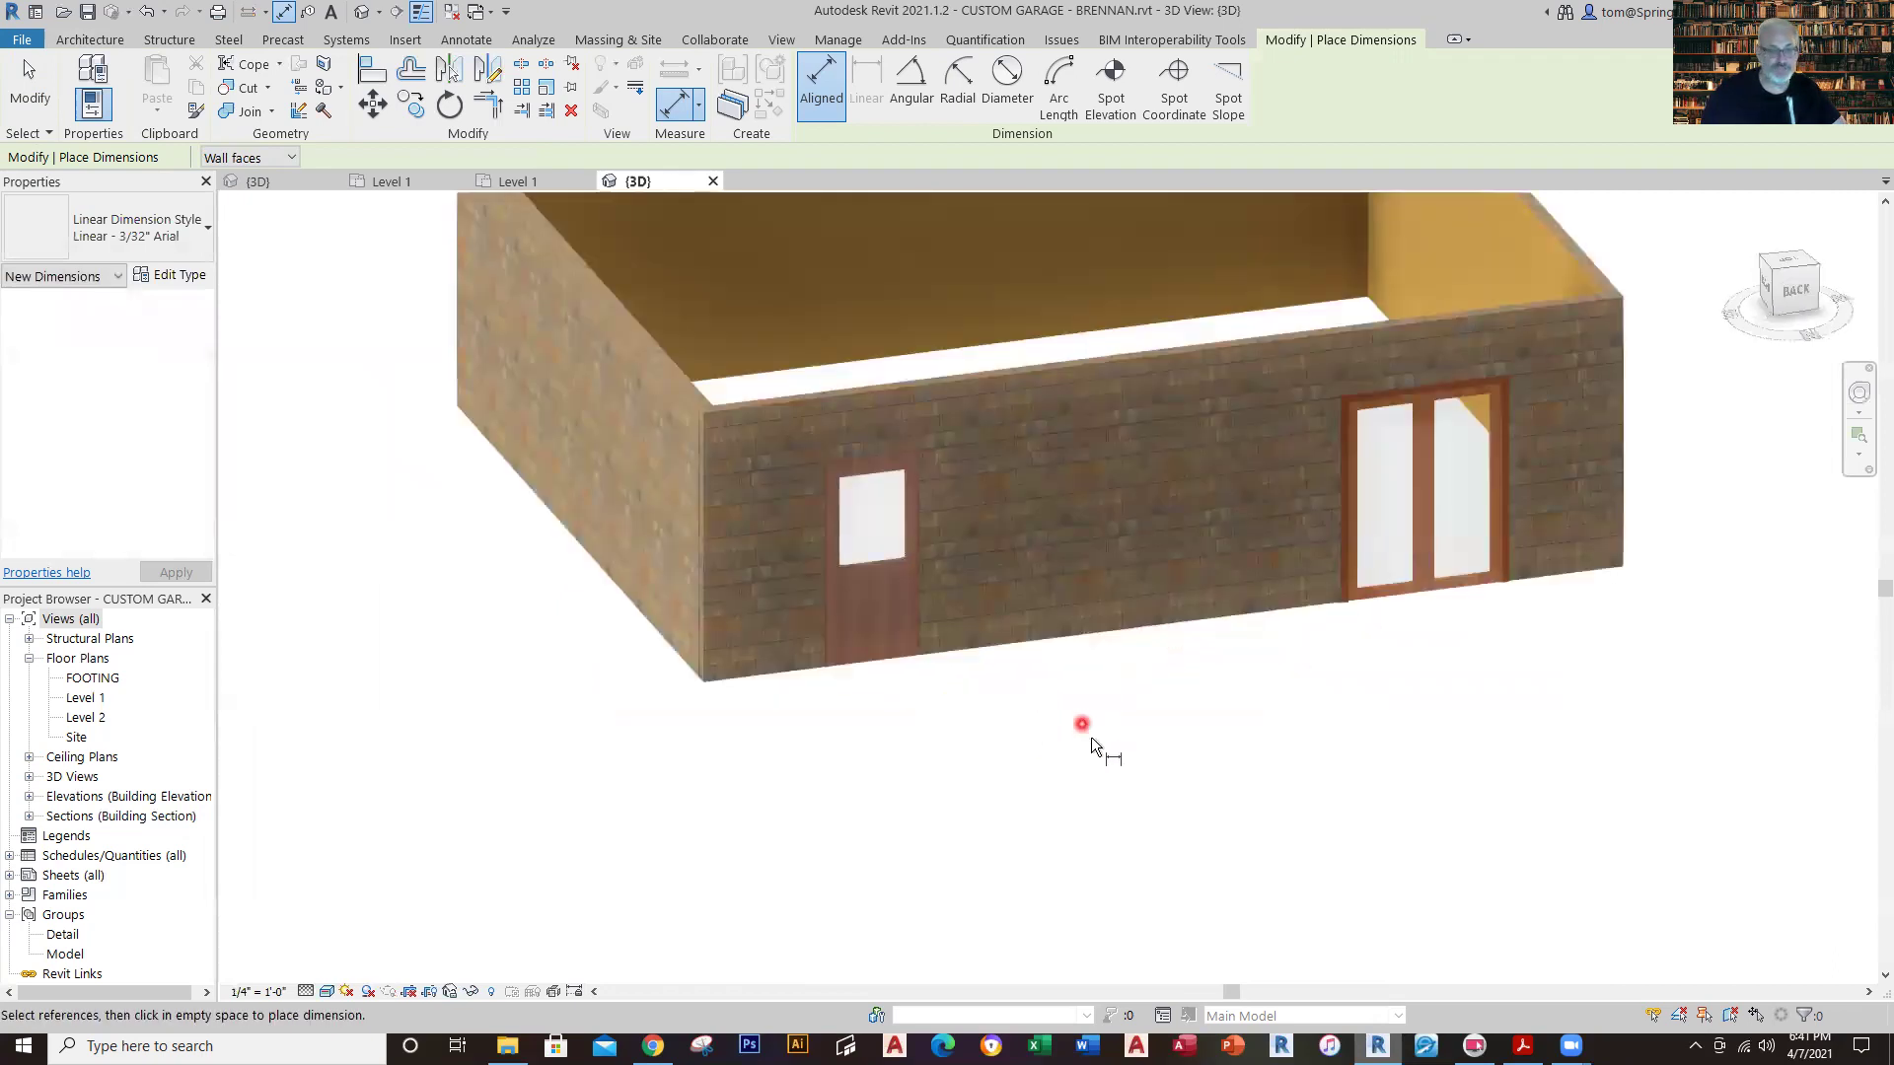
scroll(1091, 742, down, 3)
shift+middle_drag(1150, 790, 1434, 811)
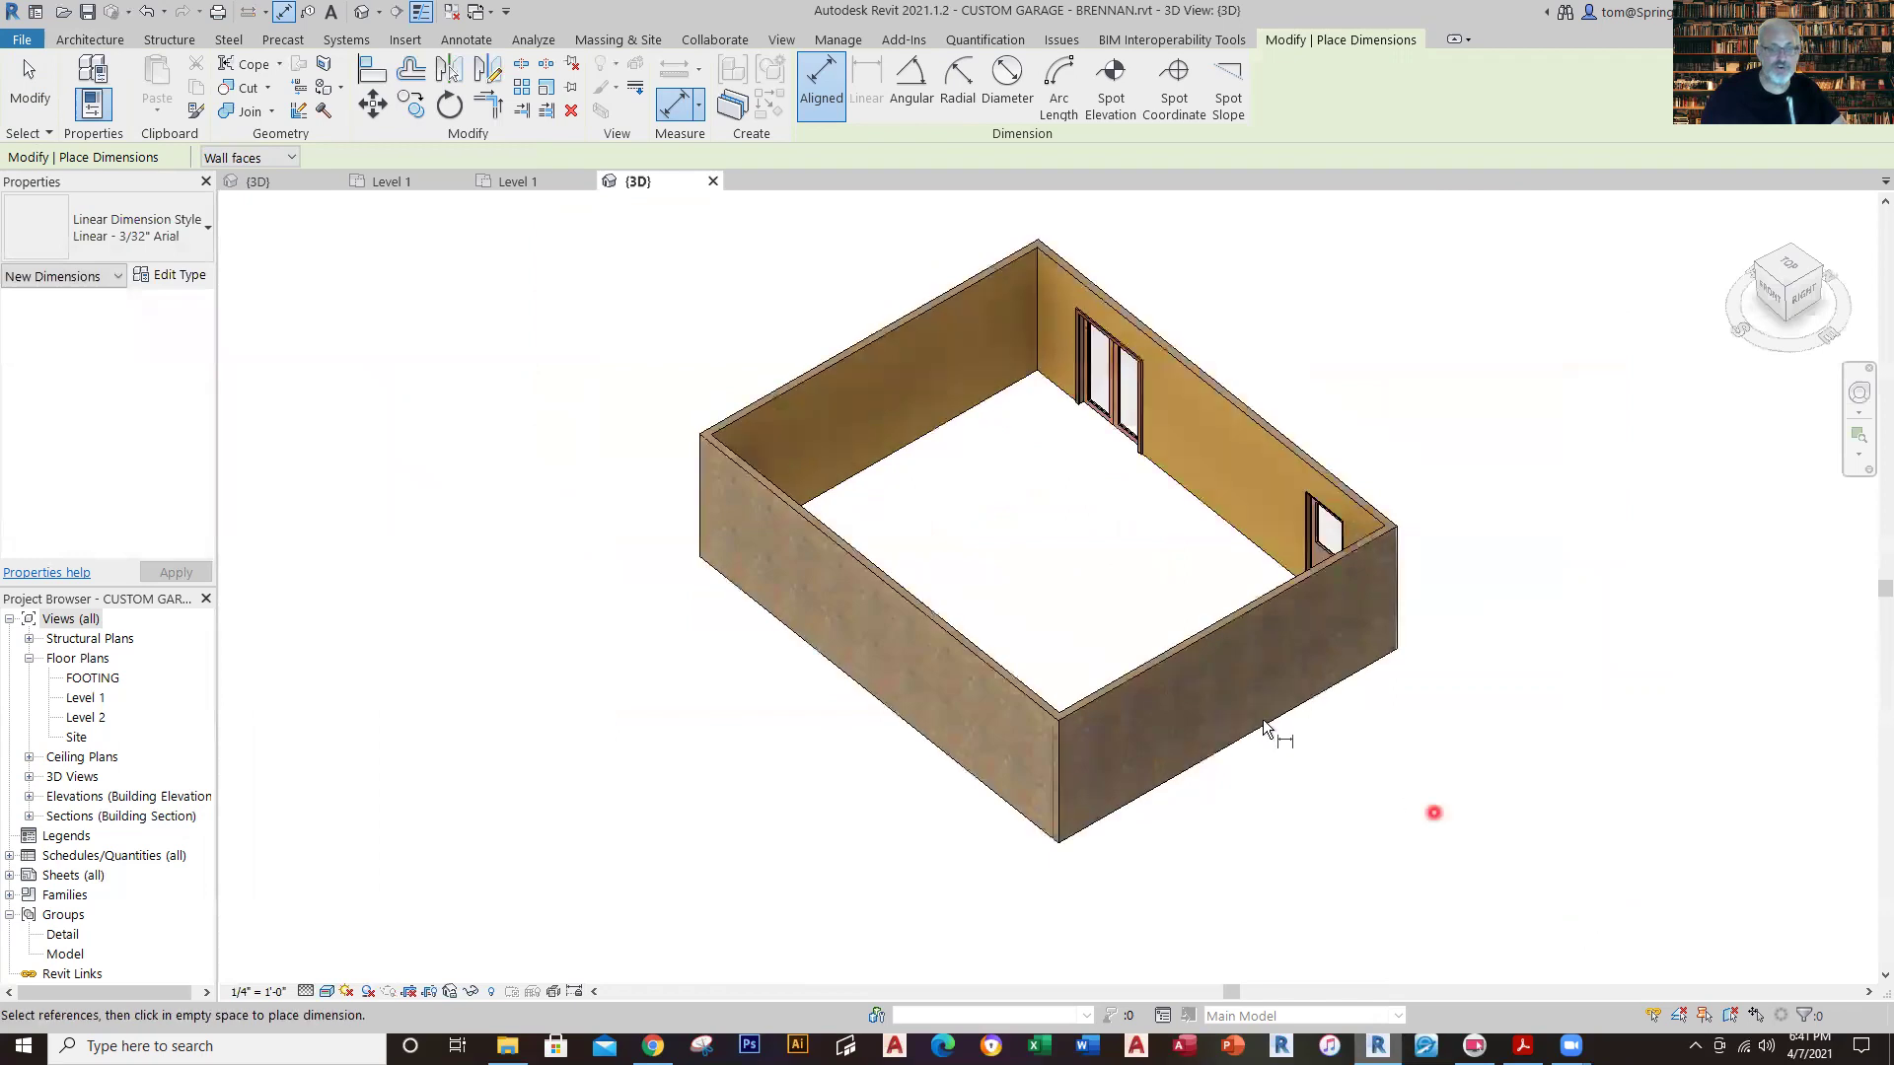
click(428, 185)
scroll(1325, 565, down, 3)
middle_drag(1330, 571, 897, 490)
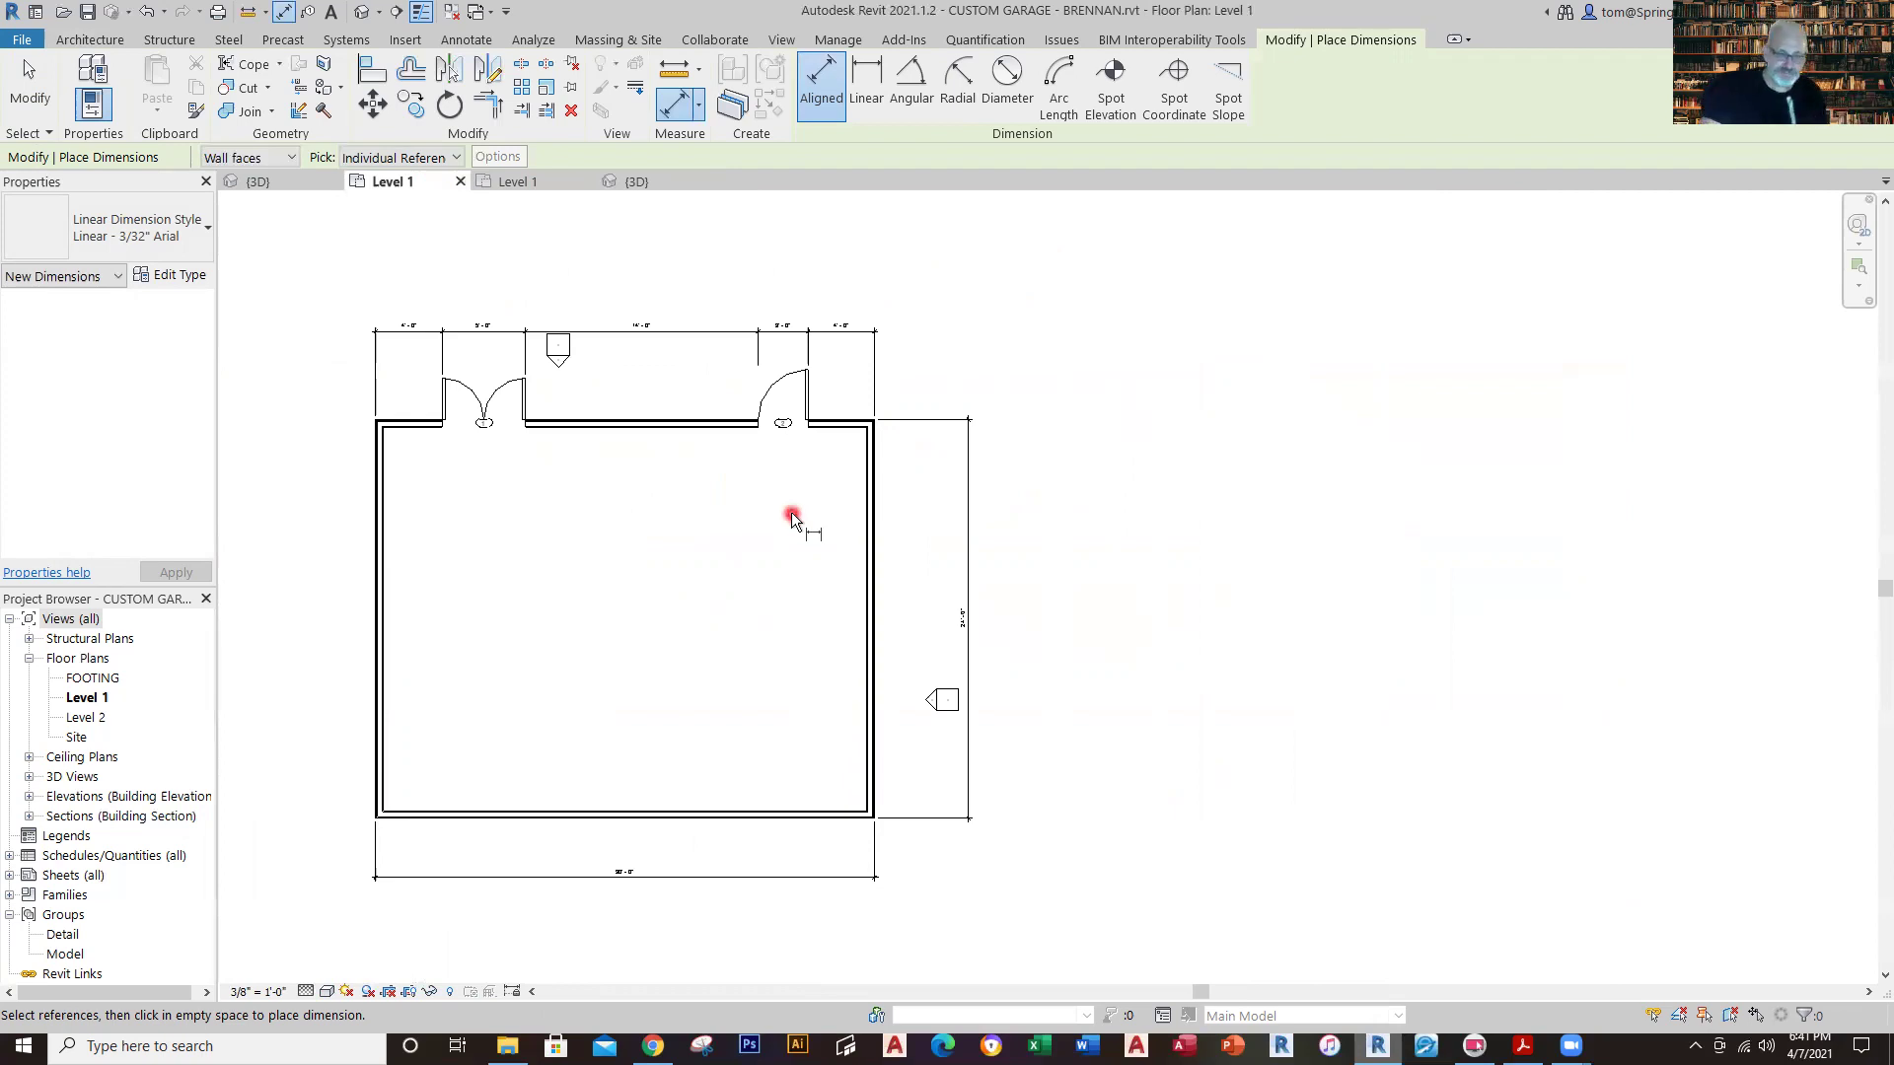
View the garage doors in the master's Level 1 plan and 3D view, and select garage door 3 to check its type.
click(515, 182)
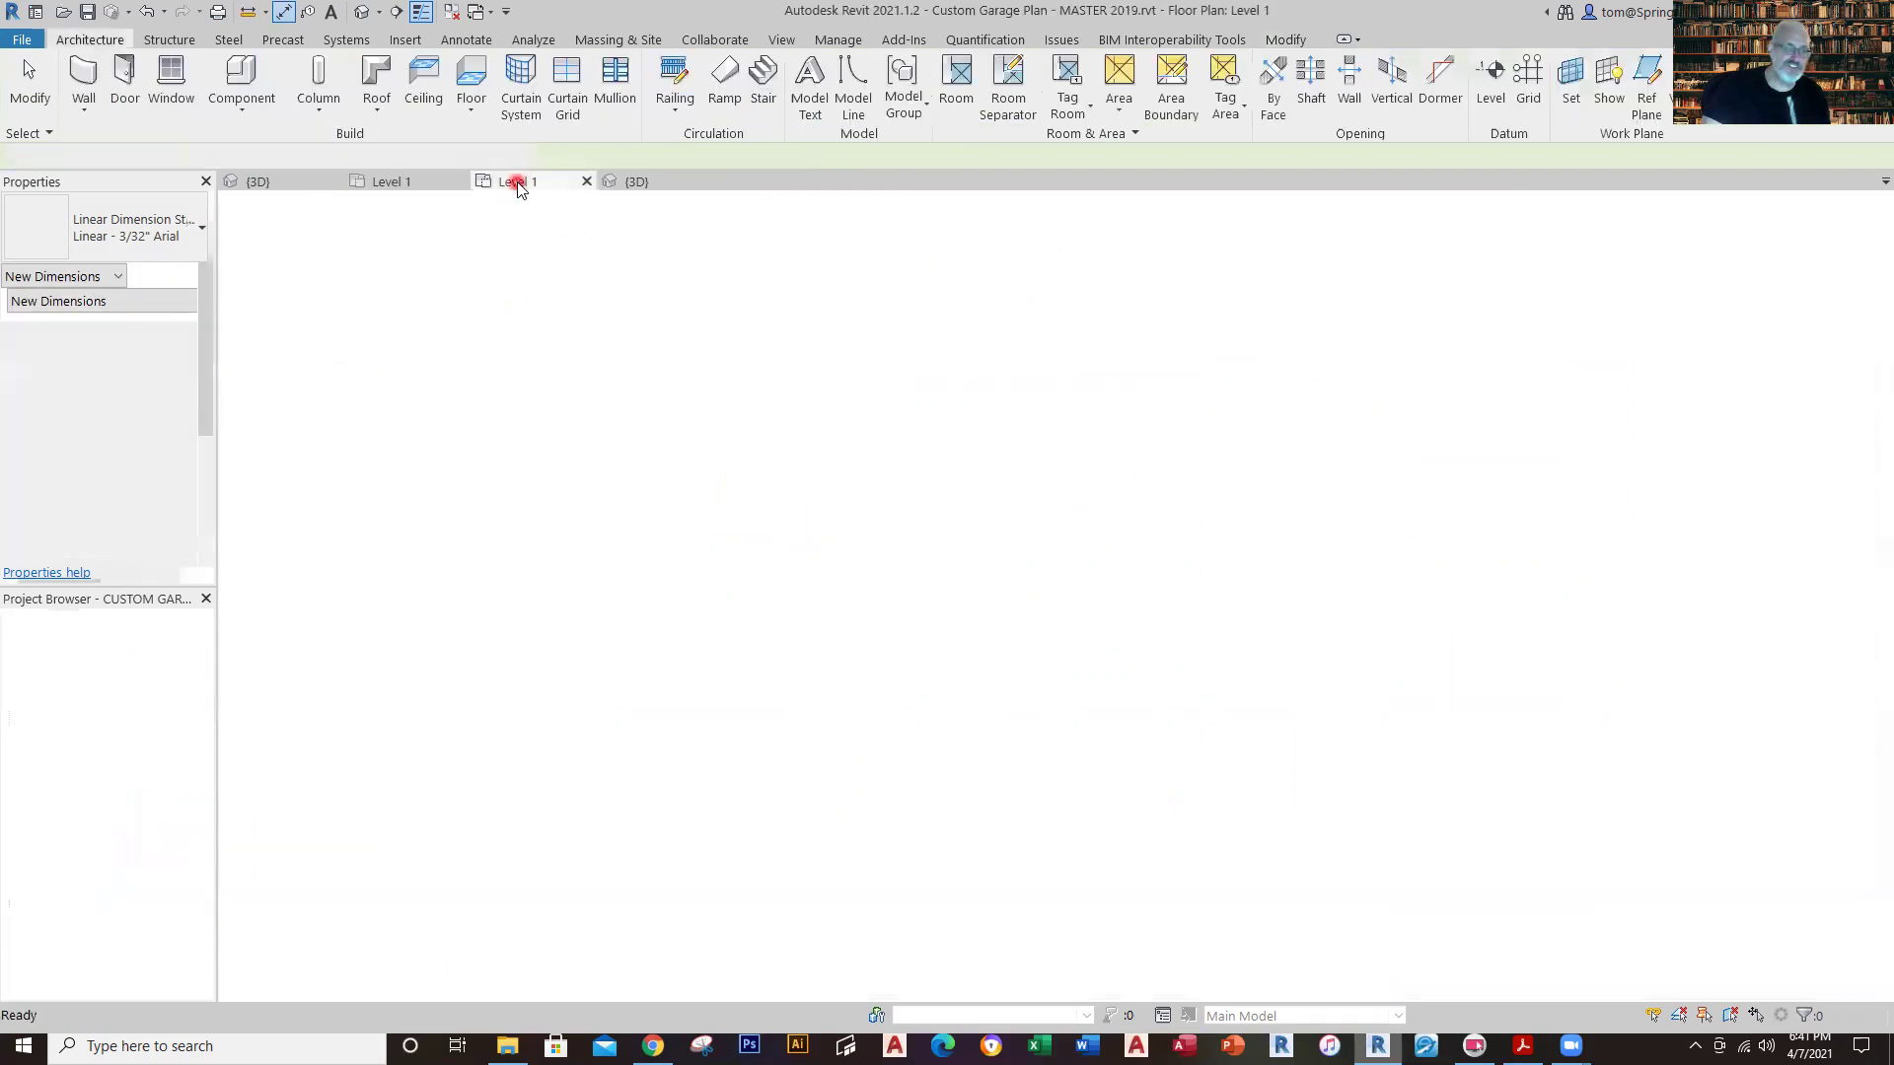
scroll(1258, 538, down, 4)
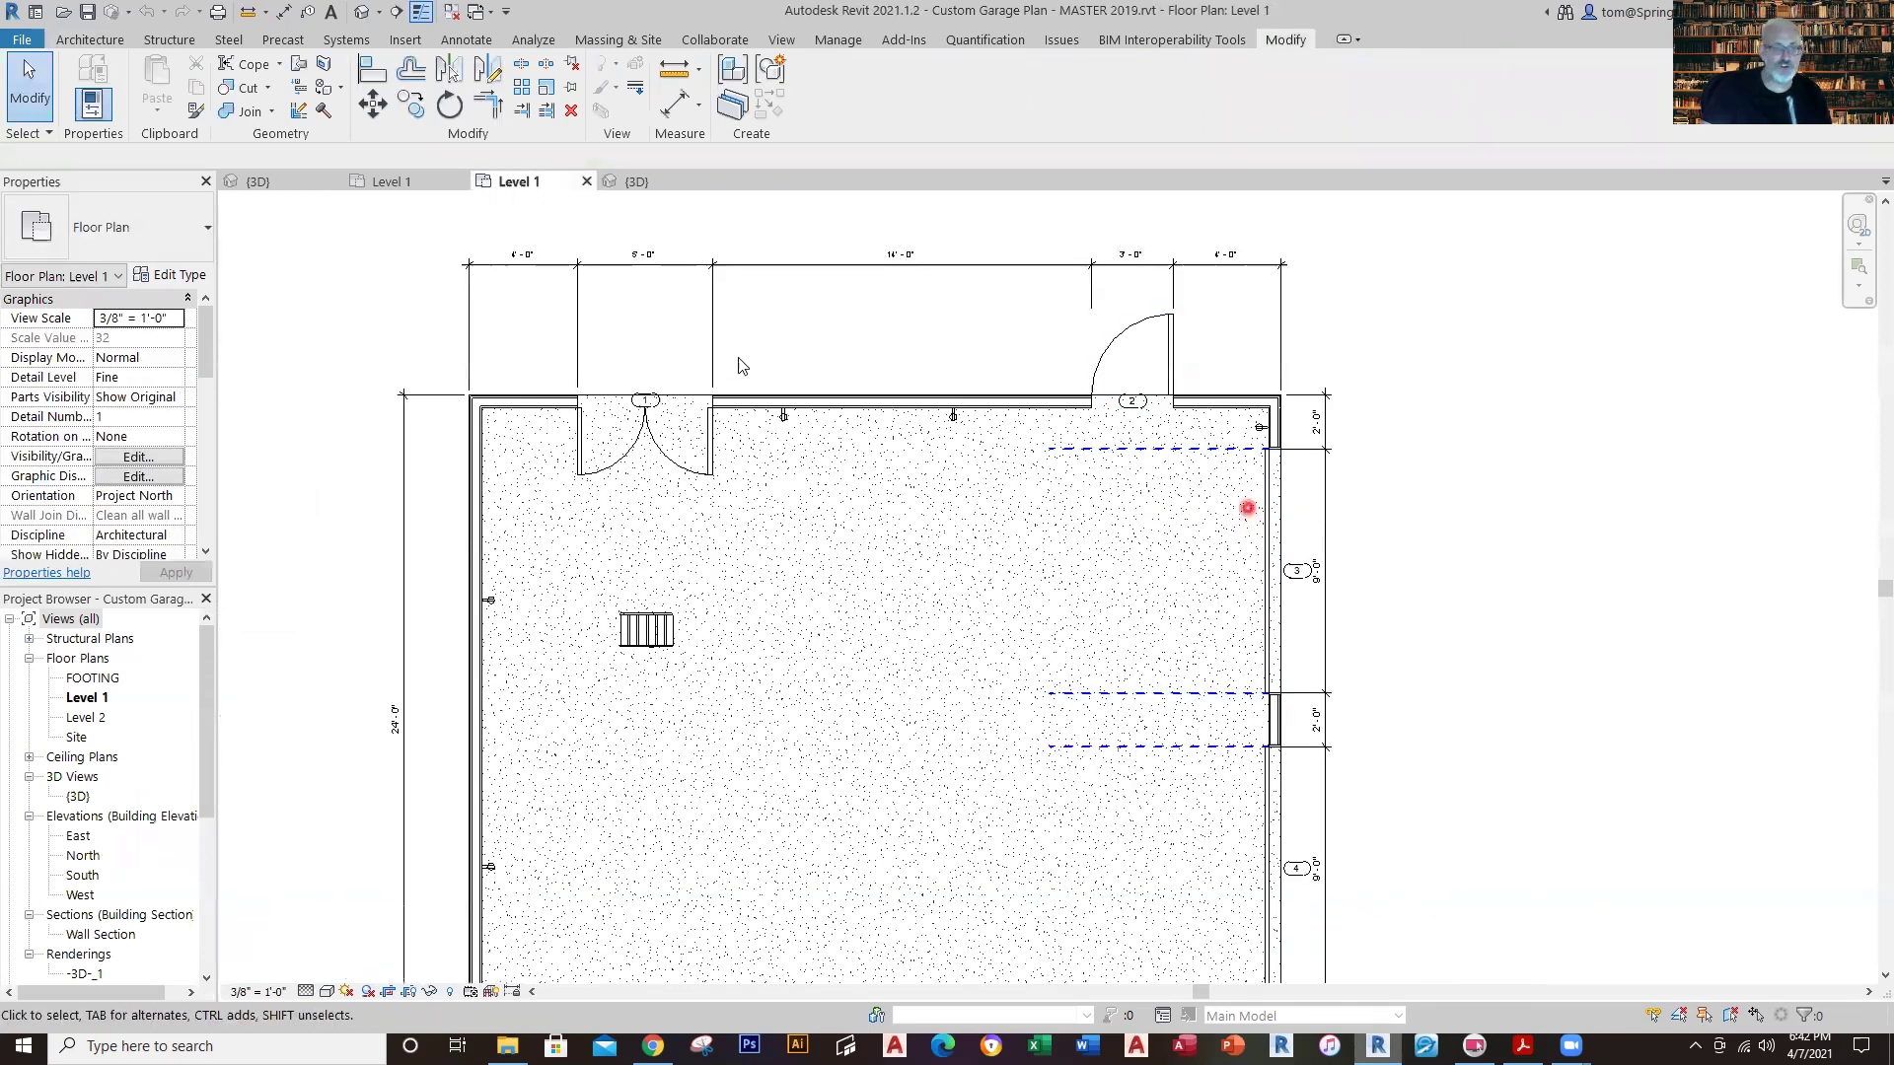
click(257, 182)
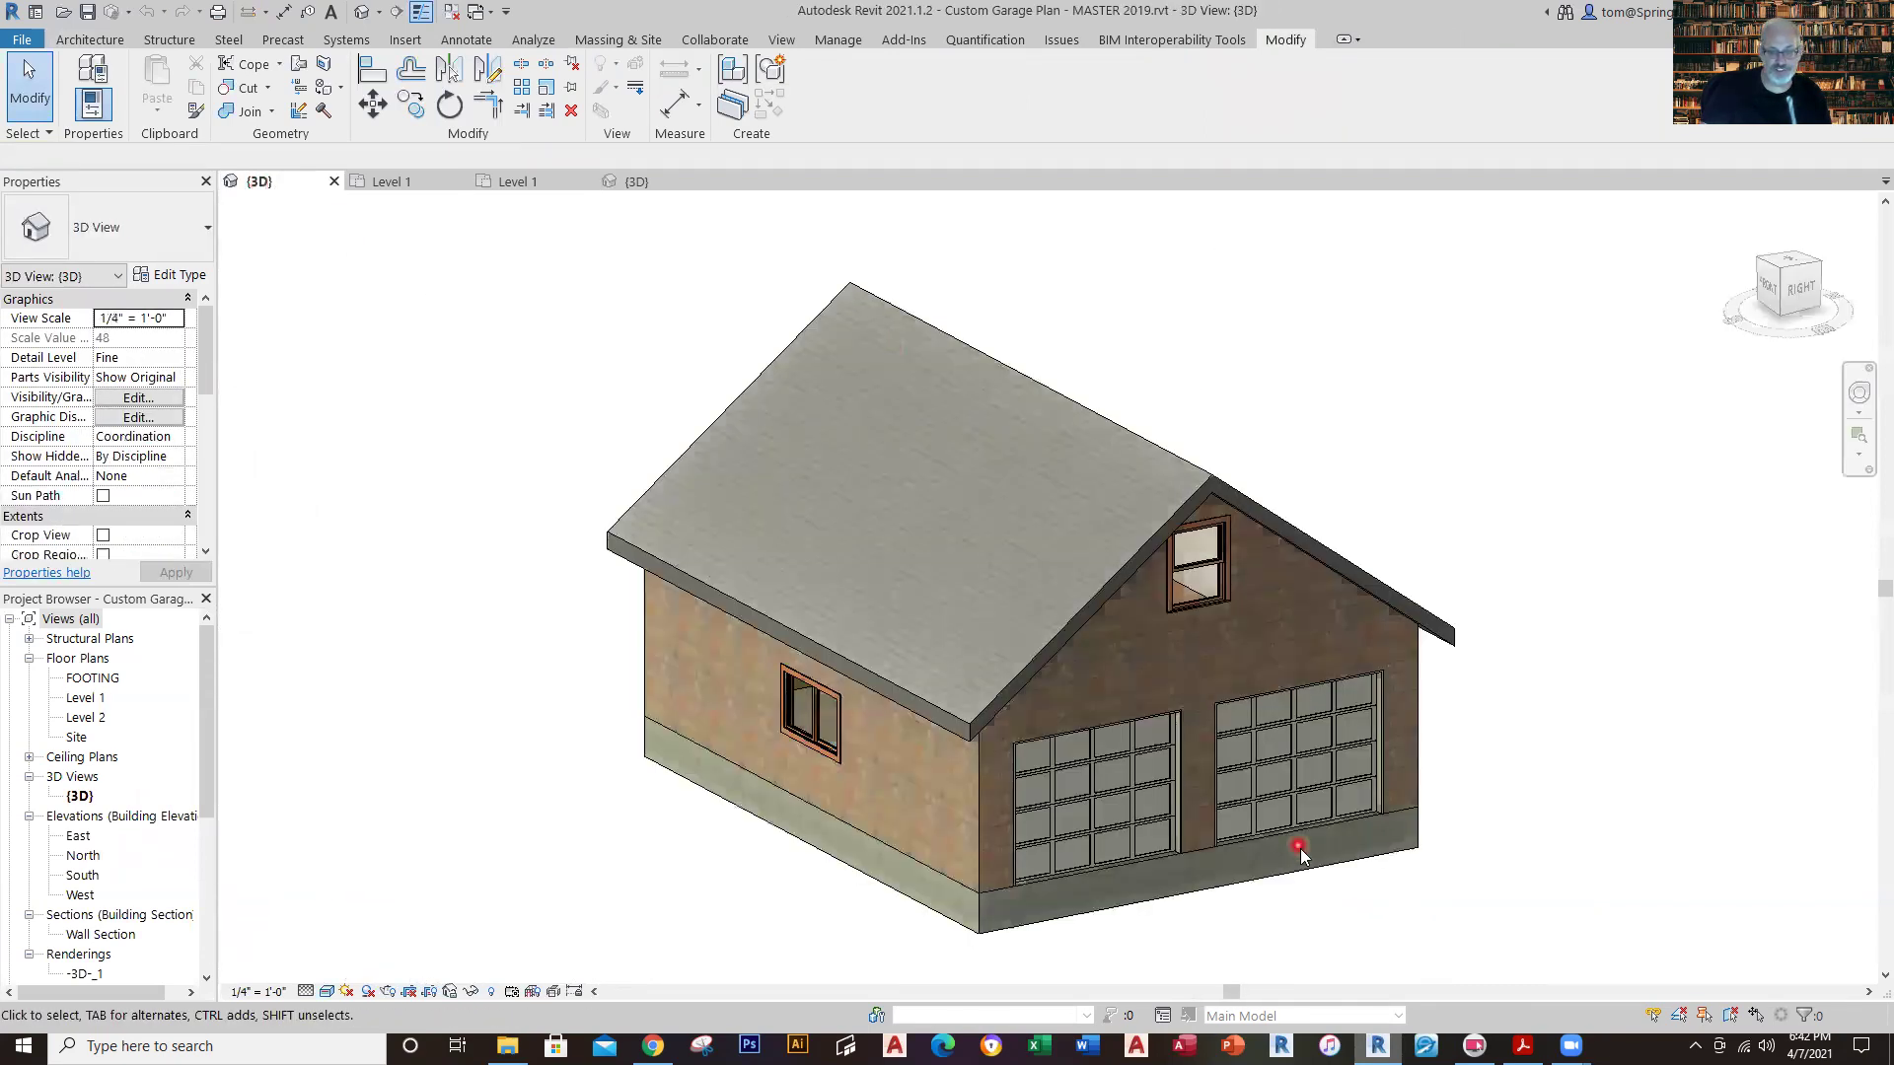
scroll(1300, 827, up, 4)
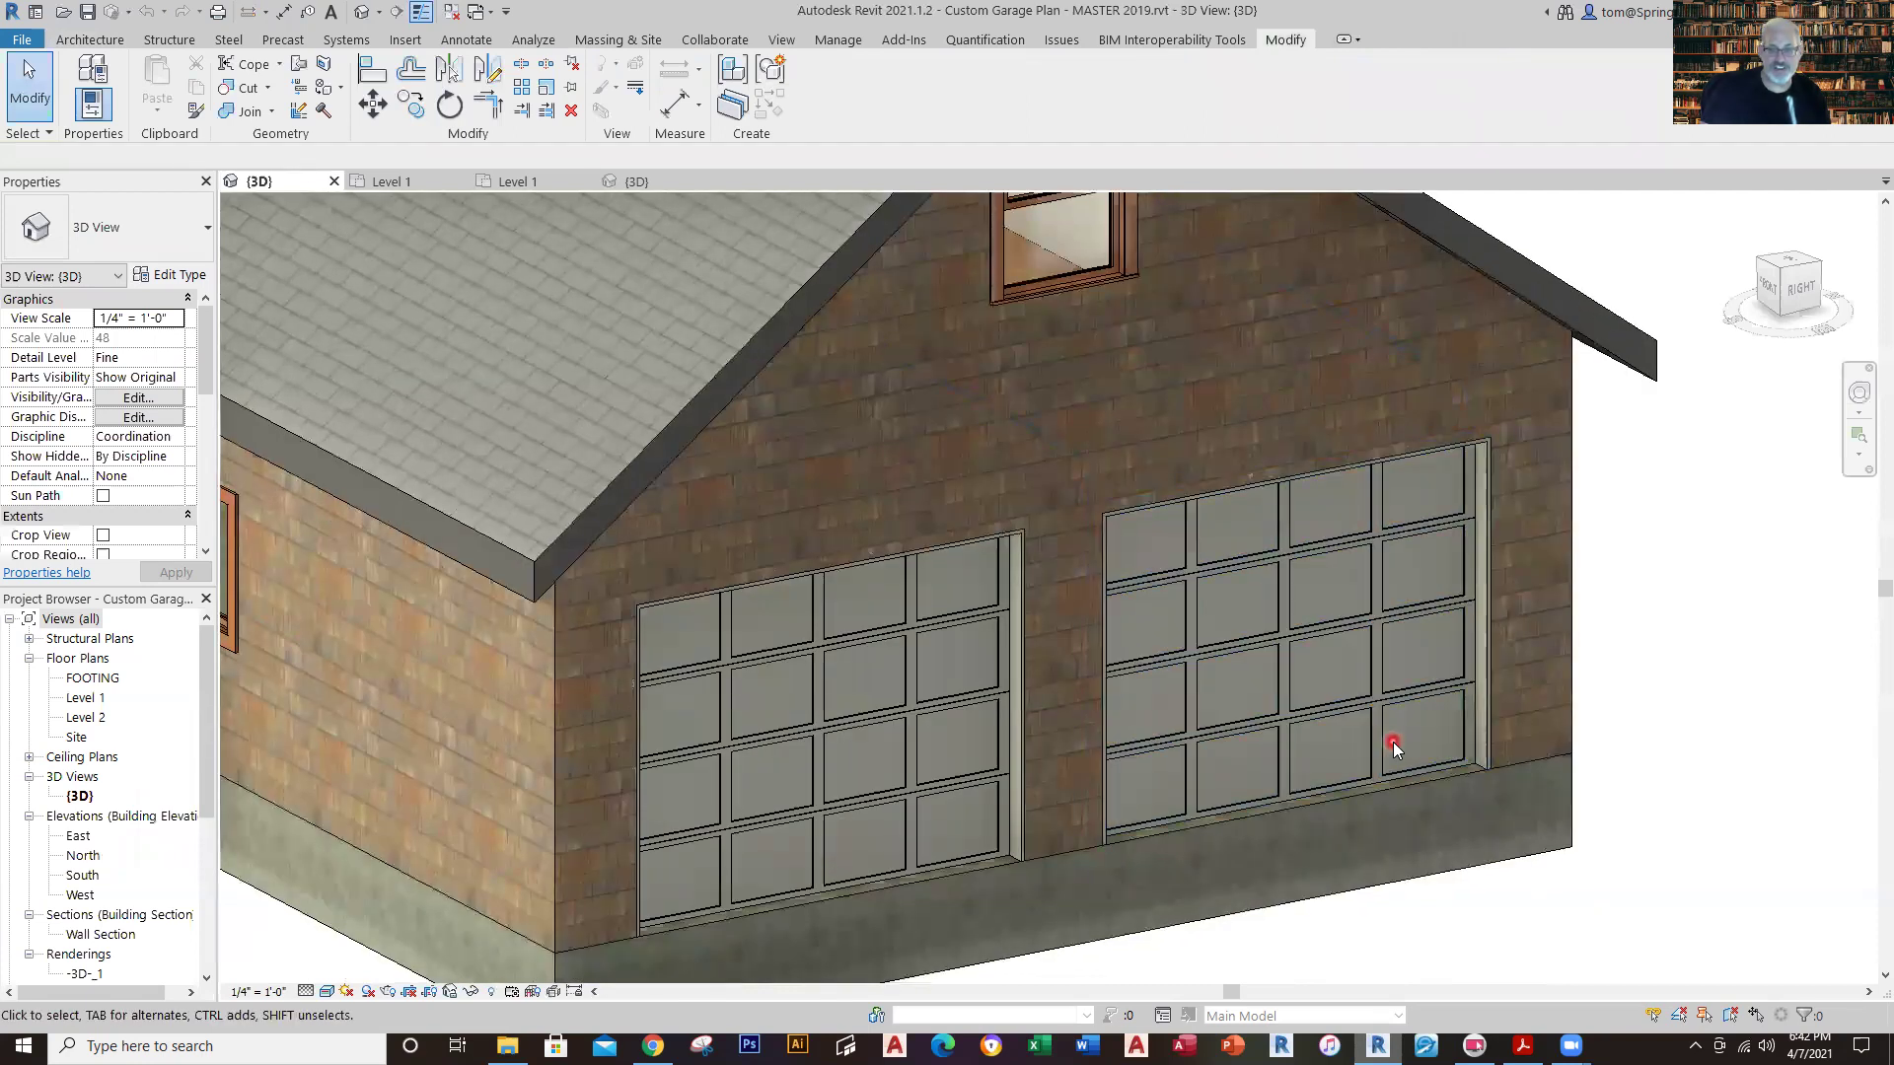
click(1375, 752)
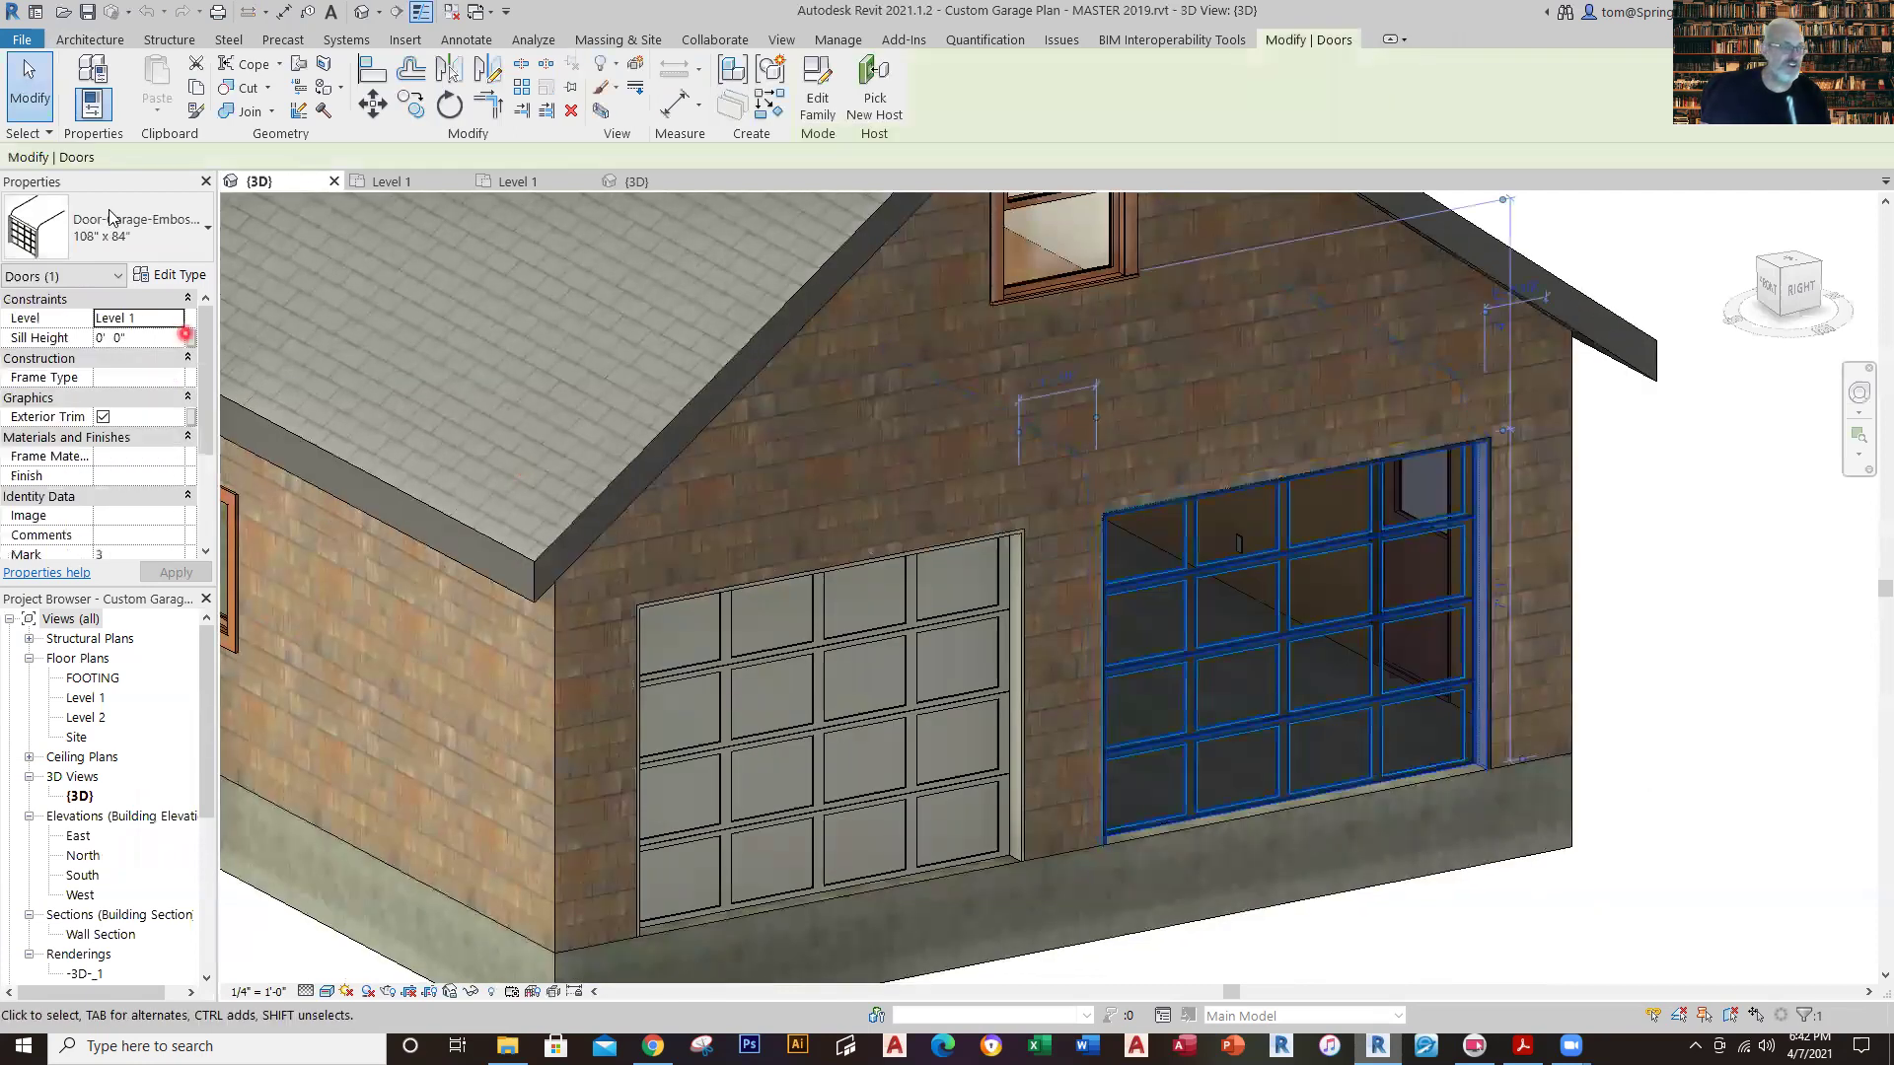
Examine the dimensions locating garage doors 3 and 4 along the east wall in the master's Level 1 plan.
click(518, 183)
scroll(1292, 437, up, 2)
scroll(1292, 437, up, 5)
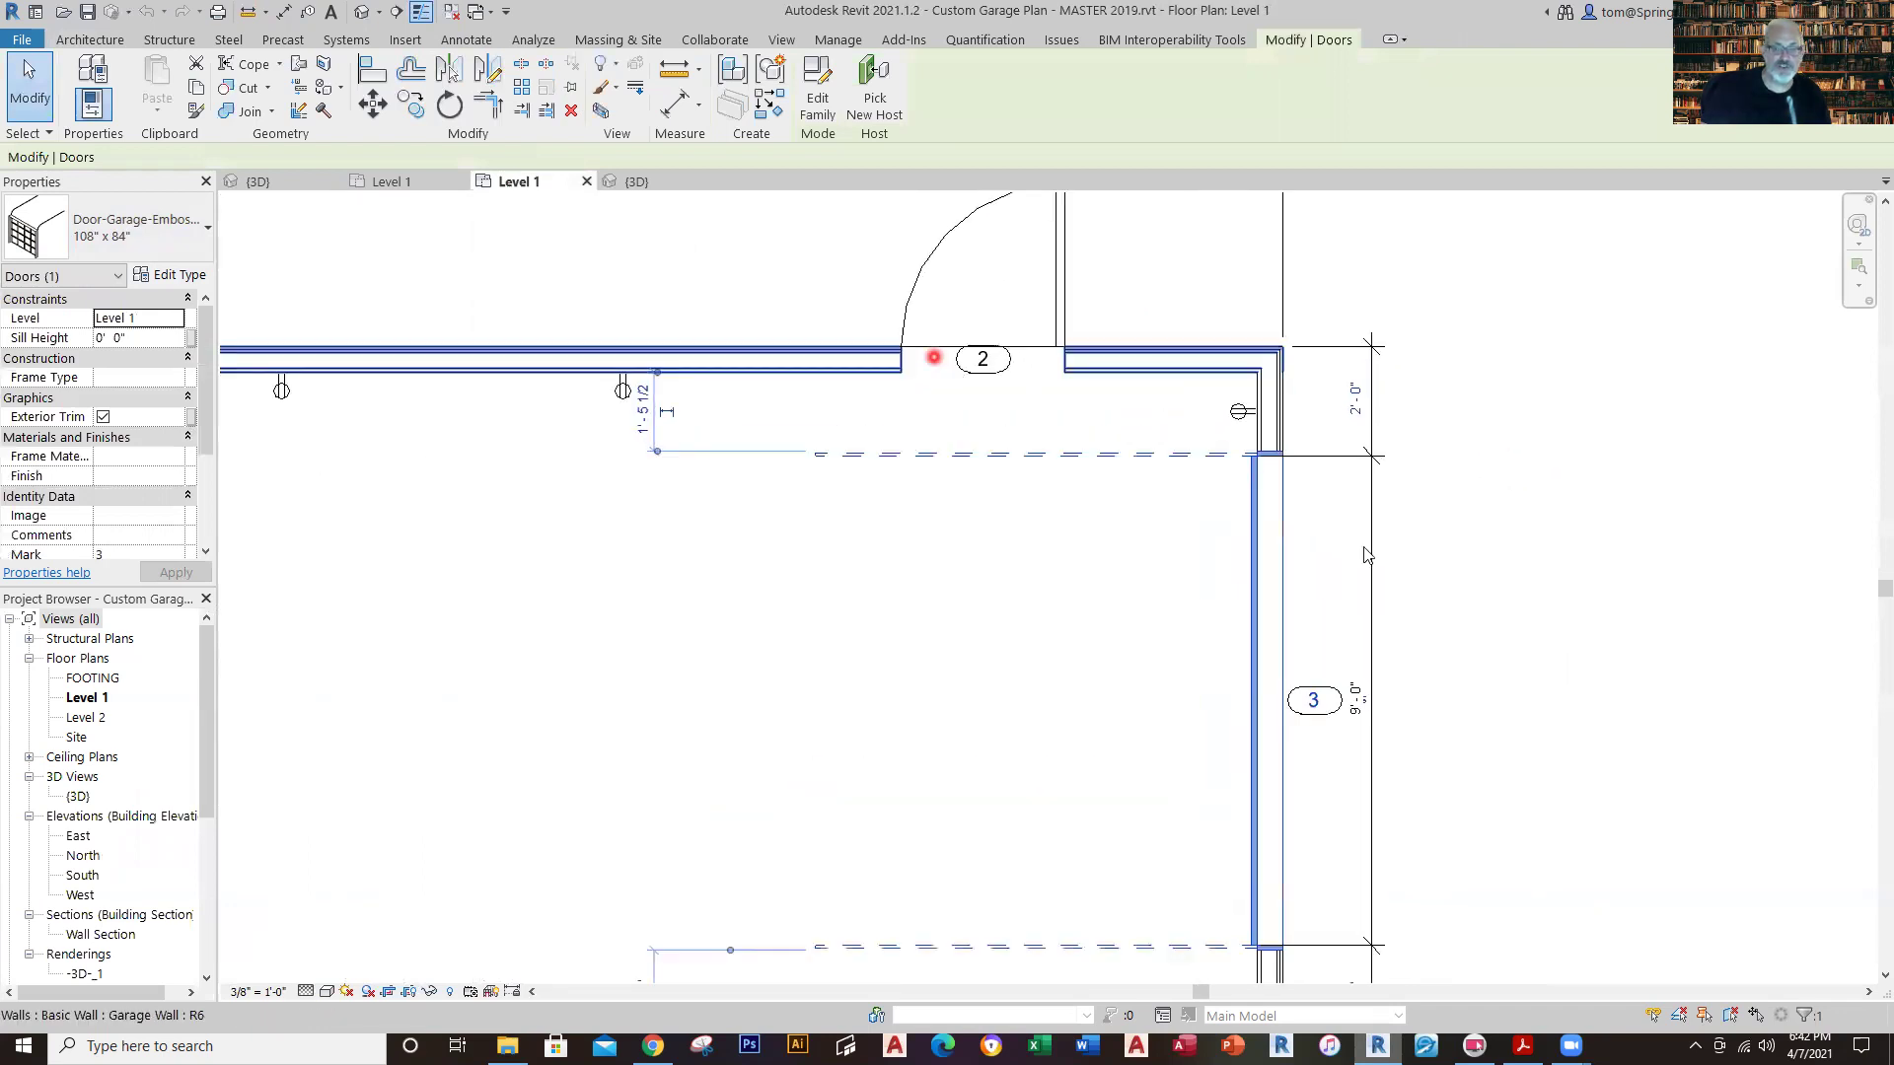
middle_drag(1450, 513, 1452, 812)
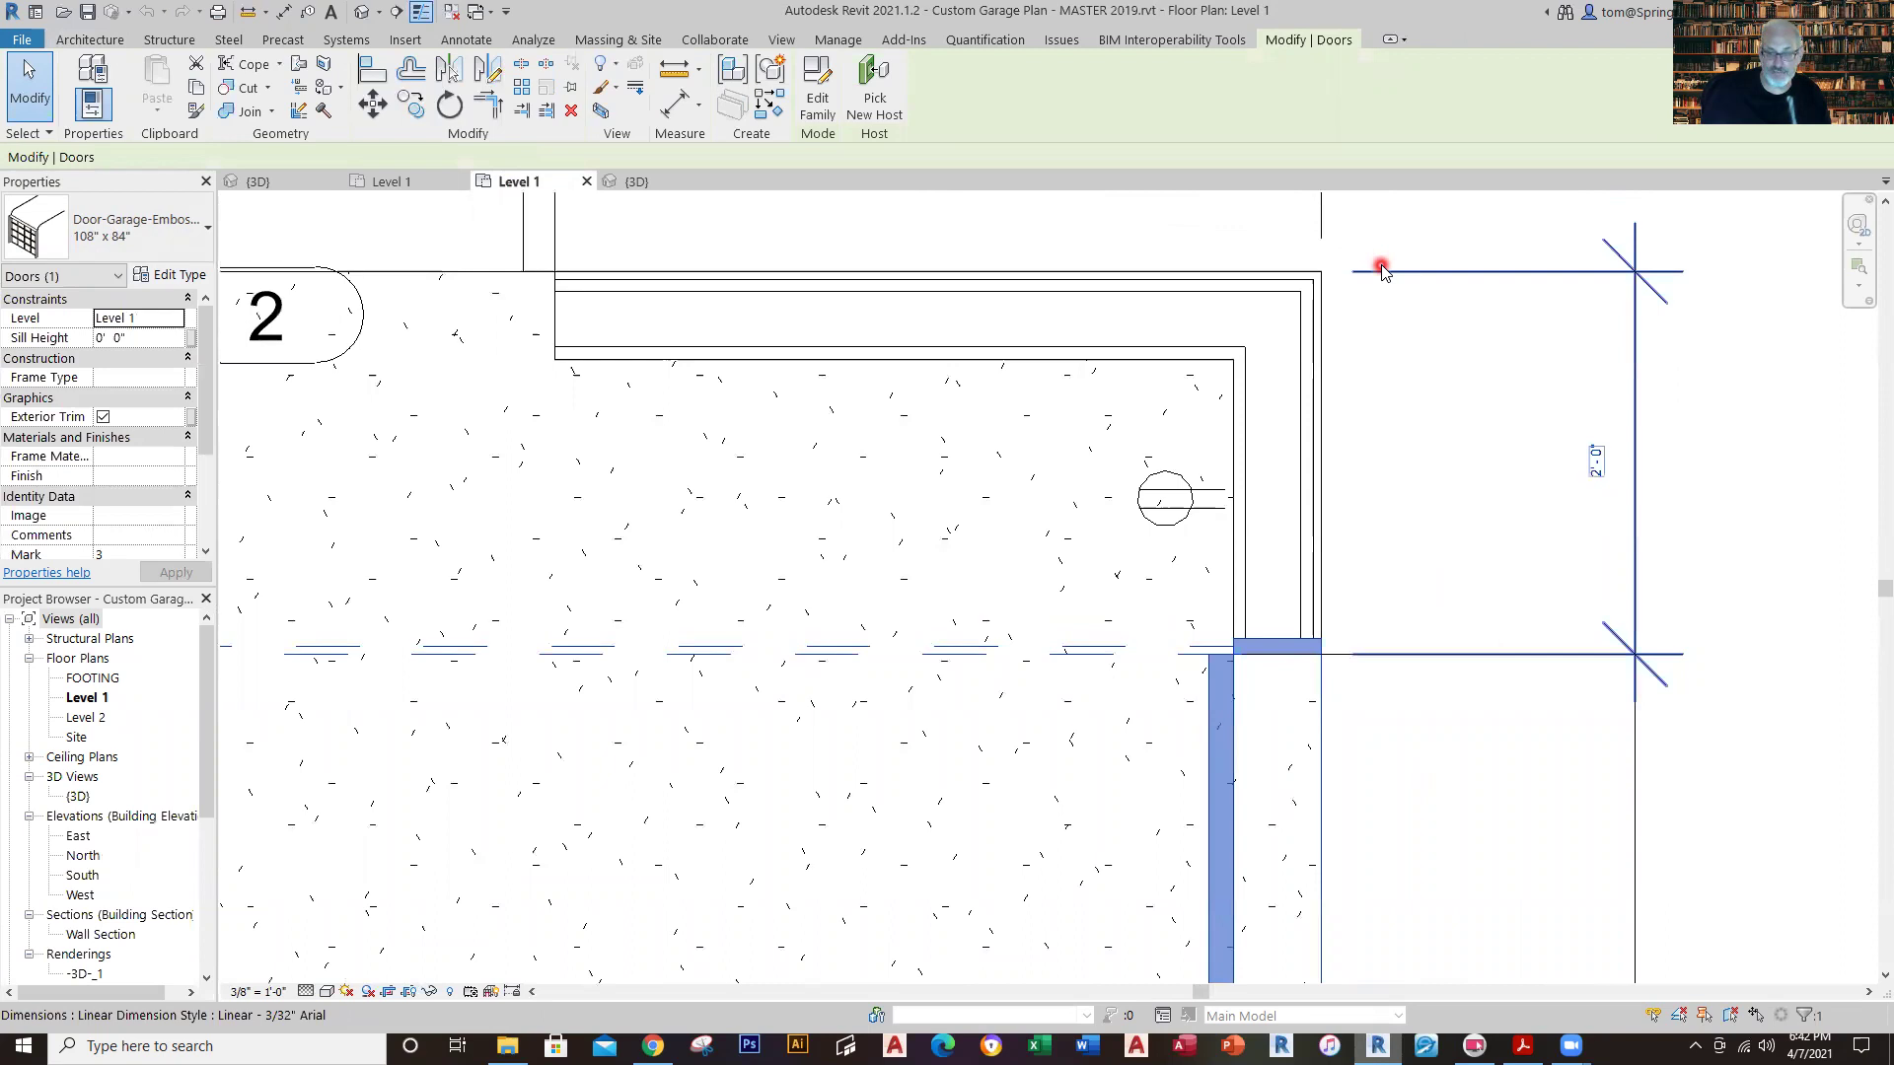
scroll(1159, 682, up, 4)
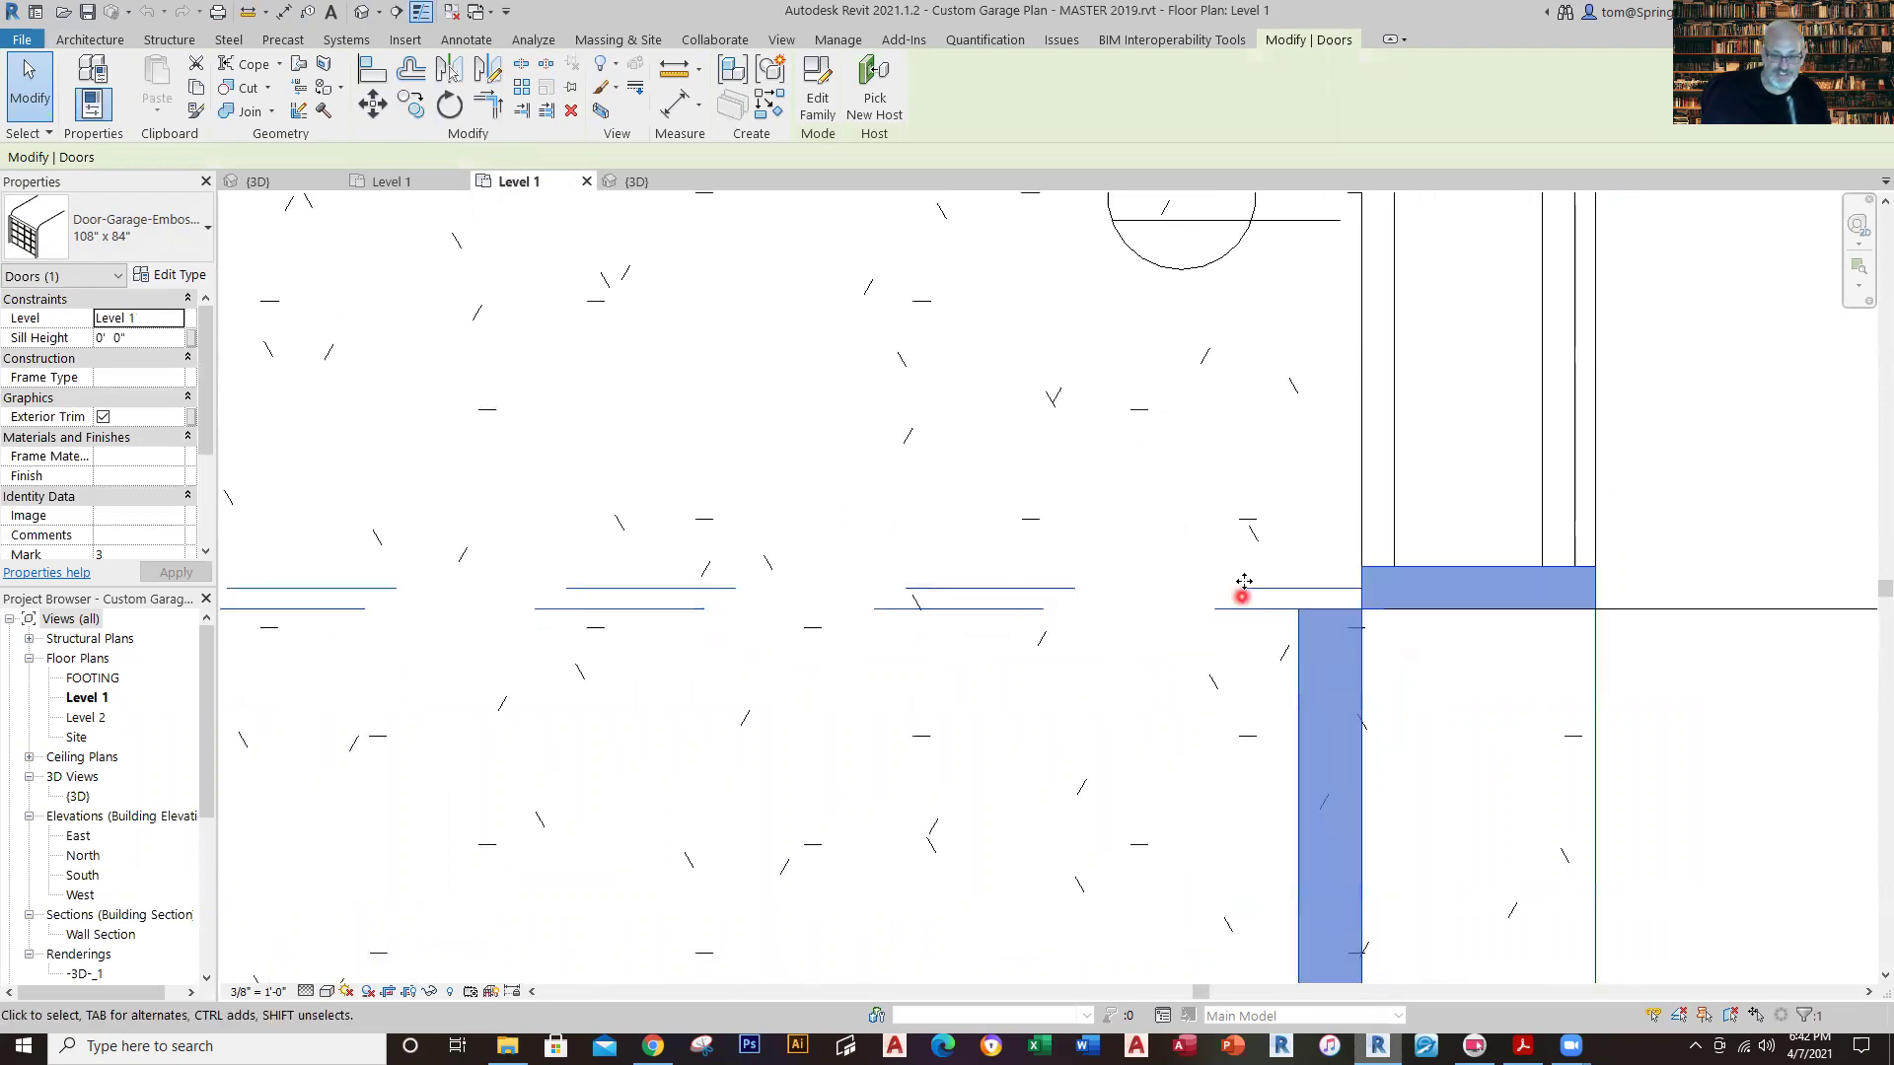
scroll(1633, 751, down, 3)
scroll(1705, 817, down, 2)
mouse_move(1706, 816)
middle_down()
mouse_move(1420, 782)
mouse_move(1448, 762)
mouse_move(1473, 365)
middle_up()
scroll(1476, 721, up, 1)
scroll(1468, 732, down, 2)
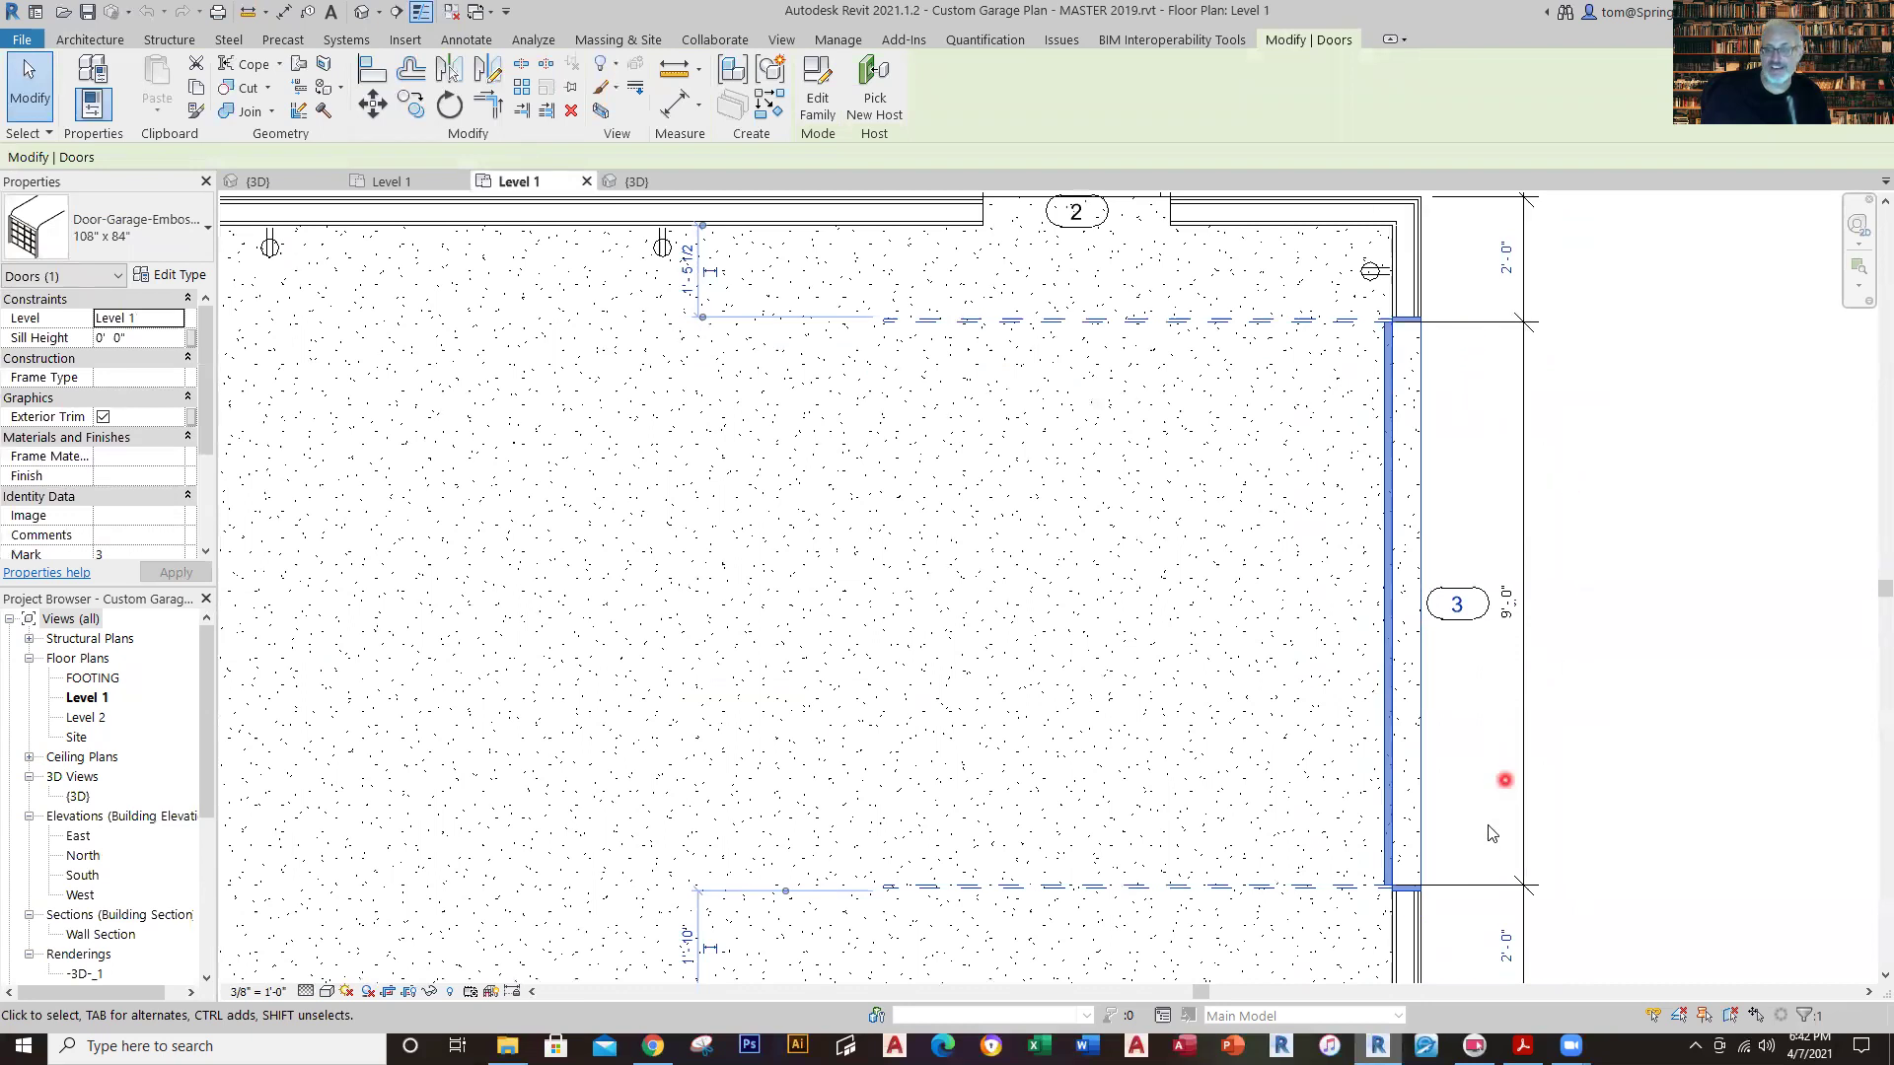
scroll(1519, 896, down, 3)
scroll(1476, 636, up, 2)
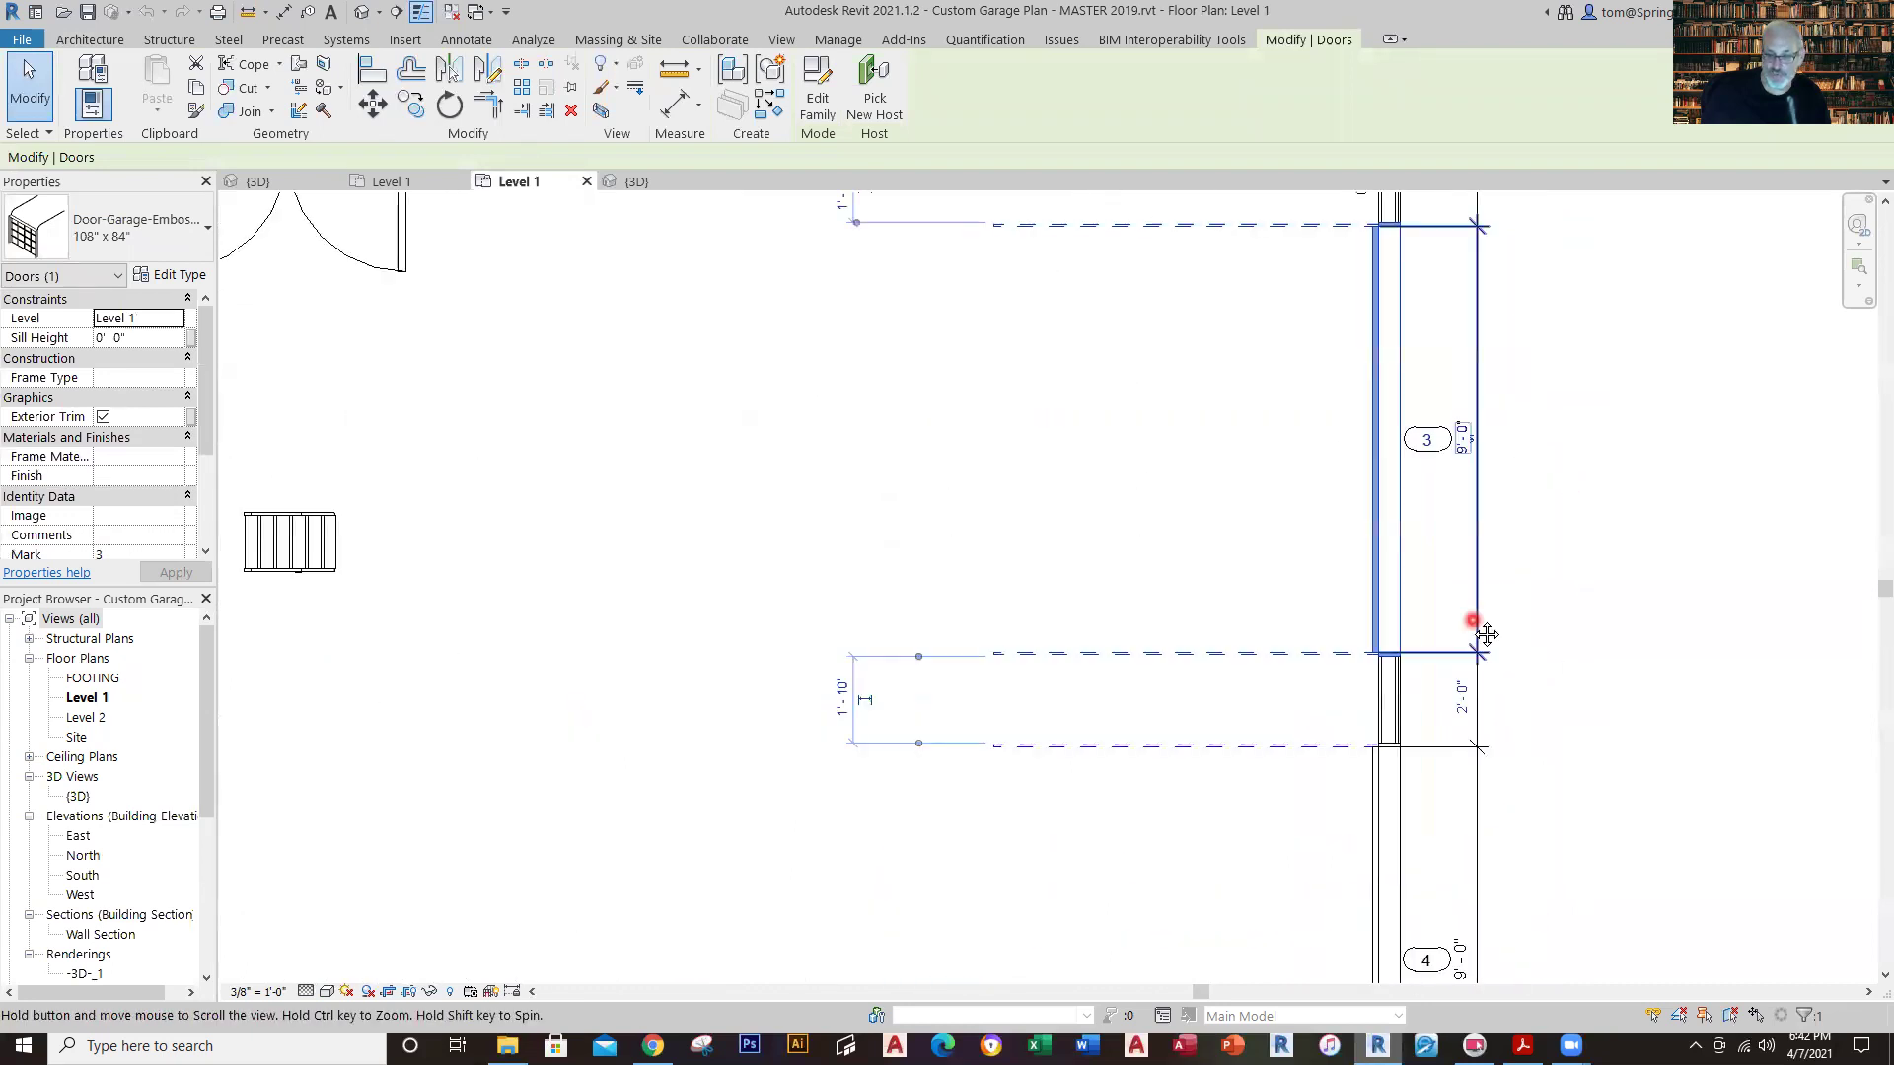
scroll(1472, 749, down, 3)
scroll(1467, 579, up, 2)
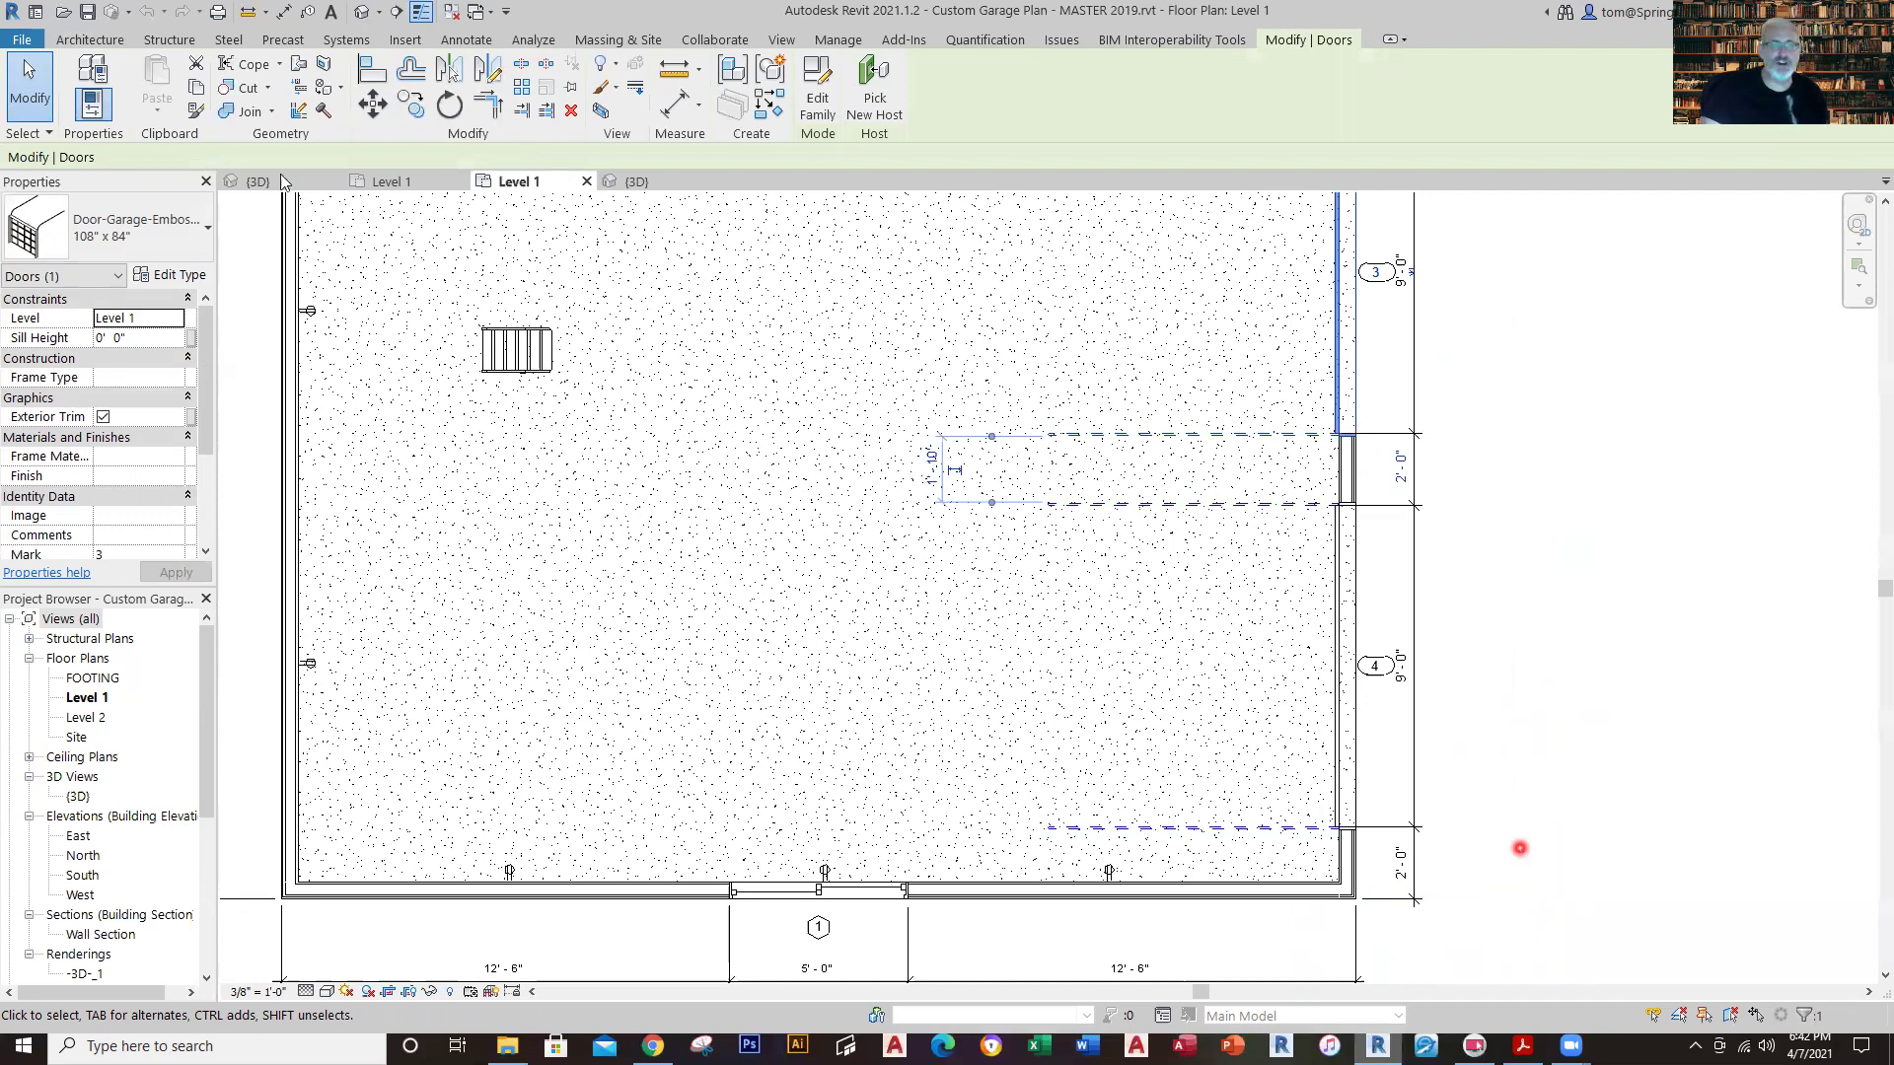
Place a tagged 108" x 84" Door-Garage-Embossed_Panel in the east wall of the new project's Level 1 plan, about 2'-10" from the north wall's inner face.
click(423, 183)
scroll(1006, 463, down, 1)
middle_drag(1002, 472, 1180, 517)
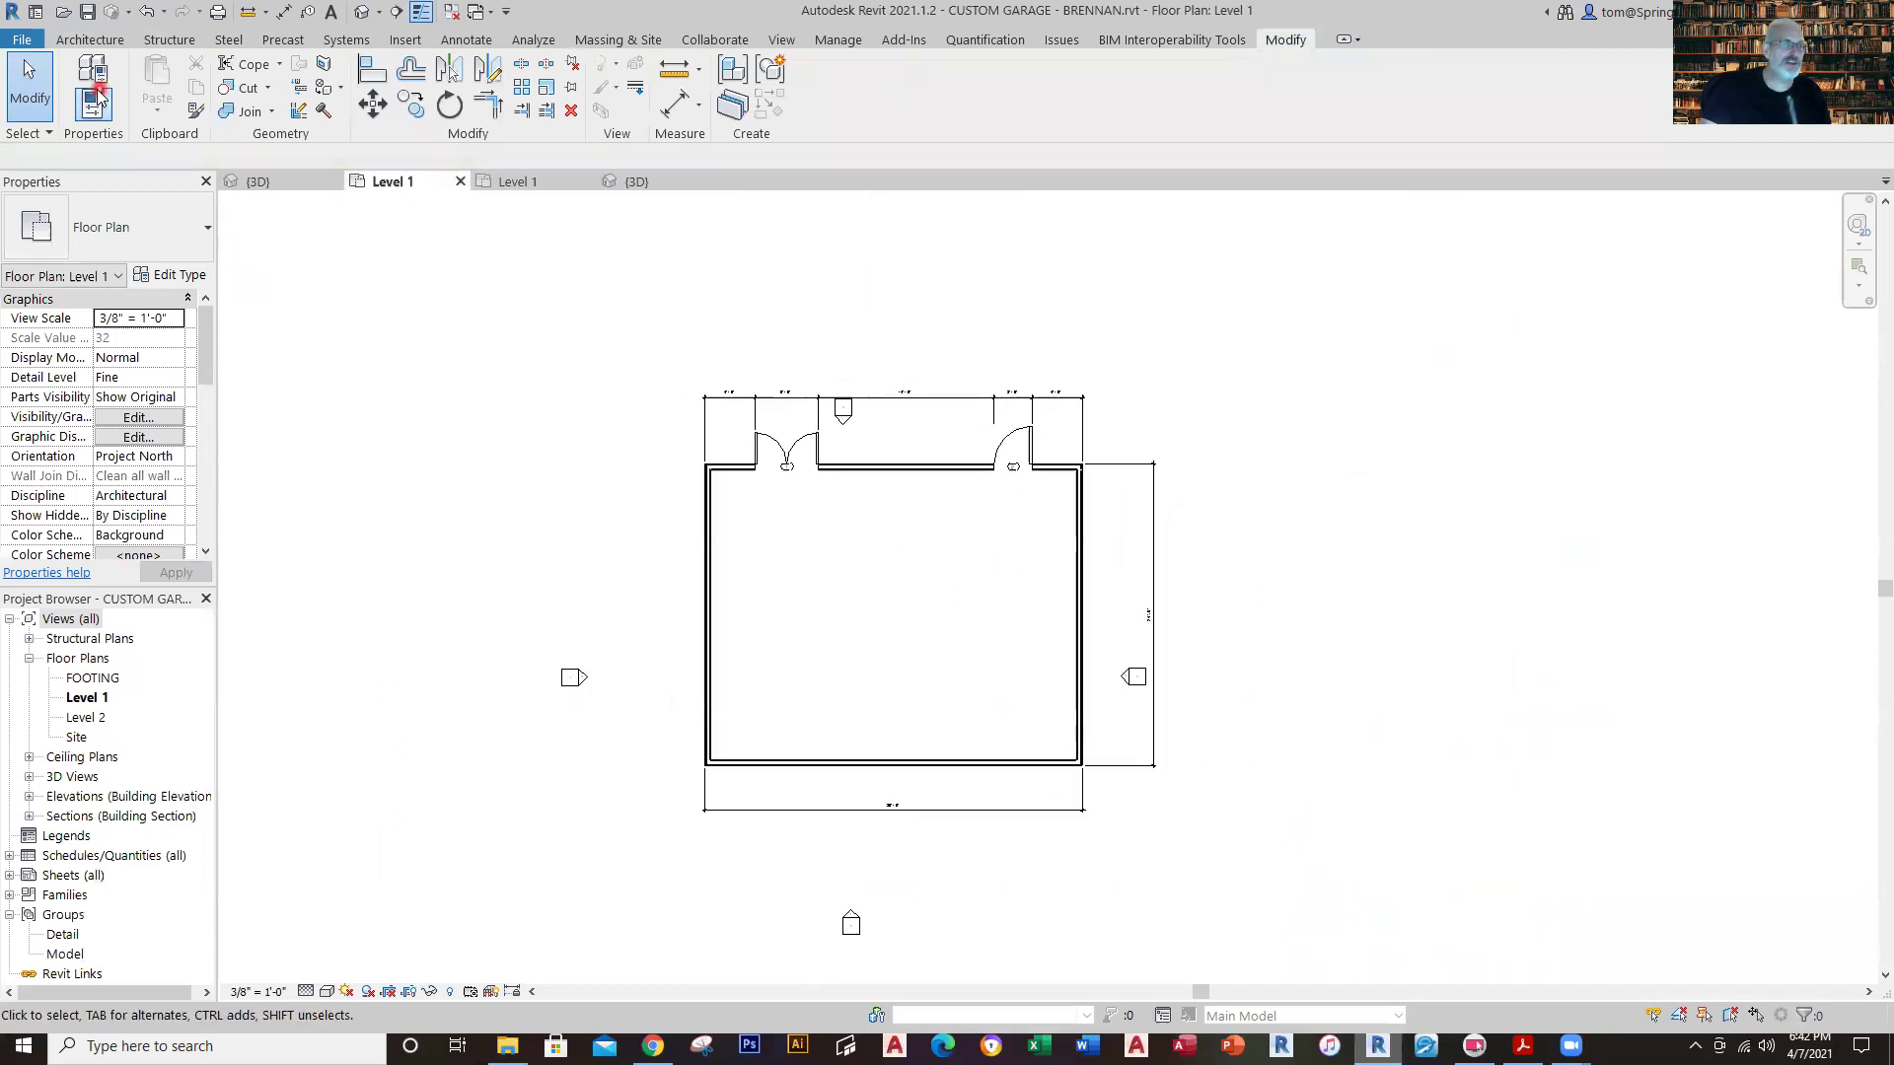
click(86, 39)
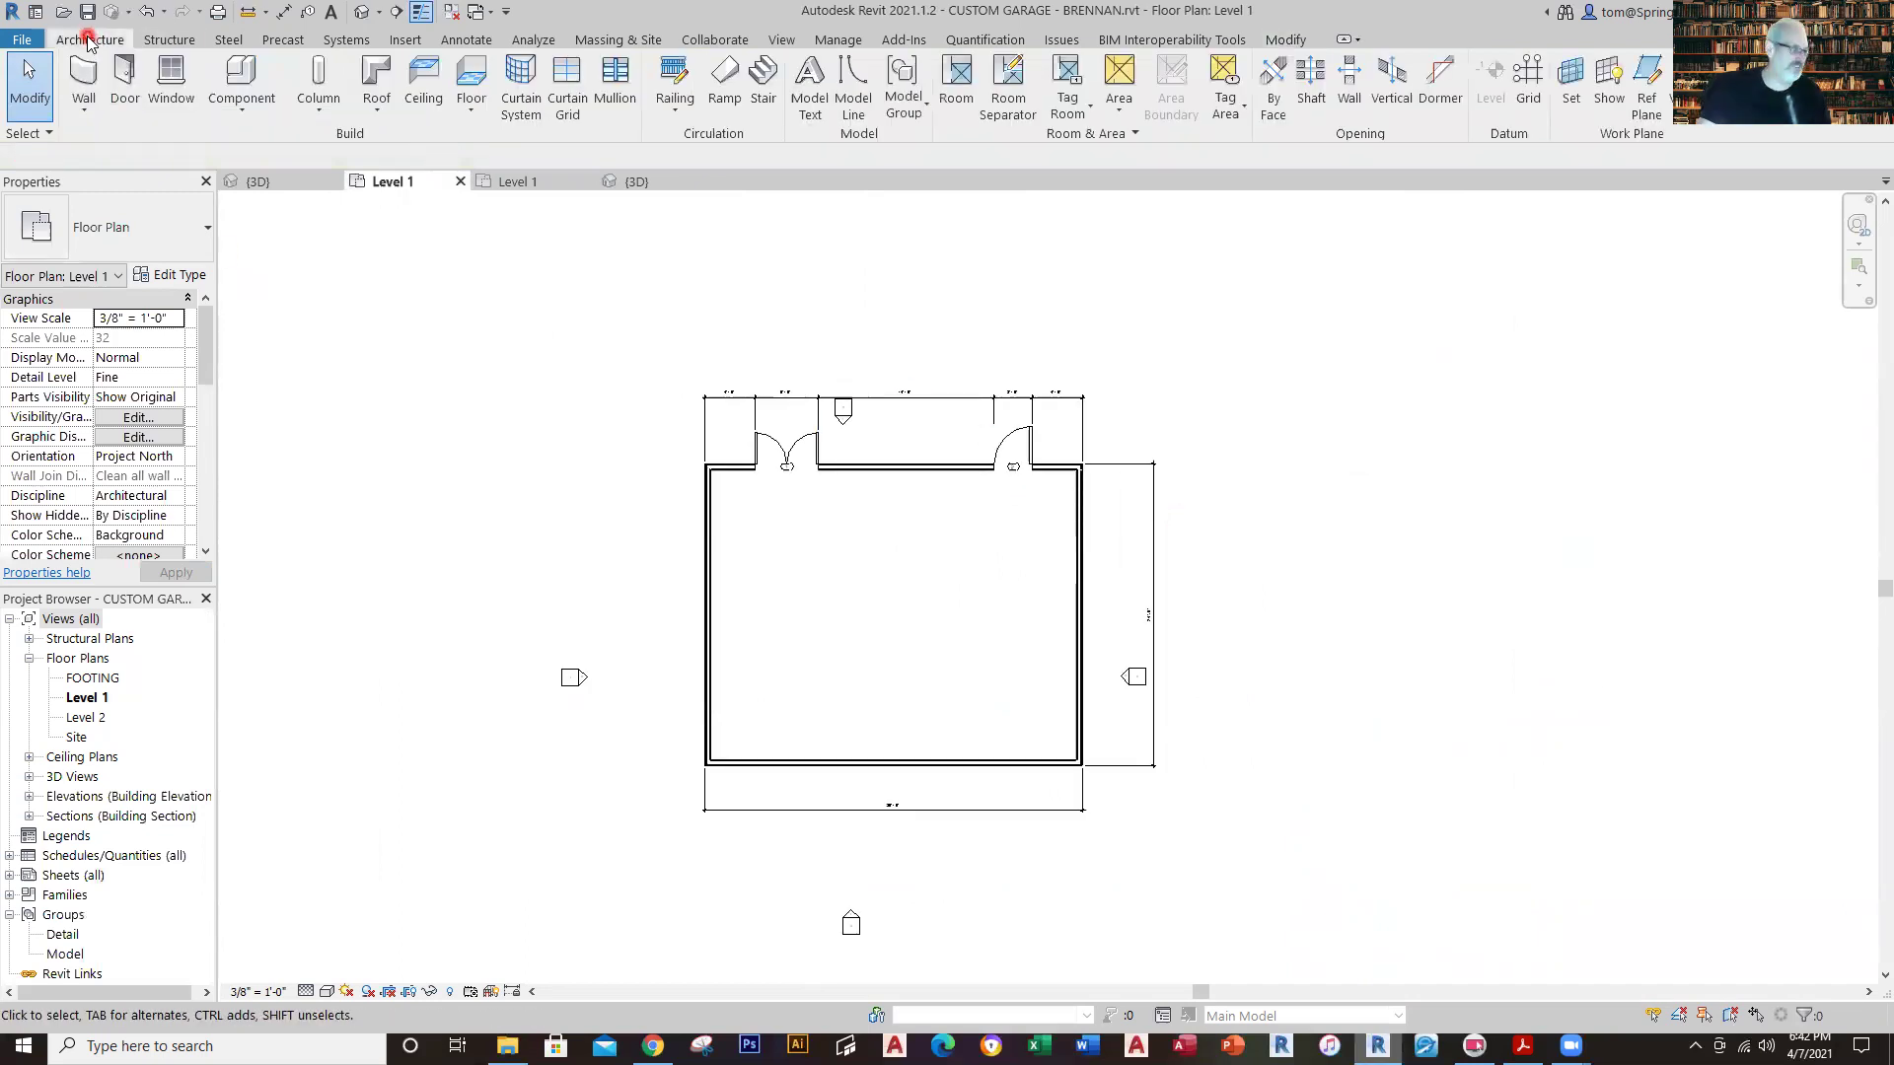
click(124, 93)
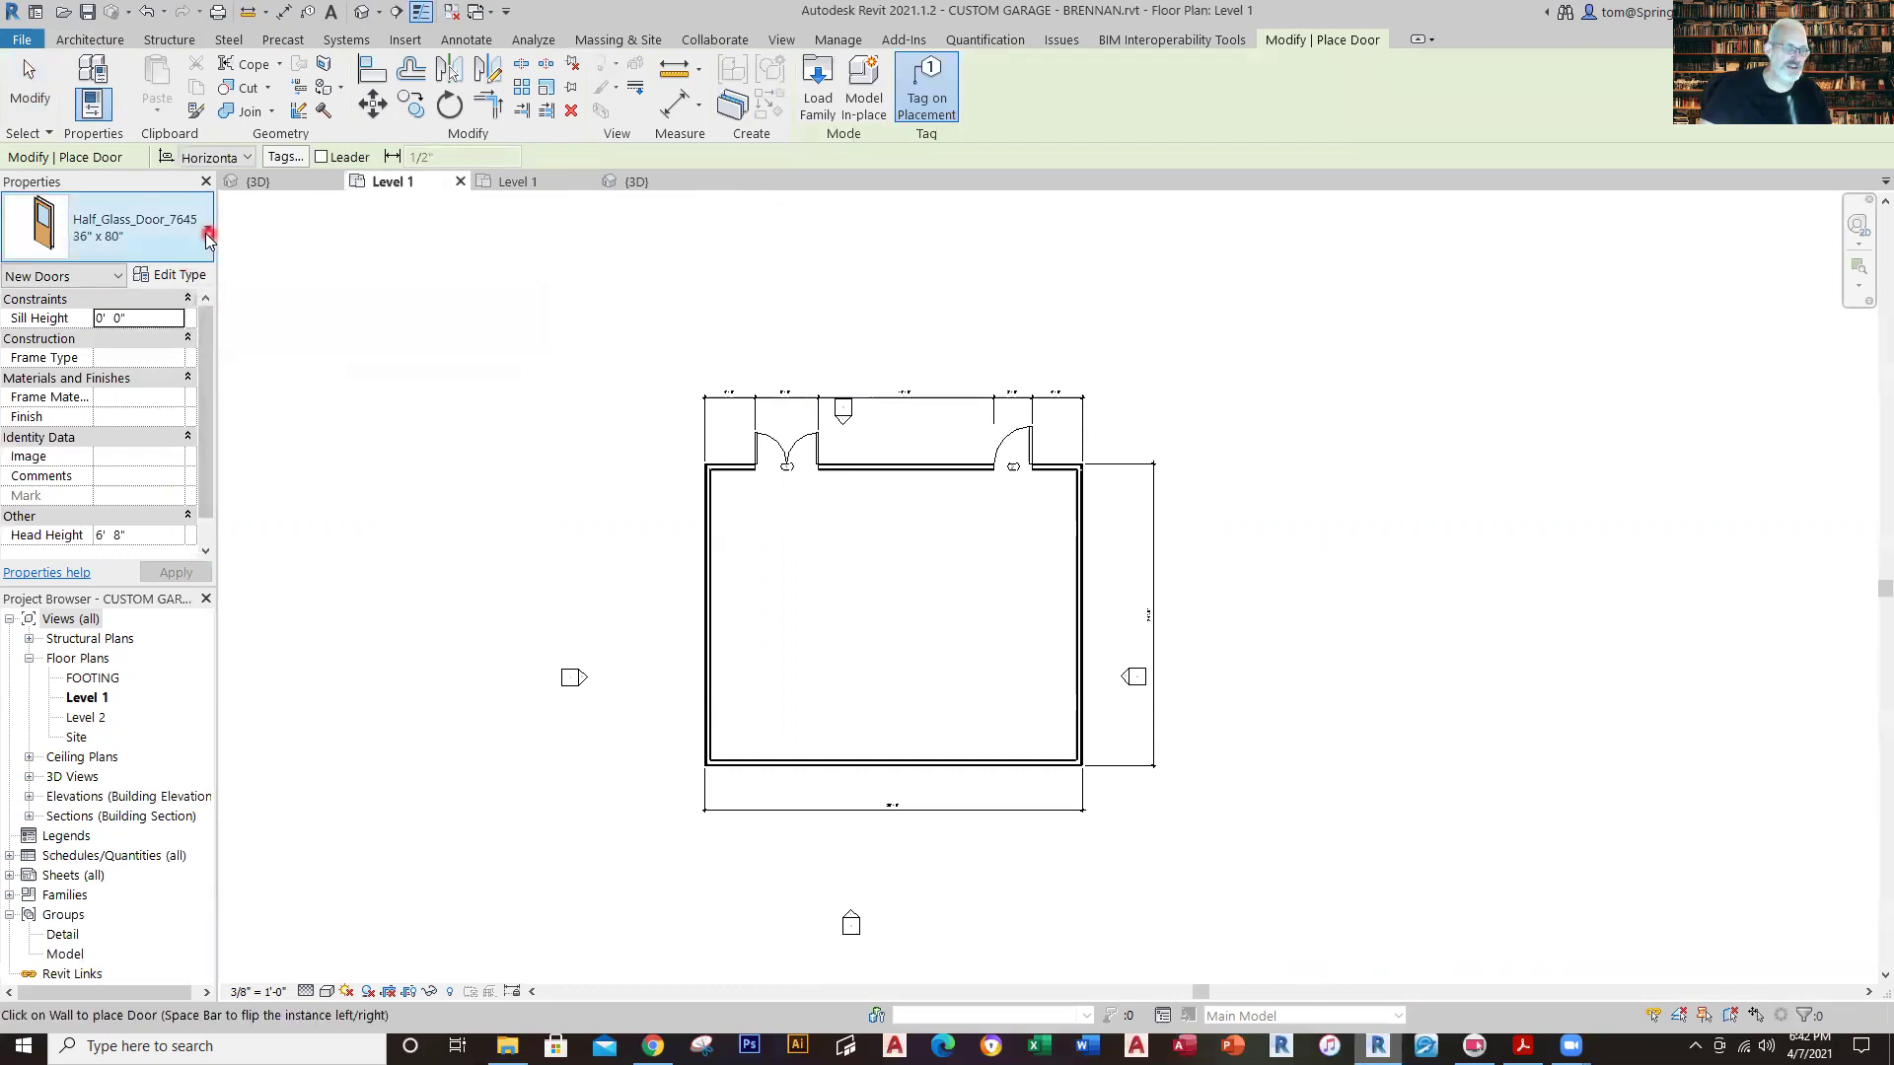
click(208, 240)
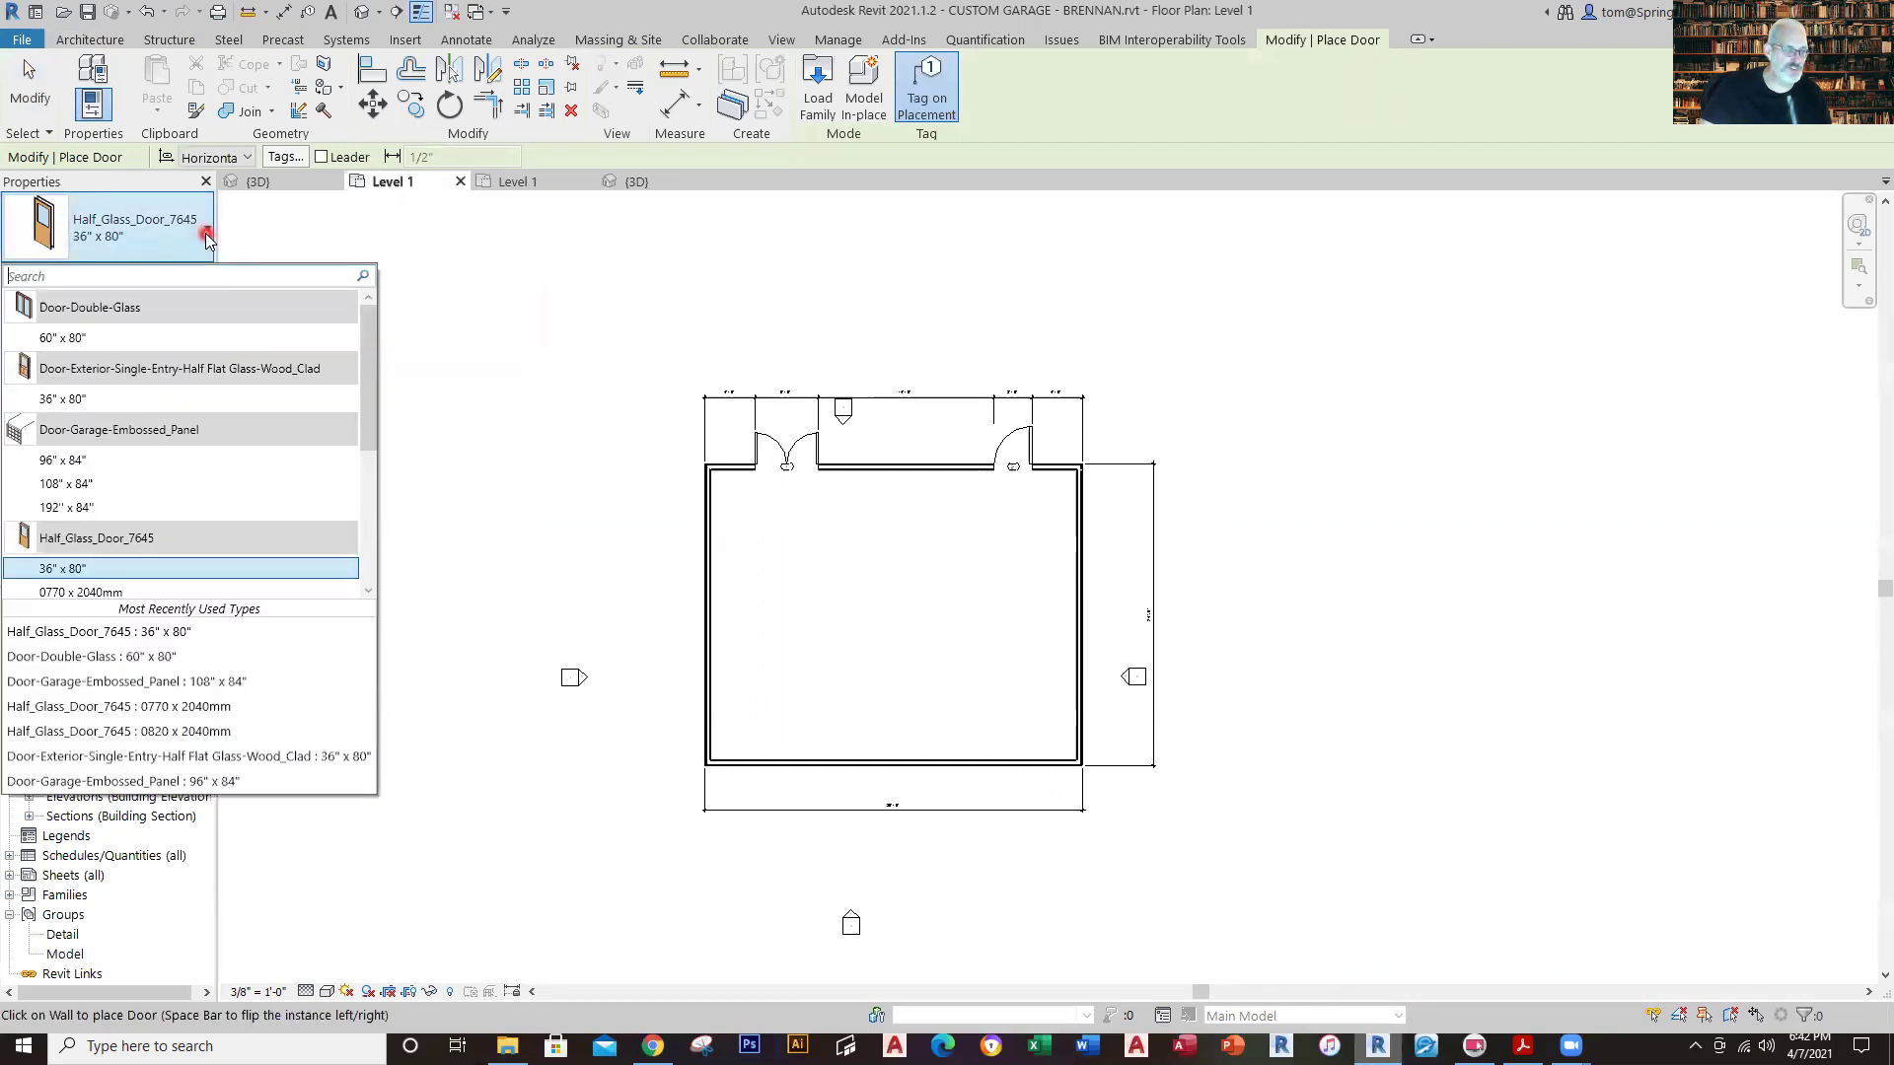
click(117, 491)
scroll(1188, 523, up, 5)
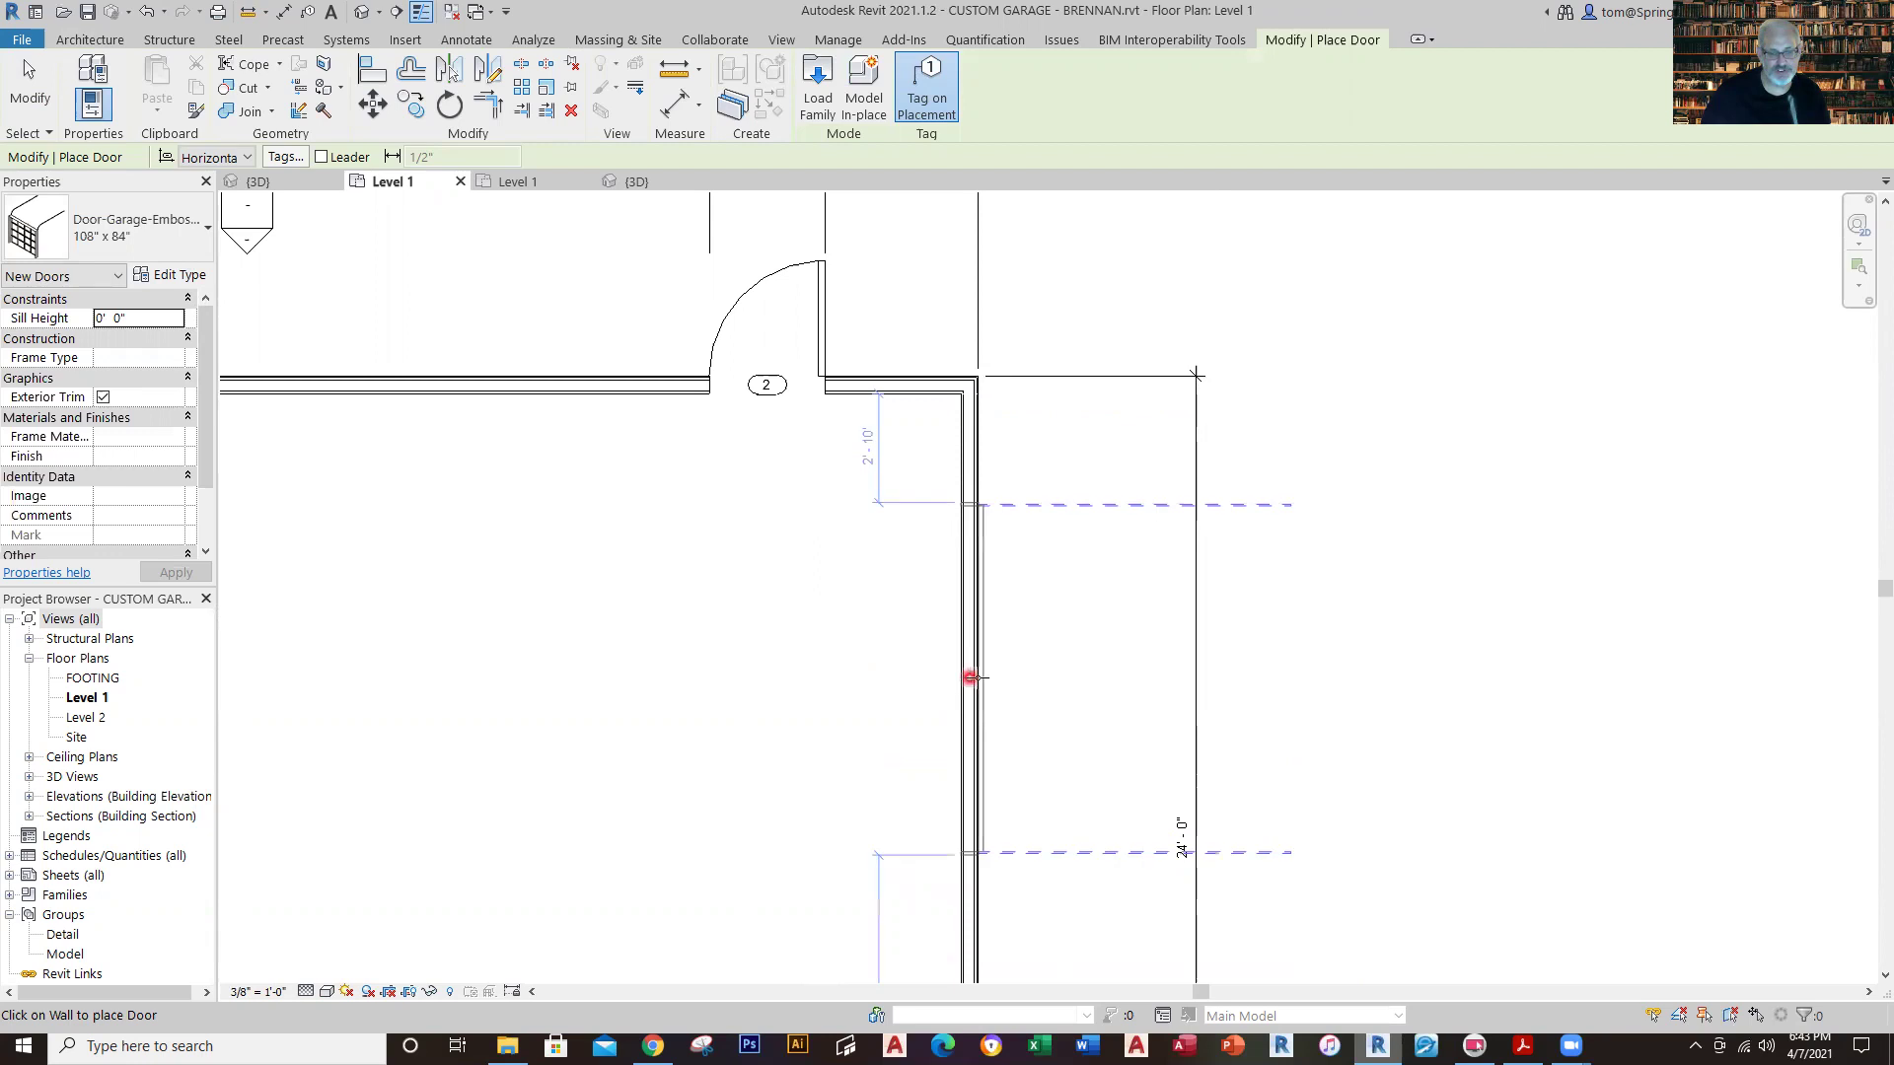
click(995, 675)
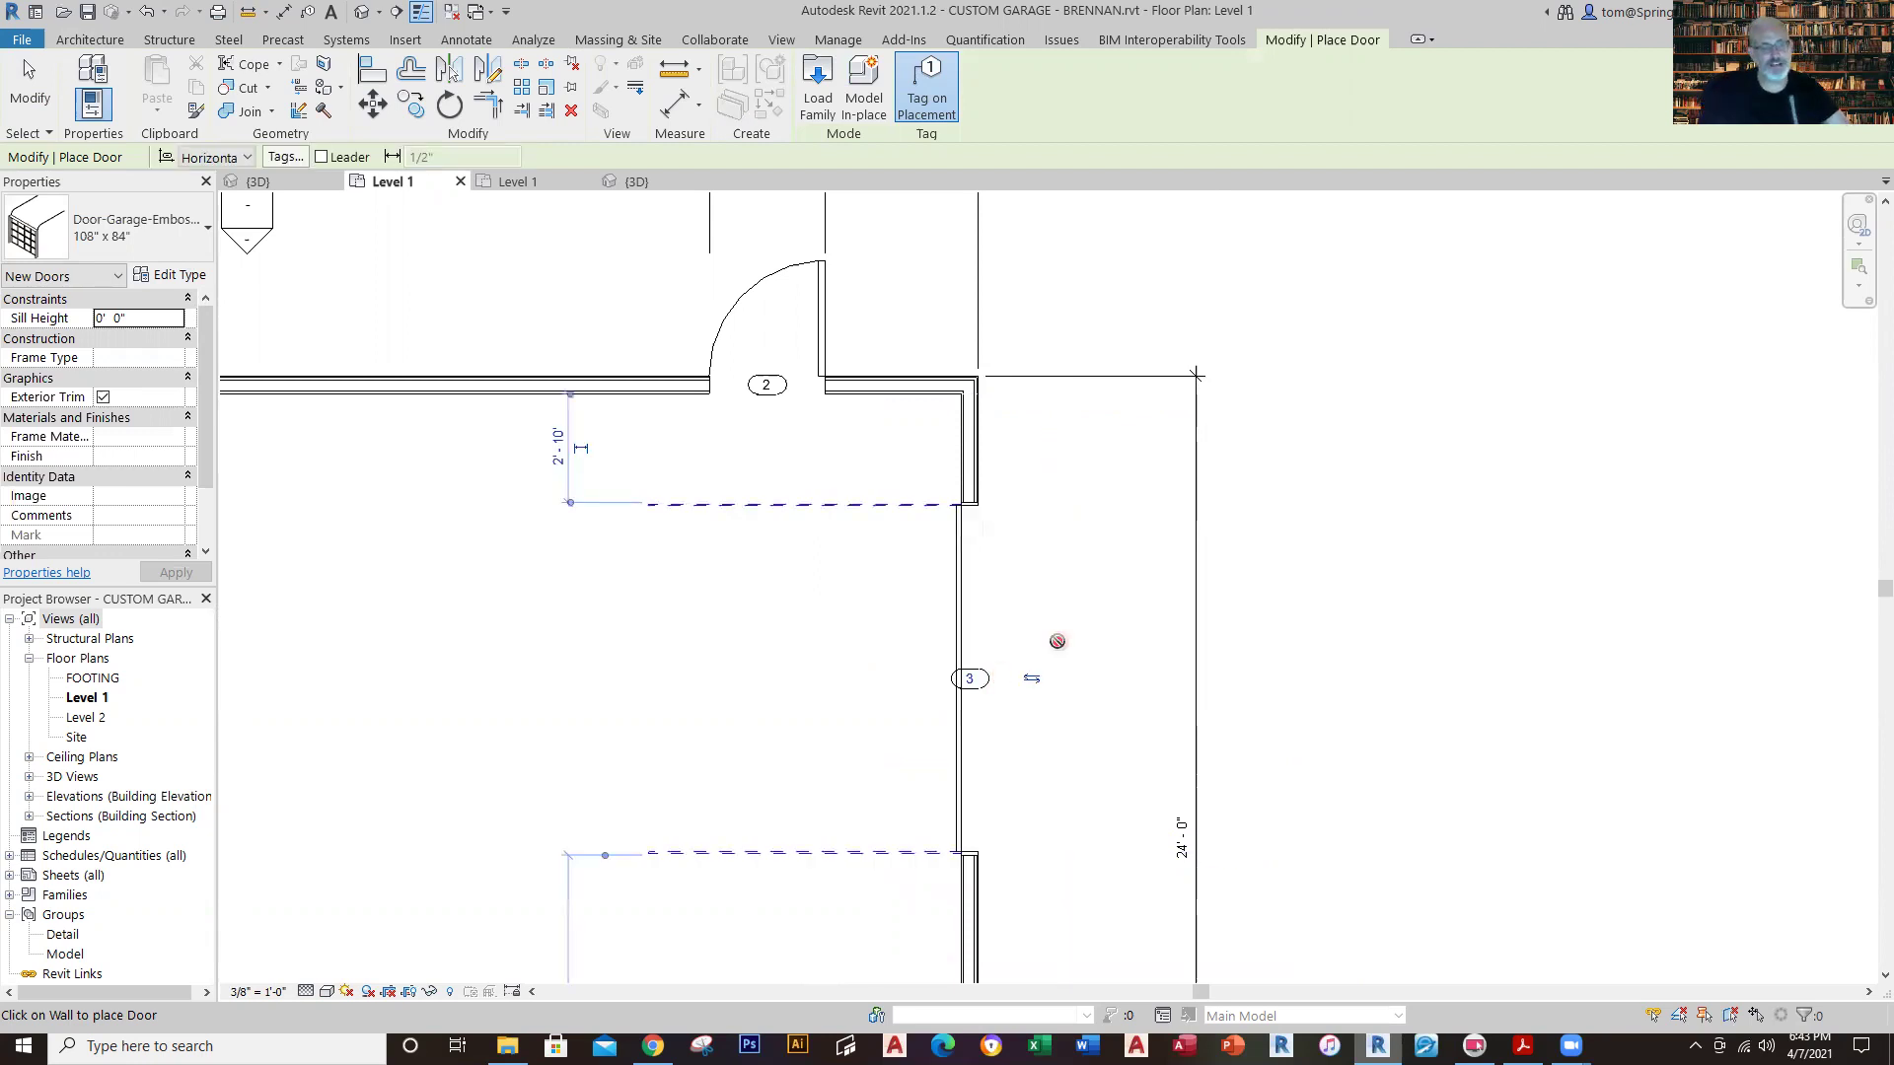
key(Escape)
key(Escape)
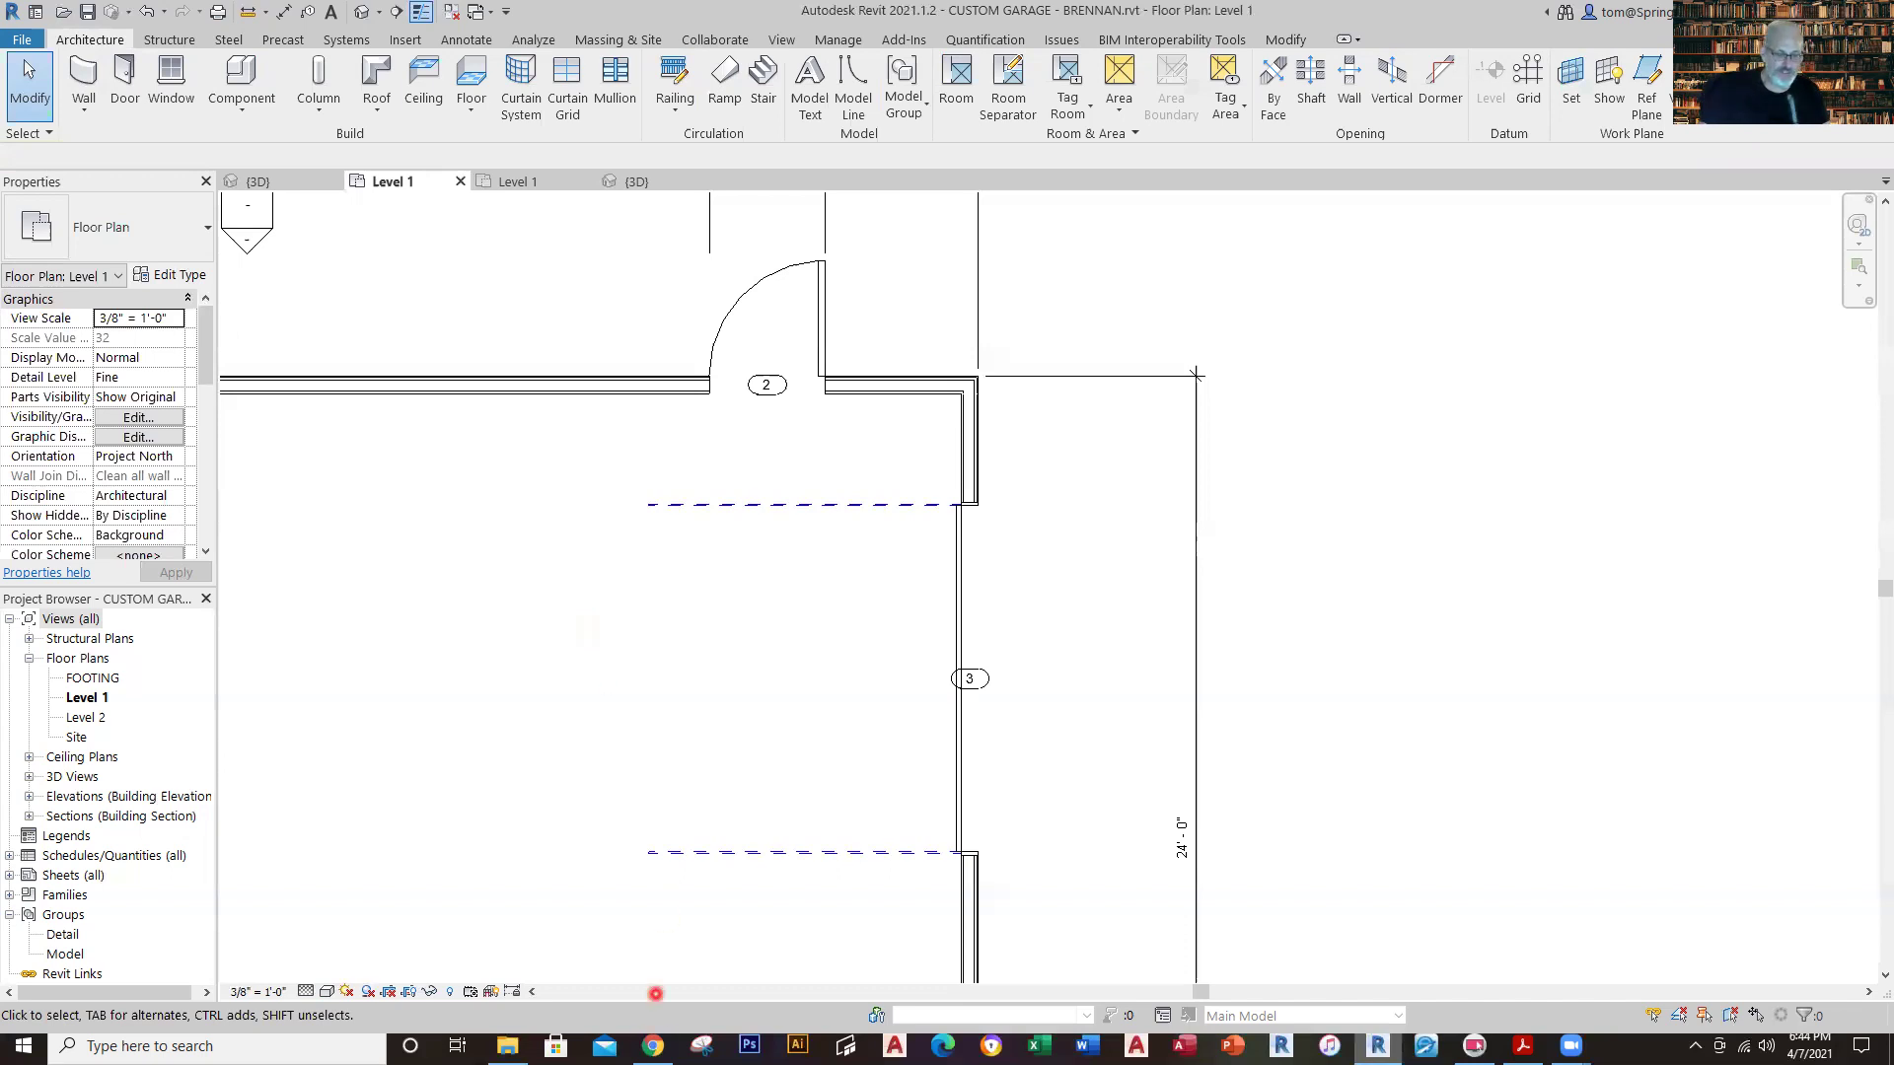
Switch to Chrome, open Google in a new tab and sign out of all Google accounts.
click(653, 1048)
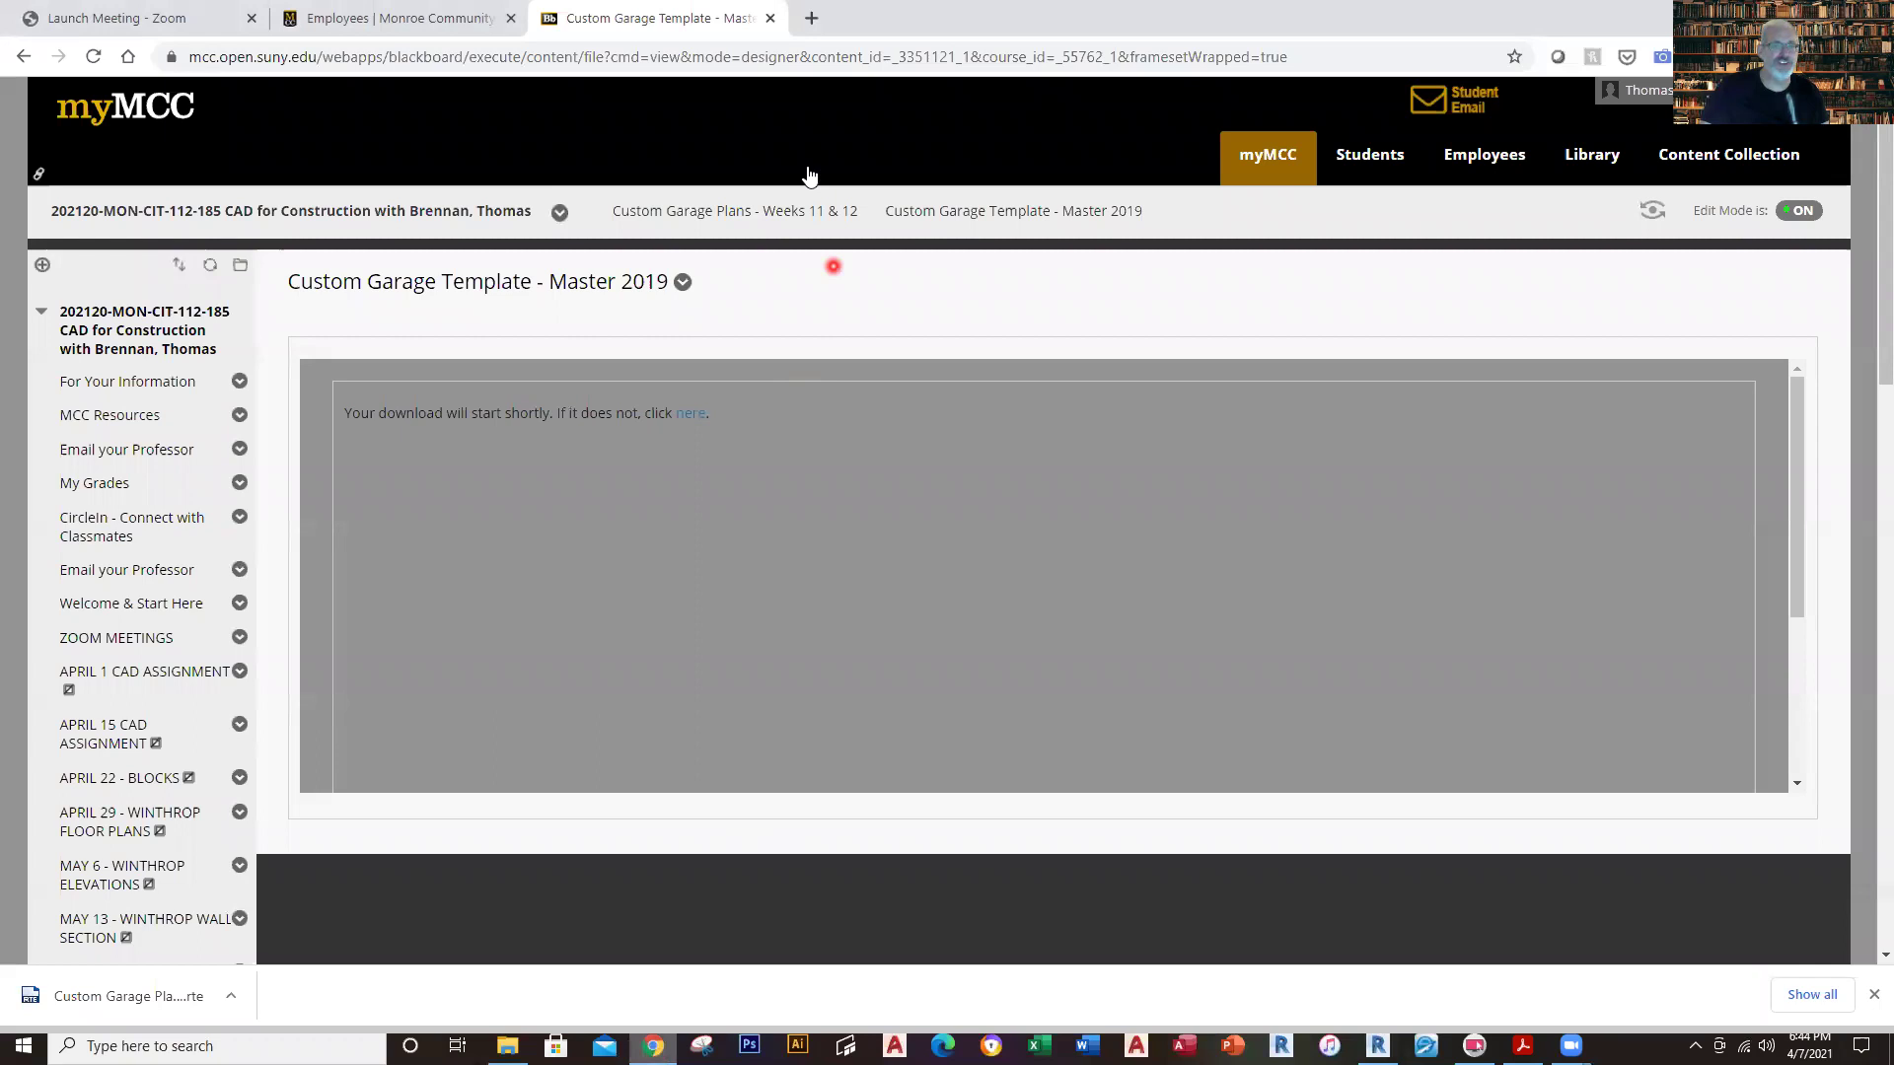
click(811, 17)
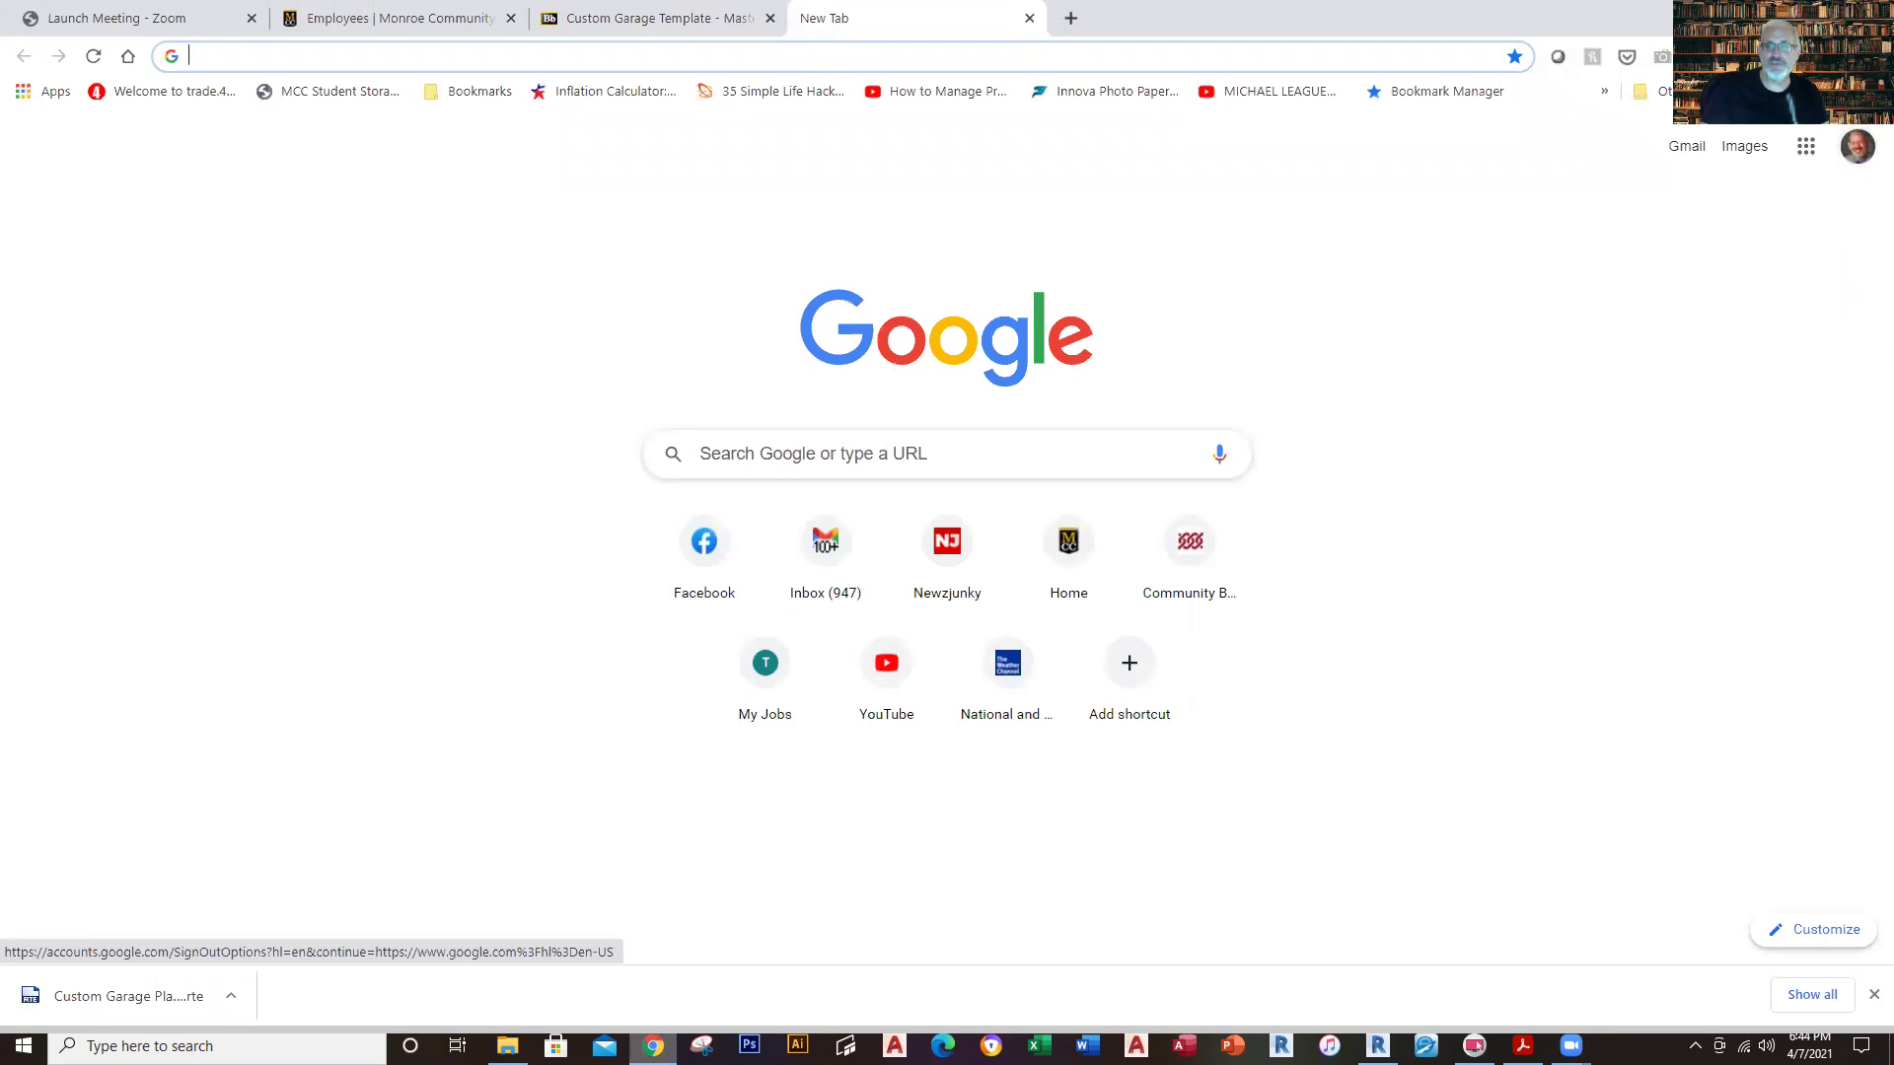
click(1860, 148)
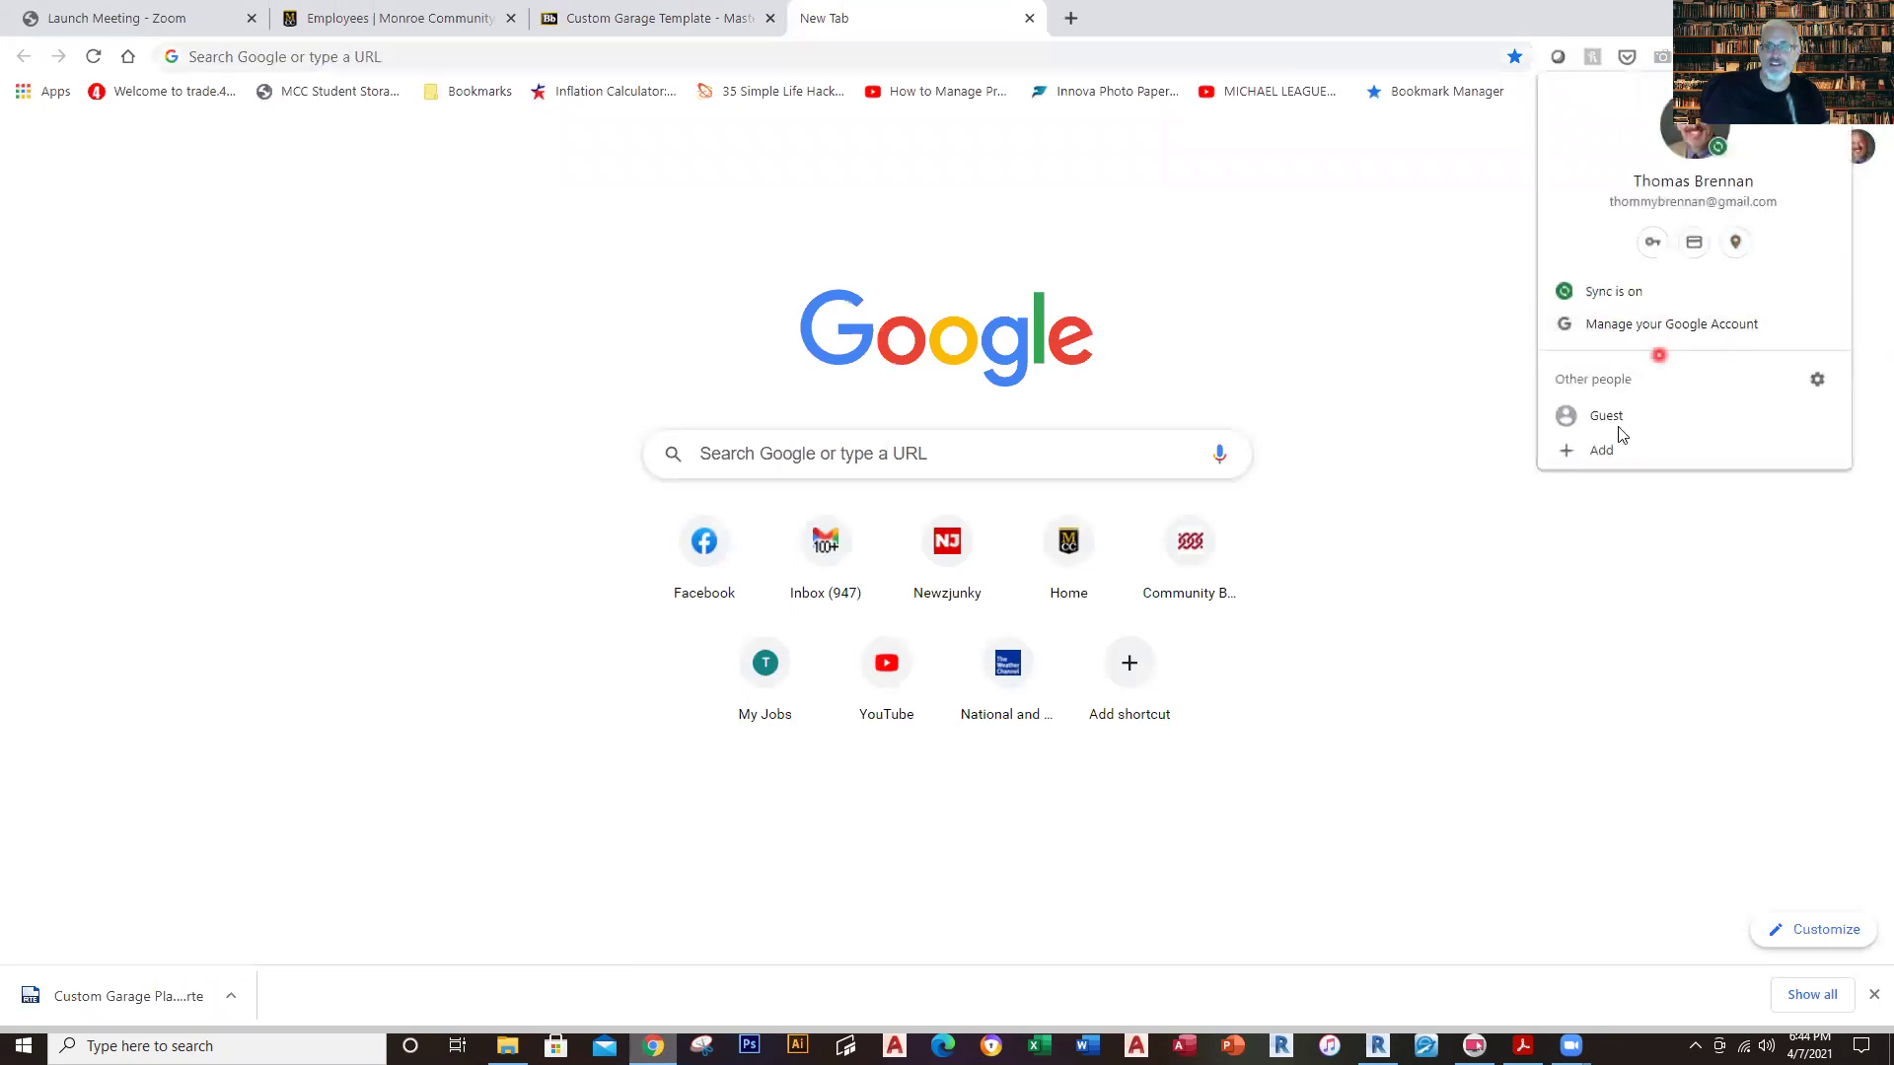
click(1869, 261)
click(1859, 148)
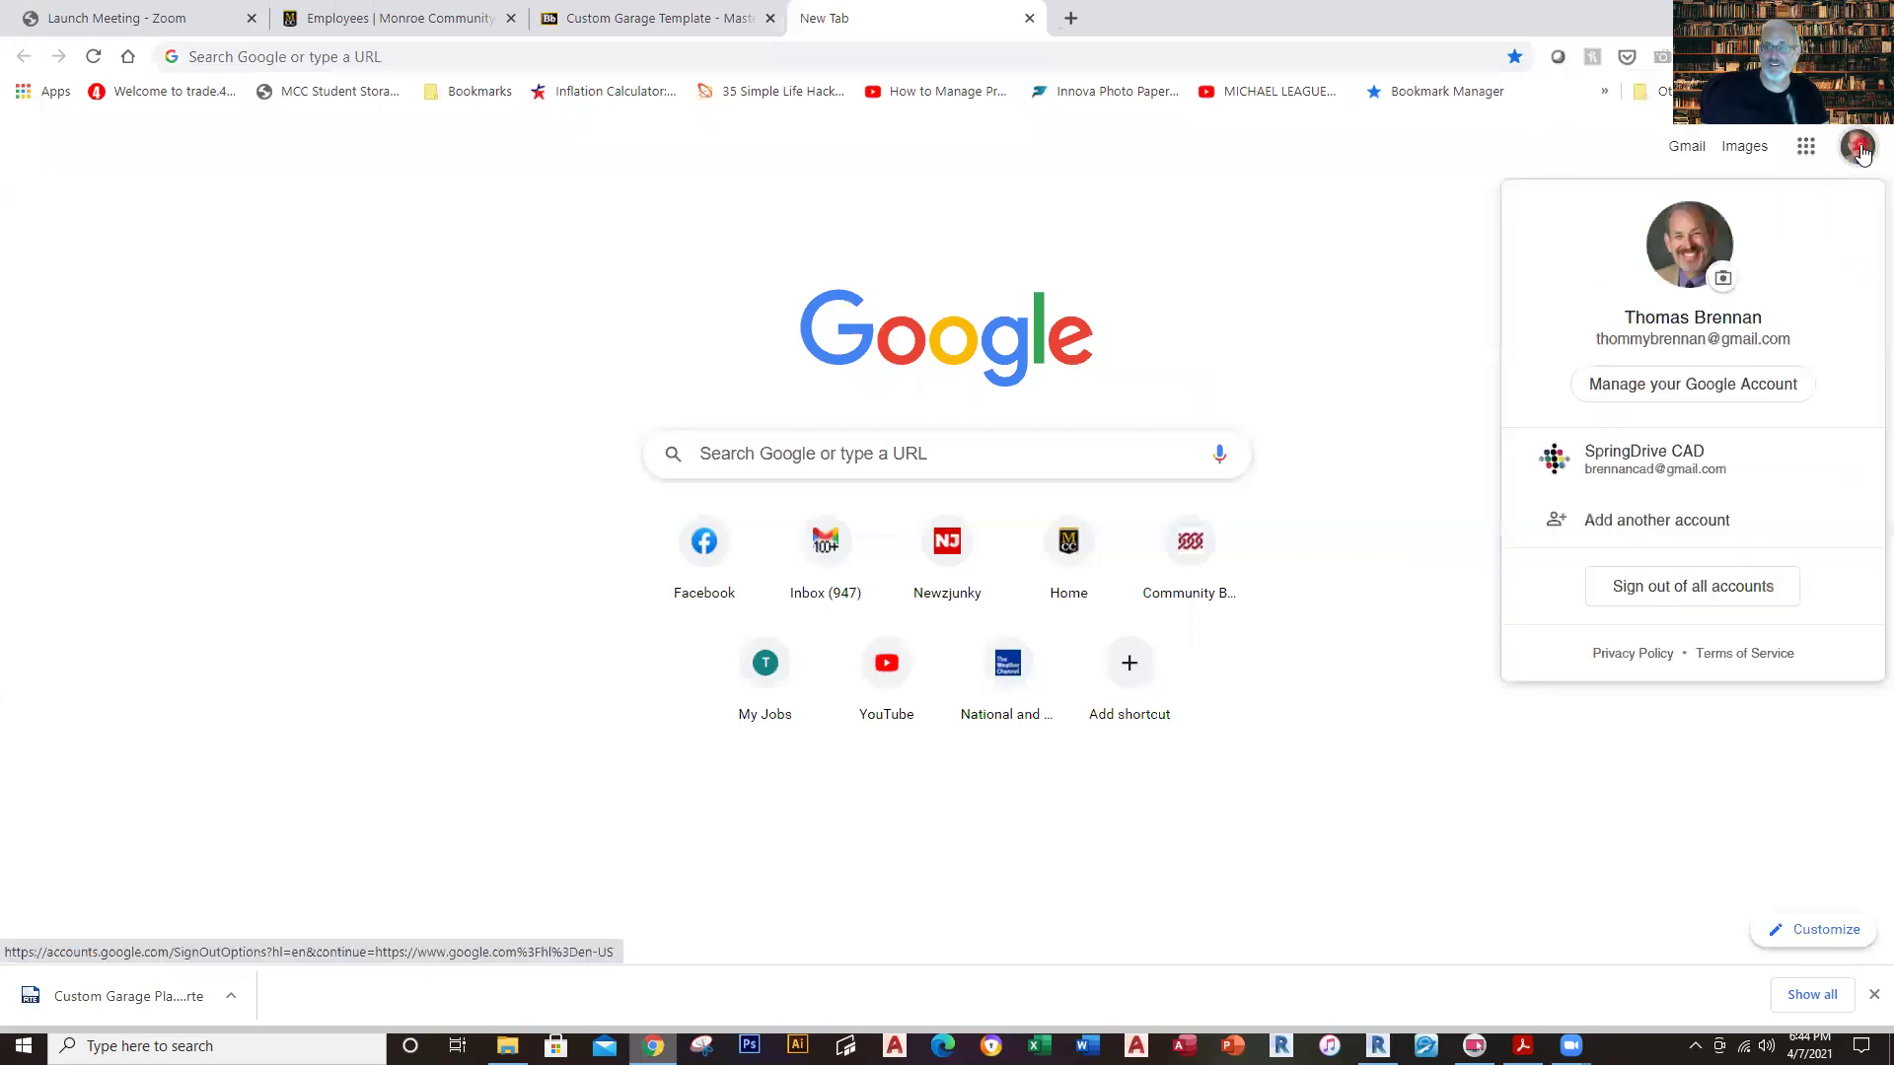
click(1710, 598)
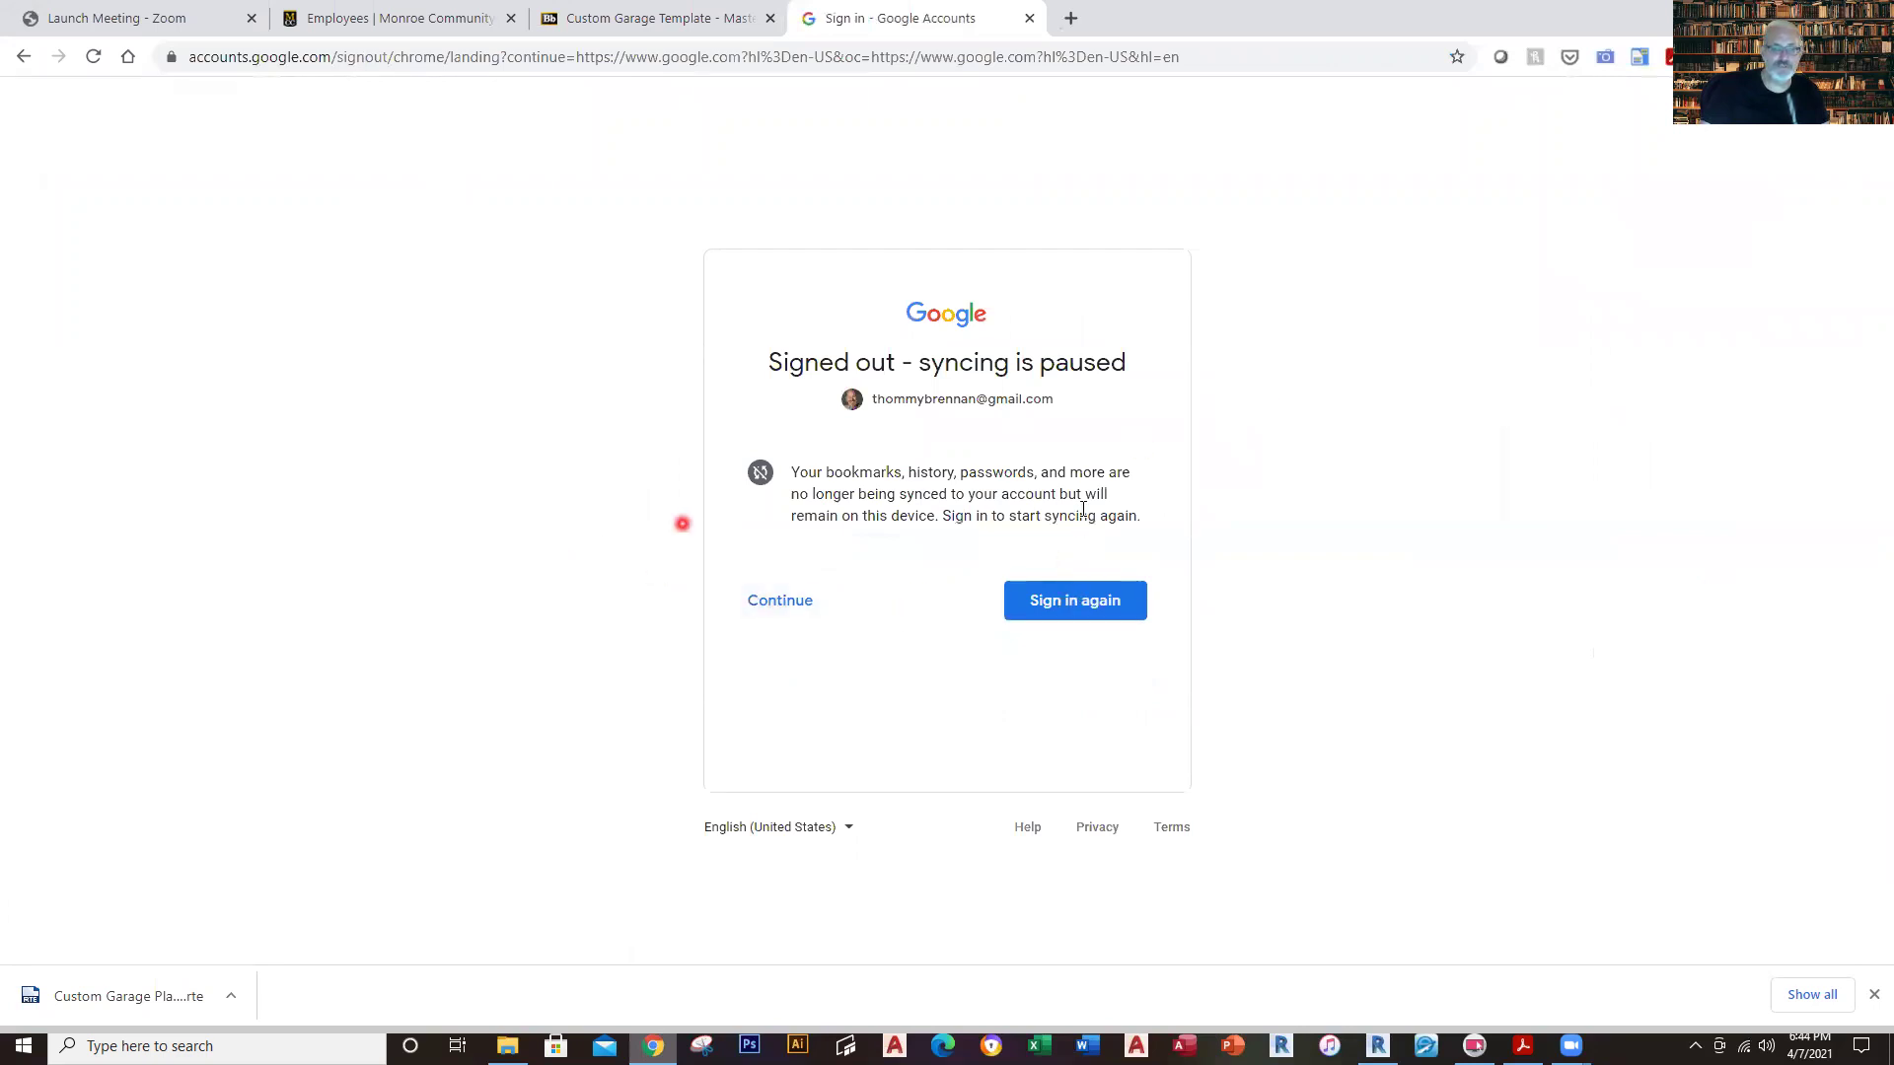
click(769, 600)
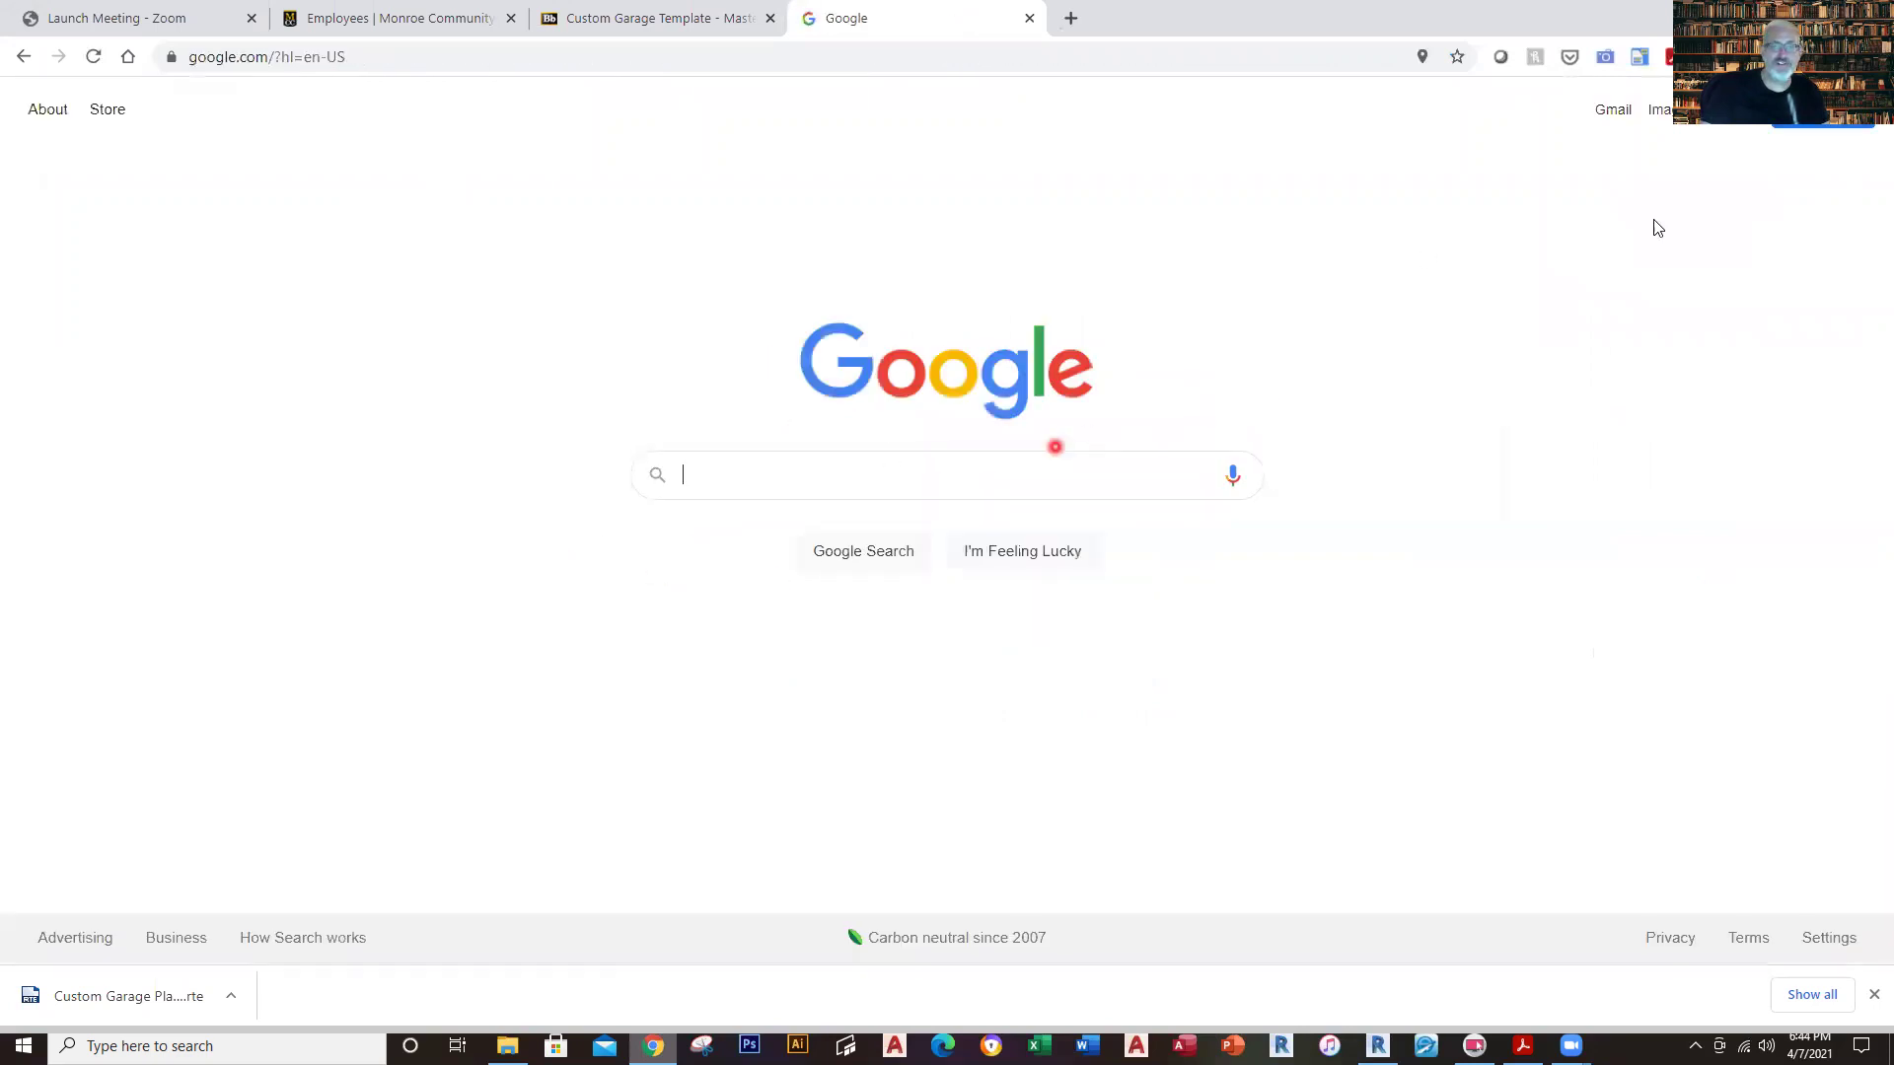
Search Google for "STEELCASE REVIT" and open Steelcase's Revit Furniture Model Downloads page.
click(770, 474)
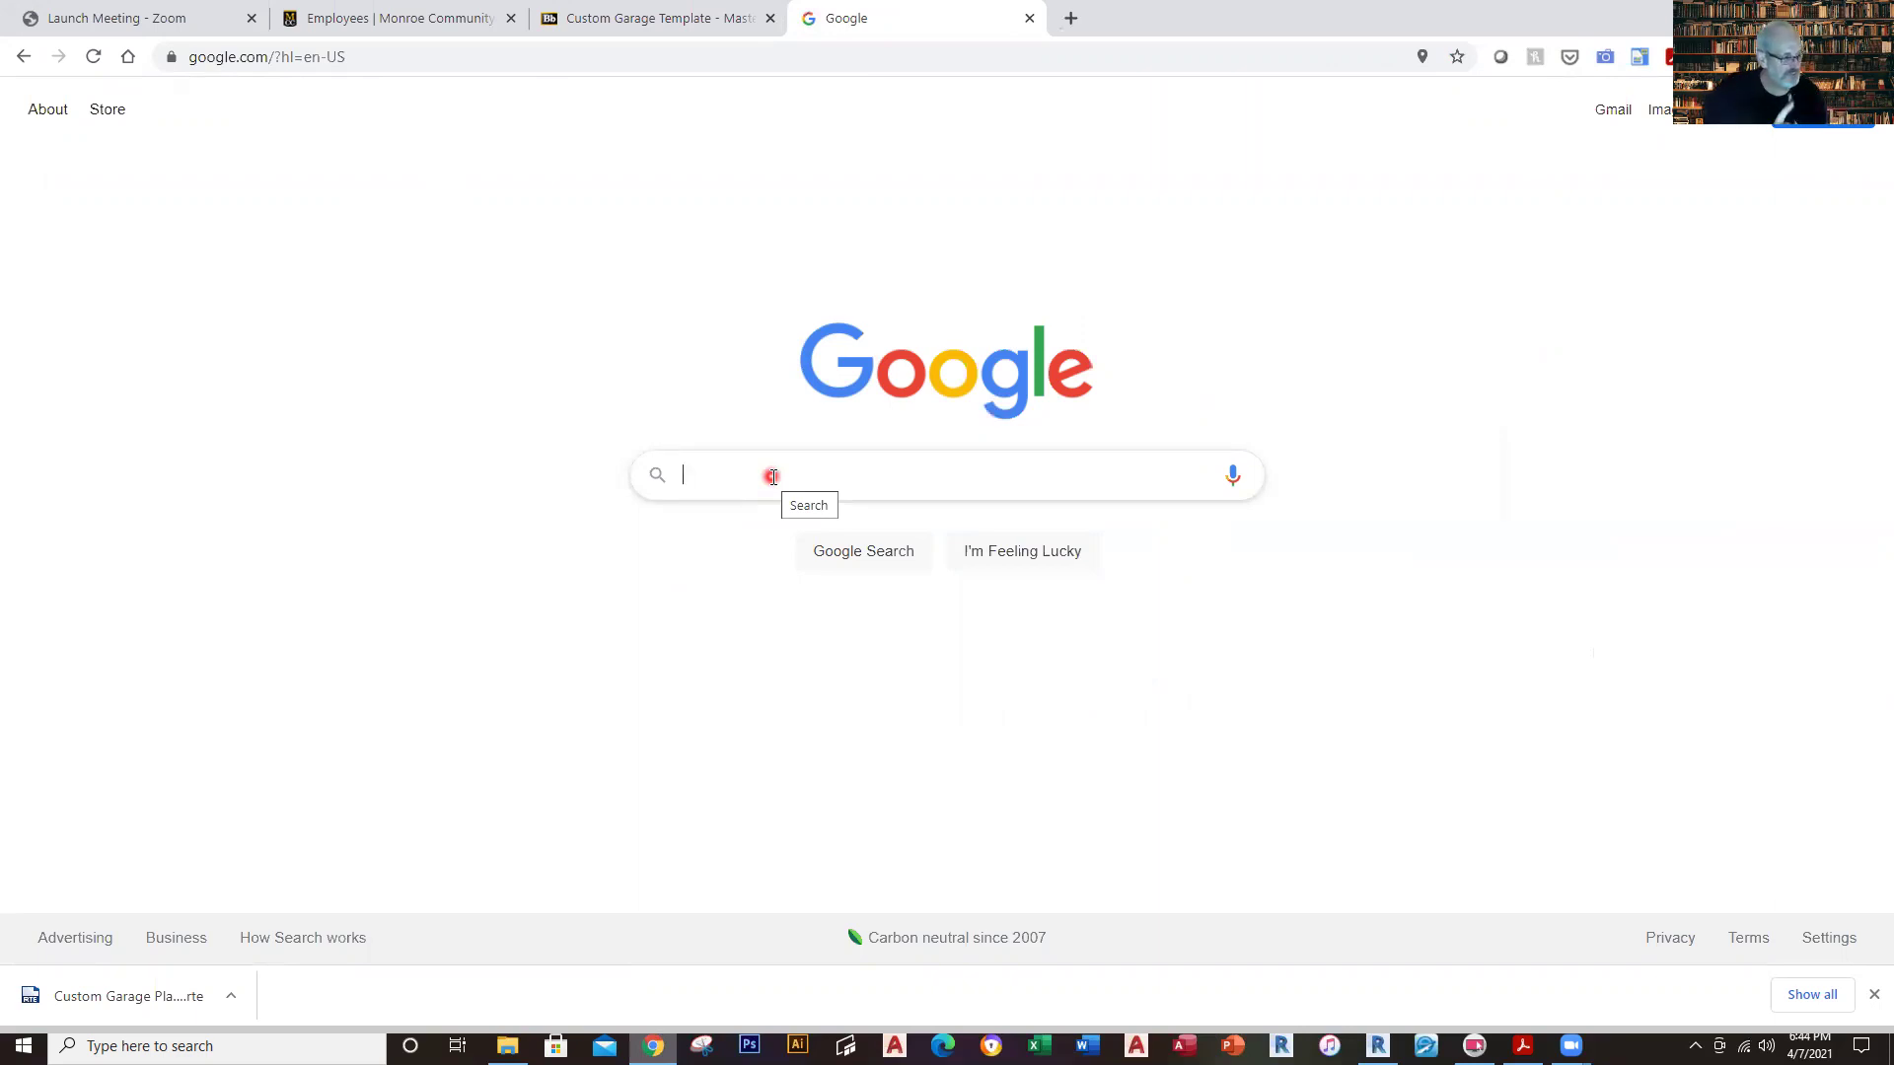
text(STEEL)
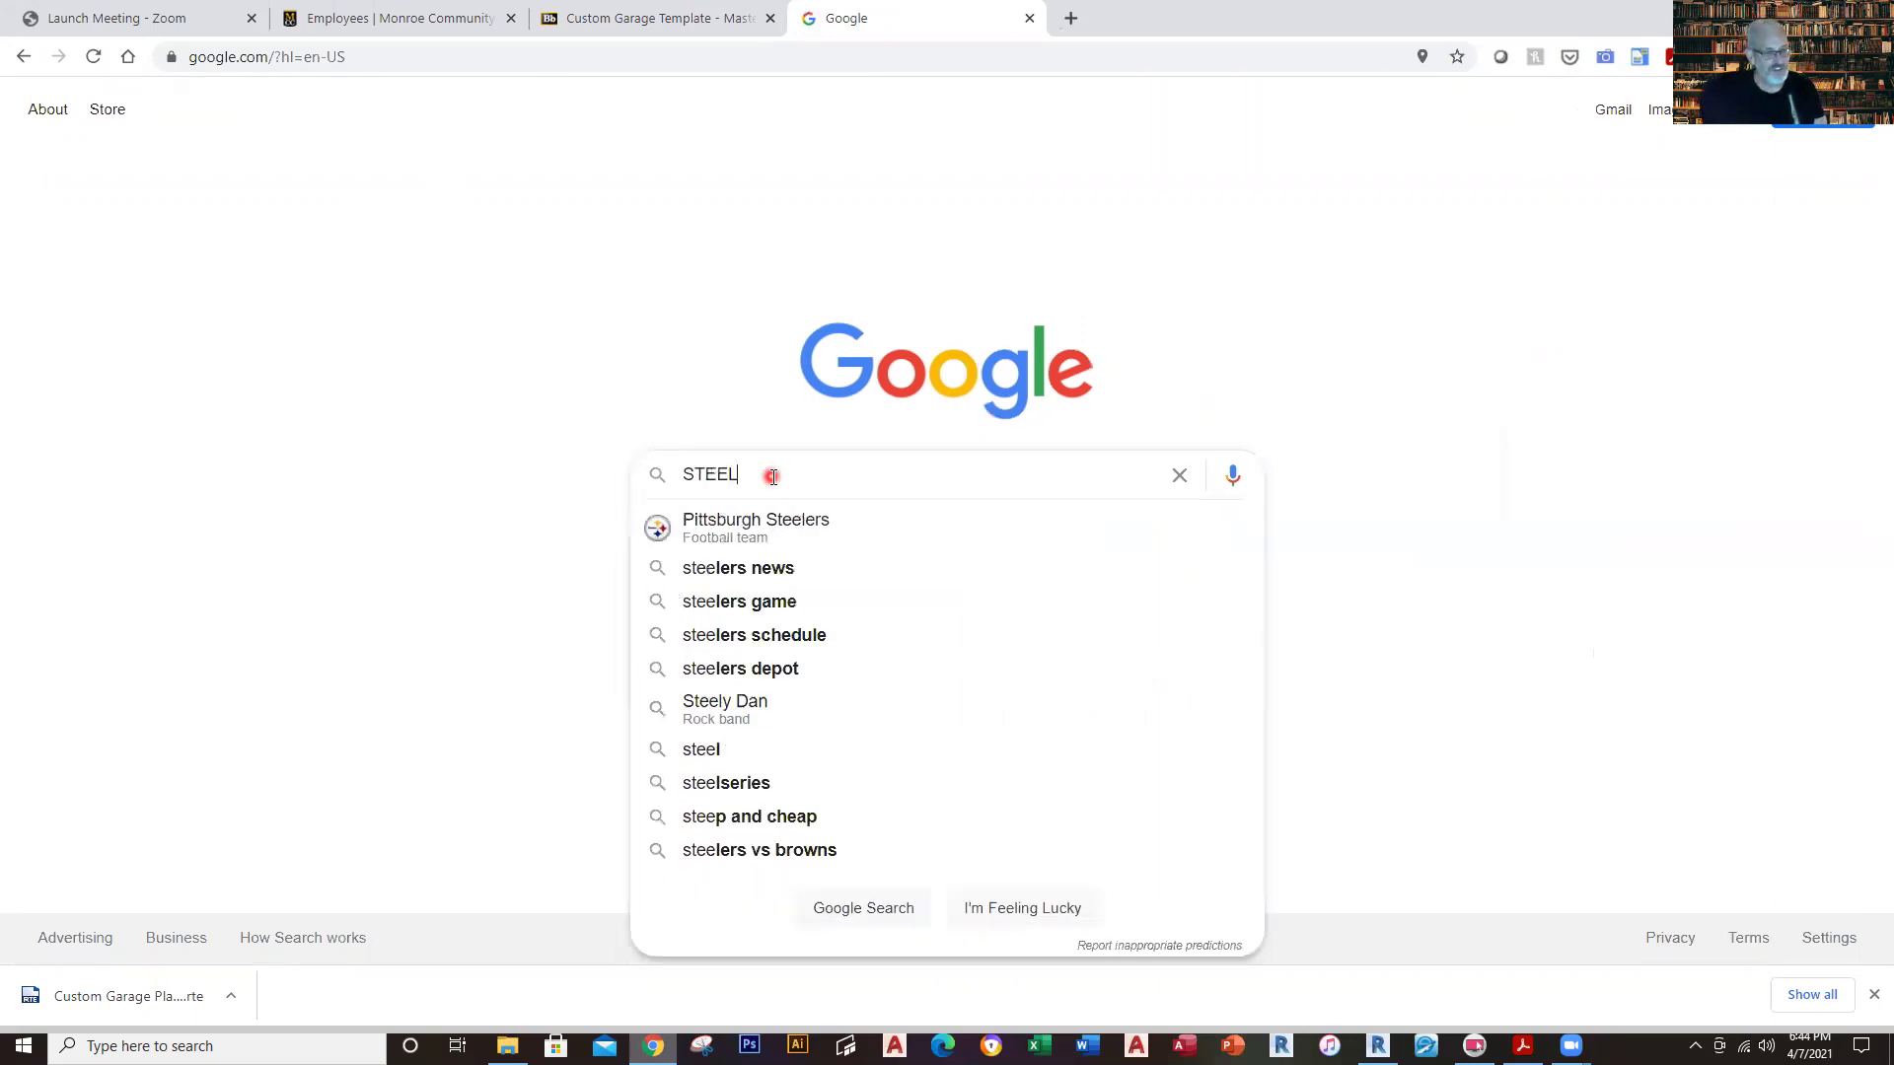
text(CASE)
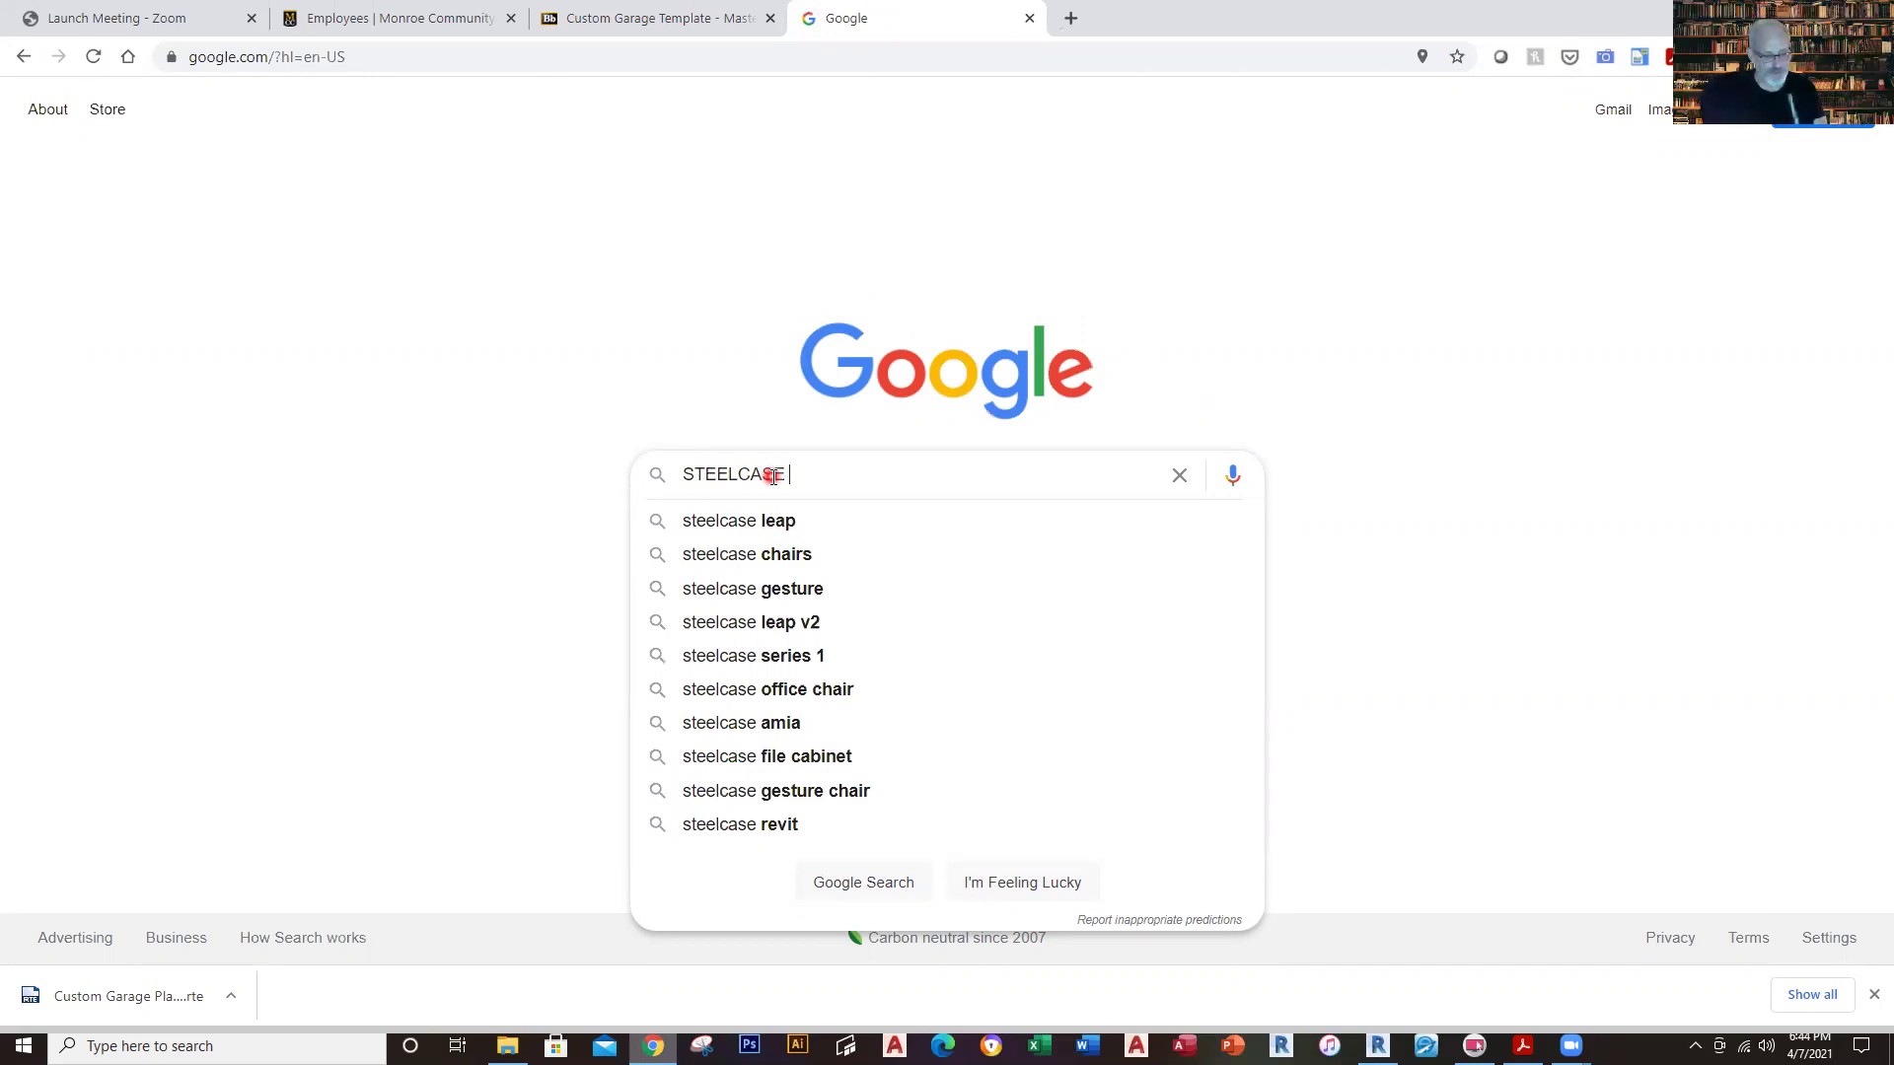
text(REVIT)
key(Return)
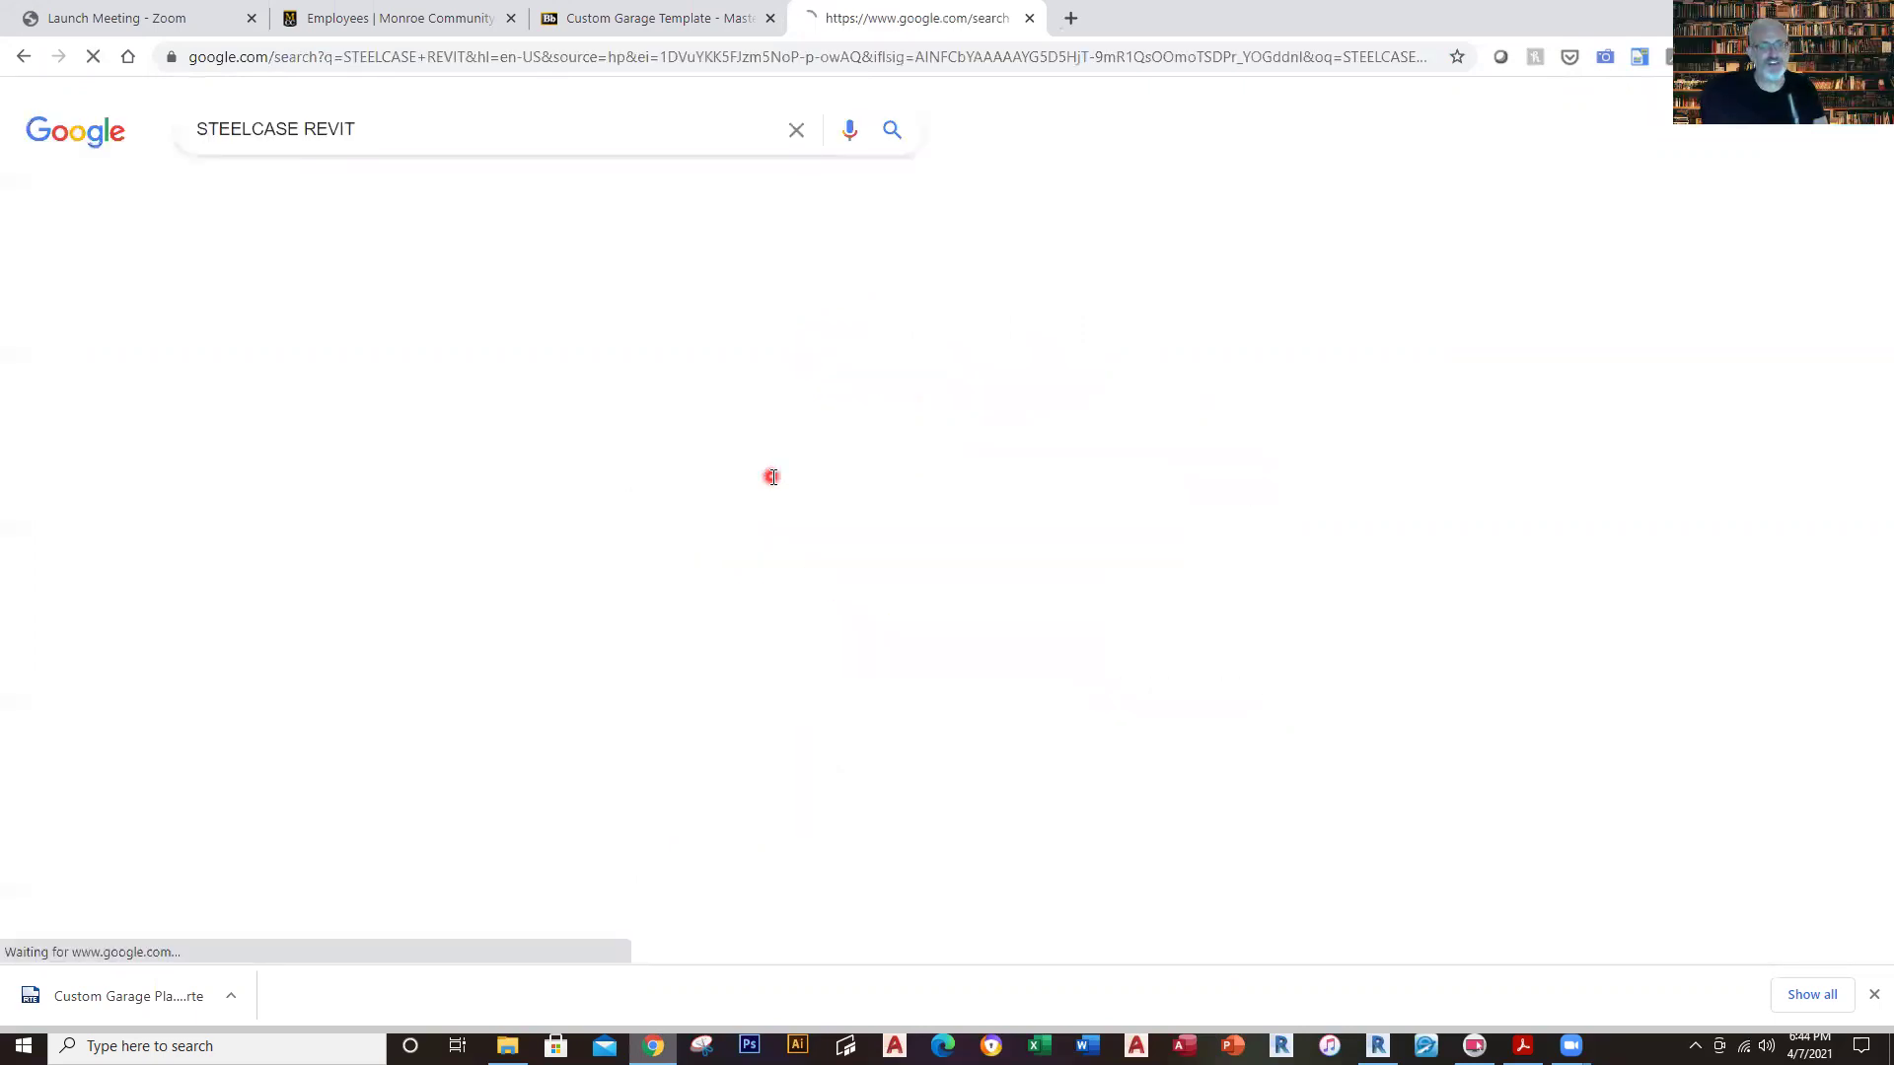
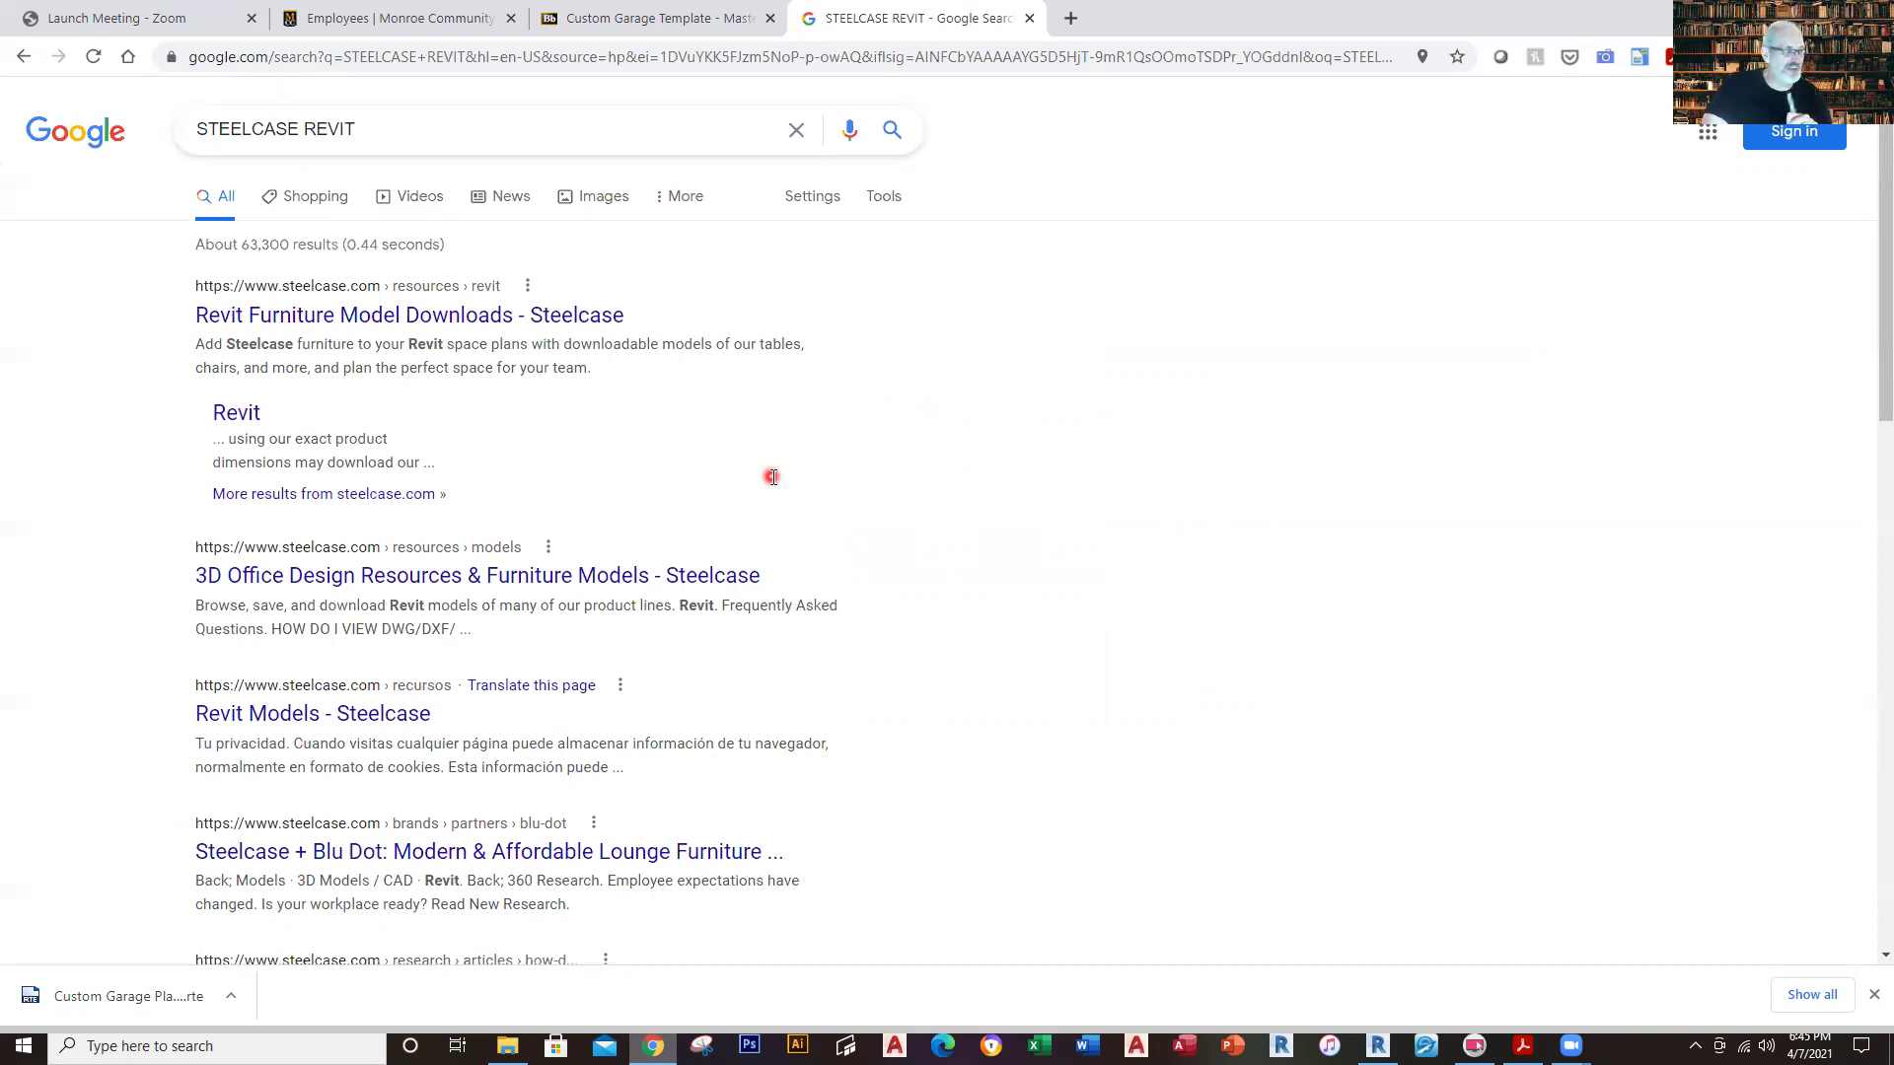
click(482, 320)
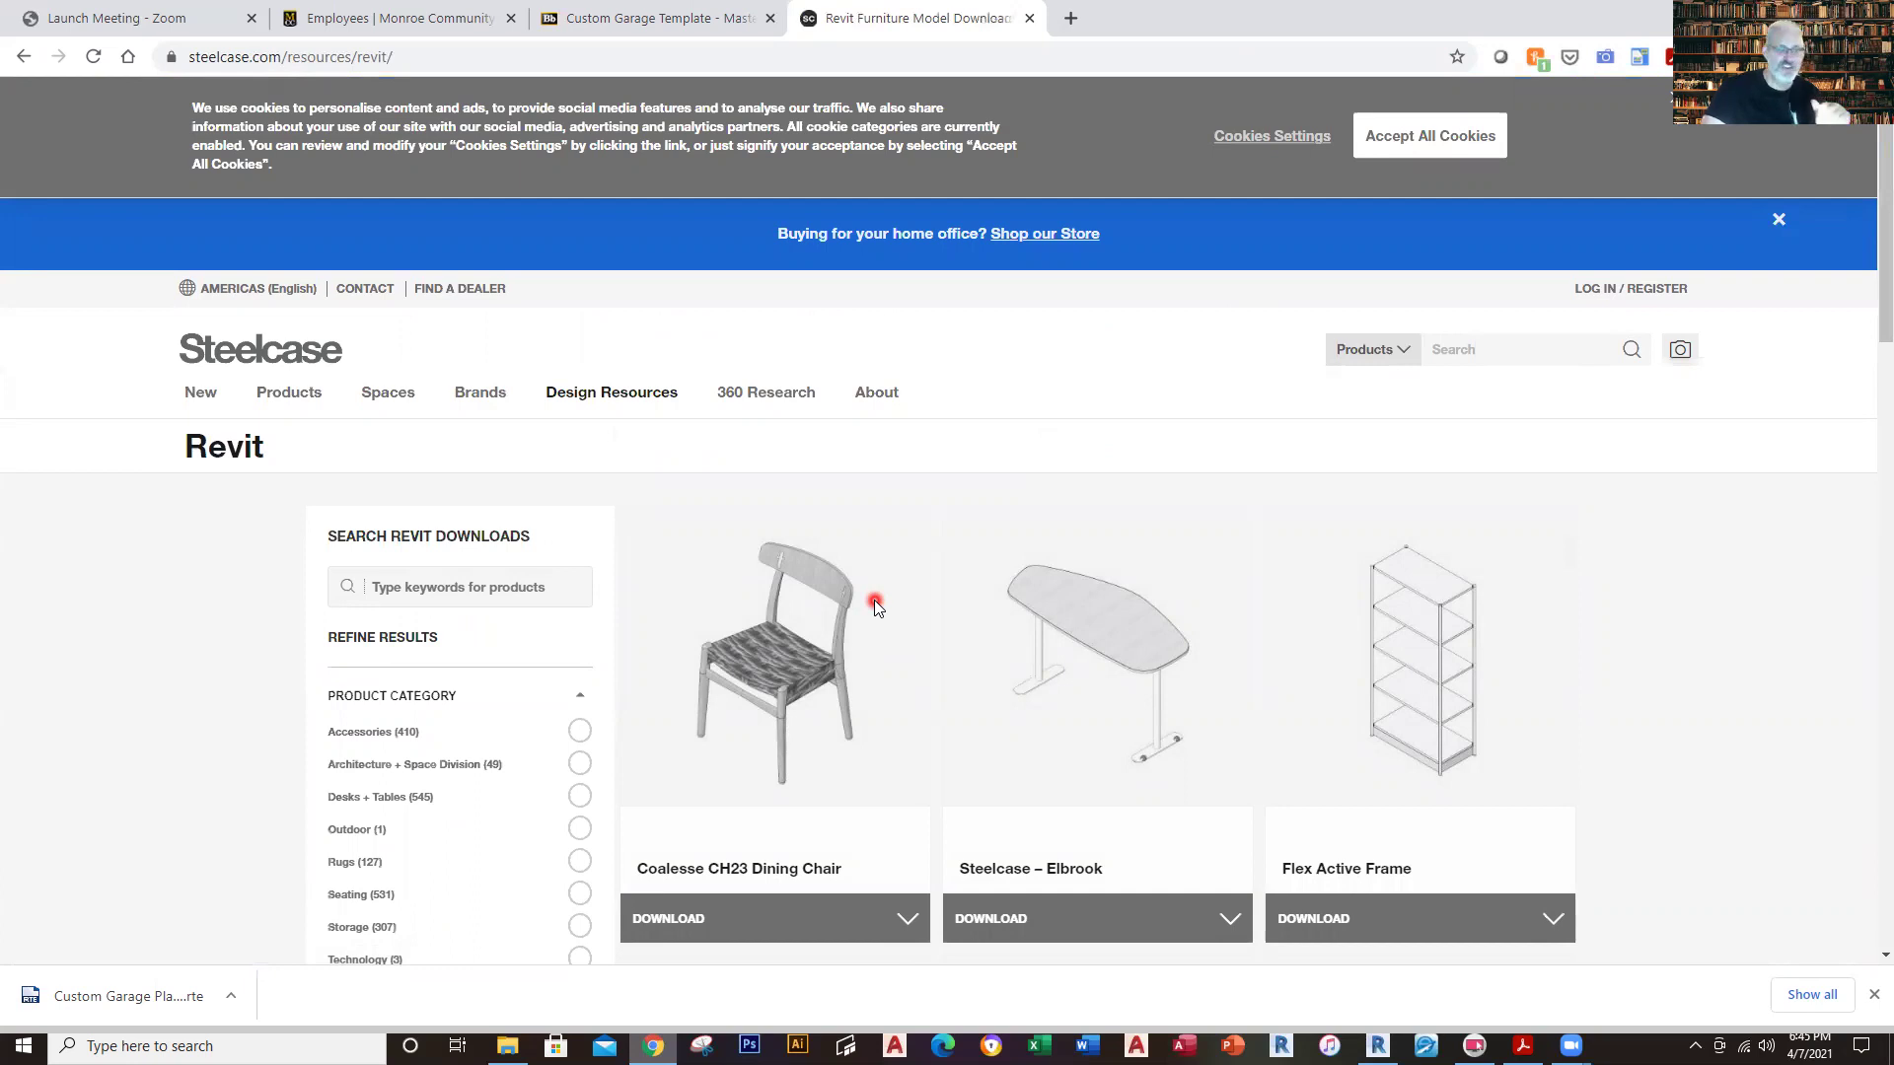
Filter the Steelcase Revit downloads by the Desks + Tables category and browse the furniture models.
scroll(868, 700, down, 2)
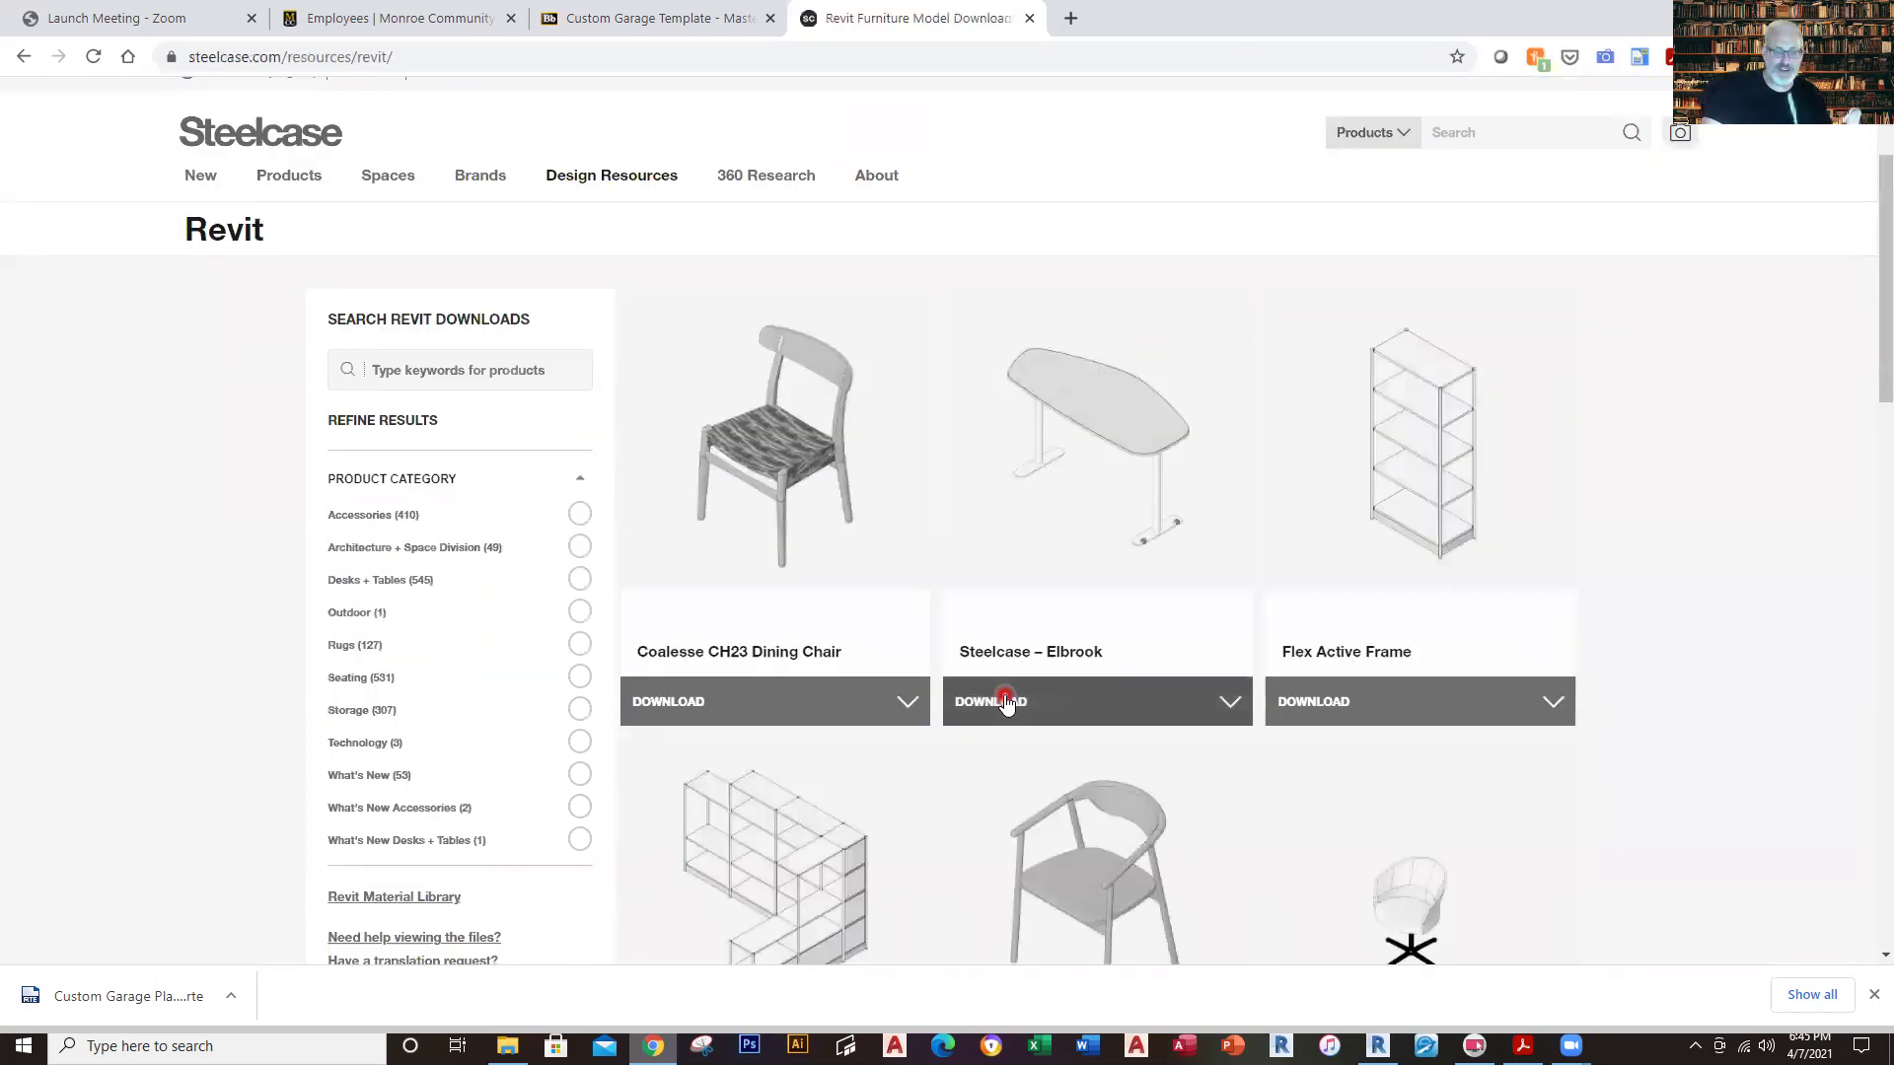
click(579, 579)
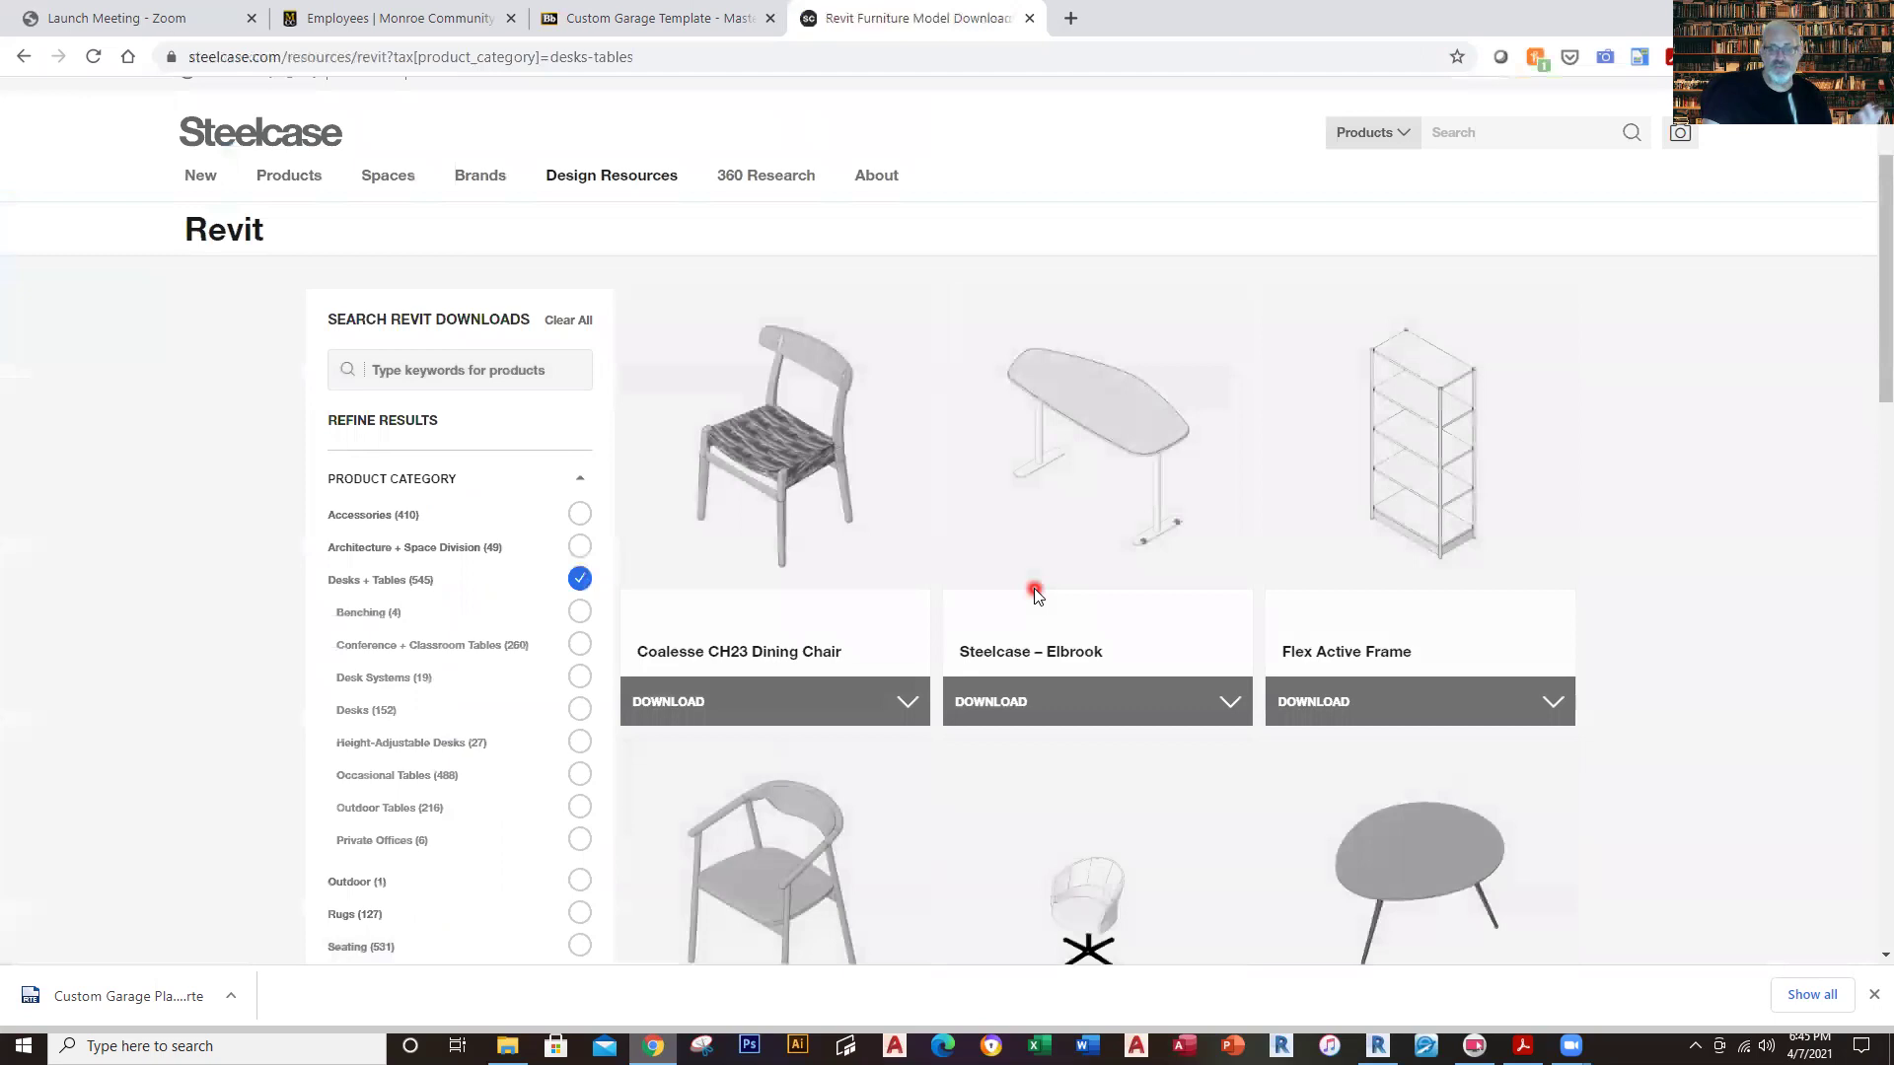
scroll(981, 586, down, 5)
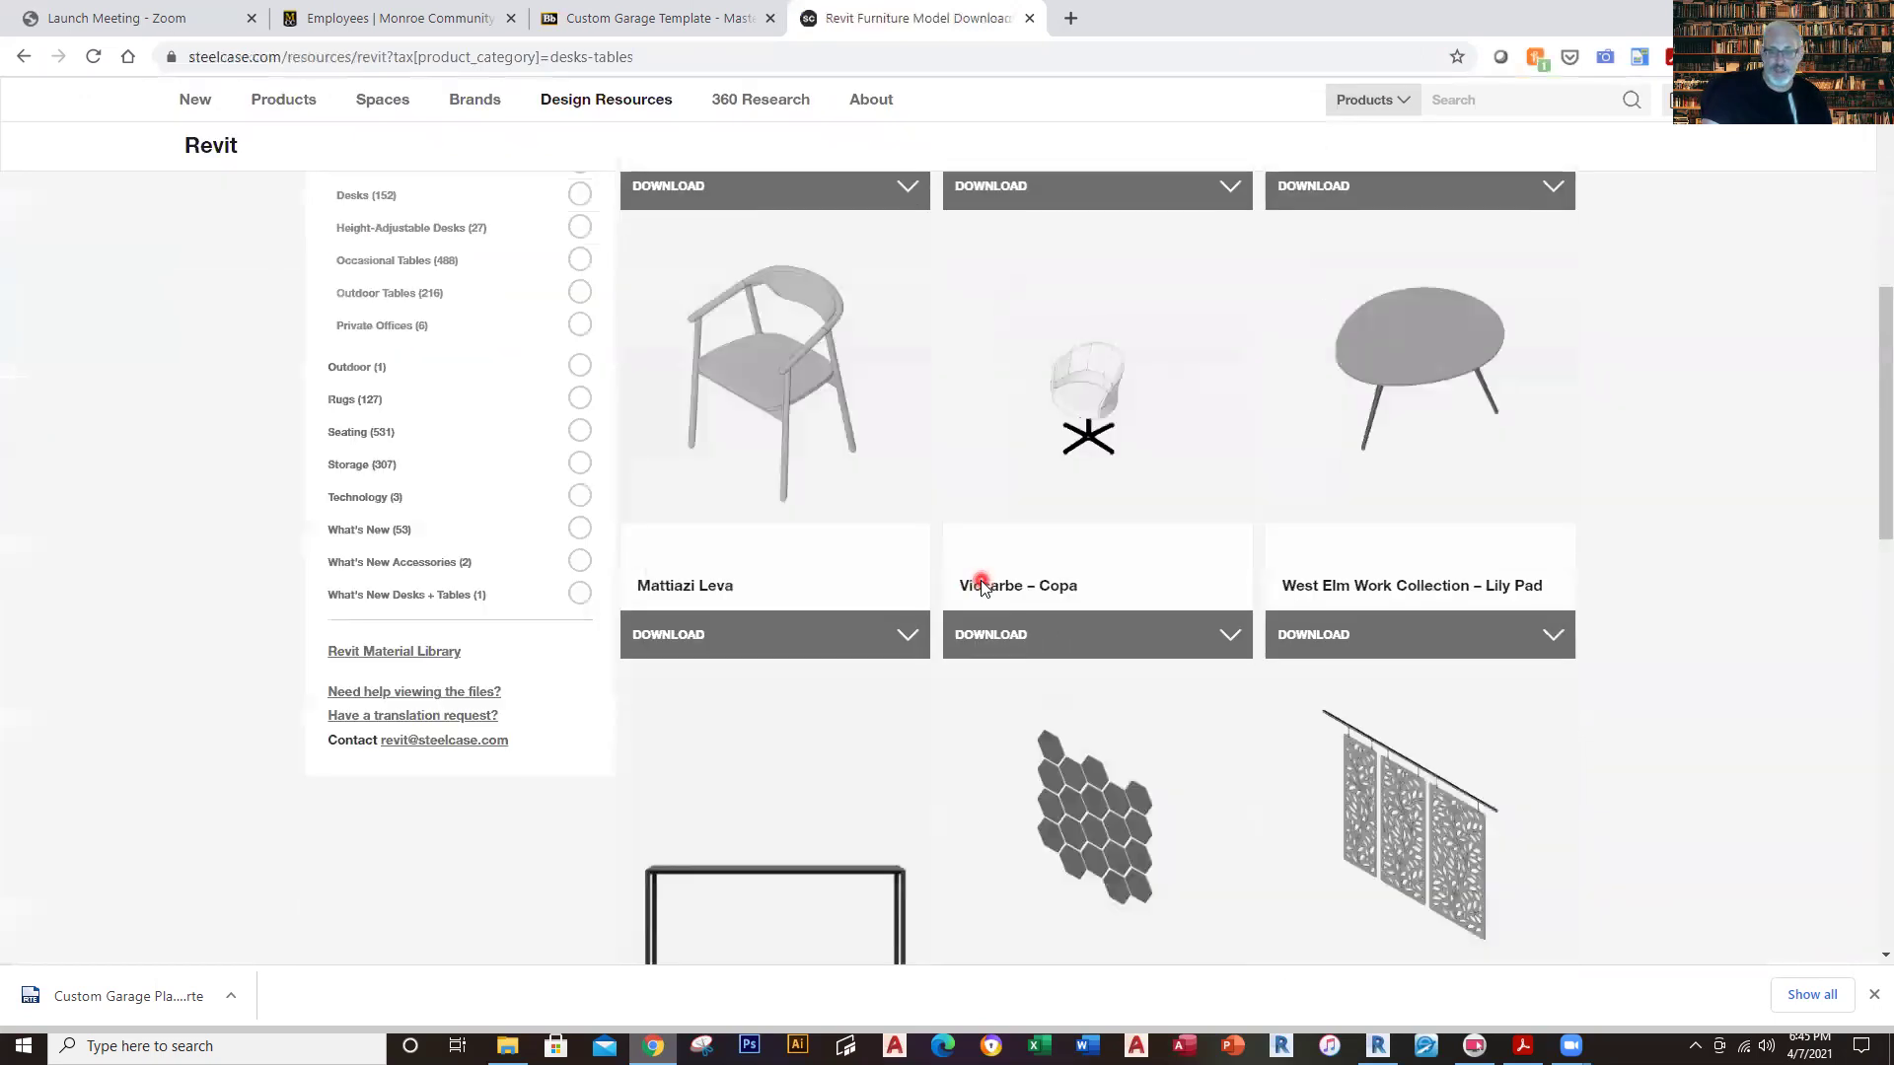
scroll(981, 586, up, 1)
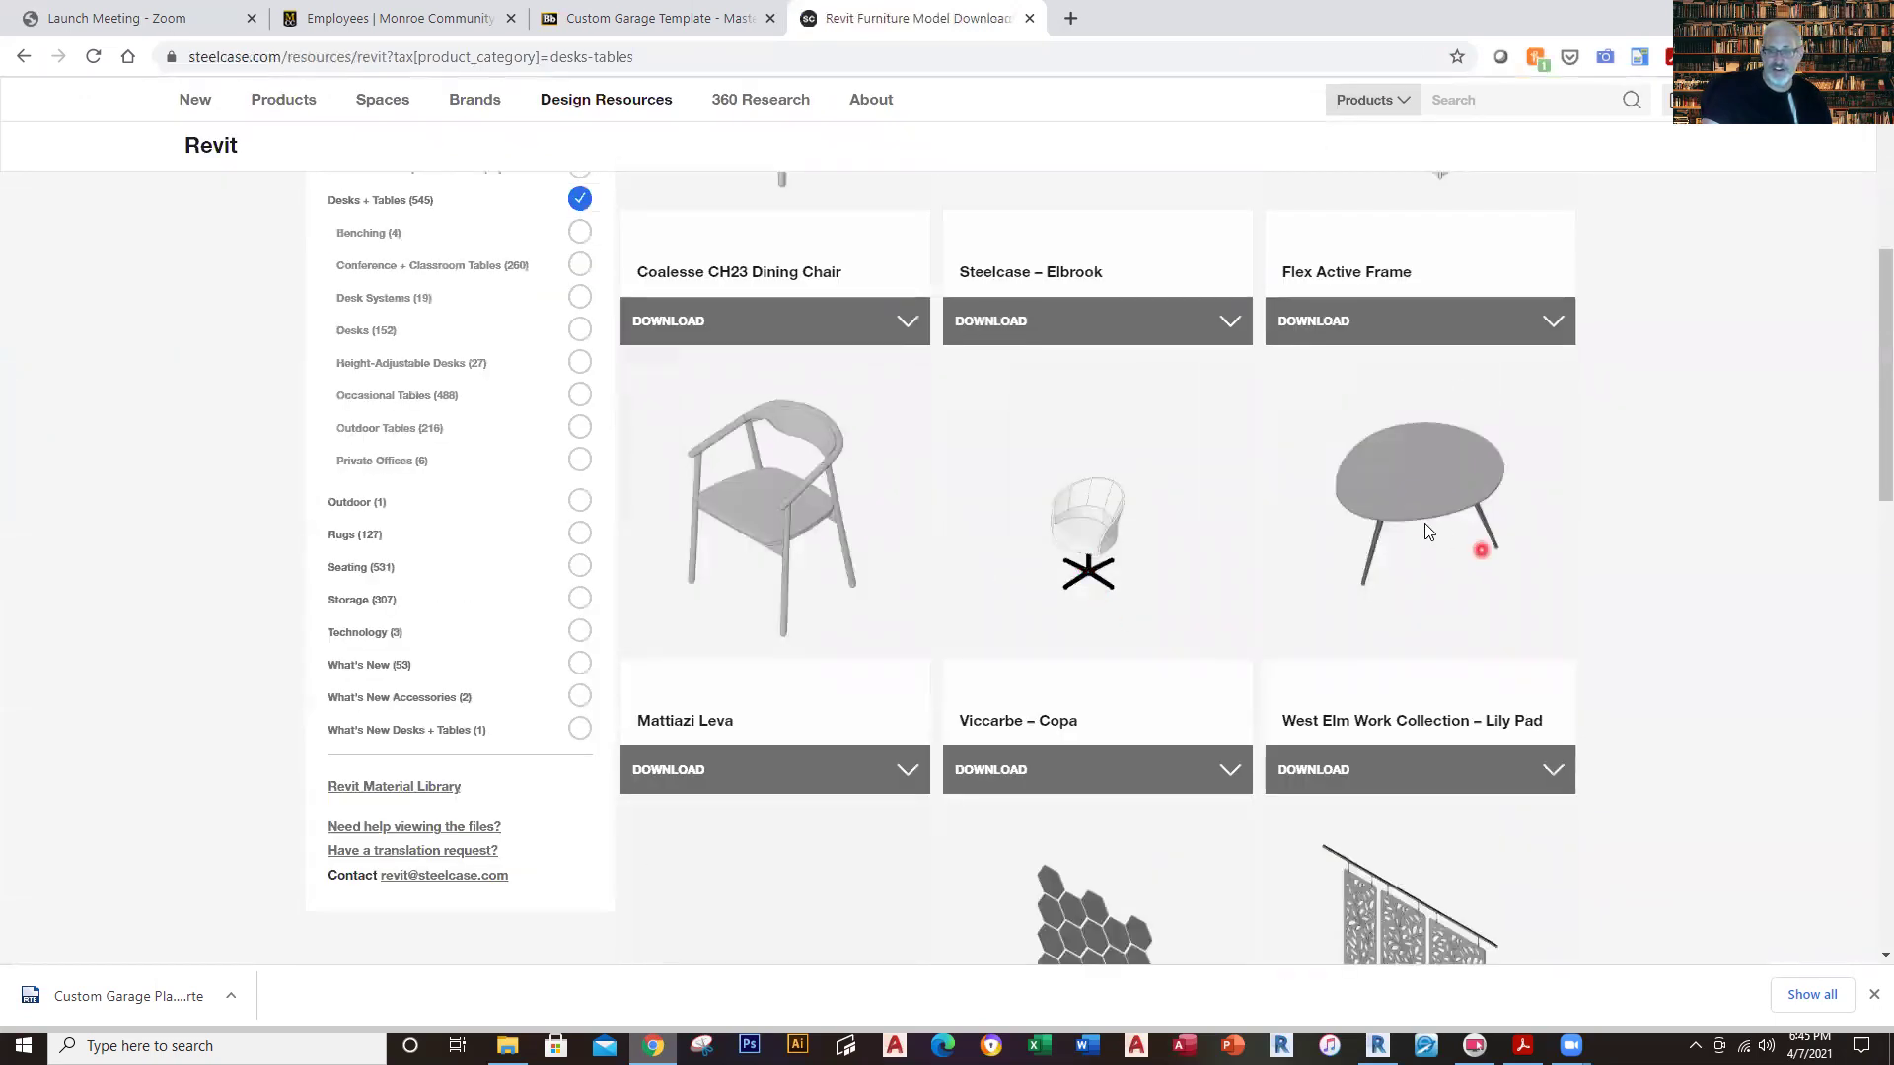
scroll(1427, 530, down, 5)
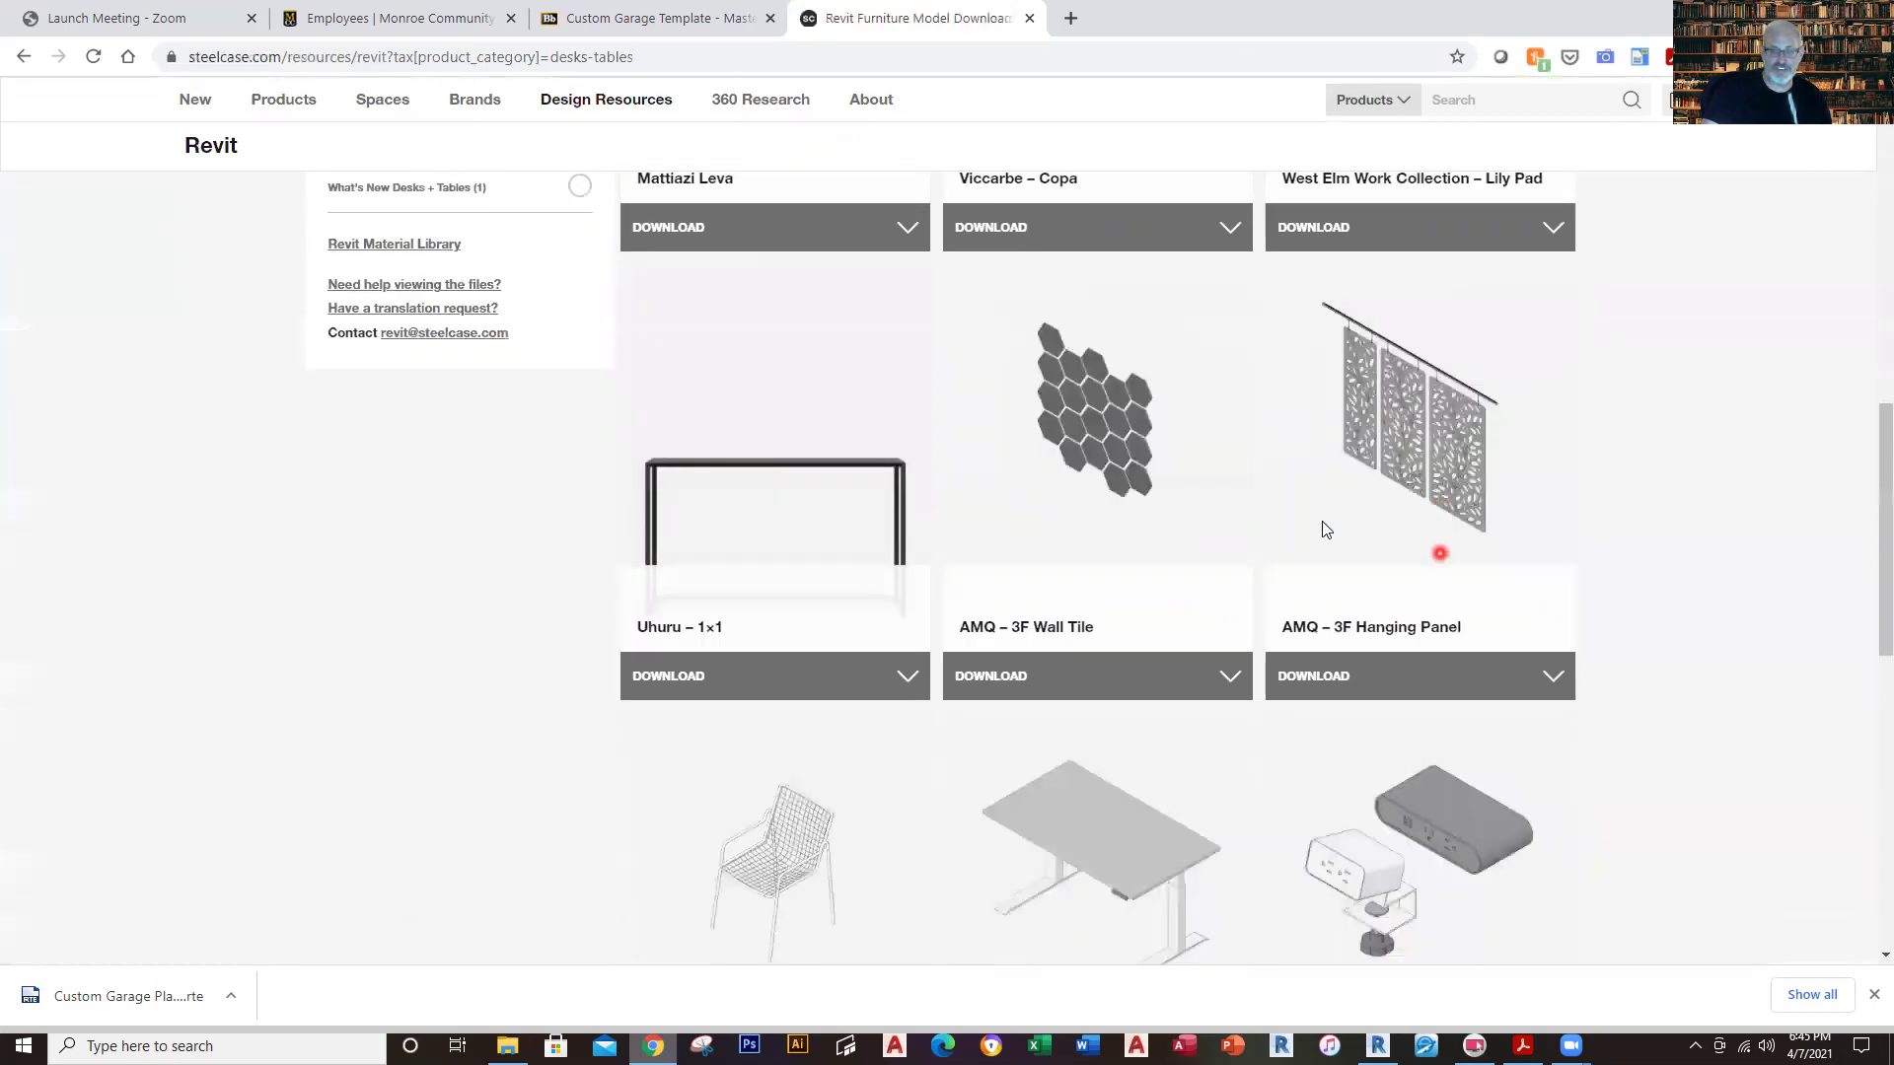
scroll(1109, 434, down, 5)
scroll(1108, 434, up, 4)
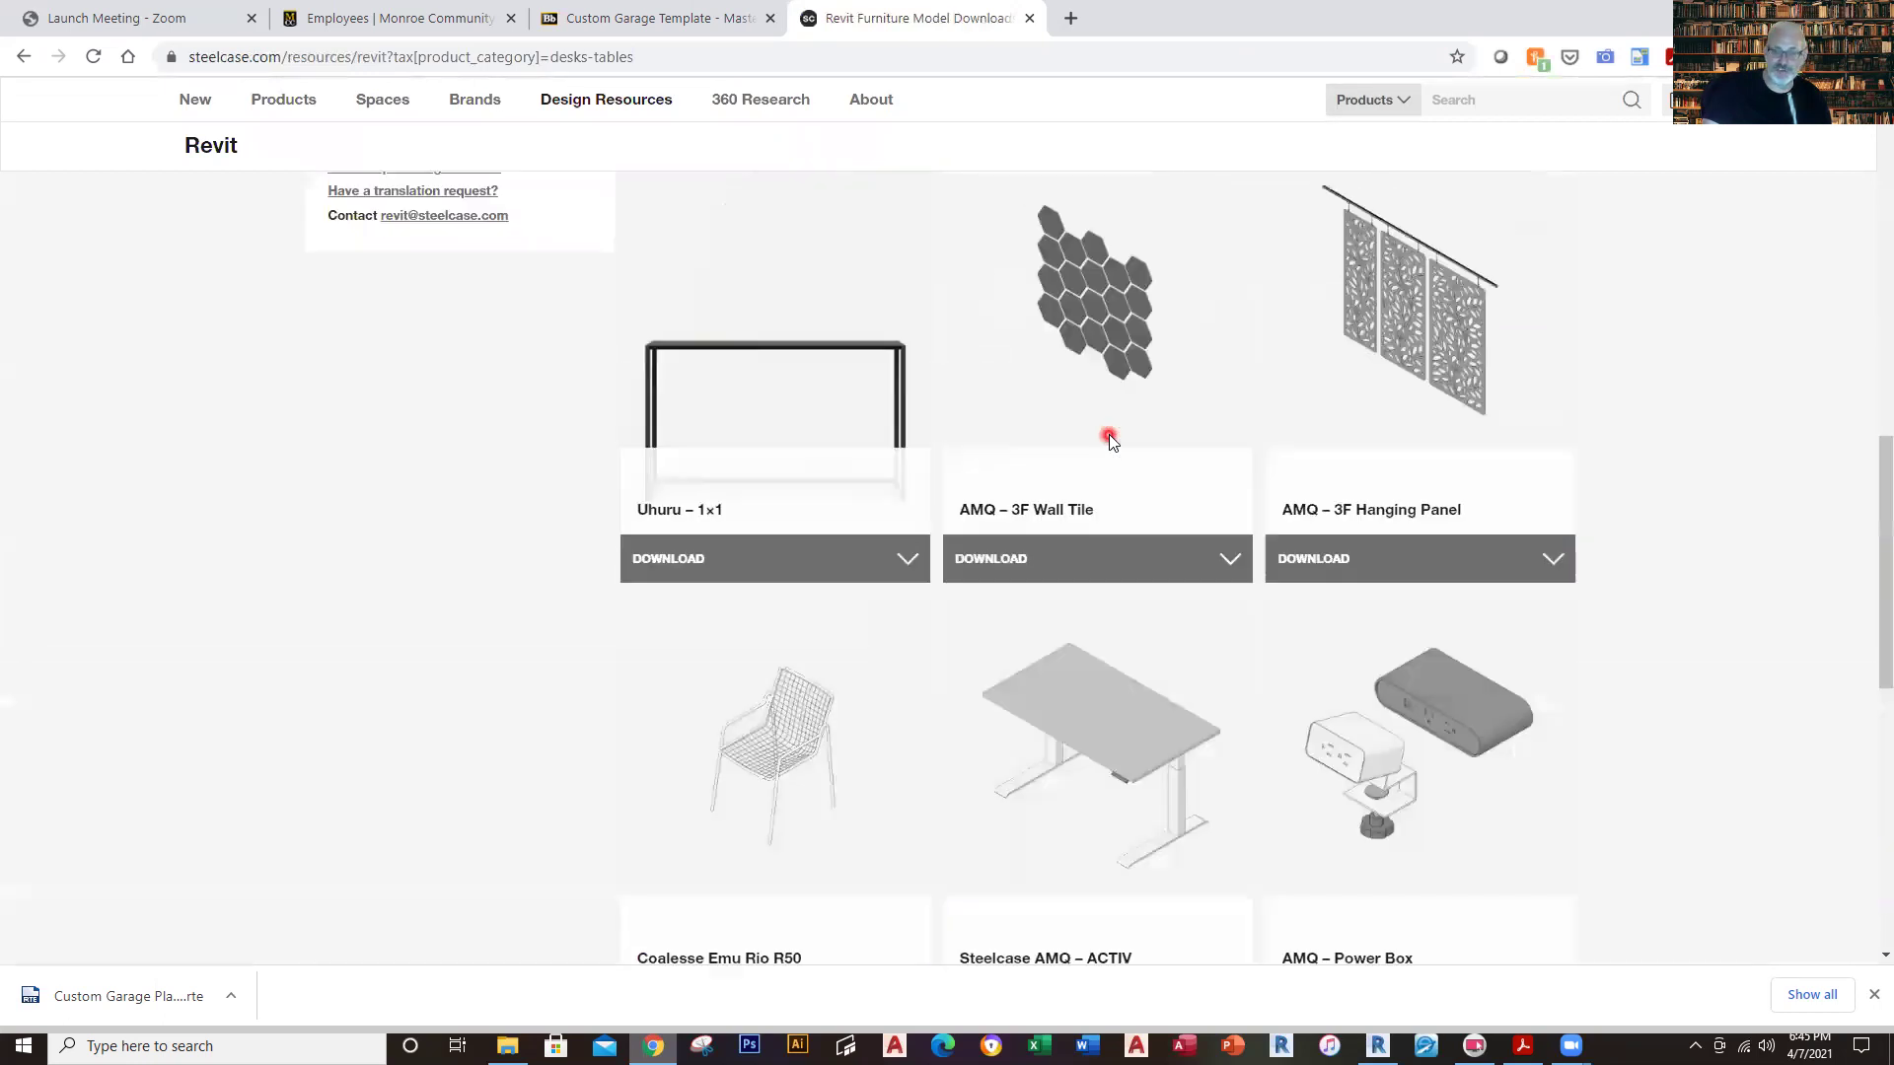
scroll(1109, 440, up, 10)
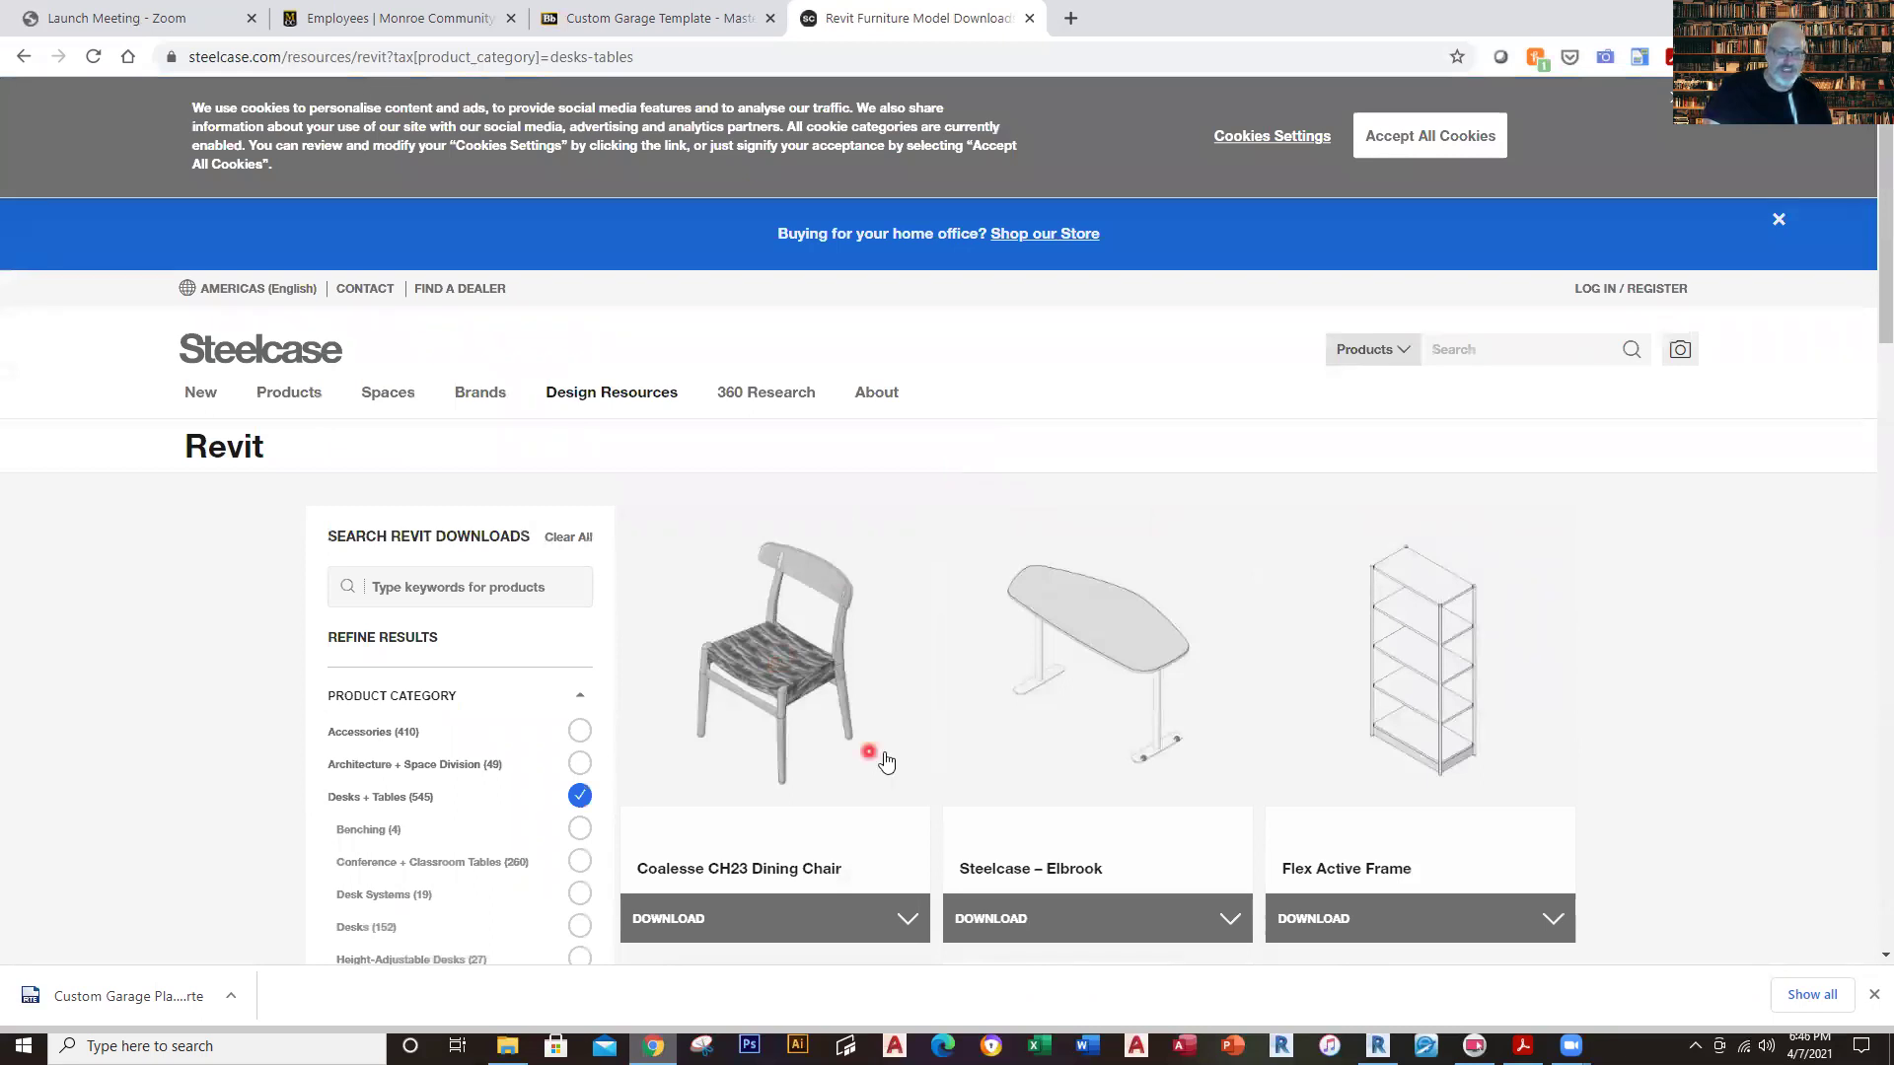
Download the Revit 2020 file of the Coalesse CH23 Dining Chair, extract it, and open the family upgraded to Revit 2021.
scroll(868, 753, down, 5)
click(917, 429)
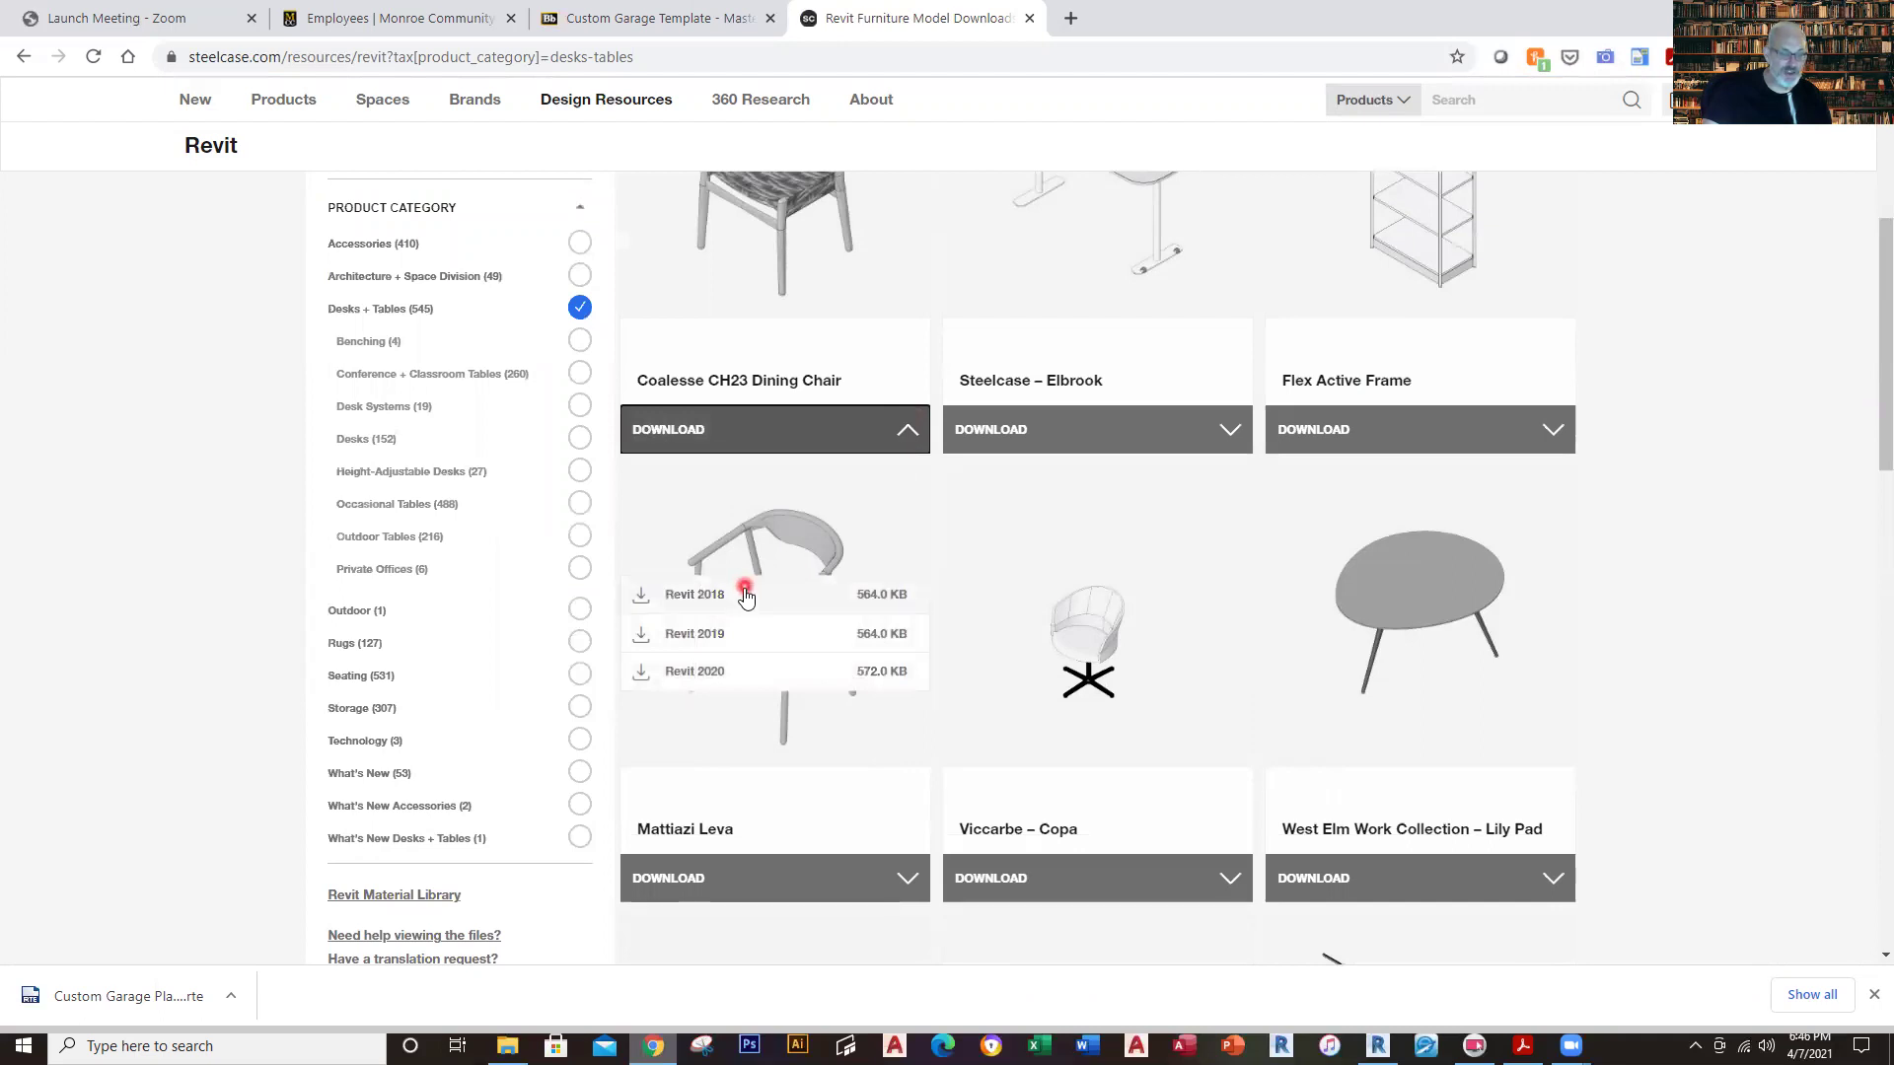
click(703, 681)
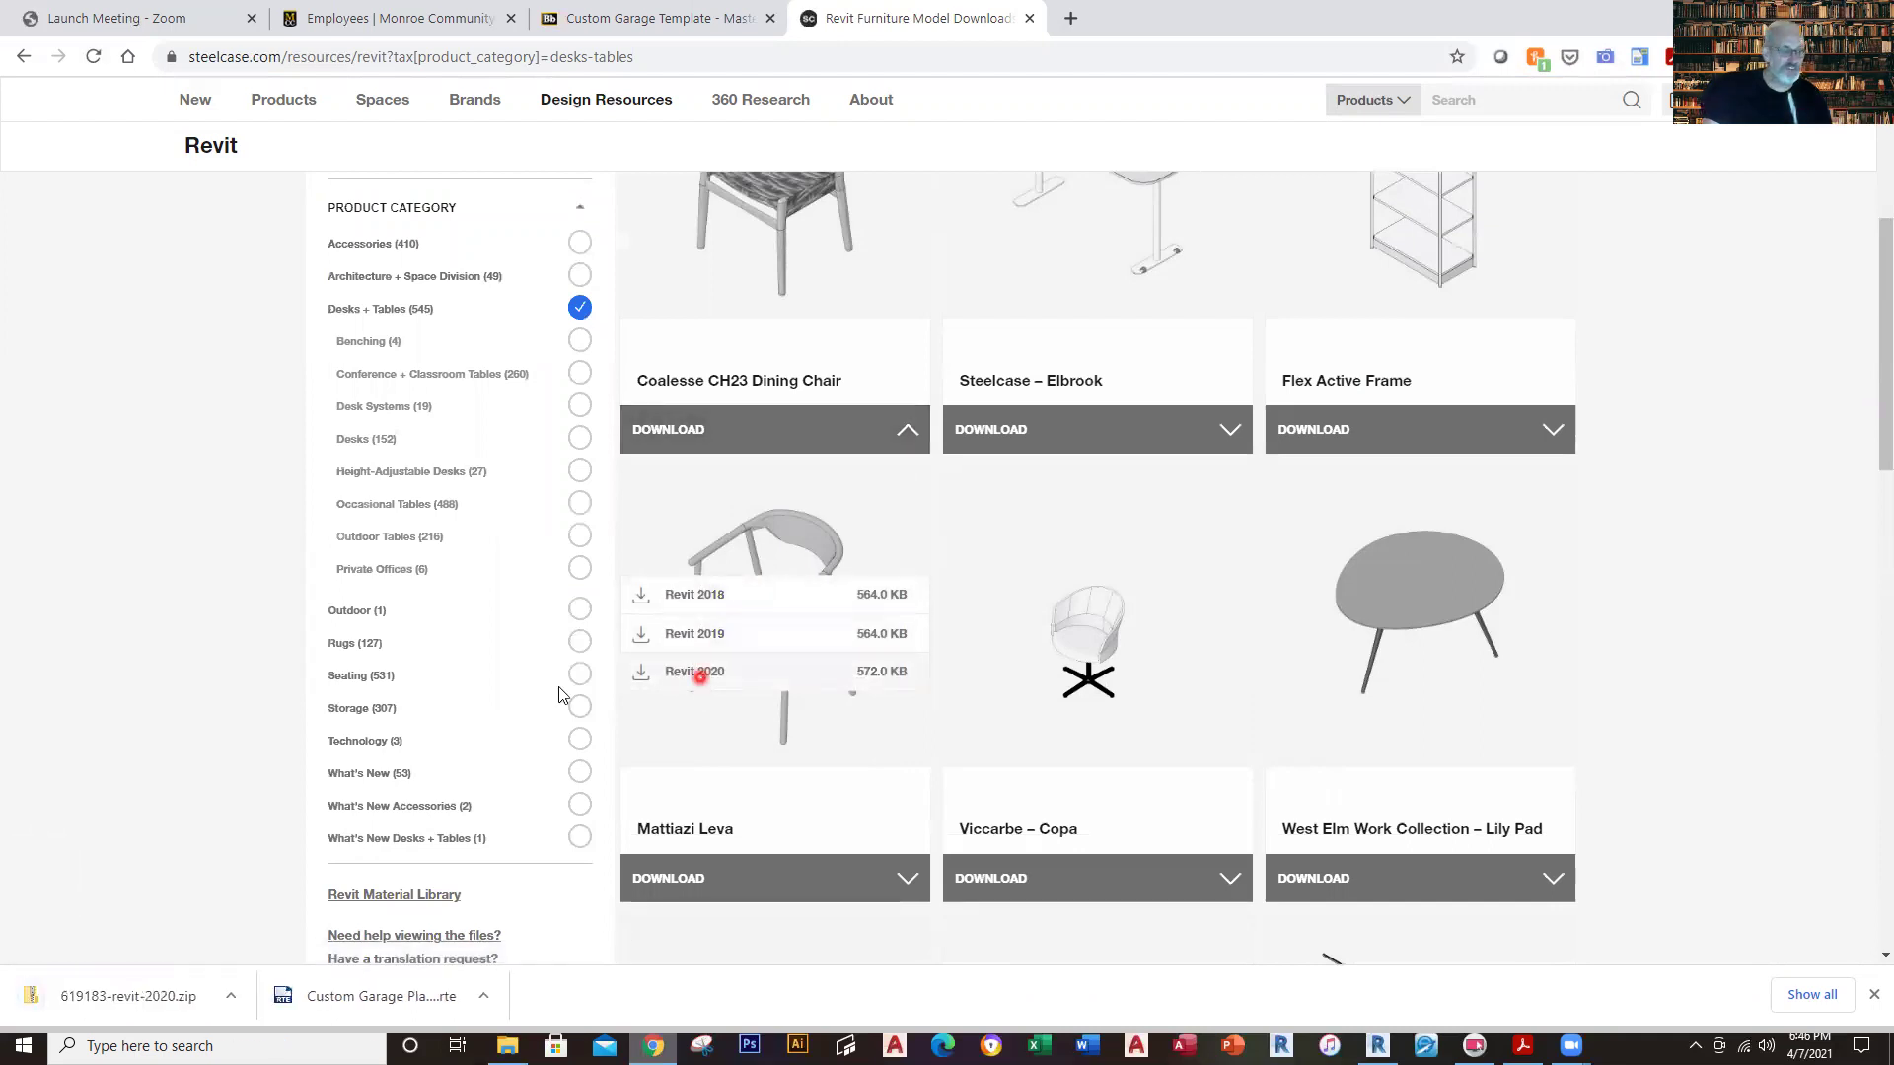
click(146, 1002)
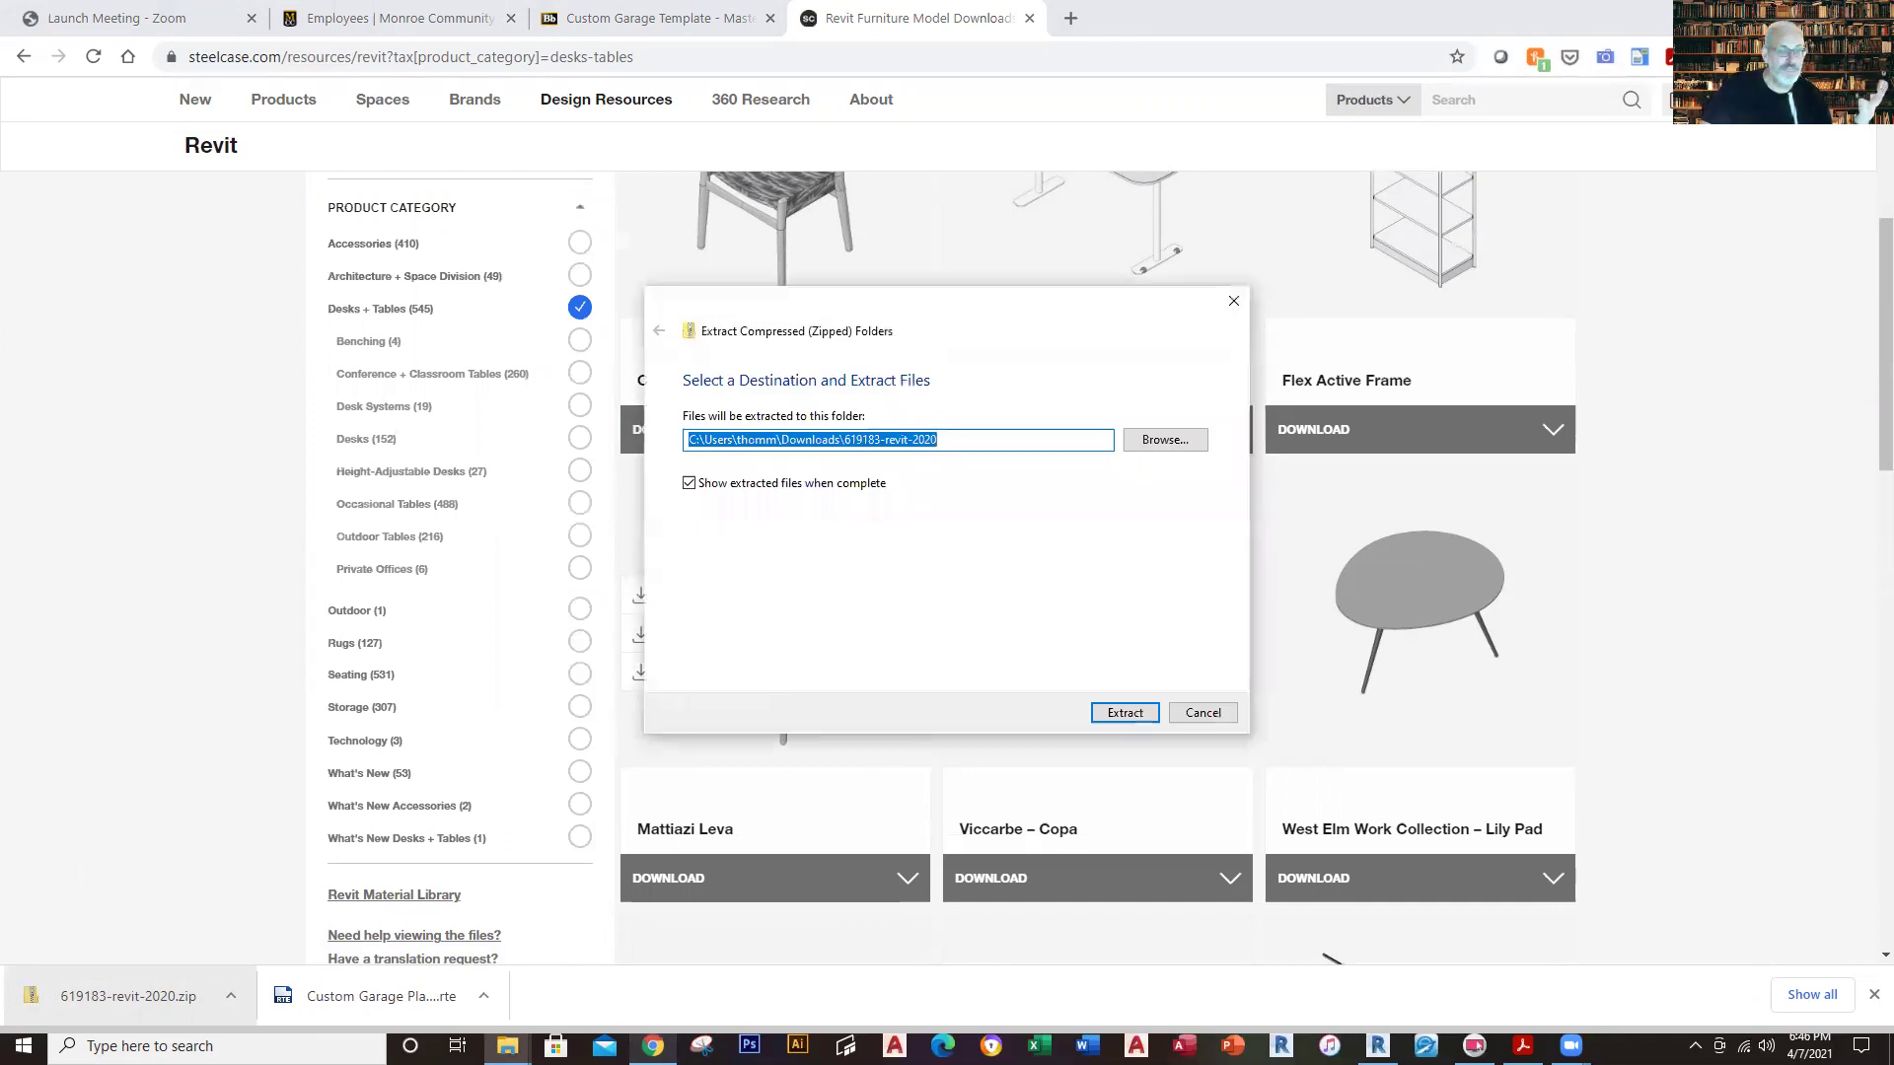
click(1126, 713)
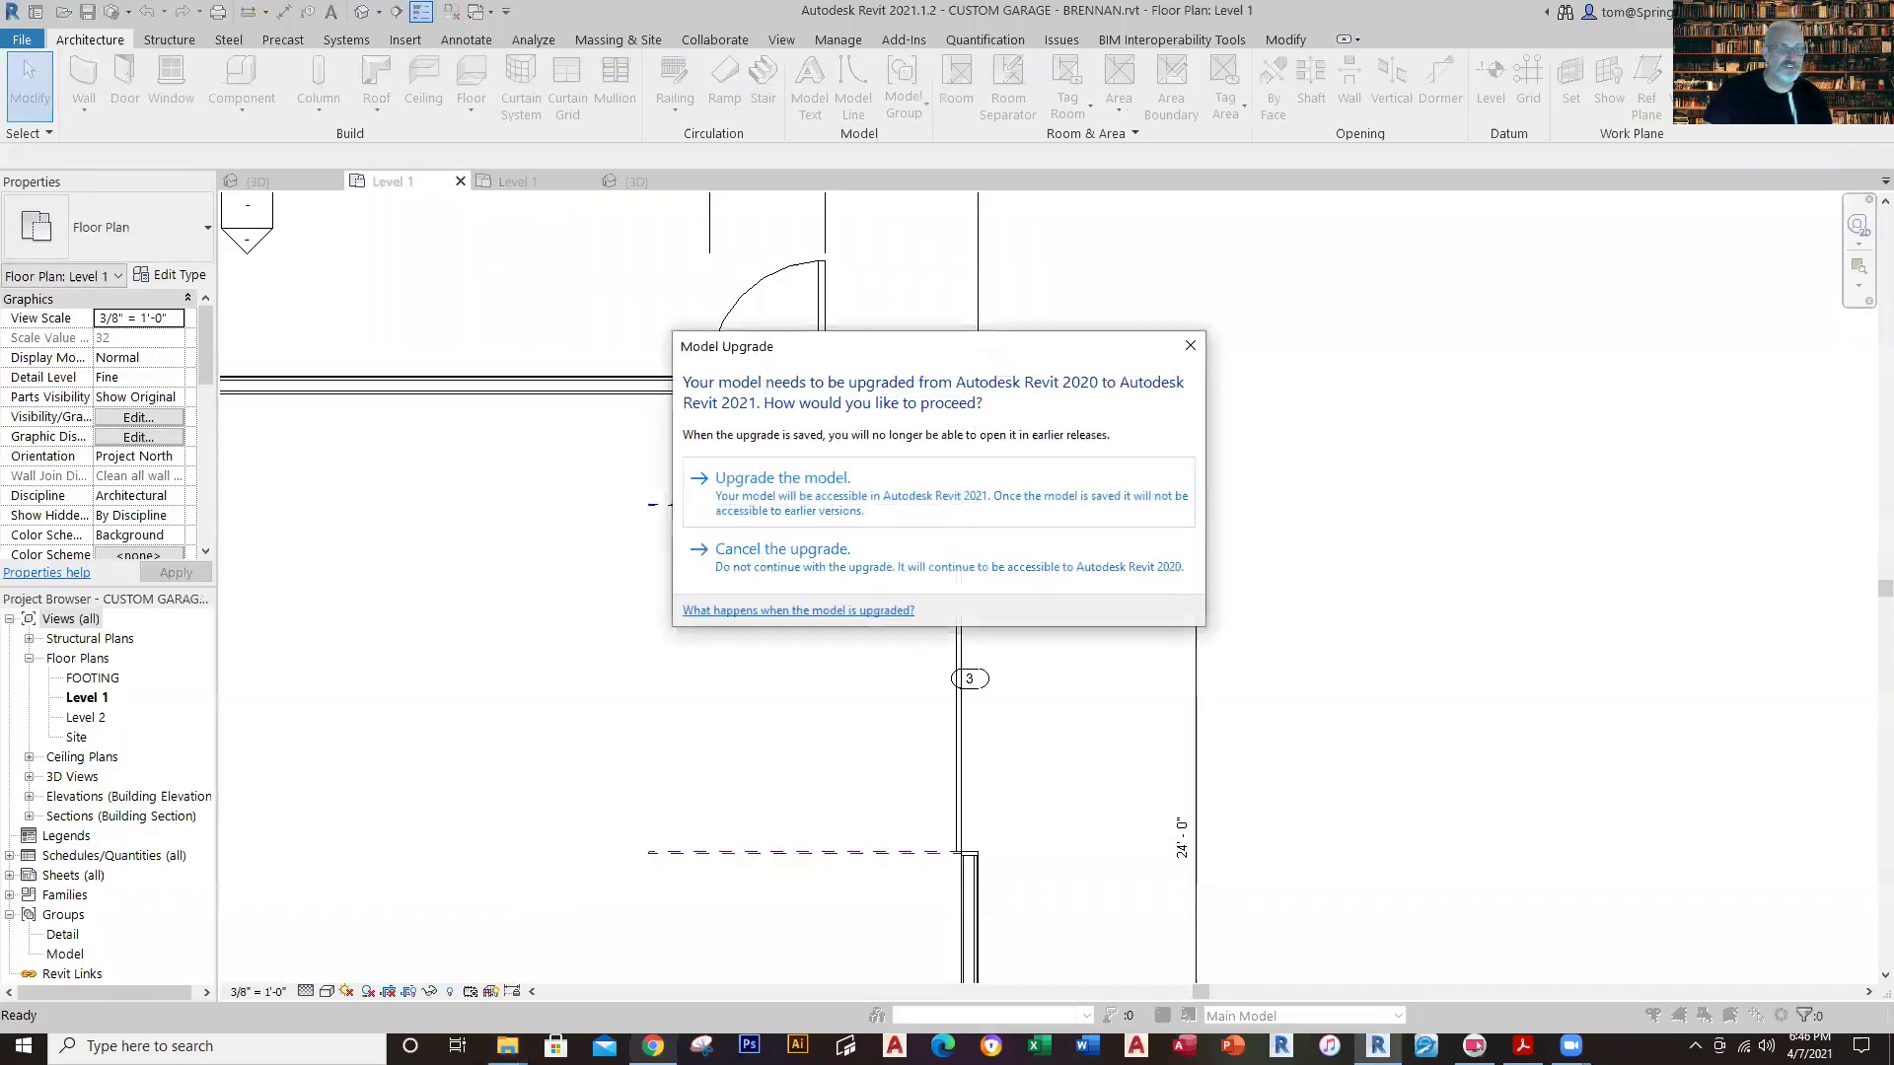
click(868, 484)
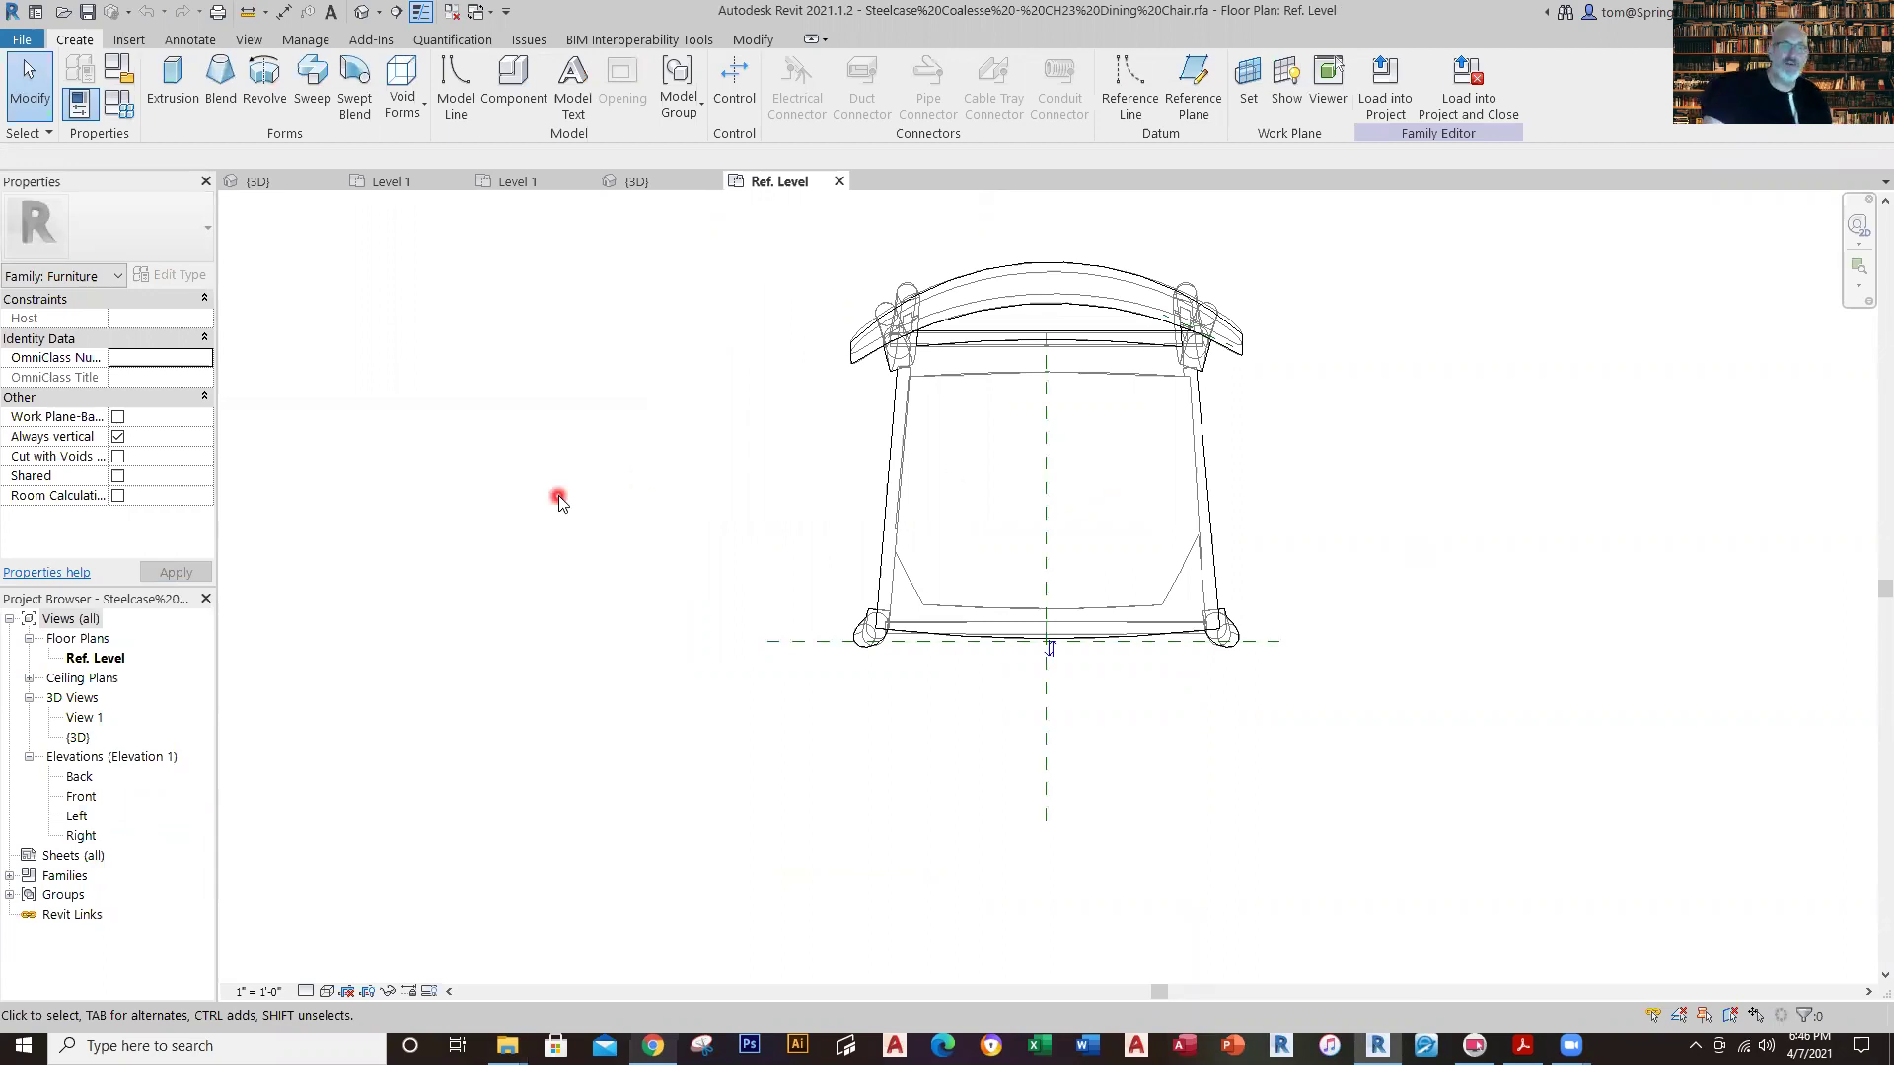
Load the dining chair family into the new custom garage project only, not the master plan.
scroll(1285, 536, down, 2)
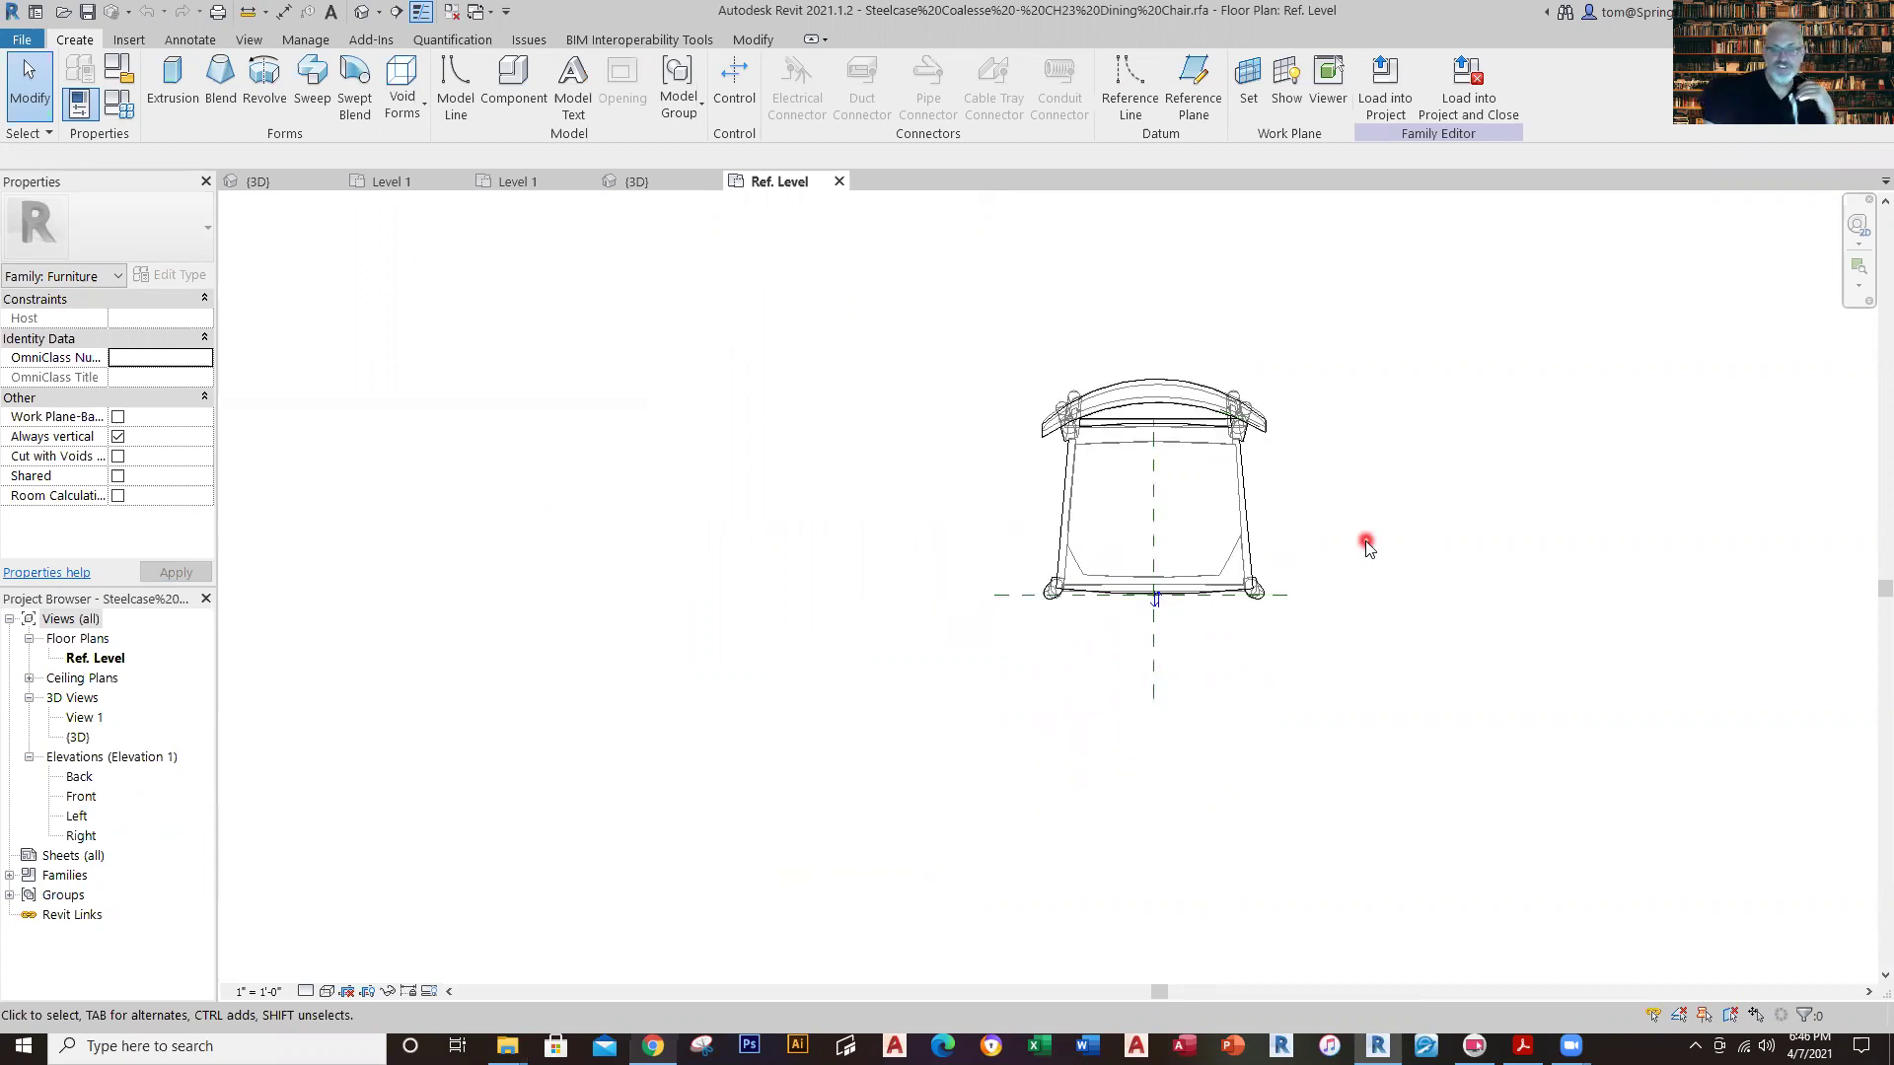
middle_drag(1366, 546, 1209, 647)
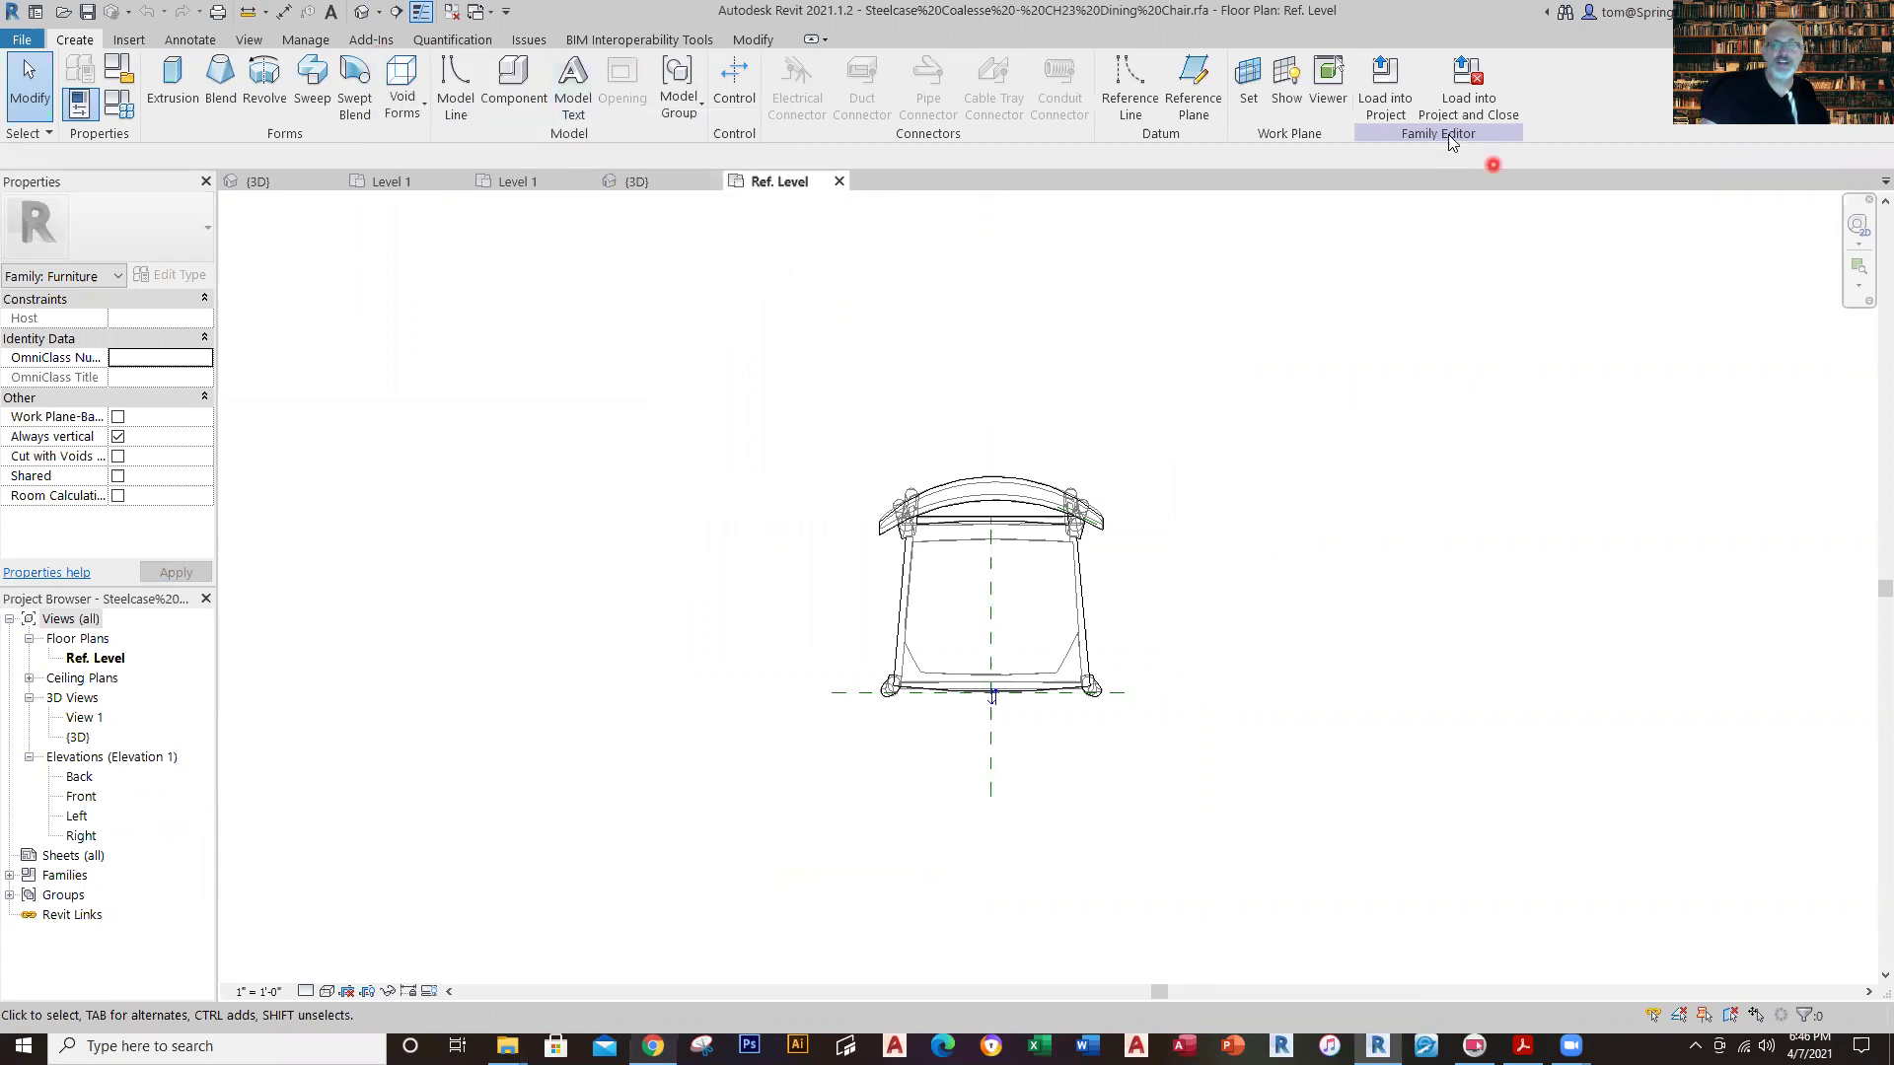
click(1379, 83)
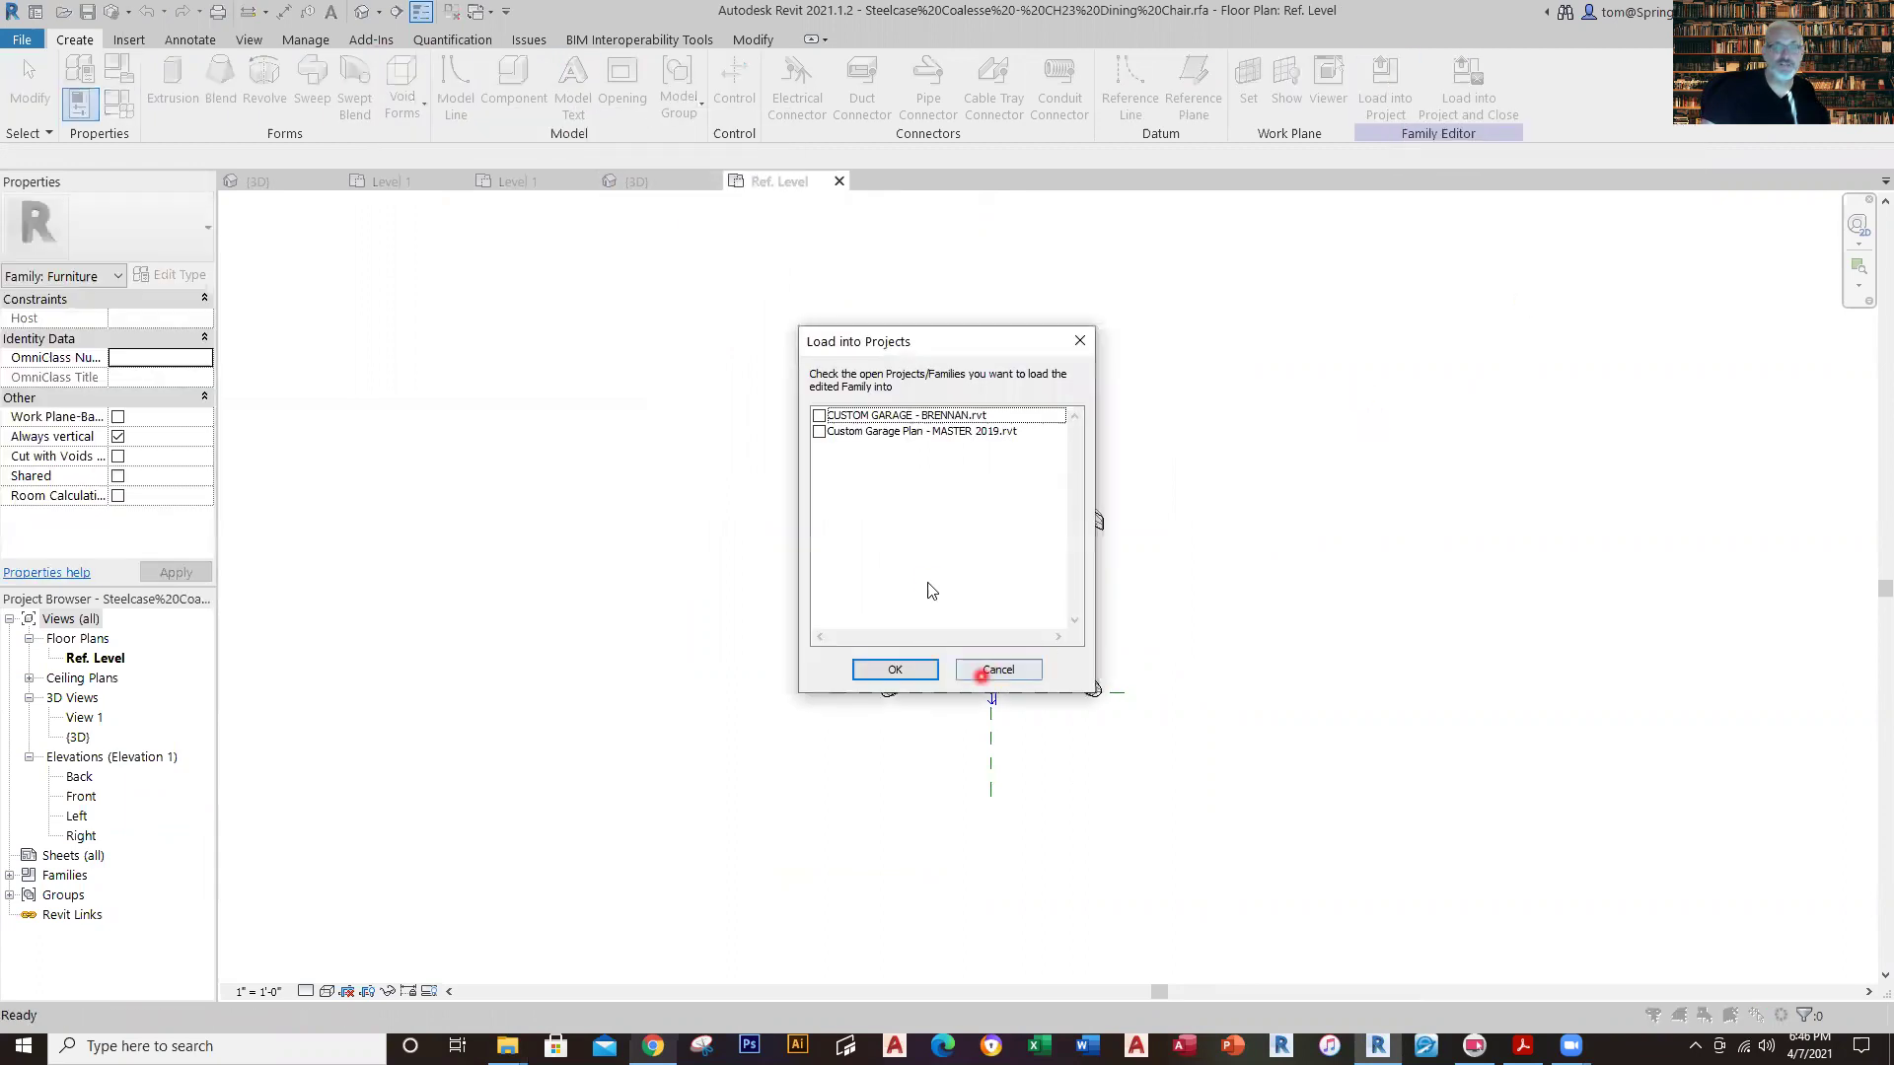
click(820, 415)
click(894, 669)
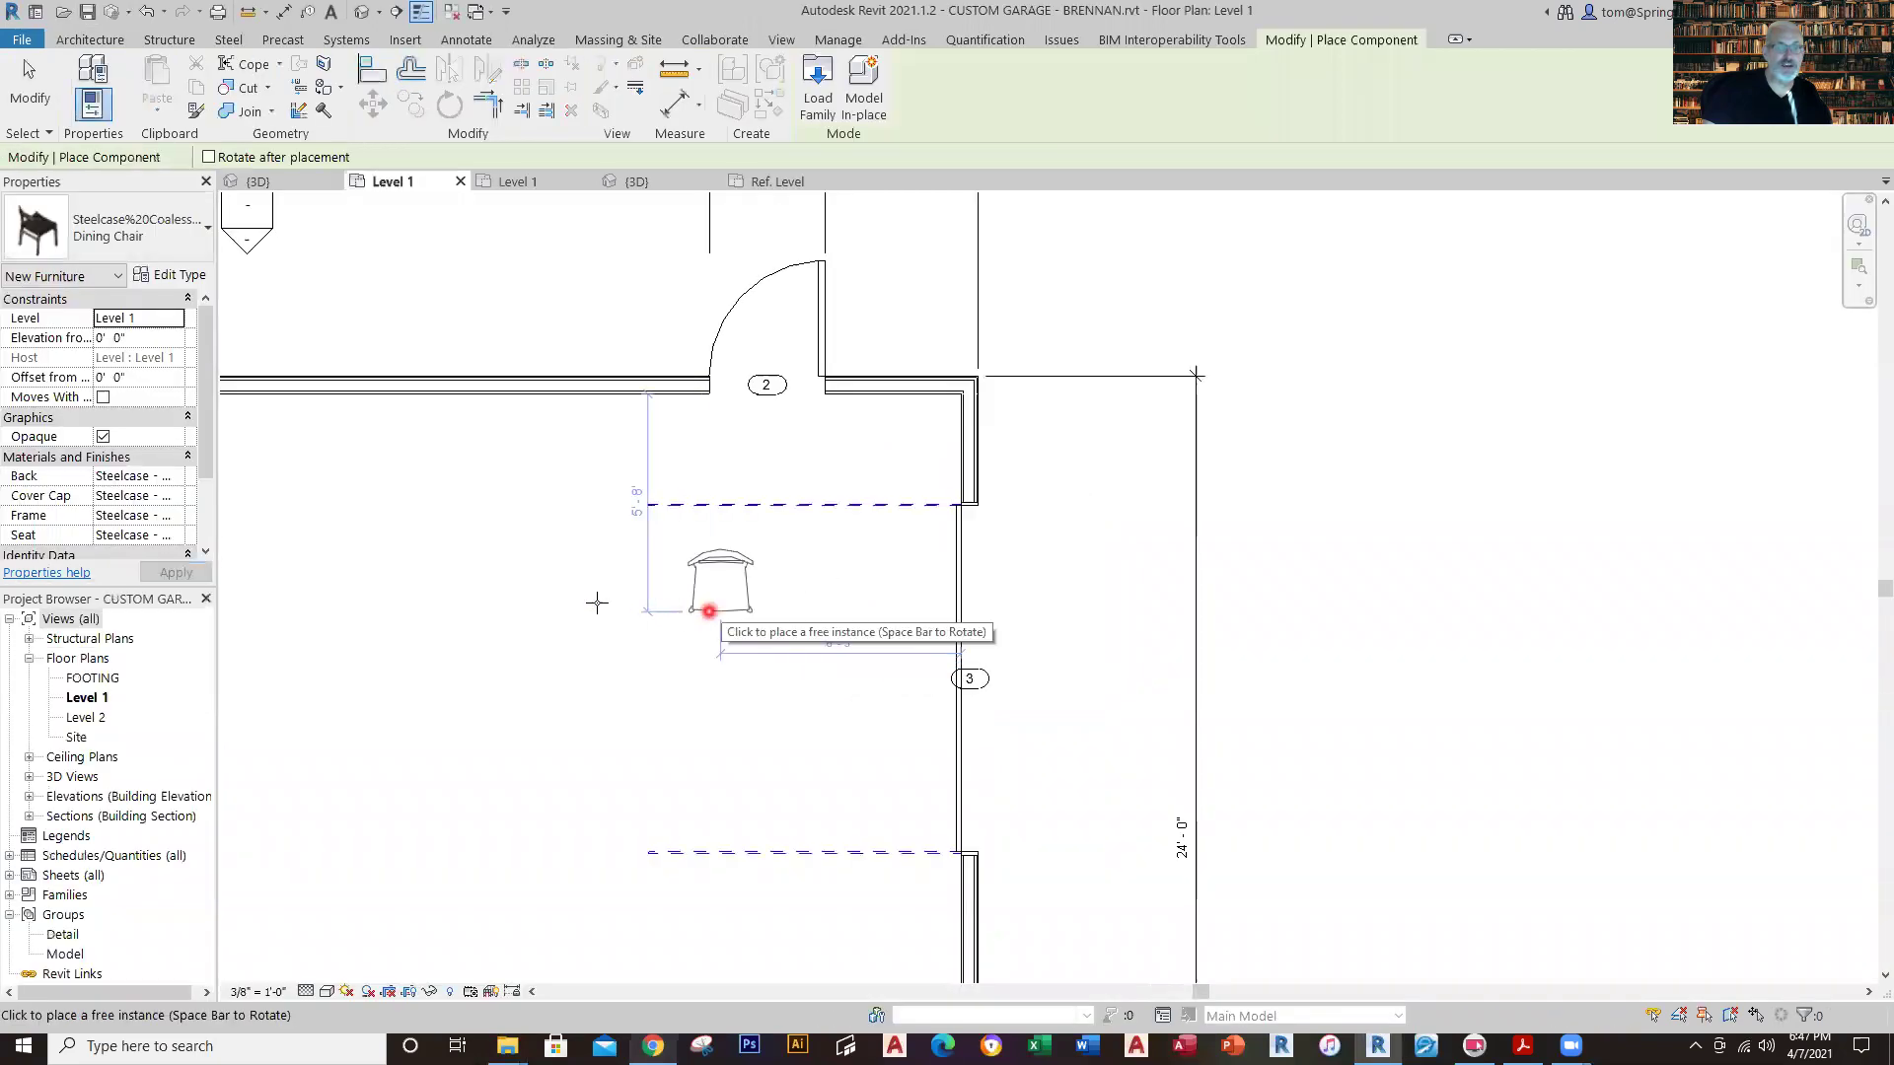
Place one Steelcase dining chair inside the garage on the Level 1 plan, west of the garage door's dashed track lines.
scroll(508, 587, up, 2)
scroll(515, 582, down, 3)
click(519, 641)
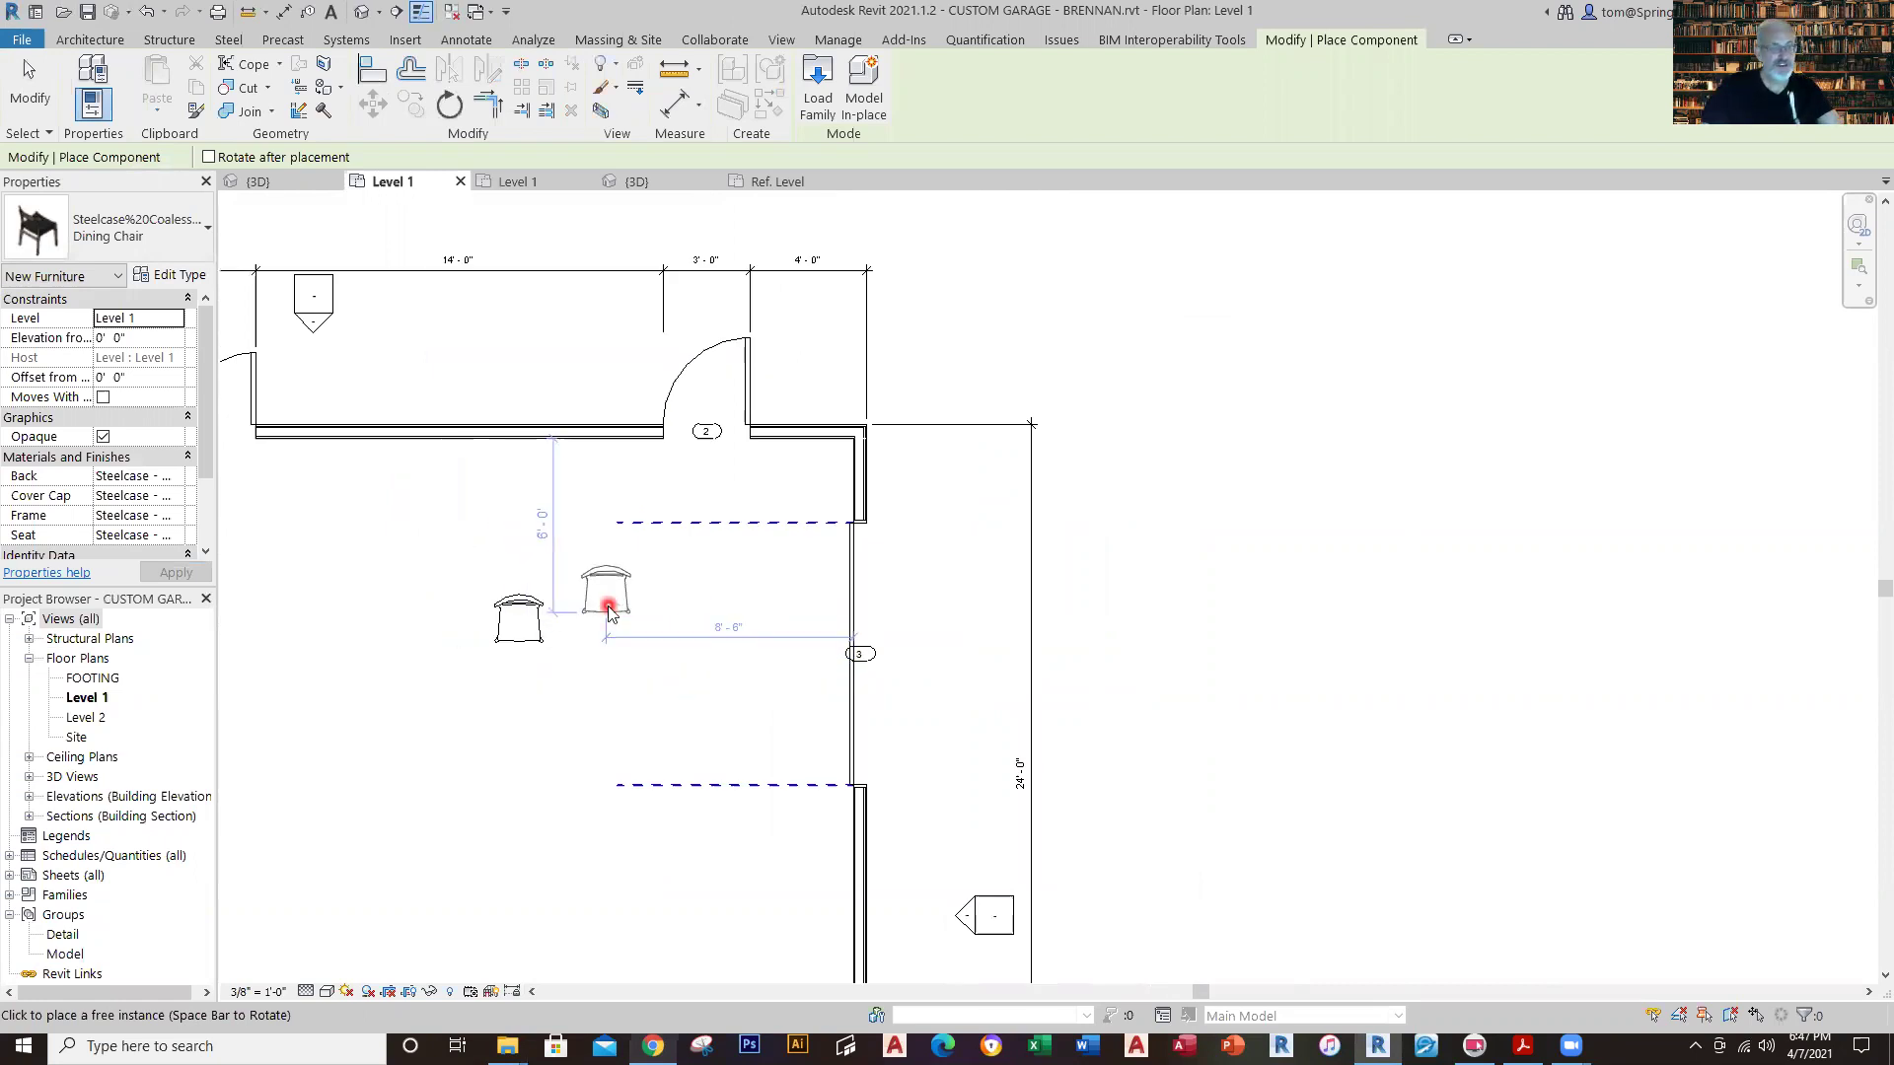
key(Escape)
key(Escape)
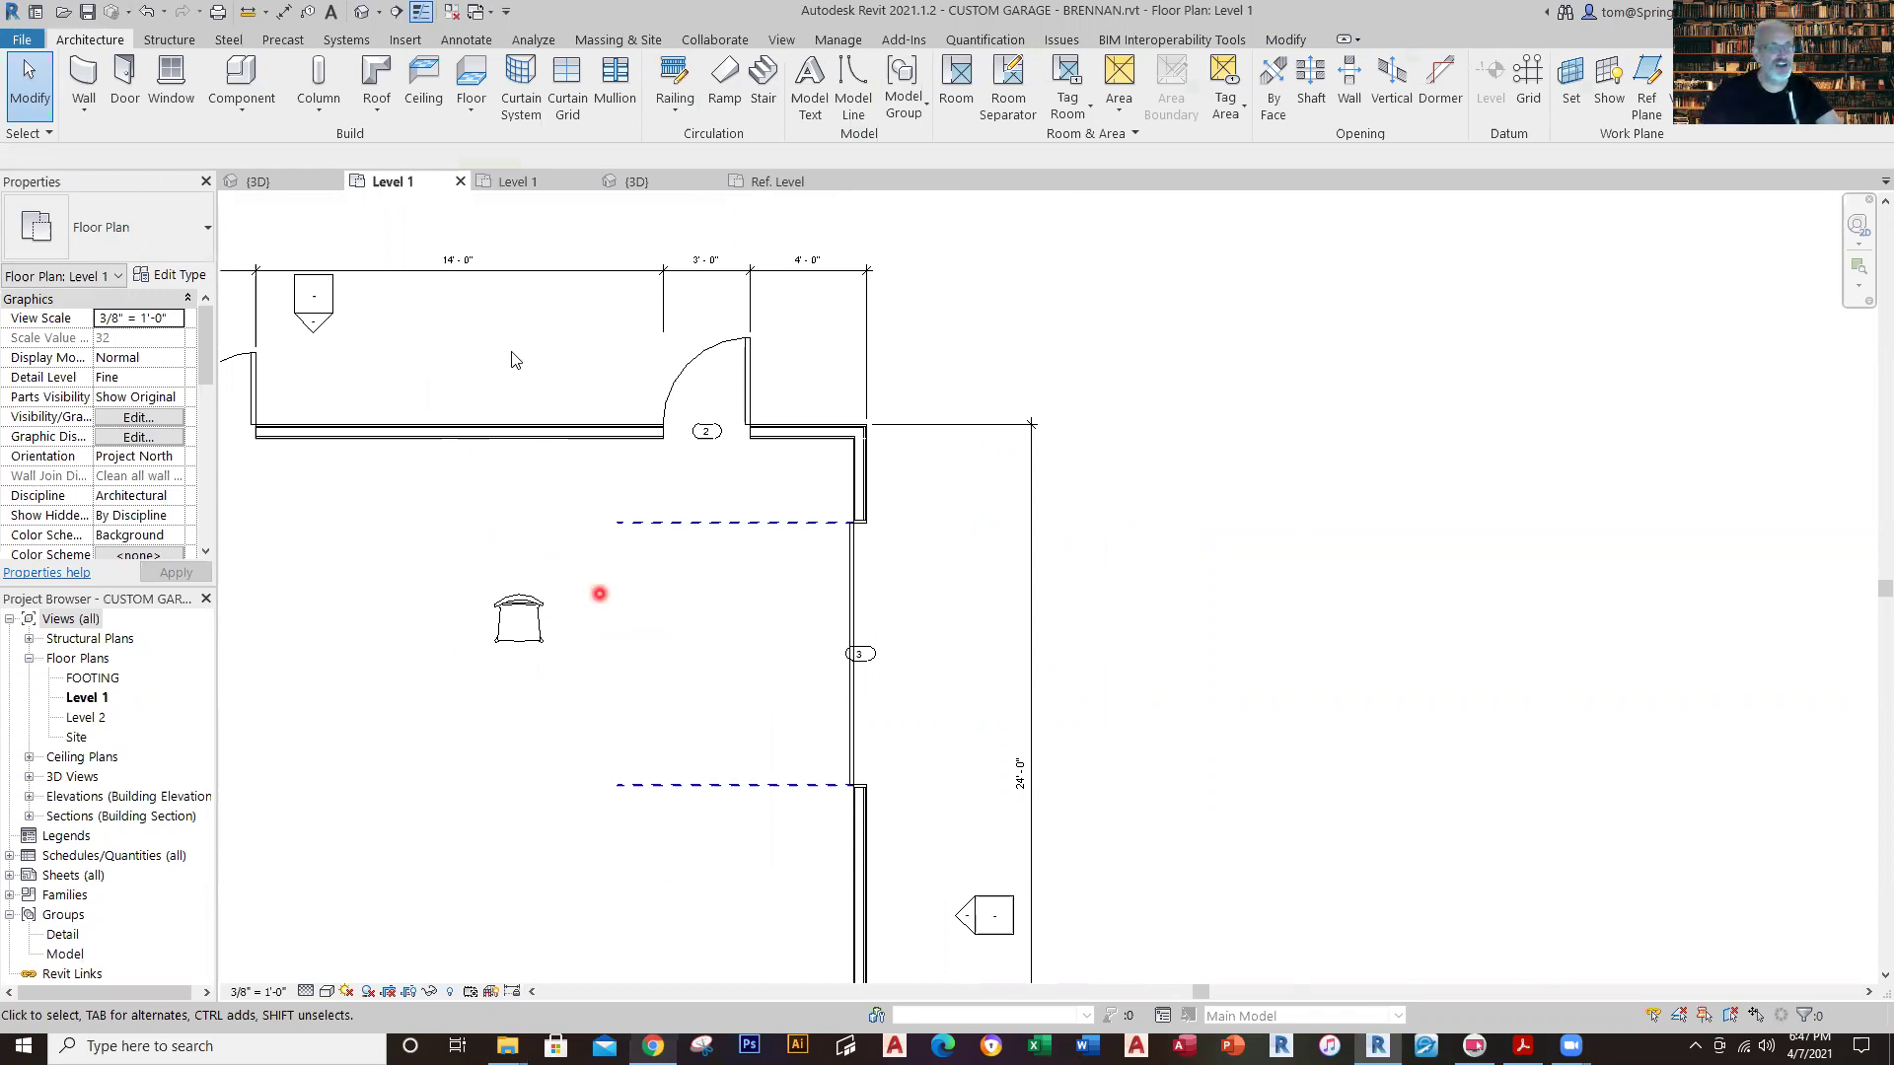
Create a perspective camera view from outside the east wall's garage door, aimed into the garage just past the chair.
click(378, 13)
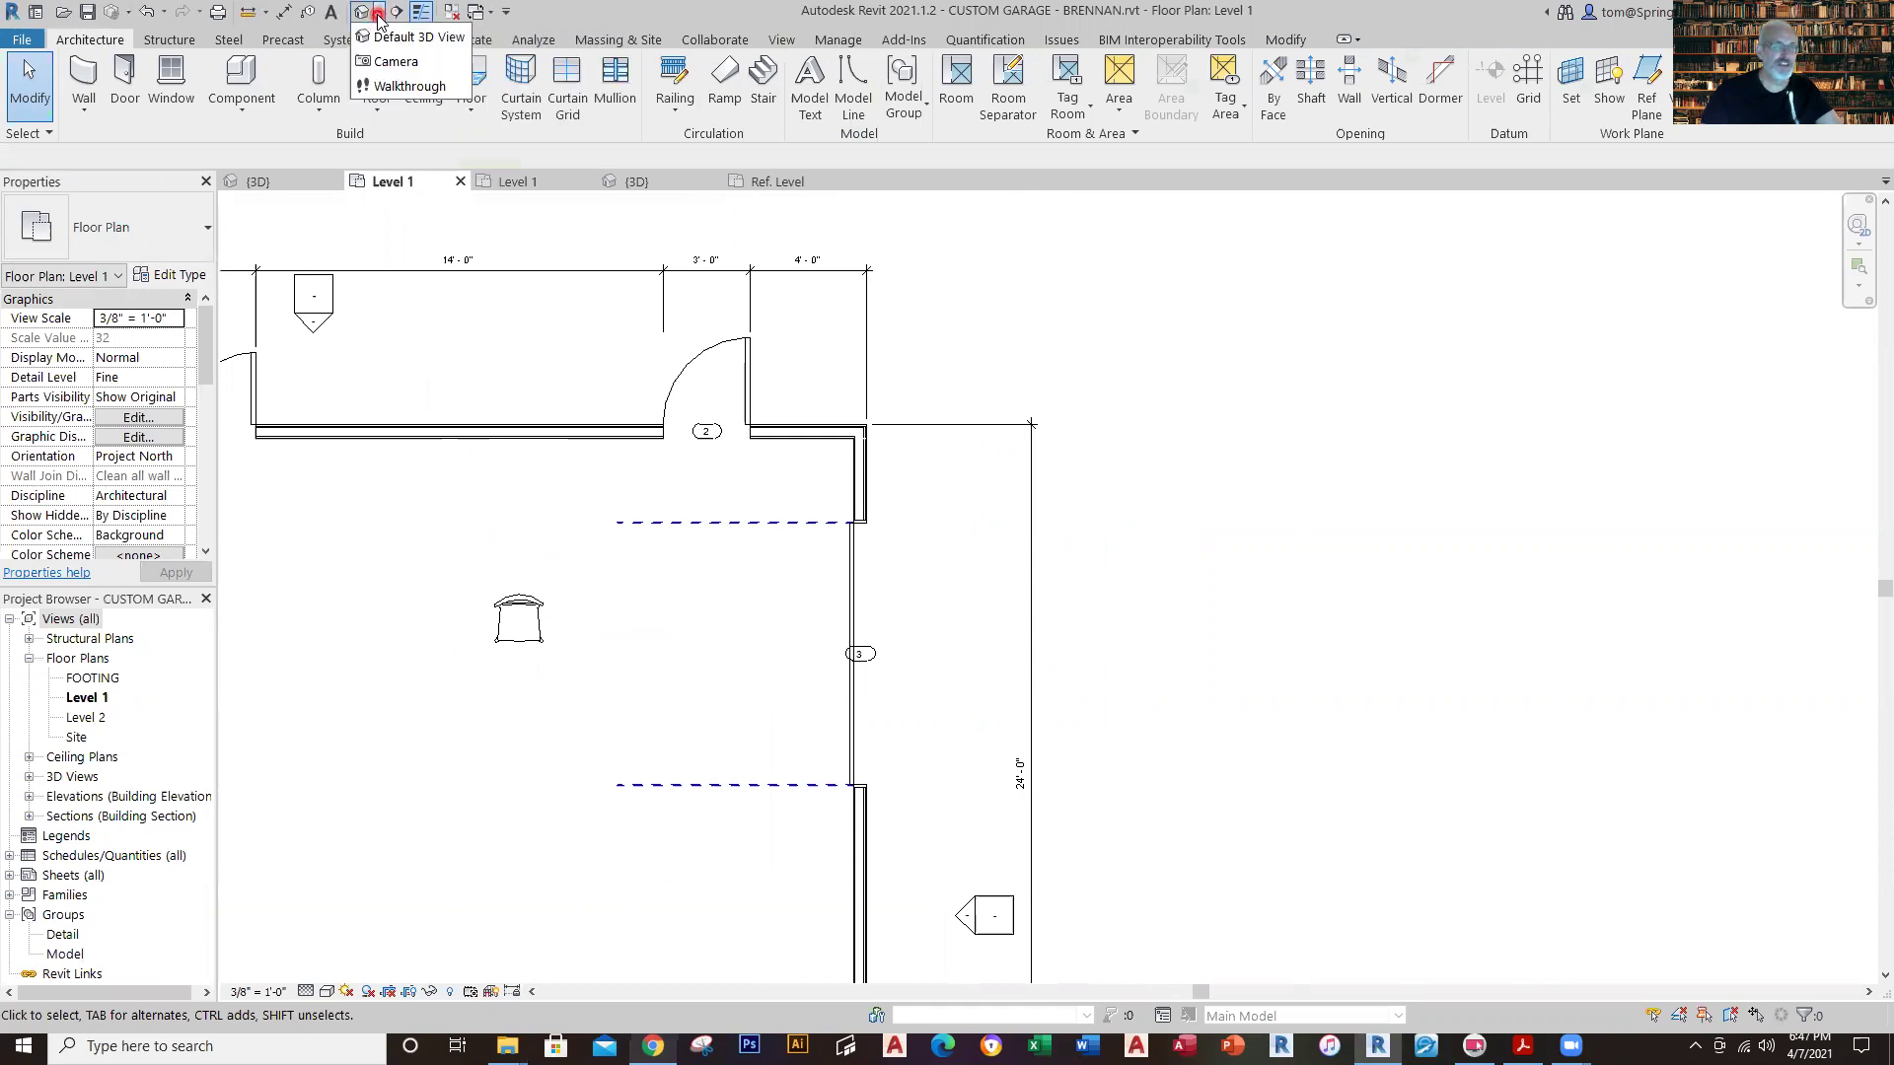
click(407, 67)
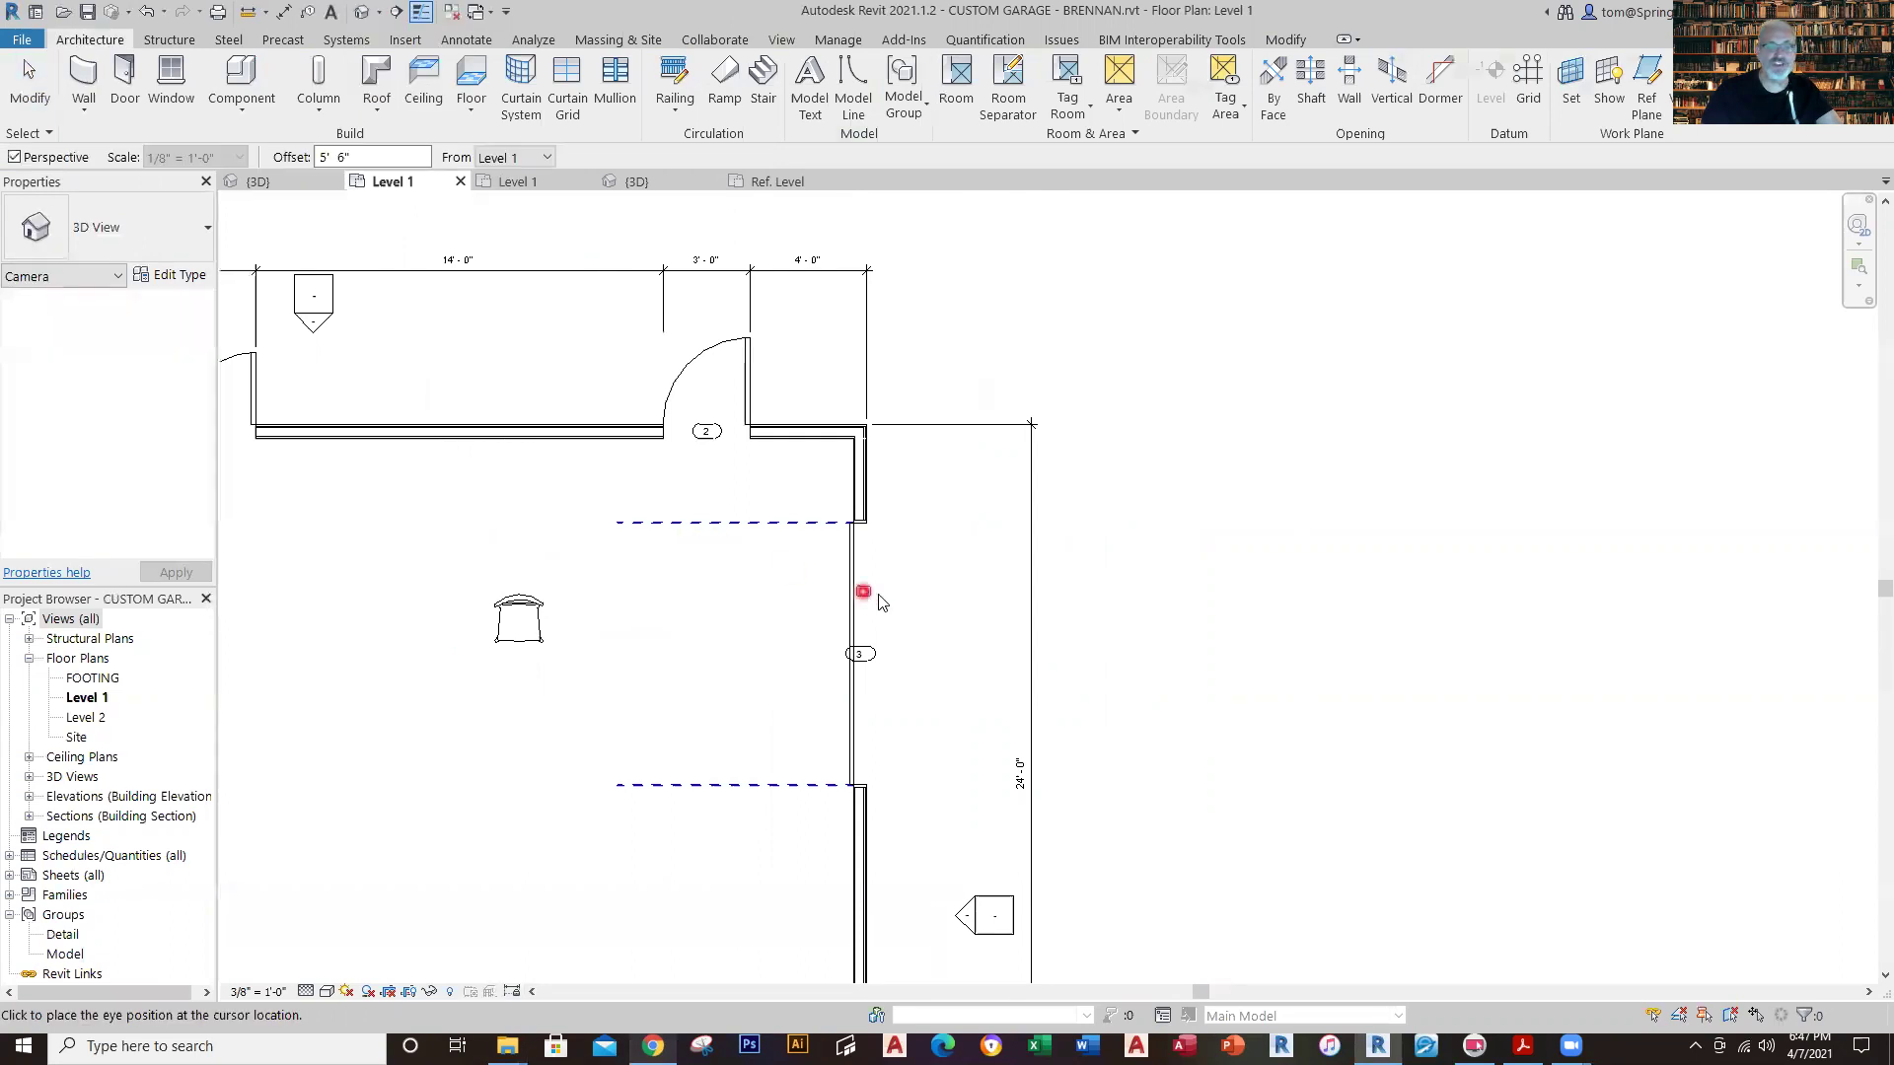
click(985, 597)
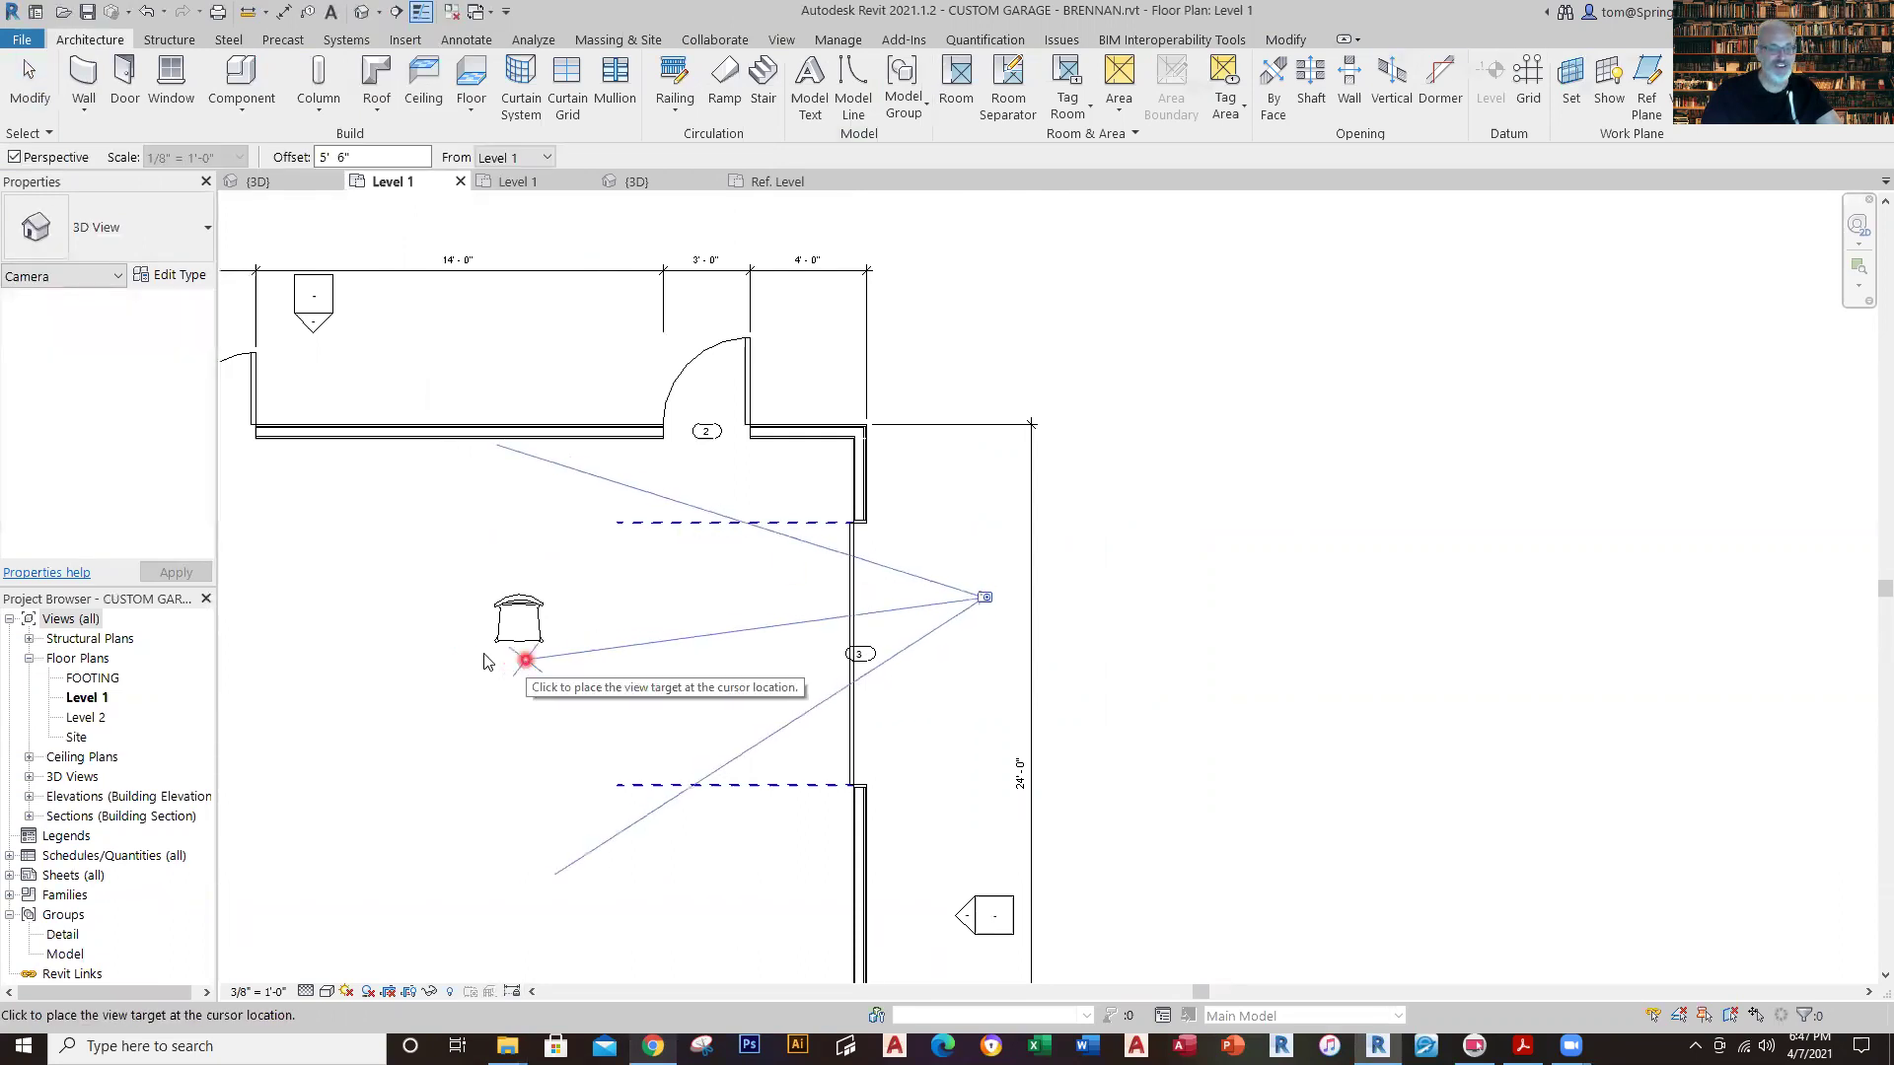
click(471, 699)
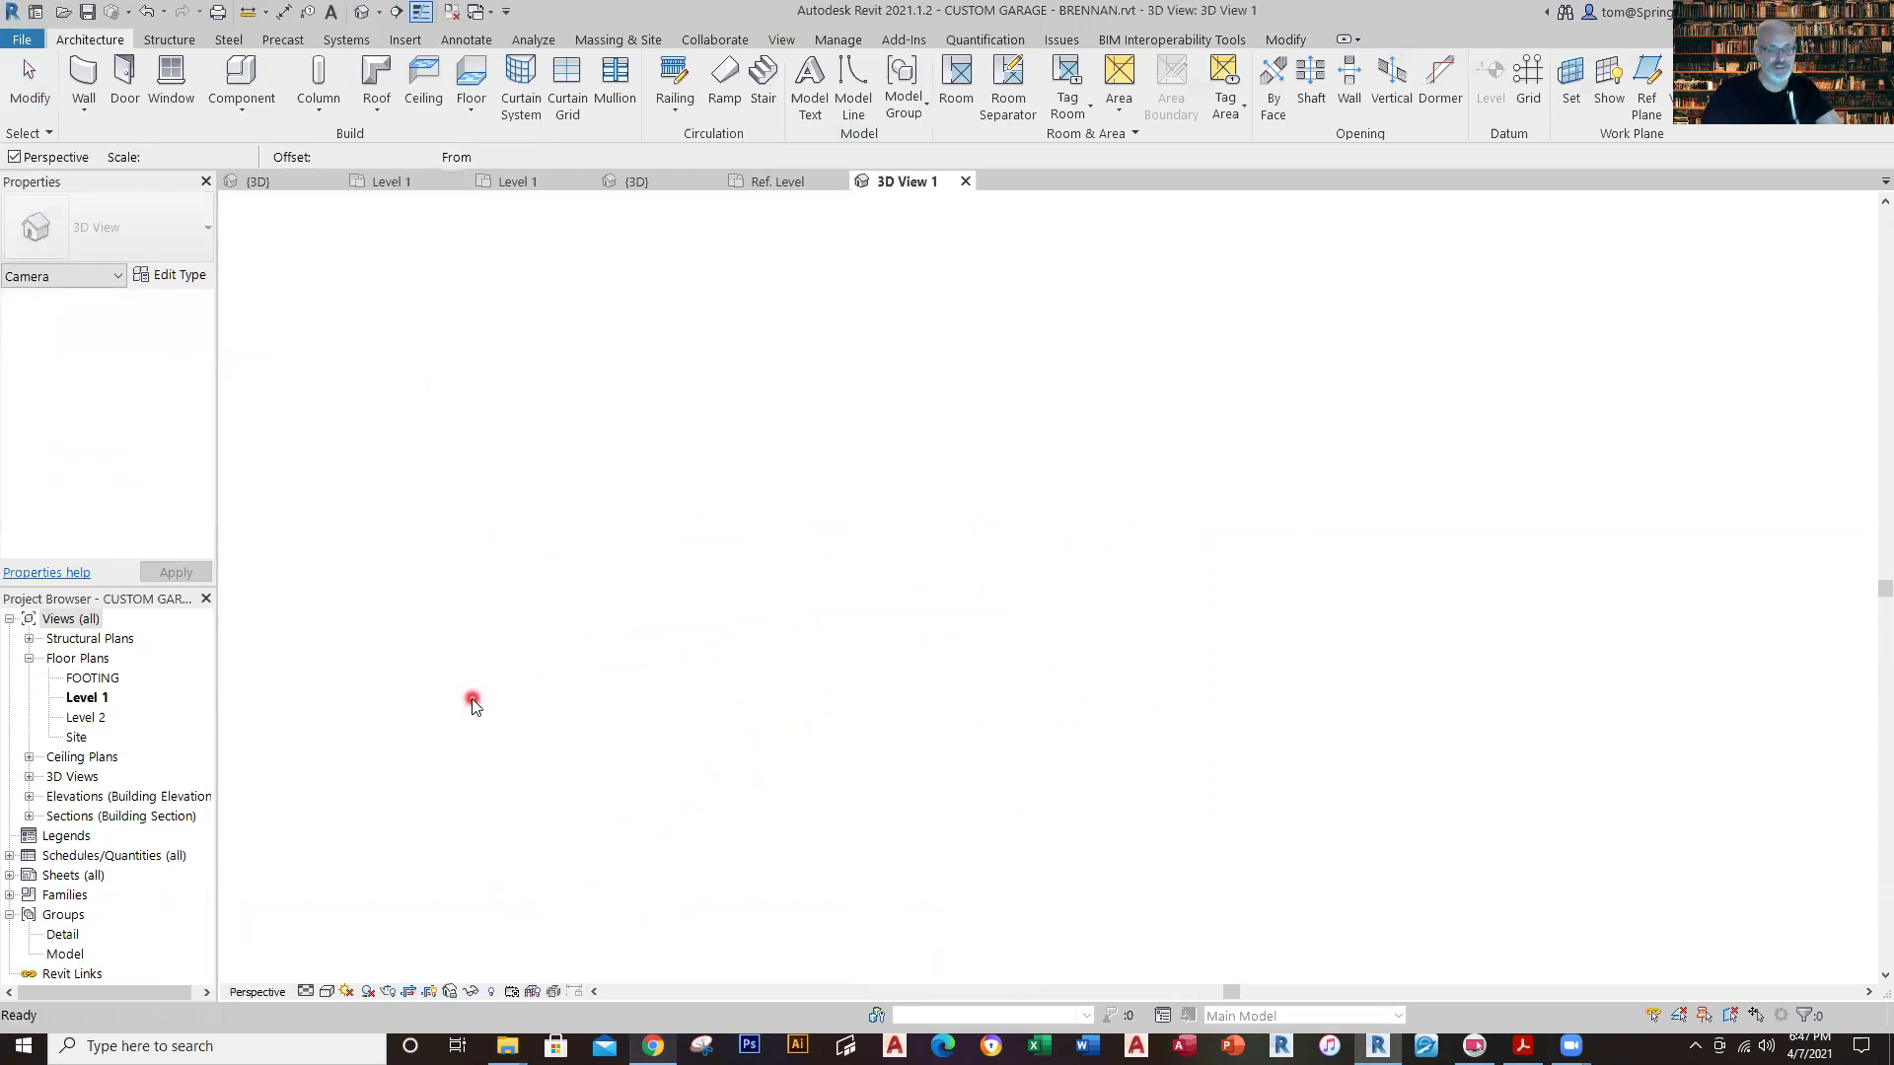
Enlarge the camera view's crop region on all four sides to take in the whole garage door and surrounding wall.
scroll(1016, 710, down, 5)
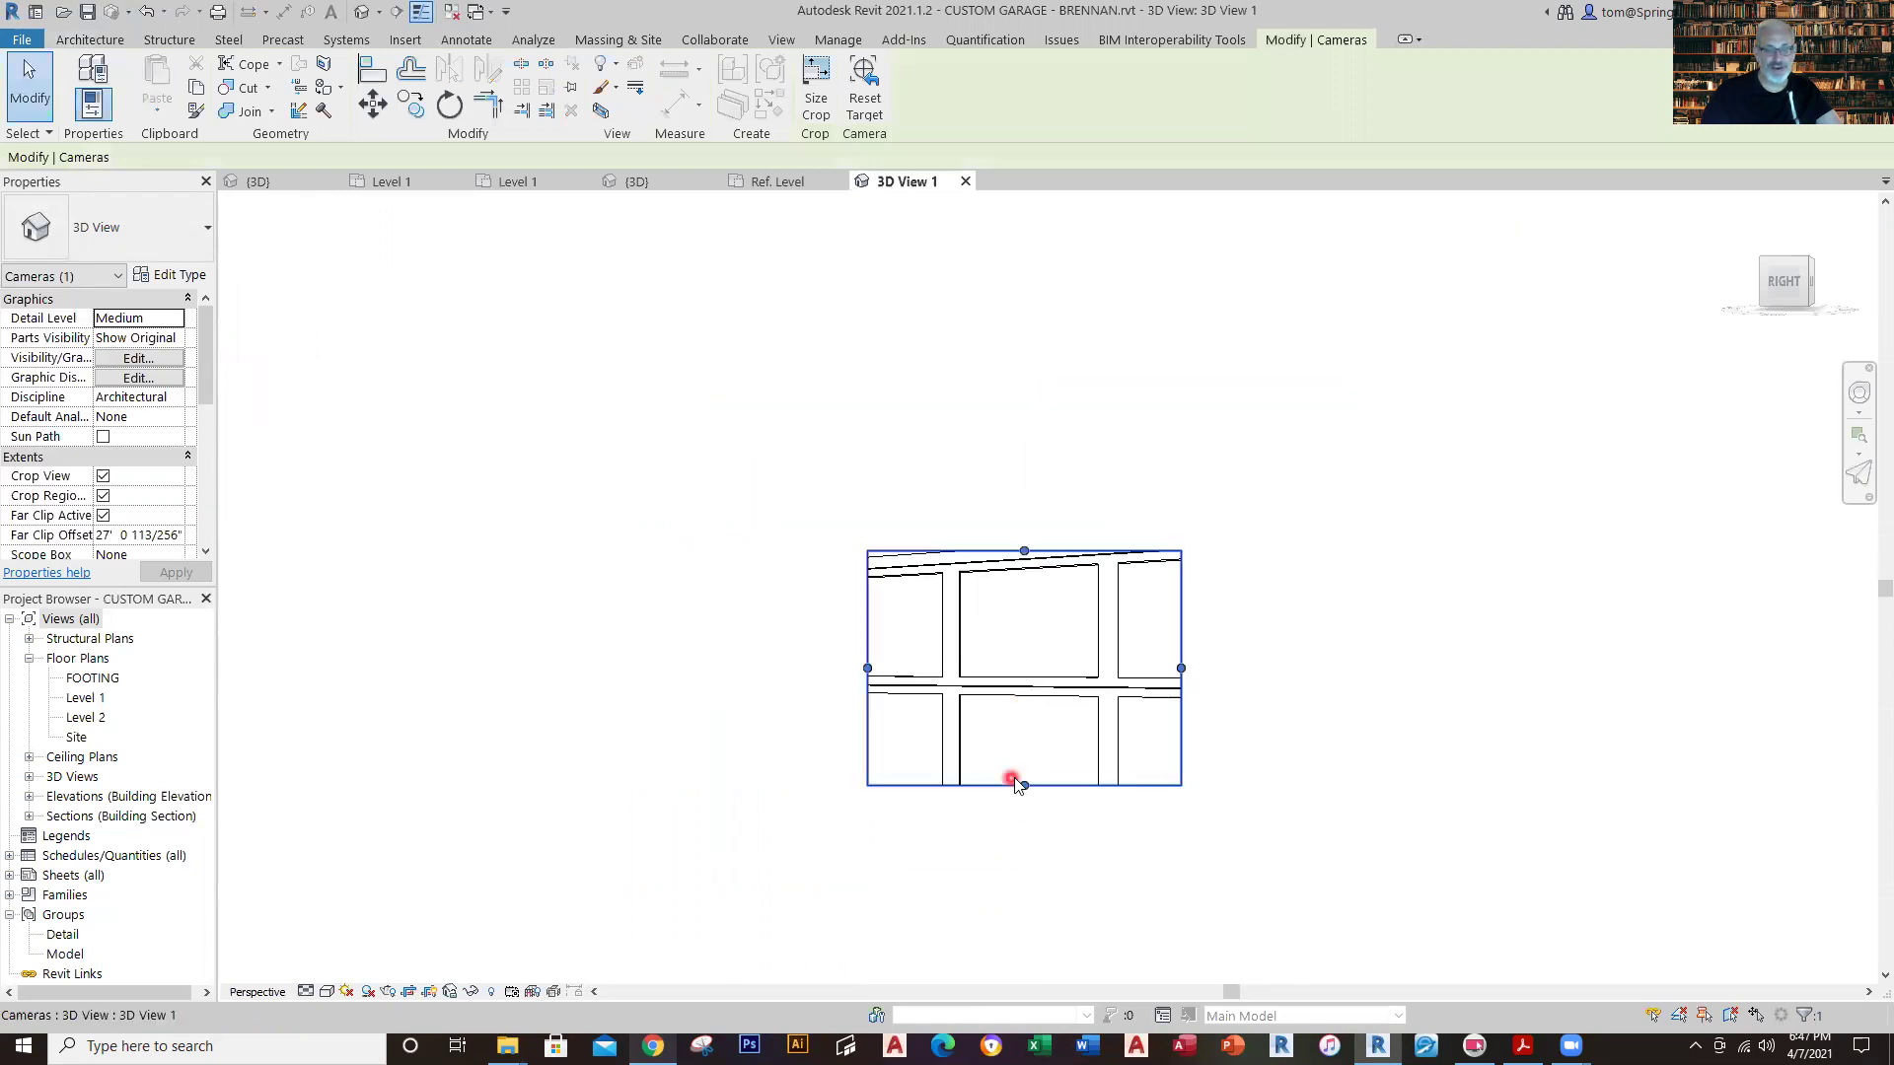
drag(1023, 790, 1023, 904)
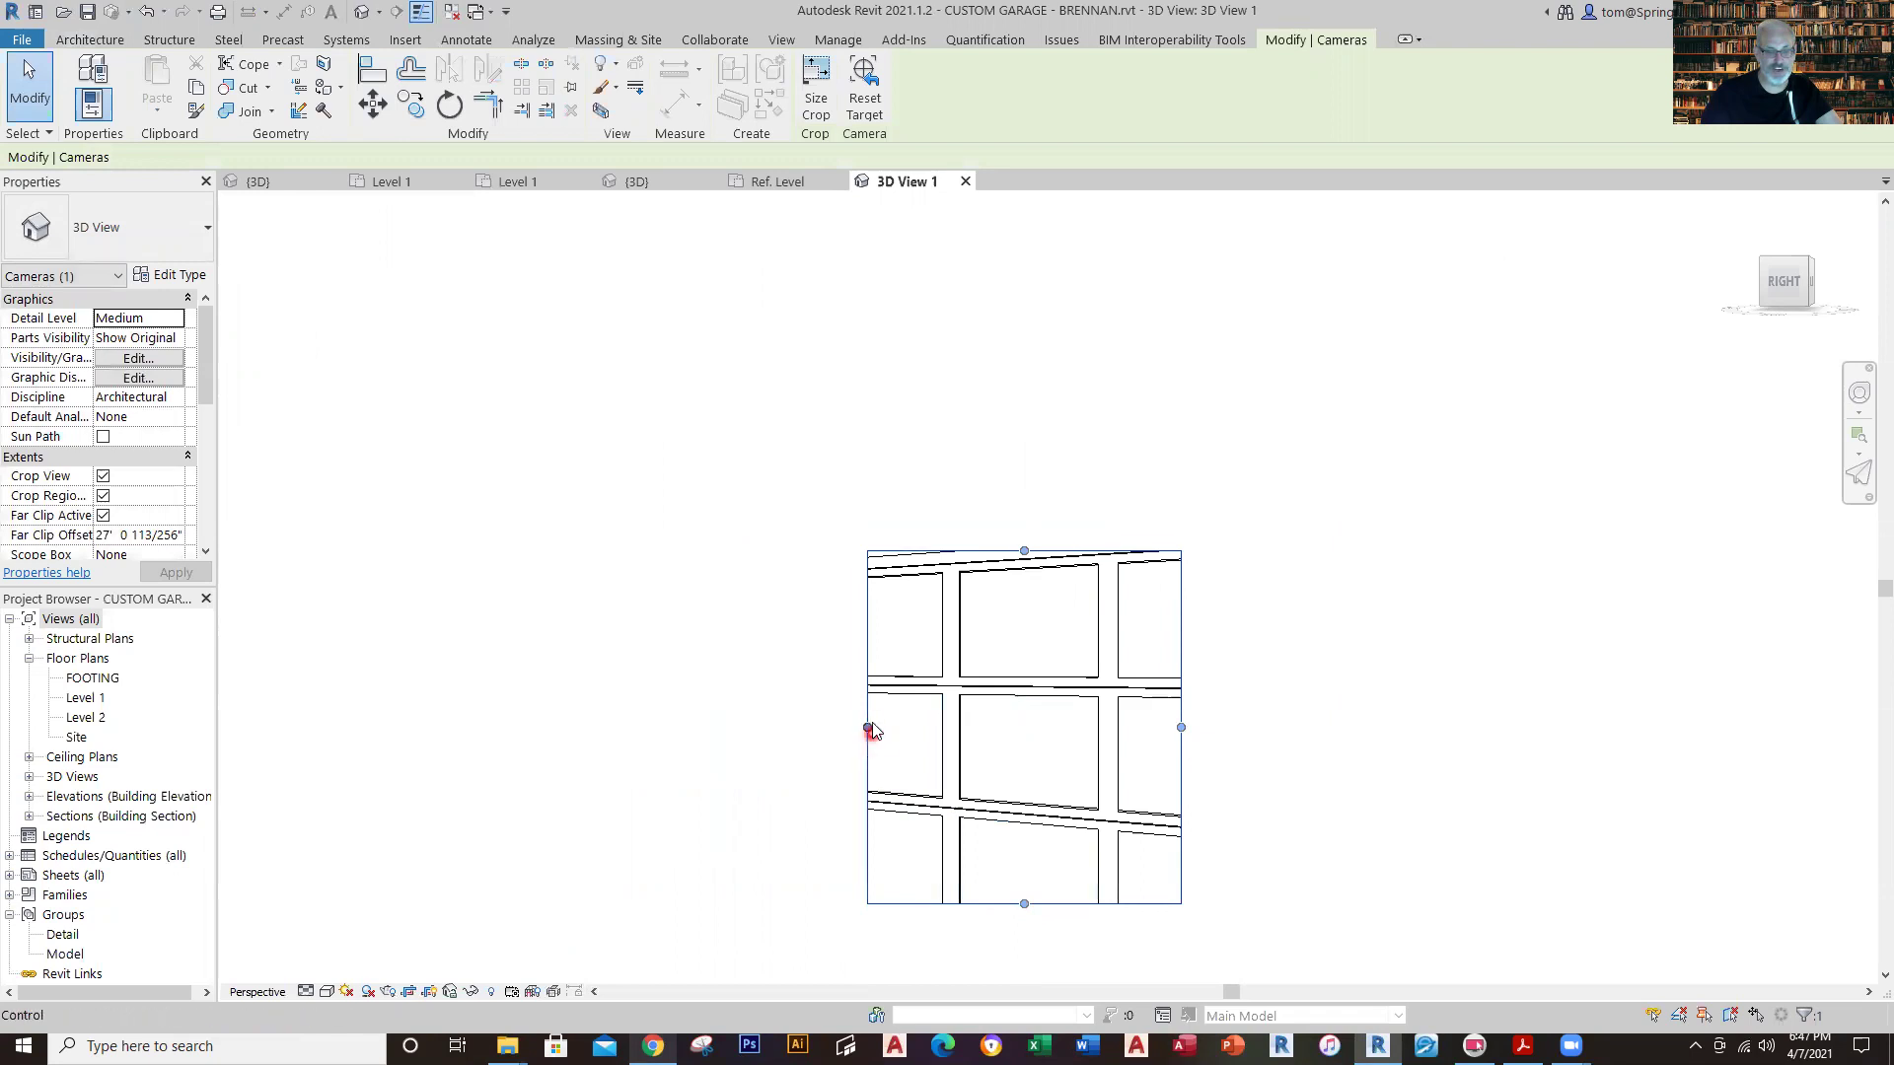
drag(866, 727, 435, 727)
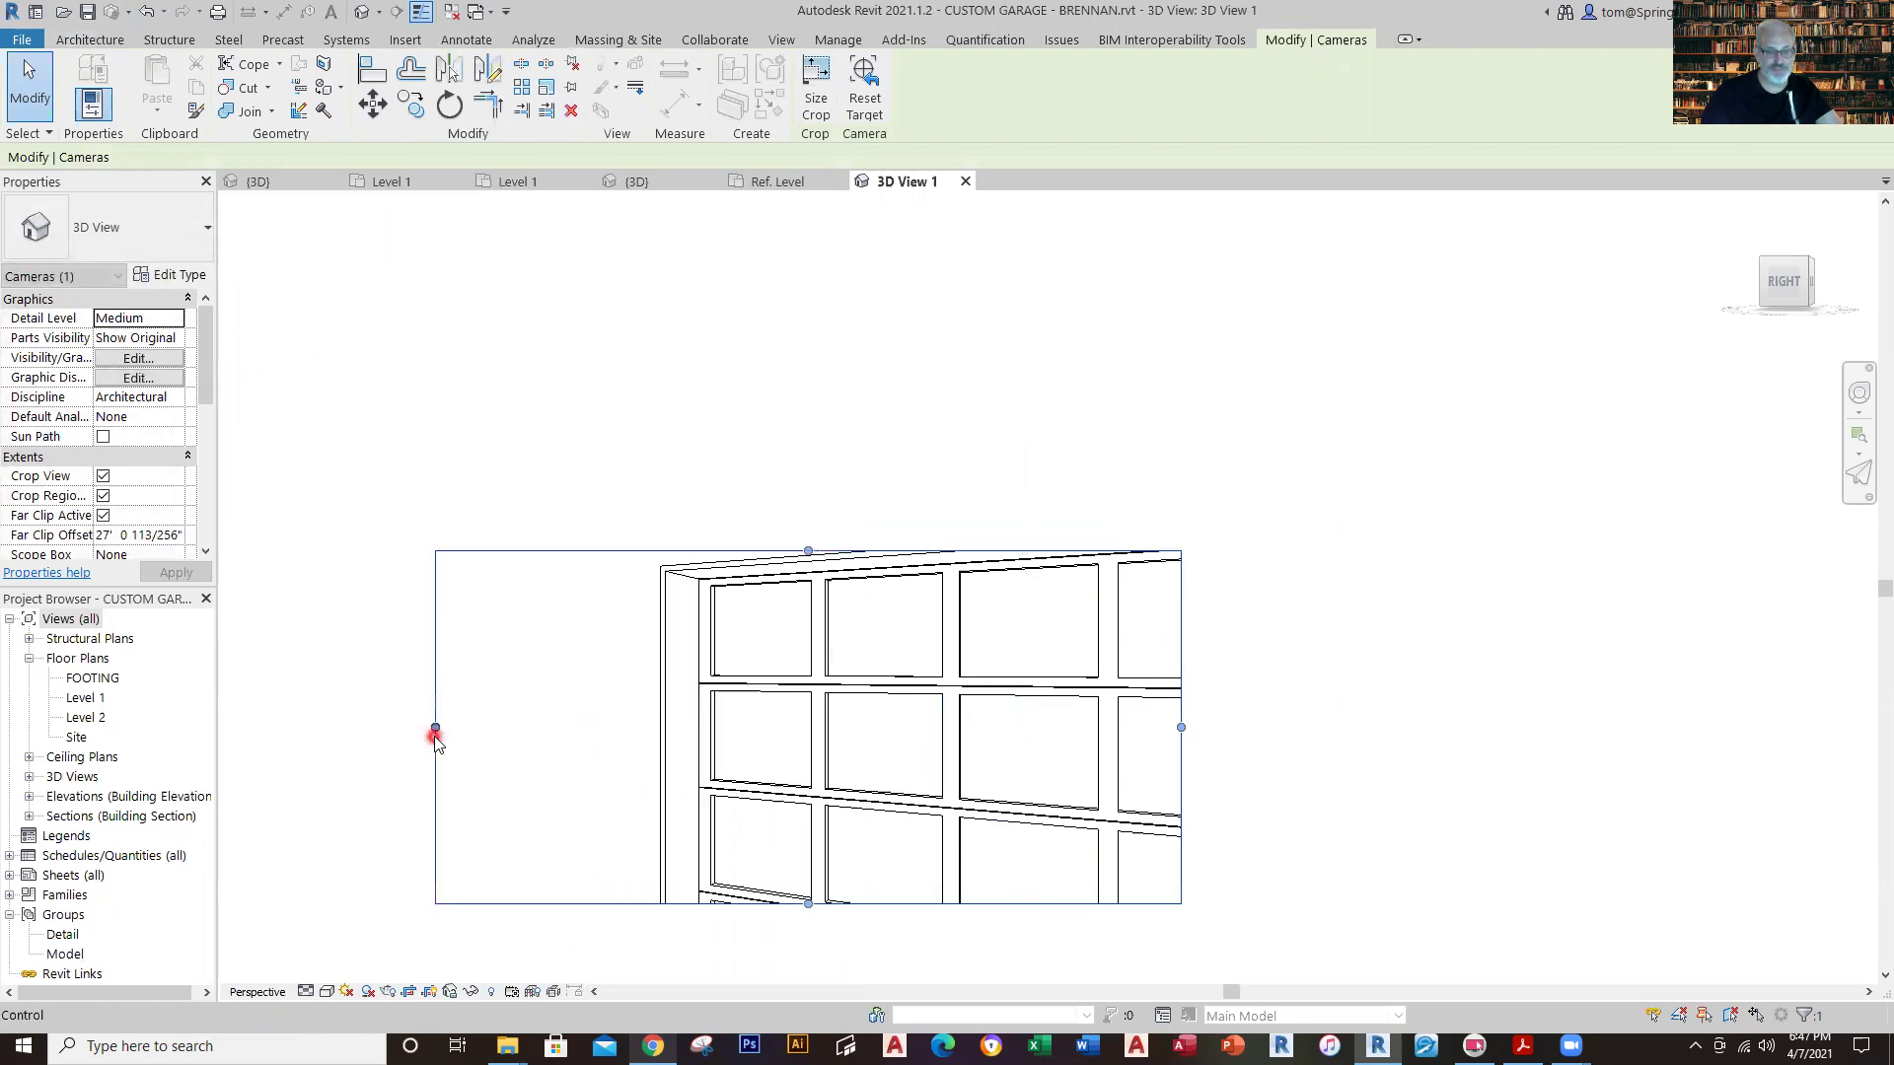
drag(808, 550, 808, 370)
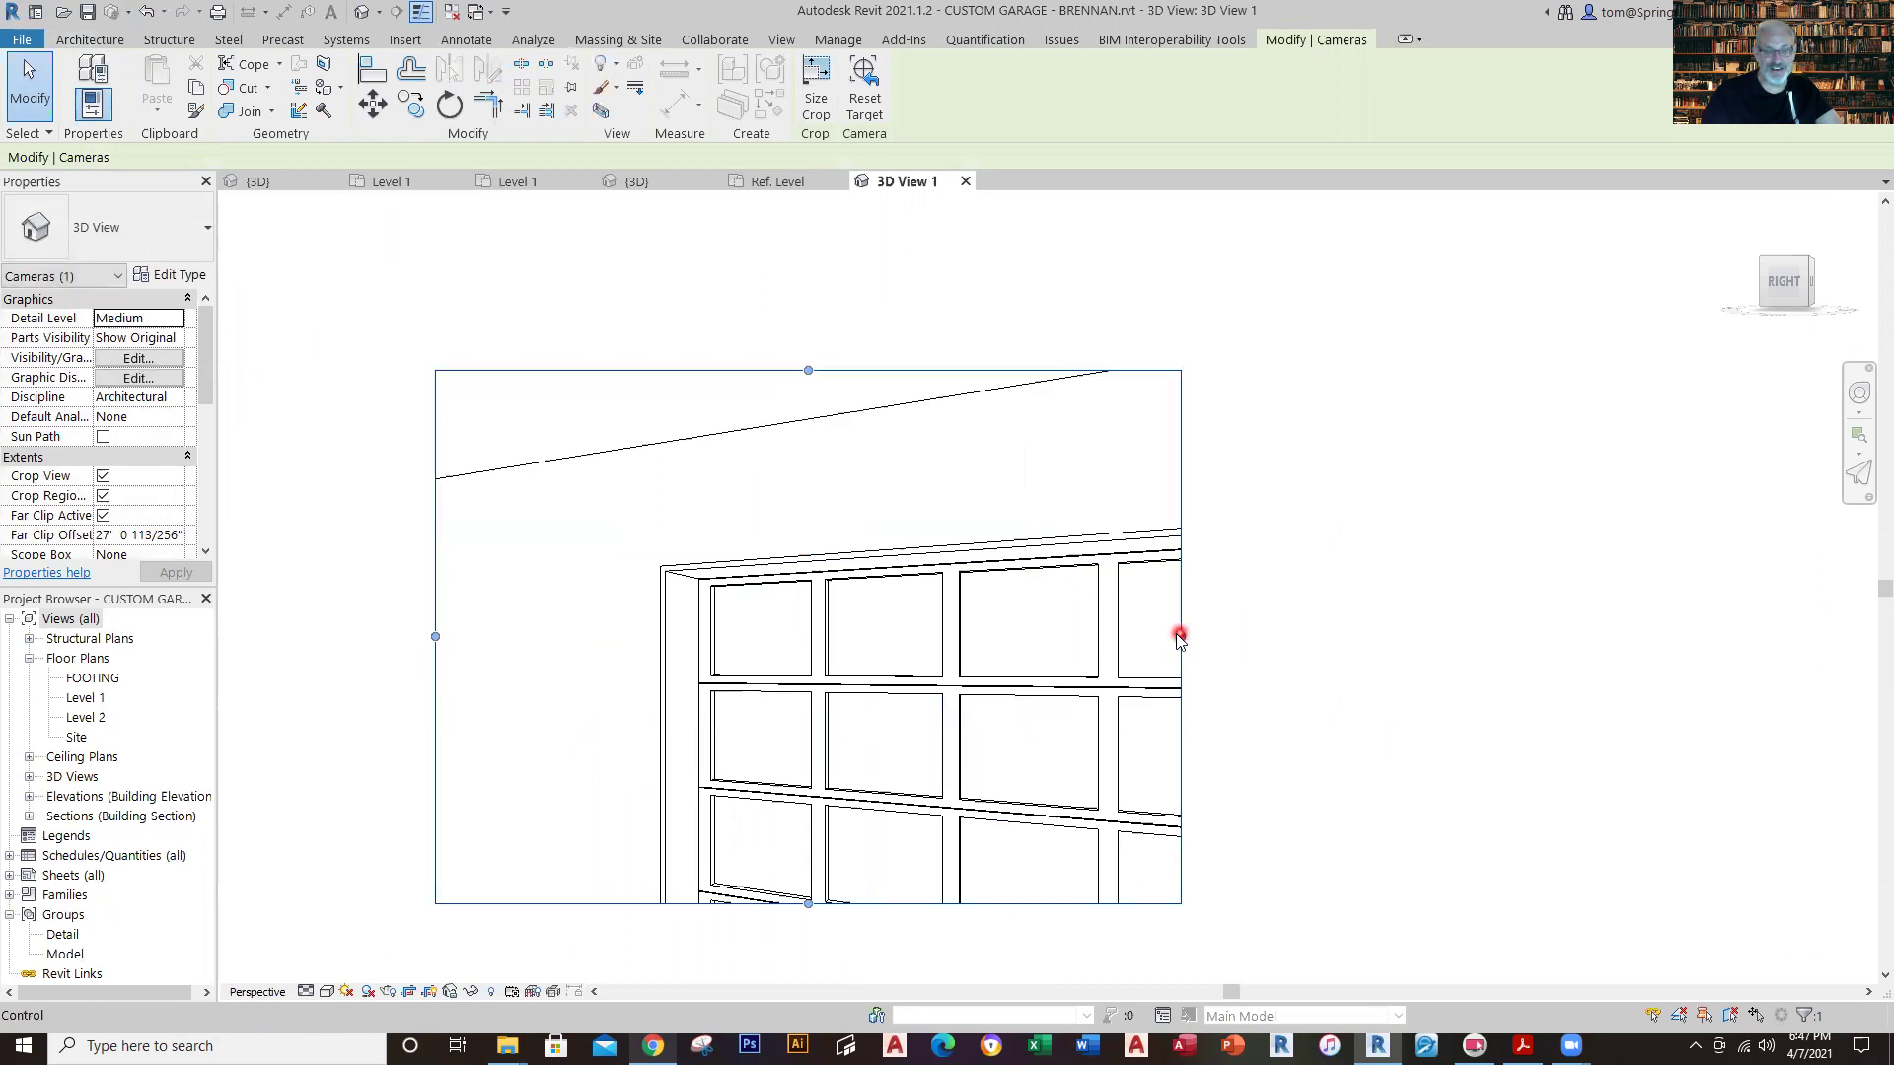
drag(1182, 633, 1509, 666)
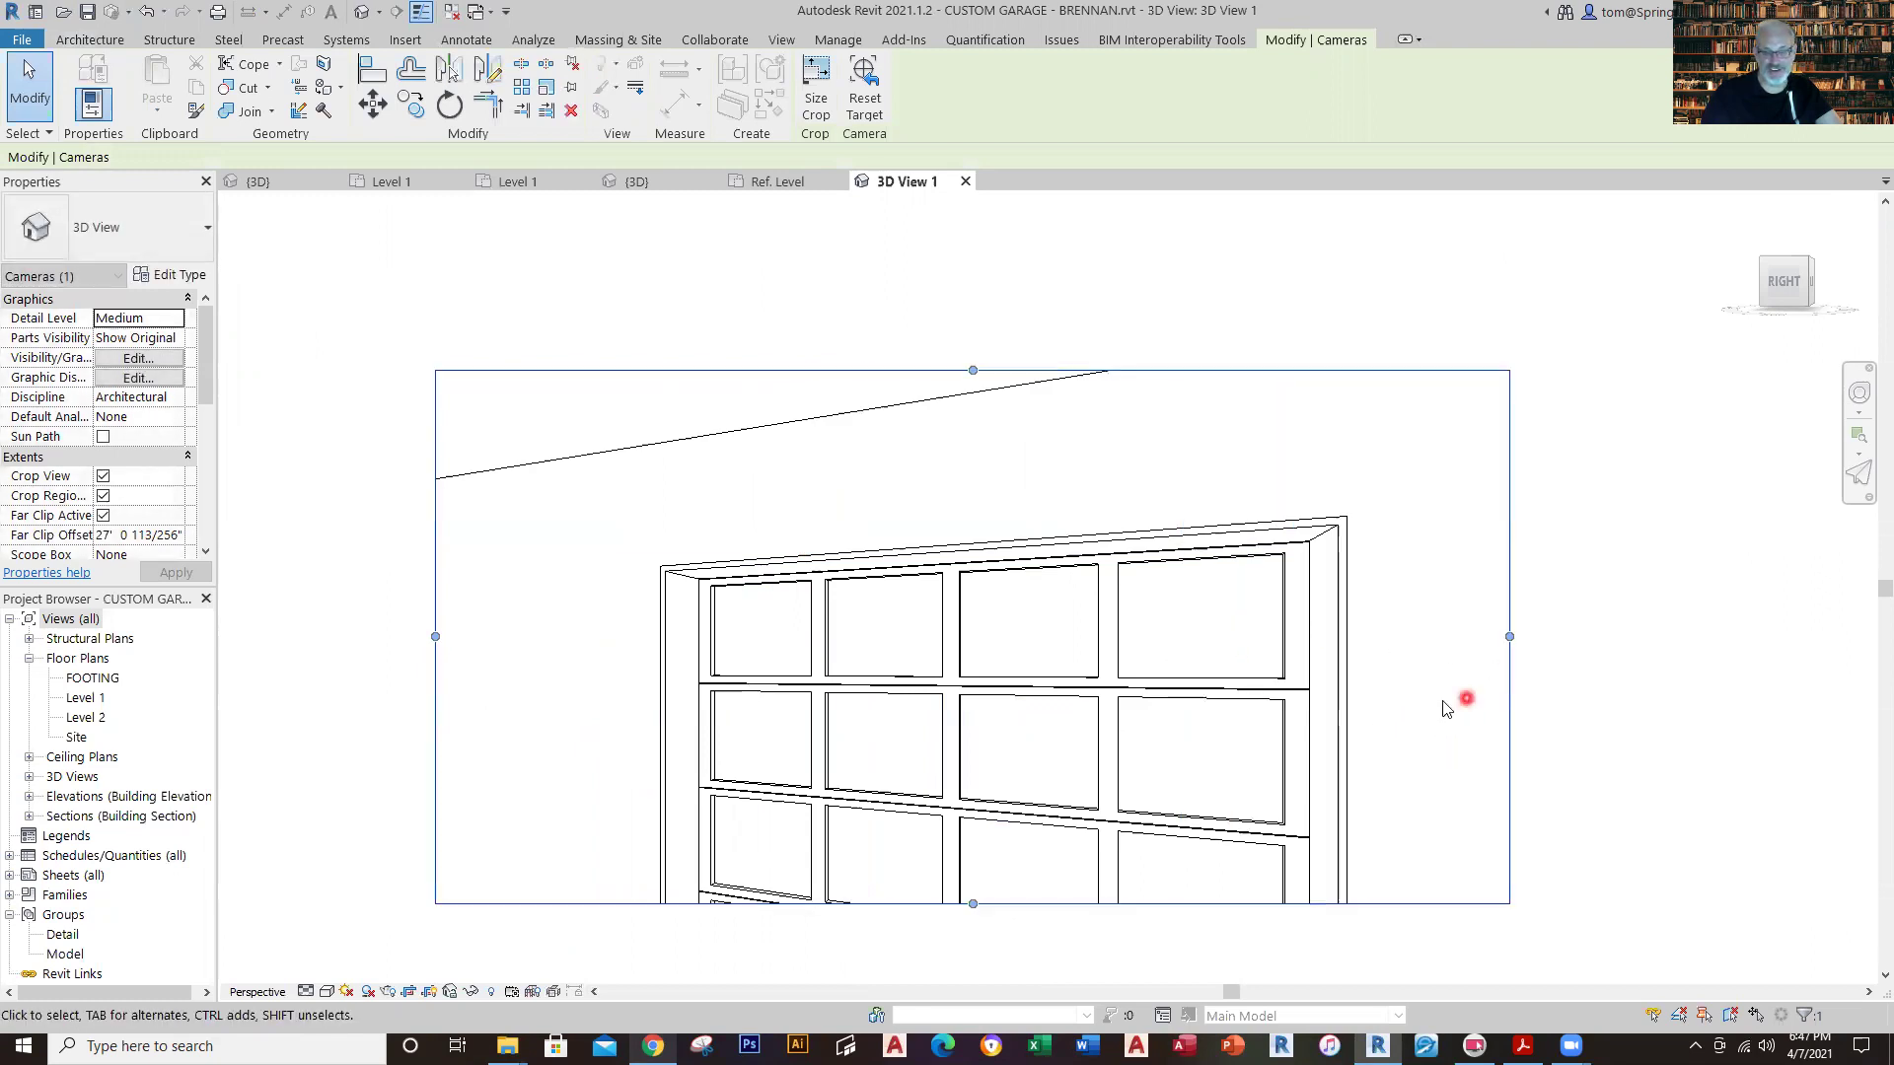
scroll(1442, 708, down, 1)
middle_drag(1418, 709, 1407, 289)
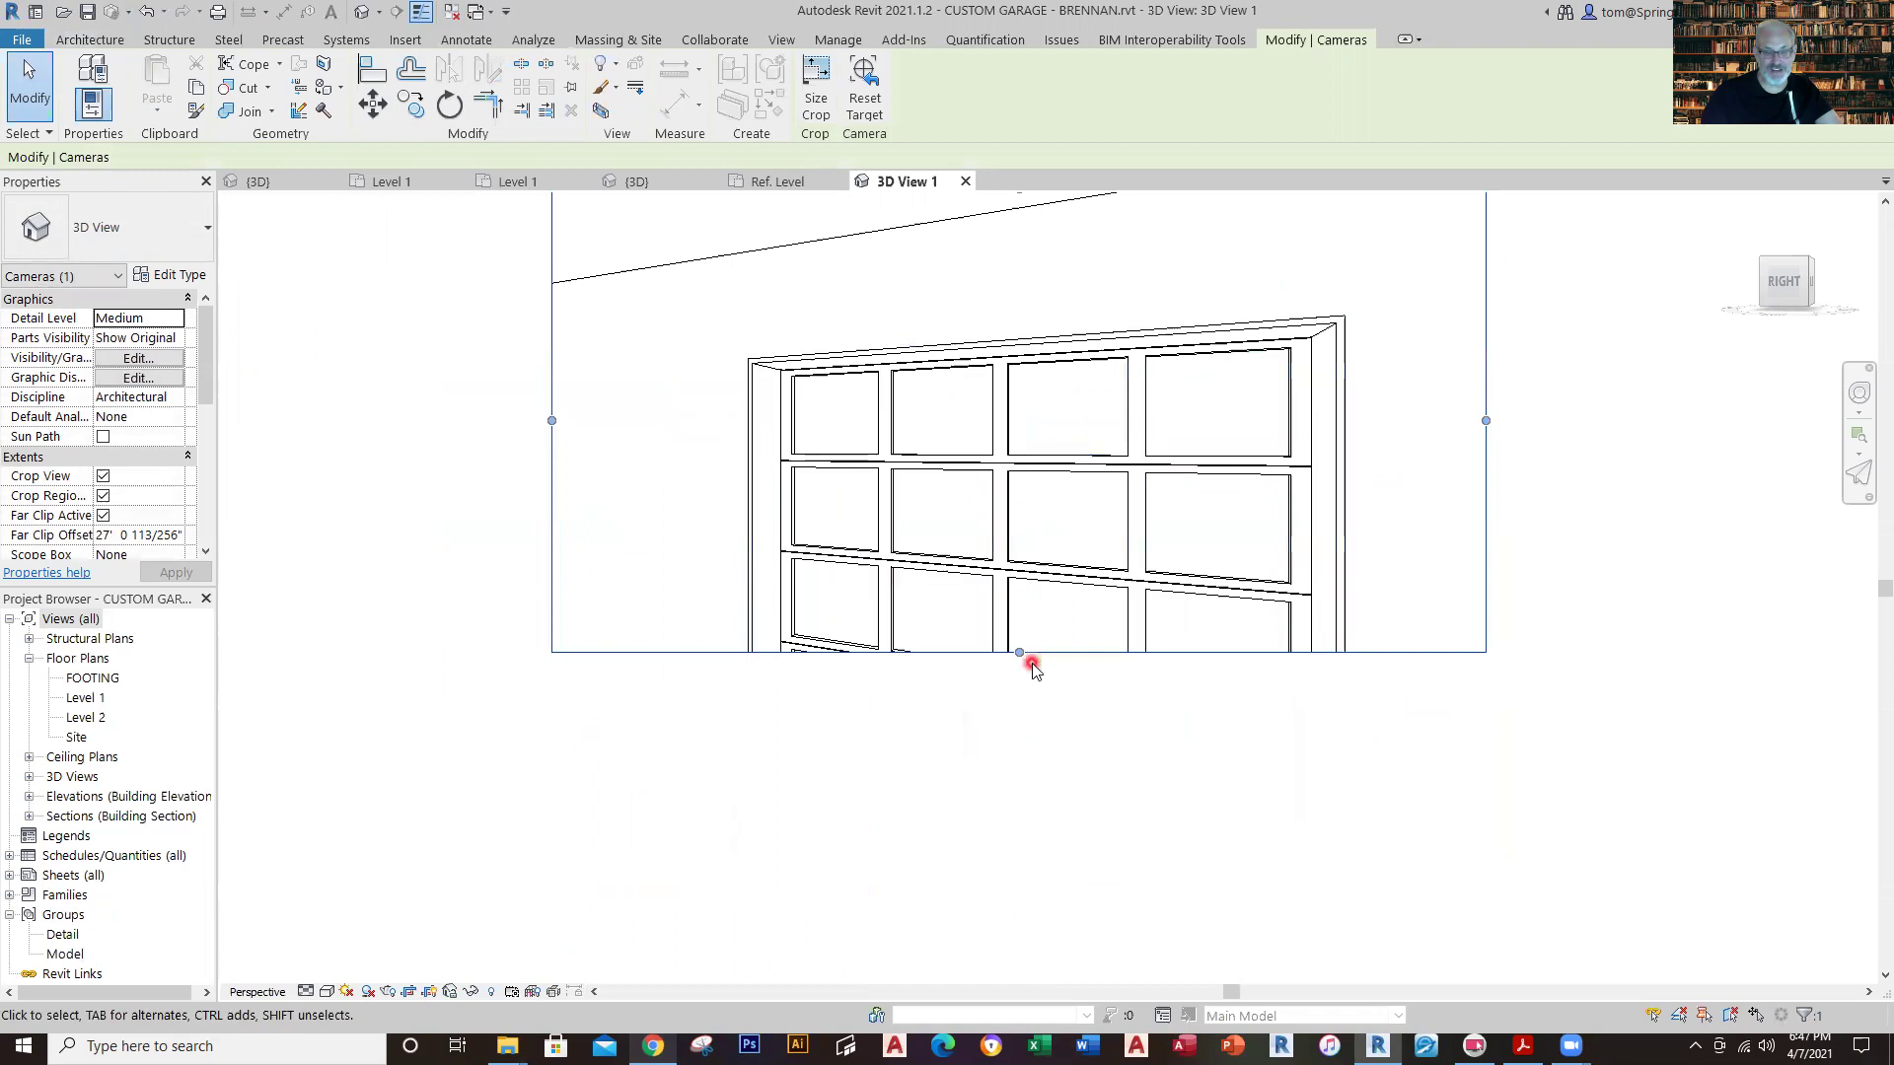
drag(1019, 654, 1042, 878)
scroll(1086, 829, down, 1)
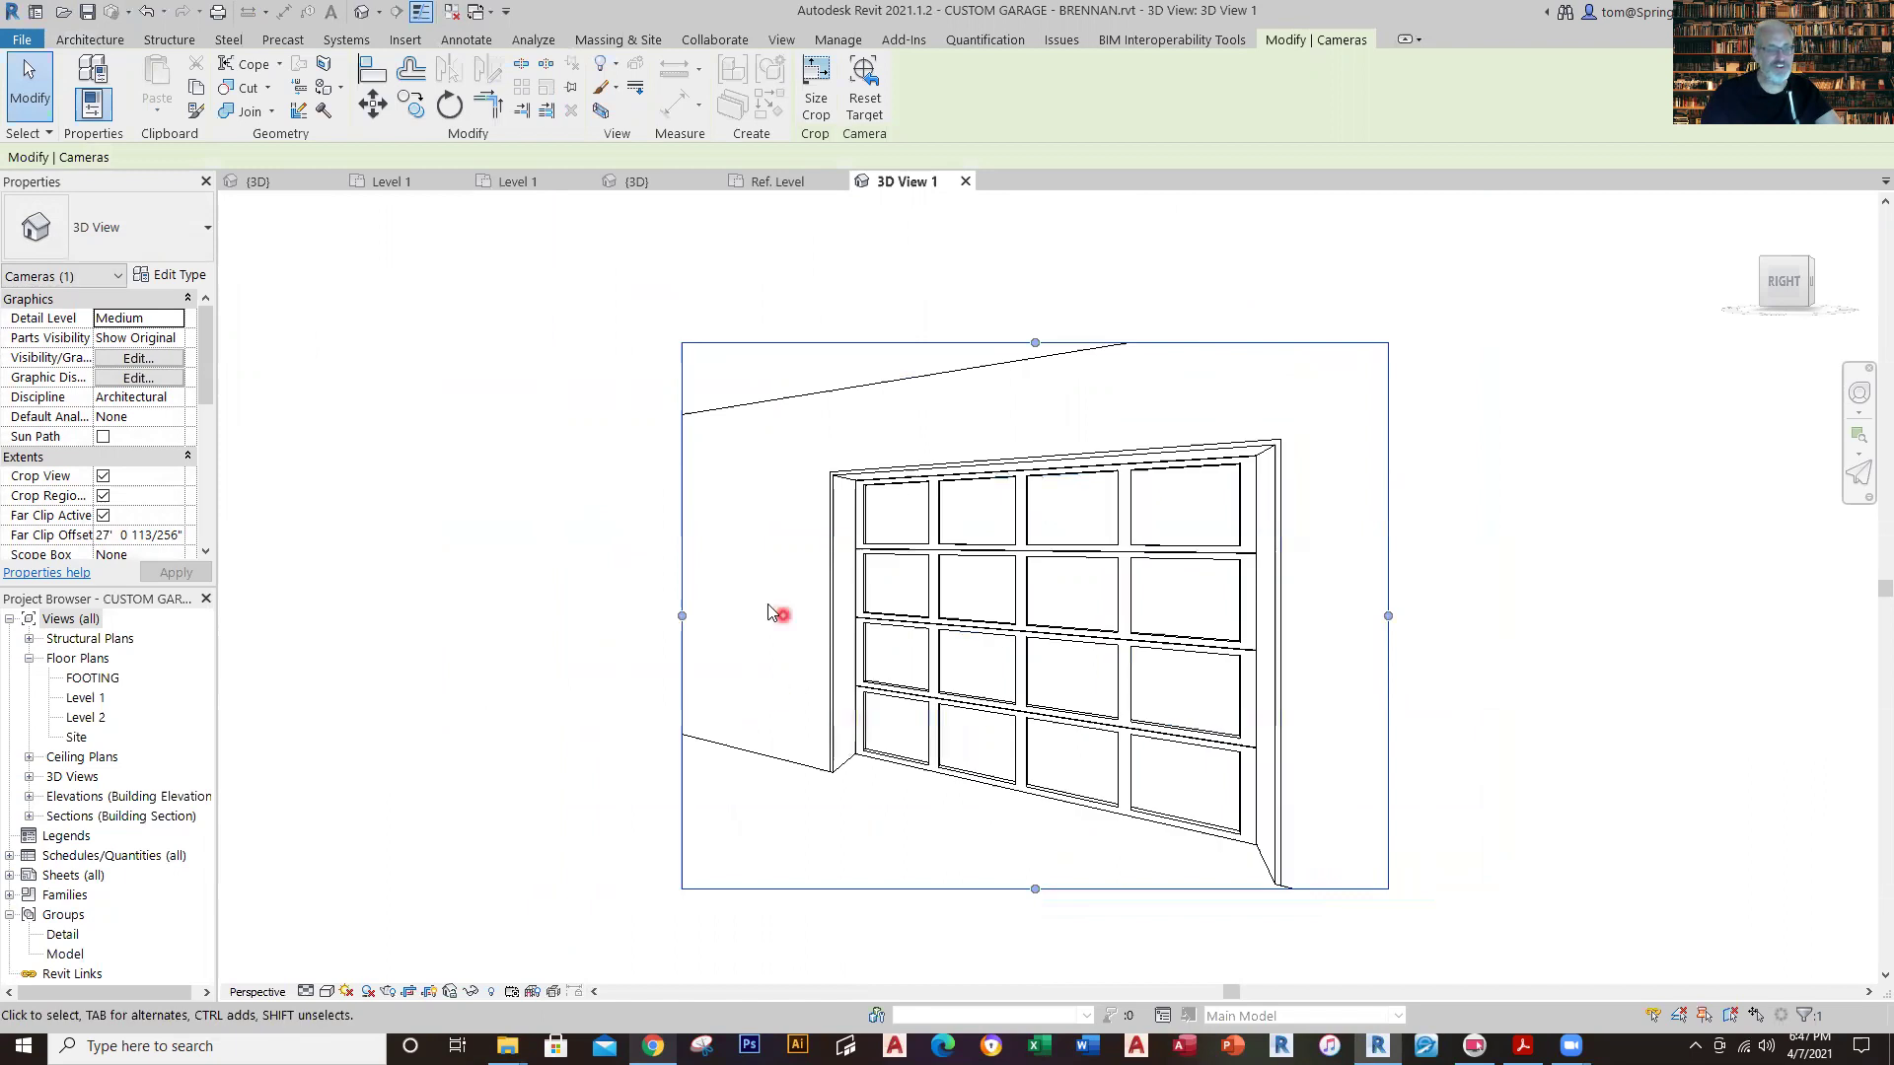
click(761, 186)
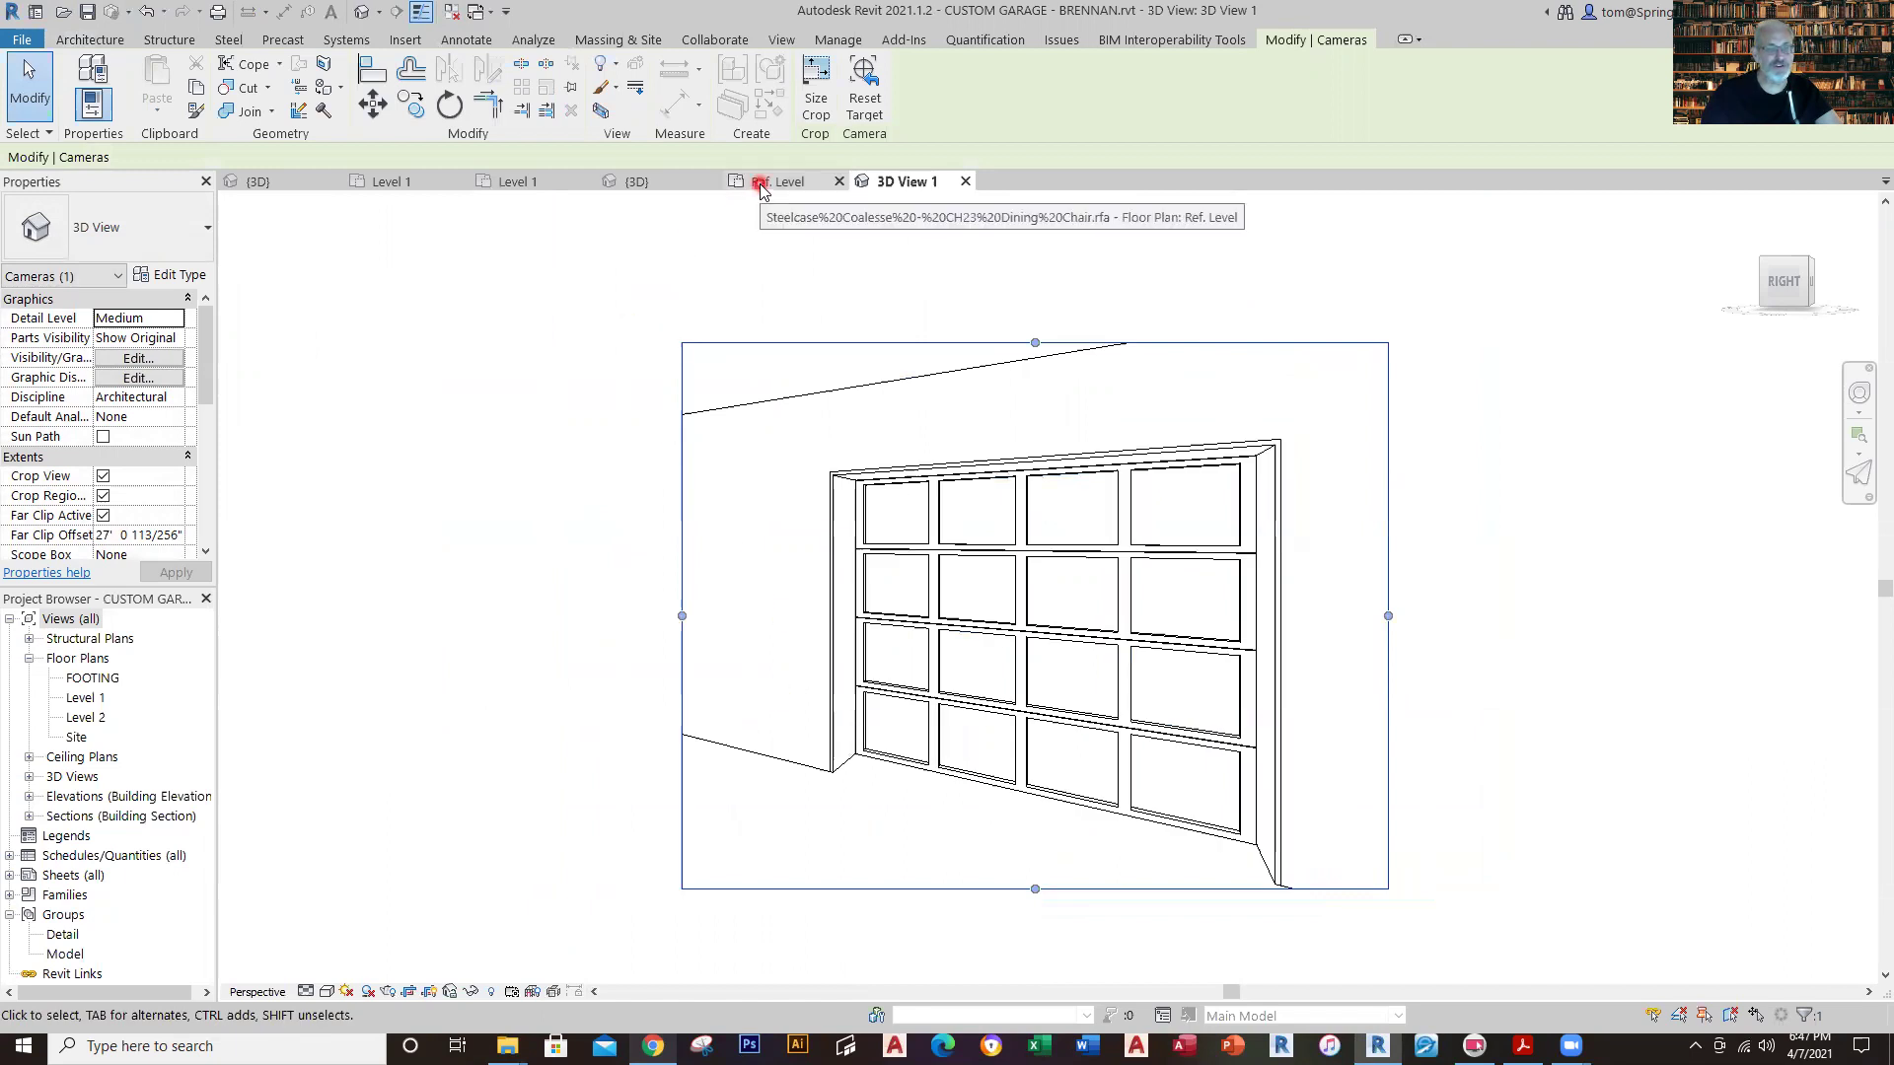
click(905, 186)
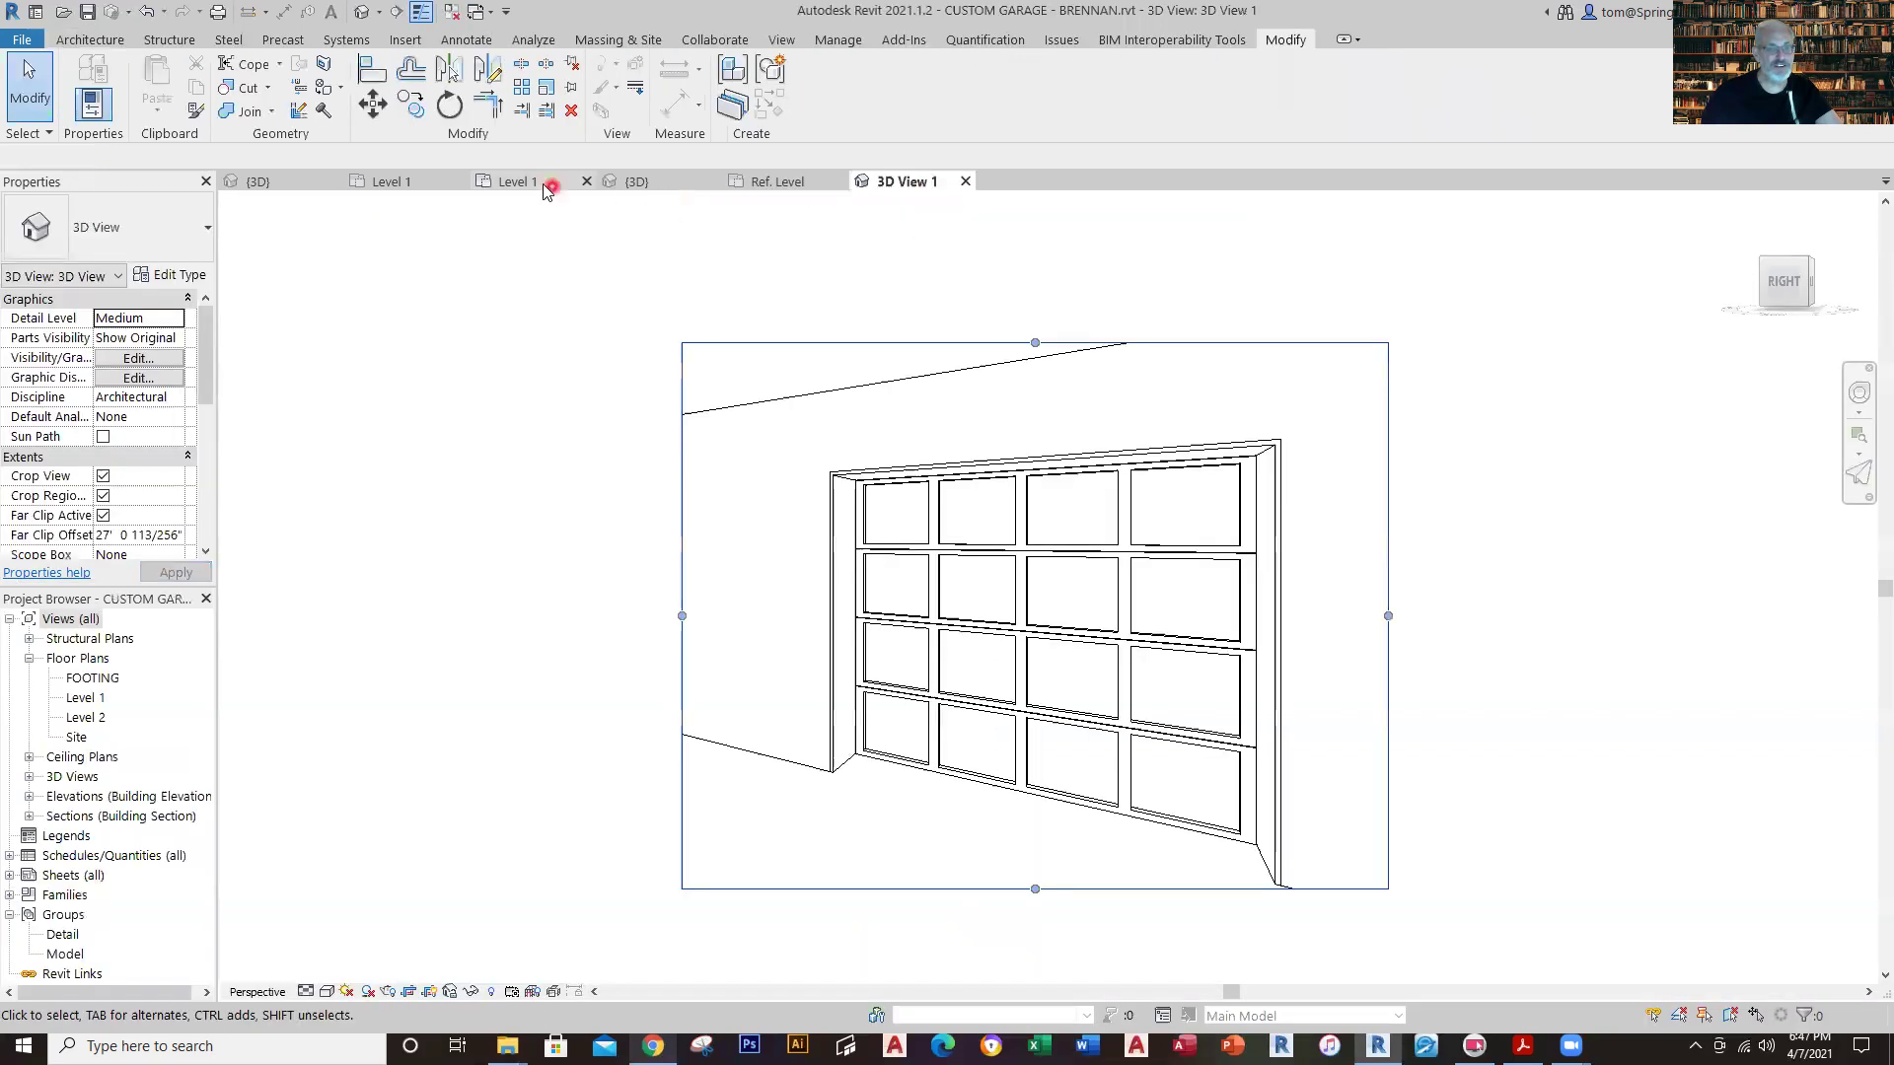
click(546, 187)
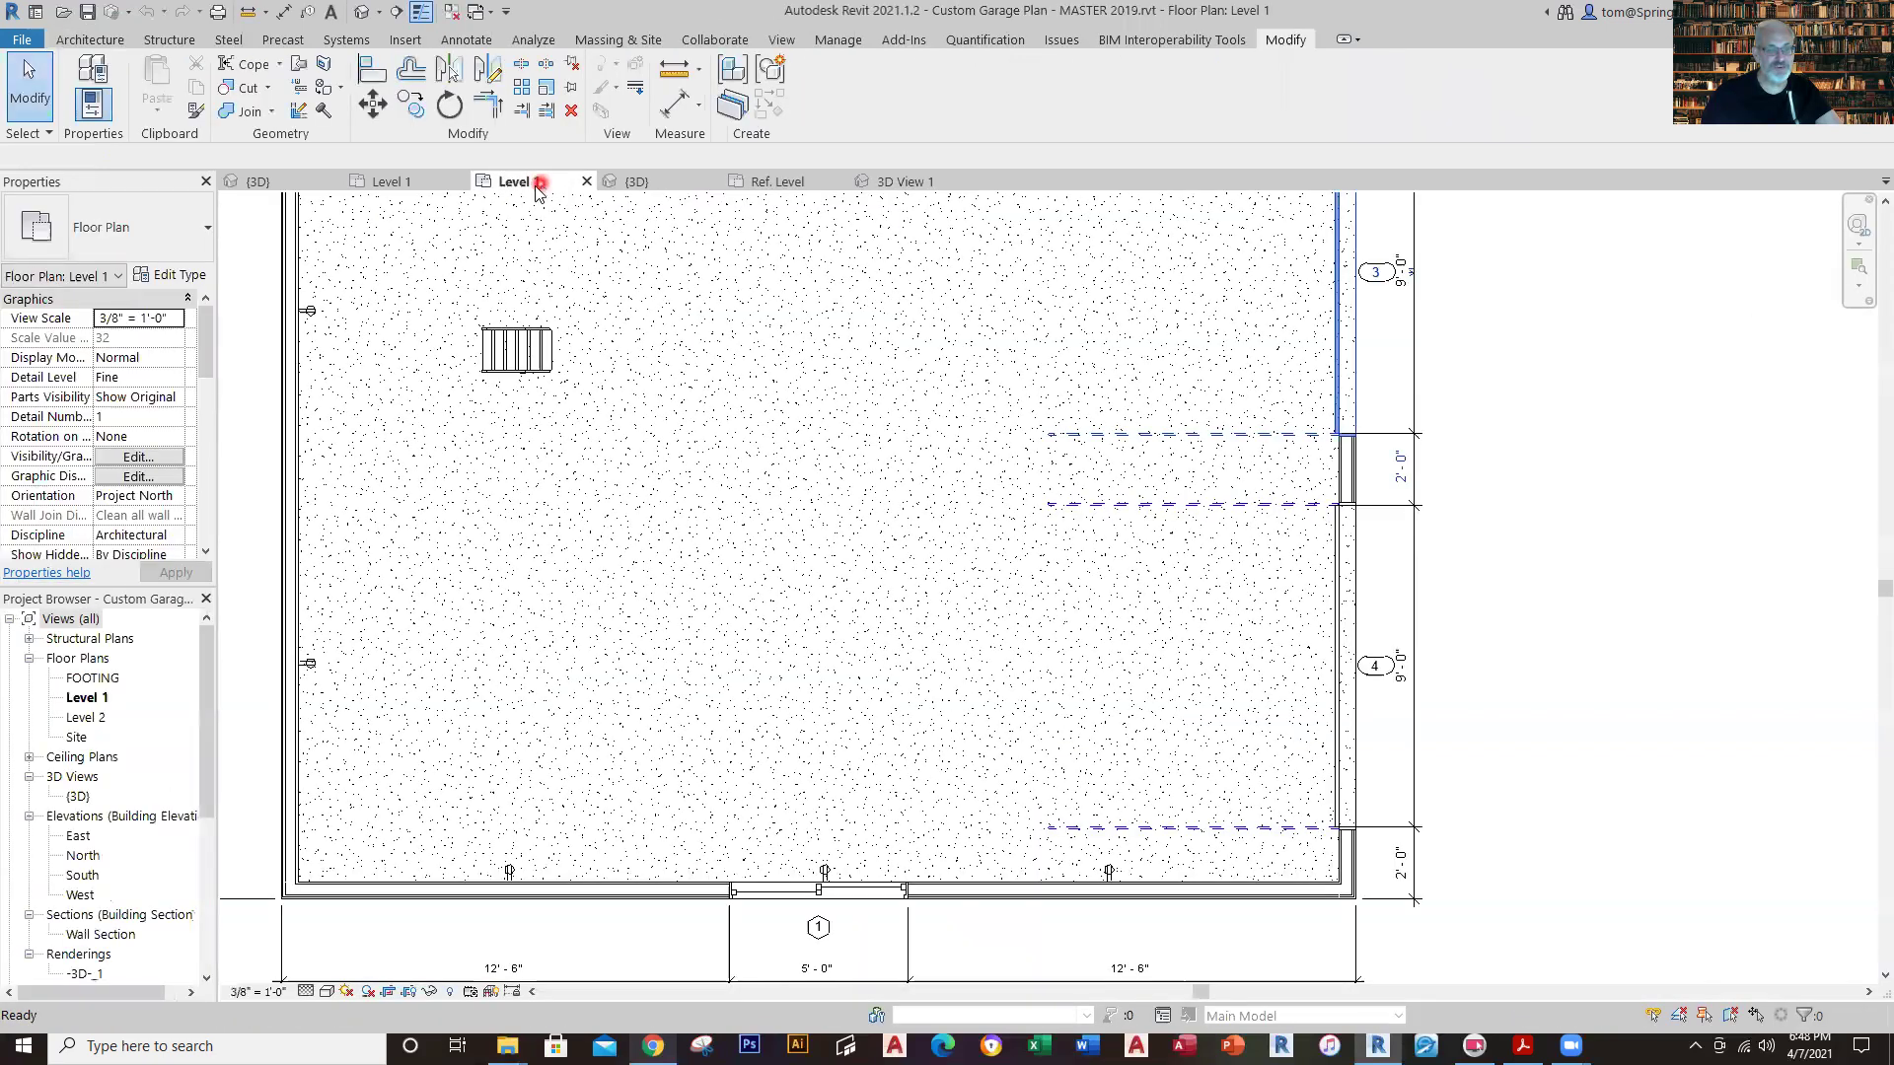
click(434, 189)
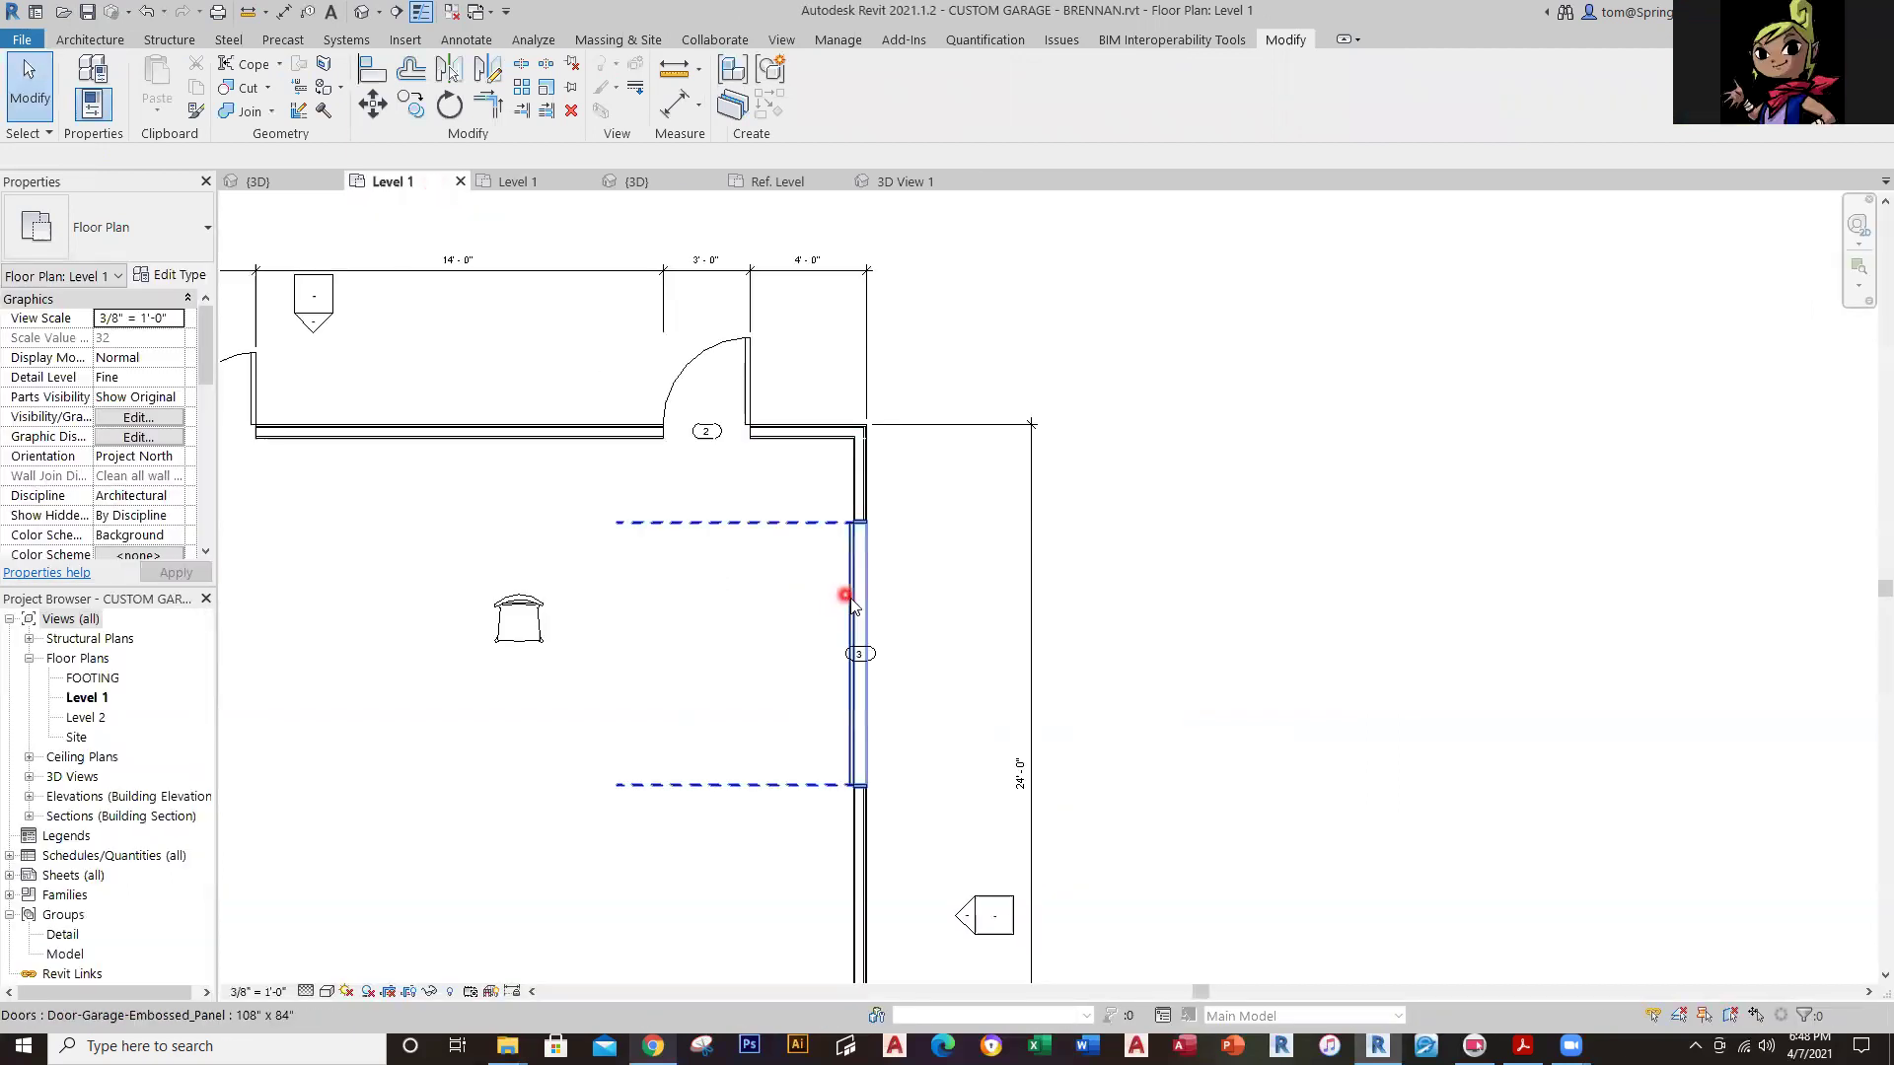
click(903, 183)
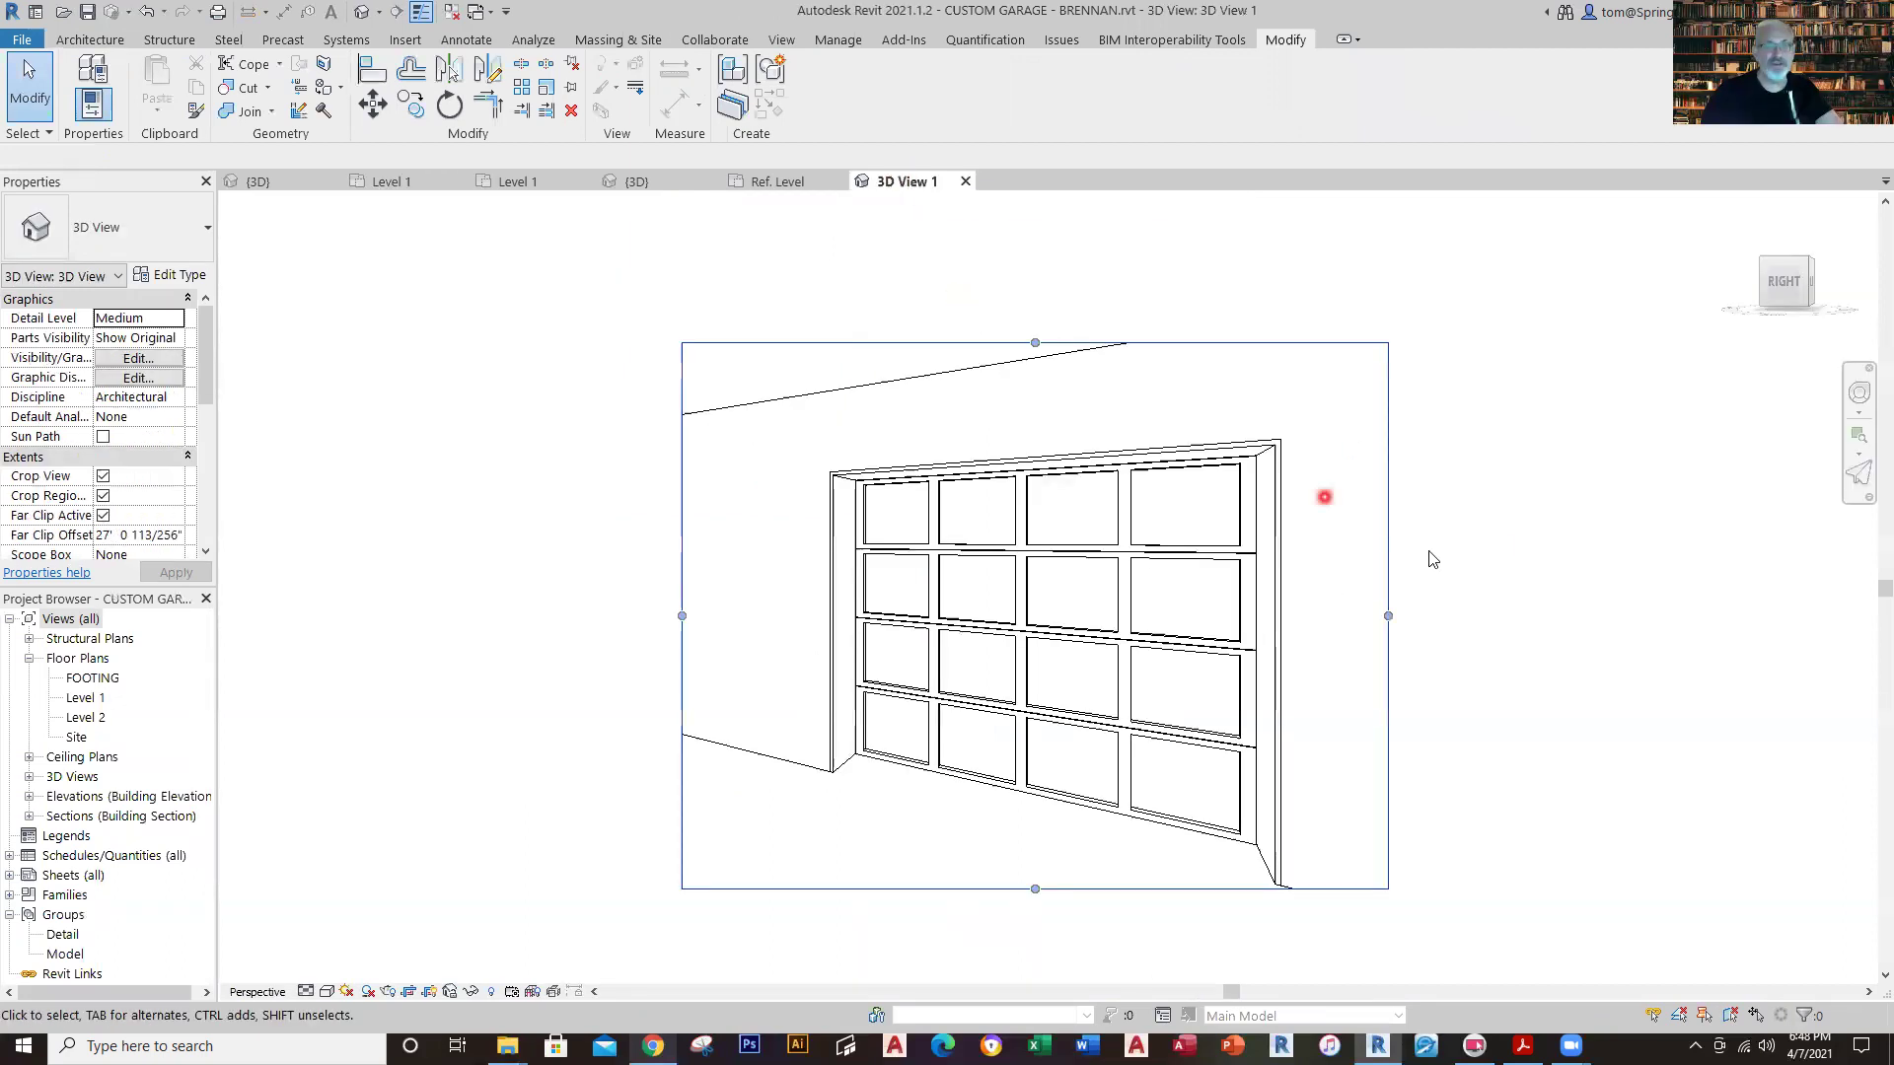
Hide the 108" x 84" garage door element in the camera view to expose the garage interior.
click(1057, 477)
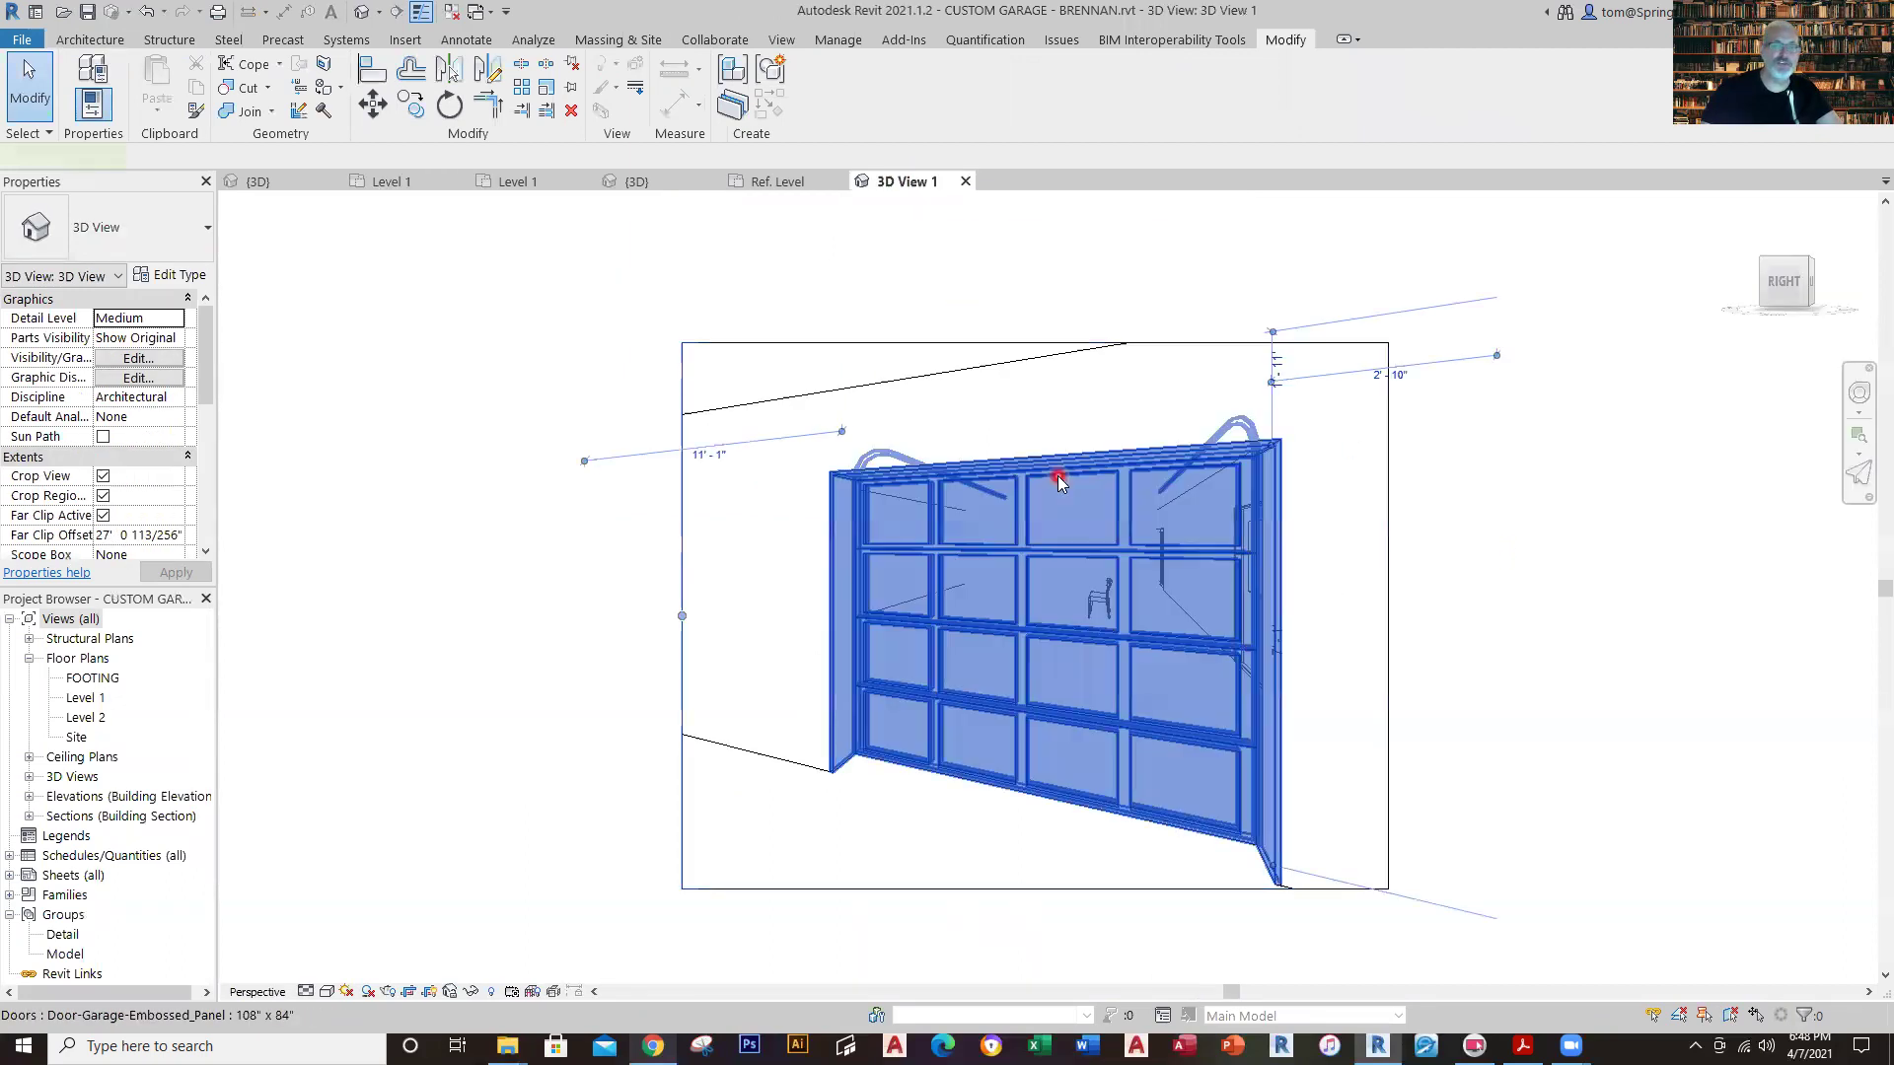
right_click(1057, 478)
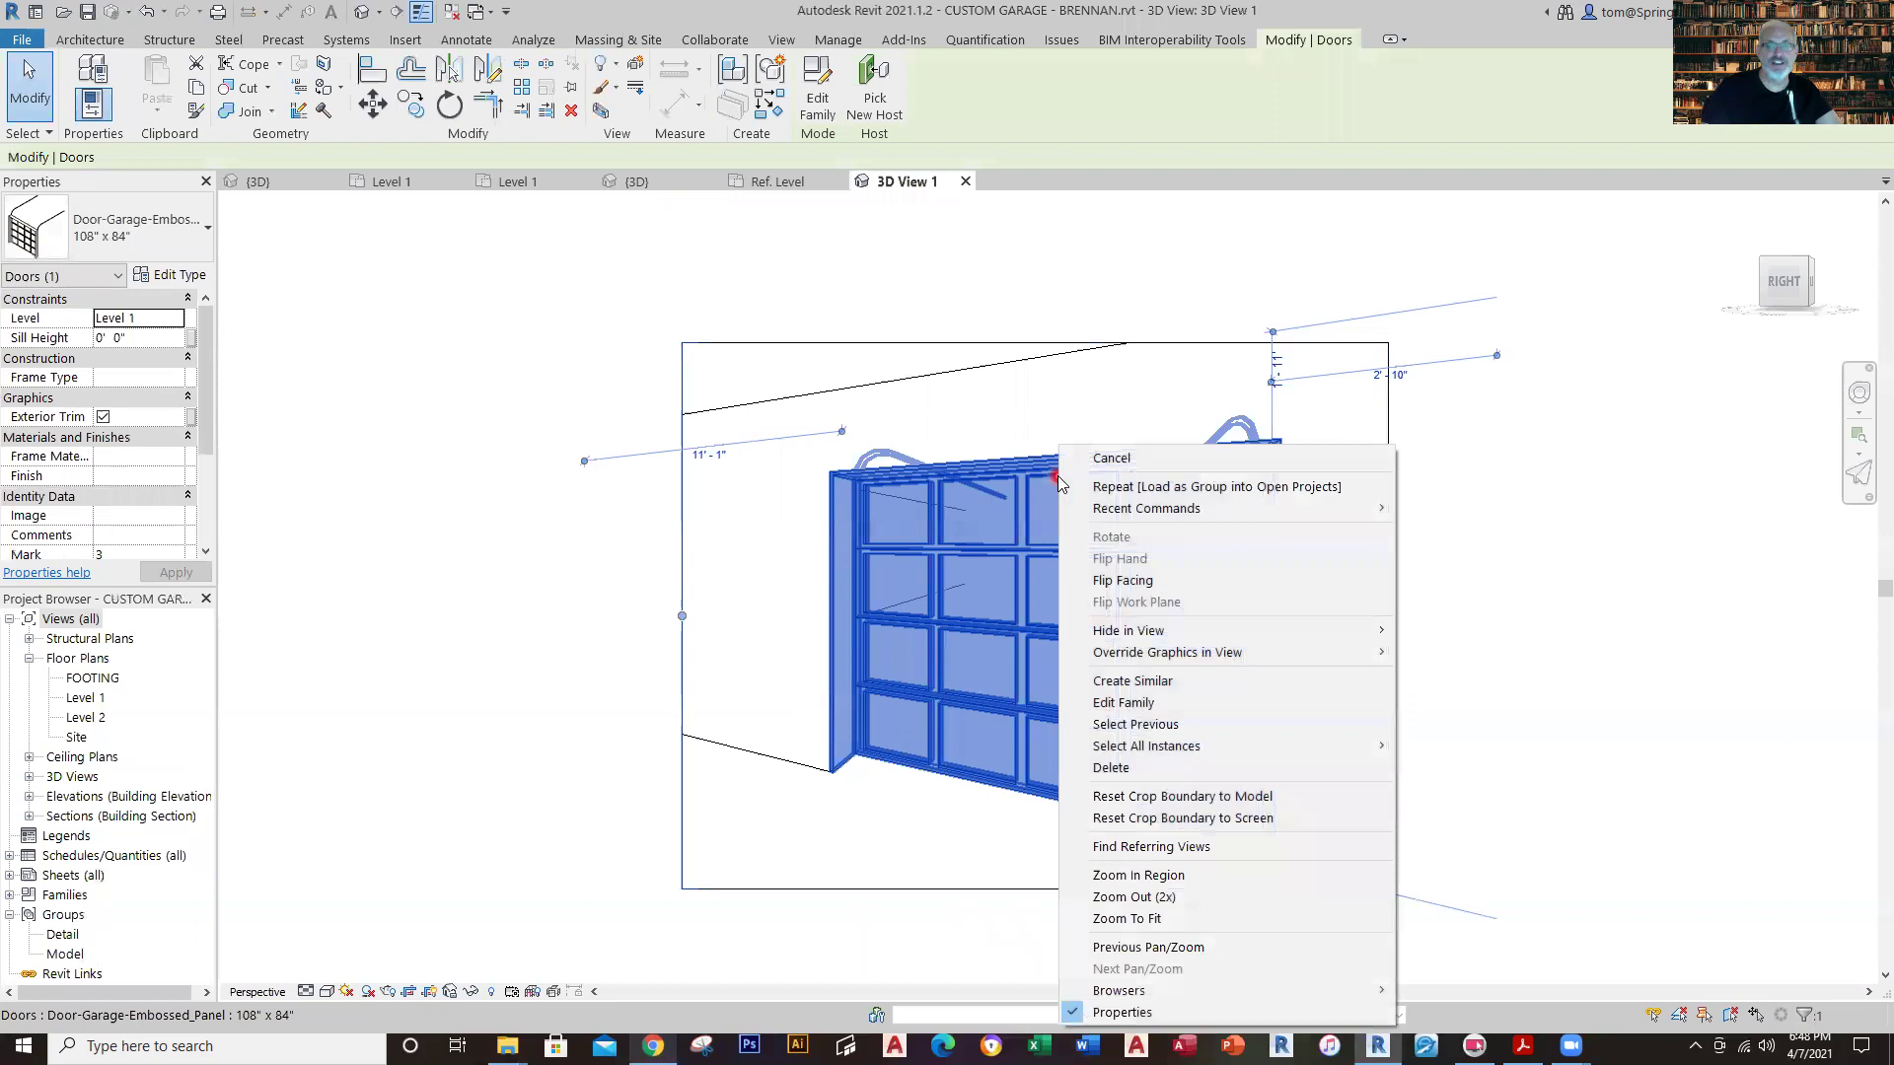
mouse_move(1223, 636)
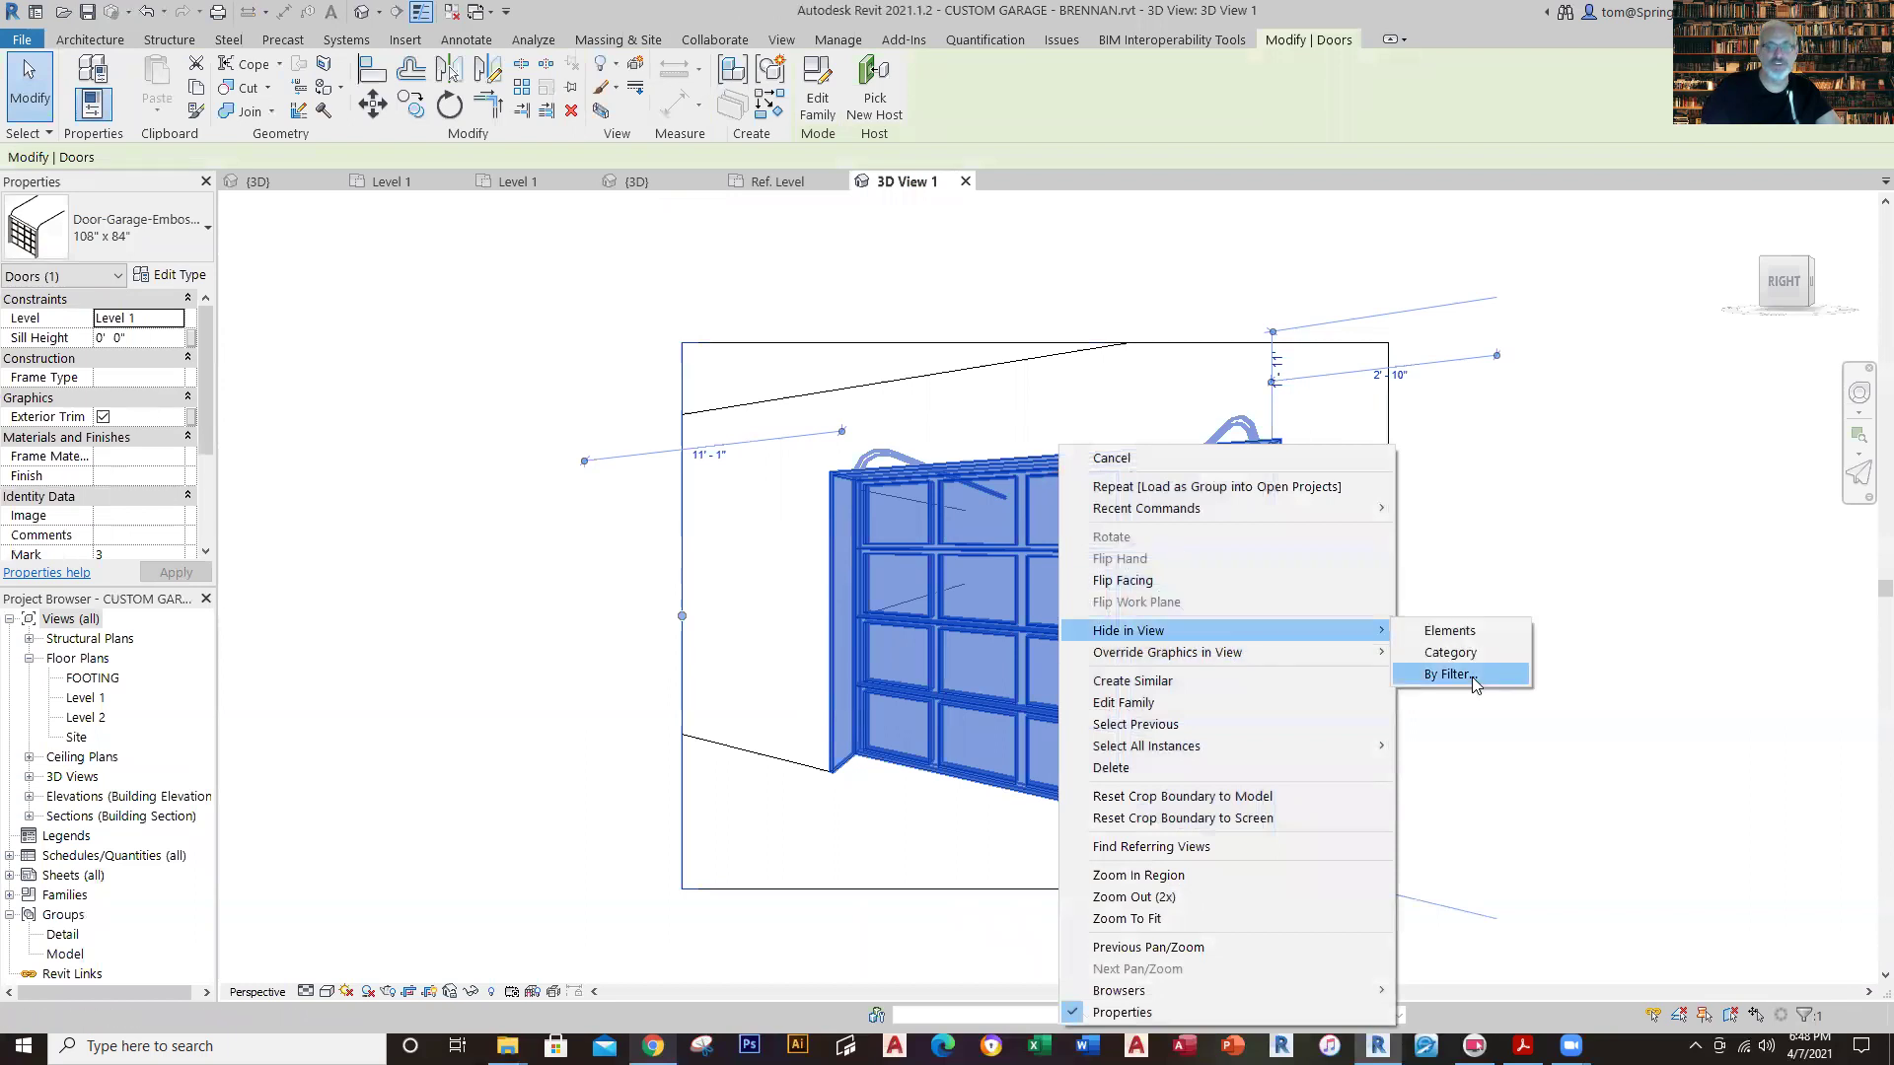
click(1490, 642)
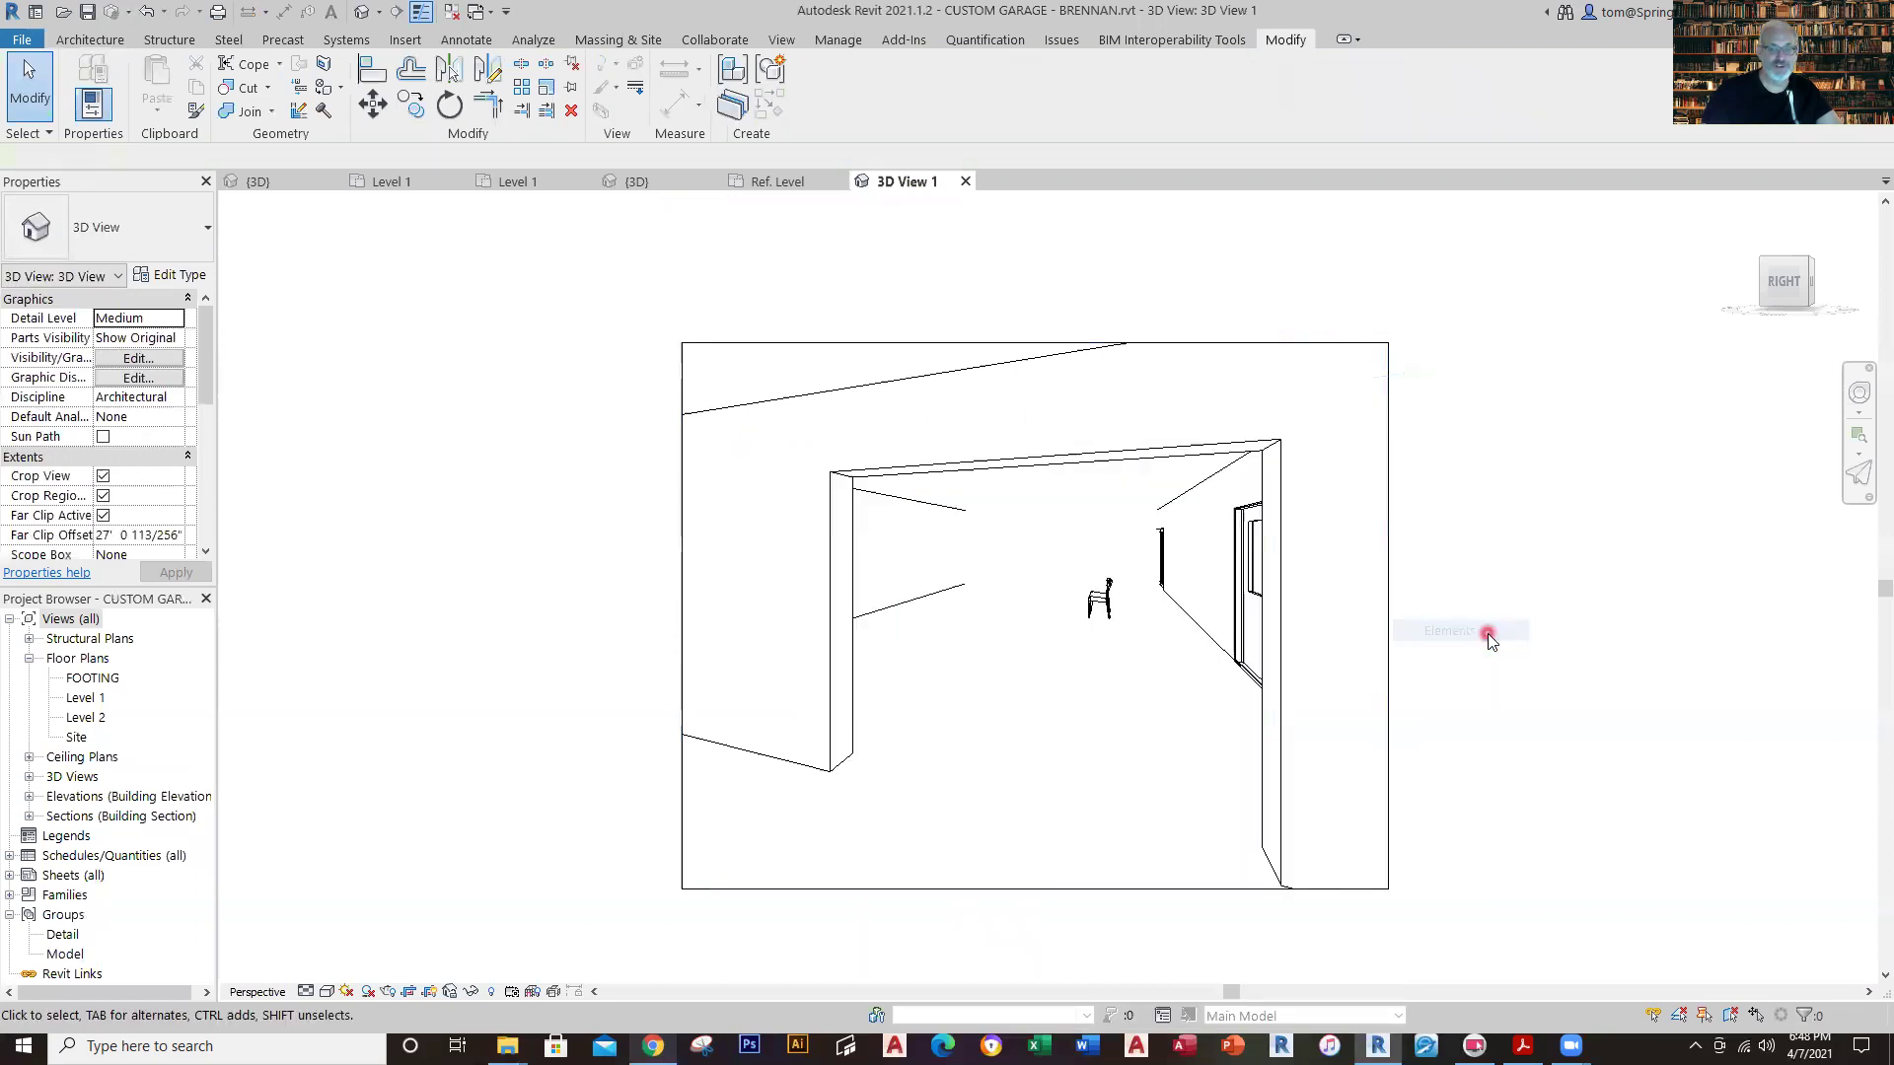
Set the camera view's visual style to Realistic and inspect the chair inside the garage up close.
scroll(1152, 742, up, 3)
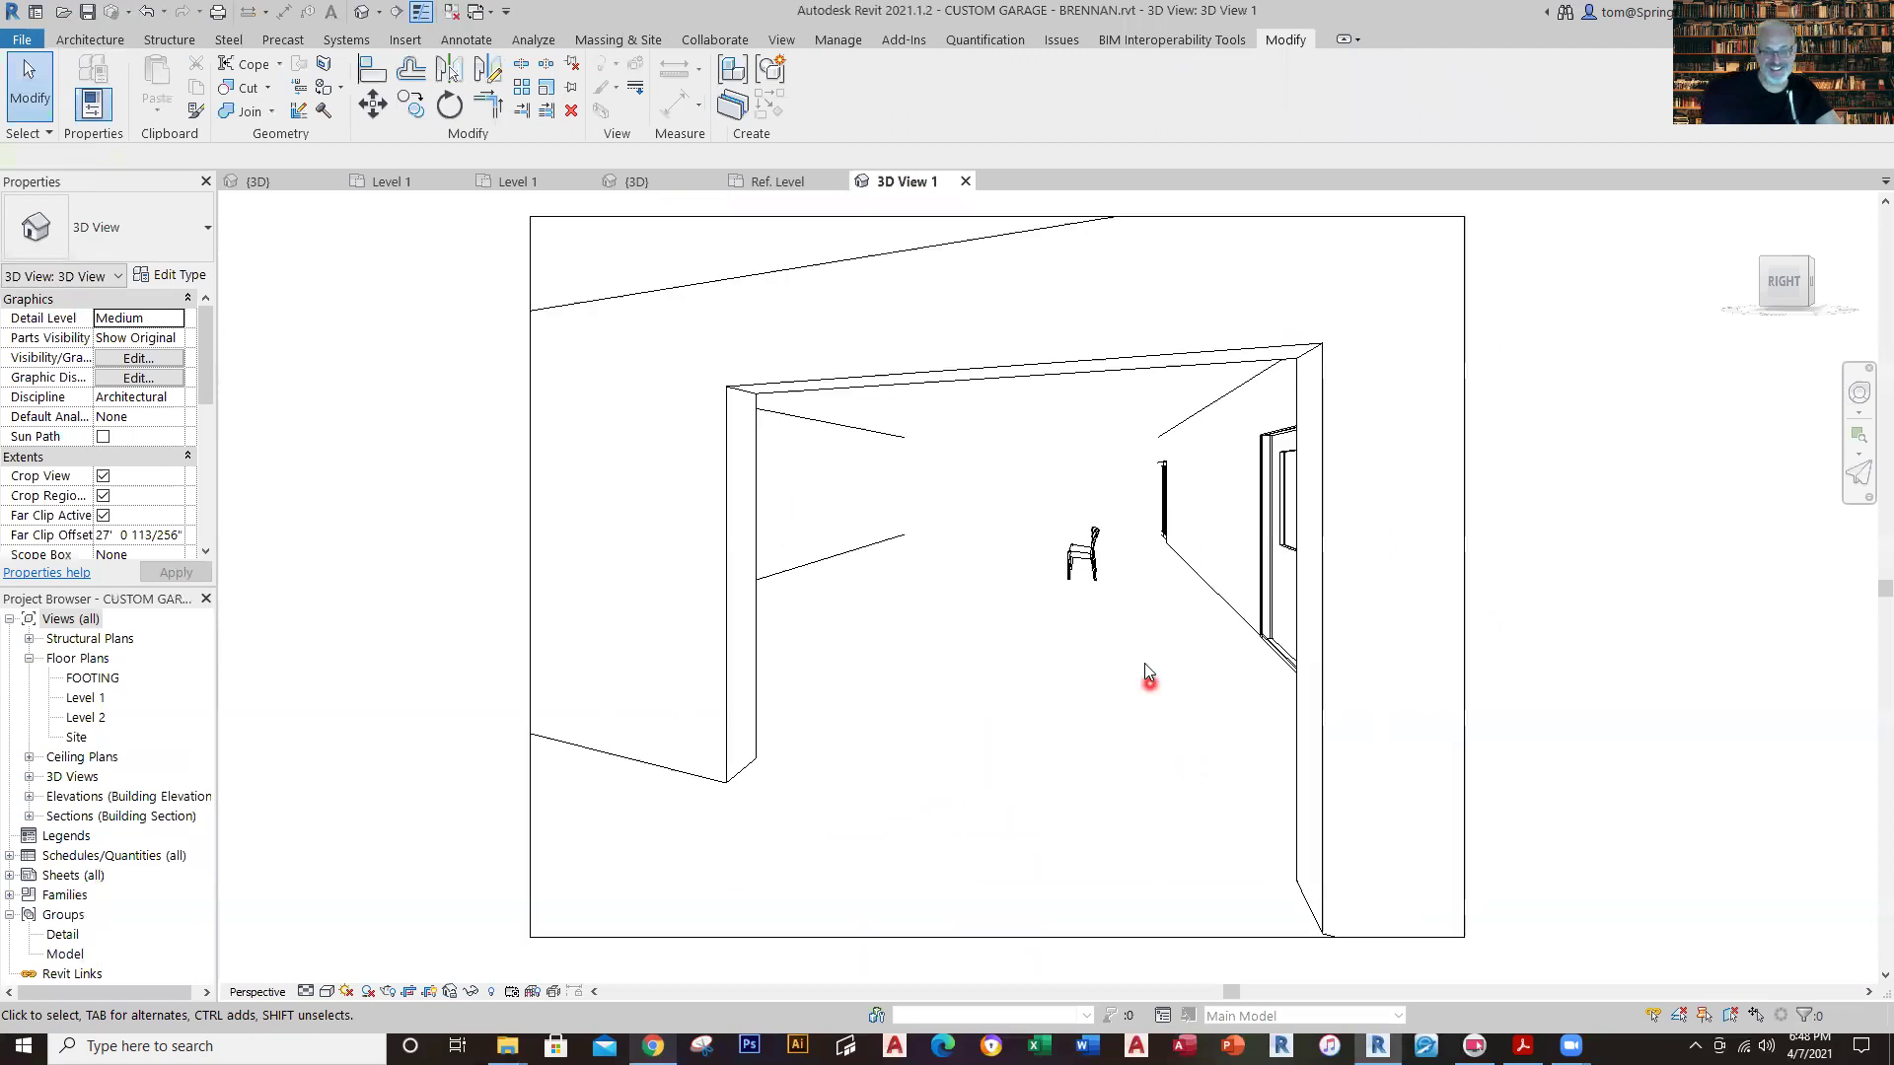
click(326, 992)
click(395, 973)
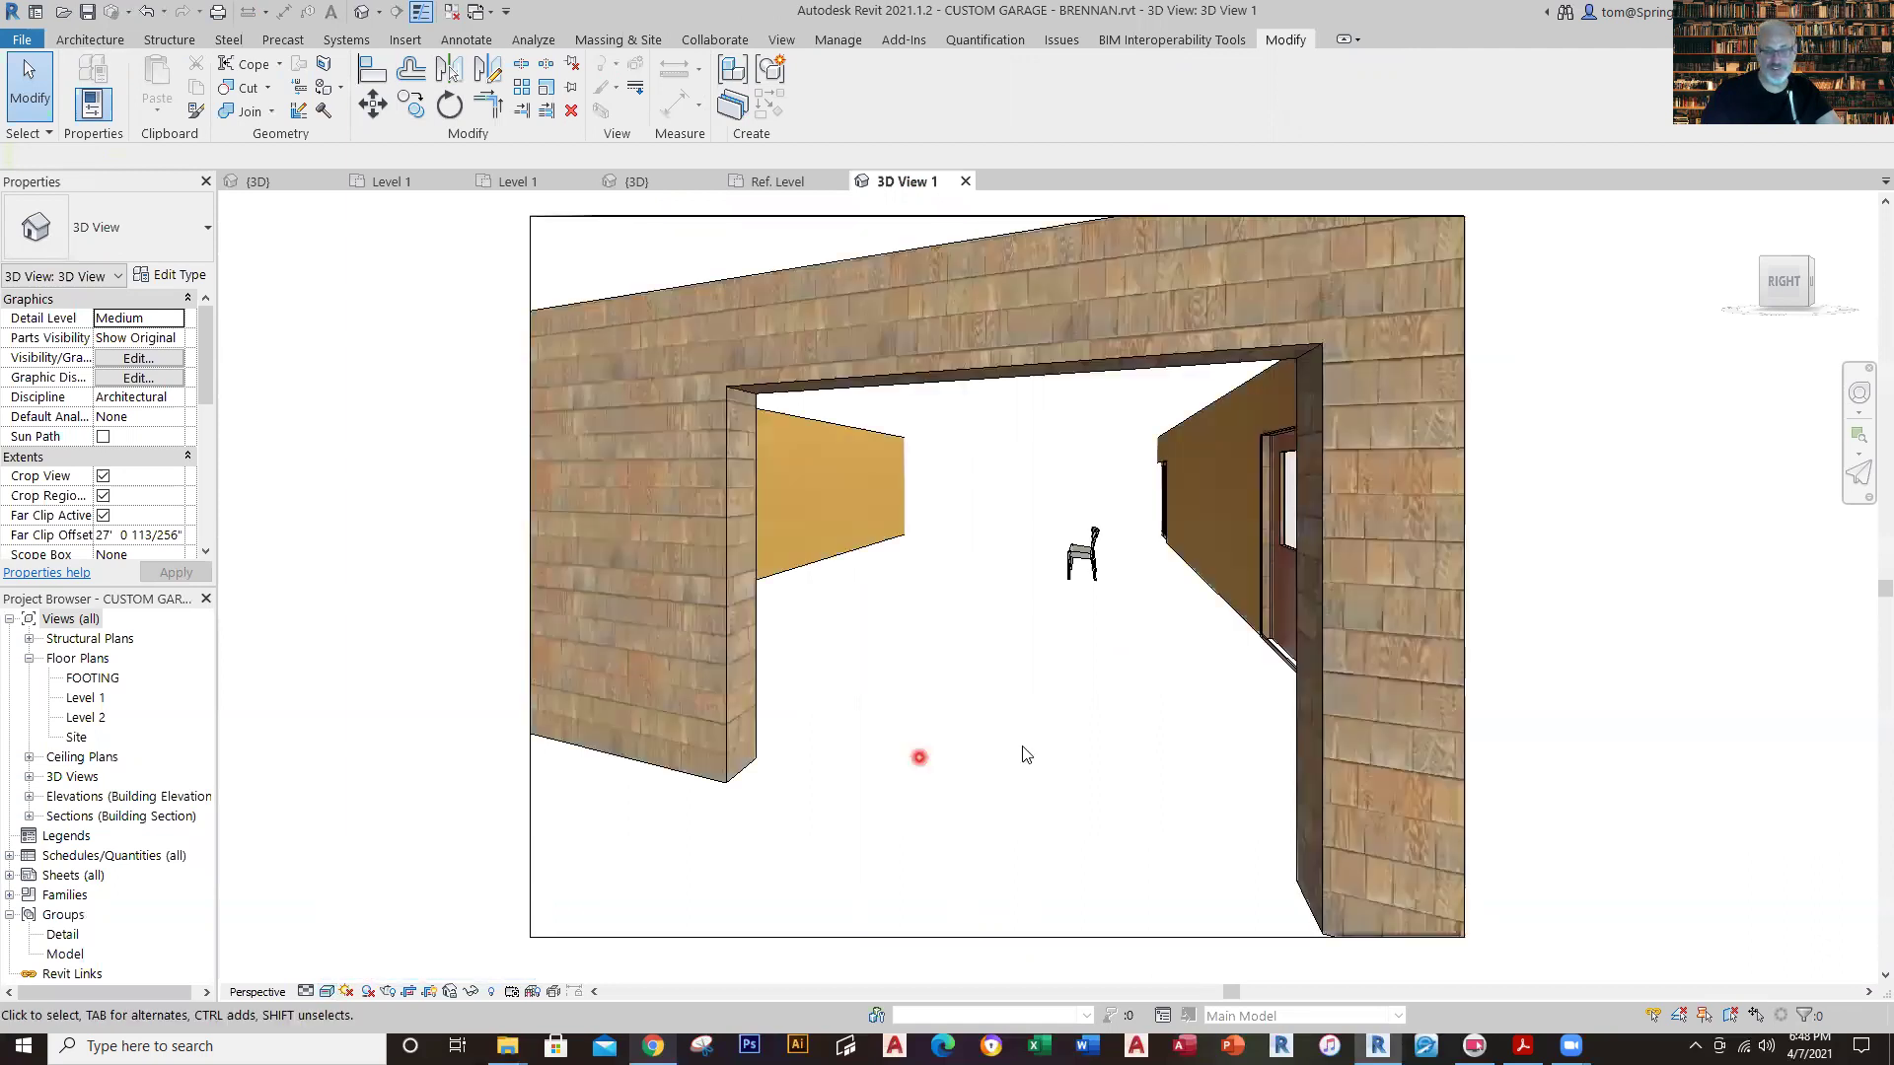
scroll(1145, 620, up, 3)
scroll(1062, 496, up, 5)
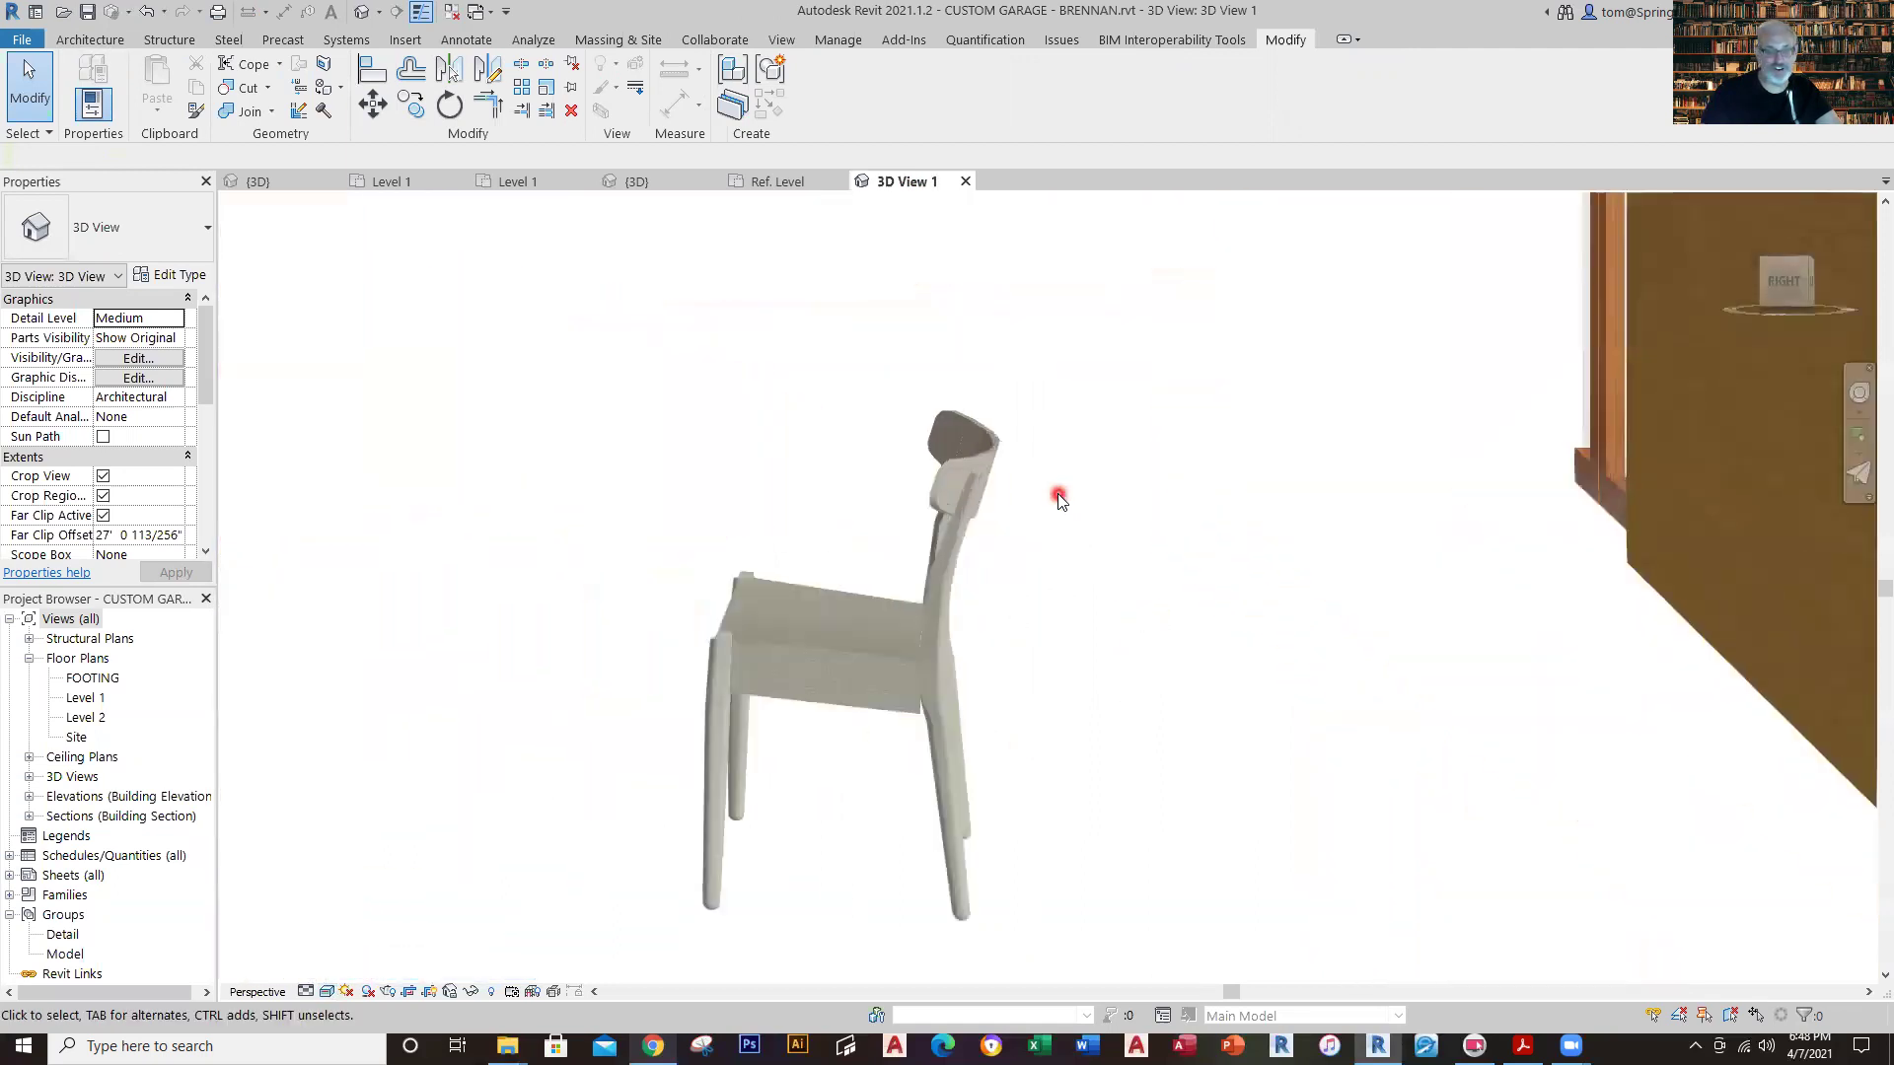
scroll(1058, 500, up, 2)
scroll(1058, 500, down, 6)
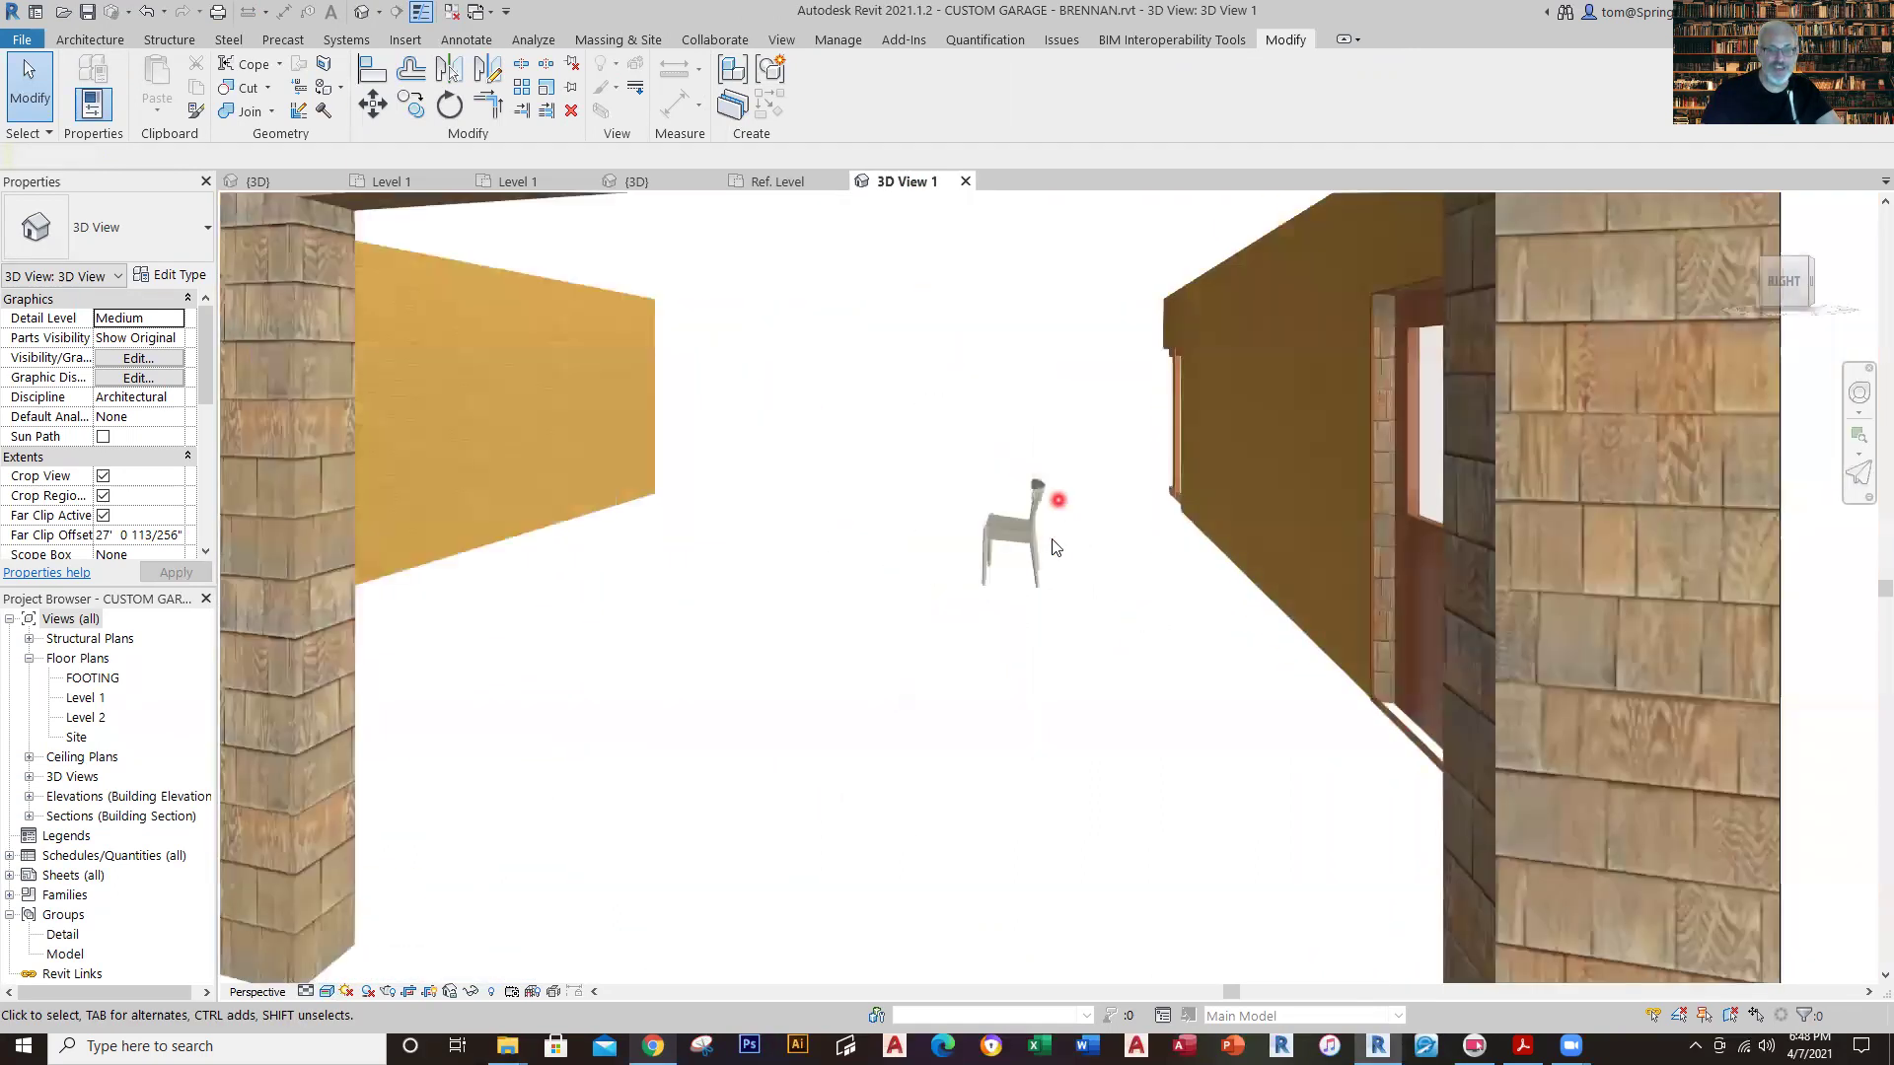
Delete the chair from the garage in the CUSTOM GARAGE - BRENNAN Level 1 floor plan.
scroll(1053, 543, up, 2)
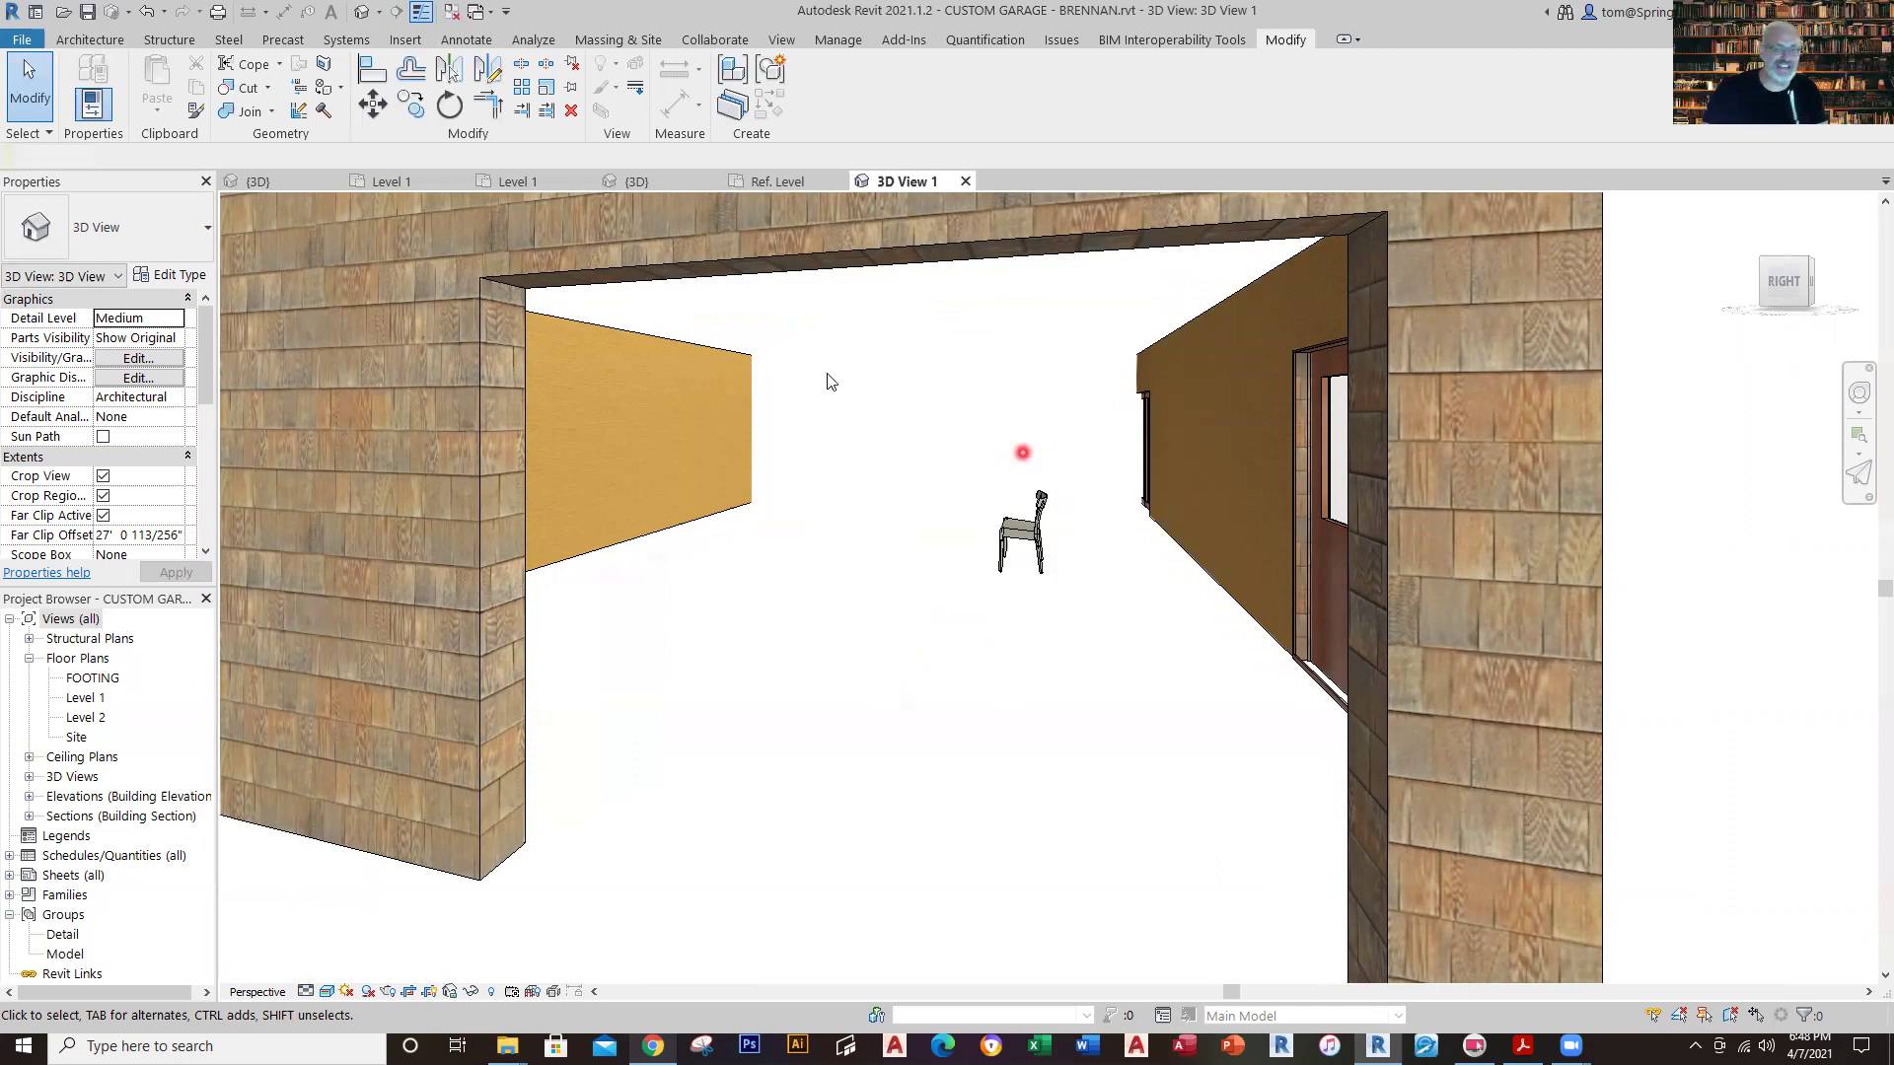
click(507, 183)
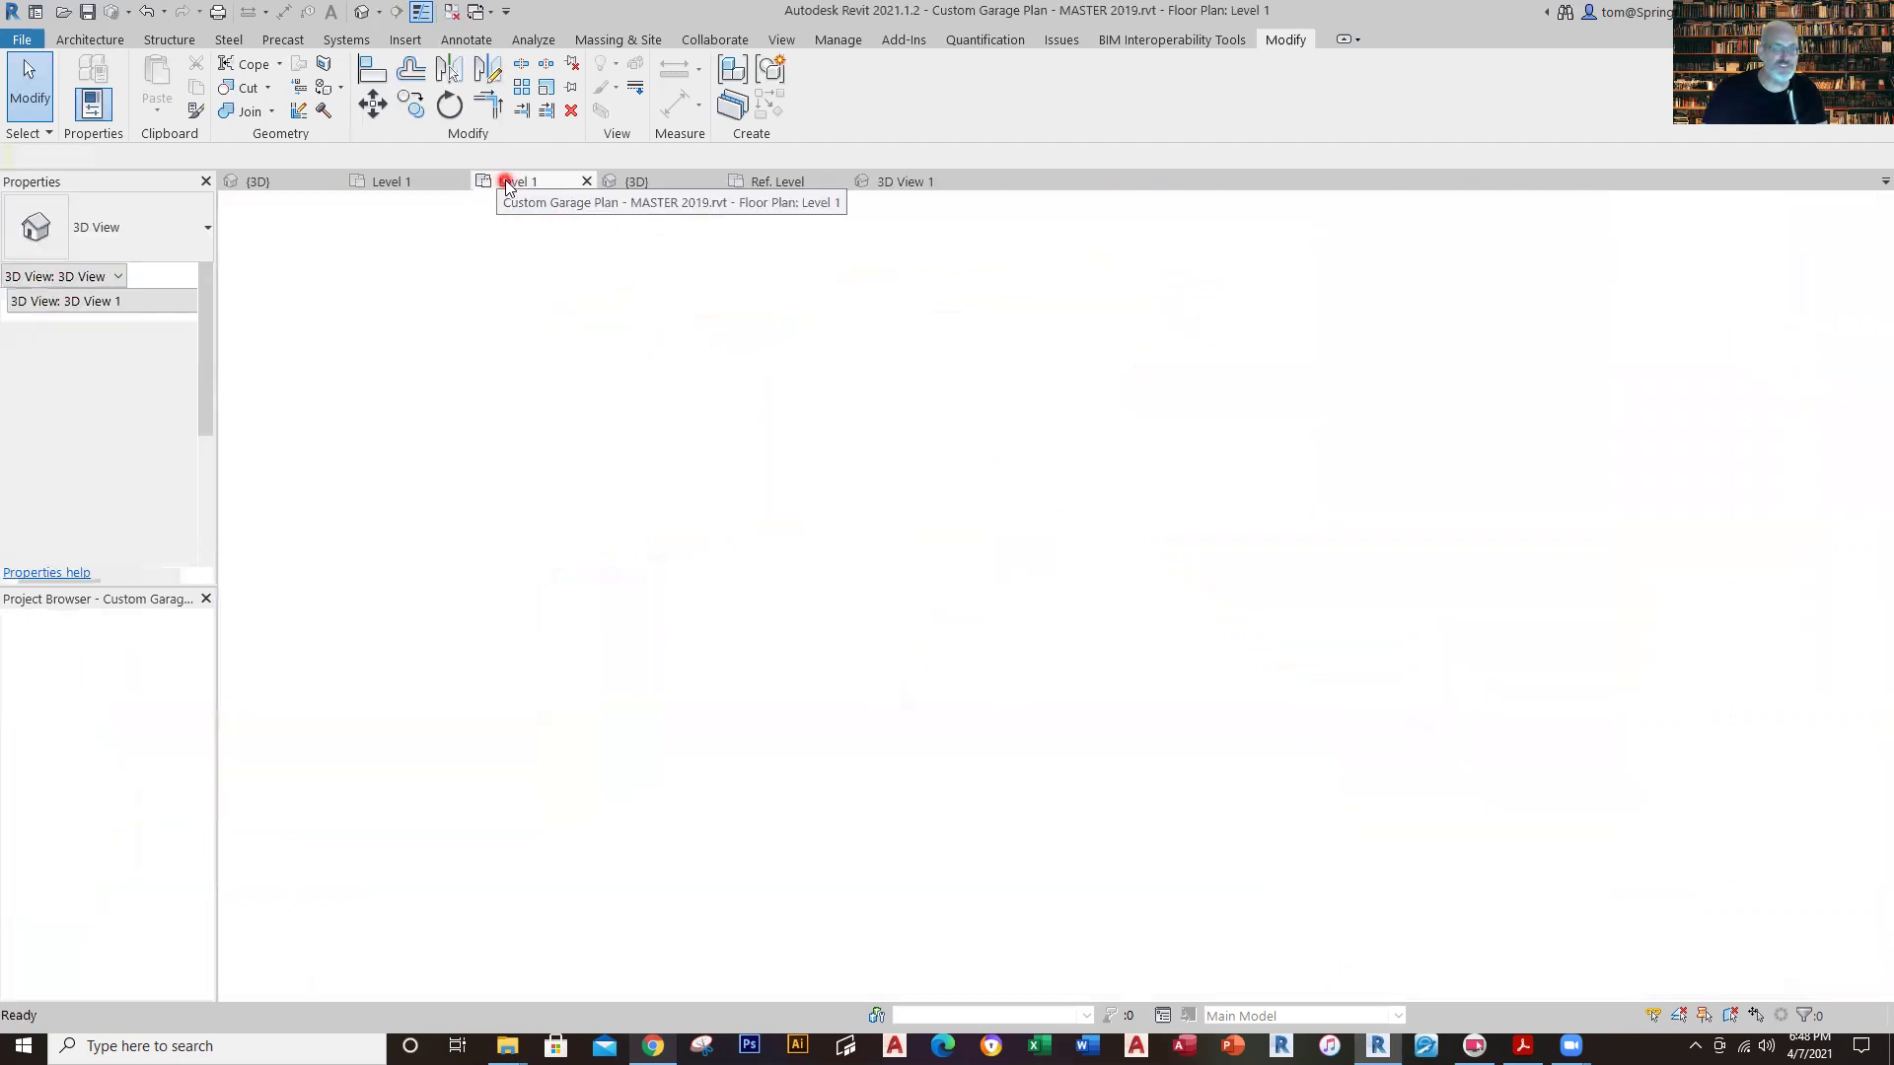
click(375, 184)
scroll(1192, 583, down, 4)
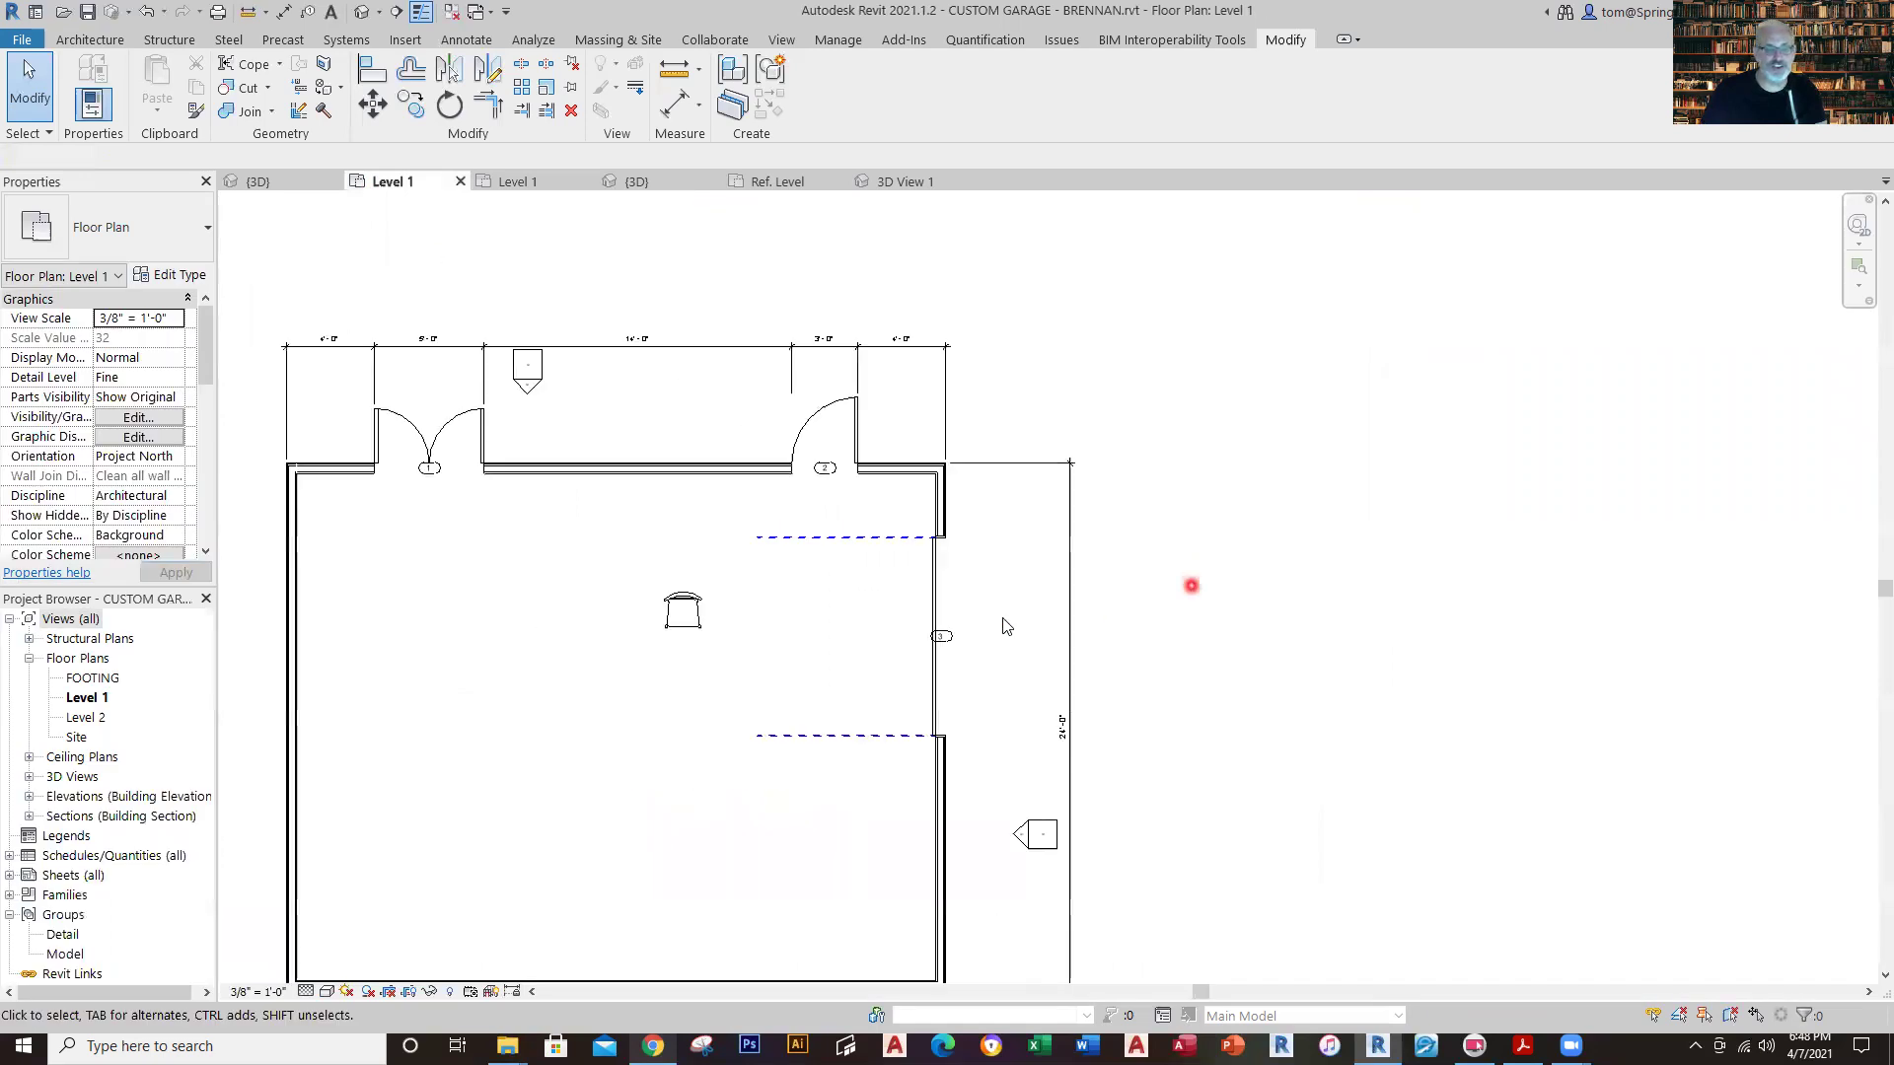
click(805, 609)
key(Delete)
click(851, 616)
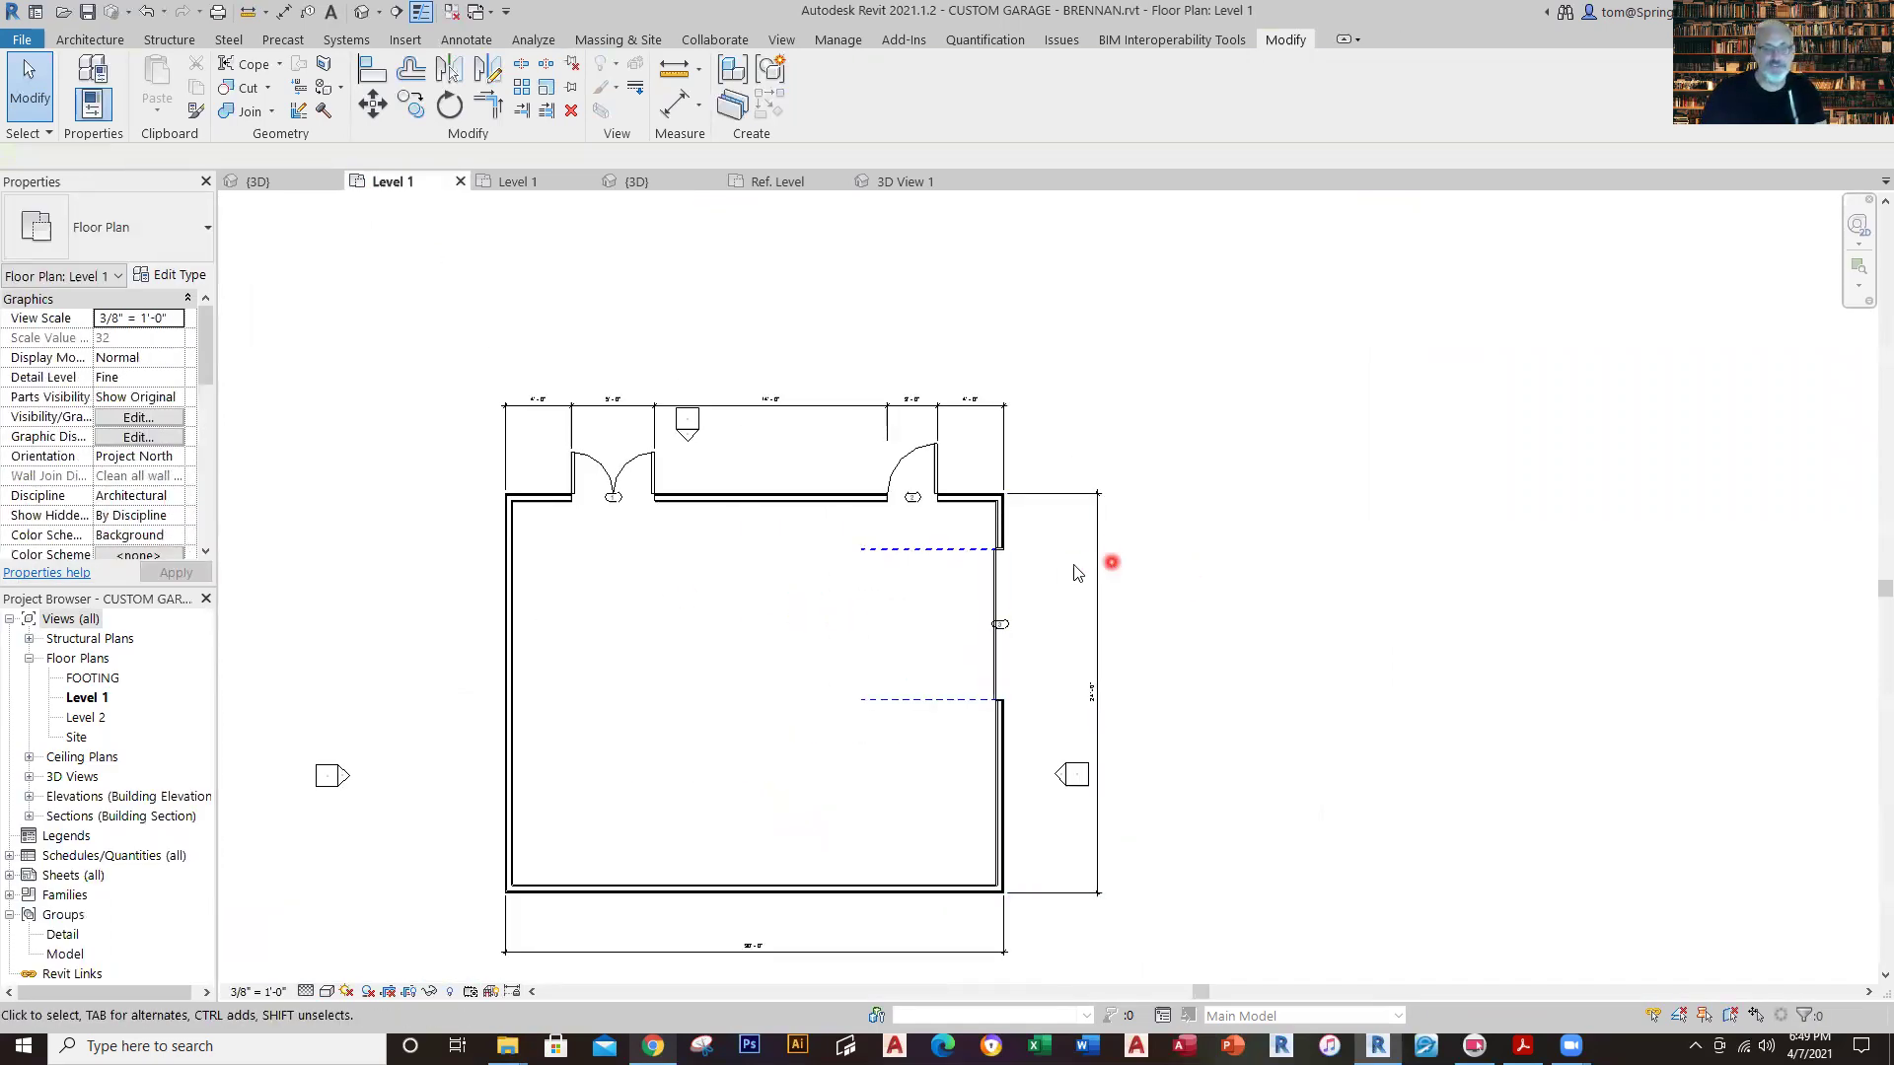
Select the garage door and shift its temporary dimension's witness lines to the door opening edge and the north wall's exterior face.
scroll(1016, 569, up, 2)
scroll(1034, 547, up, 3)
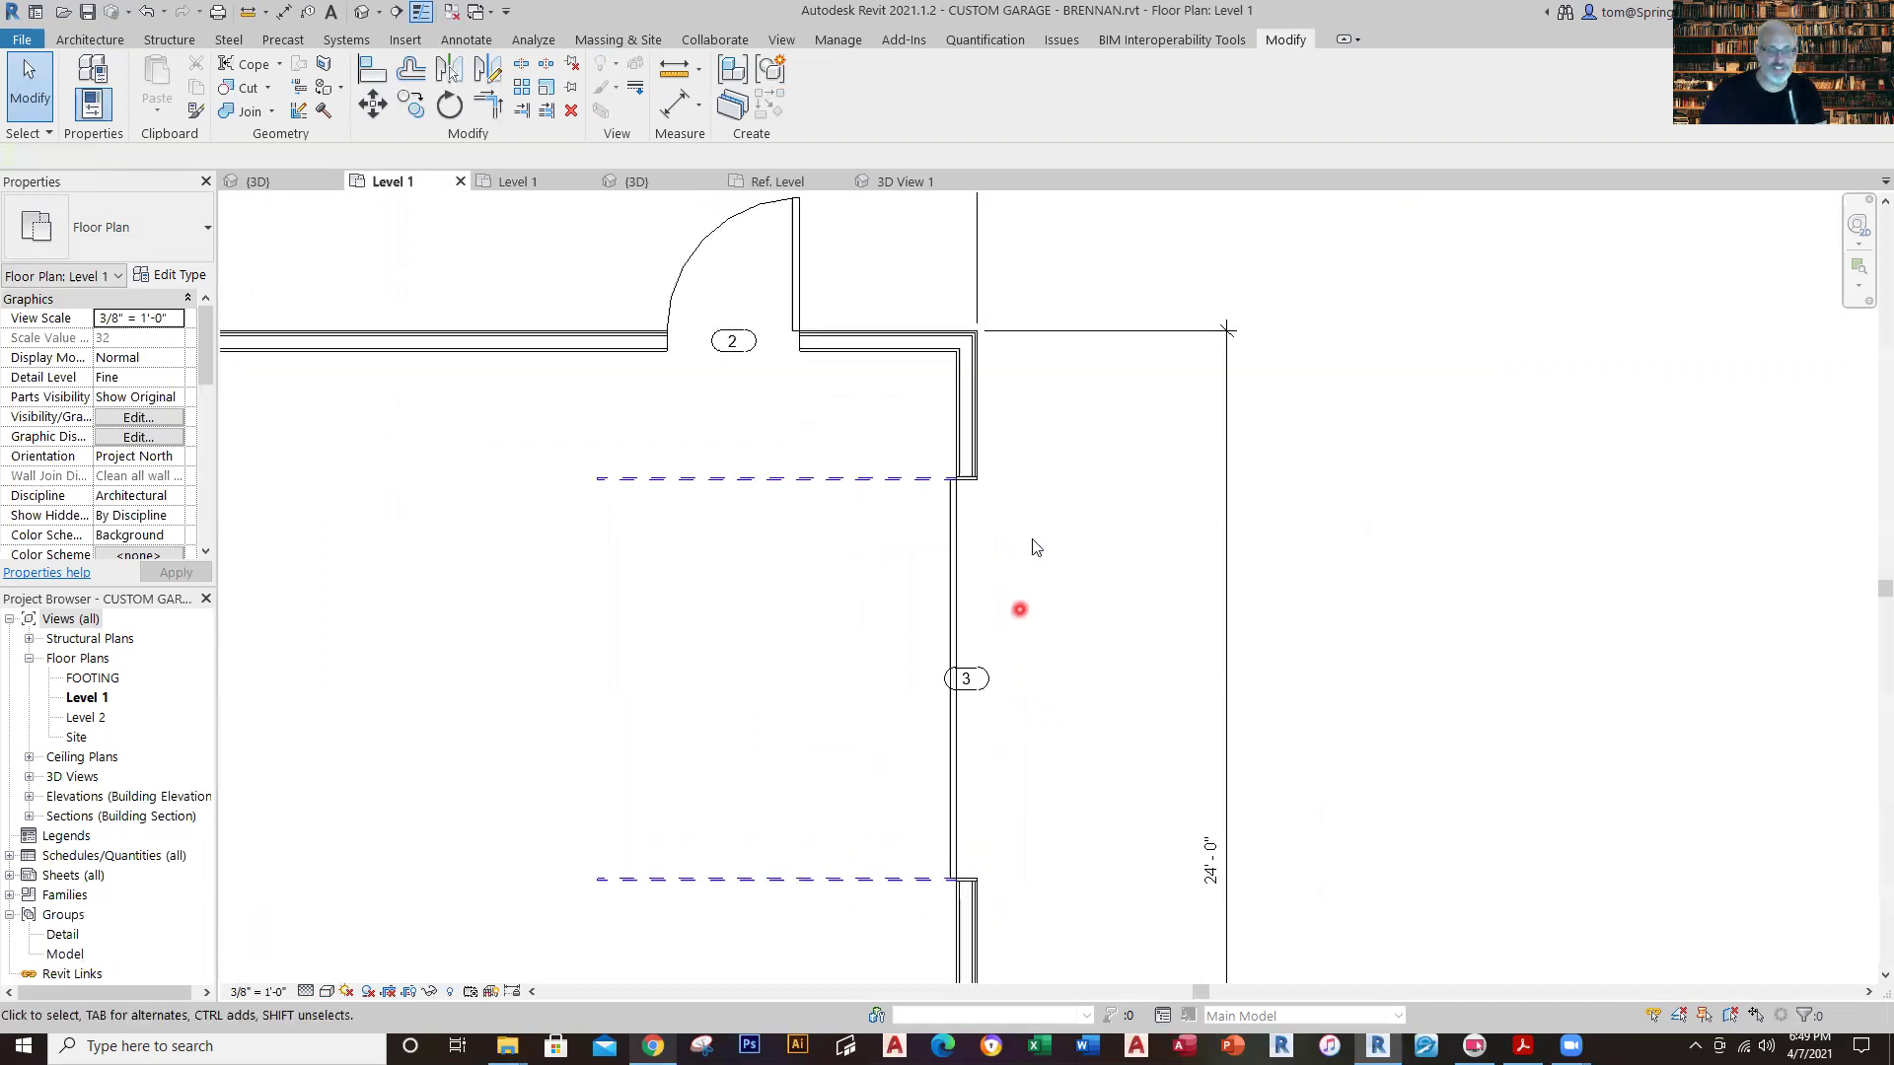
click(1036, 548)
scroll(617, 405, up, 2)
middle_drag(620, 403, 782, 688)
scroll(721, 821, up, 3)
scroll(712, 822, up, 2)
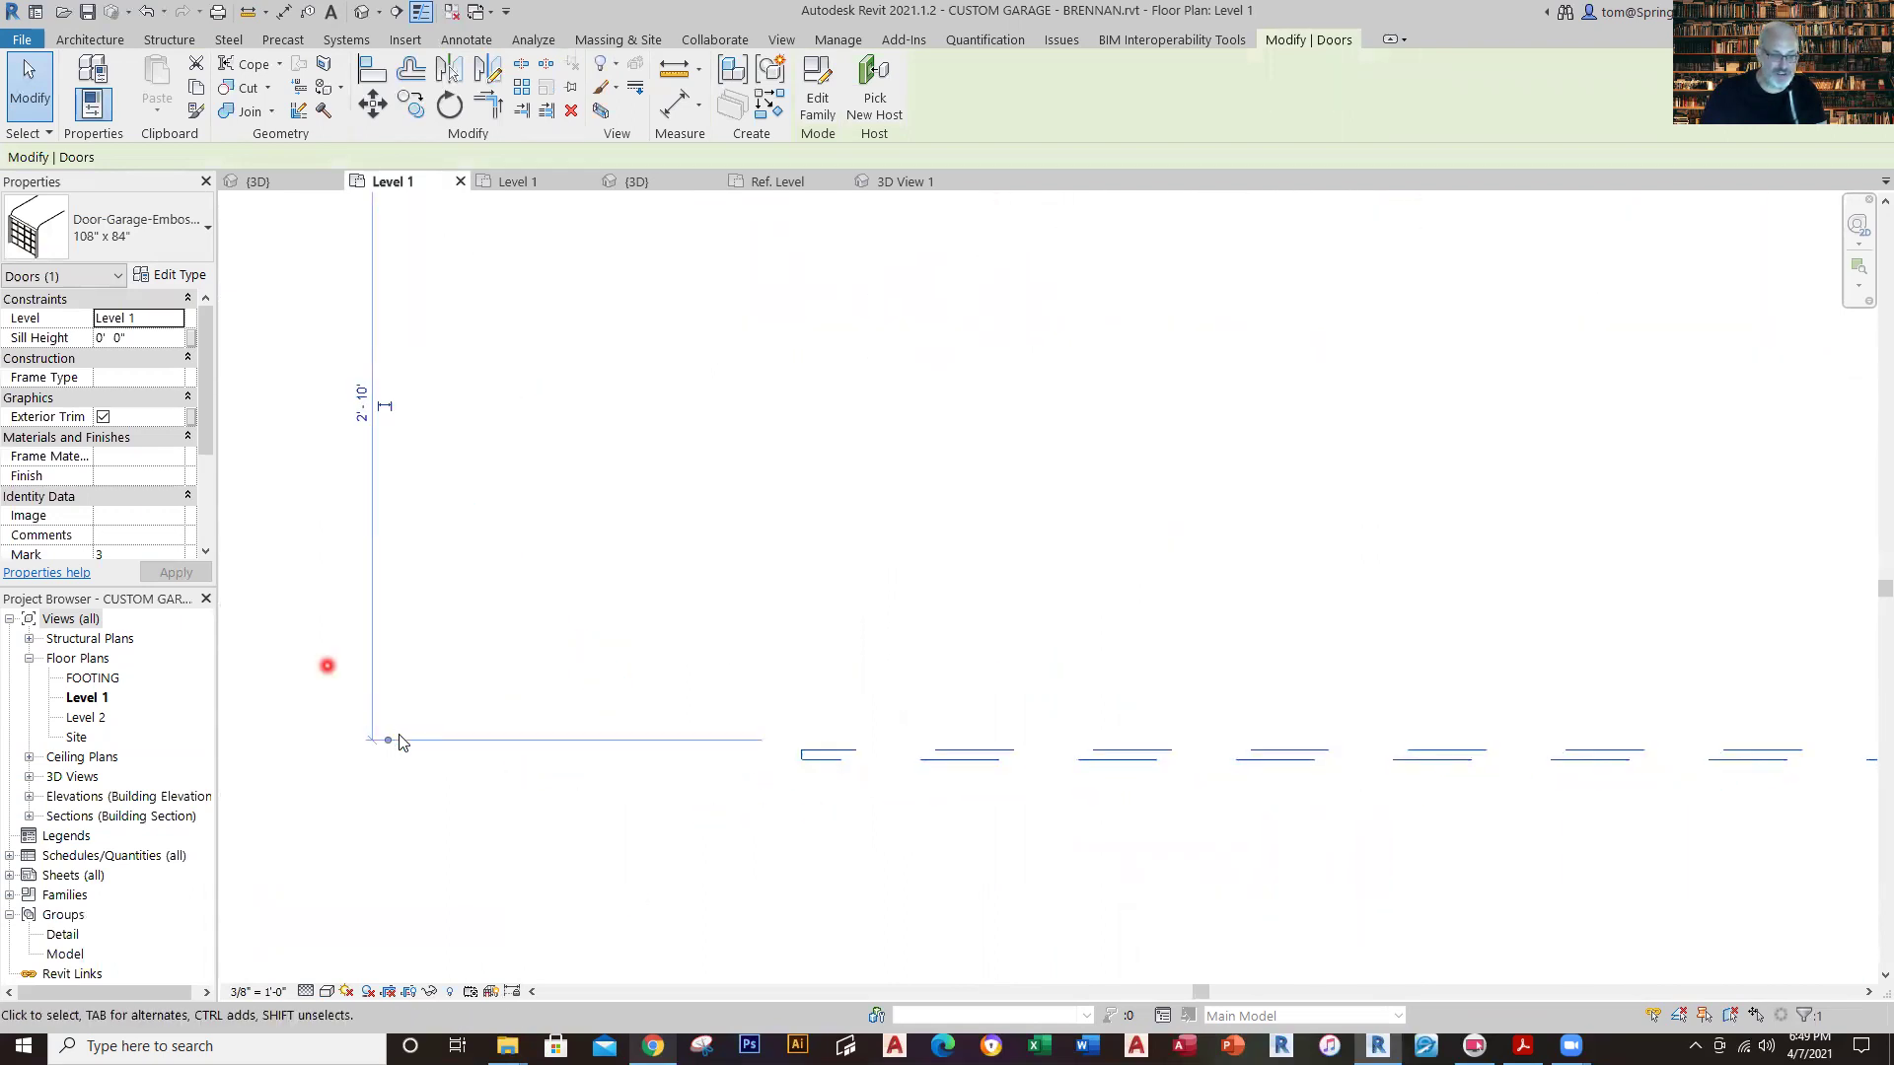
drag(390, 741, 886, 752)
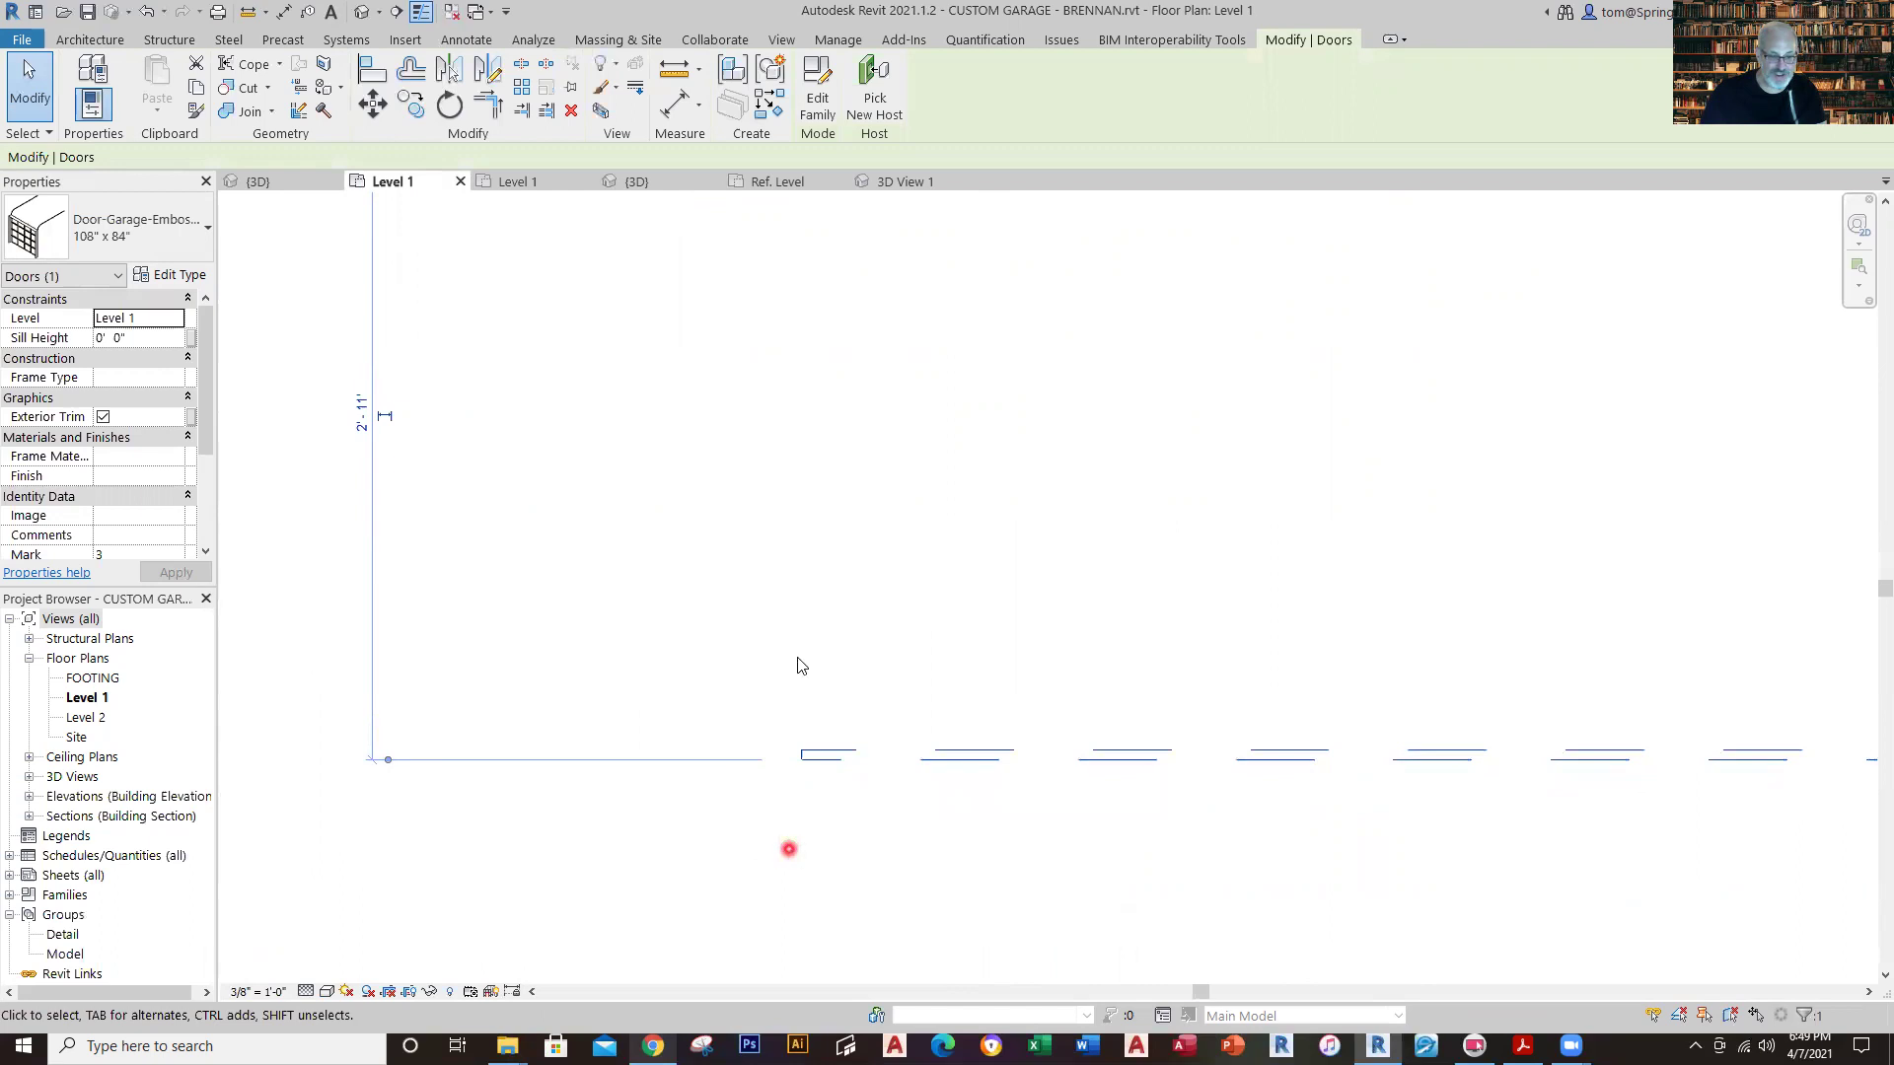
scroll(730, 606, down, 2)
middle_drag(750, 562, 791, 850)
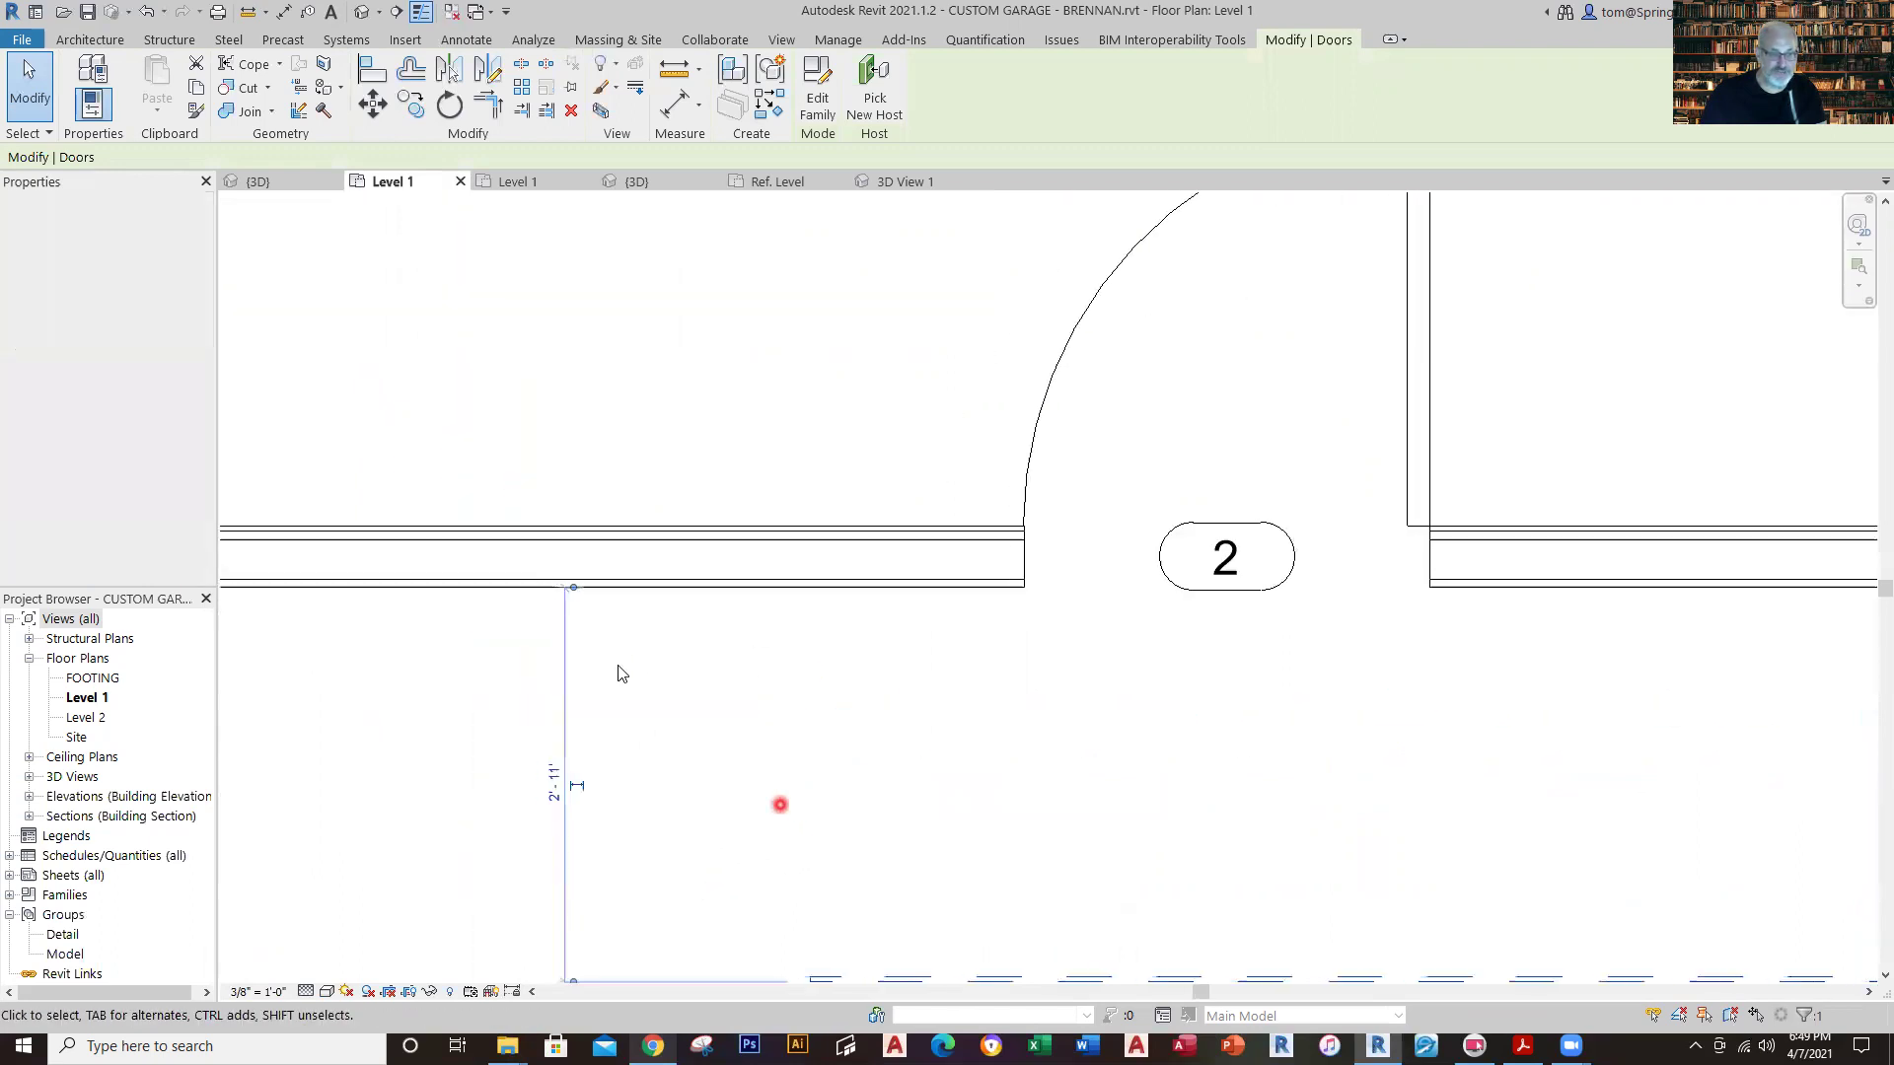
click(574, 589)
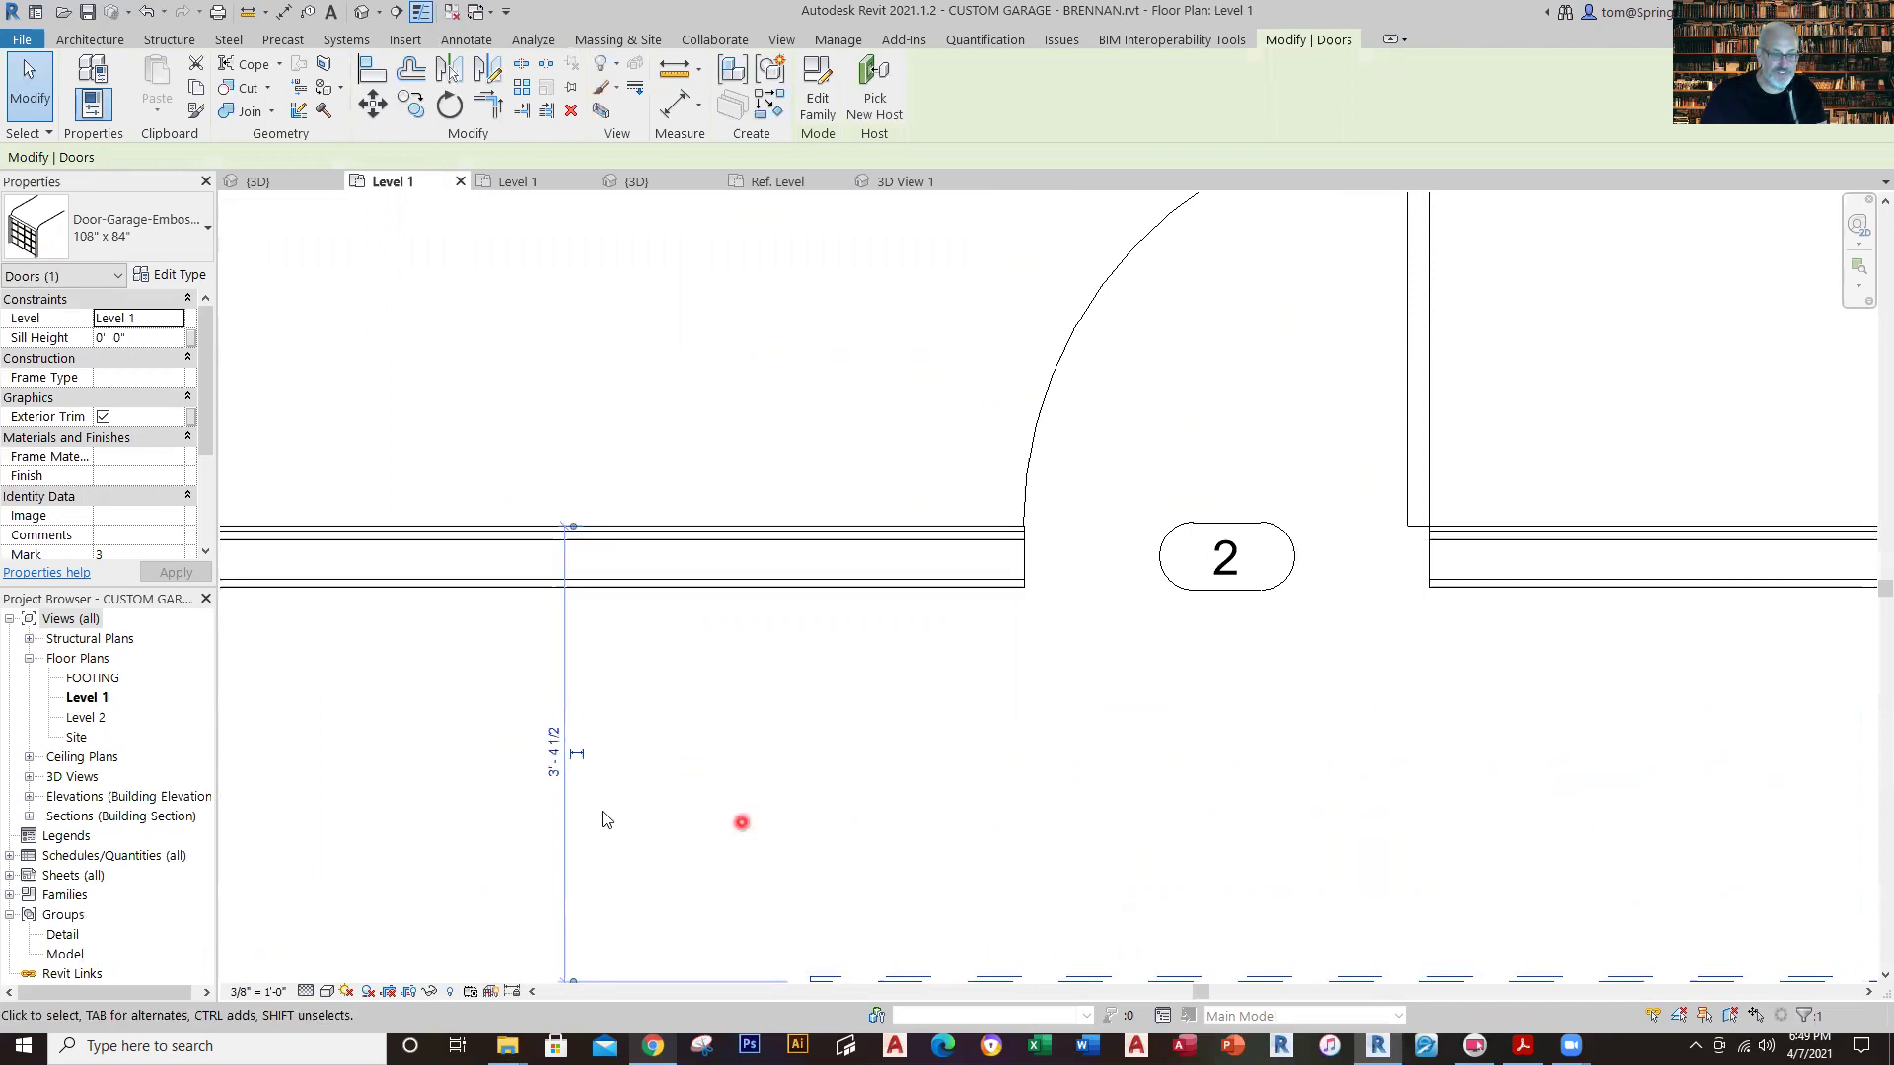
Set the garage door opening's distance from the north wall's exterior face to 2'.
click(552, 769)
text(2)
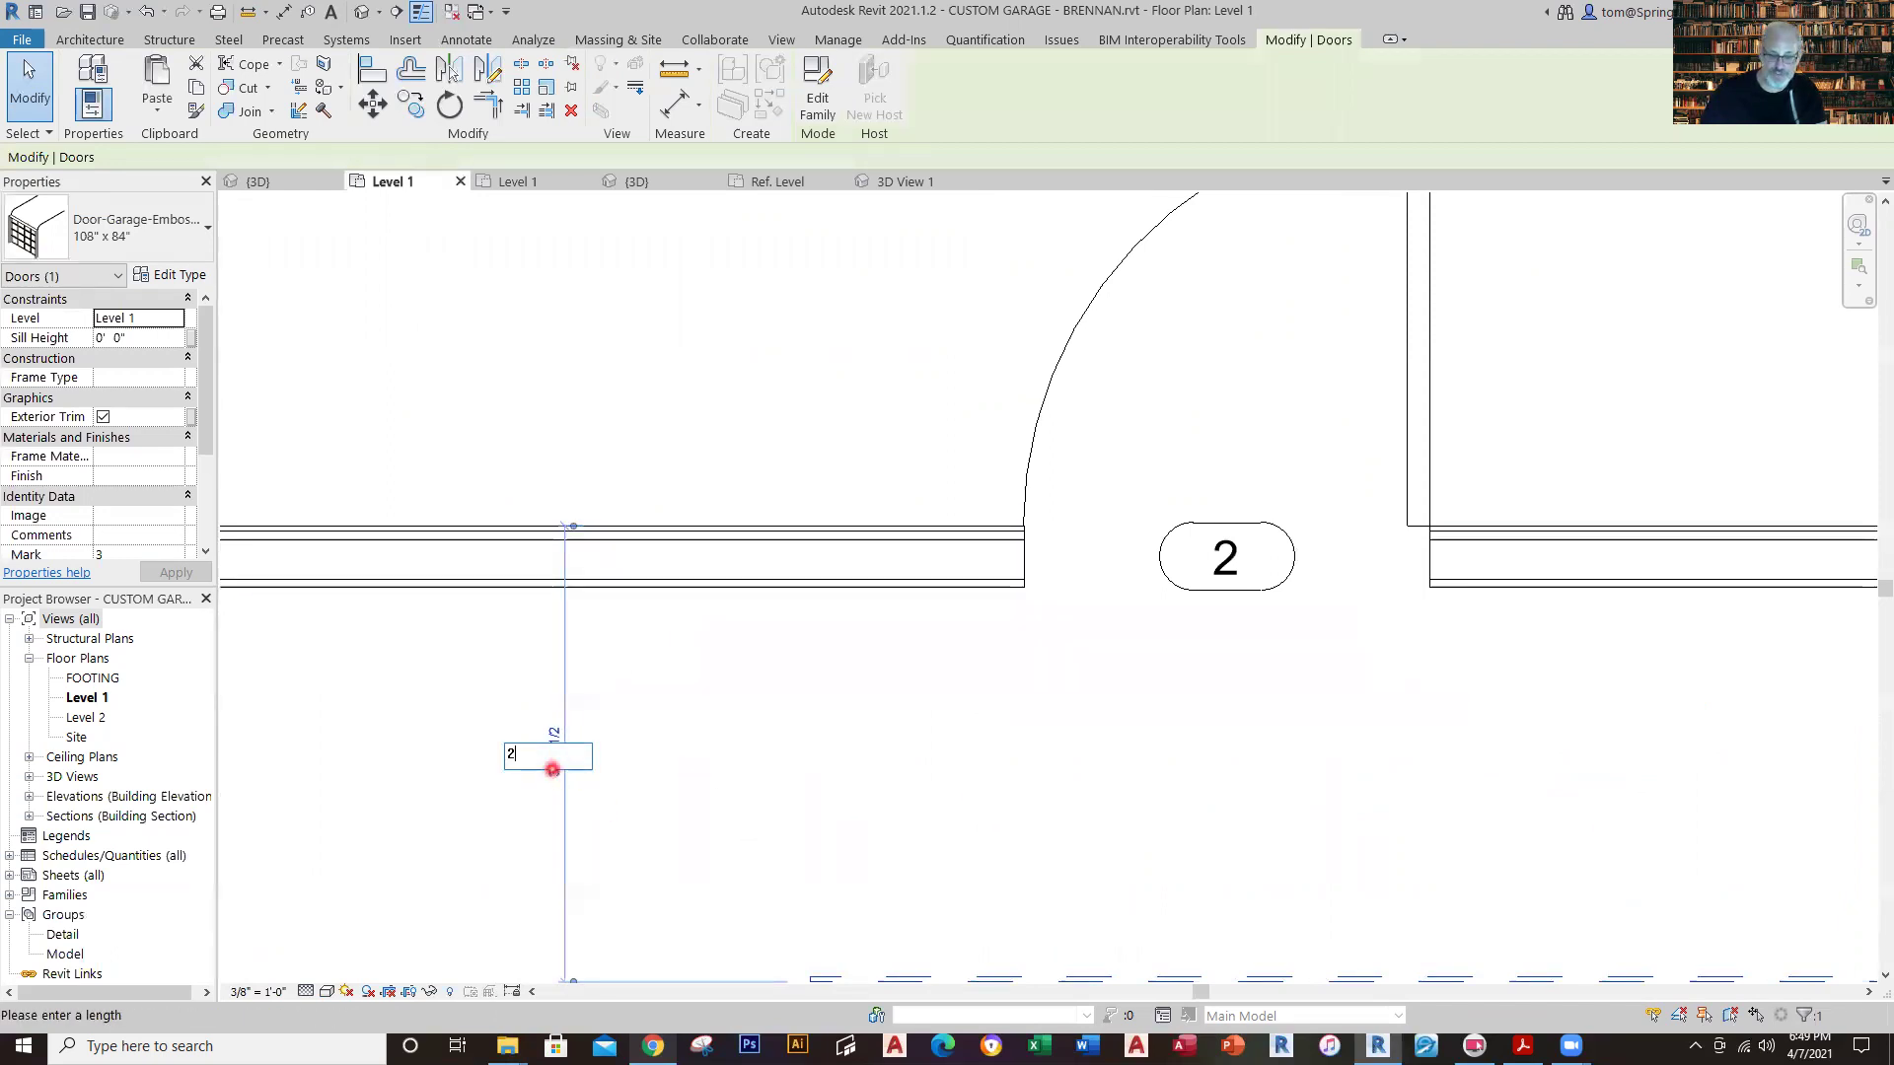
key(Return)
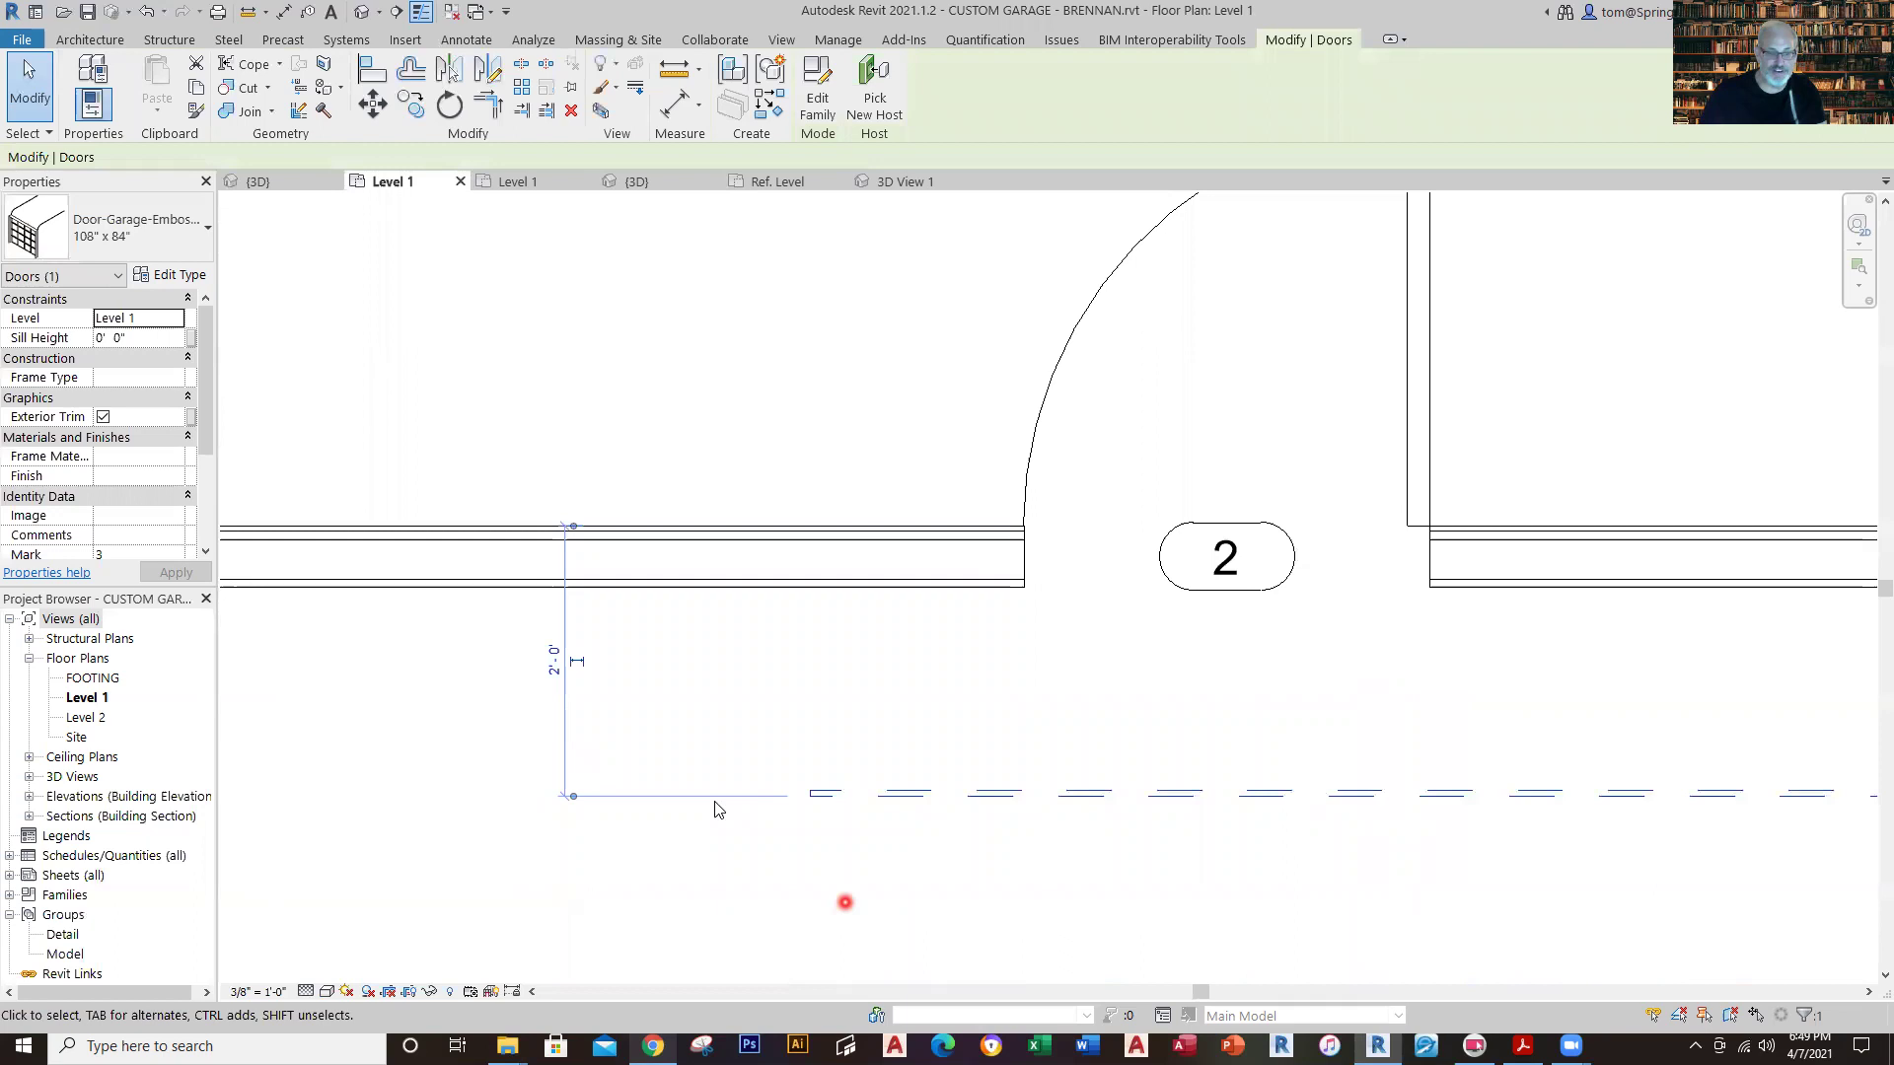
click(922, 727)
Make the garage door's temporary offset dimension from the north wall permanent.
scroll(1006, 737, down, 4)
middle_drag(1154, 750, 799, 707)
click(727, 740)
scroll(669, 728, up, 2)
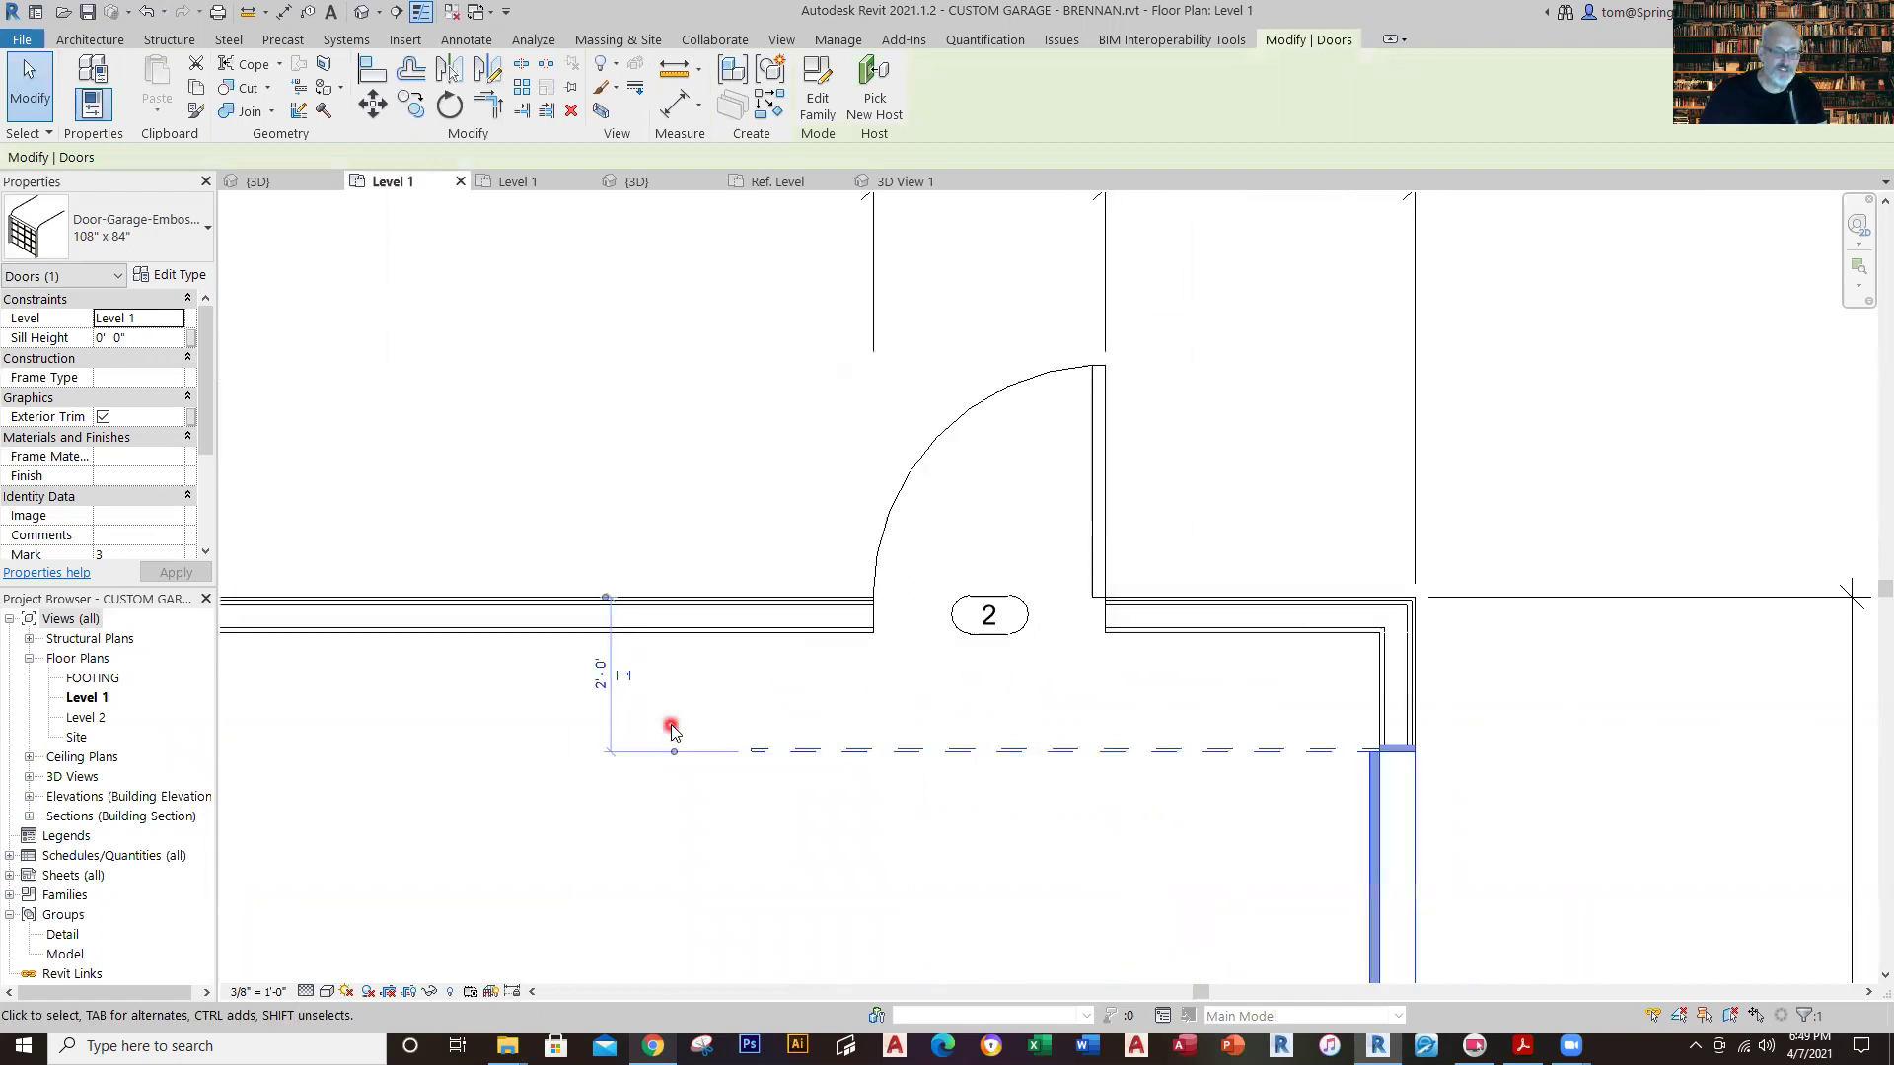
click(623, 677)
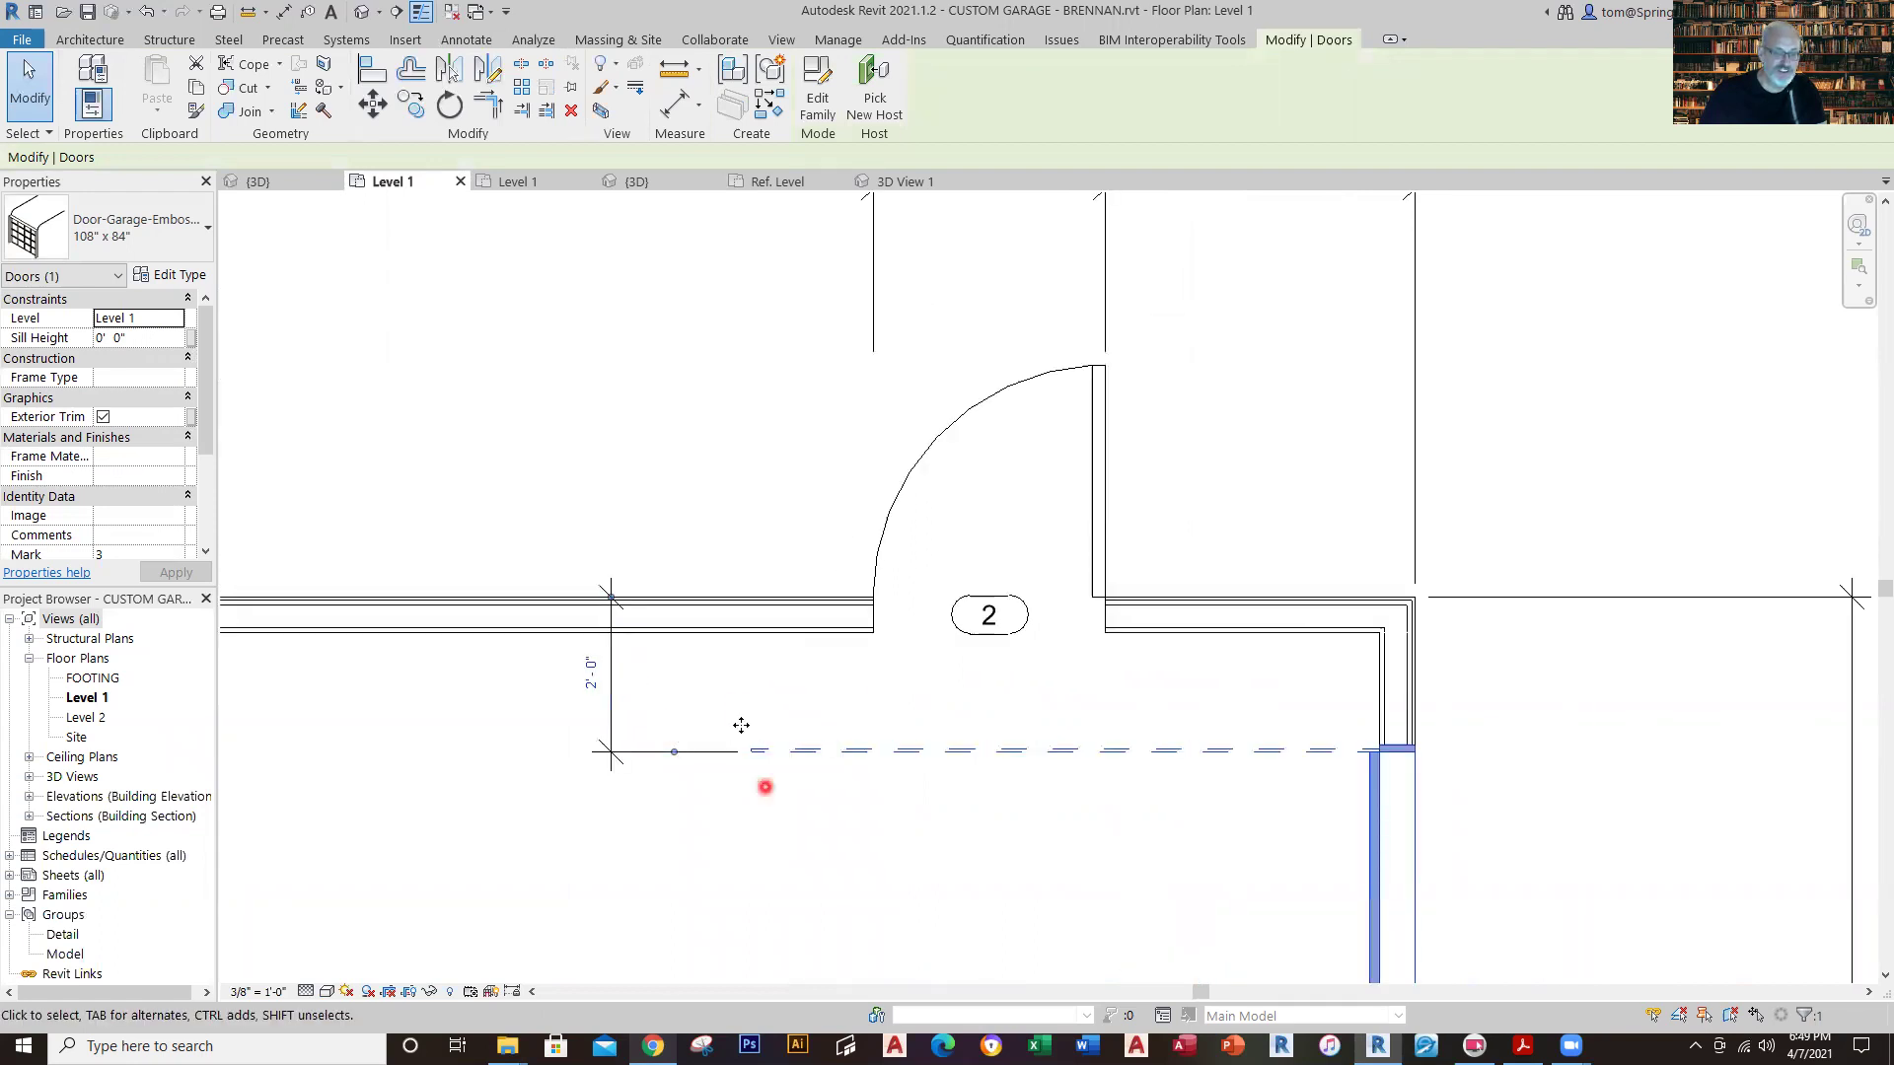
click(740, 707)
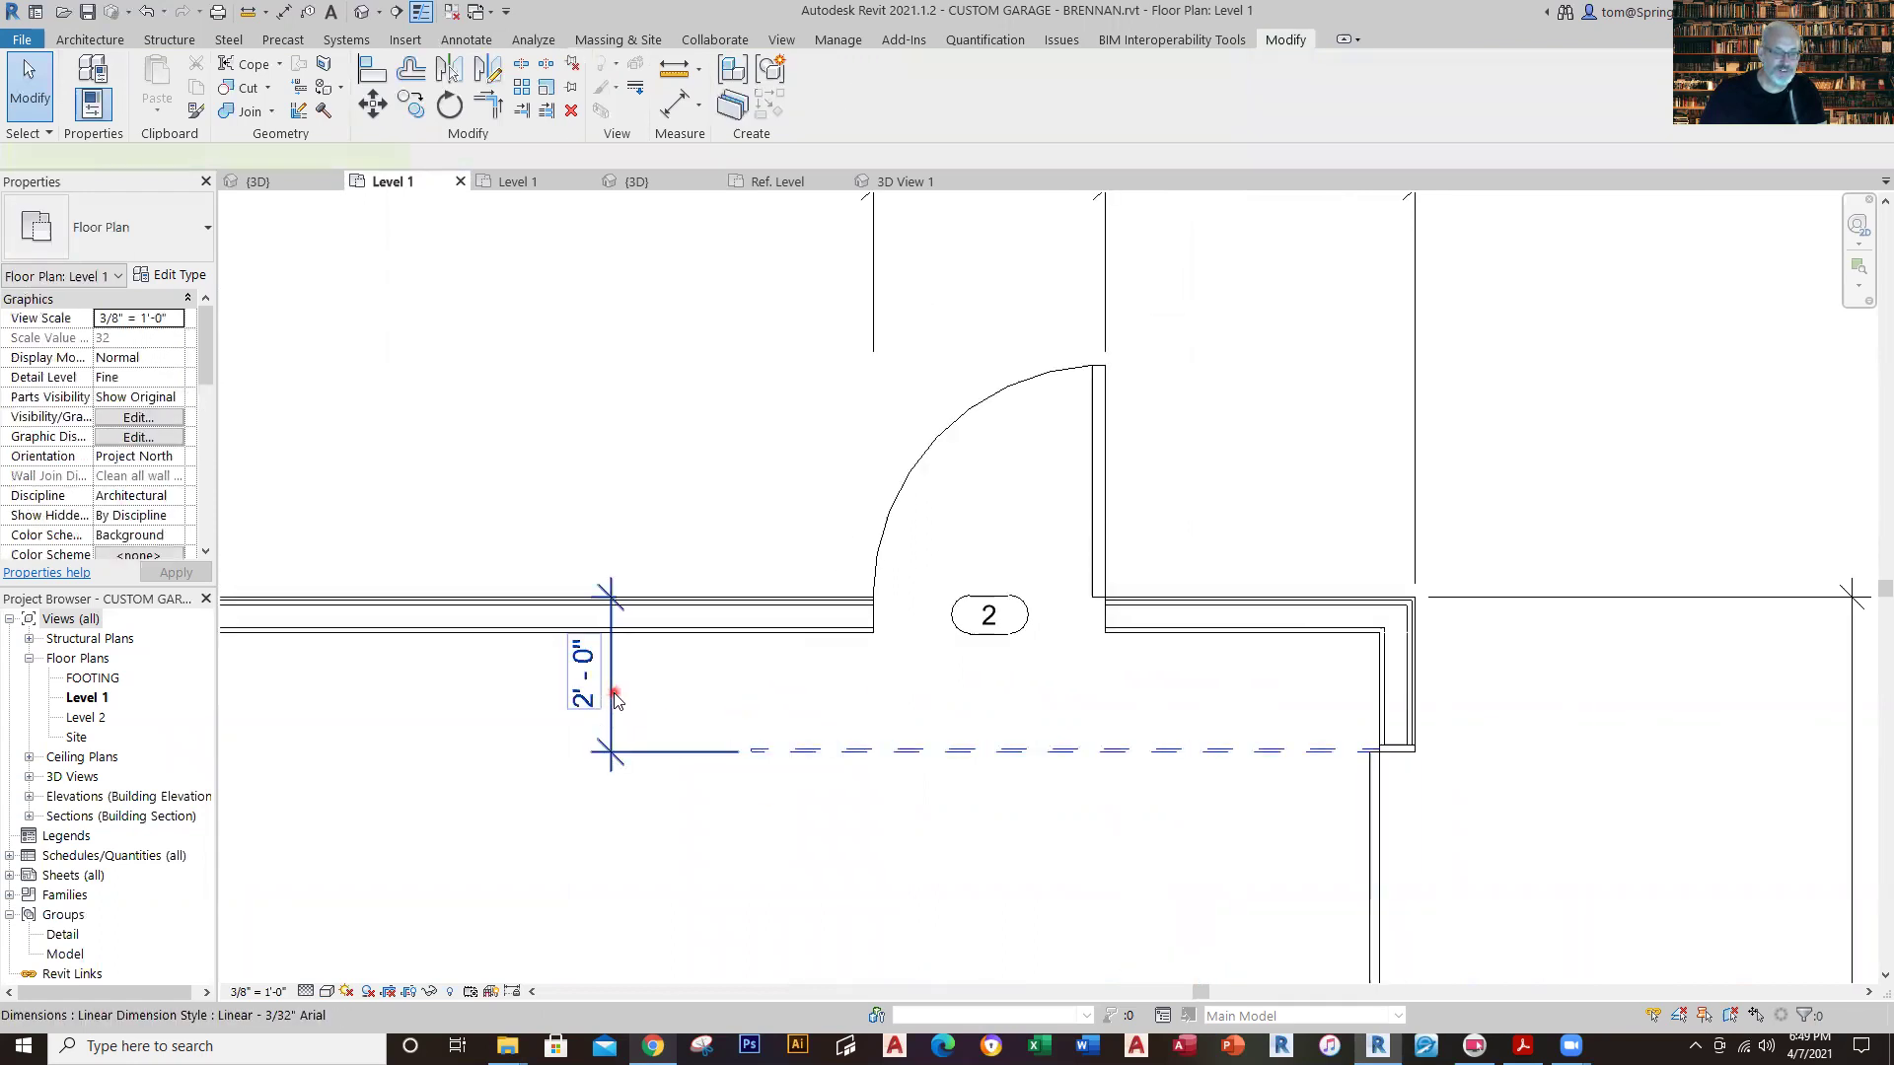
Move the garage door's offset dimension outside the east wall, between the wall and the overall 24'-0" dimension.
click(613, 702)
drag(609, 721, 1568, 787)
click(1636, 886)
scroll(1633, 886, down, 3)
middle_drag(1619, 891, 1490, 559)
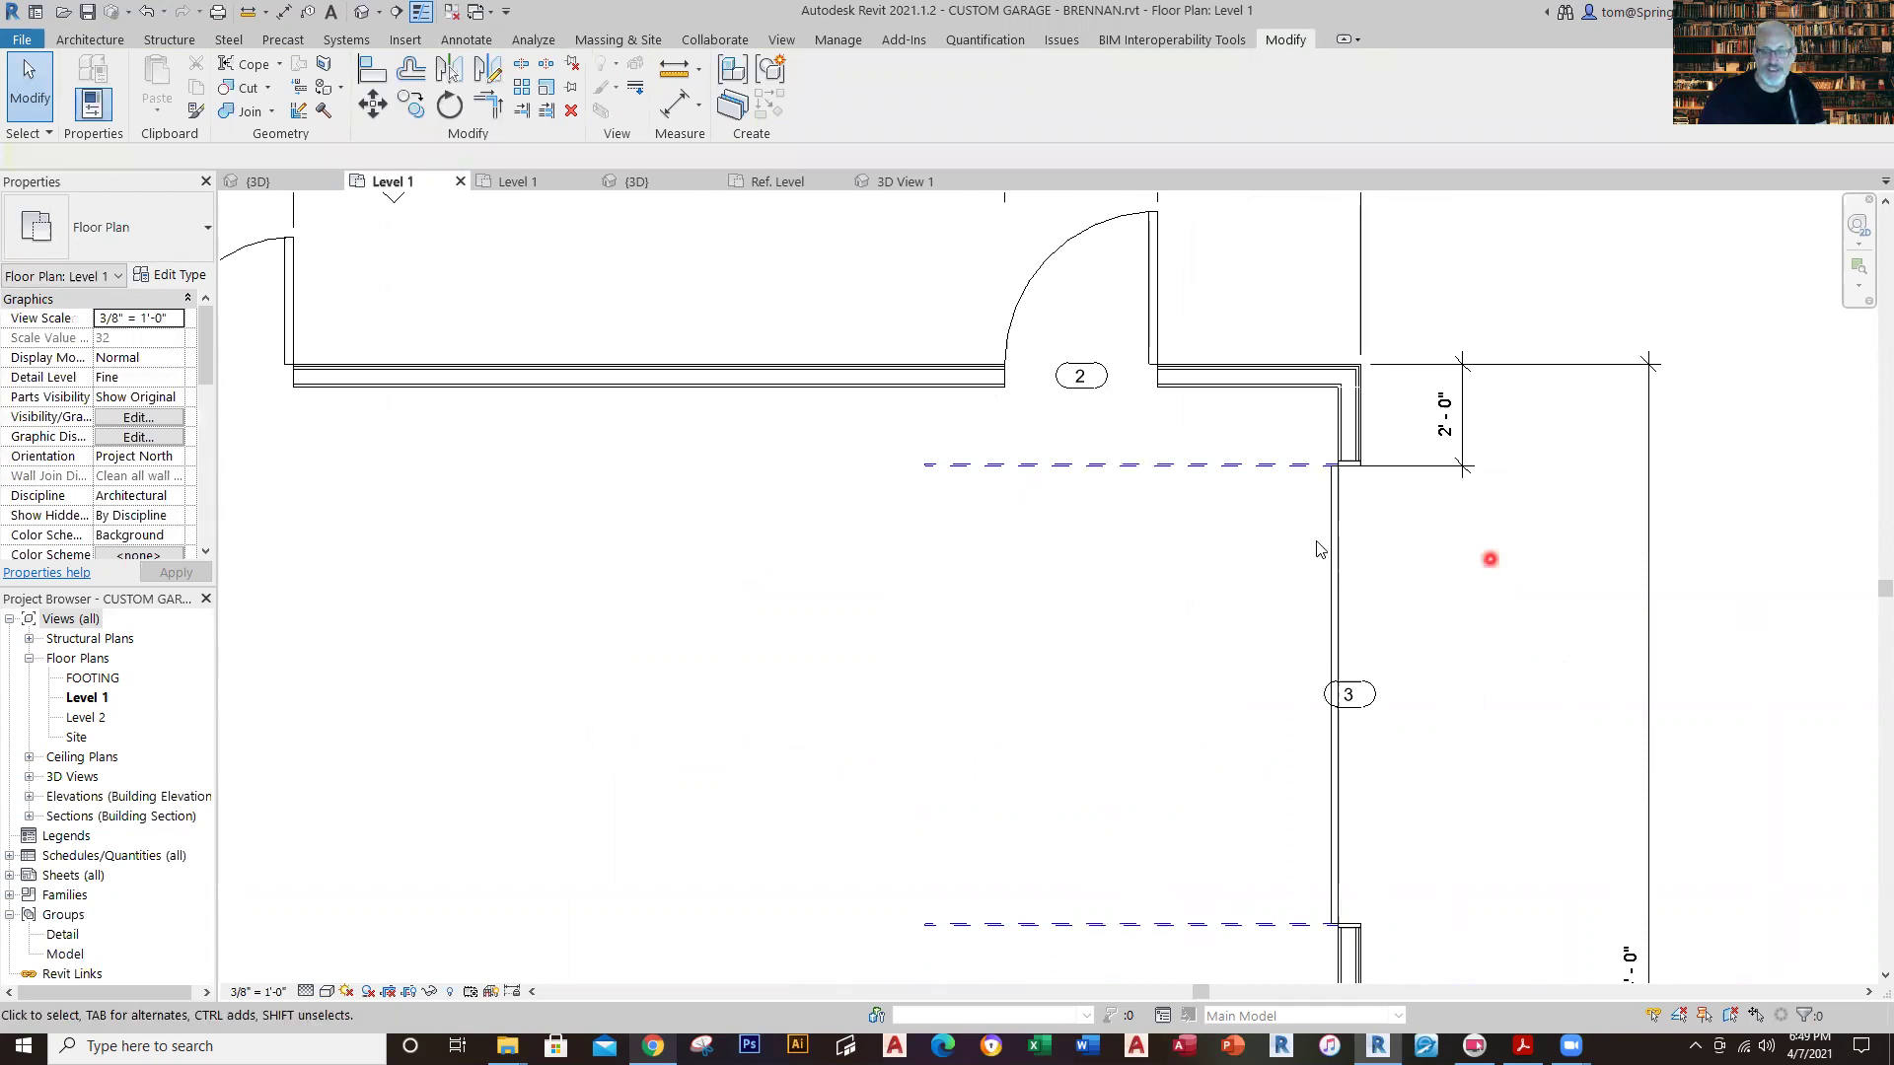
Examine up close where the offset dimension meets the garage door jamb on the east wall.
scroll(1433, 405, up, 5)
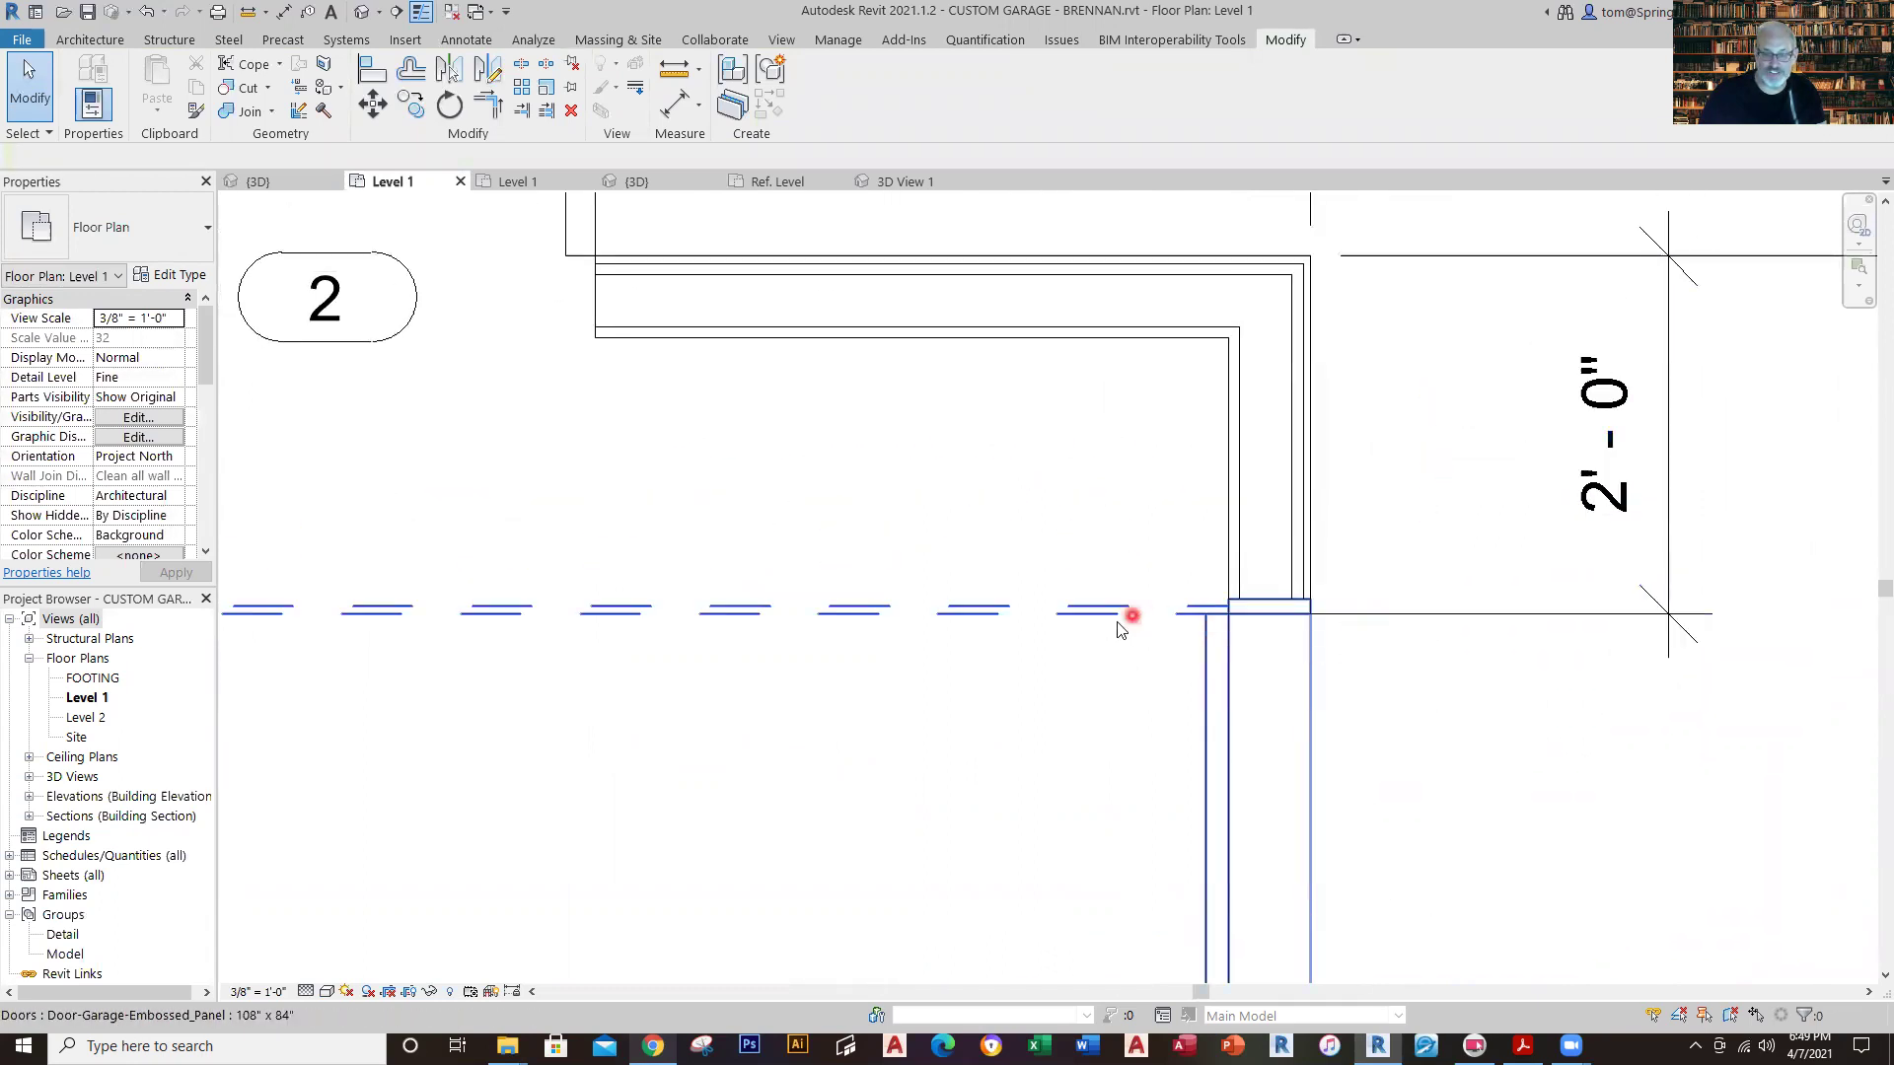
scroll(1444, 449, down, 2)
middle_drag(1441, 441, 1330, 668)
scroll(1215, 524, up, 5)
scroll(1215, 530, up, 3)
scroll(1471, 807, down, 9)
middle_drag(1492, 828, 1048, 514)
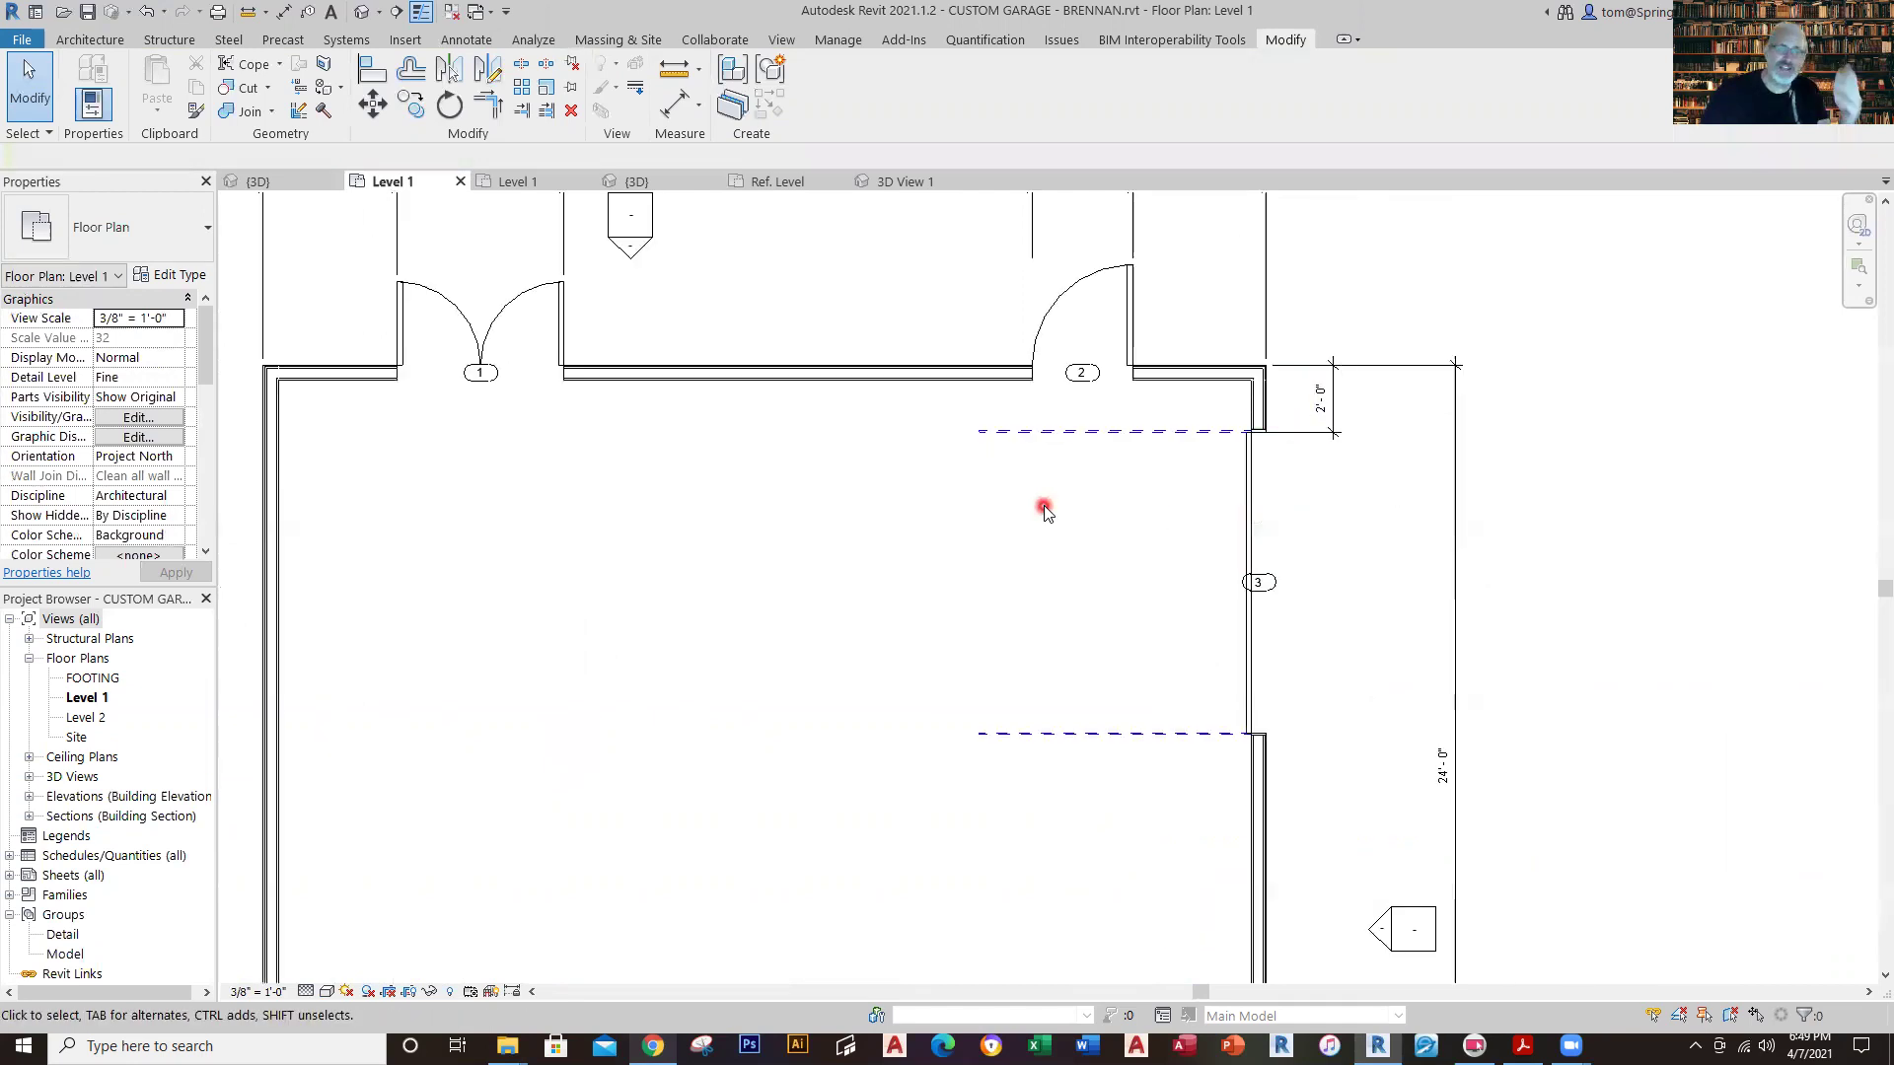
Add an aligned dimension between the garage door opening's two edges, placed in line with the 2'-0" offset dimension.
click(283, 10)
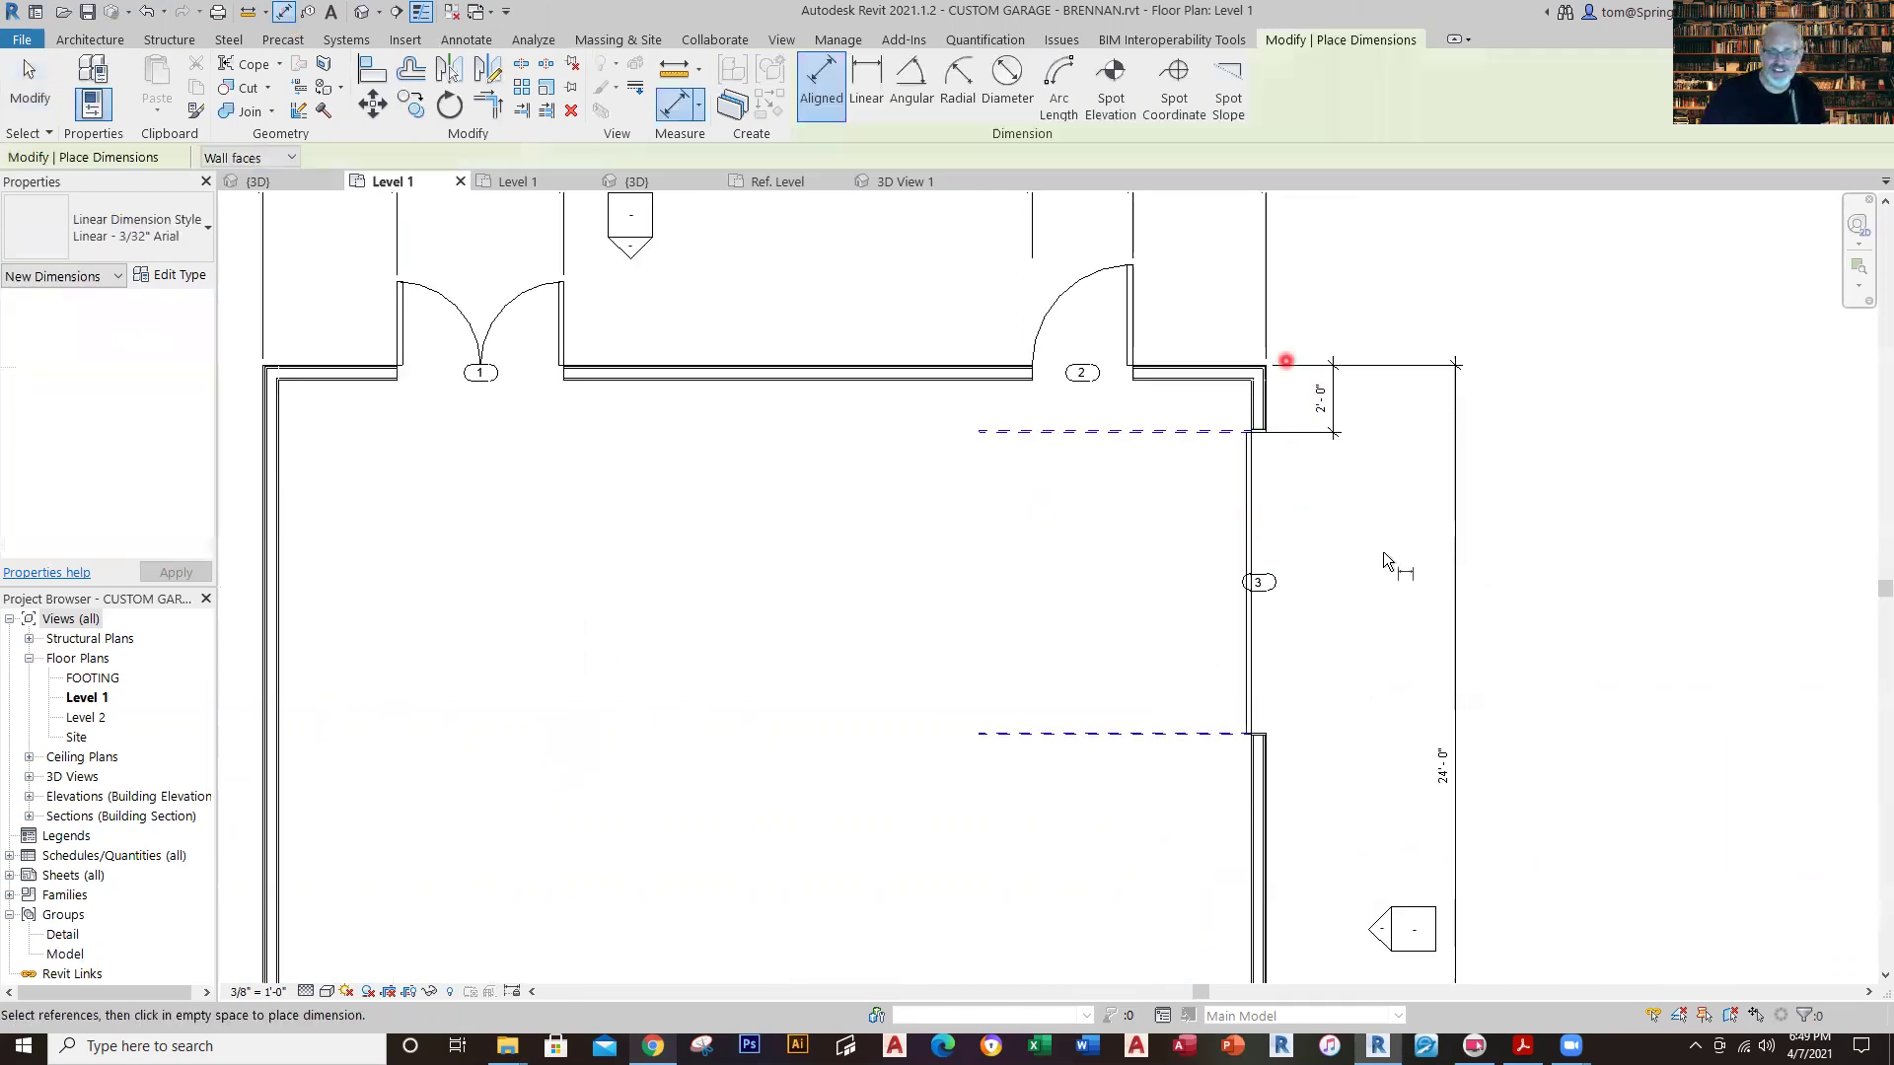
scroll(1283, 418, up, 3)
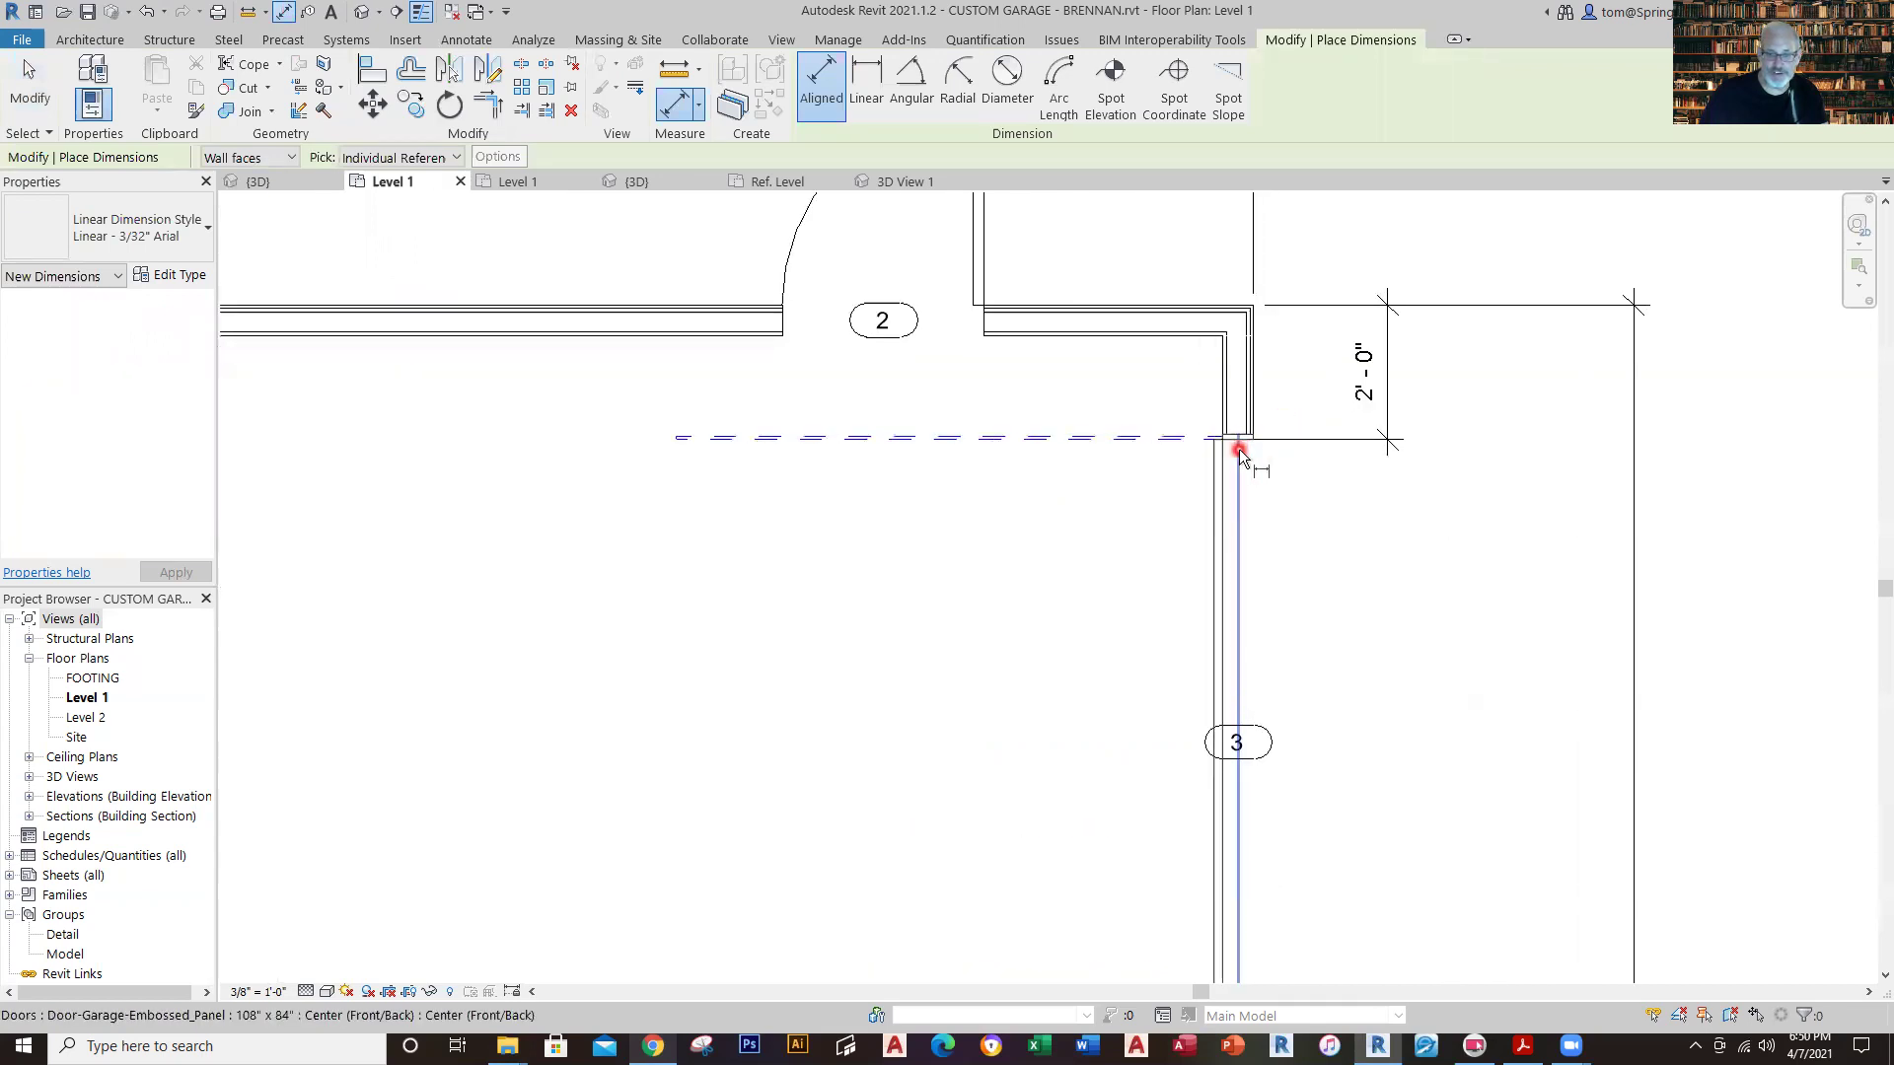
scroll(1239, 448, up, 3)
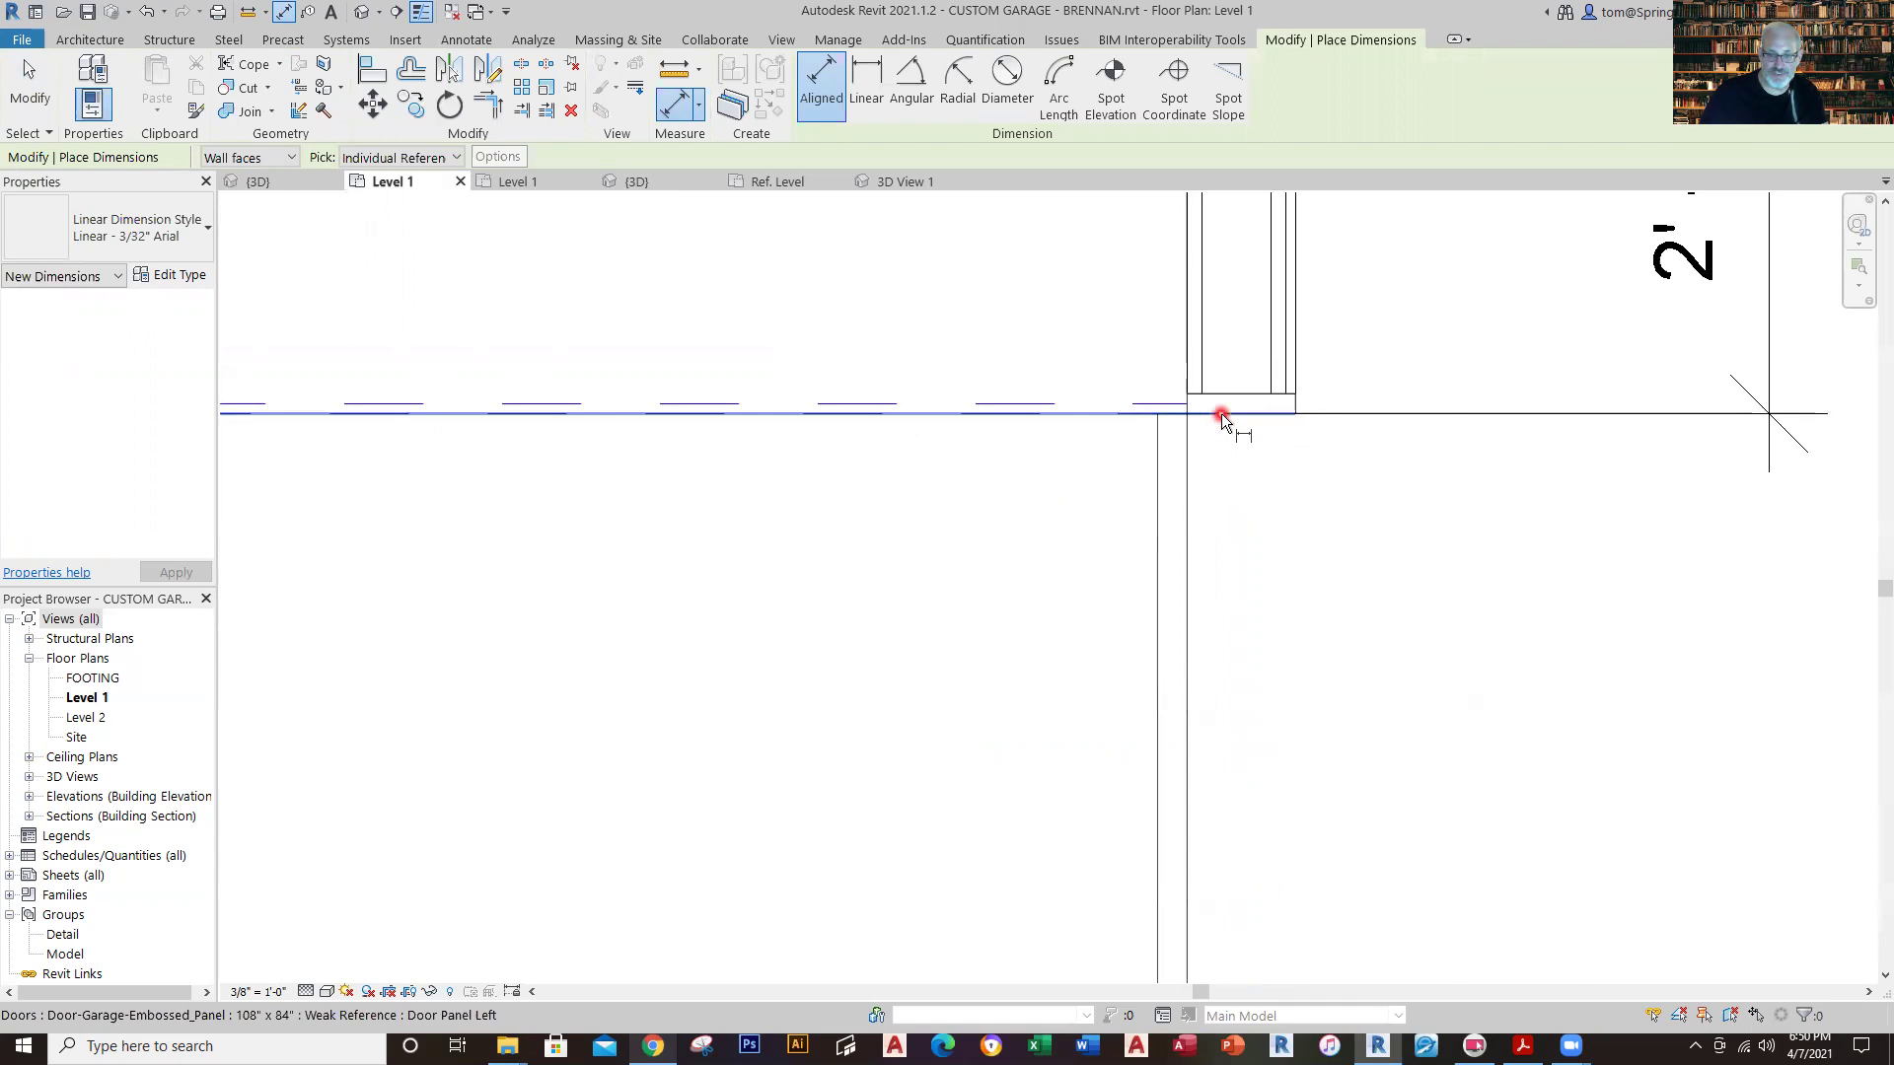
click(1221, 413)
scroll(1300, 807, down, 3)
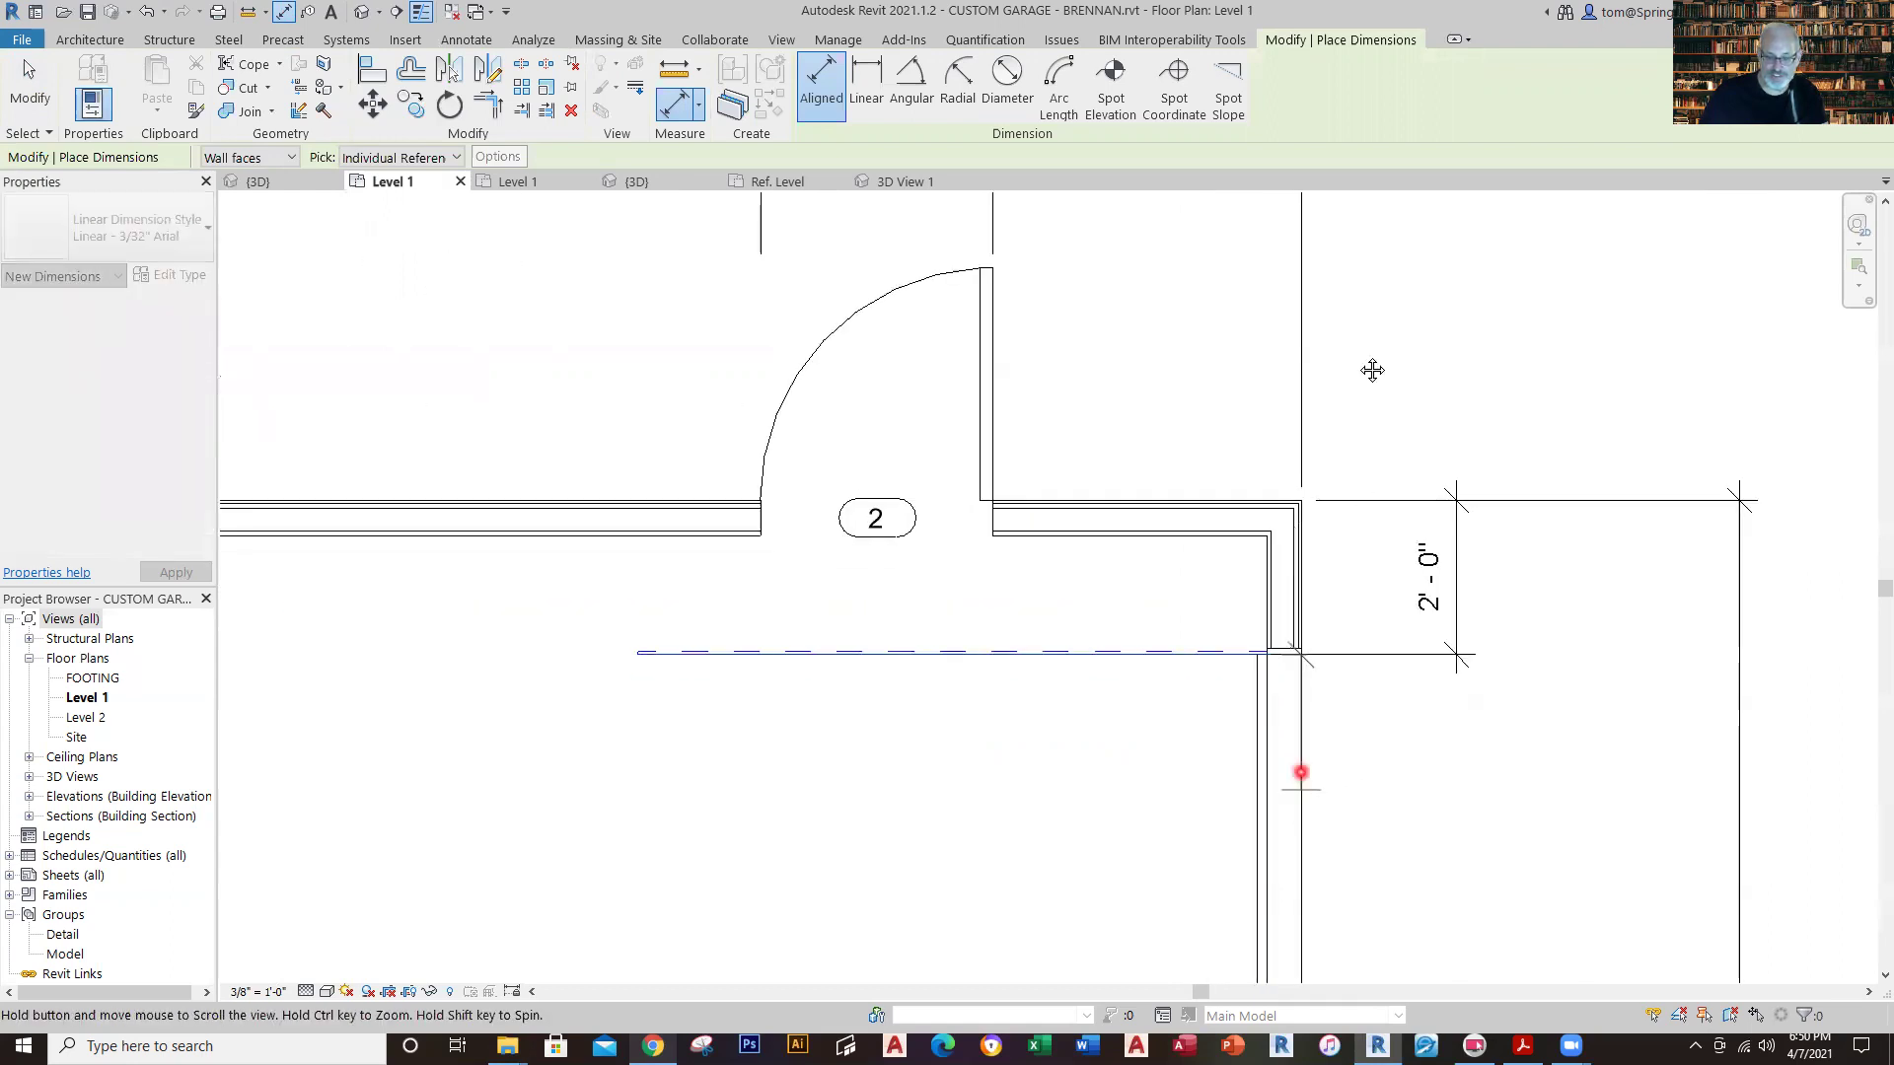
scroll(1312, 691, up, 3)
click(1375, 677)
scroll(1274, 637, up, 2)
scroll(1573, 628, down, 1)
scroll(1573, 628, down, 3)
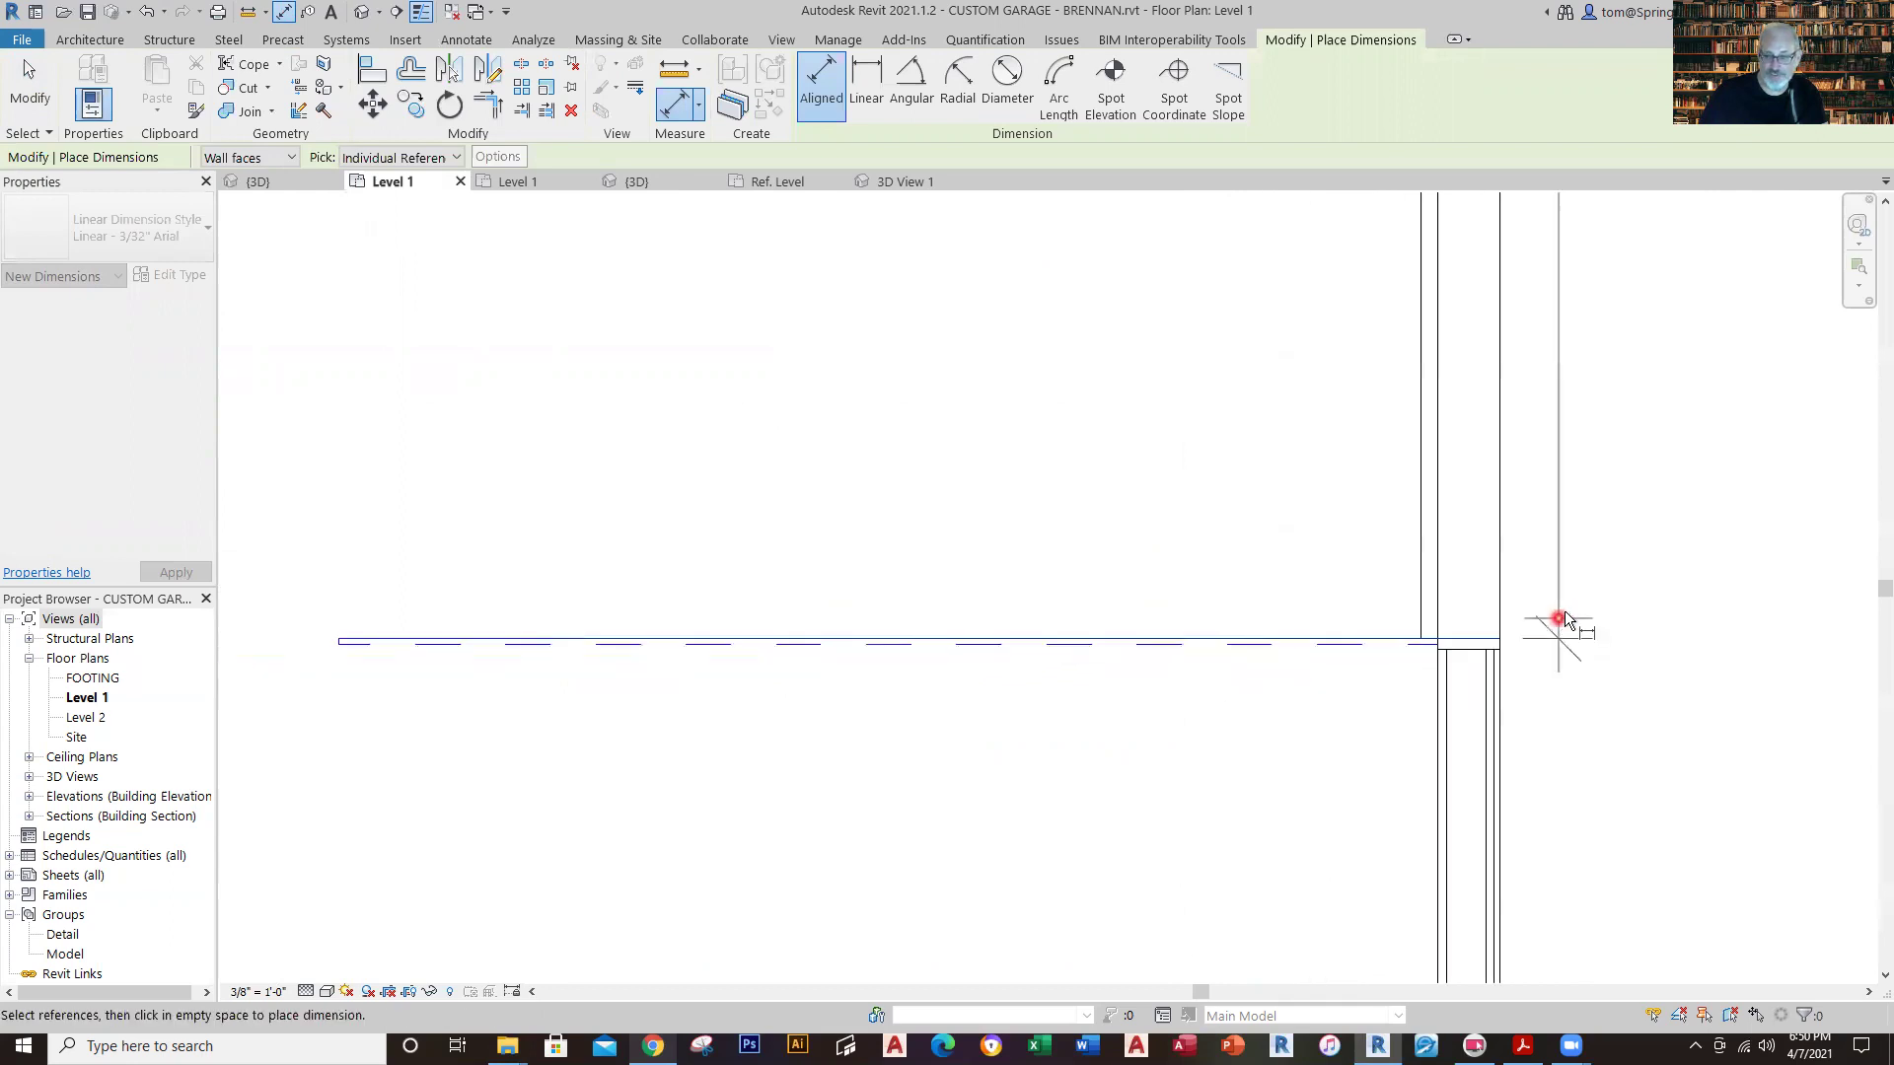
scroll(1538, 675, down, 2)
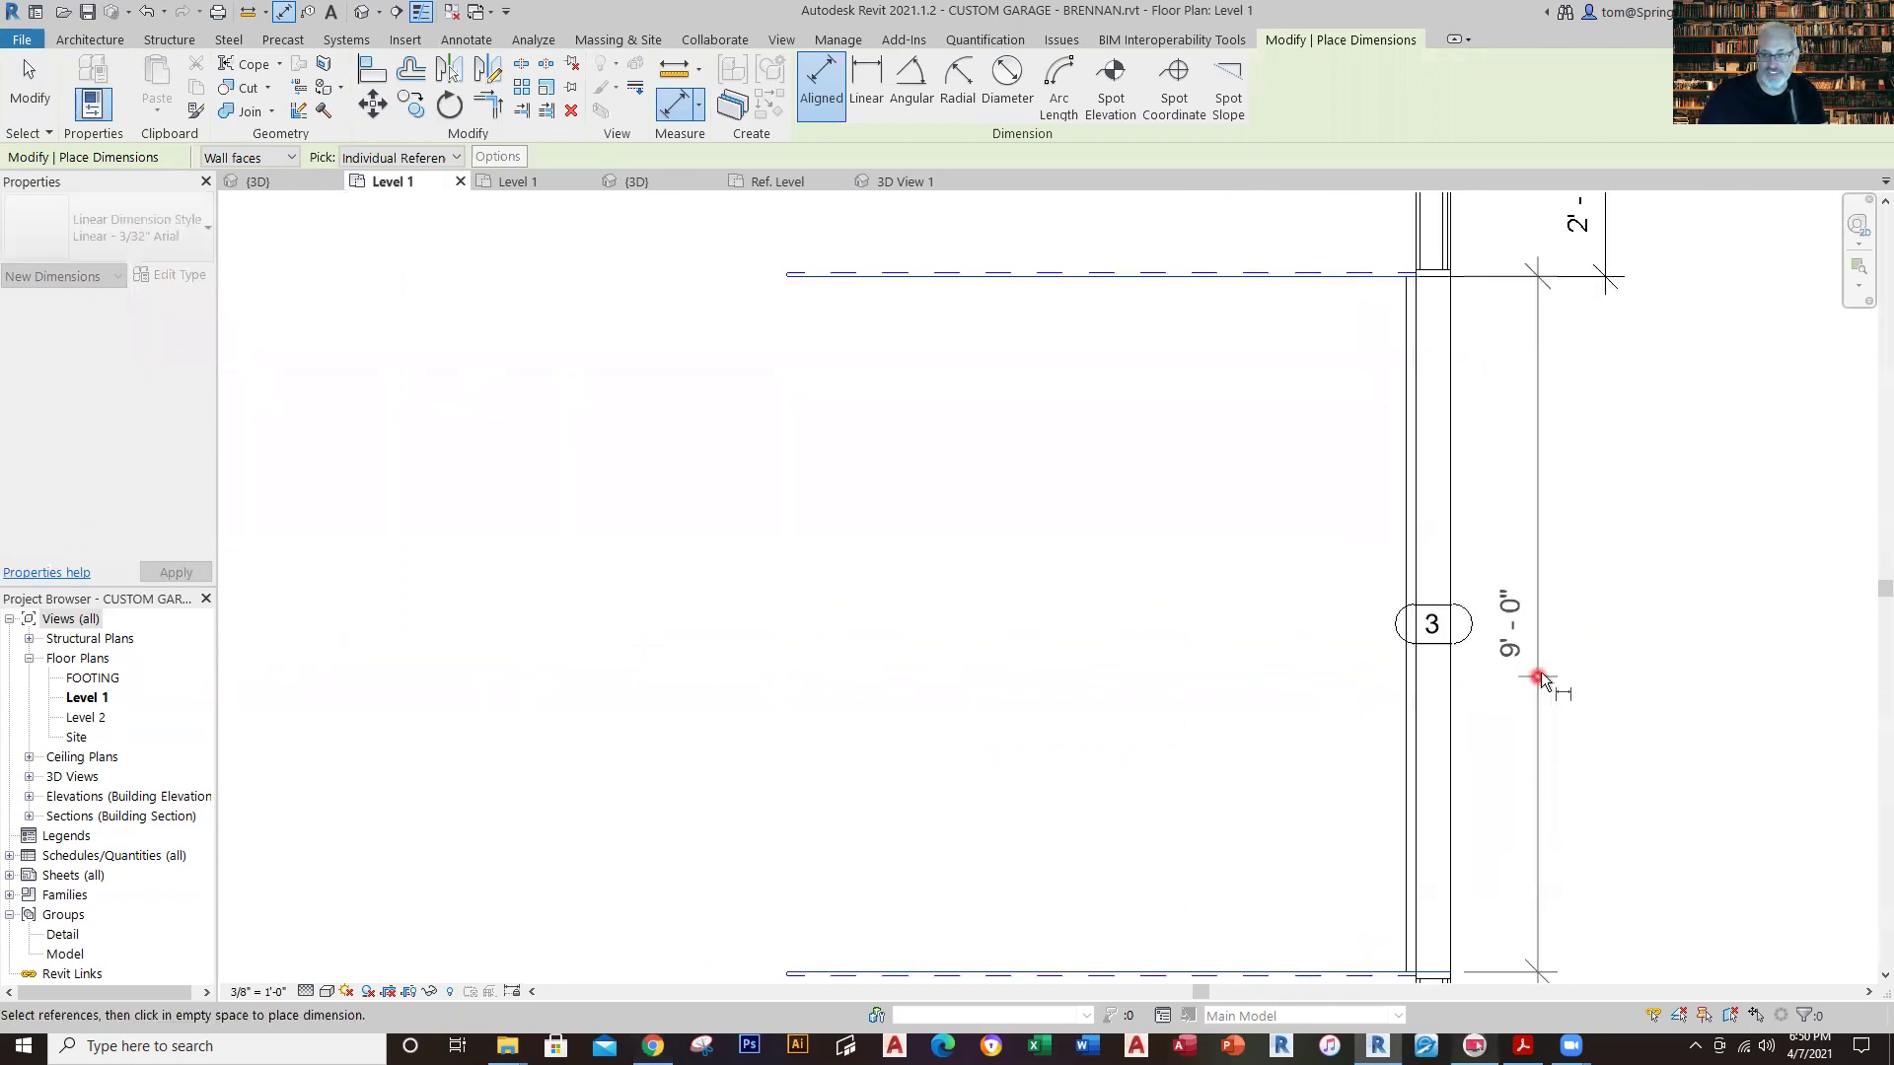
click(1631, 608)
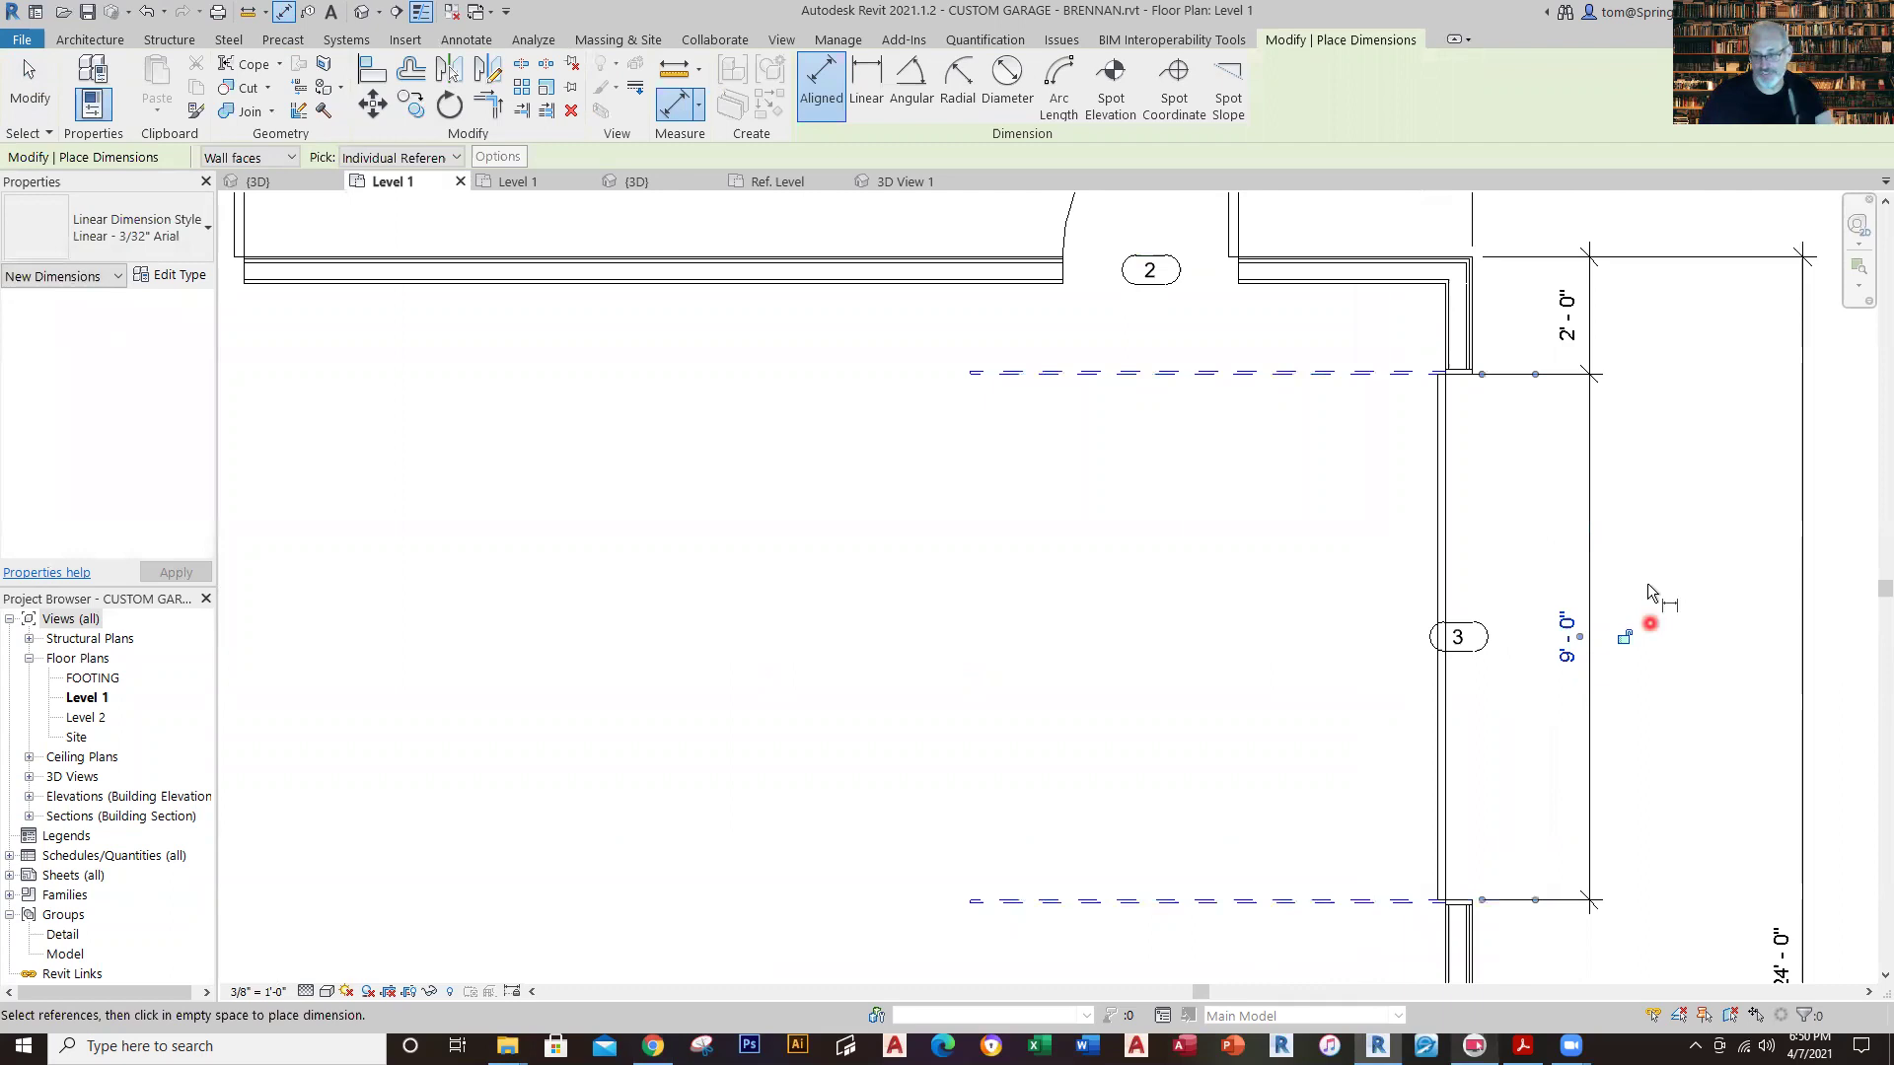
scroll(1644, 582, down, 2)
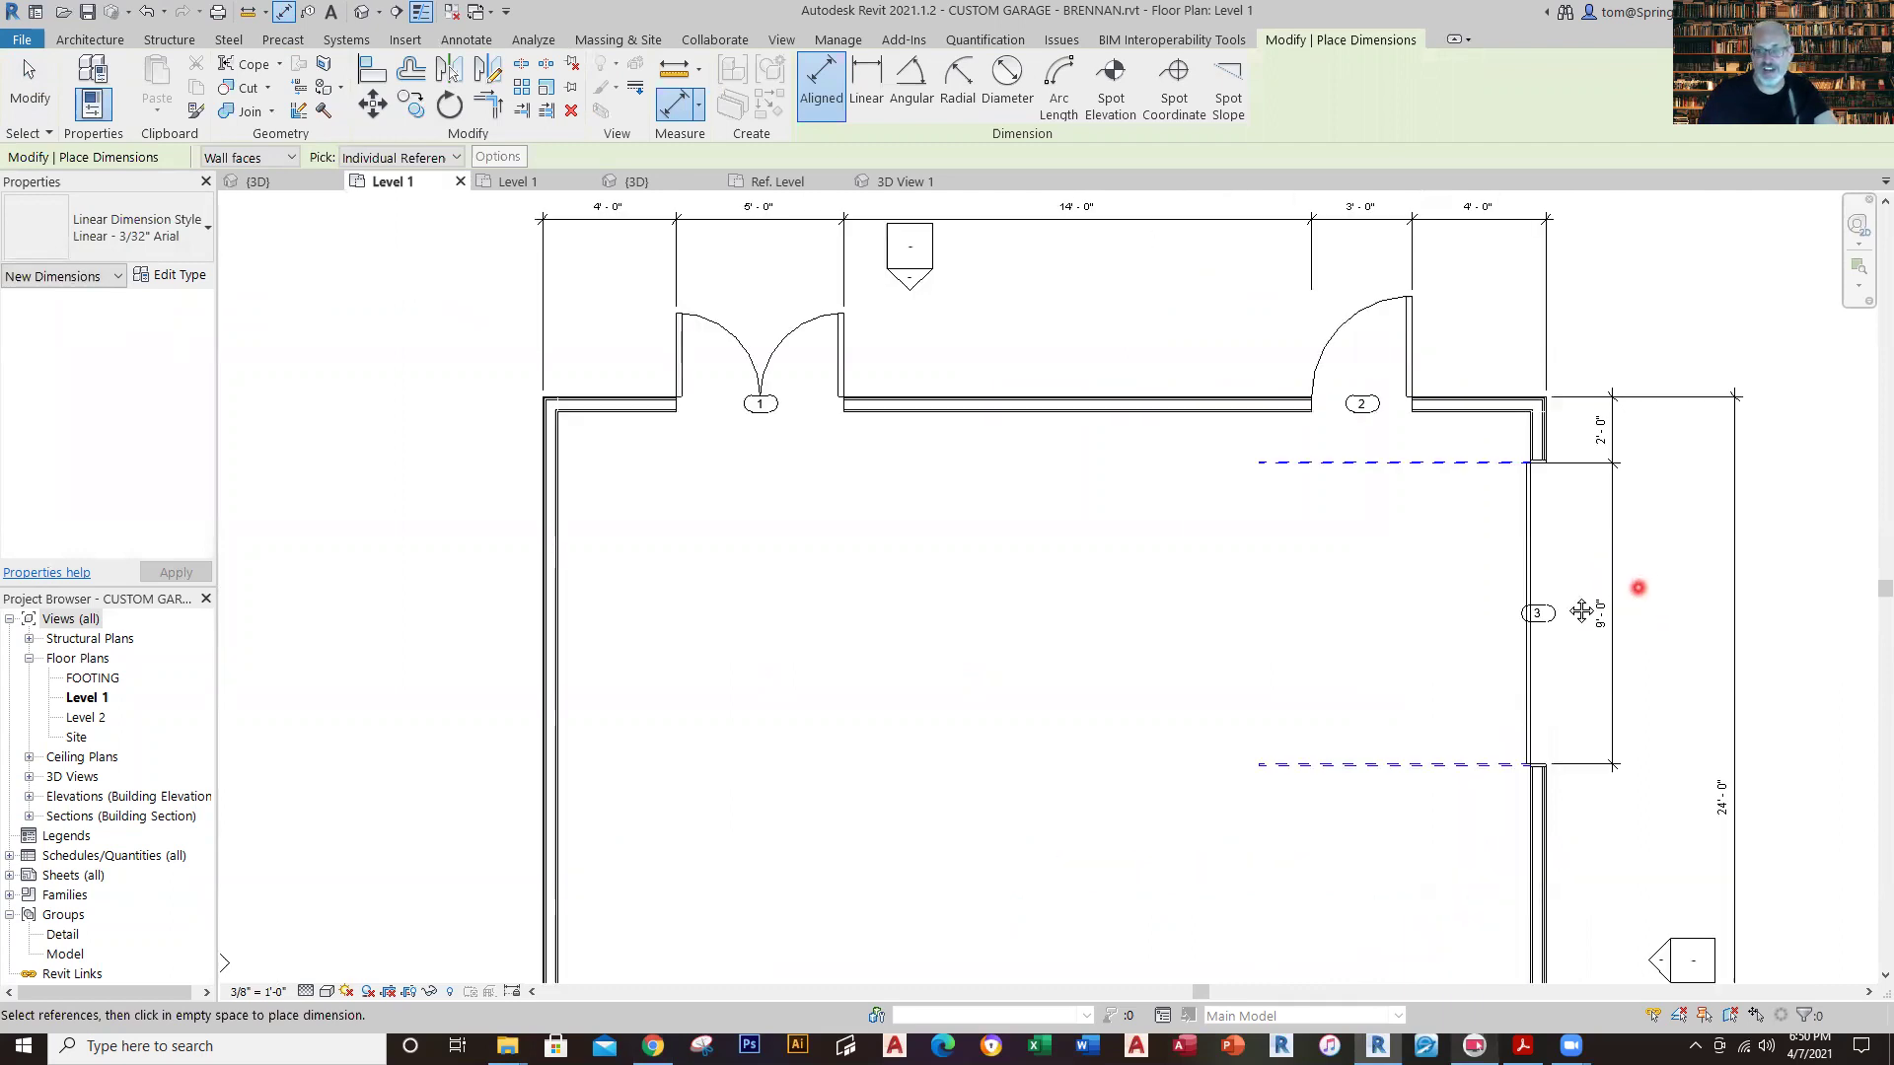
middle_drag(1635, 590, 1224, 544)
key(Escape)
key(Escape)
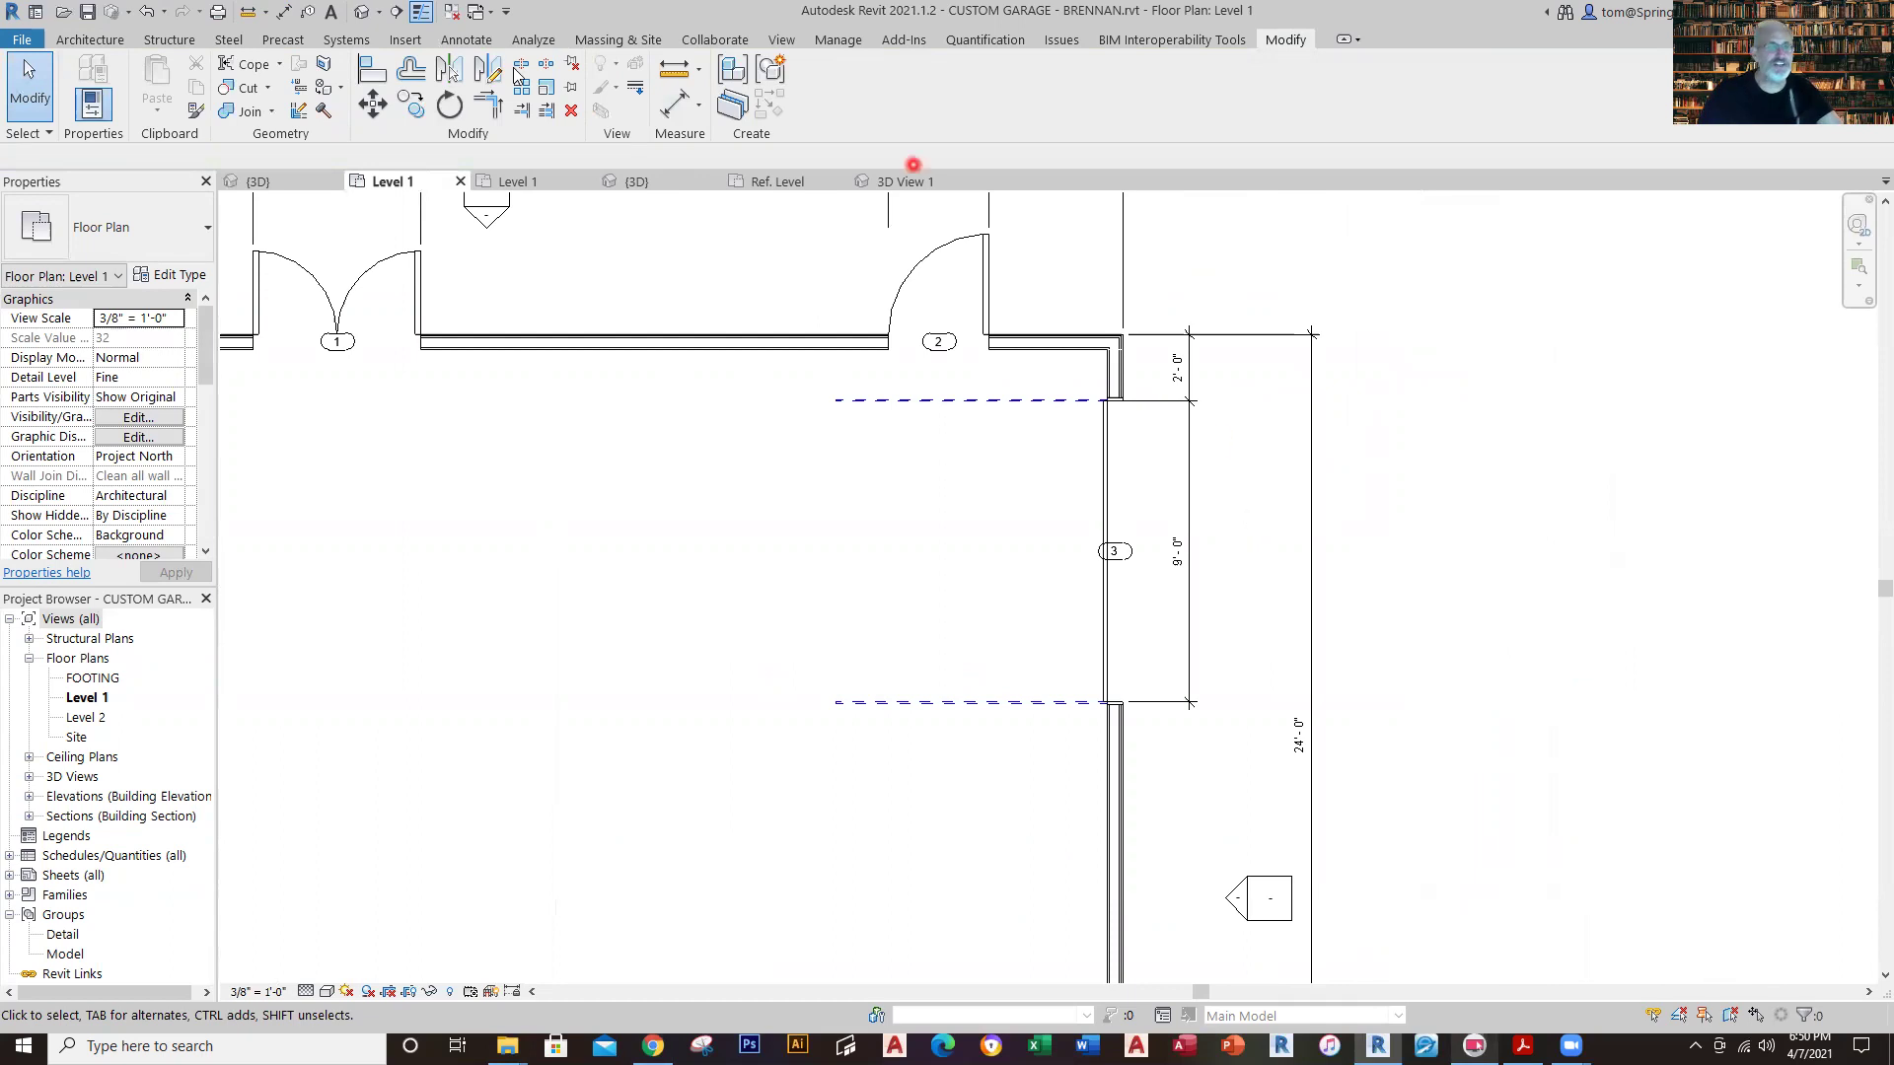
Open the garage project's {3D} view and inspect the repositioned garage door in the east wall.
click(636, 183)
scroll(1544, 479, up, 5)
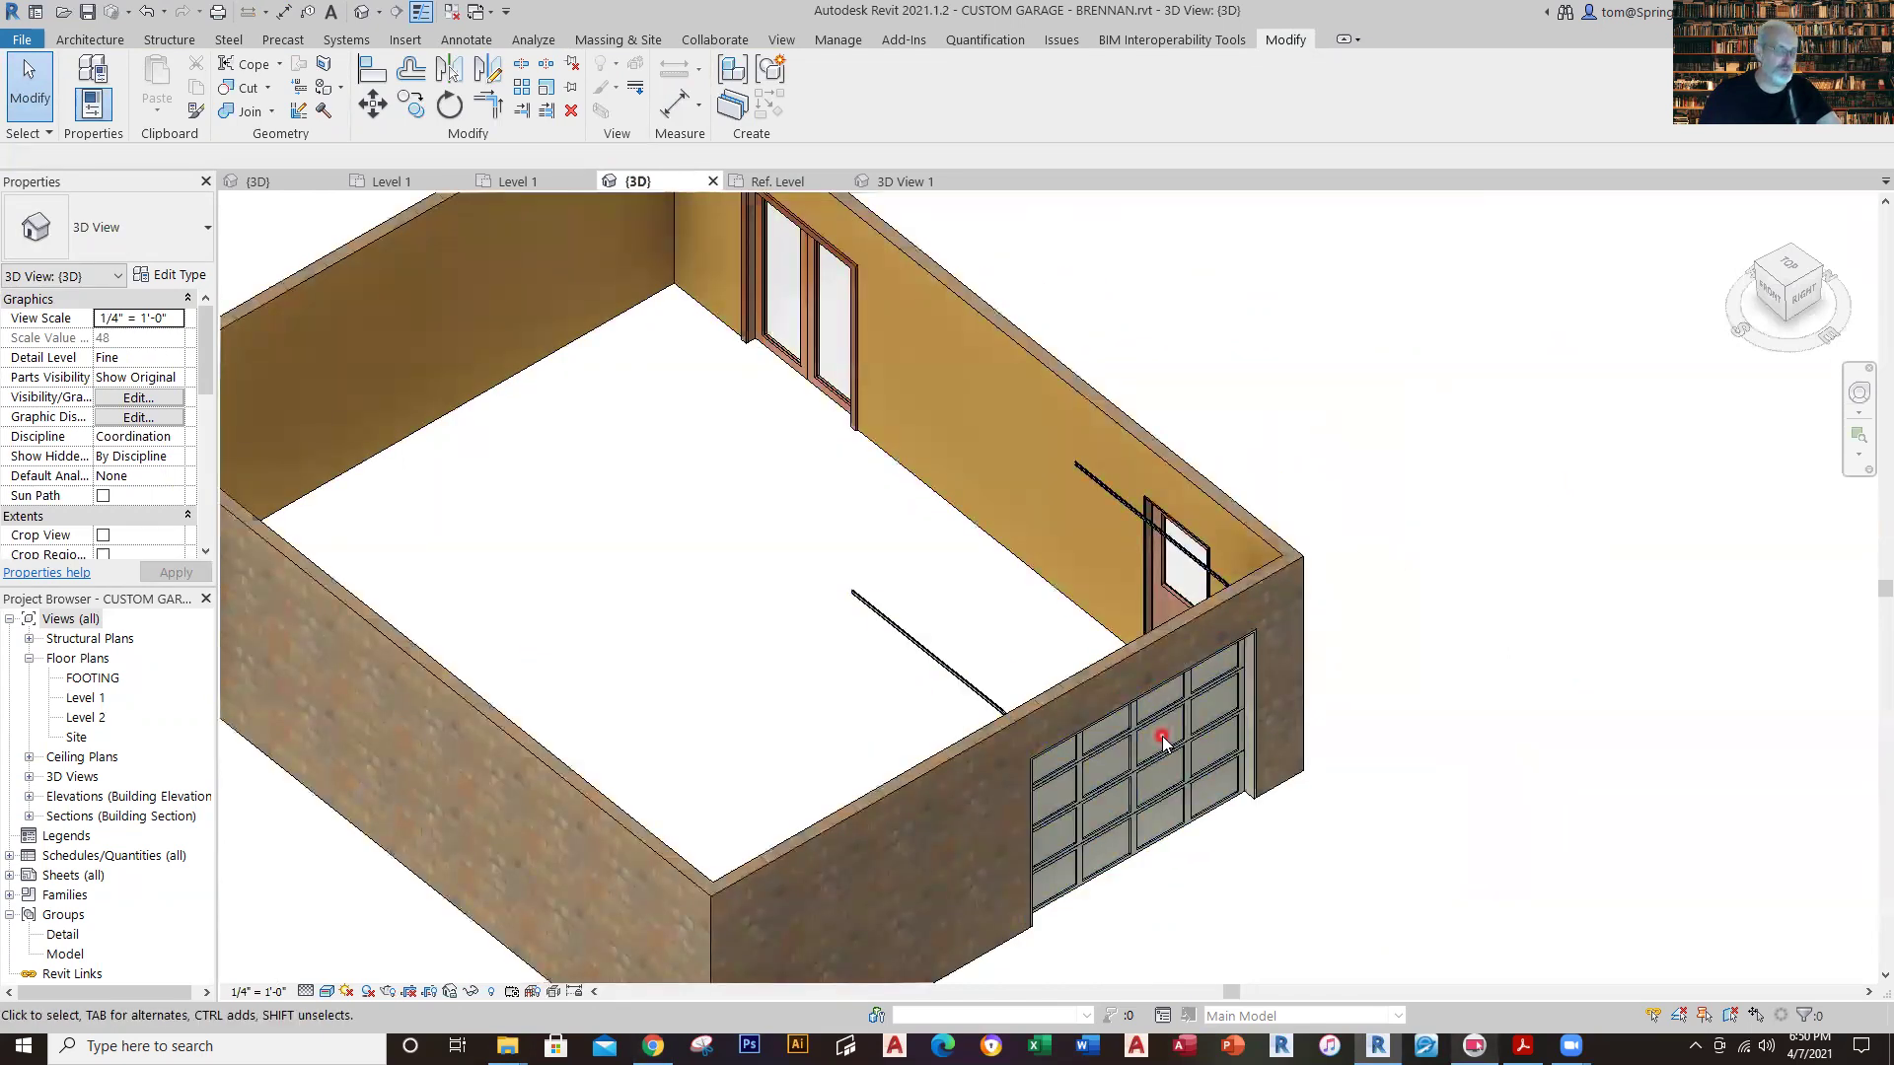
Close the Ref. Level view and examine the garage door layout in the master file's Level 1 plan.
click(835, 182)
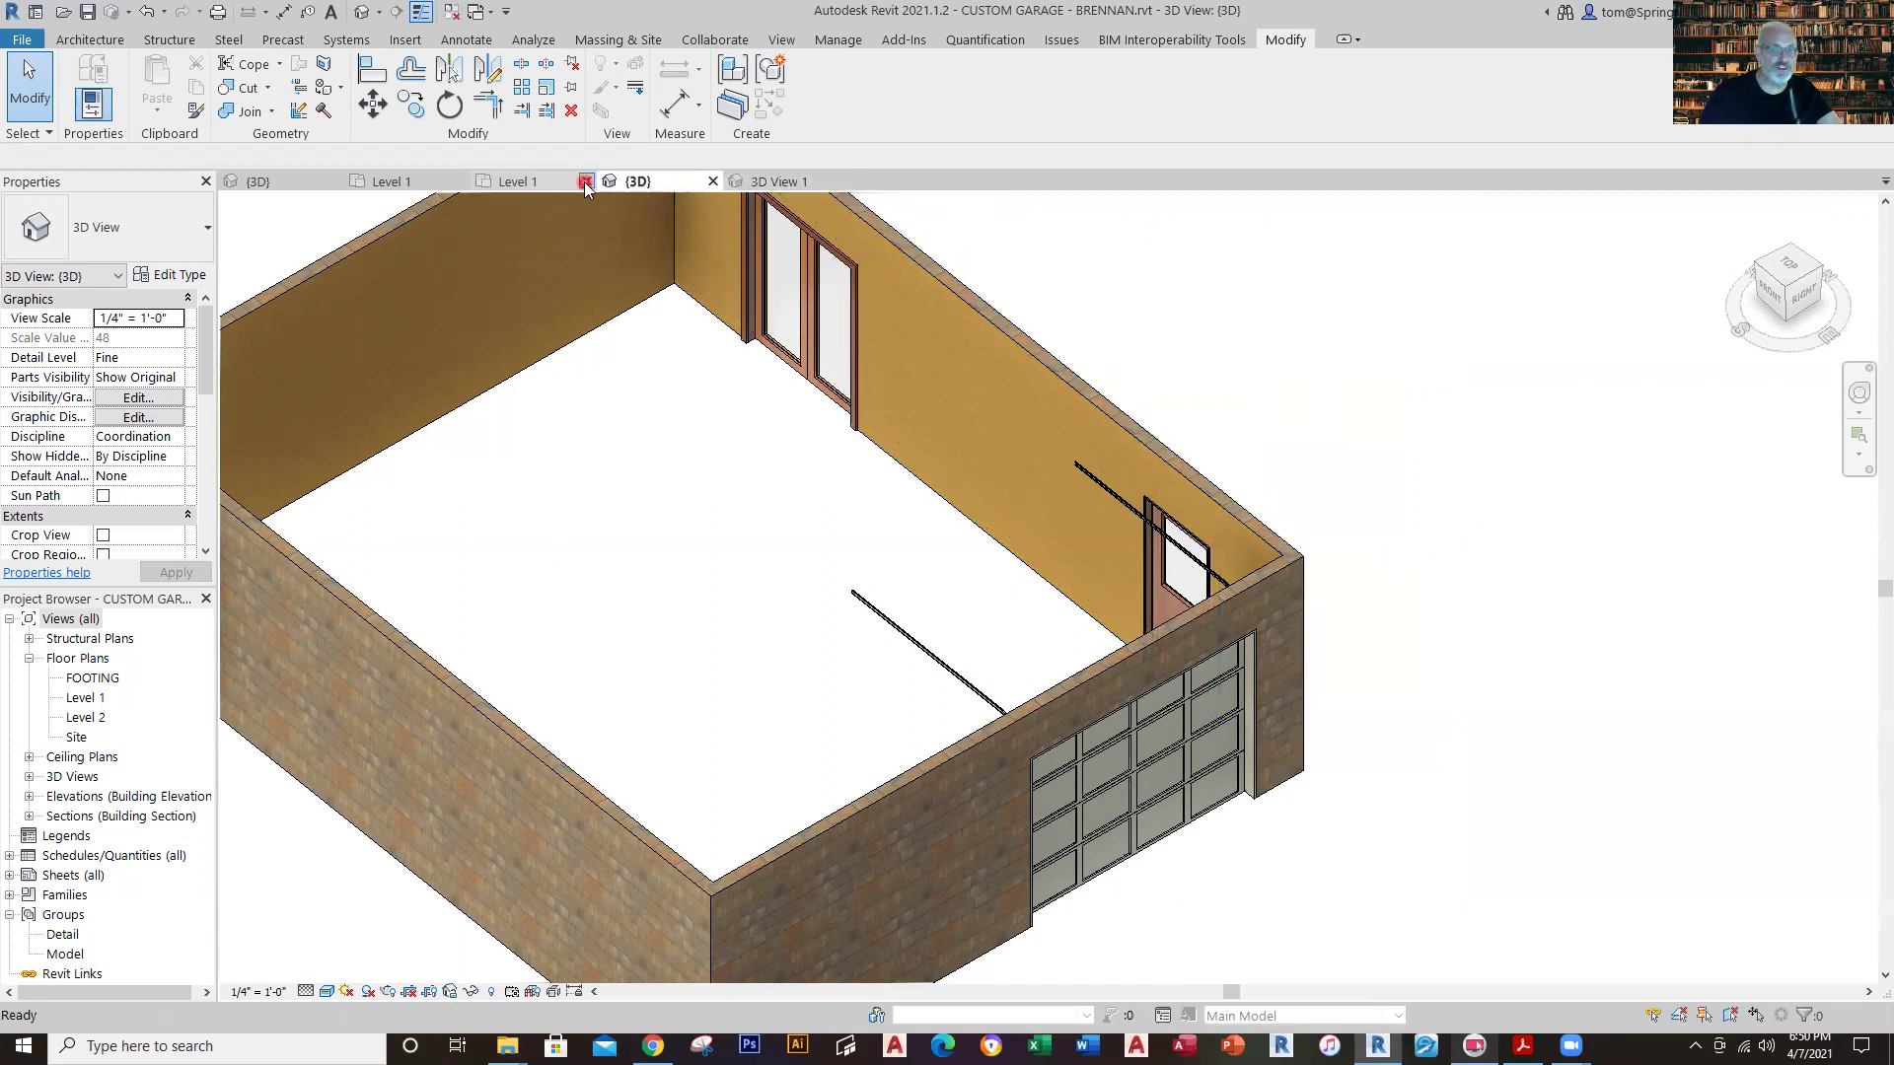
click(555, 190)
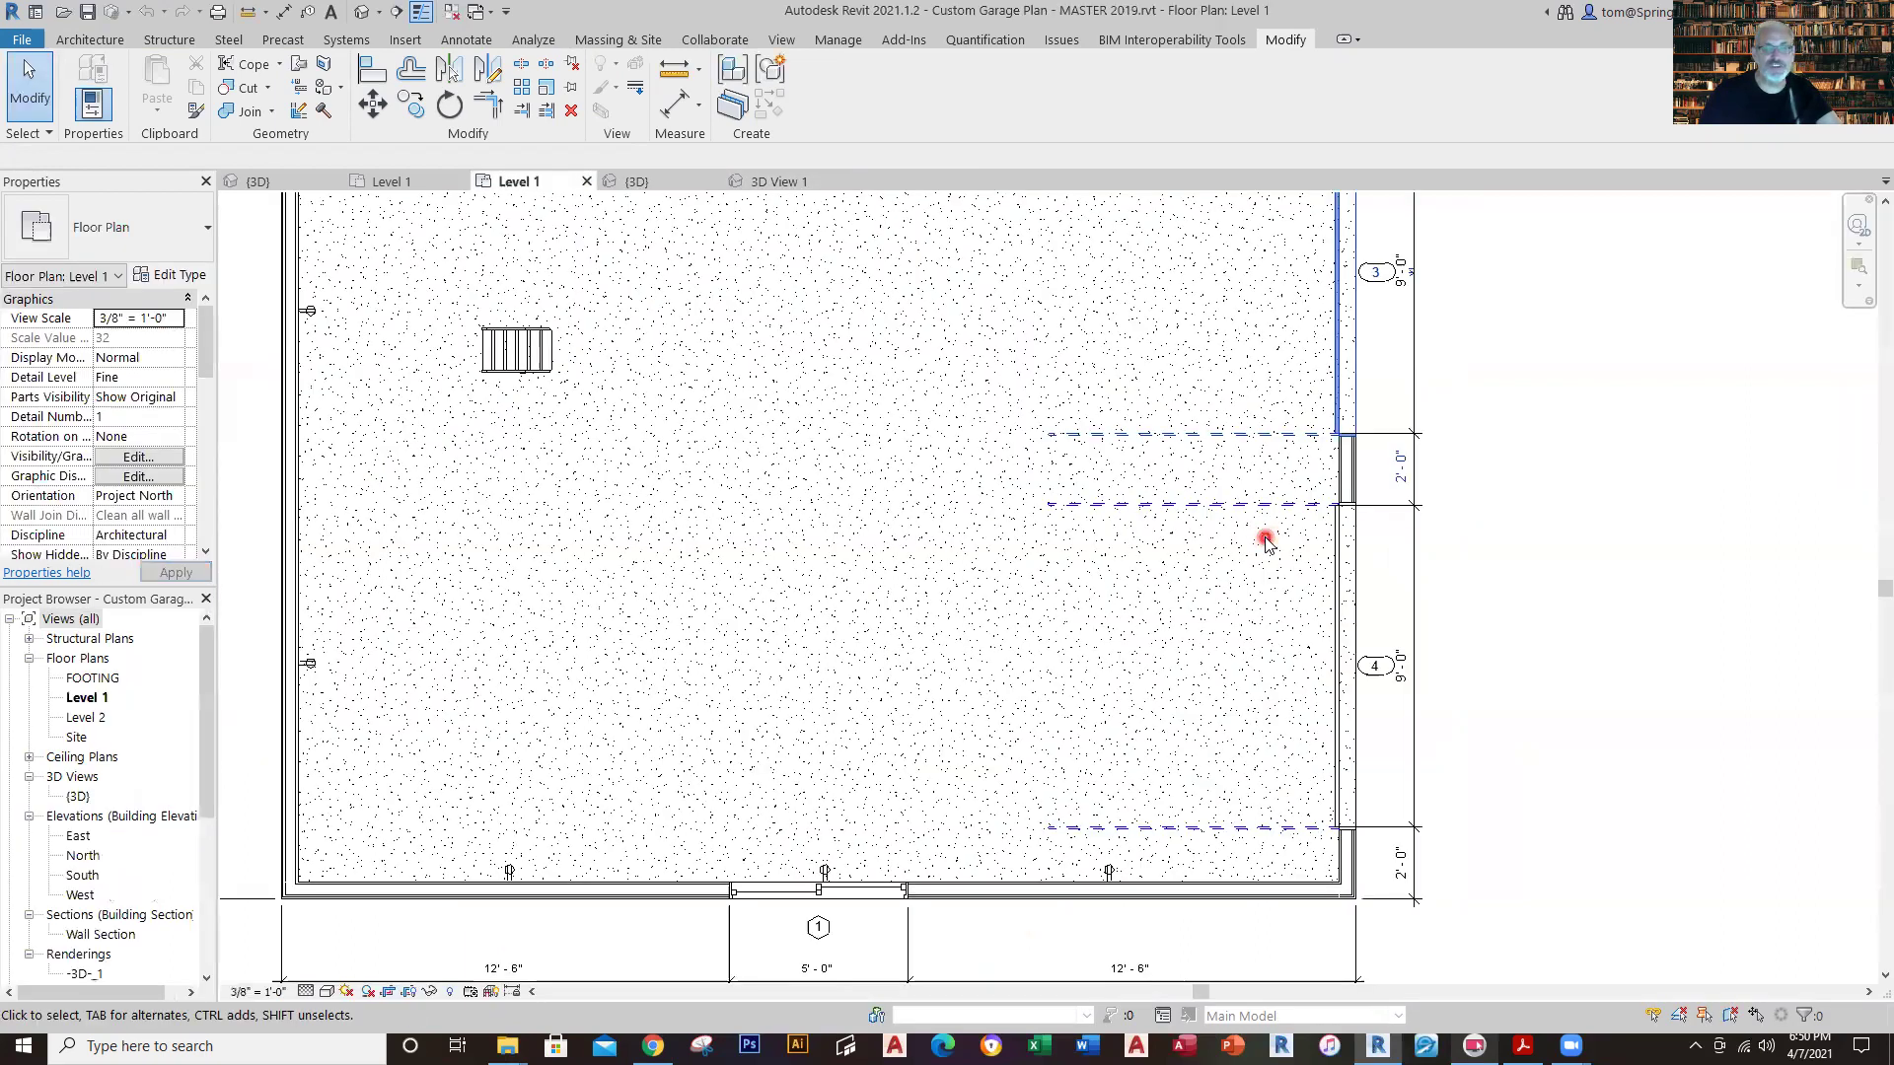
scroll(1192, 570, down, 4)
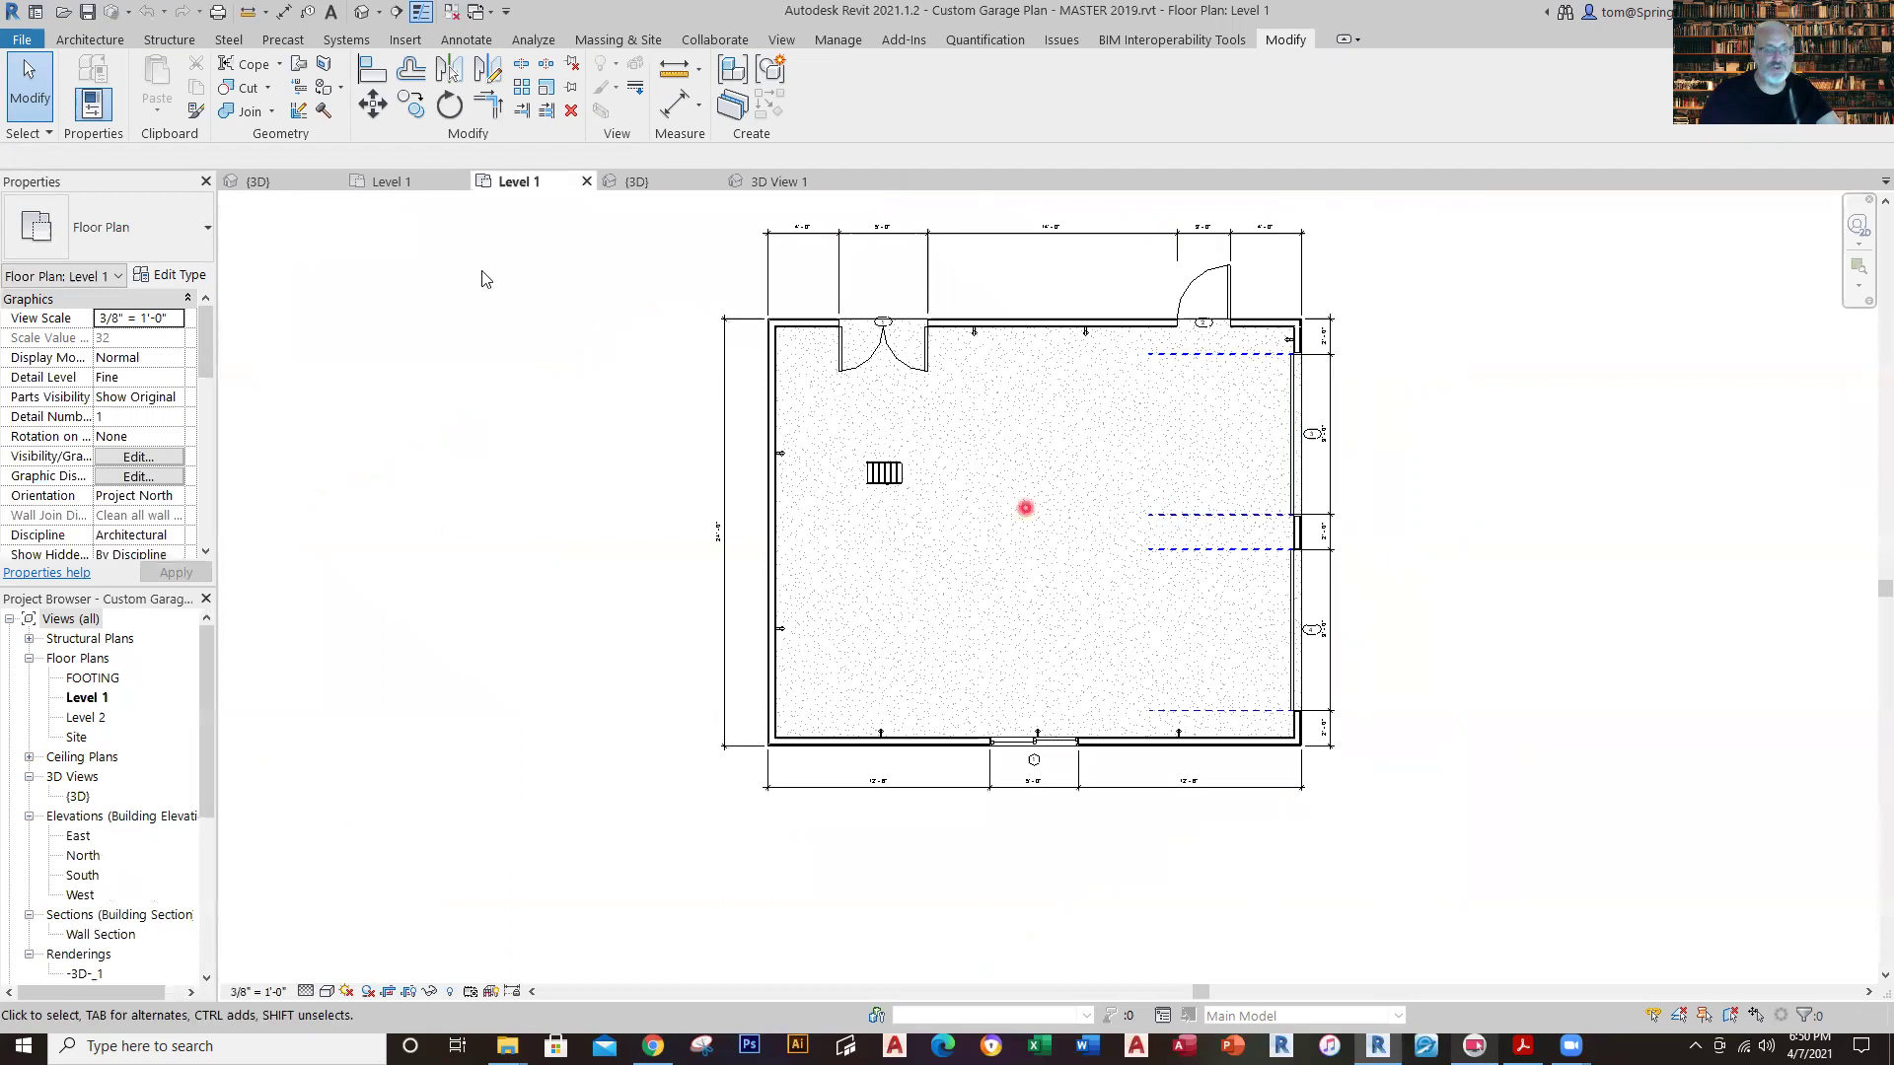
In the BRENNAN Level 1 plan, mirror a copy of the garage door about a horizontal axis drawn from the right-hand wall's midpoint.
click(379, 179)
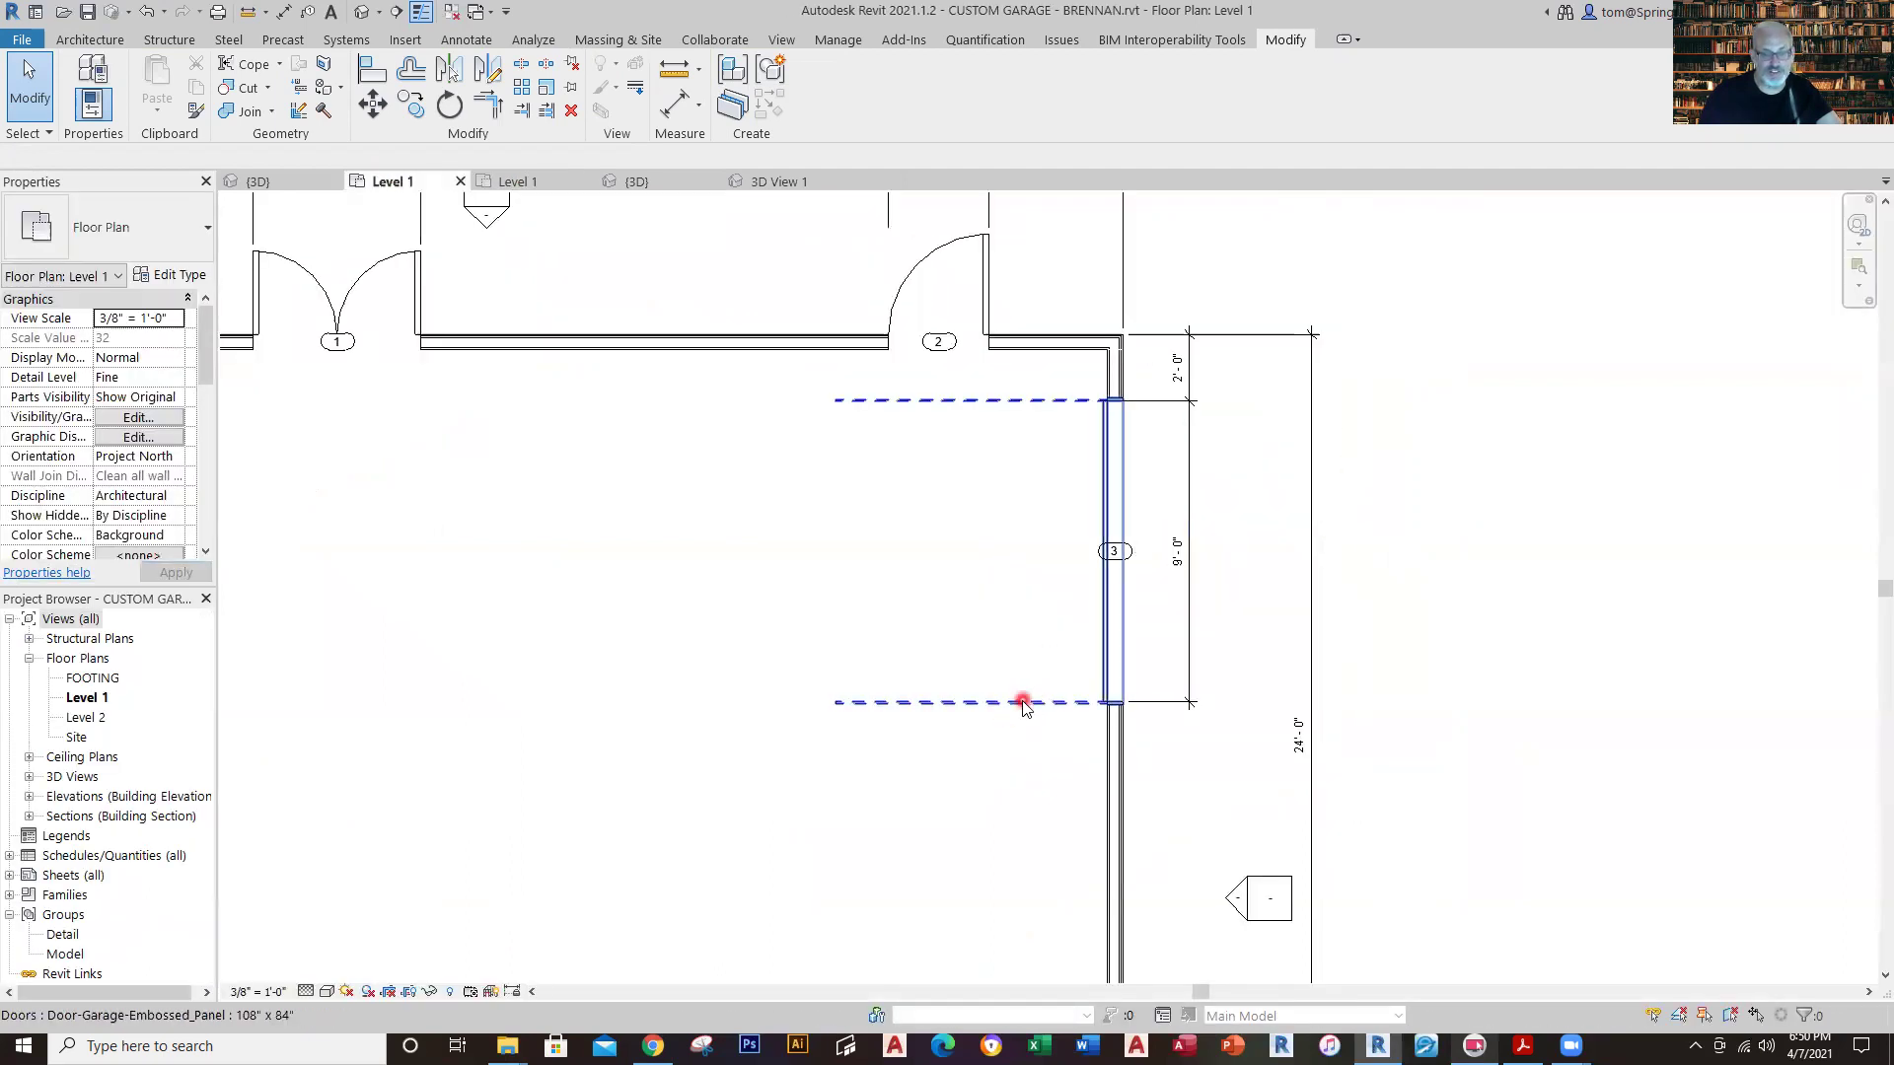
click(1023, 703)
scroll(1338, 560, down, 3)
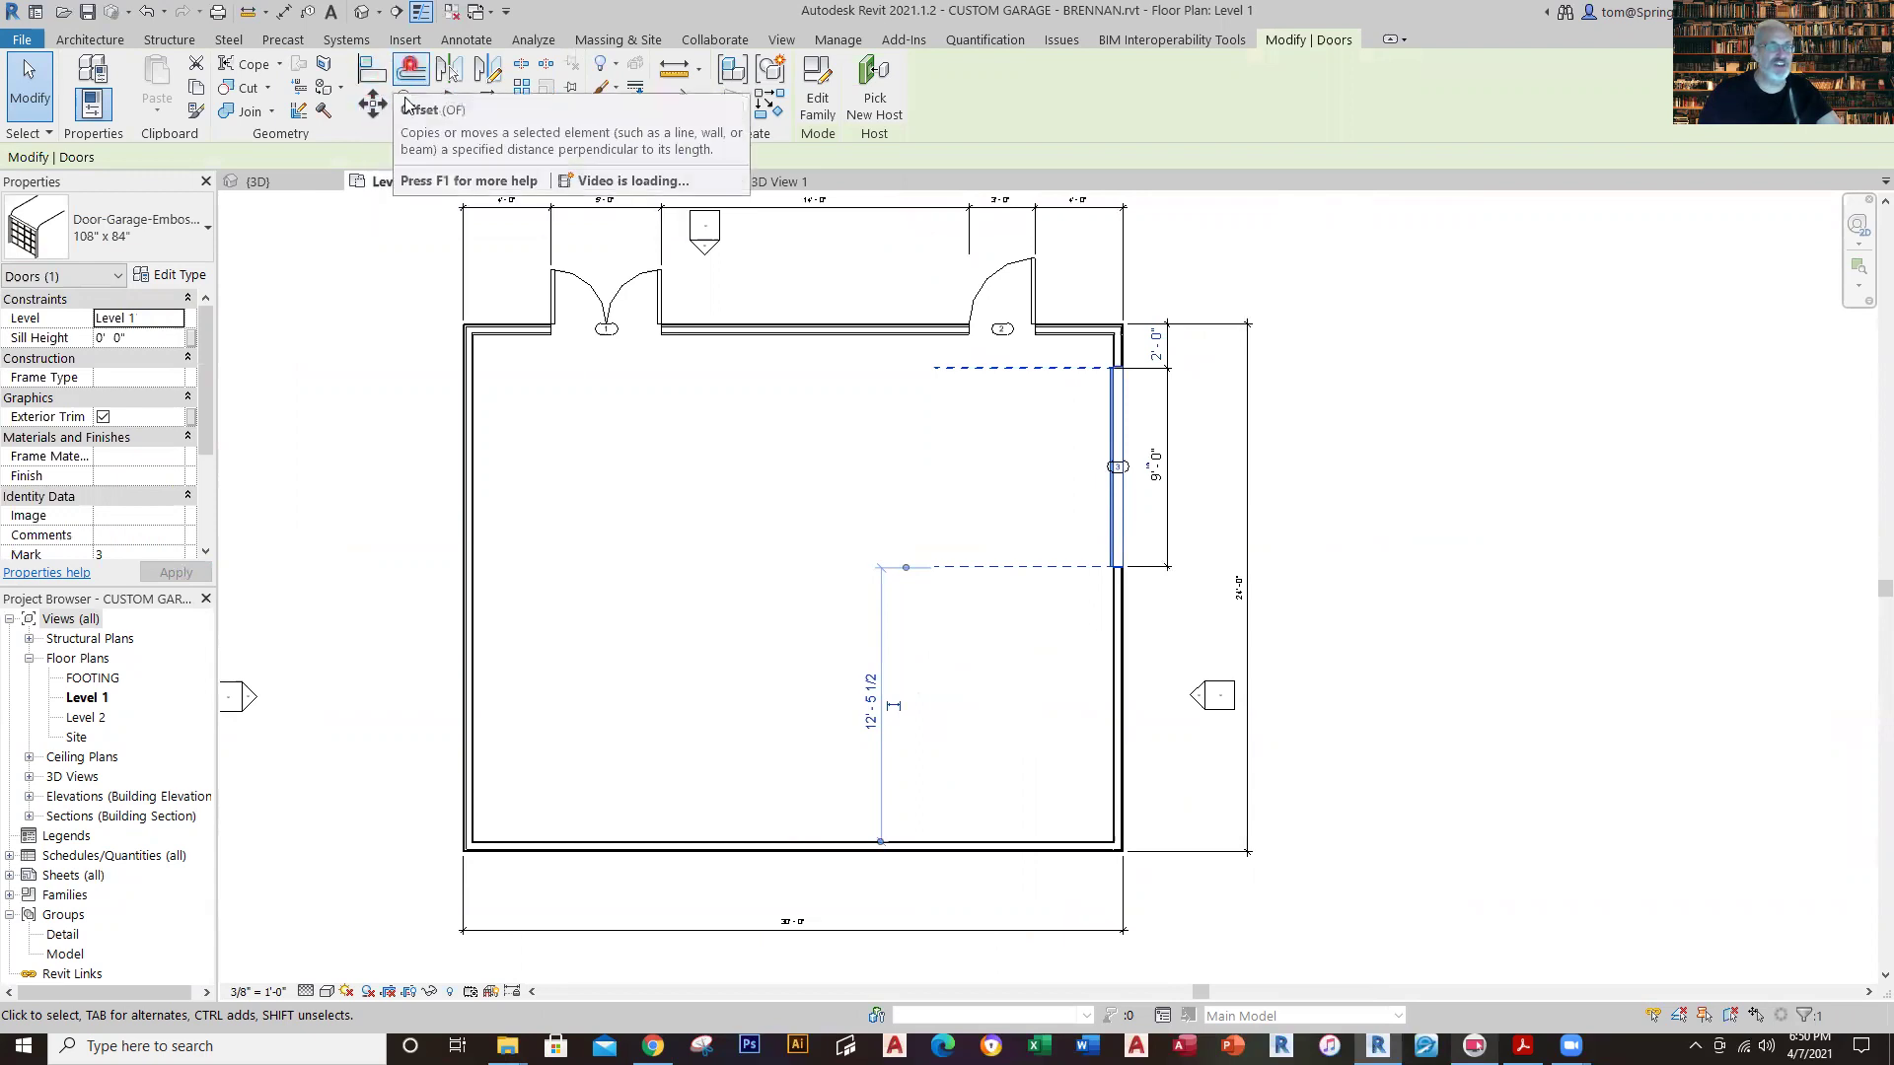
click(449, 74)
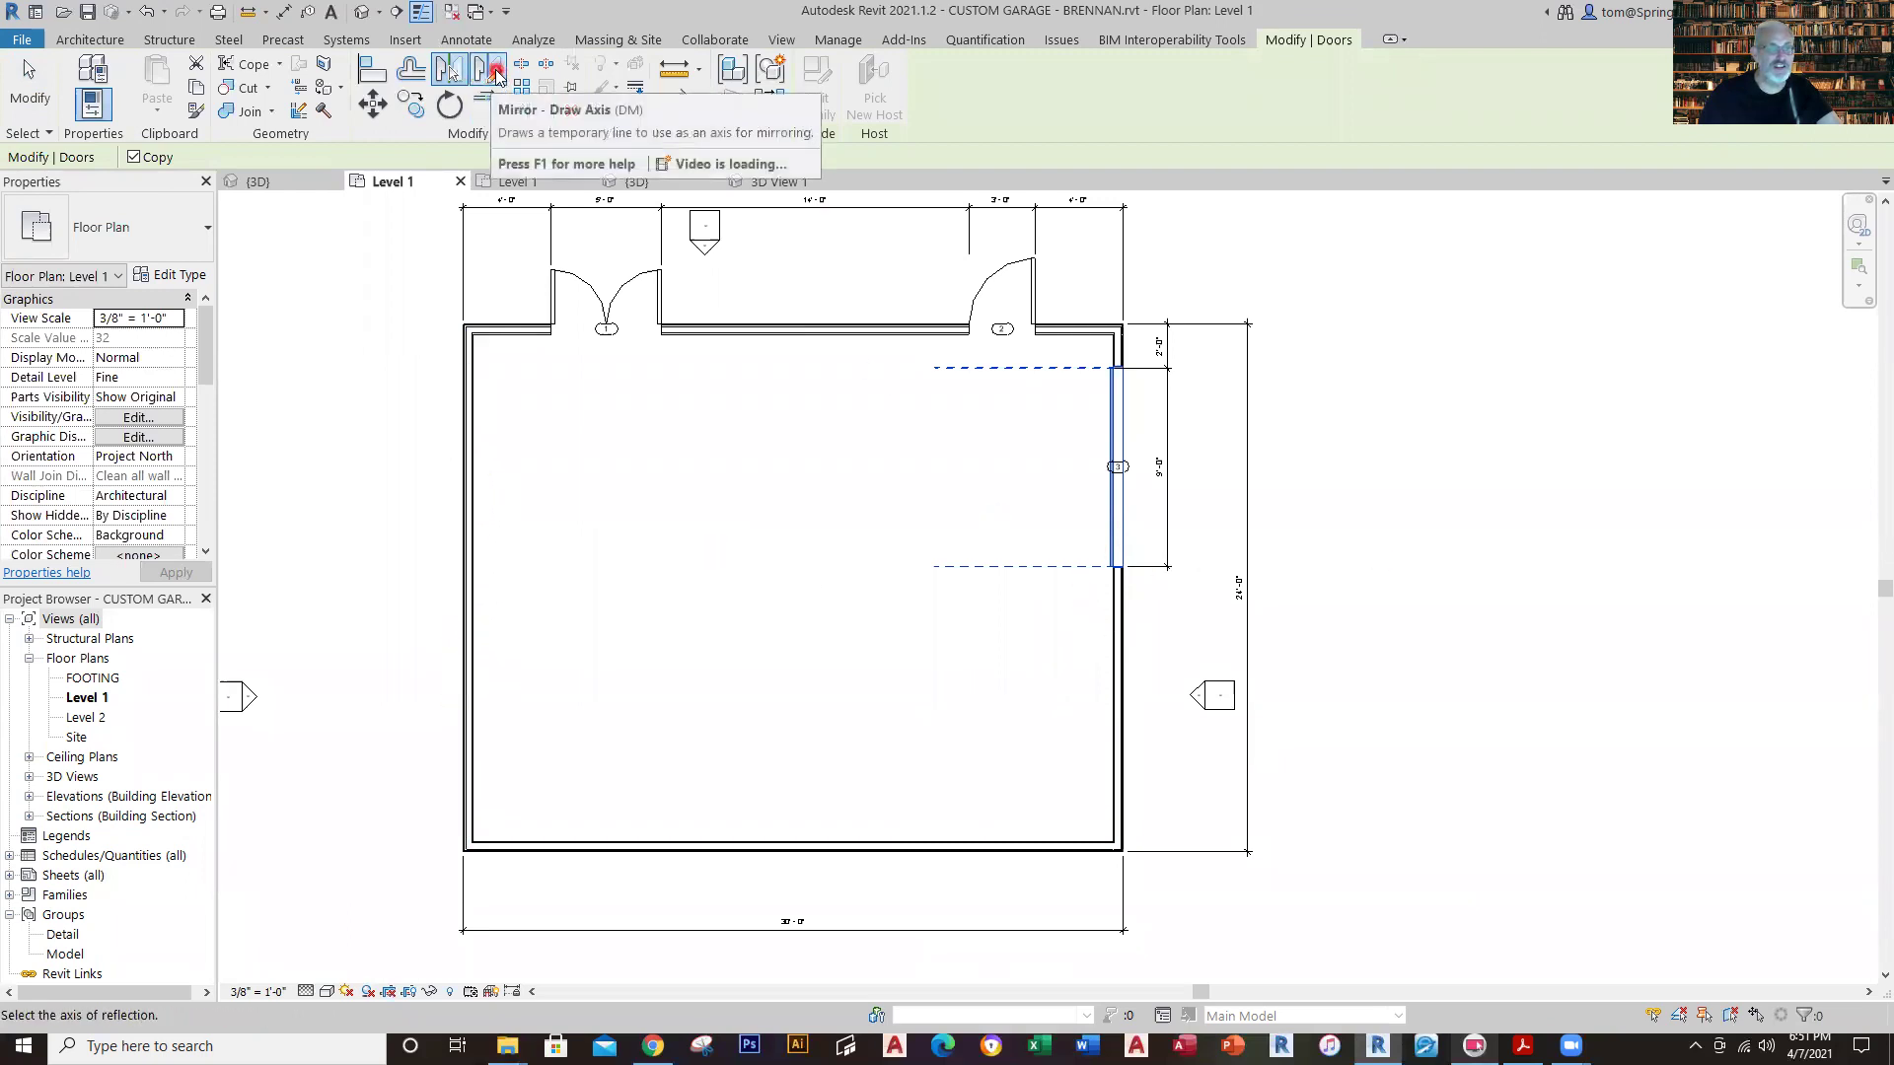
click(496, 74)
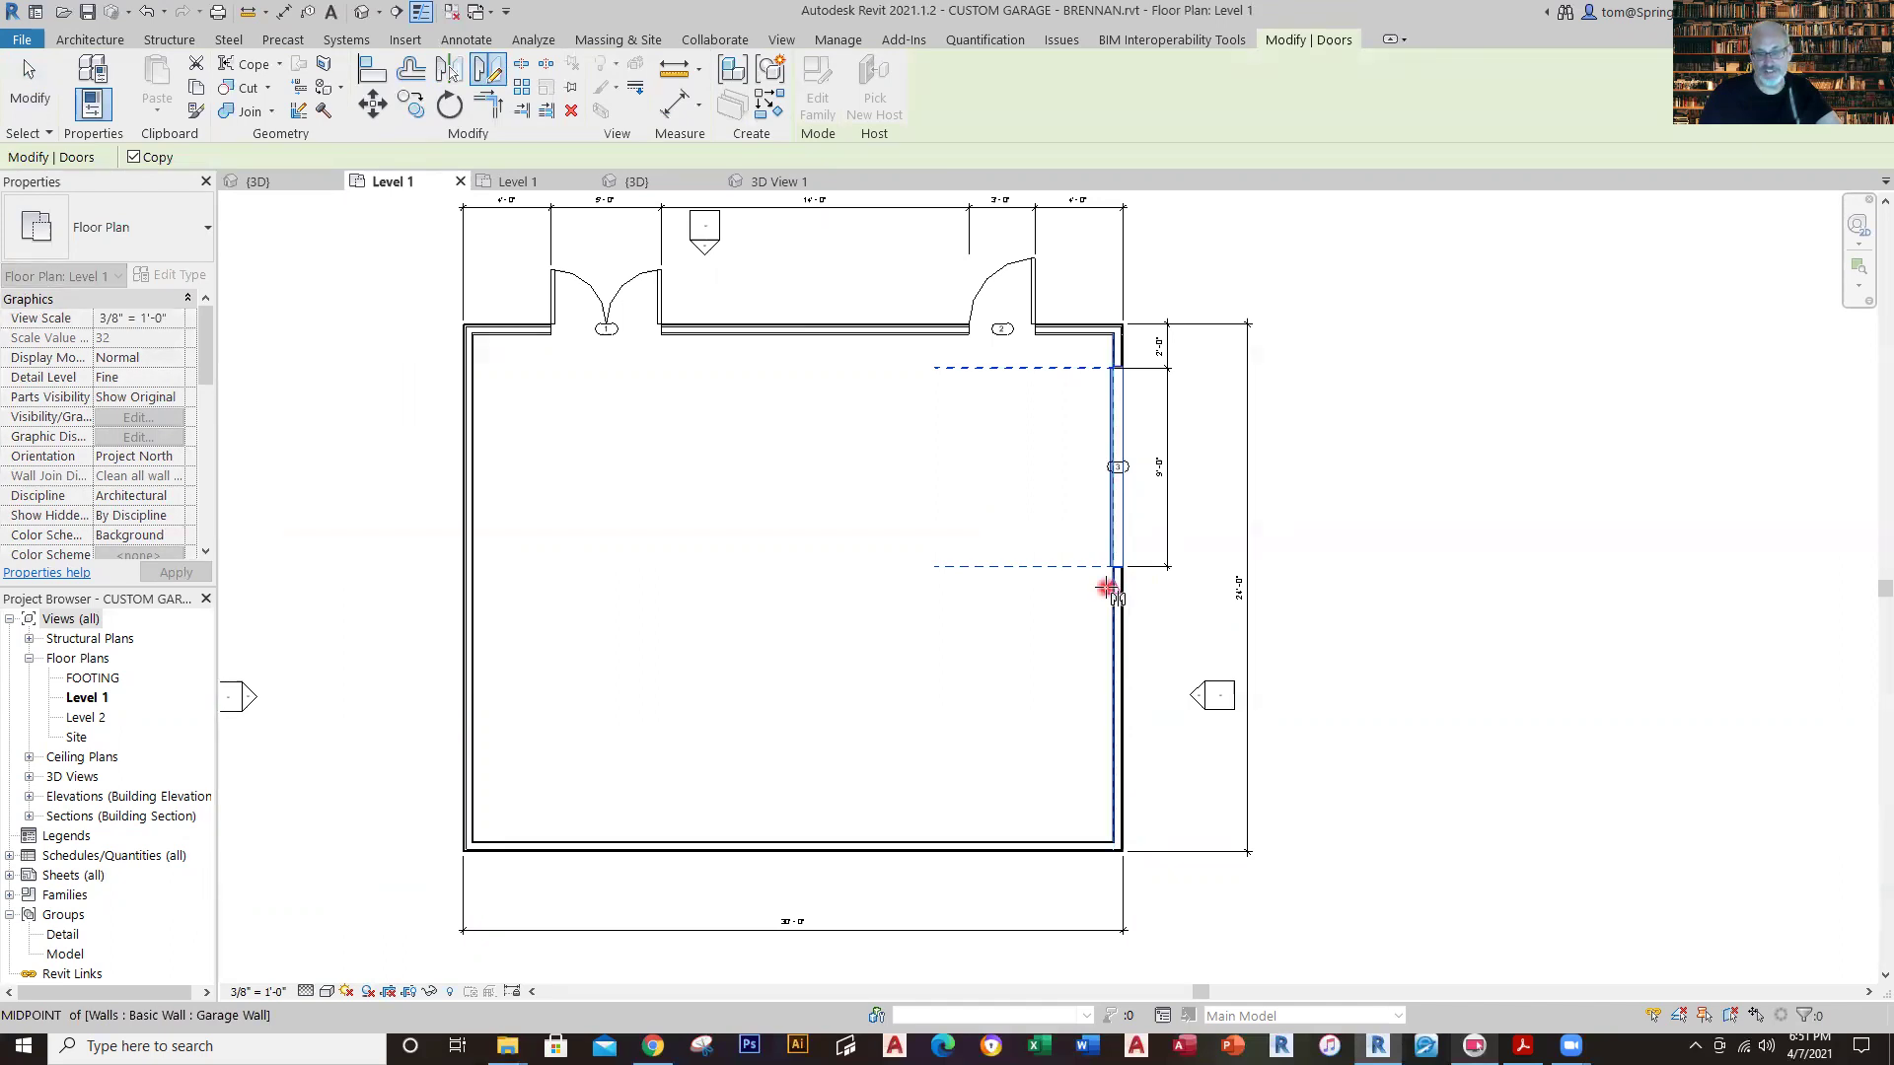
scroll(1106, 588, up, 3)
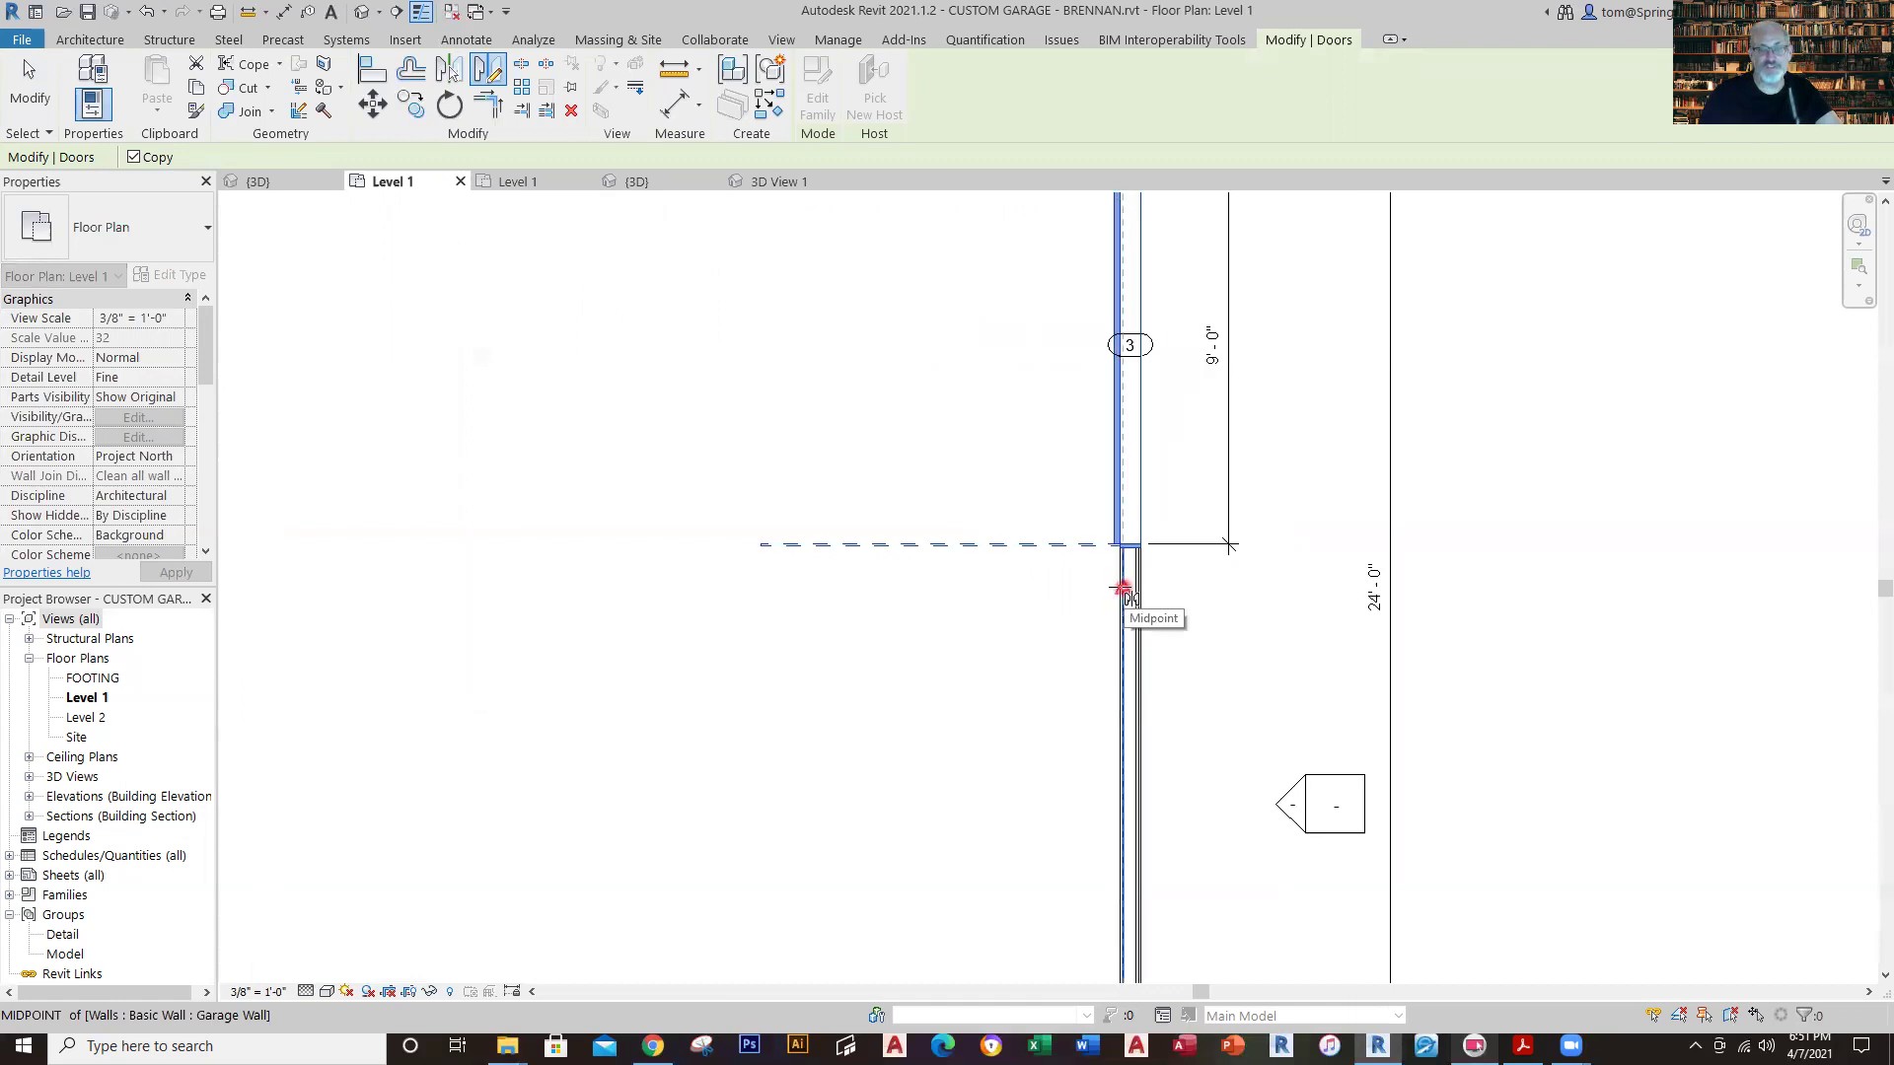
click(1116, 588)
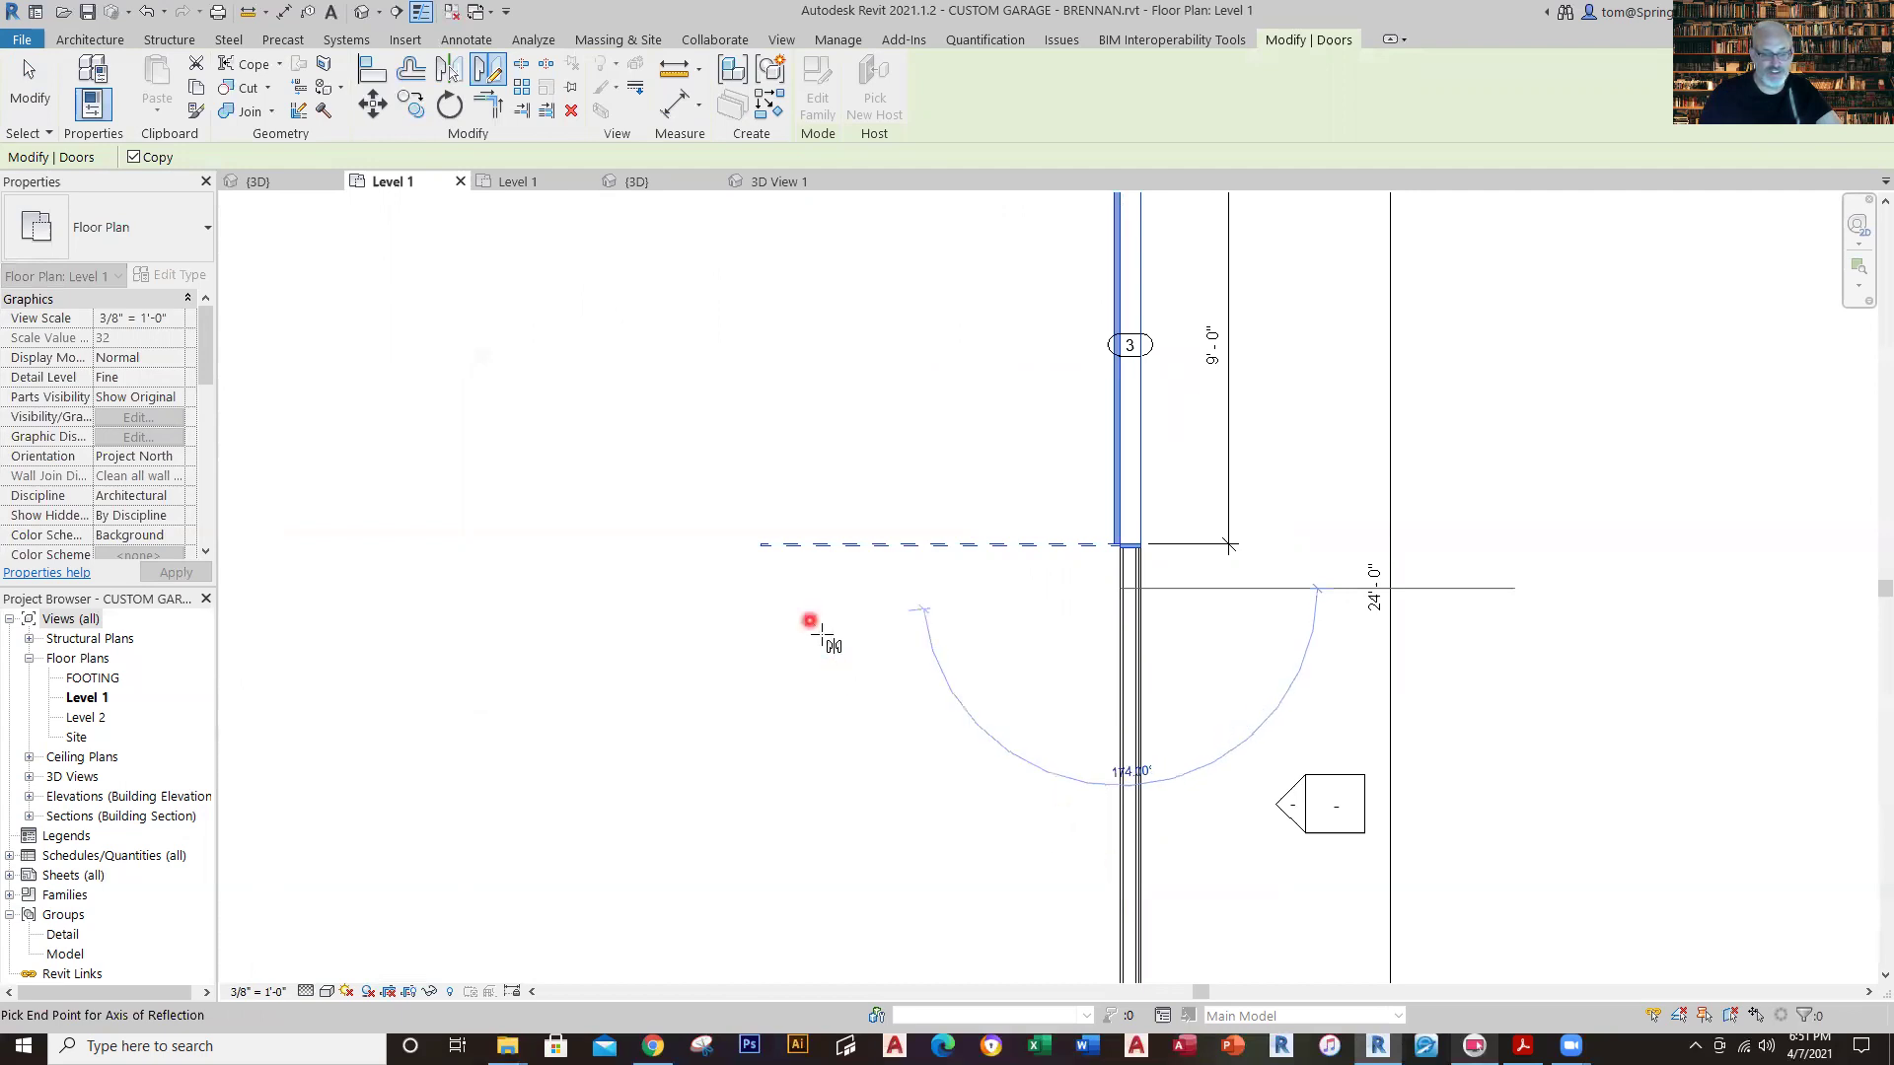
scroll(827, 636, down, 5)
middle_drag(829, 641, 726, 464)
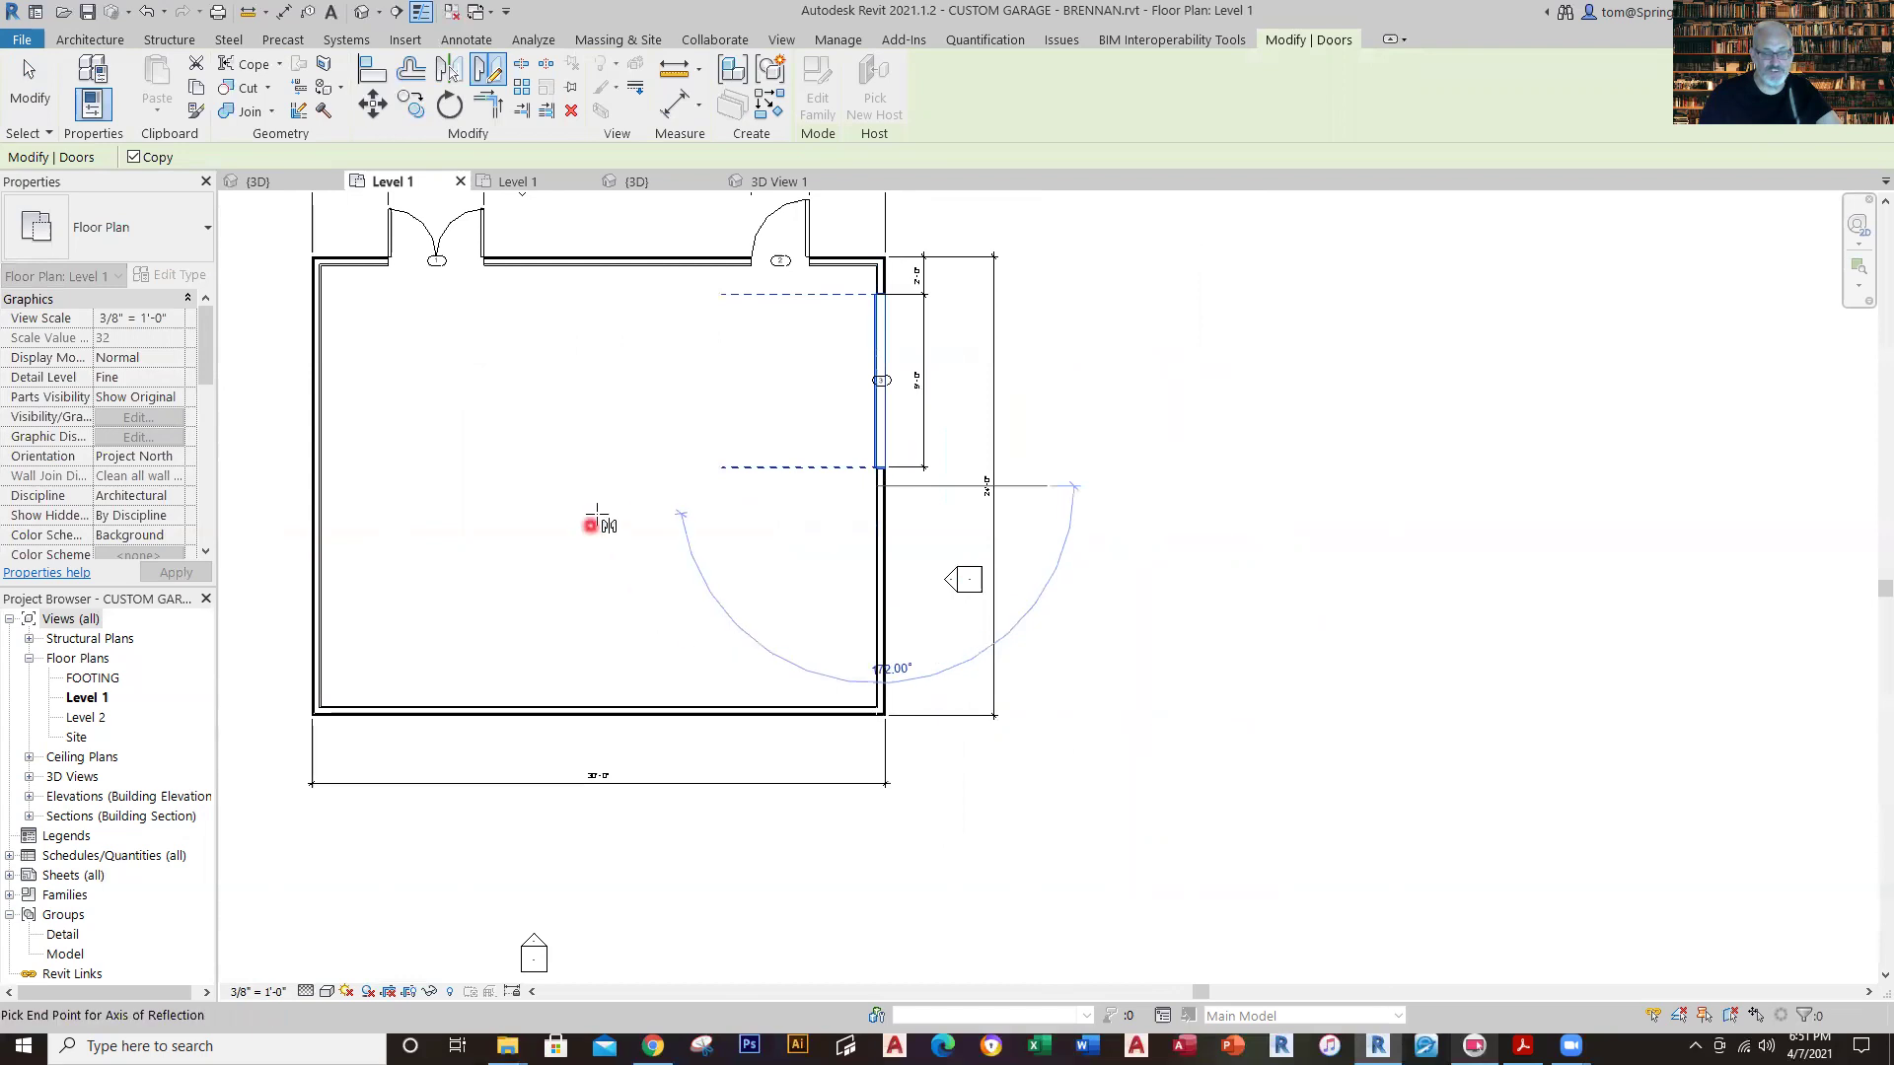
click(611, 485)
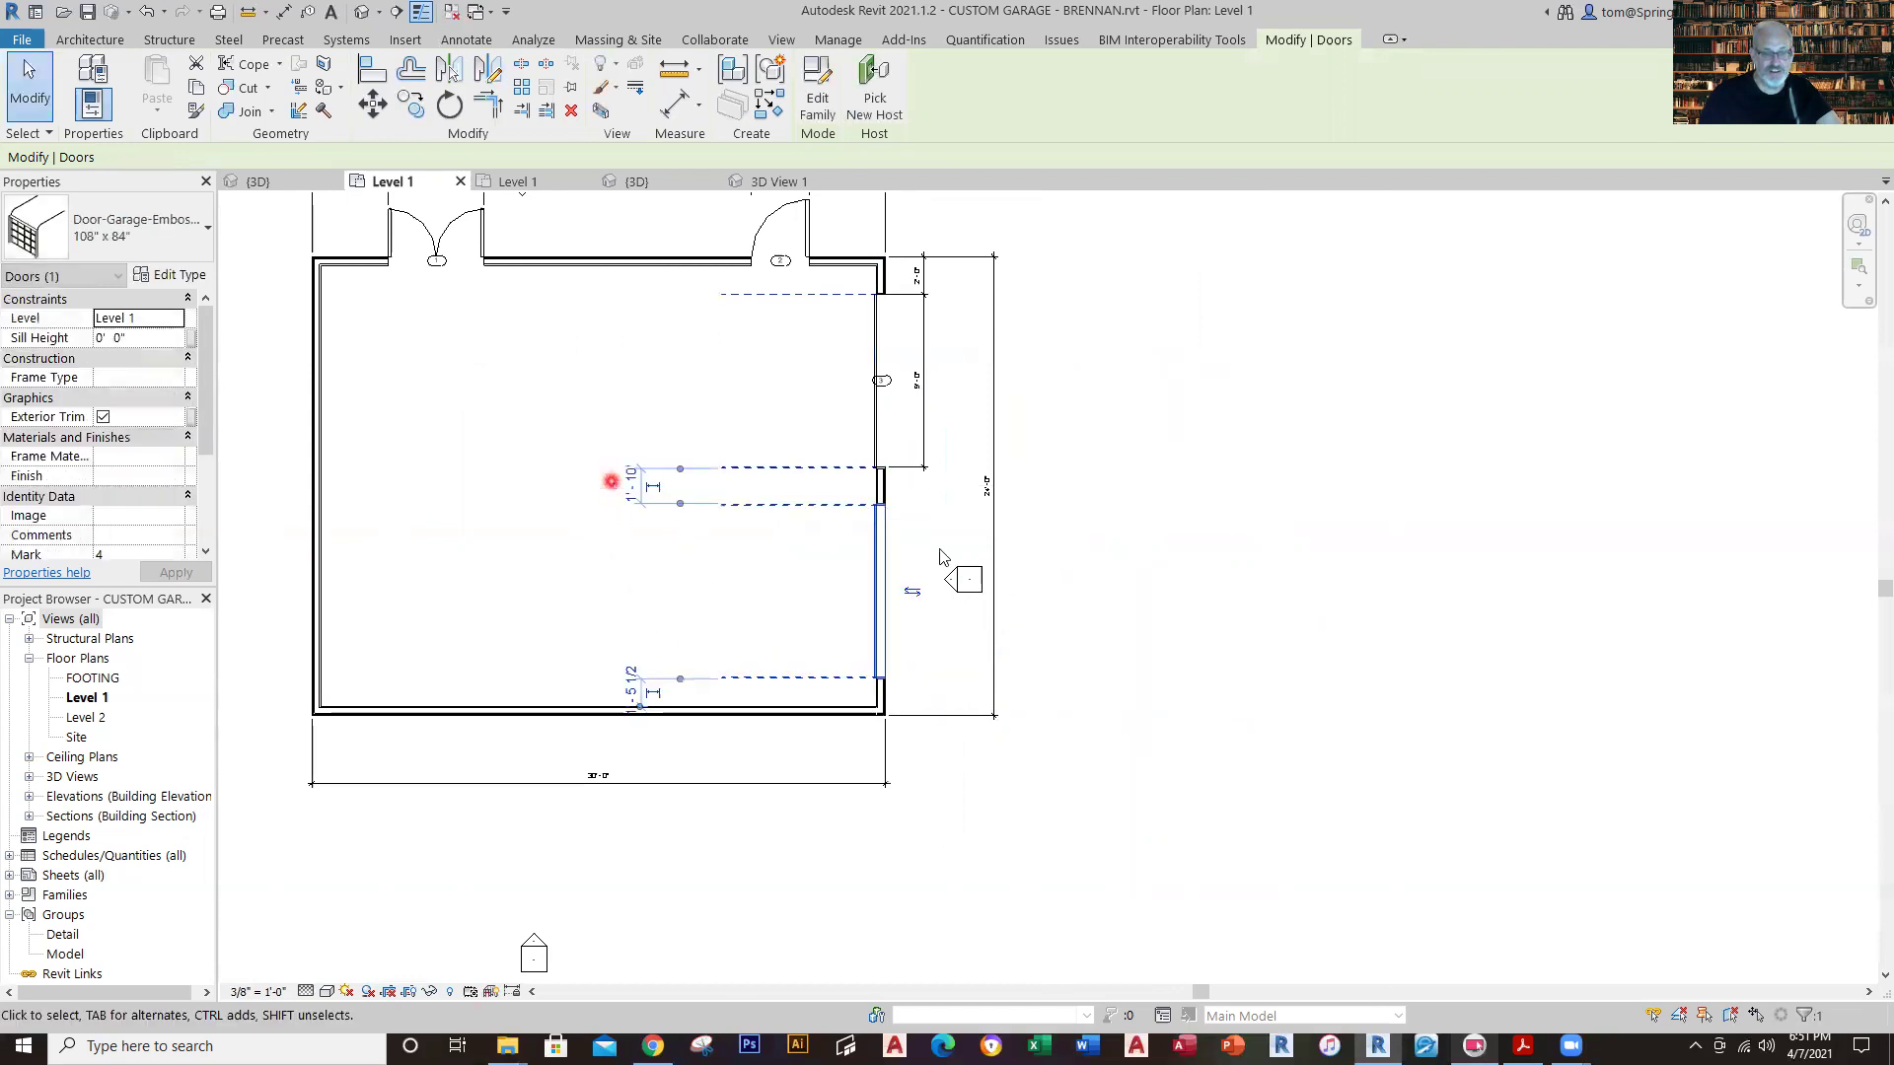
click(1209, 582)
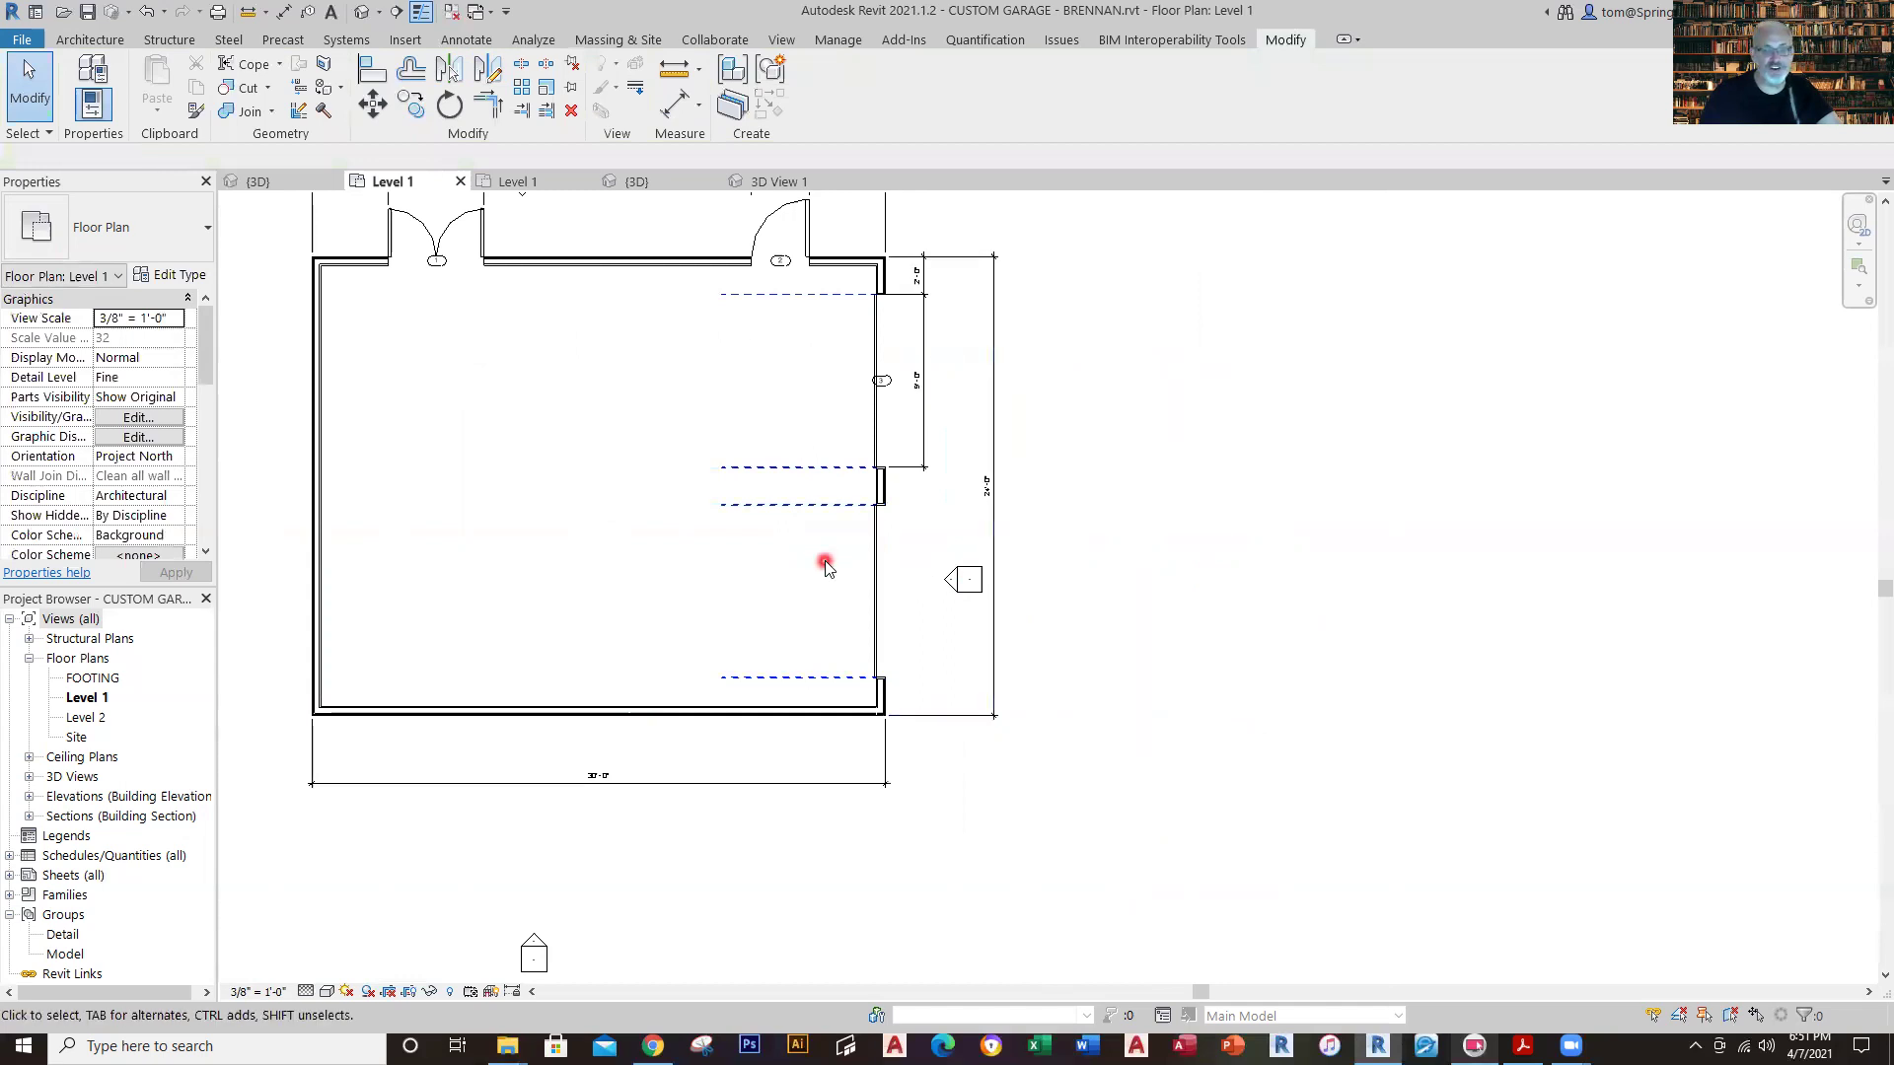
Select the mirrored garage door and move its temporary dimension's witness lines to the facing edges of the two door openings.
click(882, 611)
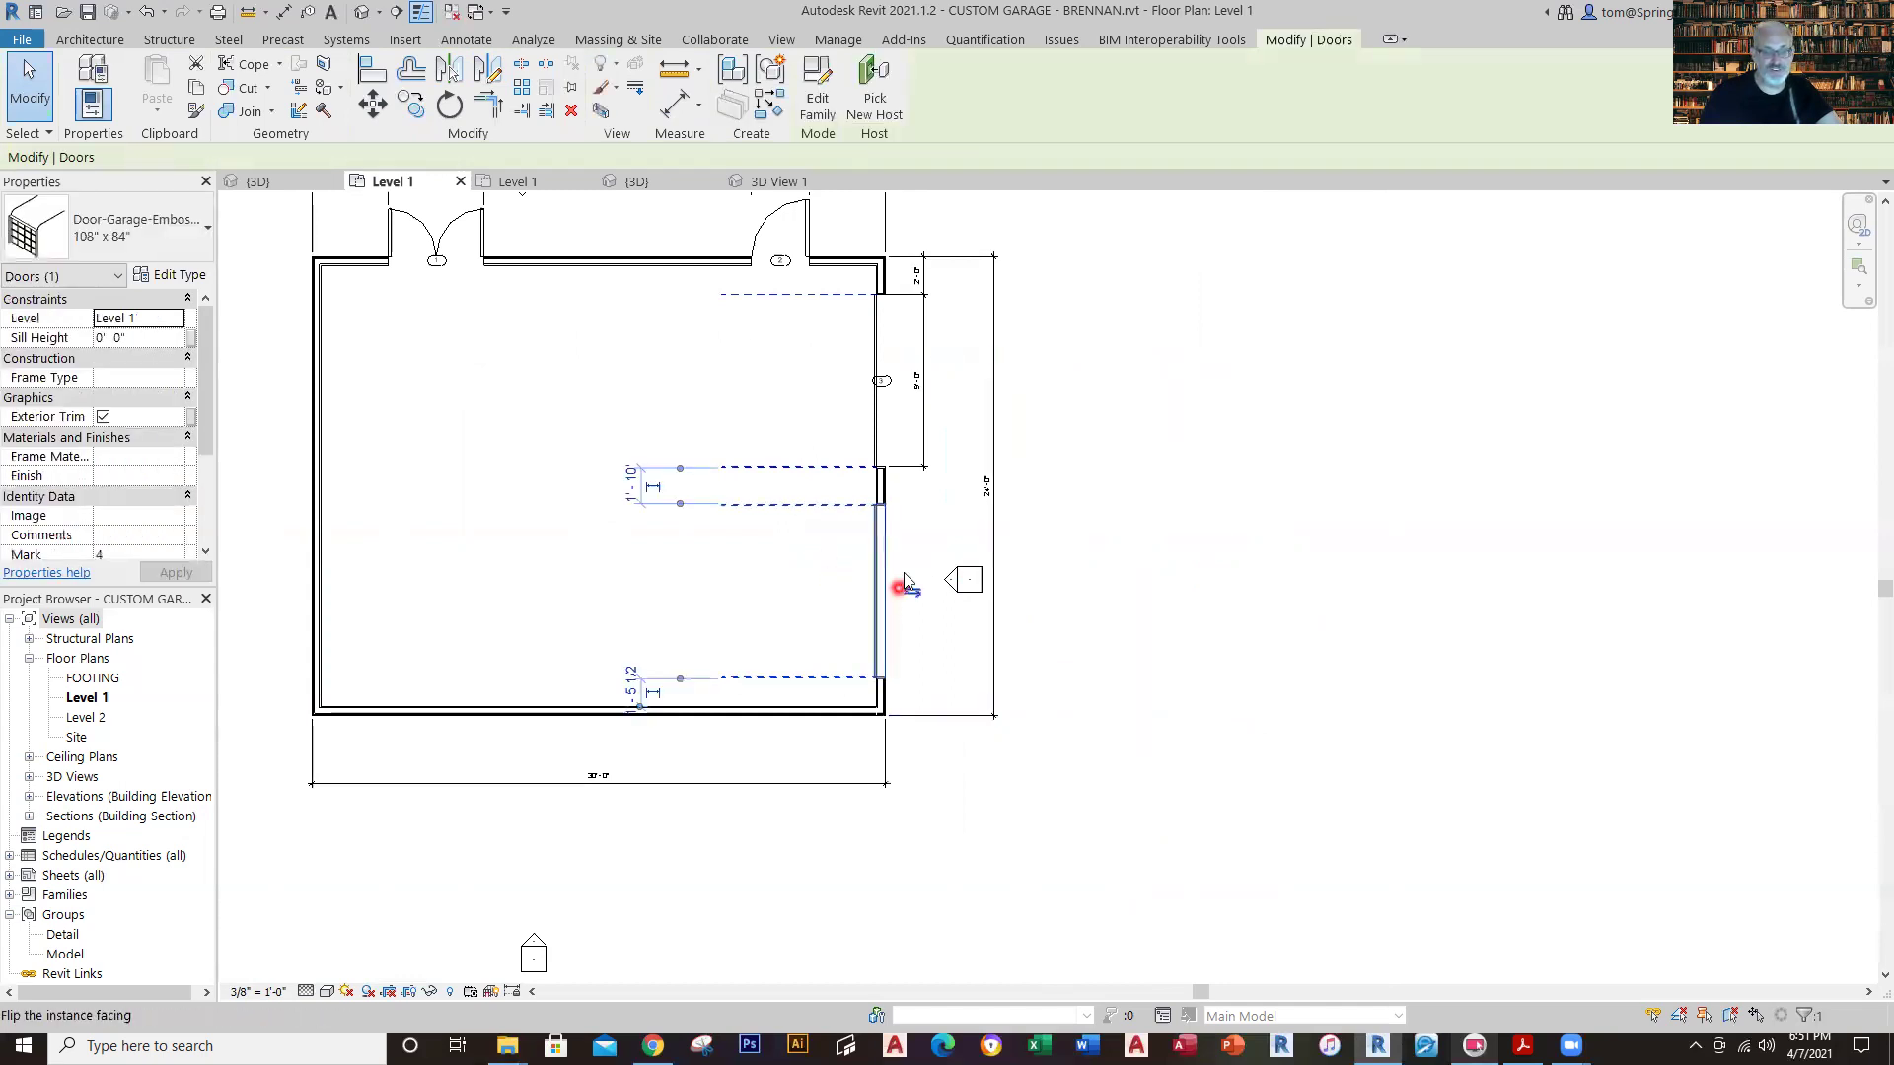
scroll(923, 556, up, 3)
scroll(945, 481, up, 1)
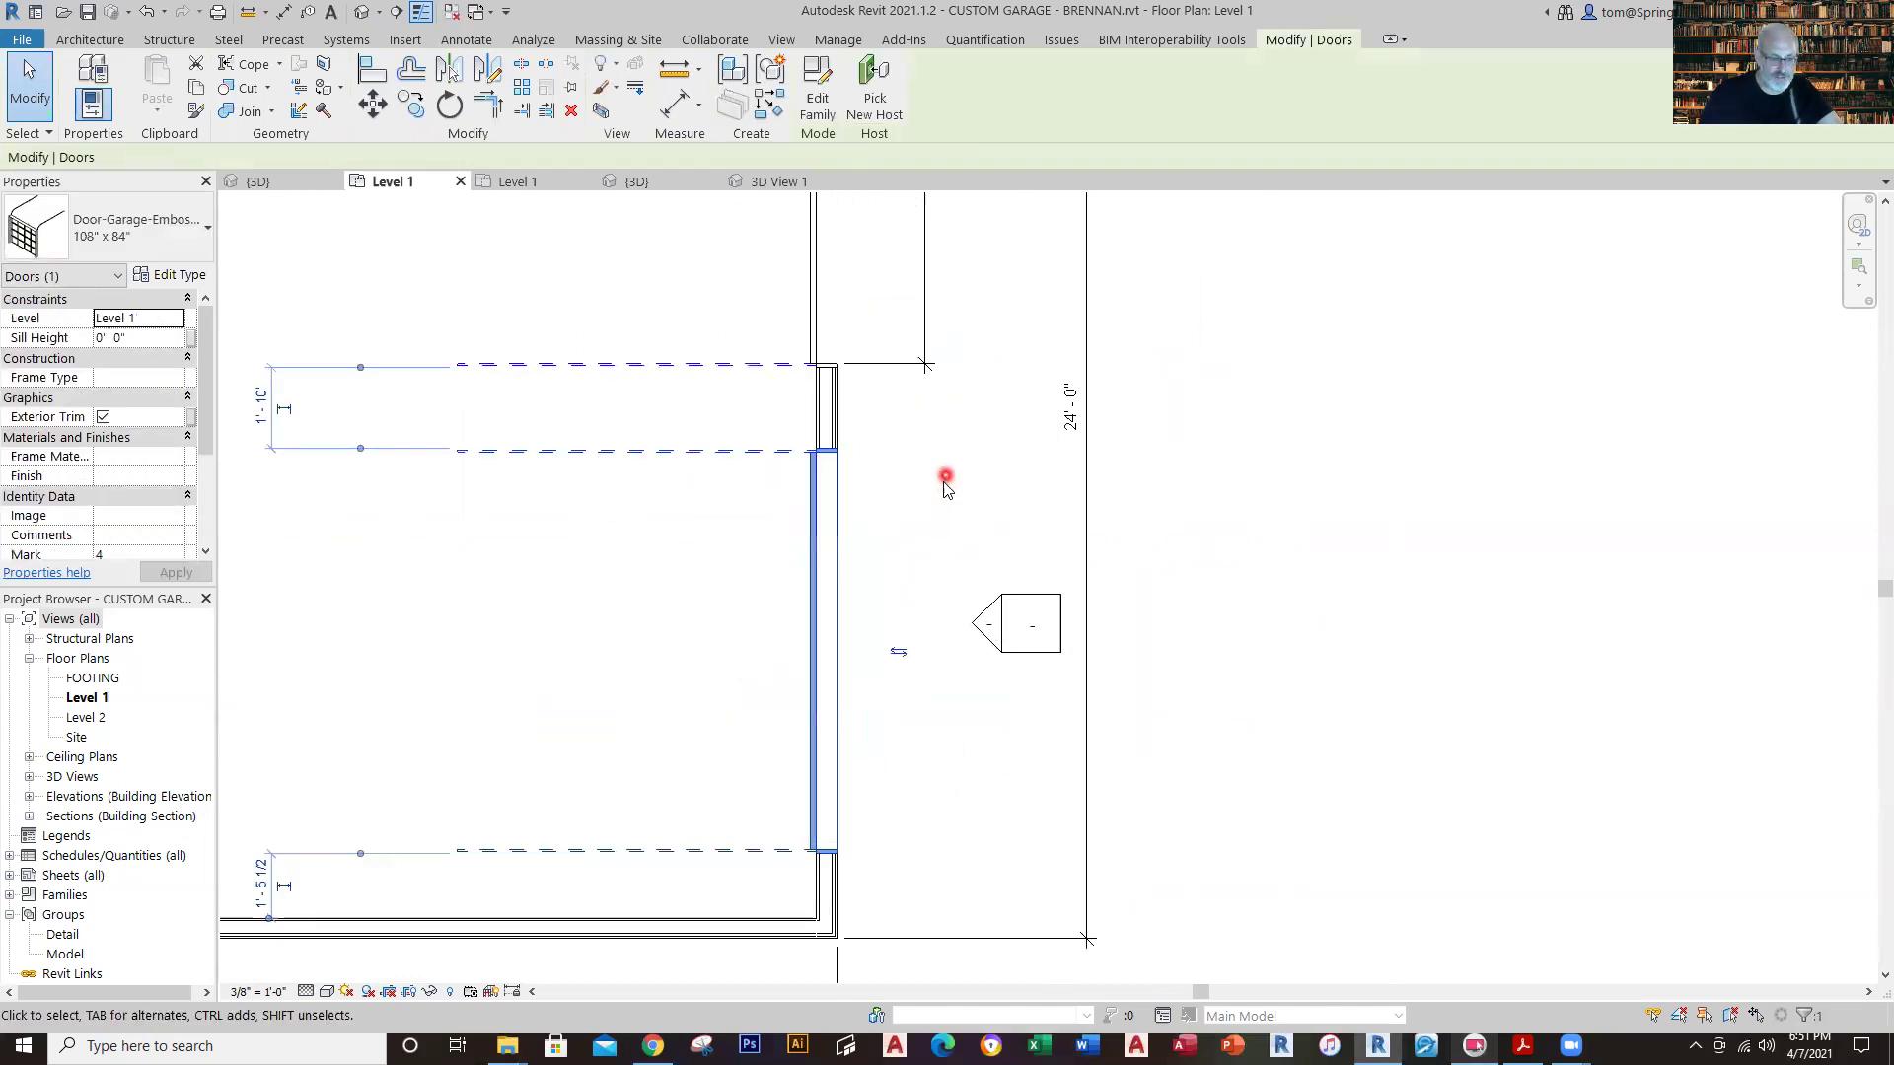
scroll(912, 582, down, 2)
scroll(937, 642, down, 2)
scroll(944, 679, up, 3)
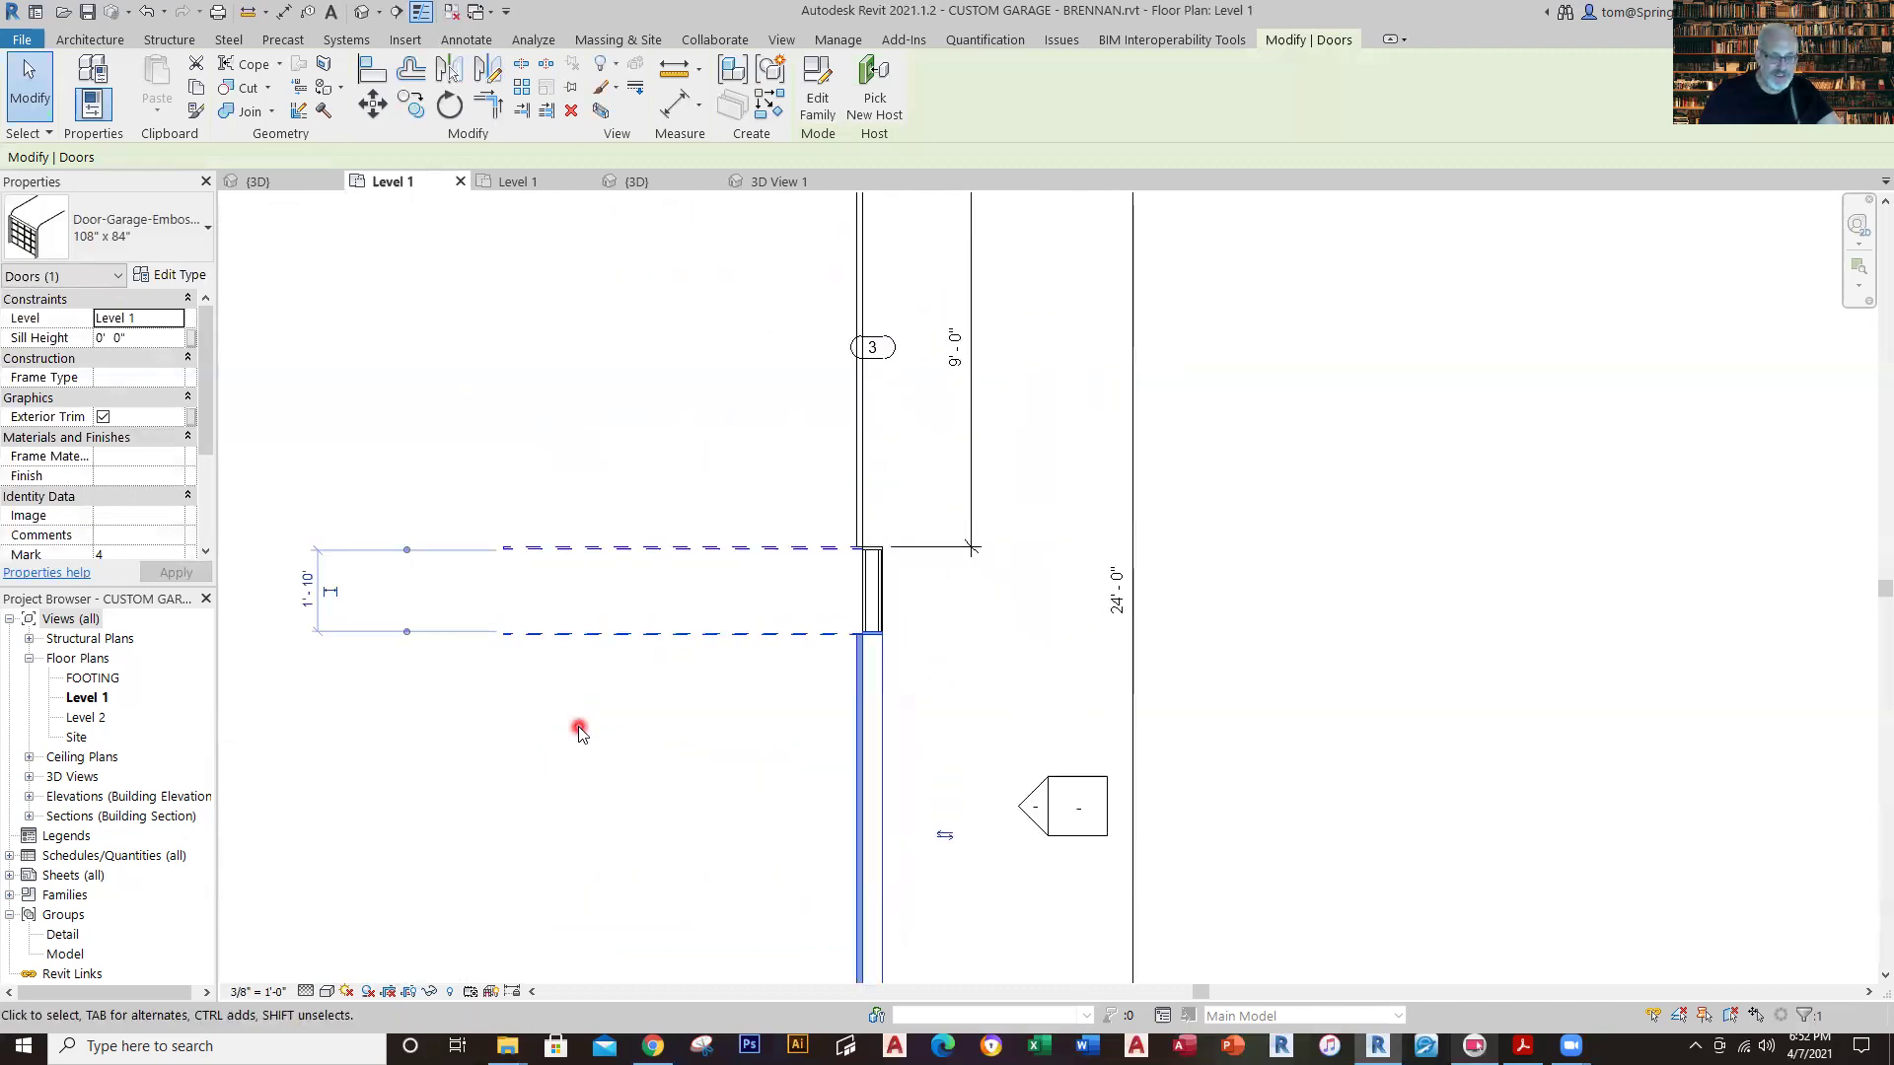
middle_drag(579, 727, 674, 738)
scroll(498, 659, up, 4)
scroll(501, 663, up, 3)
drag(521, 318, 898, 307)
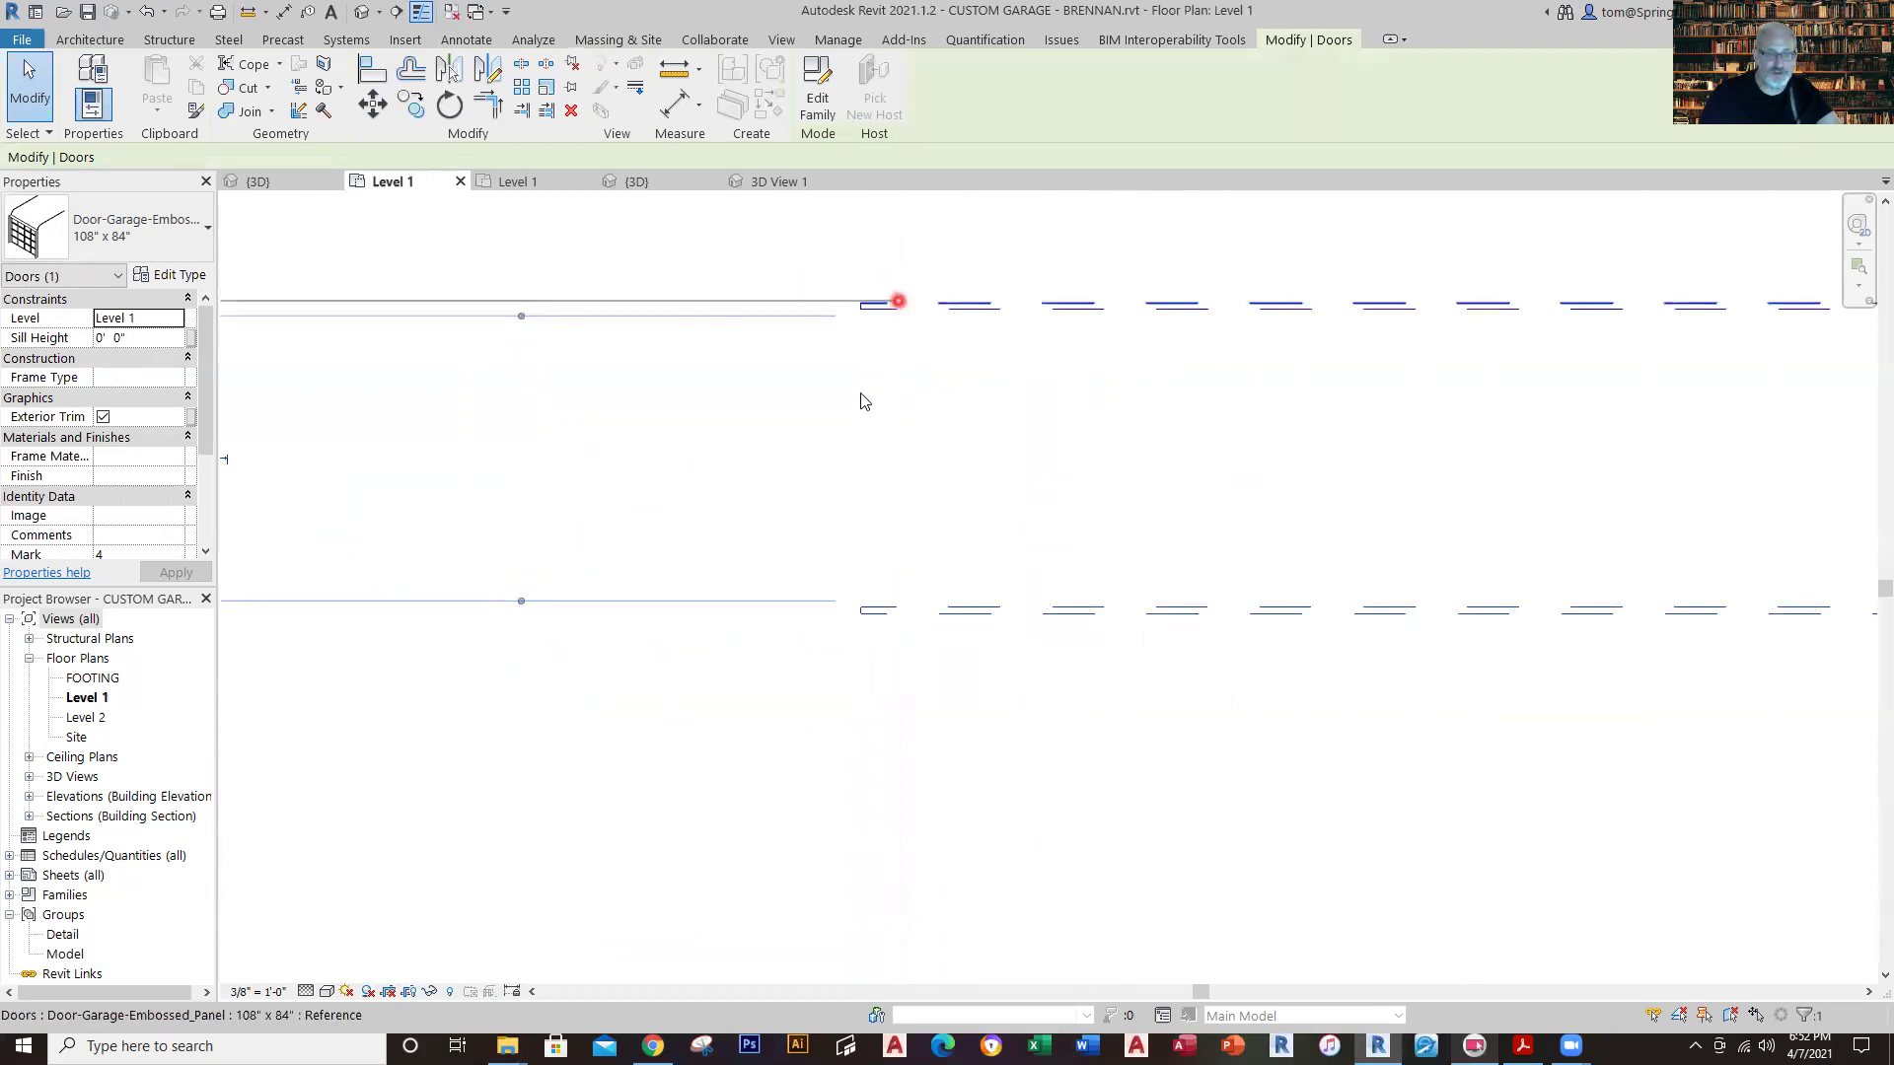
drag(523, 603, 935, 623)
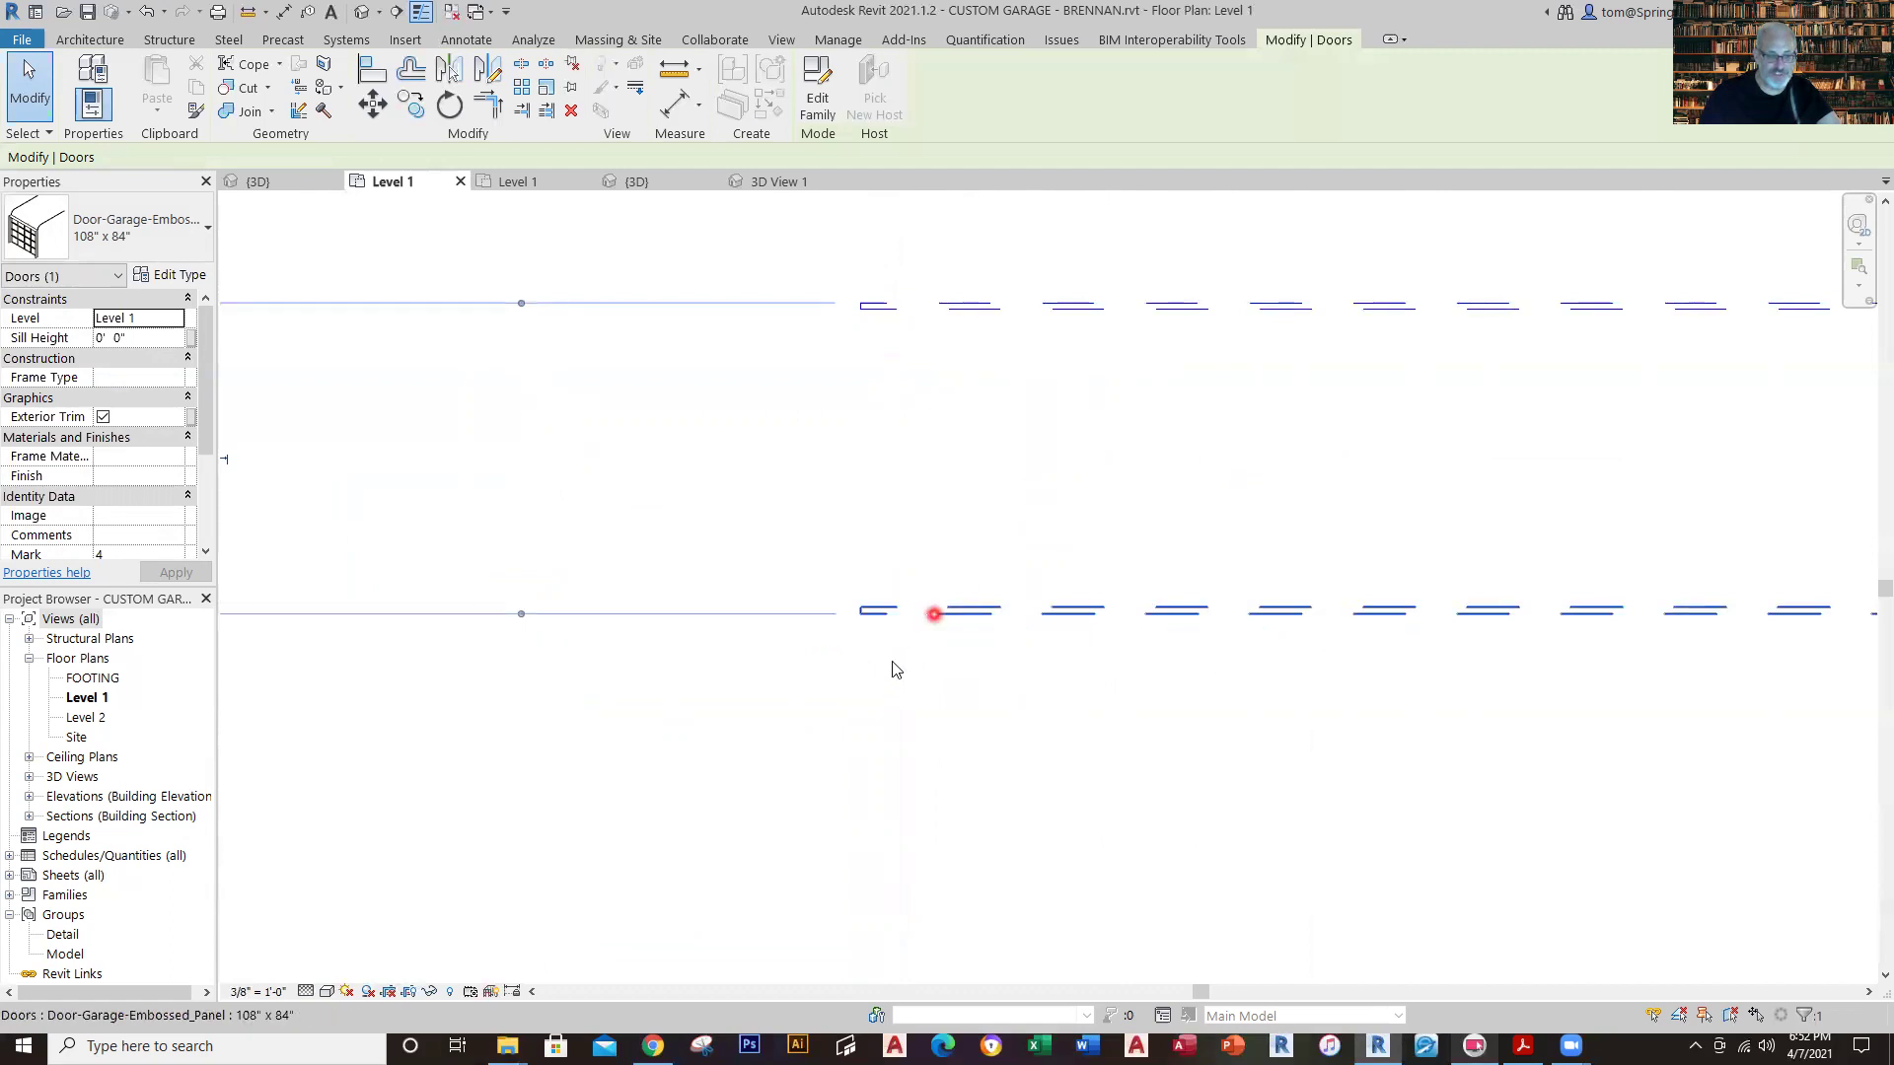
Make the temporary dimension between the two garage doors permanent and align it with the upper door's width dimension.
scroll(814, 744, down, 2)
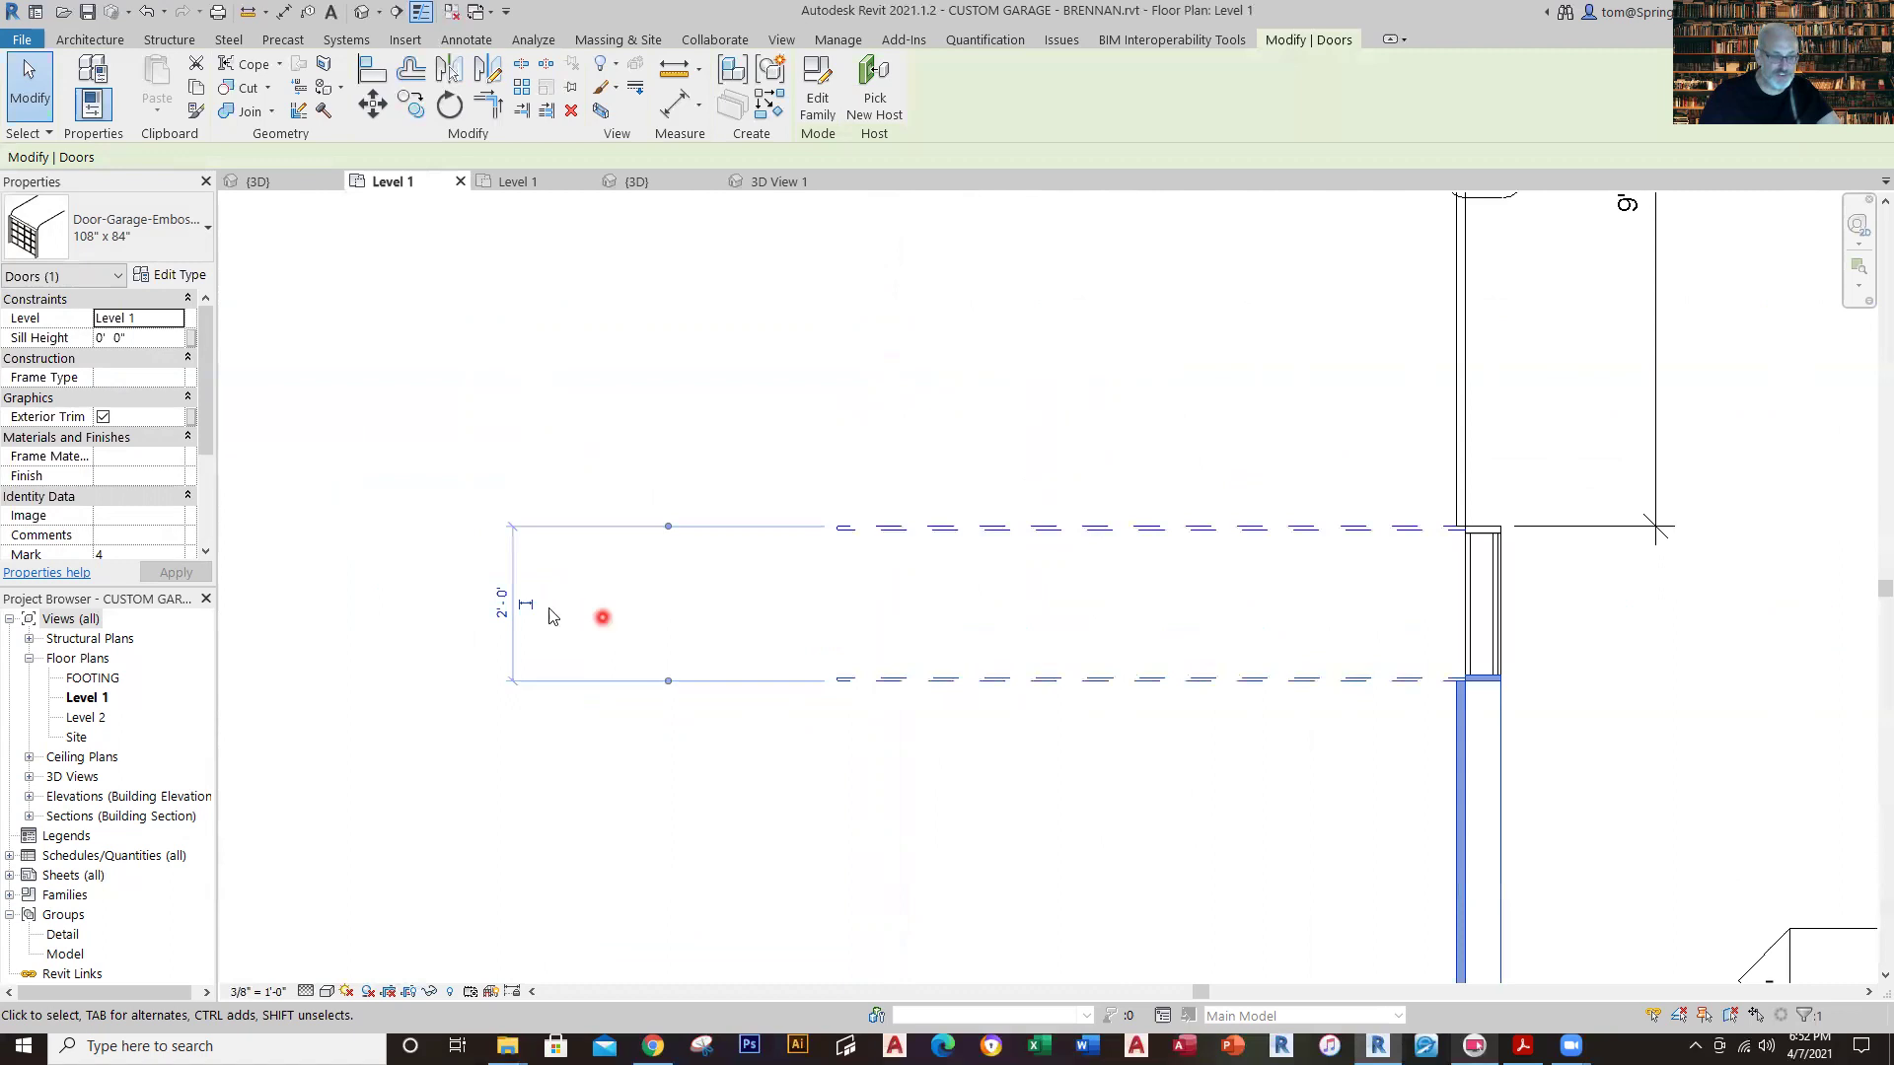
click(582, 617)
click(512, 643)
drag(681, 674, 1657, 637)
click(1674, 773)
Add an aligned dimension across the lower garage door opening, in line with the existing dimension string.
scroll(1683, 821, down, 3)
middle_drag(1680, 828, 1395, 431)
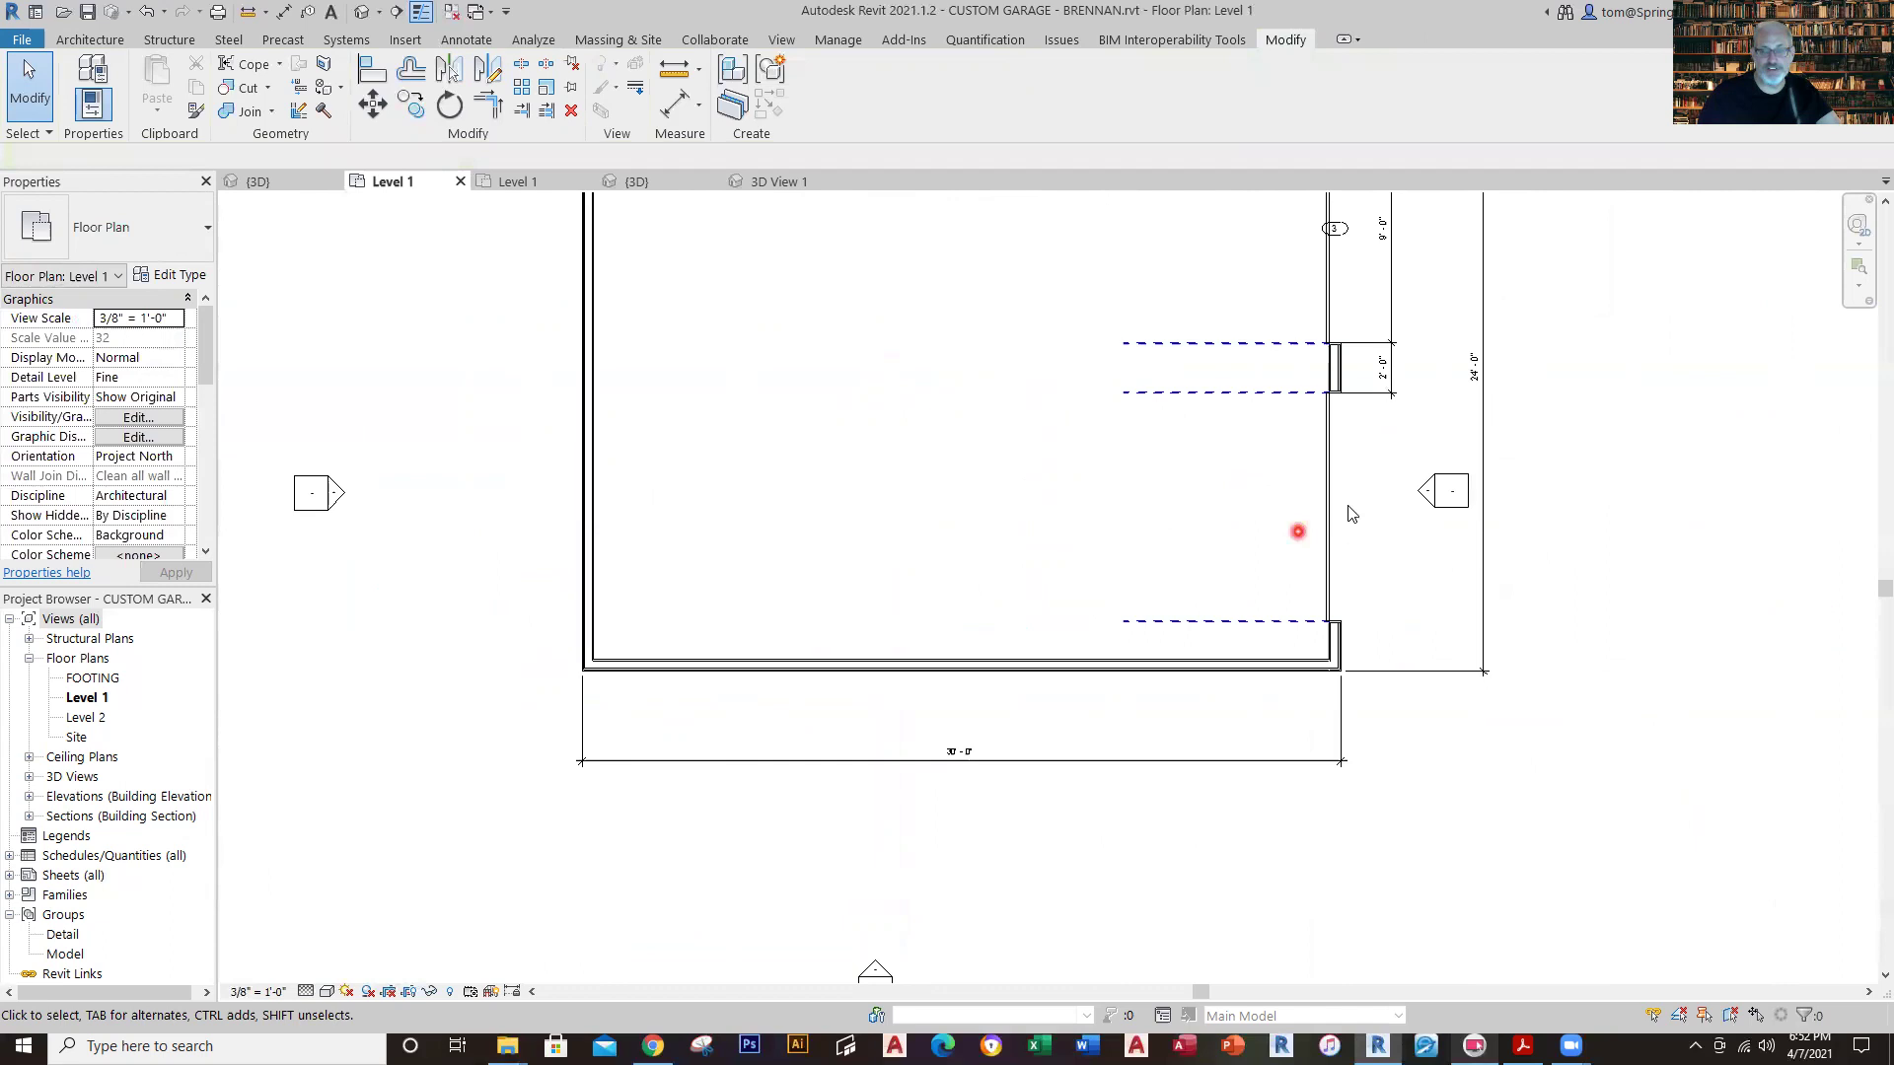
click(288, 14)
scroll(1381, 412, up, 5)
scroll(1227, 334, up, 4)
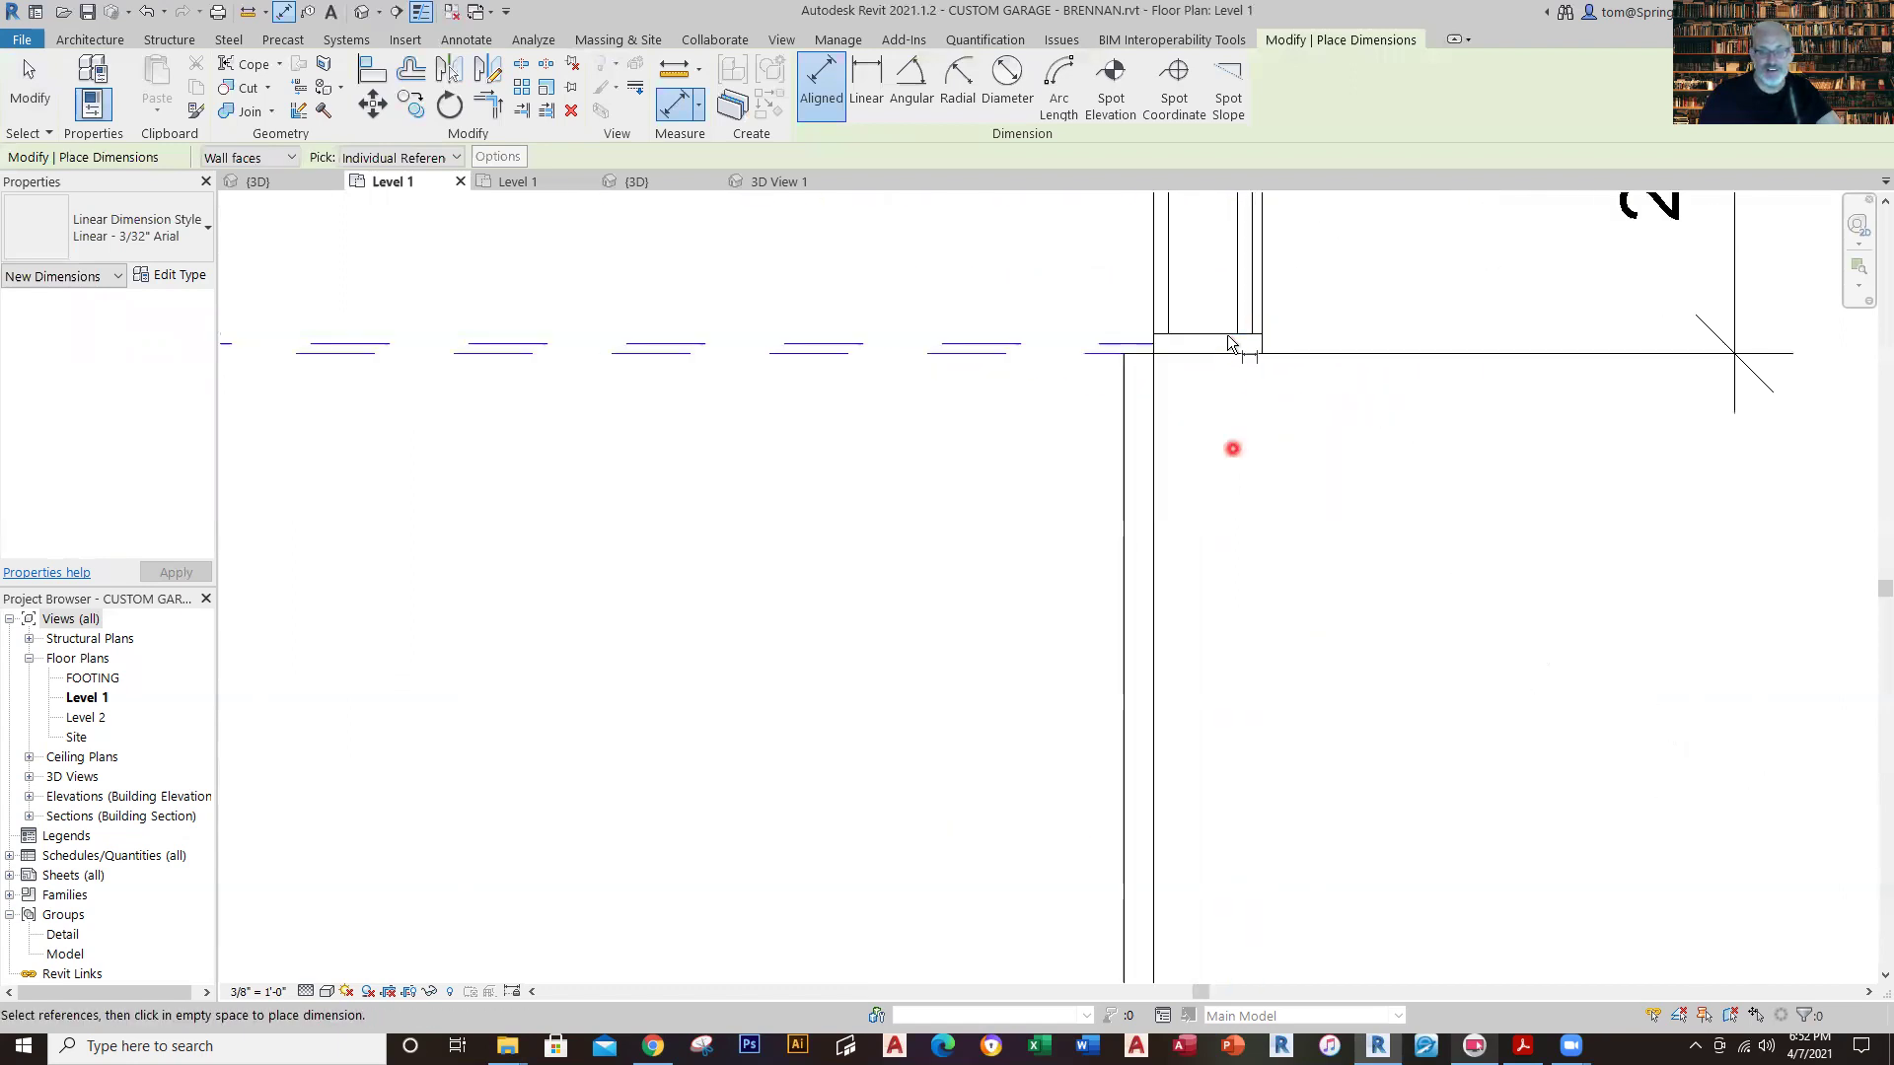
click(1219, 357)
scroll(1186, 872, down, 3)
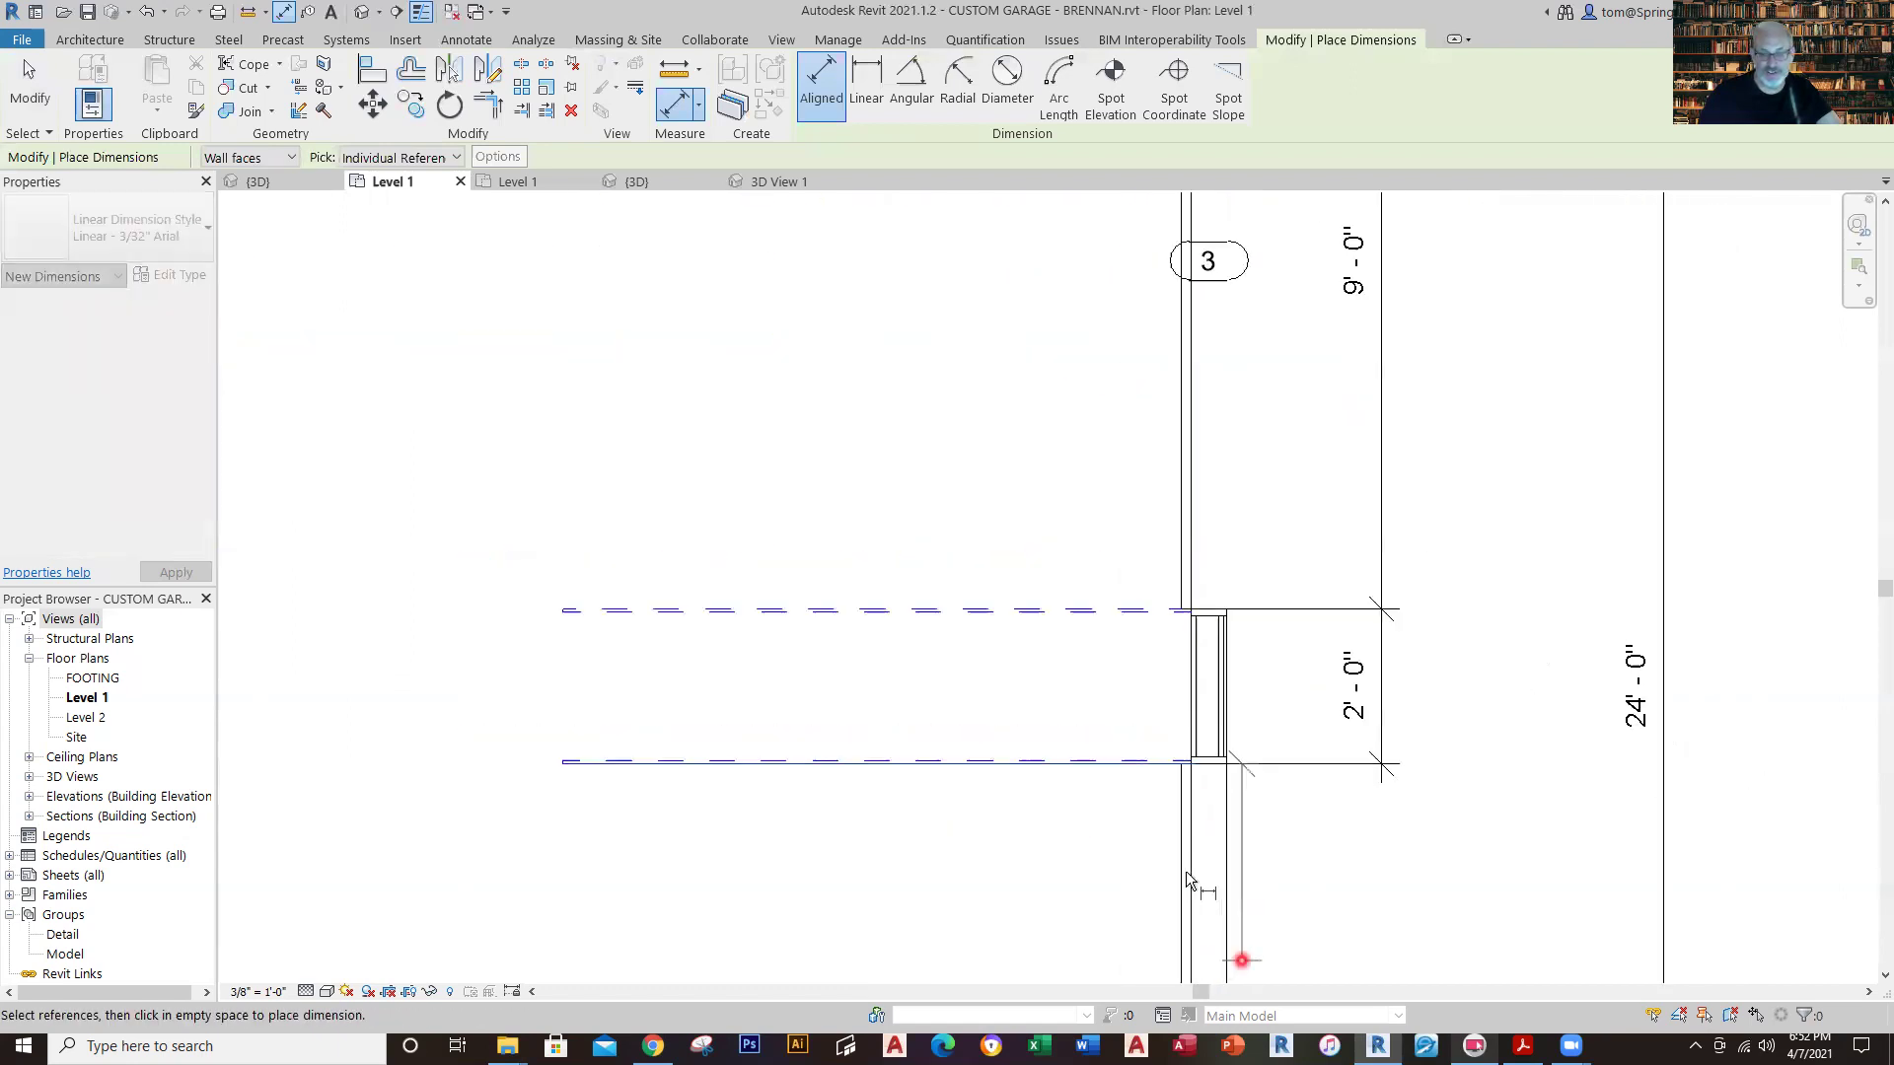
middle_drag(1251, 966, 1317, 298)
scroll(1298, 830, up, 3)
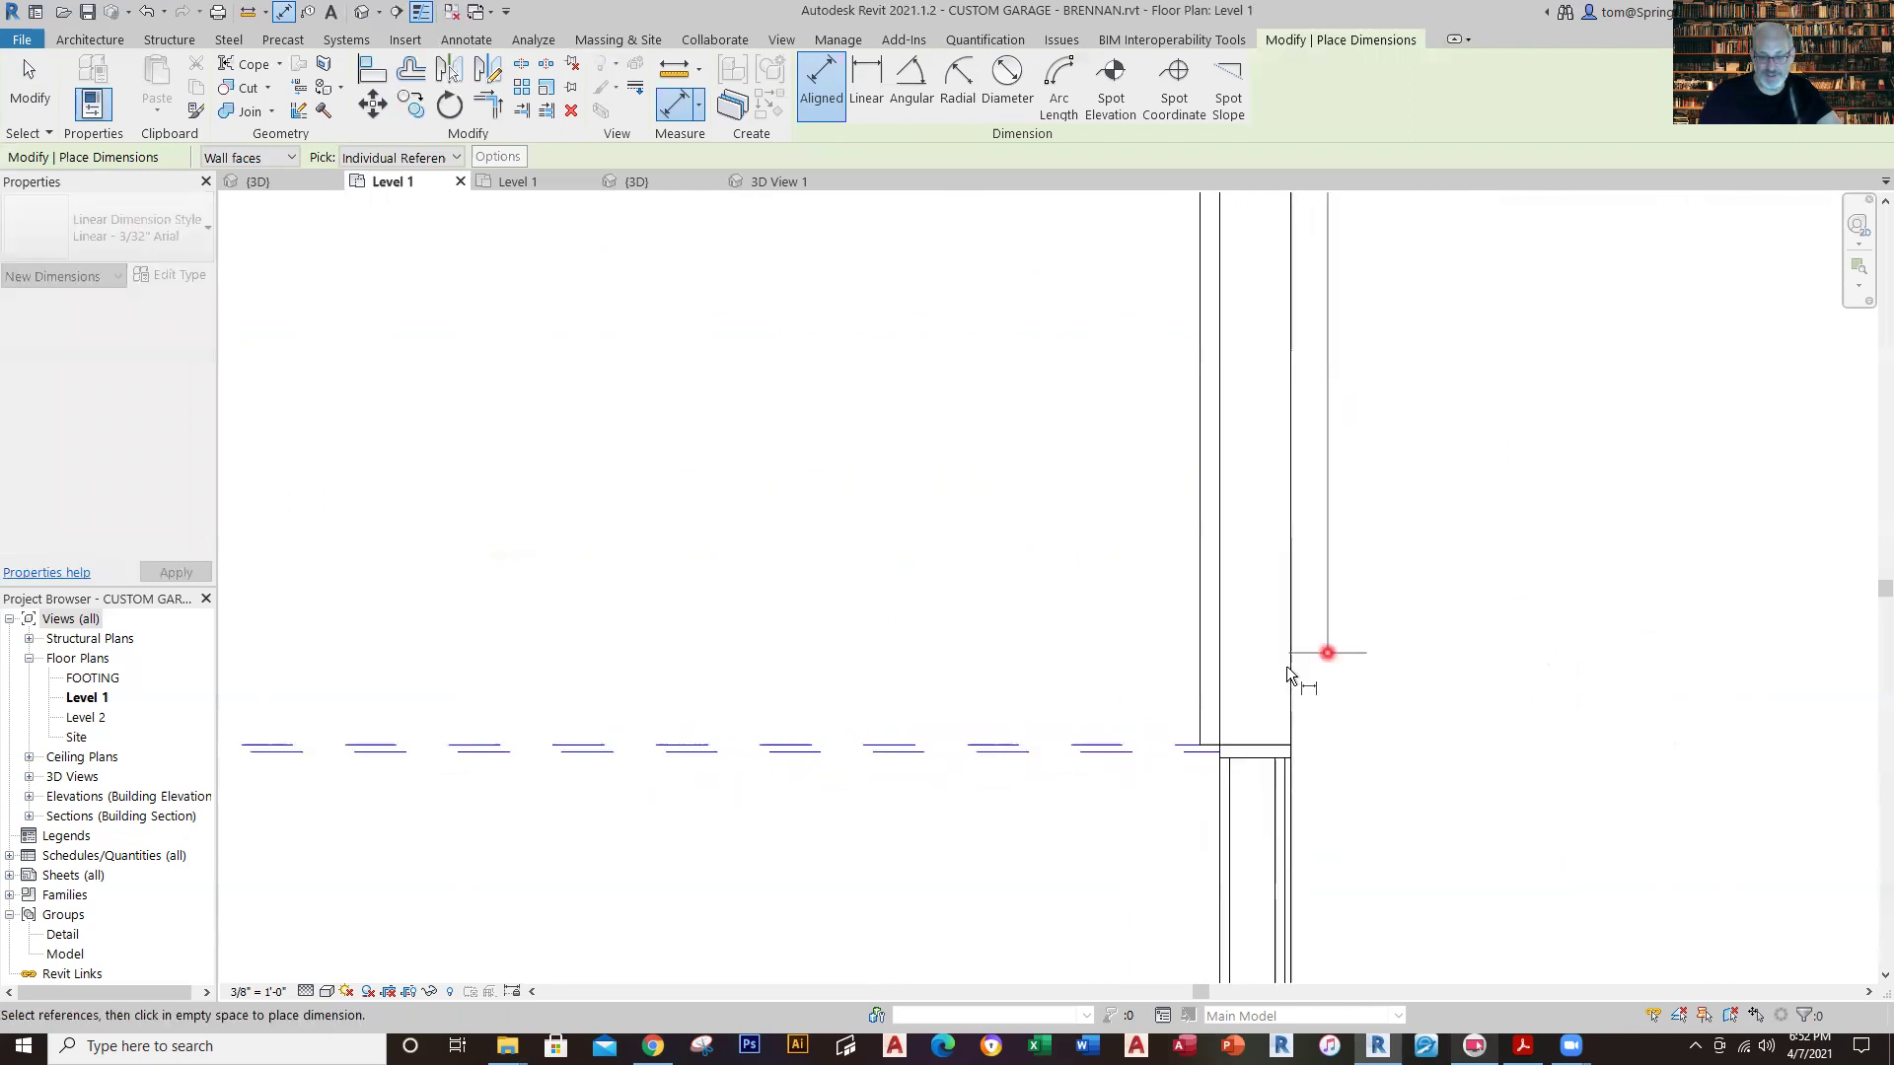
click(1275, 748)
scroll(1569, 592, down, 3)
click(1566, 615)
middle_drag(1567, 615, 1429, 233)
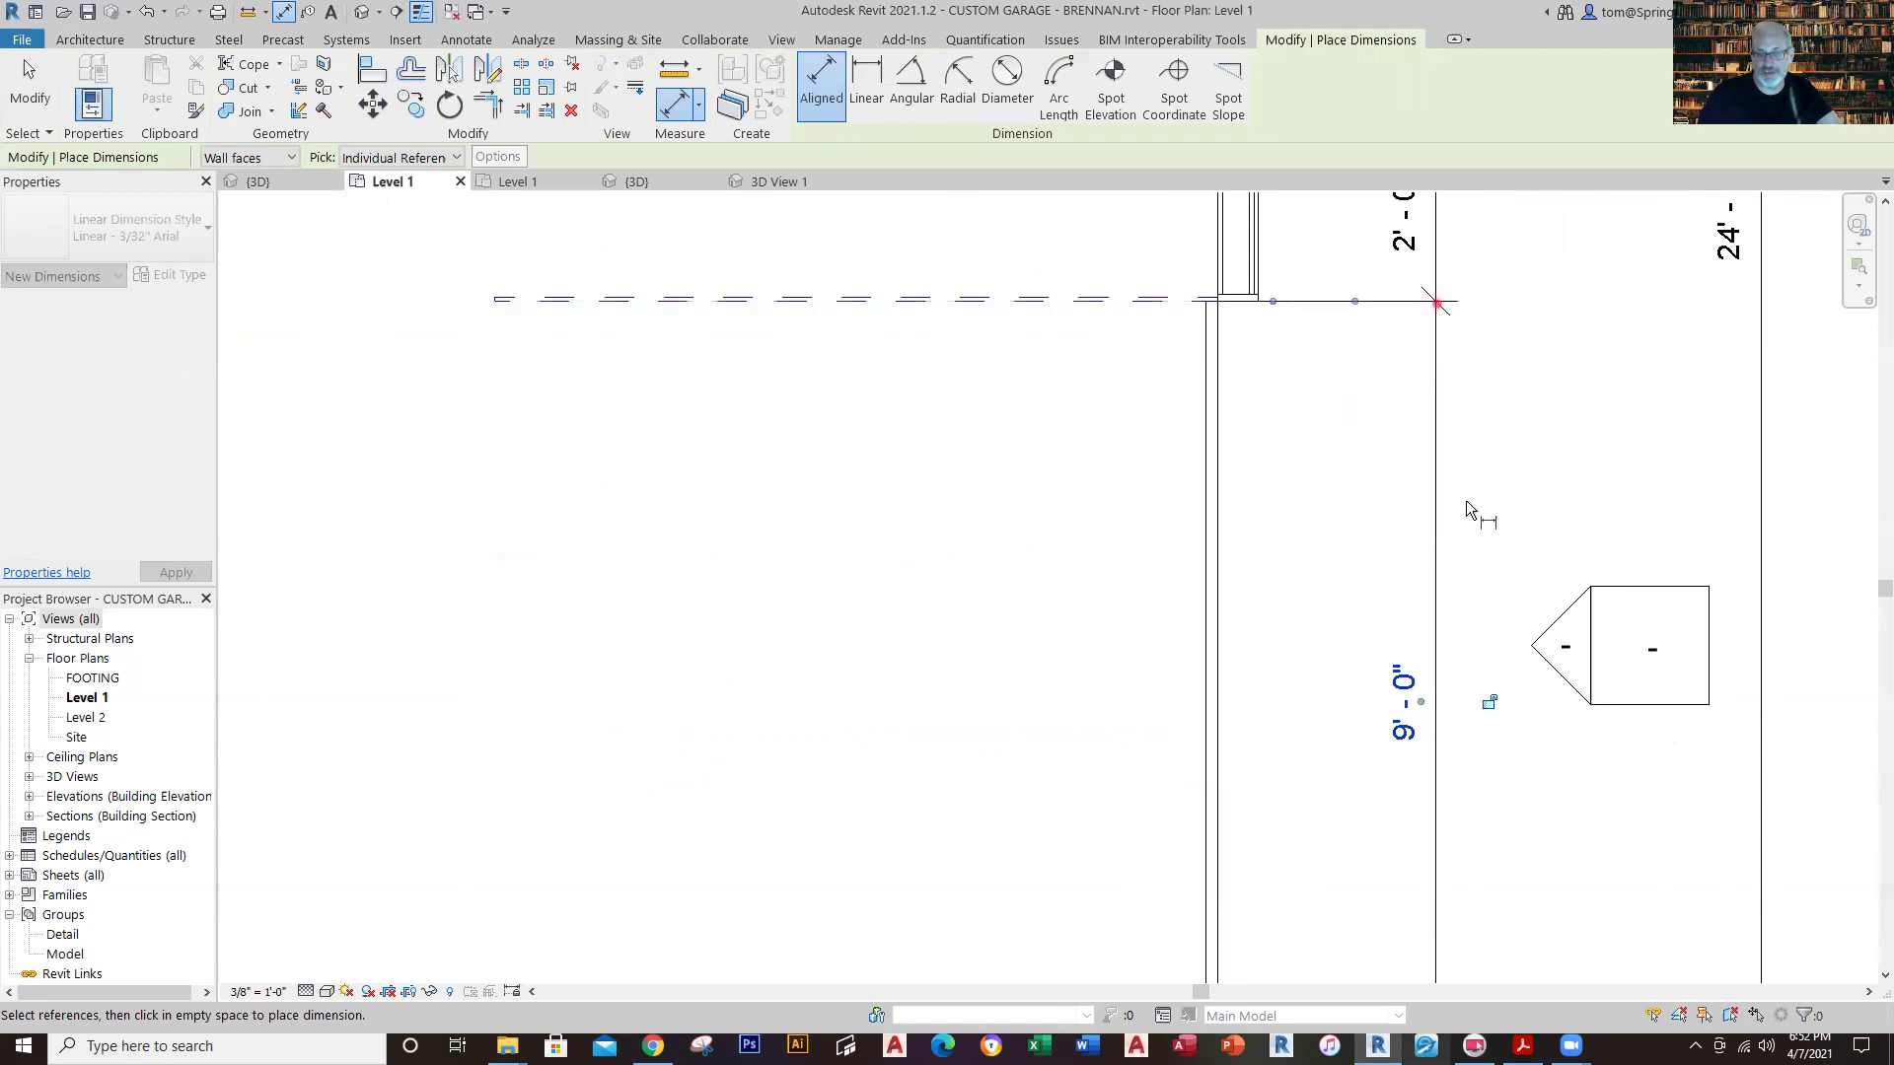
click(1493, 643)
Add an aligned dimension from the lower garage door opening to the building's bottom corner, continuing the dimension string.
scroll(1501, 842, down, 3)
middle_drag(1501, 842, 1341, 386)
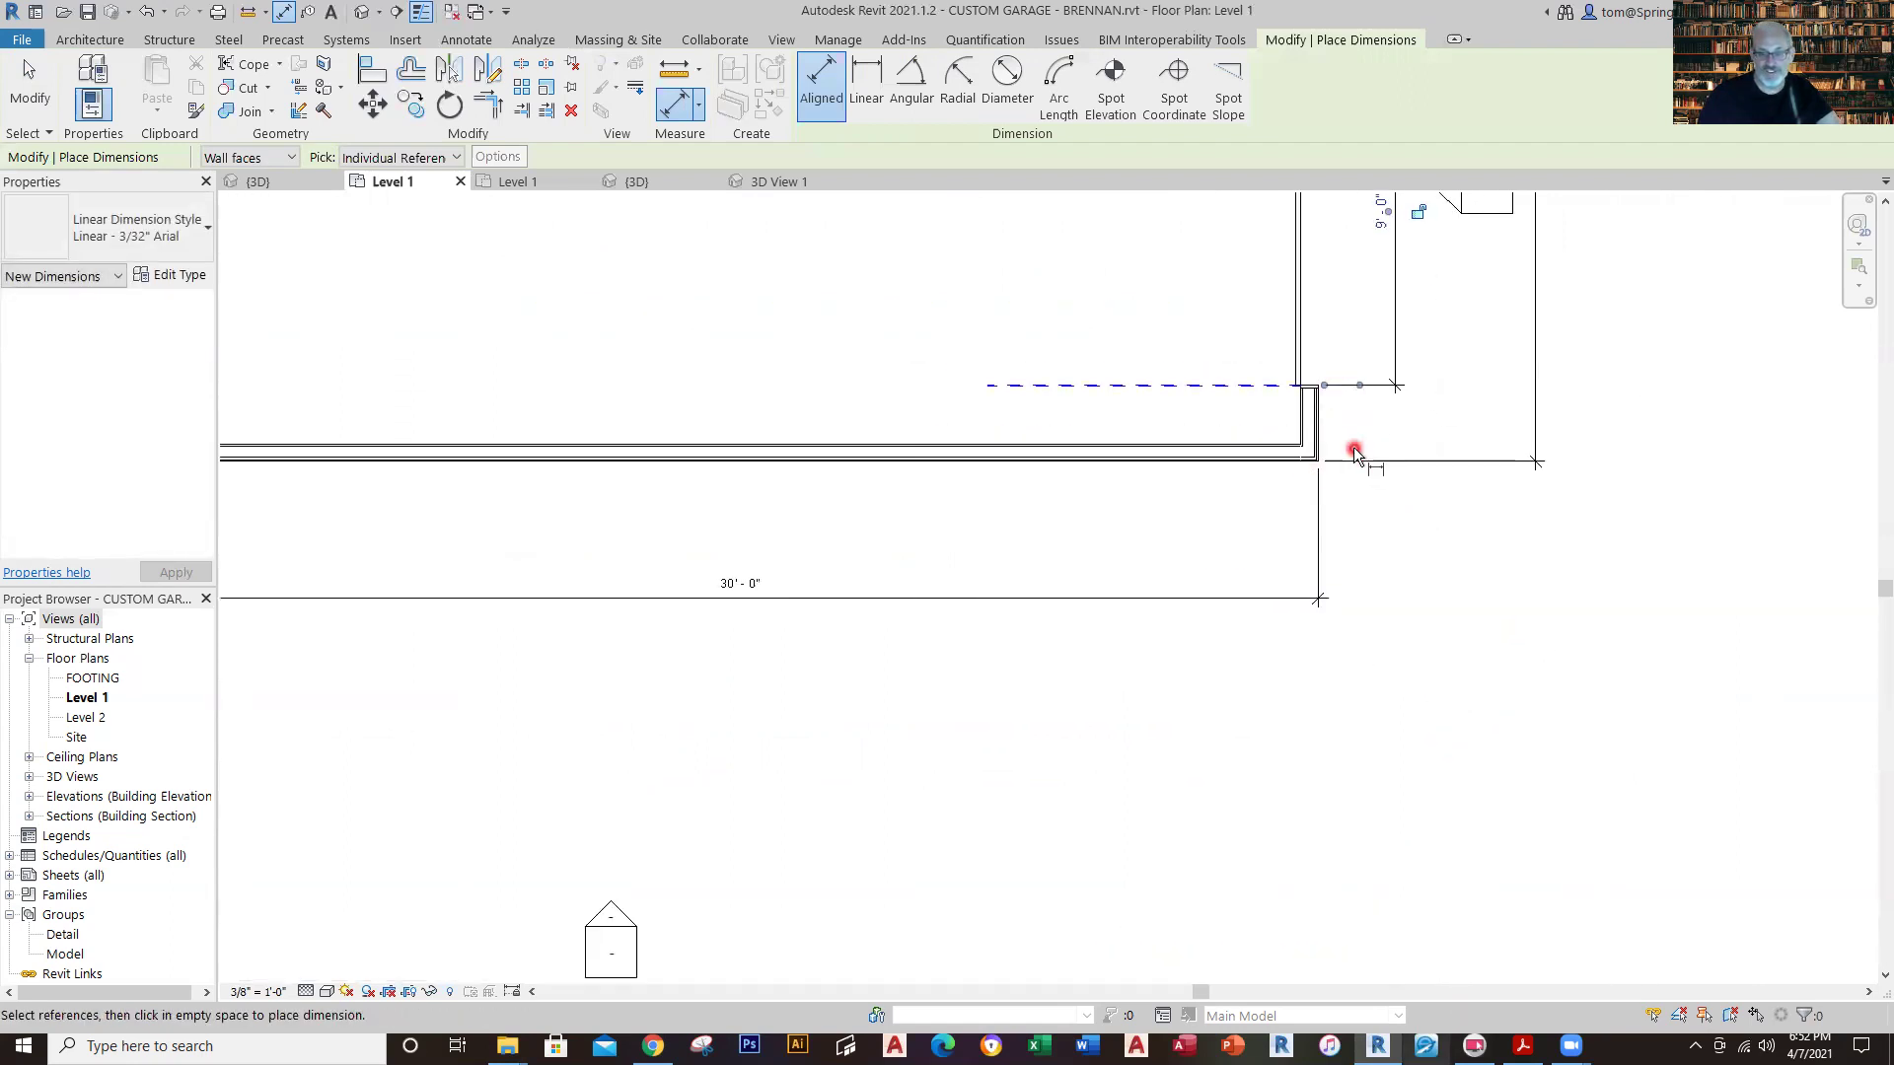
scroll(1354, 454, up, 5)
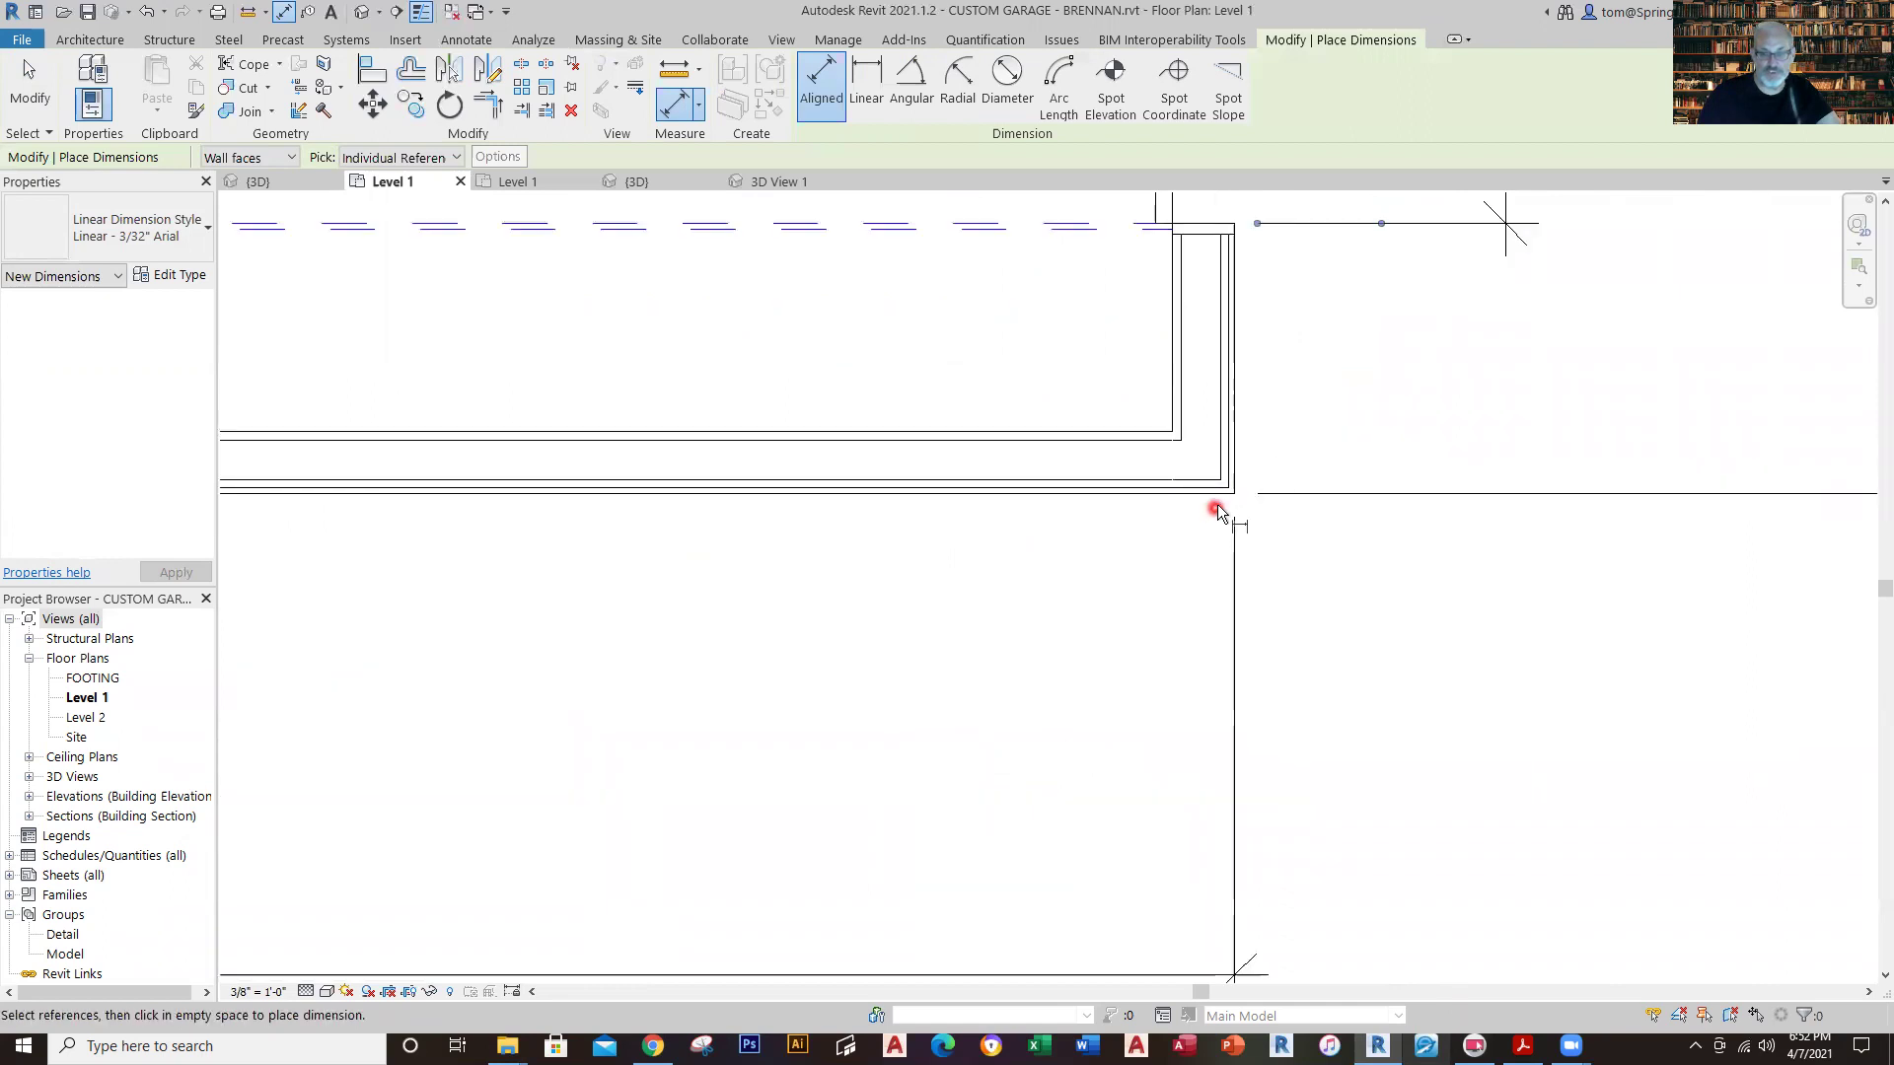
click(1221, 500)
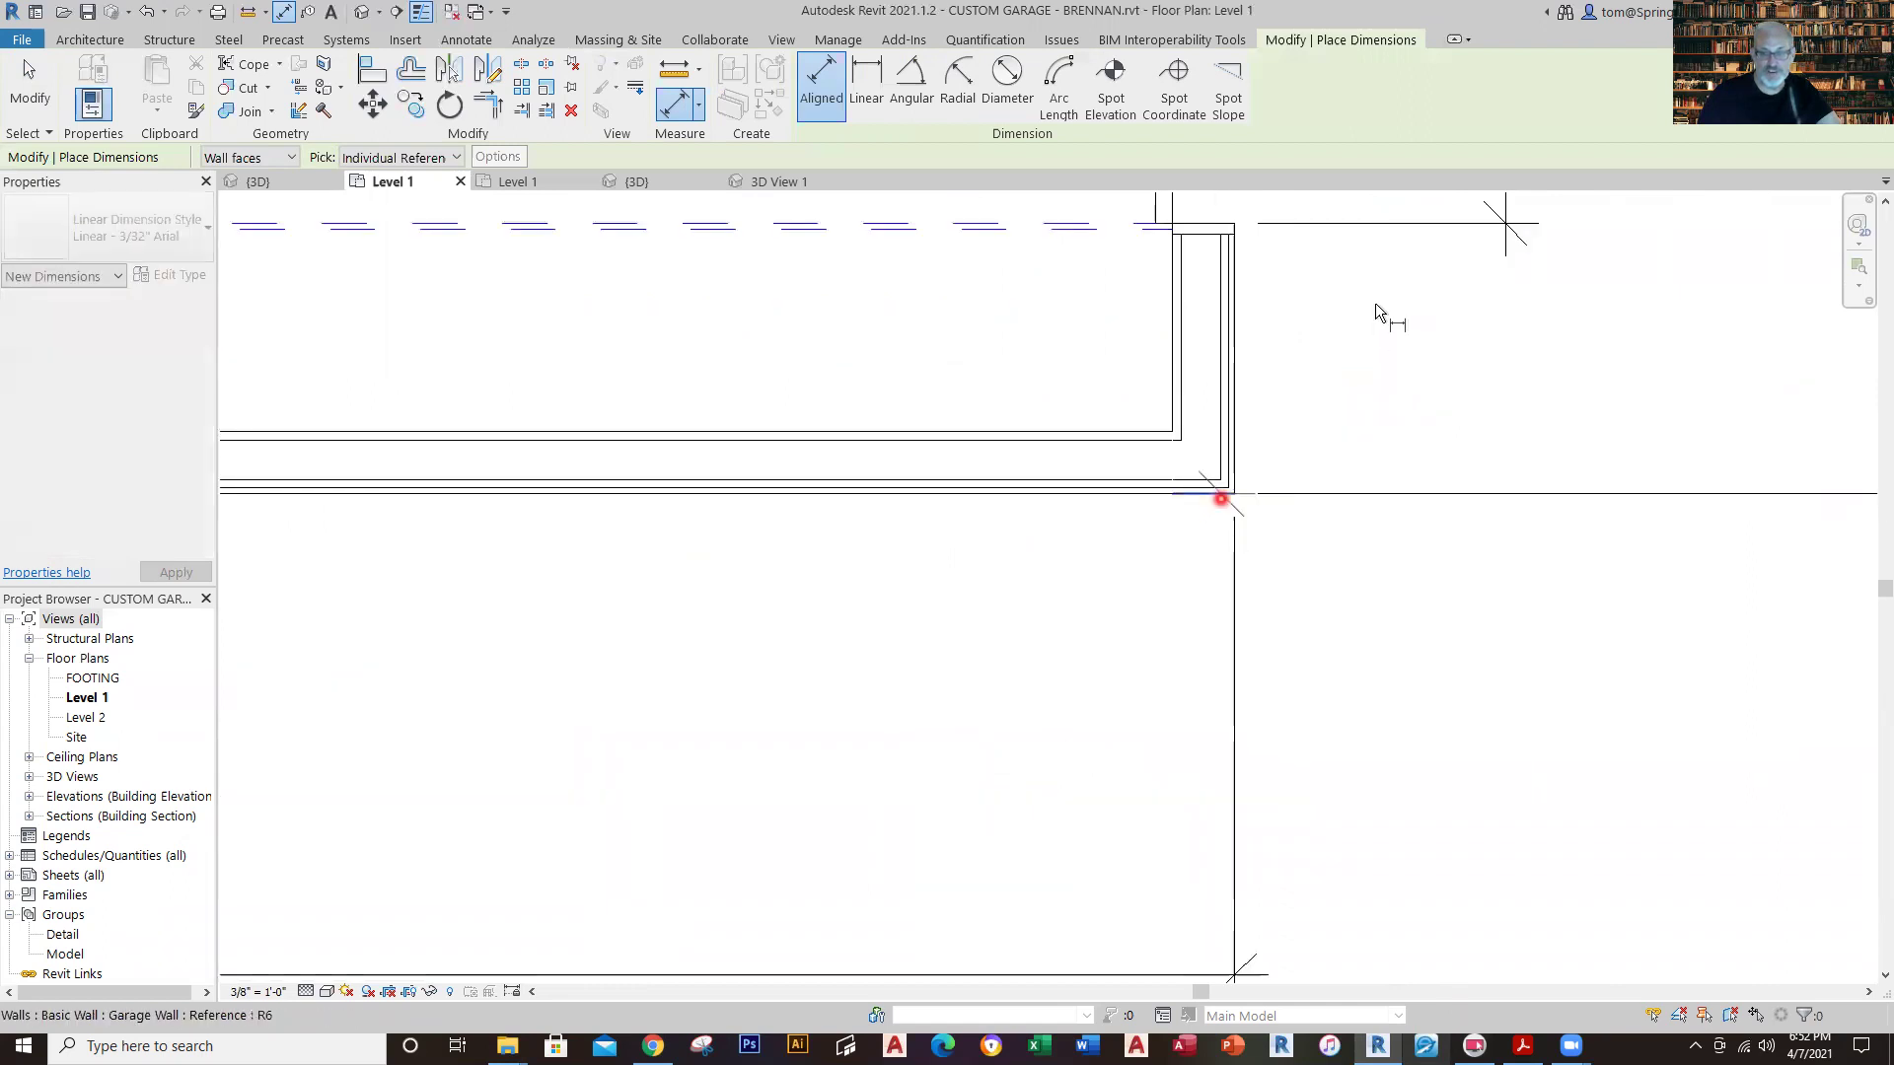
click(1239, 227)
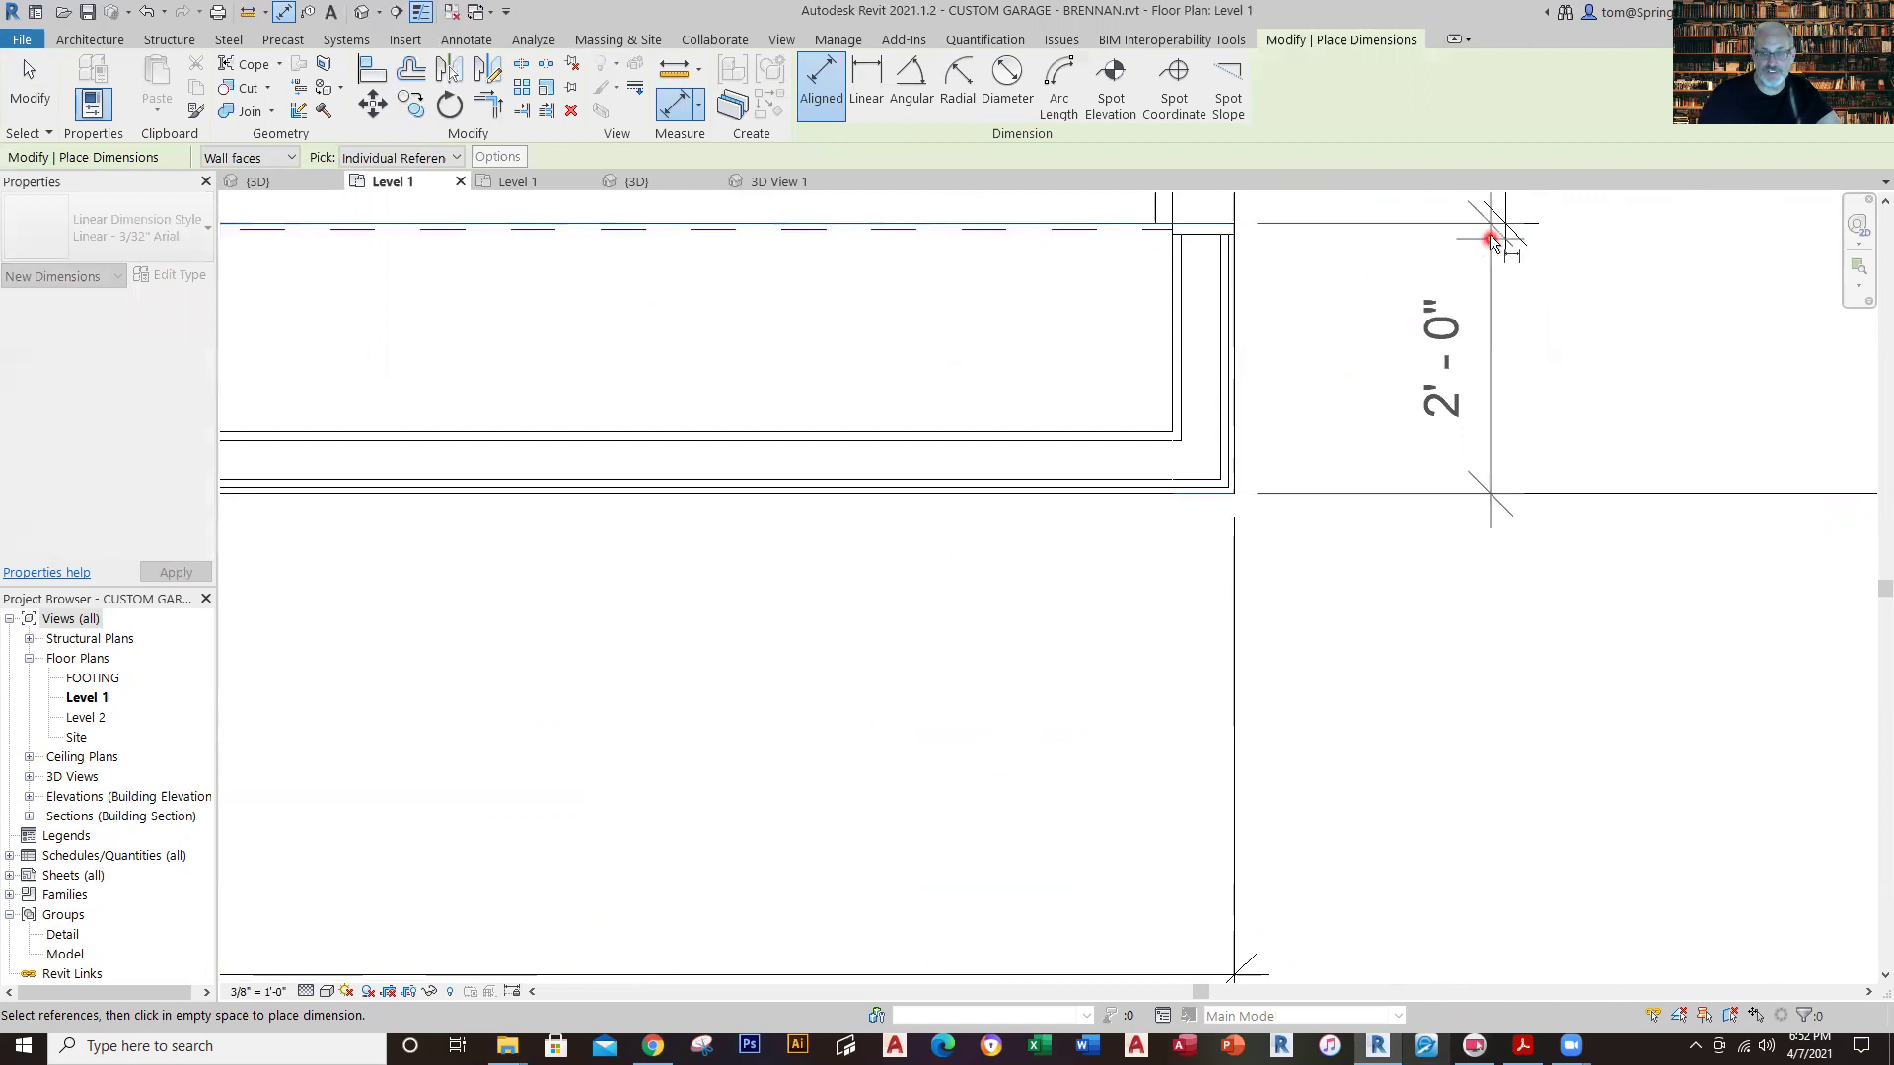
click(1506, 232)
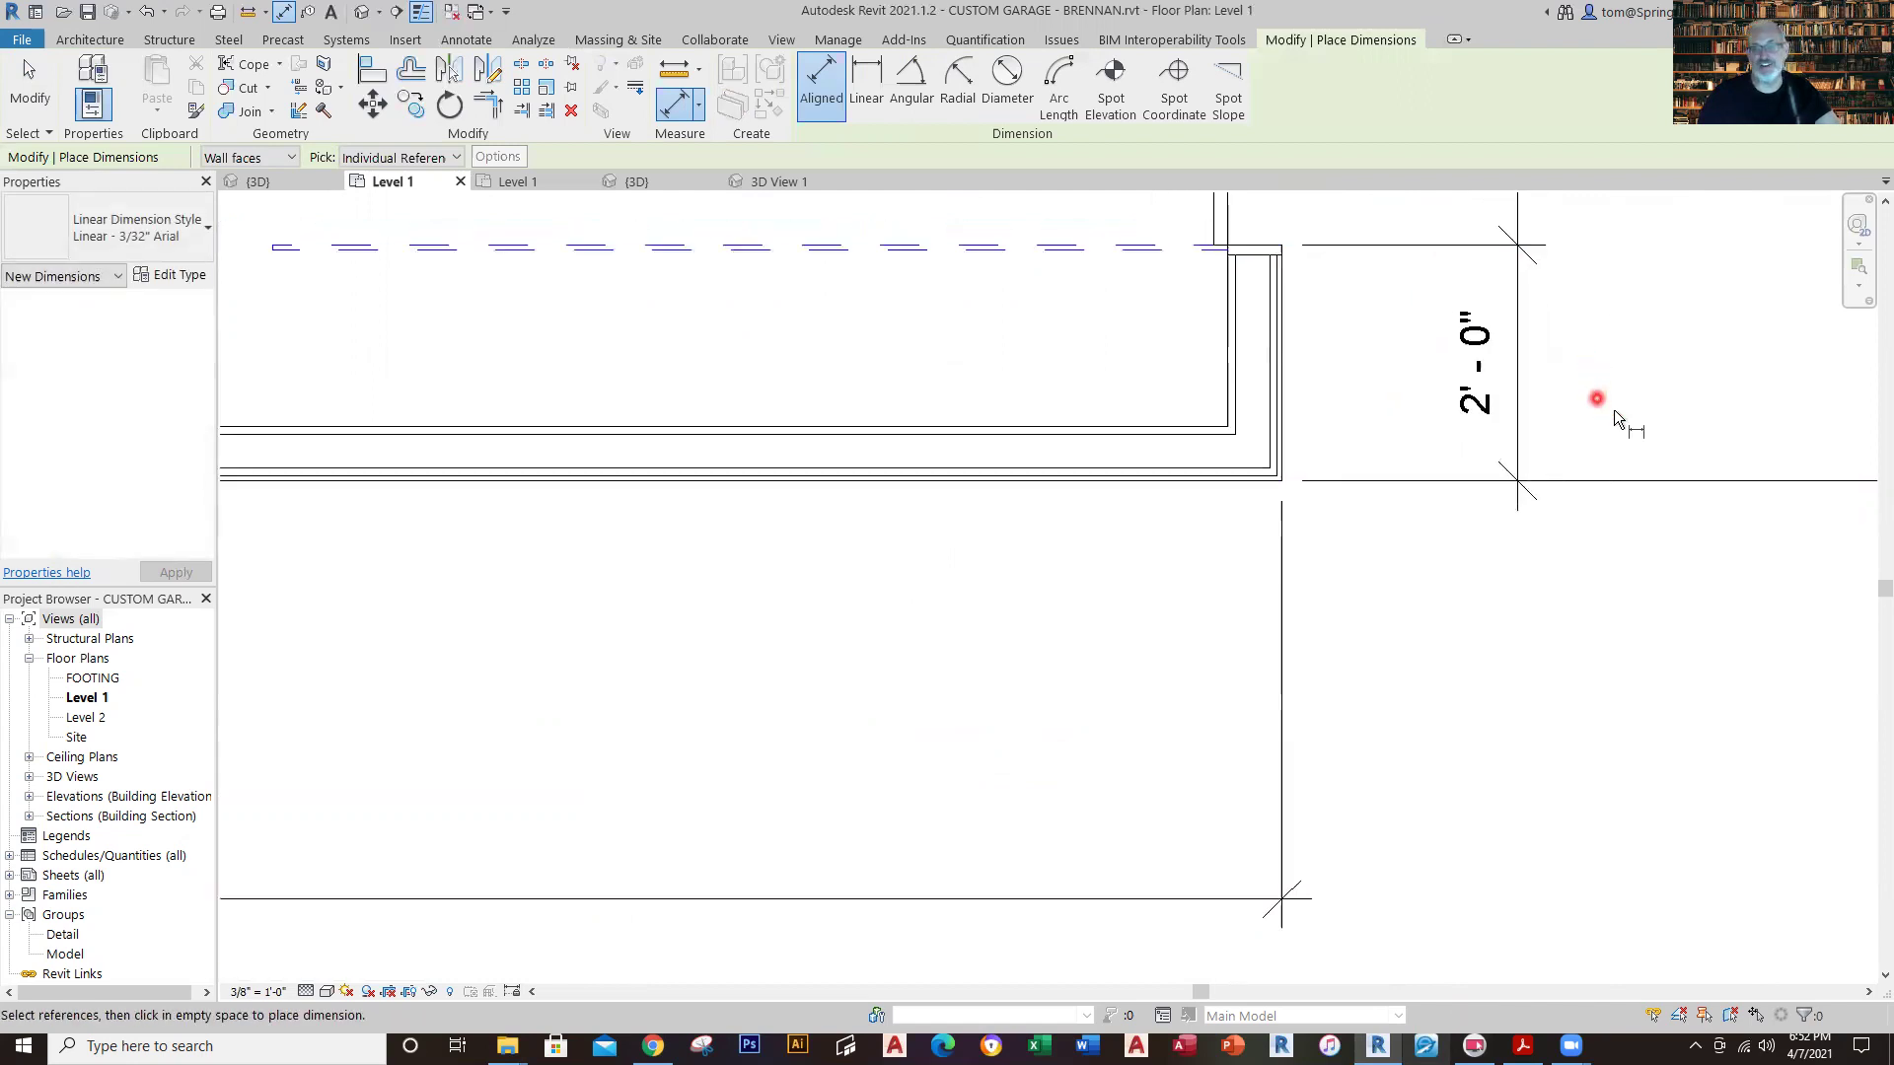
scroll(1614, 411, down, 5)
middle_drag(1643, 458, 1475, 800)
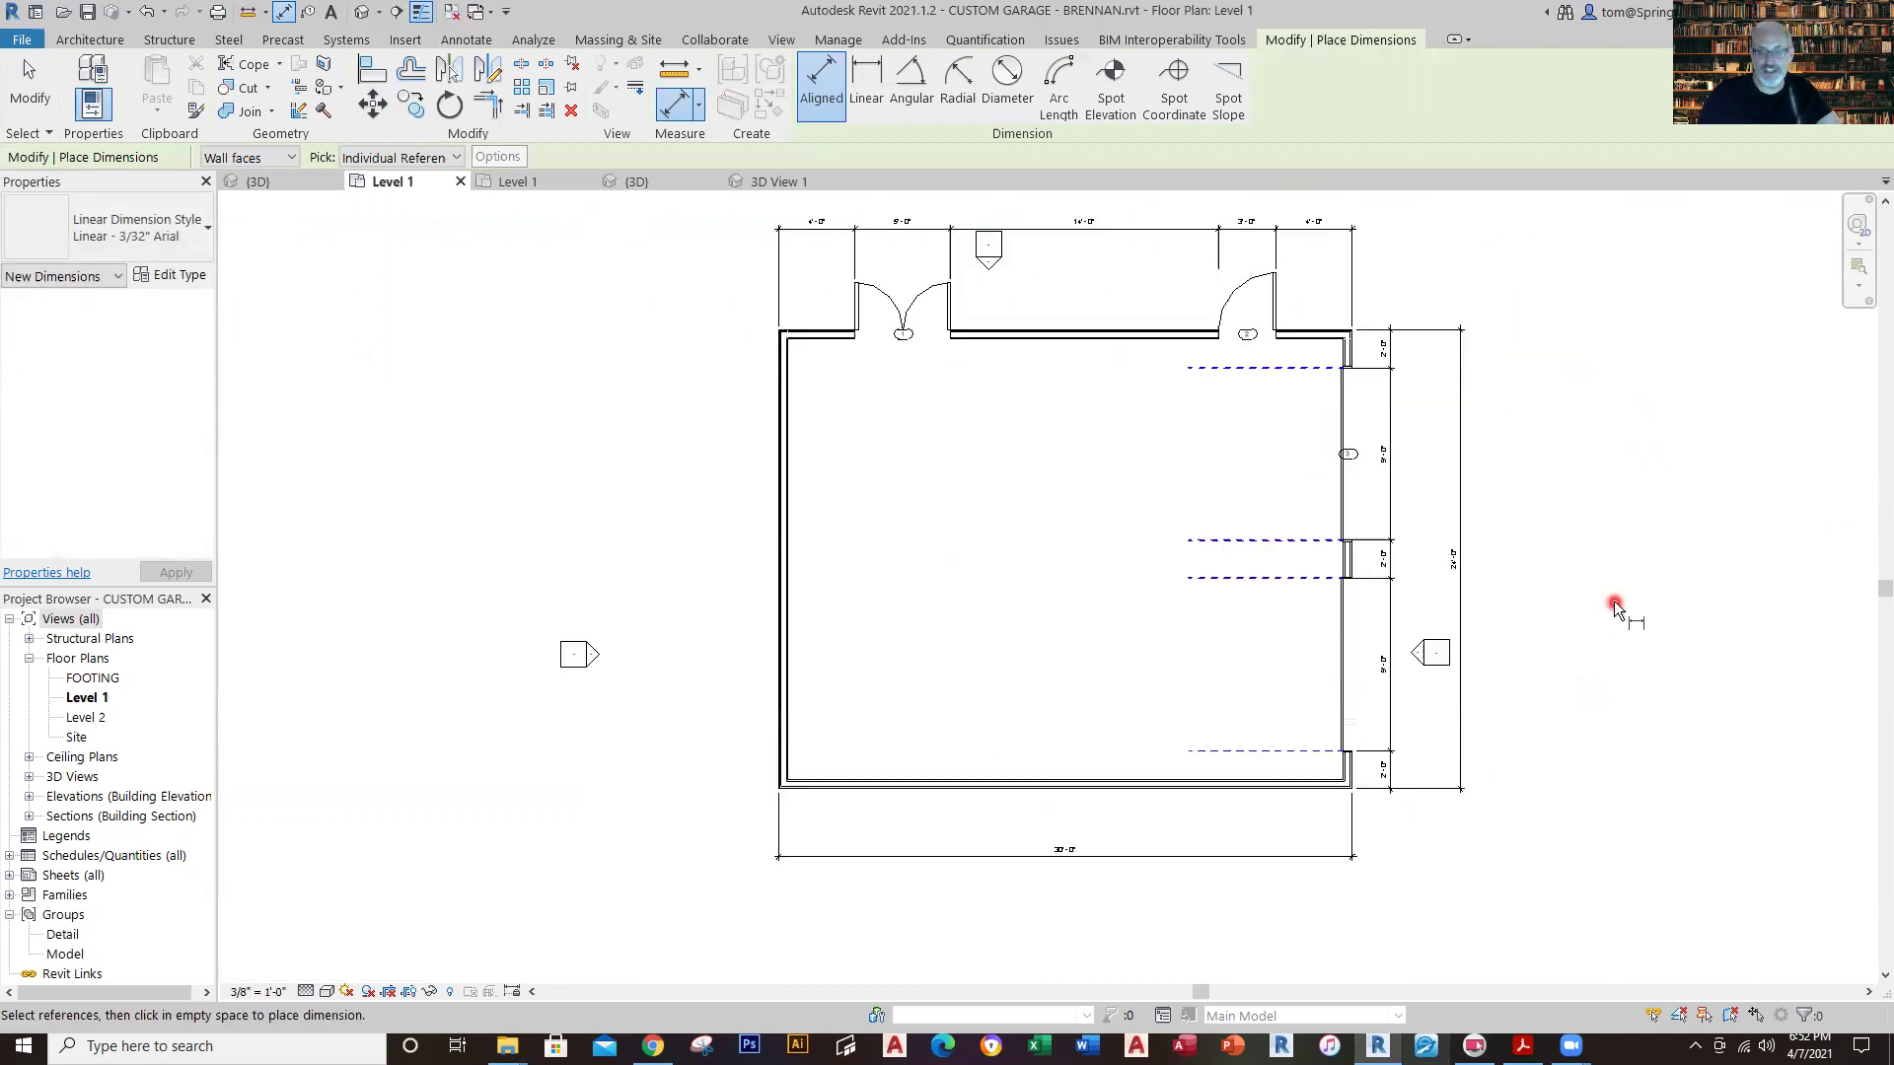
key(Escape)
key(Escape)
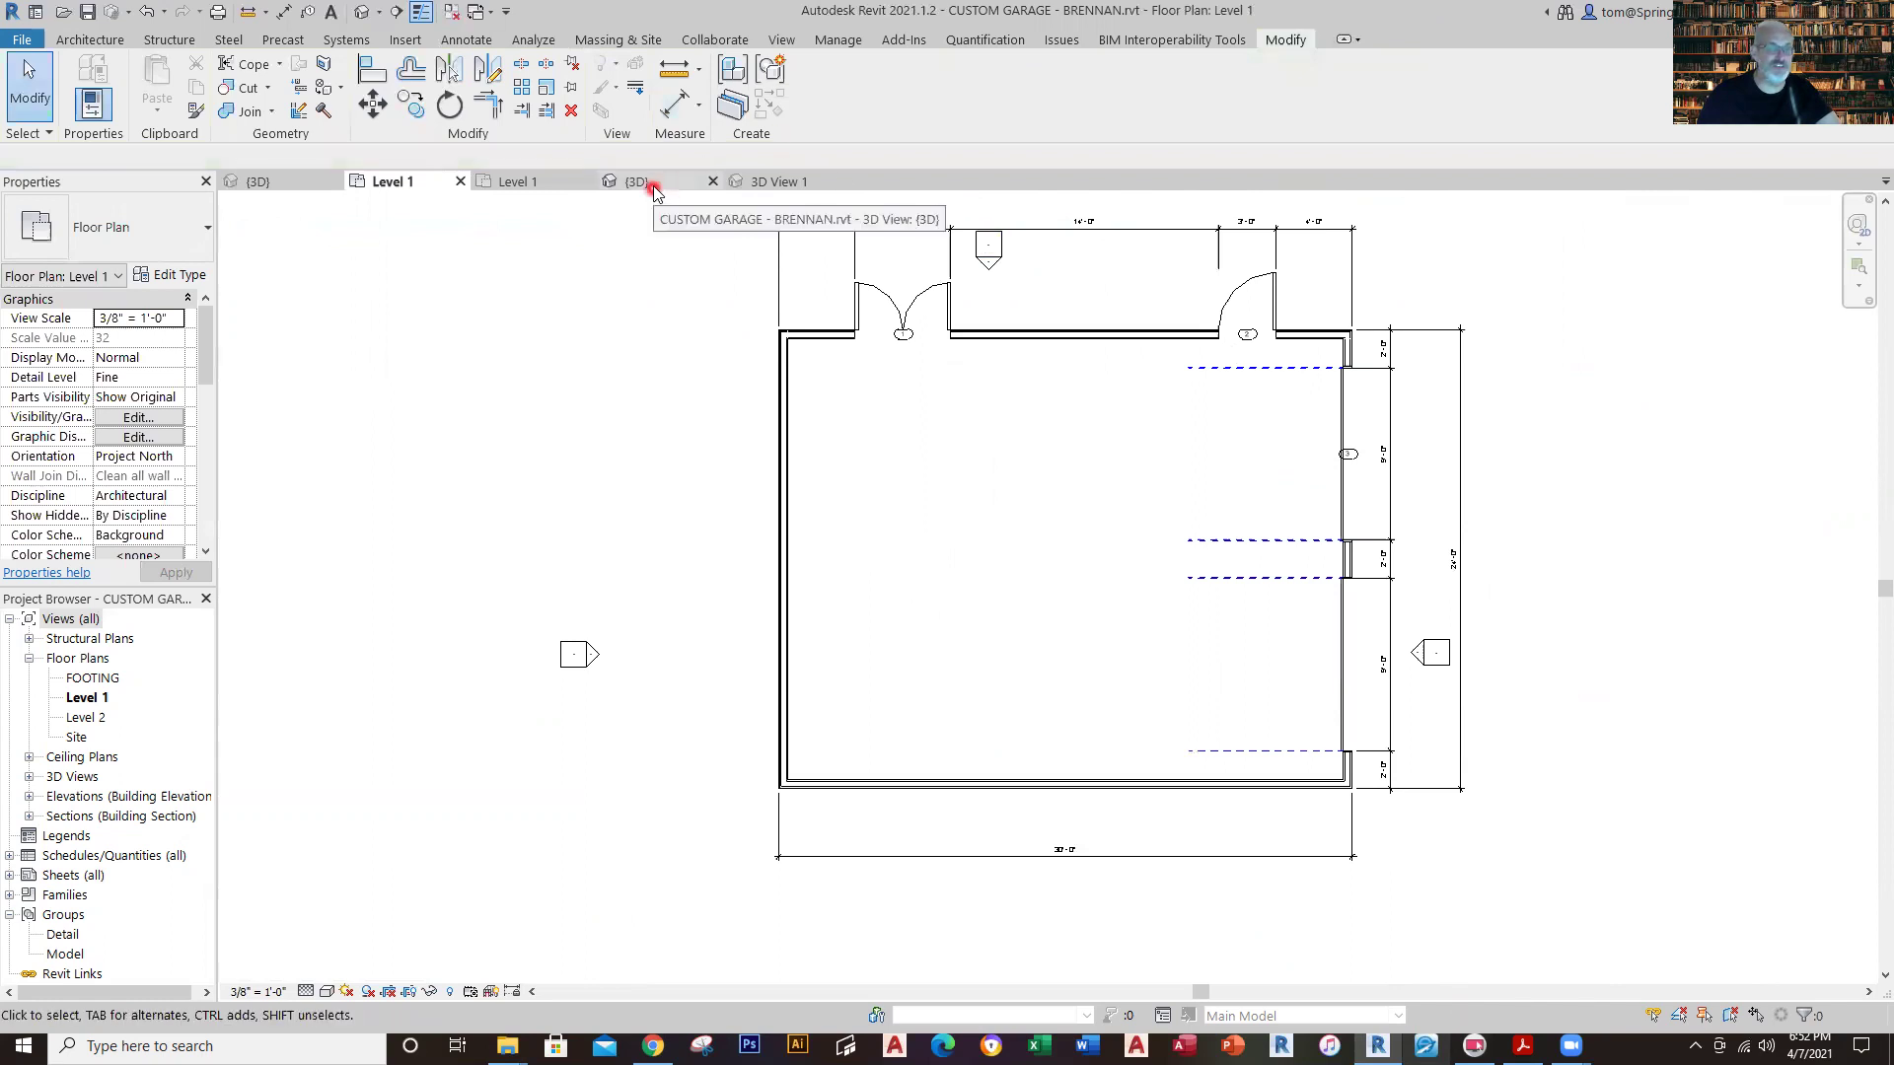
Check both garage doors in the project's 3D view and save the project.
click(654, 187)
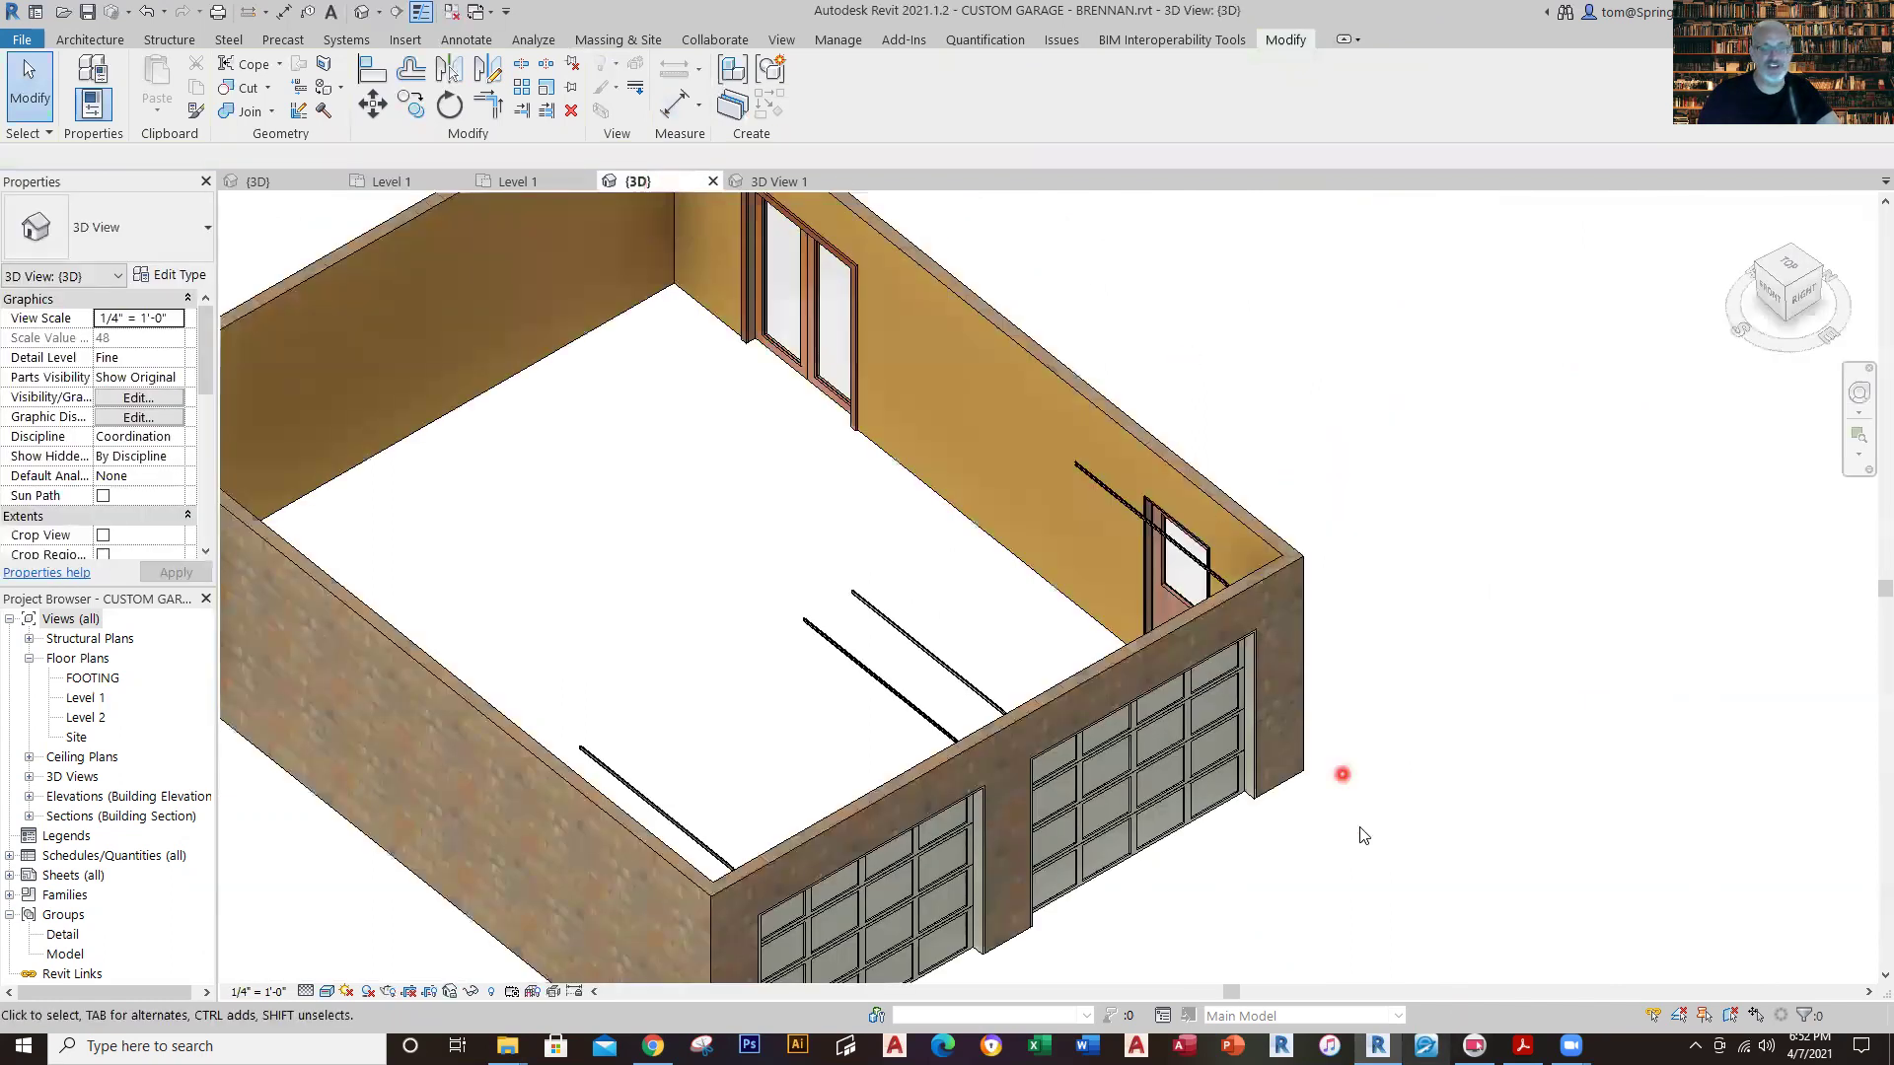
scroll(1361, 838, down, 2)
middle_drag(1364, 838, 1379, 793)
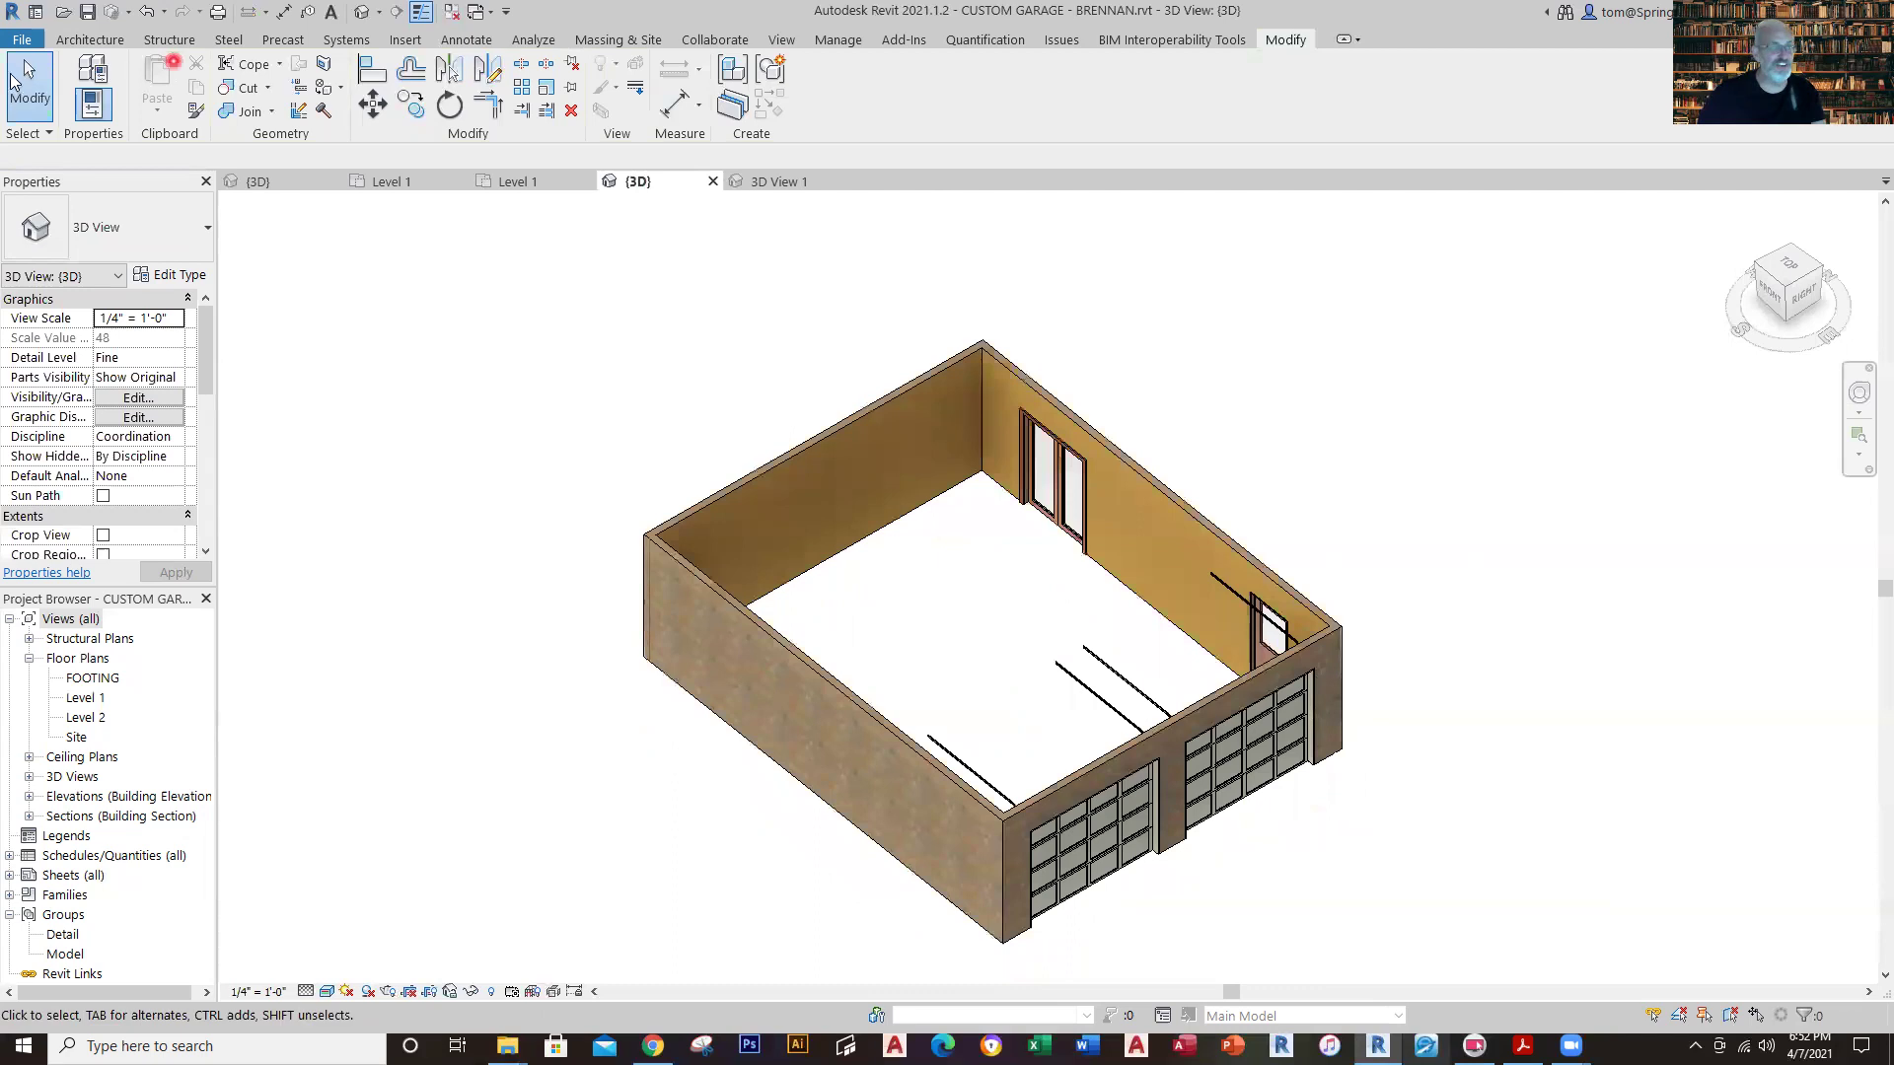
click(89, 14)
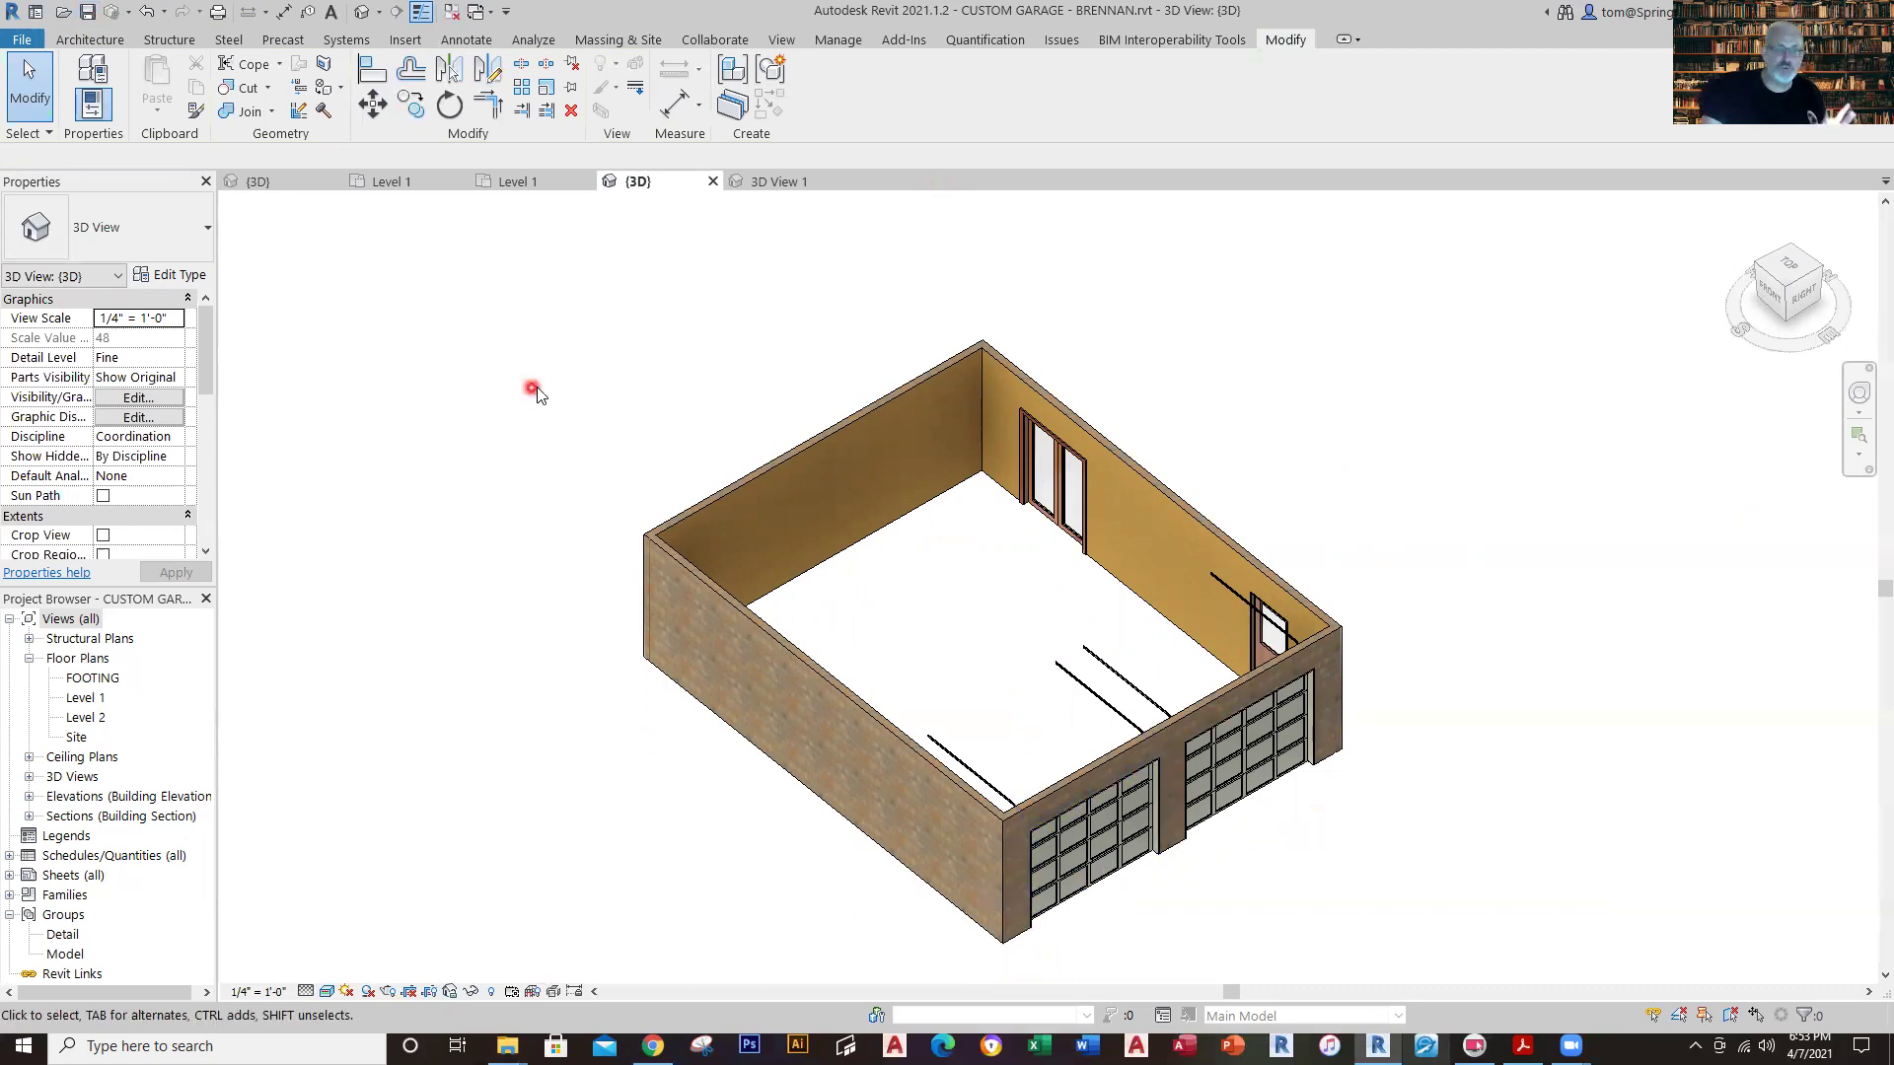
Examine the bottom-wall window's type, size and spacing dimensions in the master garage's Level 1 plan.
click(422, 185)
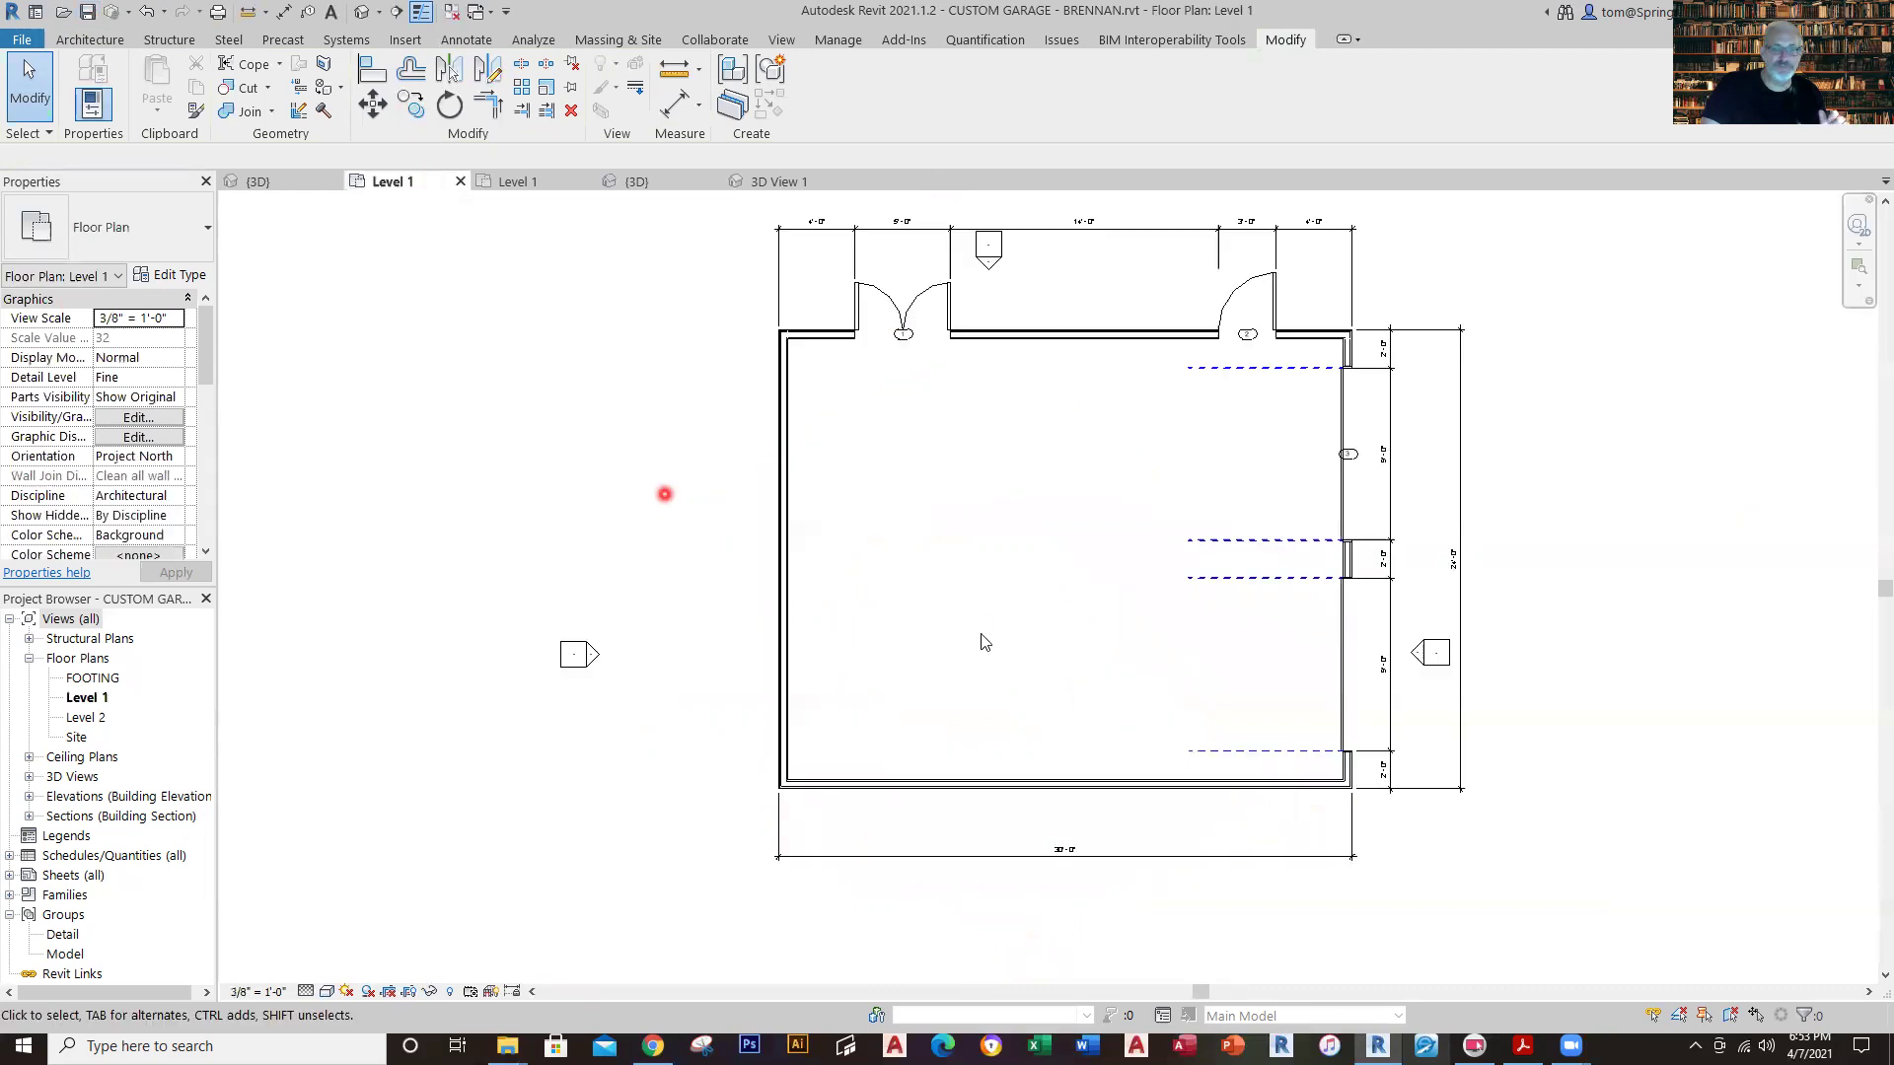
middle_drag(981, 633, 866, 643)
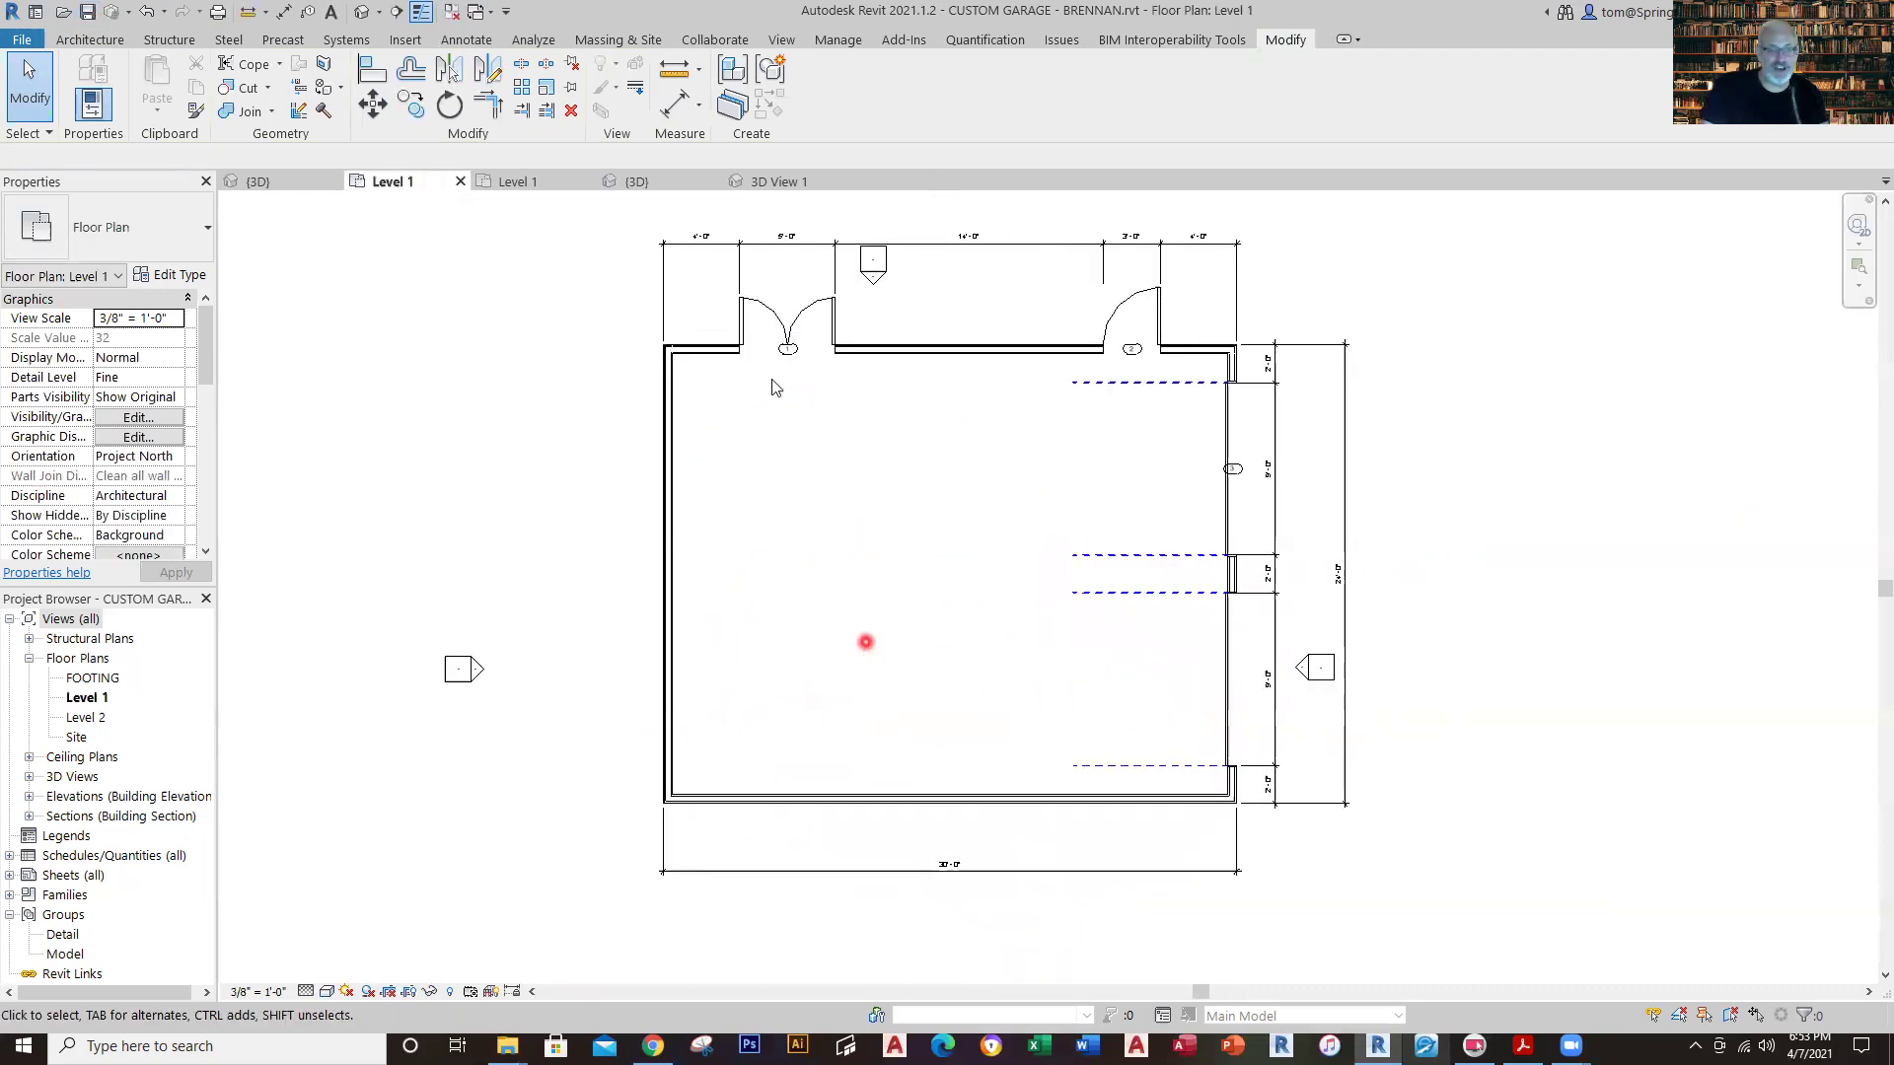
click(517, 182)
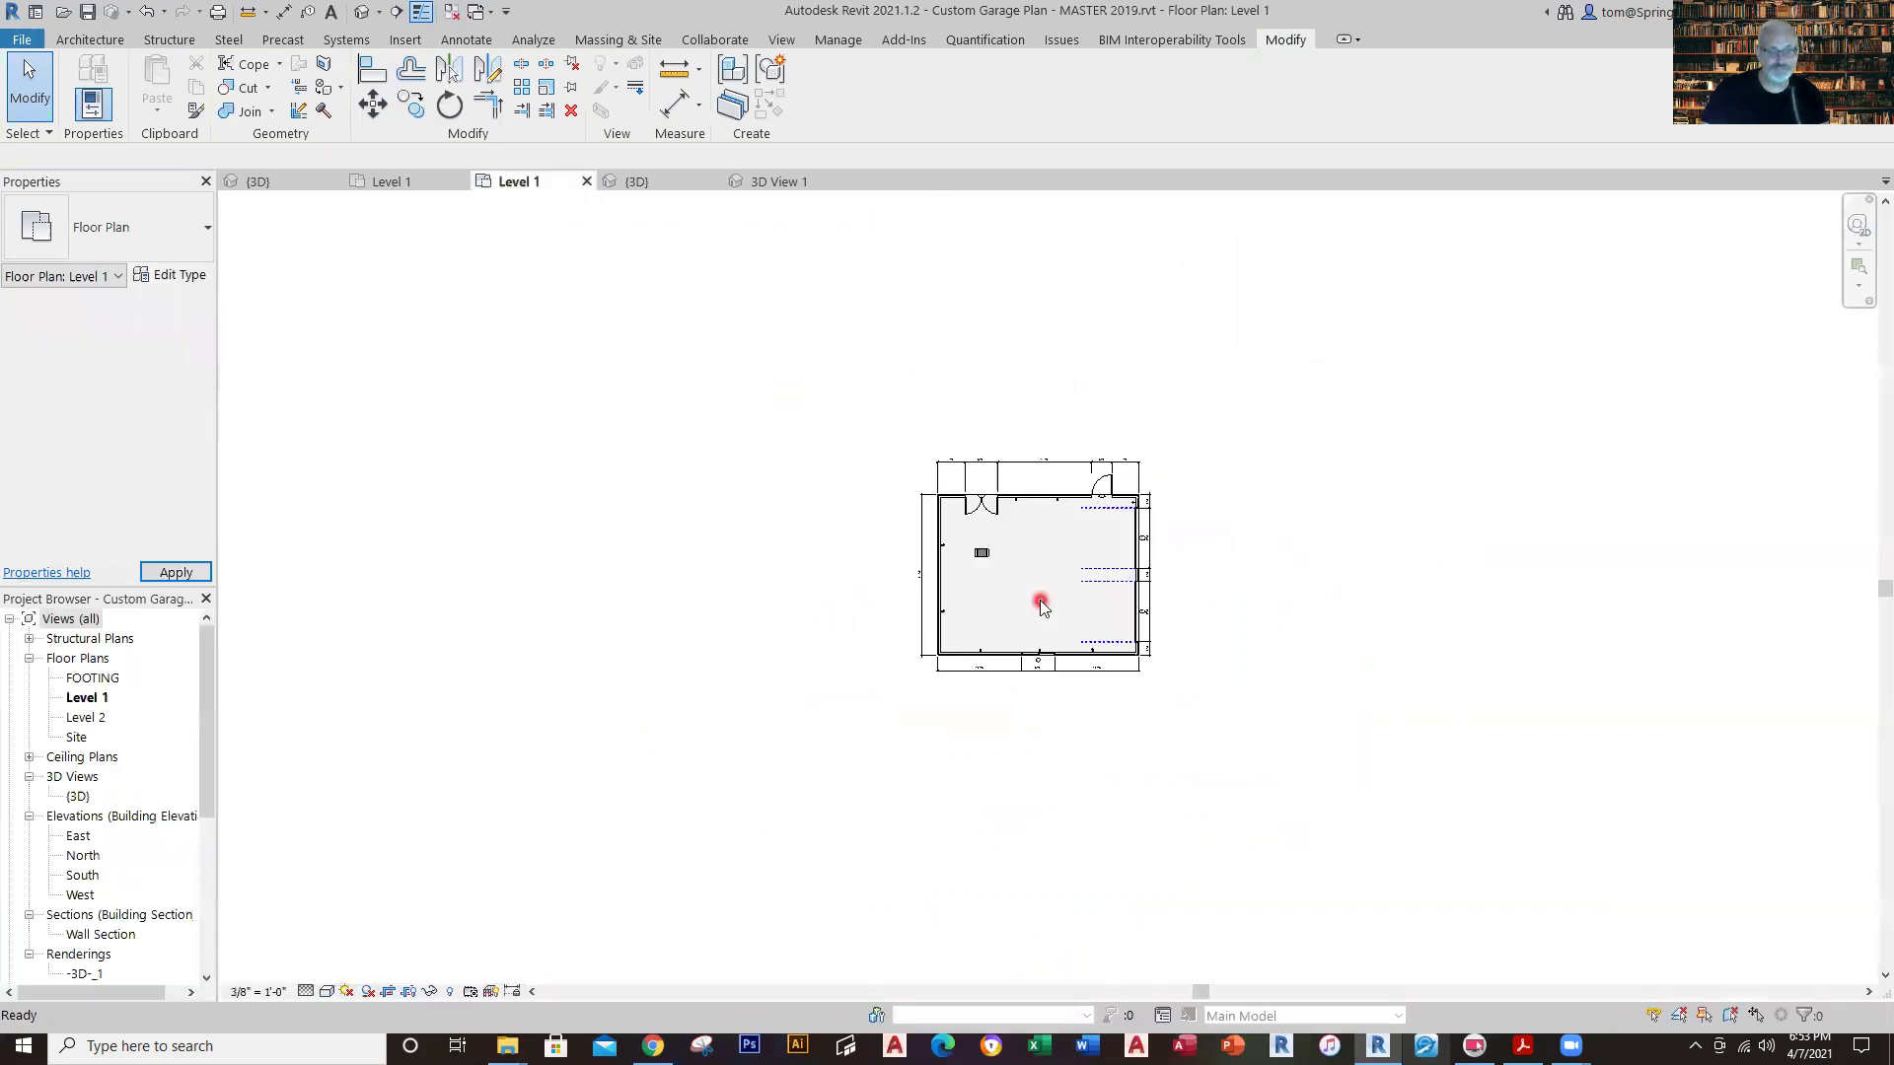
scroll(1031, 696, up, 4)
scroll(1072, 698, up, 4)
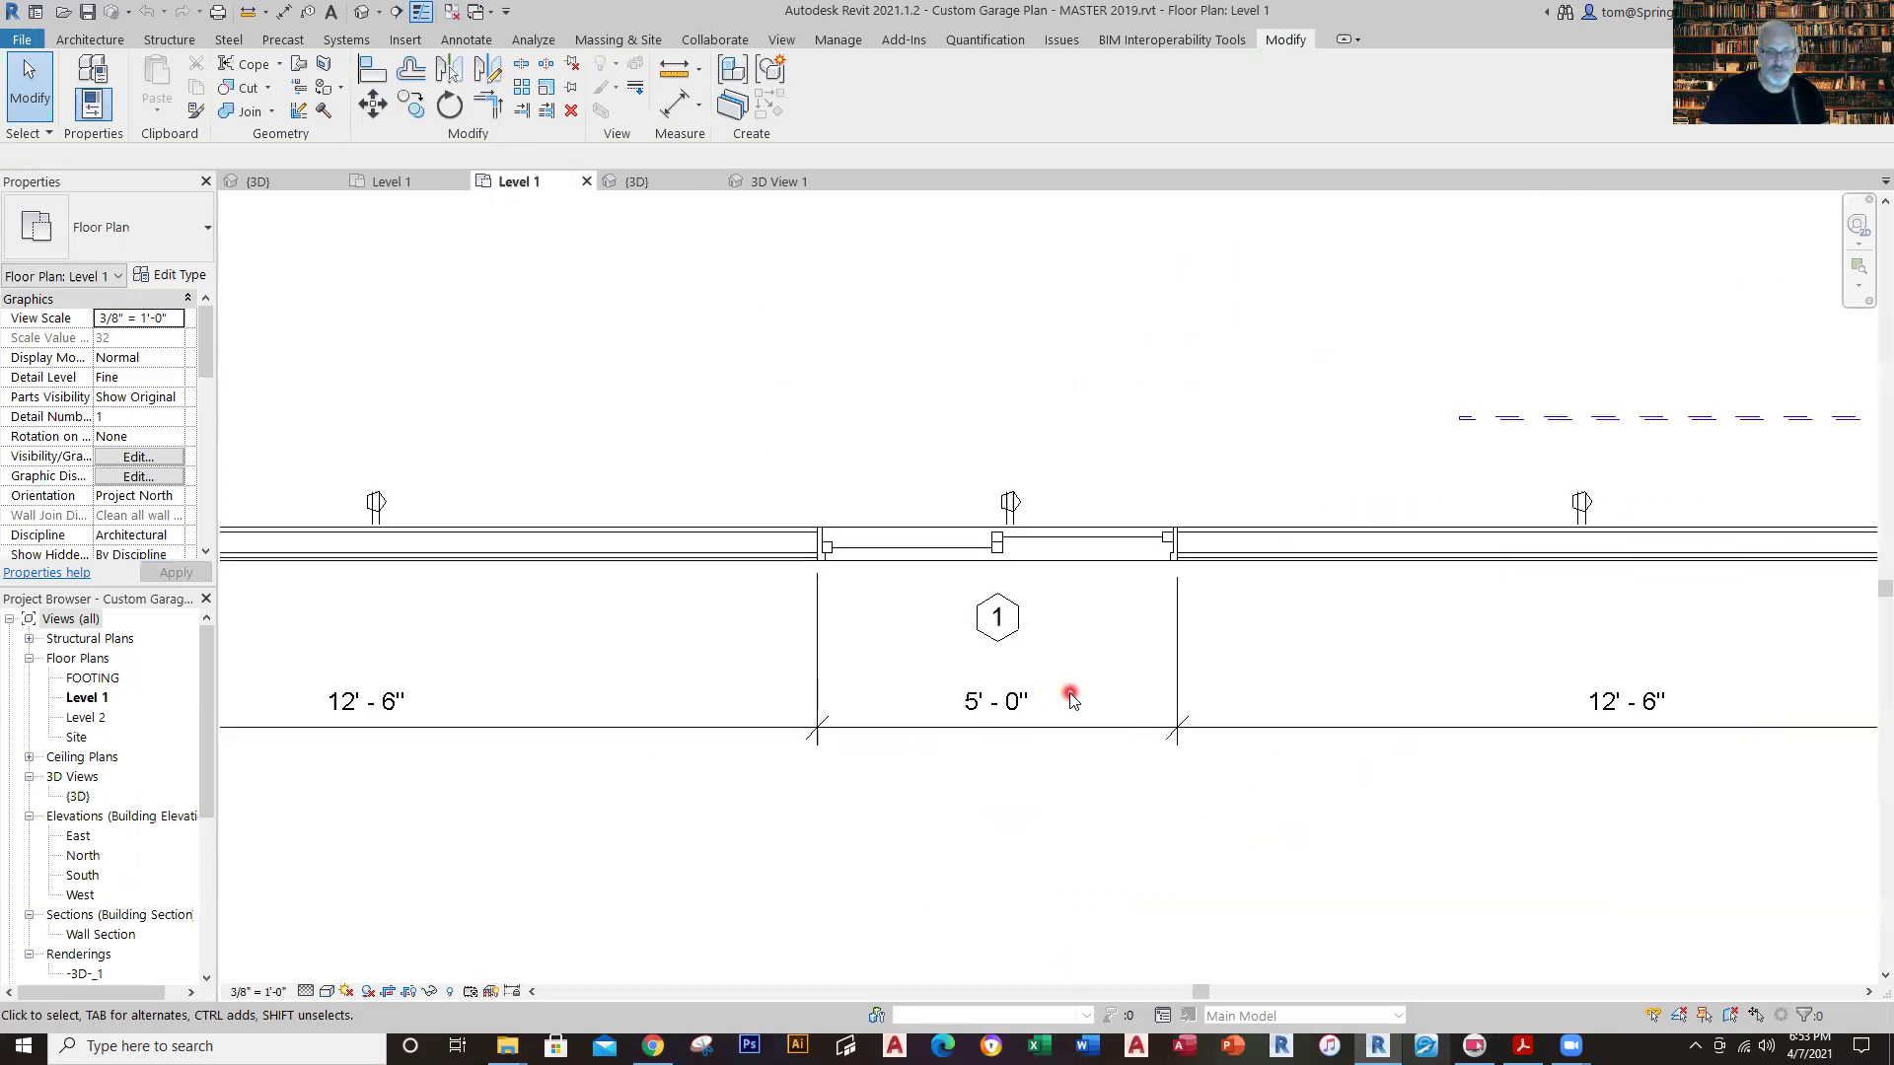
click(1065, 477)
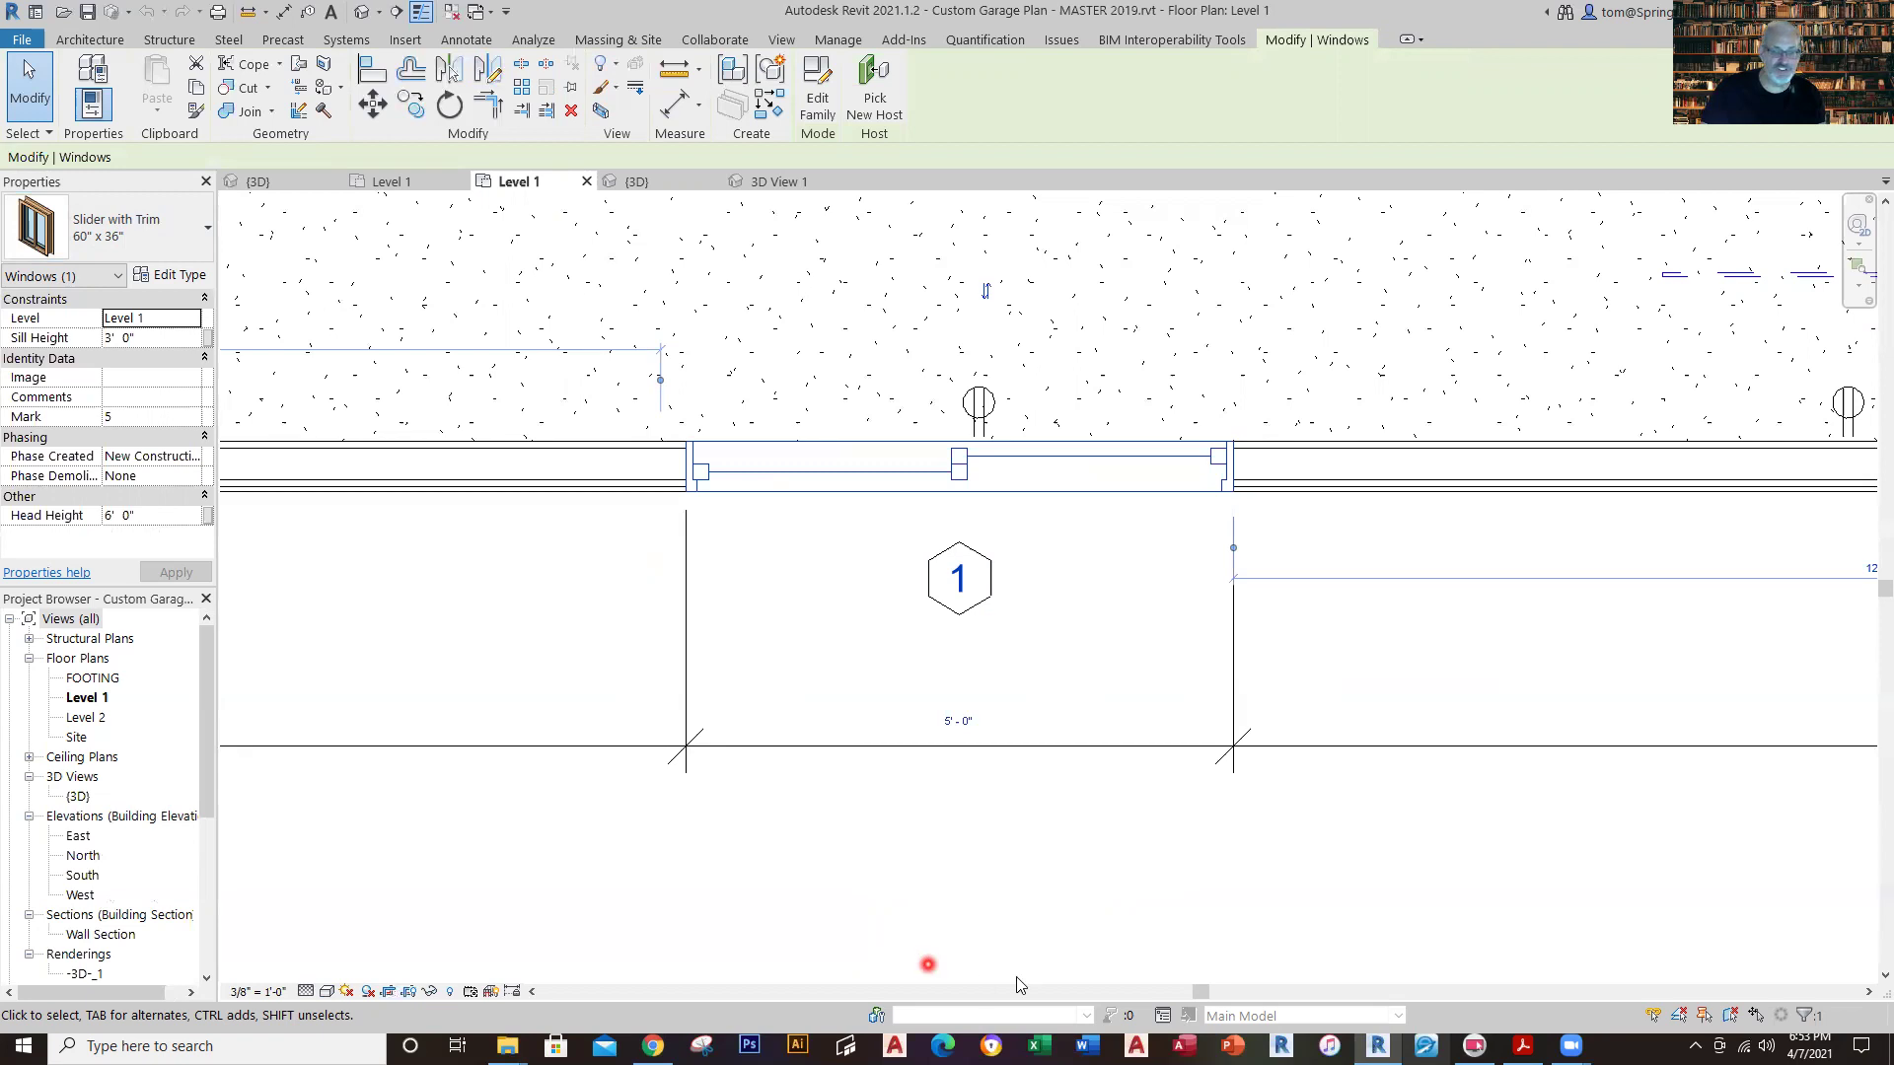
scroll(772, 801, down, 3)
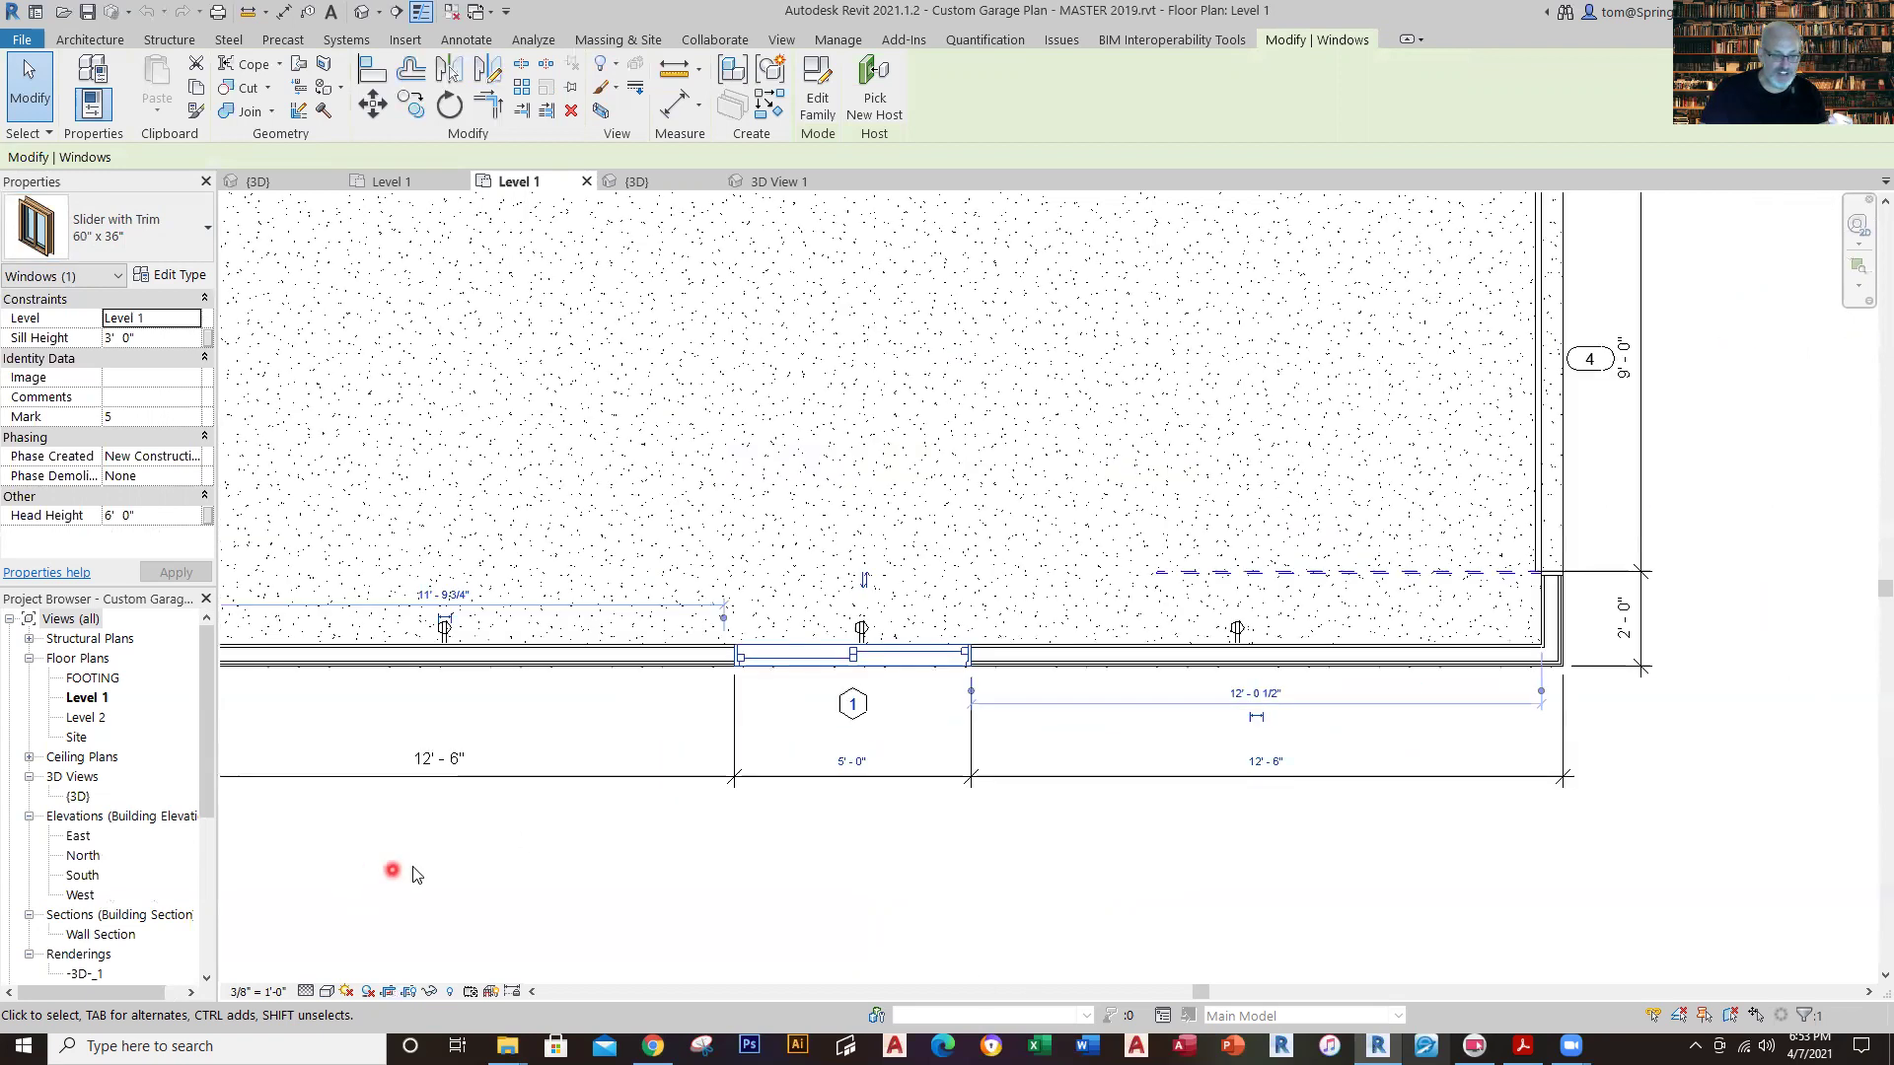
scroll(365, 873, down, 2)
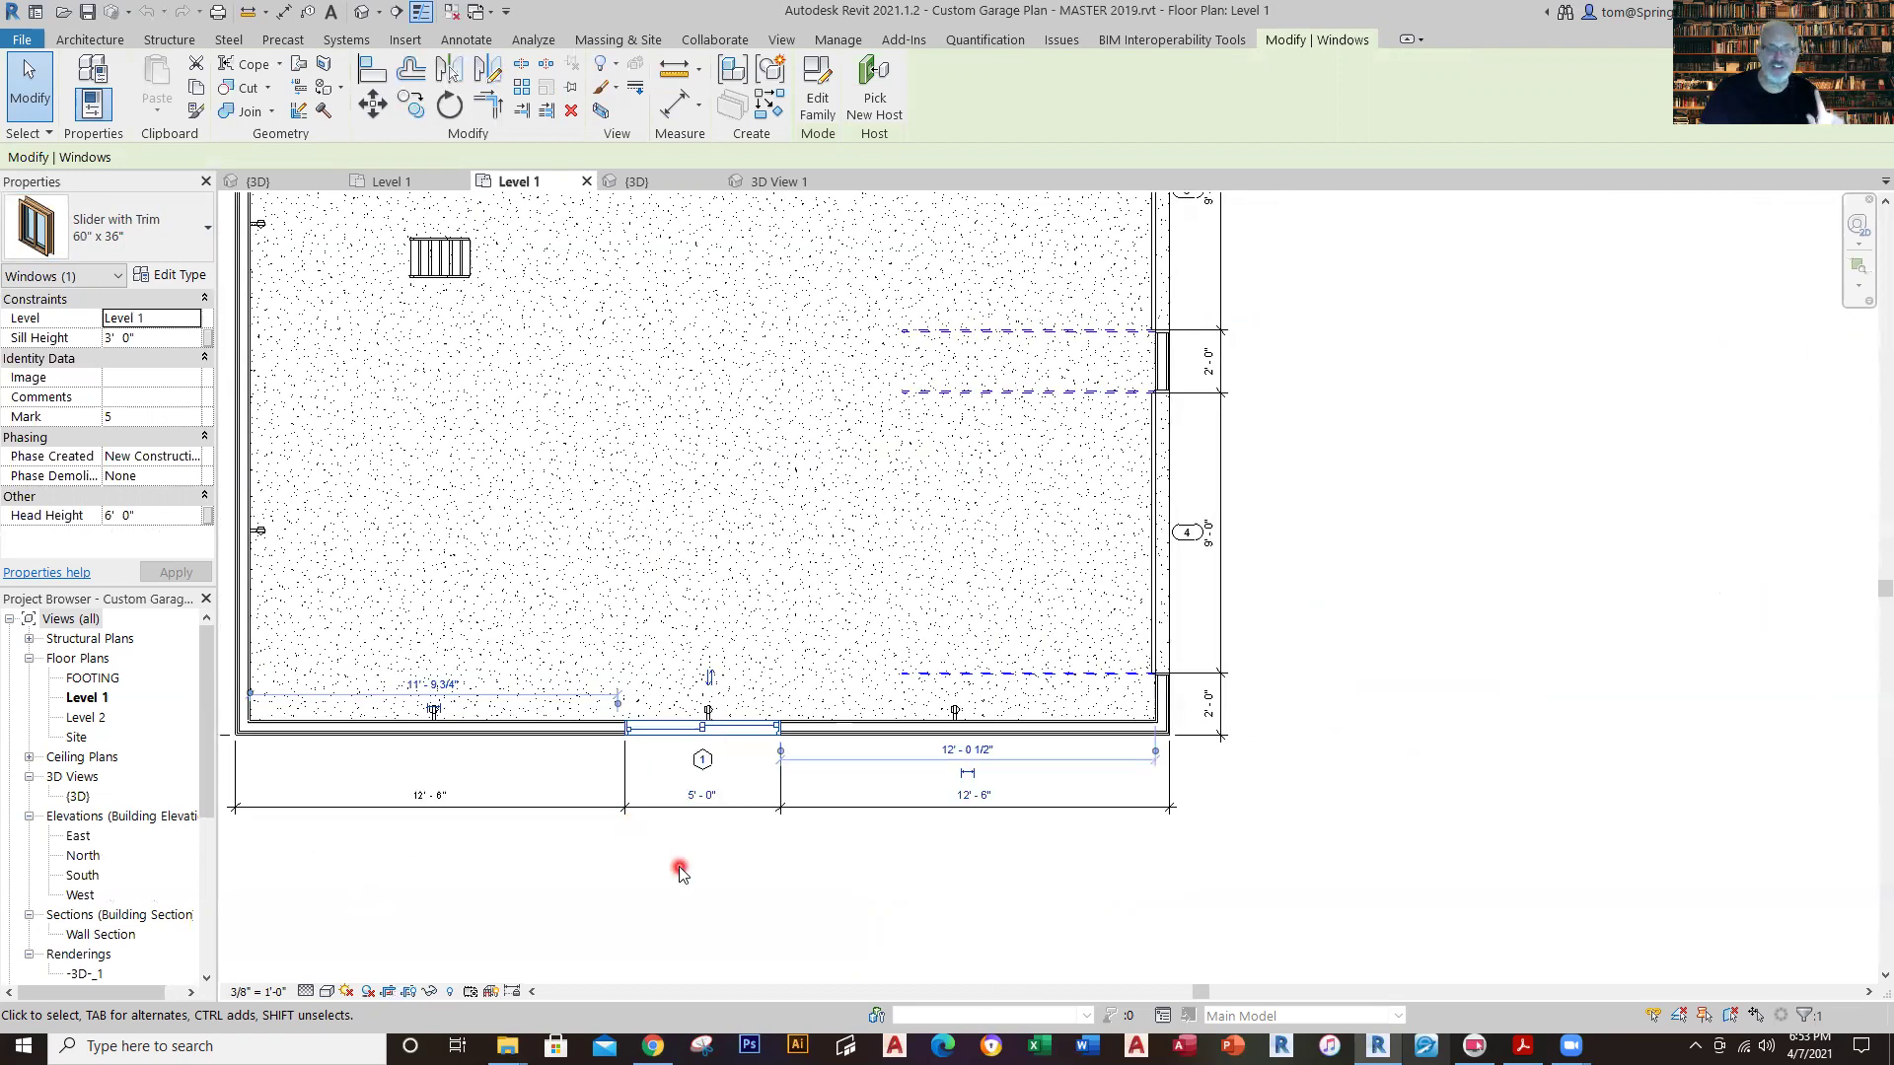
Place a Slider with Trim 60" x 36" window in the bottom wall of the custom garage's Level 1 plan.
click(419, 185)
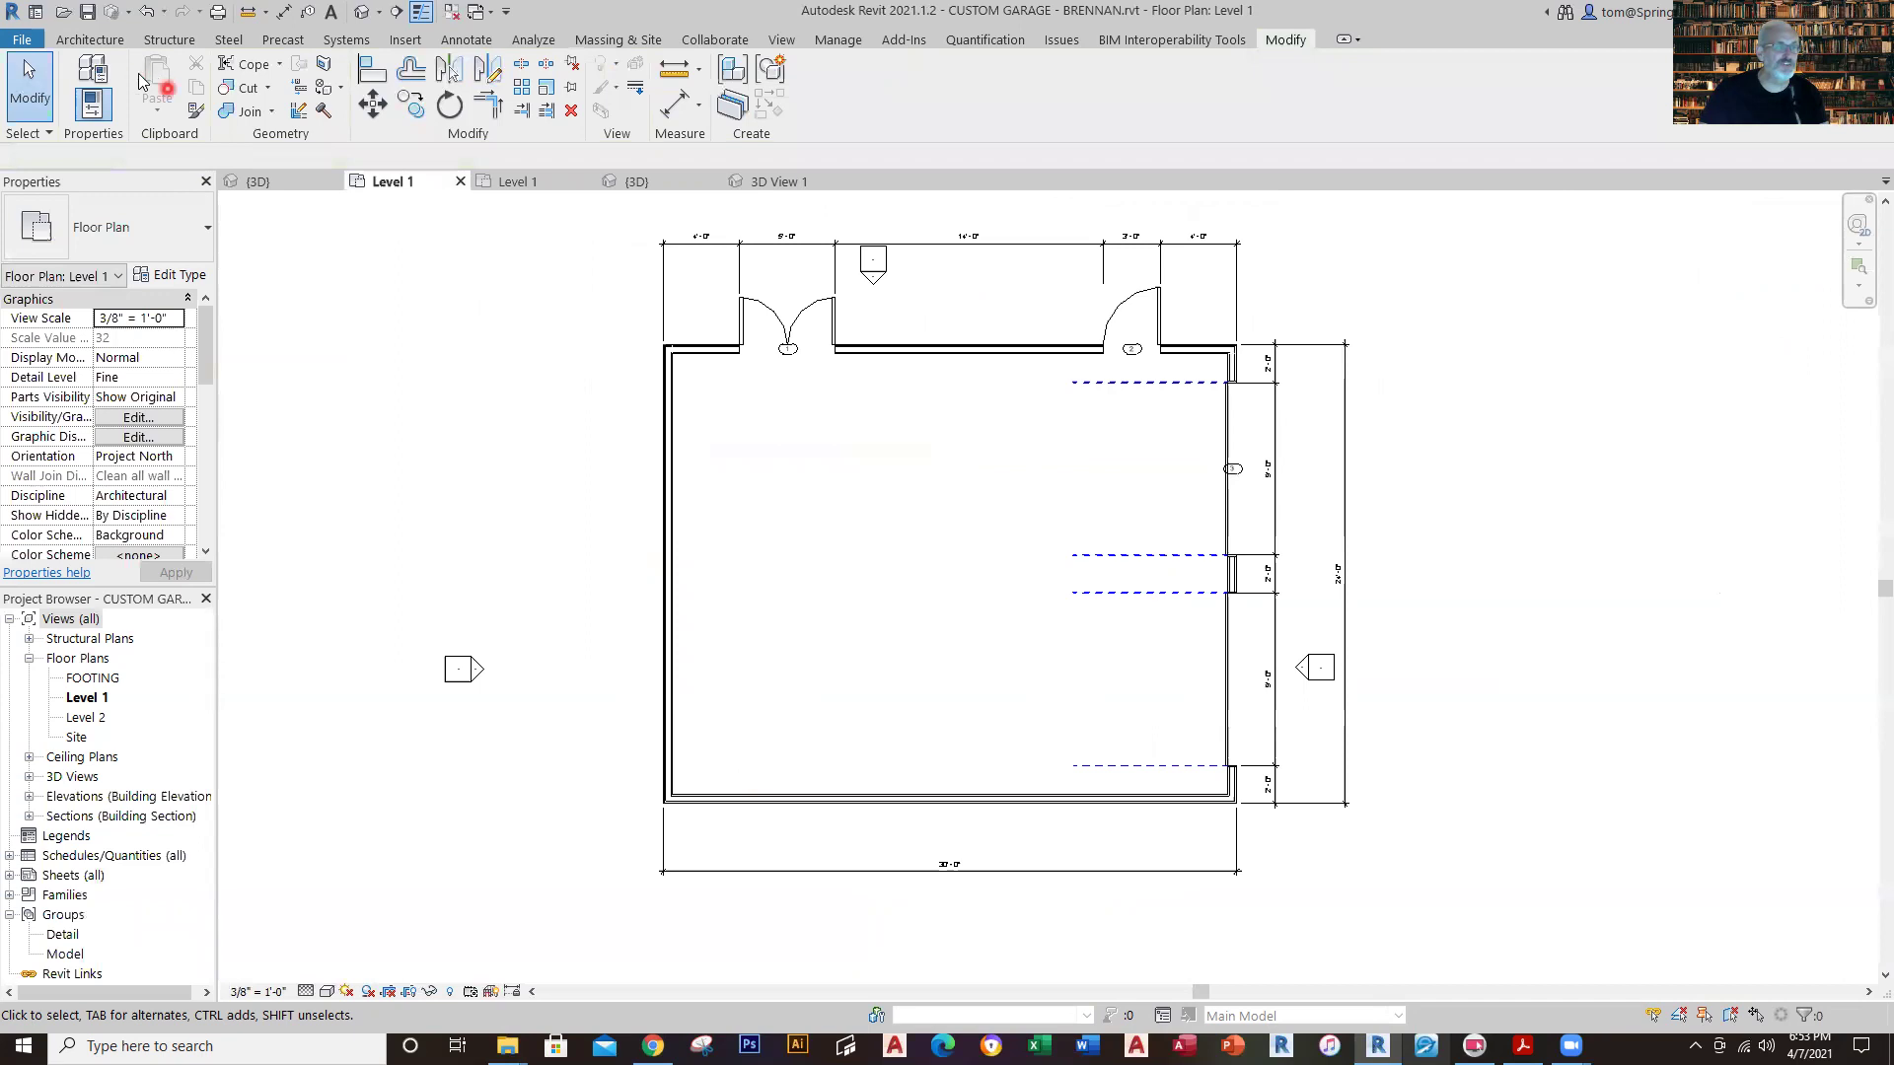
click(109, 40)
click(168, 109)
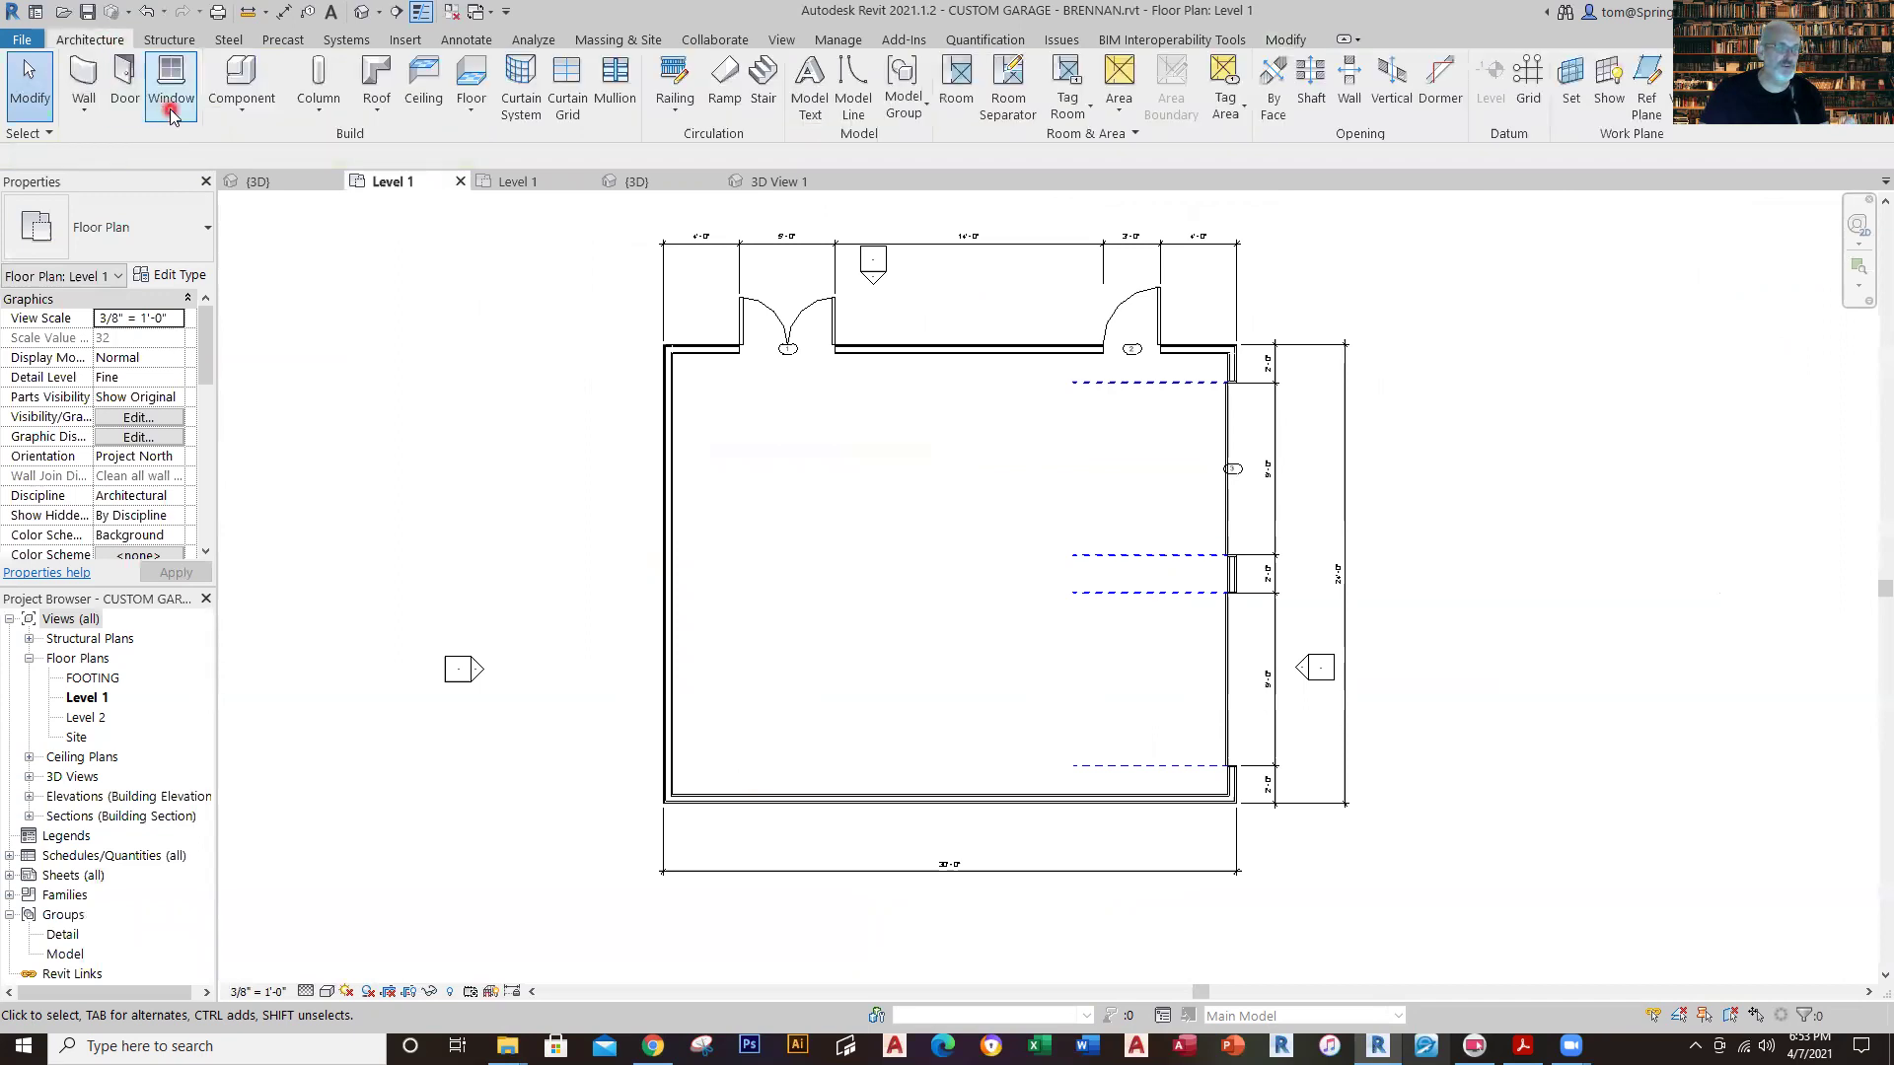
click(207, 237)
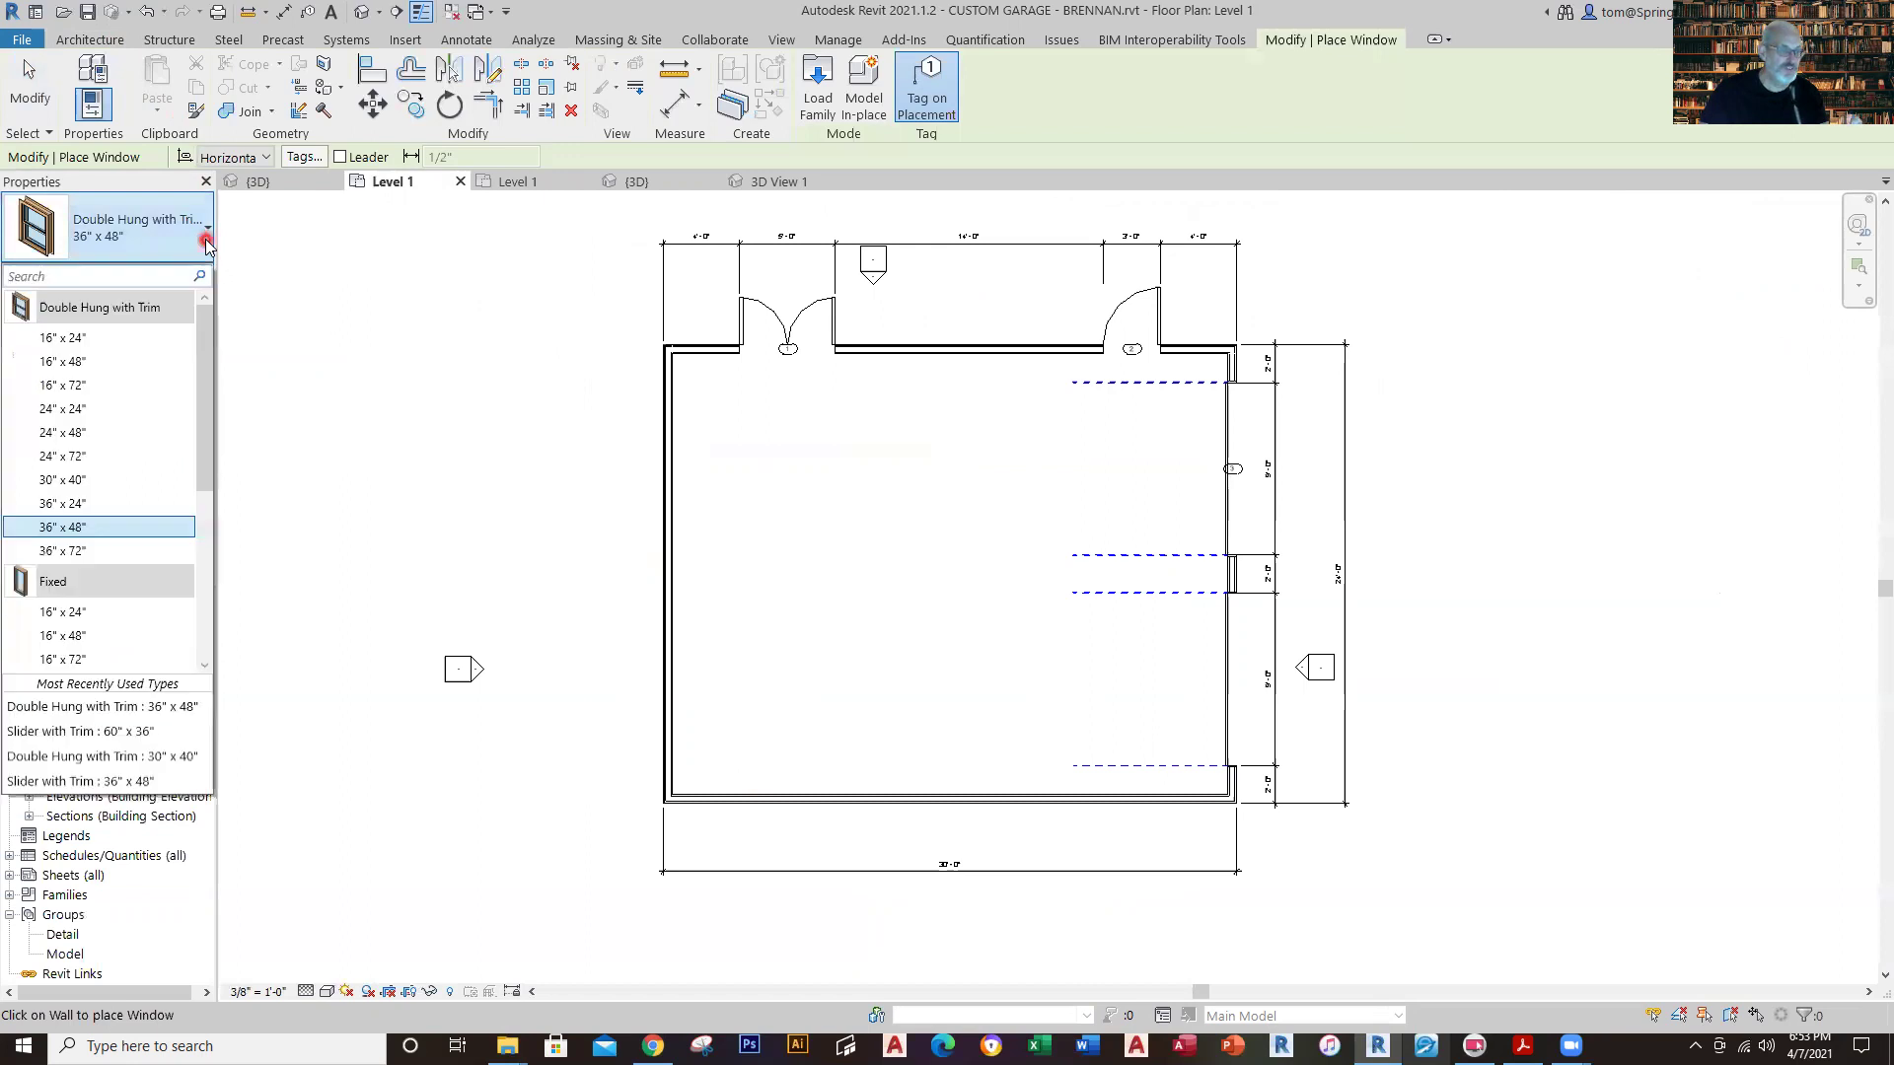
click(153, 732)
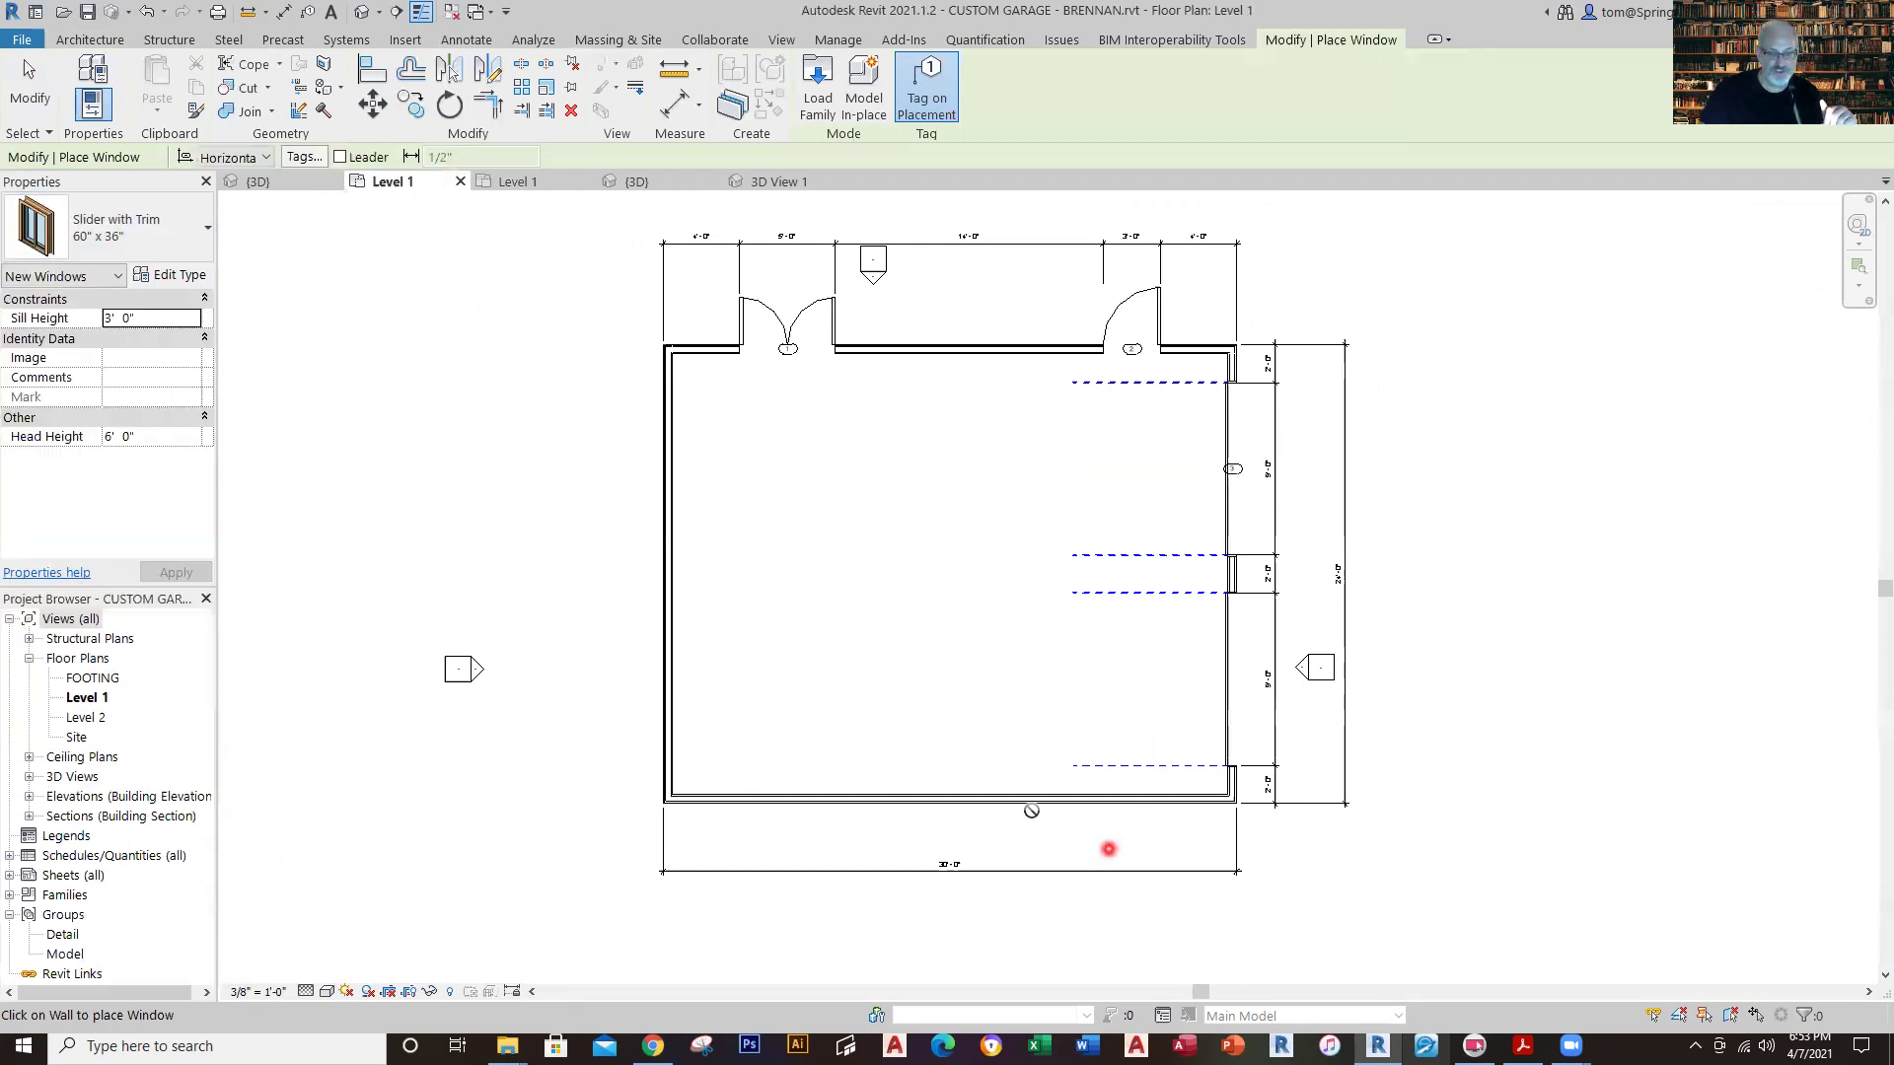
click(971, 797)
Reference the window's temporary dimensions to the outer wall faces and set its distance from the right outer corner to 12.5 feet.
scroll(1248, 952, up, 3)
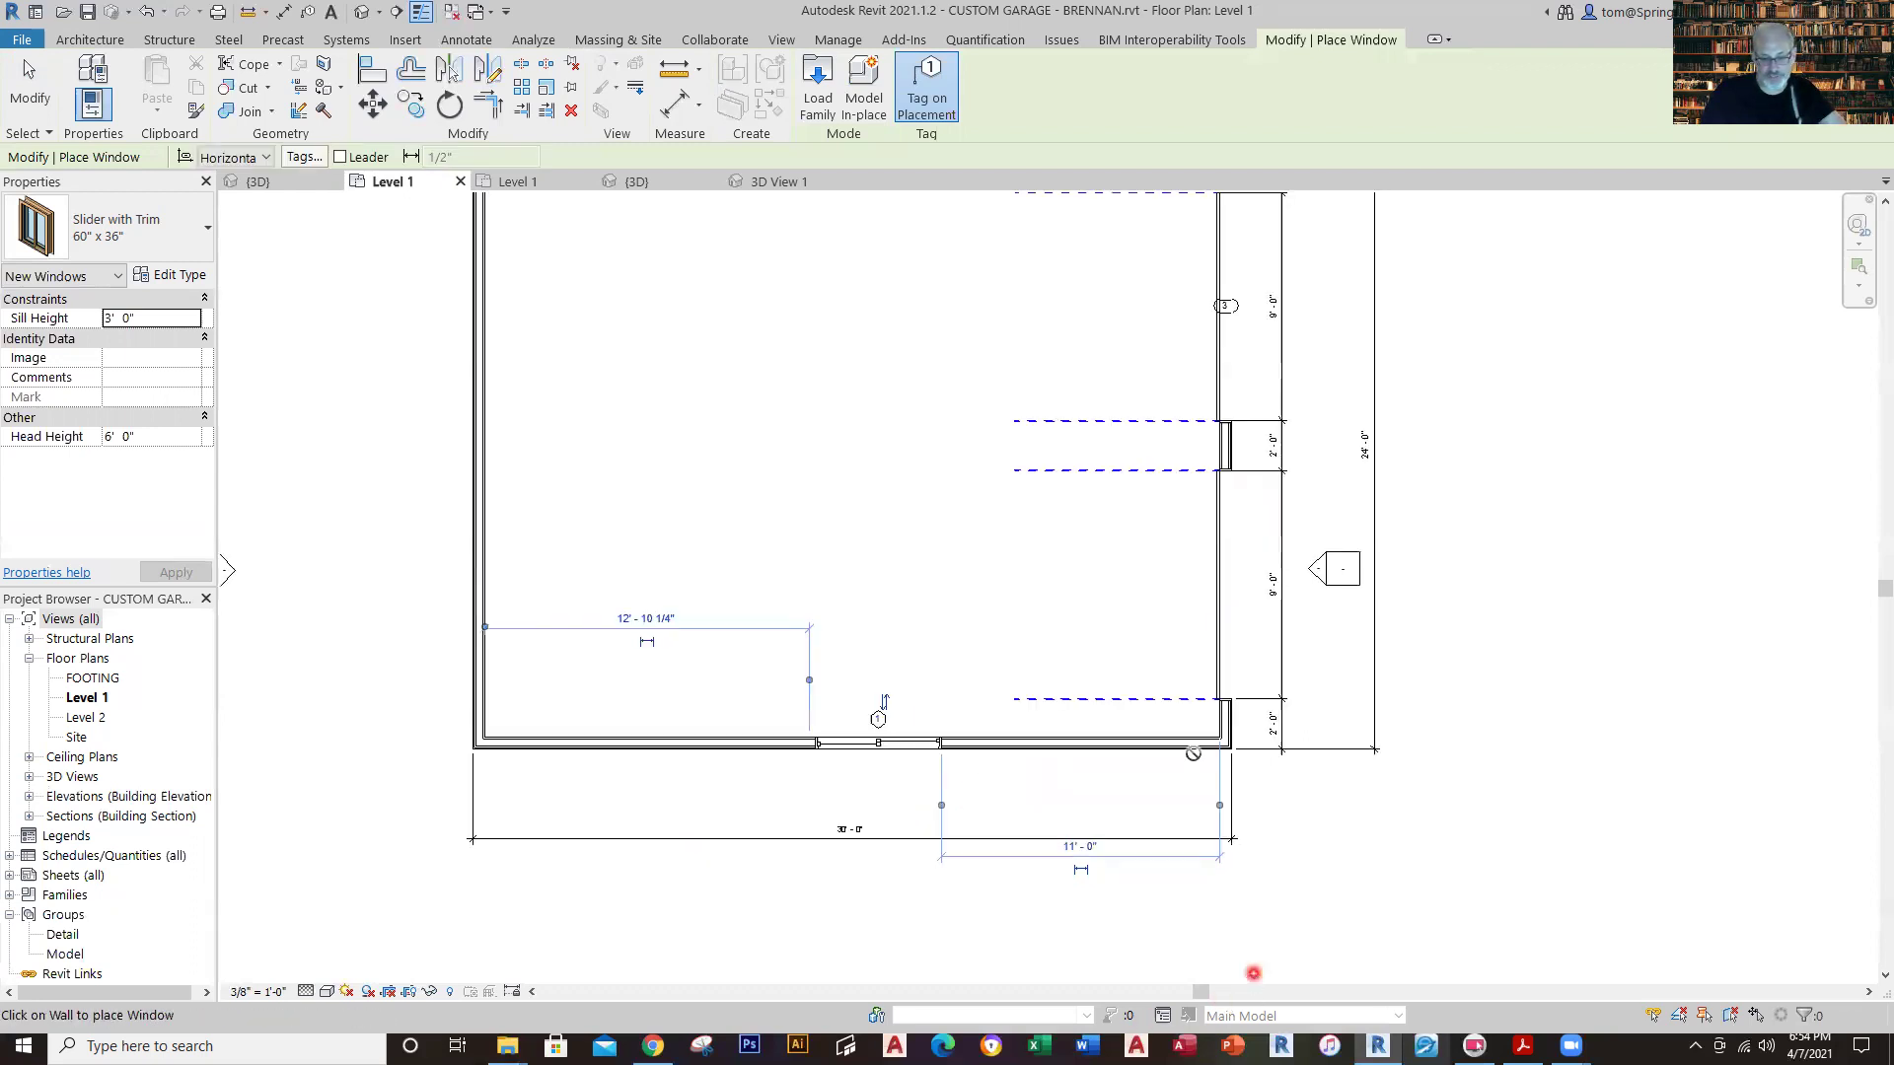
scroll(1245, 938, up, 2)
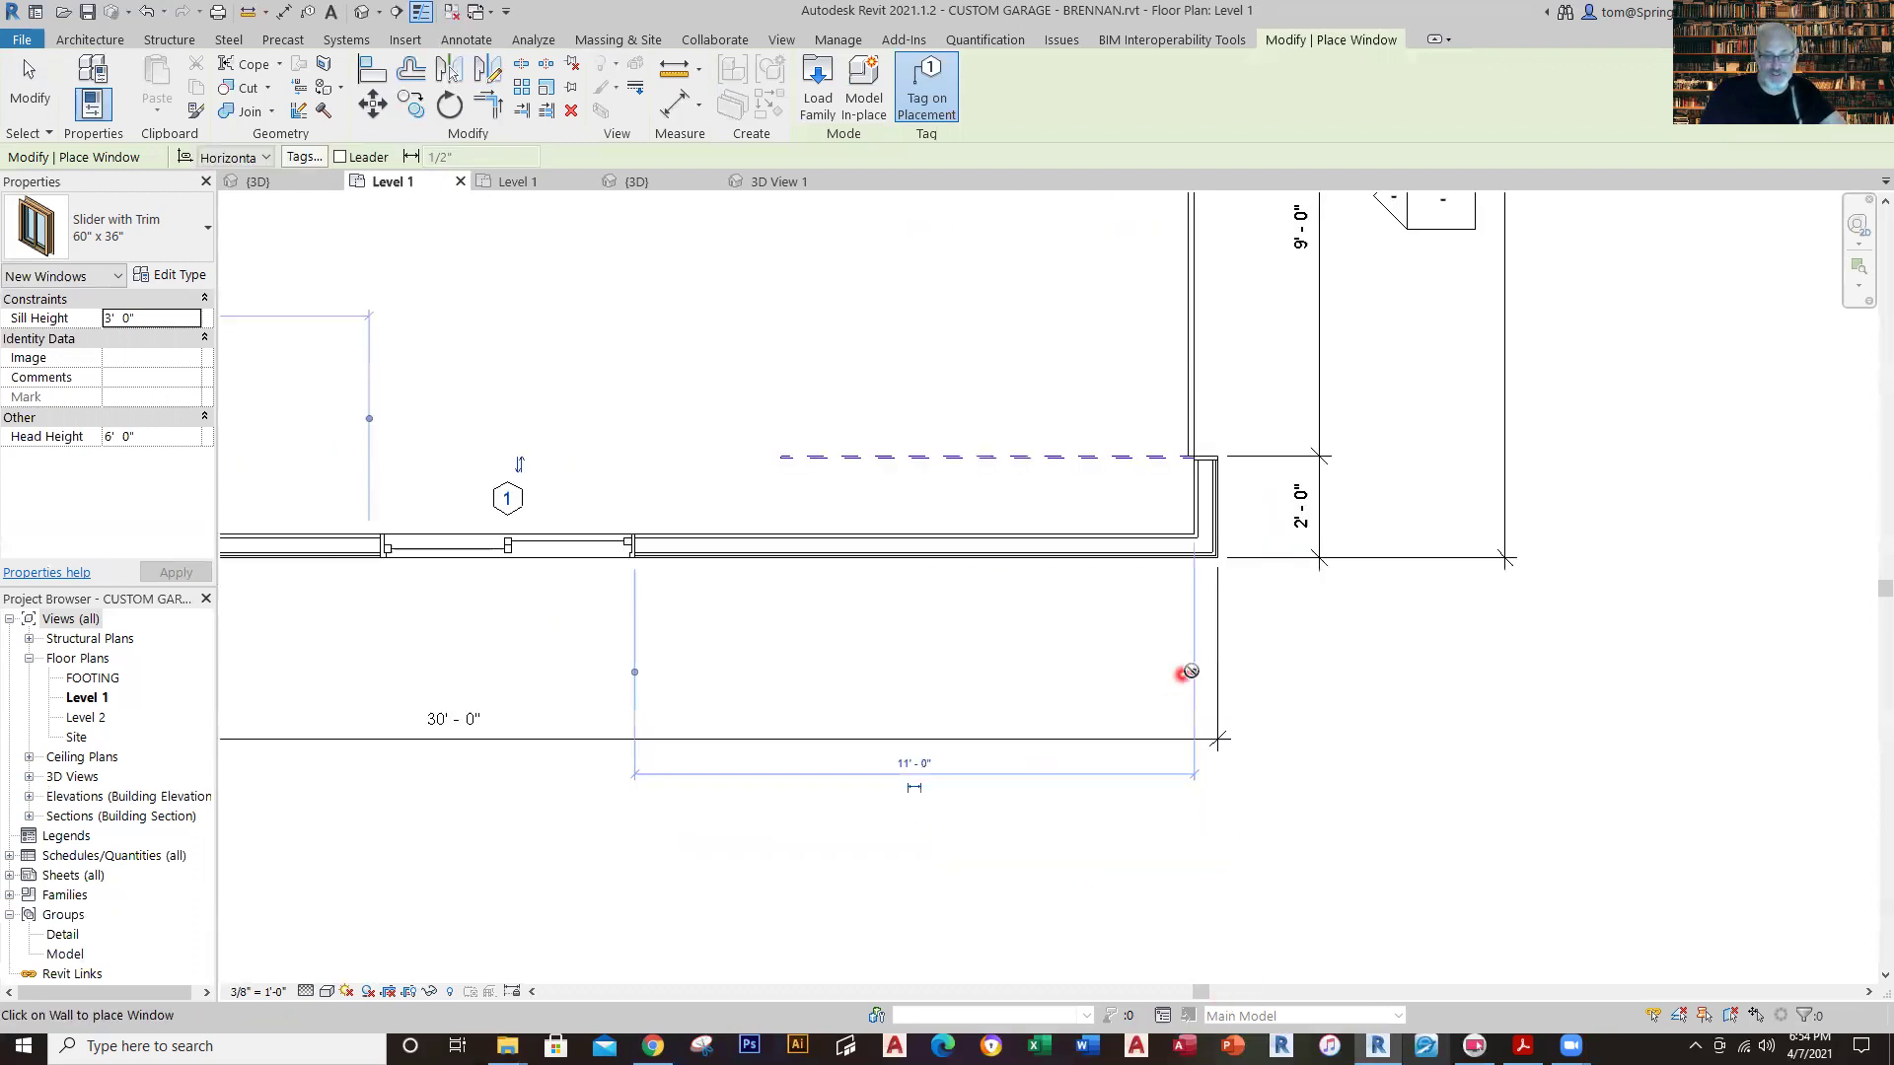
click(1192, 672)
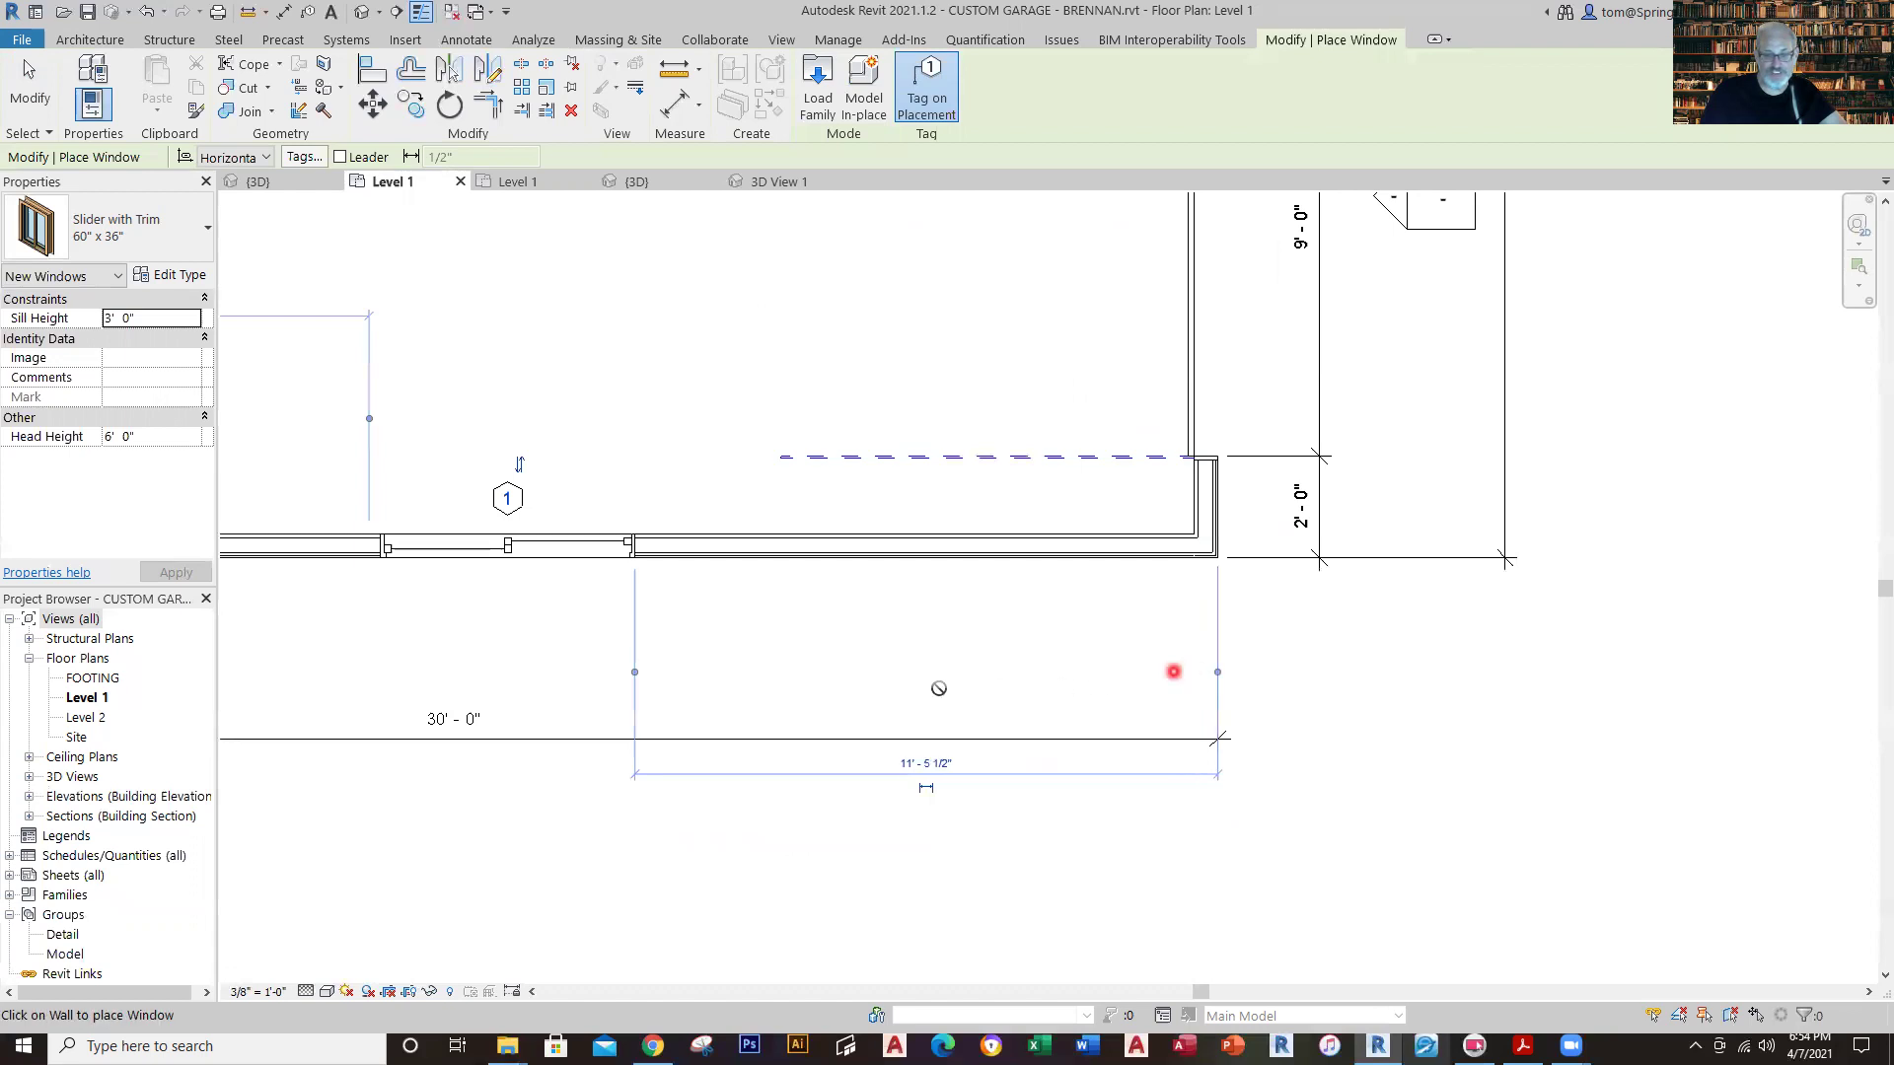
middle_drag(848, 693, 1584, 746)
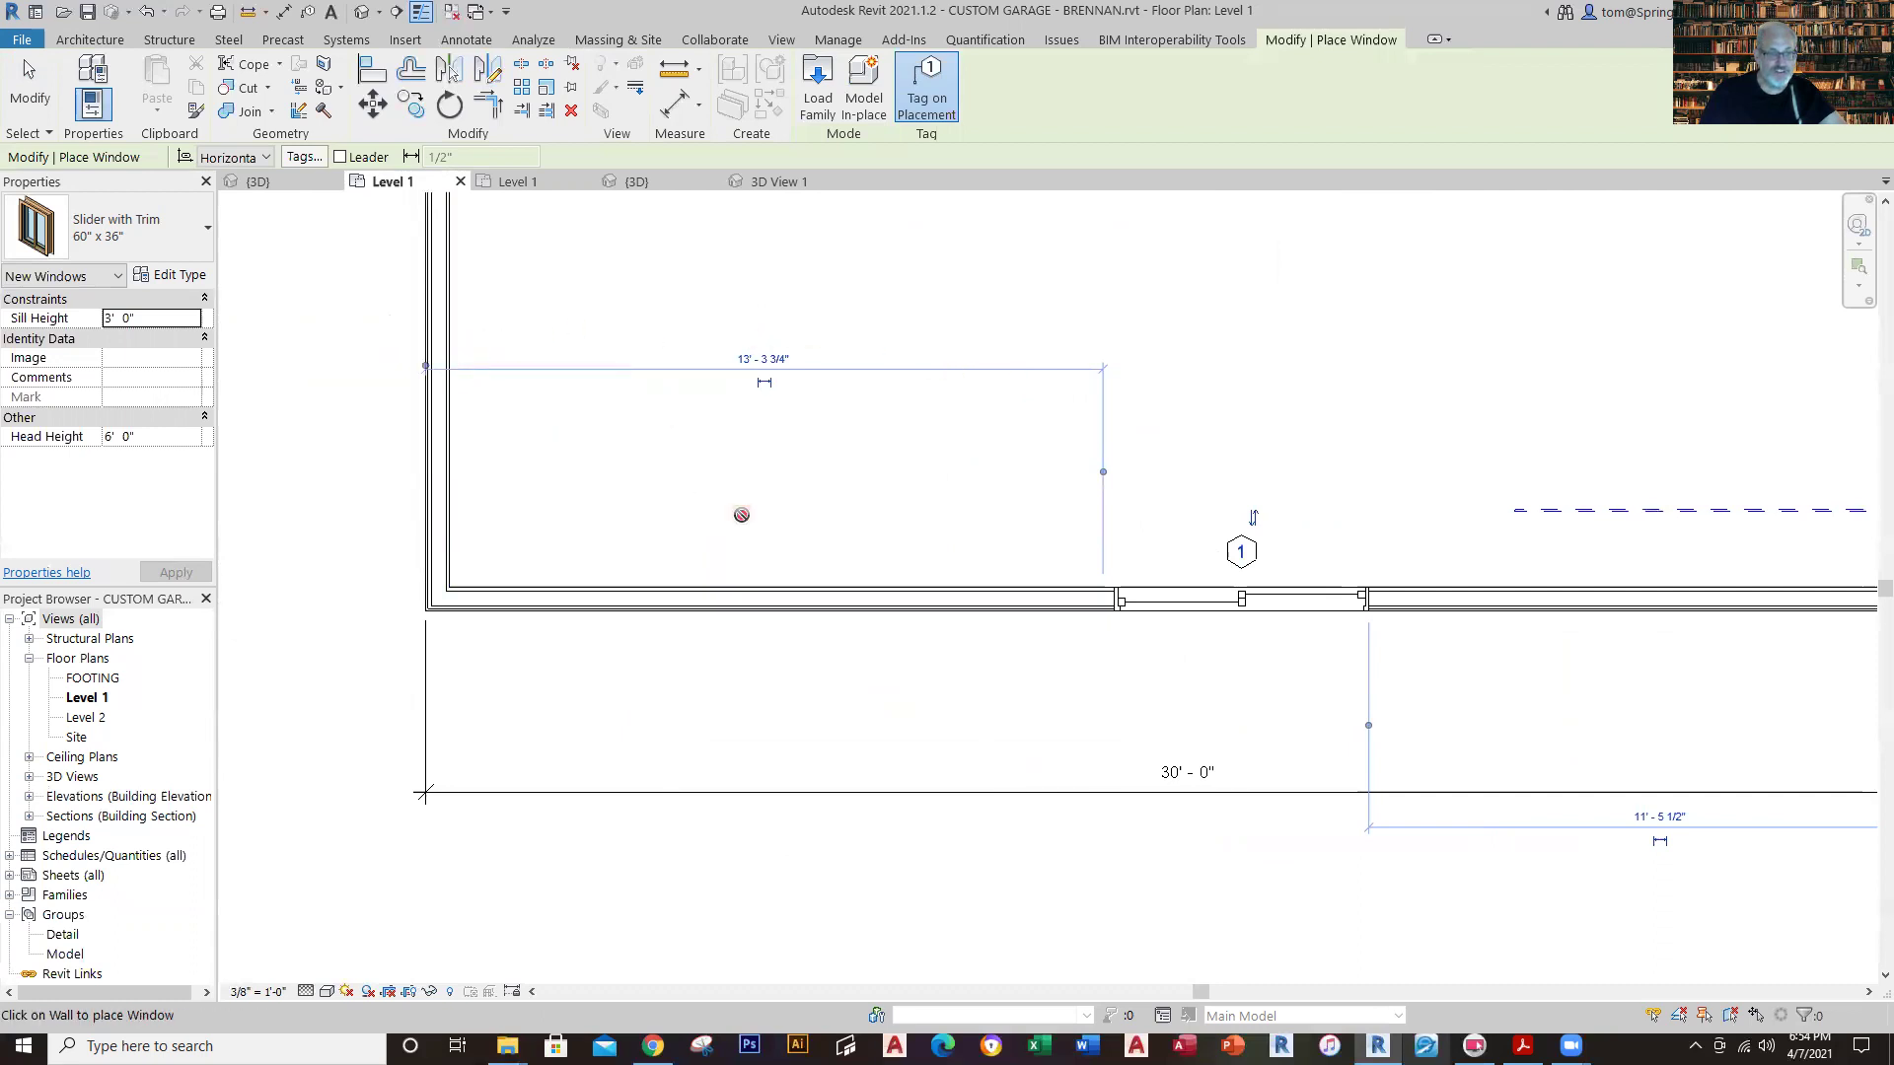
scroll(1589, 727, down, 2)
middle_drag(1488, 719, 1191, 676)
click(1208, 731)
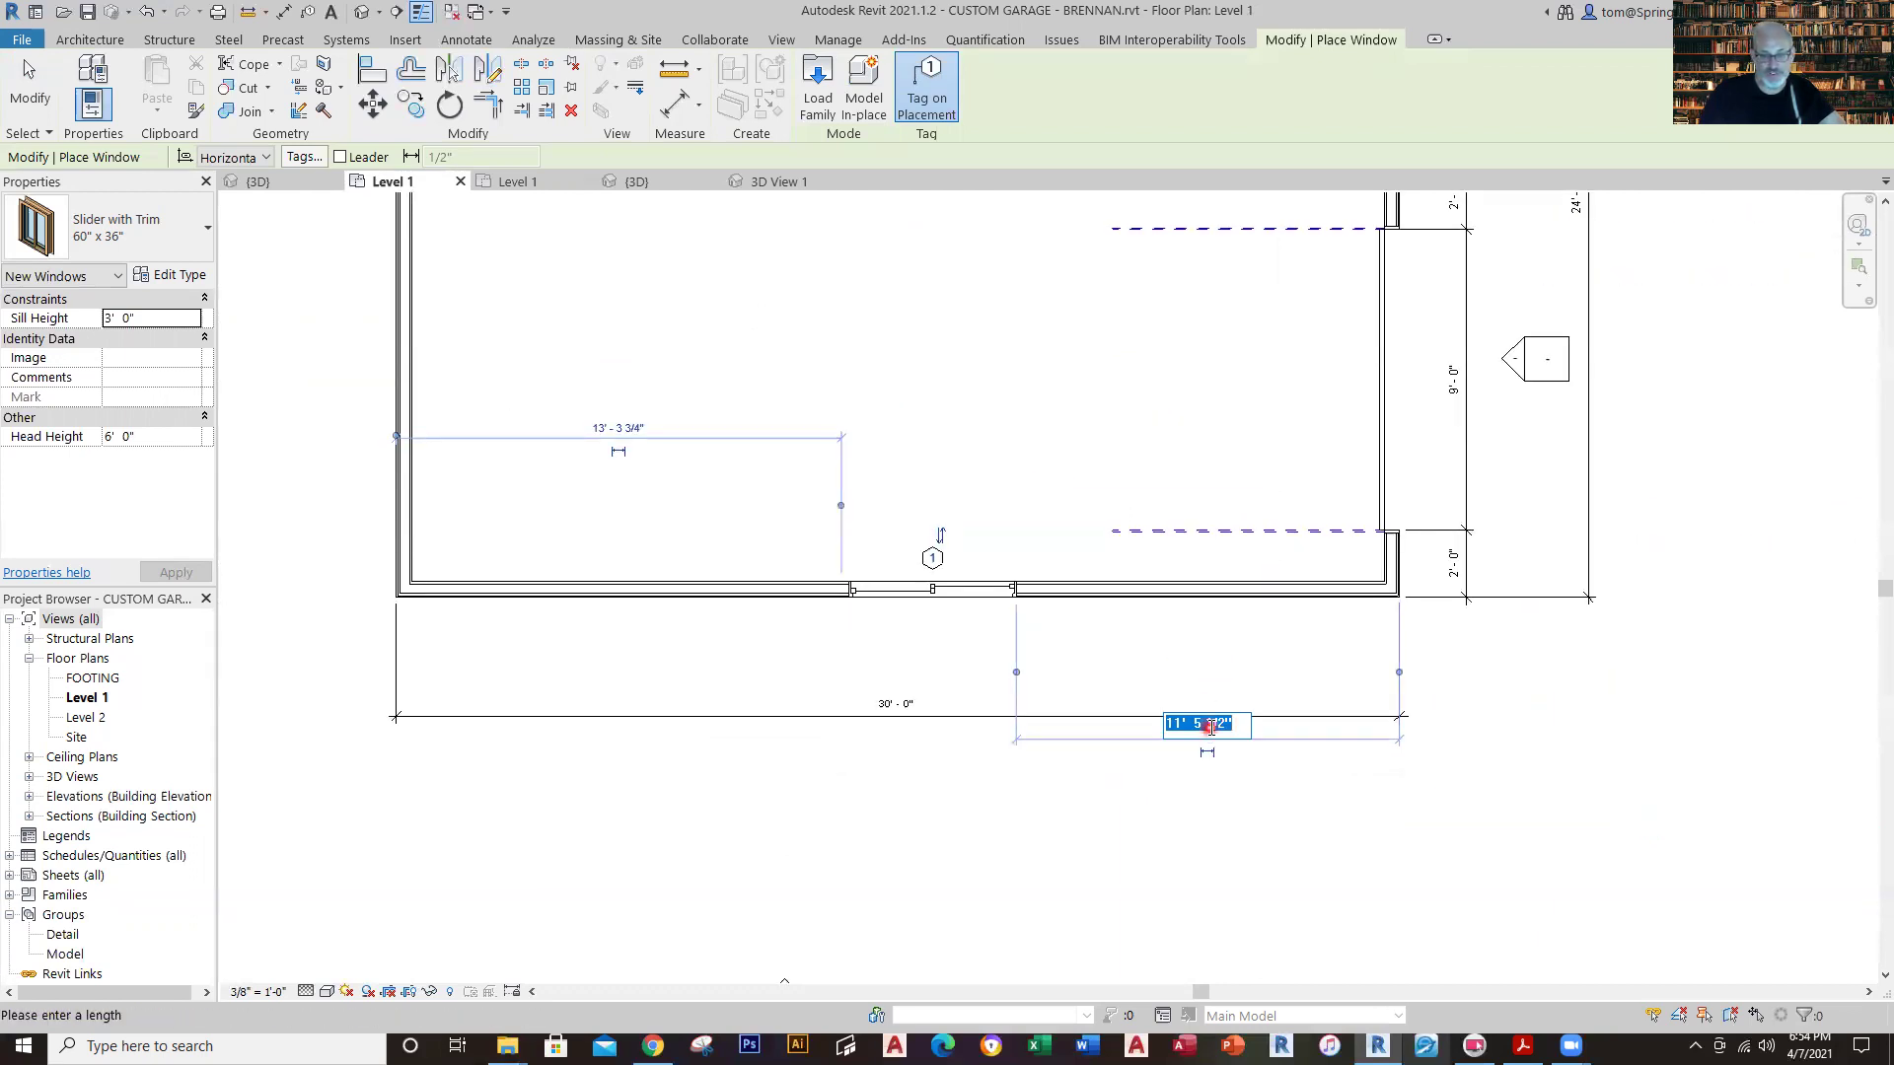
text(1)
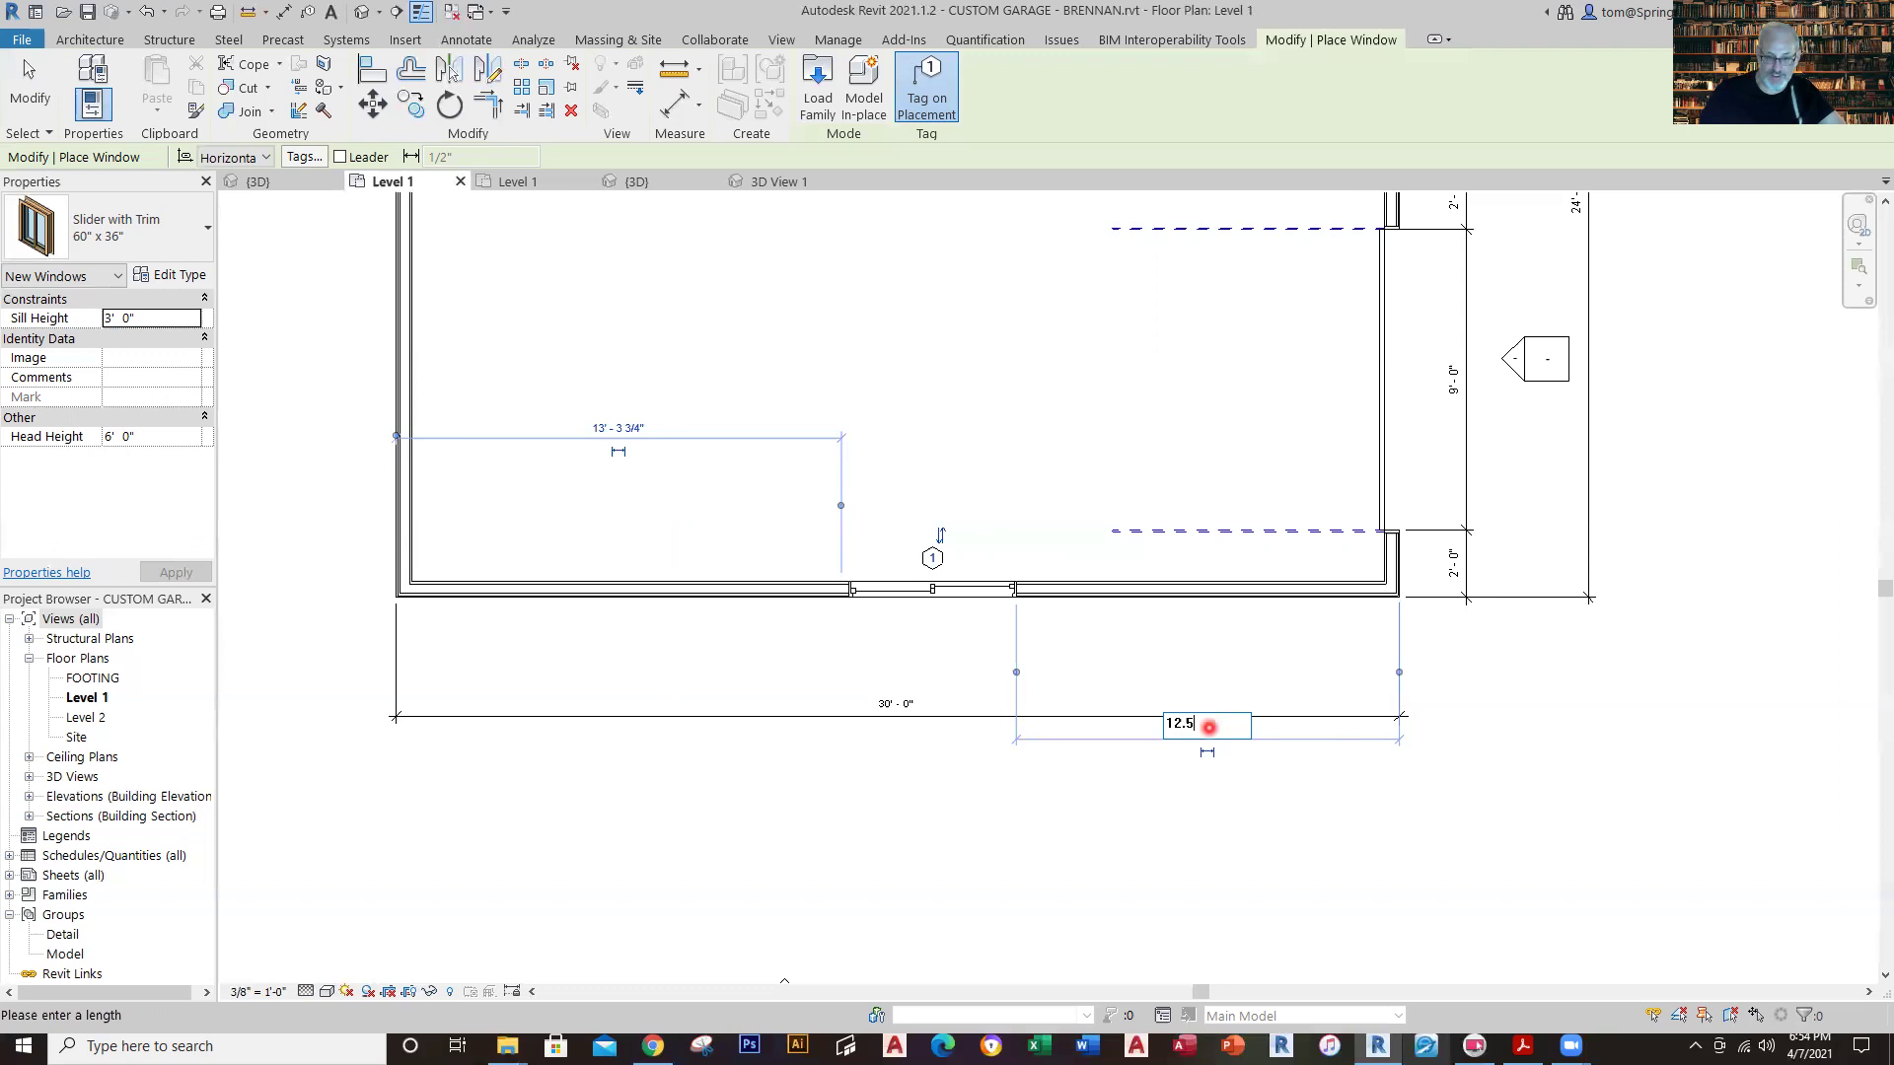
text(2.5)
key(Return)
click(831, 823)
Move the witness line of the window's left temporary dimension onto the window opening's left edge and finish window placement.
click(803, 505)
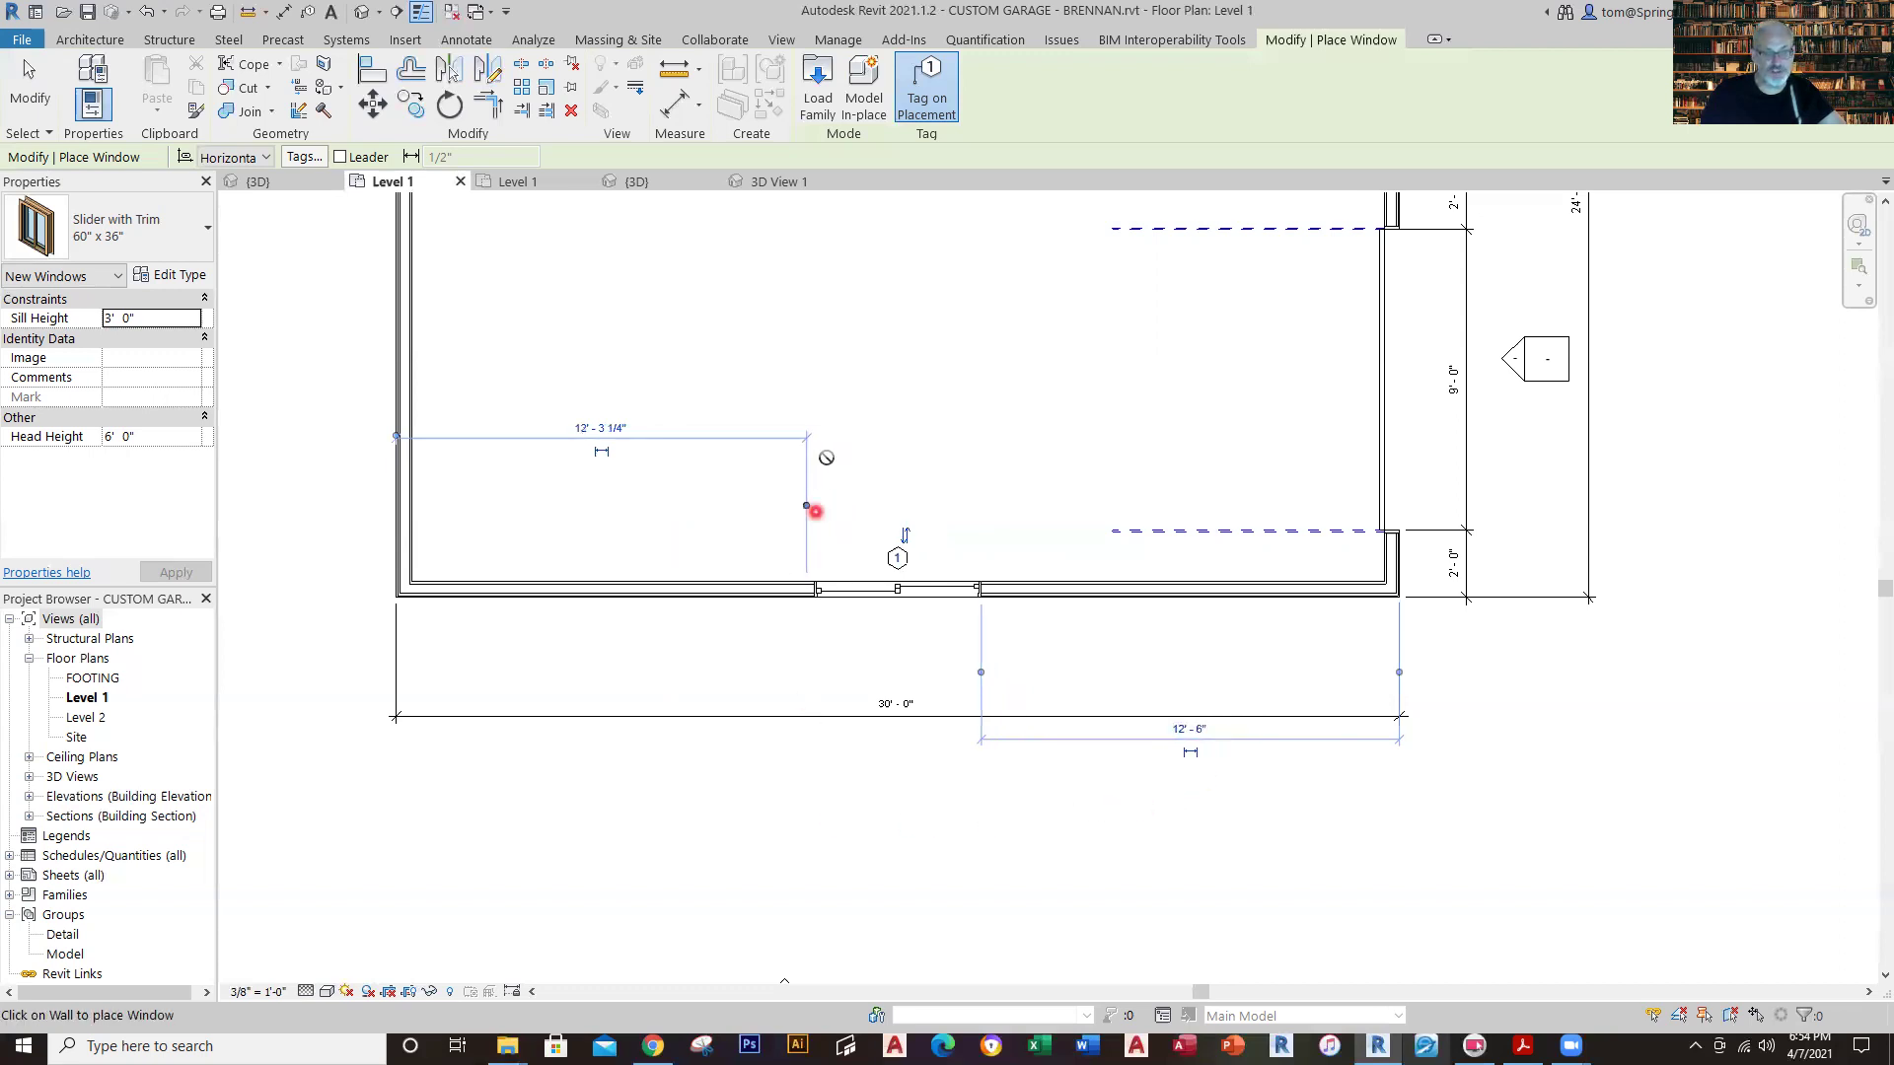
click(806, 505)
drag(902, 508, 973, 508)
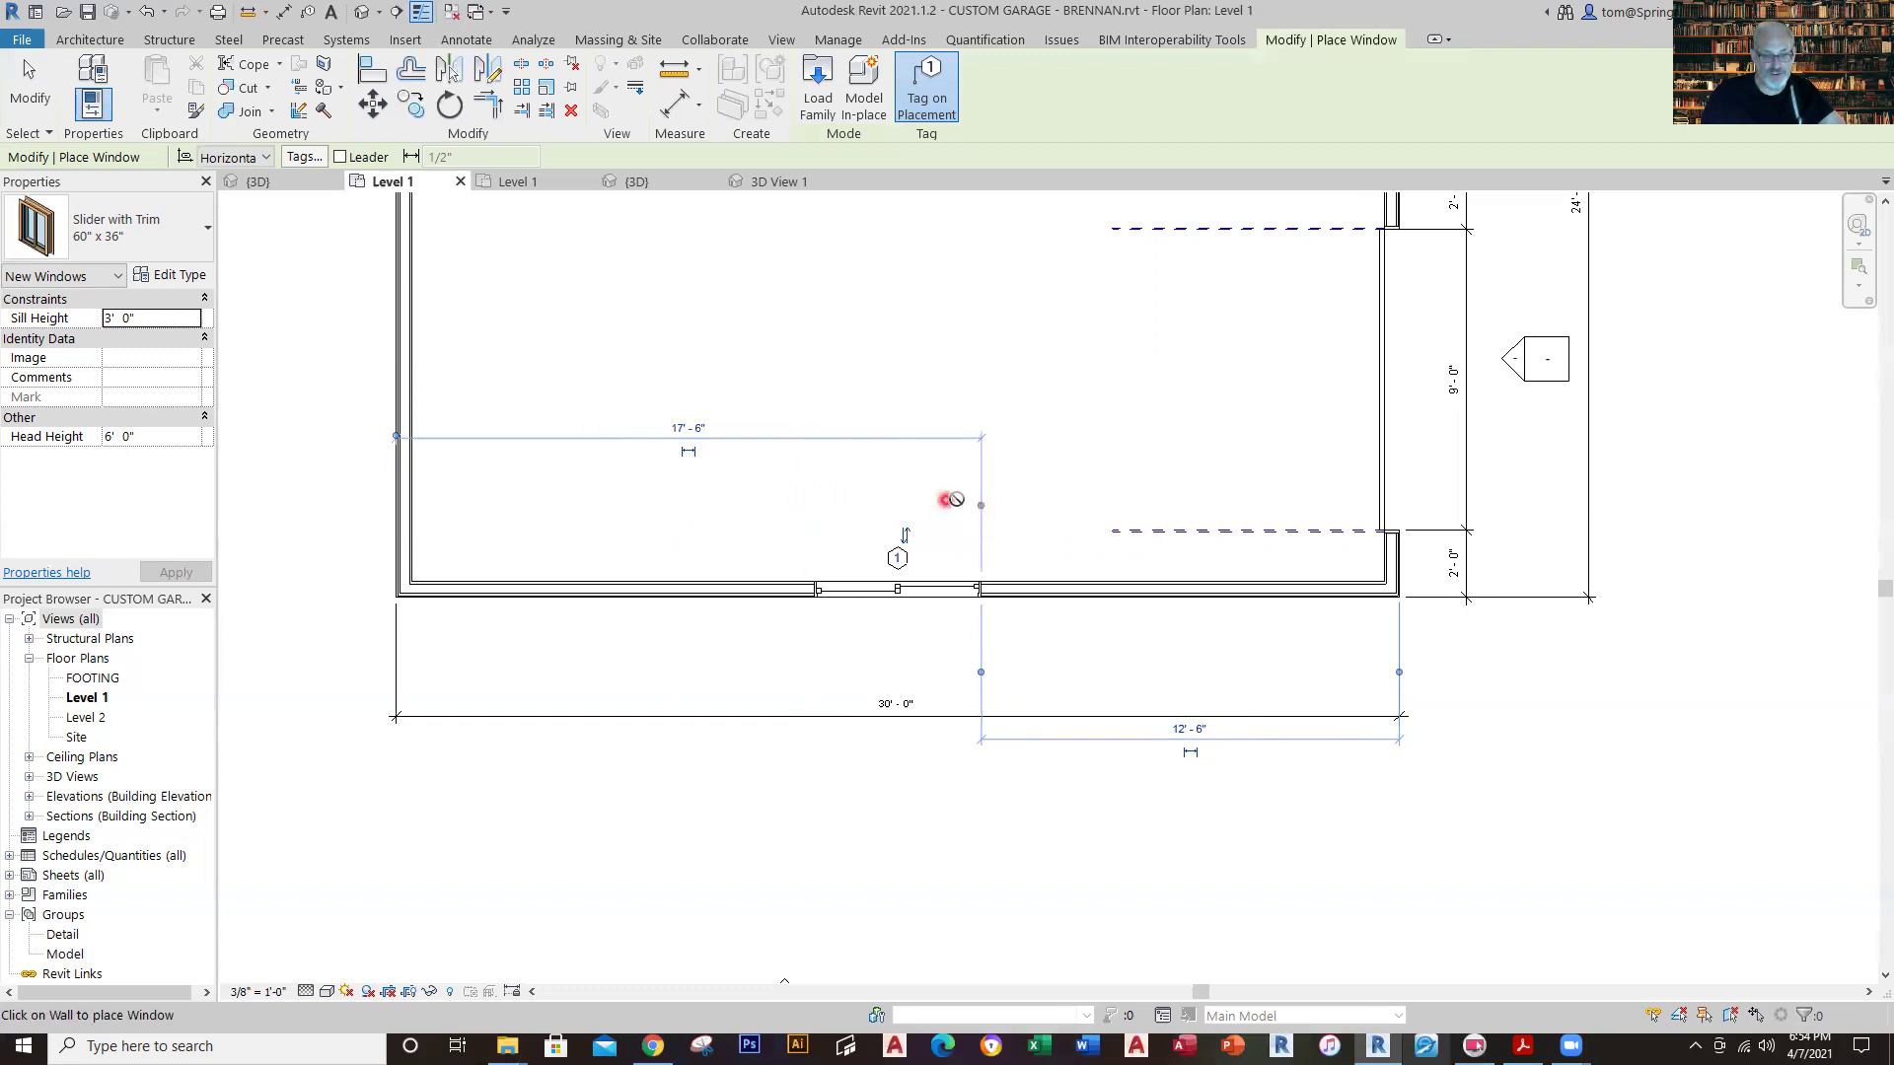
click(984, 508)
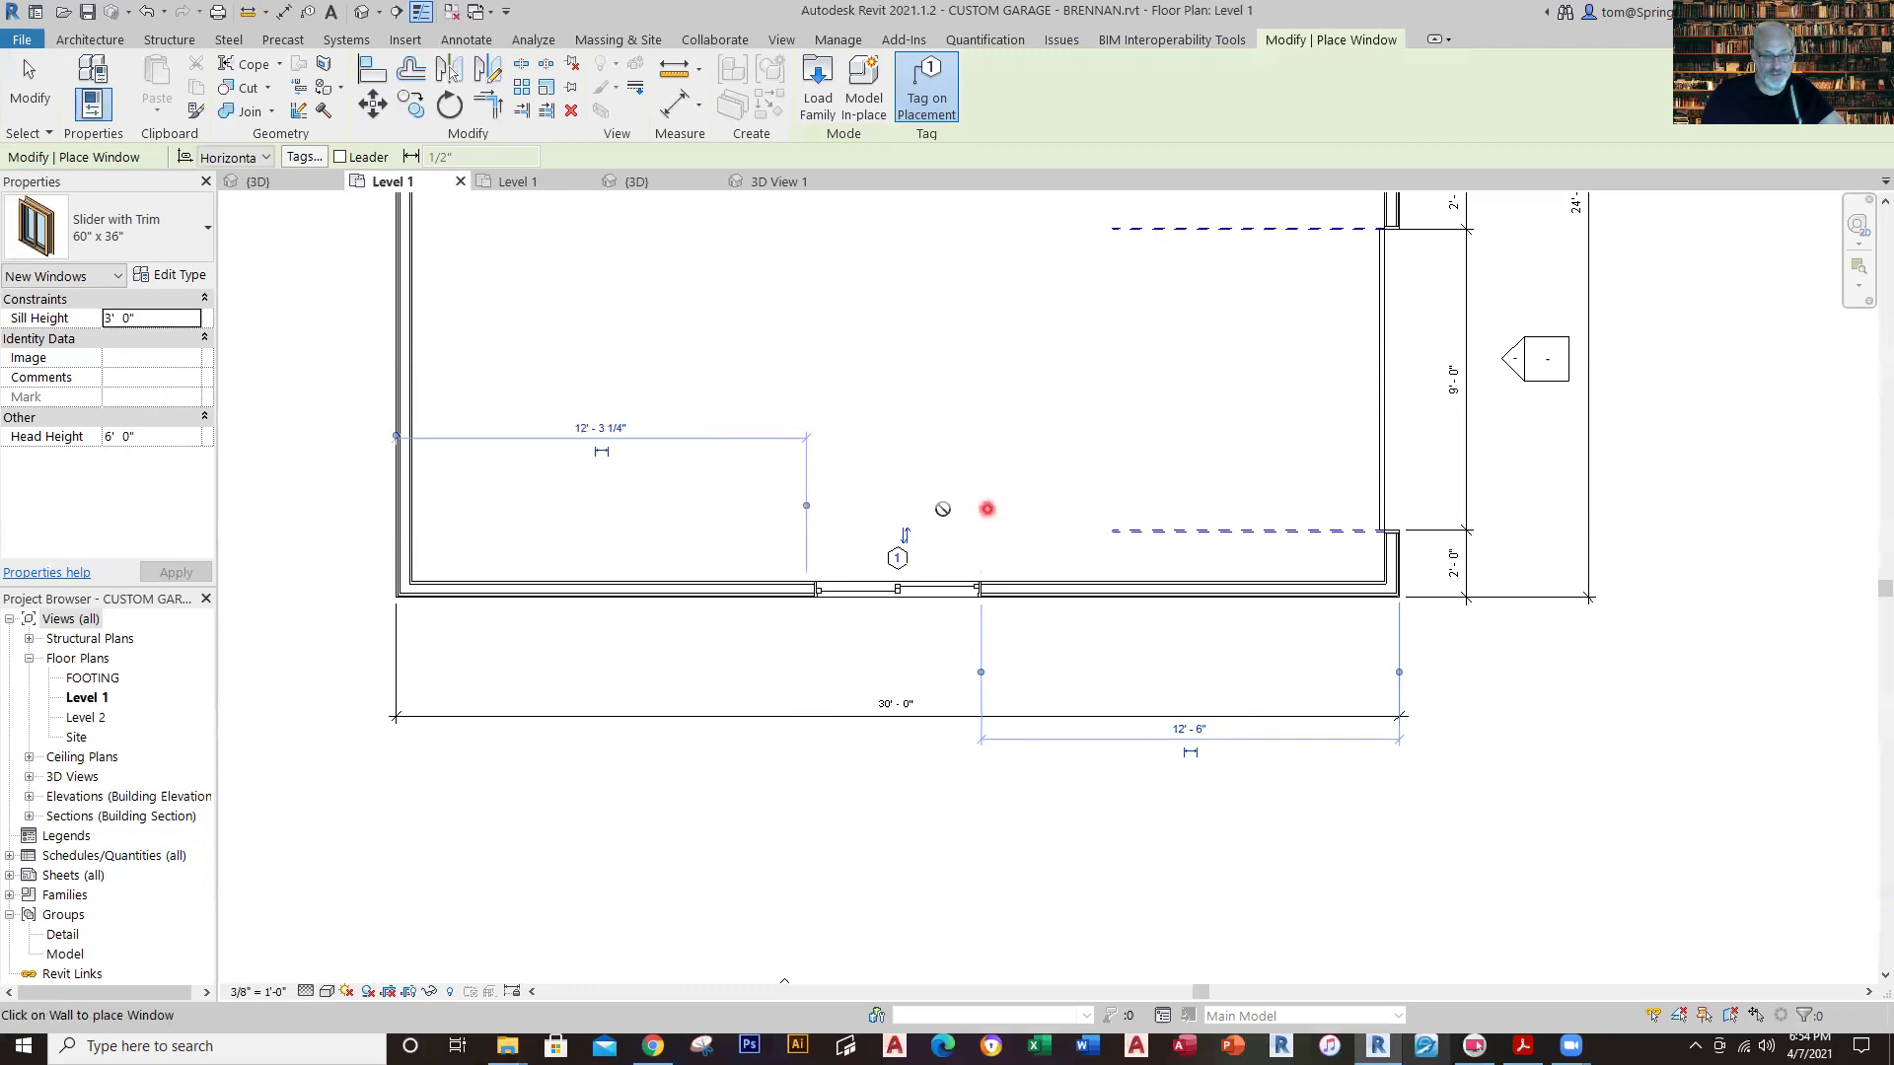
scroll(838, 546, up, 5)
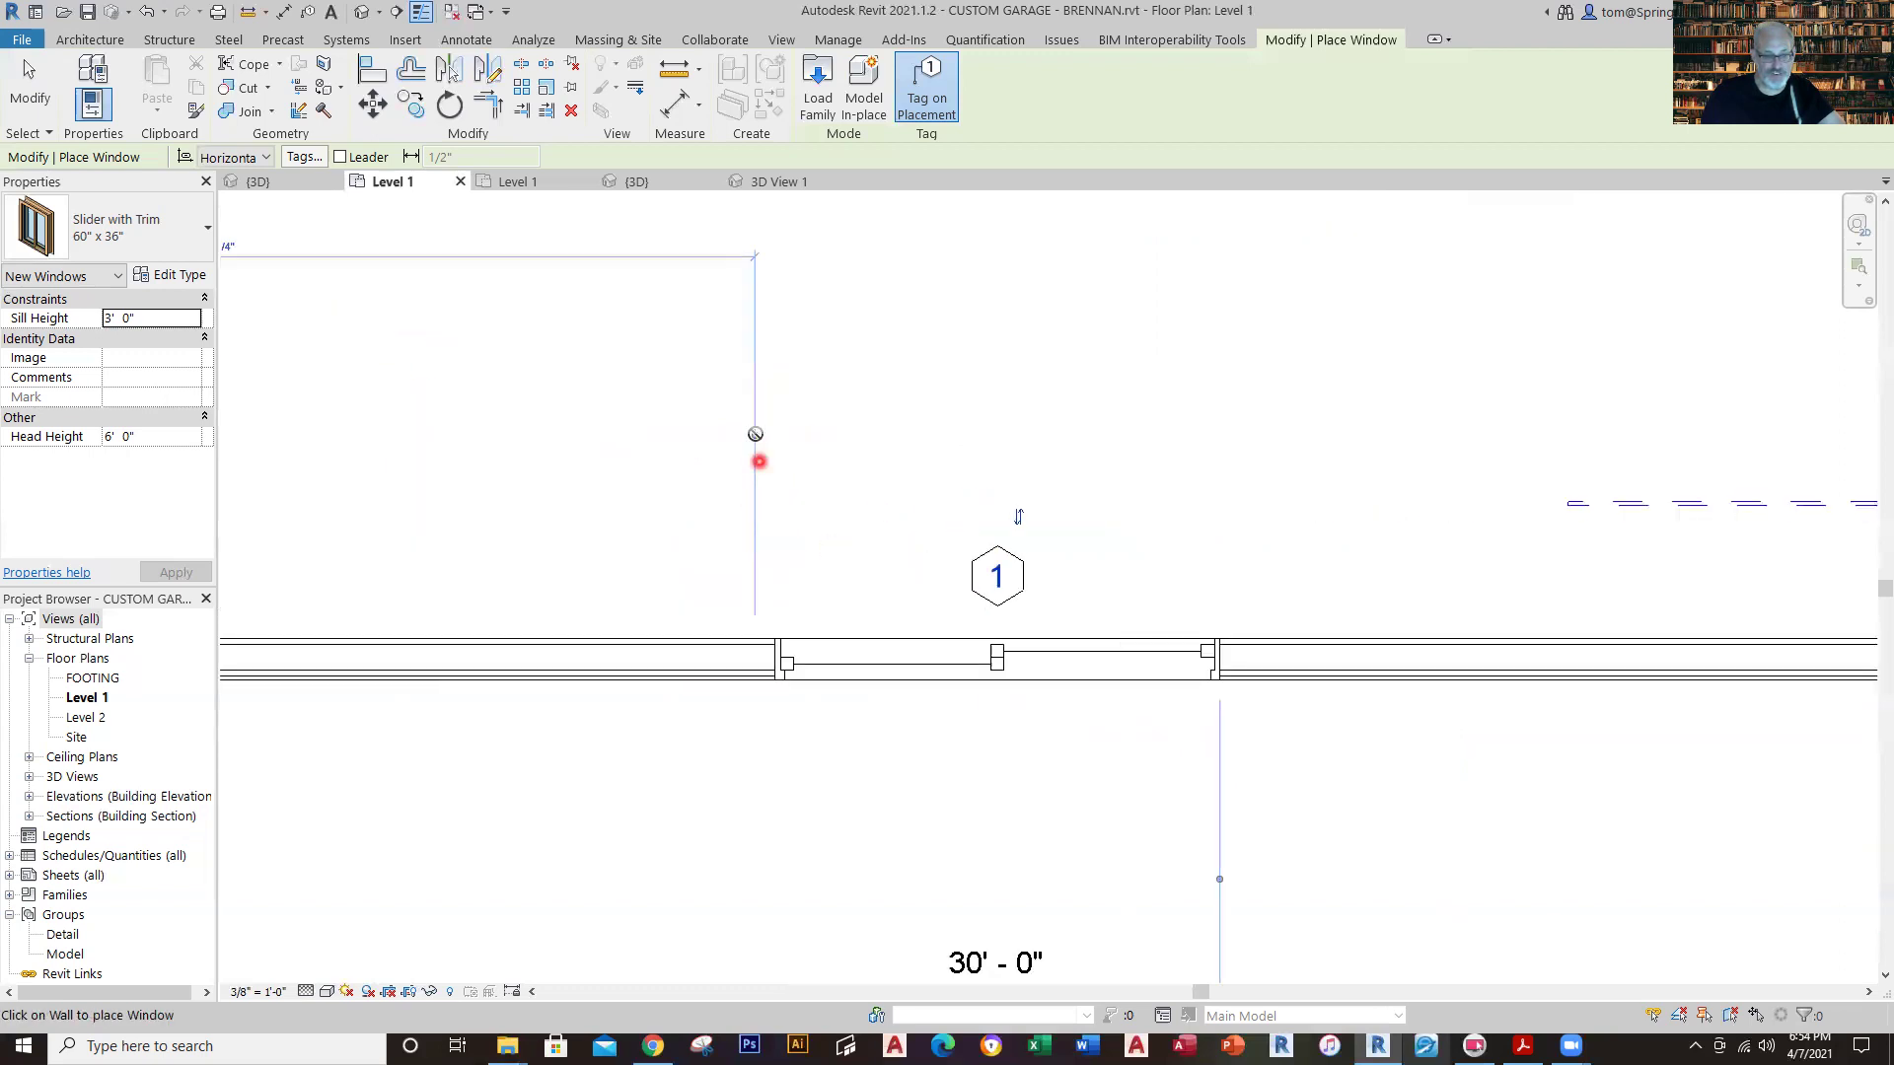
drag(753, 430, 778, 656)
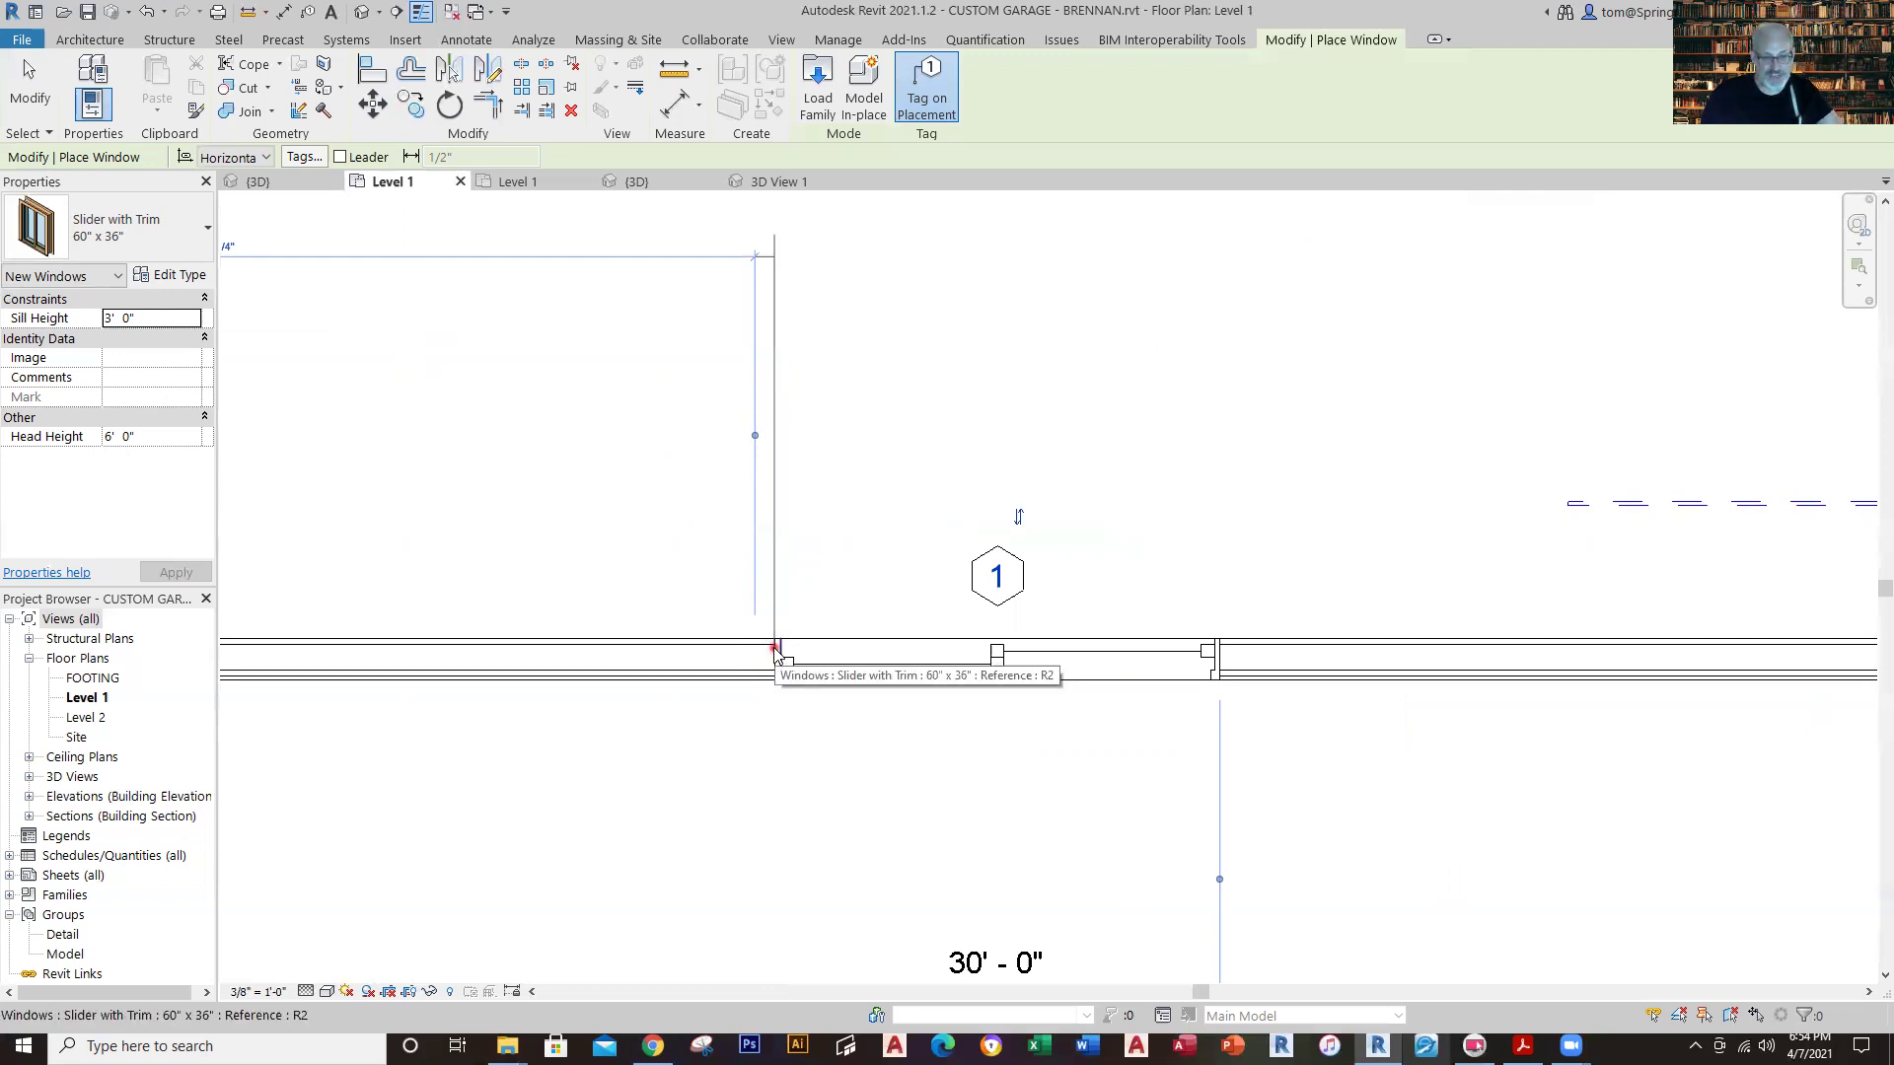
drag(775, 651, 776, 651)
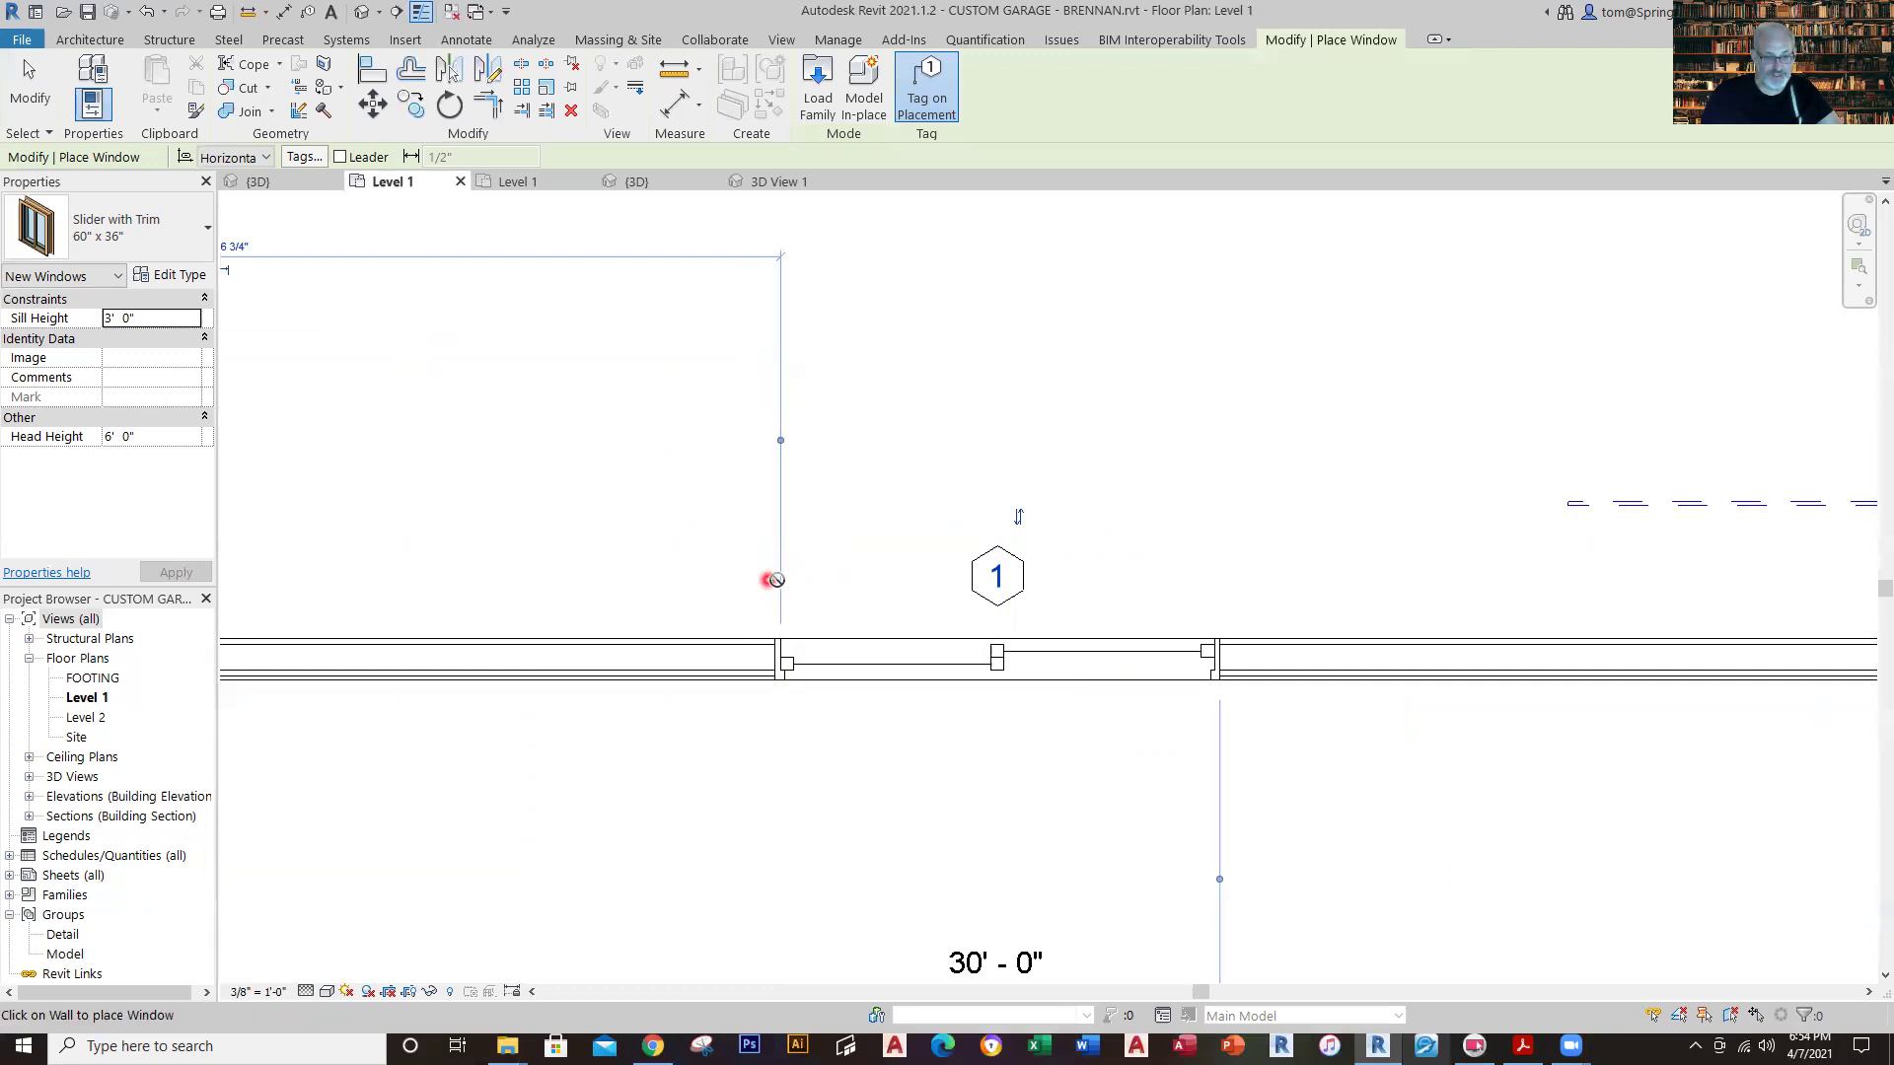
key(Escape)
key(Escape)
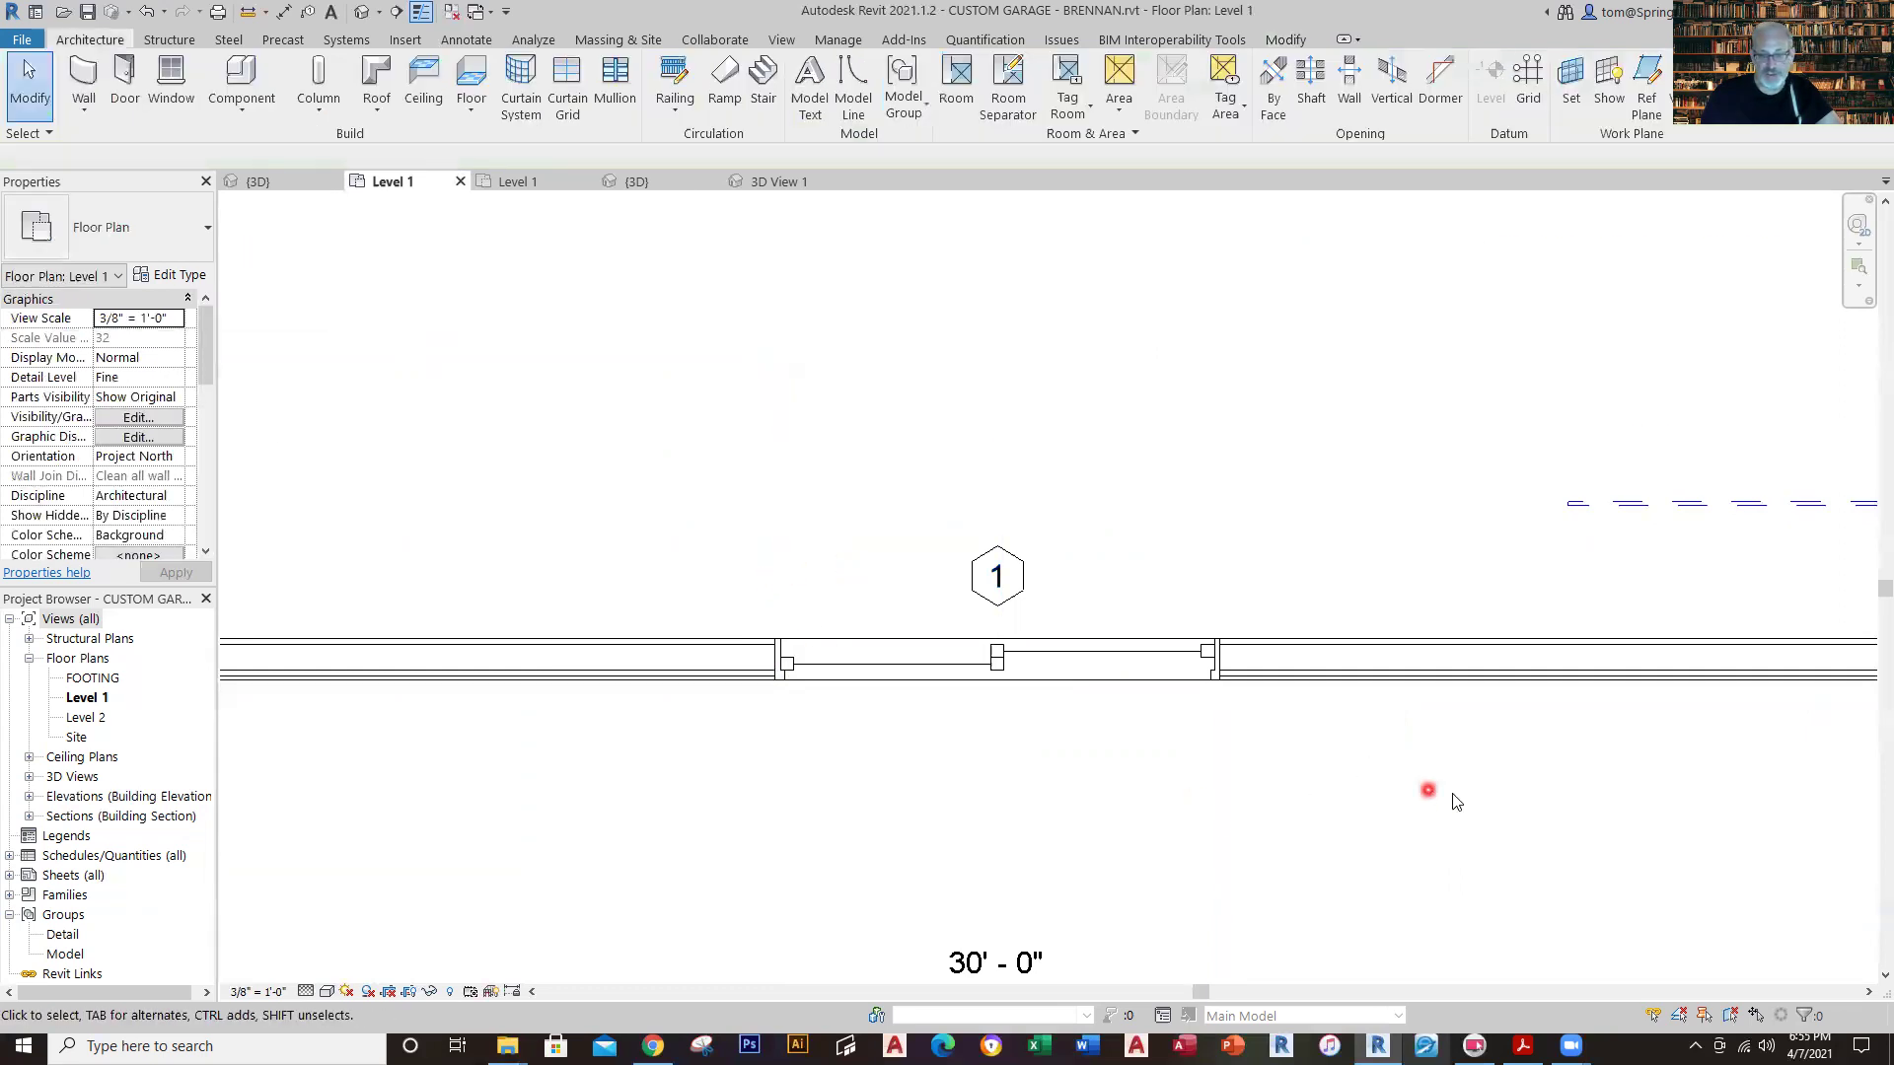
Make the temporary dimension between the bottom-wall window and the building's right corner permanent.
scroll(1426, 824, down, 3)
middle_drag(1425, 824, 870, 558)
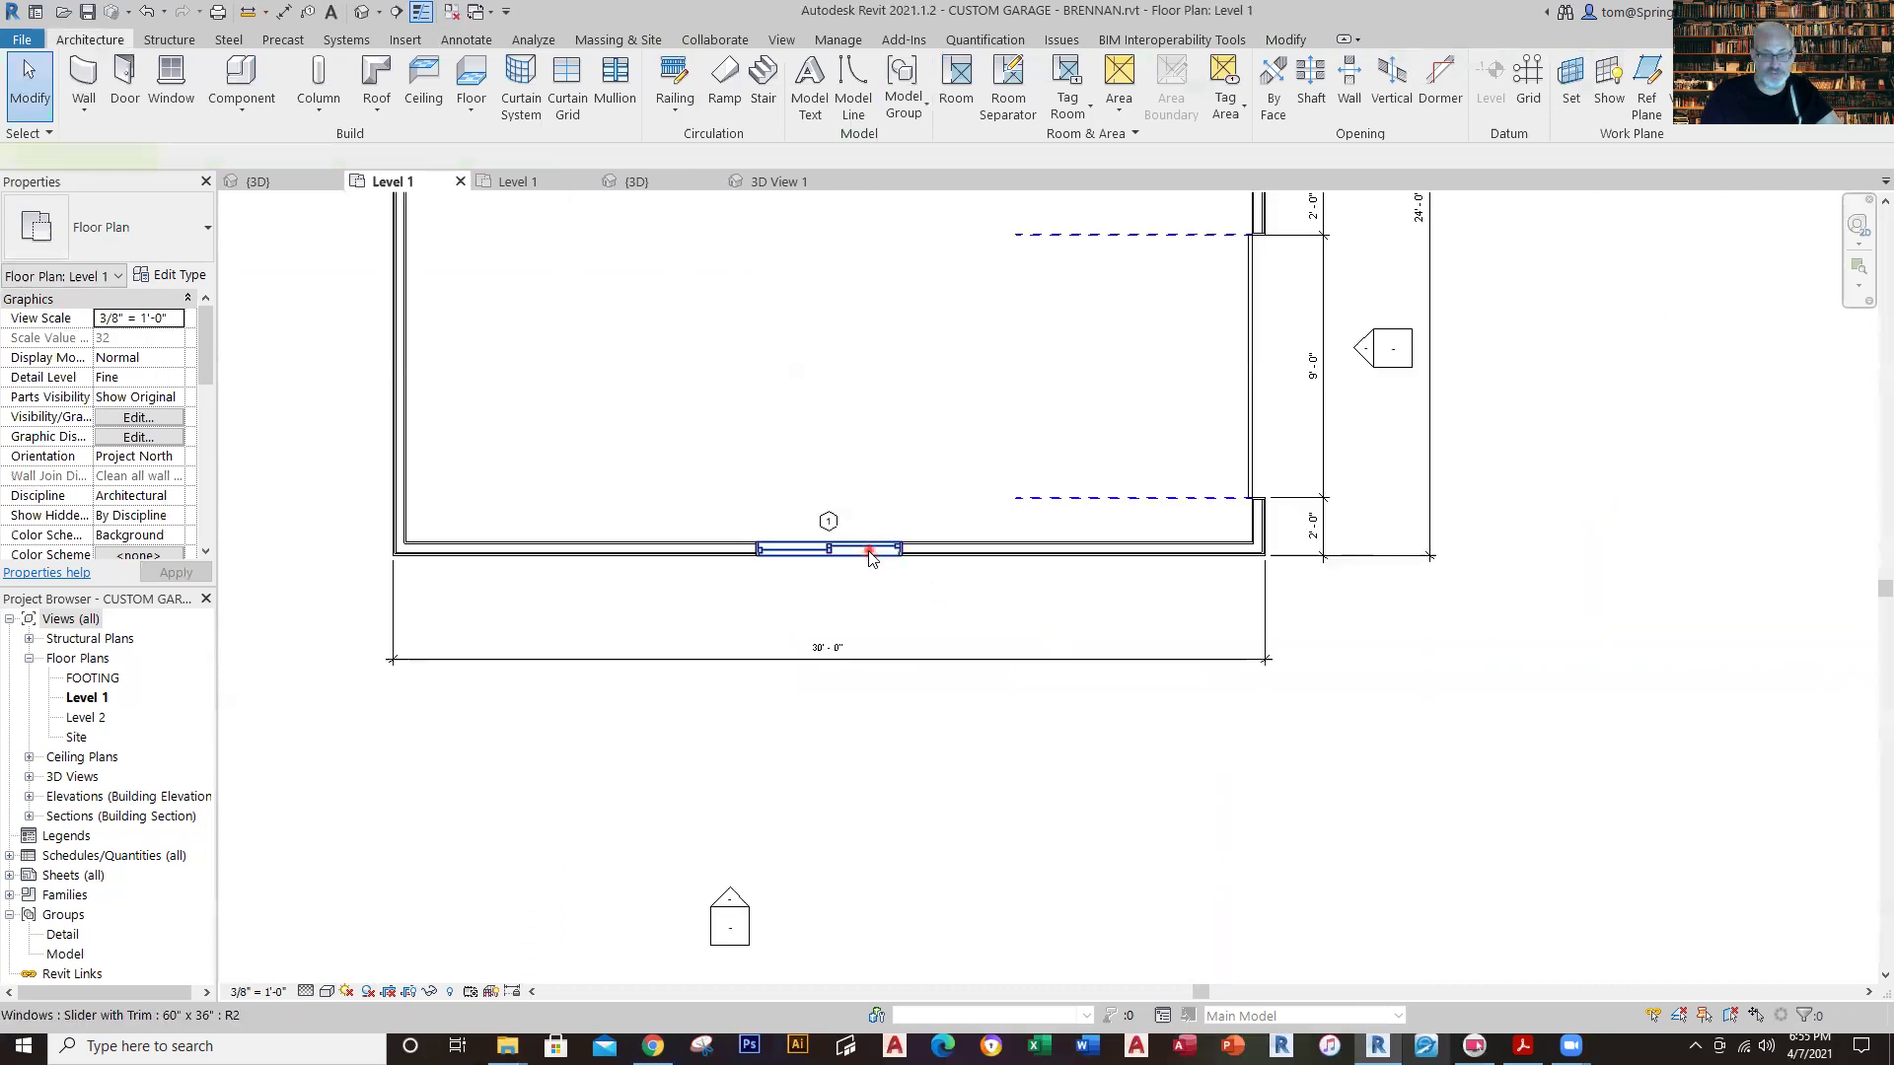
click(870, 558)
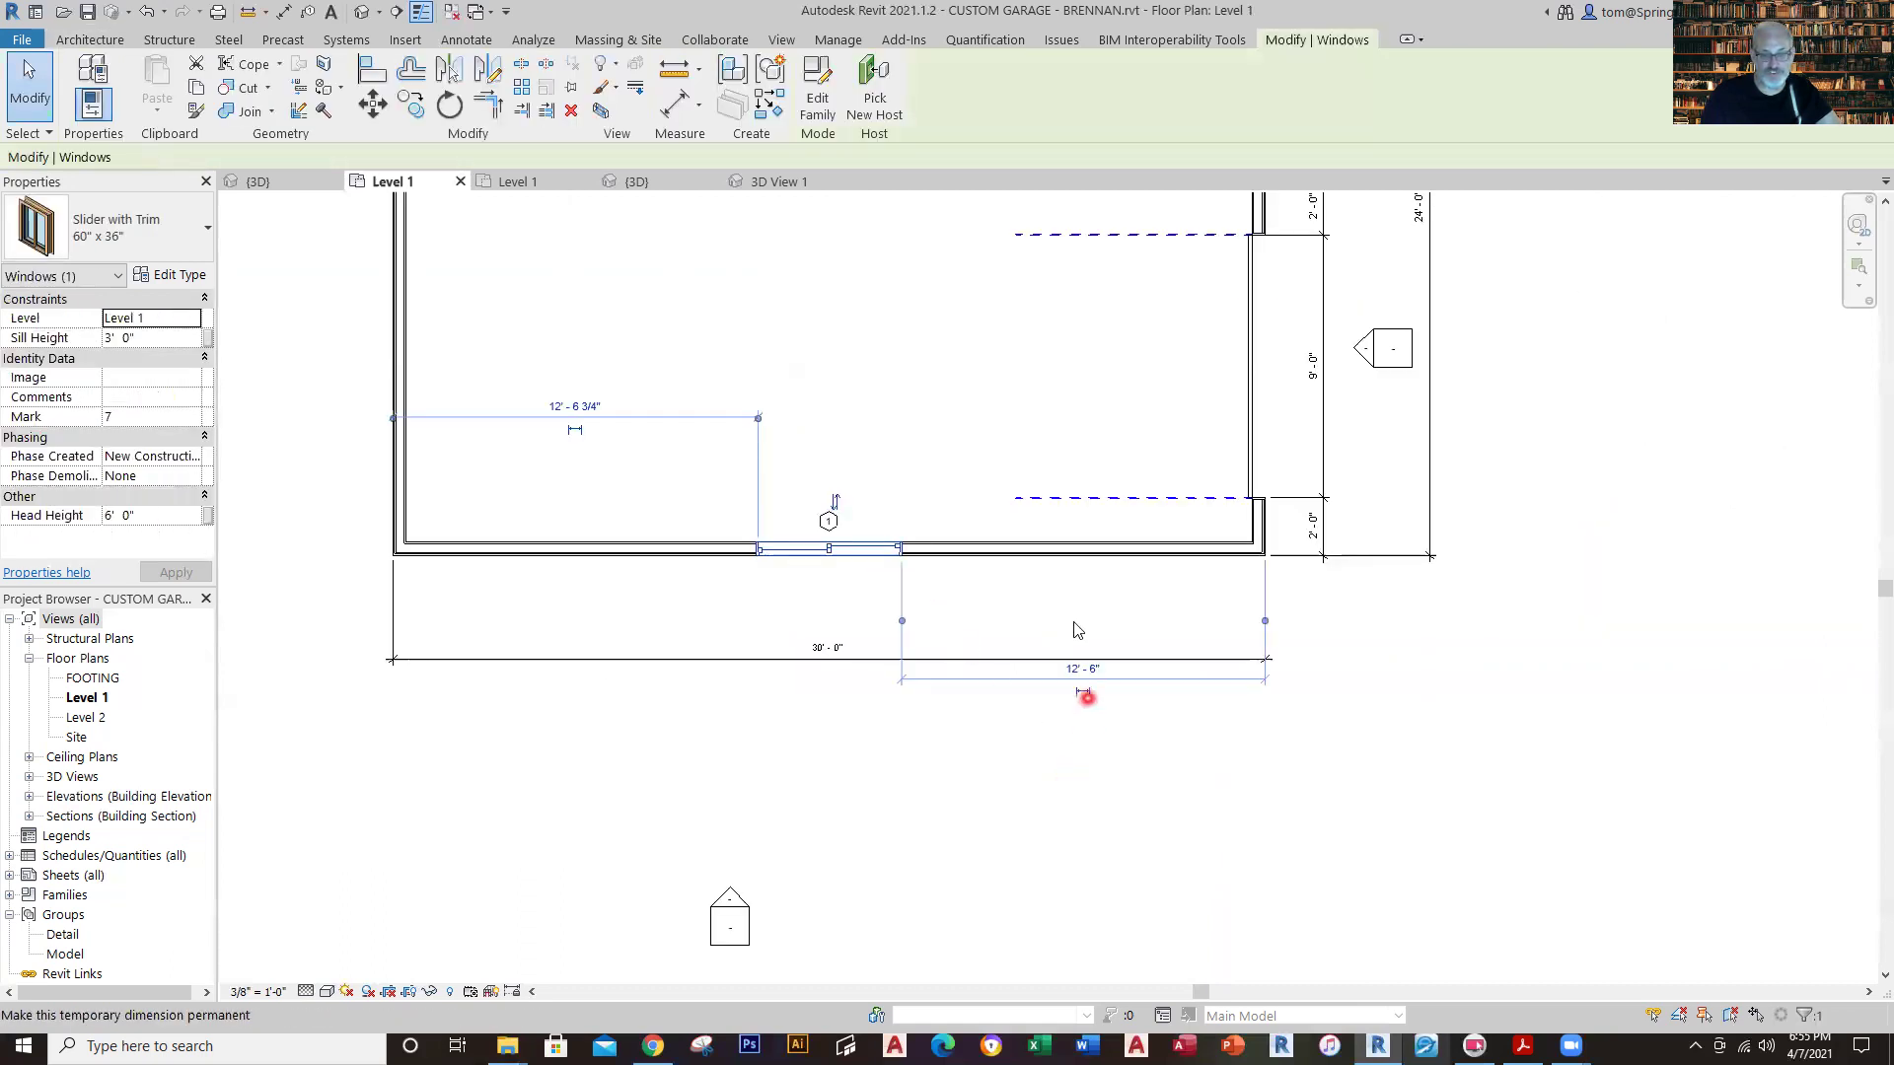
click(1085, 690)
click(1153, 776)
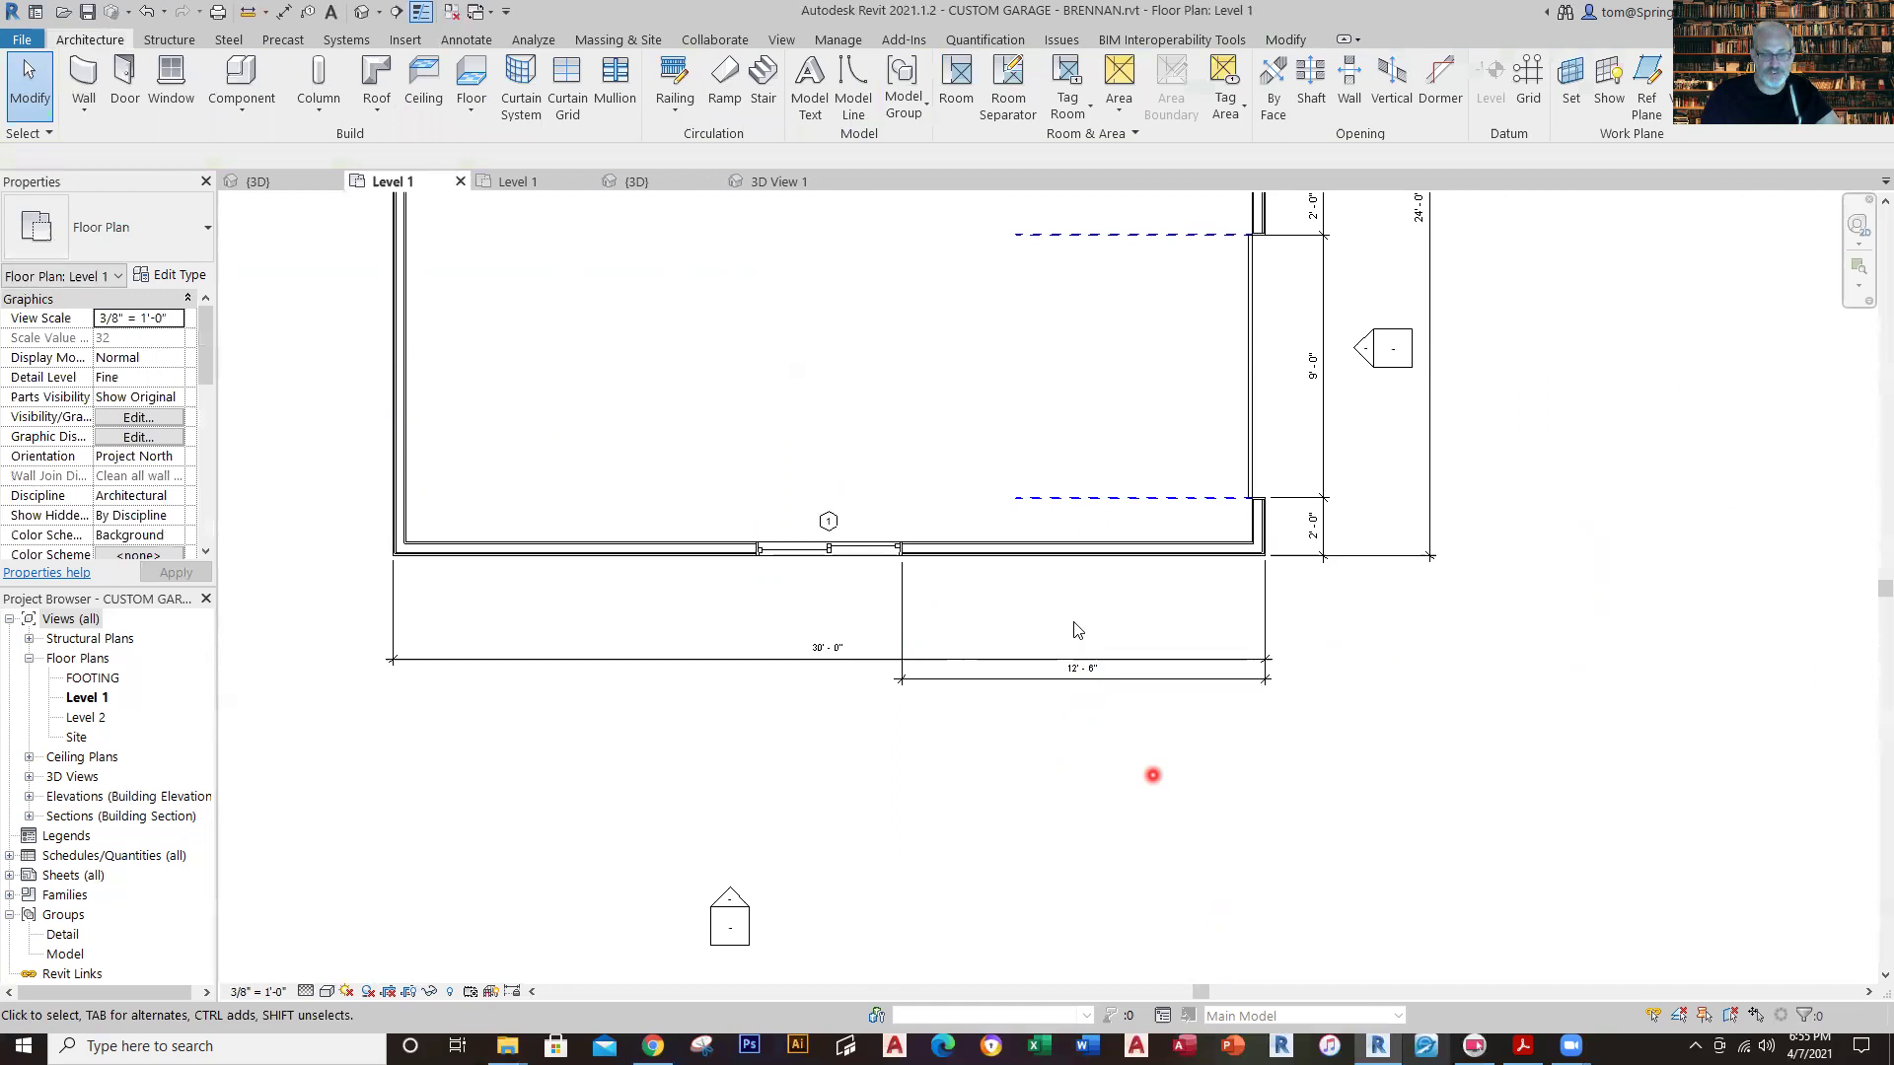
Move the overall 30' - 0" dimension of the bottom wall below the new window dimension.
scroll(1079, 630, up, 2)
middle_drag(917, 631, 1236, 758)
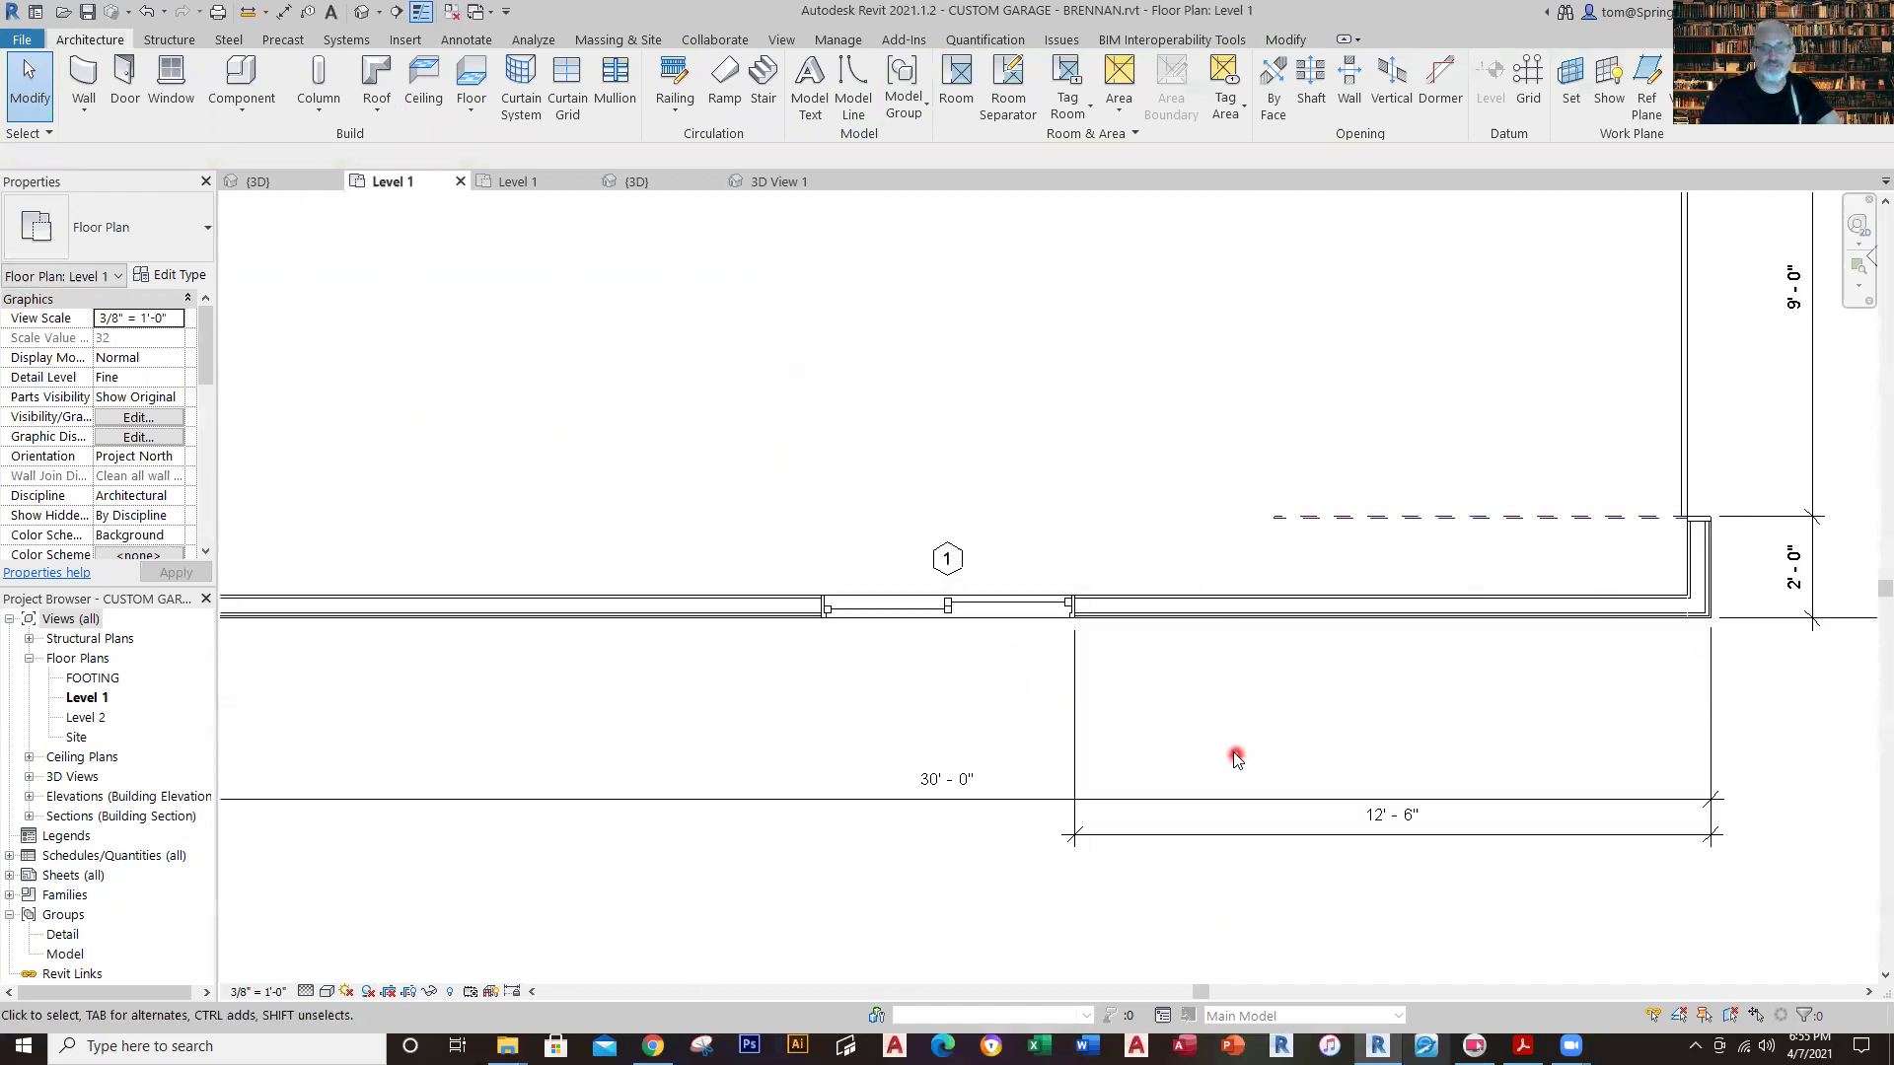
click(873, 799)
drag(1019, 799, 1082, 922)
click(1134, 868)
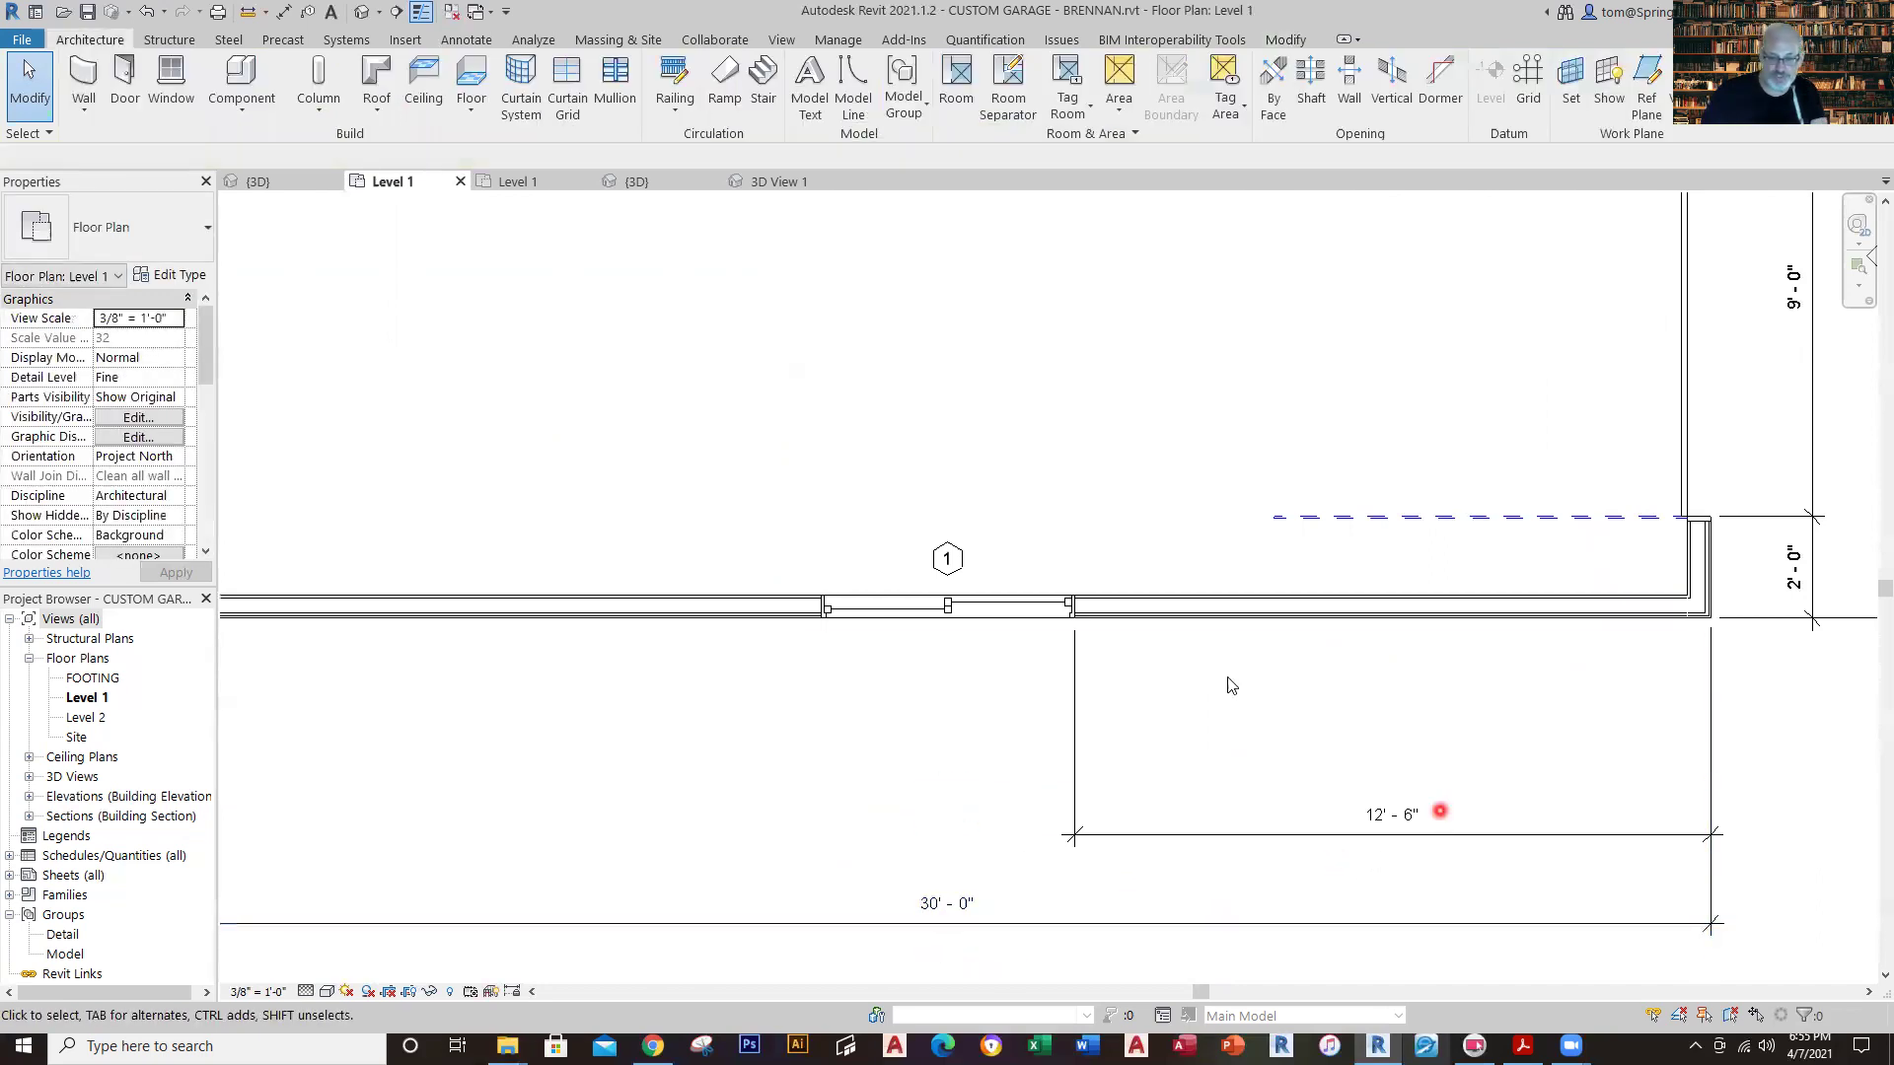
click(283, 11)
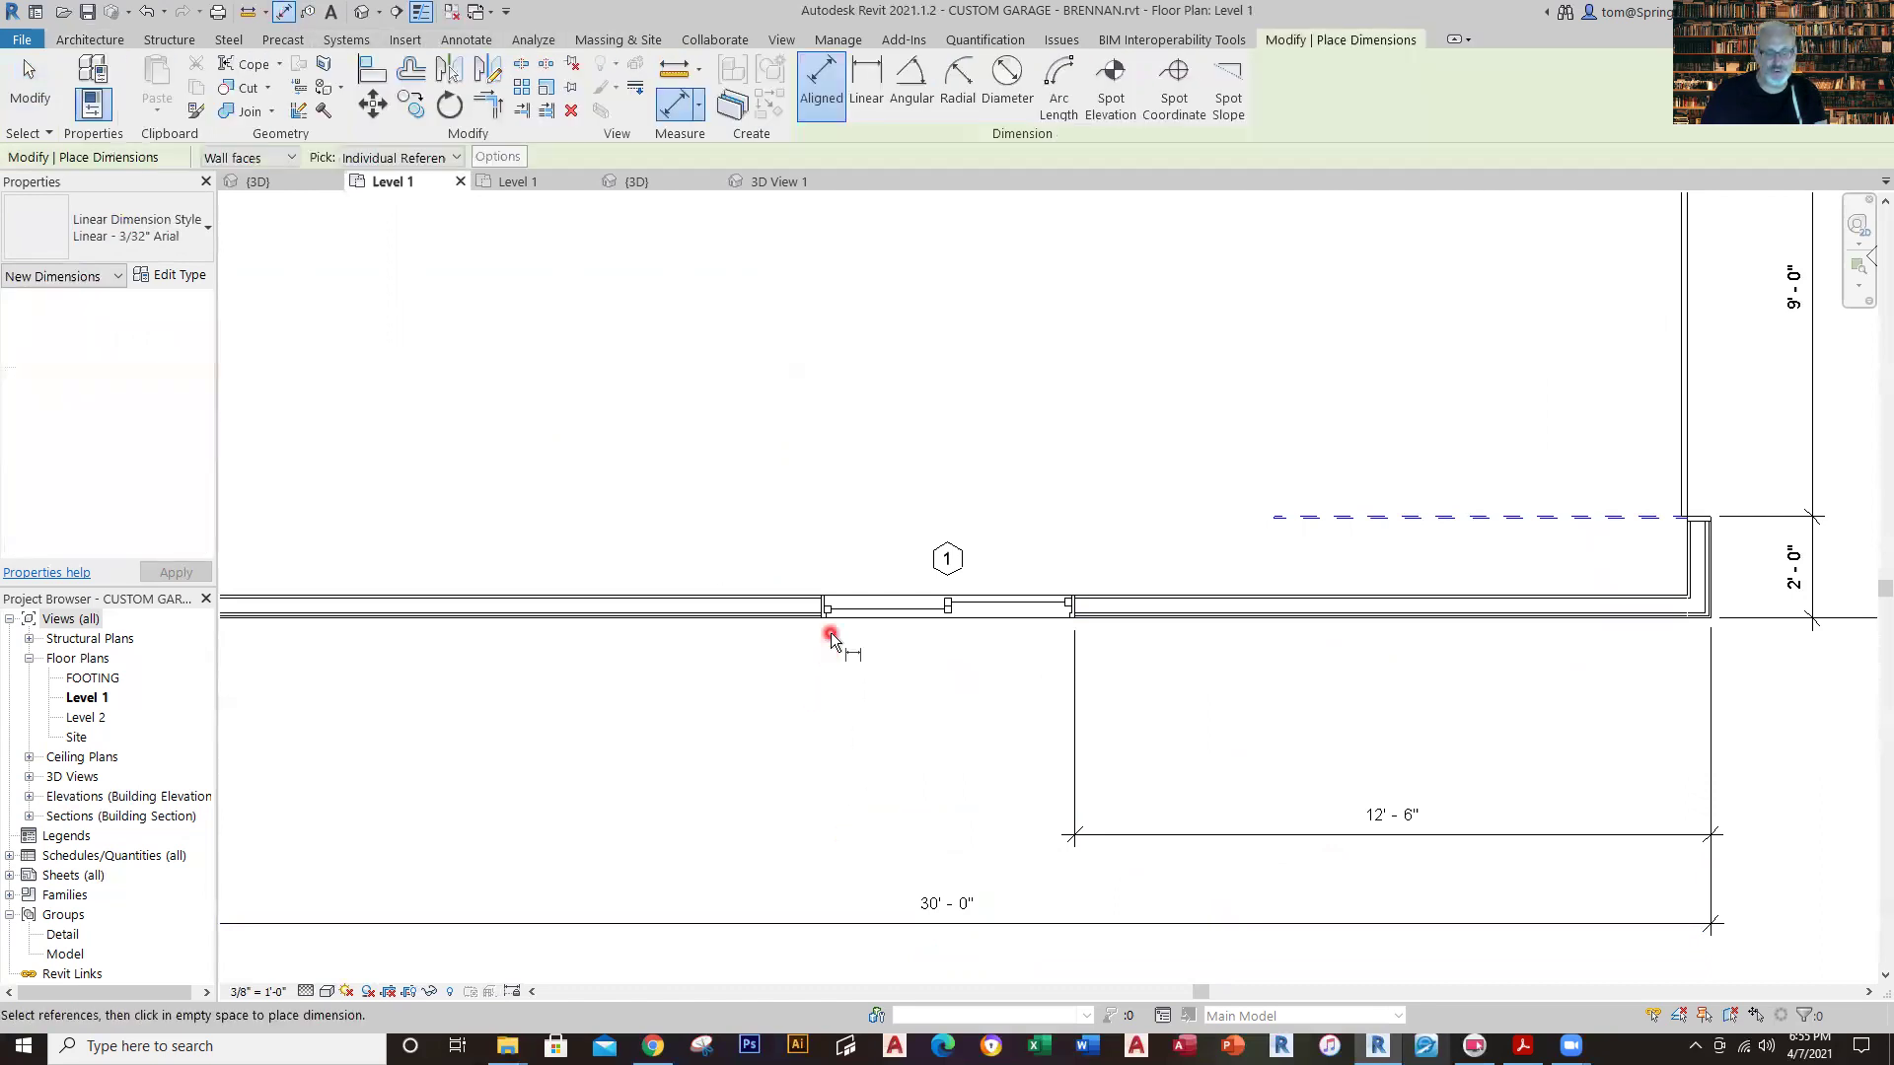
scroll(831, 632, up, 5)
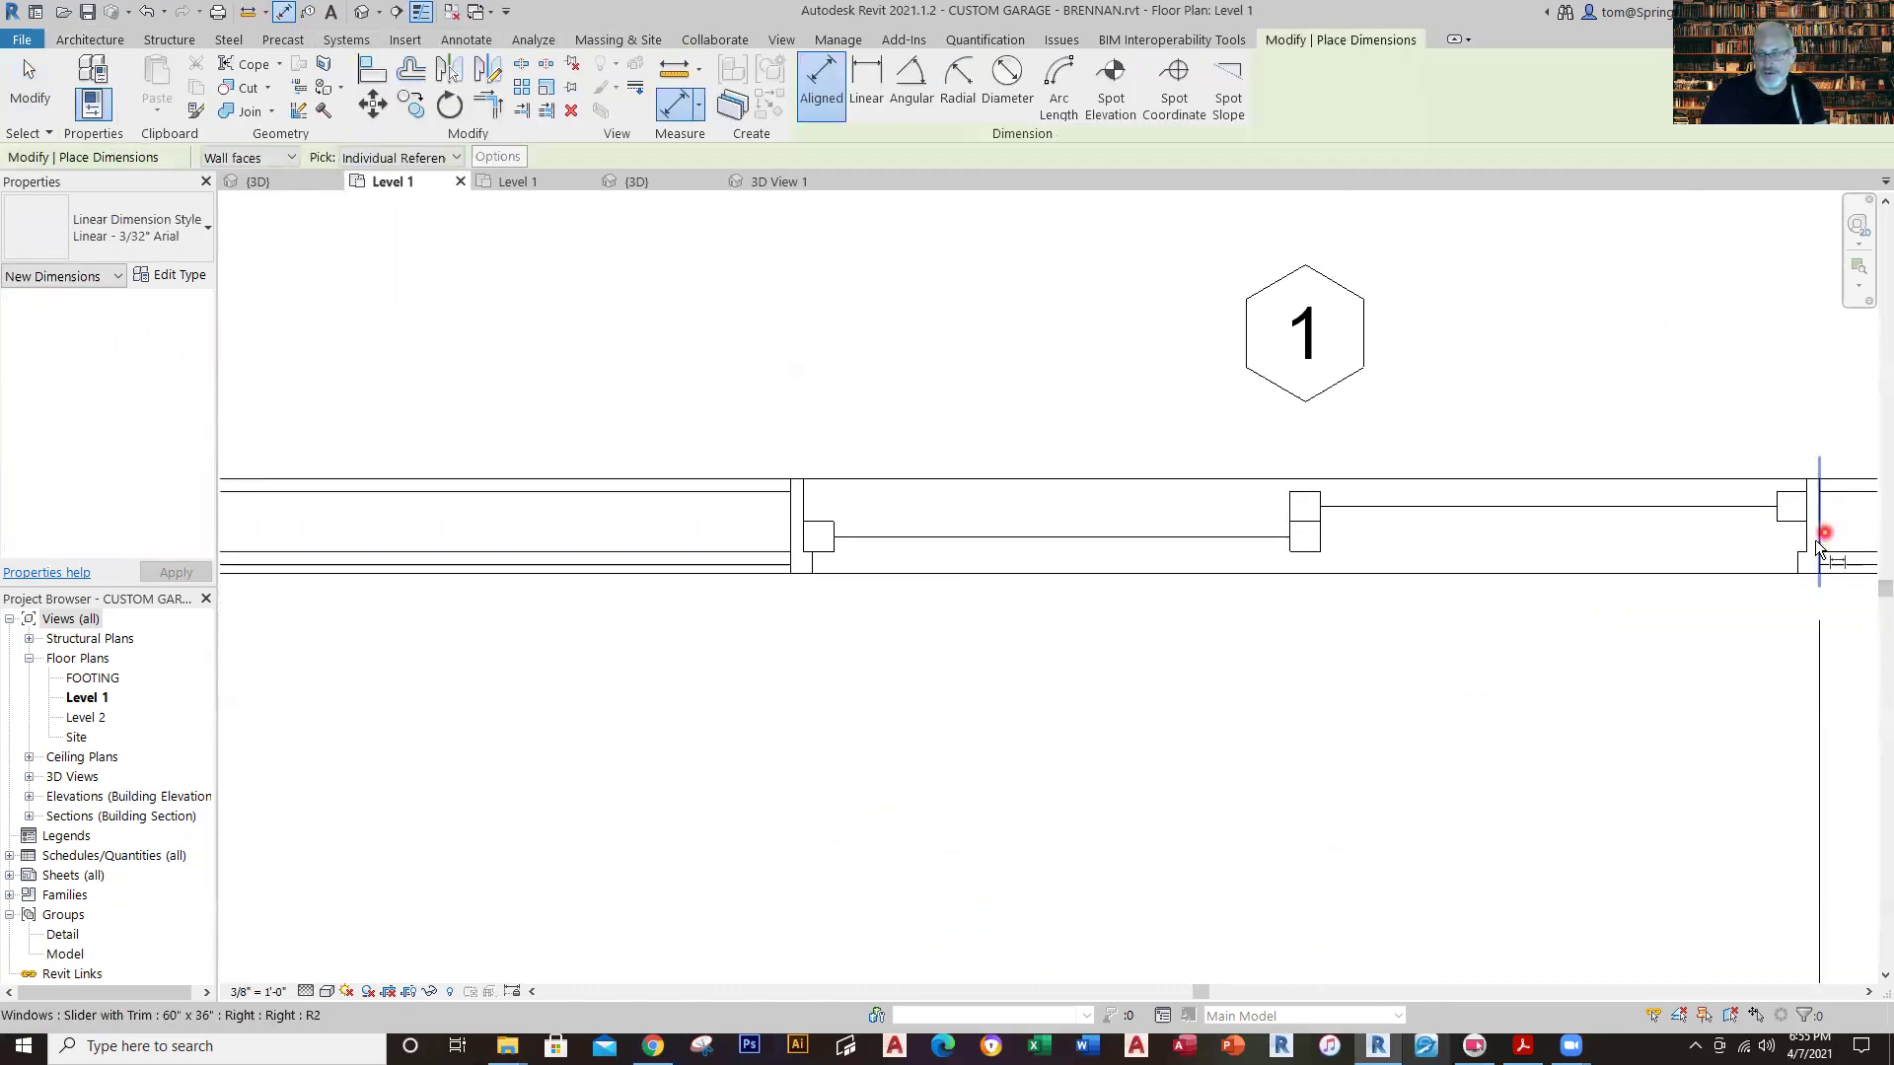
click(1819, 545)
click(792, 549)
scroll(1040, 866, down, 5)
middle_drag(1393, 860, 1322, 545)
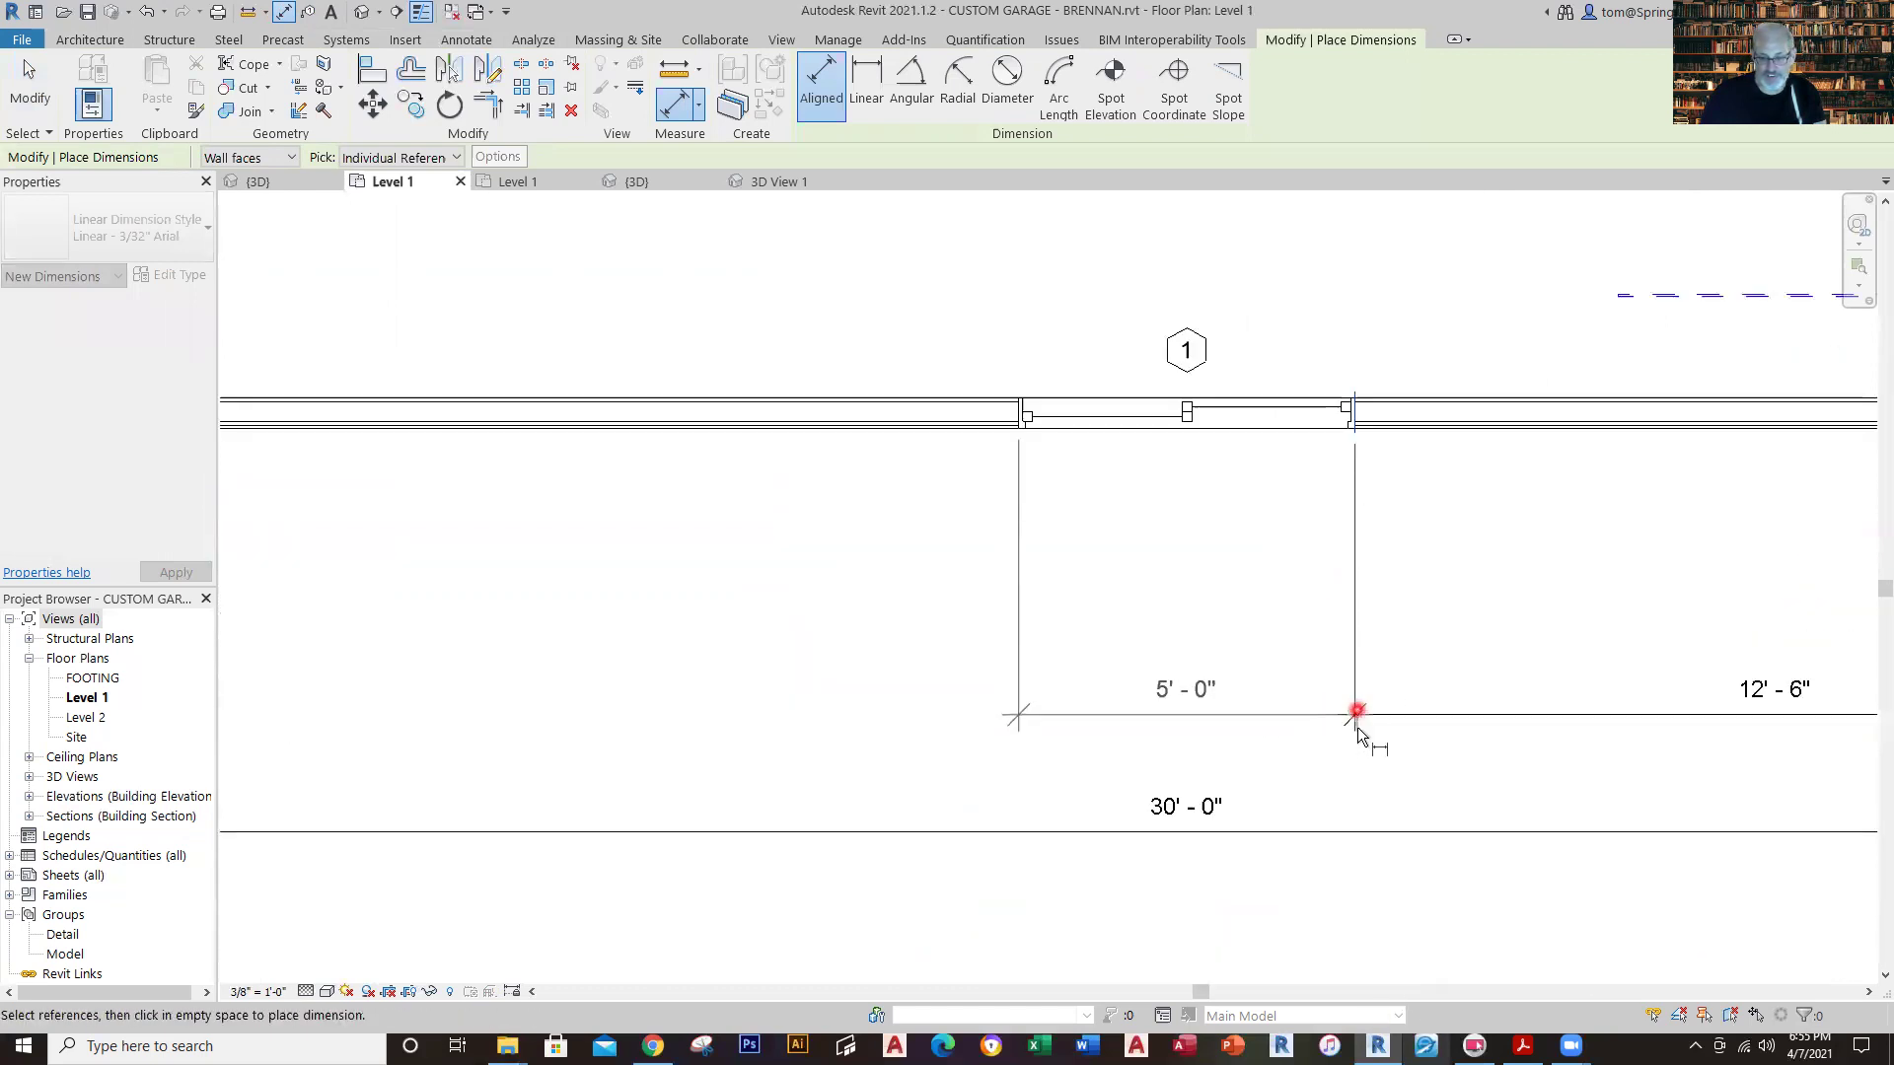
scroll(1026, 414, up, 3)
scroll(1039, 534, up, 2)
key(Escape)
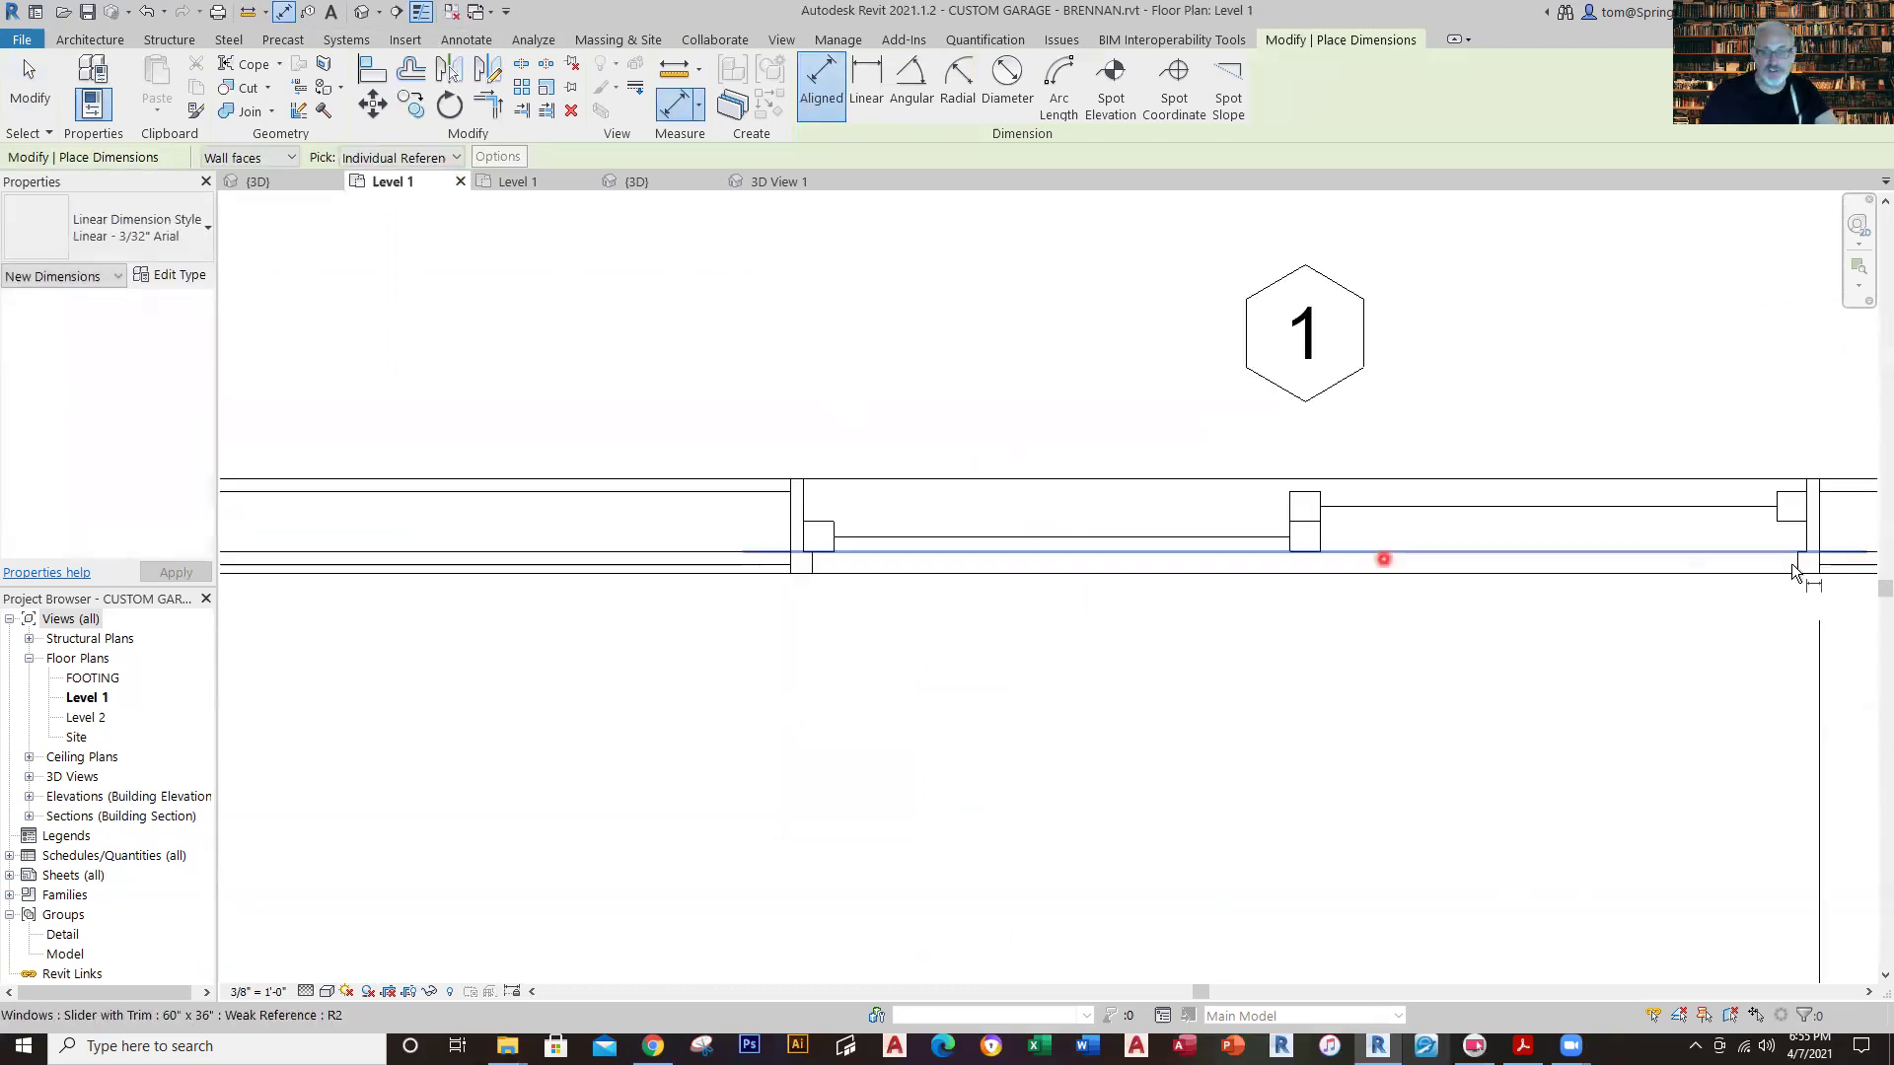
Add an aligned dimension across the bottom-wall window opening, in line with the dimension to the building's right corner.
click(1823, 551)
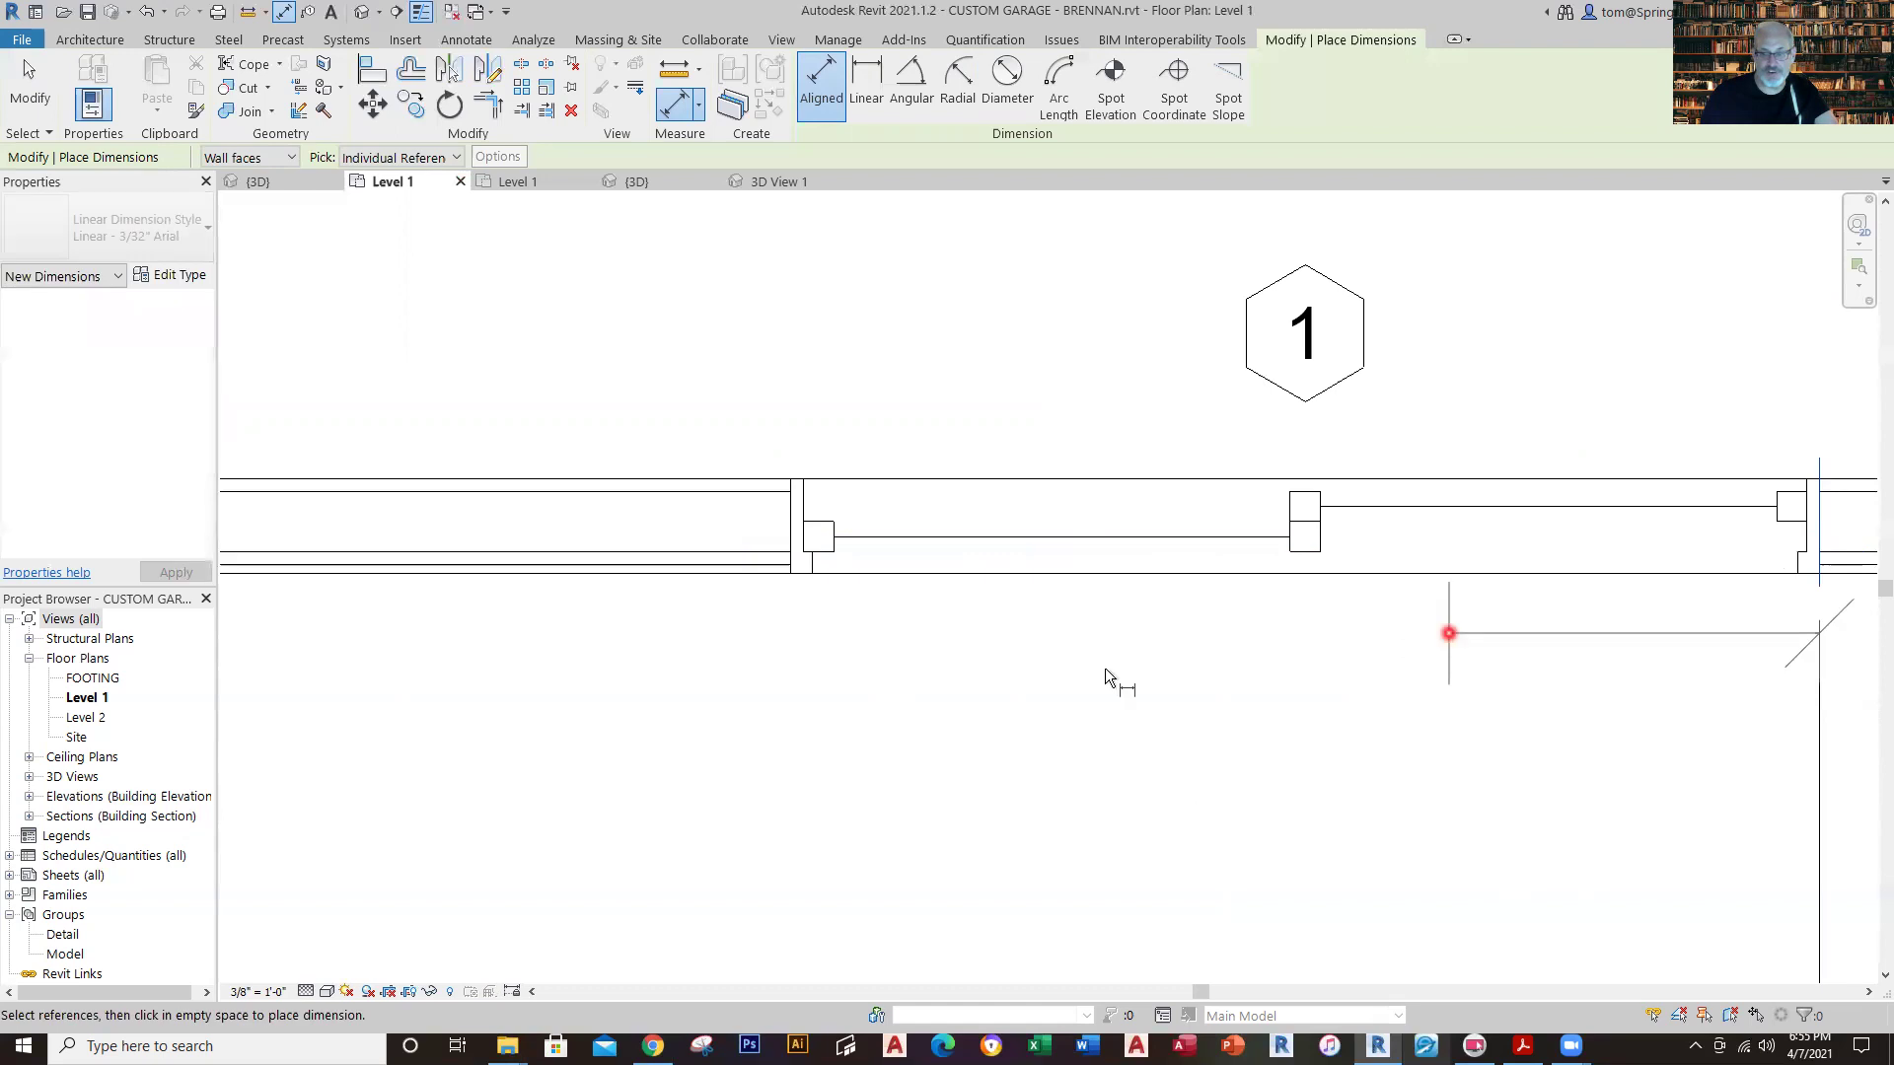
click(789, 572)
click(820, 517)
click(793, 521)
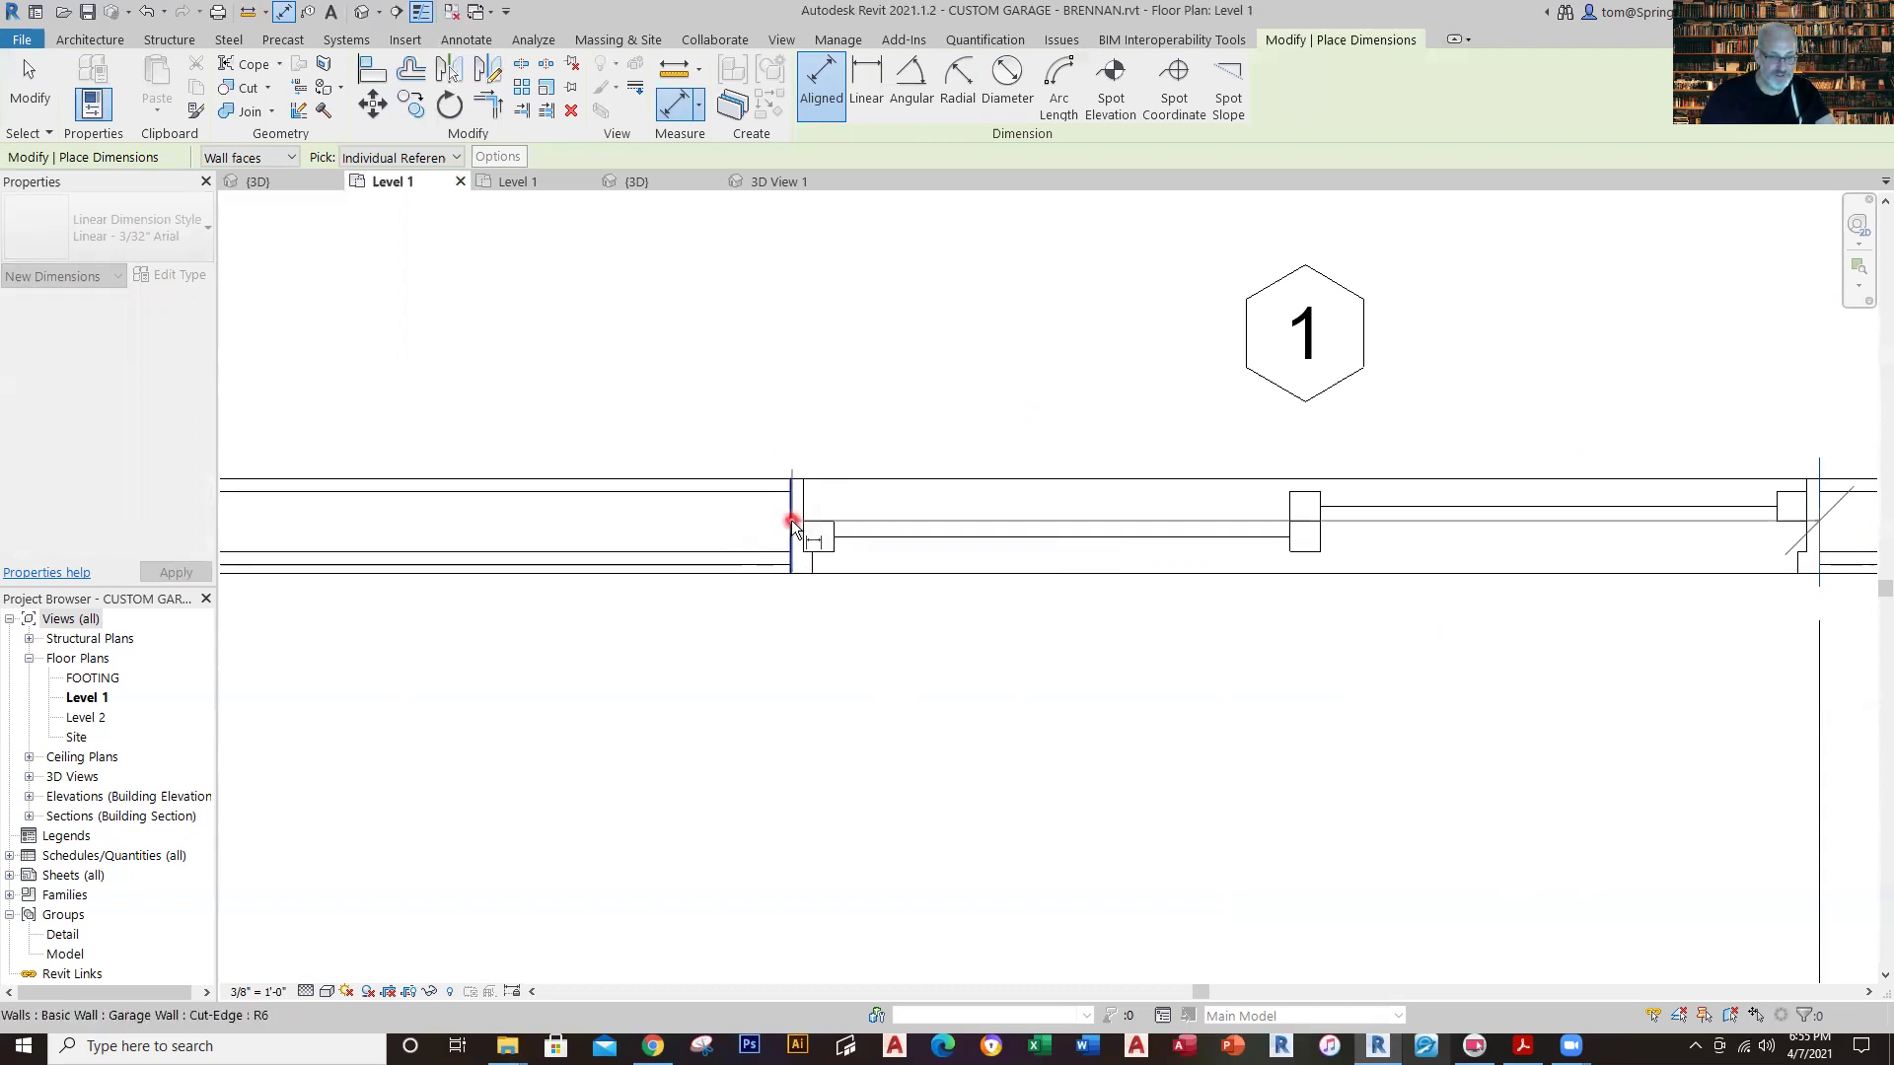
scroll(973, 845, down, 4)
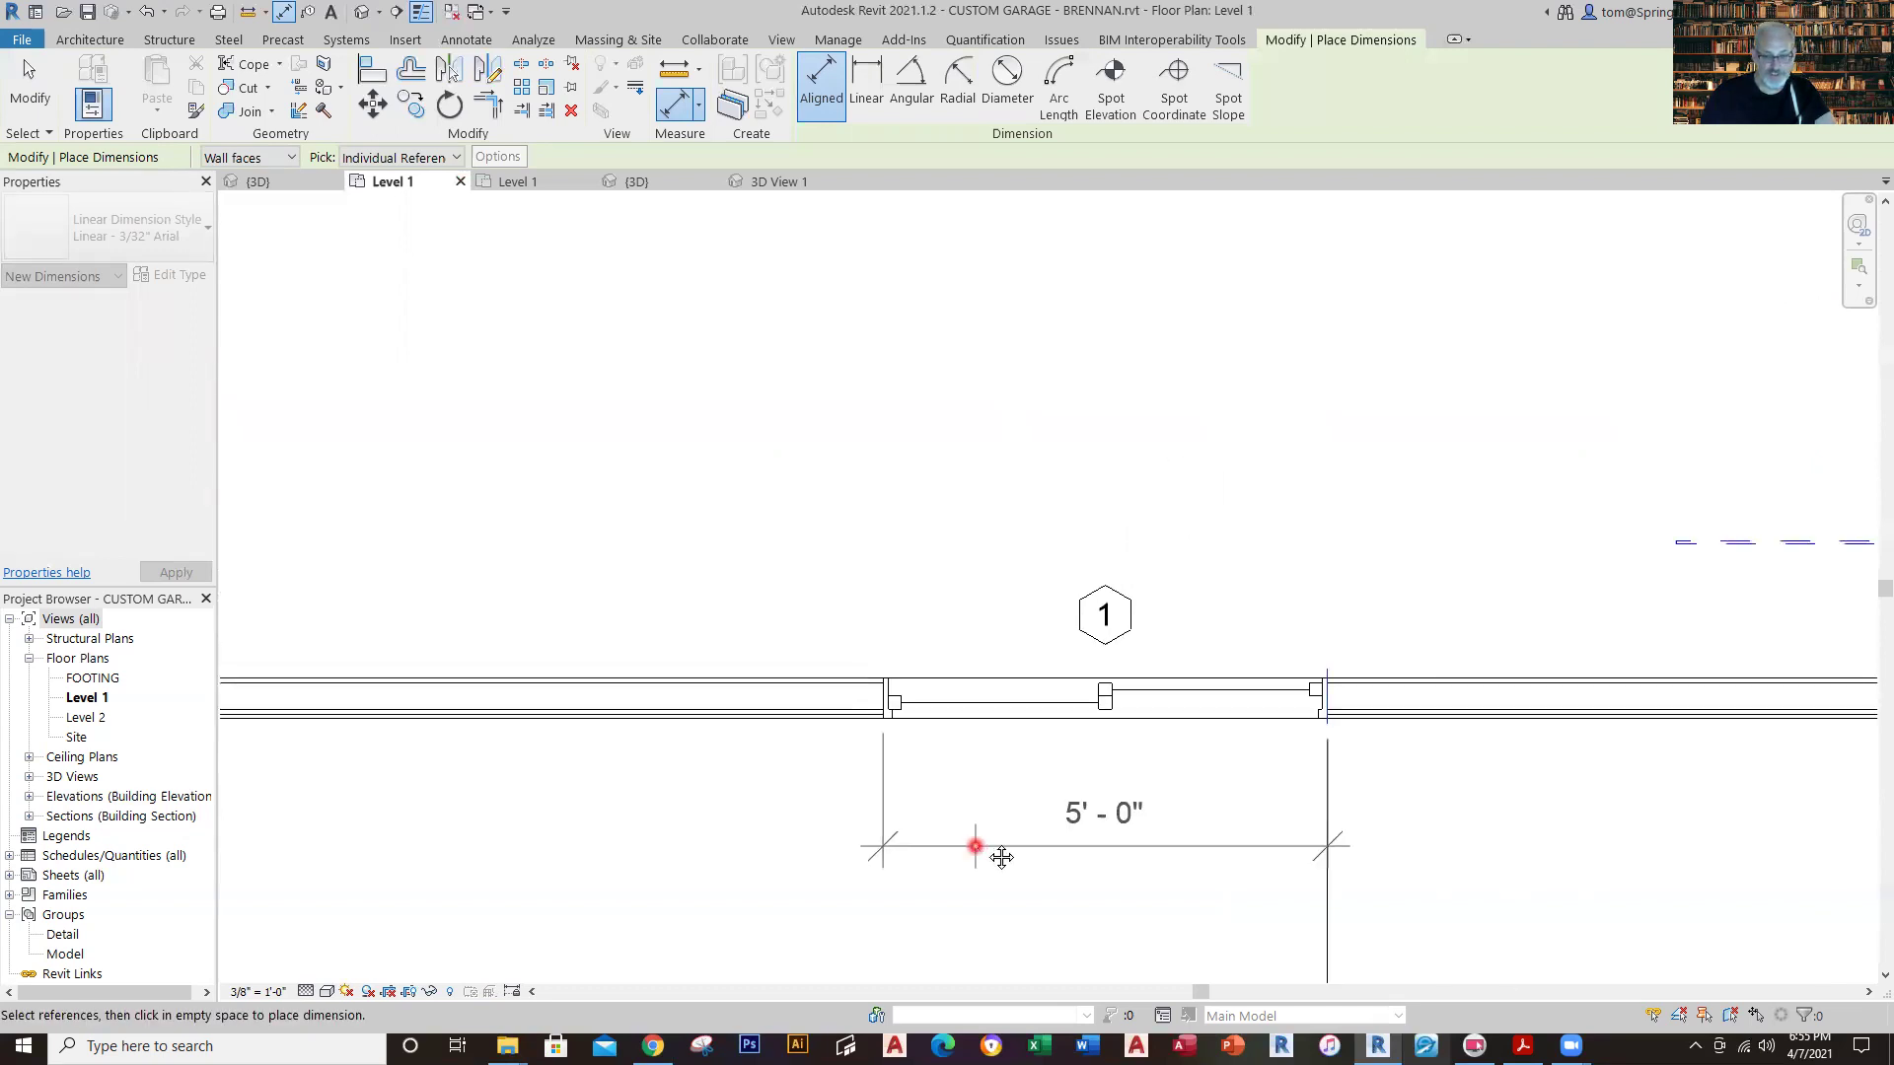
middle_drag(975, 845, 999, 455)
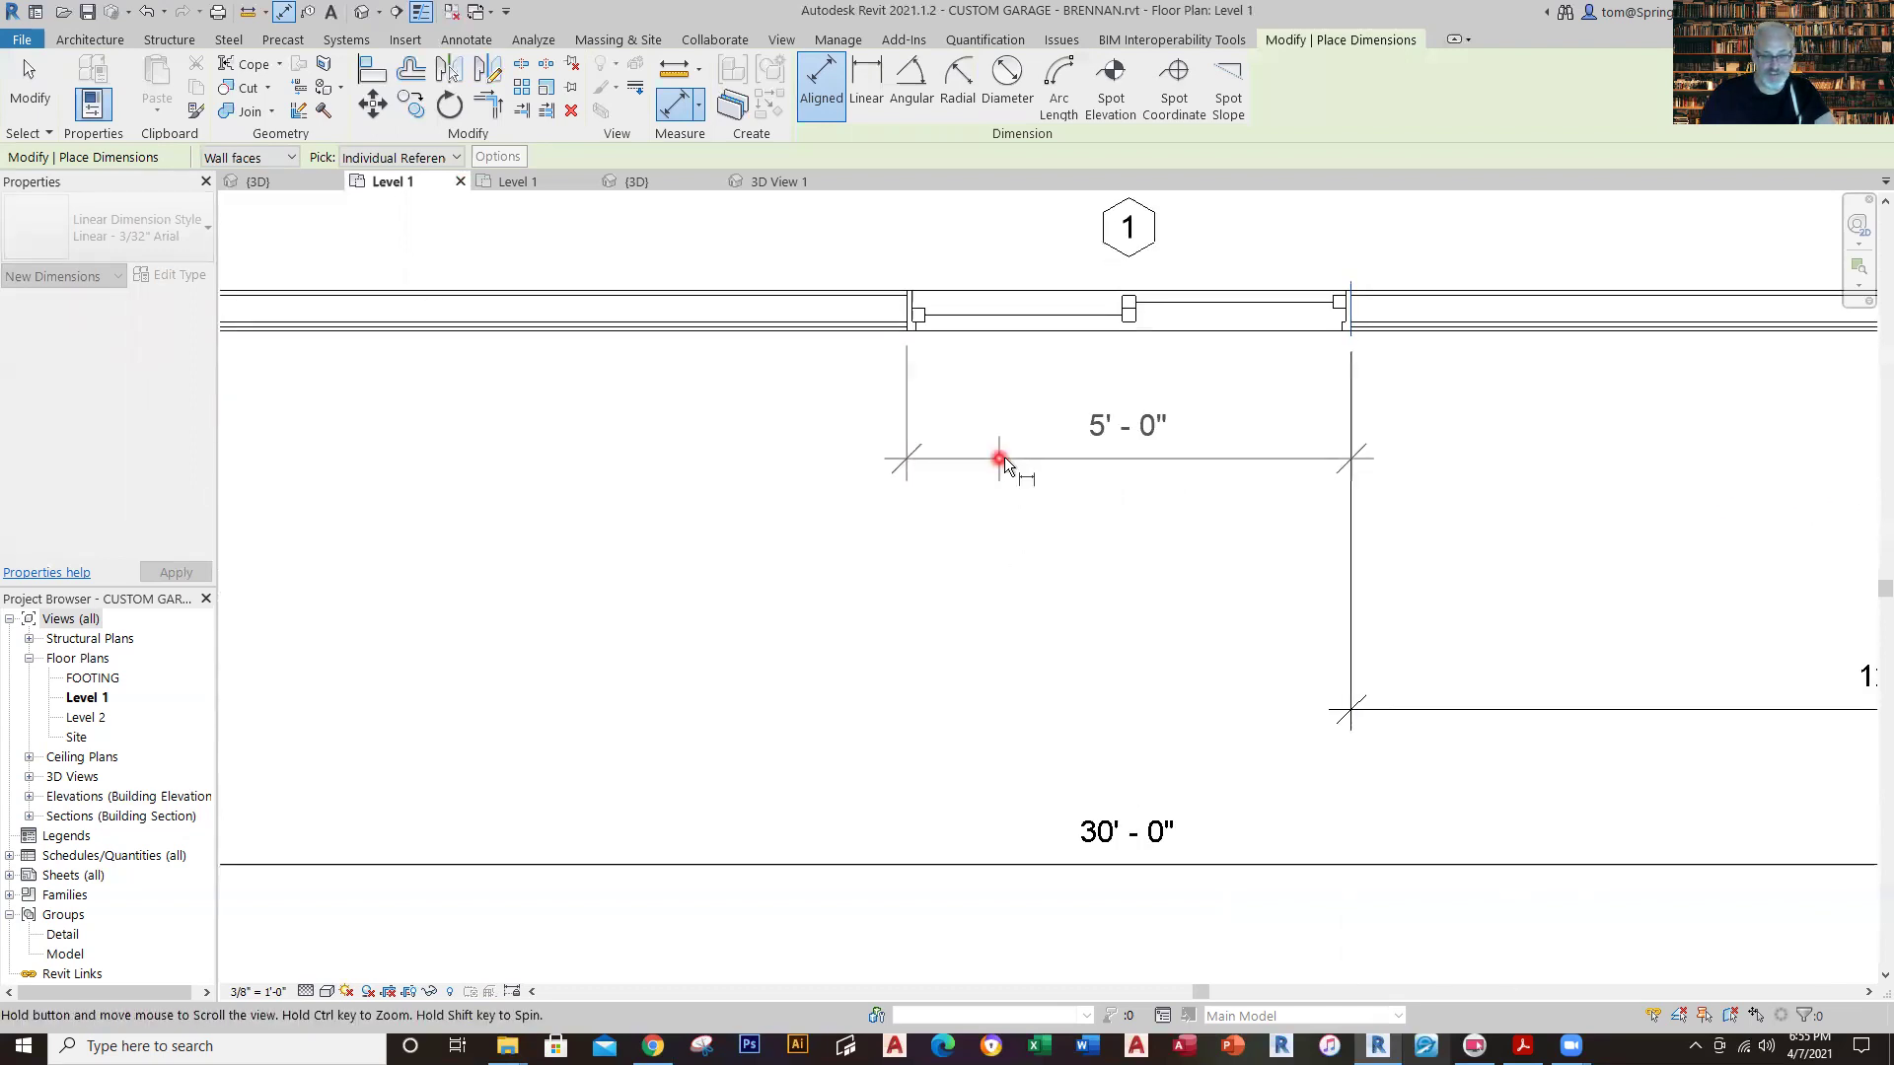
click(1357, 709)
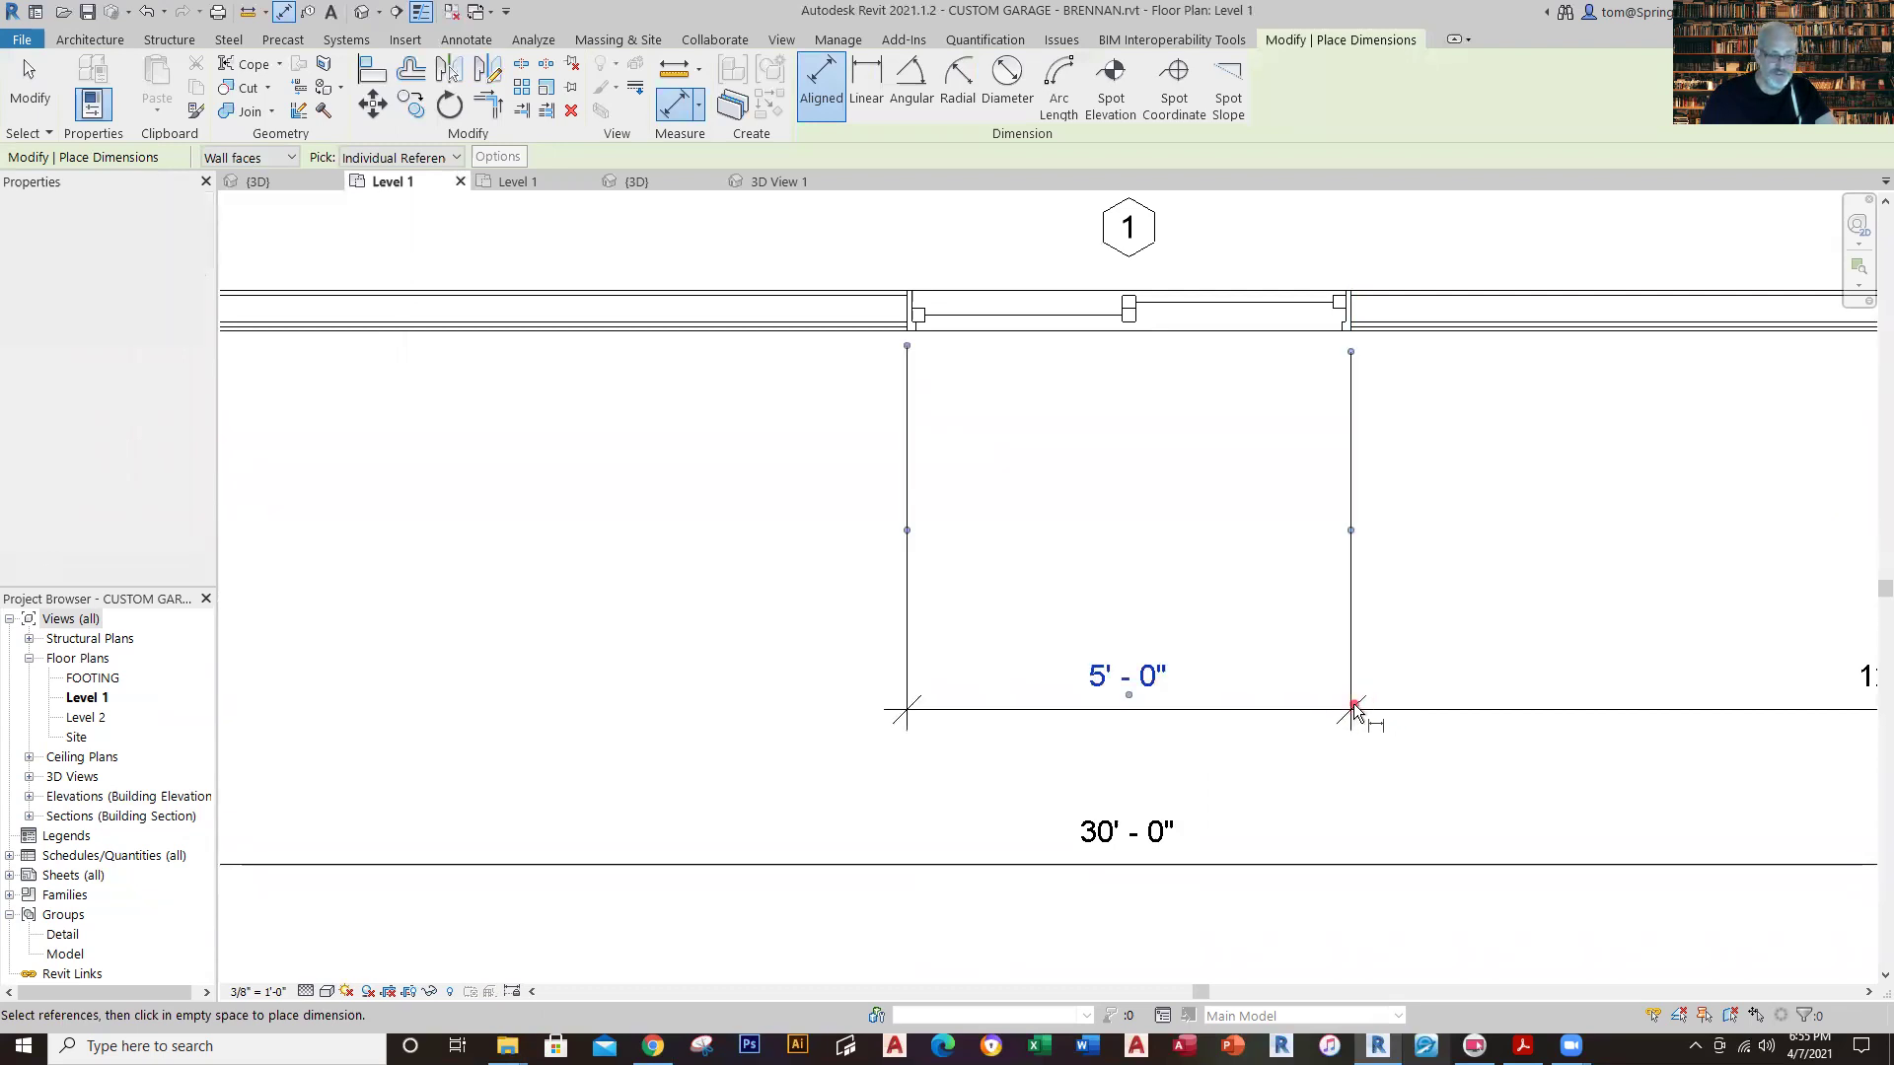
scroll(582, 545, down, 3)
scroll(625, 566, down, 1)
middle_drag(625, 566, 931, 630)
scroll(677, 541, up, 2)
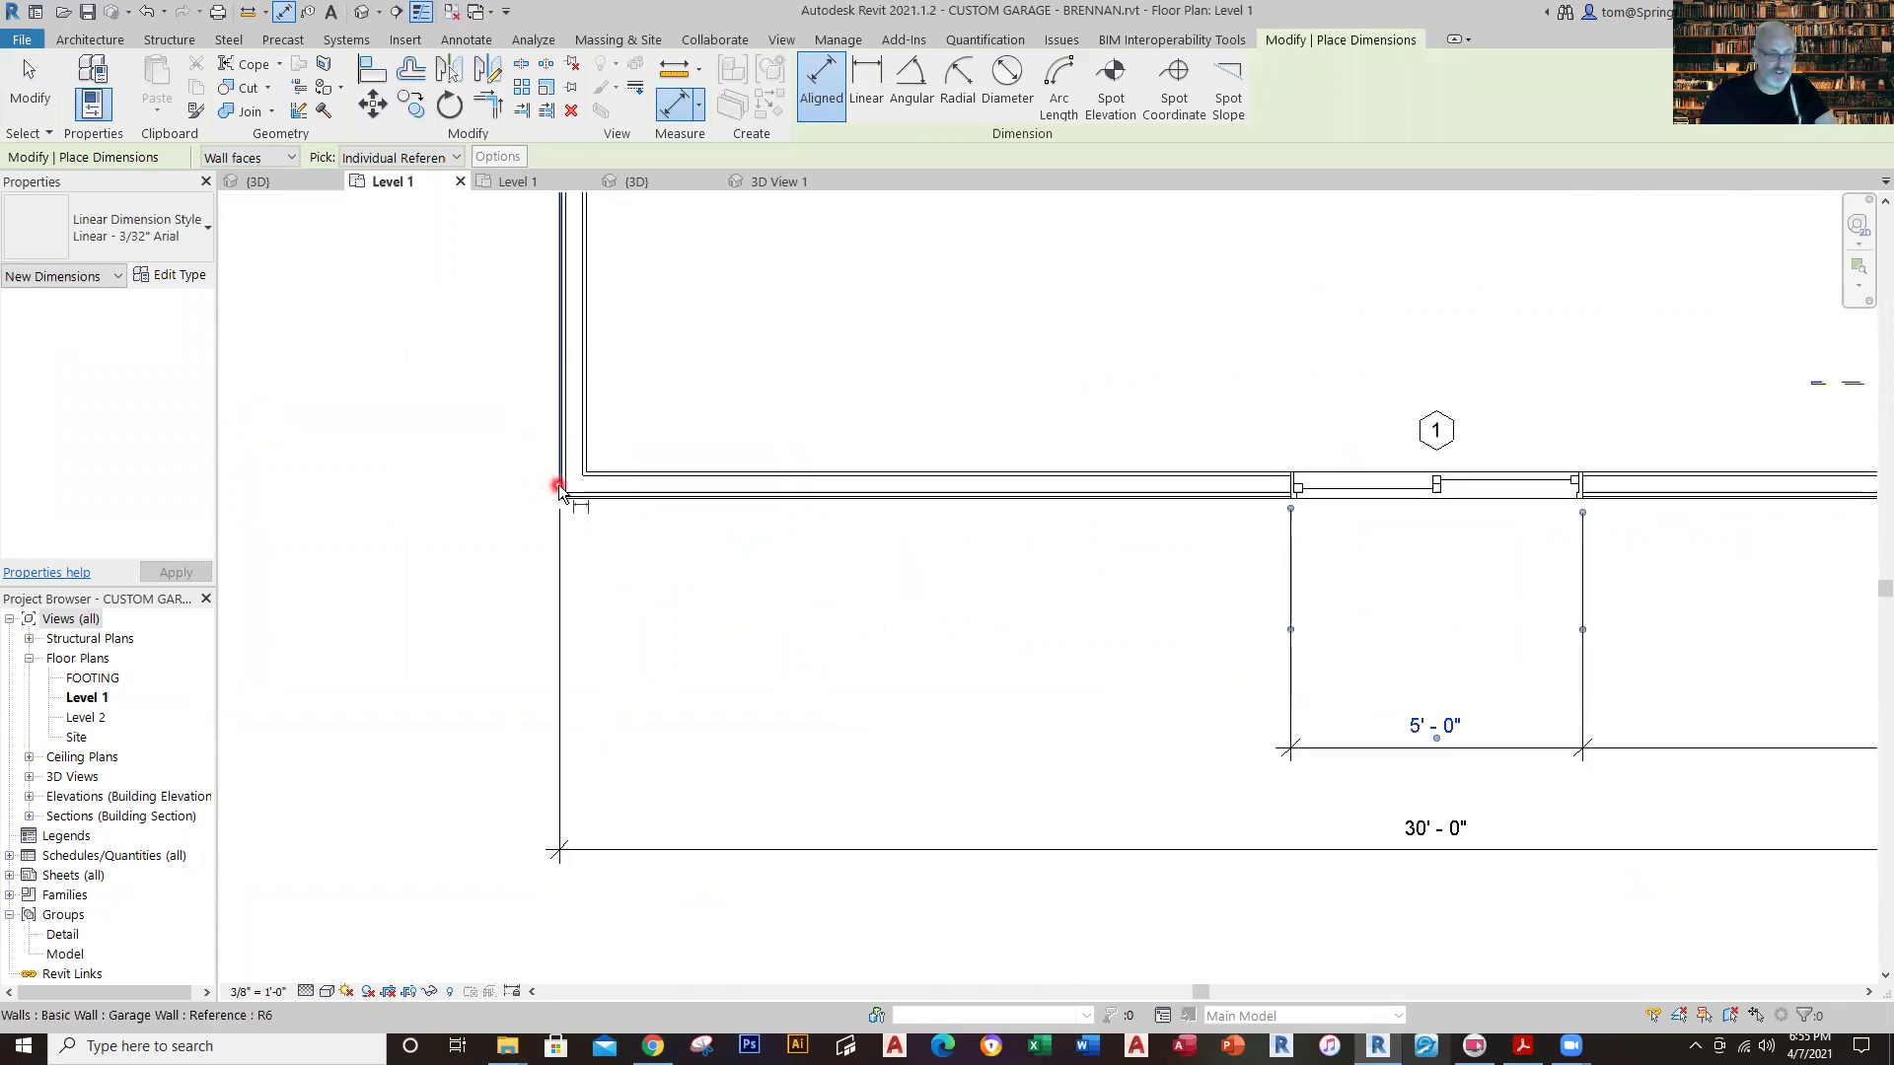
scroll(558, 490, up, 2)
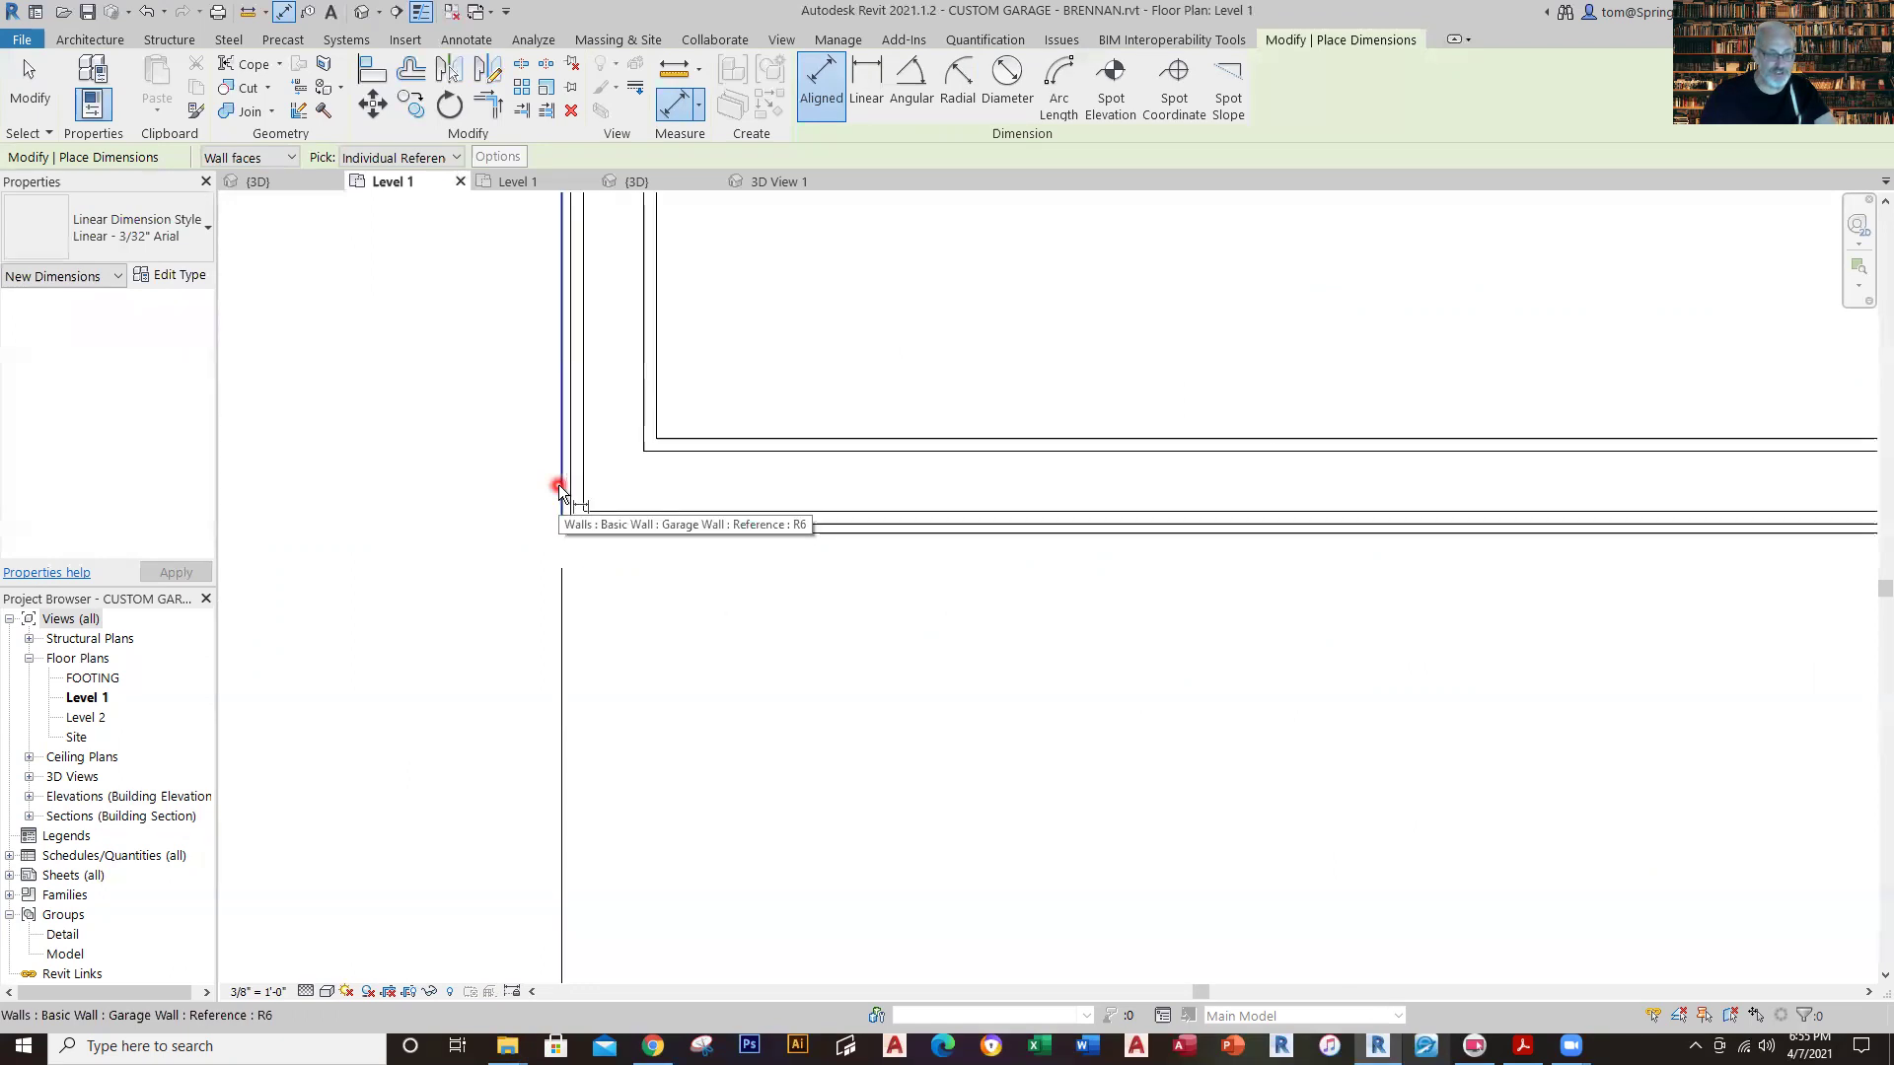
key(Tab)
key(Tab)
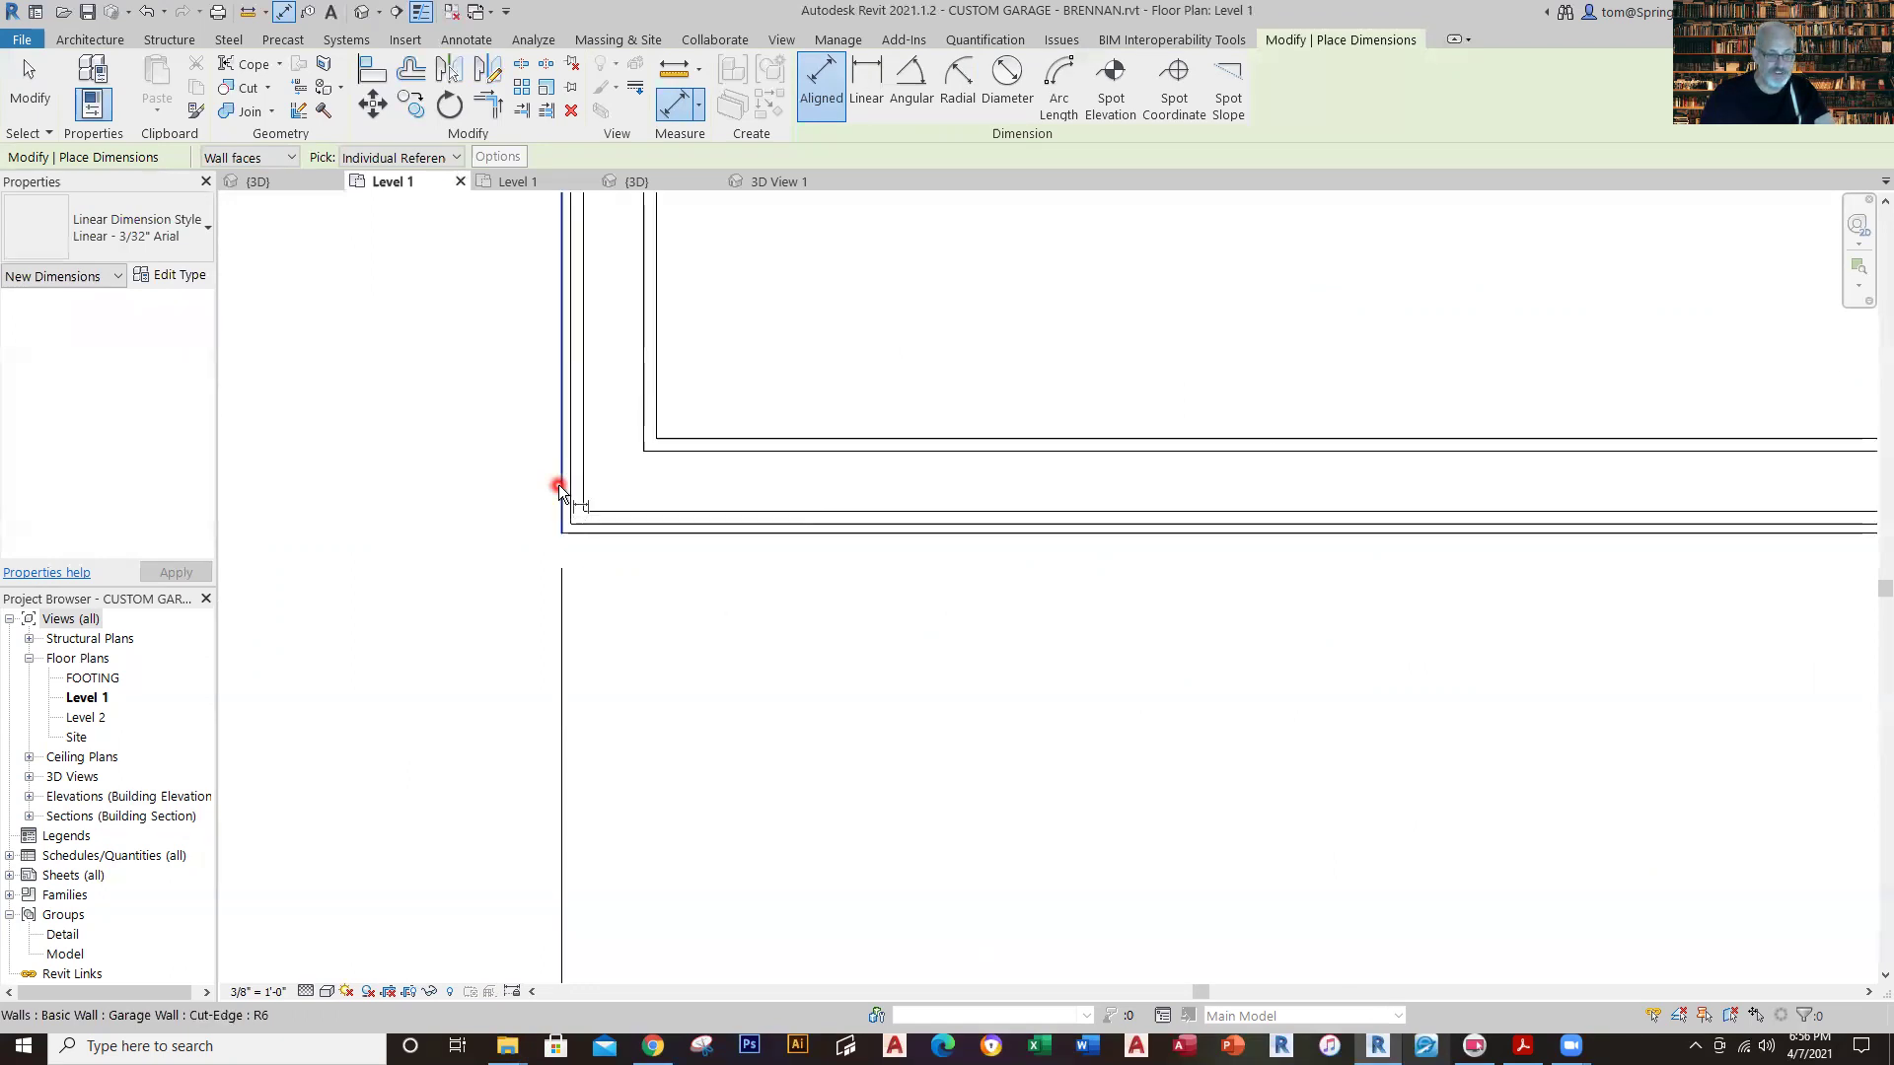
key(Tab)
key(Tab)
key(Tab)
key(Tab)
key(Tab)
click(559, 483)
middle_drag(963, 818, 883, 688)
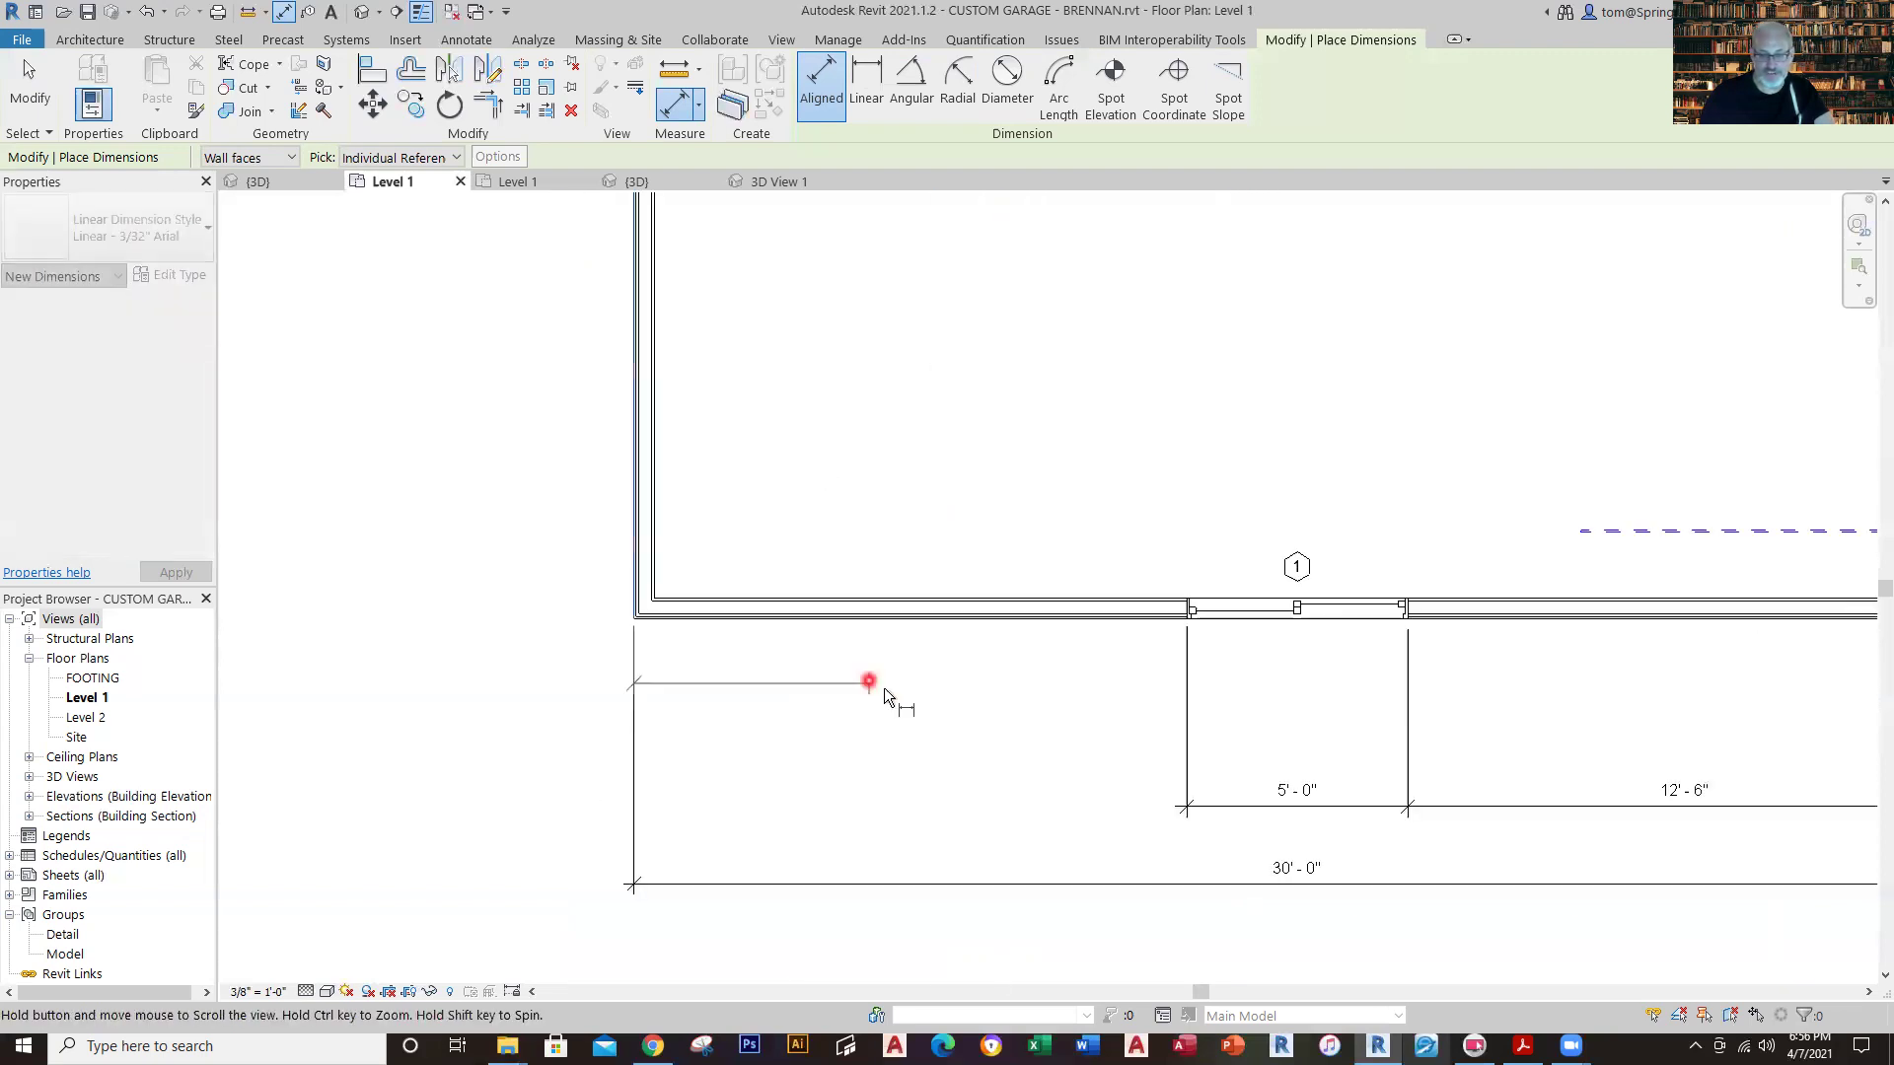
key(Escape)
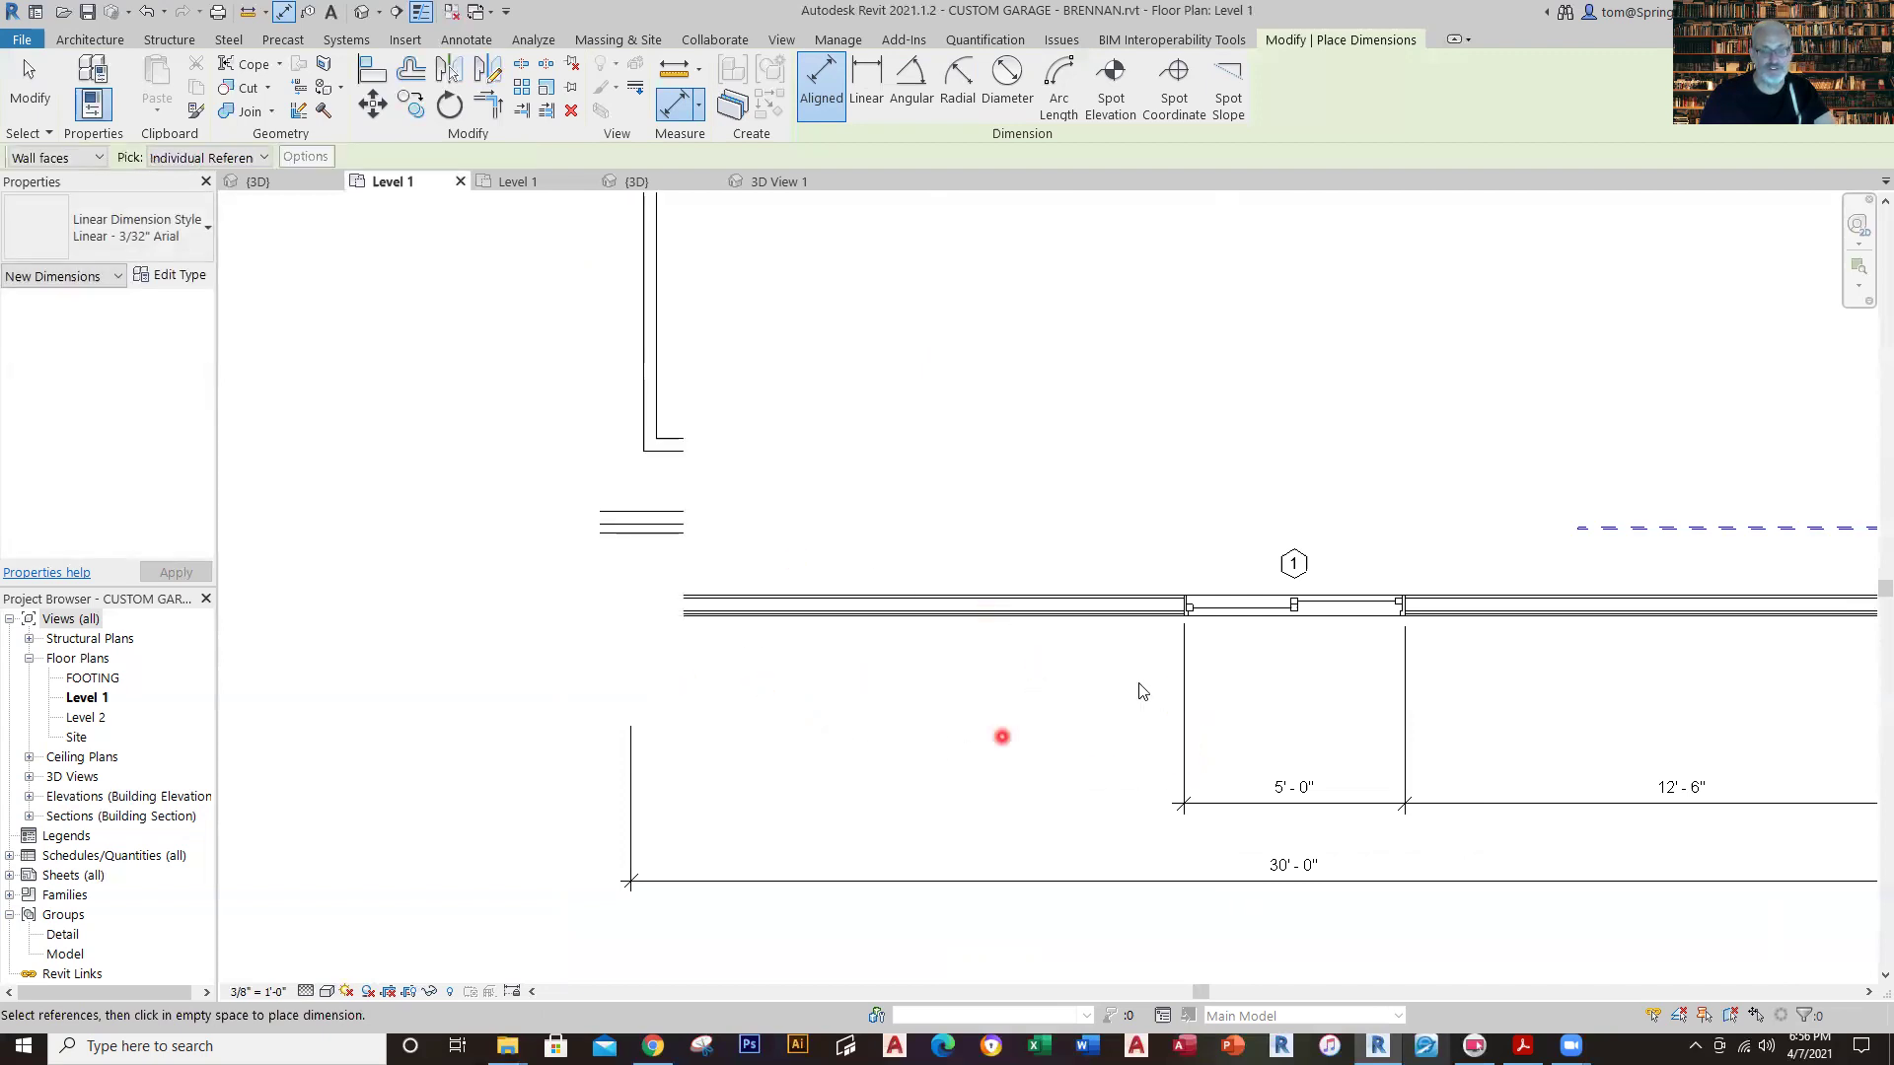
key(Escape)
Add an aligned dimension from the building's left outer wall face to the window opening's left edge, in line with the window-width dimension.
scroll(747, 522, down, 3)
scroll(789, 577, up, 2)
scroll(1015, 708, down, 3)
scroll(1015, 706, up, 5)
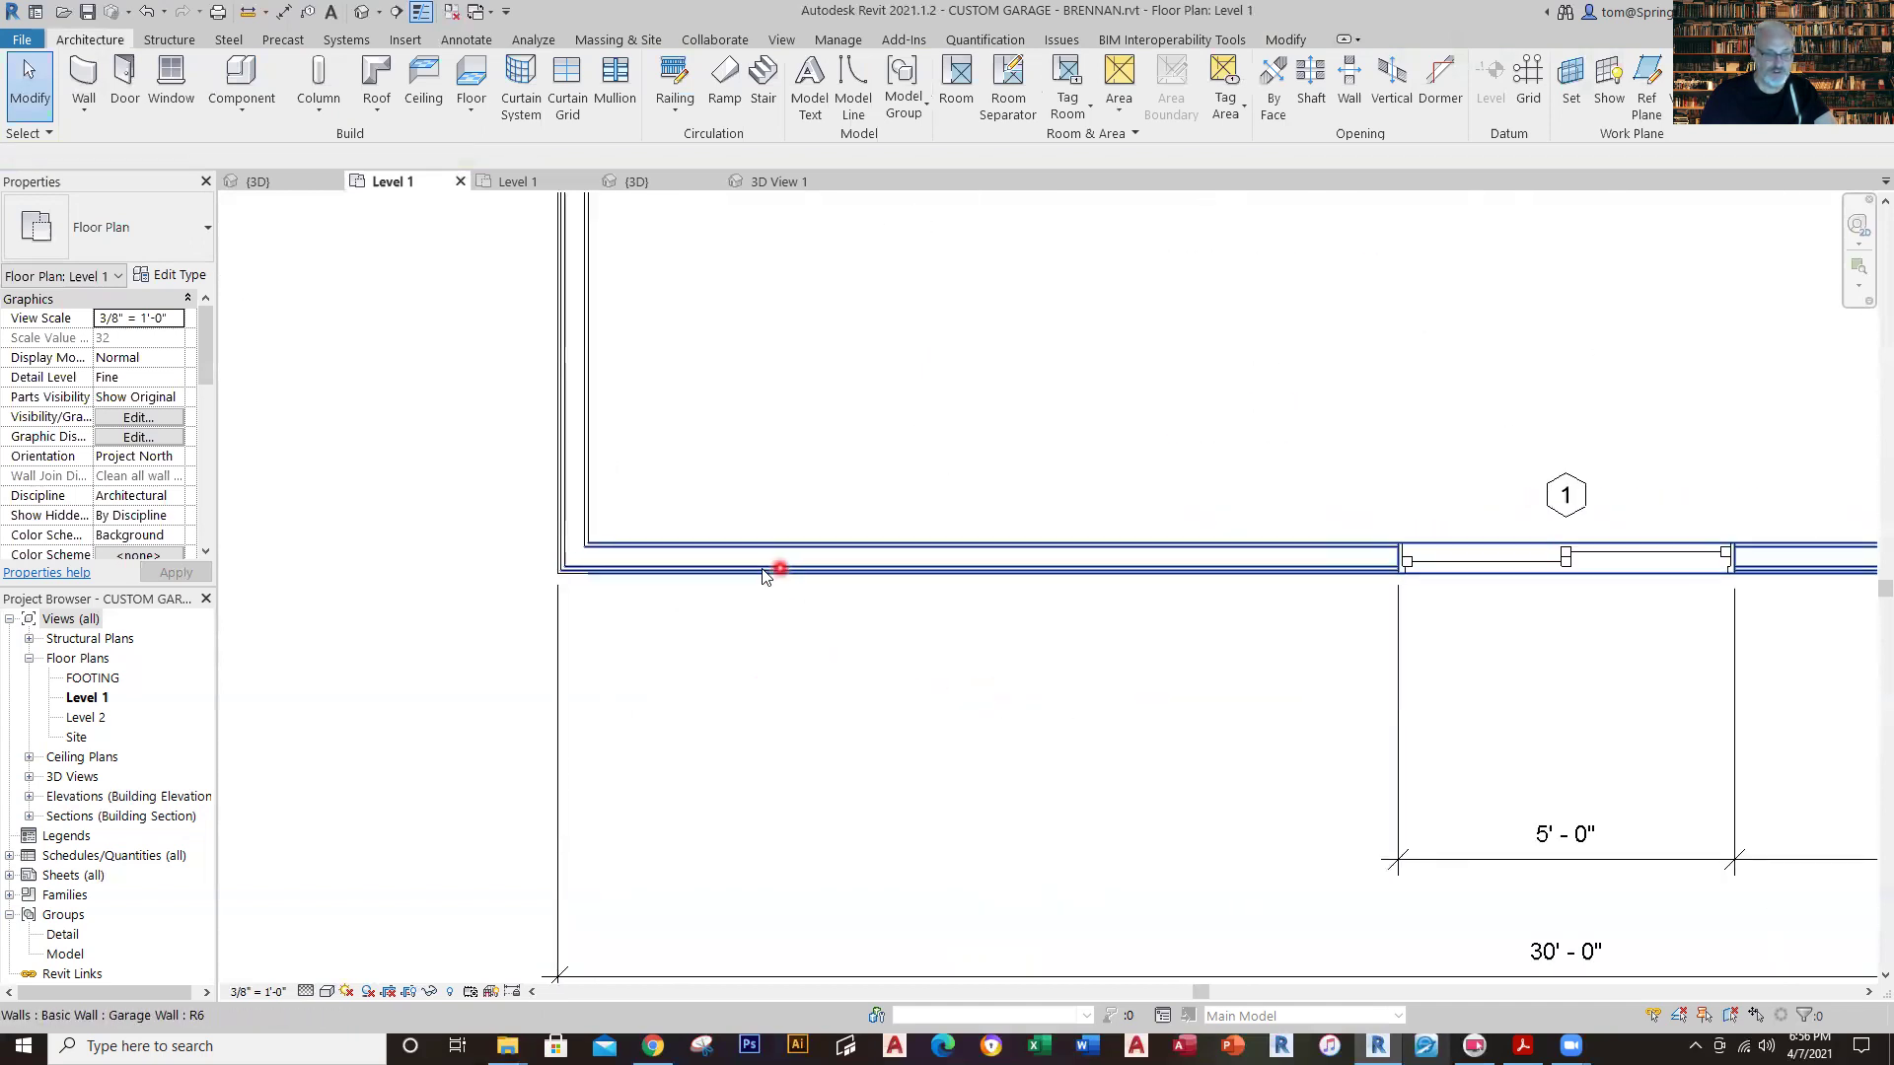
scroll(765, 576, up, 3)
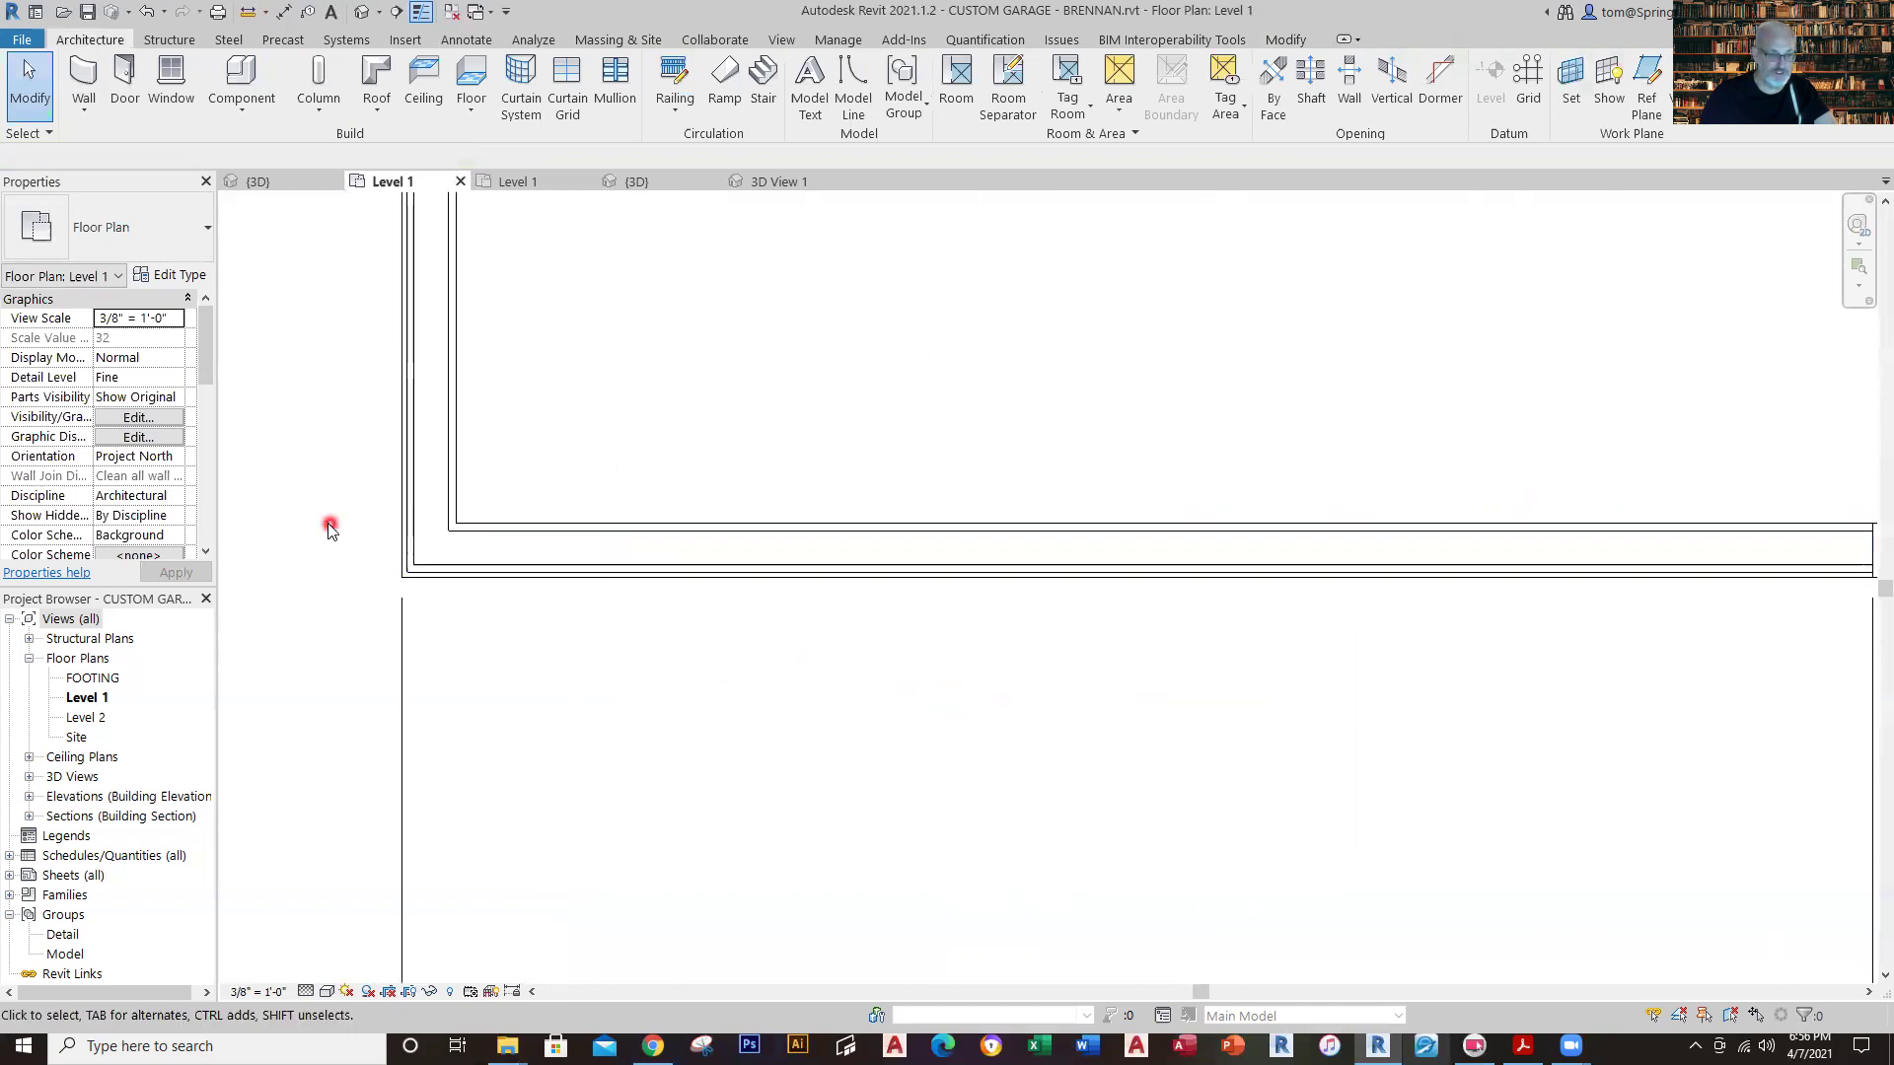
click(405, 551)
click(617, 664)
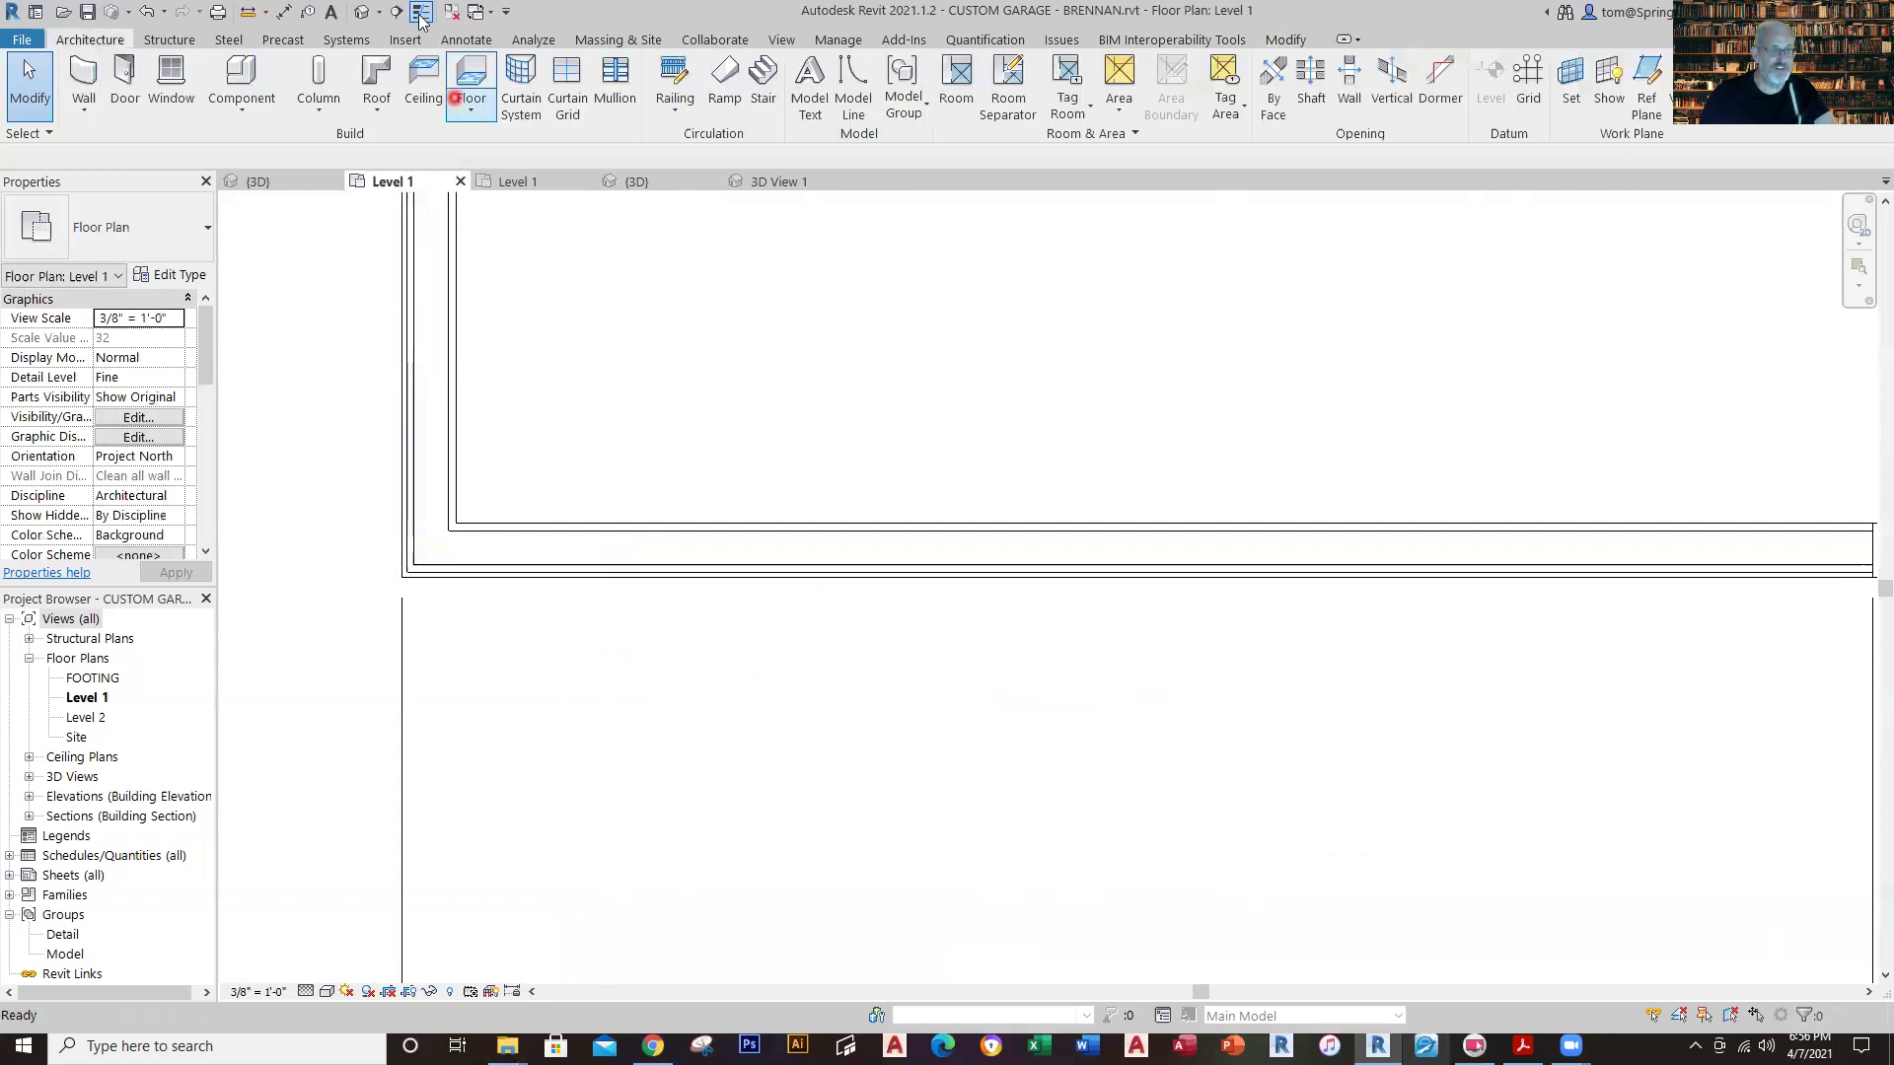
click(281, 14)
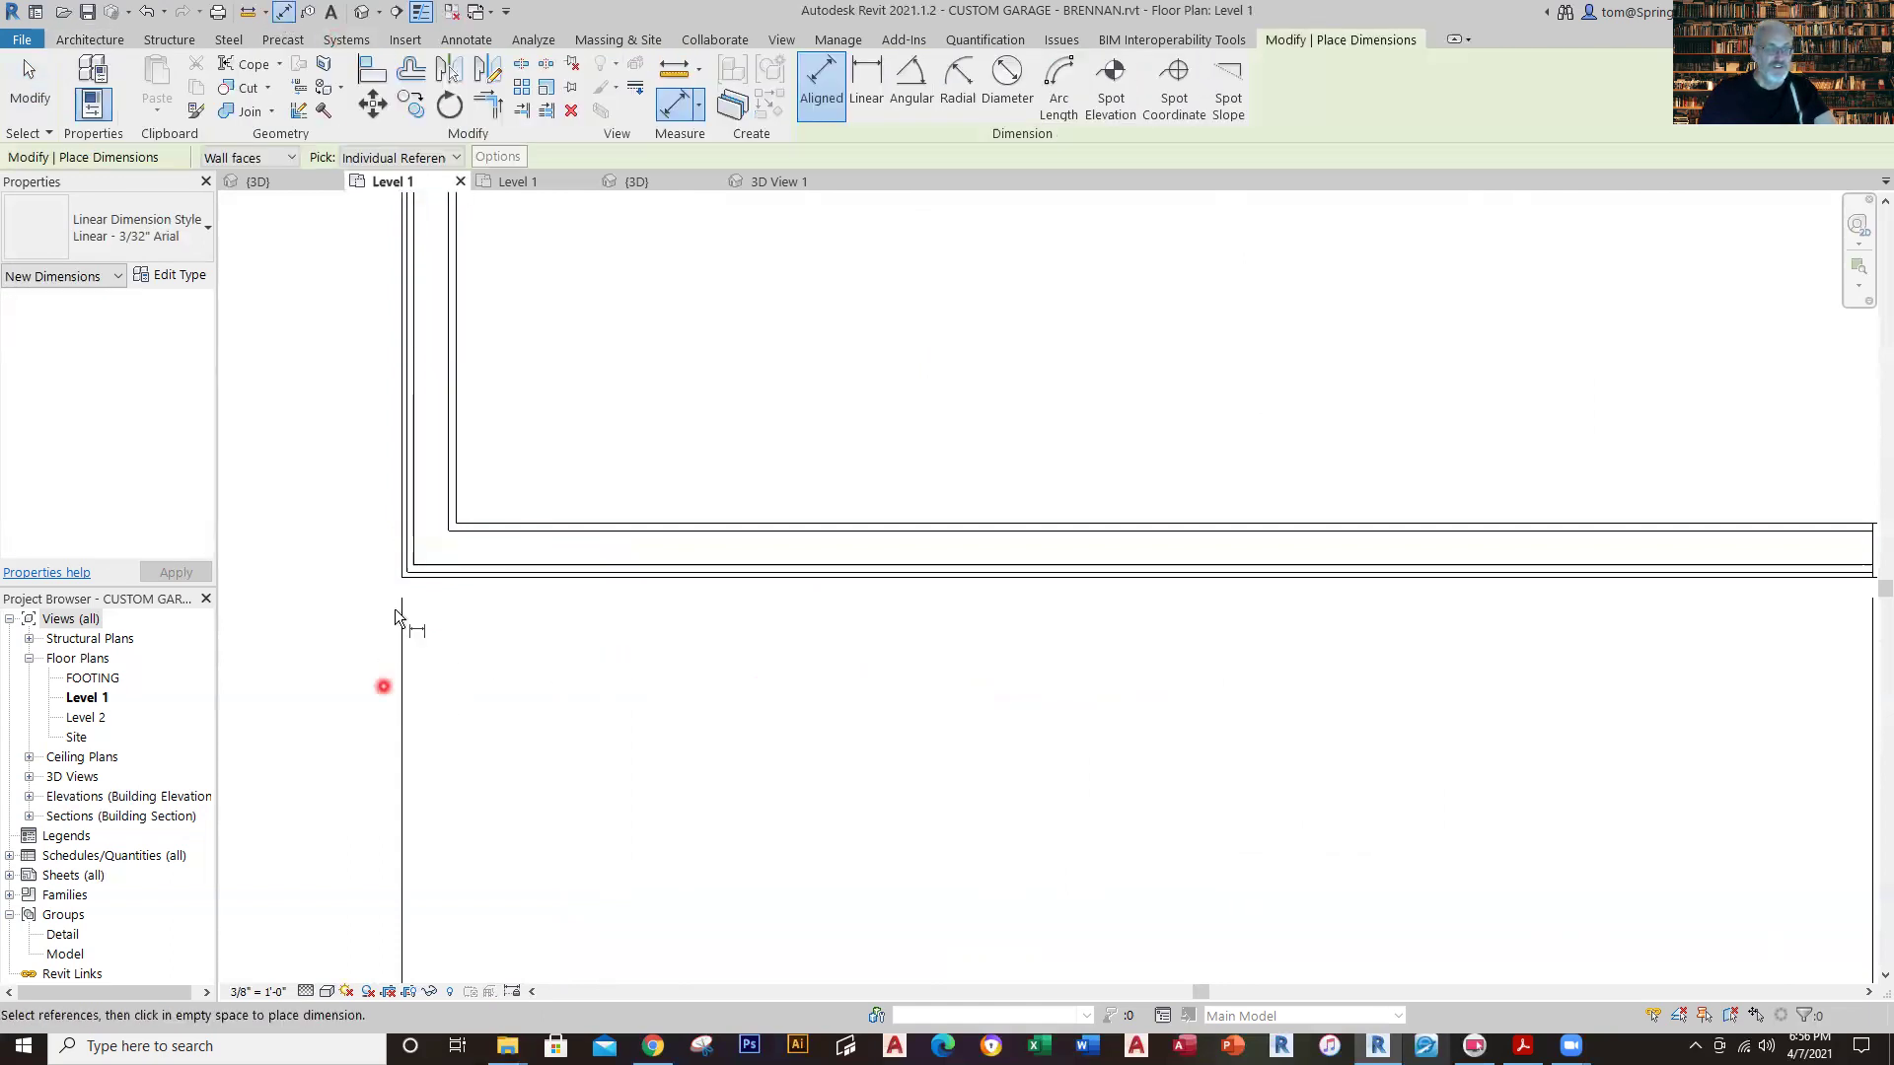
click(399, 555)
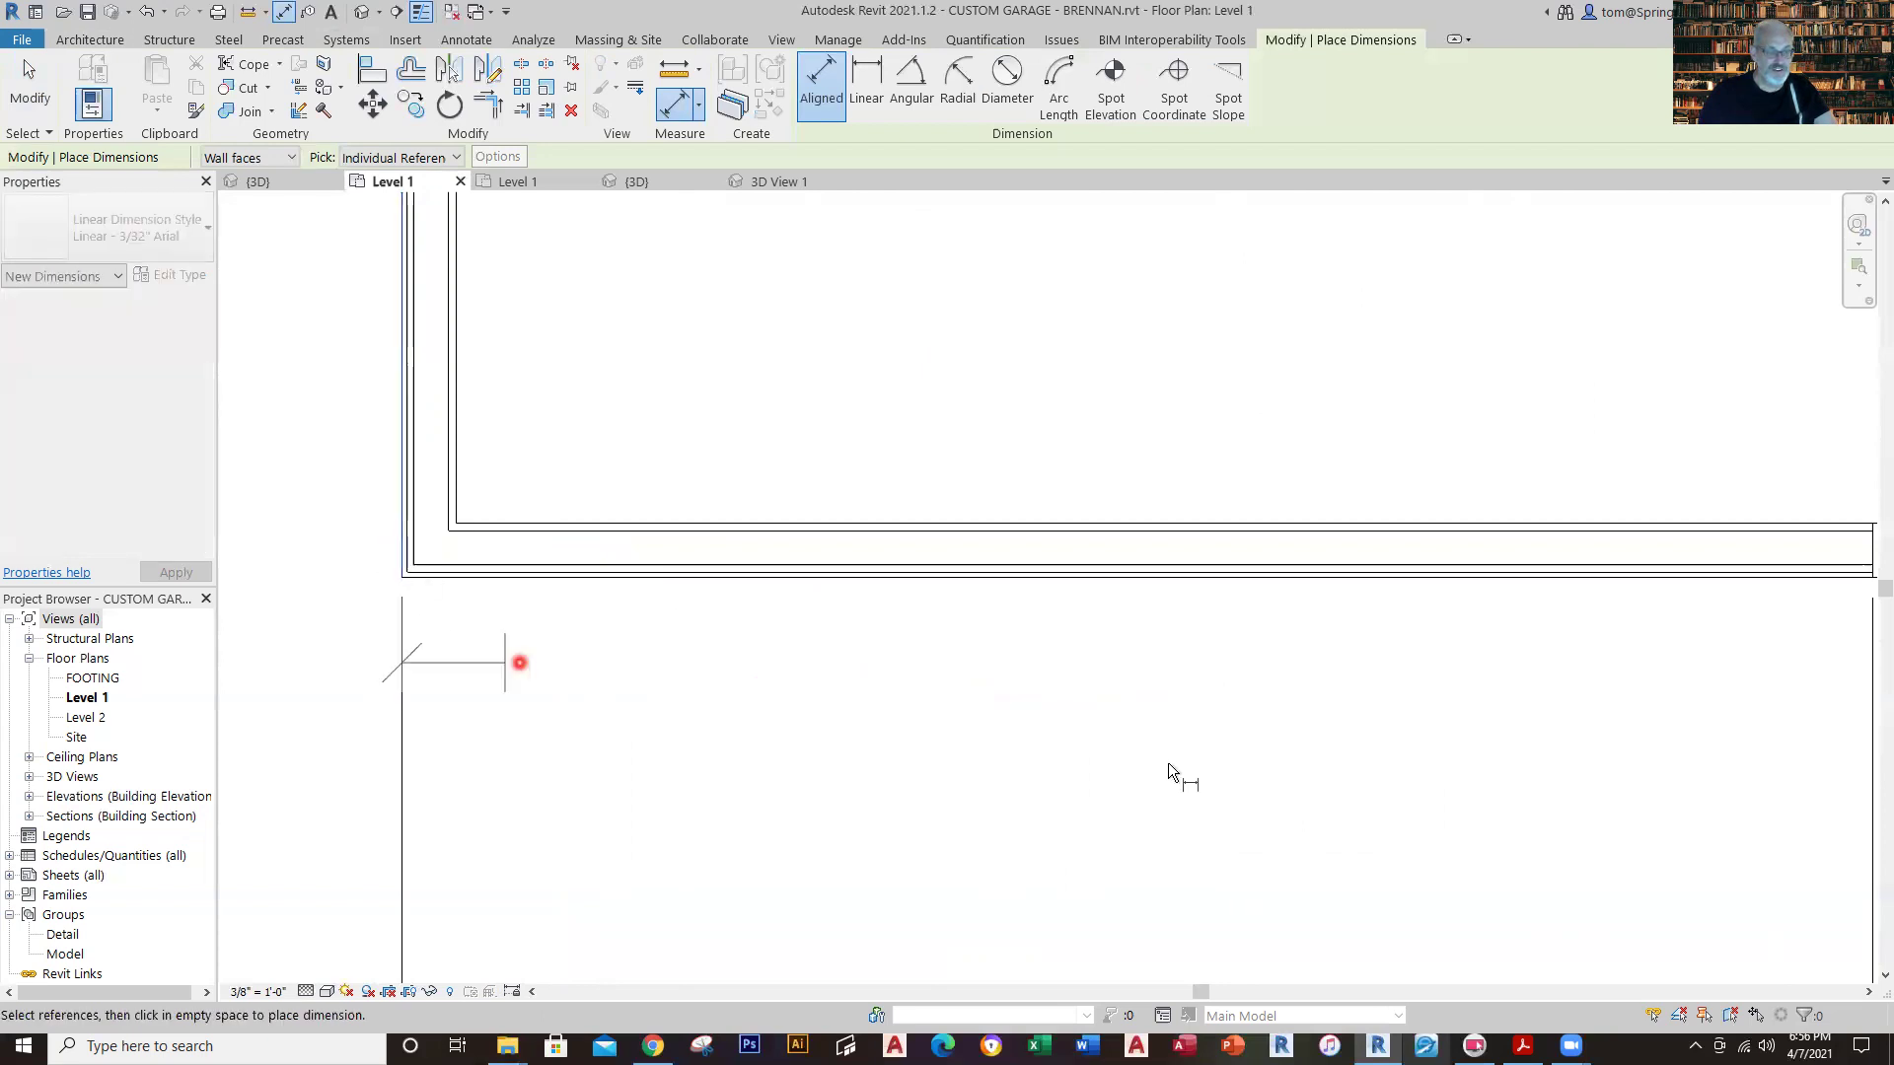
scroll(1282, 790, down, 2)
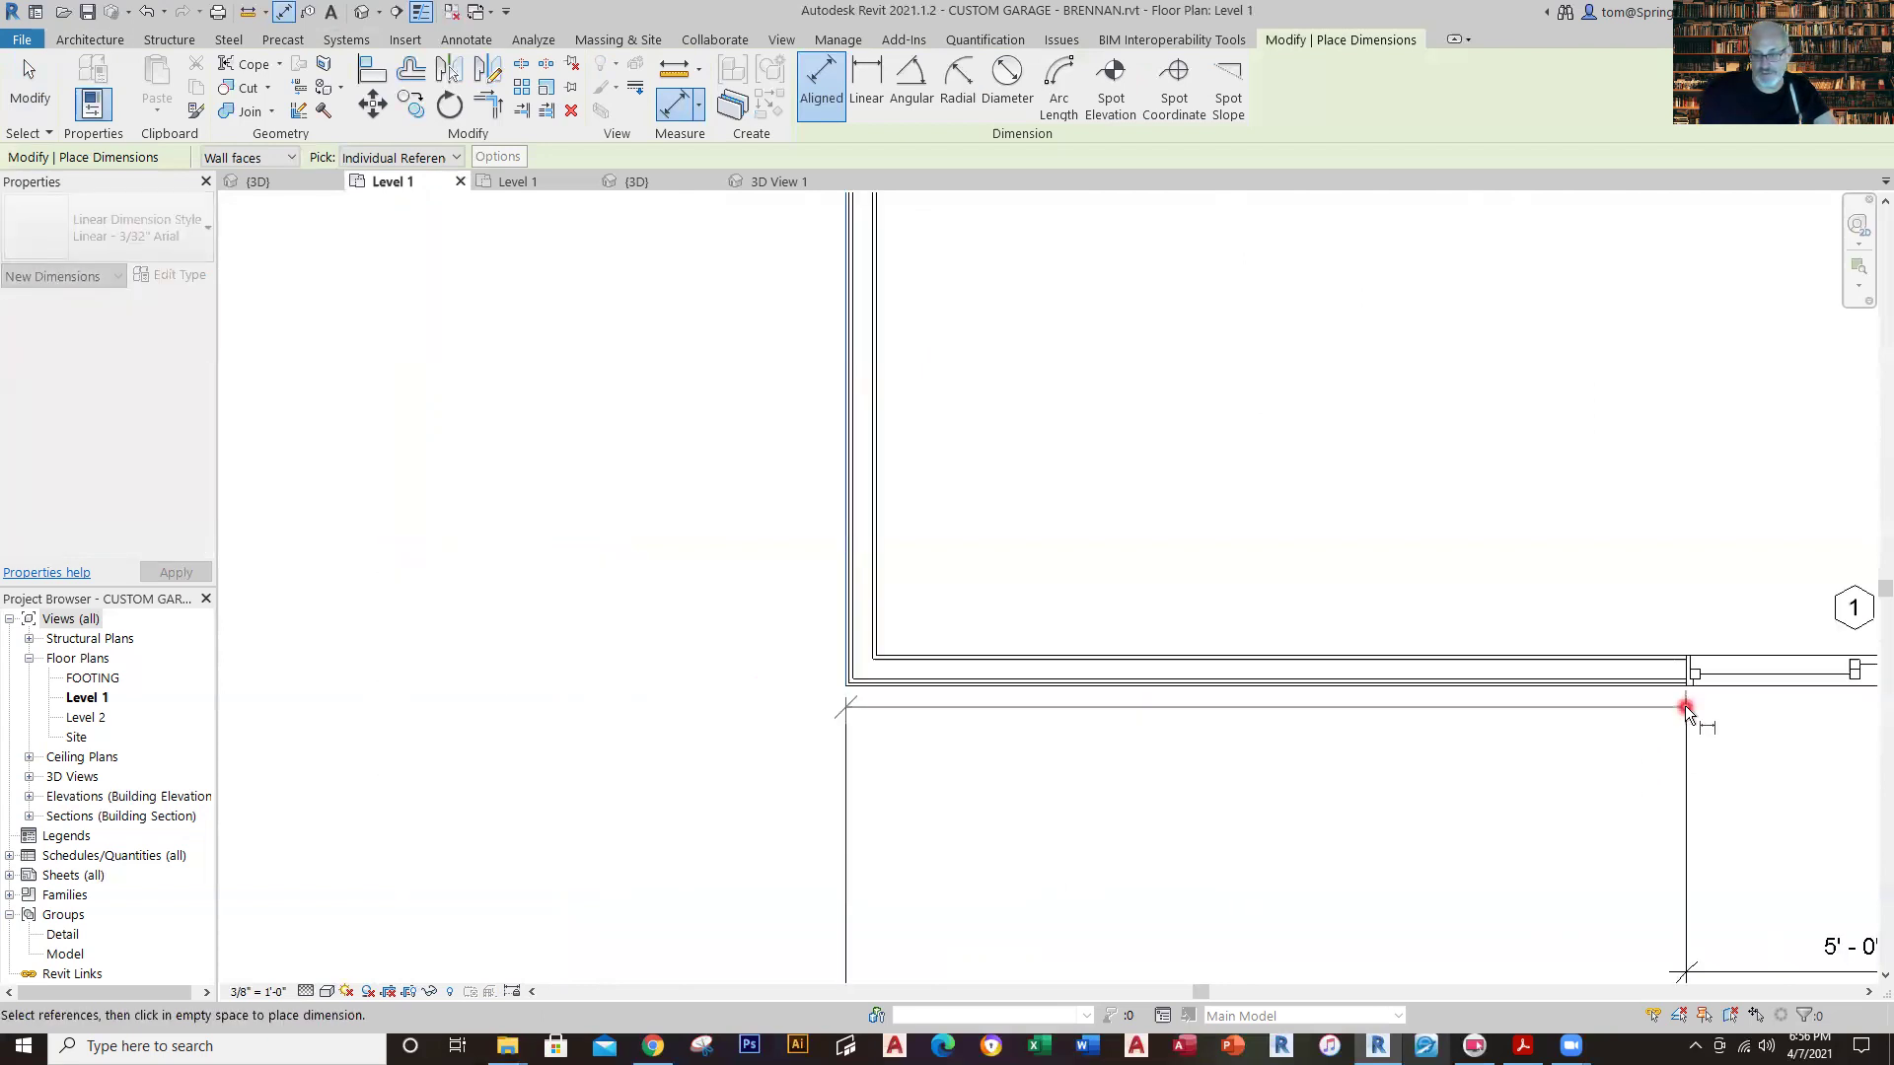
scroll(1685, 696, up, 3)
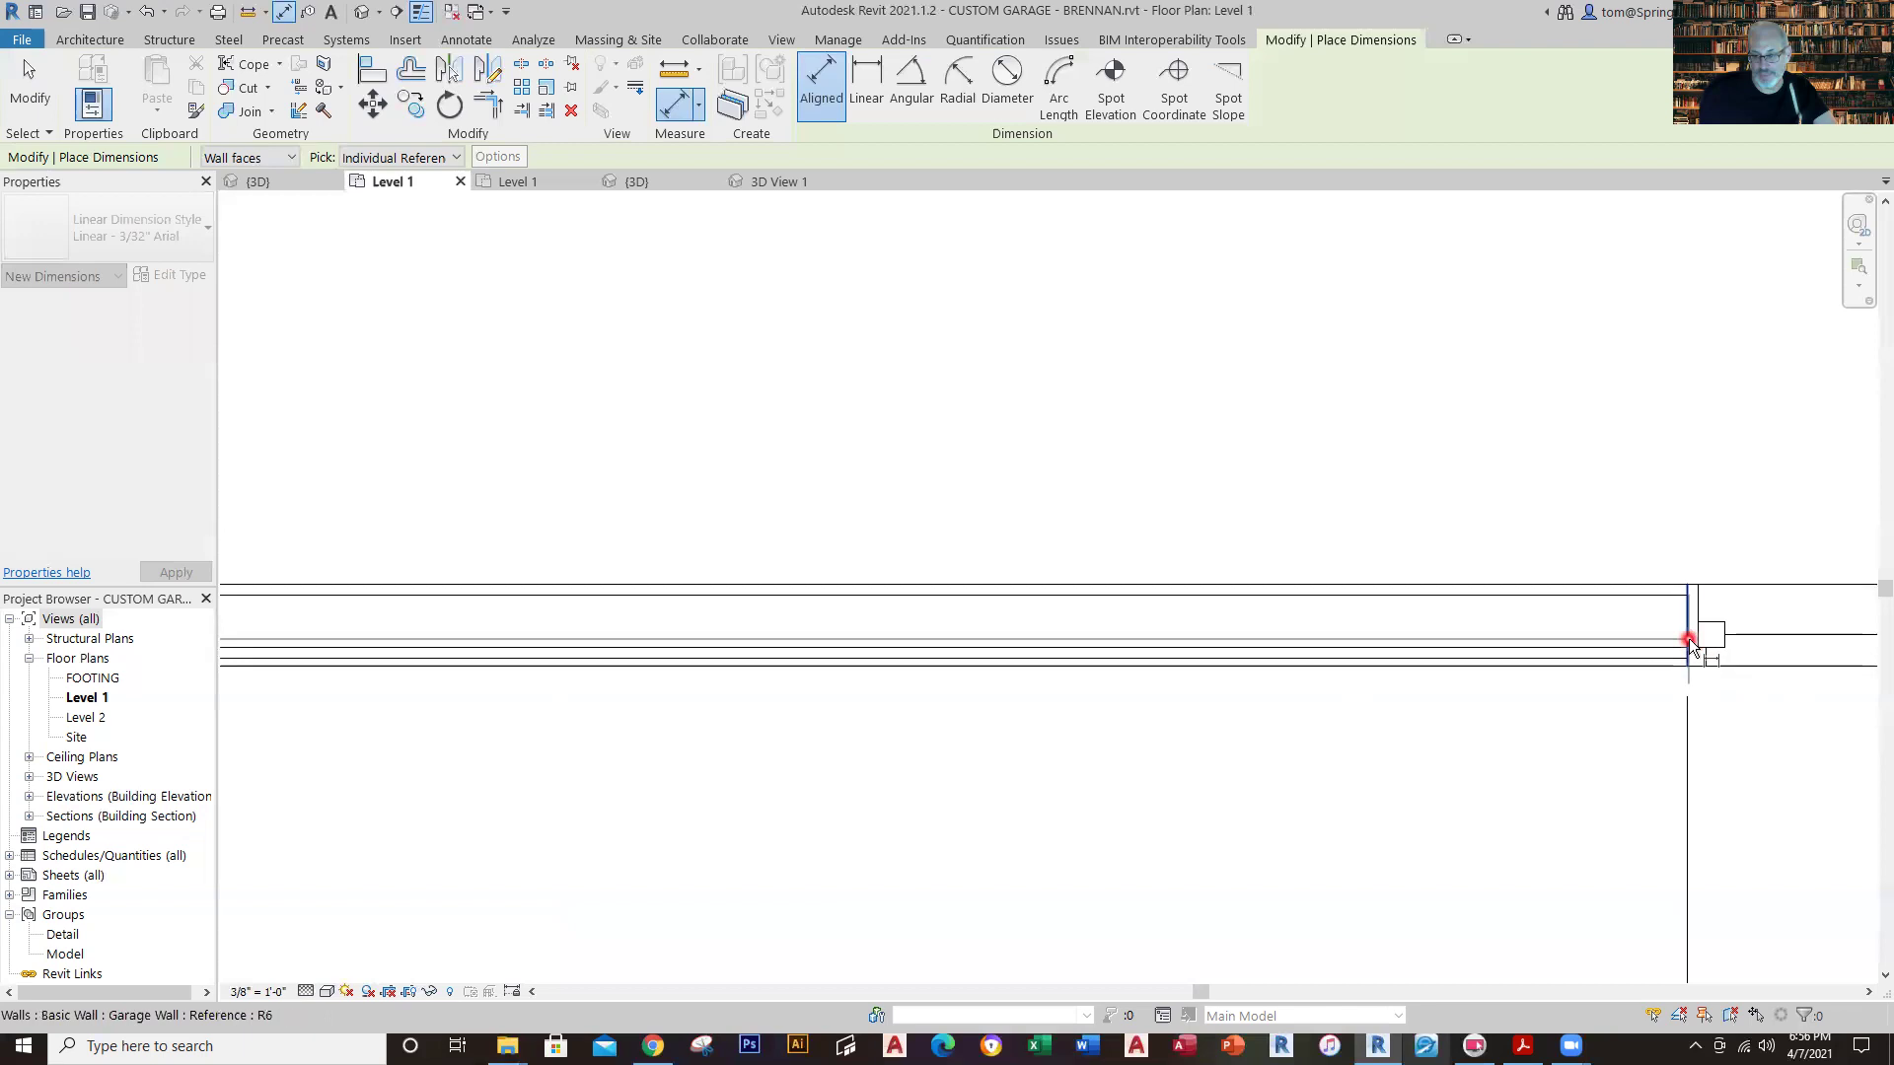
scroll(1602, 913, down, 5)
middle_drag(1527, 849, 1259, 447)
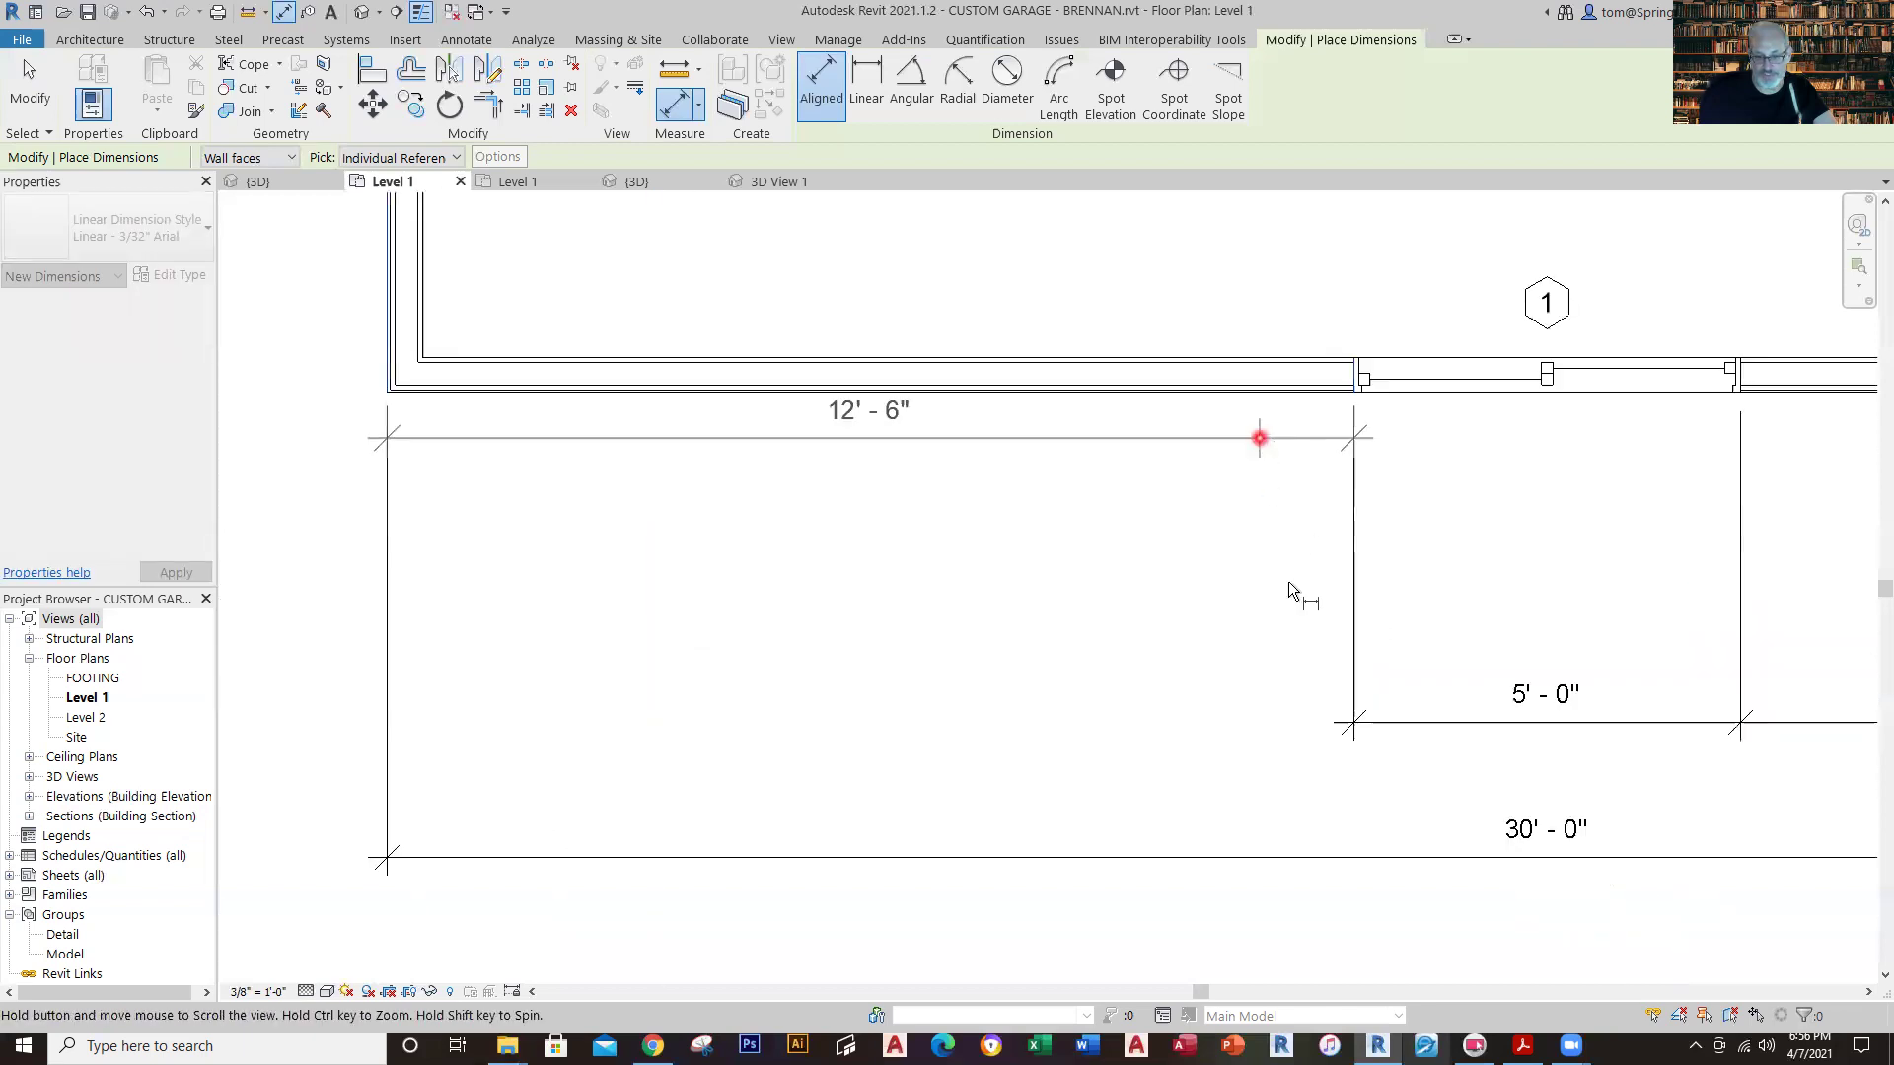
click(1357, 720)
scroll(940, 631, down, 1)
scroll(939, 632, down, 4)
key(Escape)
key(Escape)
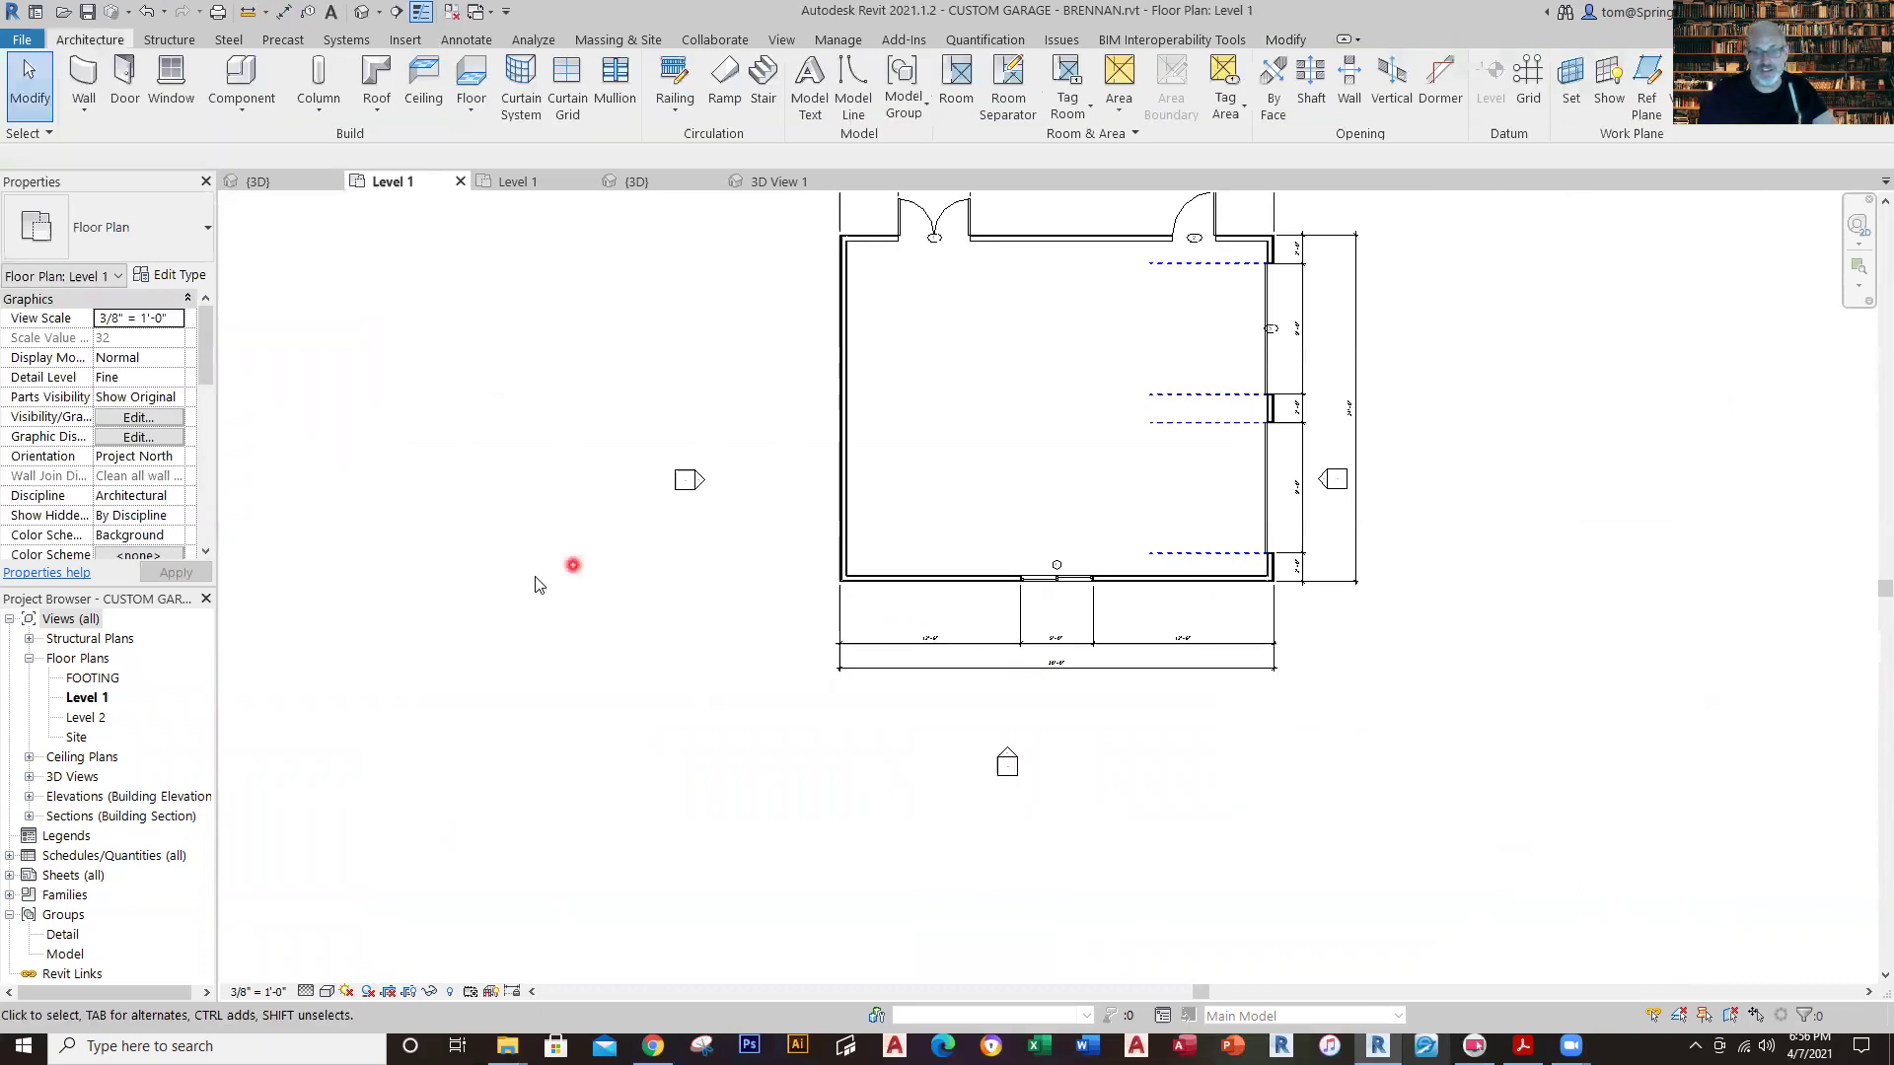
Inspect the garage's window and doors in the 3D view and return to the project's Level 1 floor plan.
click(637, 183)
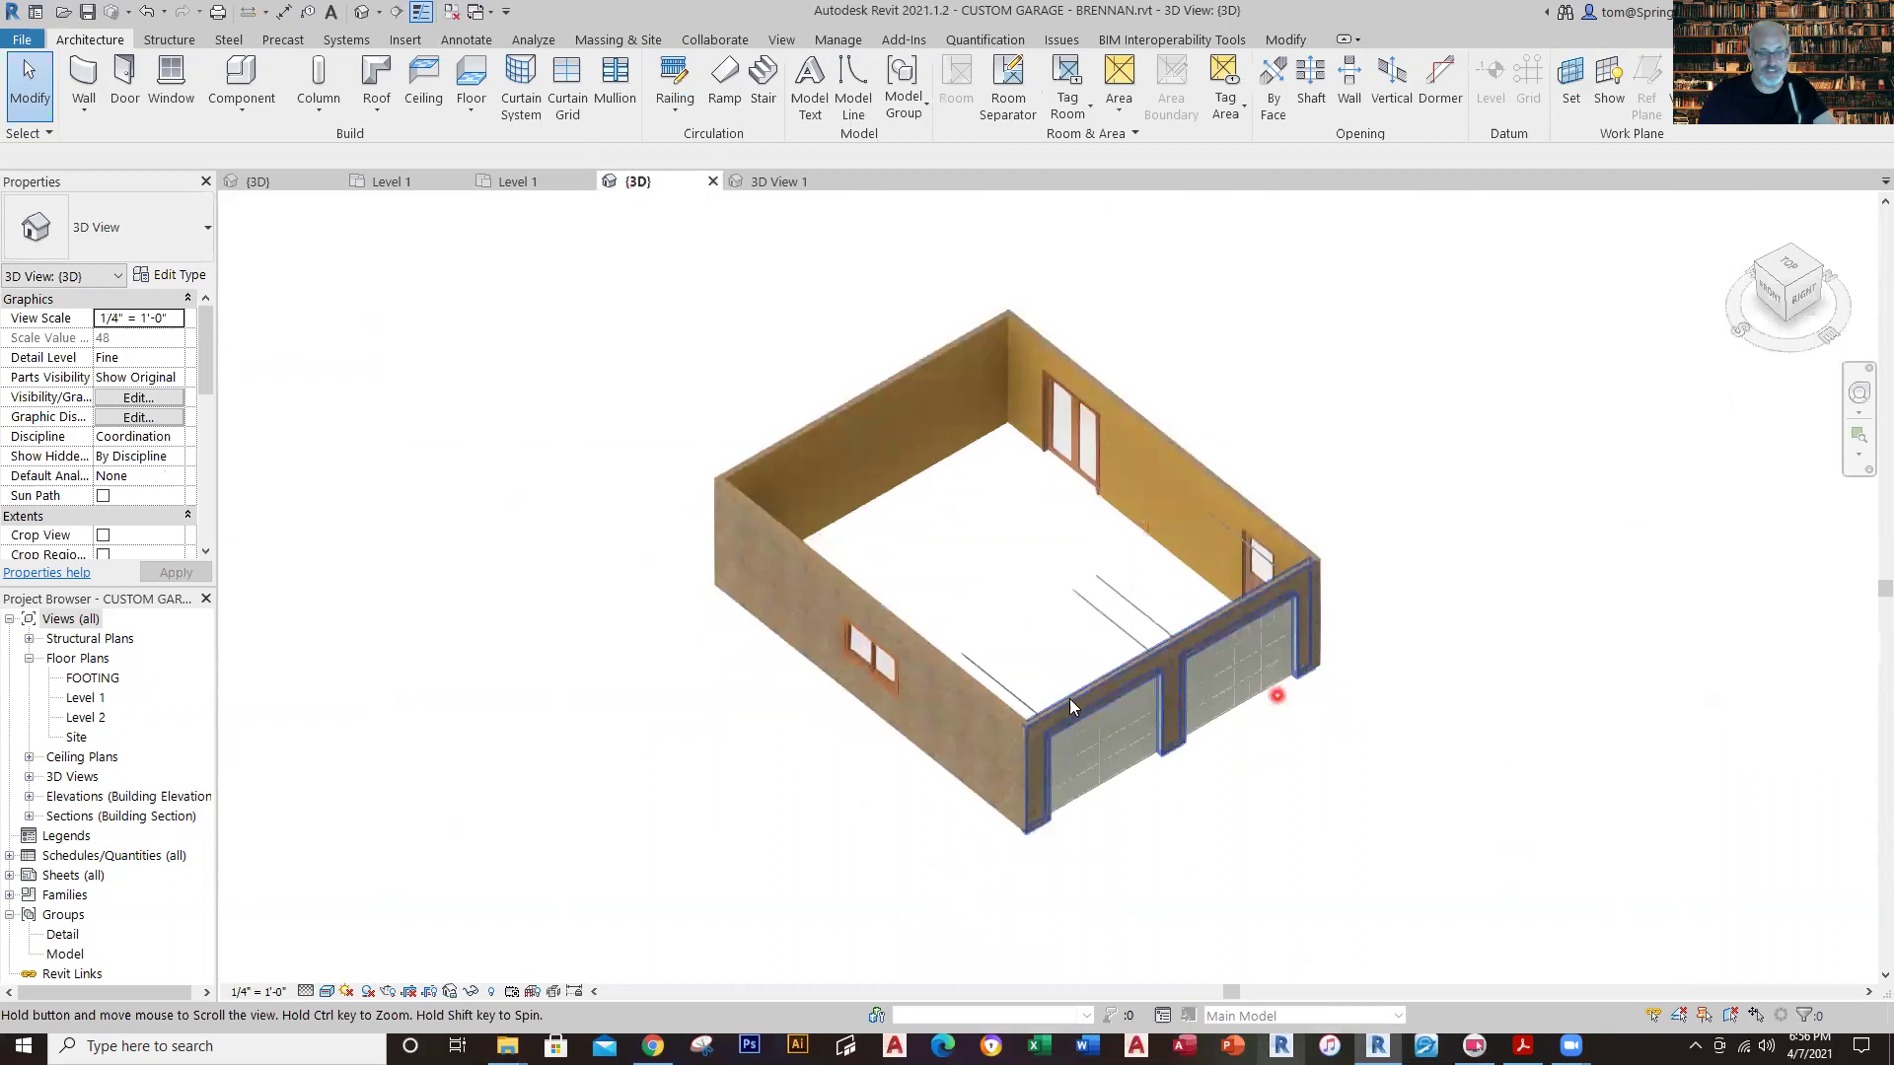
scroll(761, 727, up, 3)
scroll(763, 723, down, 6)
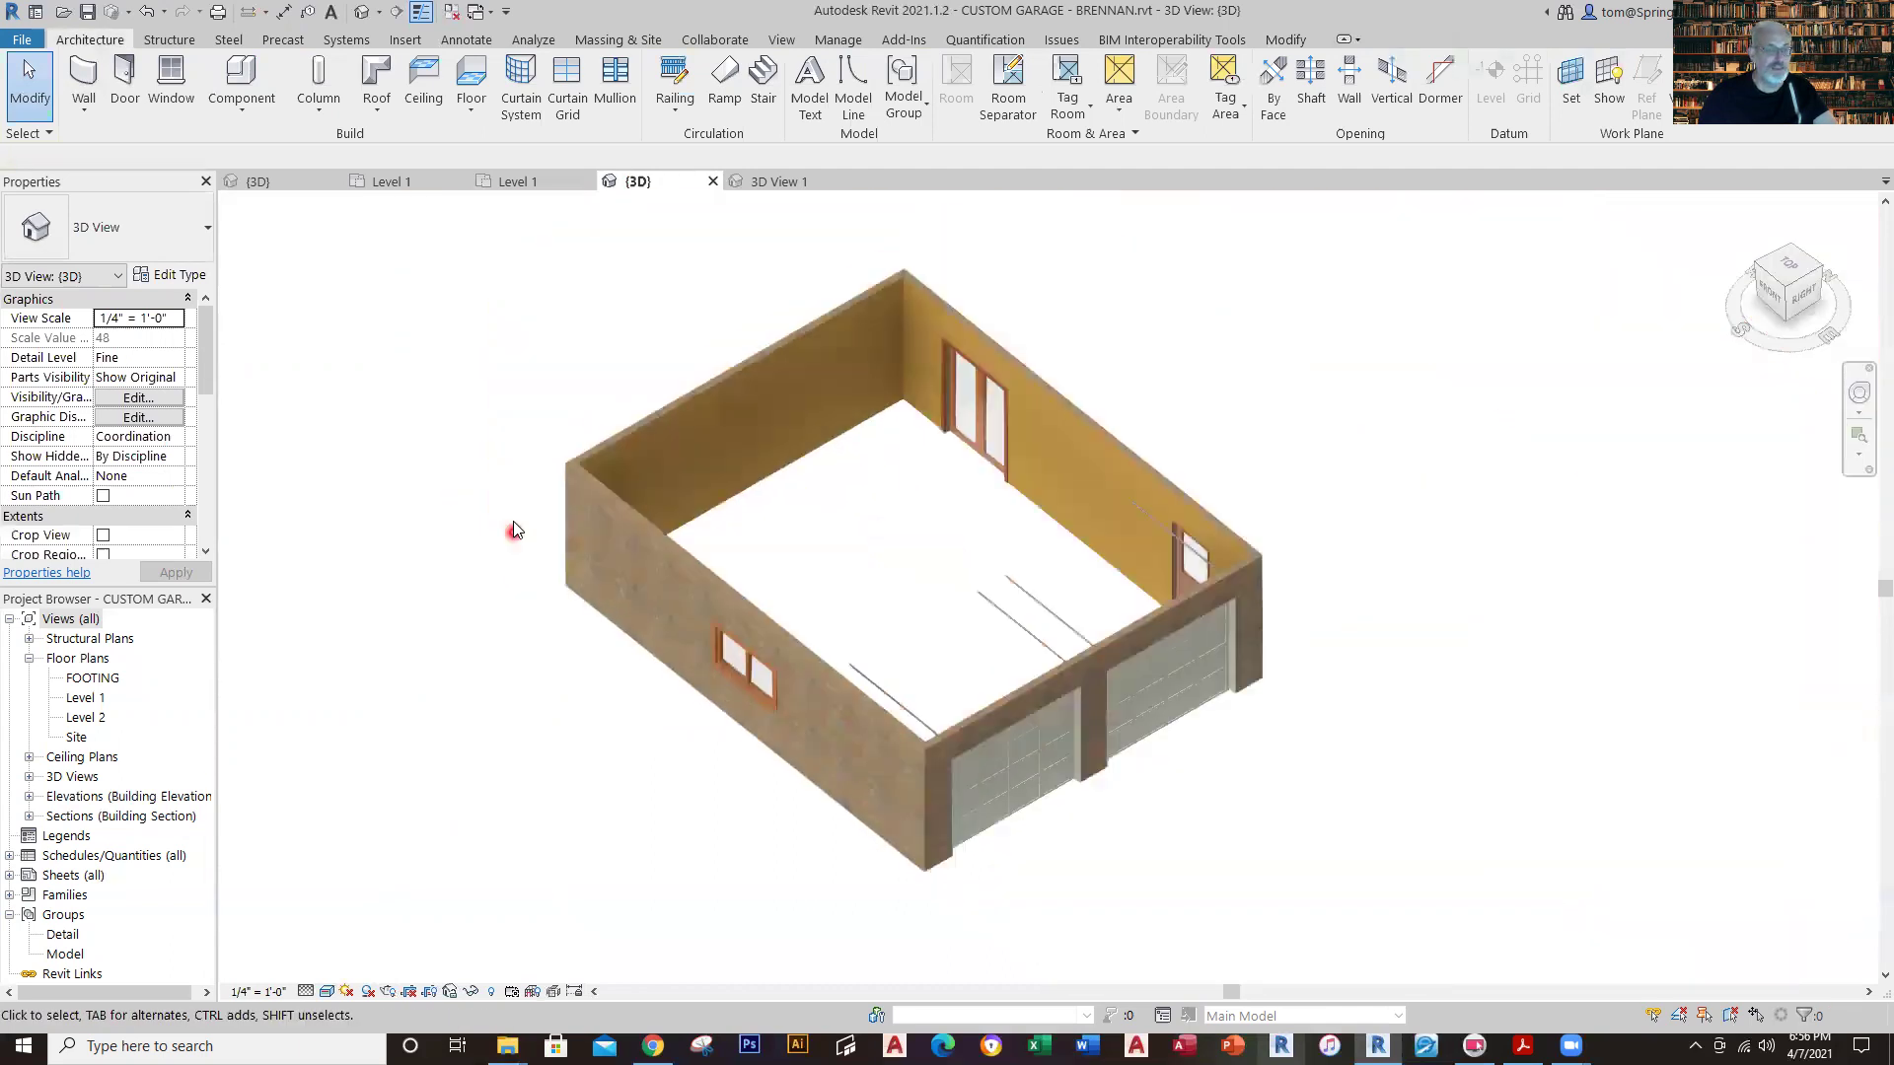
click(385, 181)
middle_drag(803, 448, 790, 511)
scroll(736, 511, down, 2)
Examine the attic stairs and the duplex outlets along the walls in the master plan's Level 1 view.
key(ctrl+Tab)
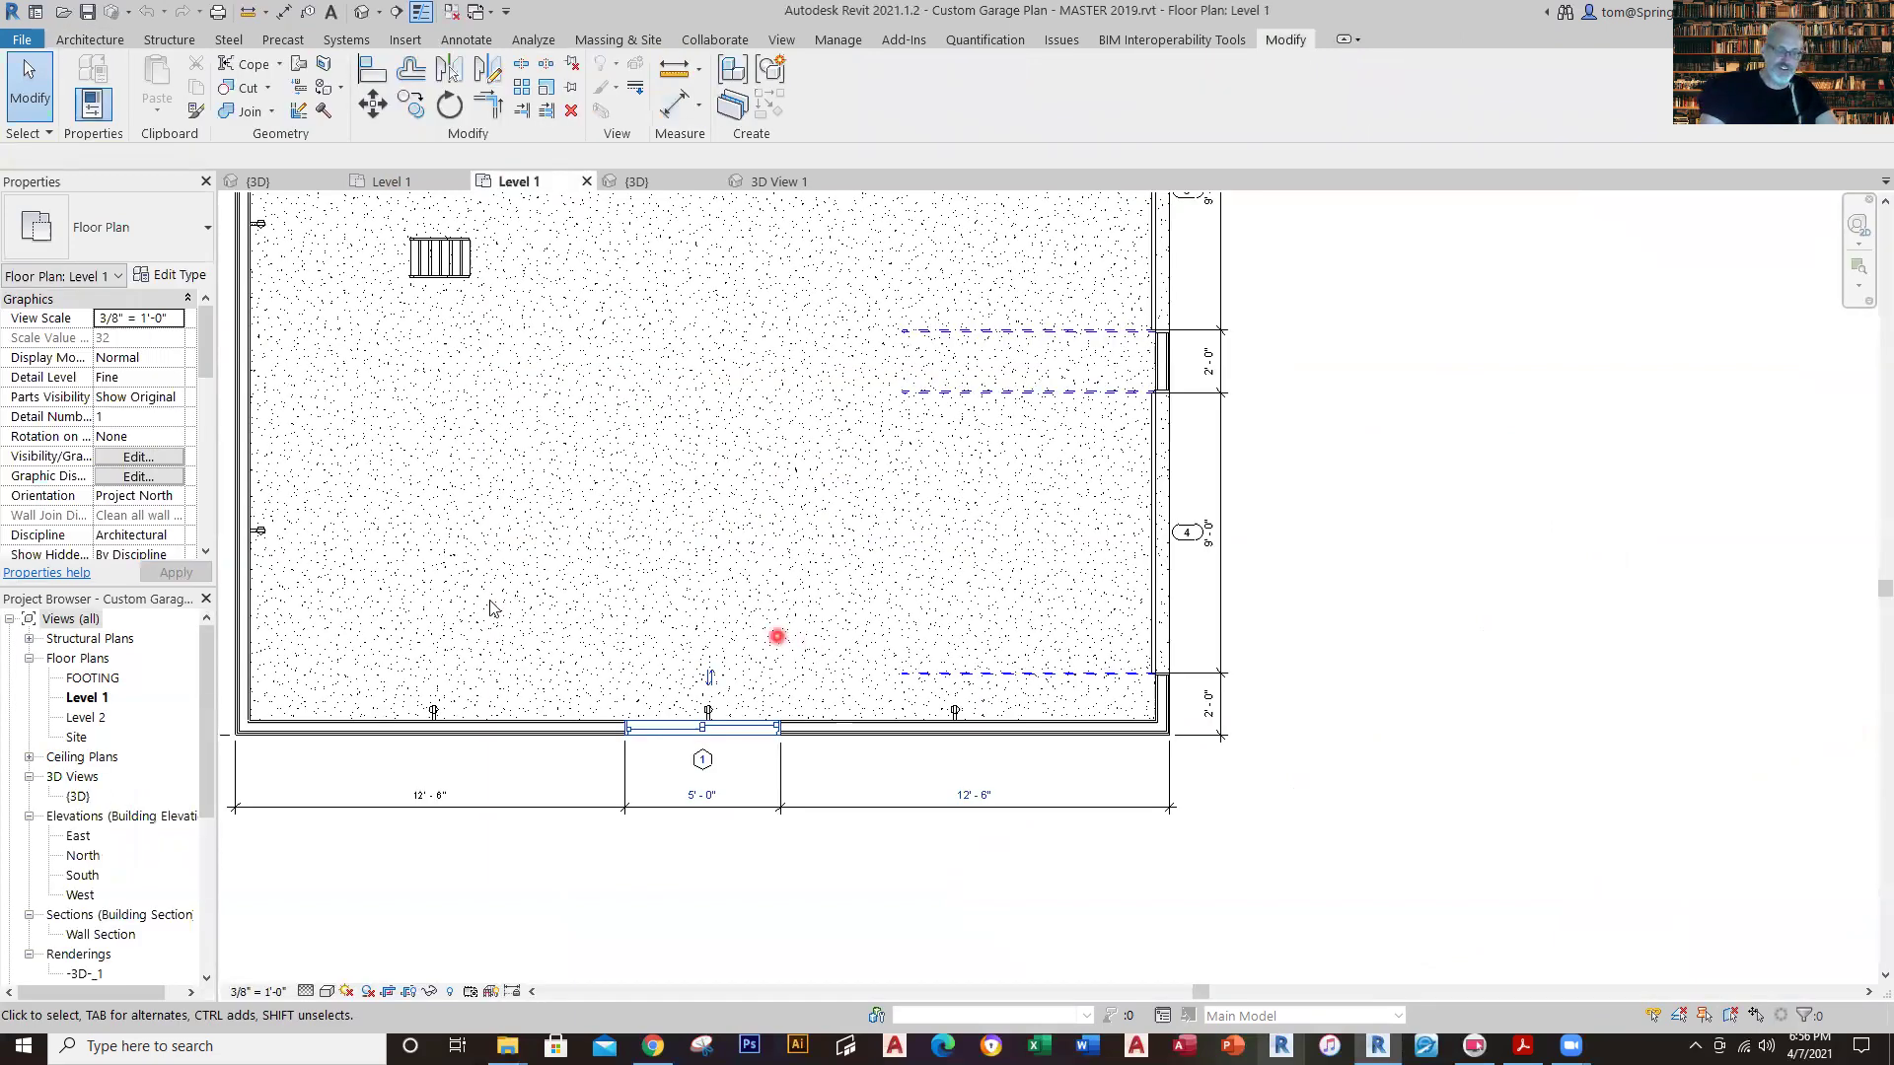
middle_drag(523, 651, 969, 858)
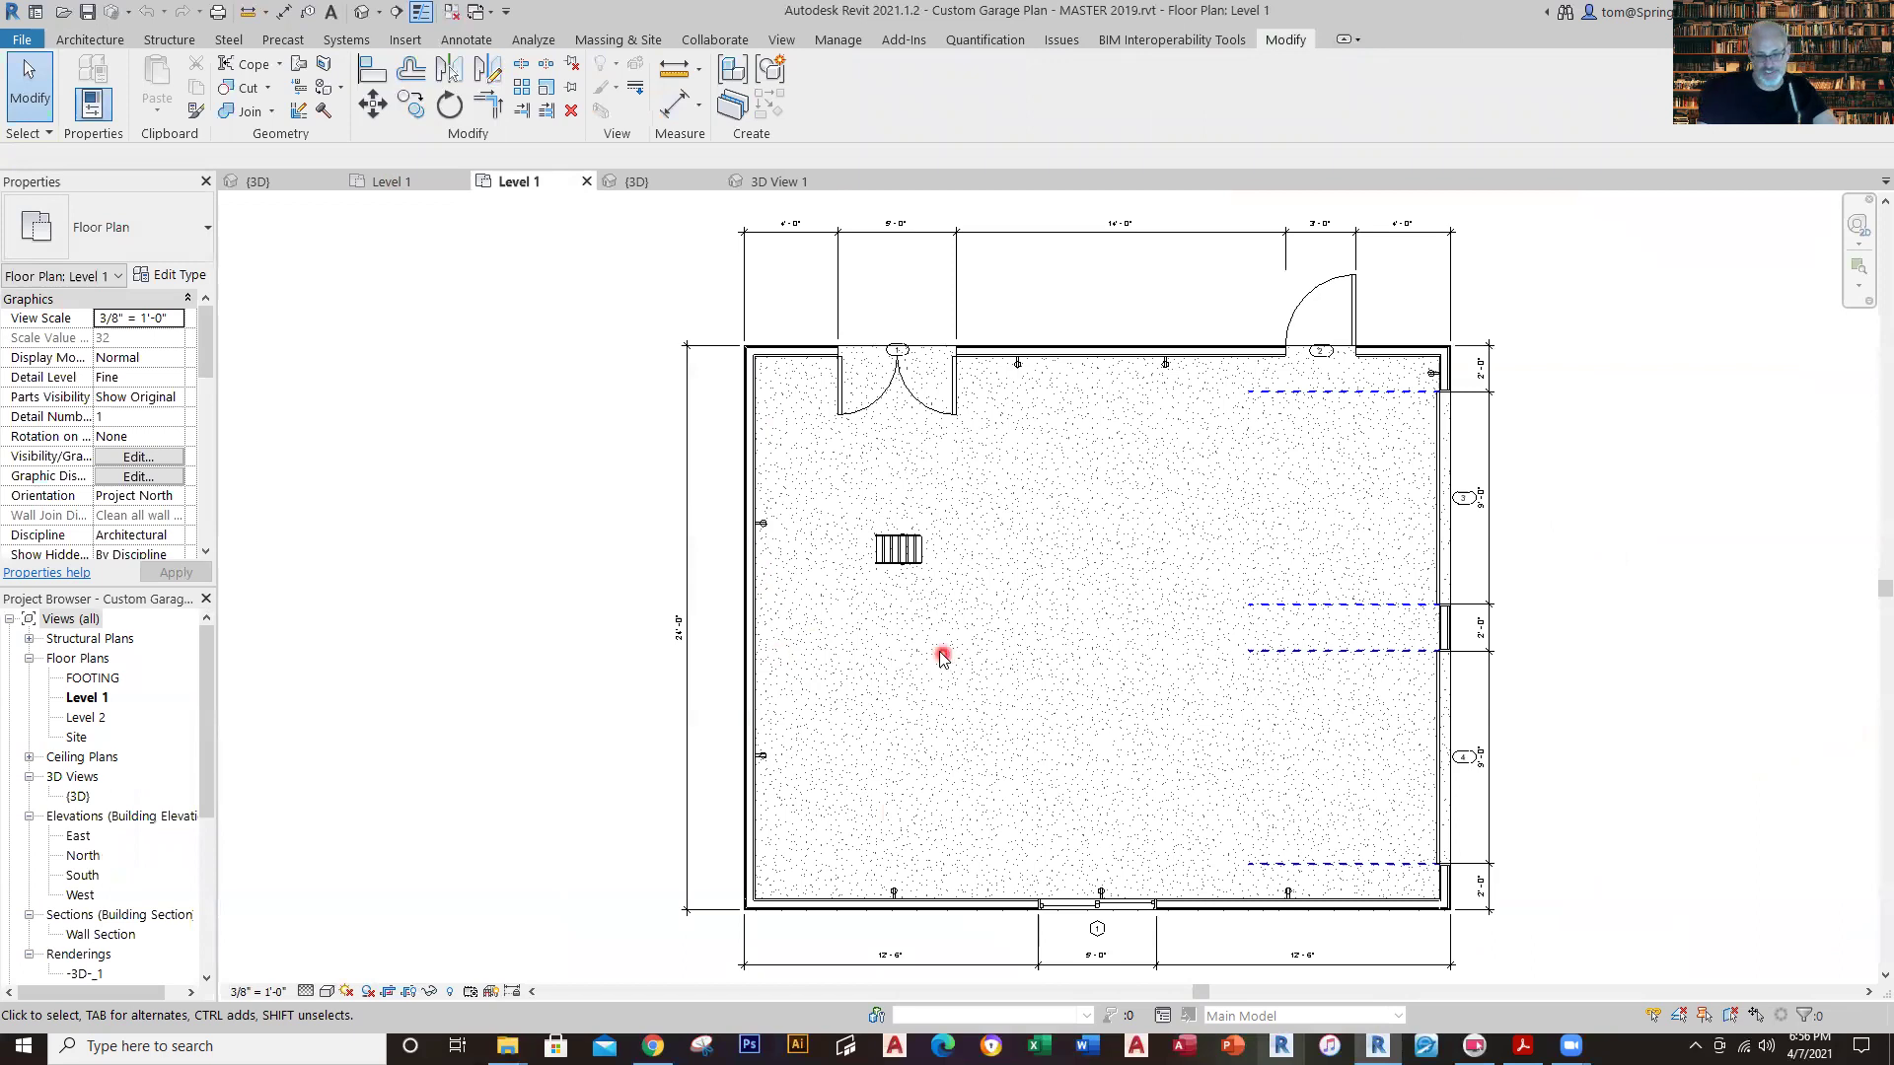
click(903, 554)
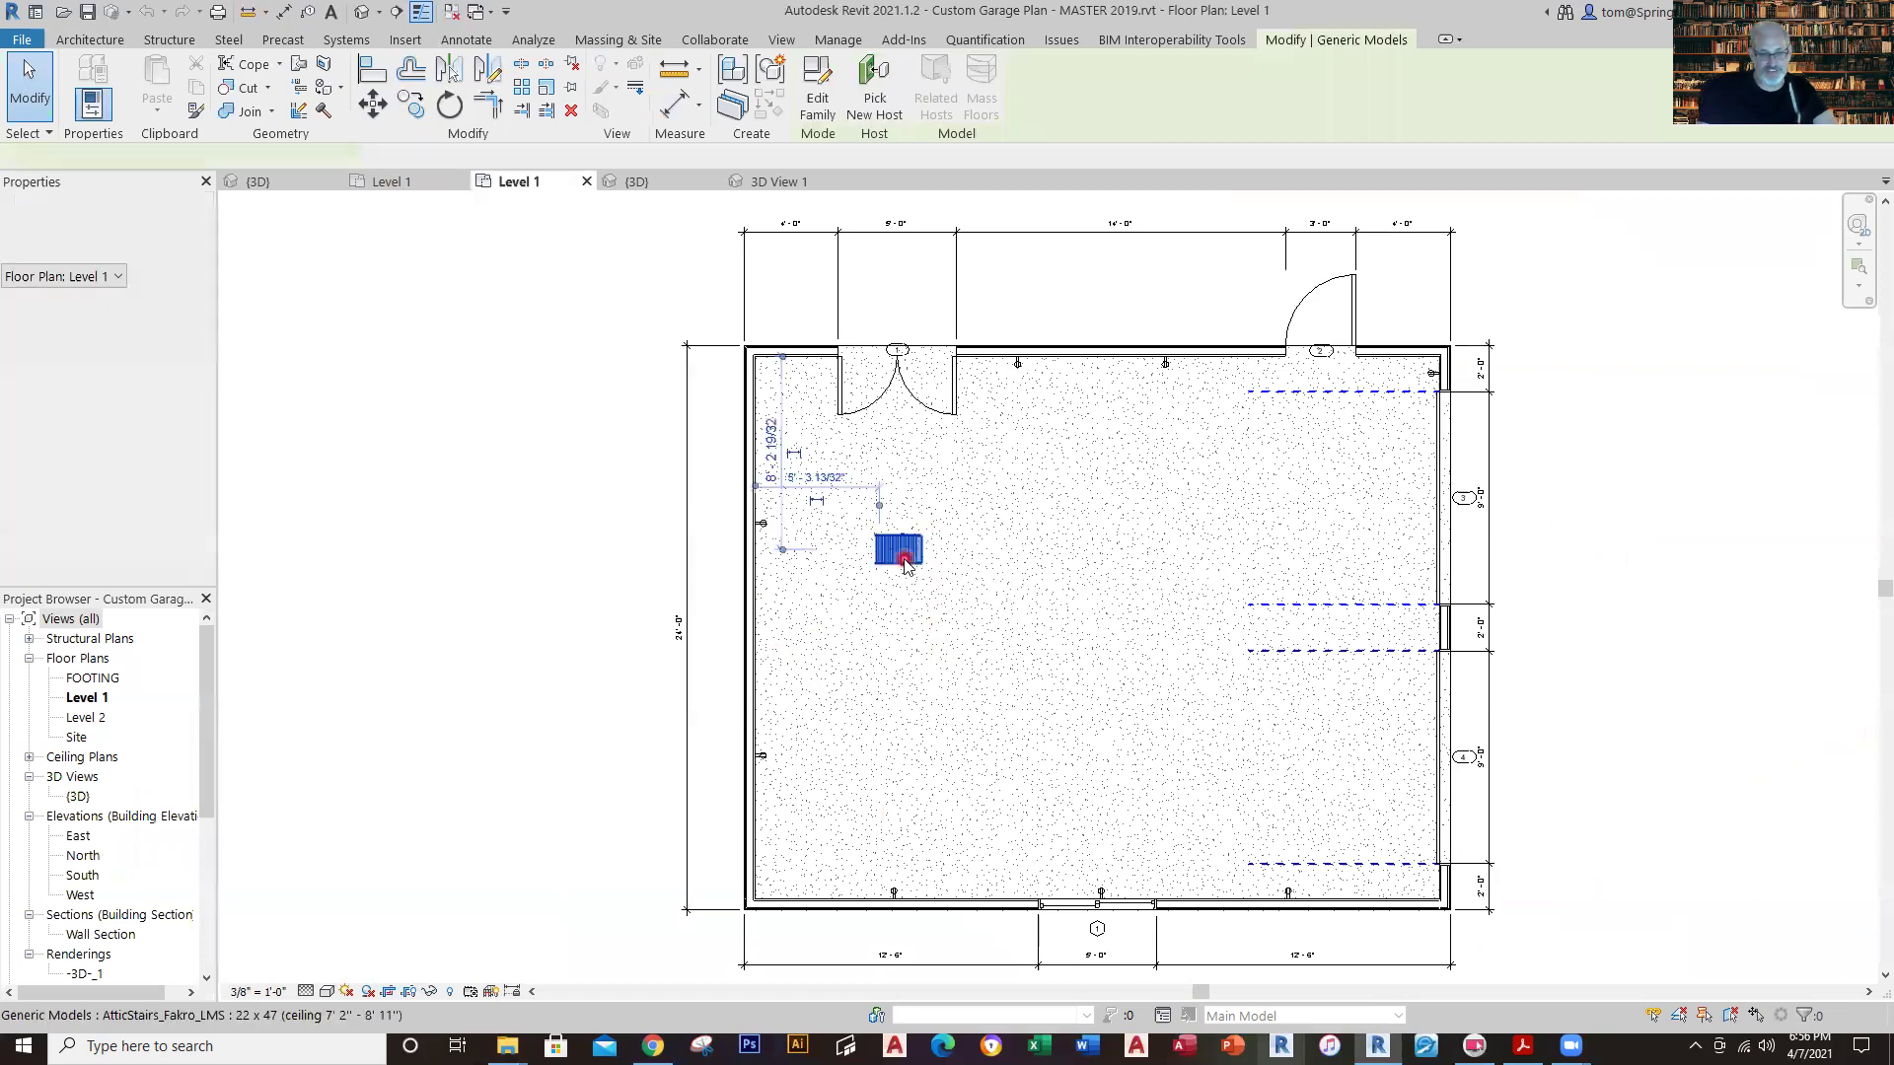
click(425, 596)
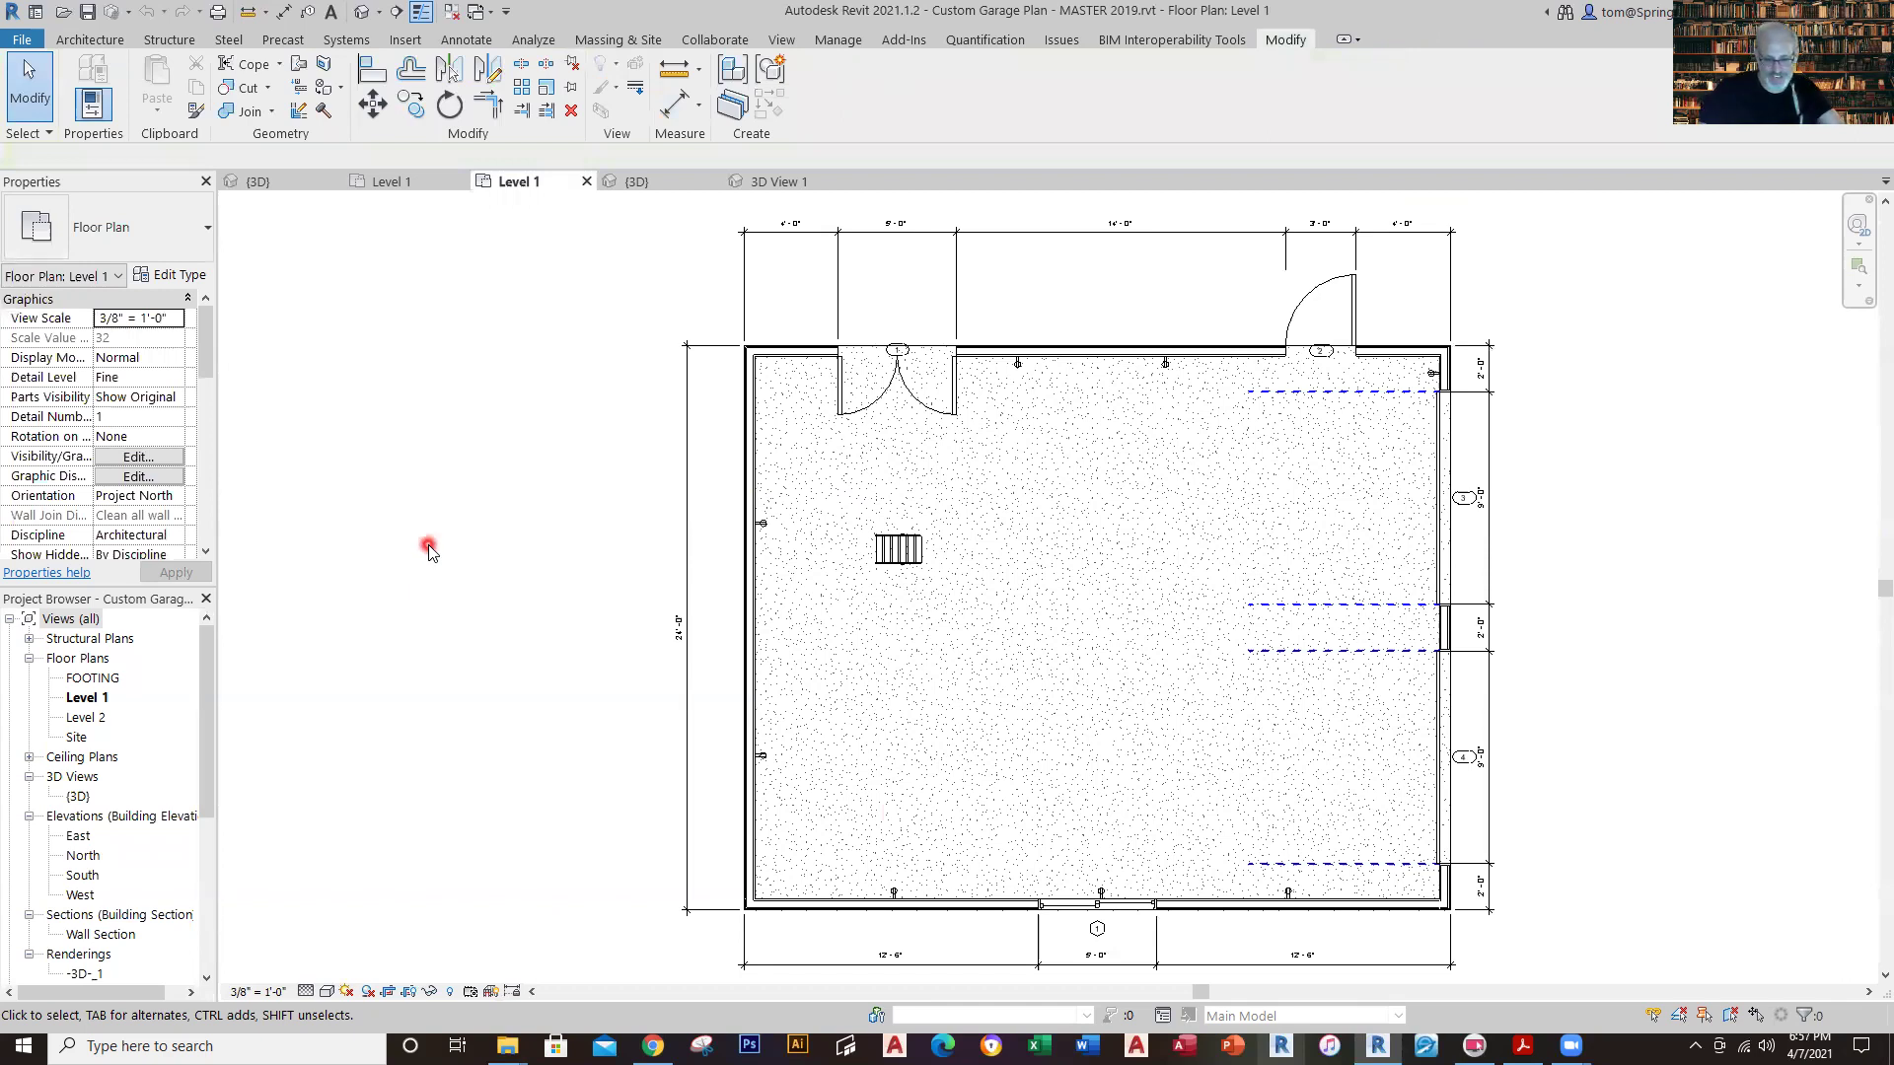
scroll(1046, 856, up, 3)
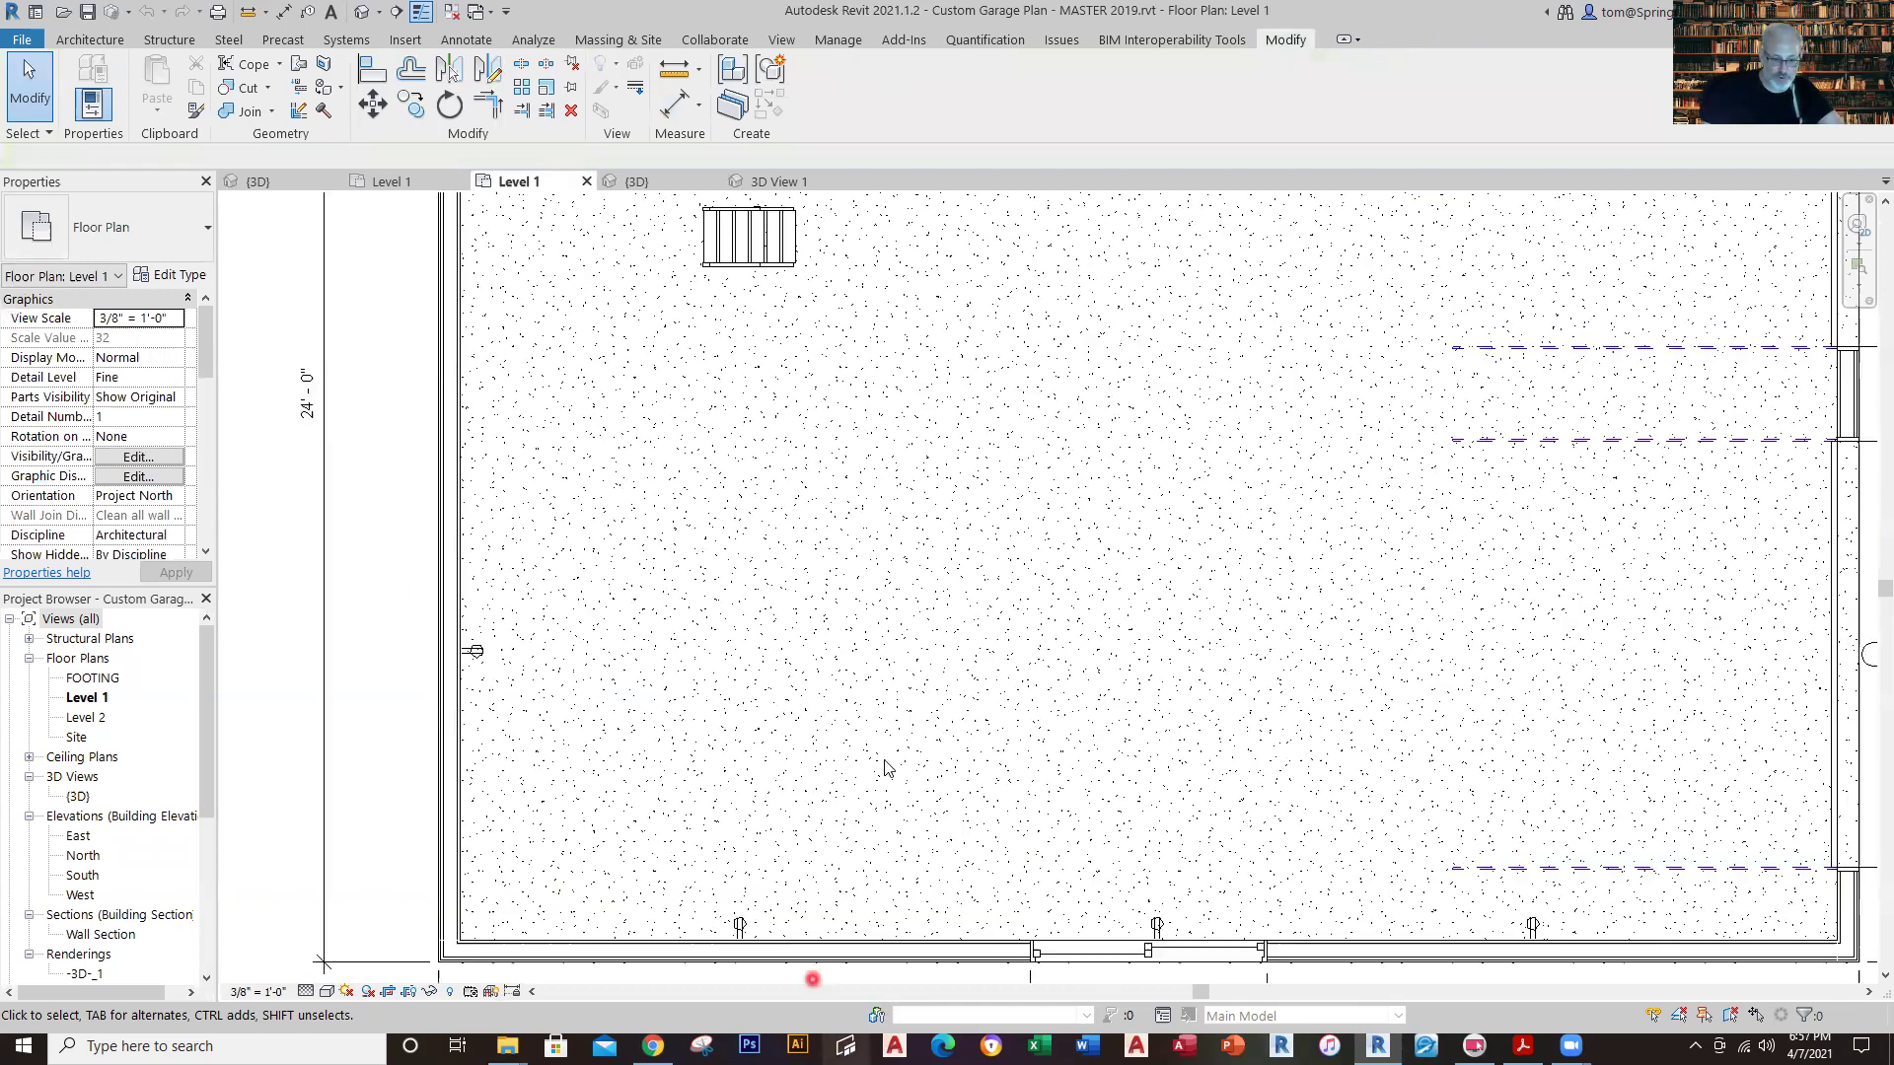
middle_drag(883, 748, 977, 524)
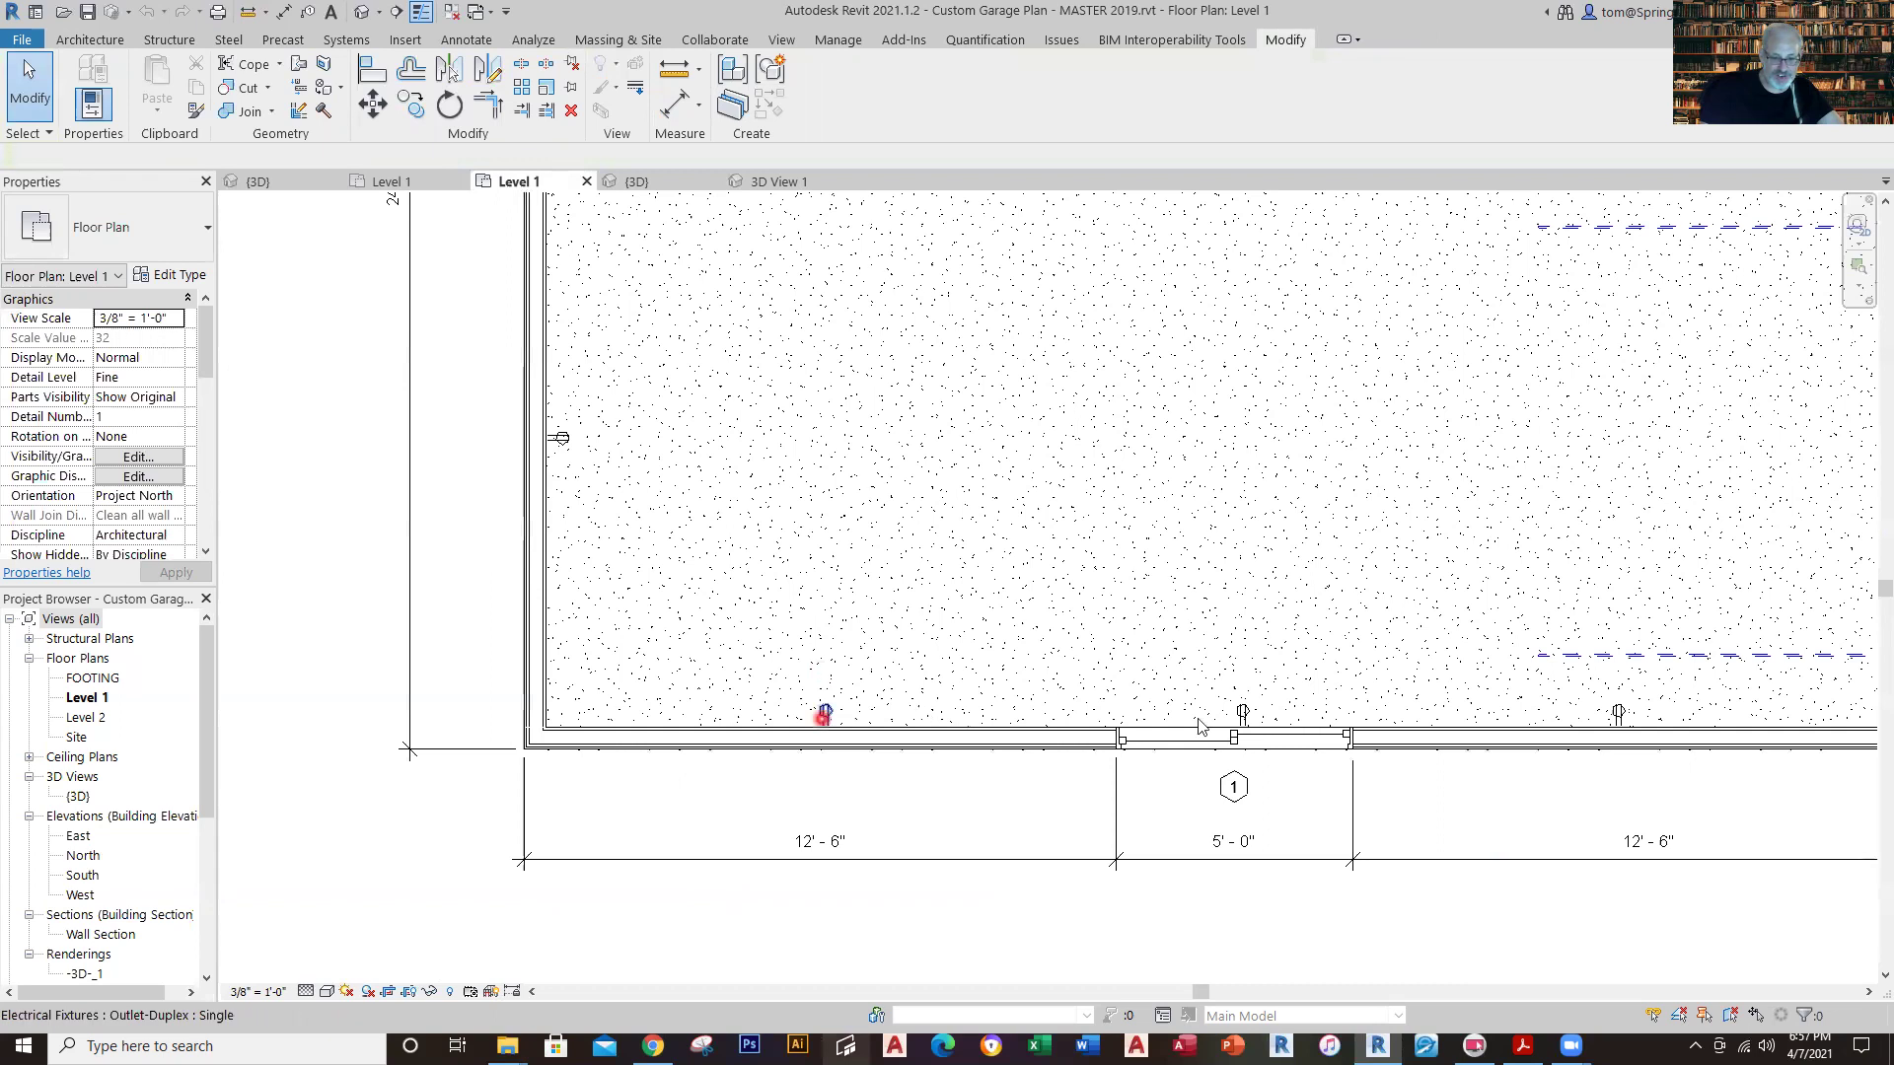
scroll(1632, 834, down, 4)
middle_drag(1617, 833, 1421, 868)
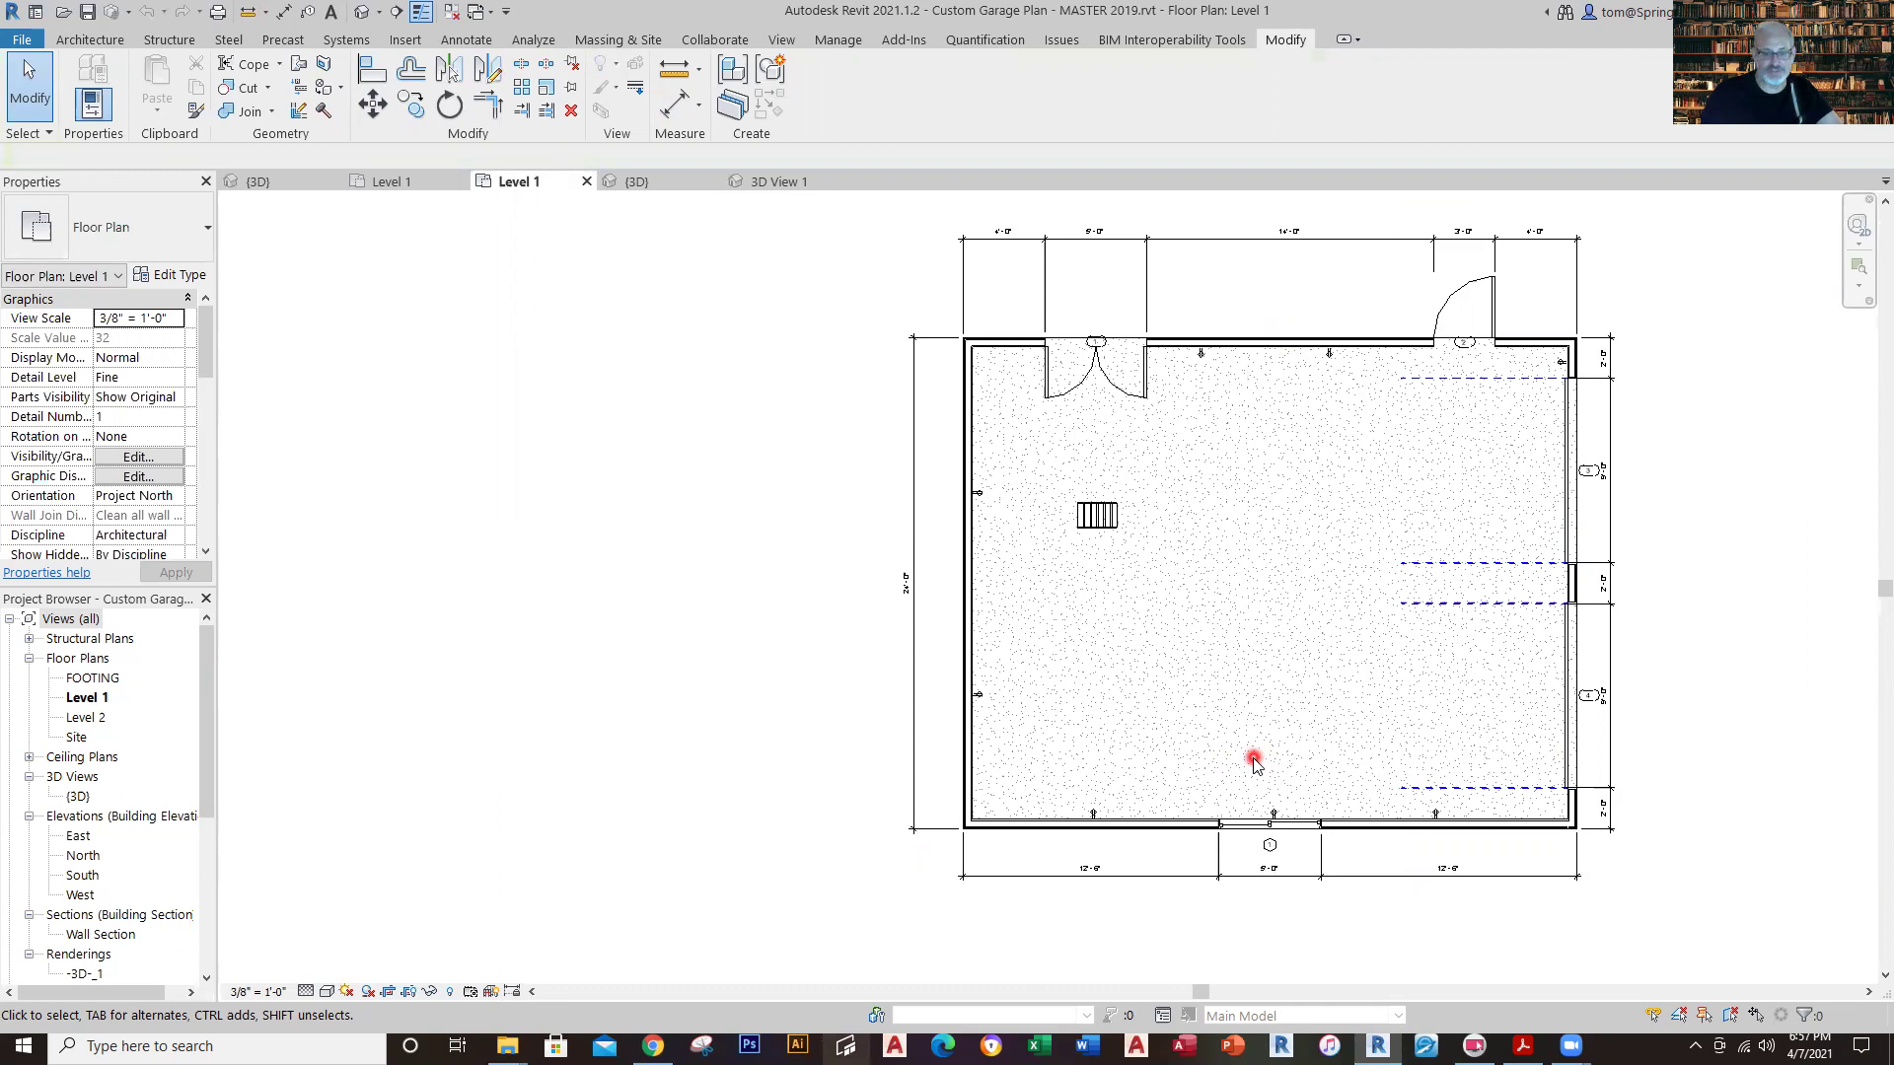
Try placing two Duplex Receptacle GFCI fixtures on the top wall between the double door and the single door in the project's Level 1 plan.
click(384, 182)
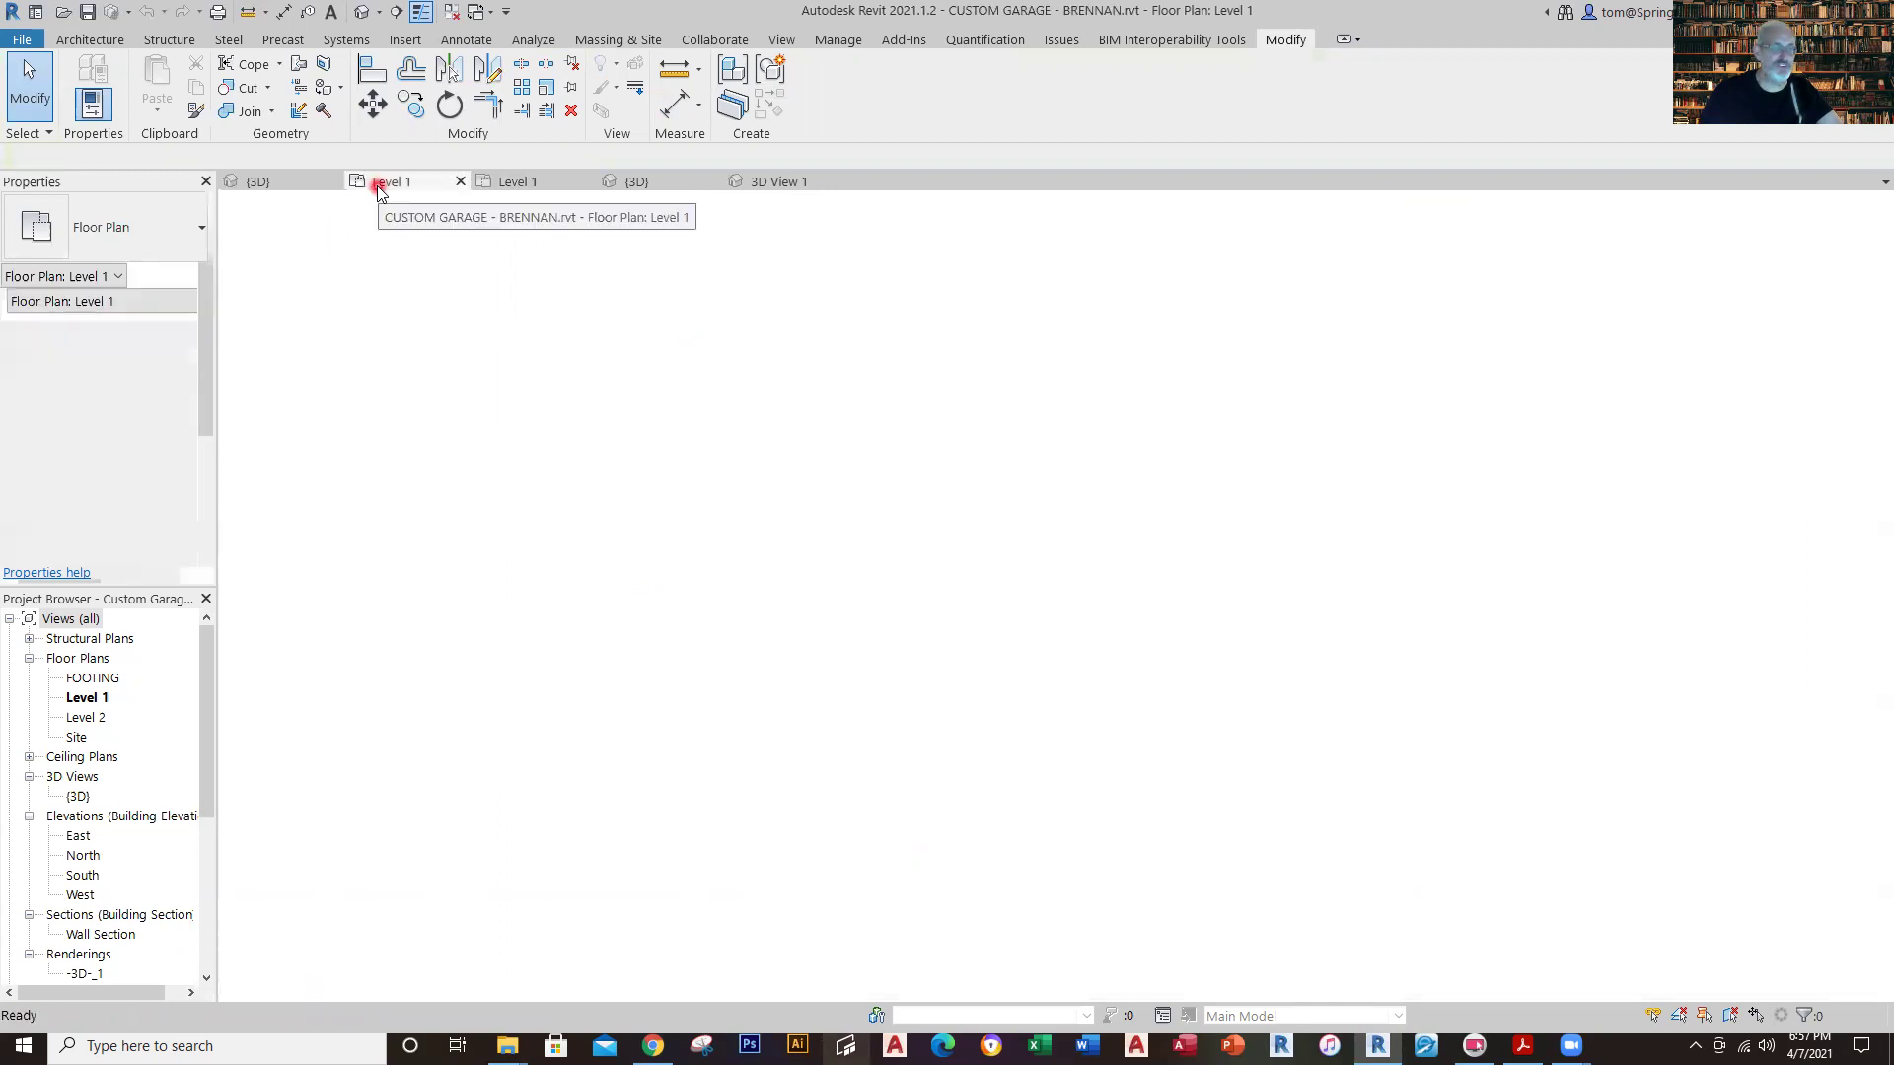
scroll(873, 531, up, 3)
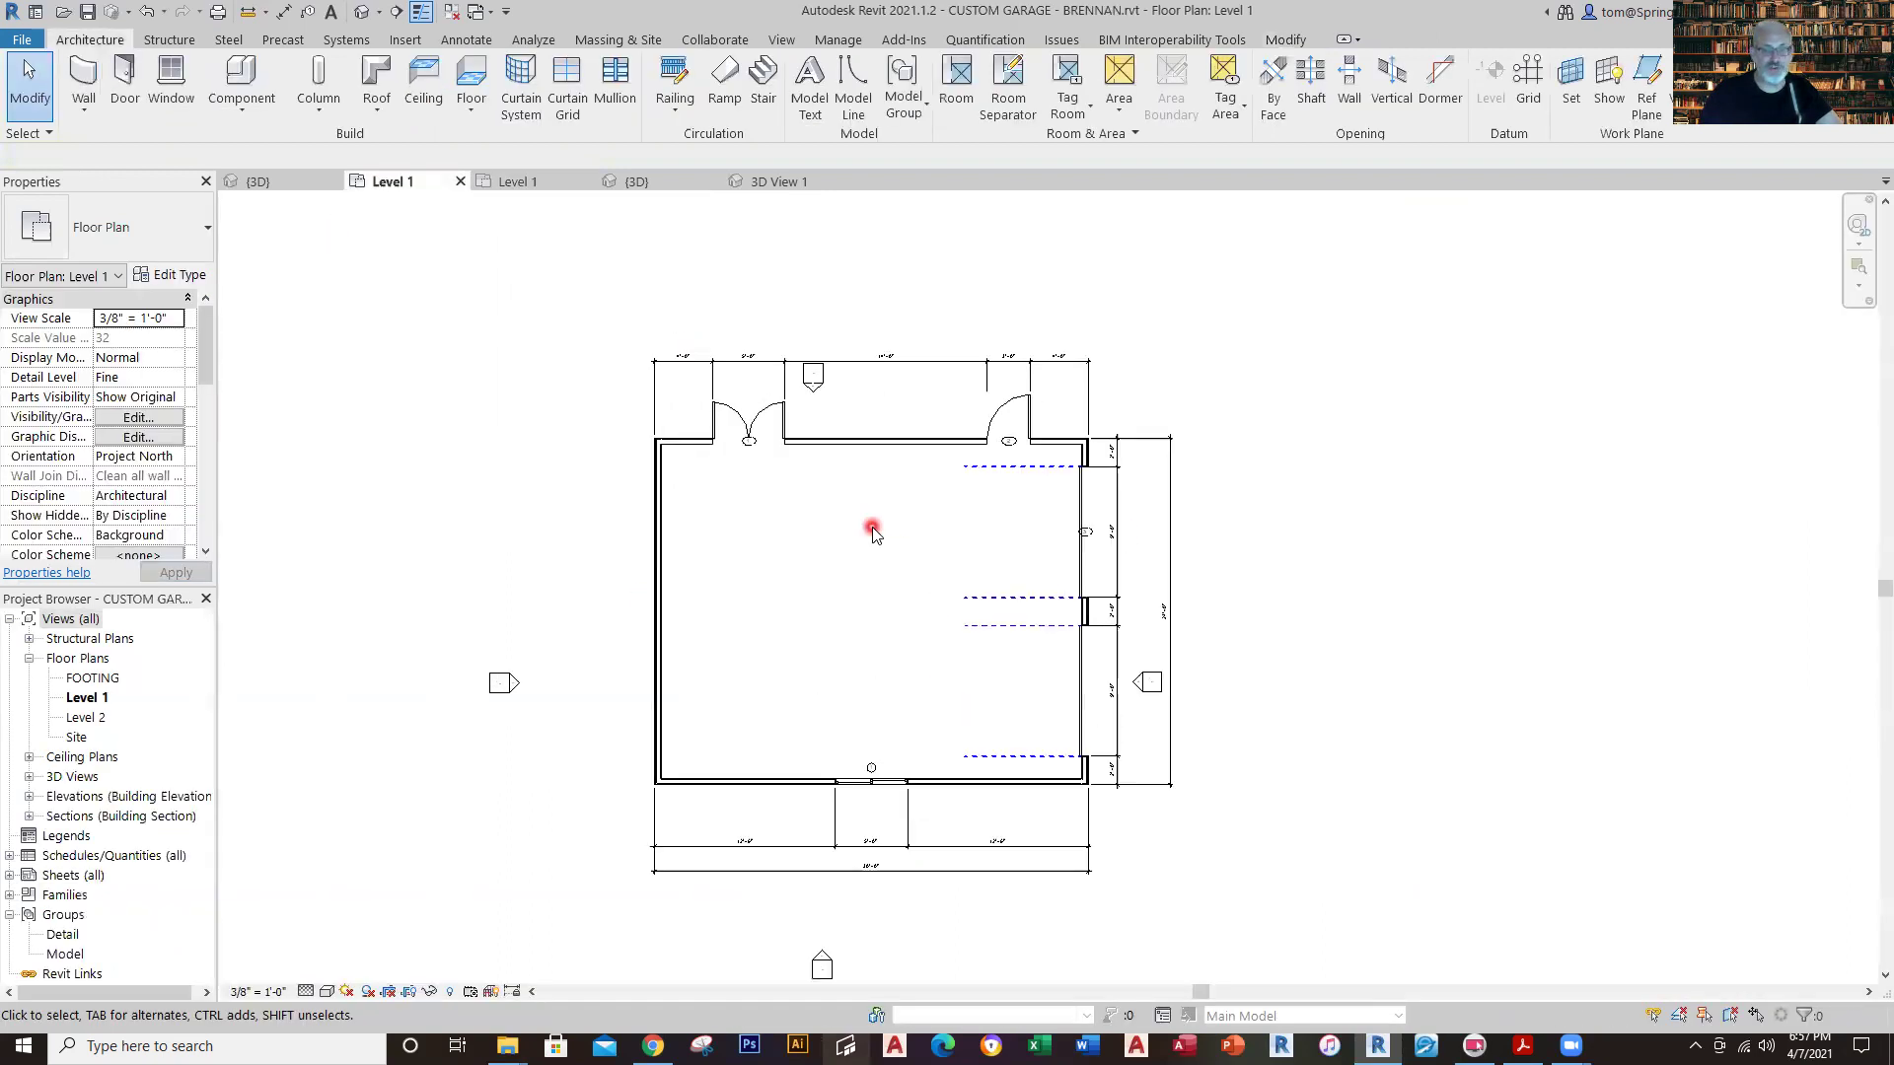
scroll(873, 531, up, 1)
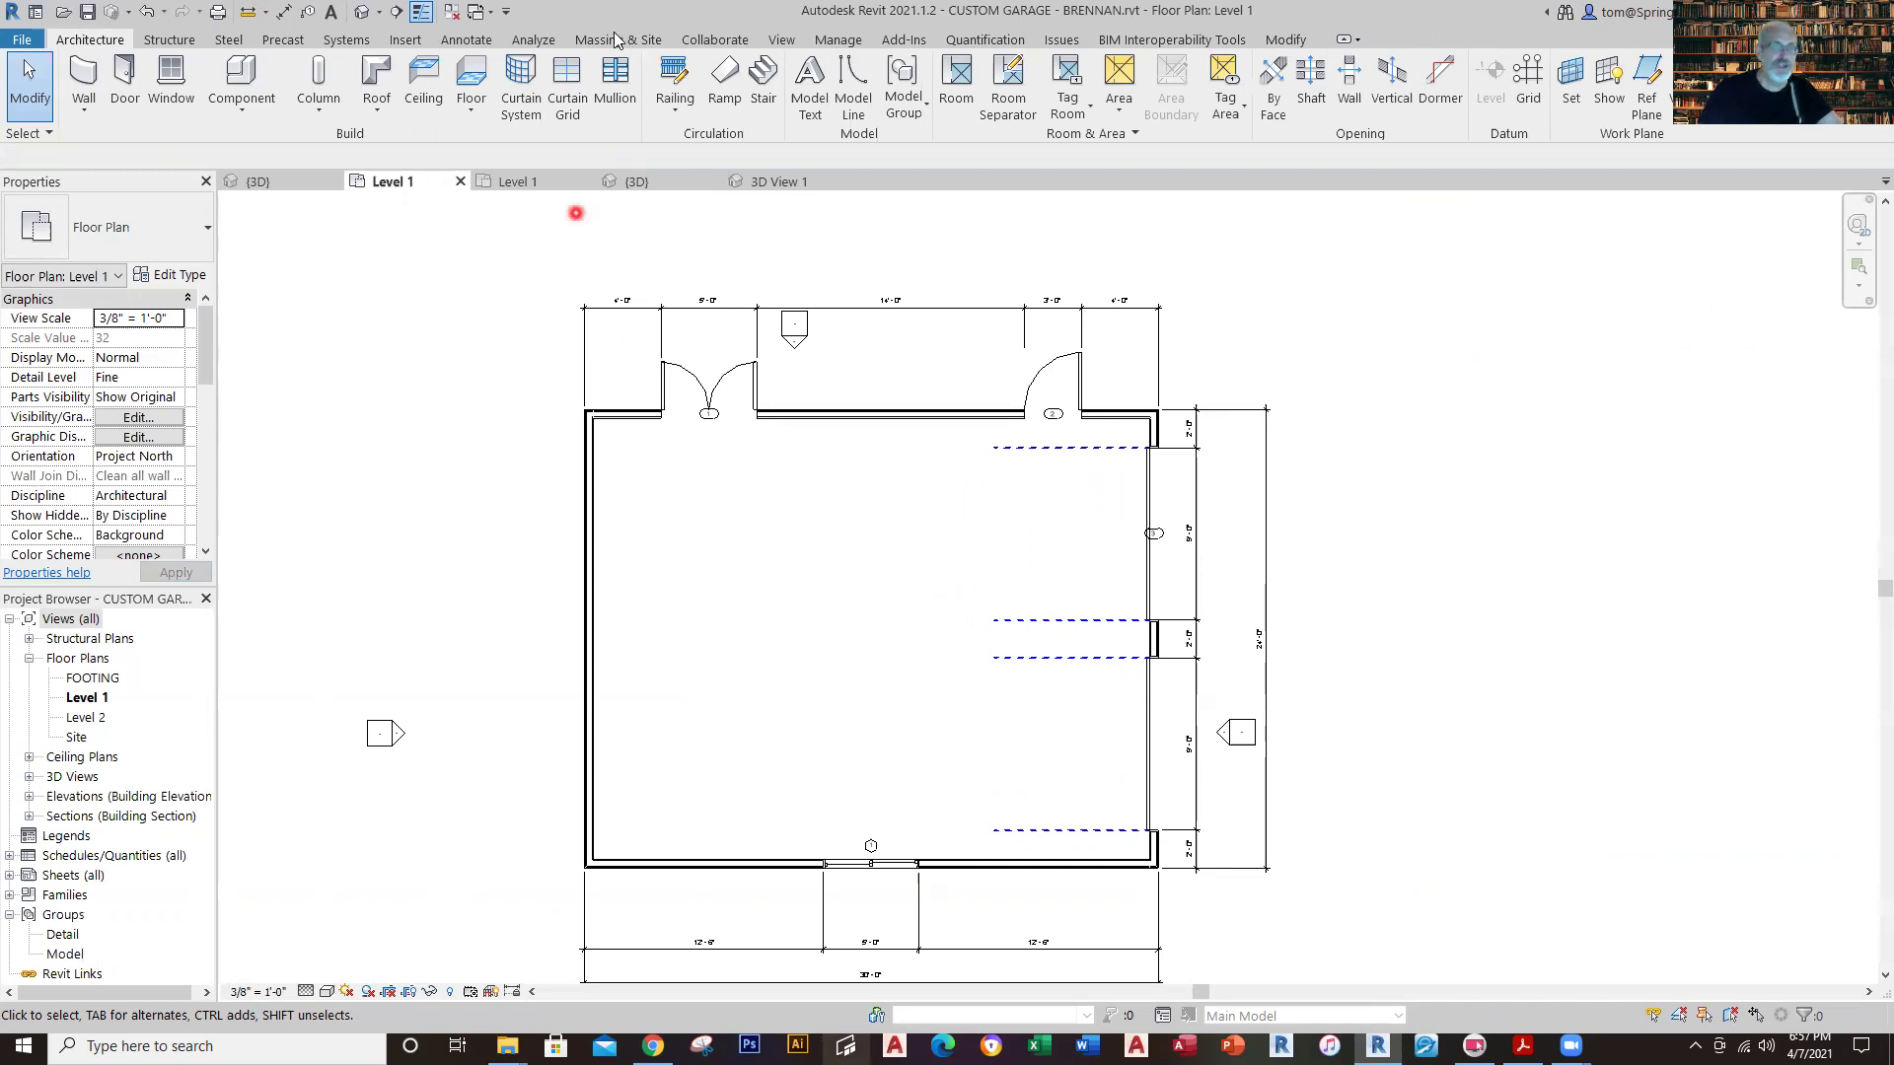
click(347, 39)
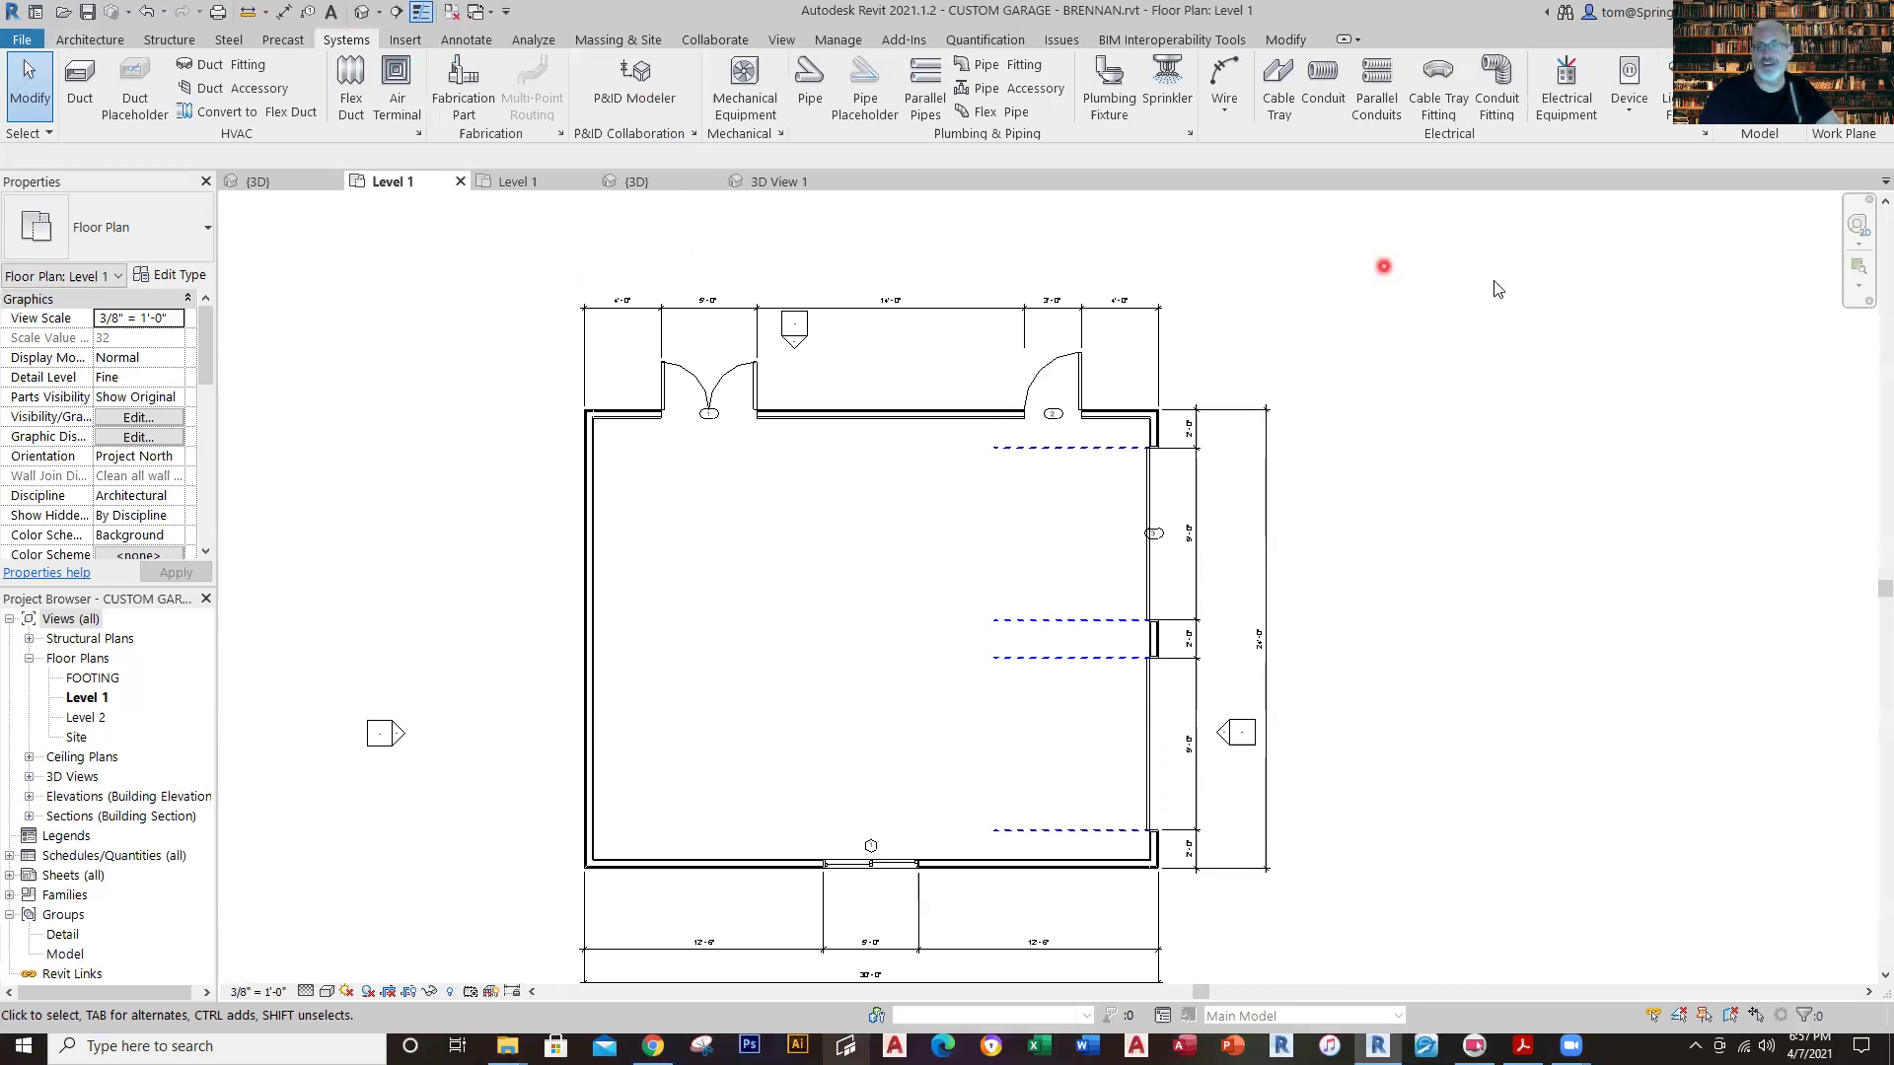
click(1637, 114)
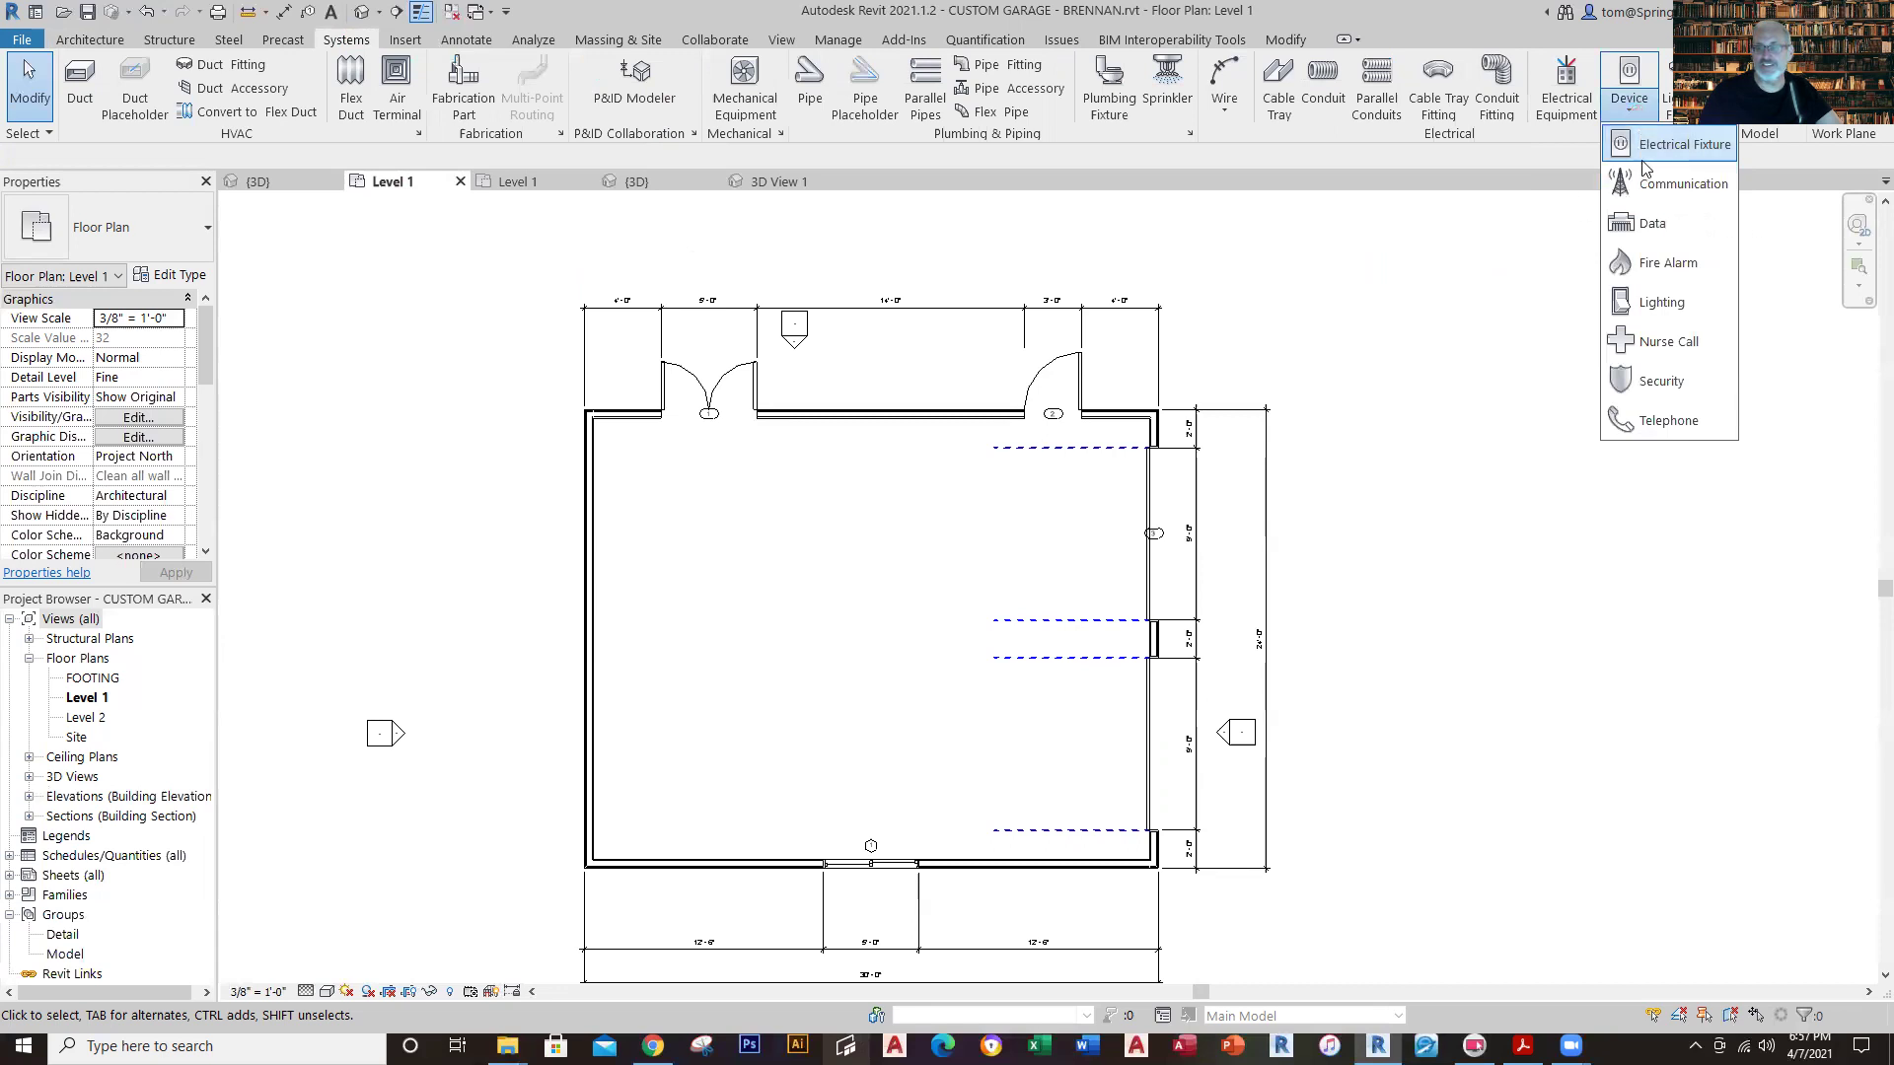
click(1654, 156)
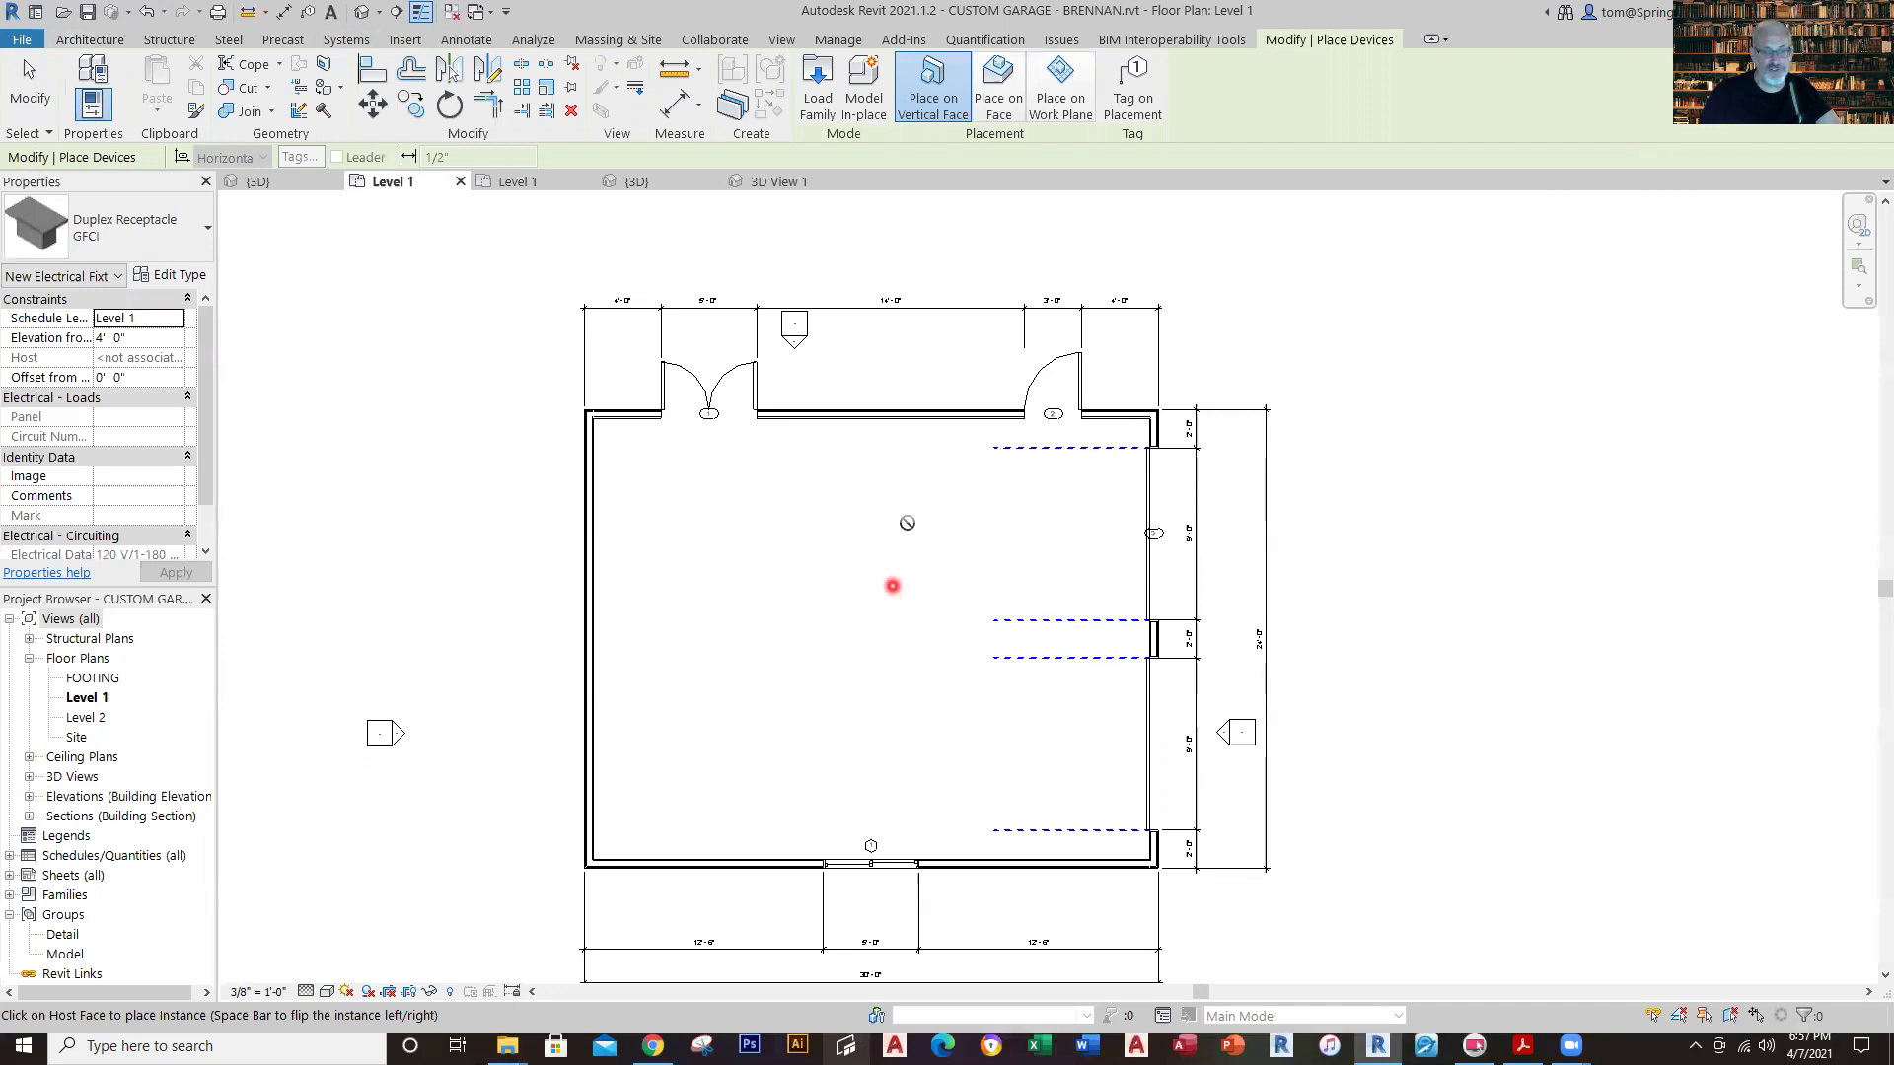
scroll(874, 410, up, 3)
scroll(845, 411, up, 5)
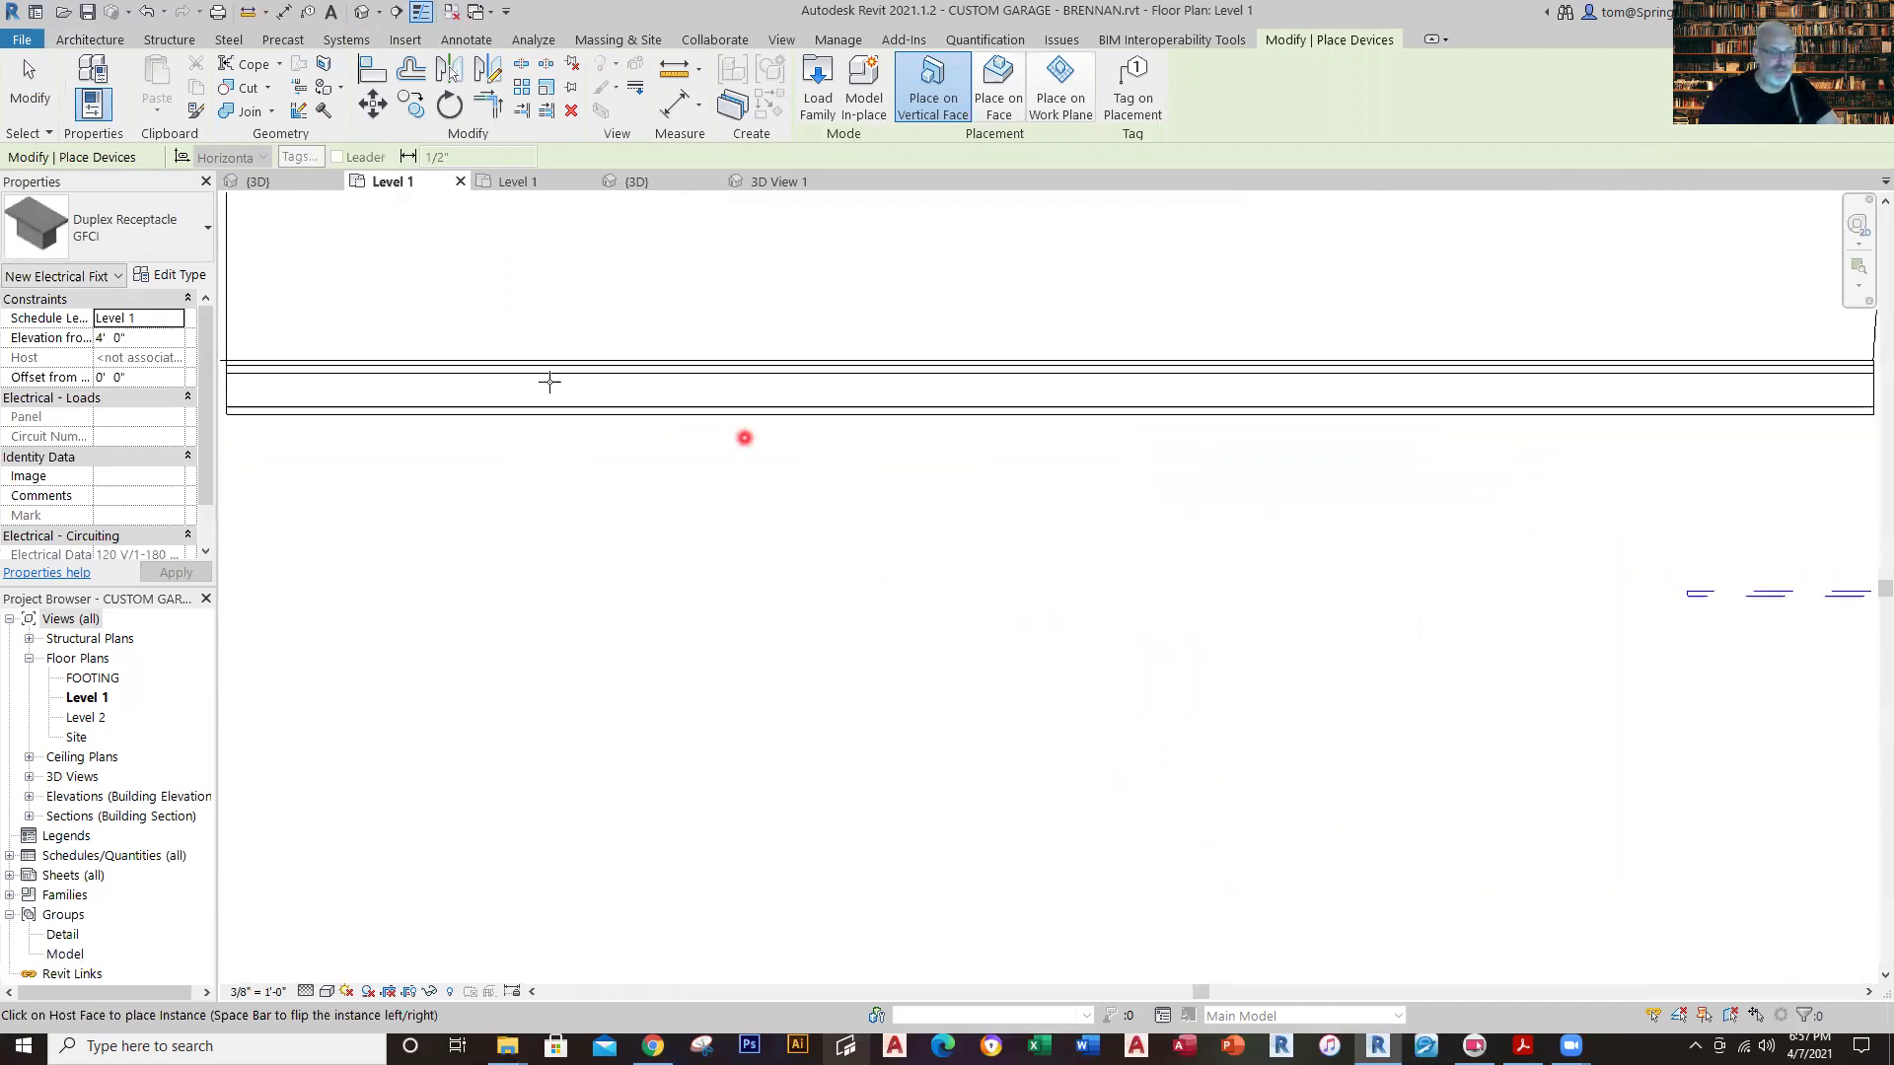
click(390, 418)
scroll(1485, 543, down, 2)
middle_drag(1487, 546, 1294, 542)
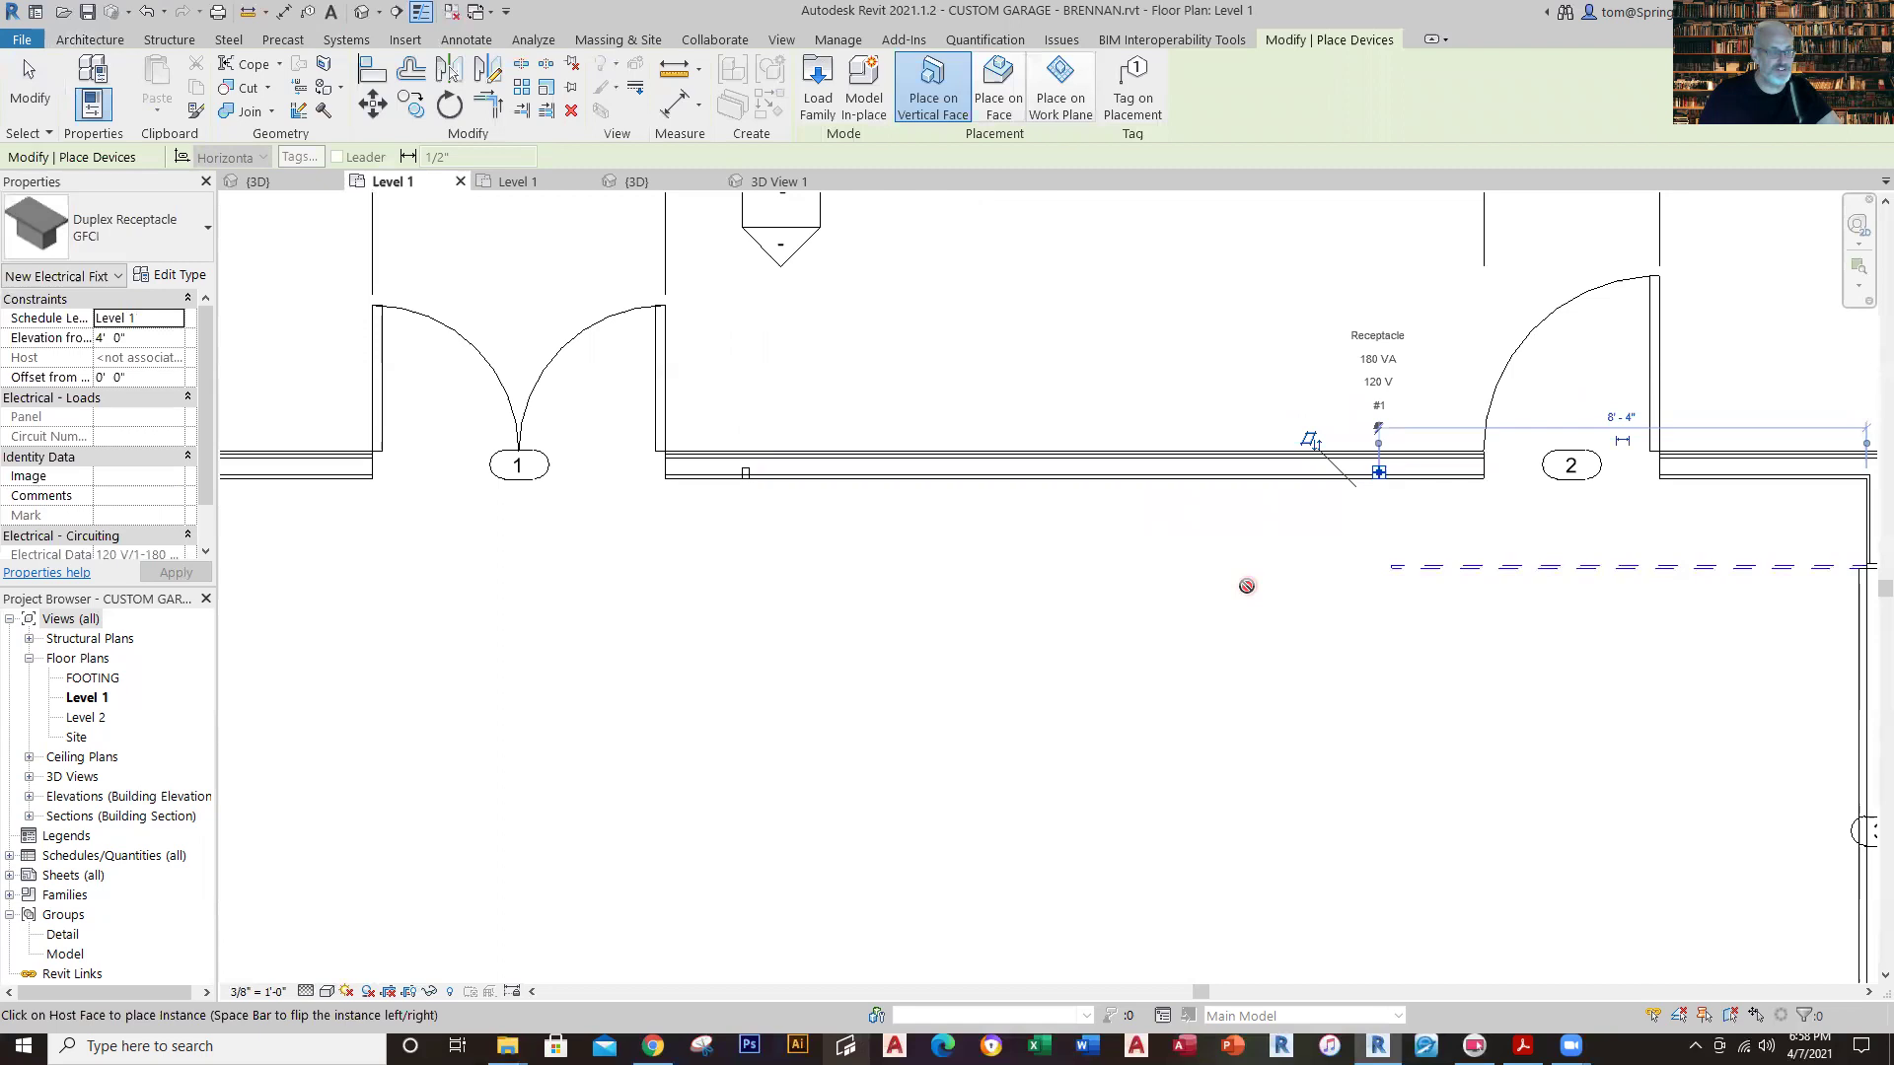
scroll(1156, 620, down, 2)
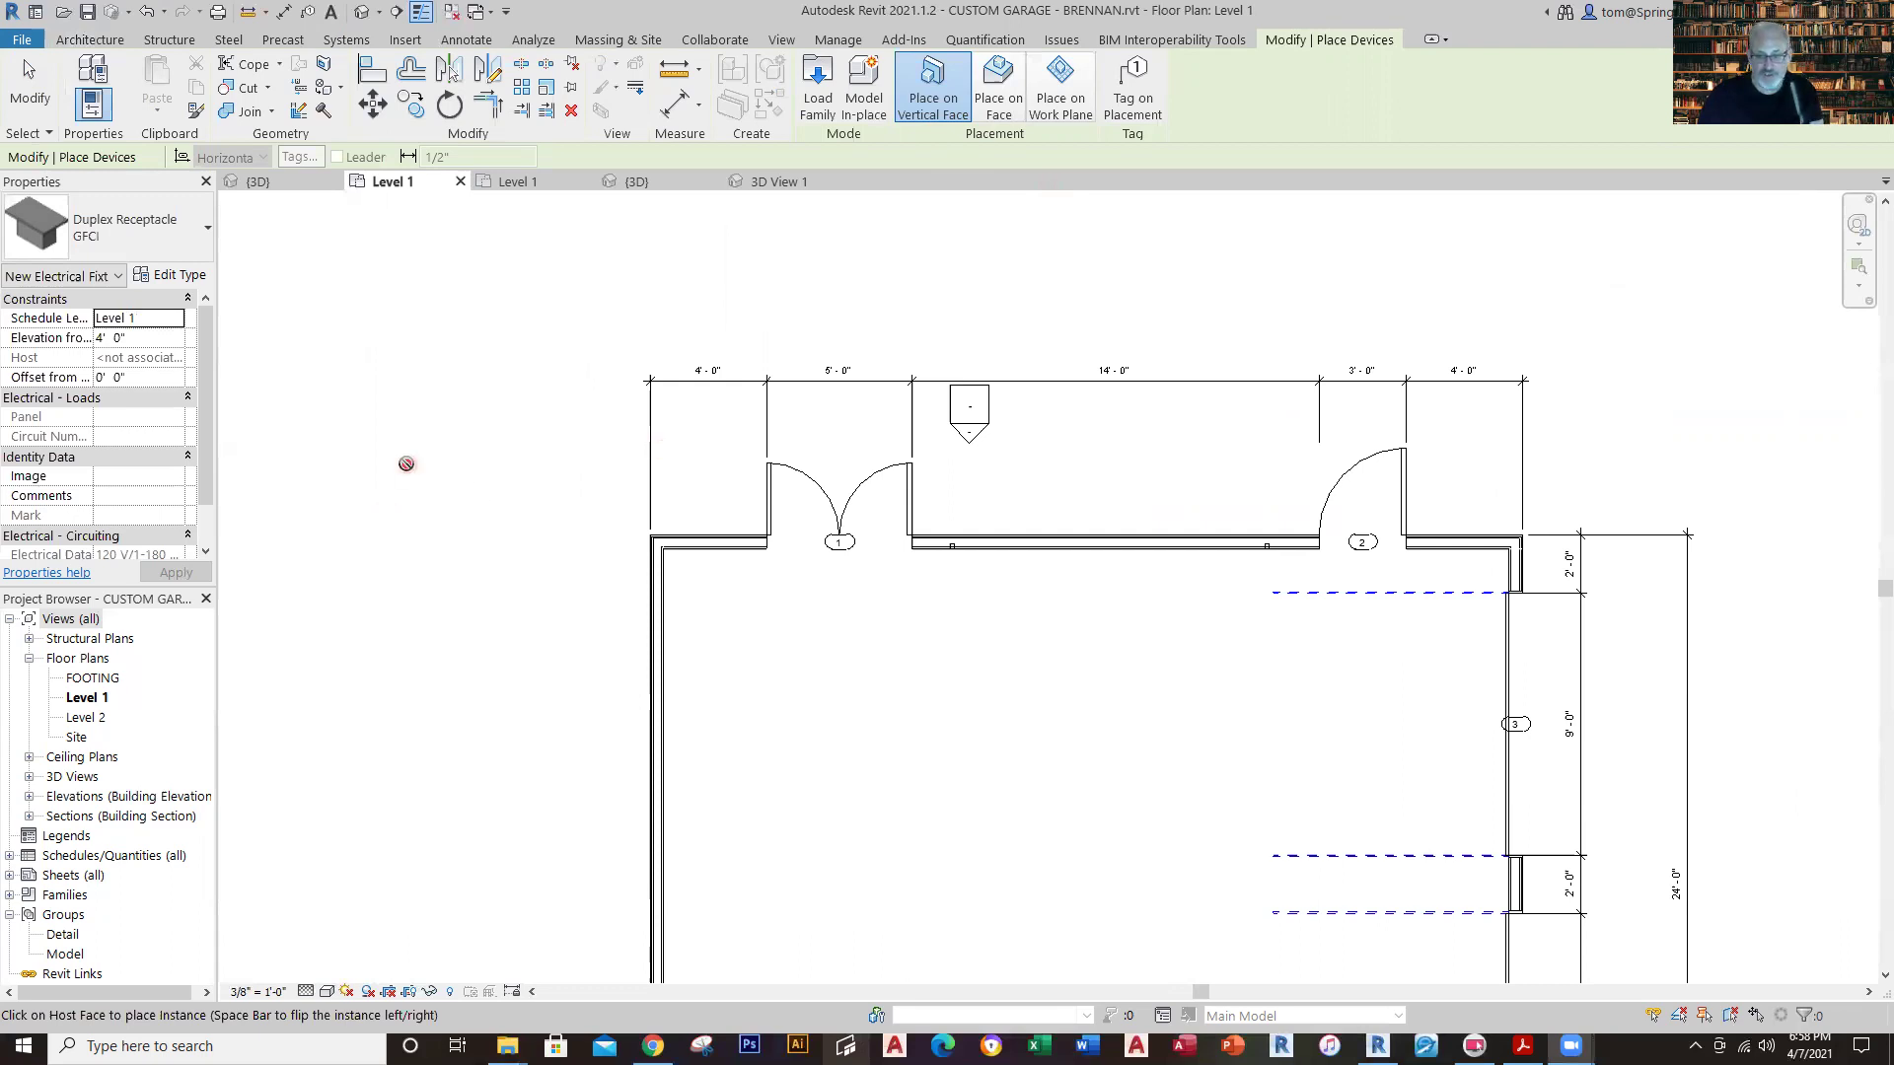
End fixture placement and undo the two GFCI receptacles on the top wall.
click(878, 751)
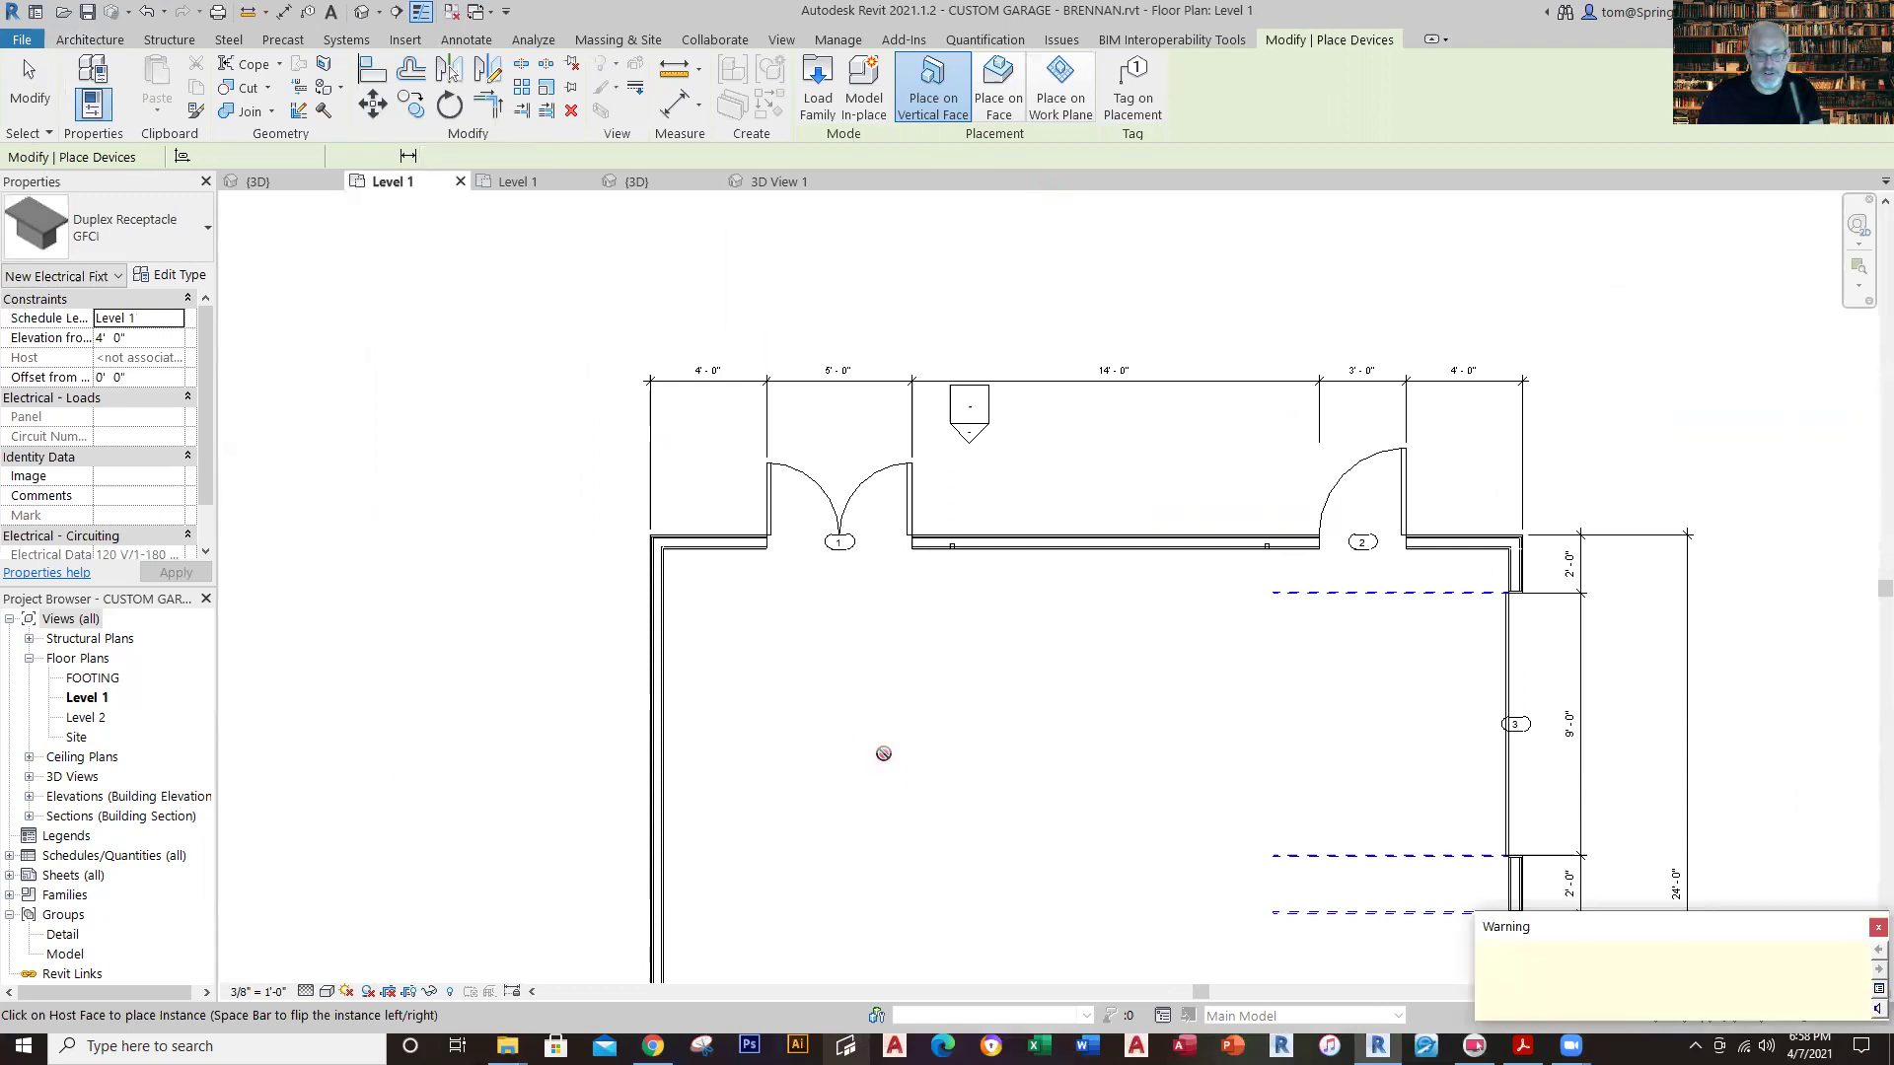
key(Escape)
key(Escape)
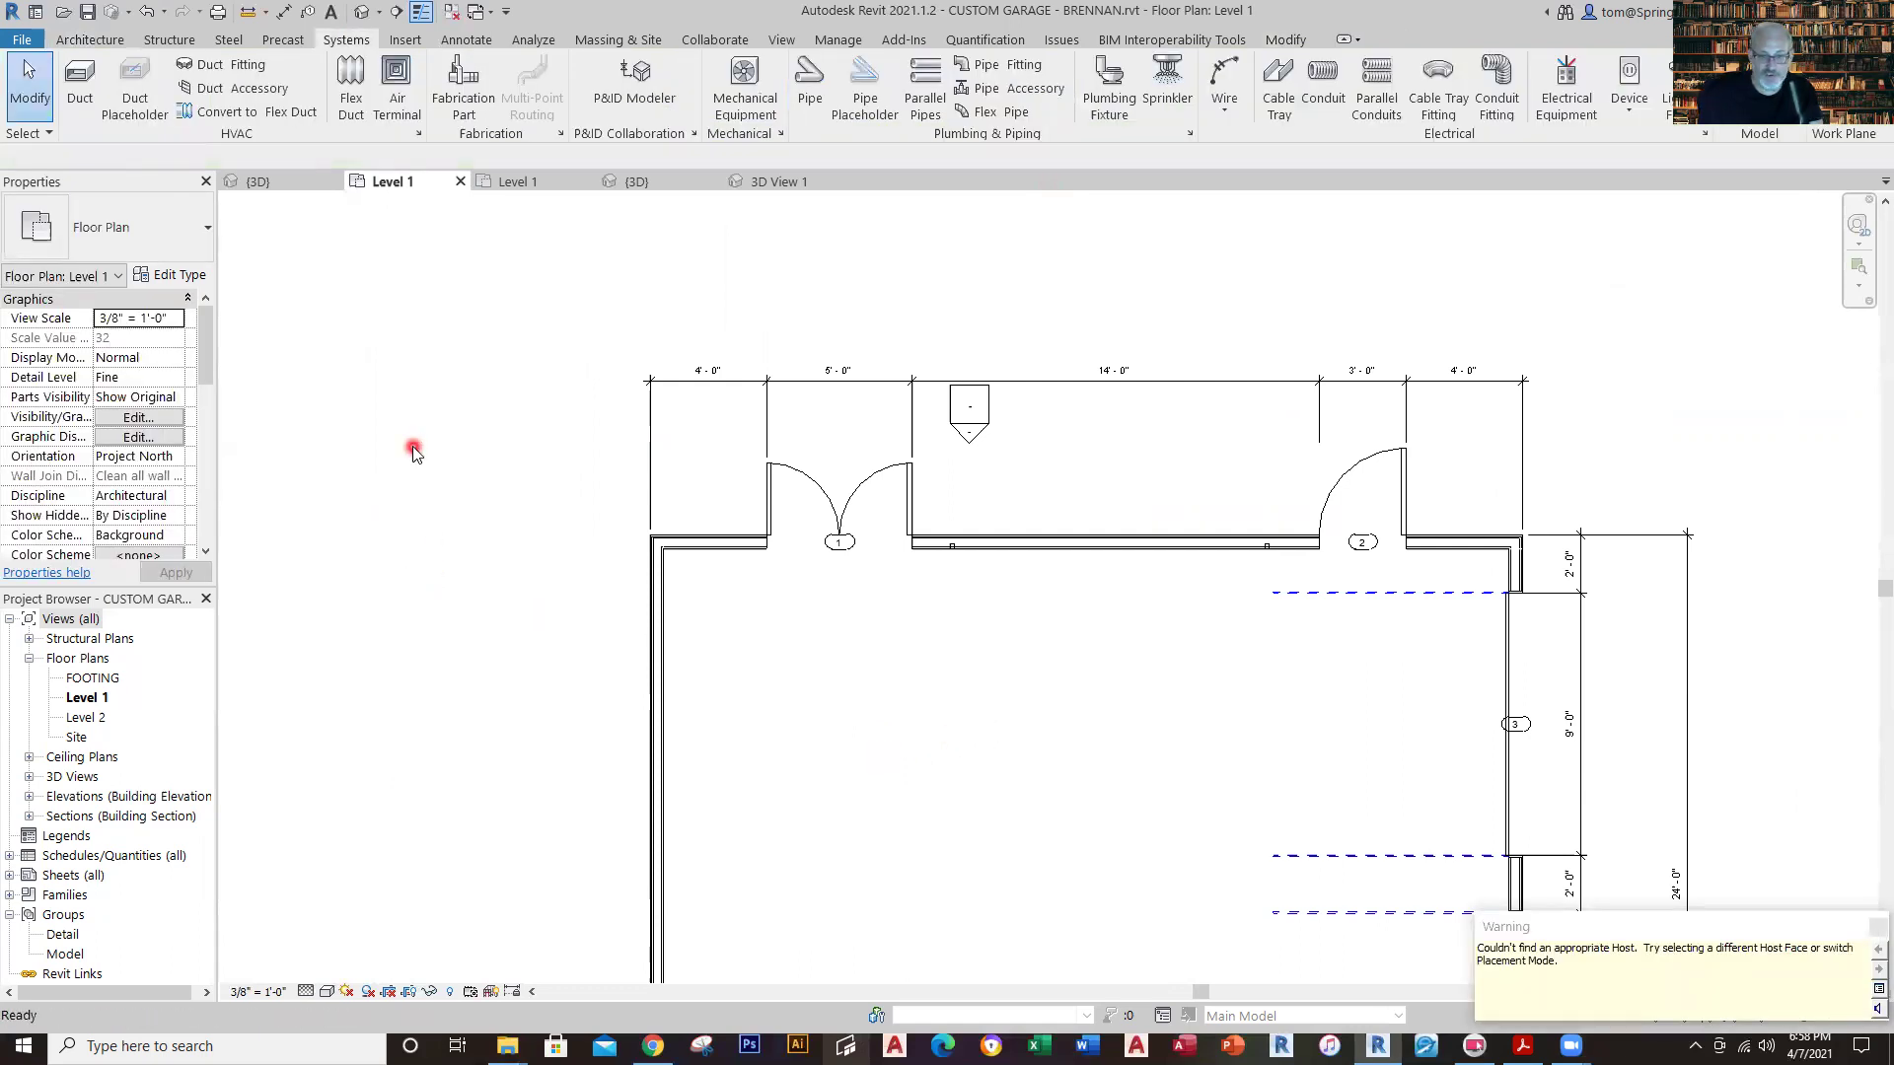
key(ctrl+z)
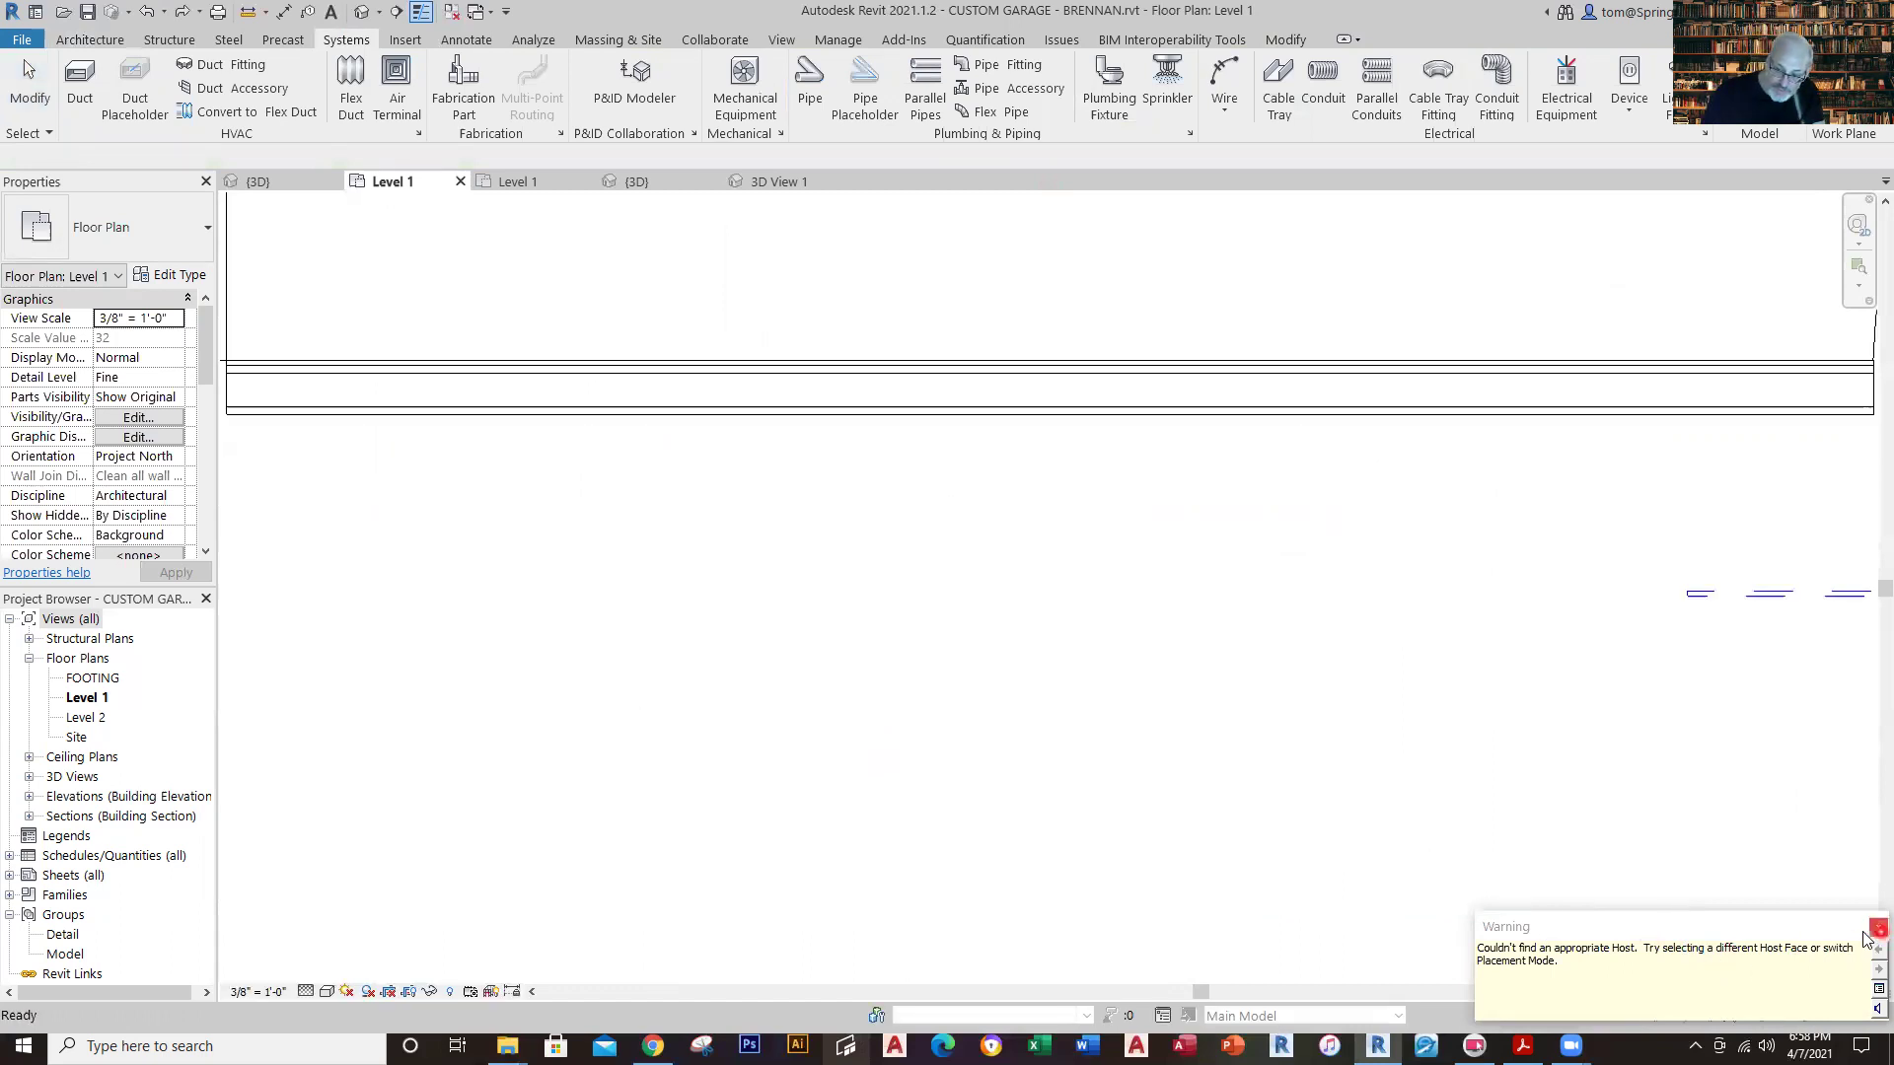
scroll(1437, 795, down, 4)
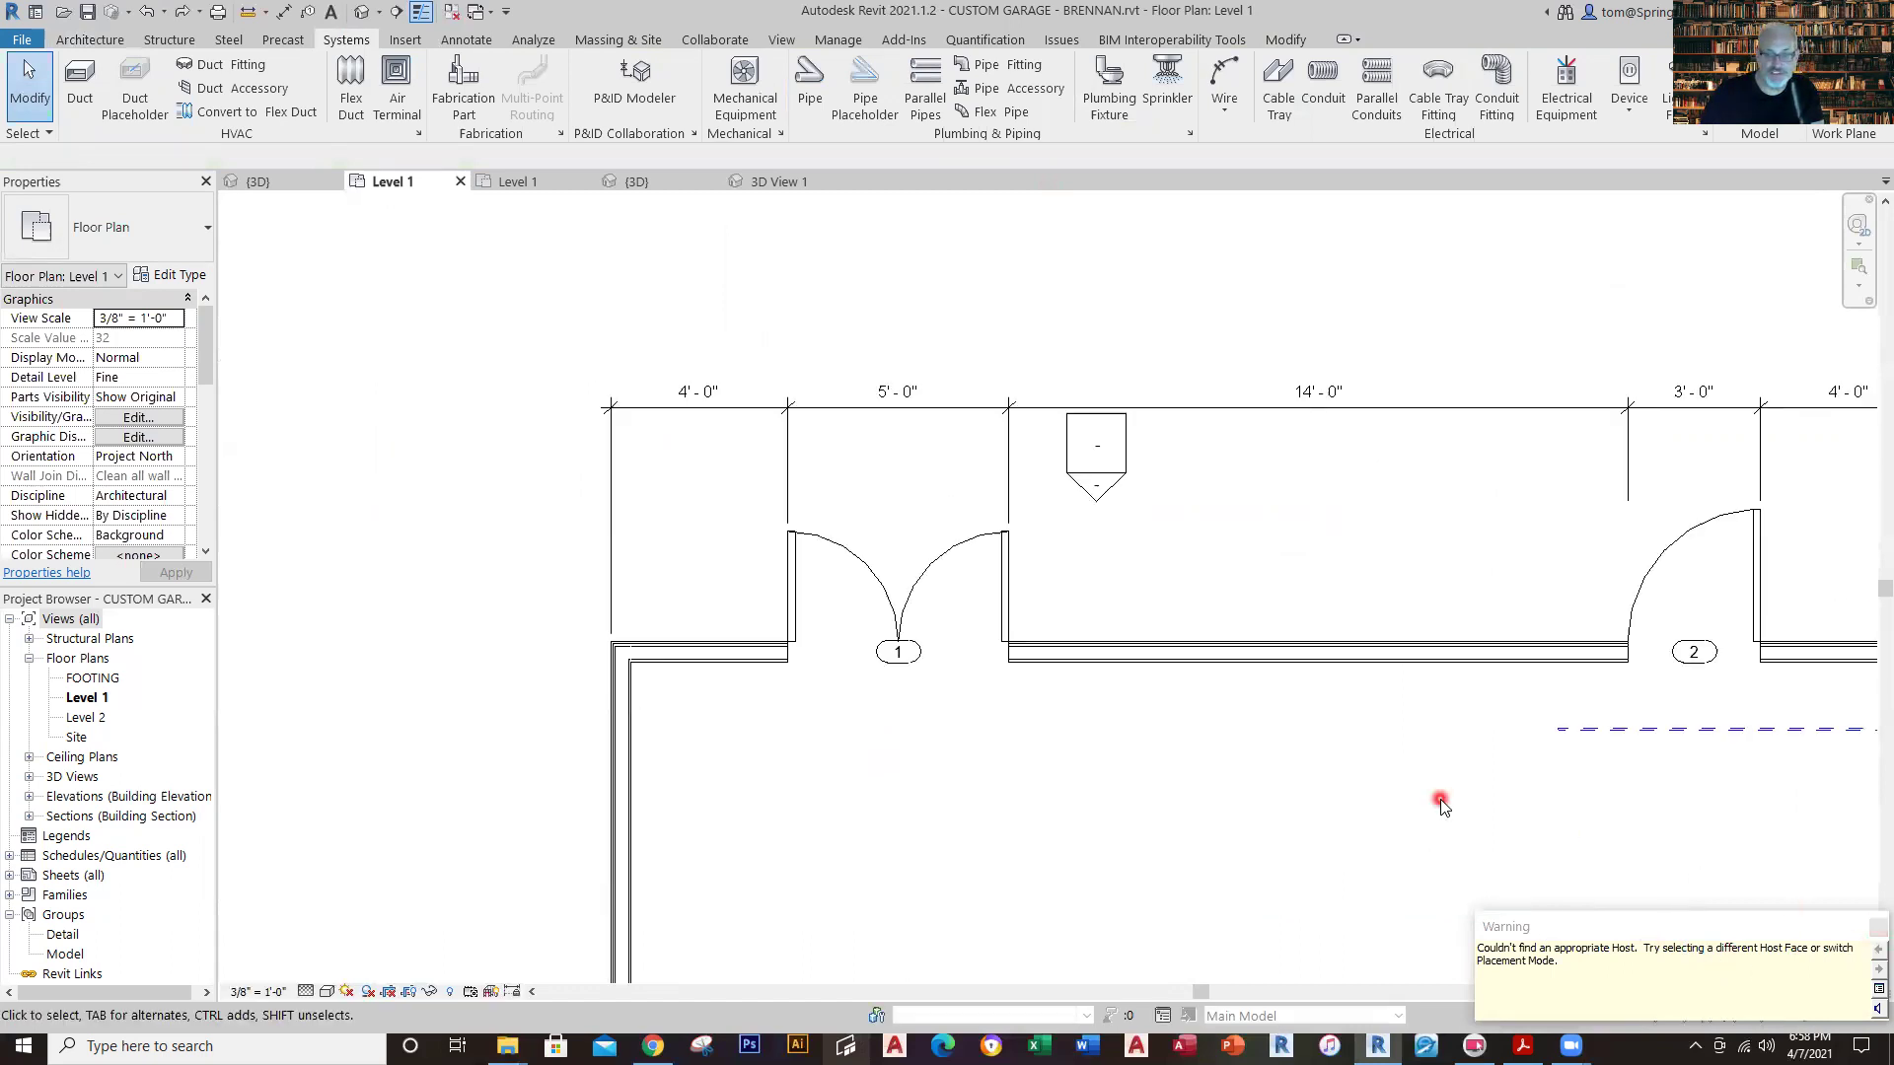
middle_drag(1438, 795, 892, 619)
Check the family and type of the top-wall outlet beside the double door in the master plan's Level 1 view.
click(518, 183)
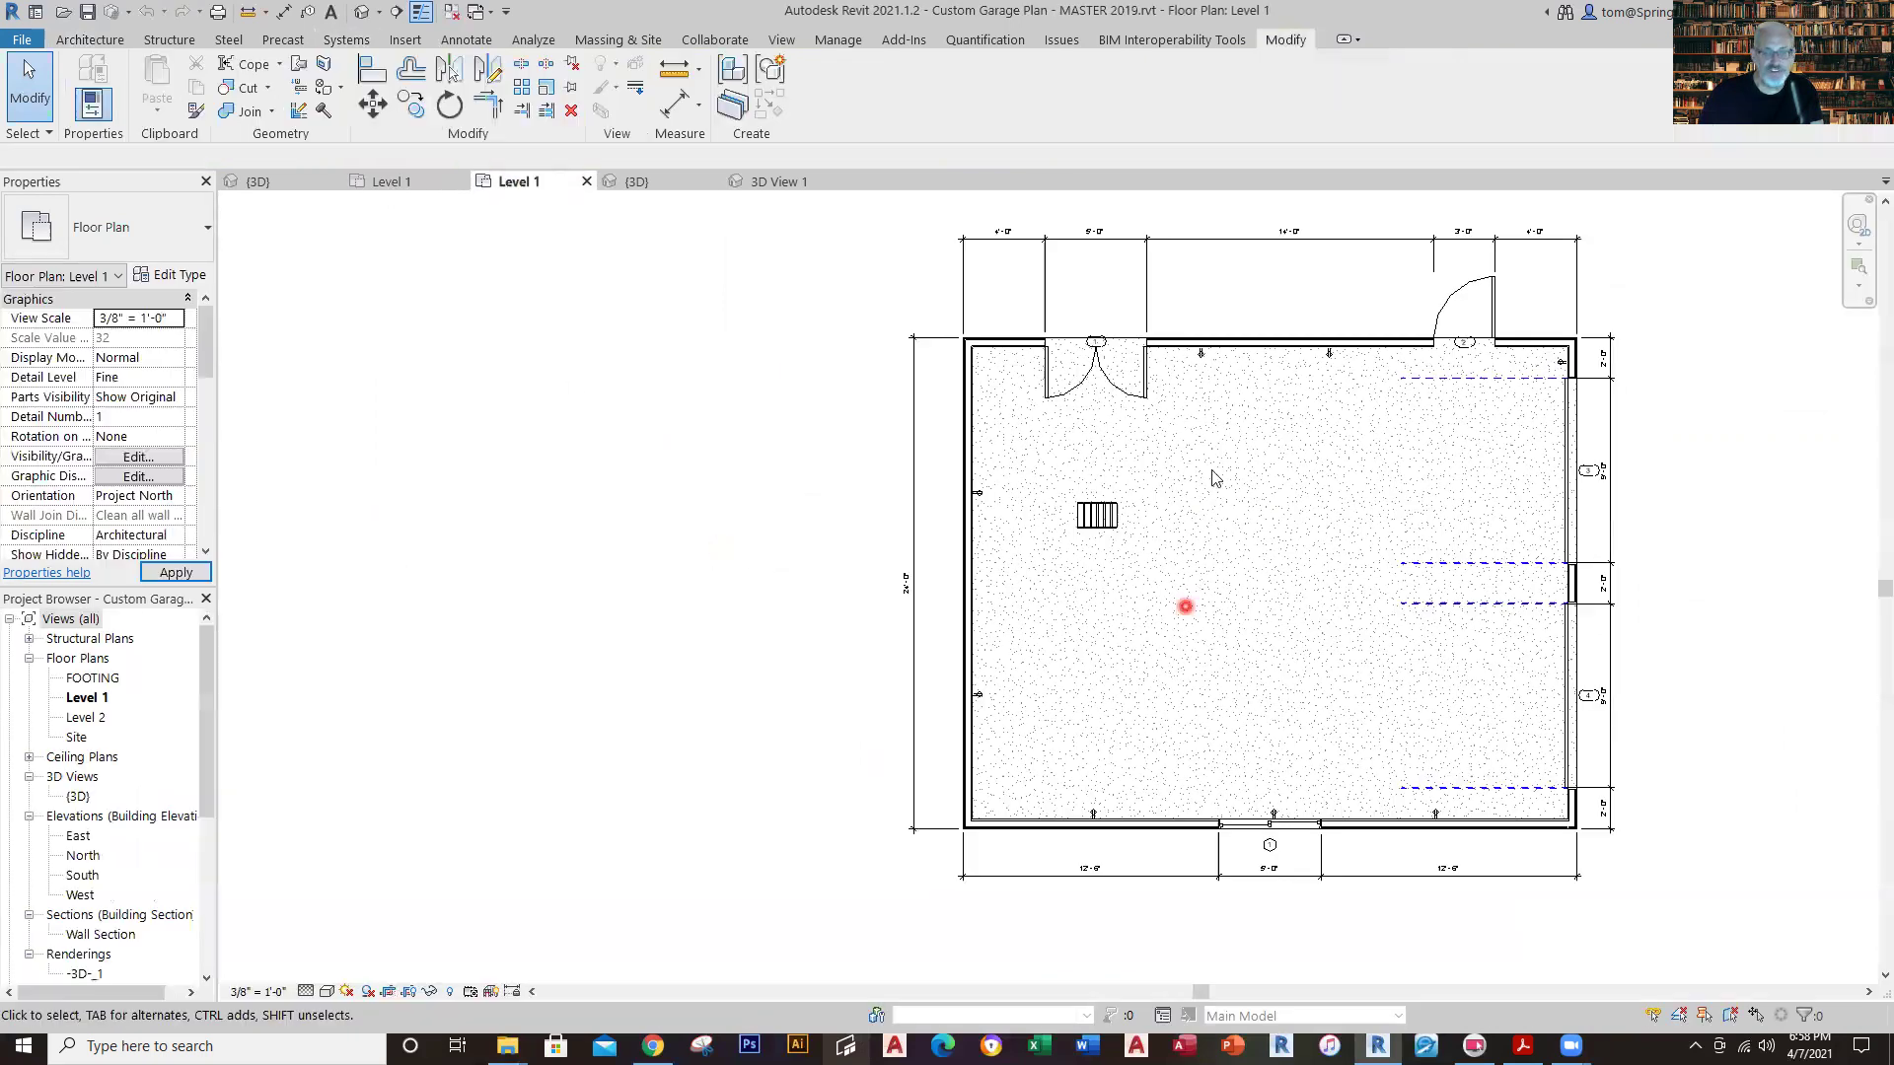
scroll(1268, 329, up, 5)
scroll(1322, 338, up, 5)
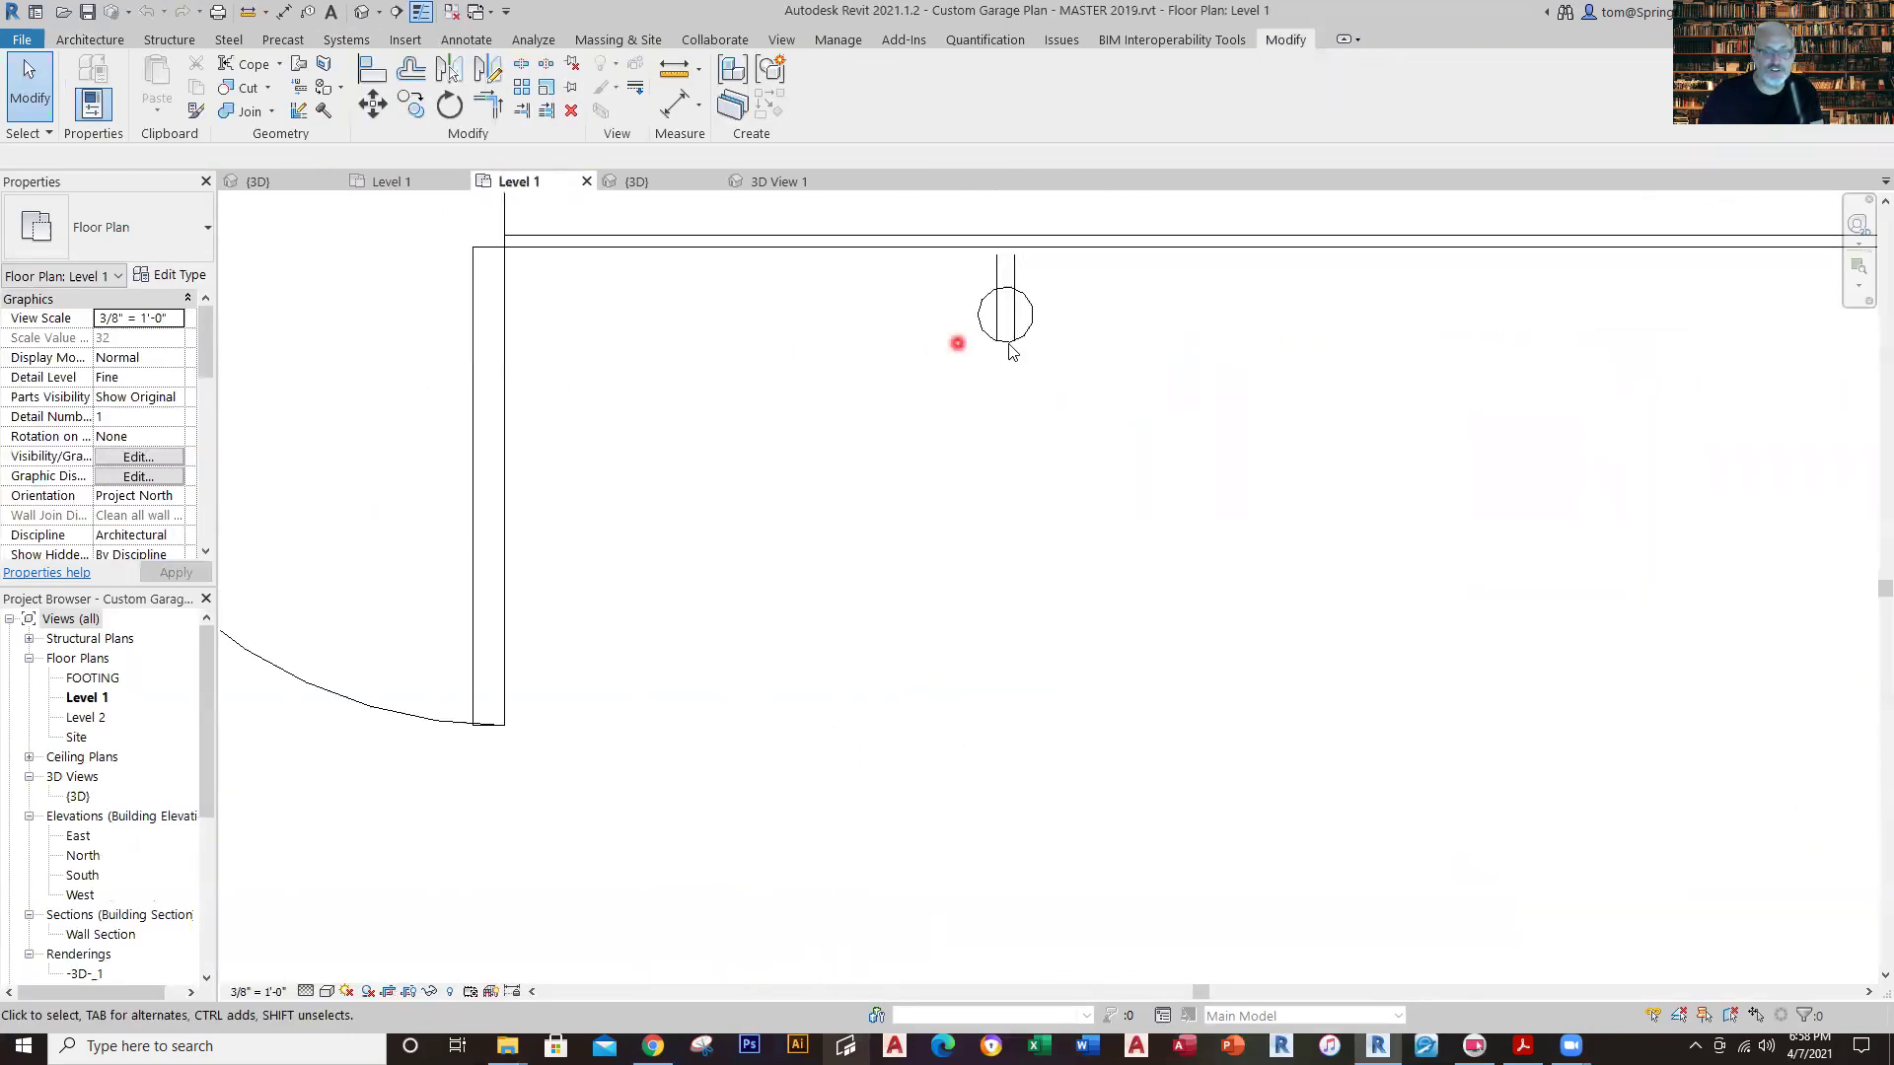
click(1026, 334)
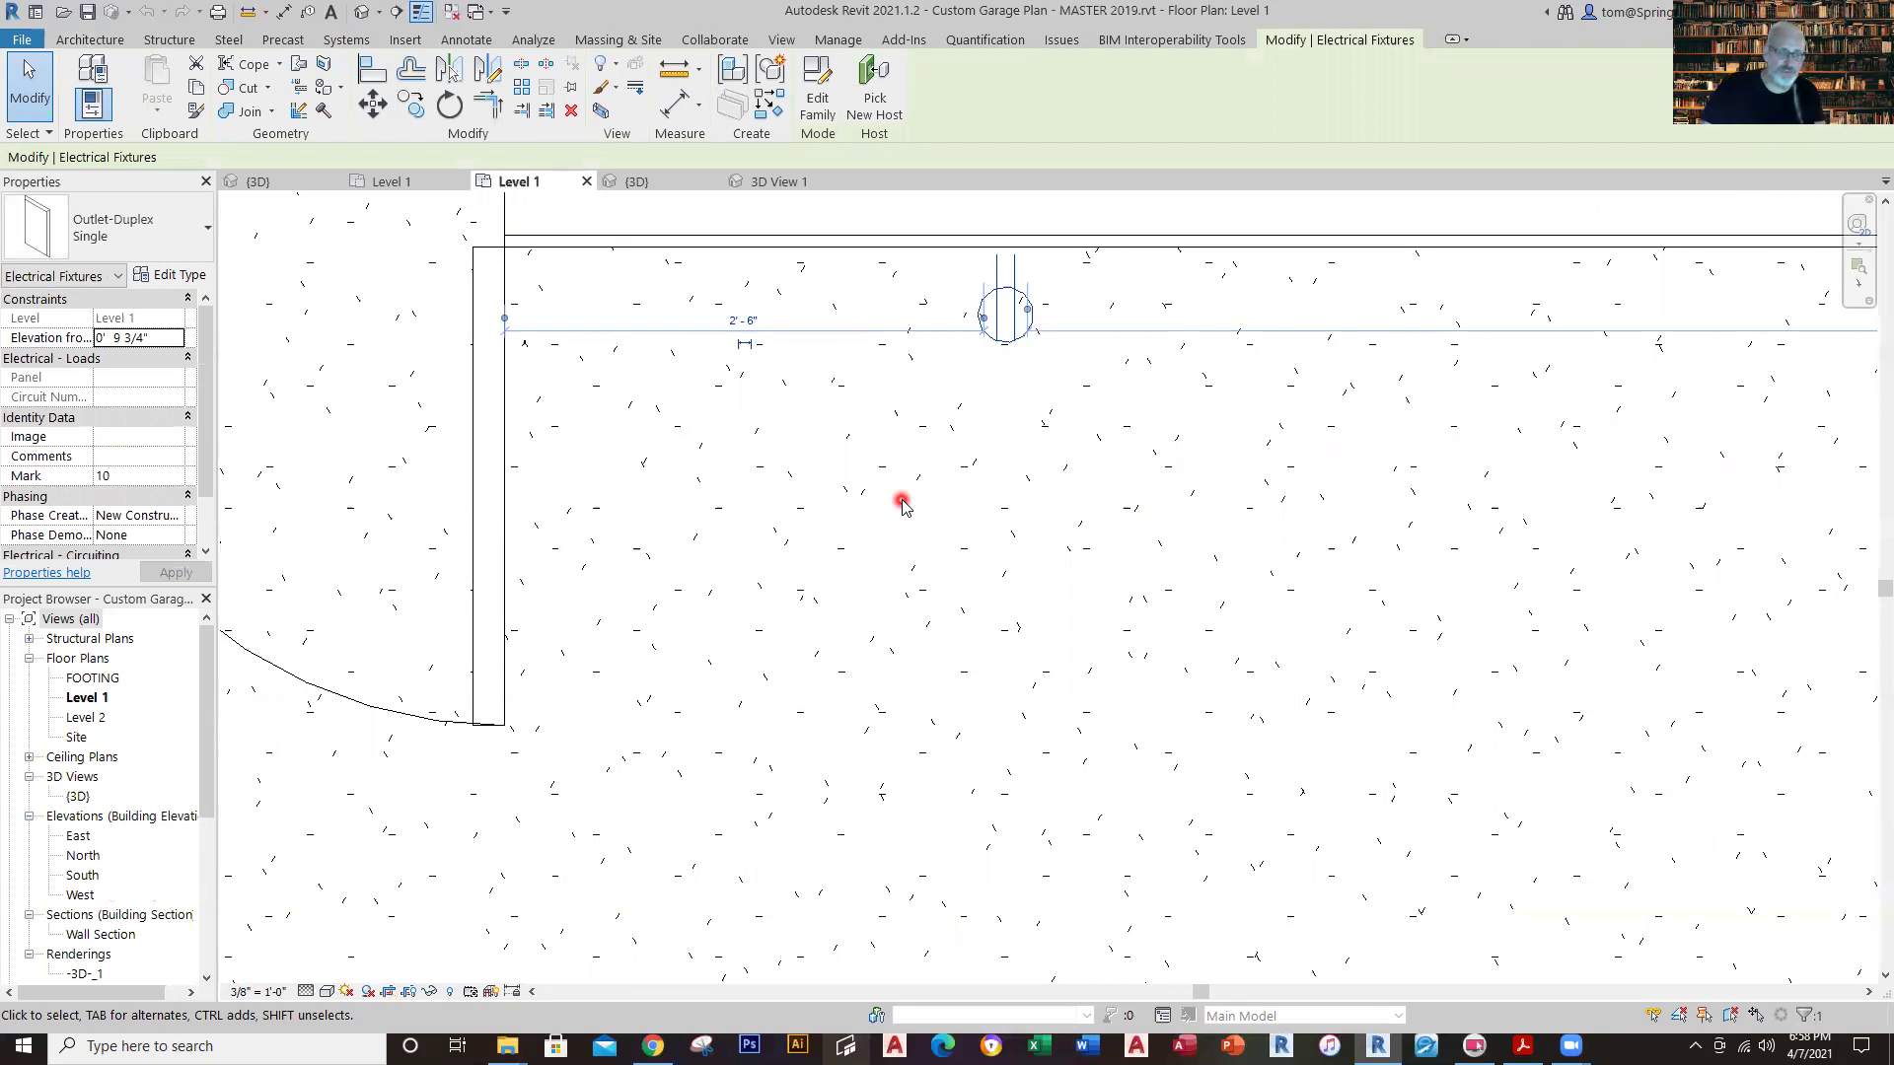
Place two Outlet-Duplex Single fixtures on the project's top wall, one near the double door and one about 2'-1" from the single door.
click(386, 182)
click(1347, 487)
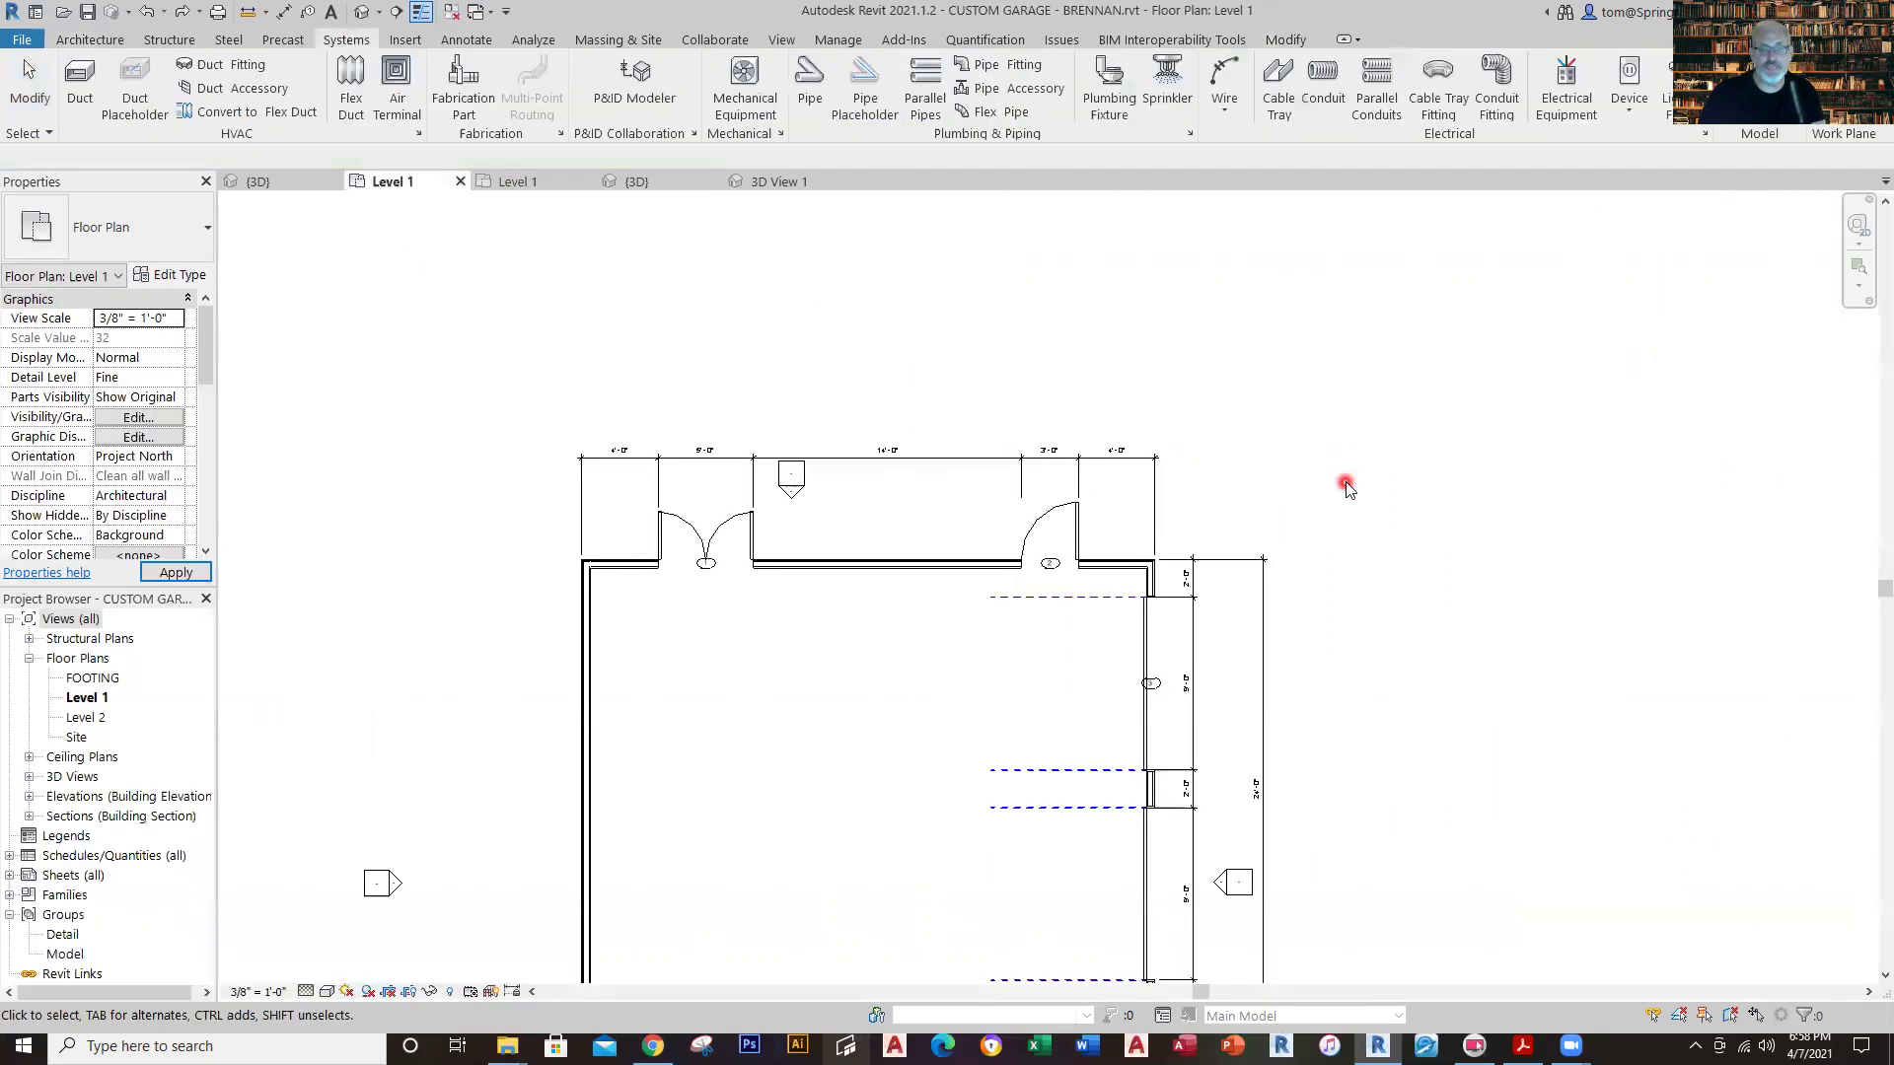
scroll(1341, 491, down, 3)
middle_drag(1293, 503, 1109, 431)
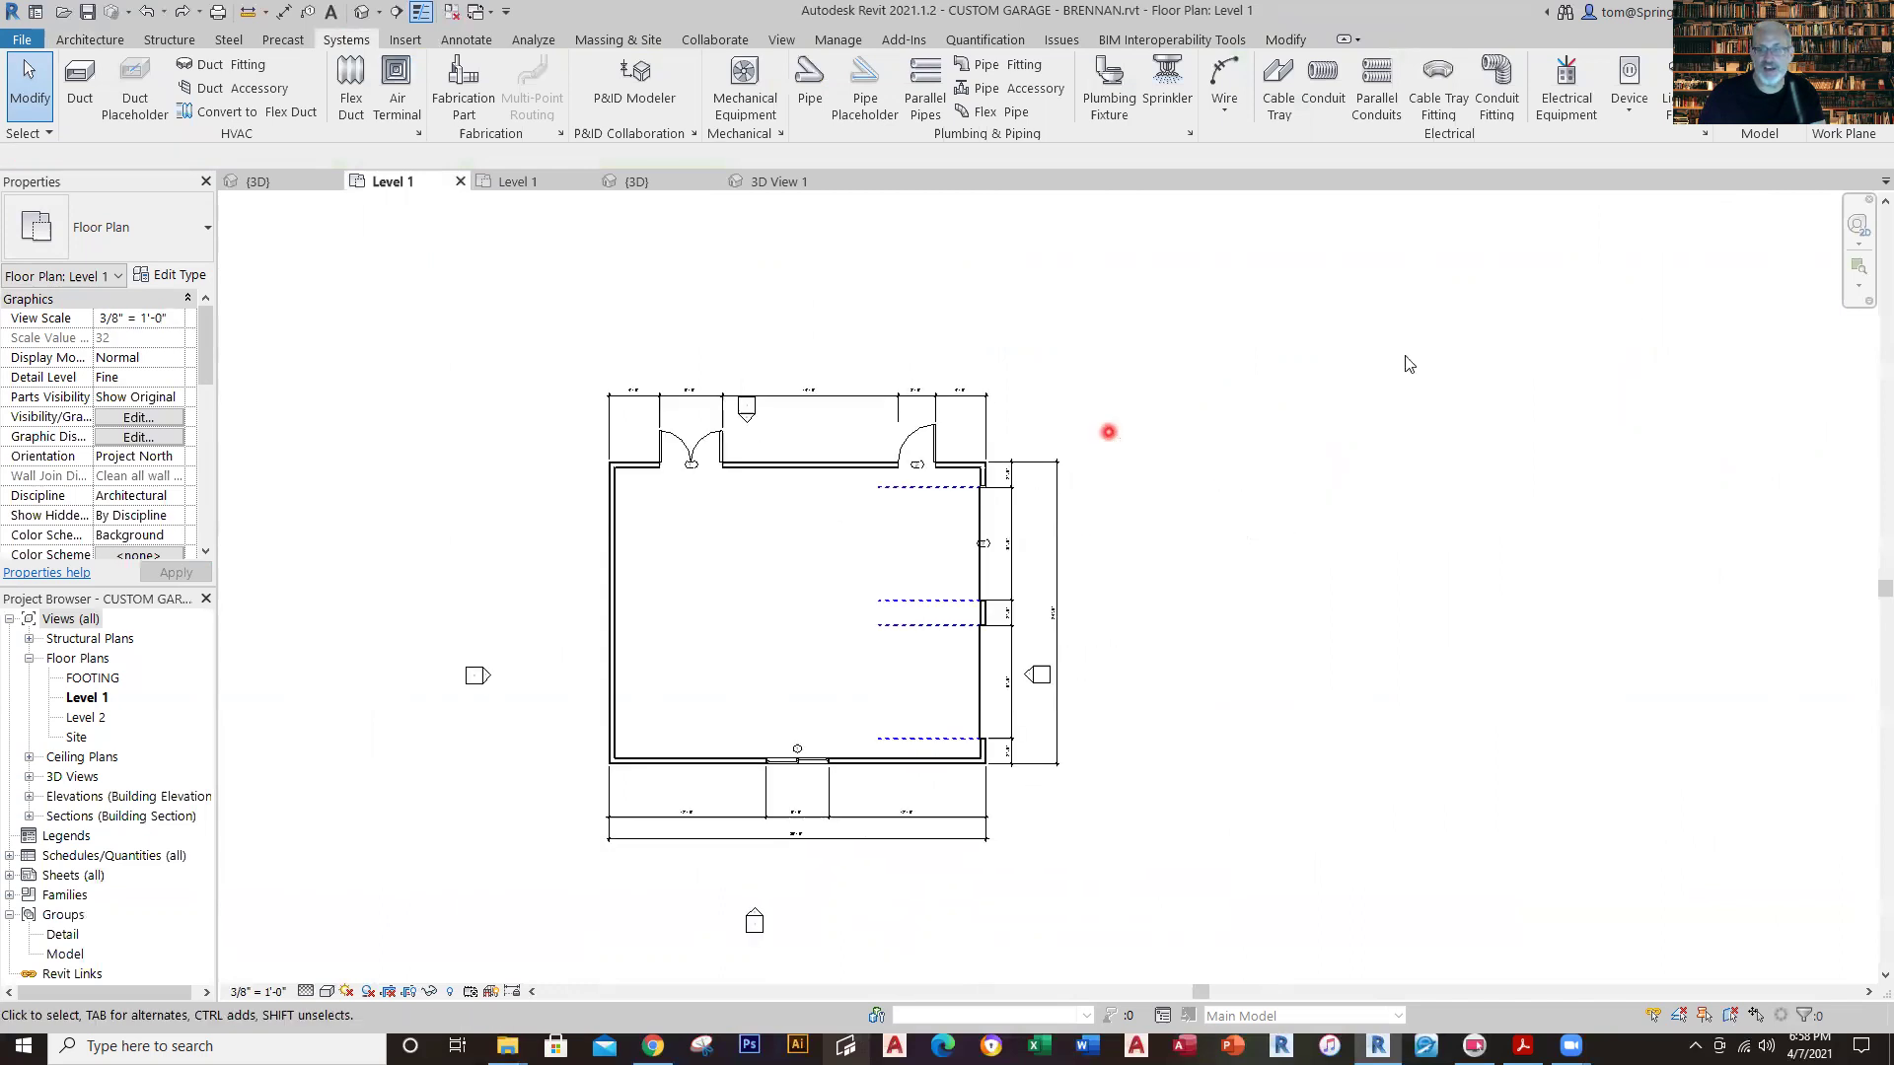
click(1621, 119)
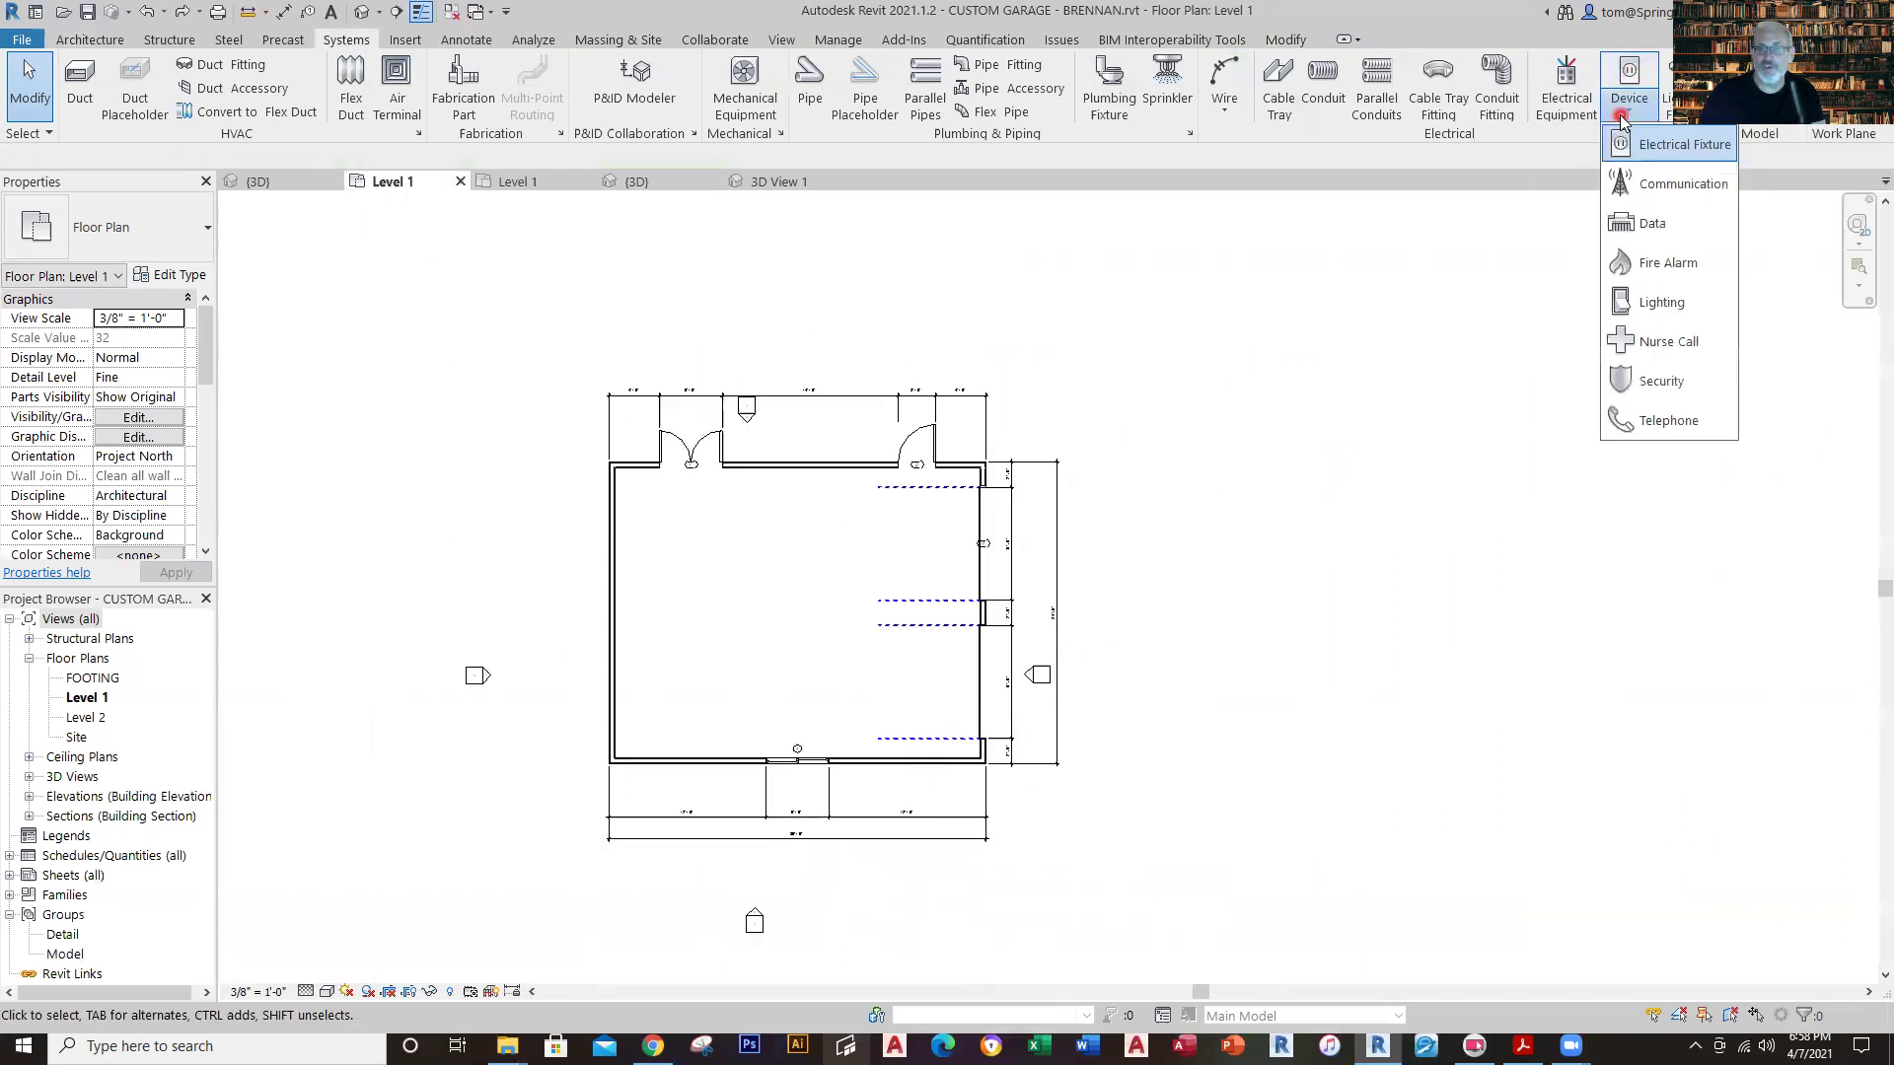
click(1676, 144)
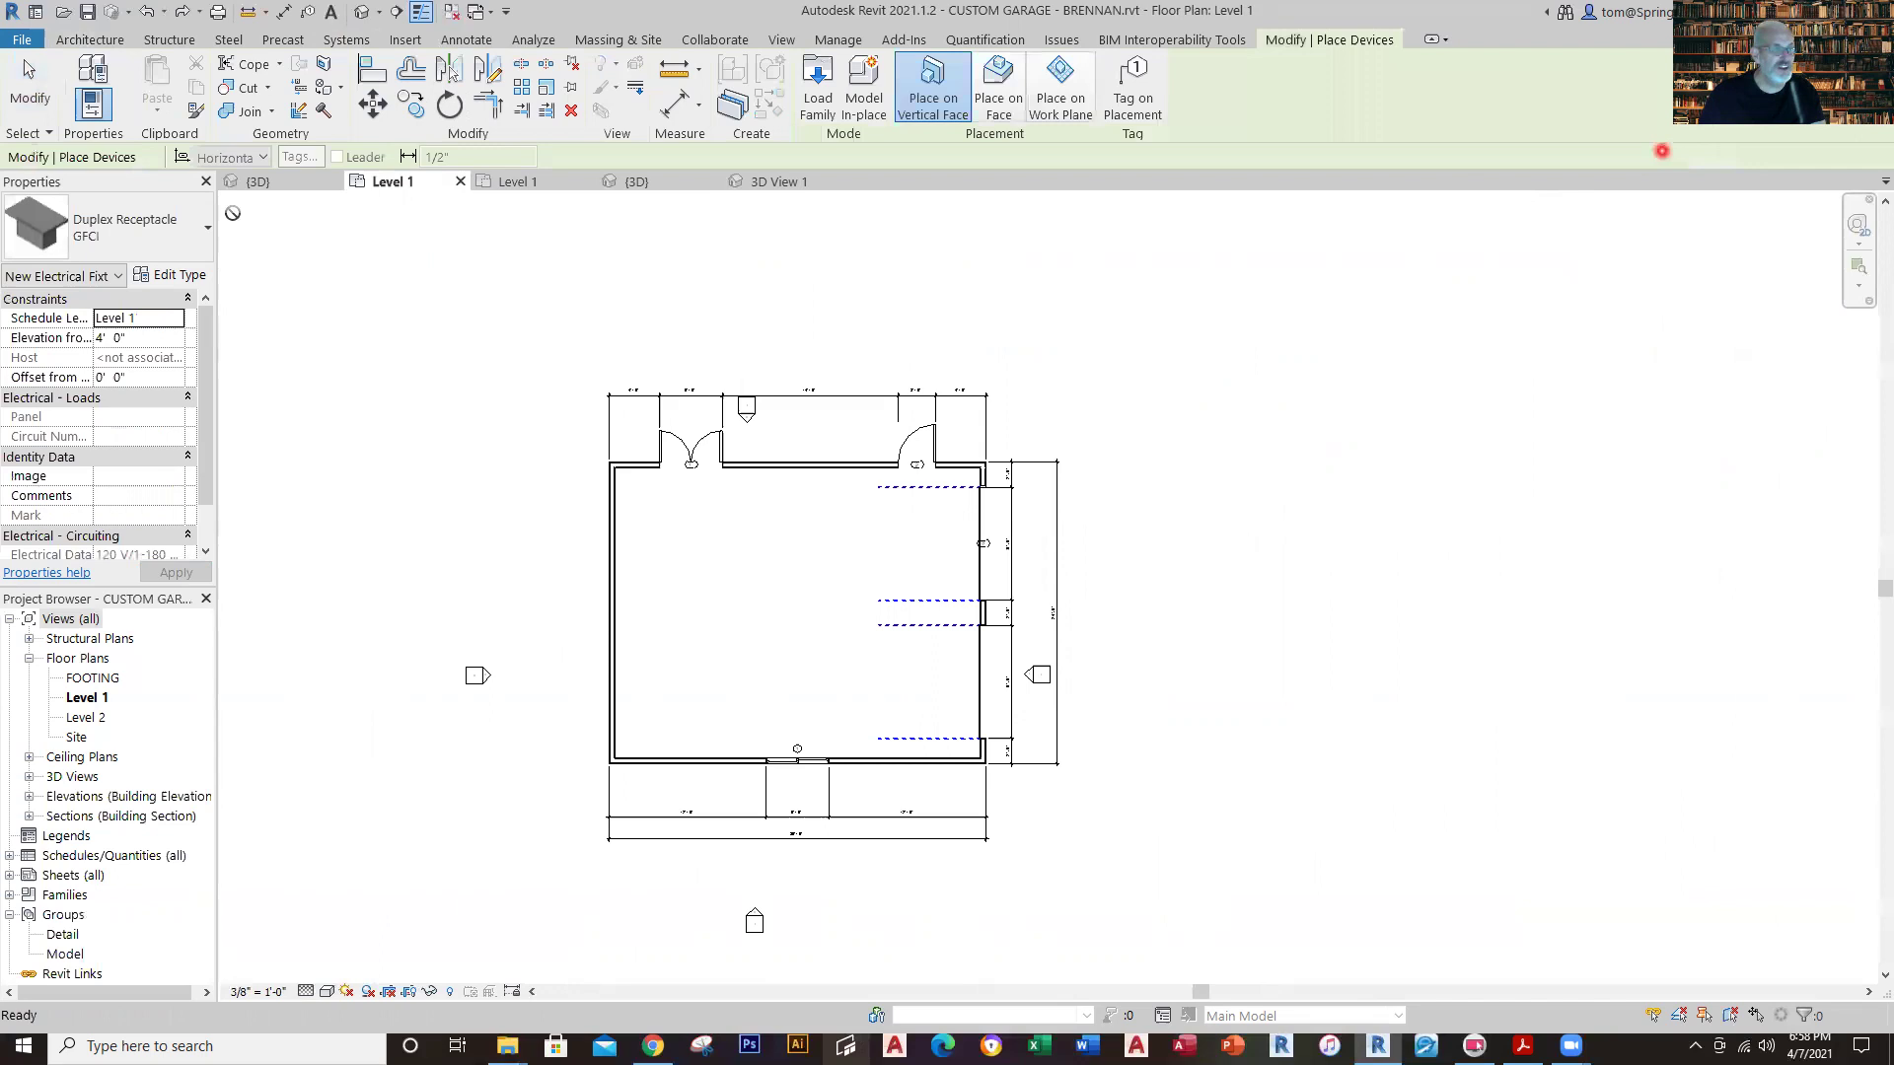
click(208, 228)
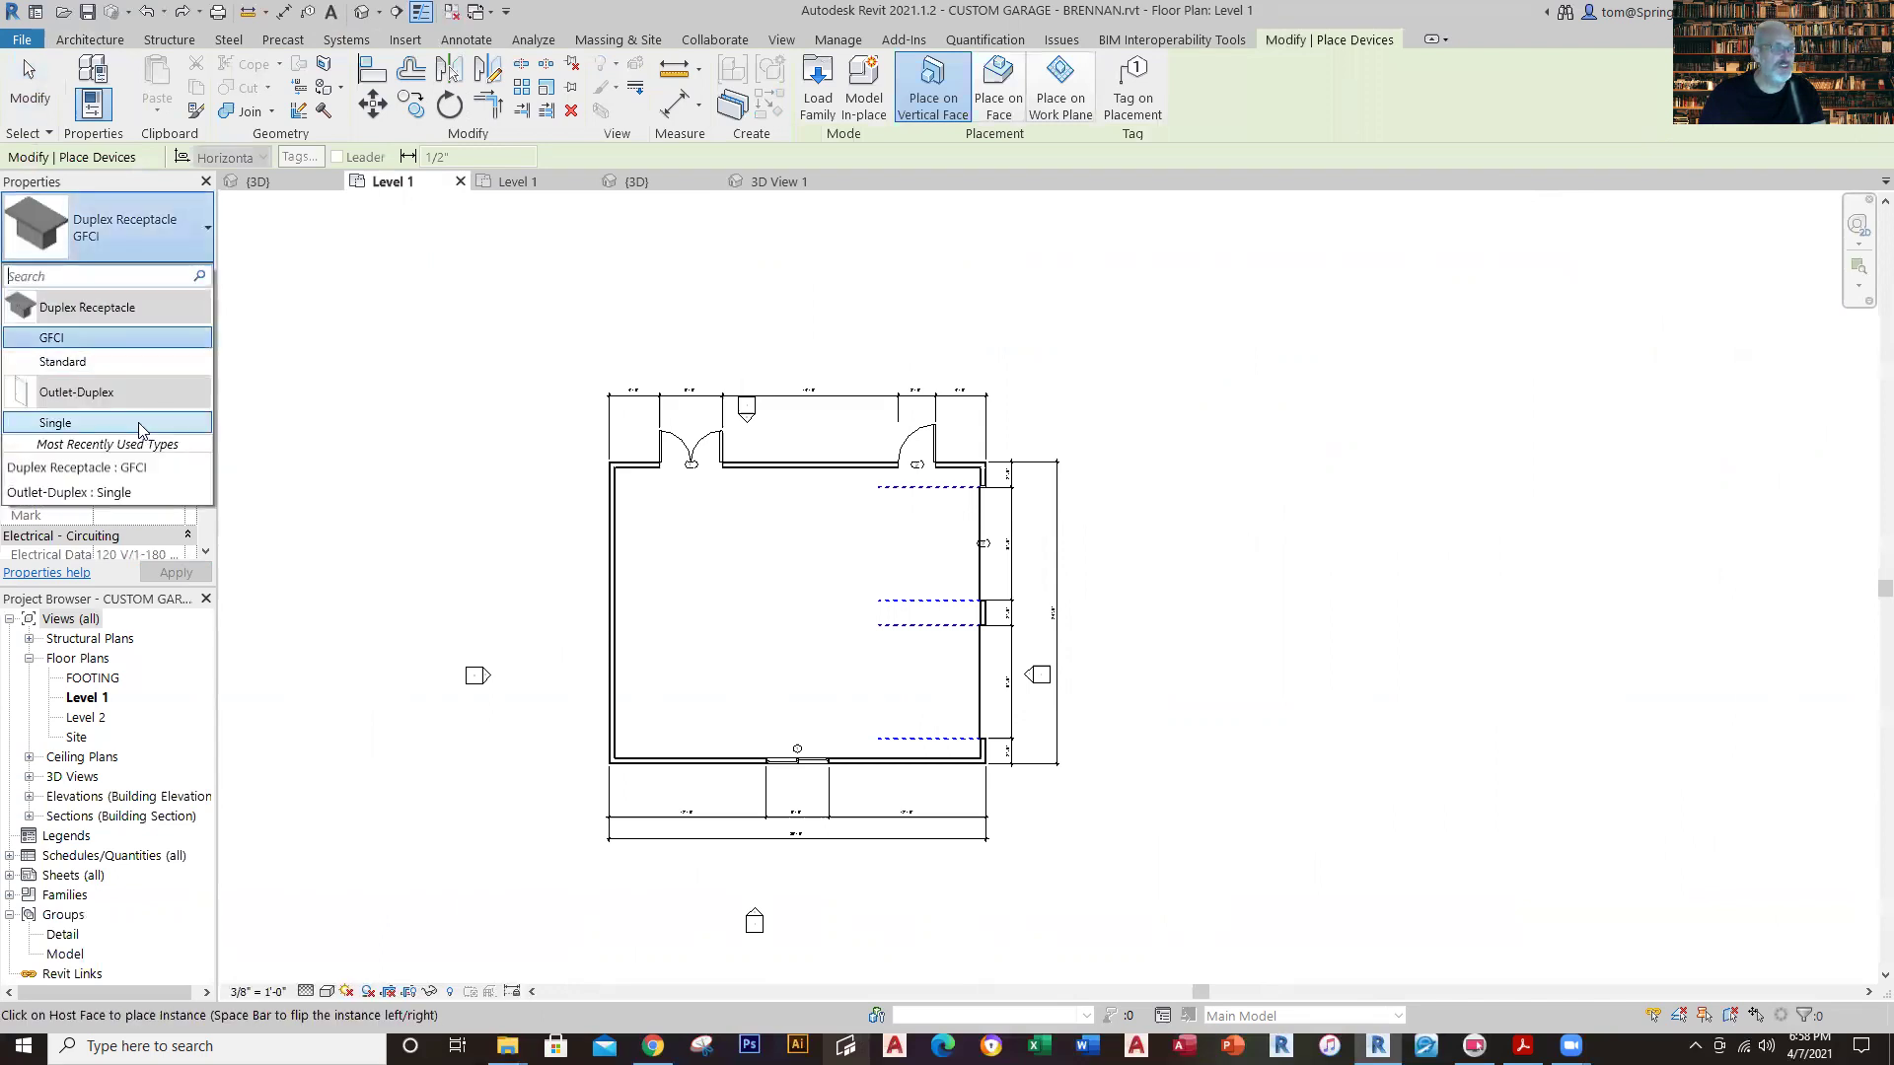
click(143, 424)
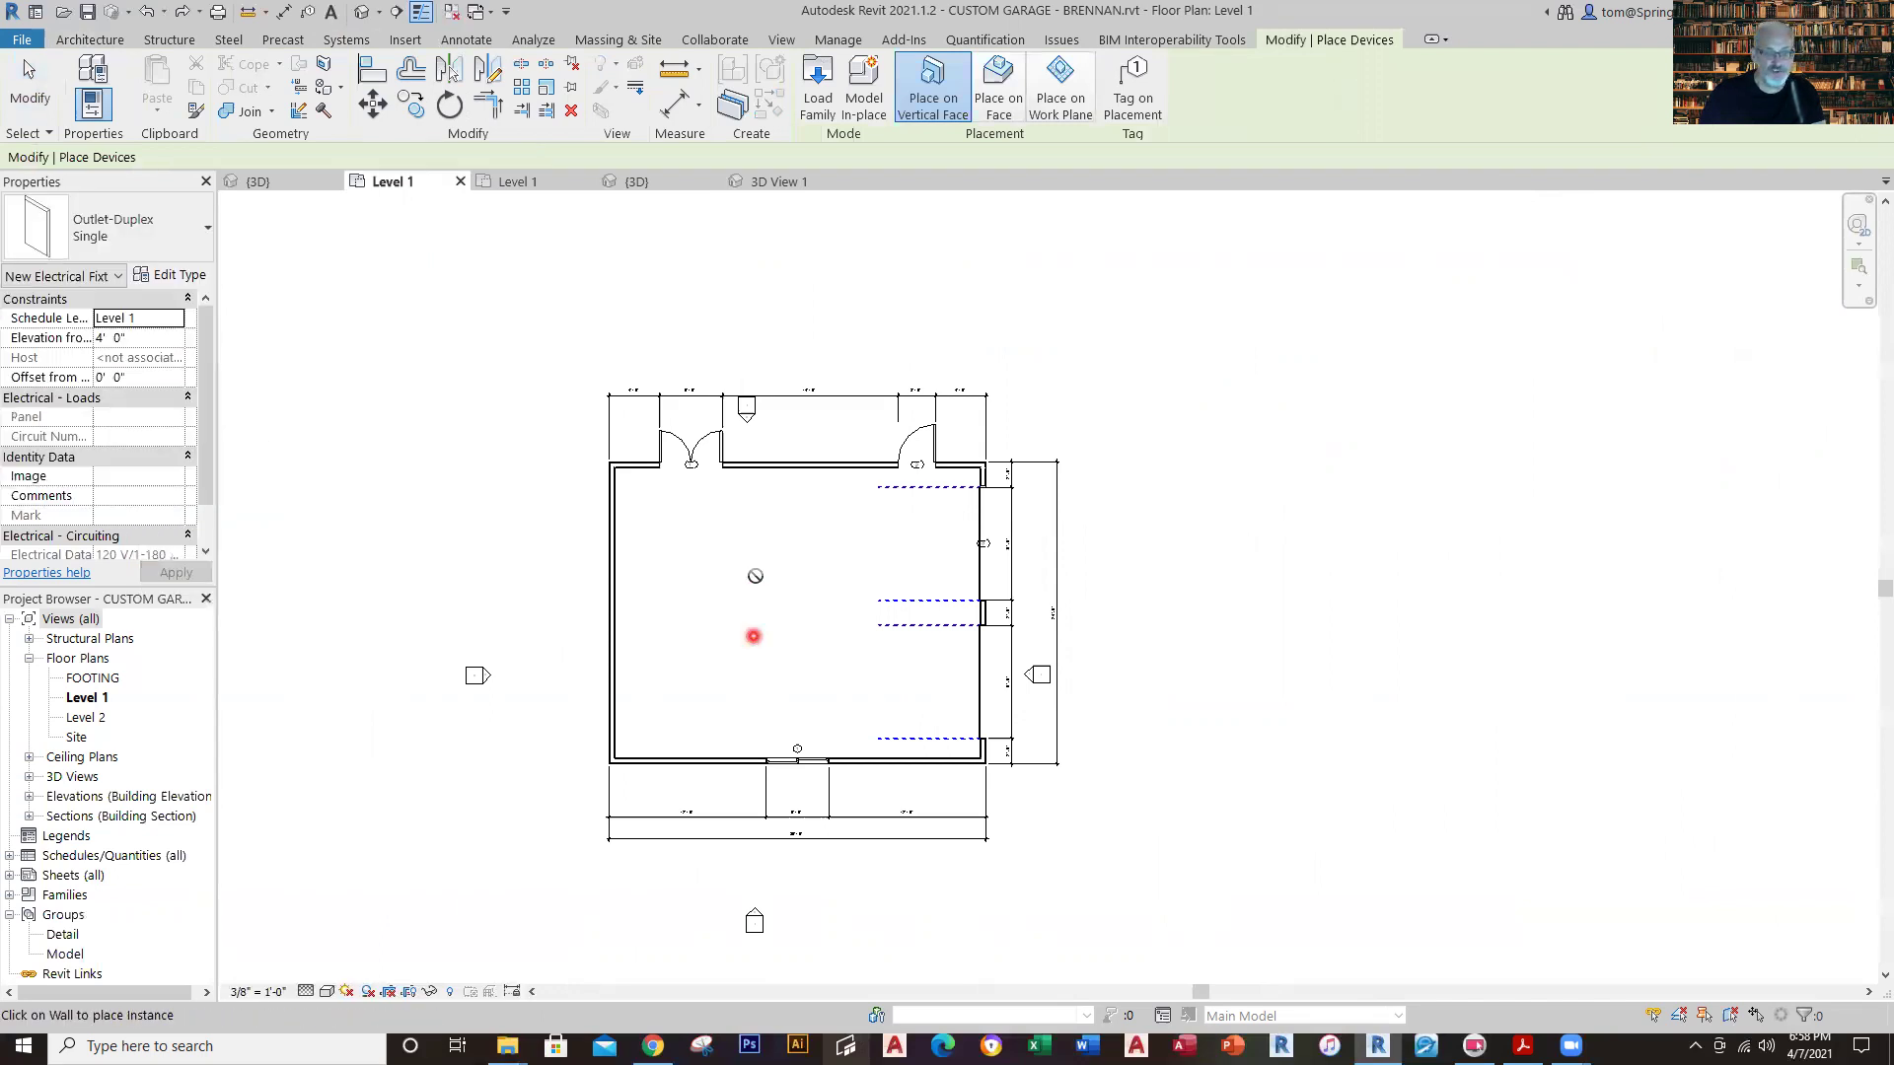
scroll(779, 469, up, 6)
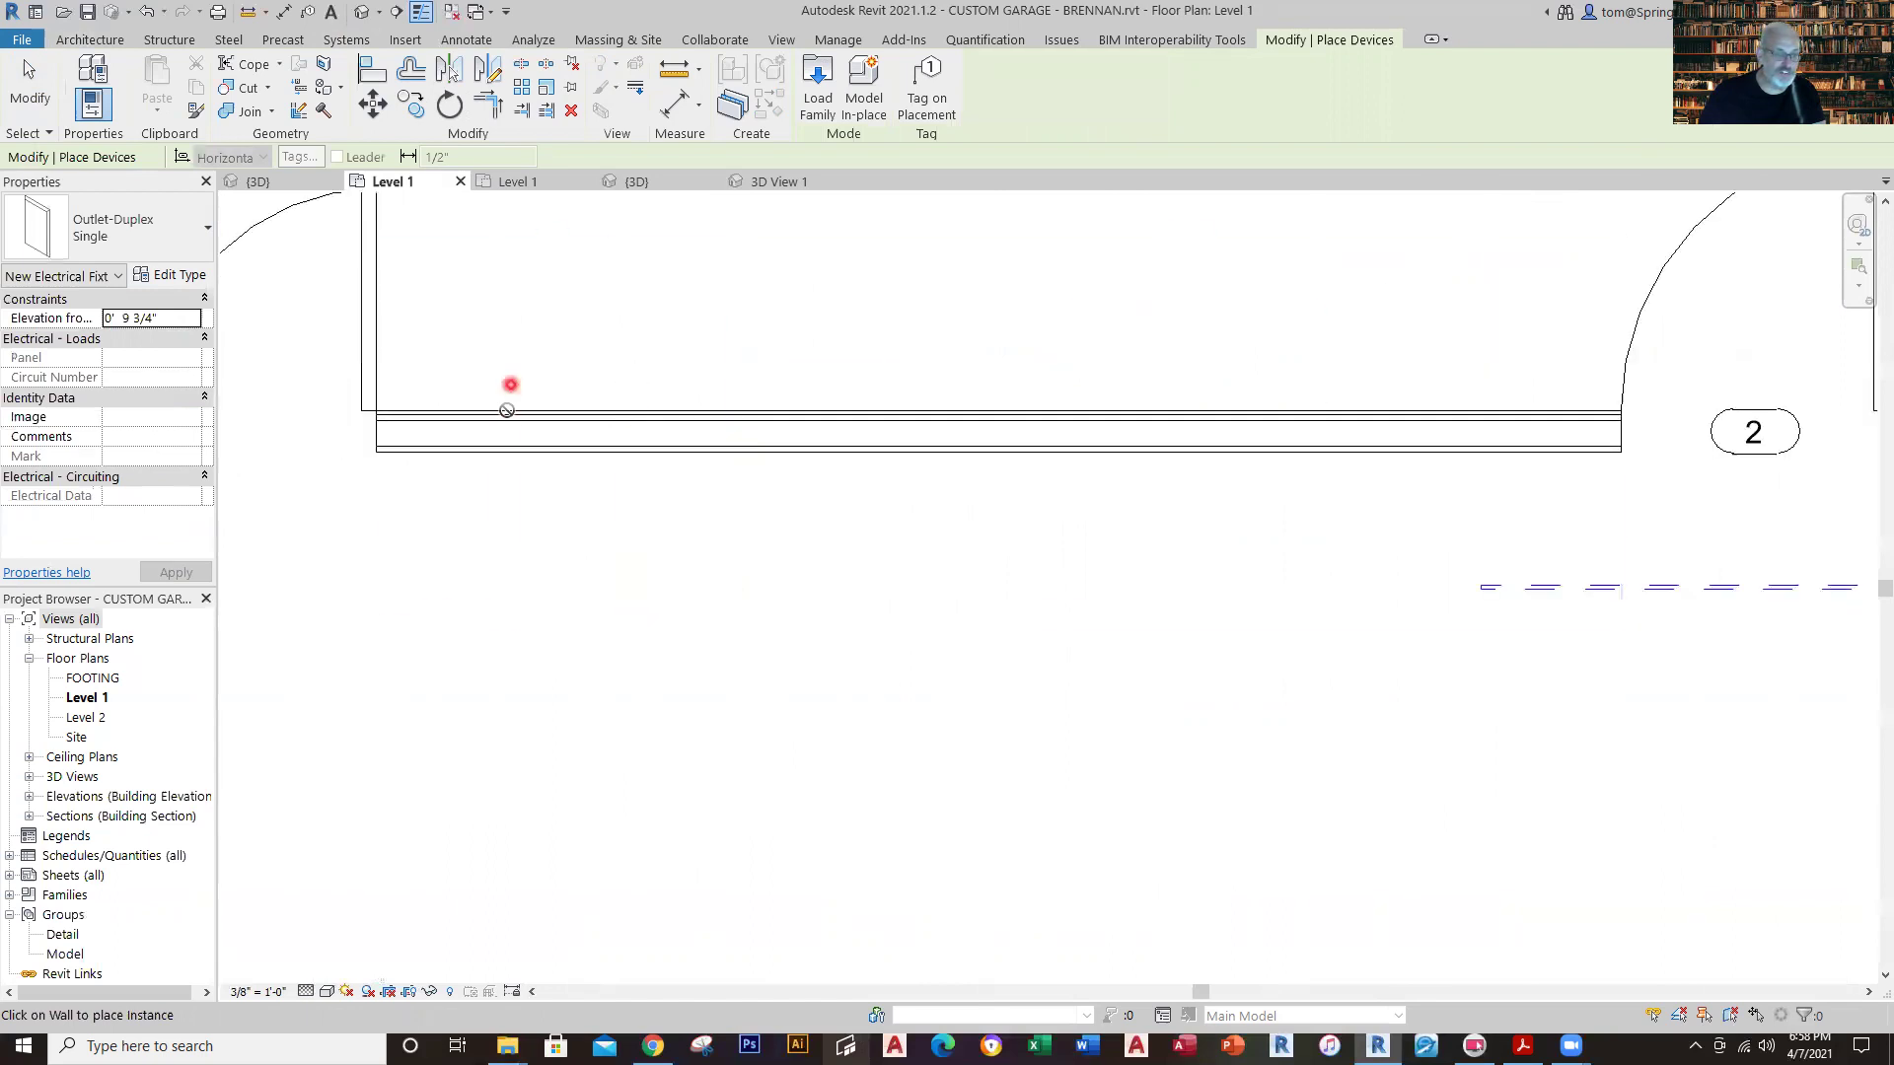
click(532, 449)
click(1422, 451)
Place two duplex outlets on the left wall, about 5'-0" from the top wall and about 8'-6" from the bottom wall.
scroll(926, 748, down, 5)
middle_drag(1033, 849, 1094, 584)
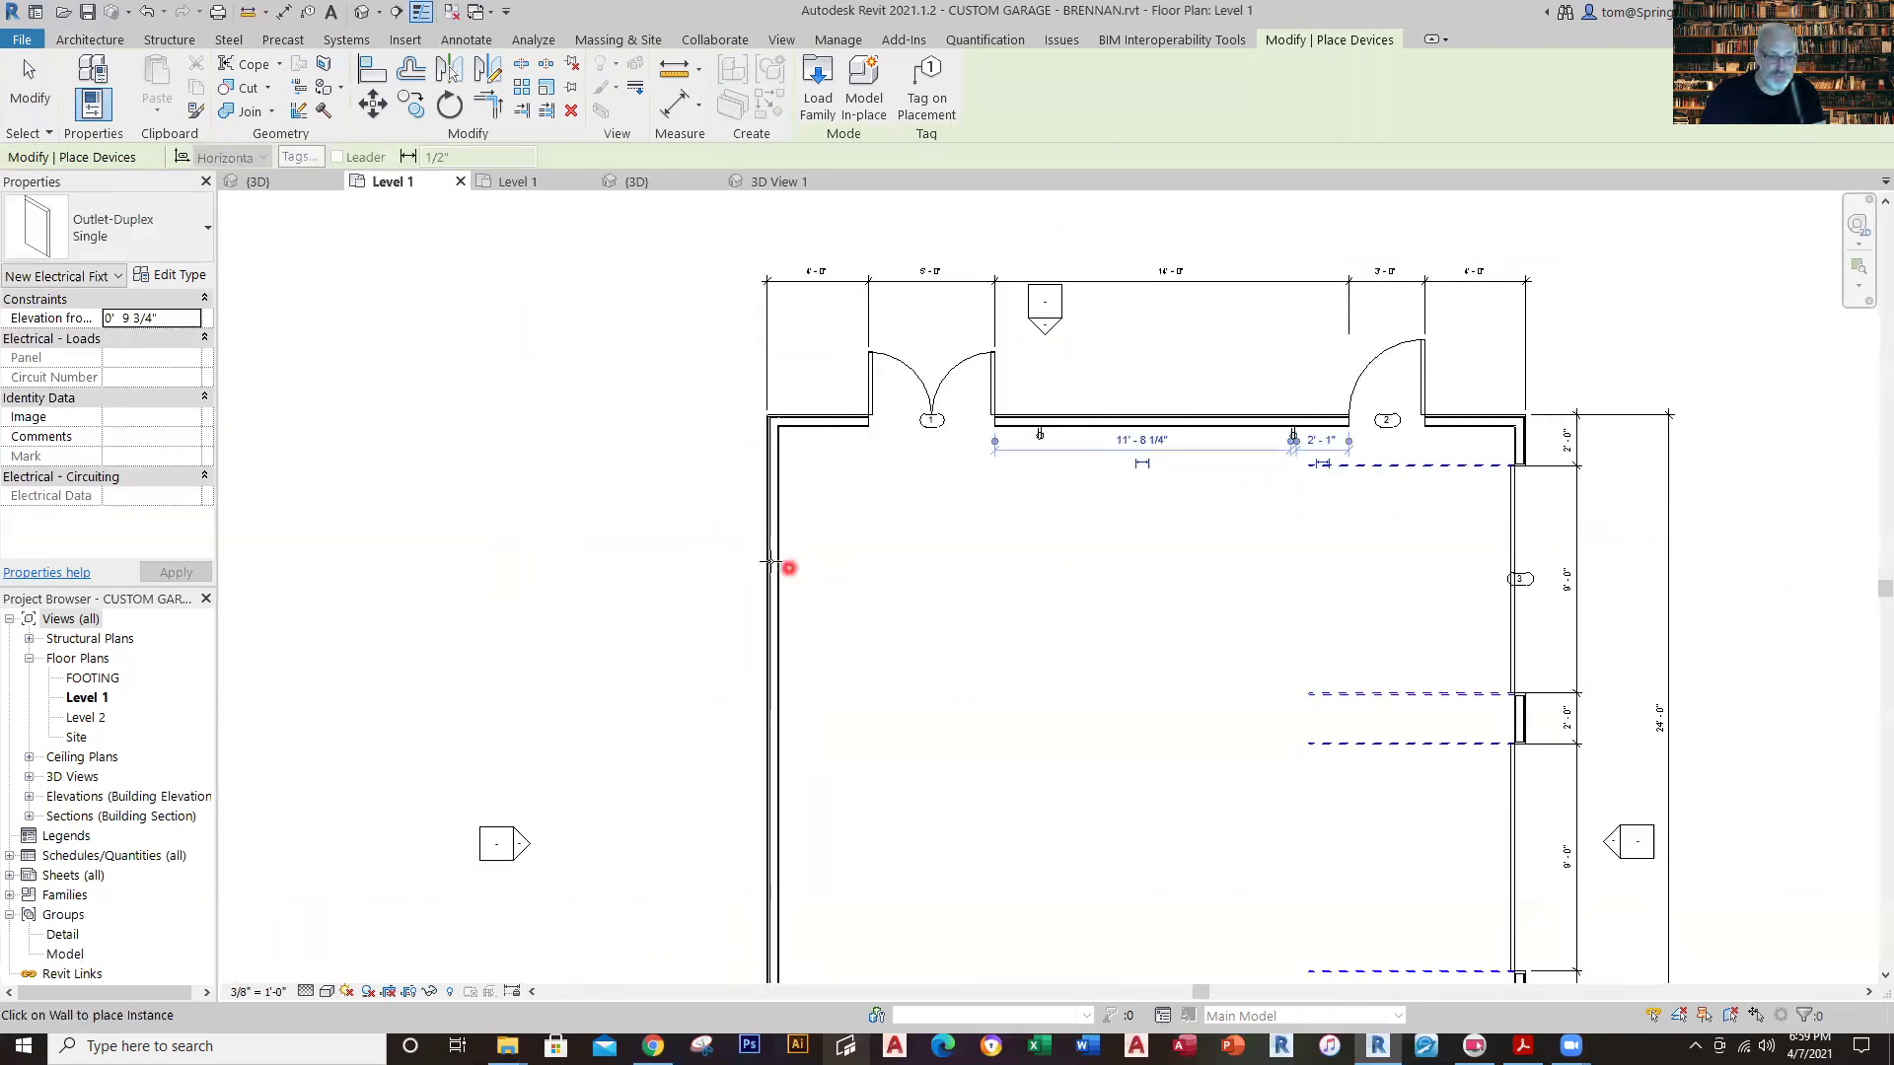
click(771, 559)
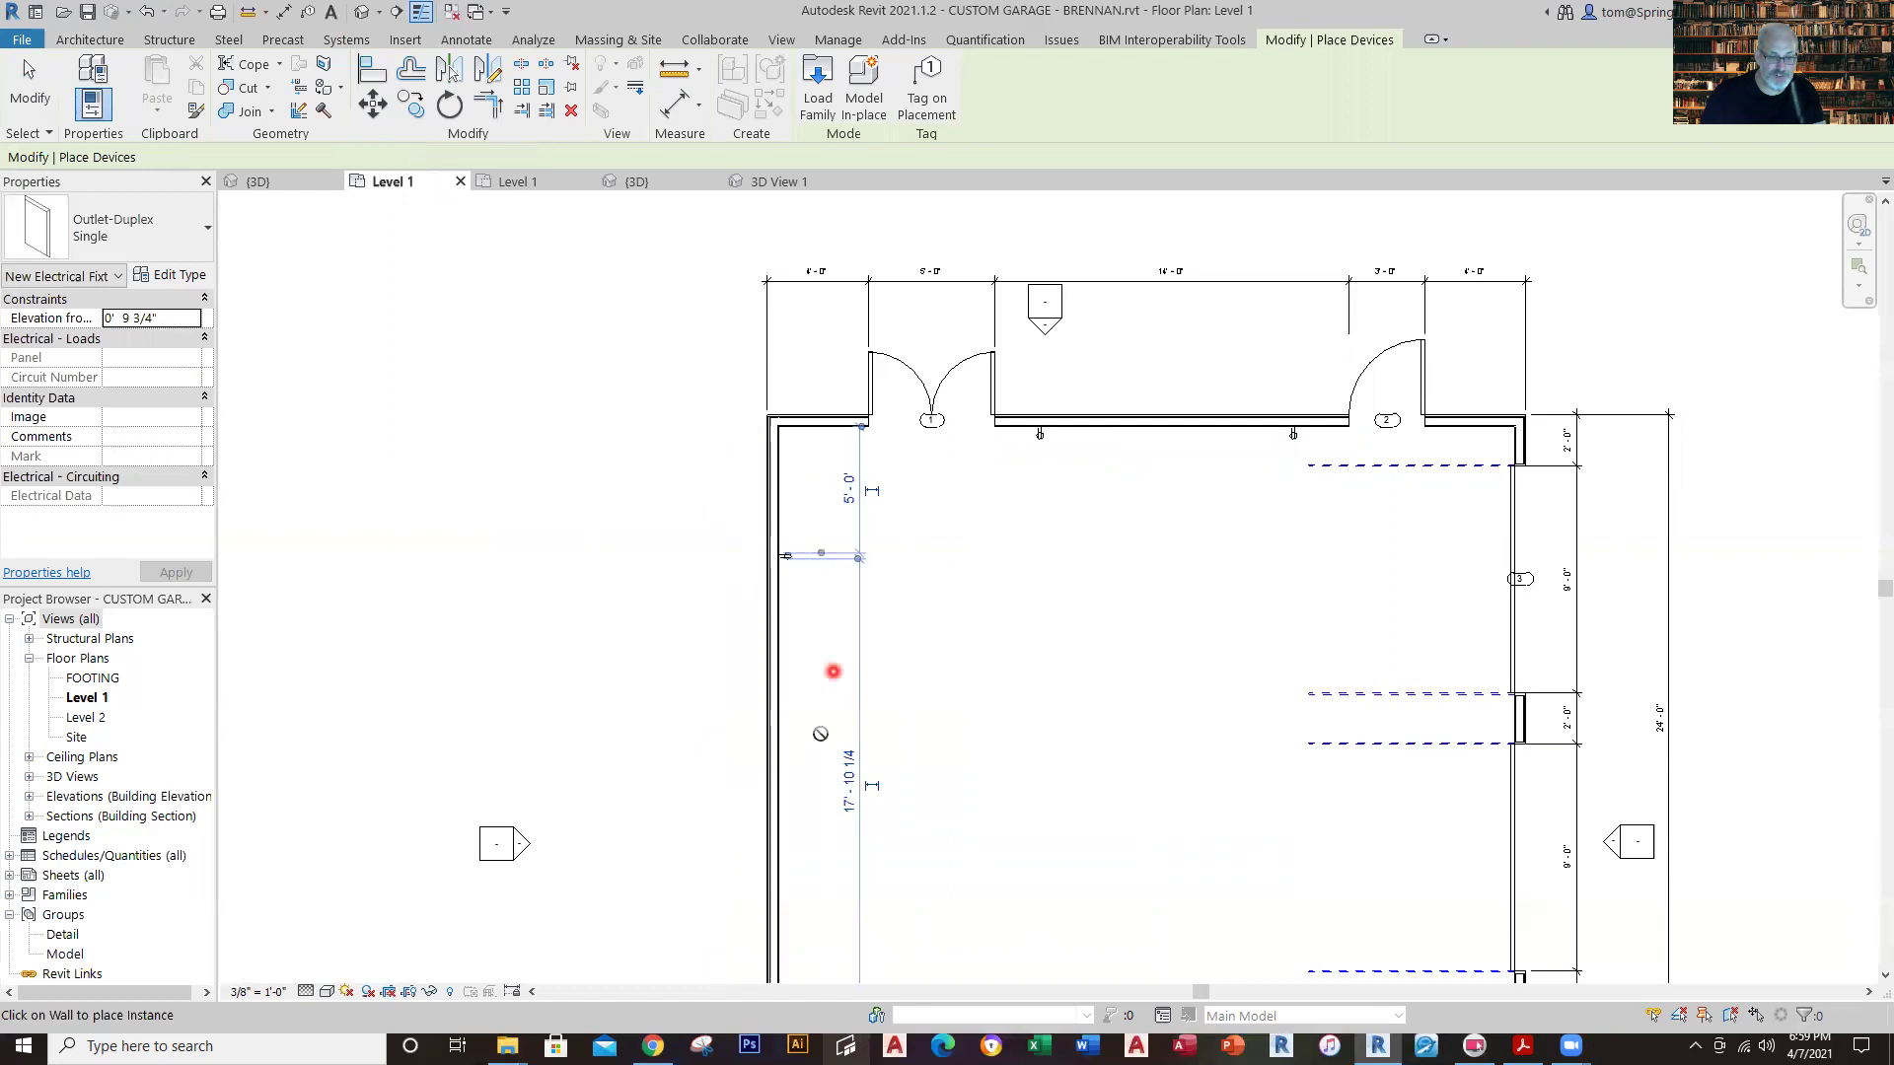
click(800, 795)
scroll(1095, 799, down, 3)
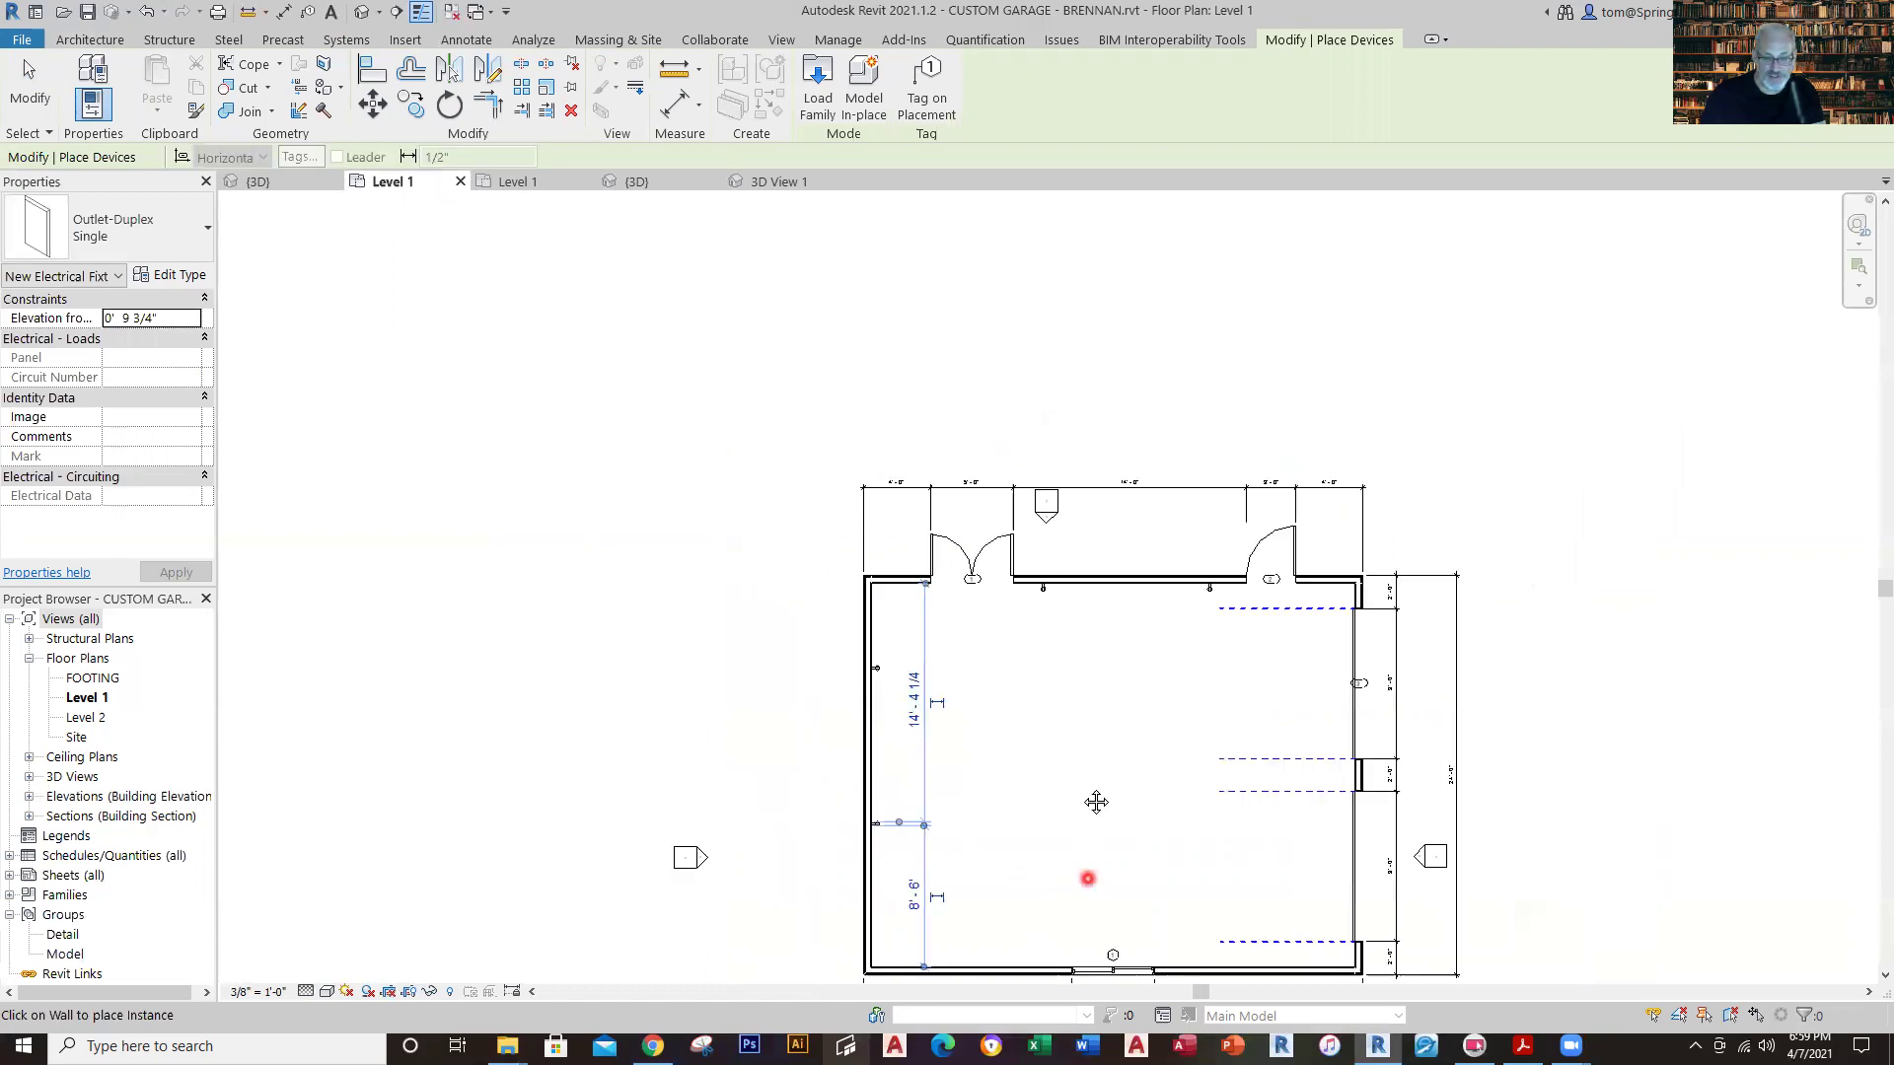
Place three duplex outlets on the bottom wall: left of the window, centred at the window, and about 5'-2" from the right wall.
scroll(1019, 683, up, 5)
scroll(1019, 688, up, 2)
click(775, 864)
click(1205, 862)
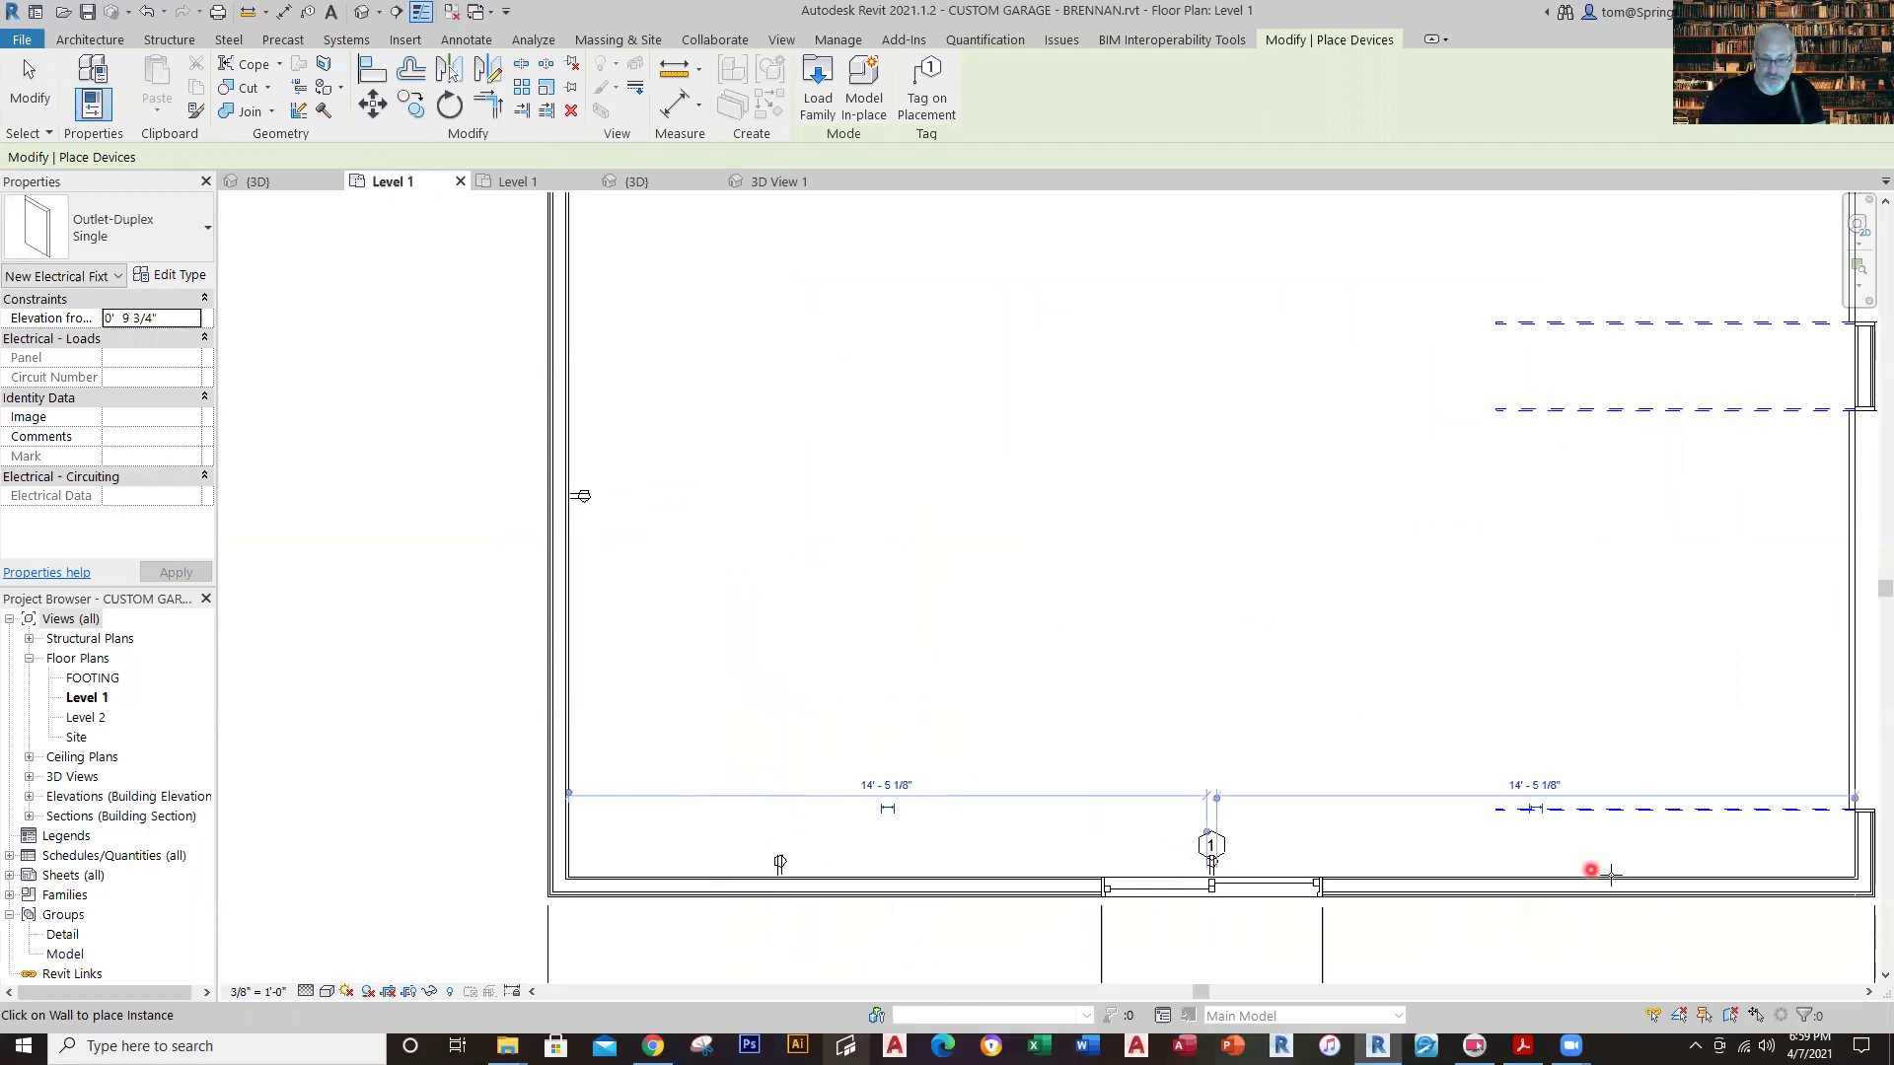
click(1617, 876)
Place a duplex outlet midway along the short right-wall segment above the upper garage door and end fixture placement.
scroll(1666, 741, down, 5)
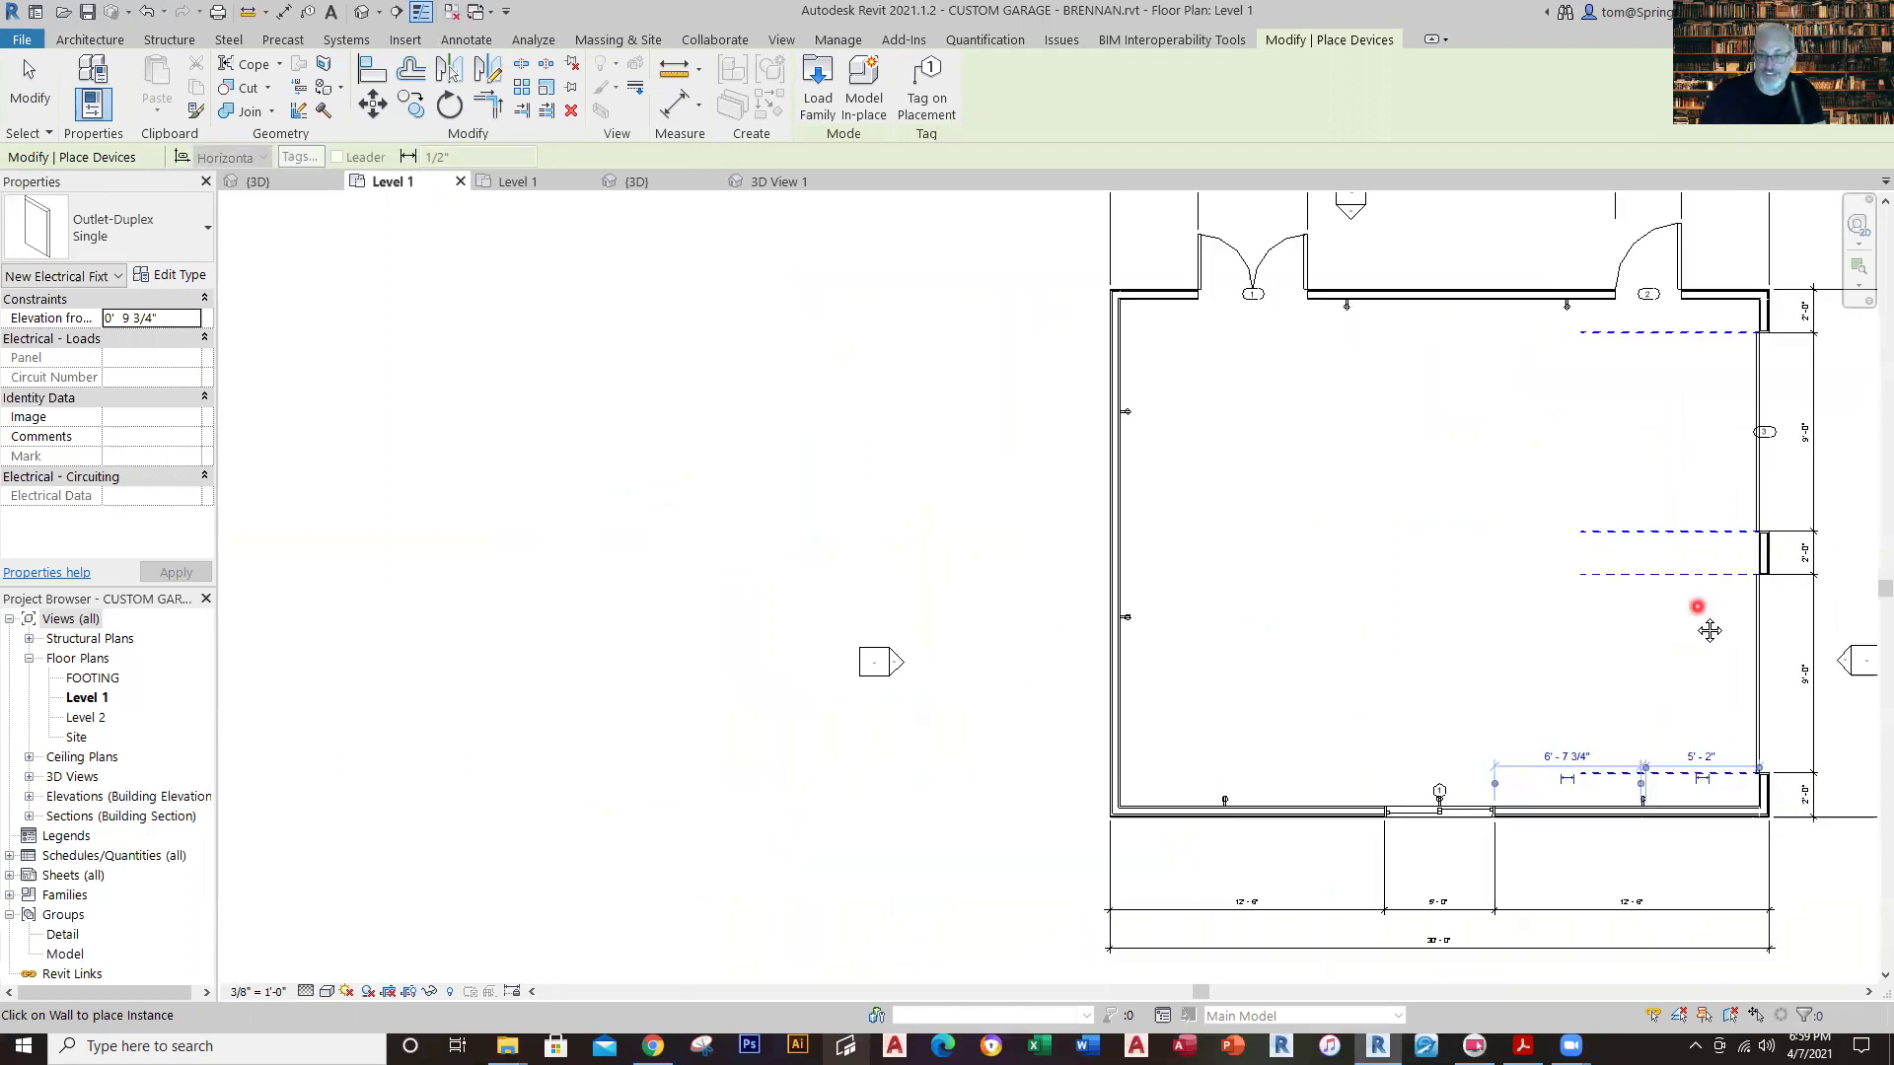
middle_drag(1701, 609, 1444, 839)
scroll(1530, 510, up, 4)
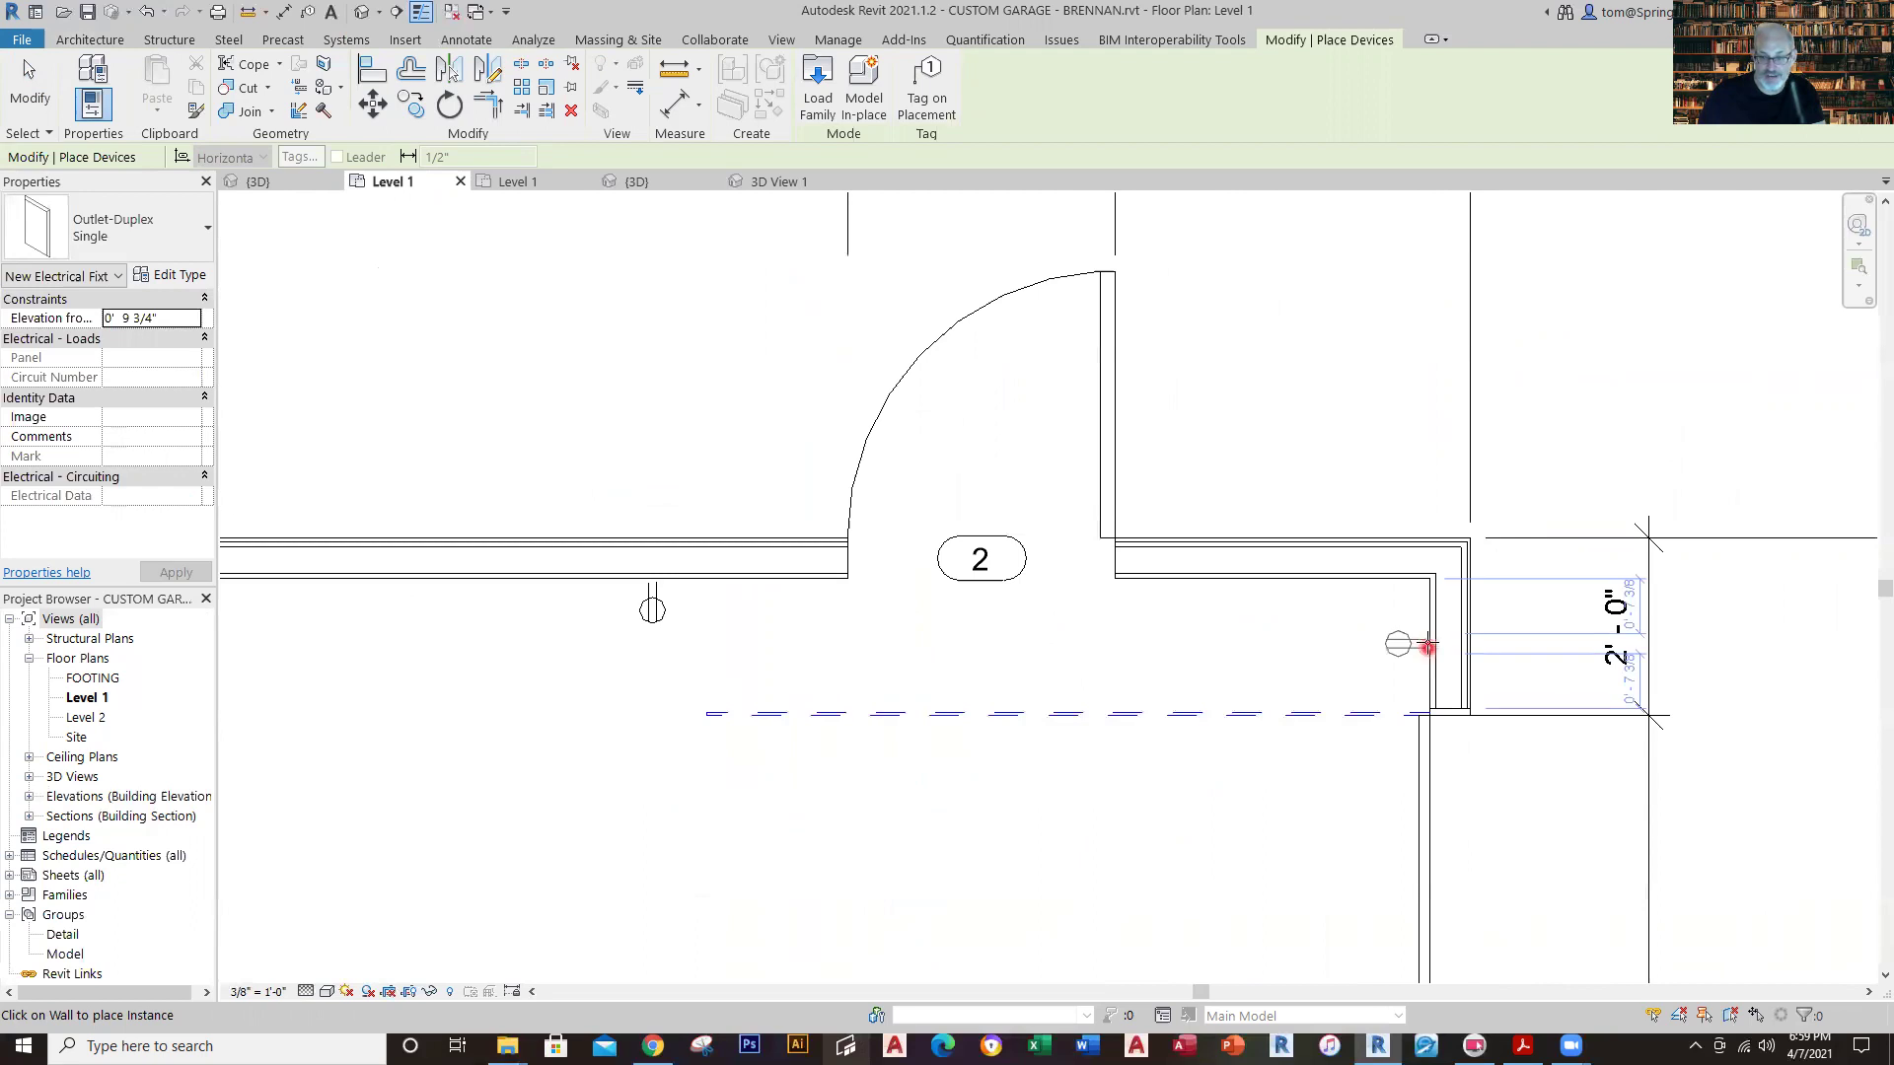
click(1503, 549)
key(Escape)
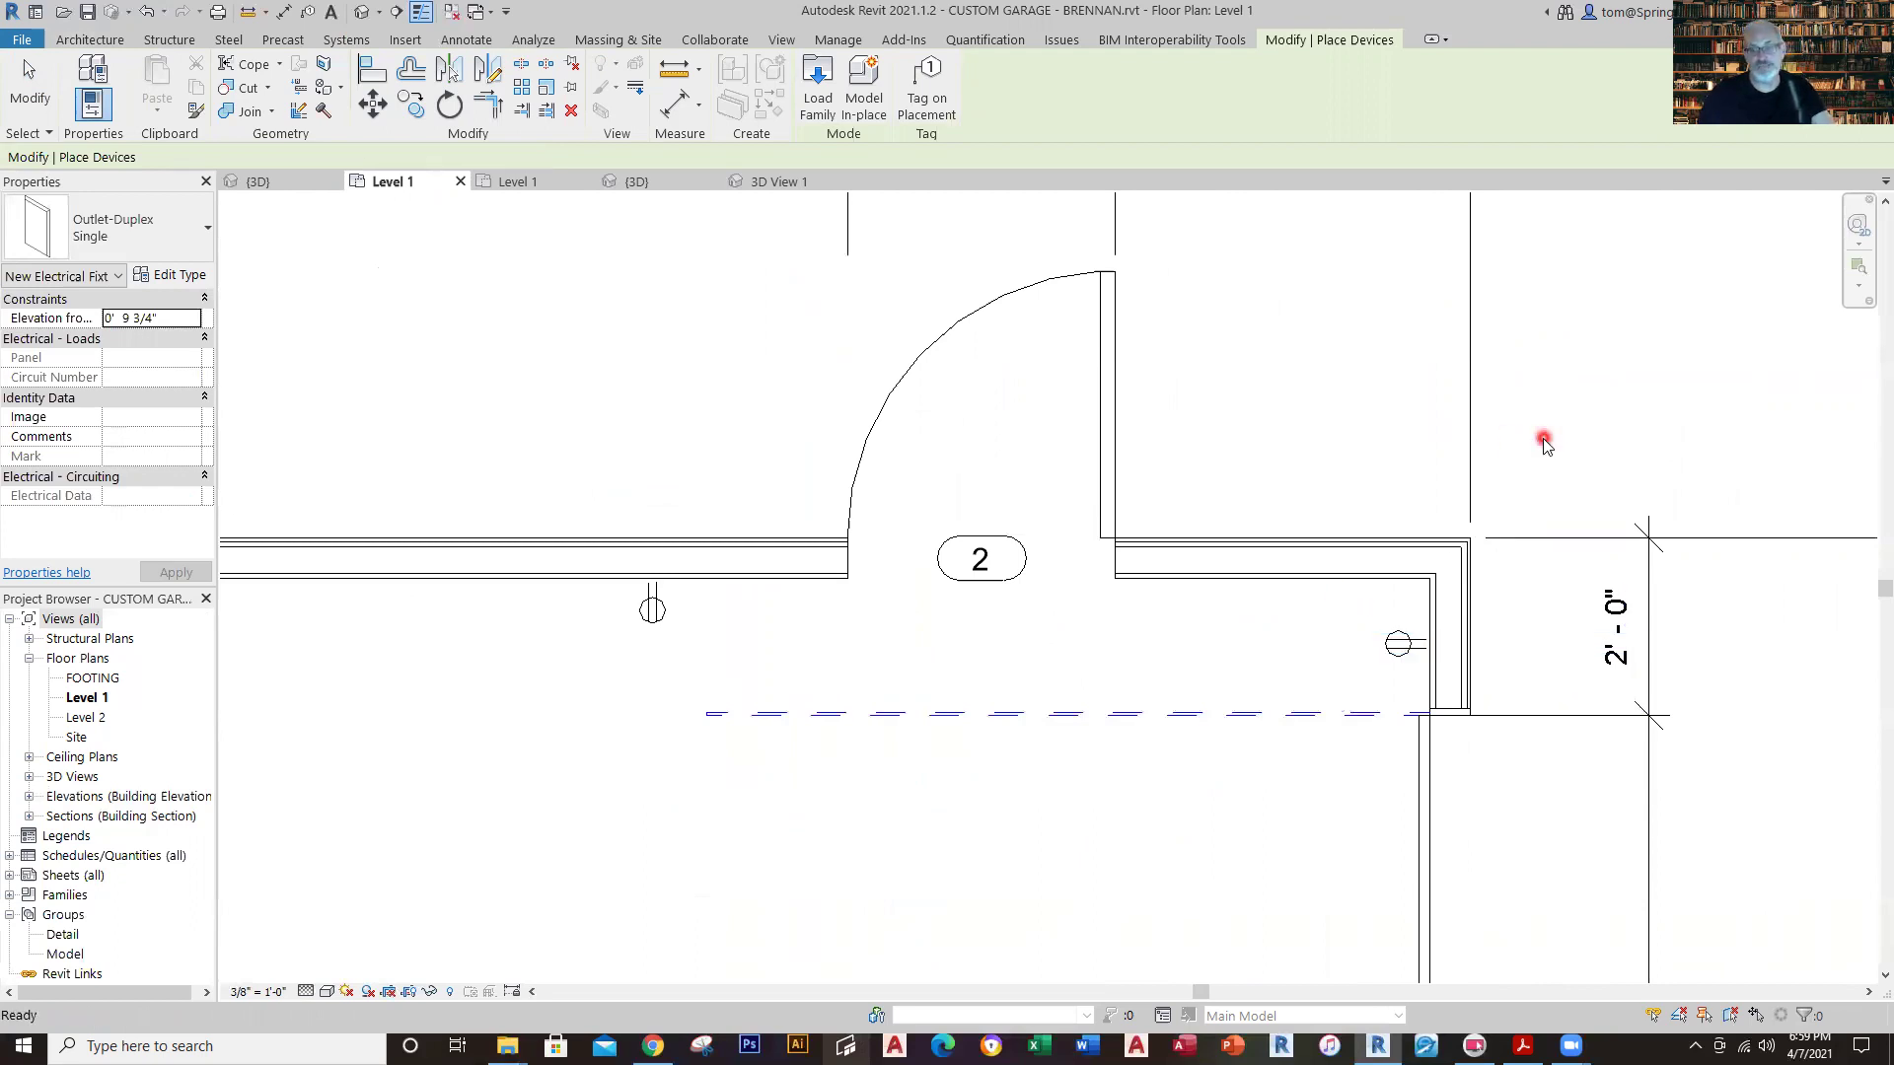
key(Escape)
Inspect the placed duplex outlets along the garage's interior walls in the project's 3D view.
scroll(1322, 484, down, 3)
scroll(1301, 476, down, 2)
click(637, 182)
scroll(1058, 625, up, 8)
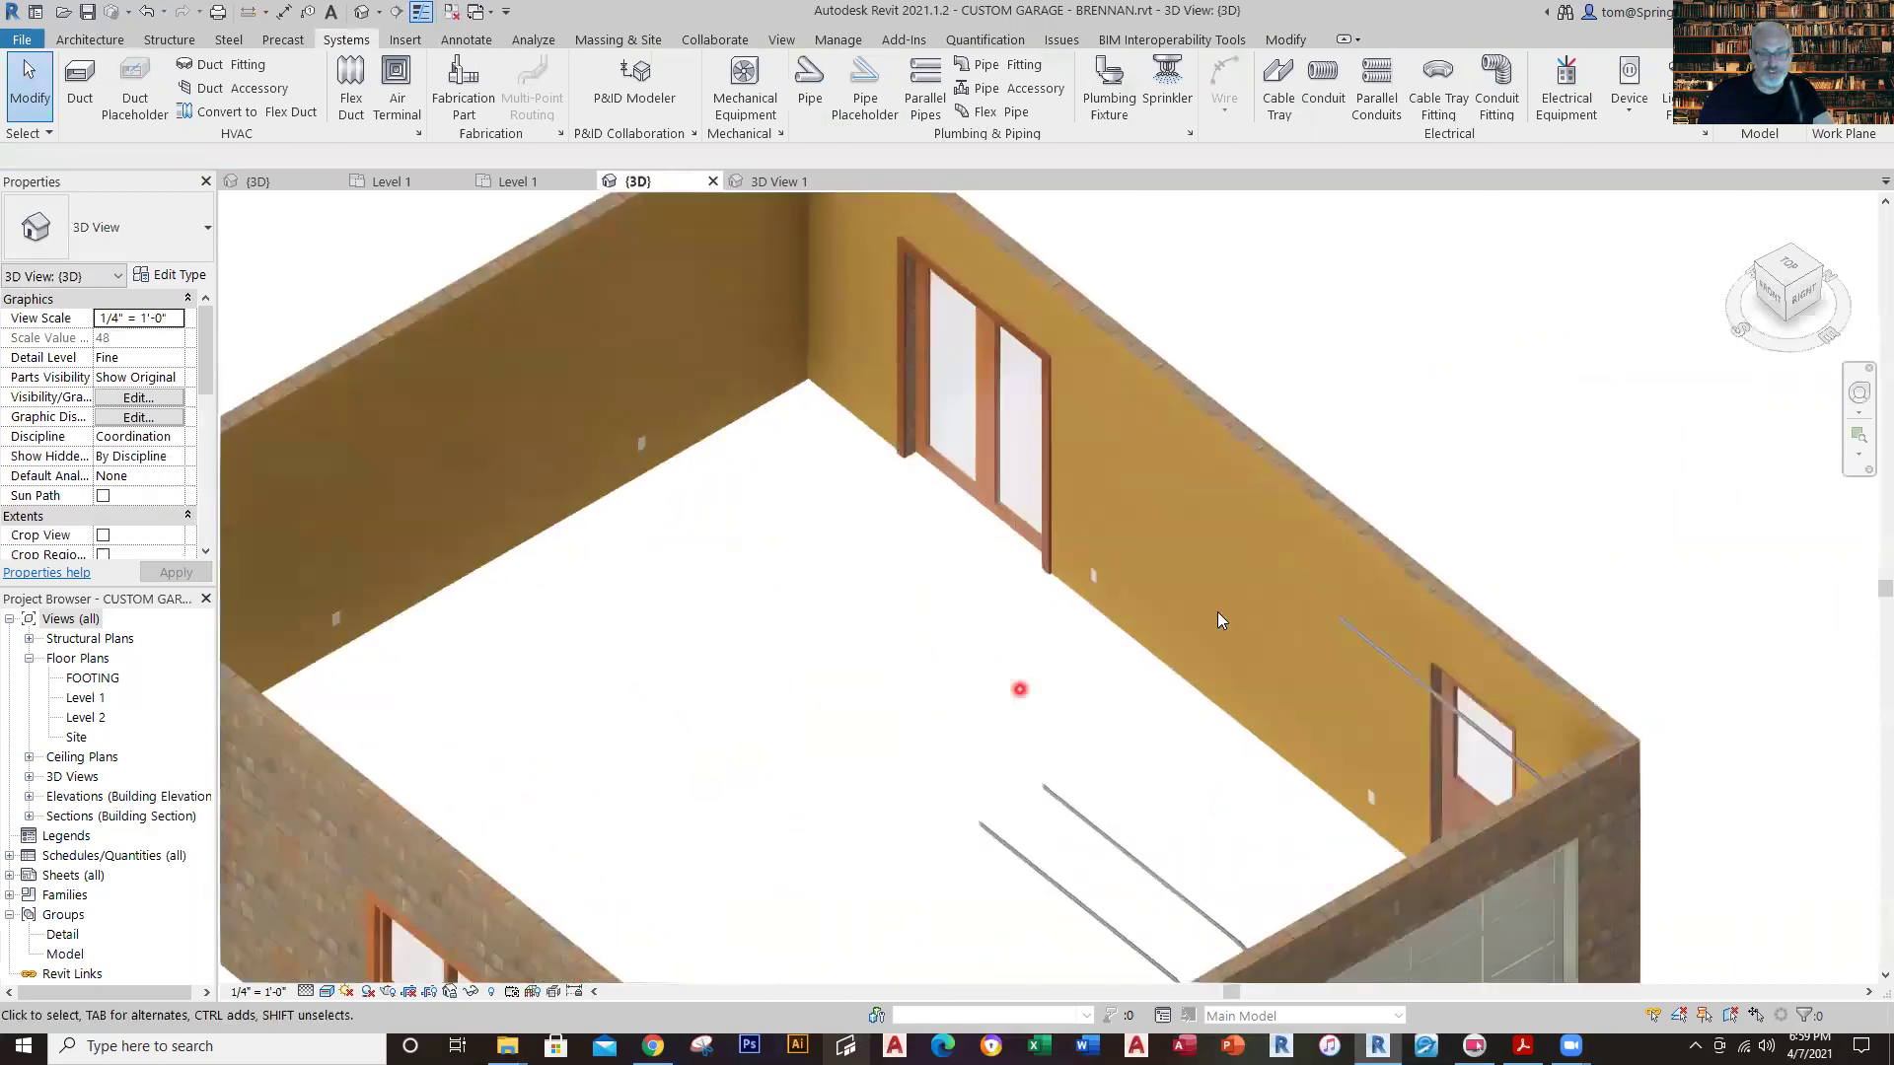
middle_drag(469, 685, 496, 1036)
click(369, 993)
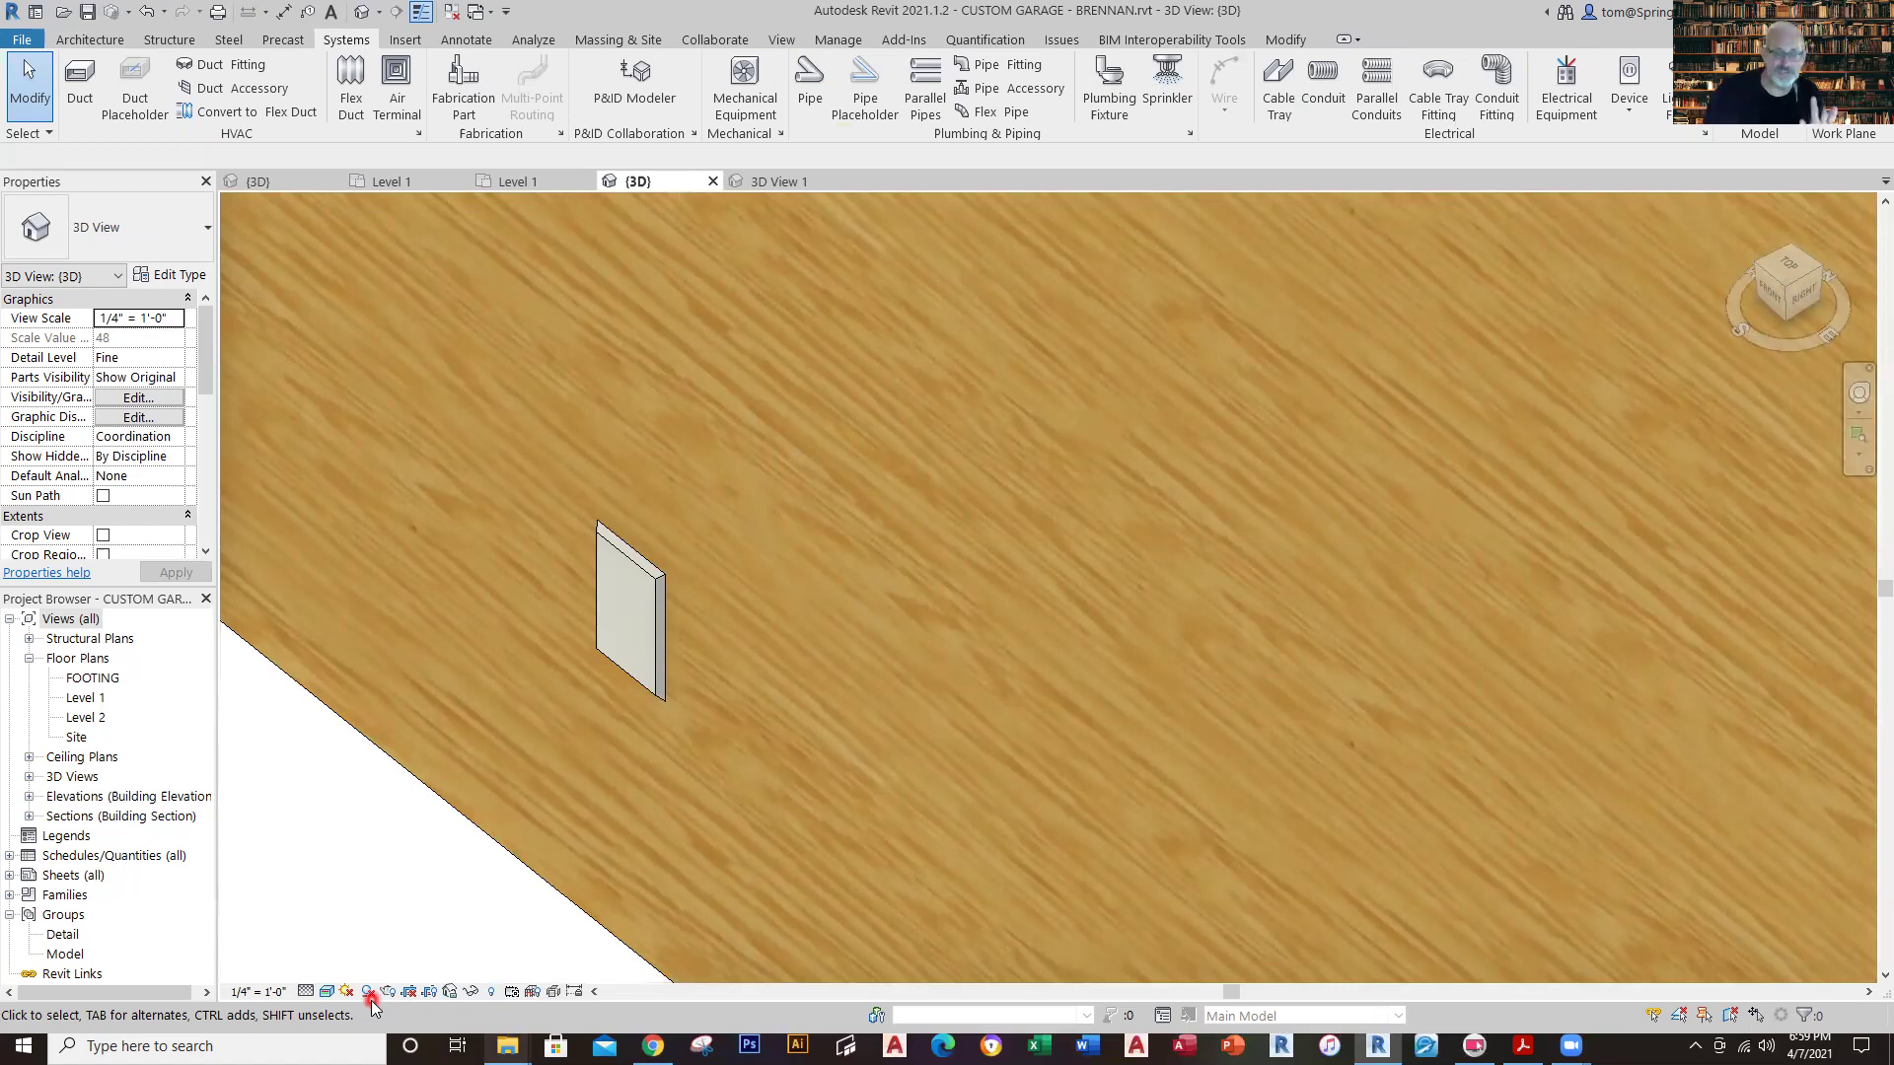
scroll(753, 740, down, 5)
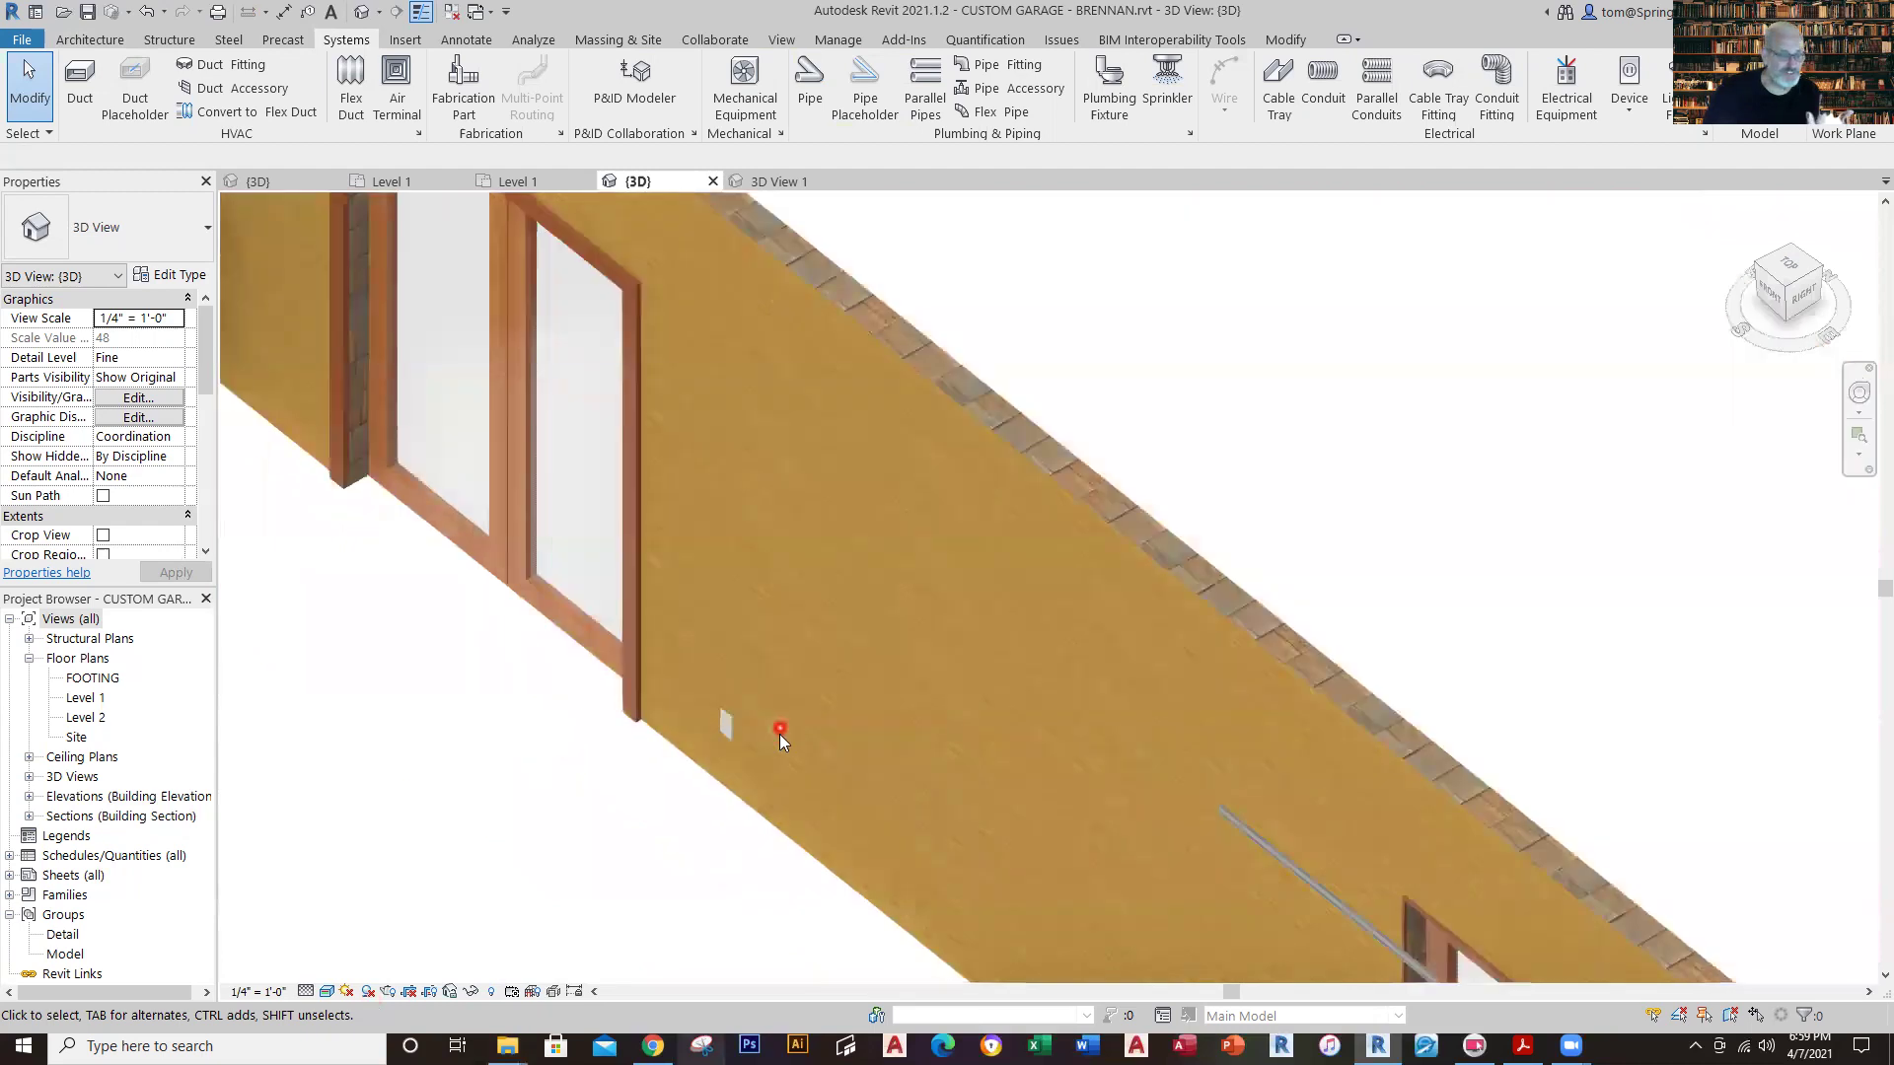
scroll(560, 784, down, 5)
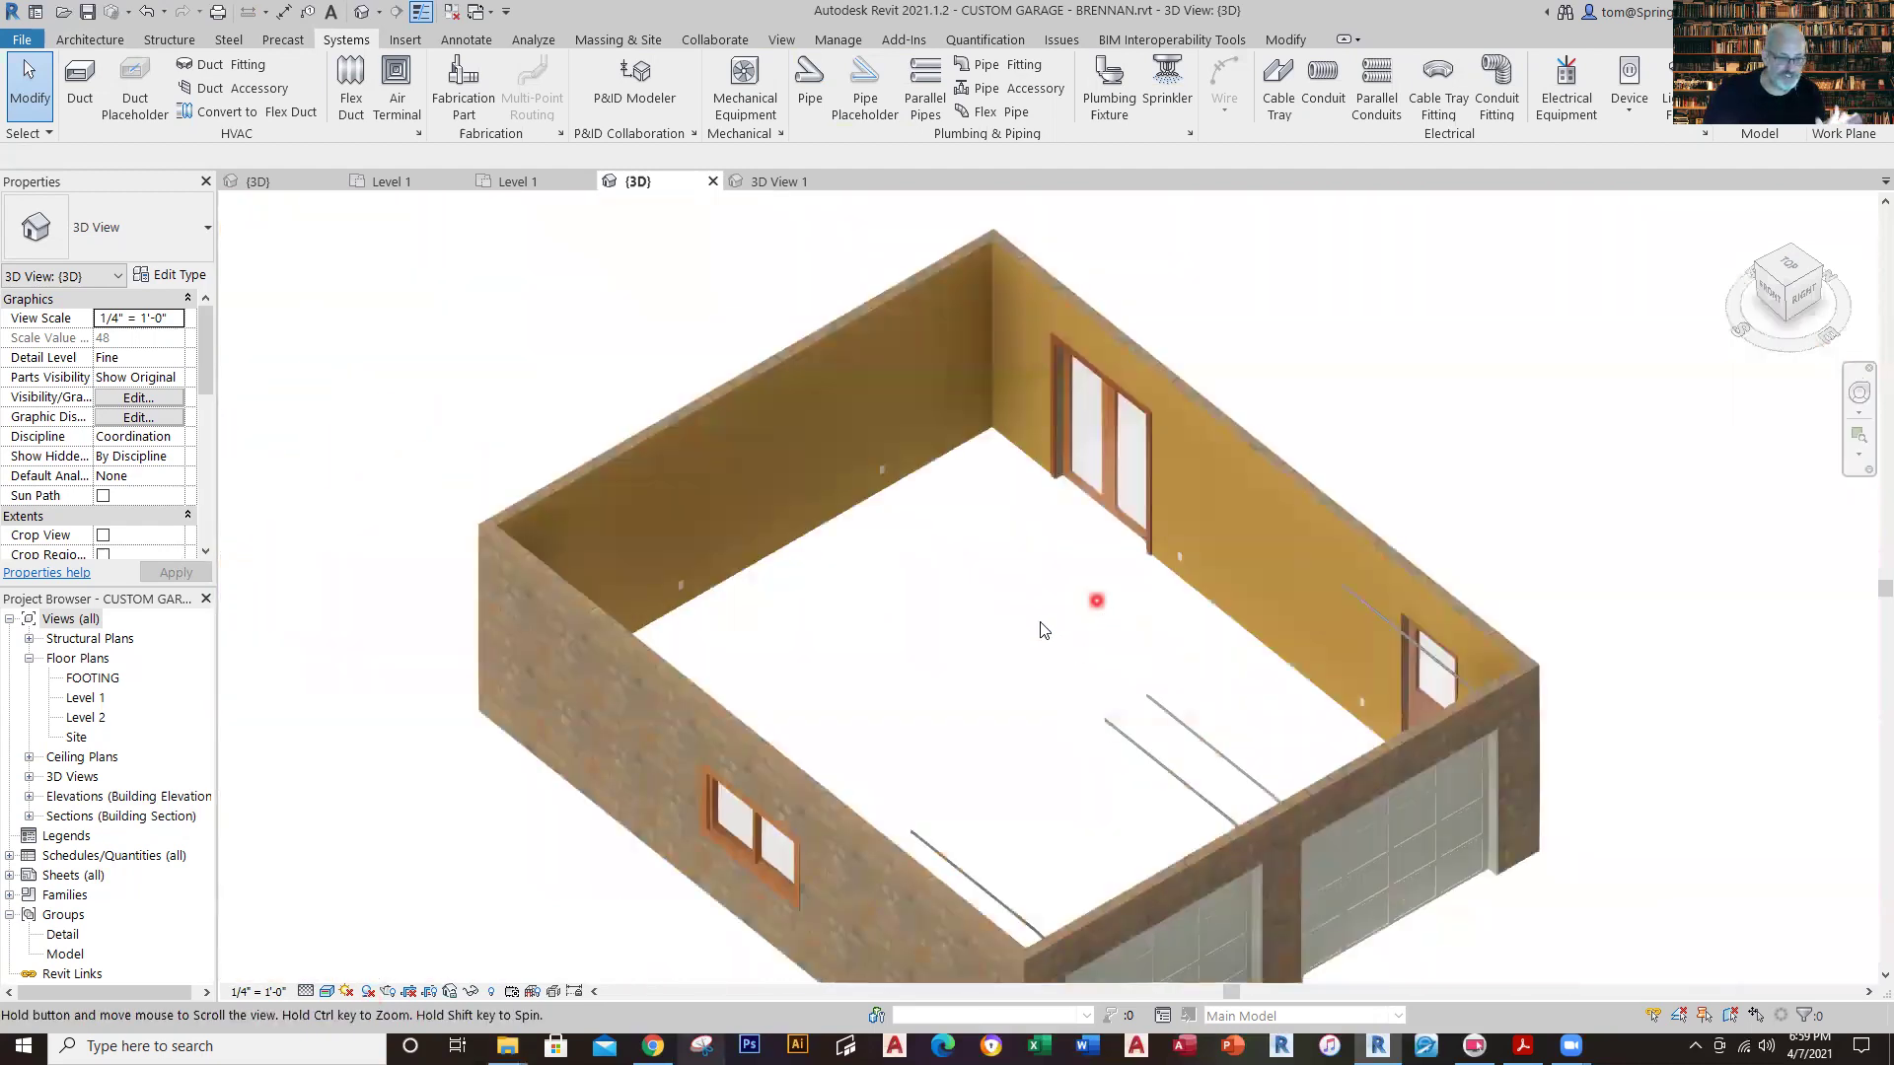
scroll(981, 643, down, 1)
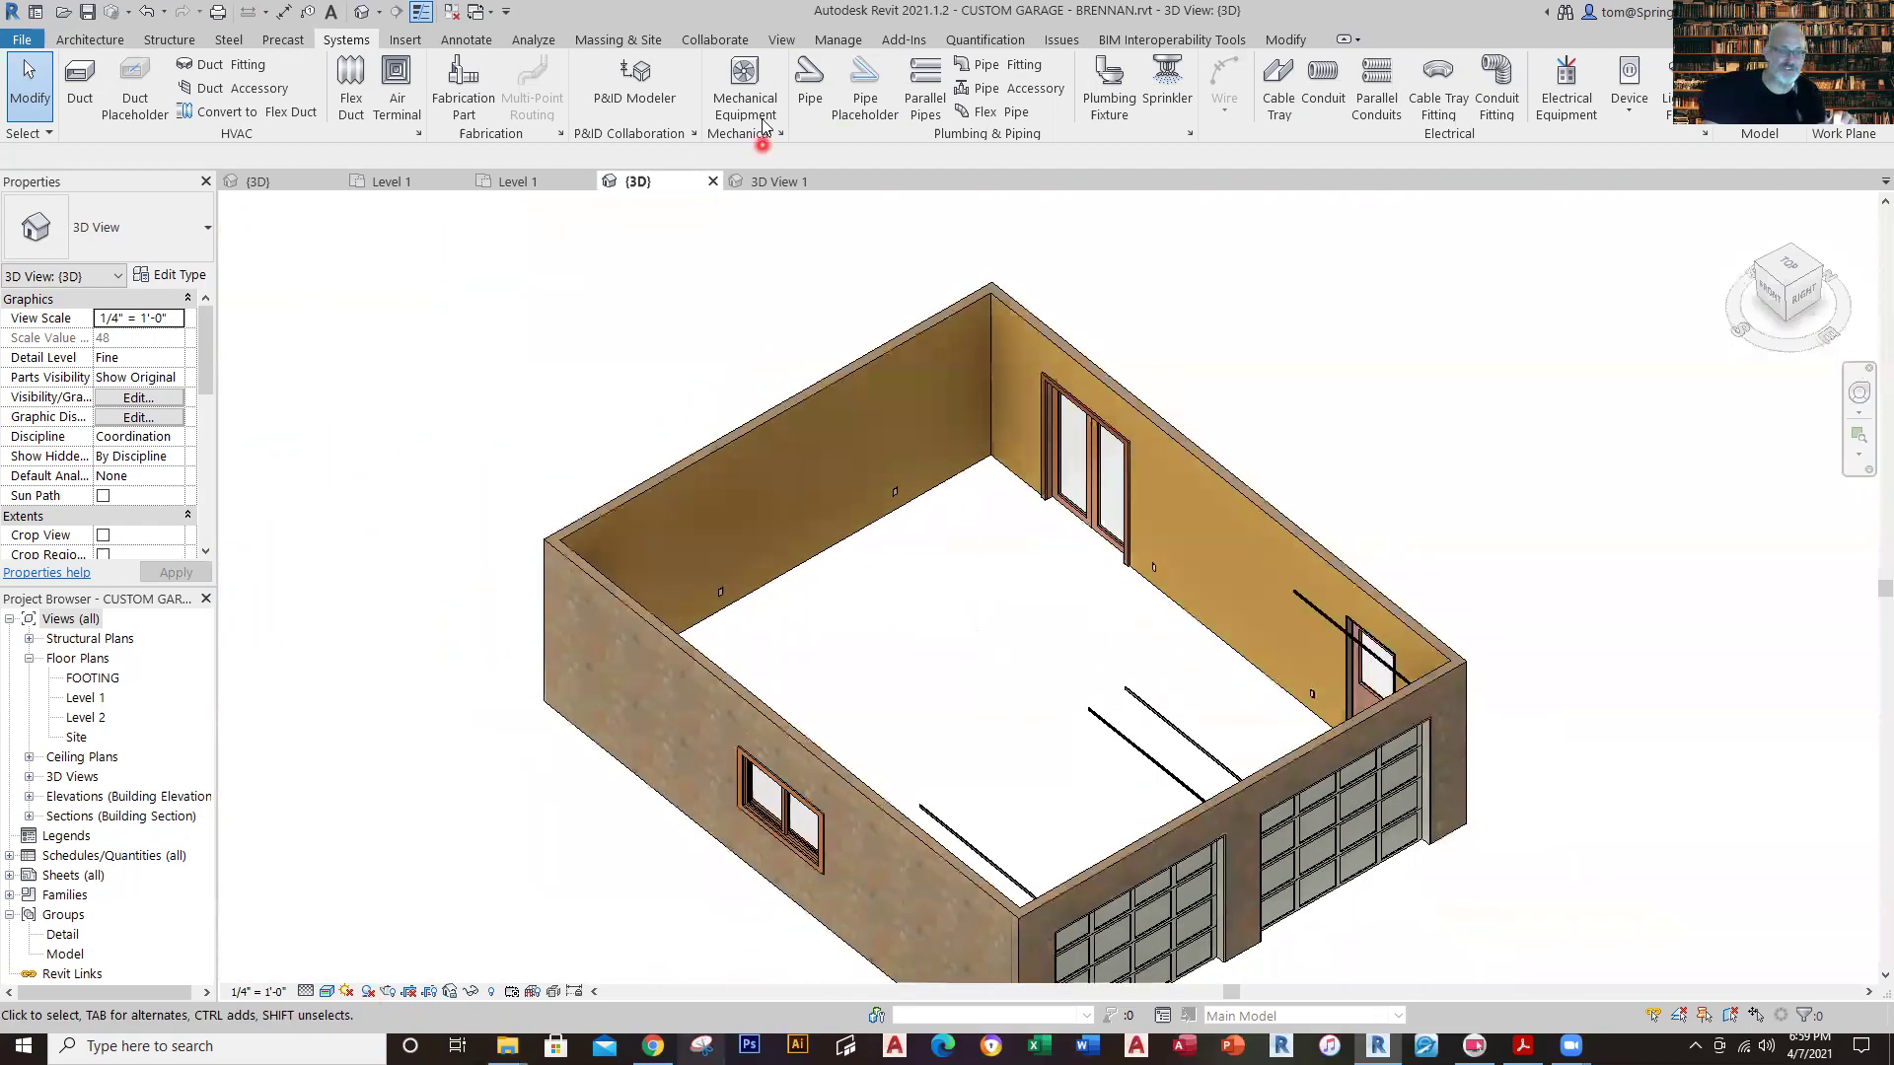
Examine the whole Level 1 plan of the master garage, then return to the project's 3D view.
click(509, 183)
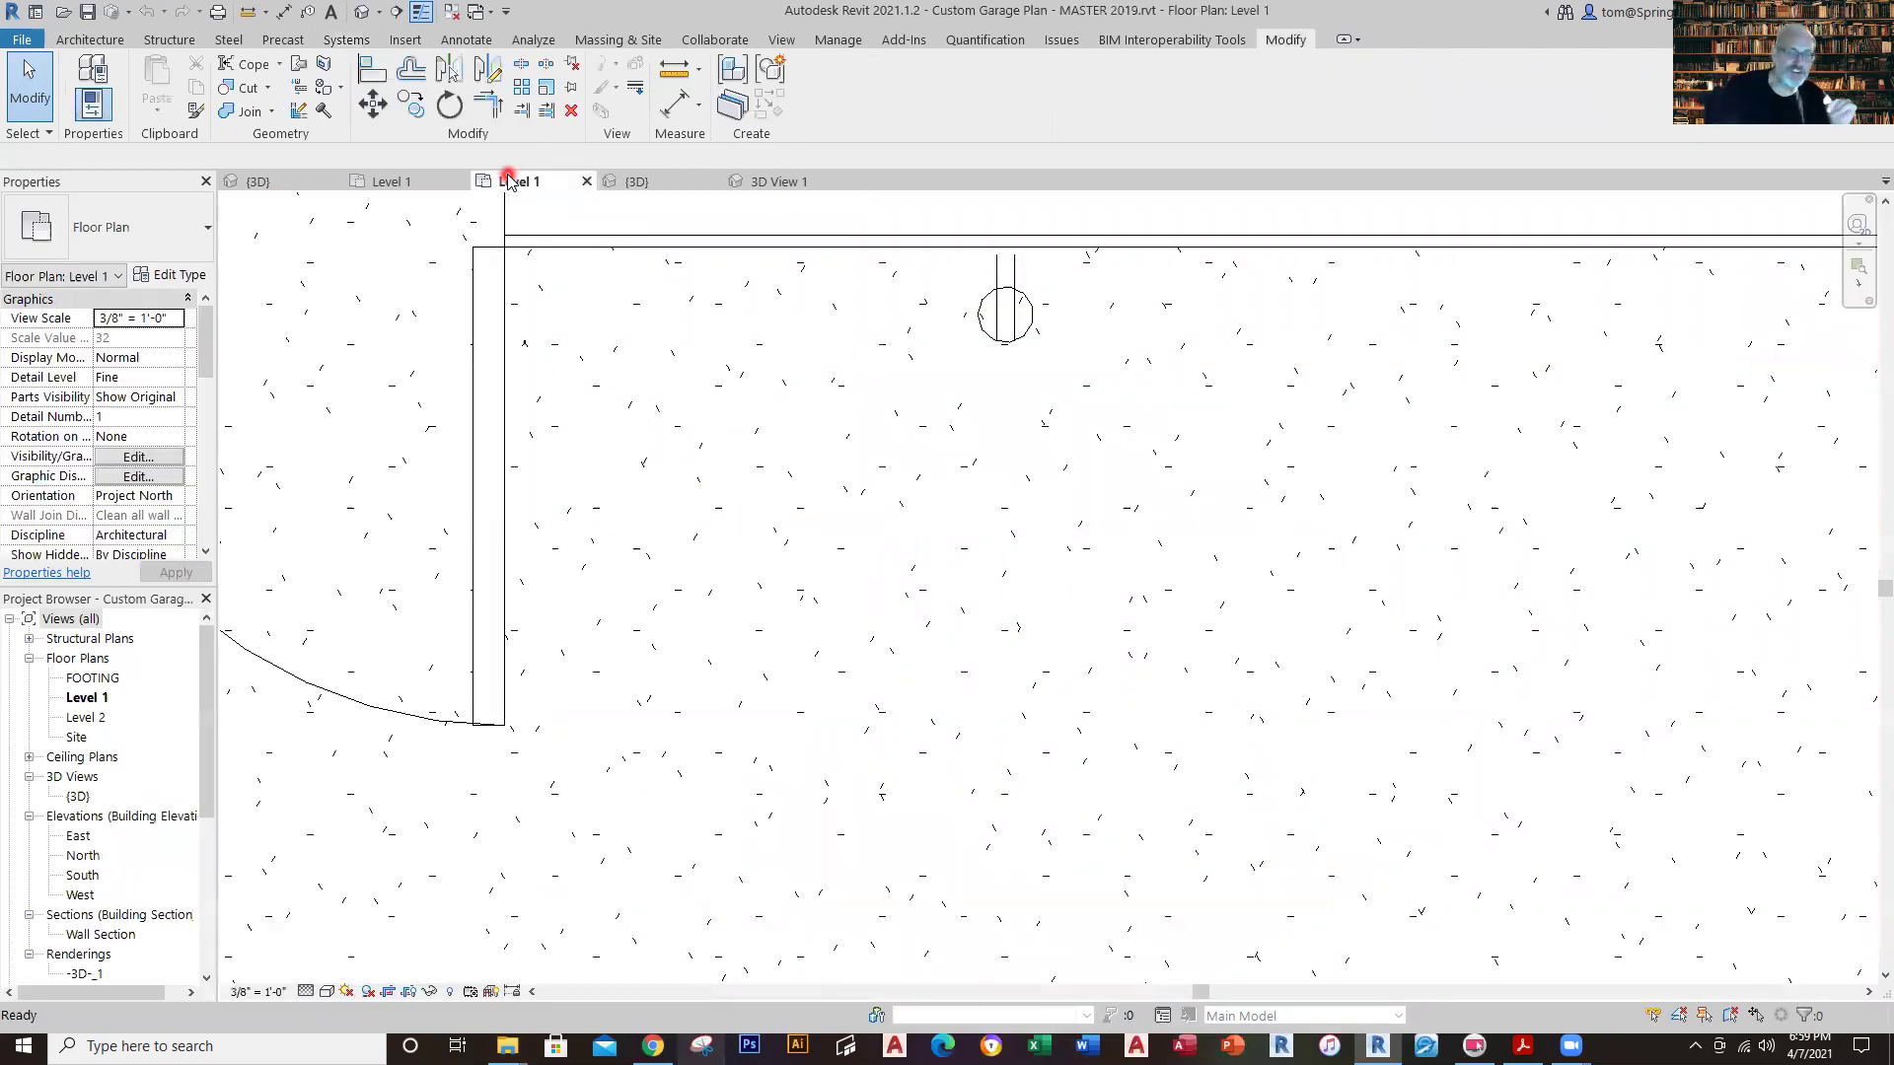
scroll(1006, 753, down, 6)
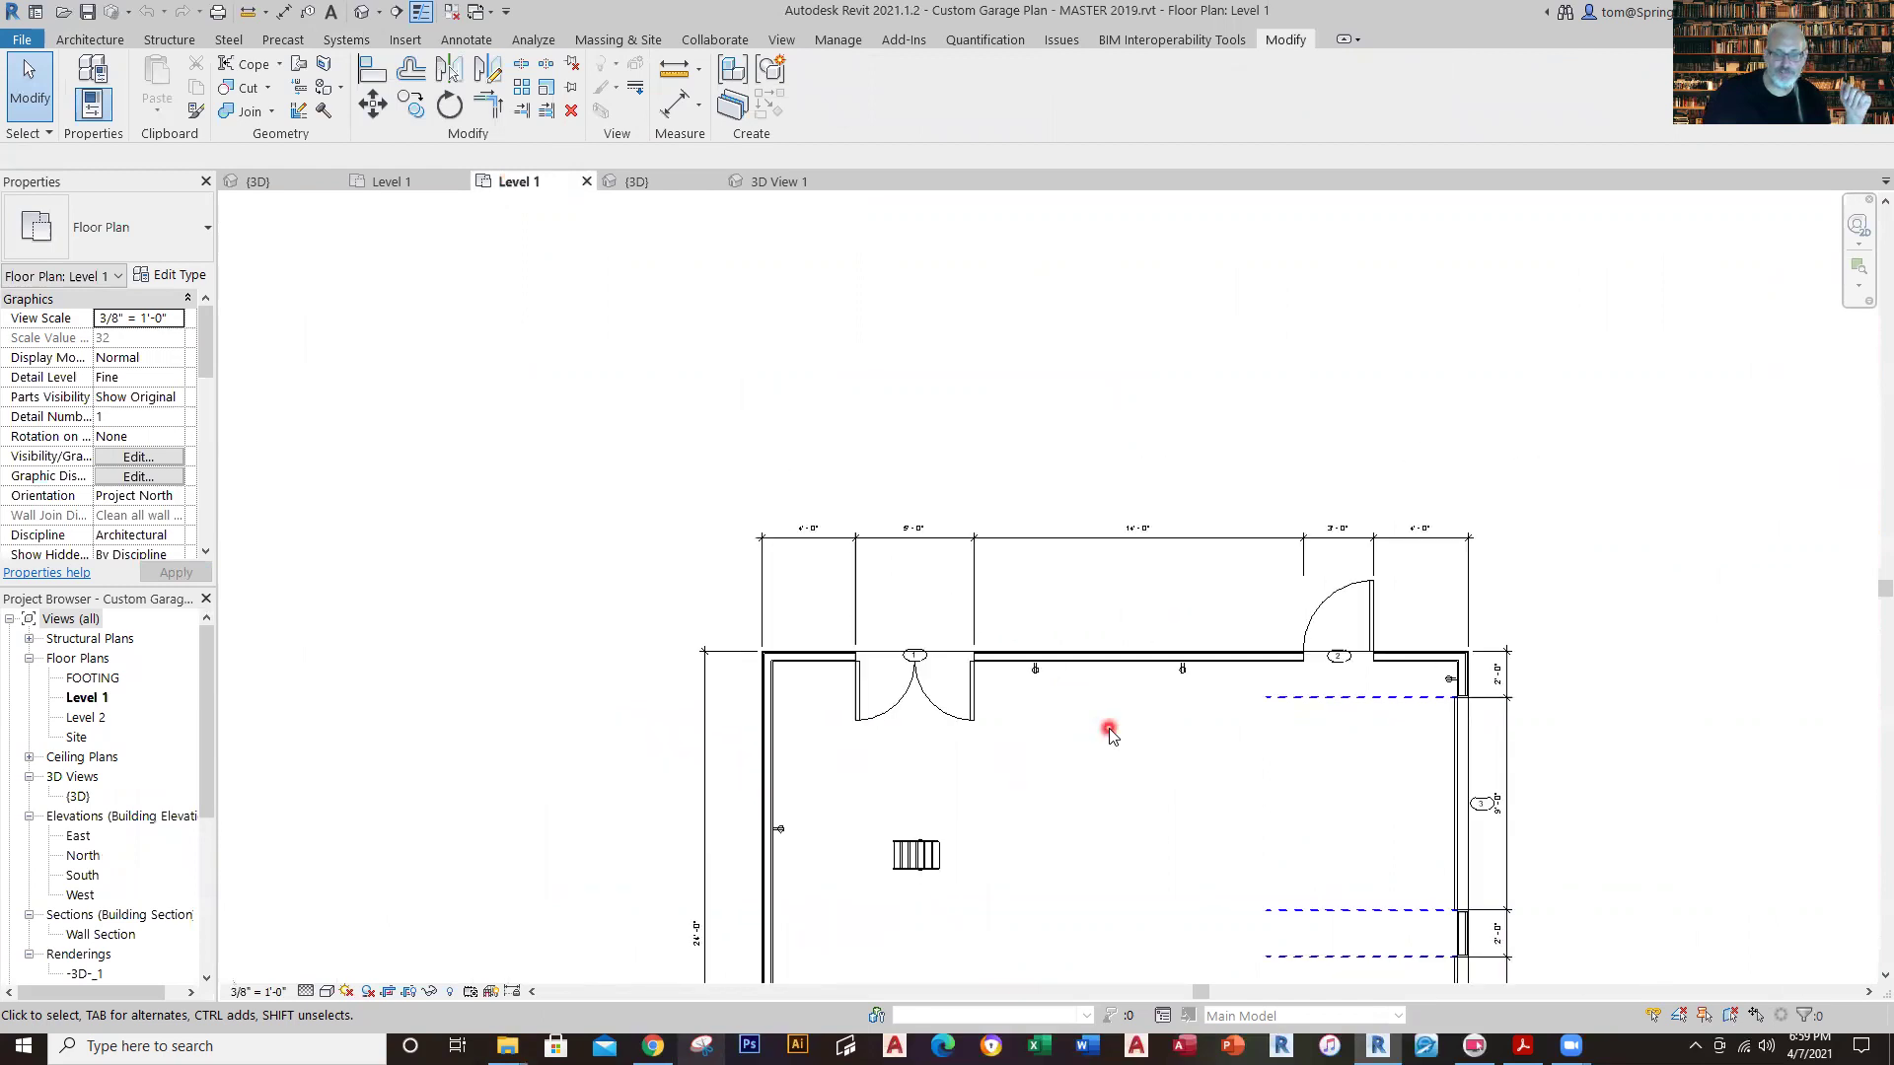
scroll(1109, 731, down, 2)
middle_drag(1112, 710, 850, 490)
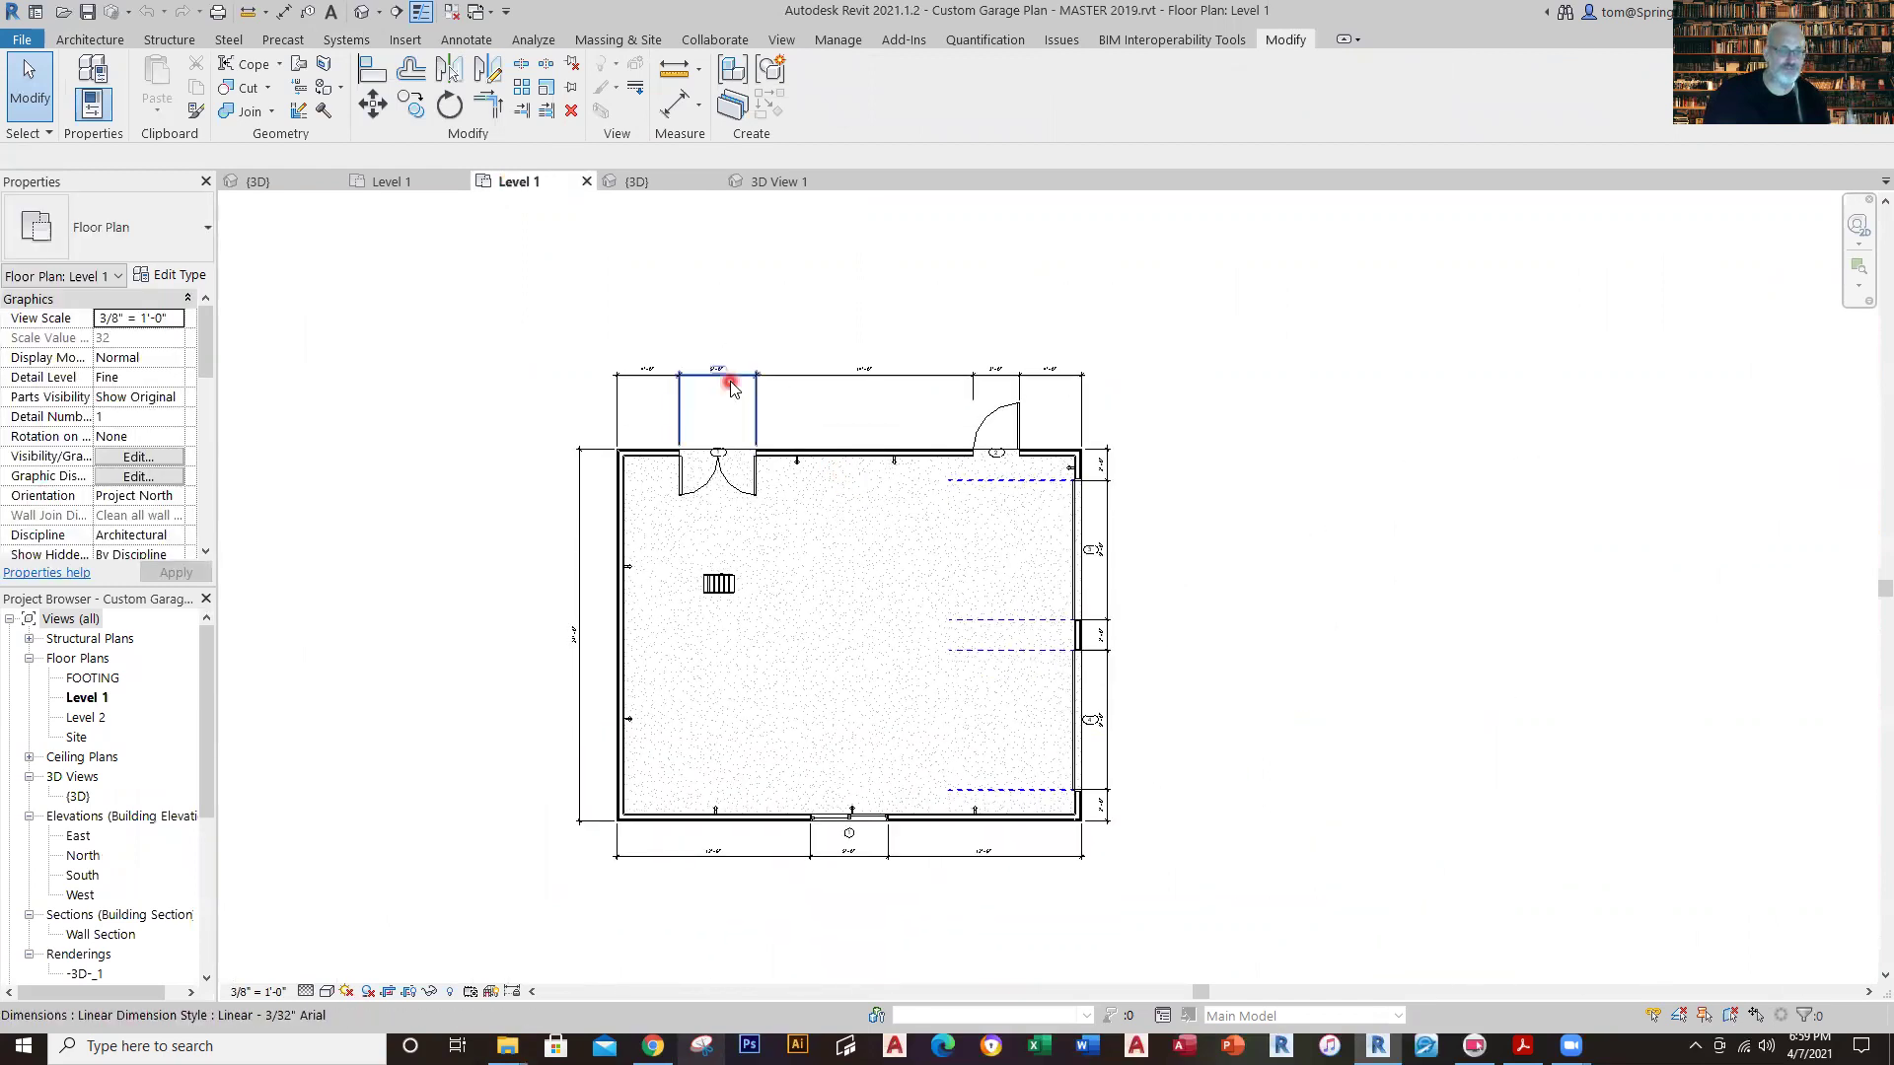
click(669, 186)
middle_drag(1466, 479, 1264, 475)
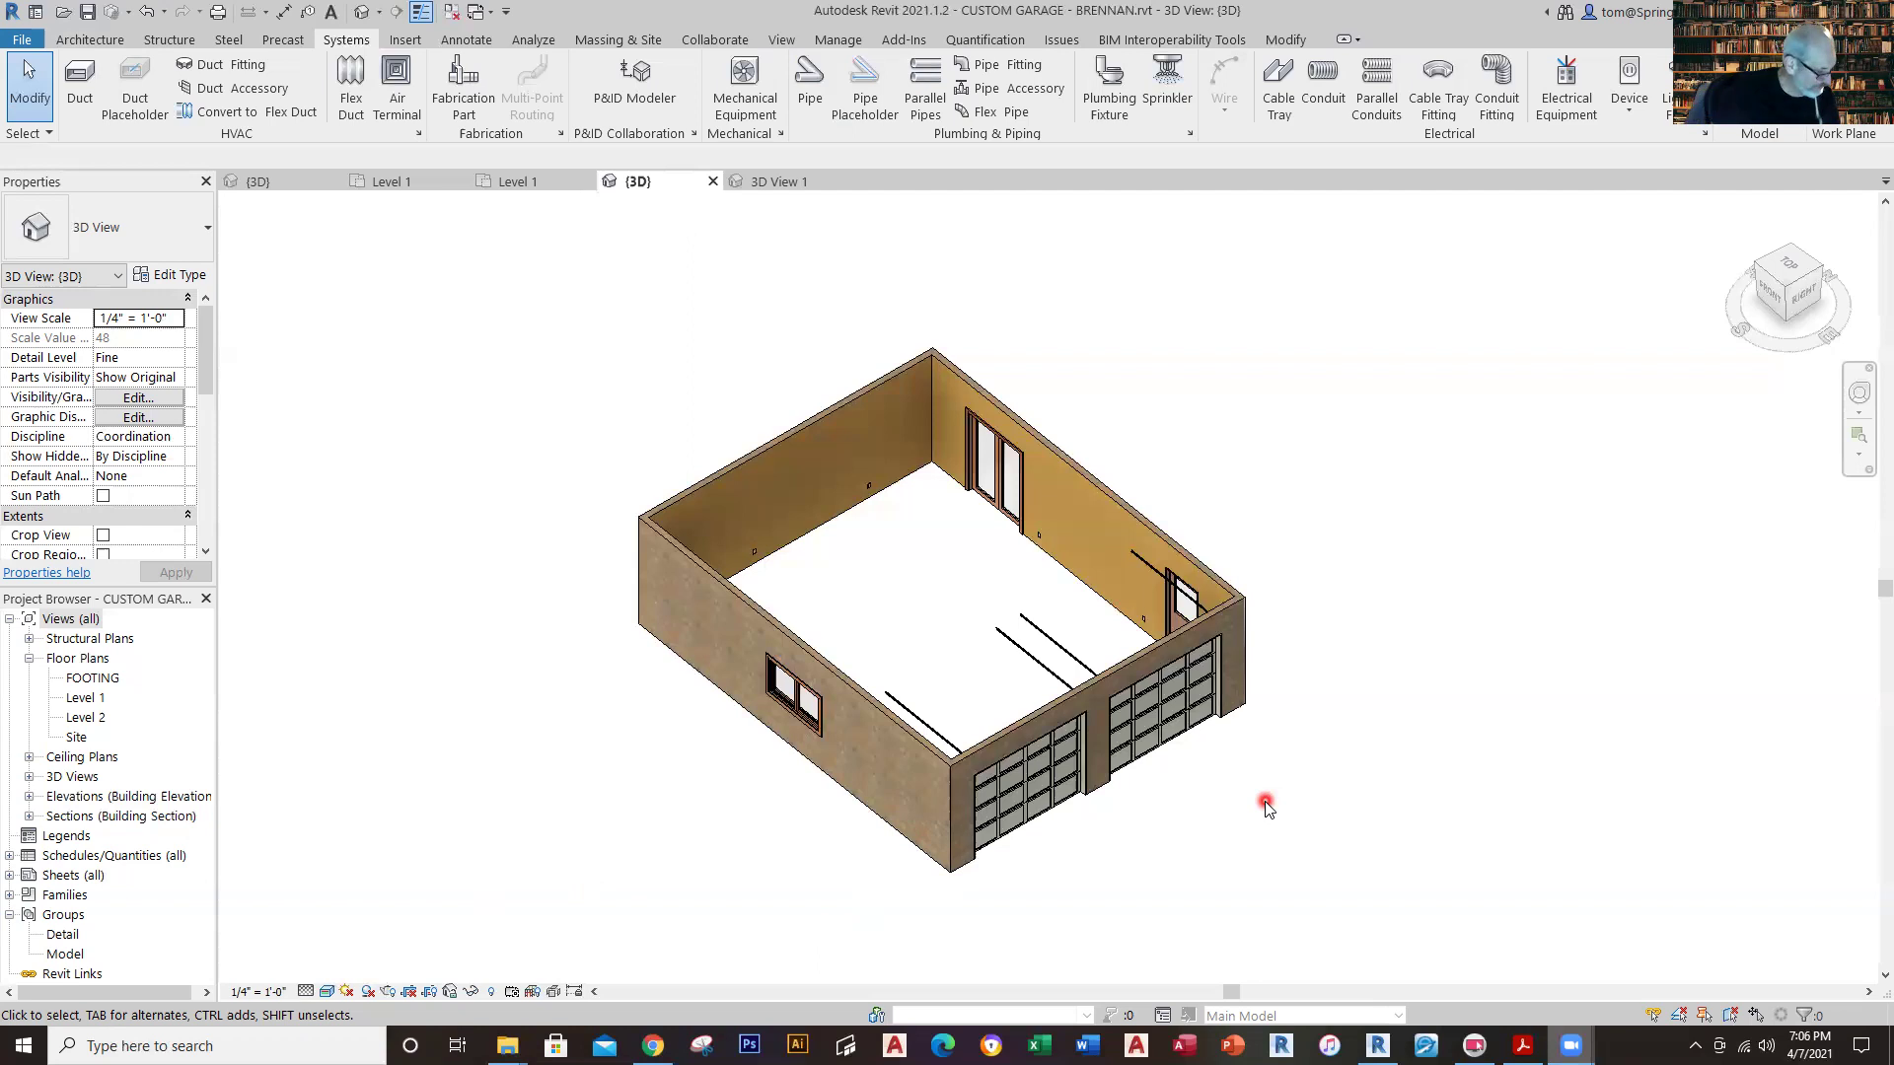
Check the floor's type and properties in the master file's Level 1 plan.
click(509, 183)
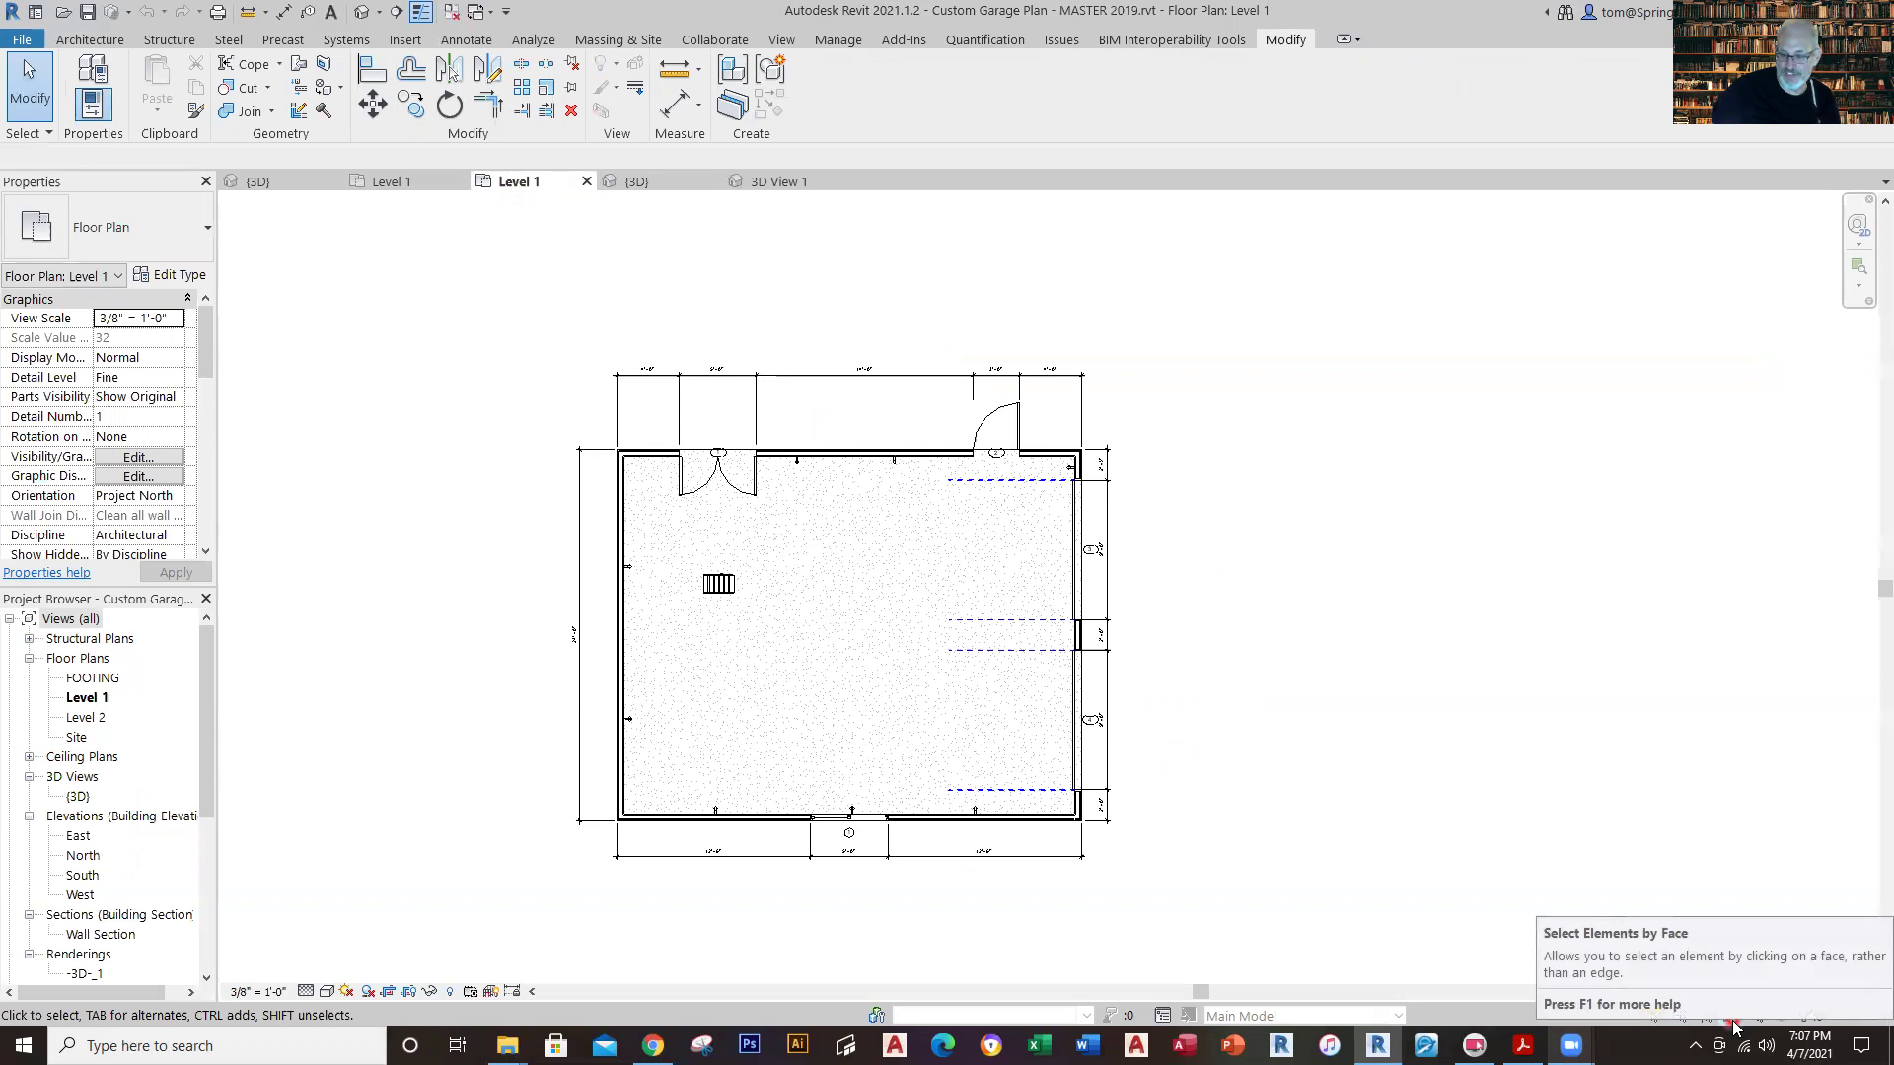
click(895, 750)
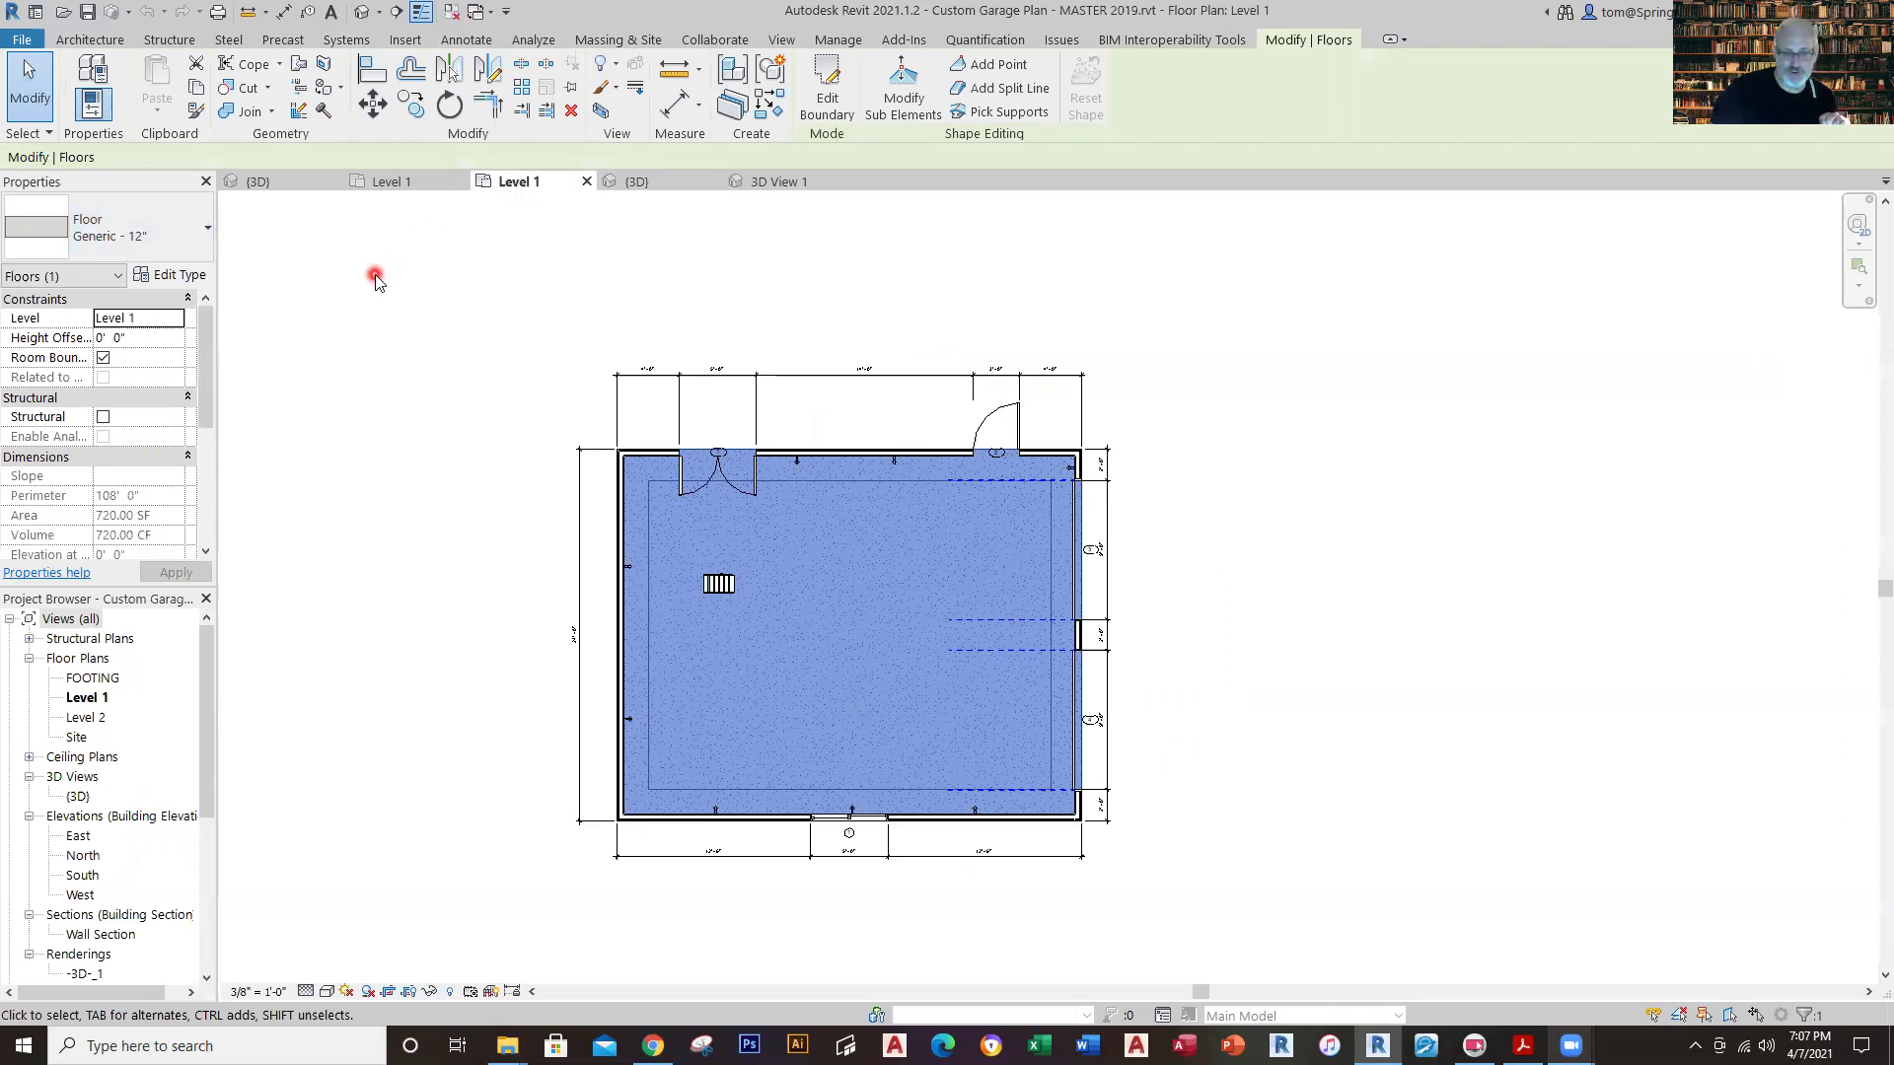
click(1217, 570)
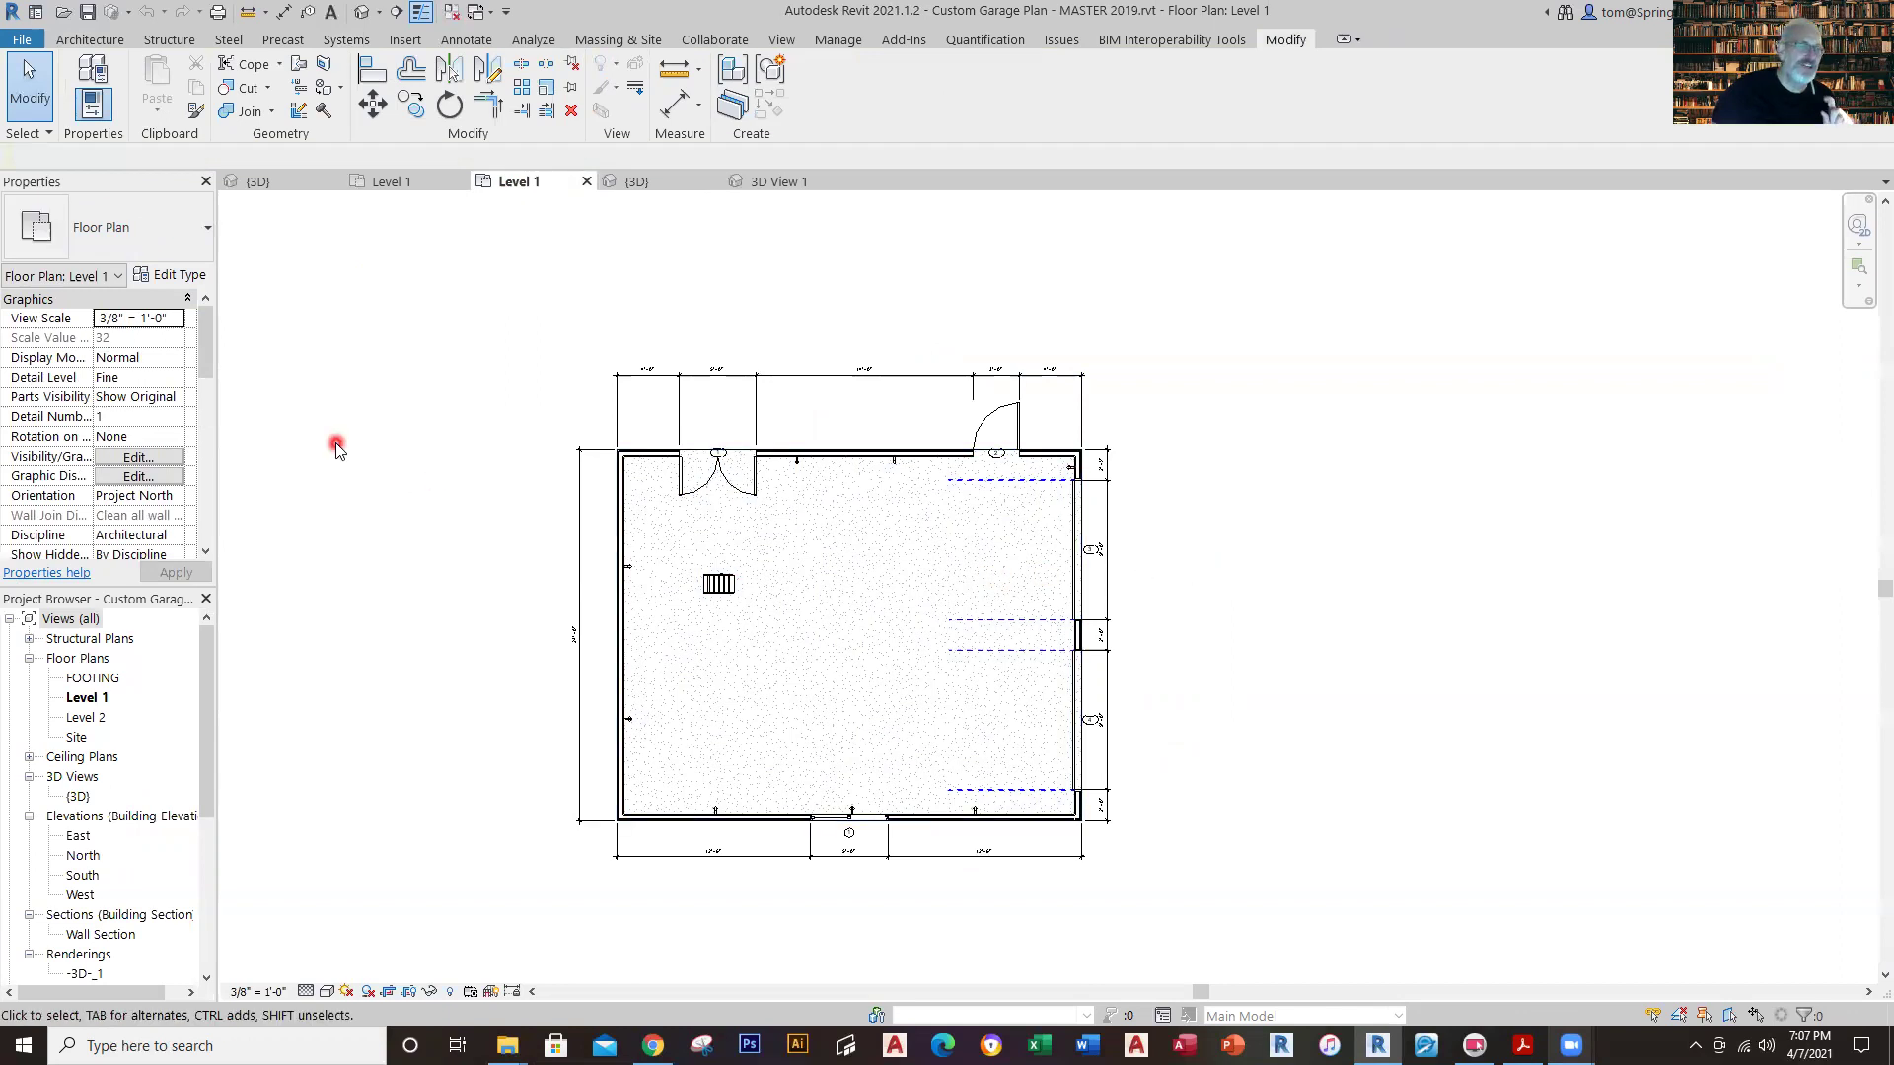
Start a Generic - 12" architectural floor on the project's Level 1 plan and pick the top wall as its first boundary line.
click(396, 183)
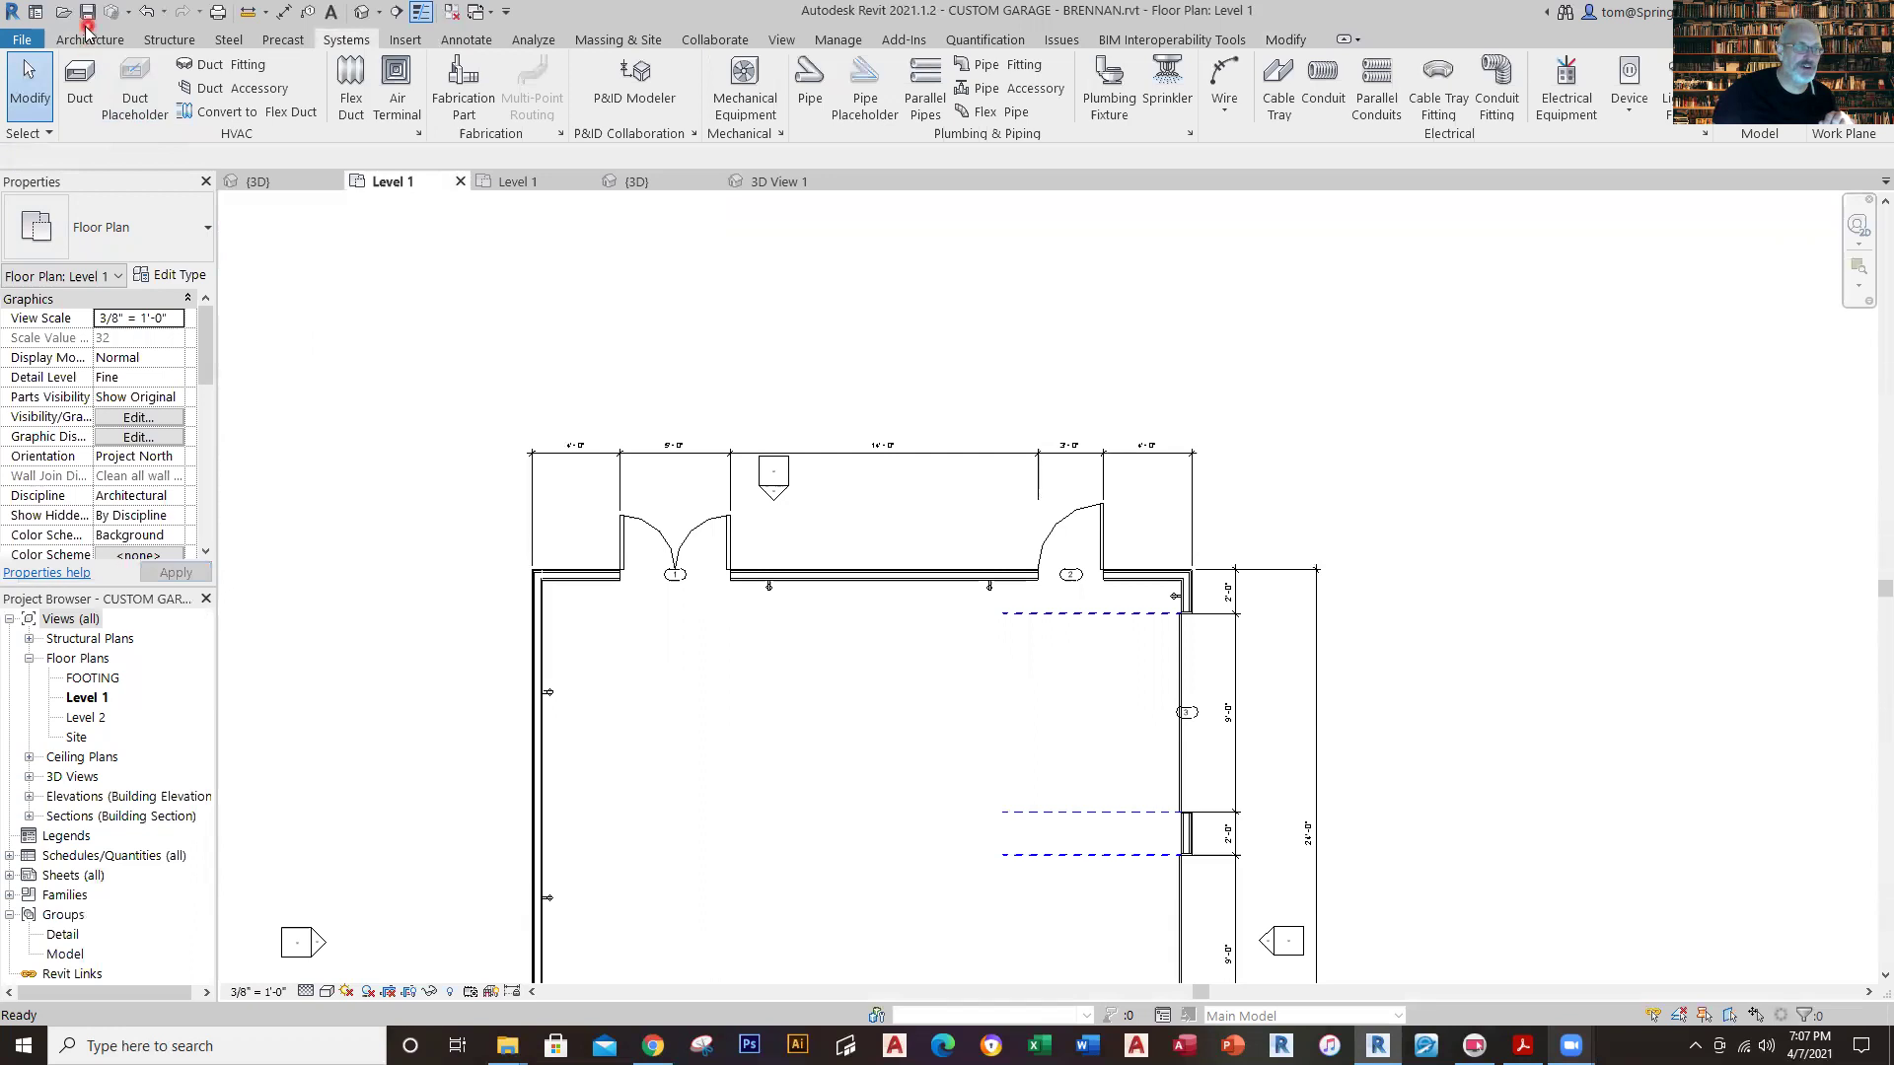
click(111, 42)
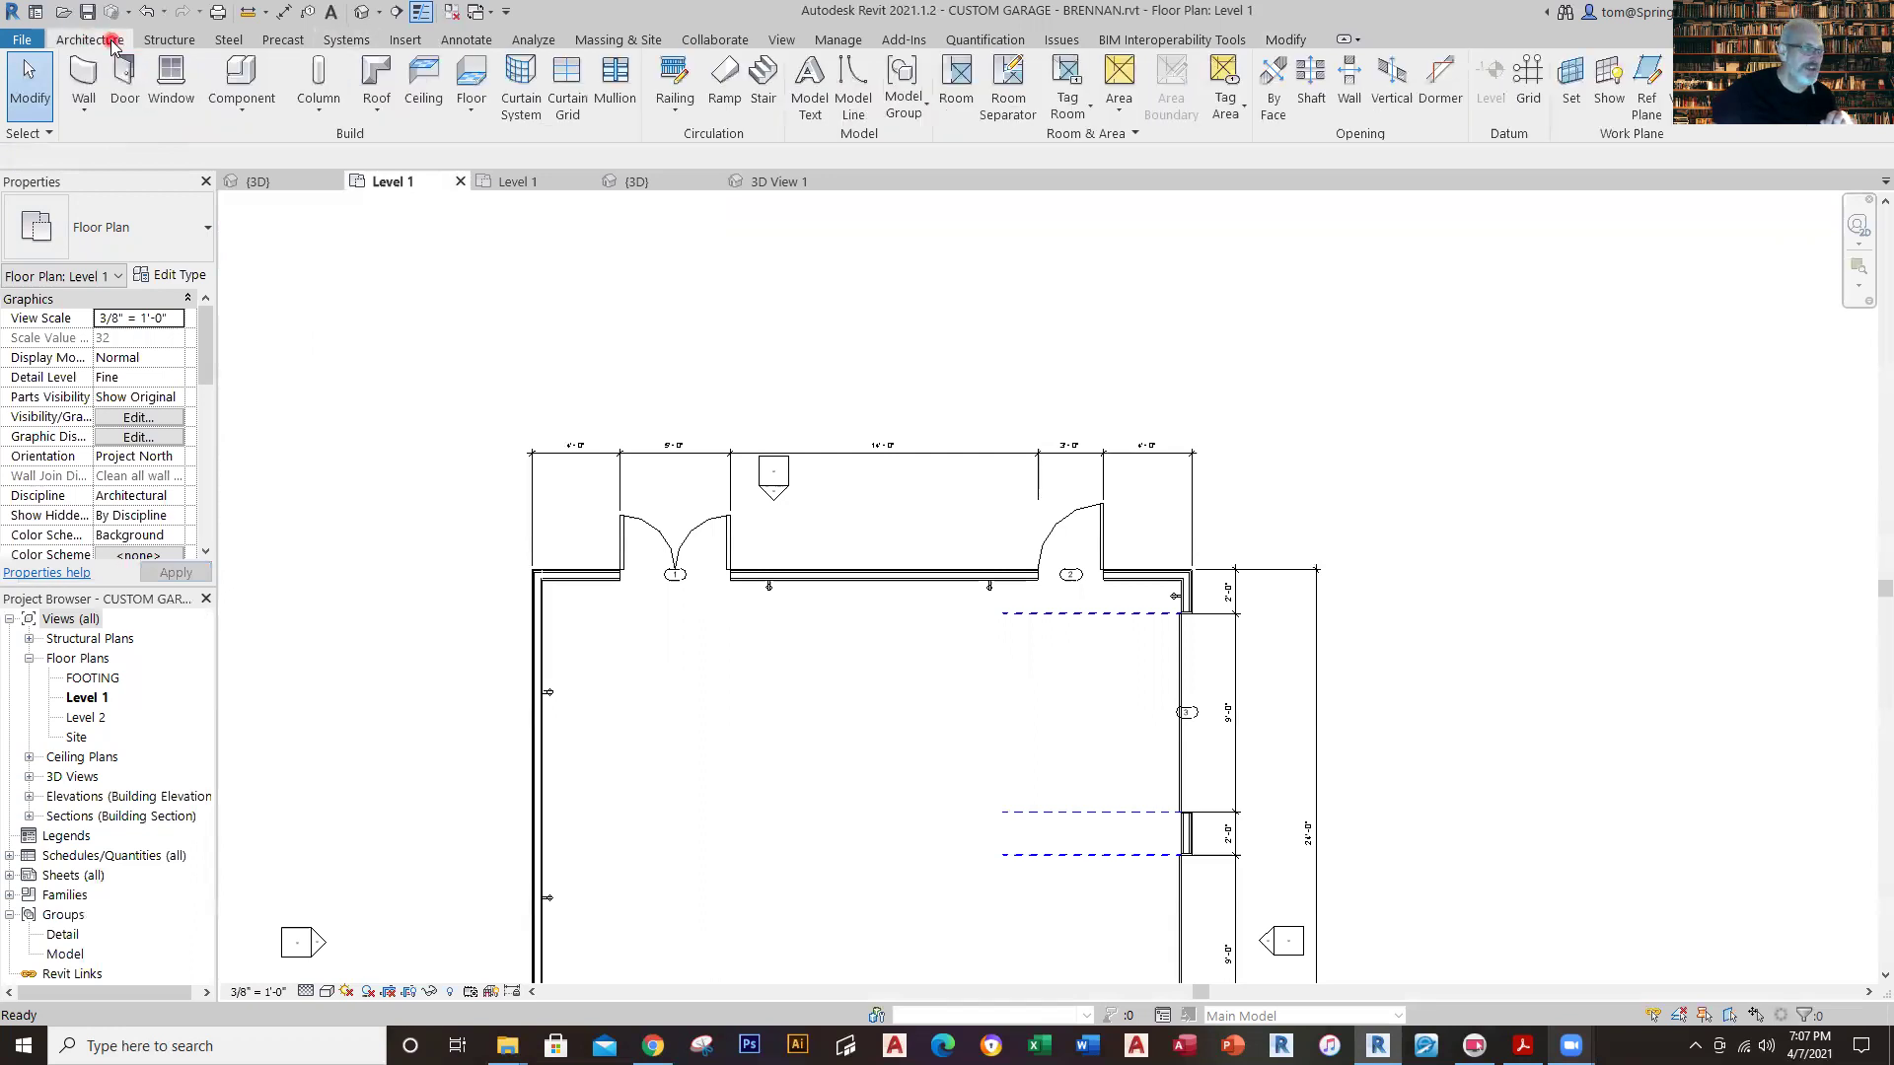
click(474, 109)
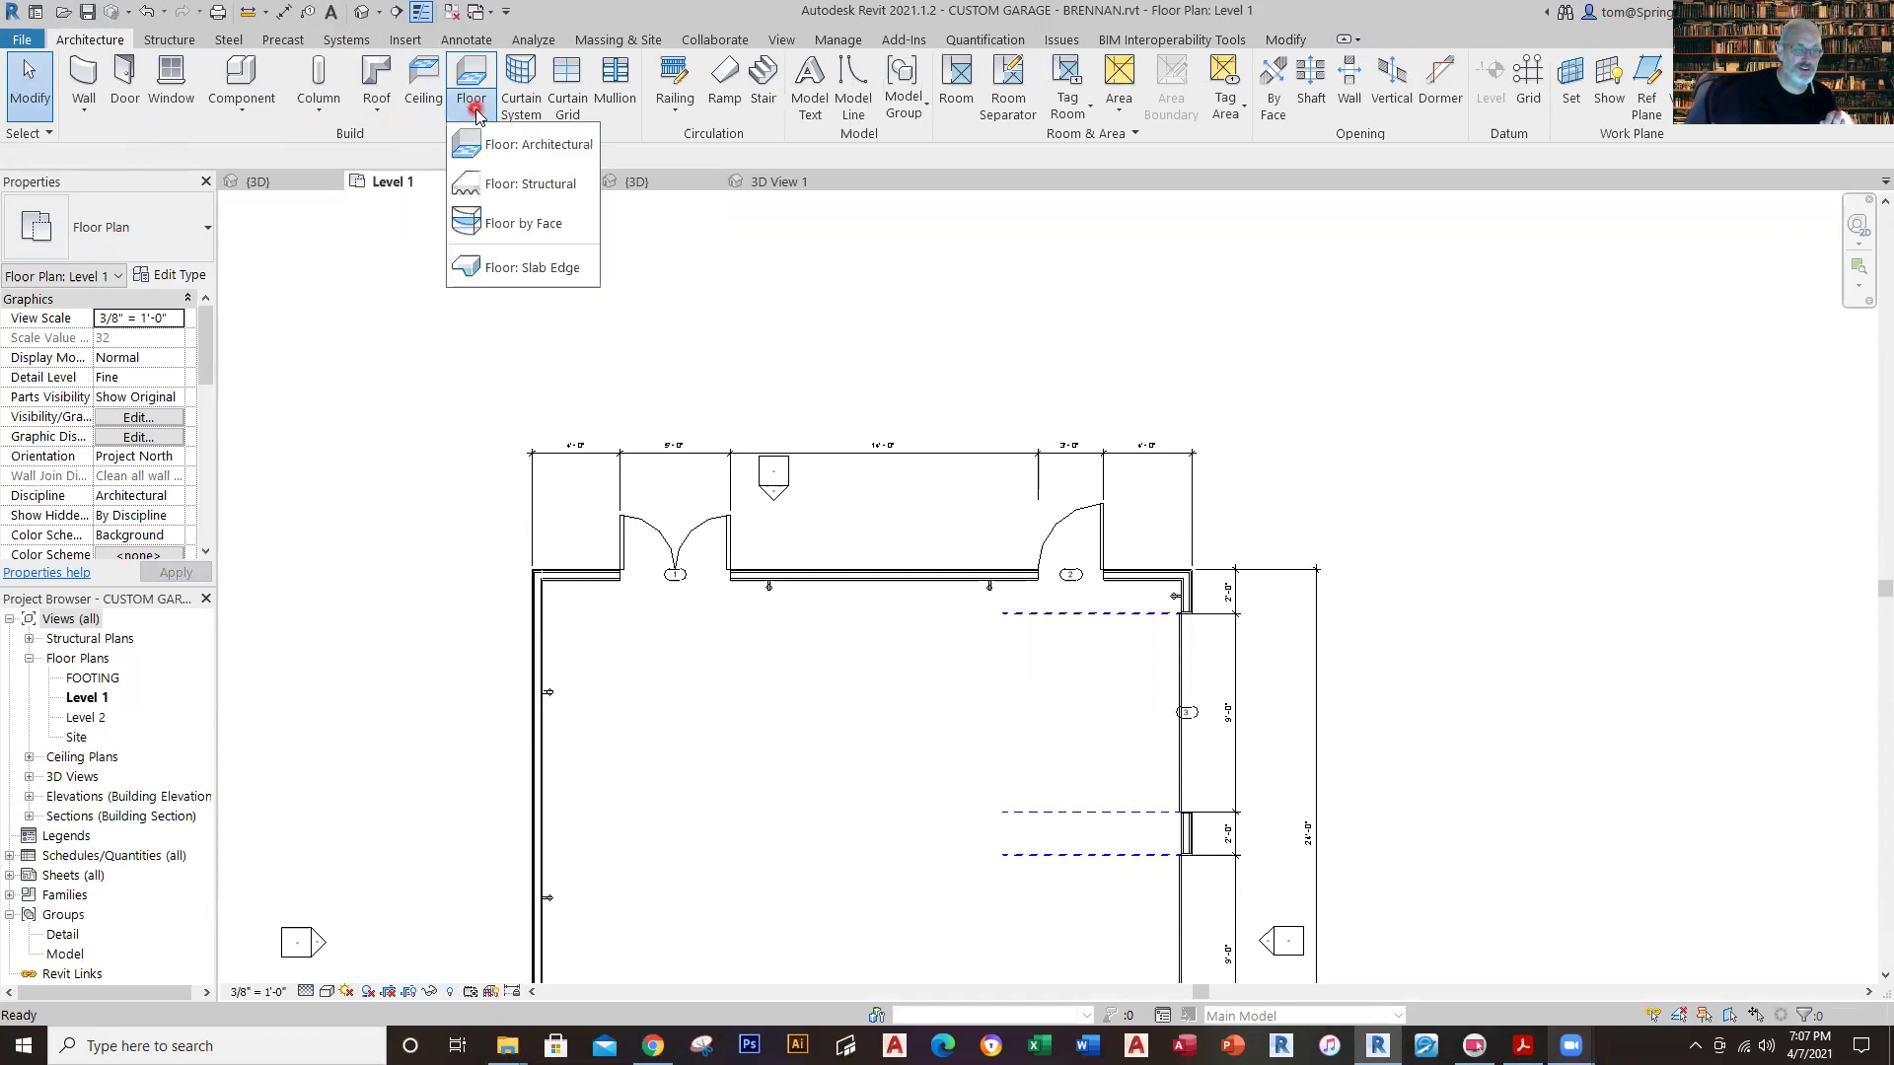
click(552, 156)
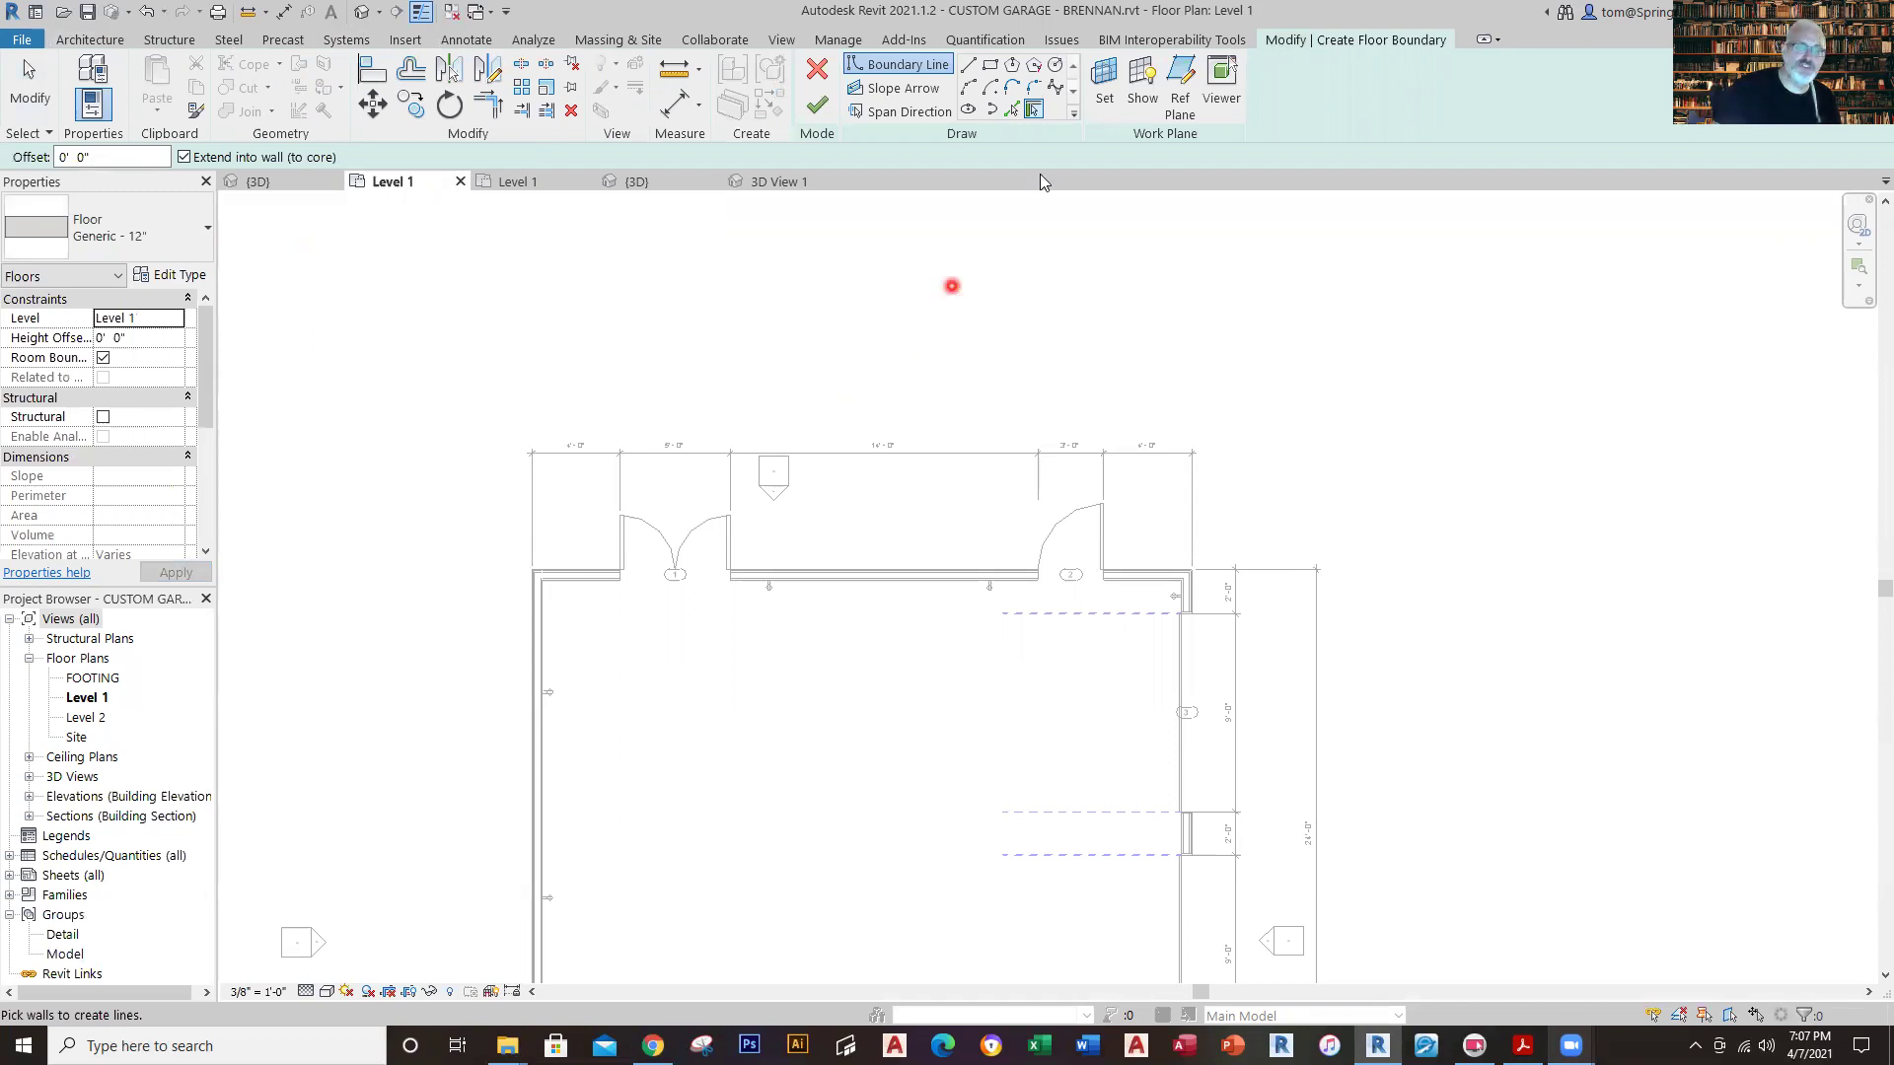
click(1034, 110)
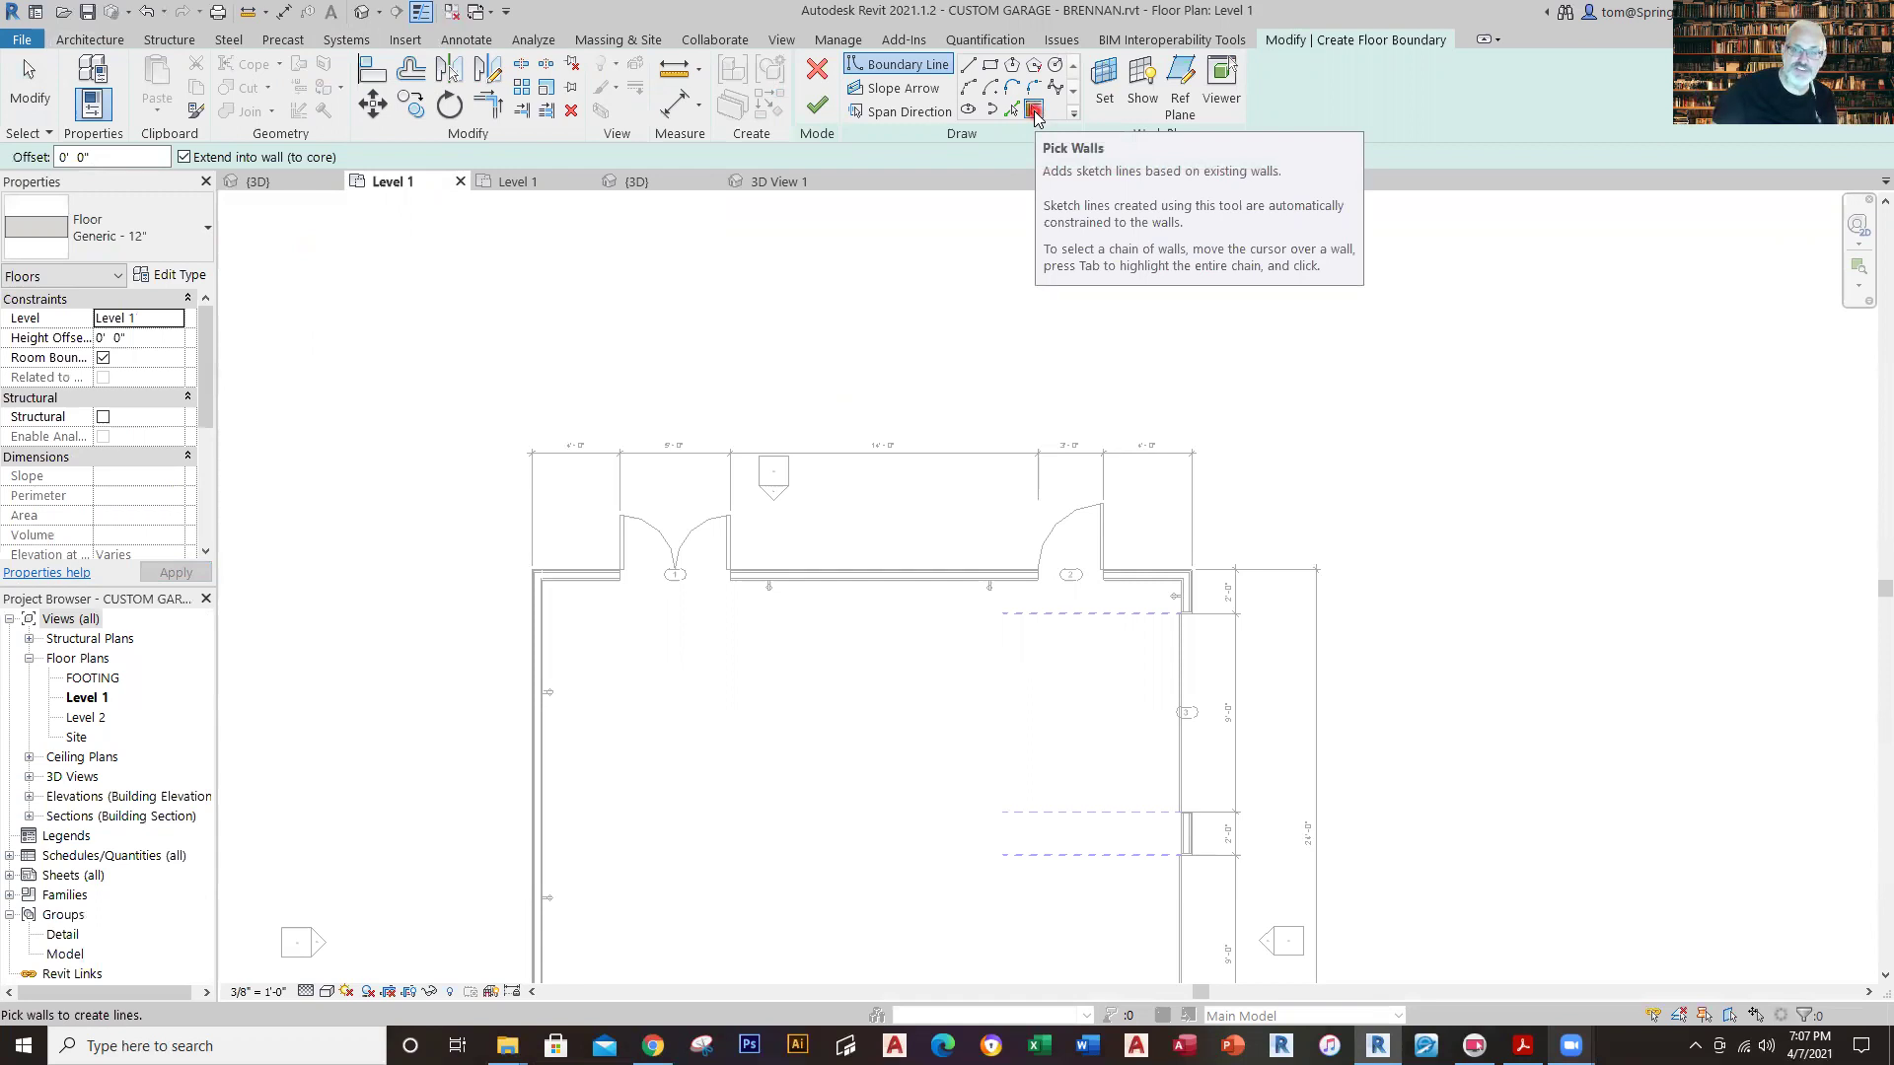
click(991, 64)
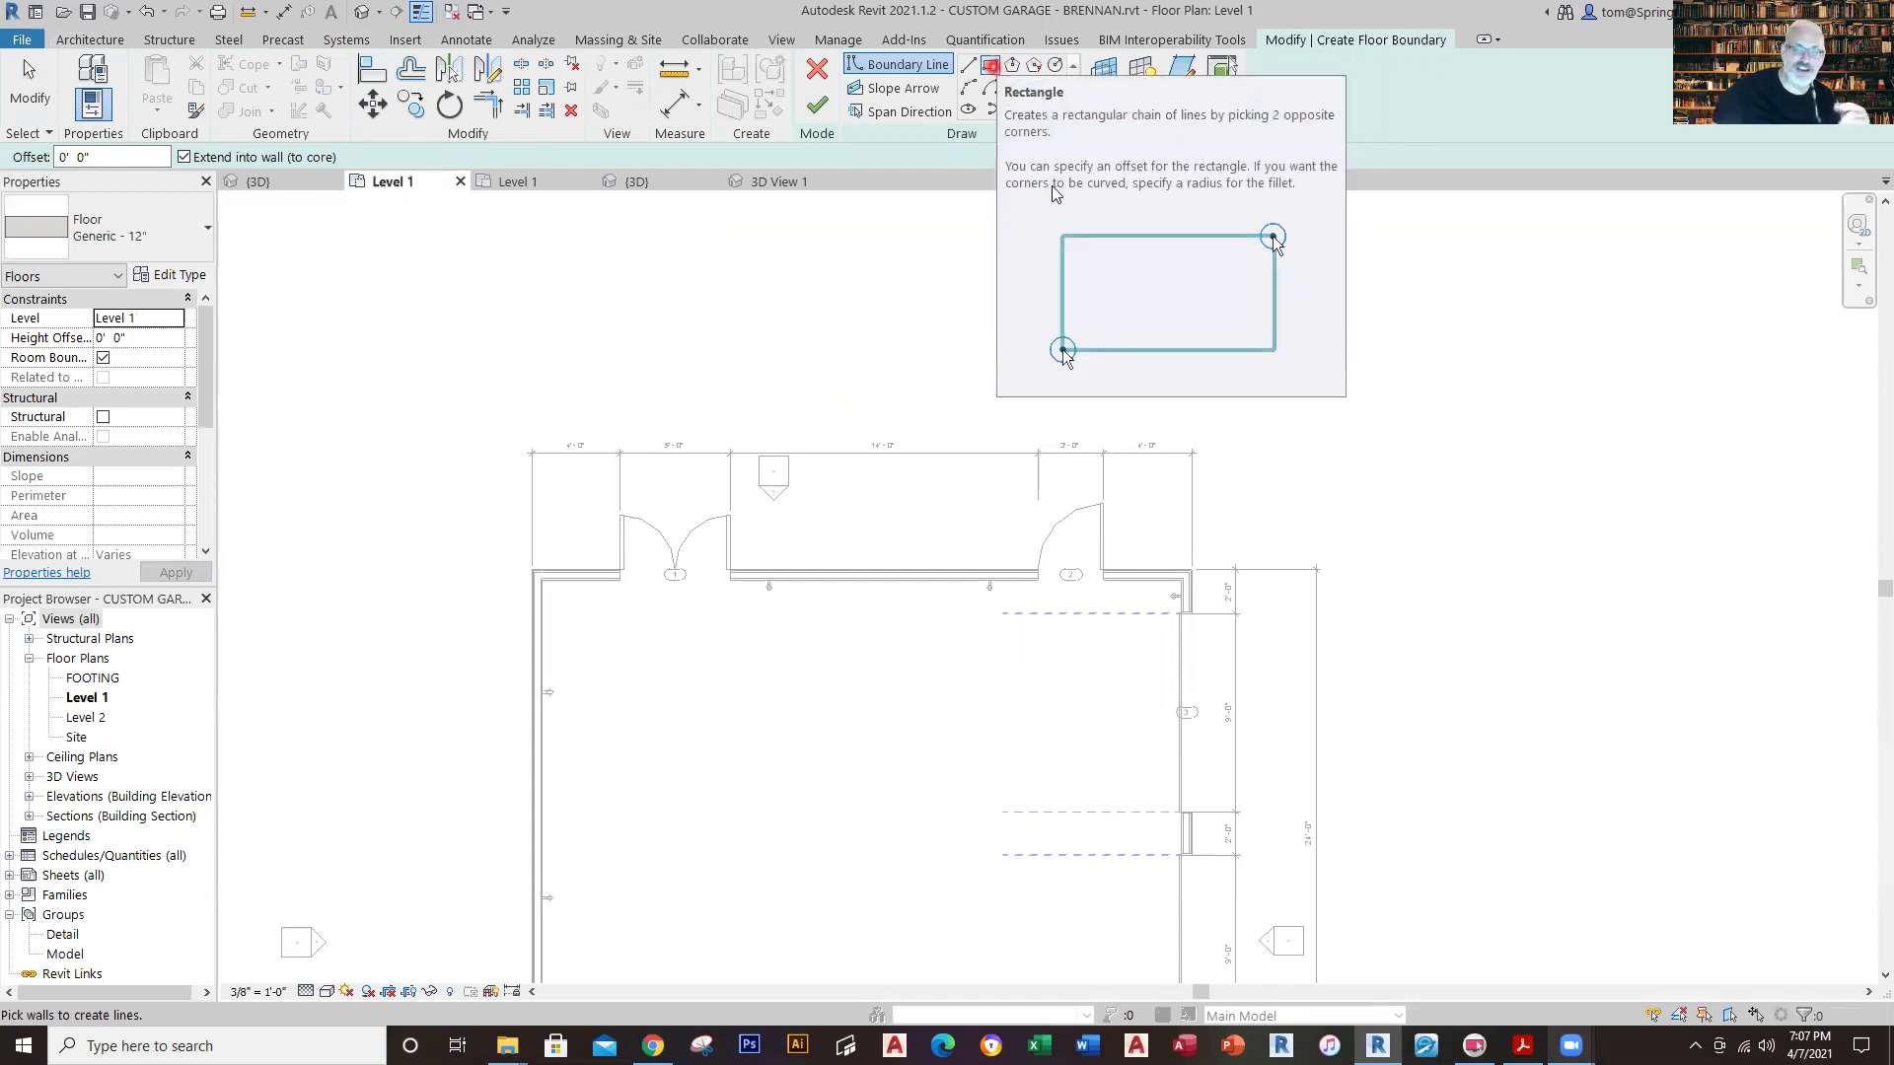
click(544, 569)
scroll(1082, 696, down, 1)
middle_drag(1021, 646, 856, 464)
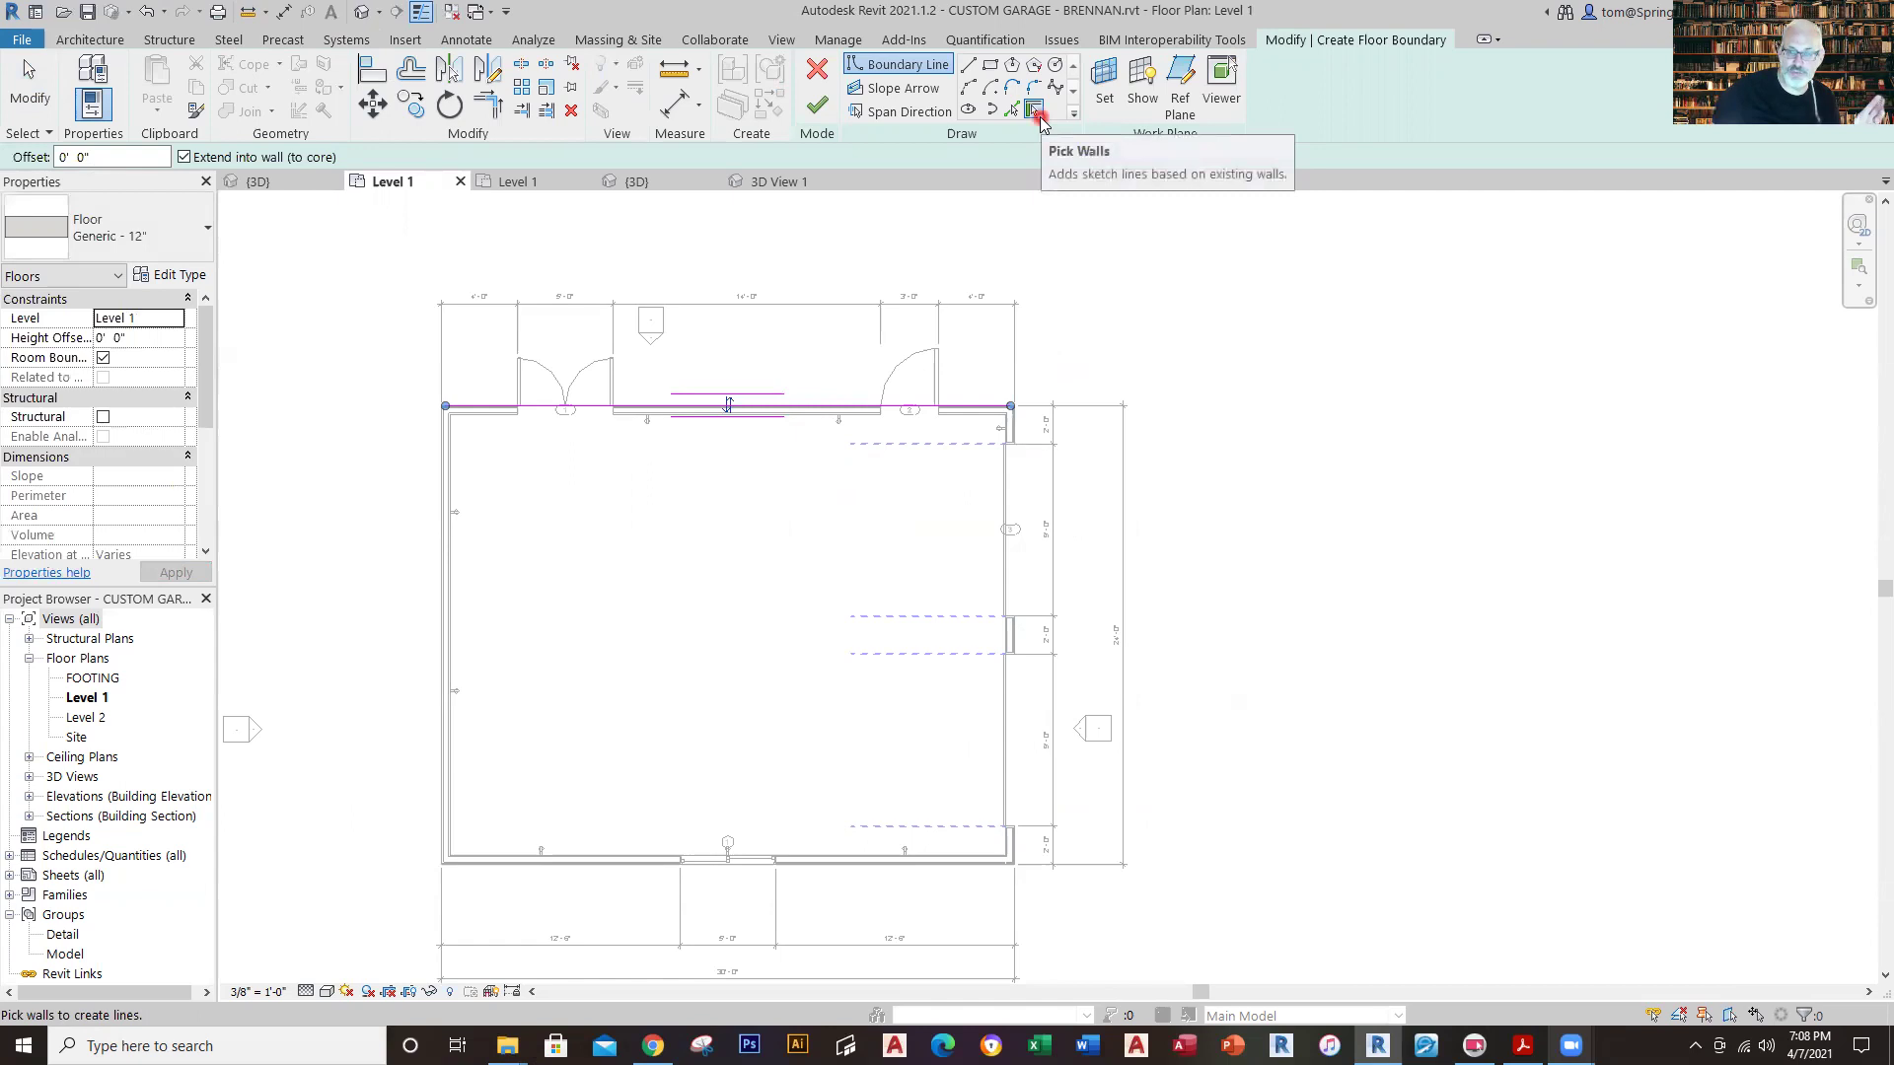
Pick the right, bottom and left exterior walls to close the floor boundary and finish the floor.
click(1020, 649)
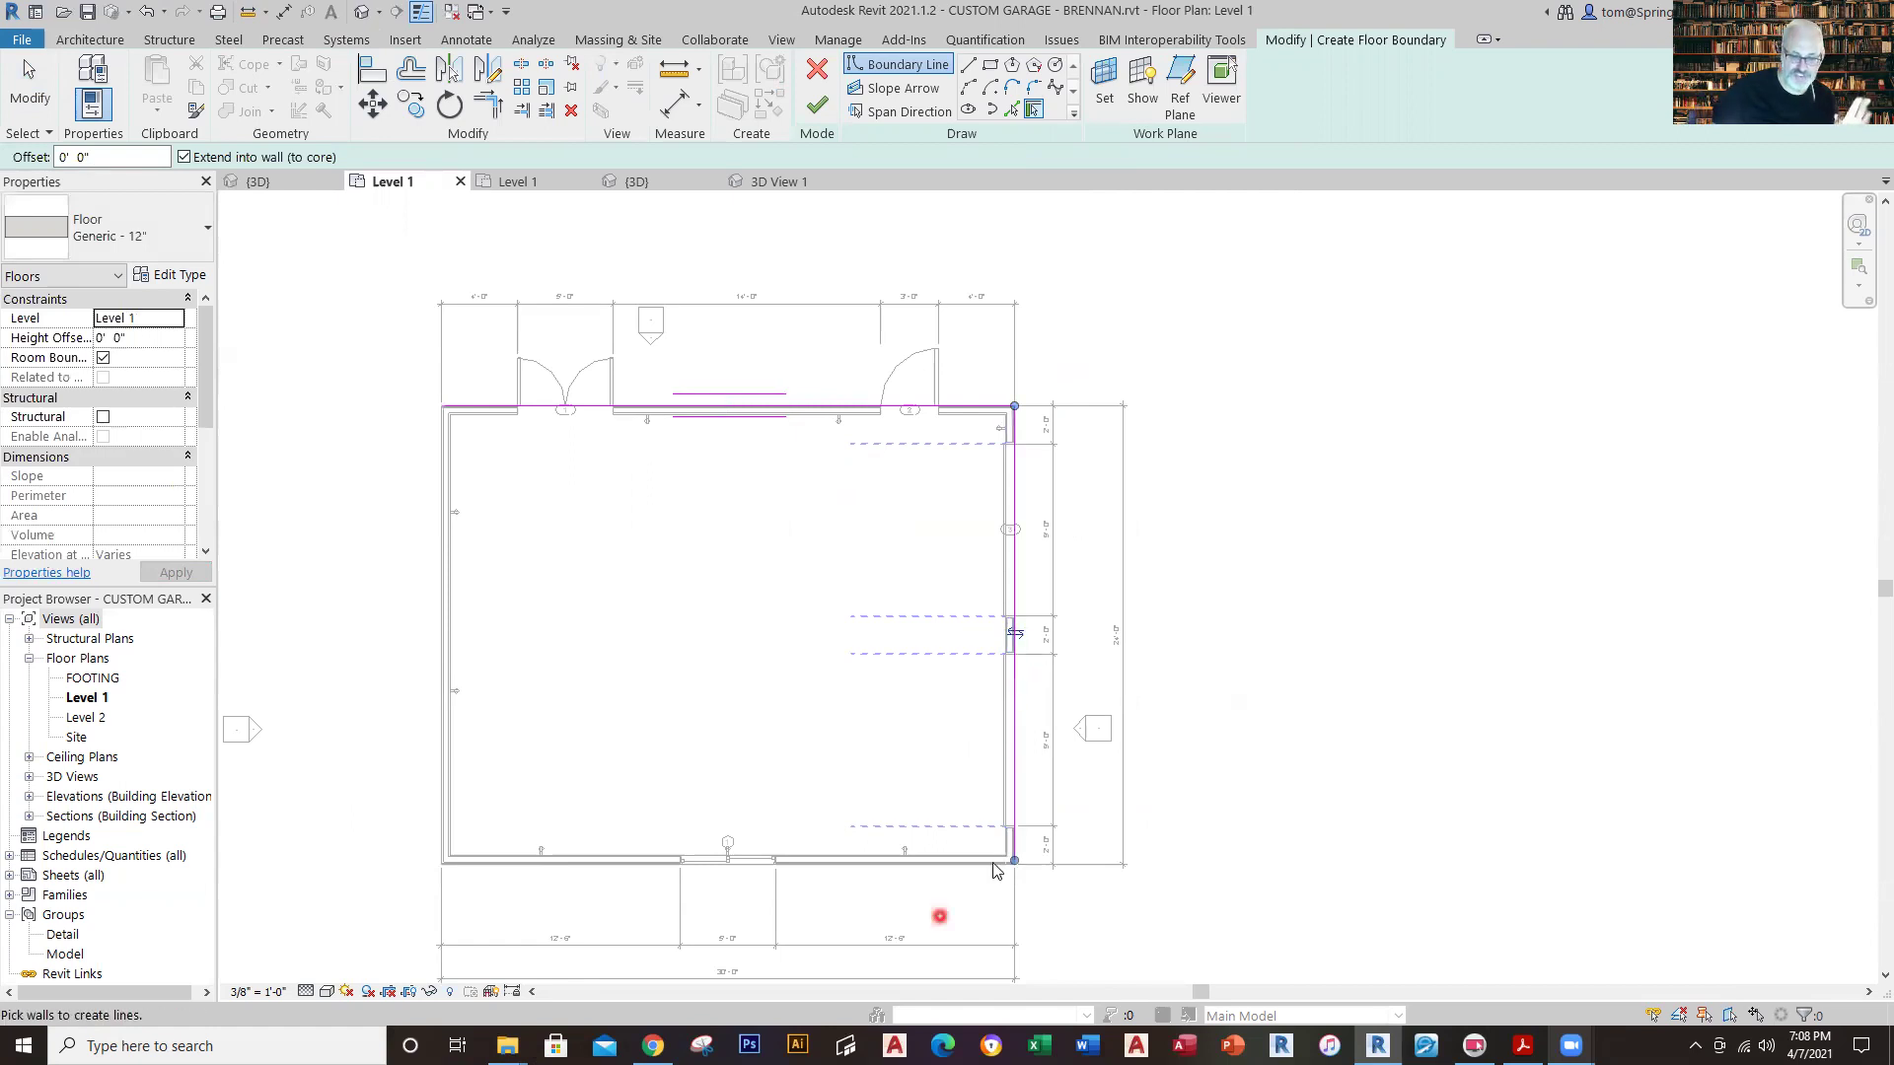
click(853, 875)
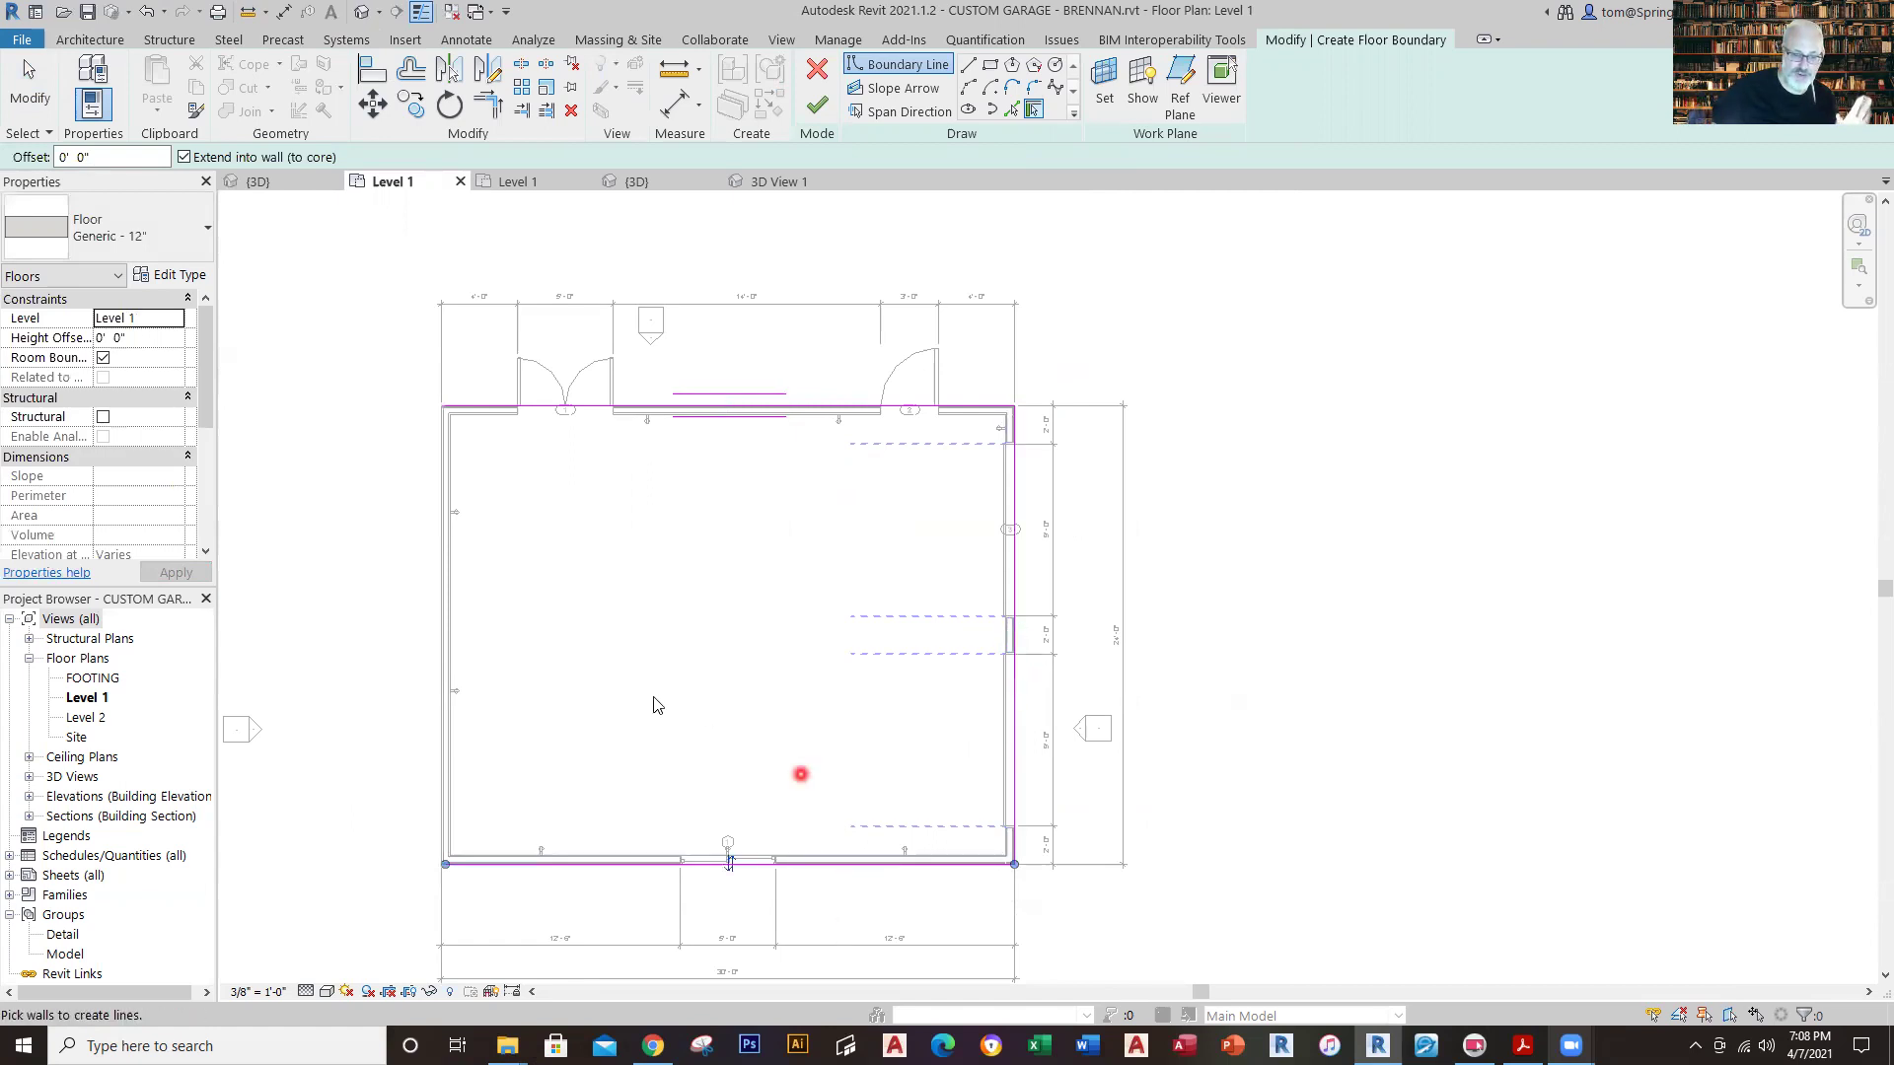
click(439, 755)
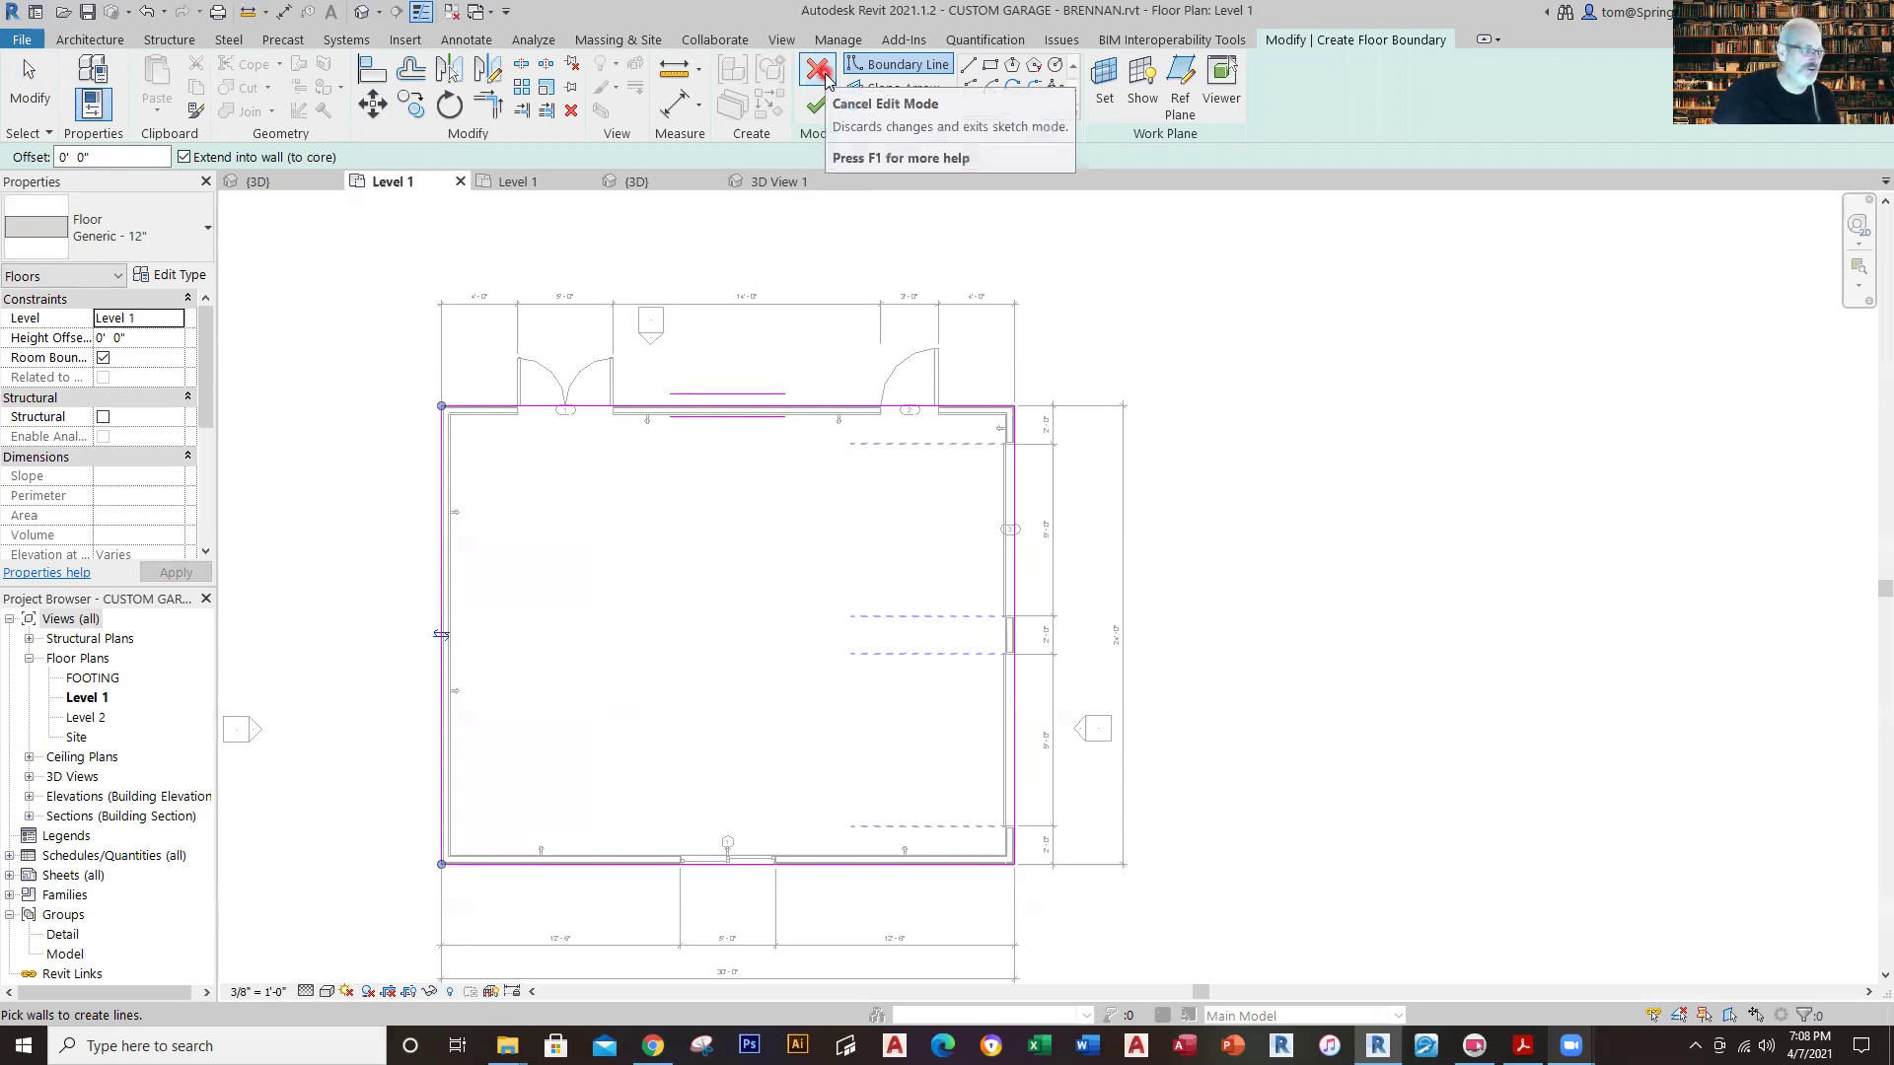
click(826, 125)
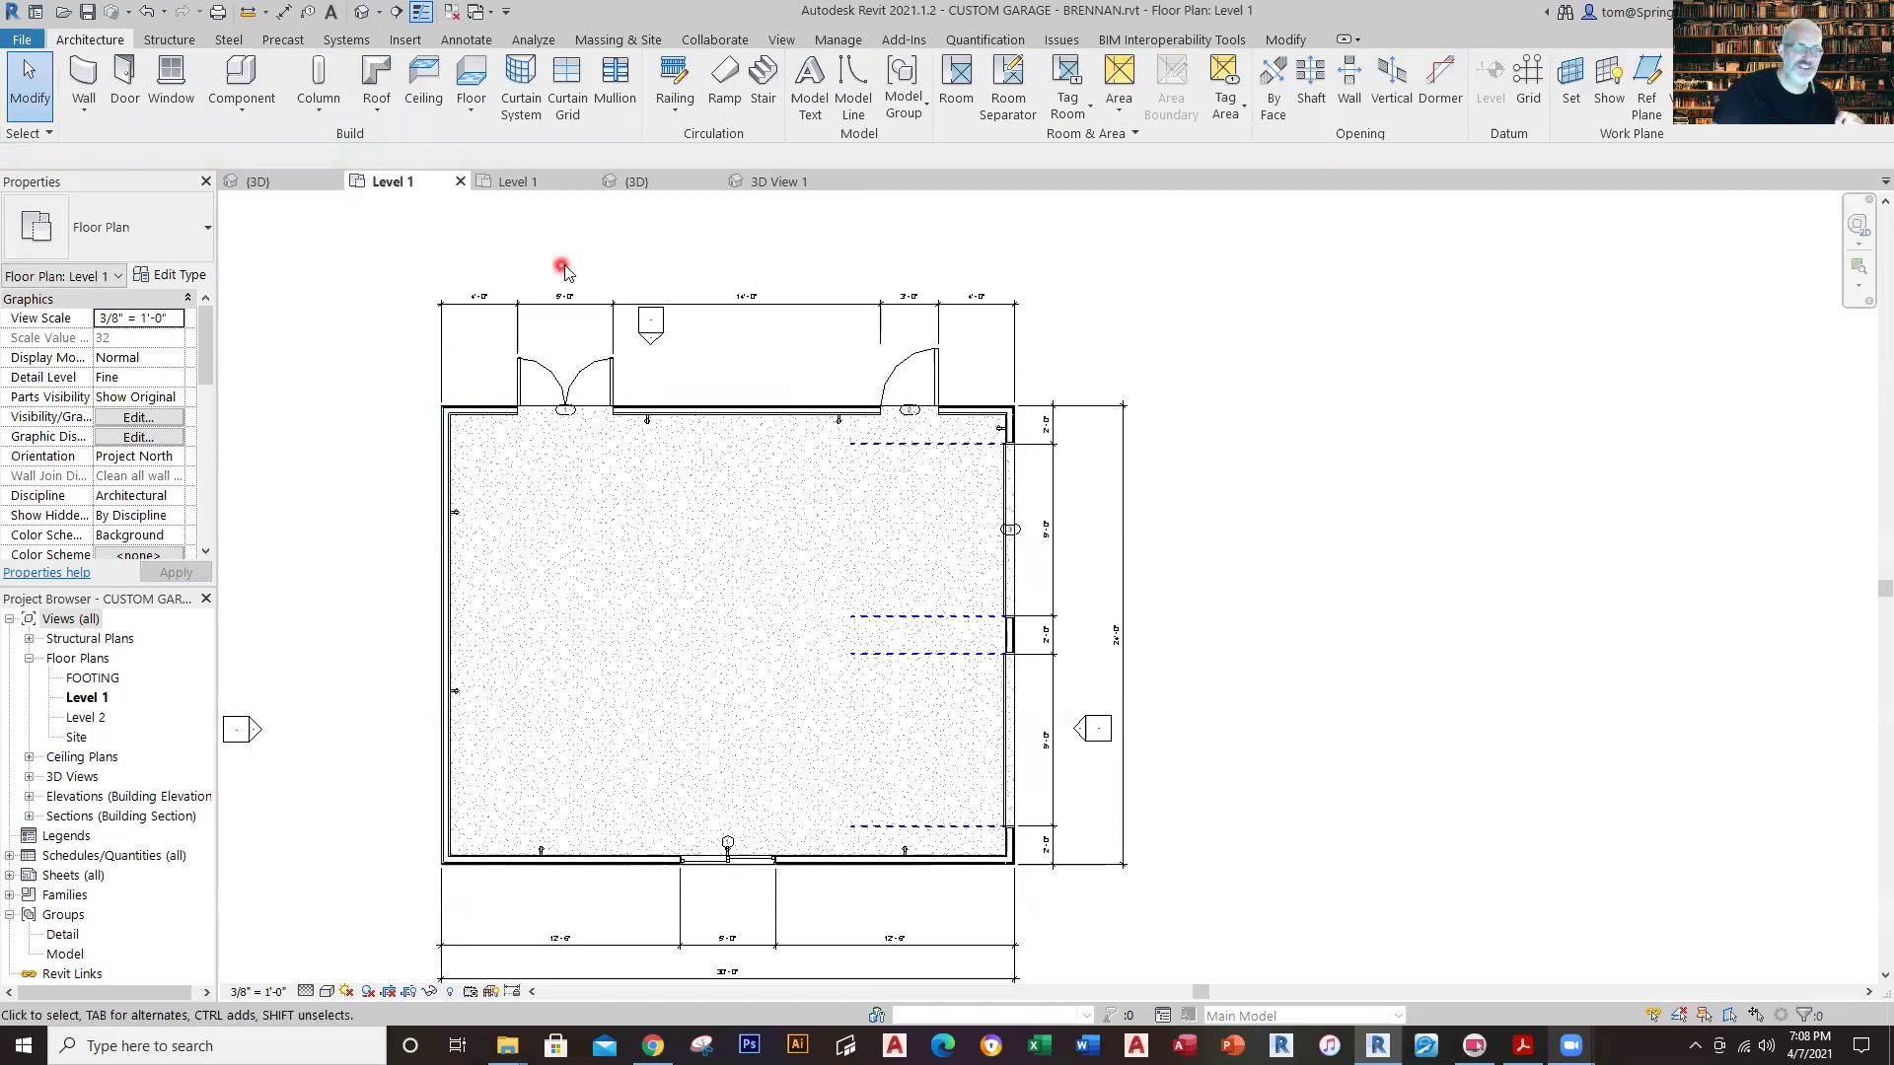
Inspect the new floor slab in the project's 3D view.
click(637, 181)
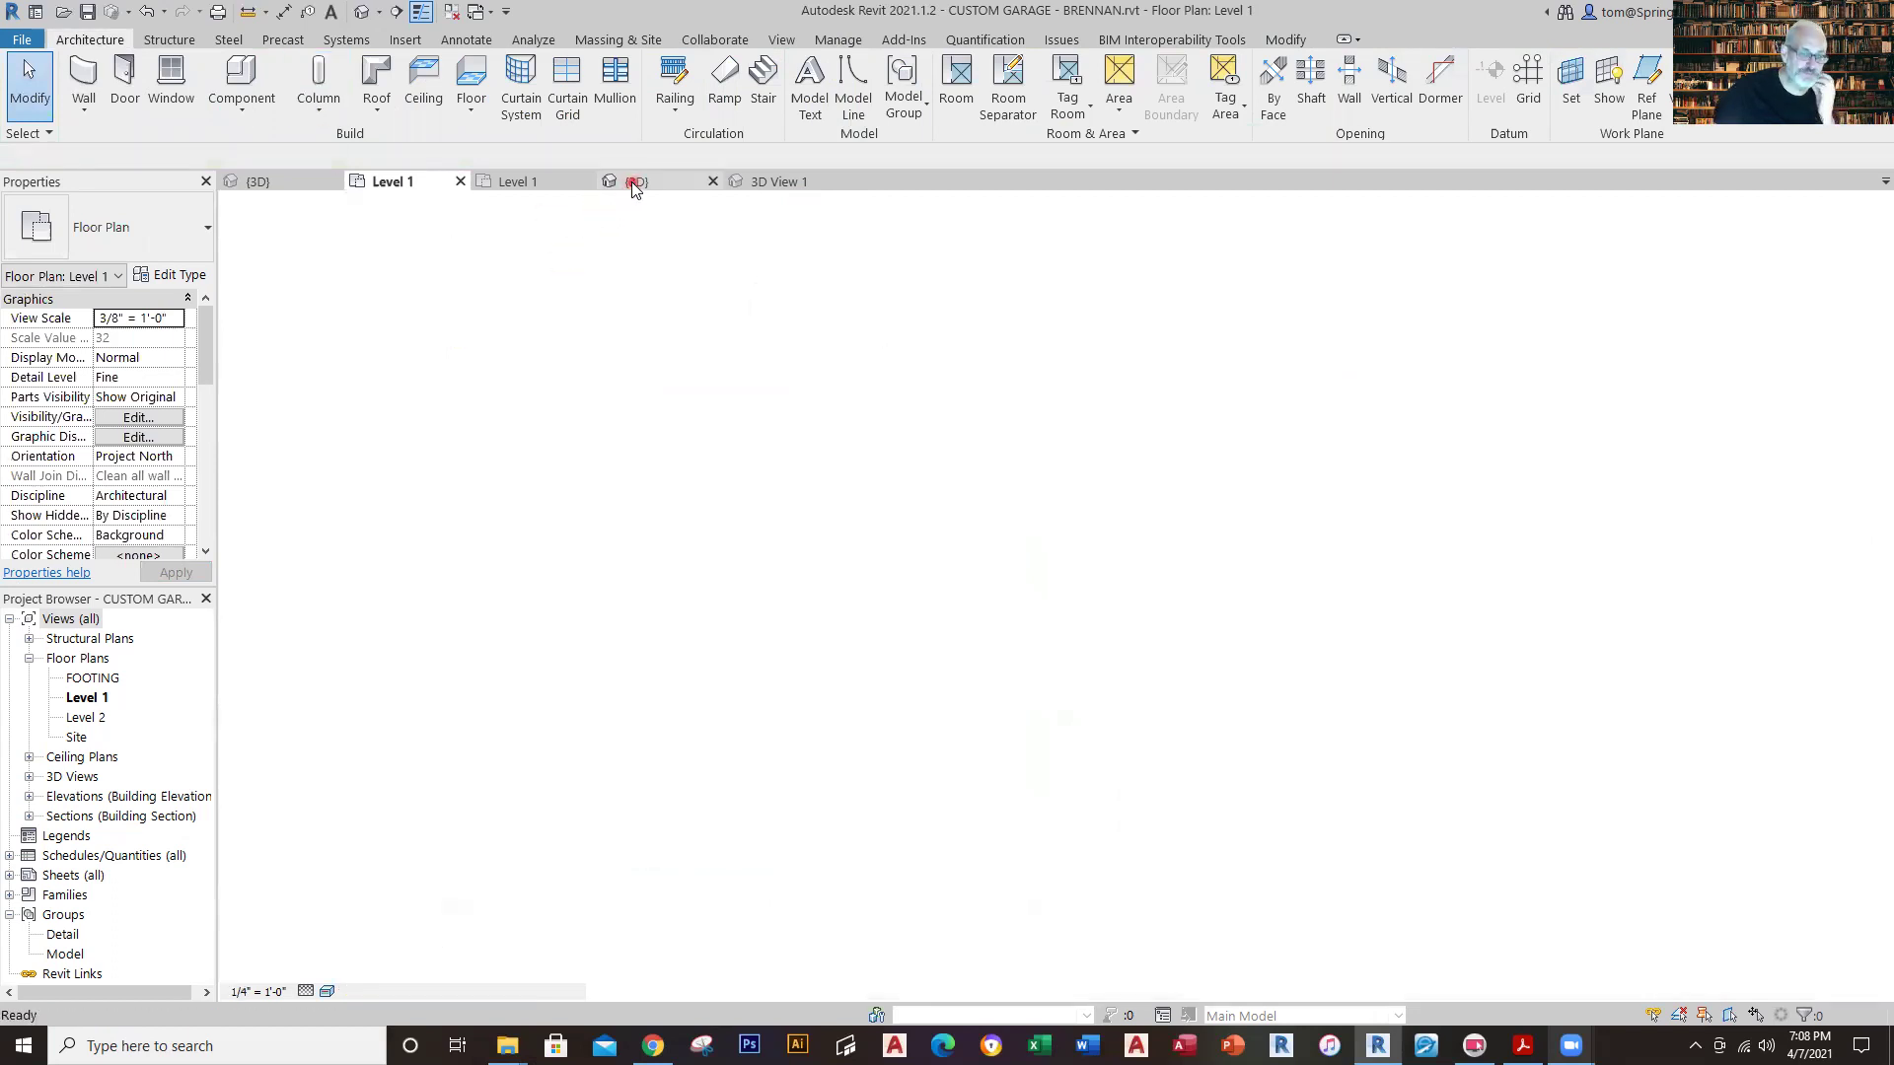
scroll(1226, 723, up, 3)
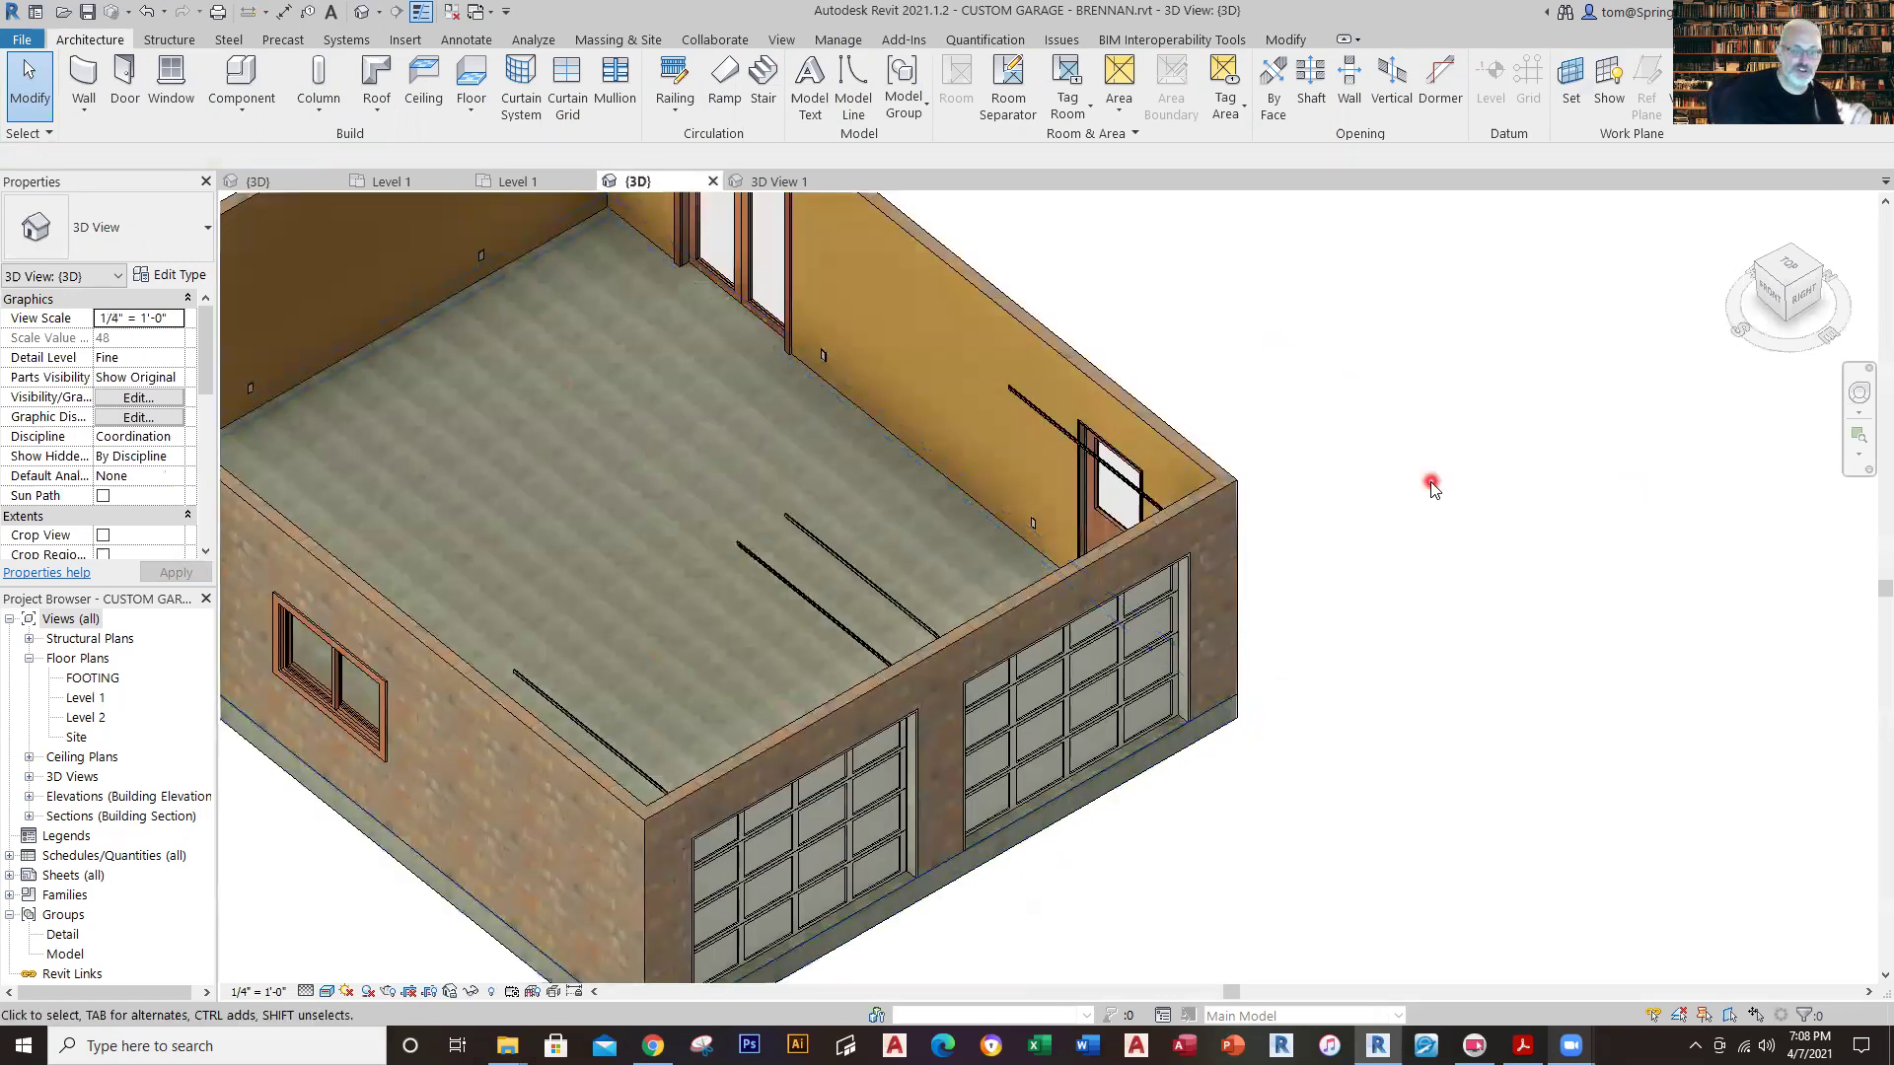
scroll(1432, 486, down, 2)
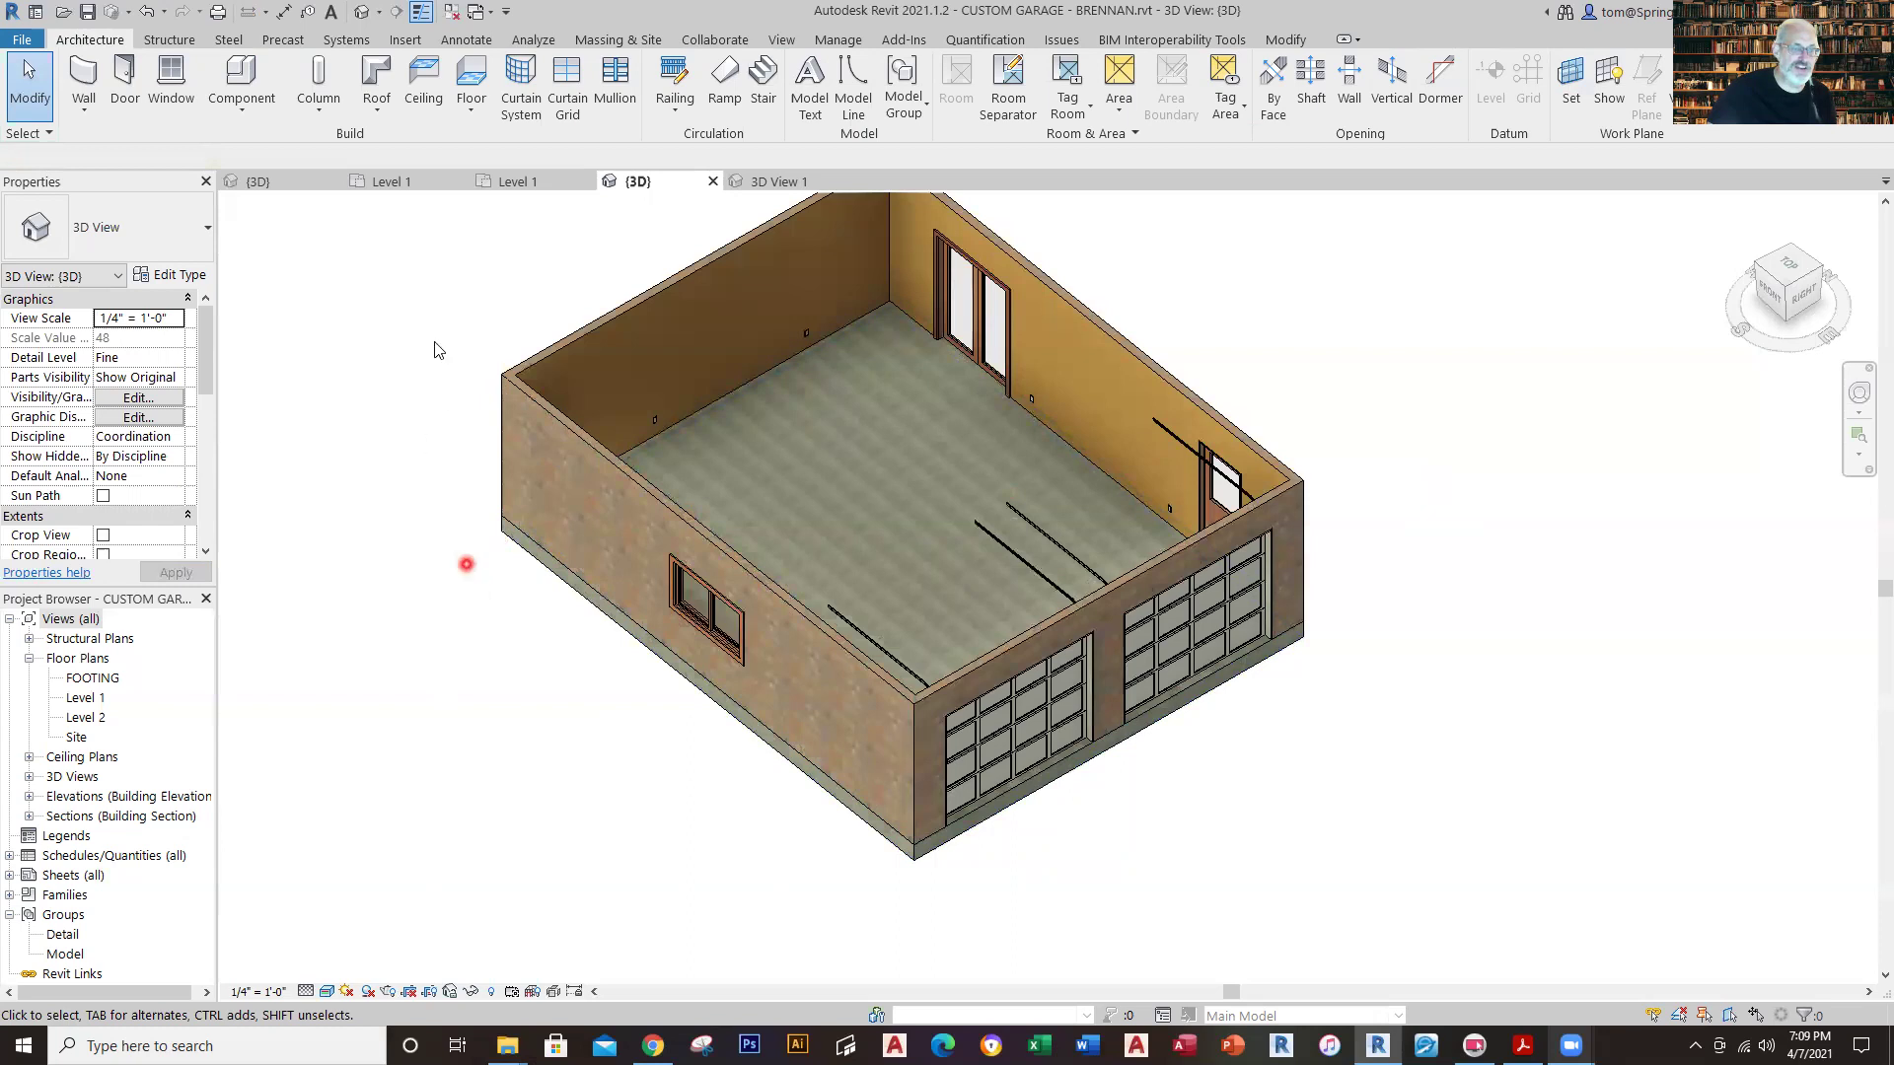
Locate the AtticStairs_Fakro_LMS types among the Generic Models families of the project, working from its Level 1 plan.
click(395, 182)
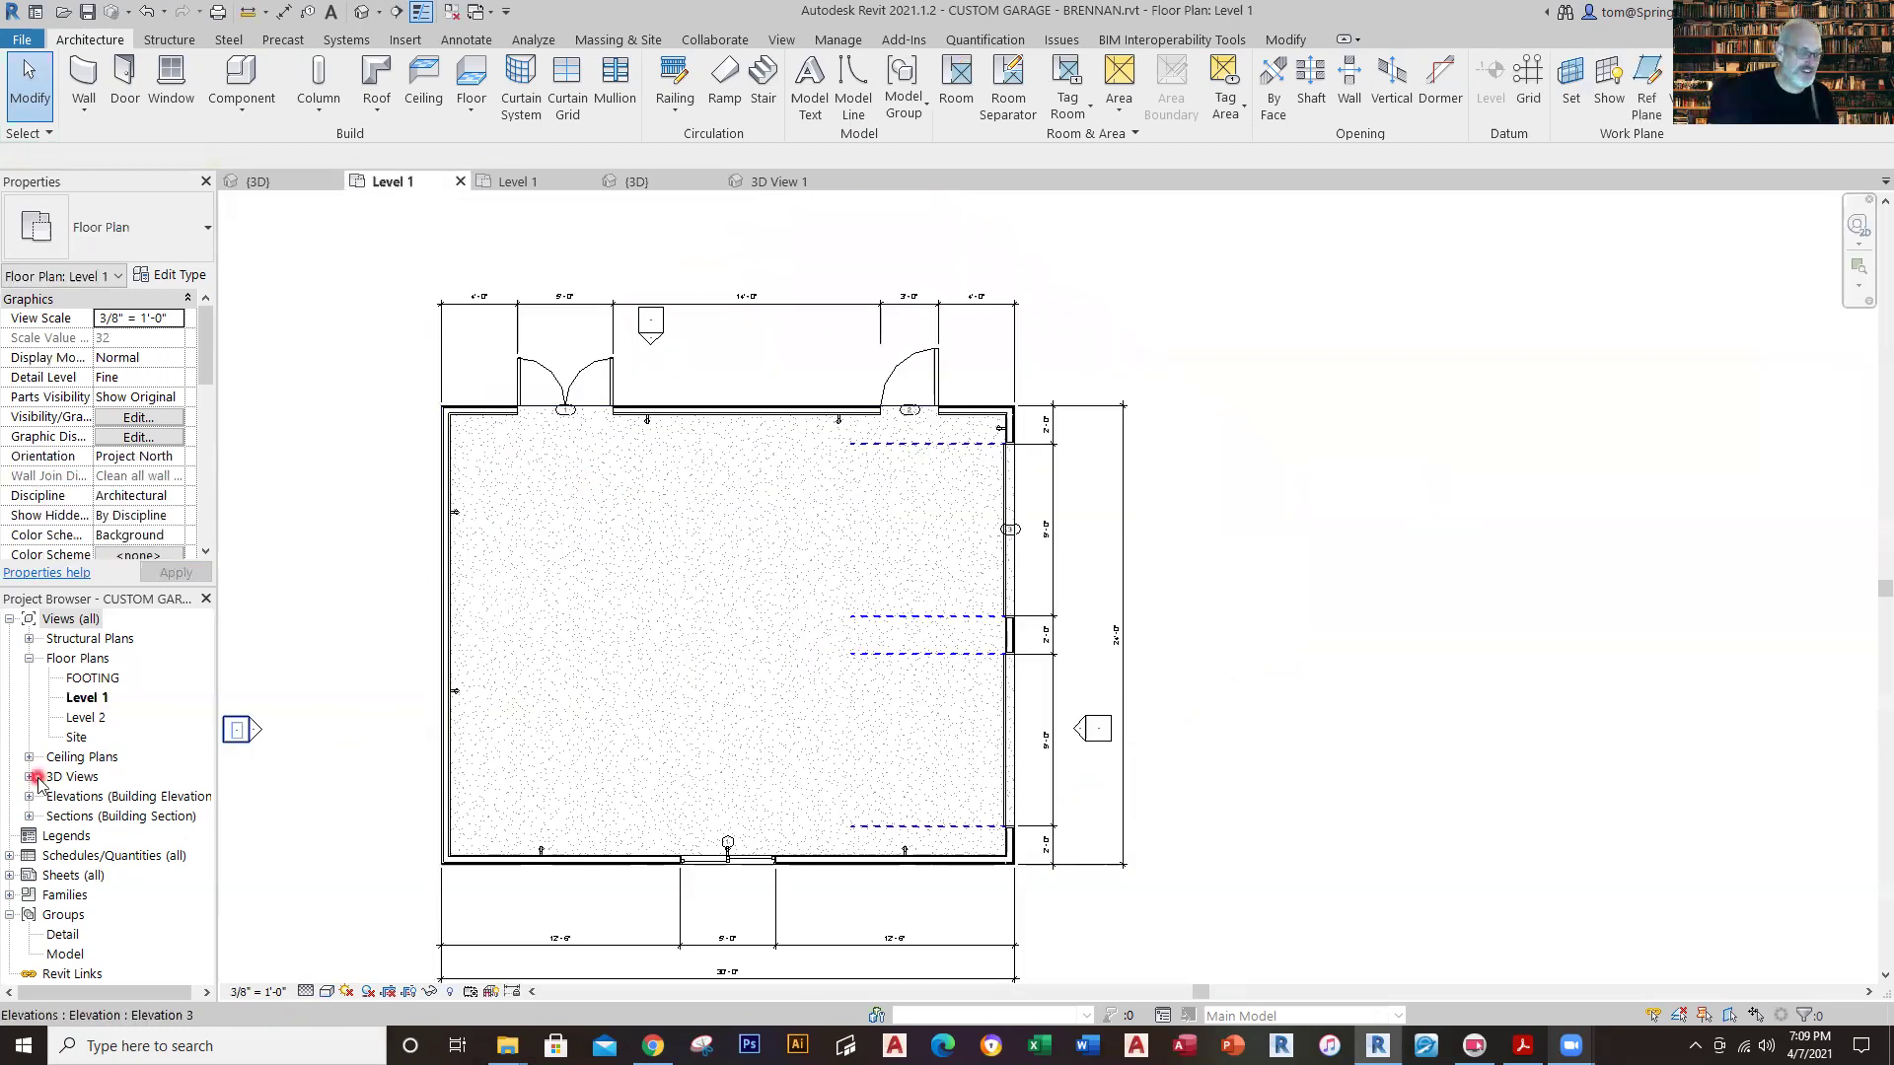
scroll(61, 778, down, 2)
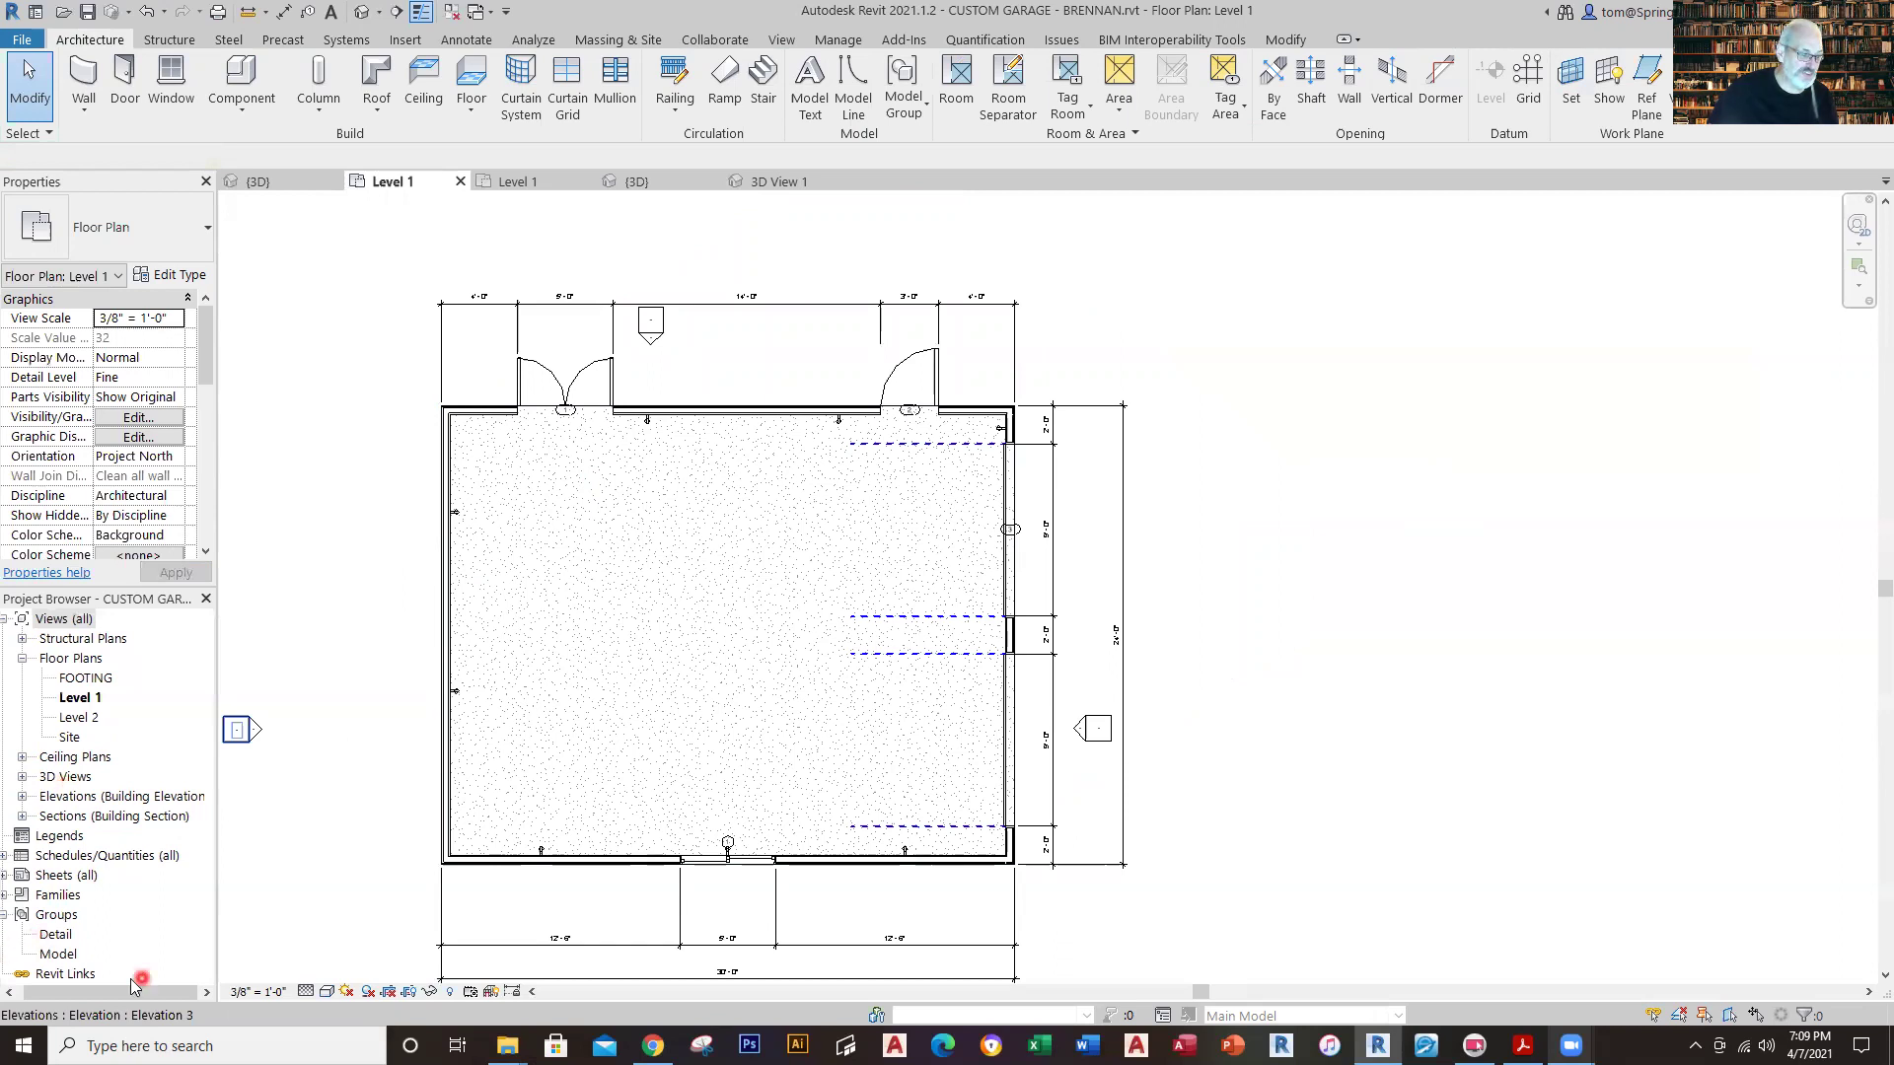
drag(68, 991, 5, 991)
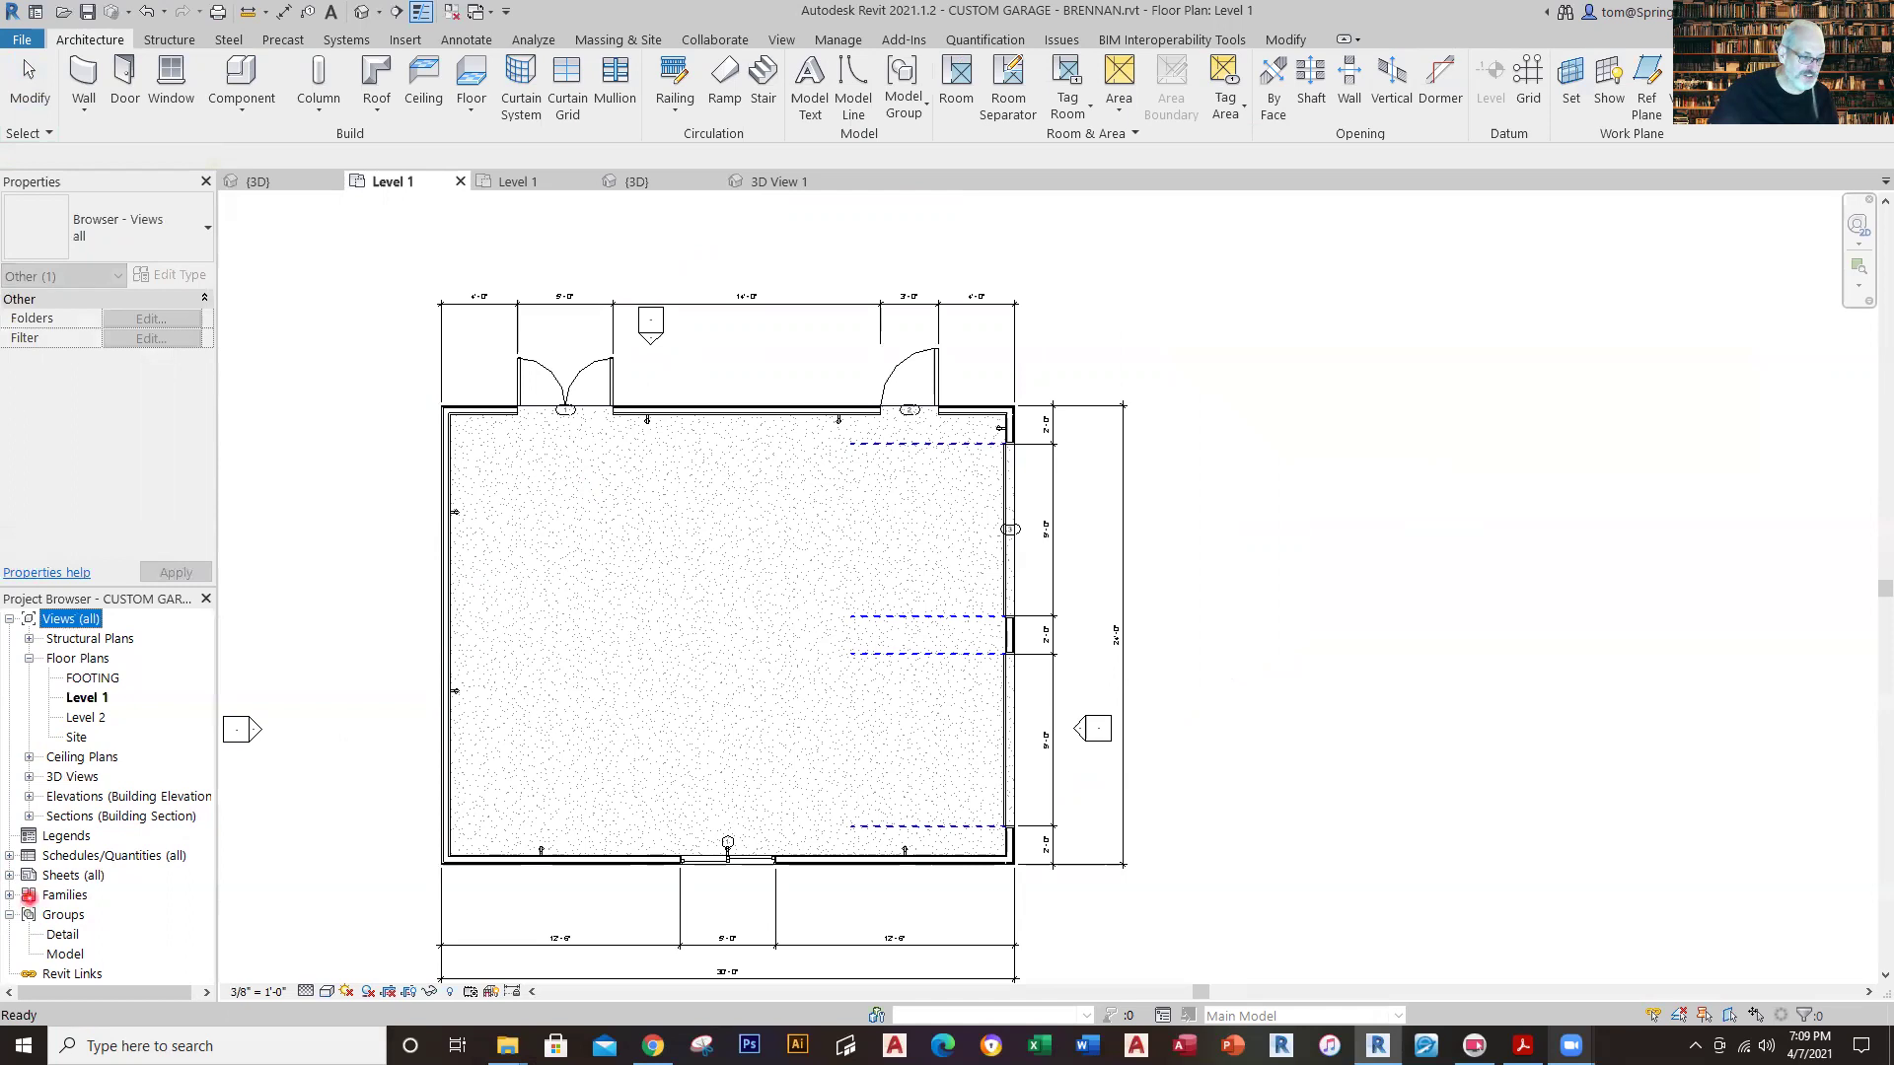
click(11, 898)
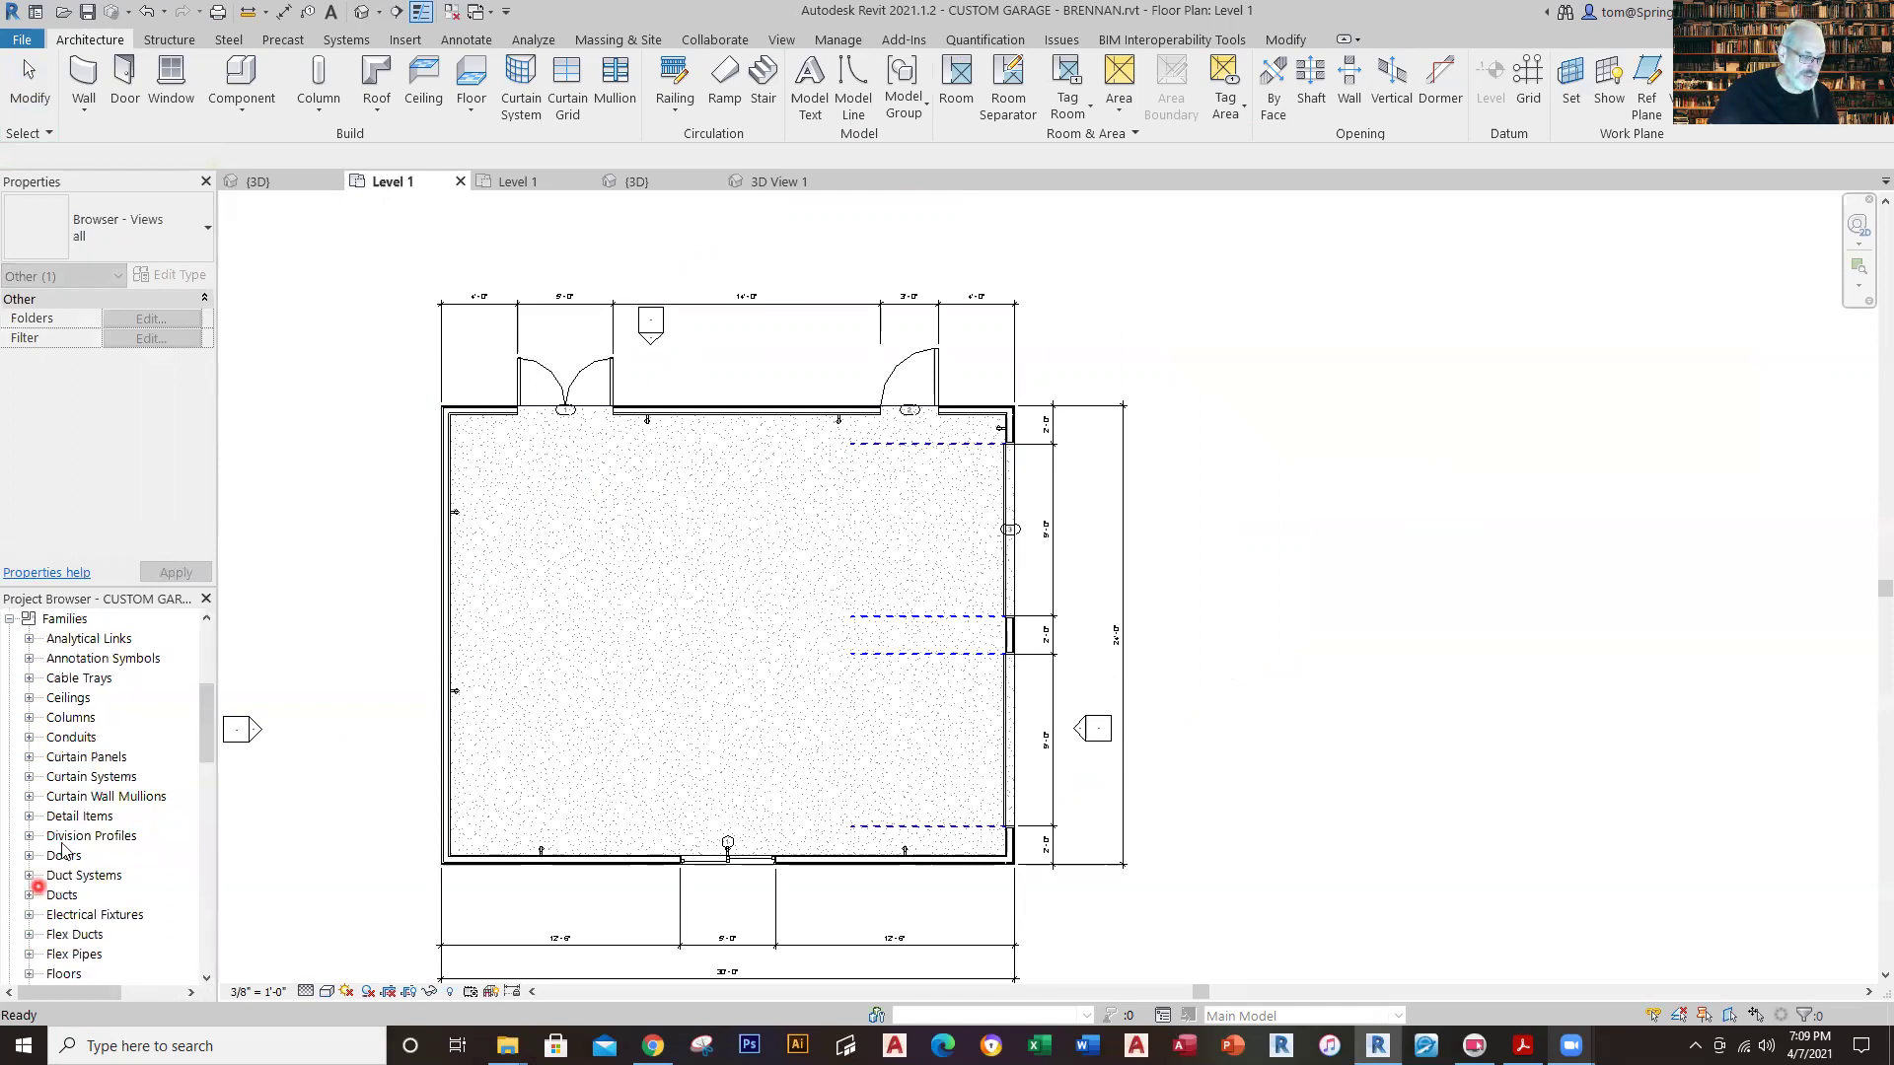
scroll(61, 841, down, 4)
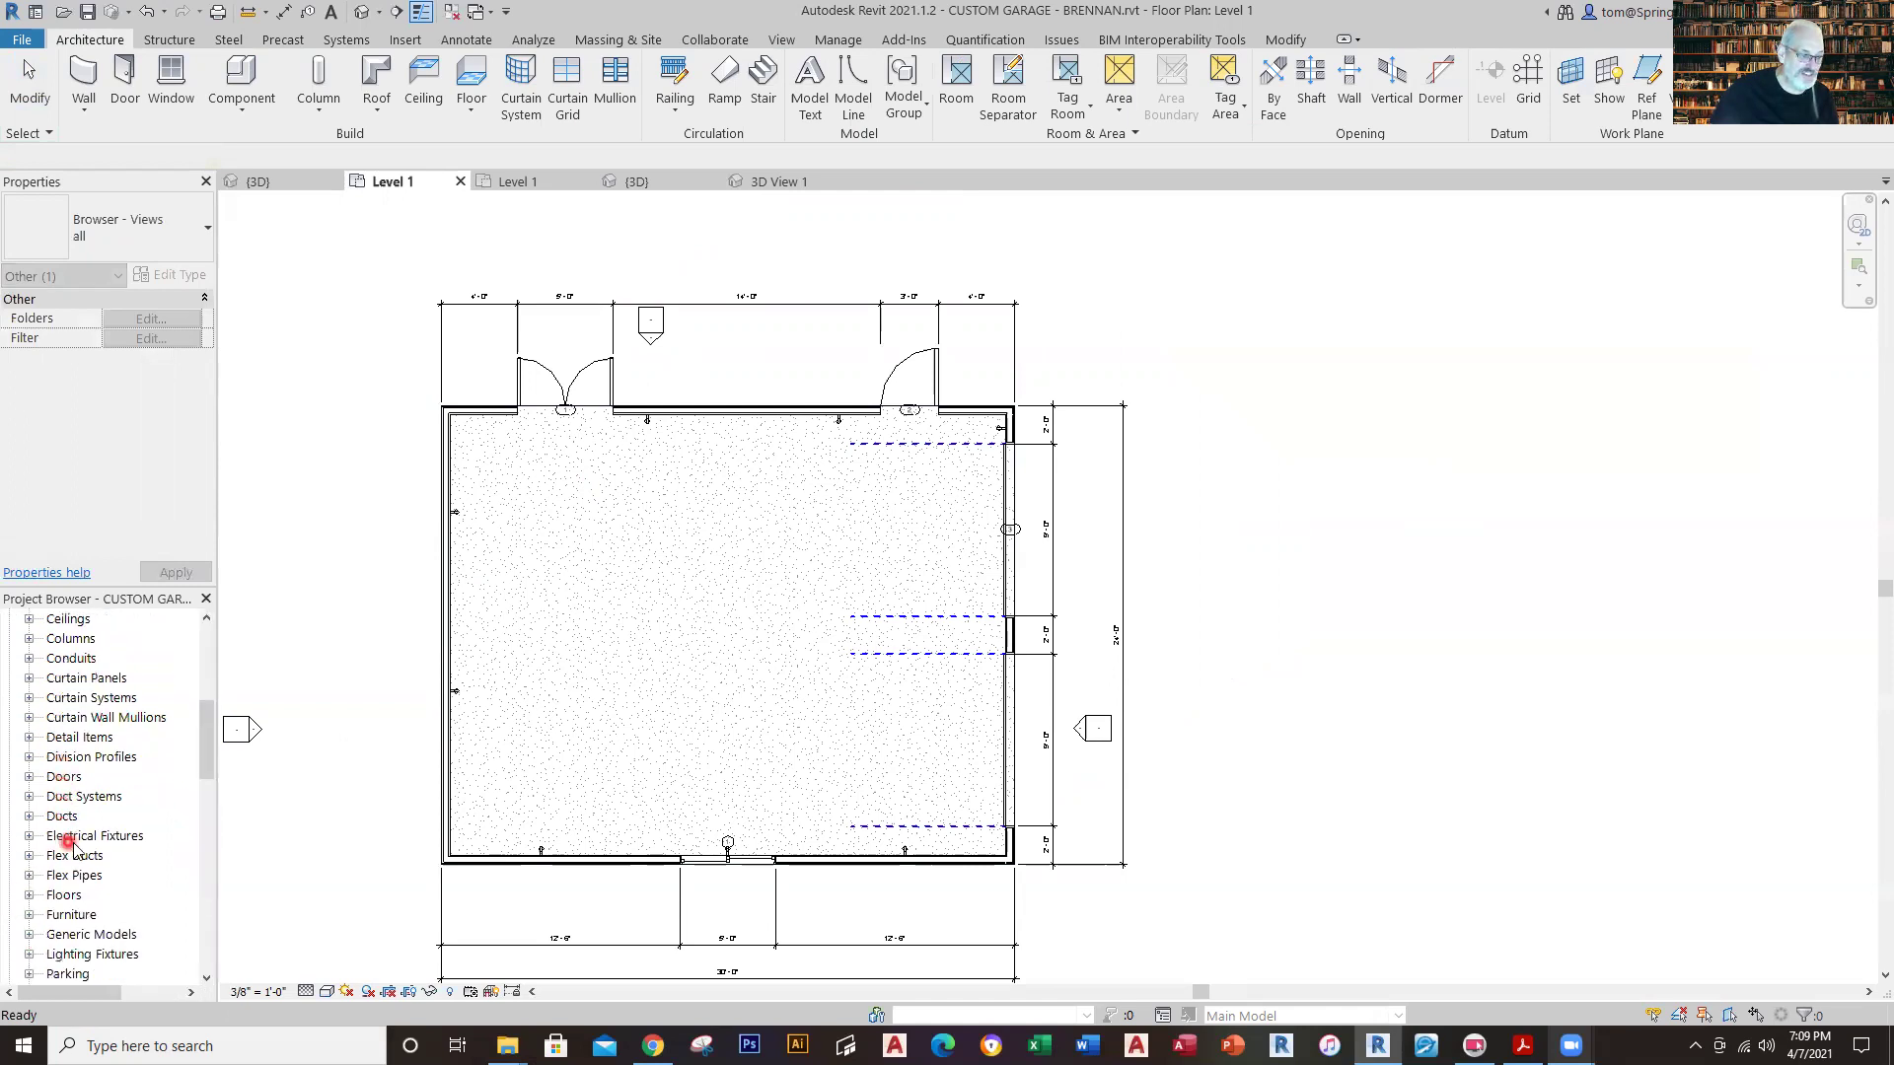
click(29, 855)
scroll(175, 808, down, 1)
scroll(176, 809, down, 1)
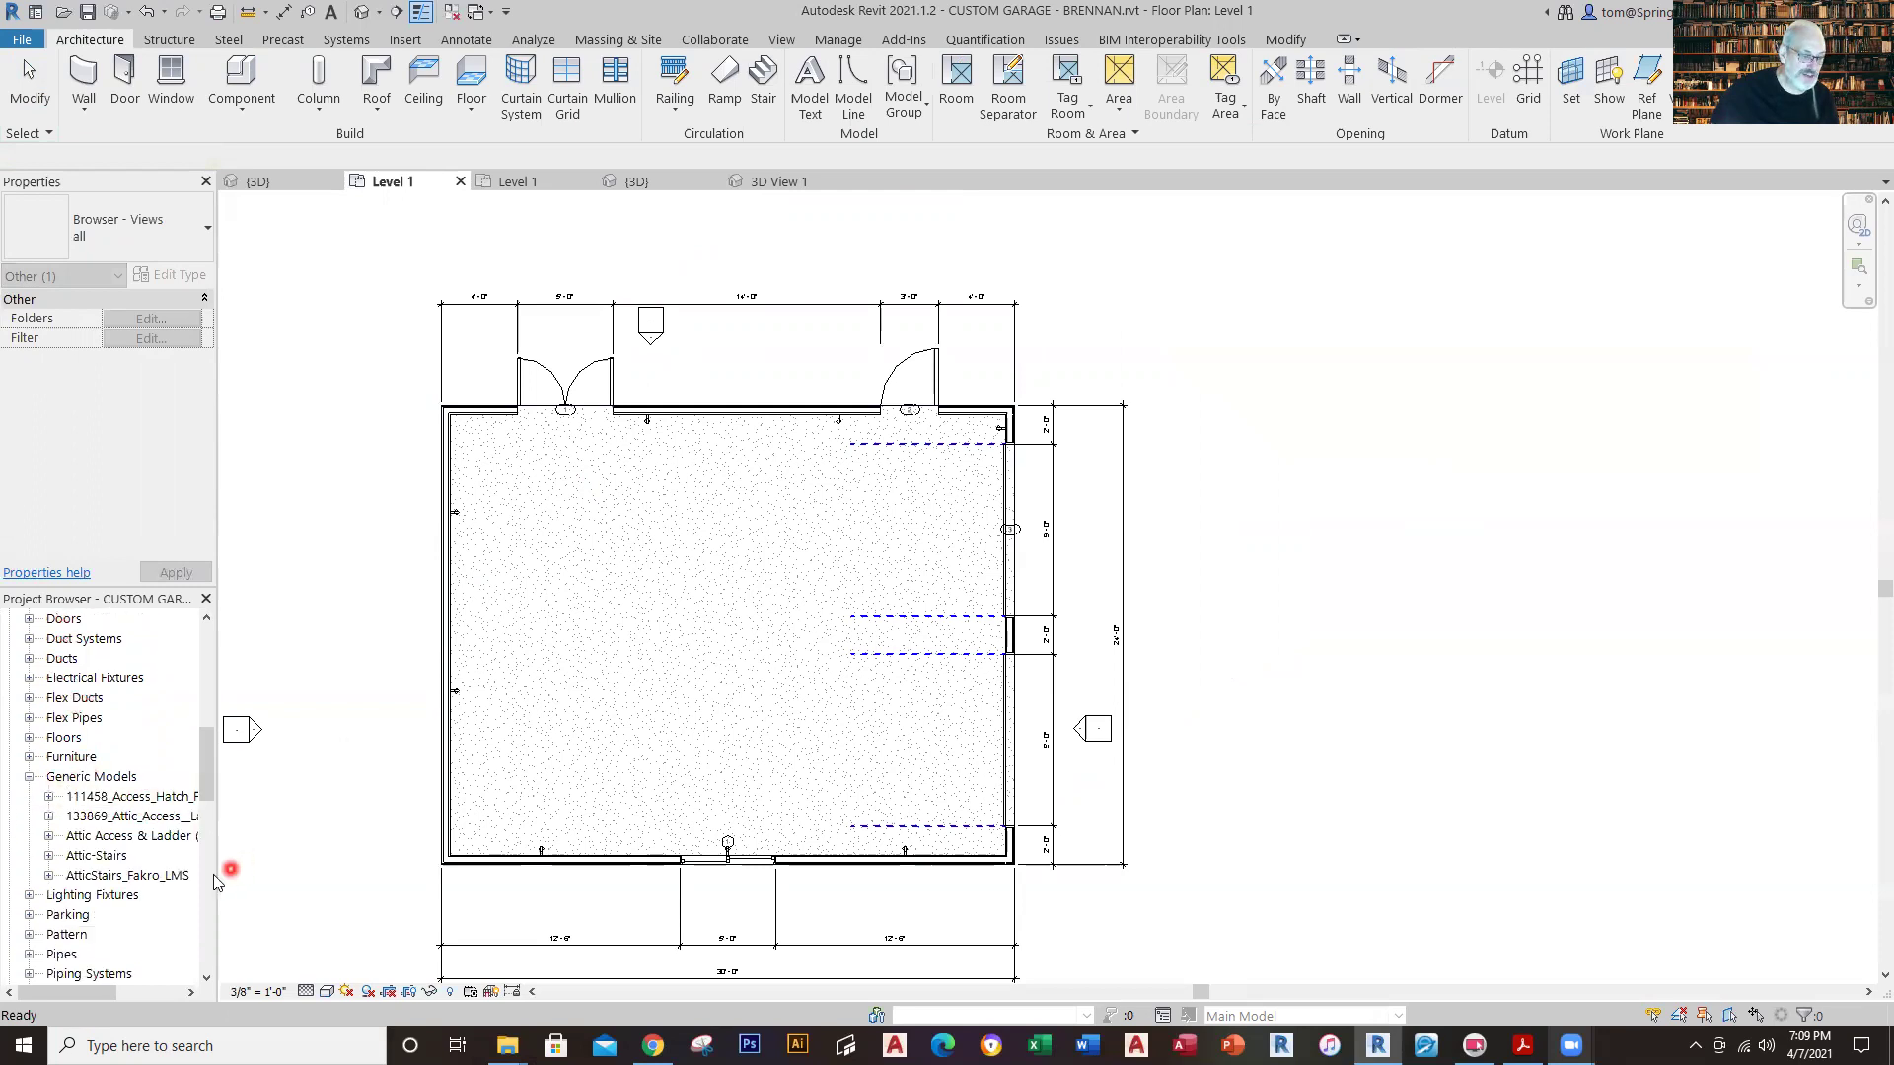
scroll(214, 873, down, 10)
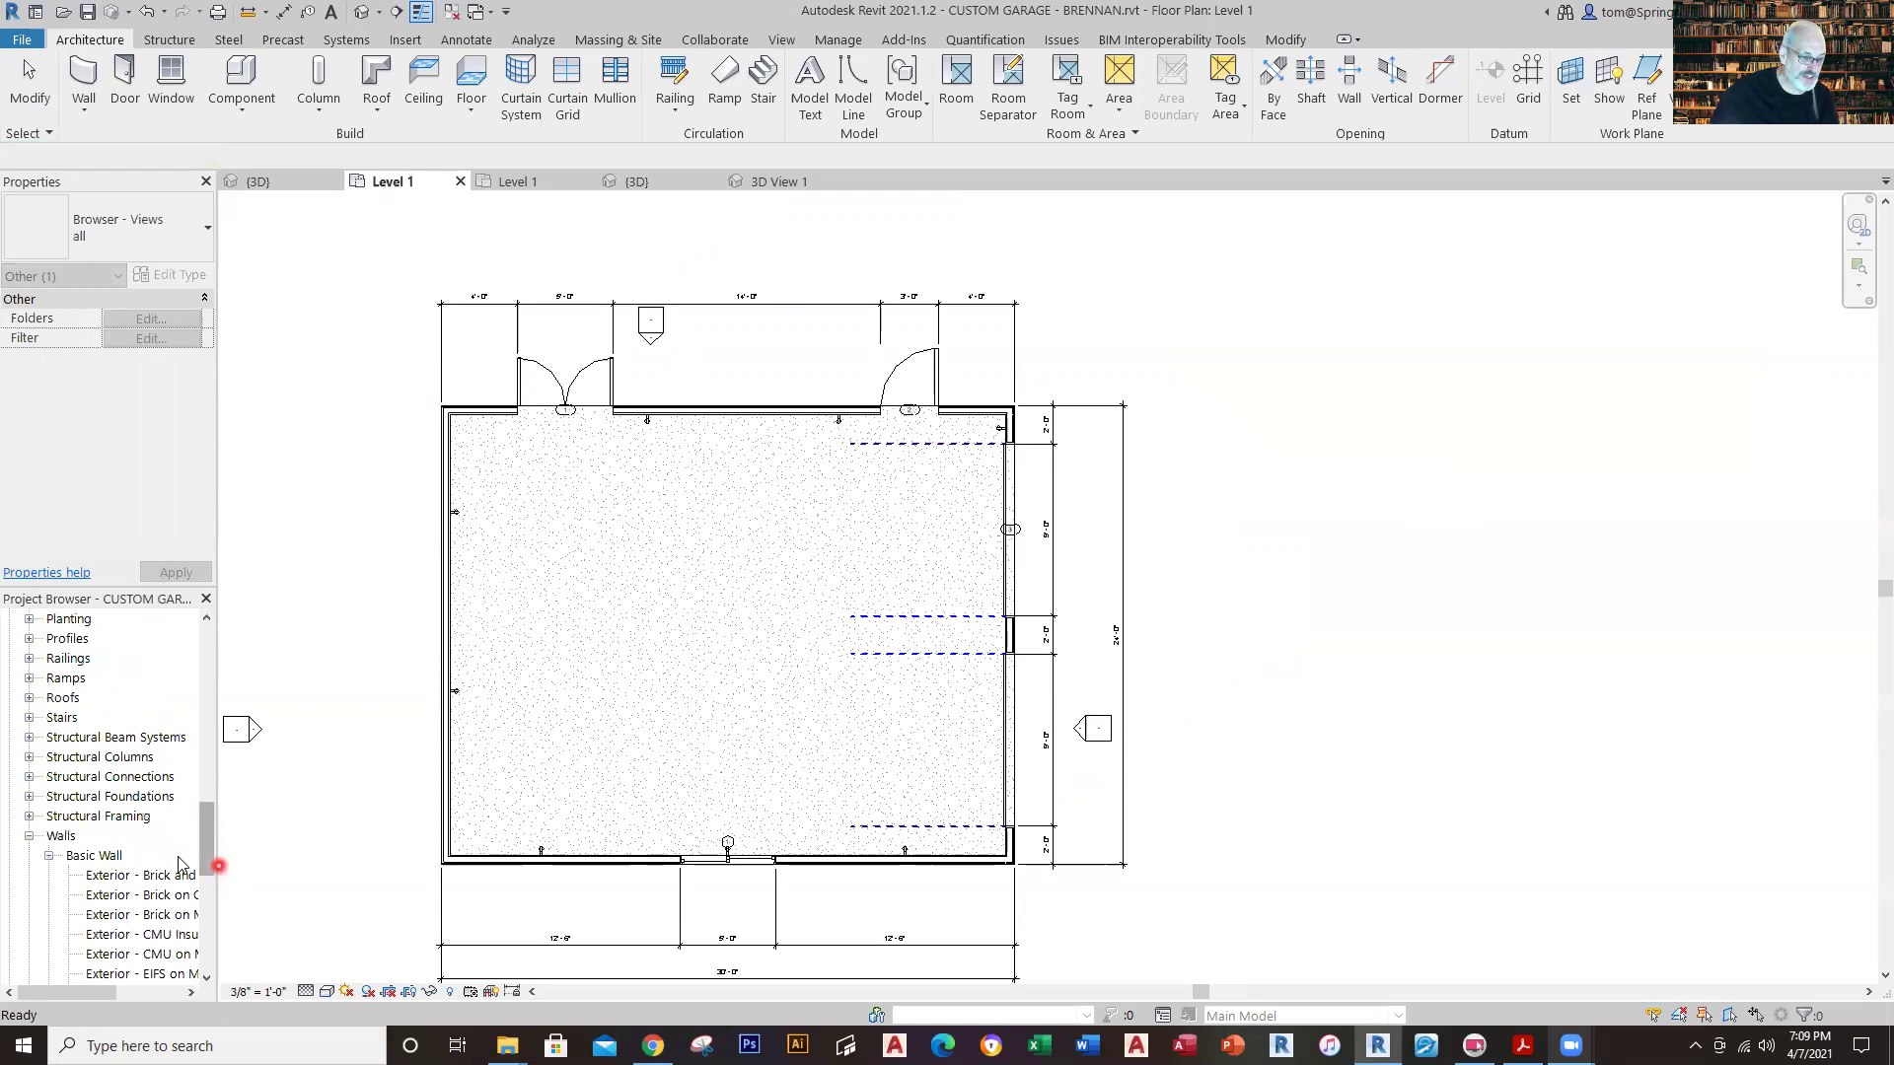
scroll(178, 861, up, 7)
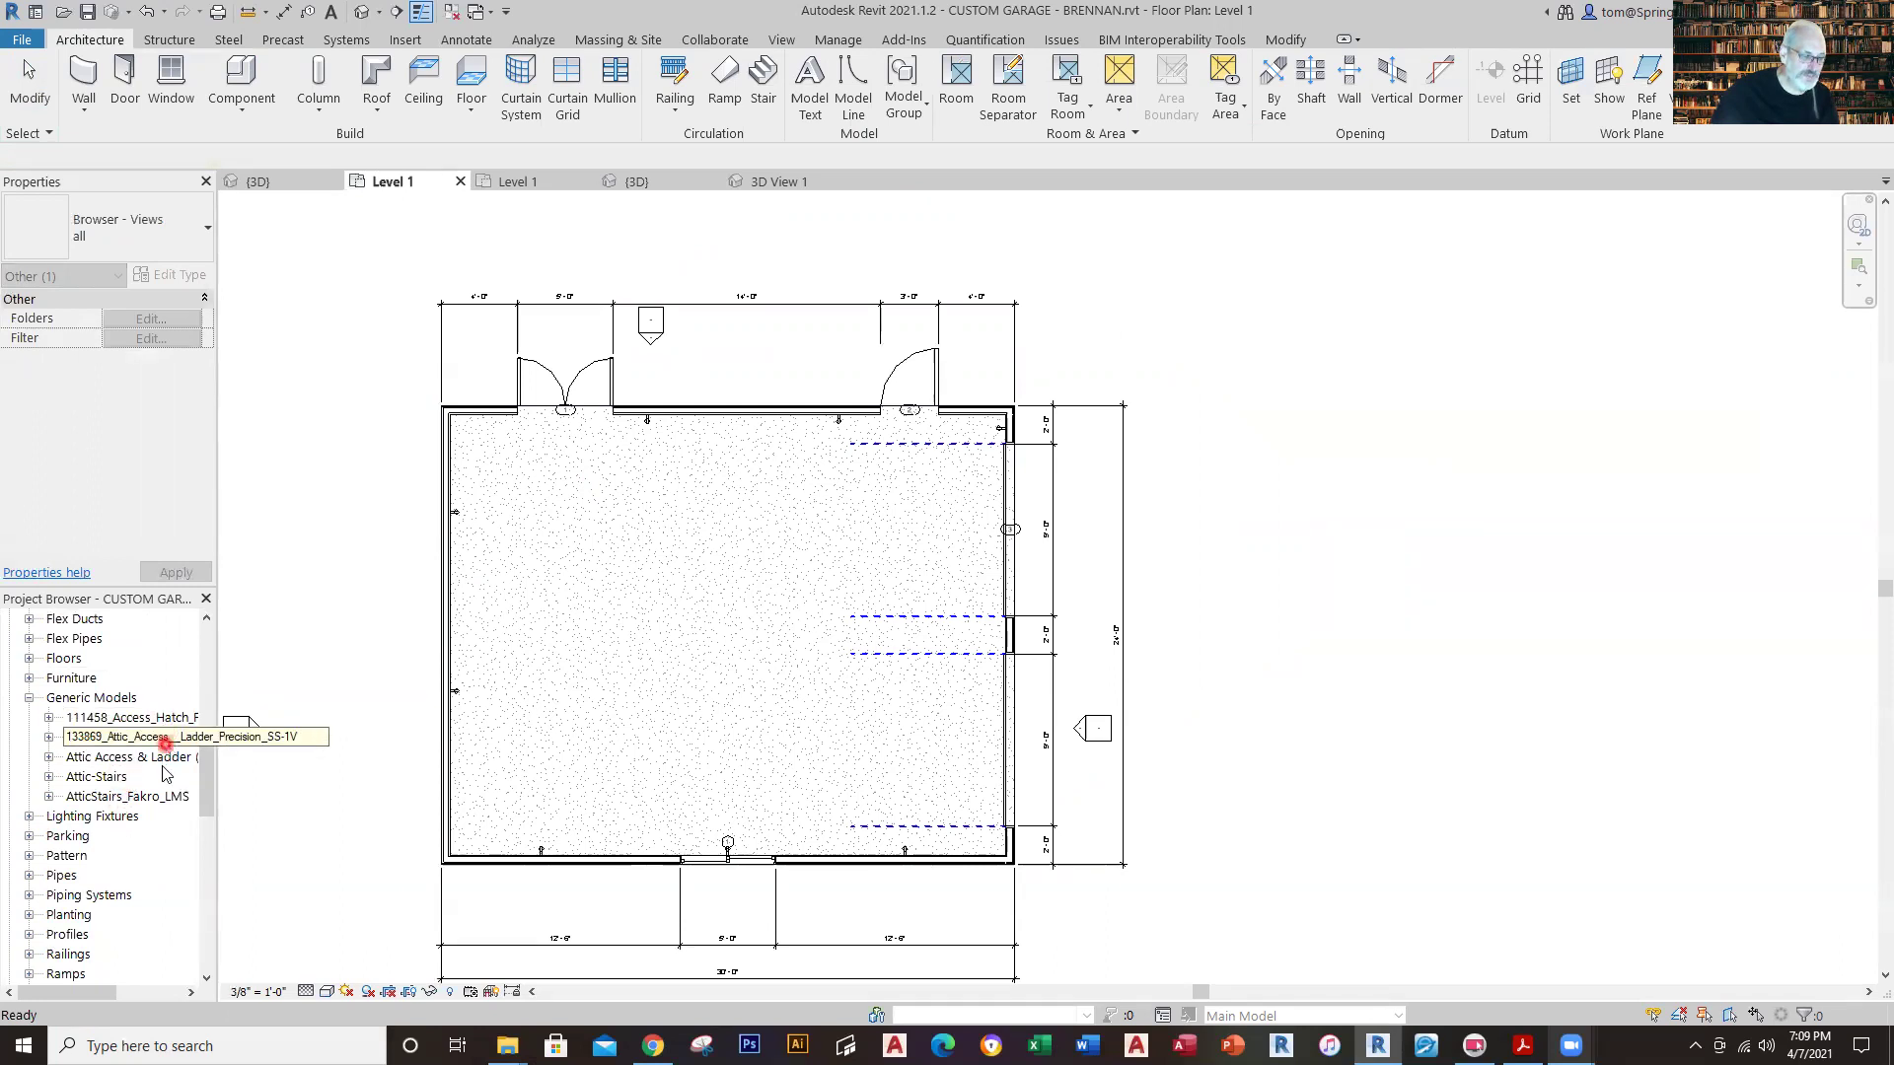
click(50, 797)
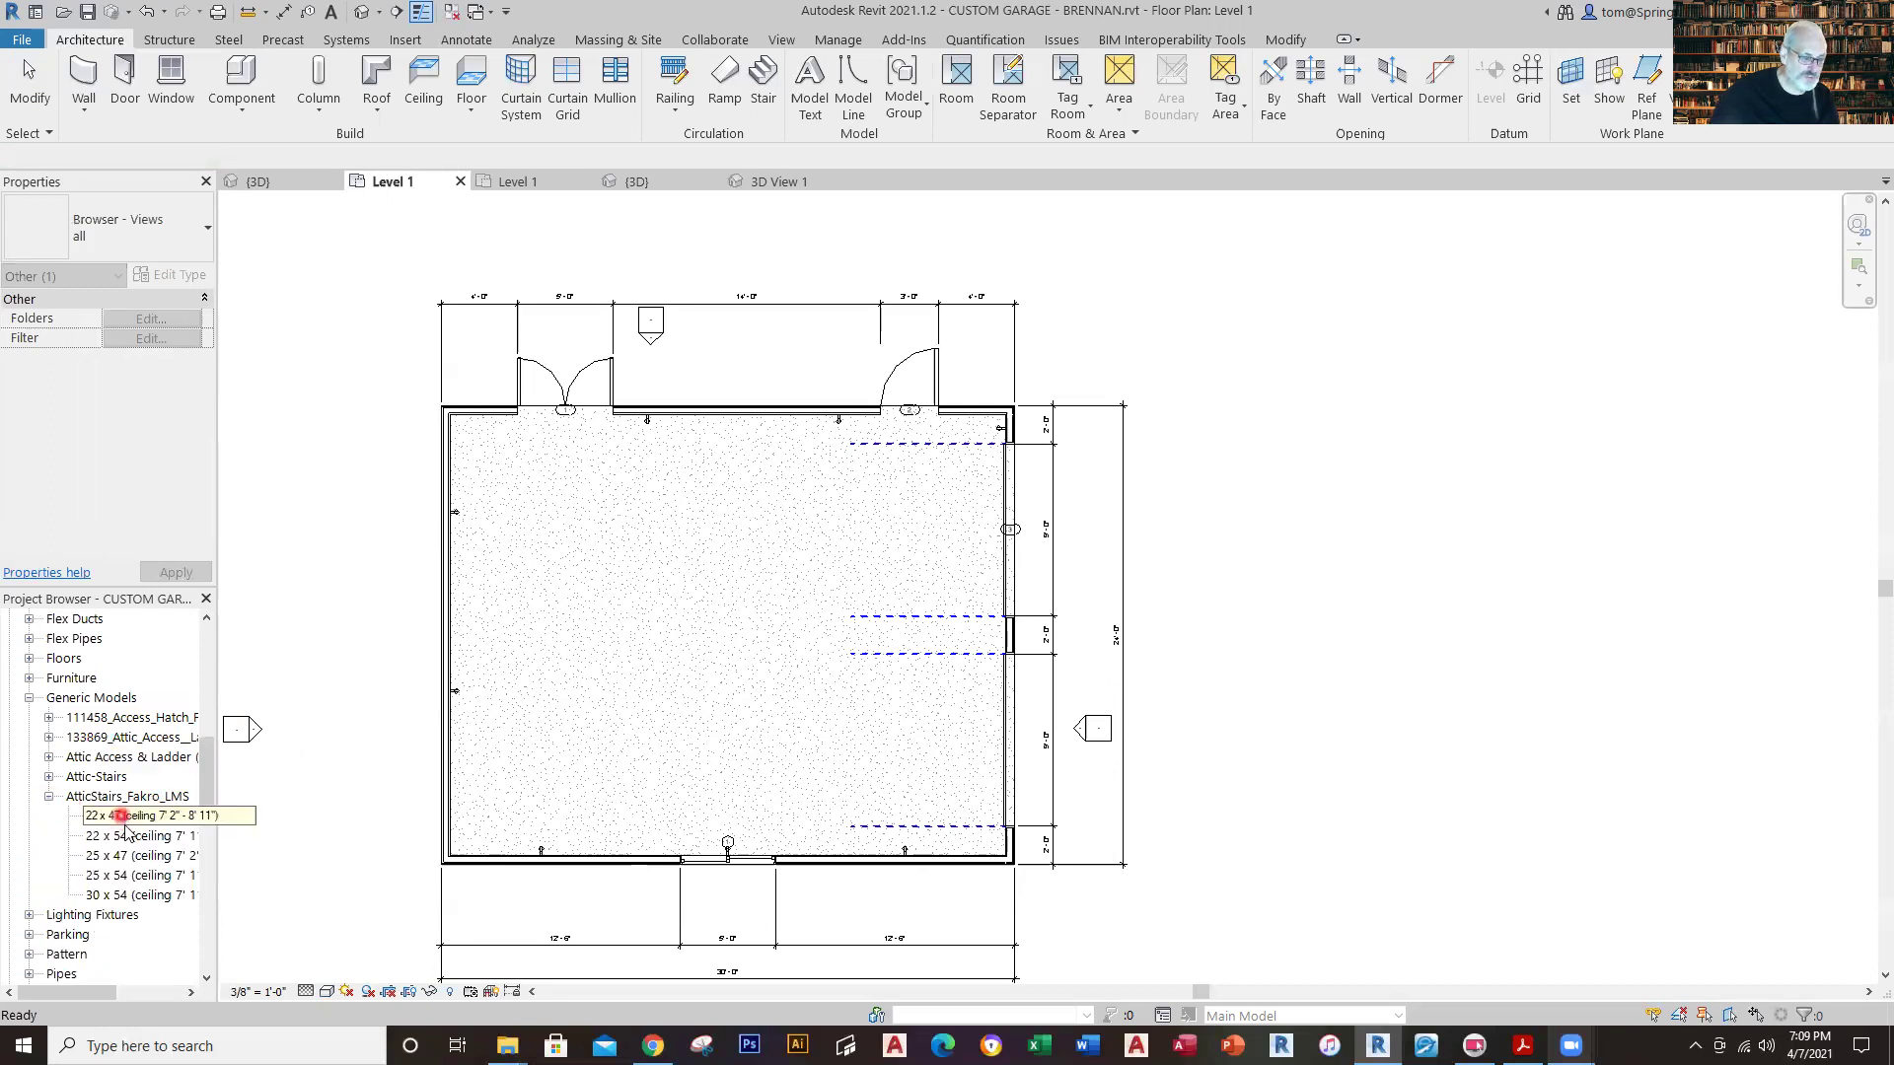
Check the attic stair's type in the master's Level 1 plan and return to the project's Level 1 plan.
click(518, 181)
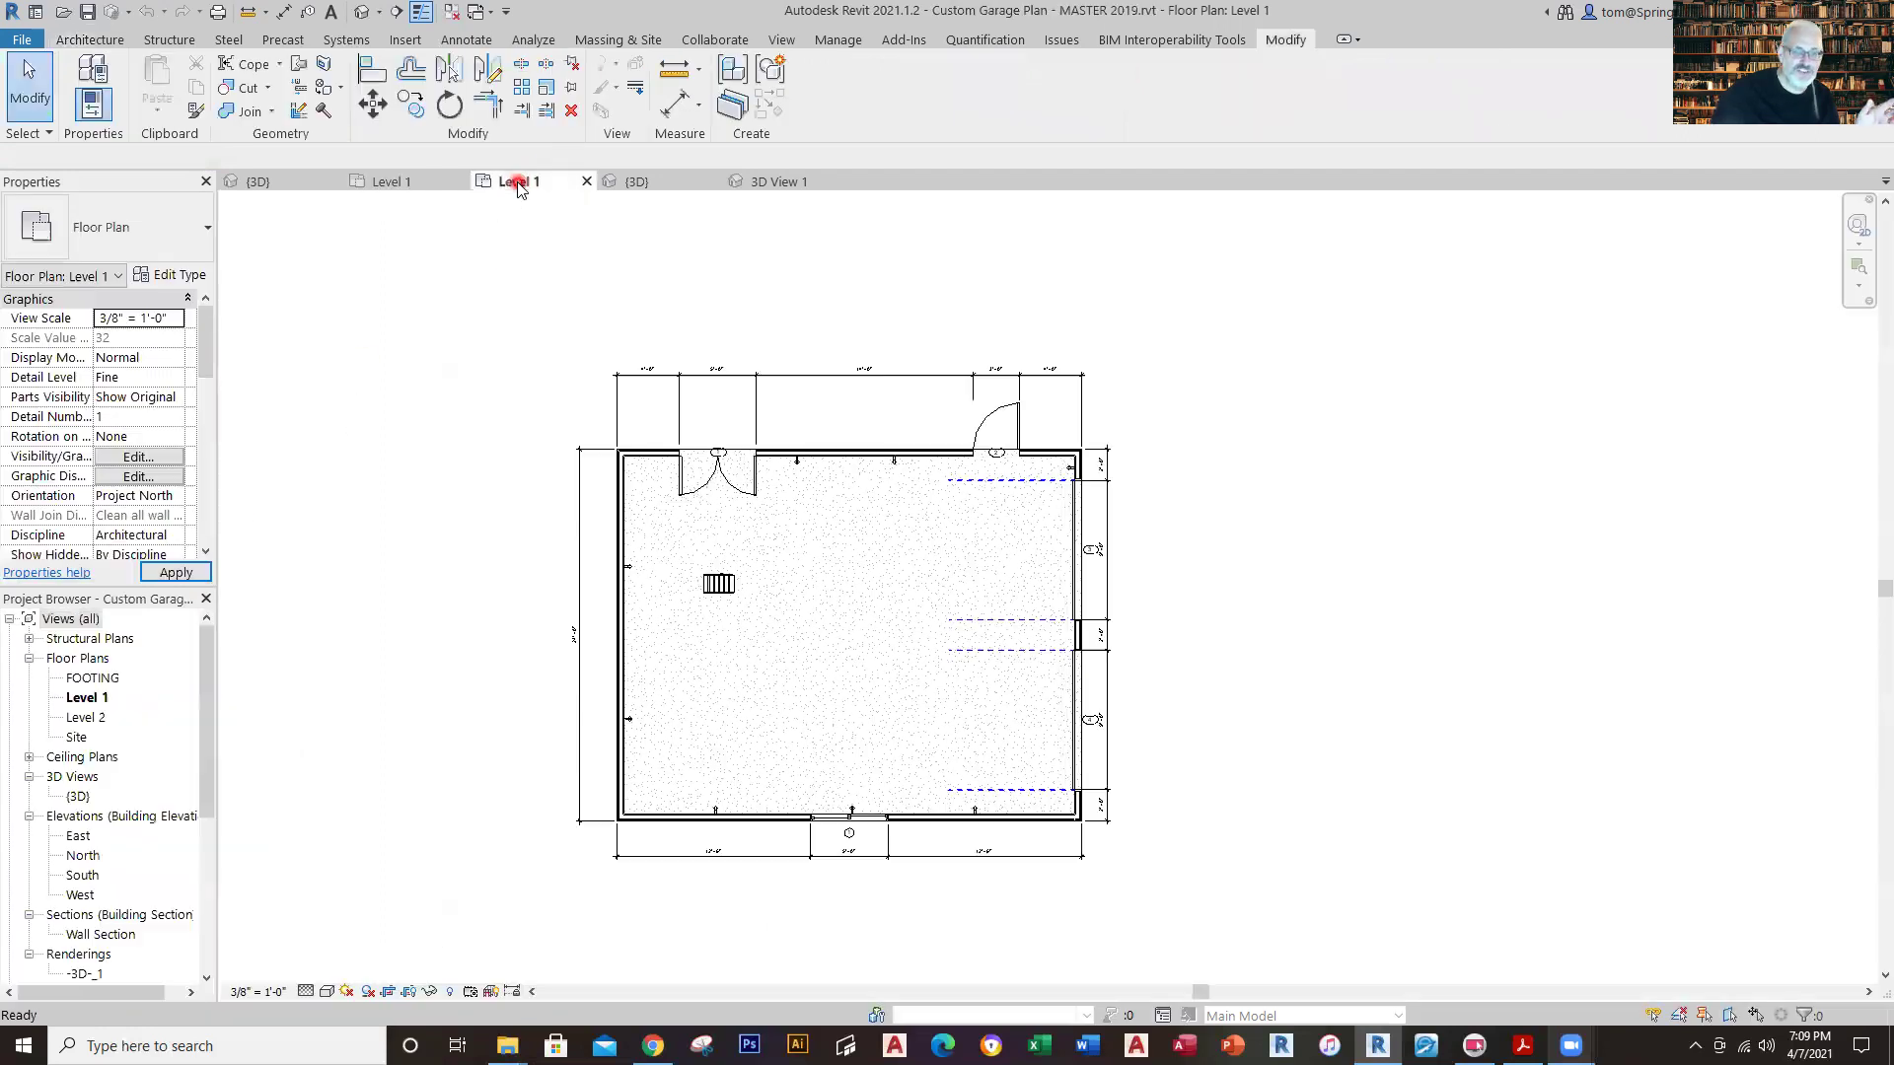
click(716, 586)
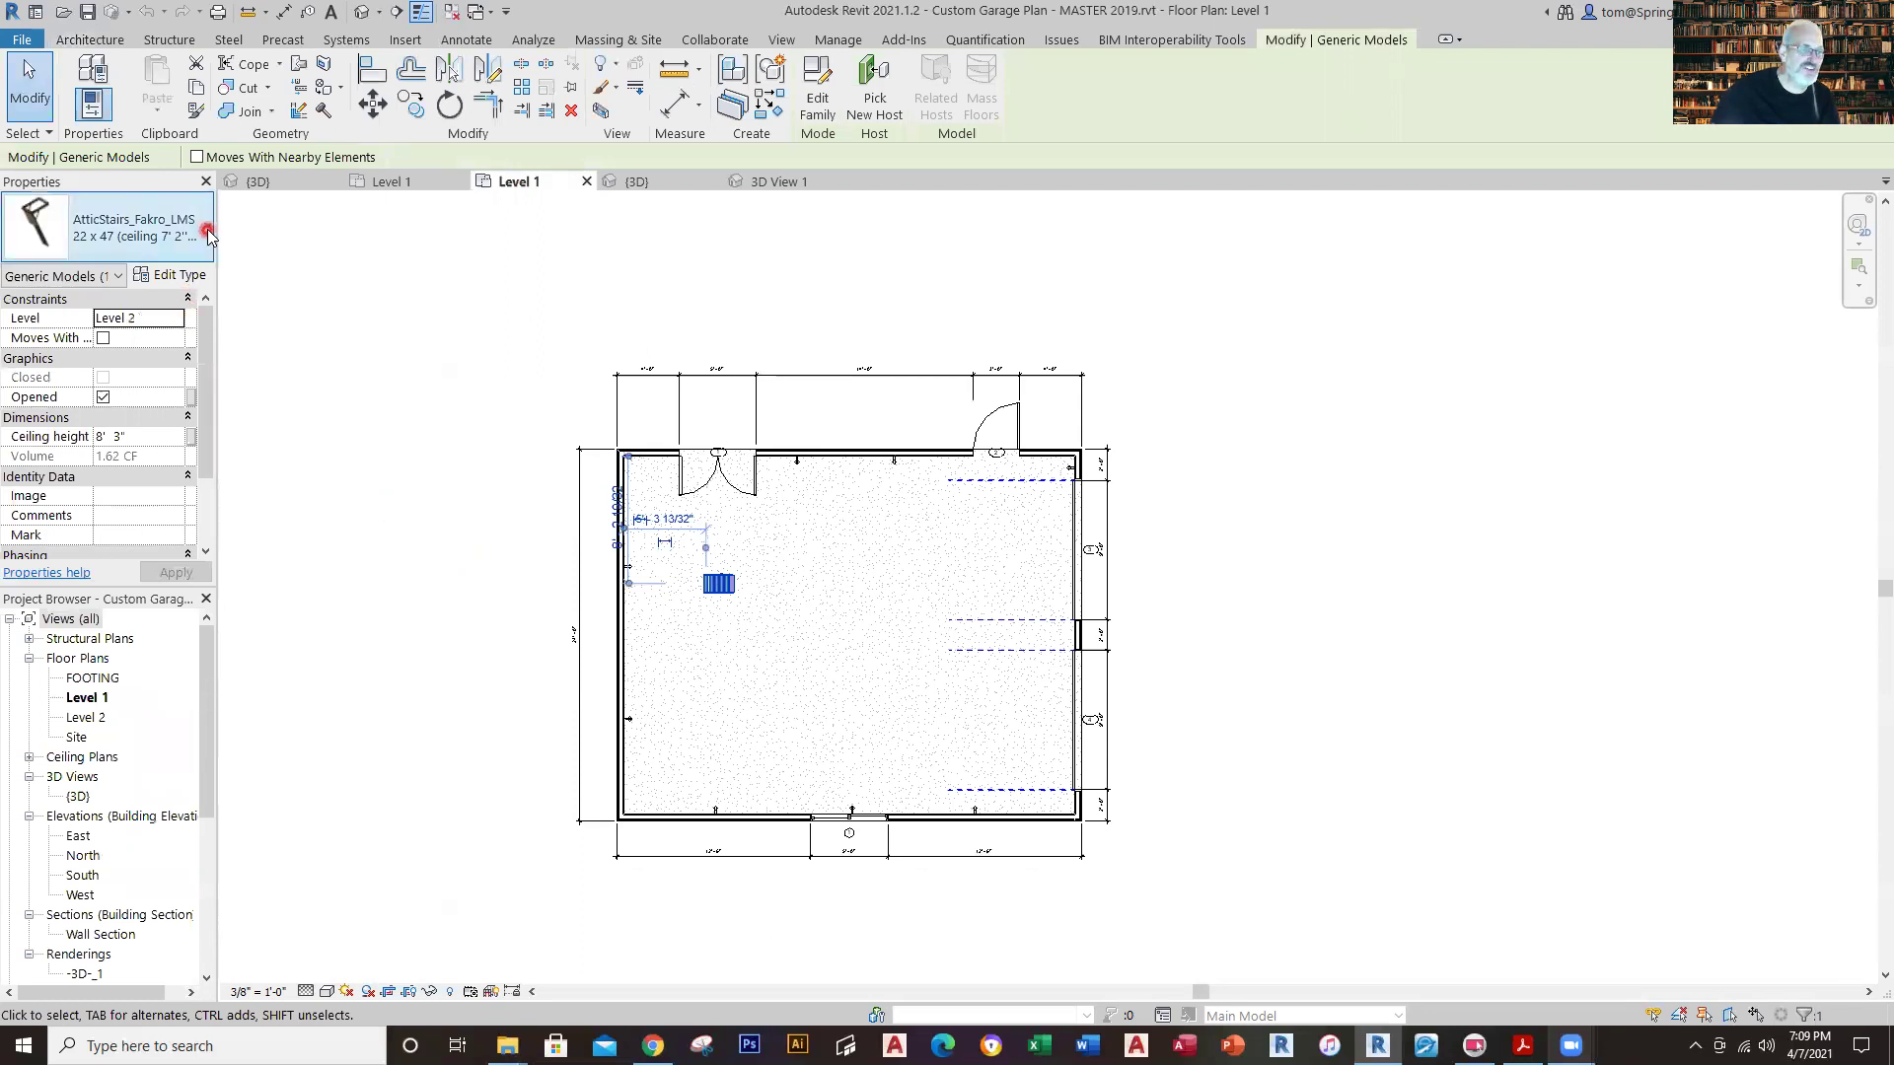
click(393, 185)
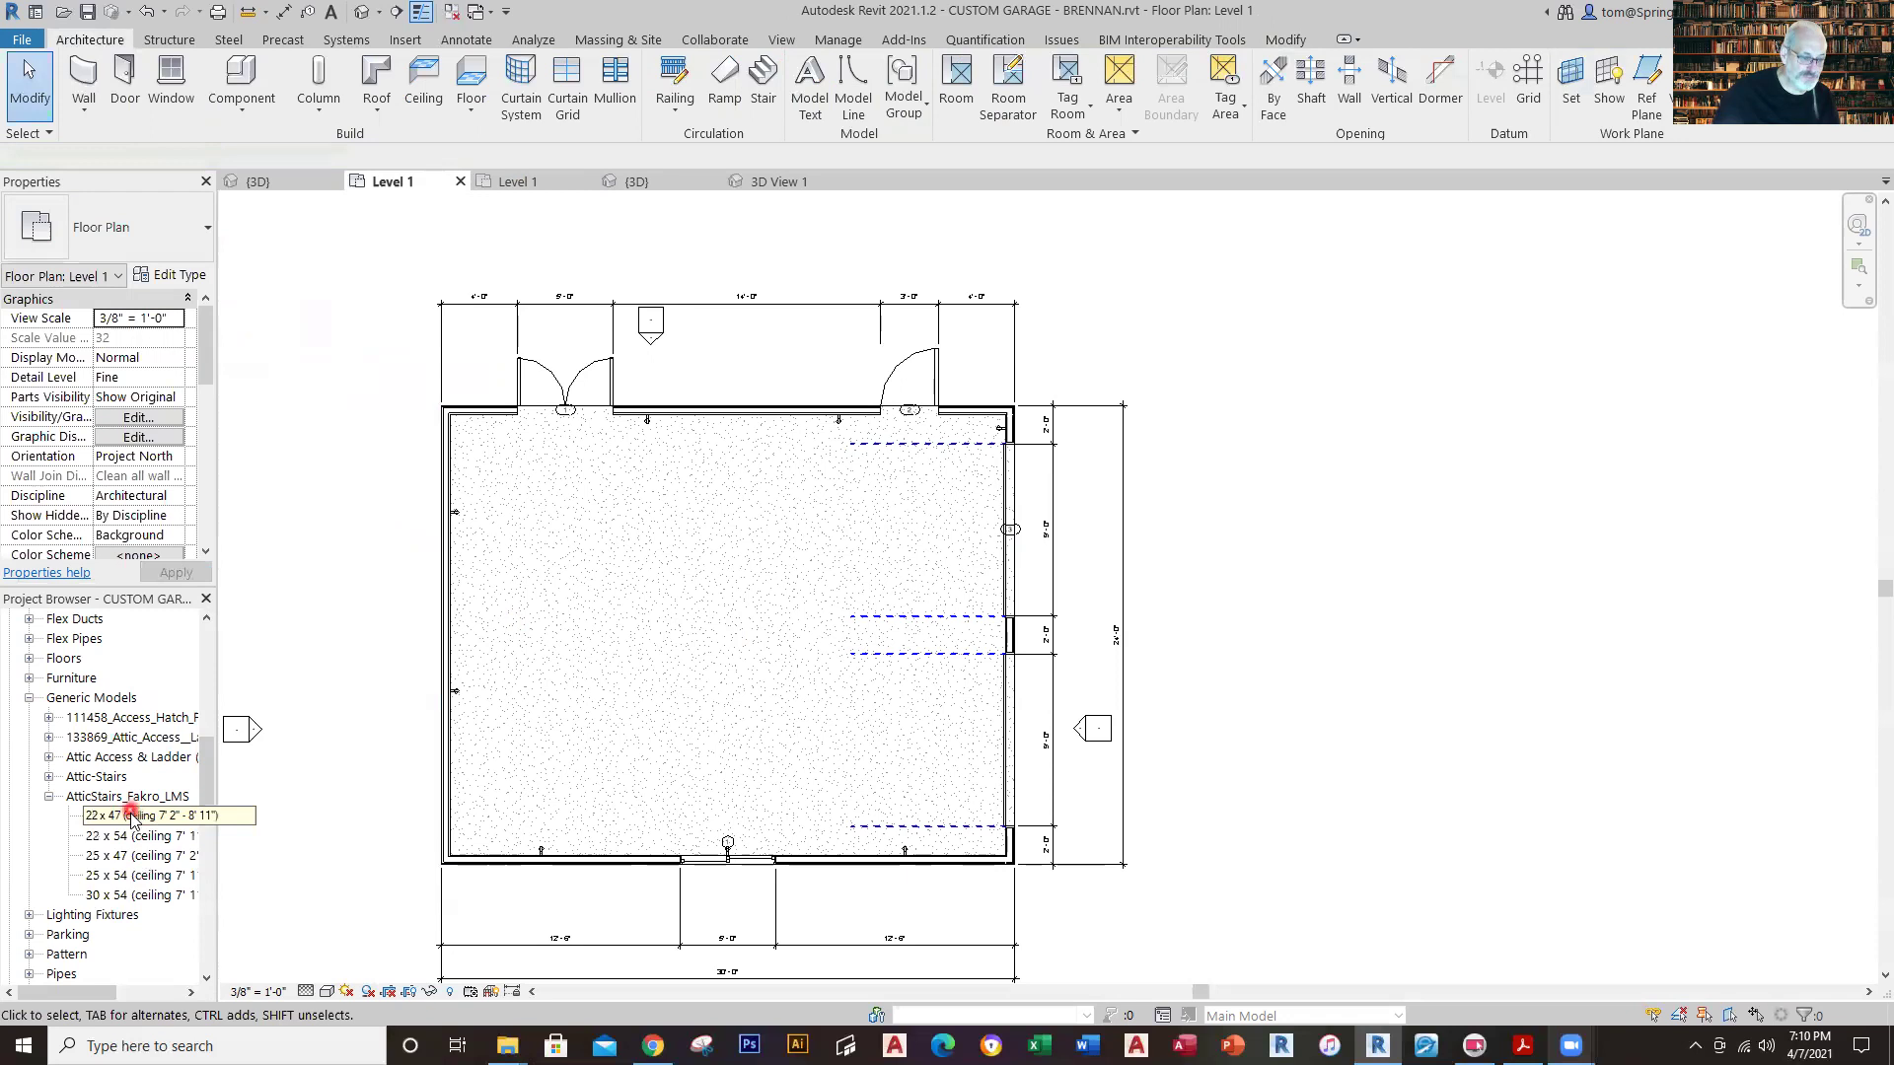
Place an AtticStairs_Fakro_LMS 22 x 47 on the floor, about 20'-7" from the right wall and 9'-6" from the top wall.
click(133, 816)
drag(119, 818, 617, 622)
click(610, 646)
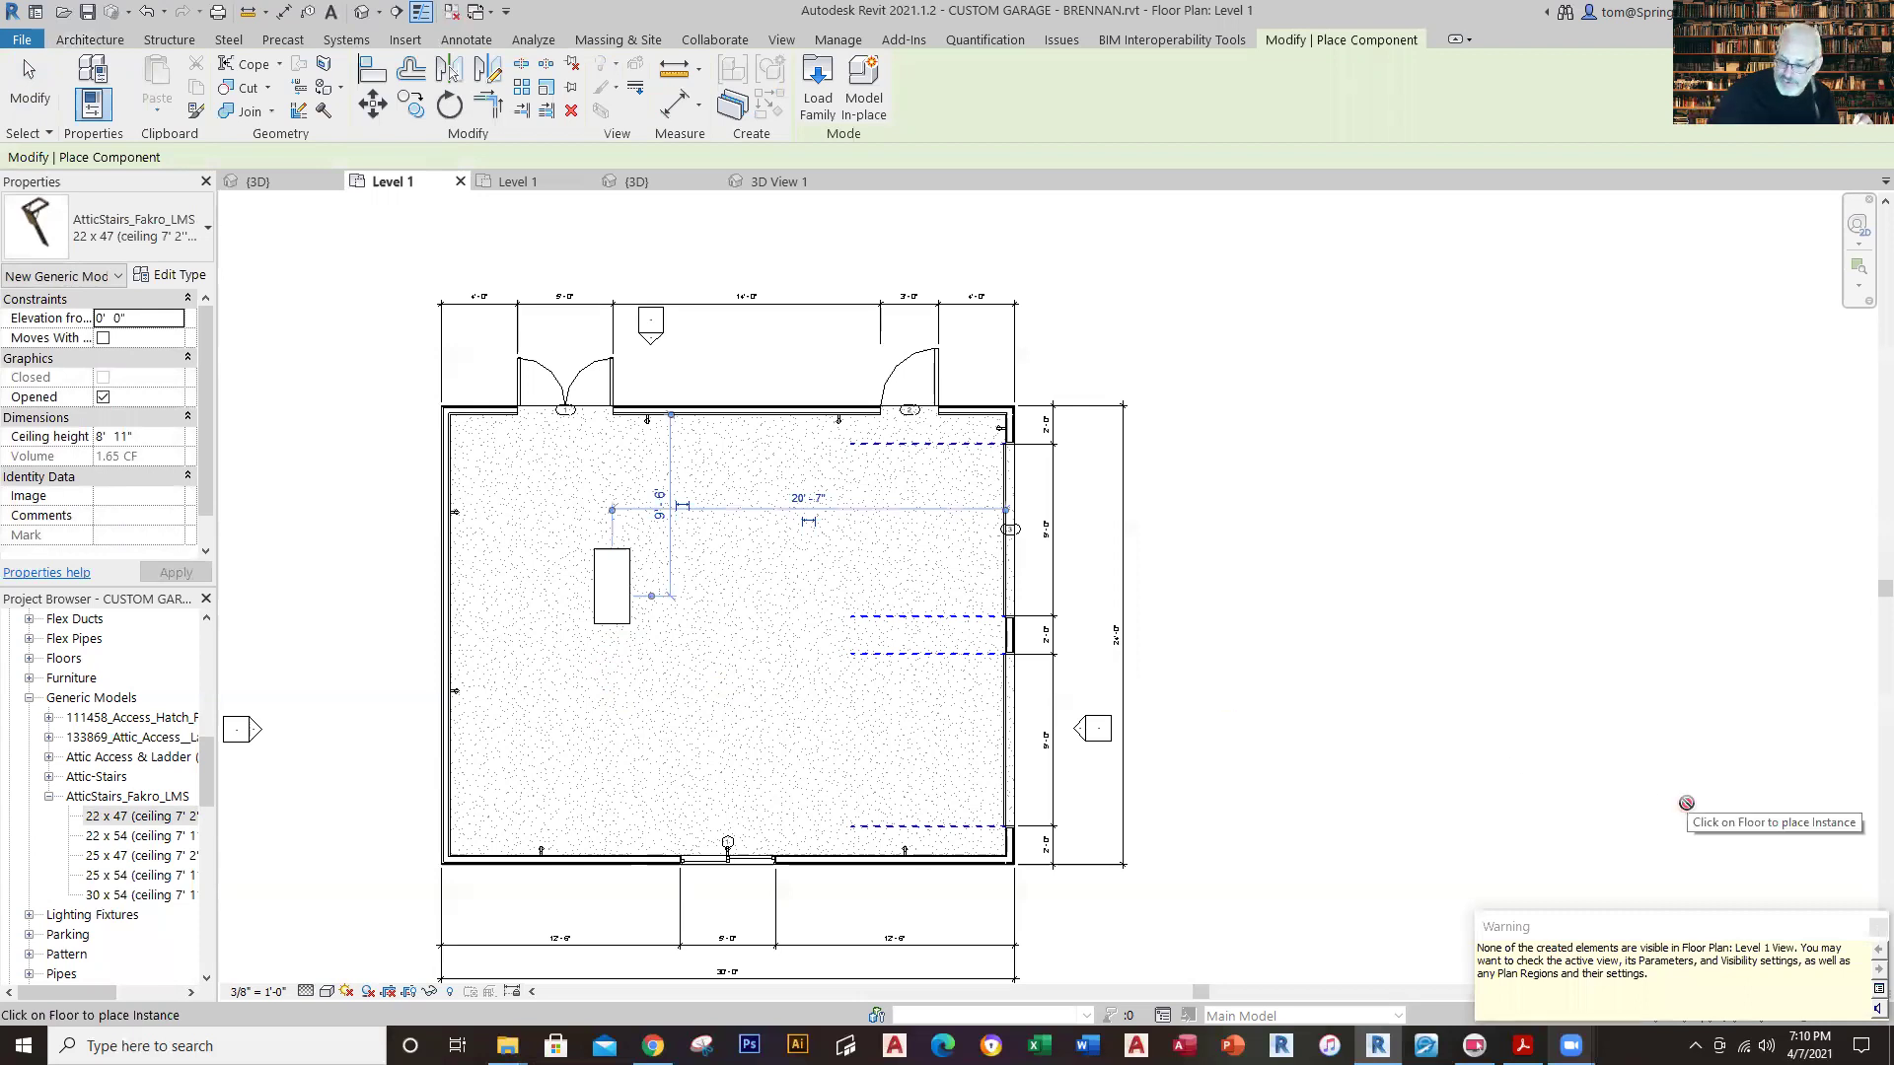
click(1877, 927)
click(1329, 694)
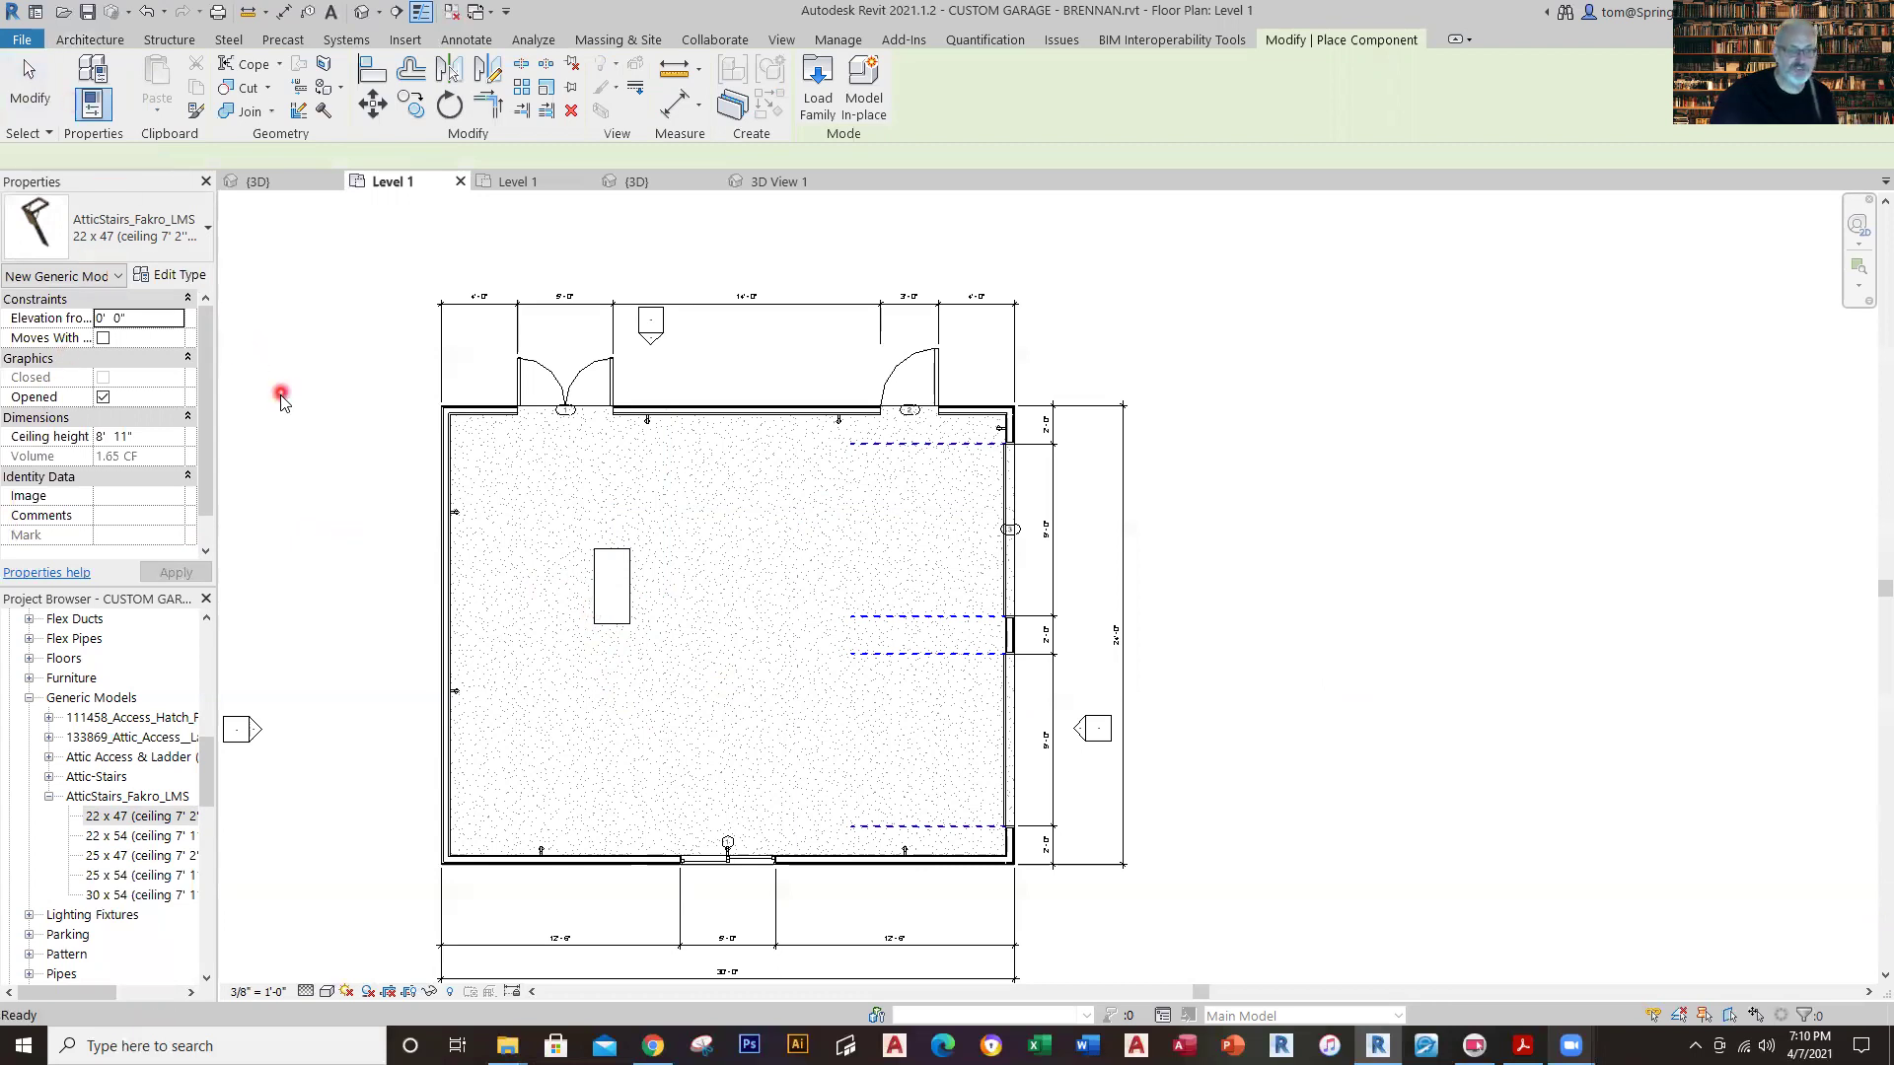
Undo the attic stair placement in the Level 1 plan and end the component placement.
key(Escape)
key(Escape)
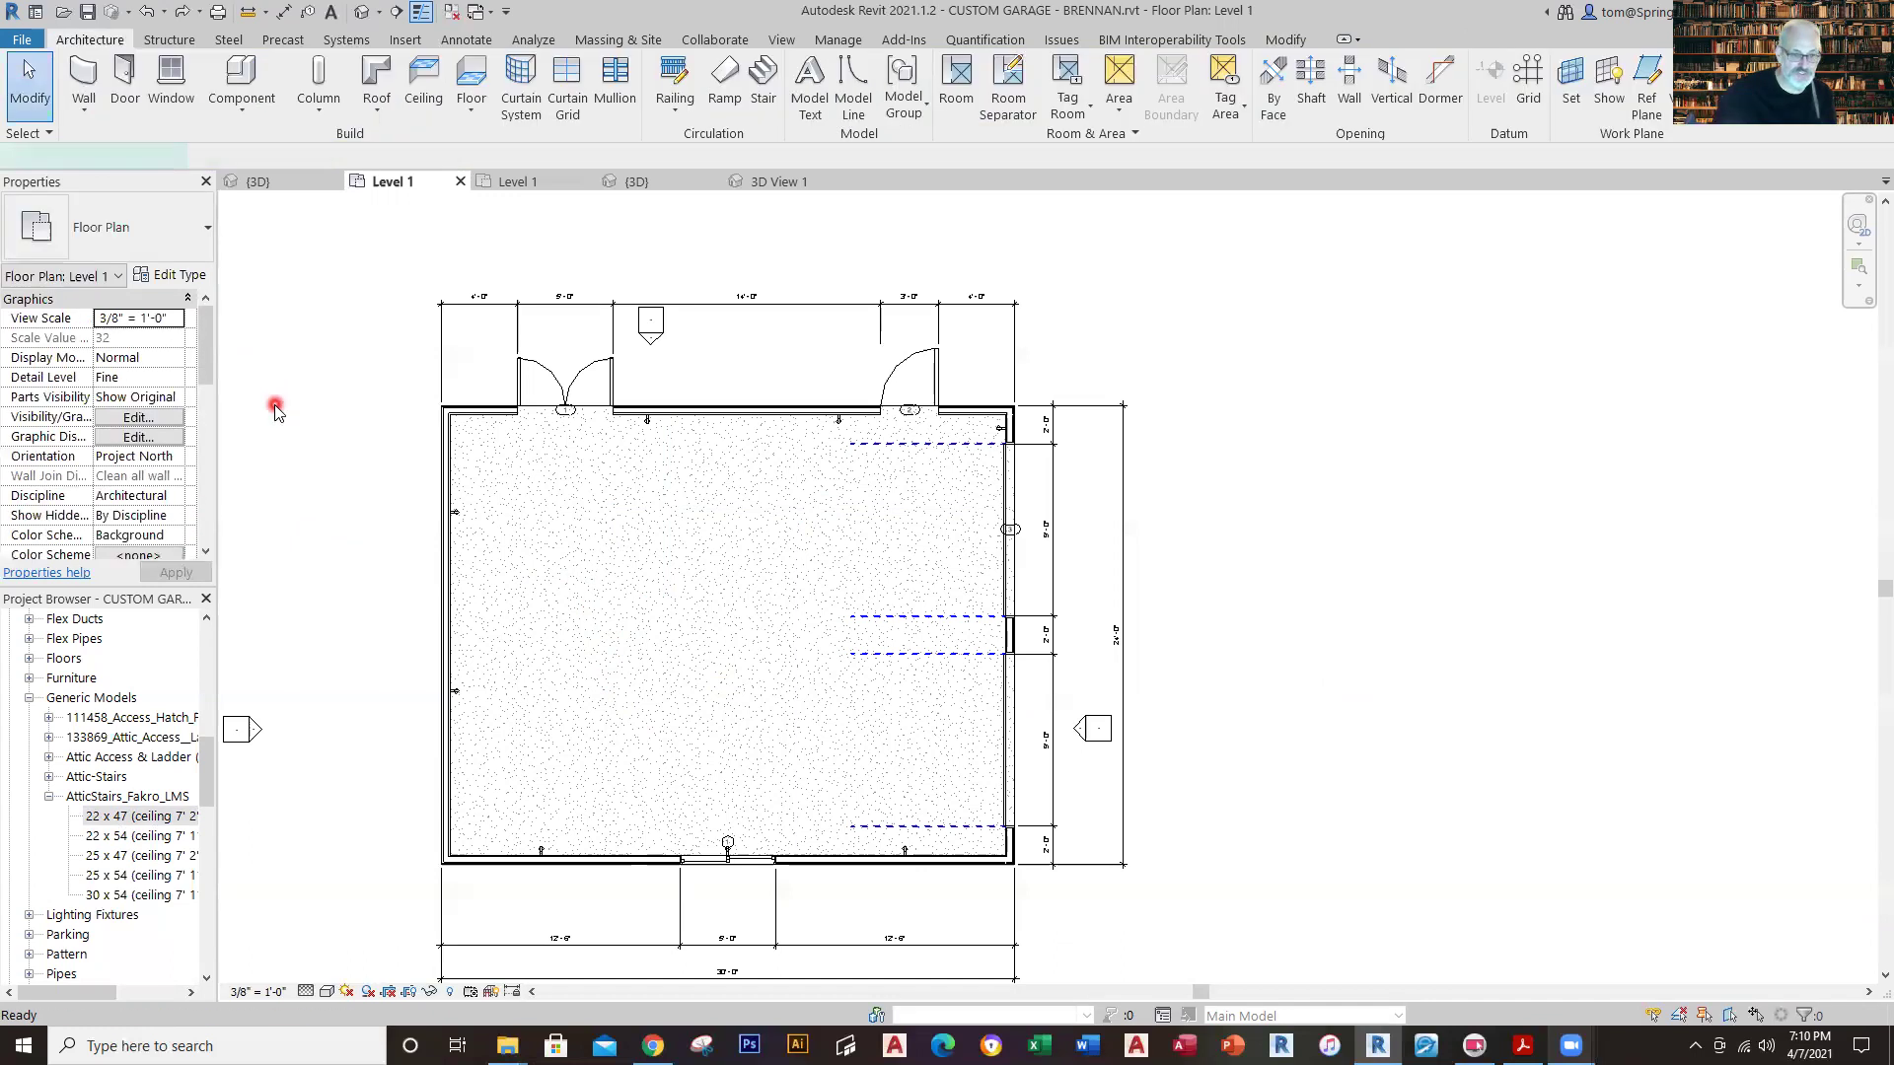
key(f)
key(l)
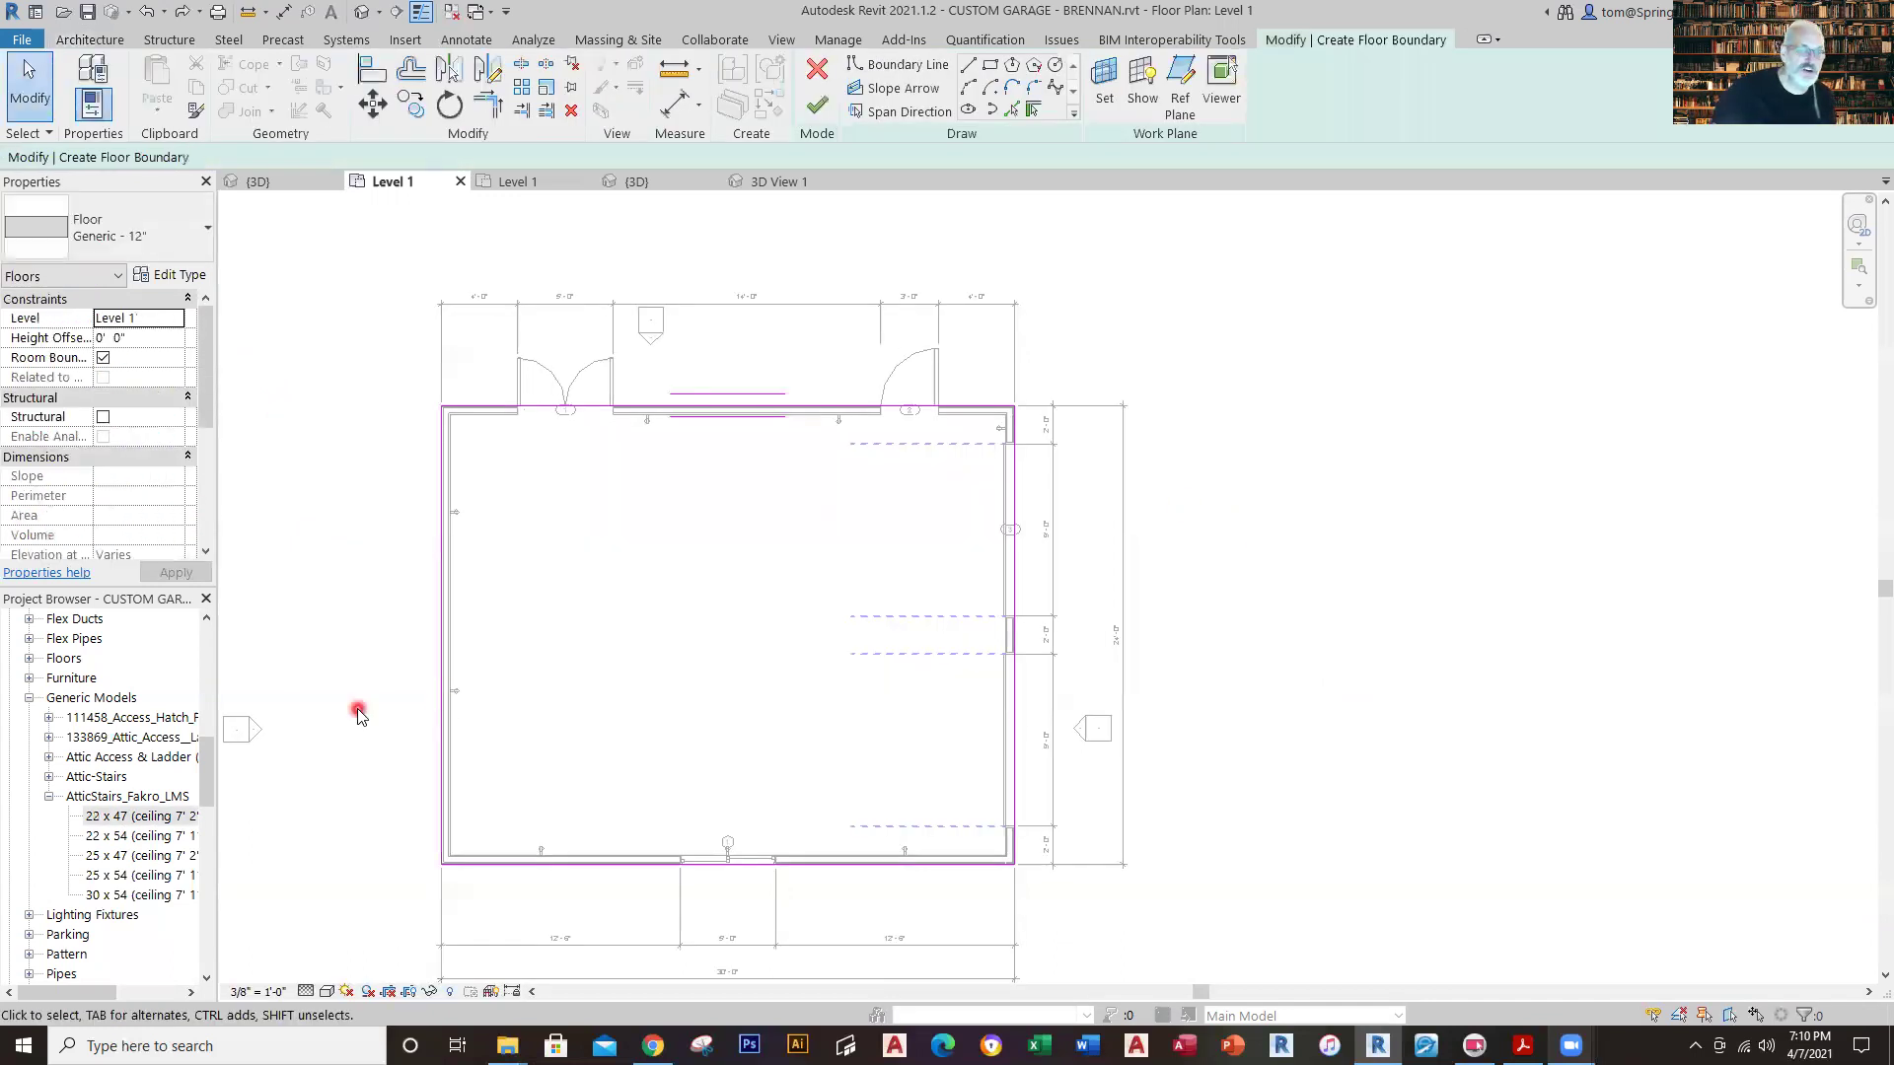
click(814, 109)
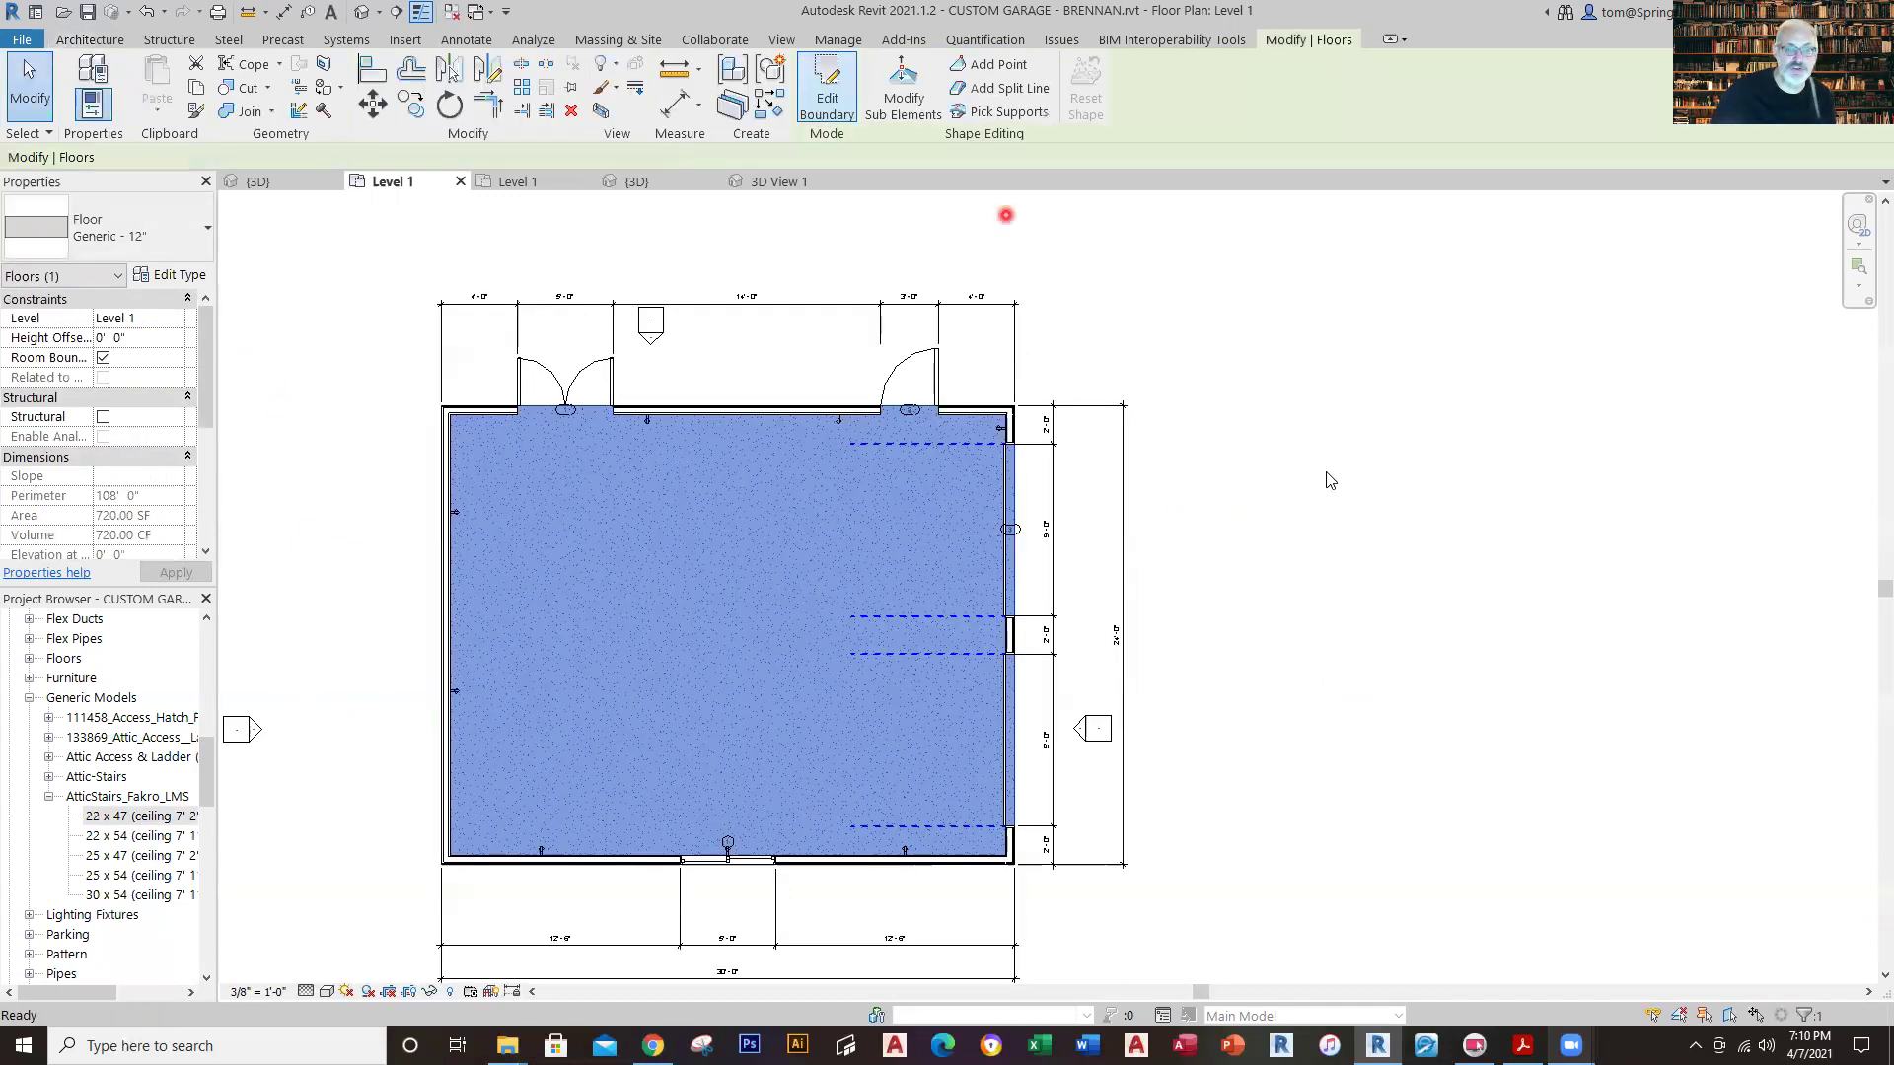
key(Escape)
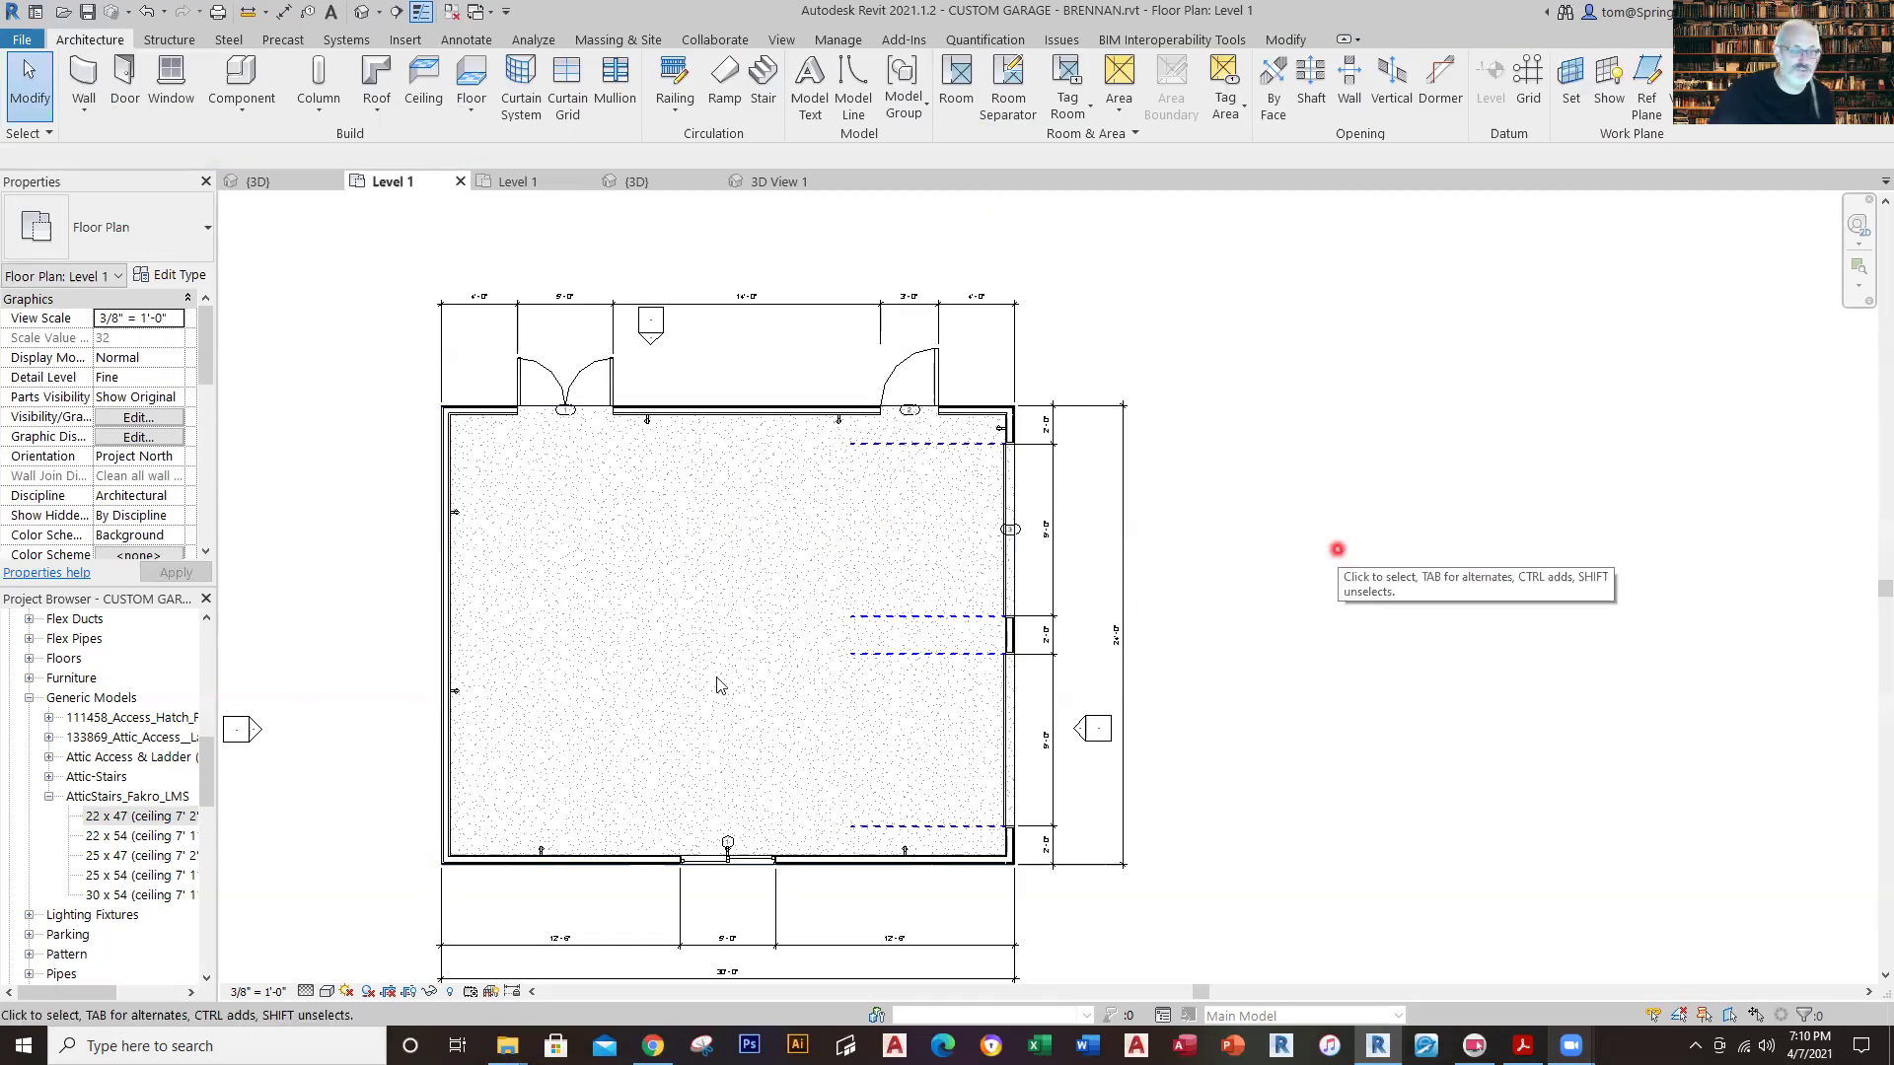
scroll(239, 795, down, 1)
scroll(209, 805, up, 1)
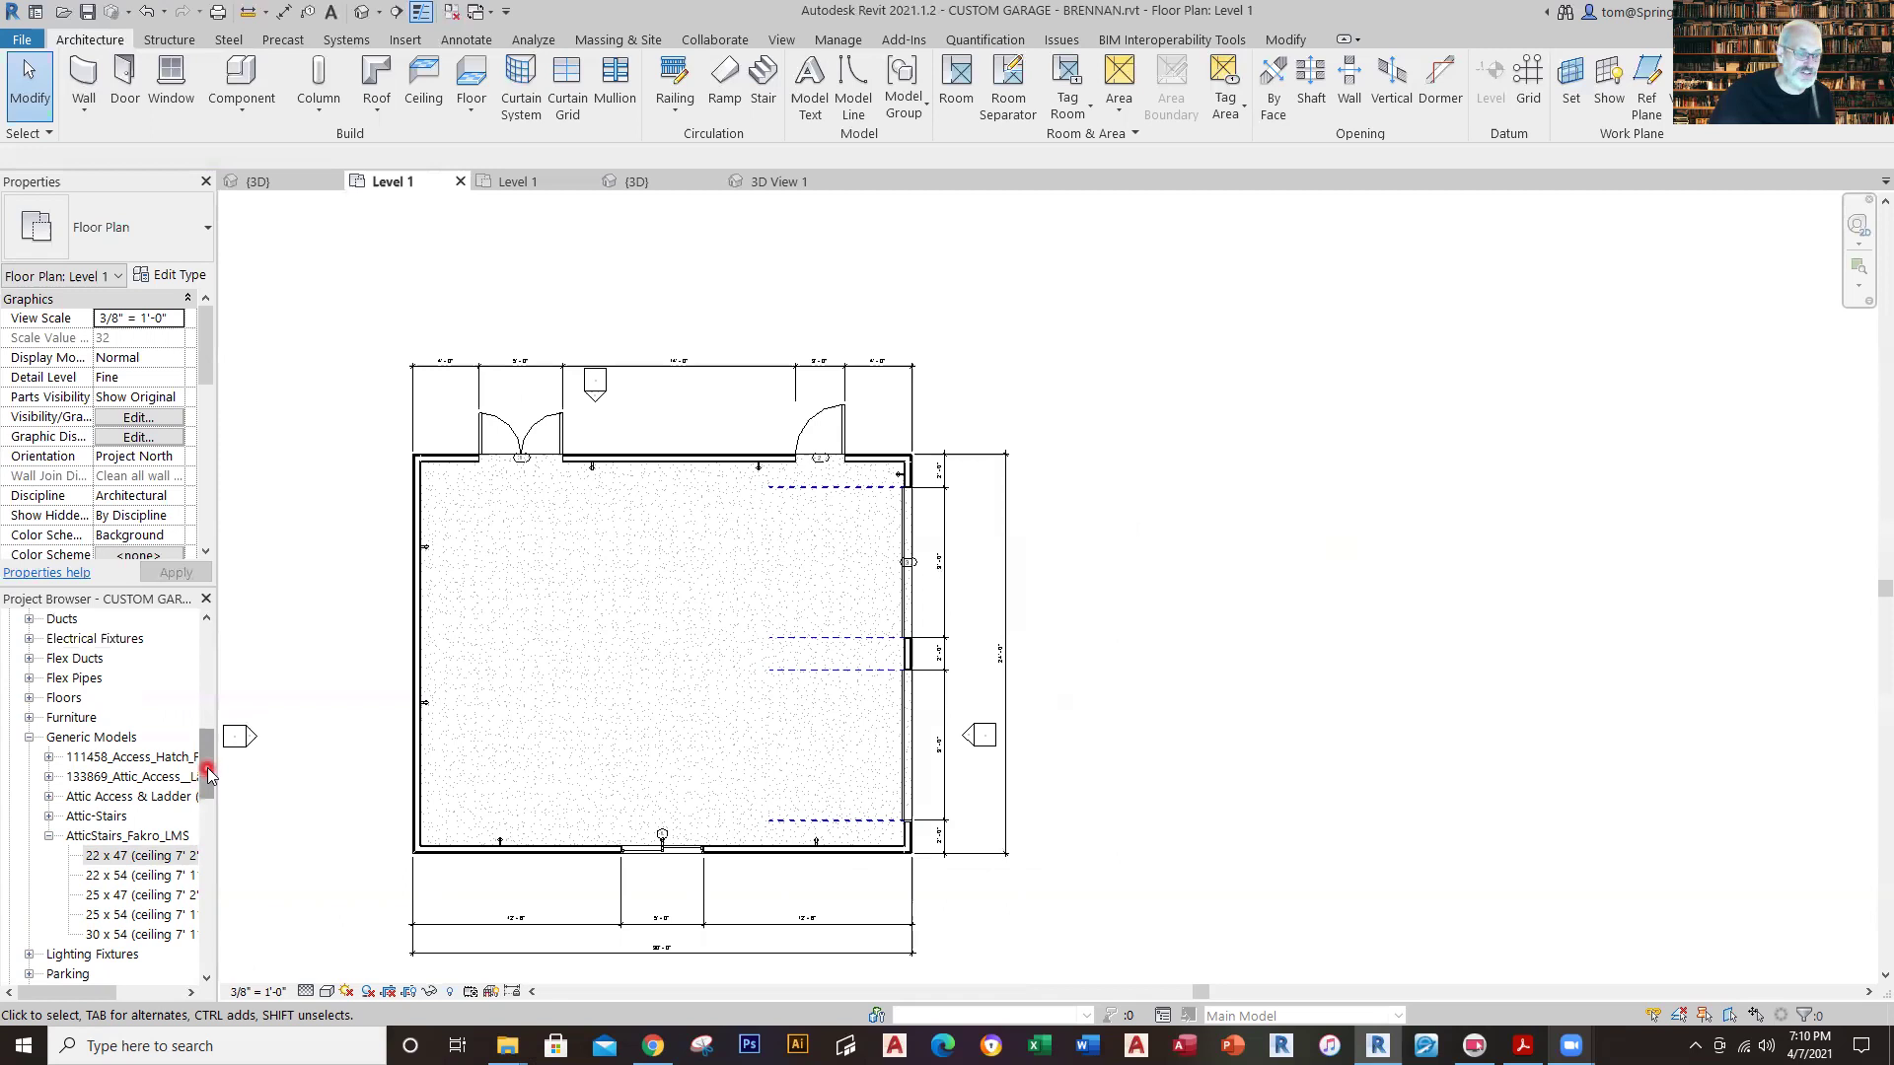
Open the project's East elevation view and bring the garage and its levels into view.
click(30, 738)
scroll(32, 746, up, 5)
scroll(32, 747, up, 3)
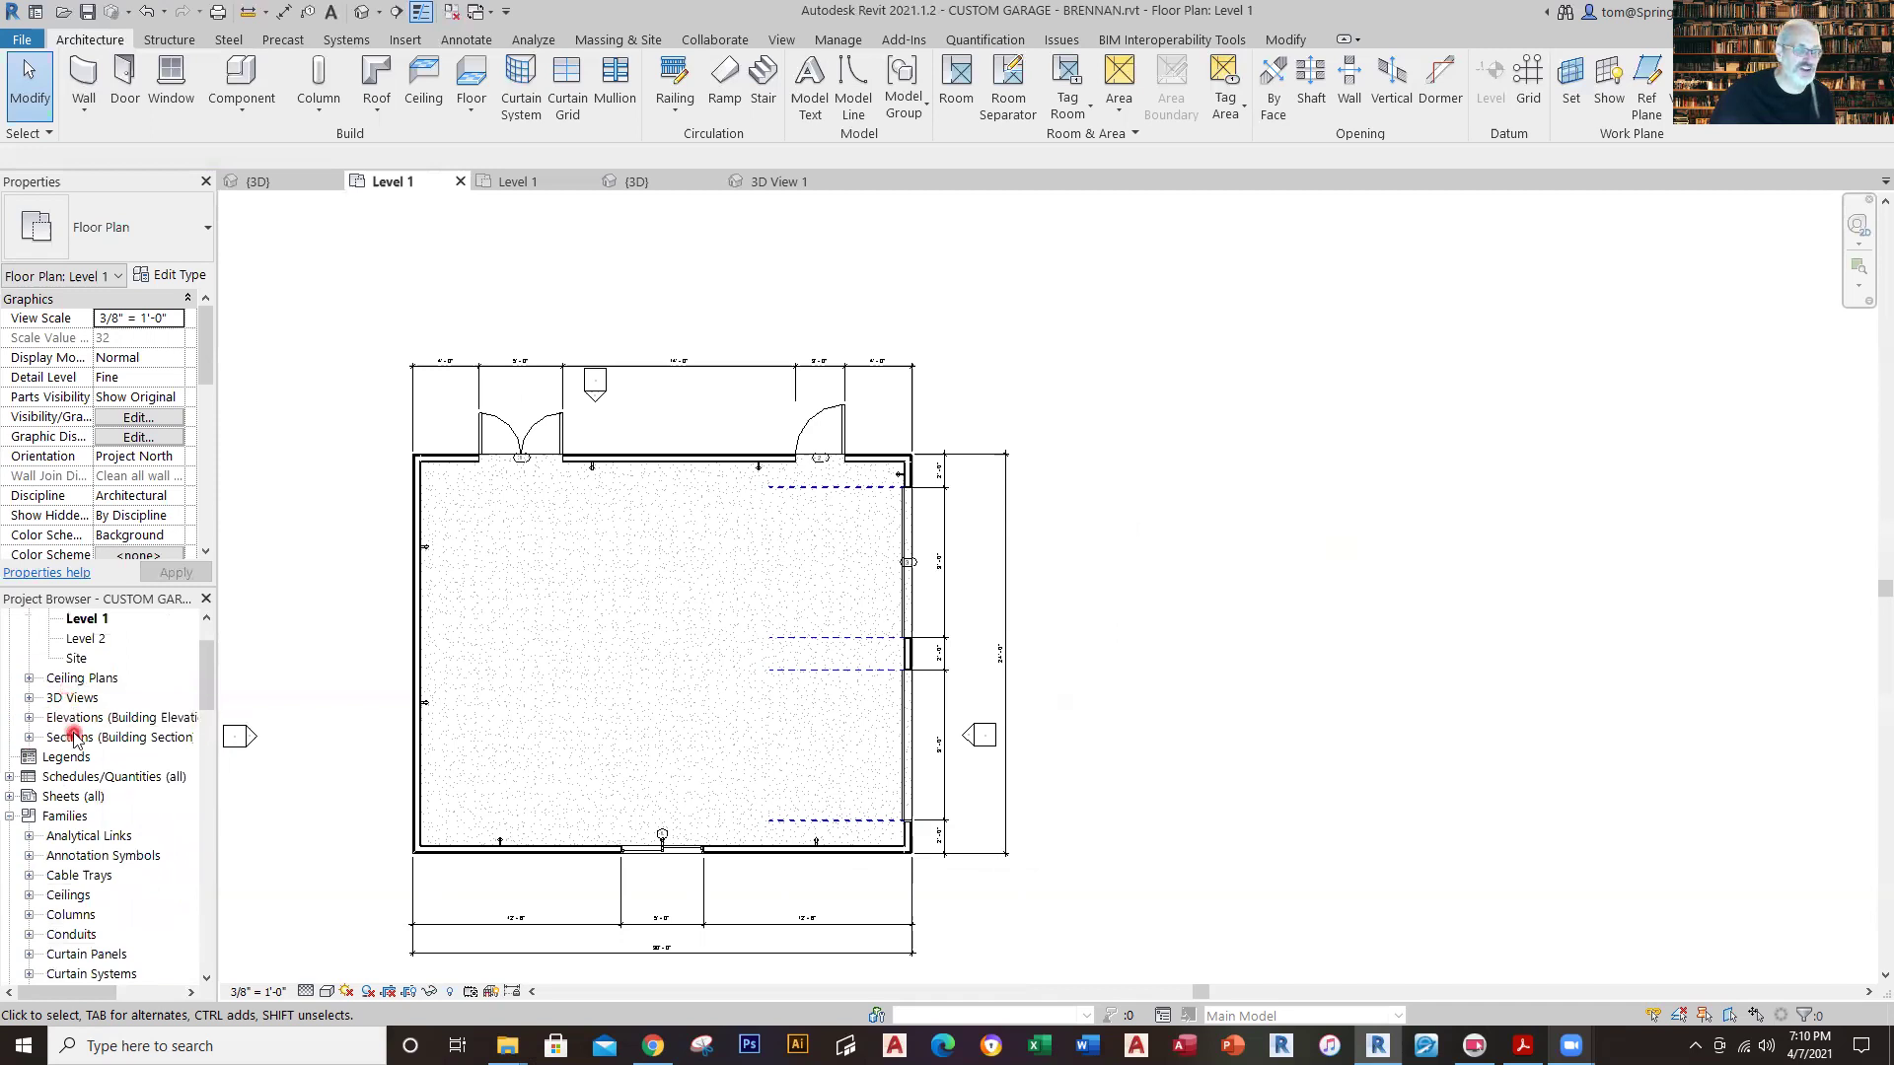
double_click(67, 722)
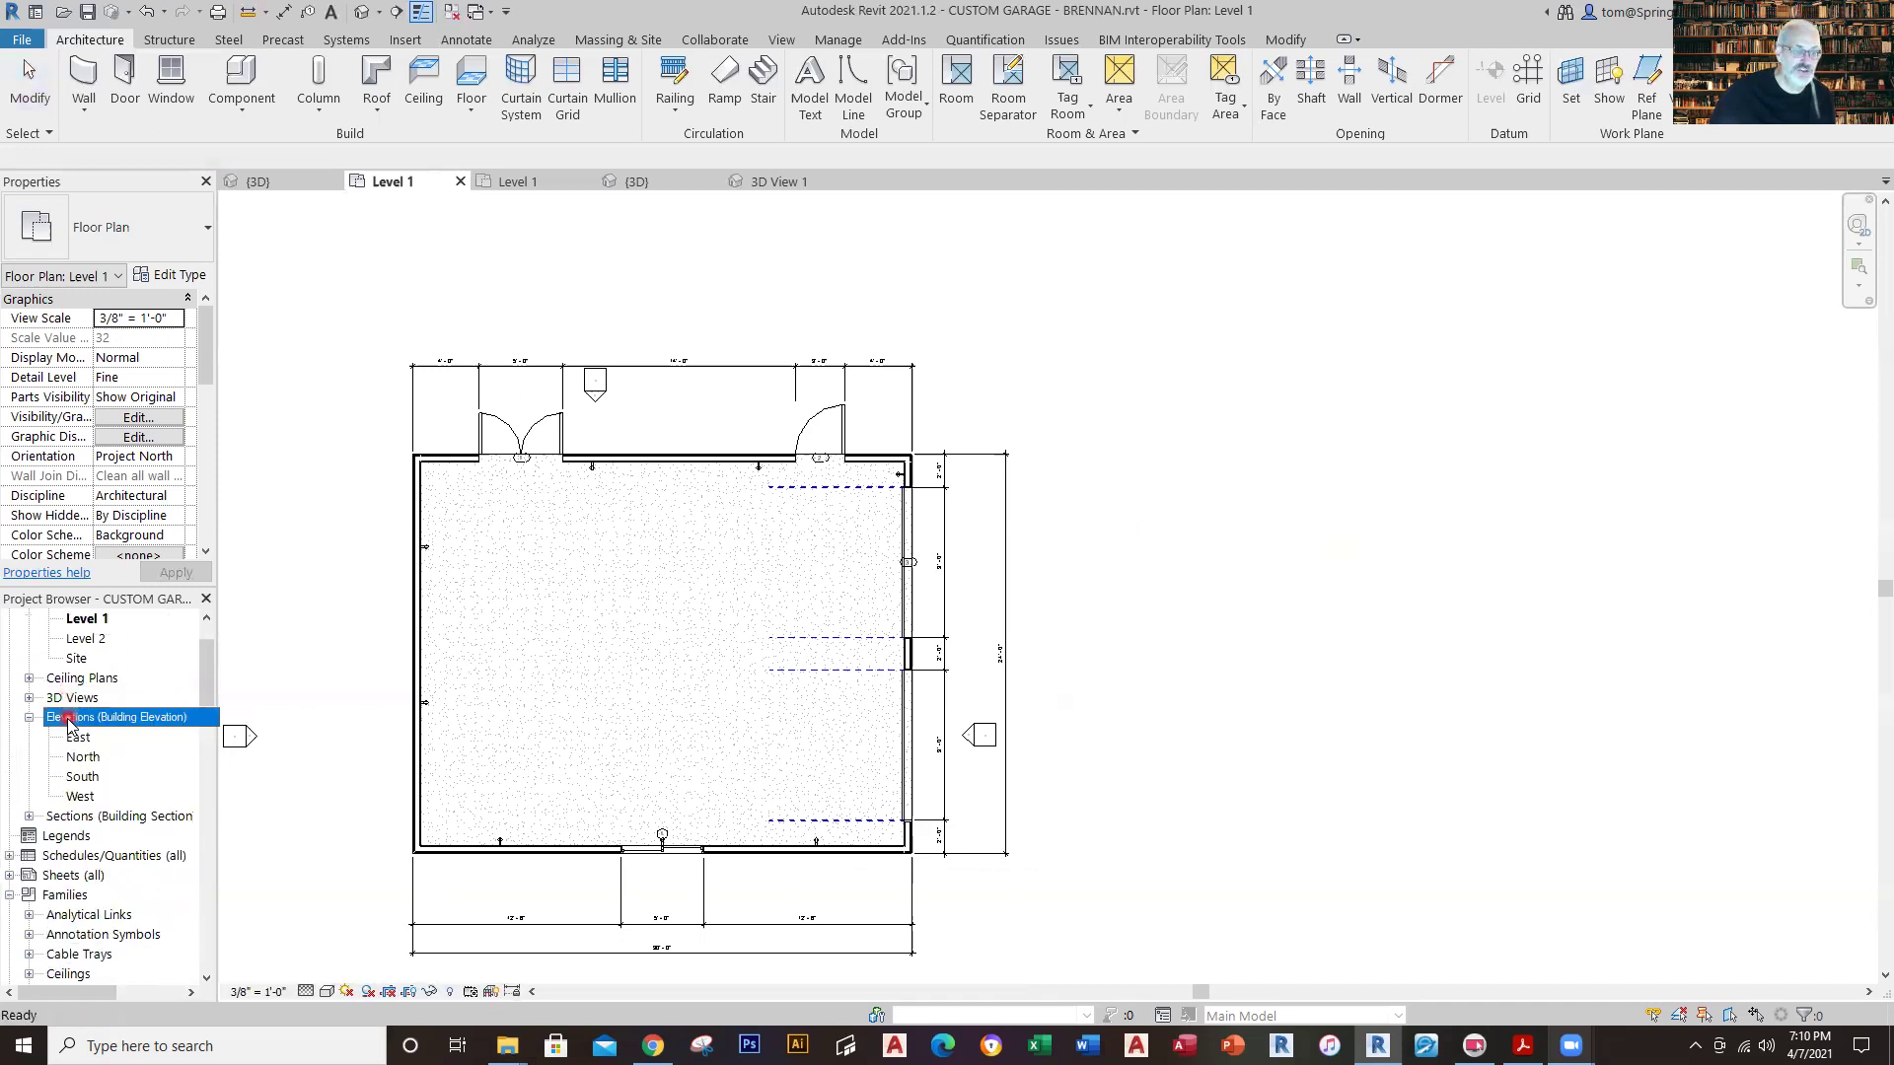
double_click(81, 739)
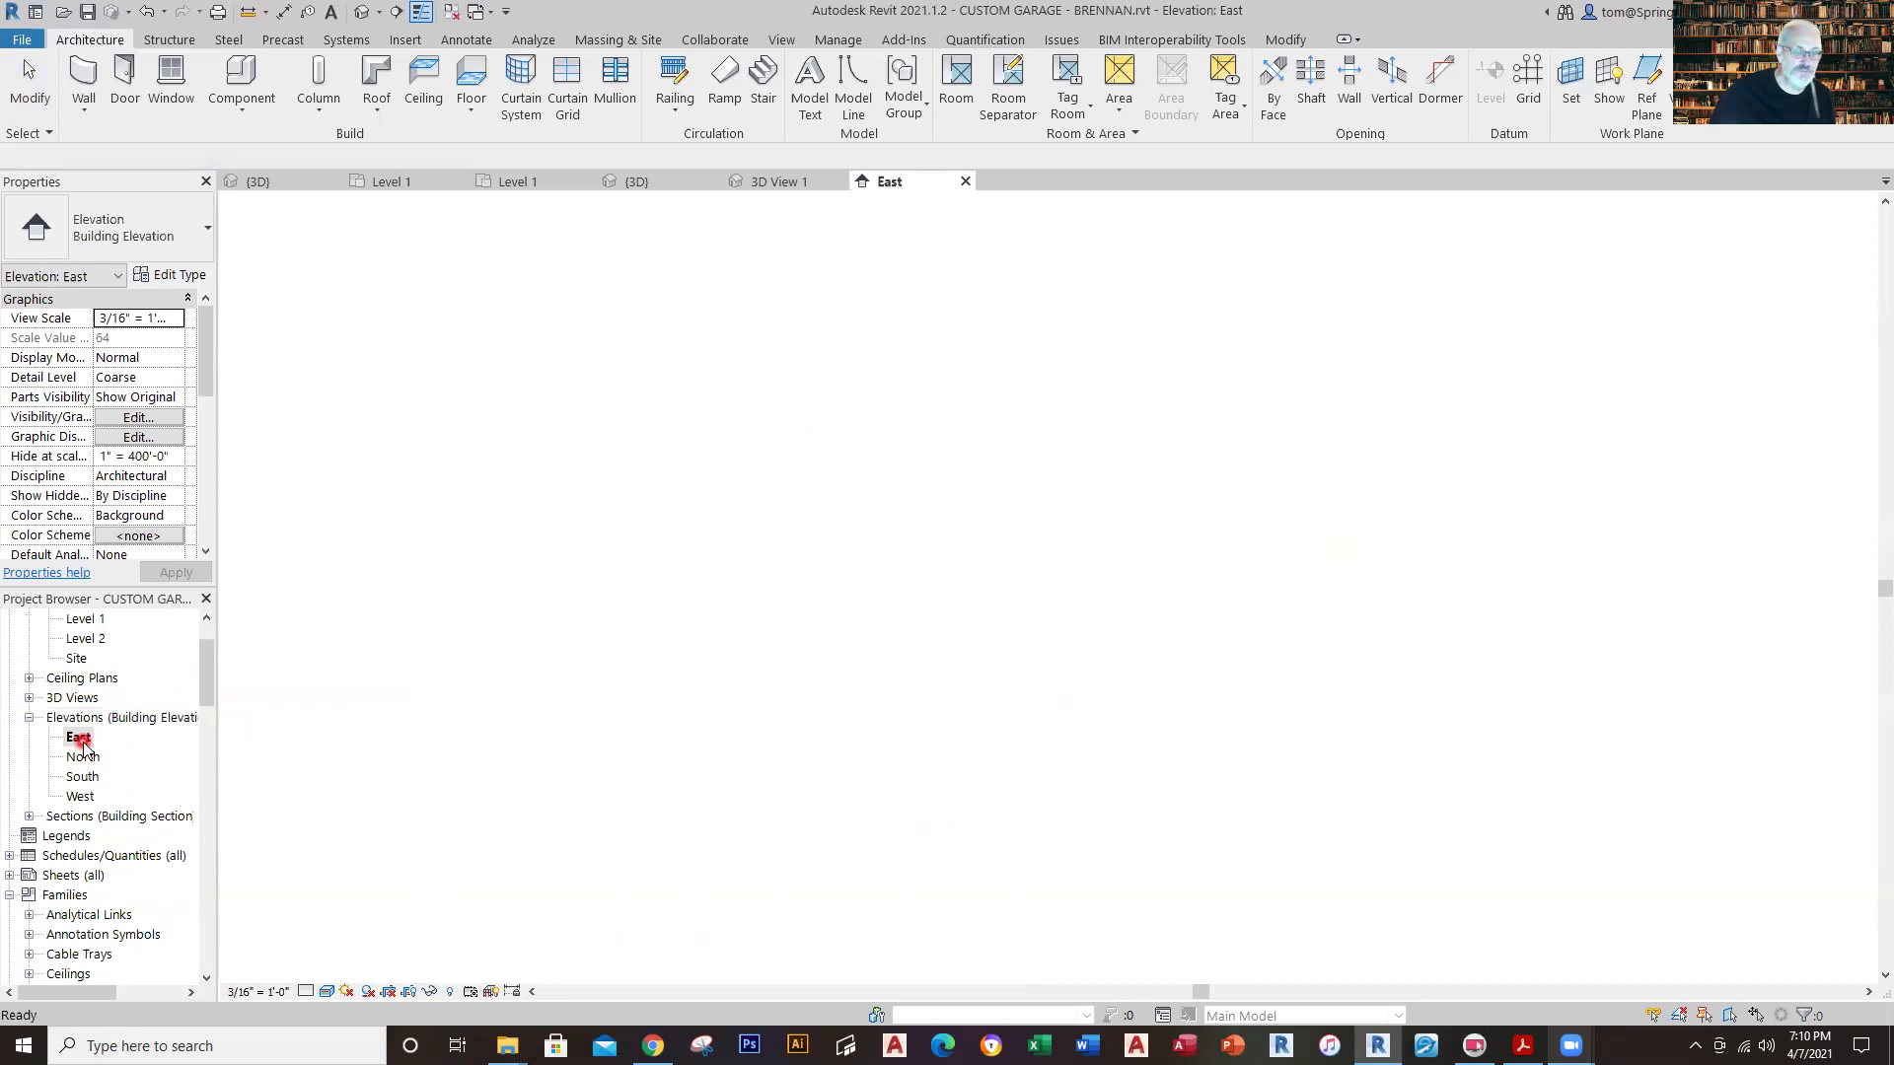
scroll(625, 520, down, 4)
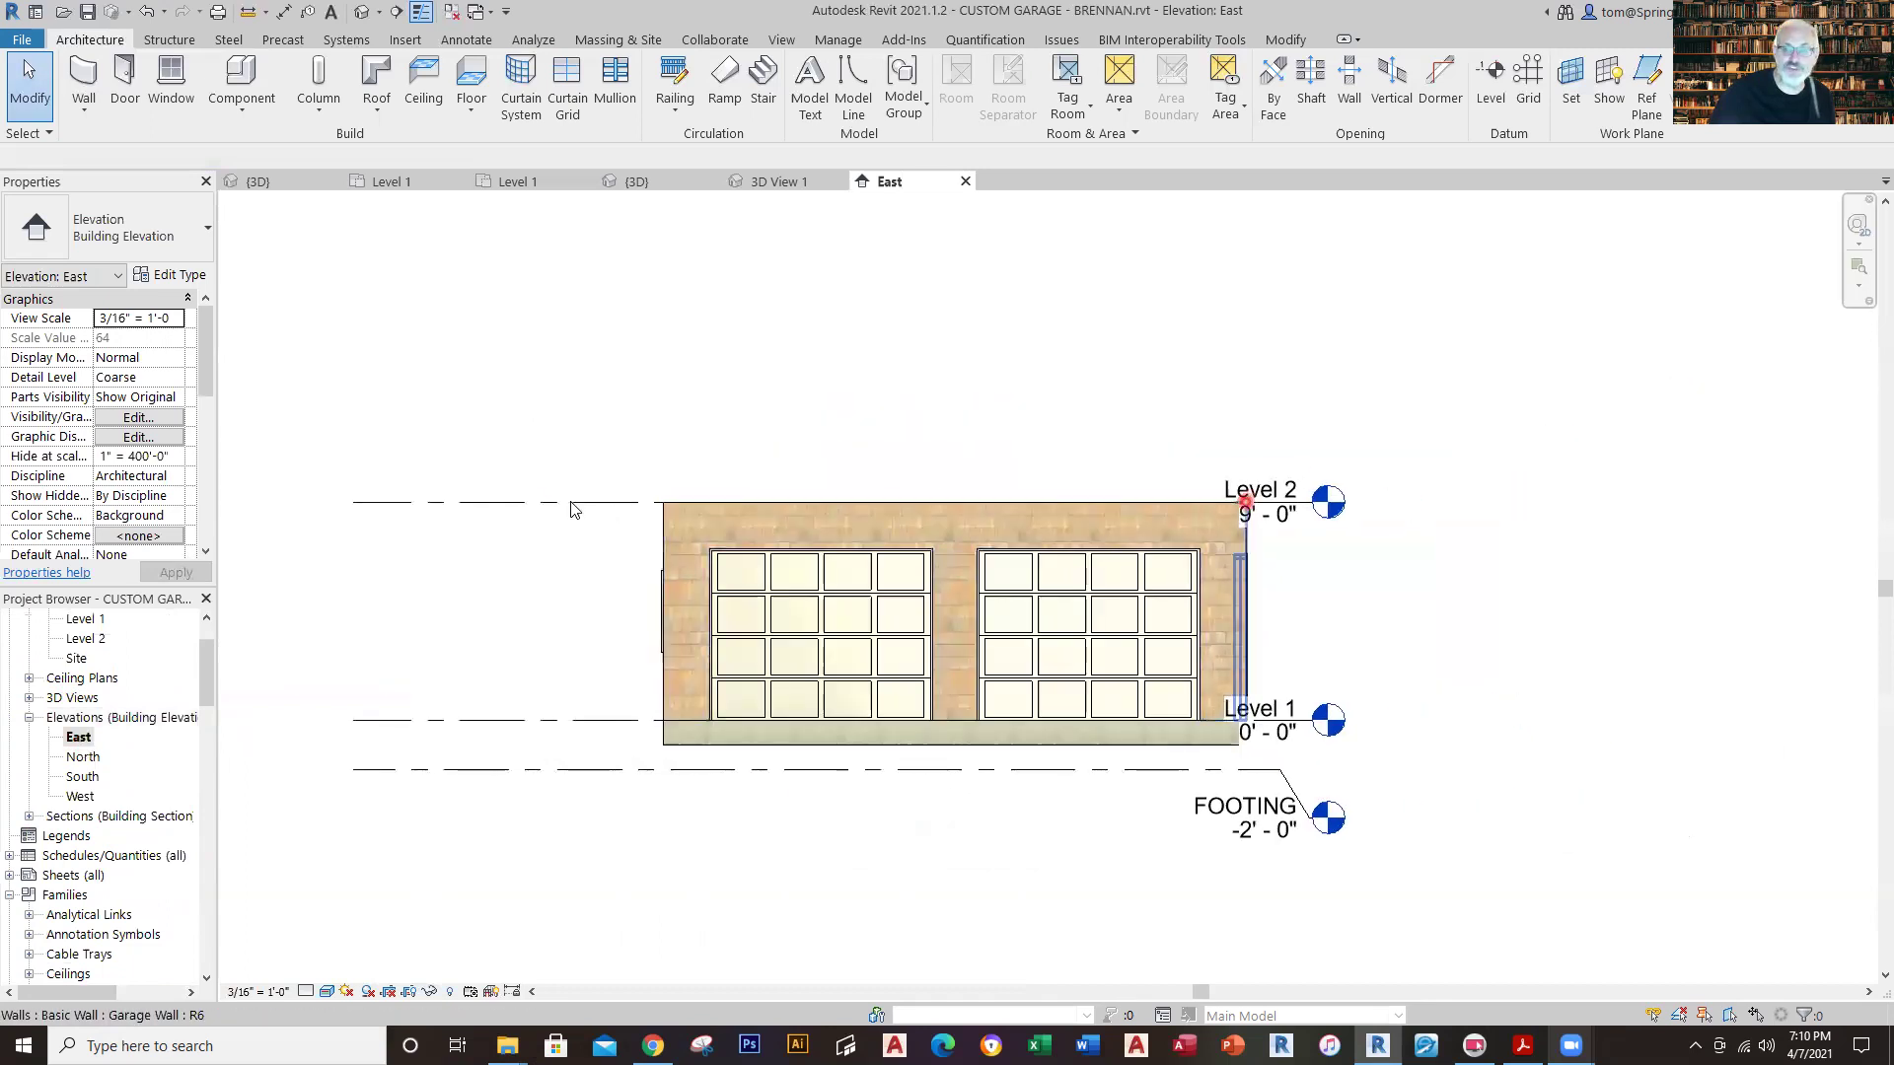
Extend the aligned level lines in the East elevation so that their heads sit clear of the garage wall.
click(572, 505)
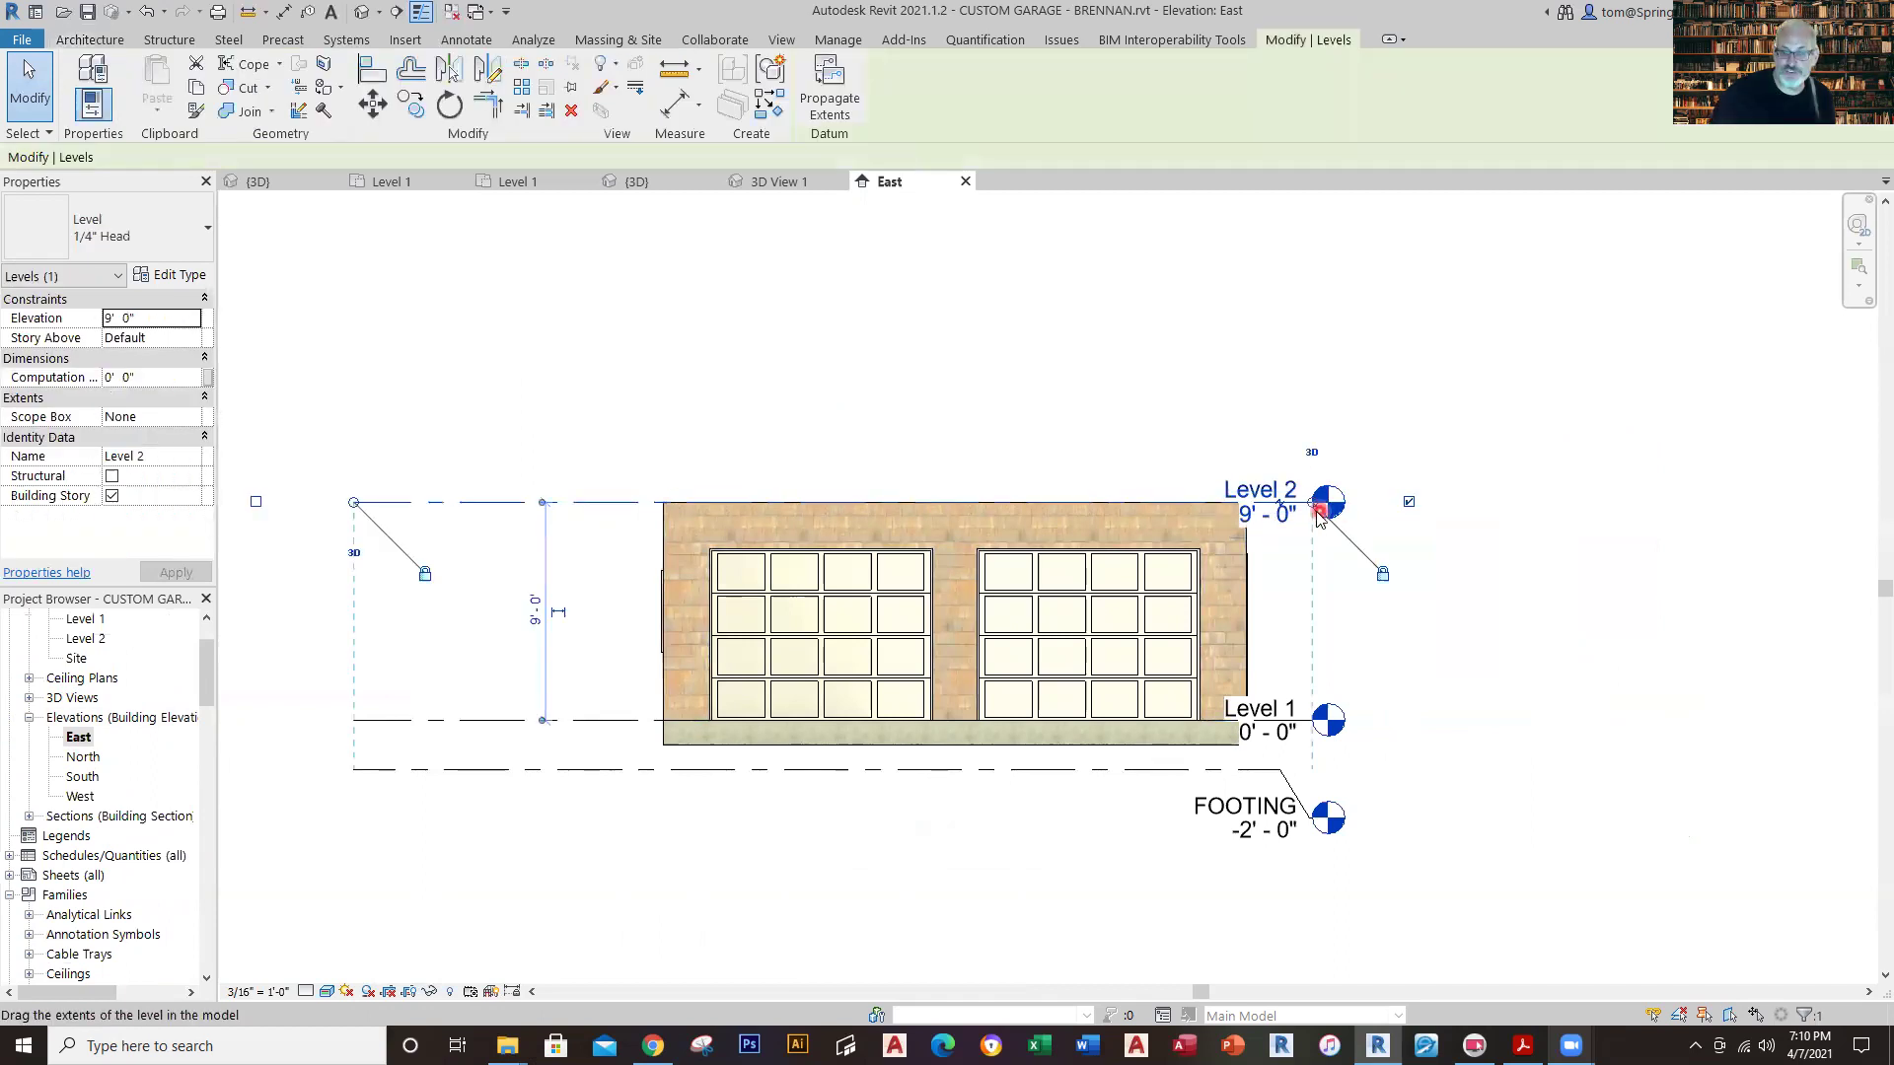
drag(1312, 505, 1437, 493)
click(1725, 746)
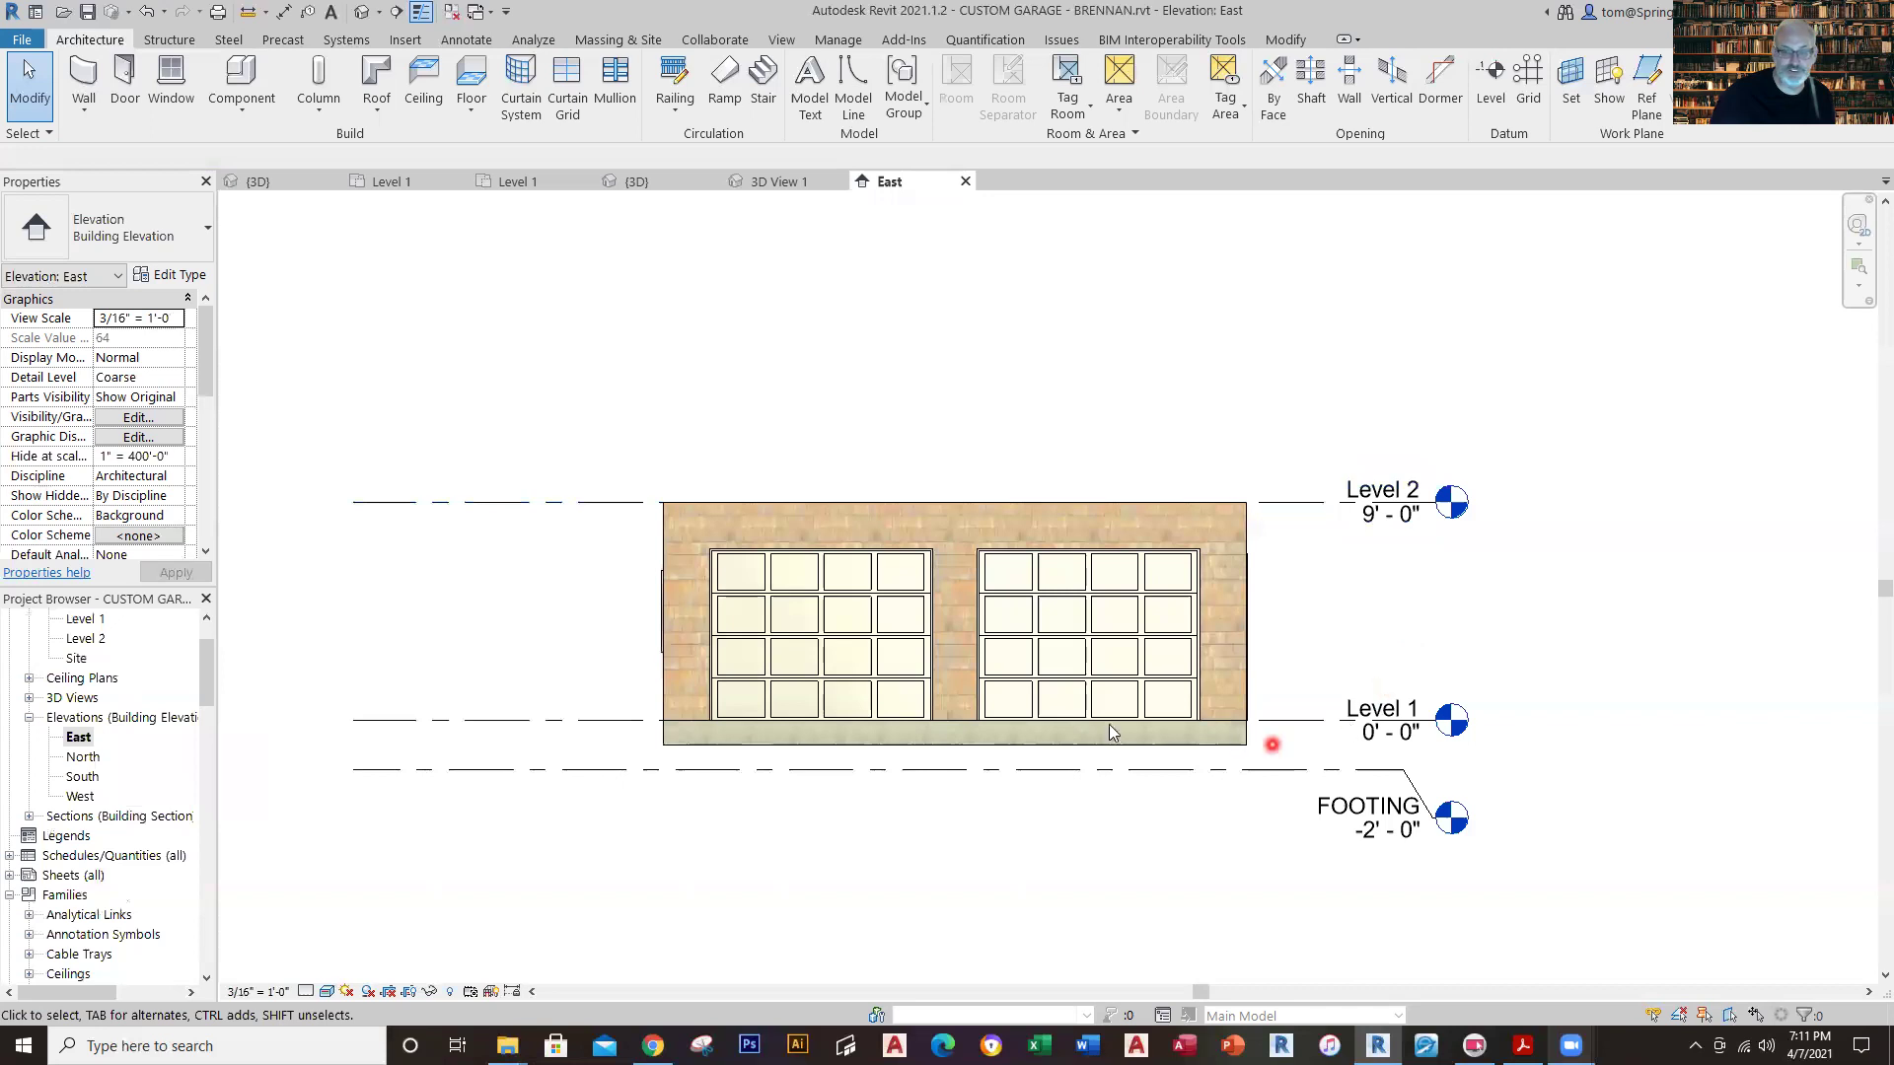
Review the garage's North, South and West elevations.
double_click(90, 758)
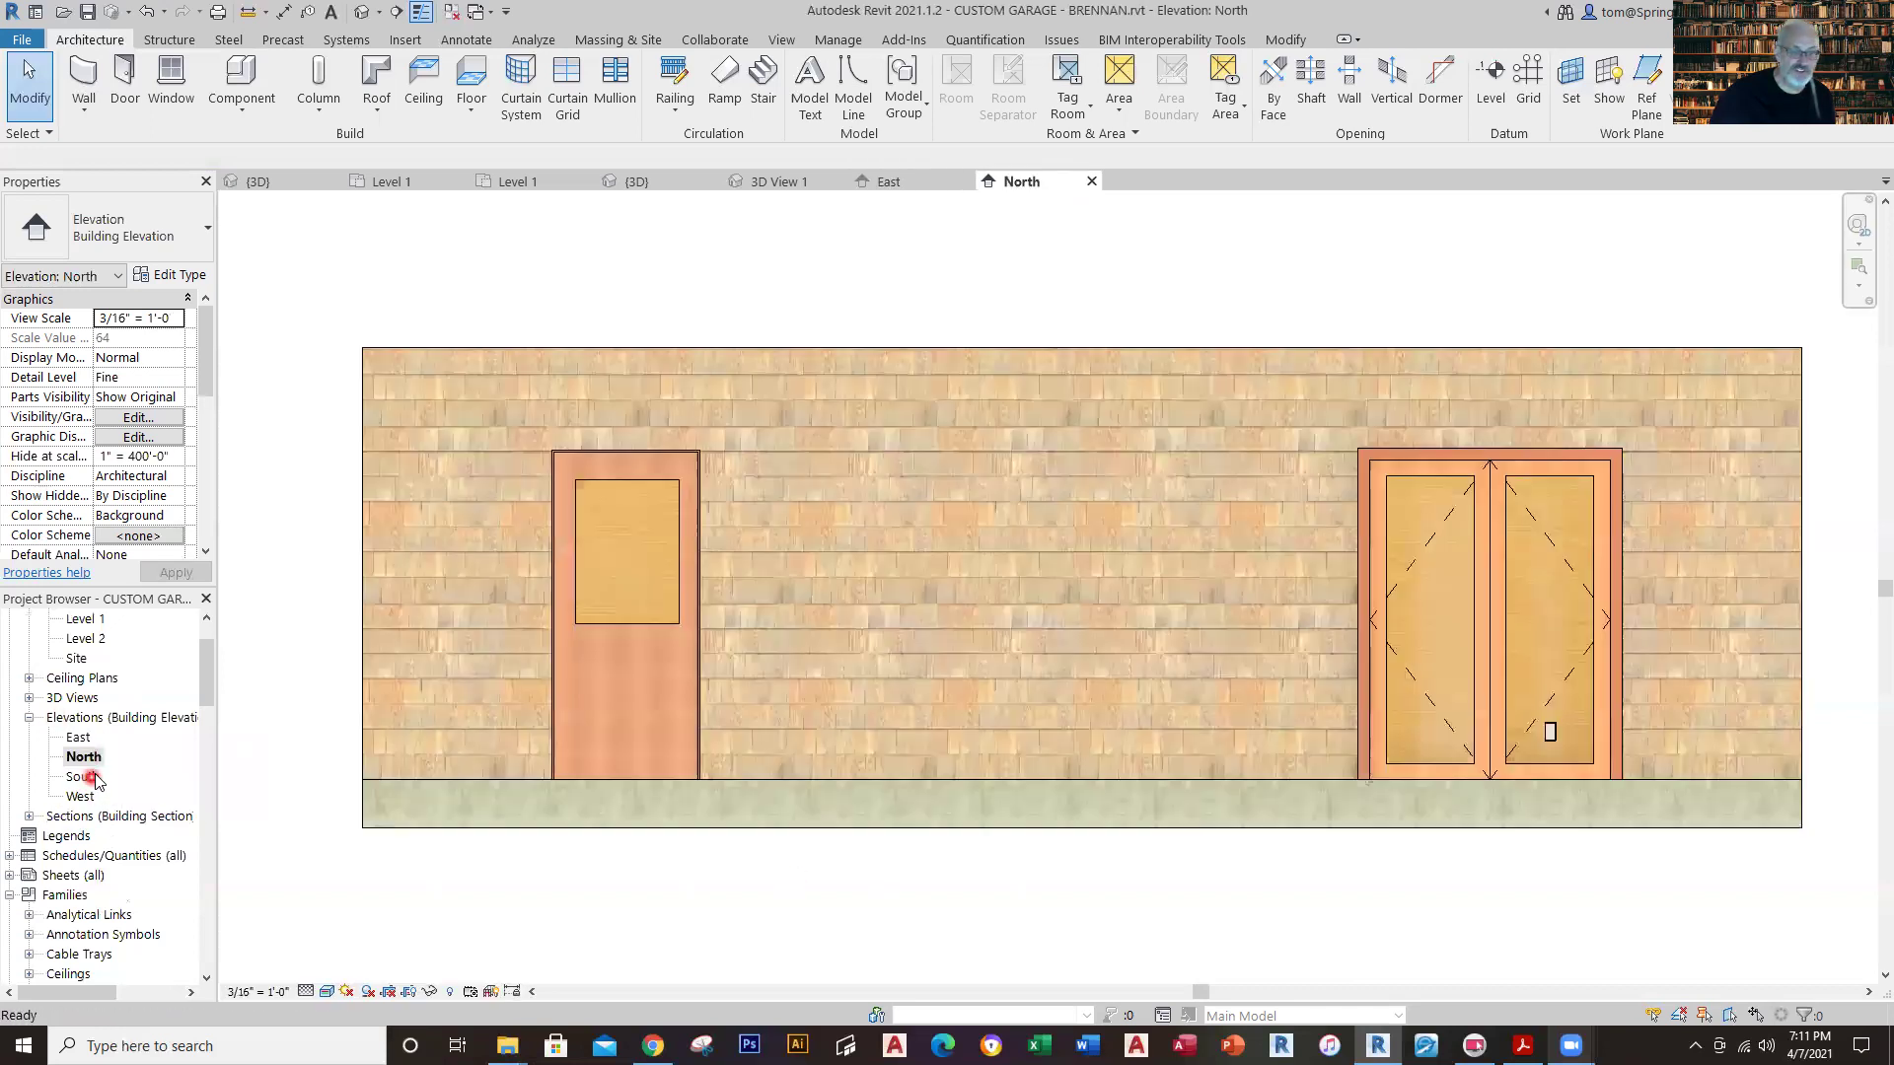
double_click(83, 778)
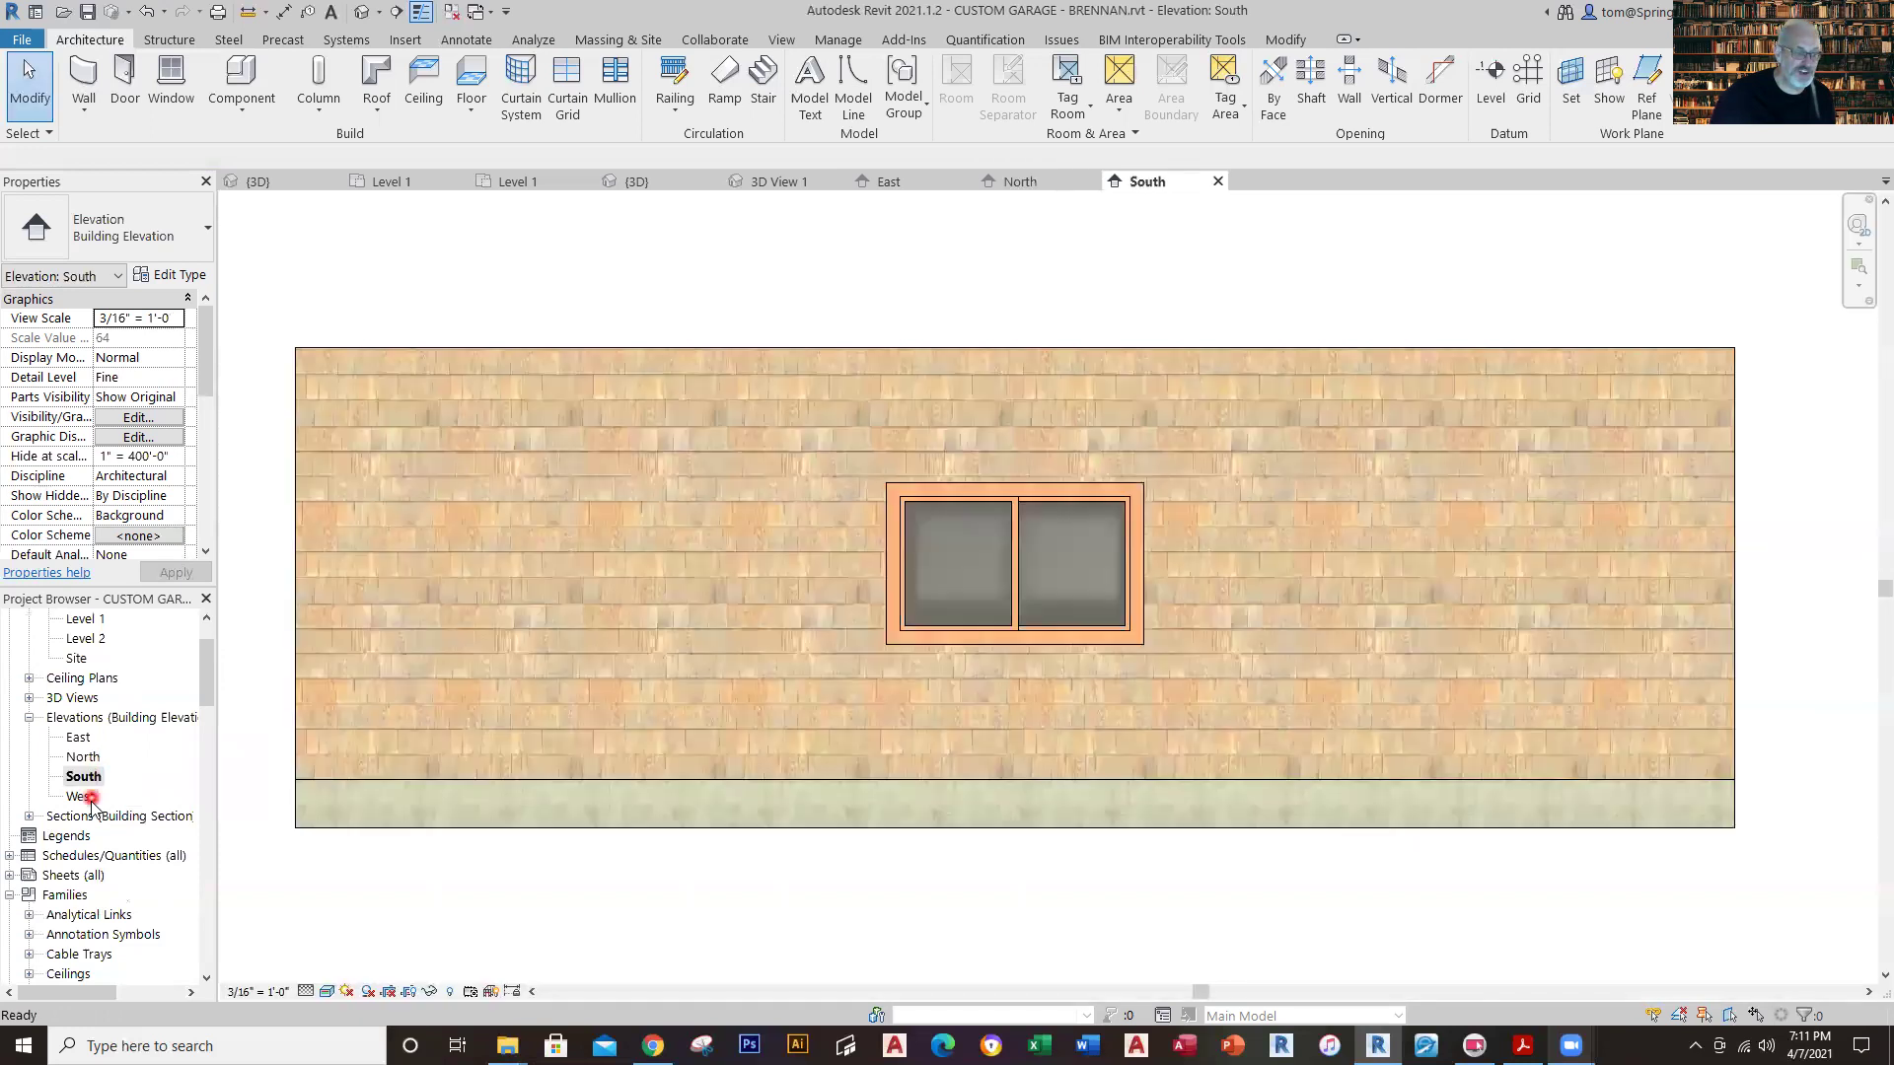
double_click(87, 798)
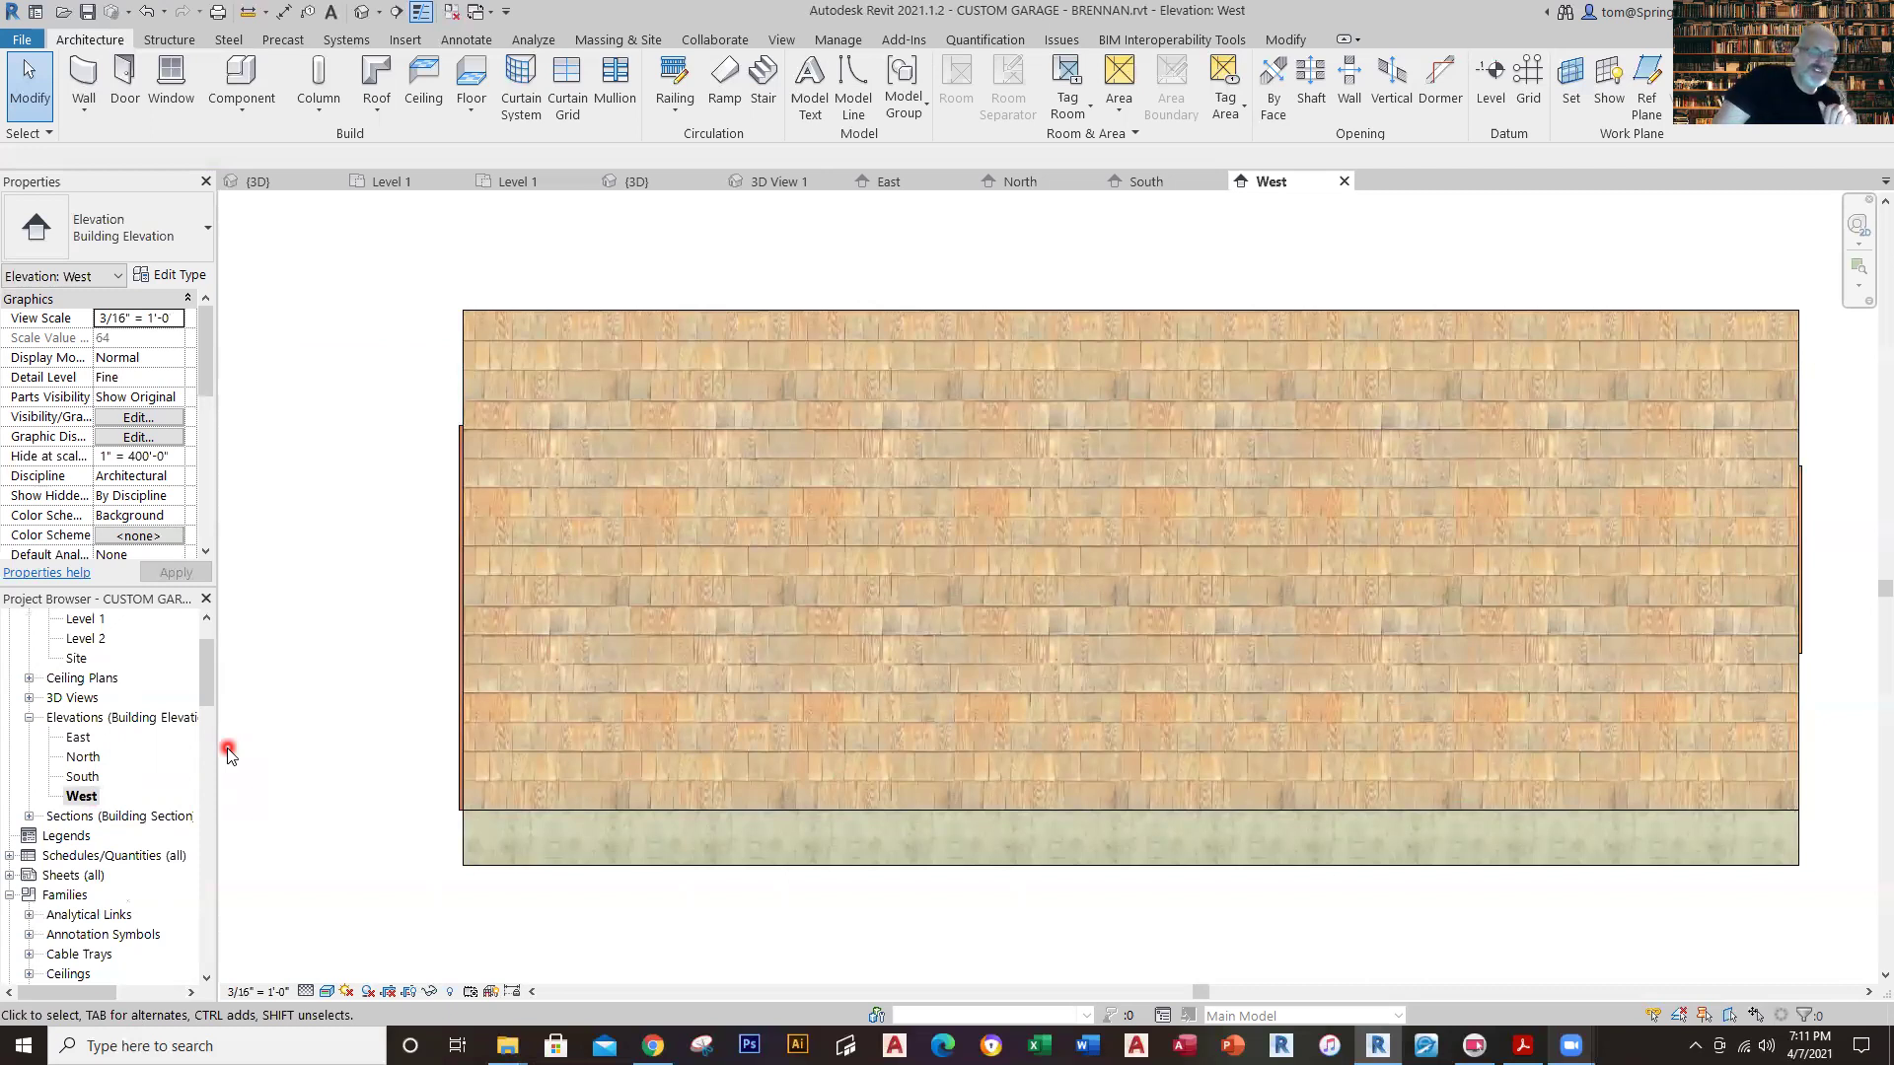
Examine the master's Level 1 plan and return to the project's Level 1 plan.
click(520, 183)
click(1420, 538)
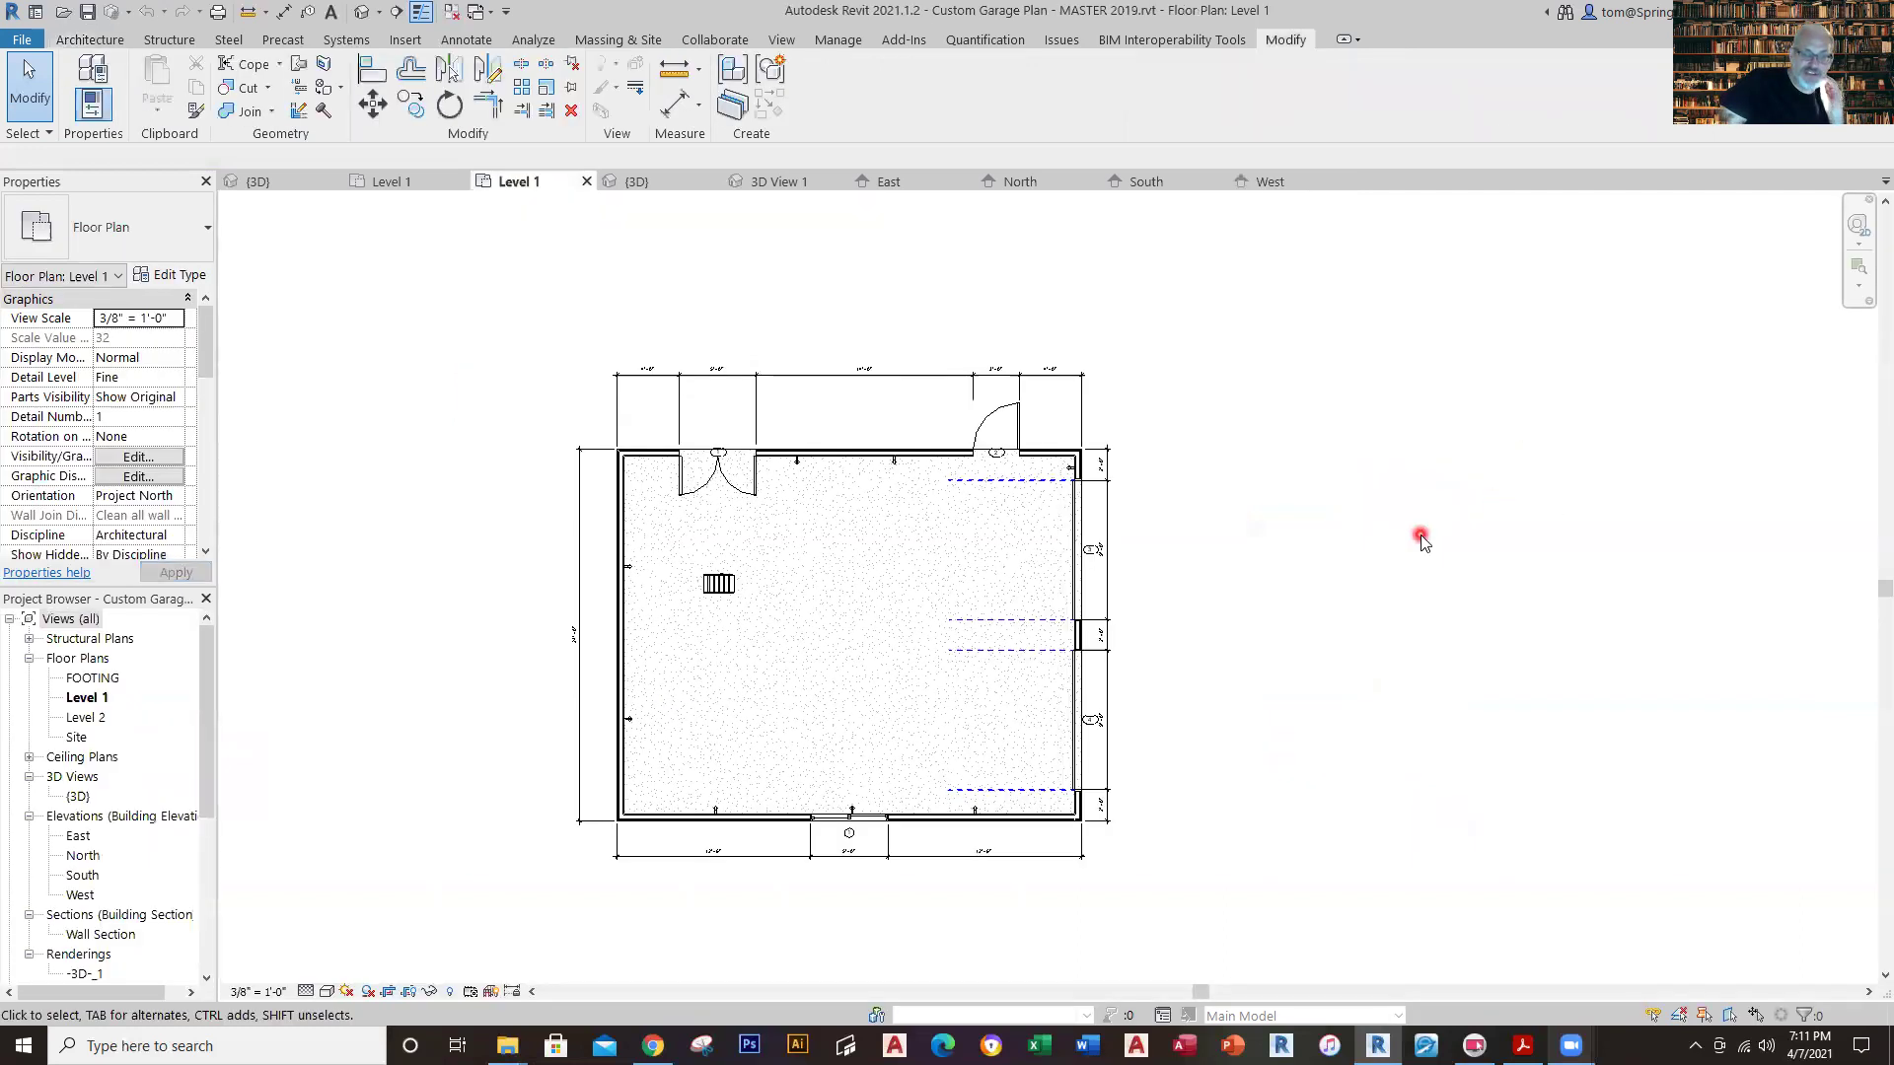
click(399, 183)
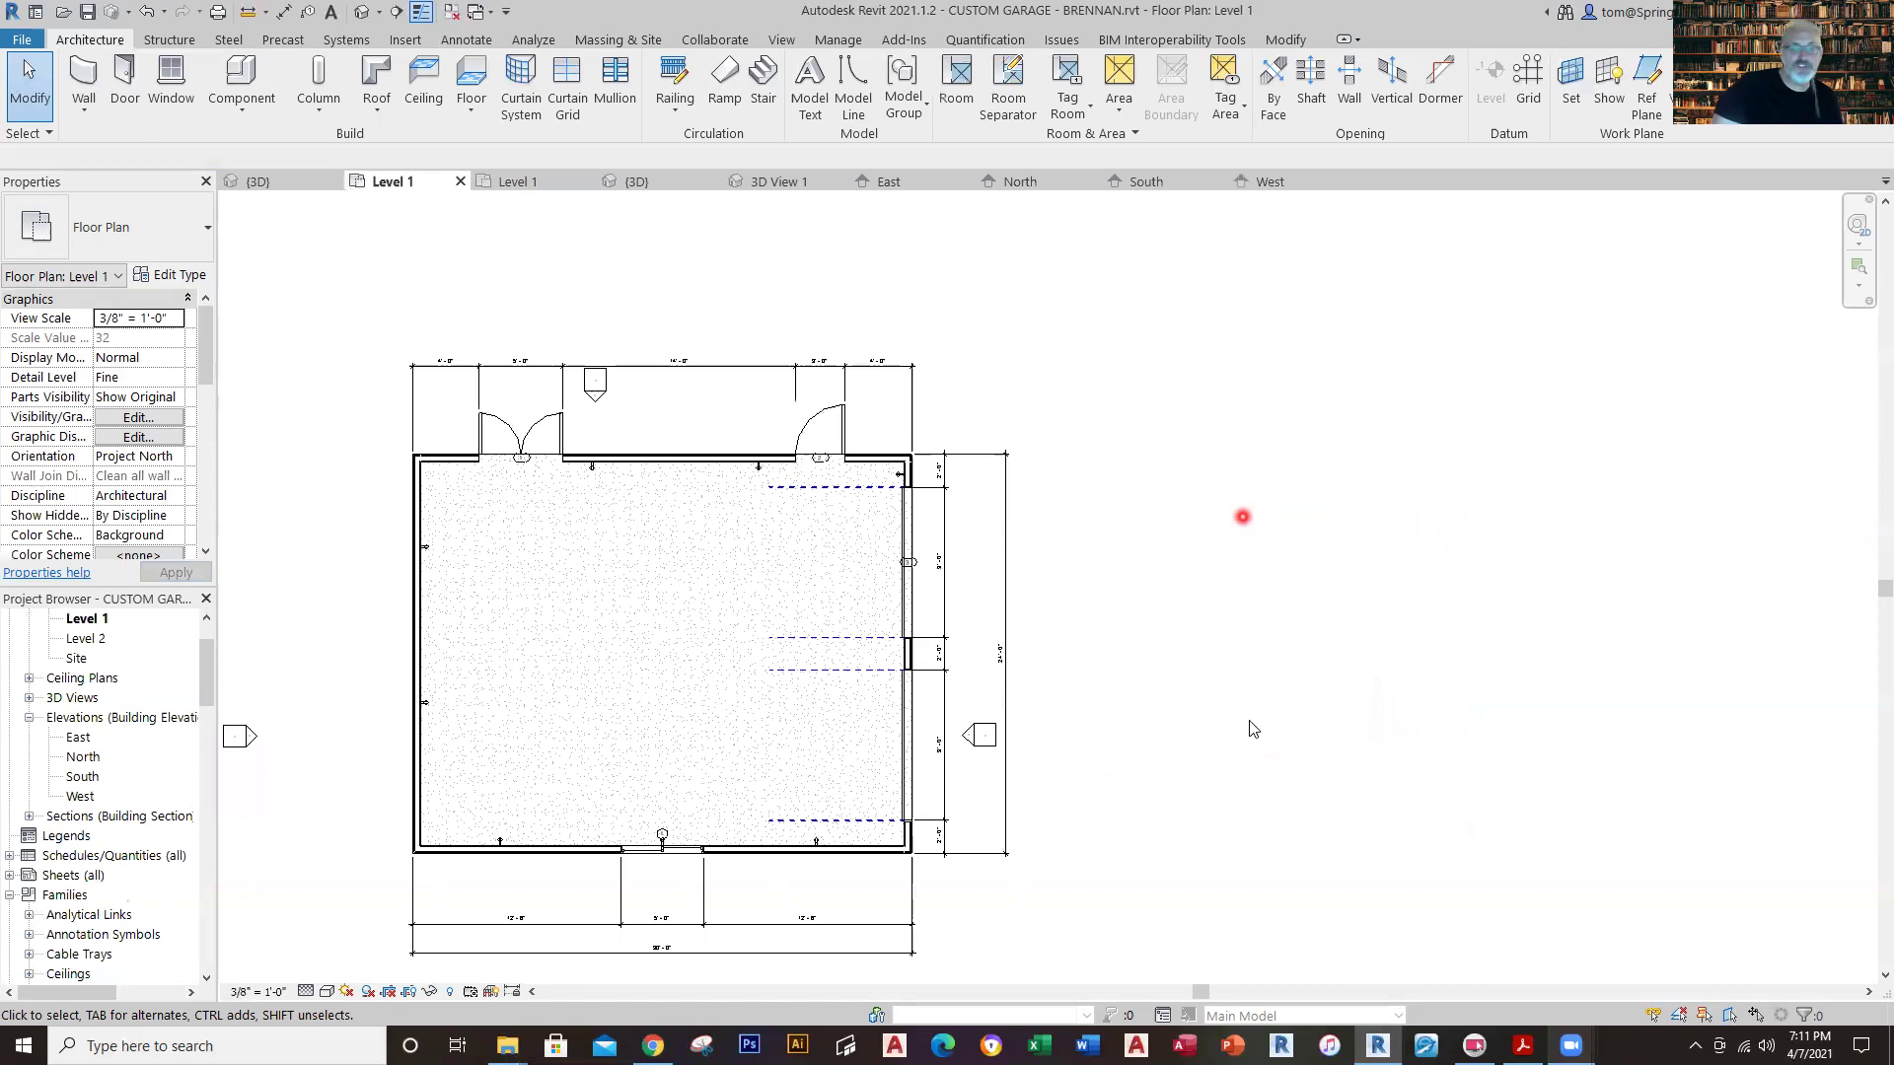
middle_drag(1324, 697, 1399, 680)
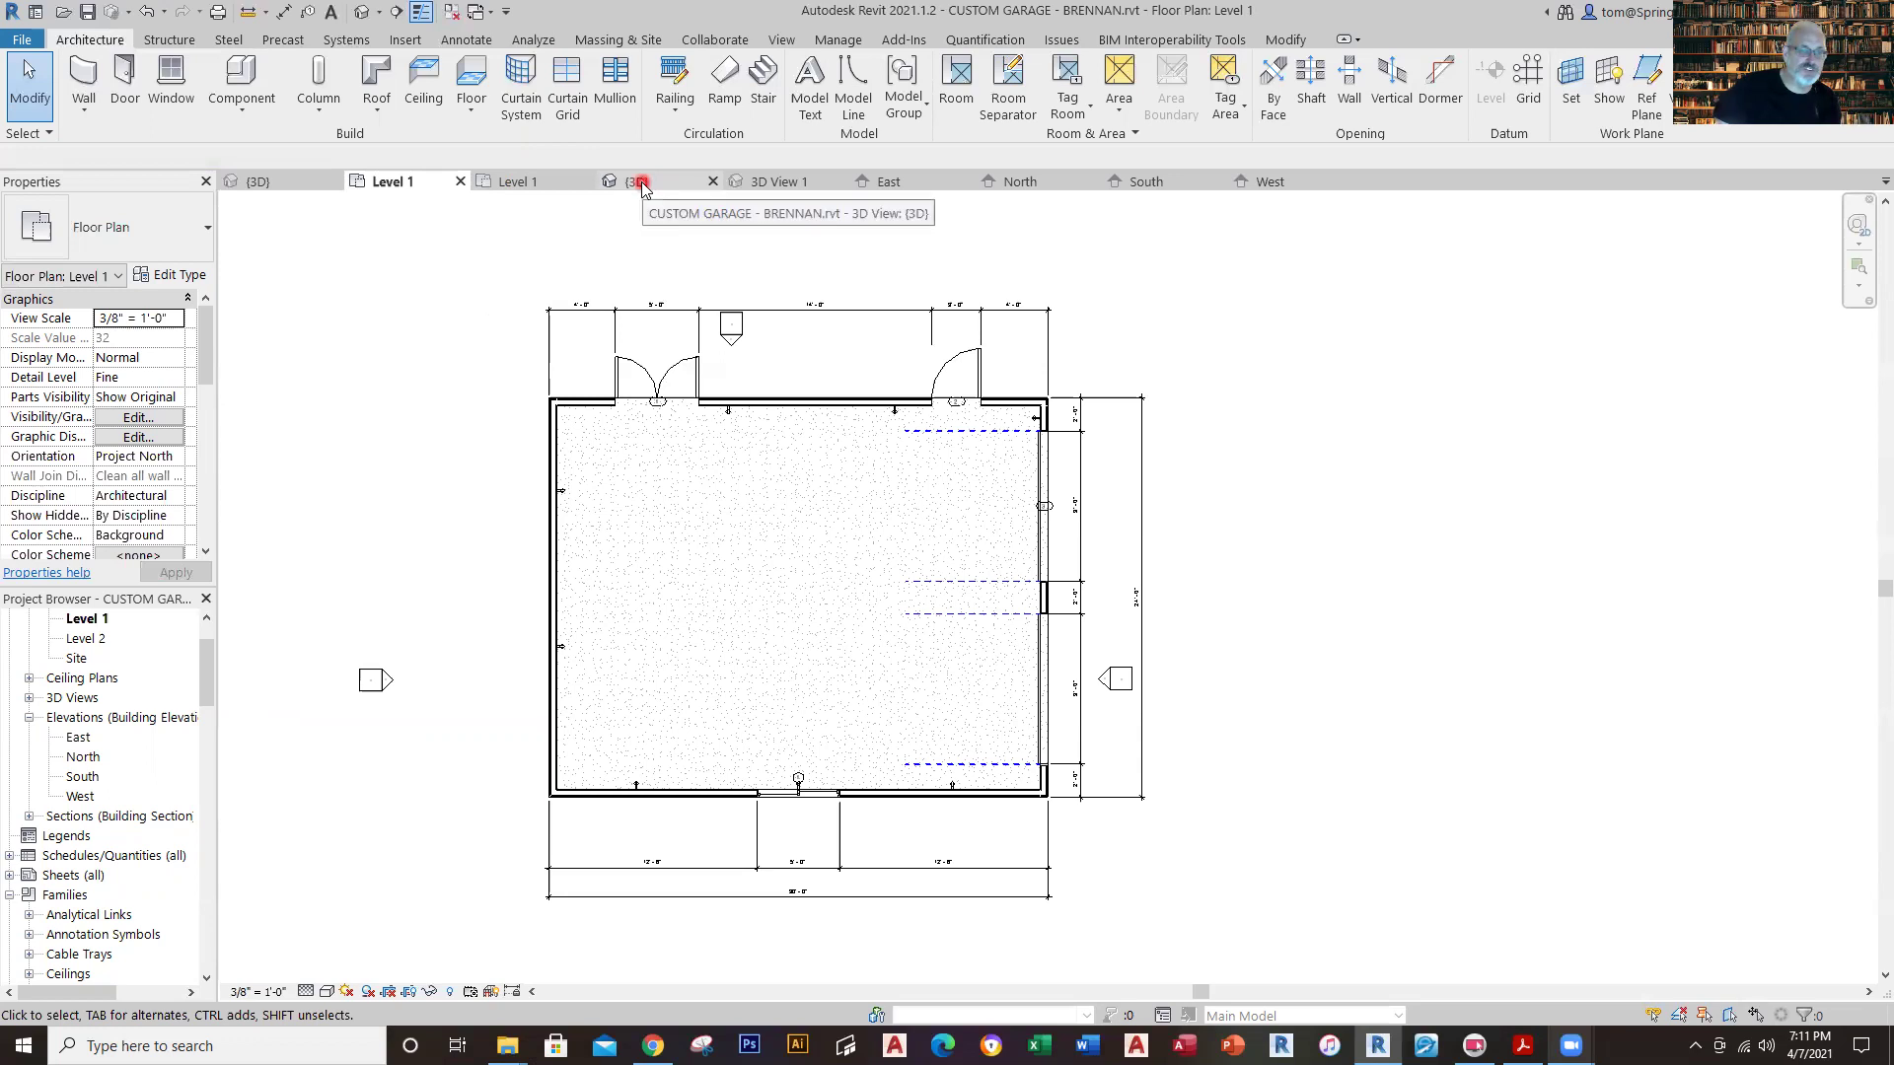
Check the roof's type, base level, rafter settings and slope in the master's 3D view, and return to the project's Level 1 plan.
click(282, 189)
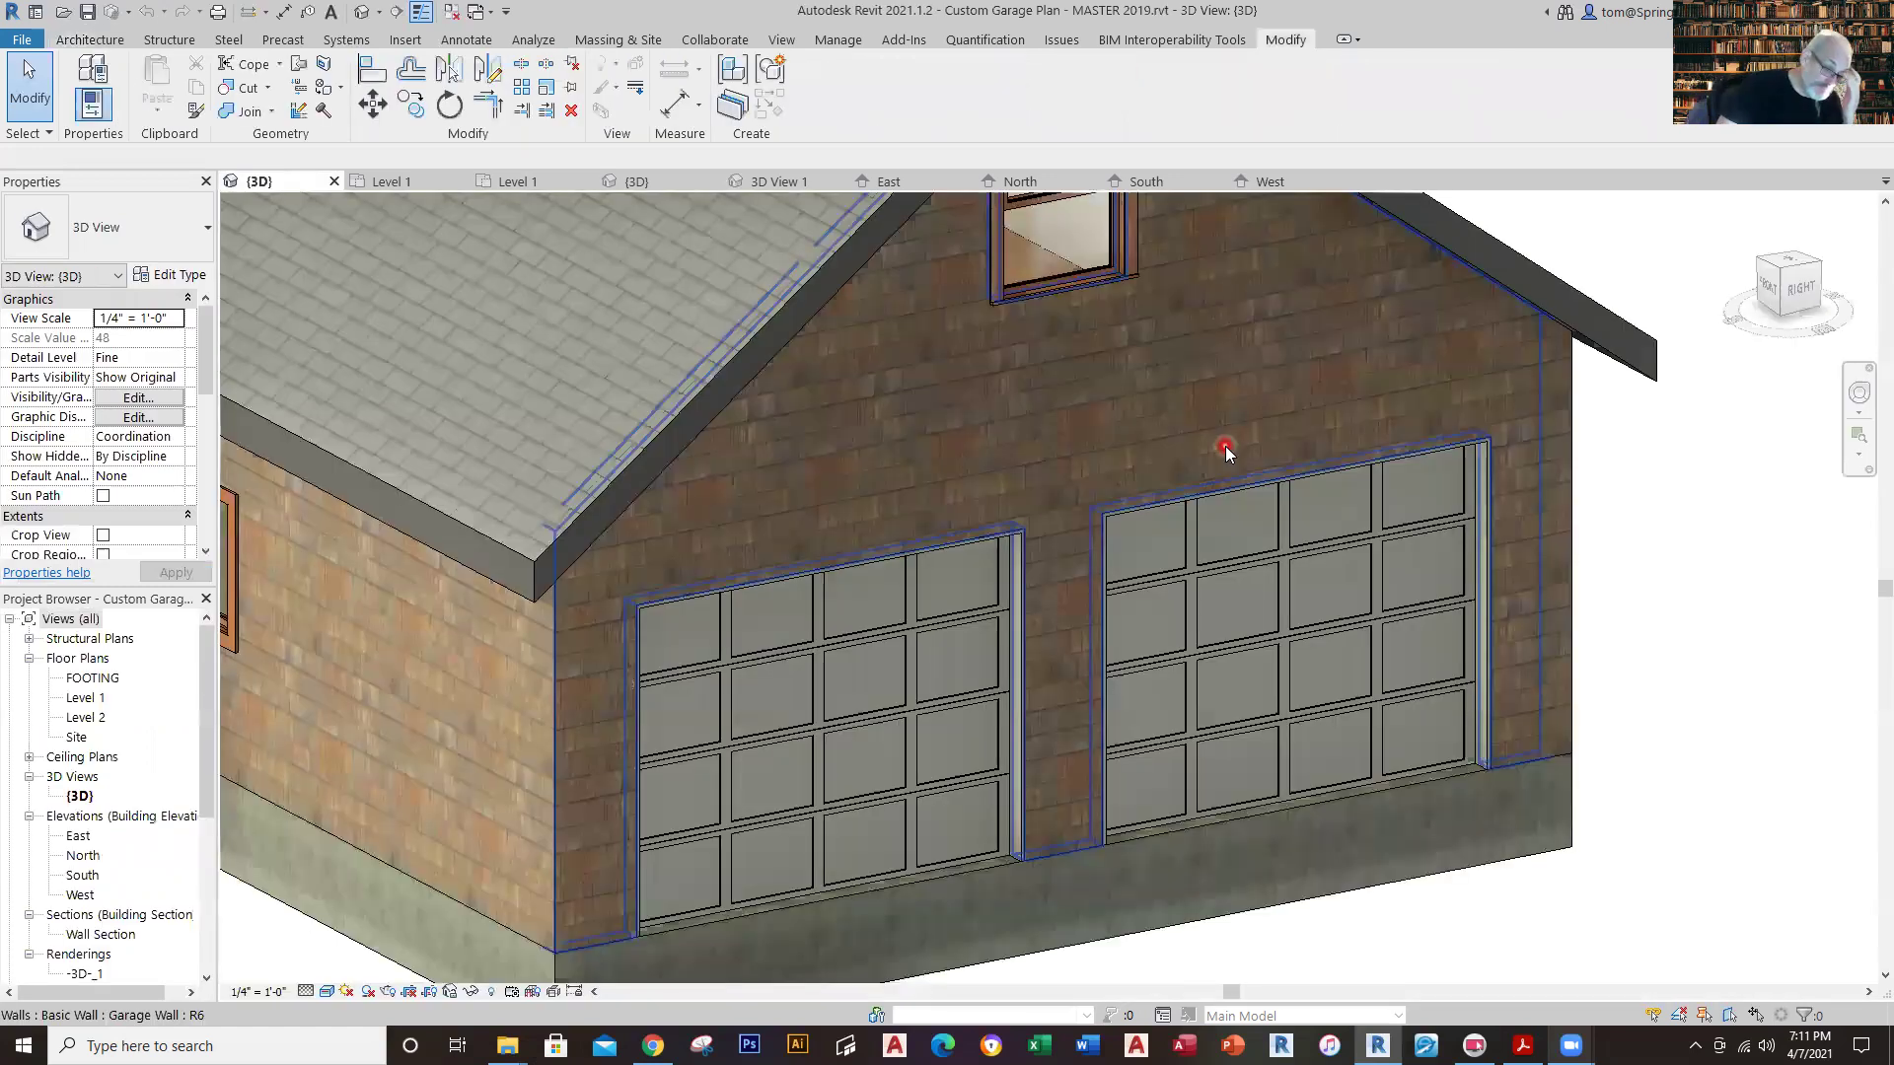
click(630, 476)
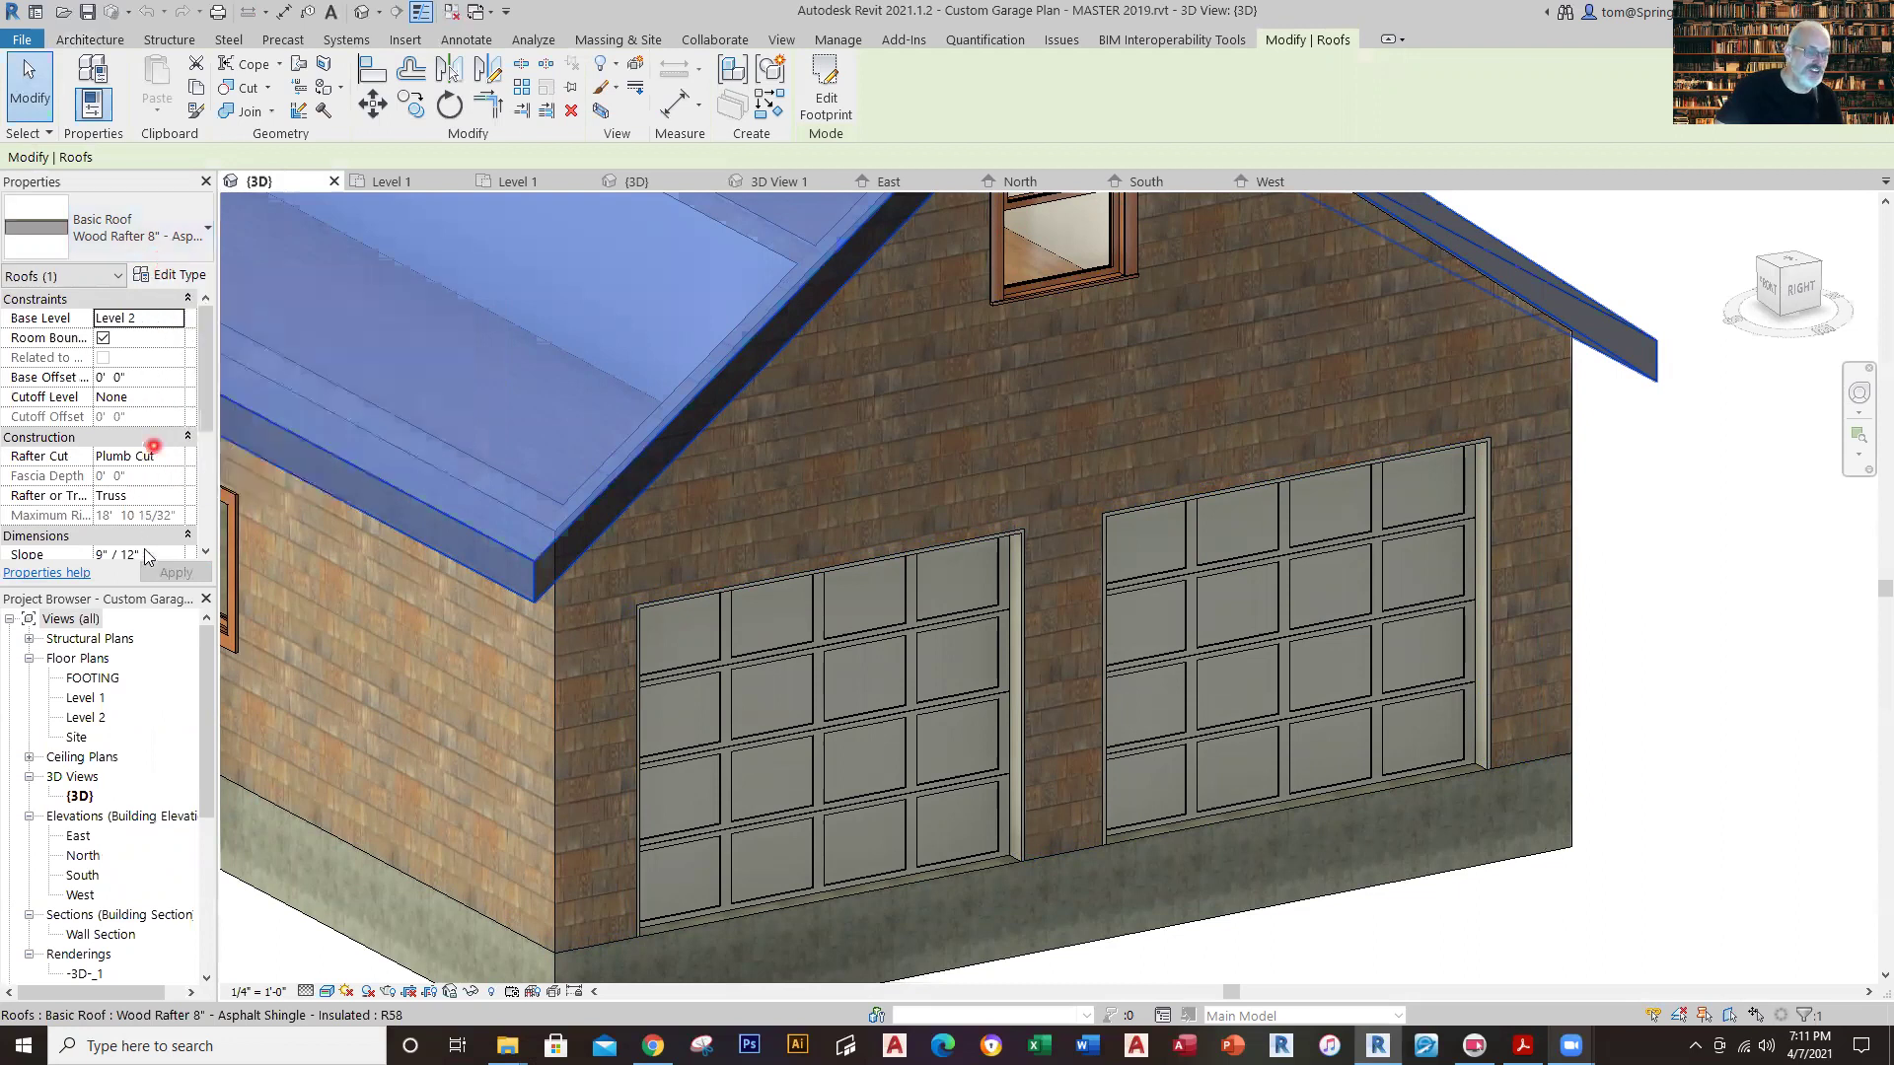
scroll(148, 557, down, 2)
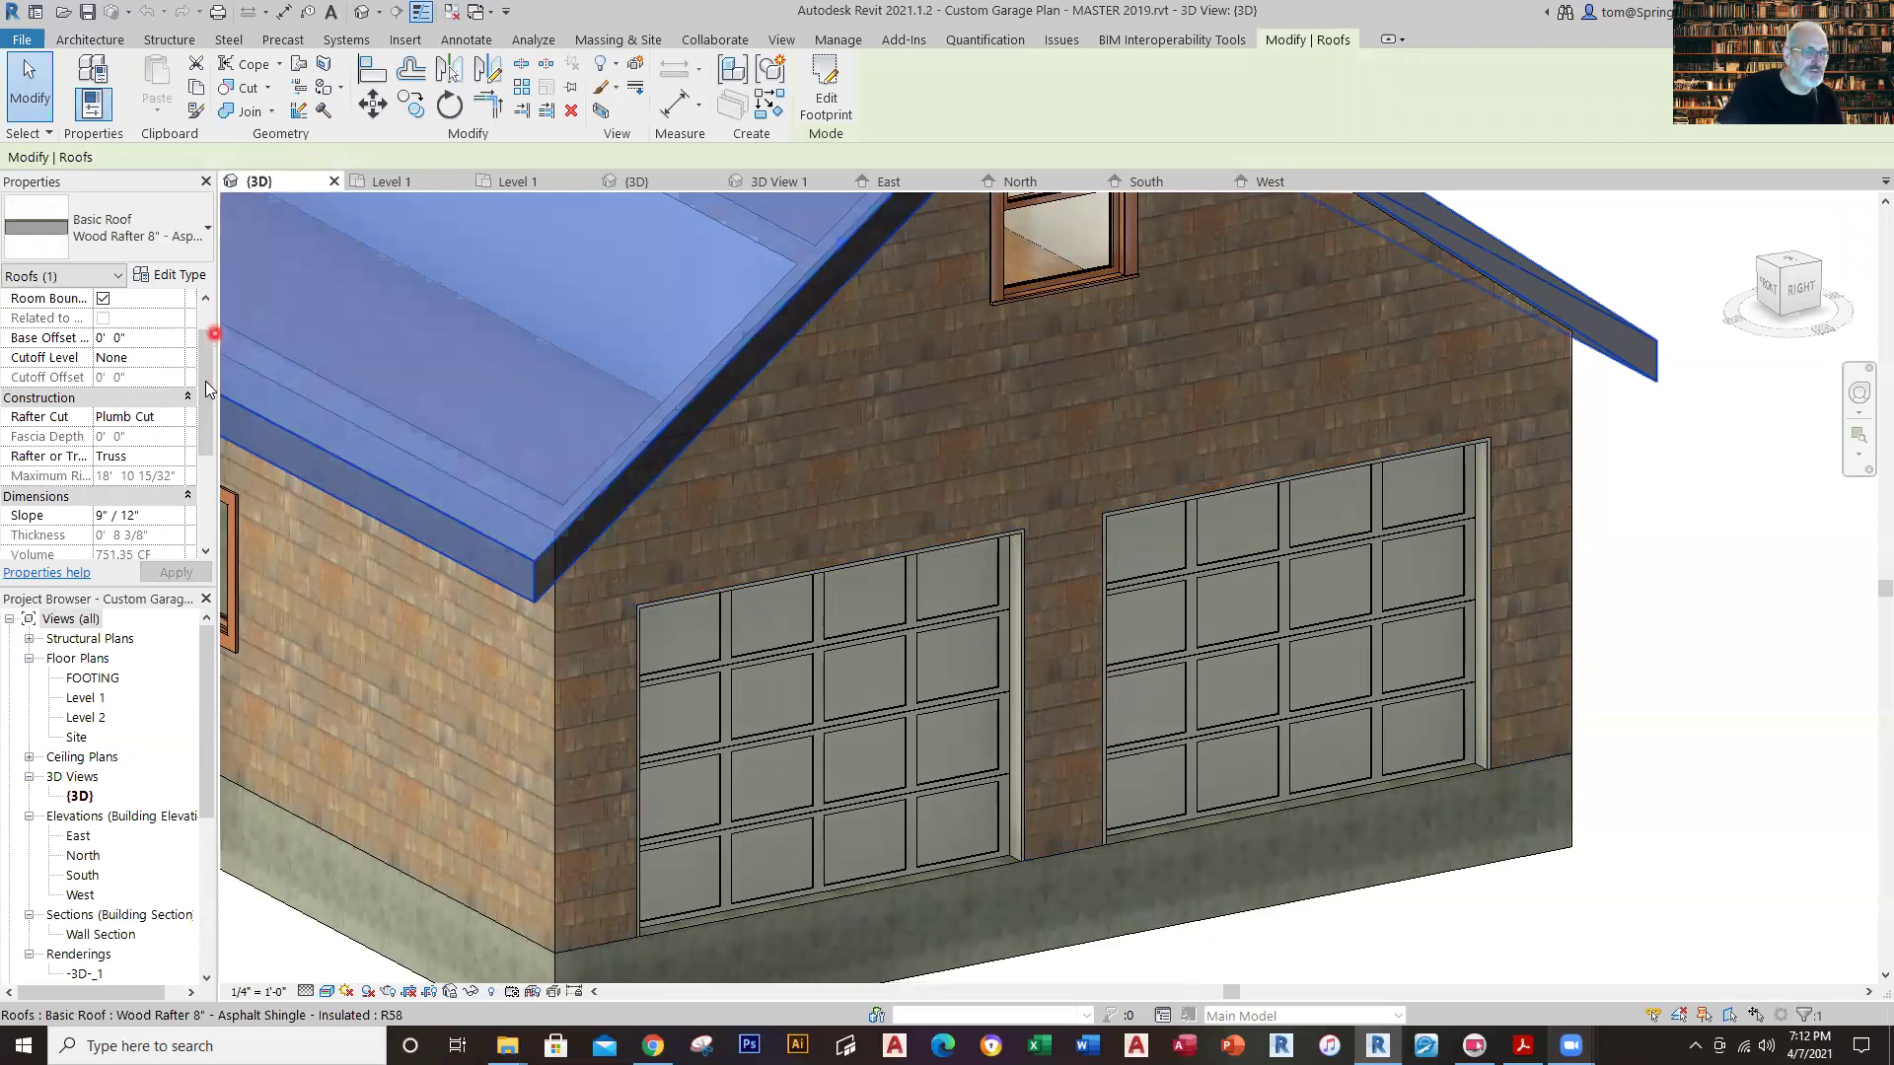
click(209, 326)
drag(210, 394, 363, 292)
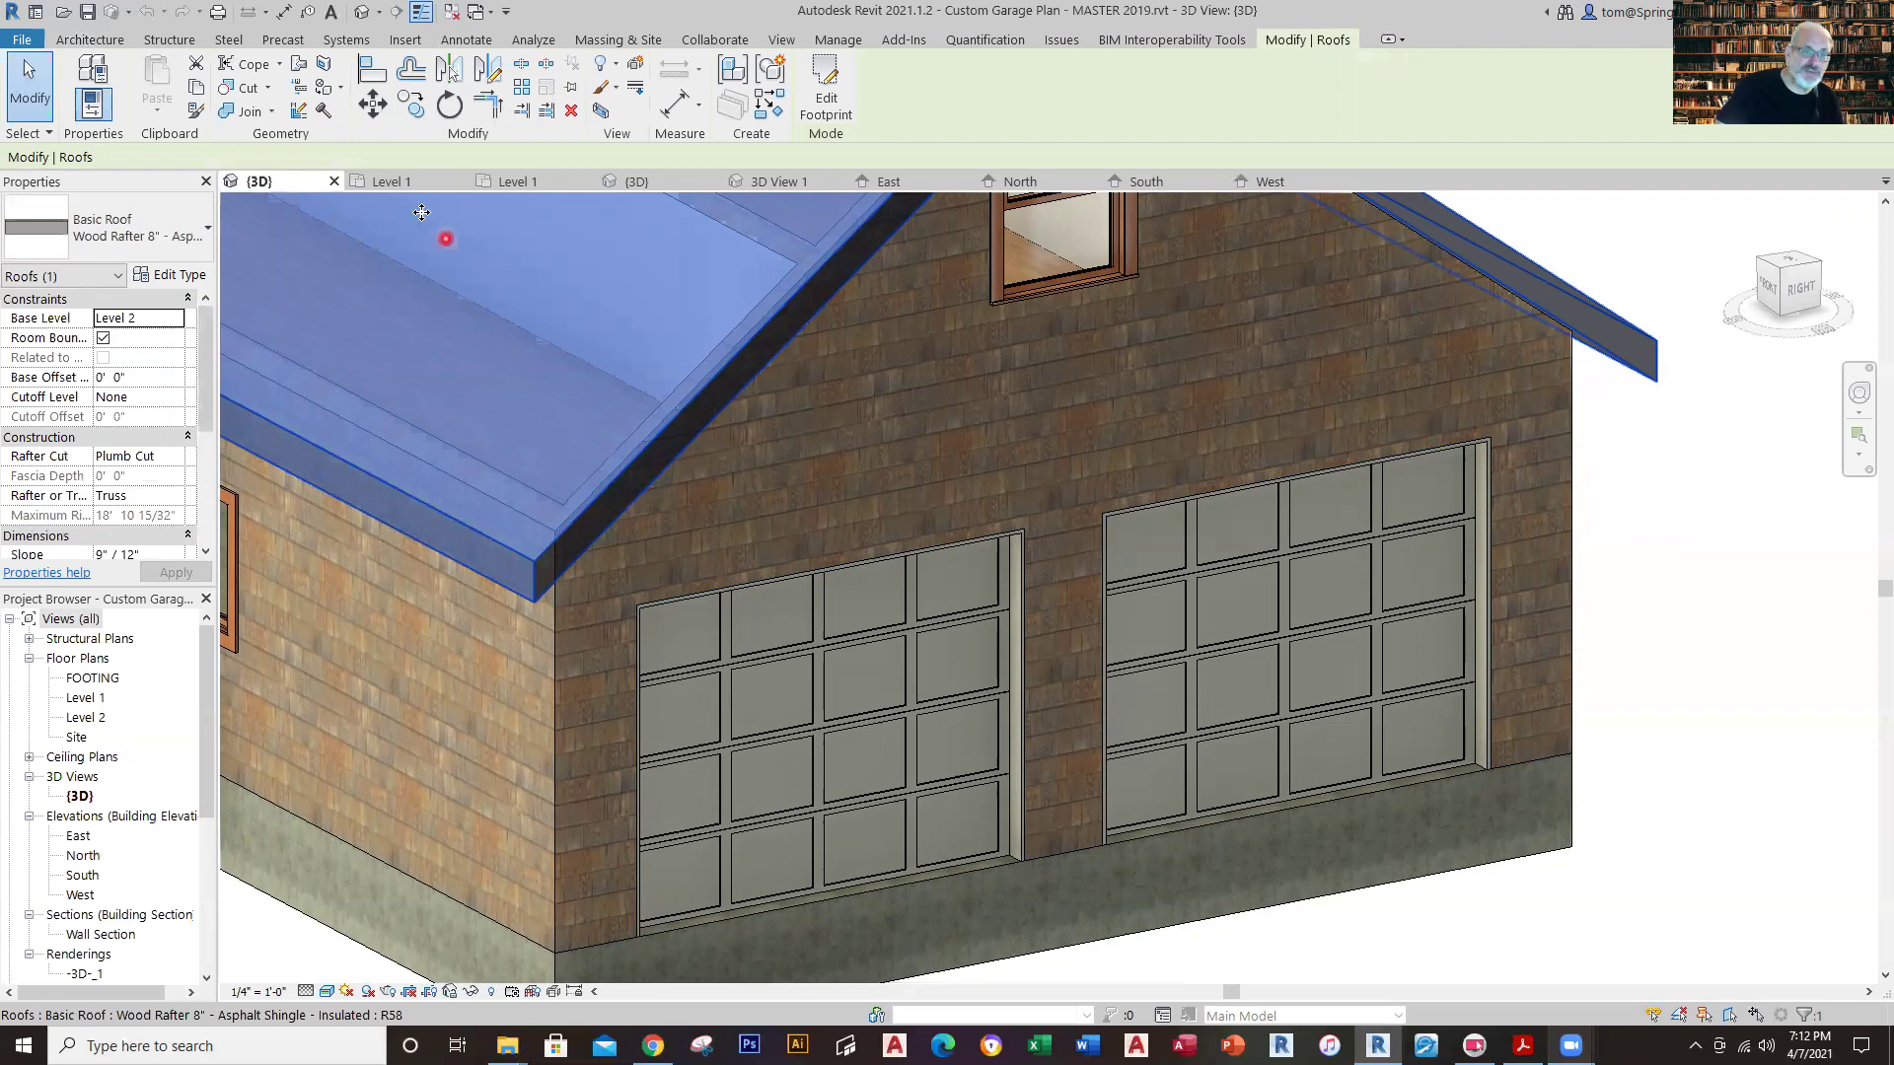
click(402, 183)
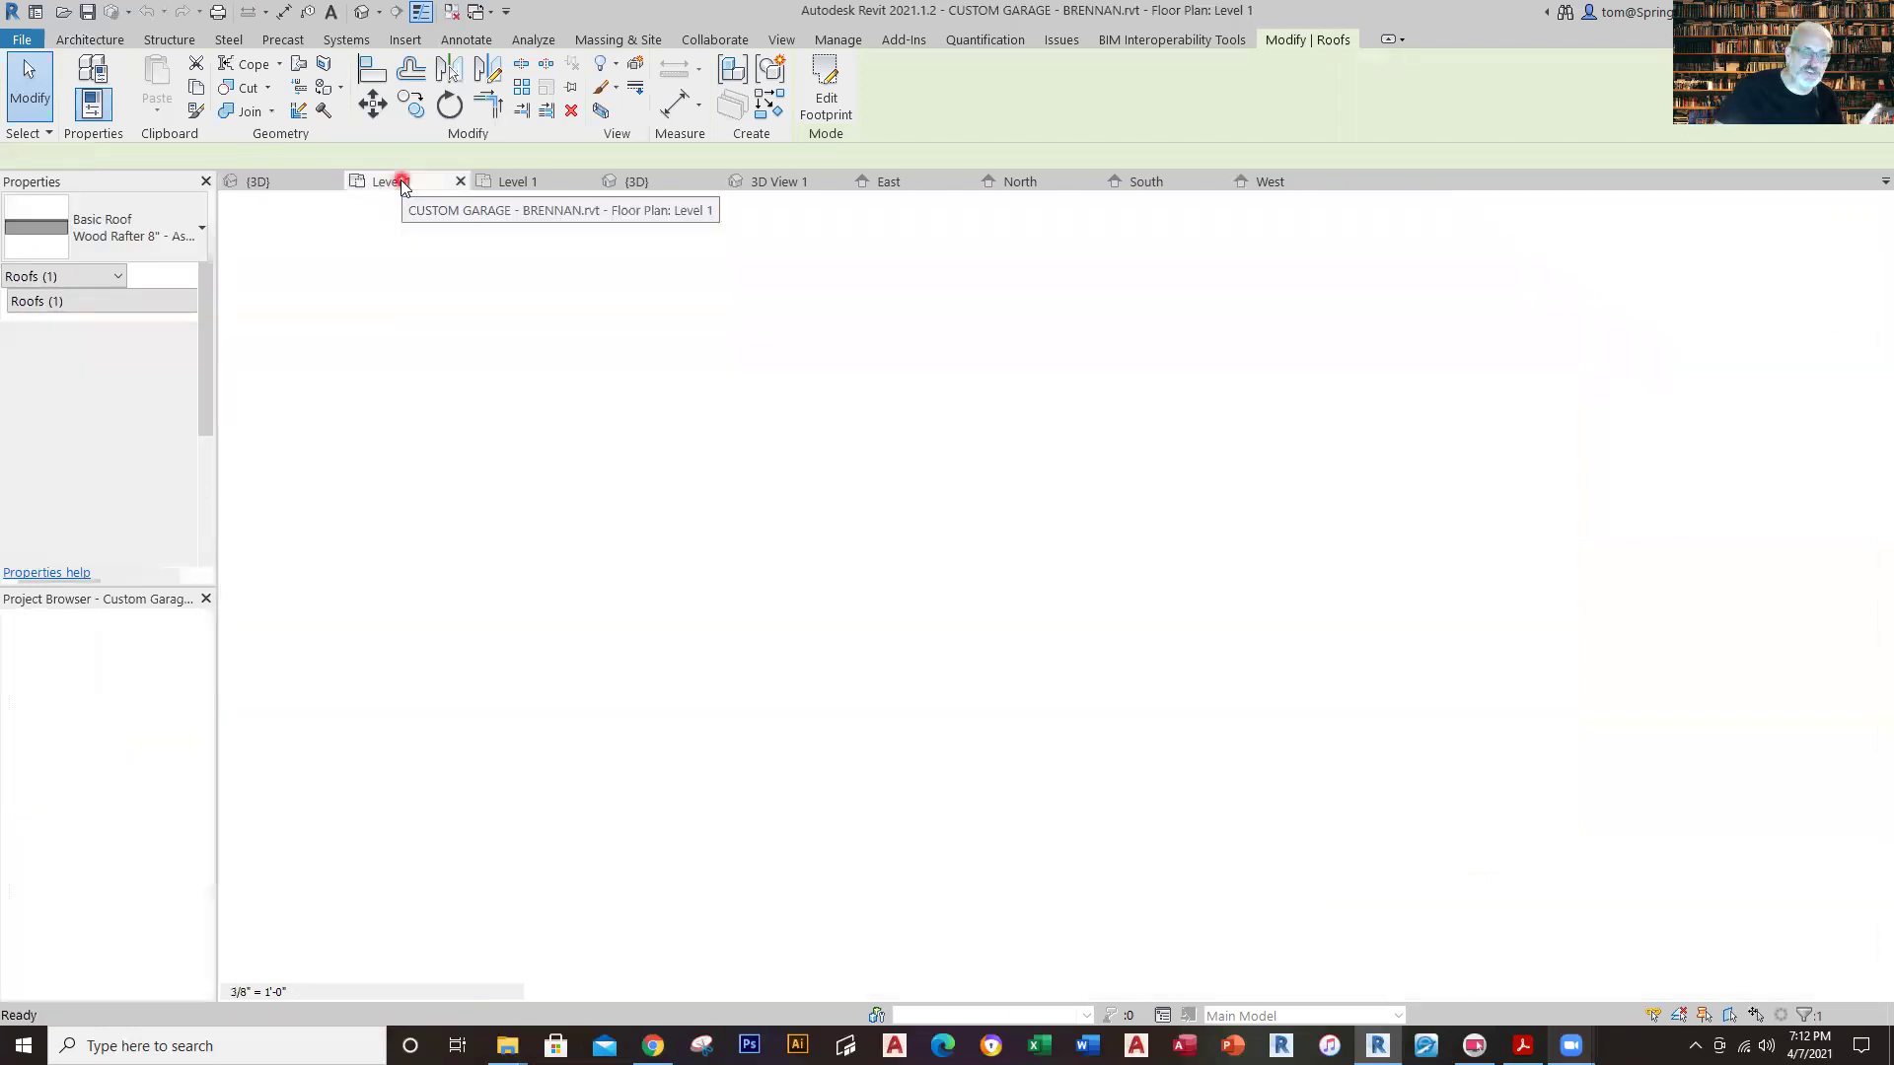
click(1405, 480)
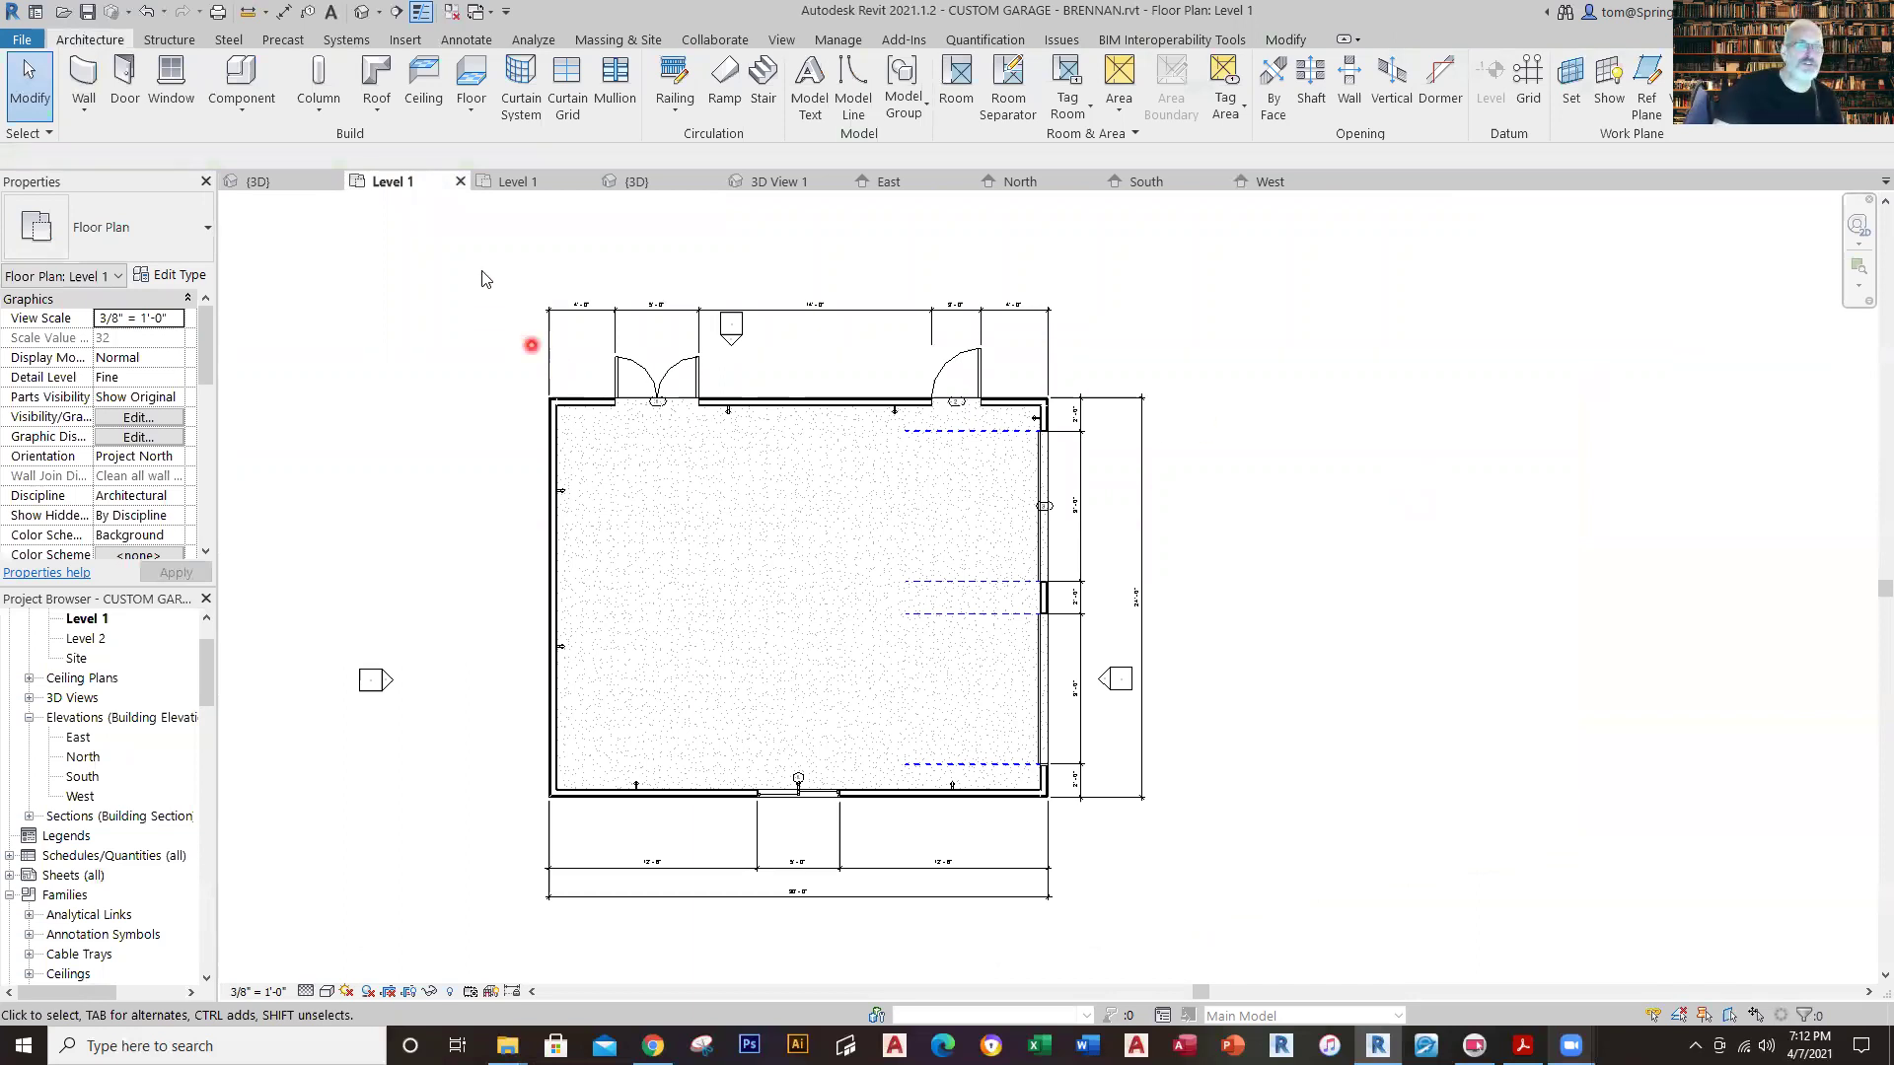
Start a roof by footprint on Level 1 using the Wood Rafter 8" - Asphalt Shingle - Insulated type.
click(383, 116)
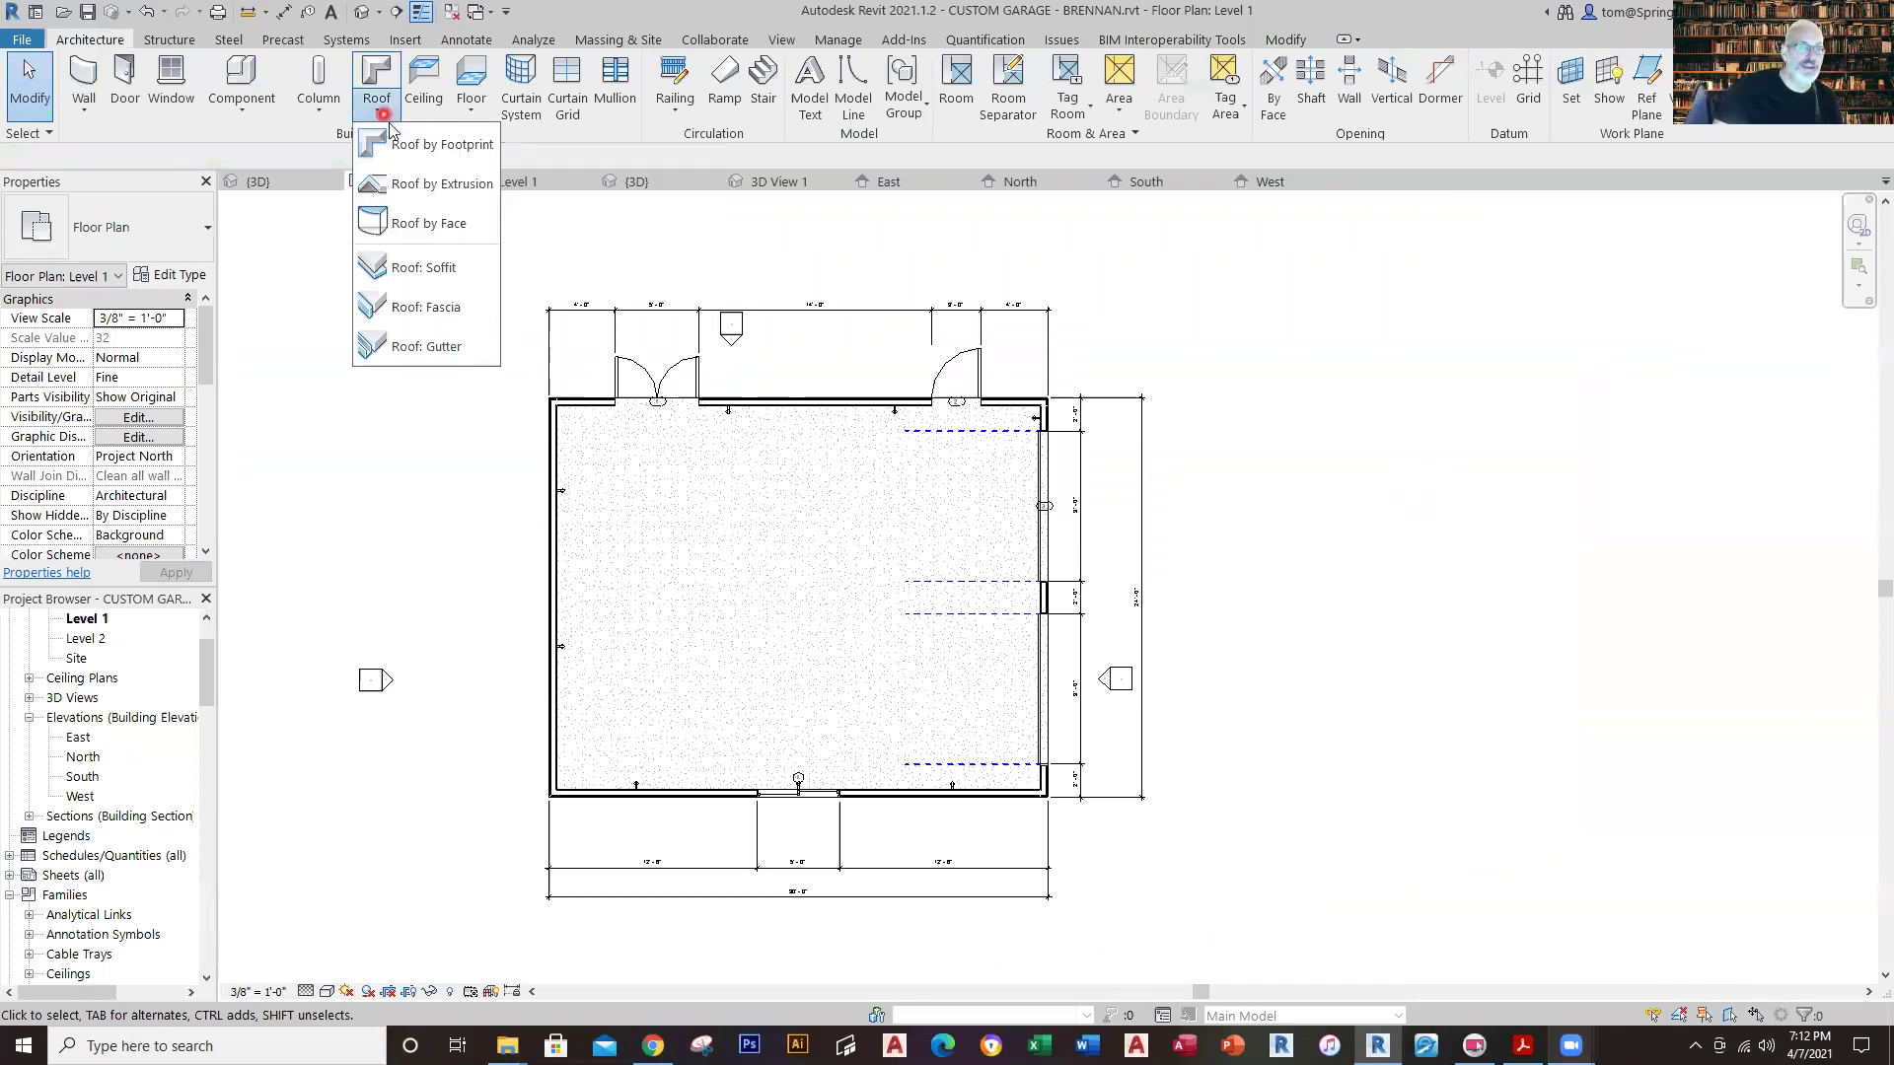
click(414, 144)
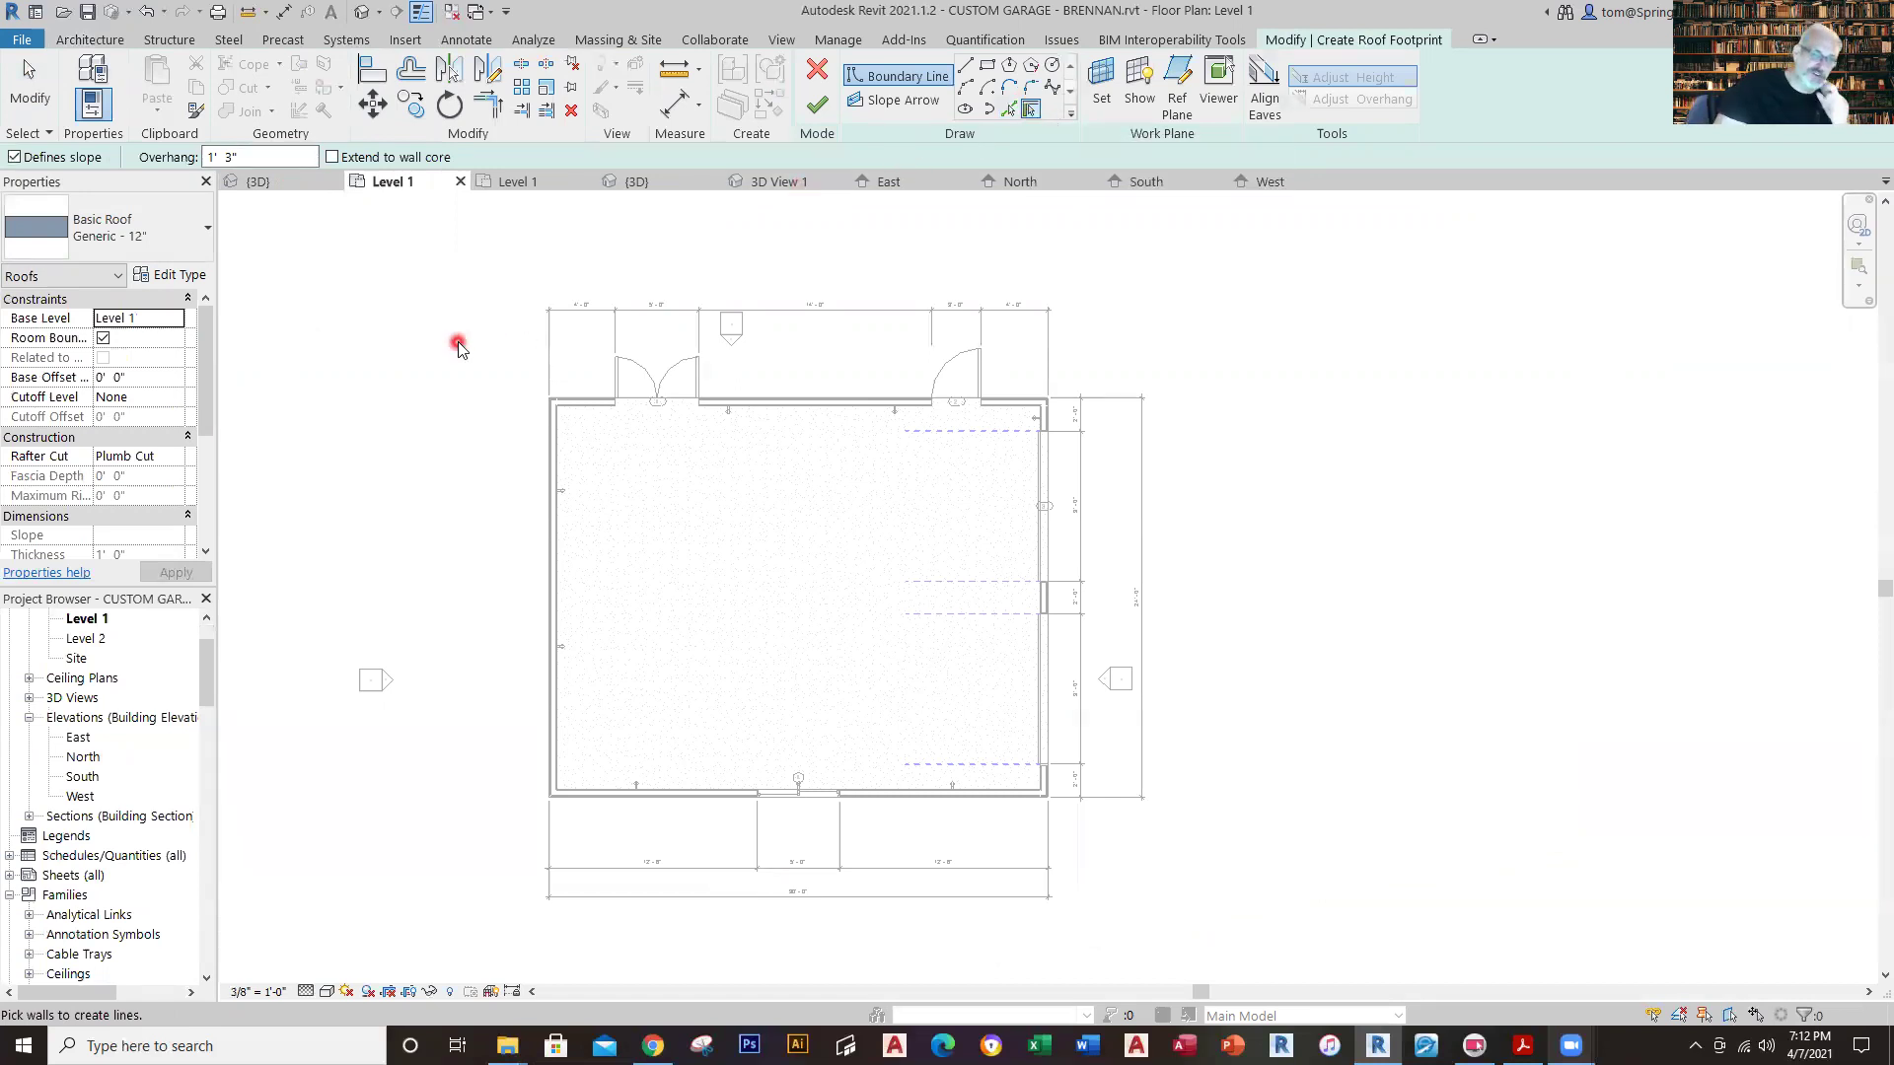
drag(209, 392, 223, 264)
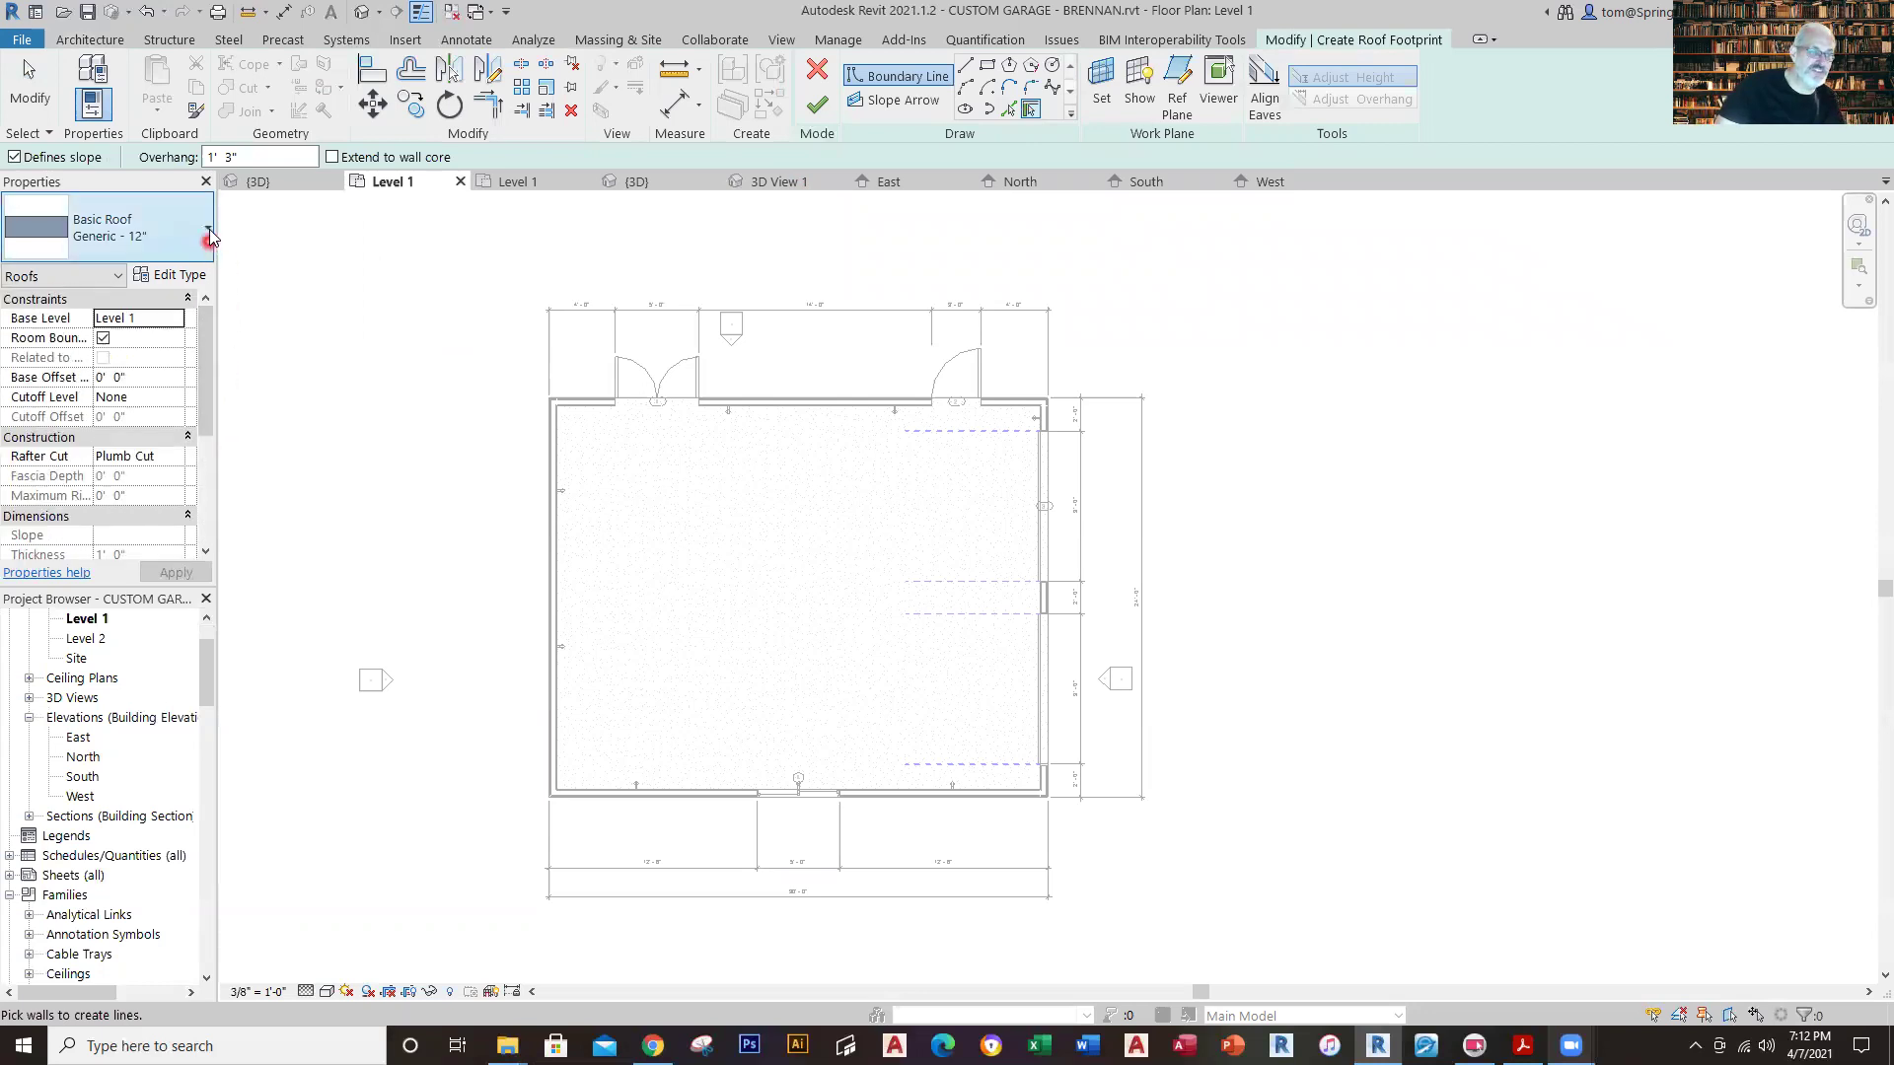
click(208, 232)
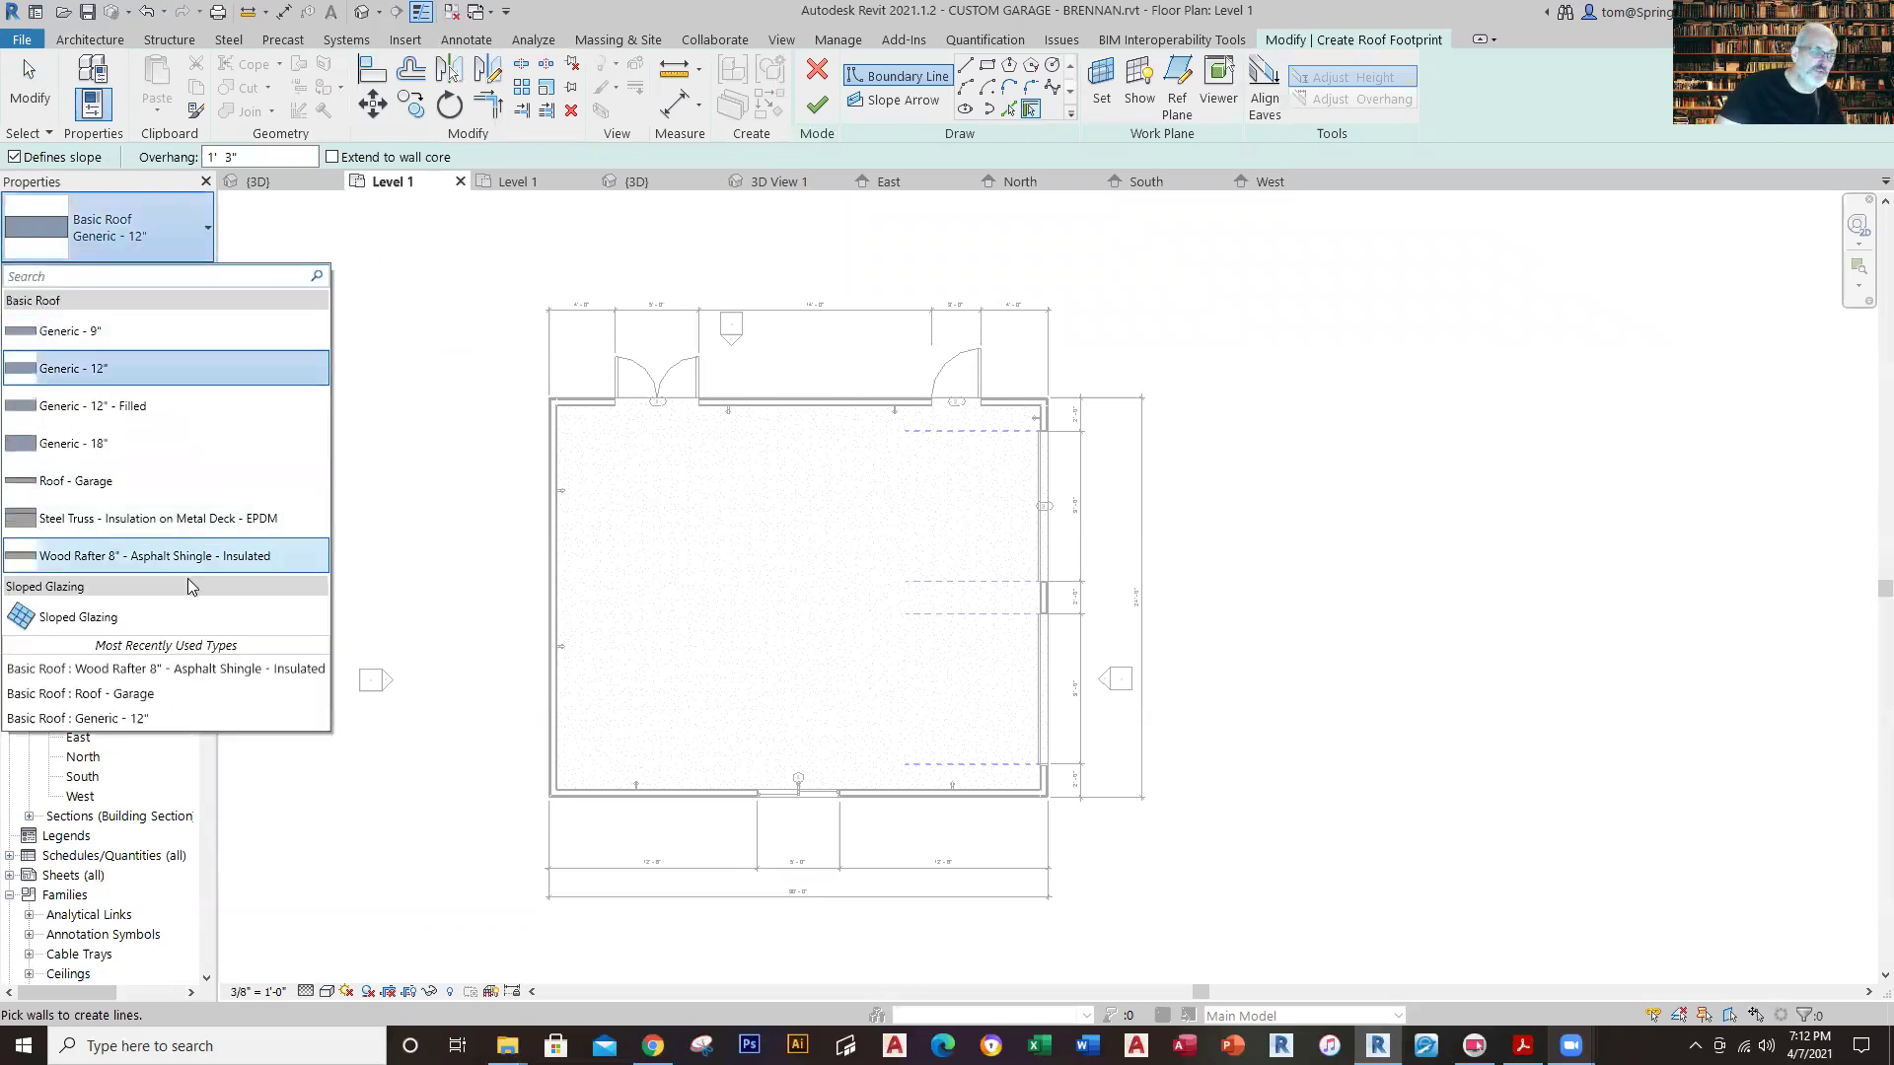
click(209, 562)
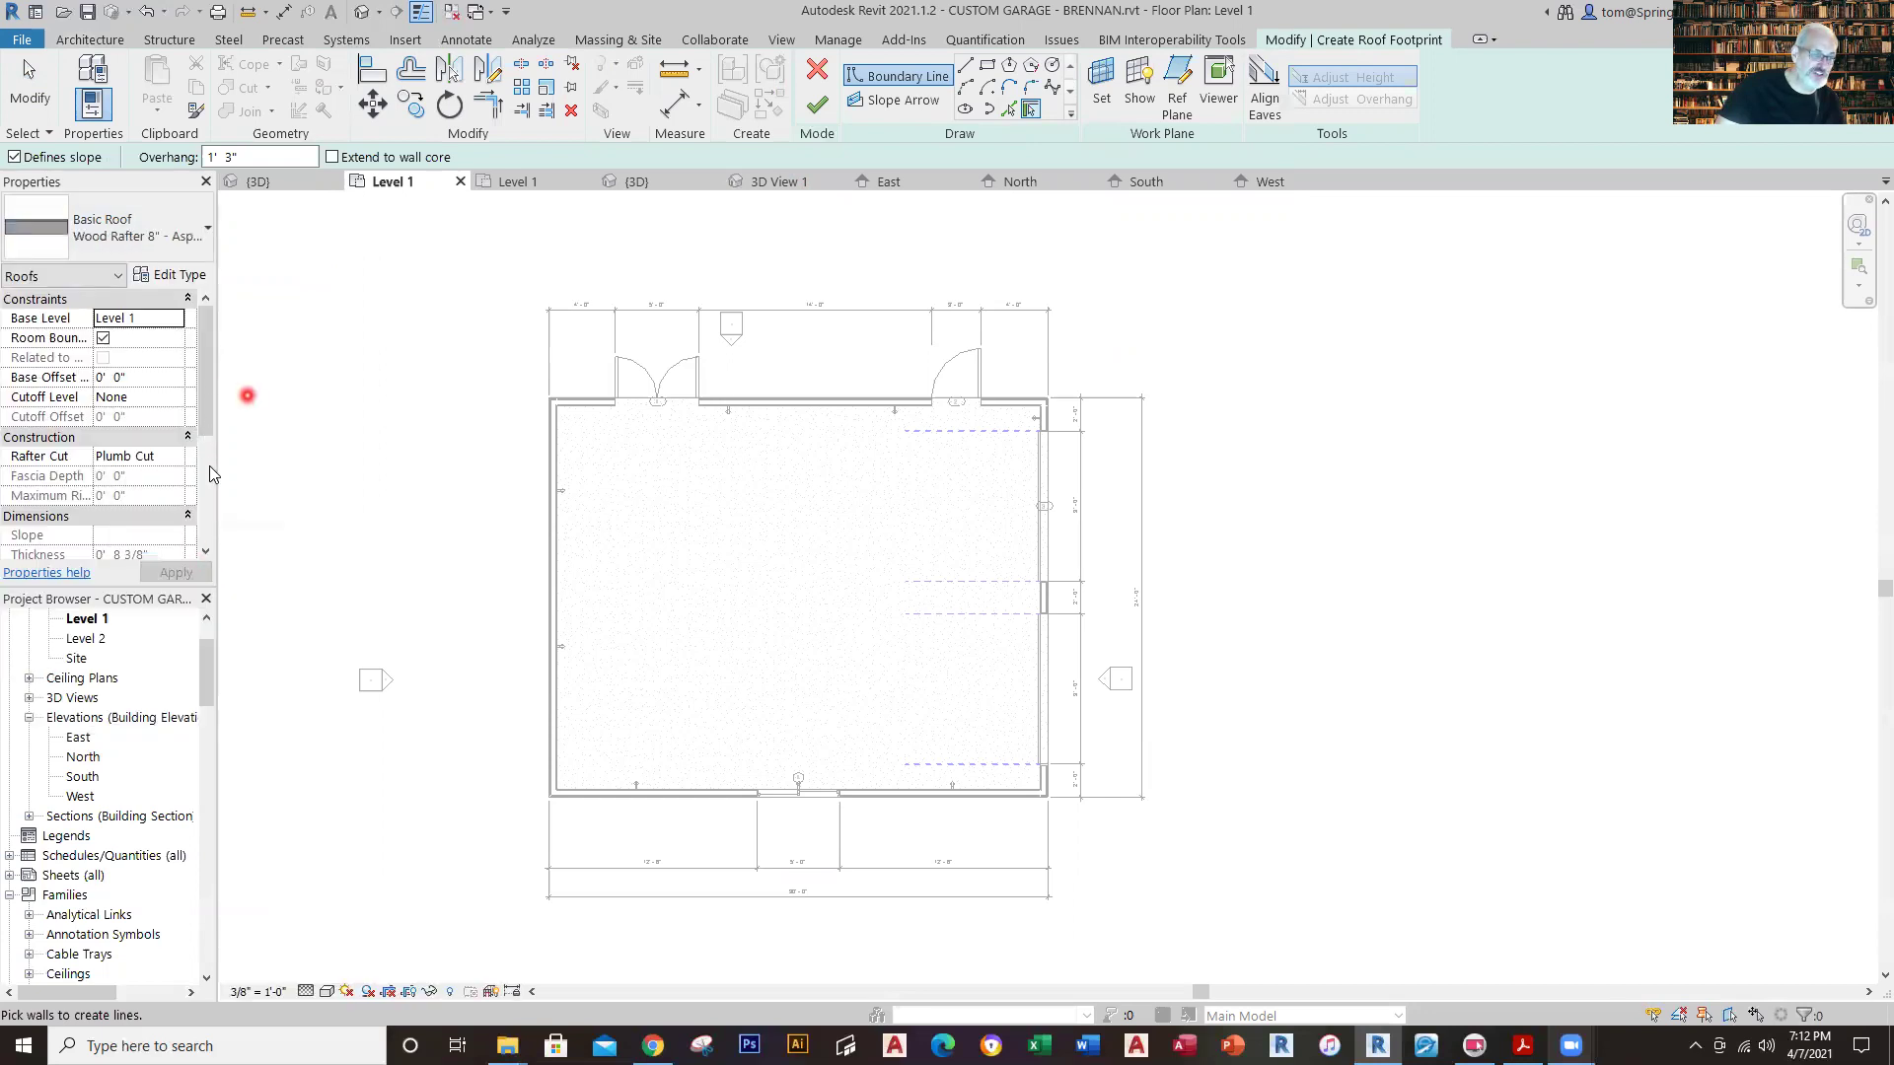
drag(210, 465, 206, 355)
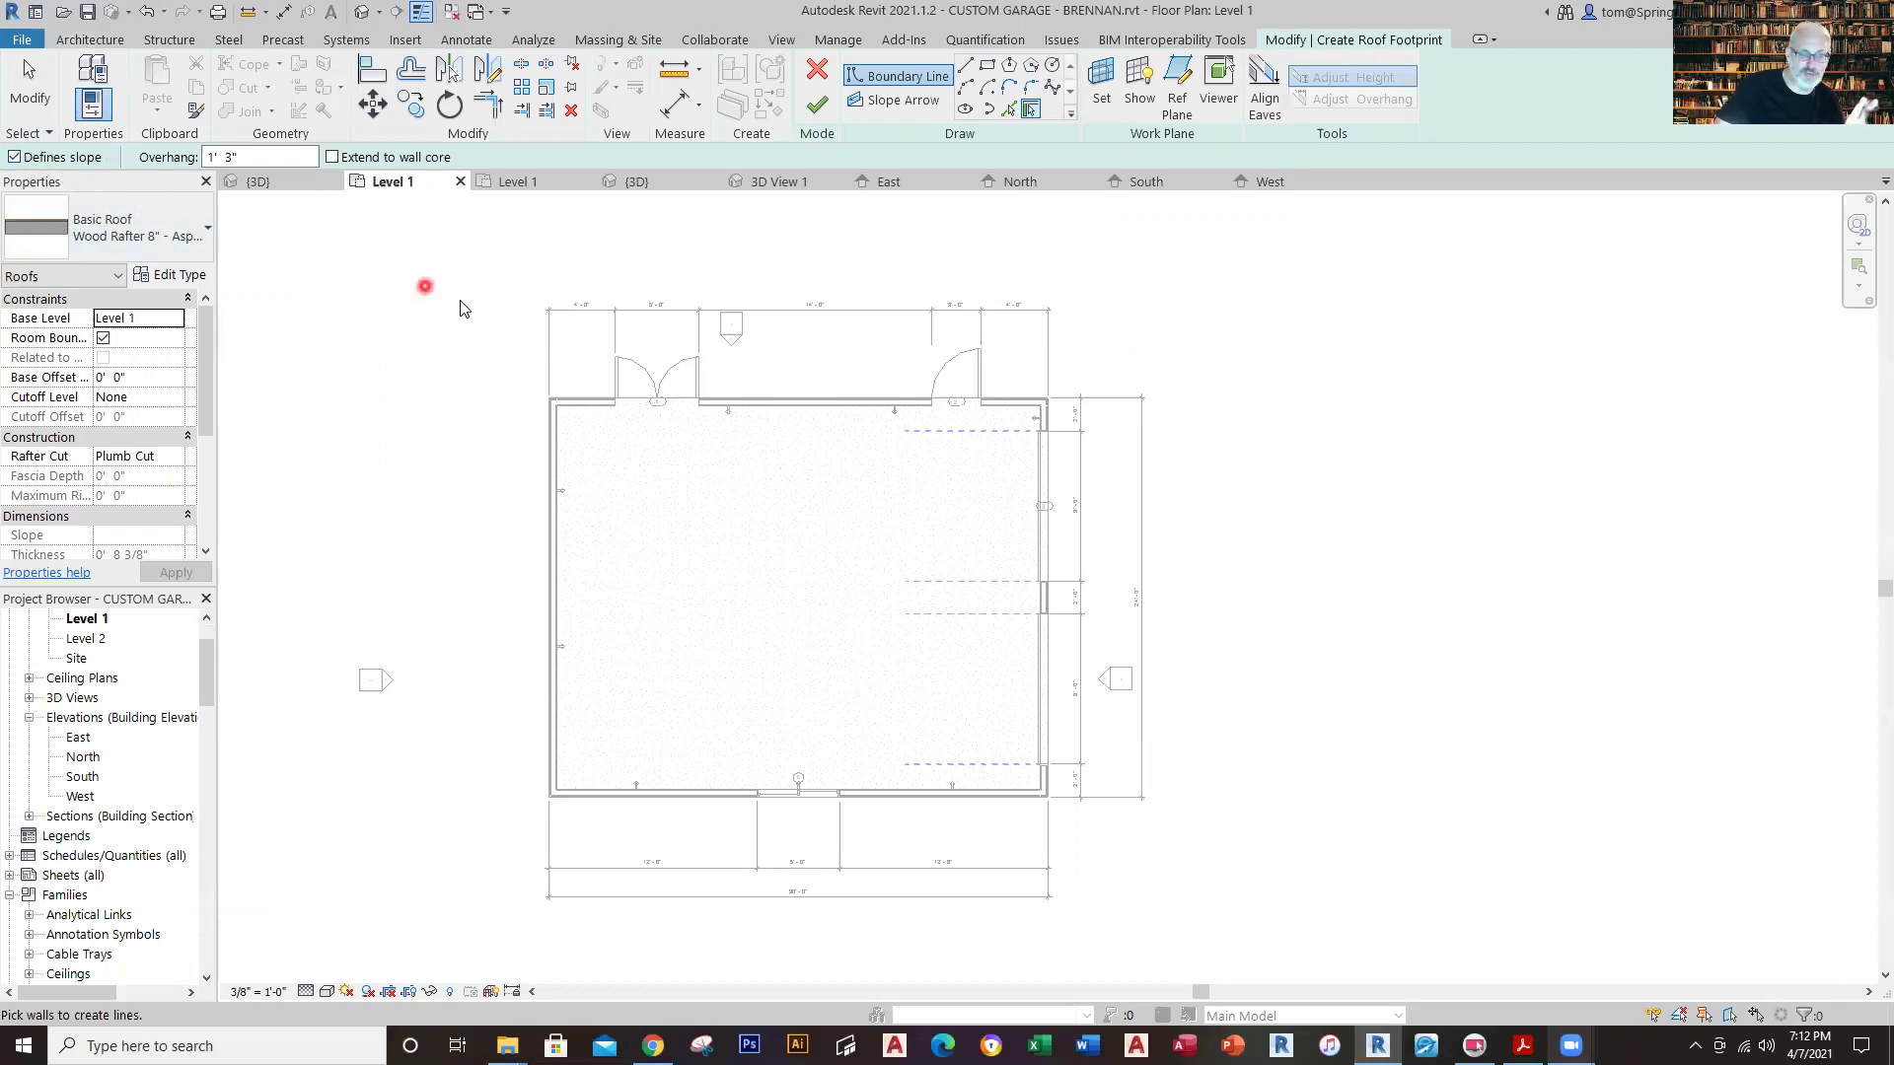
Create the roof from all four exterior walls with a 1'-3" overhang and slope-defining edges, without attaching the walls.
click(582, 400)
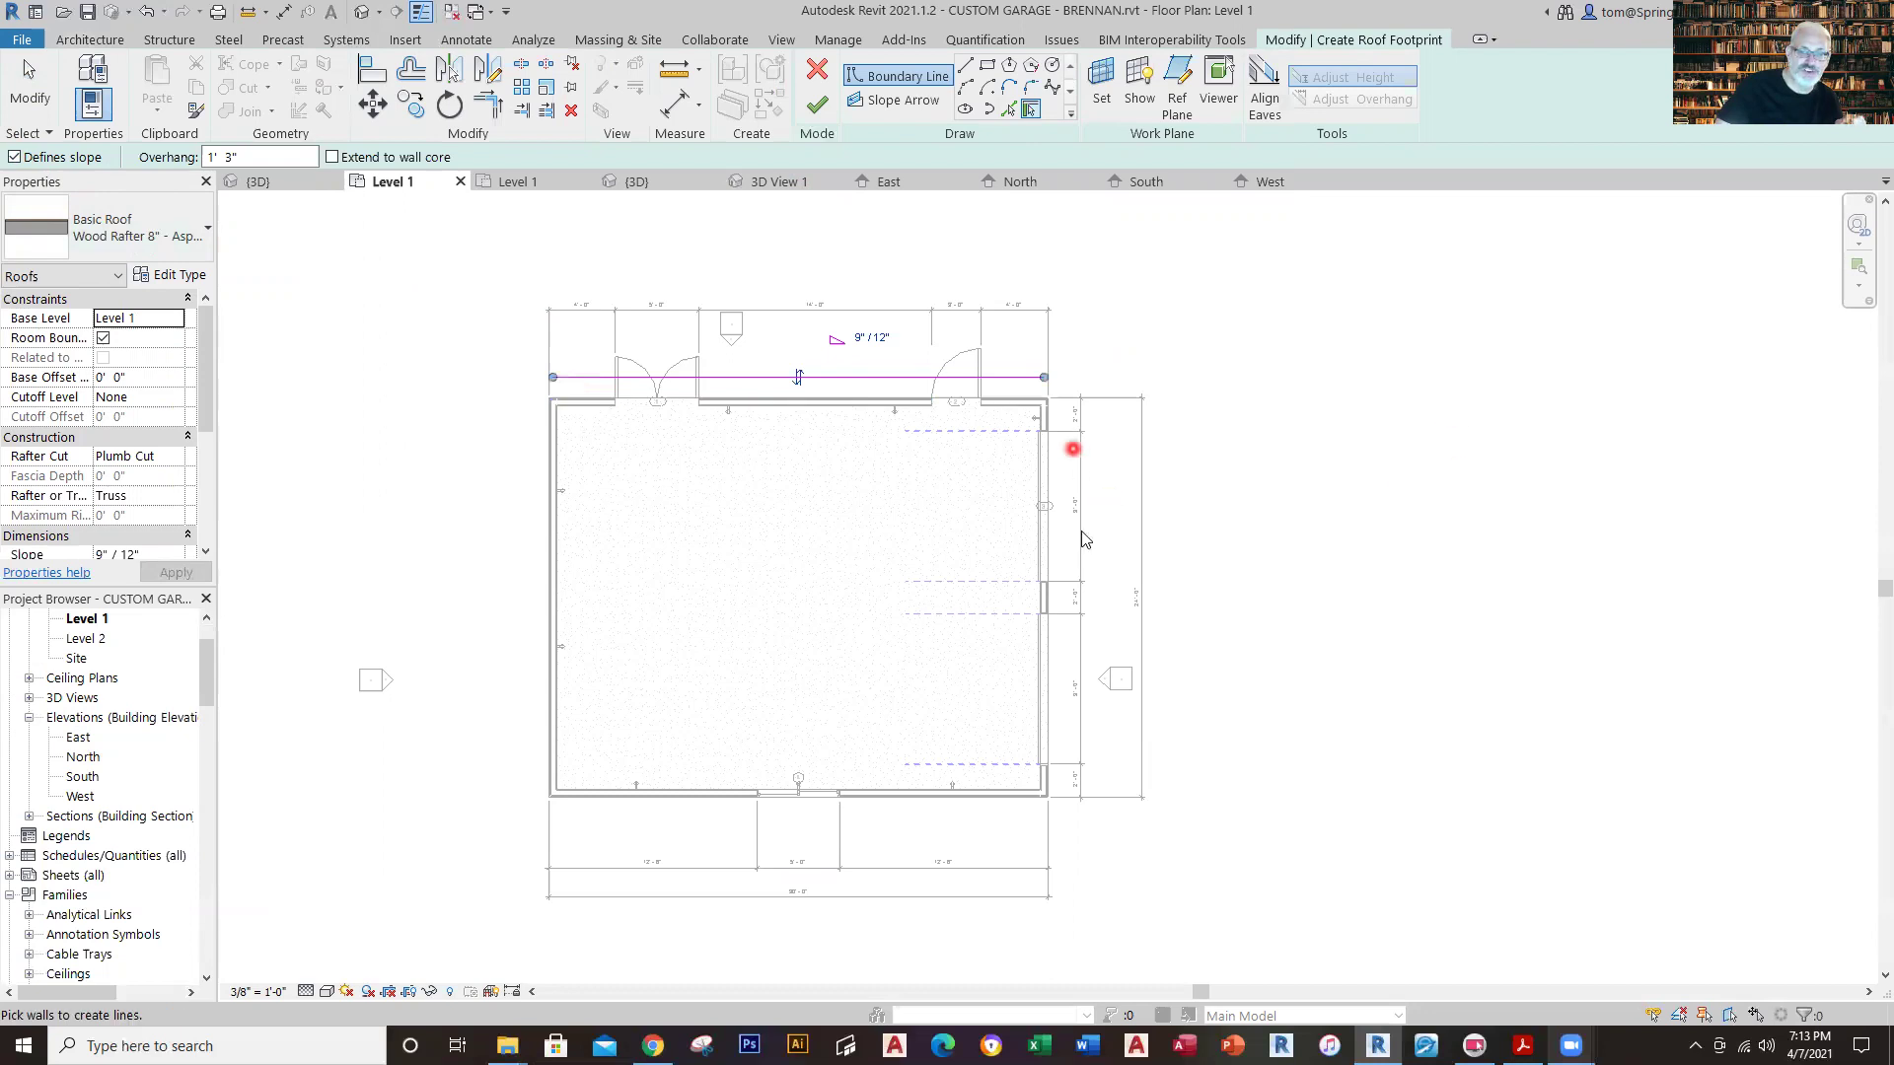
click(1053, 599)
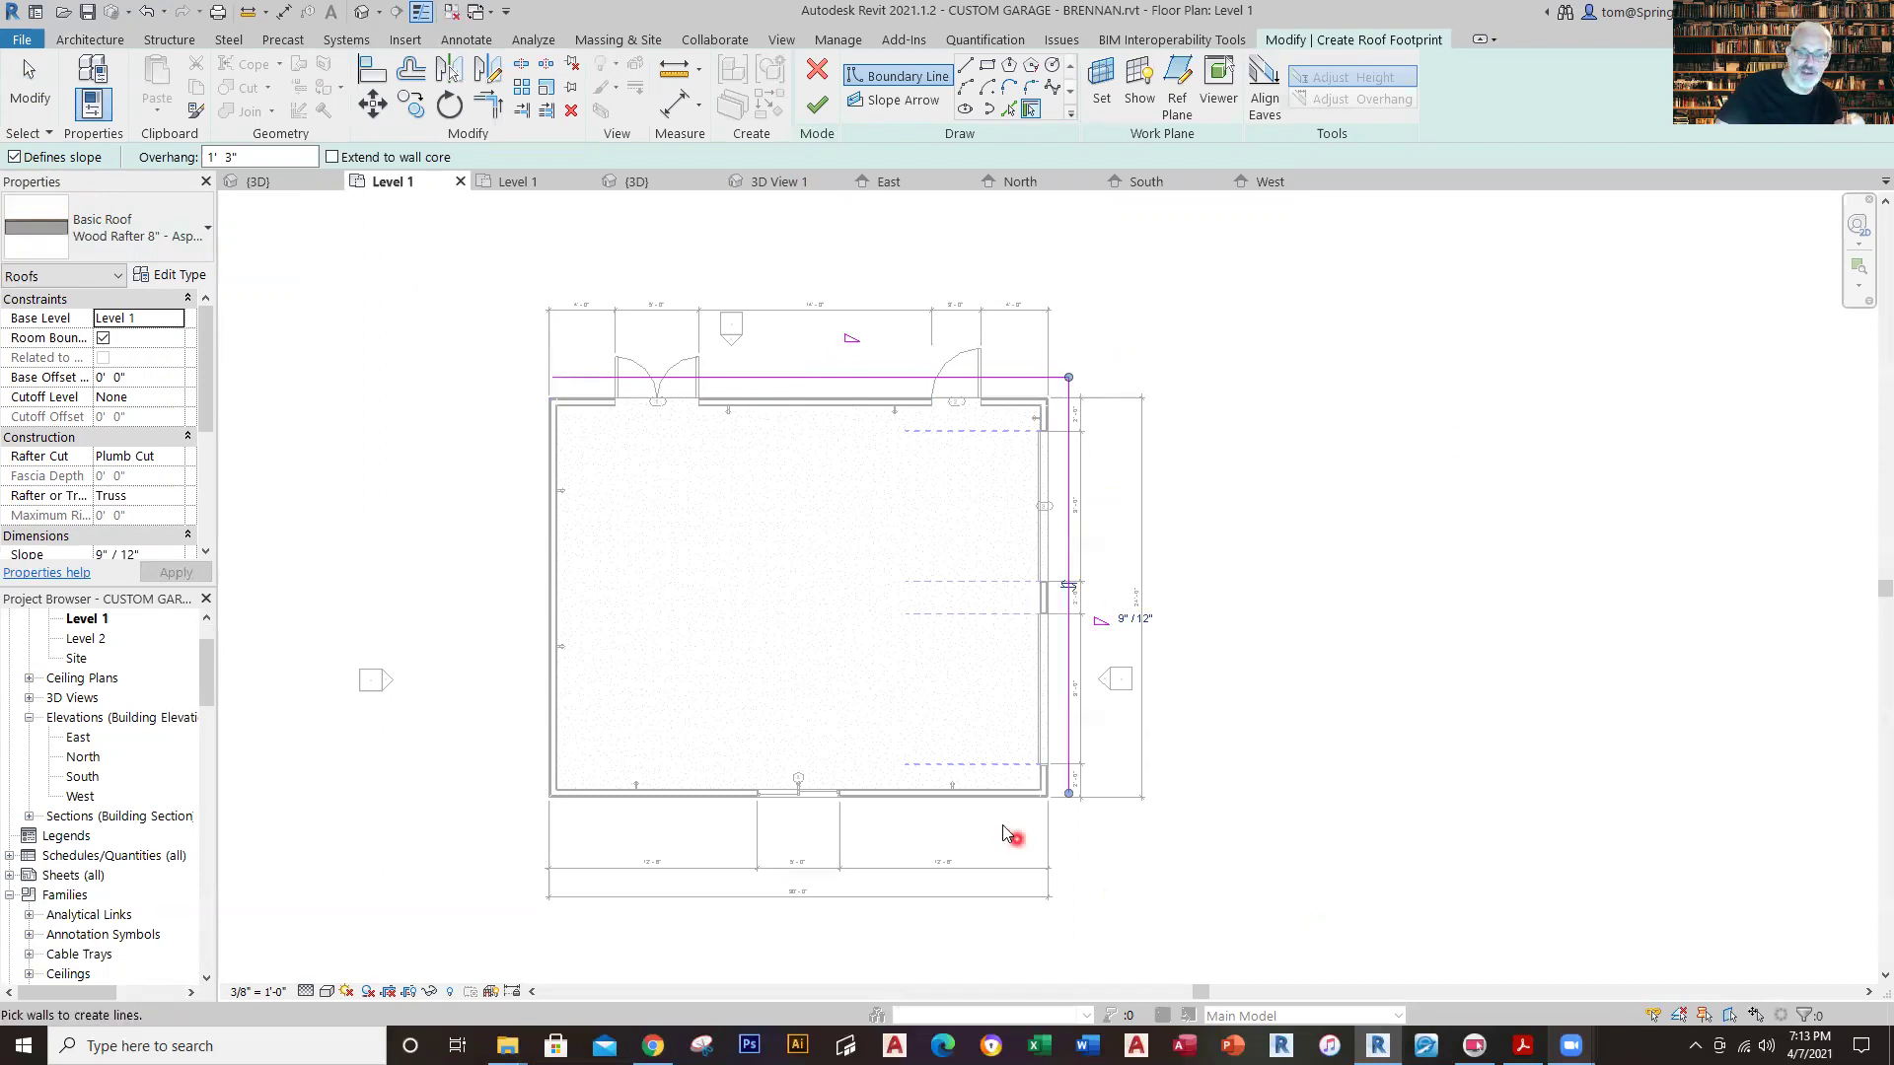
click(1022, 807)
click(551, 778)
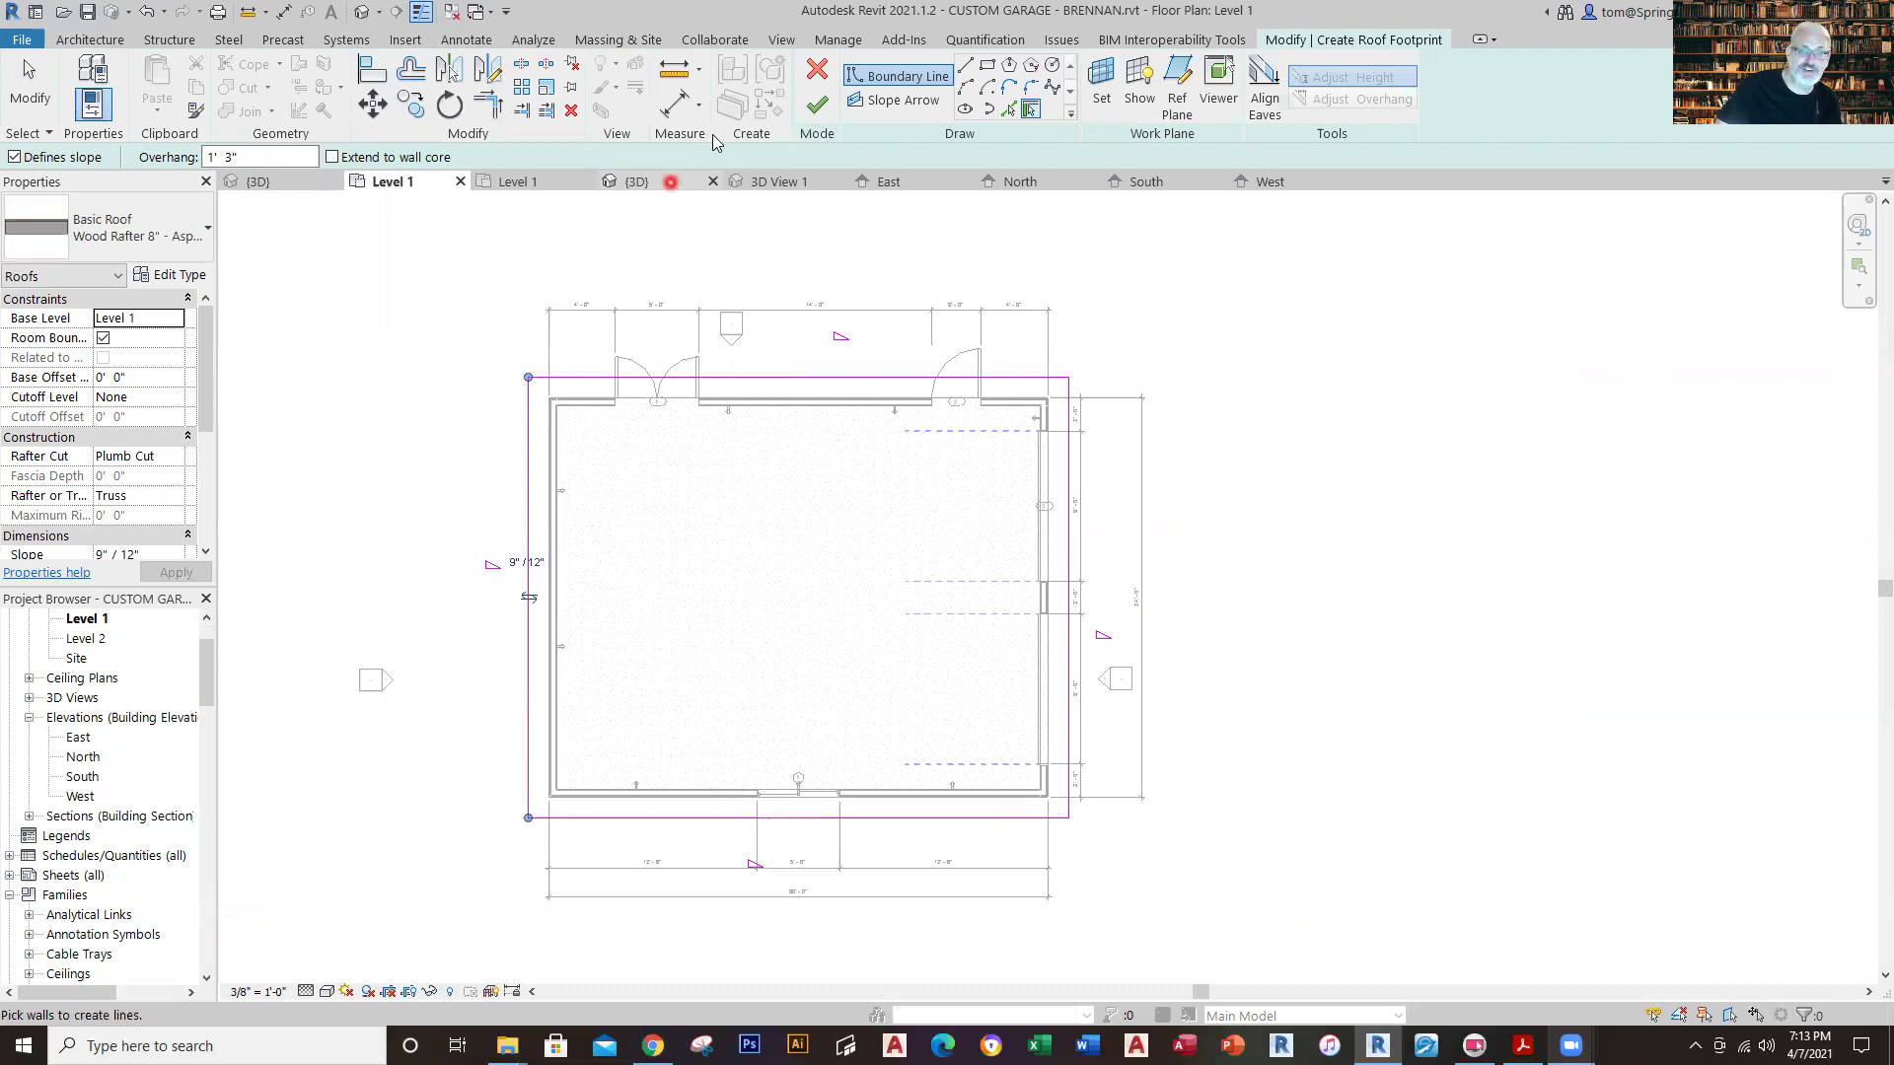
click(818, 105)
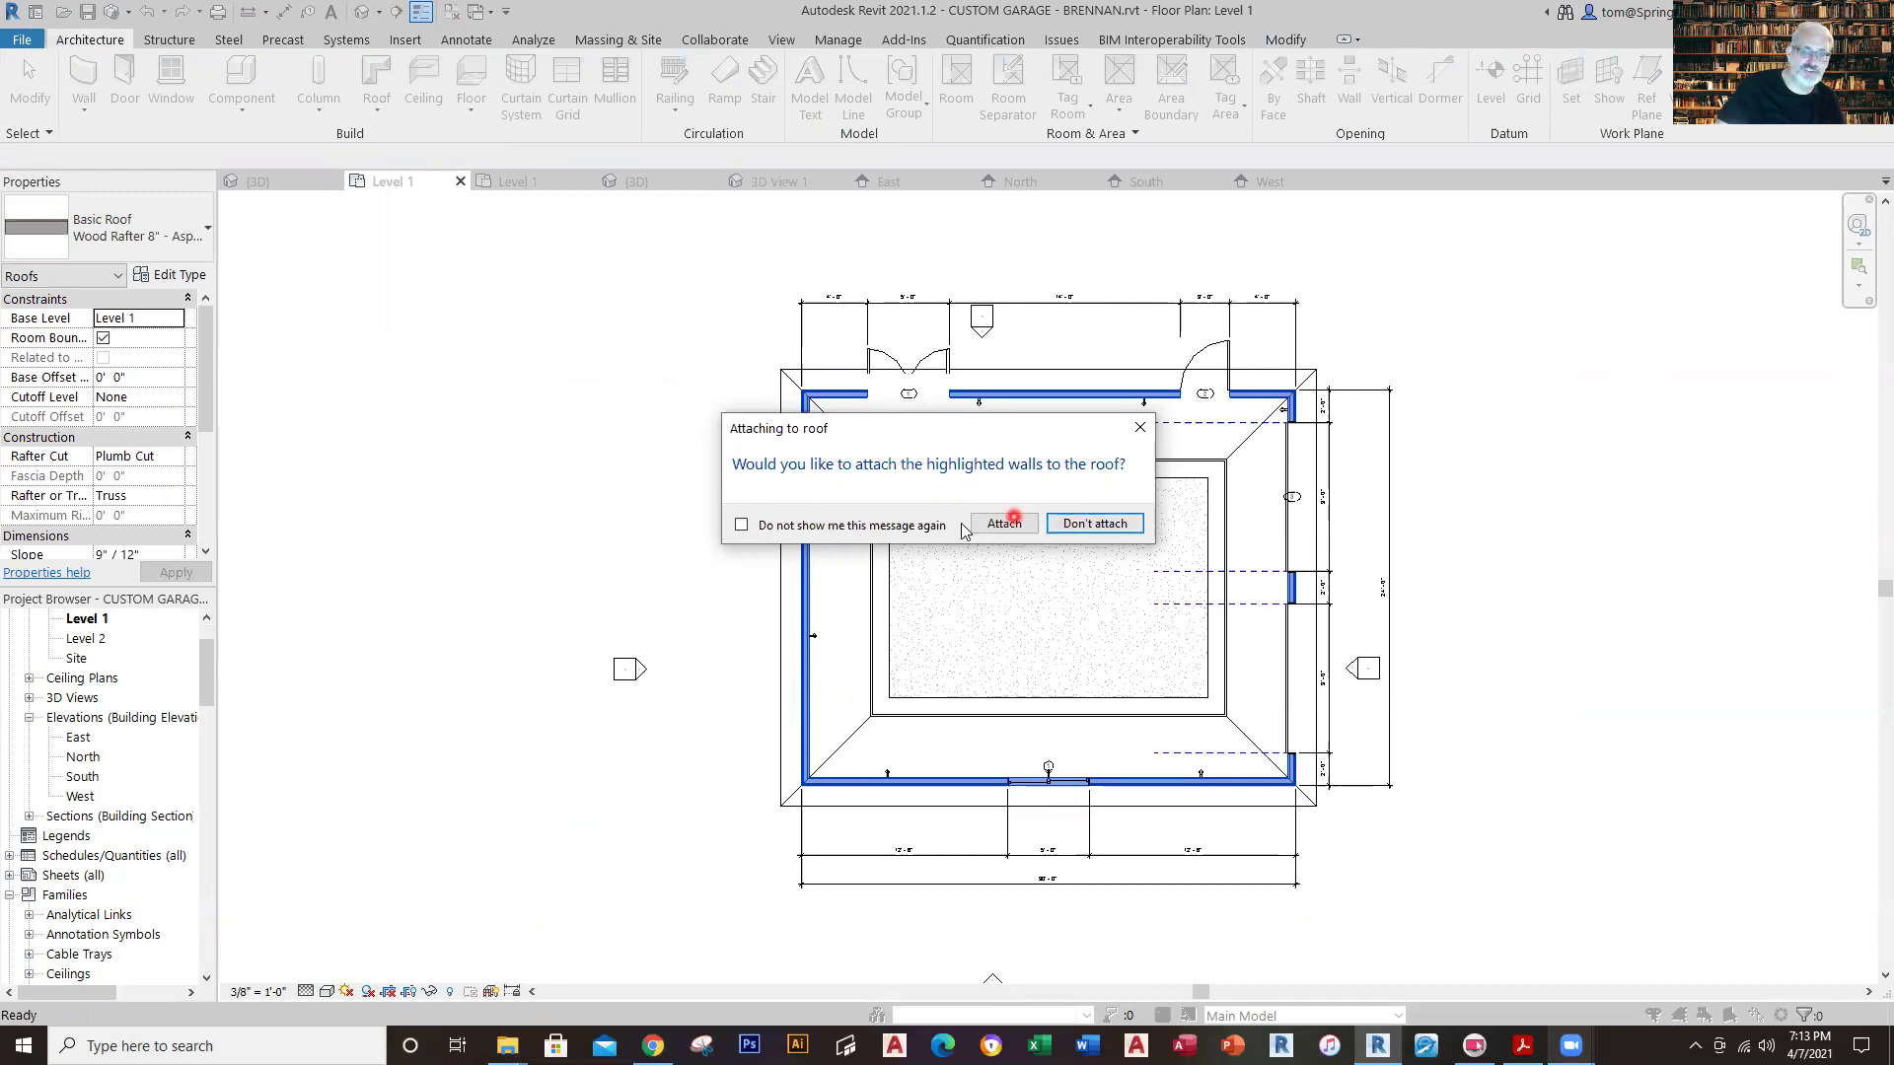
click(1095, 523)
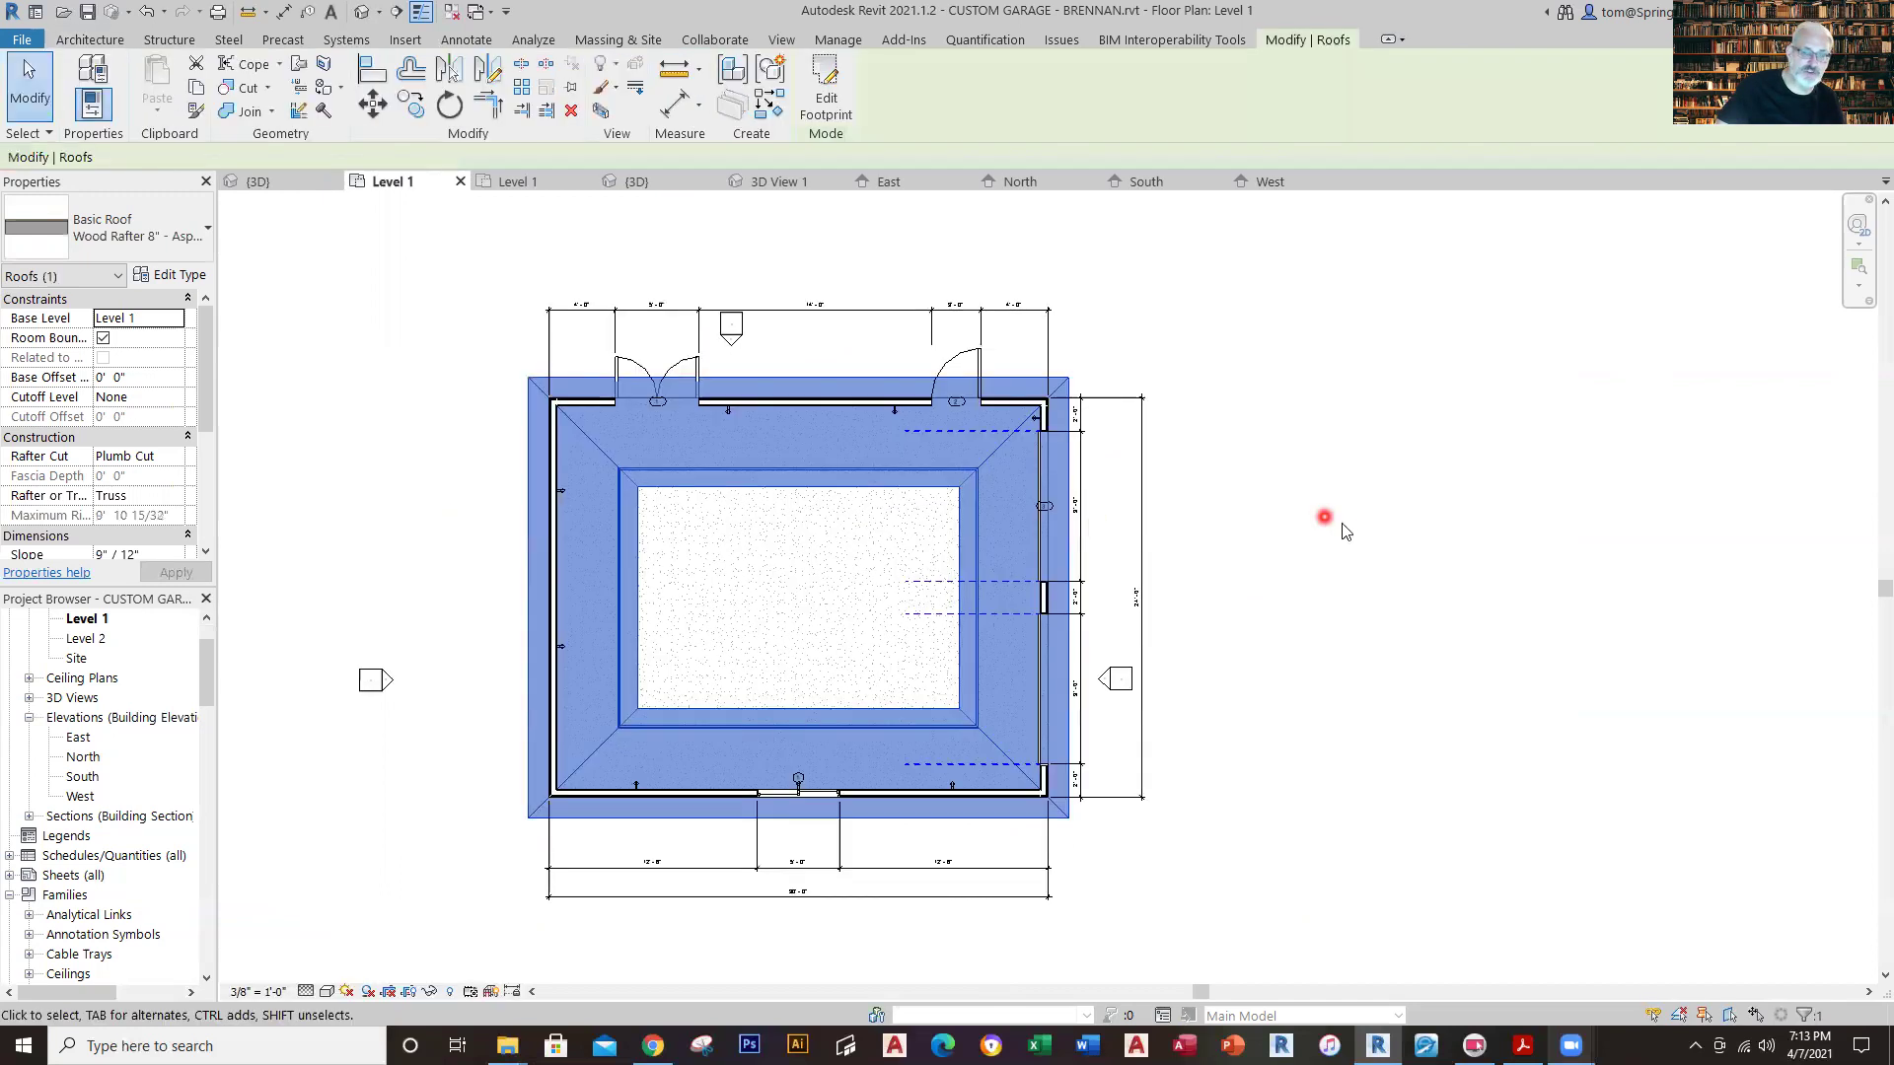
Inspect the new roof in the project's 3D view.
click(621, 183)
click(1442, 431)
middle_drag(1539, 710, 1435, 723)
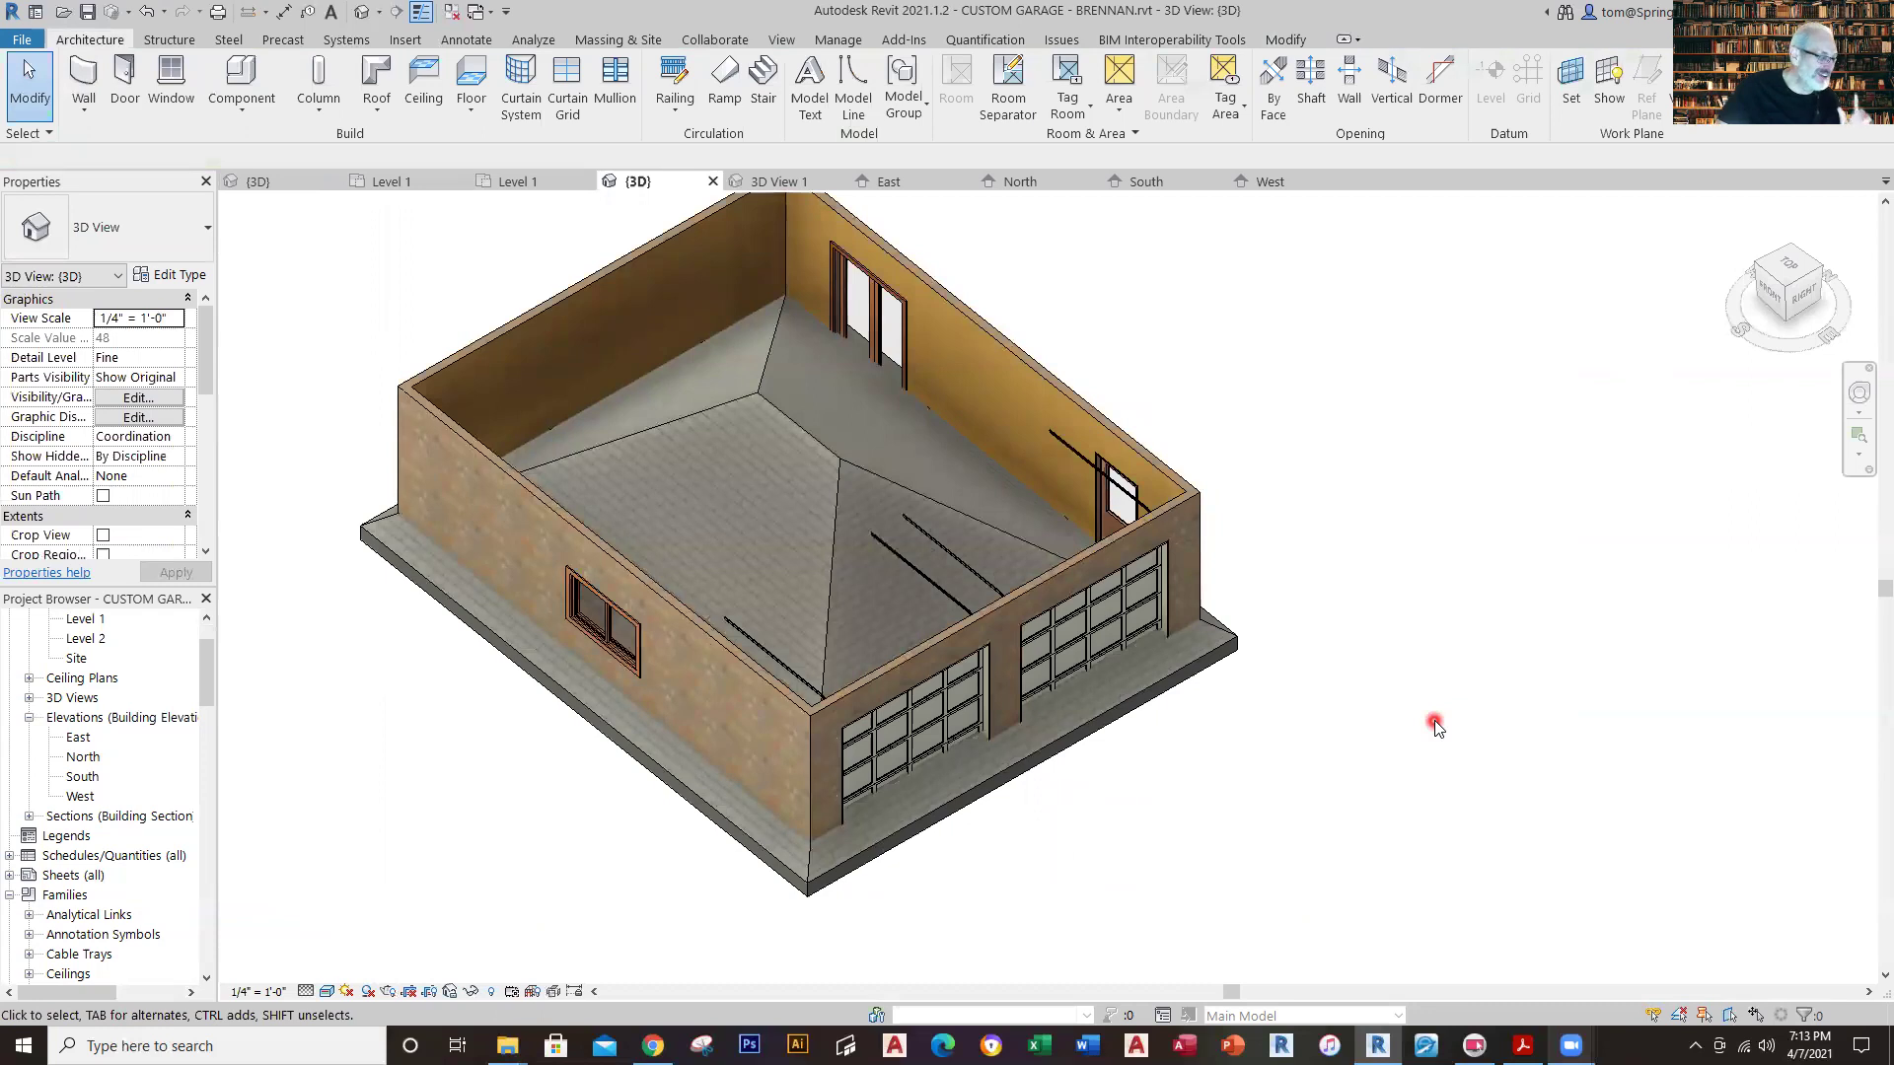
Set the roof's base level to Level 2 and check its new position in the 3D view.
click(807, 475)
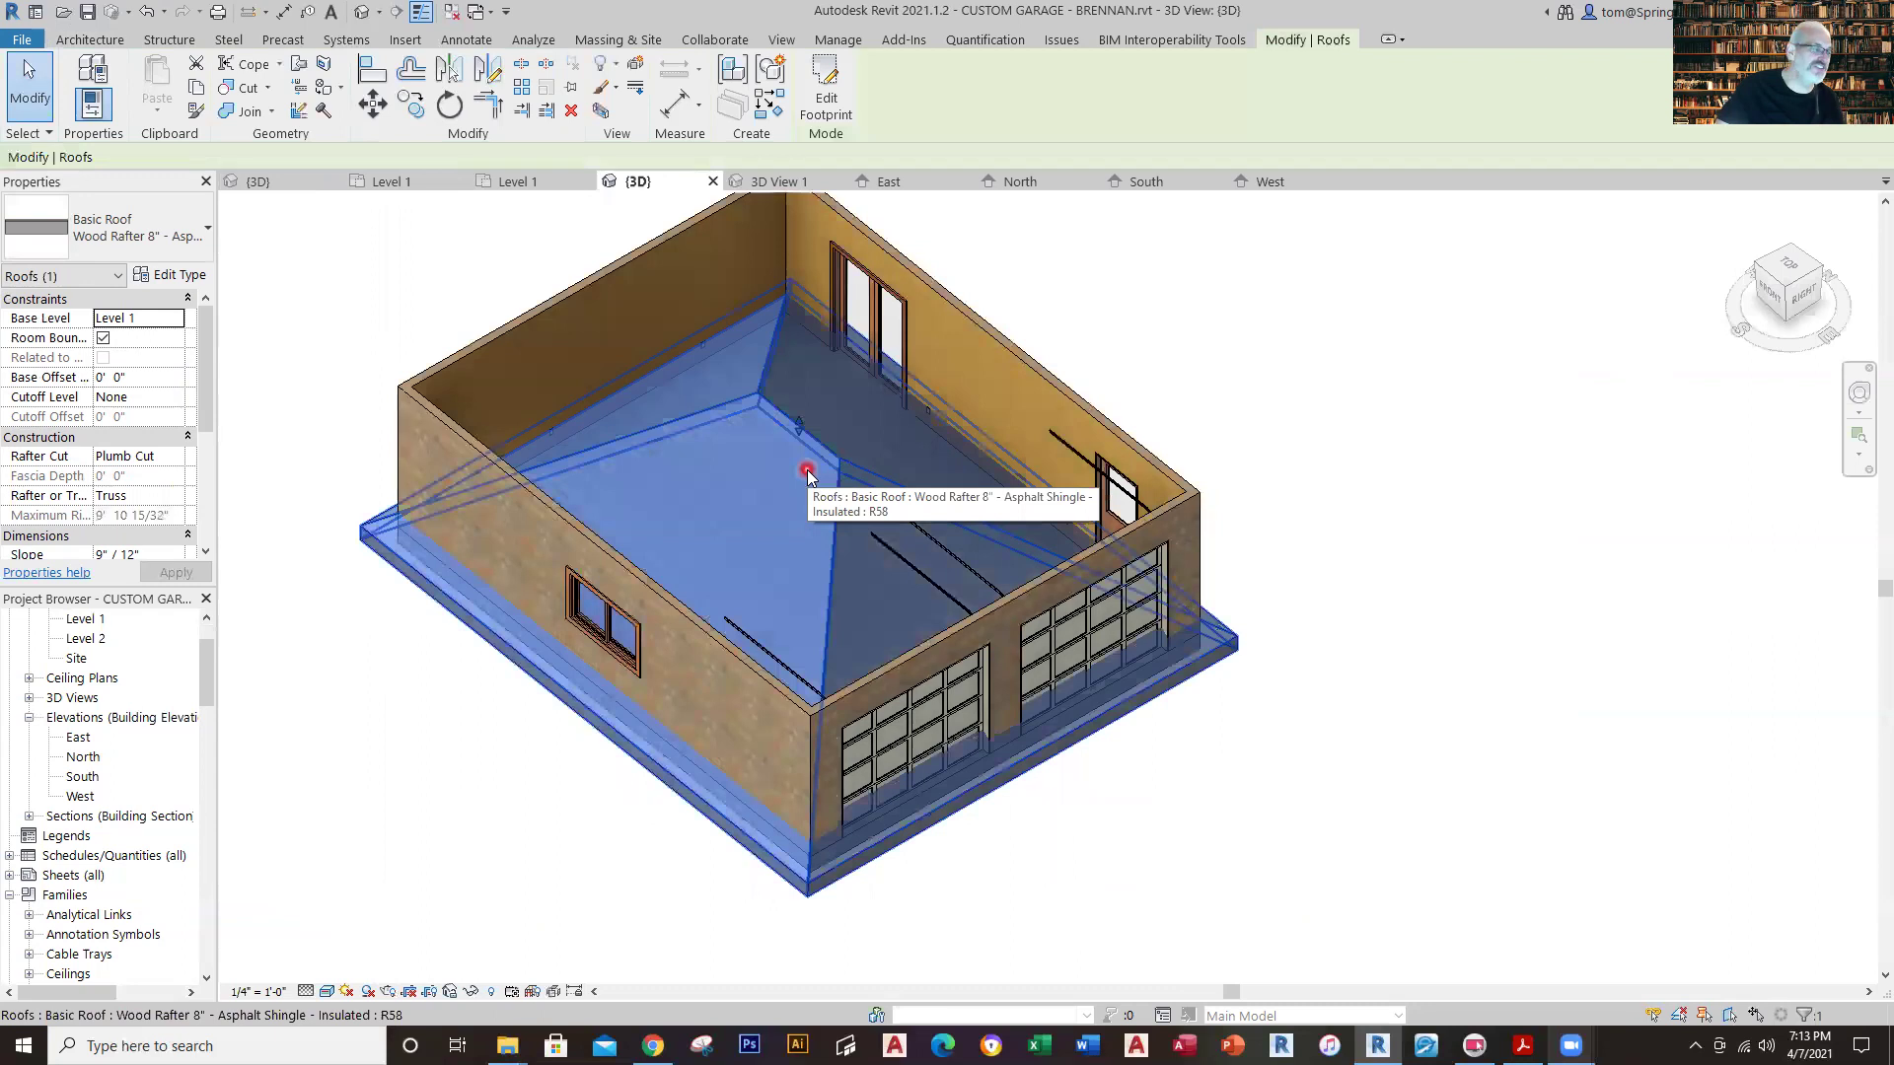
click(170, 321)
click(174, 319)
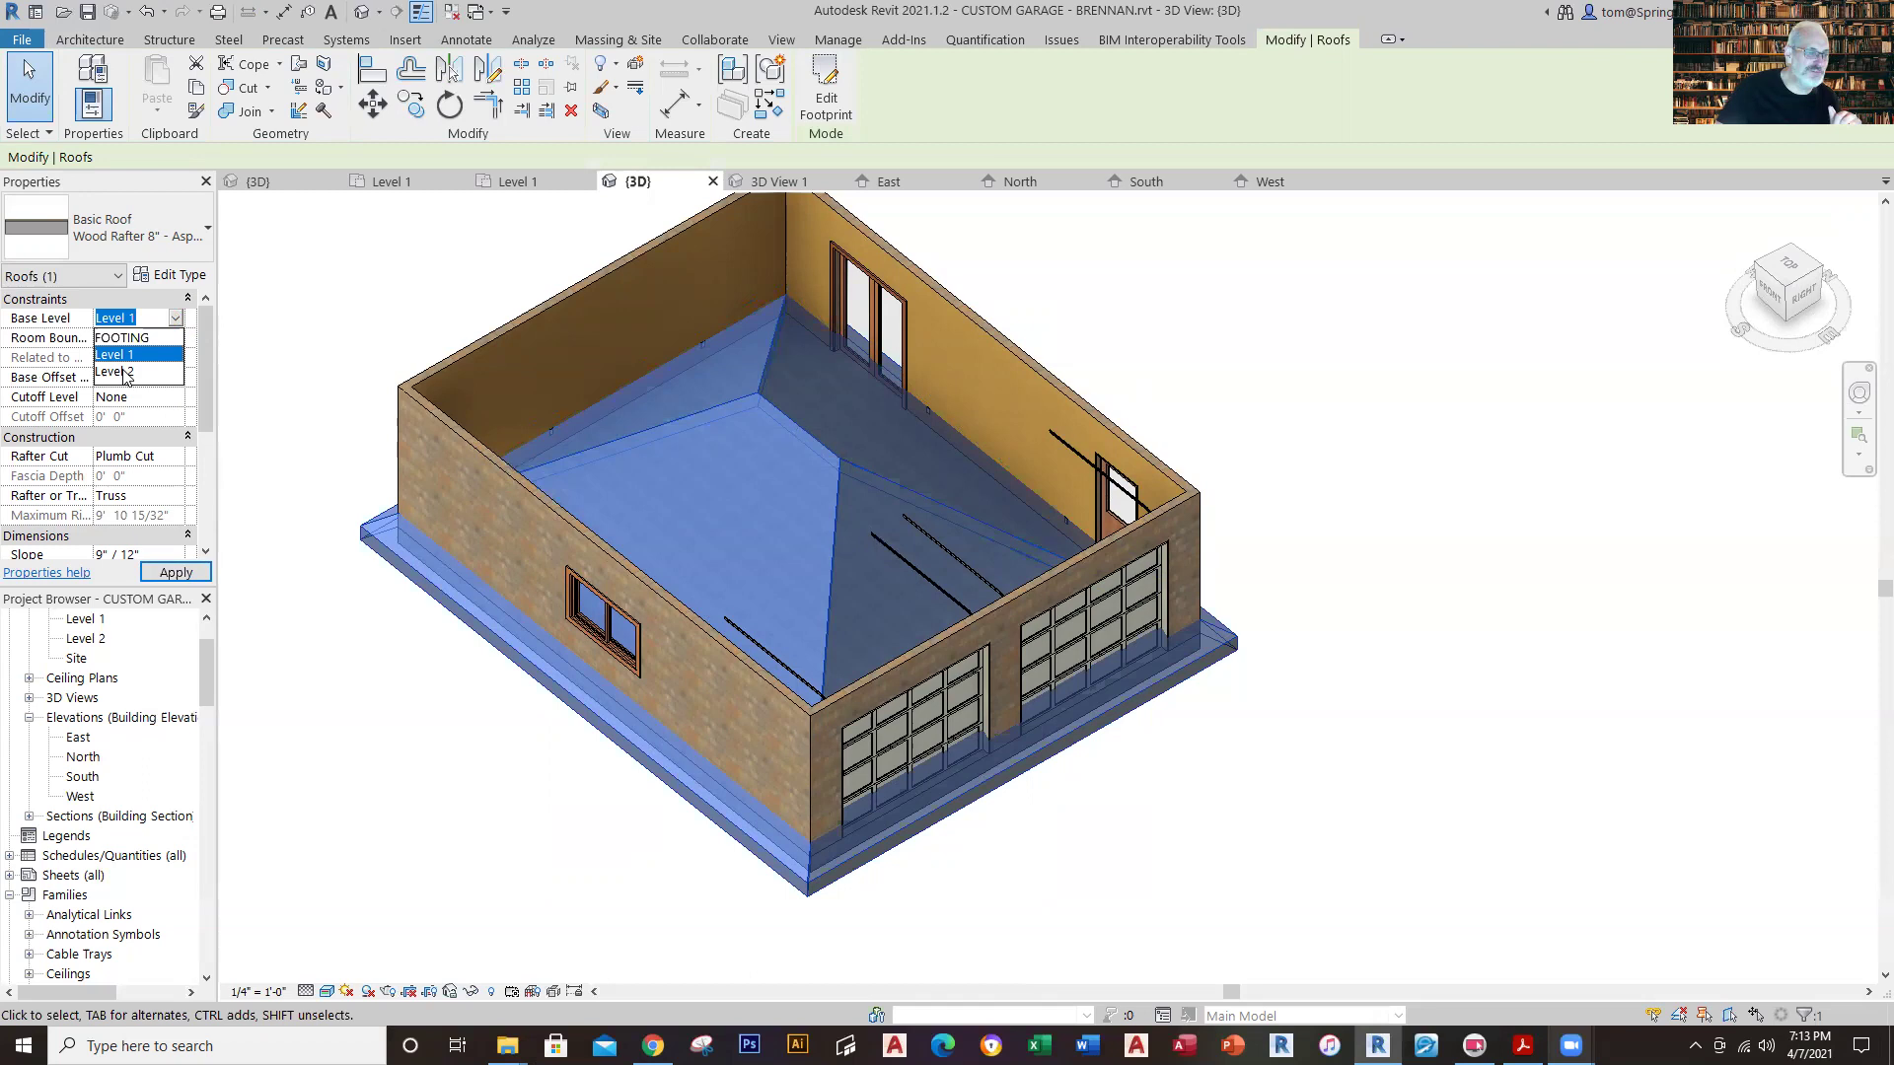
click(126, 372)
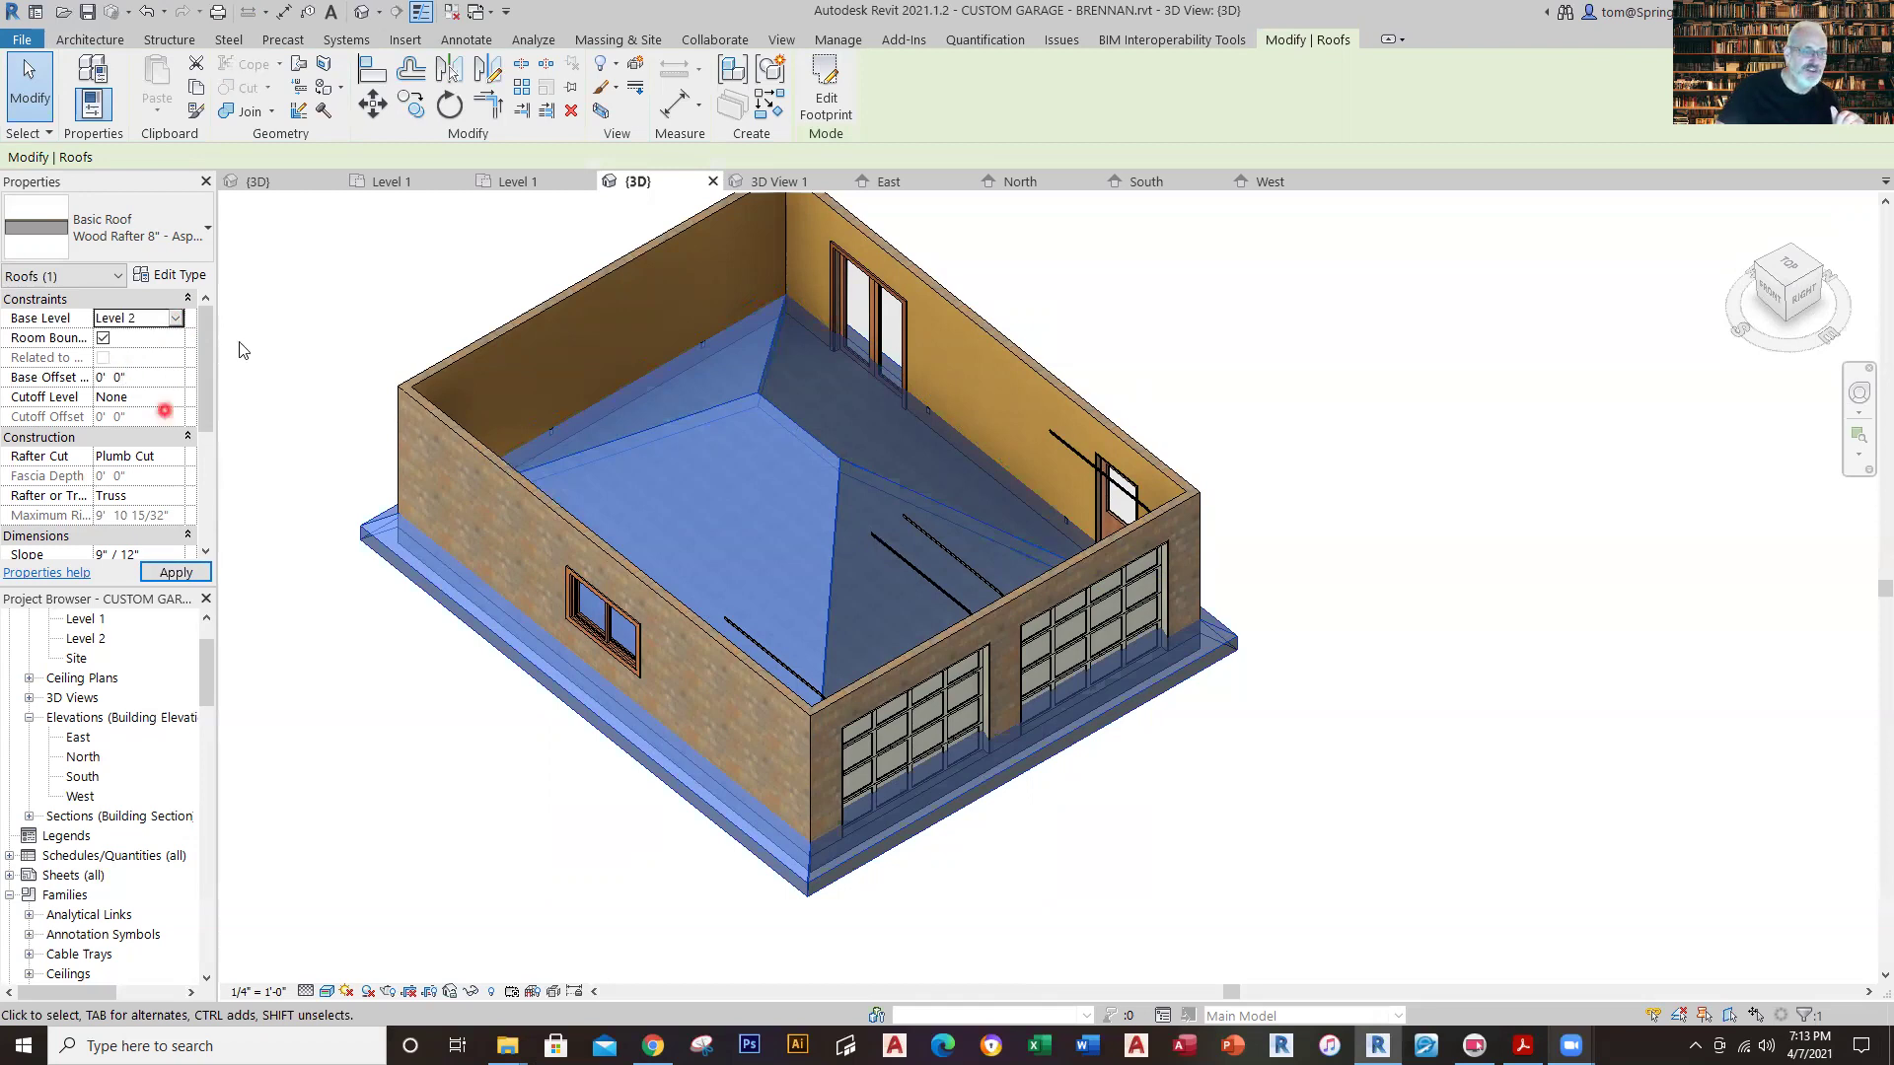
click(1437, 647)
scroll(1436, 647, down, 2)
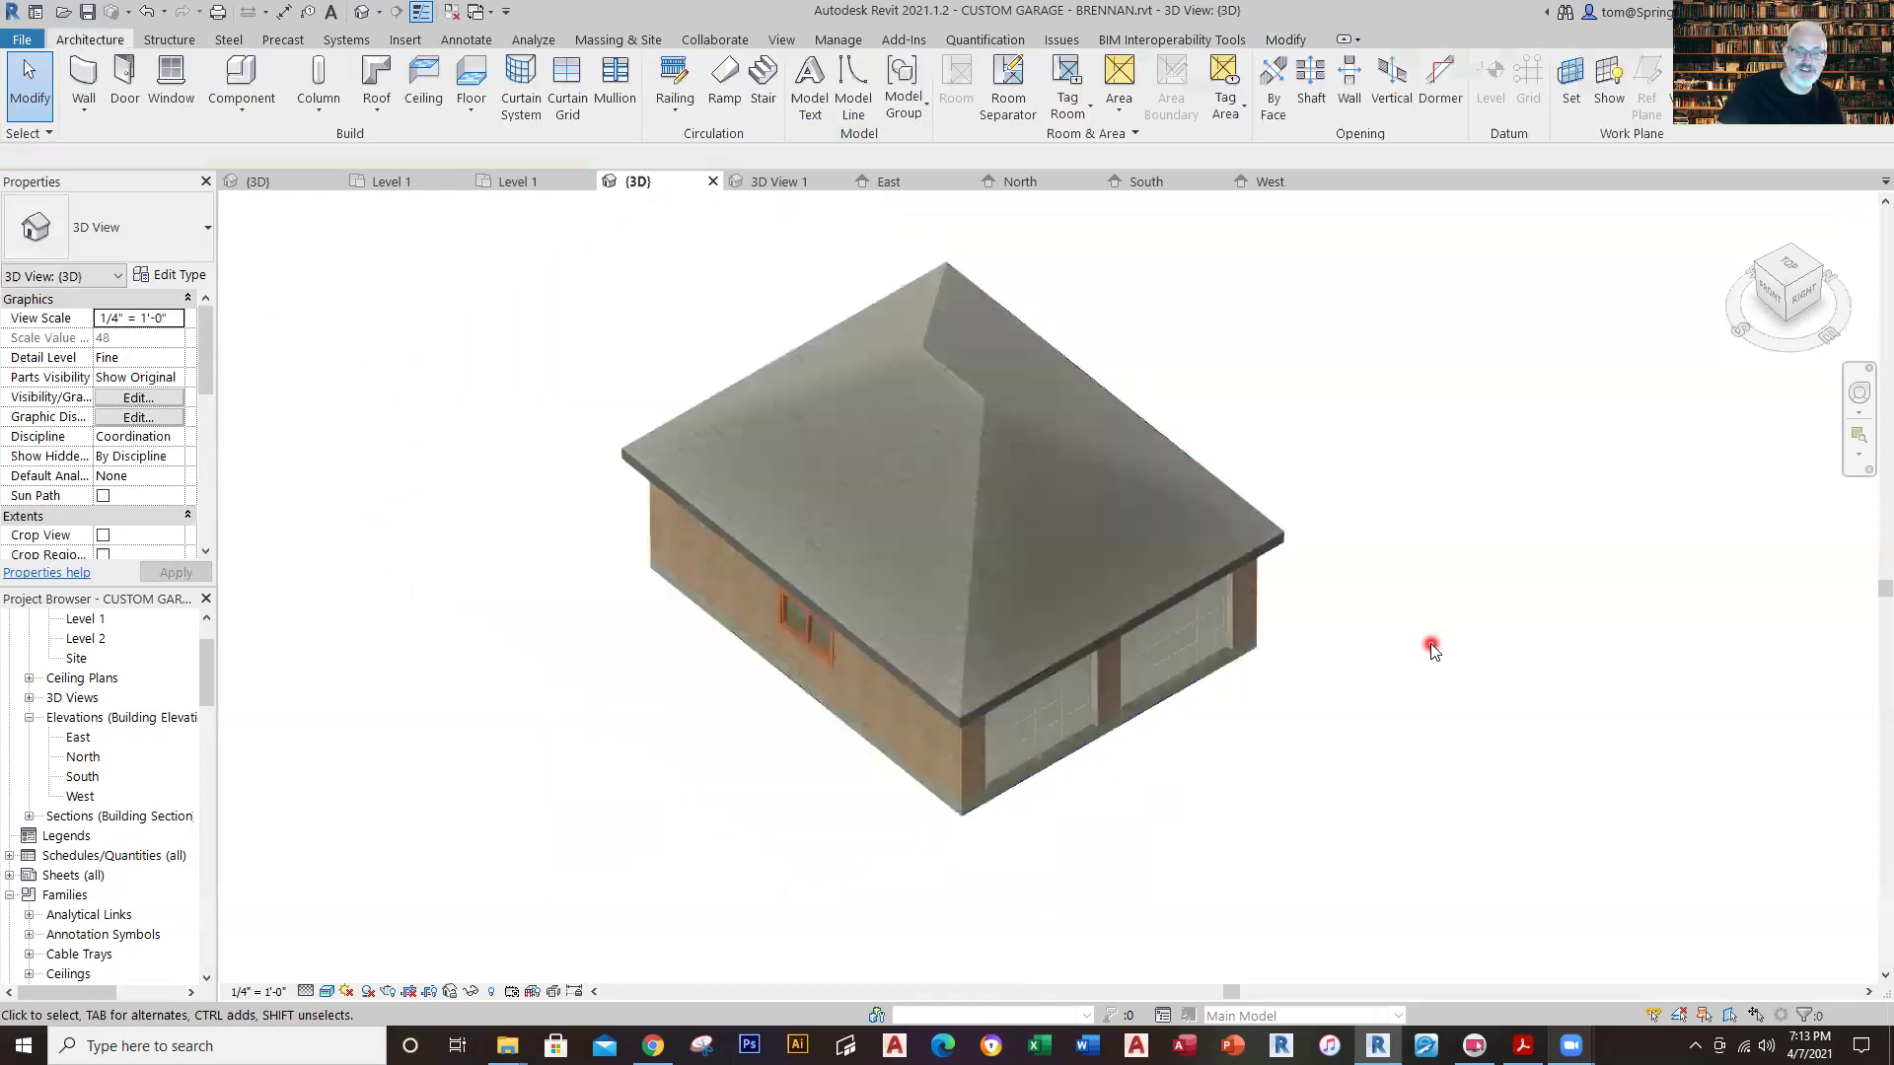
shift+middle_drag(1440, 699, 1421, 649)
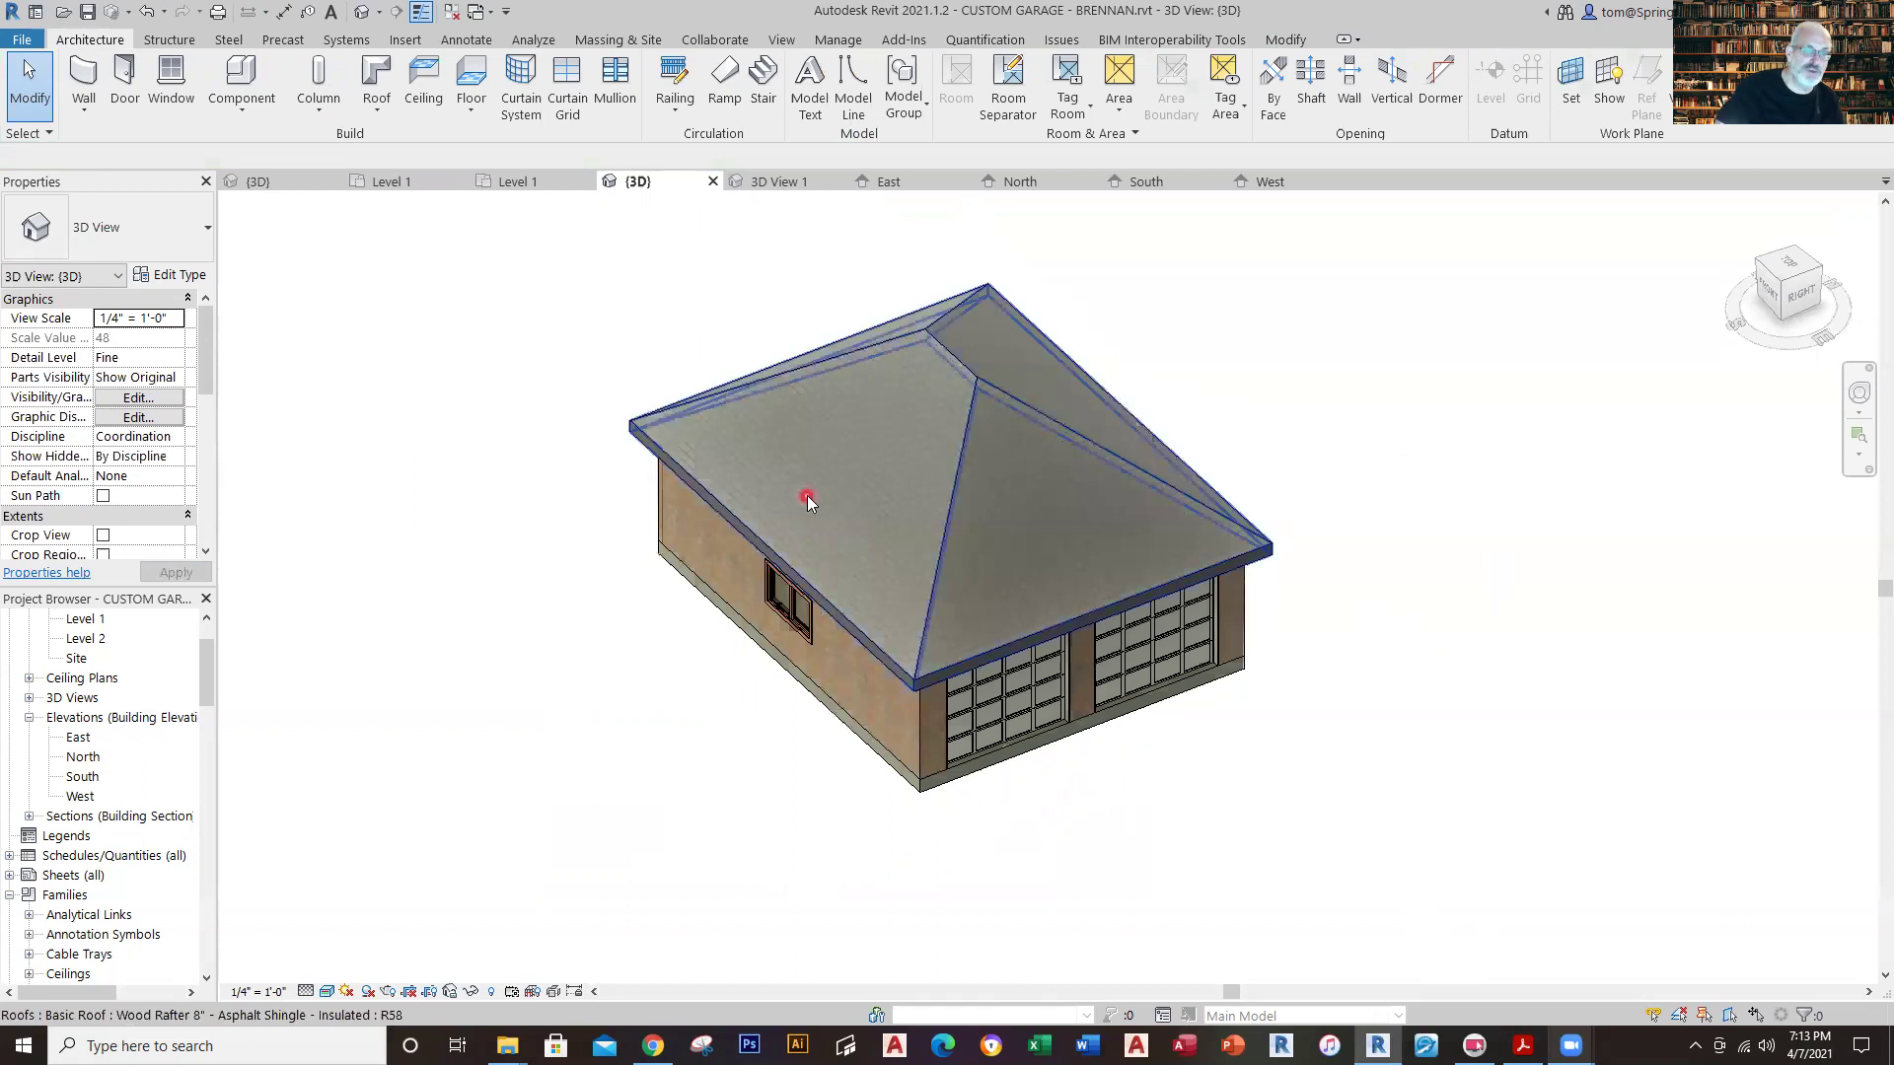
Compare the Level 2 and Level 1 floor plans, then return to Level 2.
double_click(100, 640)
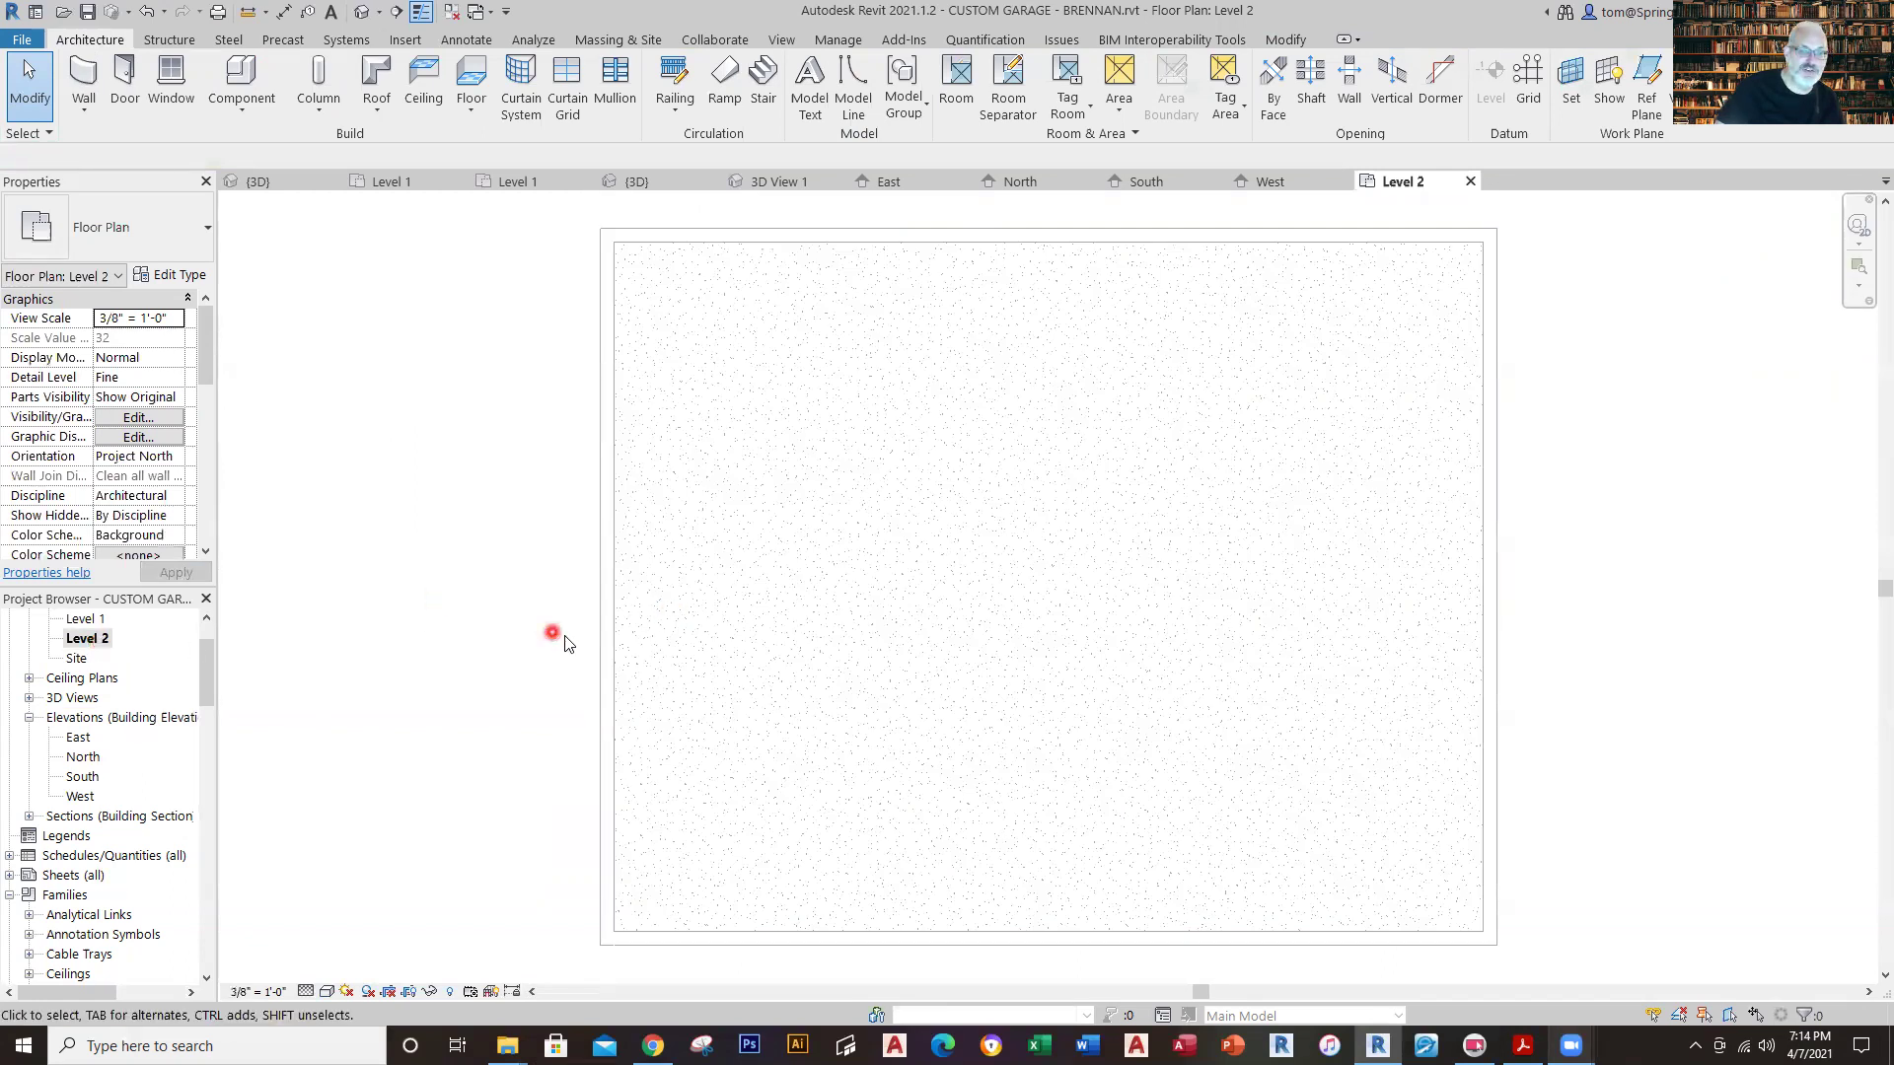
scroll(760, 695, down, 4)
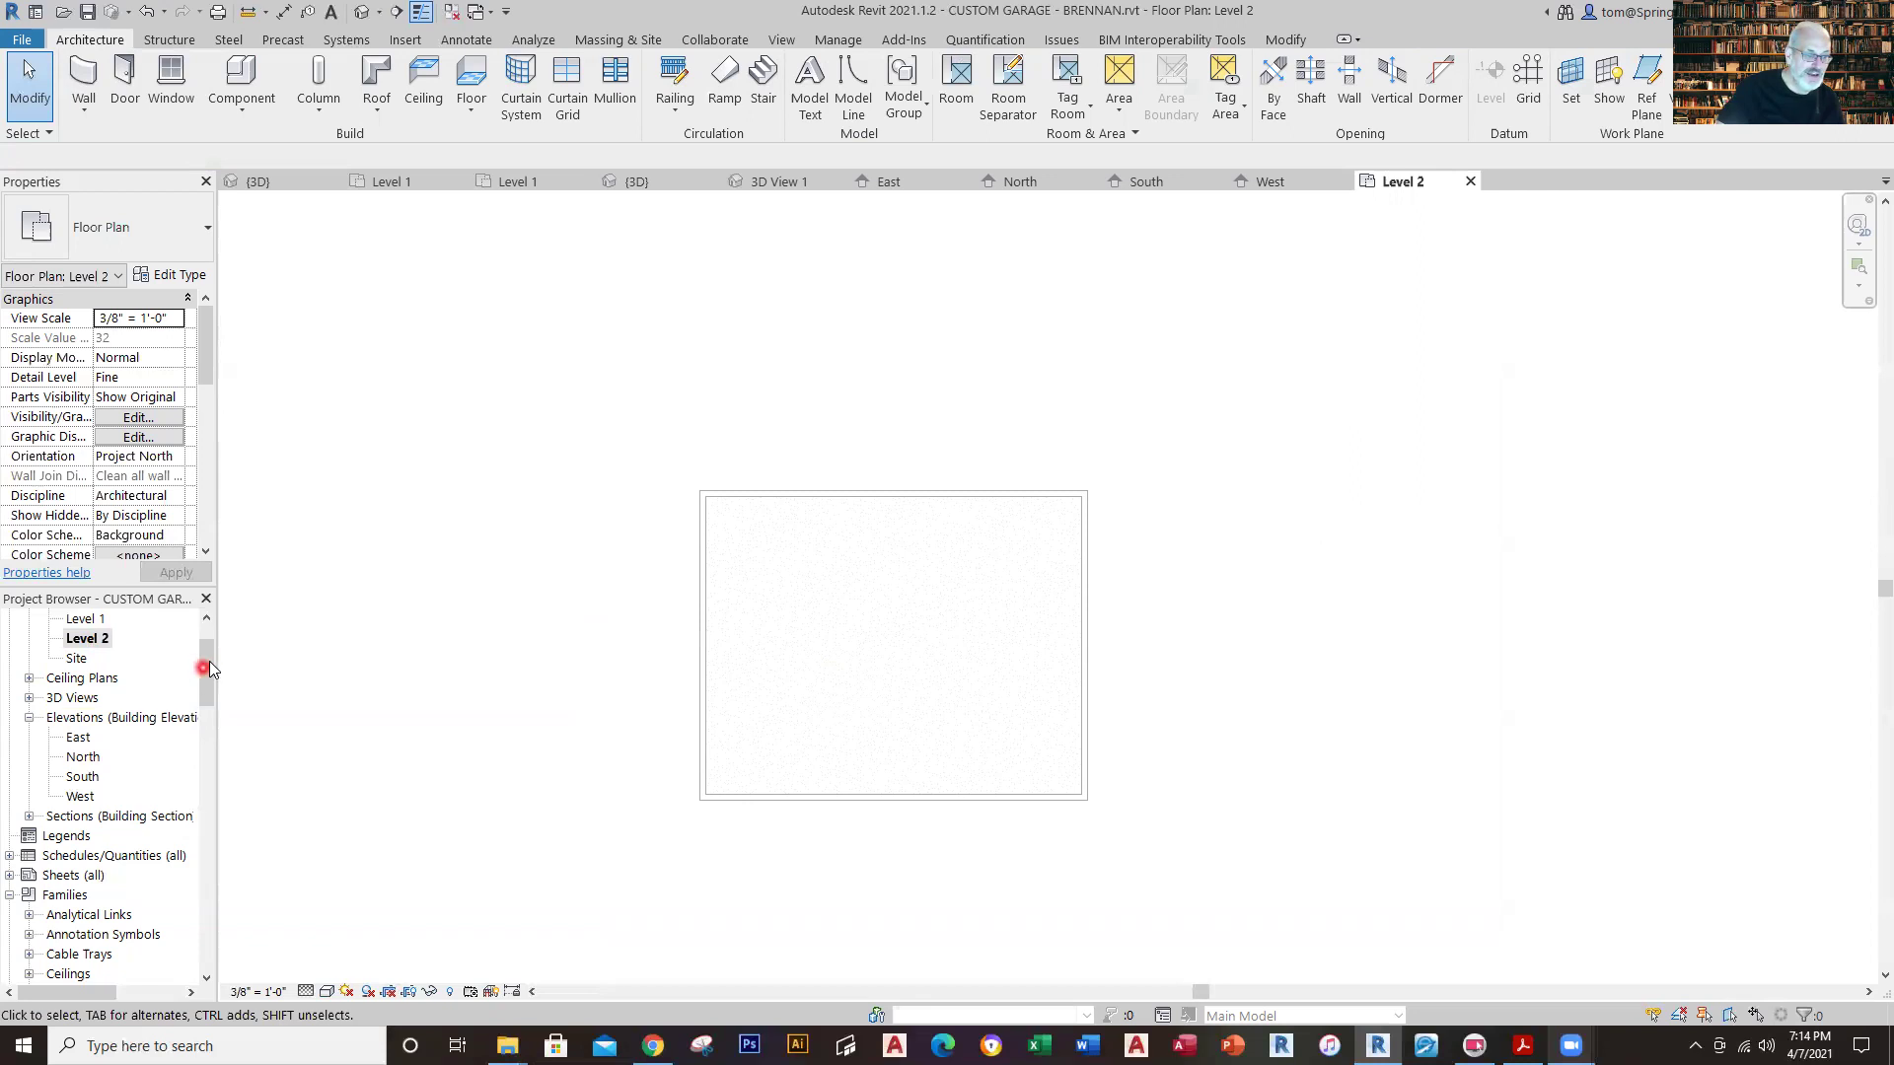
drag(209, 661, 216, 631)
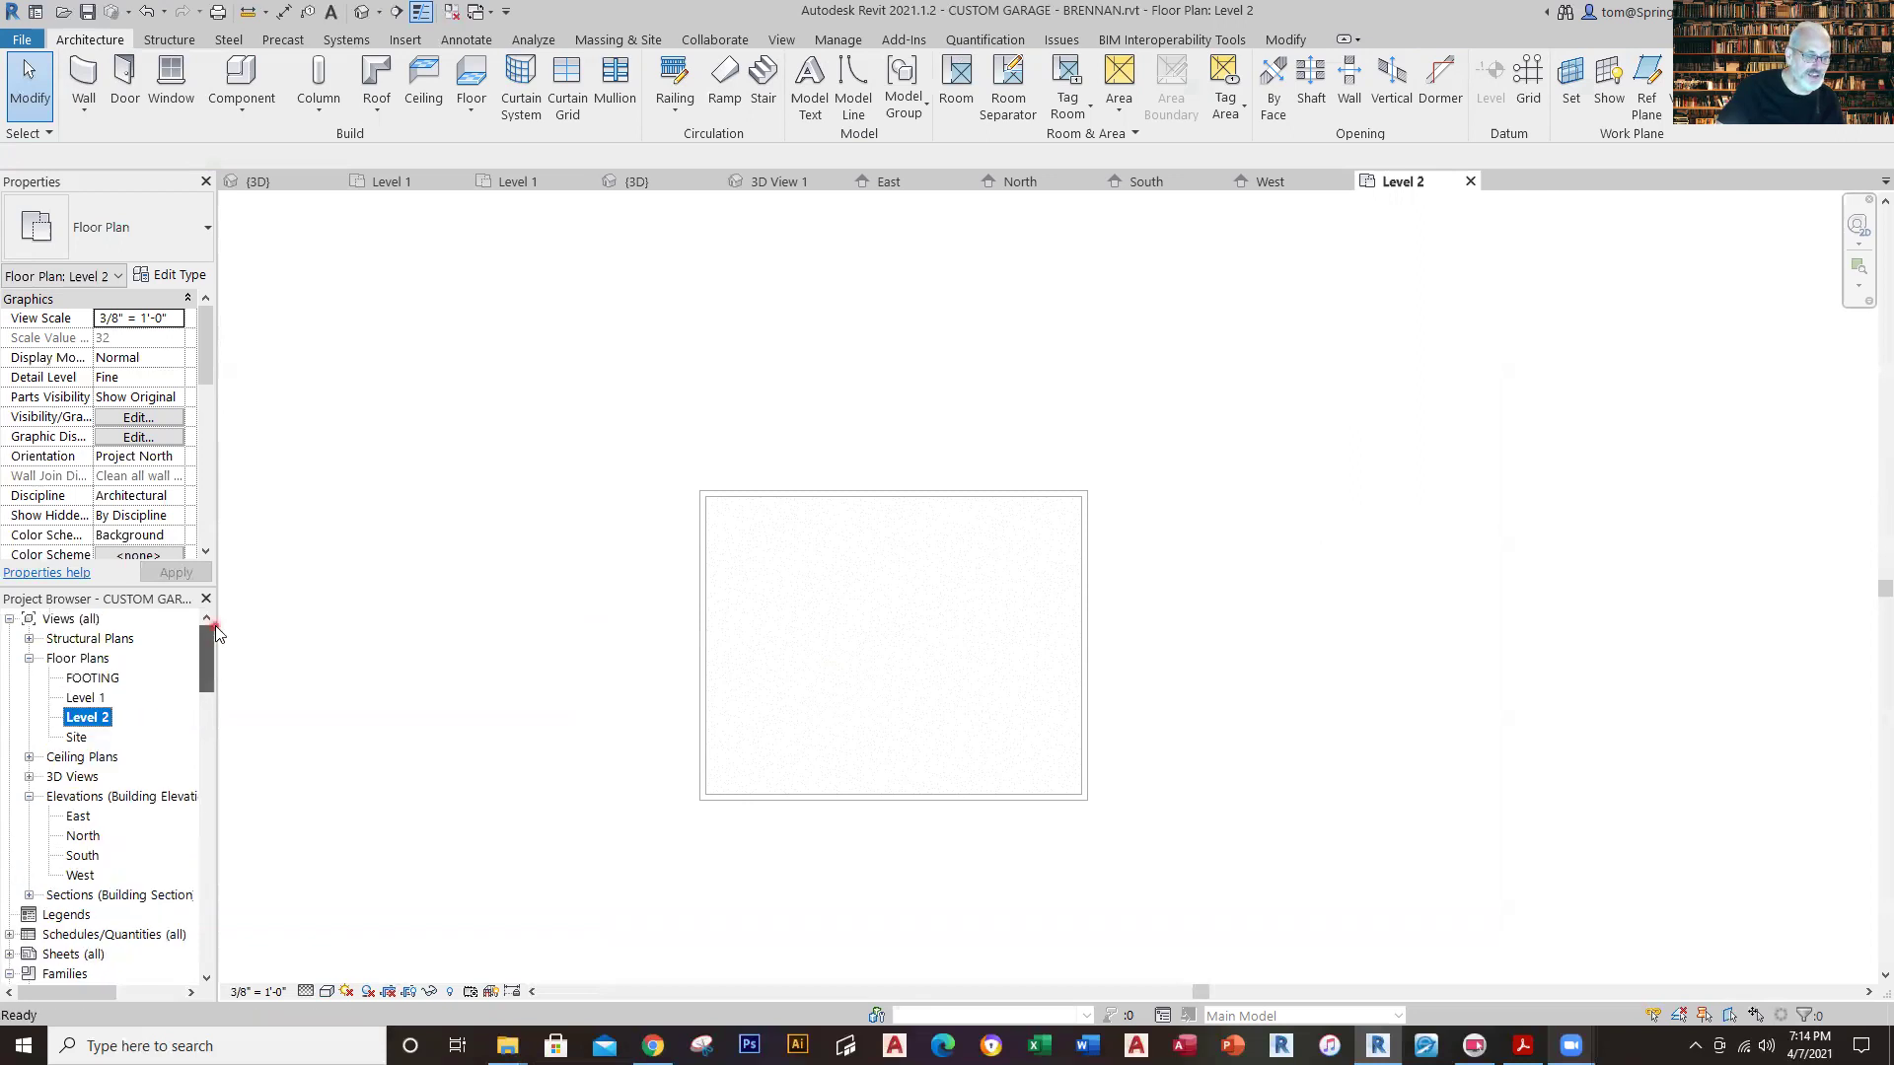
double_click(96, 699)
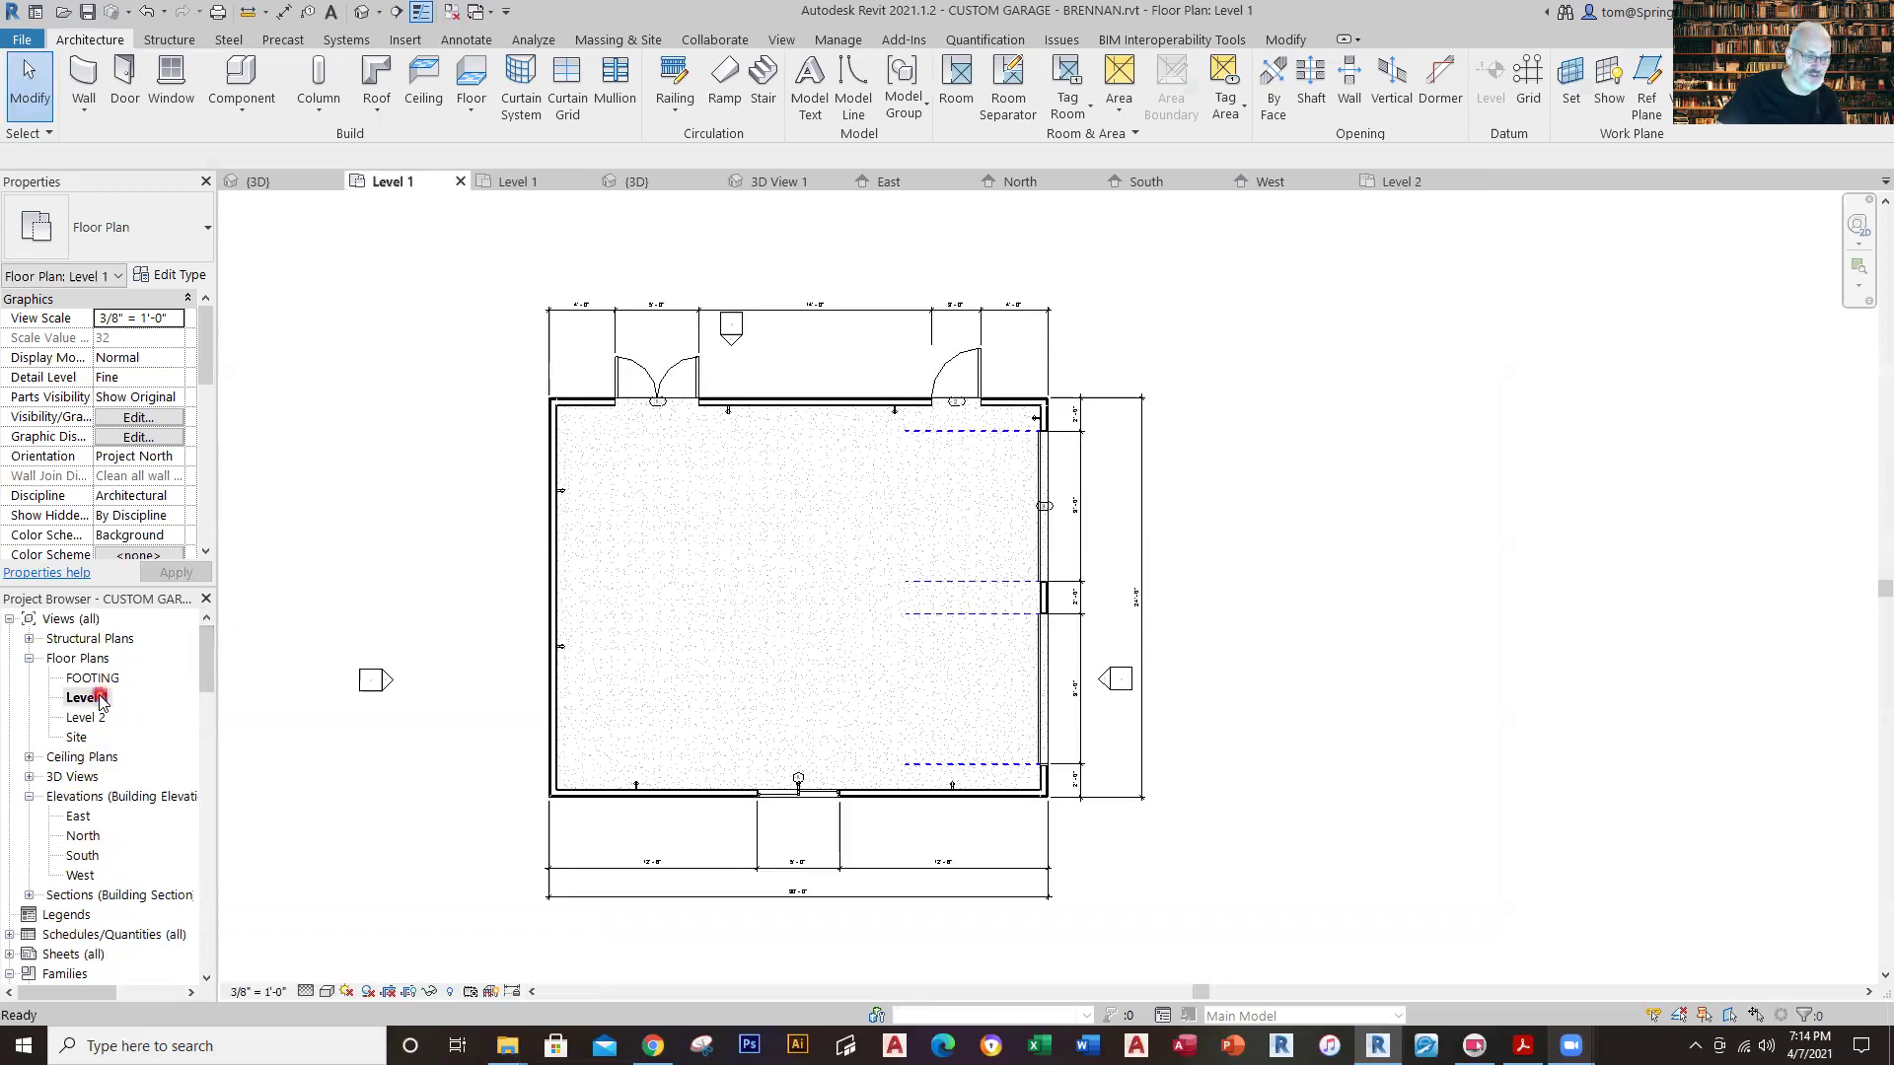
double_click(96, 718)
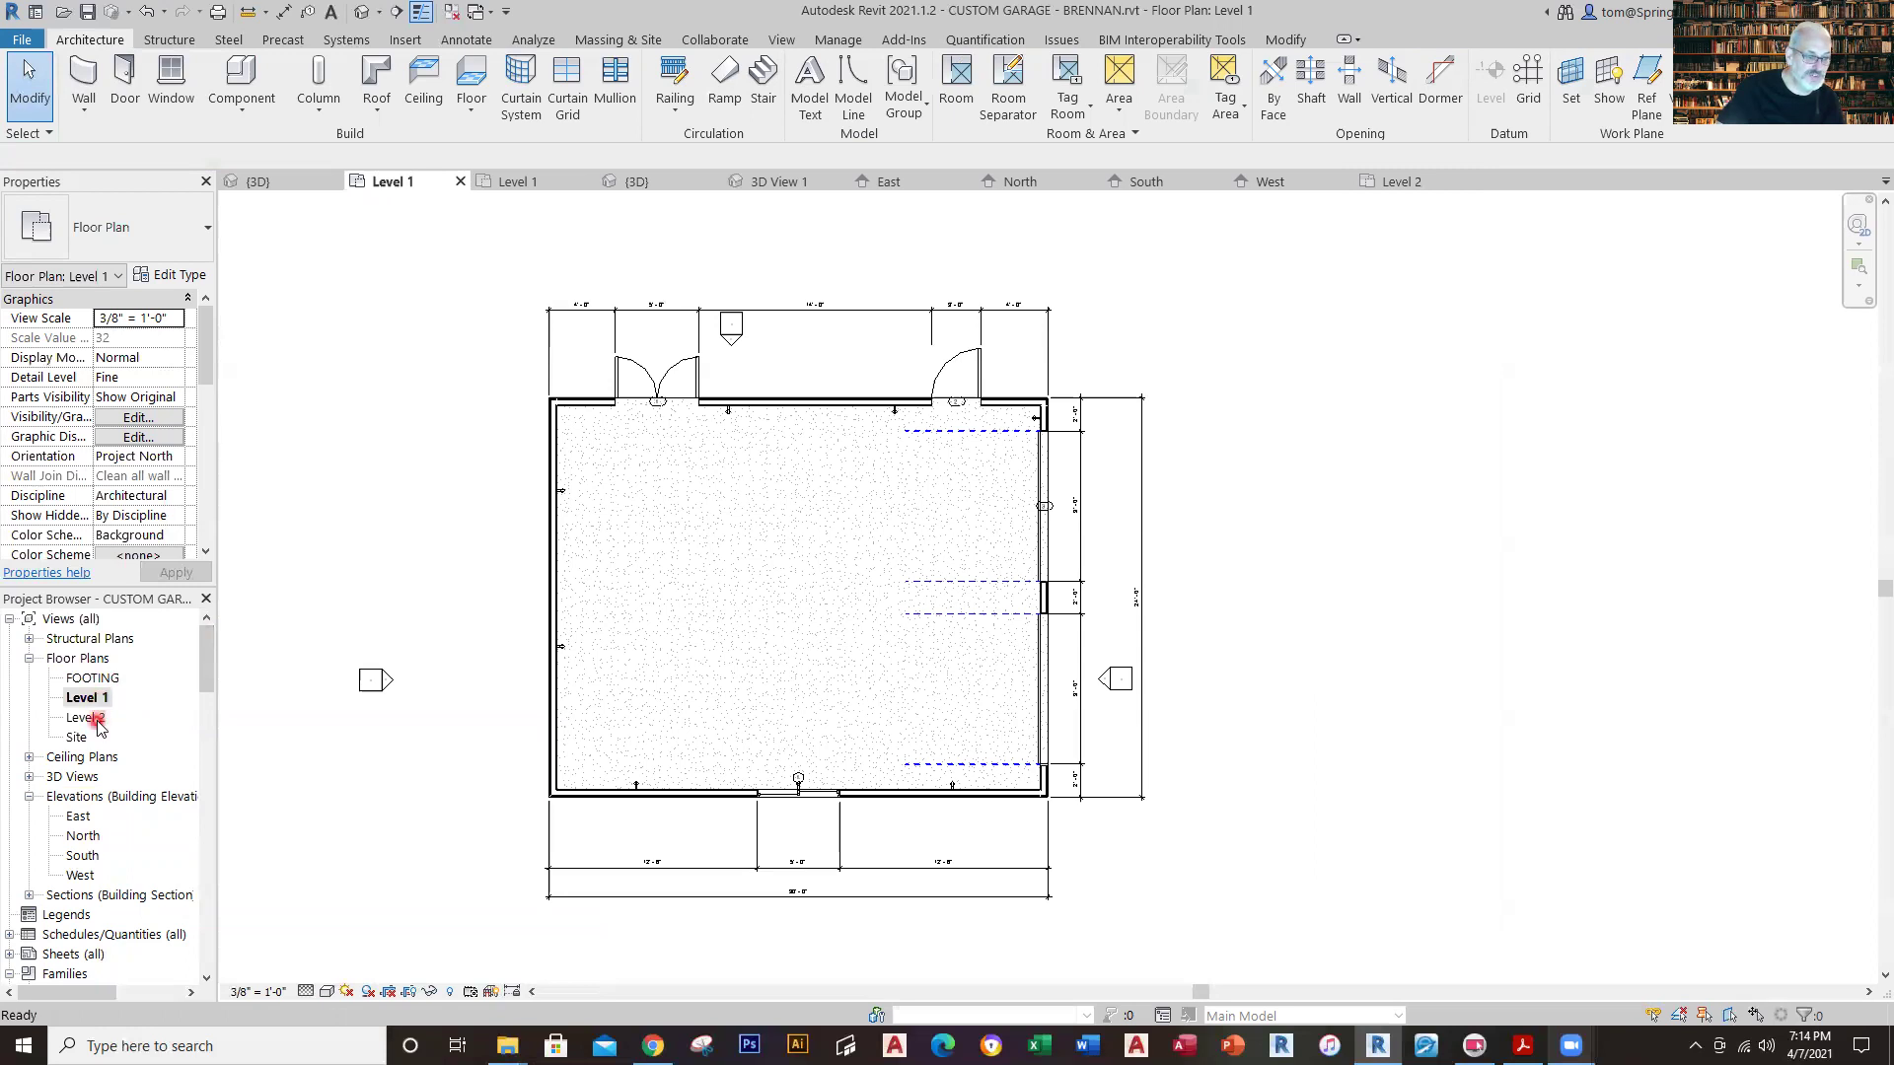
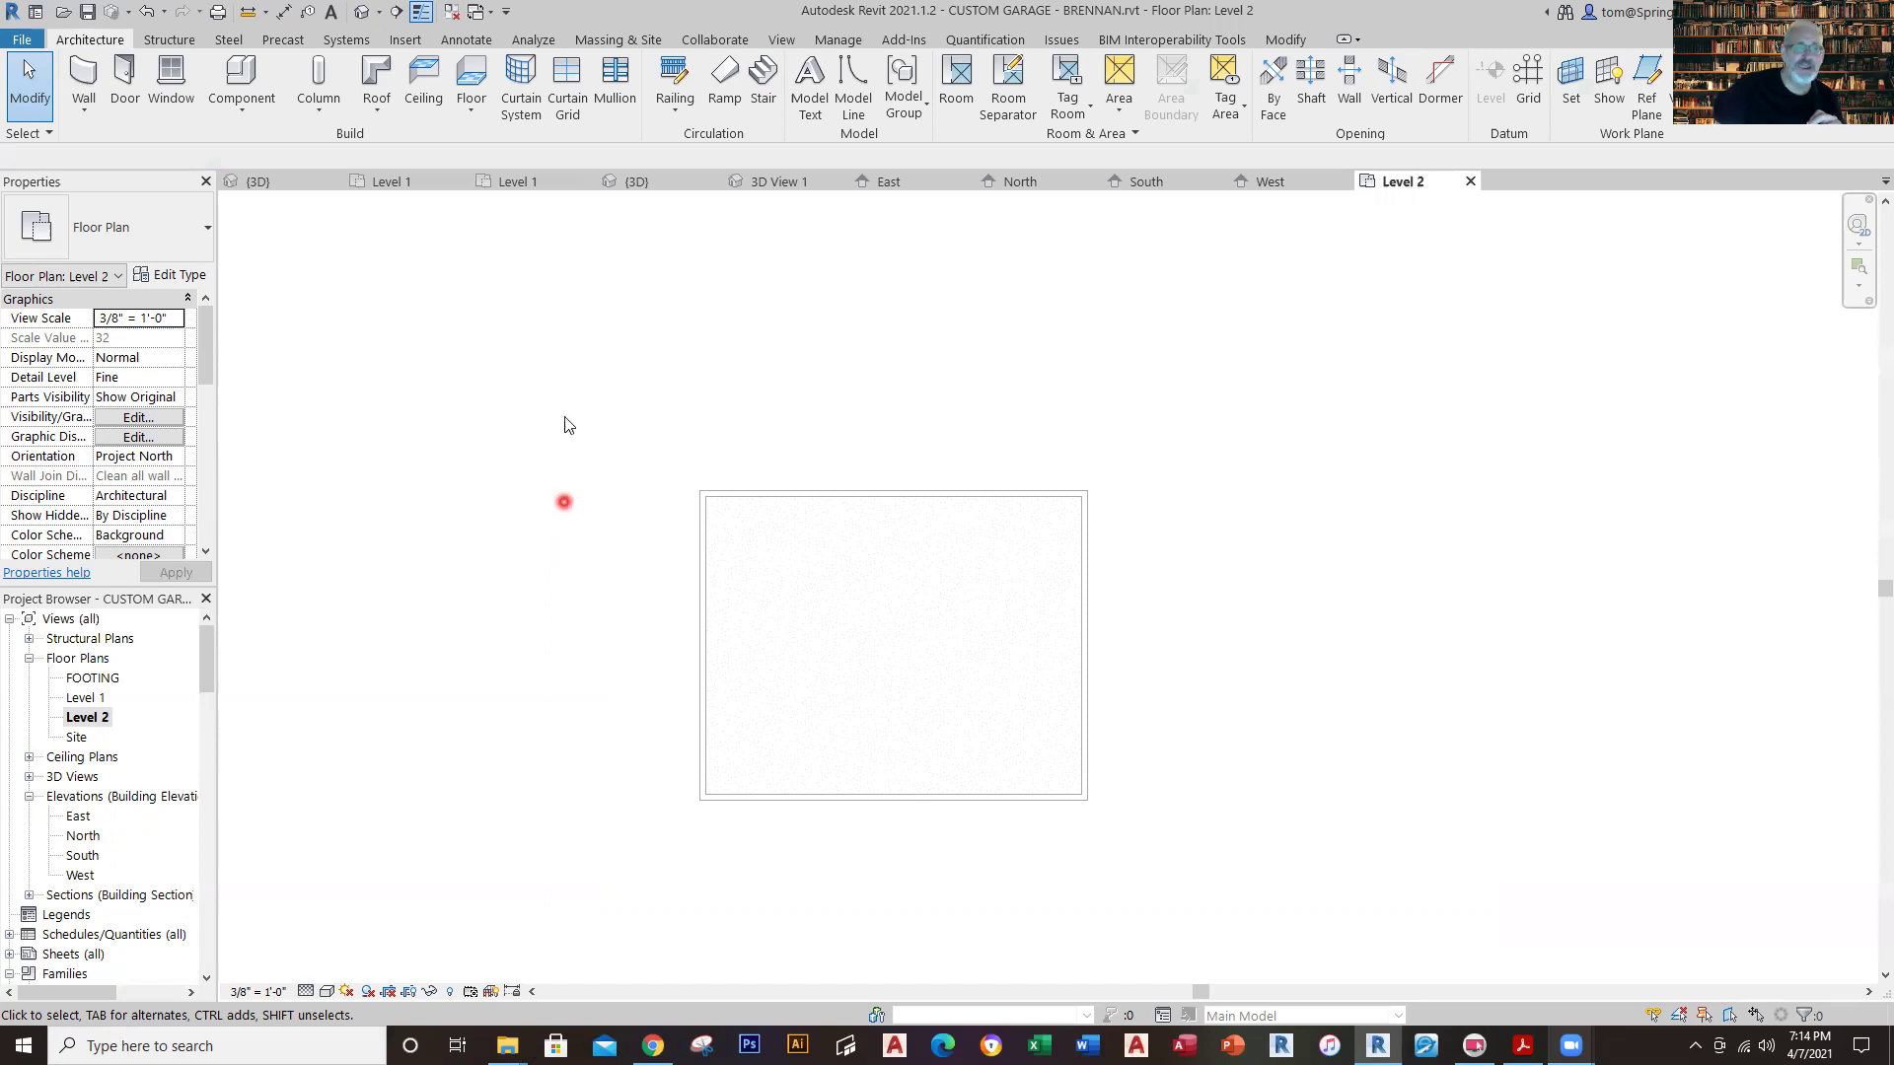
Turn on the Roofs model category in the visibility/graphic overrides of the Level 2 floor plan.
click(782, 41)
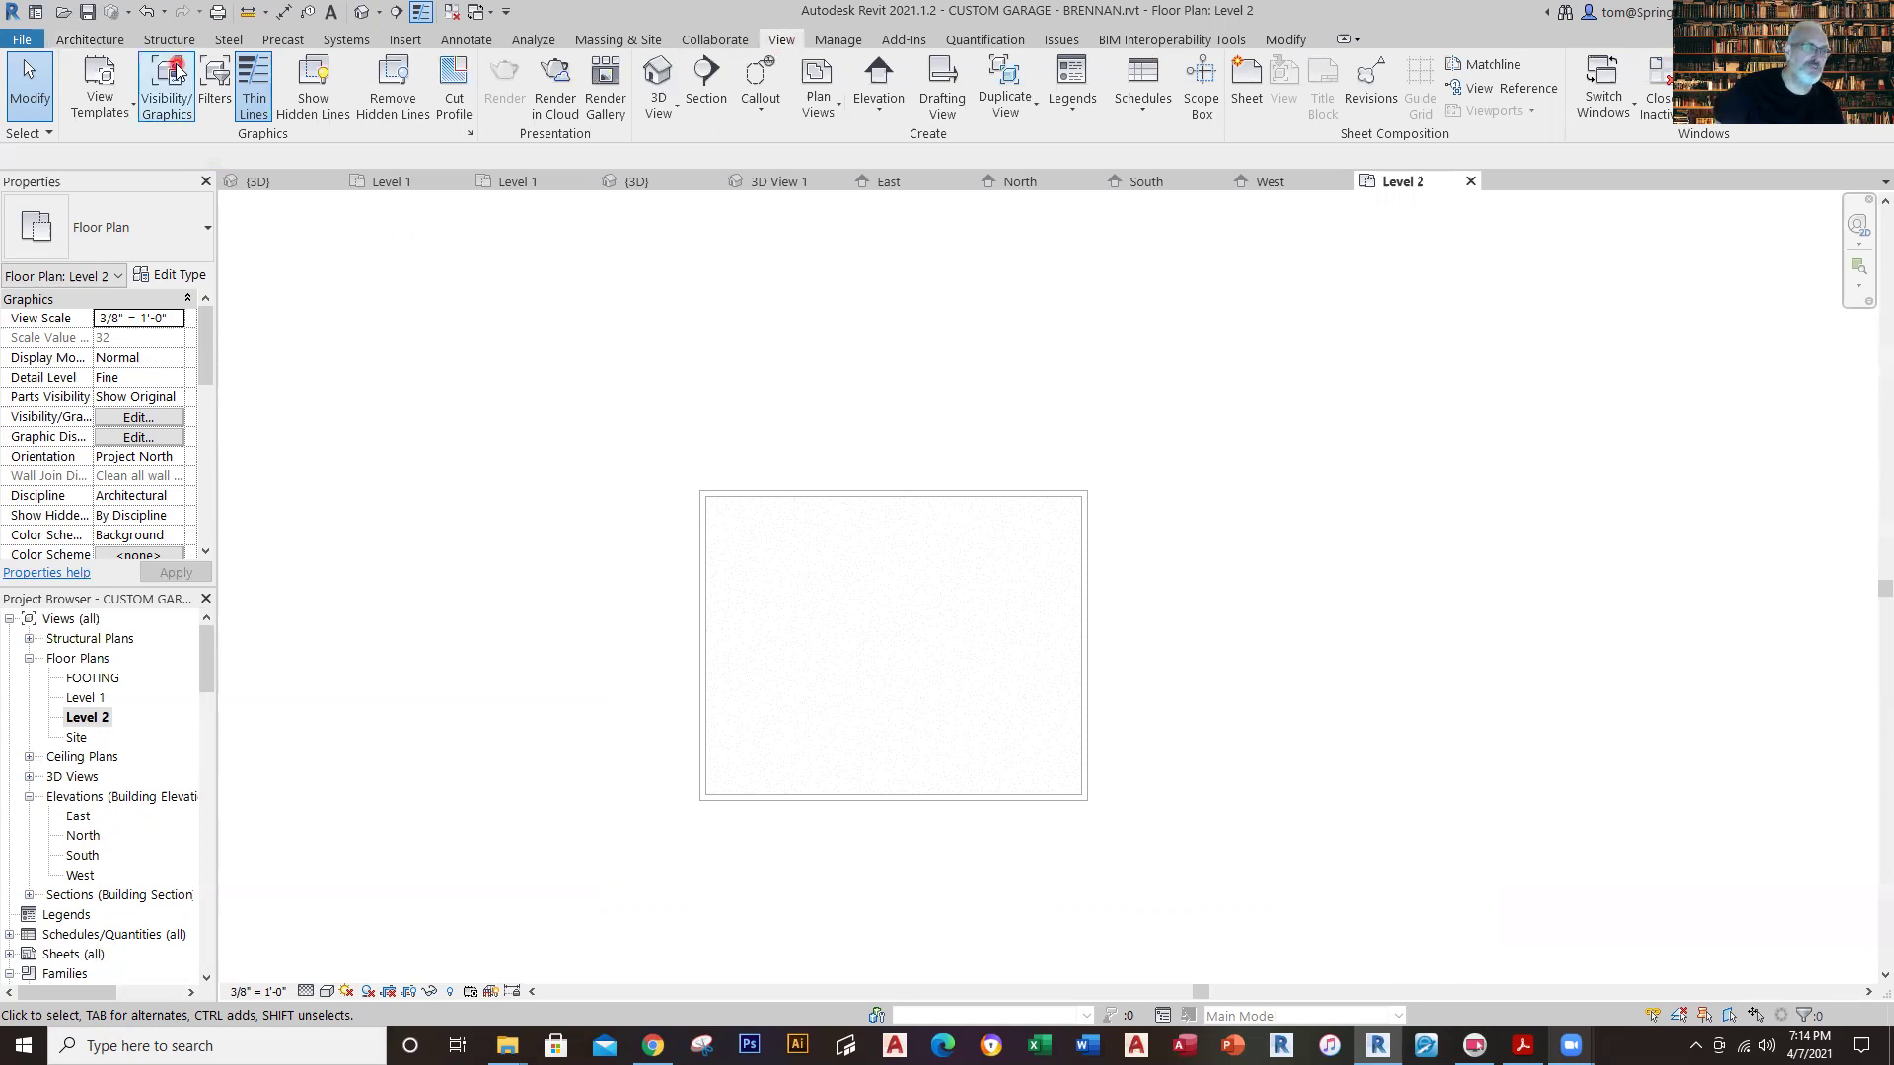
click(175, 102)
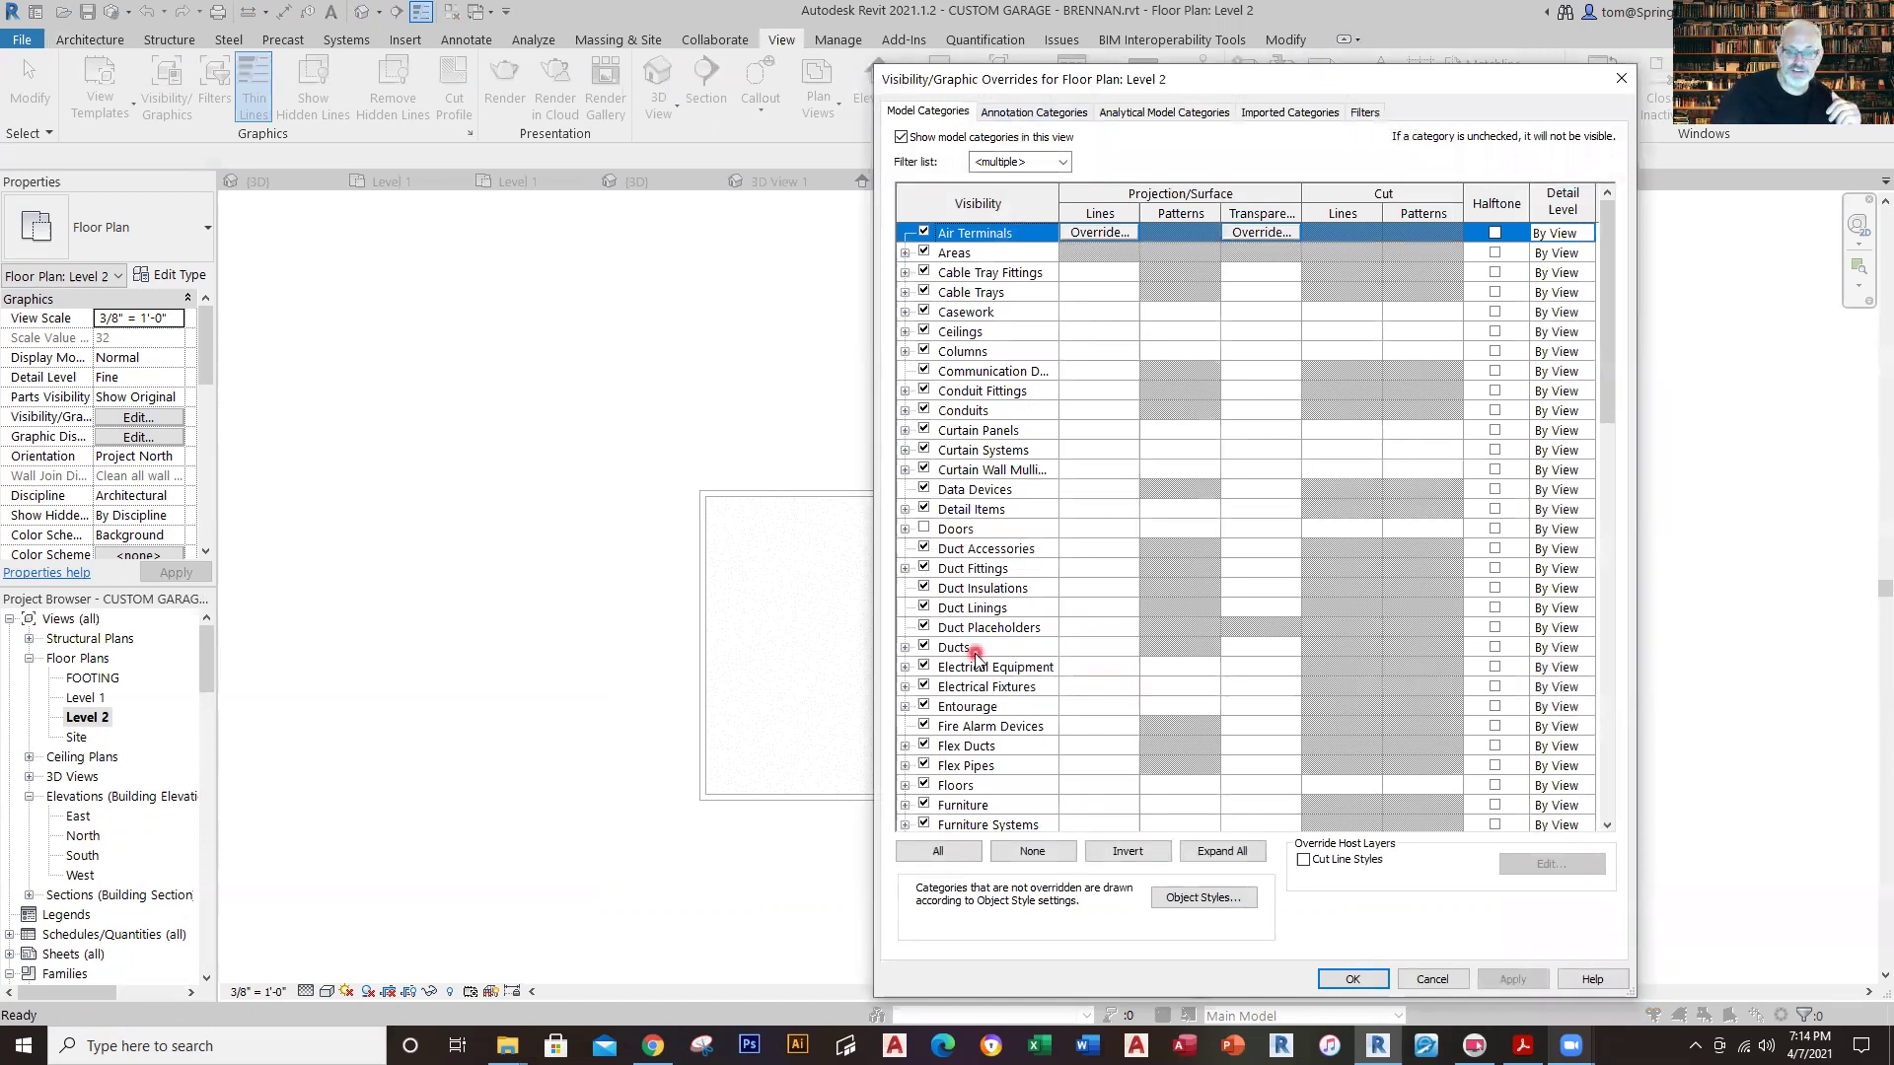
scroll(974, 656, down, 3)
scroll(974, 653, down, 7)
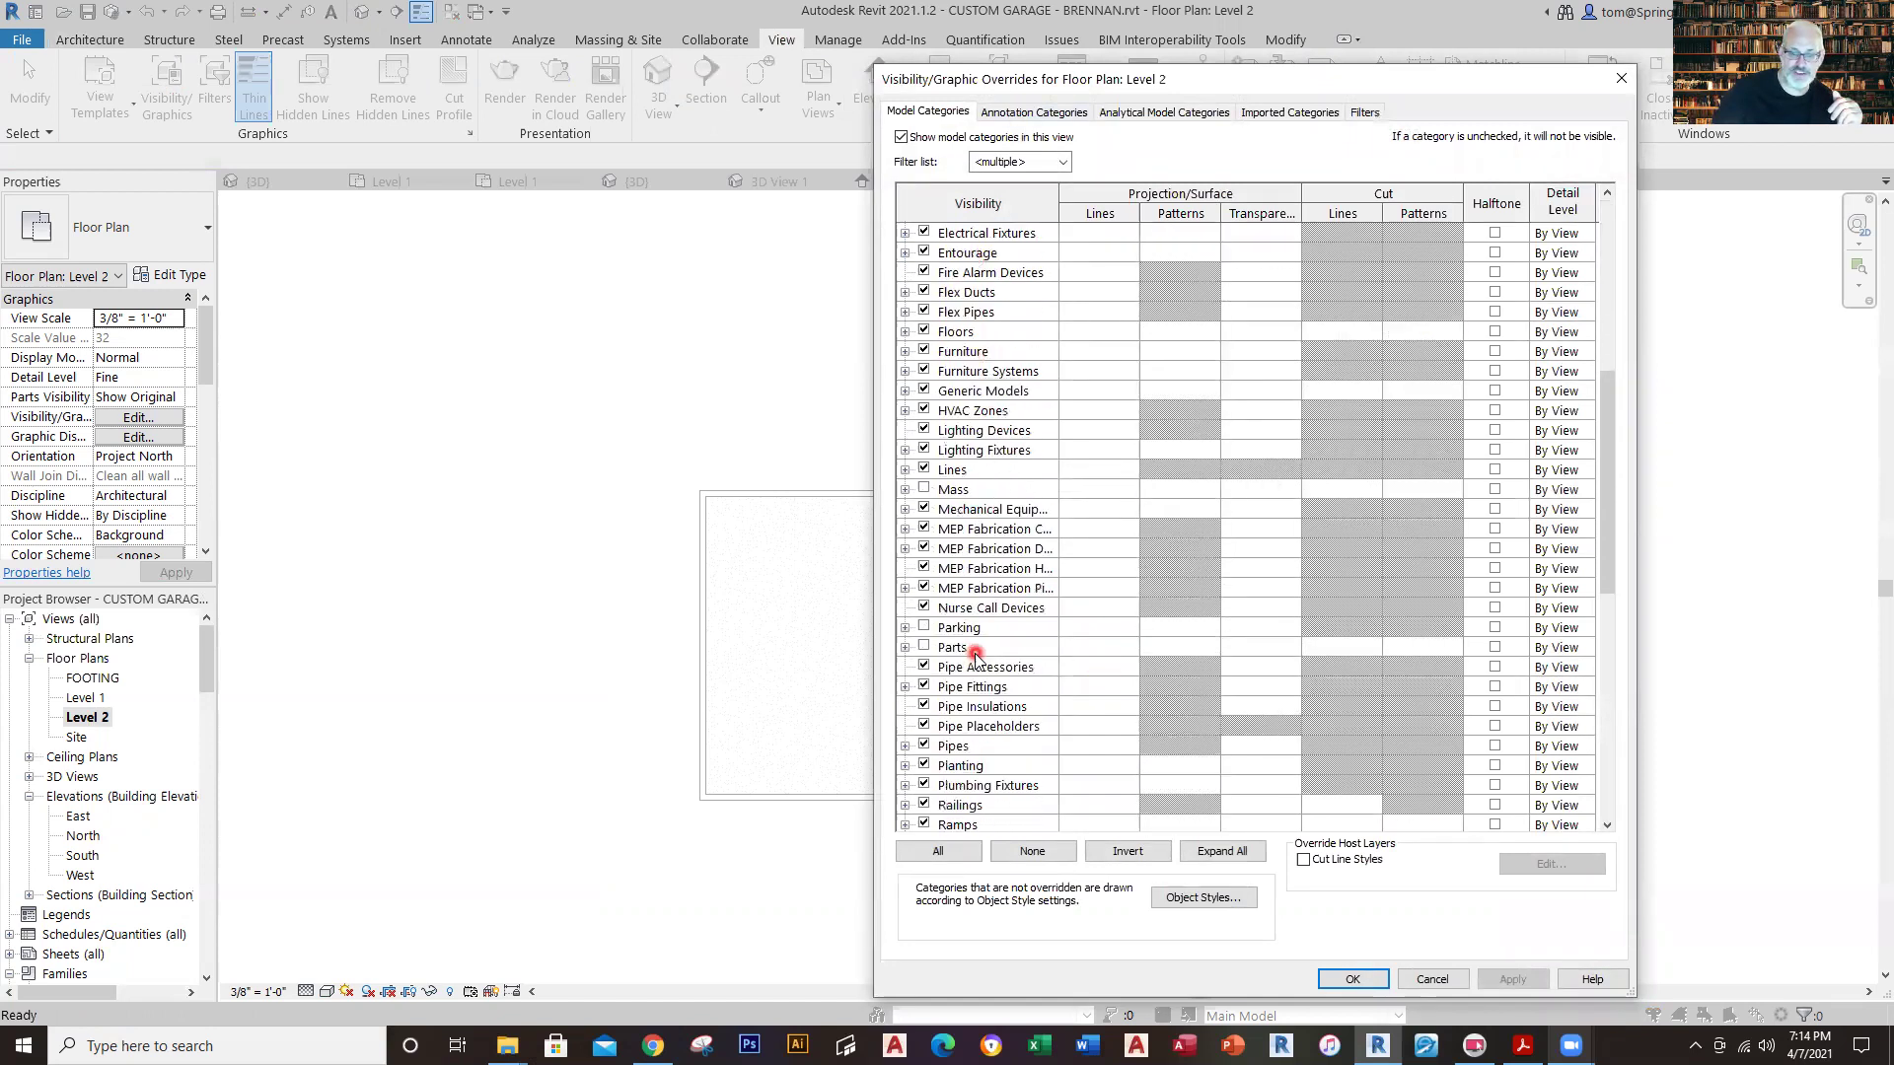
scroll(974, 655, down, 1)
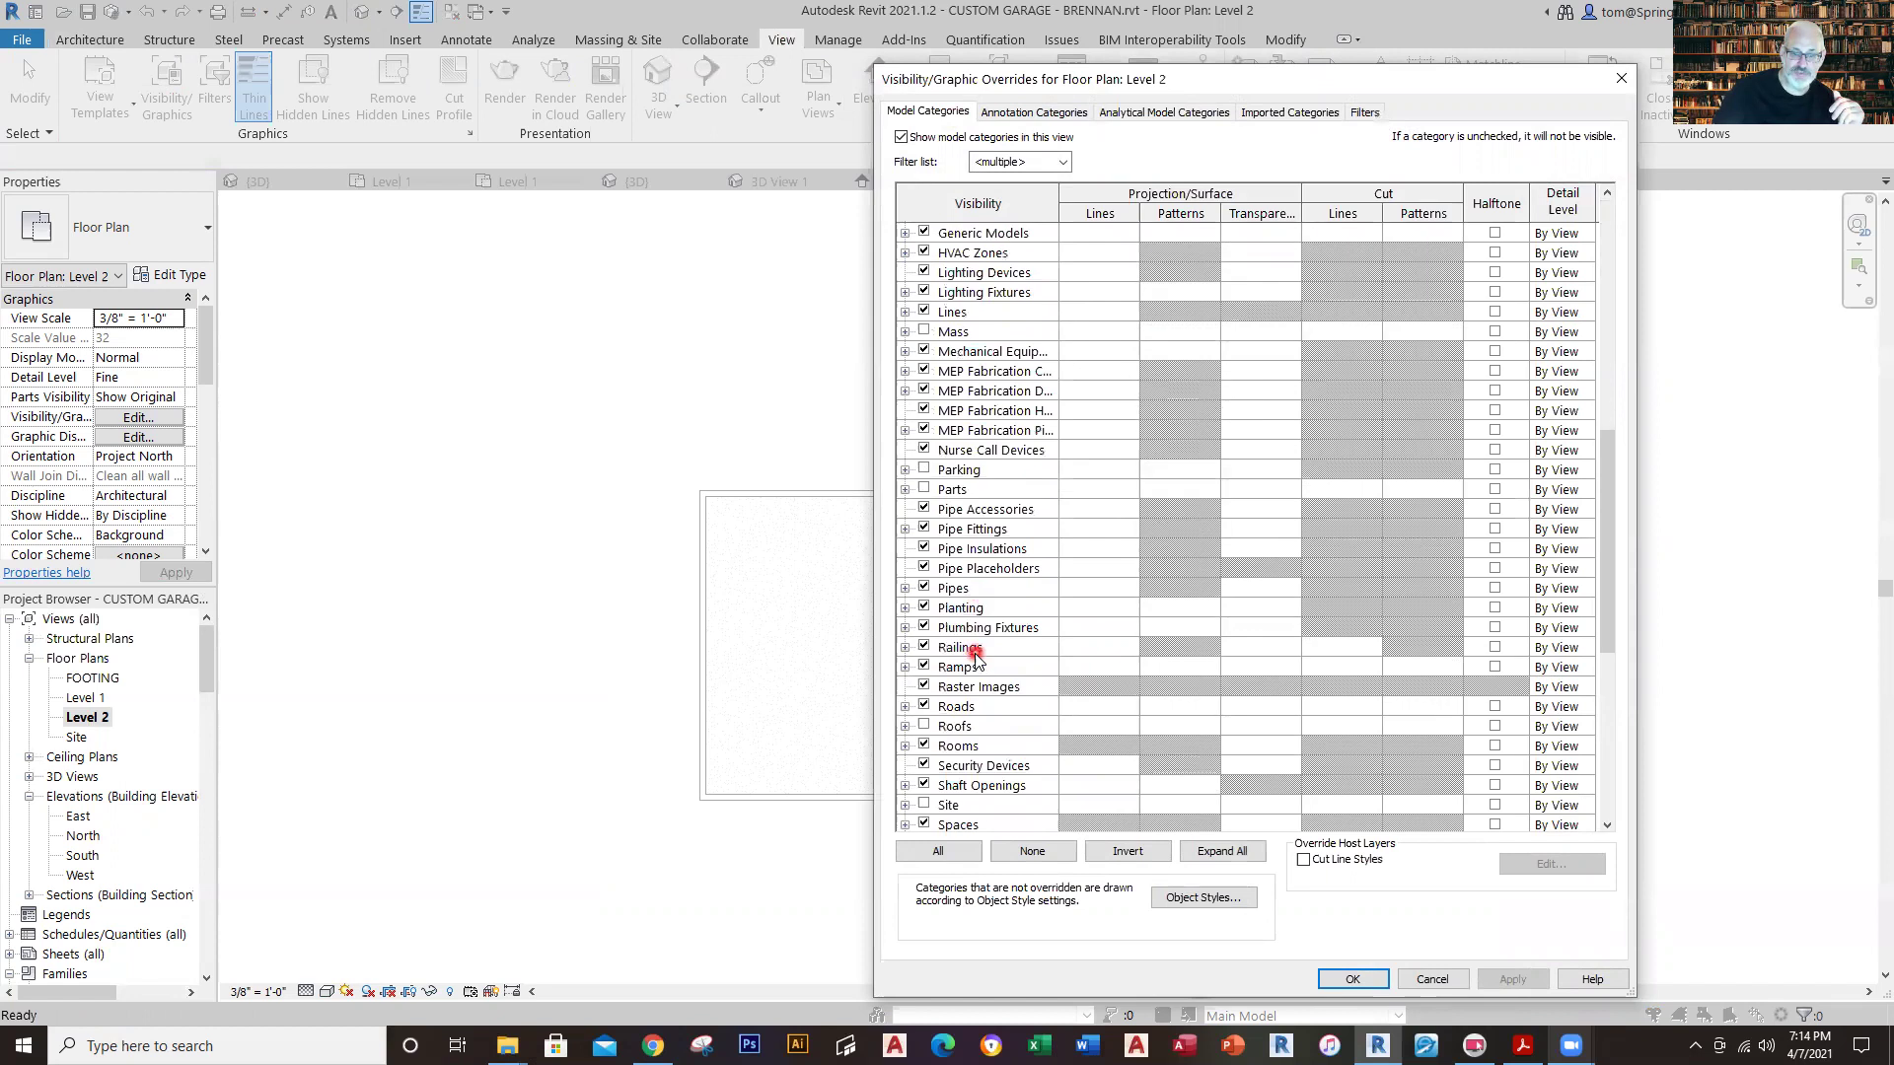
click(924, 726)
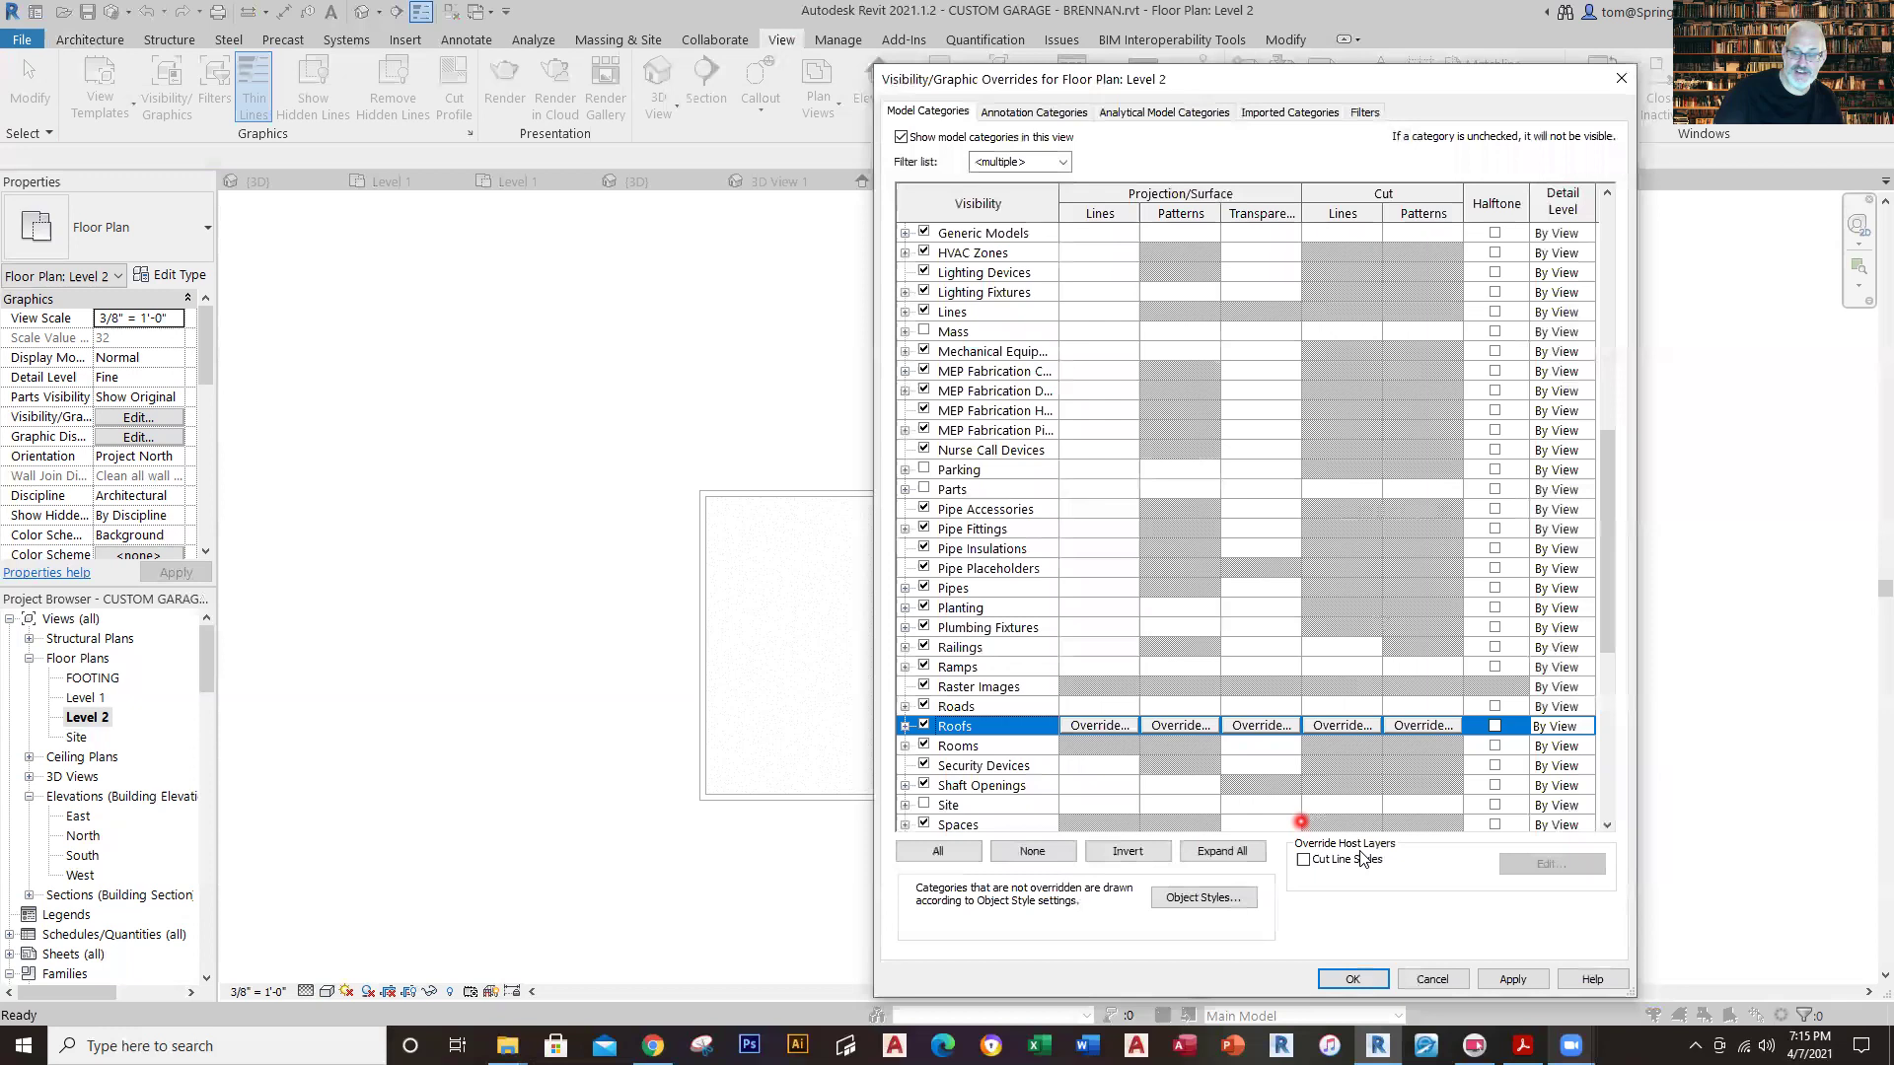
click(1512, 979)
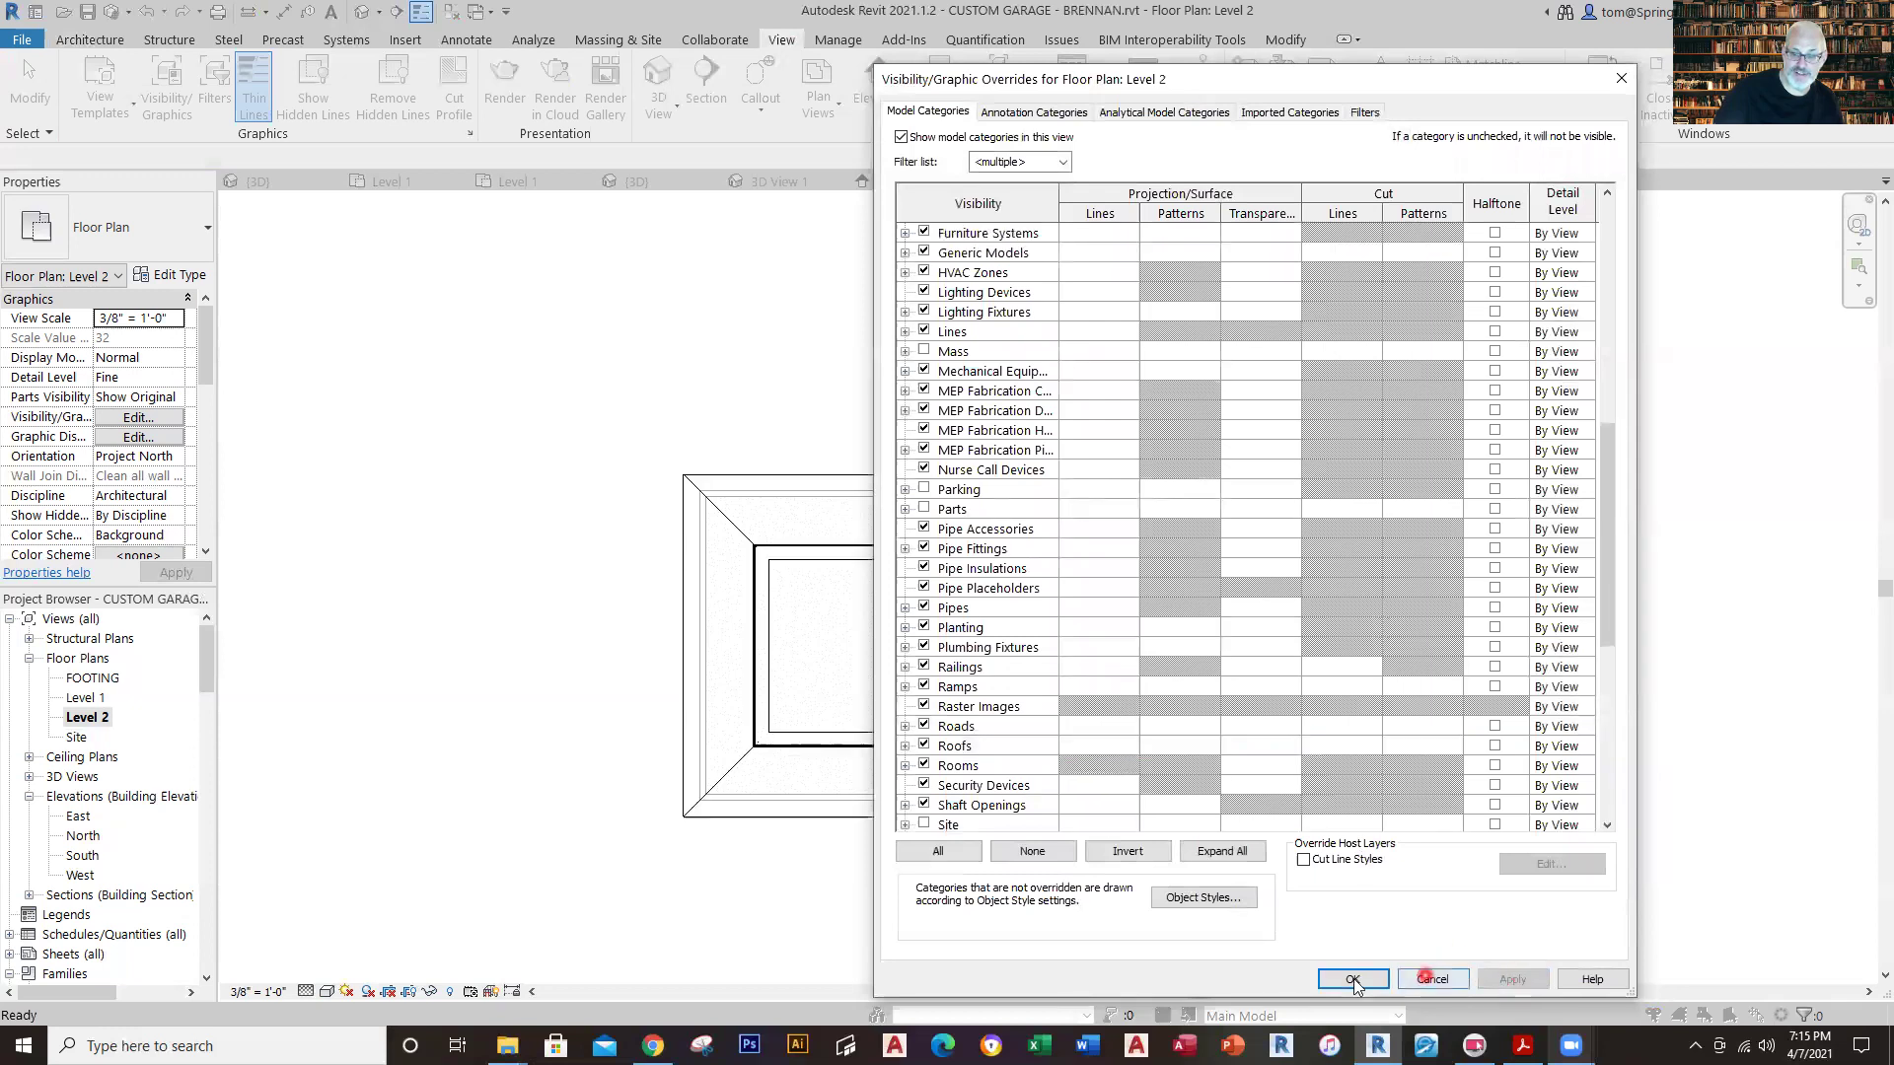
click(1353, 979)
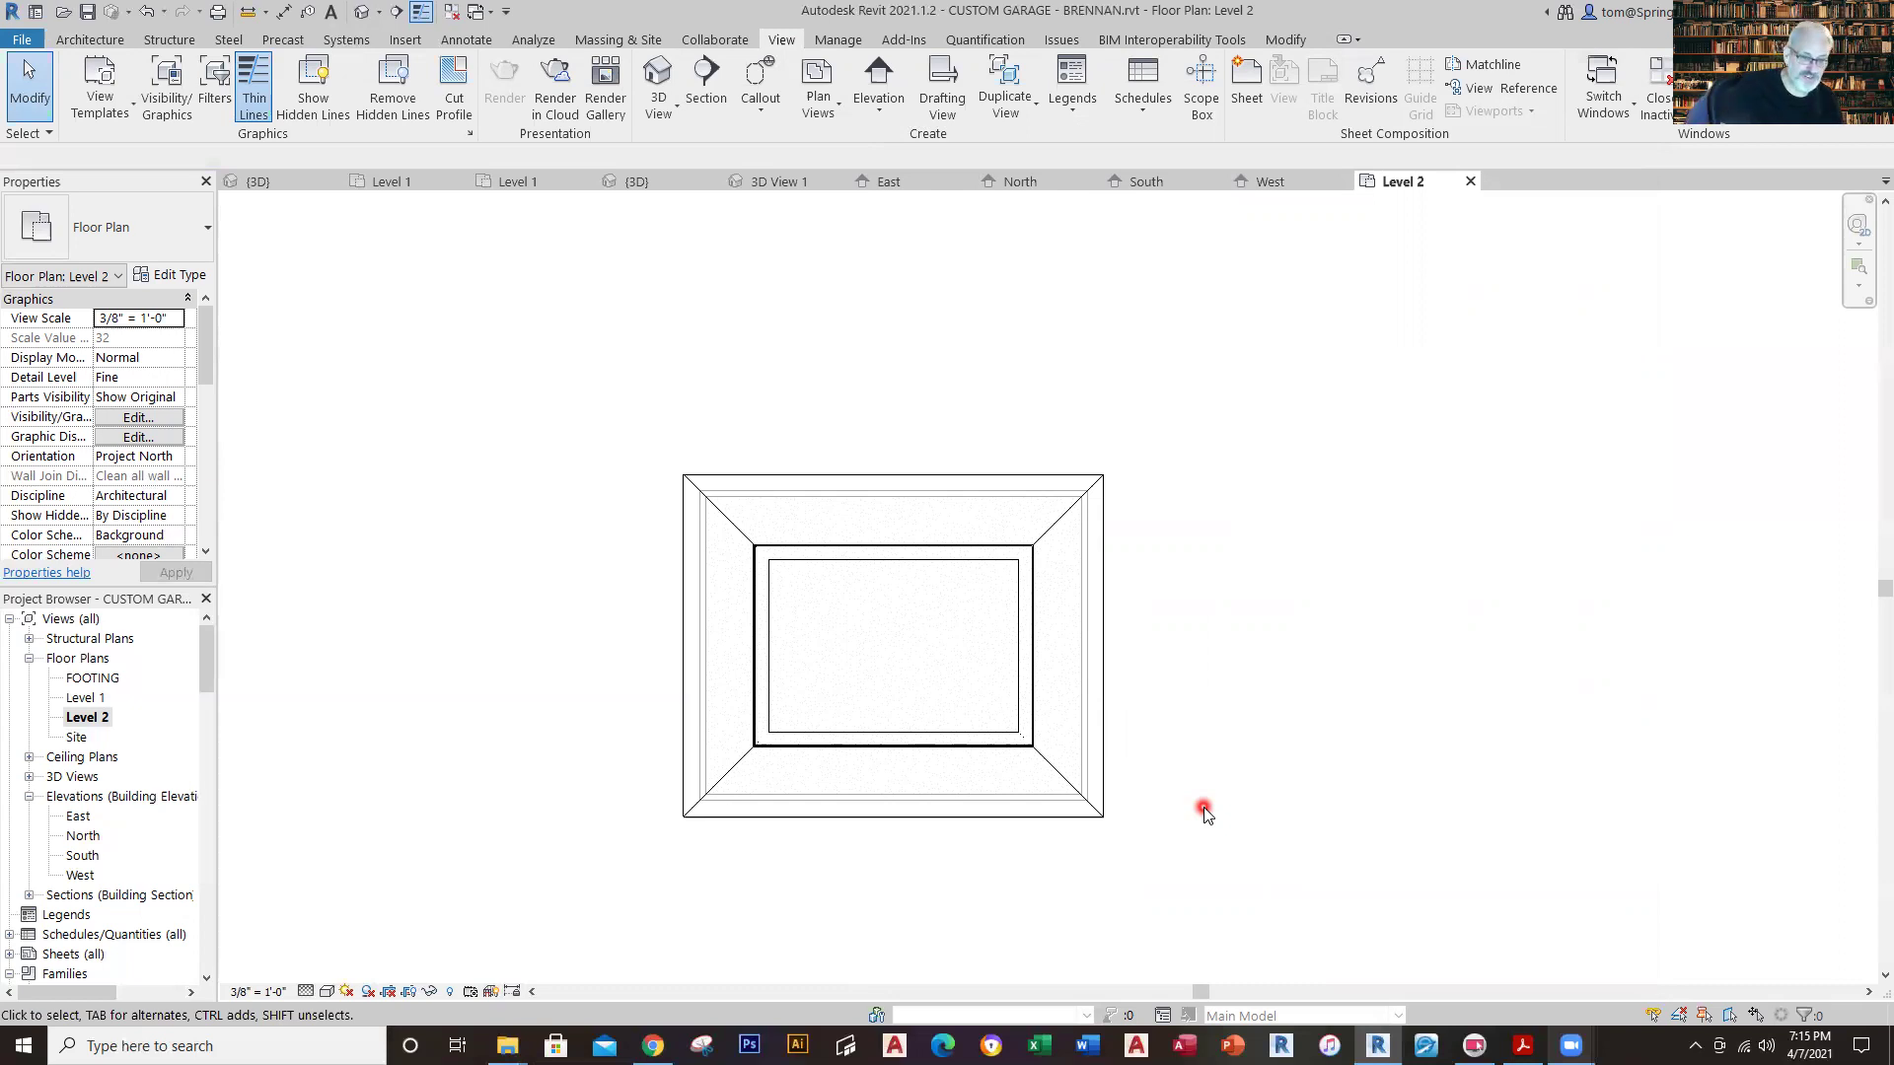
Review the model category list in the Level 2 plan's visibility/graphic overrides.
key(v)
key(g)
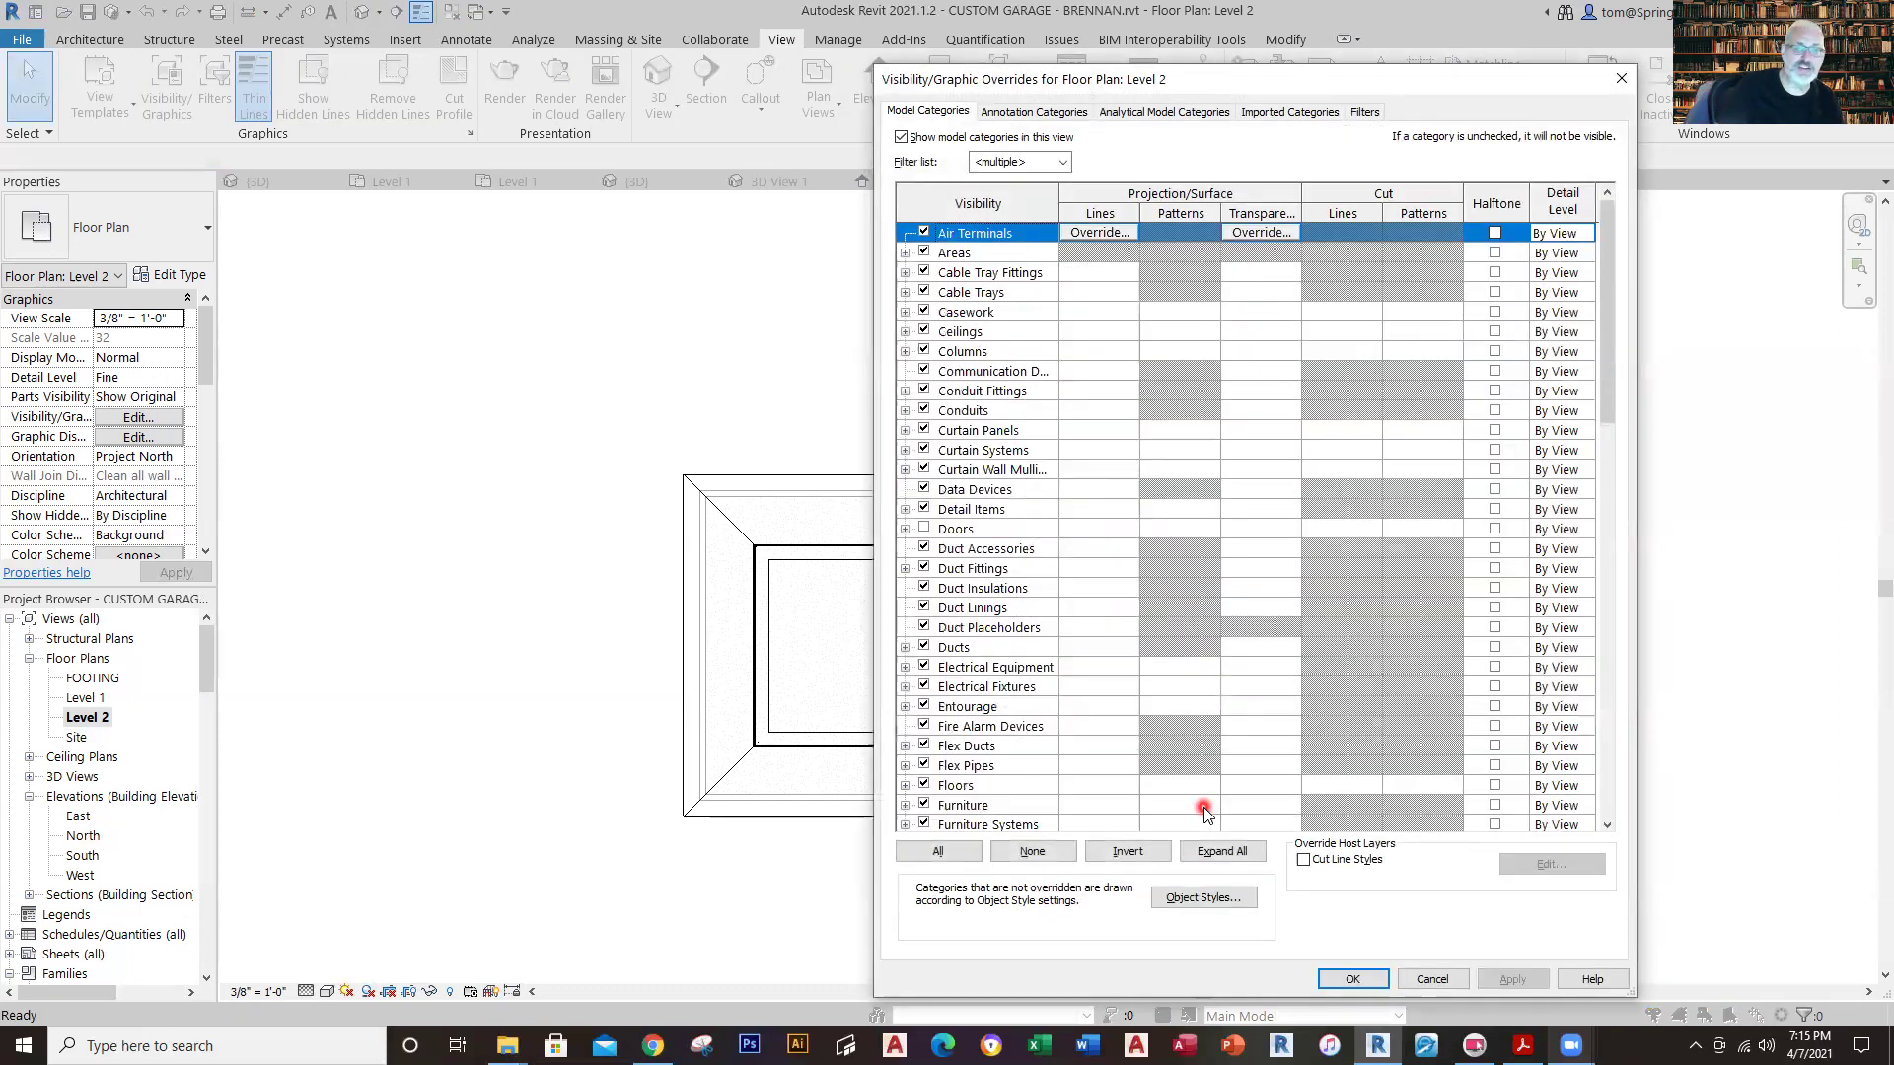
scroll(972, 425, down, 1)
scroll(967, 552, down, 6)
scroll(965, 566, up, 7)
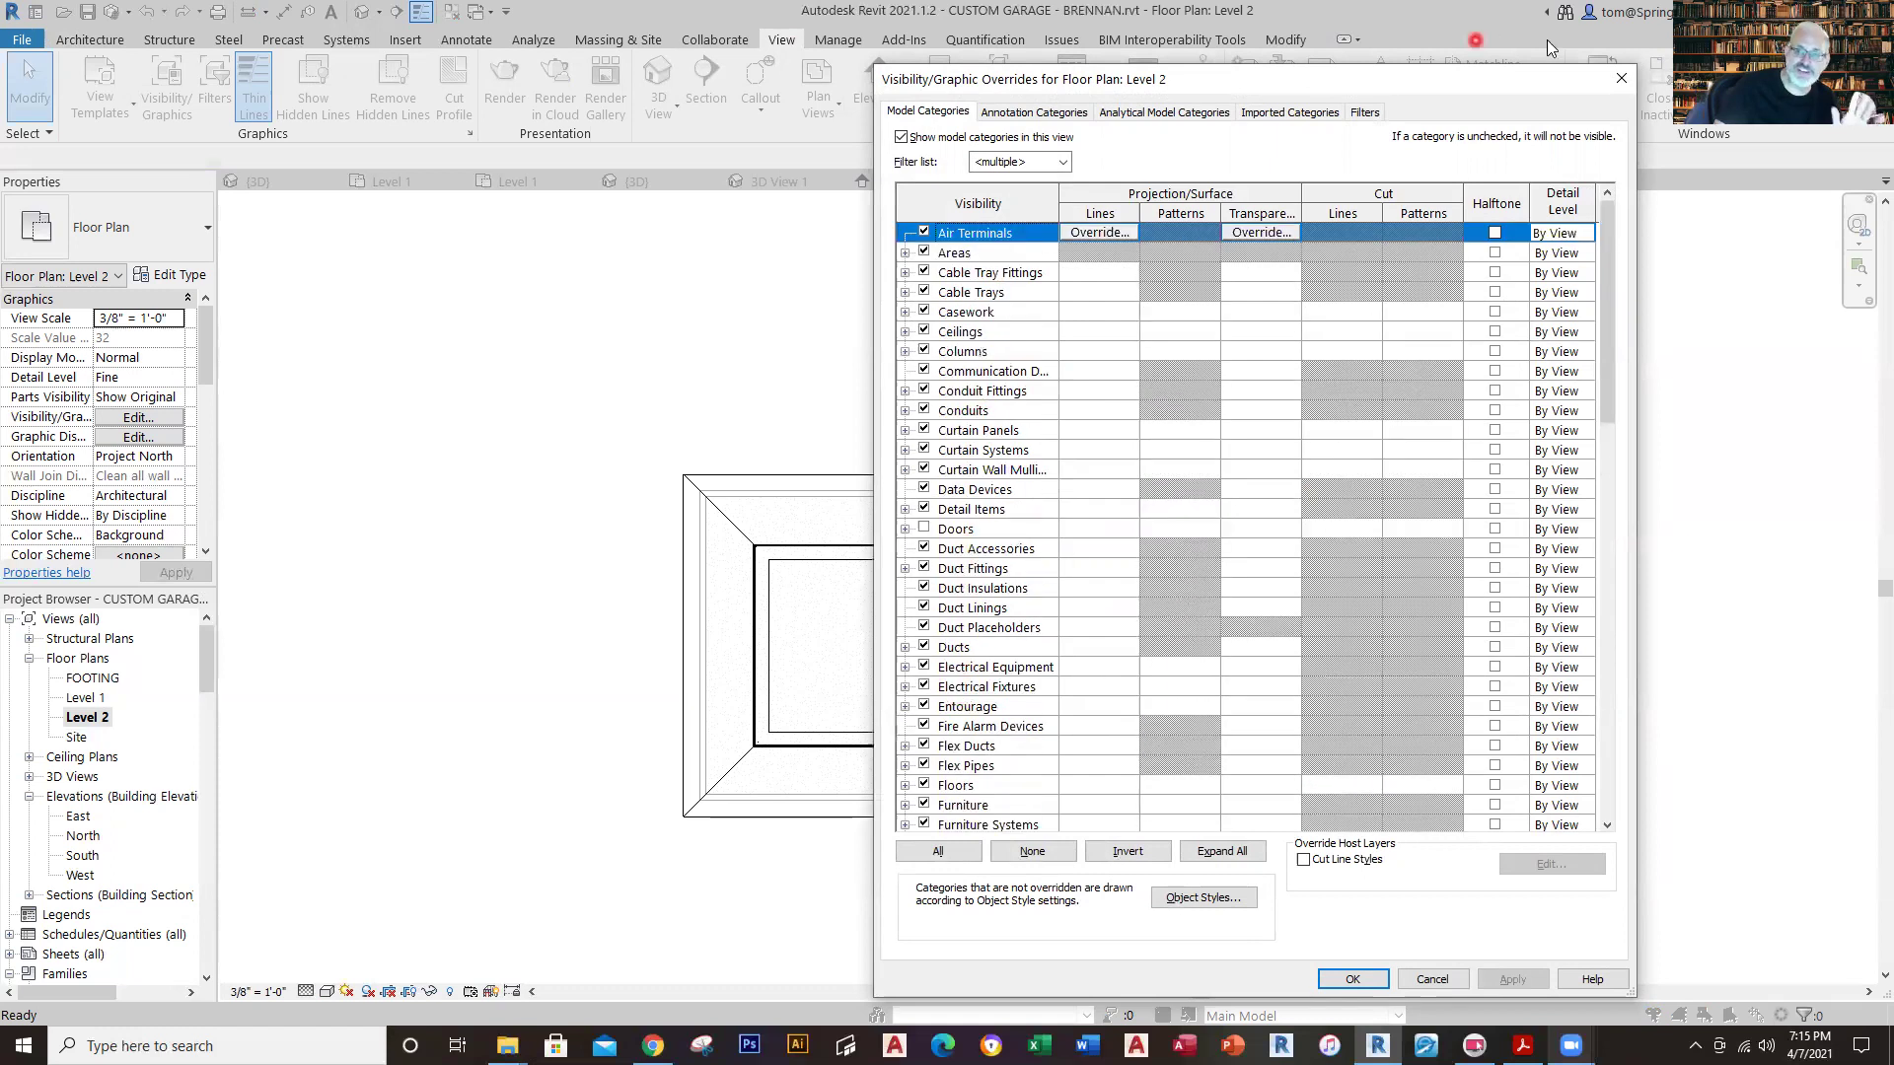
click(1619, 81)
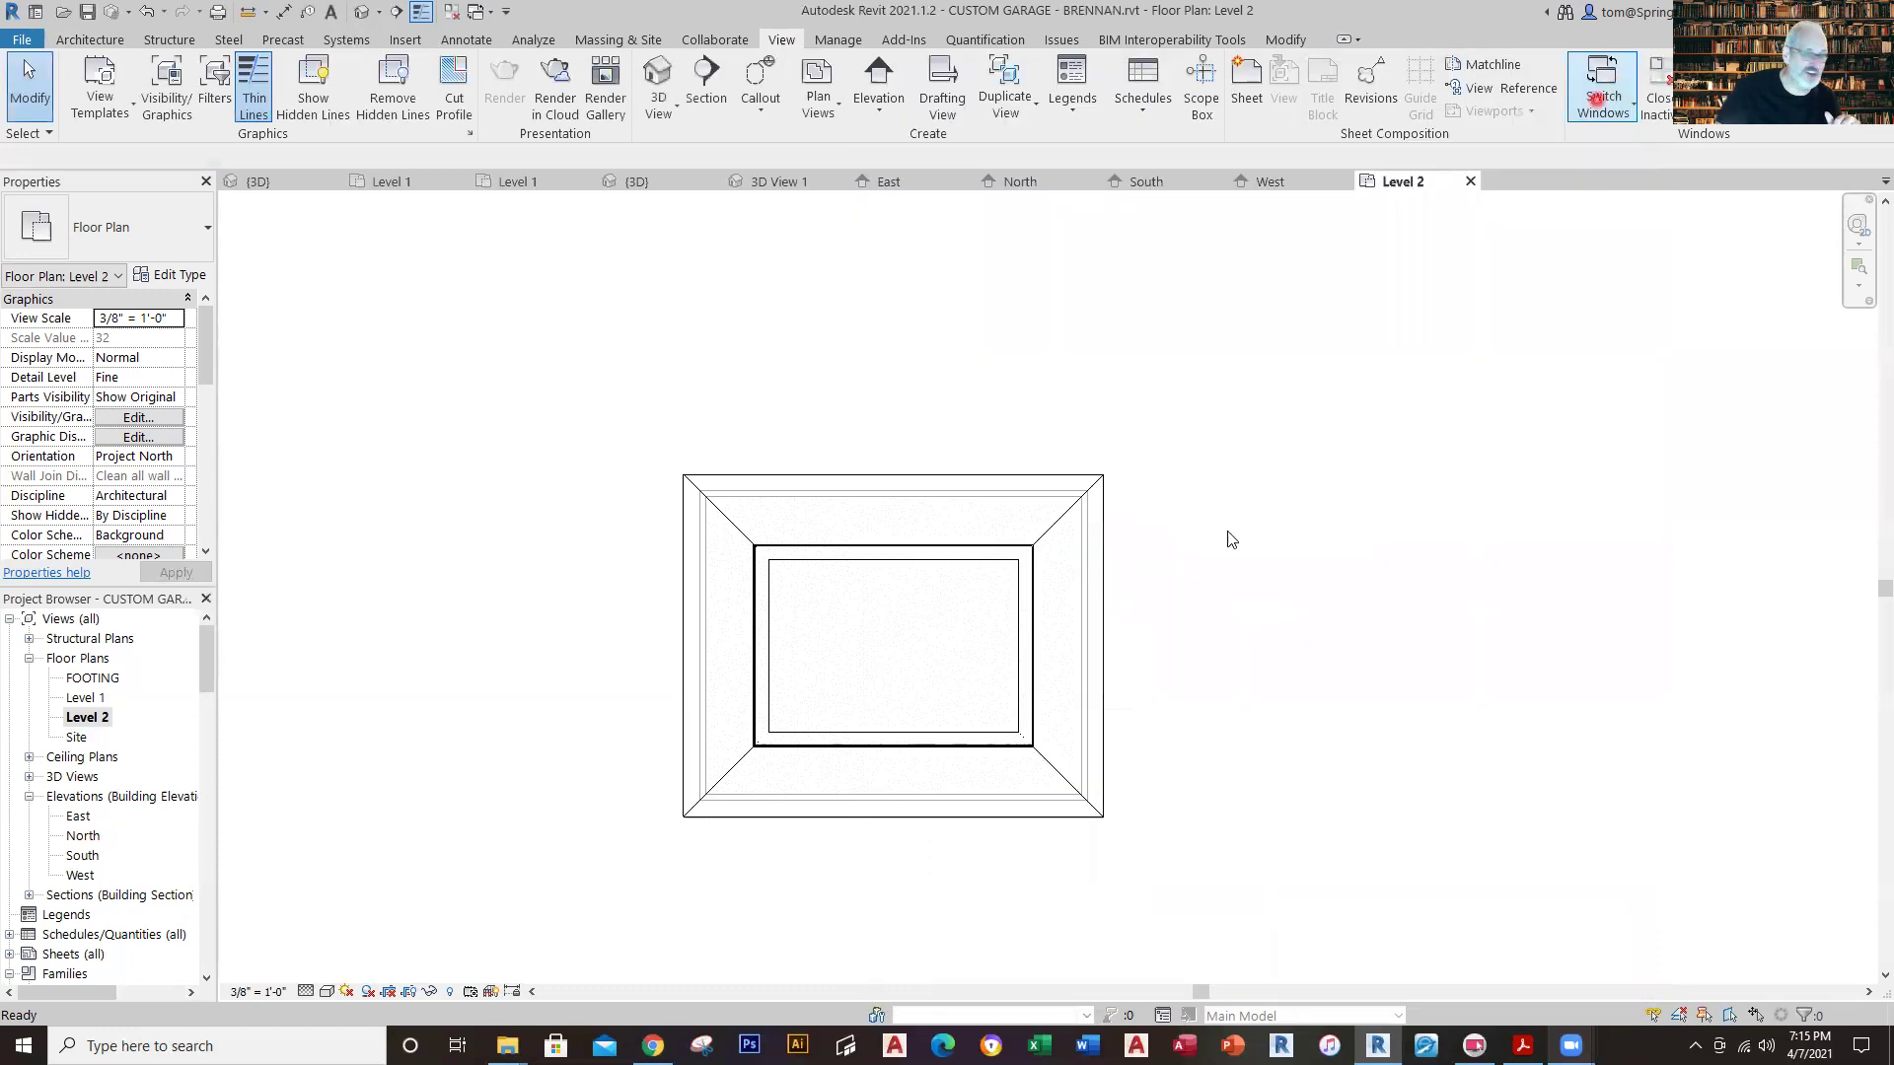
Edit the roof footprint so its east and west edges no longer define slope, without attaching the walls.
click(1108, 659)
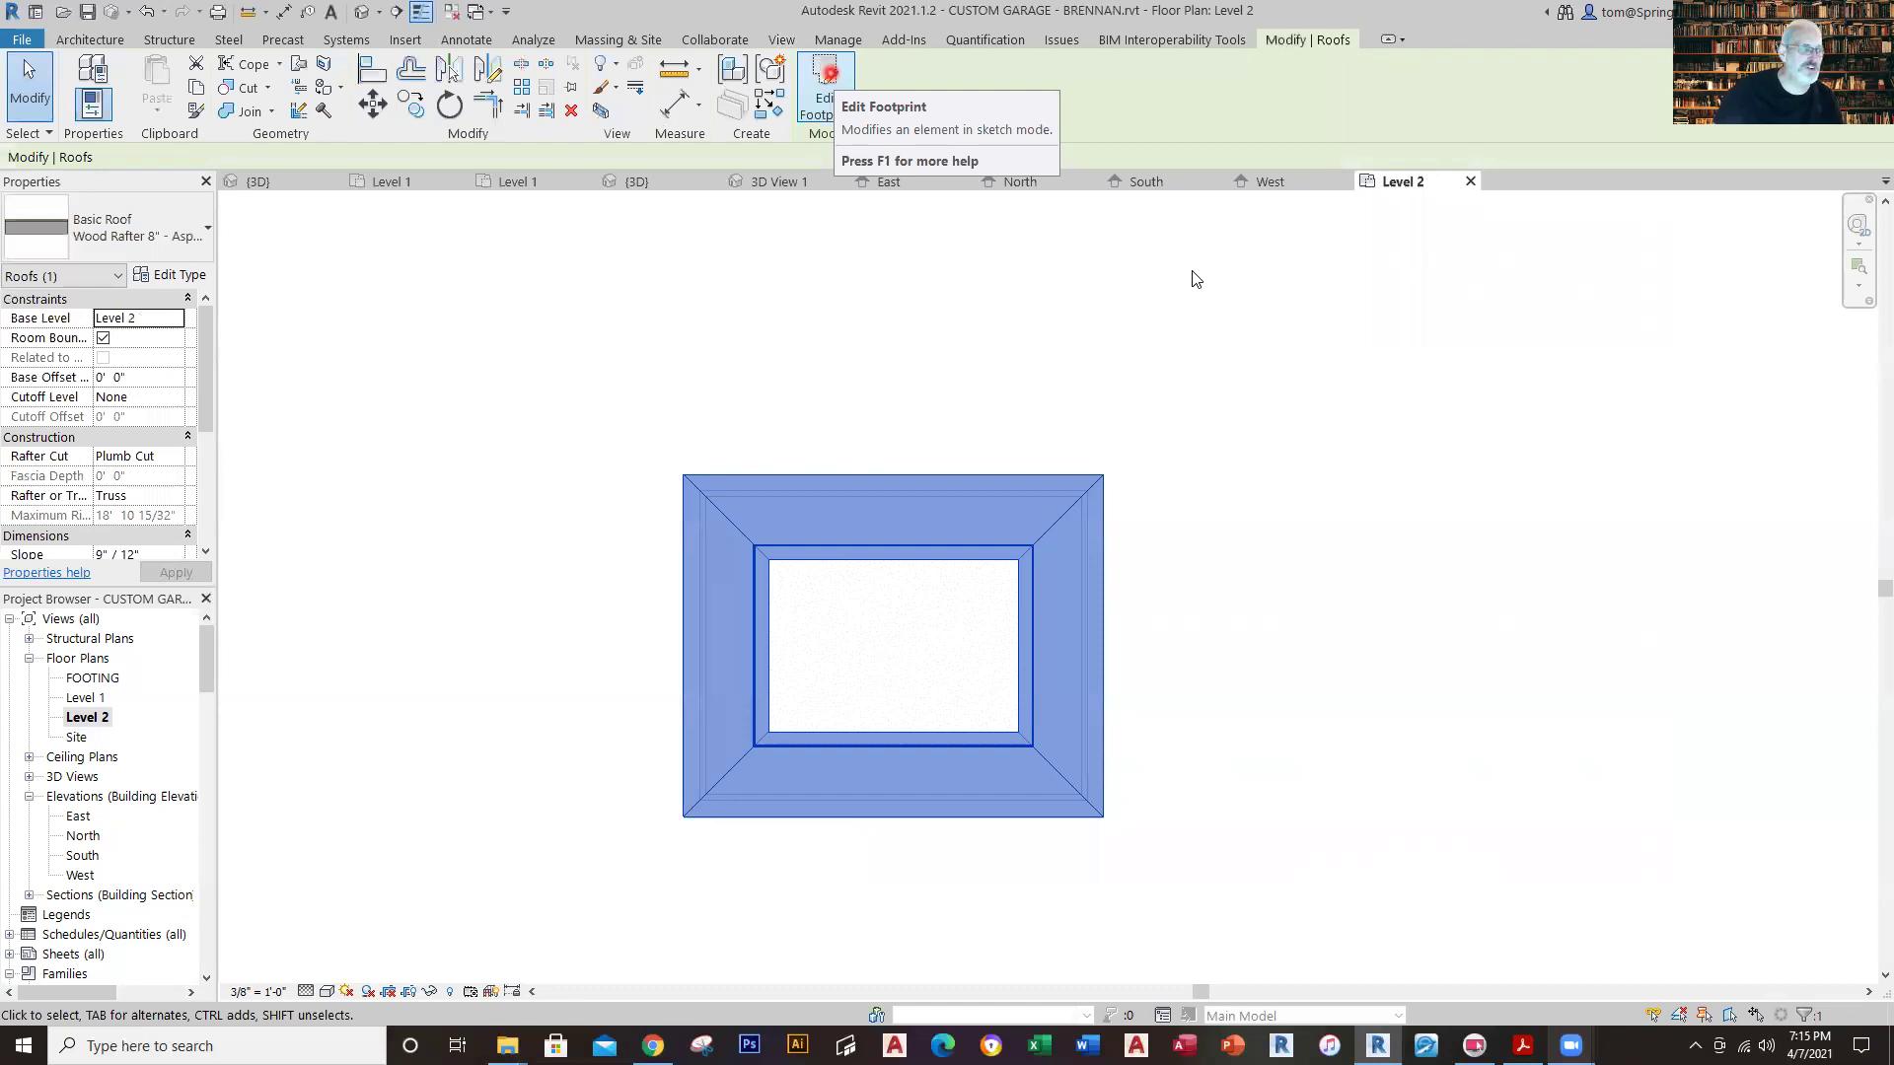
click(826, 72)
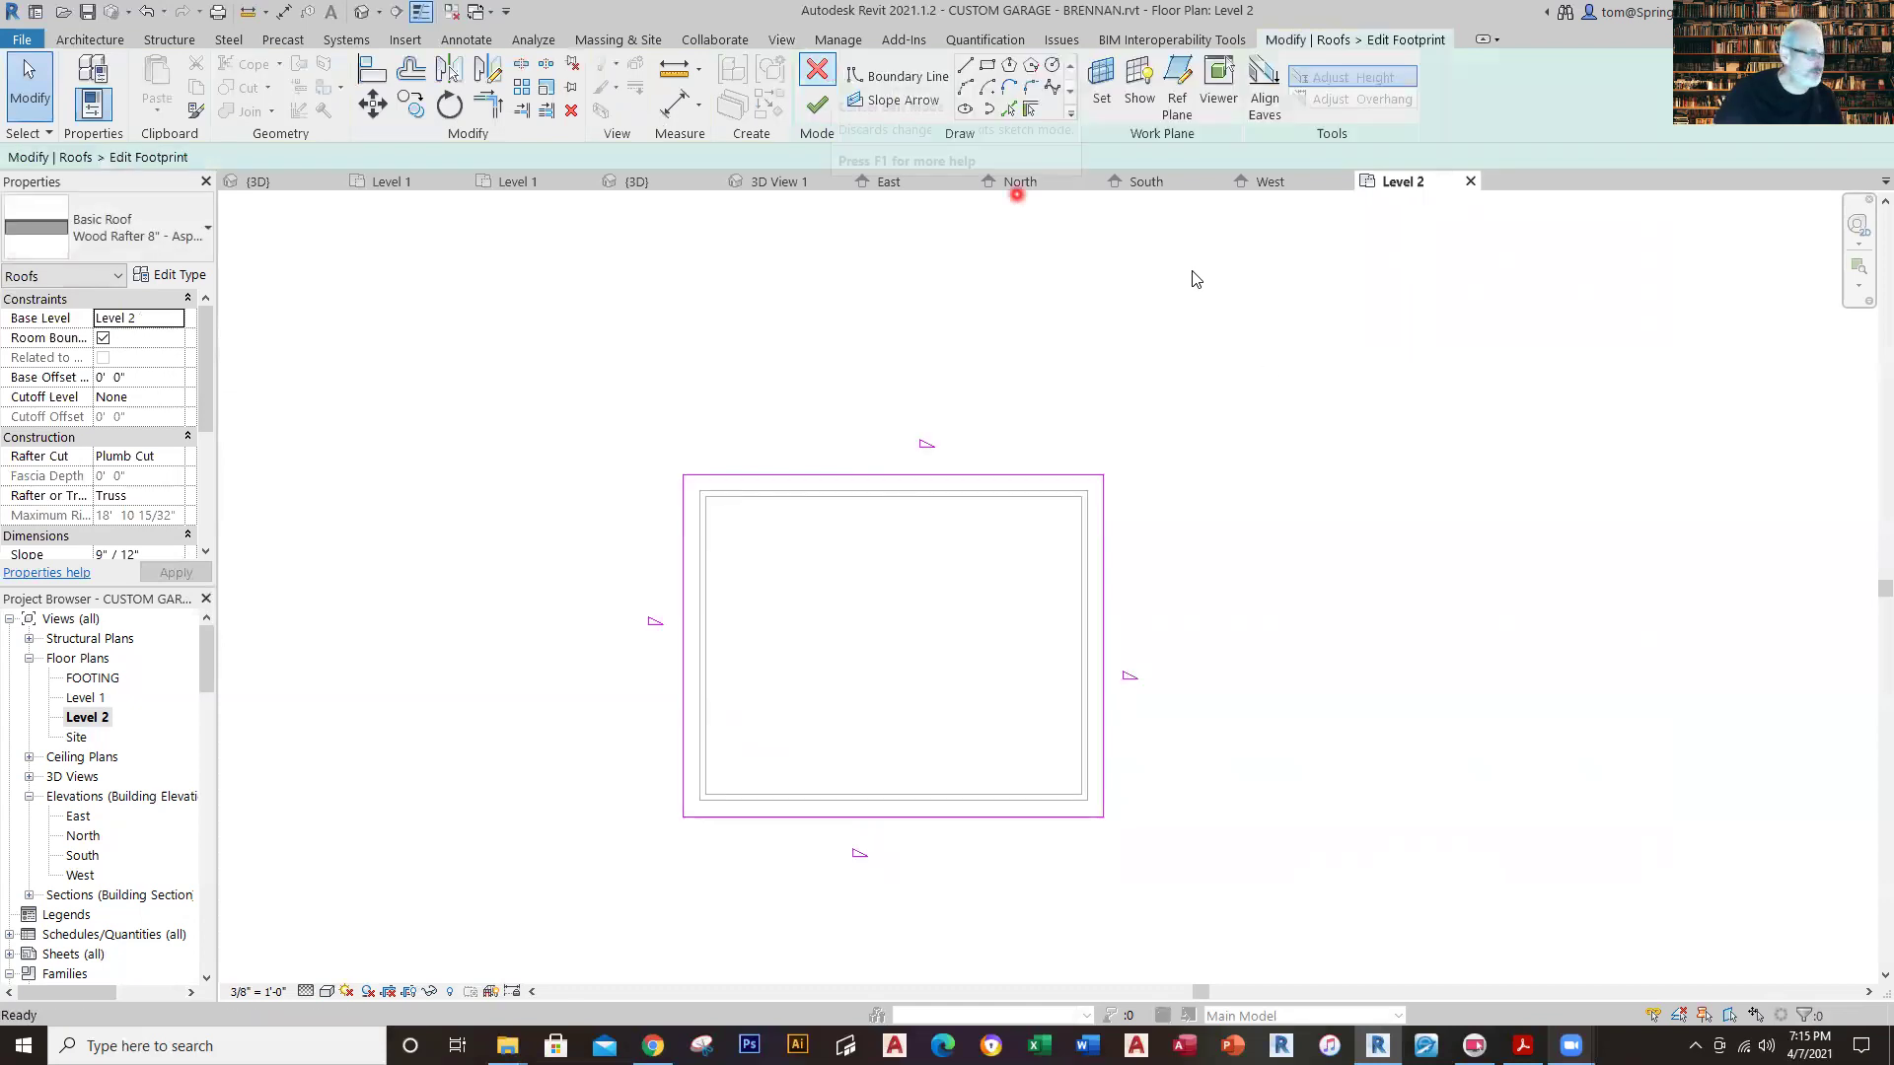
click(1106, 587)
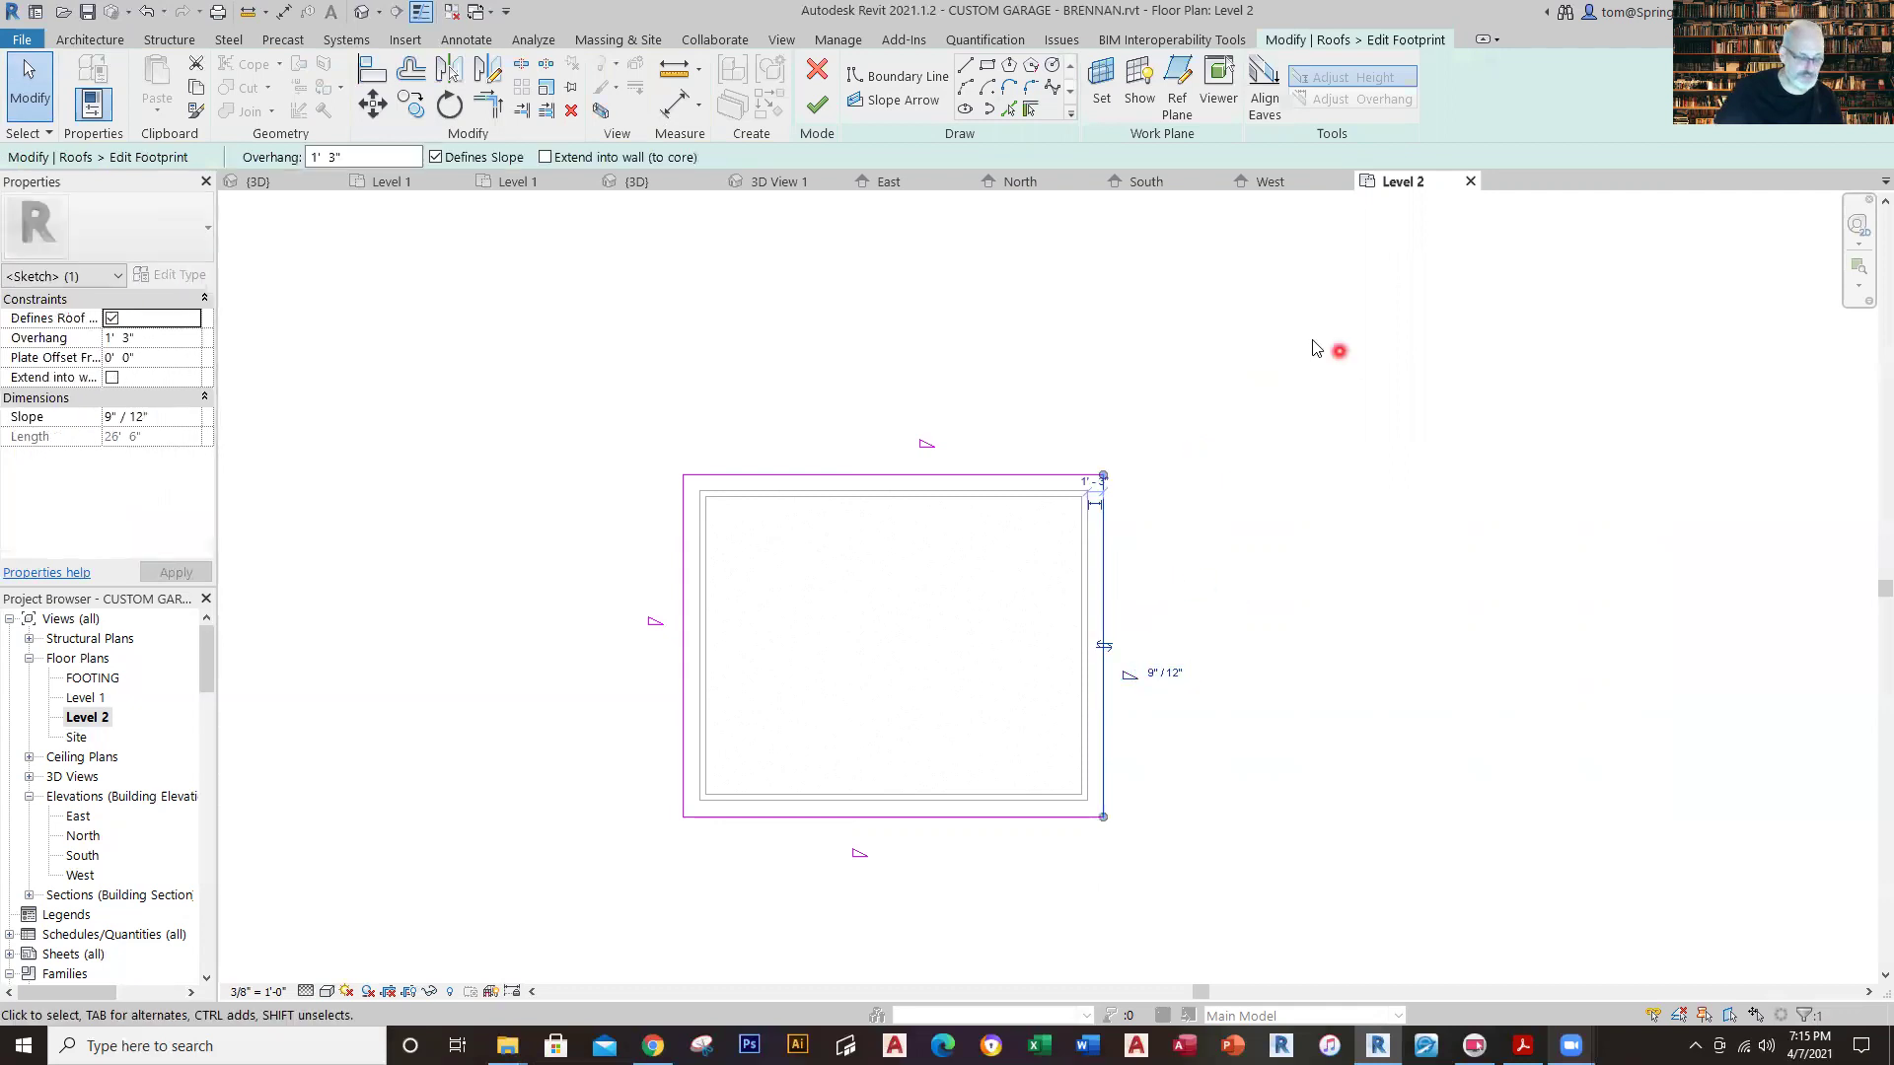
ctrl+click(685, 559)
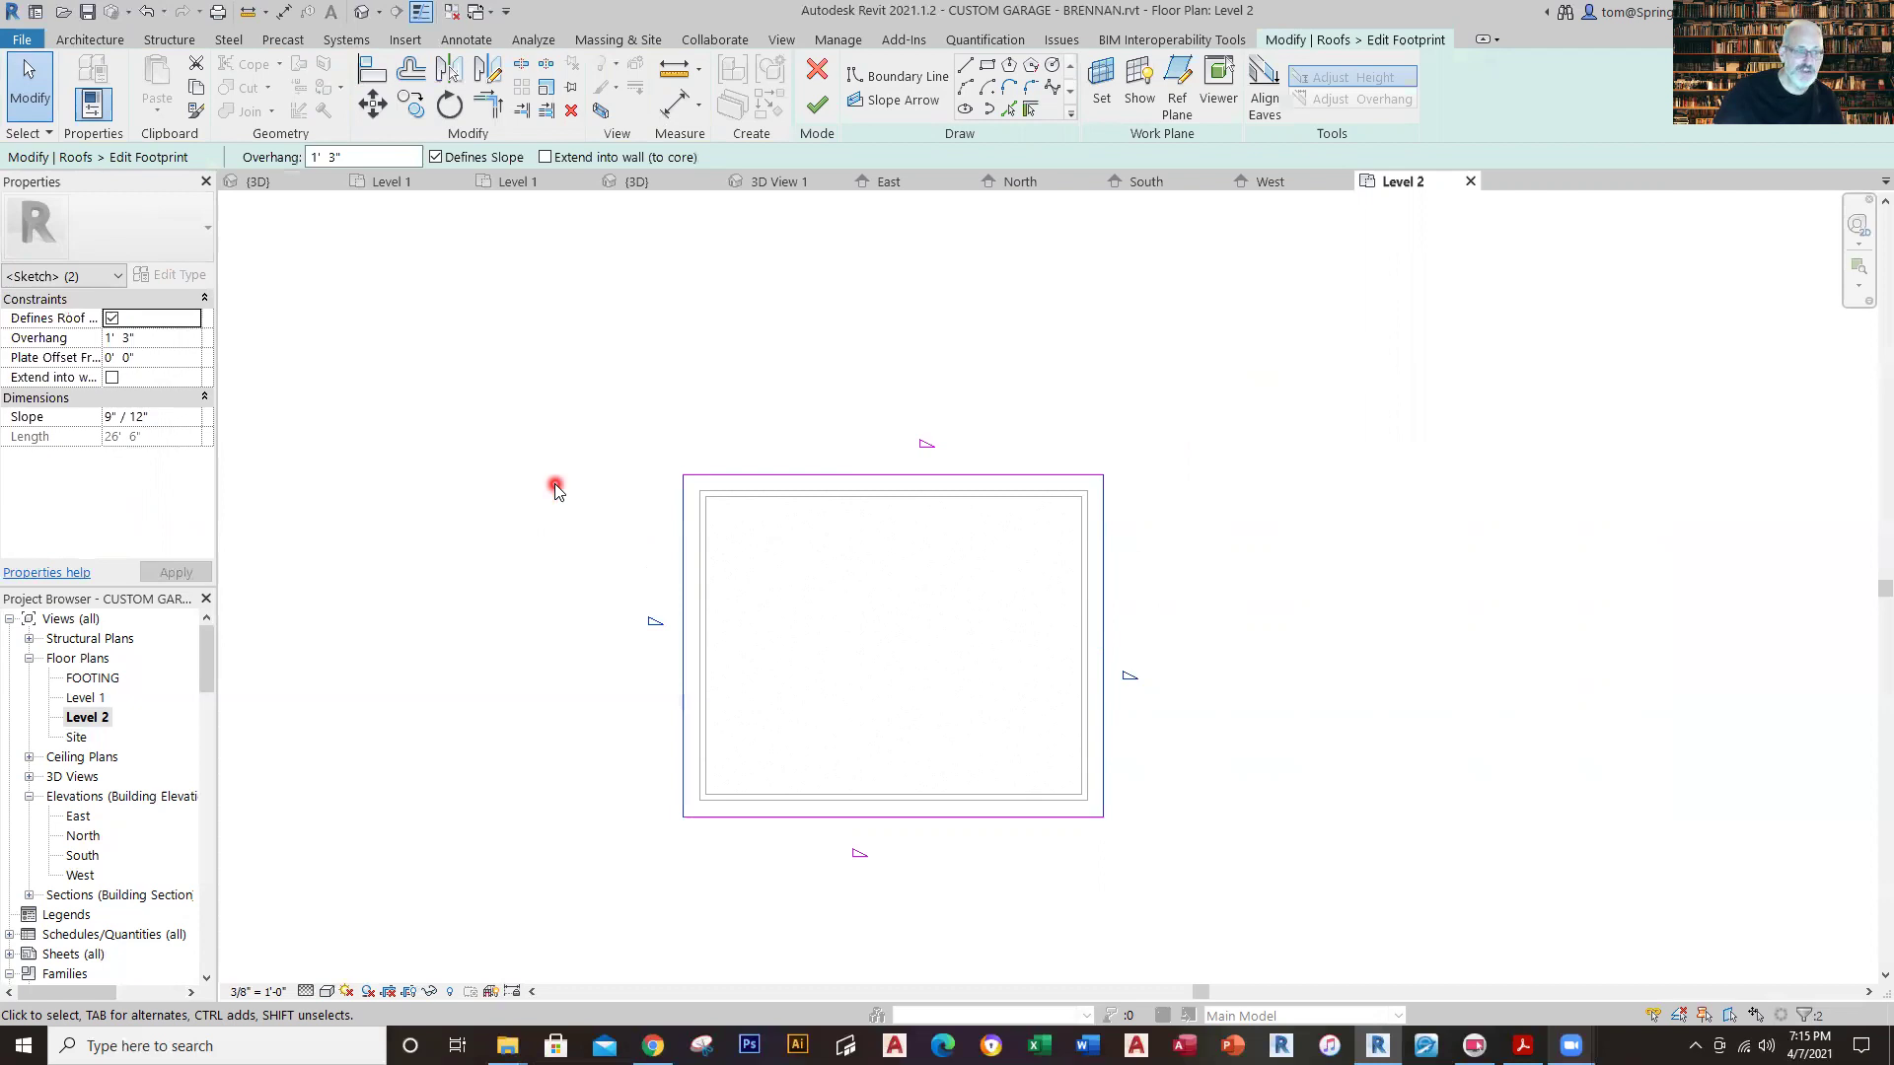
click(435, 158)
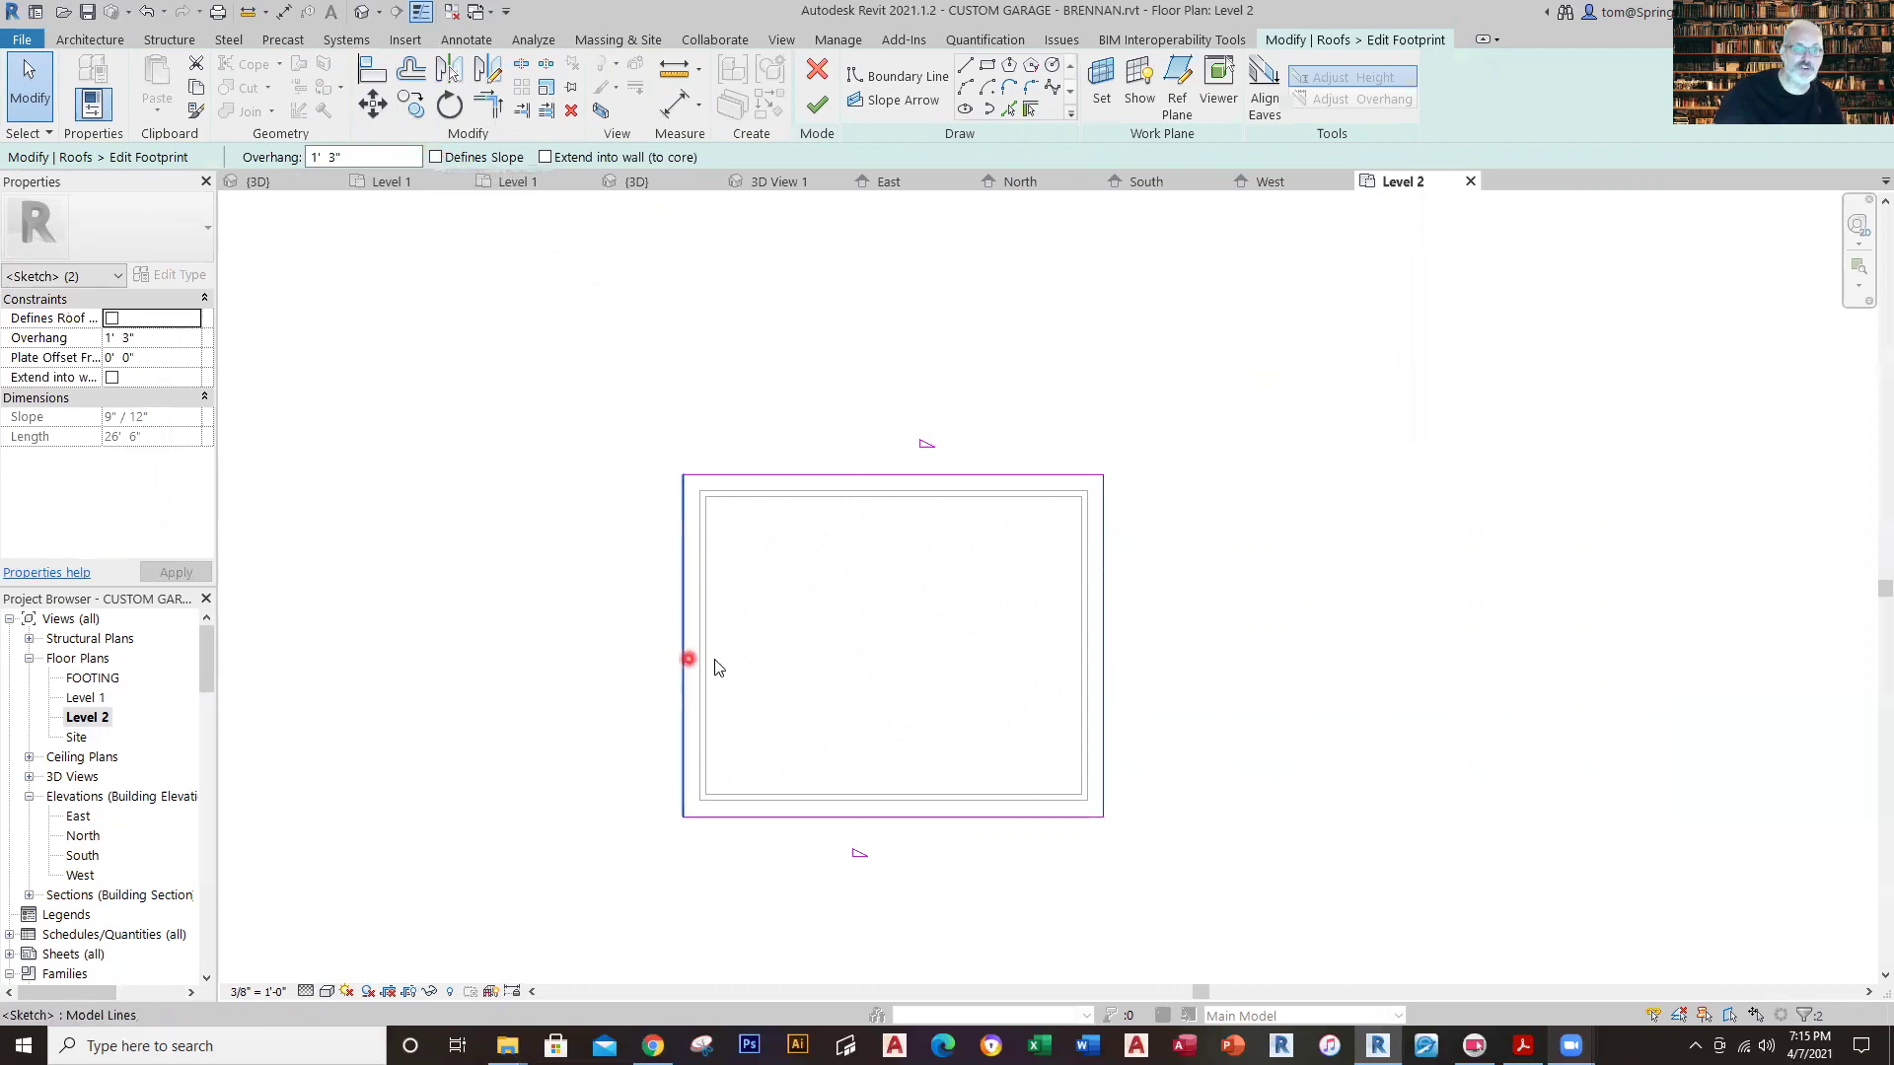
click(818, 107)
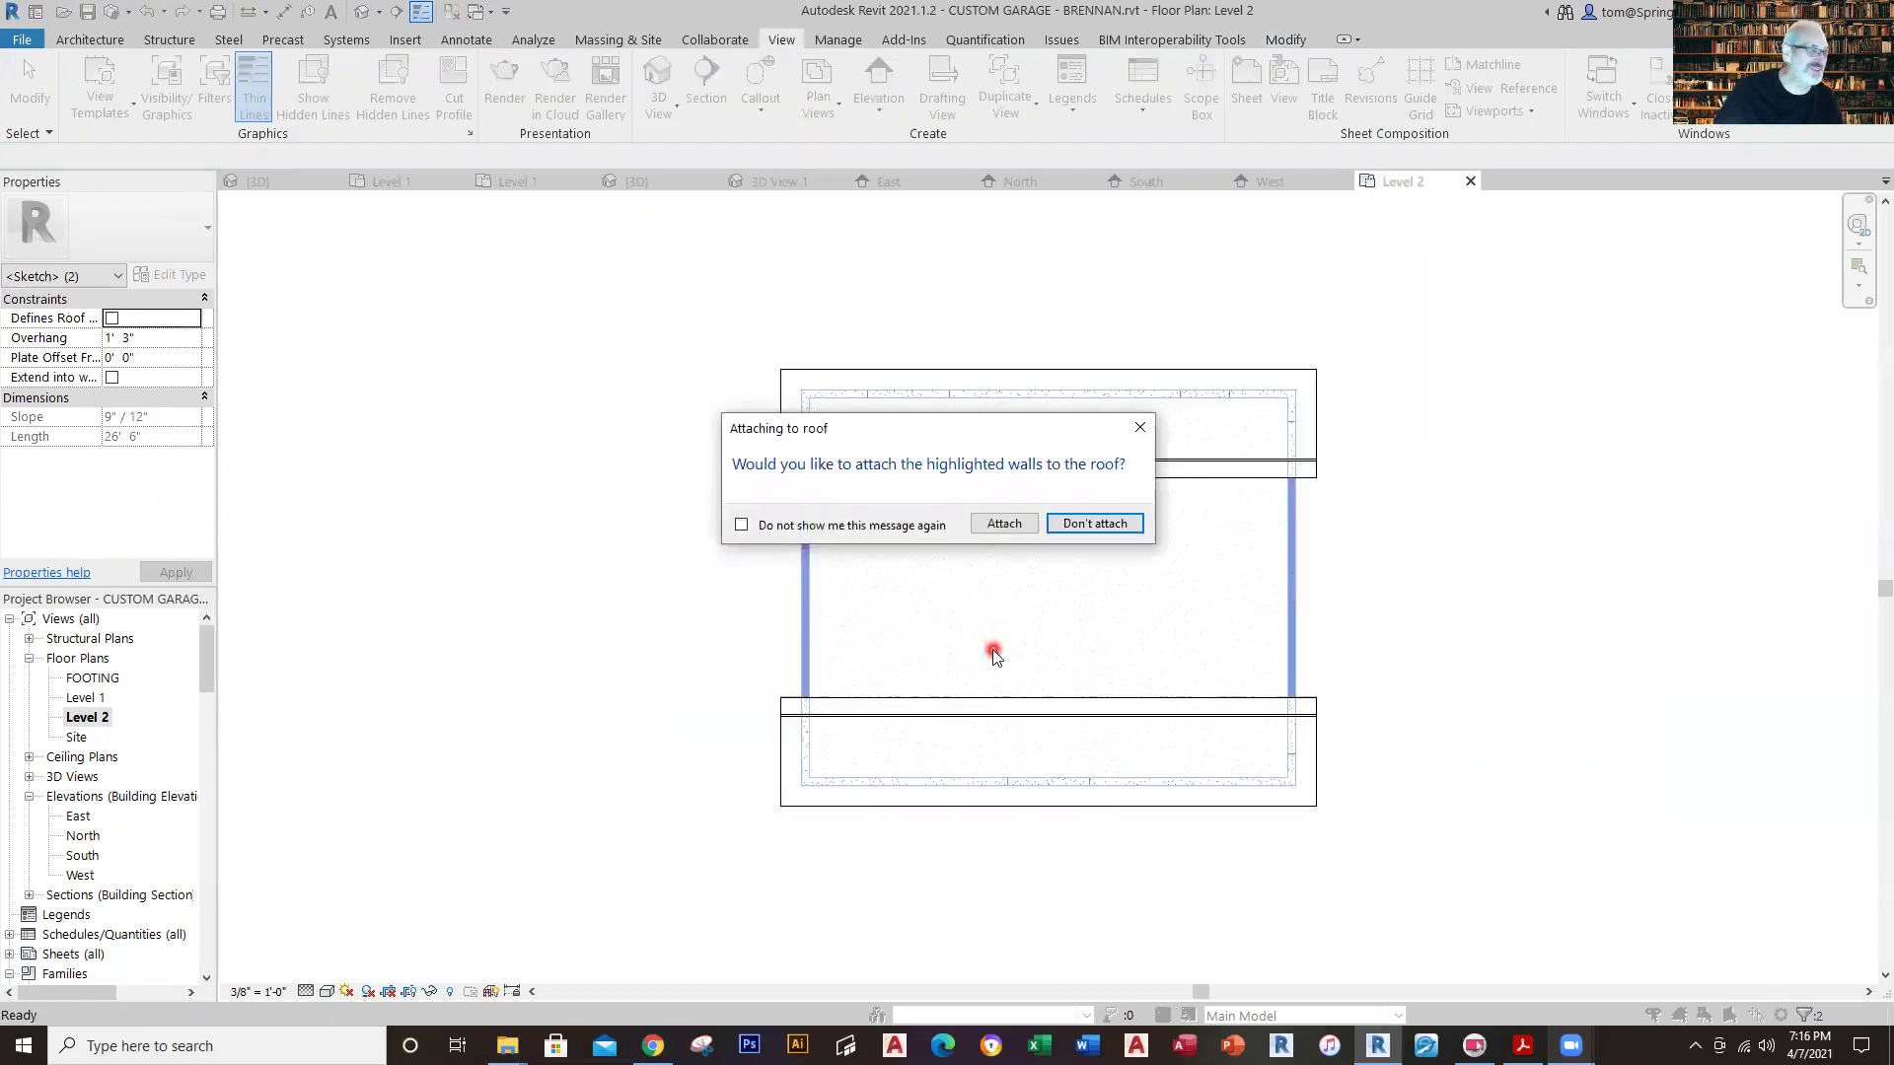
click(1085, 525)
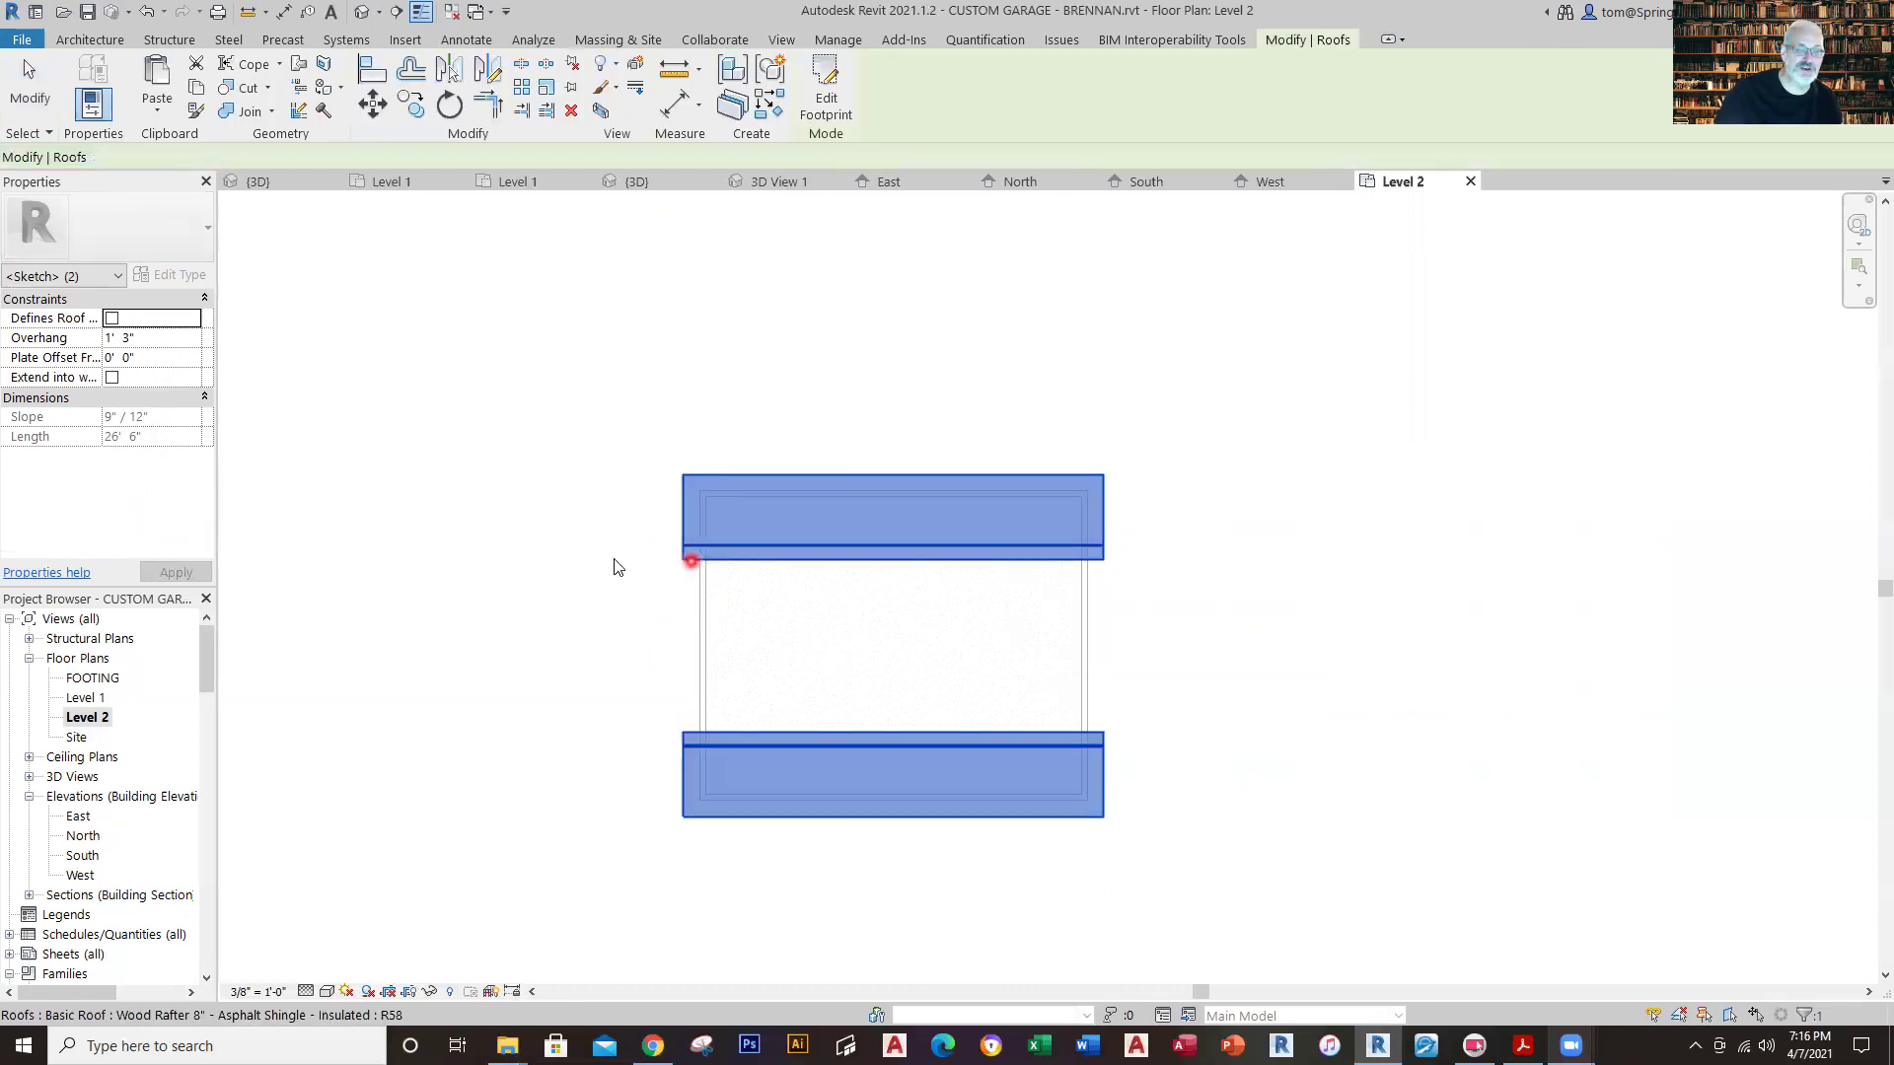
click(481, 548)
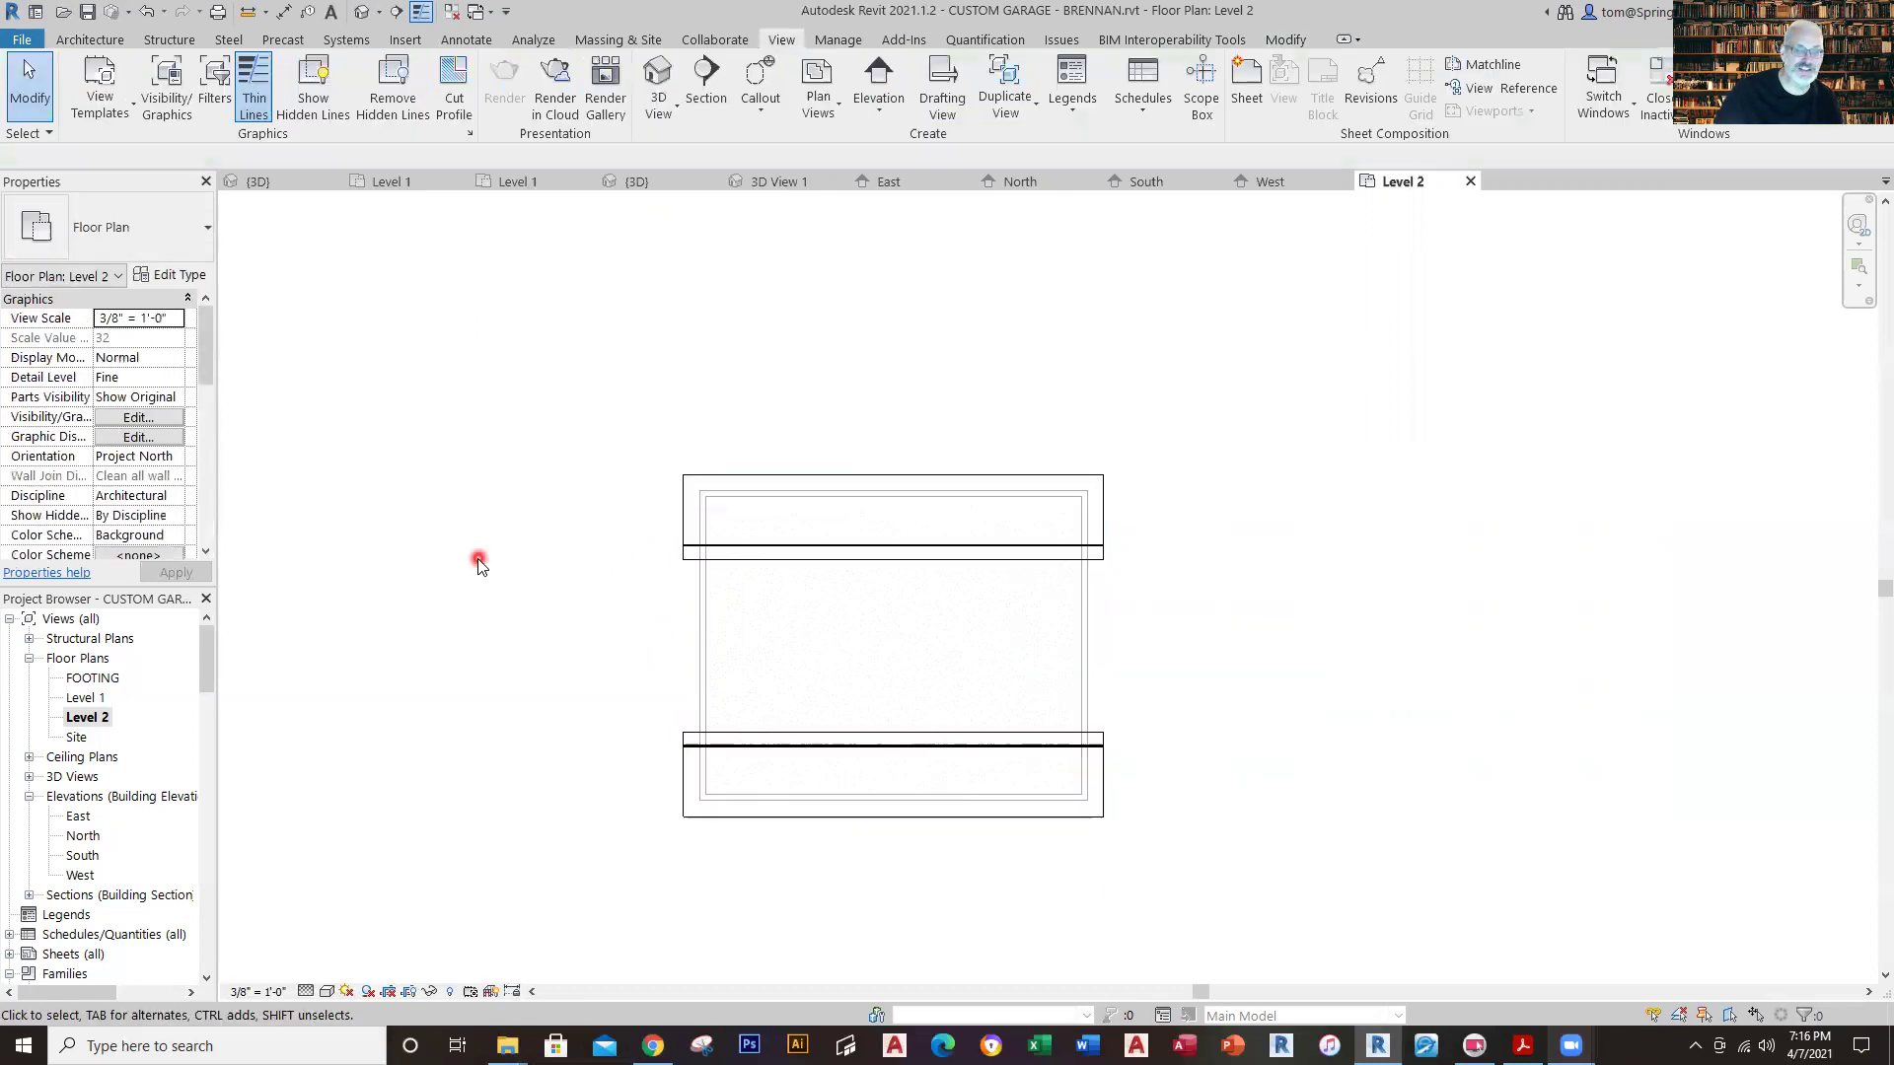
Inspect the gable roof and the garage-door end of the building in the project's 3D view.
click(636, 181)
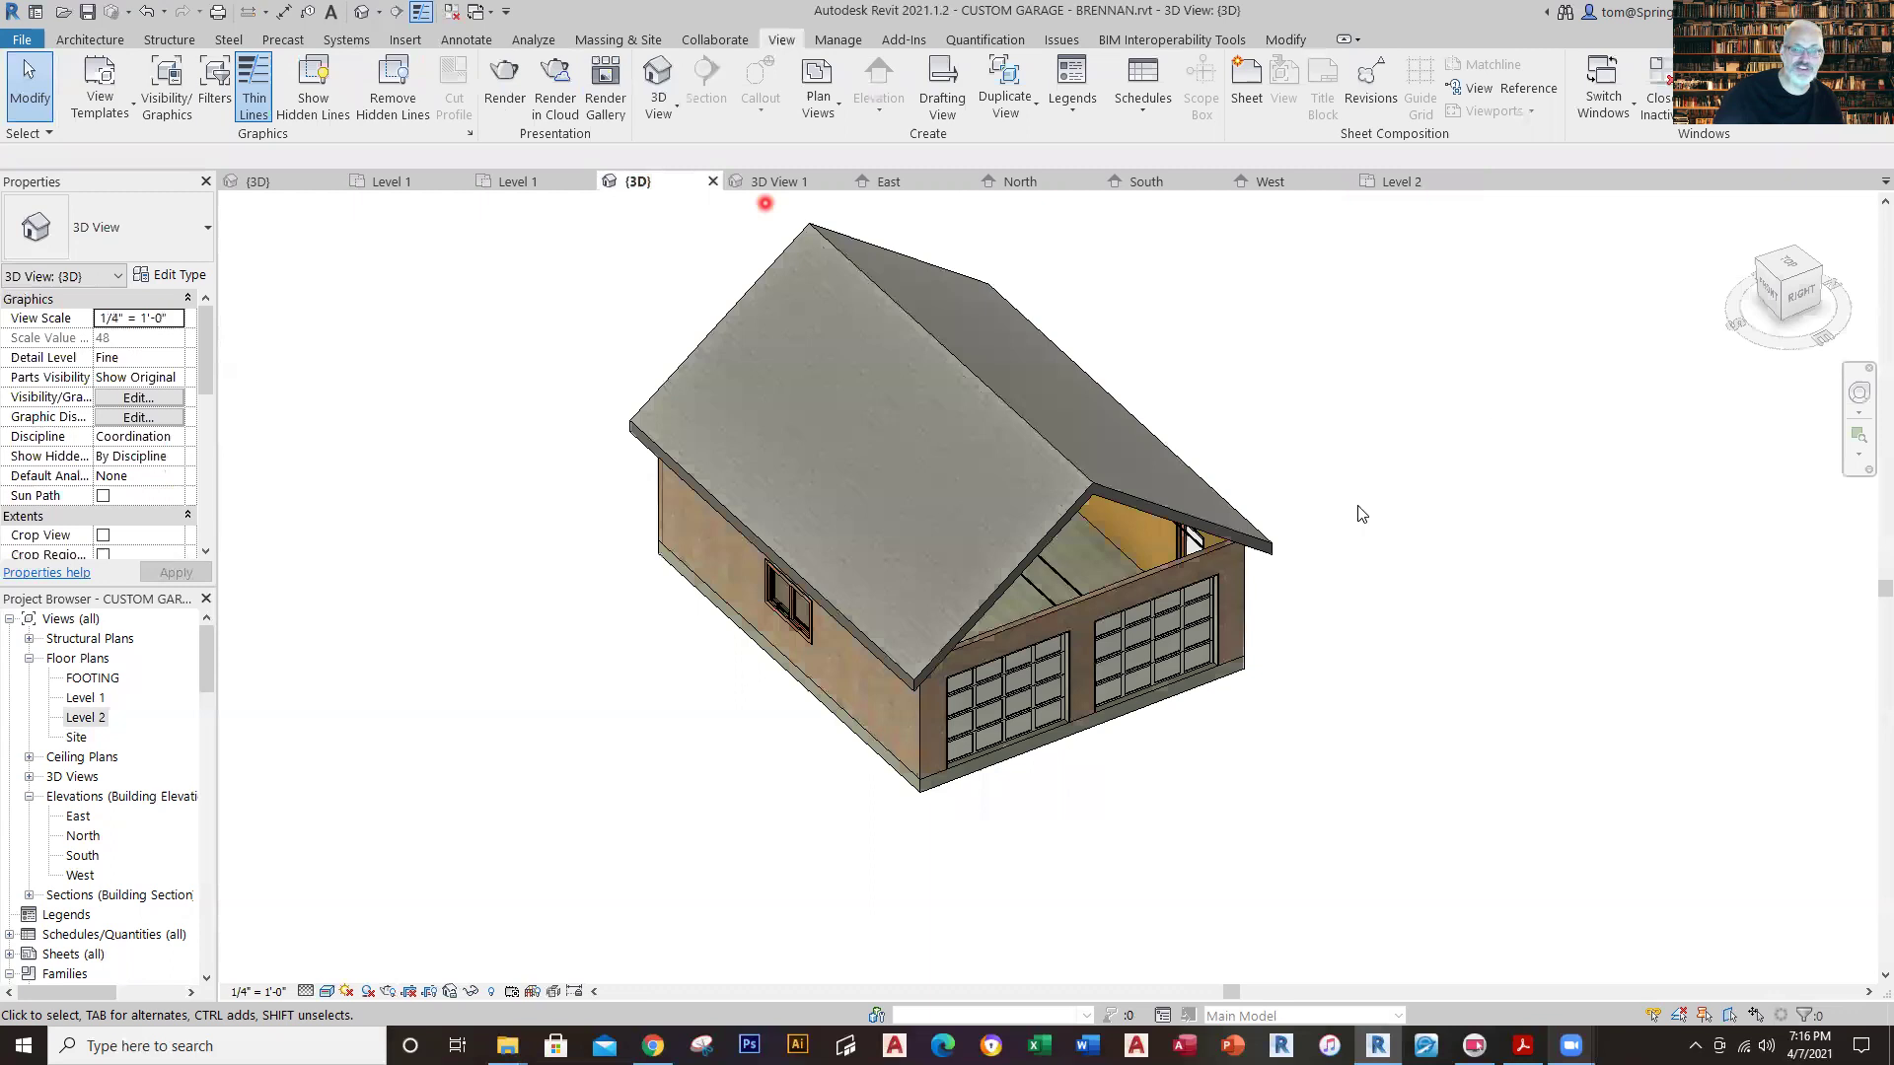
scroll(1361, 514, up, 2)
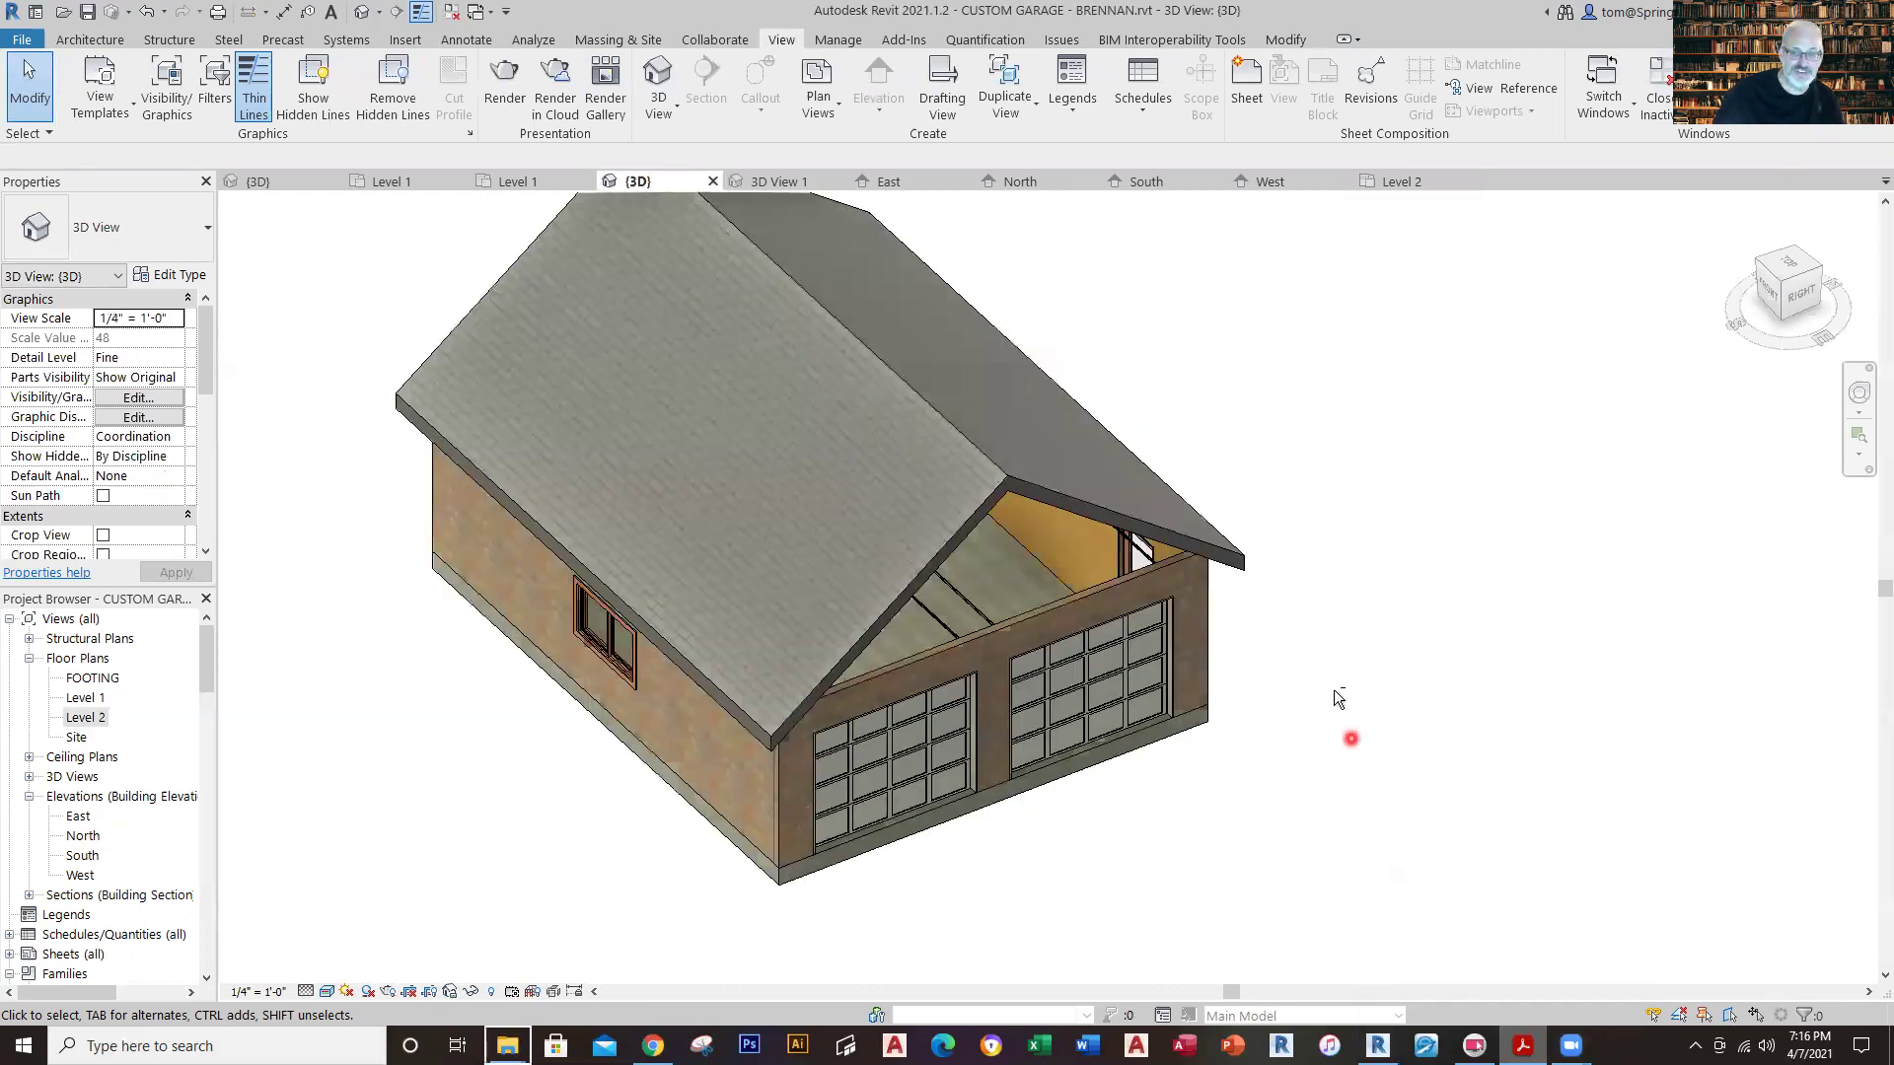
click(1293, 733)
shift+middle_drag(1320, 745, 1335, 566)
scroll(1327, 559, up, 4)
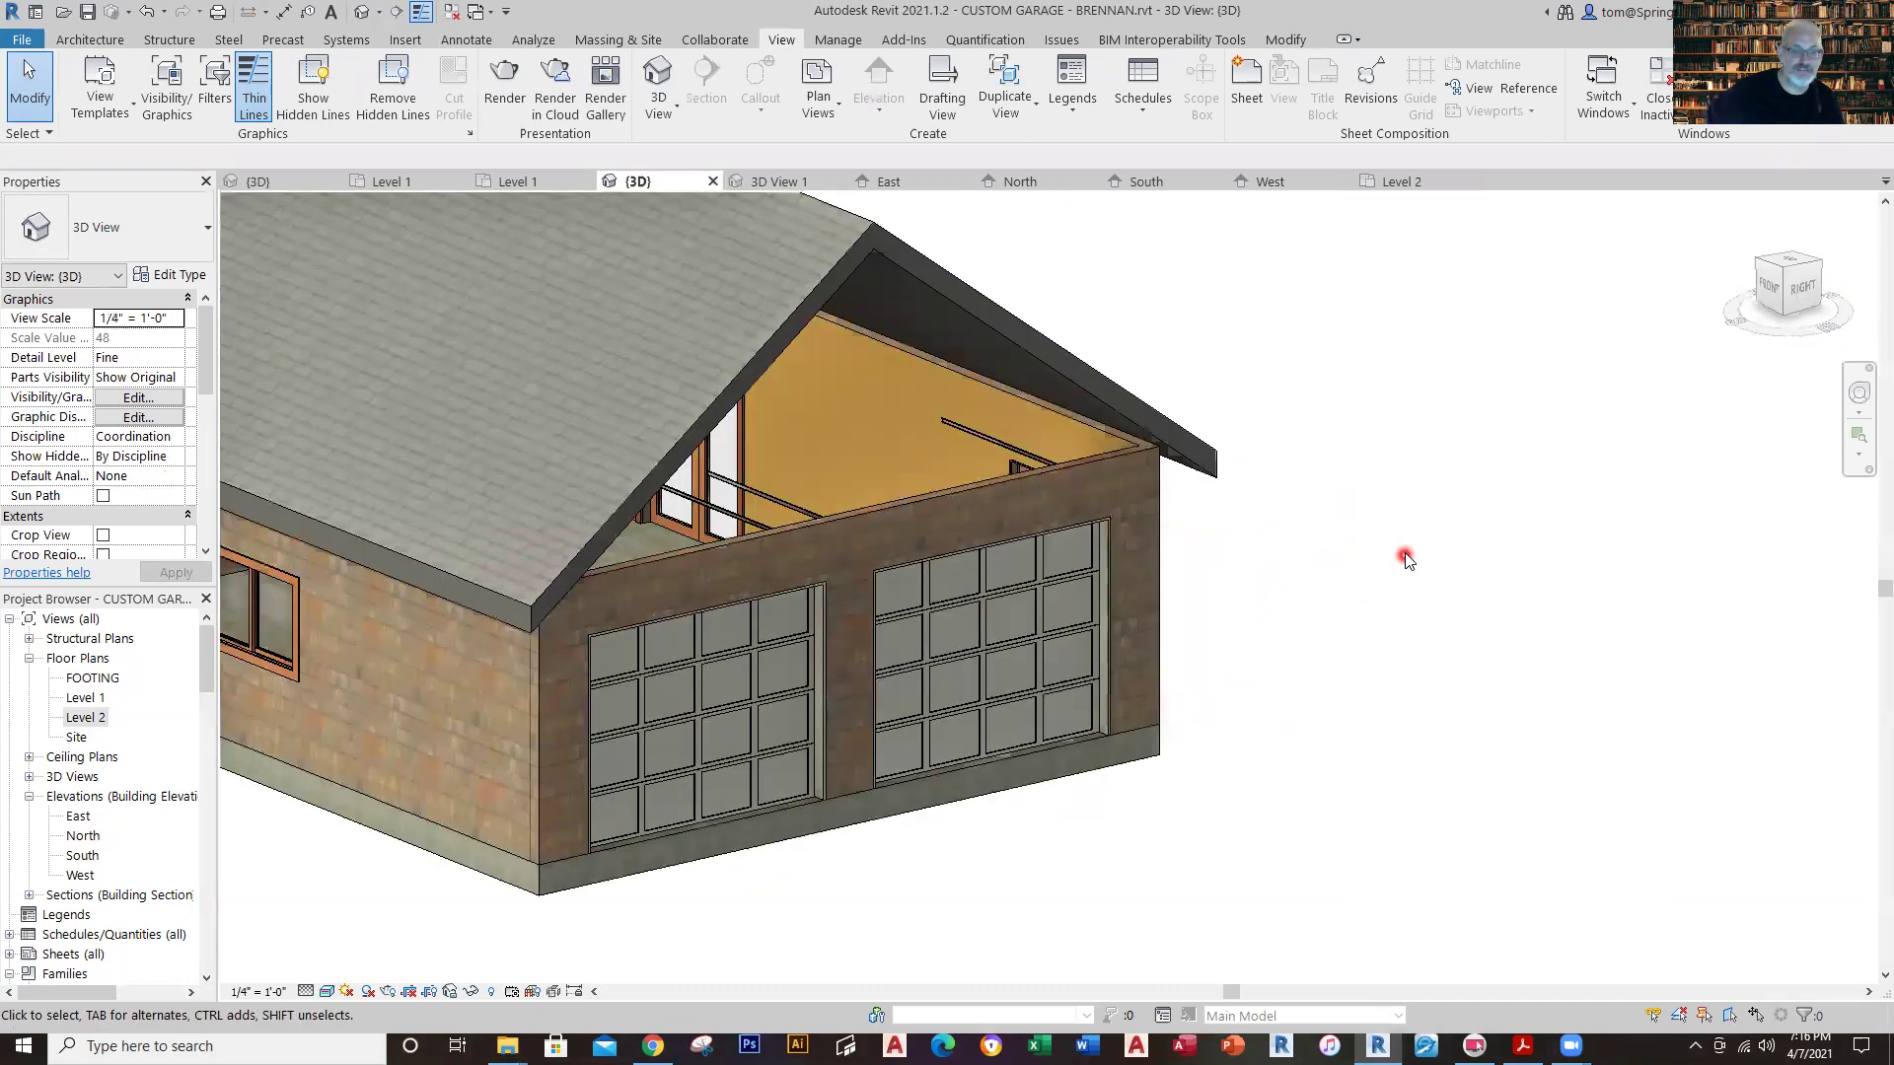
scroll(1406, 559, down, 3)
shift+middle_drag(1404, 591, 1304, 584)
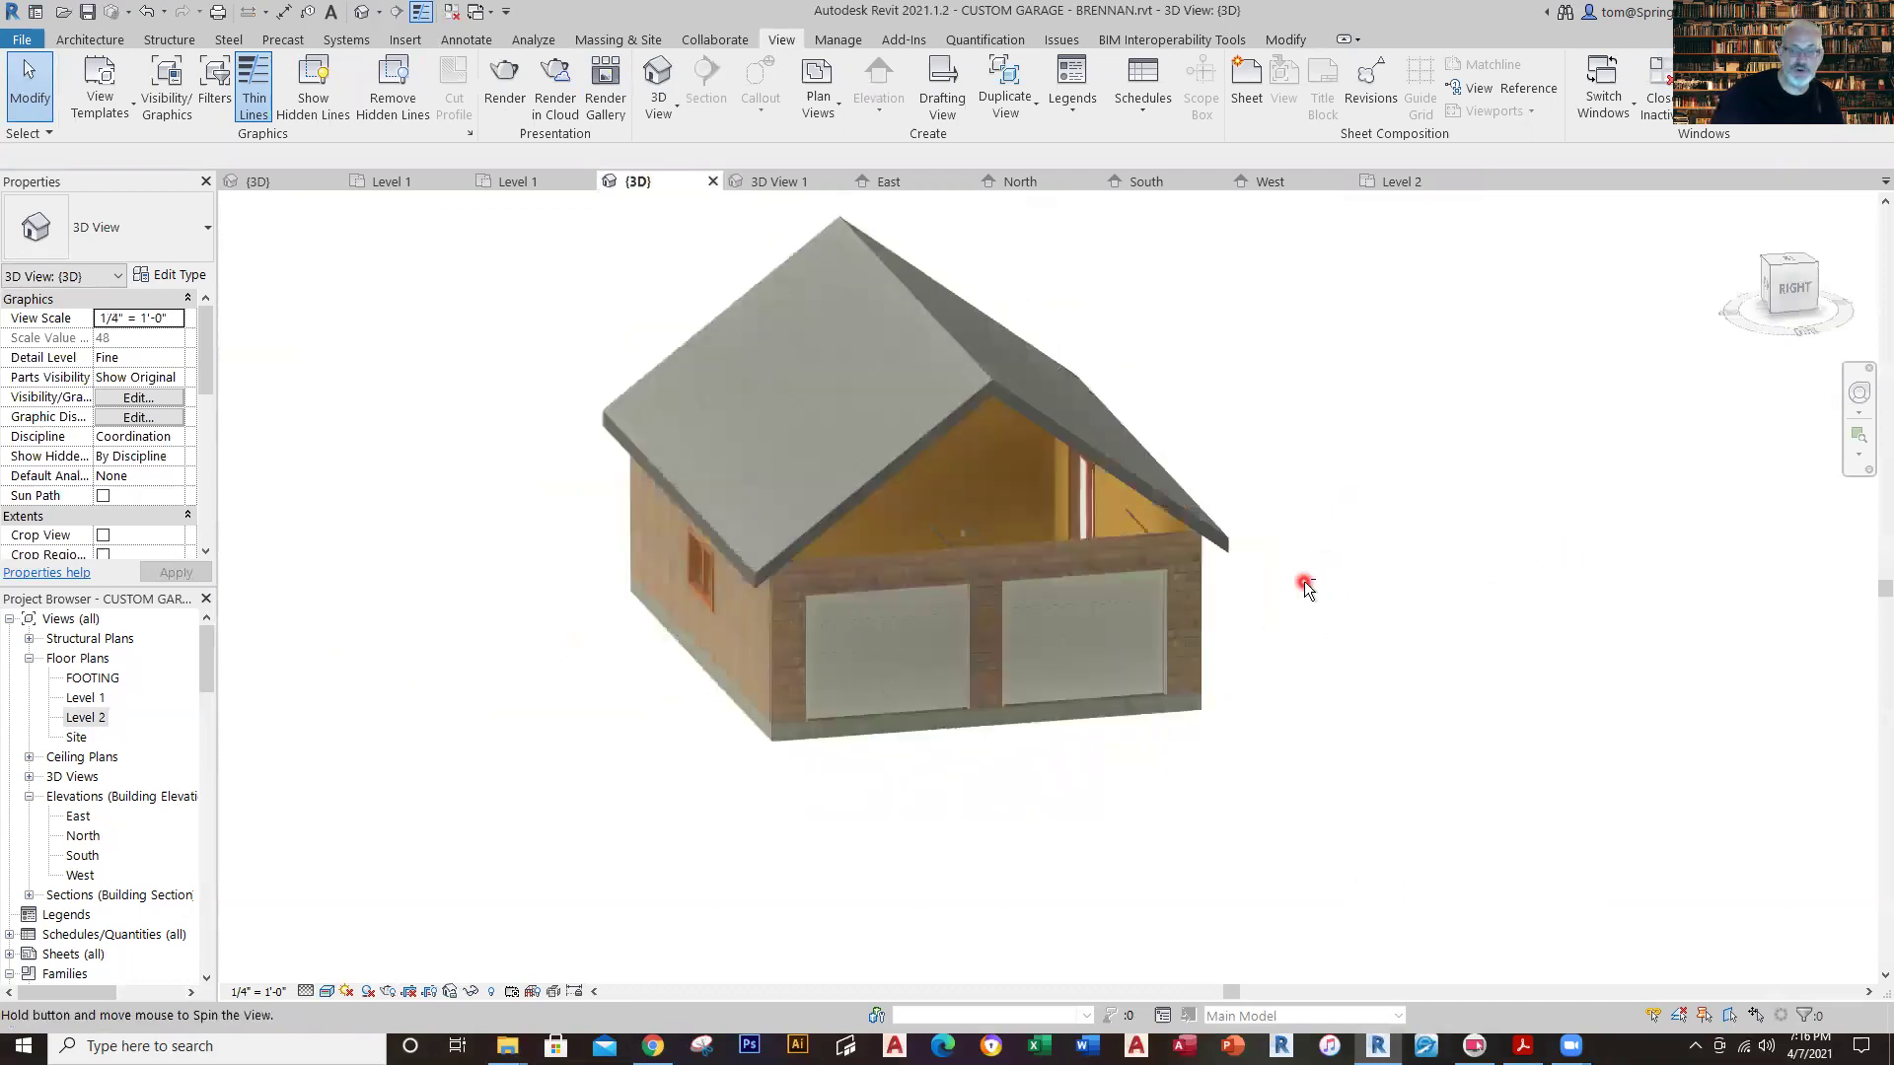
Attach the top of the garage-door wall to the roof.
scroll(1069, 546, up, 3)
click(1067, 543)
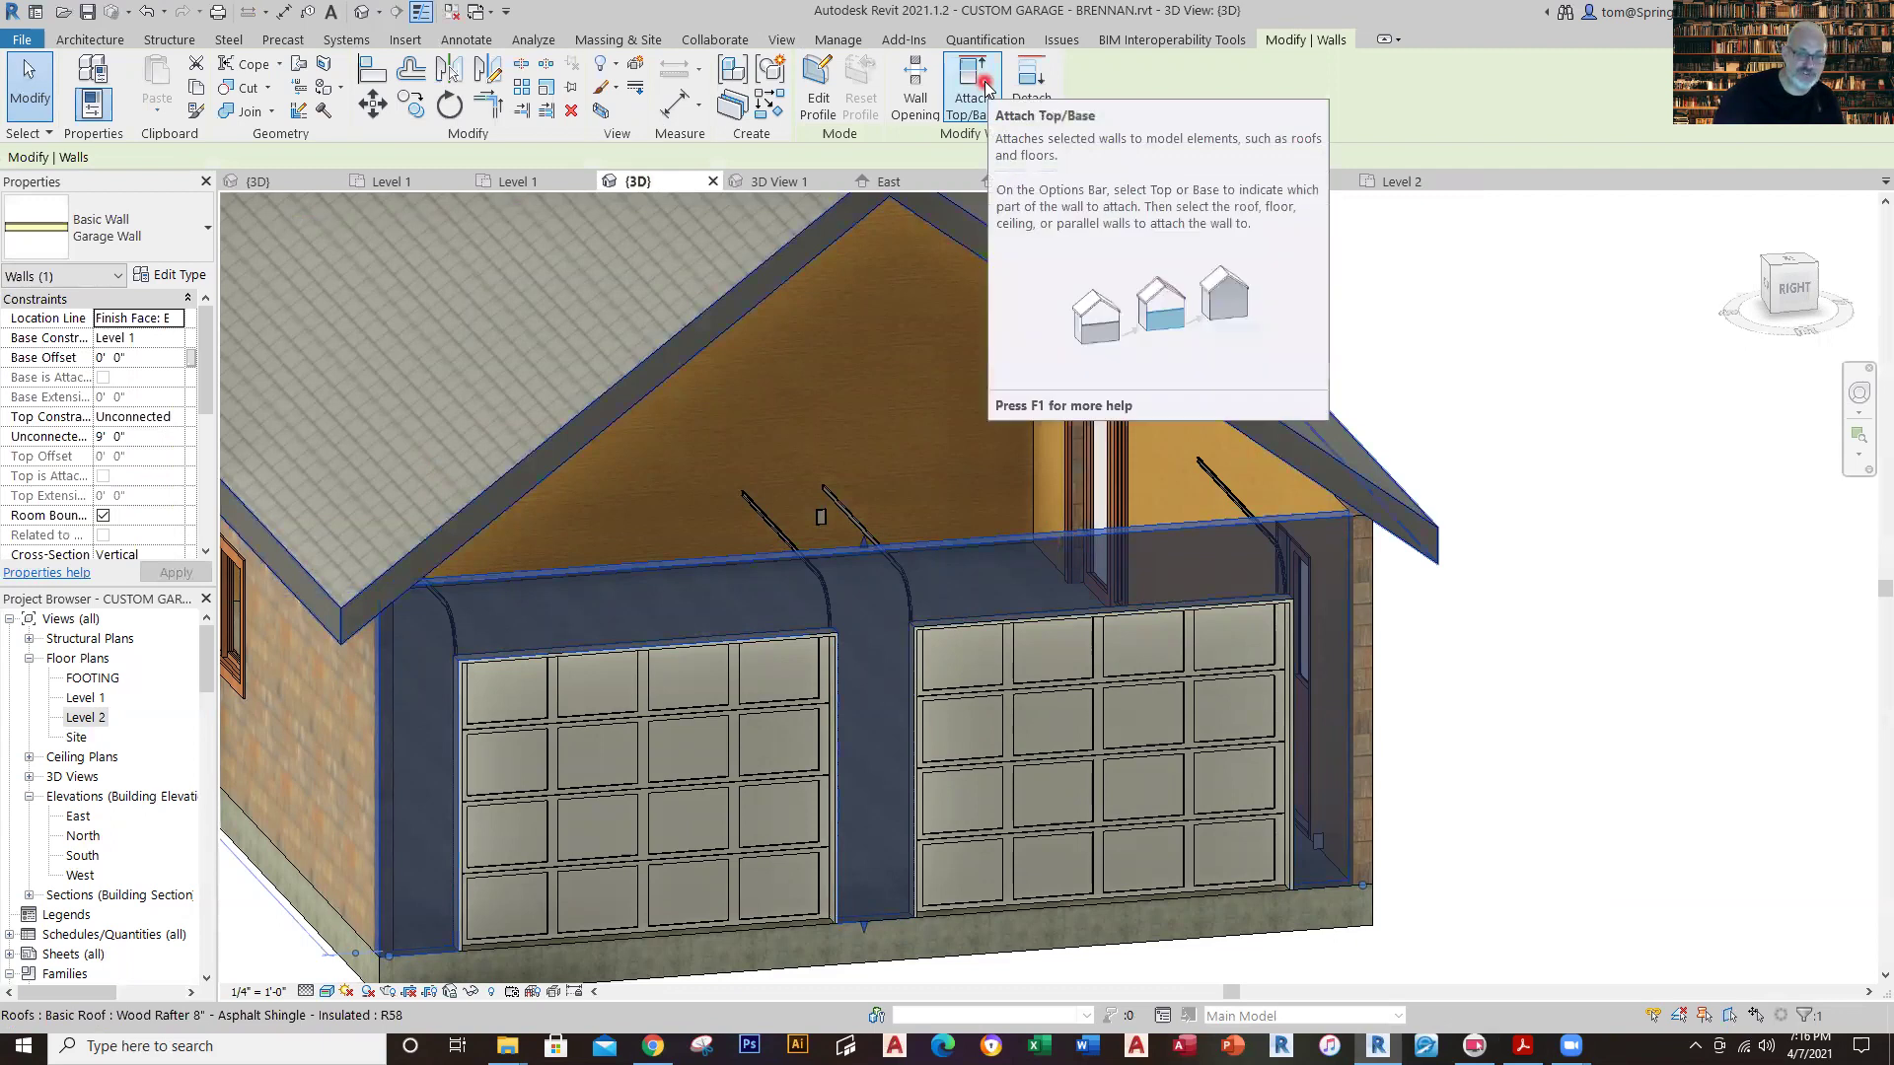
click(986, 87)
click(1421, 410)
click(1653, 428)
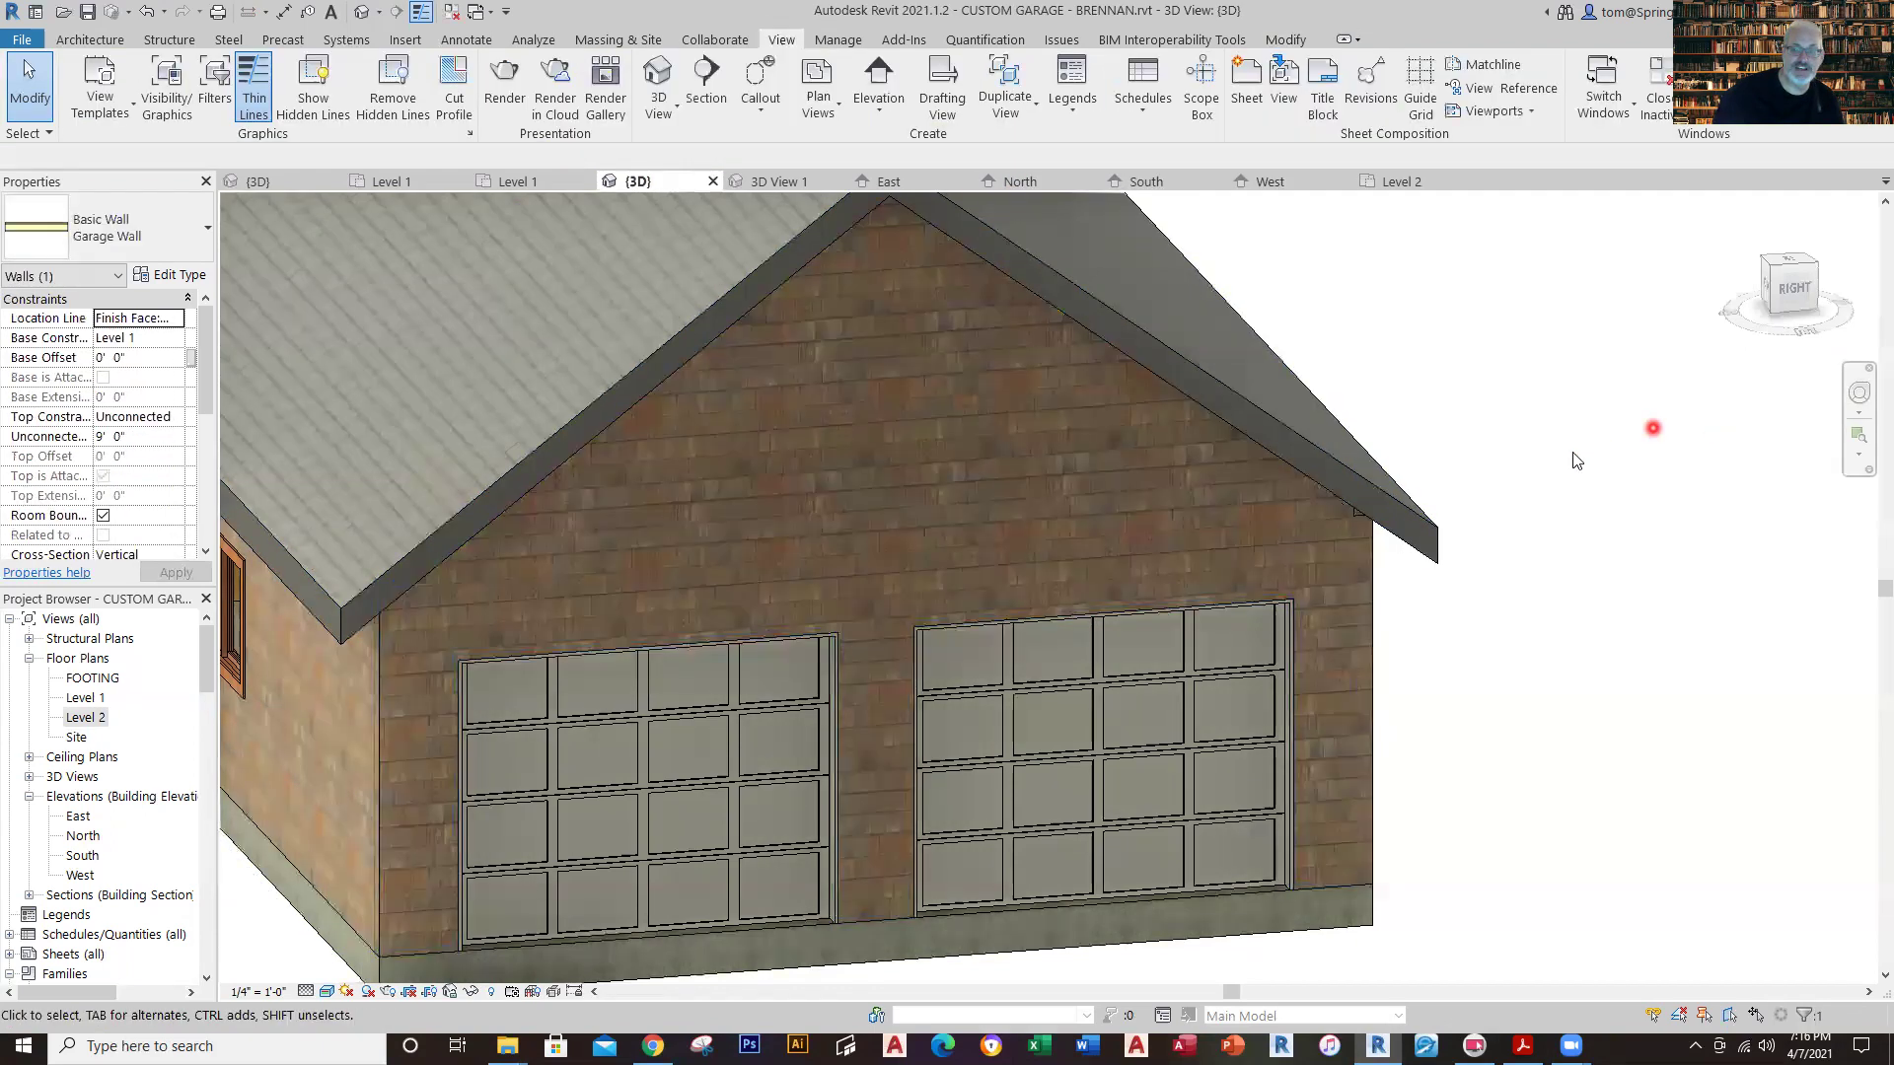
Attach the top of the gable-end wall opposite the garage doors to the roof.
click(1577, 461)
scroll(1579, 453, down, 5)
shift+middle_drag(1623, 516, 1529, 696)
scroll(1644, 638, up, 3)
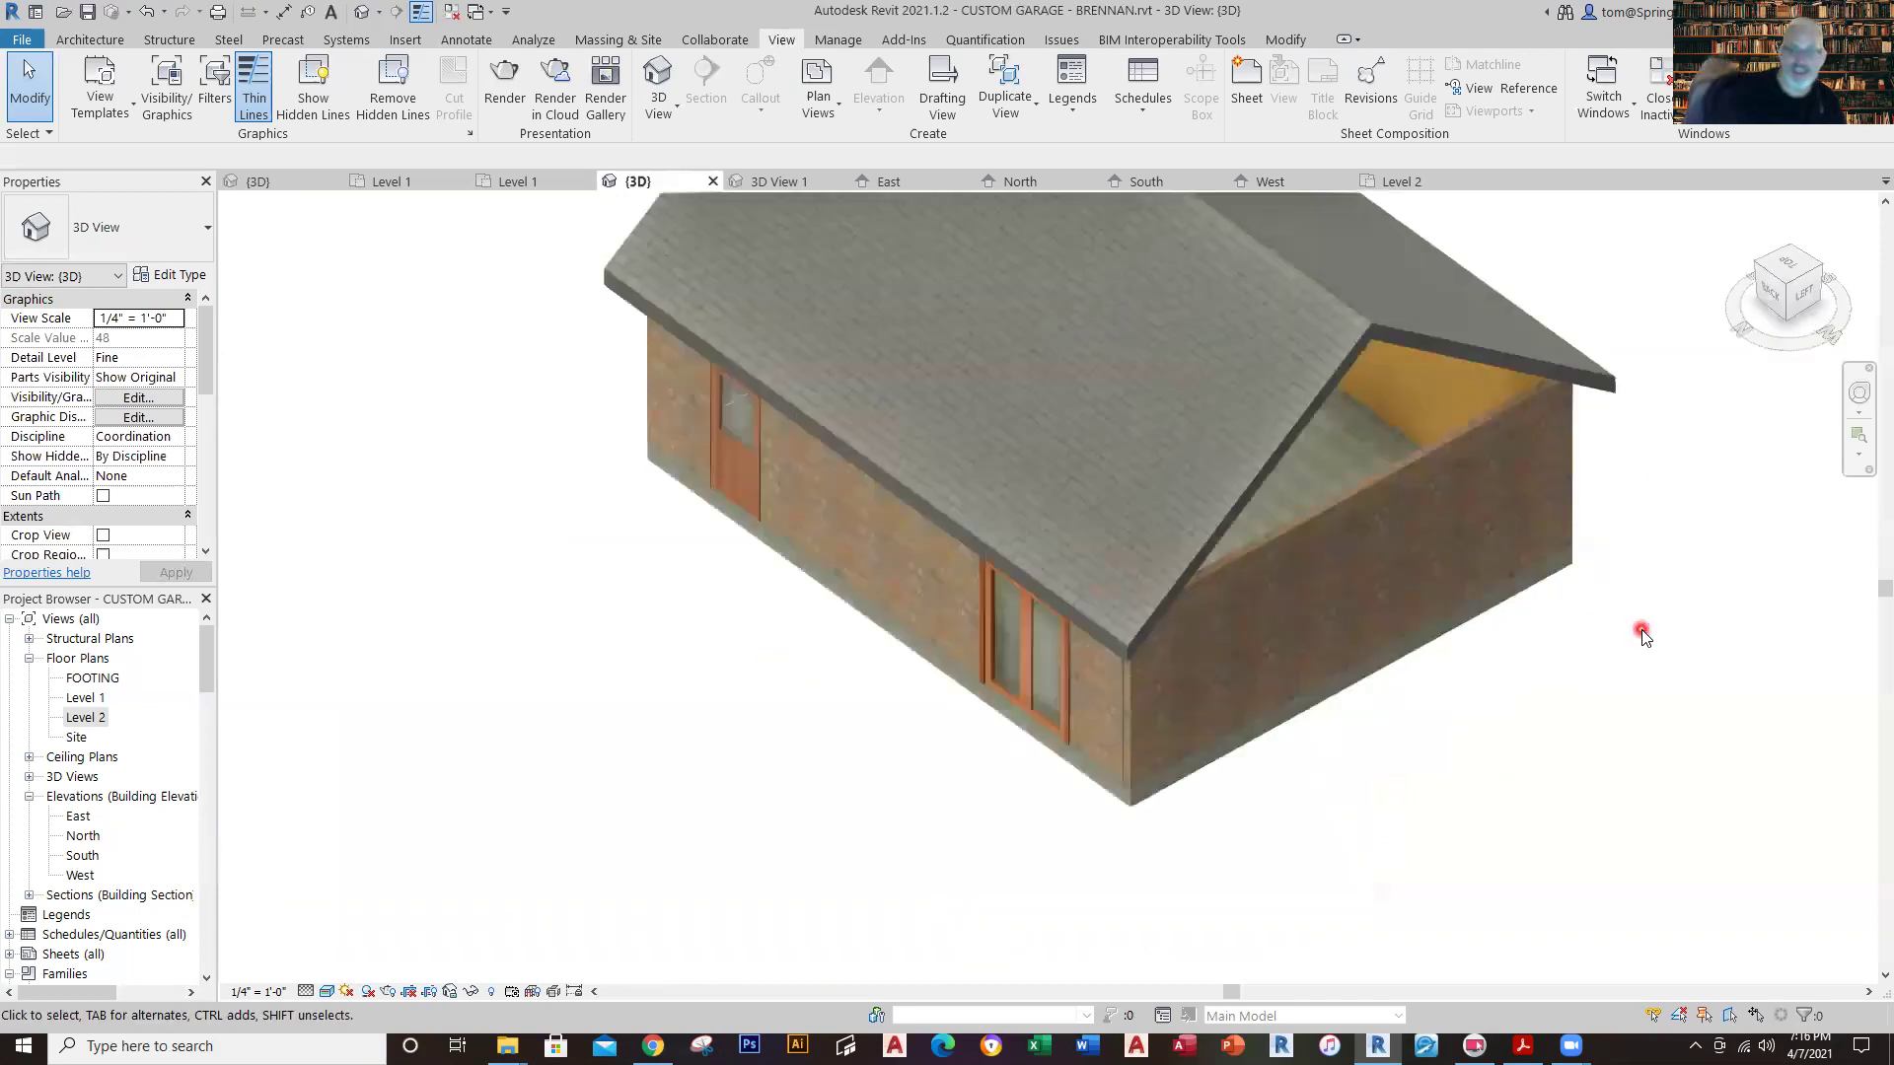
click(1334, 472)
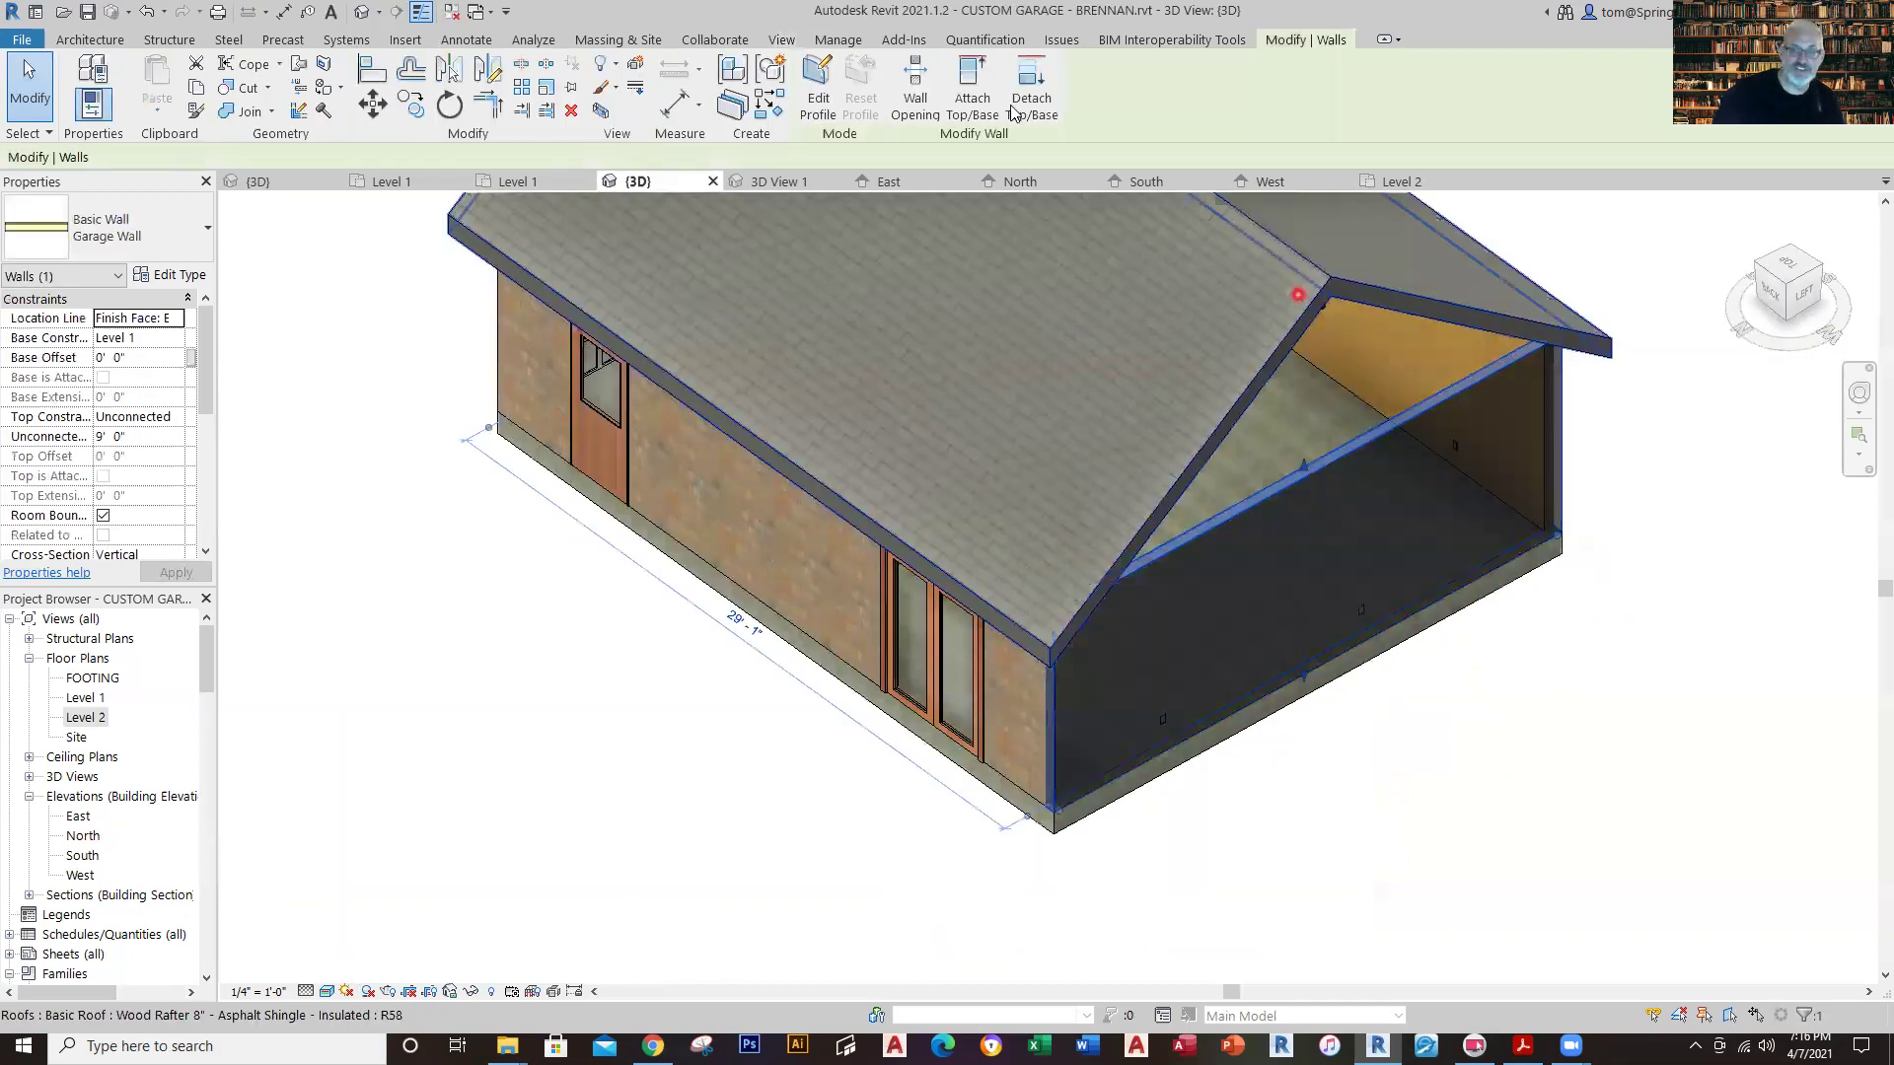
click(975, 99)
click(1393, 312)
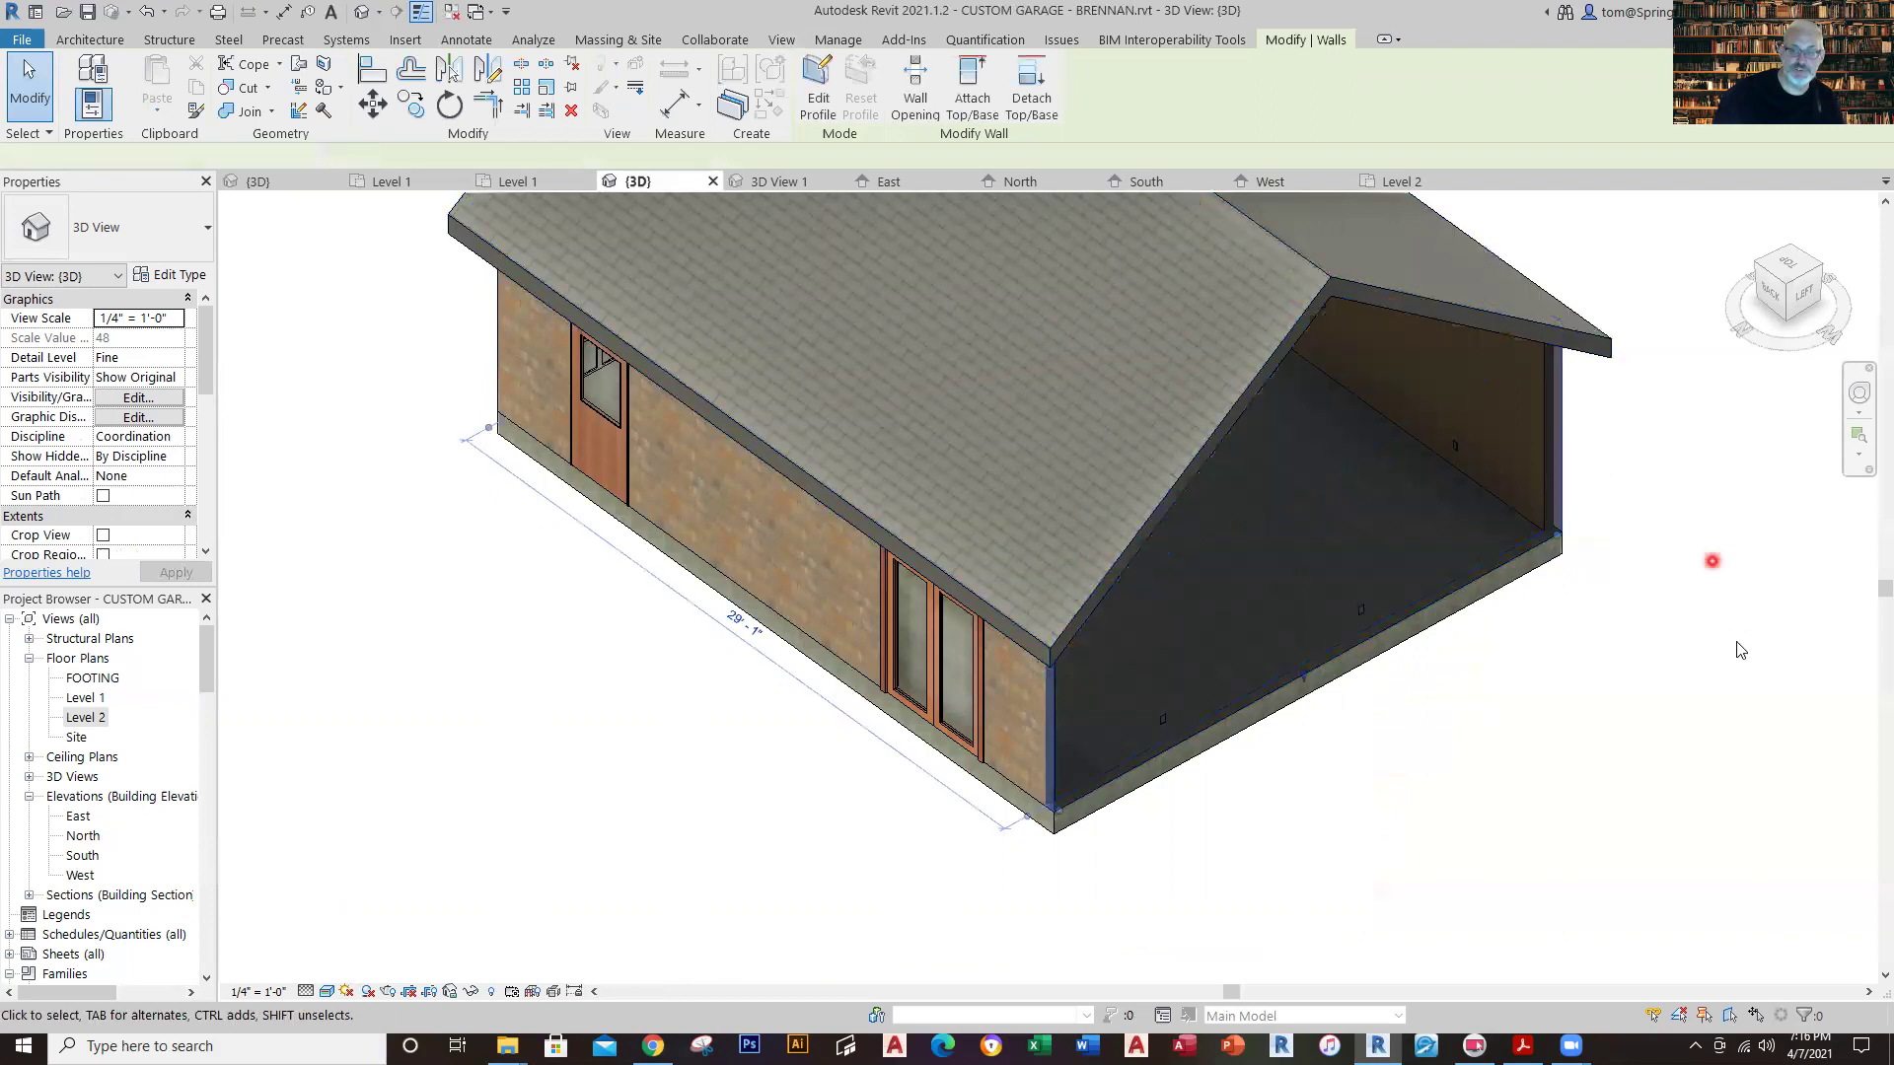
Compare the project's gable roof and garage-door end in 3D with the master file's 3D view.
scroll(1661, 719, down, 4)
shift+middle_drag(1200, 869, 1218, 643)
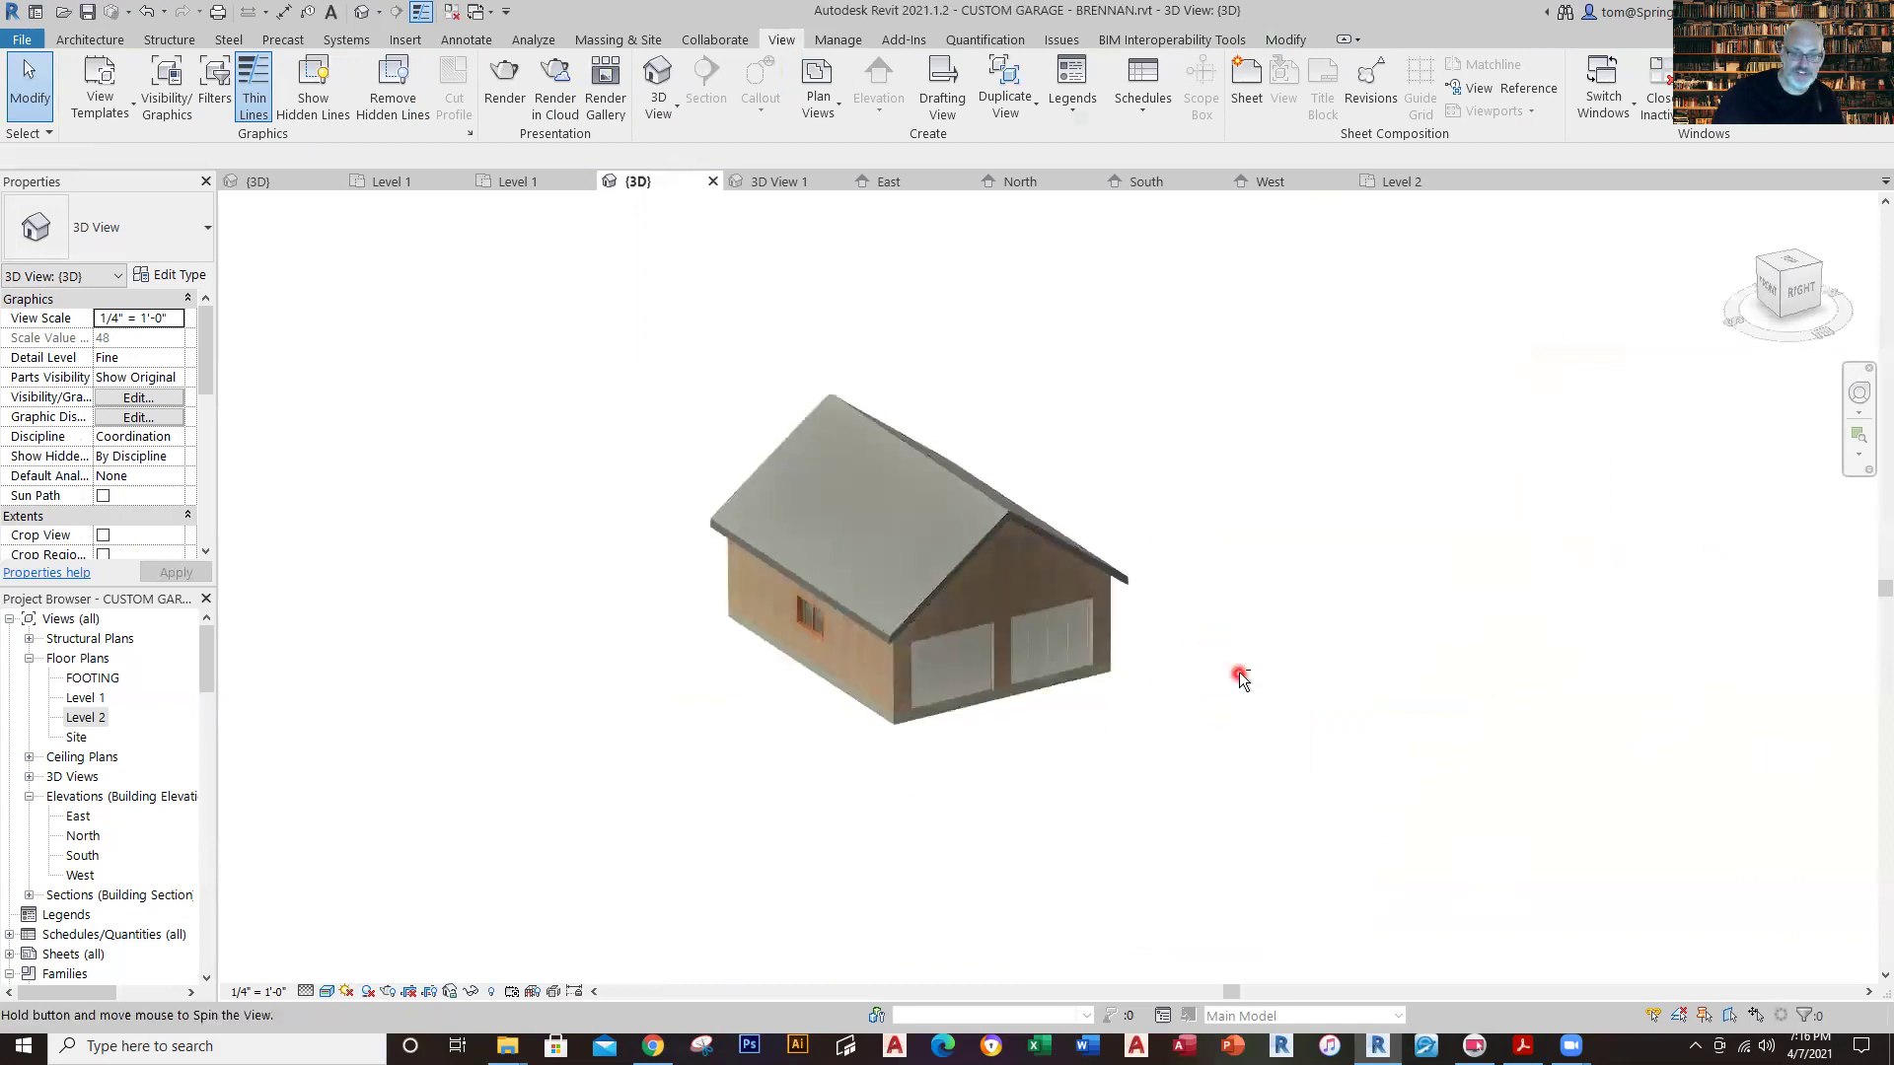
scroll(1224, 651, up, 2)
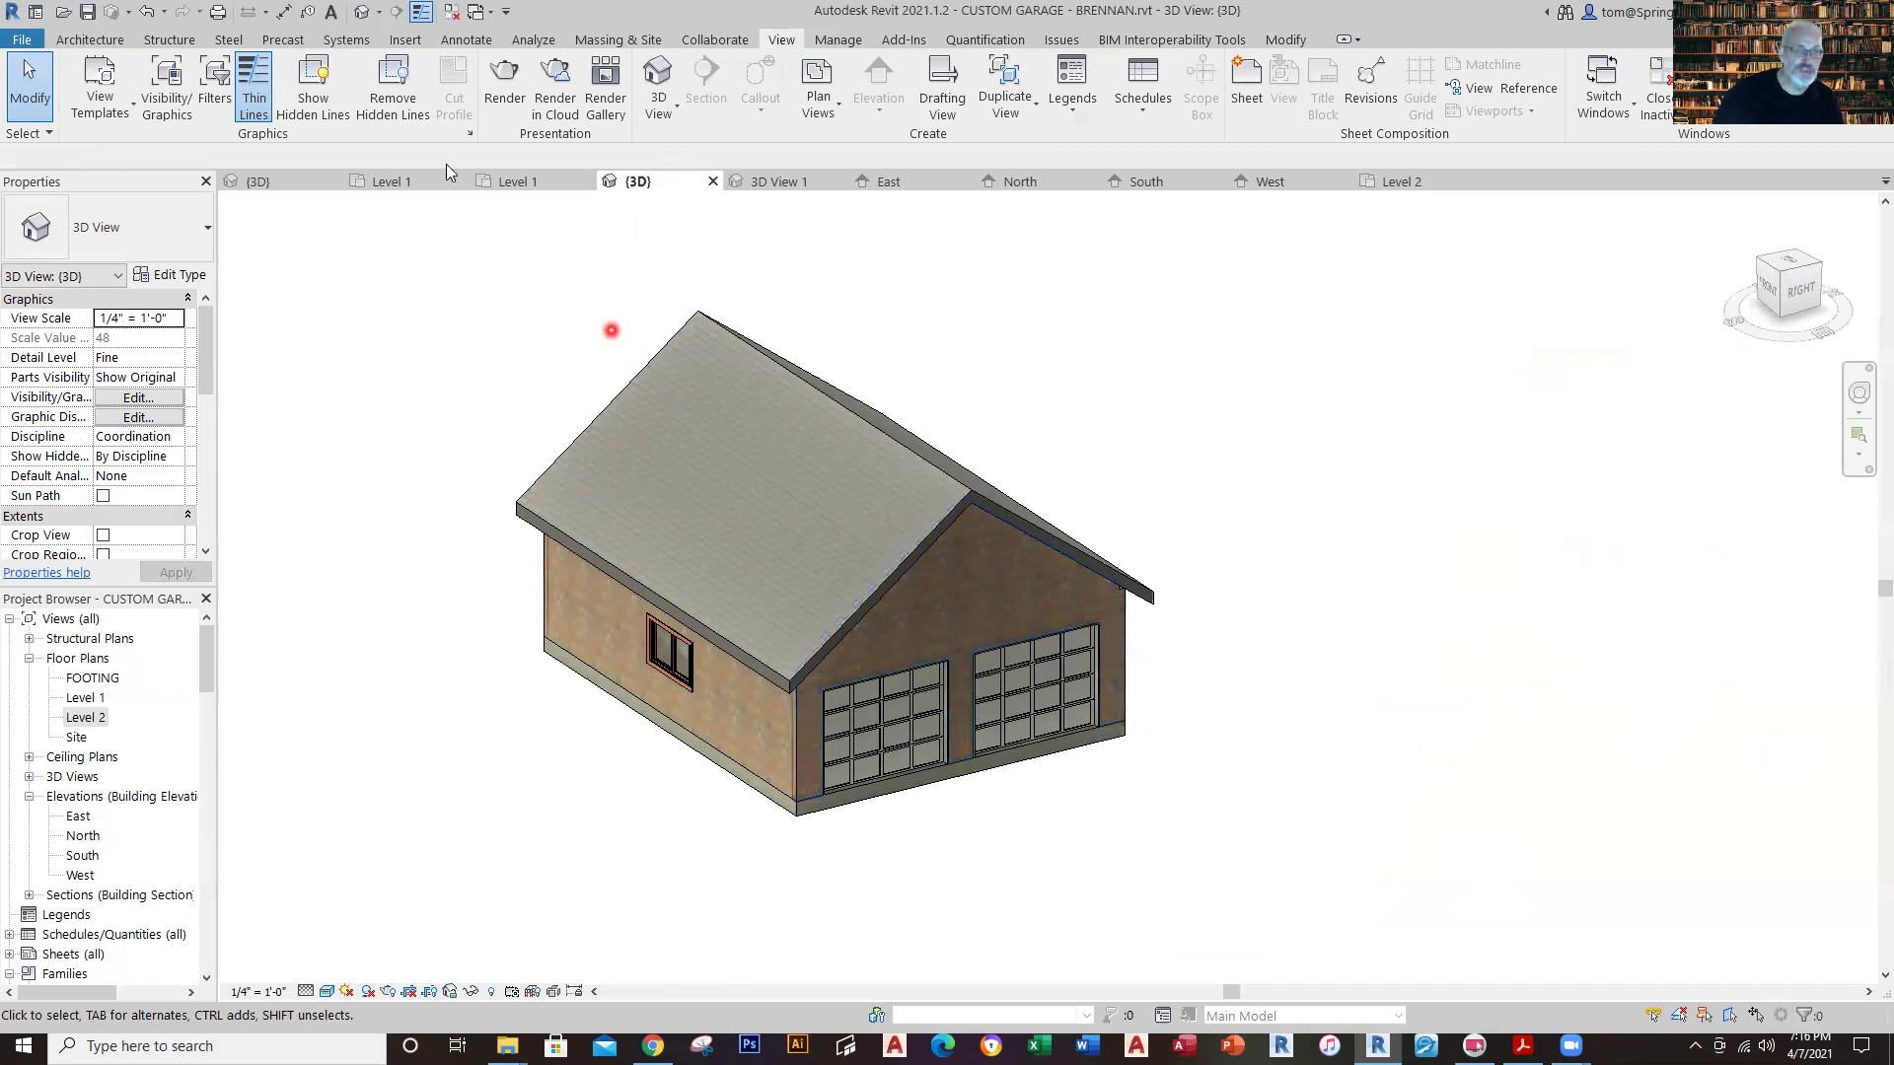
click(326, 184)
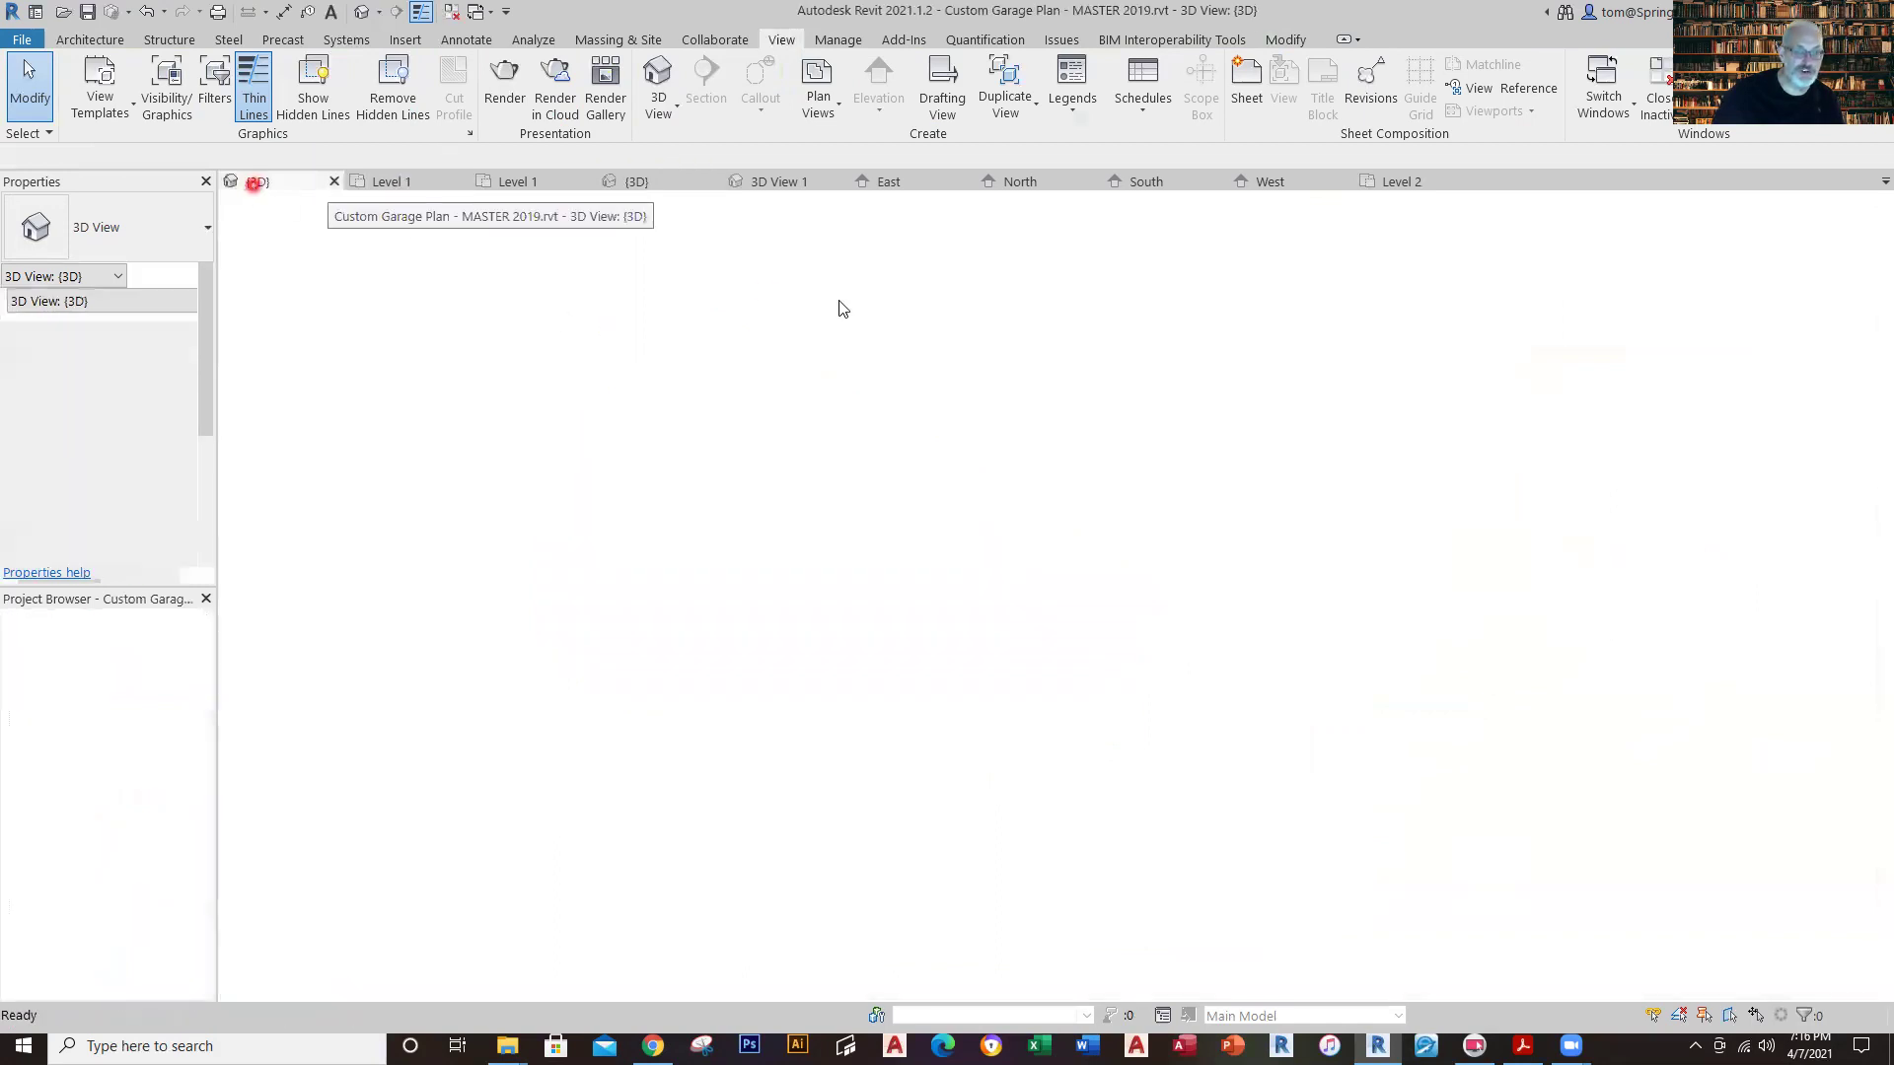
scroll(1135, 449, down, 3)
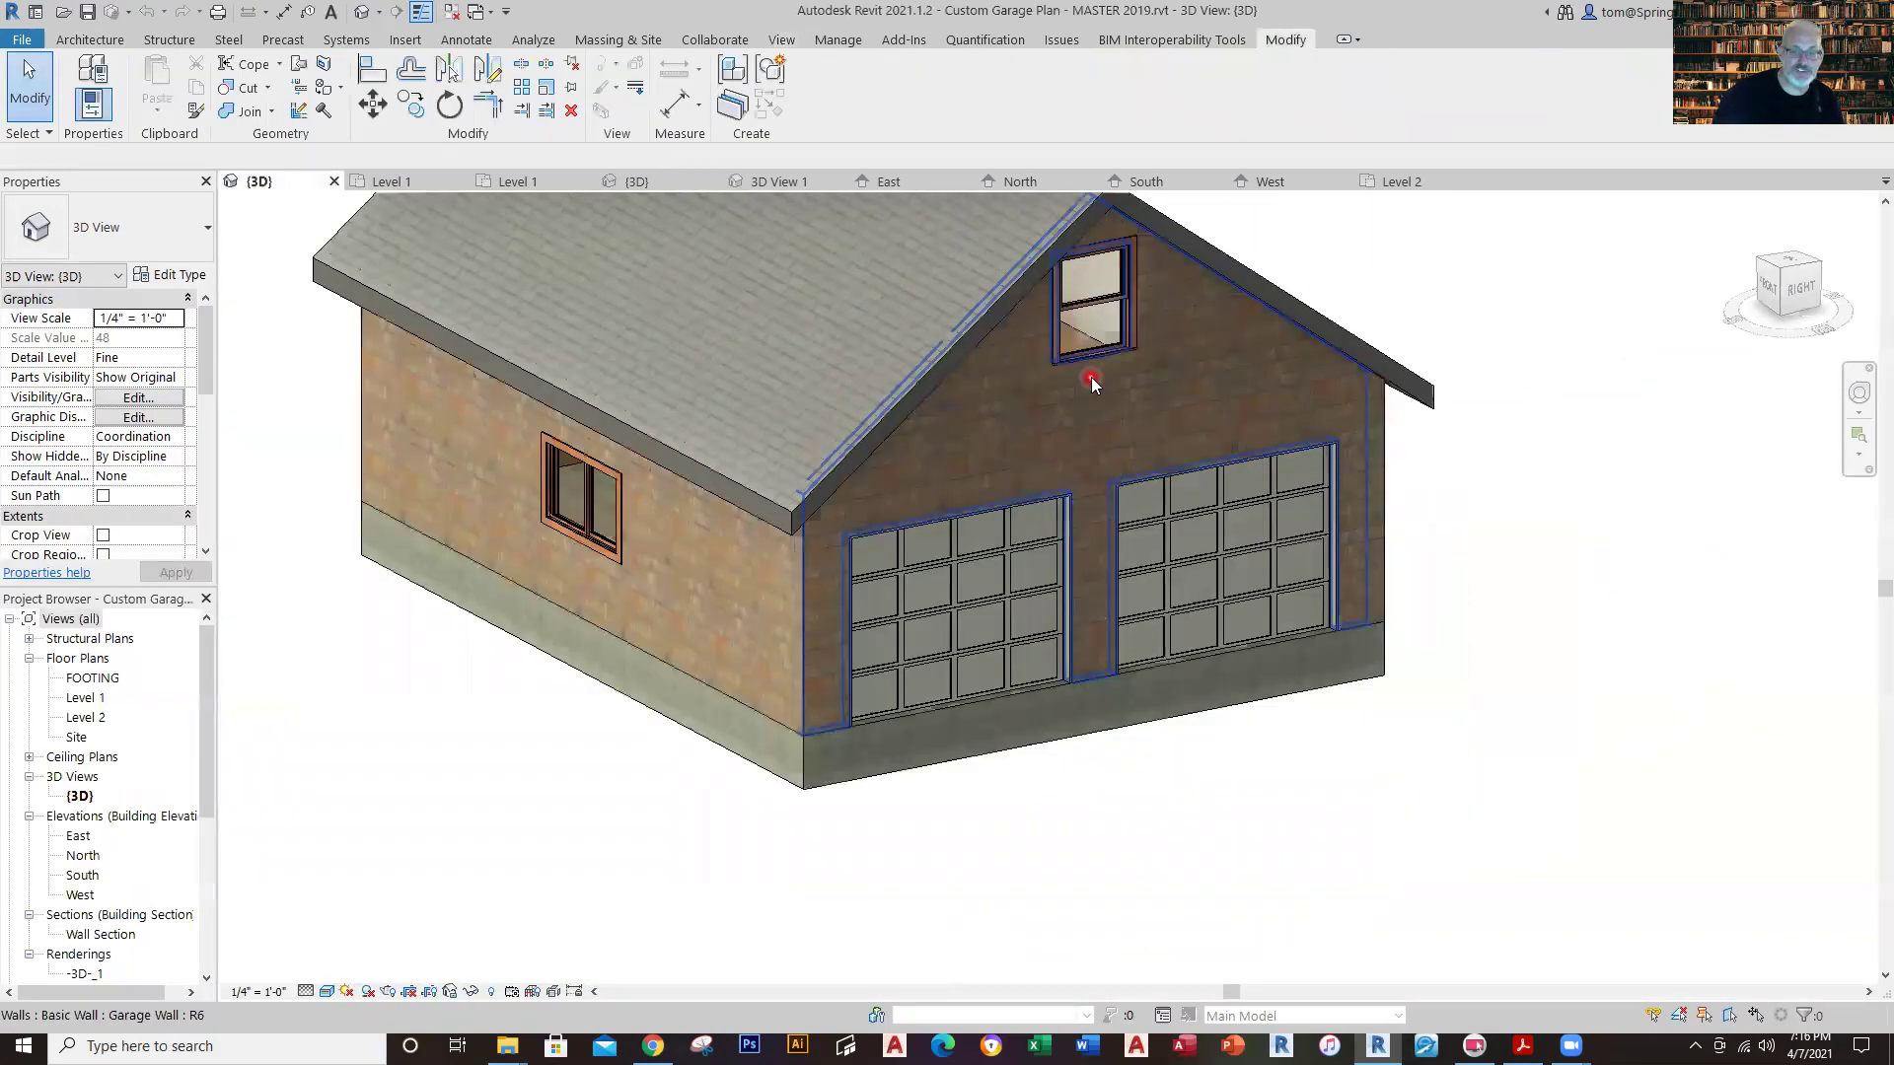
scroll(1132, 495, down, 2)
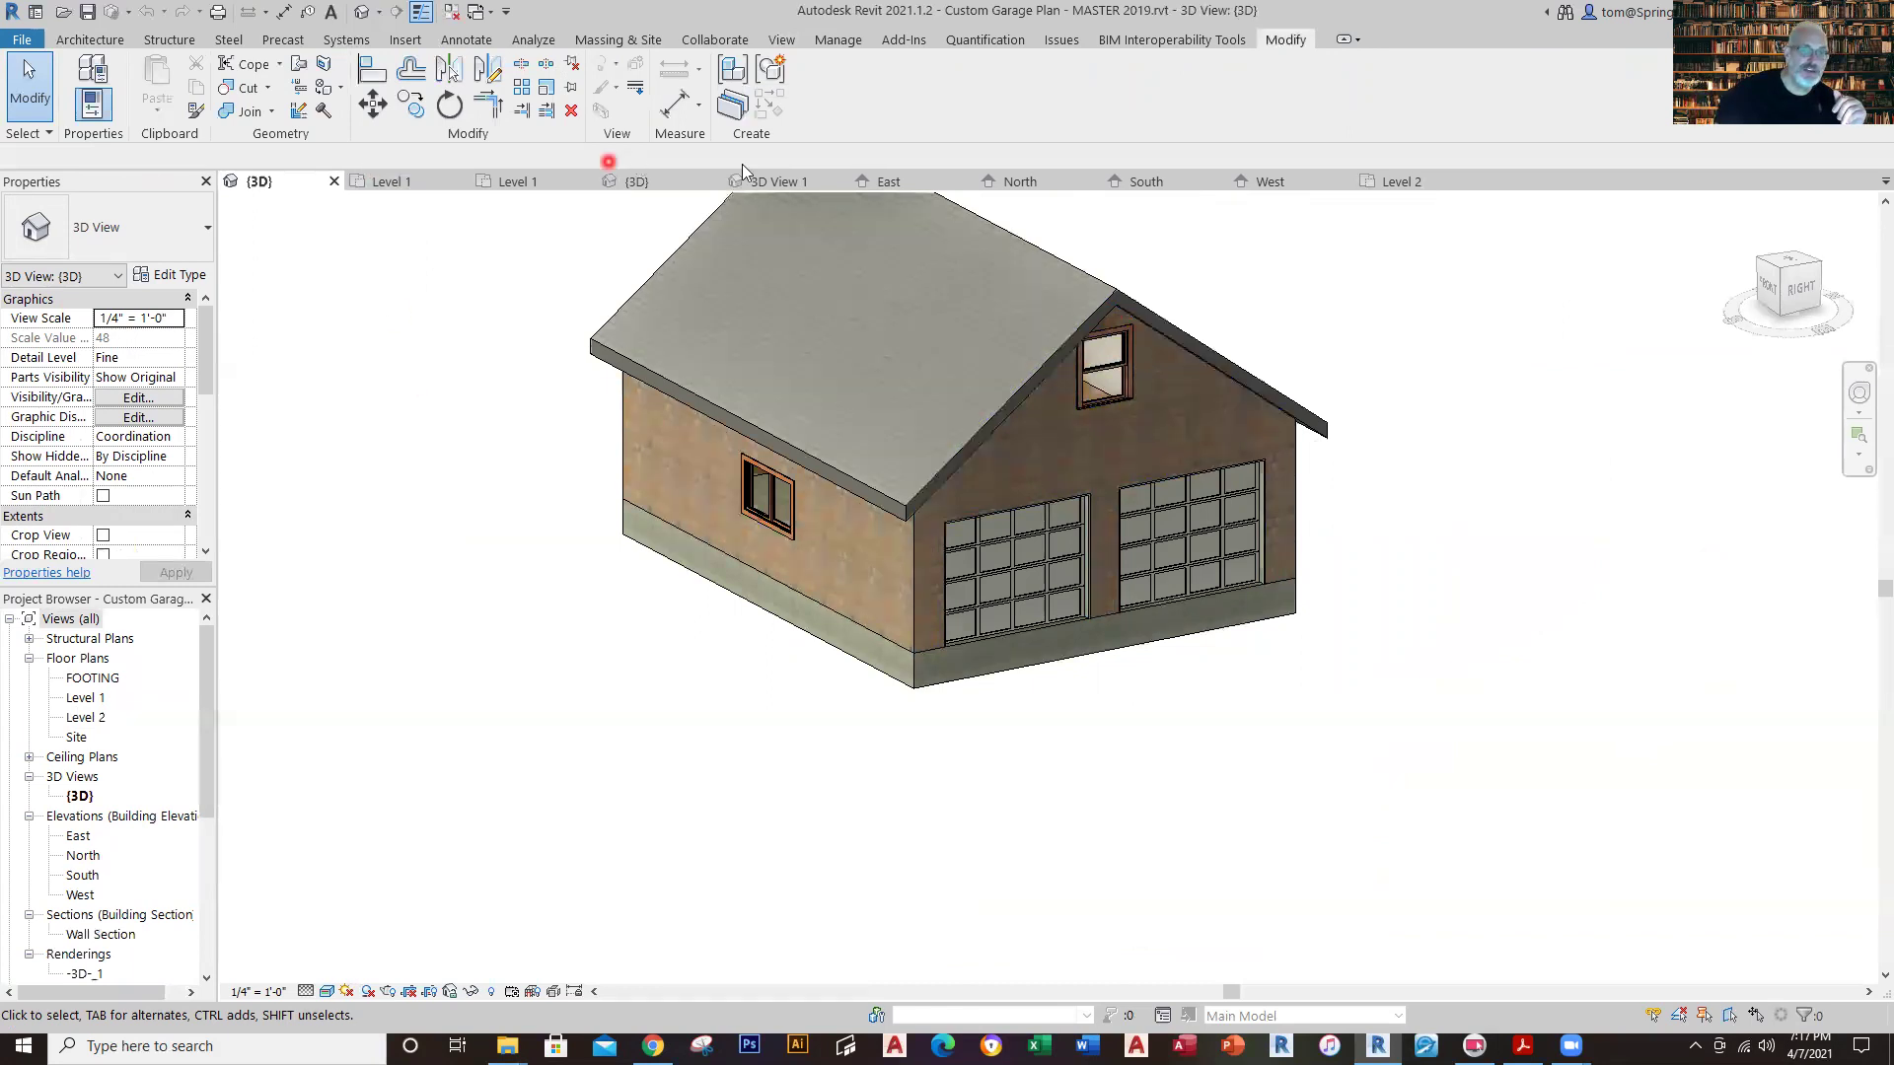
click(637, 182)
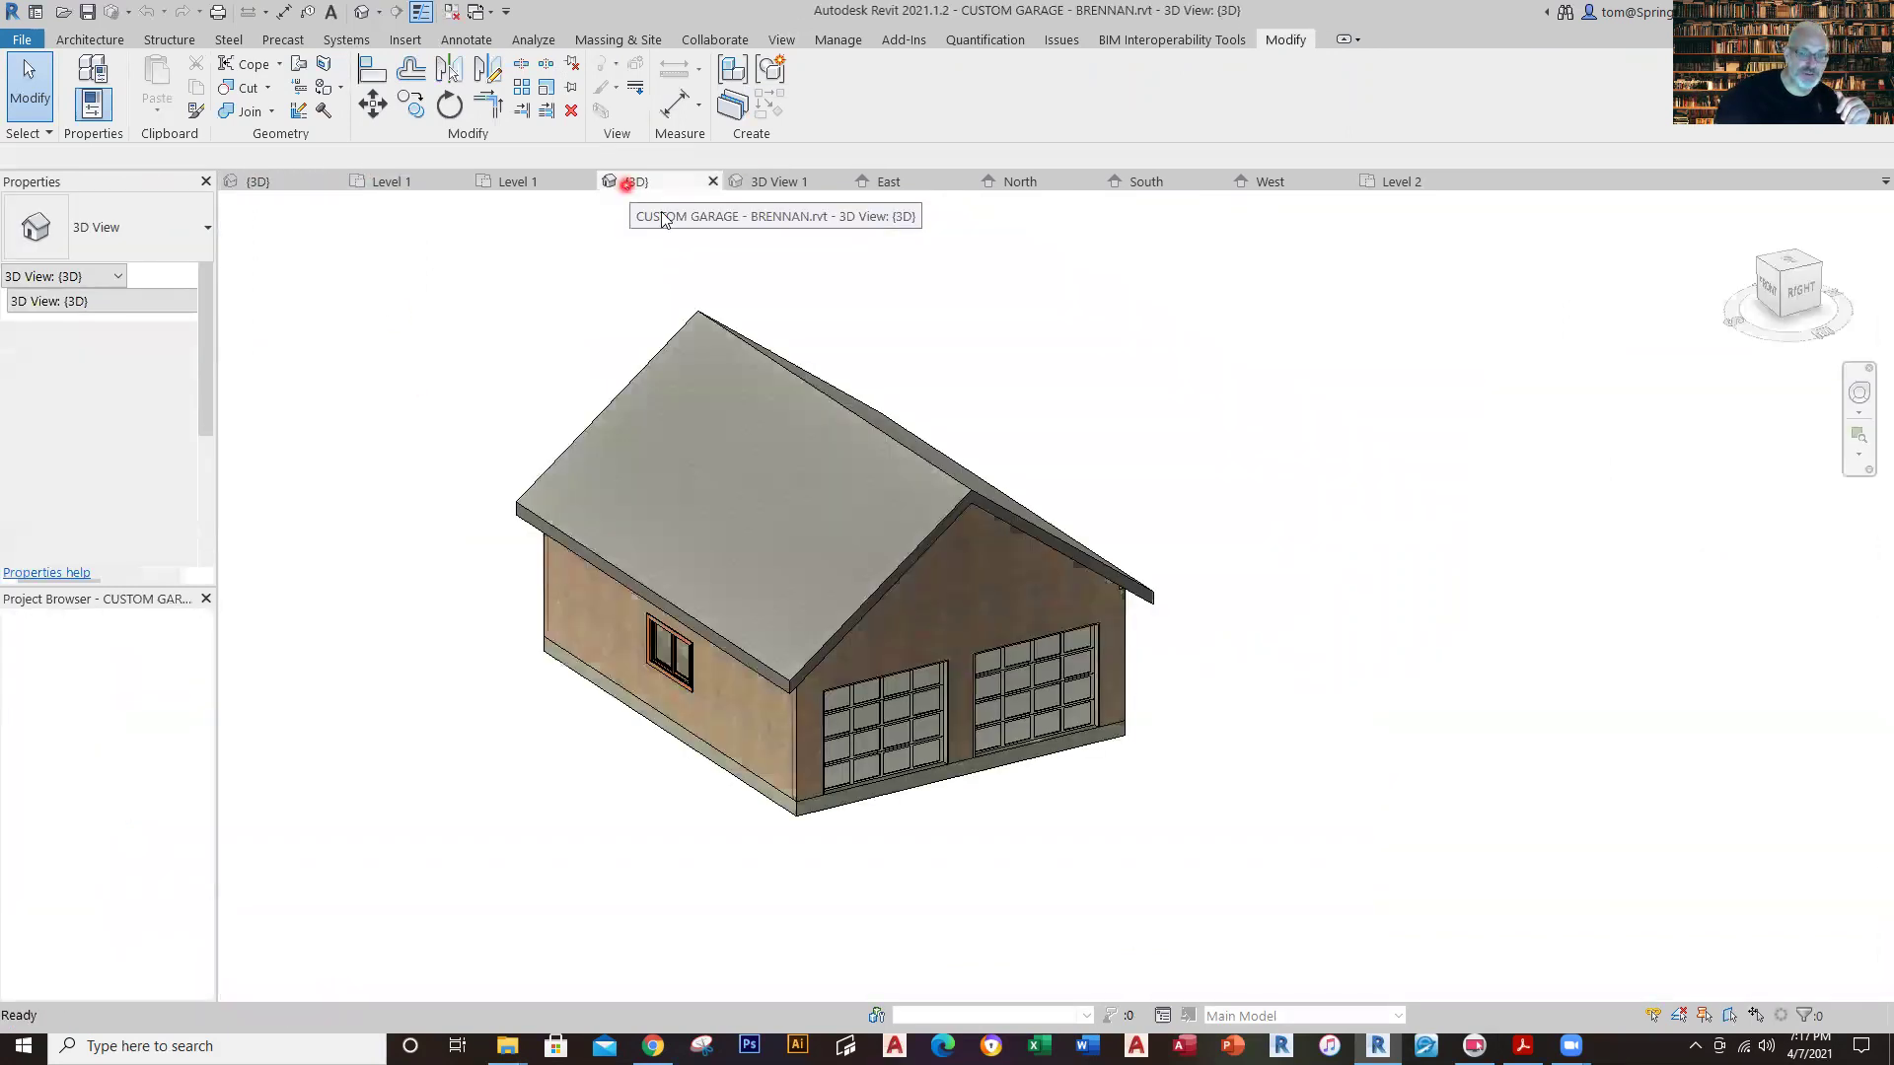
middle_drag(1253, 399, 1316, 443)
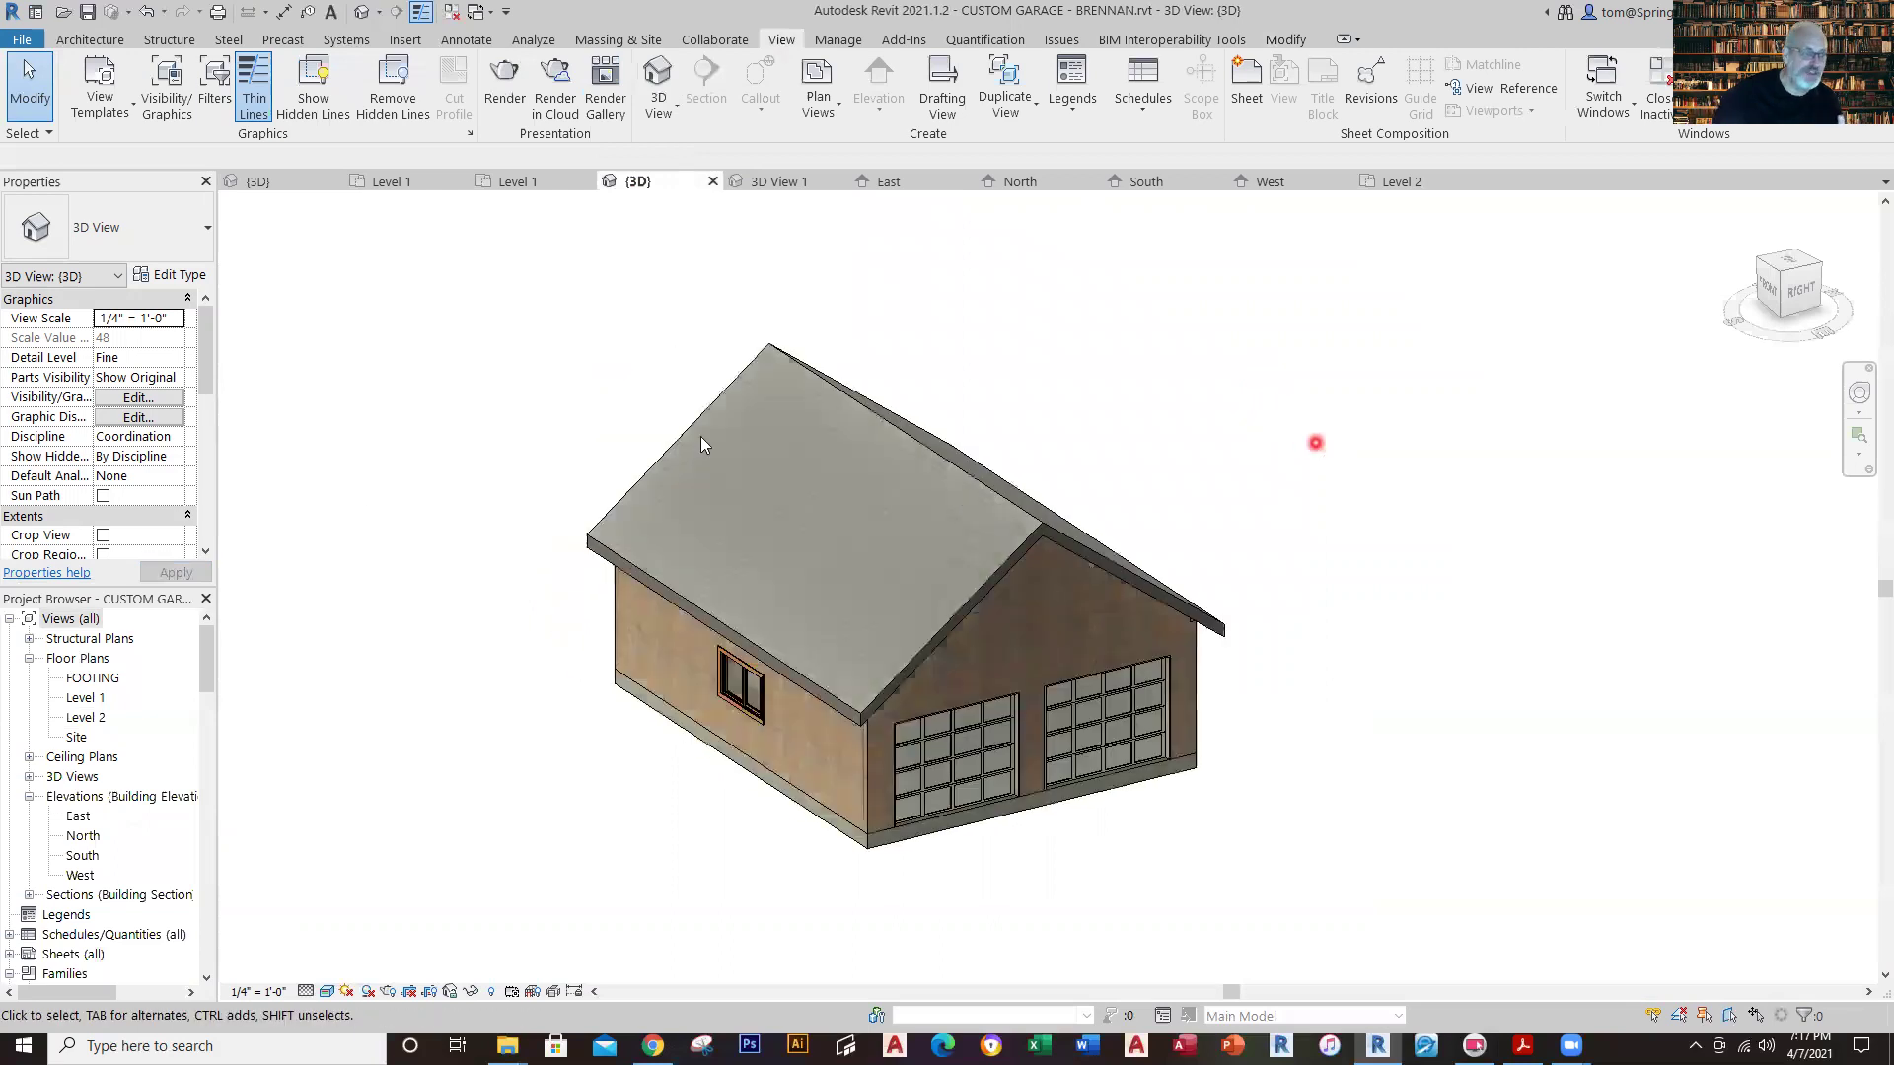
Open the project's Level 2 floor plan.
click(86, 720)
click(89, 720)
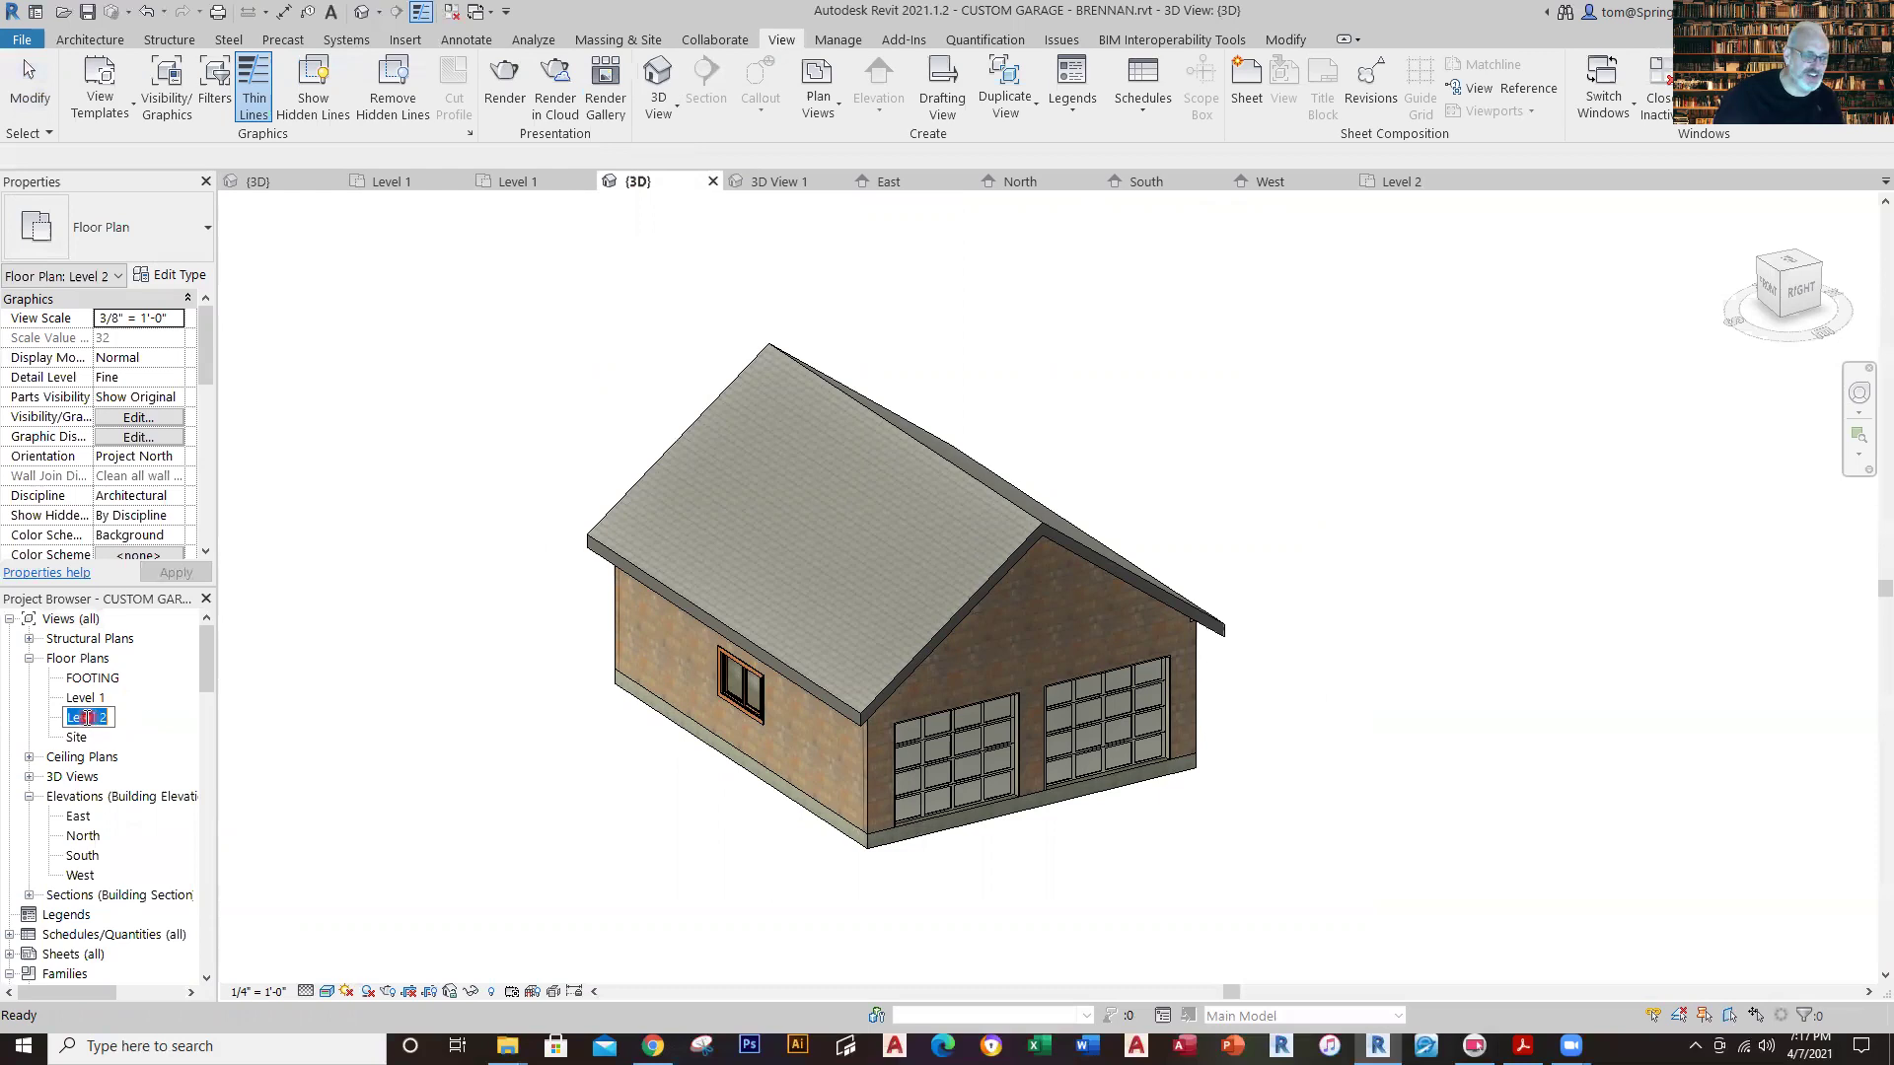
click(301, 710)
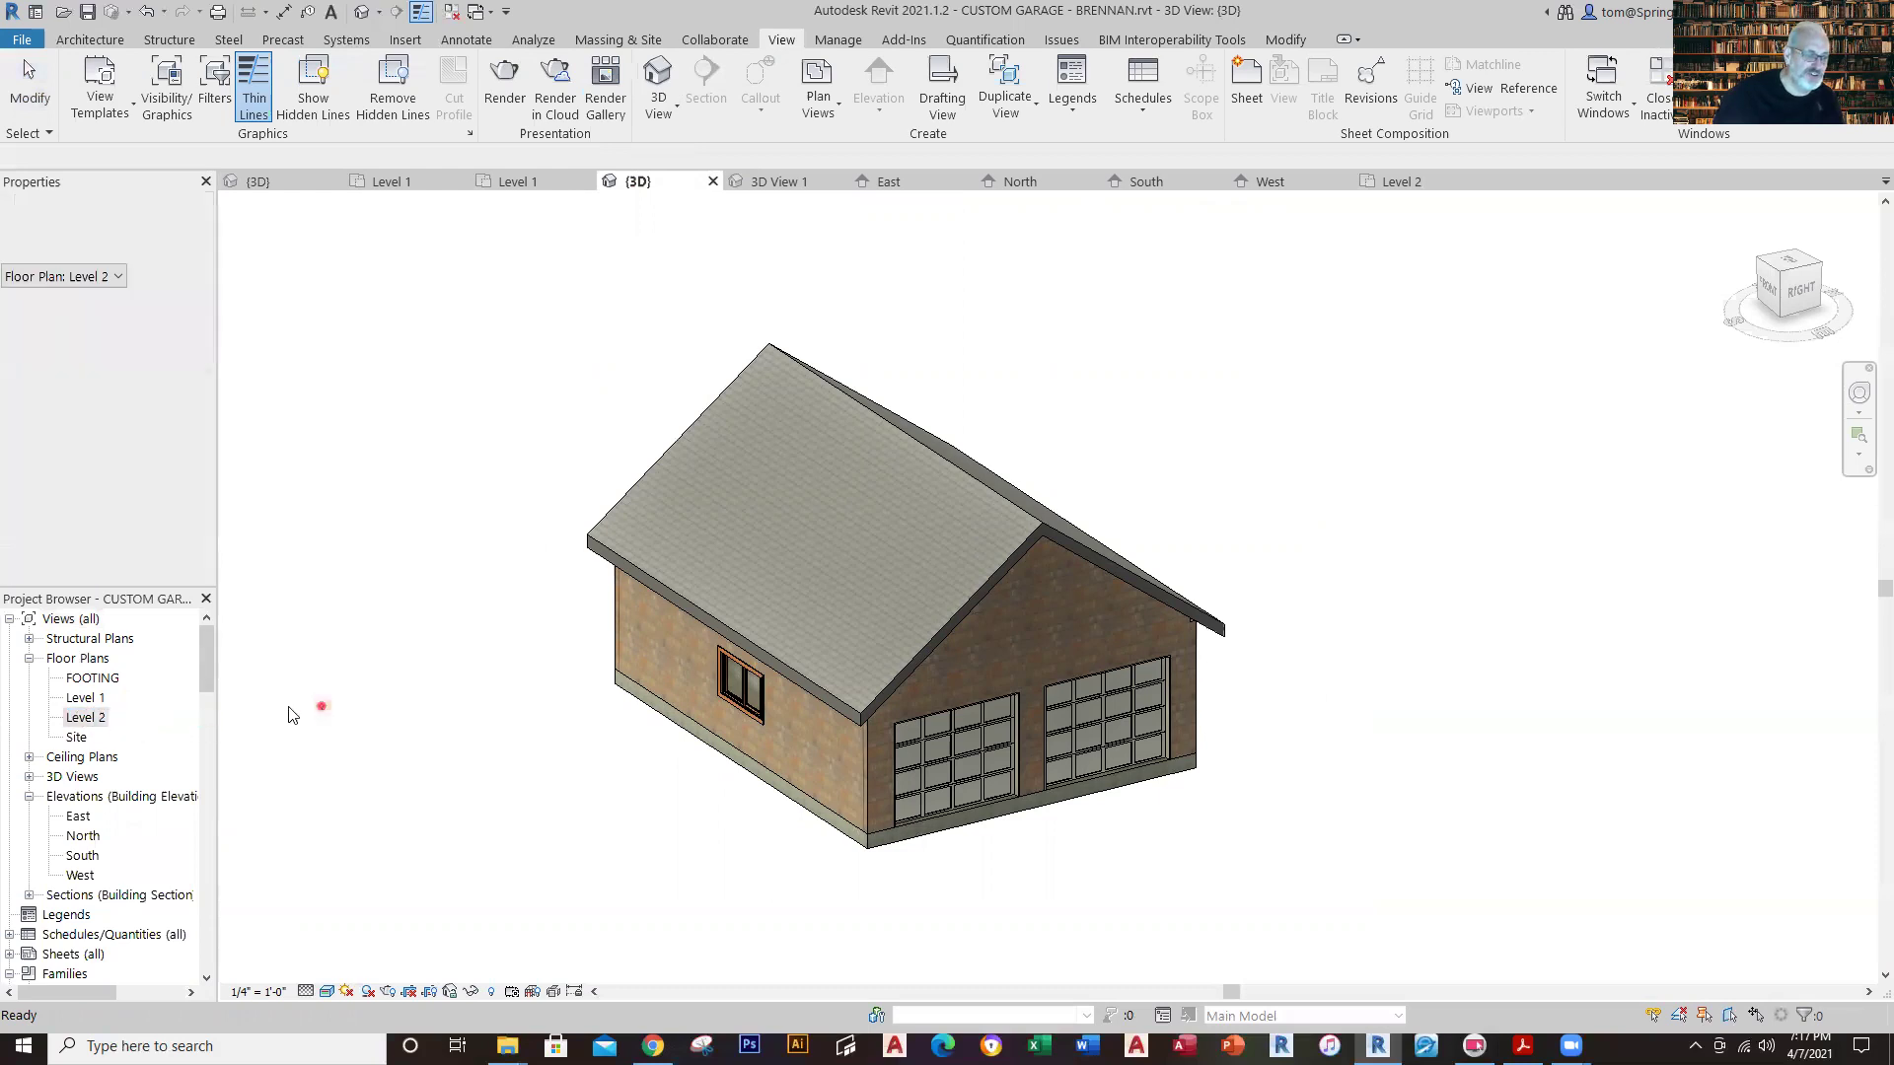
double_click(88, 720)
scroll(1197, 589, up, 2)
scroll(1198, 589, down, 1)
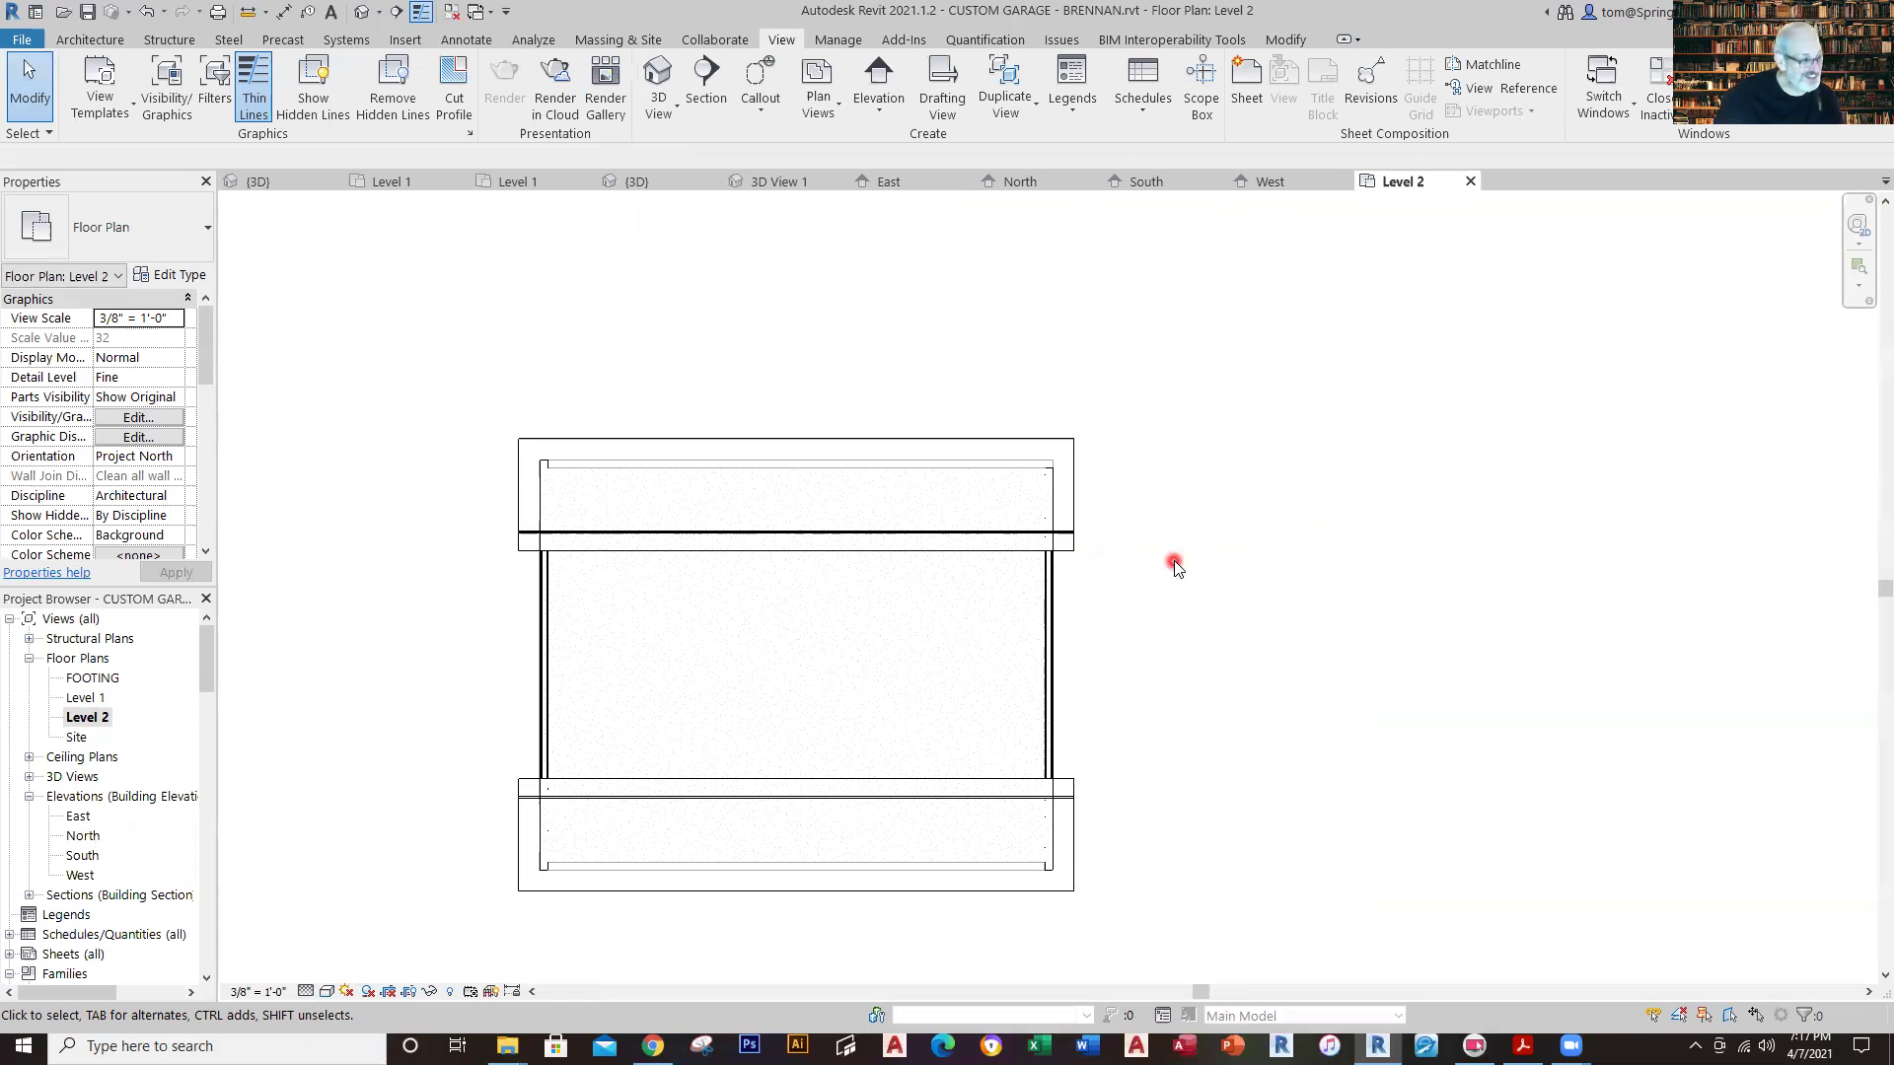
Hide the Roofs category in the Level 2 floor plan through its visibility/graphic overrides.
key(v)
key(v)
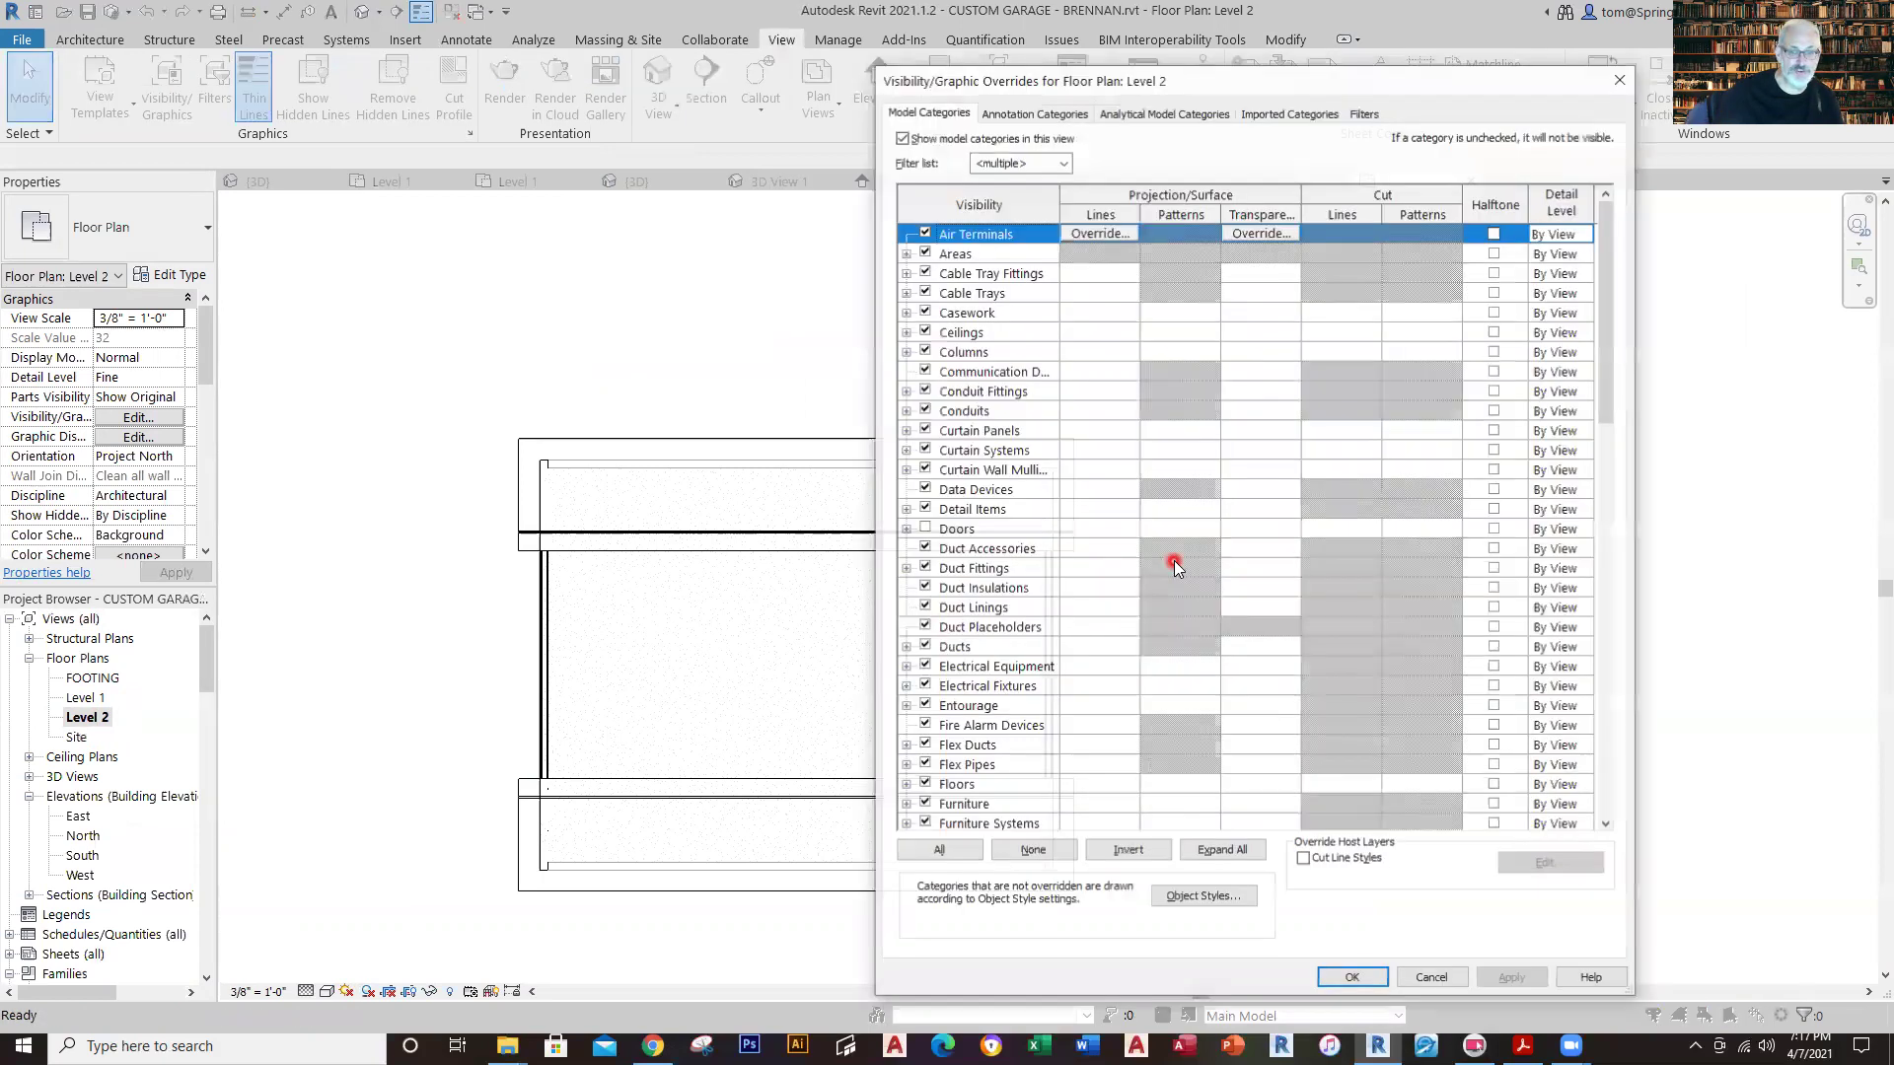
scroll(973, 698, down, 7)
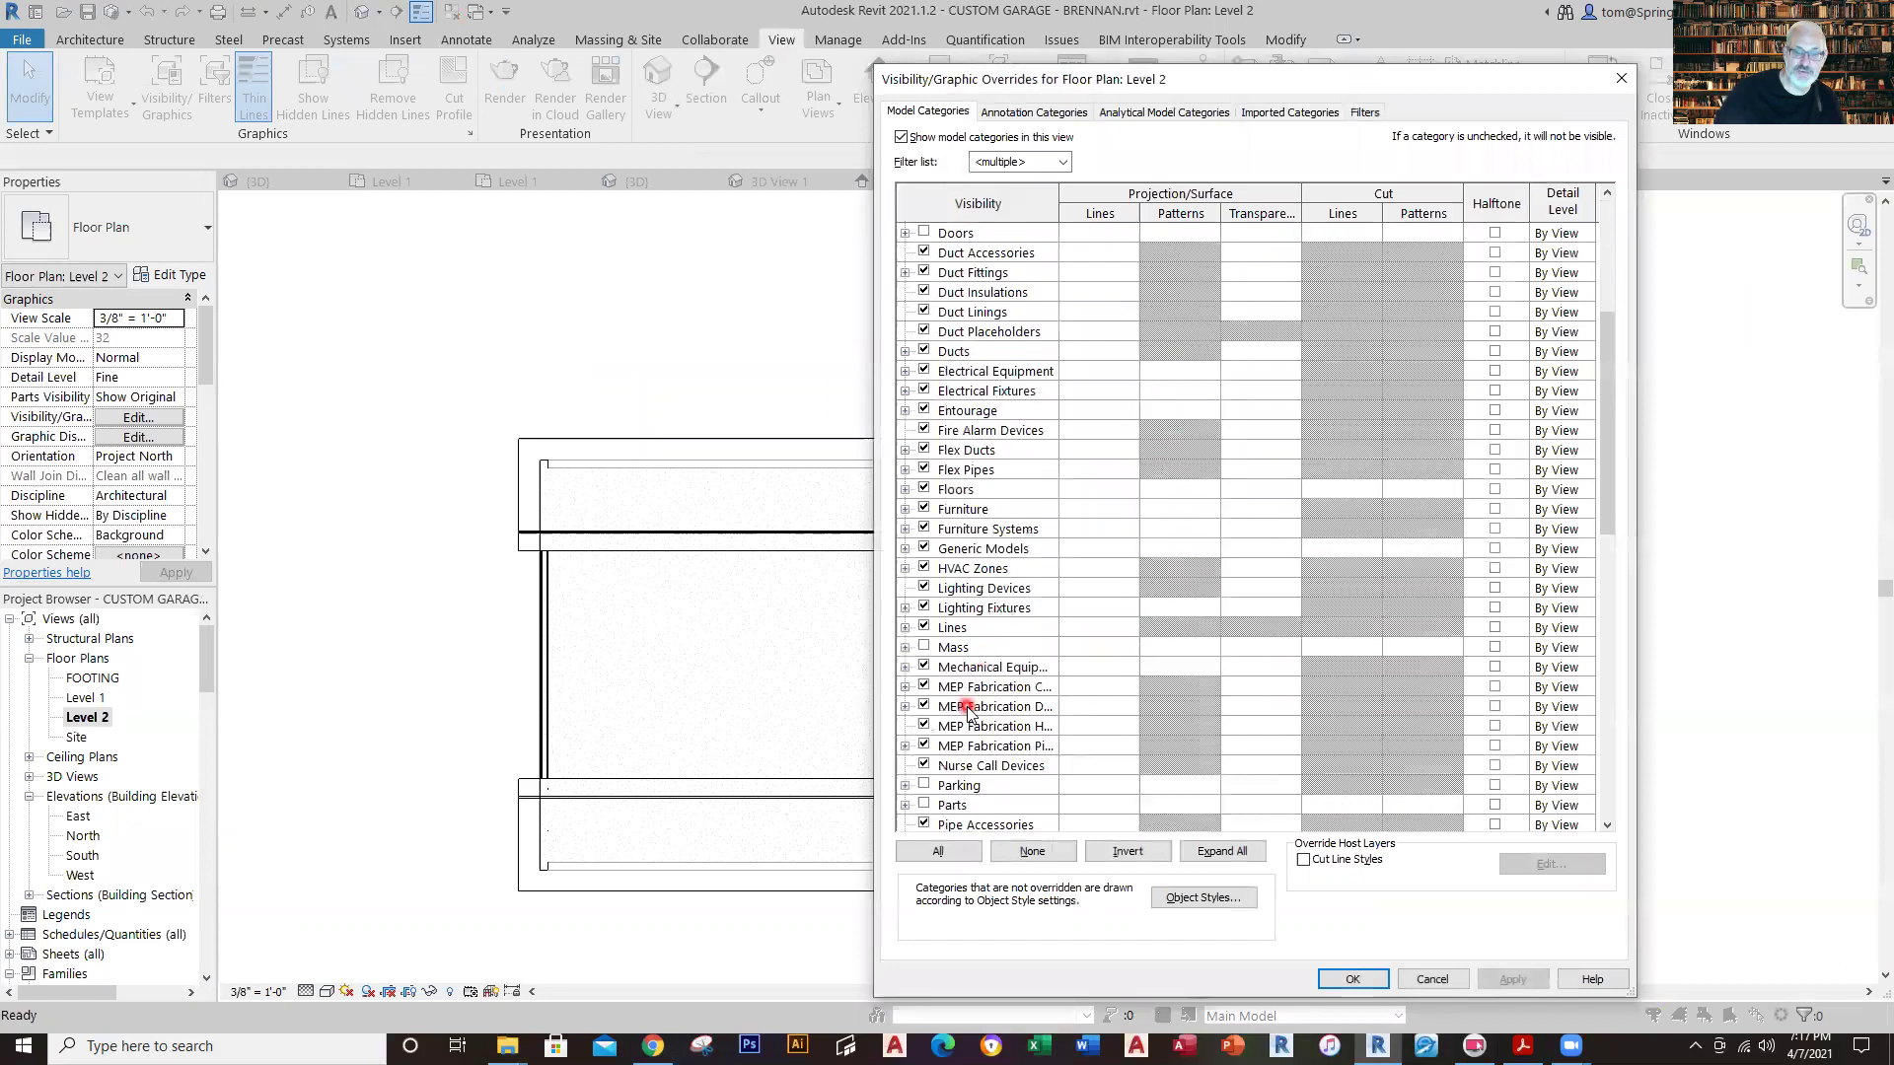
scroll(965, 706, down, 5)
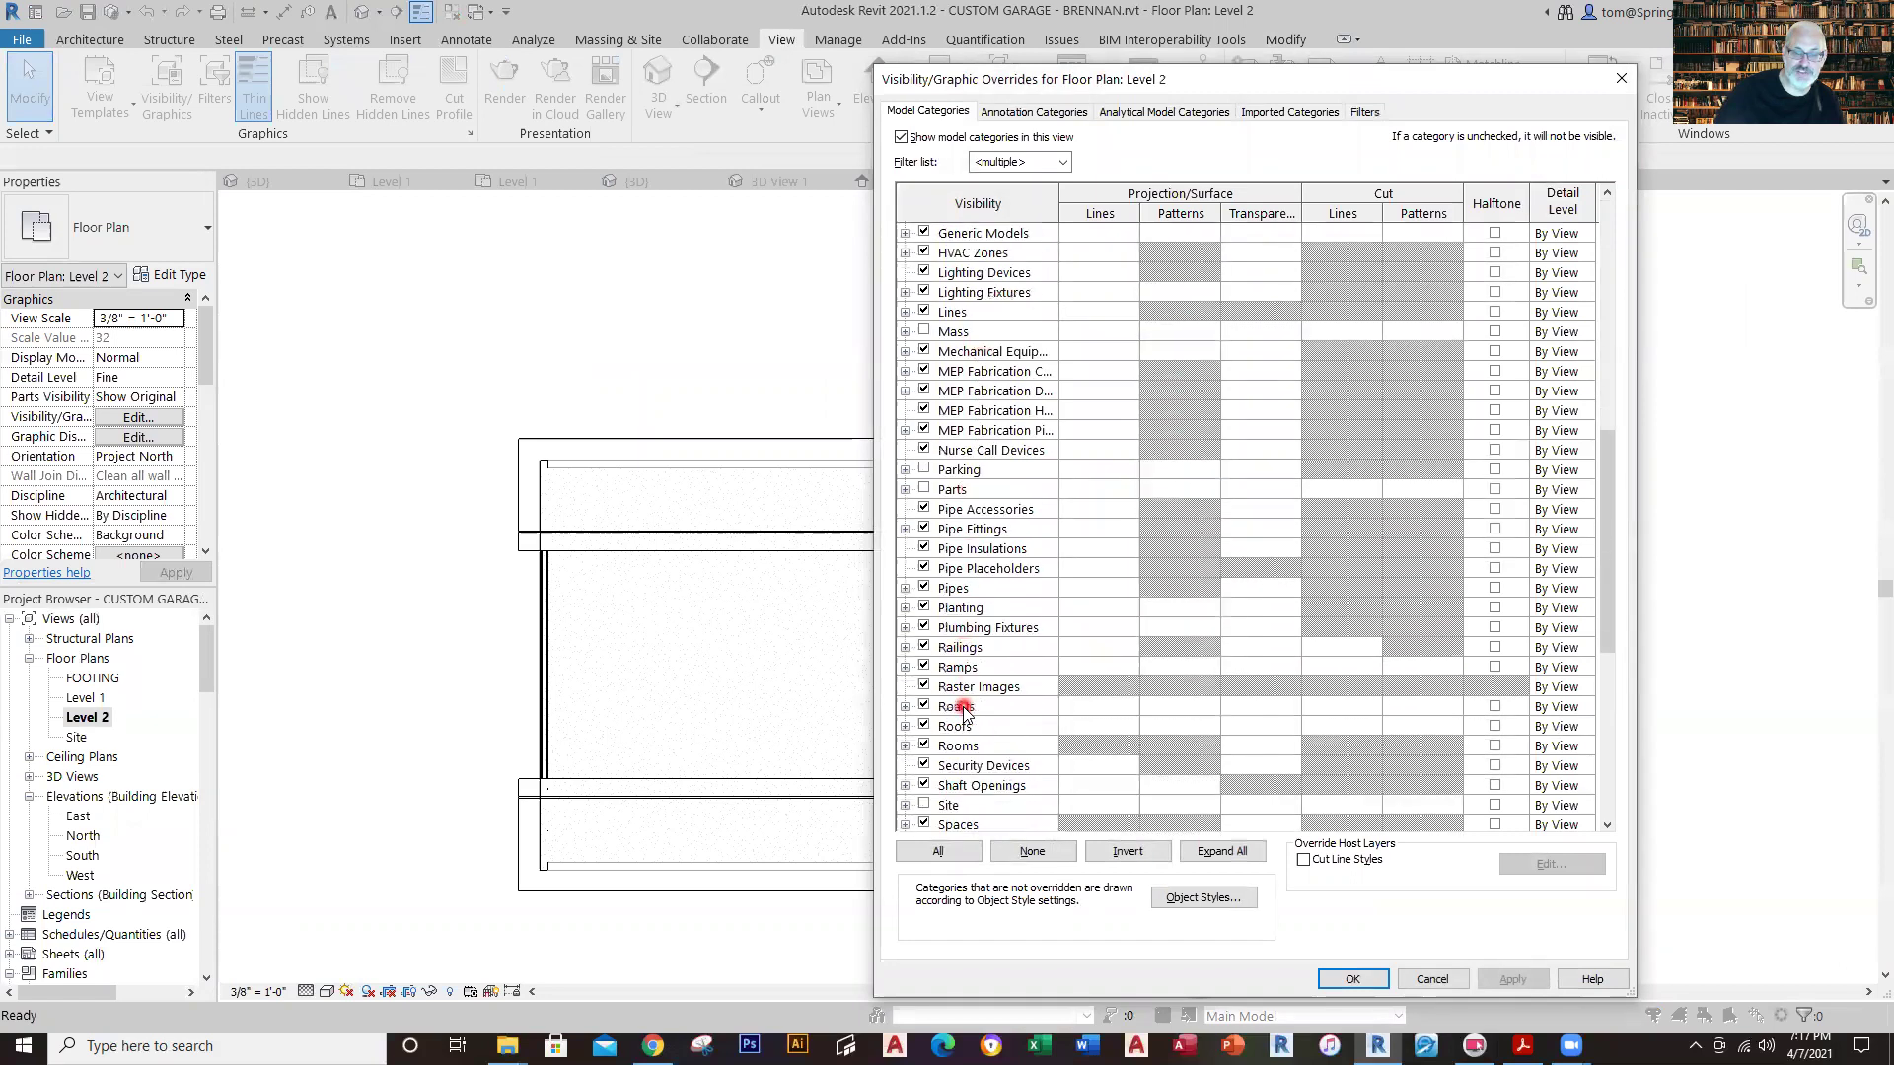
click(923, 607)
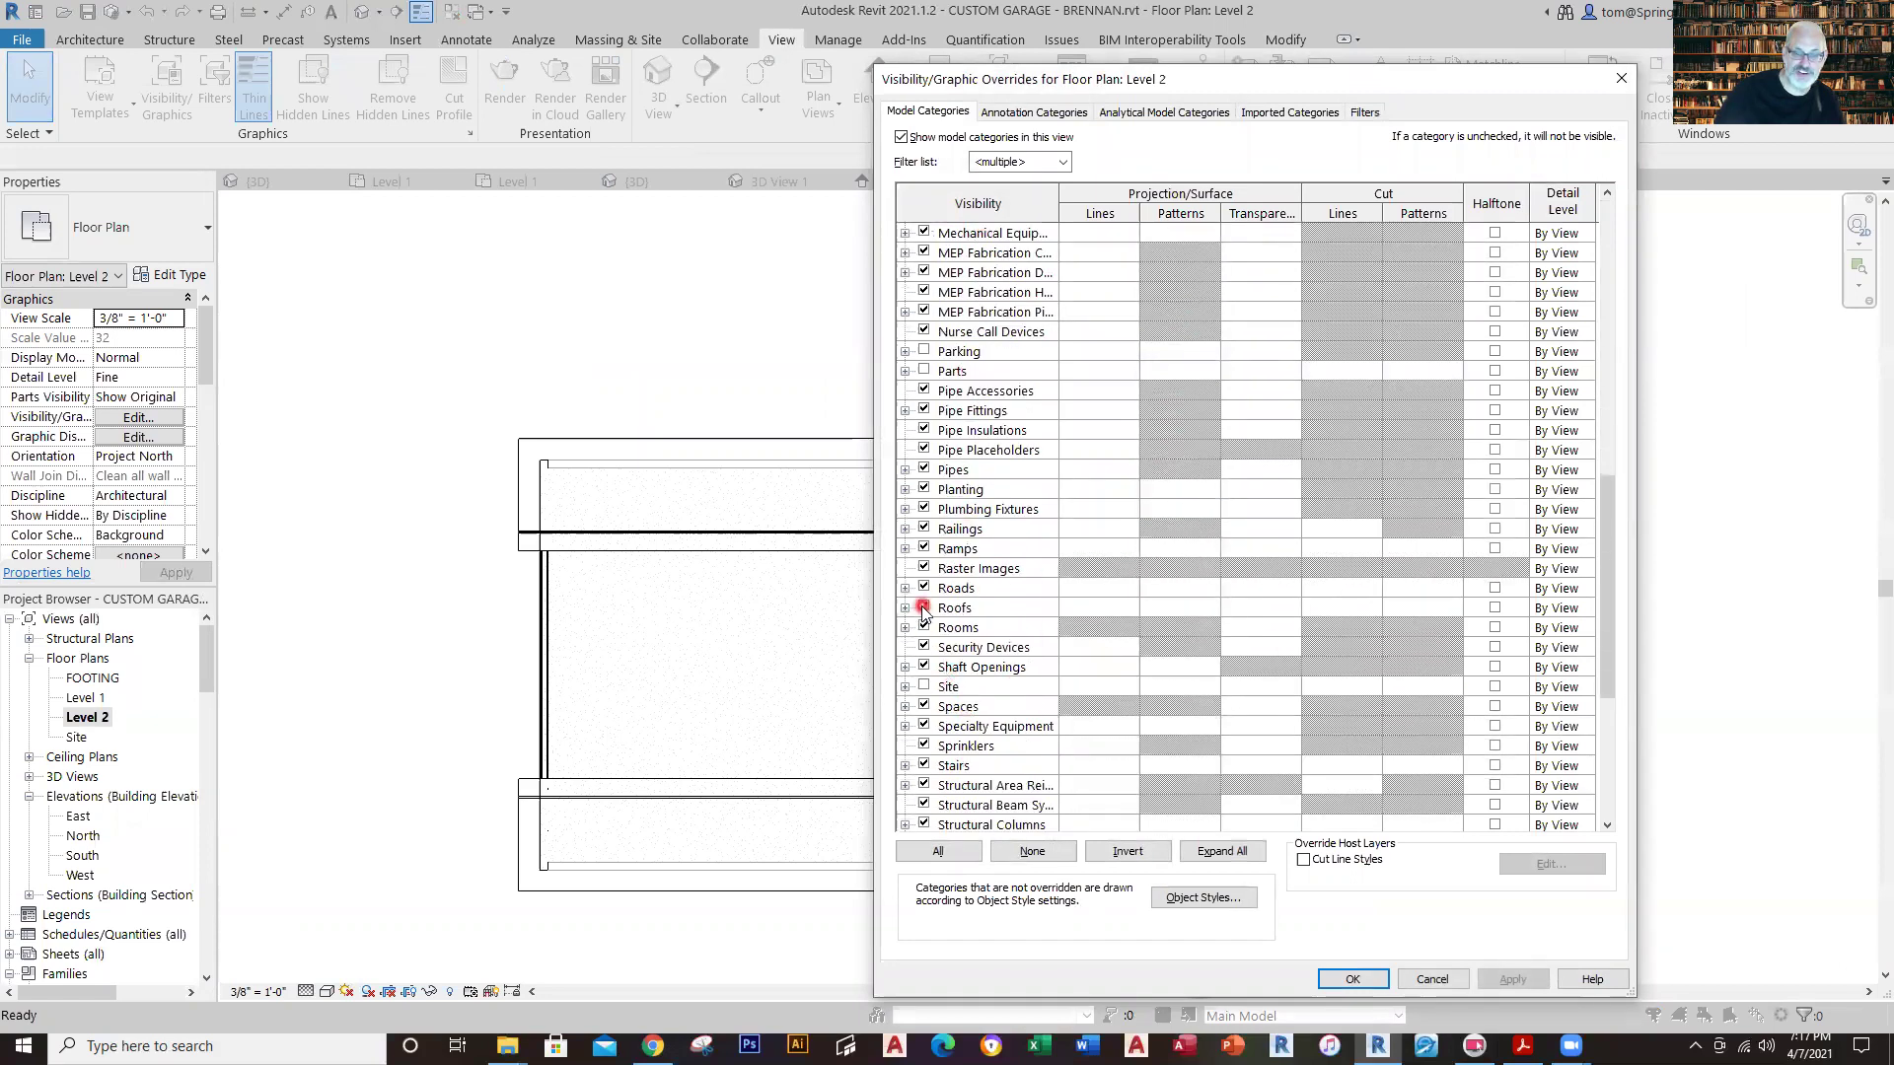
click(1511, 971)
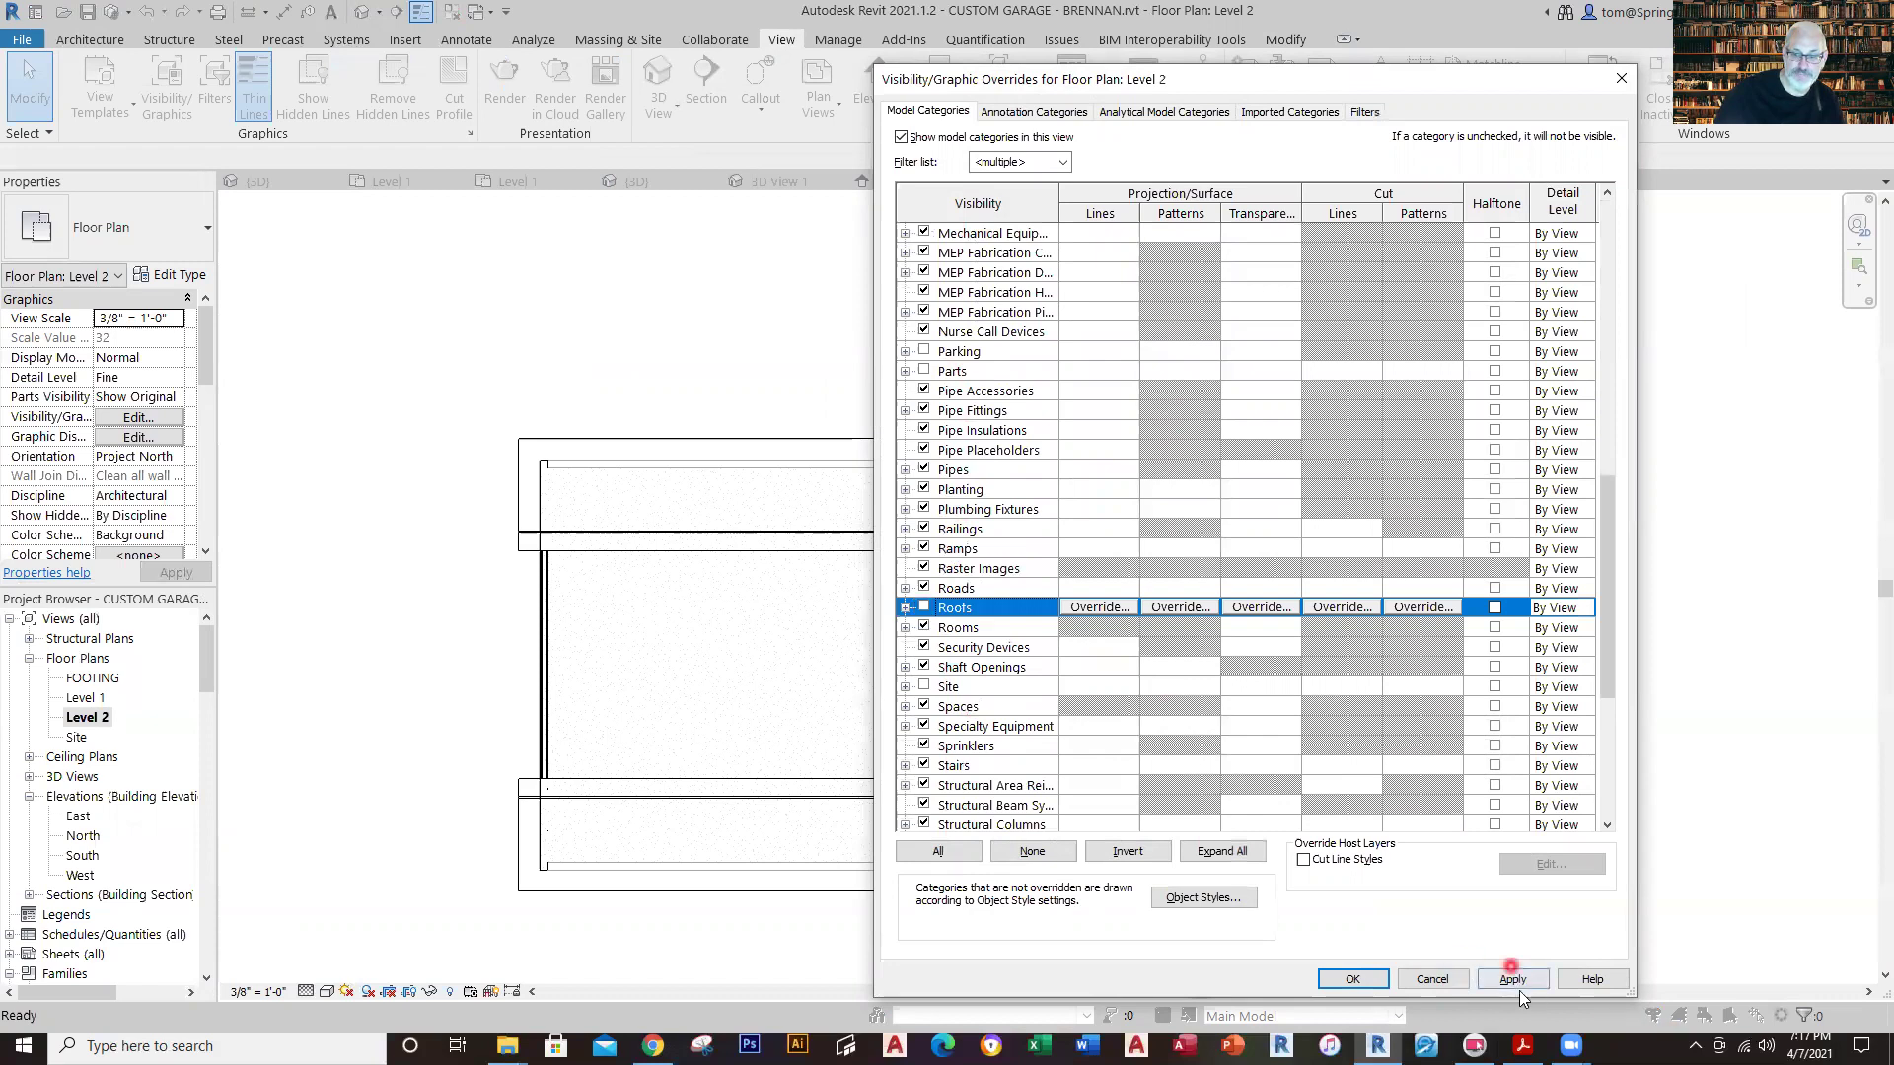
click(1349, 980)
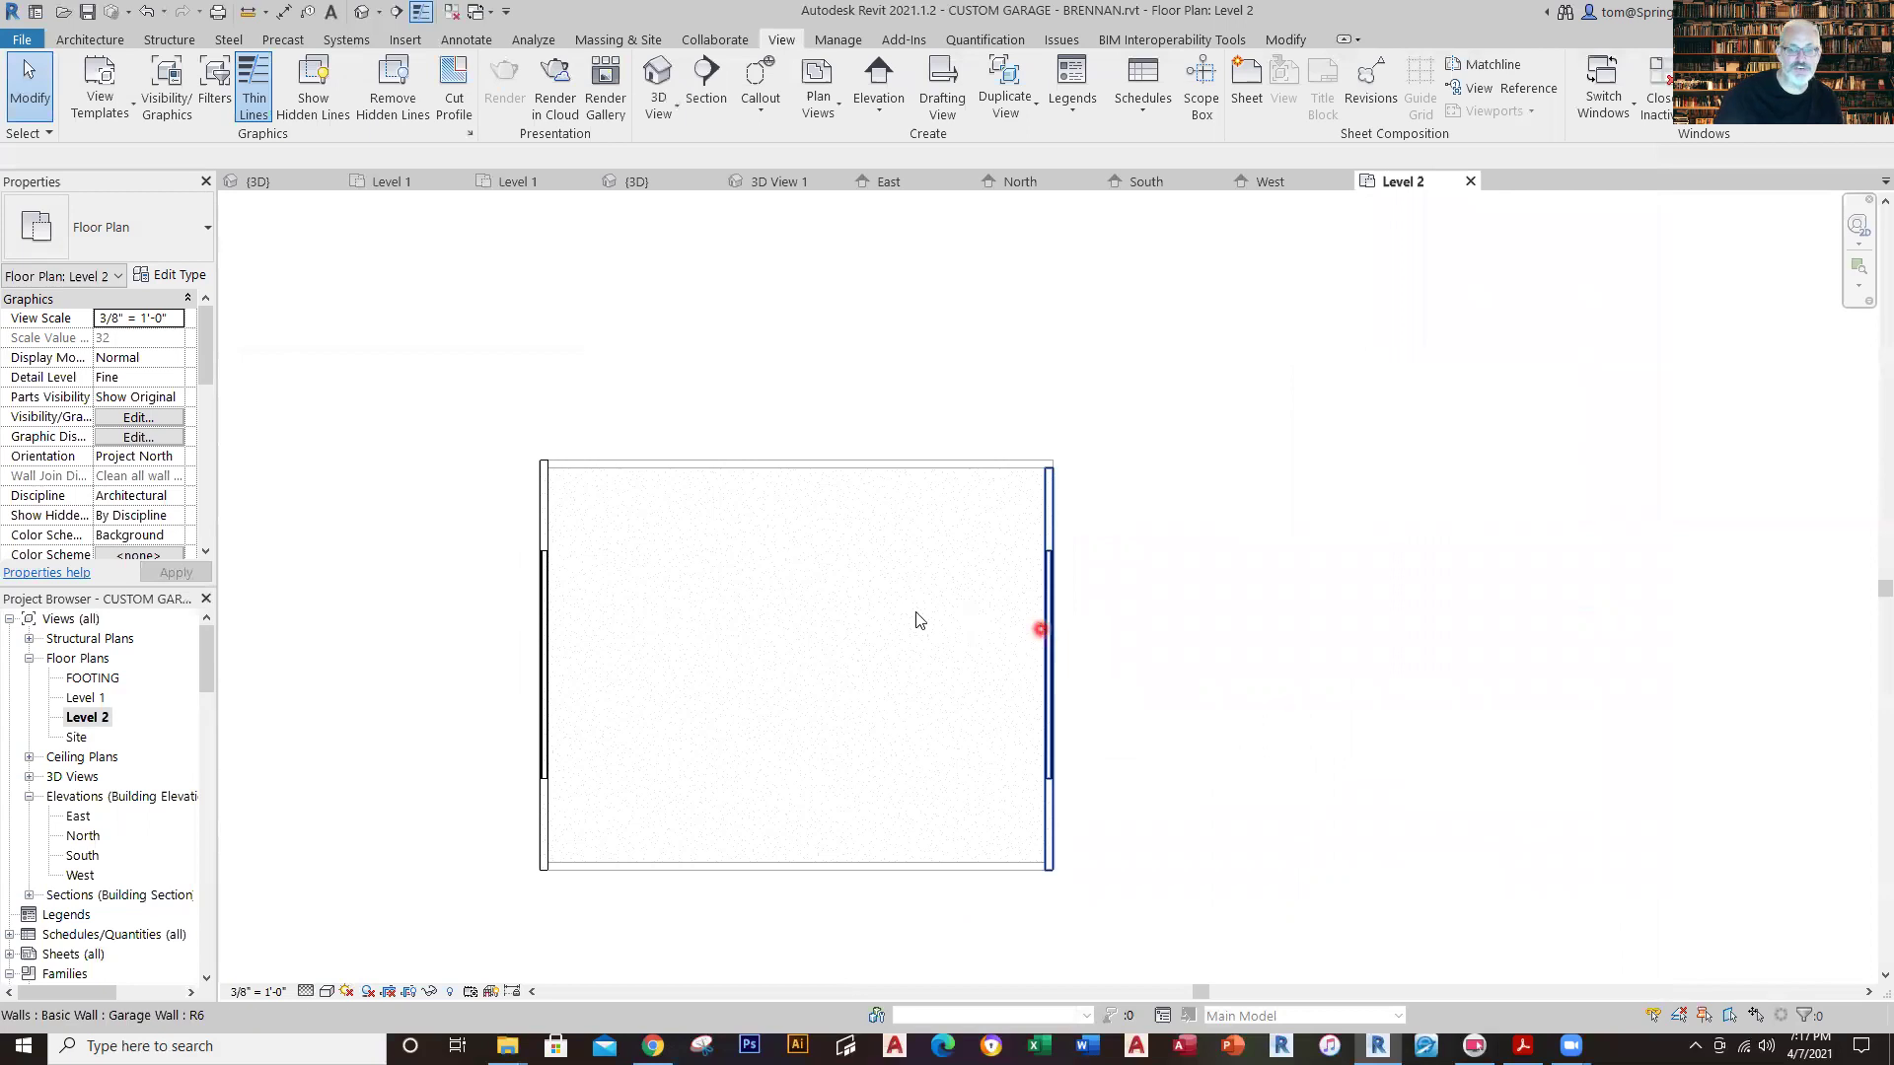
Look over the project's Level 2 plan, and compare the Level 1 plans of the project and the master file.
scroll(686, 620, up, 1)
middle_drag(675, 632, 712, 601)
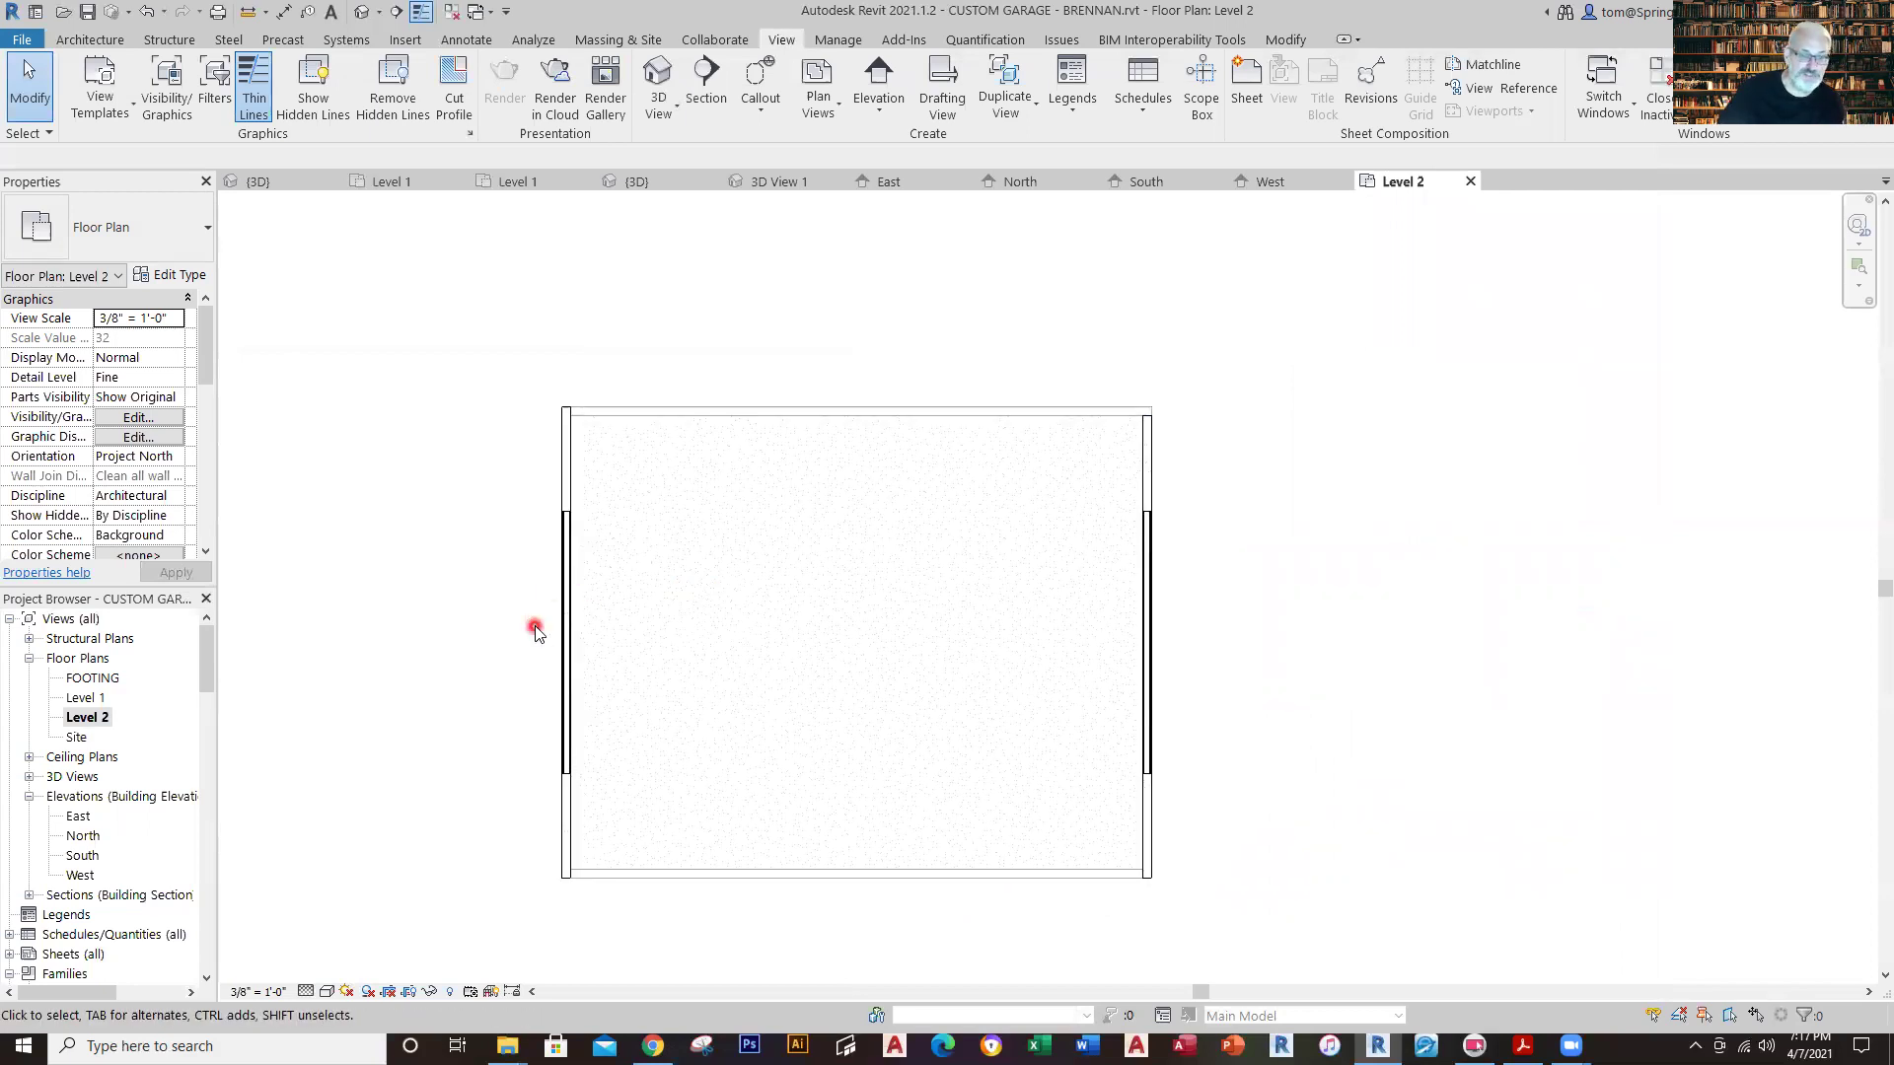
scroll(537, 626, up, 1)
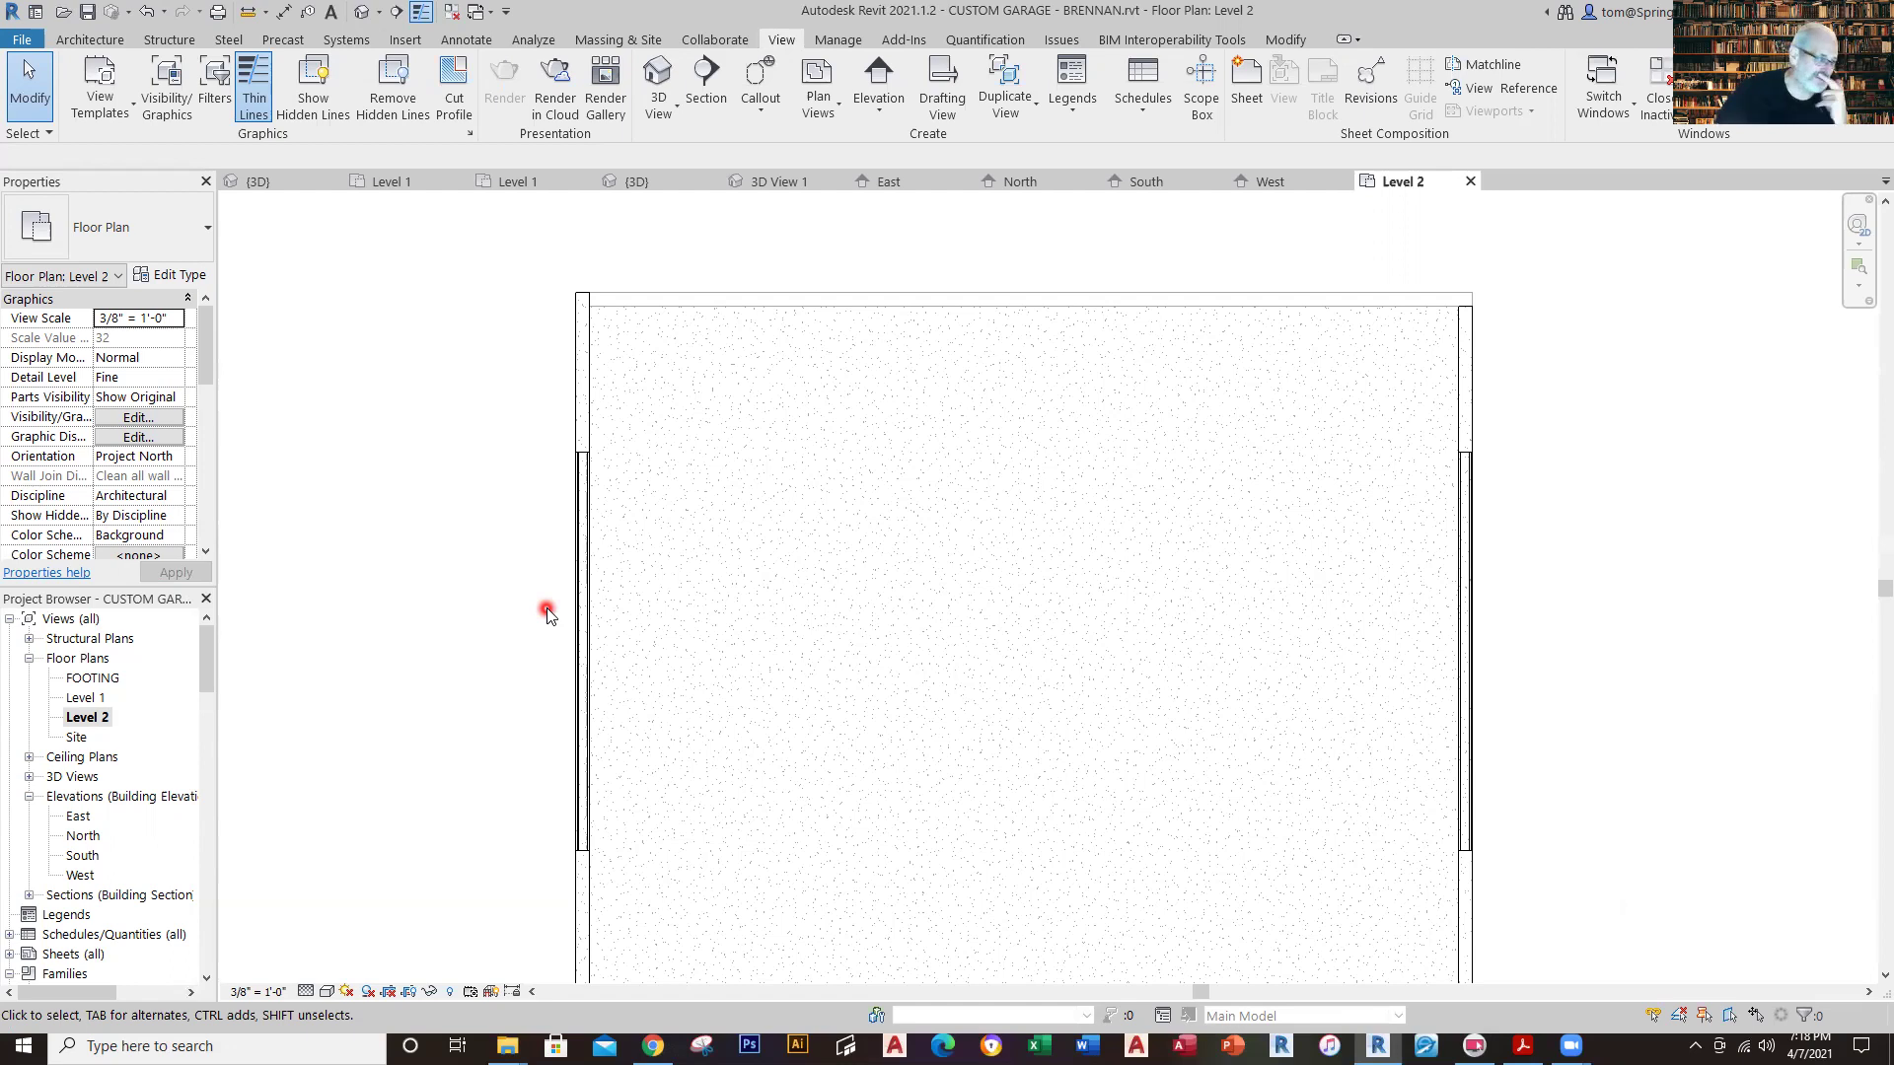
scroll(898, 604, down, 3)
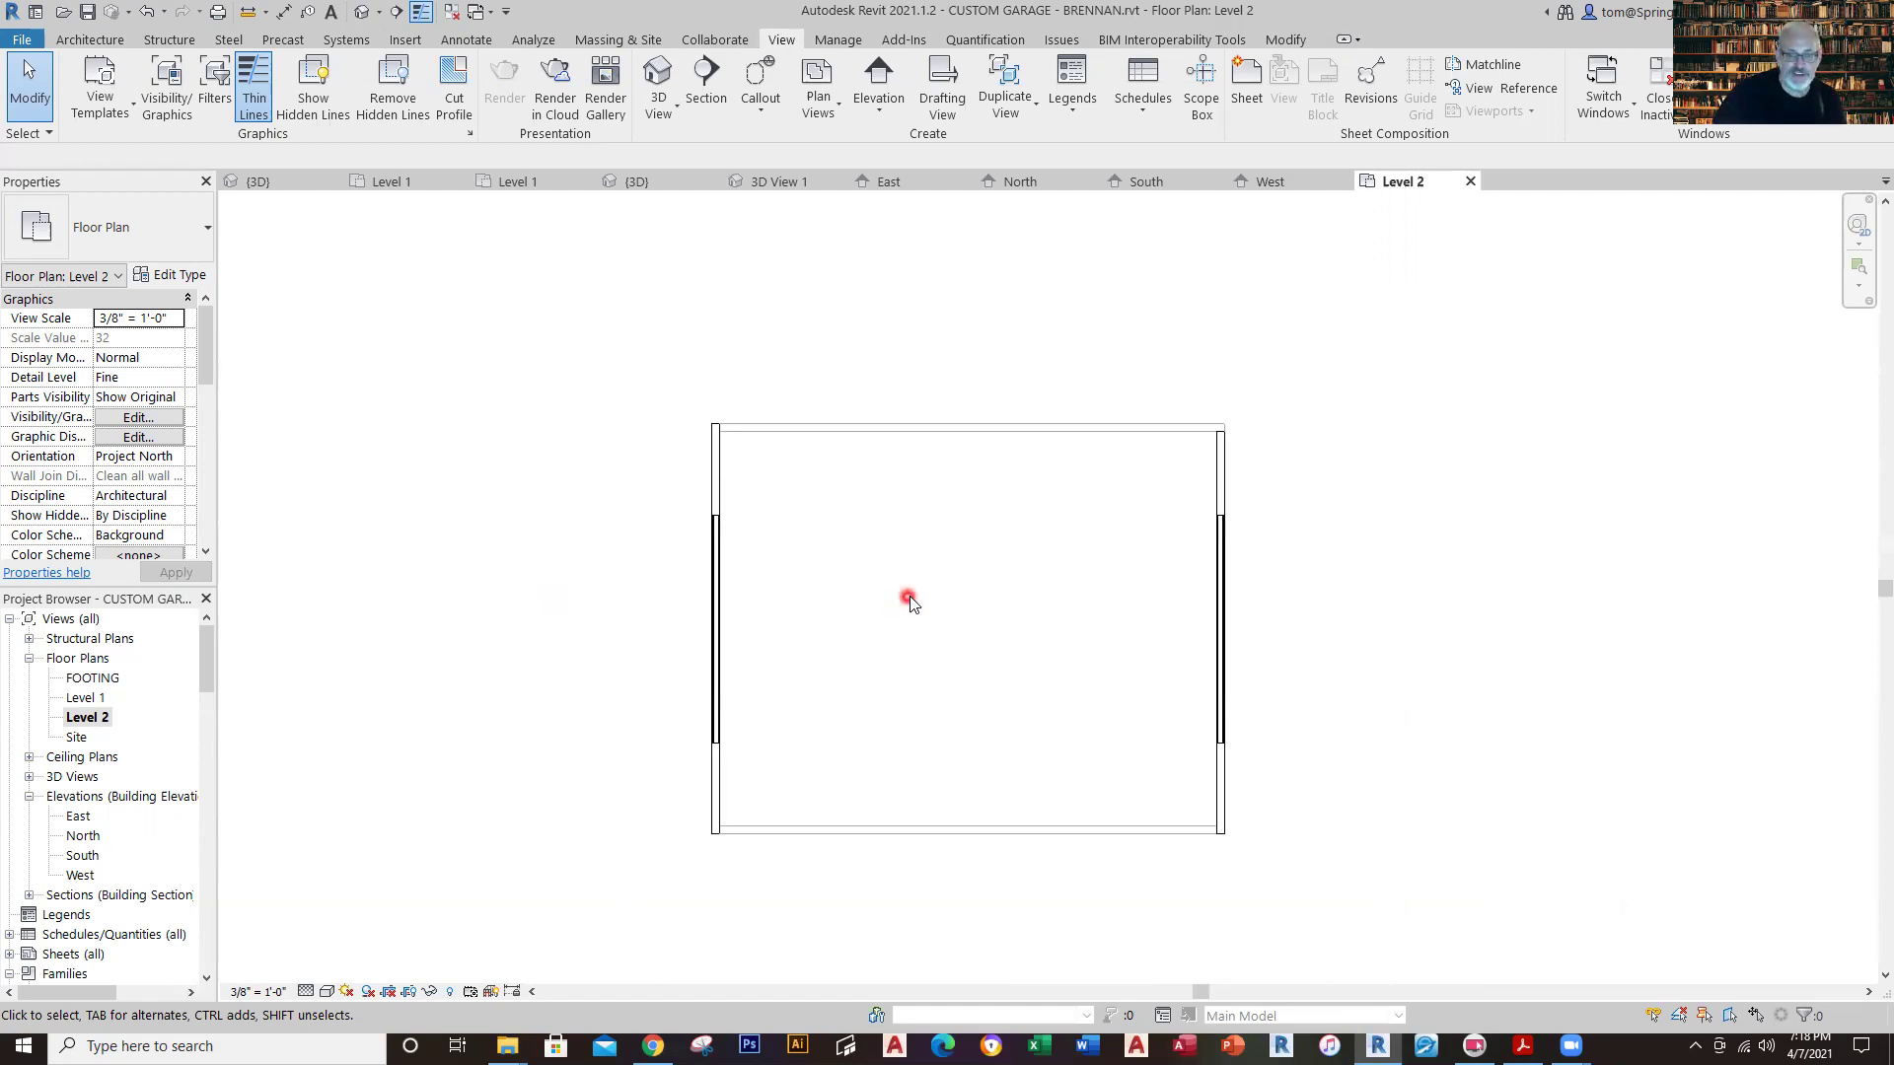
middle_drag(909, 601, 760, 588)
click(400, 183)
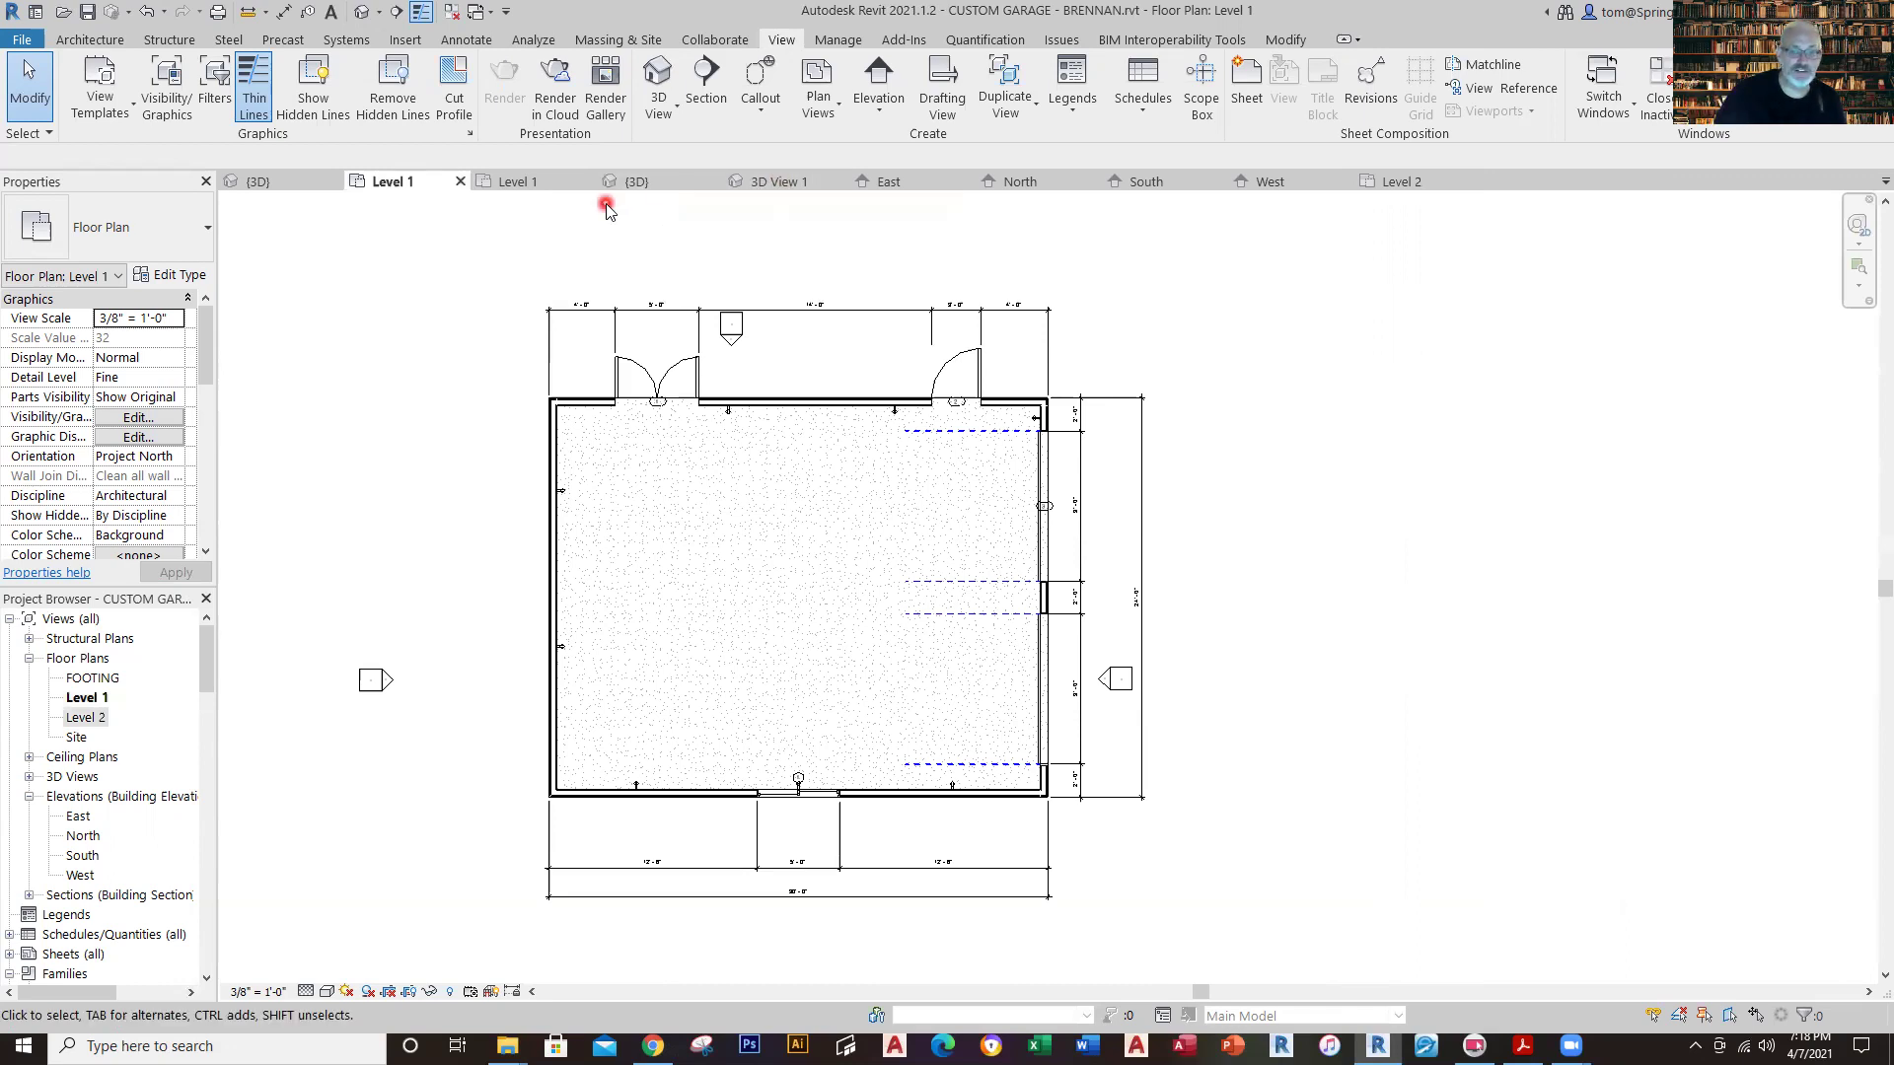
click(529, 182)
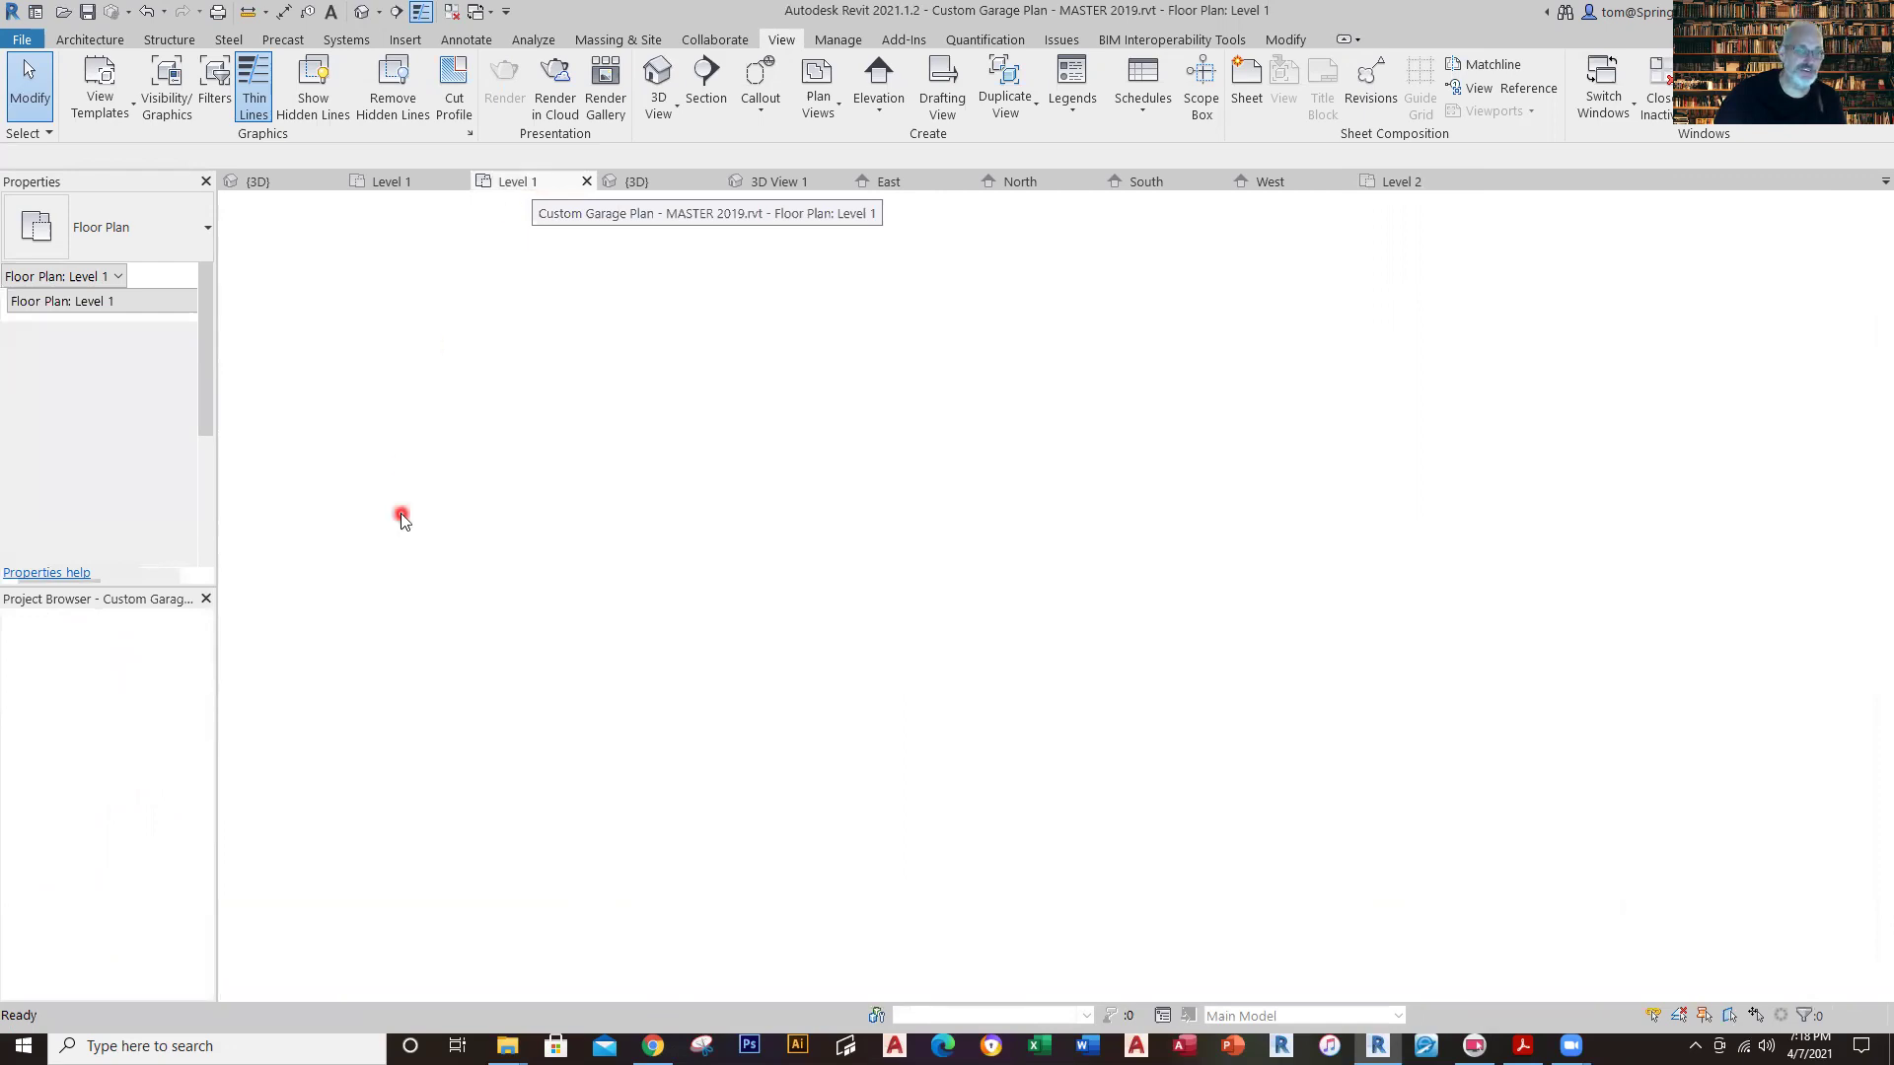
click(88, 12)
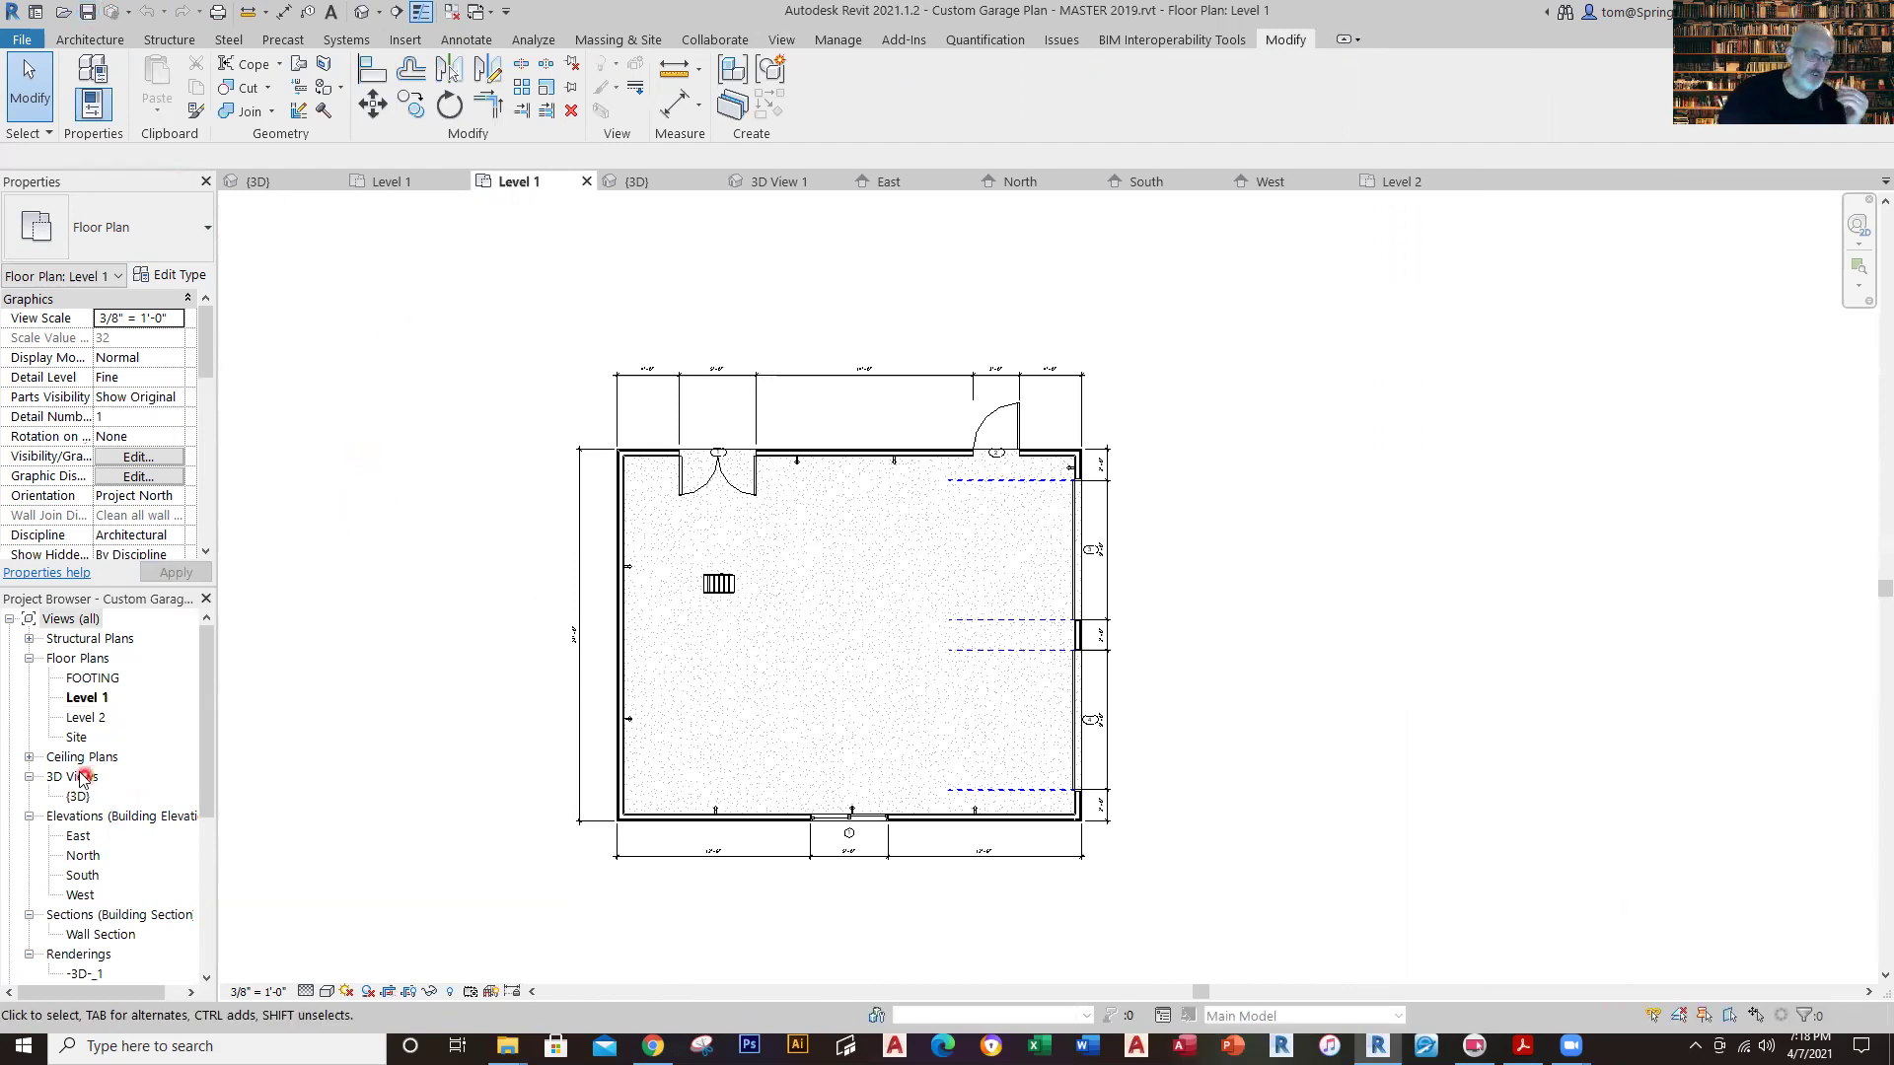
Open the master file's Level 2 plan and examine the properties of its gable window and its floor.
double_click(88, 718)
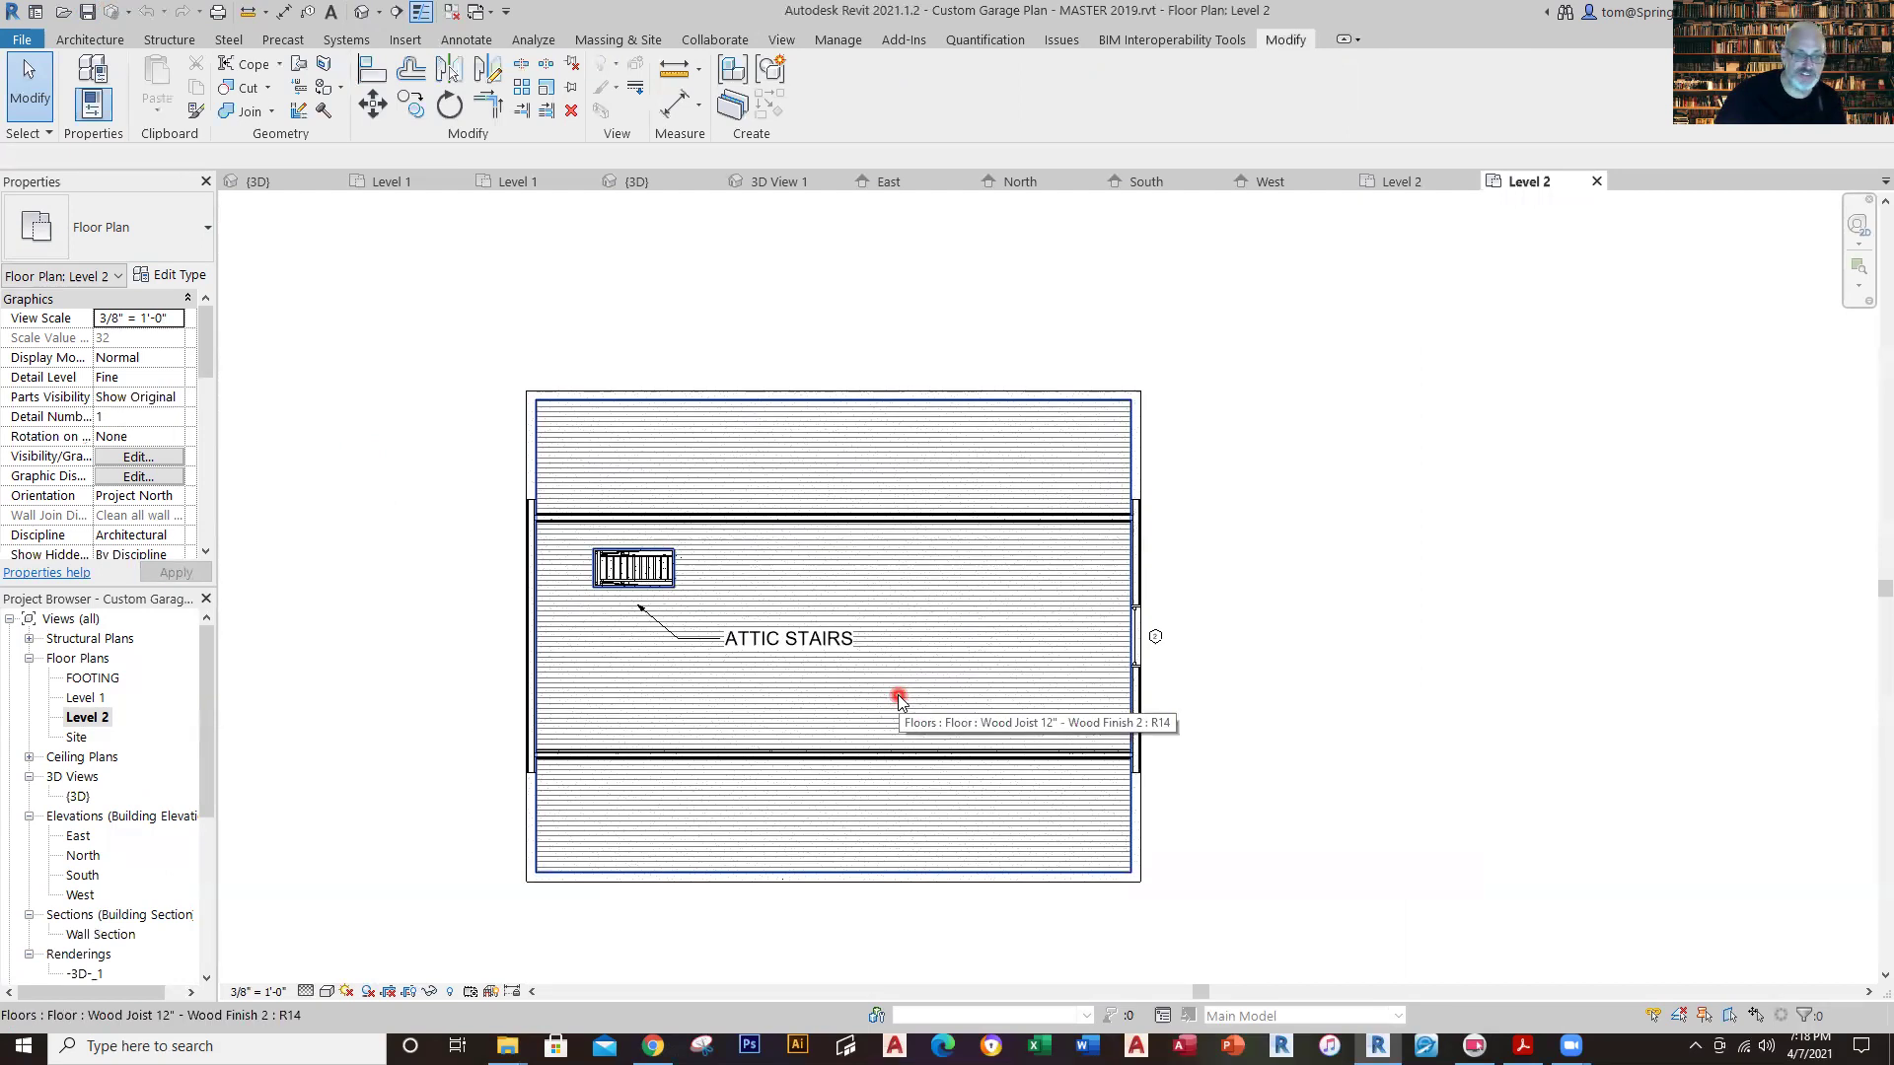
scroll(899, 701, up, 2)
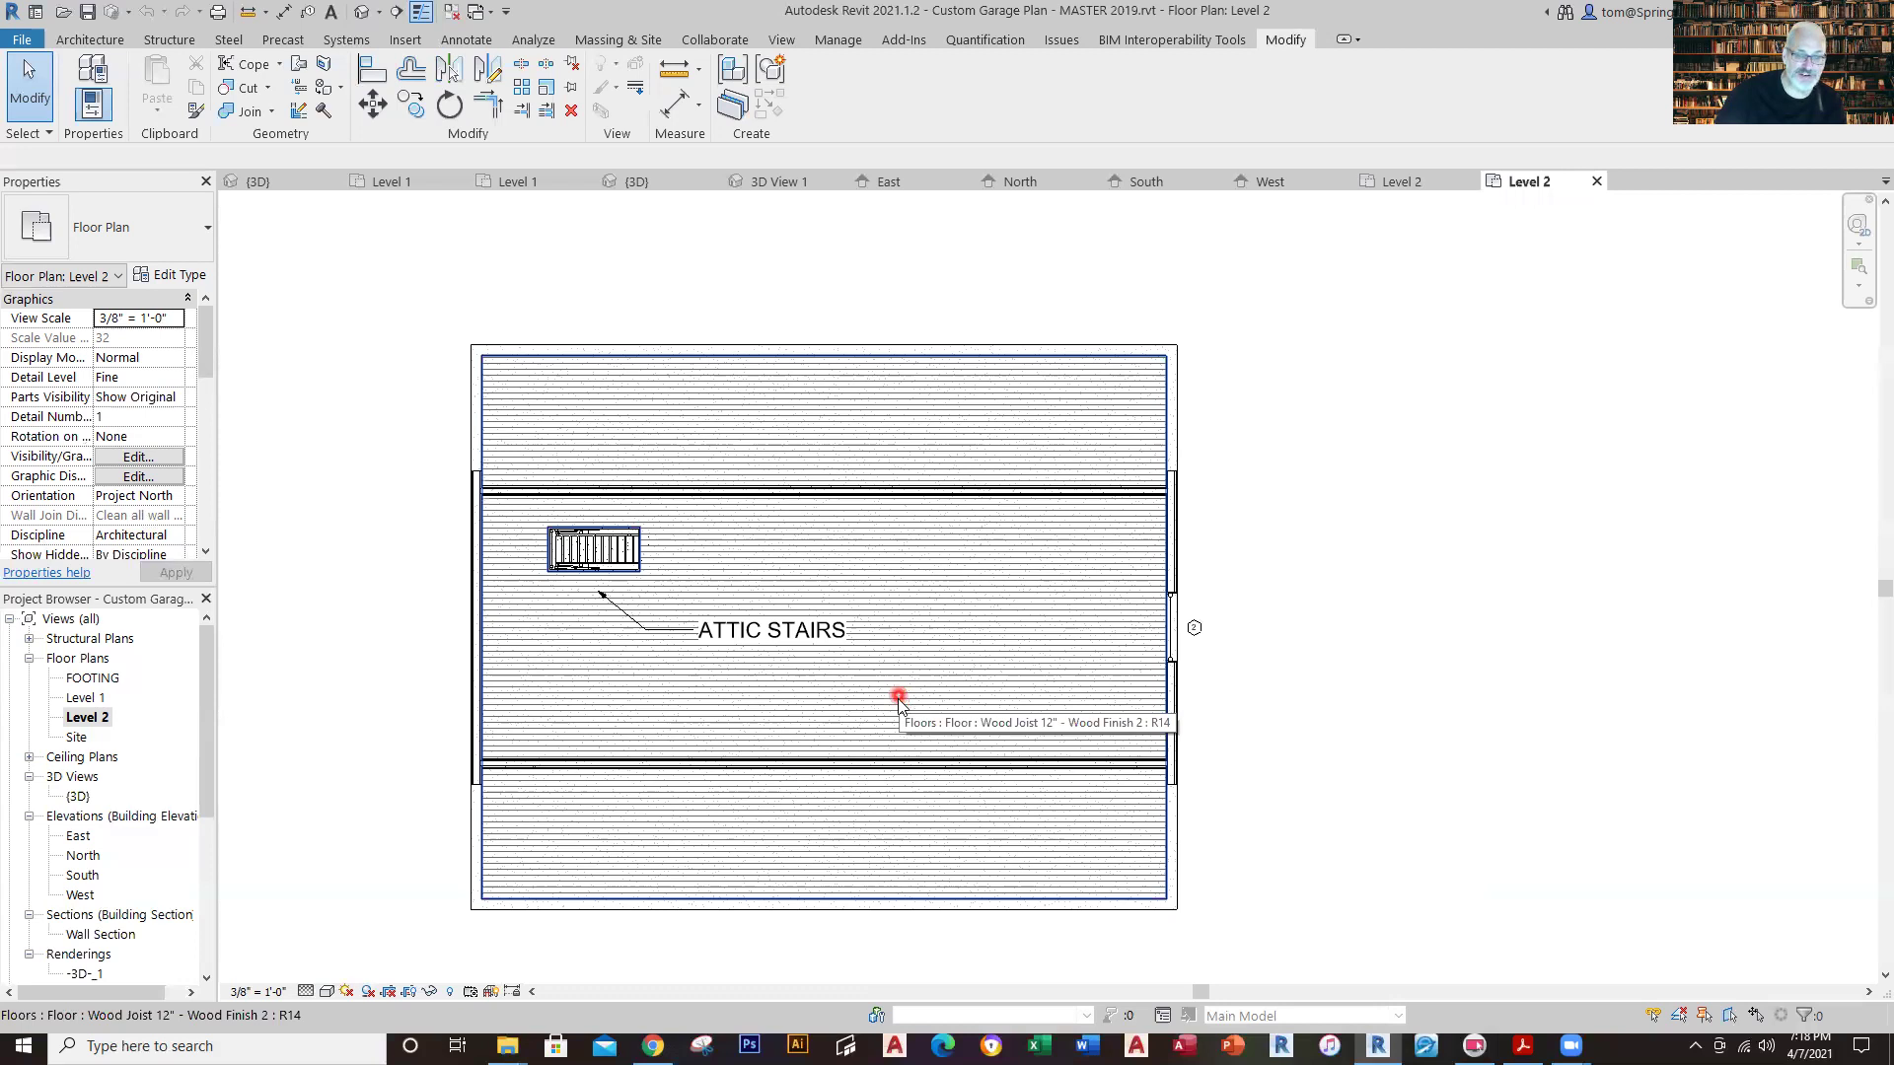
middle_drag(901, 701, 933, 675)
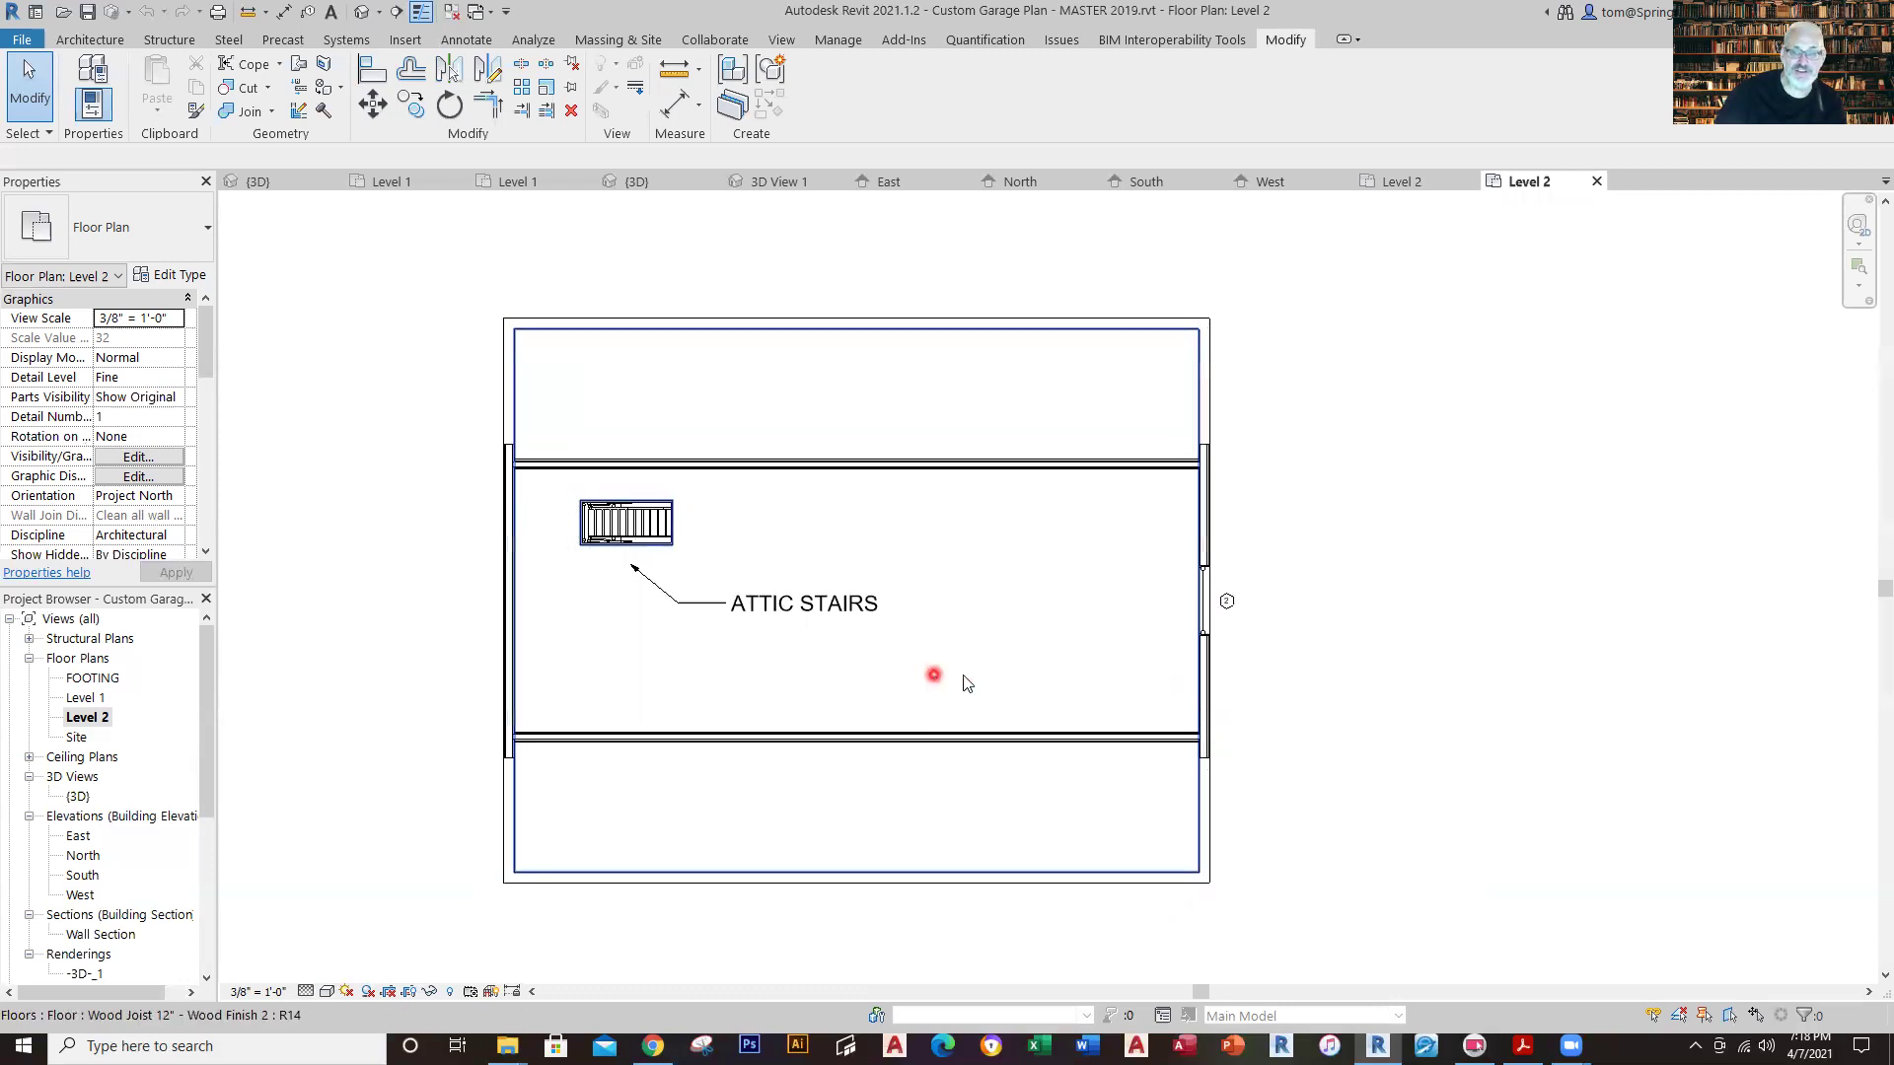
click(1204, 616)
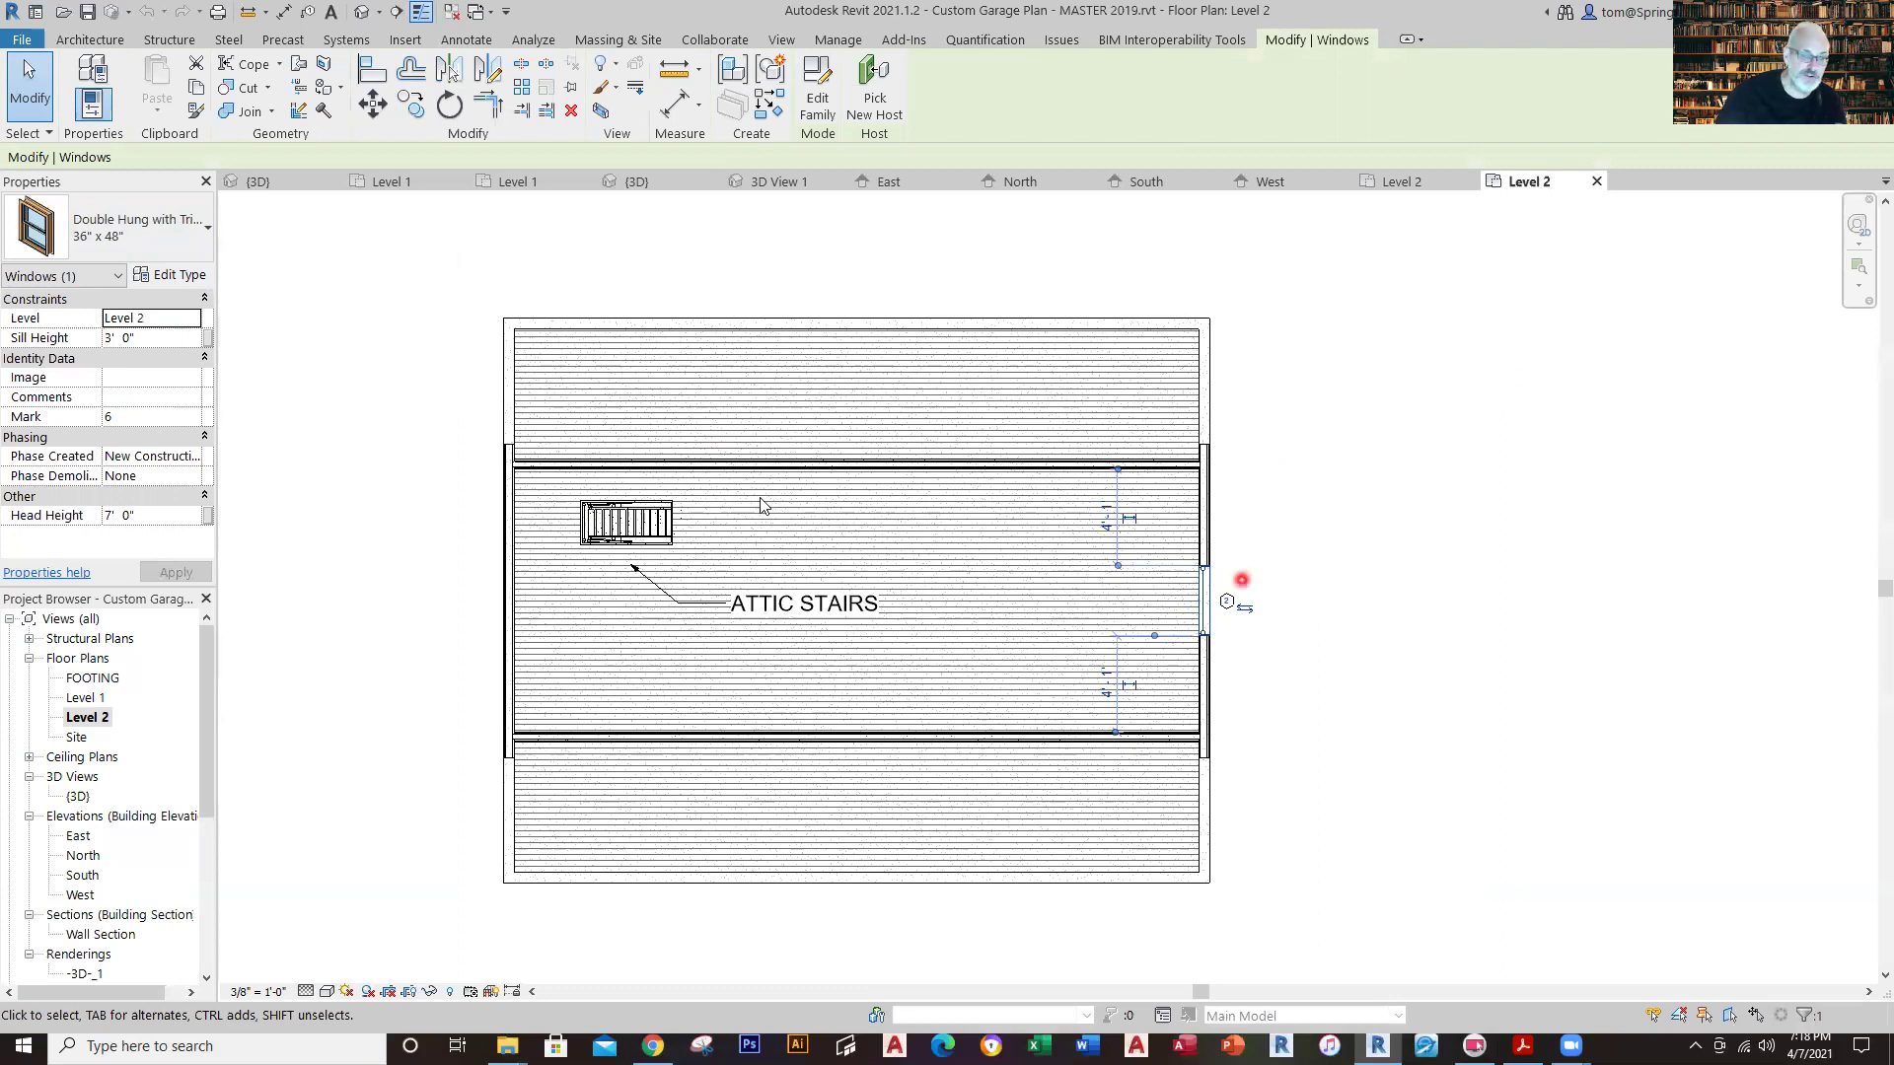
click(733, 368)
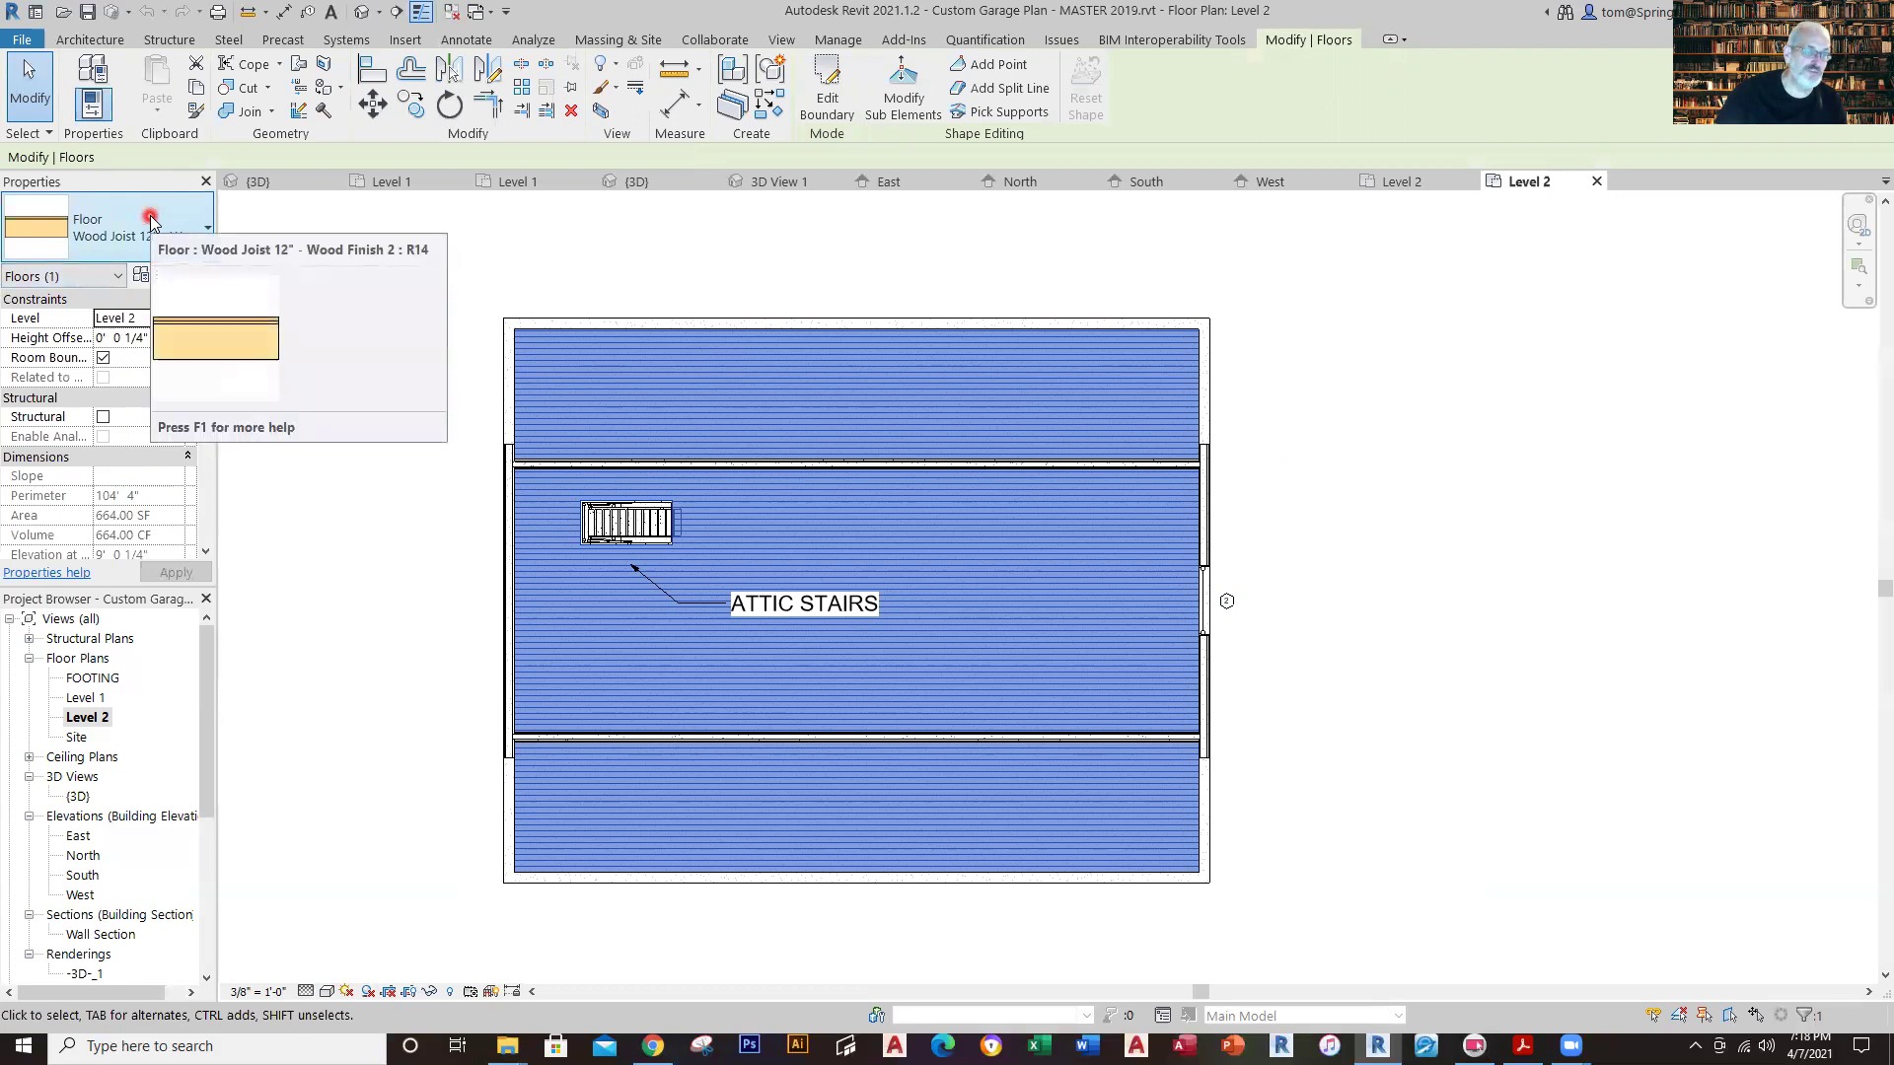
click(412, 755)
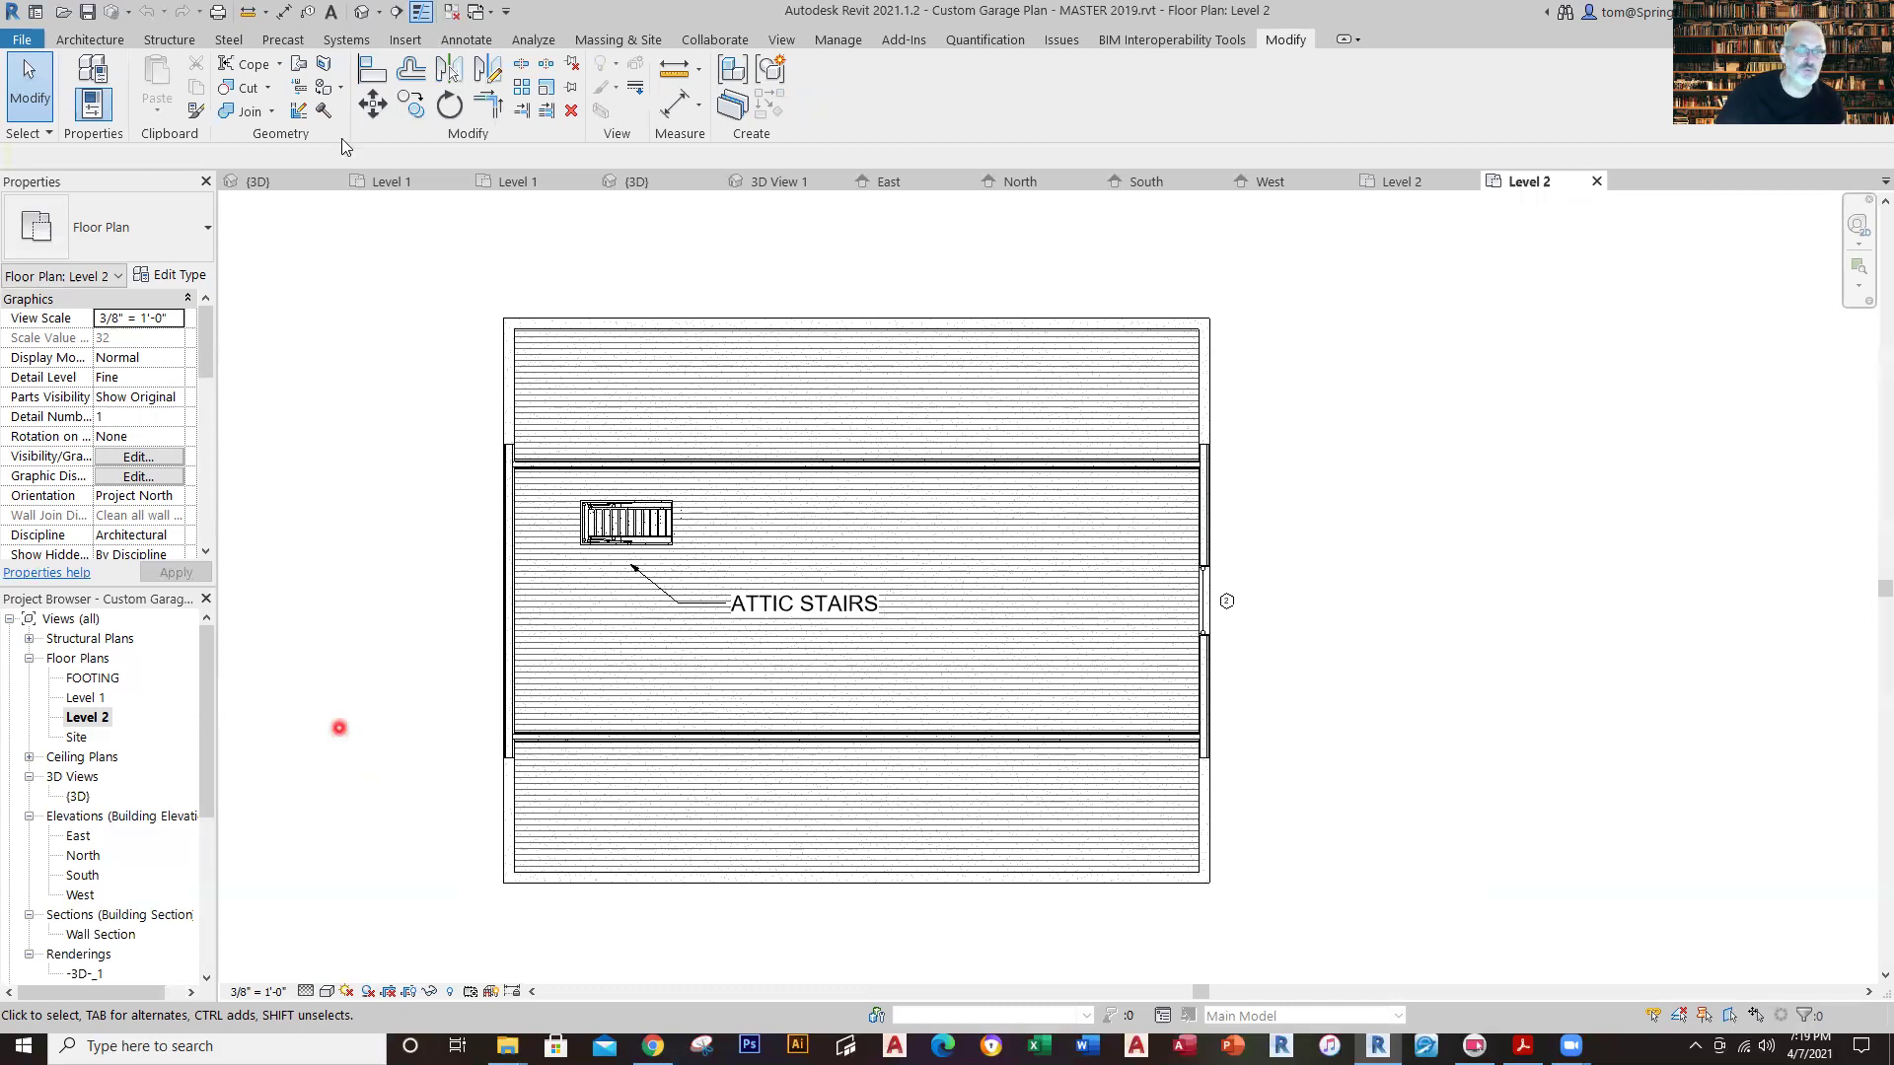
Place a Double Hung with Trim 36" x 48" window centred in the garage-door gable wall on the project's Level 2 plan.
click(636, 189)
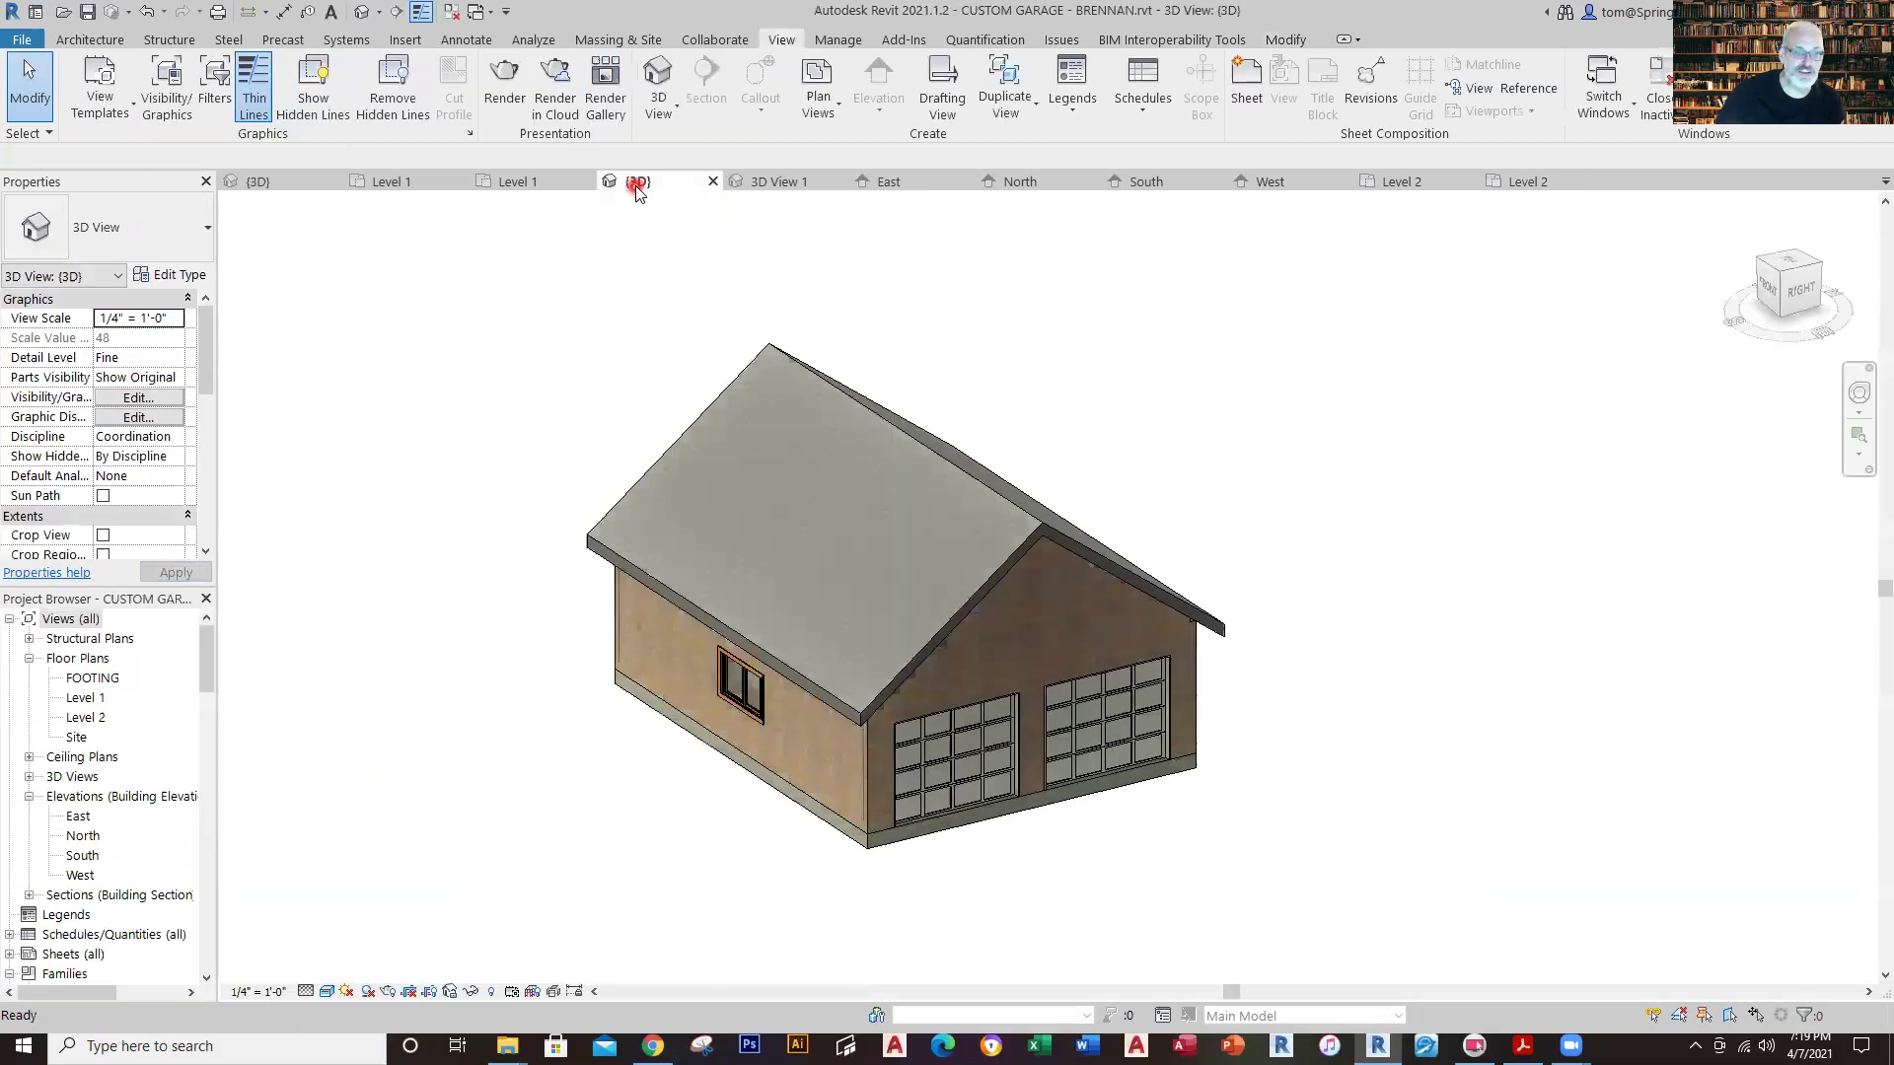
double_click(86, 718)
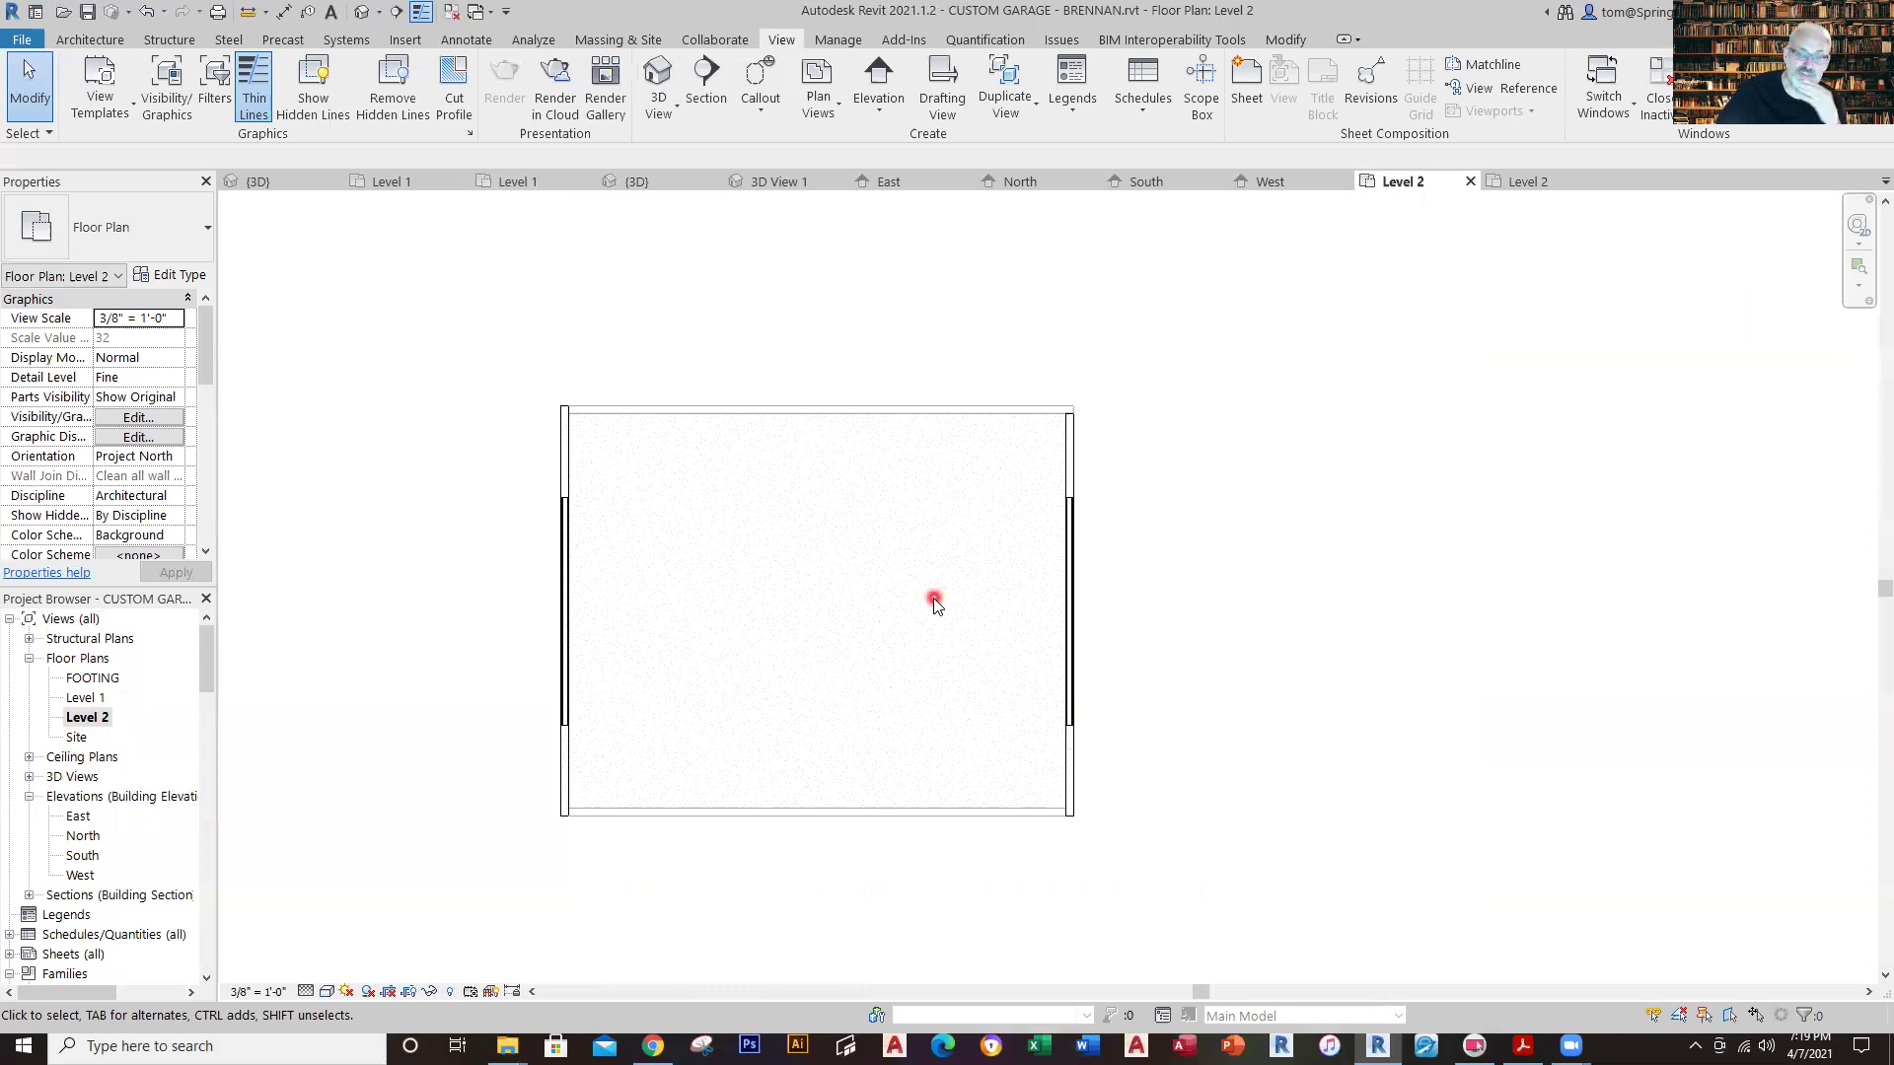
click(104, 45)
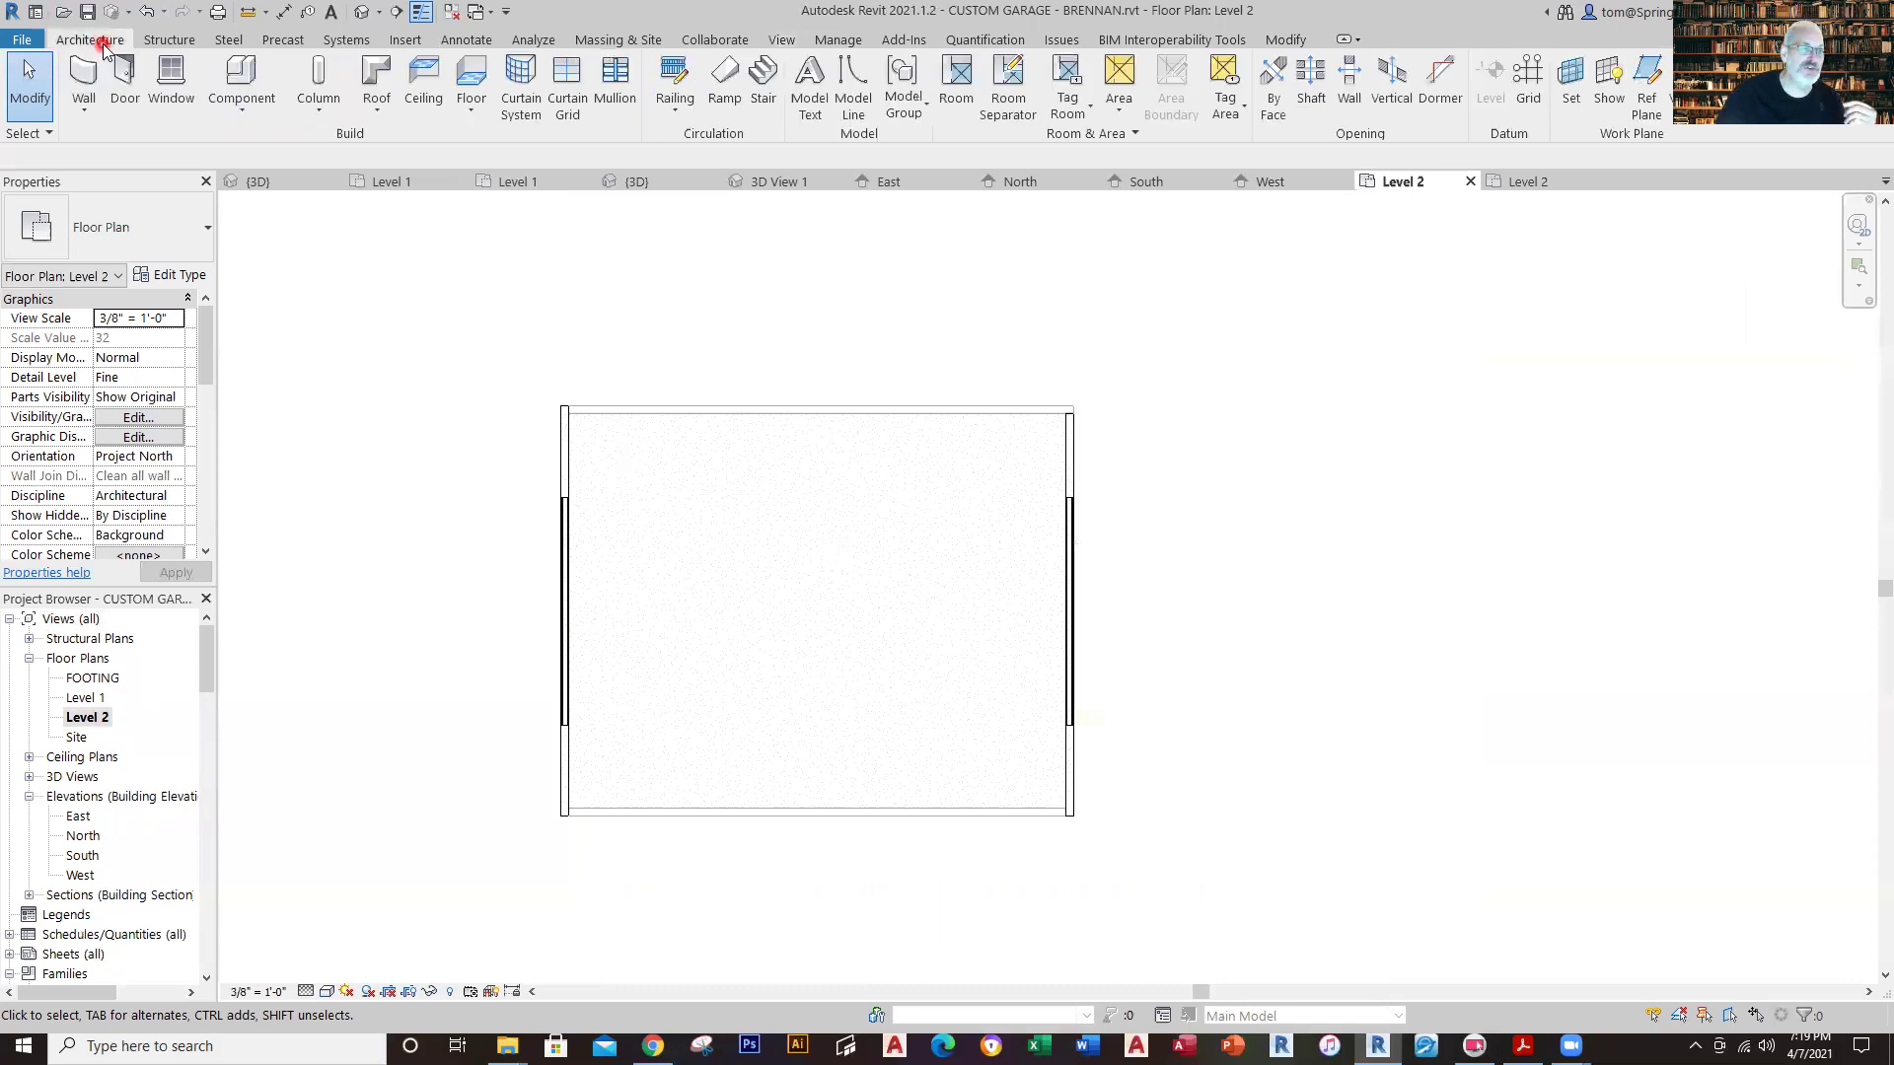
click(180, 99)
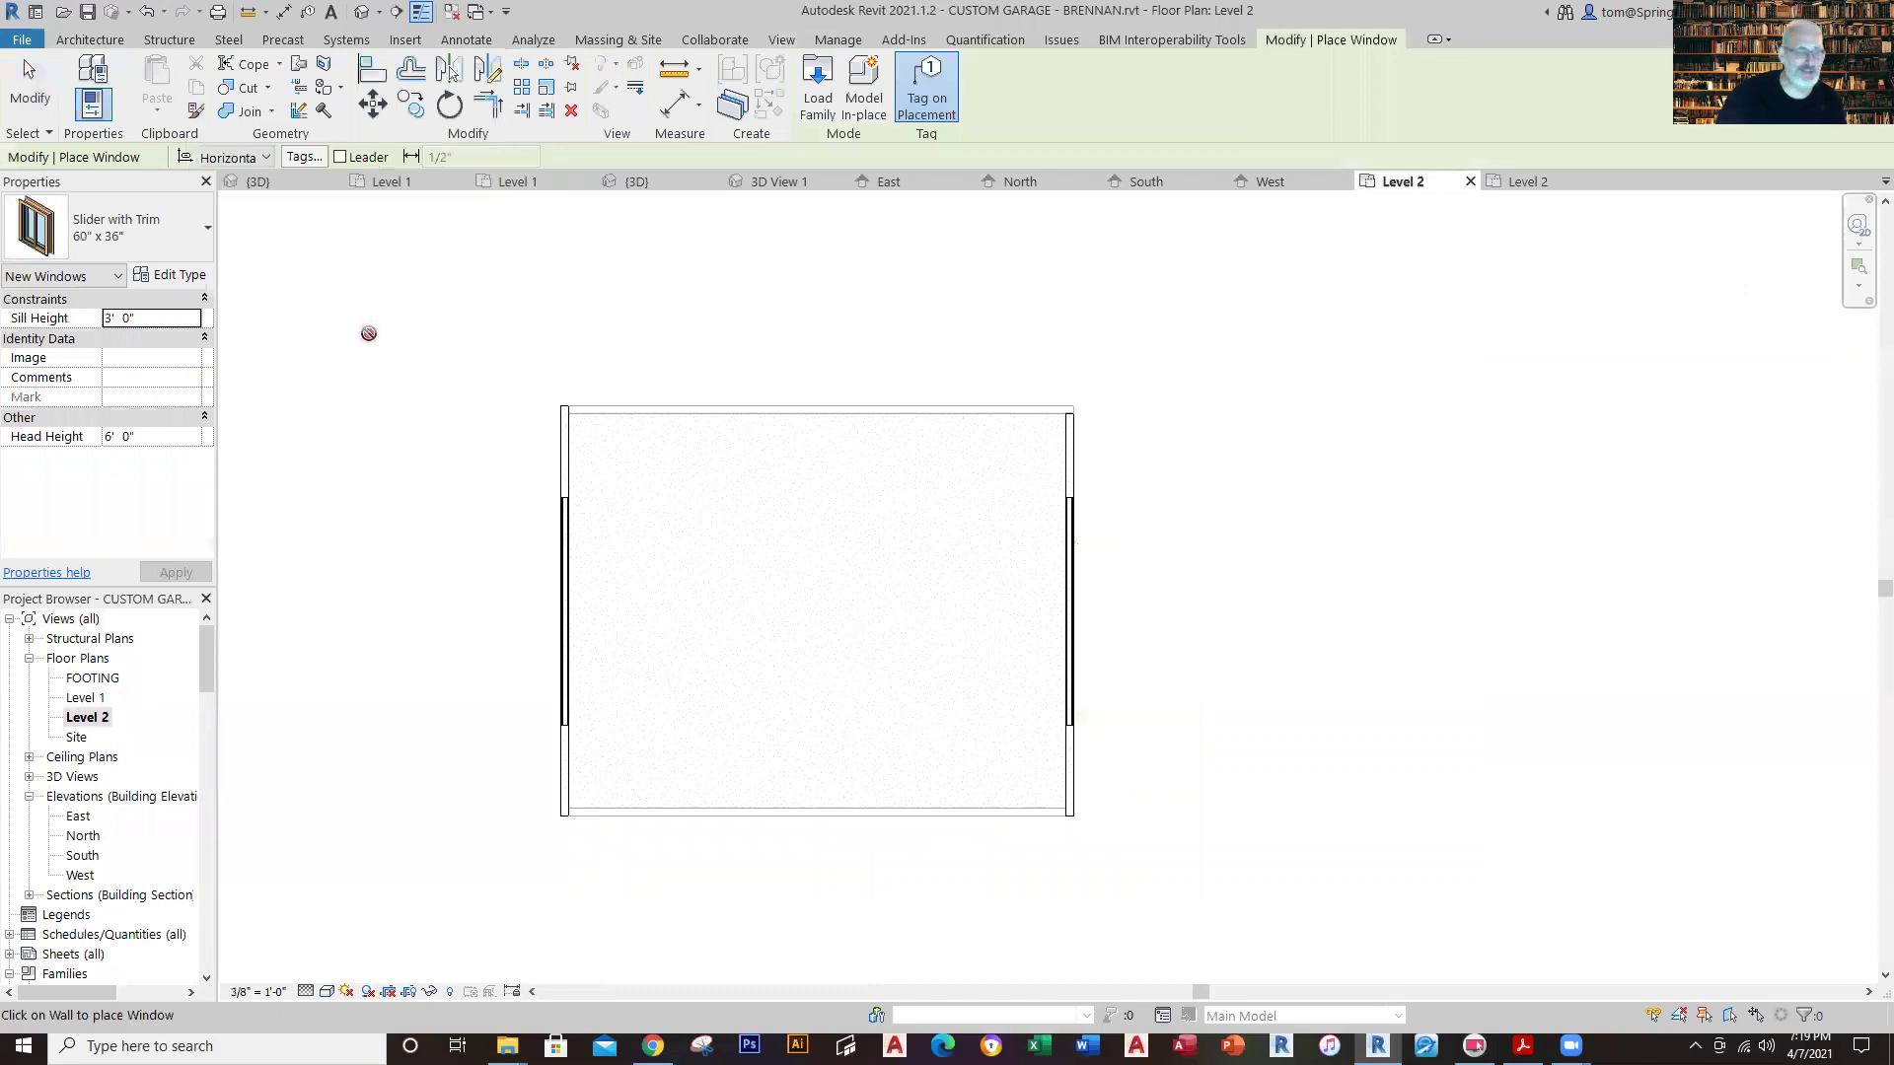
click(208, 245)
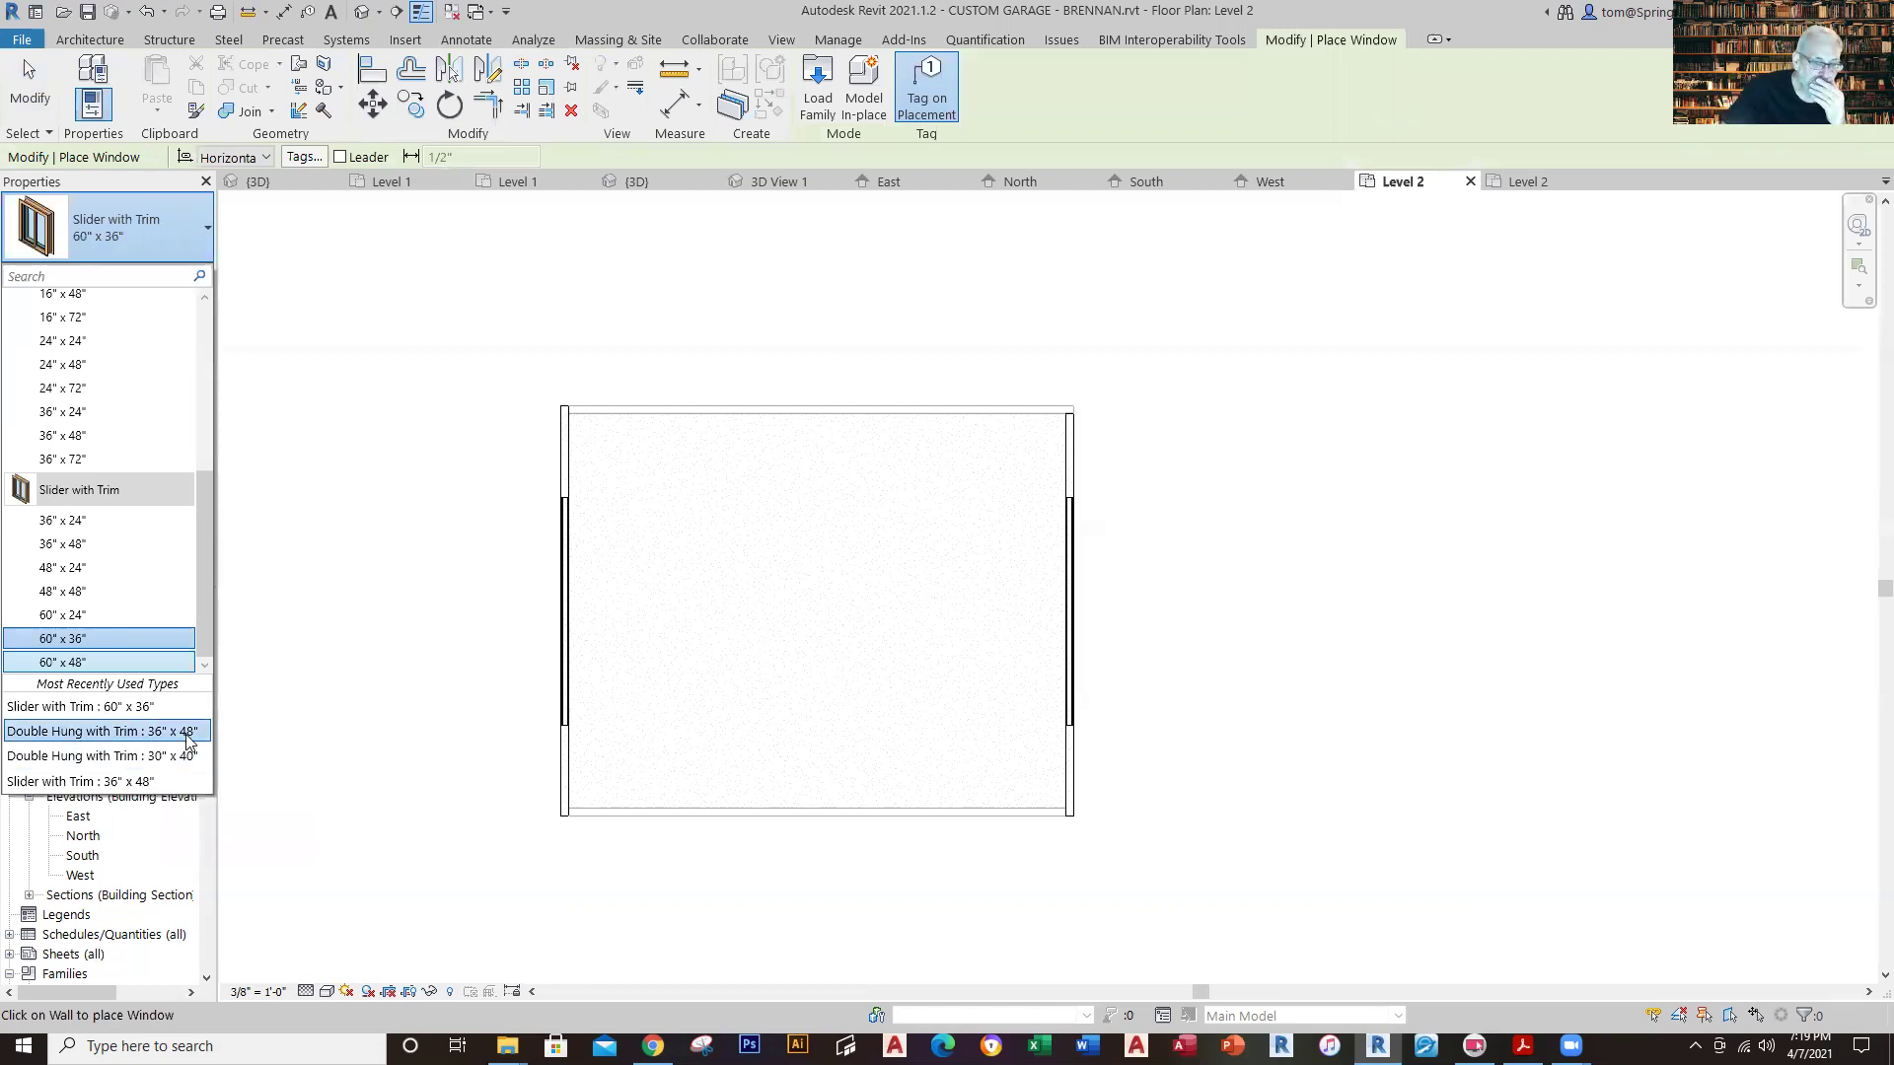
click(183, 733)
scroll(1115, 641, up, 1)
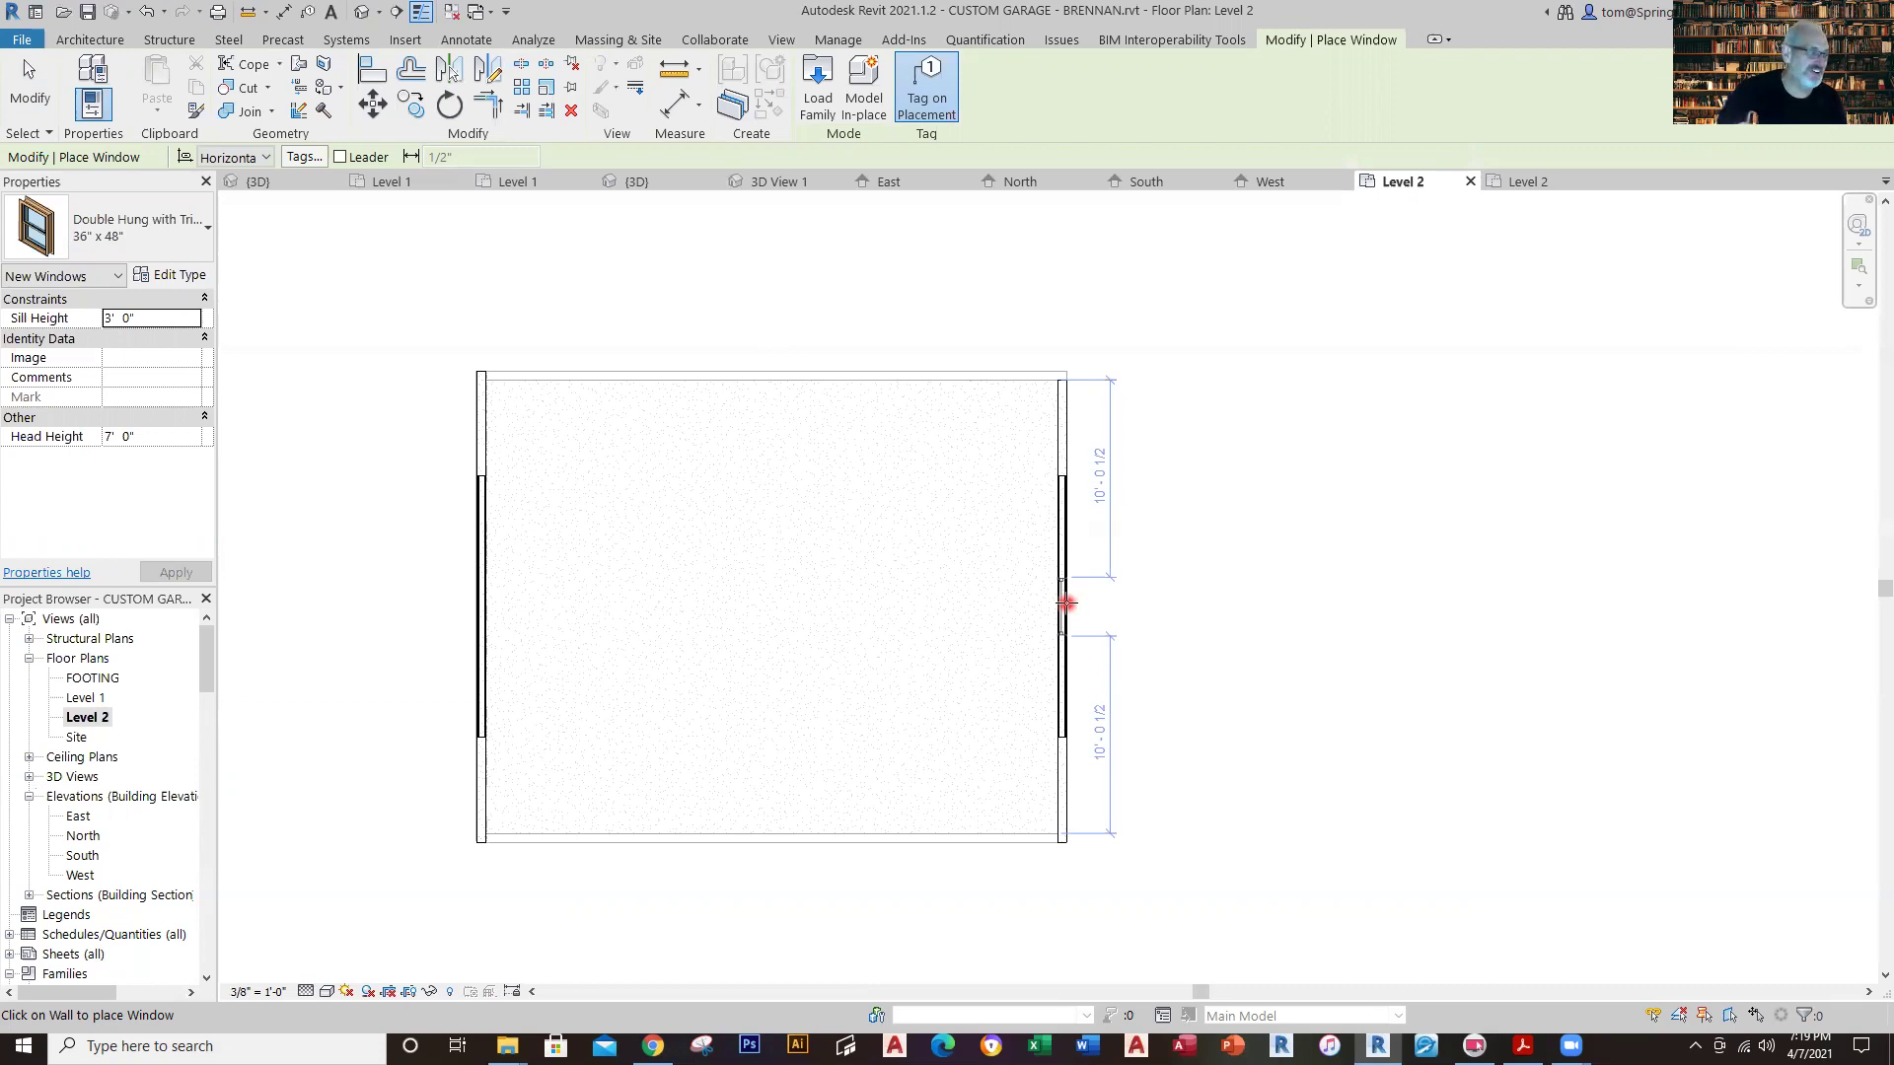
click(1066, 601)
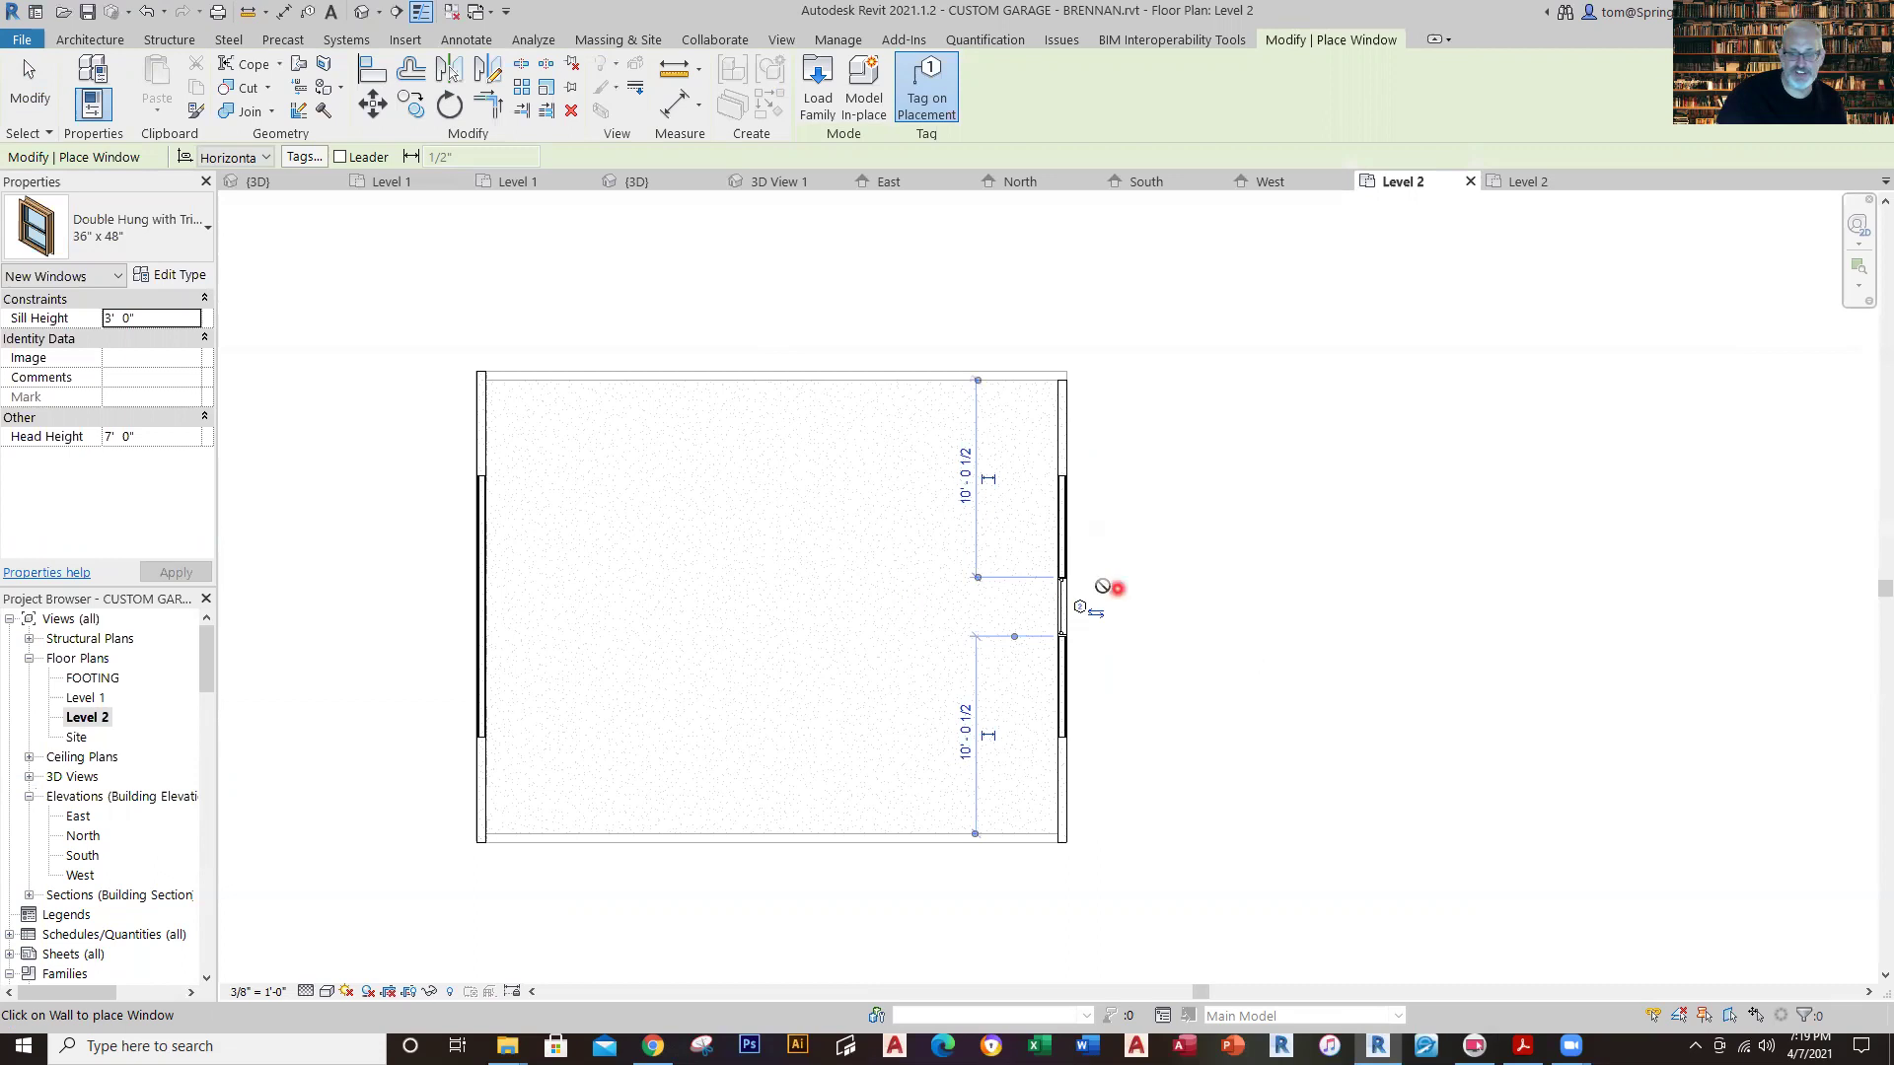
key(Escape)
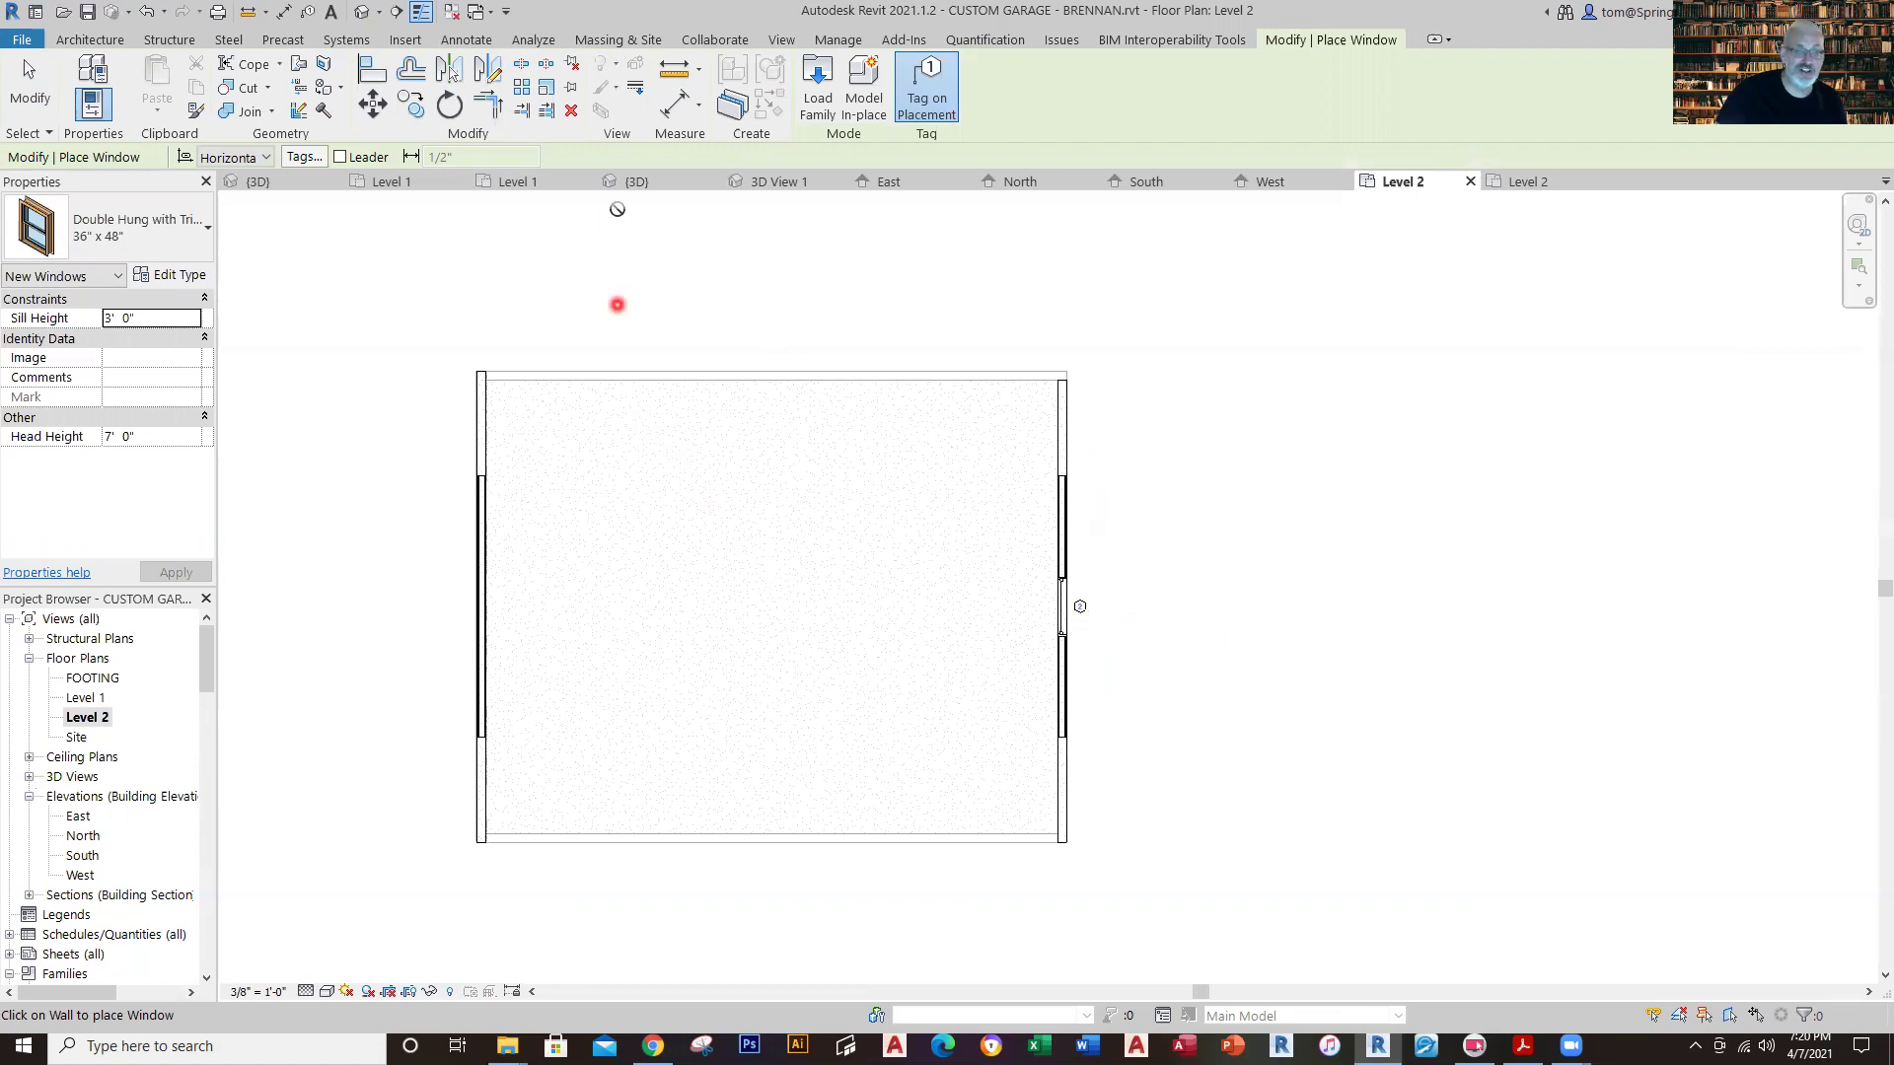
Inspect the new gable window in 3D and compare the project's 3D view and Level 2 plan with the master file's.
click(631, 183)
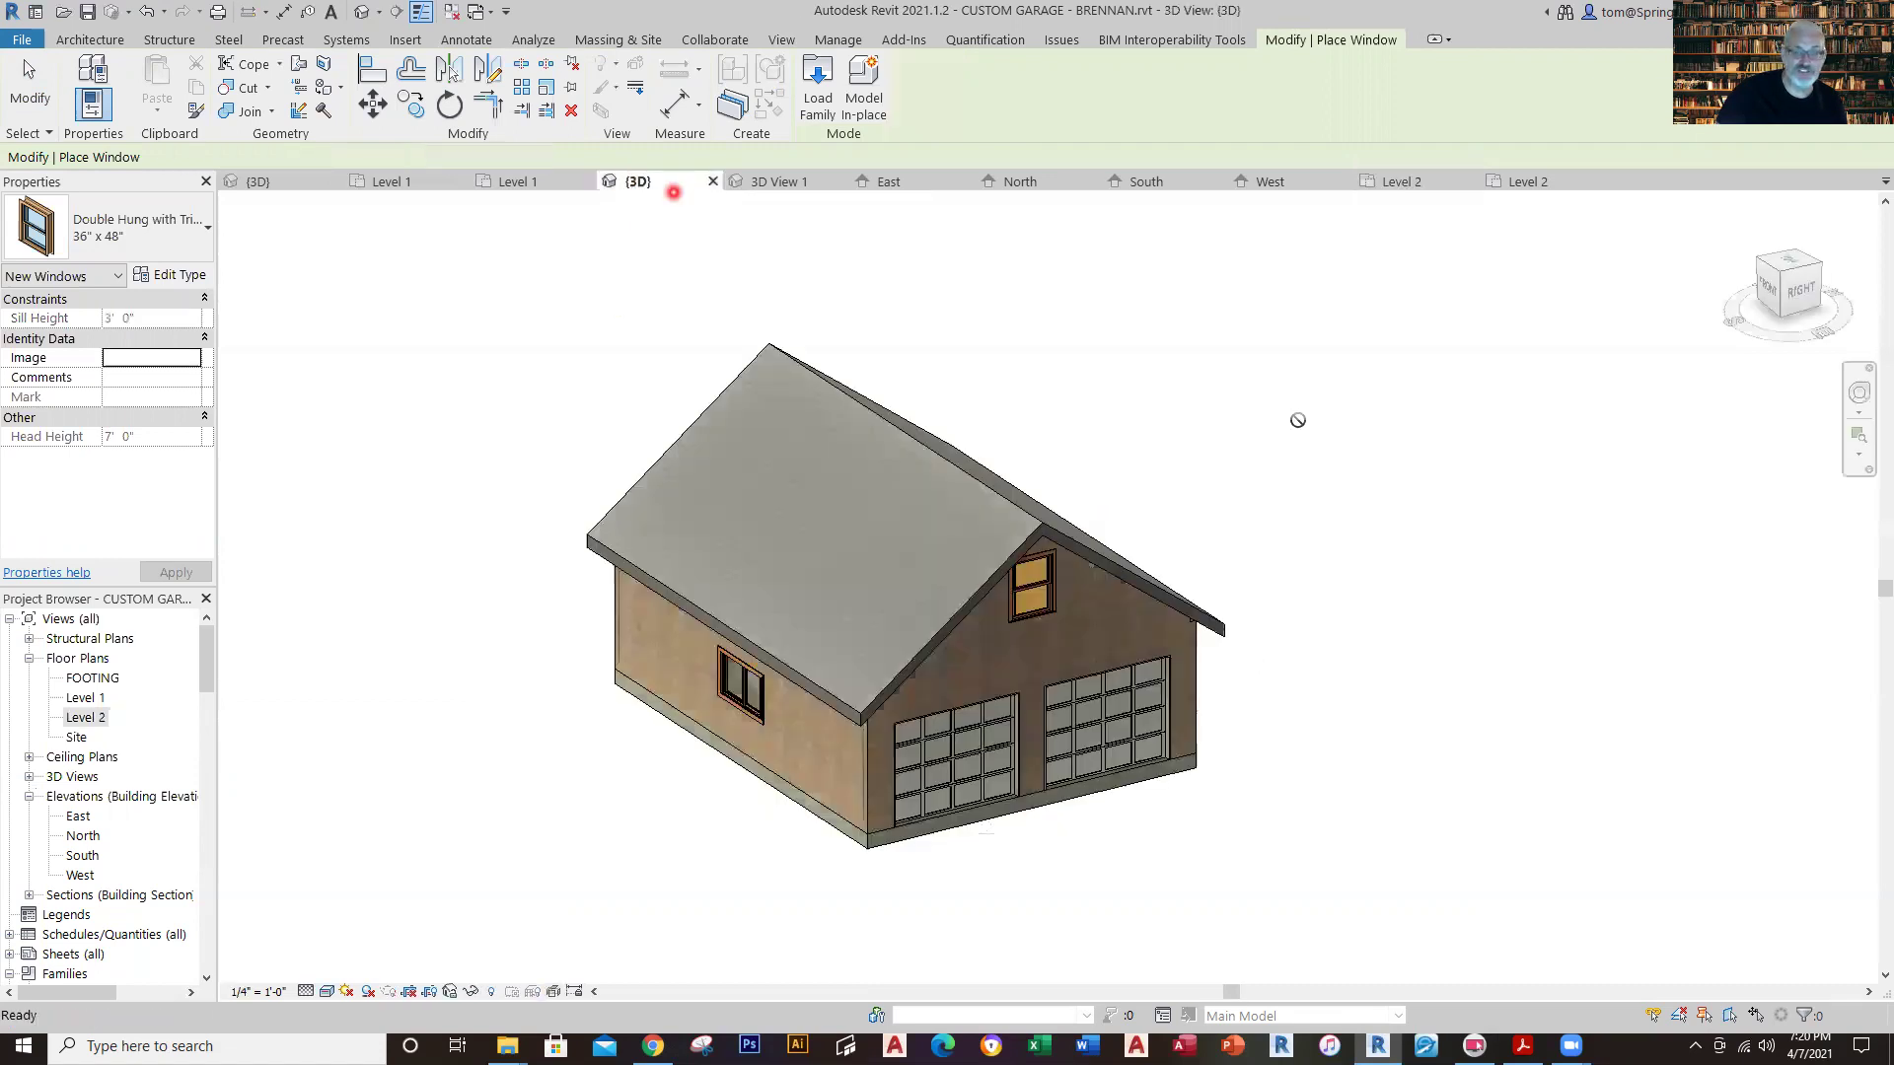
scroll(1187, 438, up, 2)
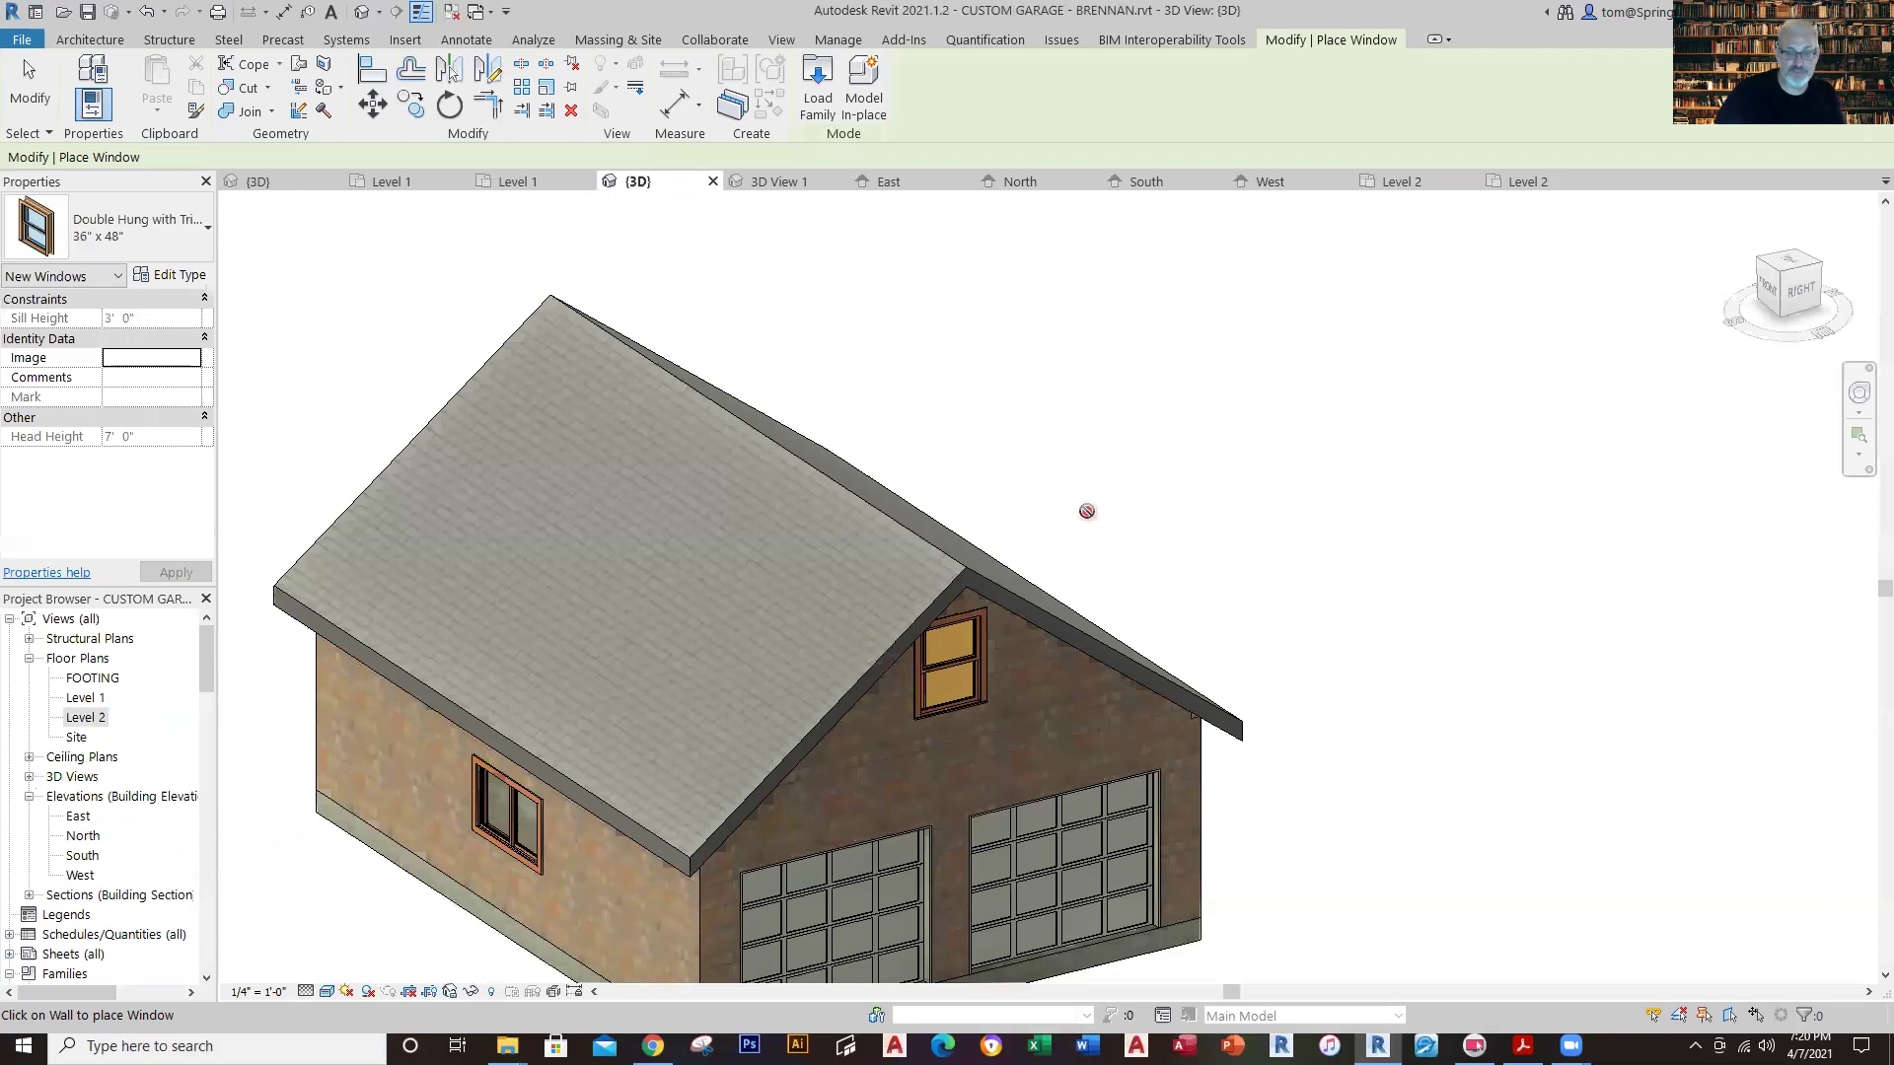
key(Escape)
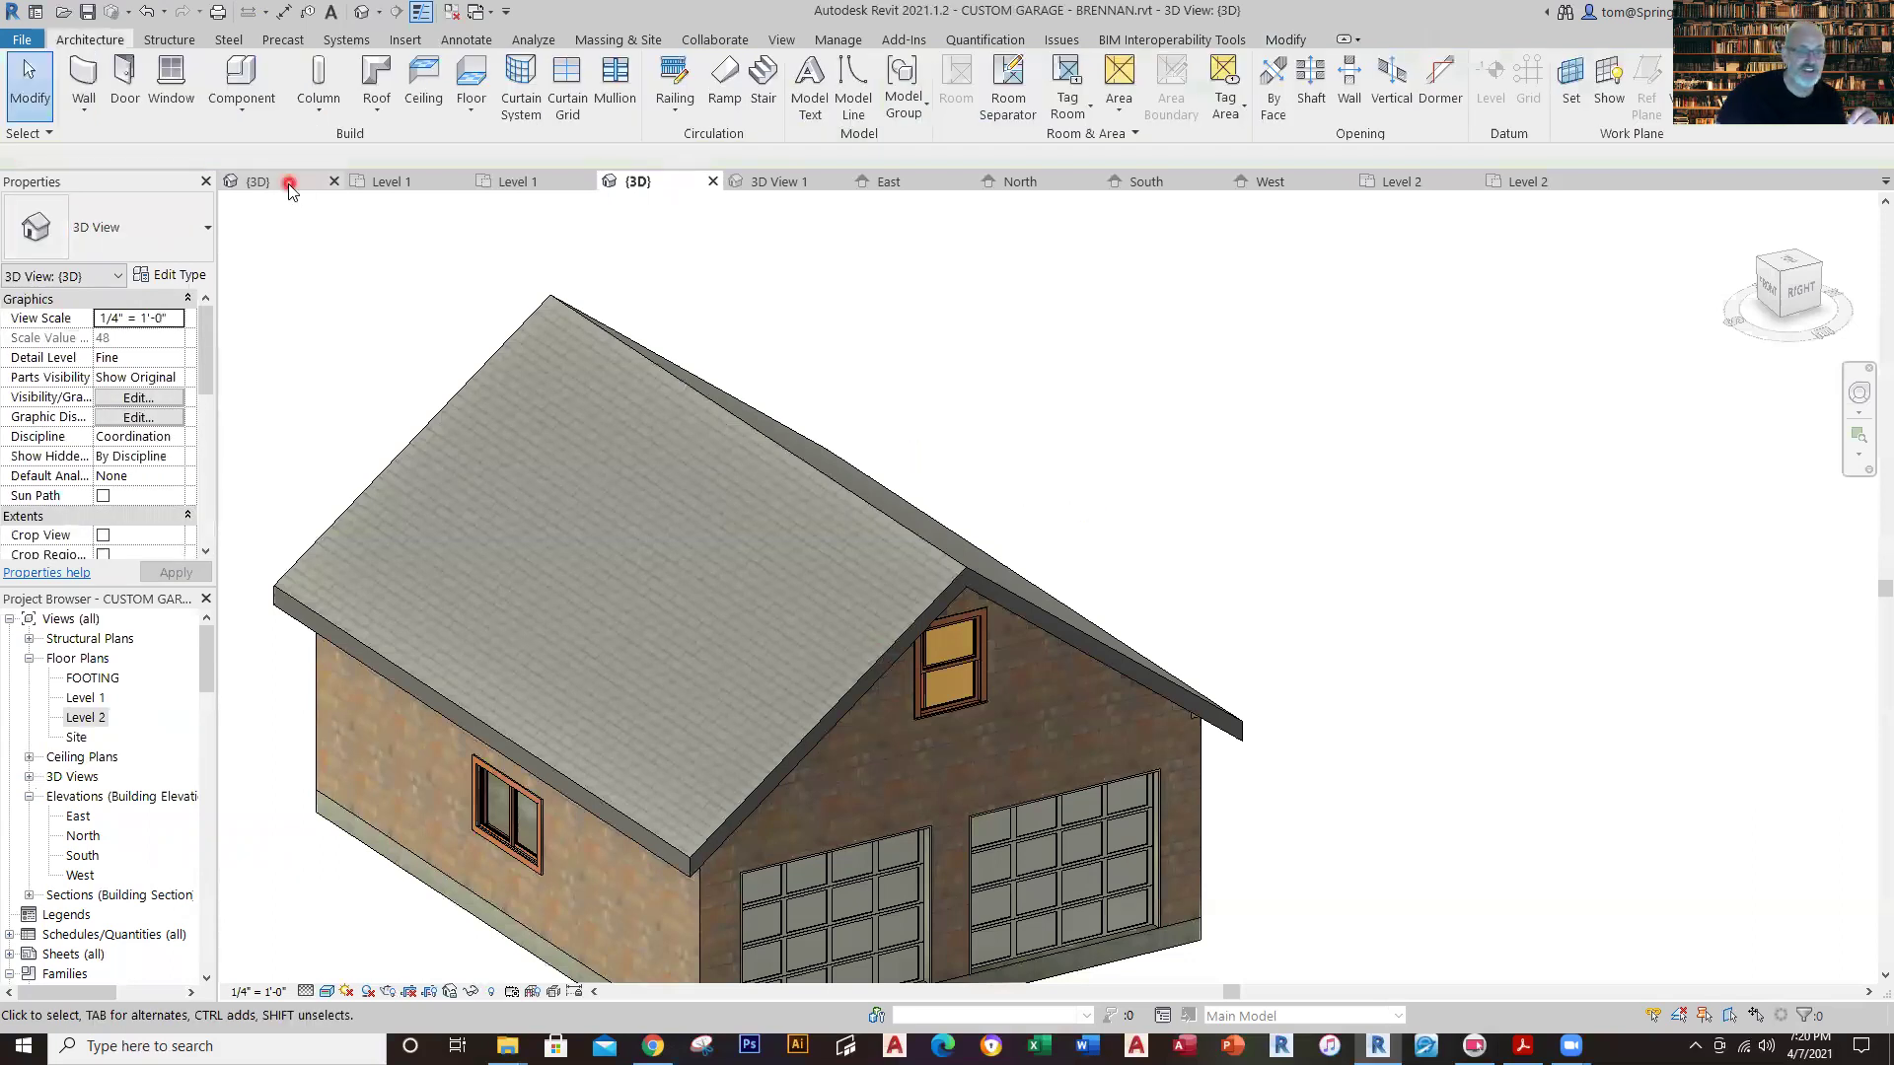
click(258, 182)
click(1281, 325)
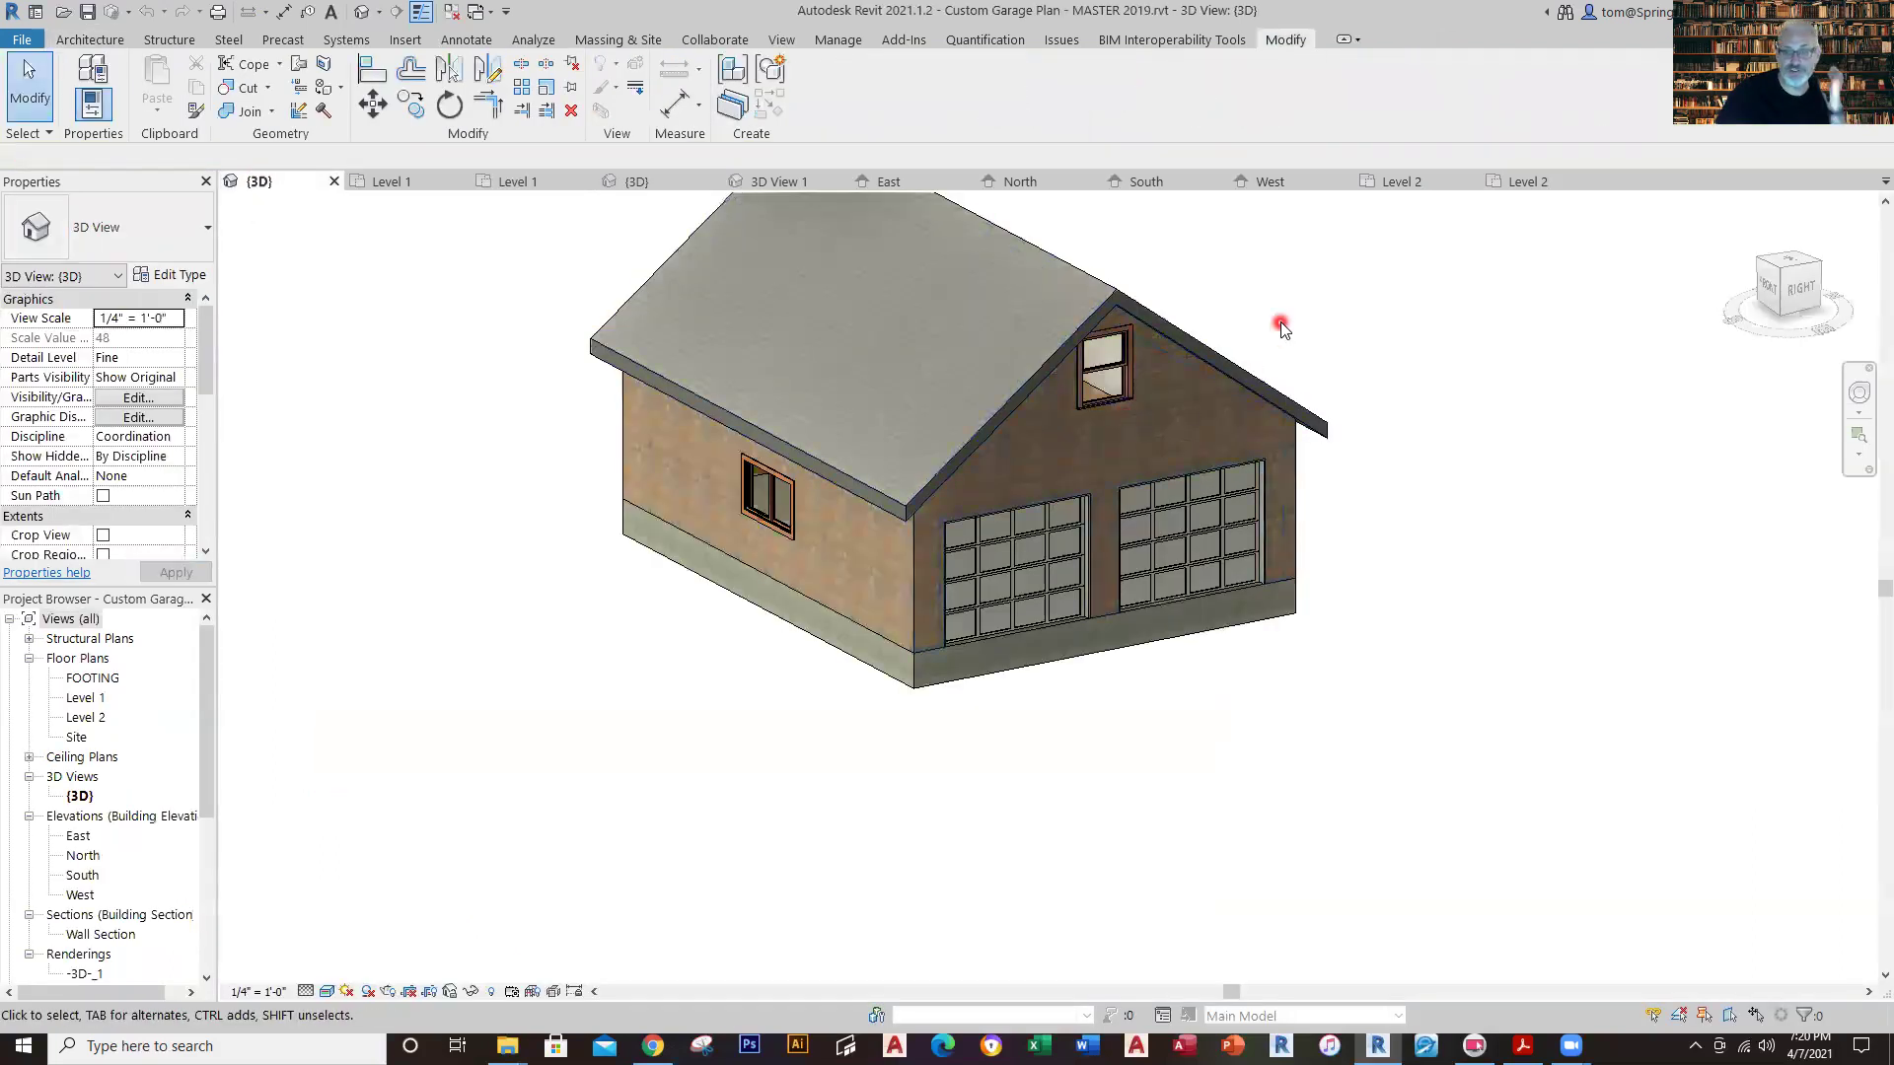
click(634, 182)
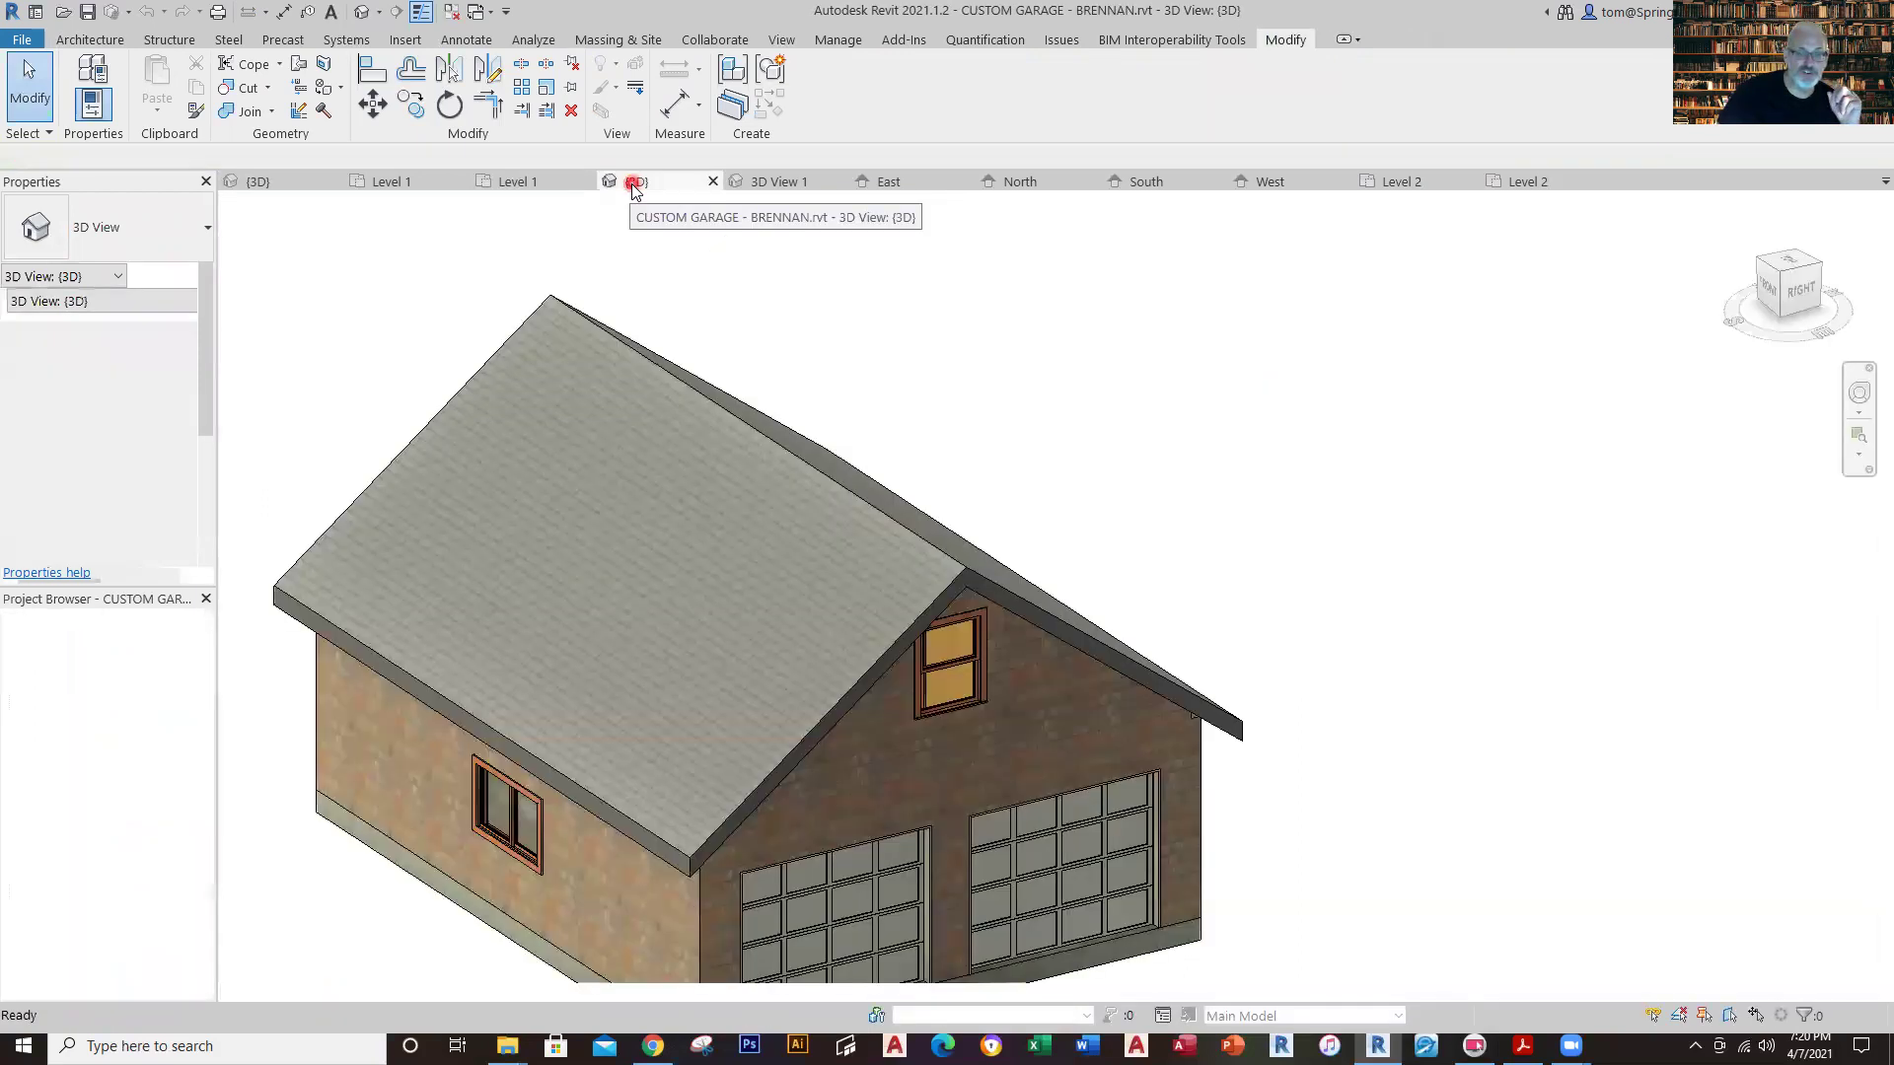
click(1515, 186)
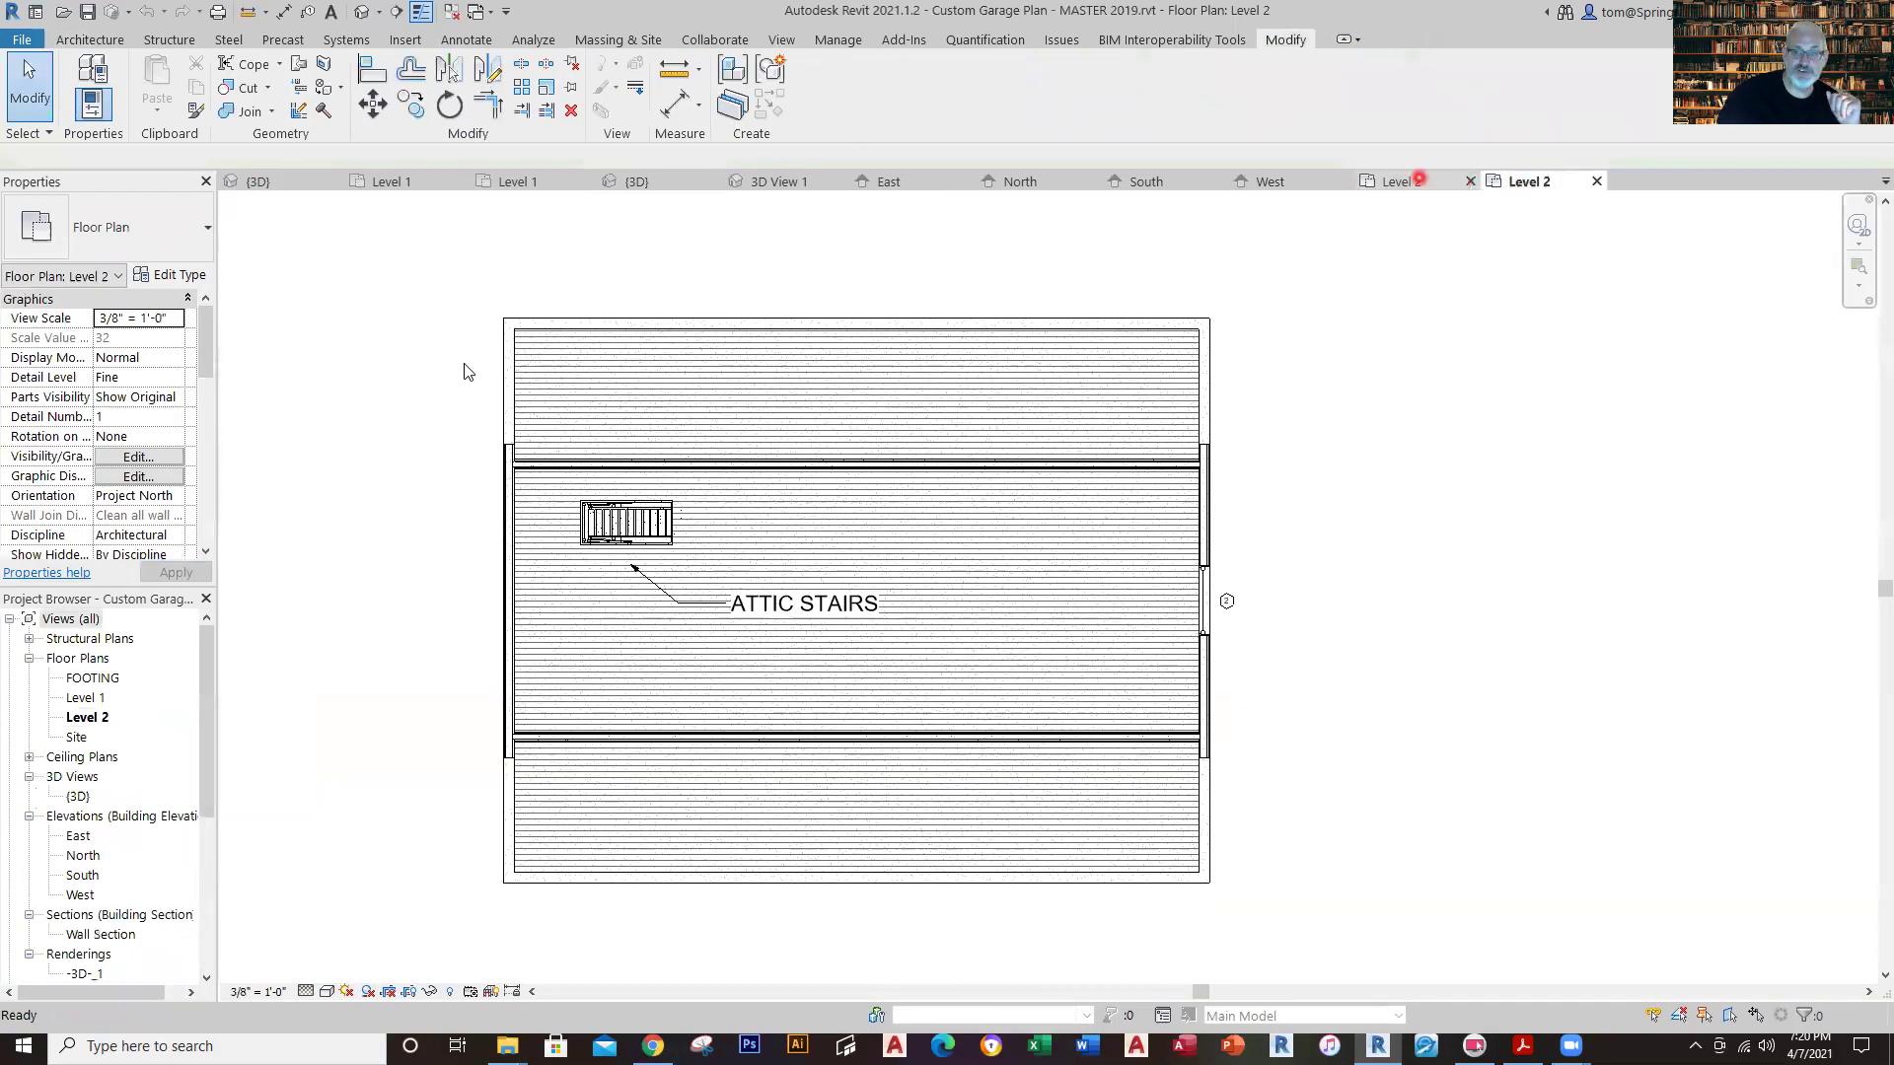
click(1397, 184)
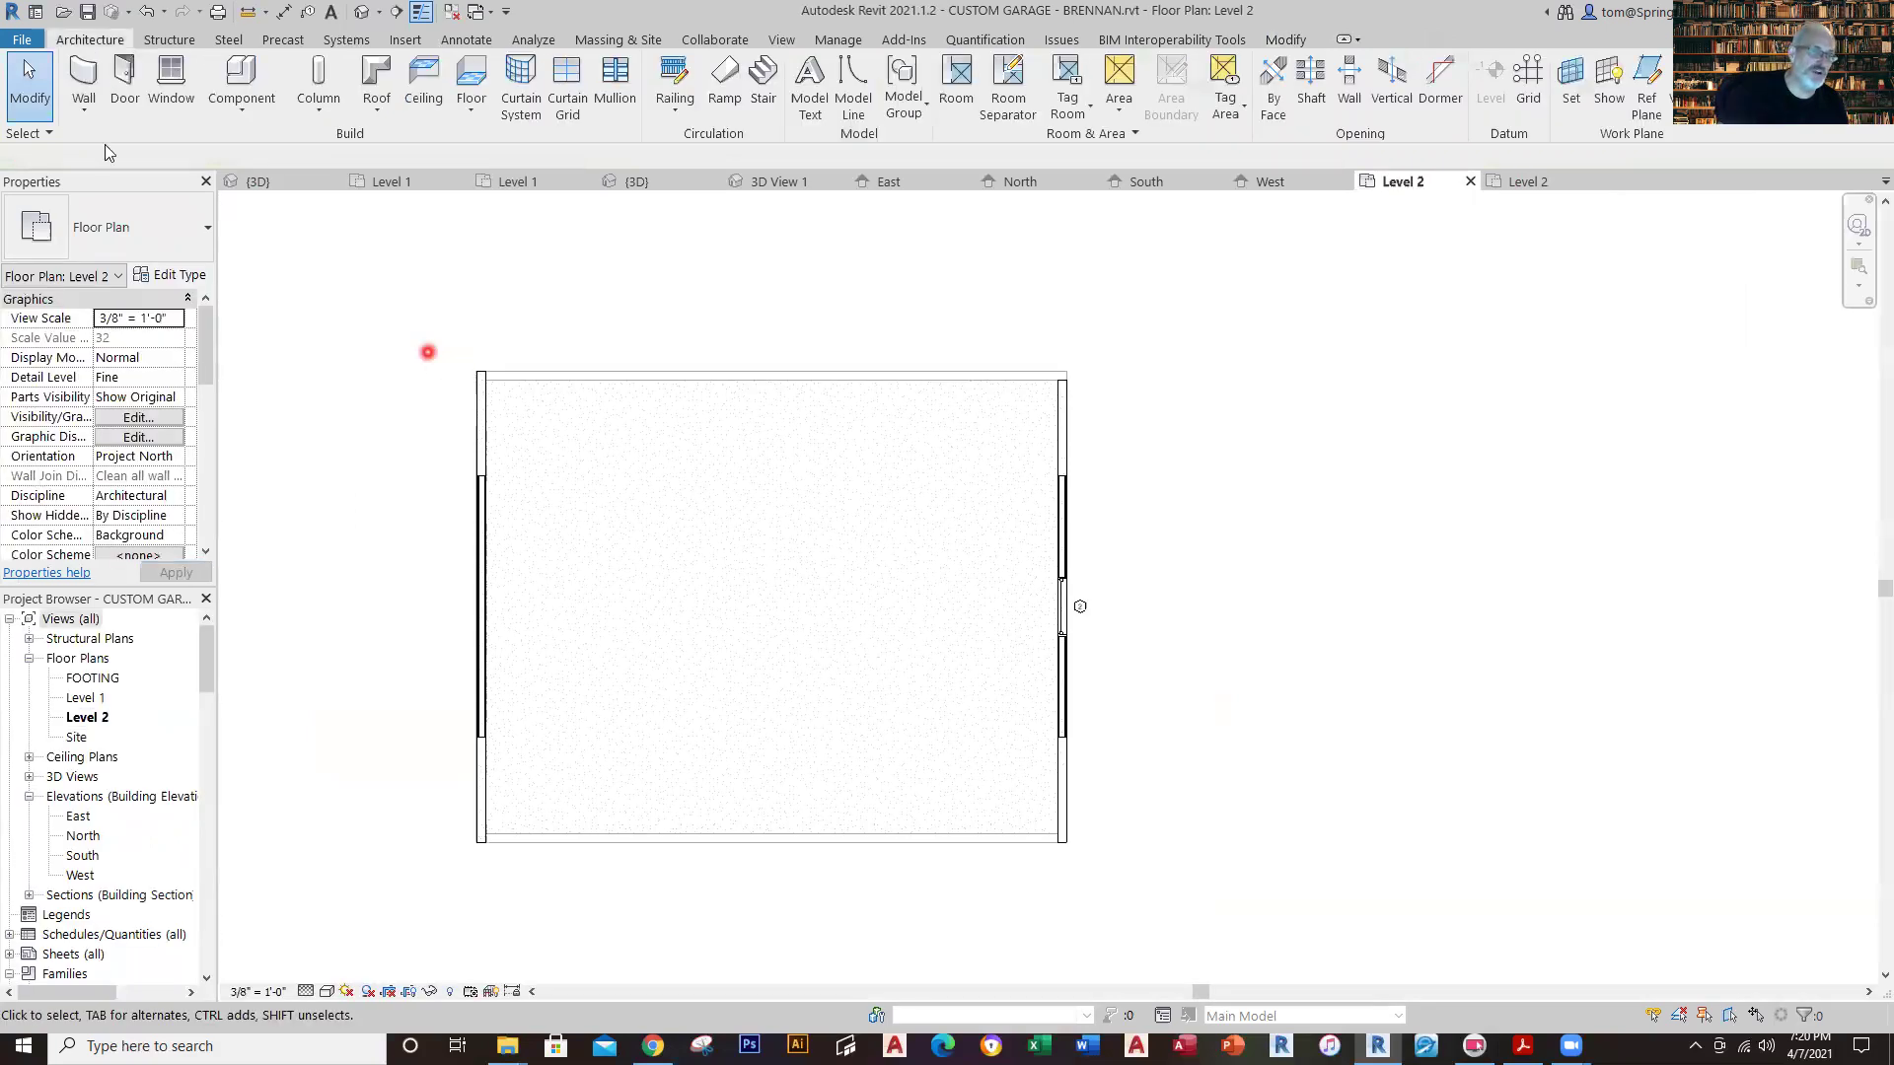
Create a Wood Joist 12" - Wood Finish 2 architectural floor on Level 2 by picking the four garage walls, declining to join the overlapping walls.
click(472, 110)
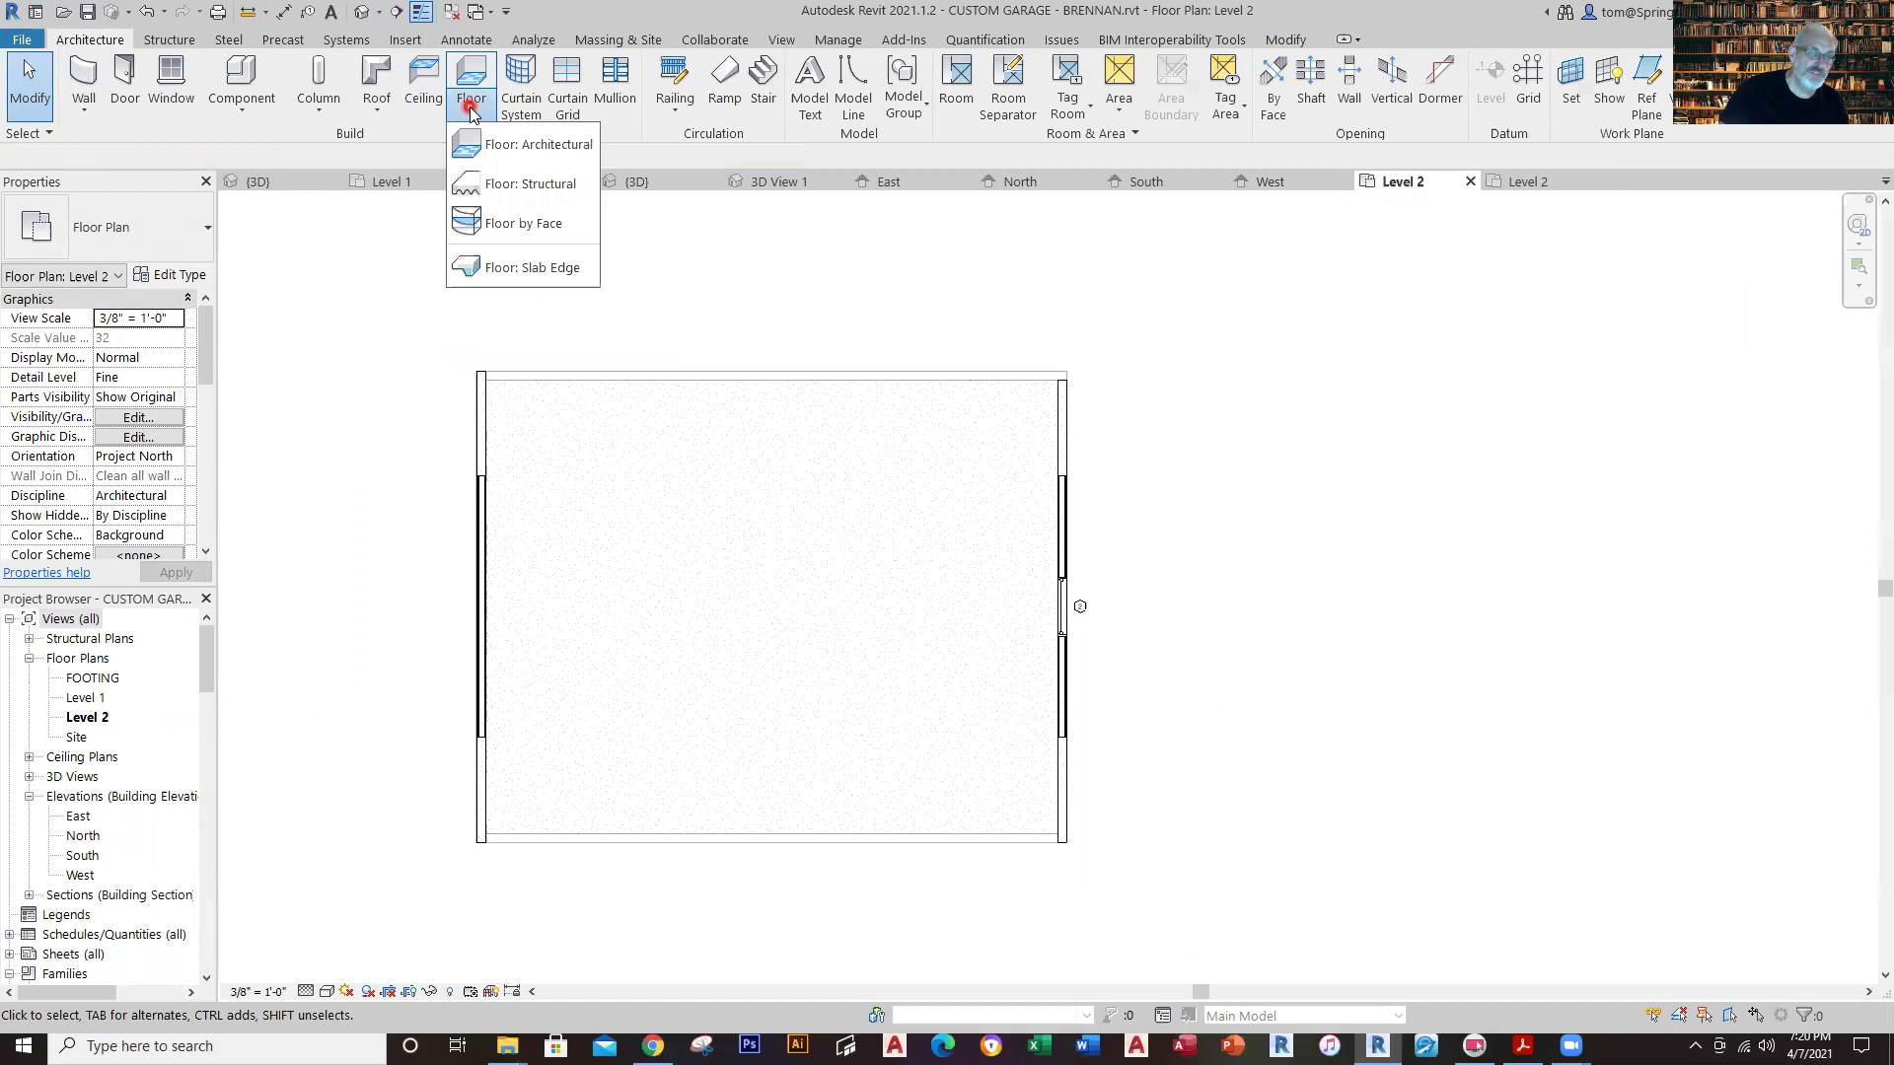
click(541, 148)
click(211, 235)
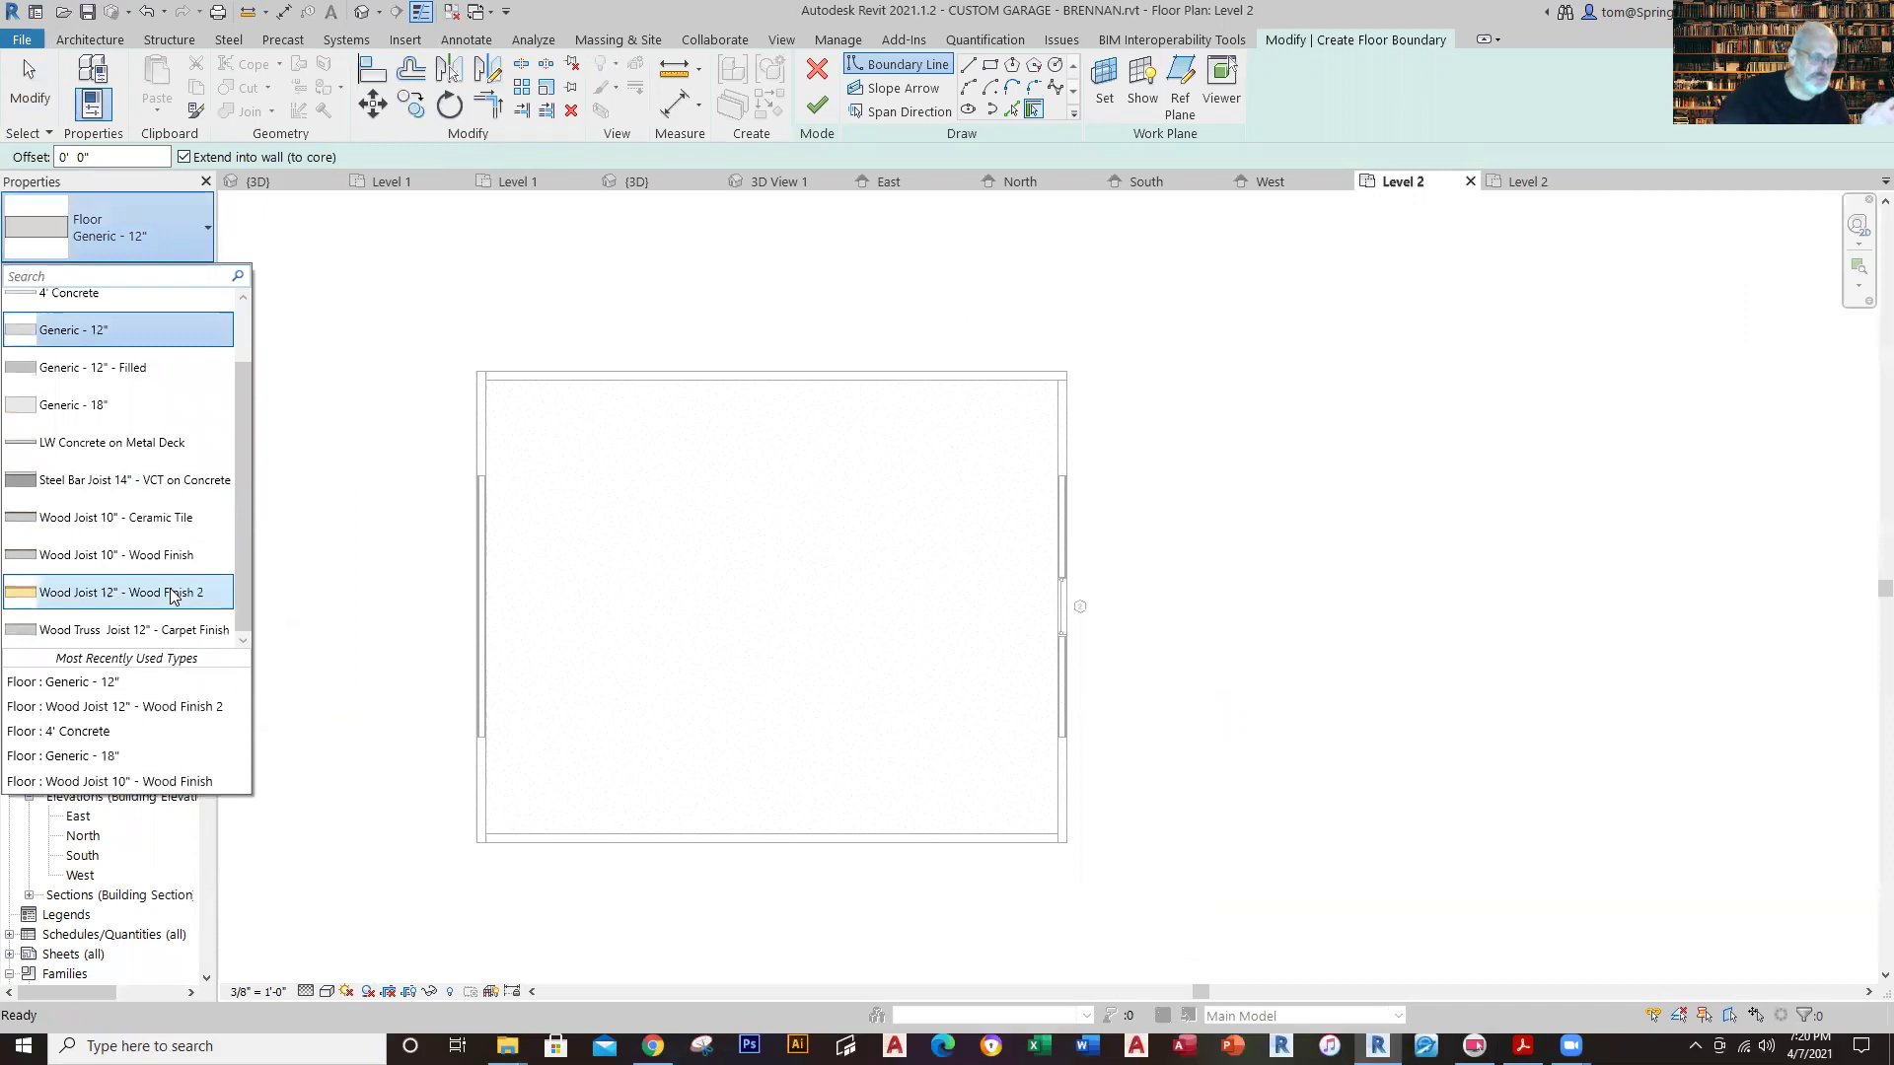
mouse_move(172, 596)
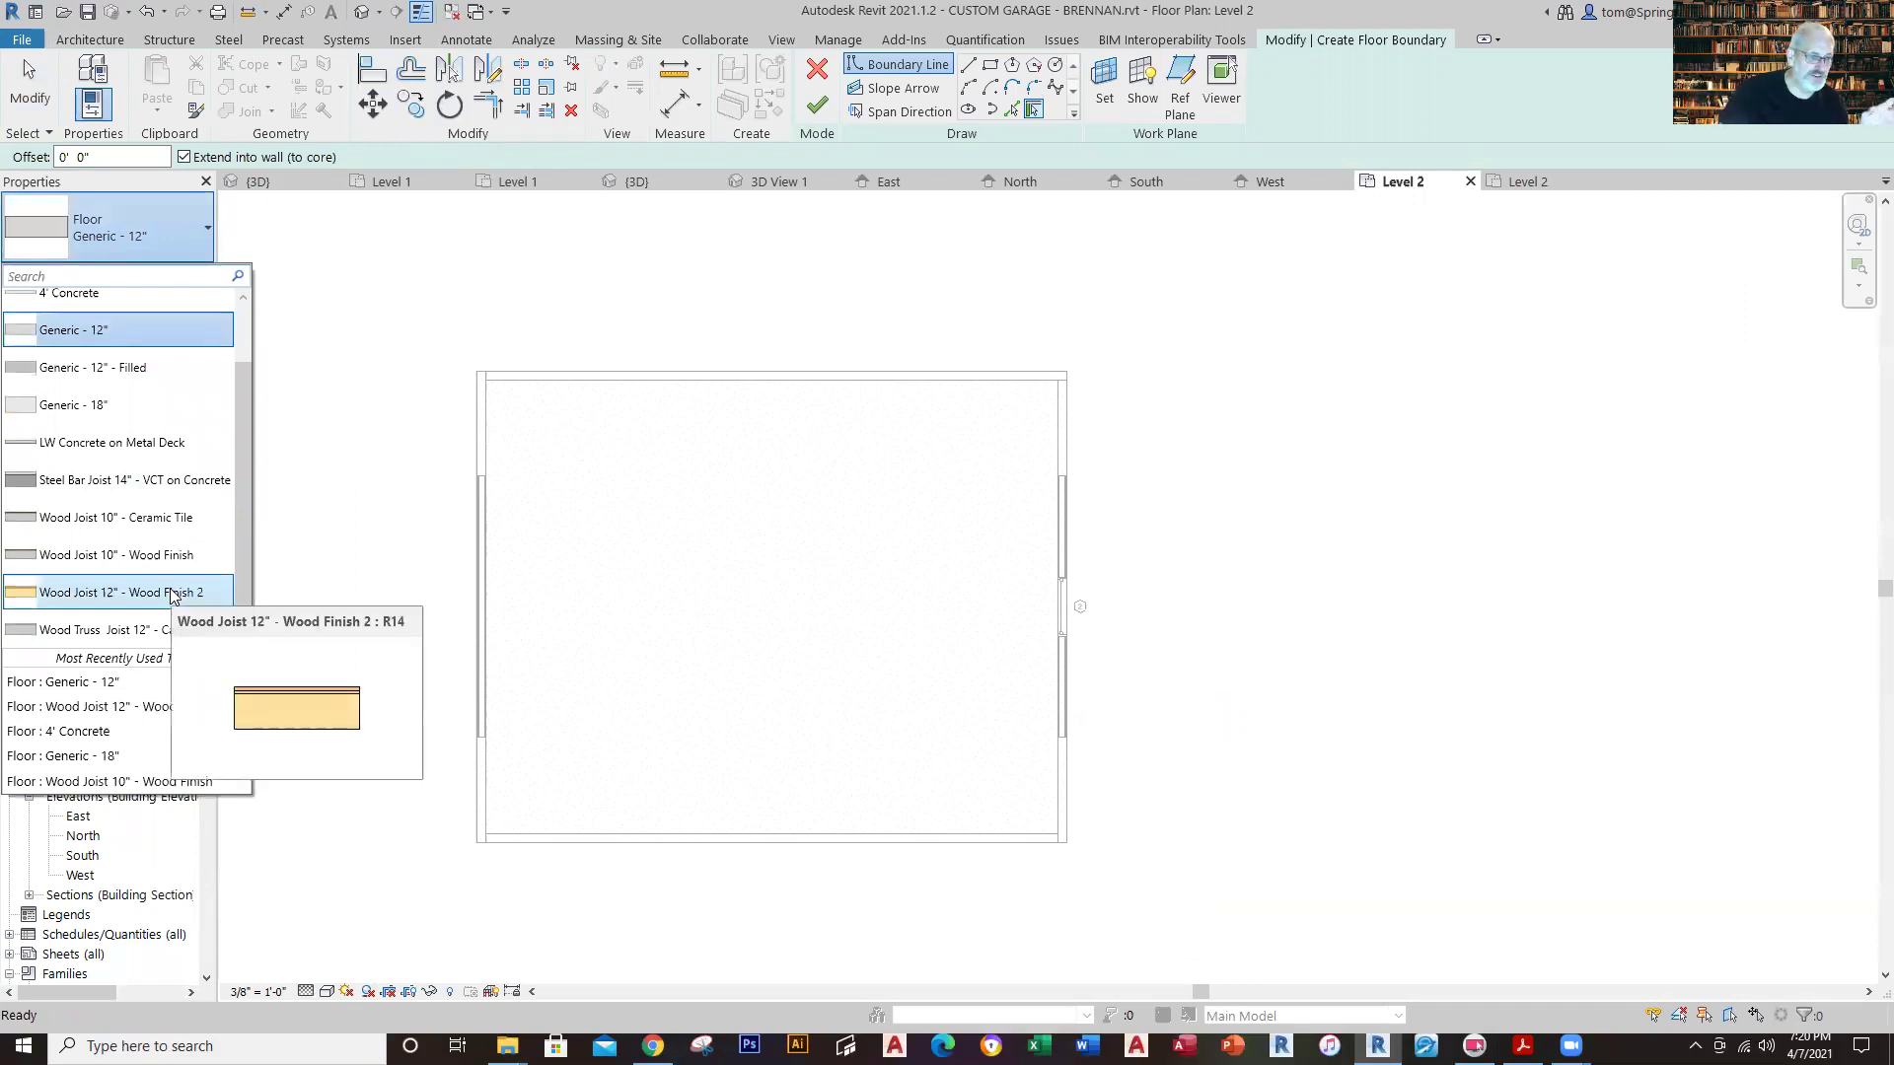
click(171, 596)
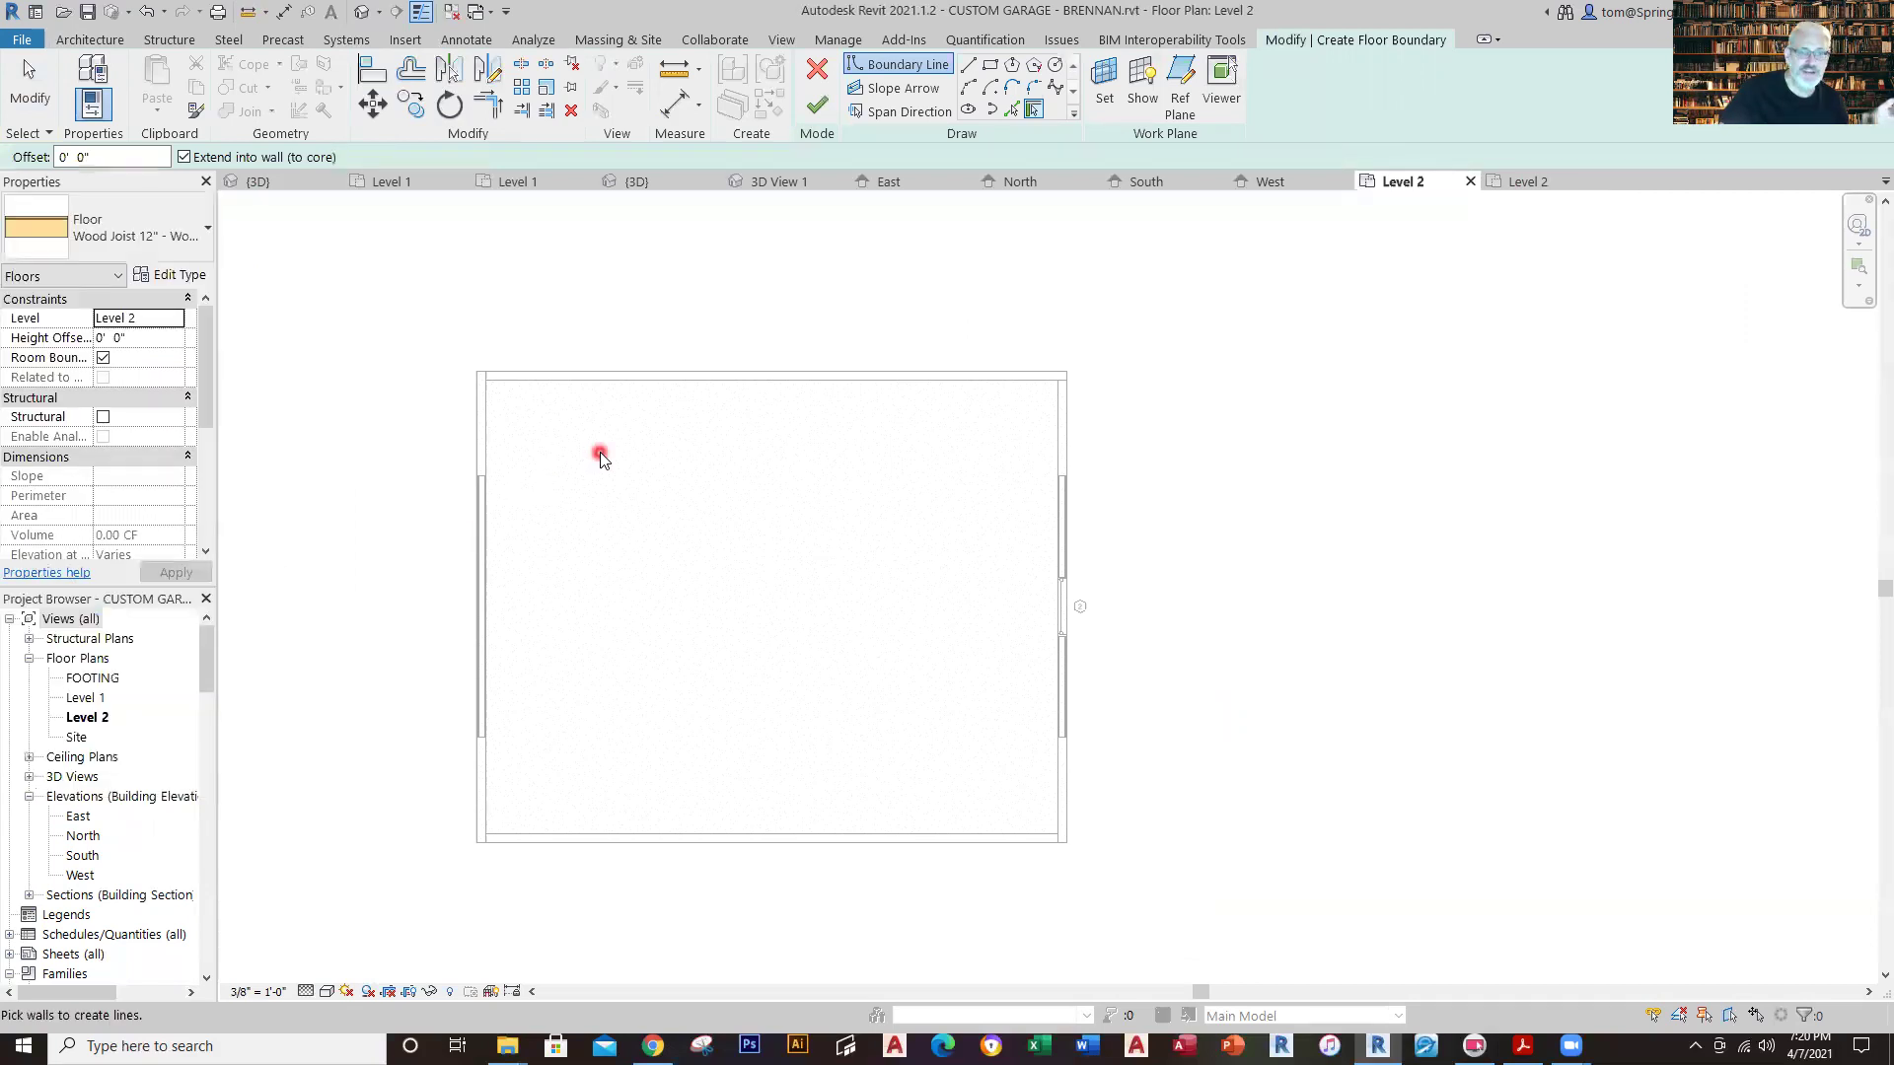
click(588, 372)
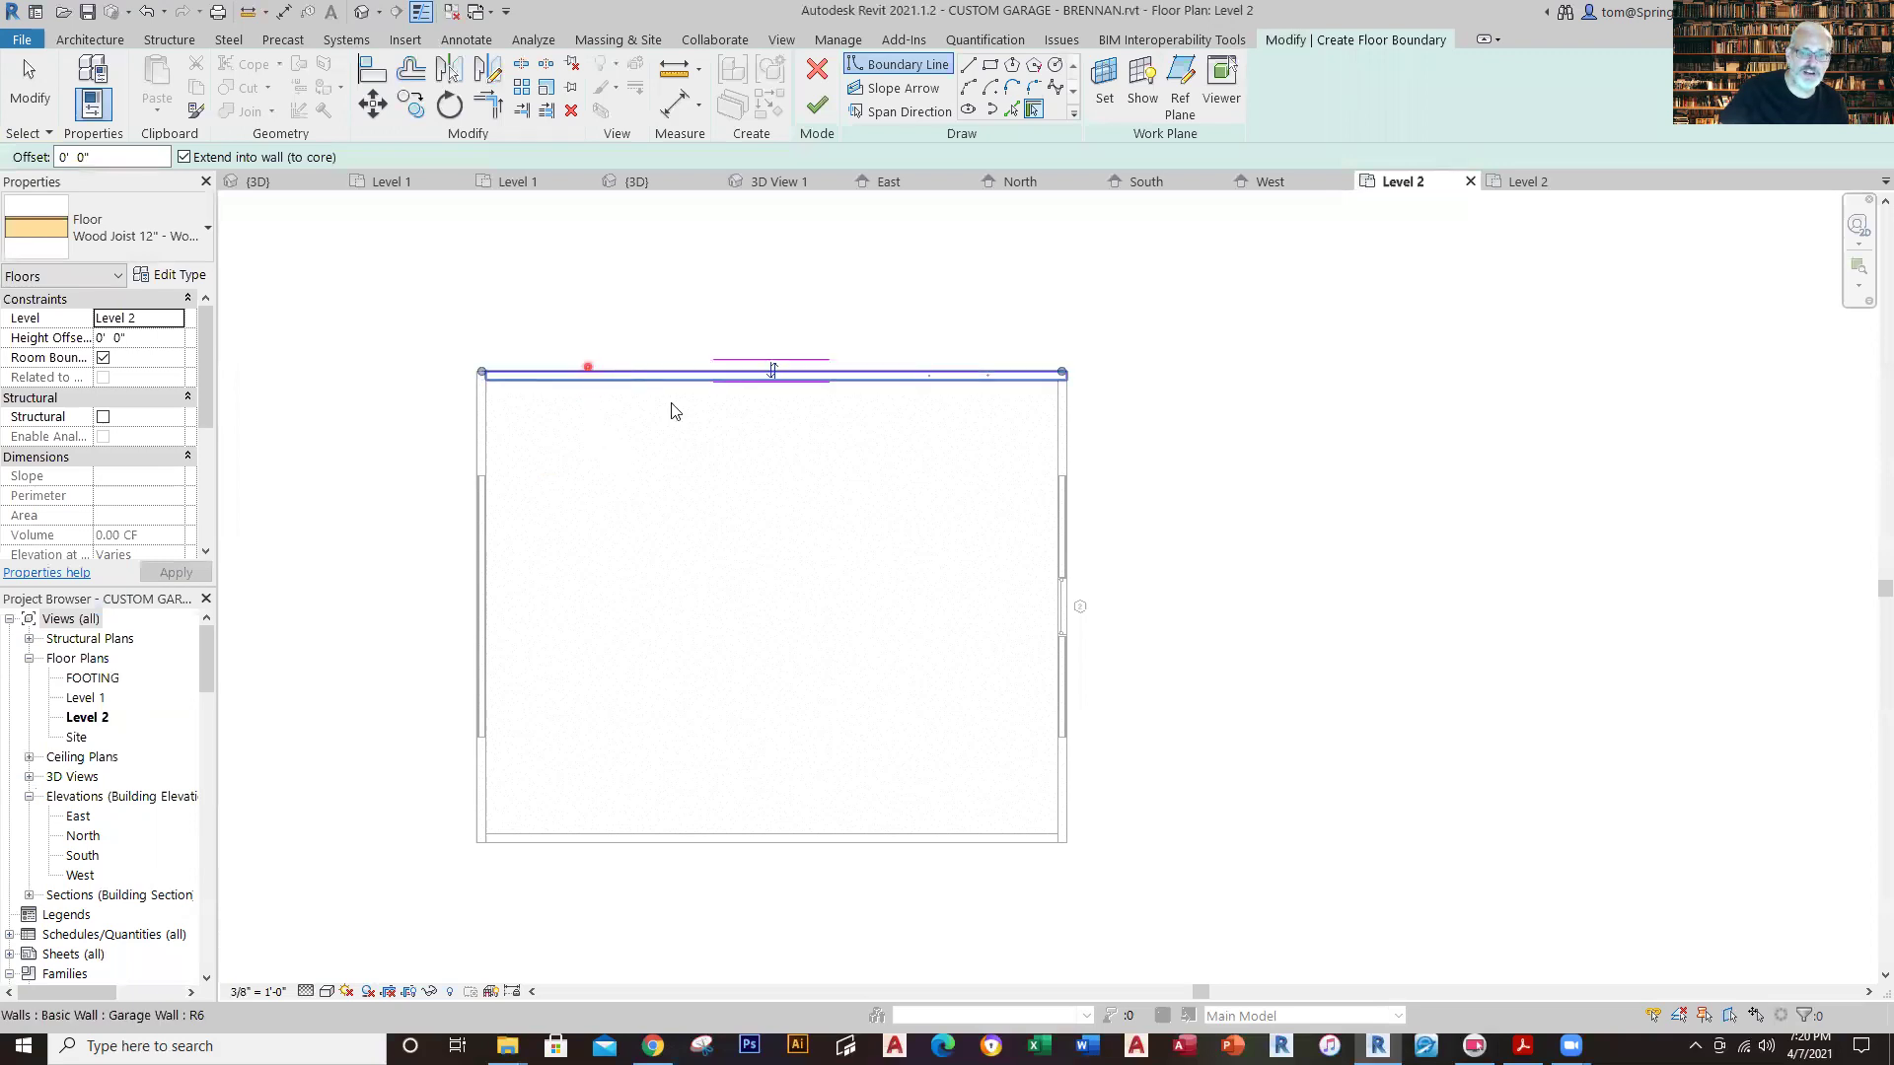
click(1058, 734)
click(947, 832)
click(479, 744)
click(819, 109)
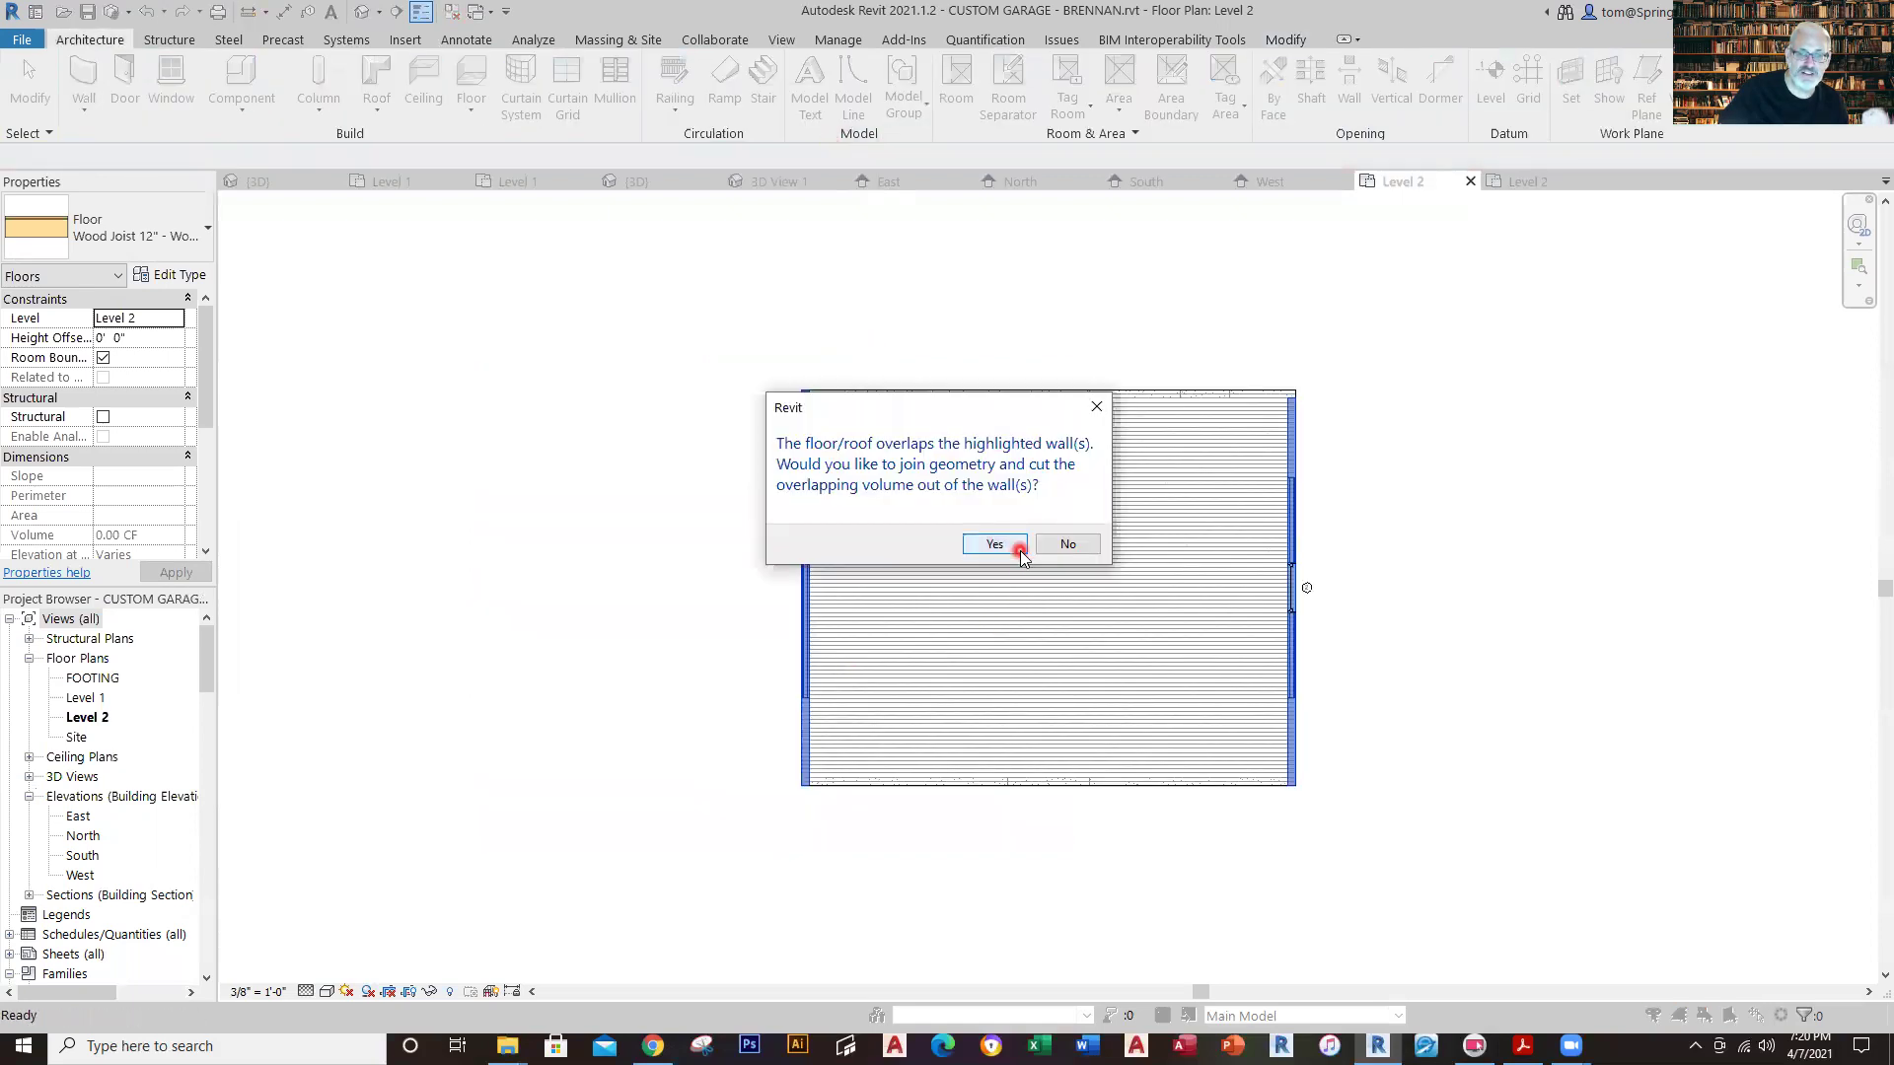
click(1069, 544)
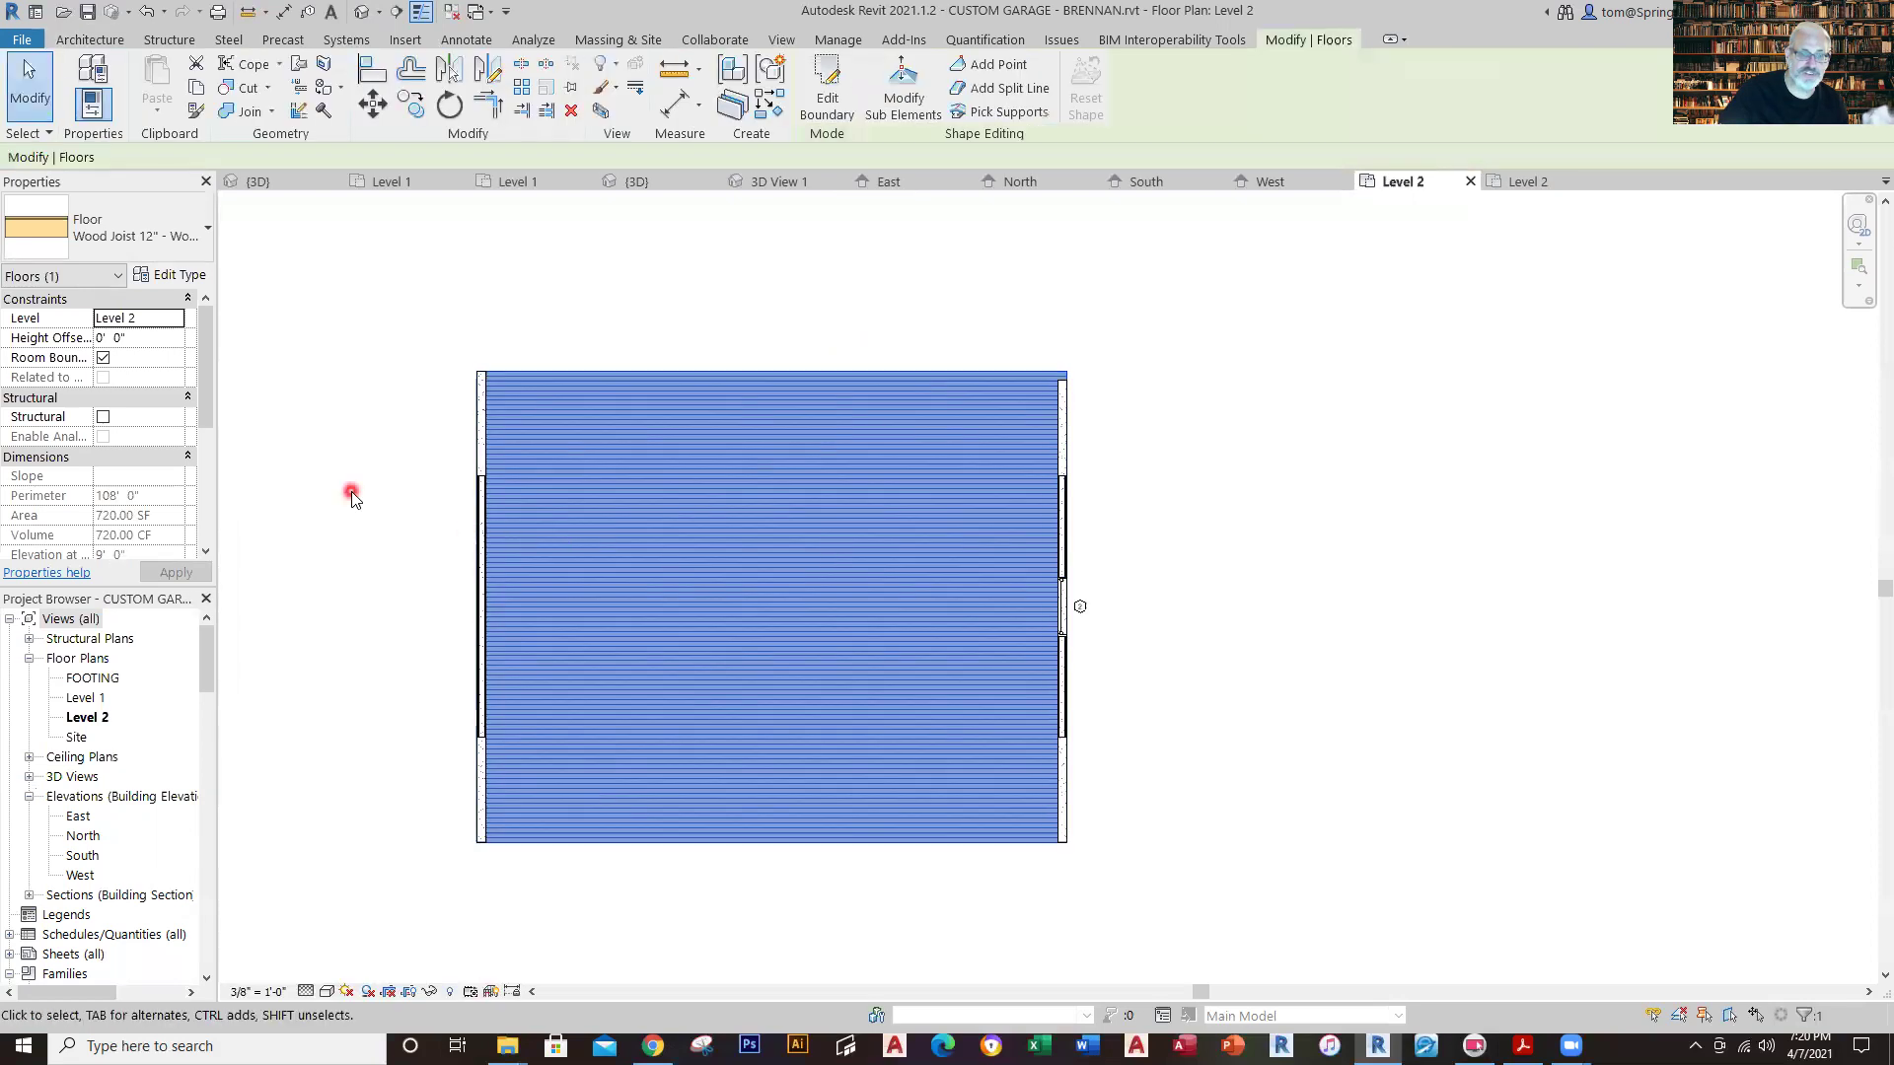
click(359, 500)
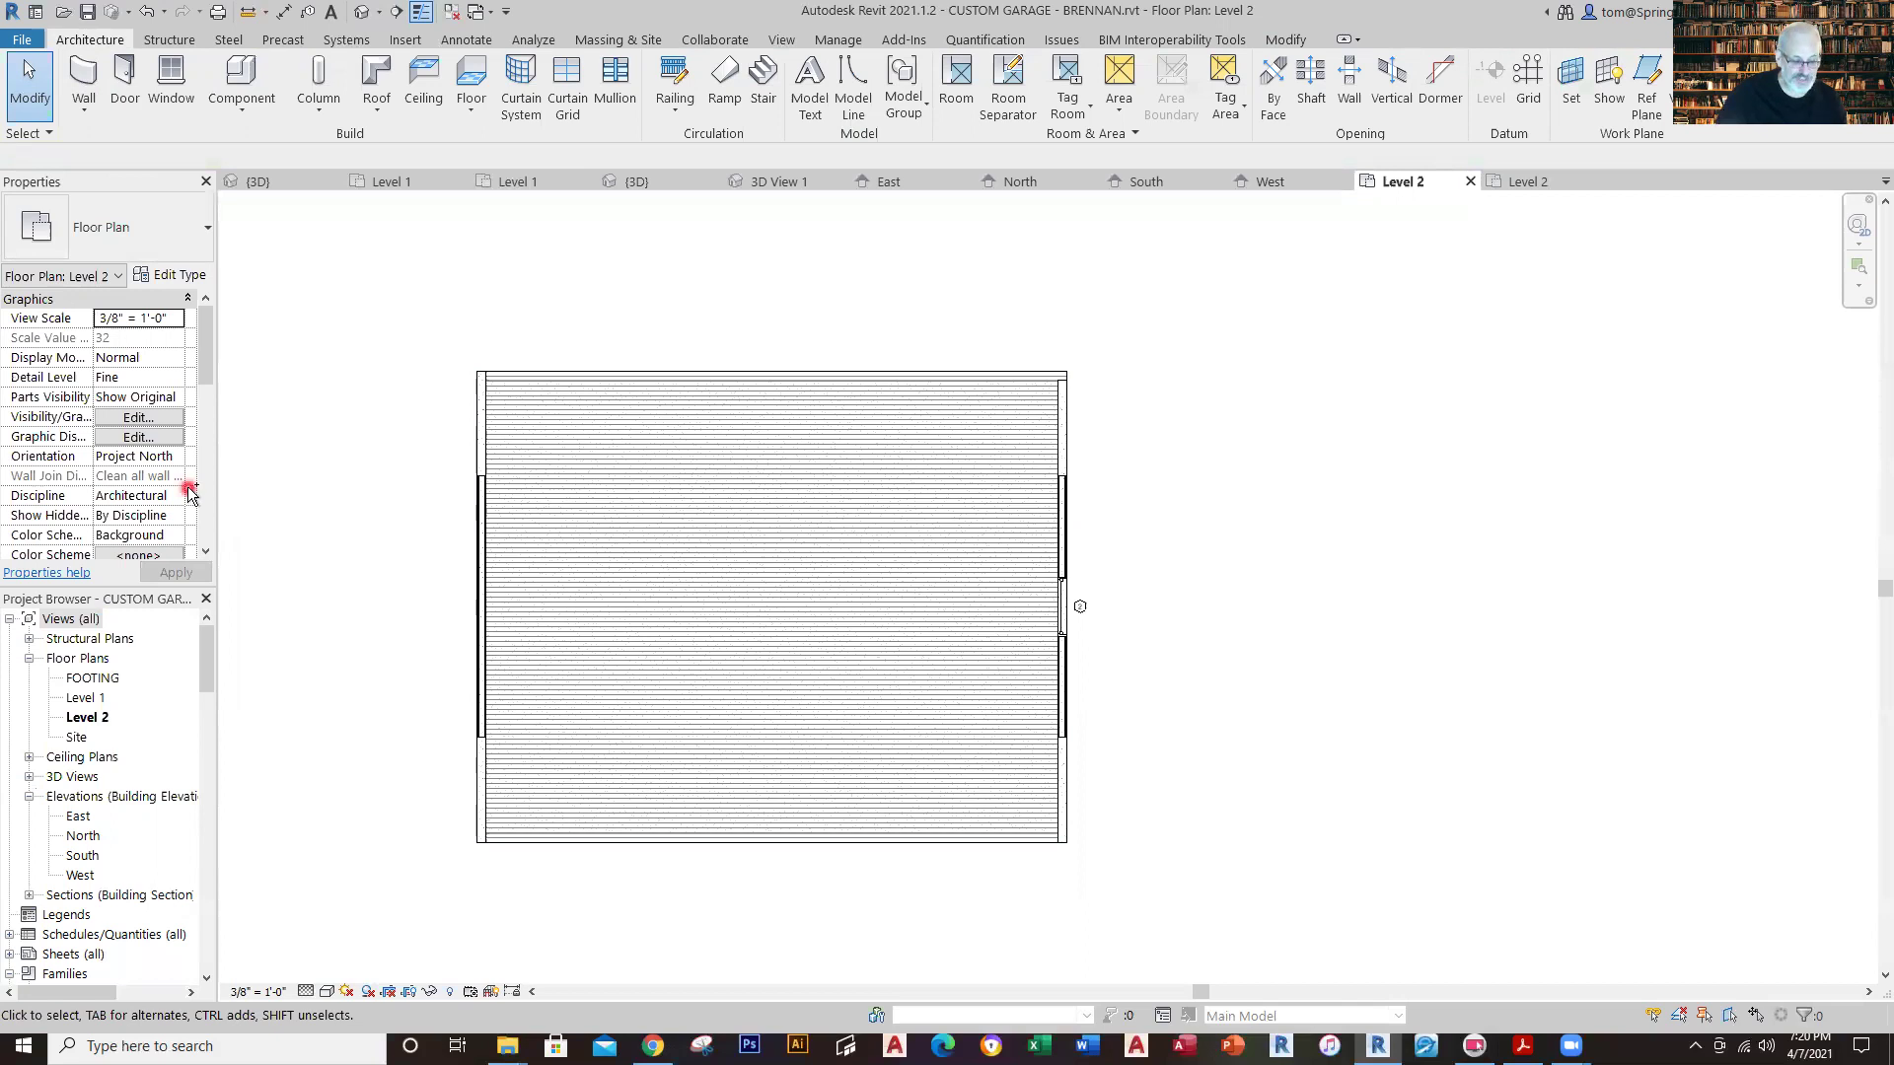
Reopen the Level 2 floor's boundary, discard the sketch edits and undo the floor made from the picked walls.
double_click(575, 387)
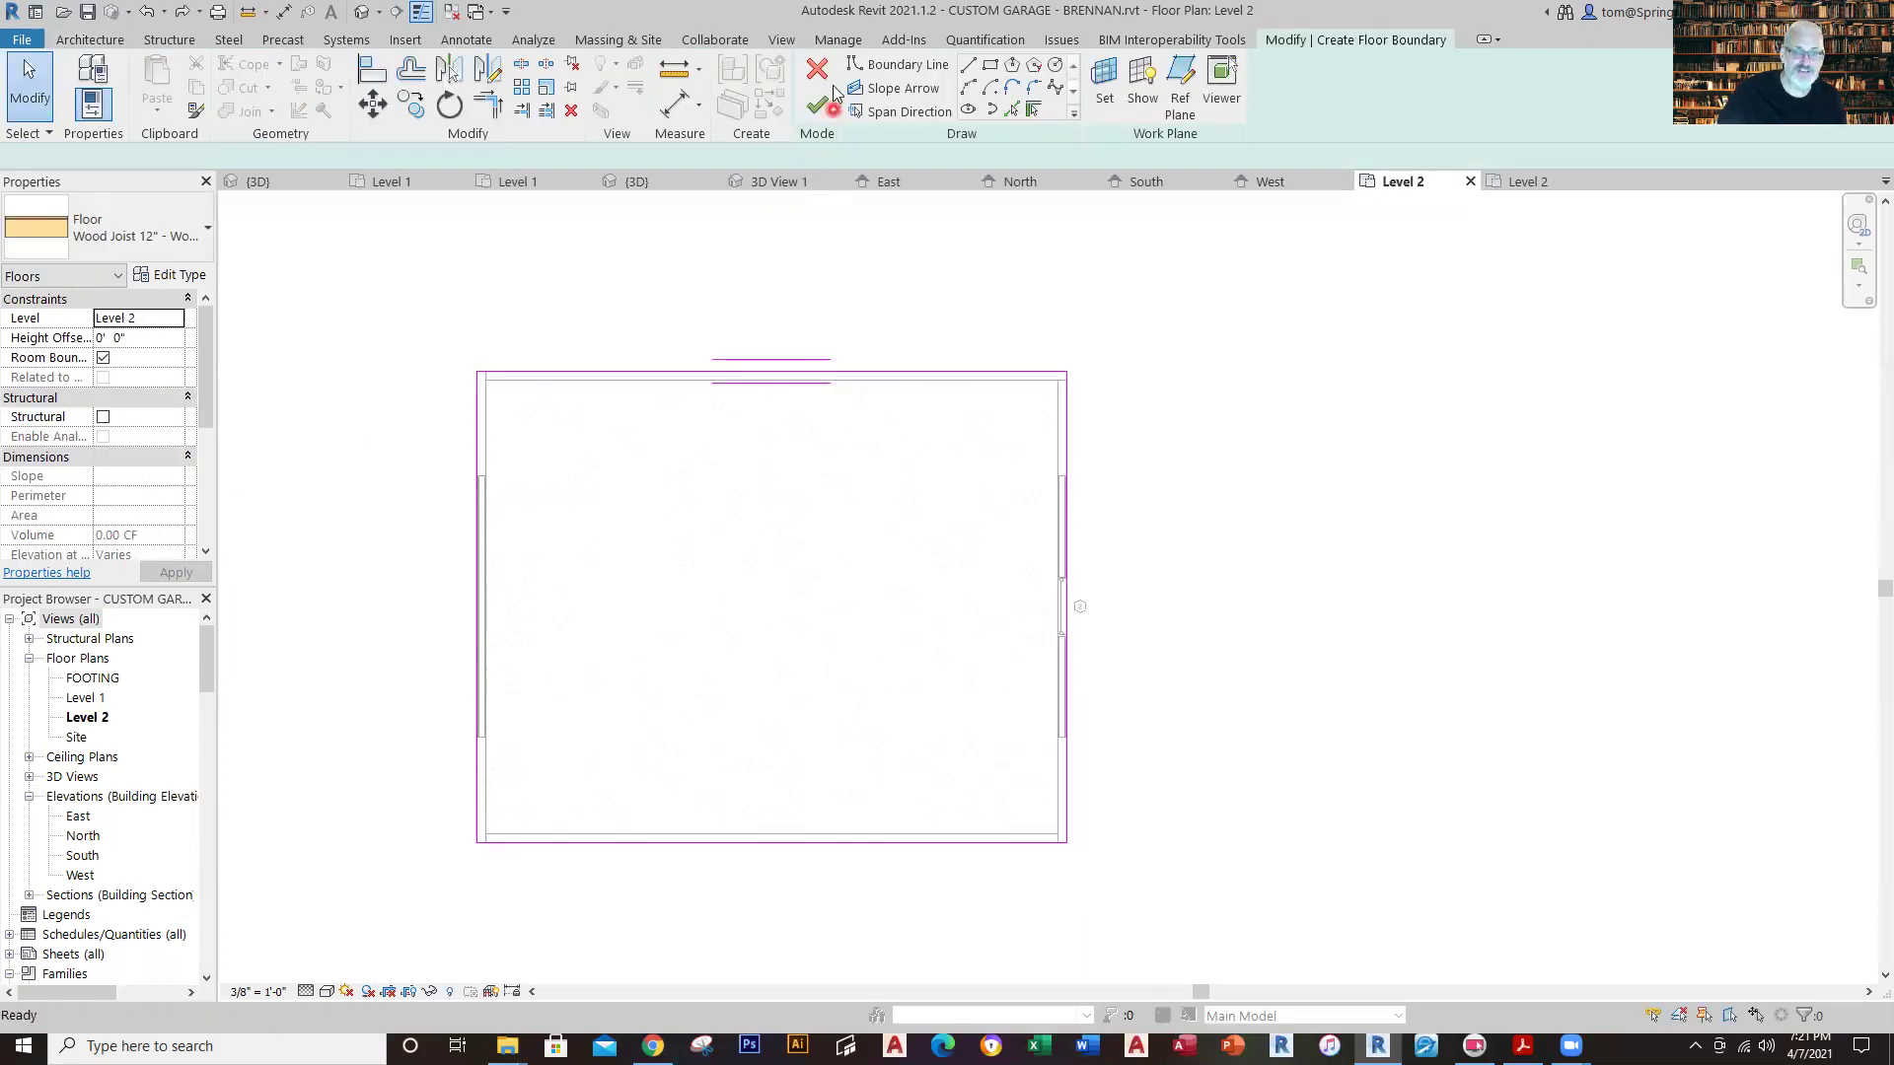
click(820, 79)
click(1002, 535)
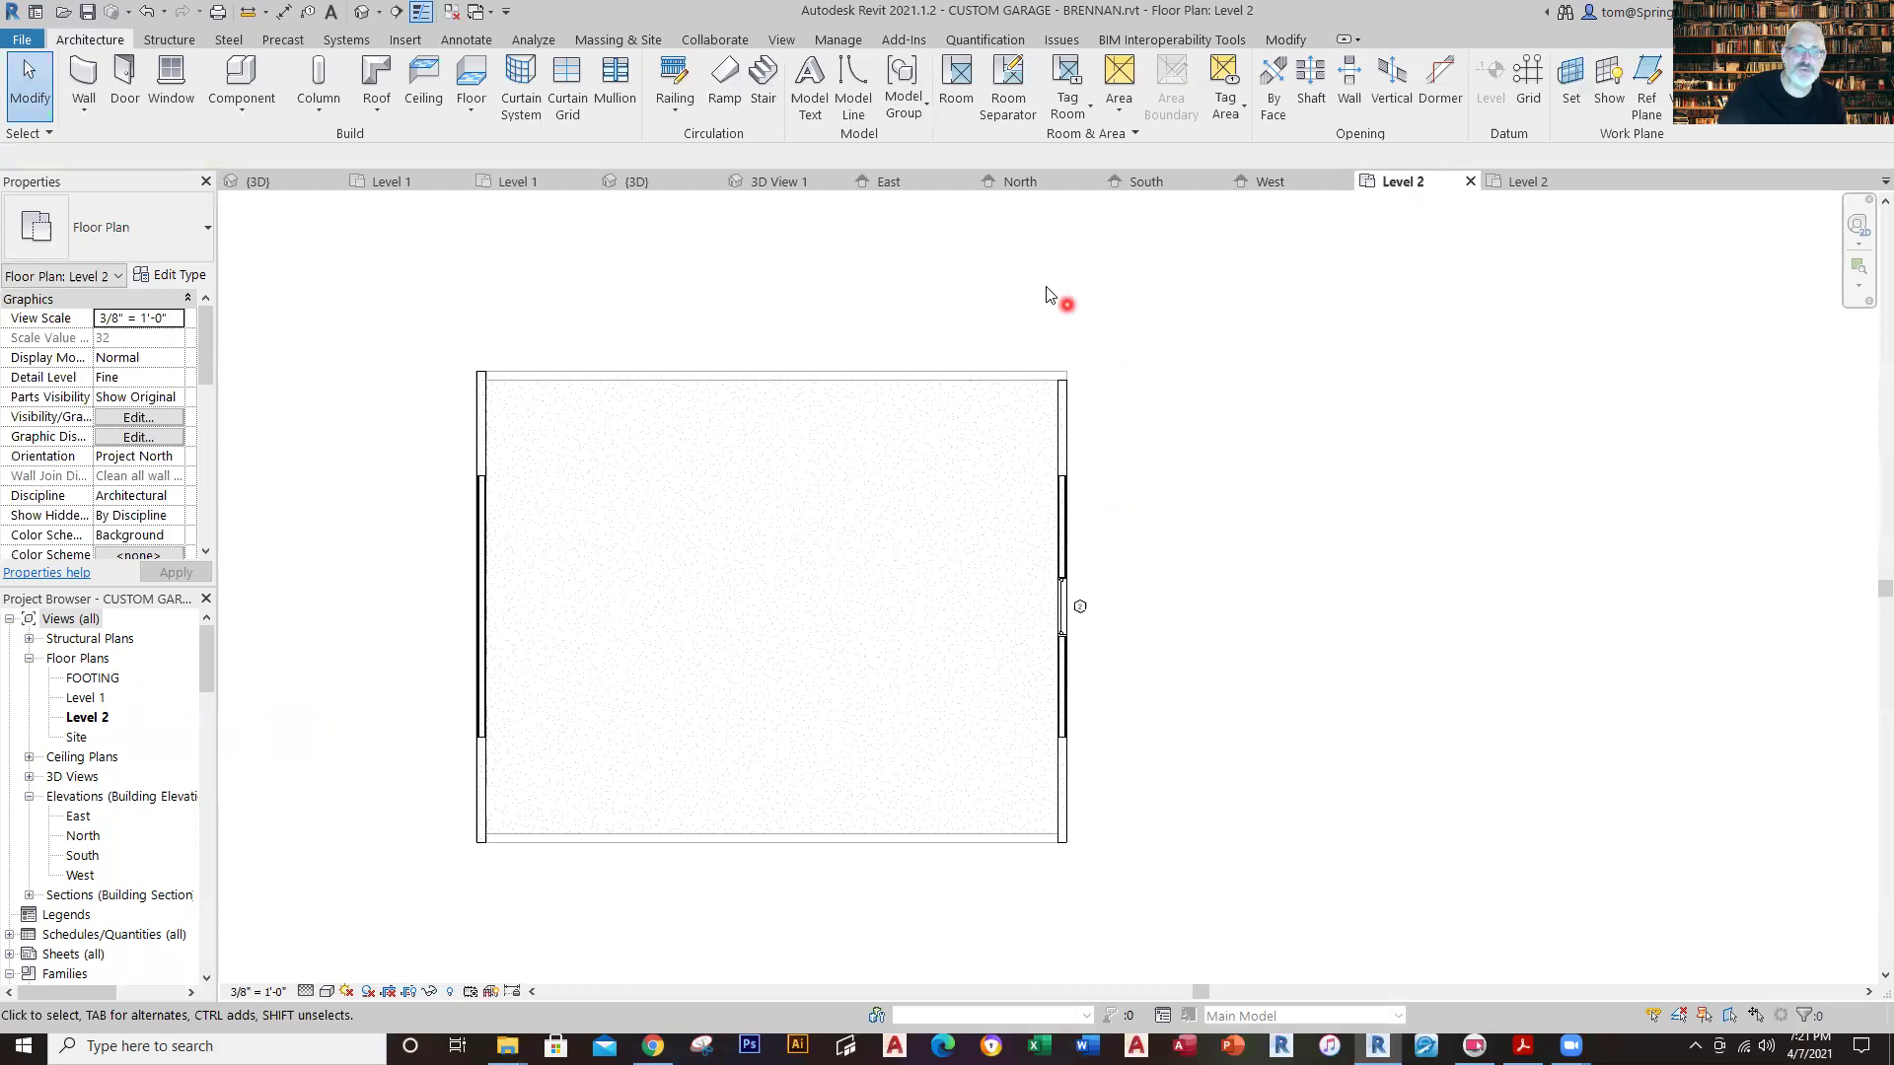
Create a rectangular architectural floor on Level 2 between opposite inside wall corners and set its type to Wood Joist 12" - Wood Finish 2.
click(476, 116)
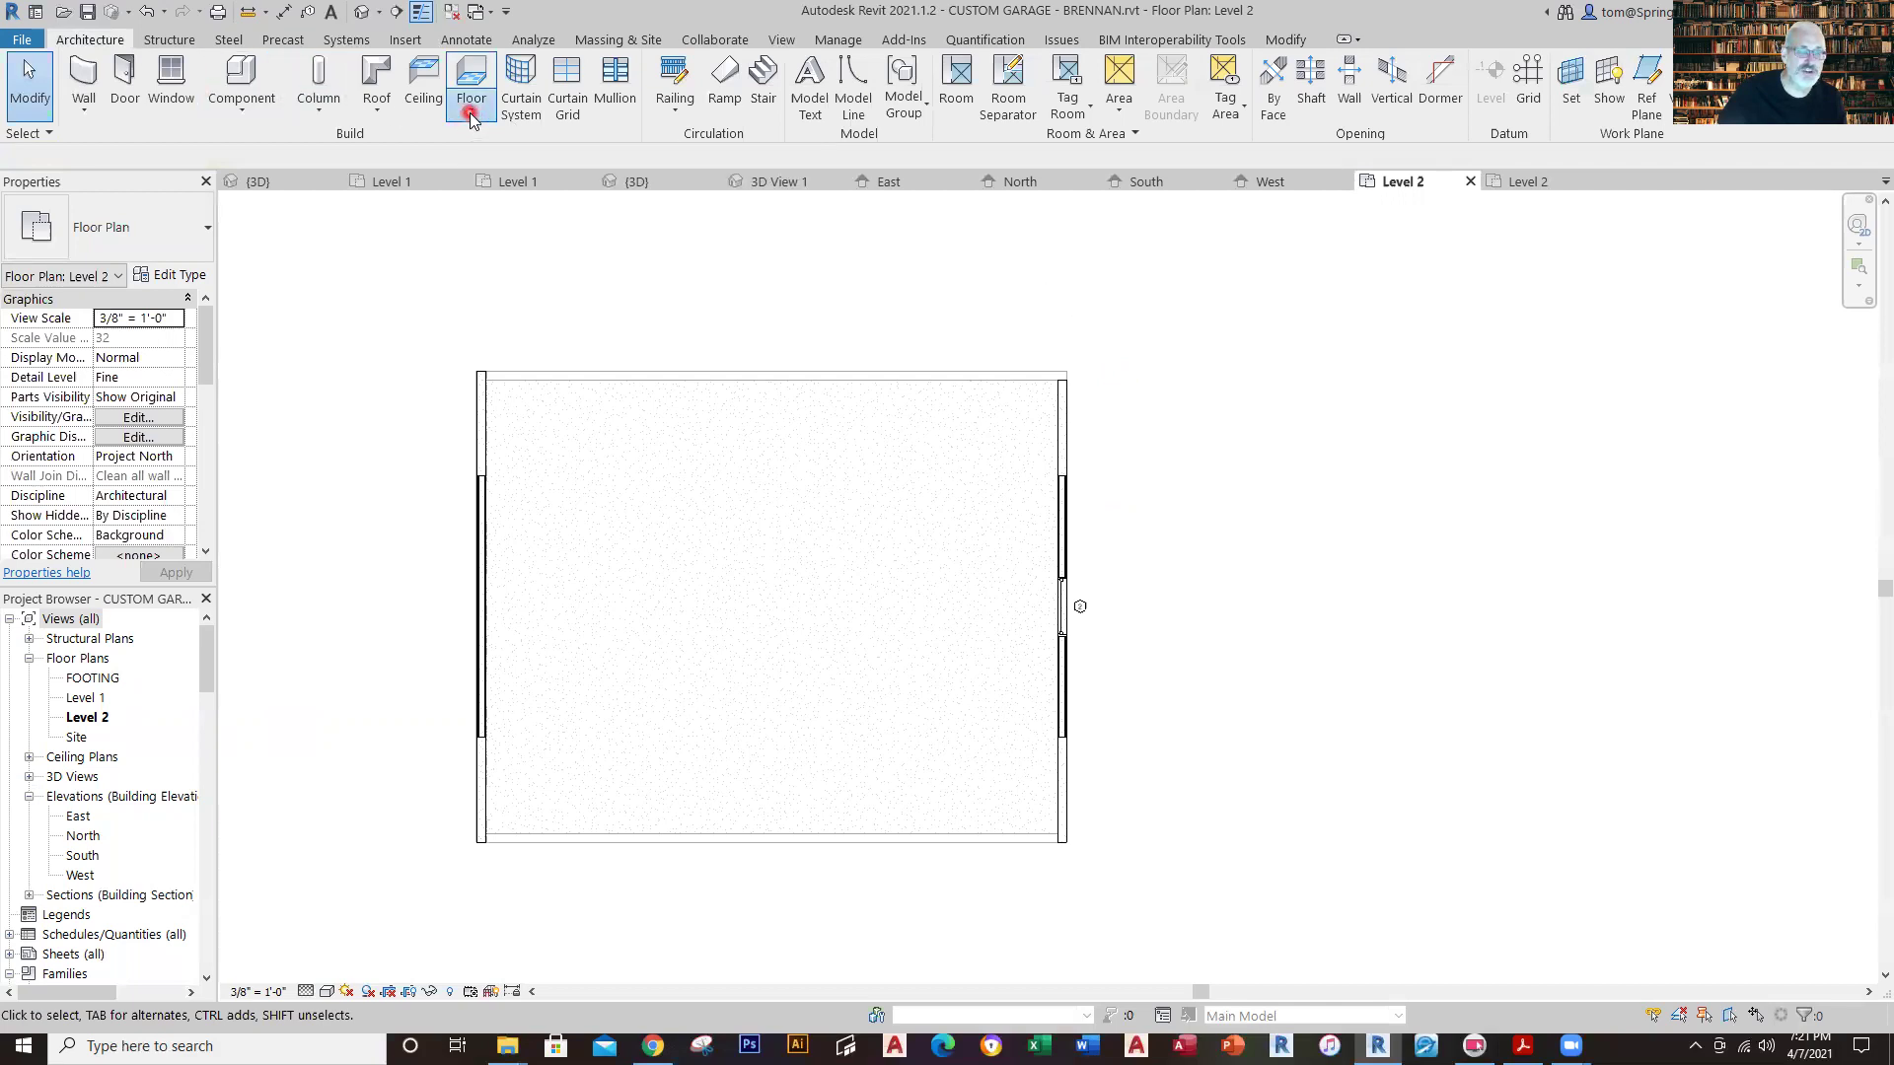
click(531, 146)
click(989, 66)
scroll(483, 464, up, 3)
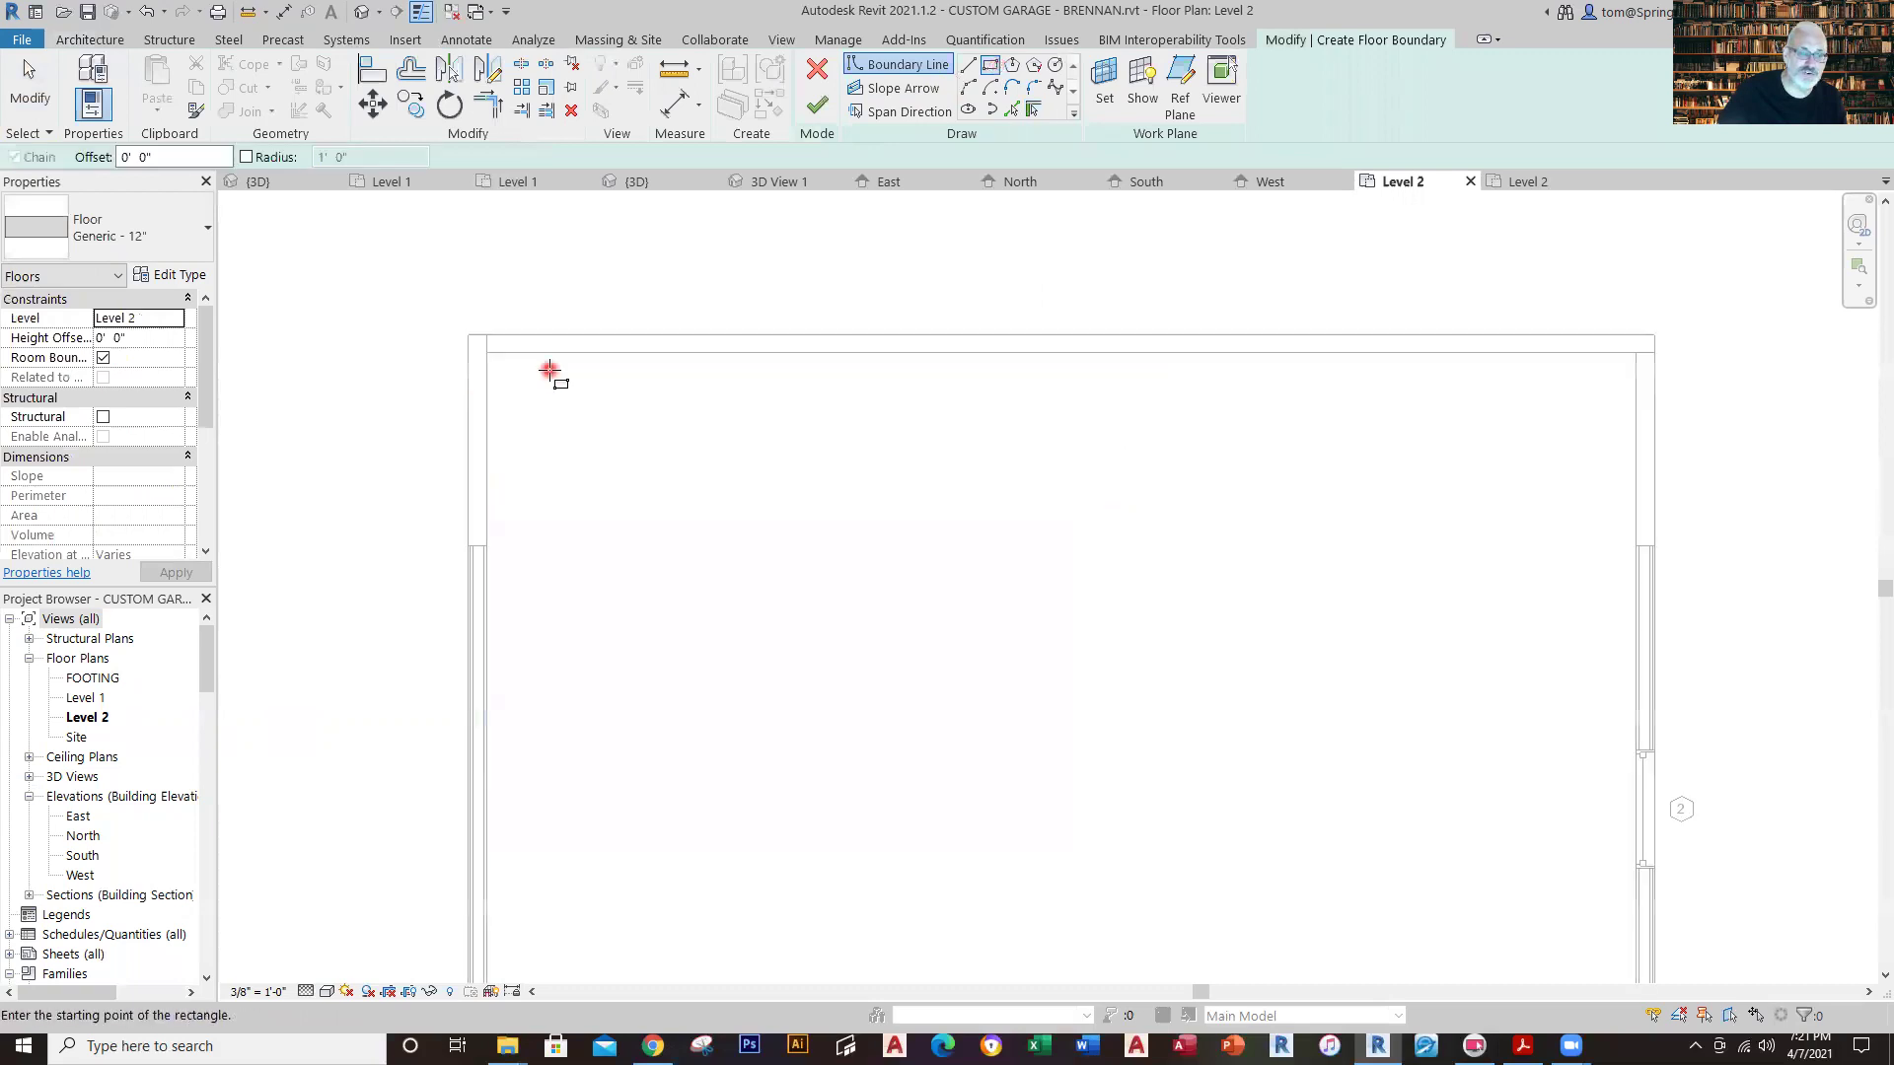
click(486, 352)
scroll(1192, 761, down, 4)
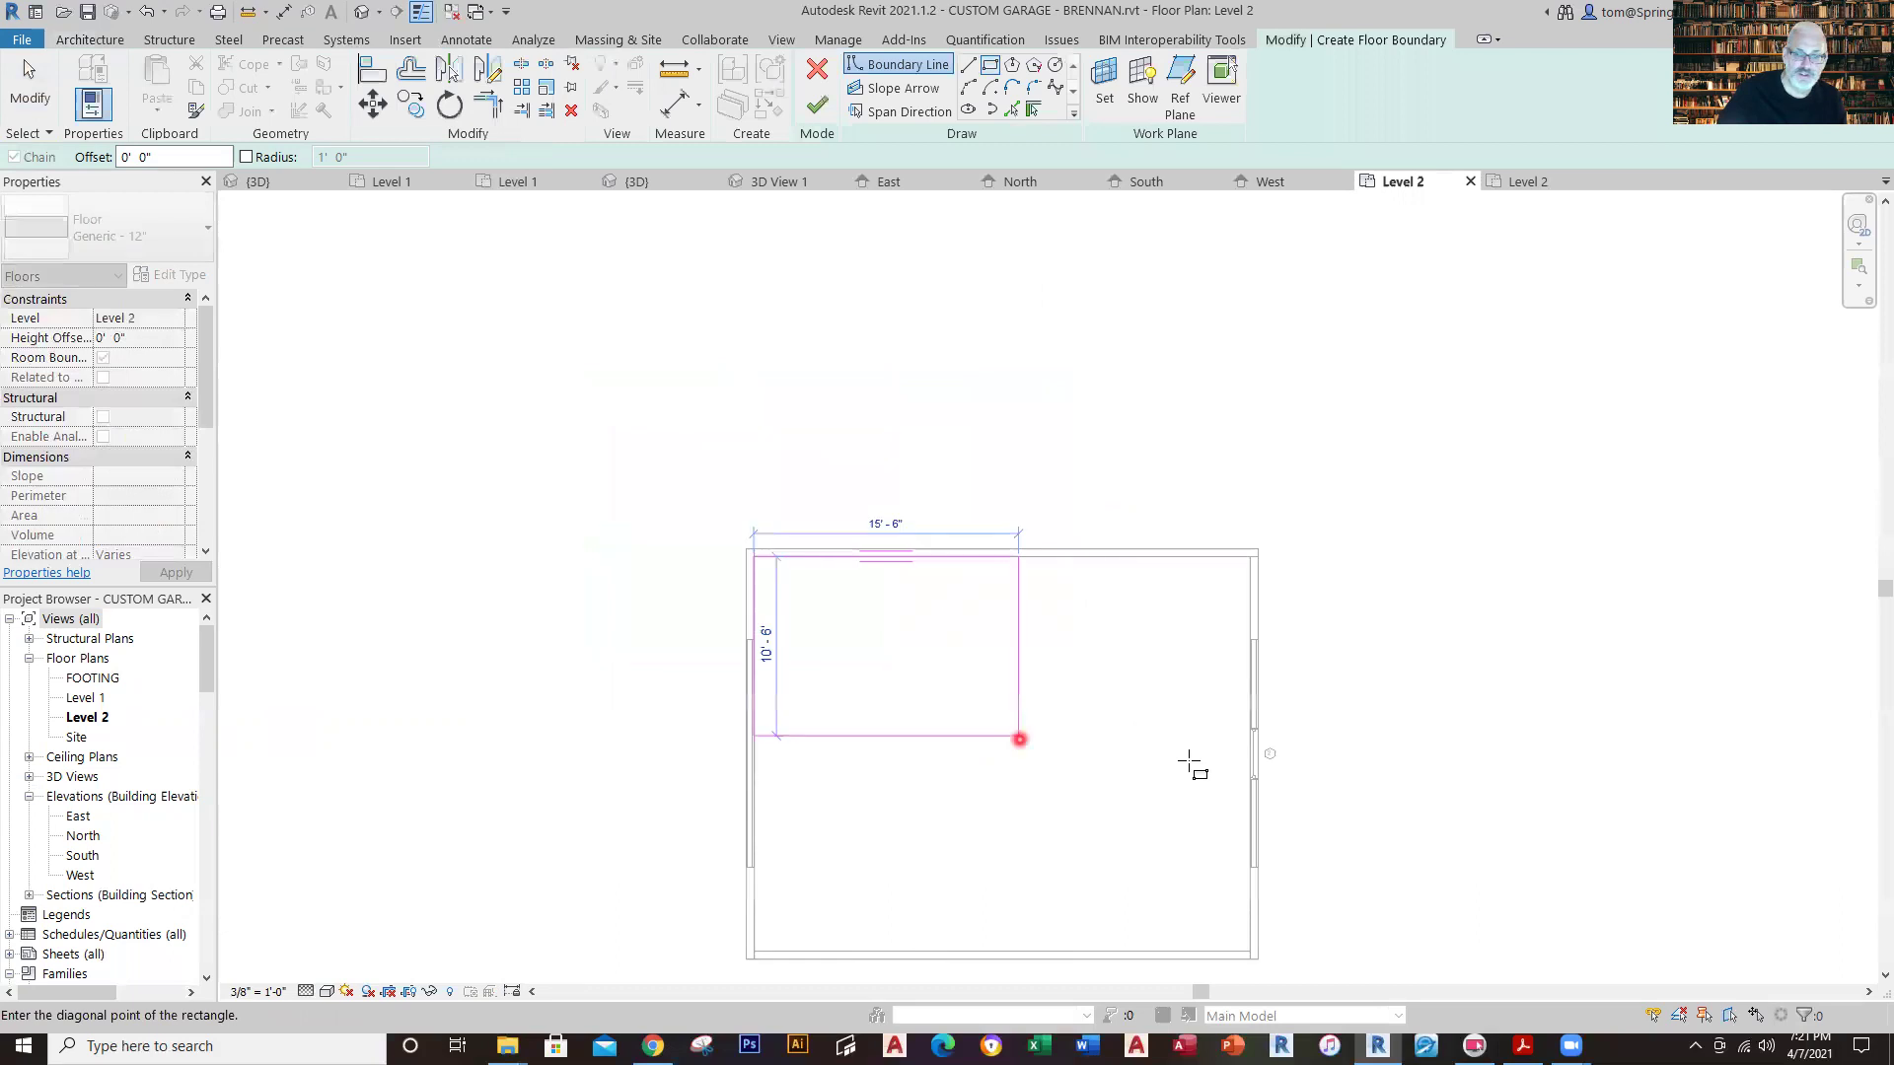
scroll(1193, 761, up, 3)
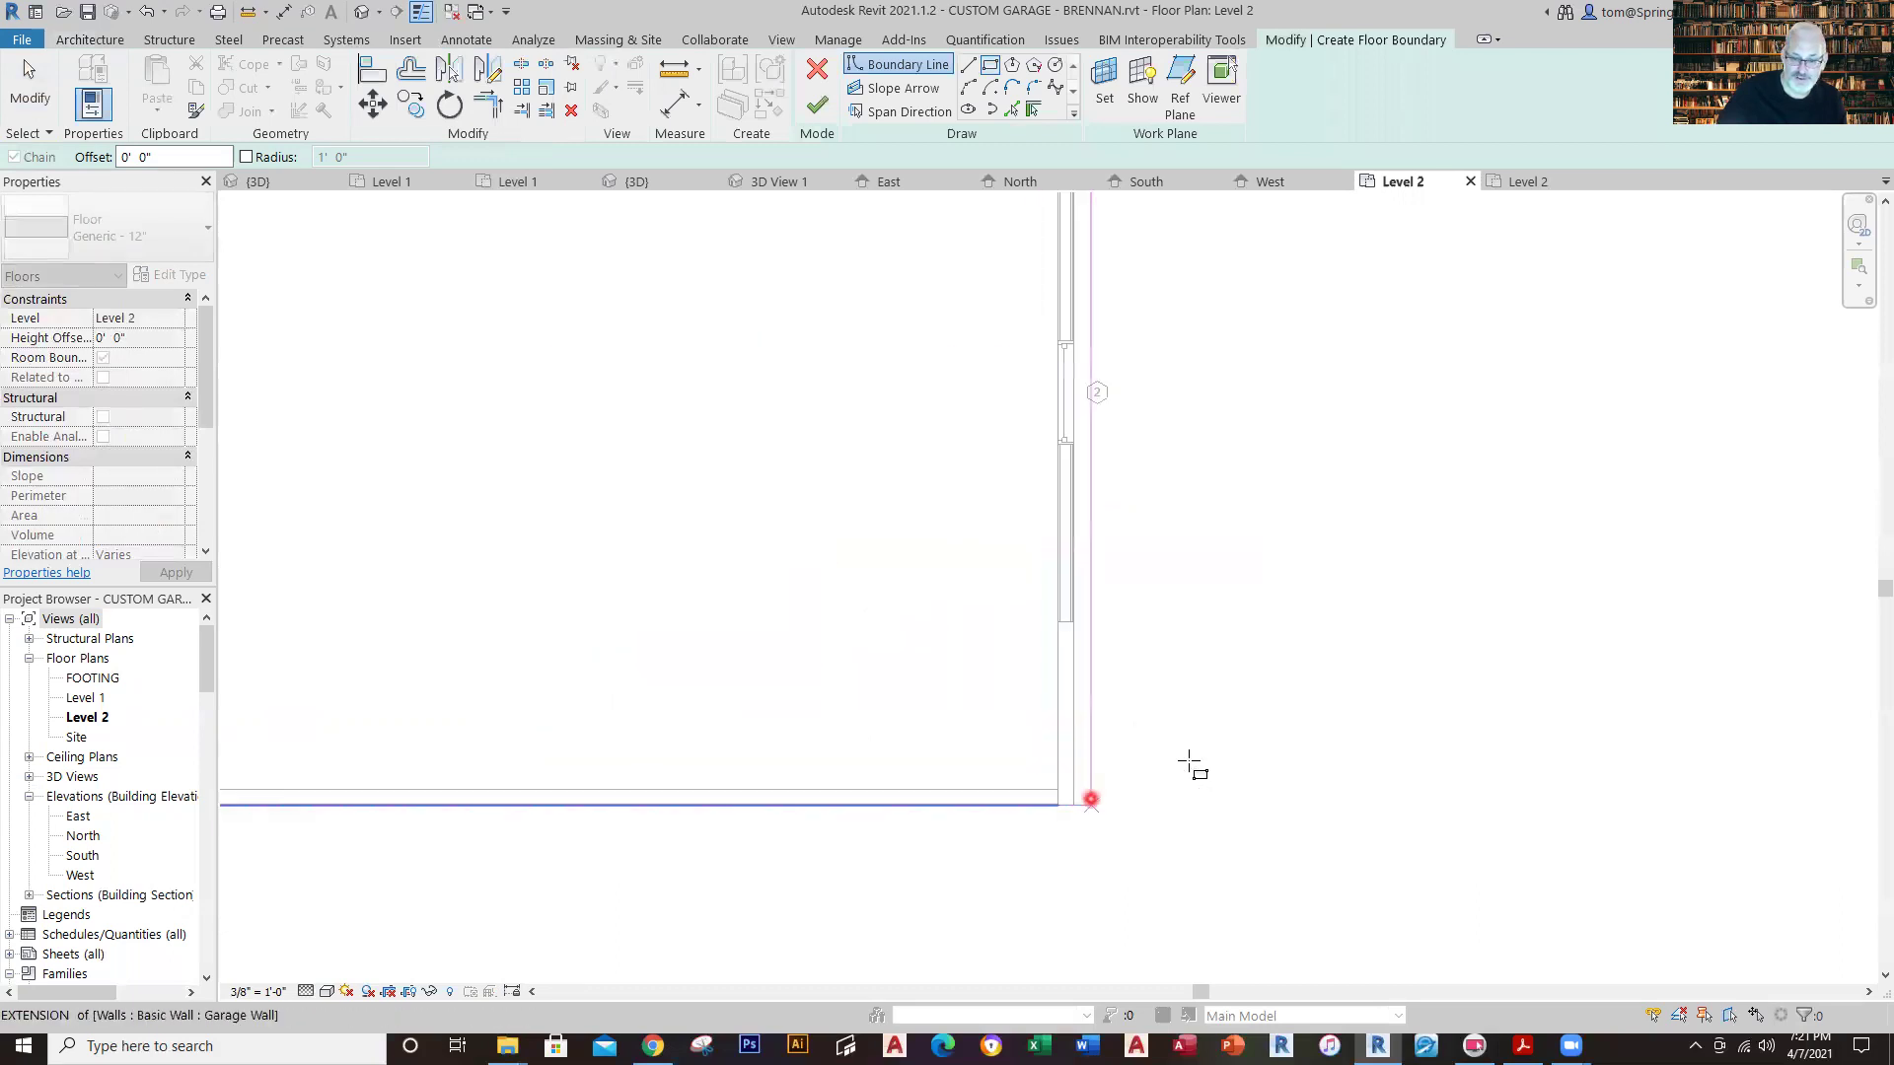
click(1184, 760)
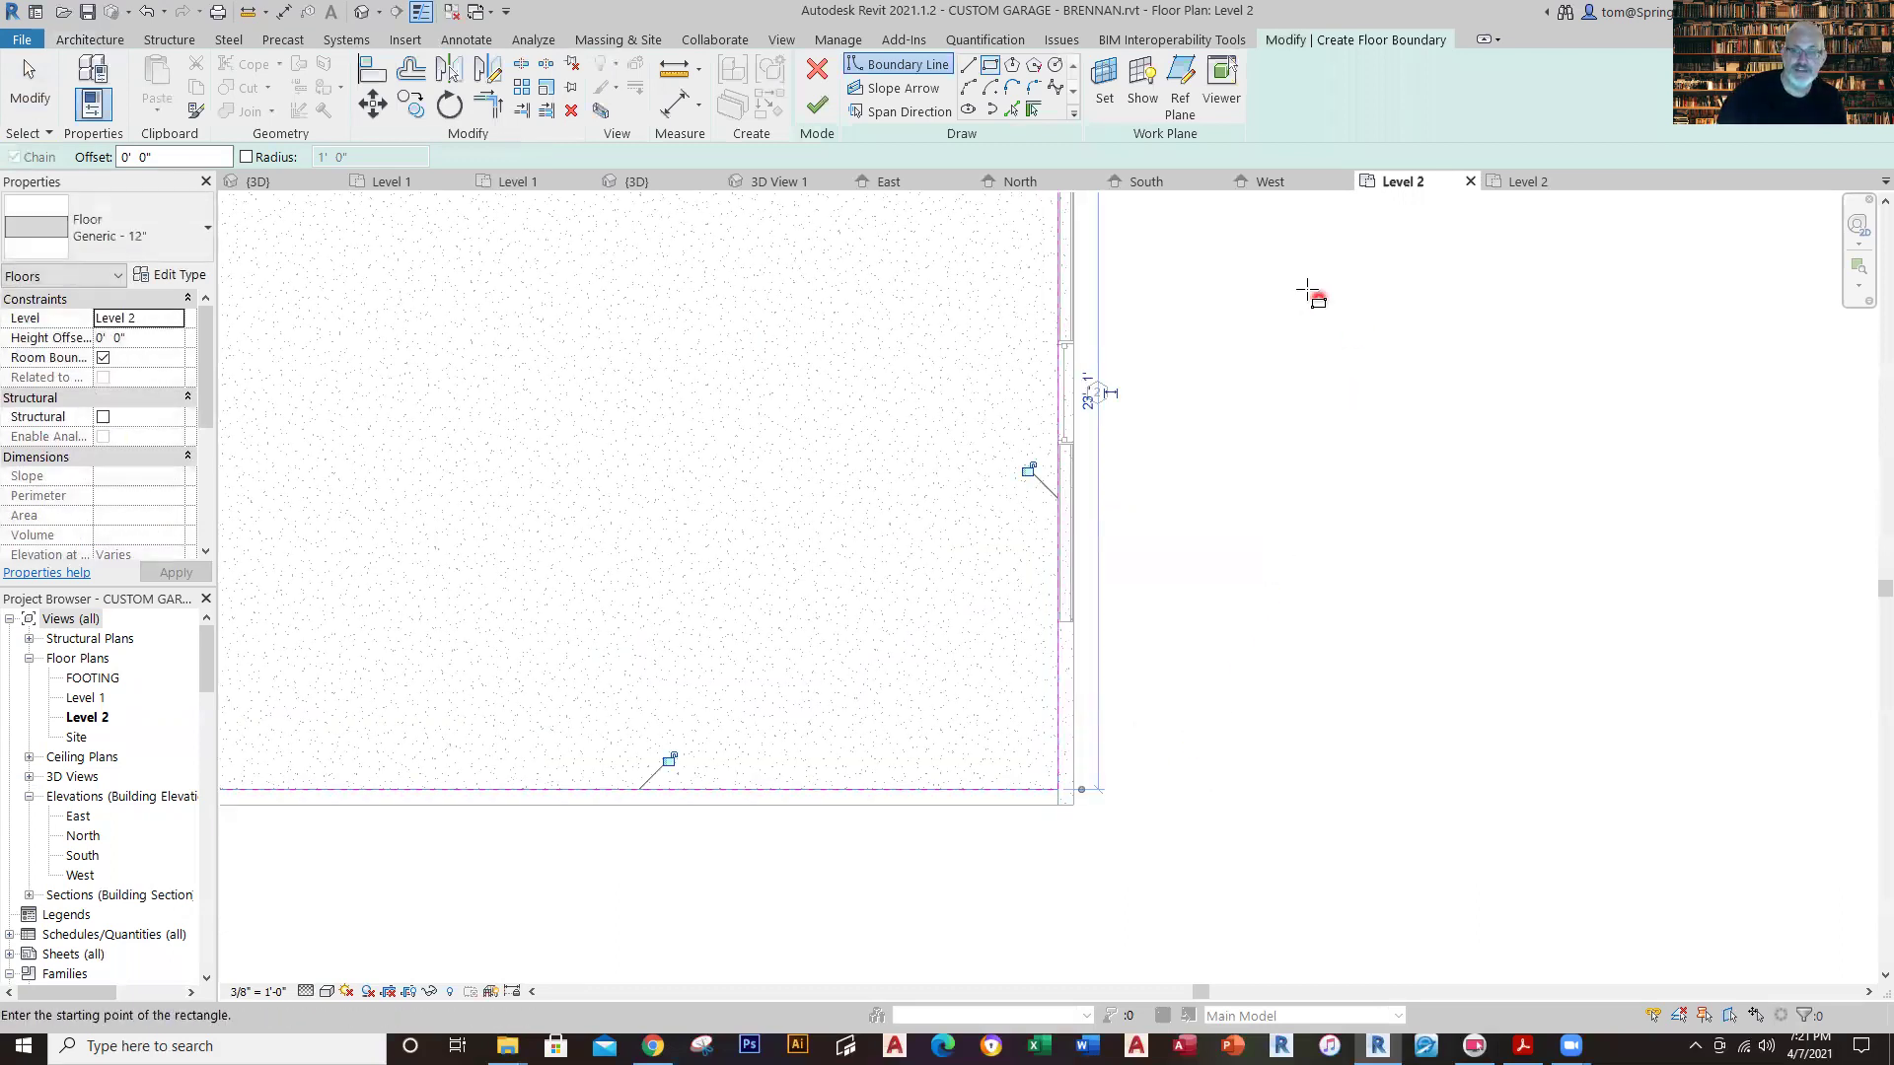
click(817, 106)
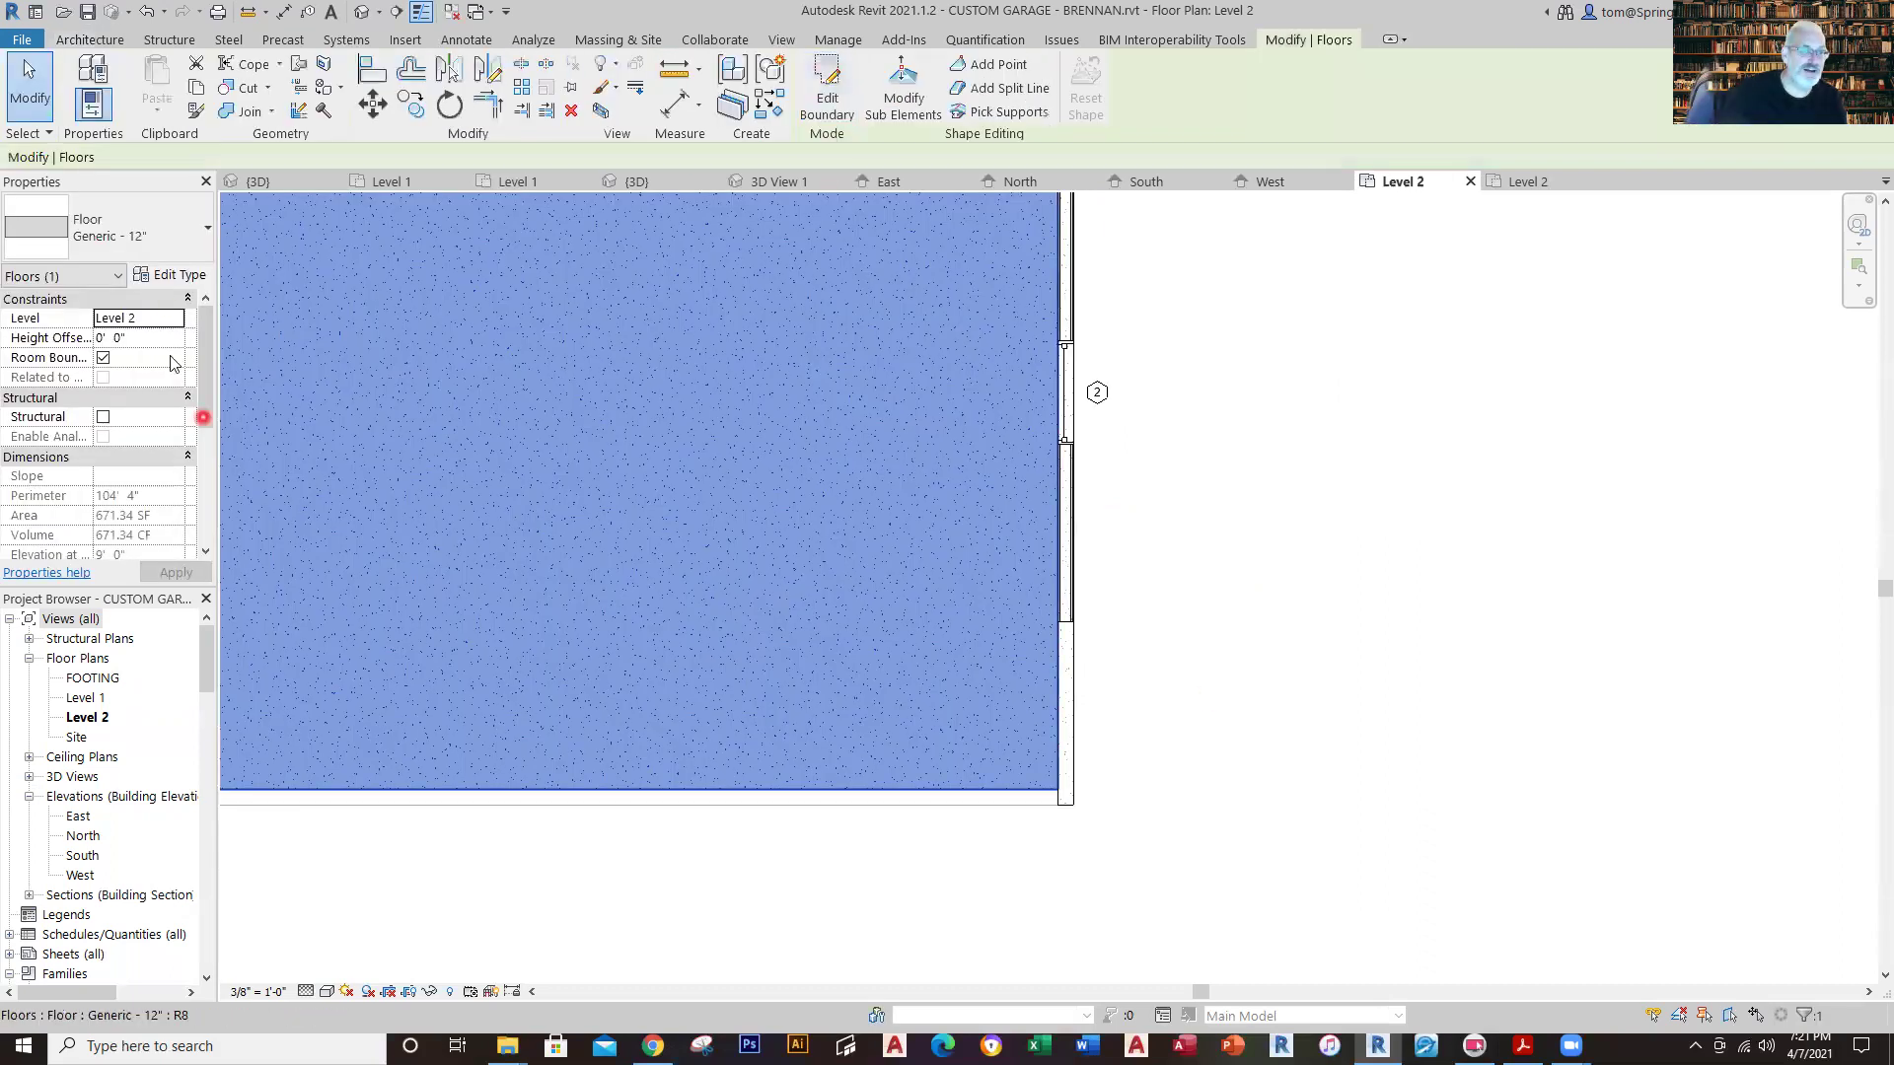
click(206, 233)
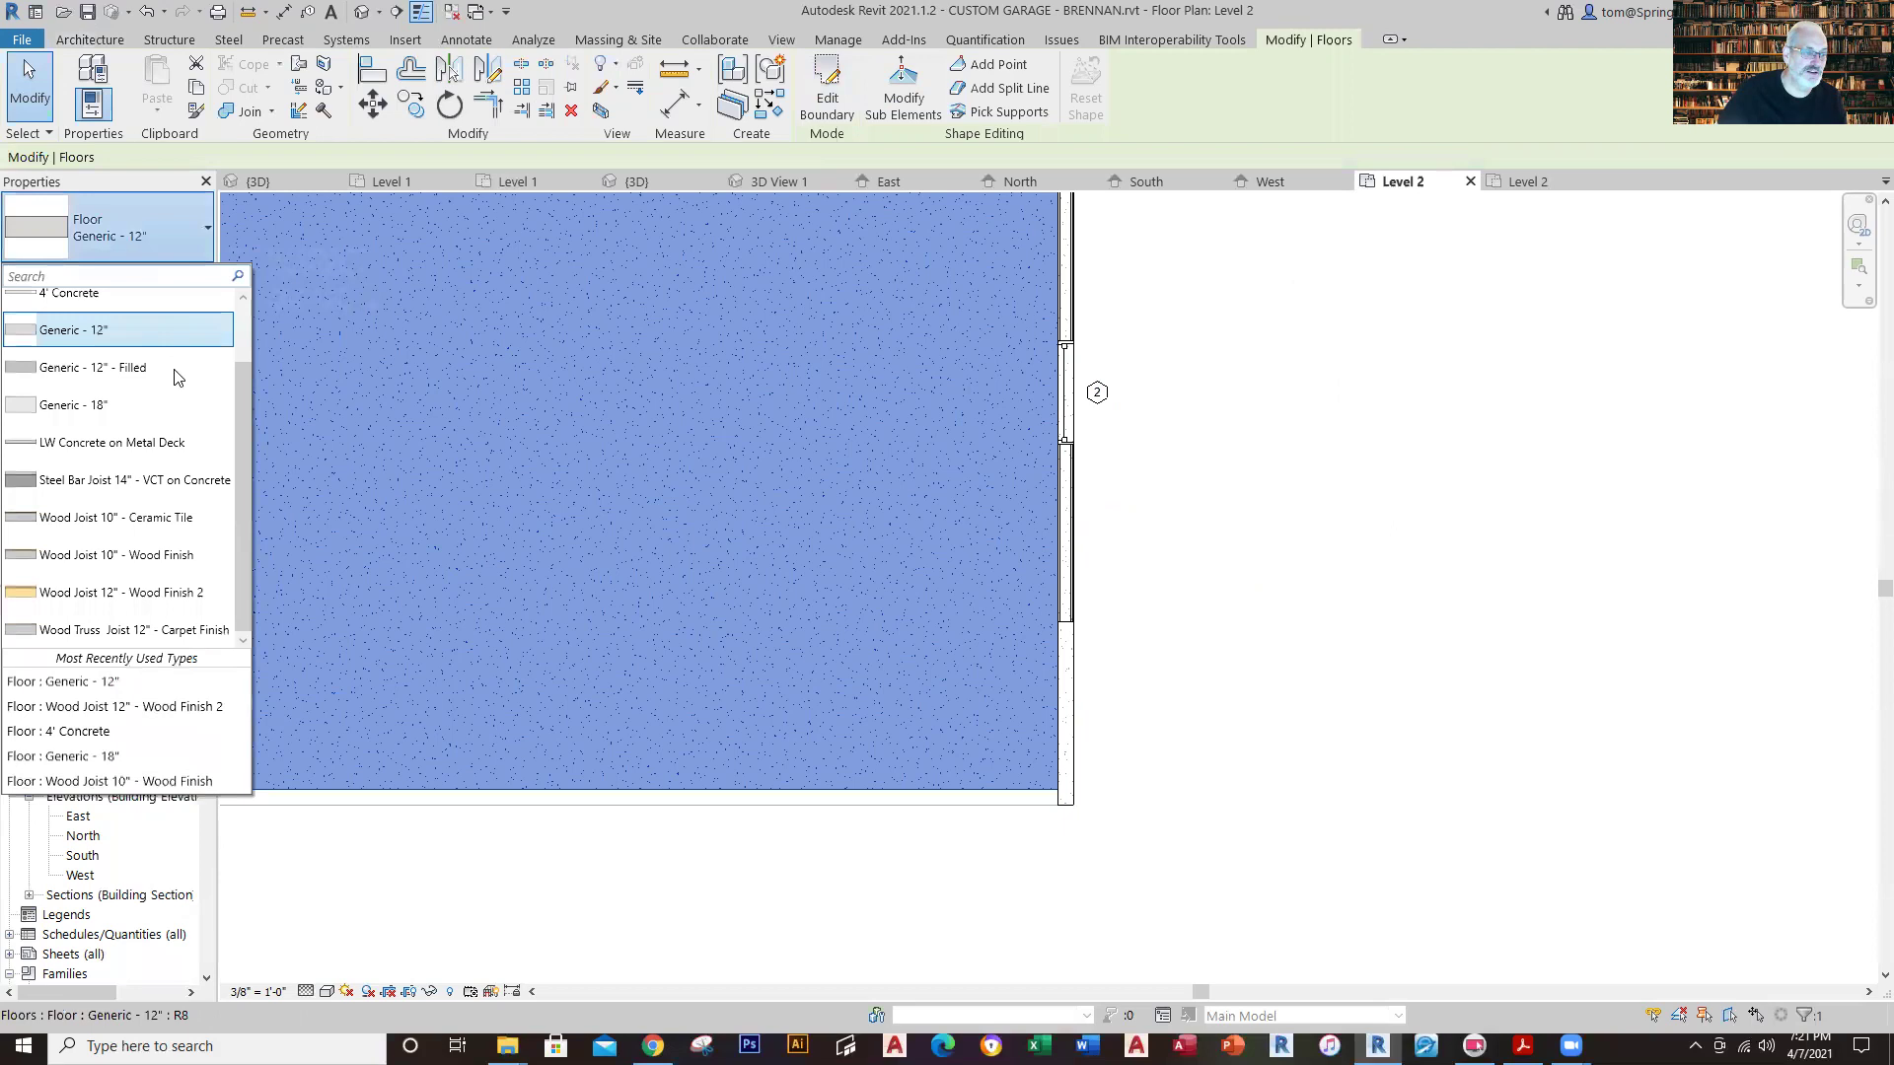
click(172, 591)
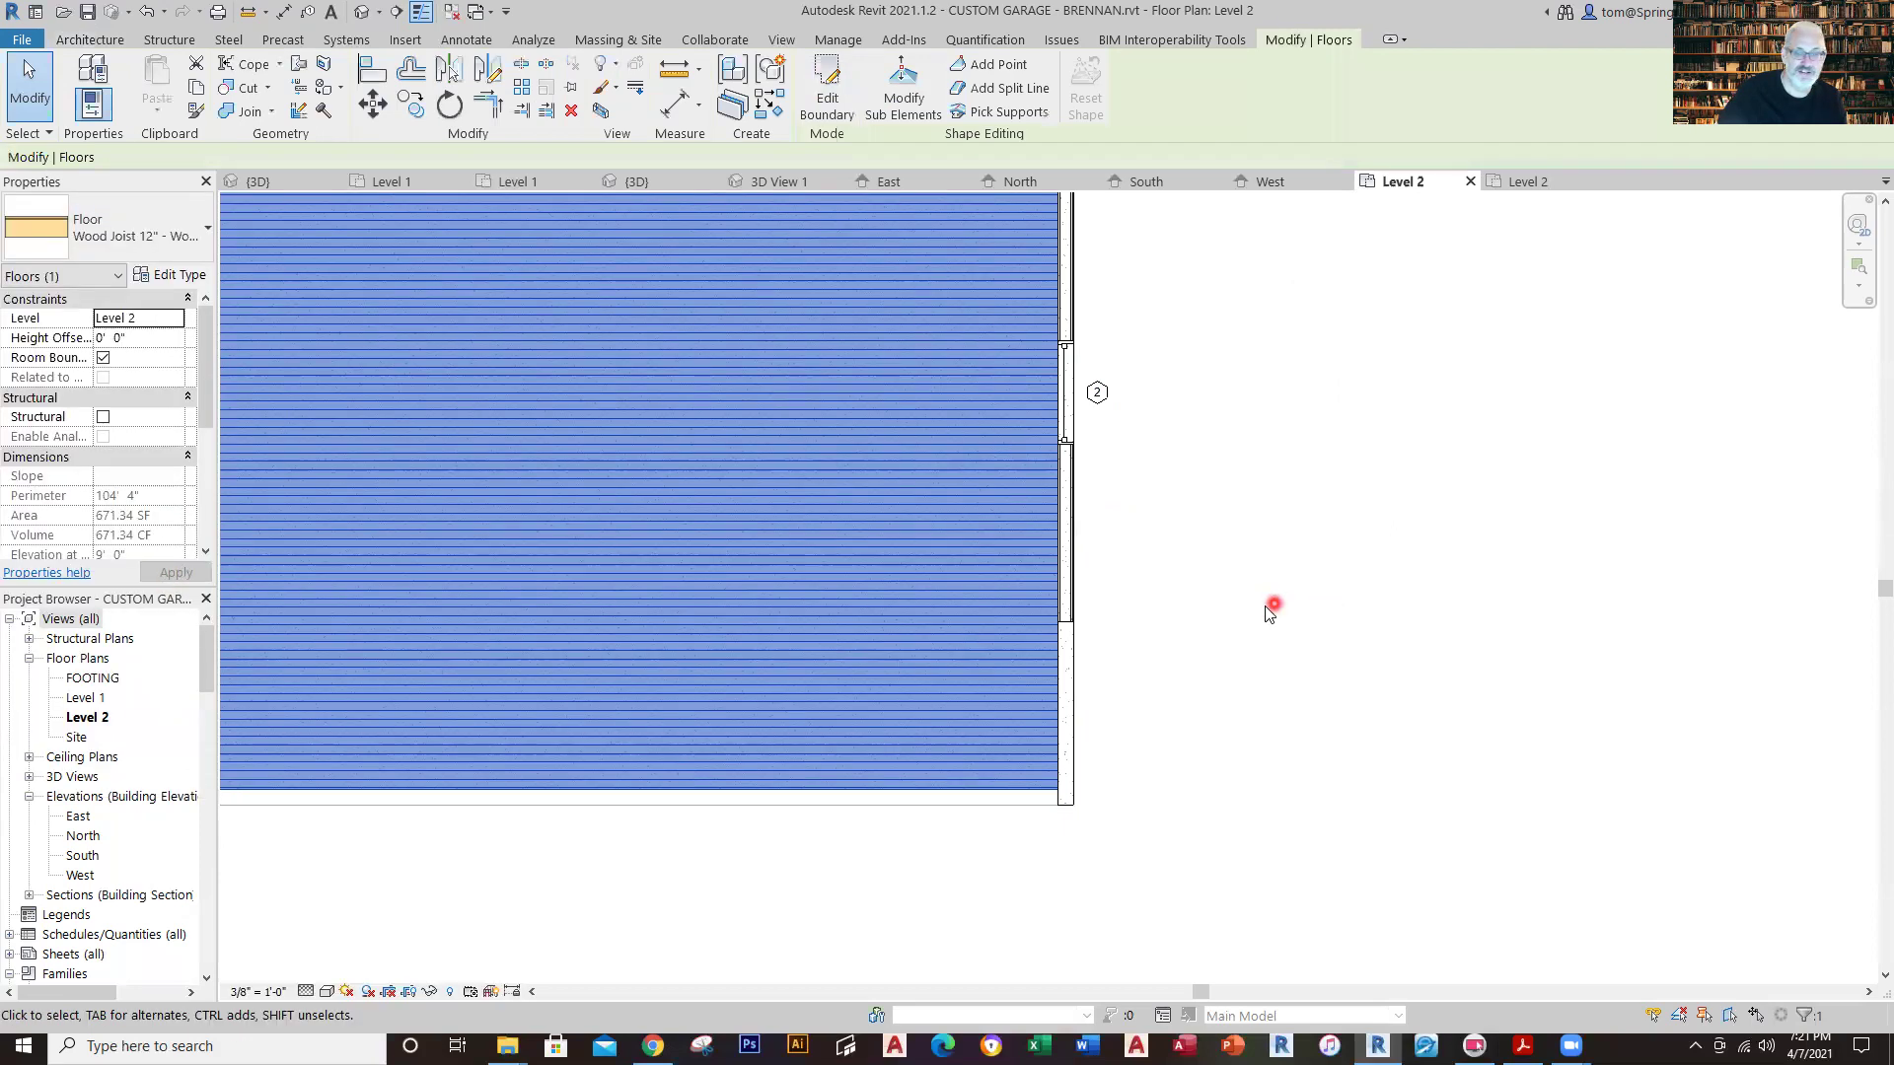
Place the AtticStairs_Fakro_LMS 22 x 47 component on the Level 2 floor, about 22'-1" from the east wall and 9'-0" from the north wall.
click(1272, 613)
scroll(1263, 621, down, 3)
scroll(1245, 624, up, 1)
middle_drag(1242, 616, 1270, 665)
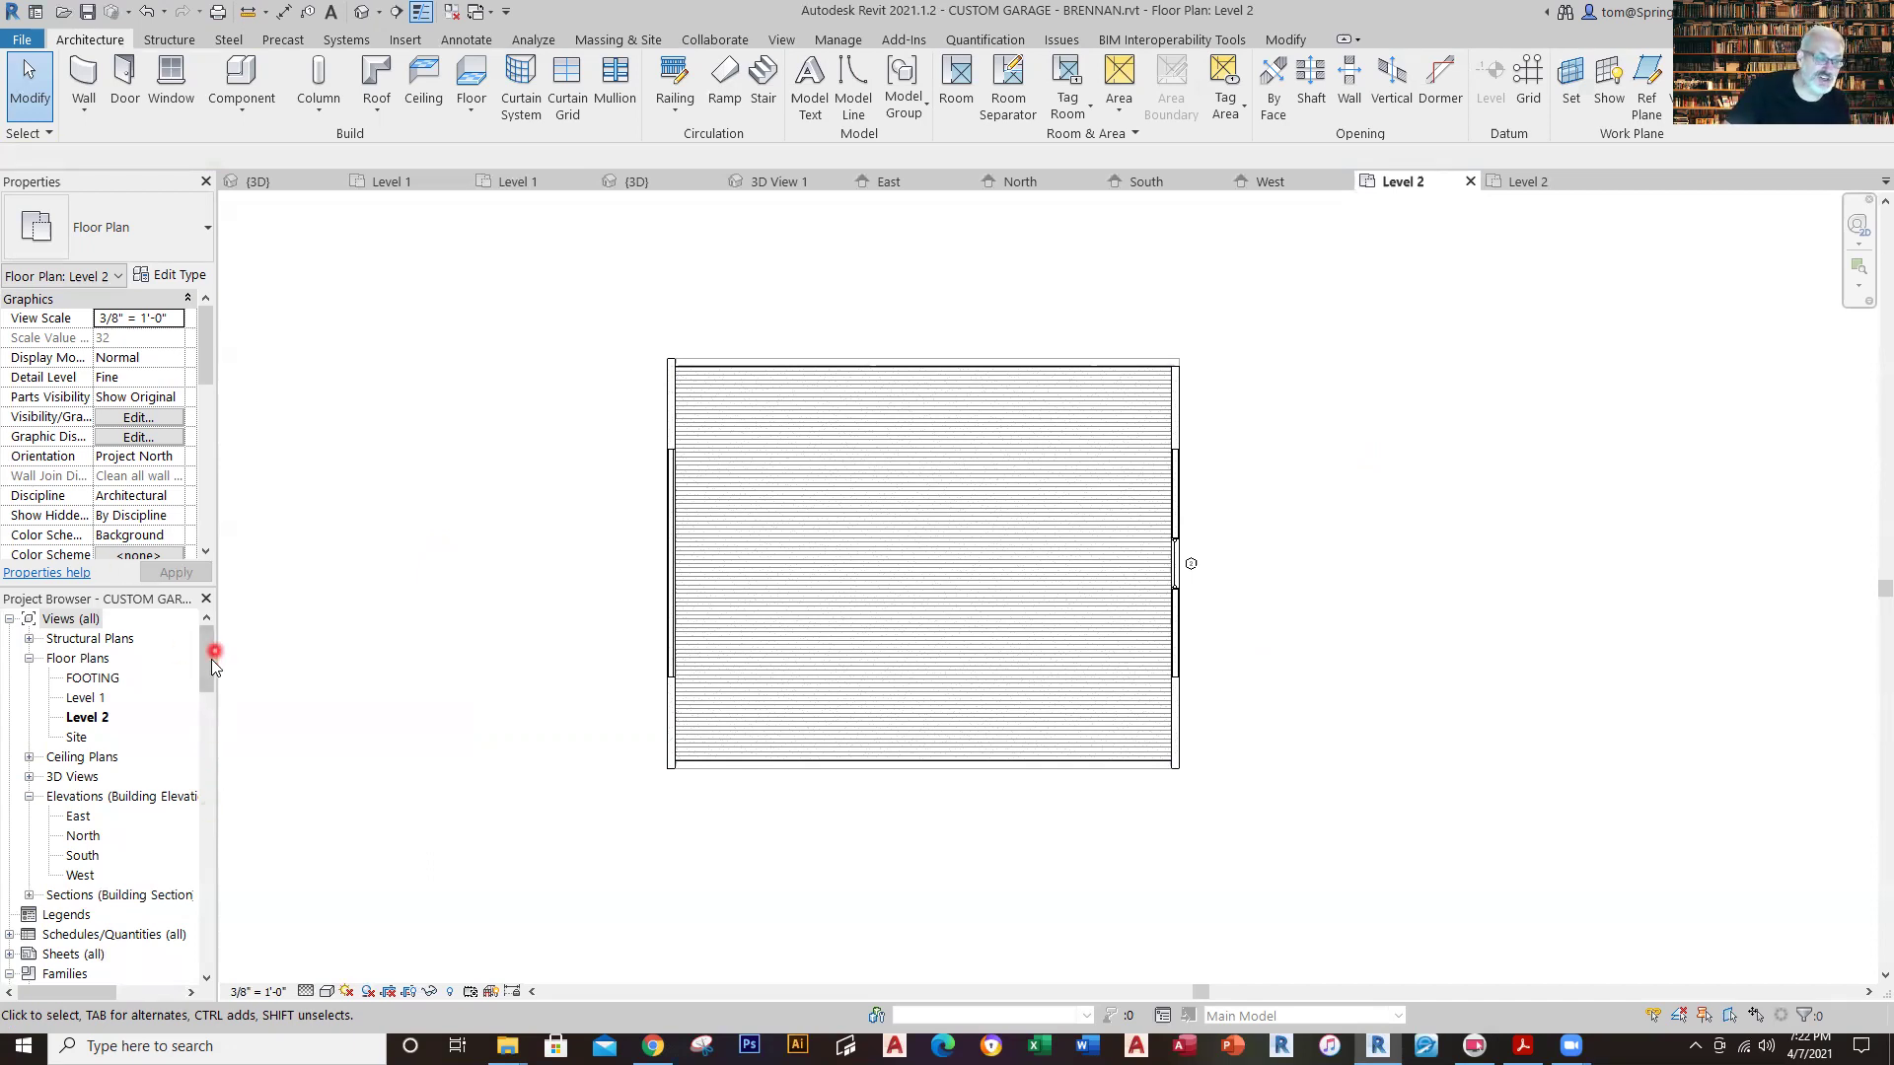
drag(211, 659, 215, 783)
click(95, 814)
click(108, 796)
drag(804, 525, 803, 523)
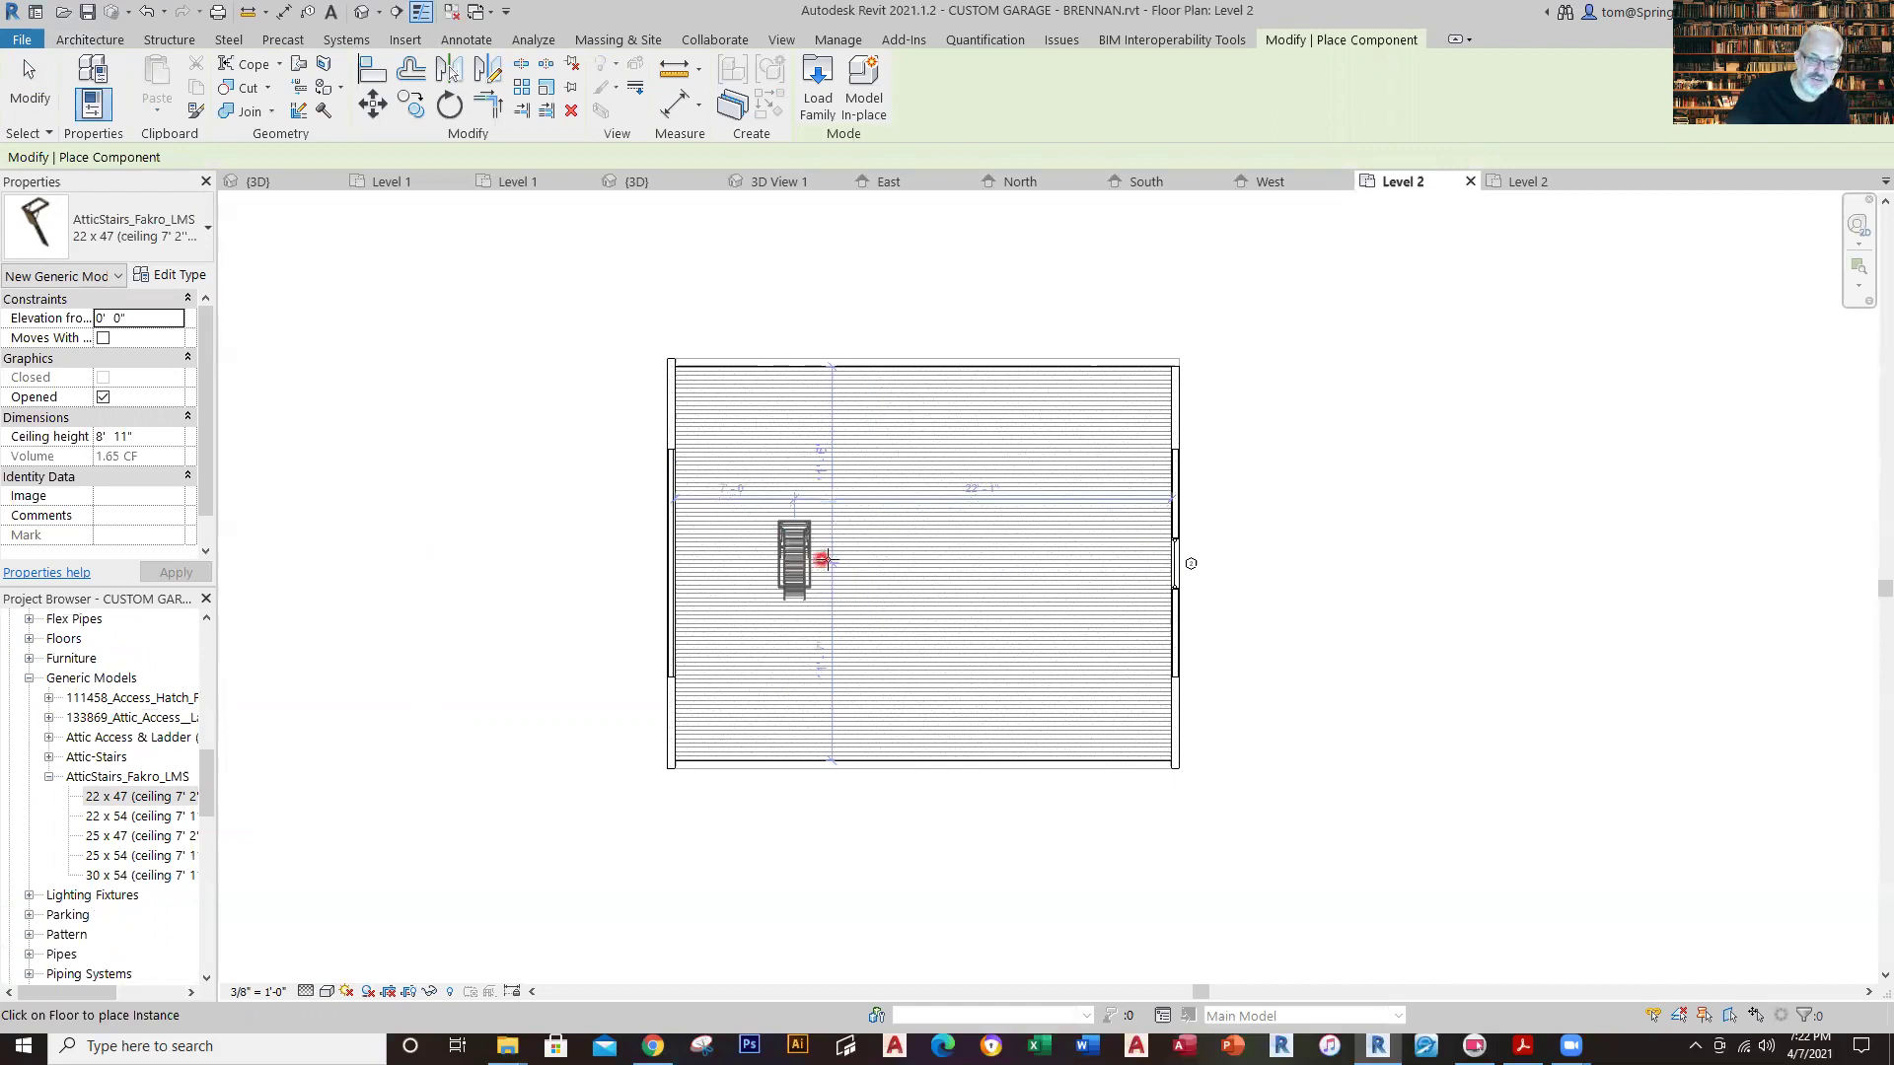
click(794, 515)
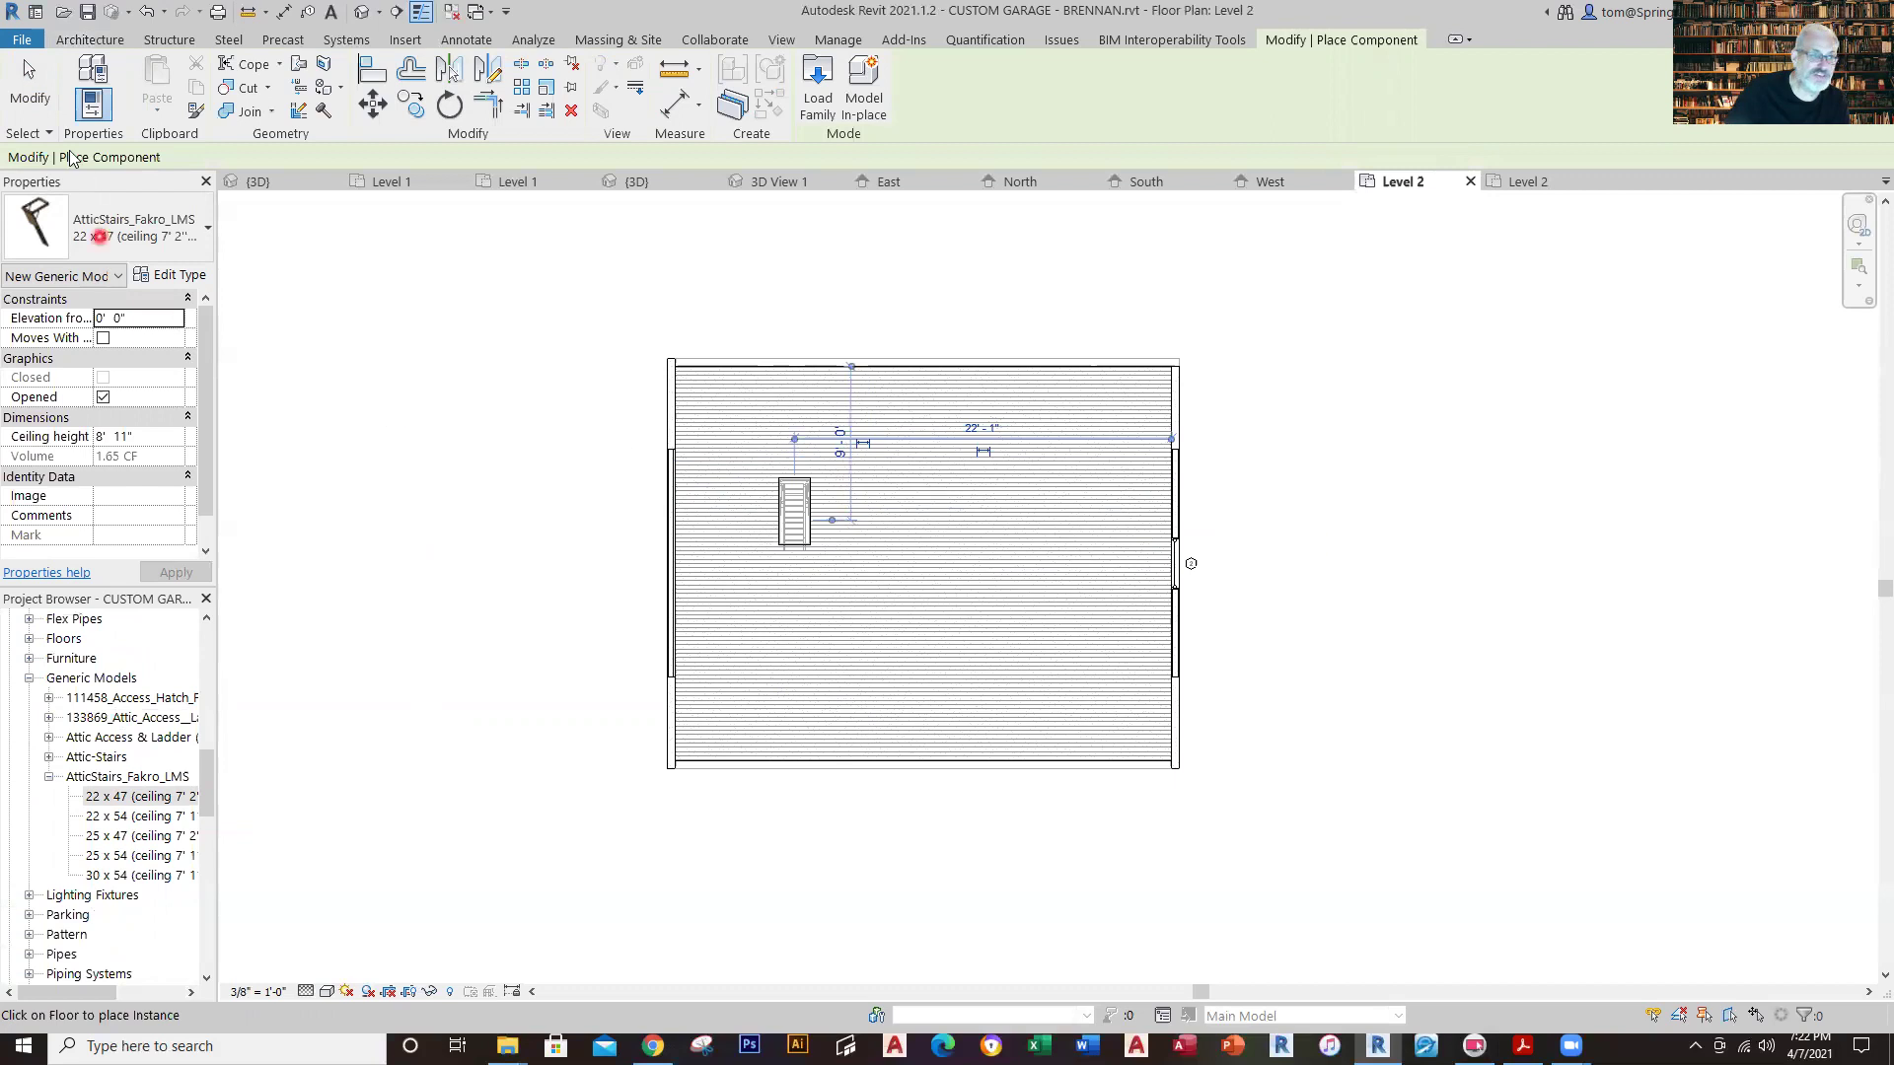
click(41, 87)
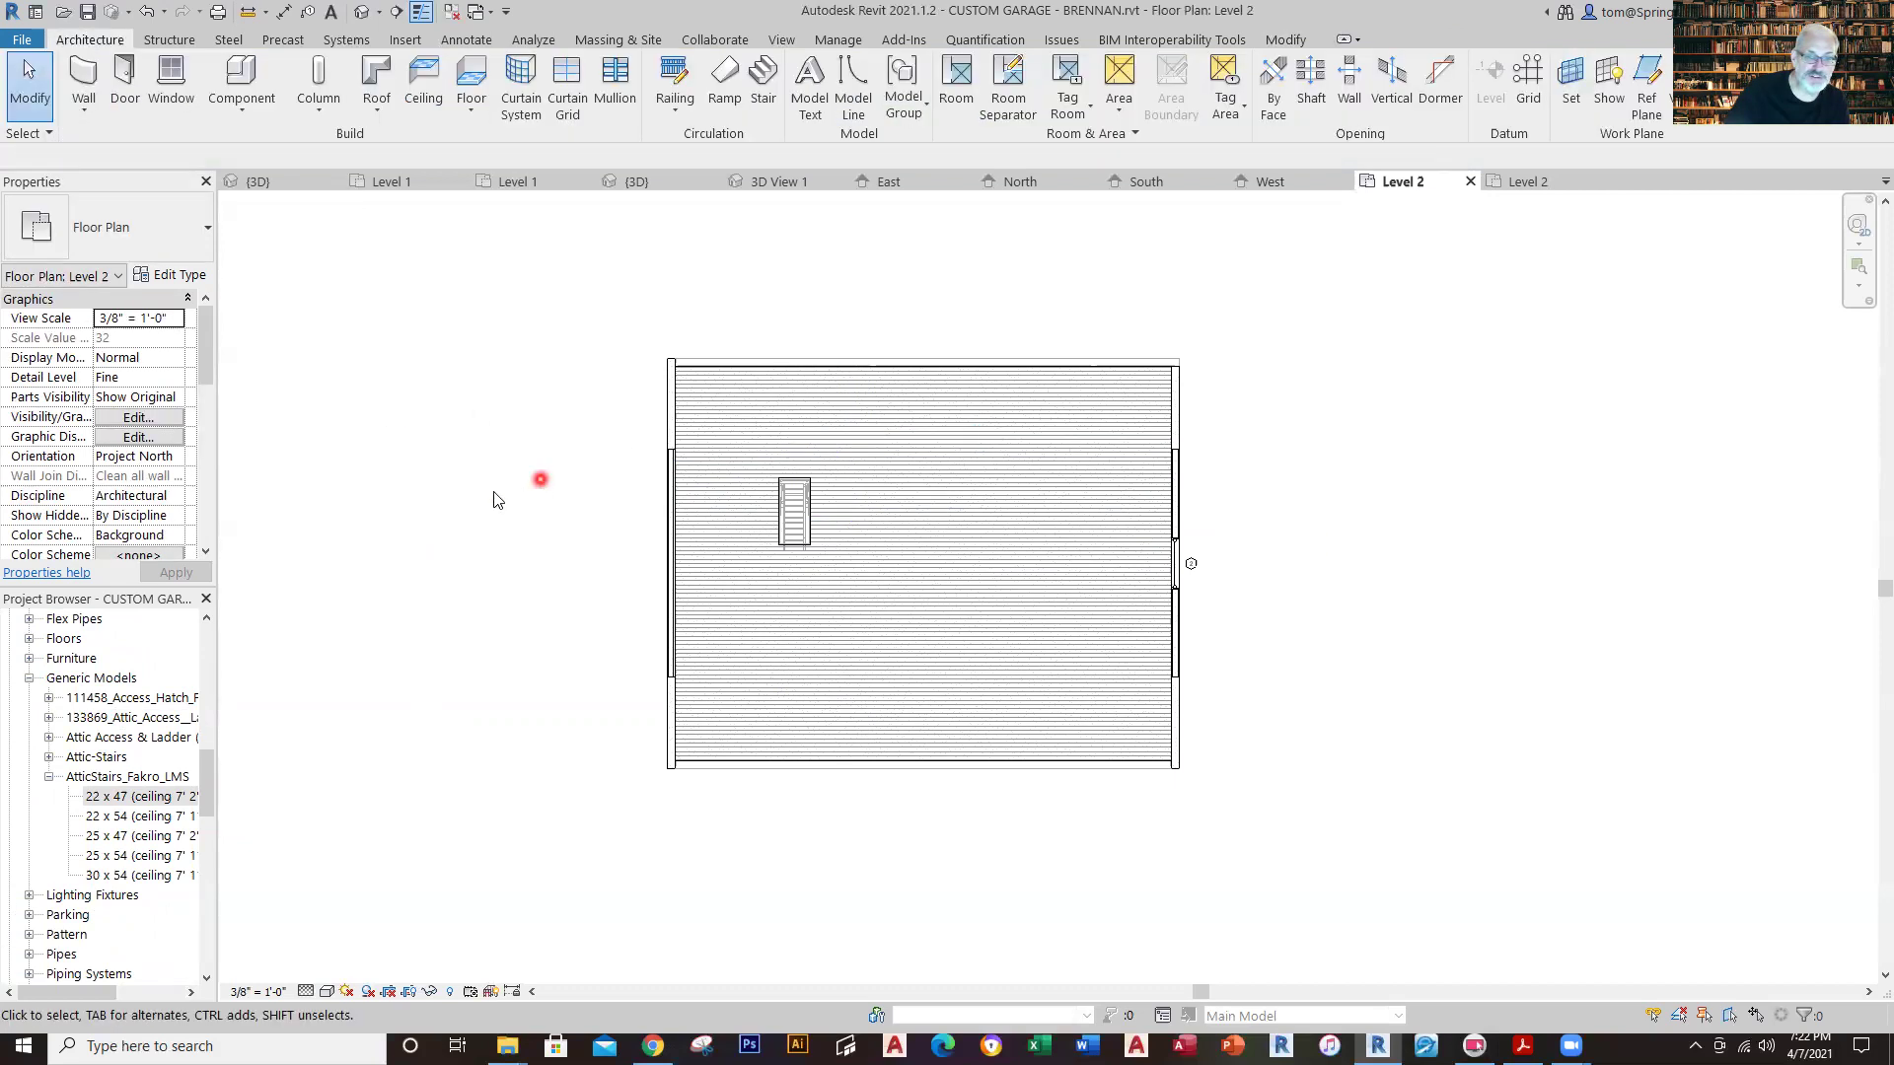
click(779, 546)
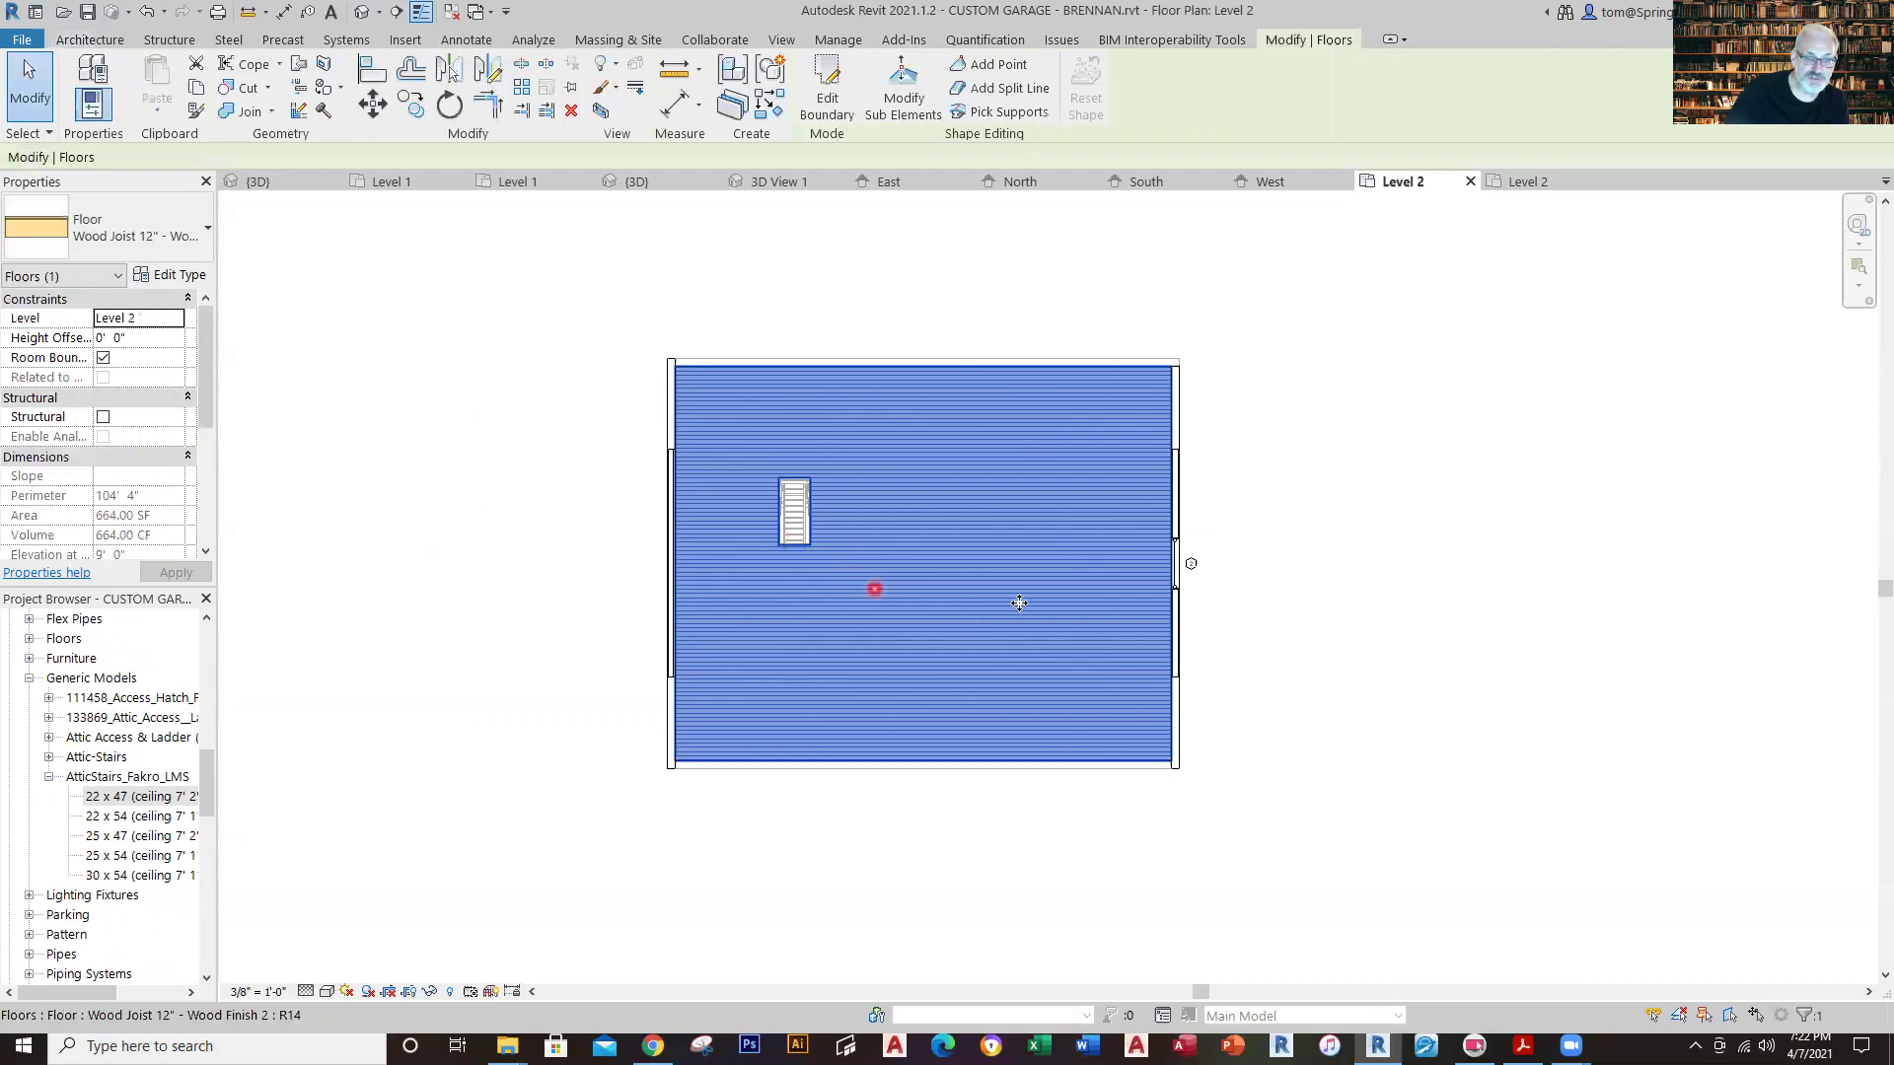
click(1315, 494)
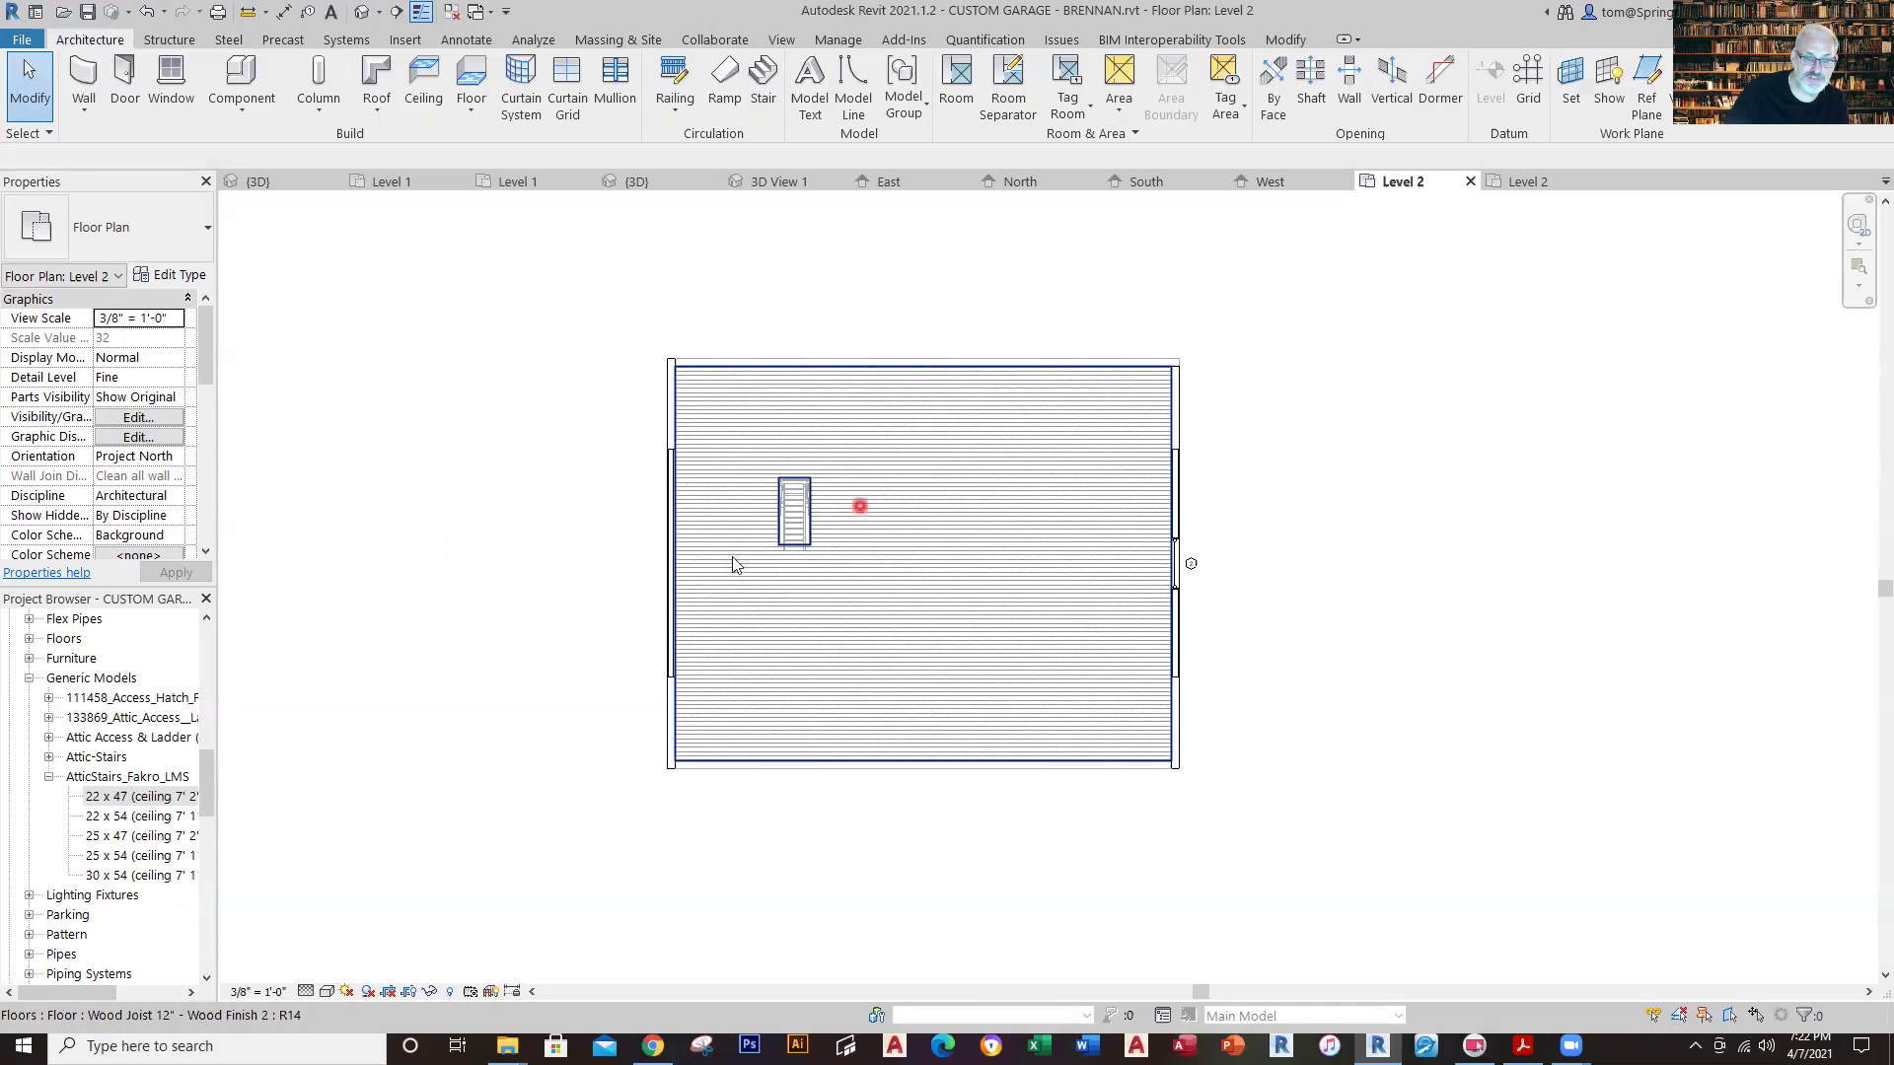
click(788, 547)
key(Escape)
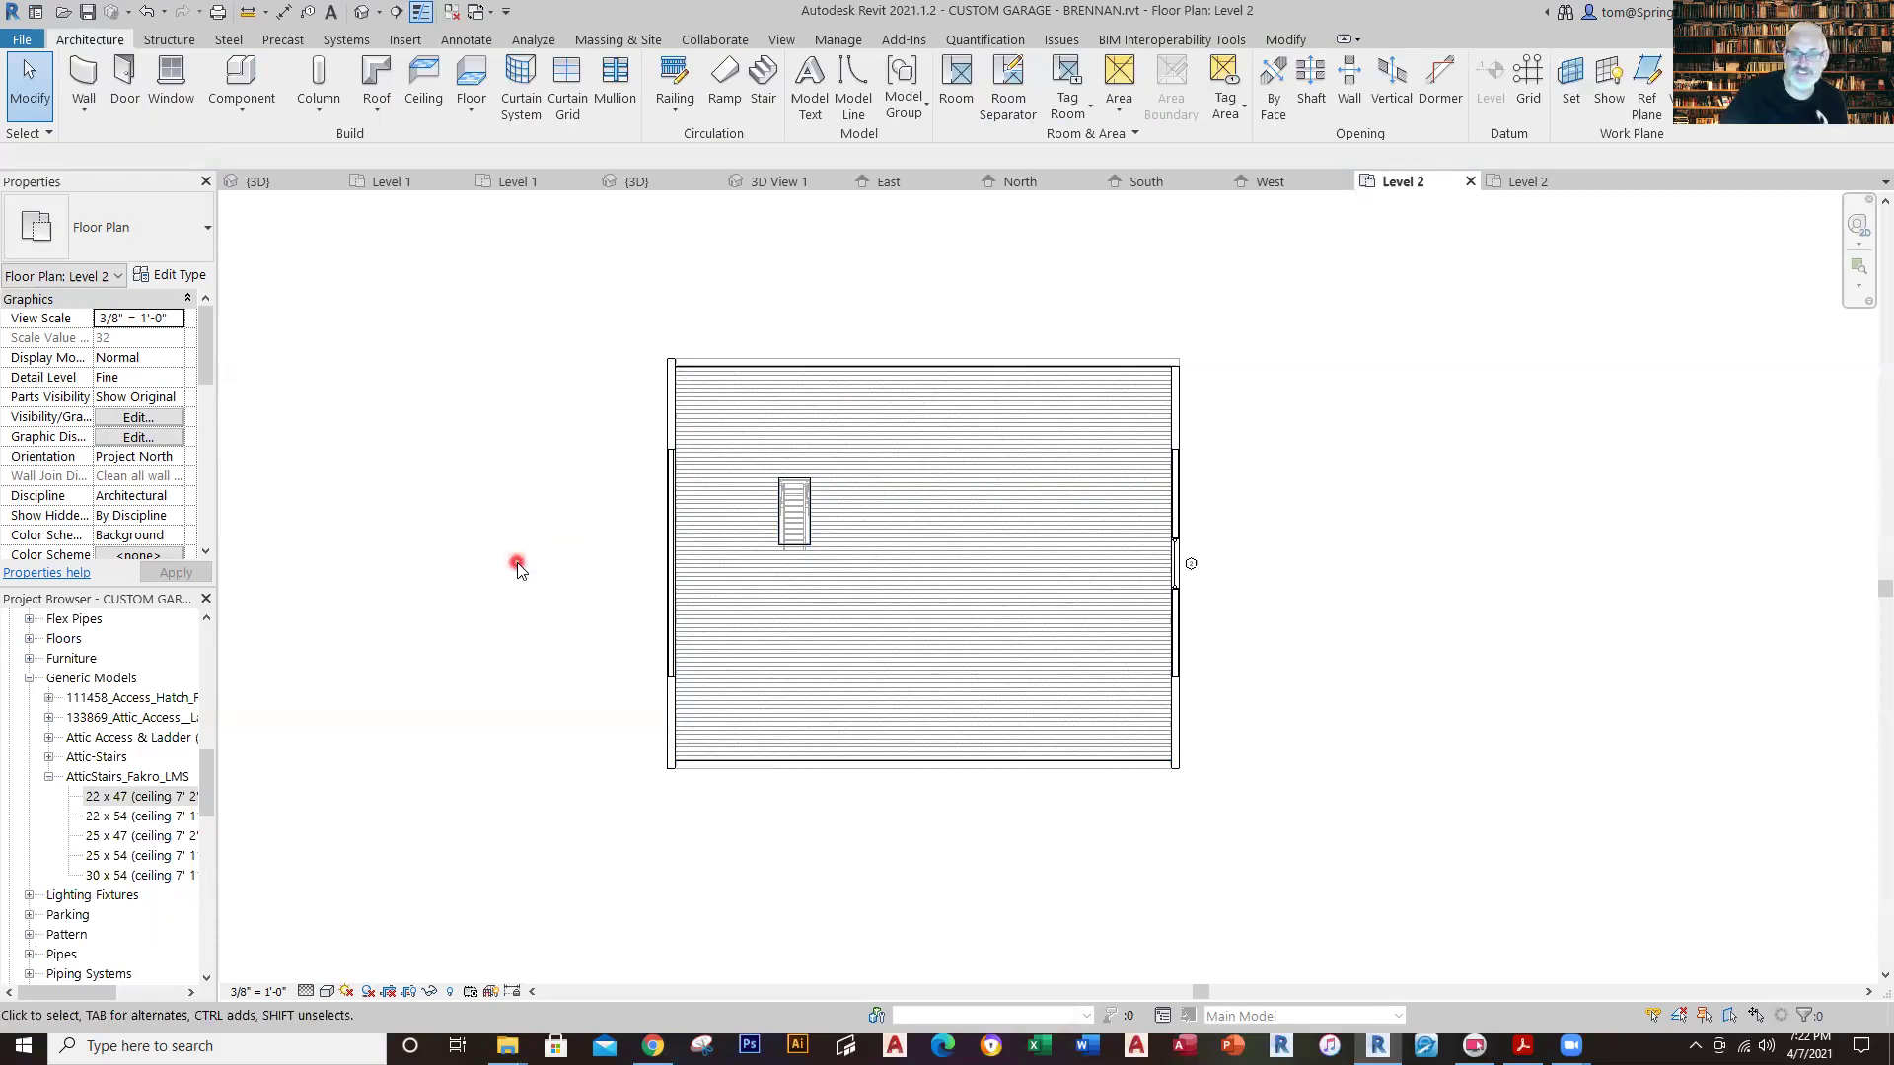
Rotate the attic stairs a quarter turn in the Level 1 plan, using the master garage plan's Level 1 as reference.
scroll(736, 499, up, 2)
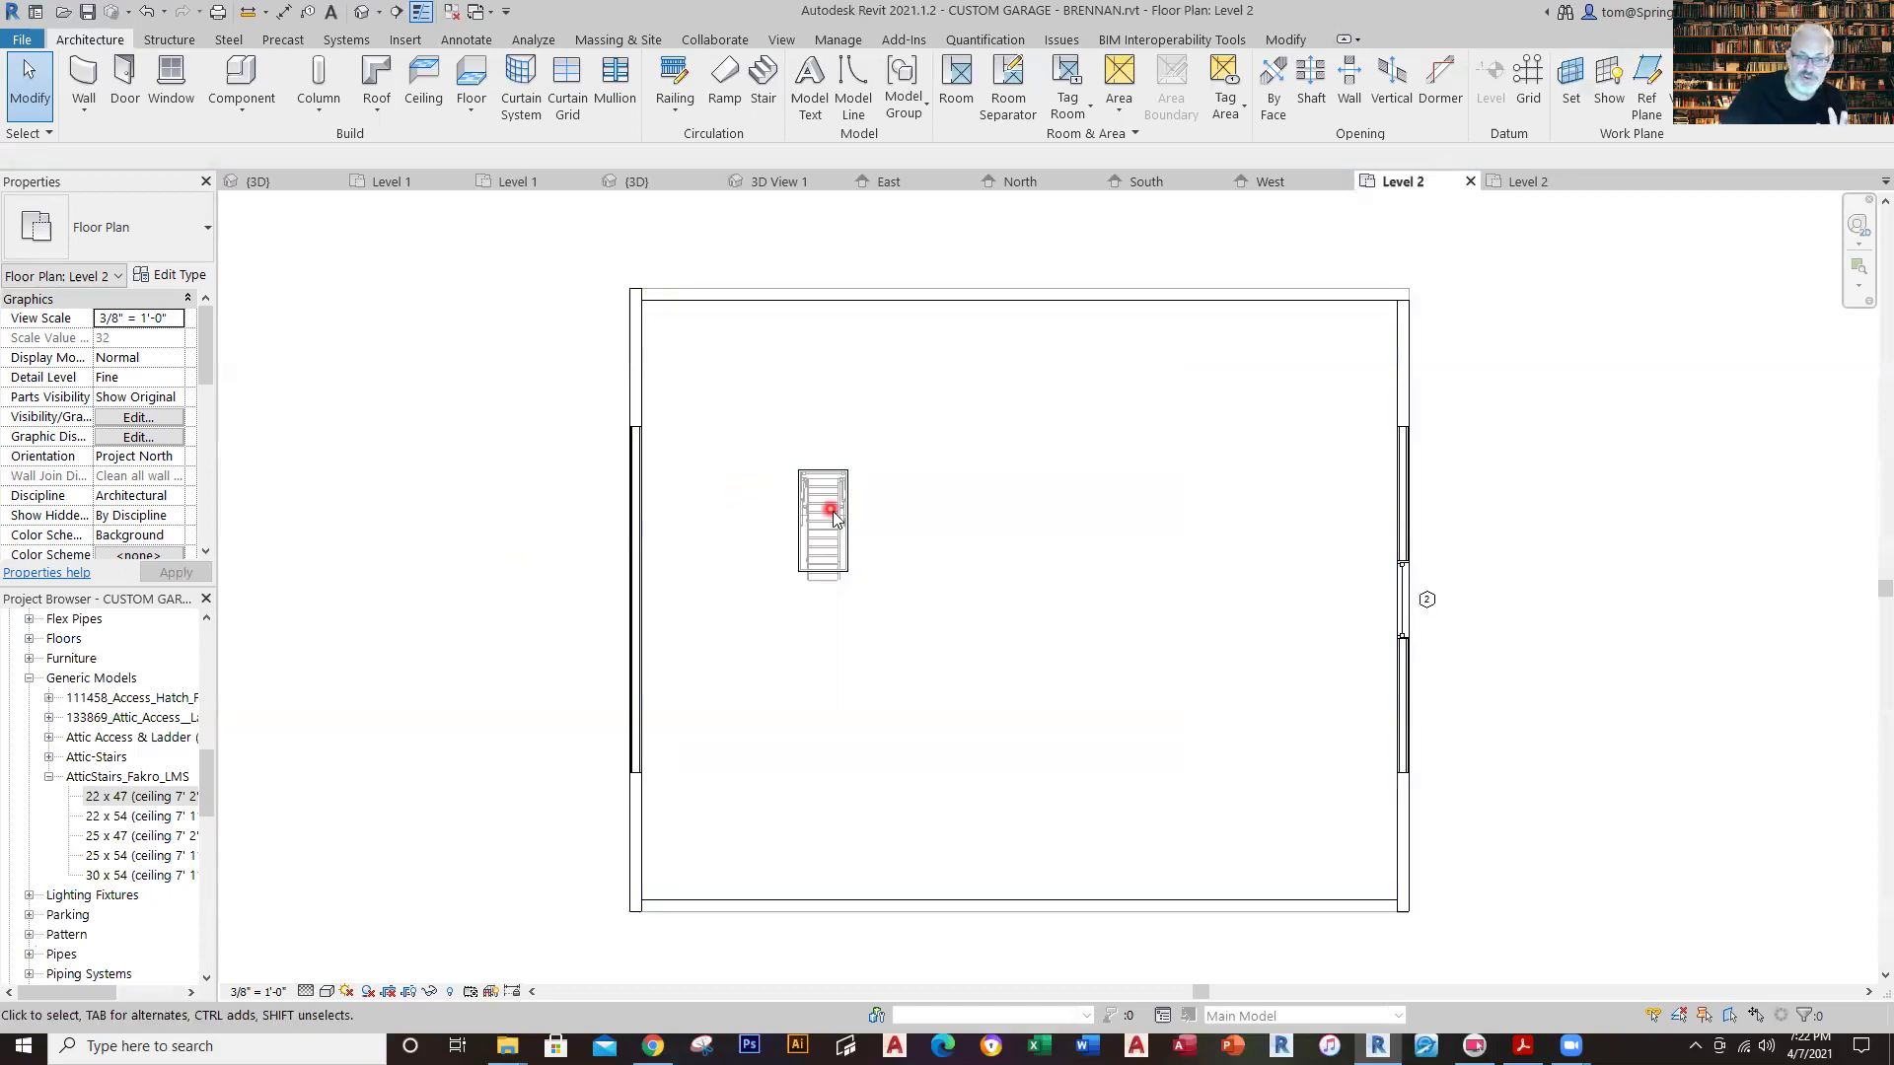
scroll(831, 515, up, 3)
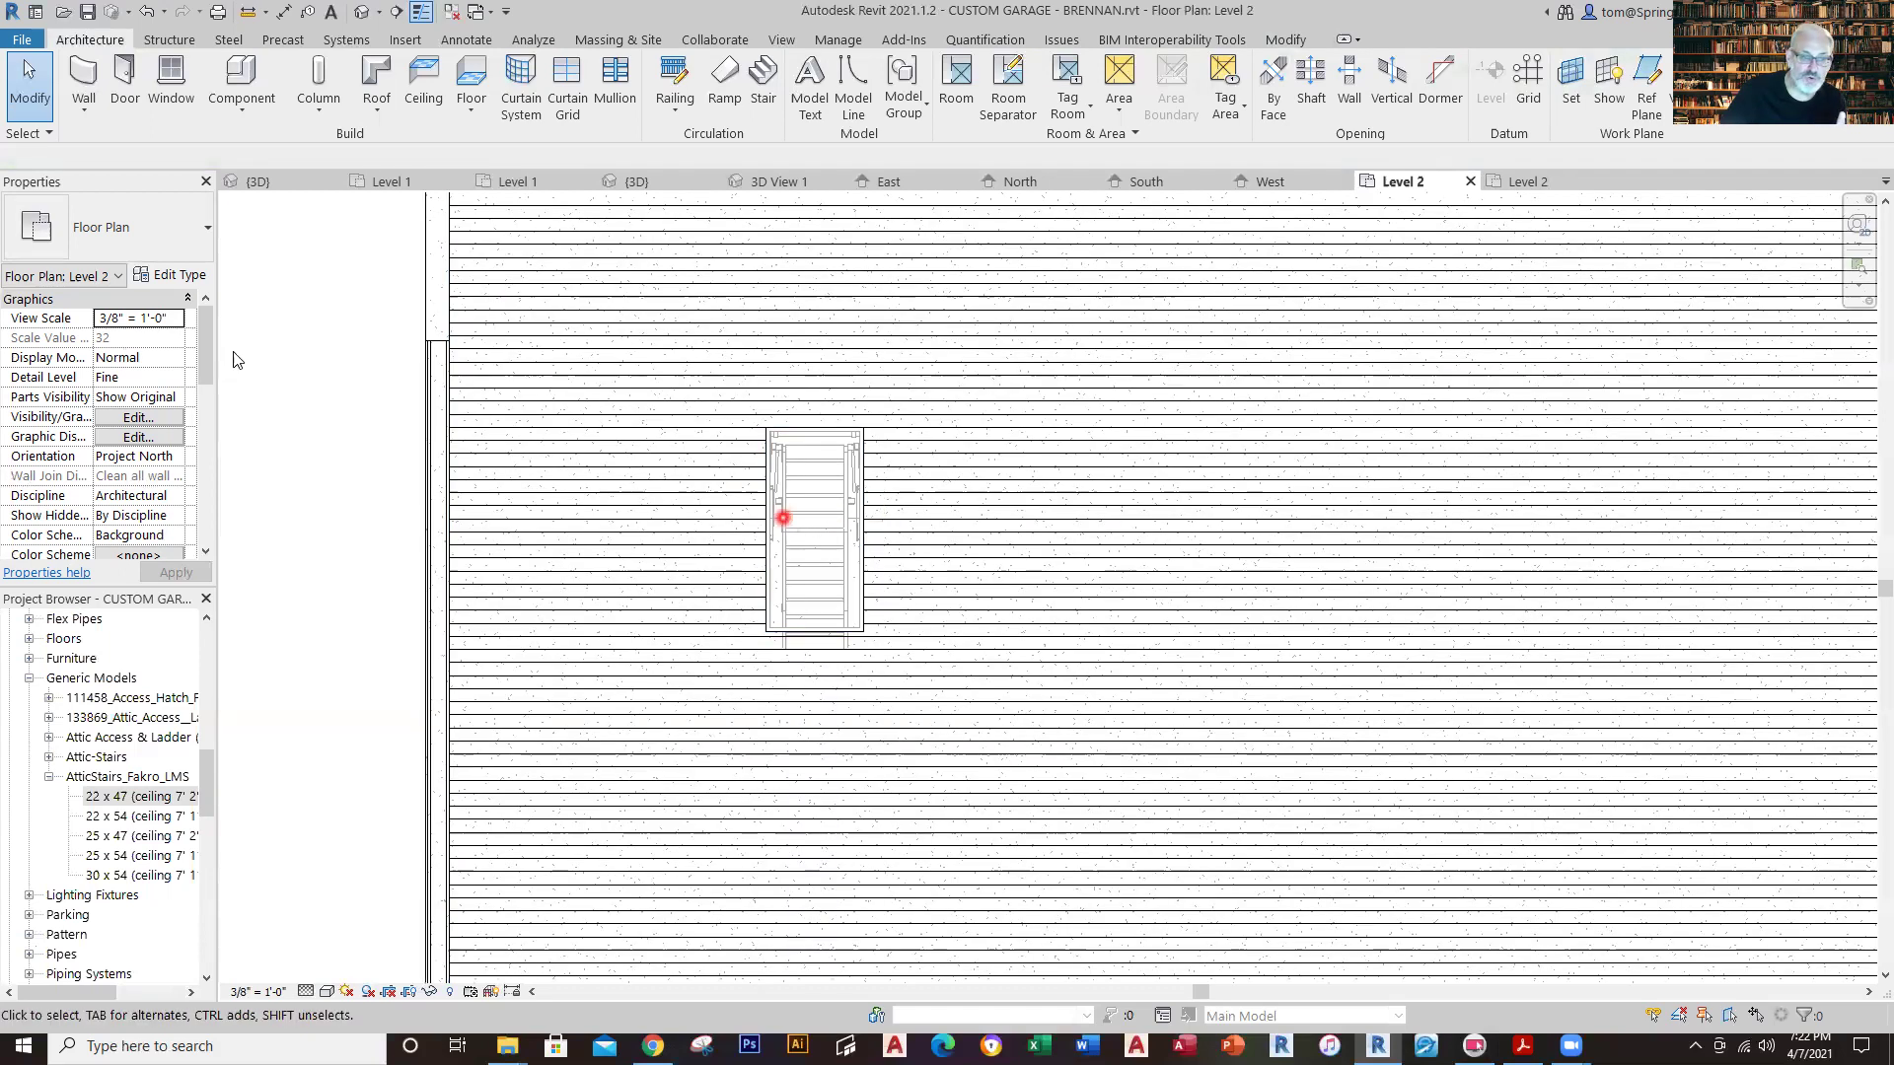
click(406, 196)
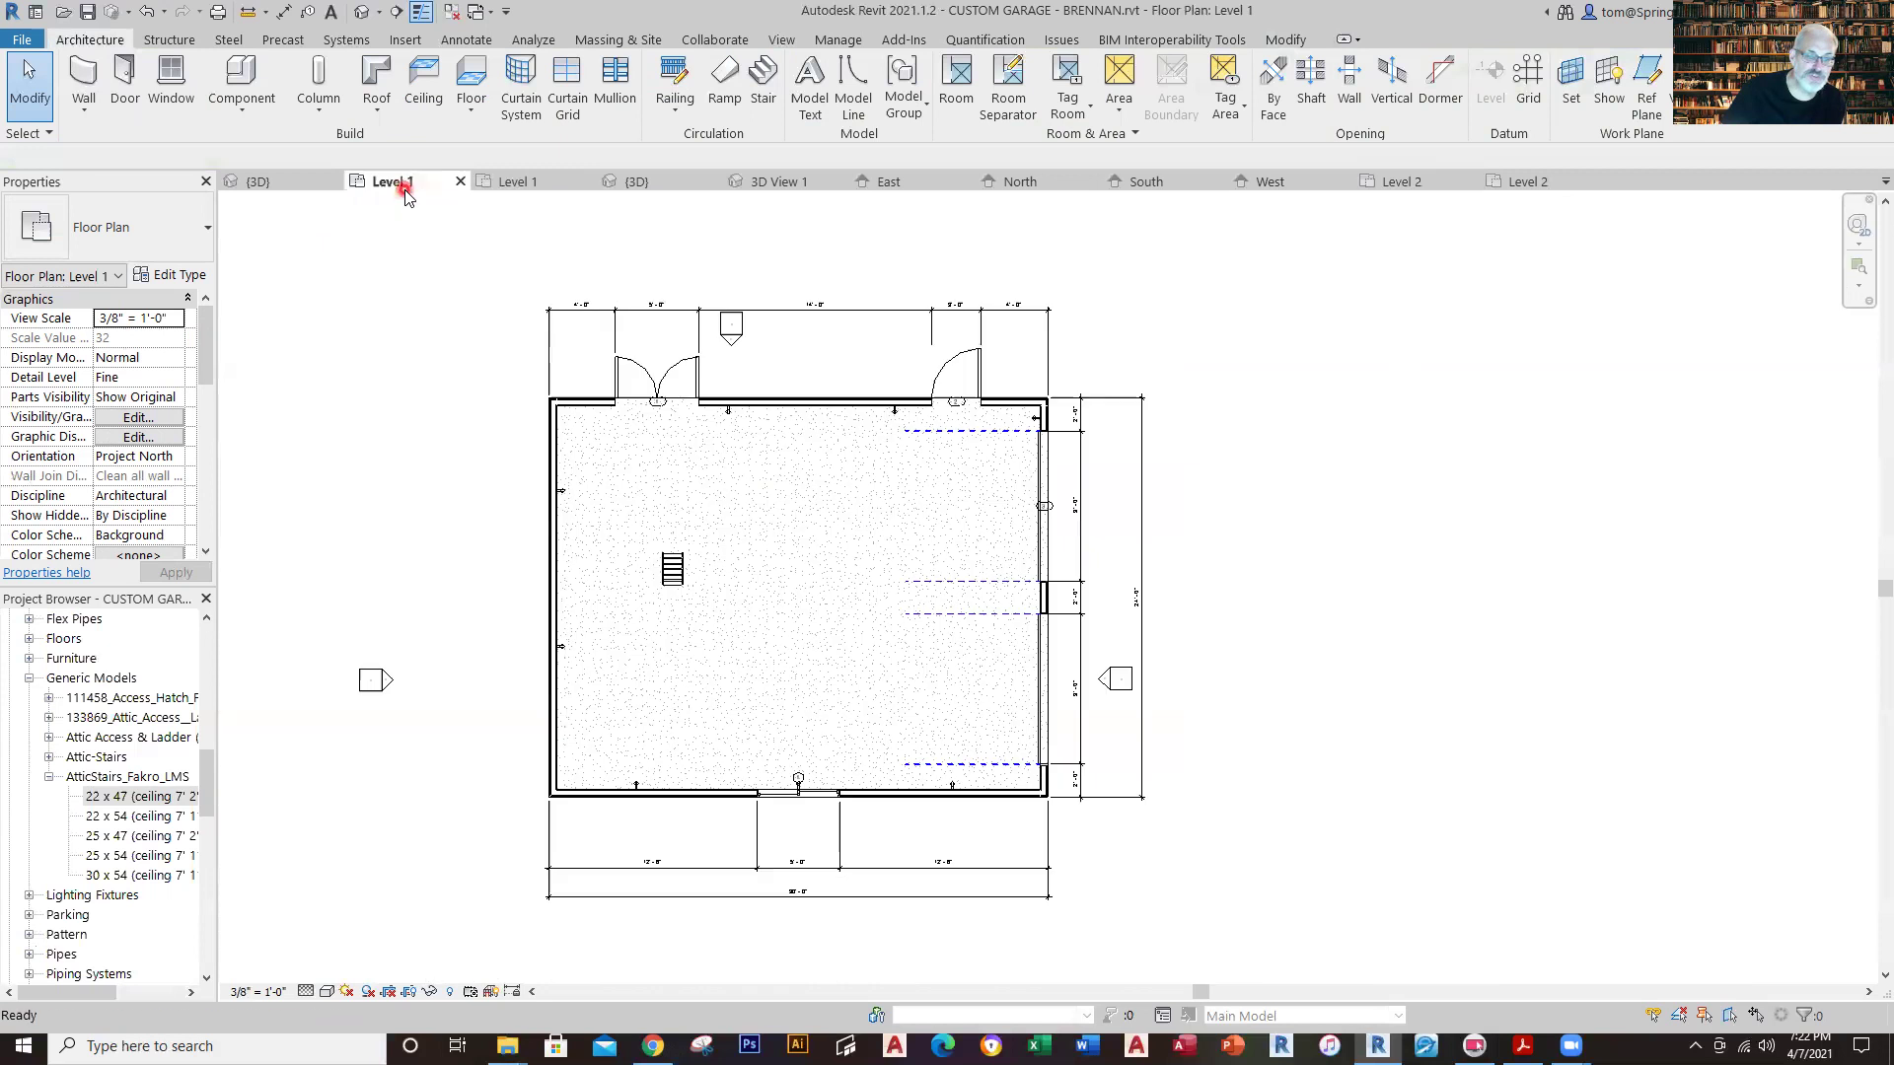
click(507, 187)
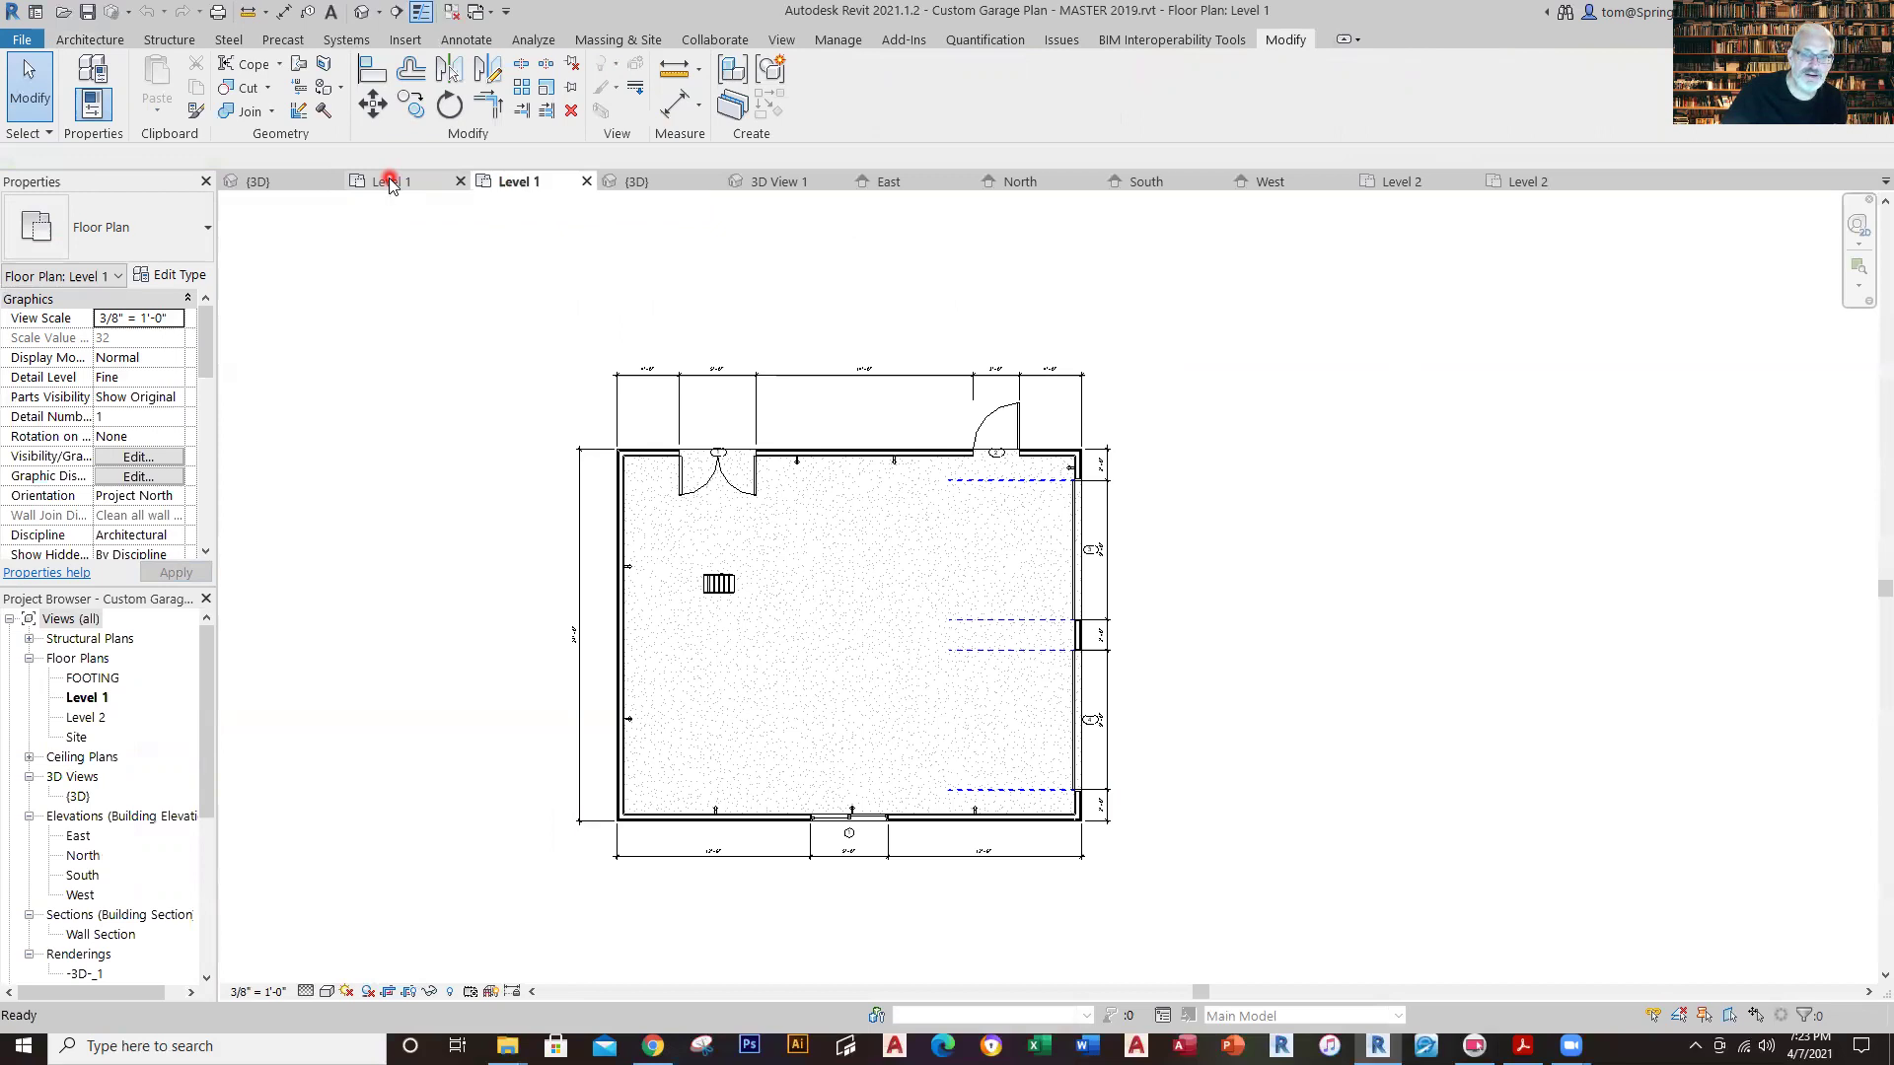
click(389, 182)
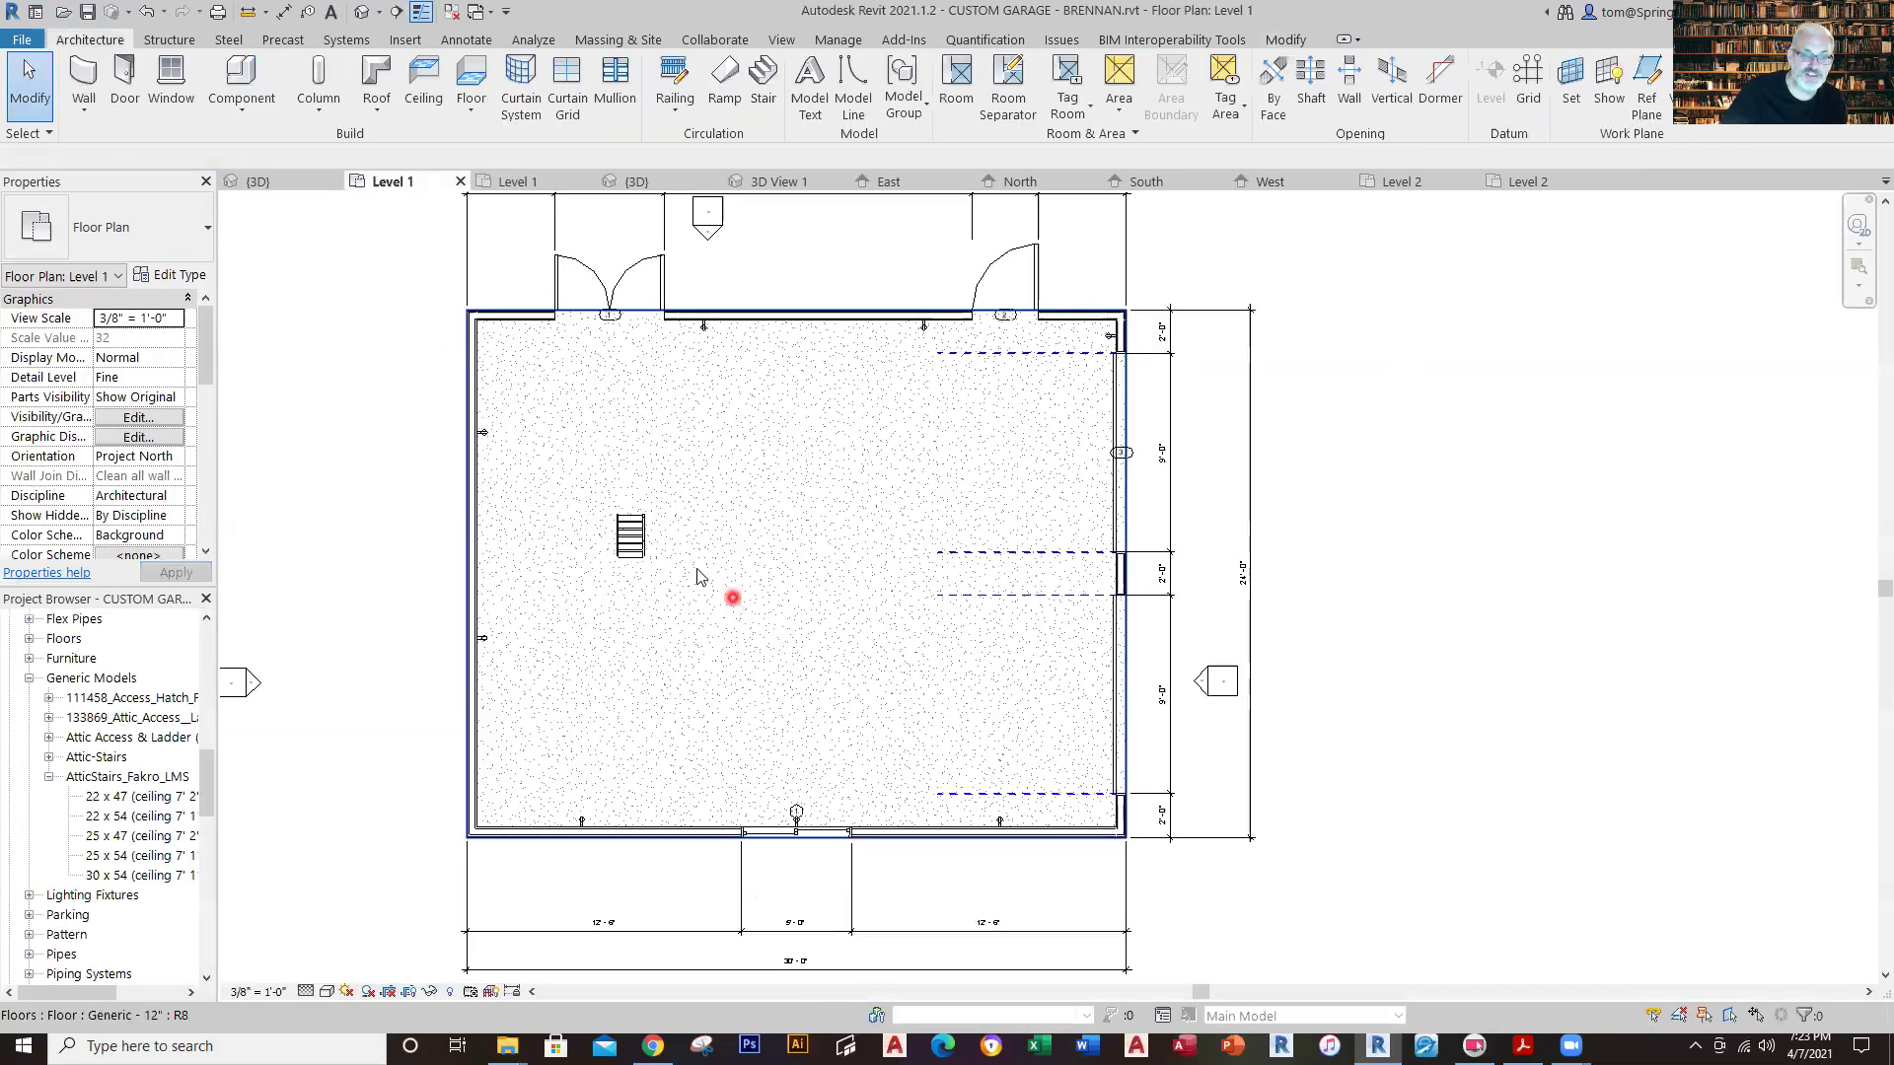
scroll(730, 592, up, 3)
click(568, 478)
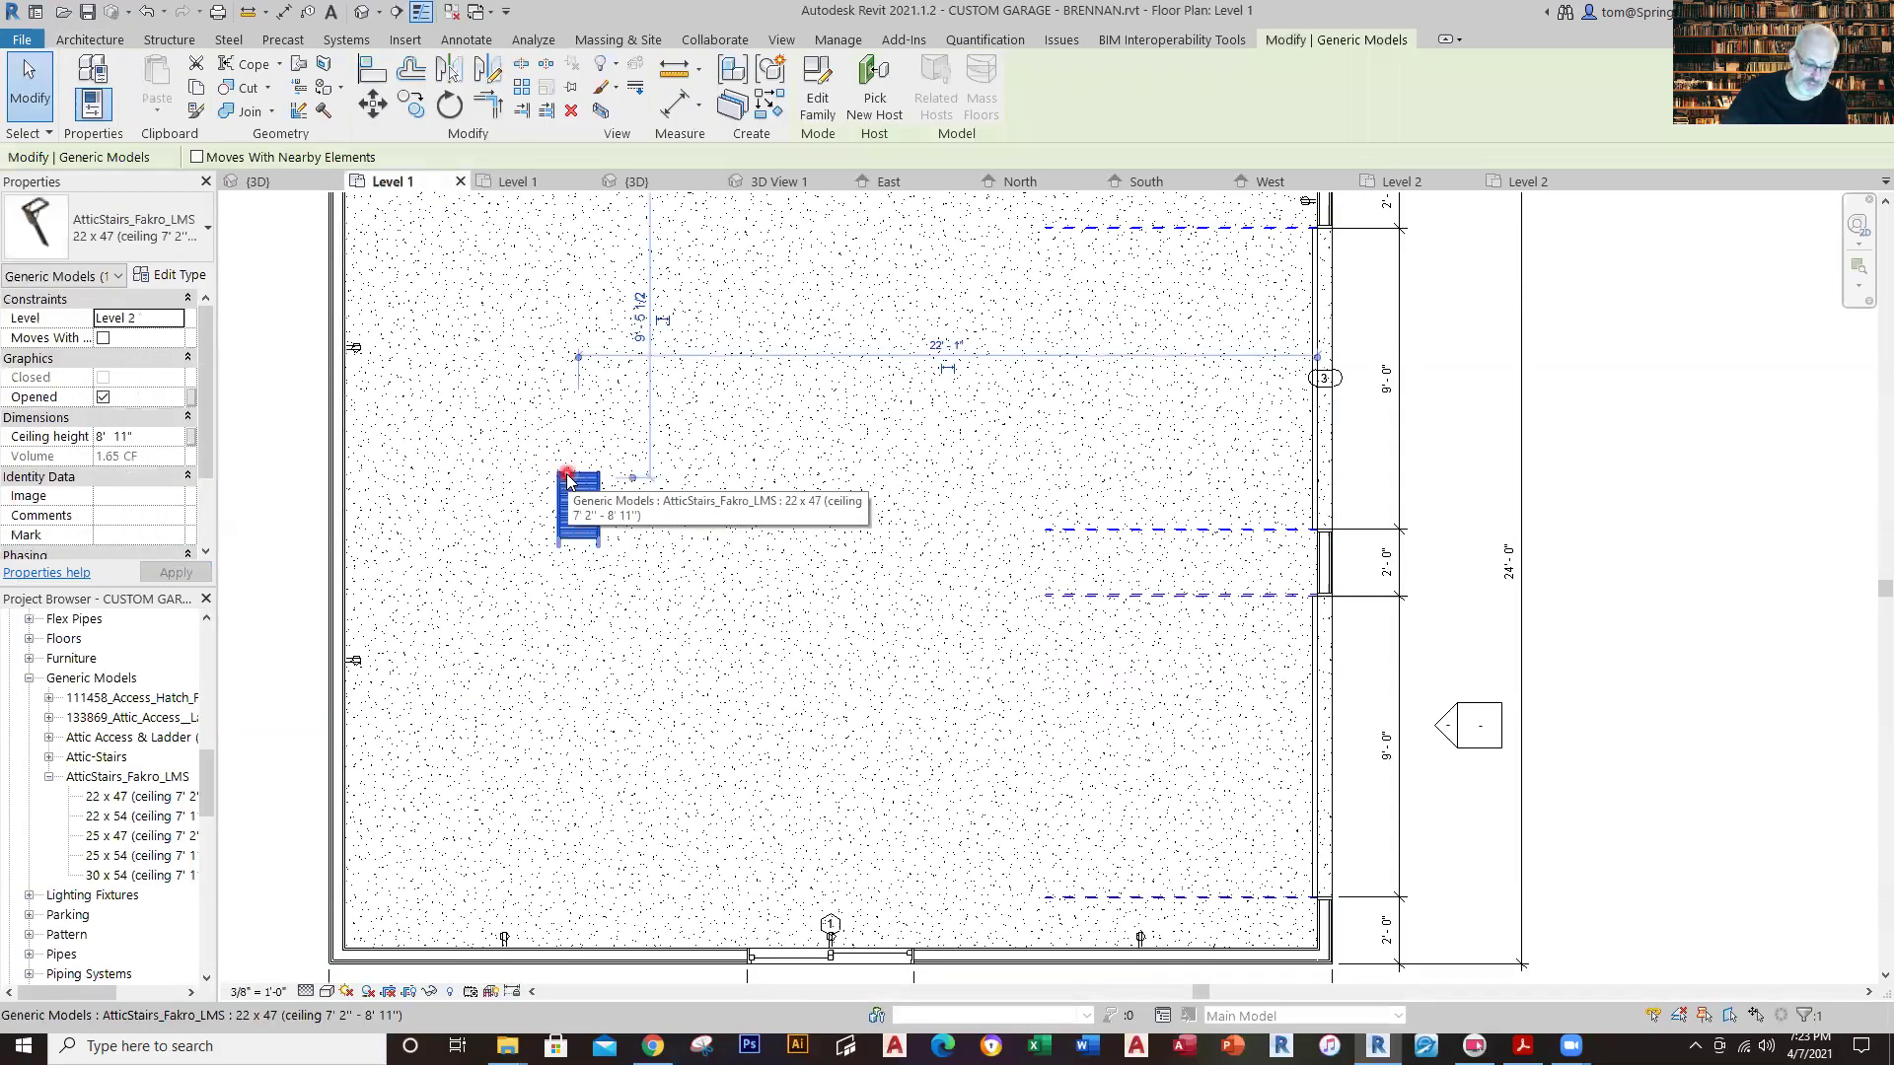
key(space)
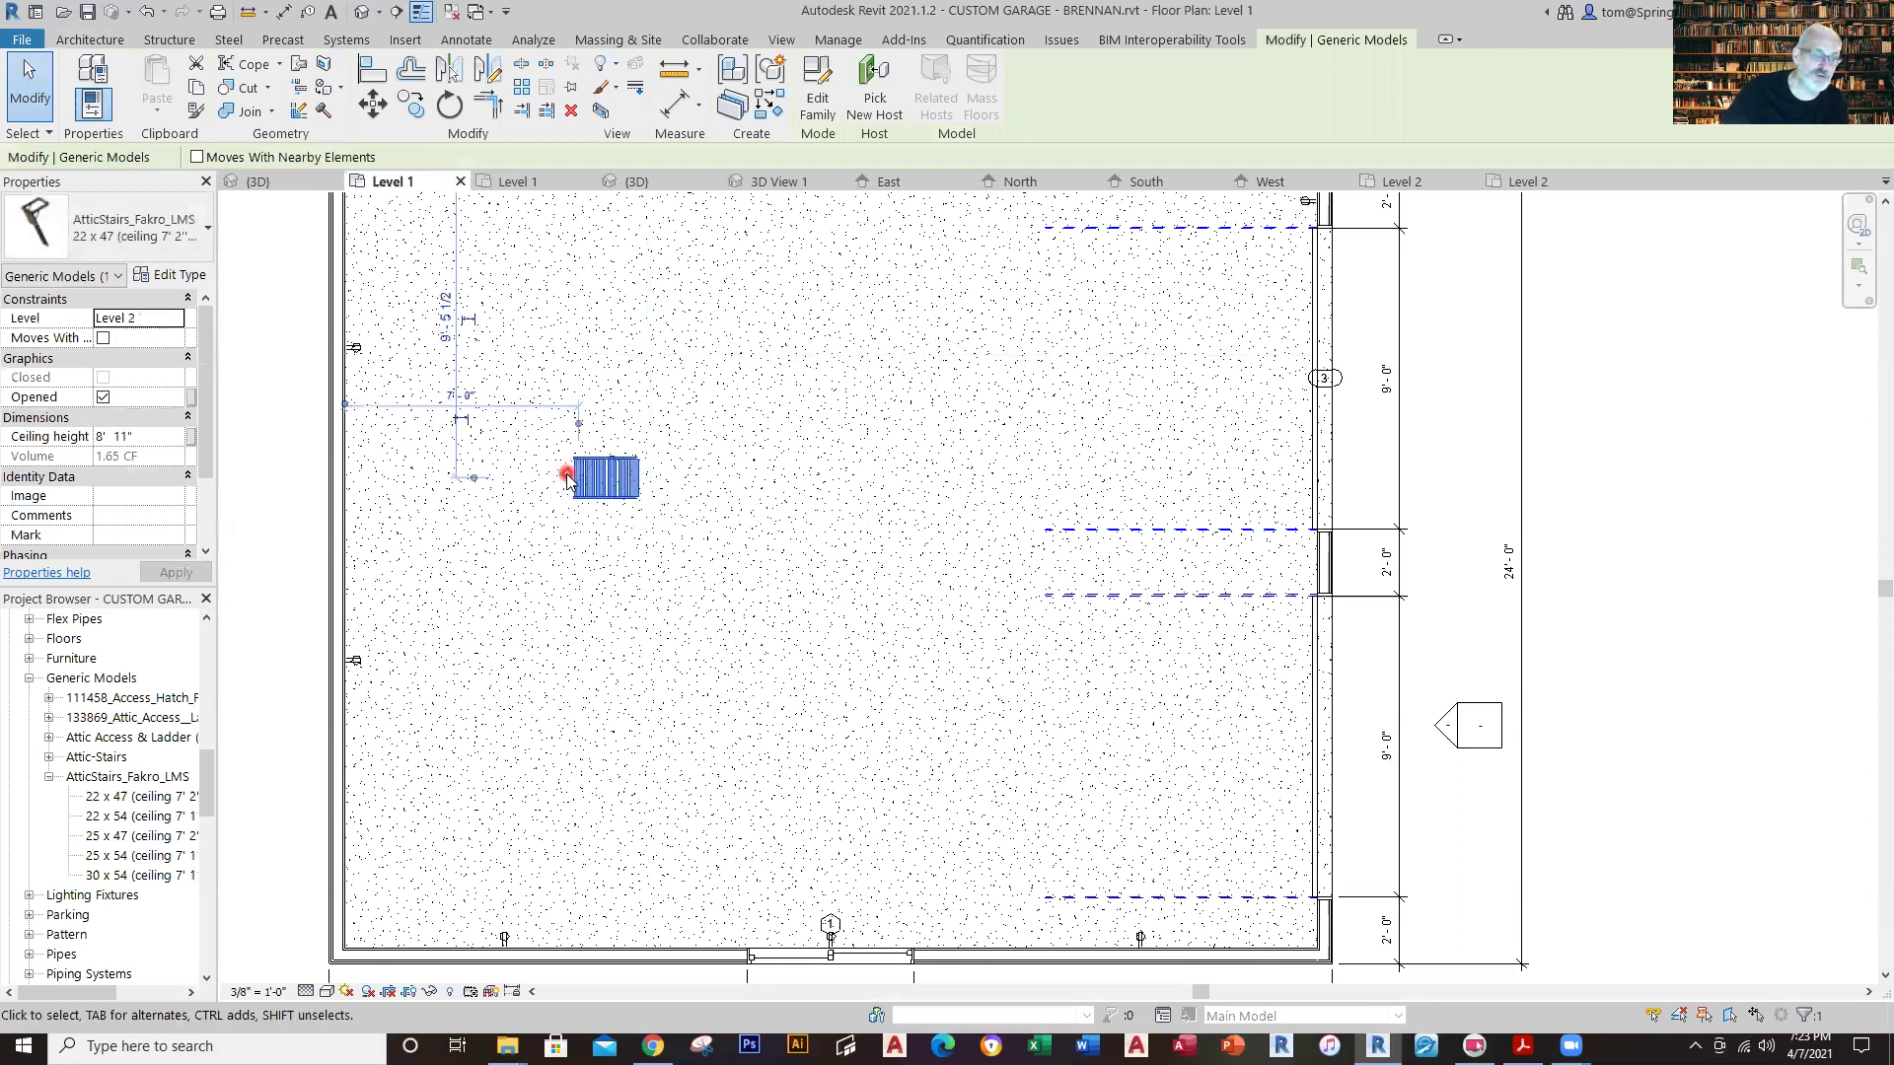
click(309, 496)
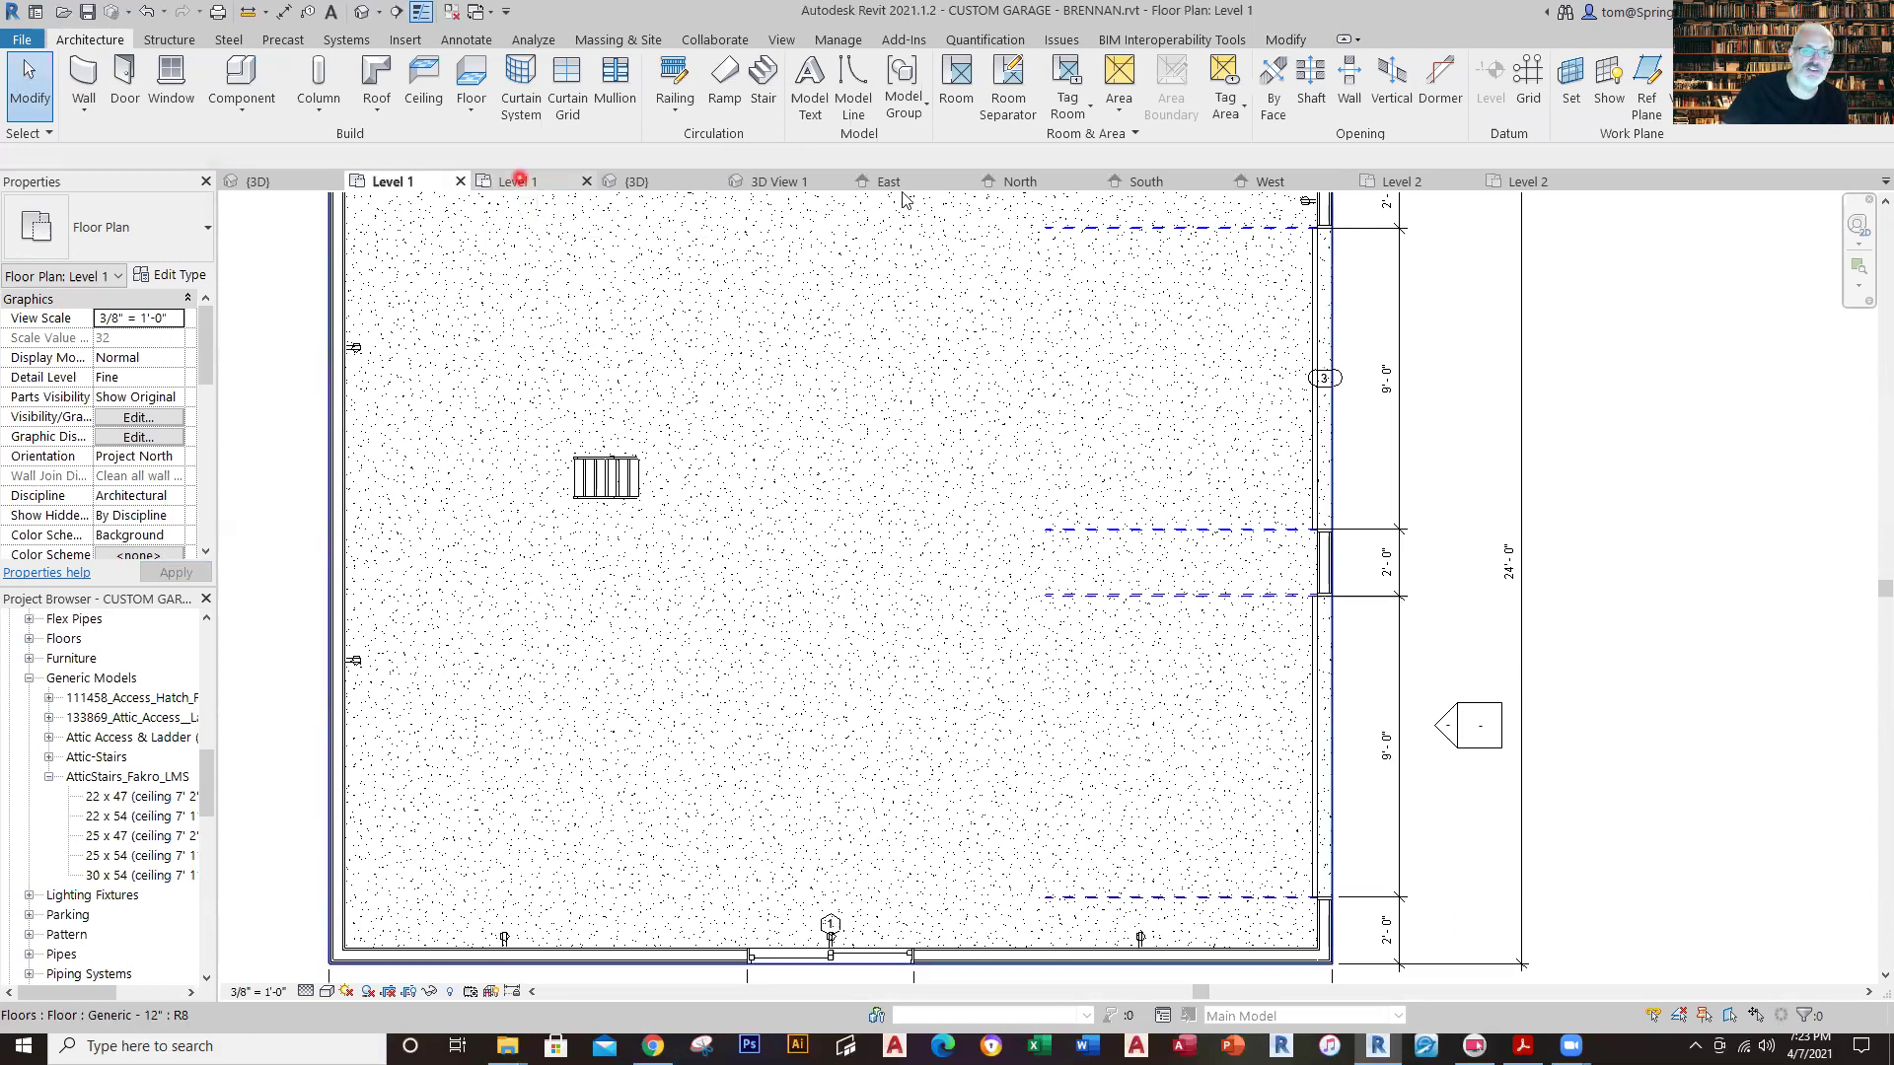
Compare the attic stairs with the master project's Level 2 plan and examine the custom garage's exterior in 3D.
click(1539, 188)
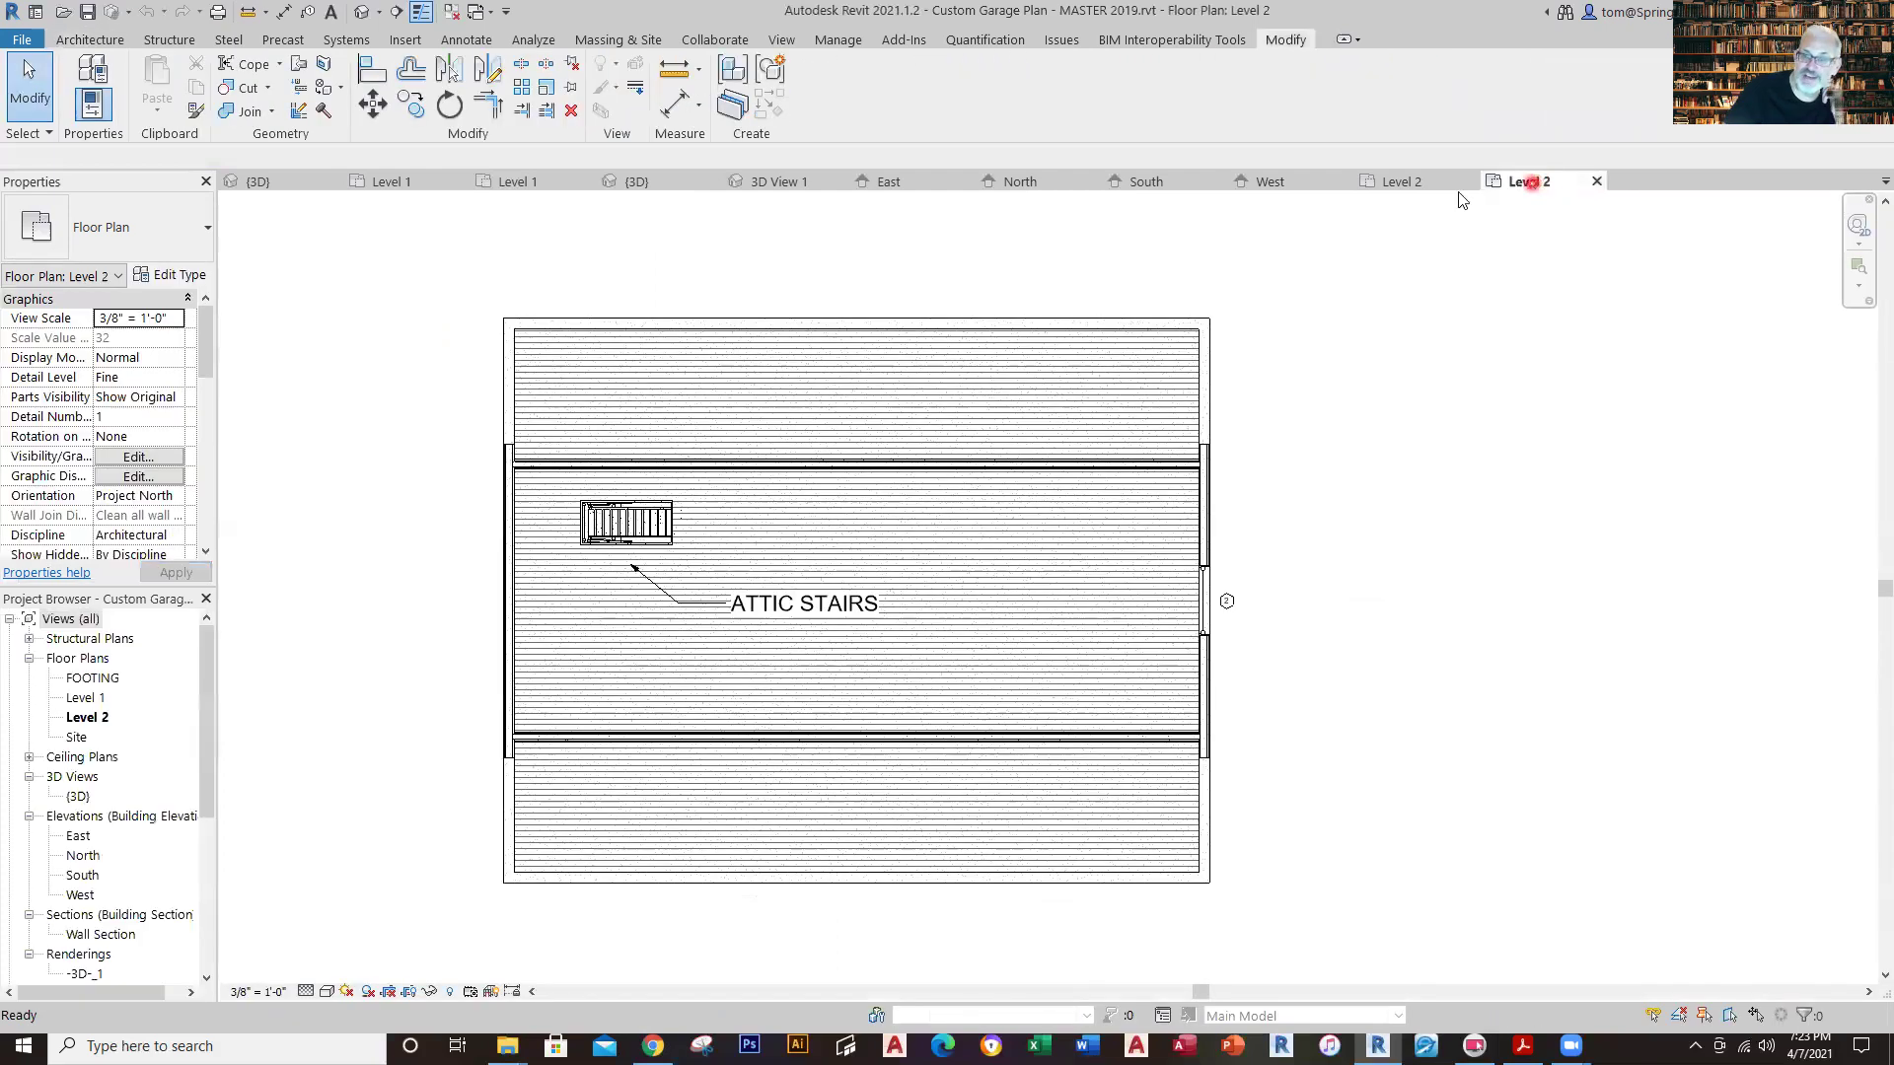
click(1418, 187)
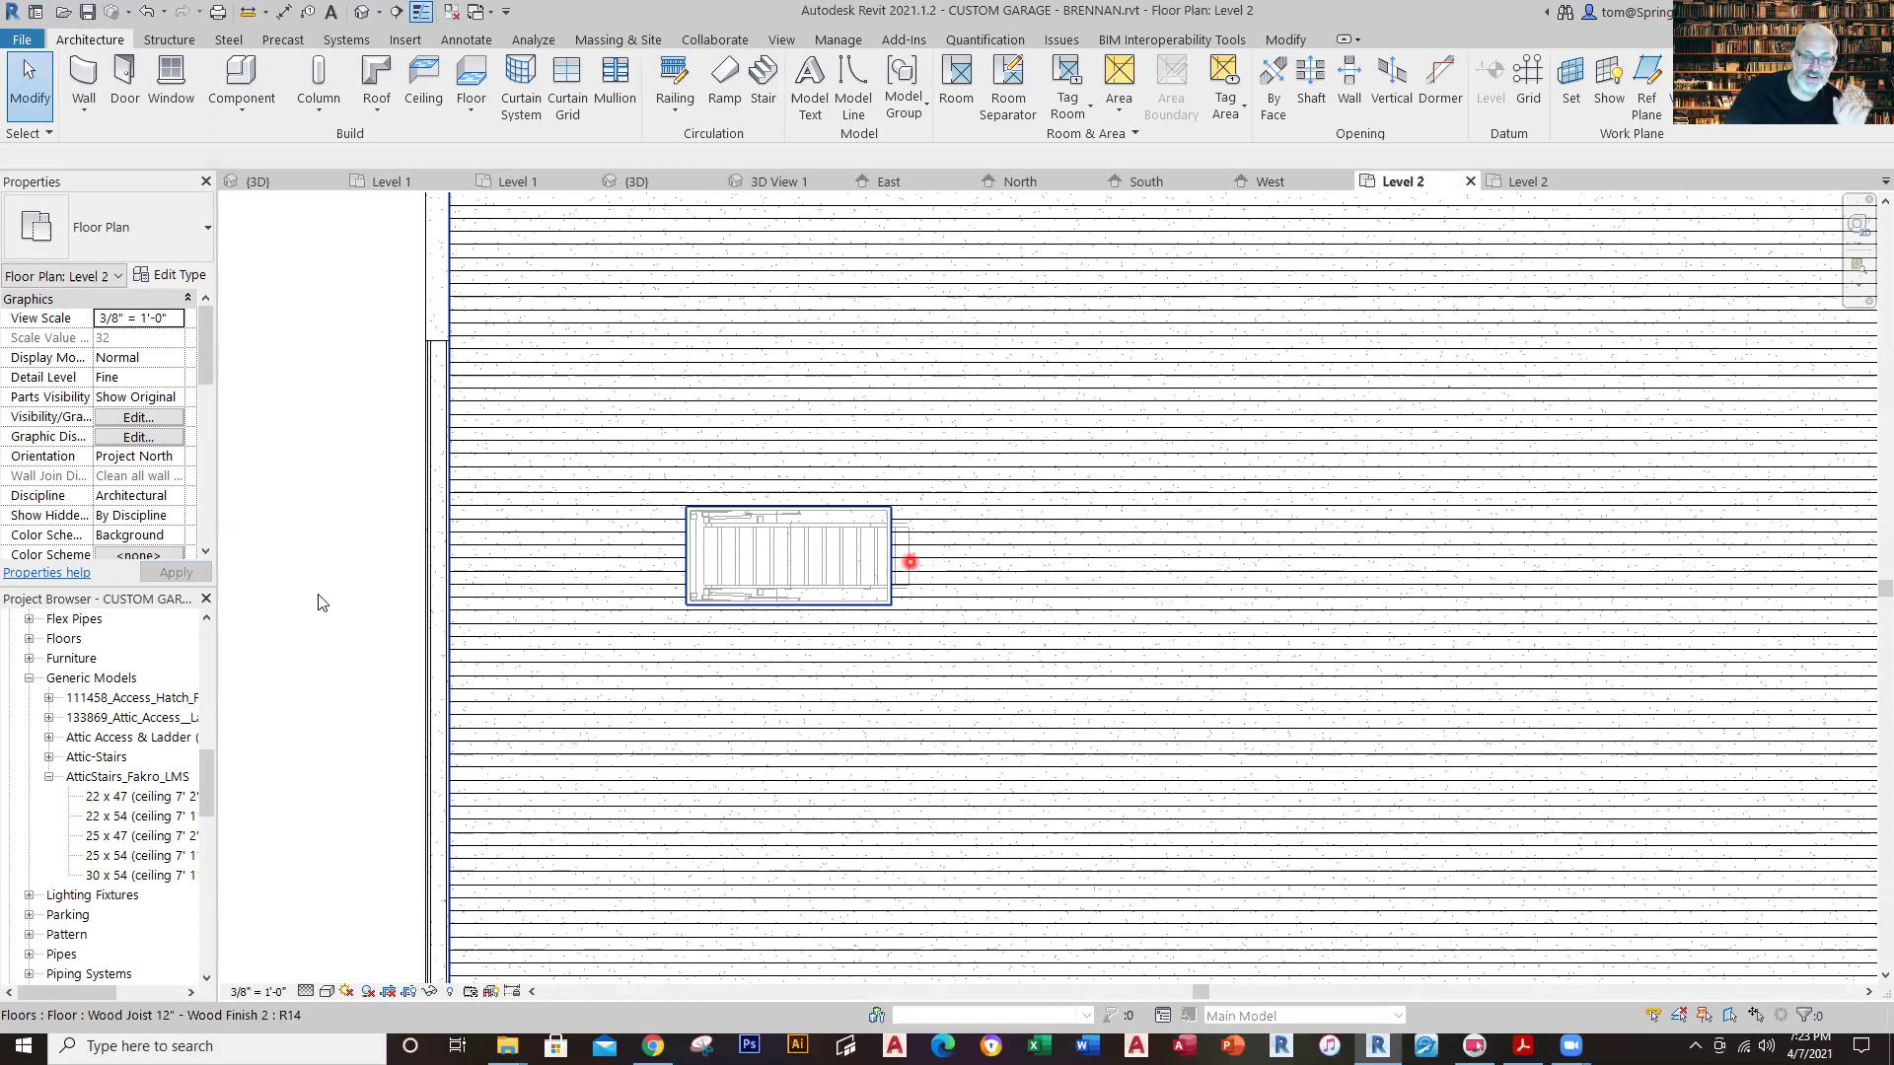
scroll(319, 593, down, 4)
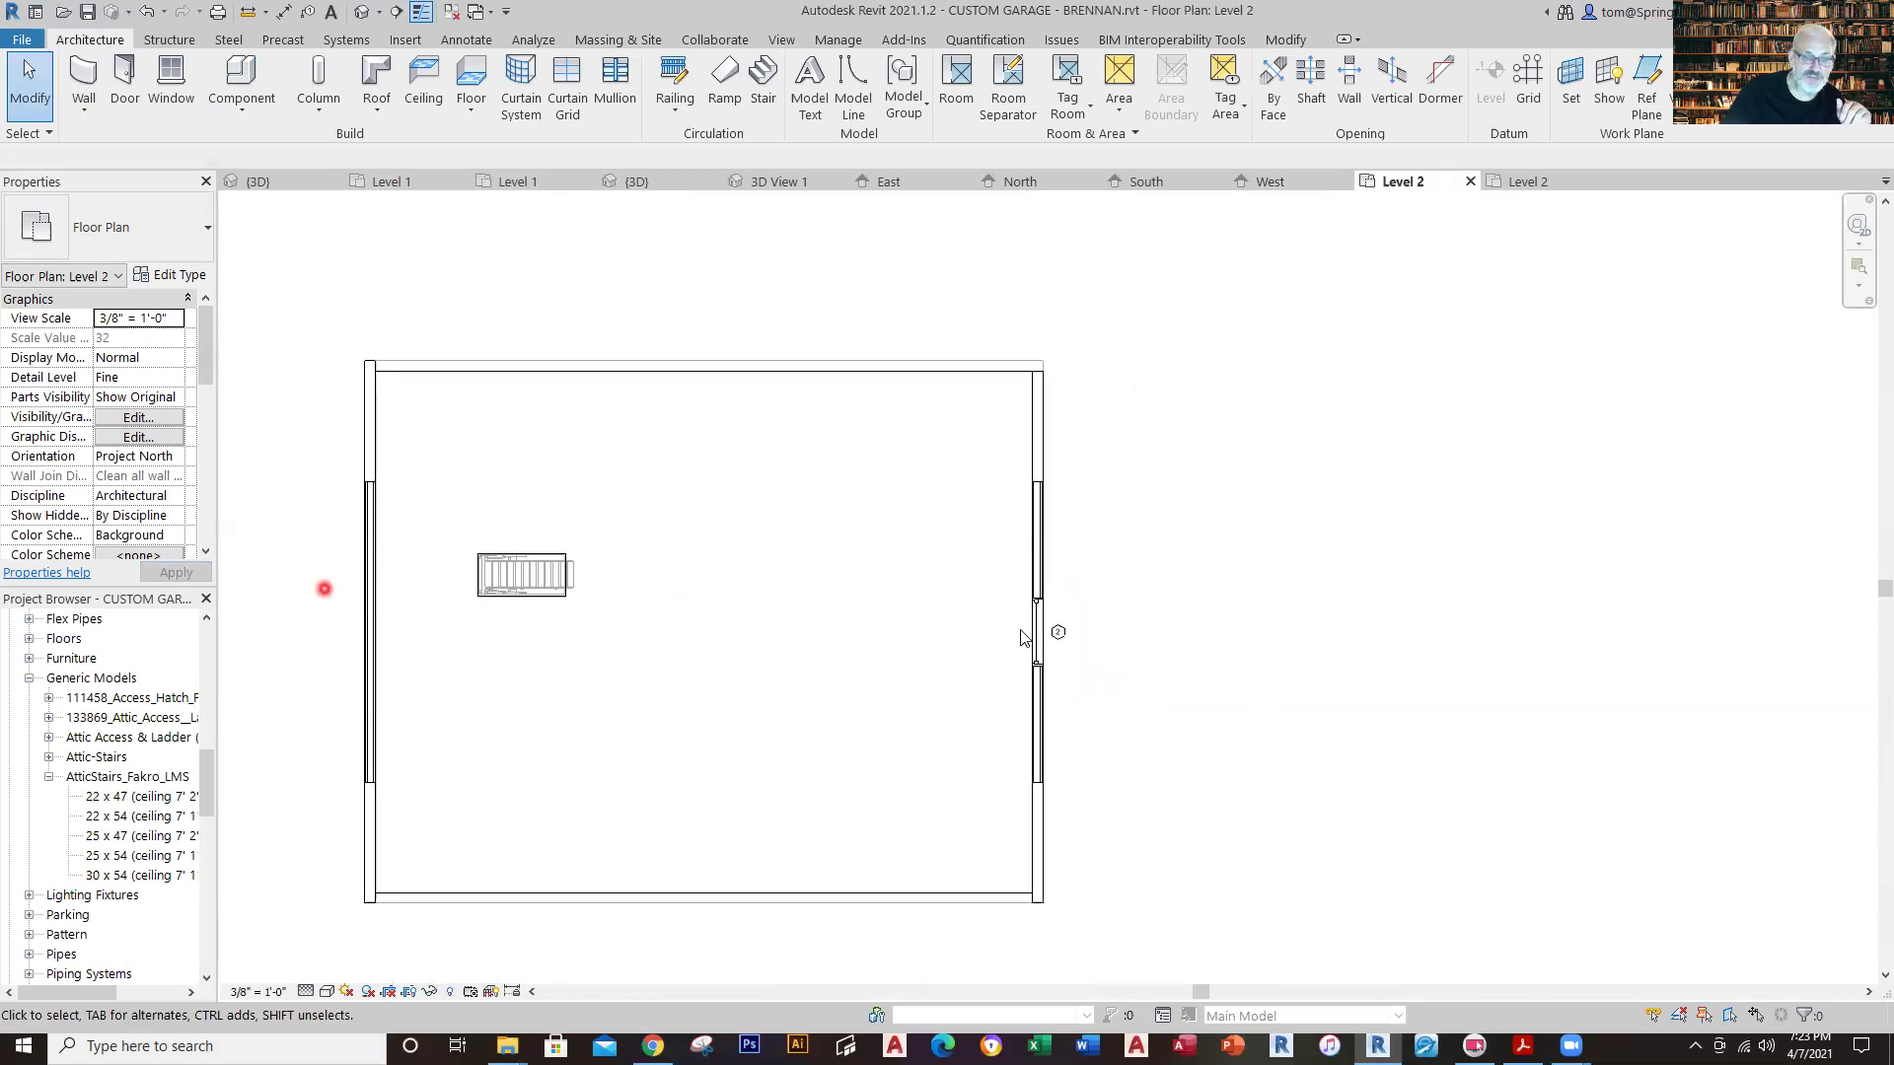
click(631, 181)
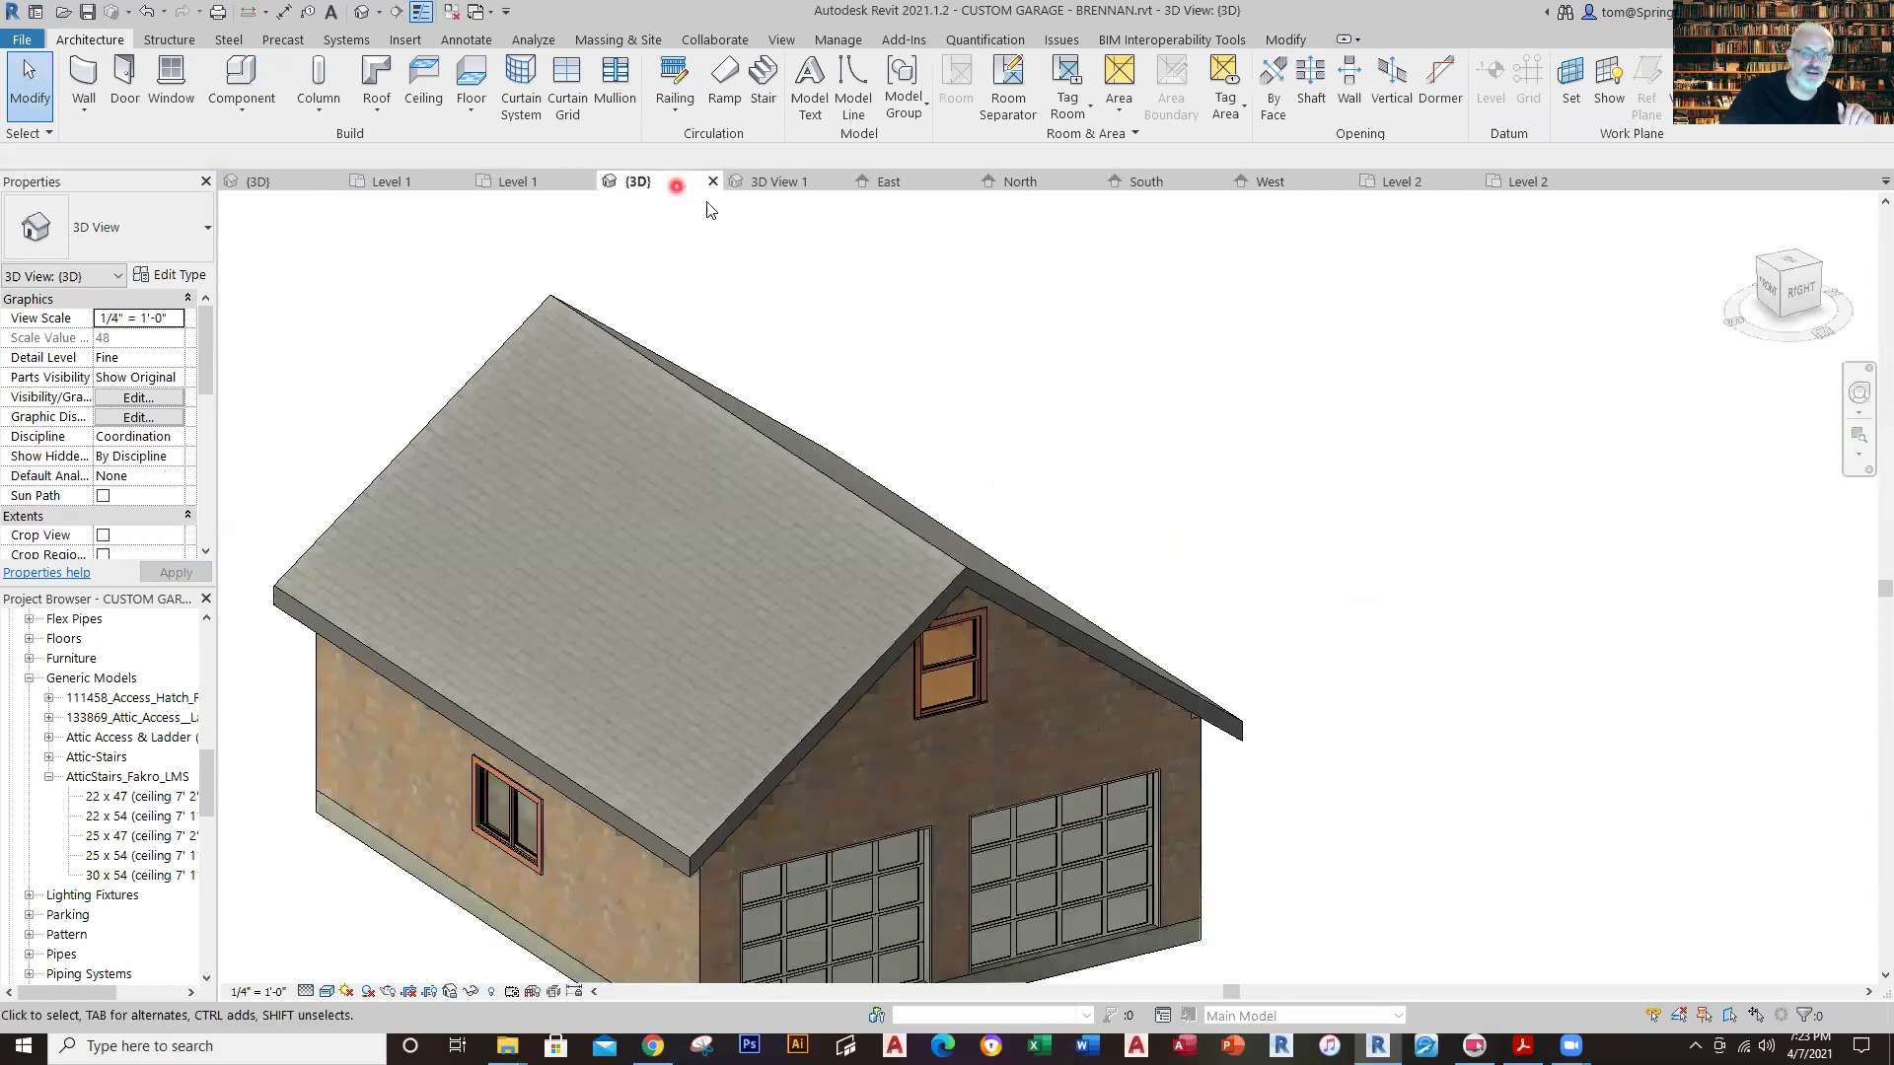
scroll(991, 464, down, 1)
shift+middle_drag(1226, 624, 1465, 932)
scroll(974, 855, up, 5)
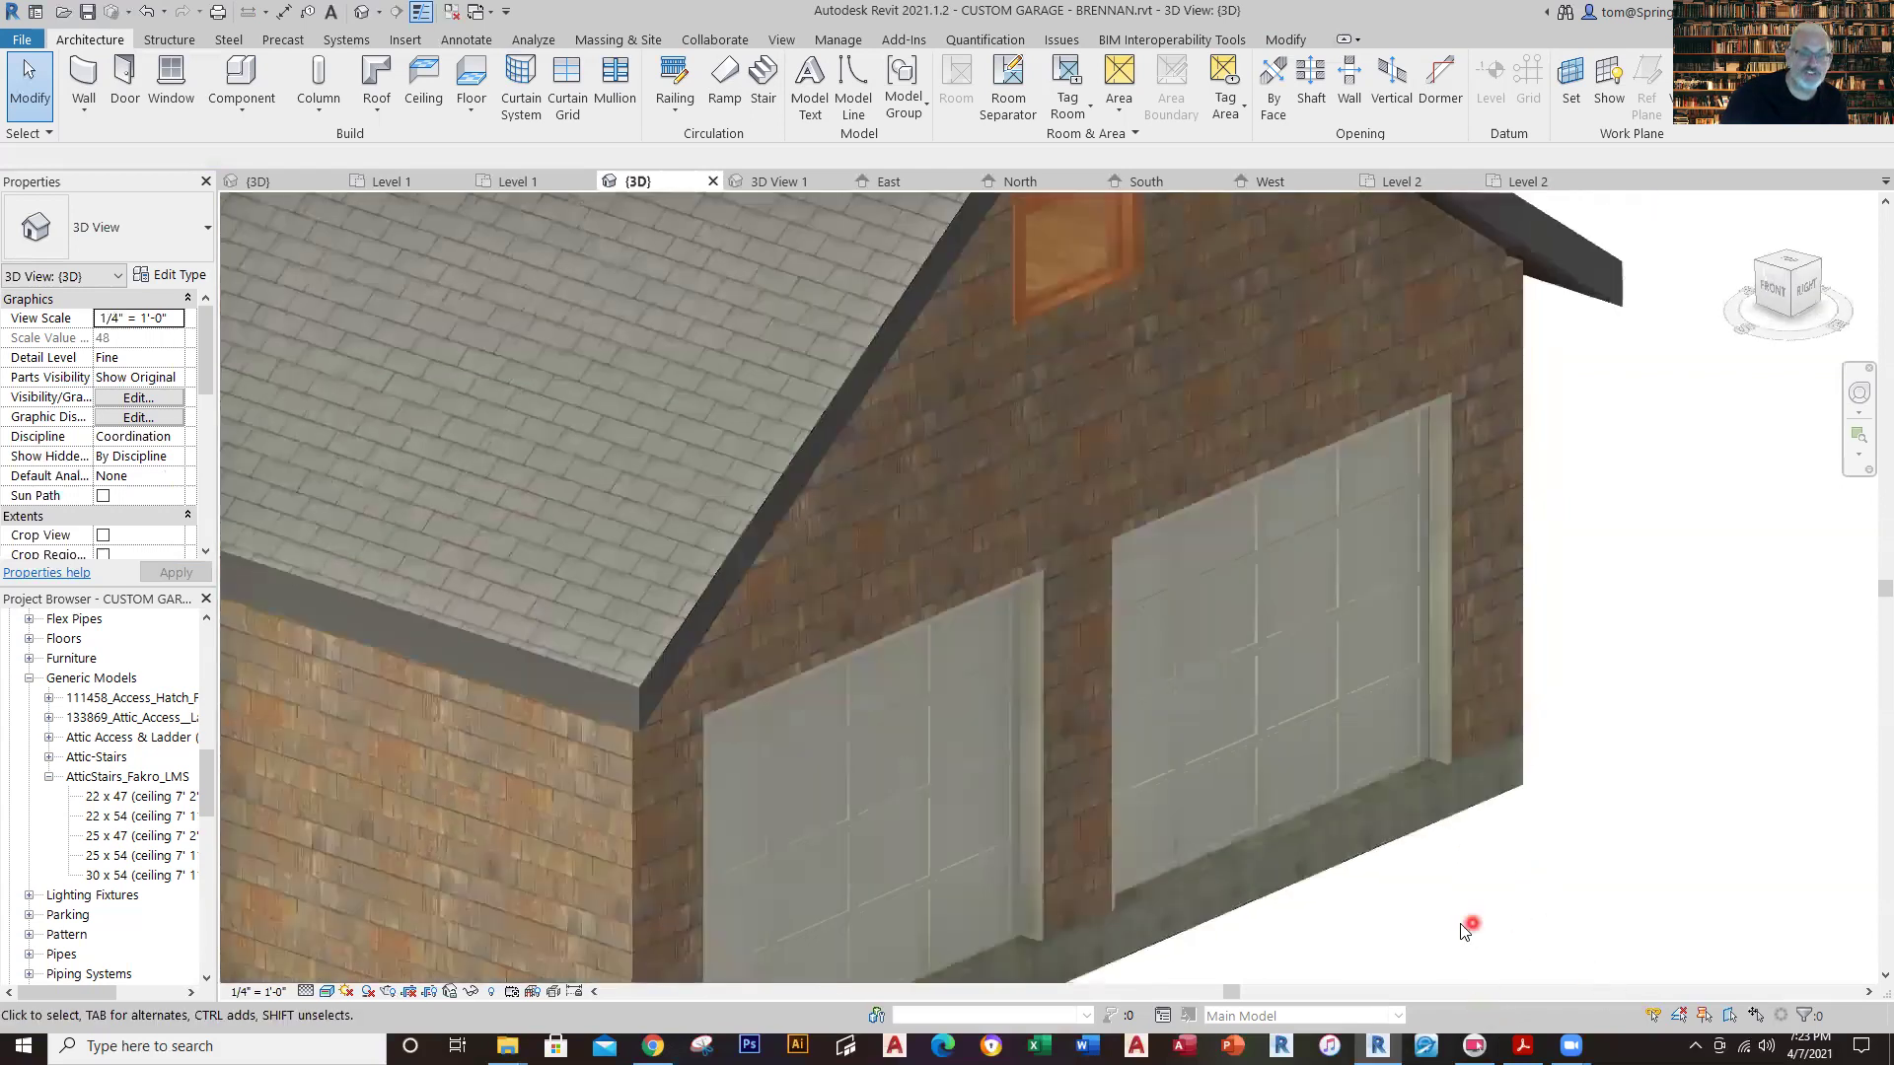
scroll(1465, 933, down, 5)
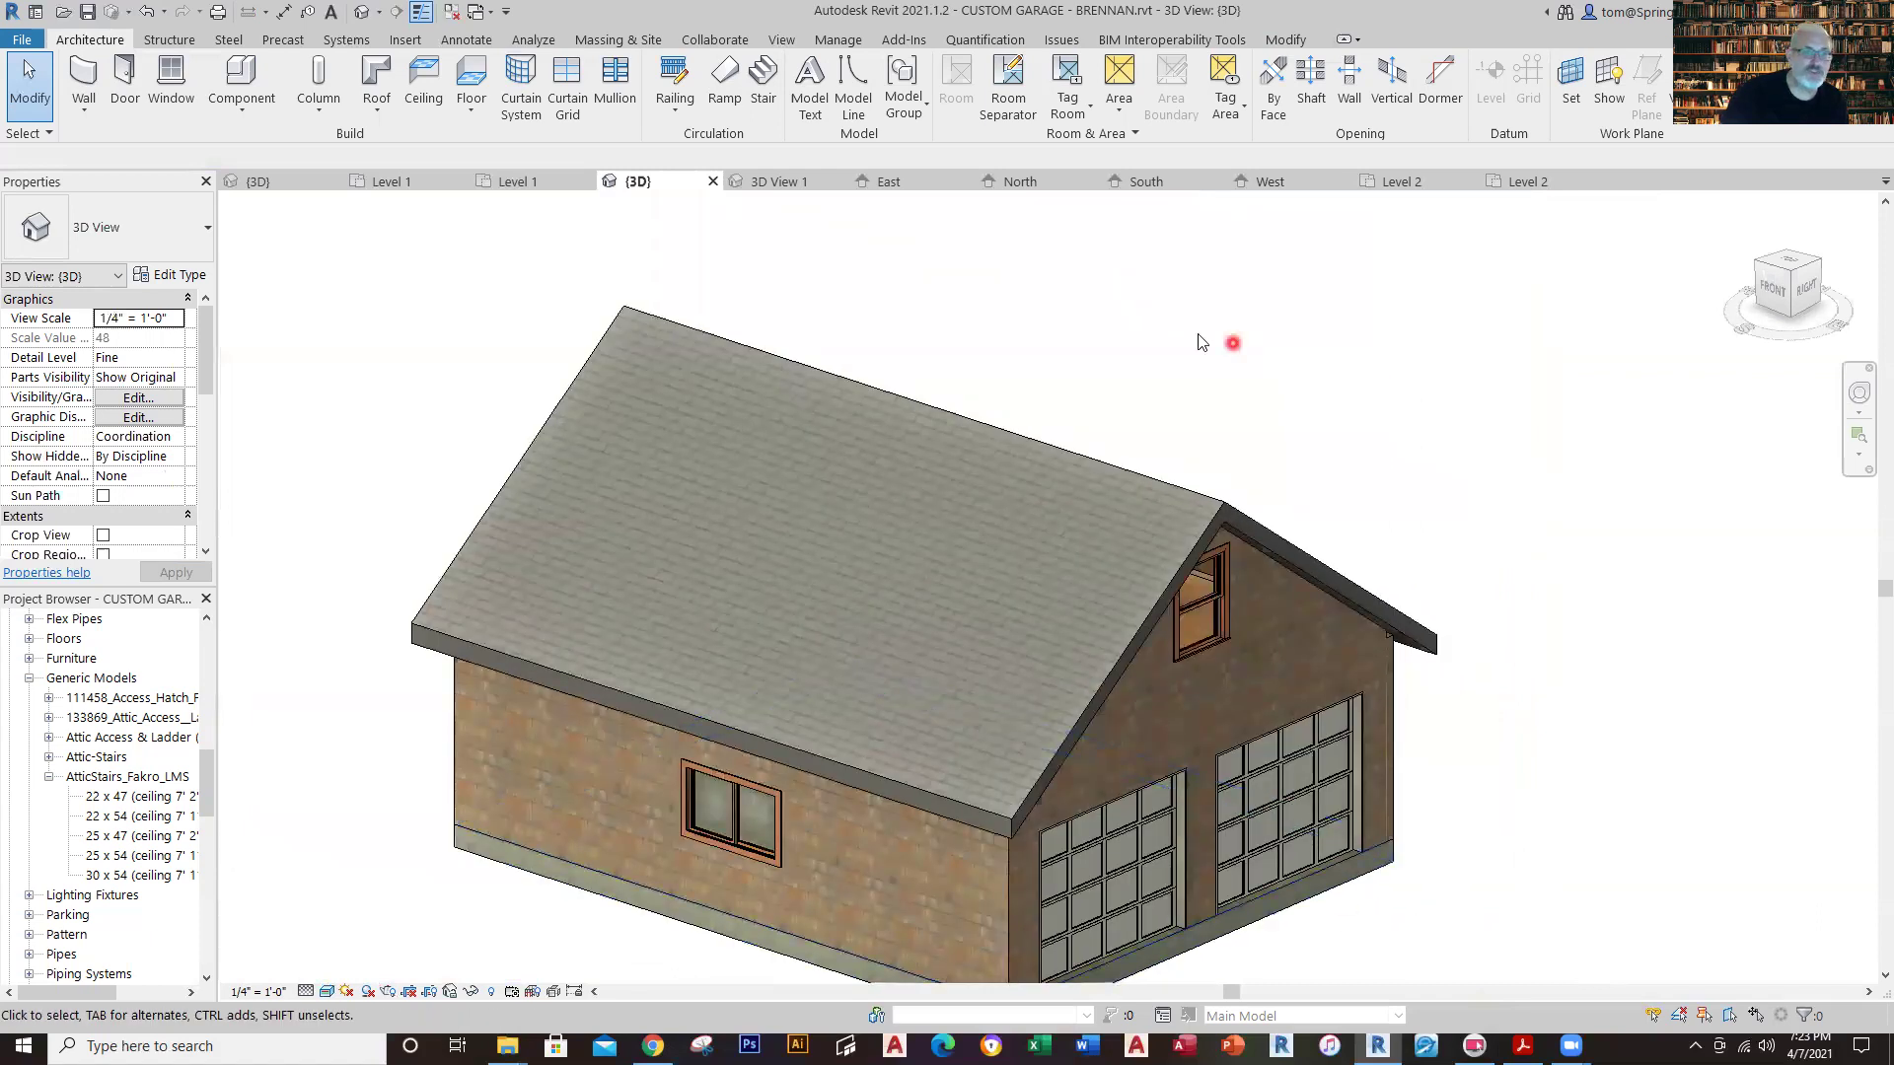
Check the master Level 2 plan again, return to the custom garage's Level 2 plan and save the project.
click(1534, 186)
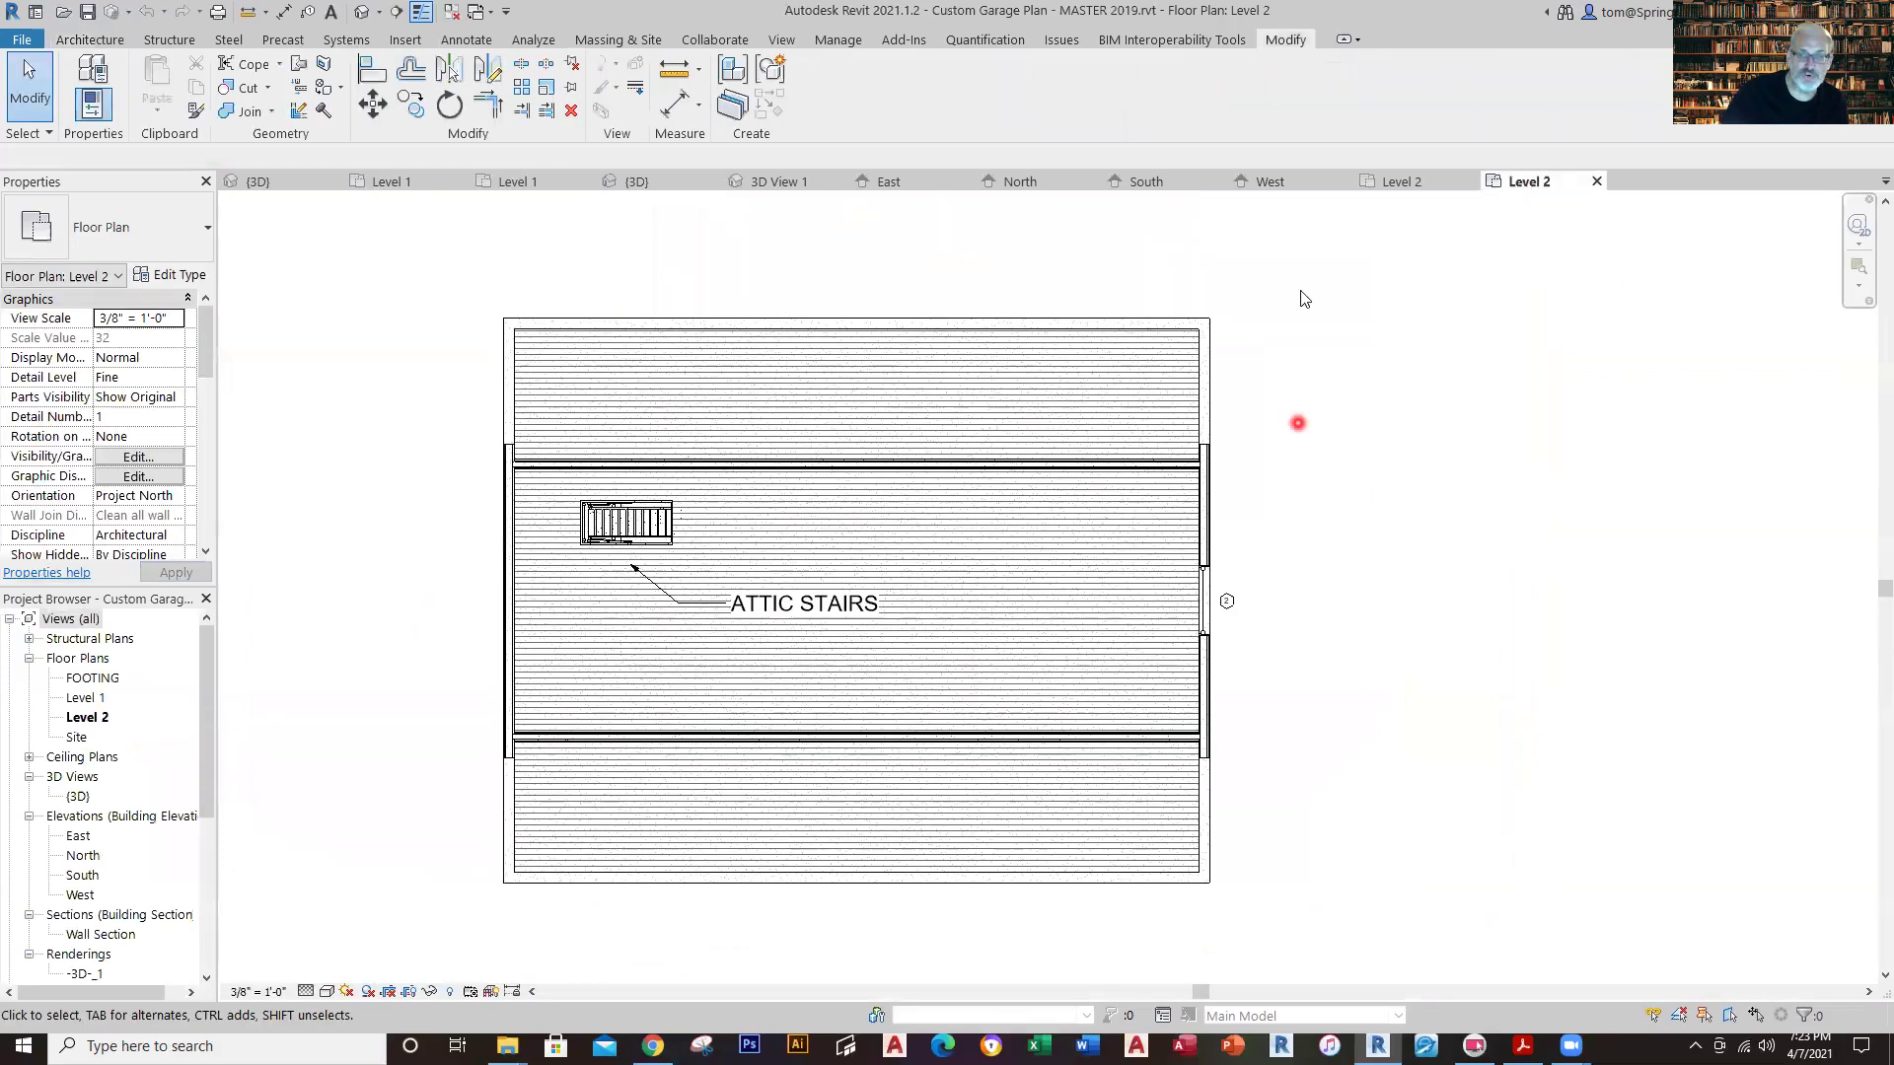
click(1383, 184)
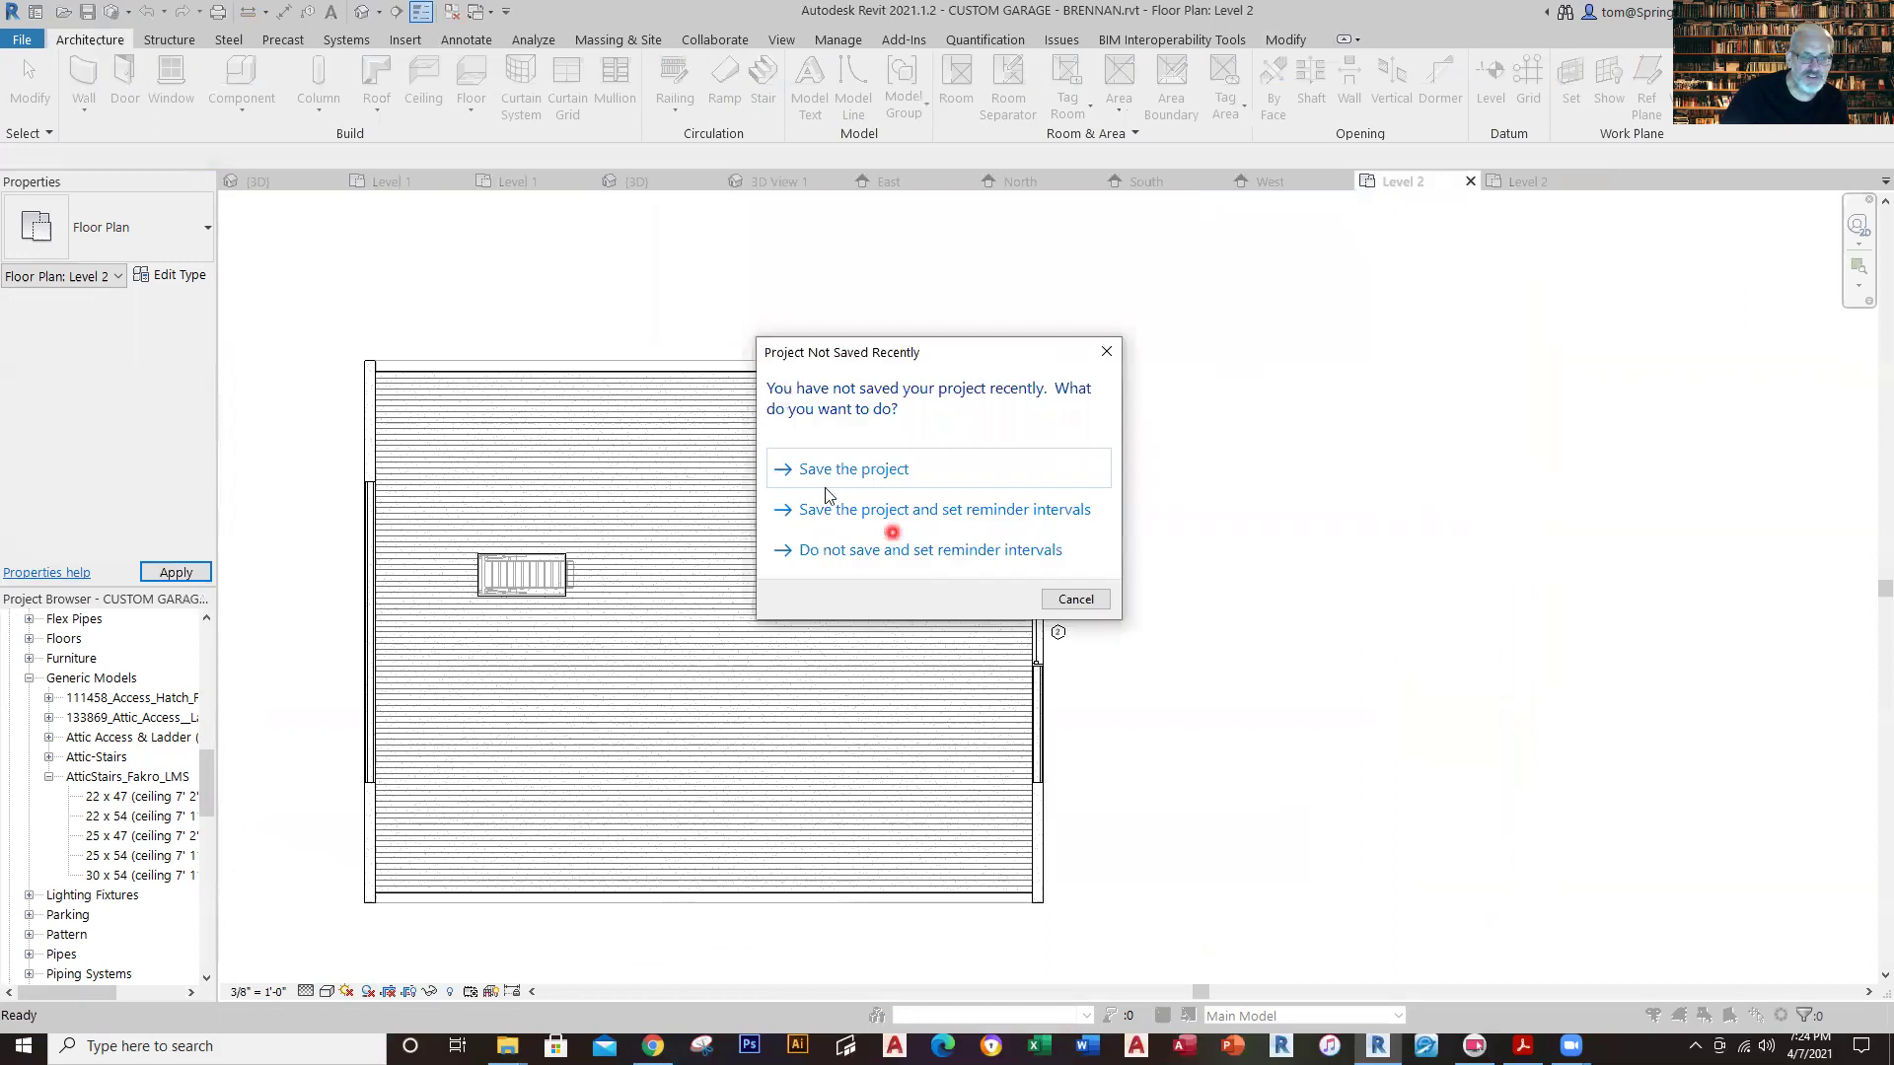
click(830, 475)
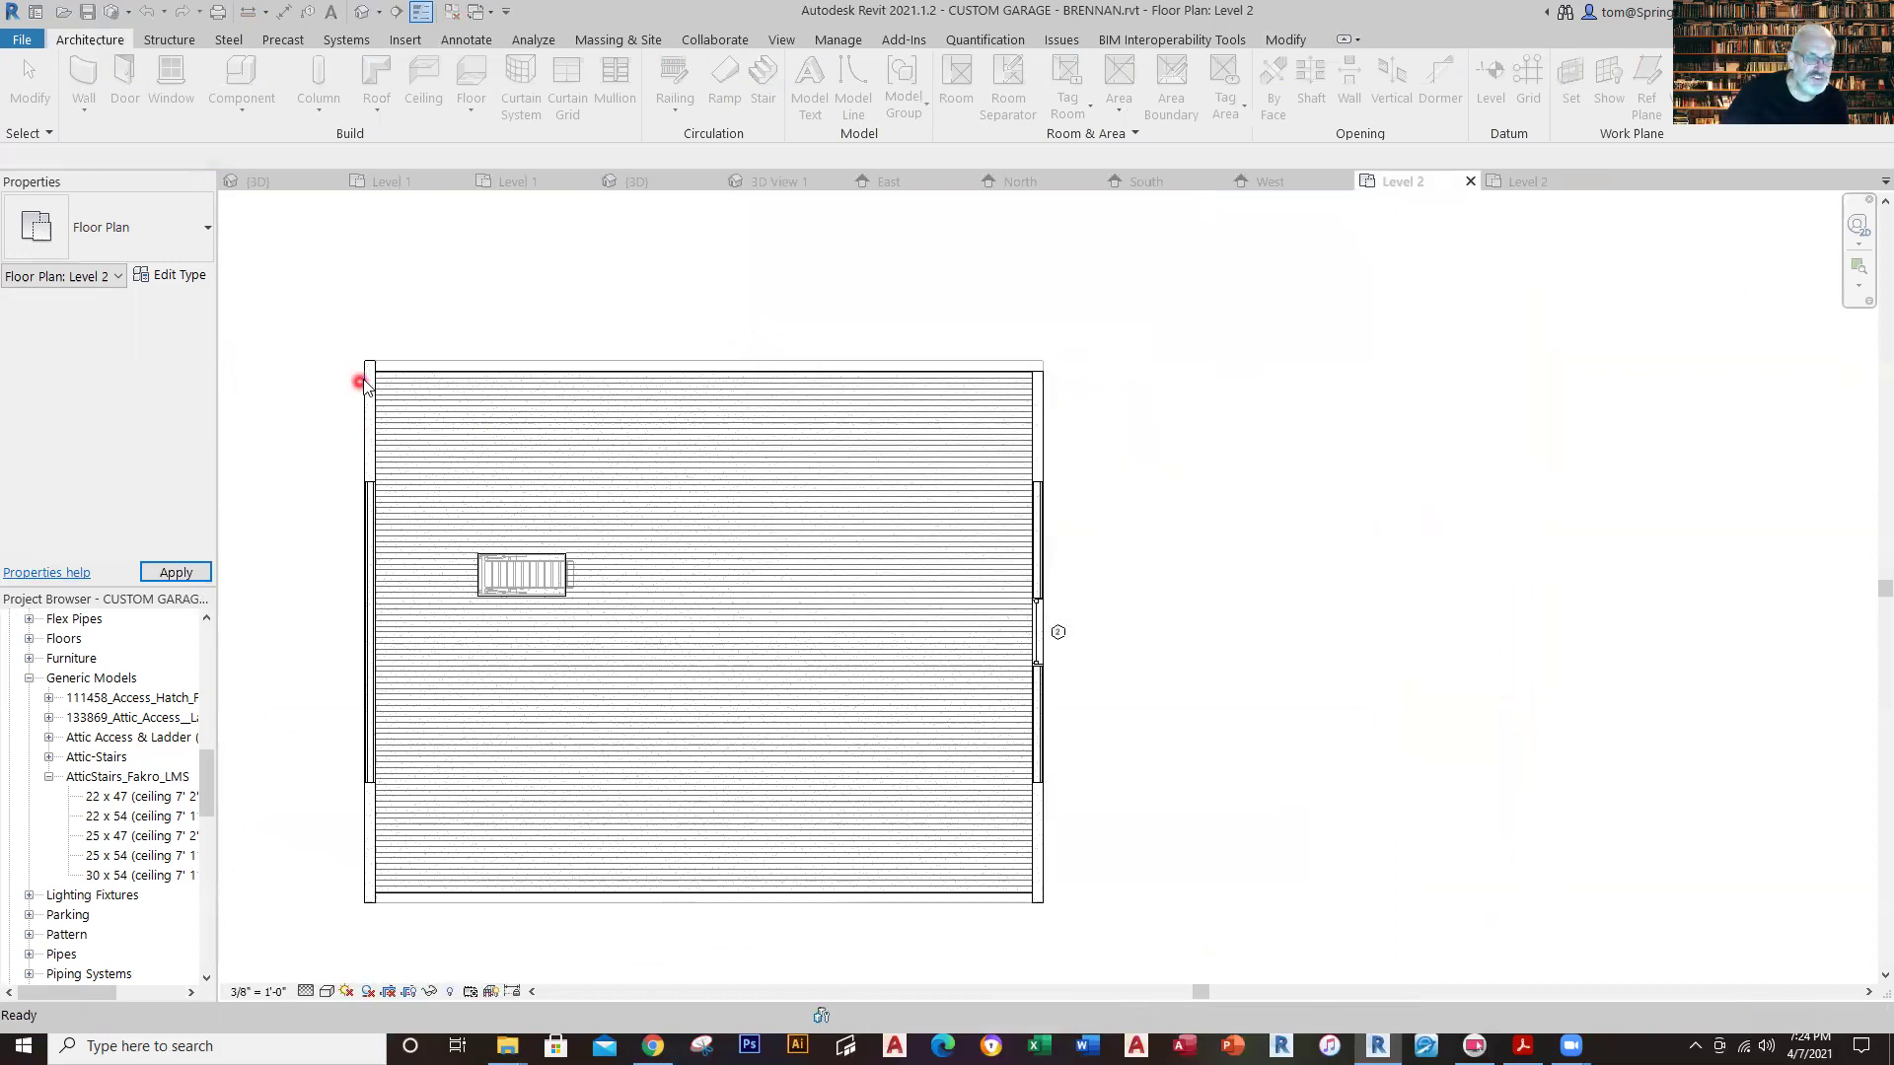
Examine the wall and floor edges at the north-west and south-west corners of the Level 2 plan.
scroll(358, 388, up, 5)
scroll(397, 350, up, 1)
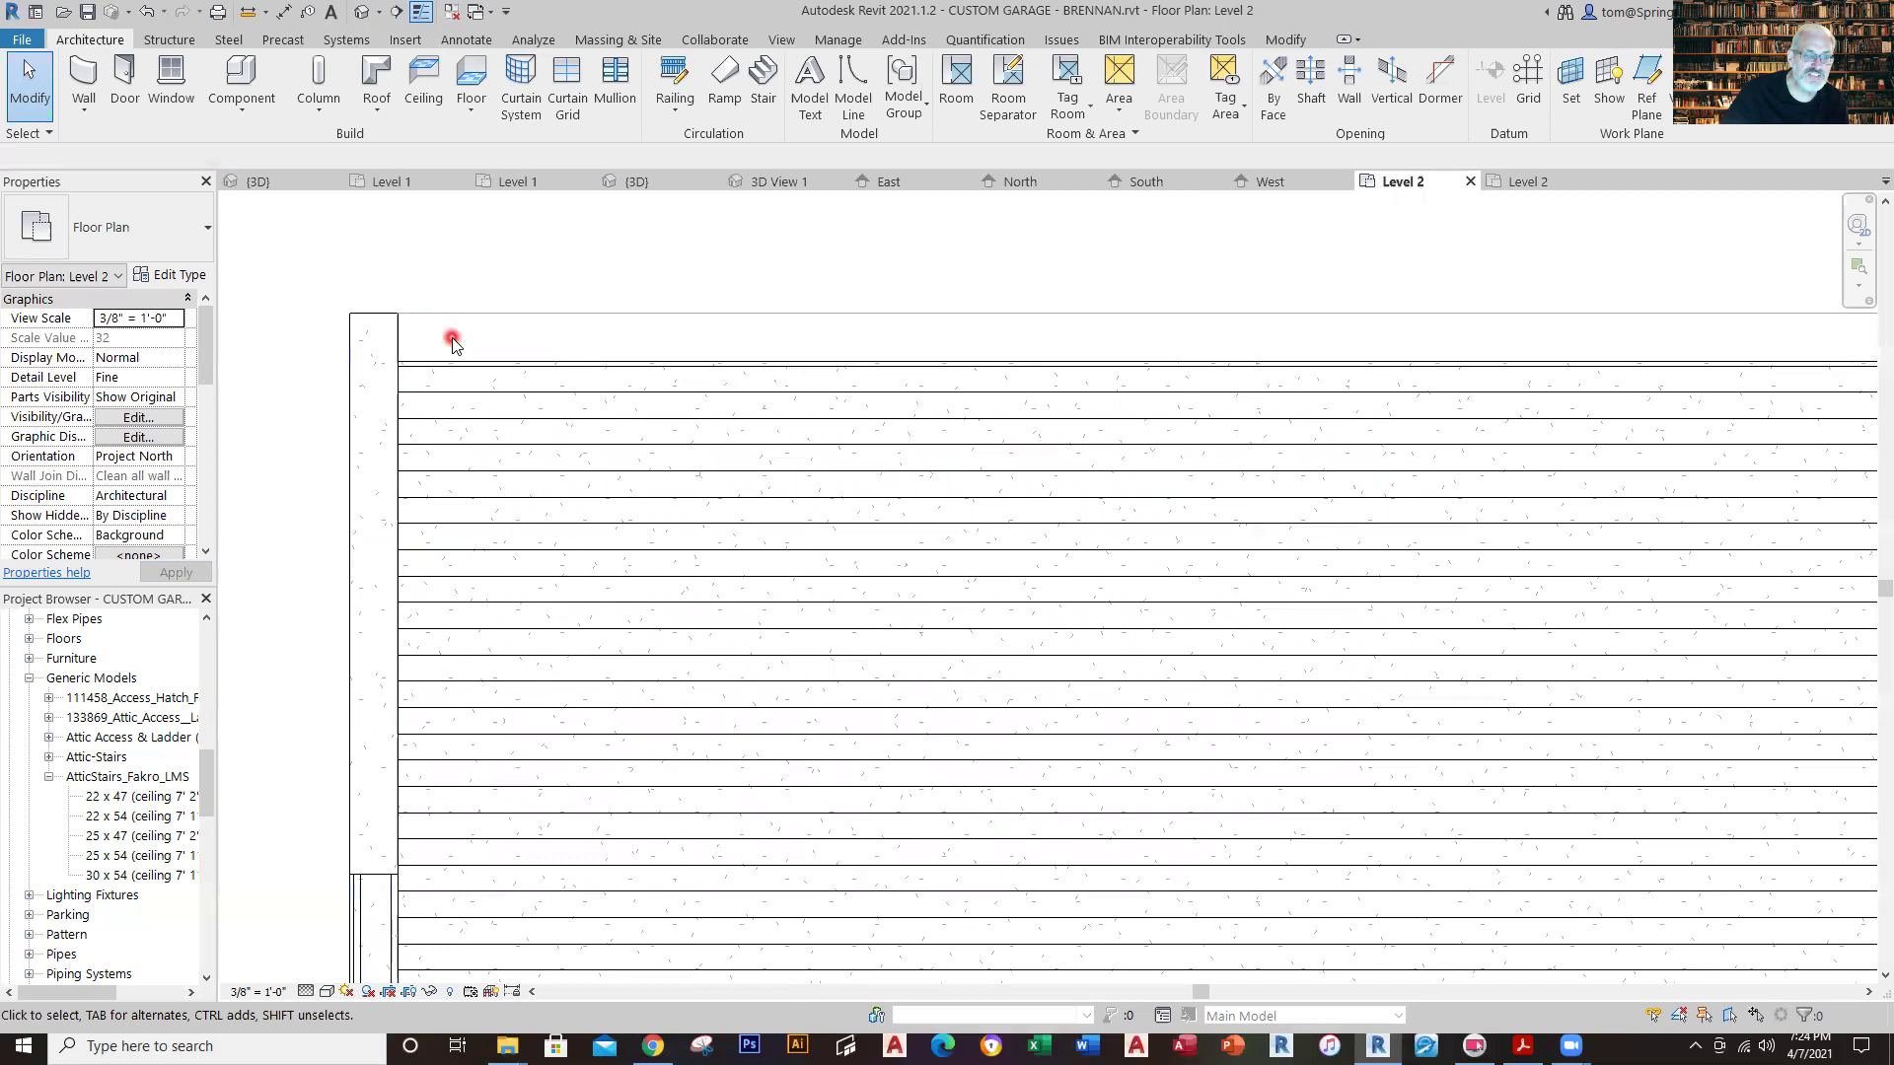
scroll(452, 341, down, 3)
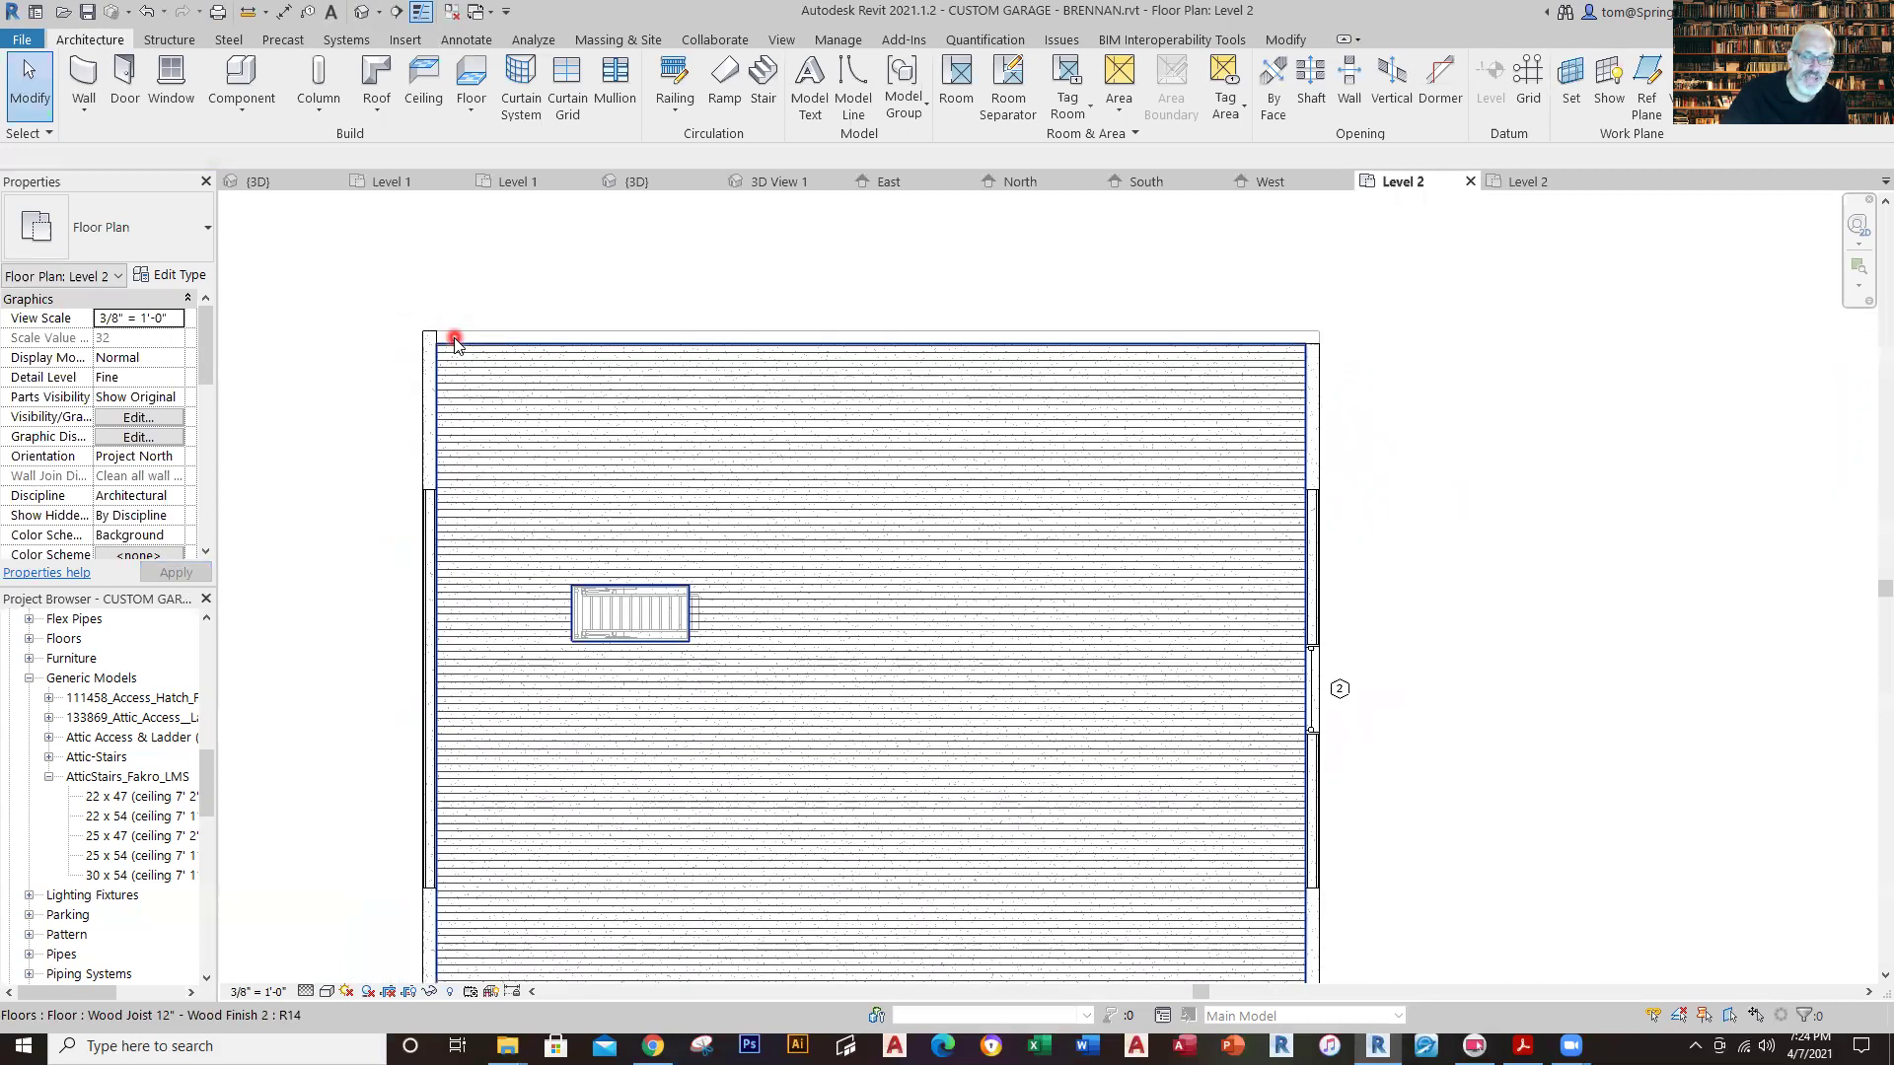
scroll(453, 340, down, 2)
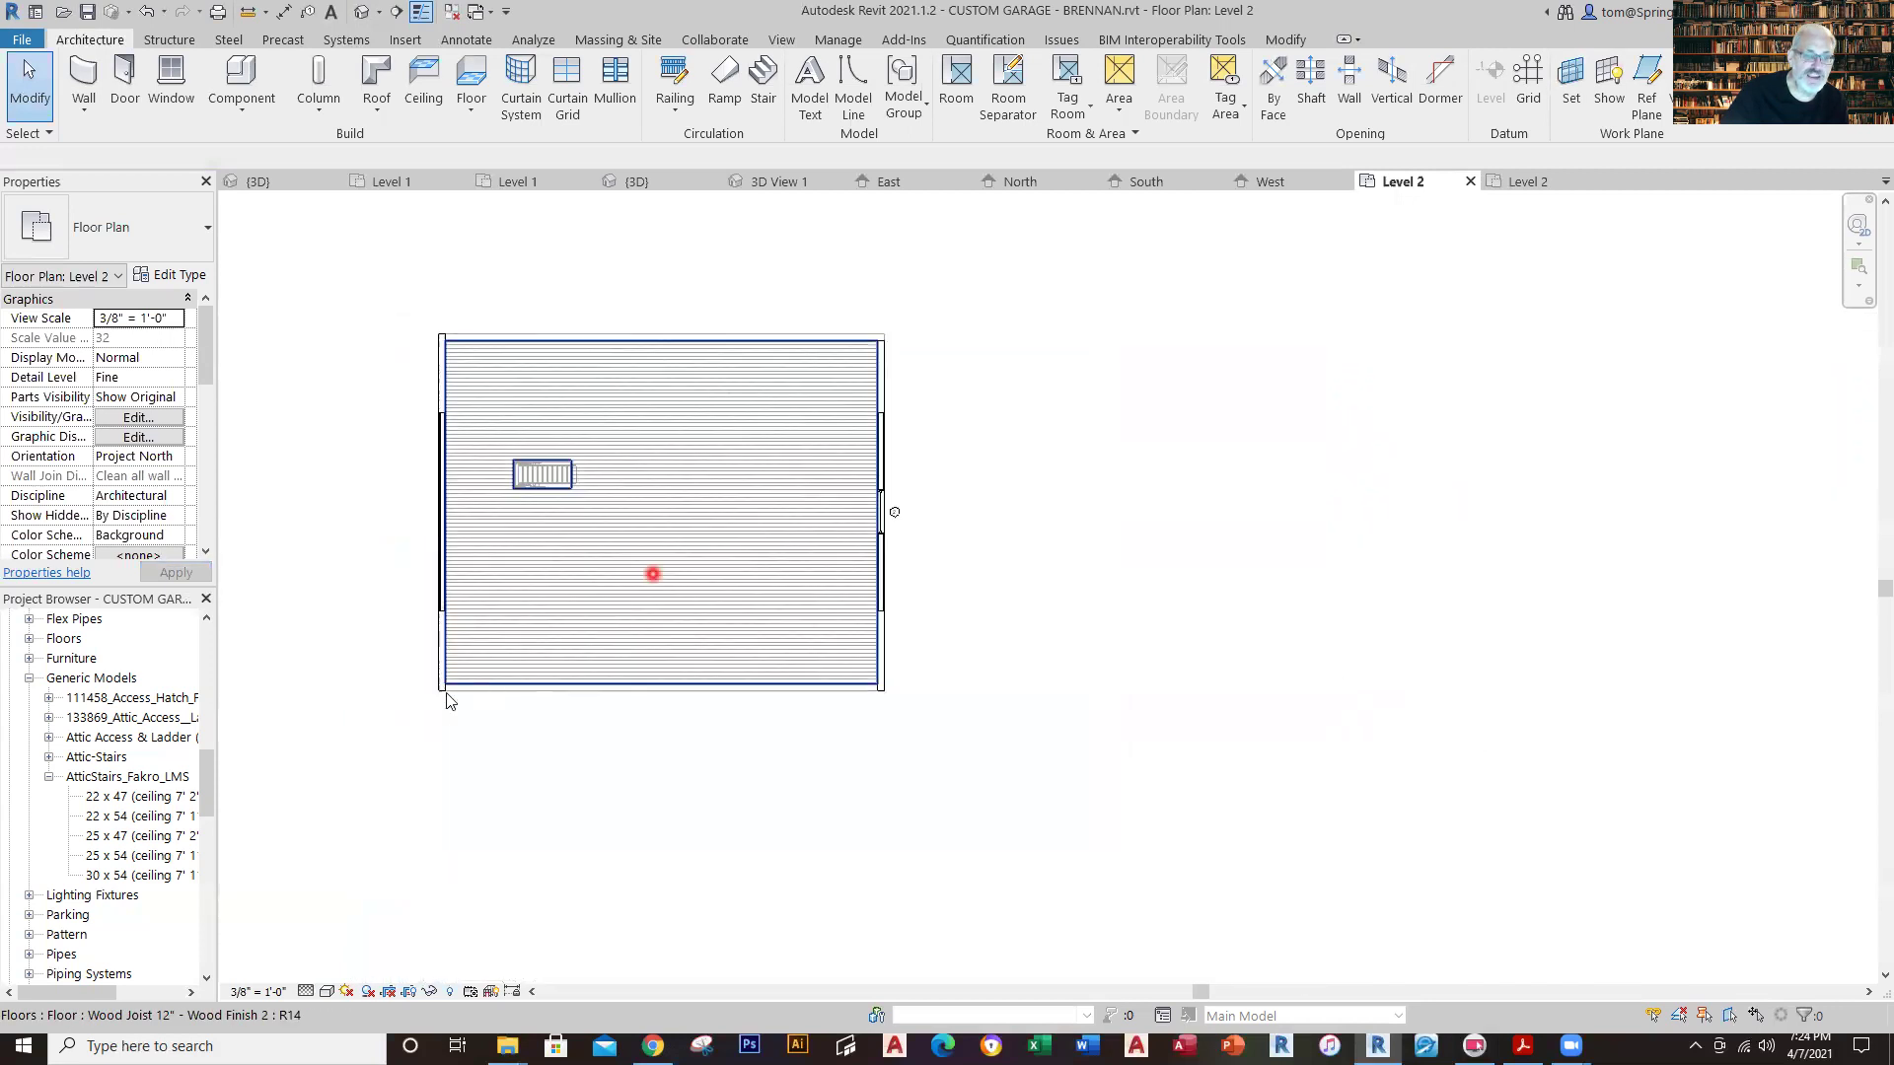
middle_drag(445, 834, 473, 878)
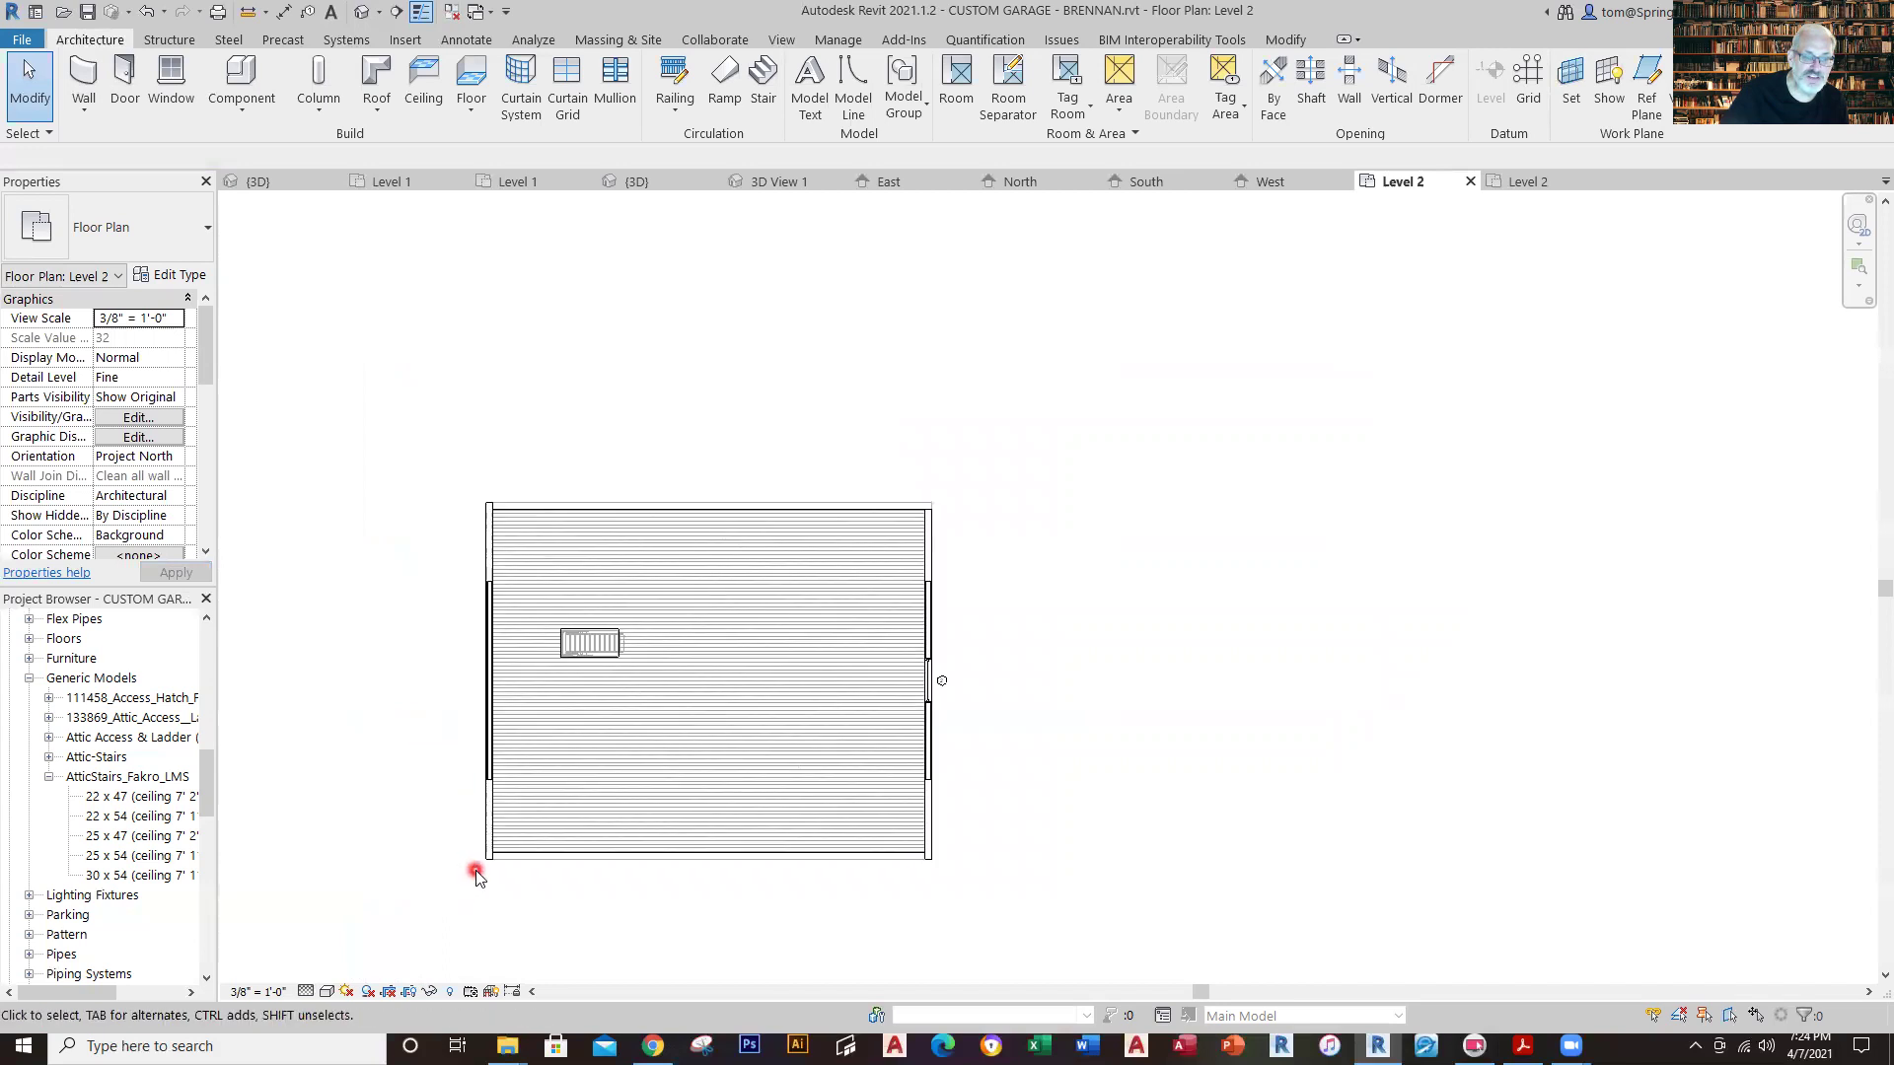
scroll(476, 876, up, 2)
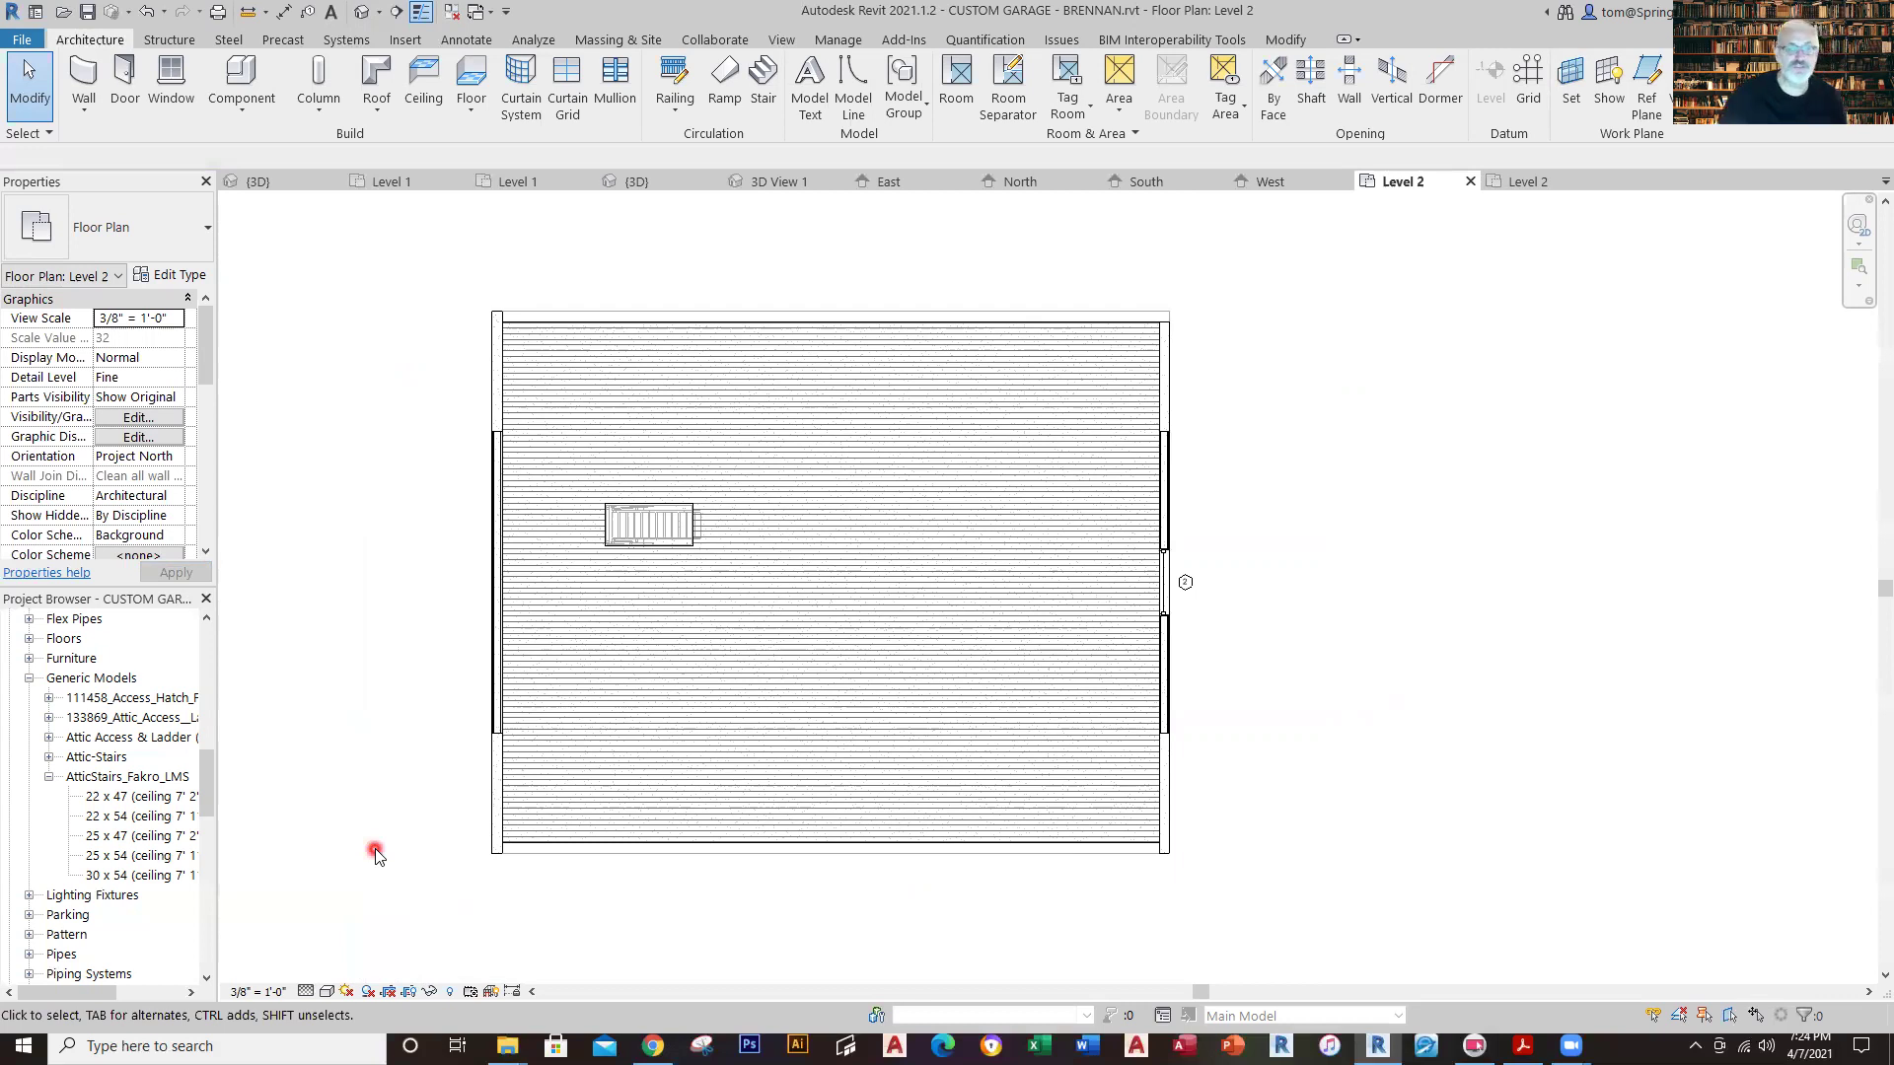
scroll(490, 872, up, 5)
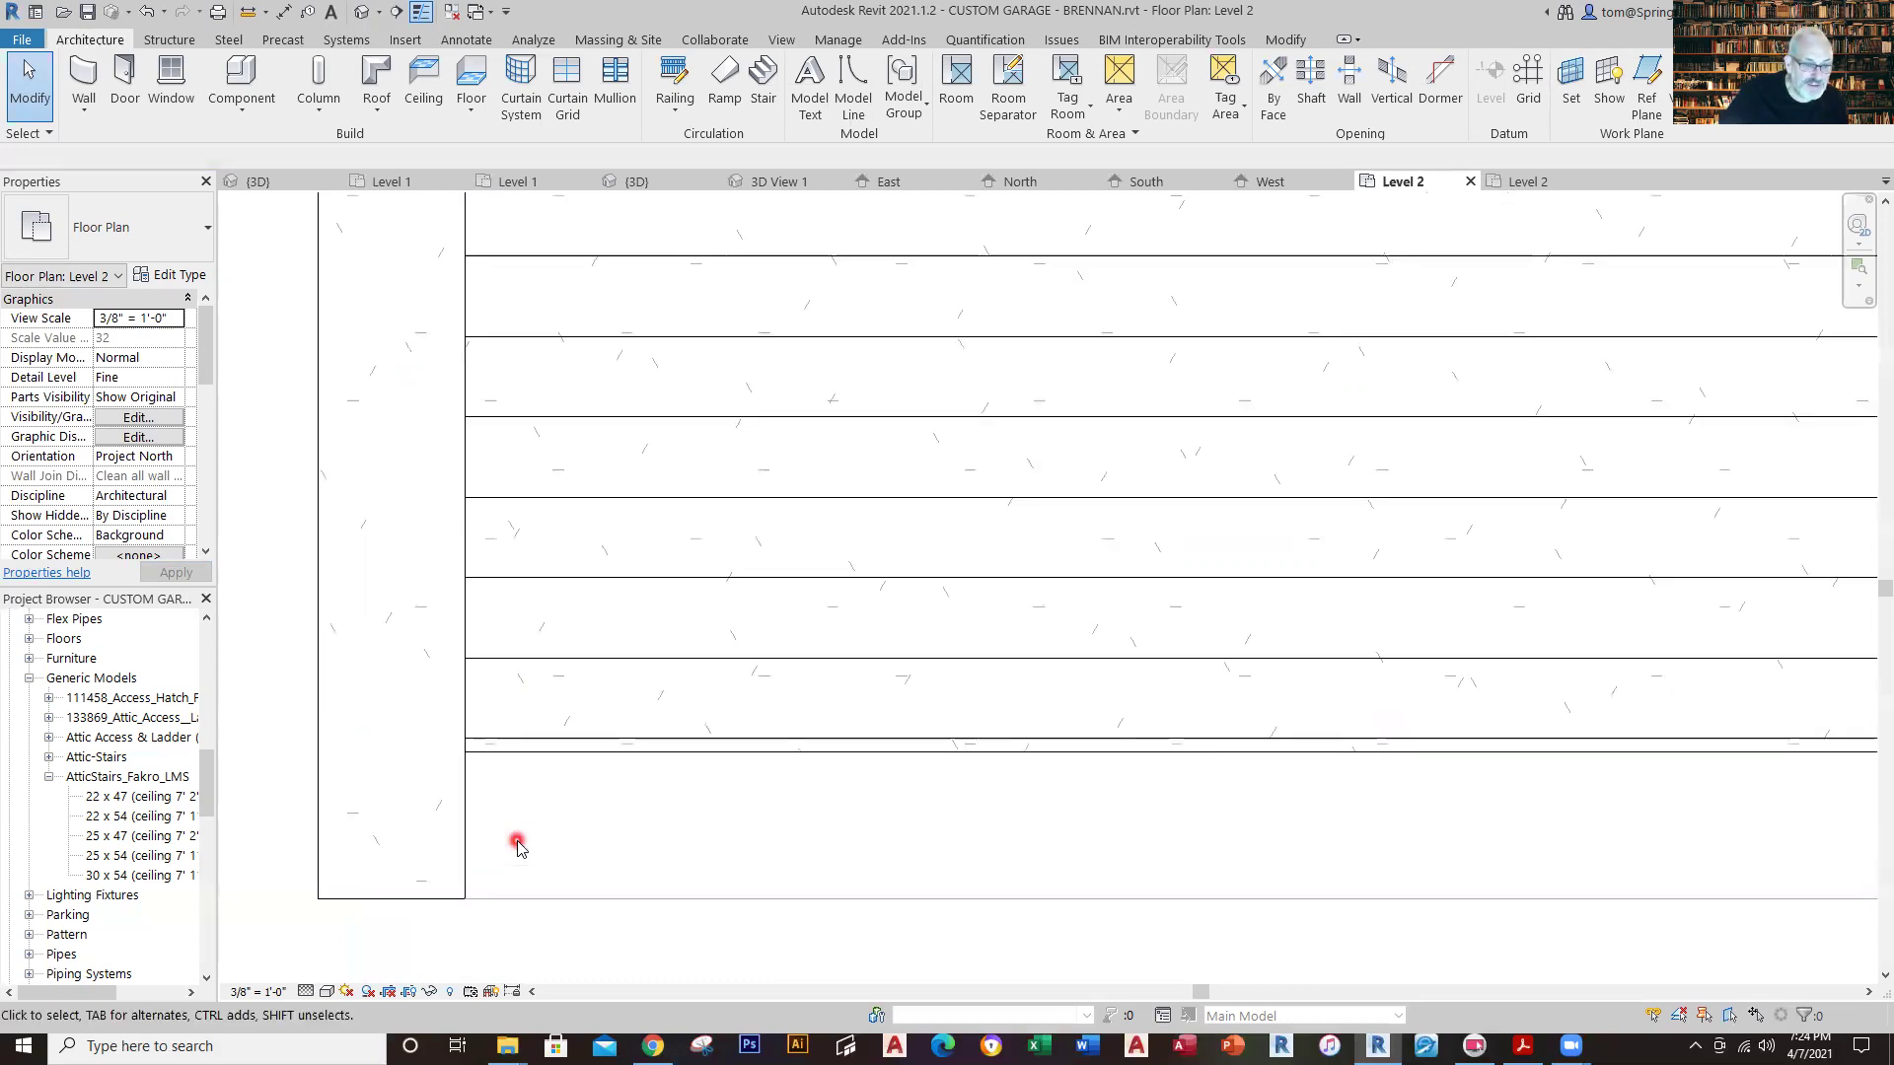
scroll(520, 849, down, 8)
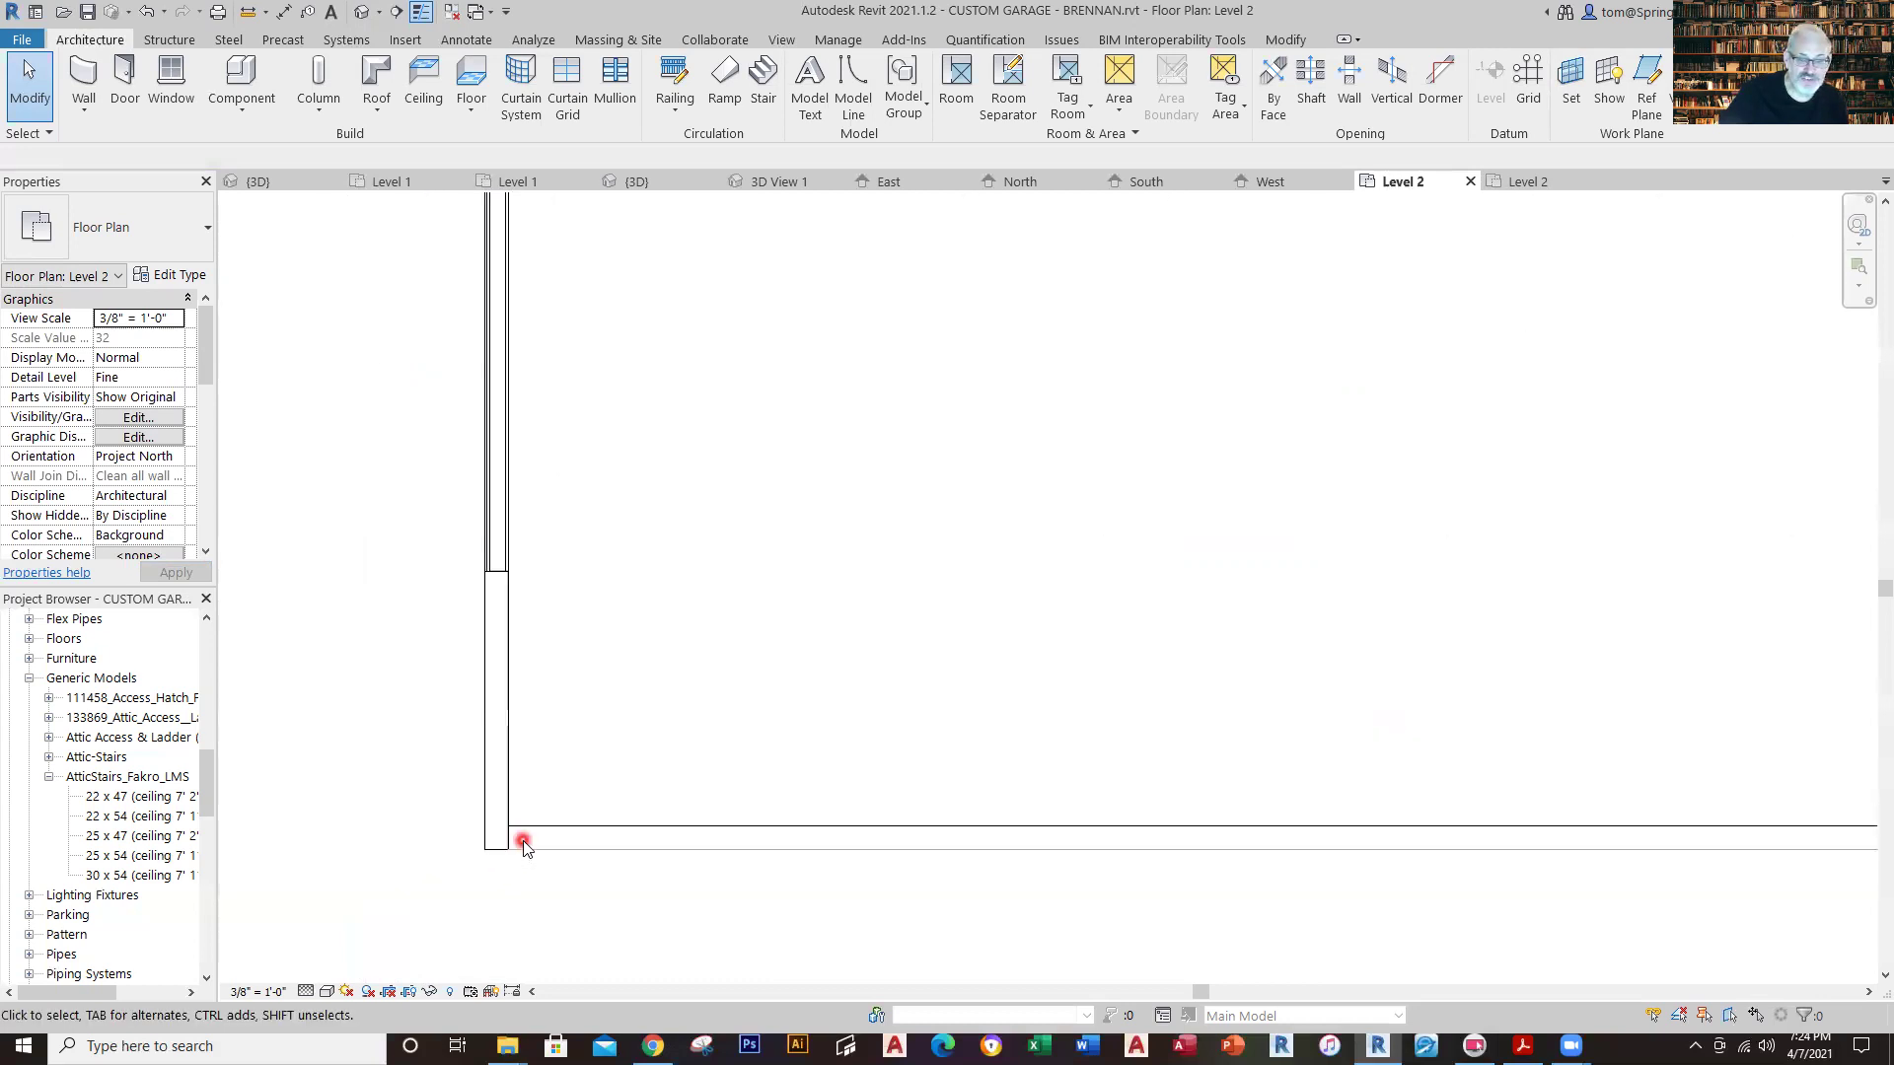
click(1149, 458)
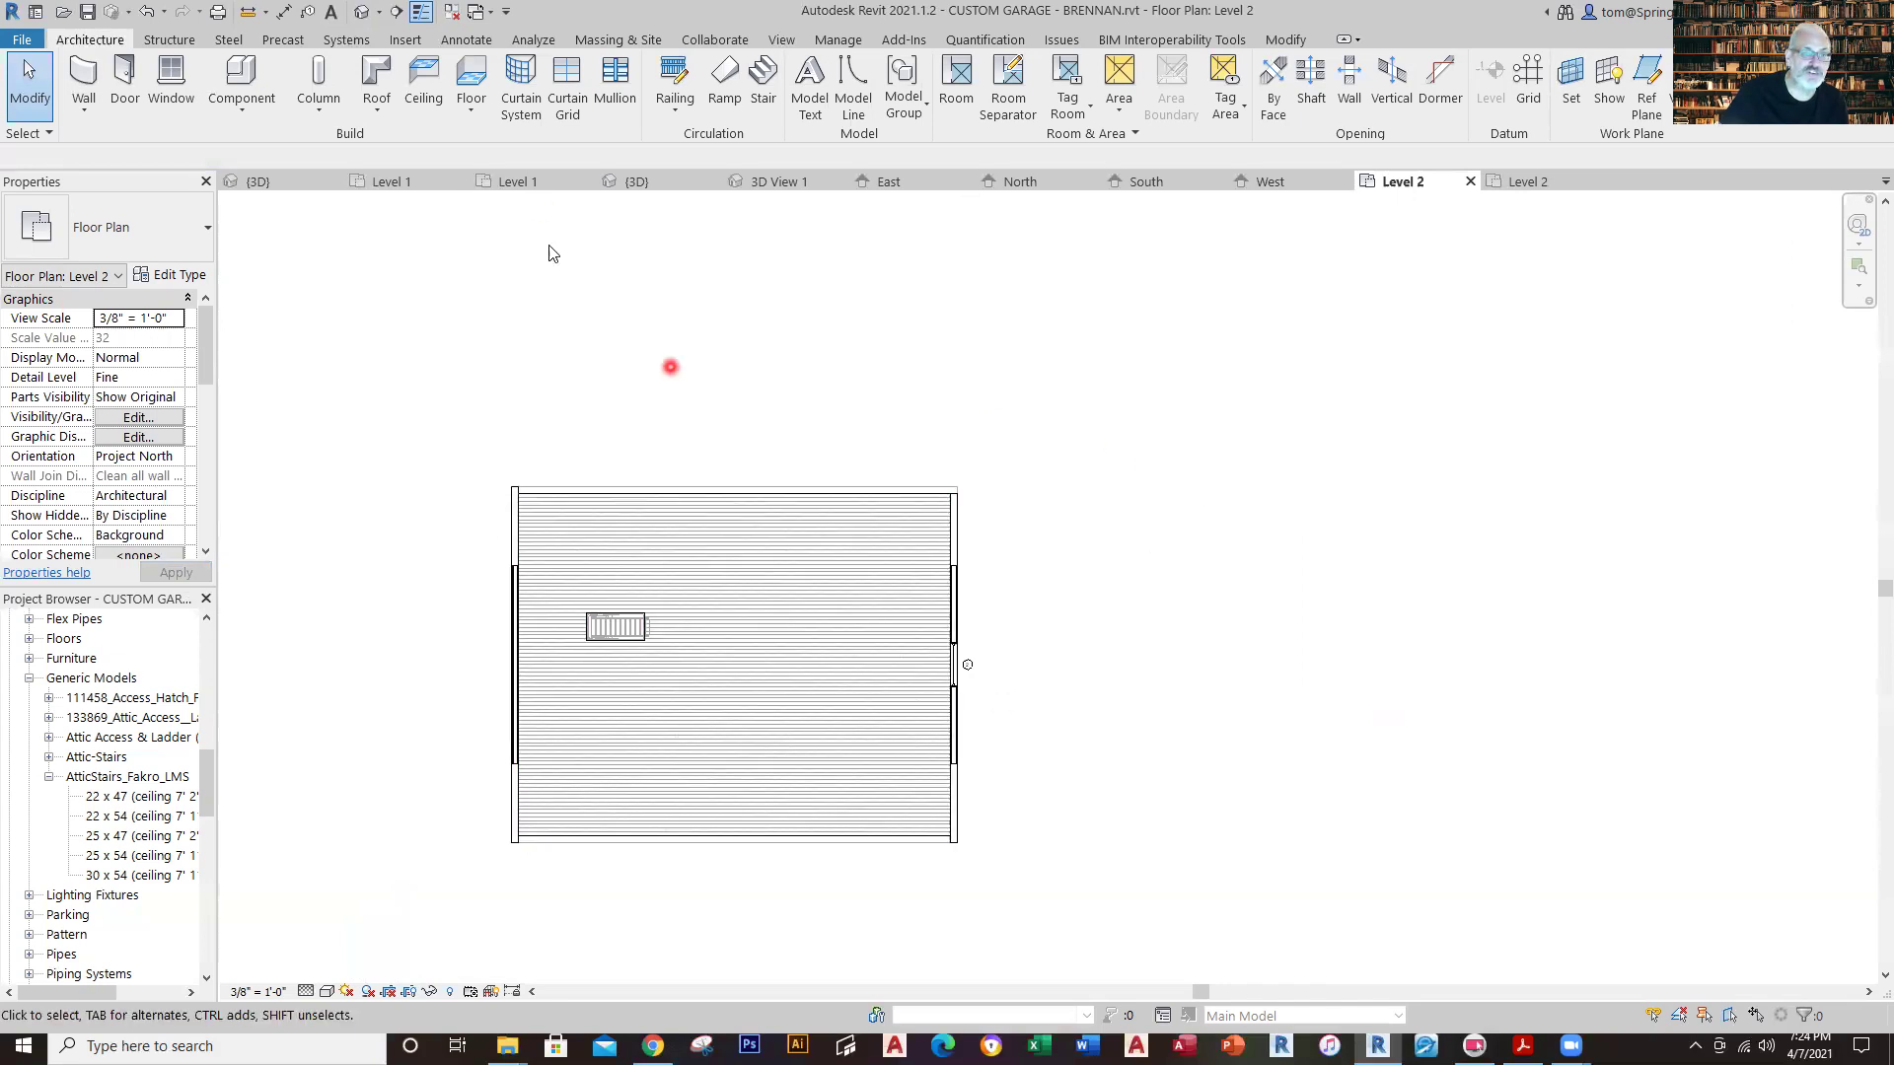
Compare the master project's Level 1 plan with the custom garage's Level 1 plan.
click(506, 185)
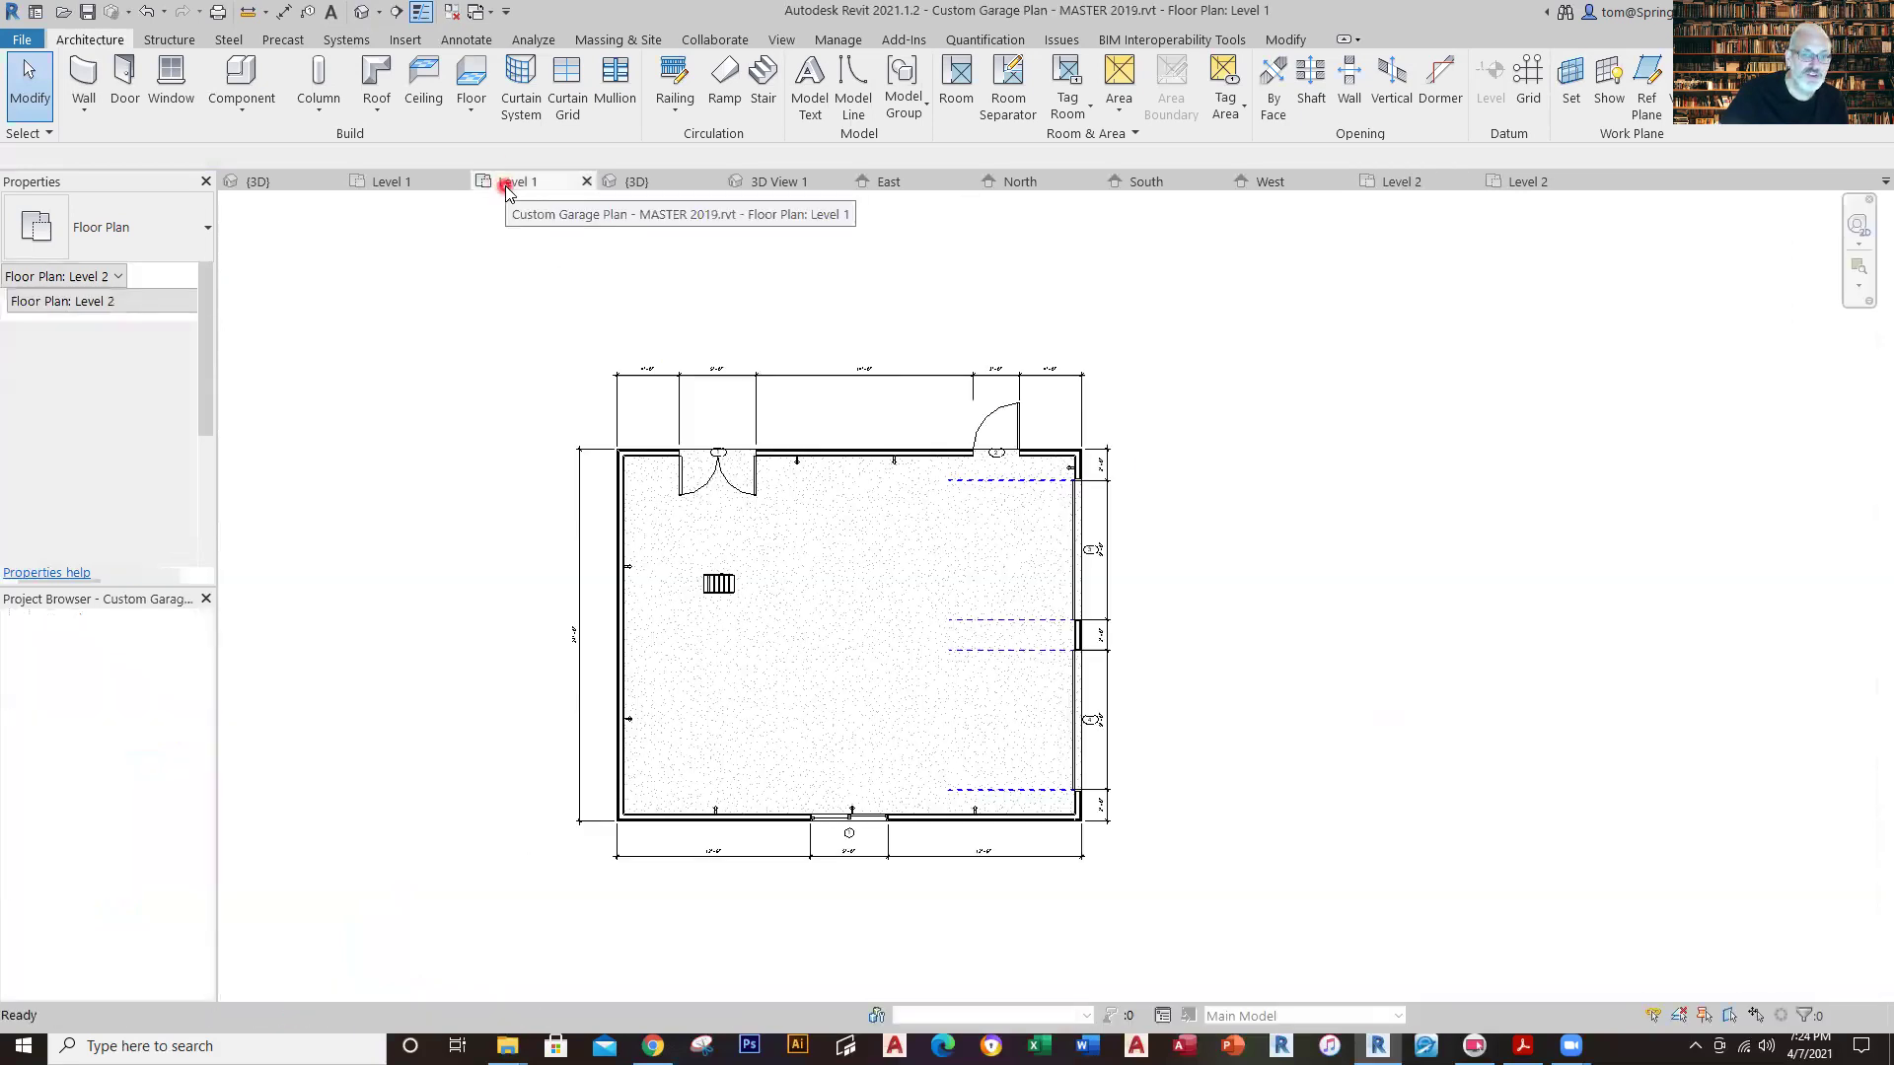
click(390, 183)
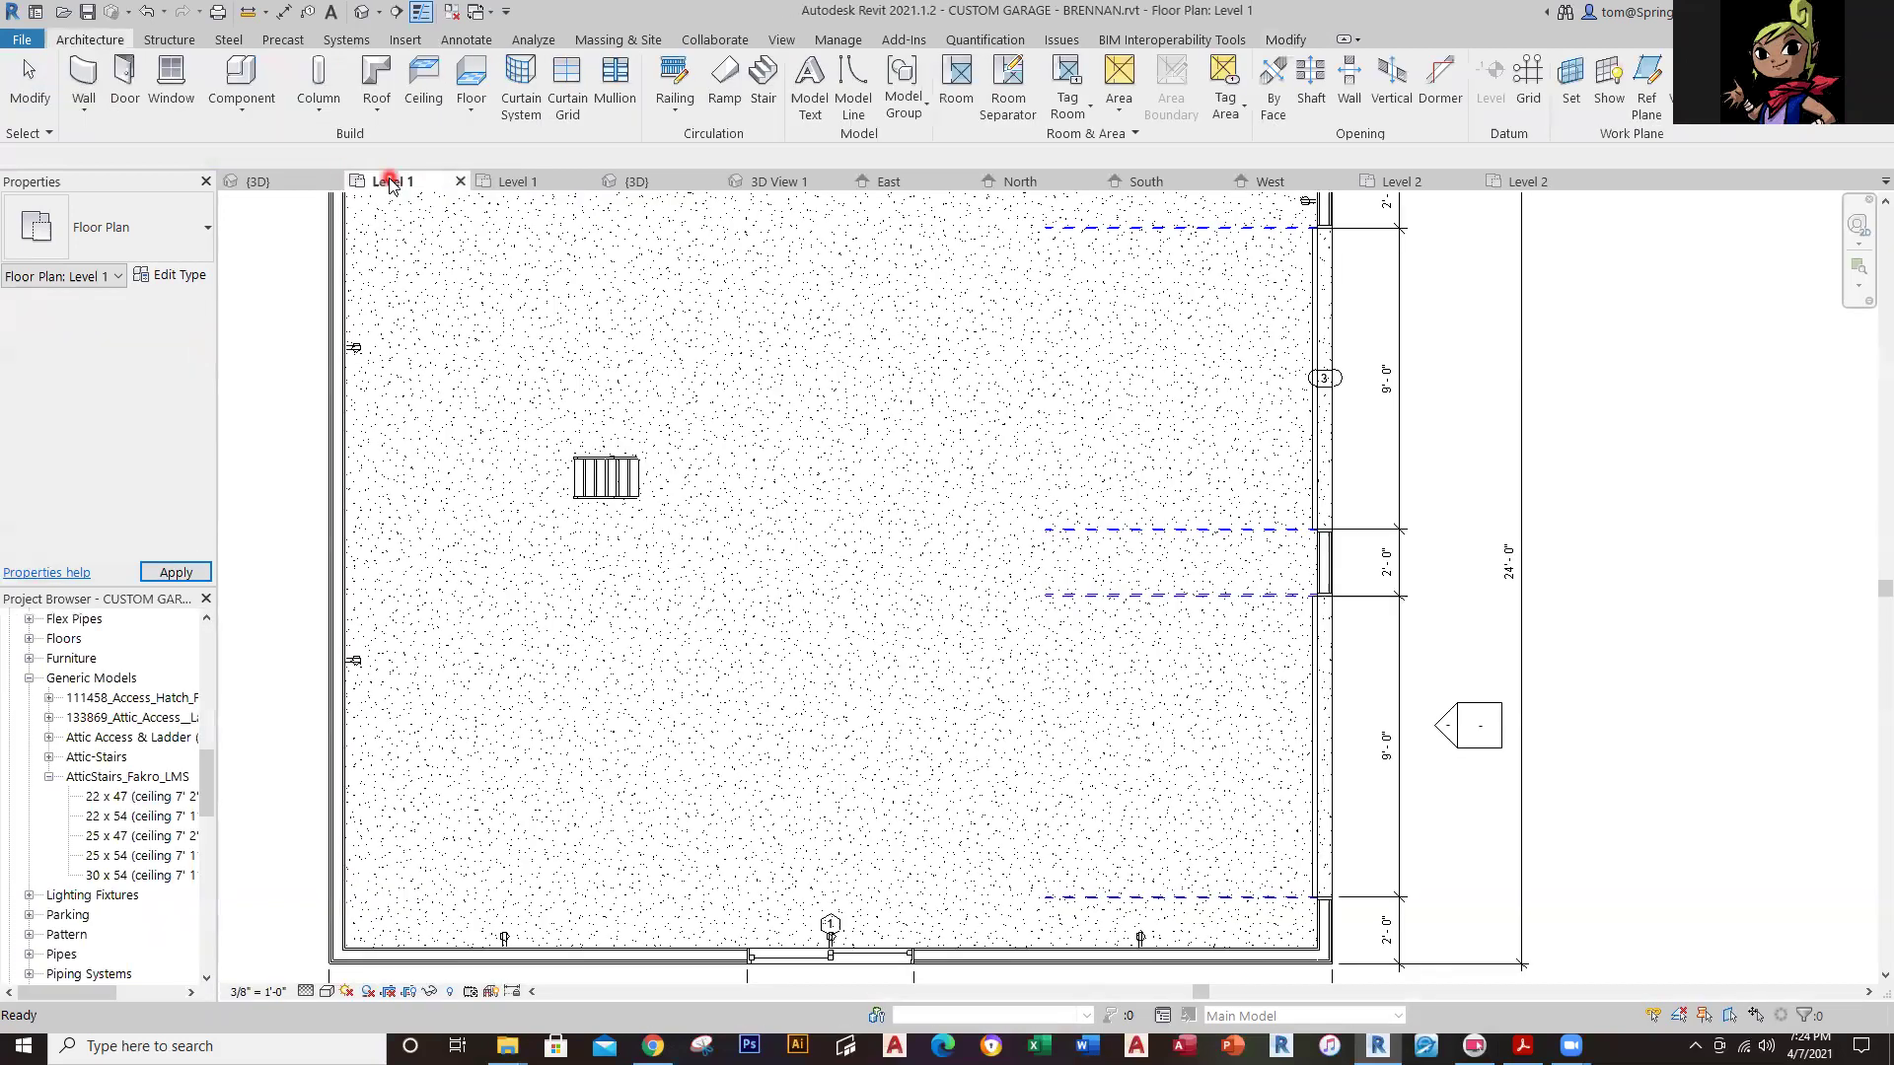
scroll(580, 394, down, 3)
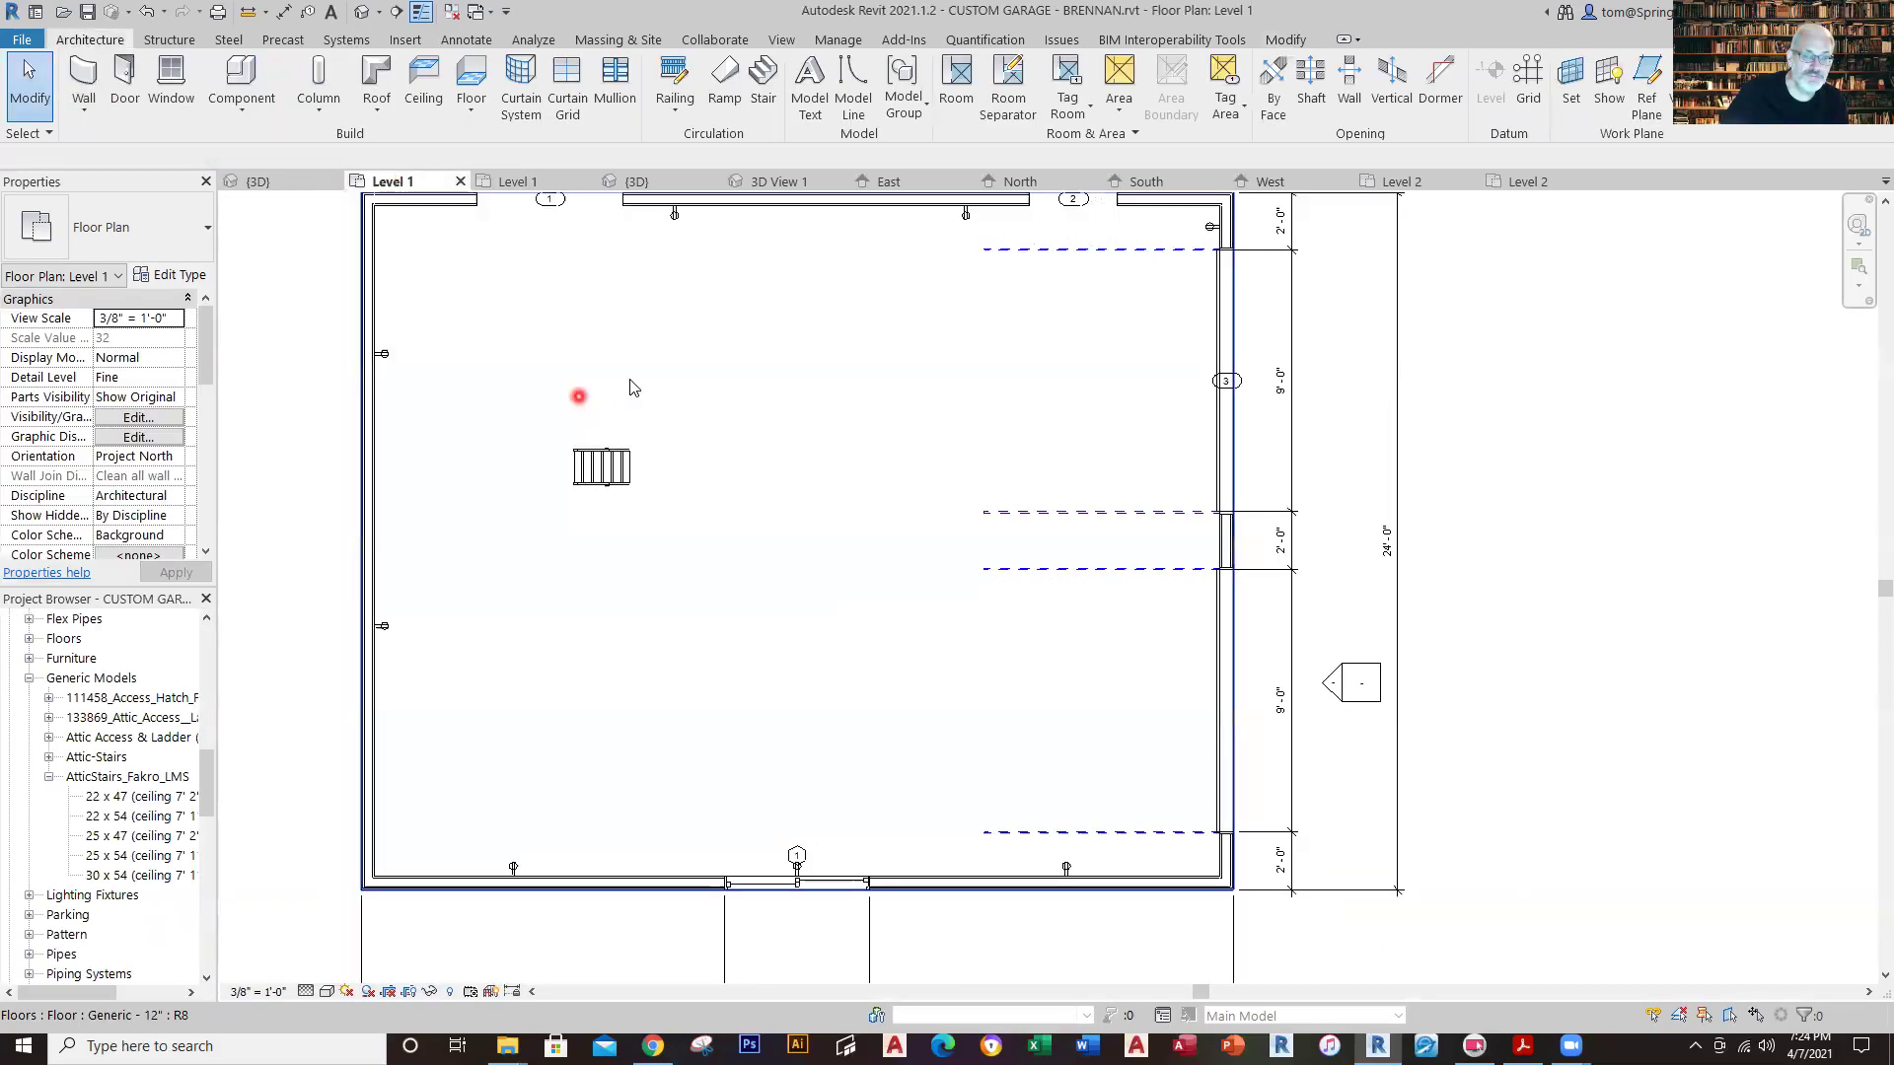
middle_drag(675, 485, 661, 494)
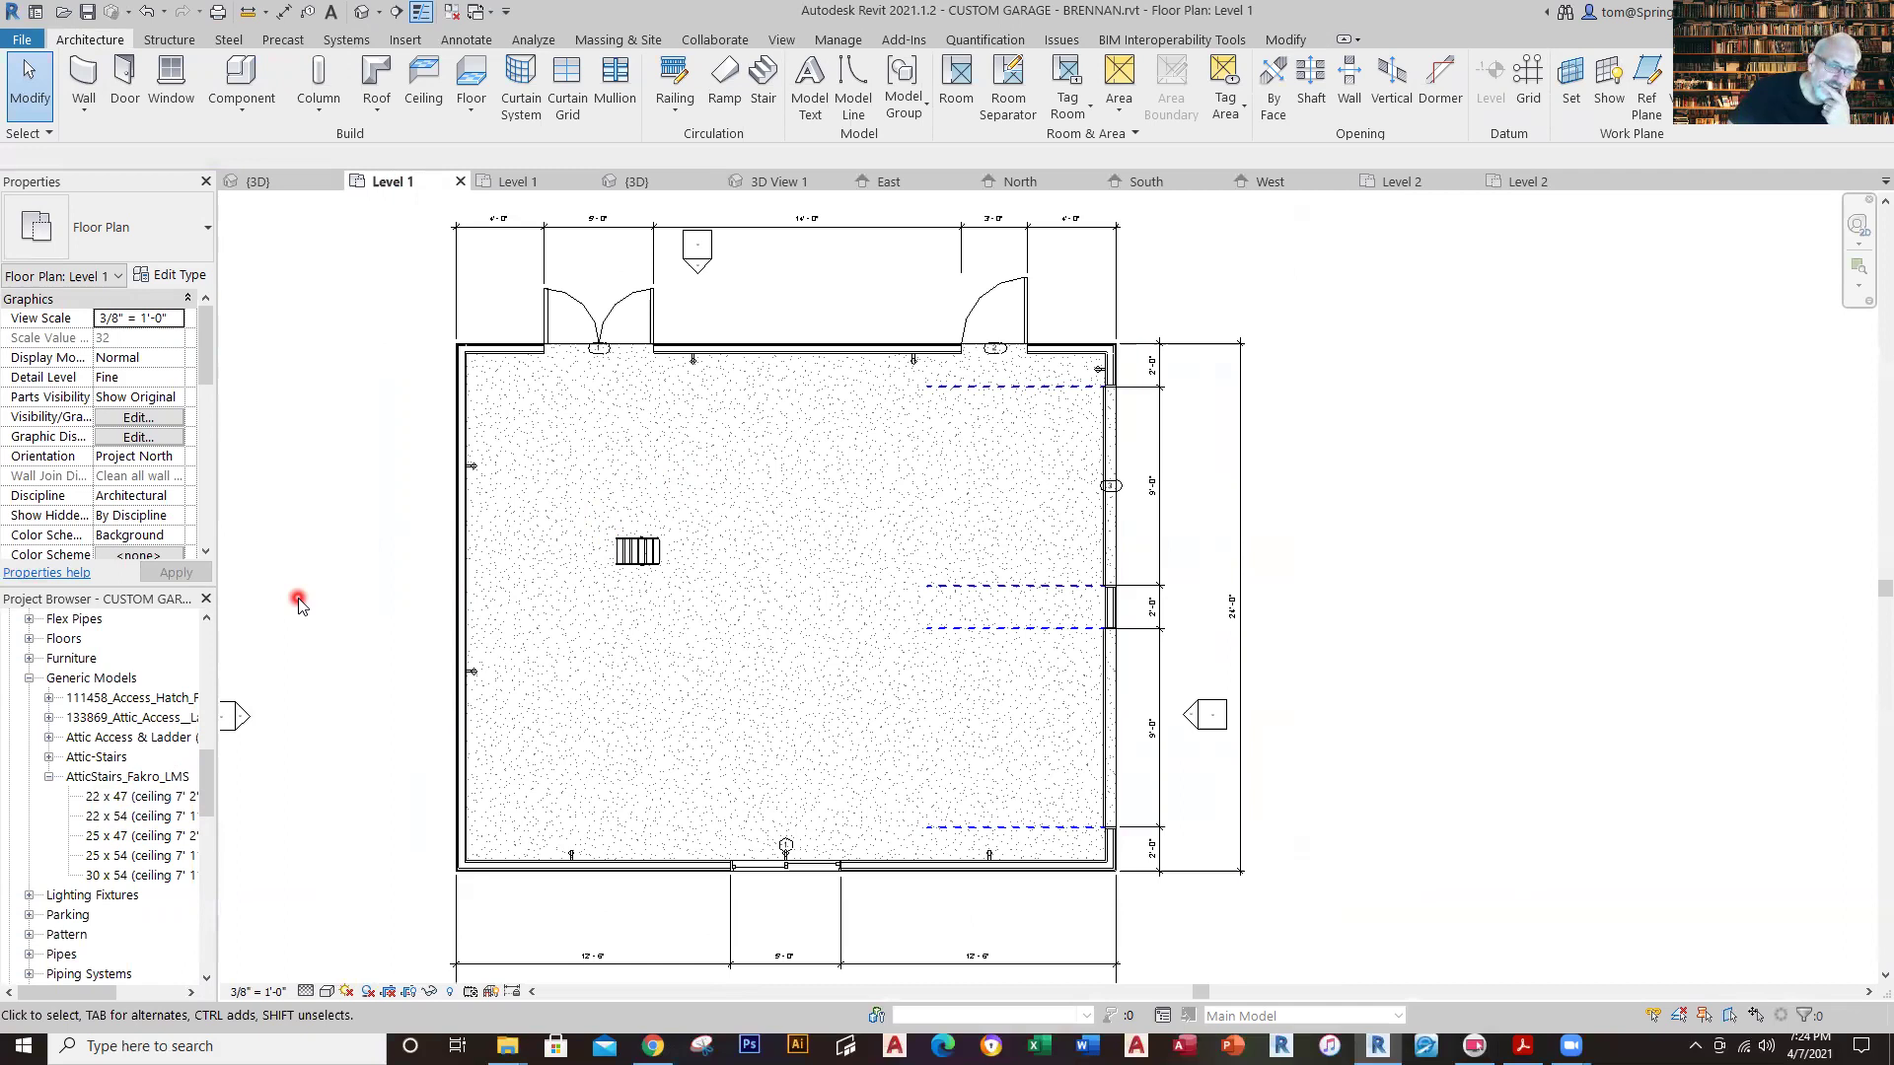
Edit the Level 1 floor's boundary and move its north edge inward to the inside face of the north wall.
click(564, 438)
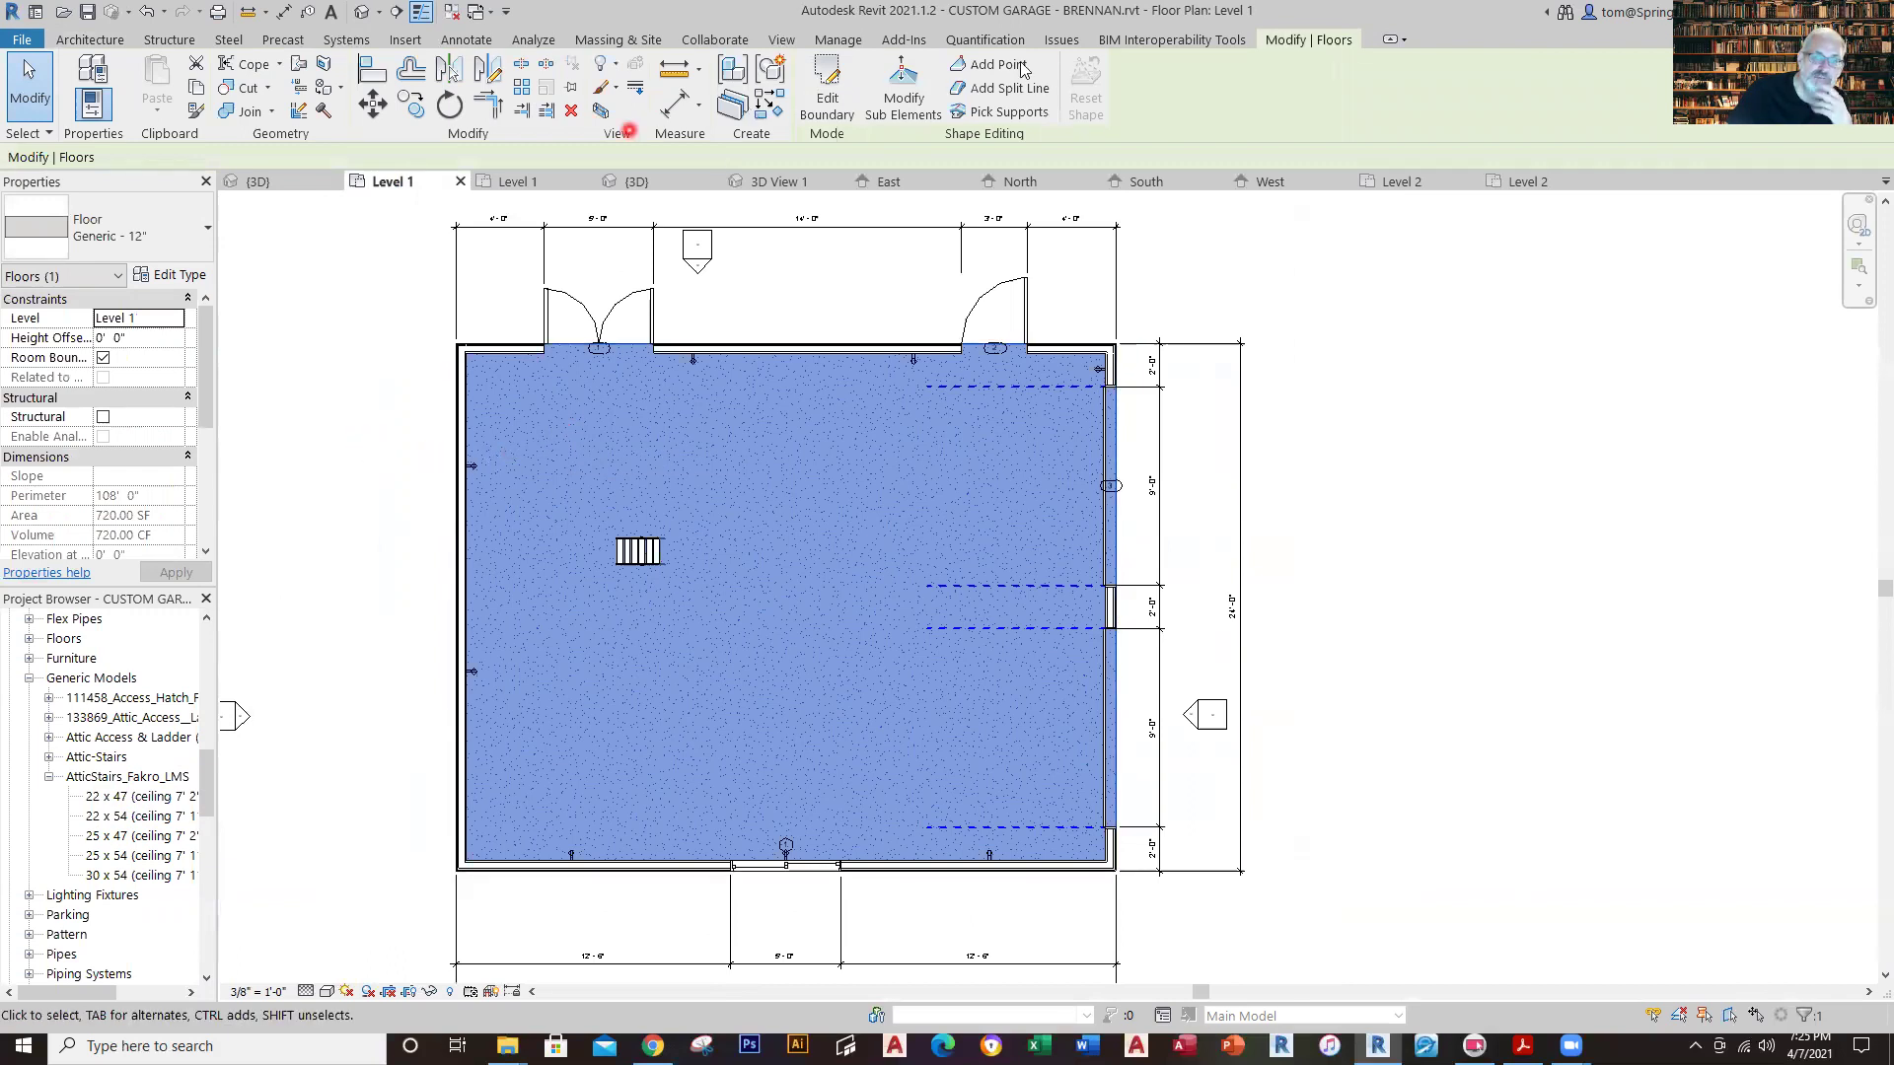
click(827, 74)
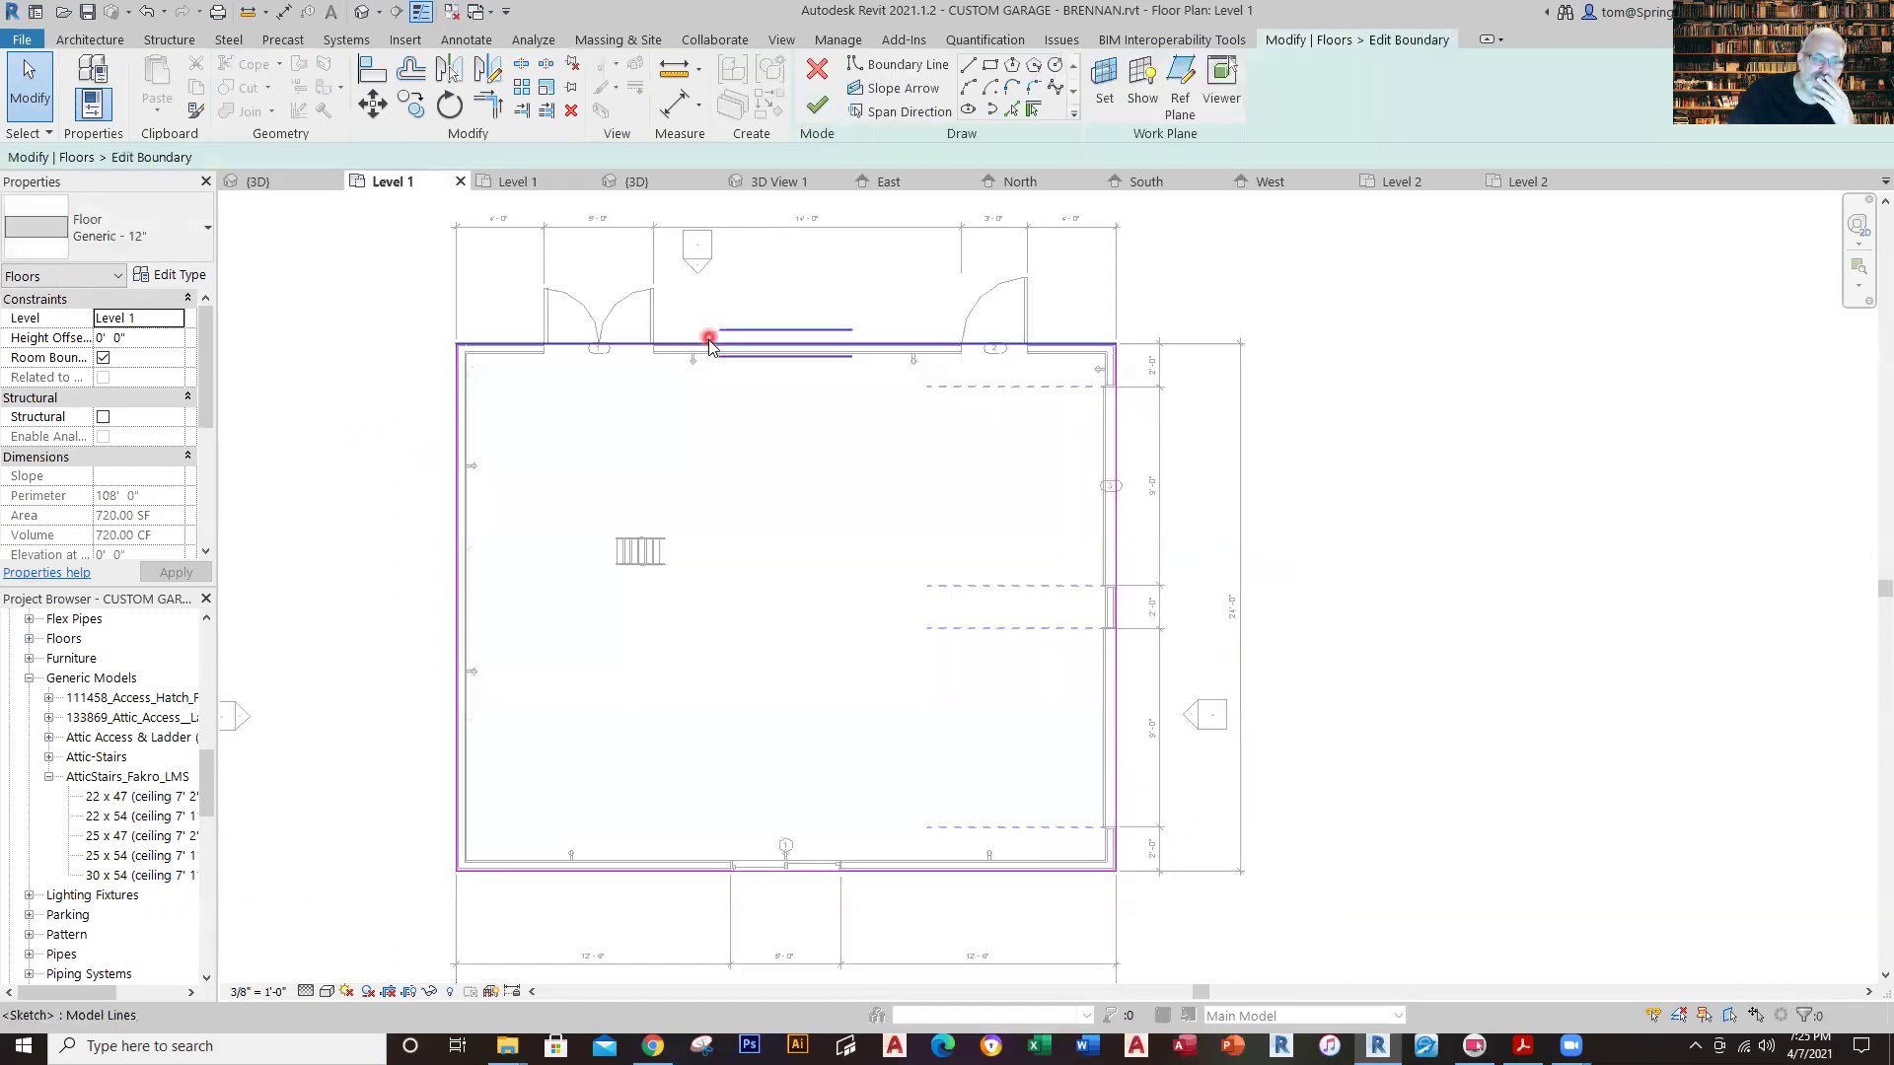
scroll(686, 340, up, 5)
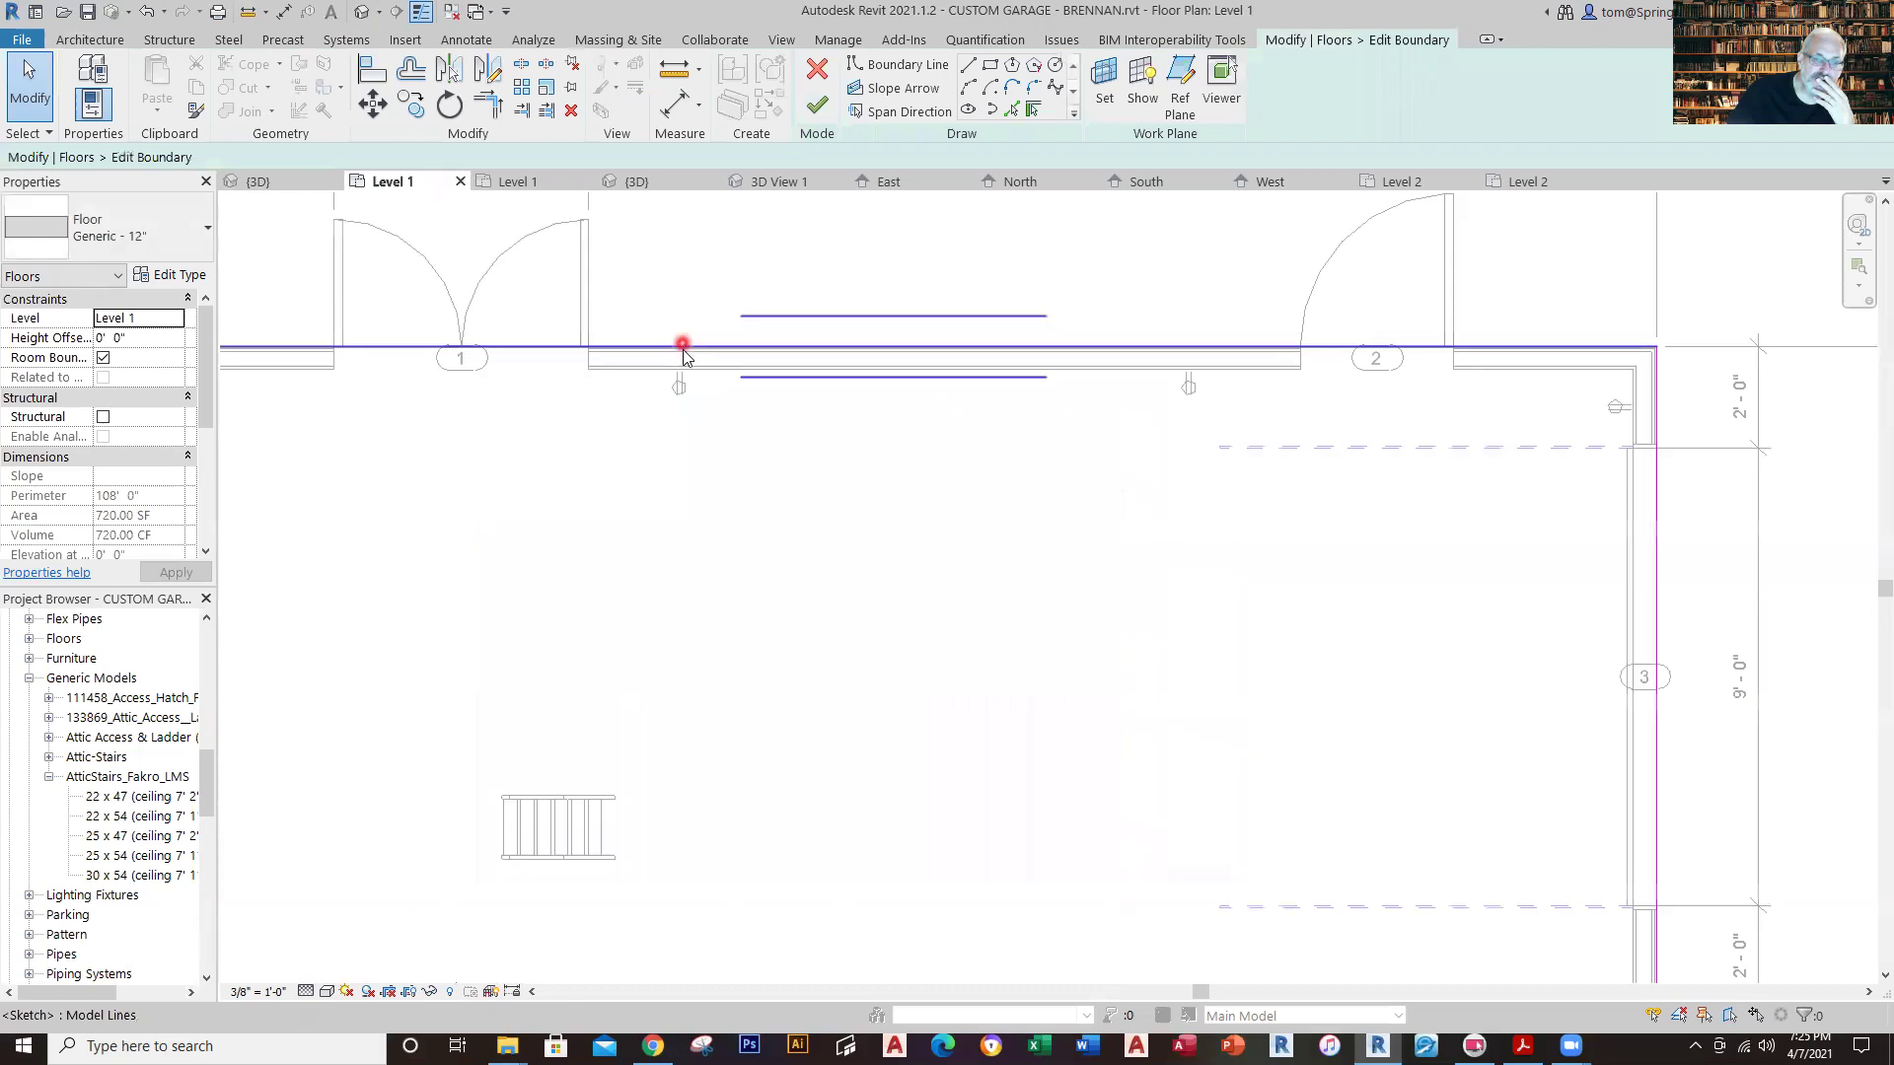
click(1060, 349)
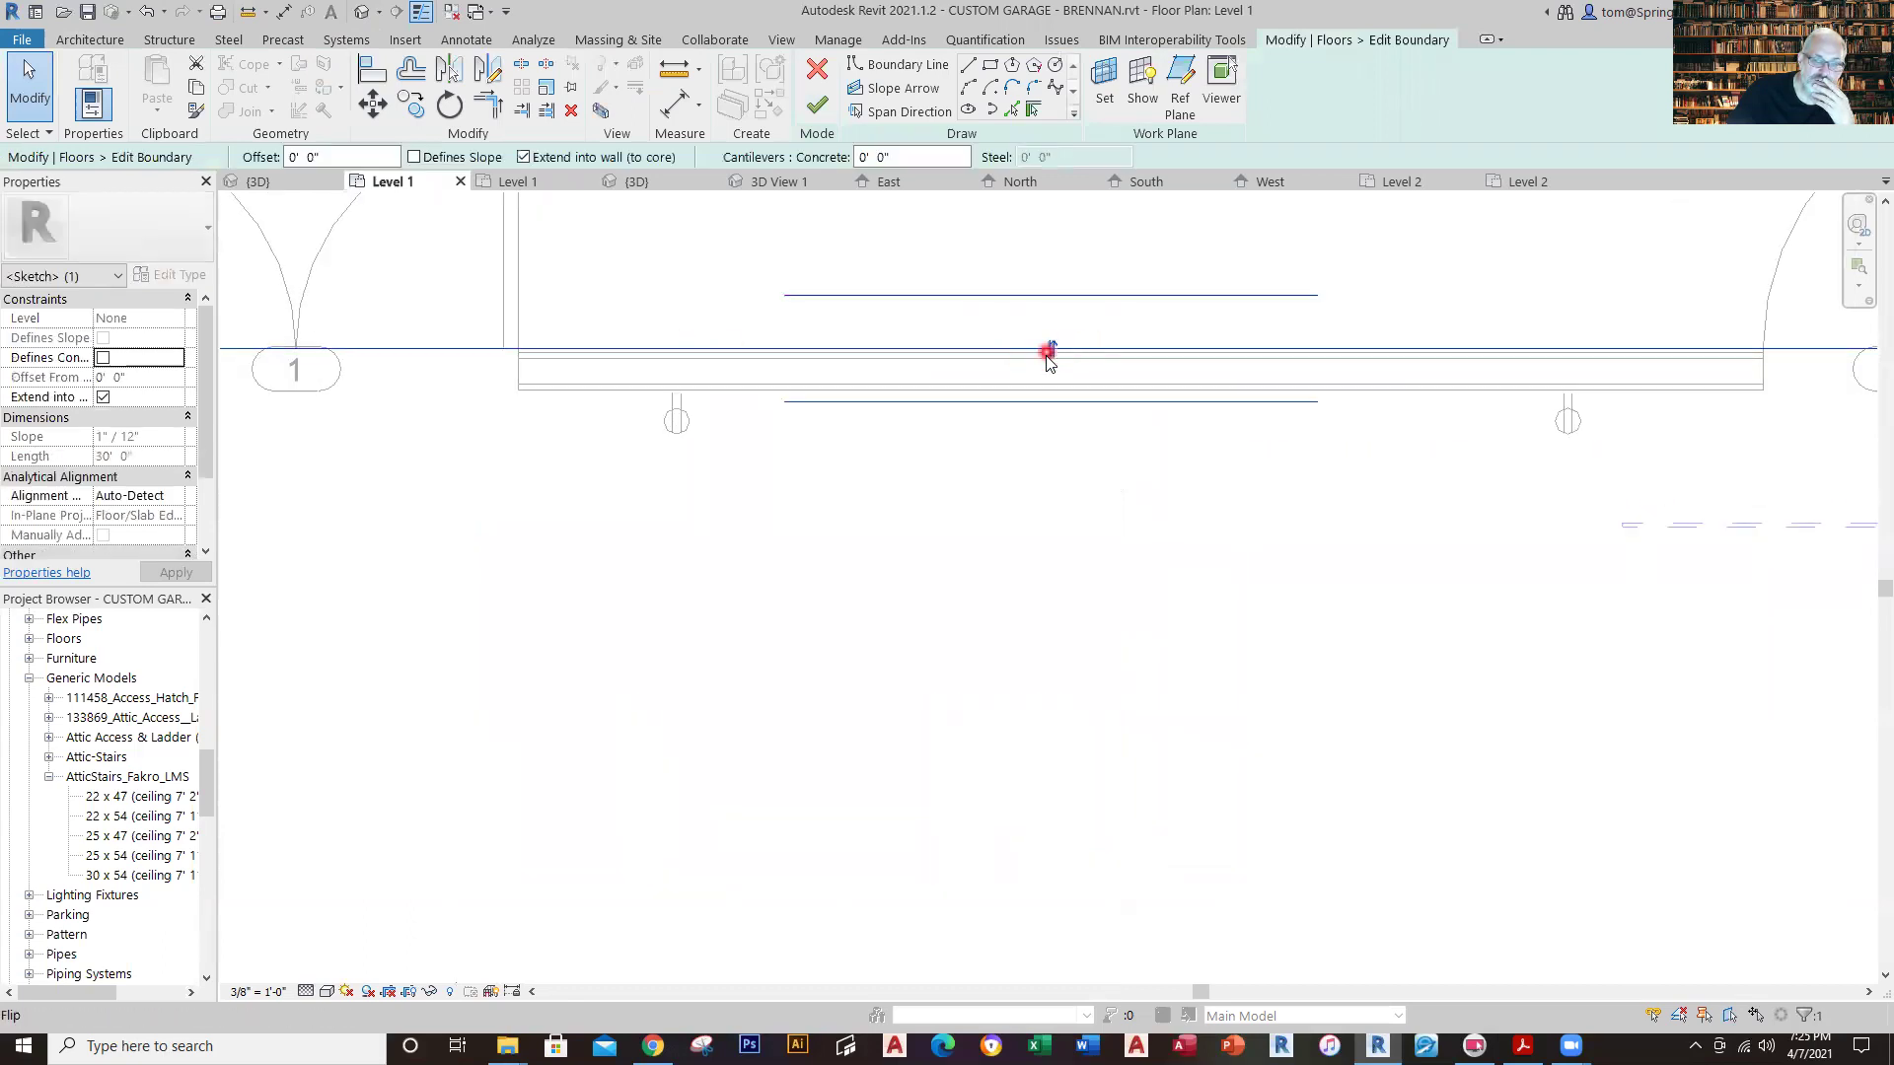
click(987, 347)
drag(988, 375, 985, 388)
scroll(626, 755, down, 4)
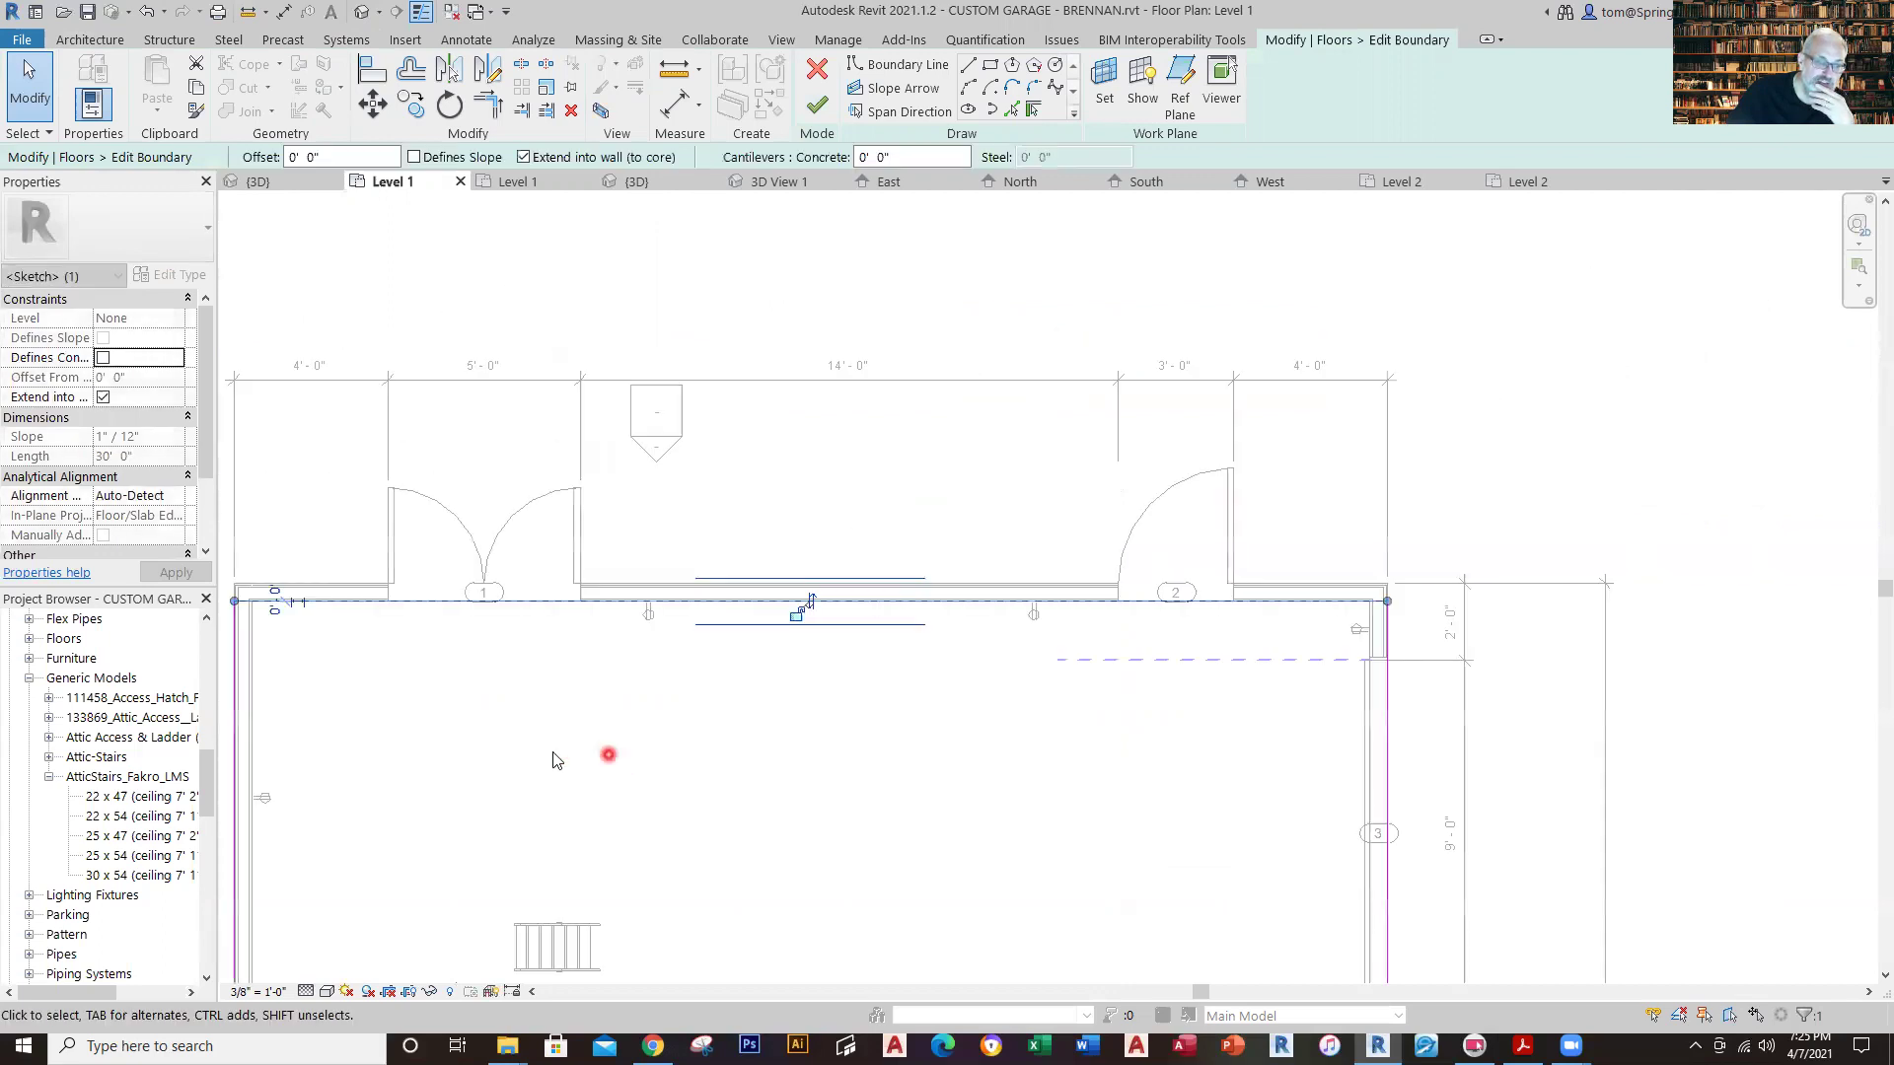
Move the west and south edges of the Level 1 floor boundary inward to the inside faces of their walls.
middle_drag(550, 766, 822, 598)
click(578, 542)
drag(573, 548, 592, 549)
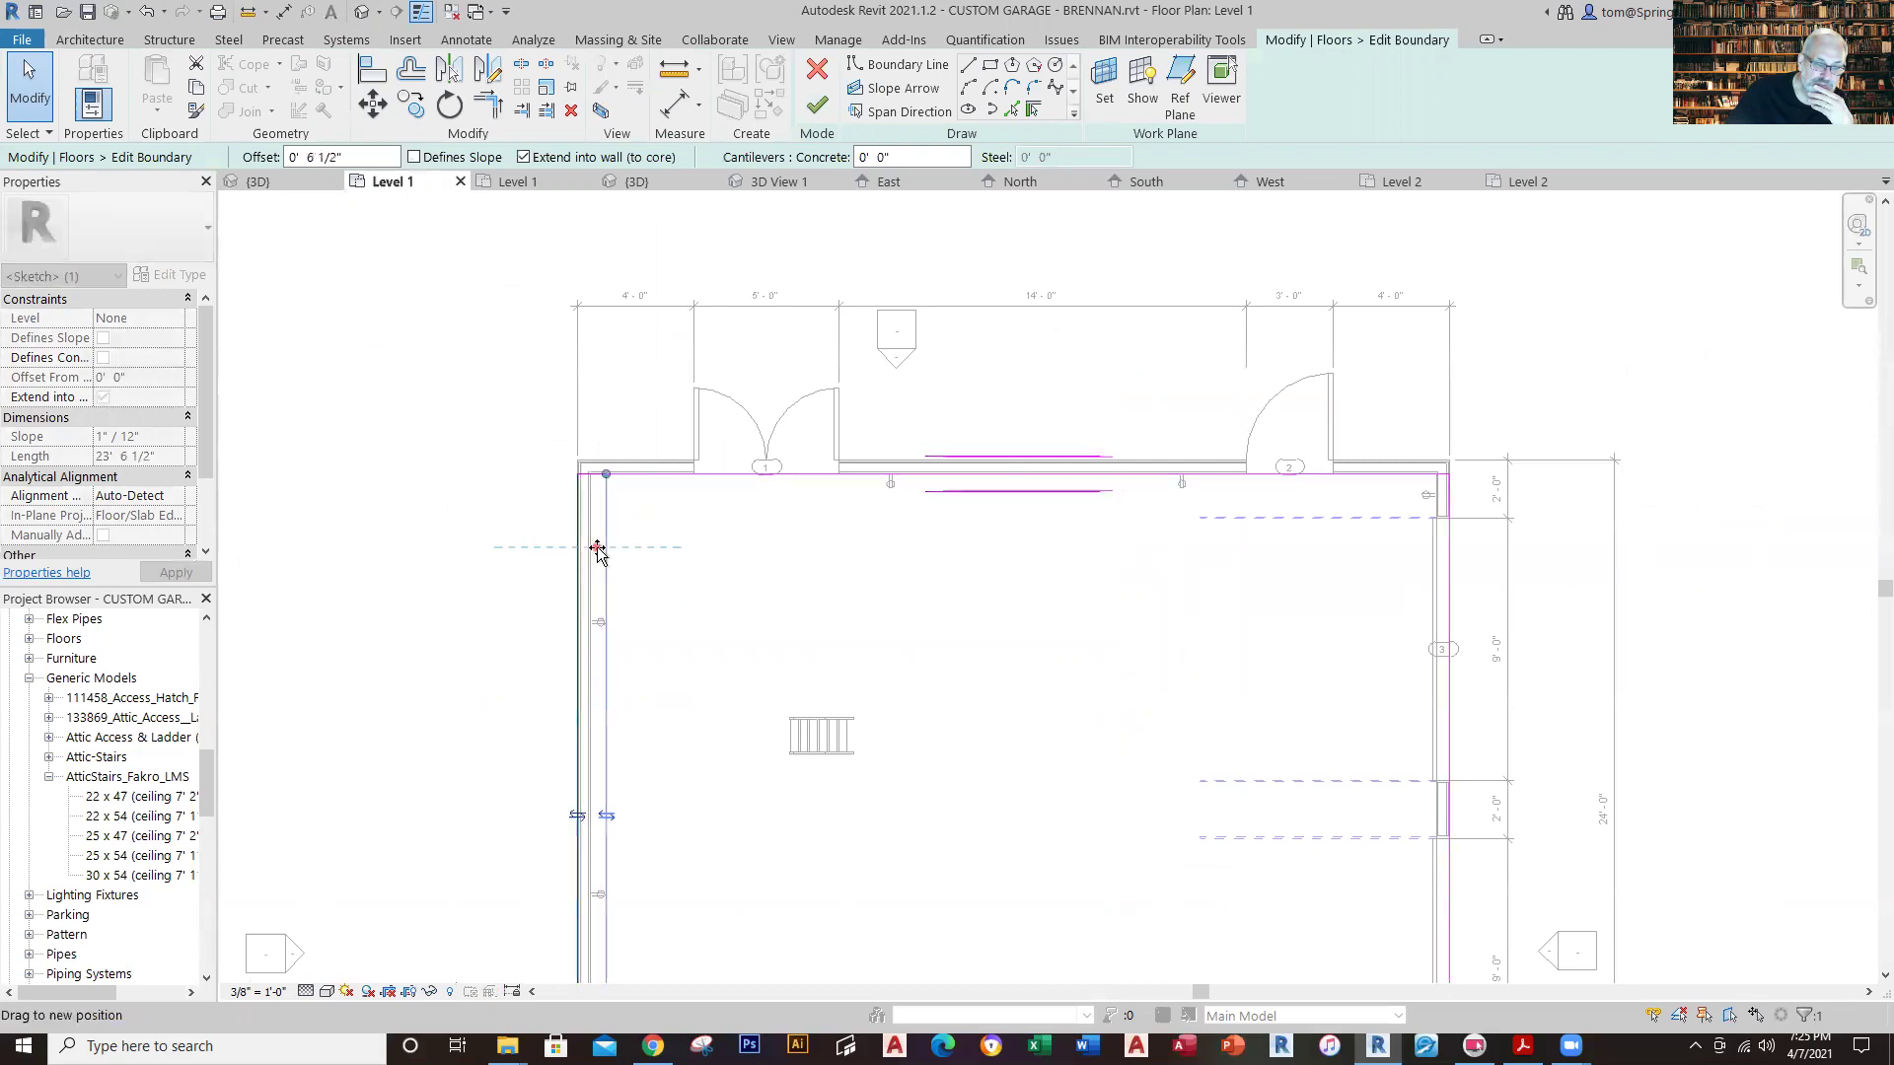
scroll(765, 774, down, 3)
scroll(804, 621, up, 6)
click(770, 759)
drag(770, 761, 773, 731)
click(930, 706)
Move the floor boundary's east edge to the inside face of the east wall and finish the boundary edit.
scroll(1686, 818, down, 3)
scroll(1682, 816, down, 2)
middle_drag(1670, 812, 1111, 812)
drag(1247, 671, 1236, 624)
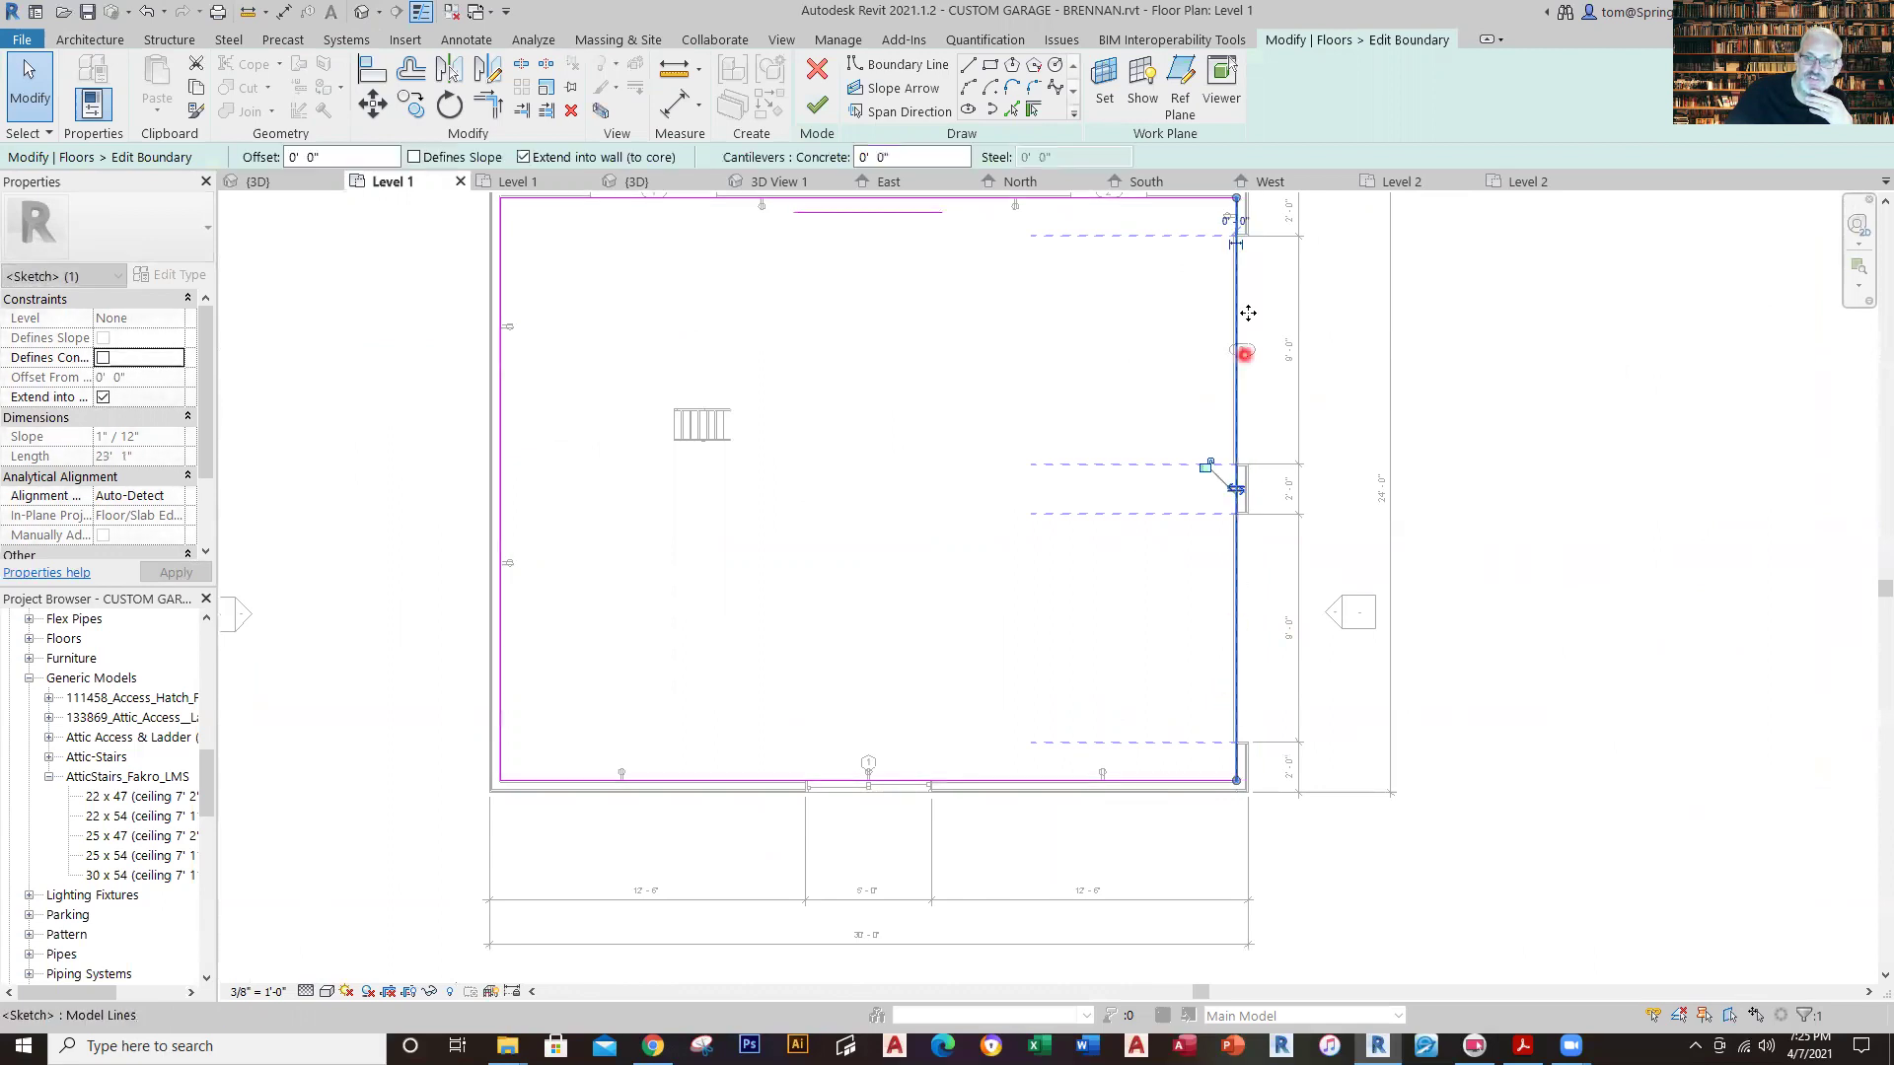
click(826, 110)
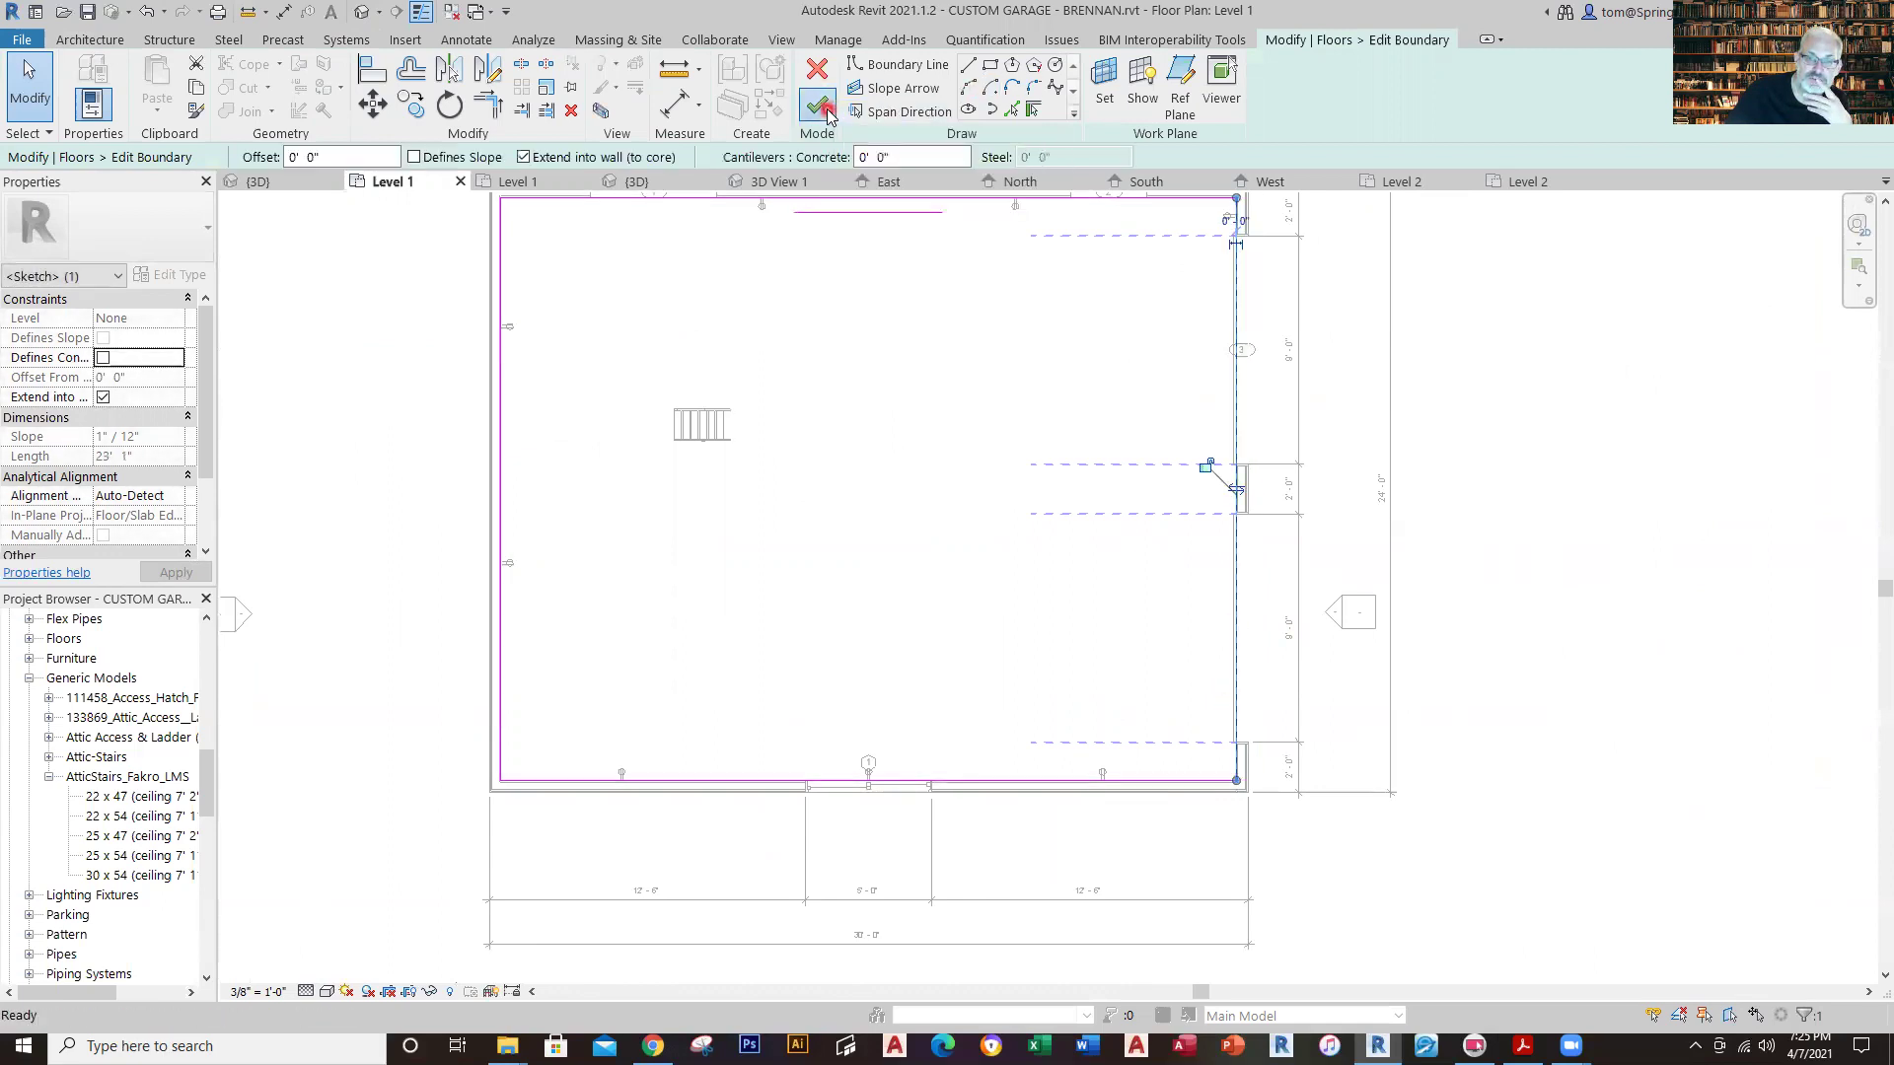
click(1537, 500)
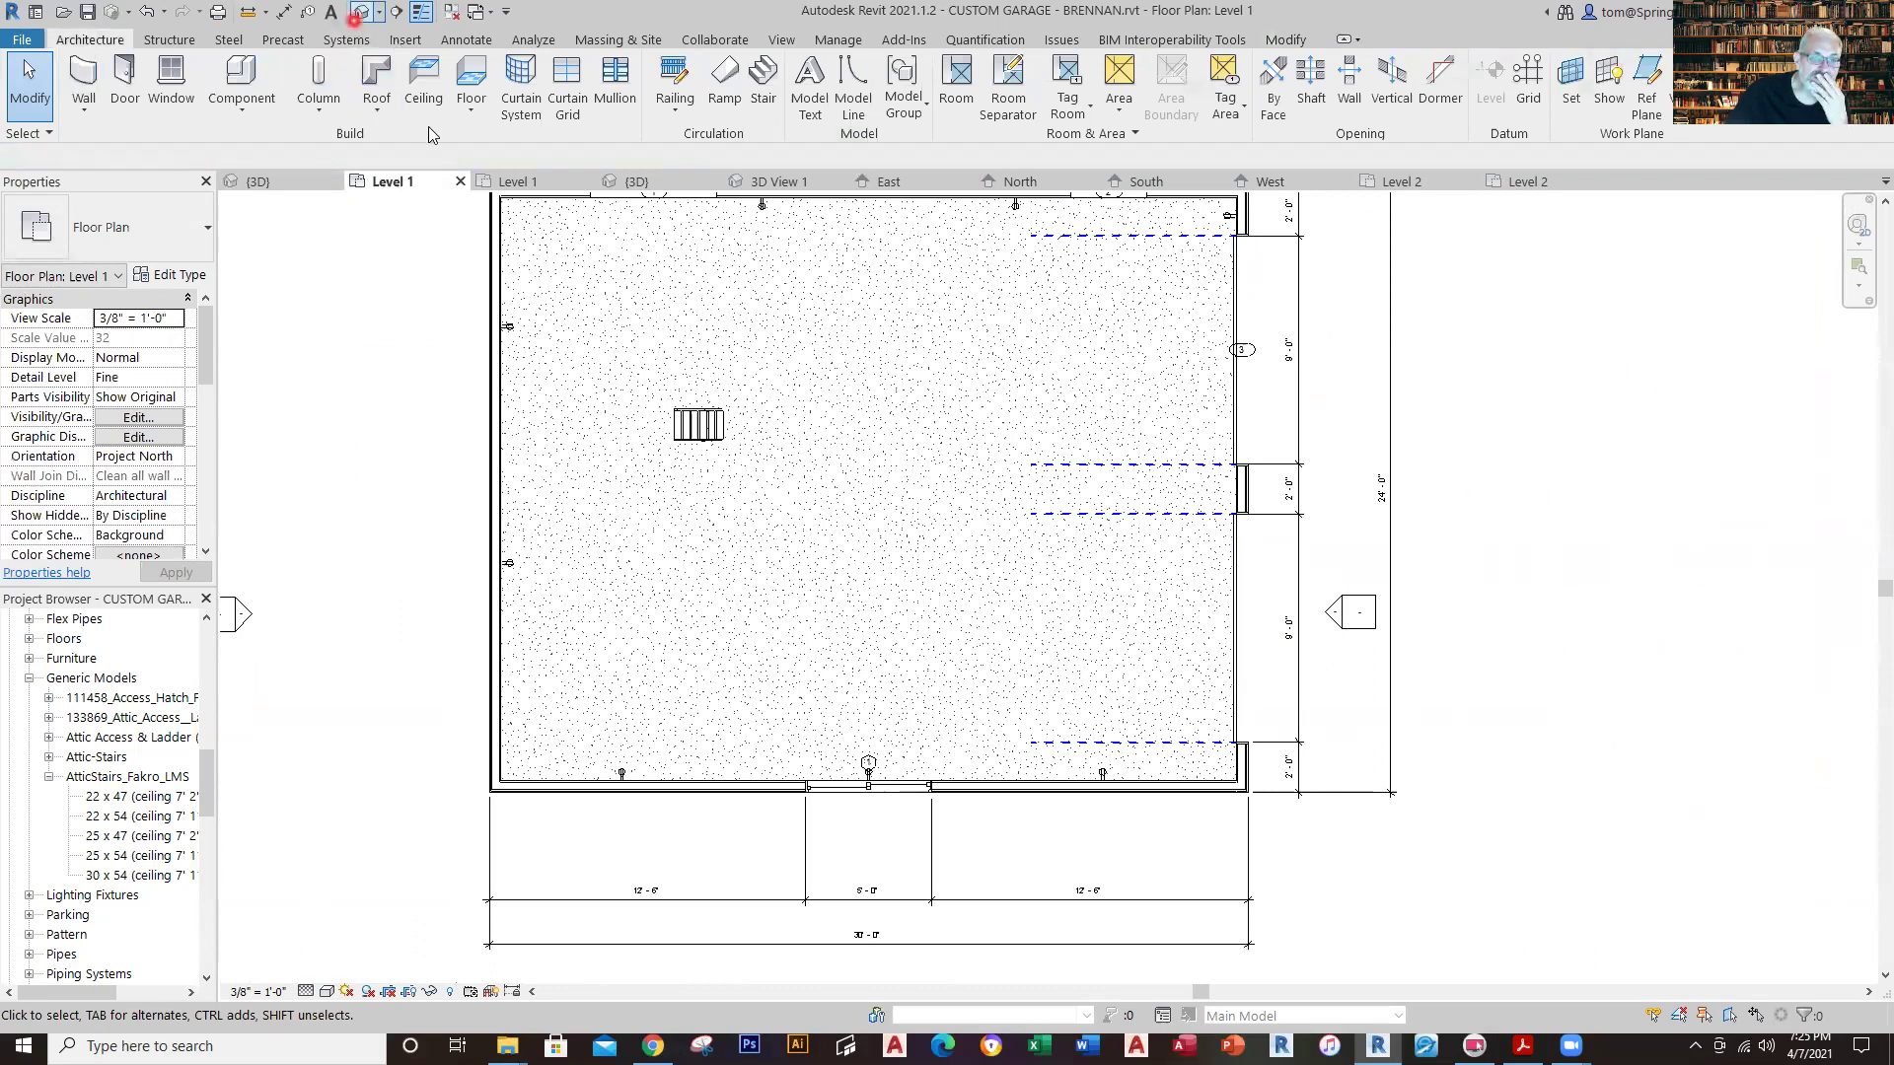
Examine the custom garage's slab edge in 3D, check the master Level 1 plan and undo the floor boundary edit.
click(637, 182)
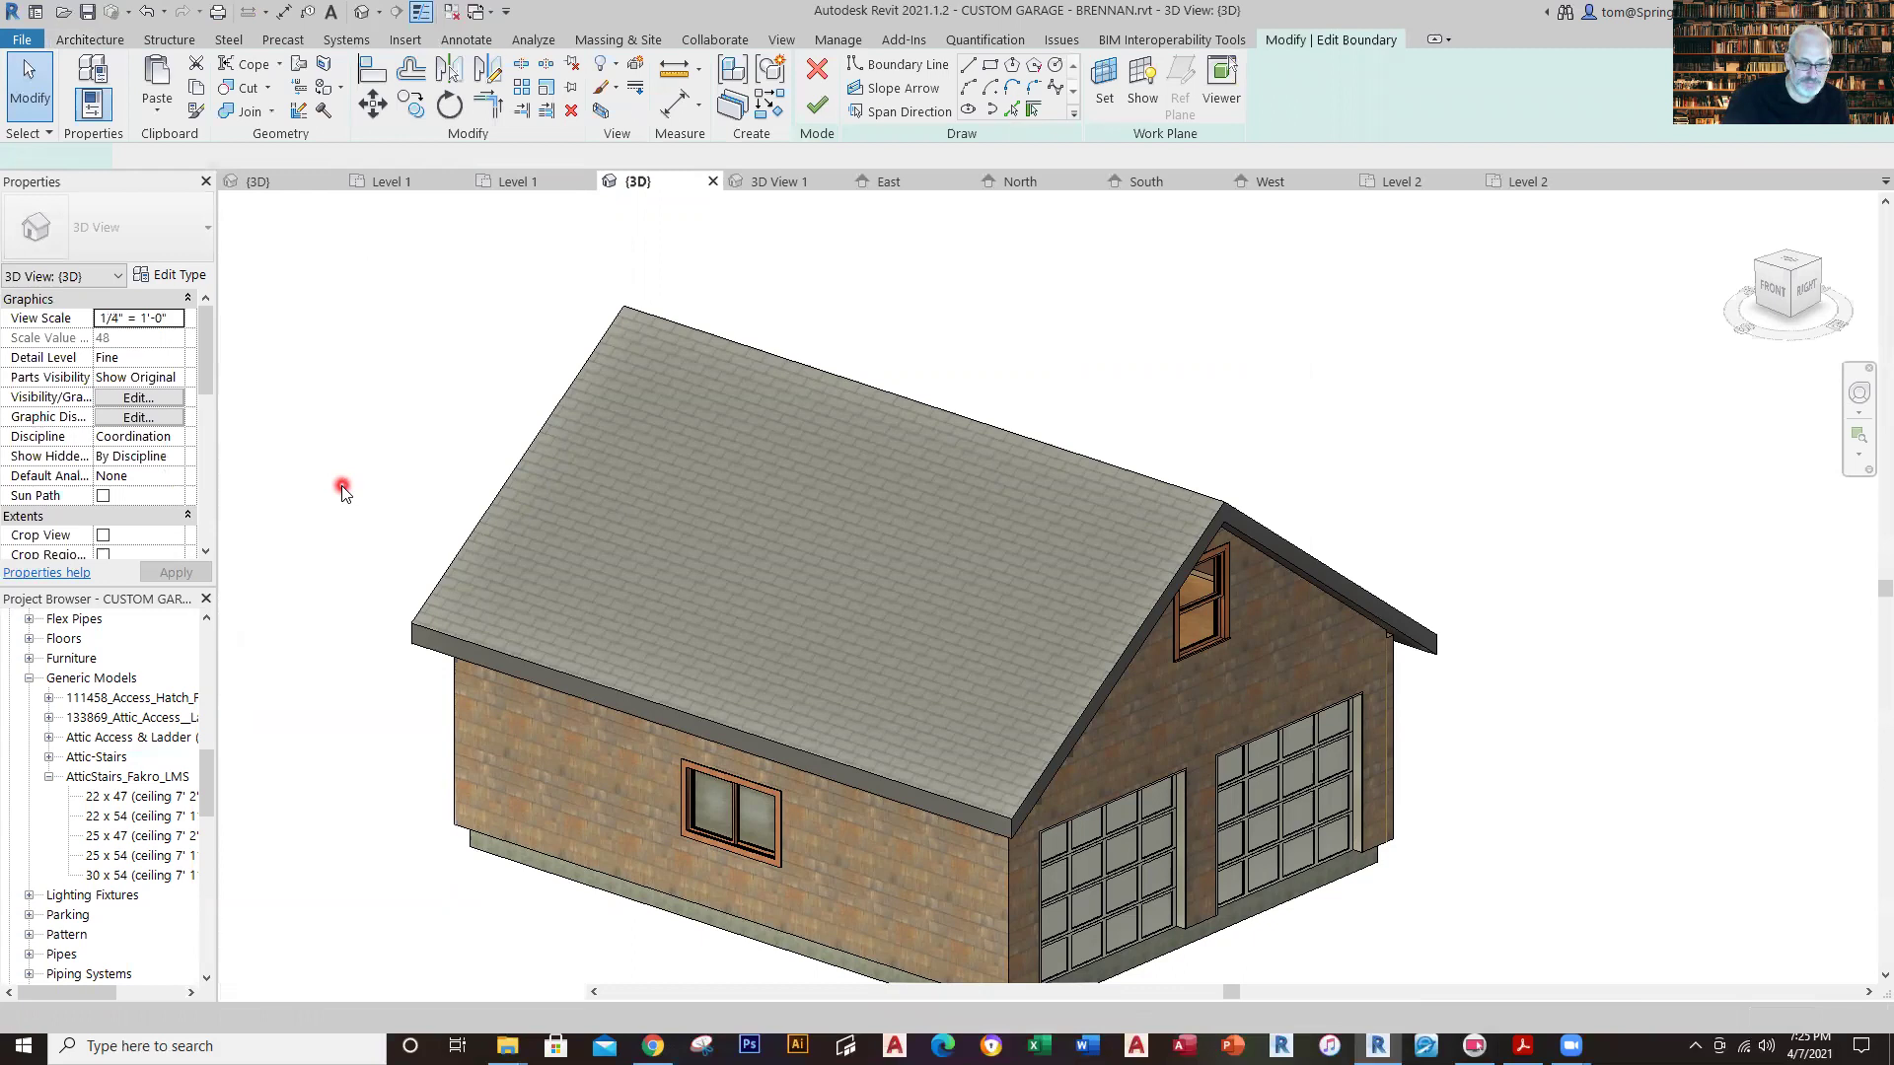
click(513, 183)
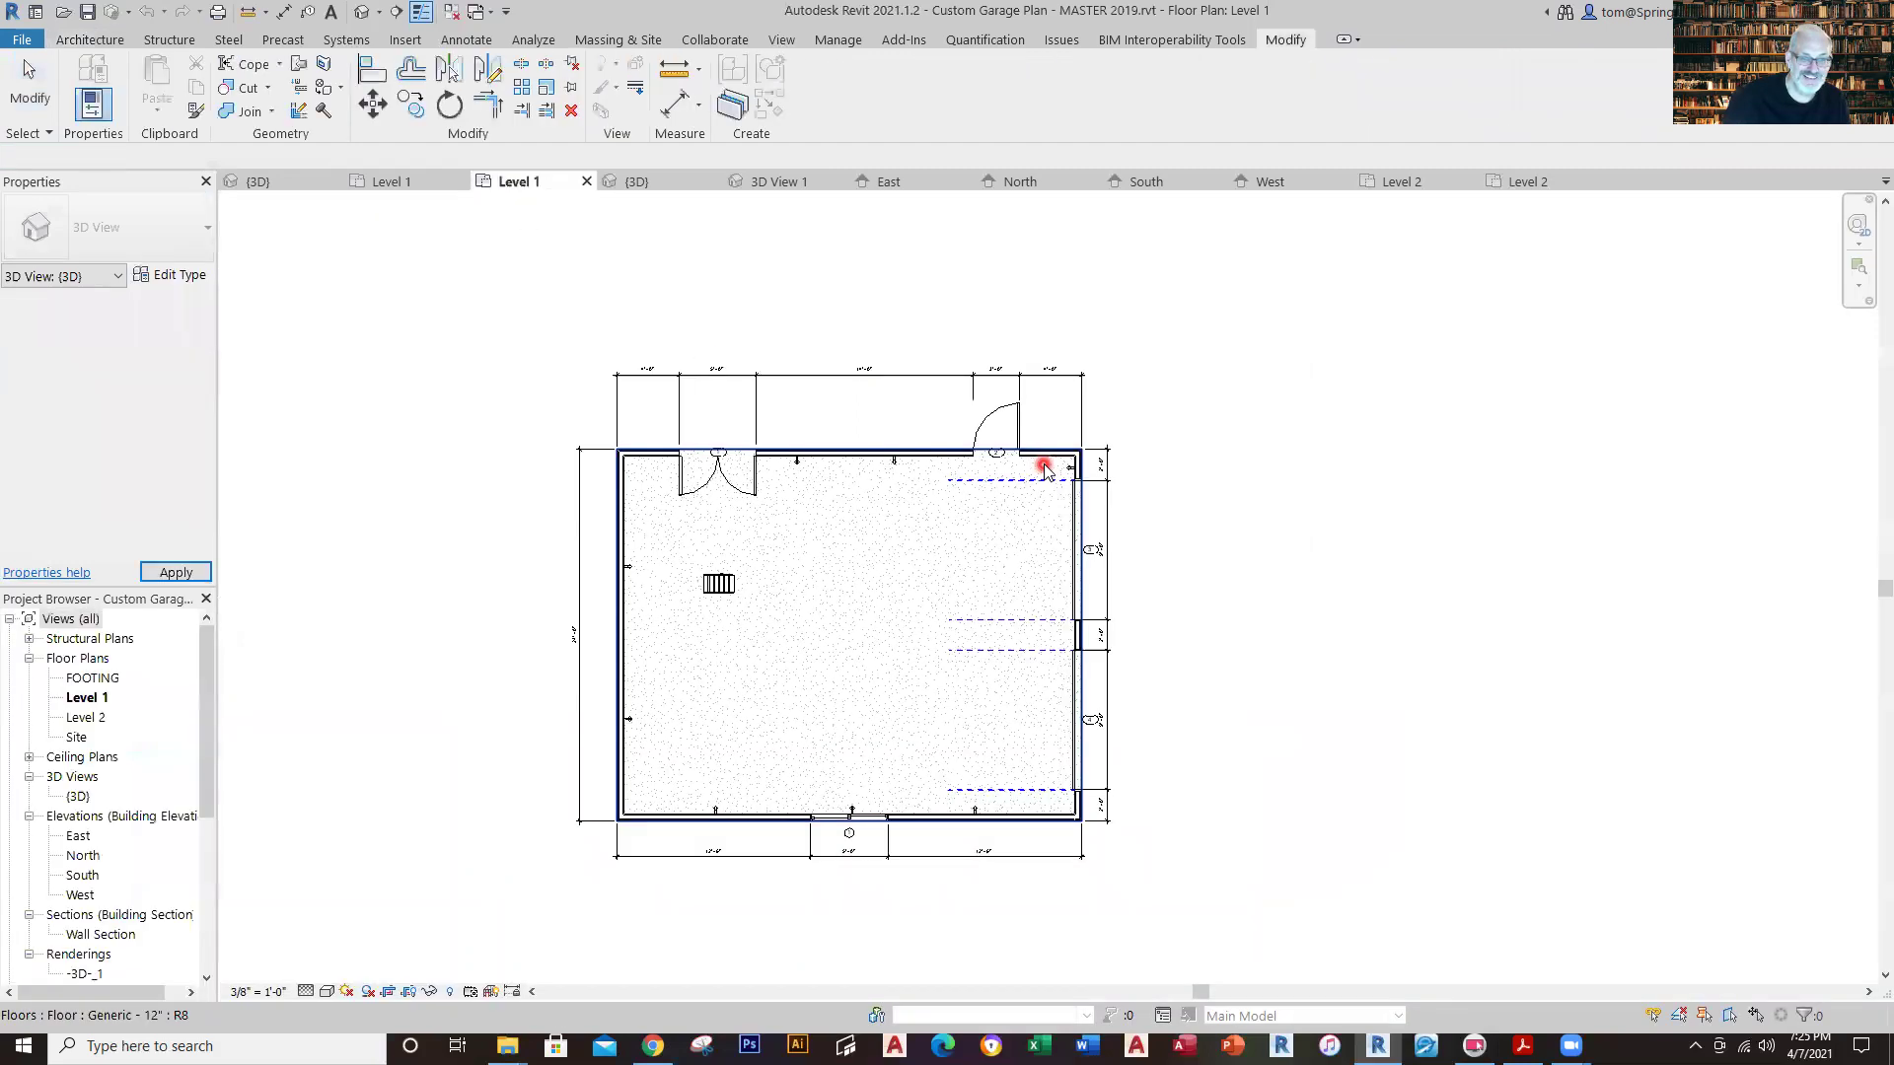
click(612, 183)
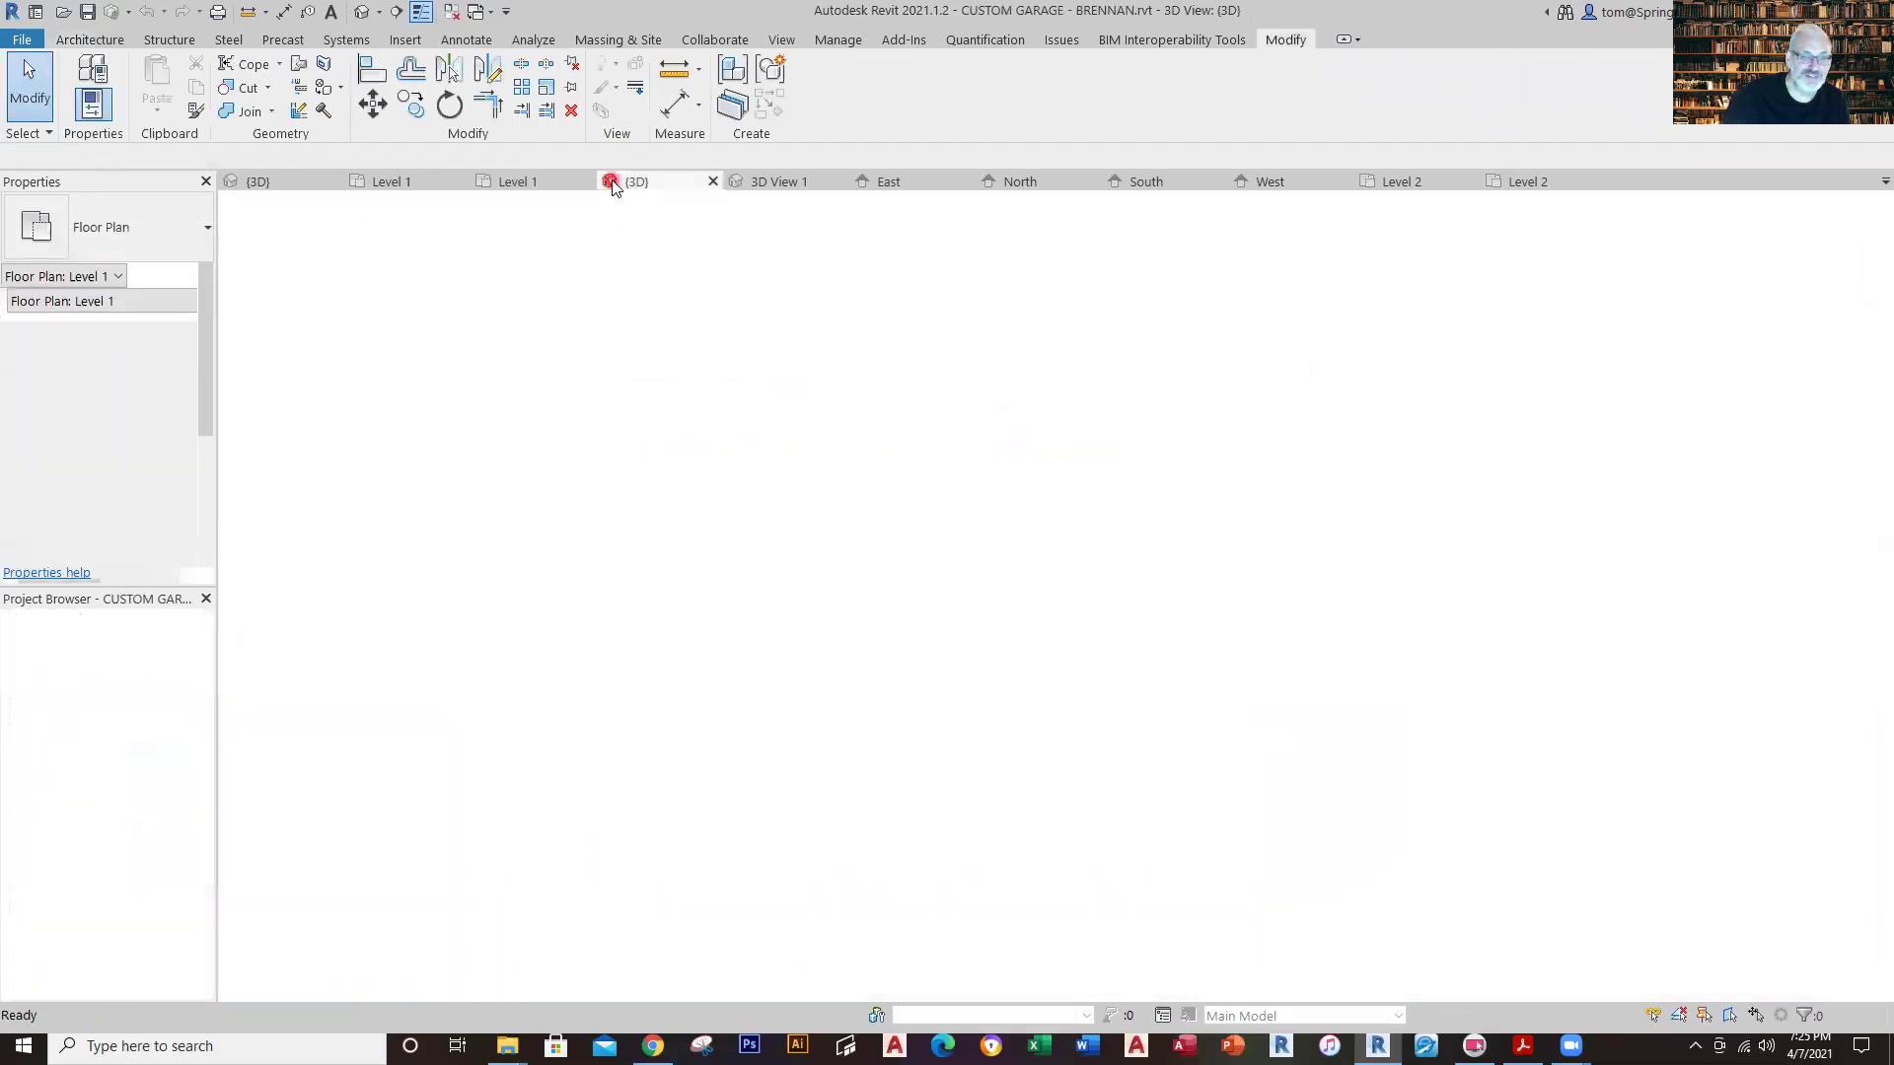
scroll(1675, 645, down, 2)
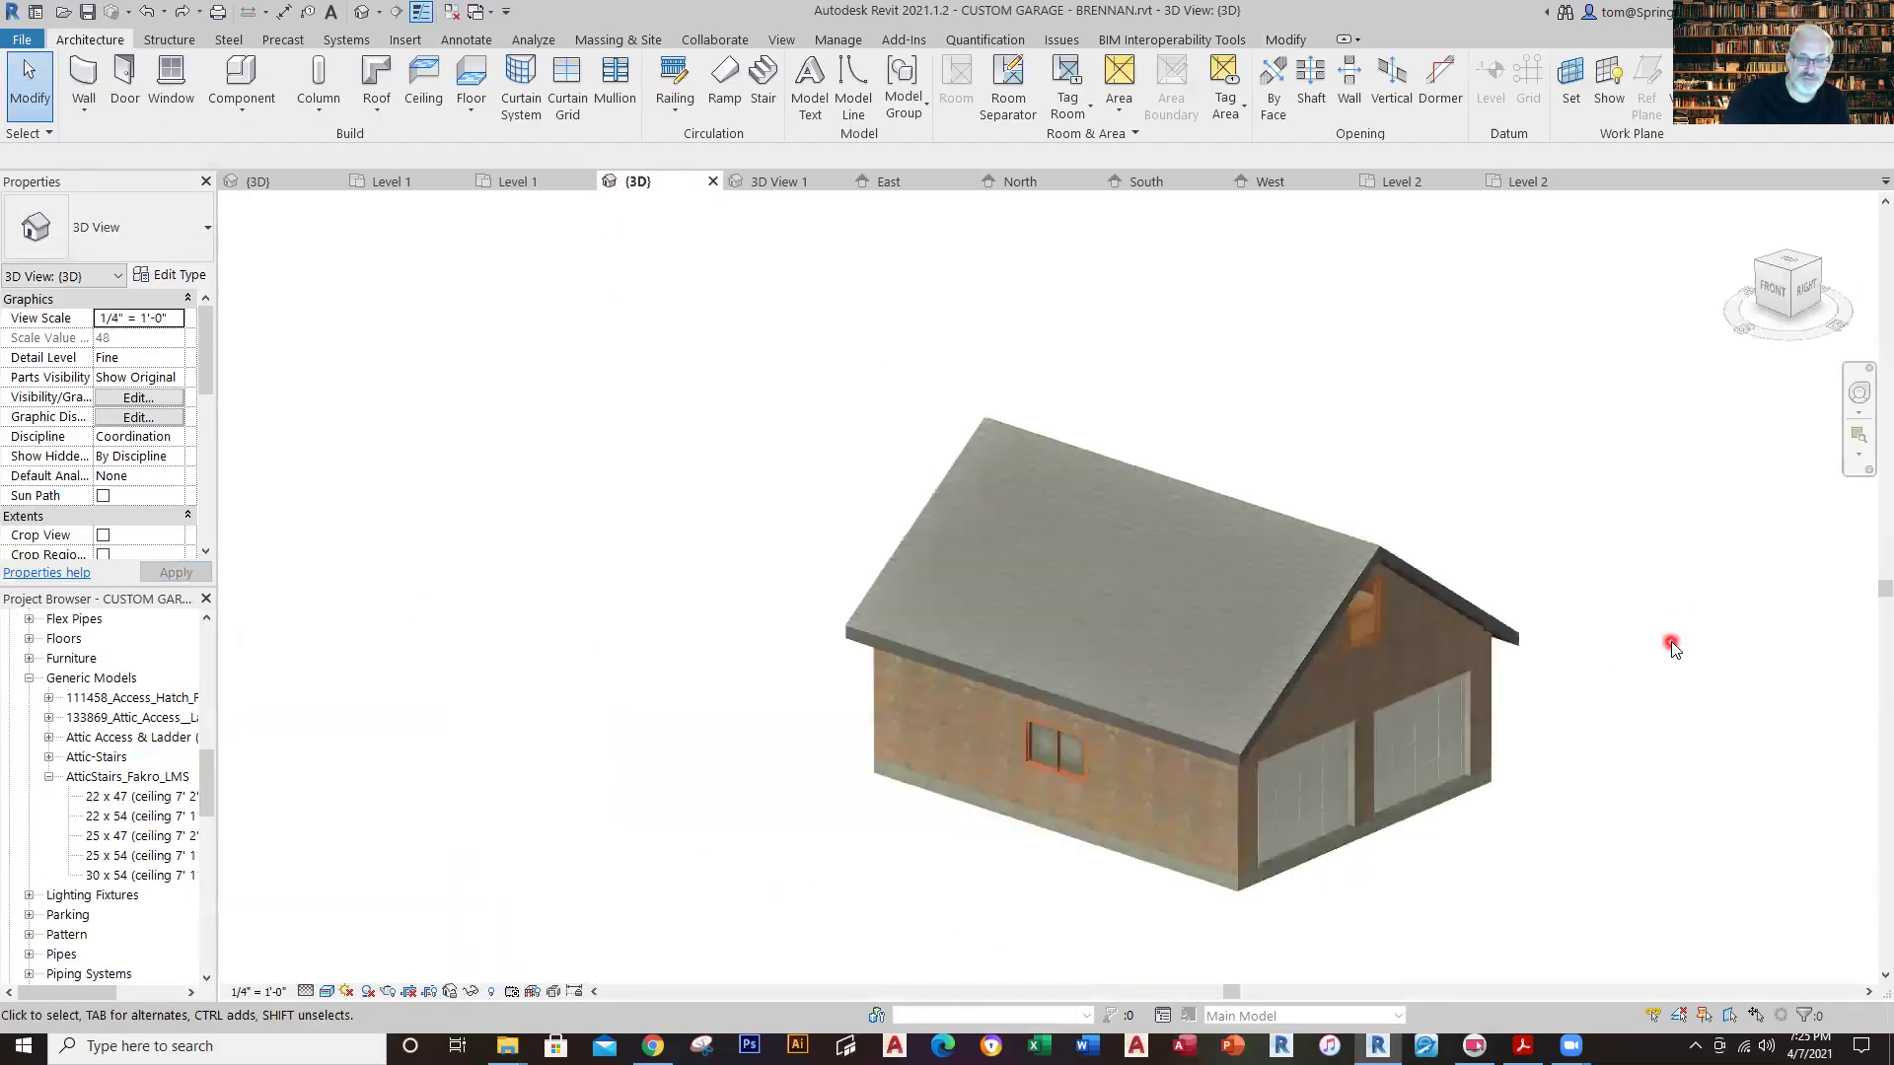
middle_drag(1672, 647, 1501, 667)
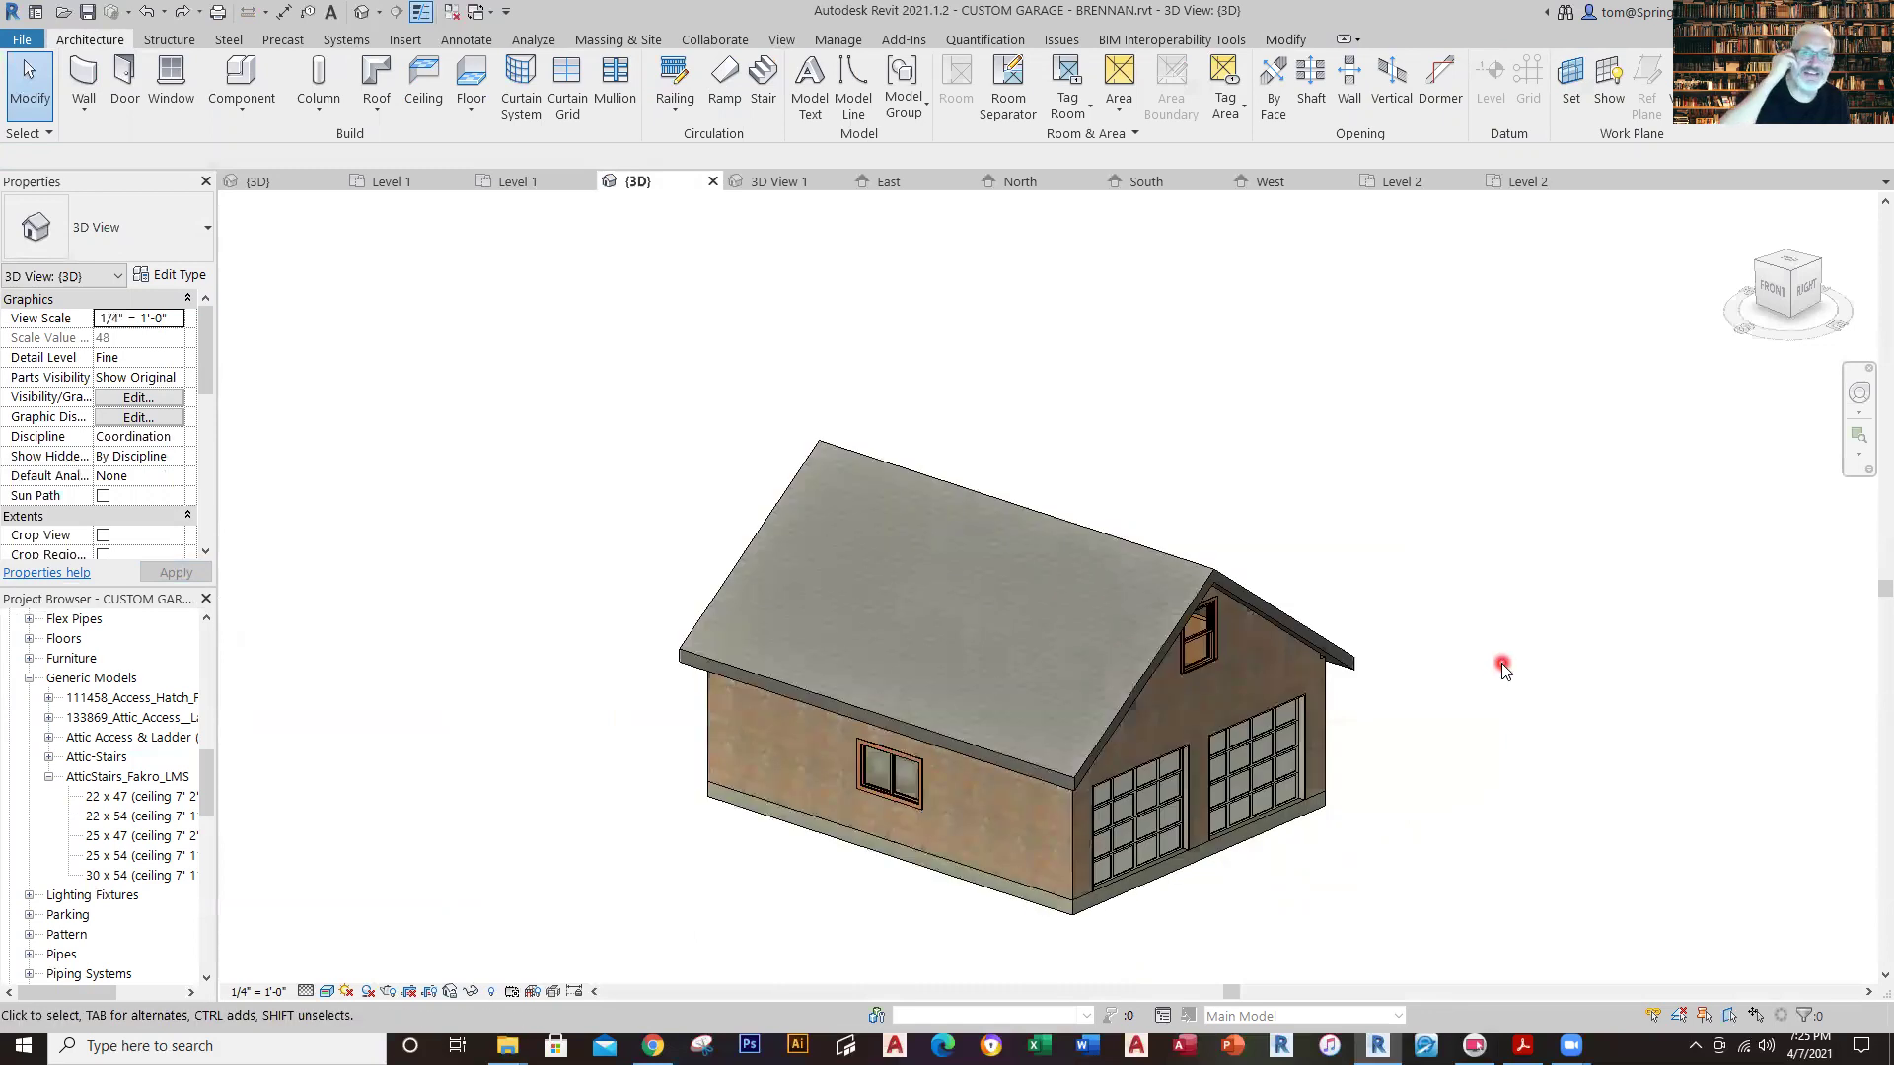
click(312, 683)
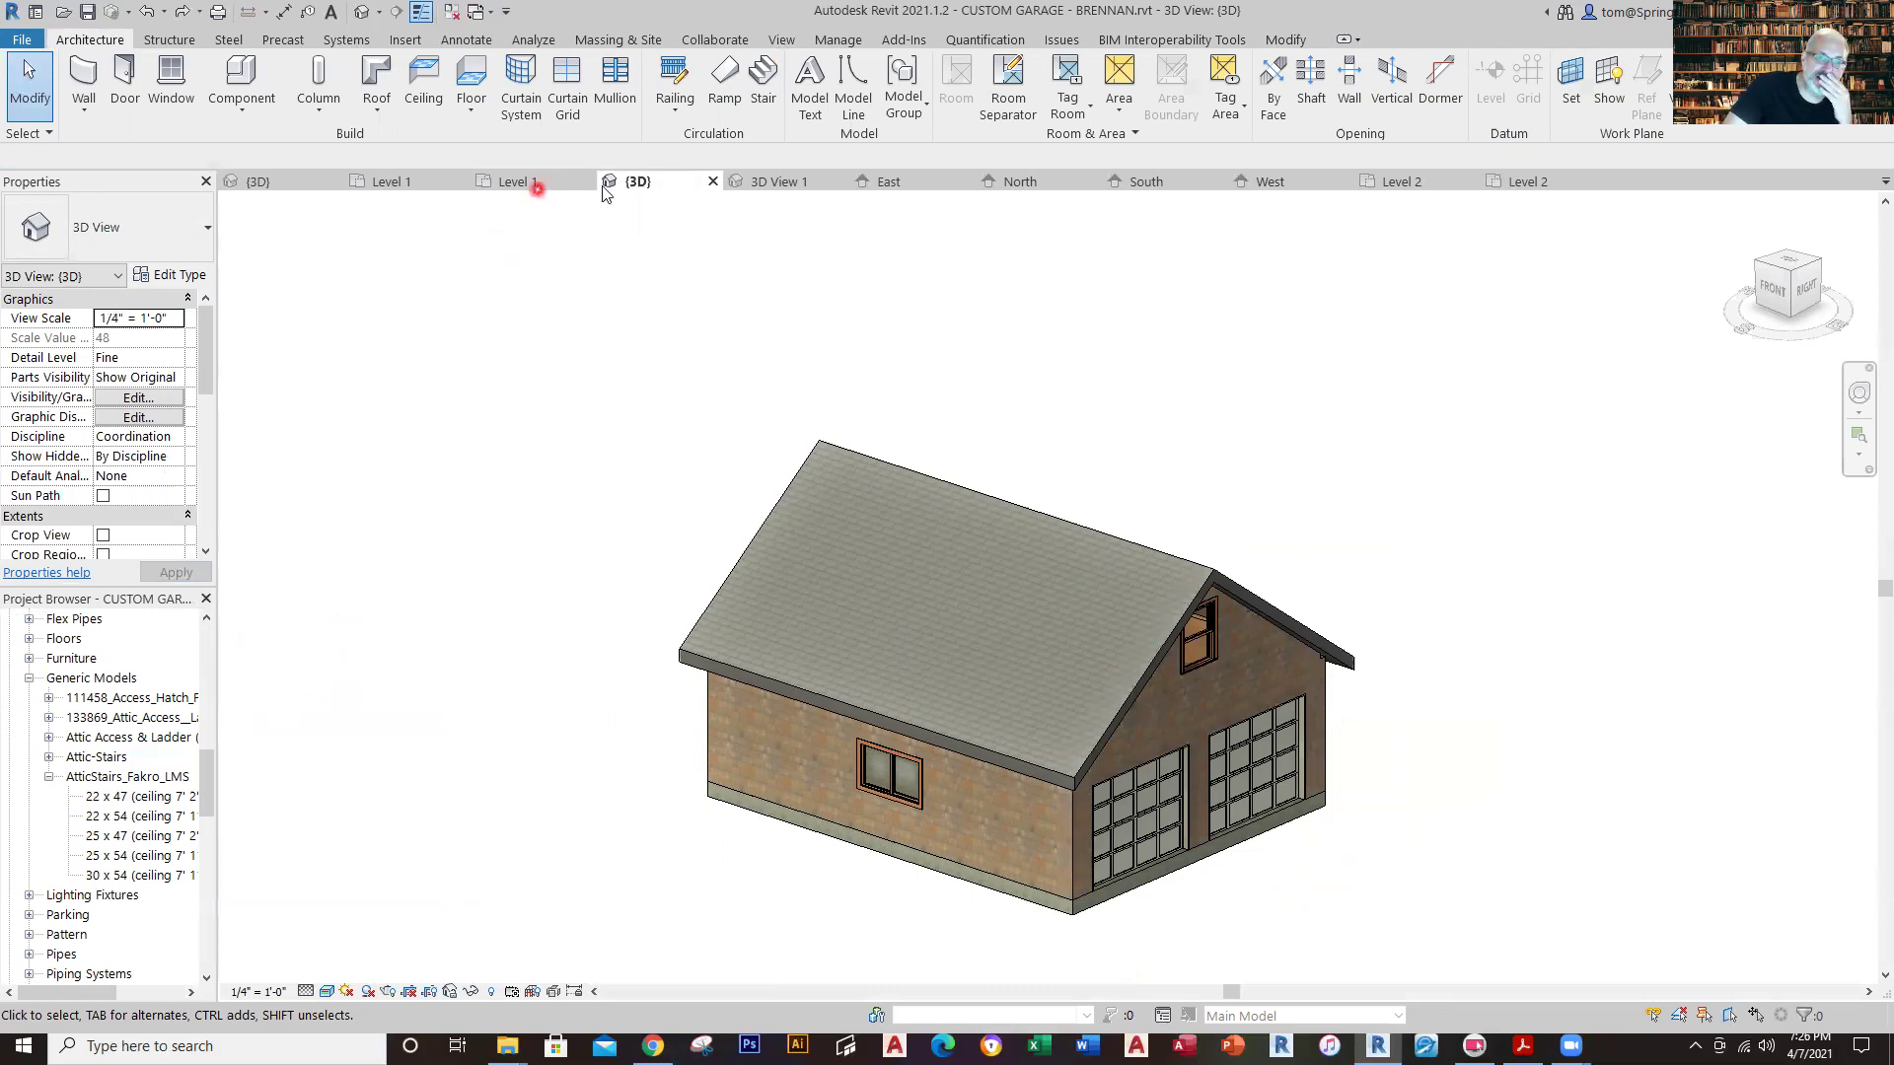
Compare the Level 2 plans of the custom garage and the master project, selecting the floor in each.
click(1414, 186)
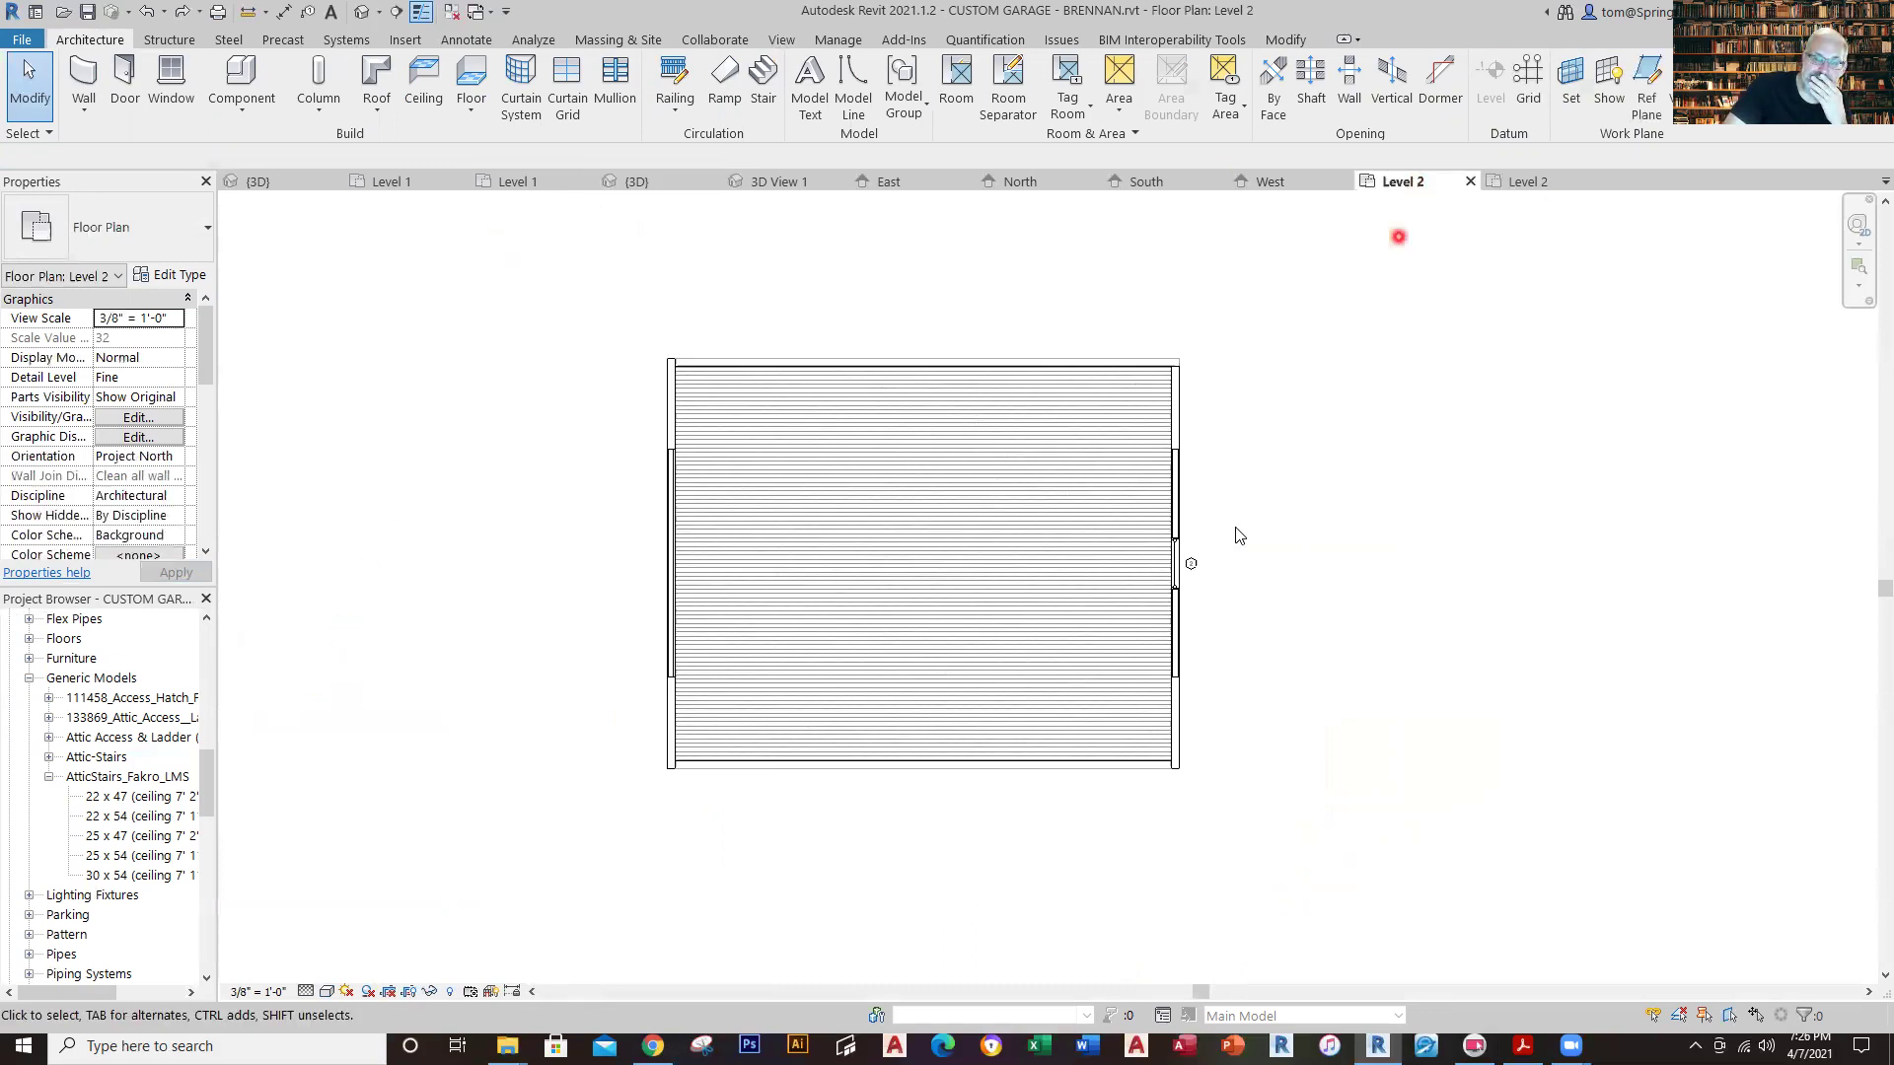
click(1528, 182)
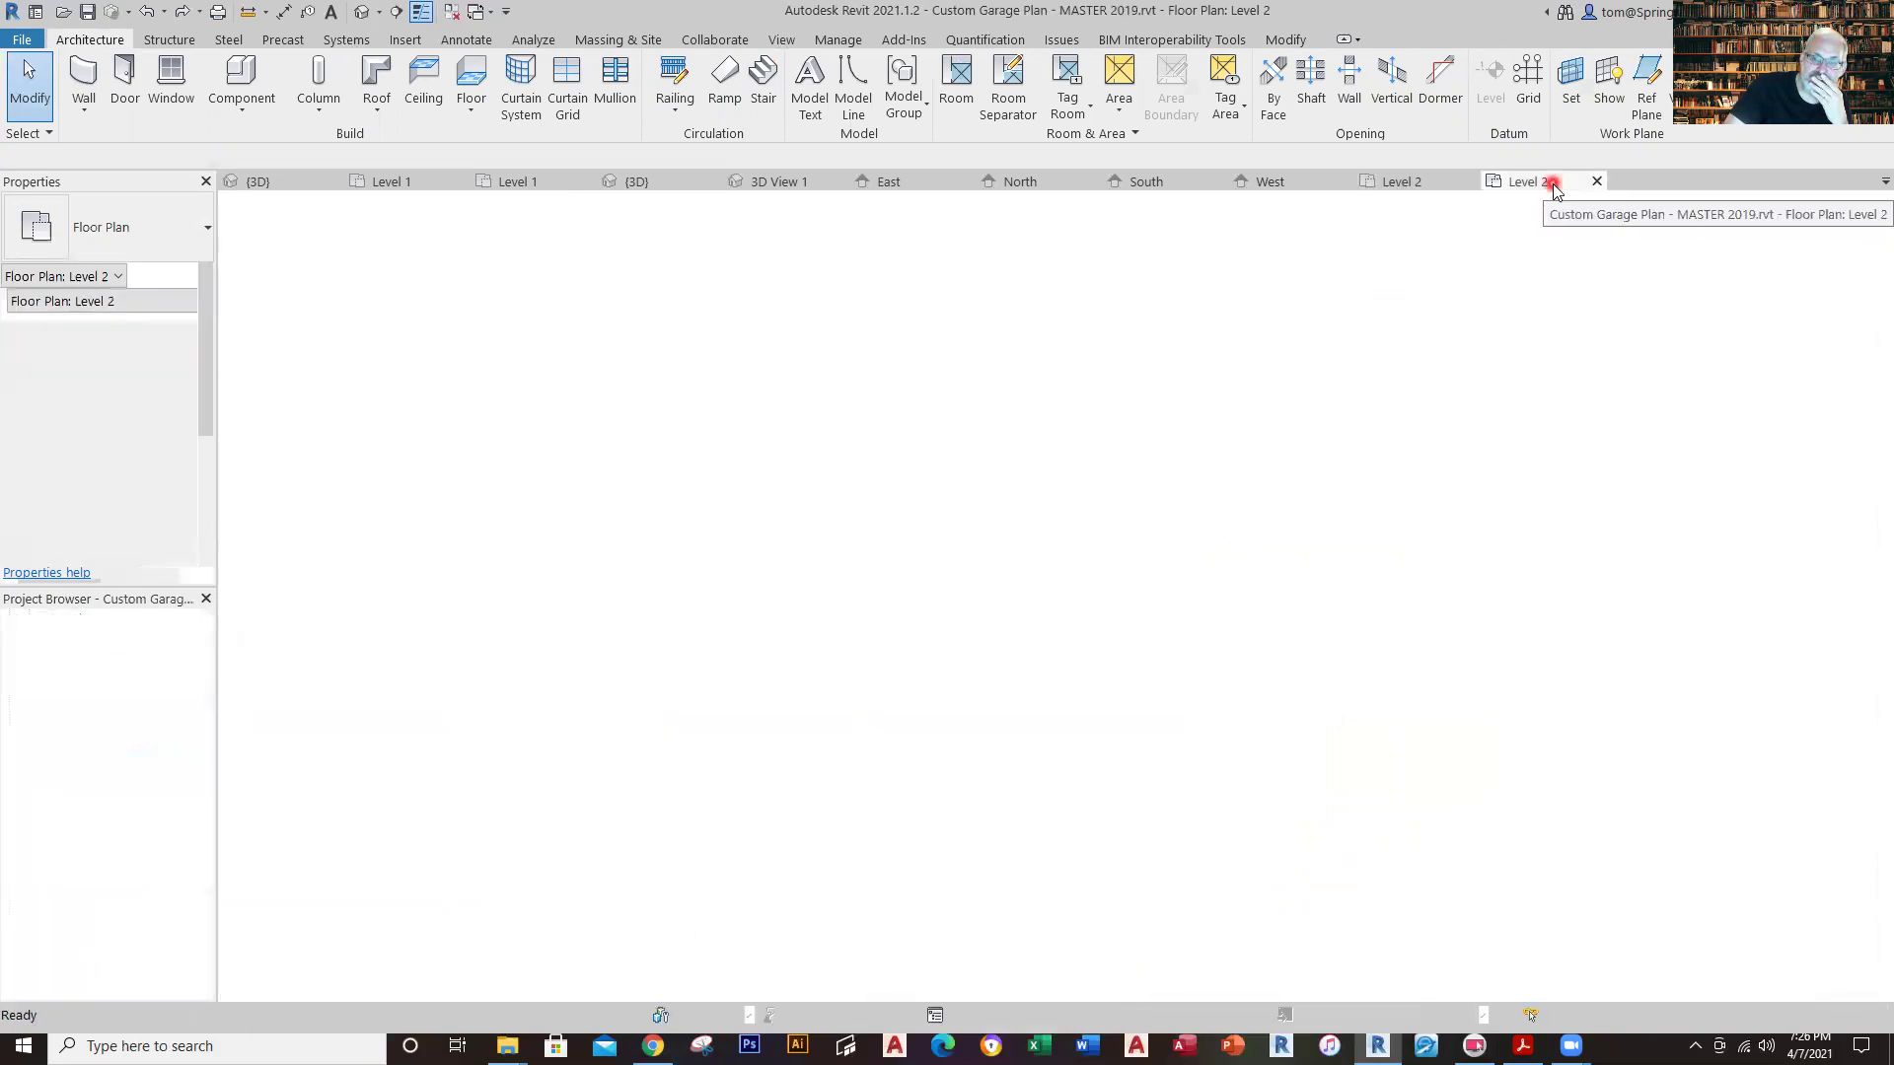
click(1105, 424)
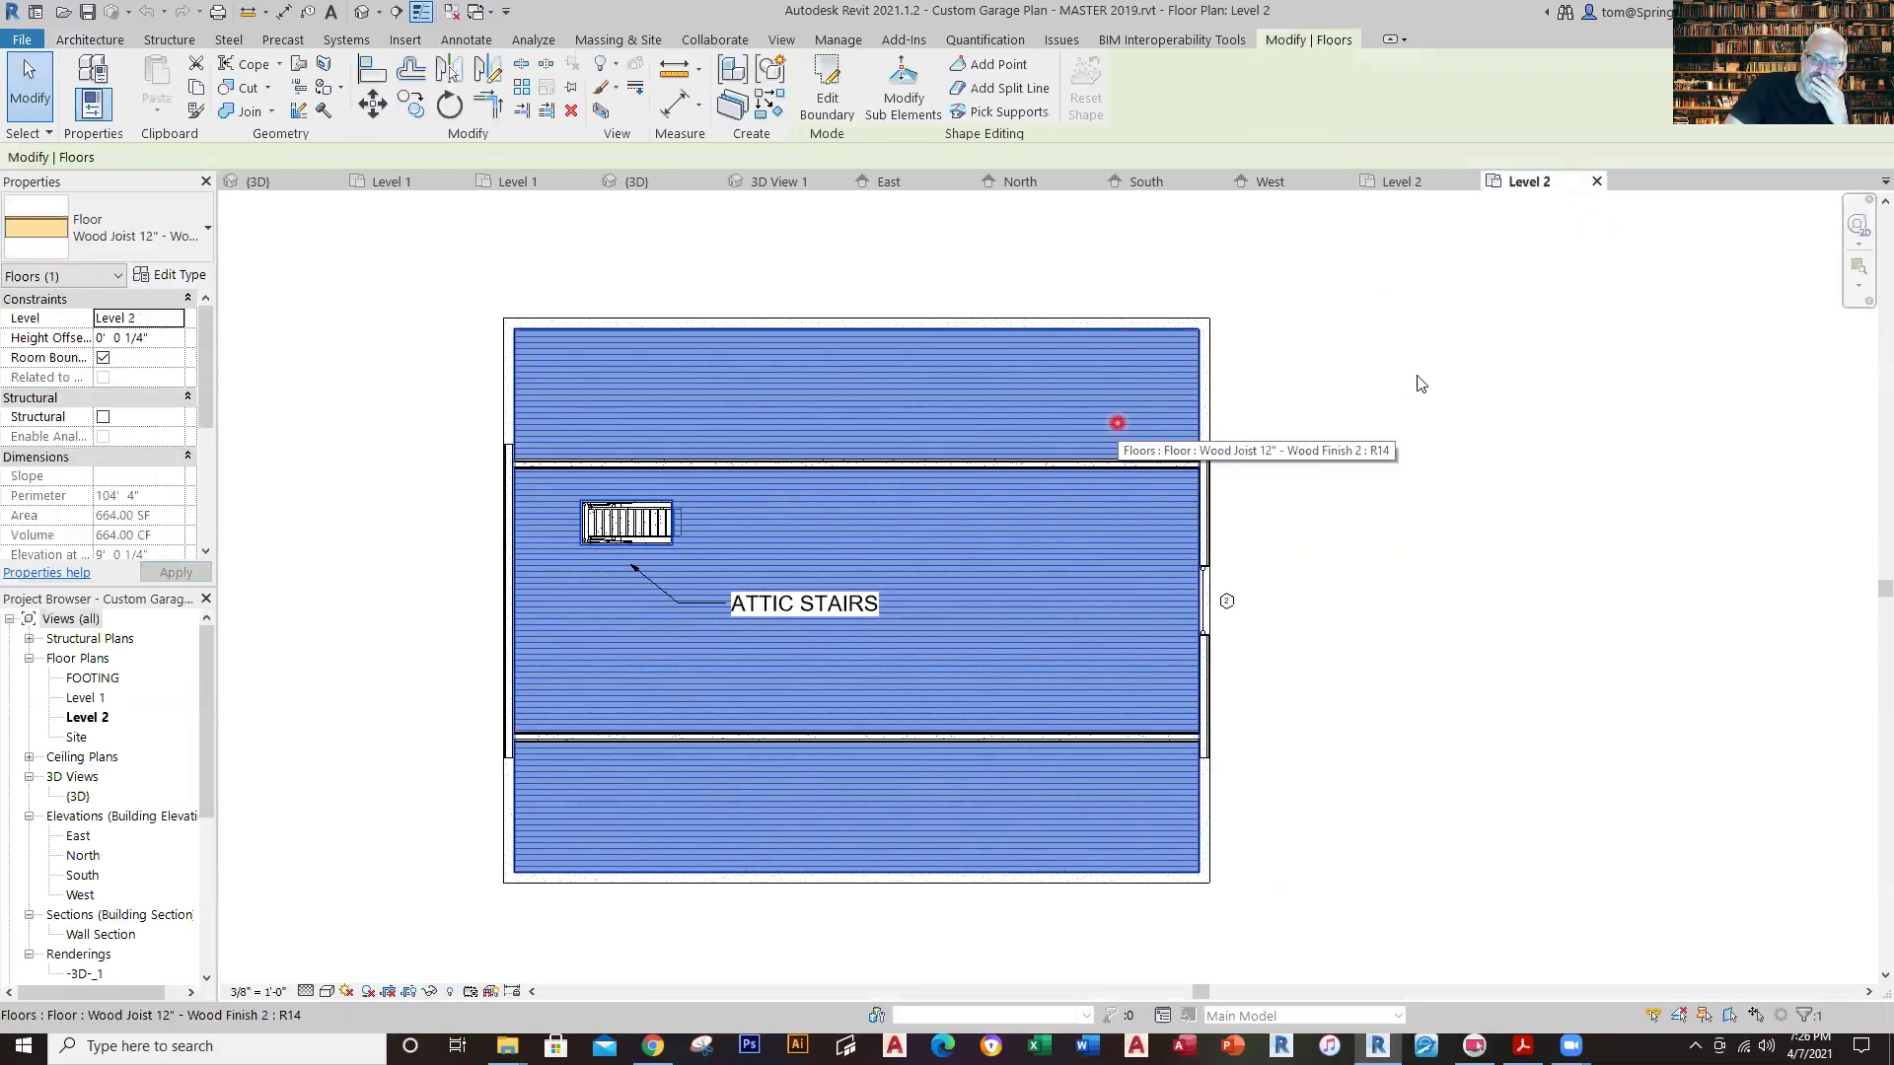
key(Escape)
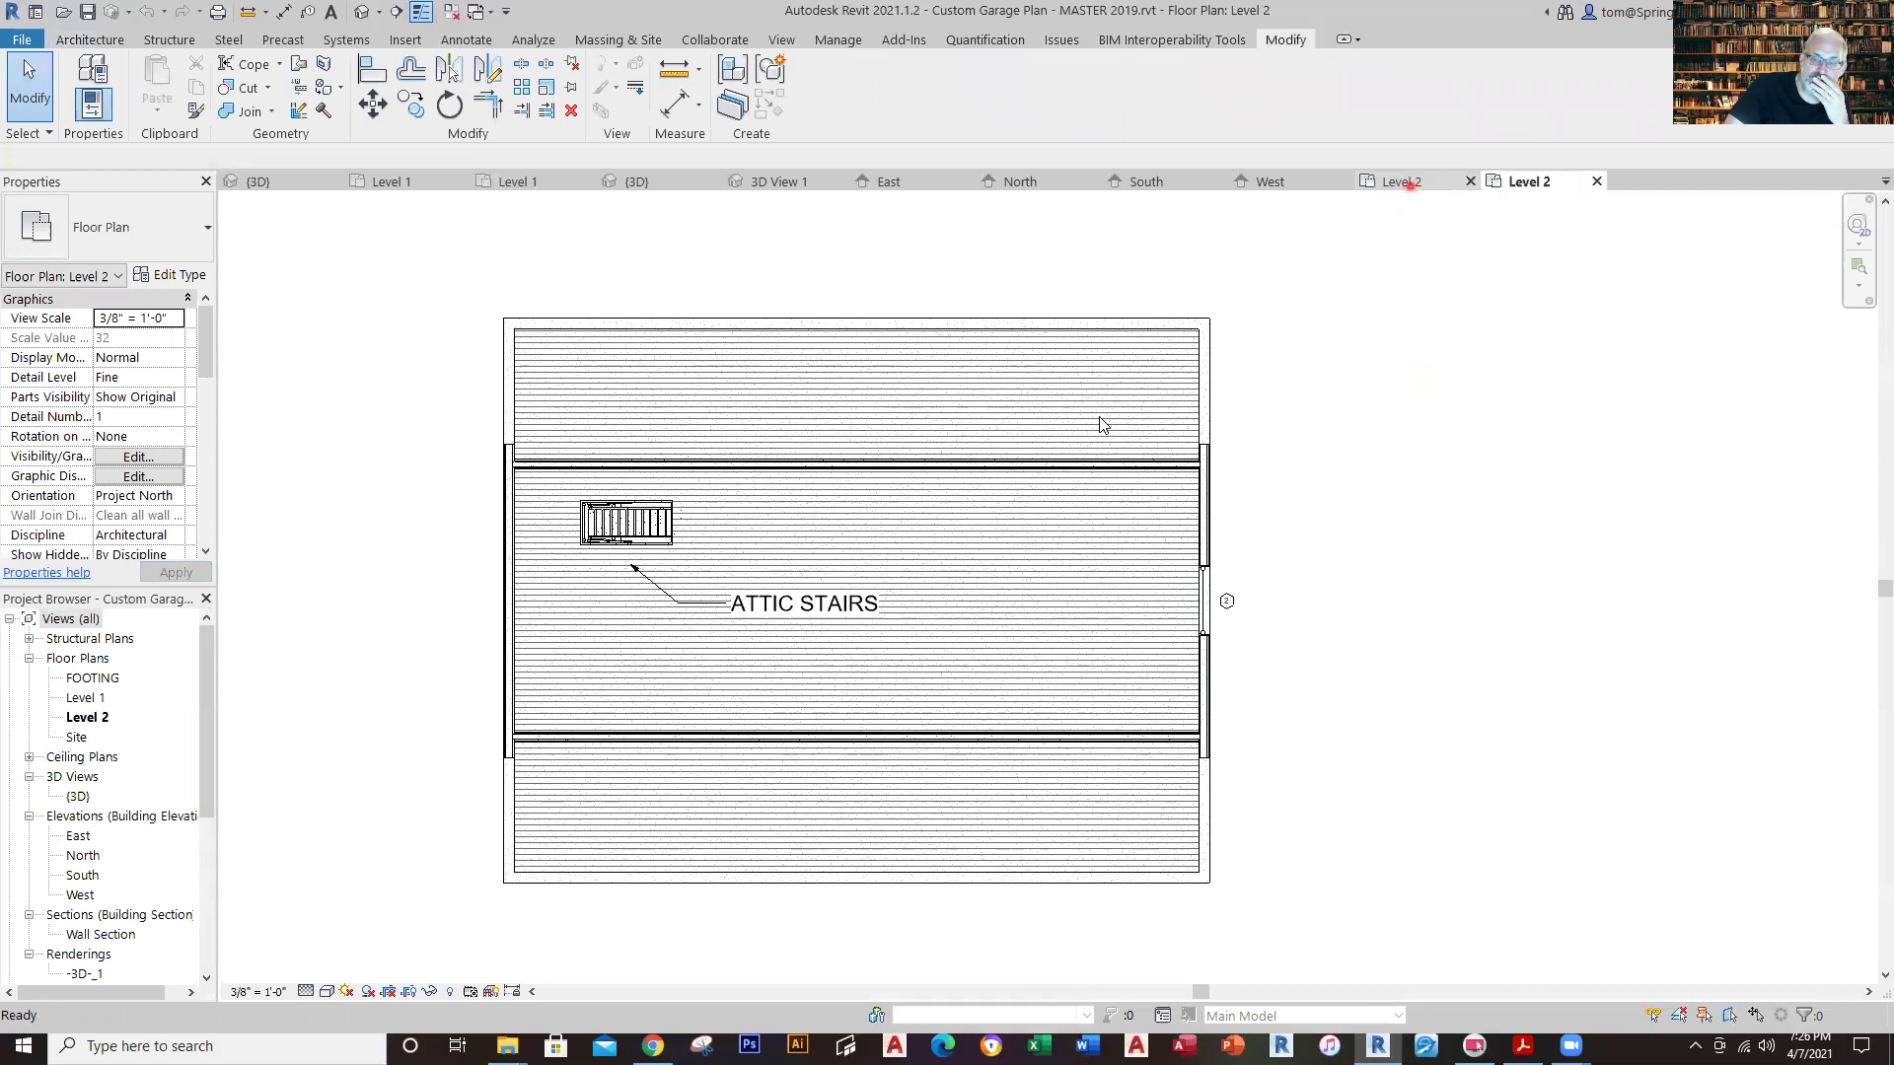
click(1403, 185)
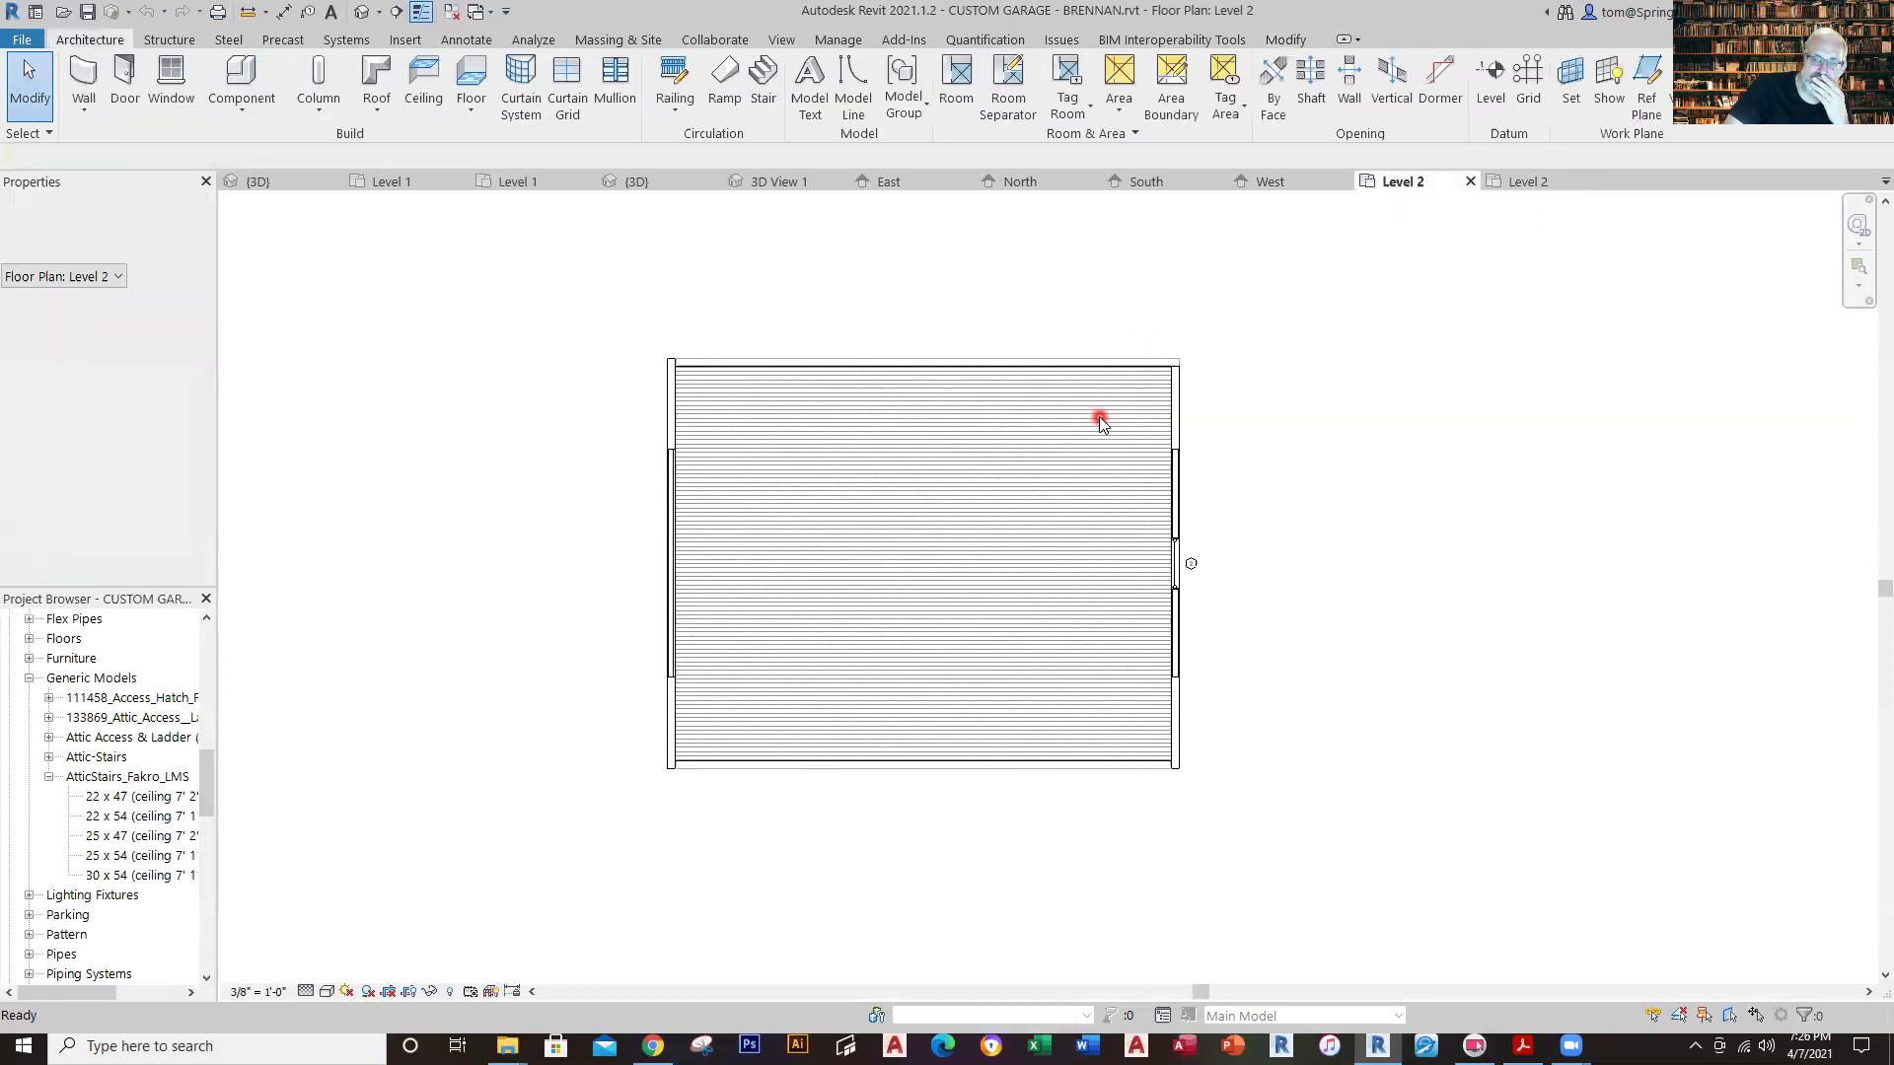
click(1101, 422)
key(Escape)
Examine the north-east corner and the east wall's properties in the custom garage's Level 2 plan.
scroll(1209, 359, up, 6)
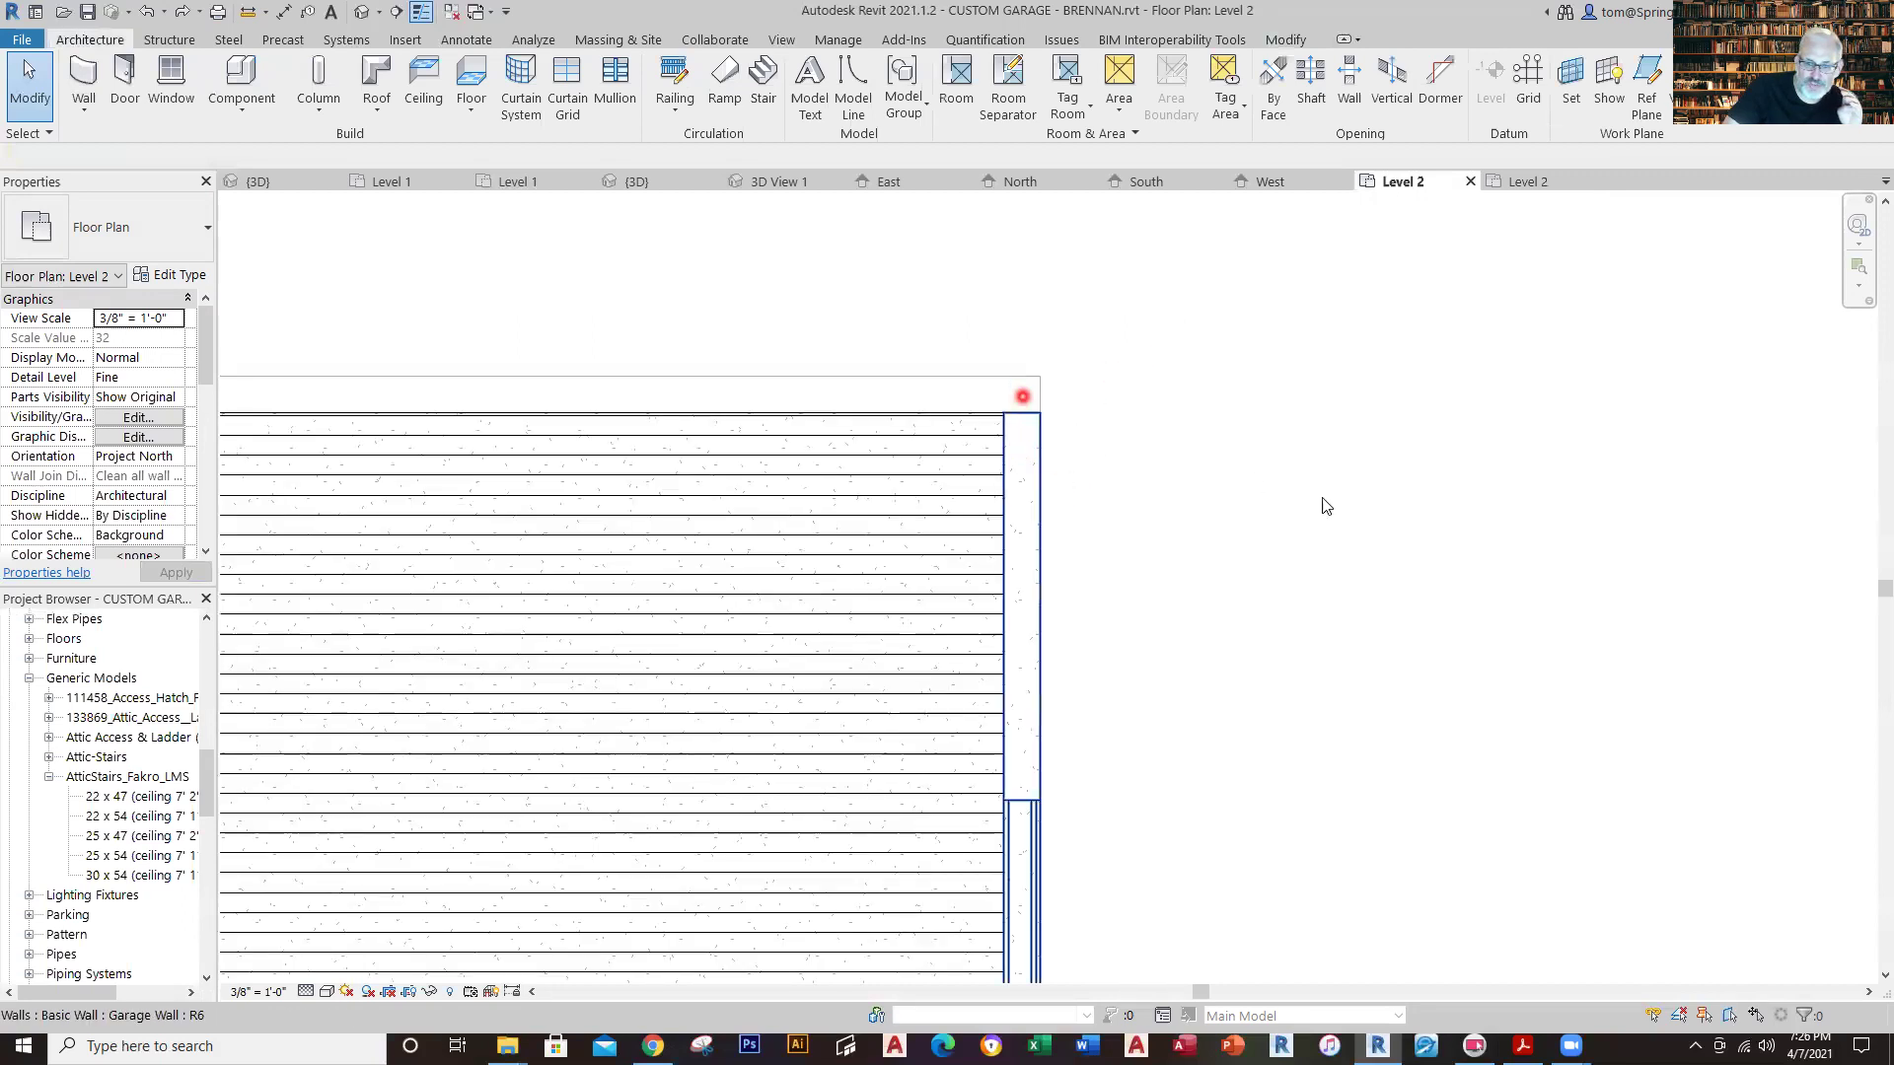
scroll(1213, 621, down, 6)
scroll(1250, 612, down, 3)
scroll(1223, 641, up, 4)
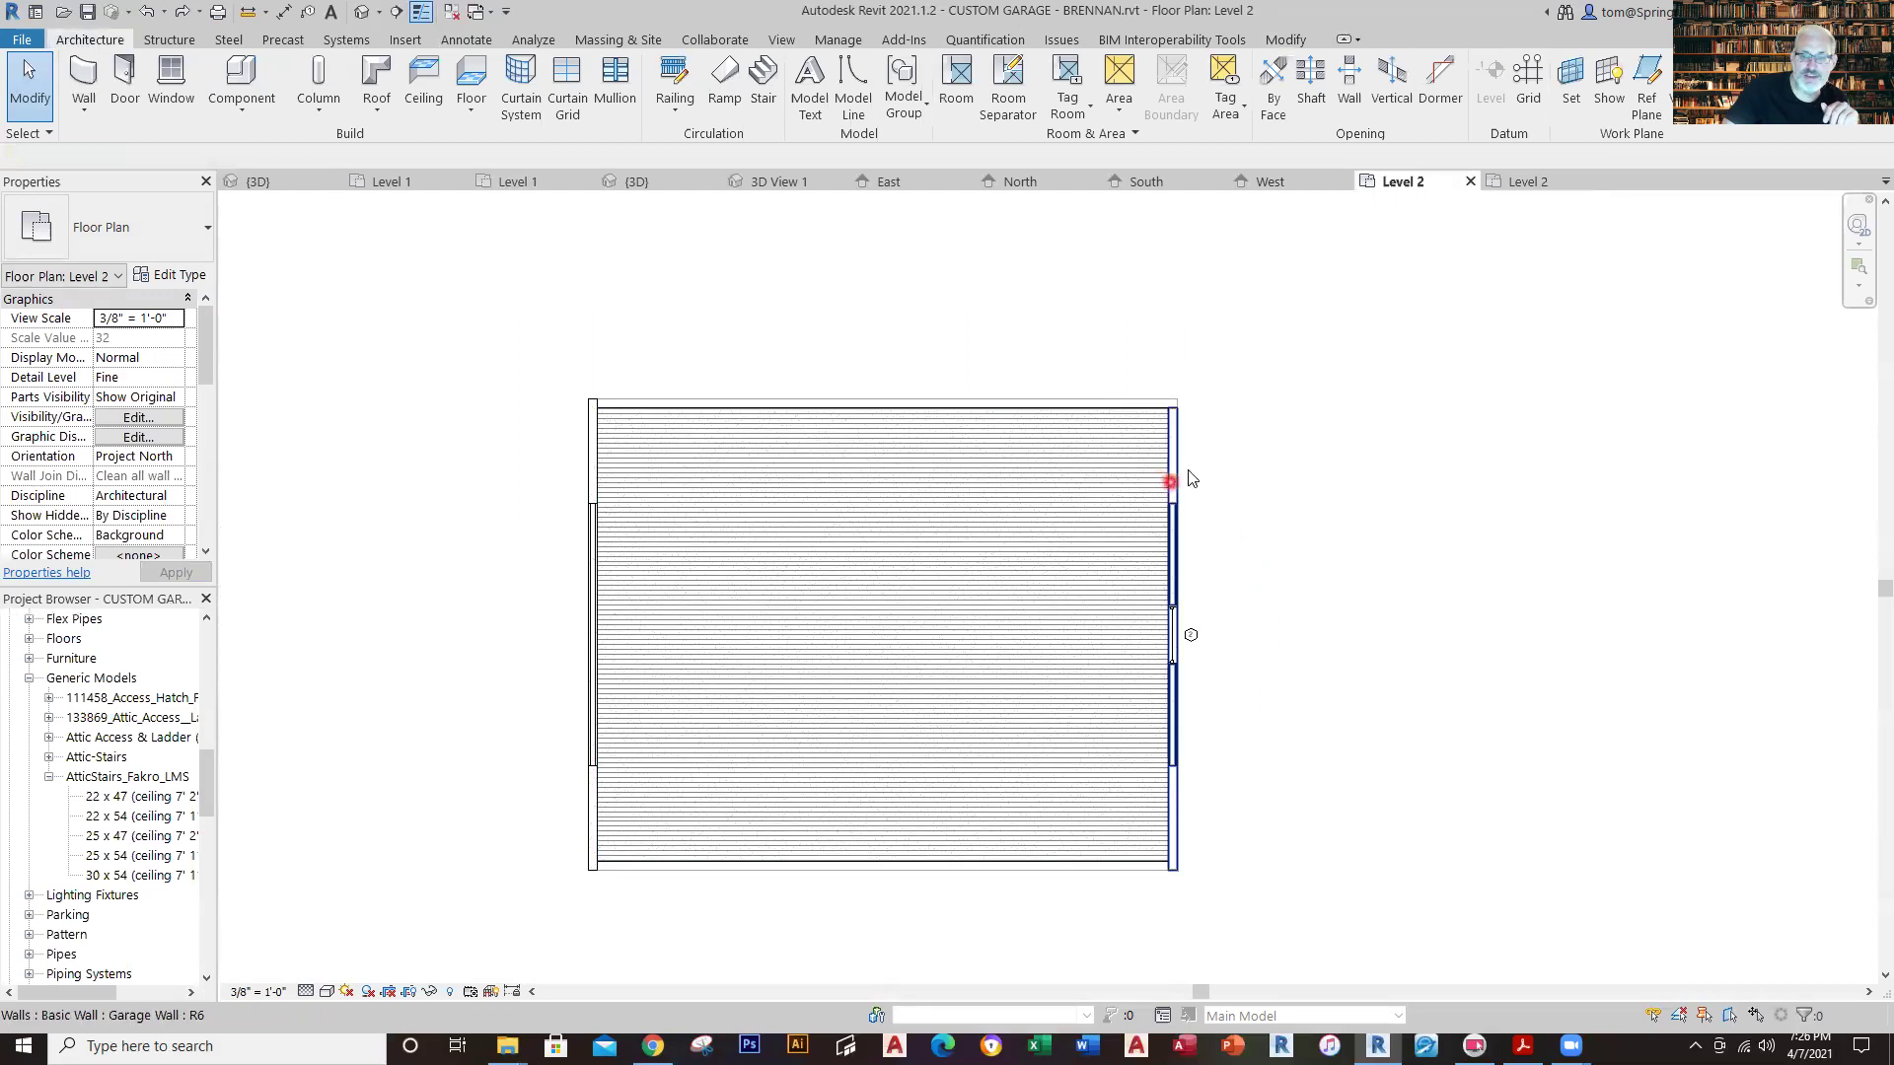
click(1172, 466)
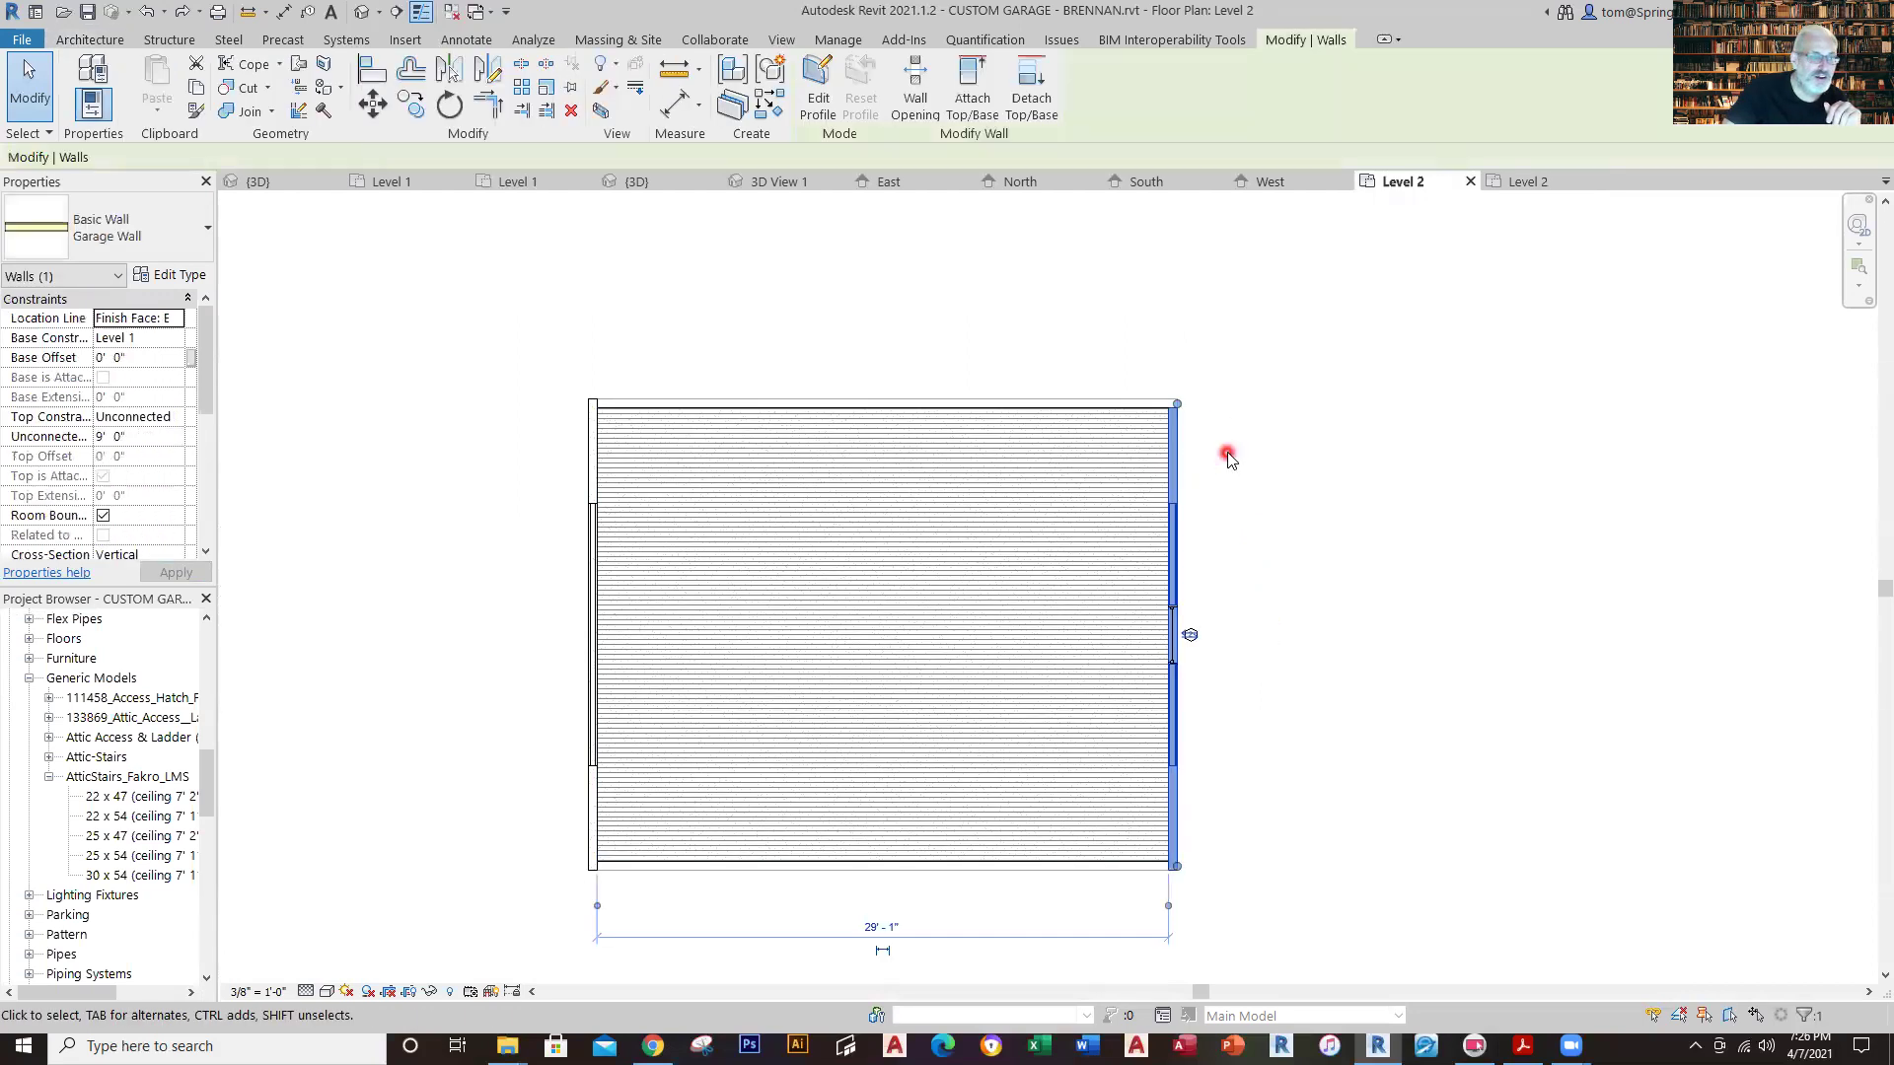
click(1229, 458)
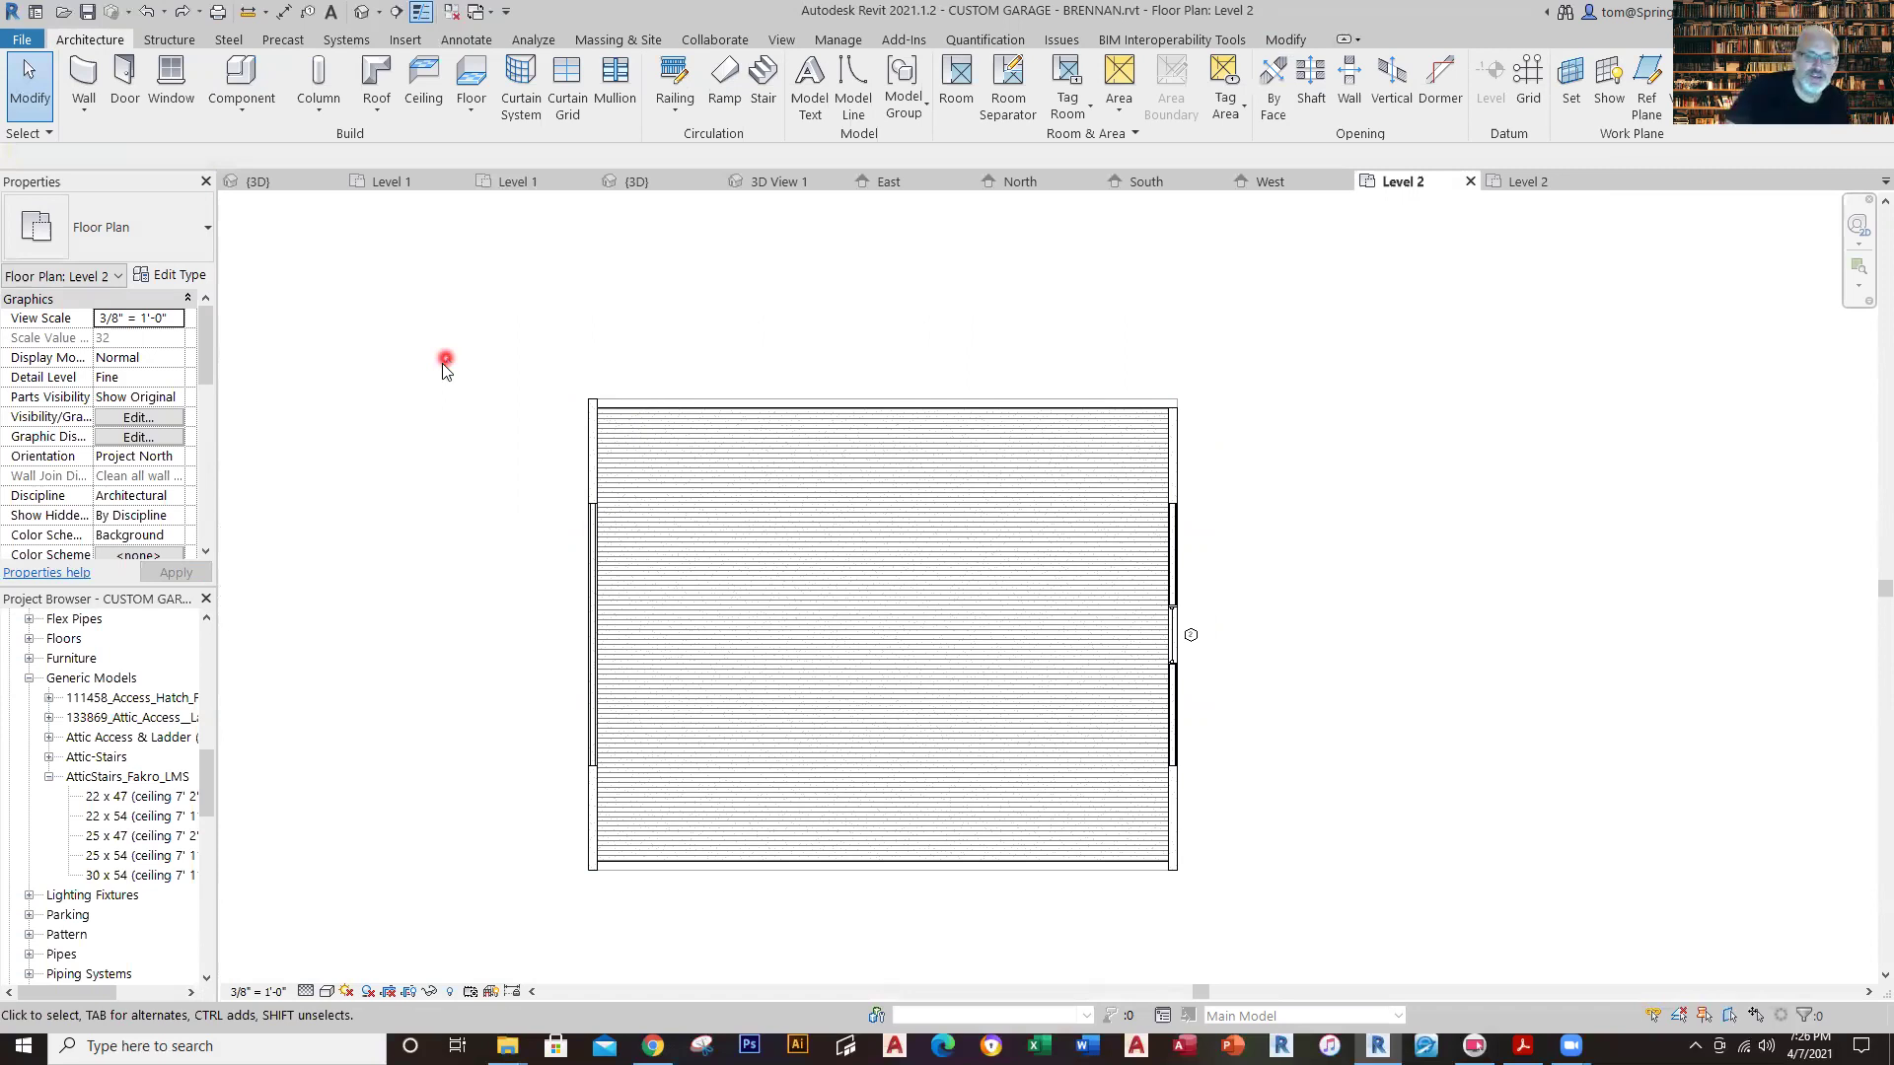
Redo the placement and rotation of the attic stairs in the Level 2 plan.
scroll(444, 367, down, 1)
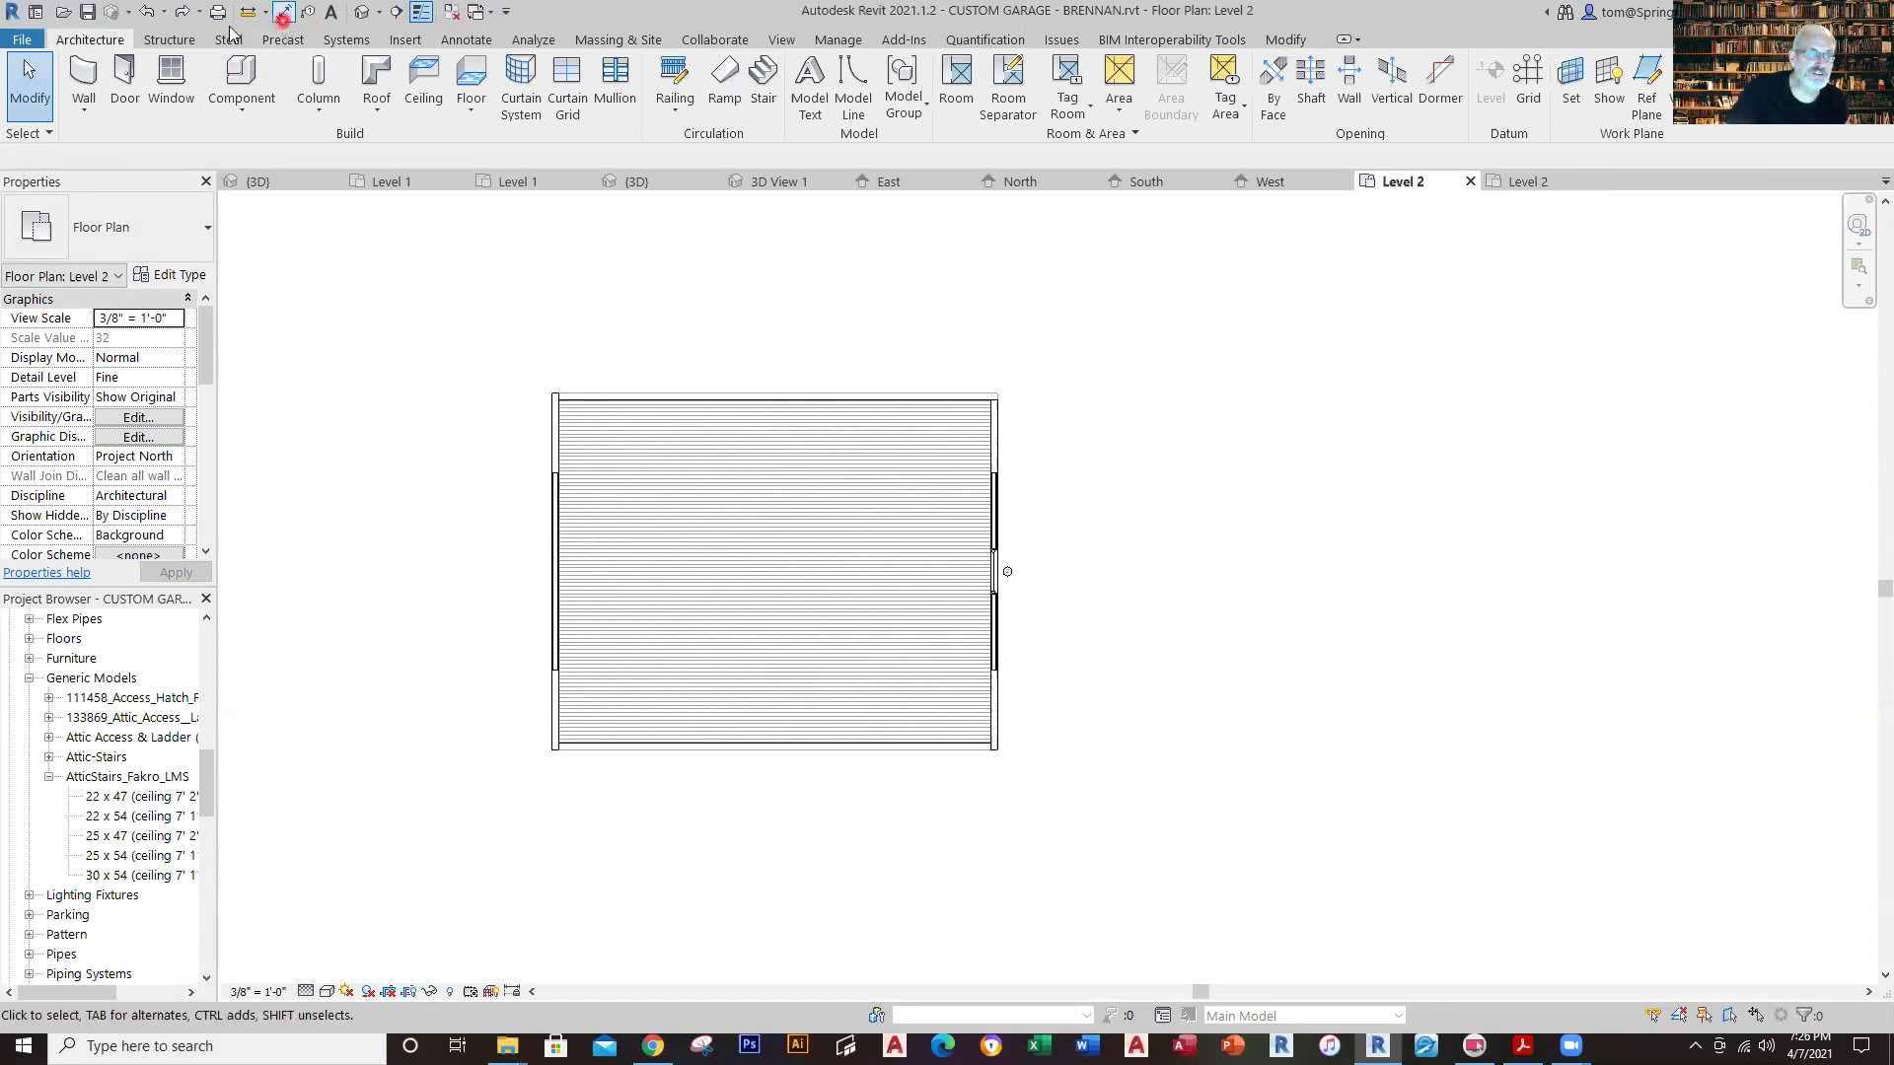
click(185, 12)
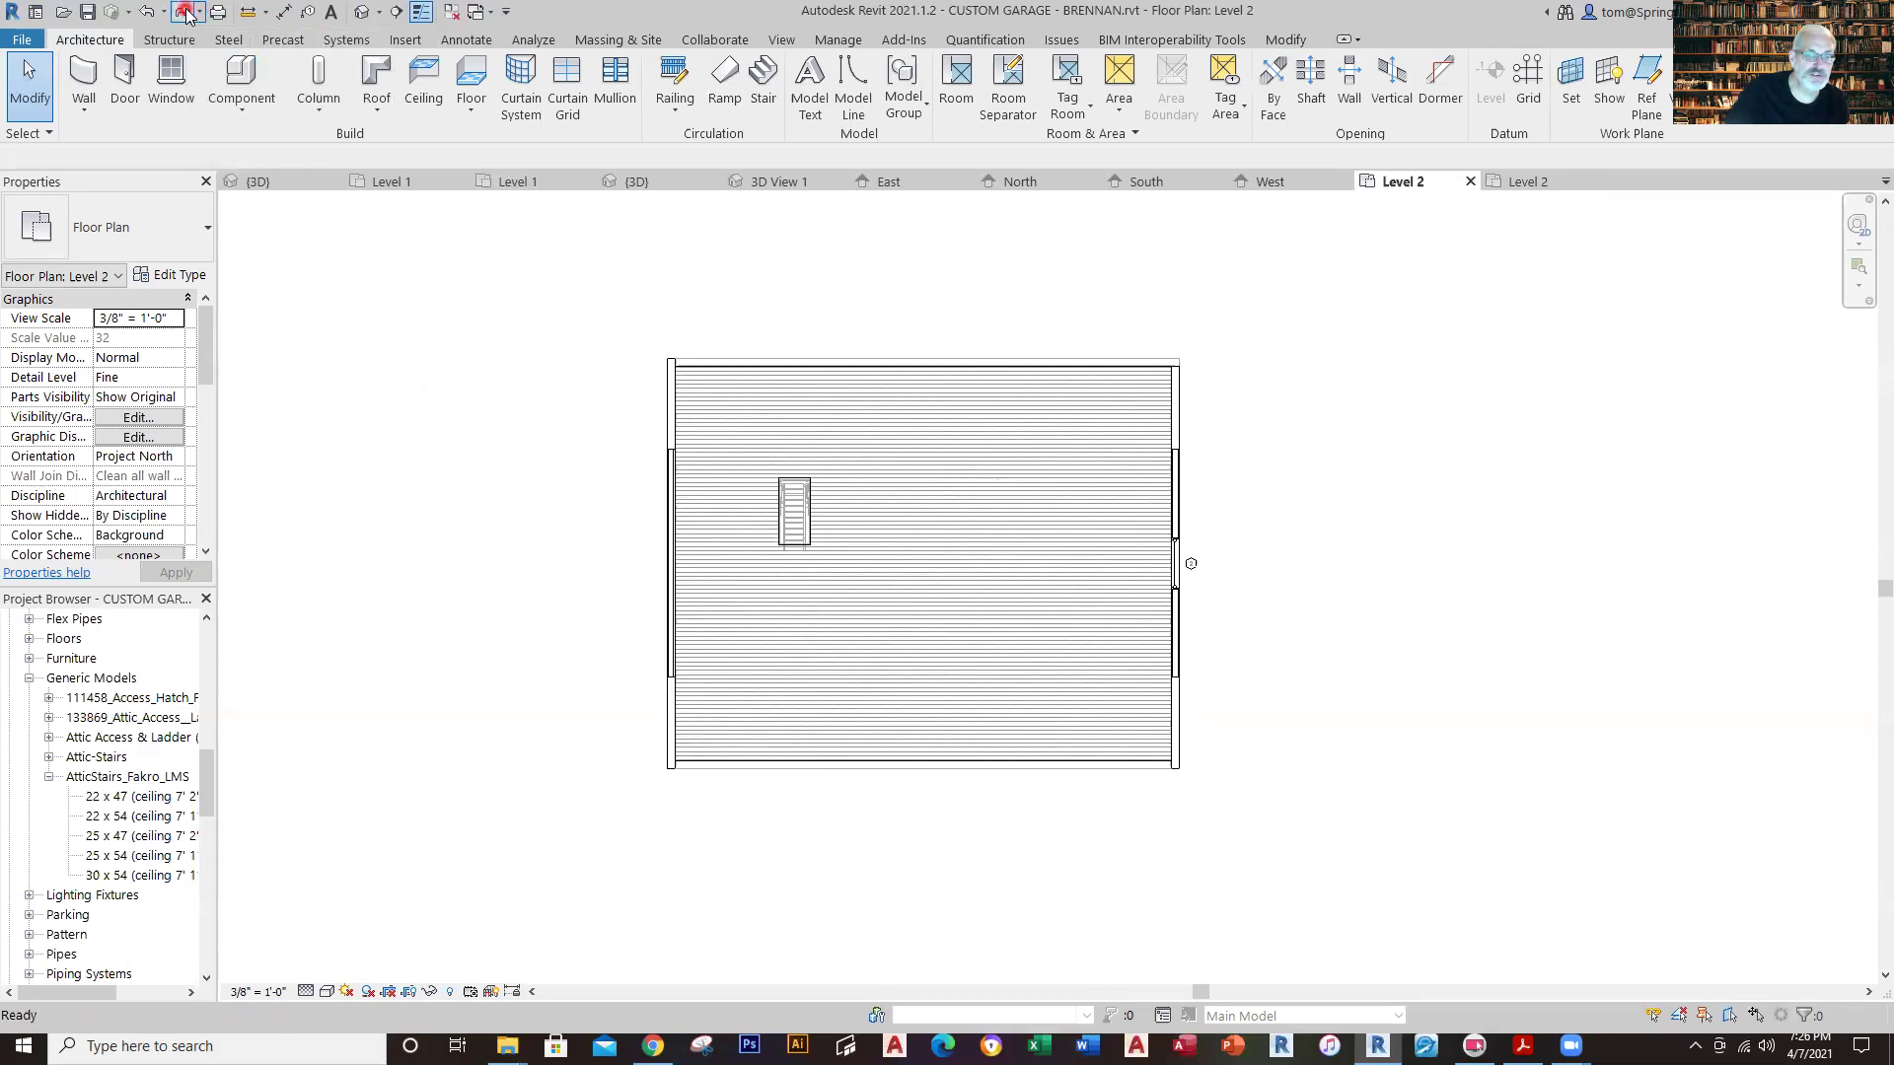
click(186, 11)
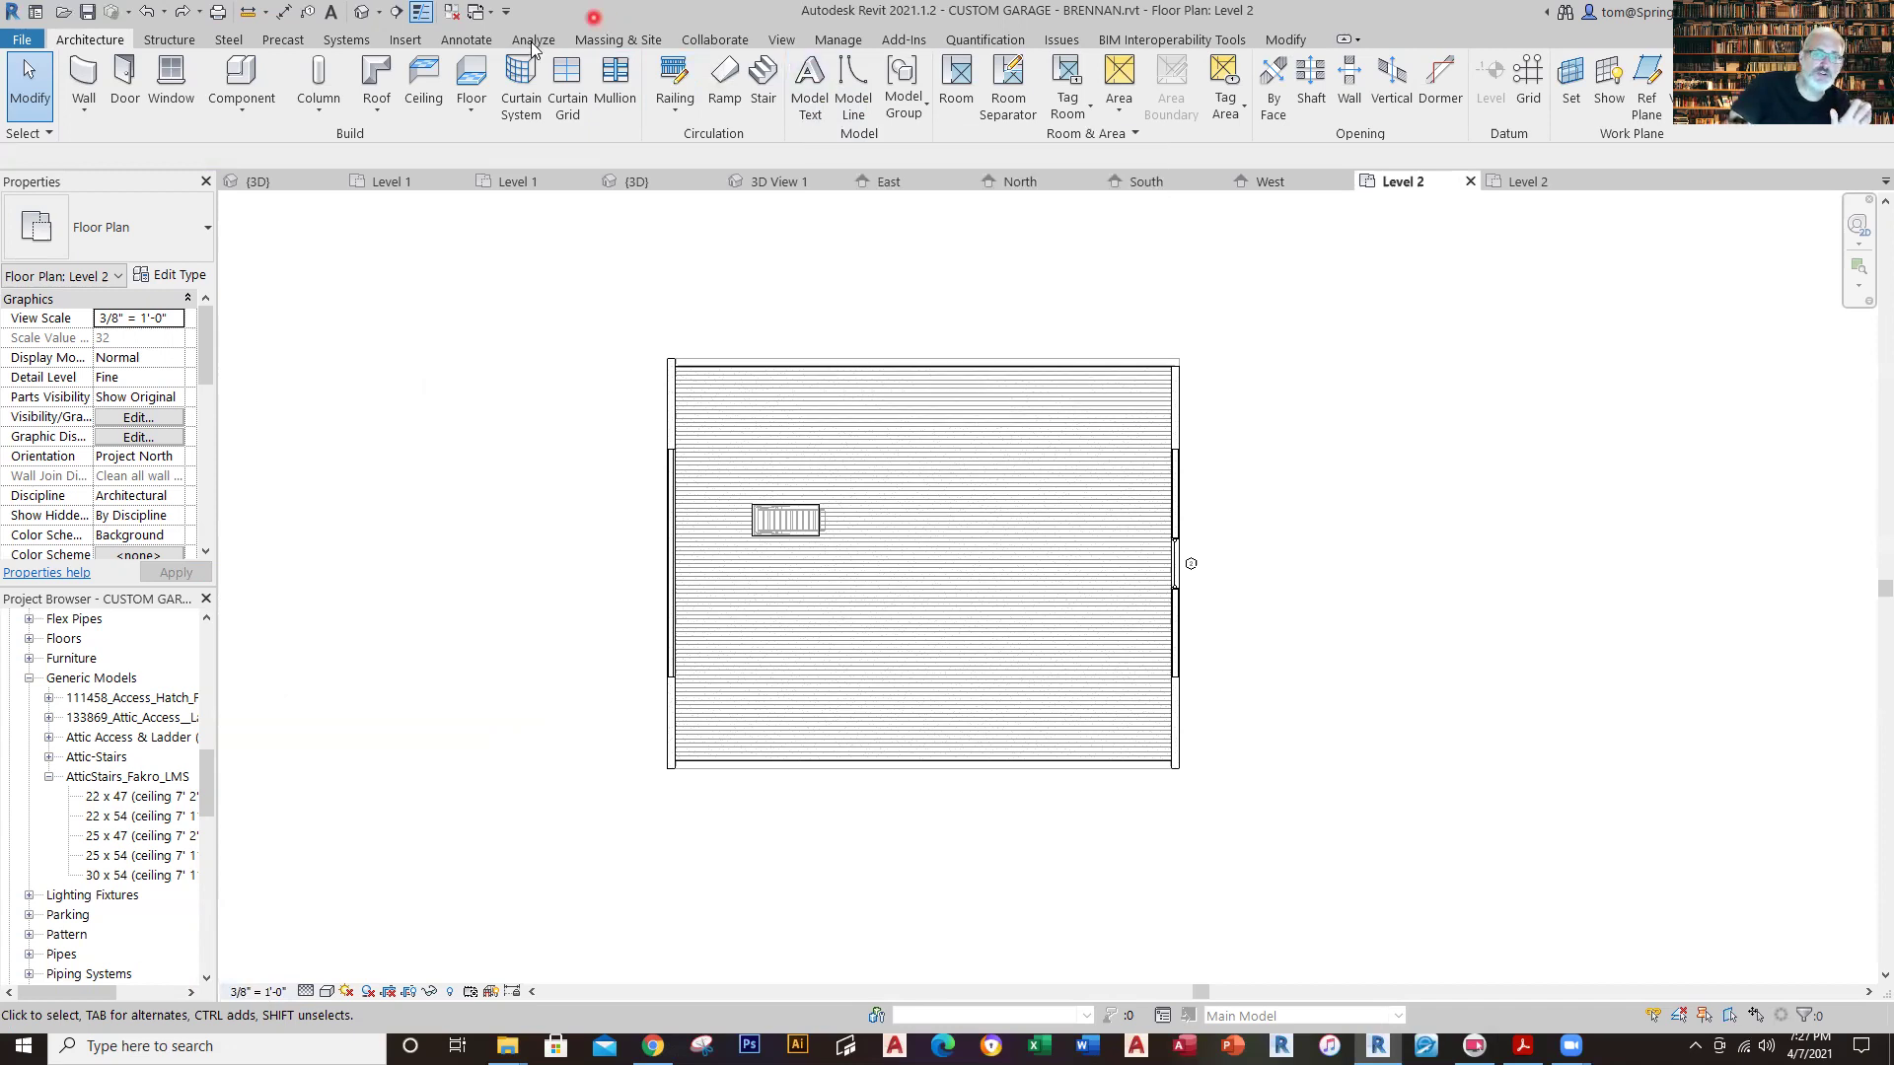
Place a text note reading ATTIC STAIRS with a two-segment leader pointing to the attic stairs on the Level 2 plan.
click(468, 39)
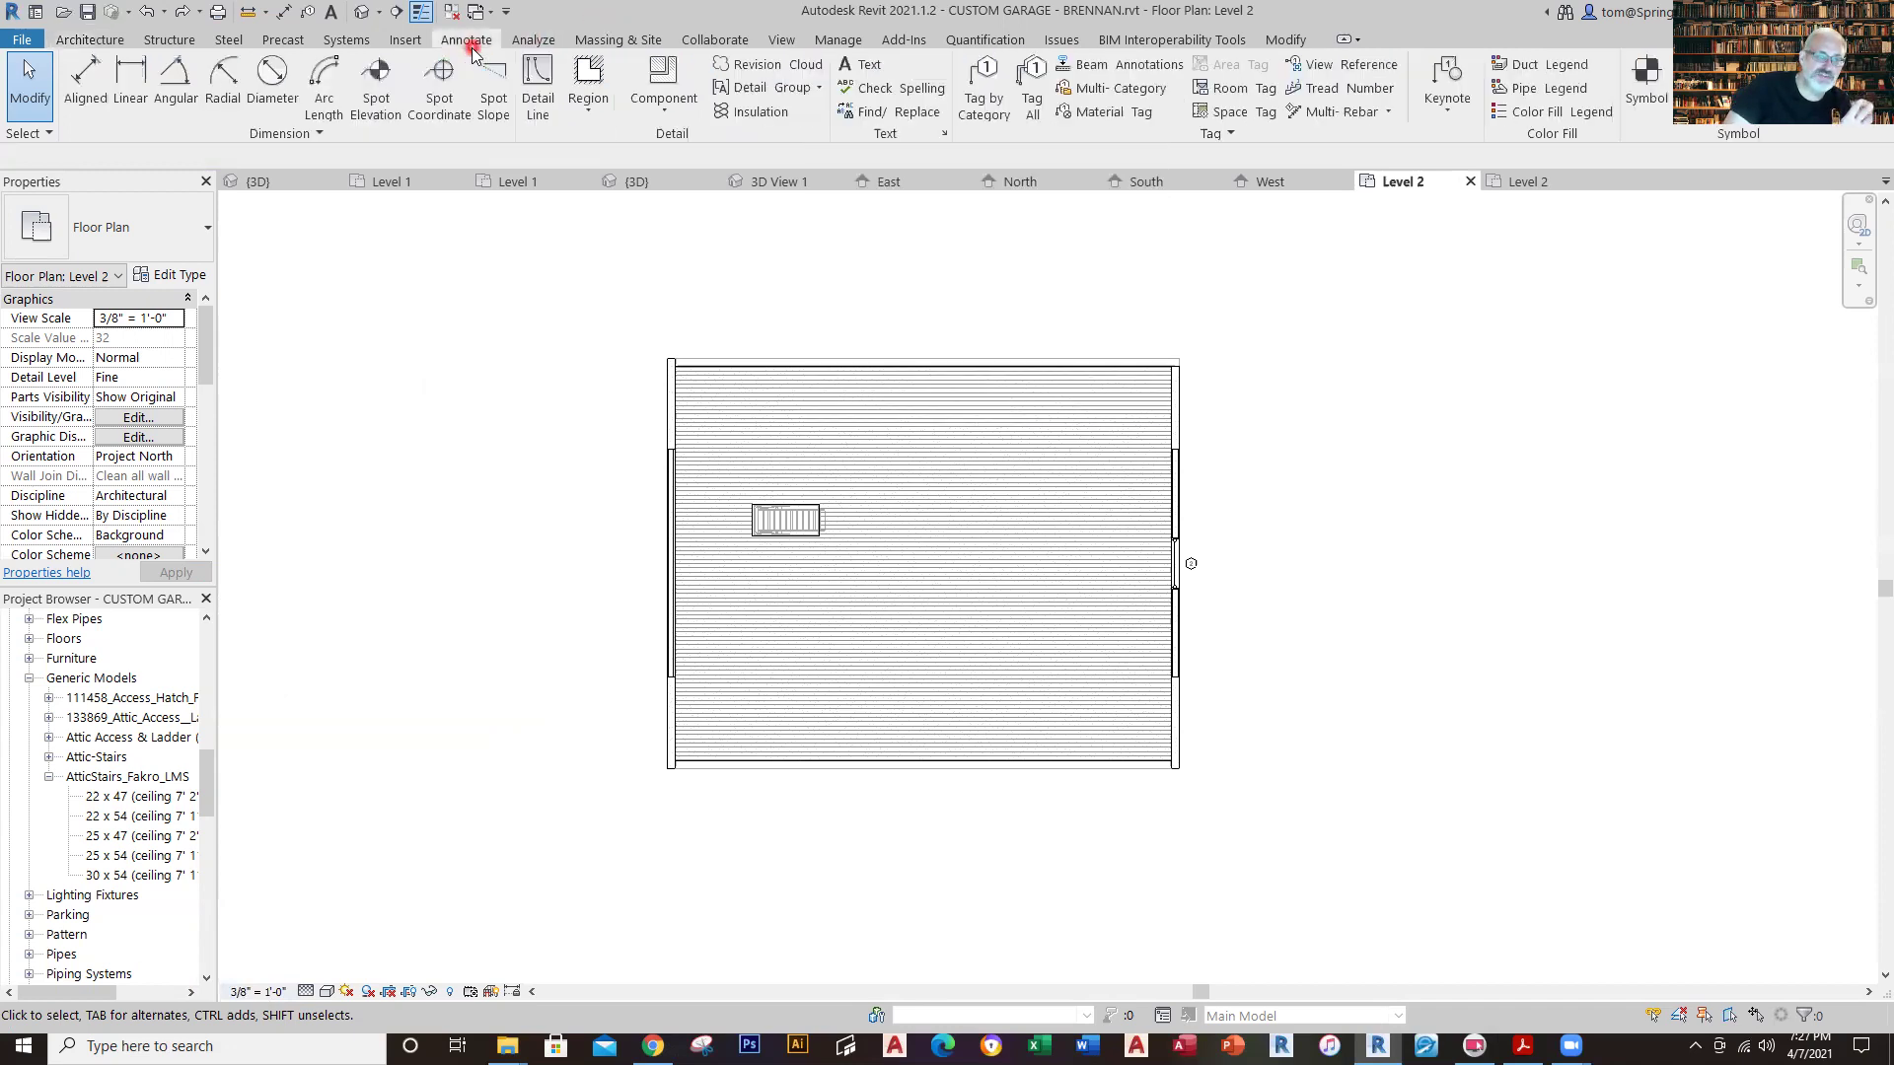
click(867, 67)
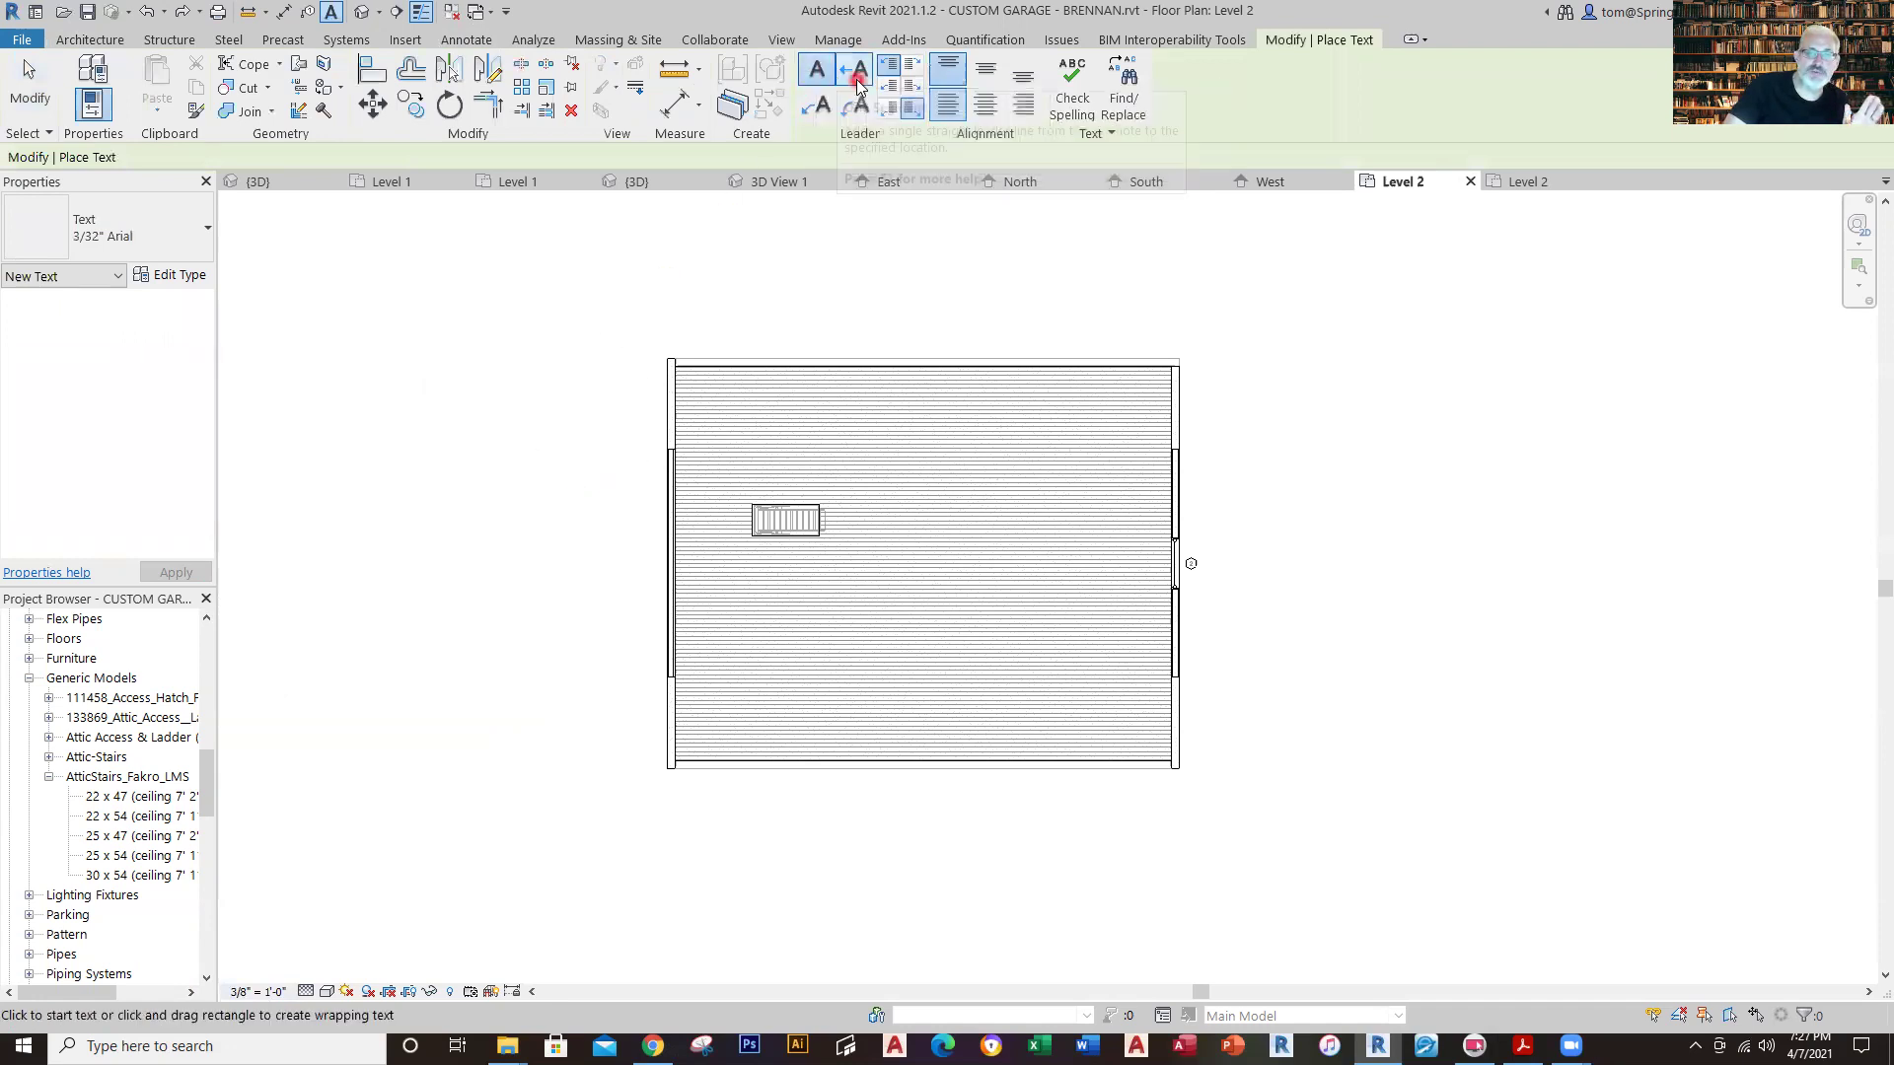
click(824, 109)
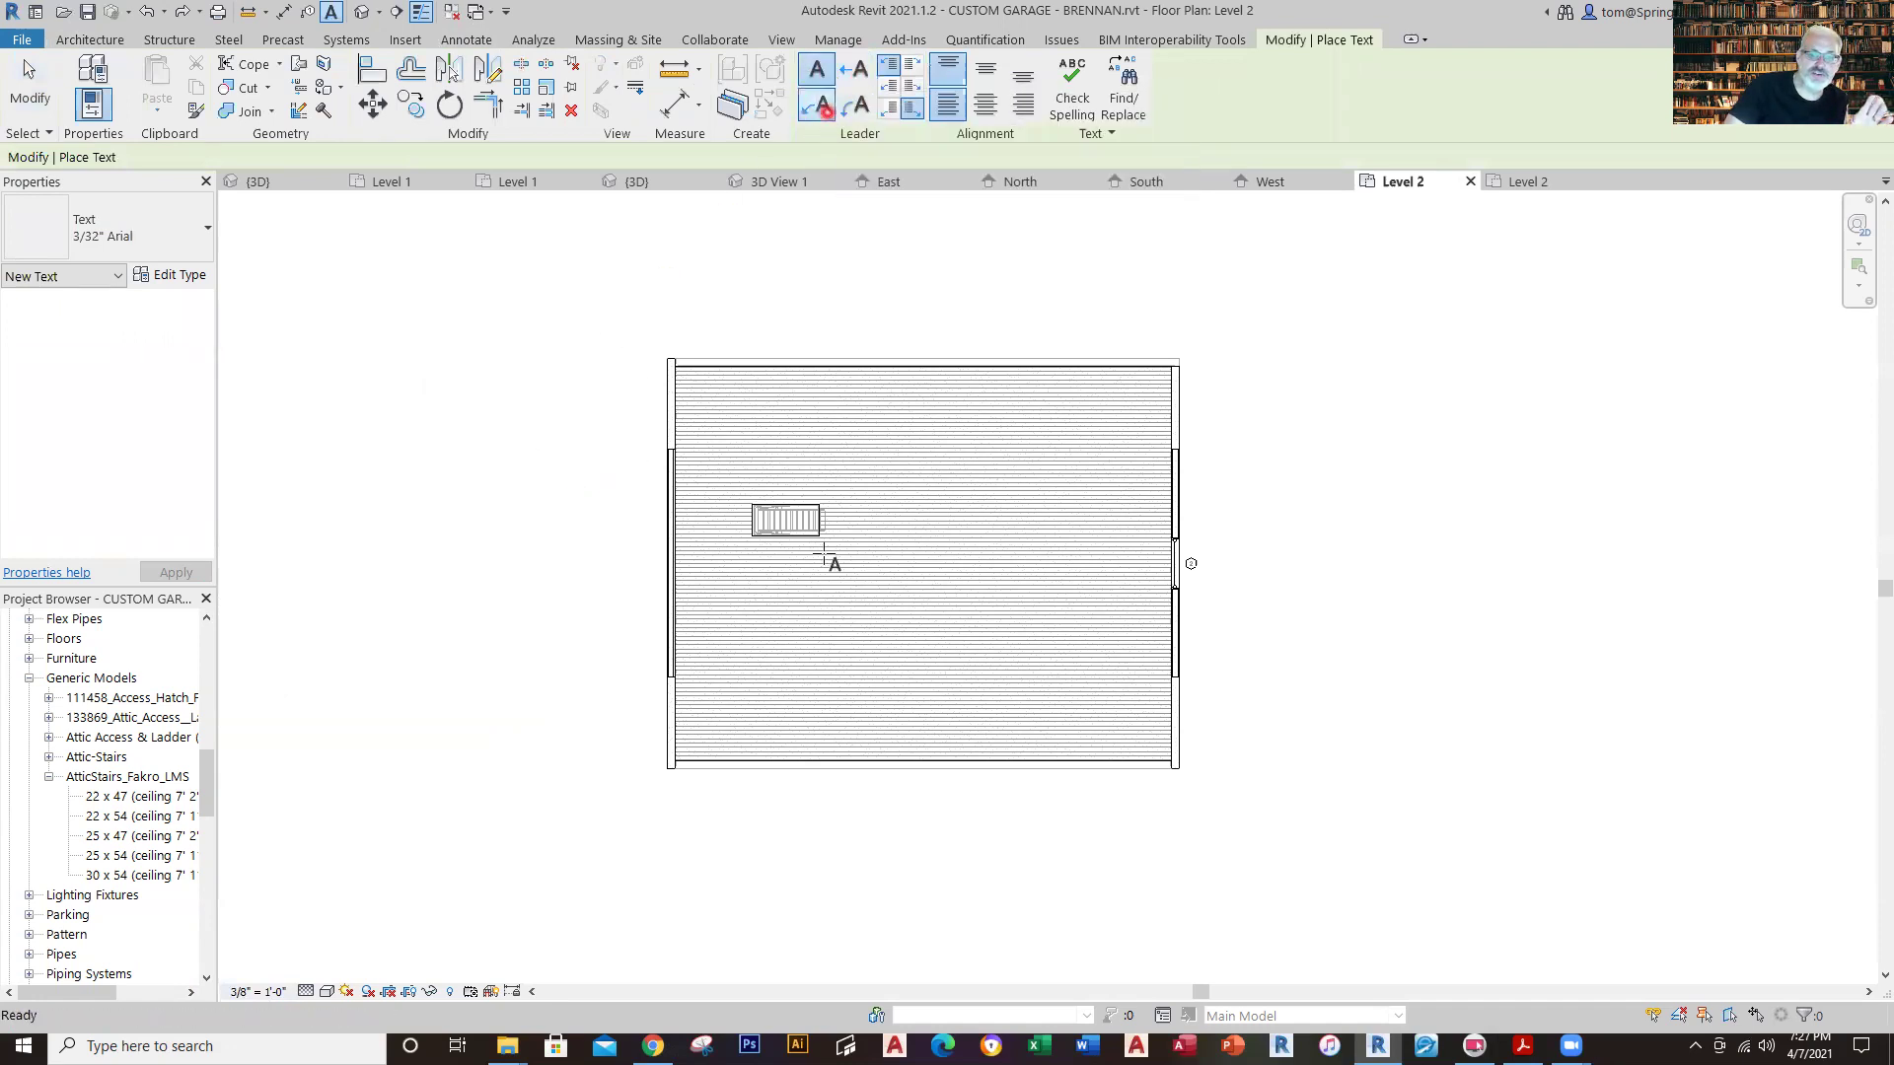
click(785, 556)
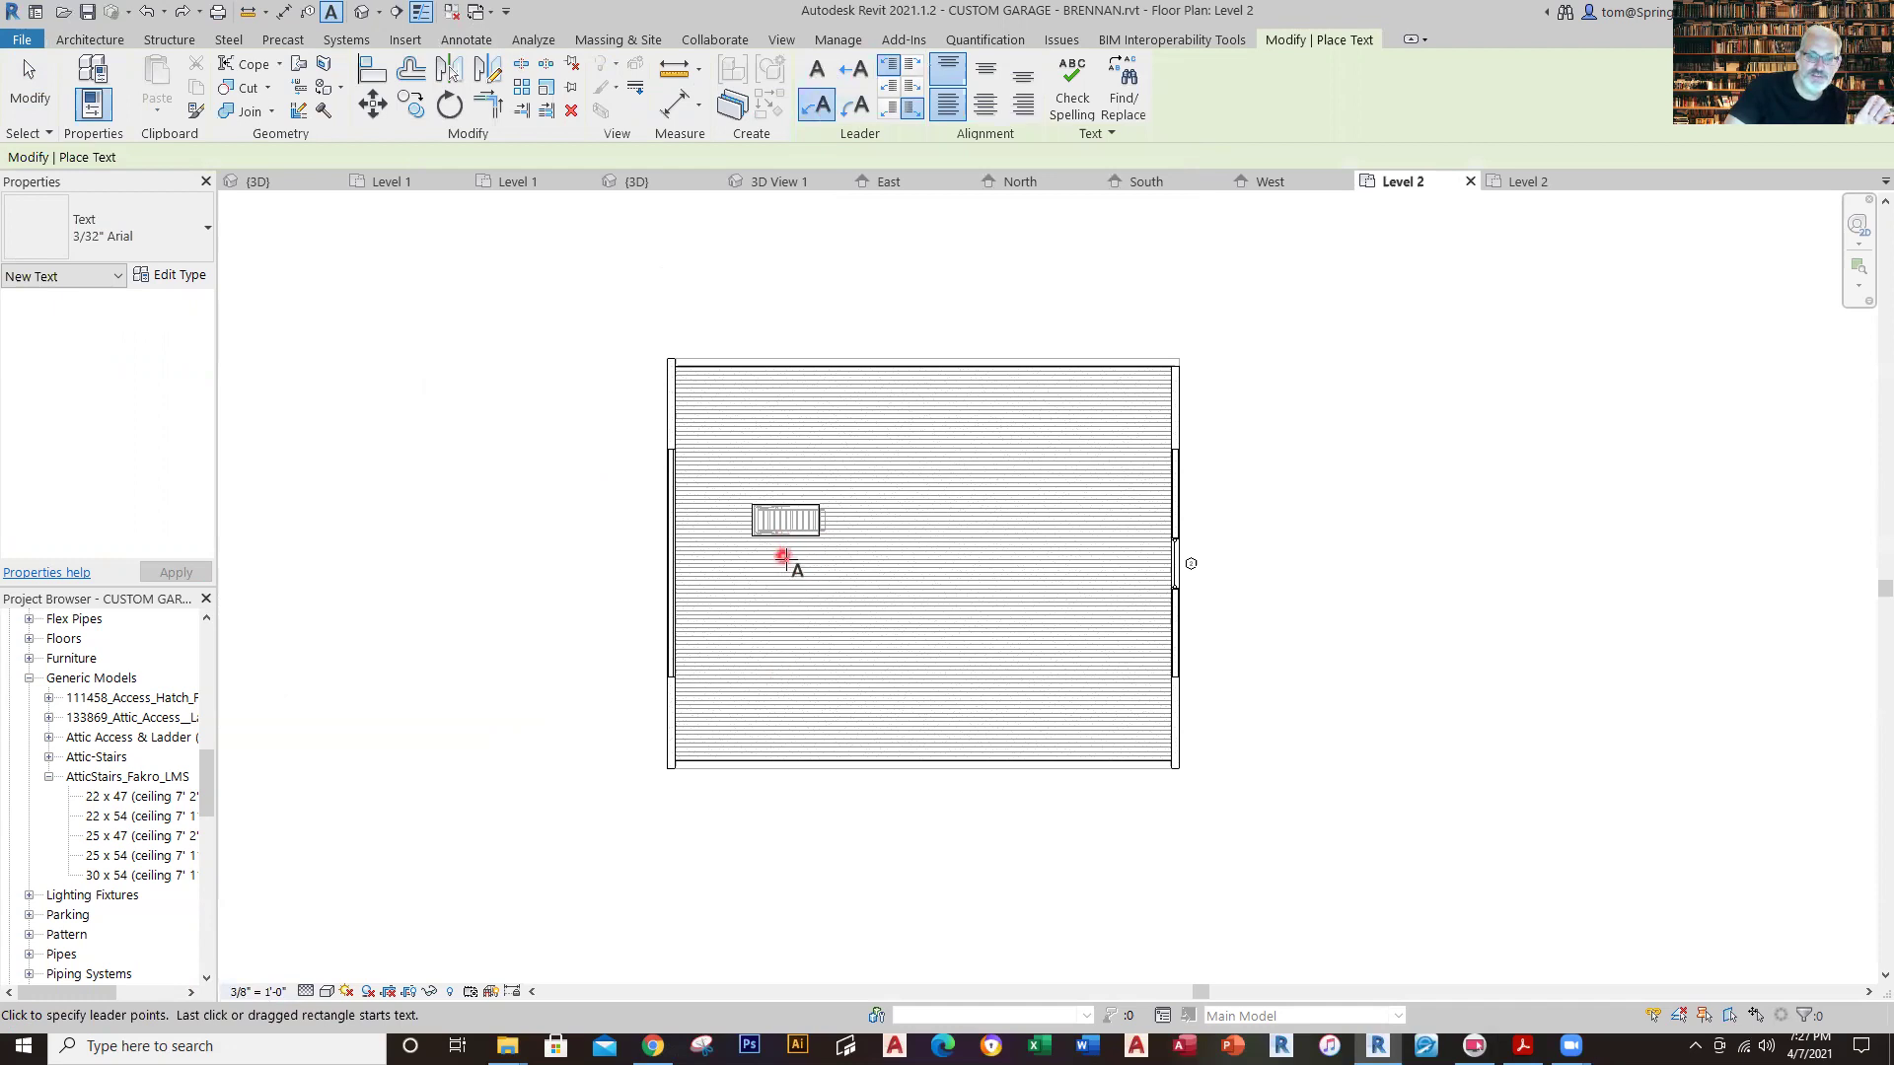
click(868, 611)
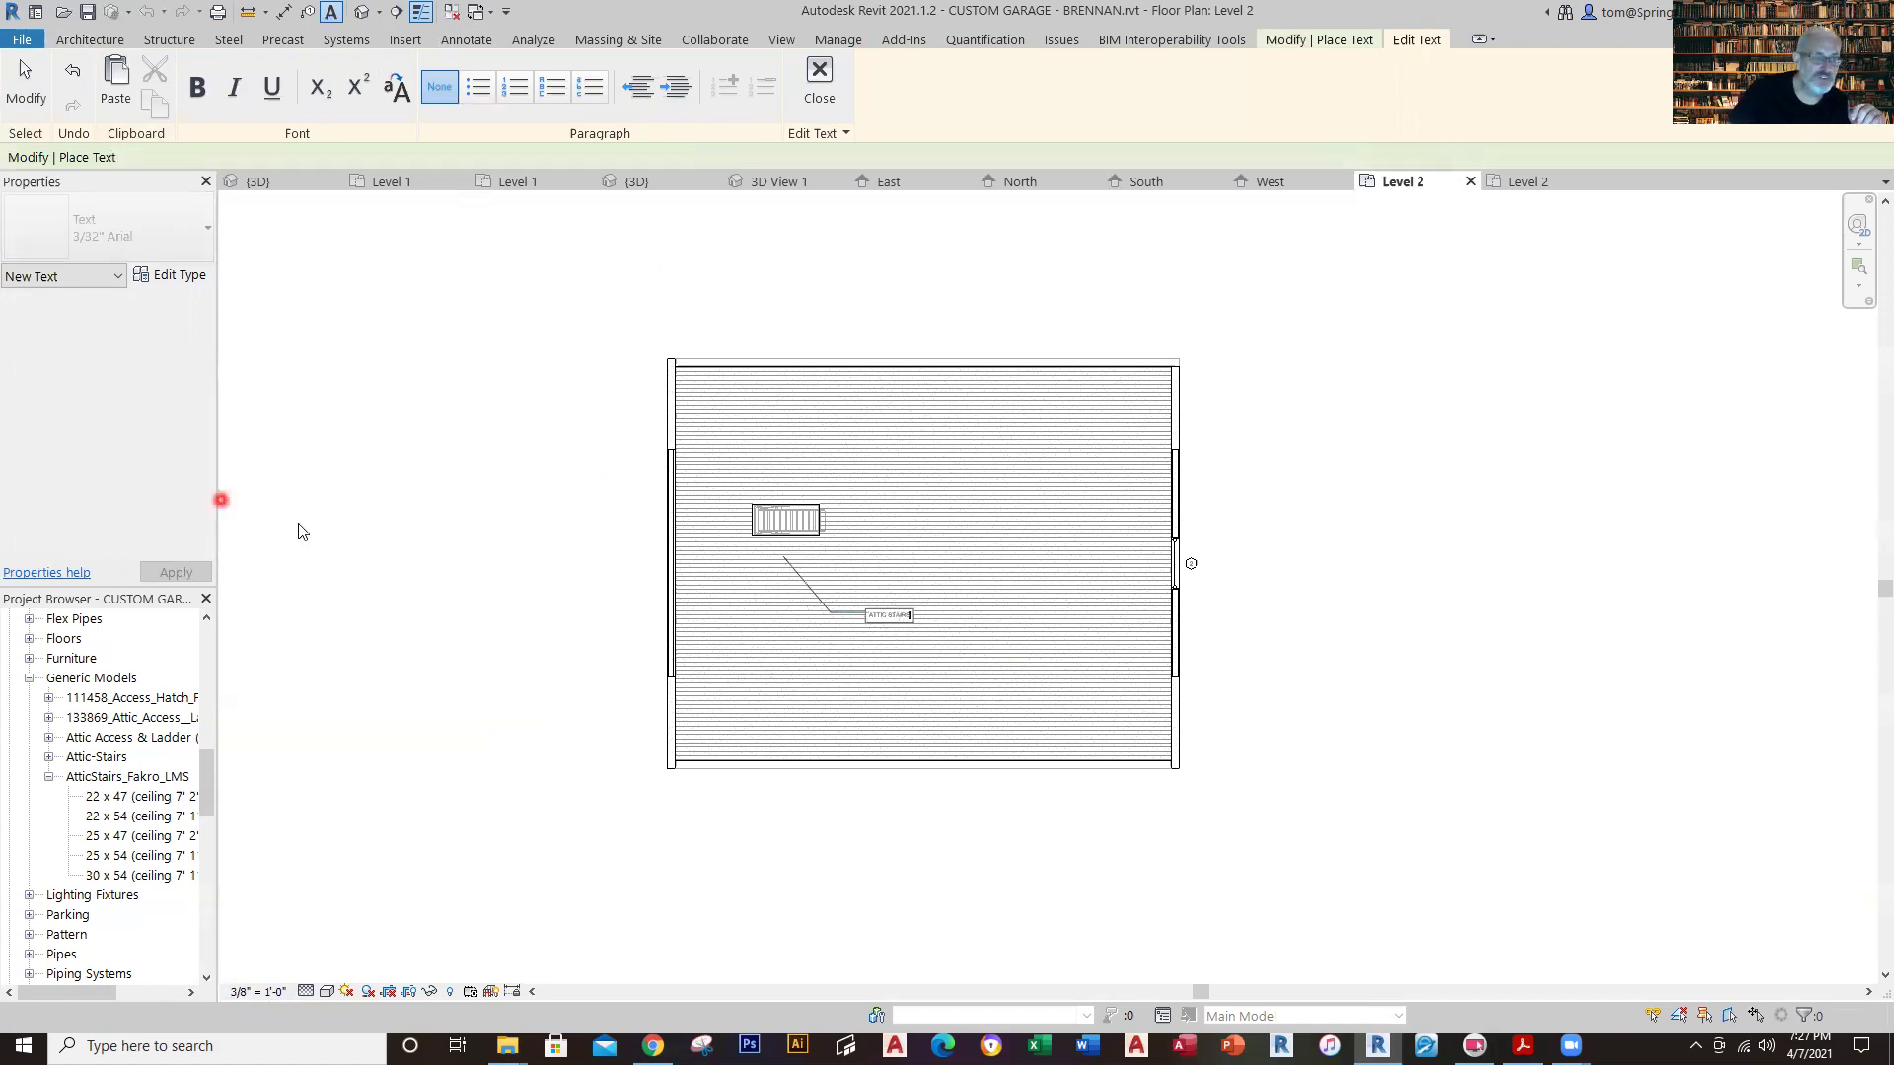
click(329, 529)
click(485, 649)
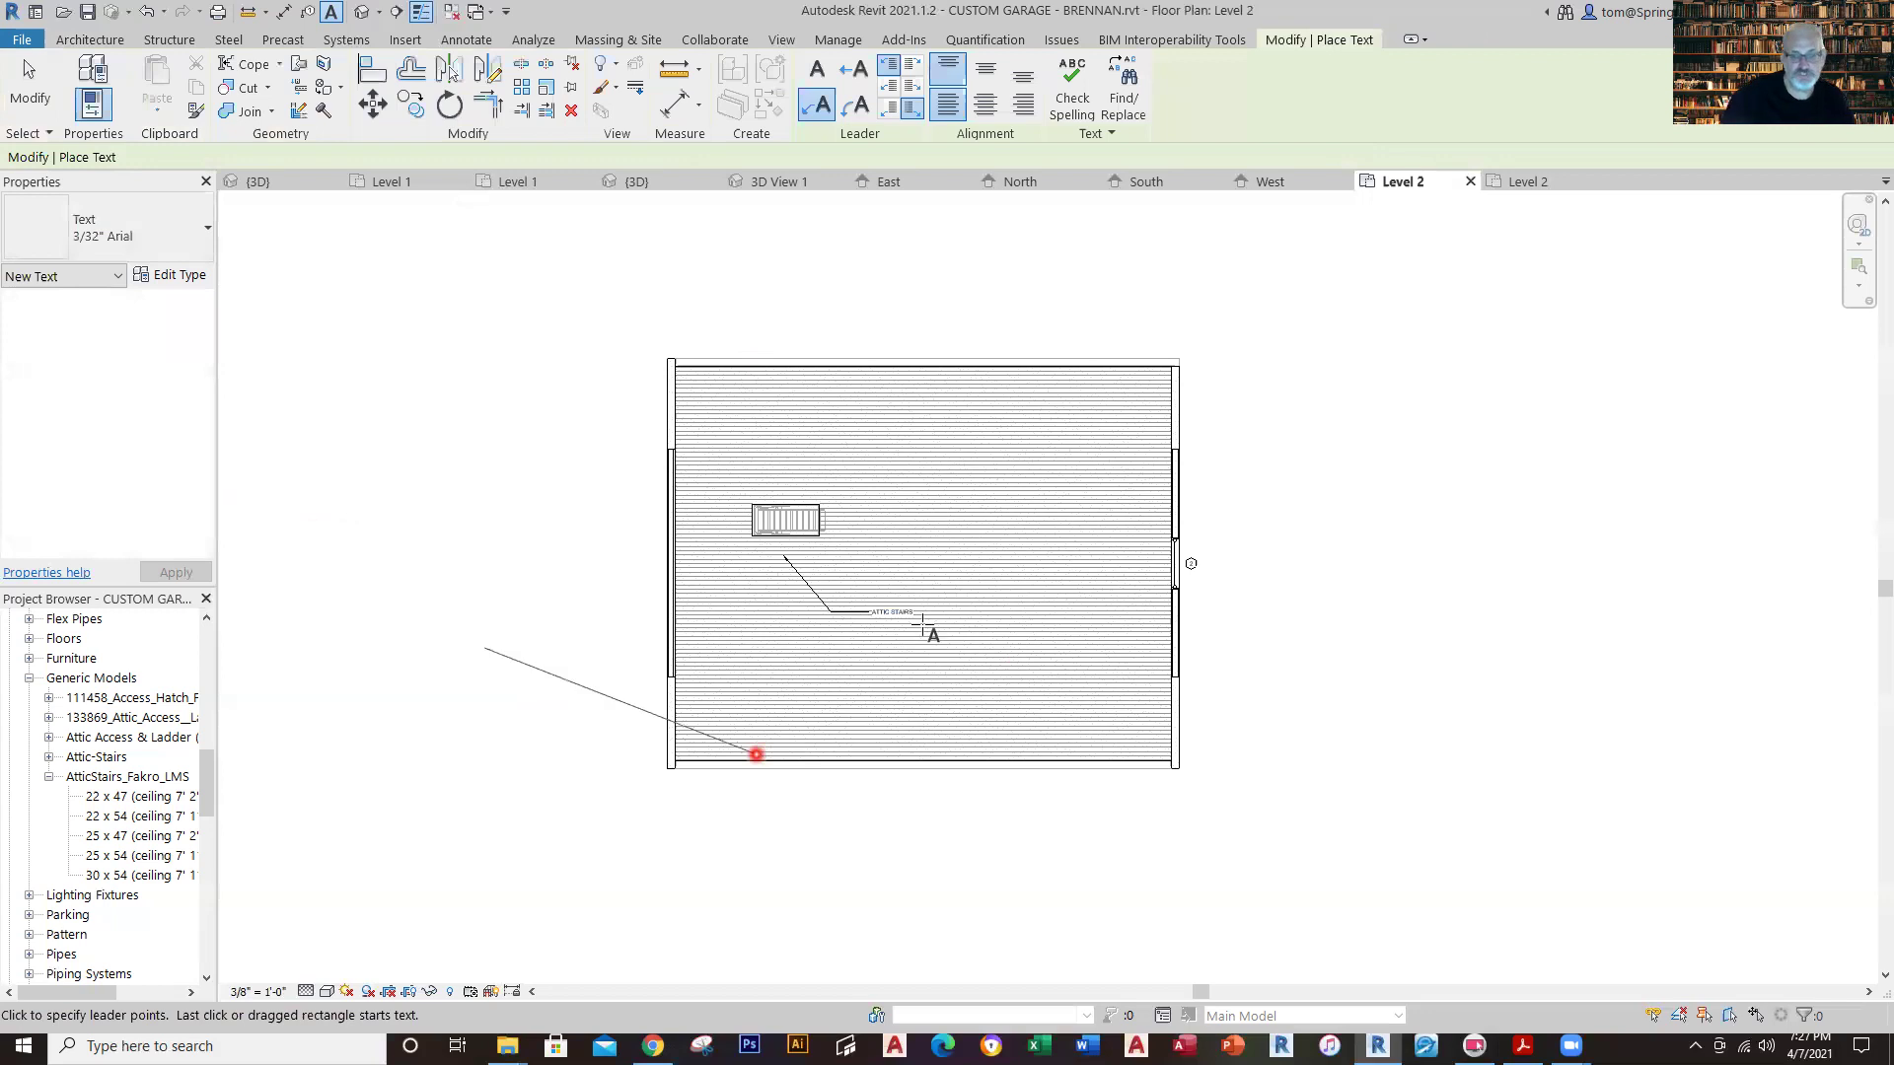
key(Escape)
key(Escape)
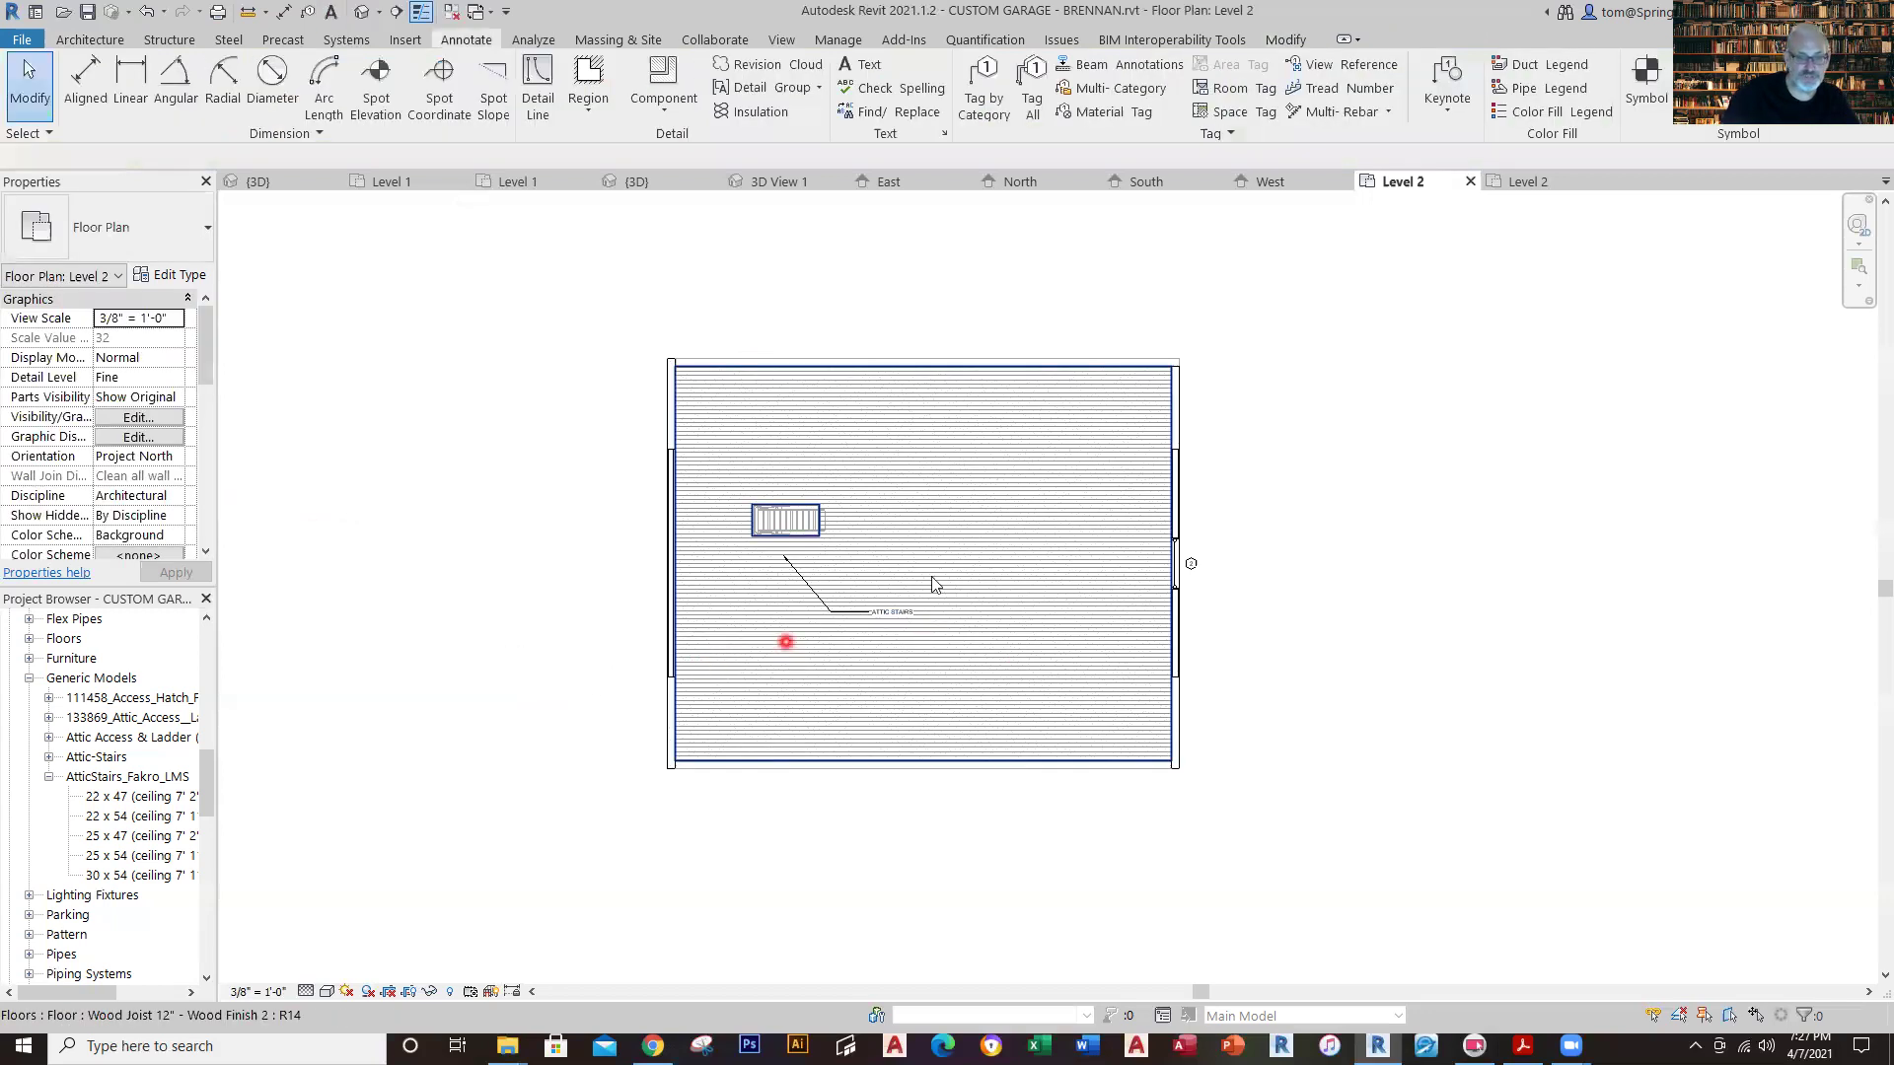
Change the attic stairs note to the 1/4" Arial text type.
scroll(862, 637, up, 3)
click(854, 600)
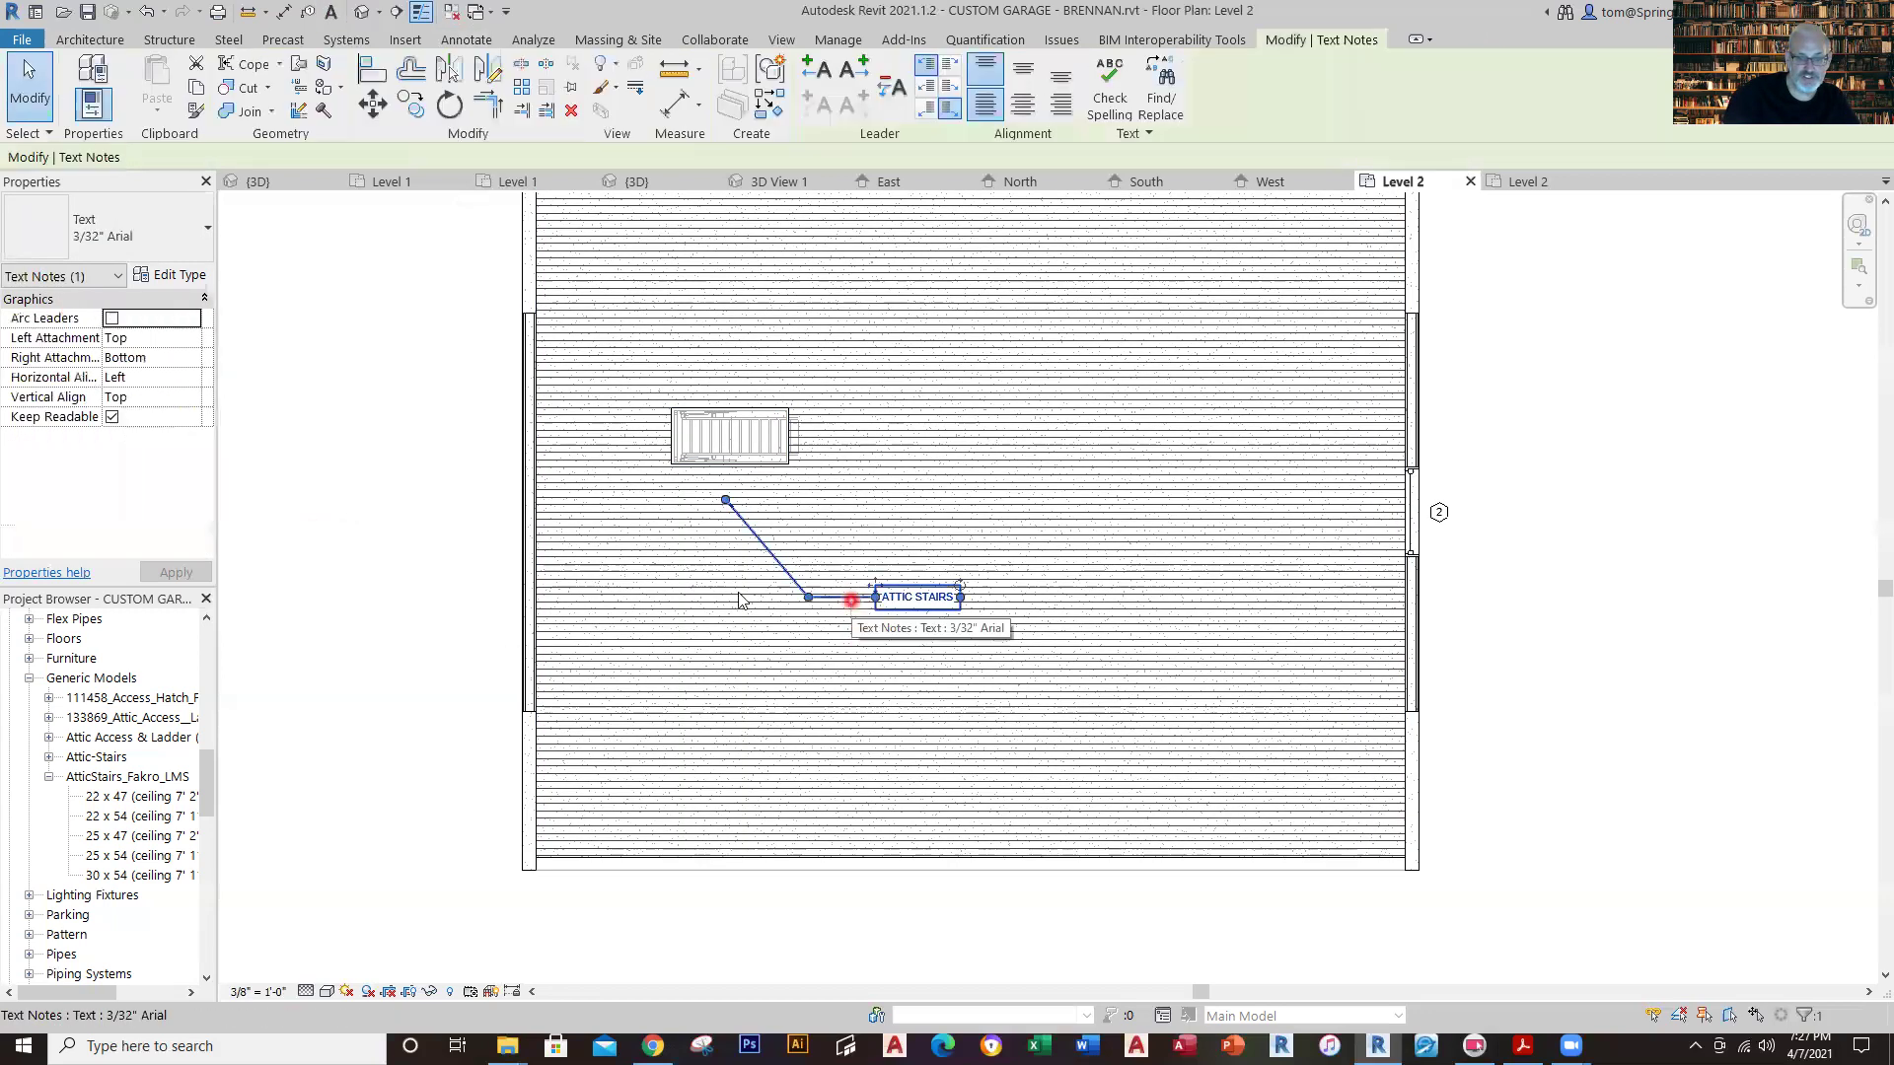
scroll(295, 435, down, 1)
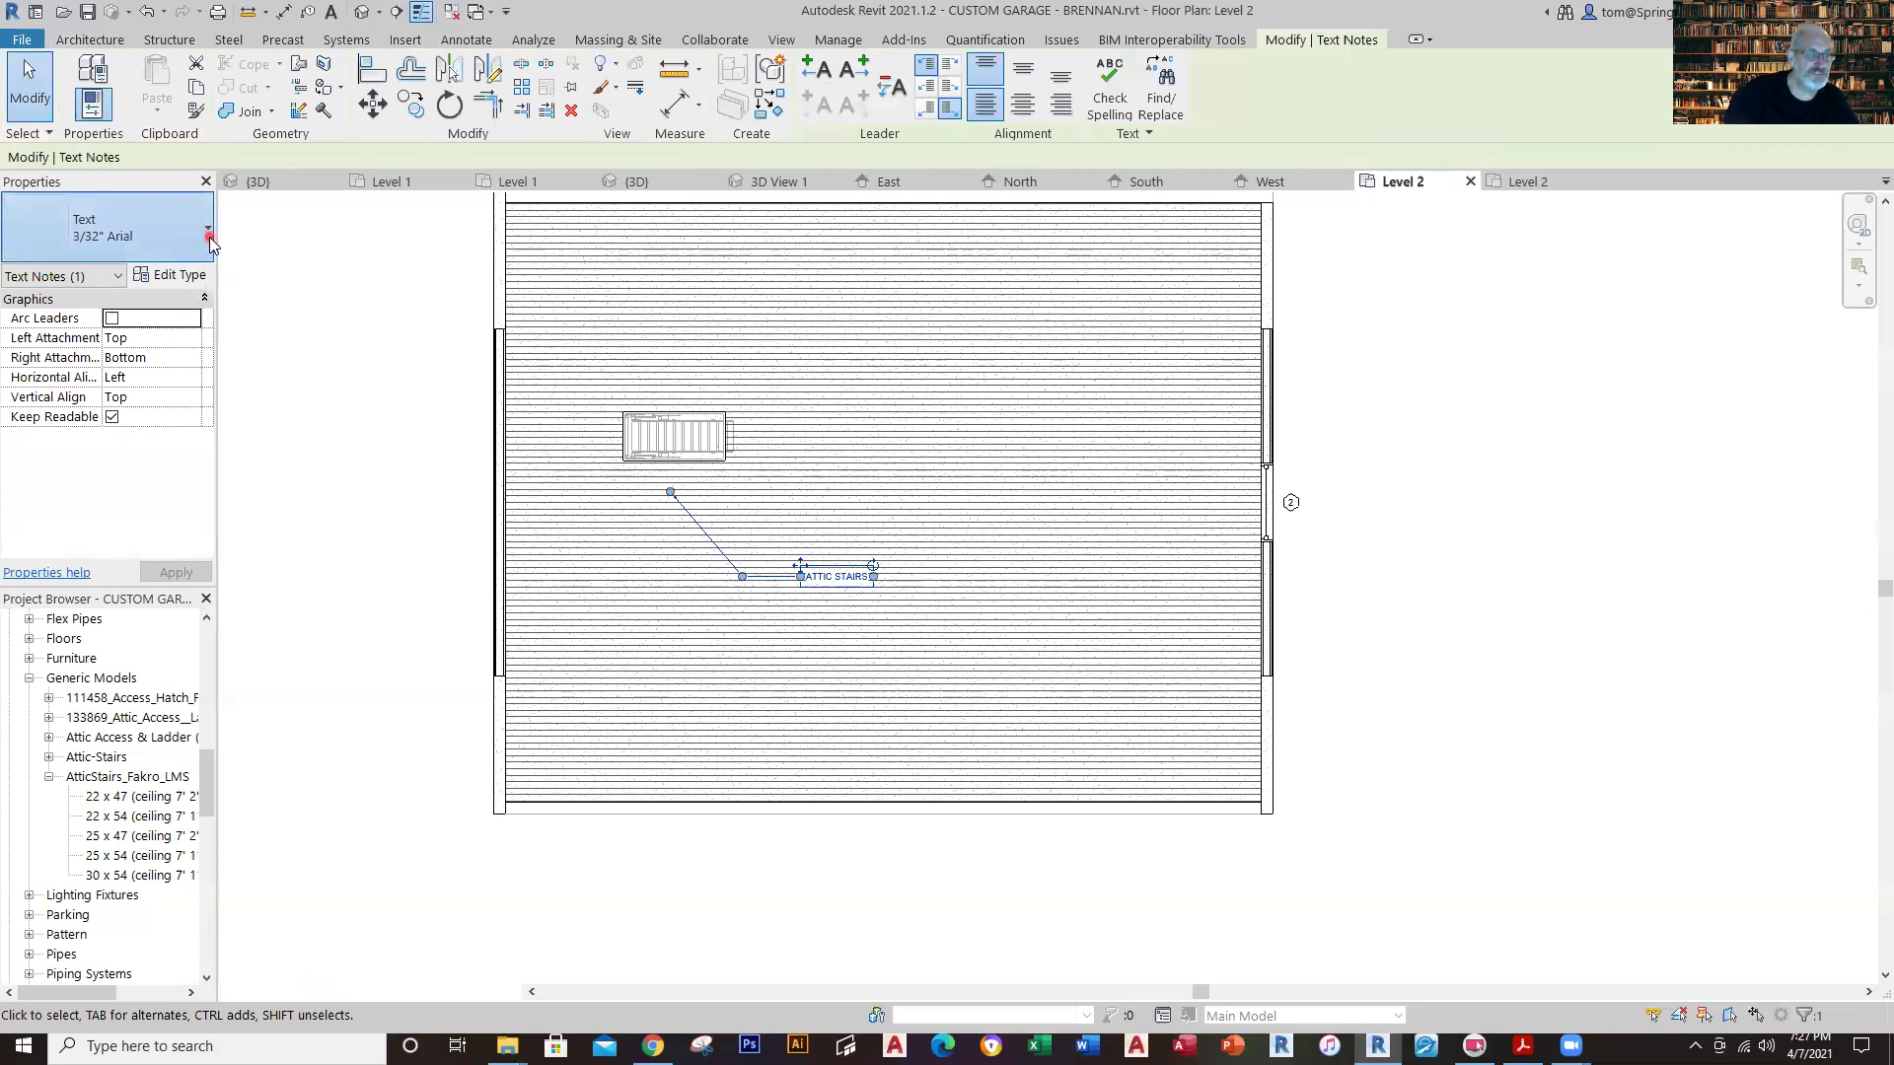
click(167, 242)
click(85, 329)
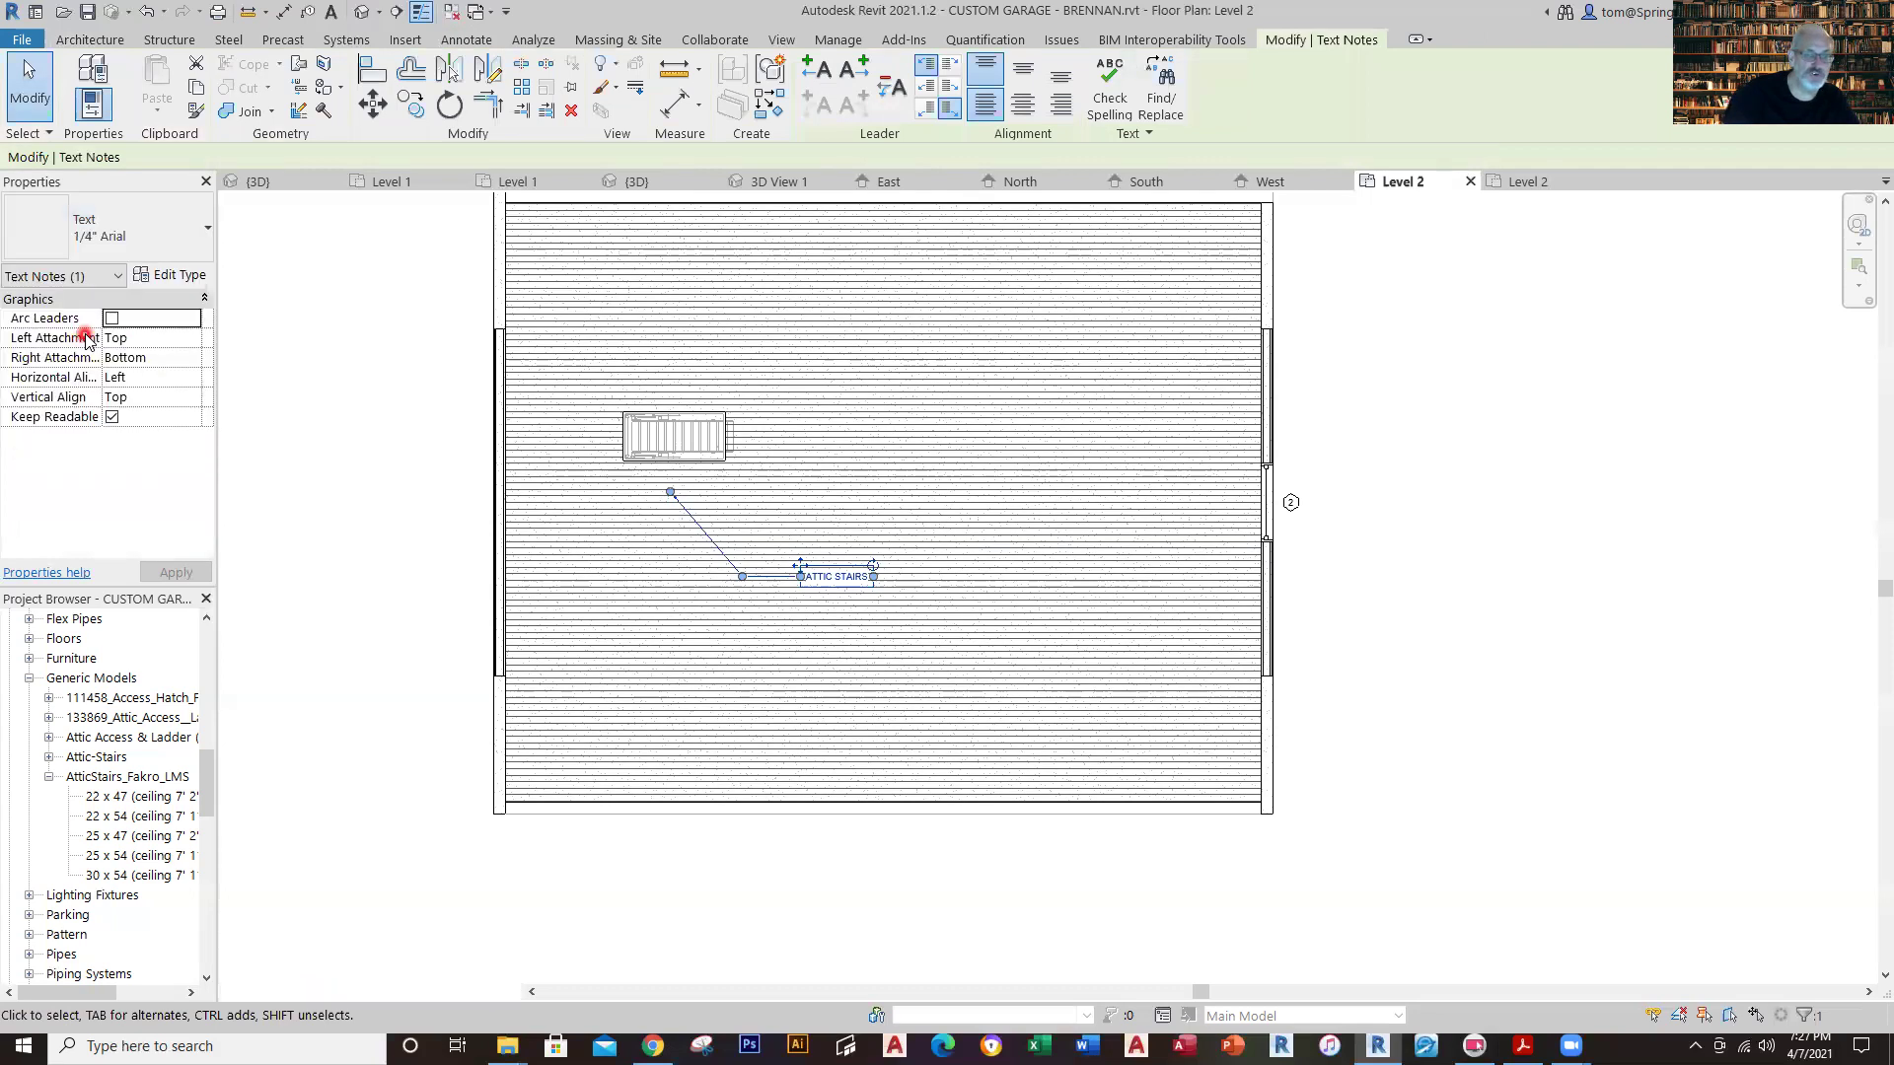
click(353, 357)
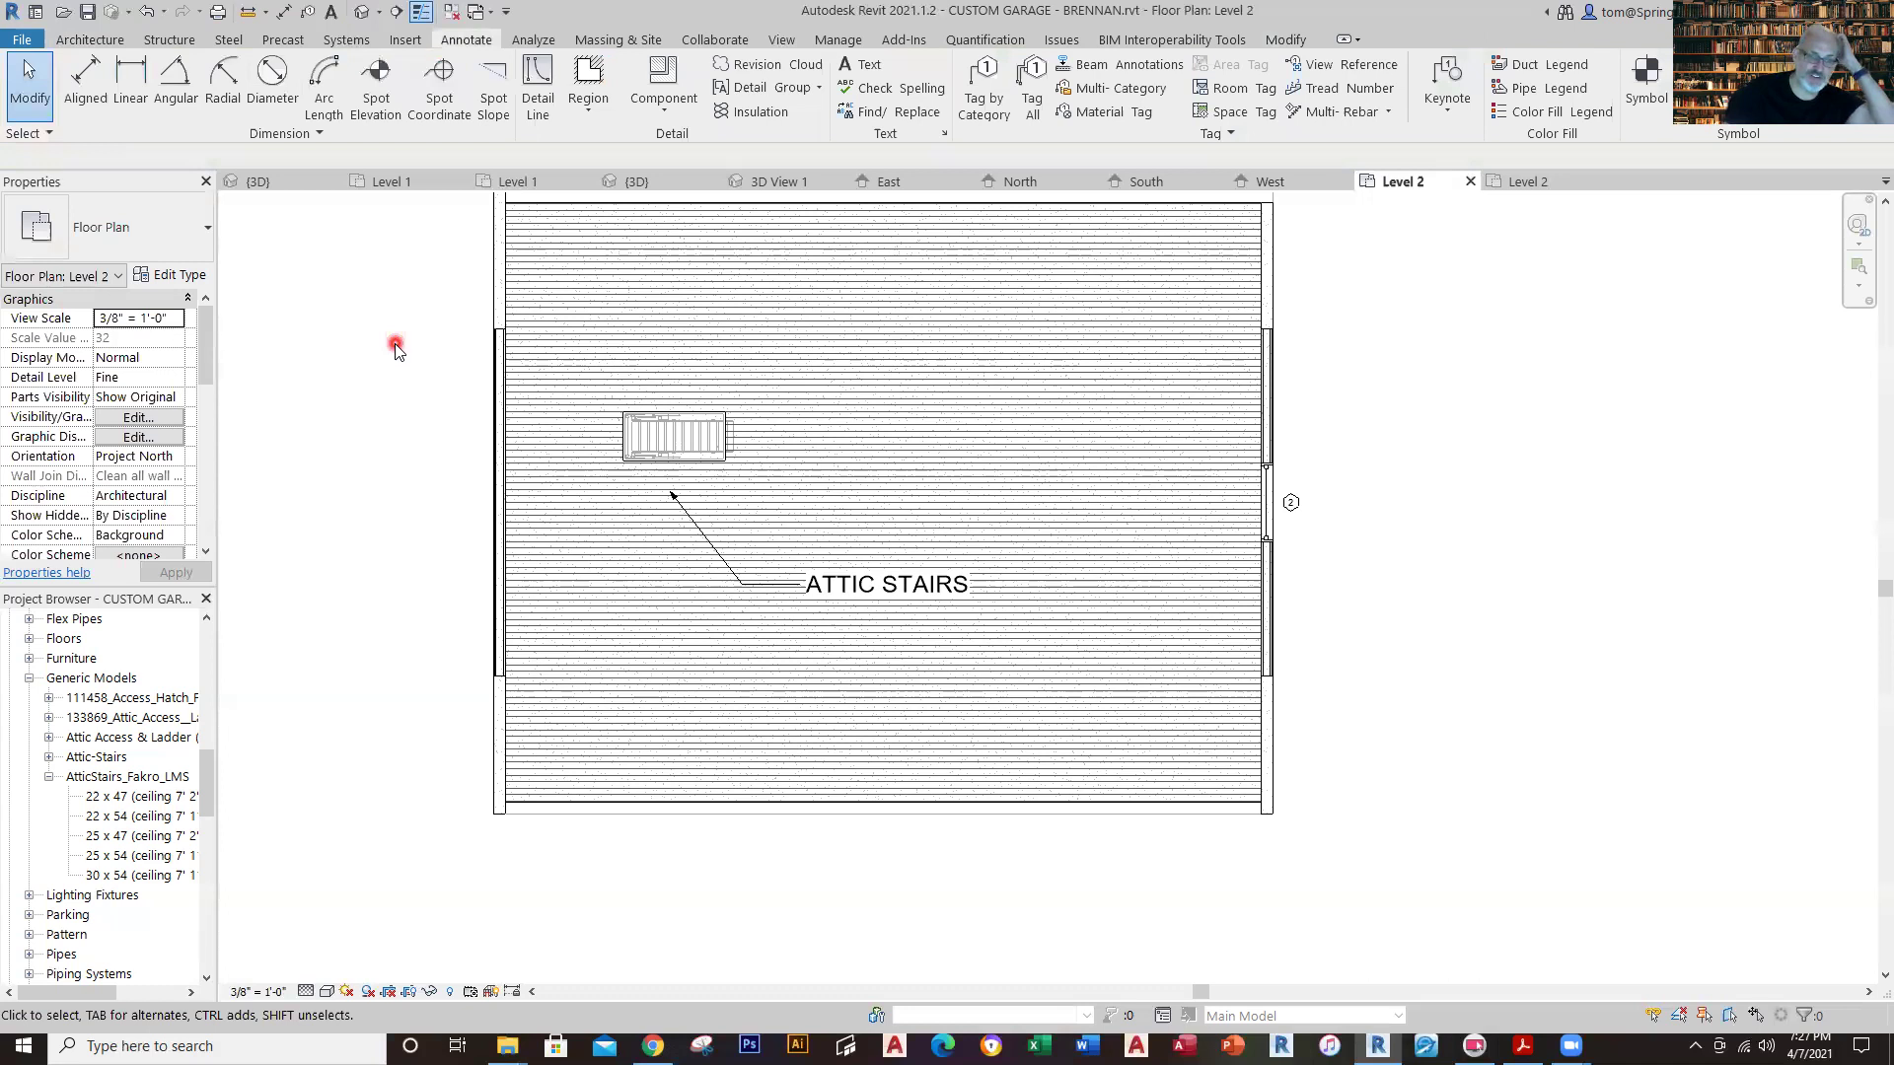
Compare the attic stairs note's text type with the matching note in the master project's Level 2 plan.
click(844, 577)
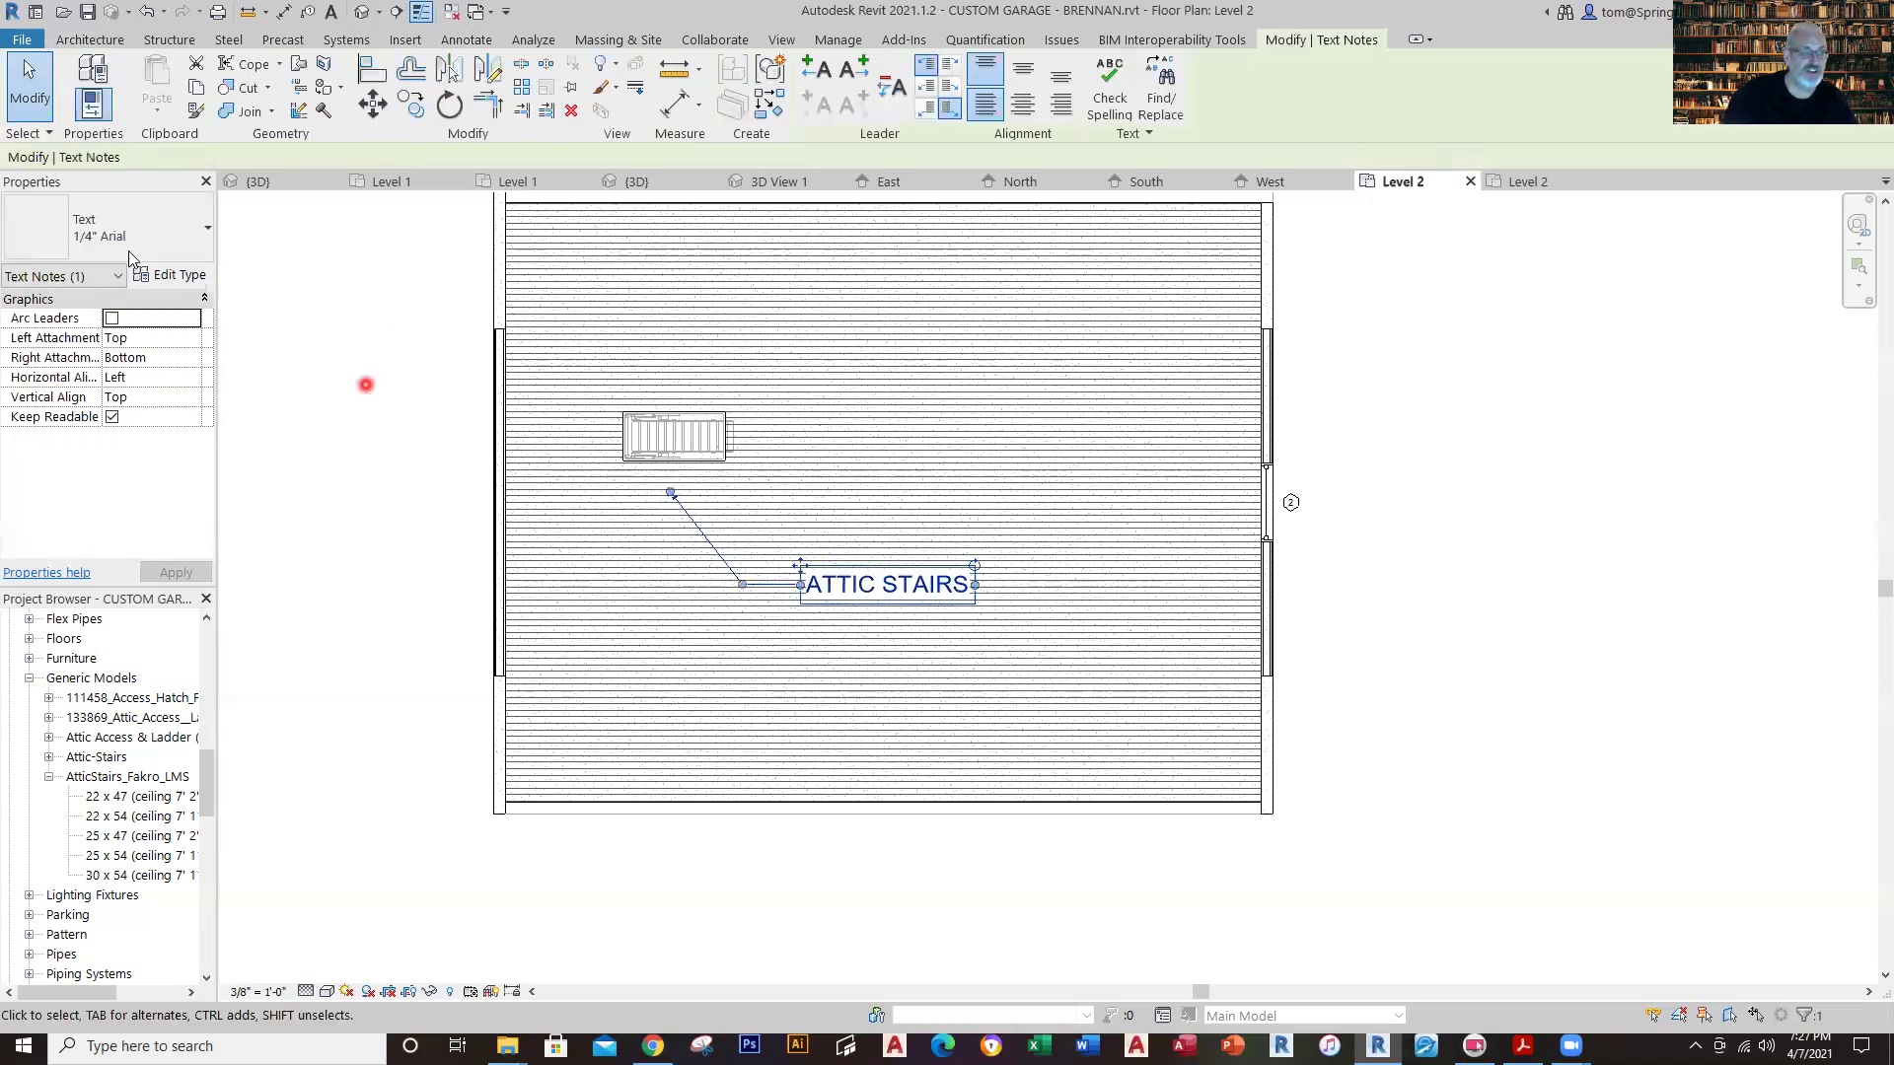
click(208, 240)
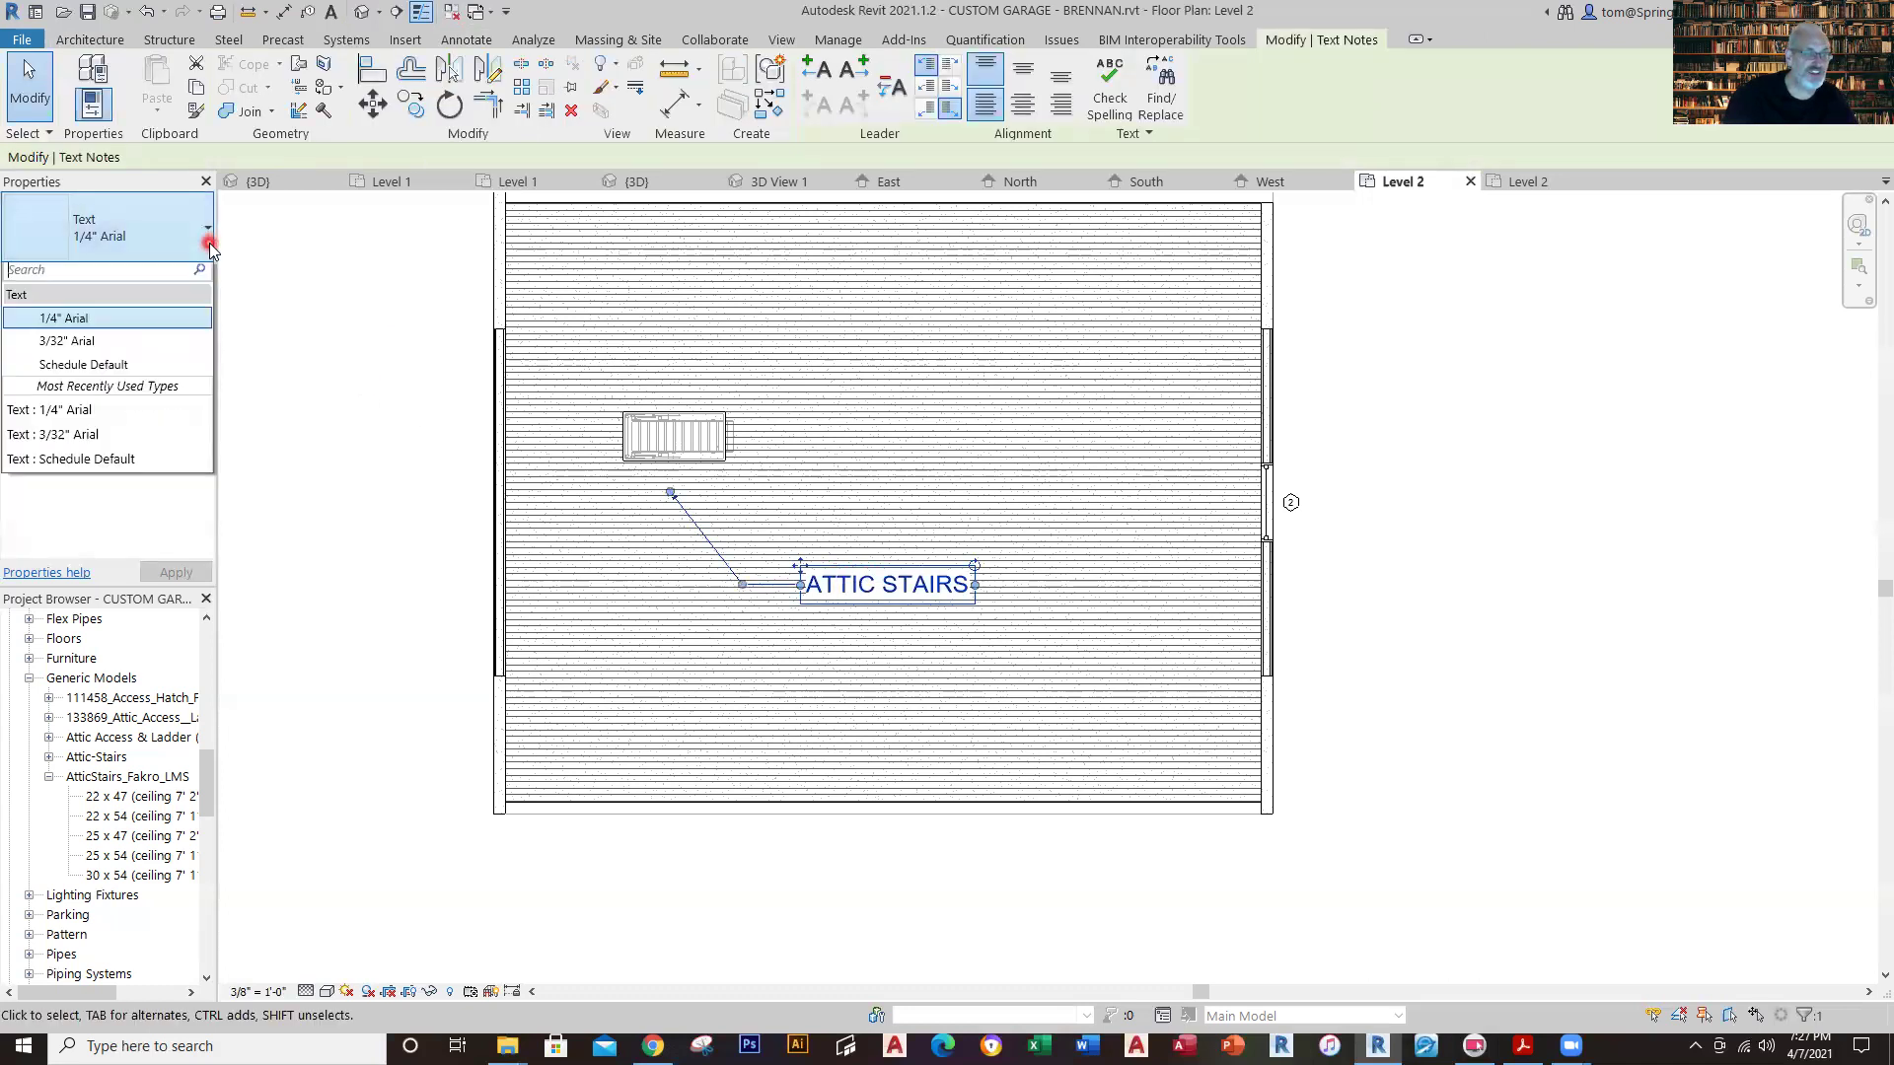
click(304, 363)
click(306, 367)
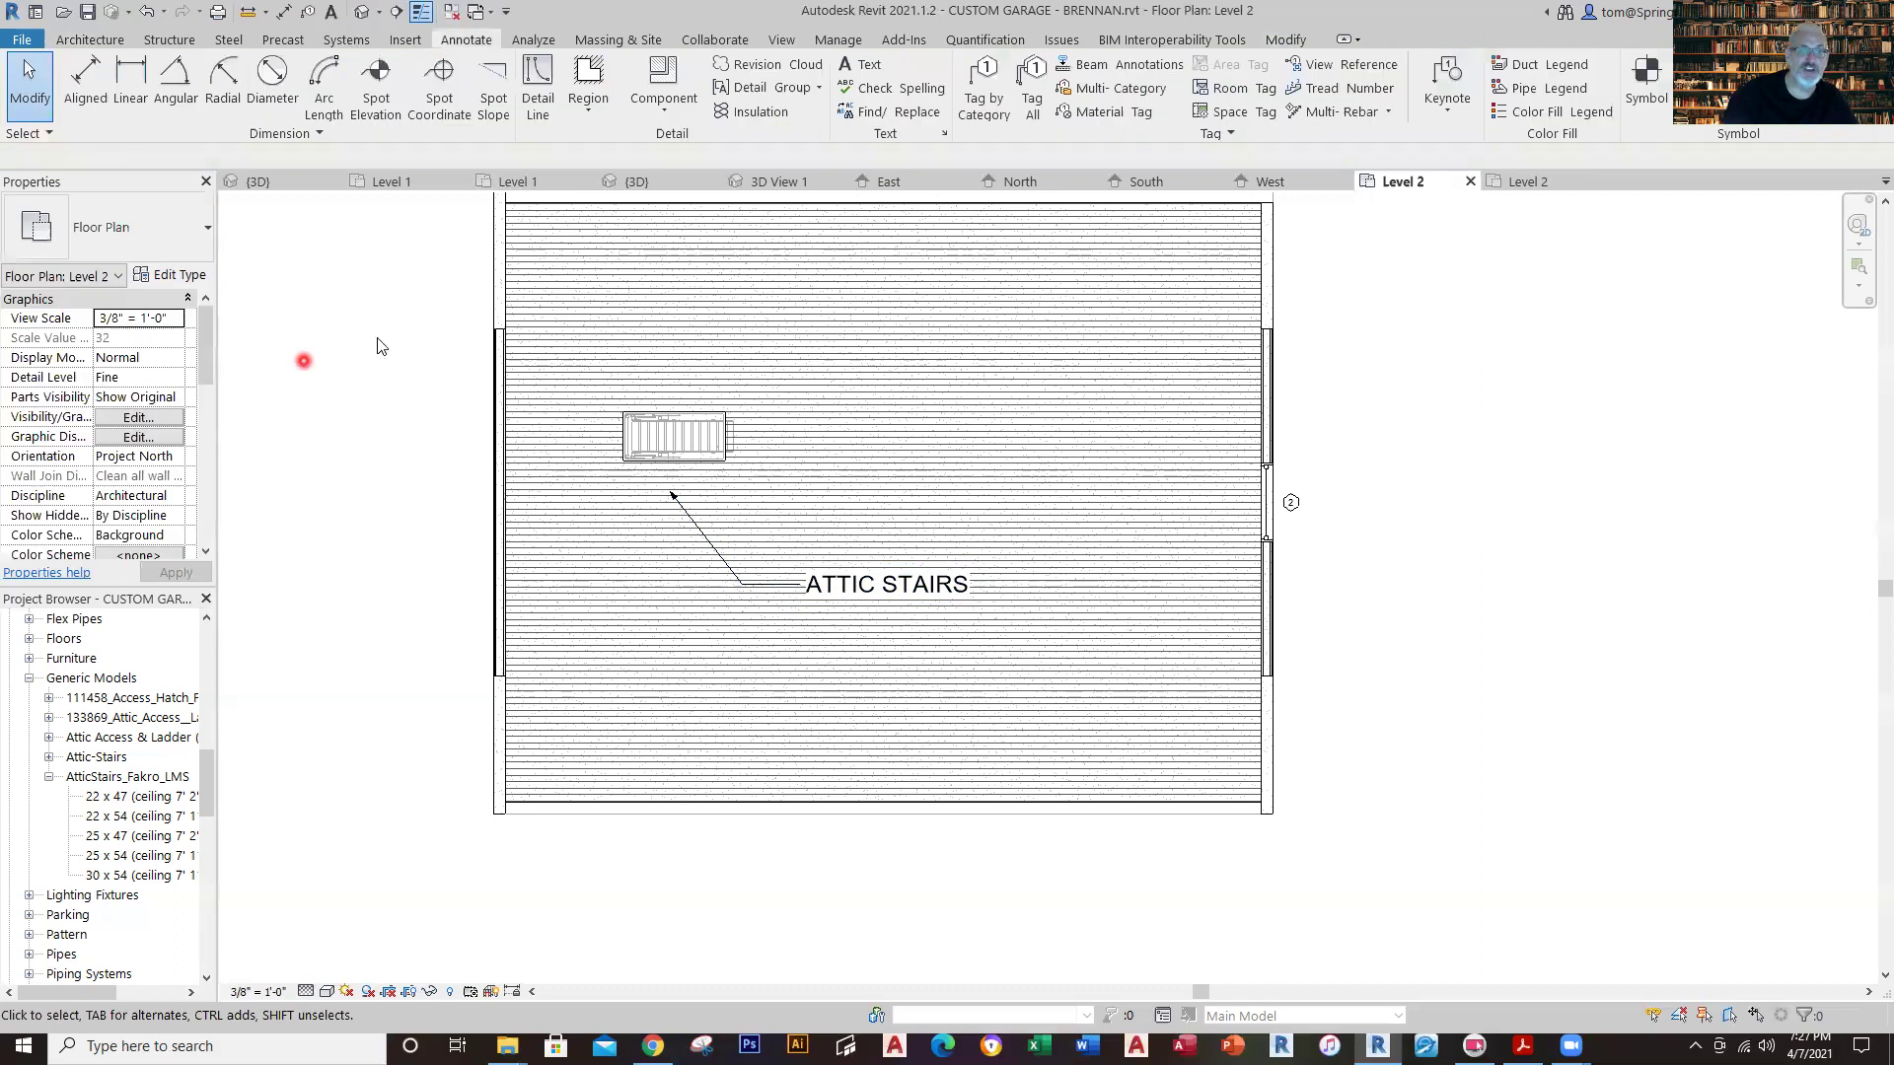
click(1524, 181)
click(1312, 488)
click(809, 603)
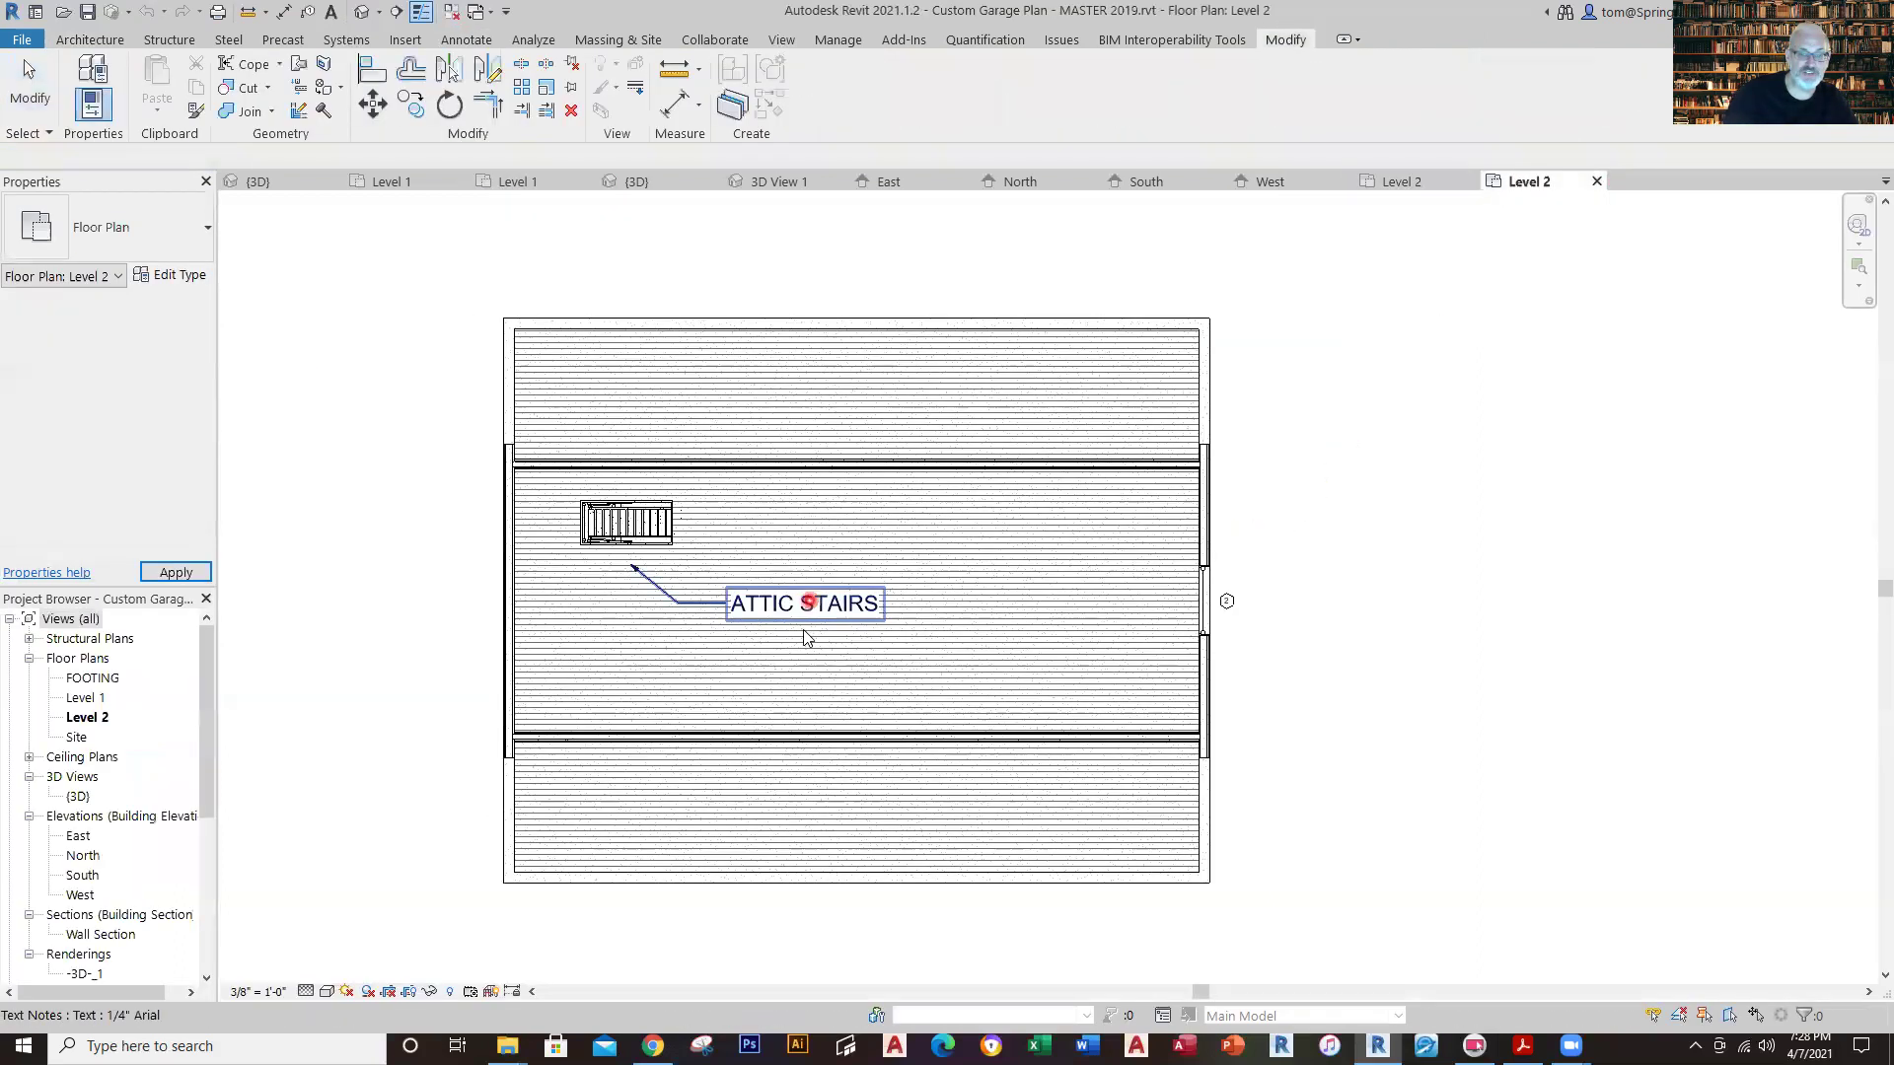
click(149, 310)
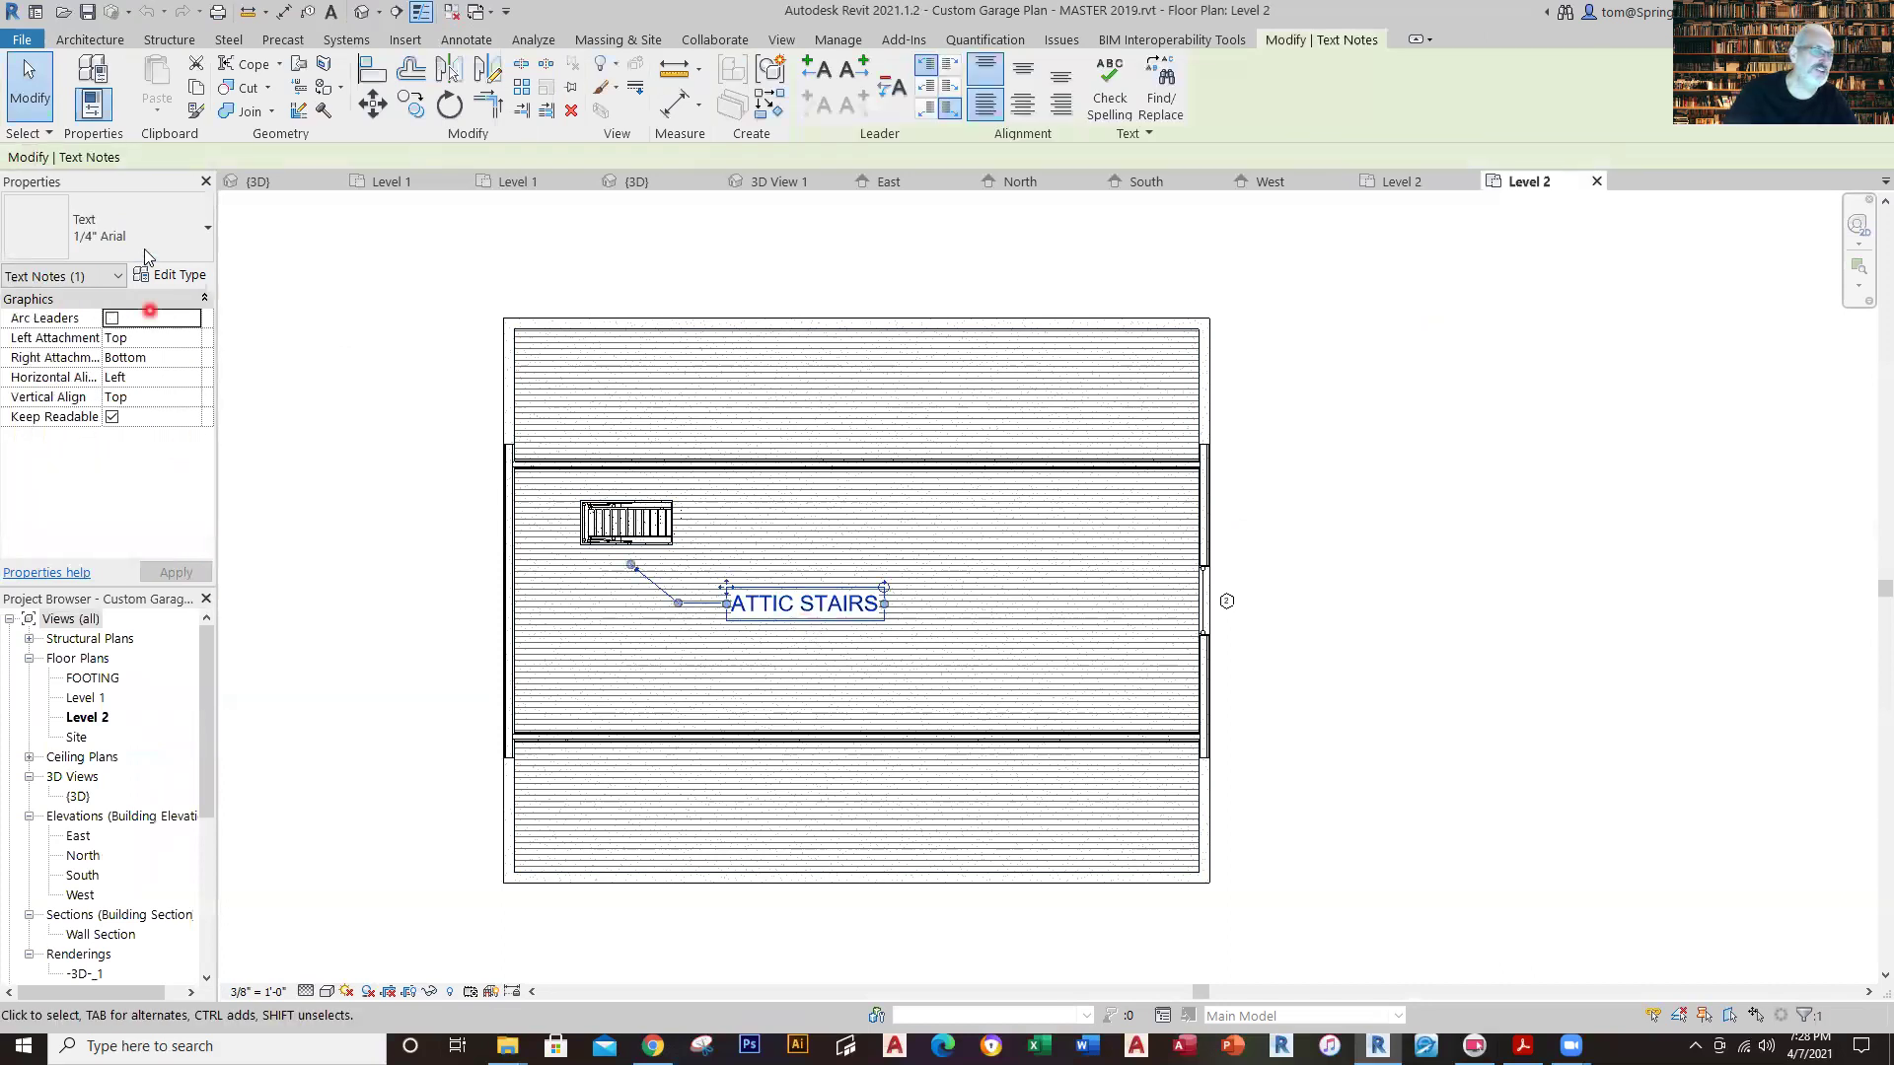
click(393, 310)
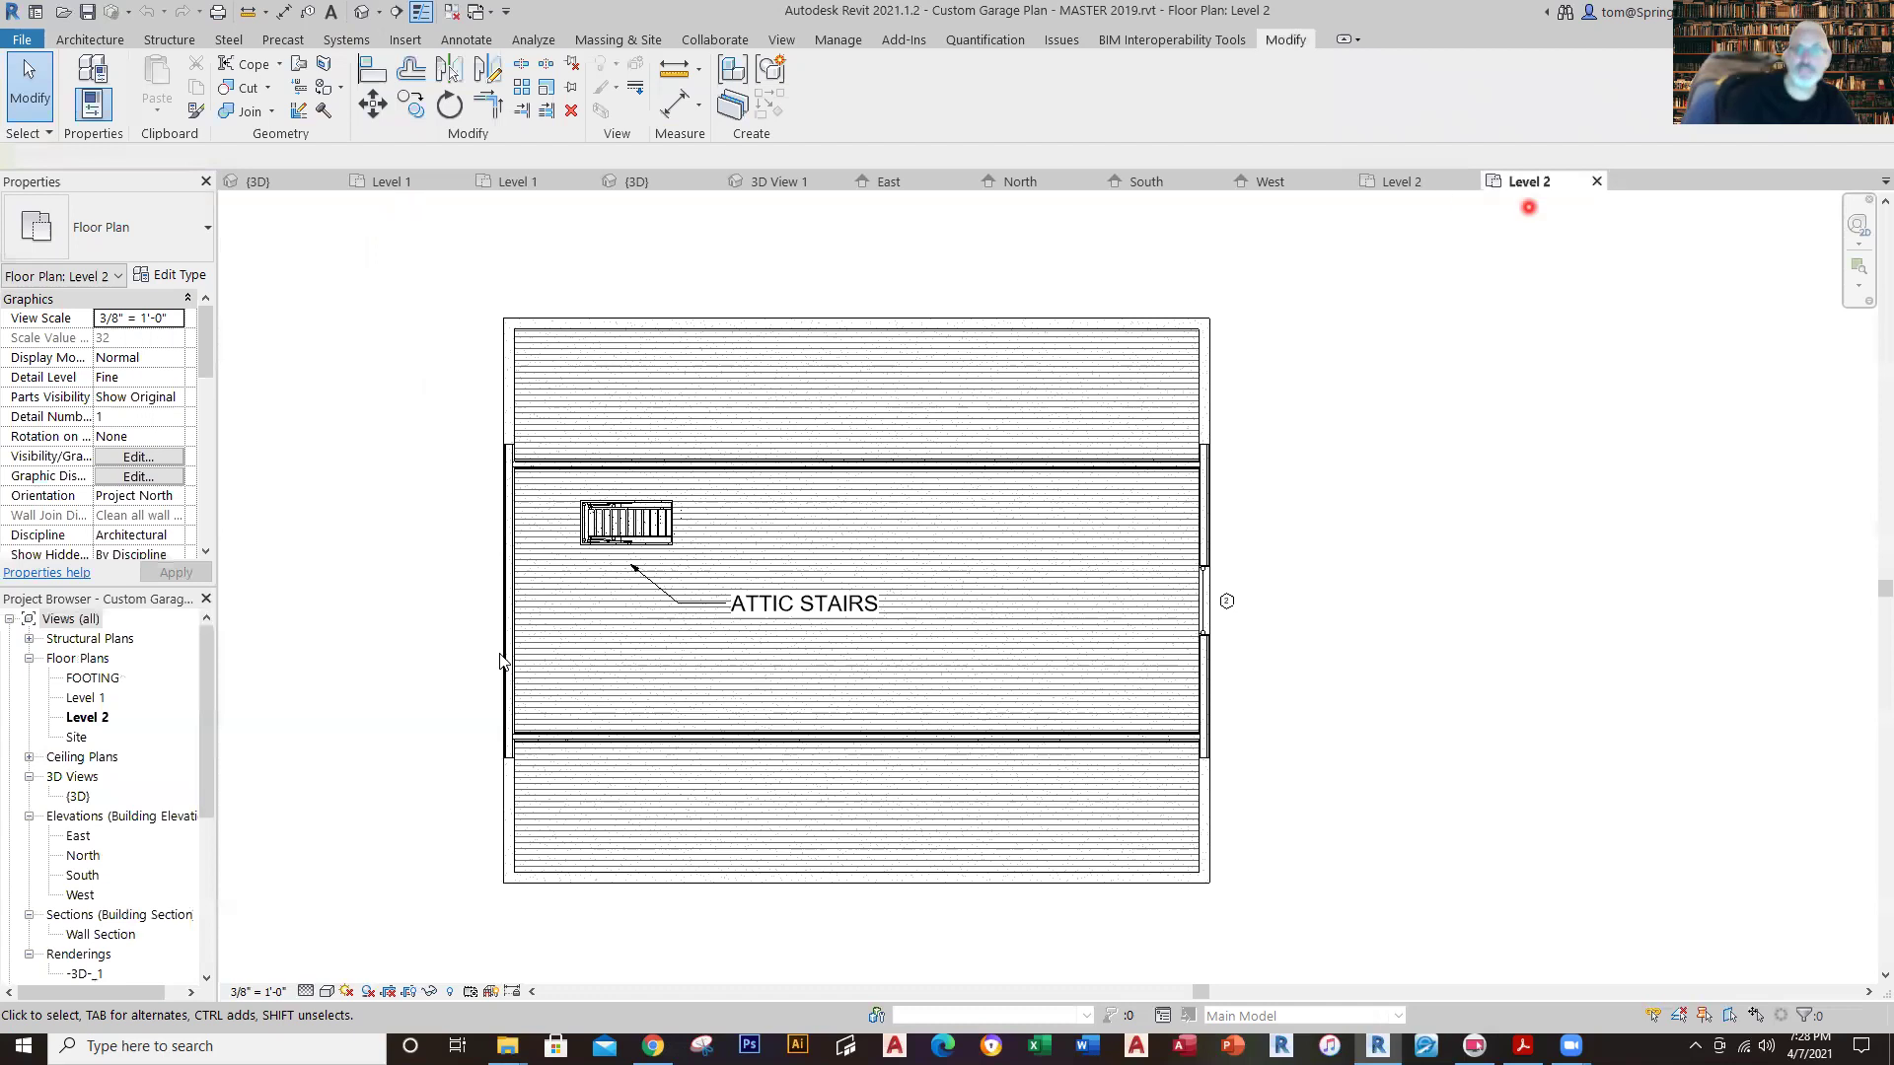
Turn on the section box in the custom garage's 3D view.
click(1402, 181)
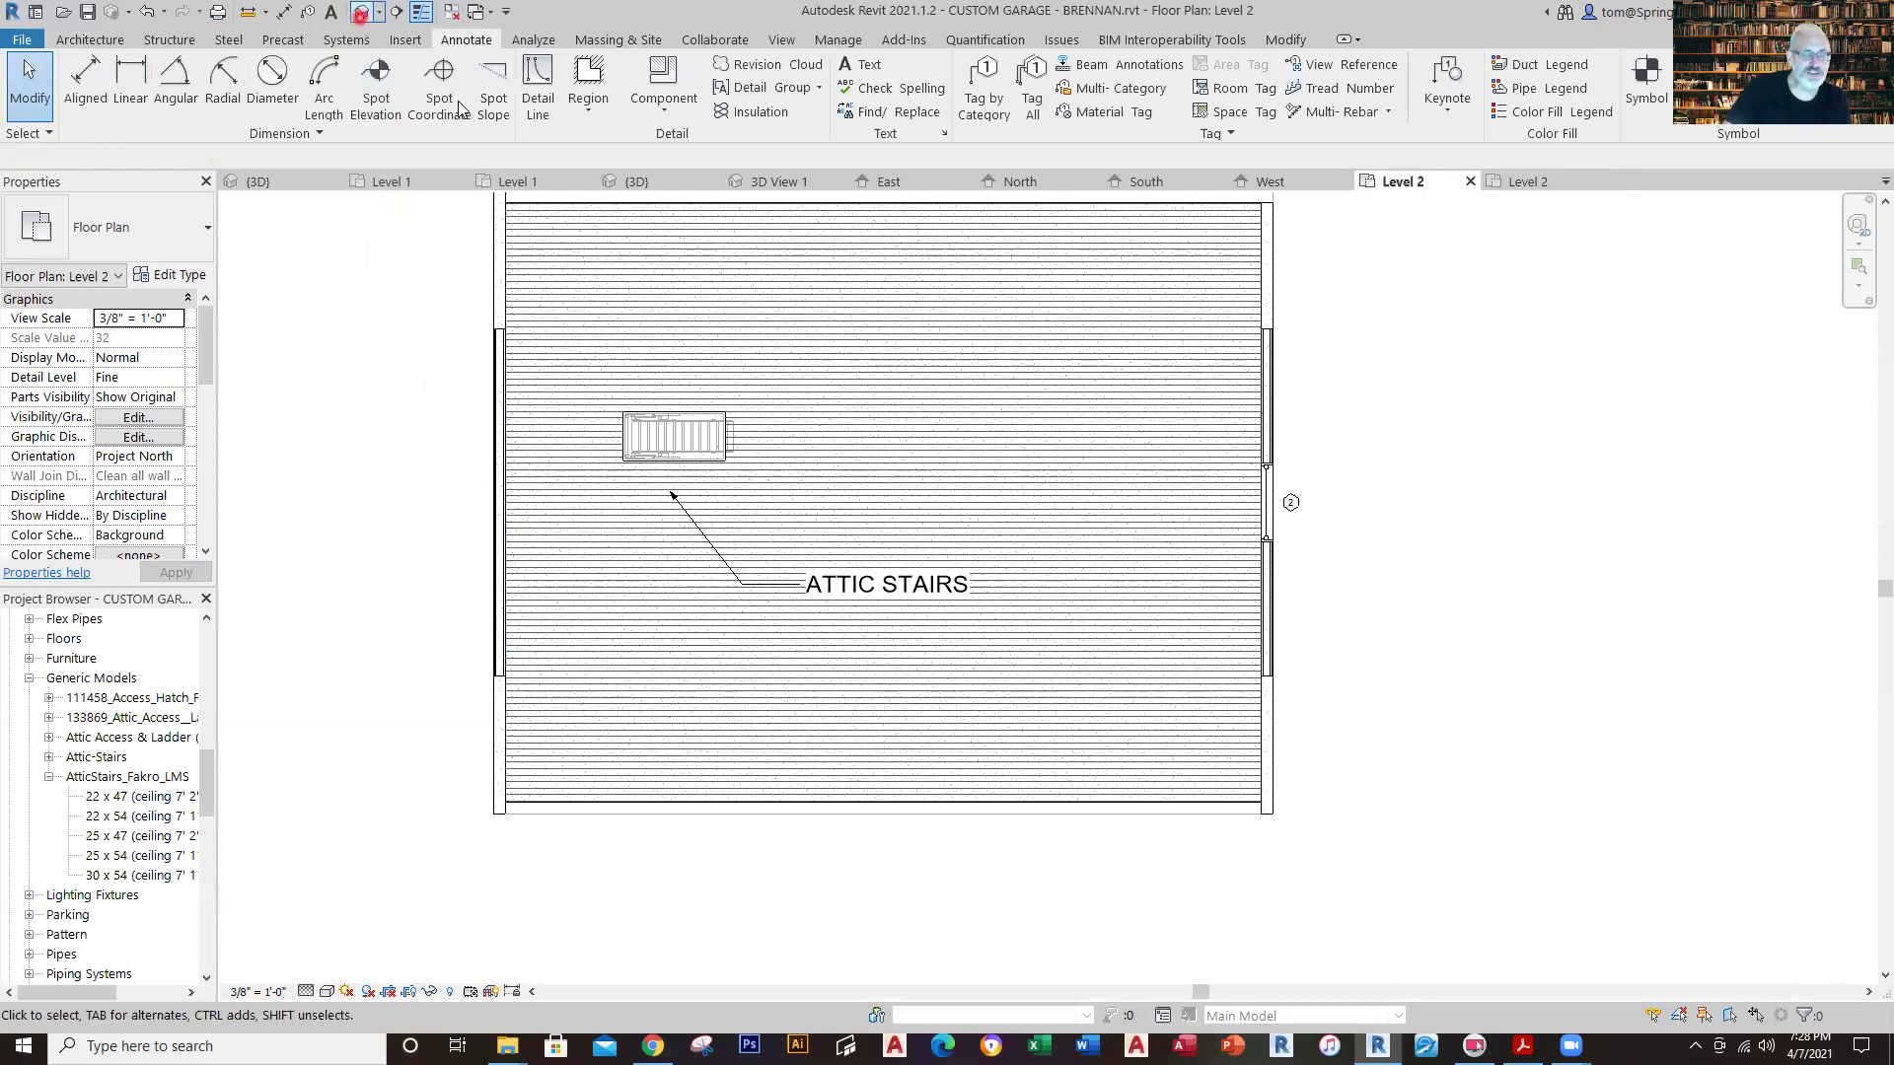
click(636, 182)
middle_drag(1327, 693, 1235, 668)
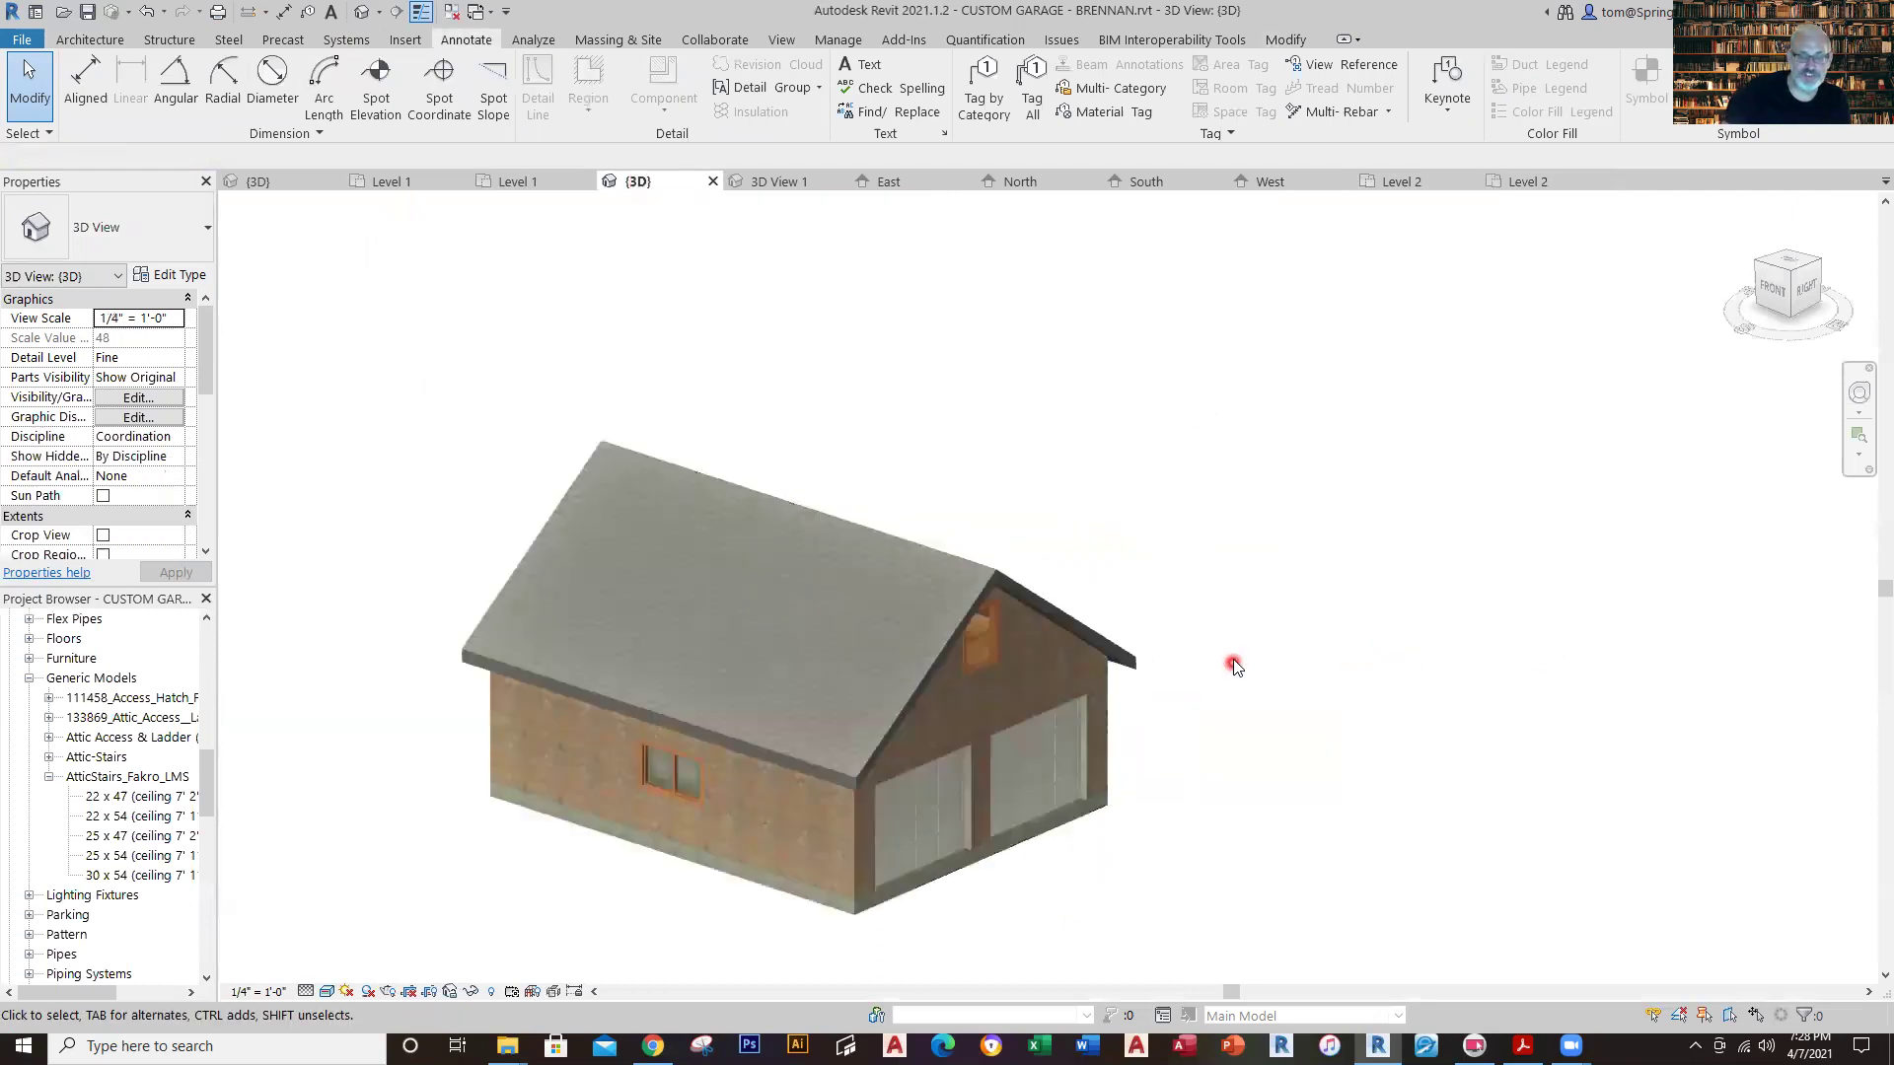
middle_drag(1126, 429, 1327, 508)
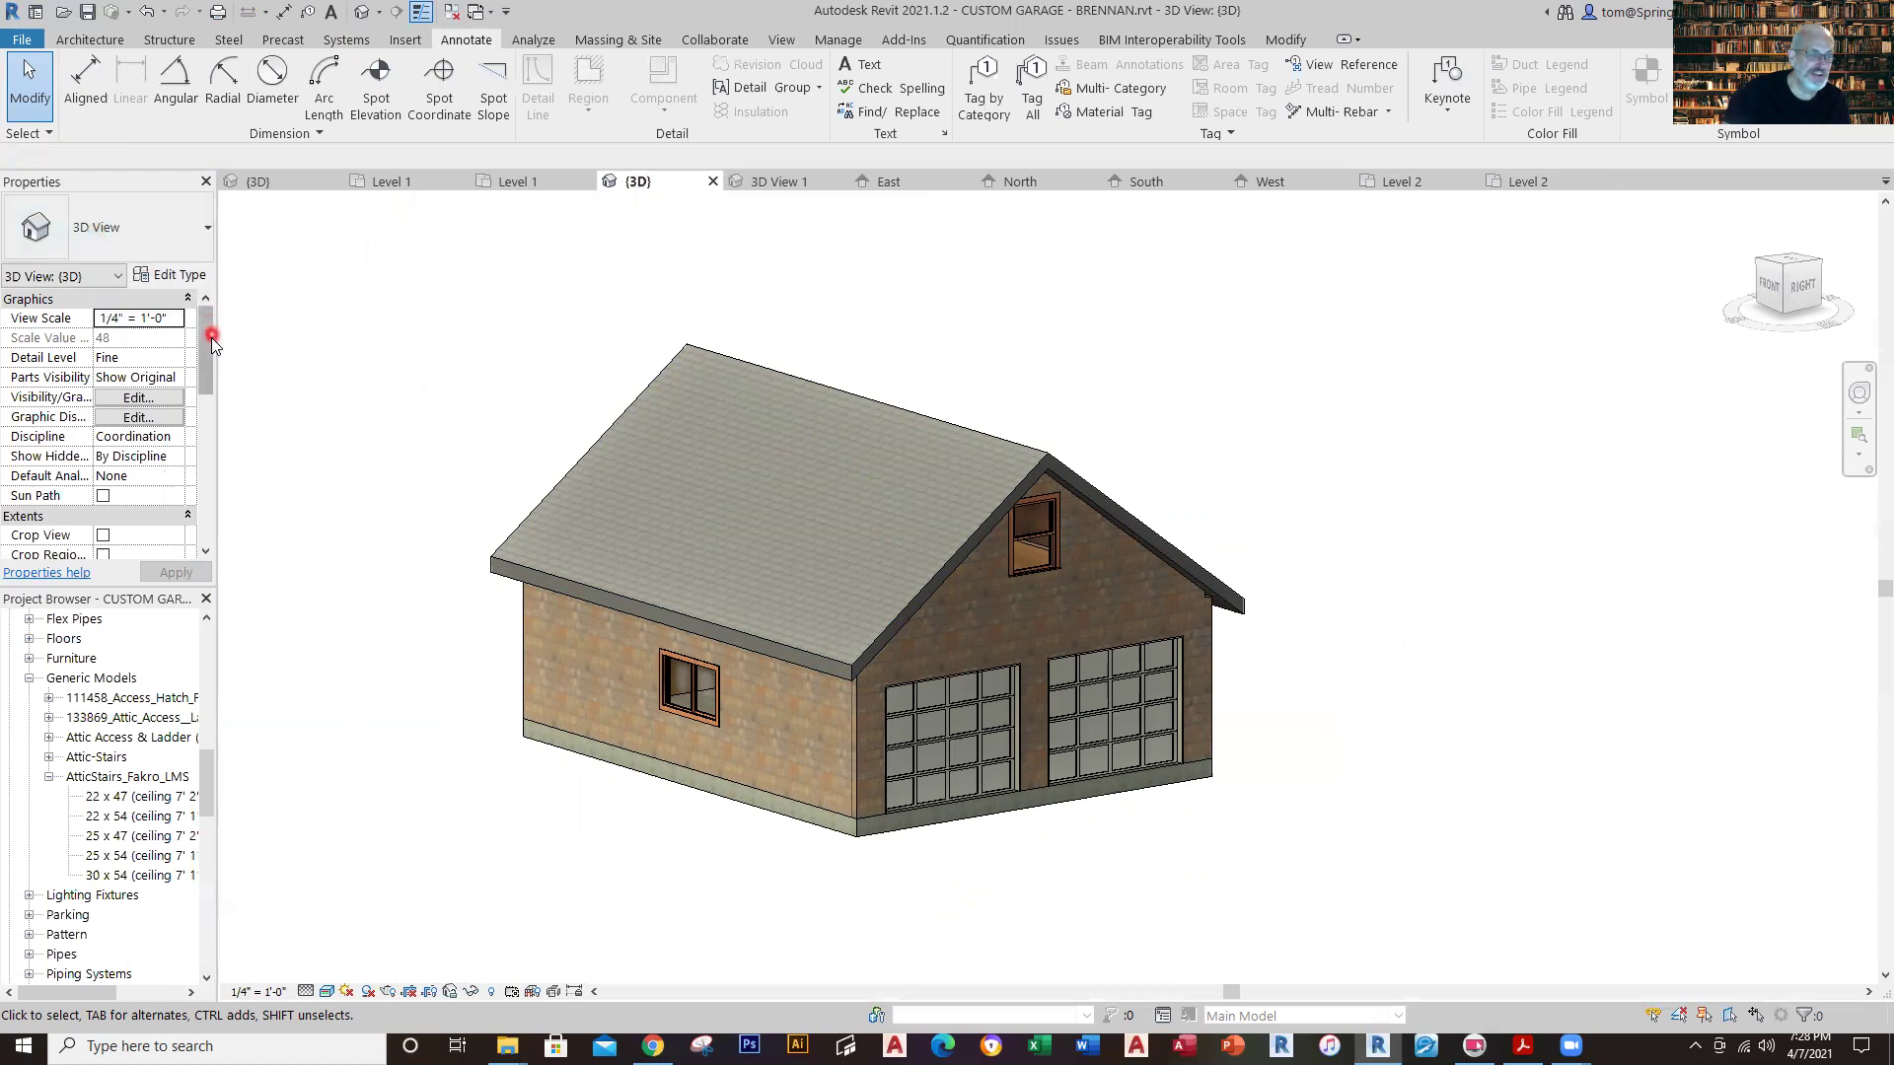
drag(205, 351, 205, 422)
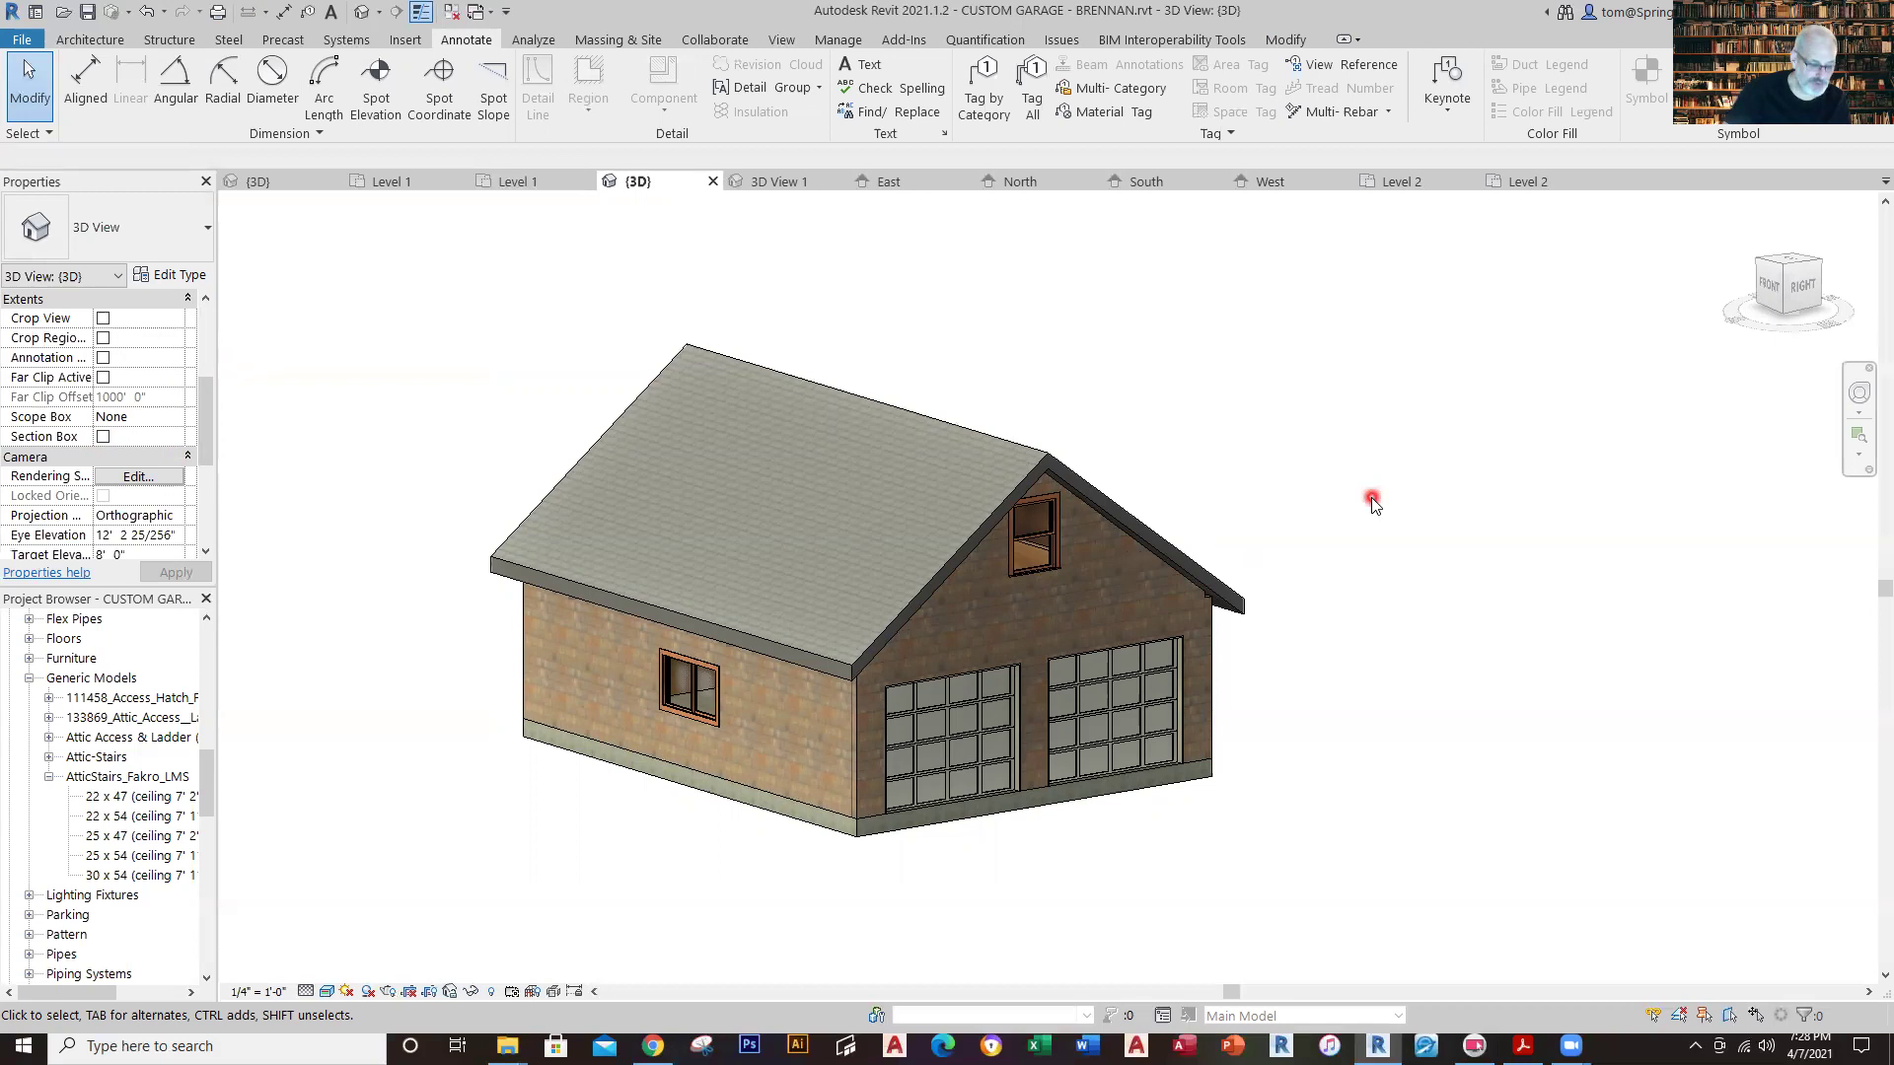
shift+middle_drag(1374, 503, 1386, 621)
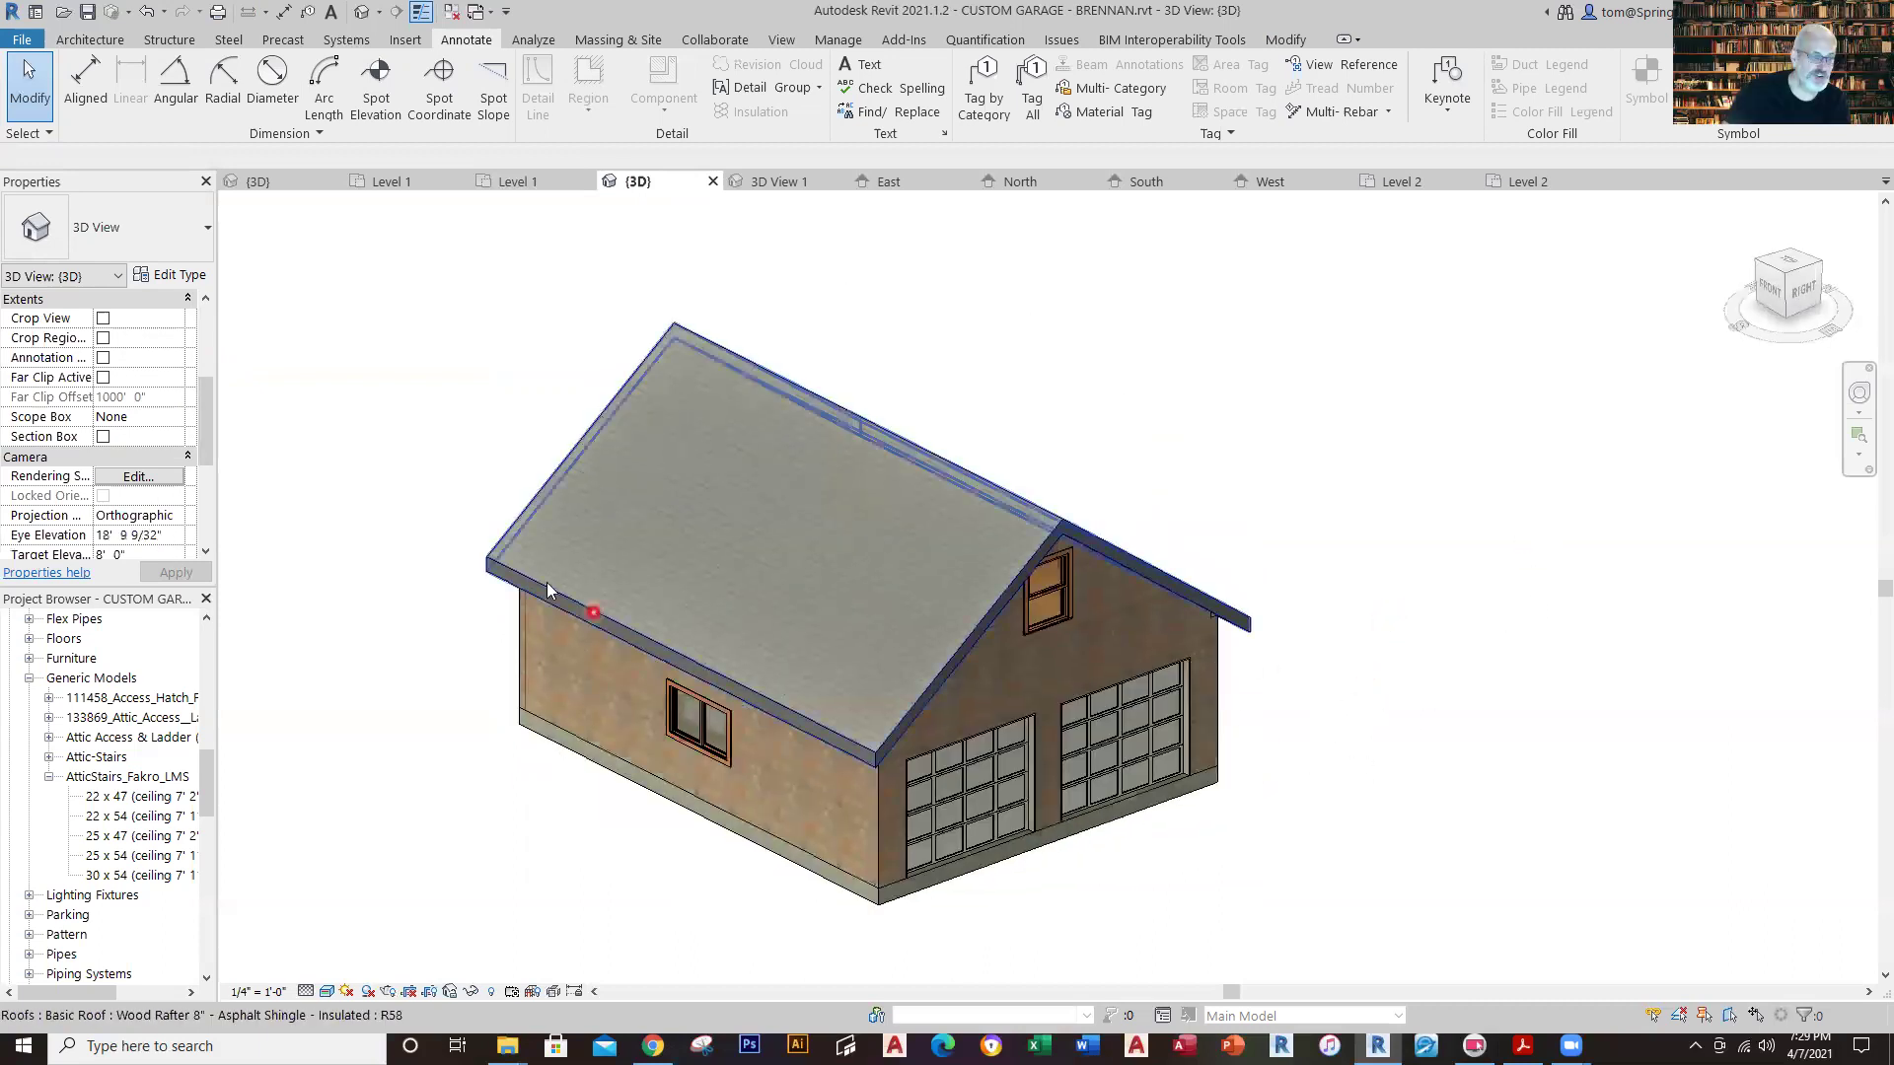
click(104, 437)
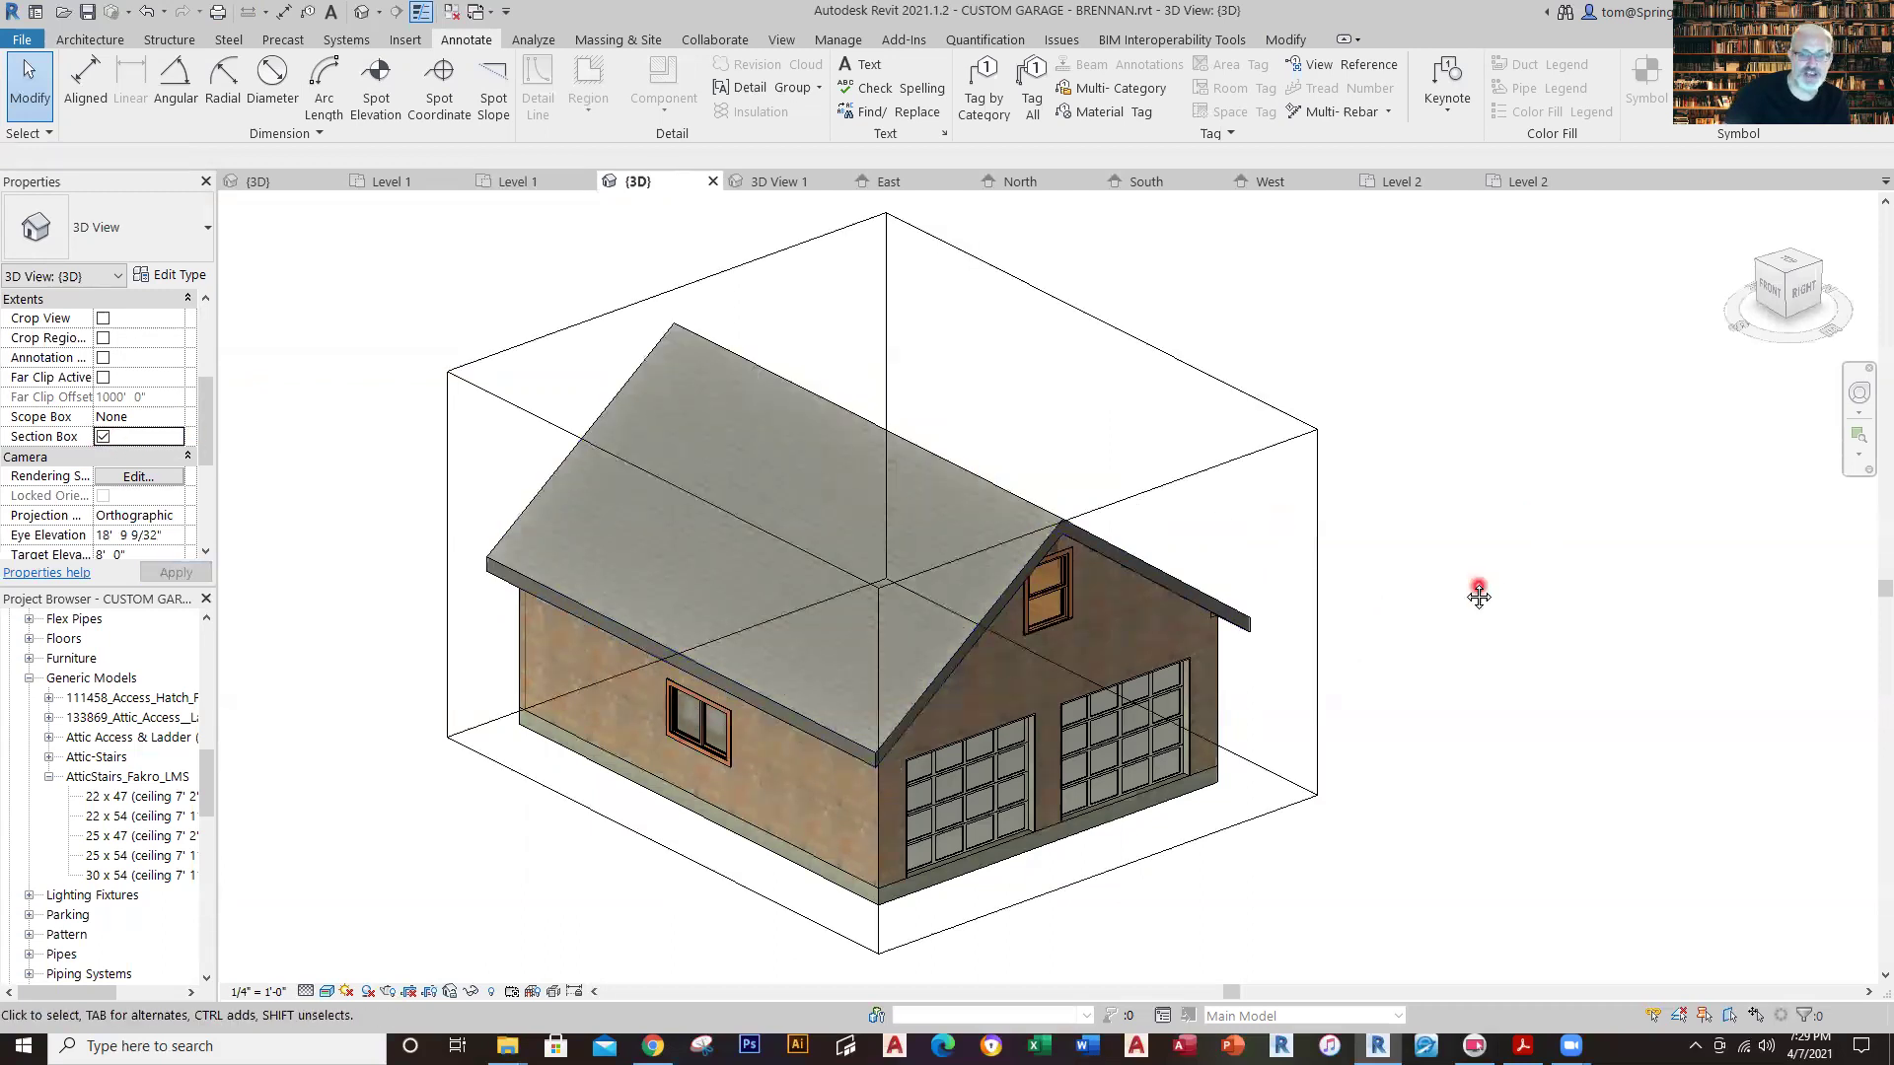
Pull the section box face on the garage door side inward past the gable wall to cut open the interior.
scroll(1478, 596, down, 3)
middle_drag(1509, 579, 1463, 583)
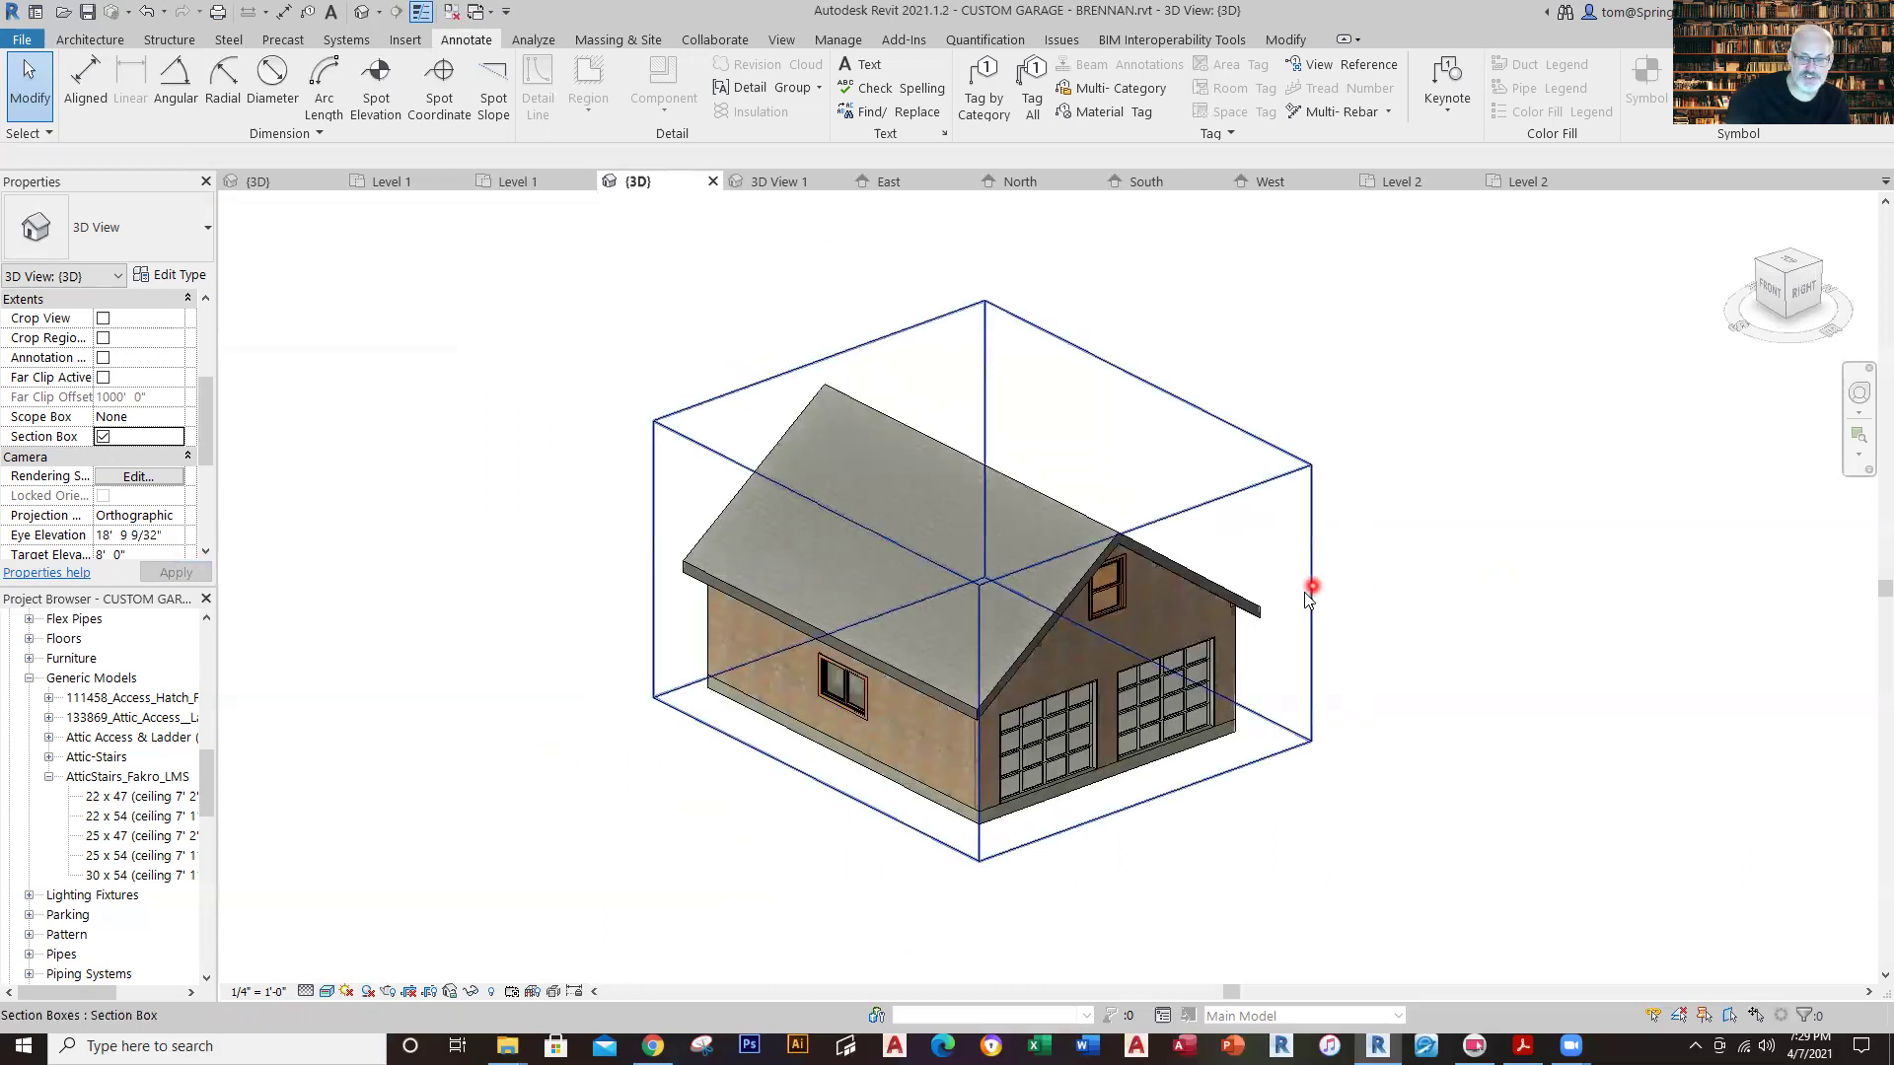
click(1312, 590)
scroll(1211, 682, up, 5)
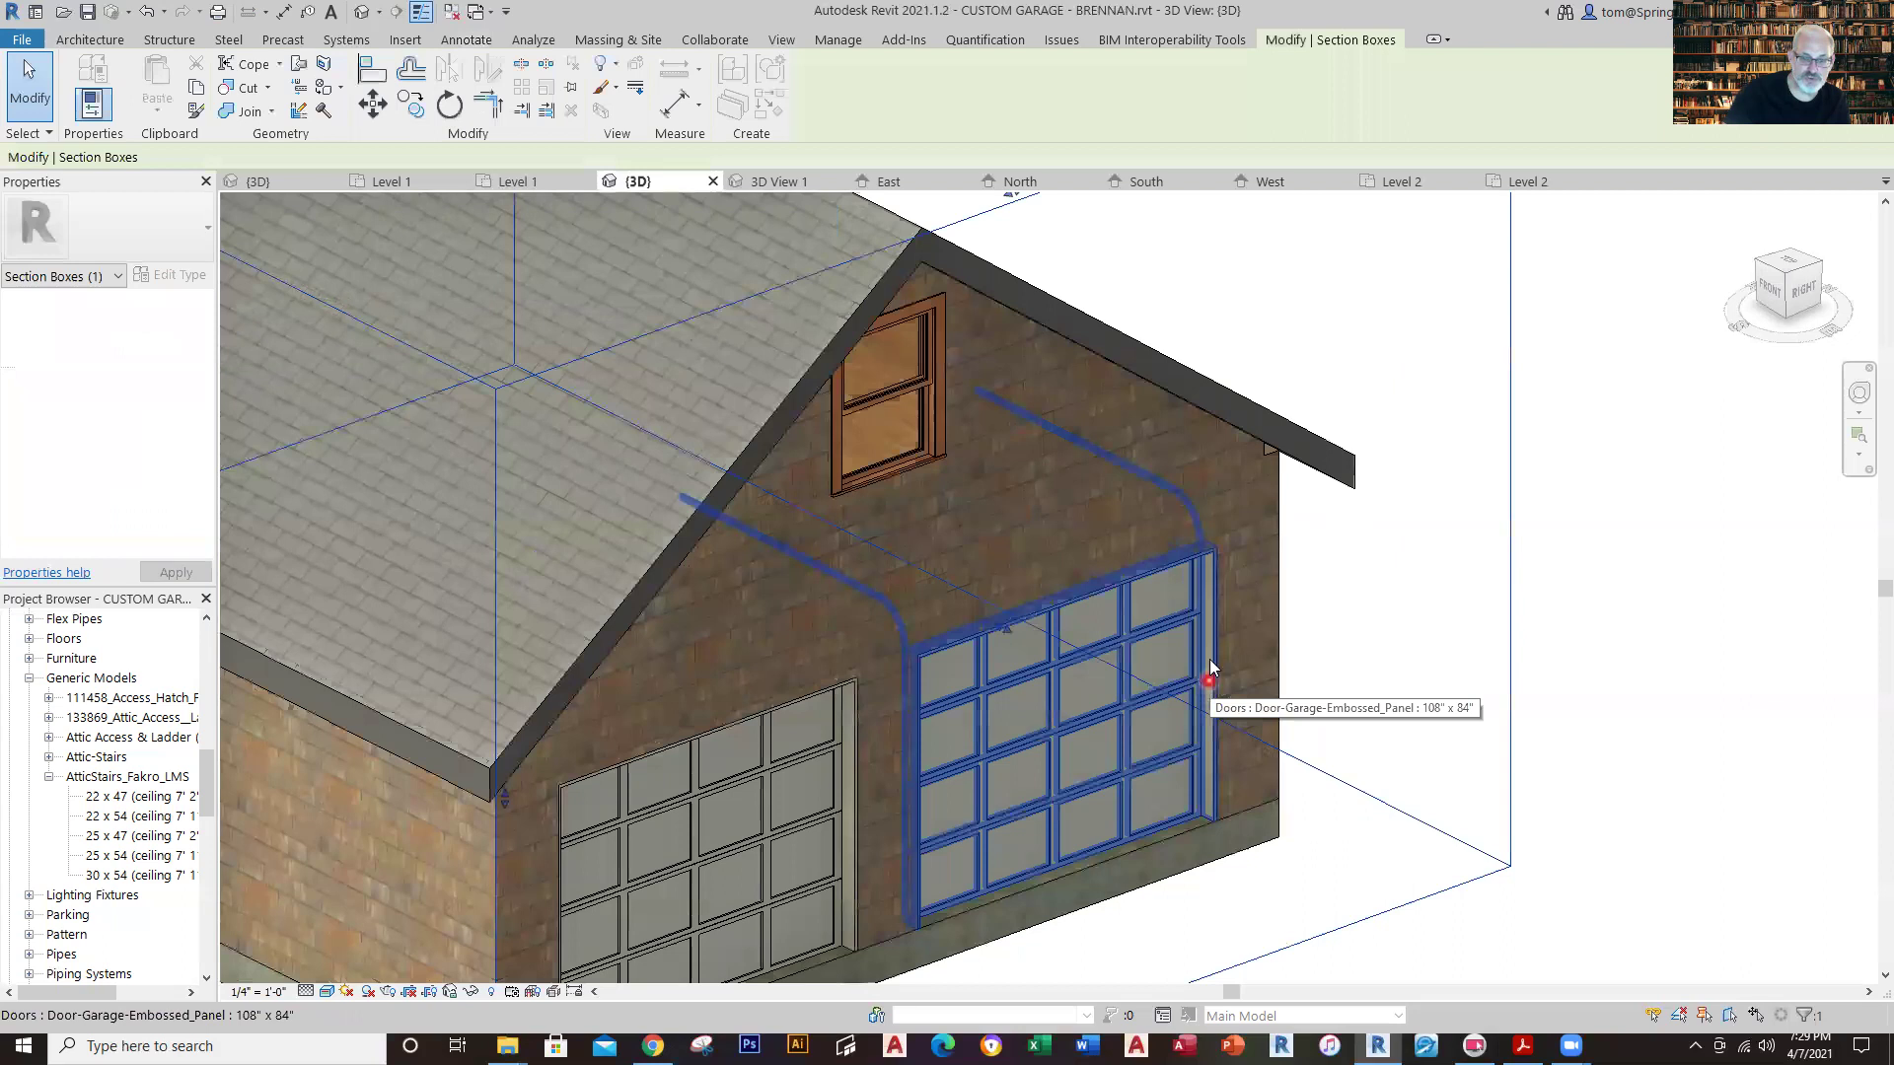
drag(1002, 628, 1546, 680)
click(1547, 680)
scroll(1546, 679, down, 3)
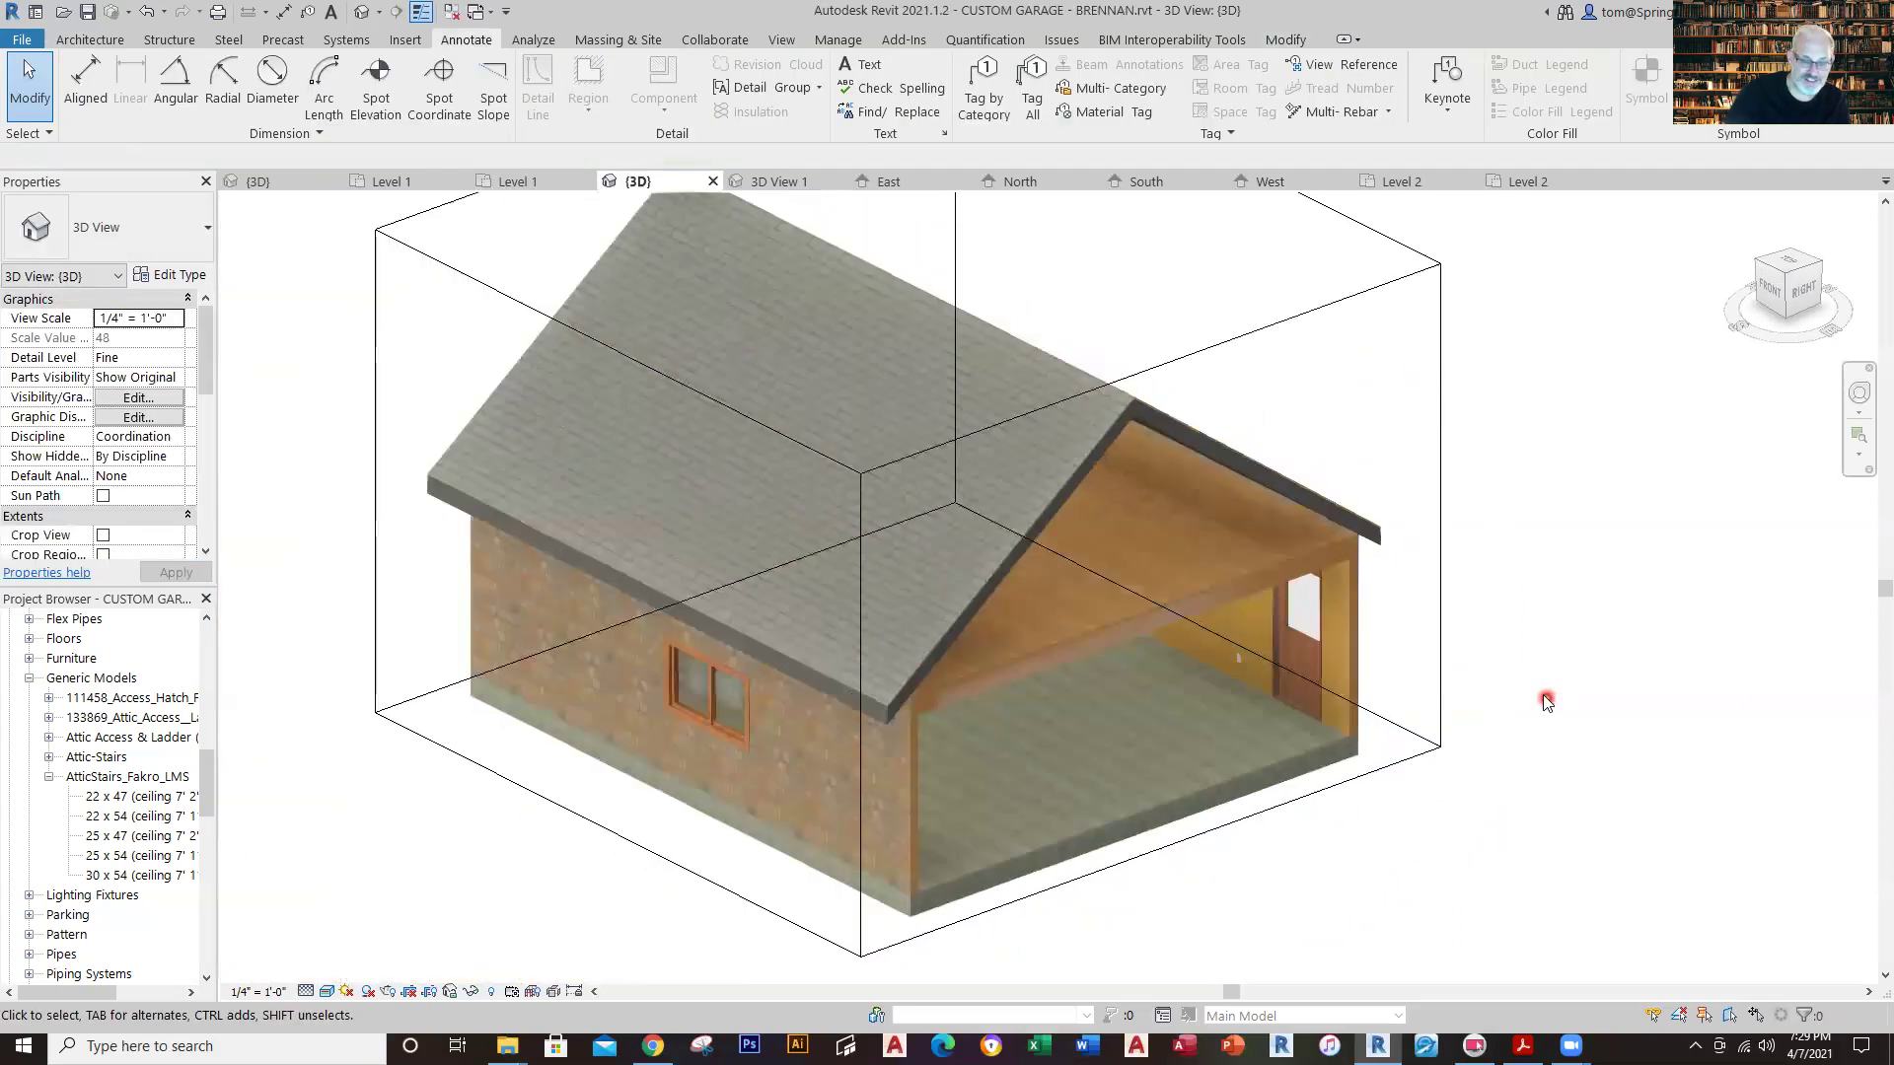
Examine the attic stairs and their floor opening inside the sectioned garage, and check the master's Level 2 plan.
shift+middle_drag(1526, 678, 1093, 483)
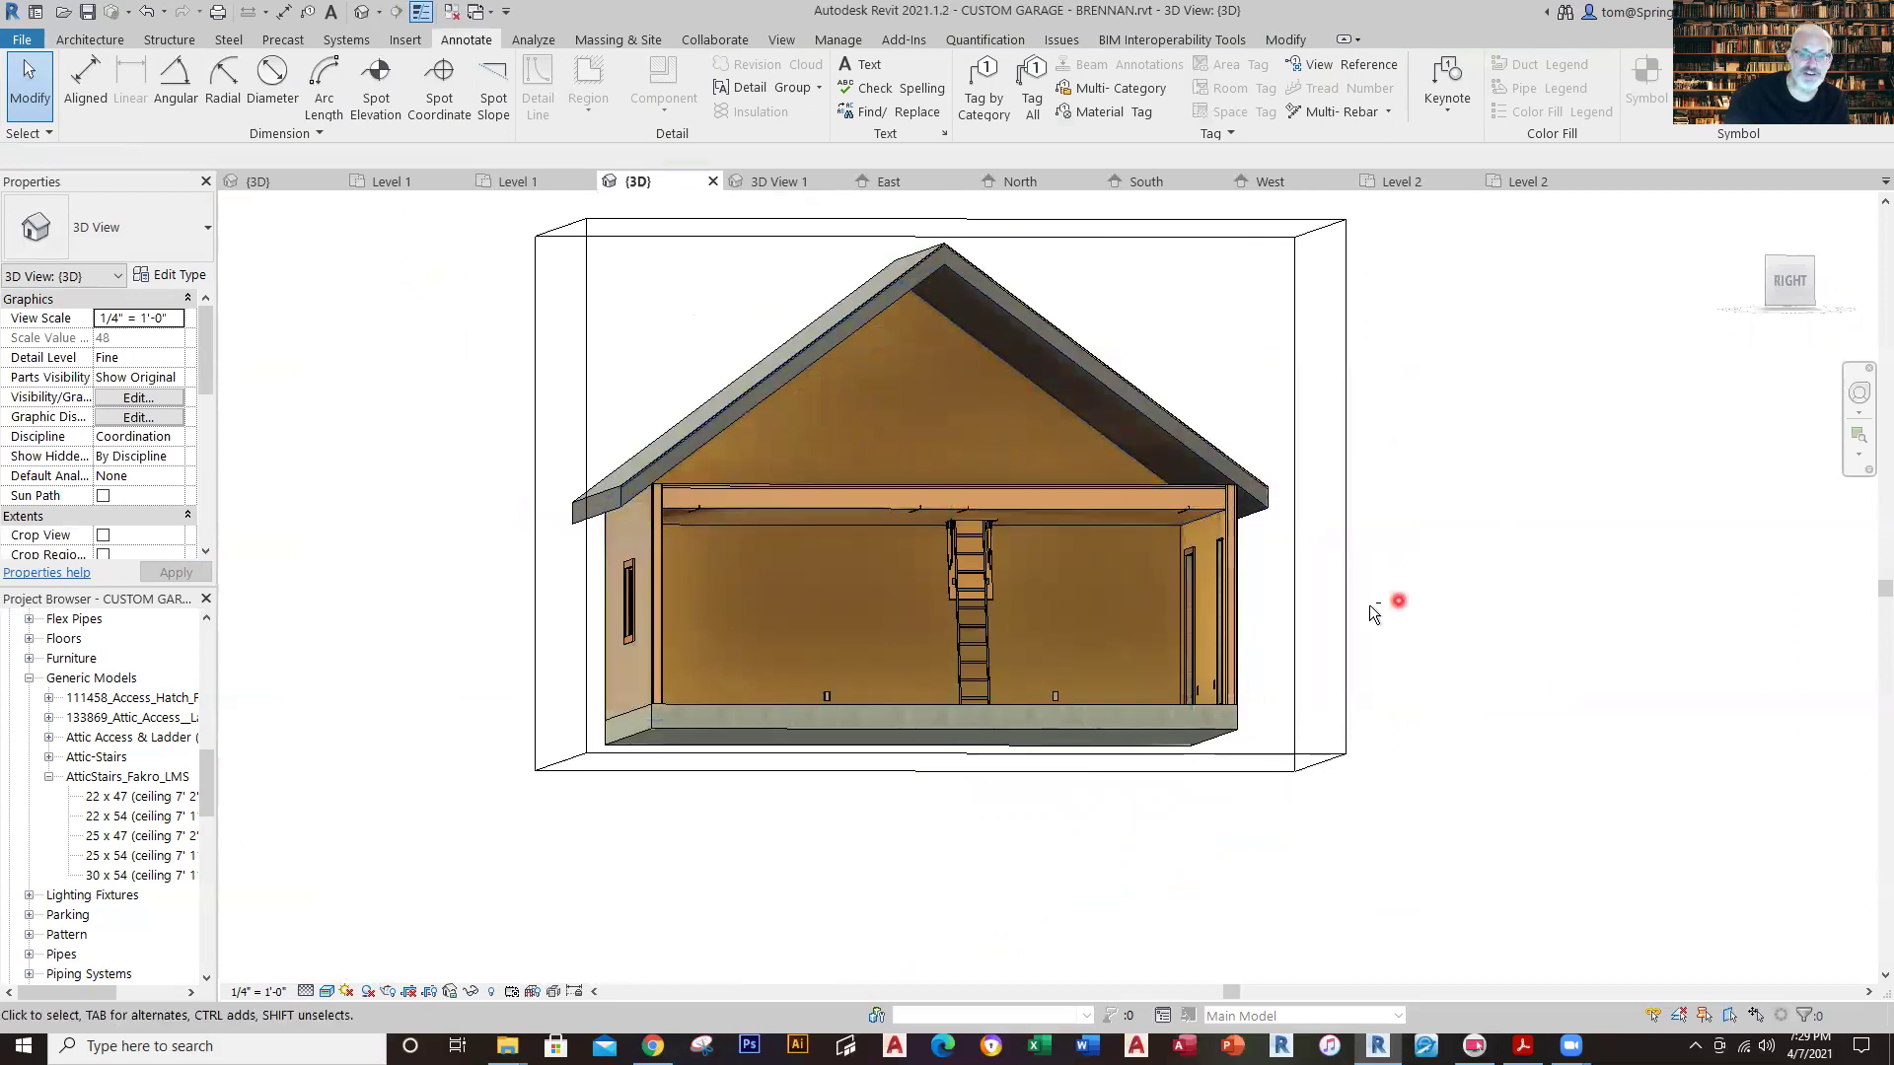
shift+middle_drag(1399, 618, 1433, 752)
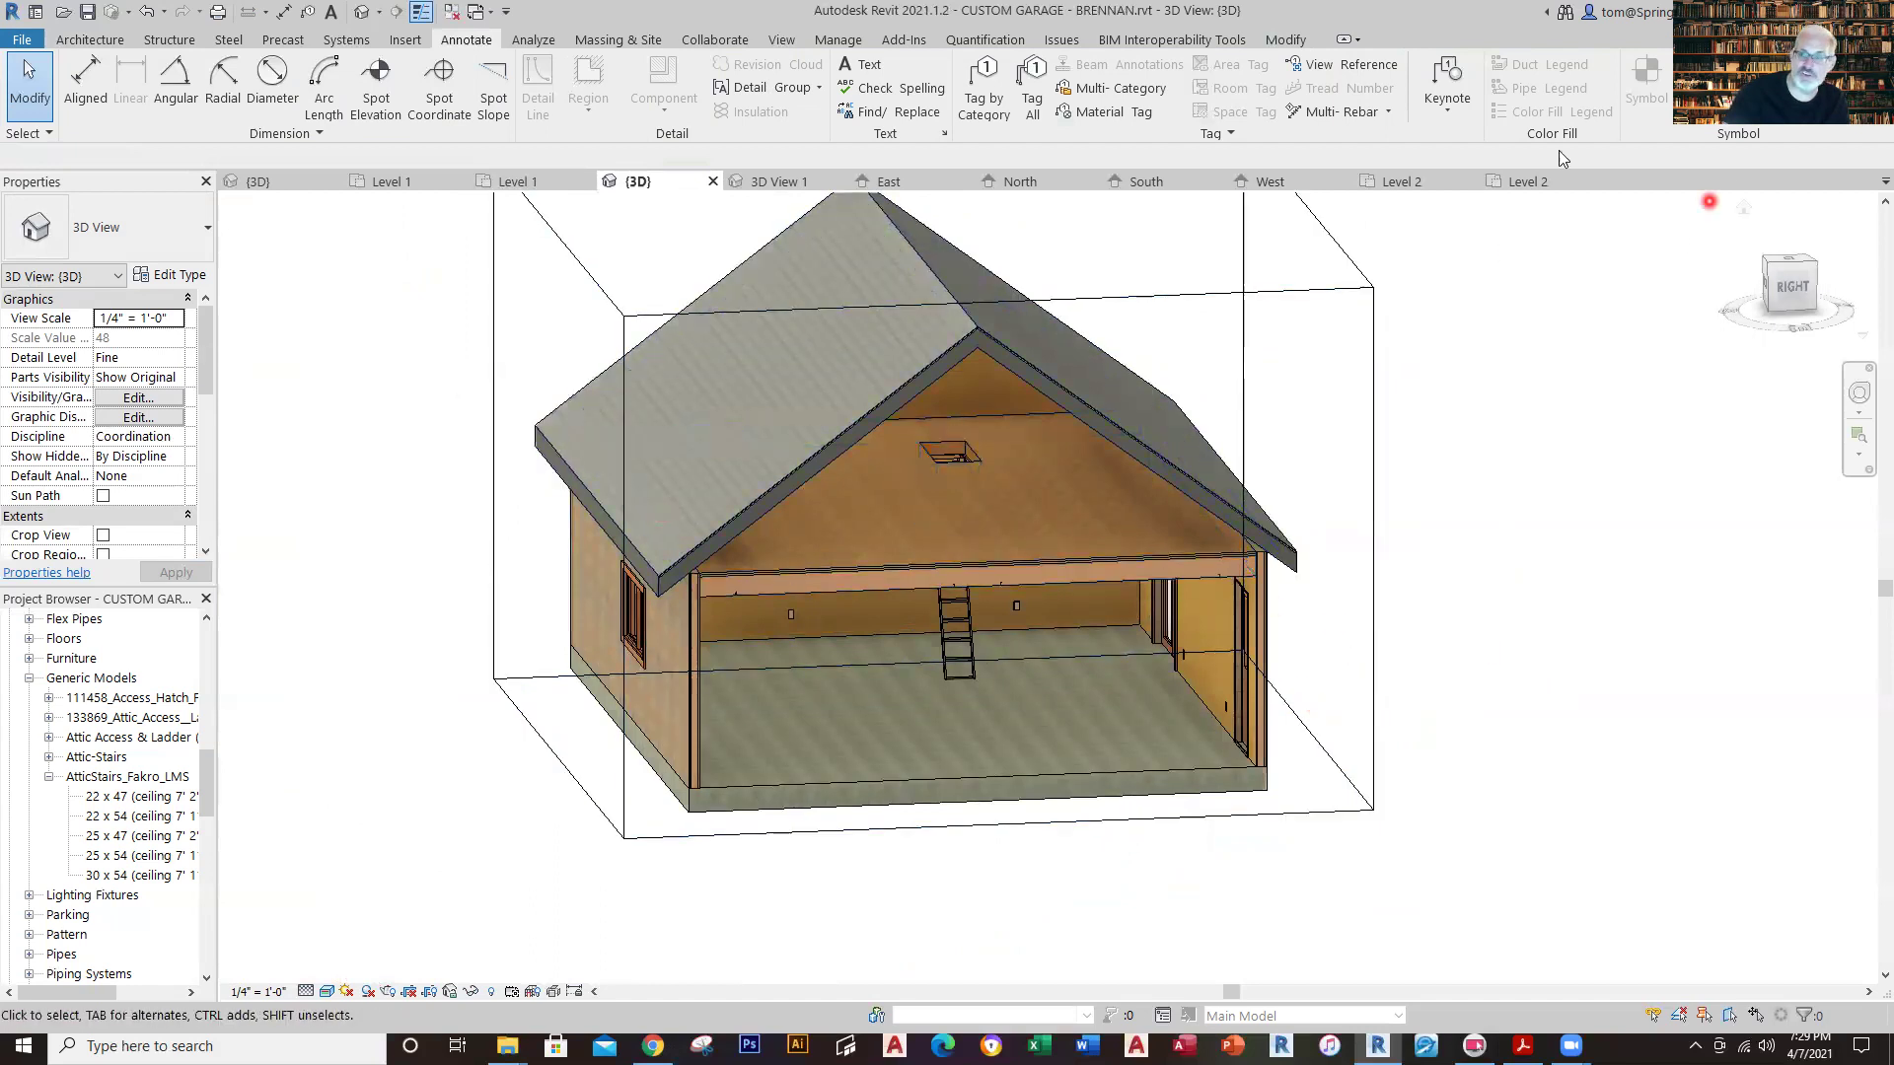
click(1508, 189)
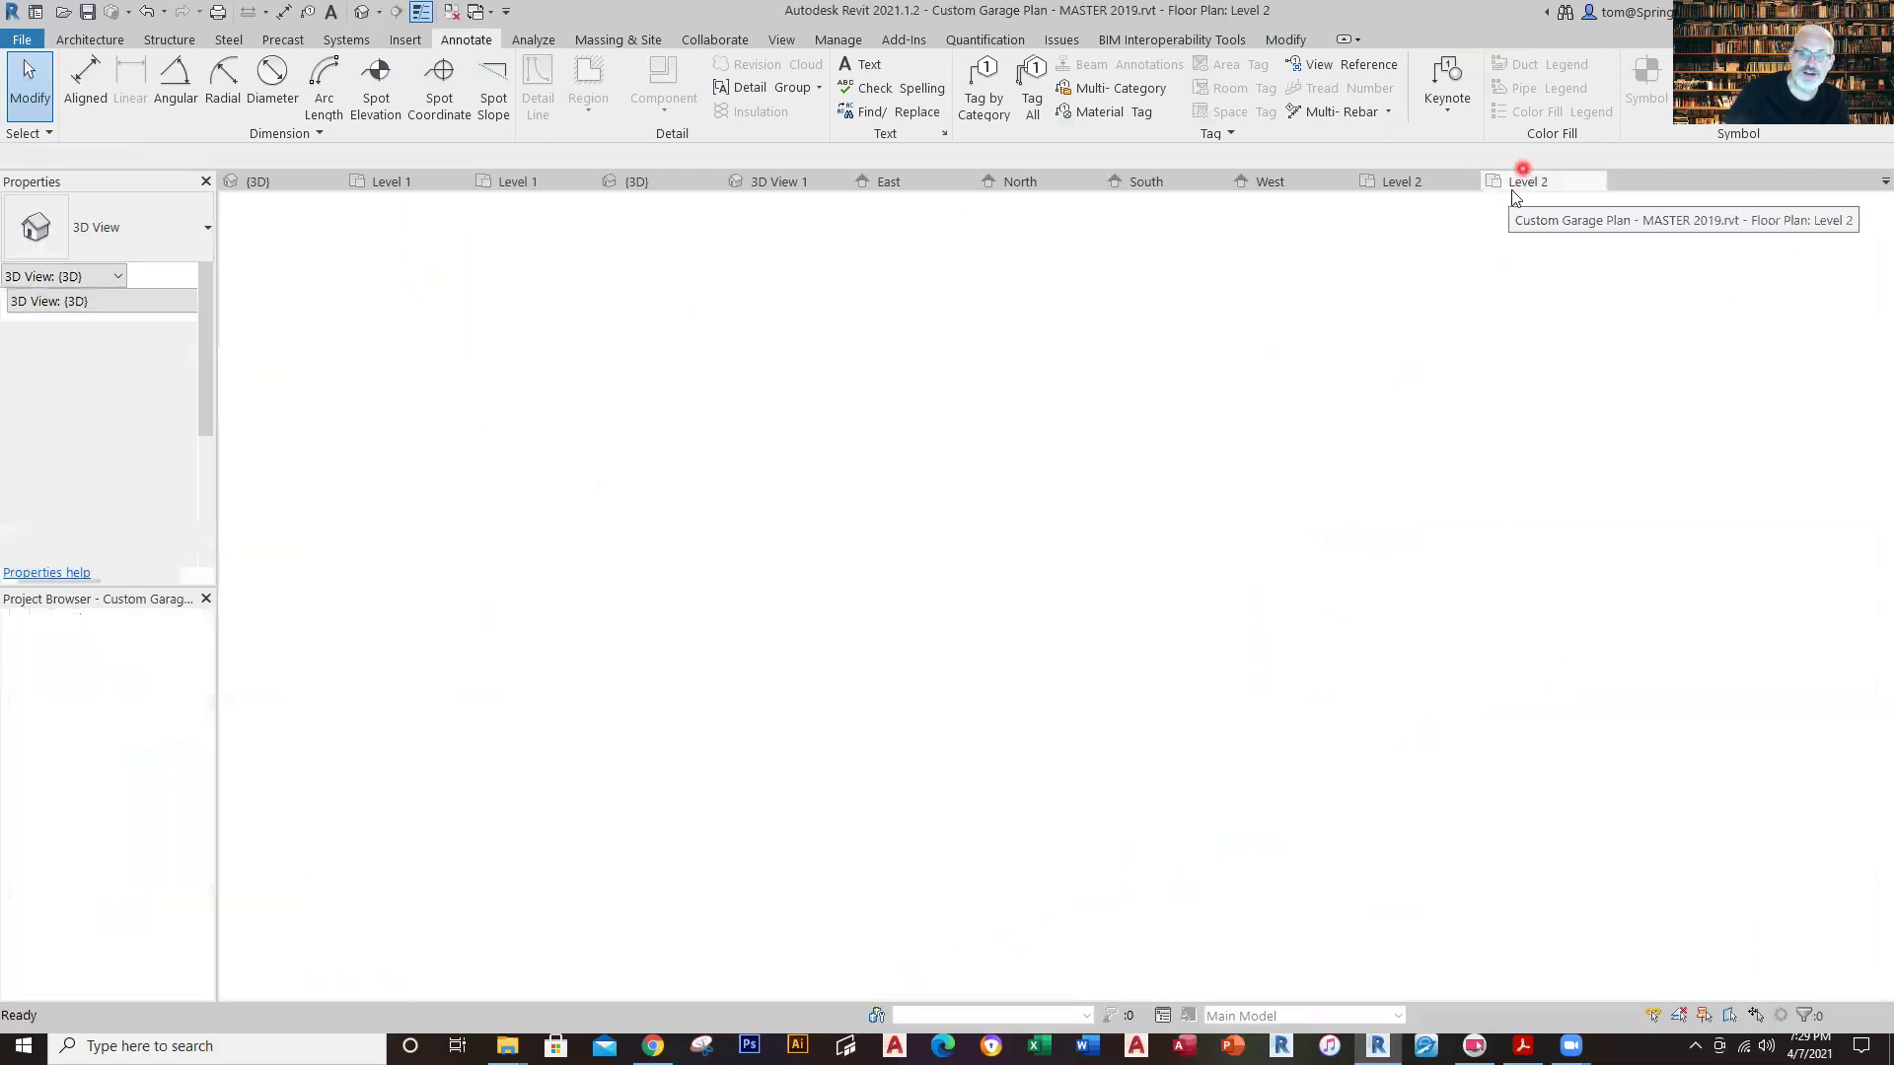
Start an architectural wall in the custom garage's Level 2 plan using the Garage Interior - 5" Partition (2-hr) type.
click(1423, 180)
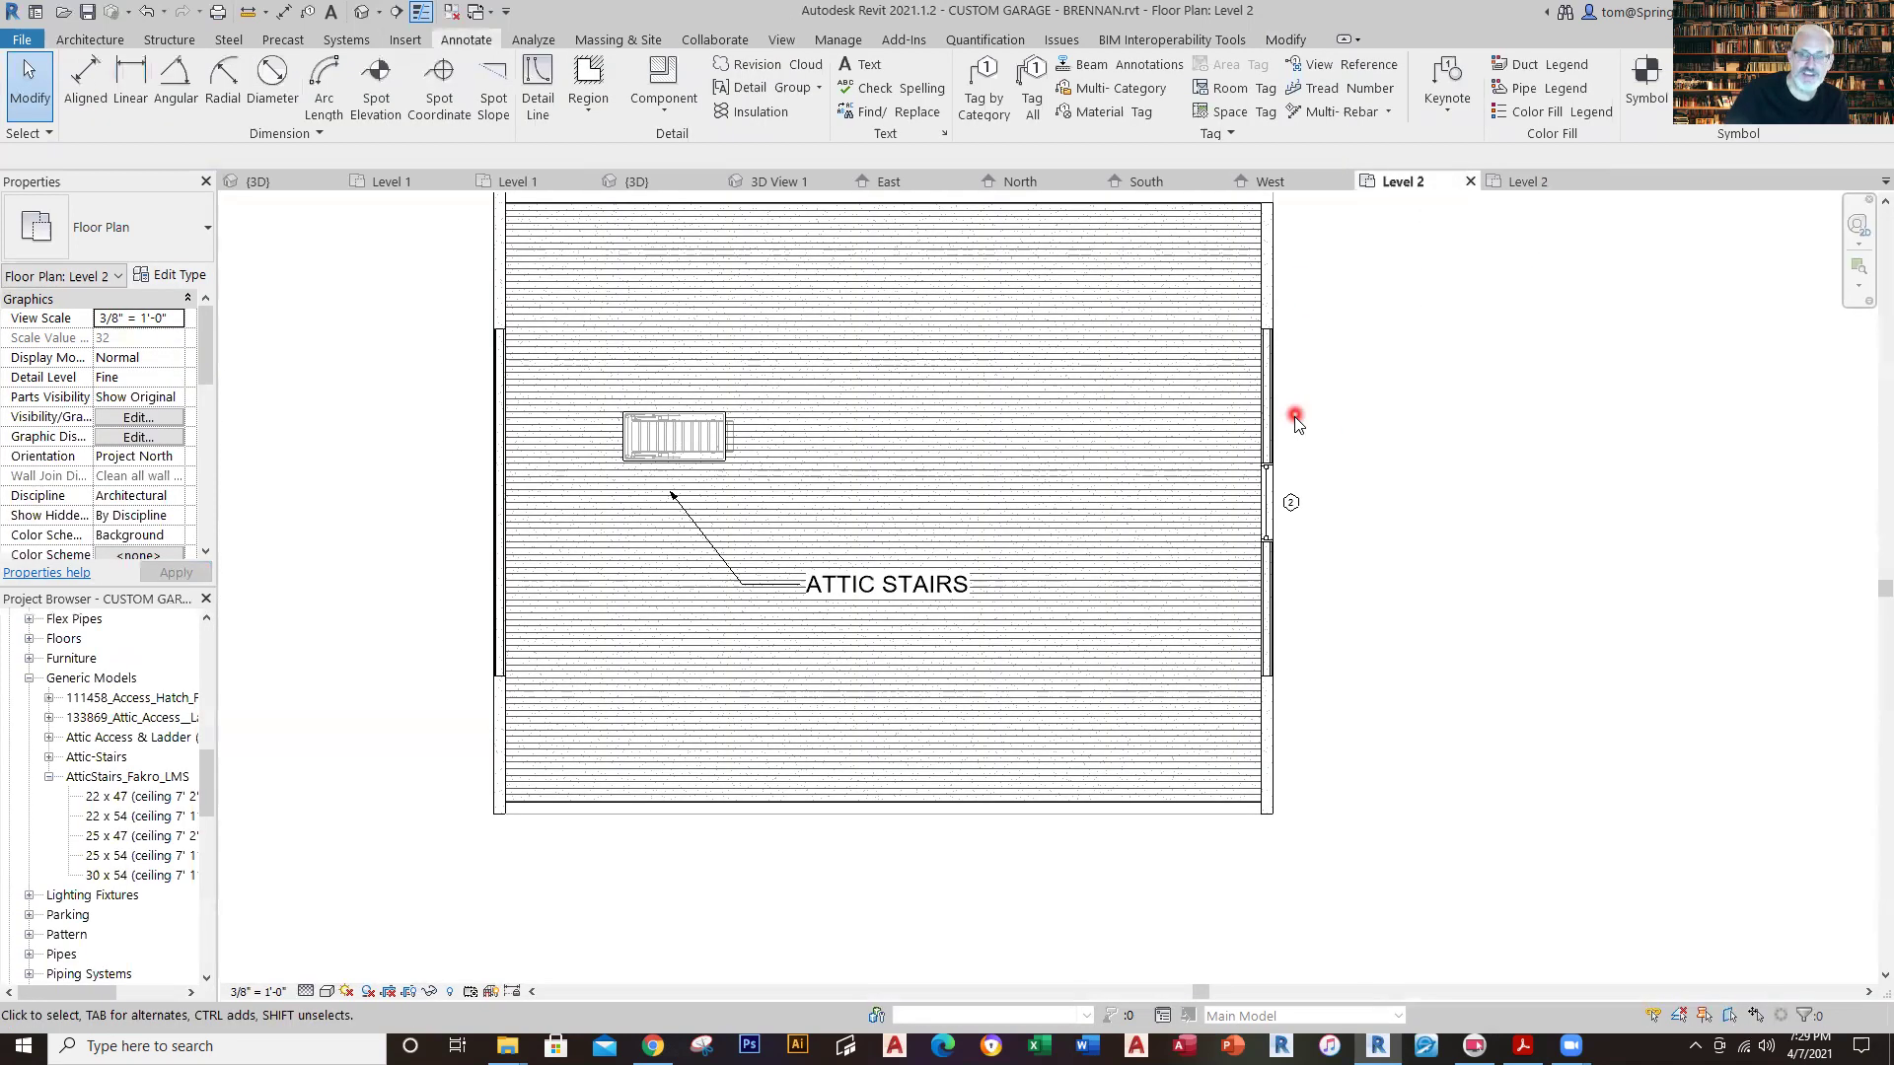
scroll(1295, 421, down, 2)
middle_drag(1295, 425, 1259, 564)
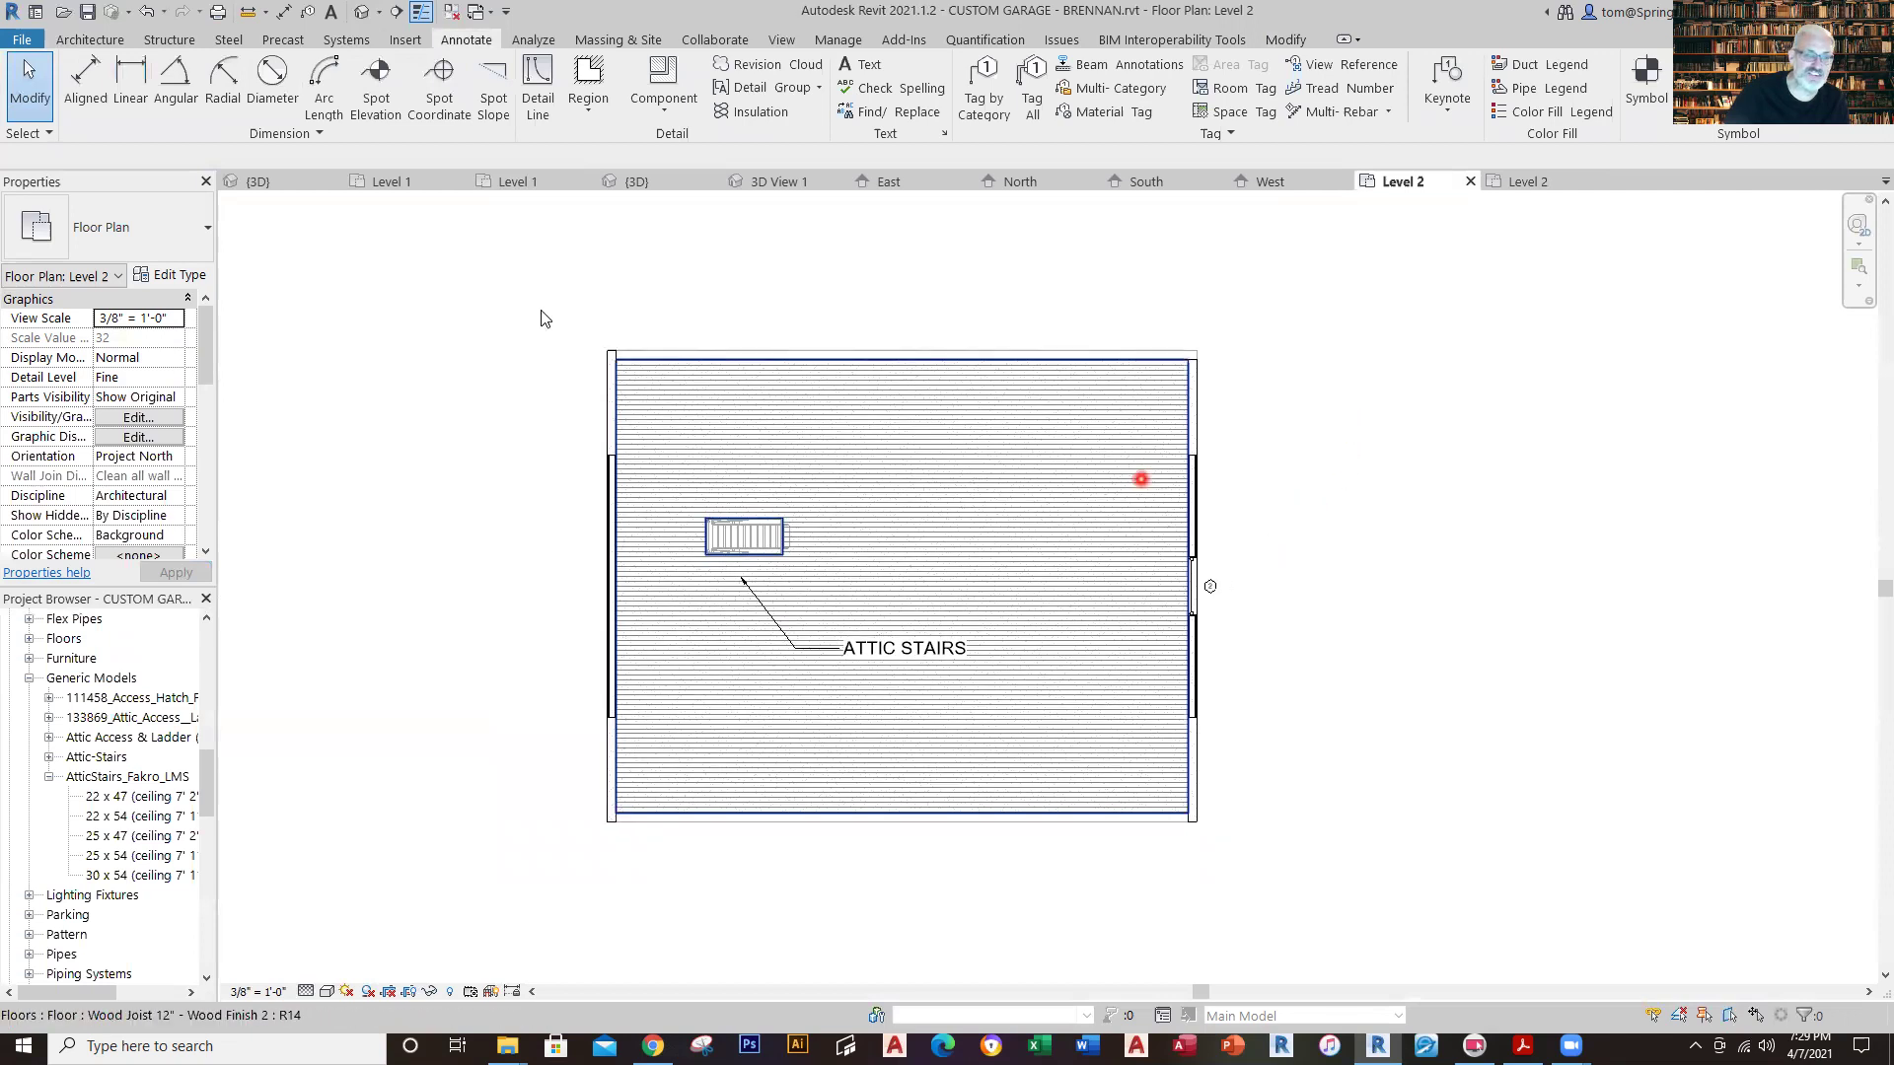
click(87, 39)
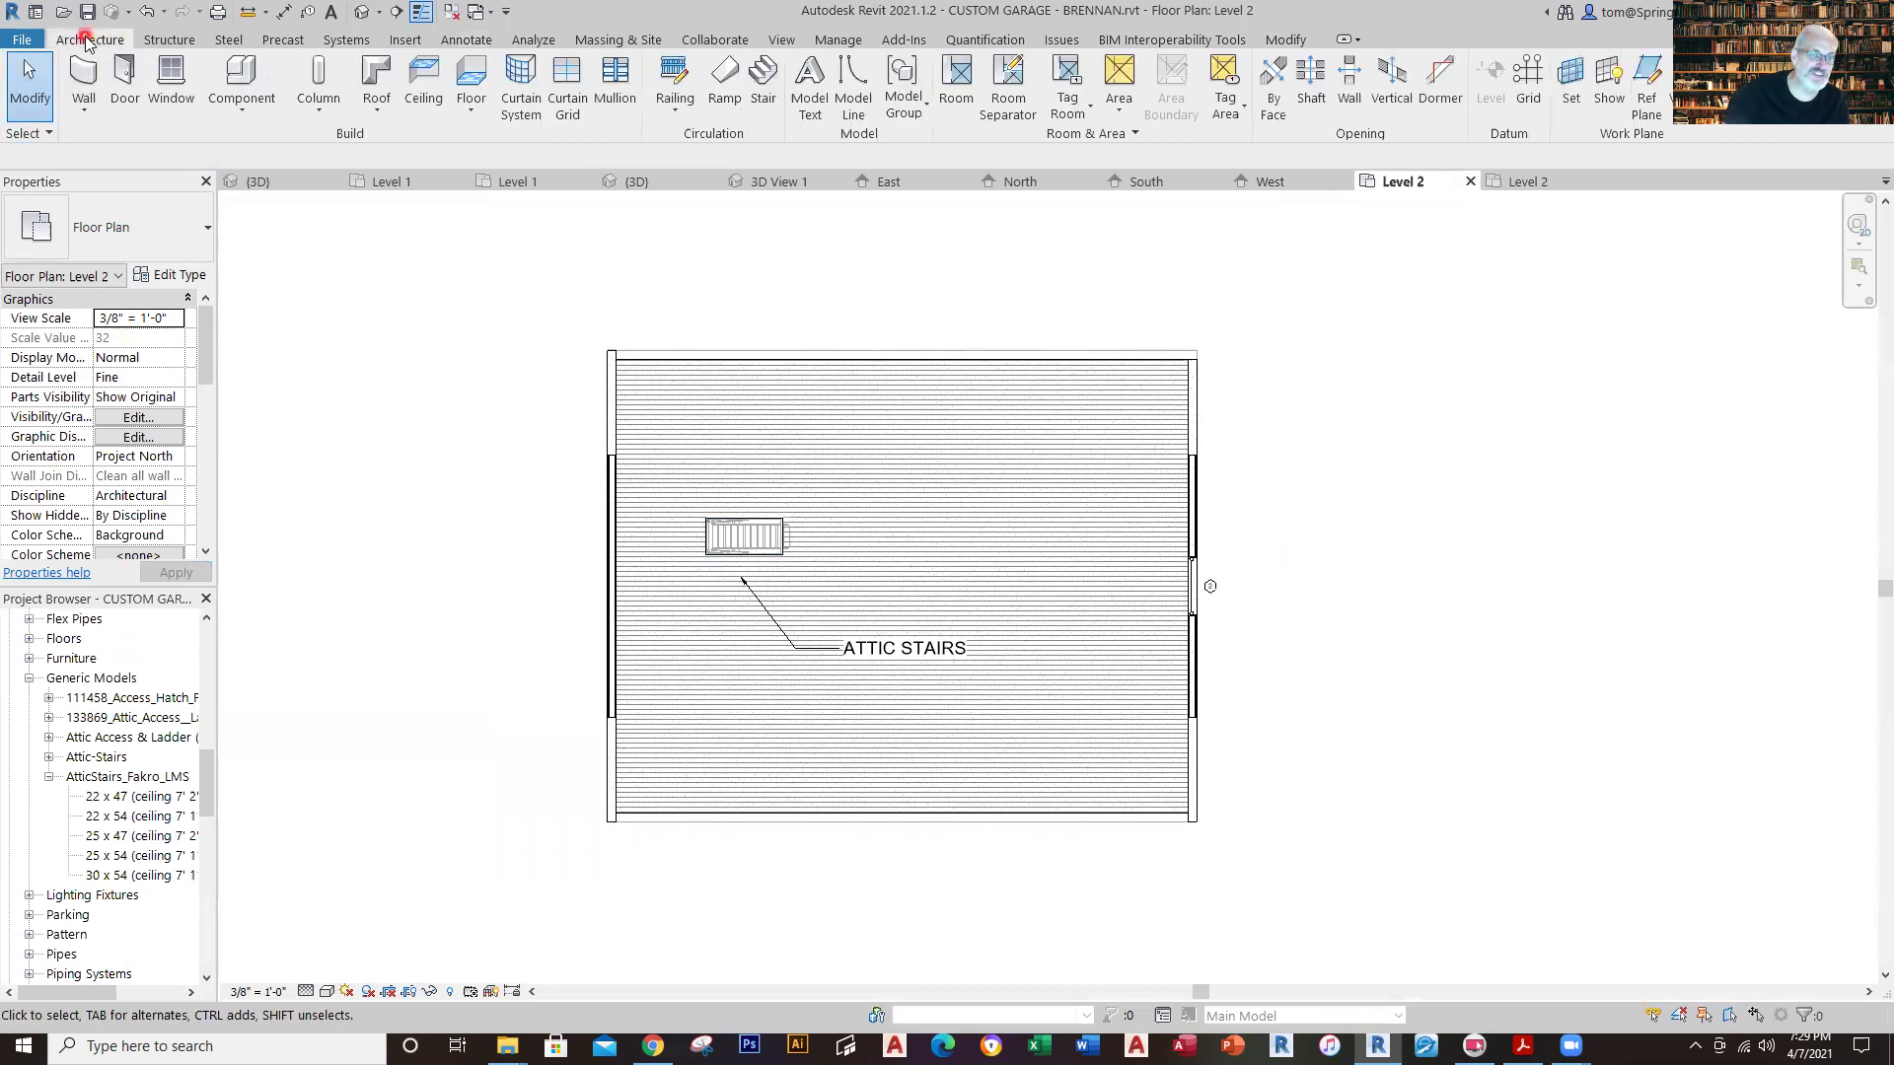
click(87, 110)
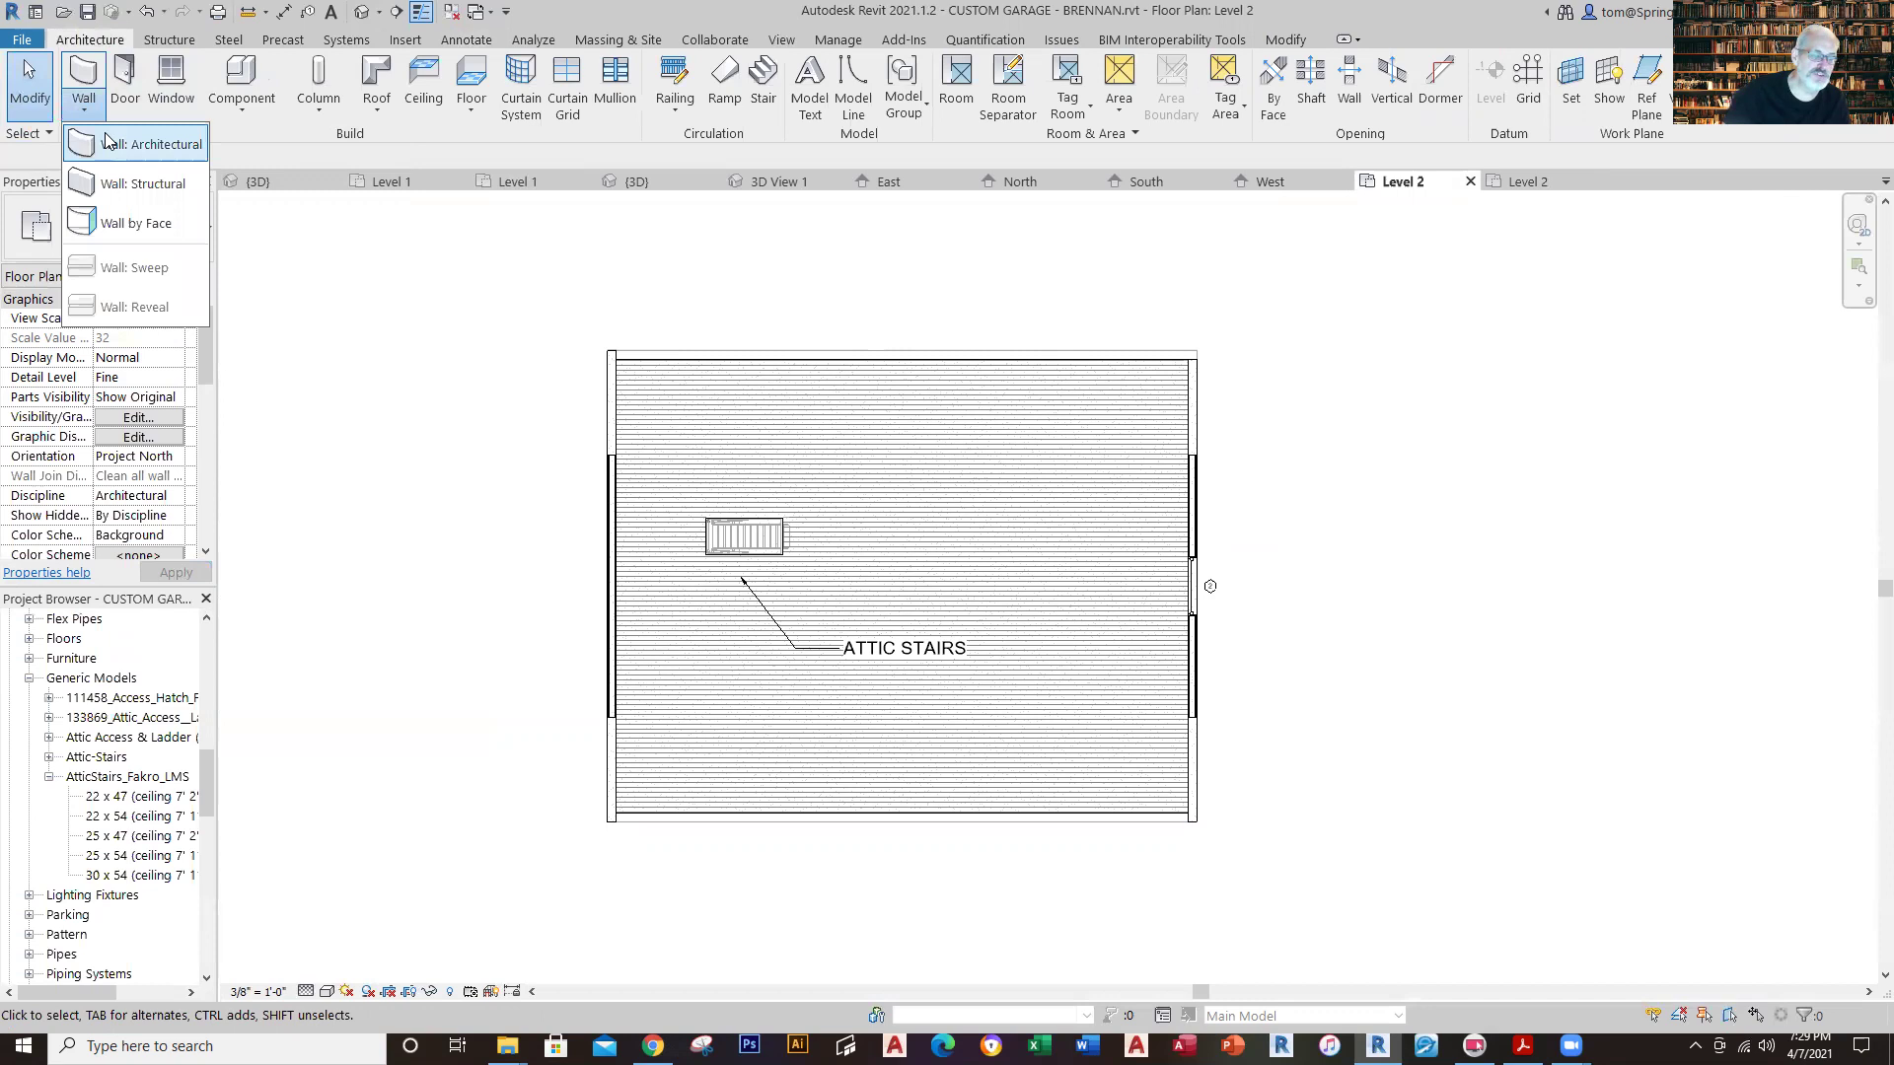
click(138, 144)
click(204, 247)
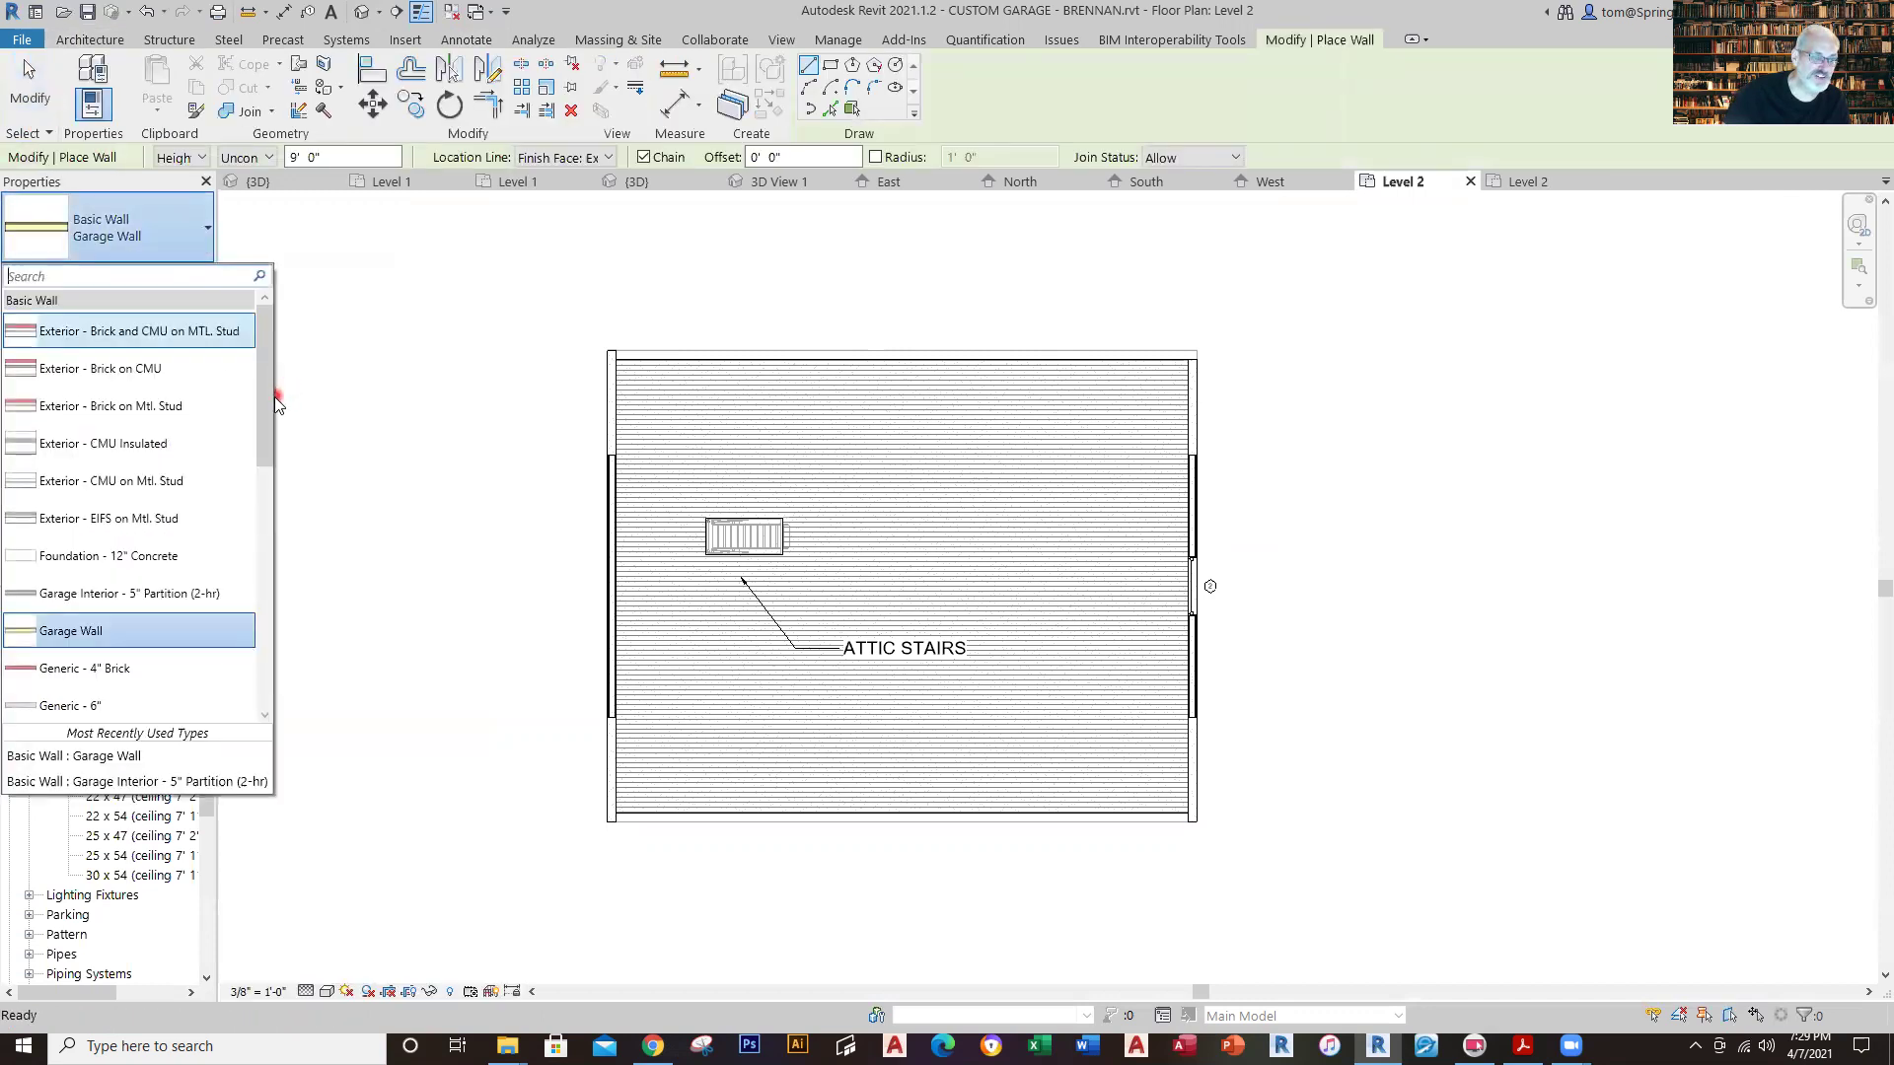
drag(264, 438, 253, 535)
scroll(249, 547, down, 2)
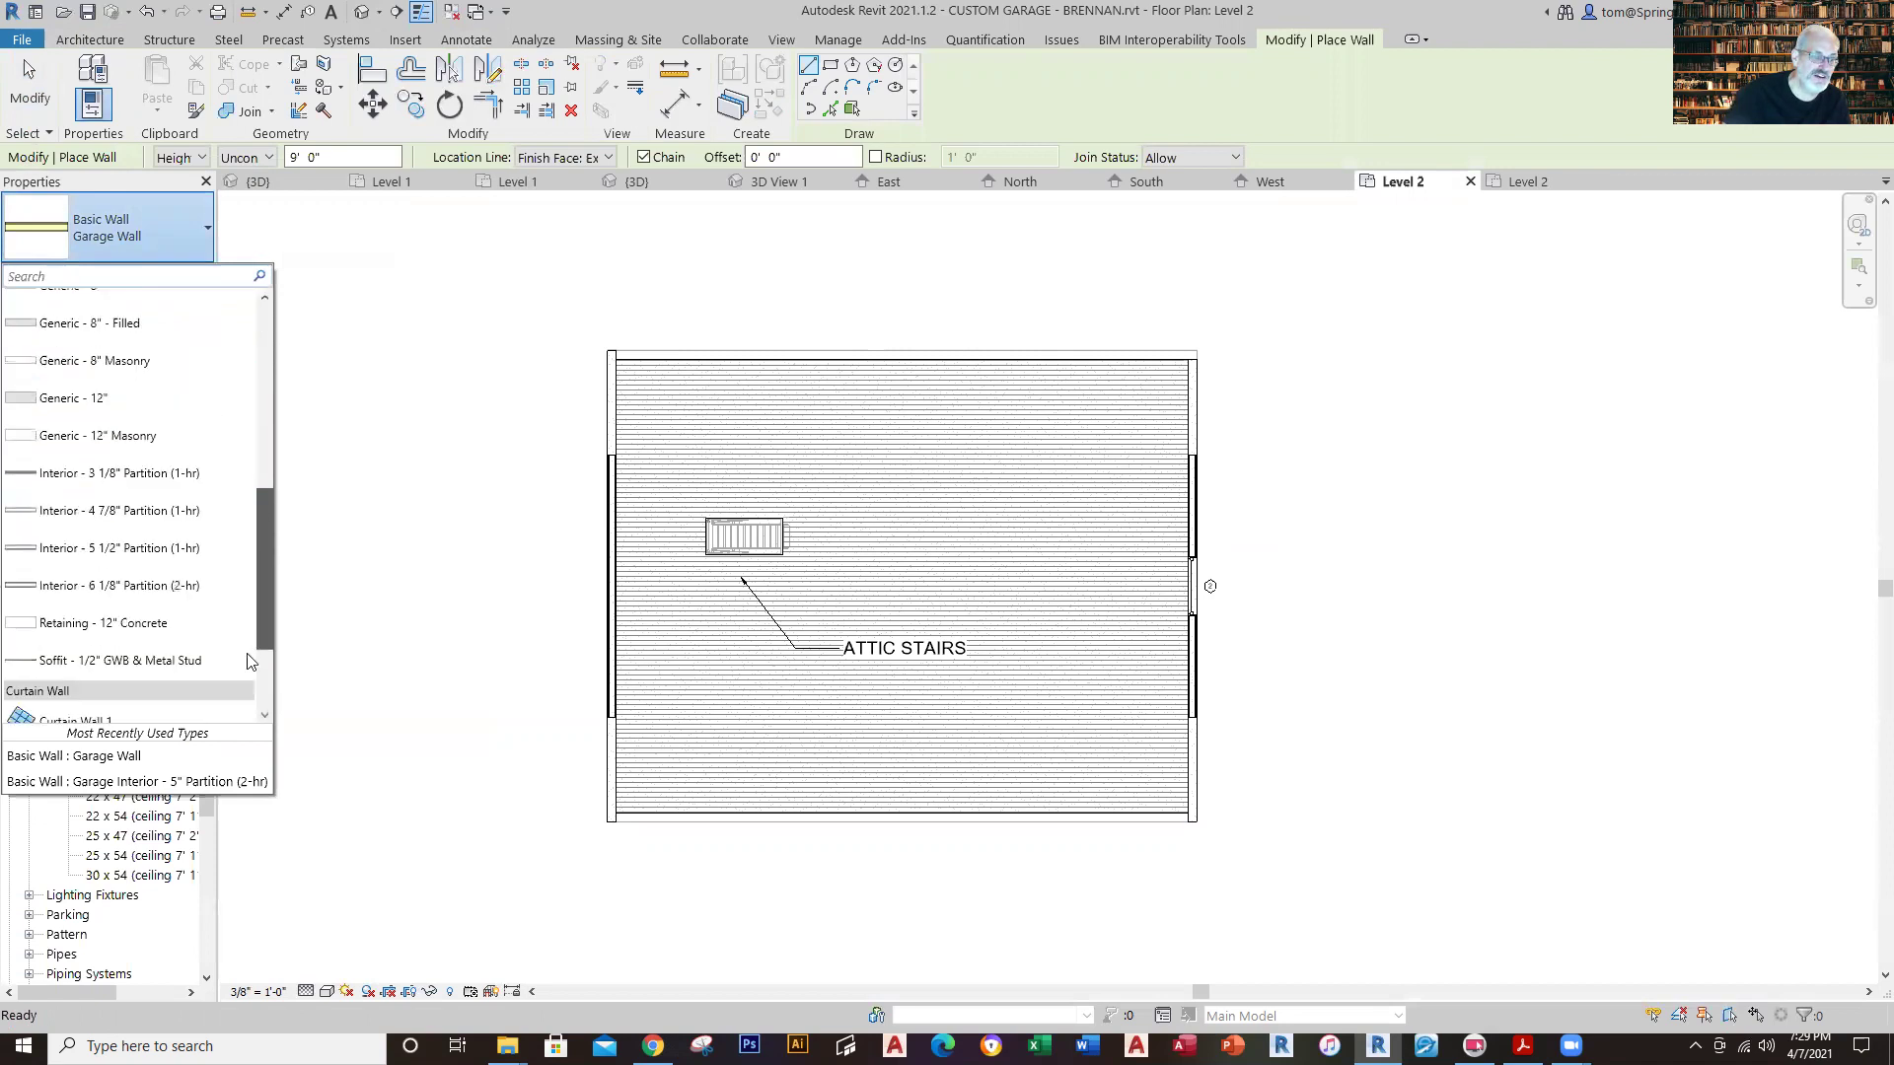
scroll(249, 538, up, 3)
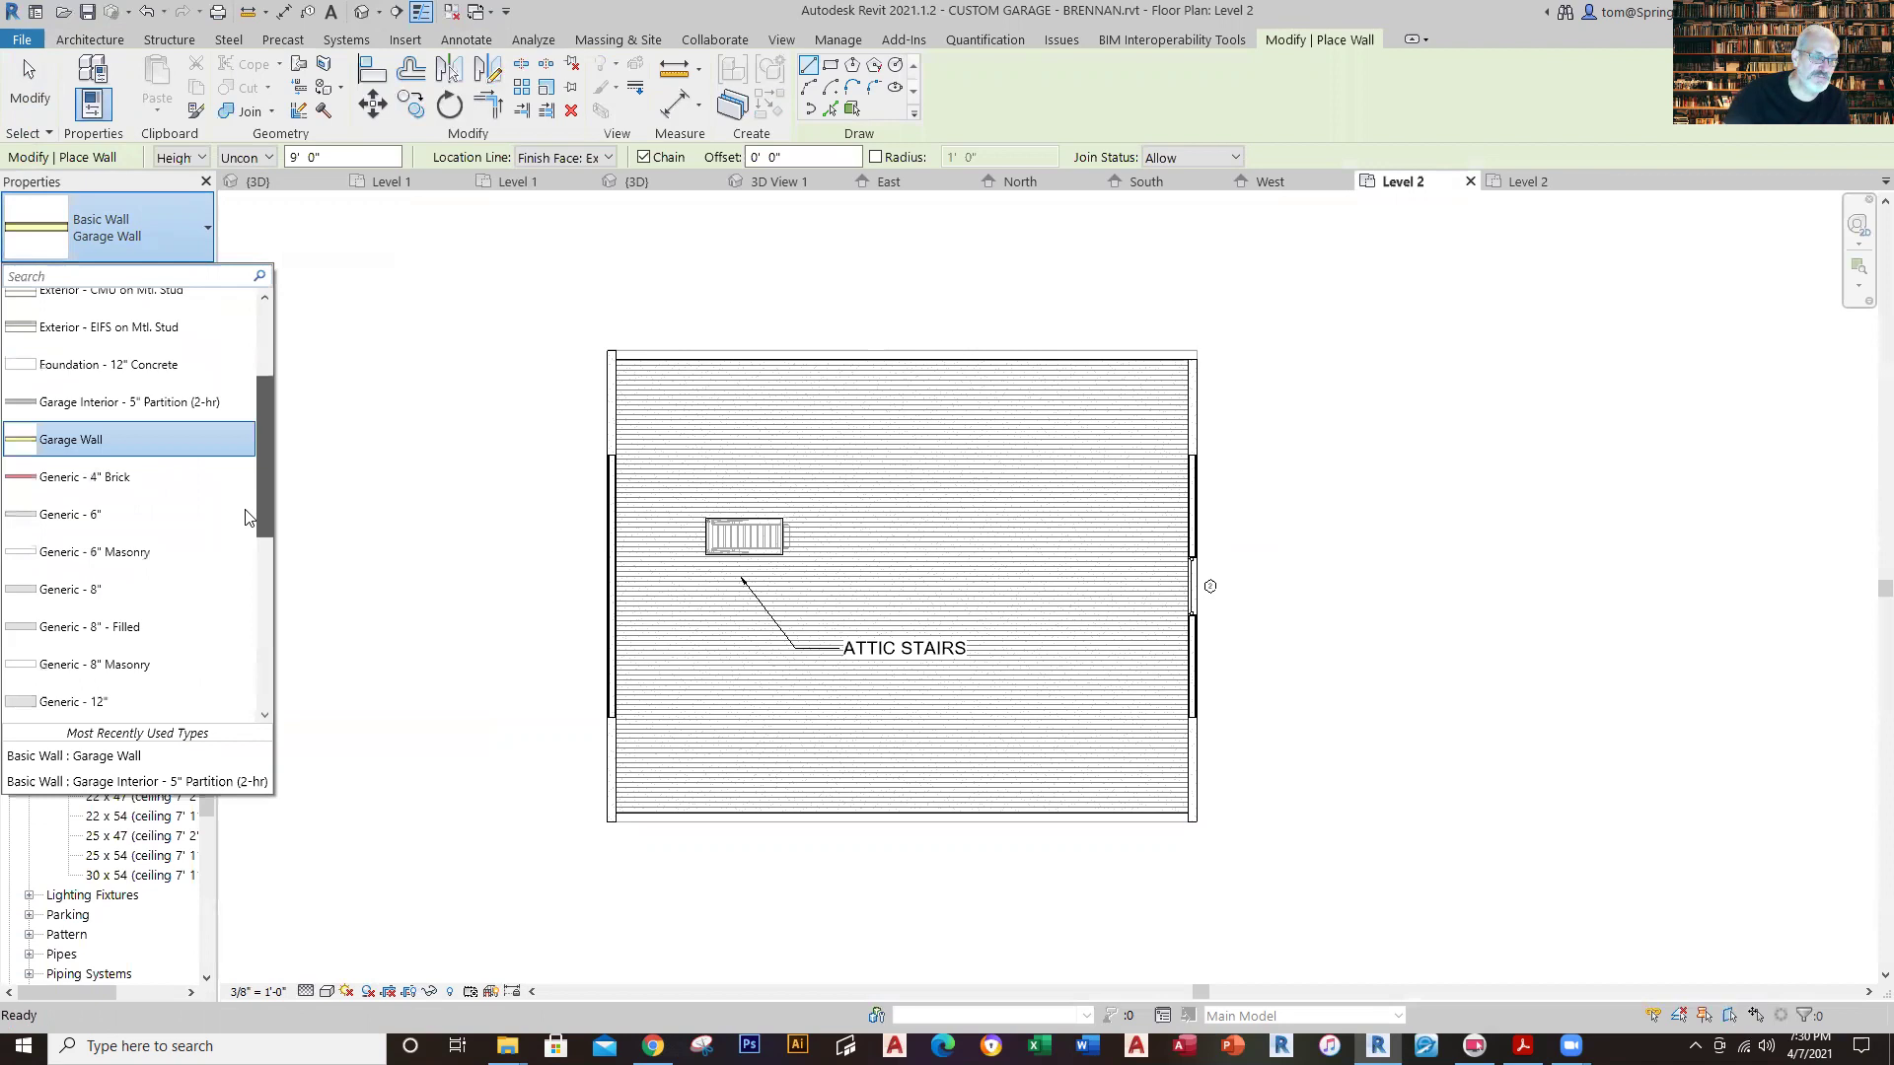
scroll(246, 493, up, 1)
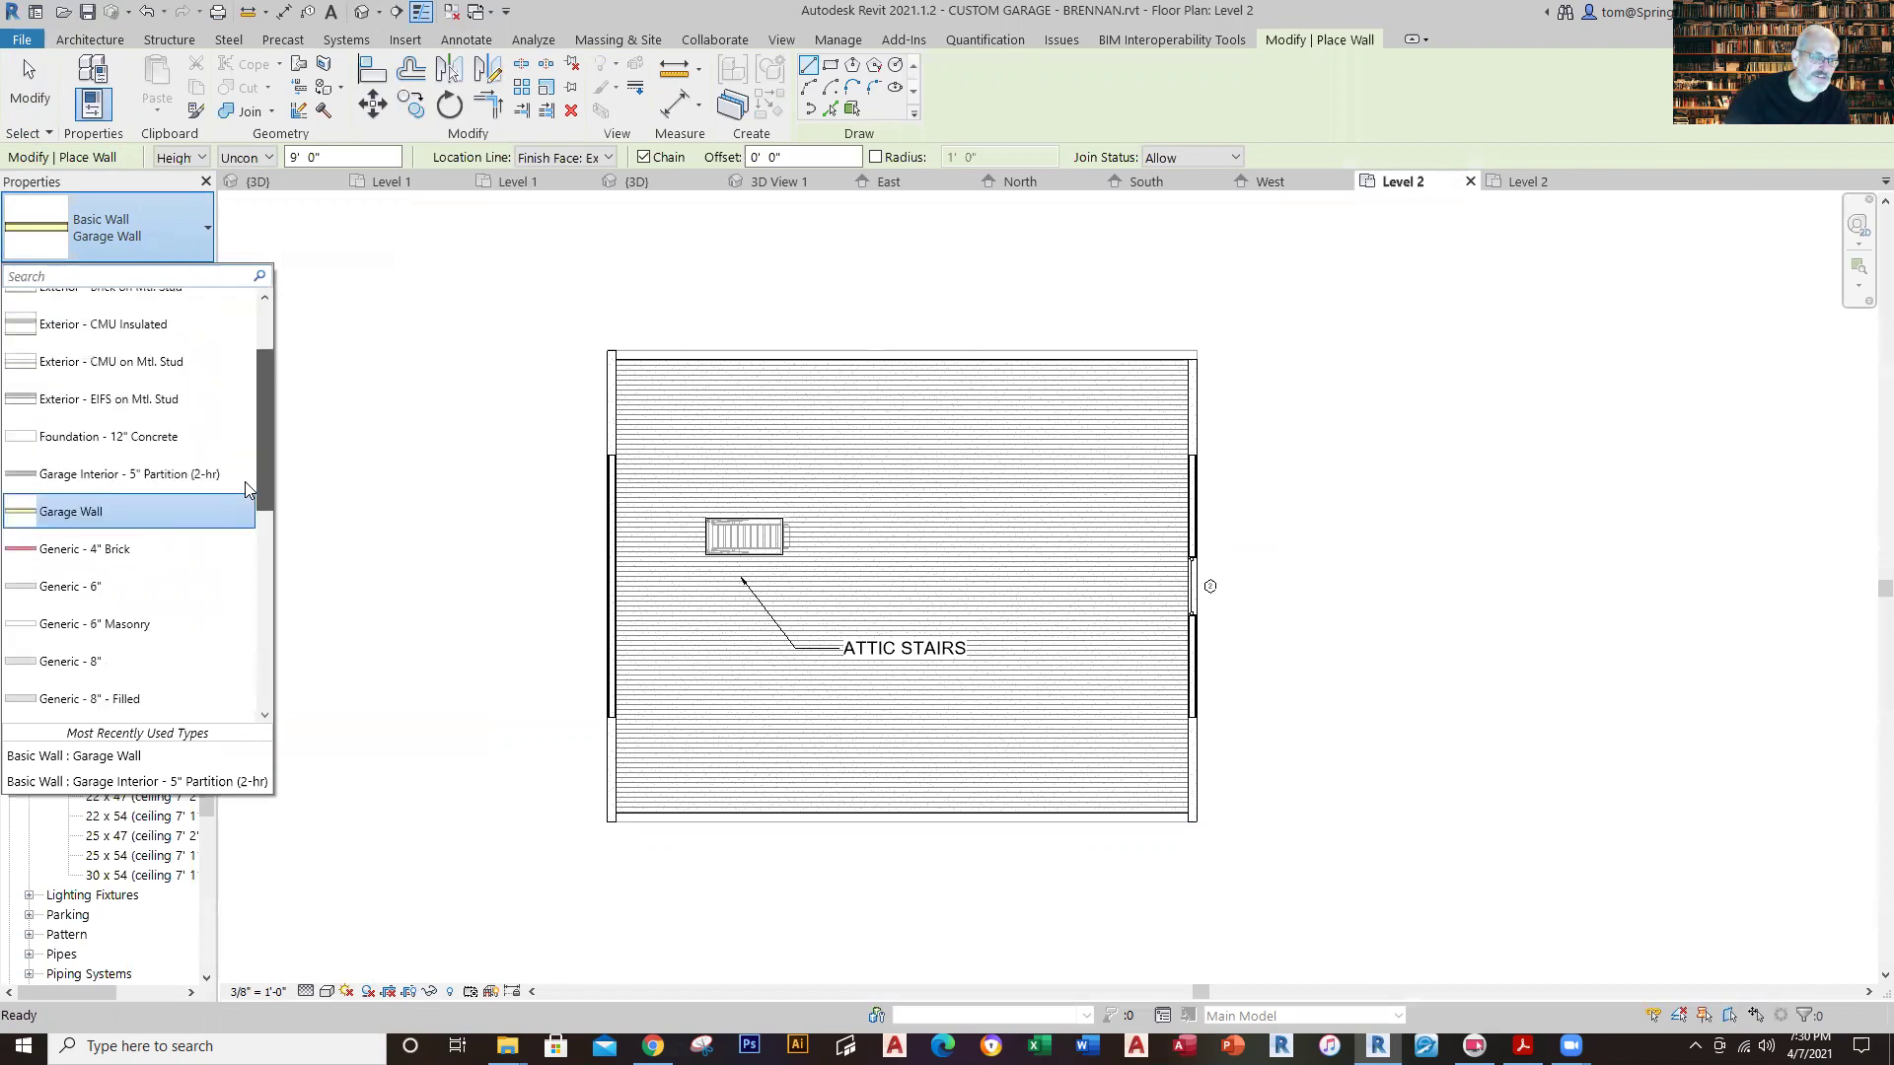
click(152, 475)
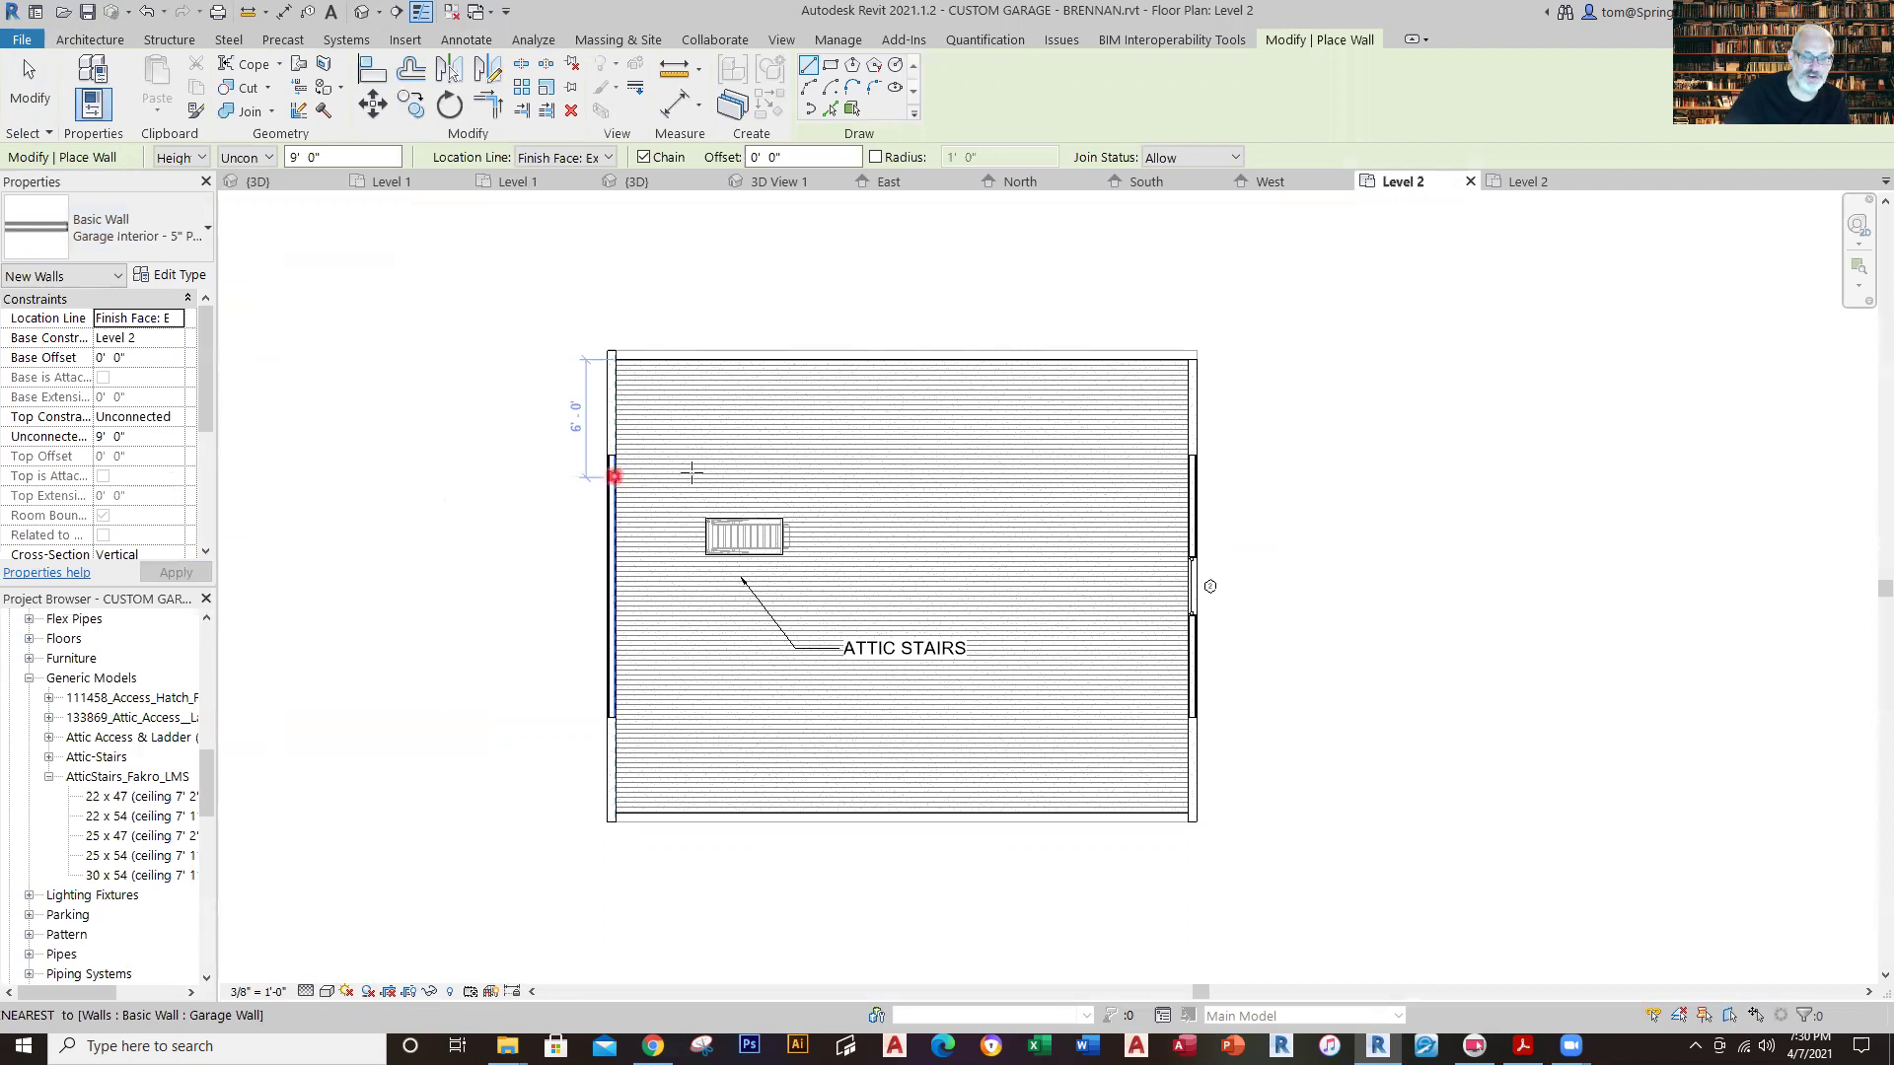
Draw a horizontal partition above the attic stairs spanning both gable walls, about 6' from the upper side wall's inner face.
click(692, 474)
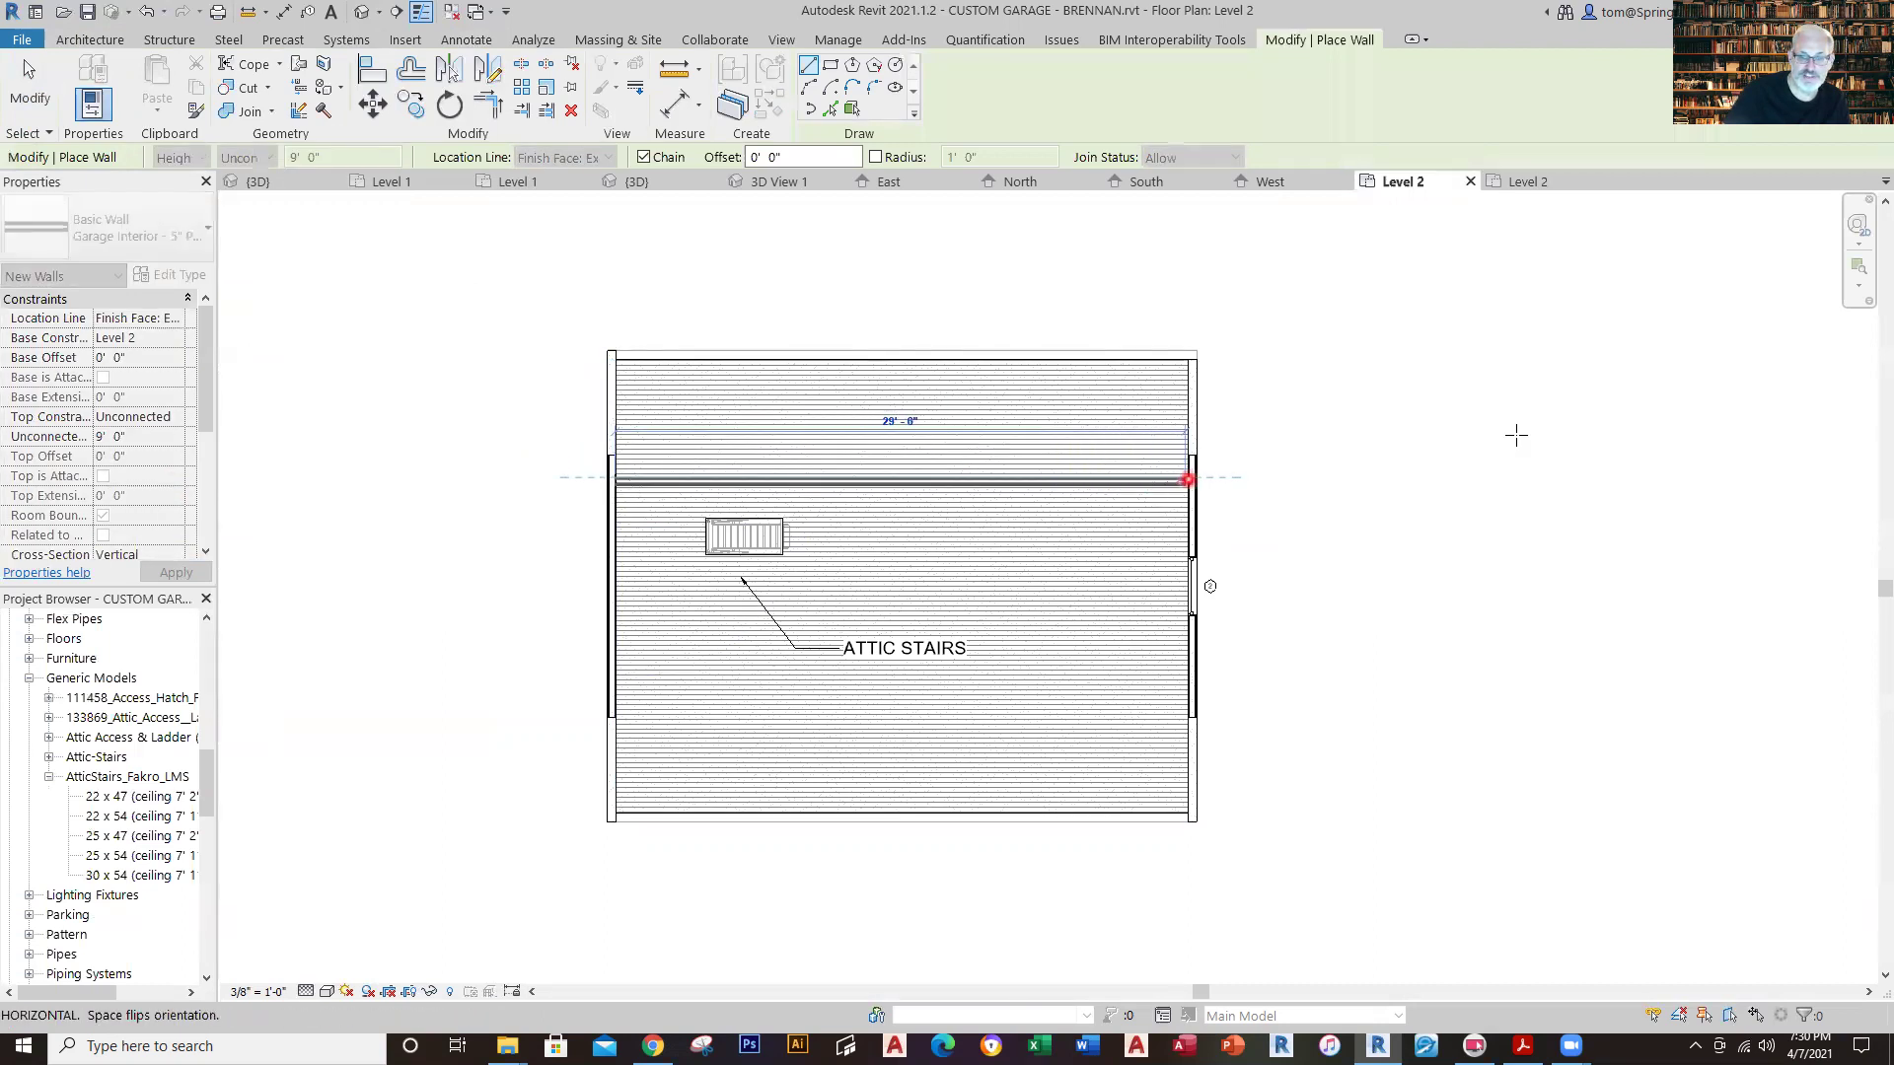
click(1189, 481)
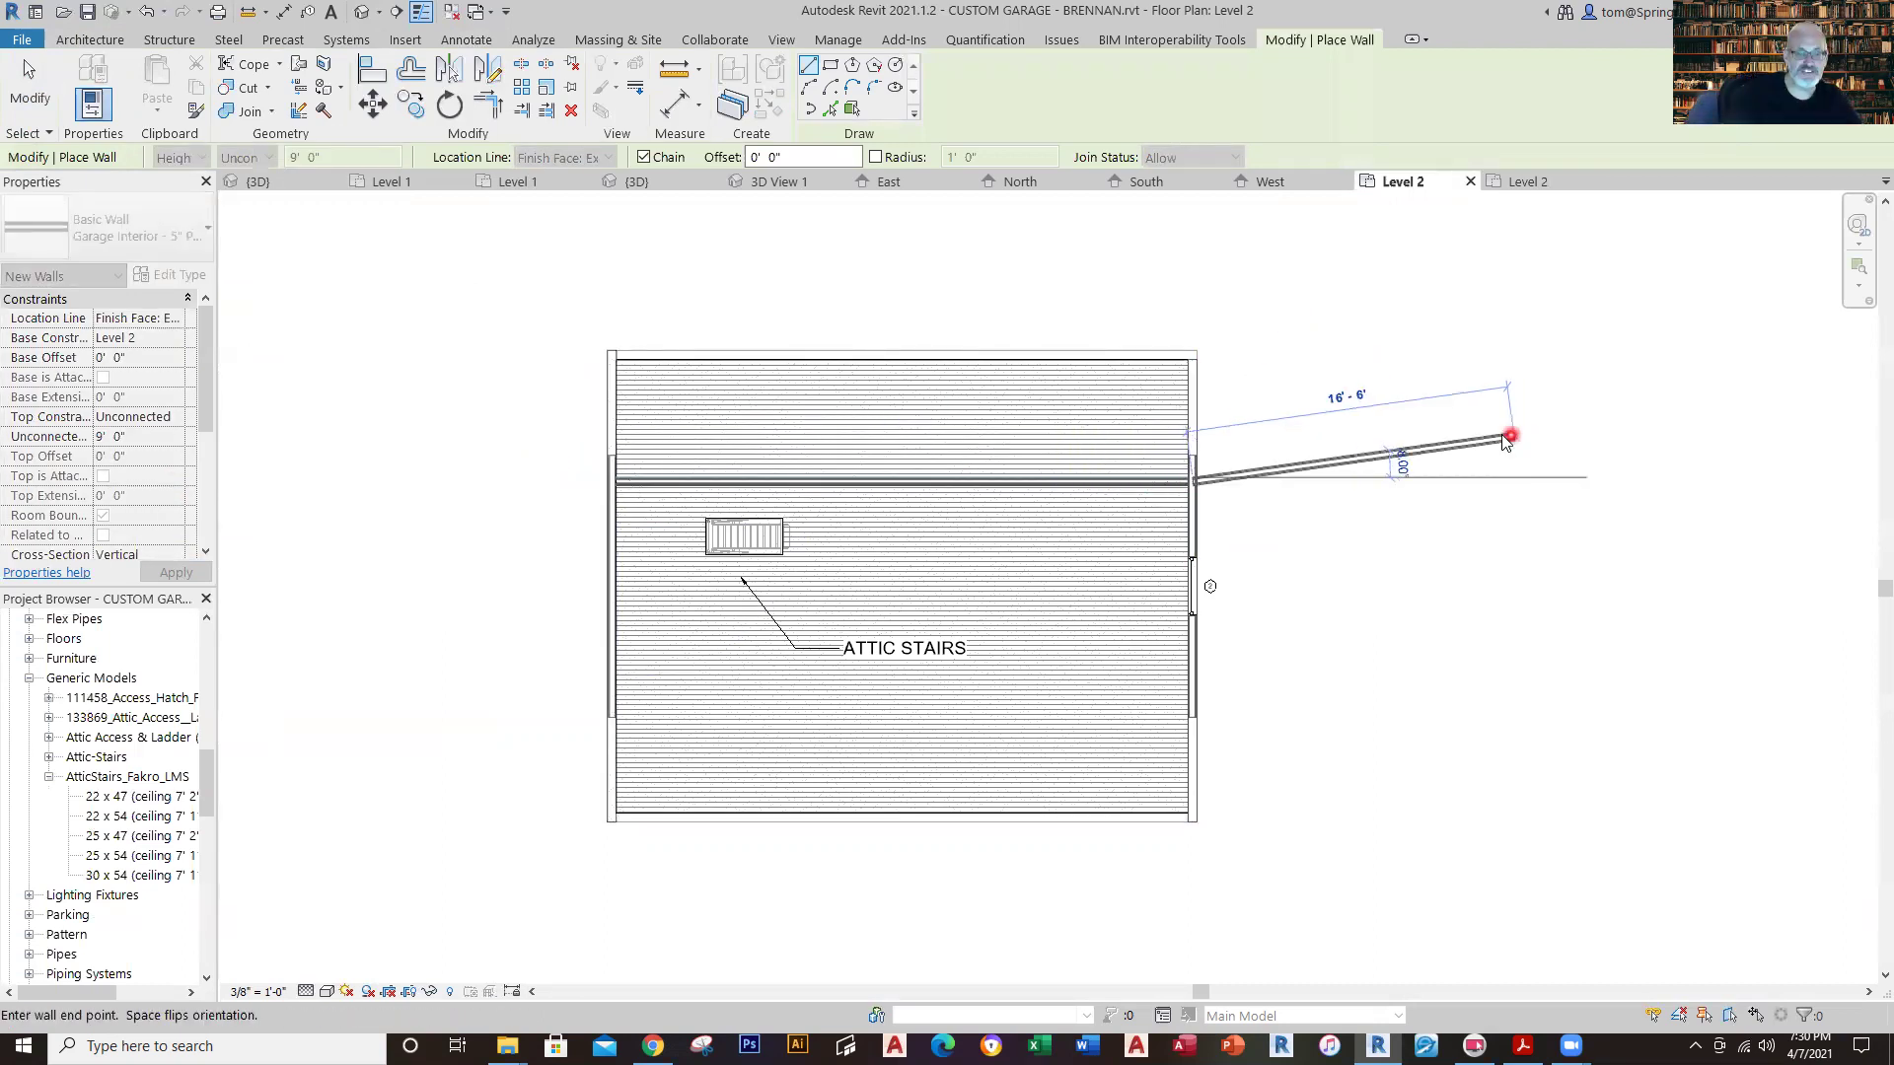
key(Escape)
key(Escape)
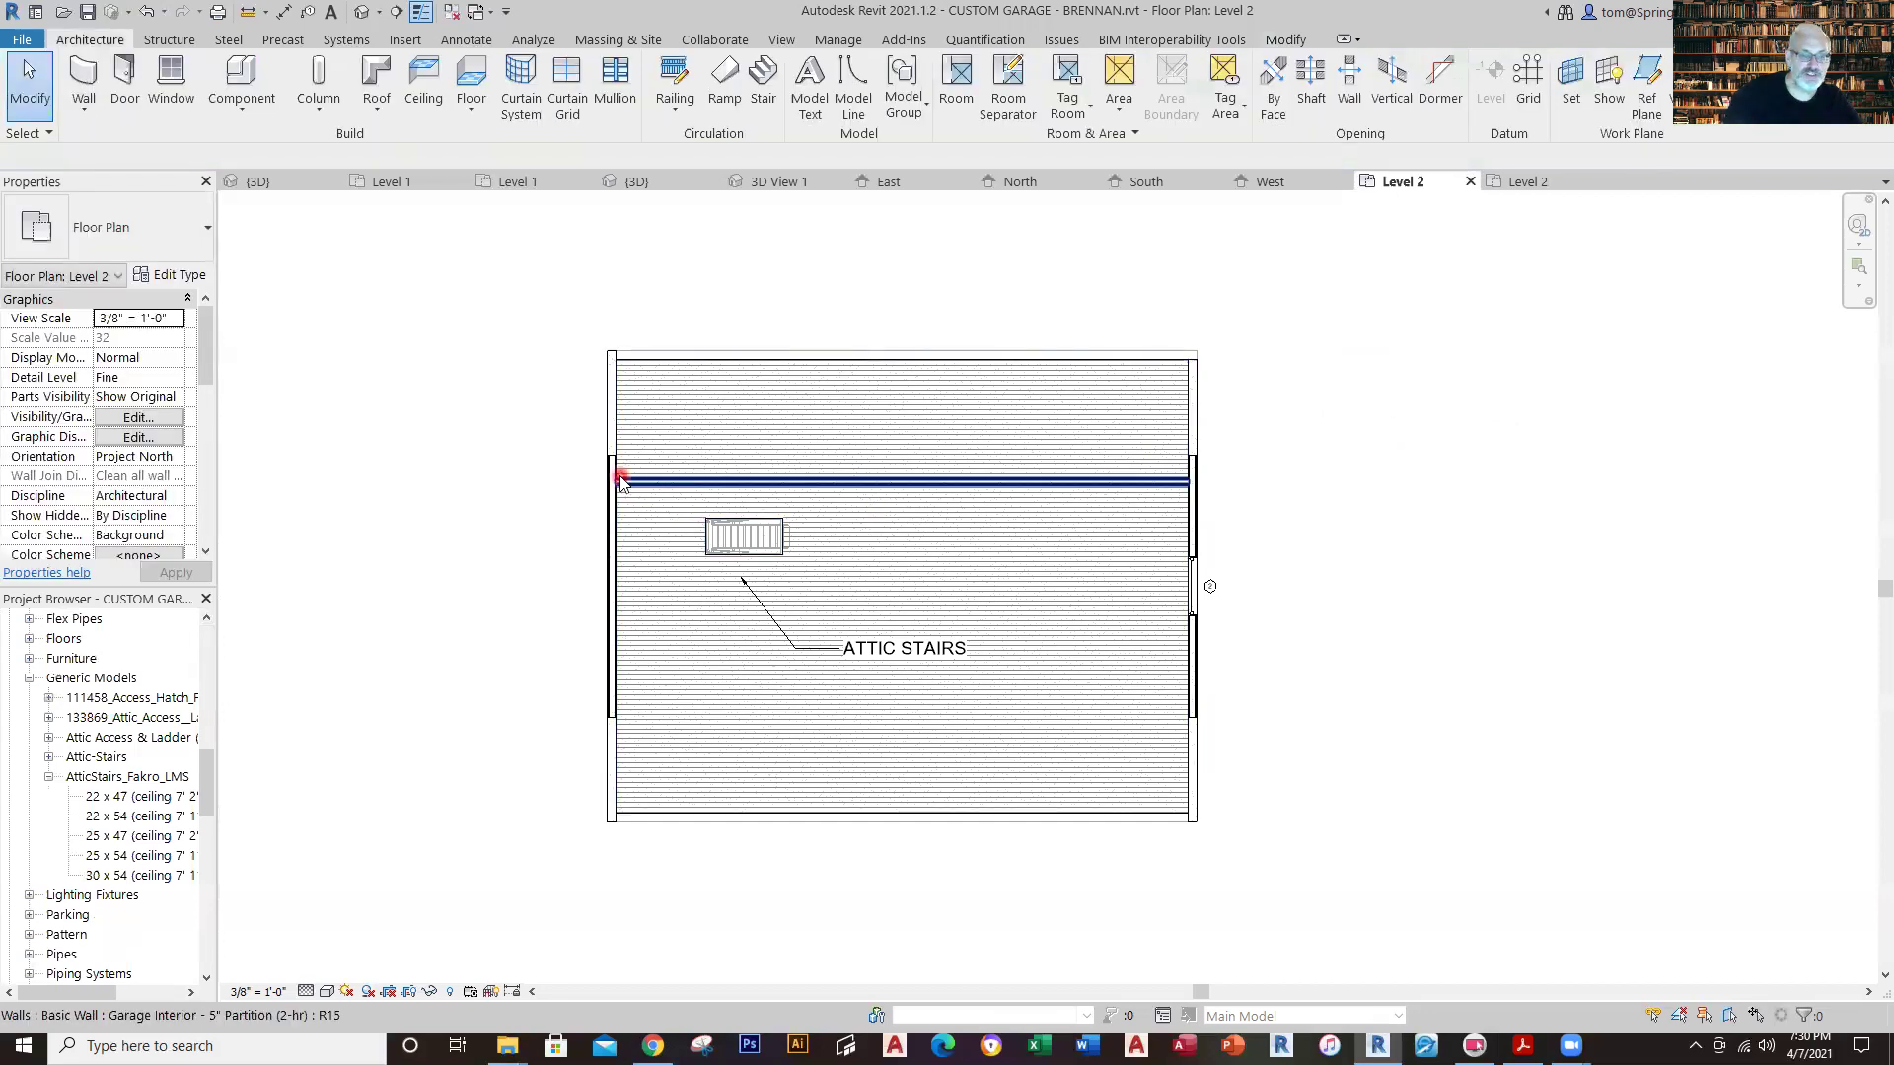
Compare the new partition's offset from the upper side wall with the matching partition's offset to the outer face in the master's Level 2 plan.
click(620, 480)
scroll(1300, 503, up, 2)
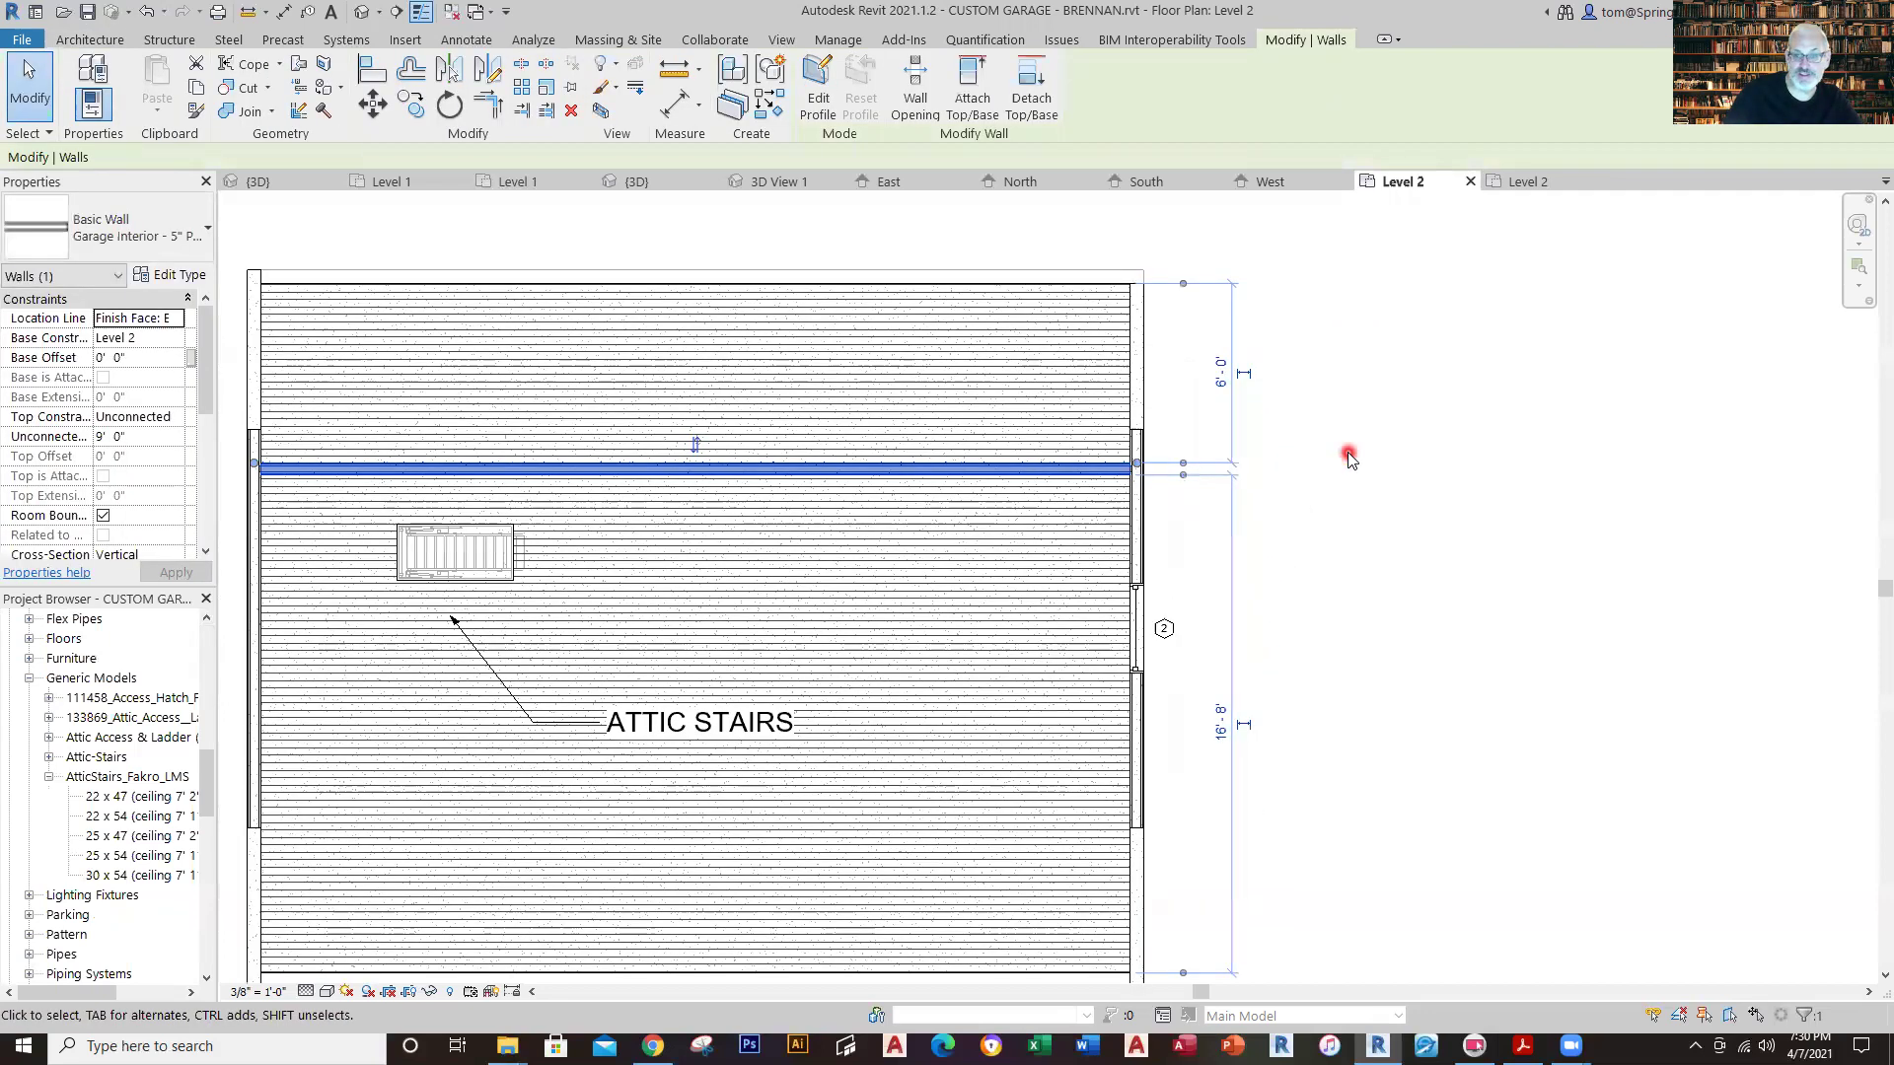
middle_drag(1357, 464, 1344, 621)
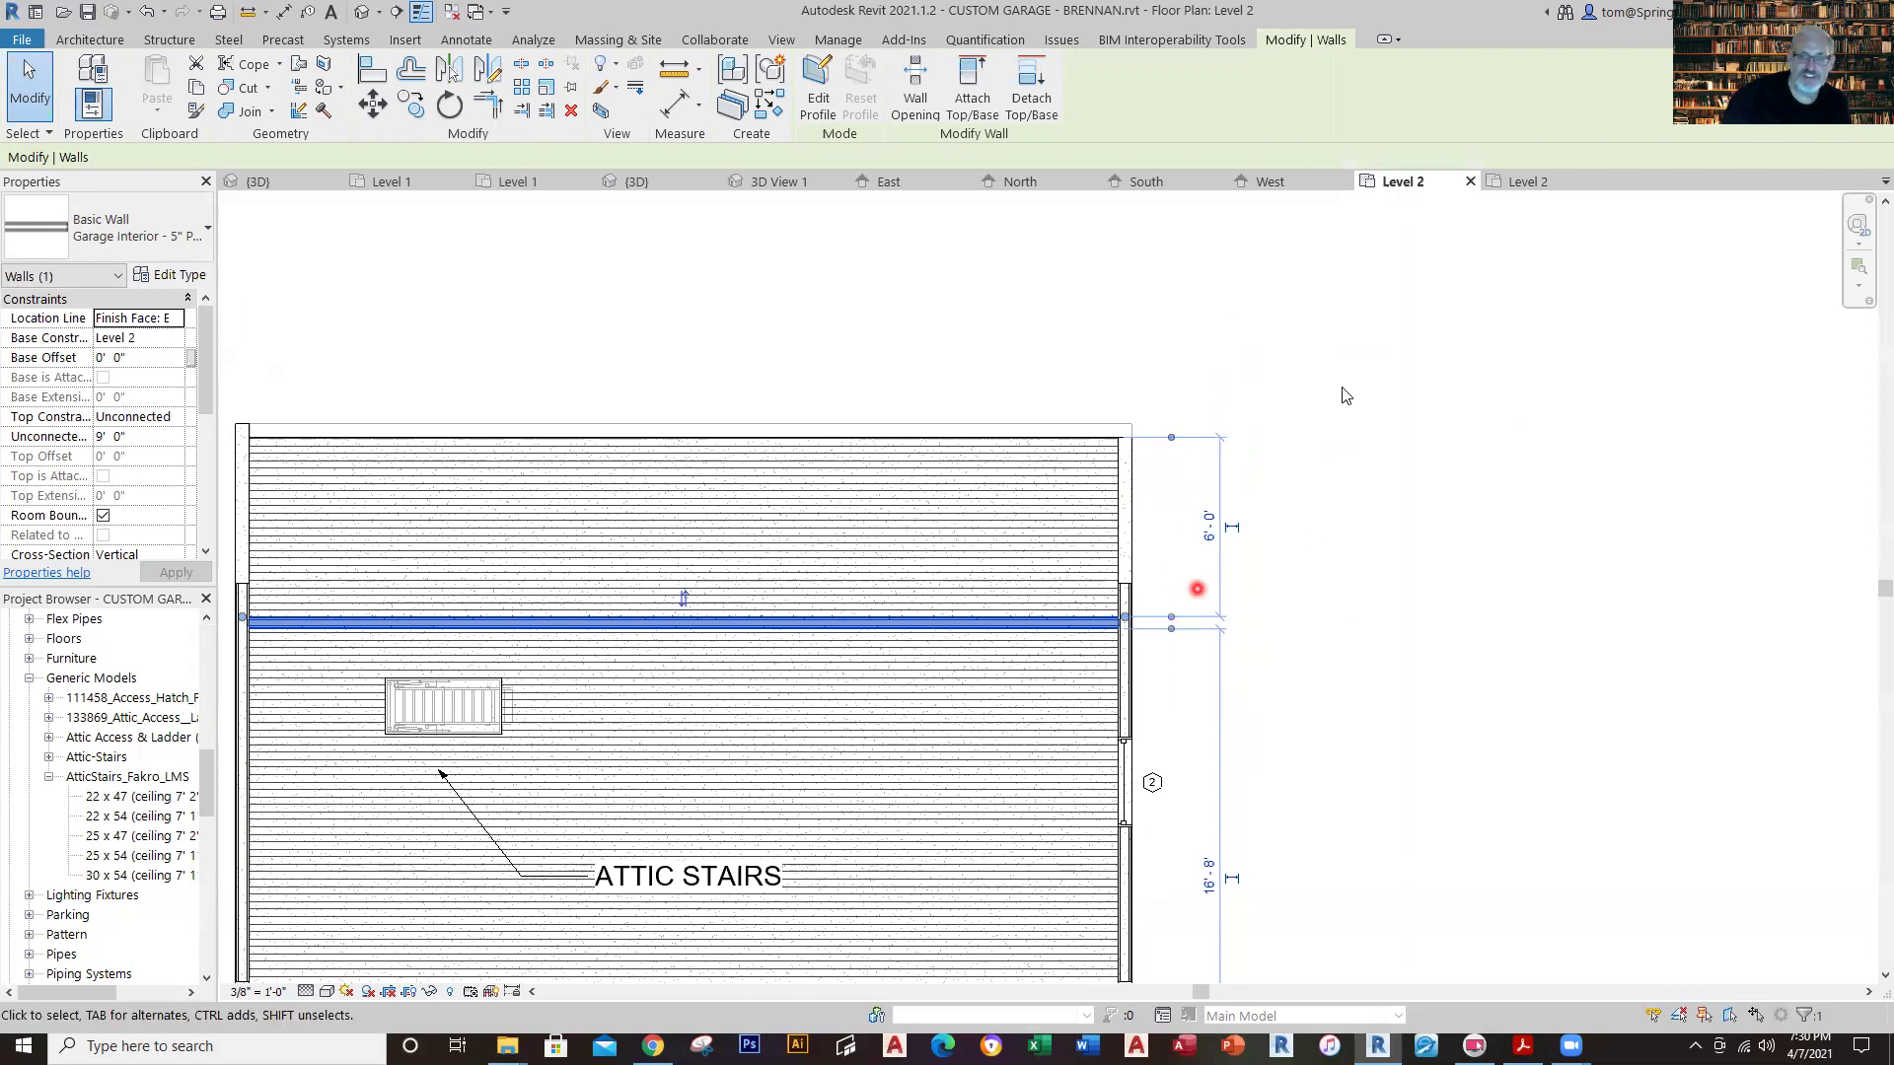
click(1528, 183)
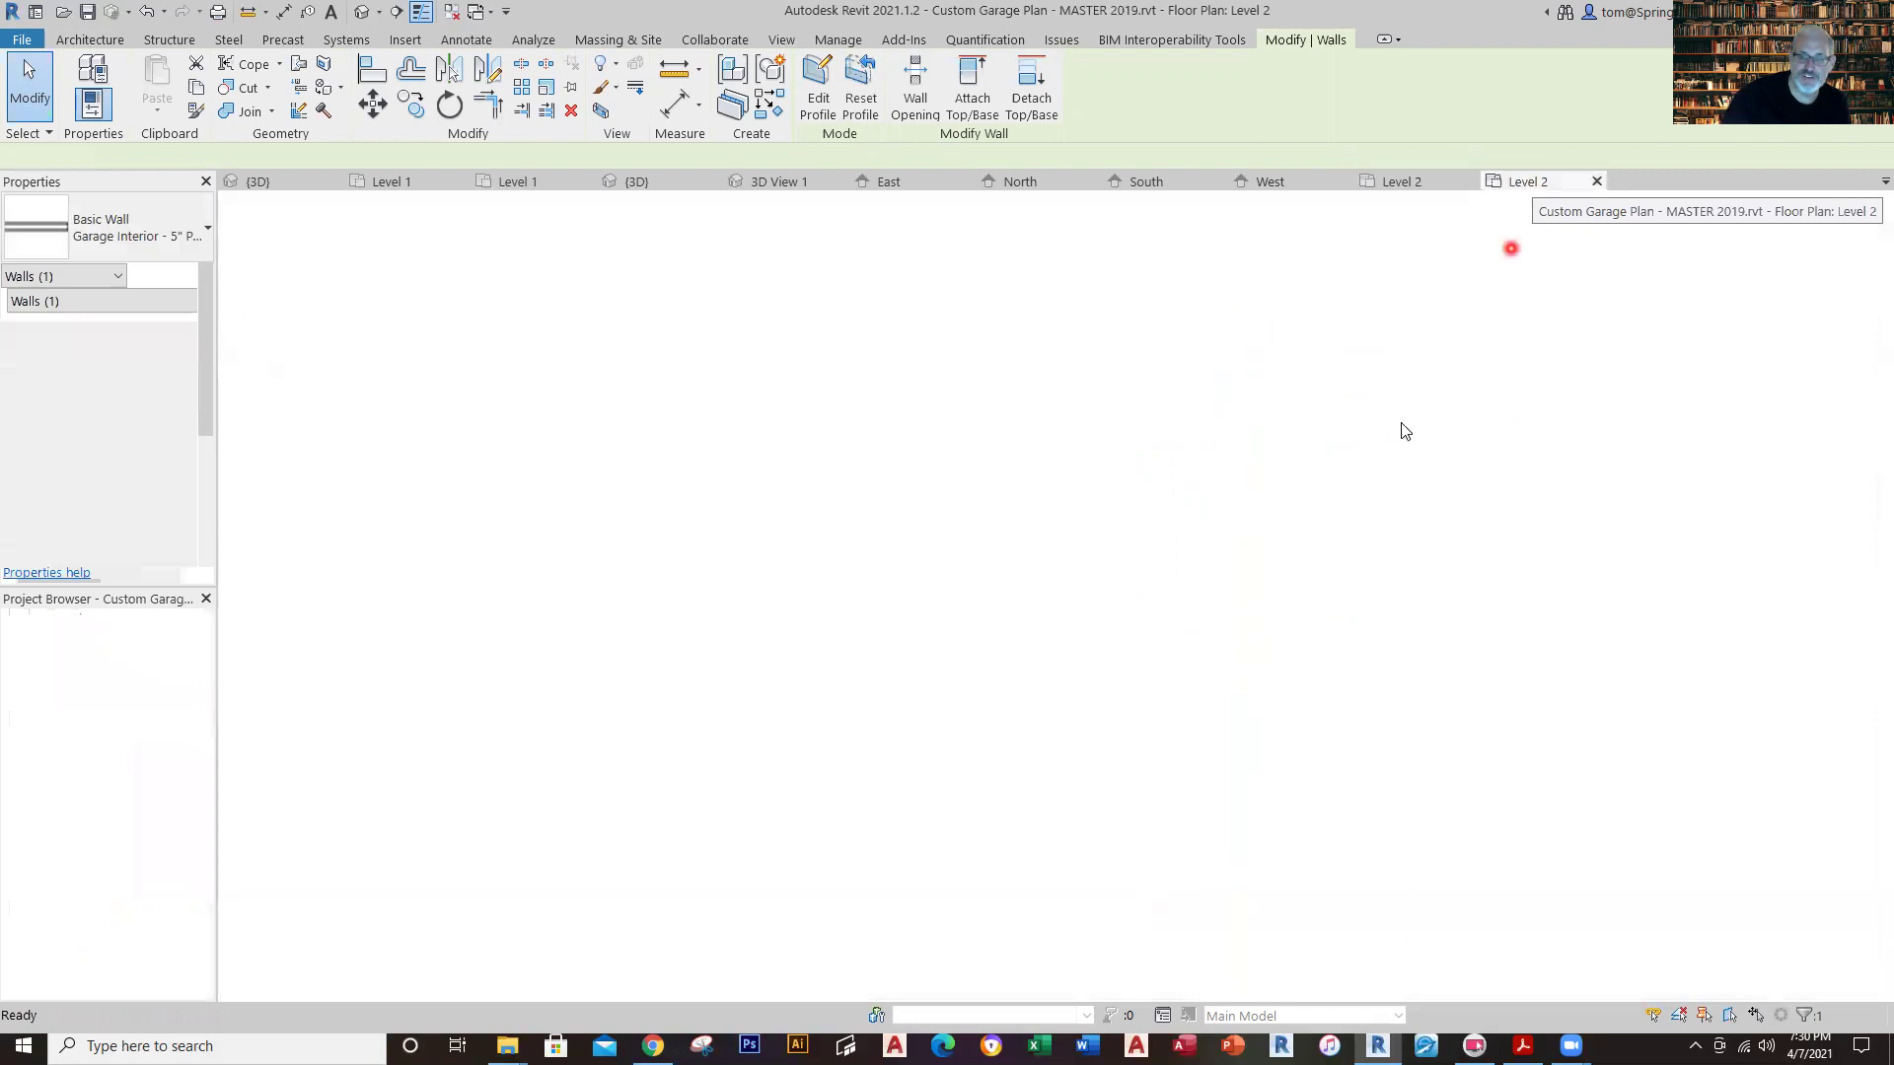
click(1182, 462)
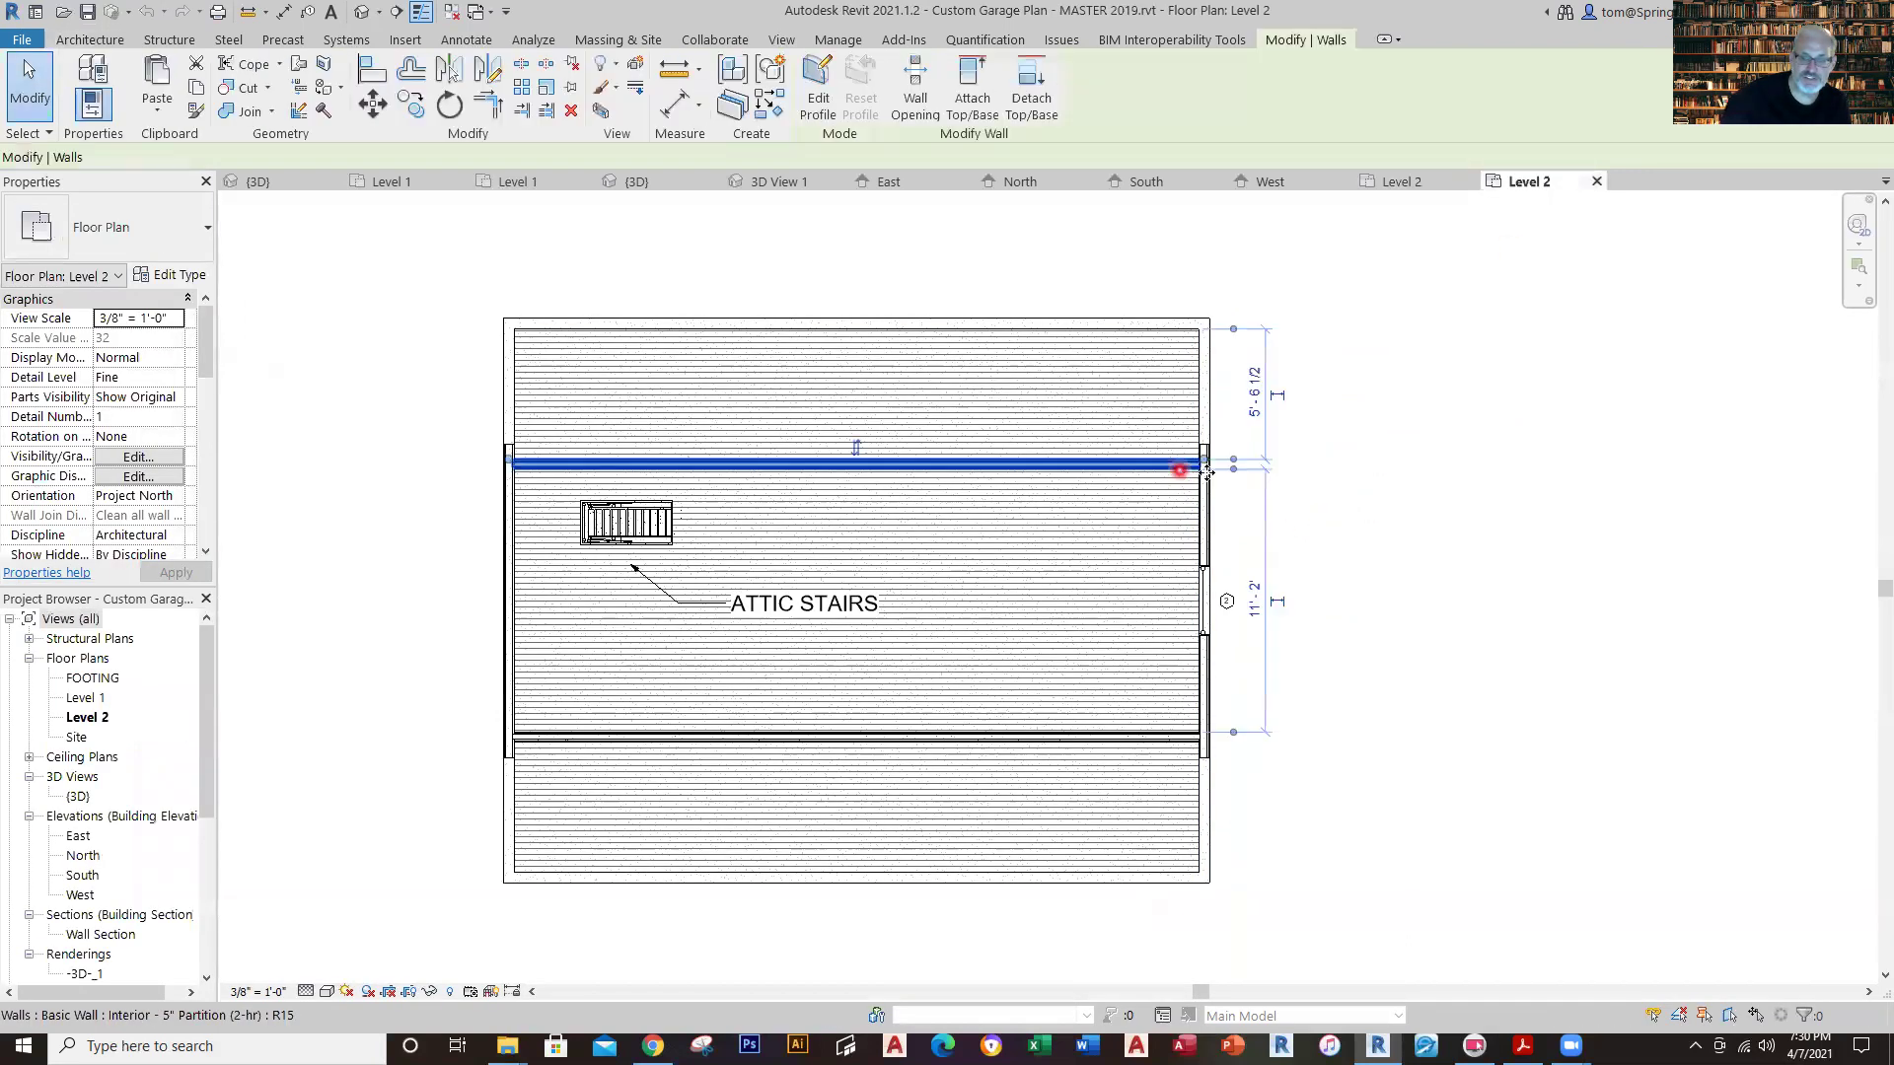
scroll(1315, 385, up, 2)
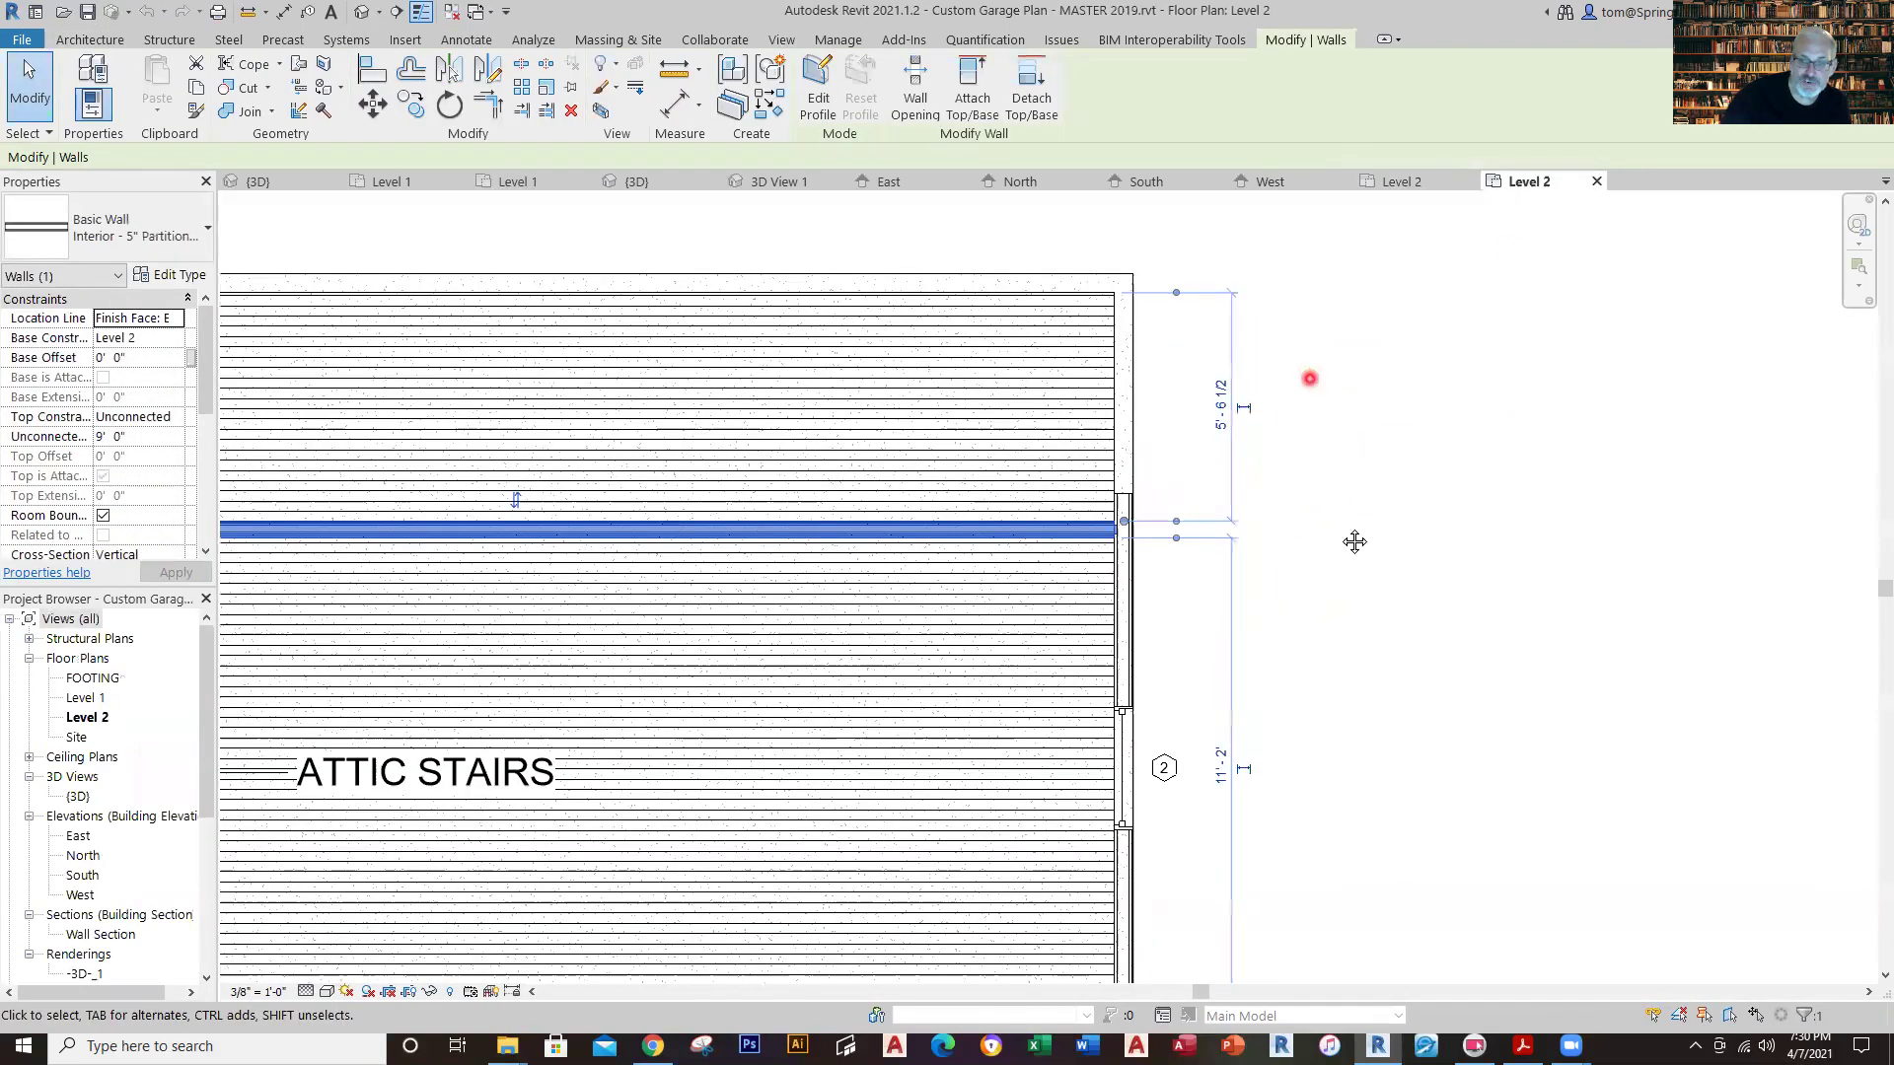
middle_drag(1312, 375, 1312, 631)
drag(1204, 570, 1209, 554)
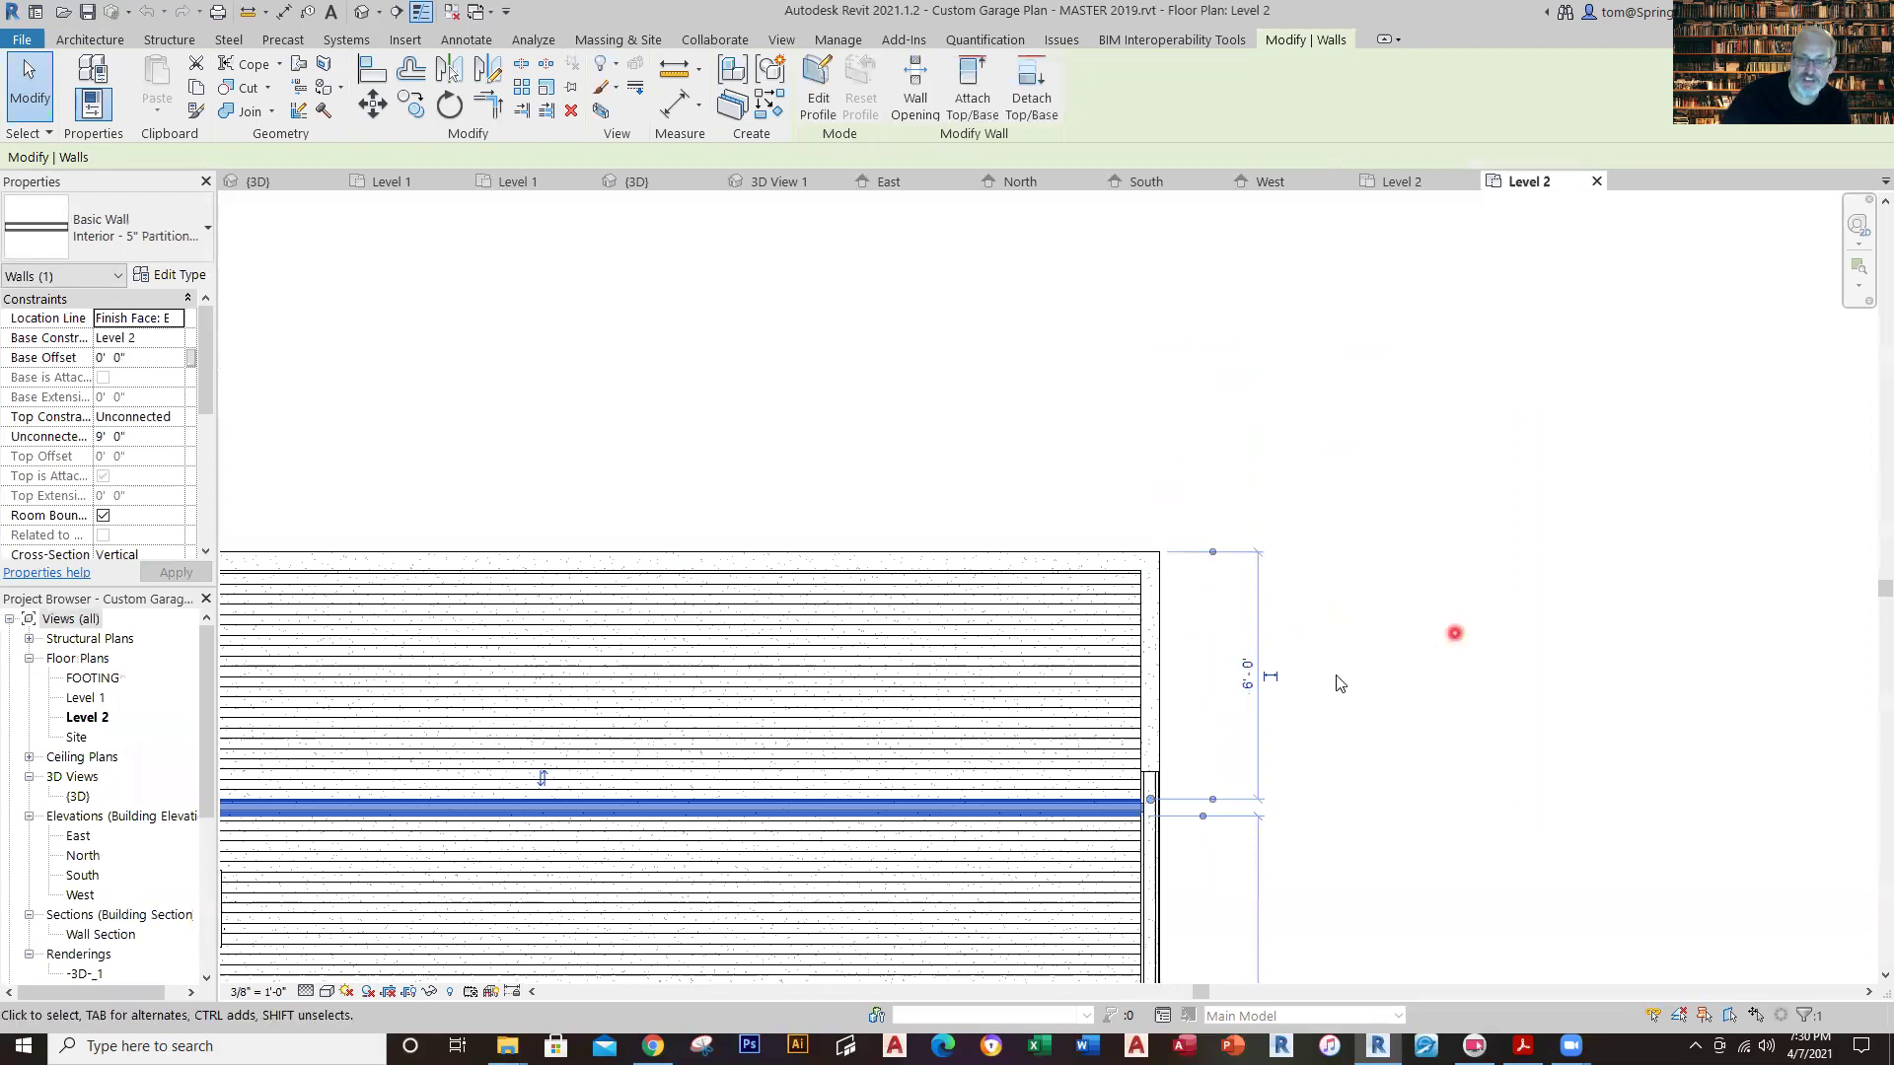
scroll(1125, 859, up, 2)
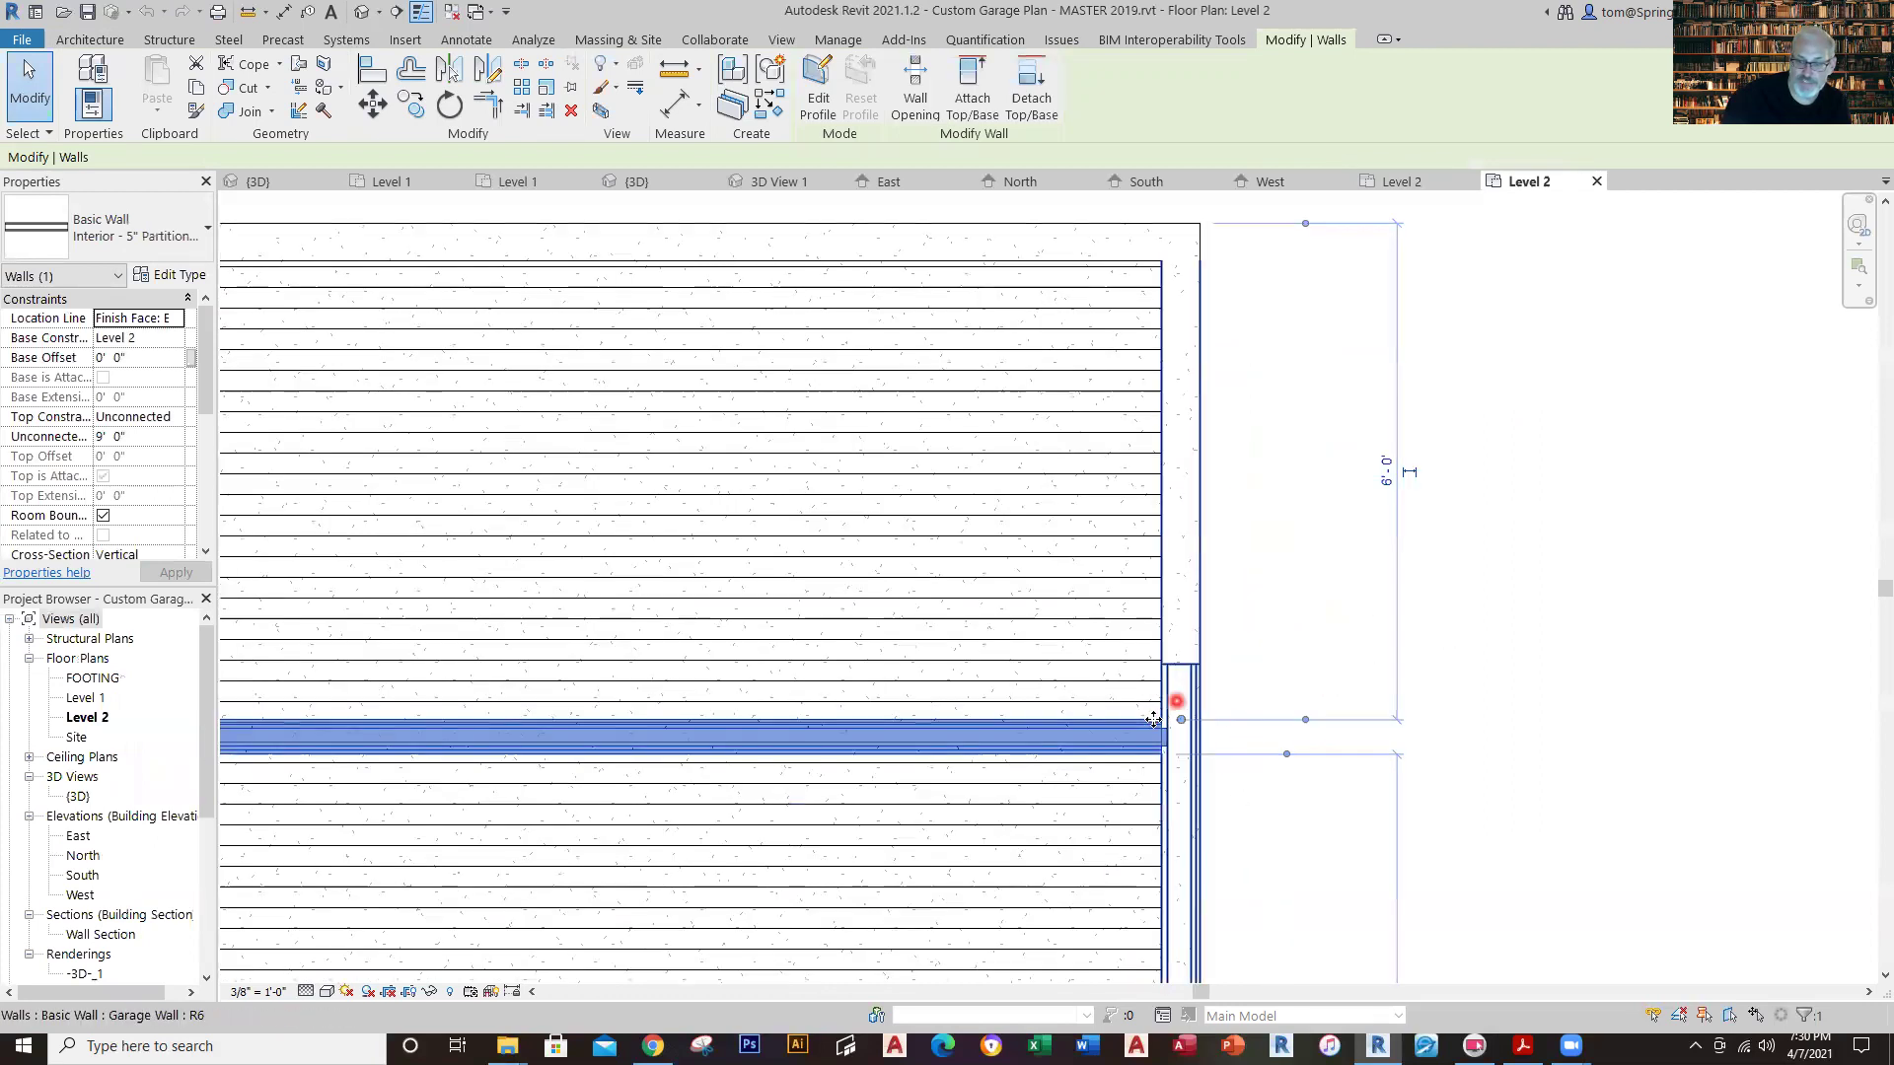
scroll(1256, 621, down, 2)
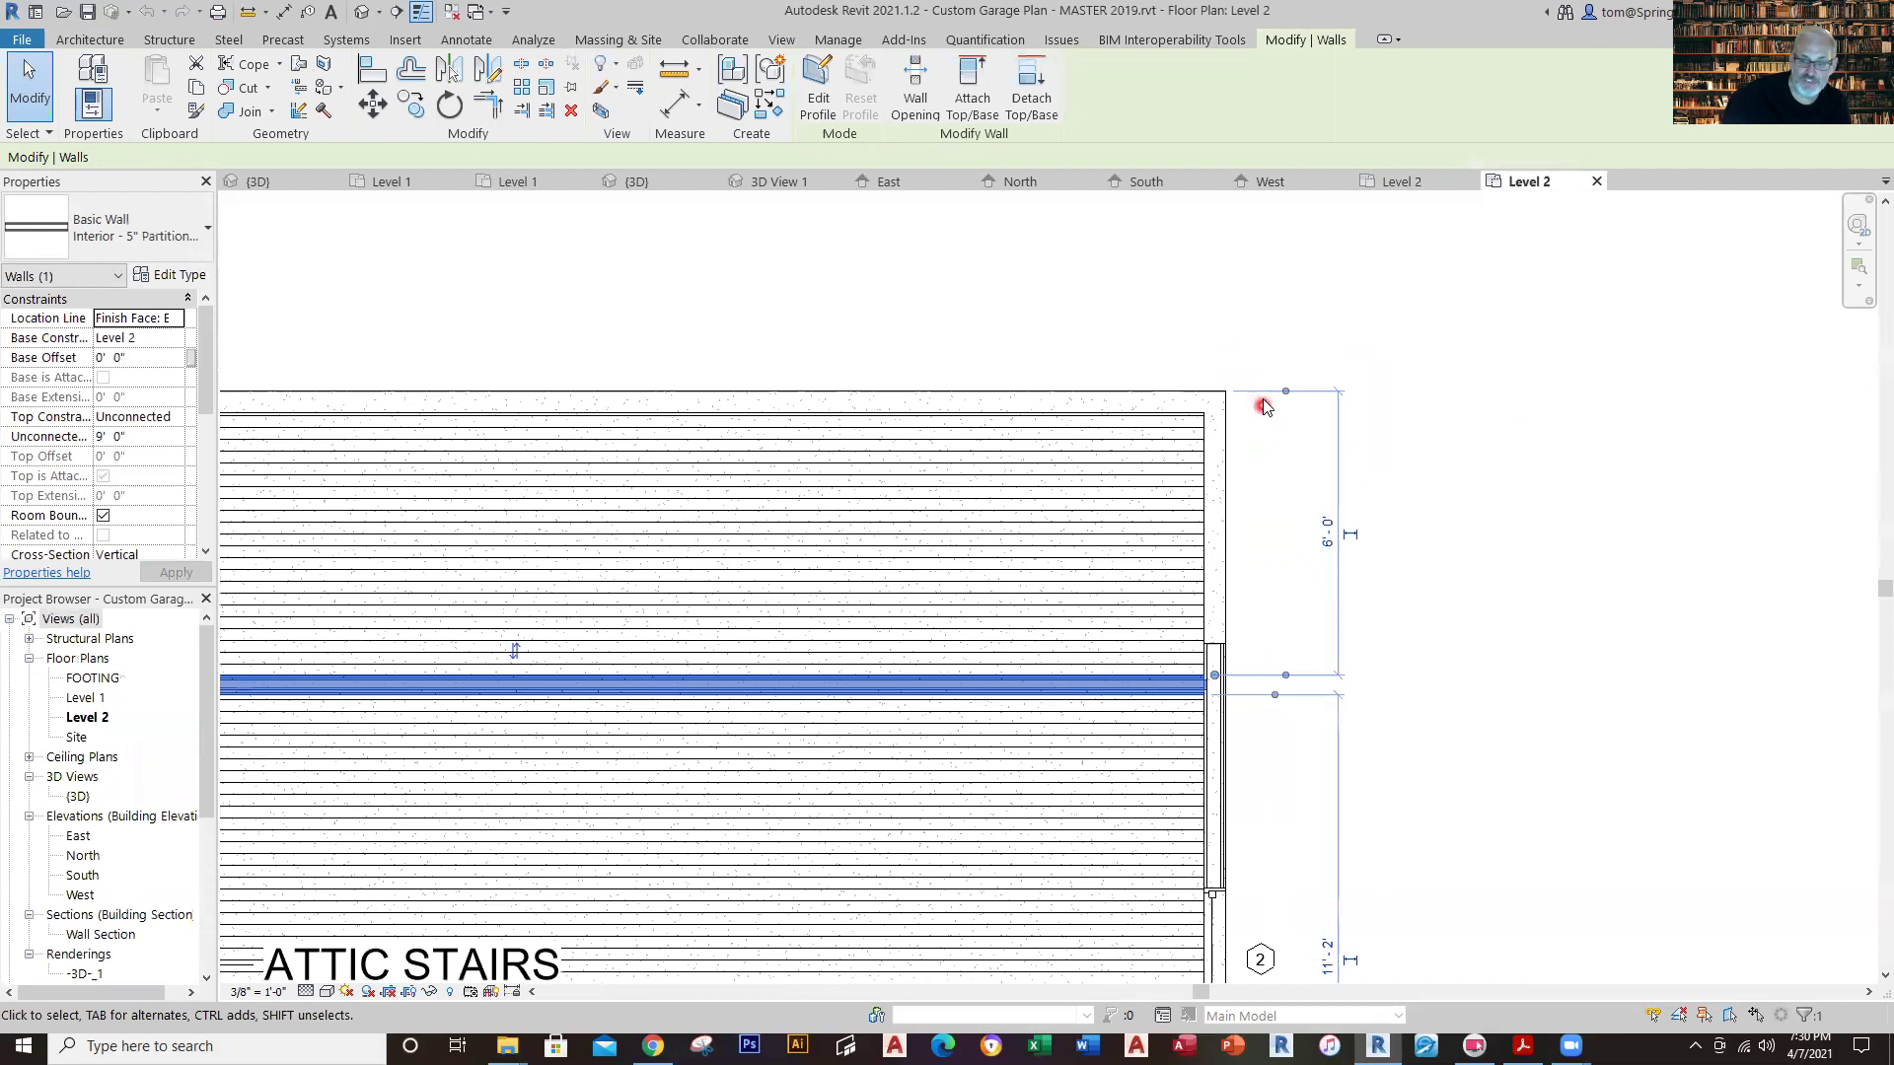
Measure the custom garage's upper partition from the outer face of the upper side wall and set that distance to 6'.
click(1409, 187)
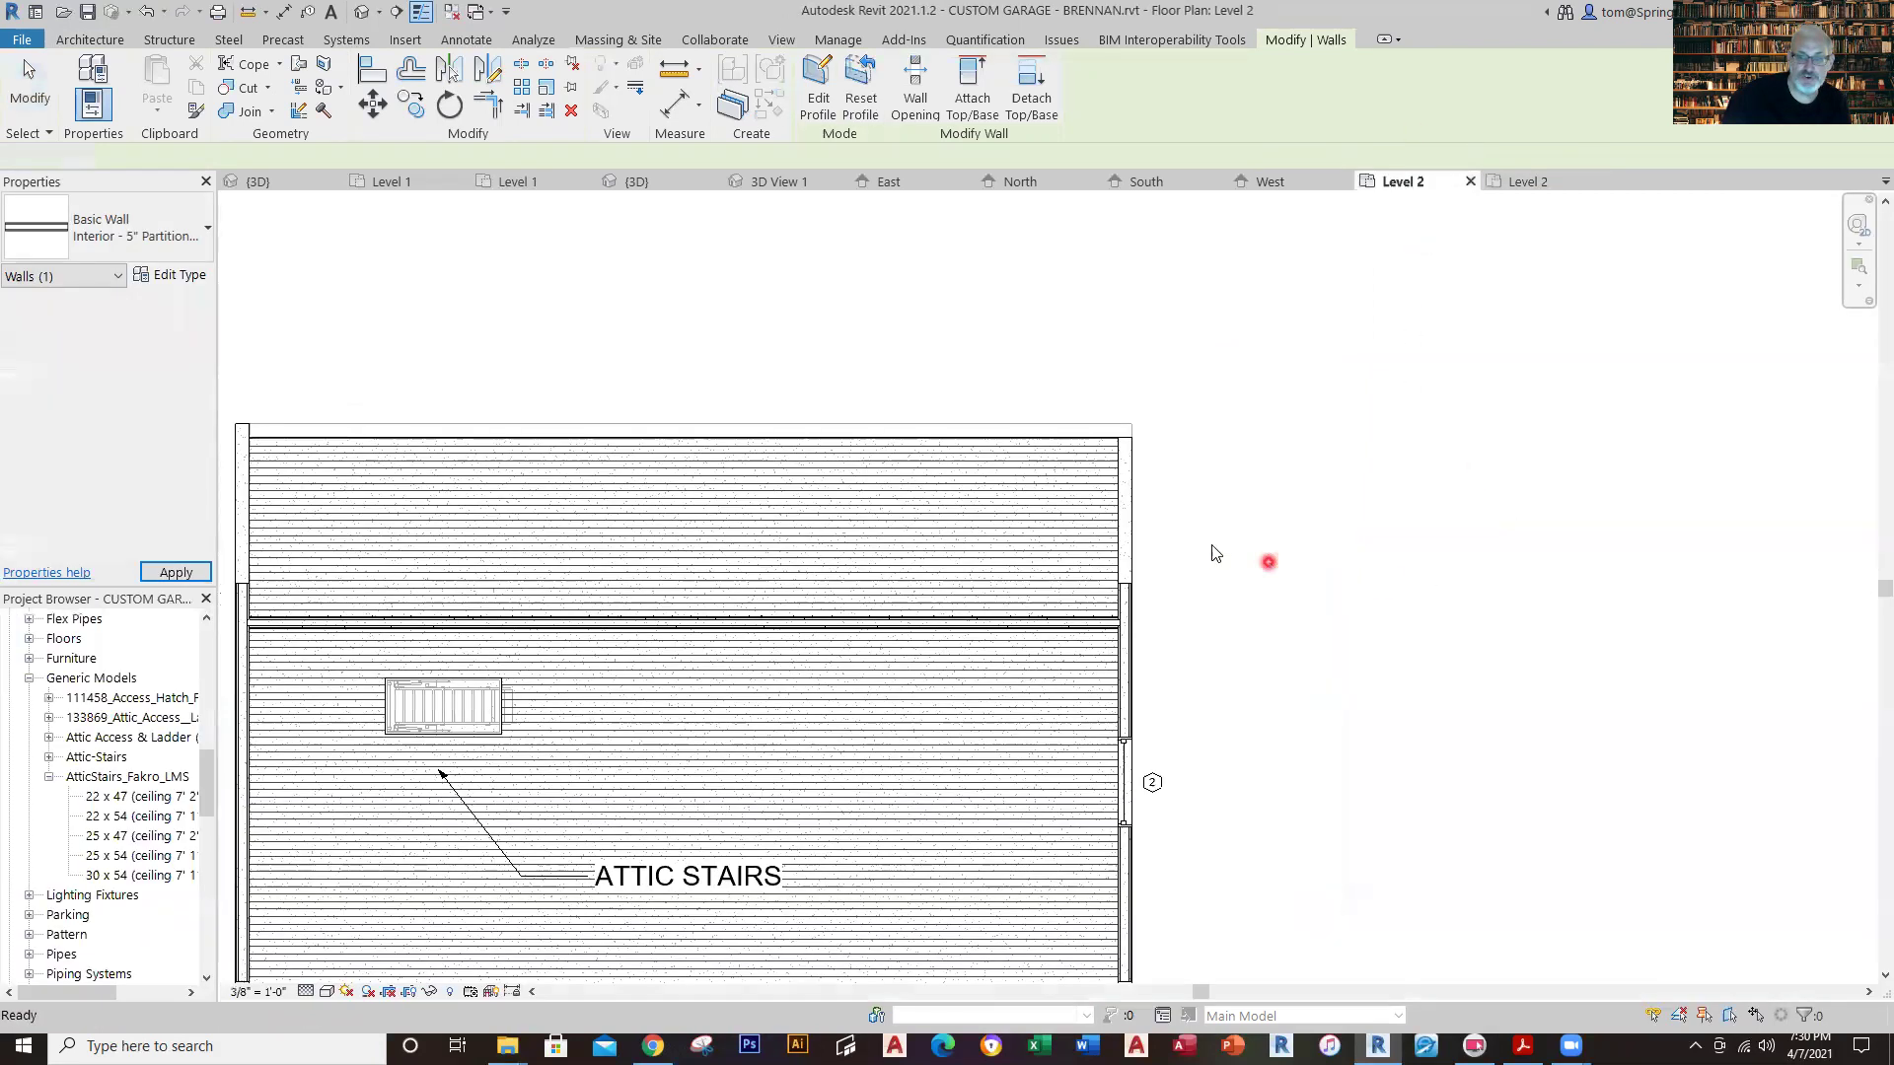
click(1216, 552)
scroll(1190, 601, down, 2)
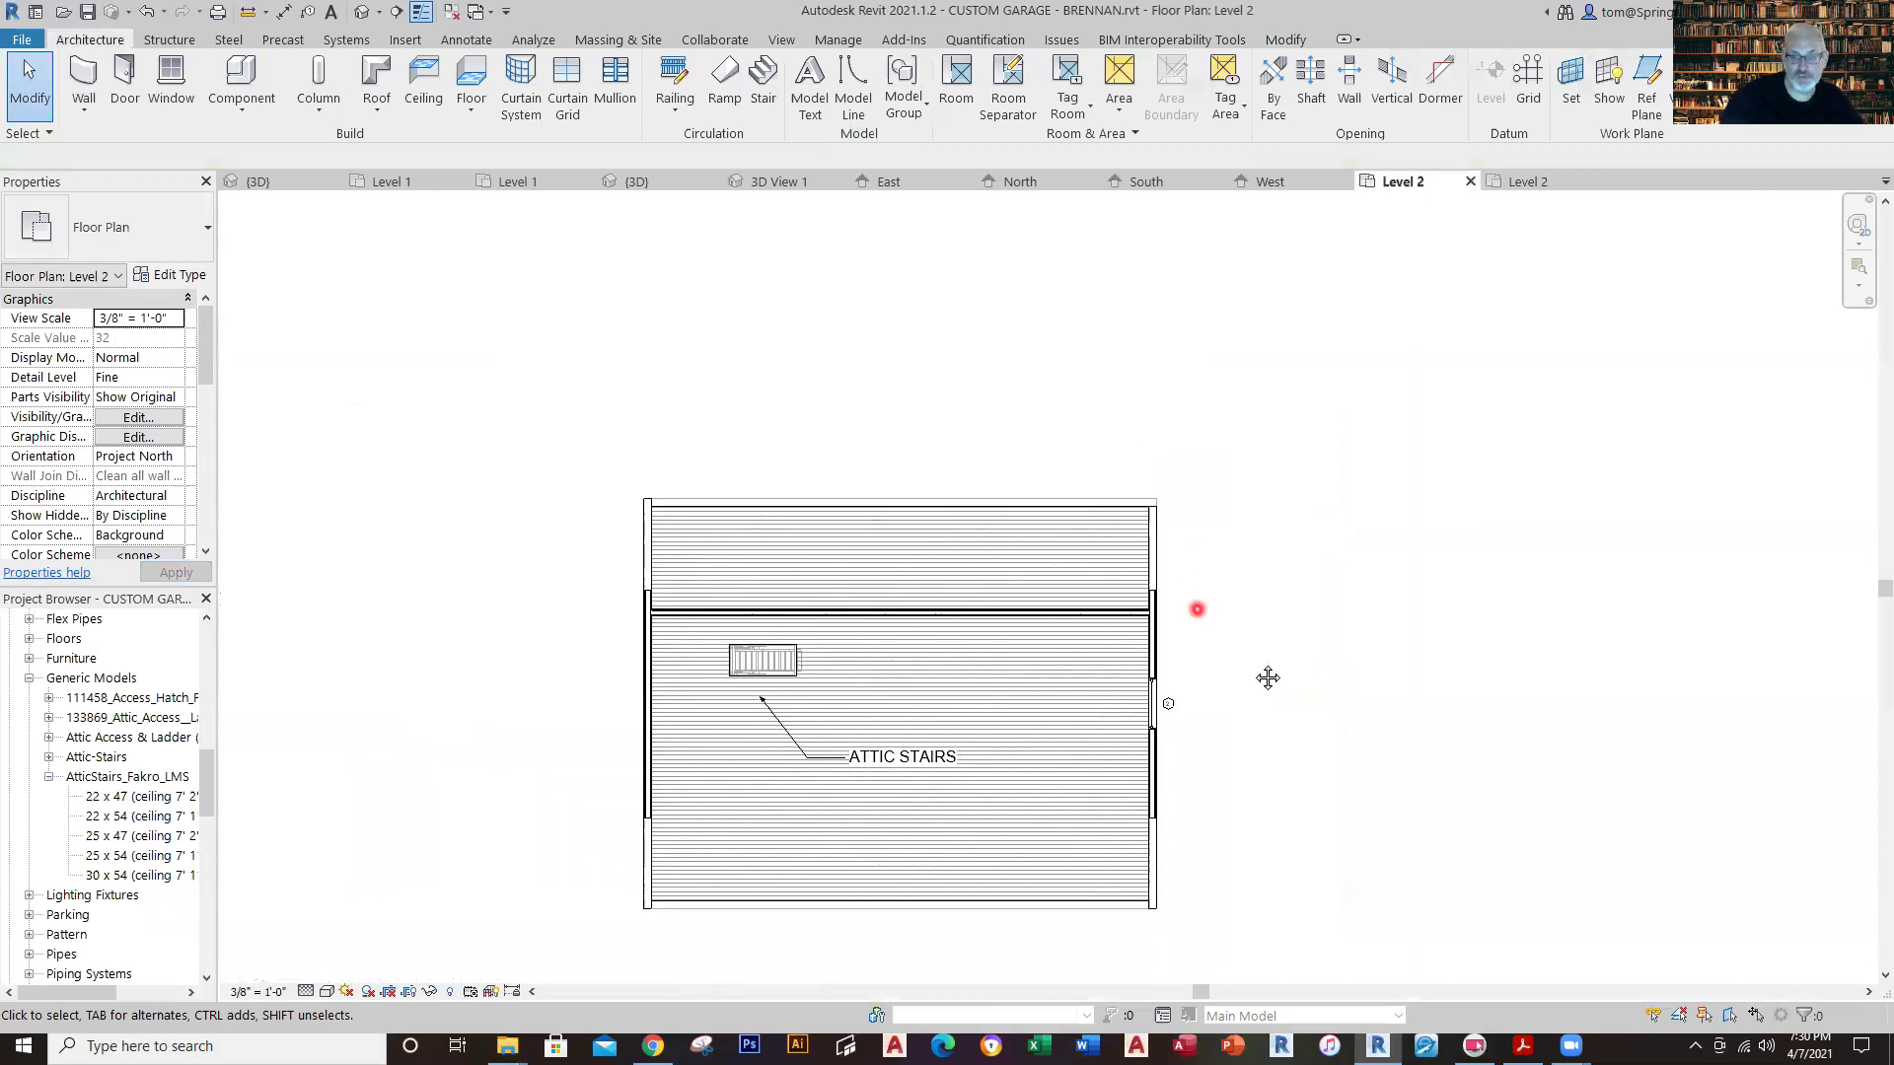
click(1150, 656)
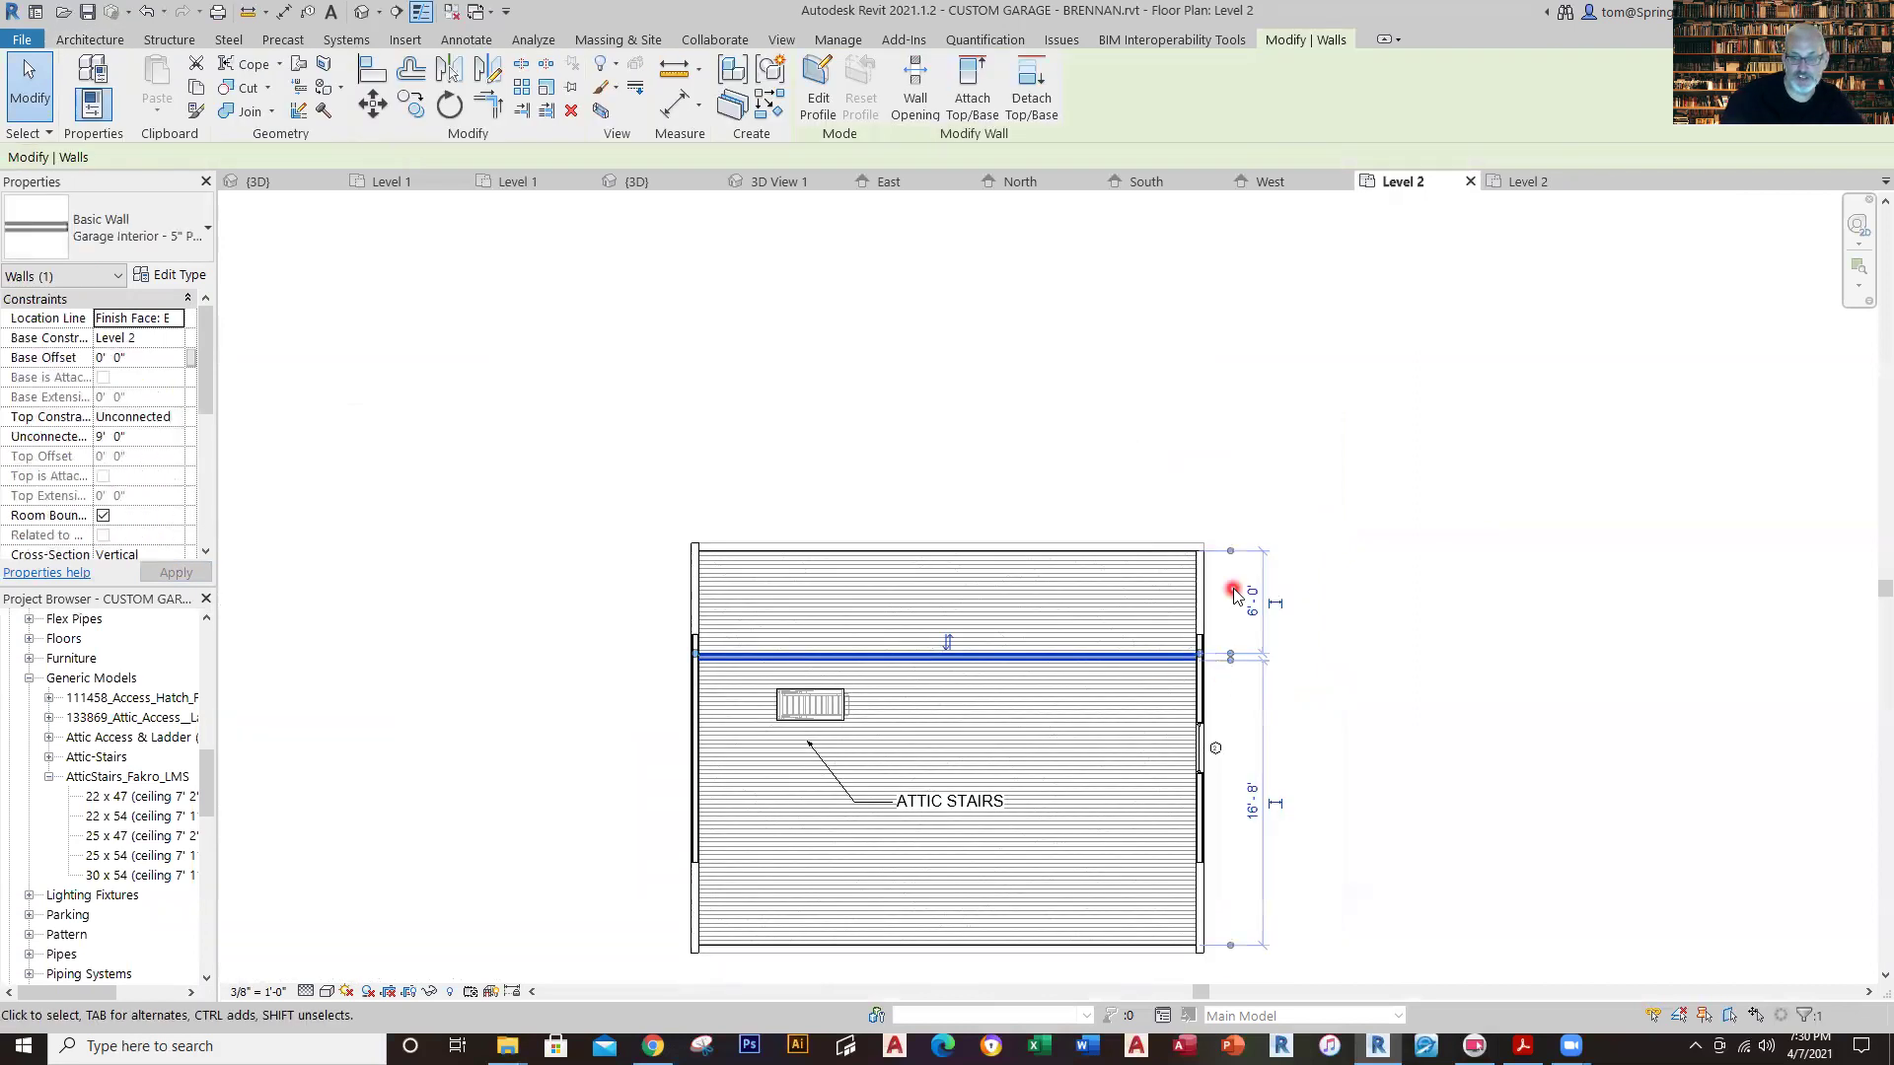
scroll(1233, 592, up, 4)
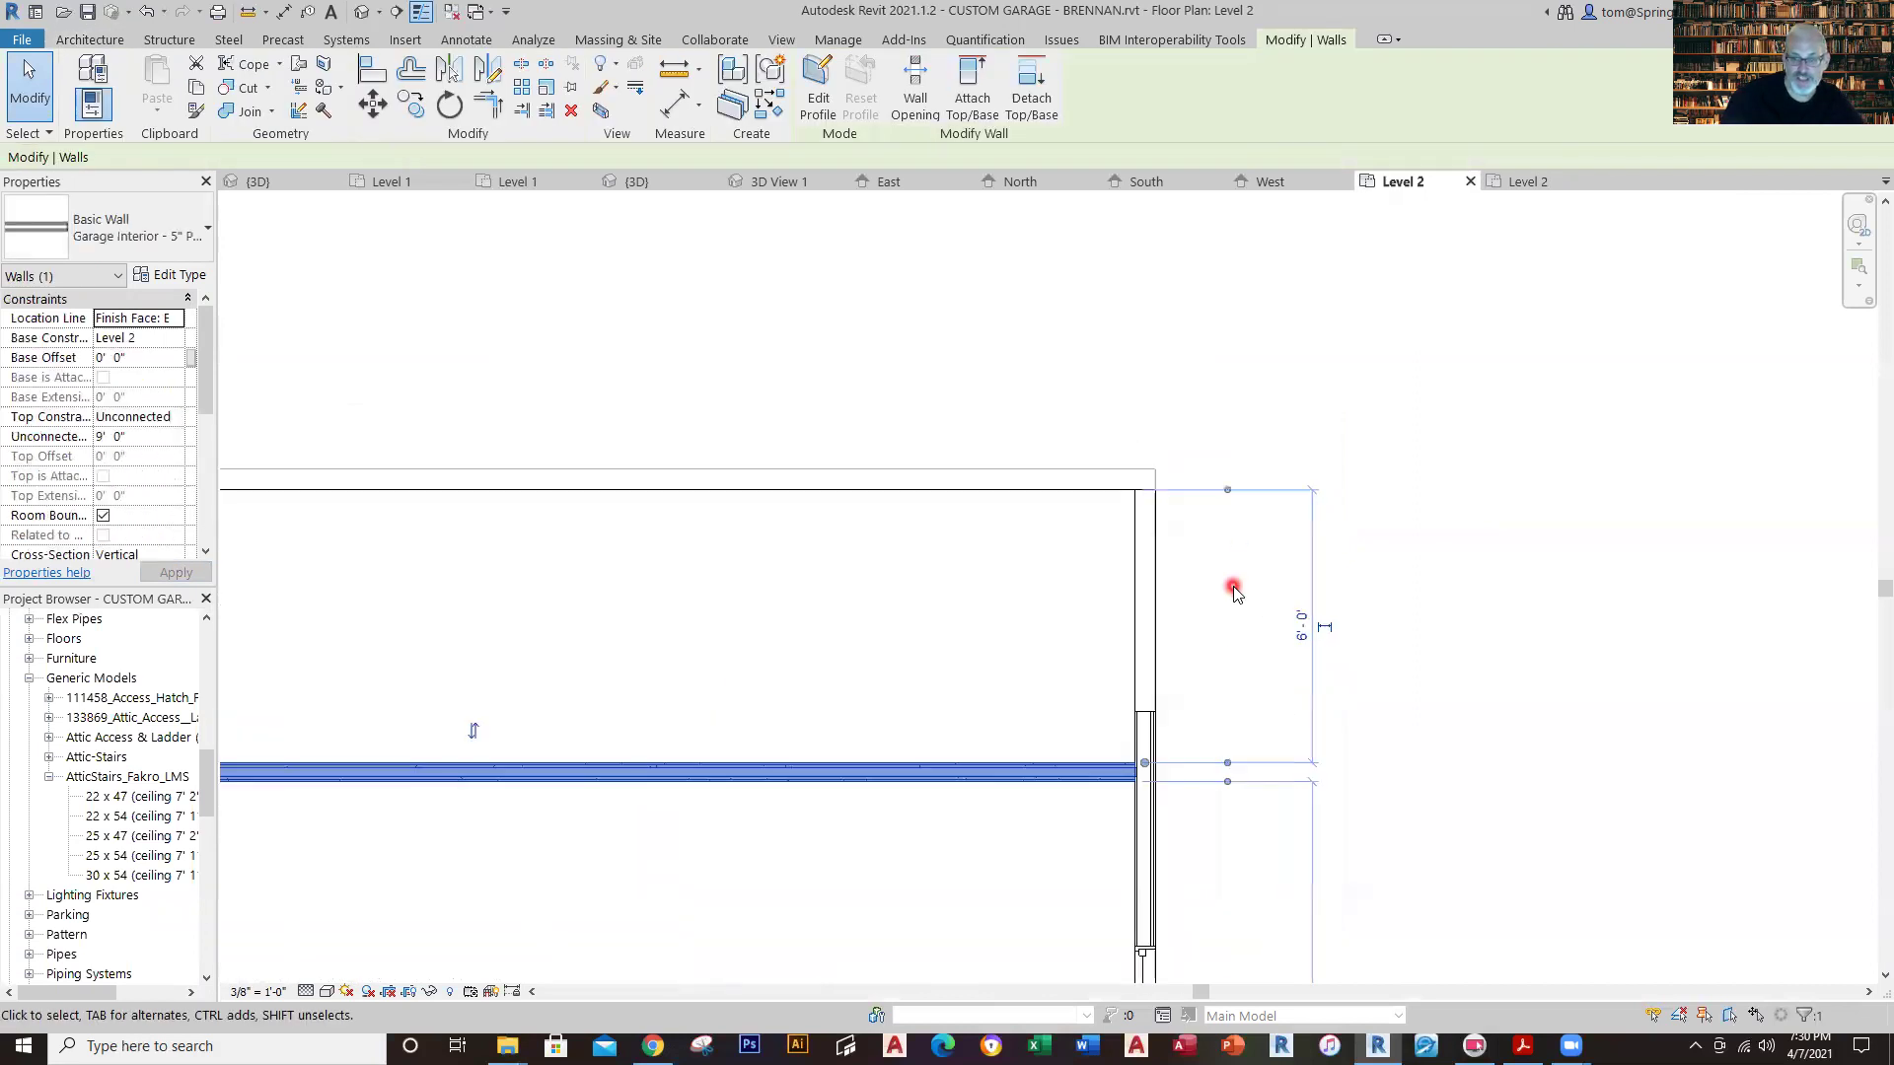
click(1227, 490)
click(1301, 615)
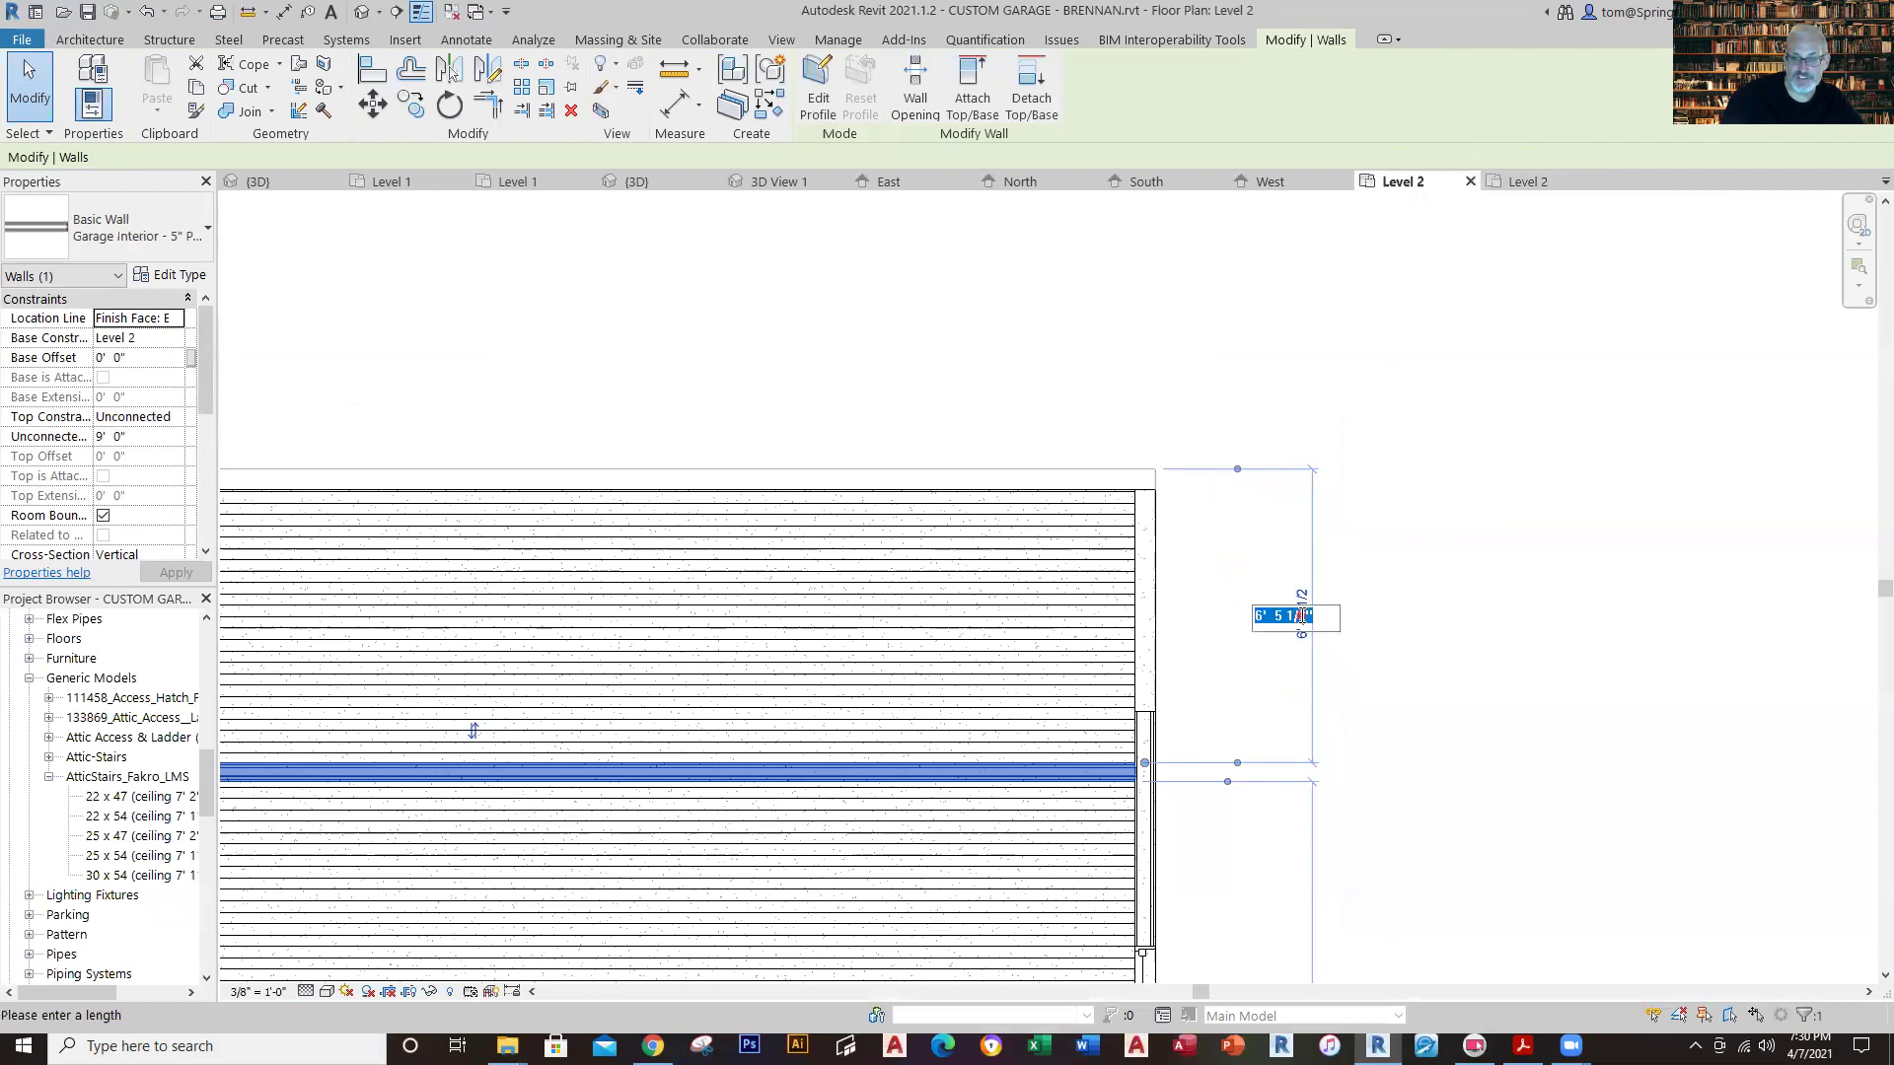
text(6)
key(Return)
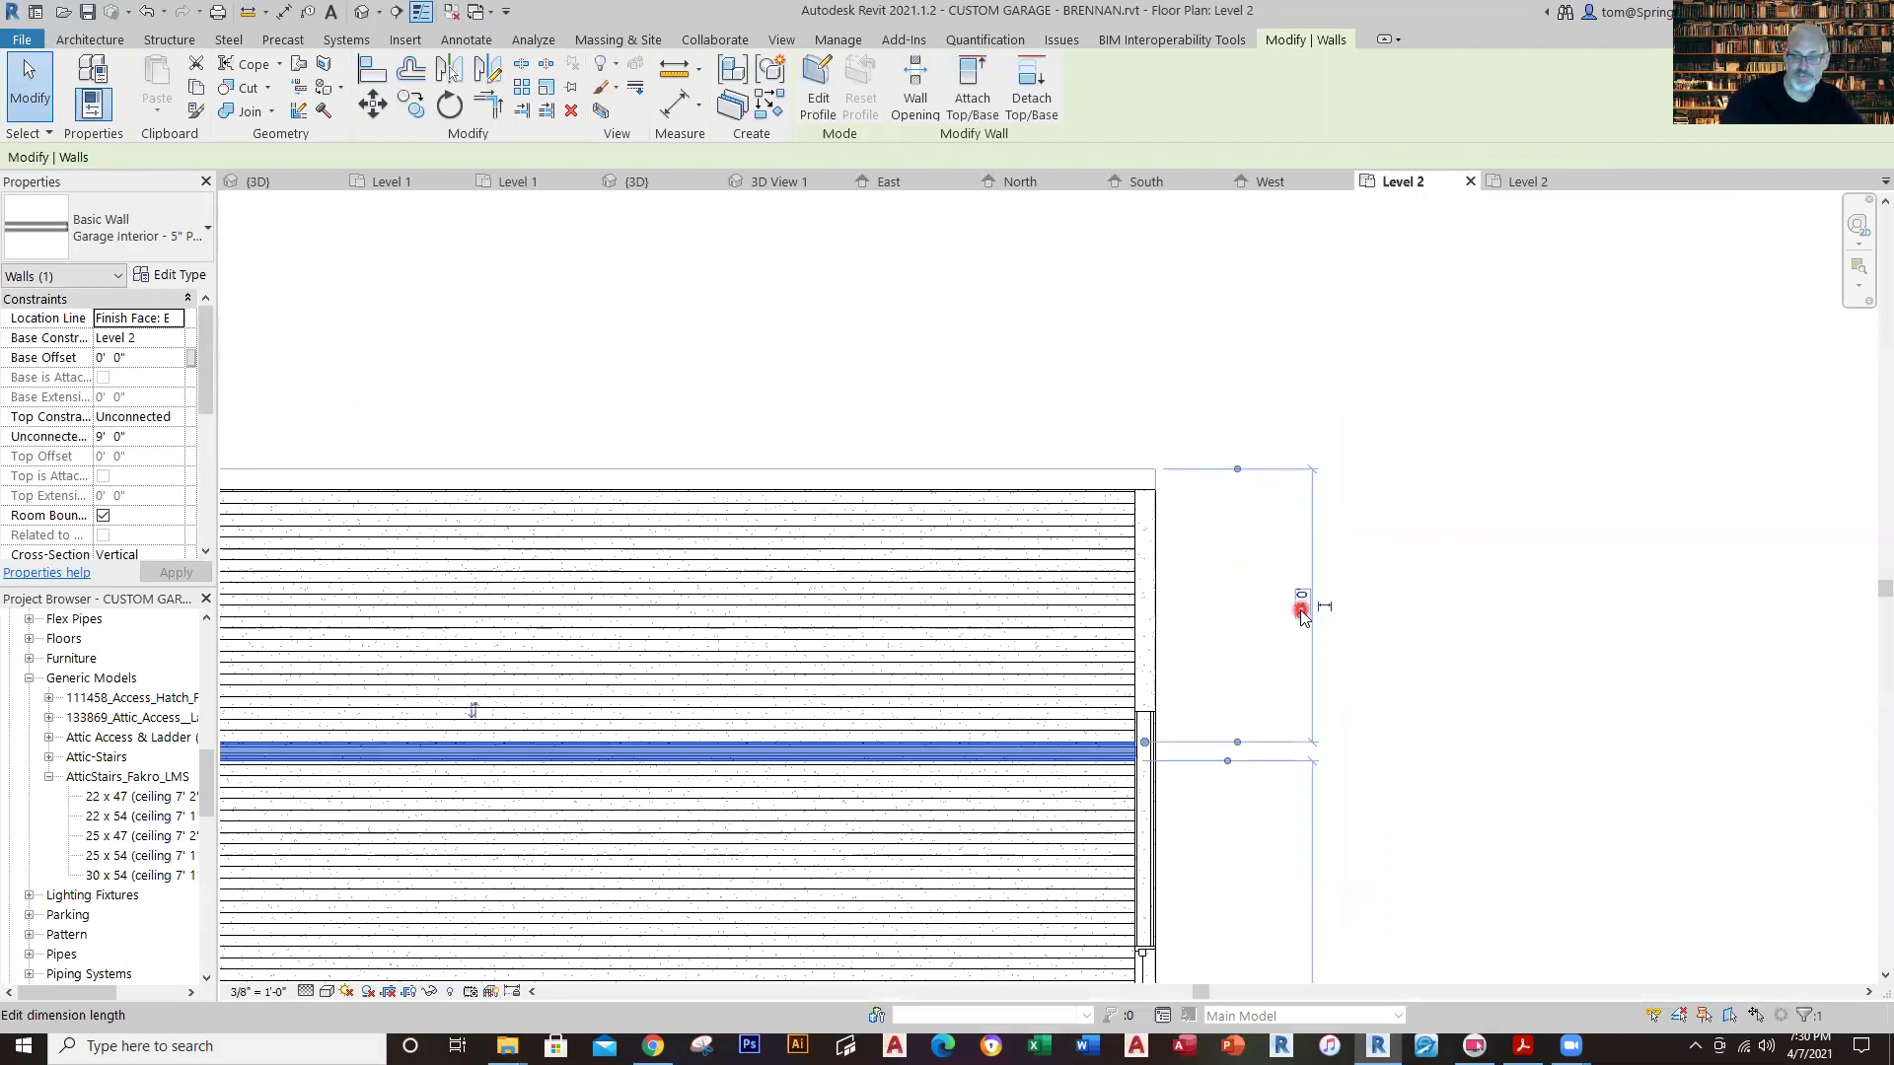
click(1421, 662)
Draw a second horizontal Garage Interior - 5" Partition (2-hr) wall below the attic stairs note, spanning both gable walls.
scroll(1423, 662, down, 4)
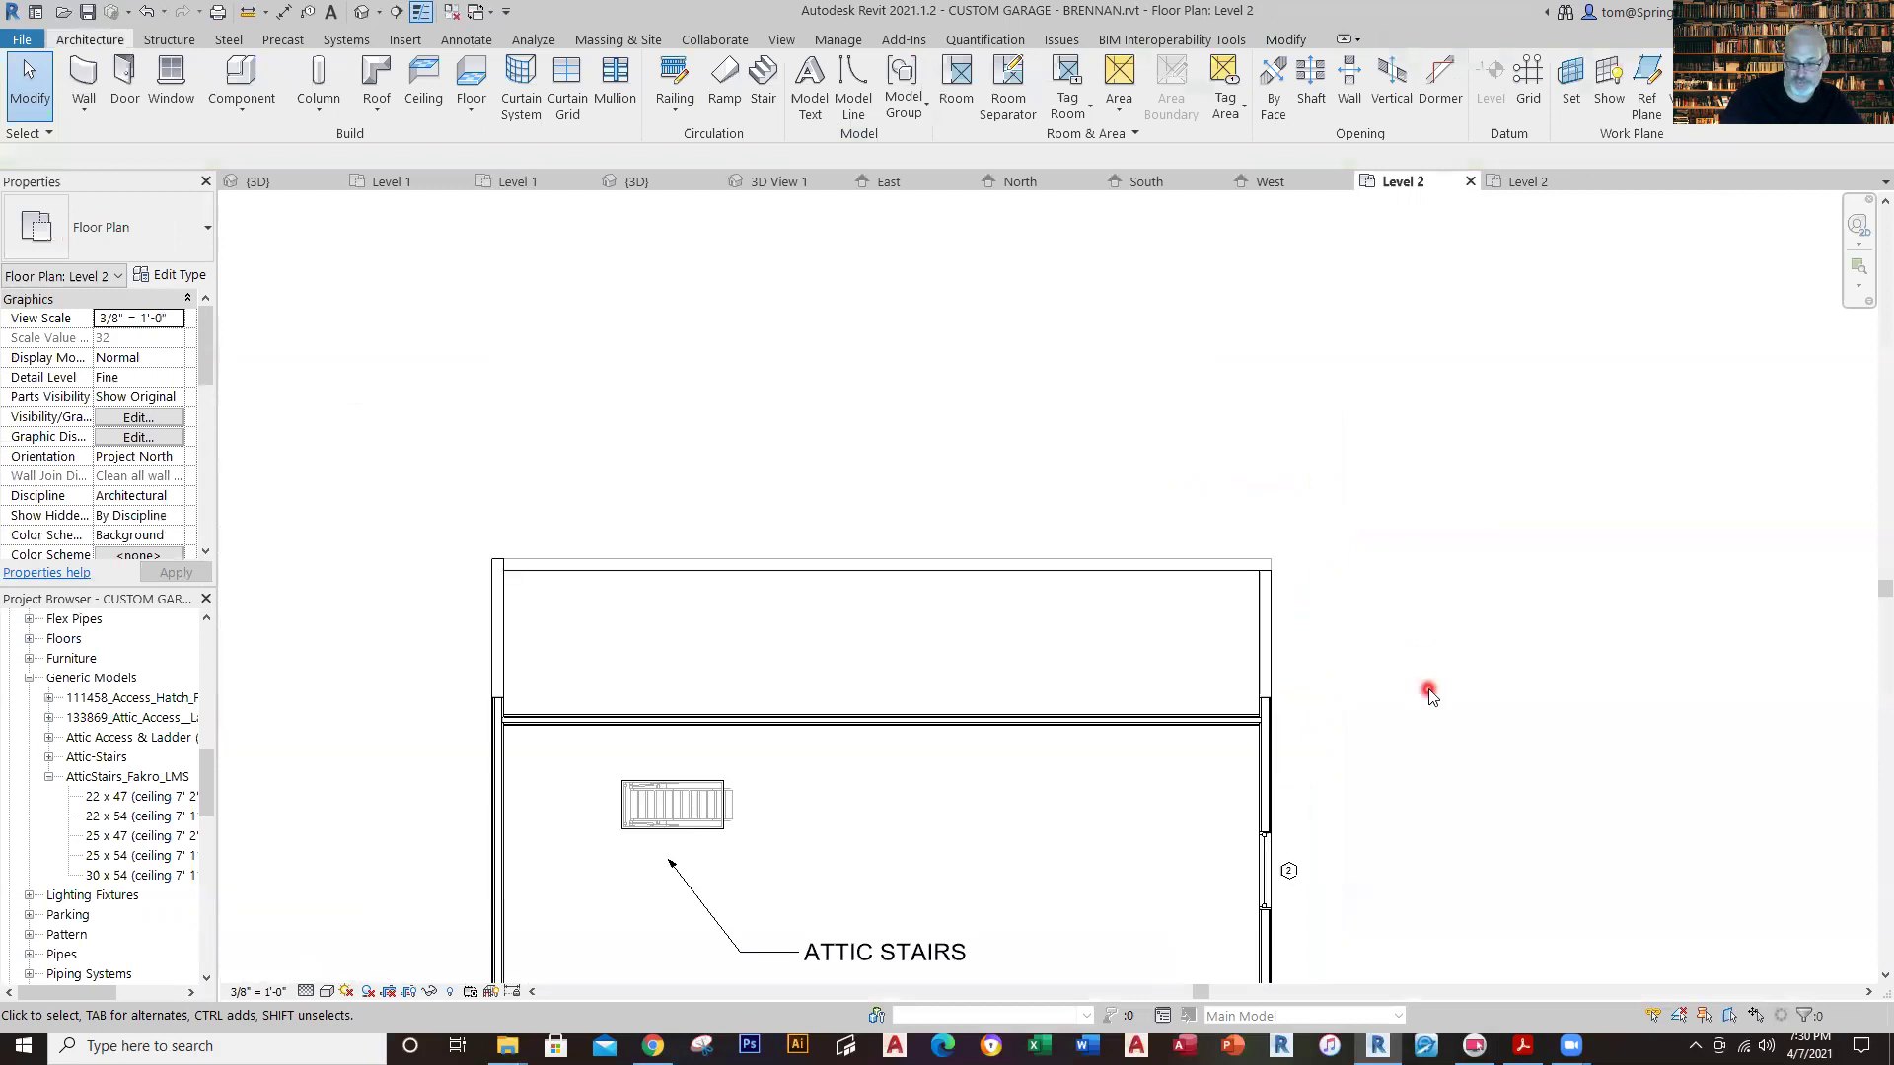
mouse_move(1433, 697)
middle_down()
mouse_move(1439, 555)
mouse_move(1470, 562)
middle_up()
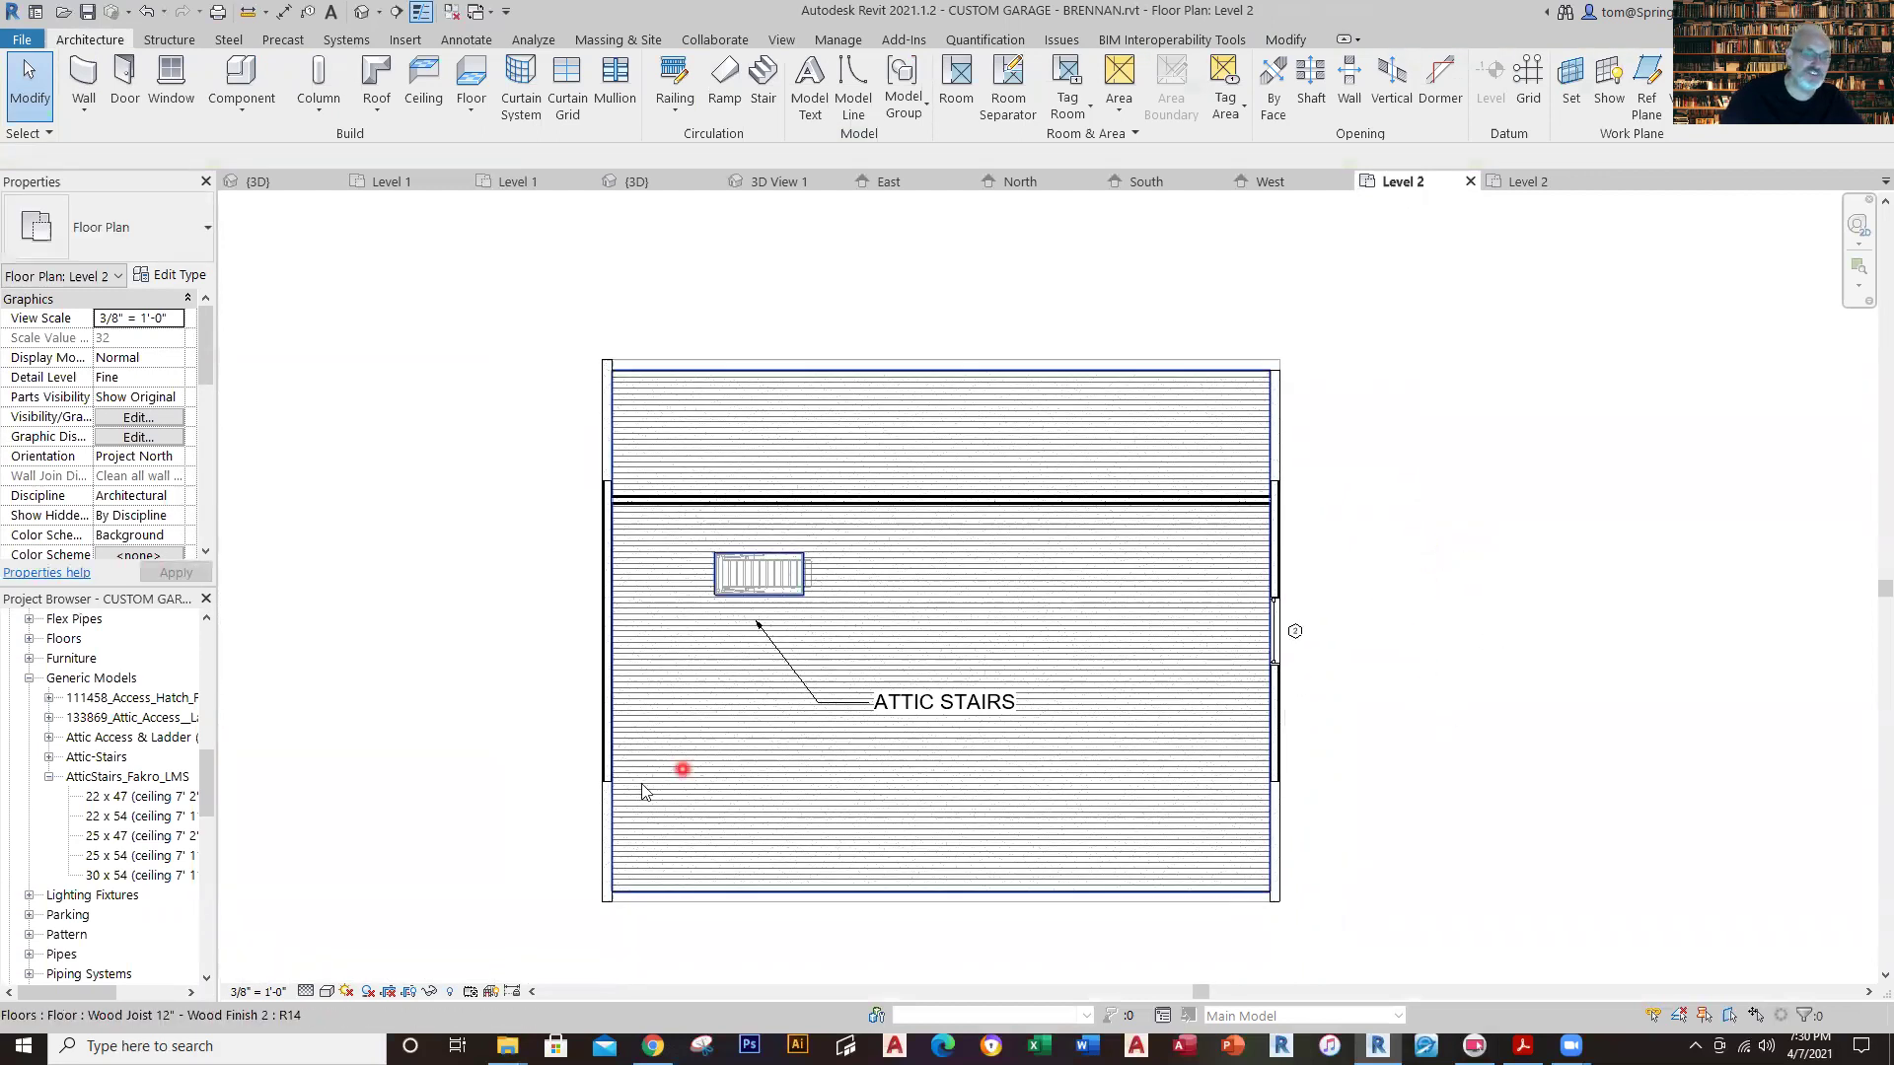
click(84, 79)
click(611, 742)
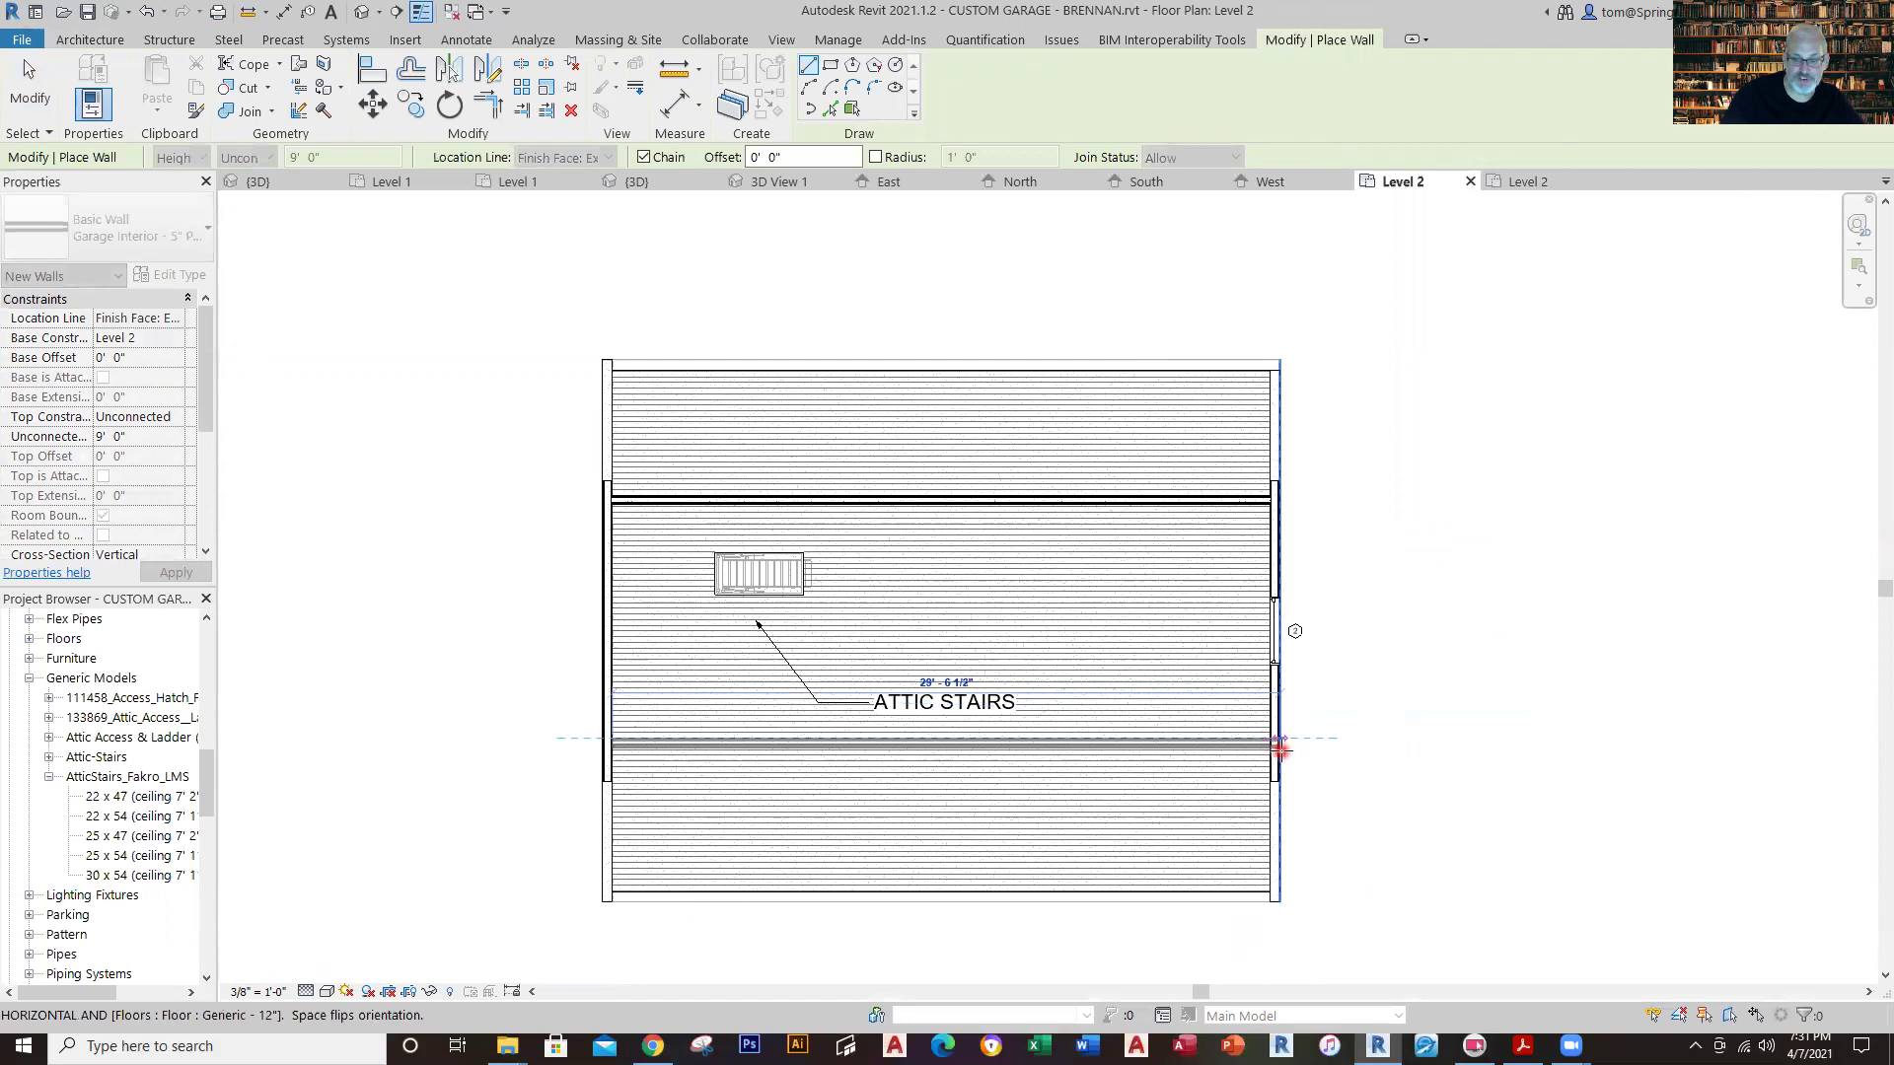
click(1277, 747)
key(Escape)
key(Escape)
Measure the lower partition from the outer face of the lower side wall and set its distance to match the upper partition's 6' offset.
click(1138, 741)
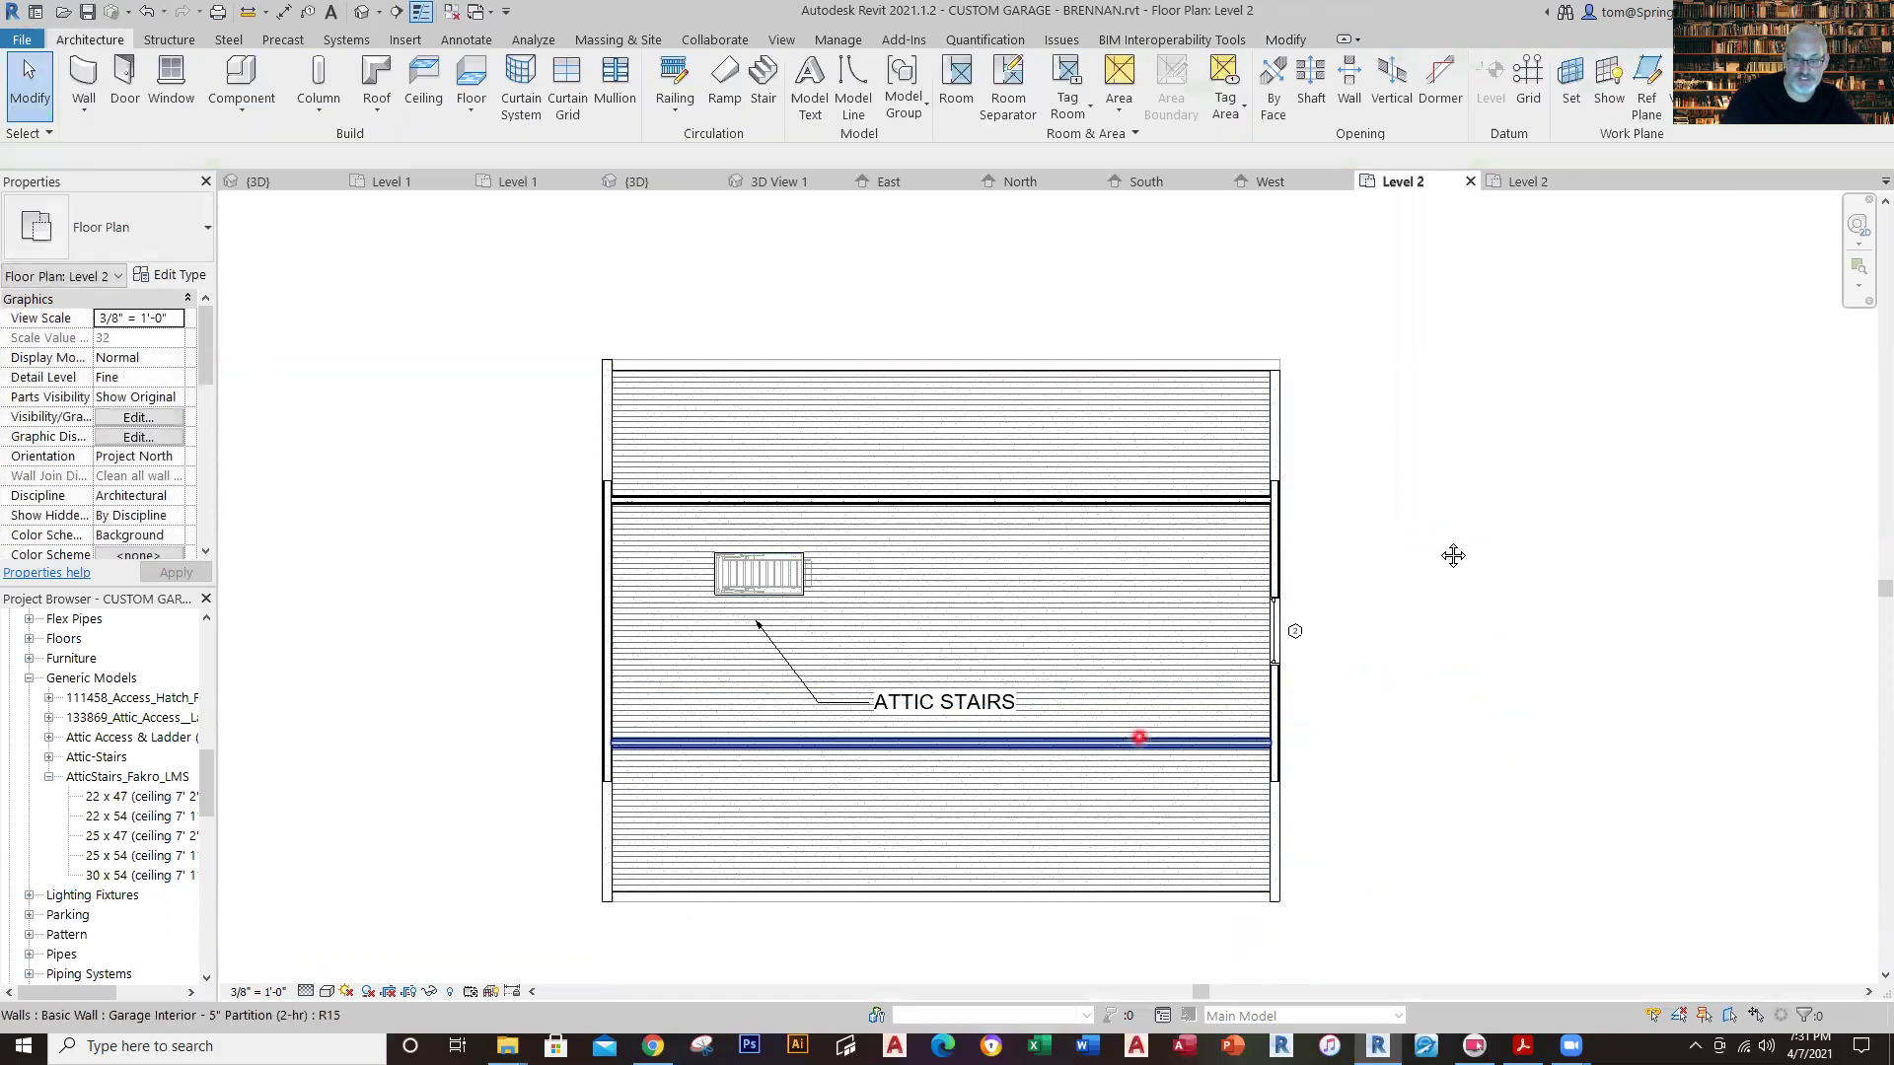
scroll(1453, 556, up, 3)
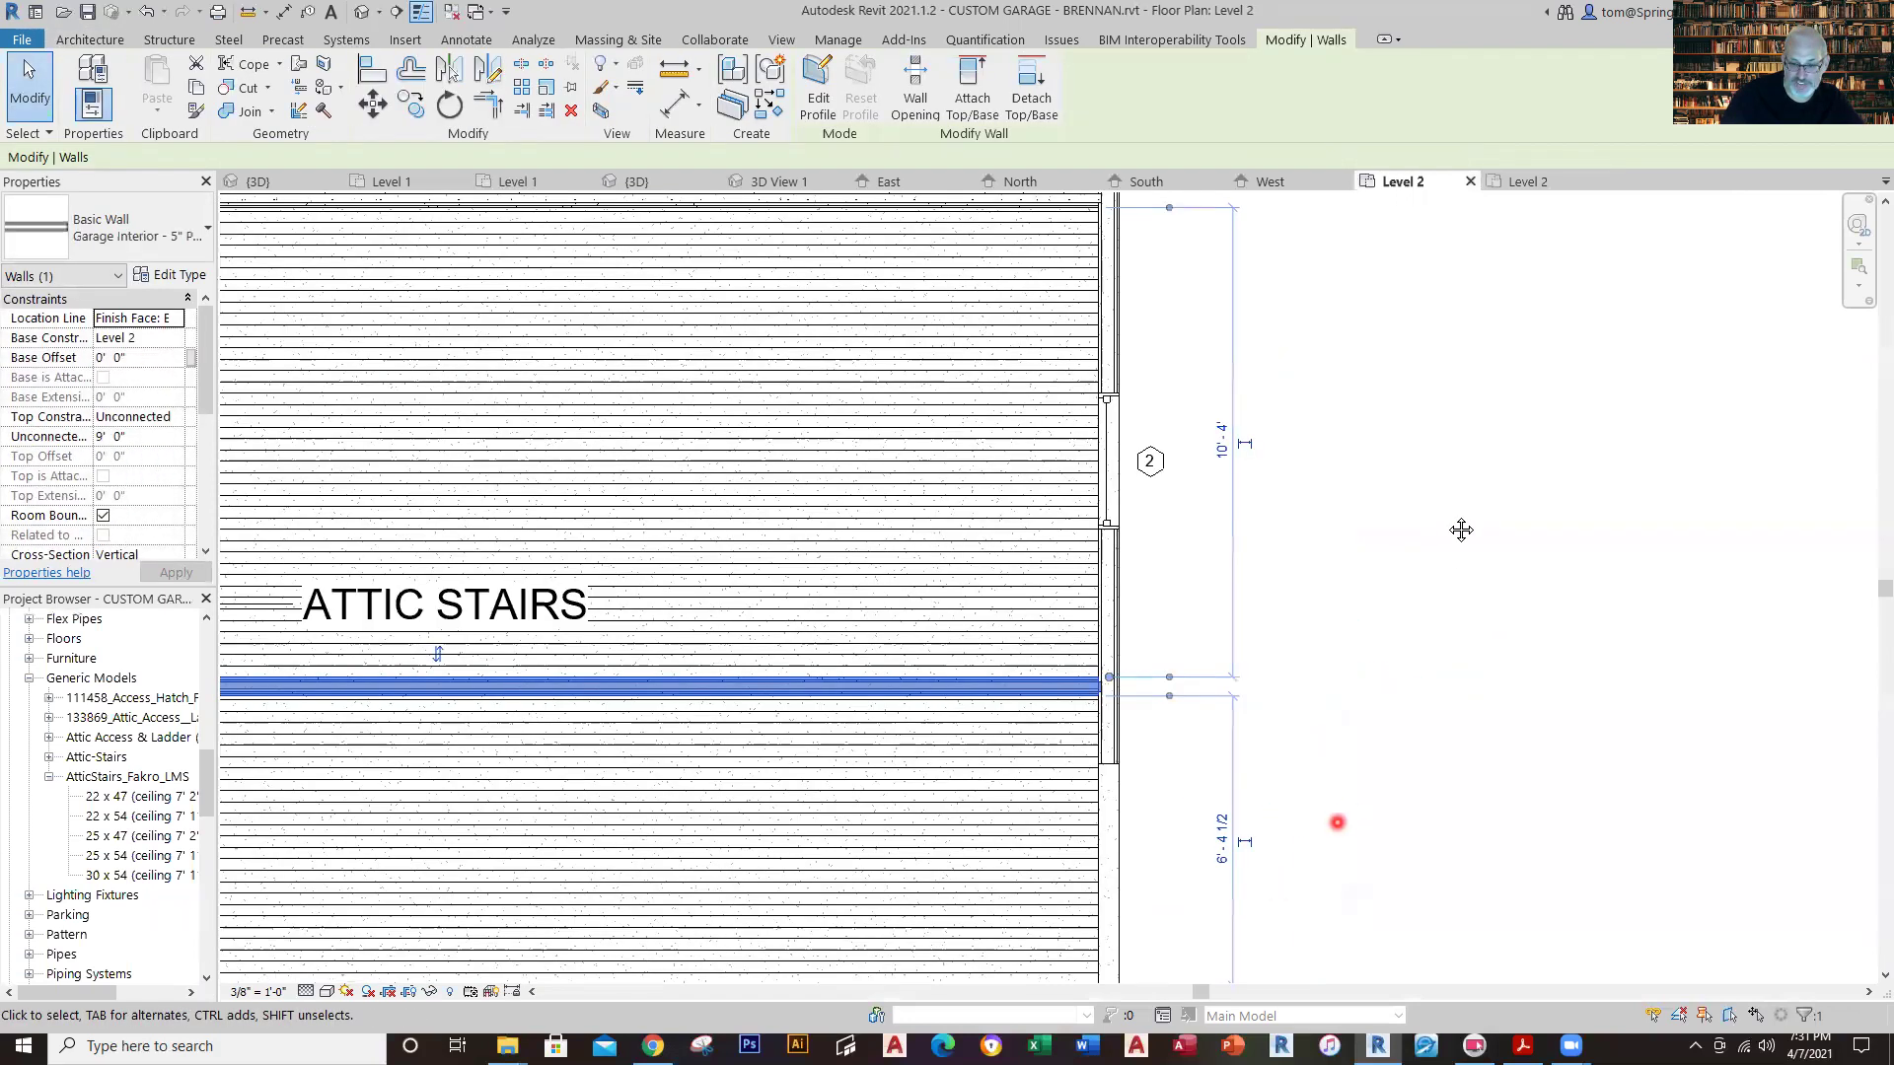
ctrl+scroll(1390, 626, down, 3)
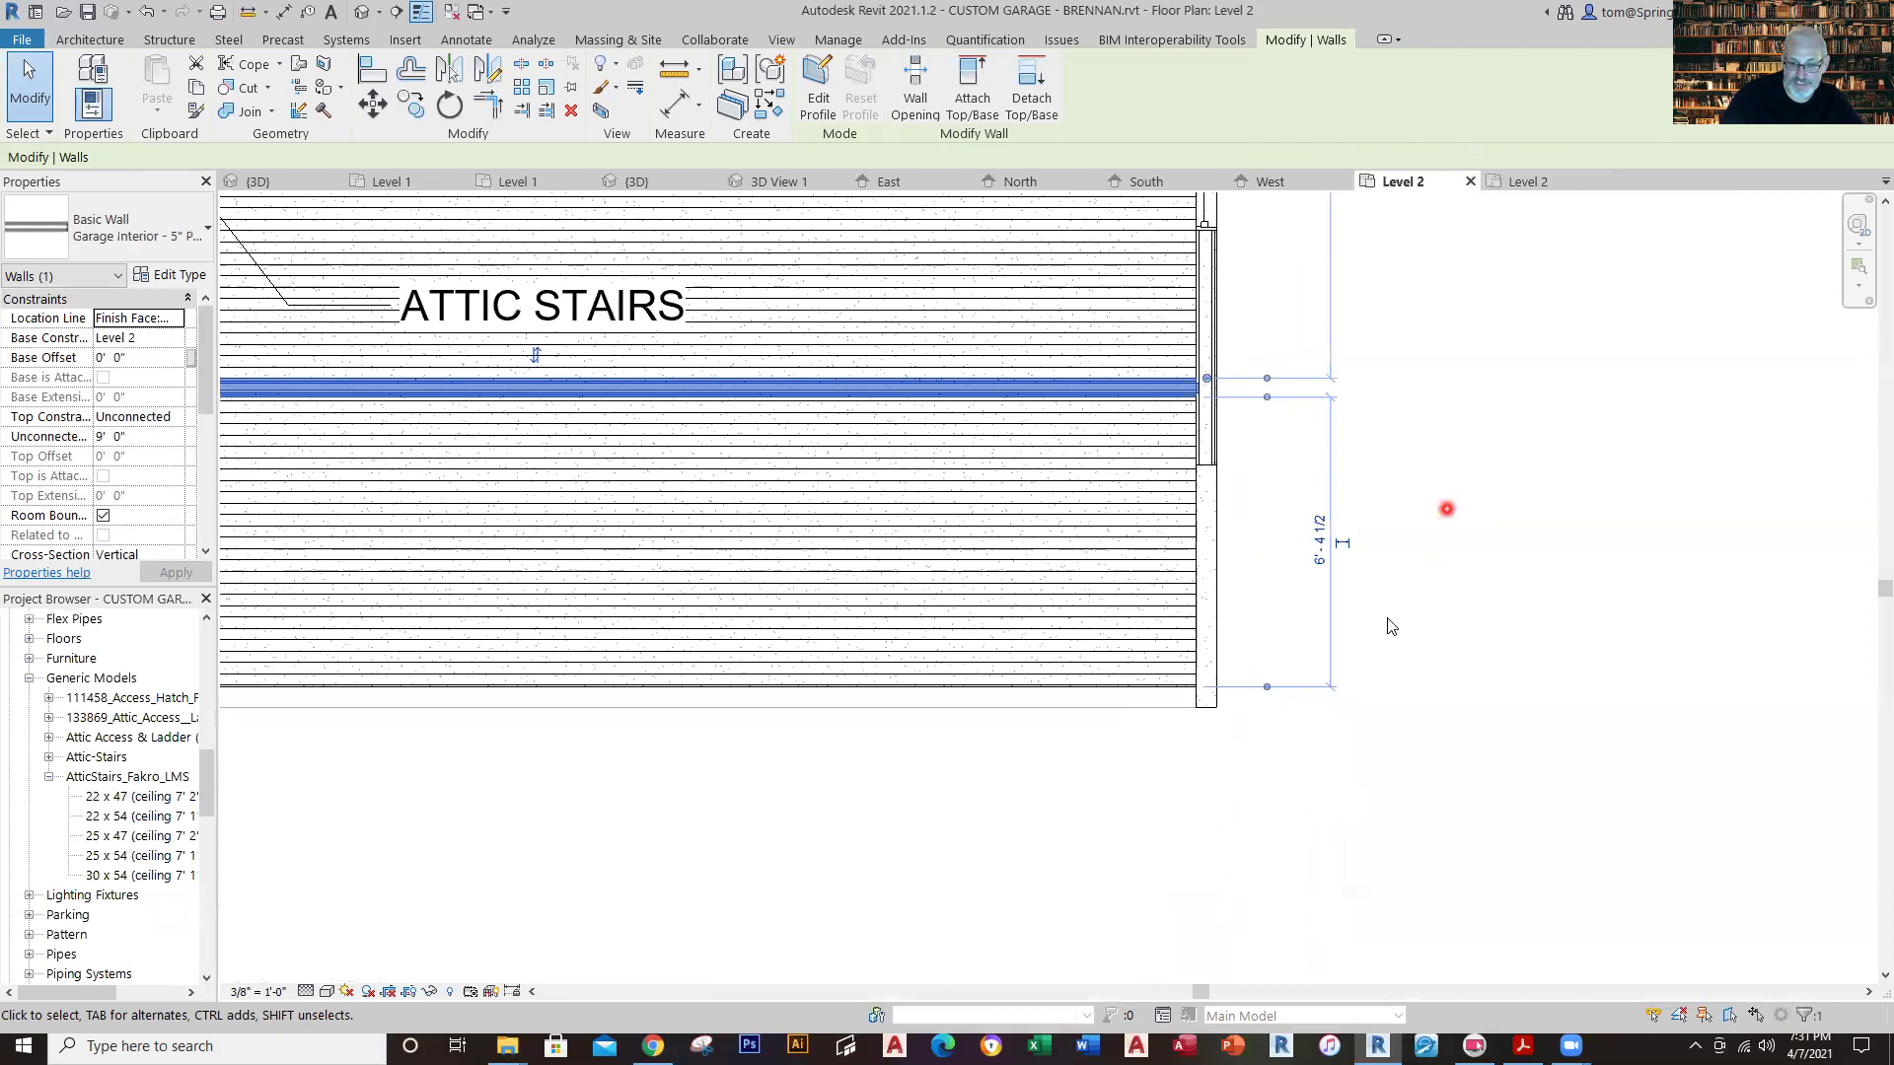
click(1267, 688)
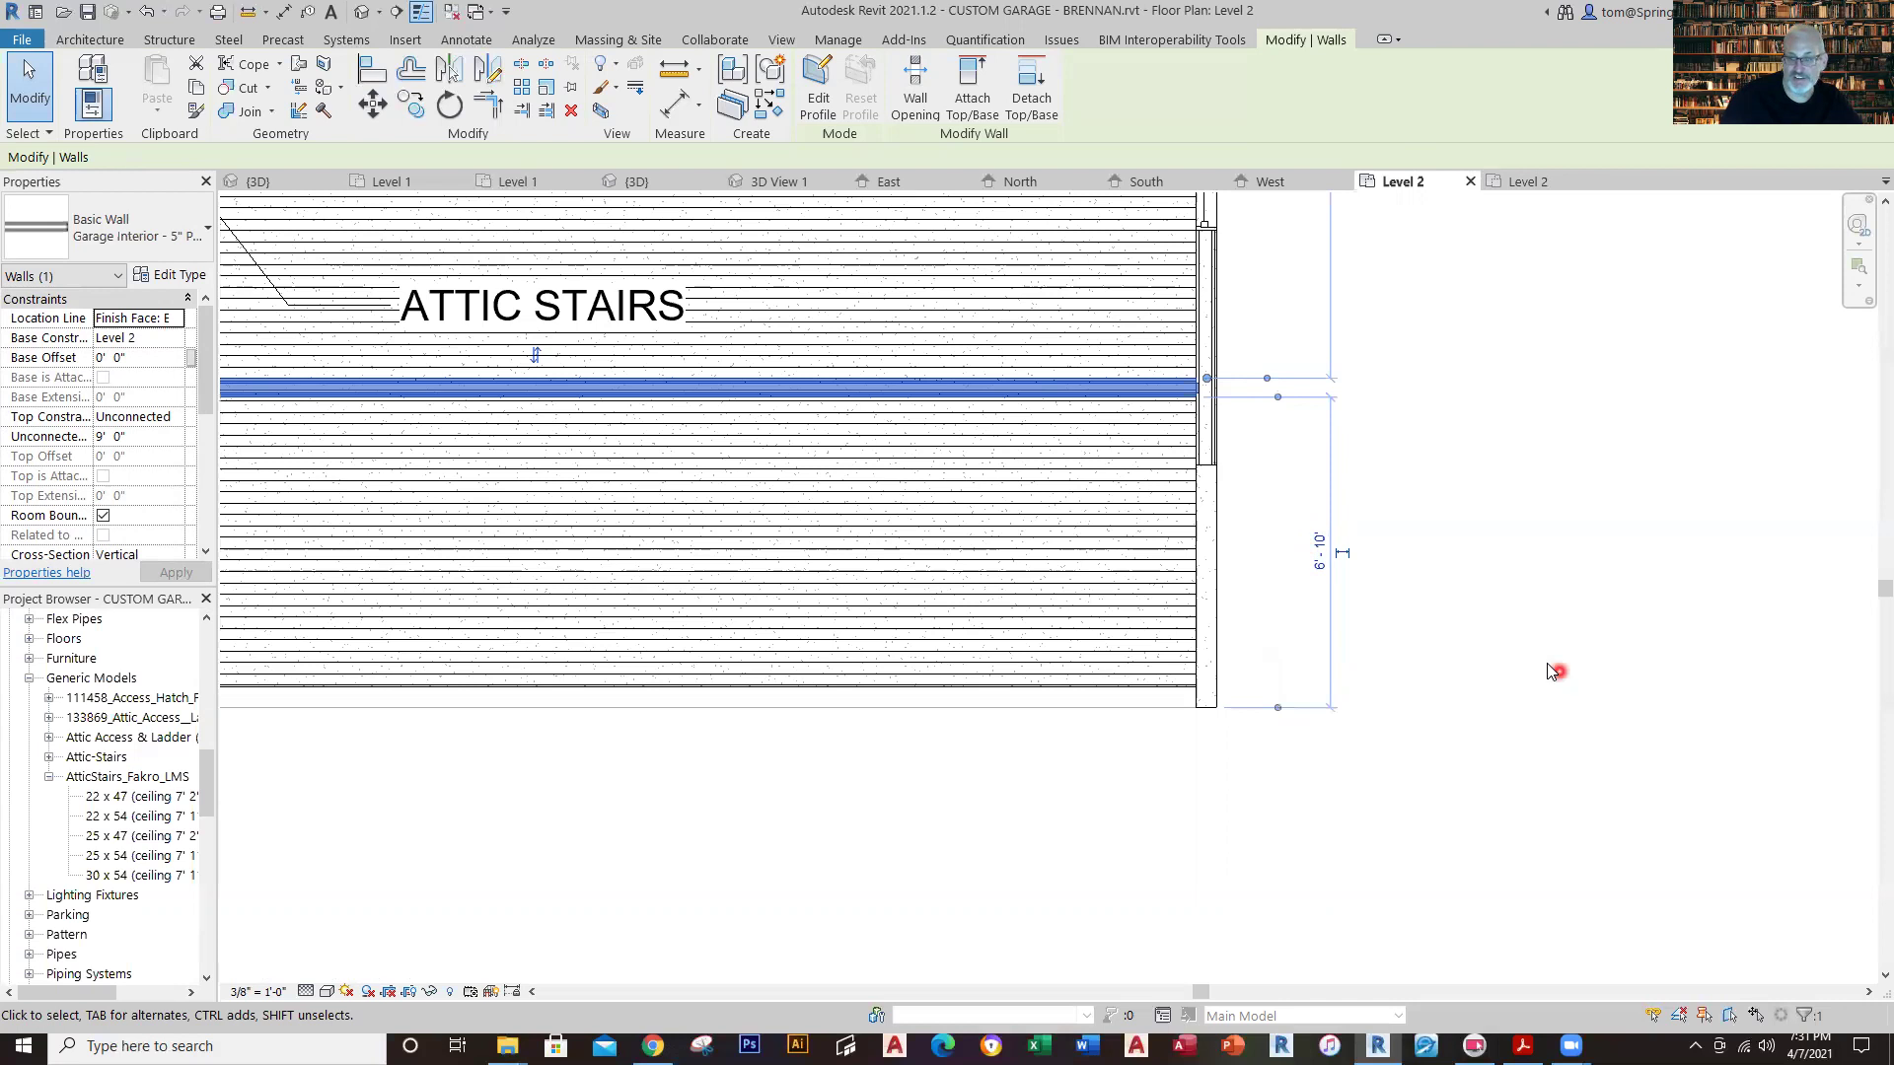
click(1321, 543)
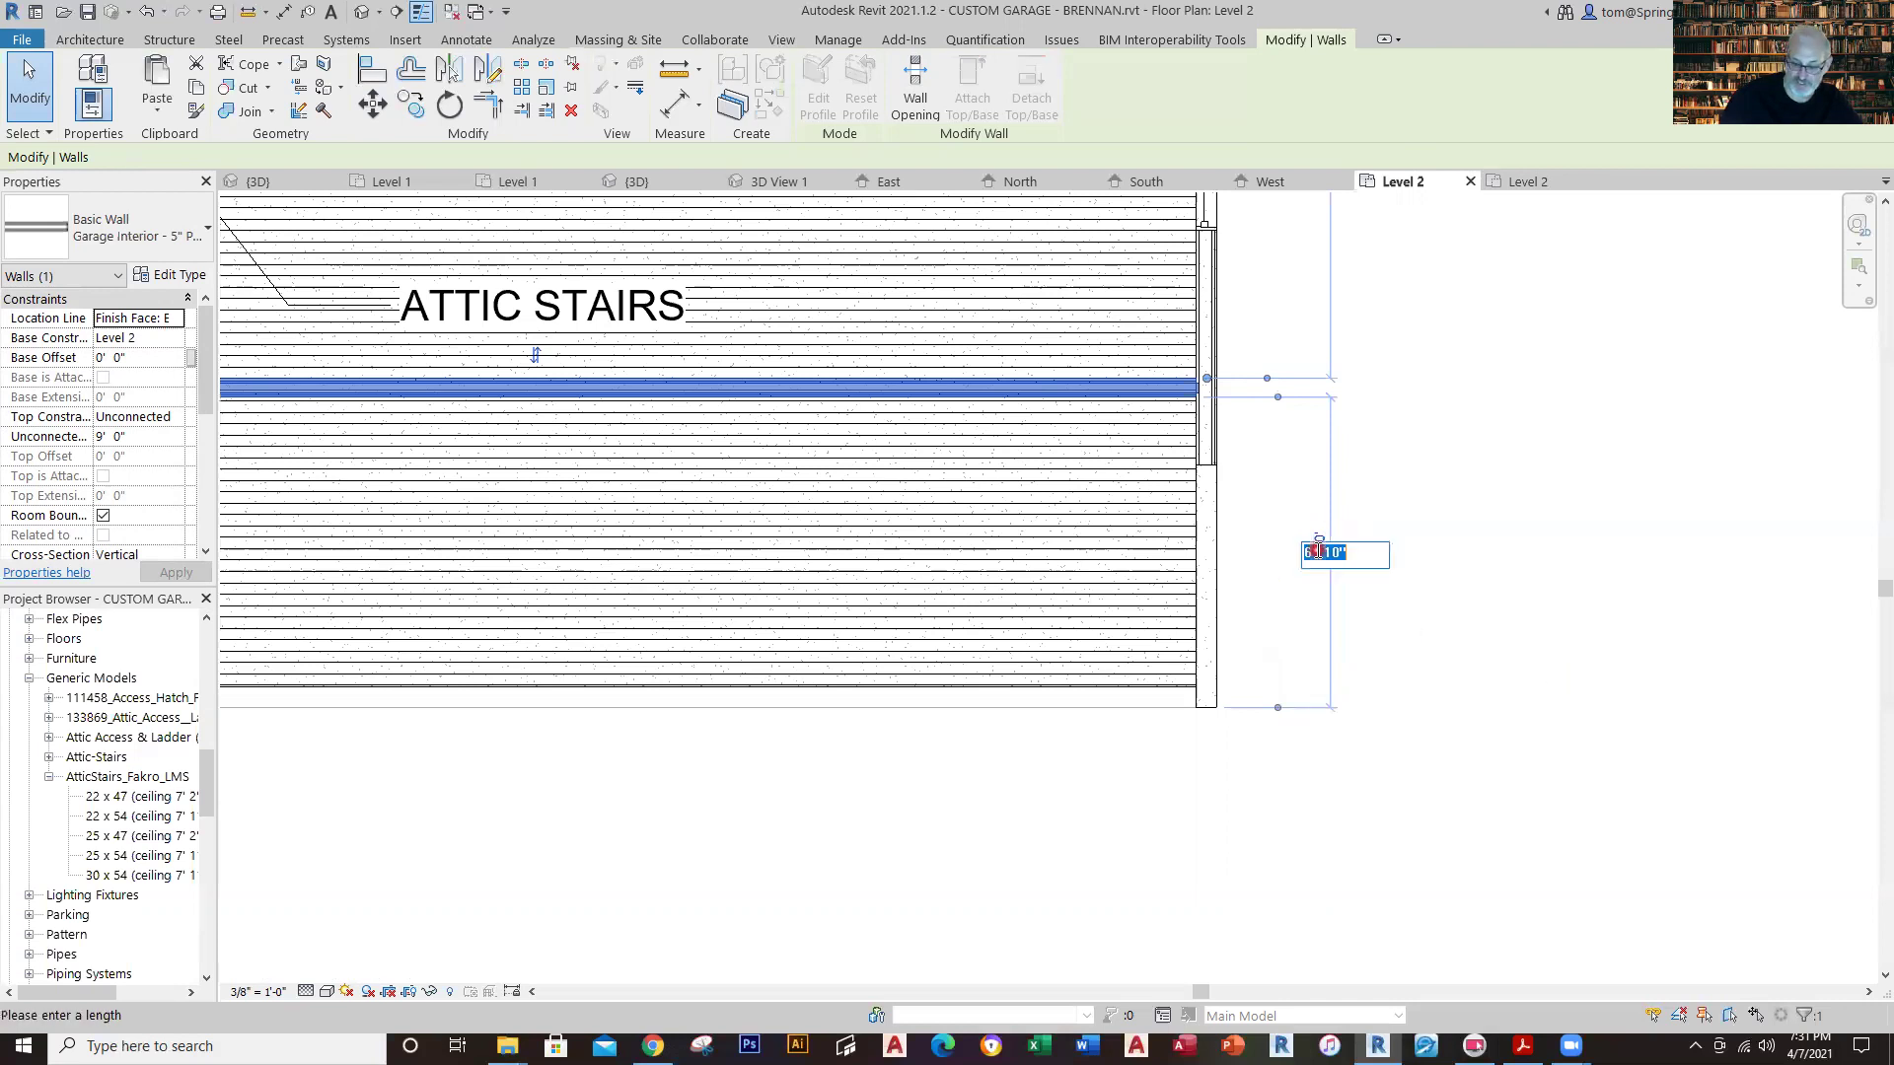
key(Return)
click(1598, 536)
scroll(1332, 819, down, 2)
scroll(1403, 795, down, 2)
mouse_move(1417, 779)
middle_down()
mouse_move(1489, 938)
mouse_move(1530, 883)
middle_up()
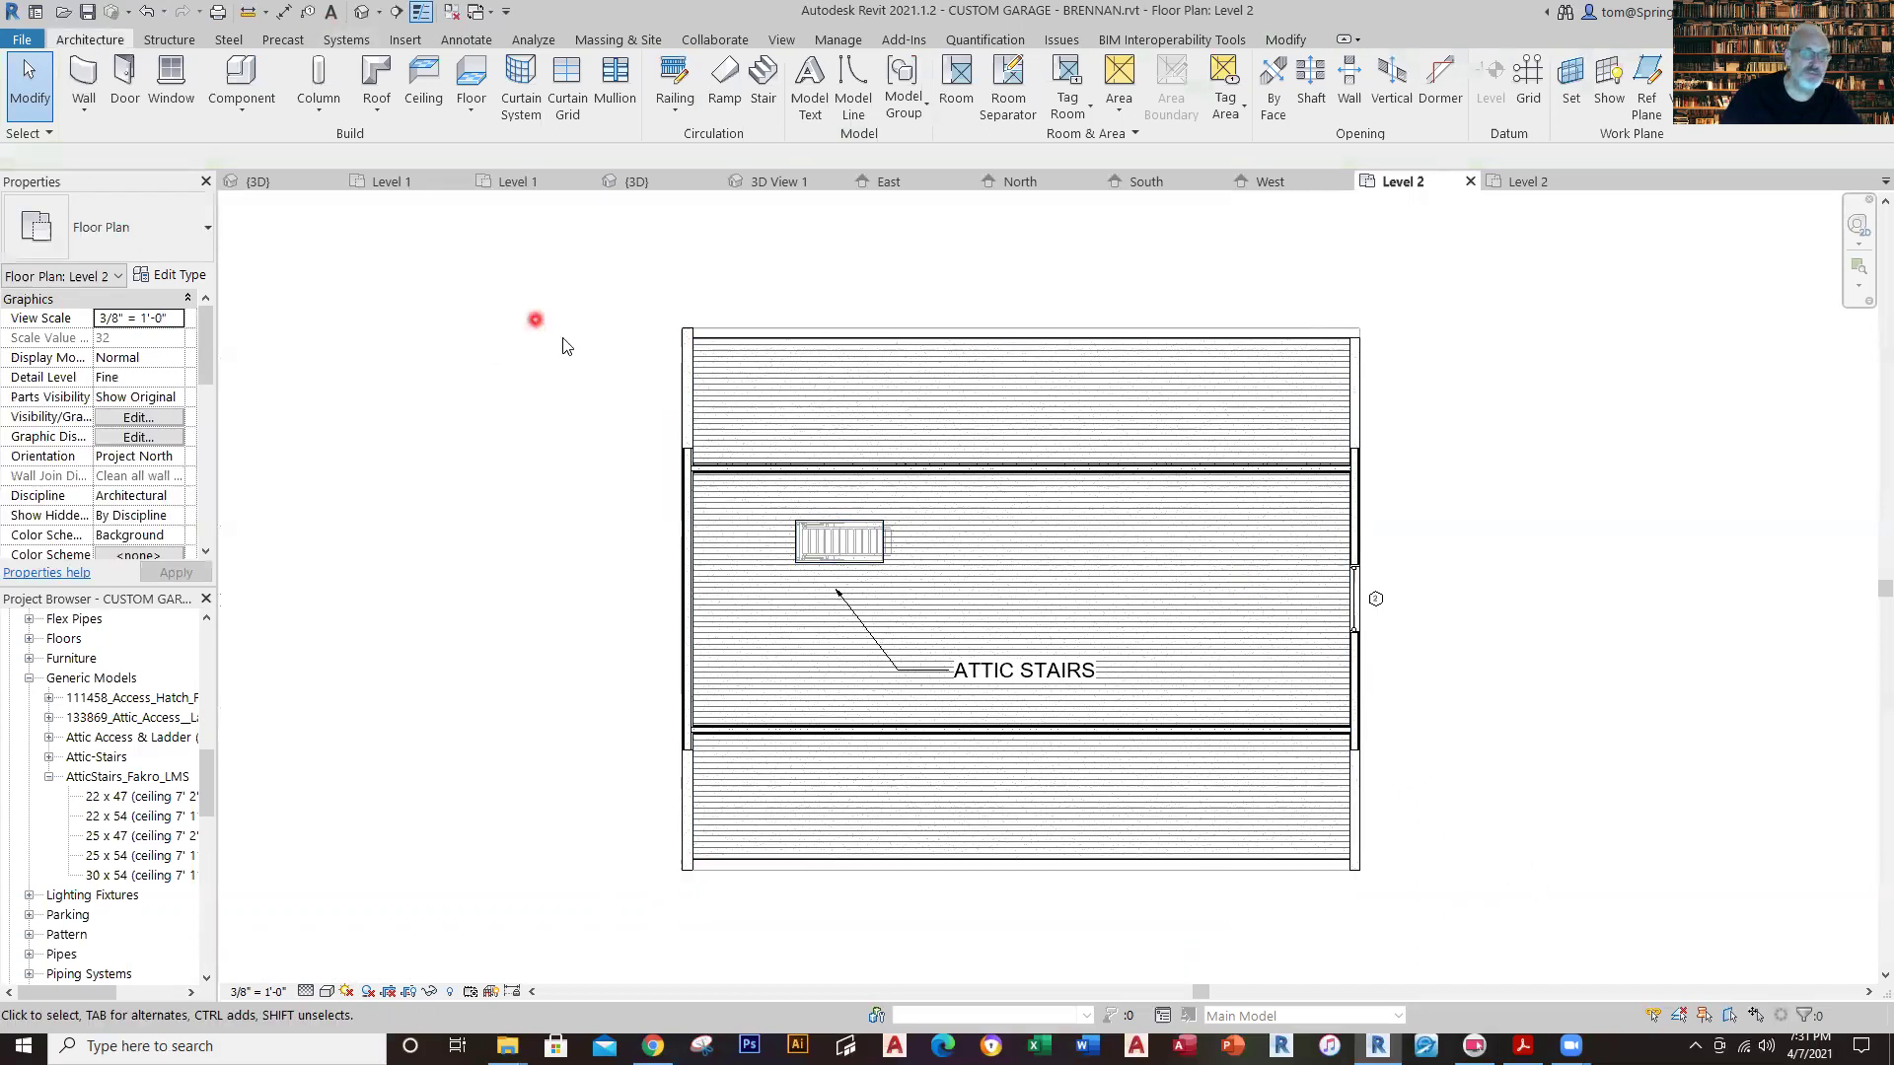
Make the temporary dimension between the upper partition and the upper side wall's outer face permanent.
click(720, 469)
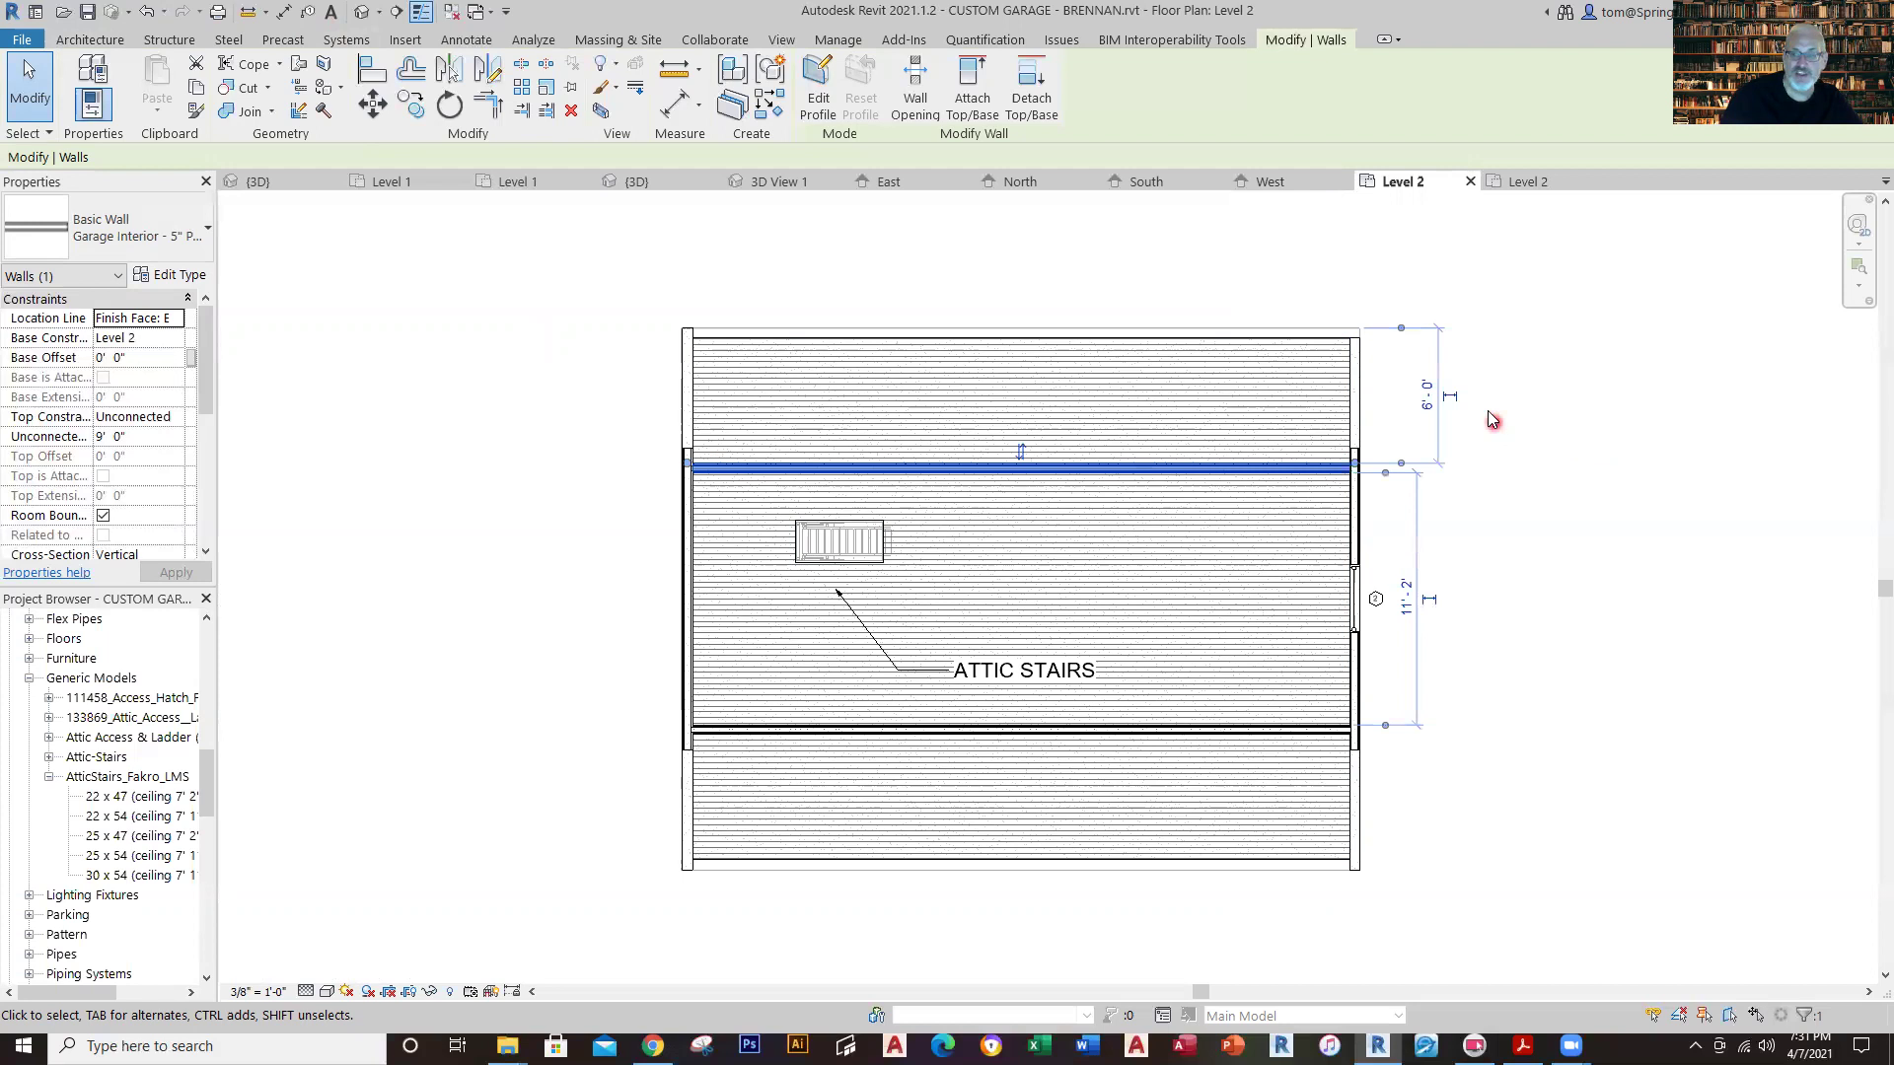
click(1450, 395)
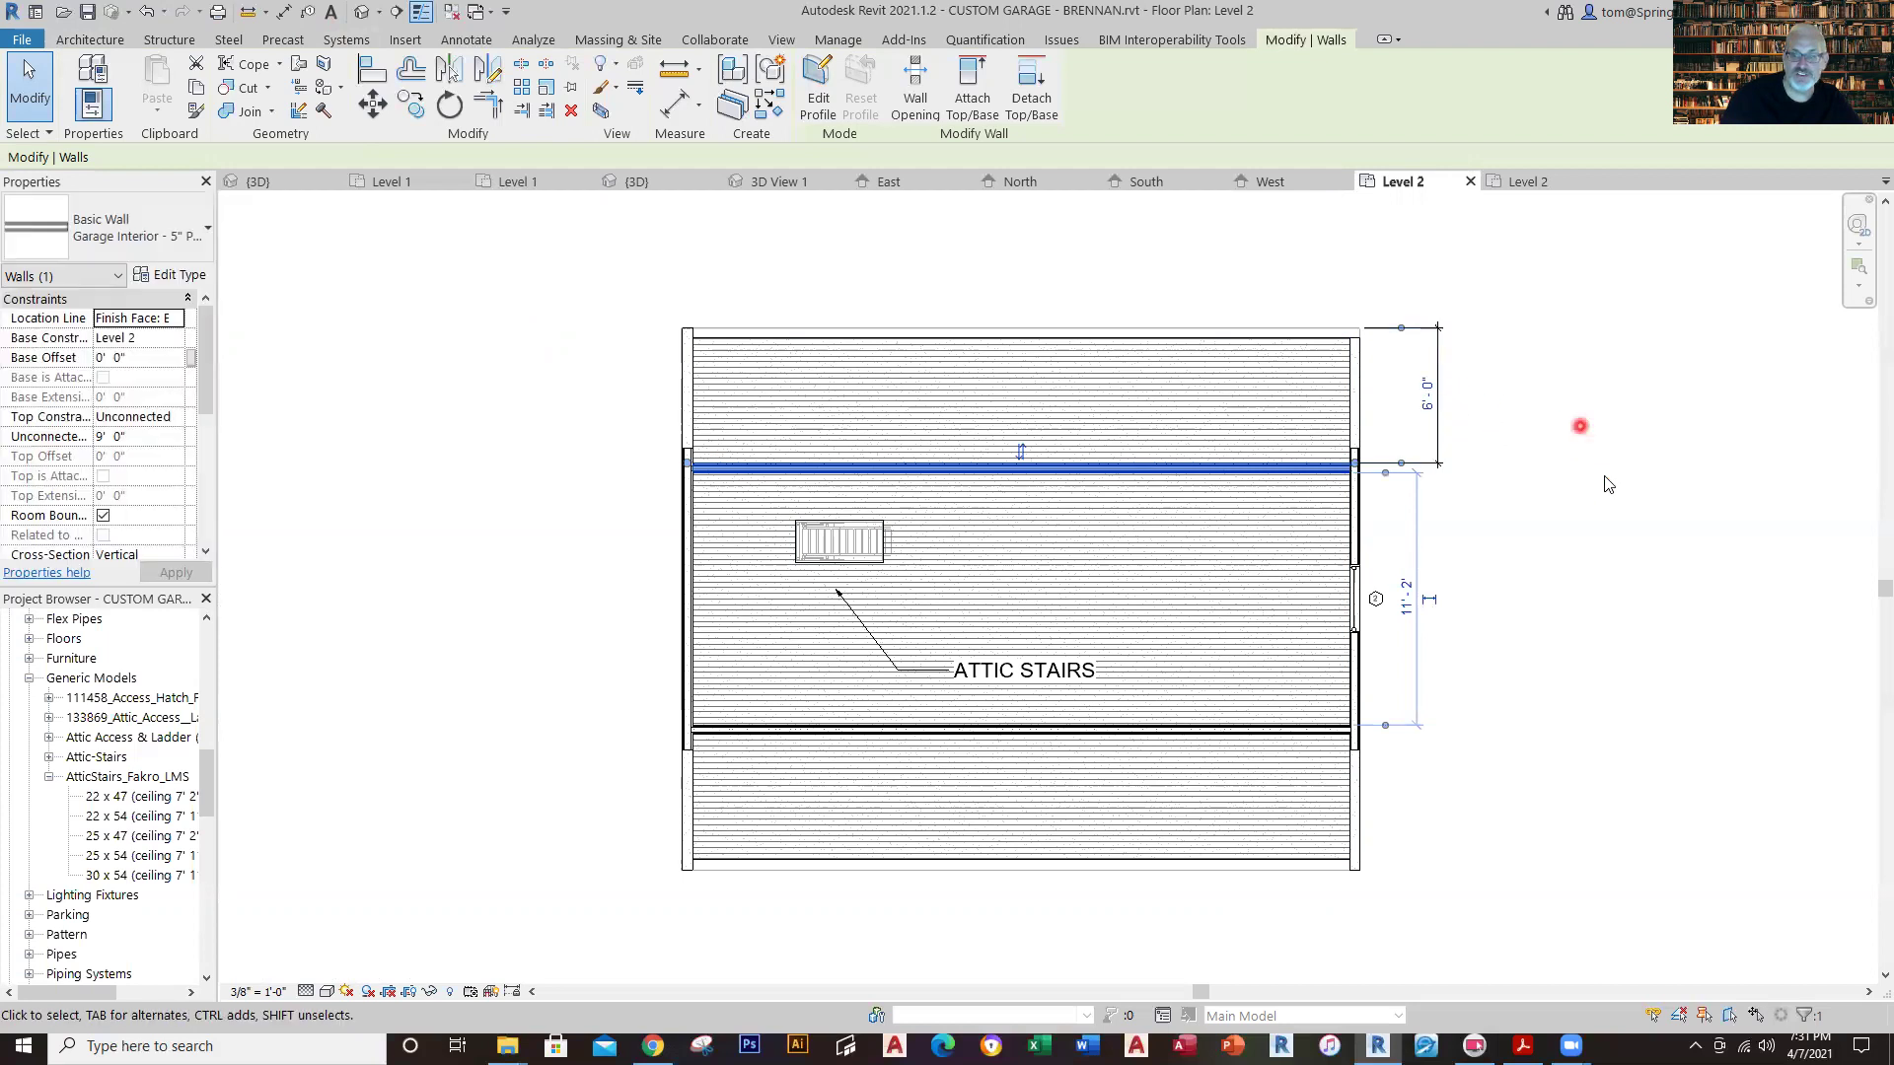
click(1557, 574)
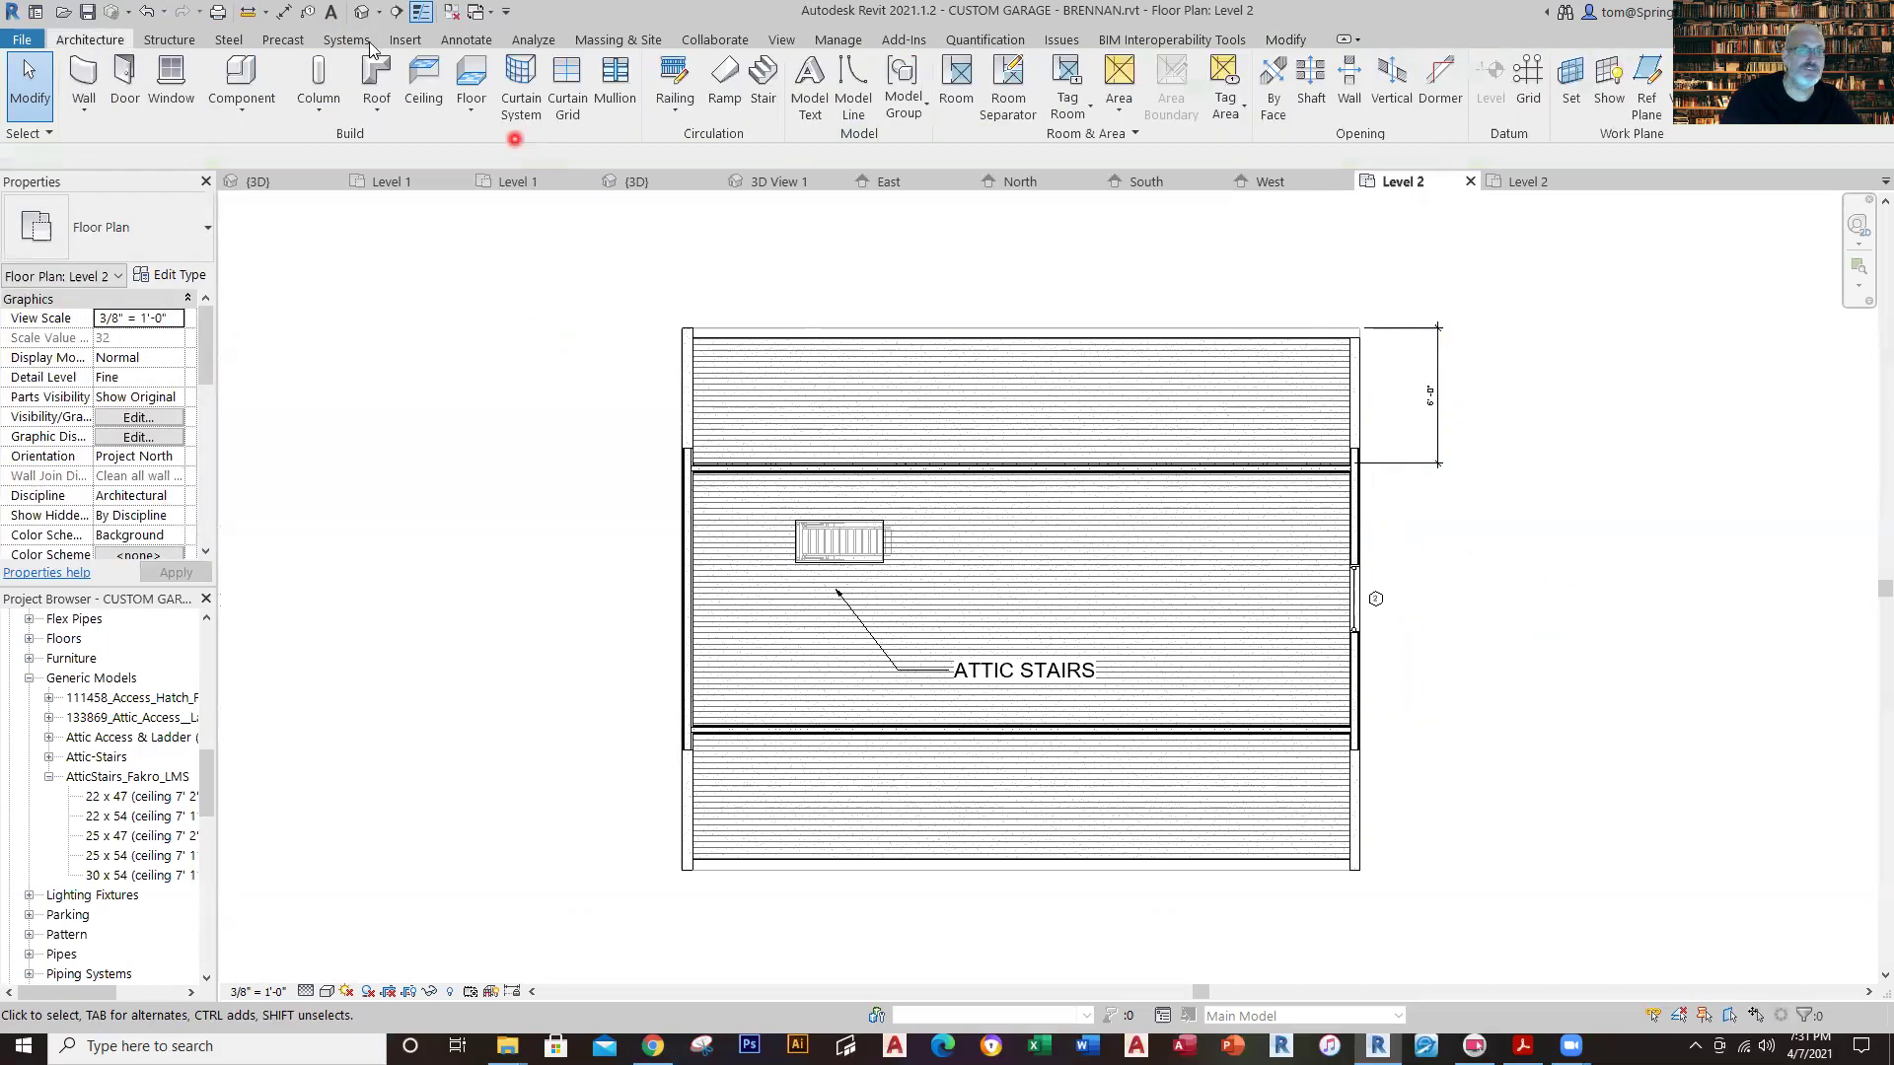
Place an aligned dimension between the outer faces of the two Level 2 partitions, in line with the upper partition's offset dimension.
click(281, 18)
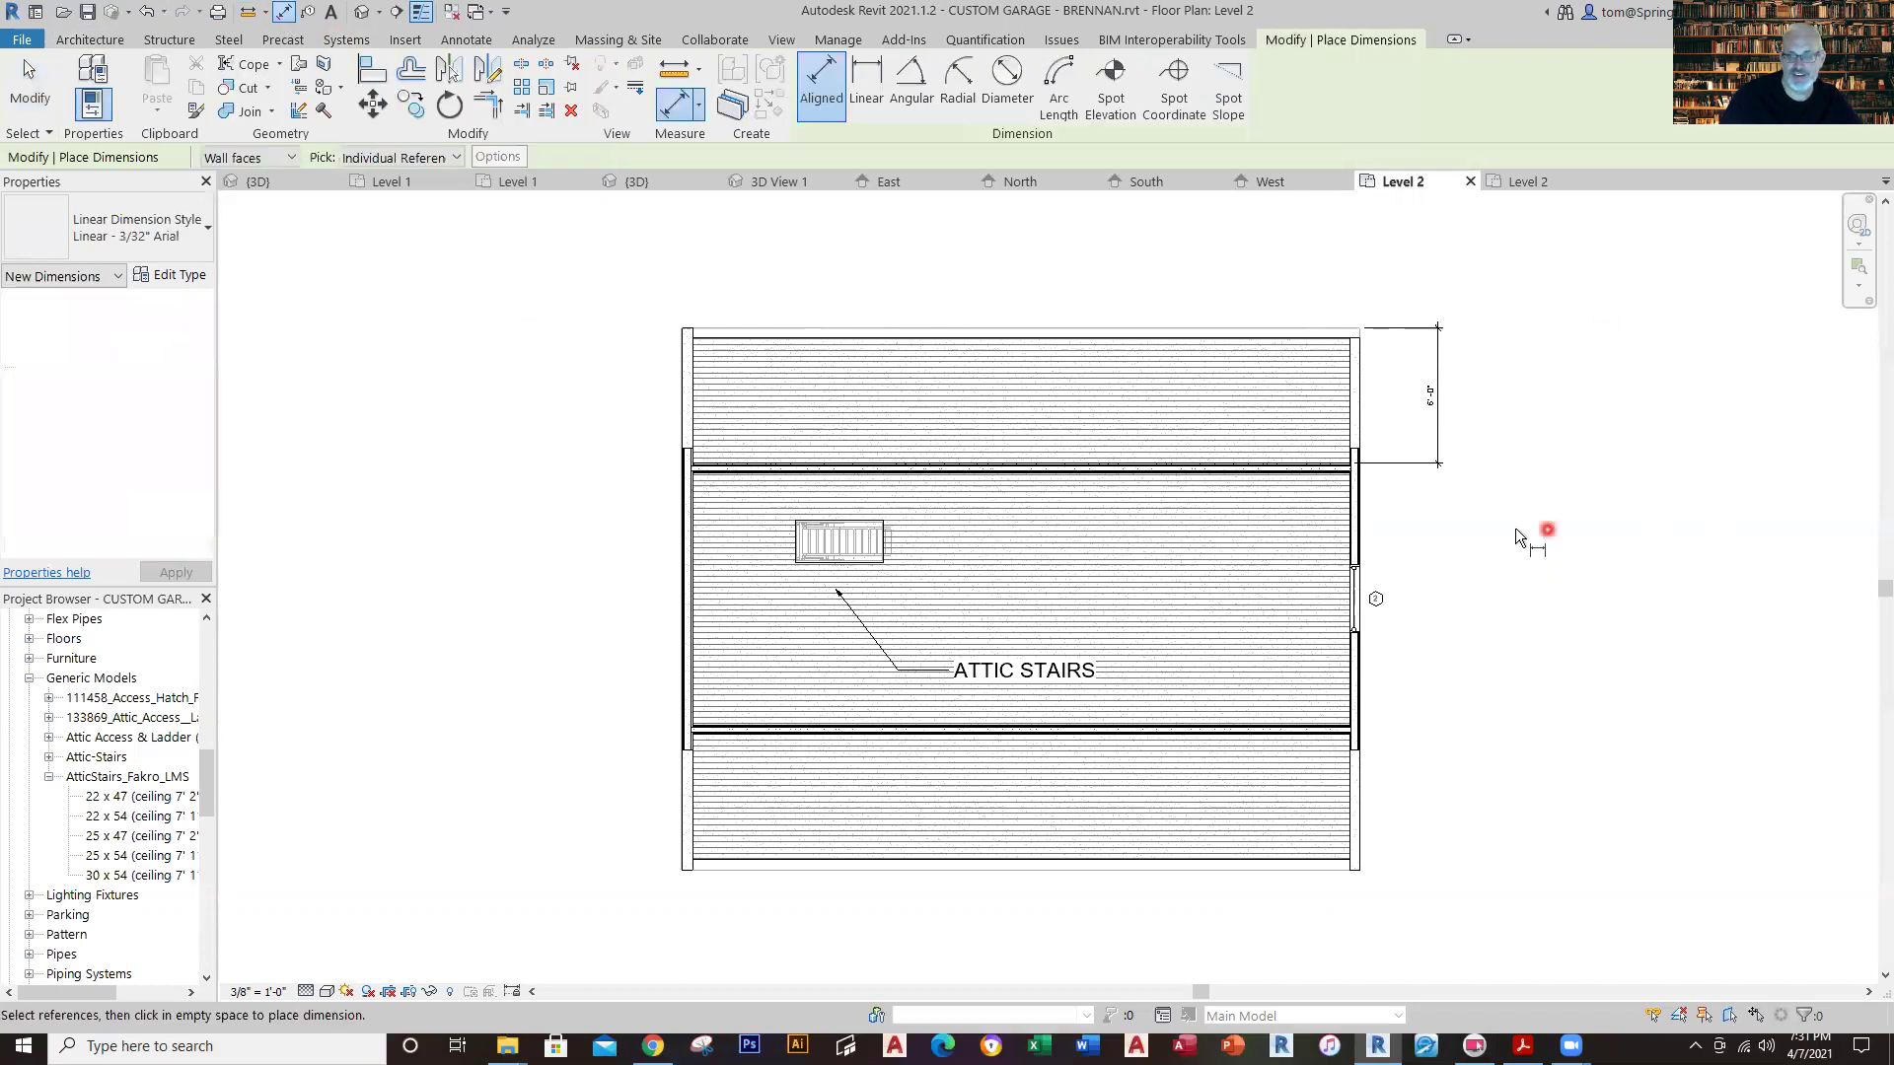
scroll(1524, 531, up, 3)
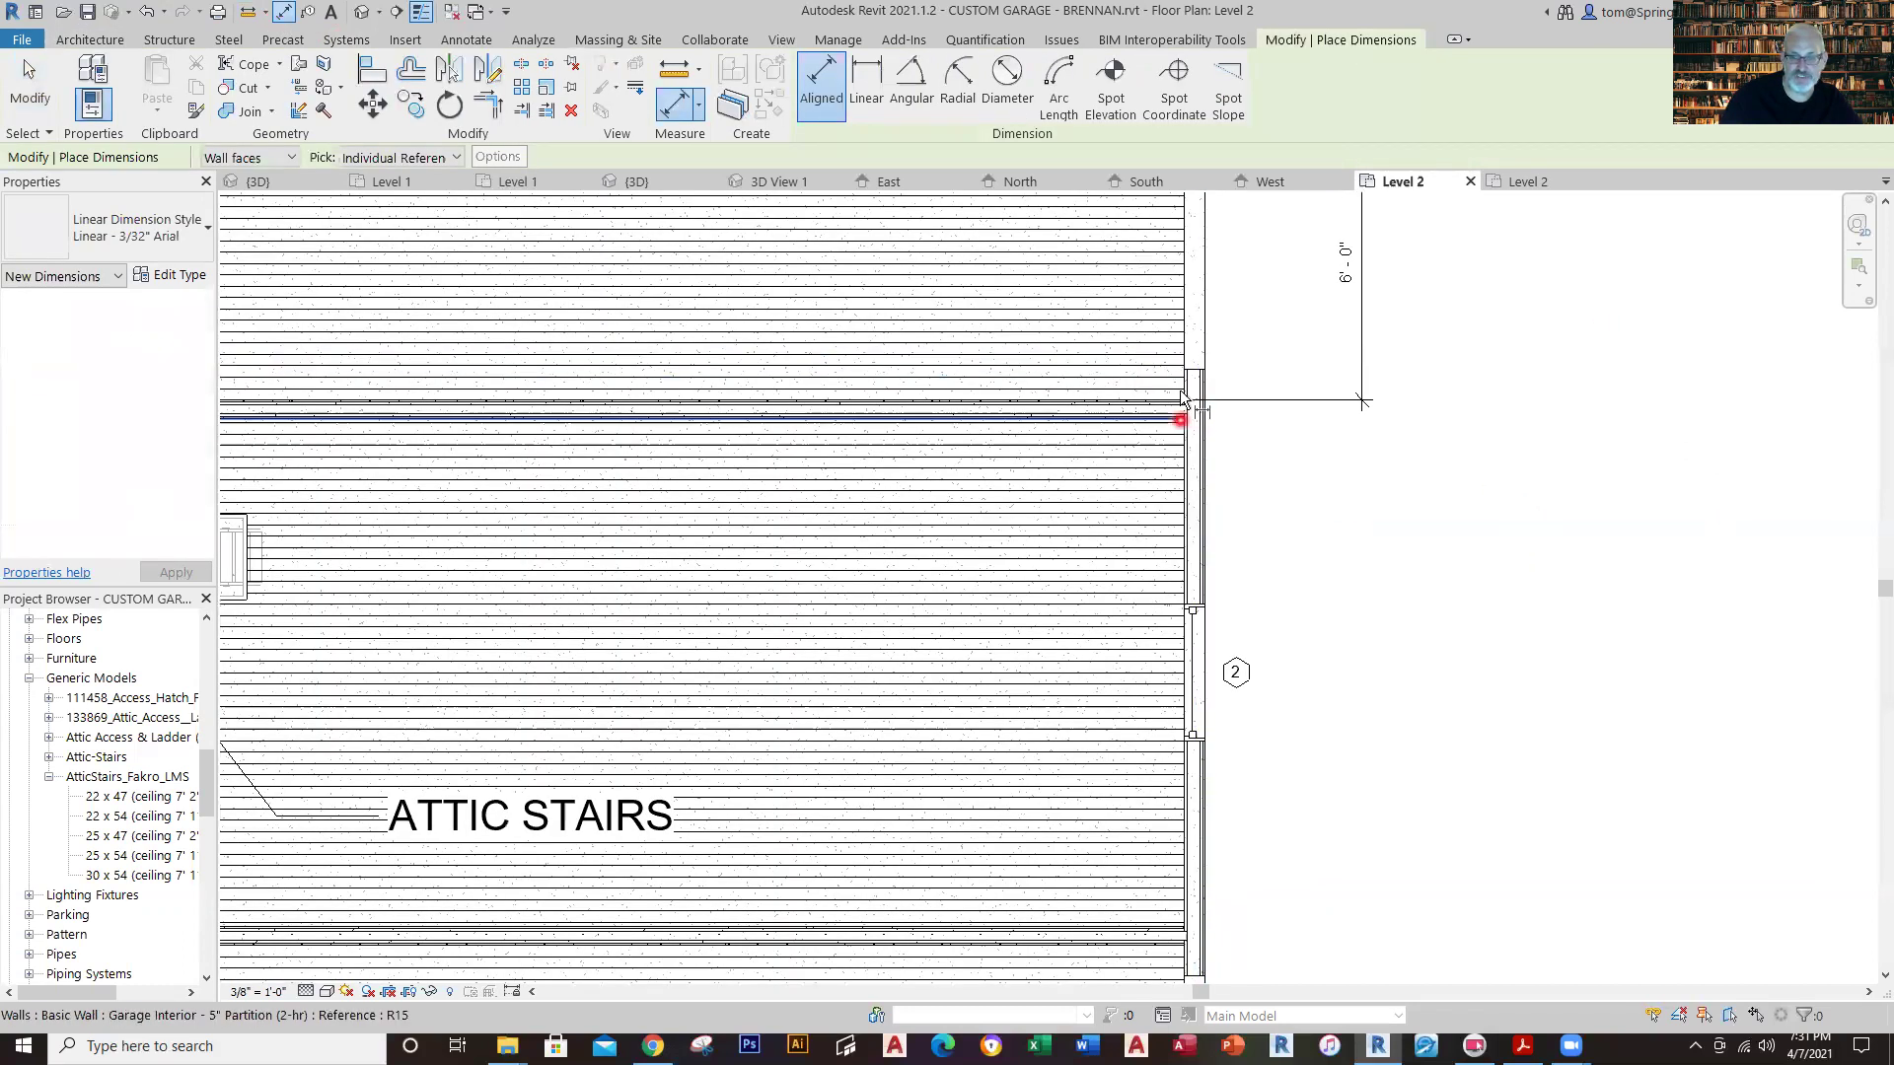
click(1180, 402)
scroll(1385, 872, down, 3)
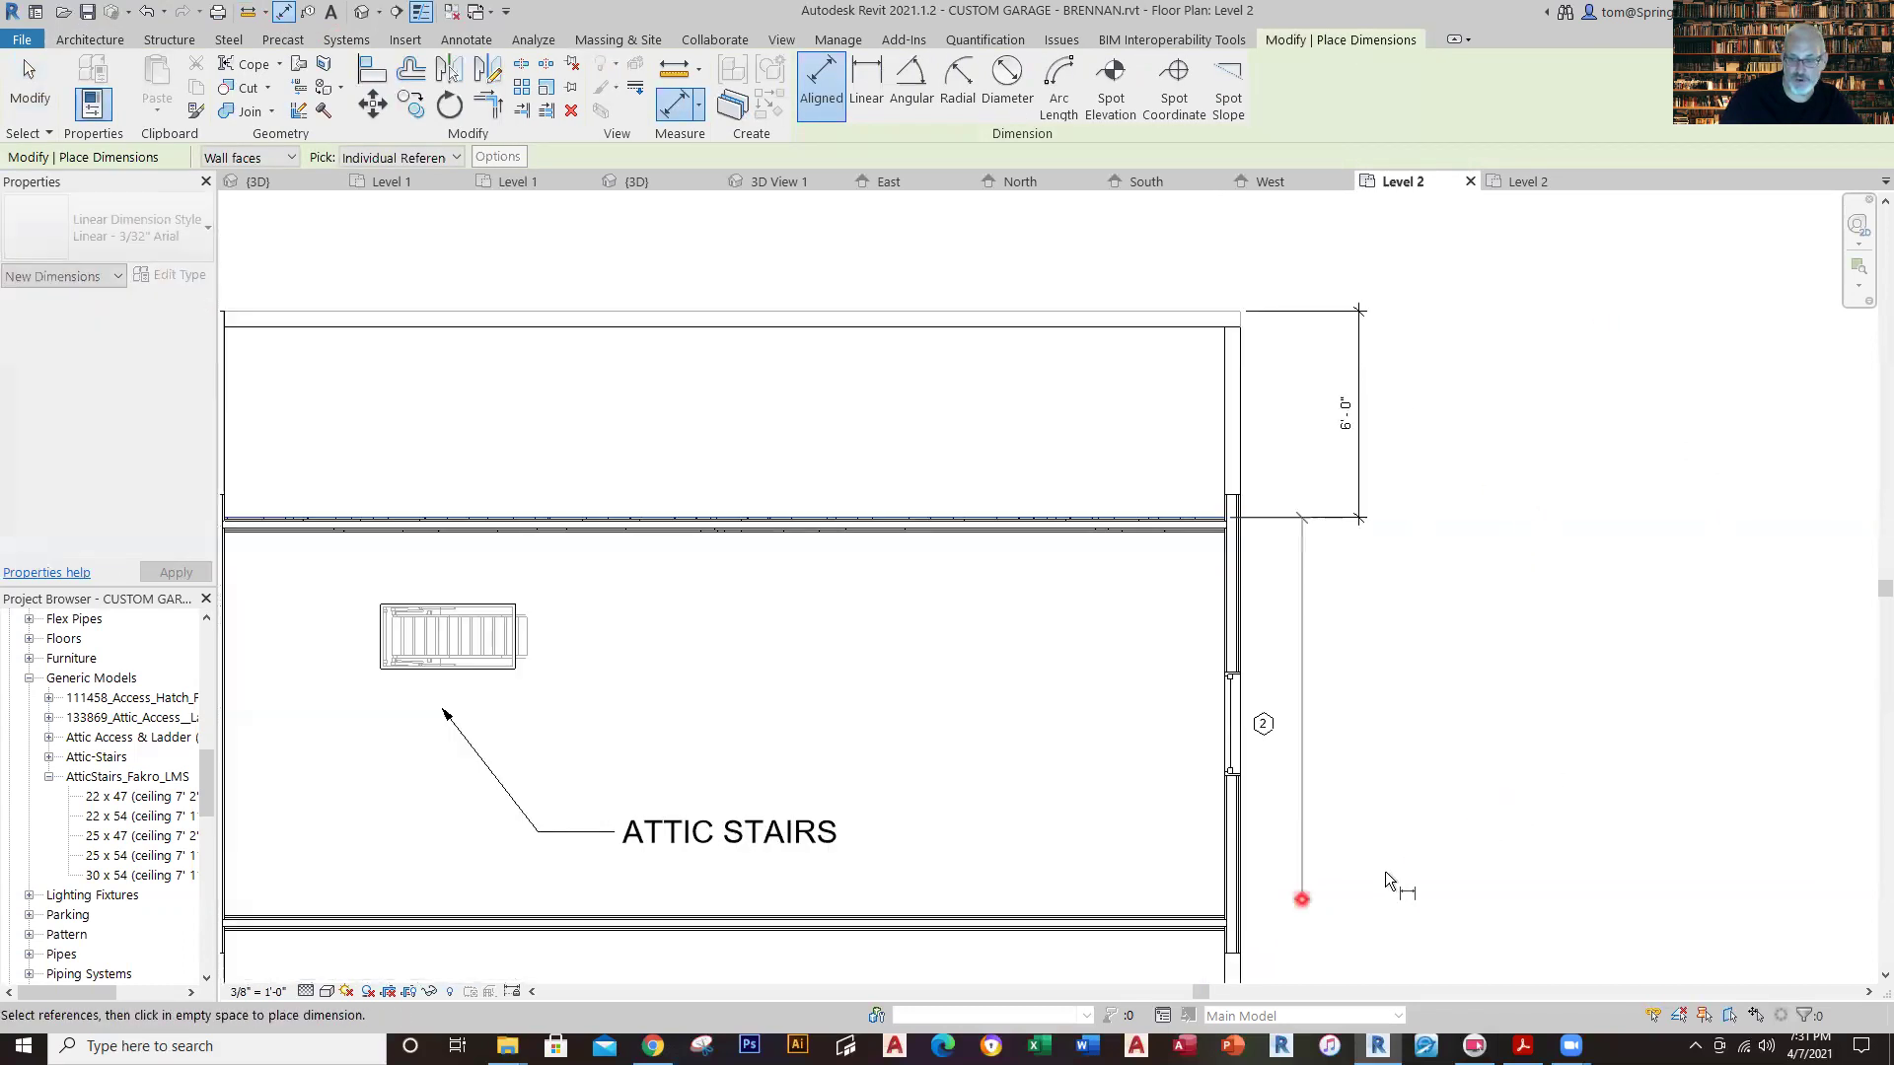
click(1263, 648)
click(1450, 477)
click(1392, 239)
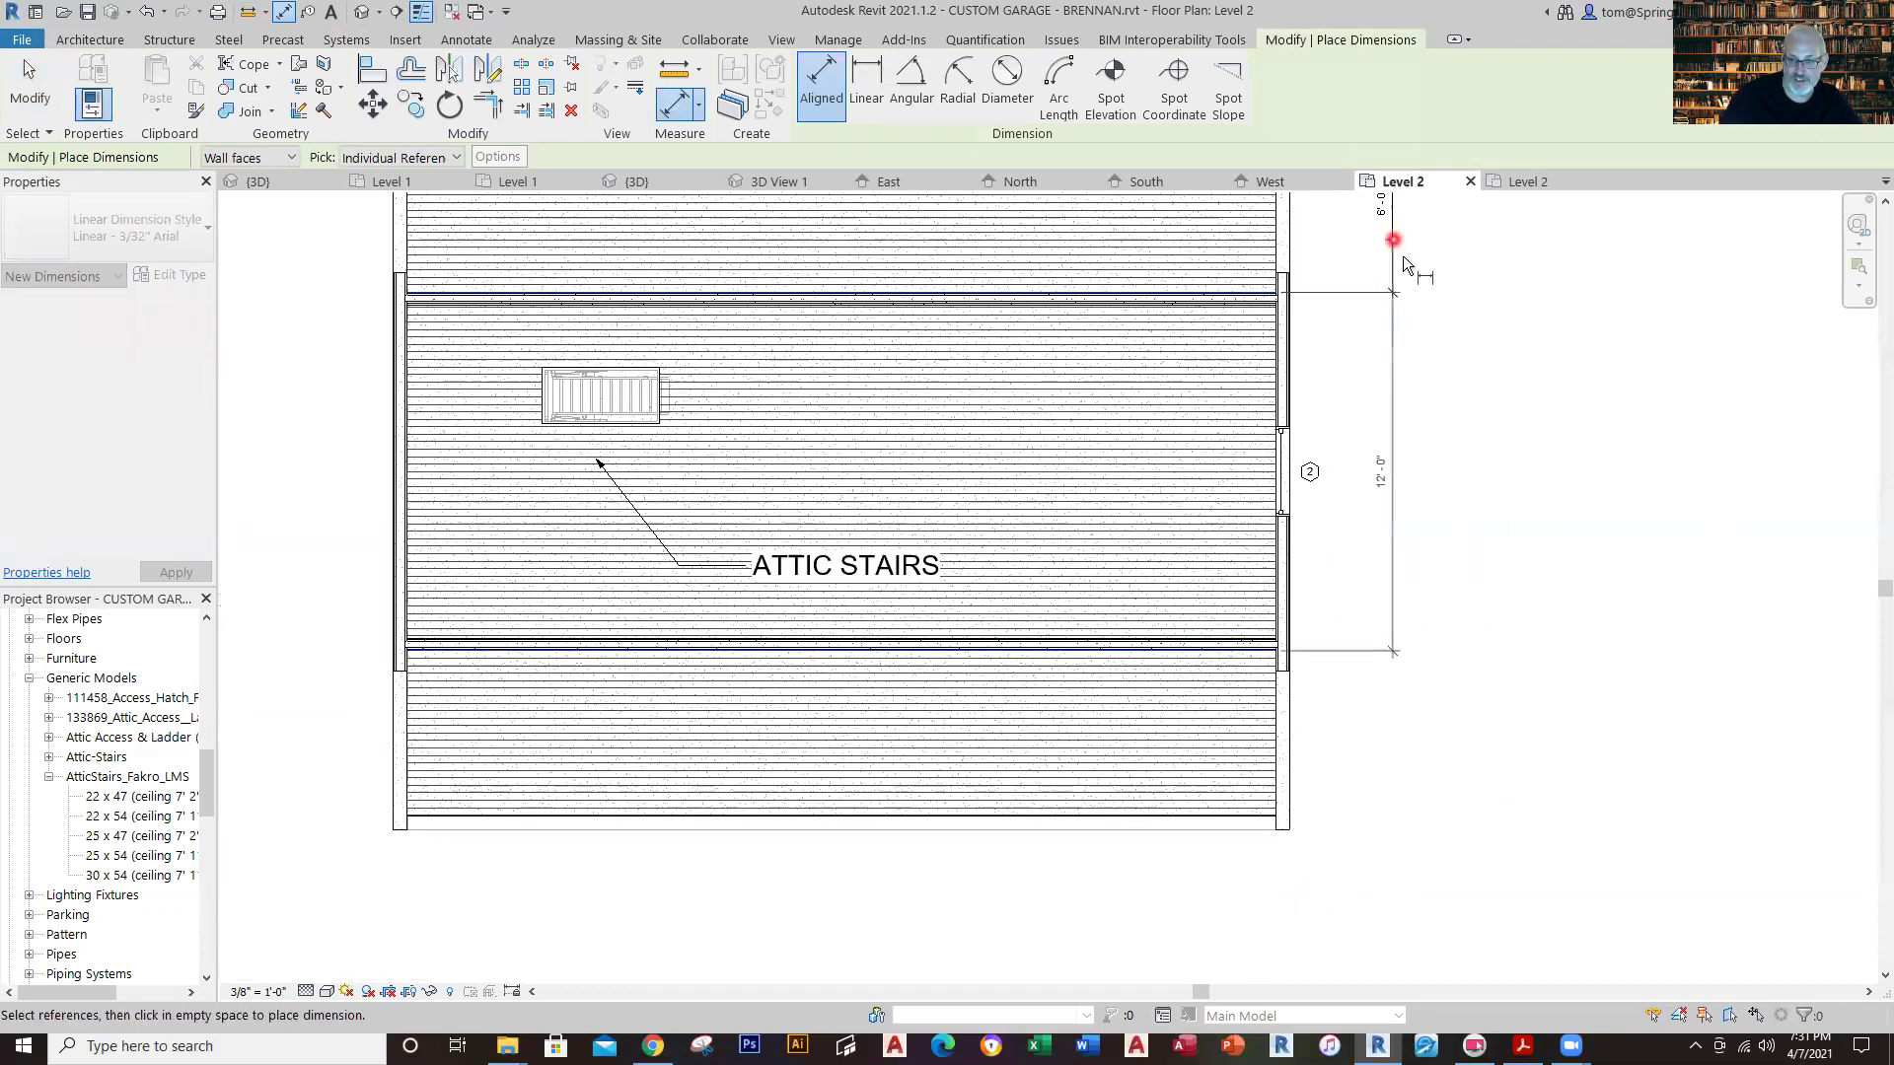
click(1387, 288)
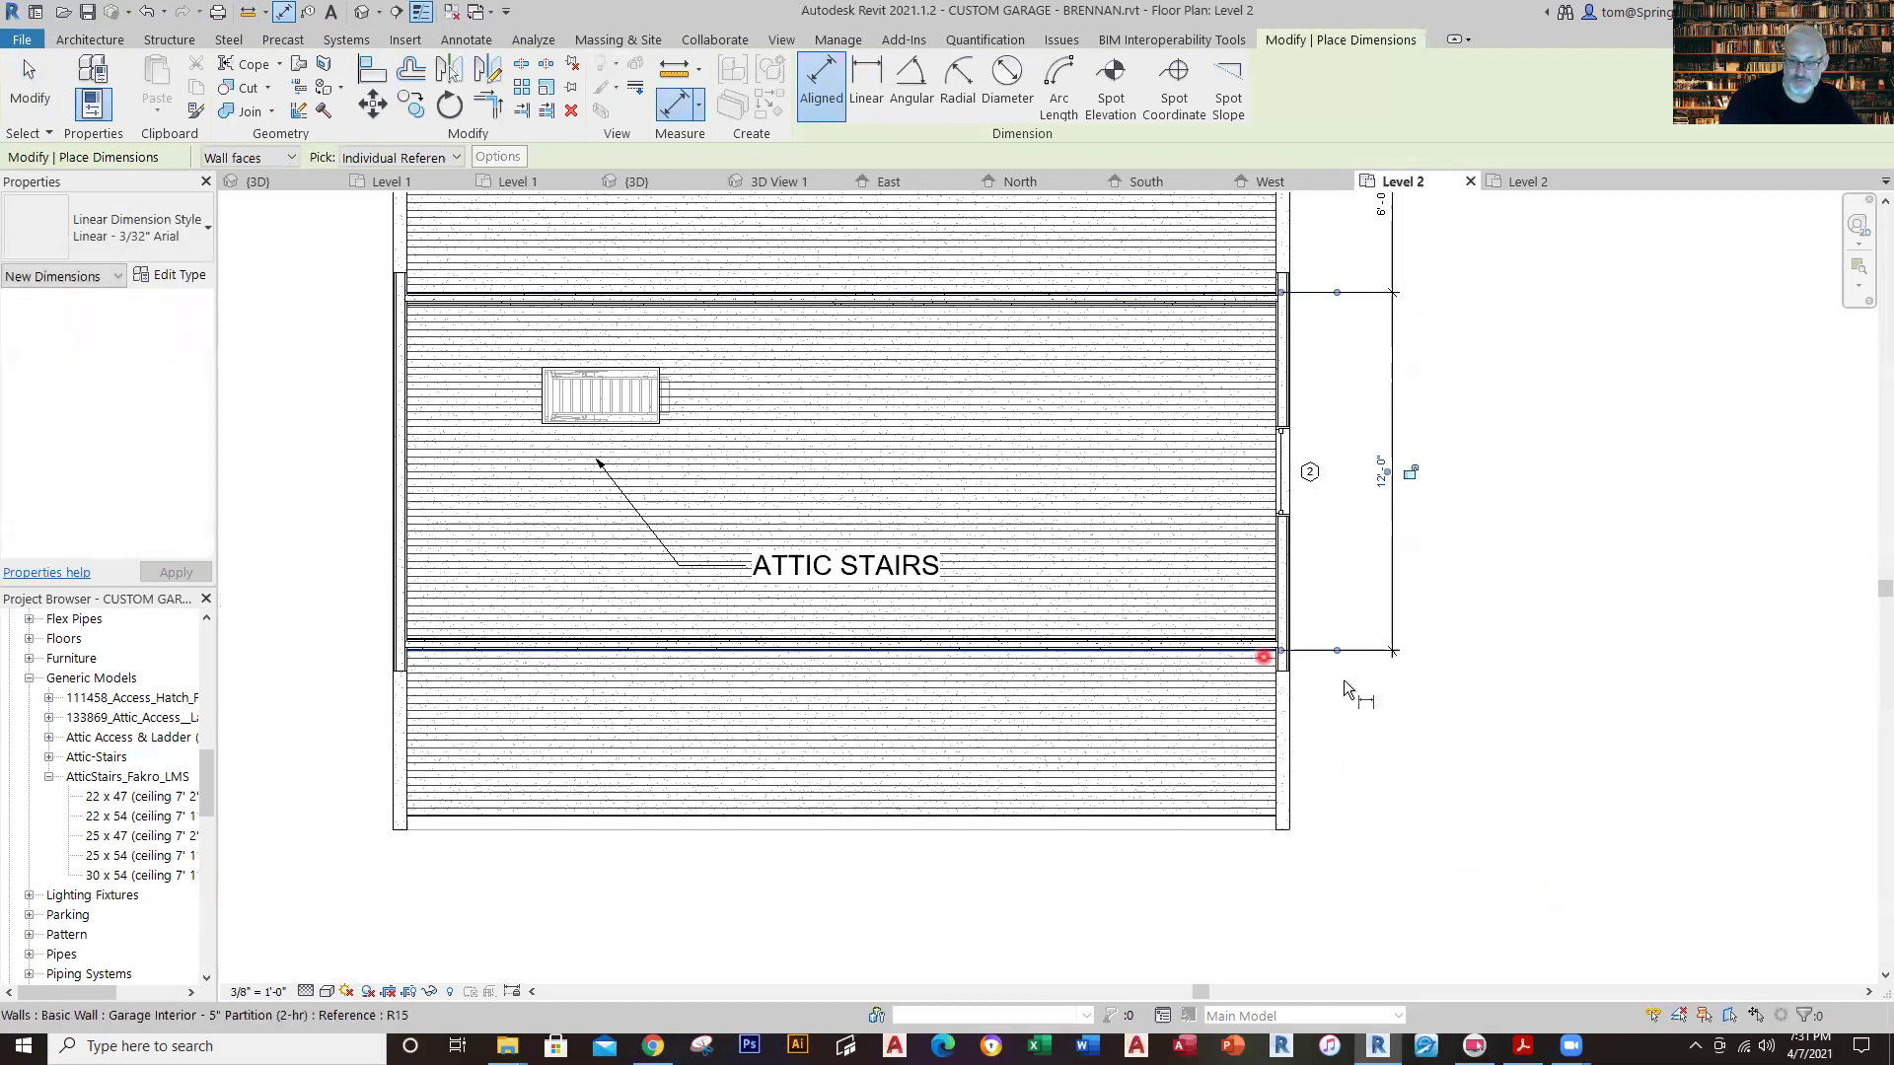
Place an aligned dimension from the lower partition's outer face to the lower side wall's outer face, continuing the same dimension line.
click(1281, 825)
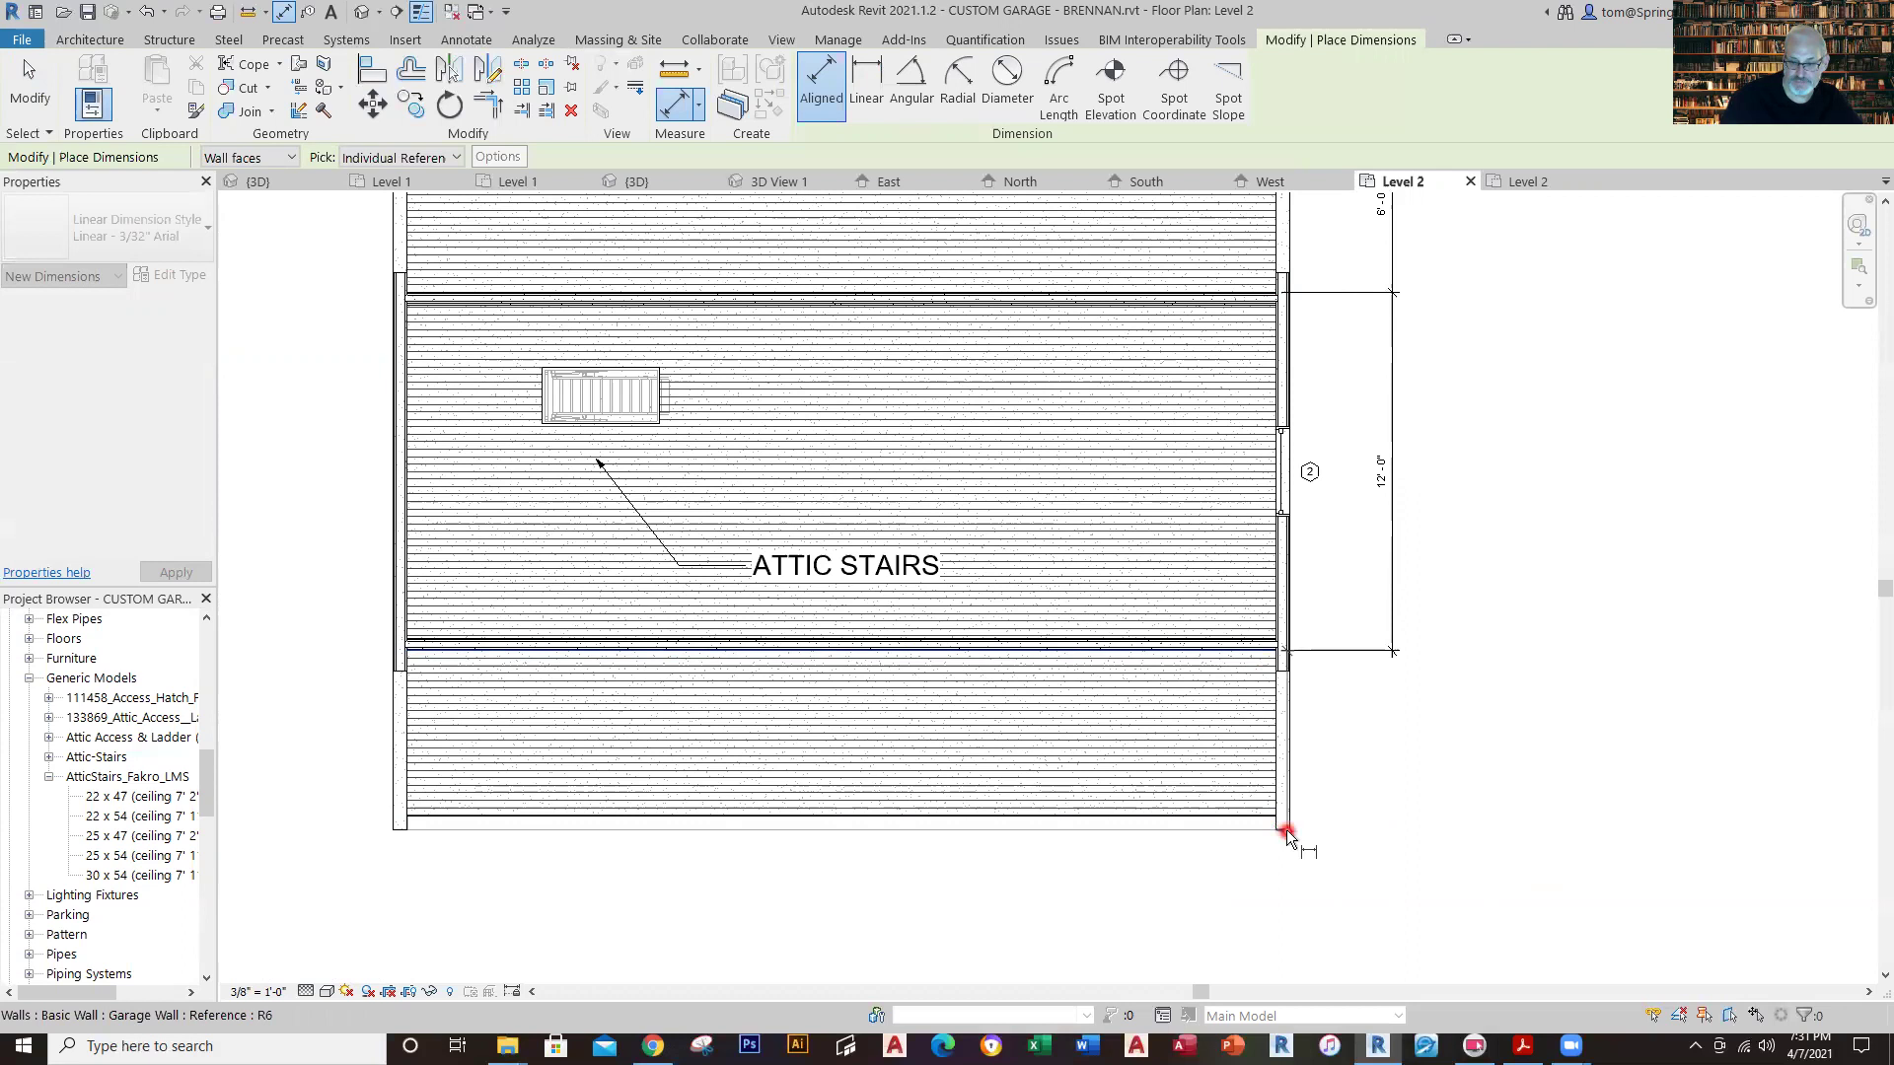
click(1393, 653)
scroll(1544, 769, down, 3)
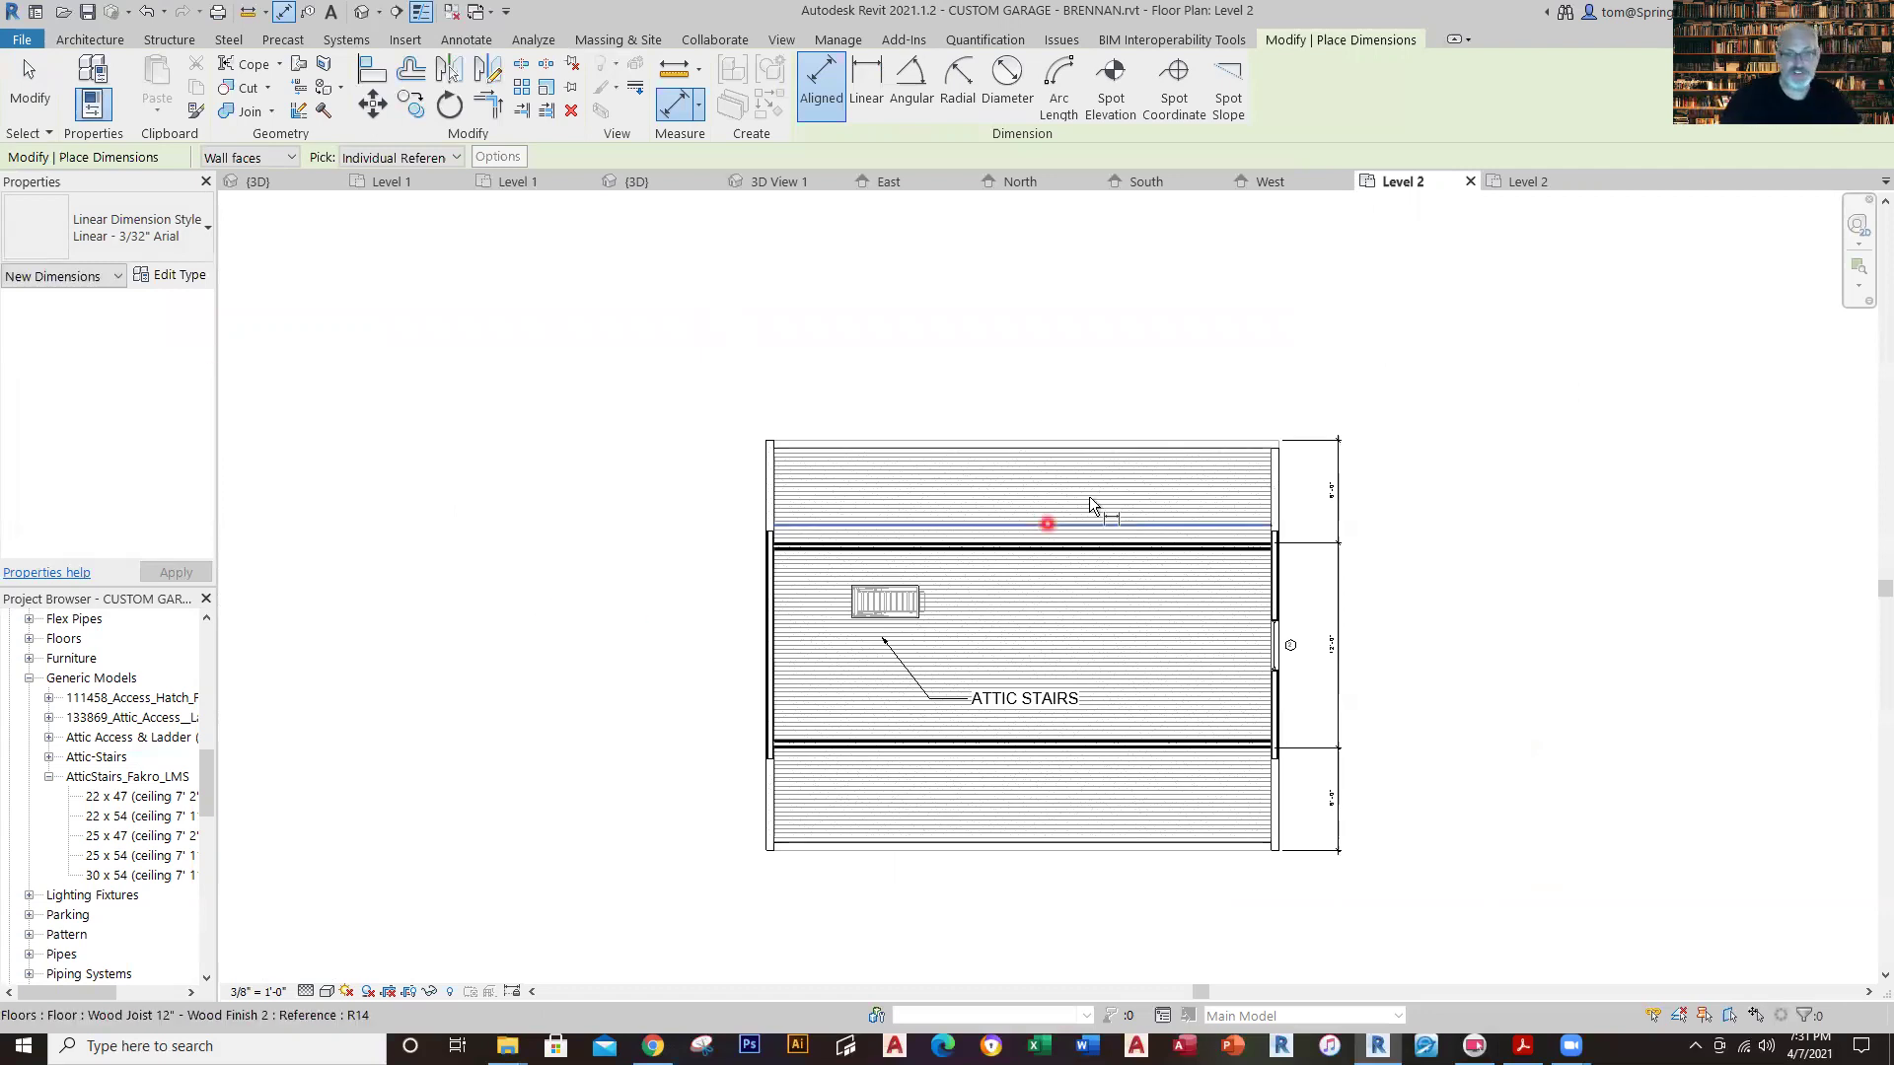
key(Escape)
key(Escape)
In the custom garage's 3D view, attach the top of the partition nearer the back roof slope to the roof.
scroll(831, 449, up, 5)
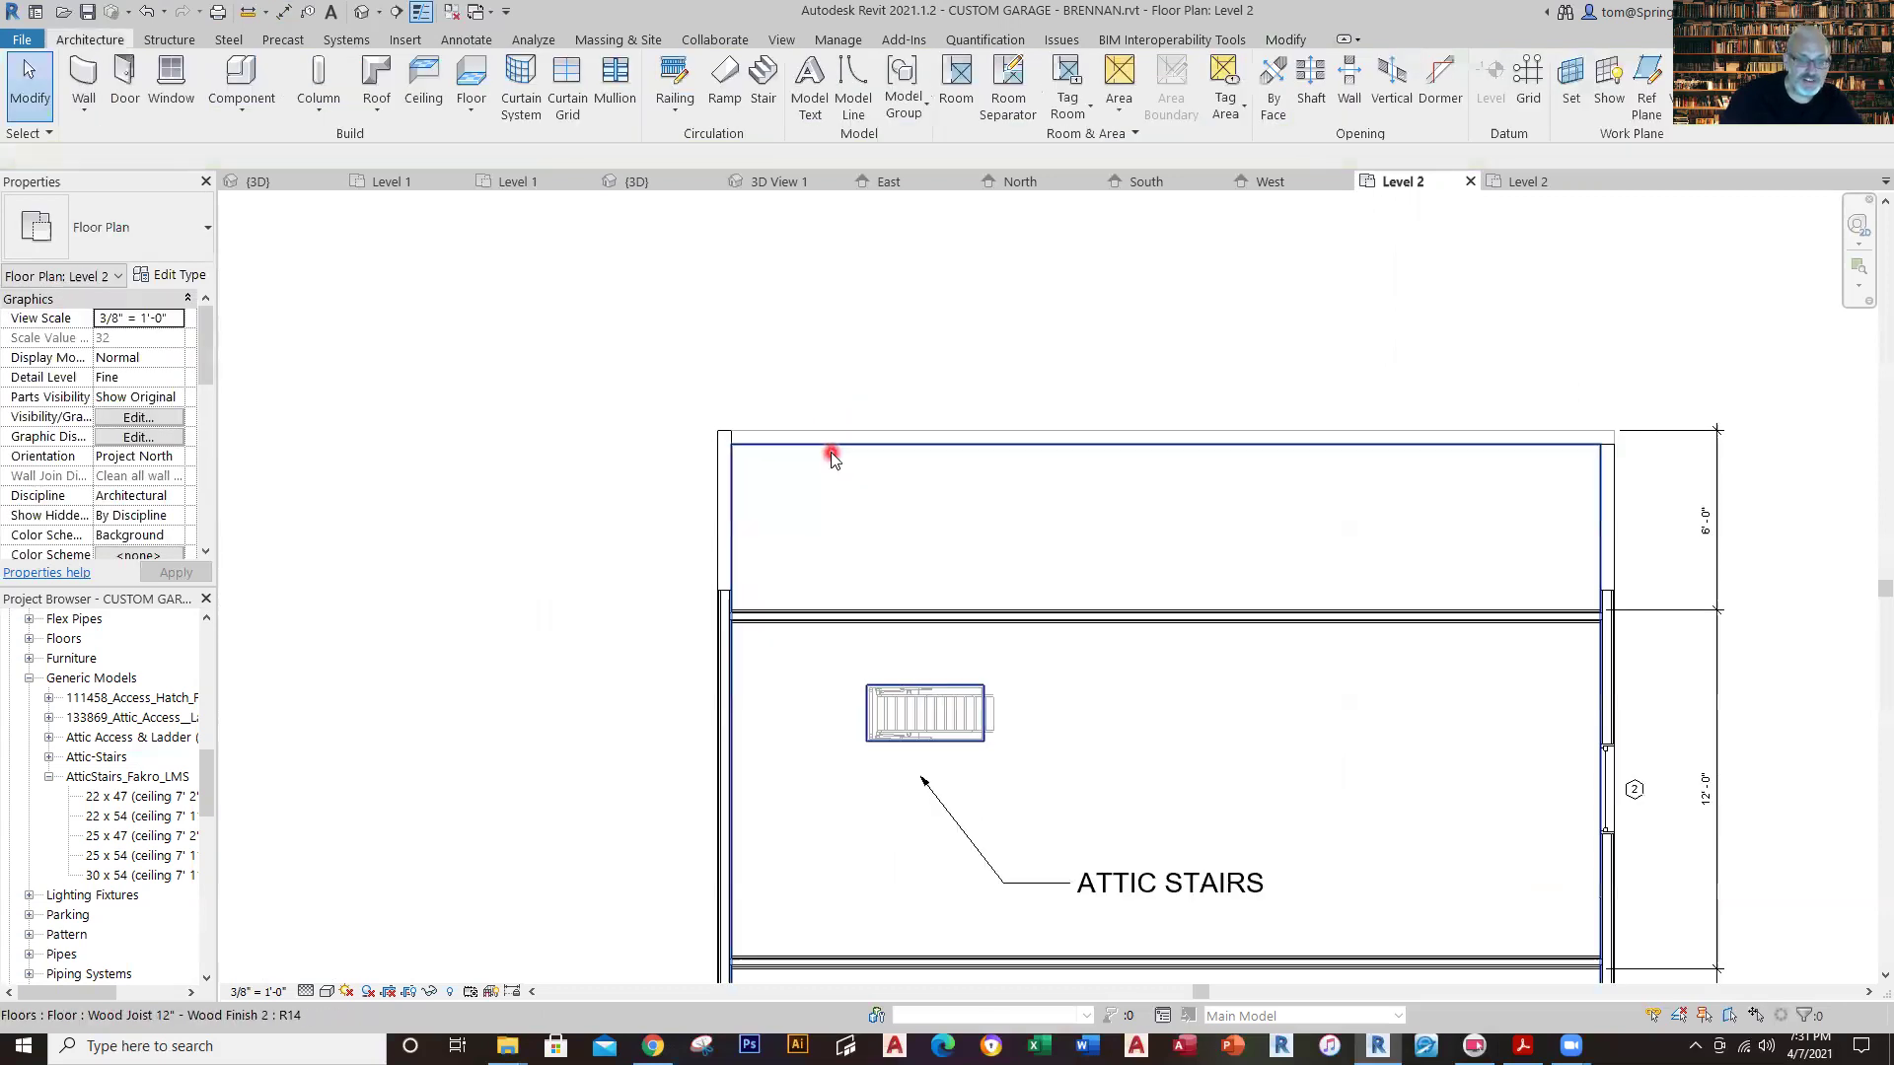
click(662, 459)
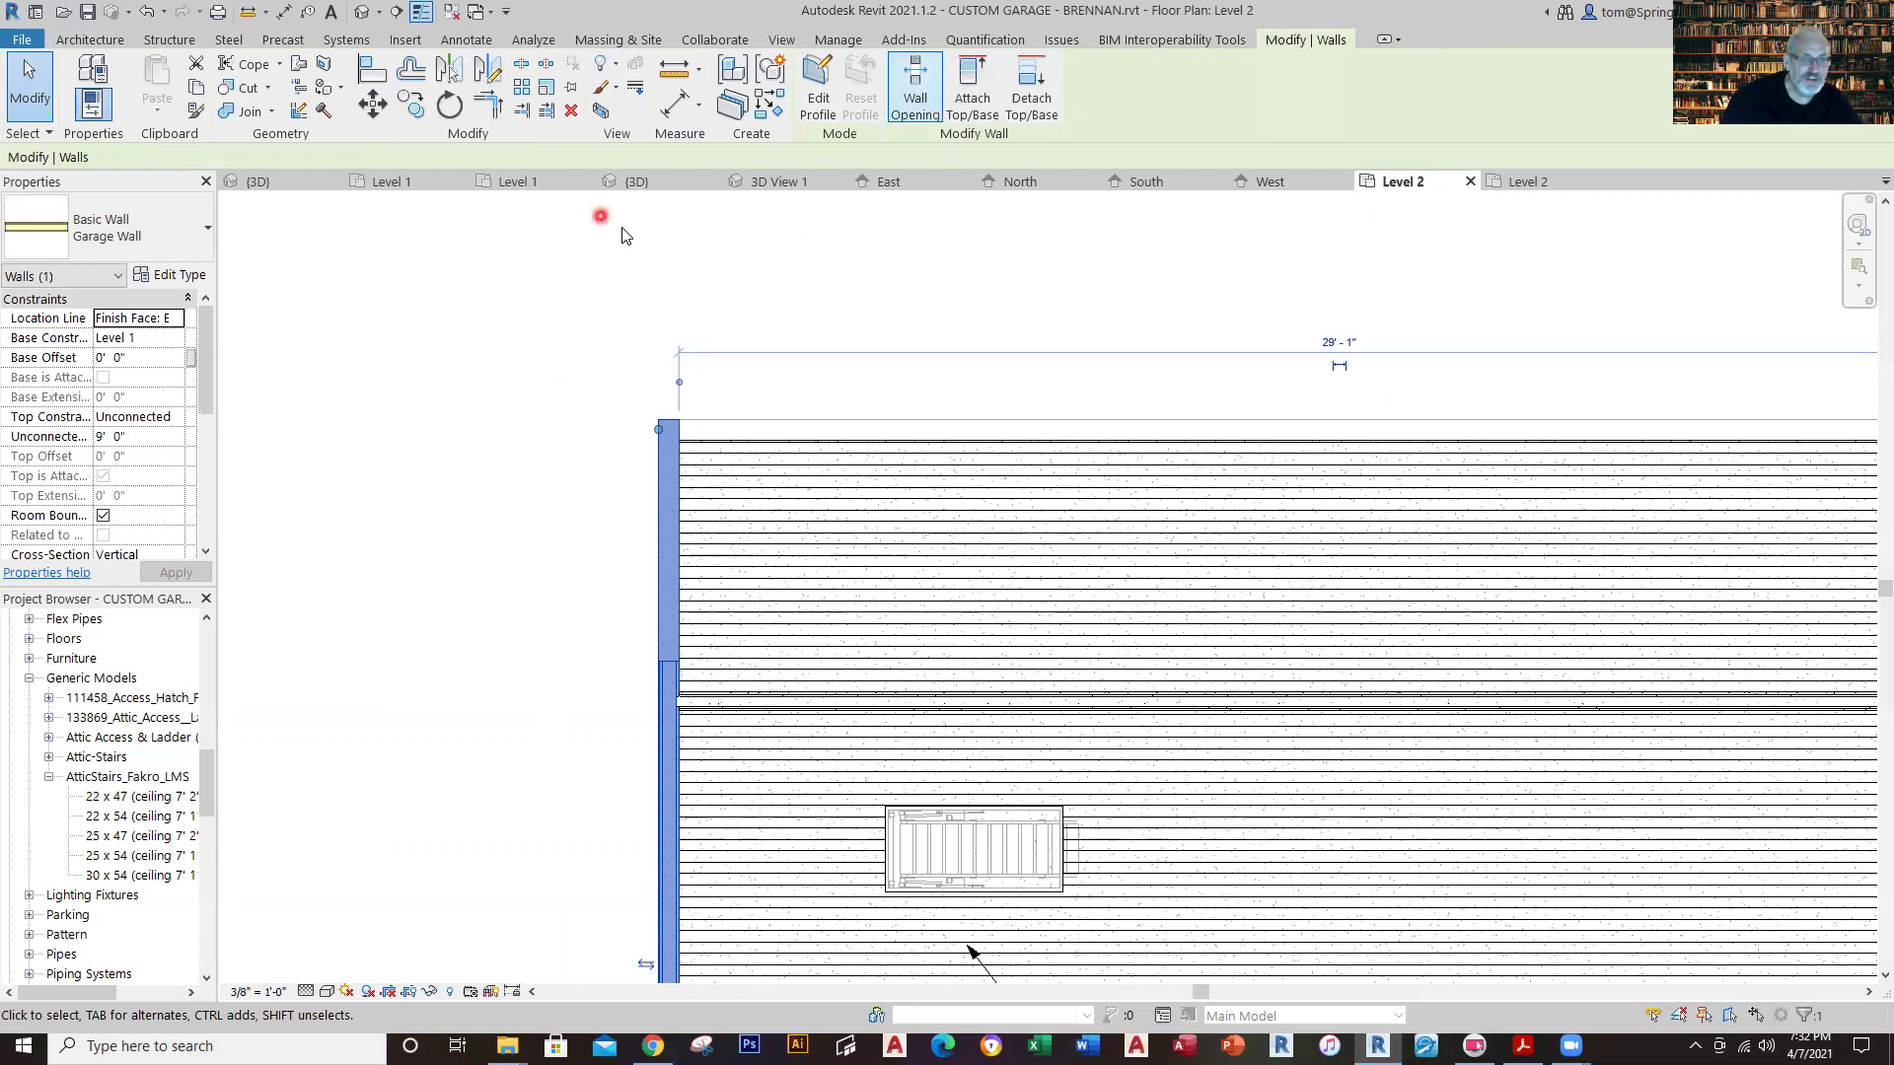
click(632, 184)
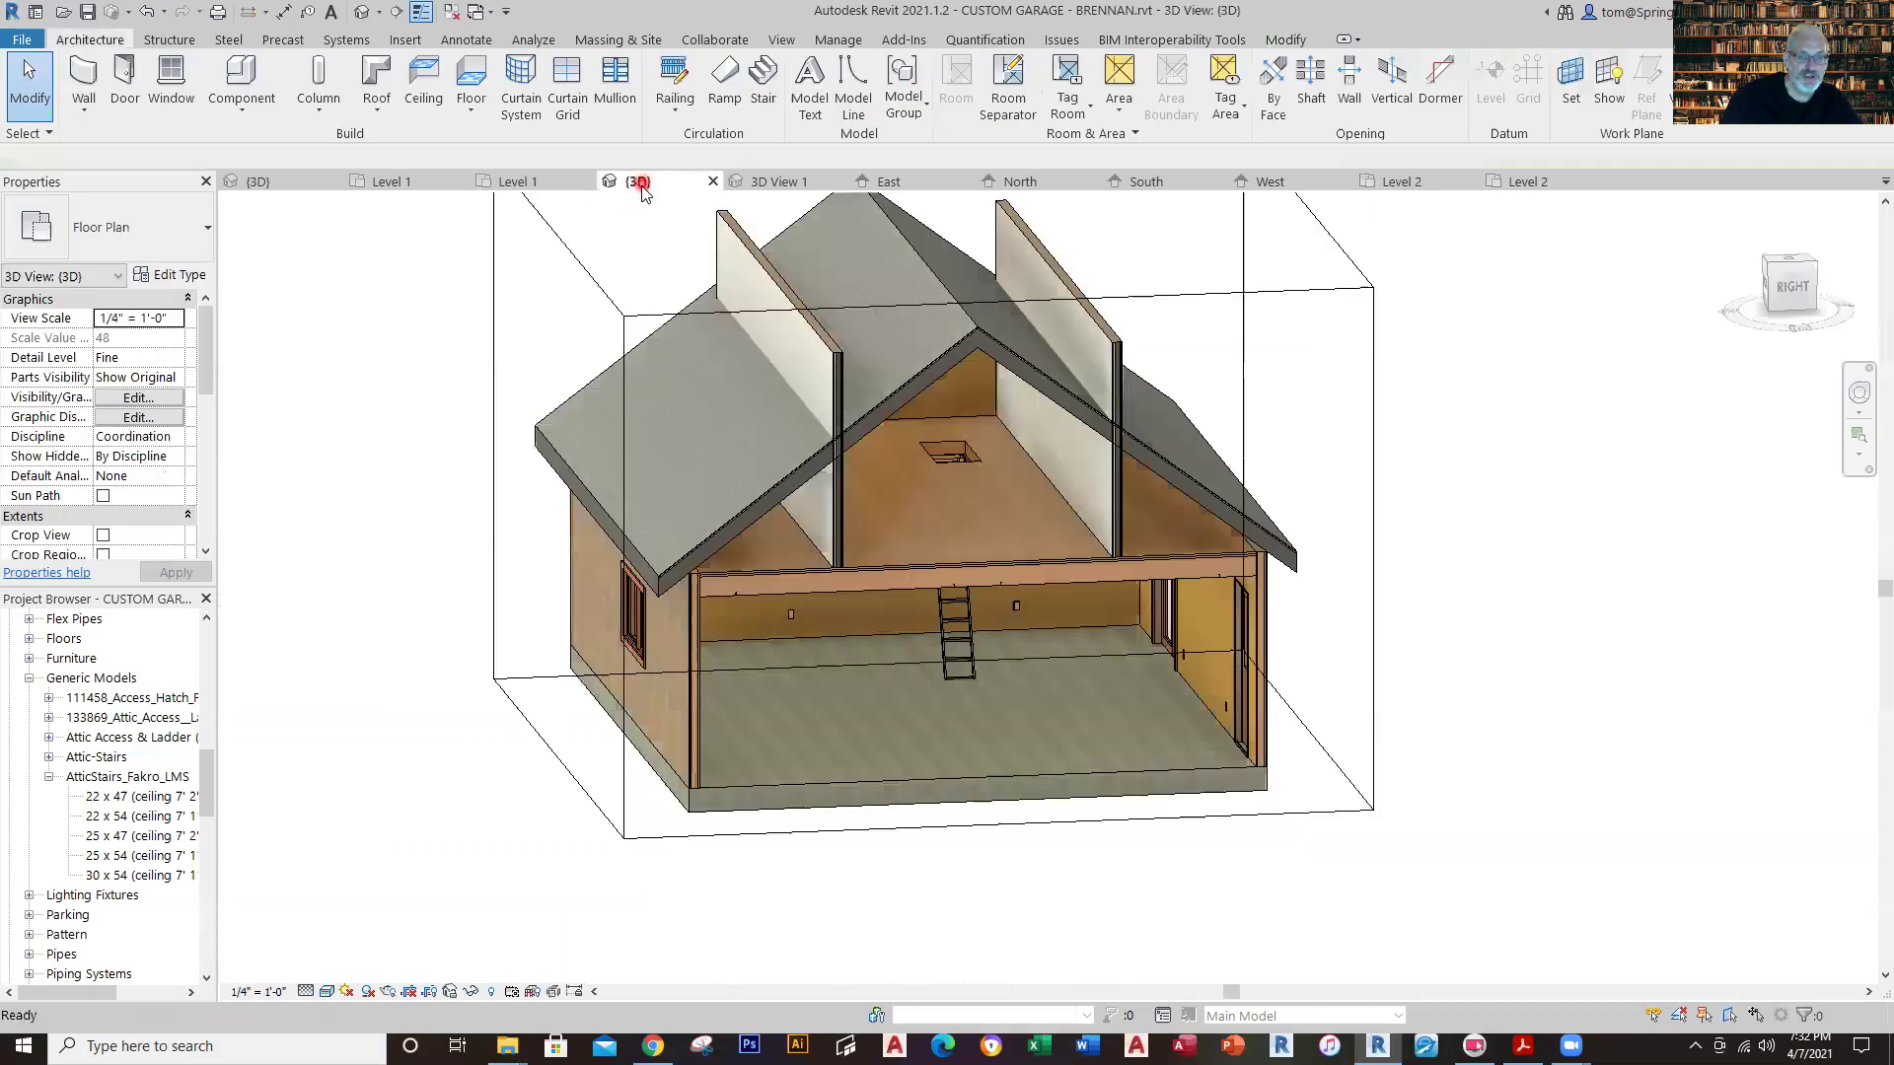
scroll(1553, 533, down, 5)
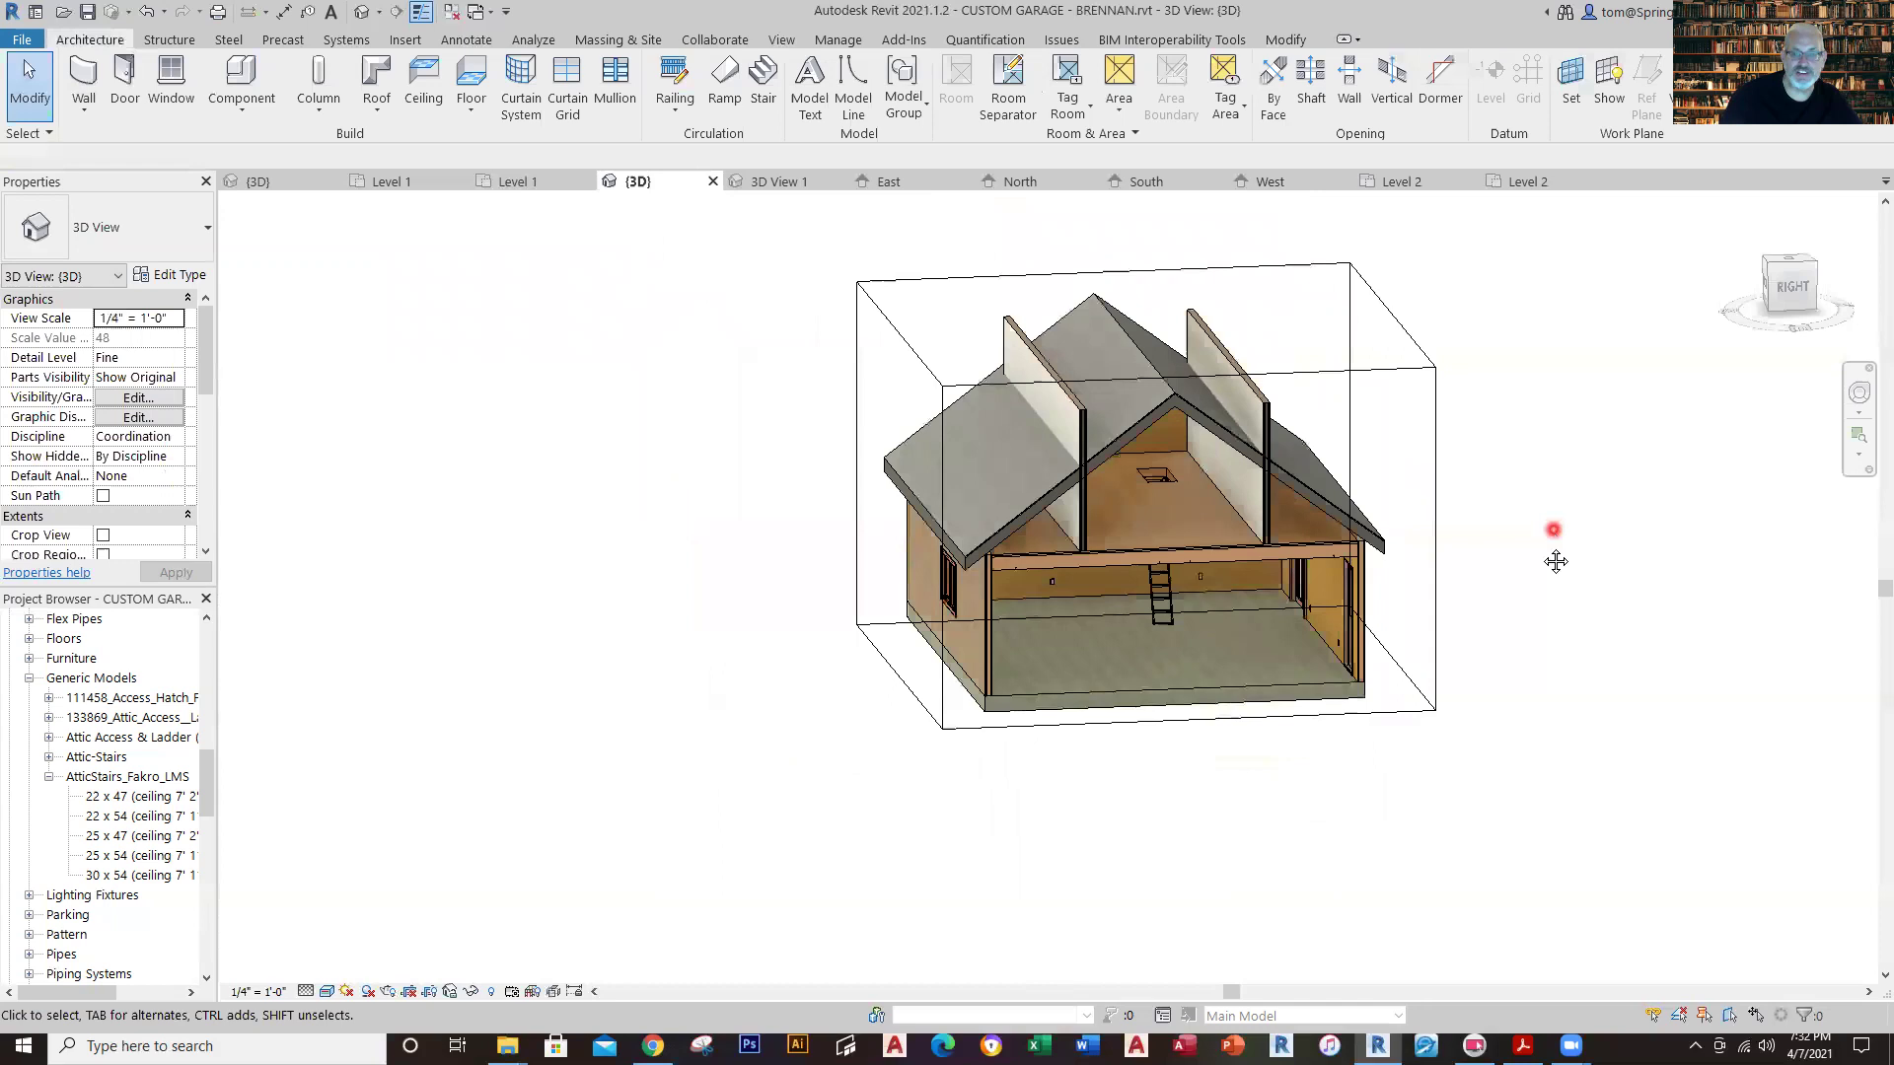
middle_drag(1556, 537, 1383, 721)
scroll(1391, 691, down, 1)
scroll(1391, 647, up, 2)
middle_drag(1394, 647, 1432, 330)
middle_drag(1394, 509, 1394, 604)
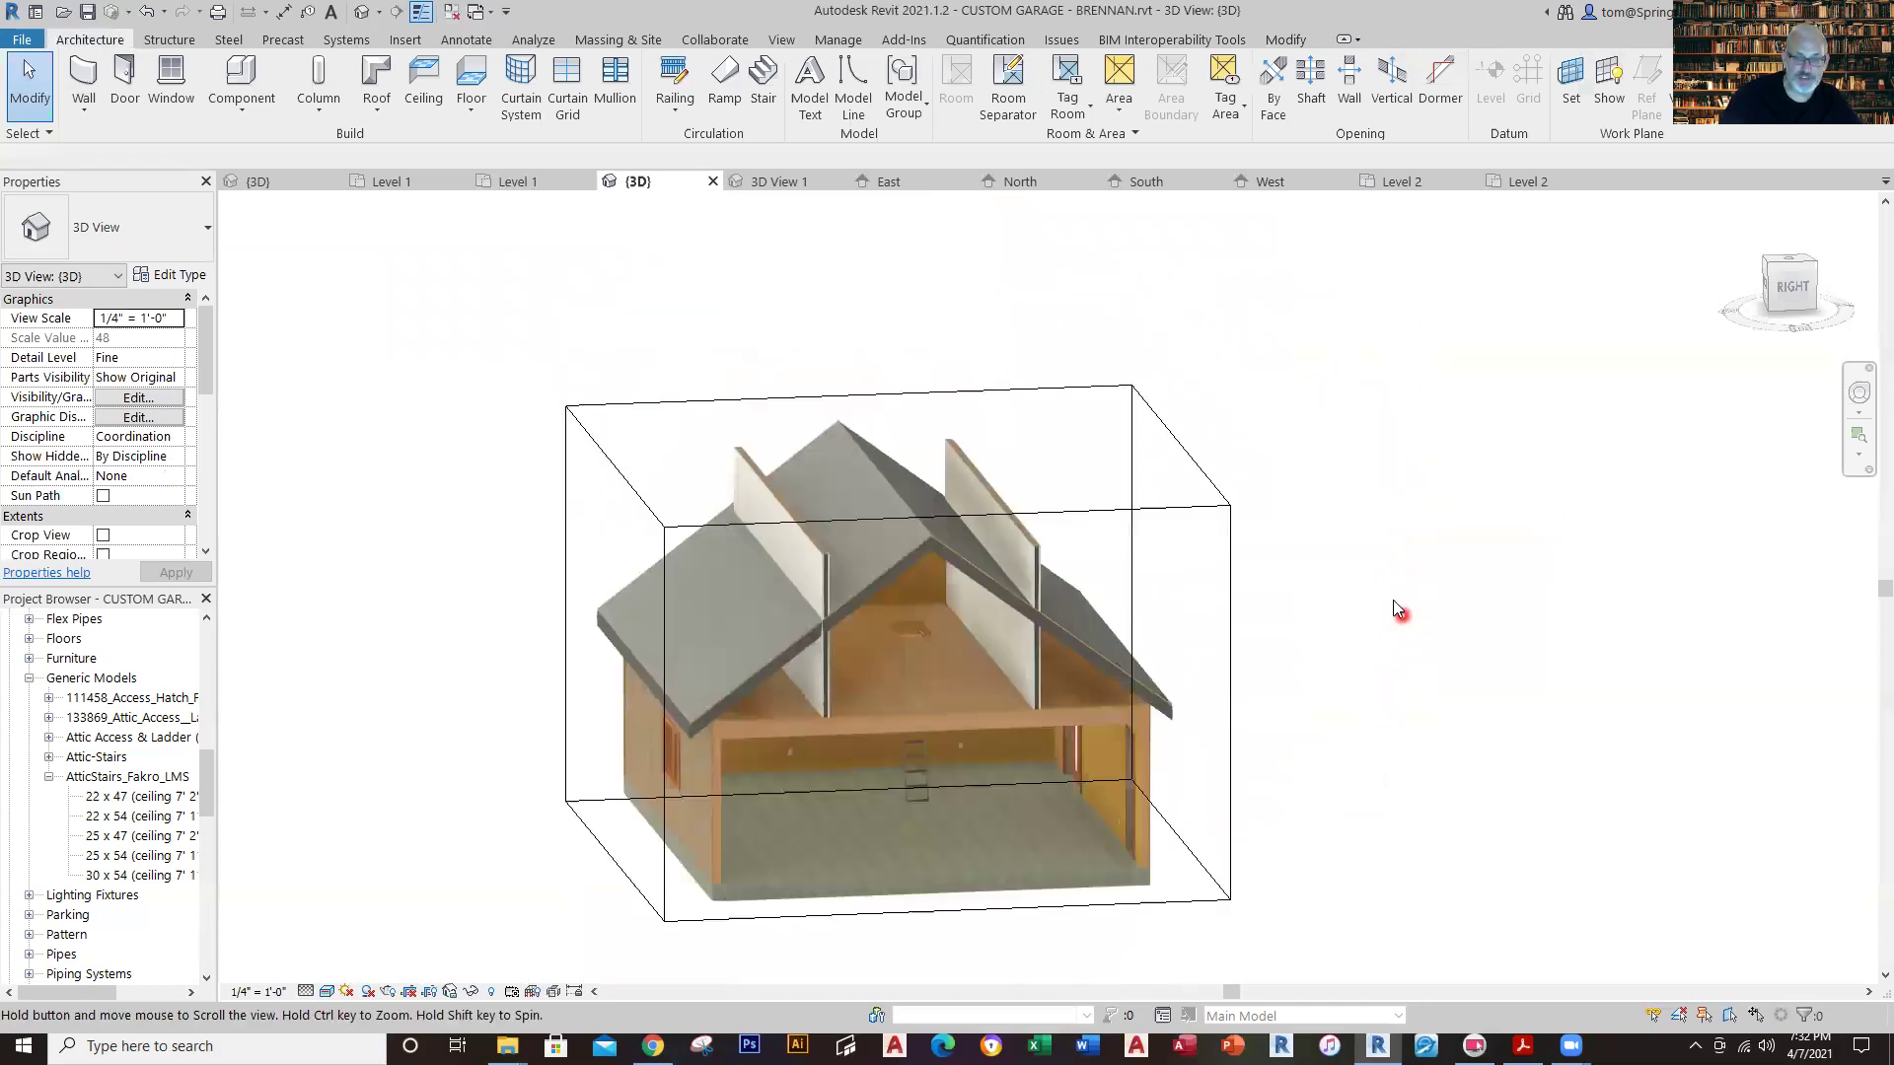
click(1033, 575)
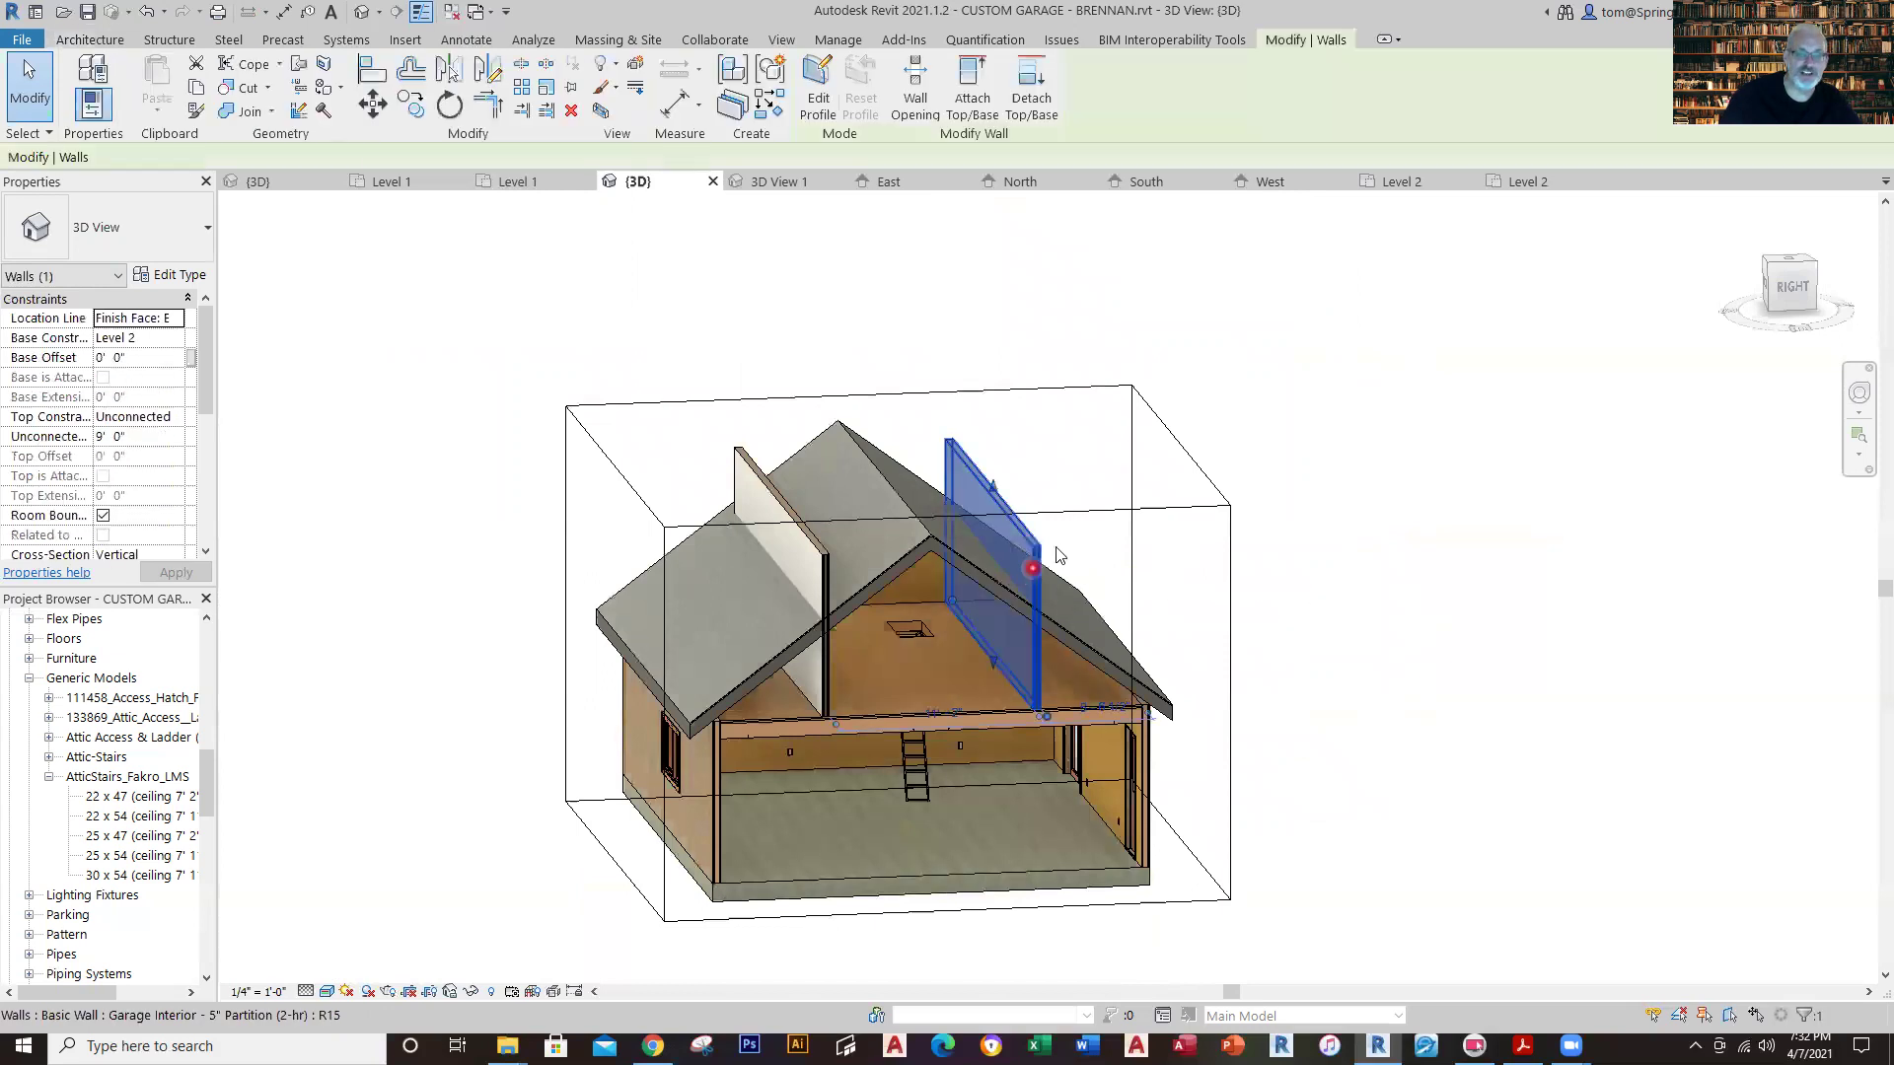
click(977, 91)
click(955, 545)
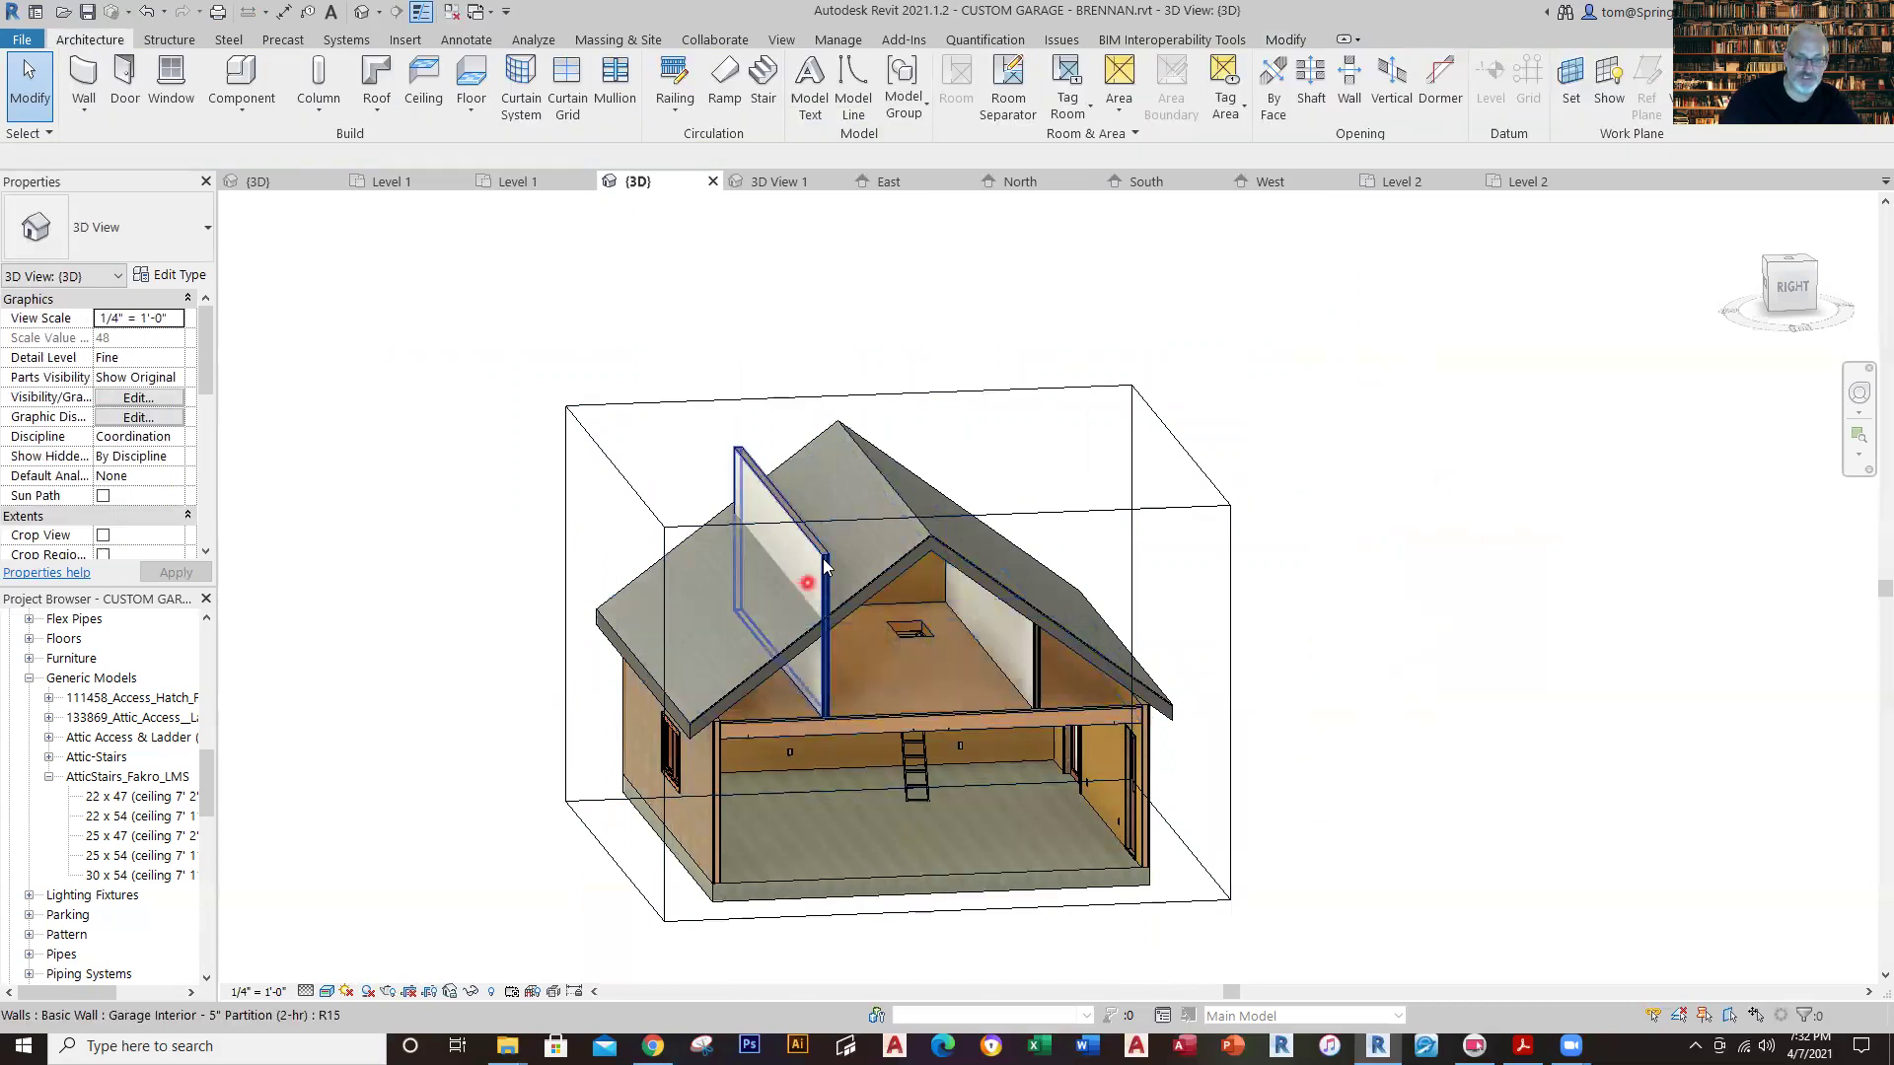
Attach the top of the other attic partition, still projecting through the front roof slope, to the roof.
click(902, 604)
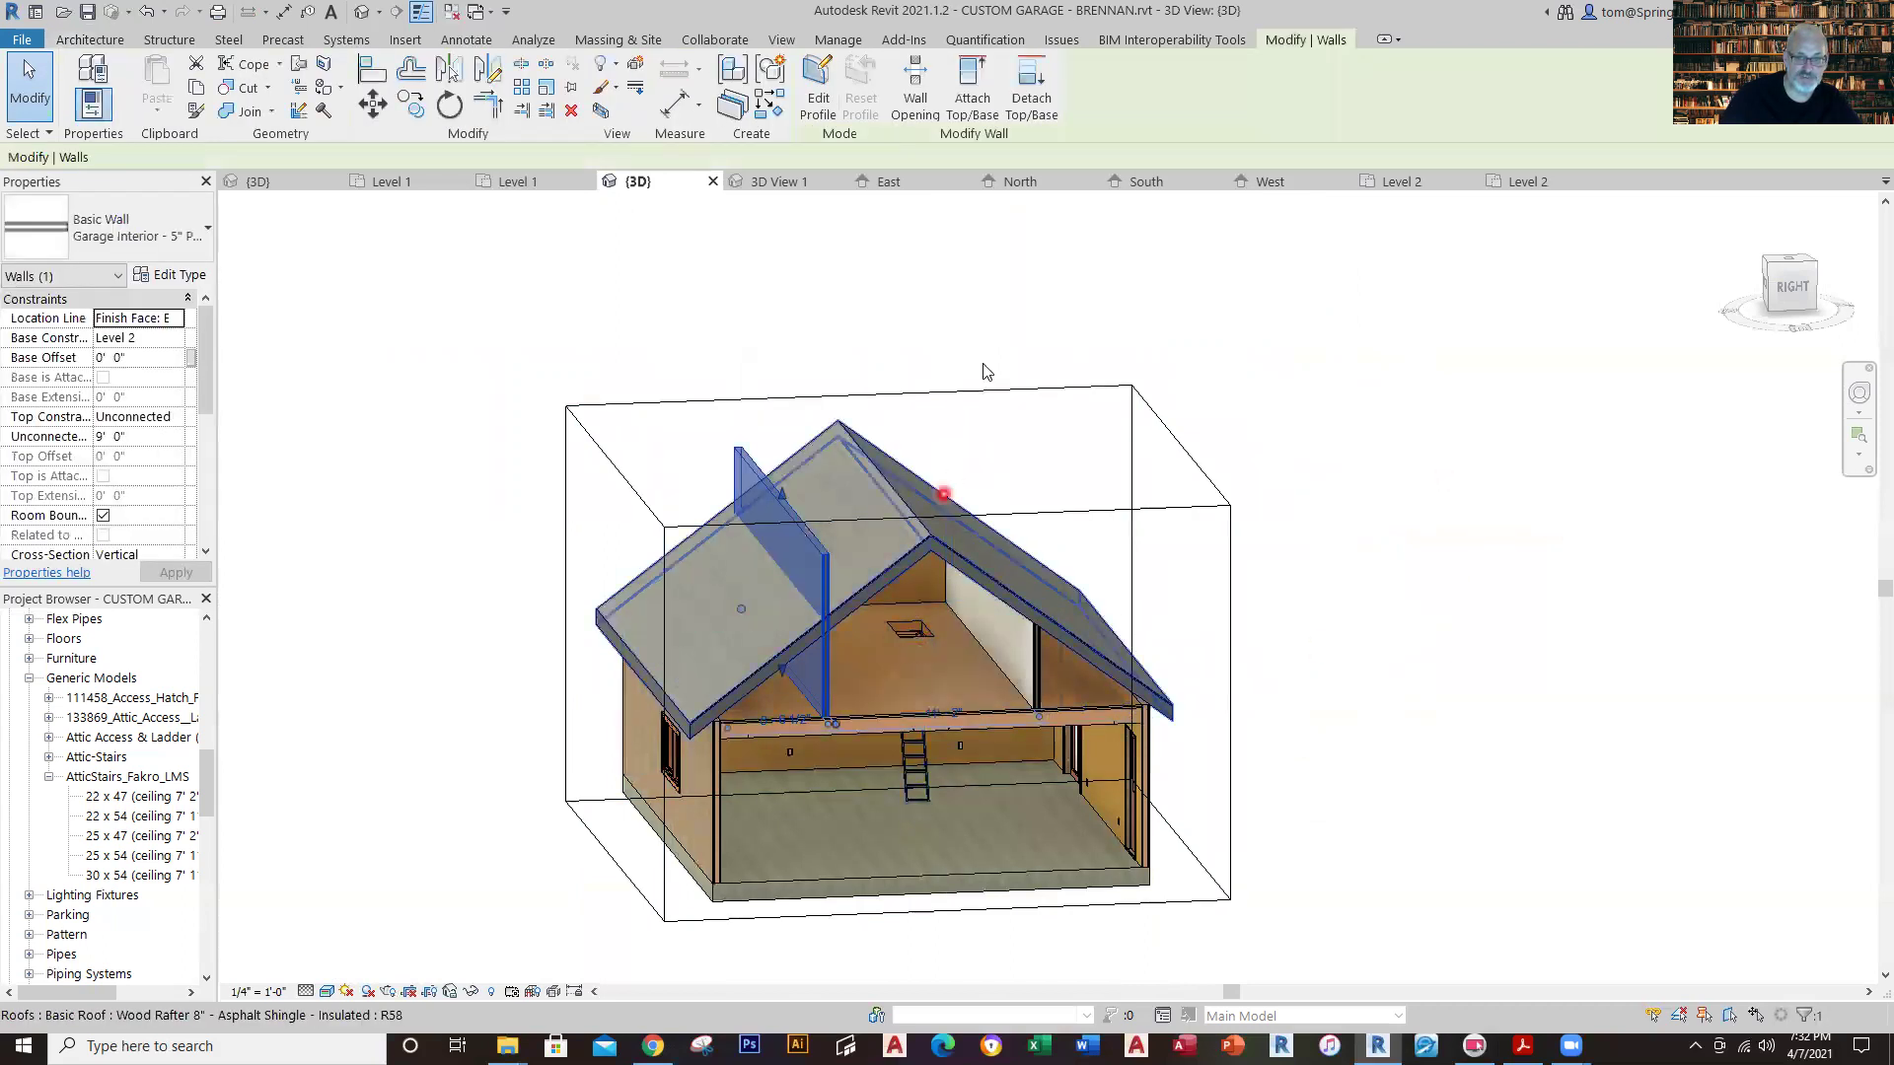
click(971, 83)
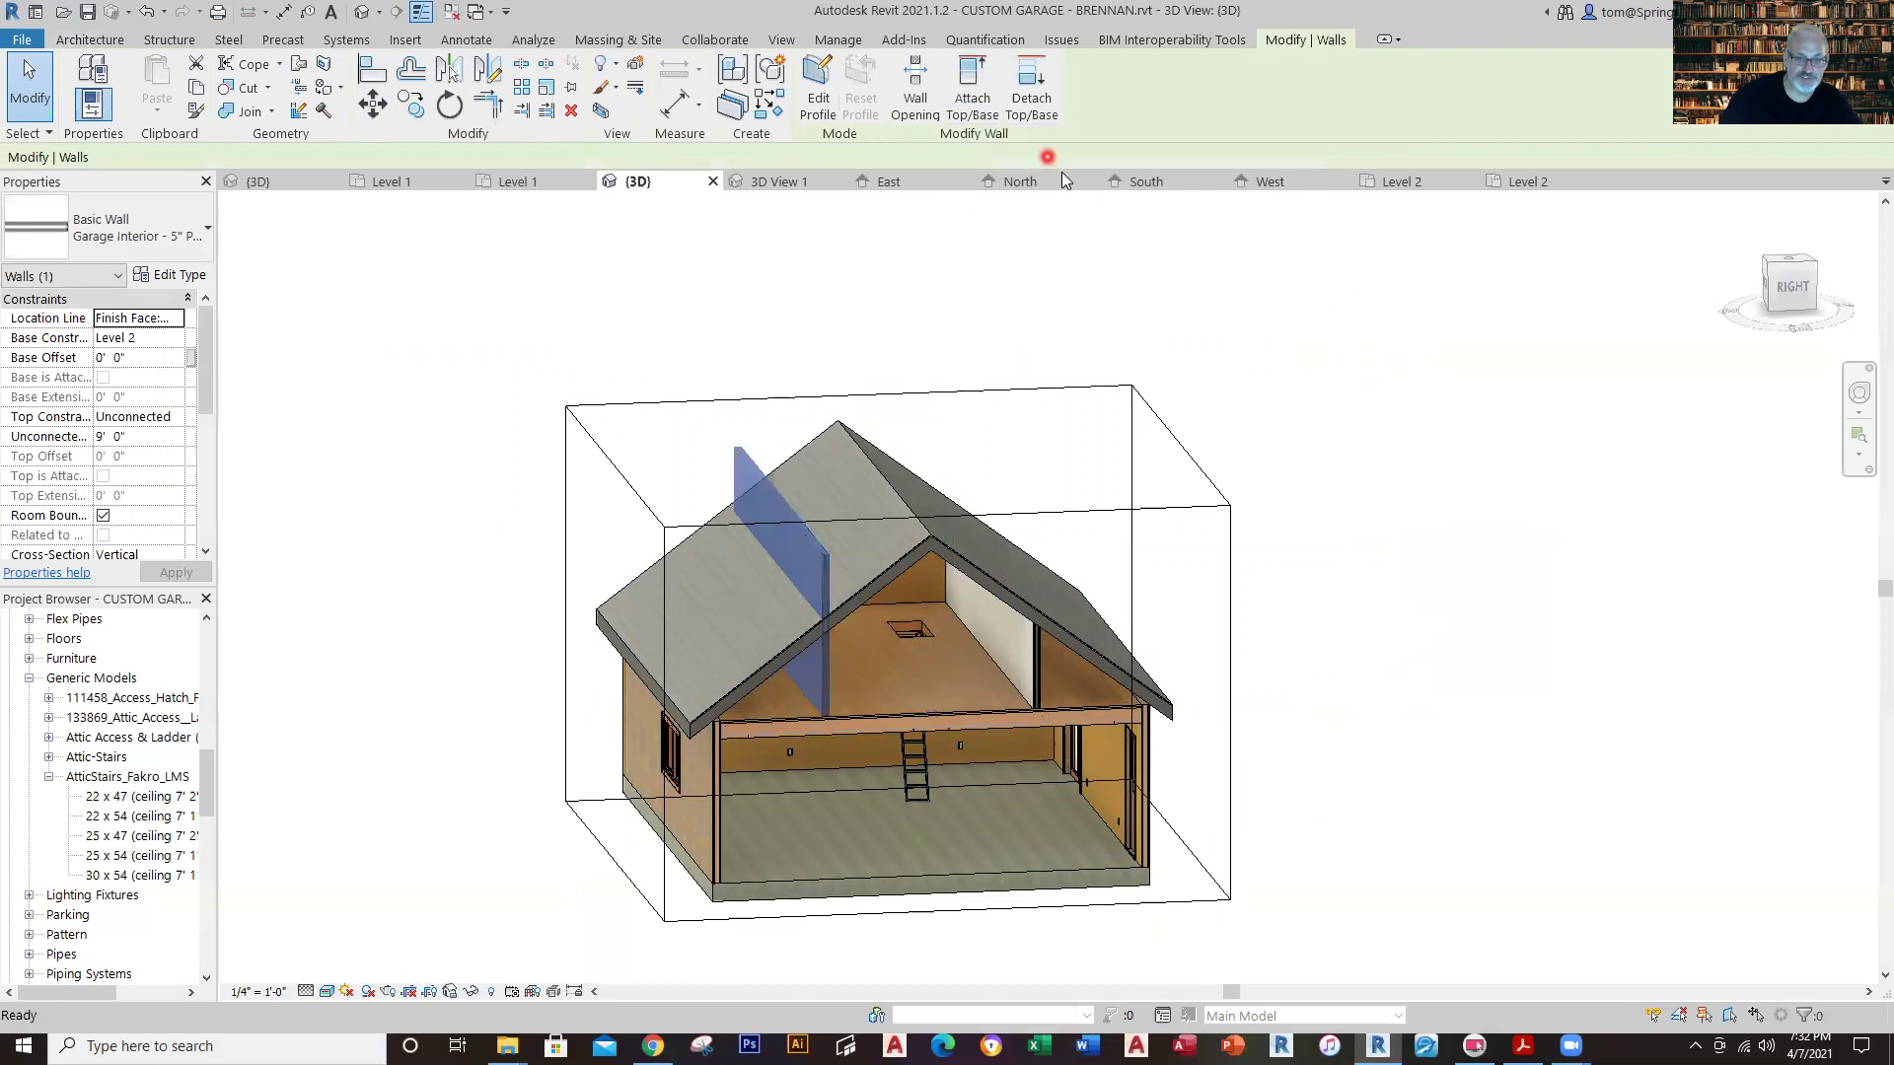
click(907, 568)
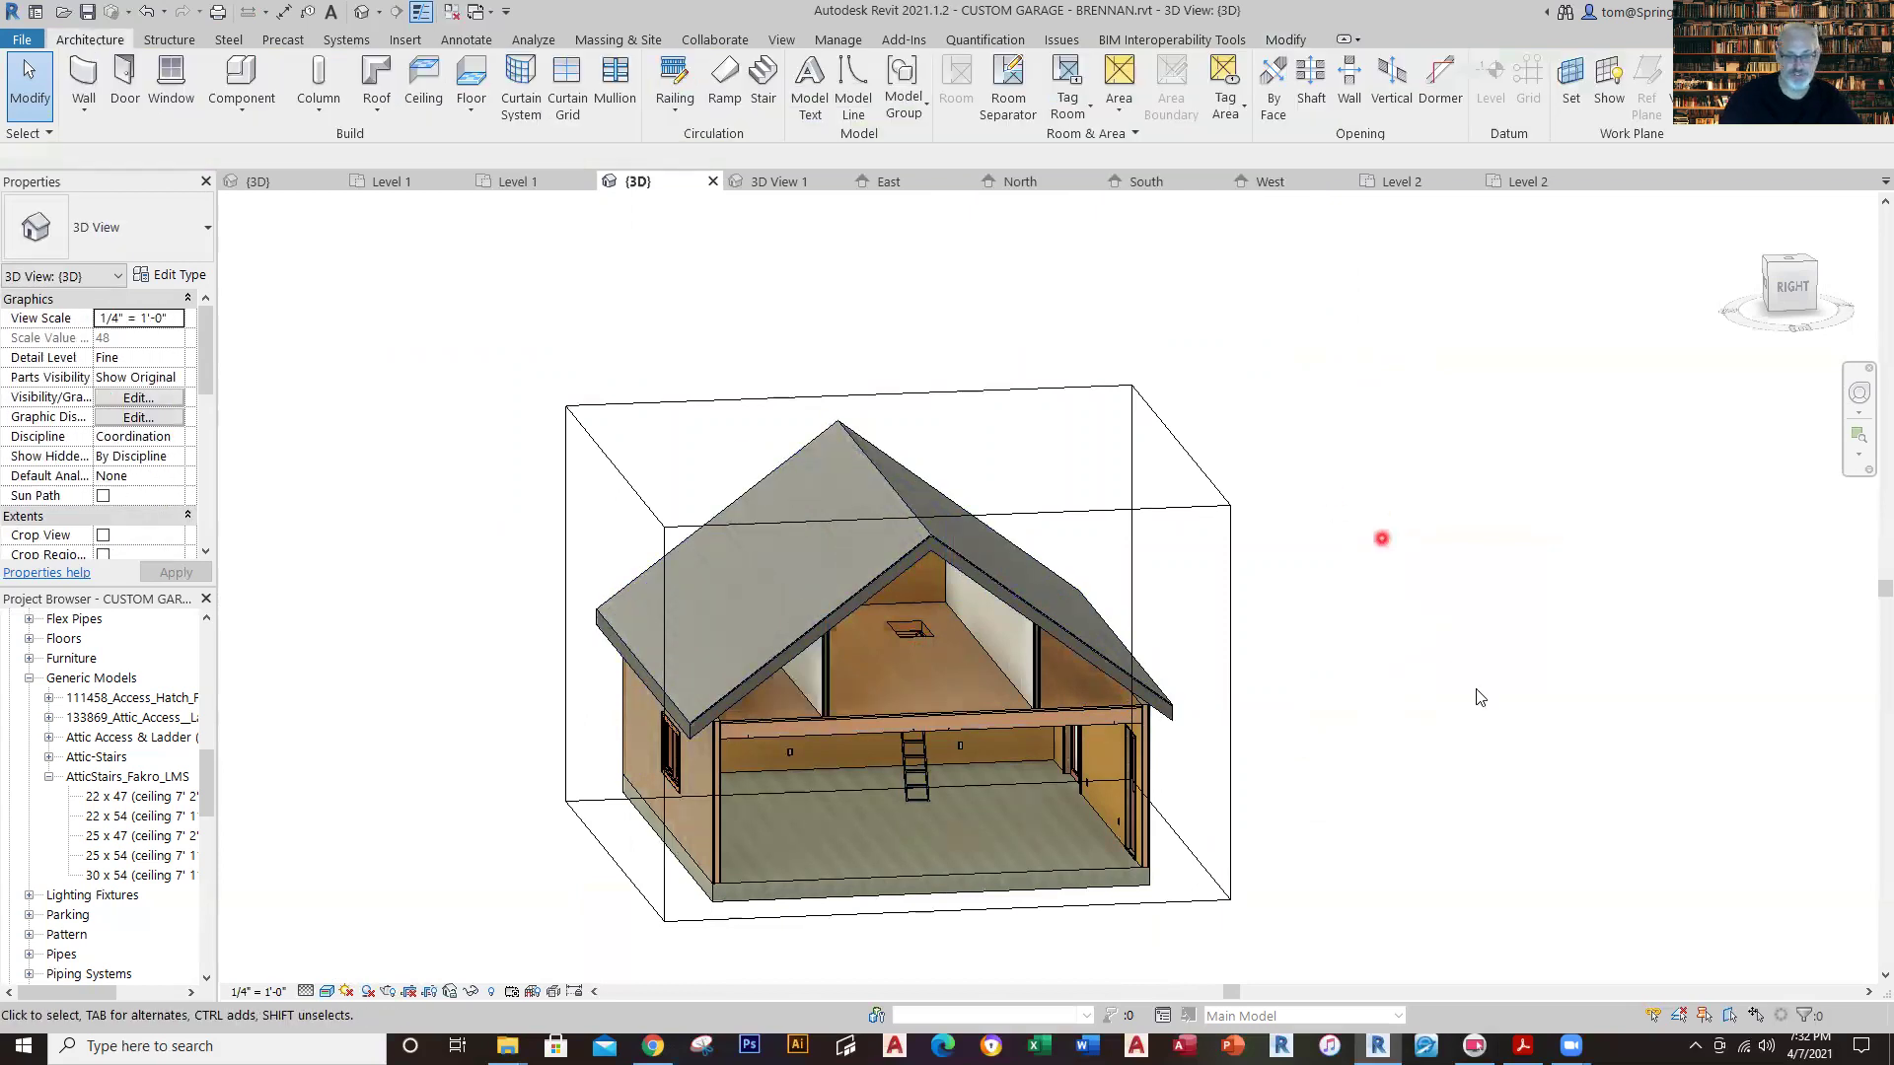
Turn off the 3D view's section box and orbit to show the garage's exterior with both overhead doors.
scroll(1476, 693, down, 1)
scroll(1209, 738, up, 4)
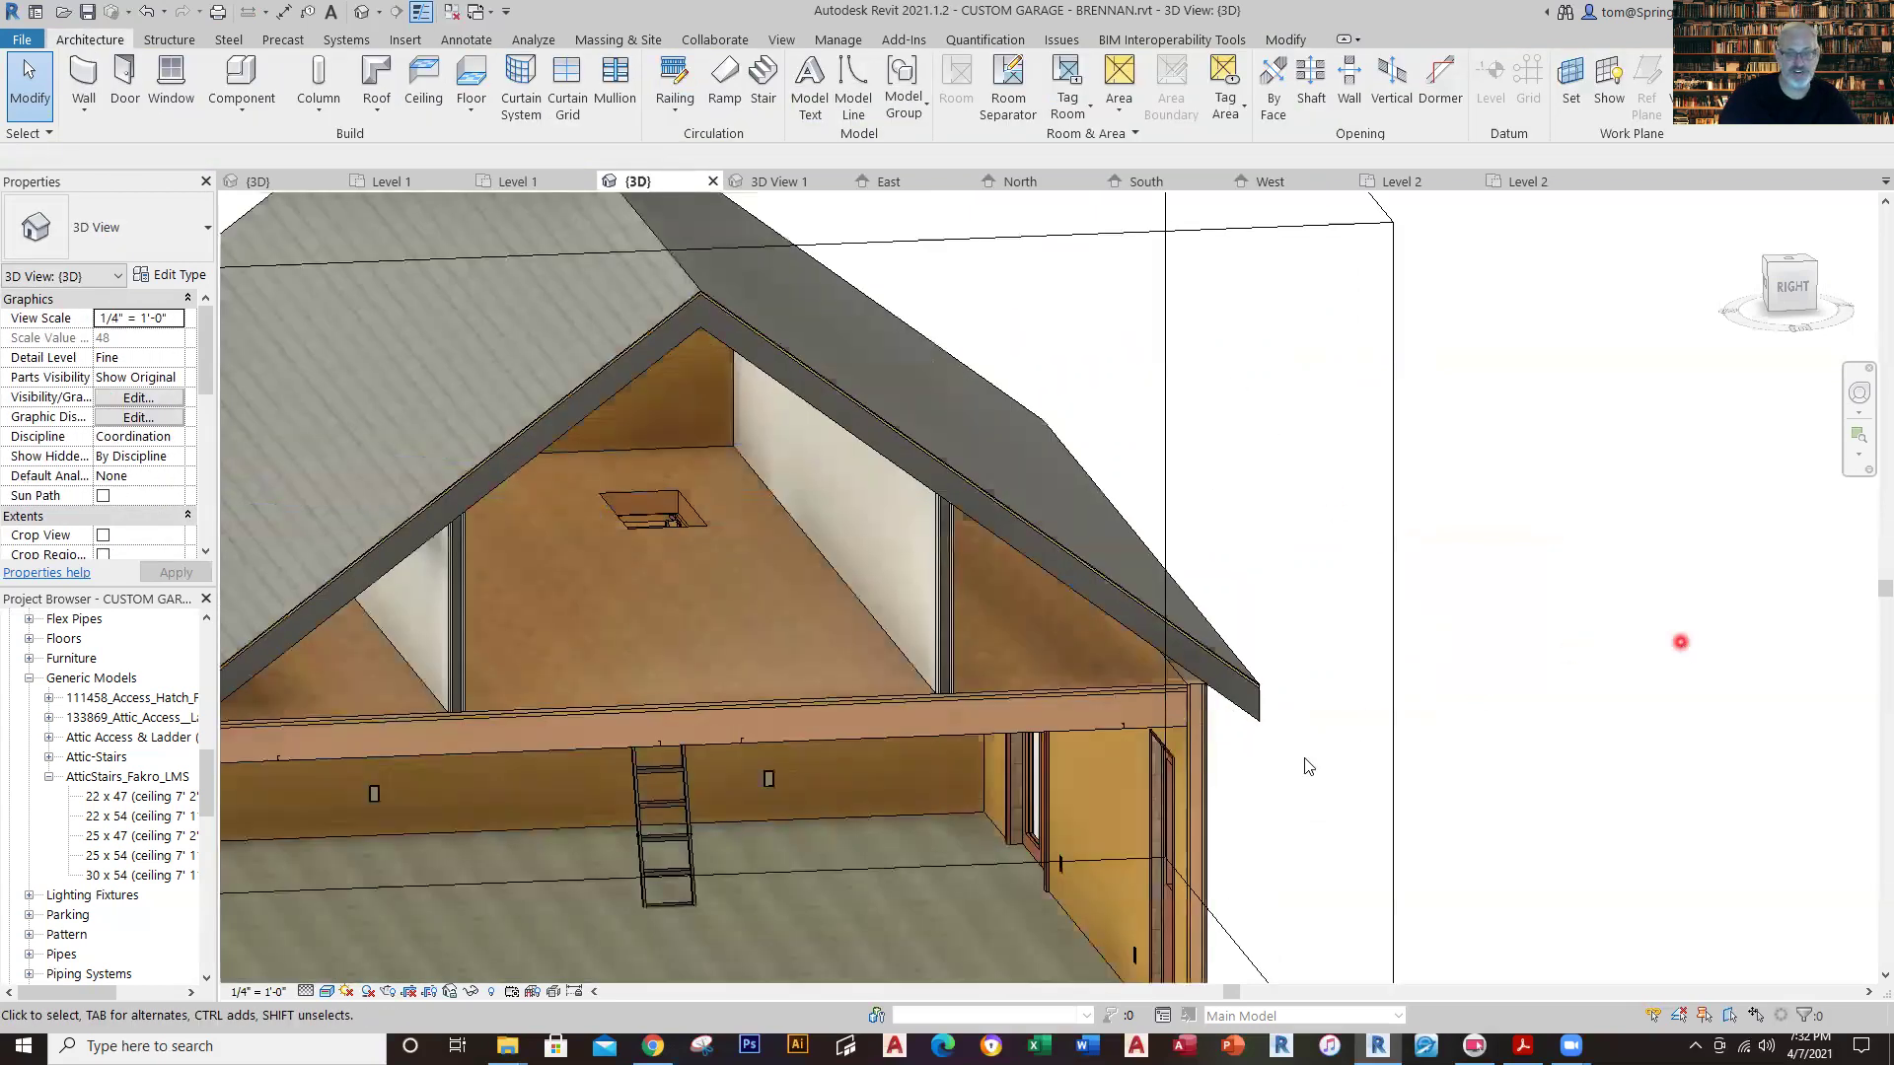
scroll(1539, 735, down, 3)
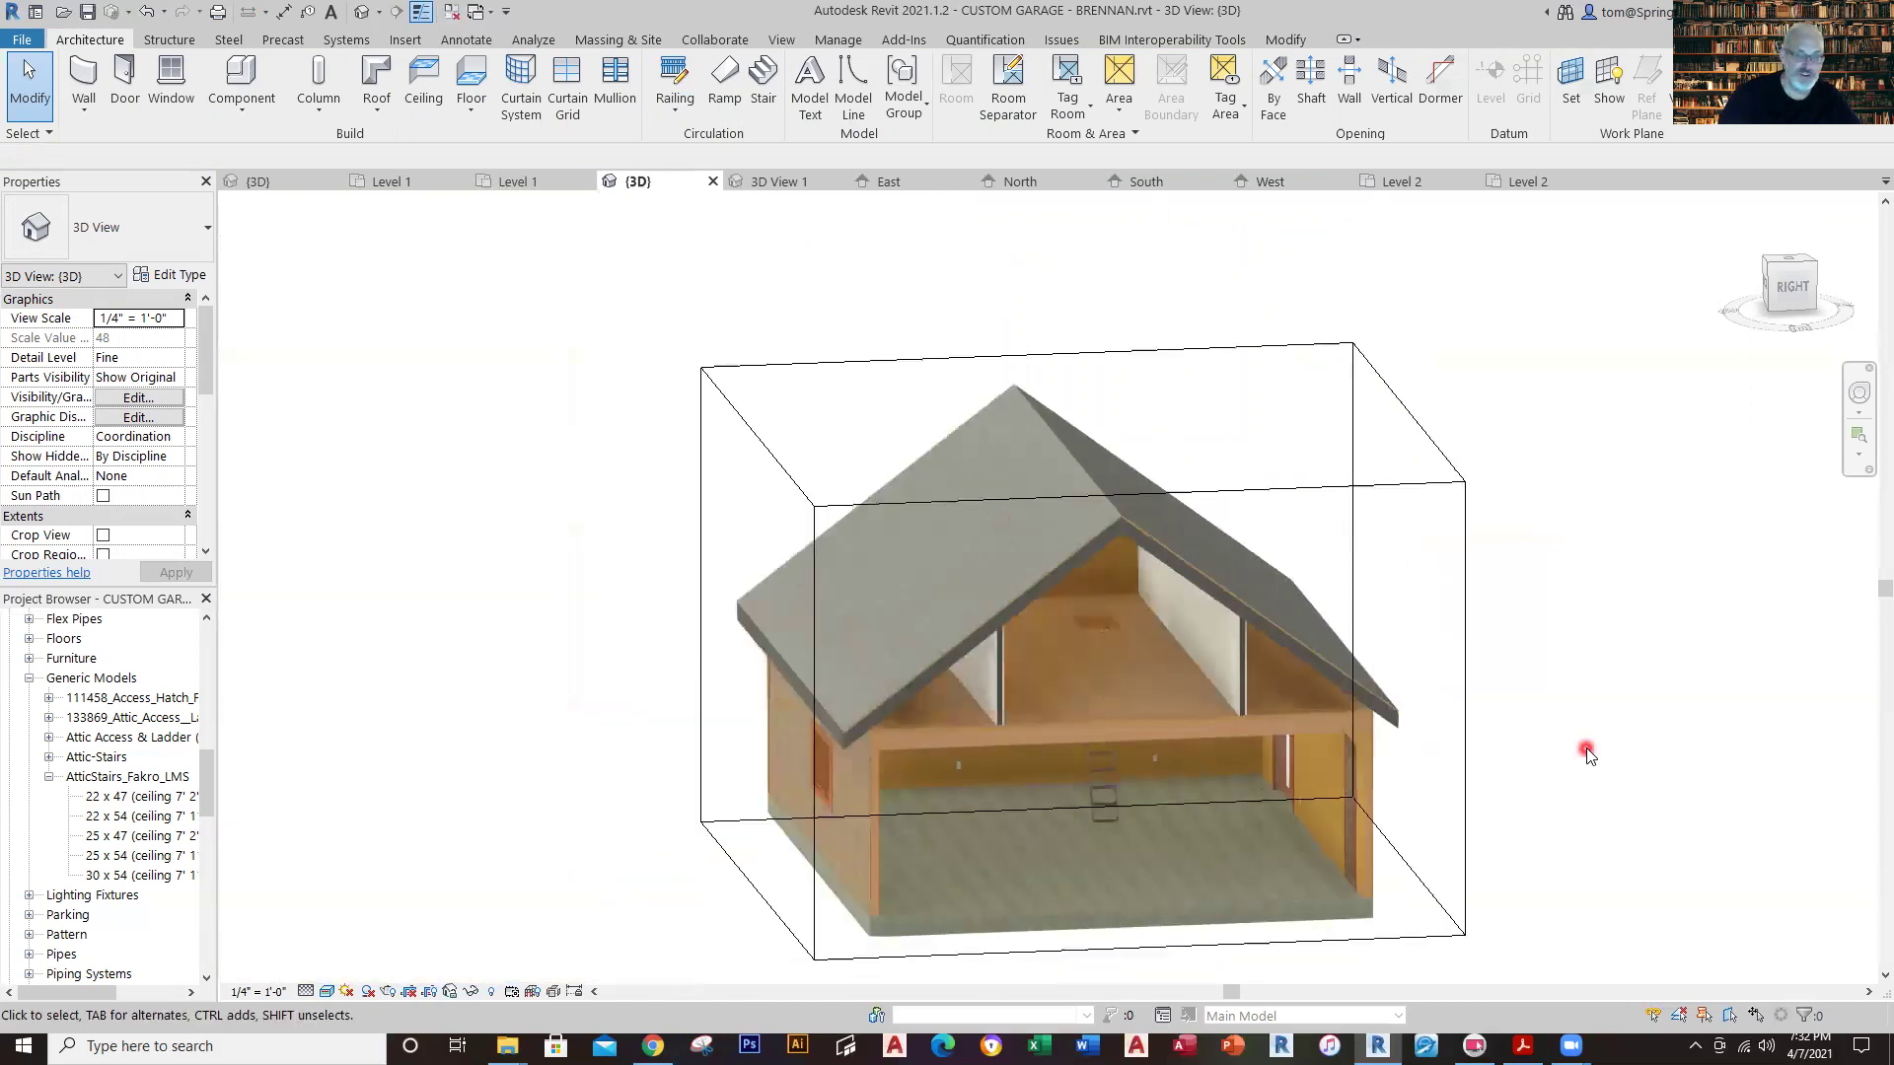
middle_drag(1658, 711, 1387, 719)
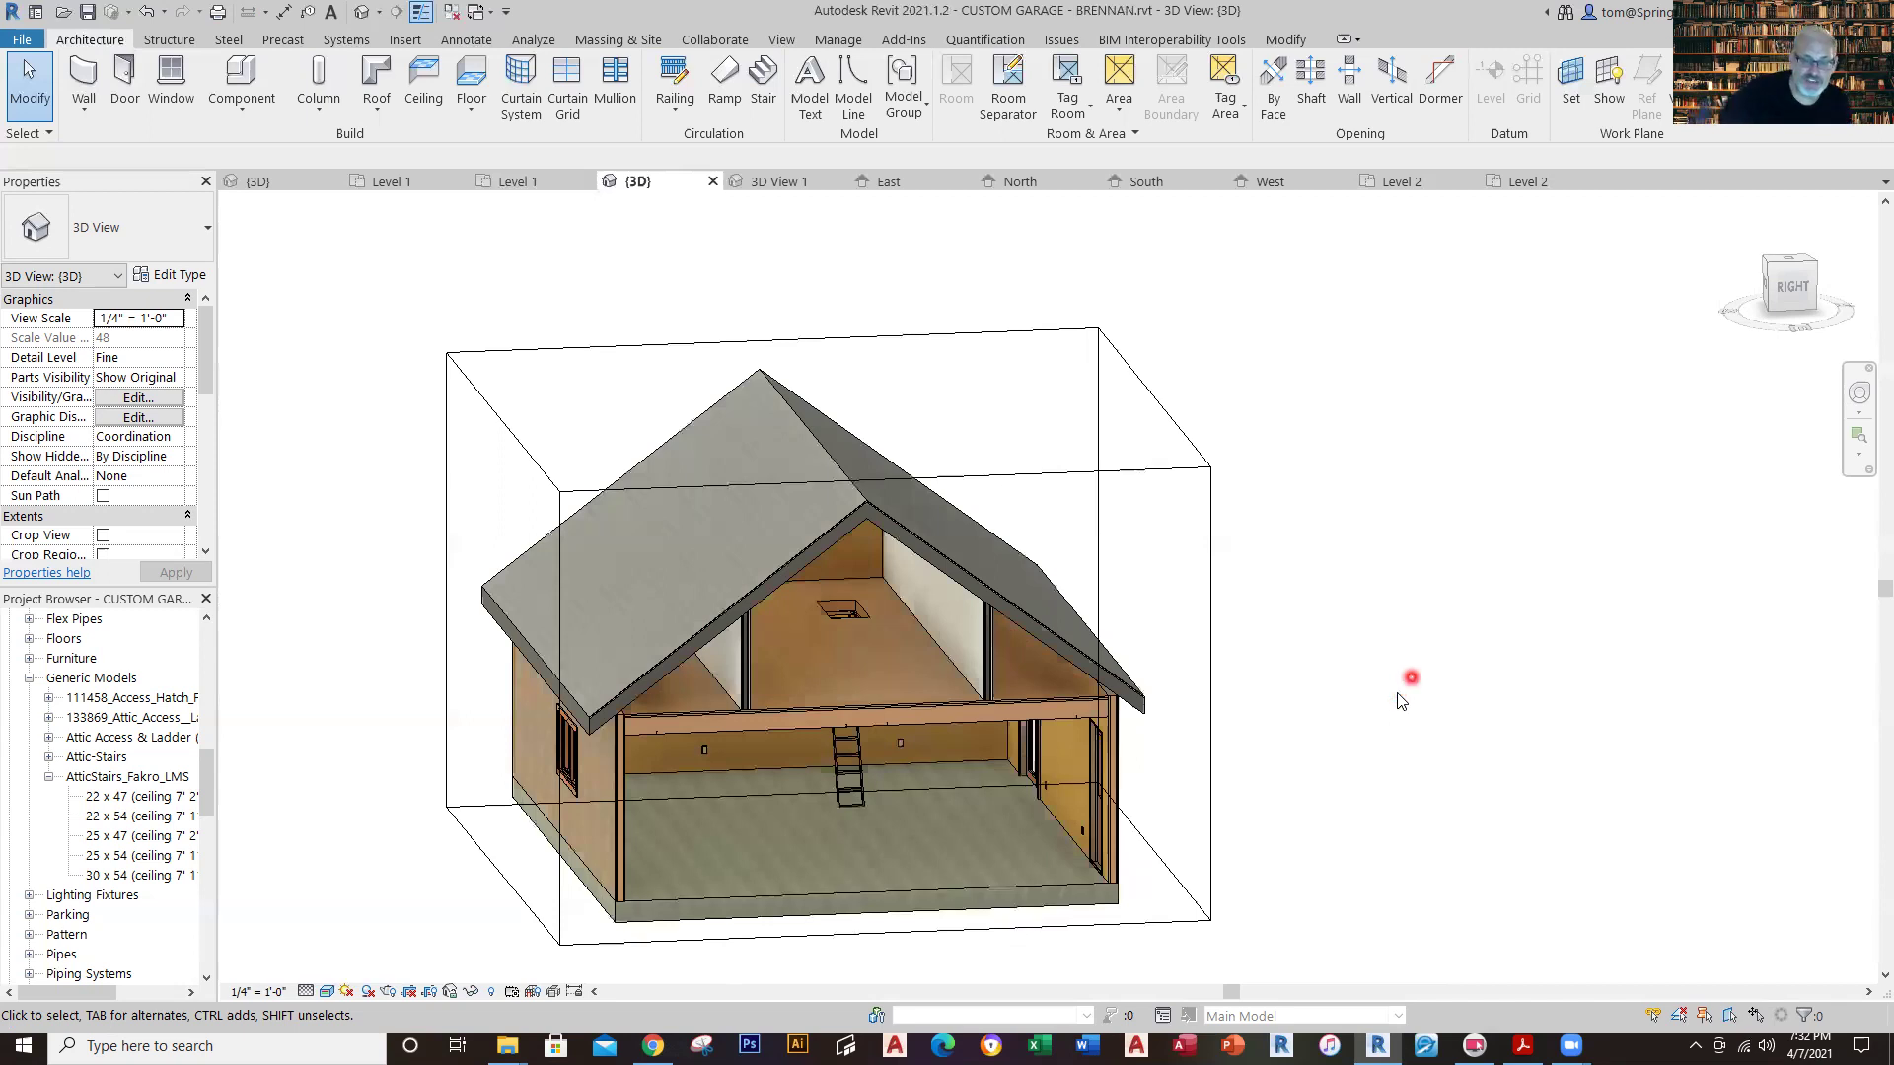
shift+middle_drag(1413, 713, 1401, 750)
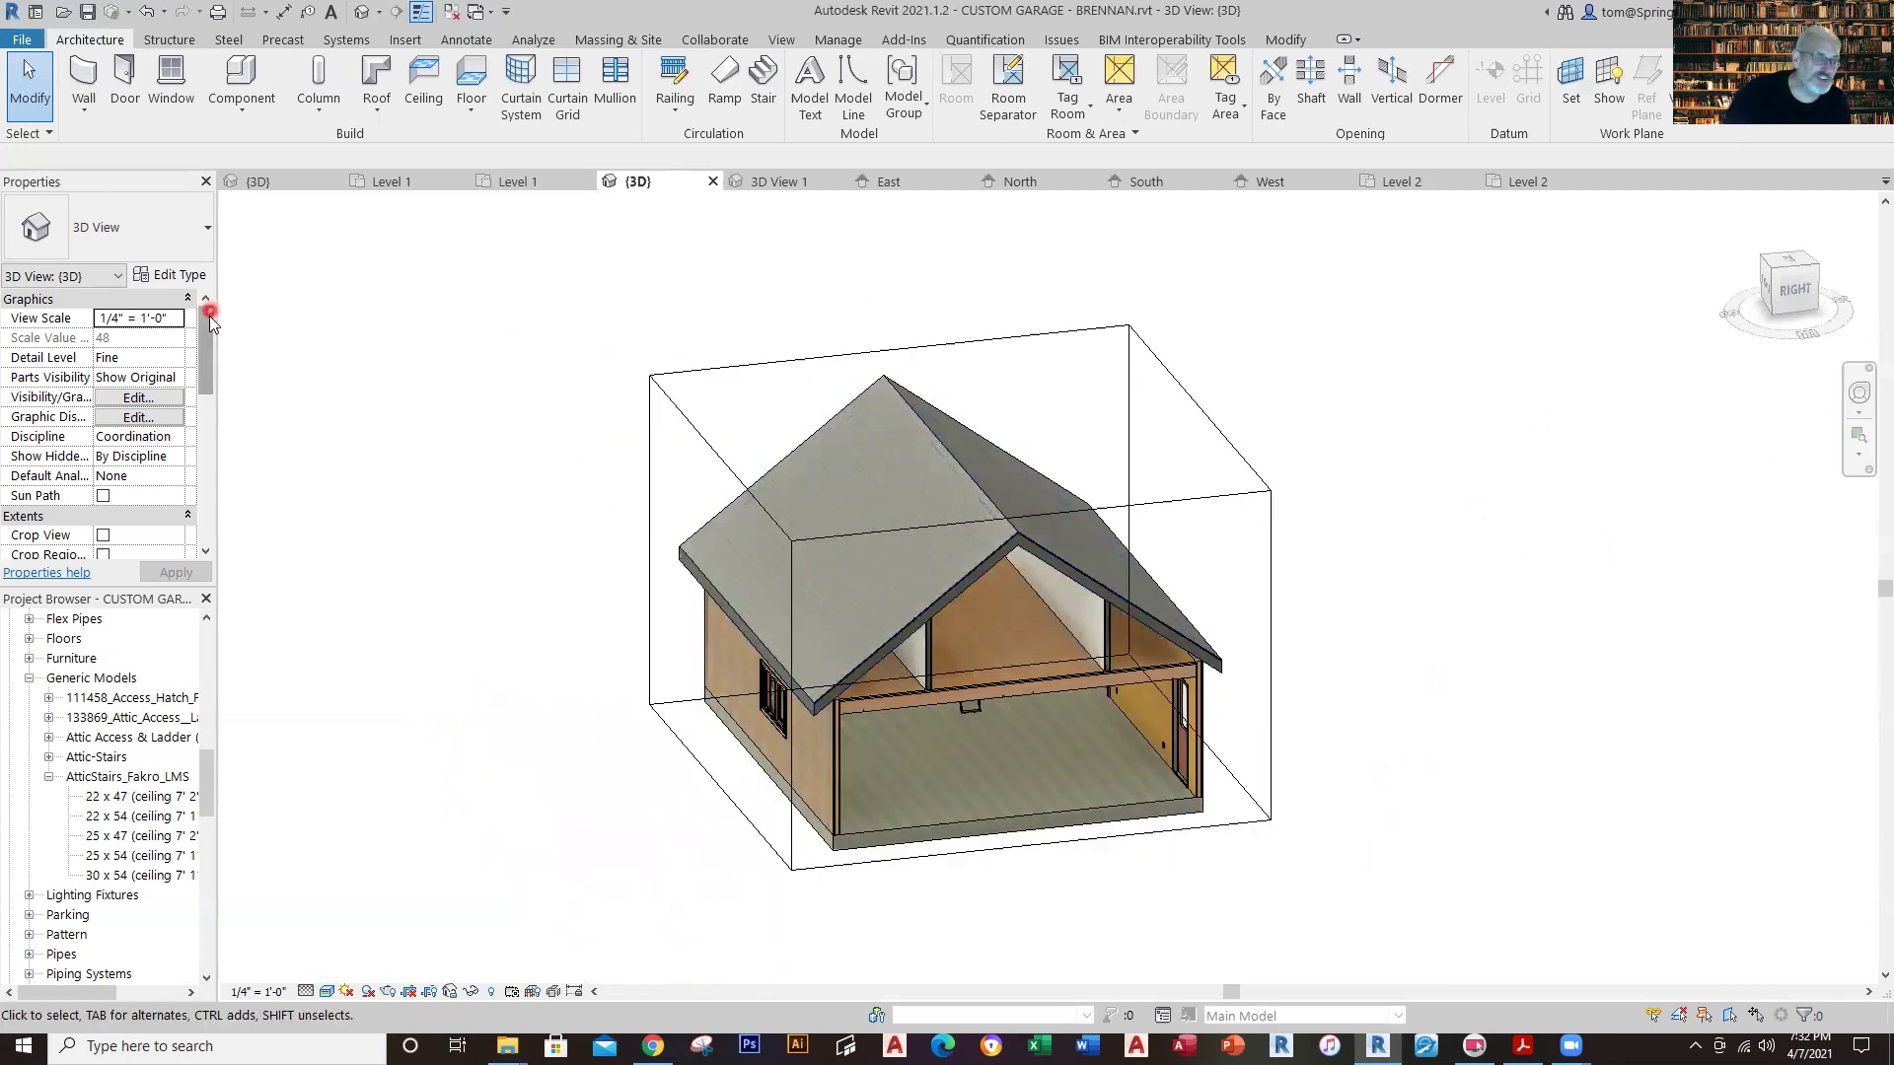
drag(208, 356, 212, 452)
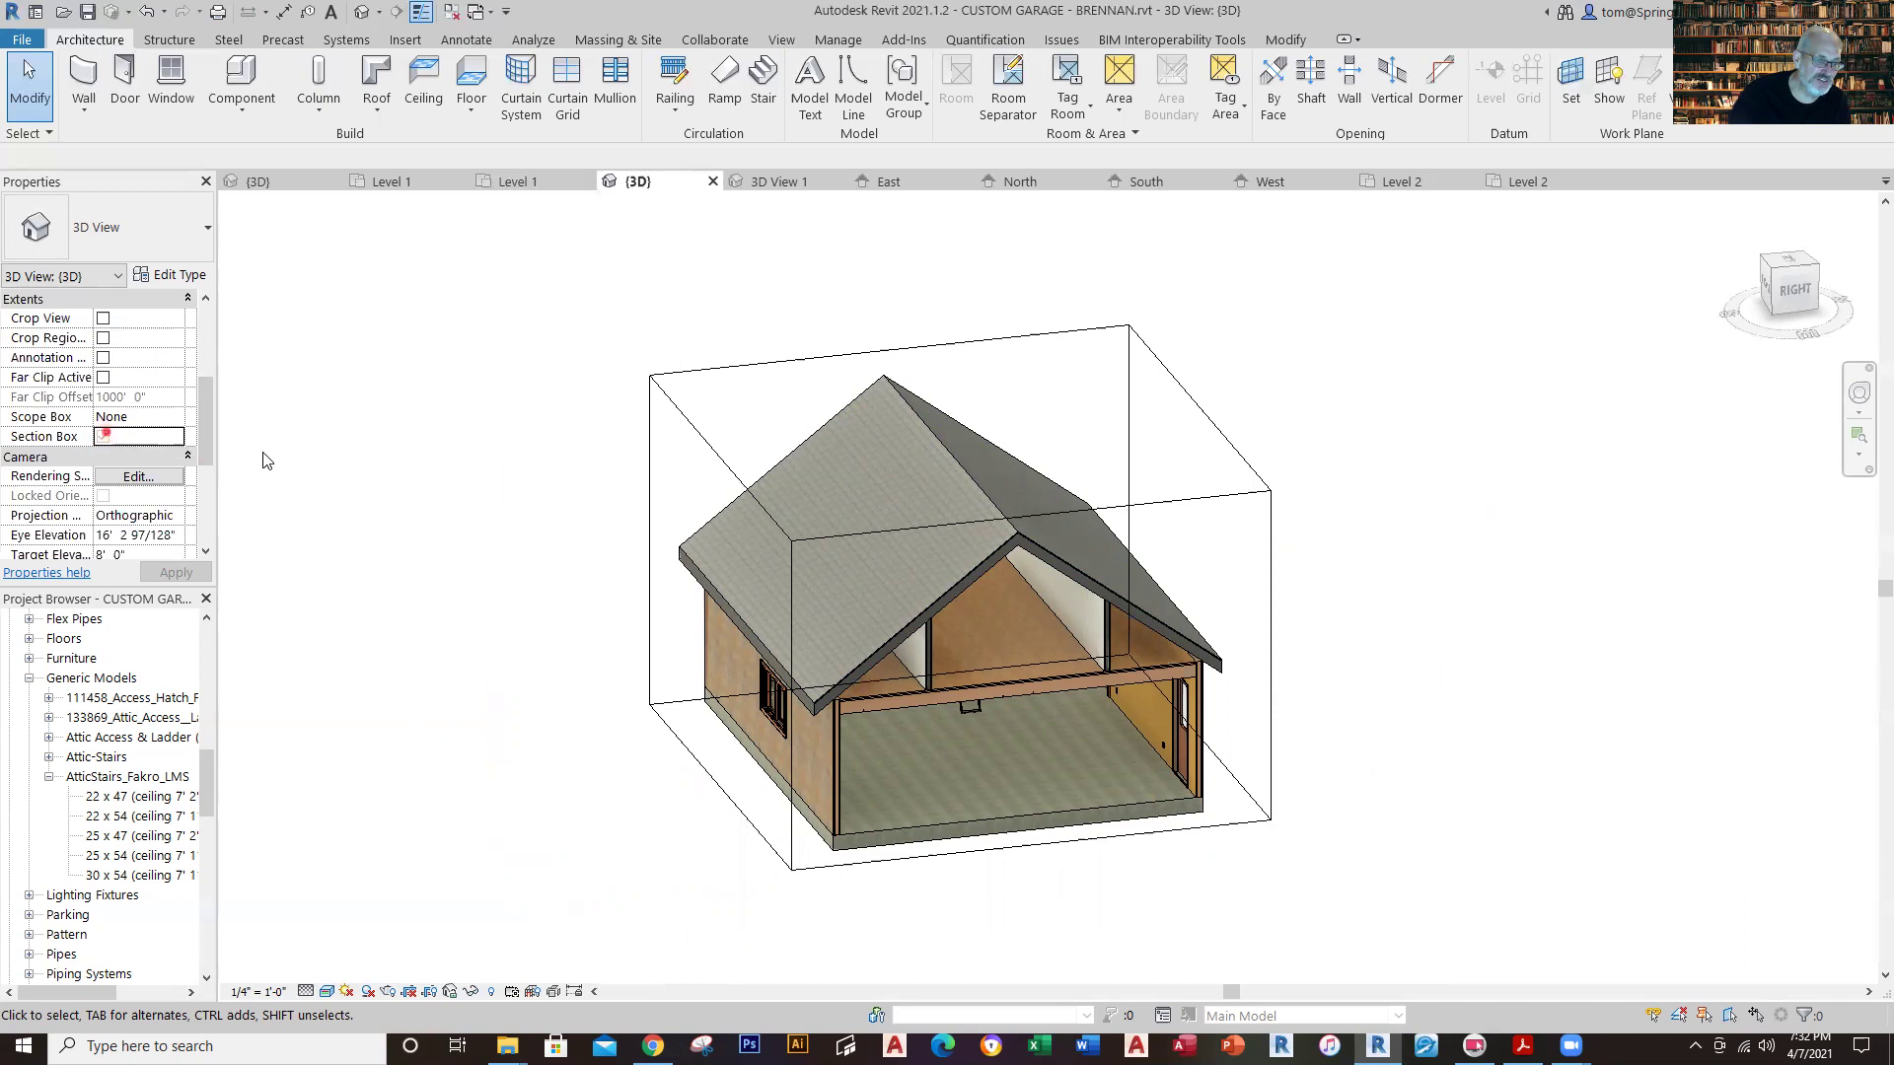
scroll(1408, 597, down, 1)
shift+middle_drag(1387, 587, 1458, 647)
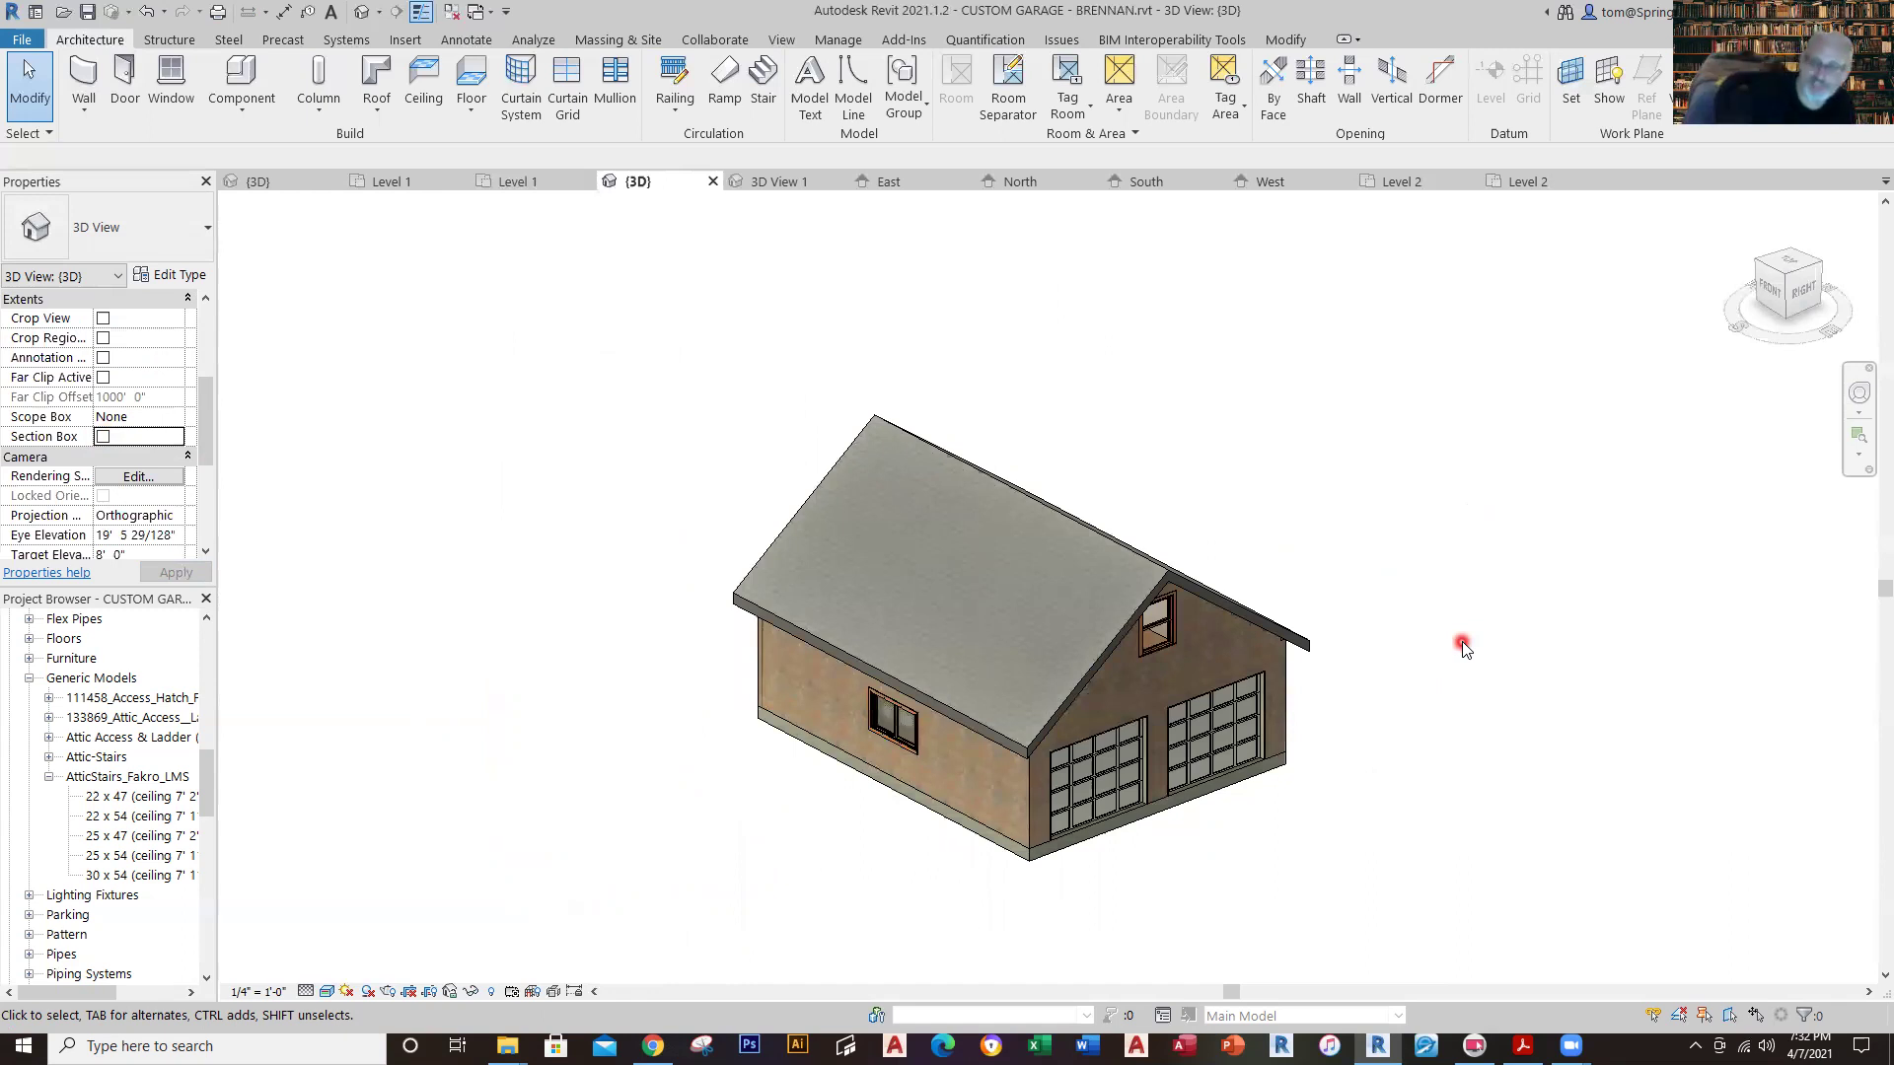
Open the master project's FOOTING floor plan and examine the slab's floor type, outline and thickened edge.
click(520, 185)
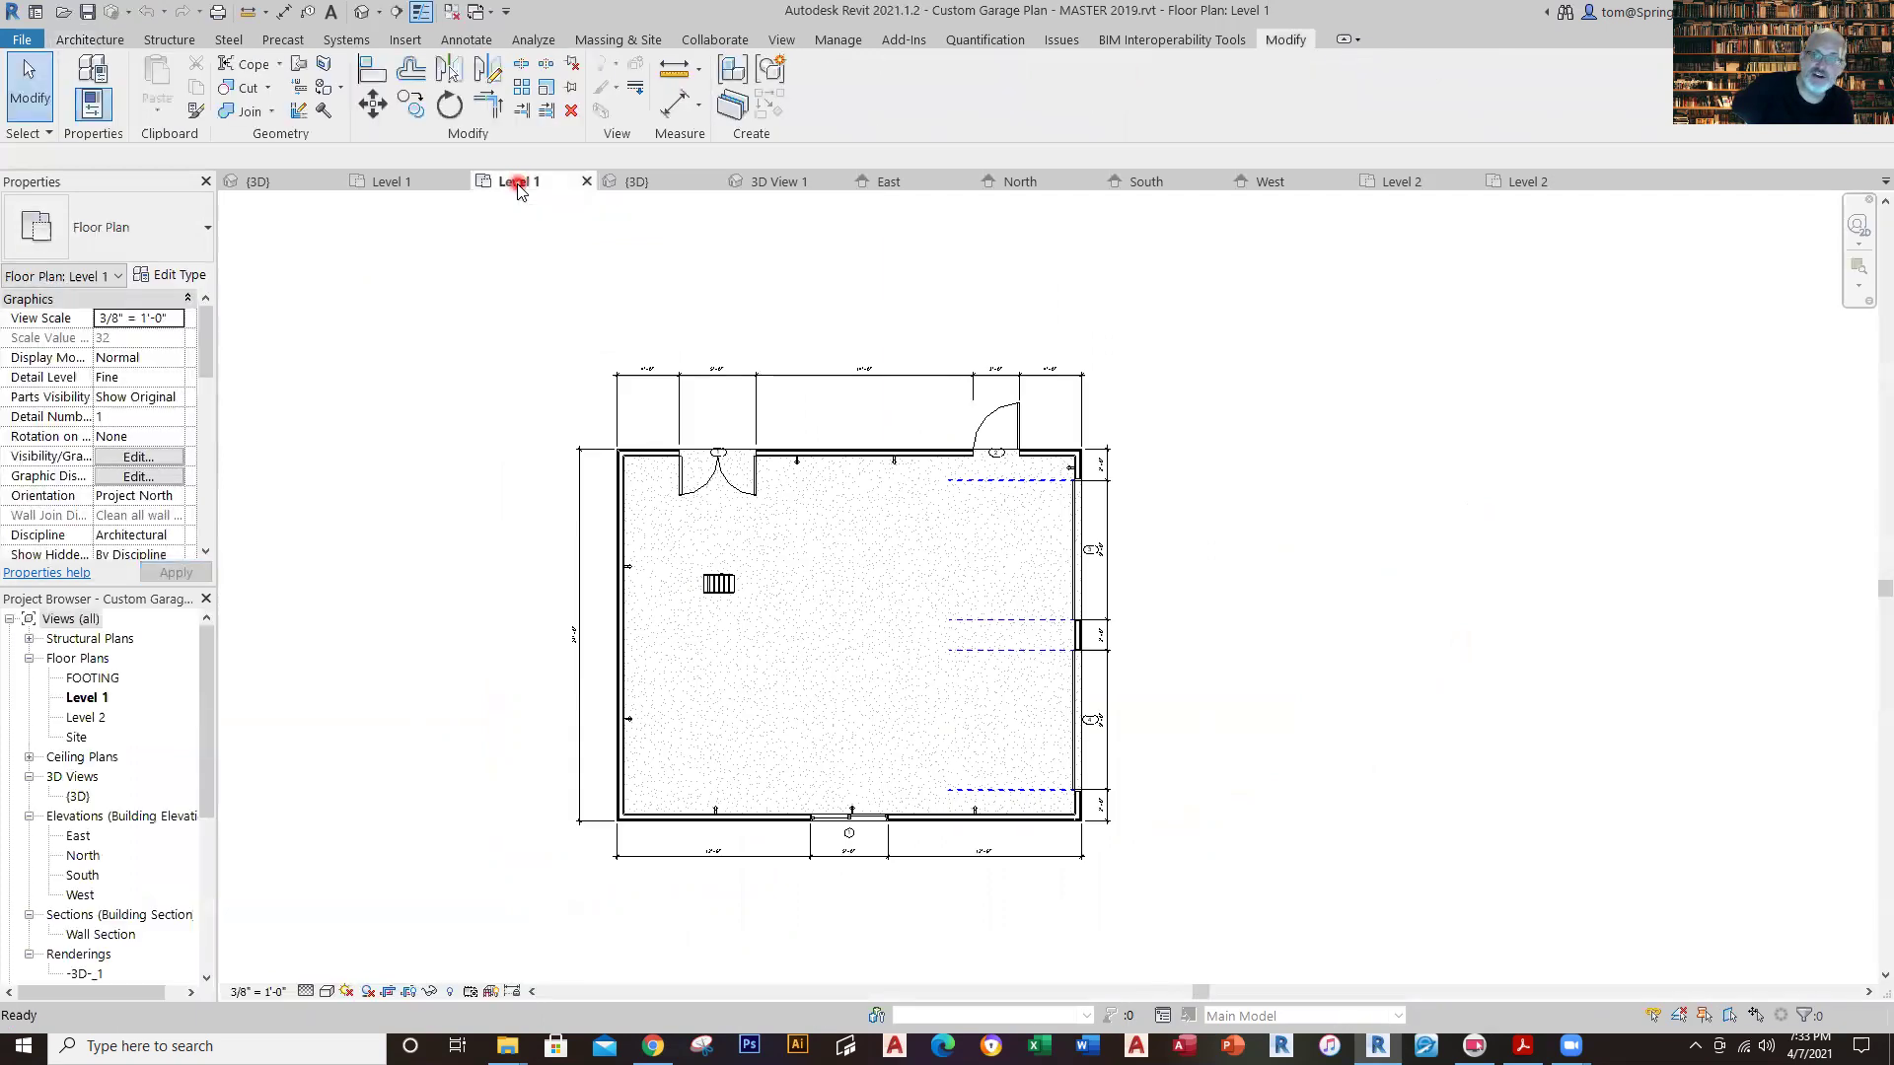
double_click(106, 680)
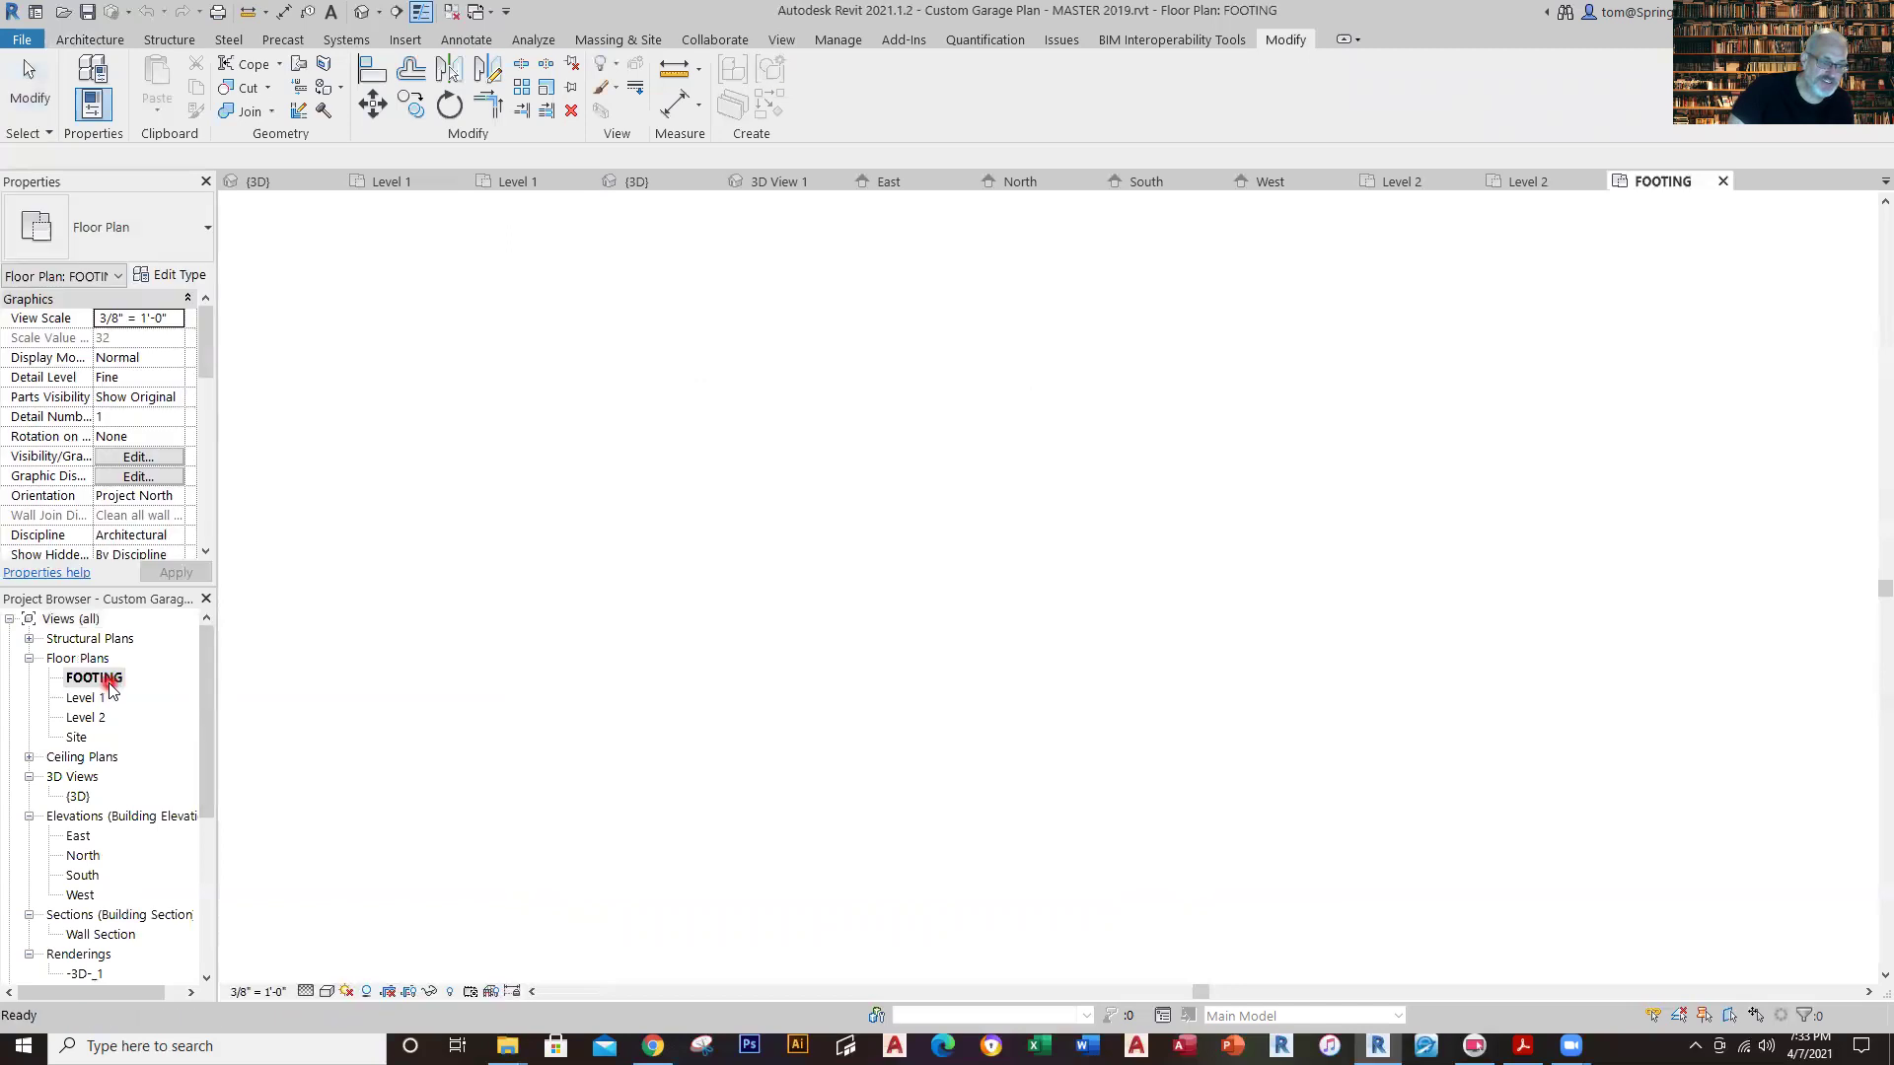
click(620, 524)
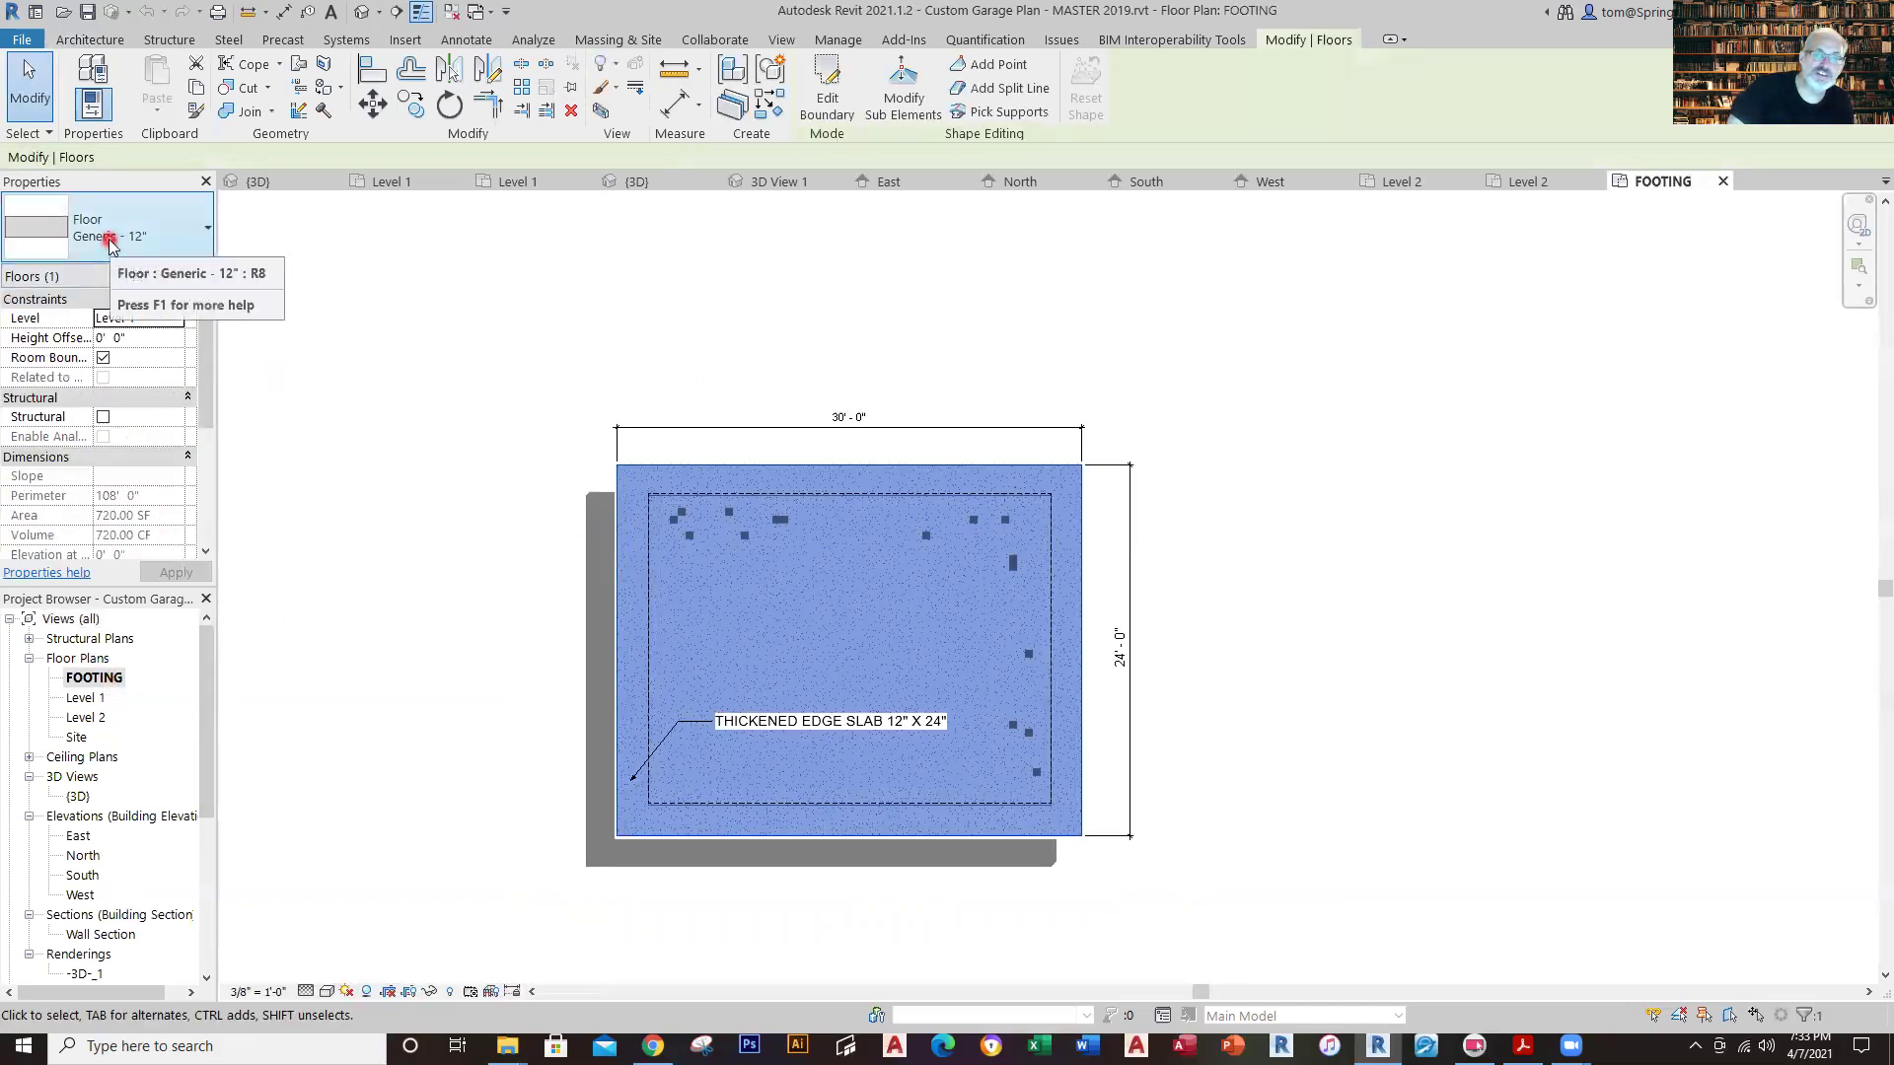
click(464, 274)
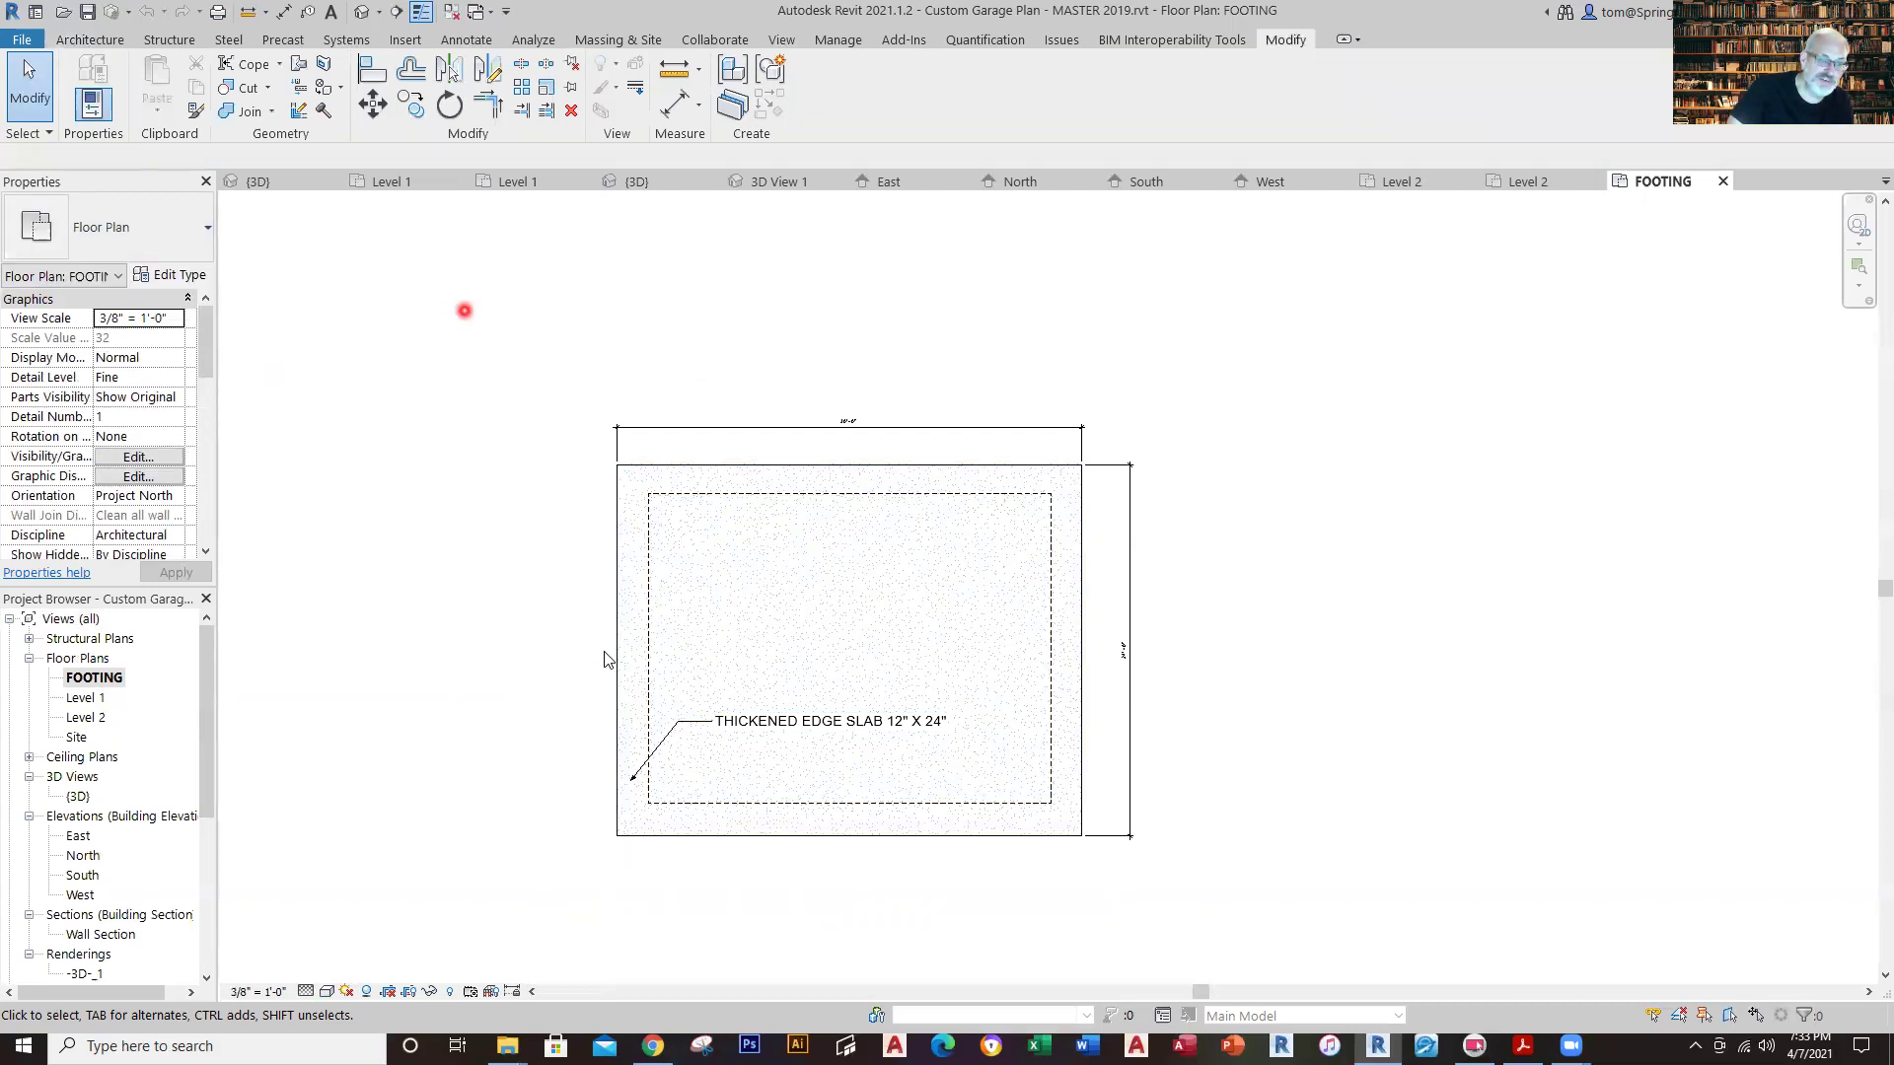
click(634, 654)
click(484, 649)
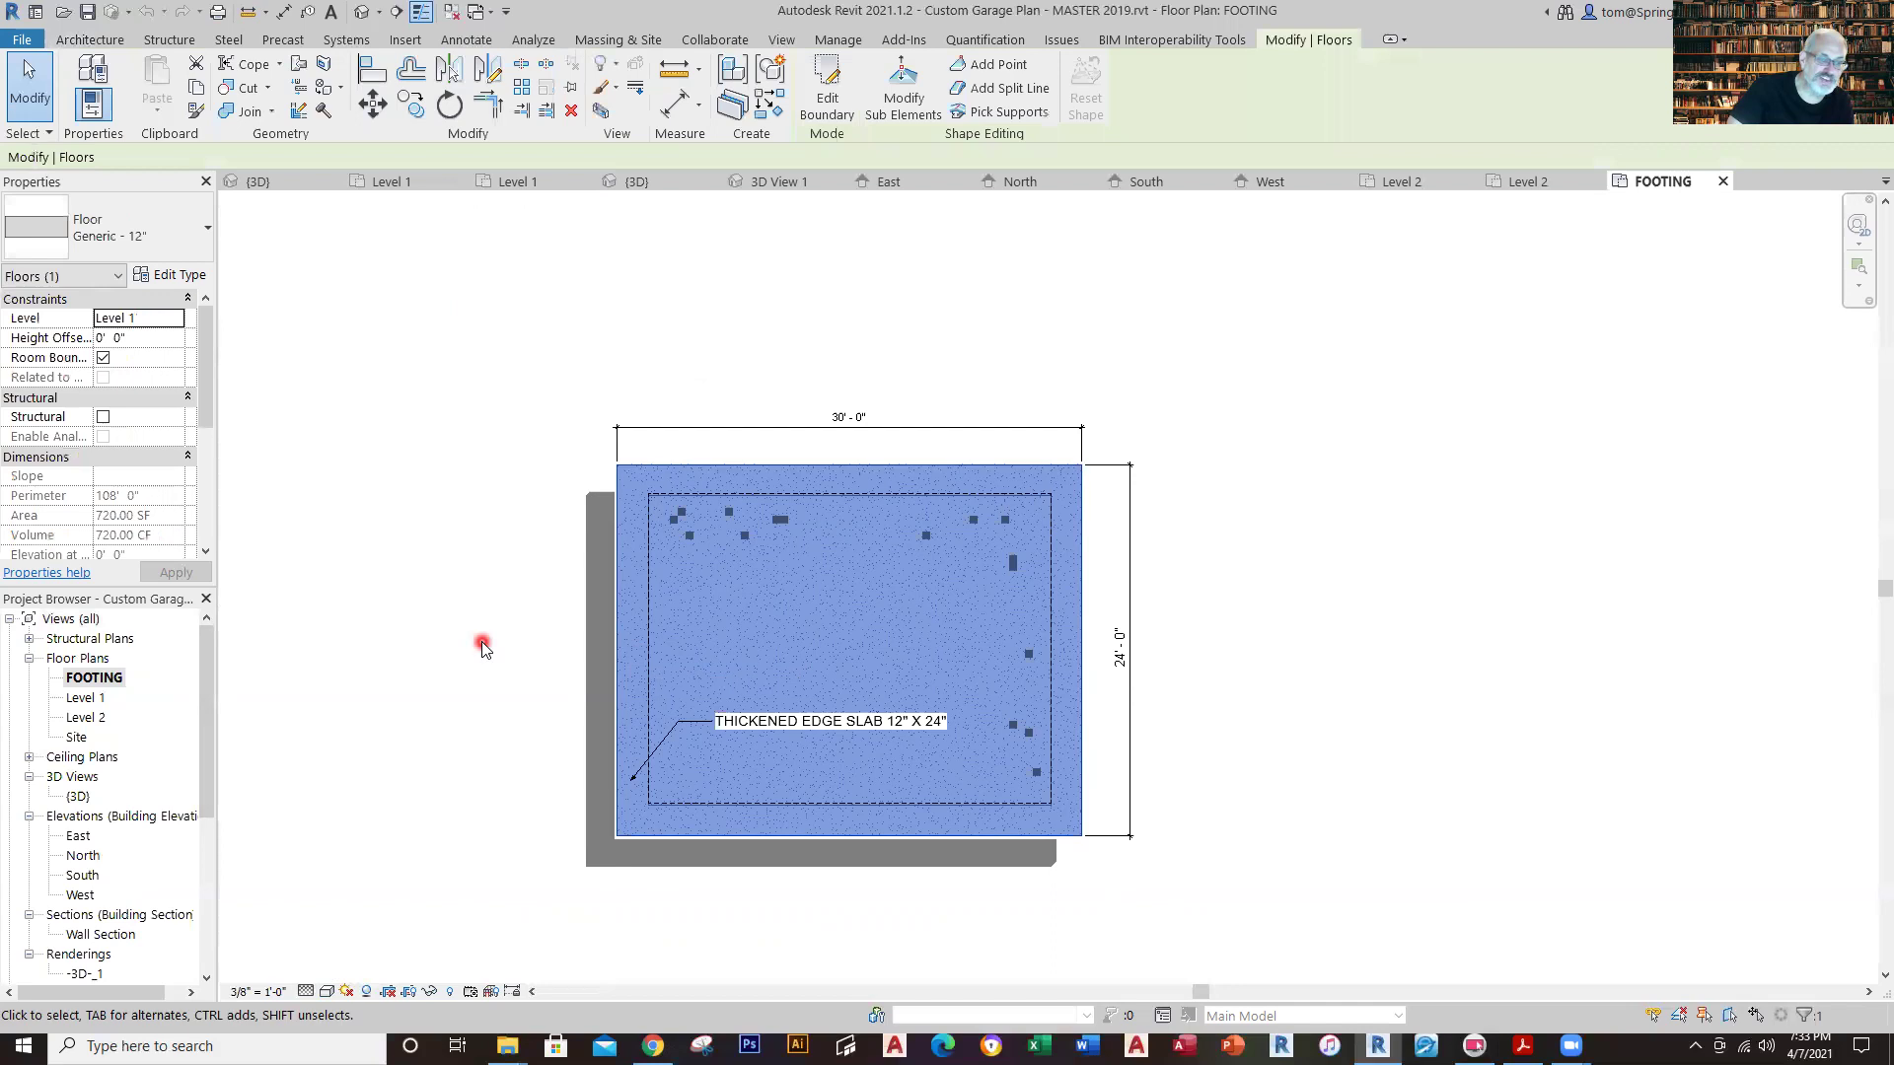
click(657, 774)
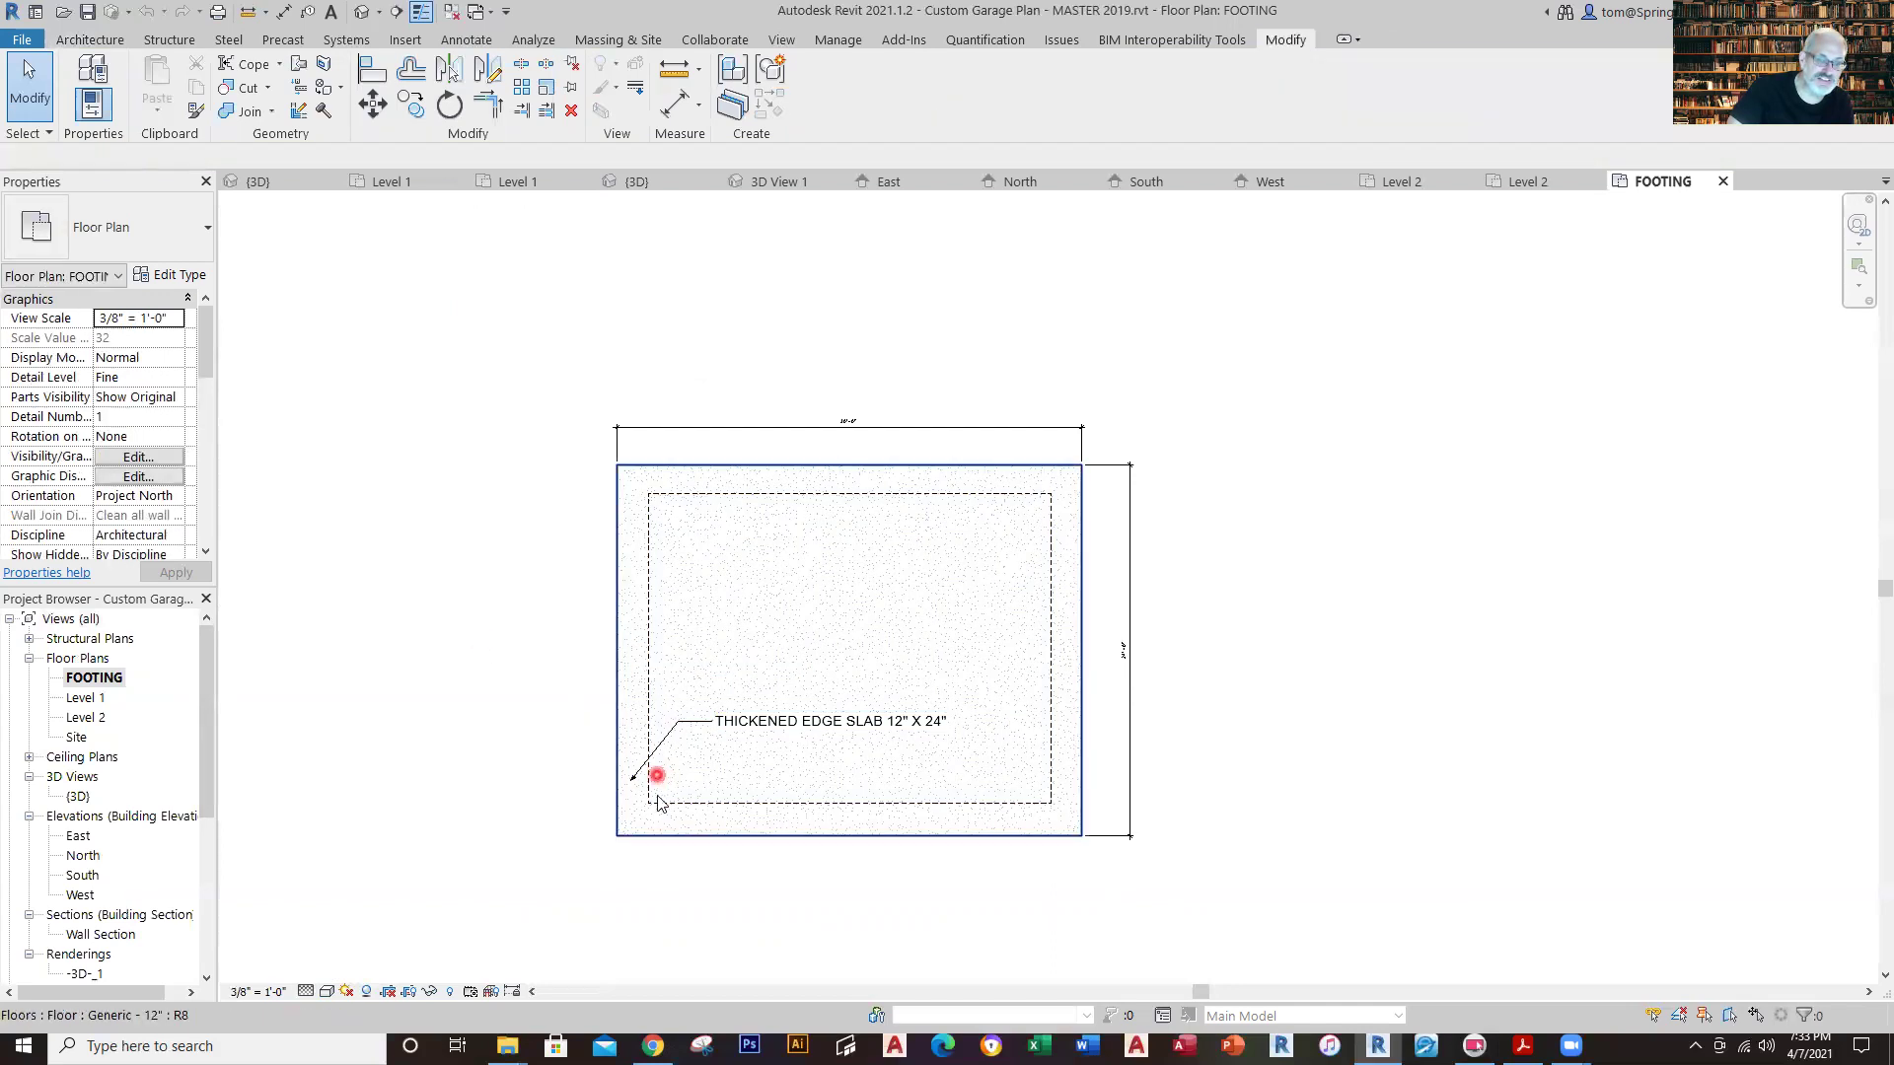
click(426, 683)
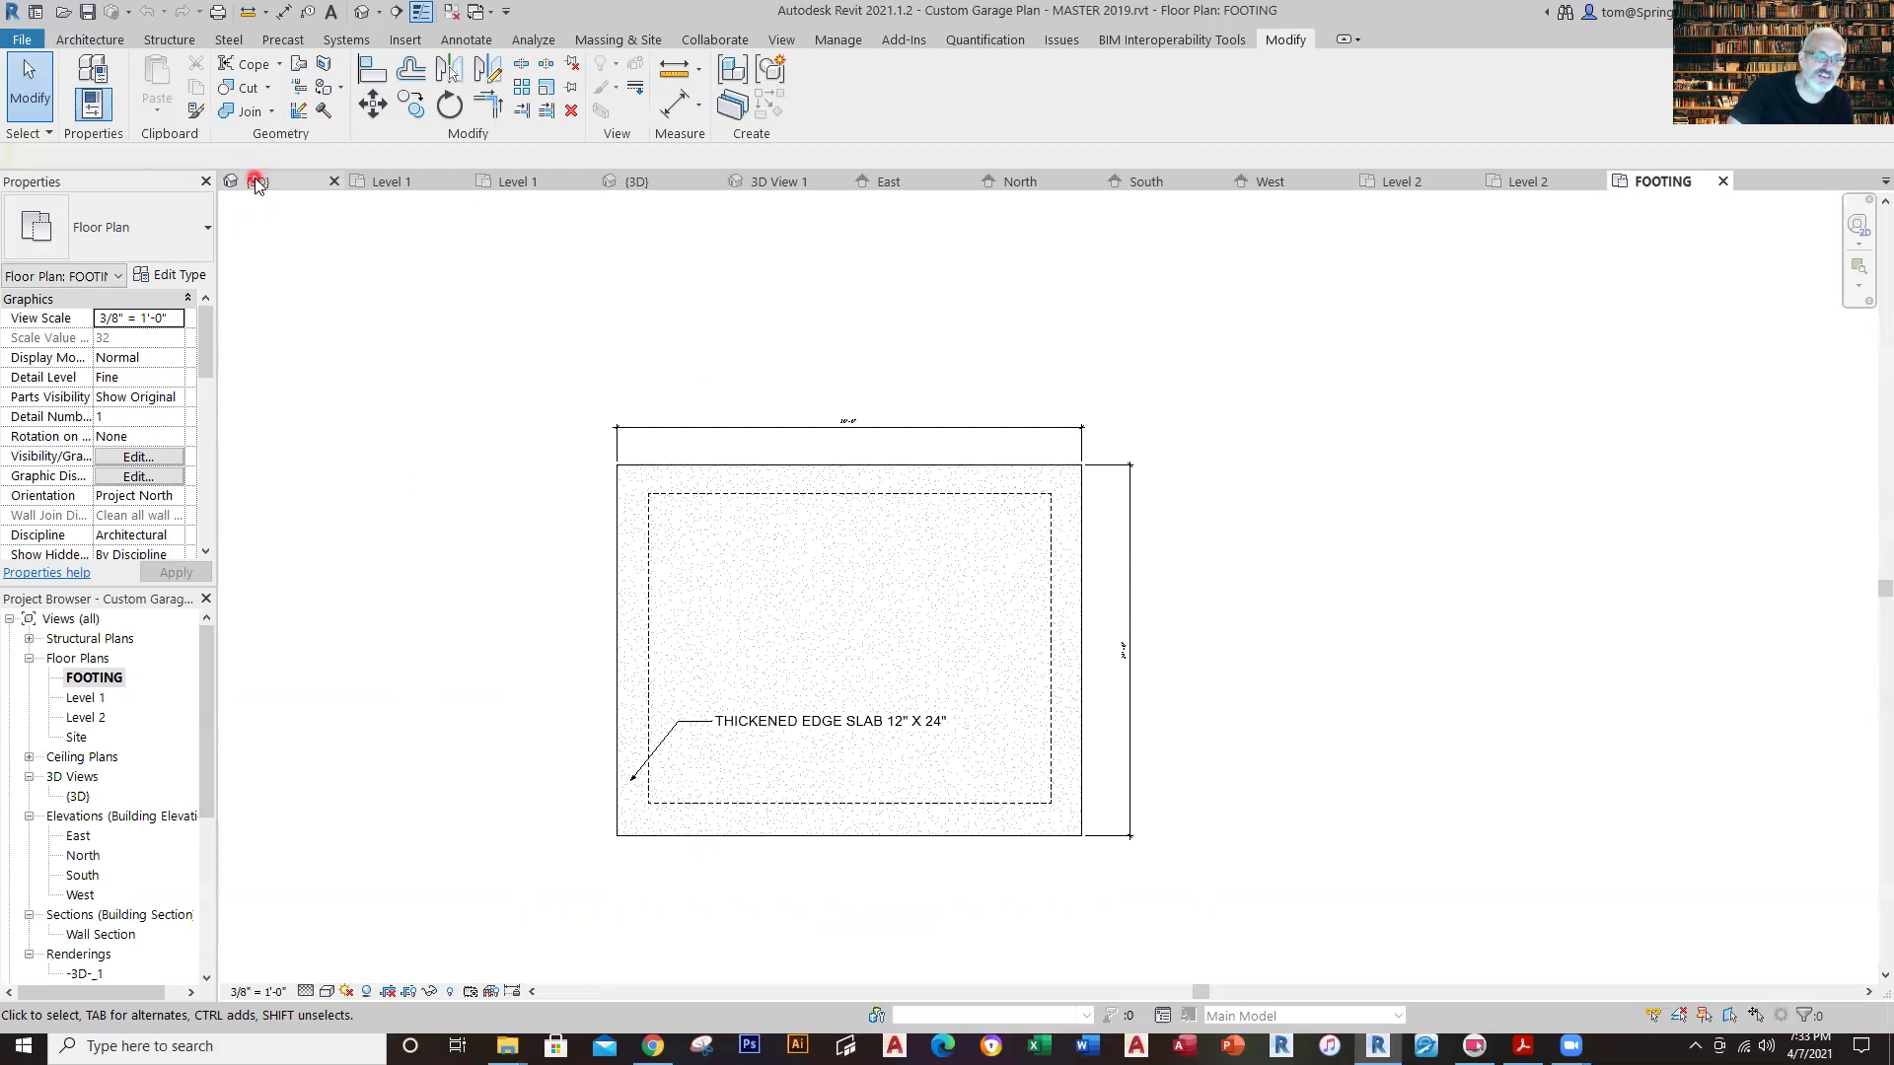
In the master project's 3D view, orbit beneath the garage to examine the thickened slab edge around the underside of the slab.
click(639, 184)
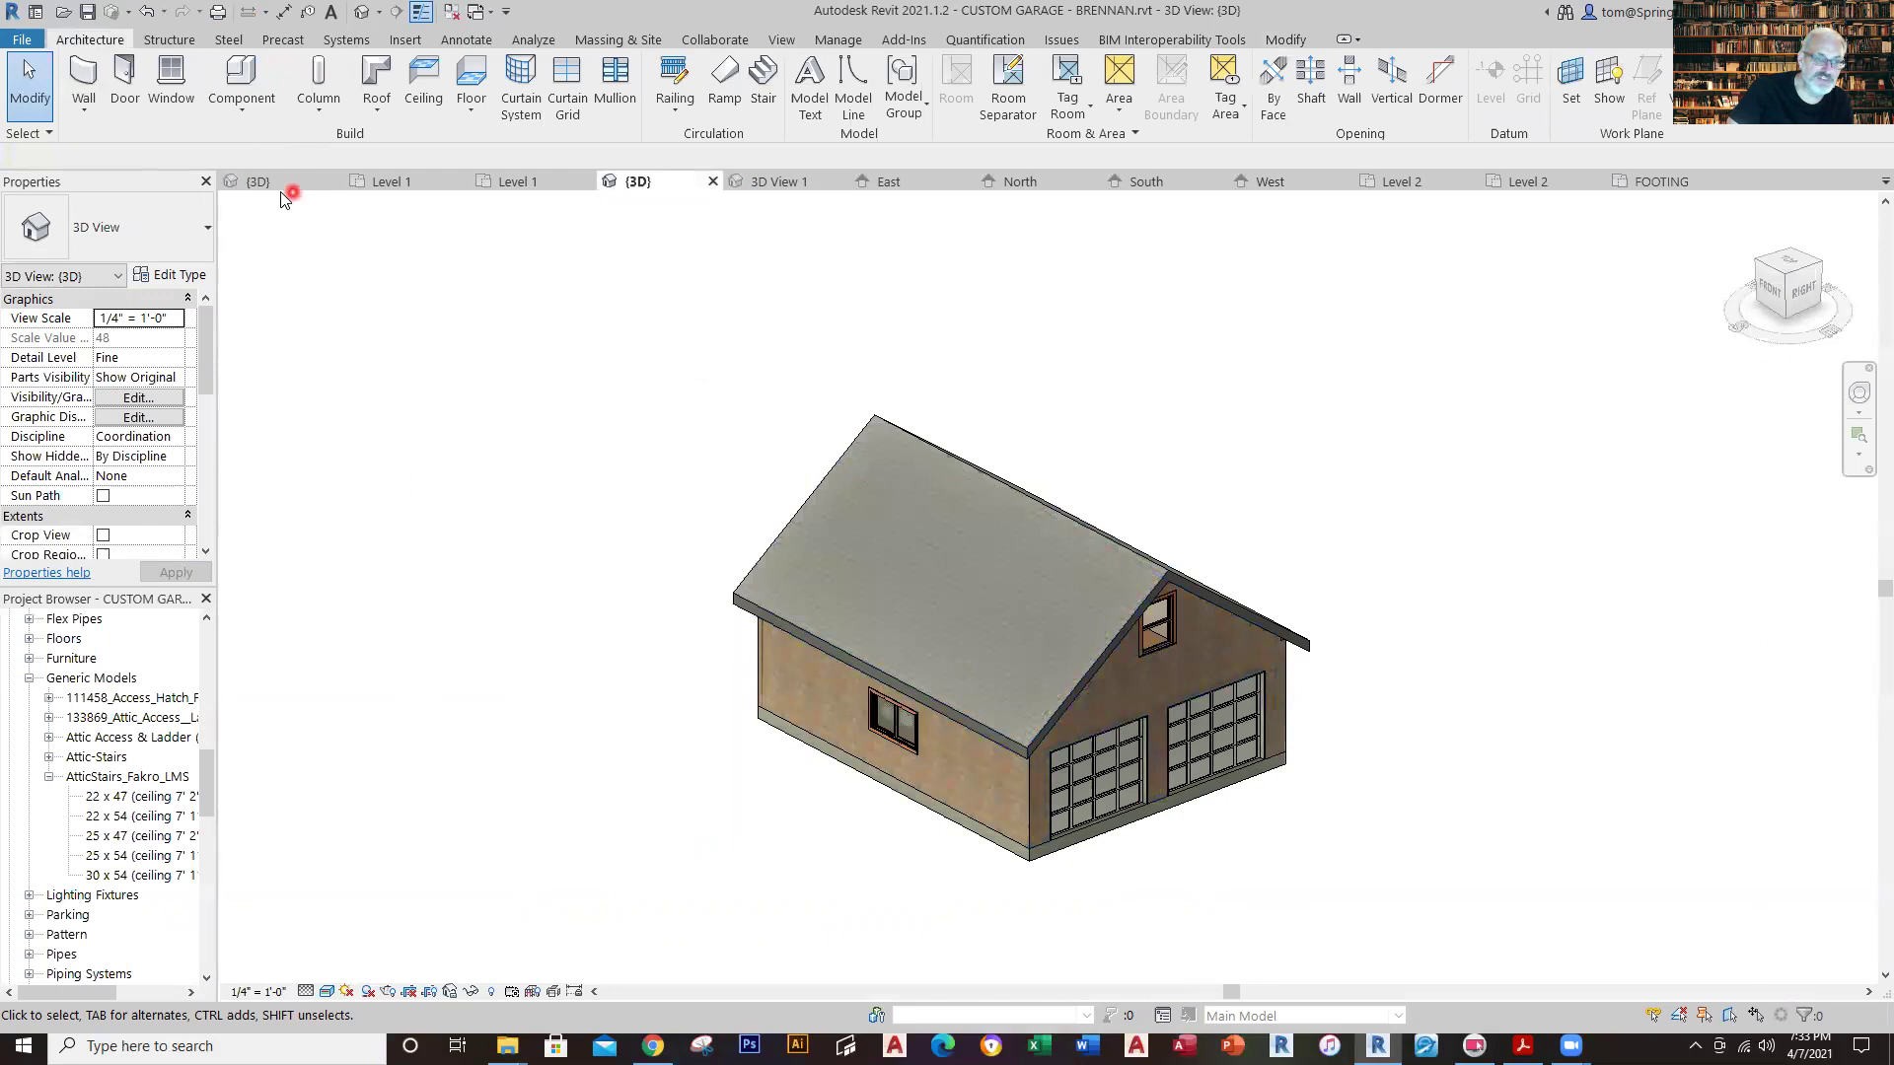
click(260, 175)
click(1199, 708)
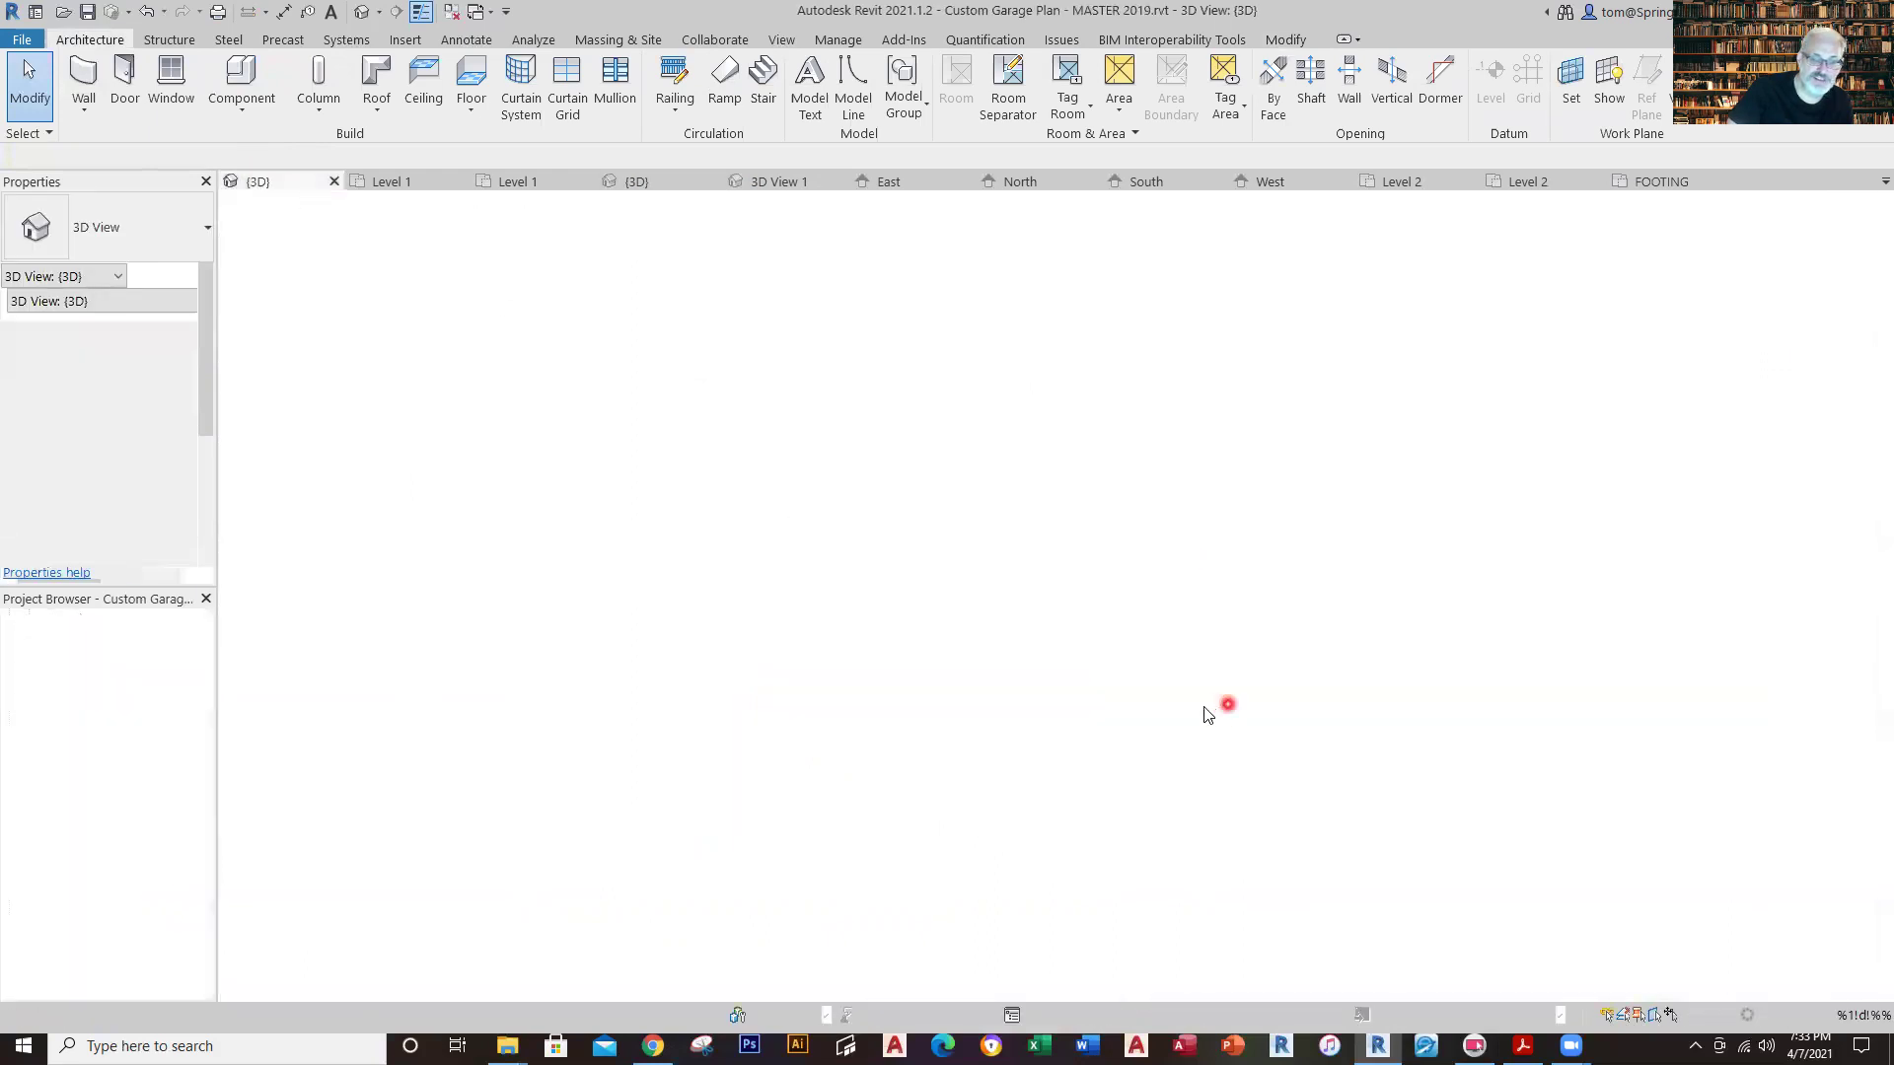
middle_drag(1213, 725, 1210, 722)
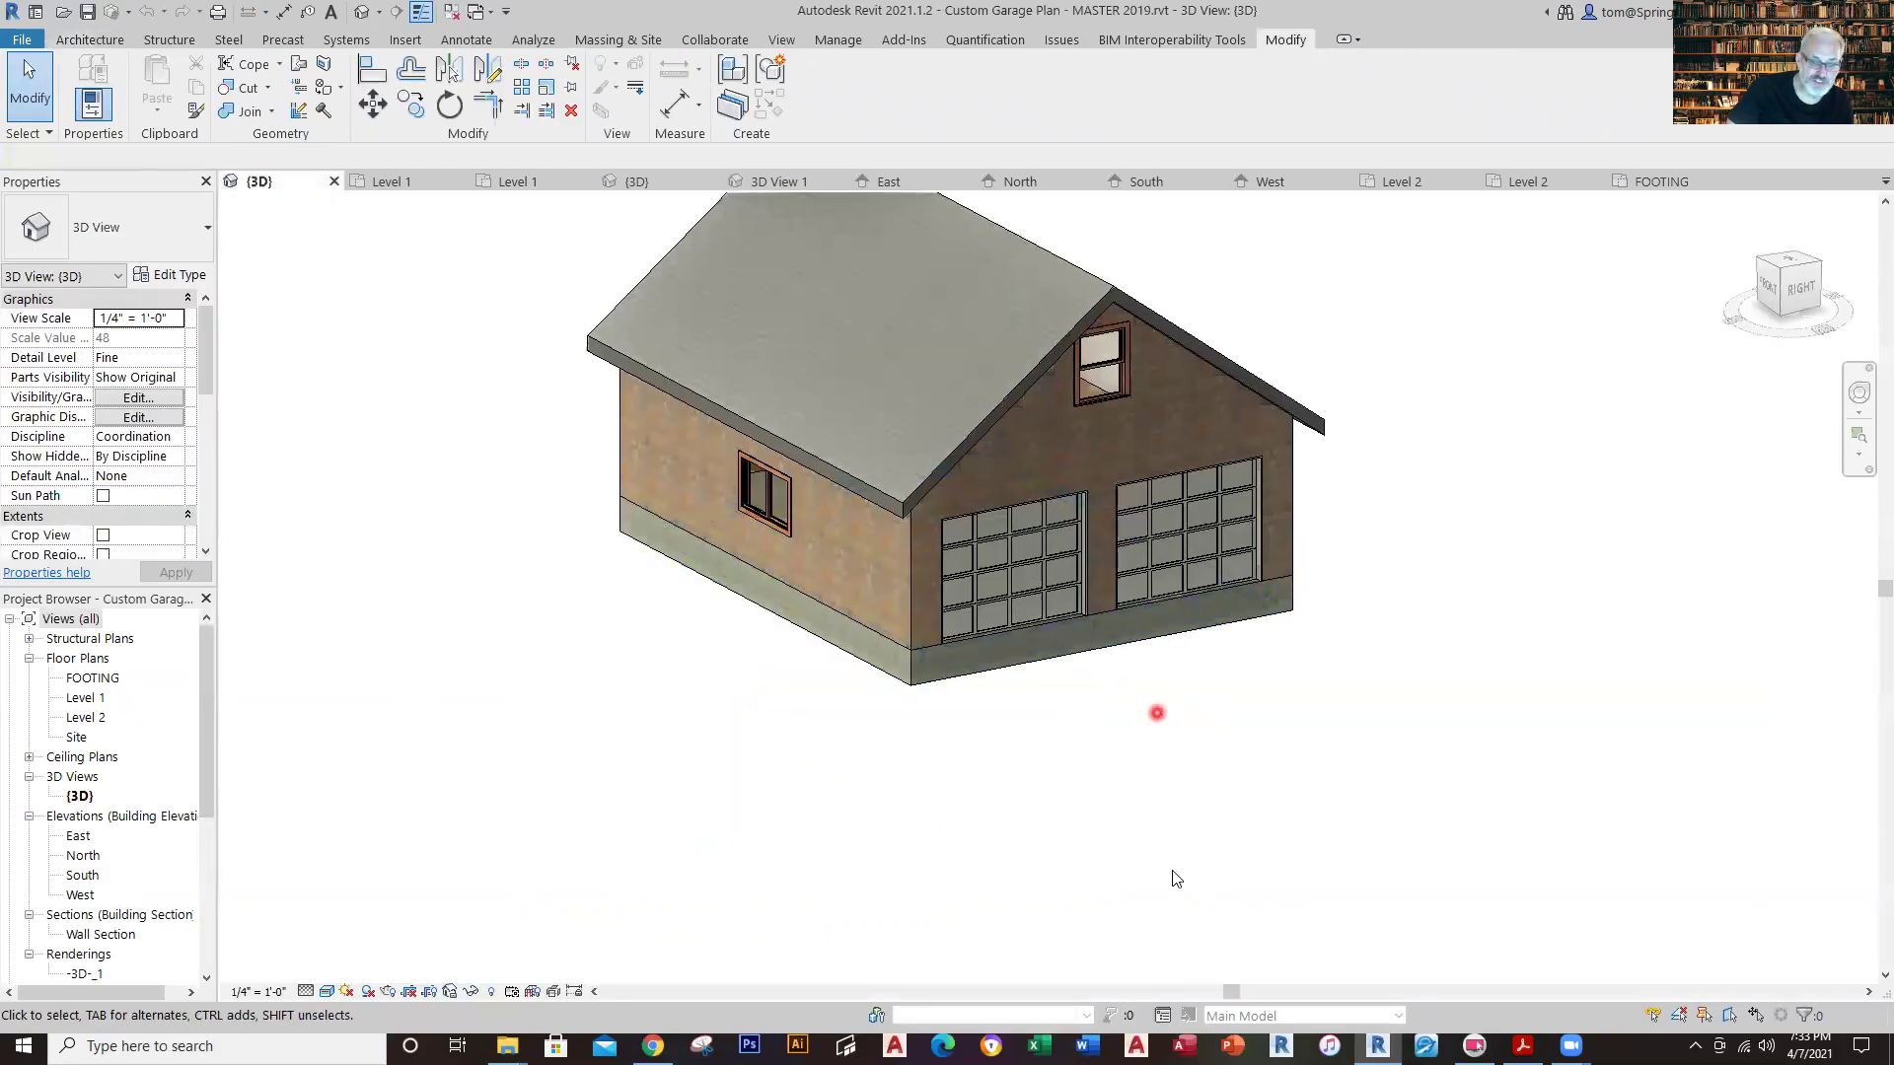
shift+middle_drag(1234, 867, 1203, 574)
scroll(1203, 574, up, 3)
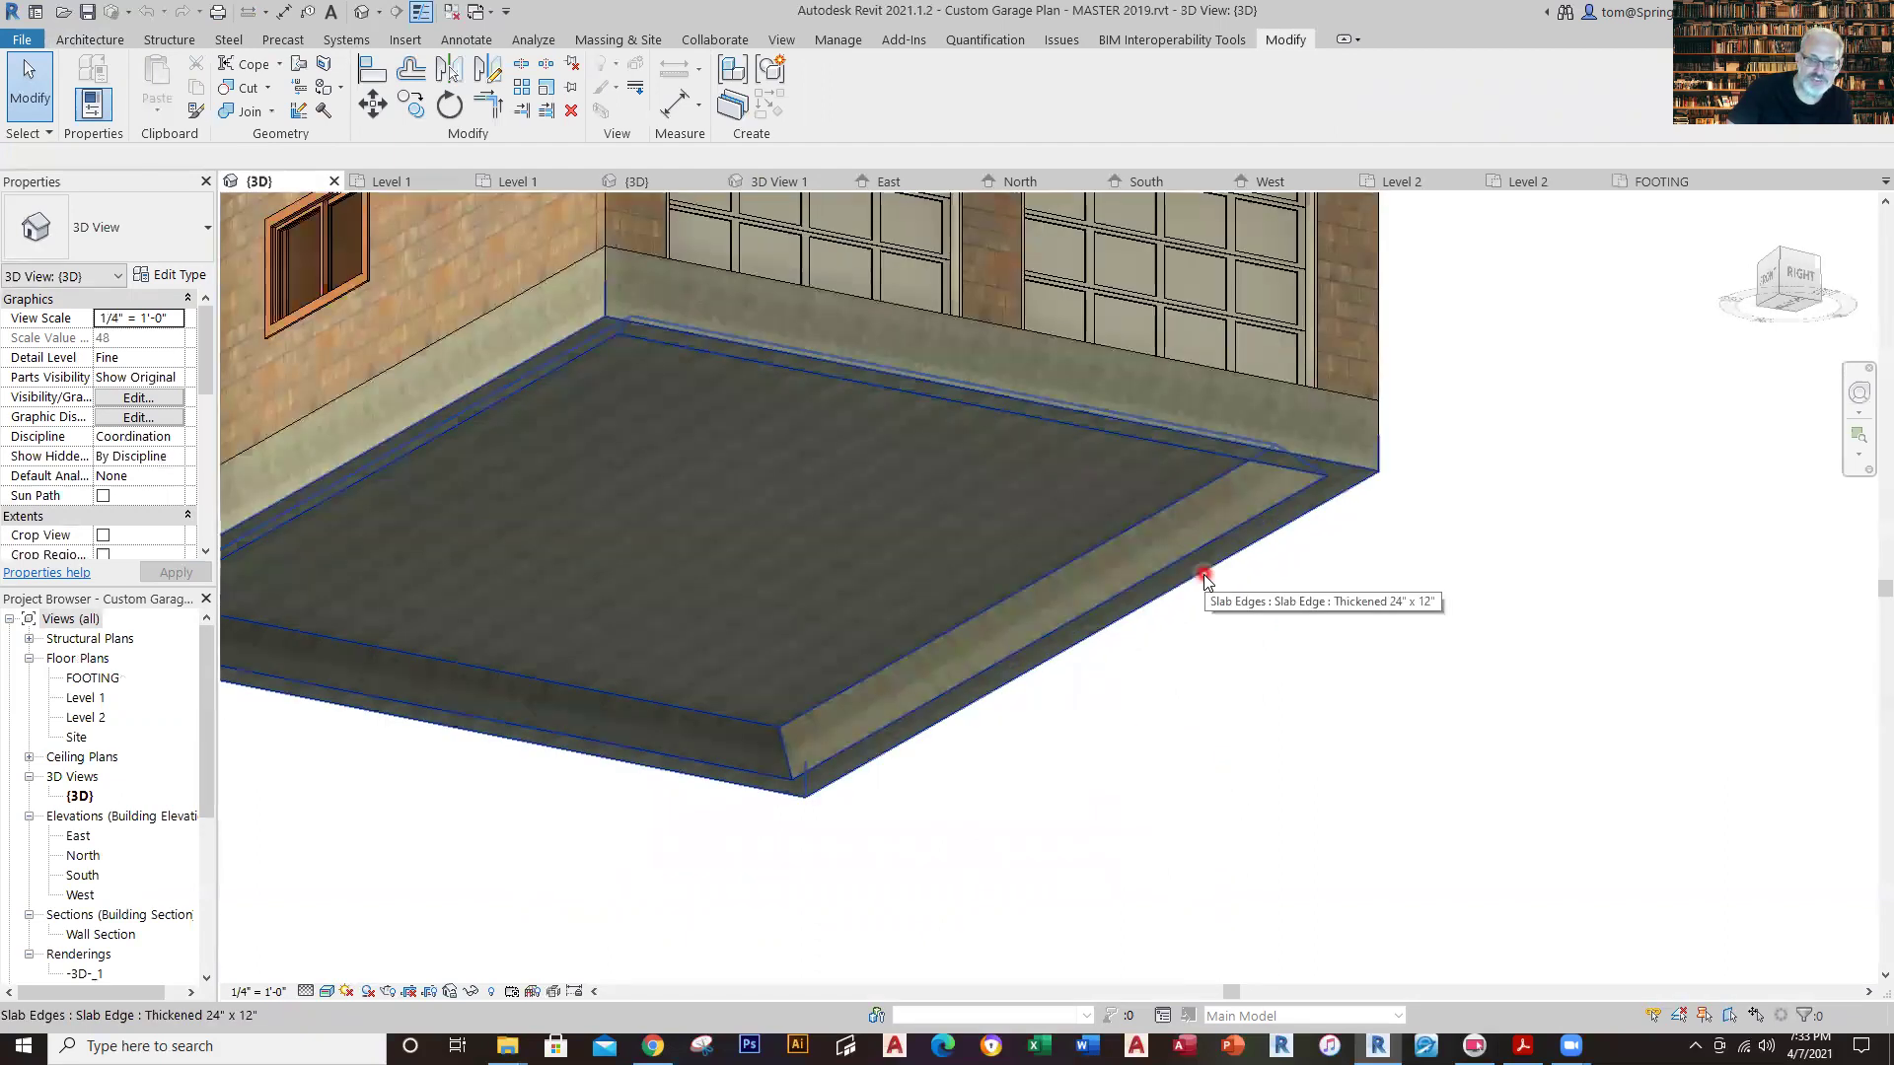
click(1202, 576)
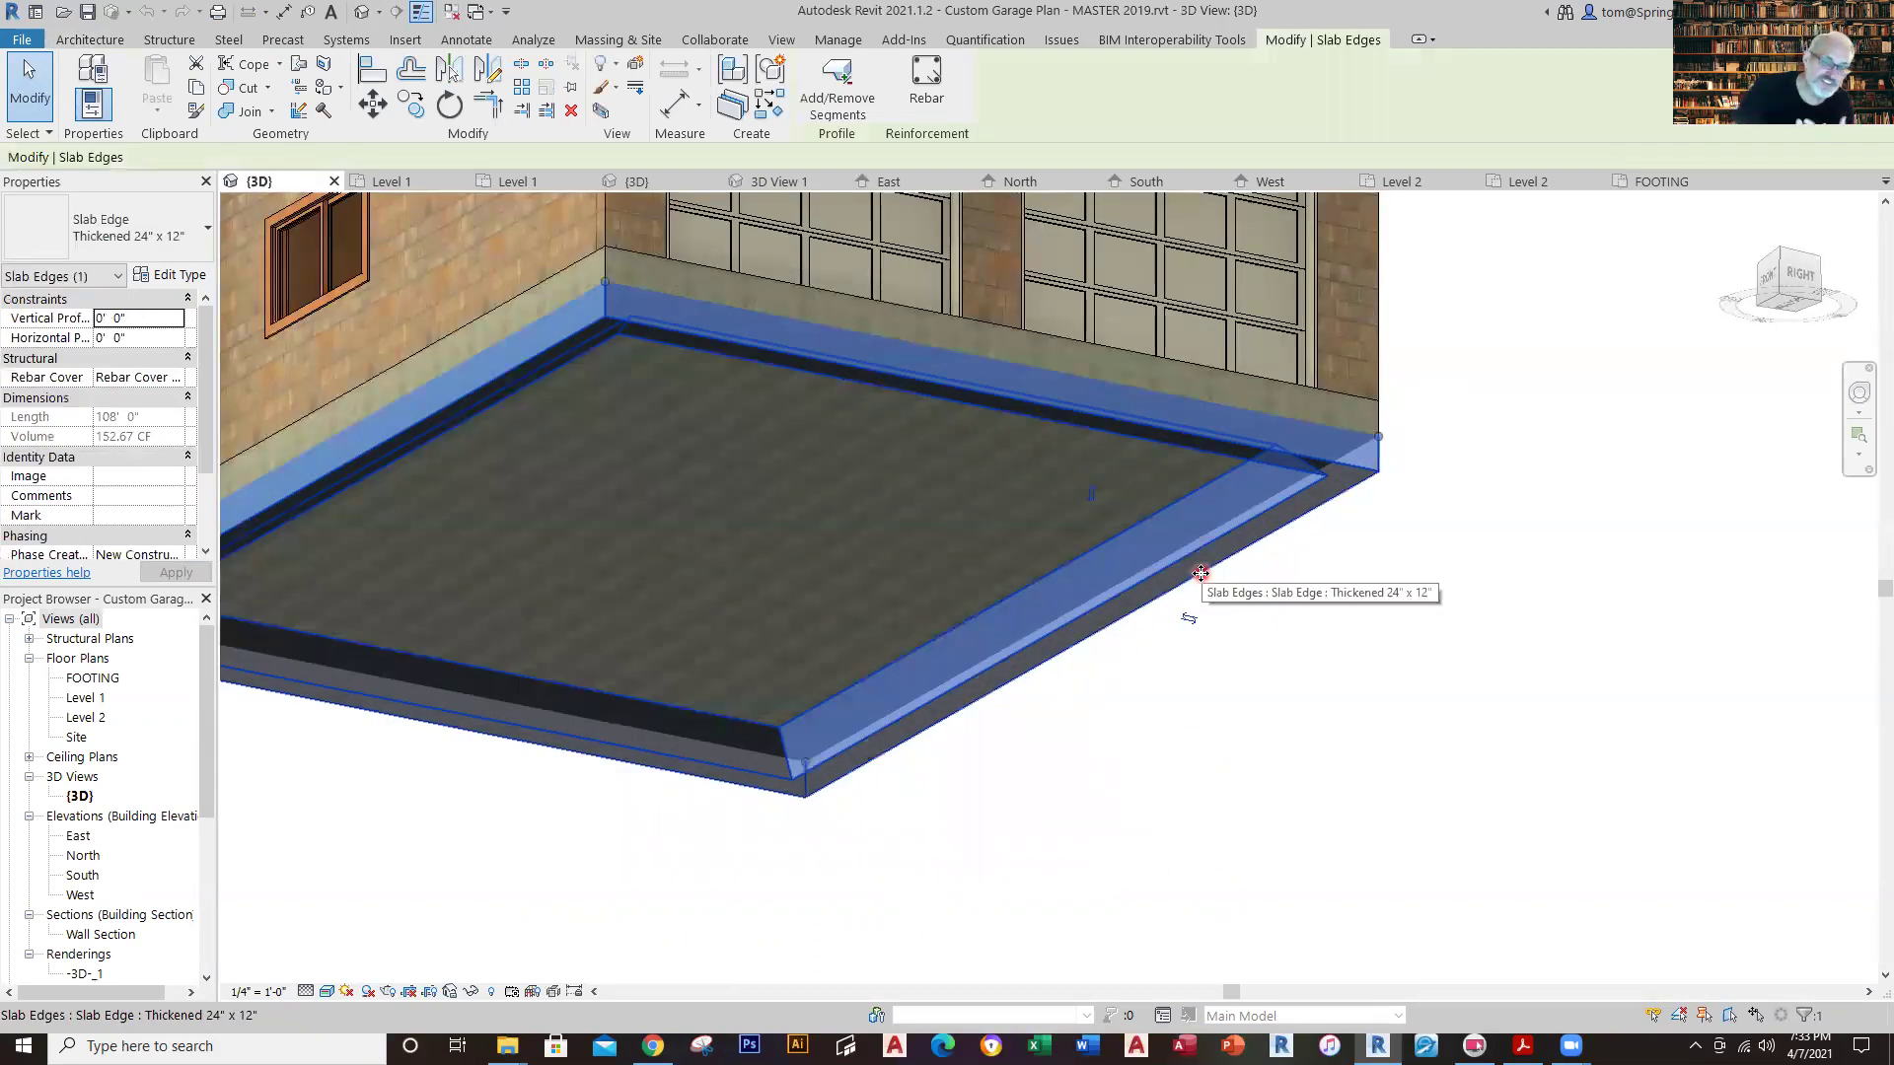
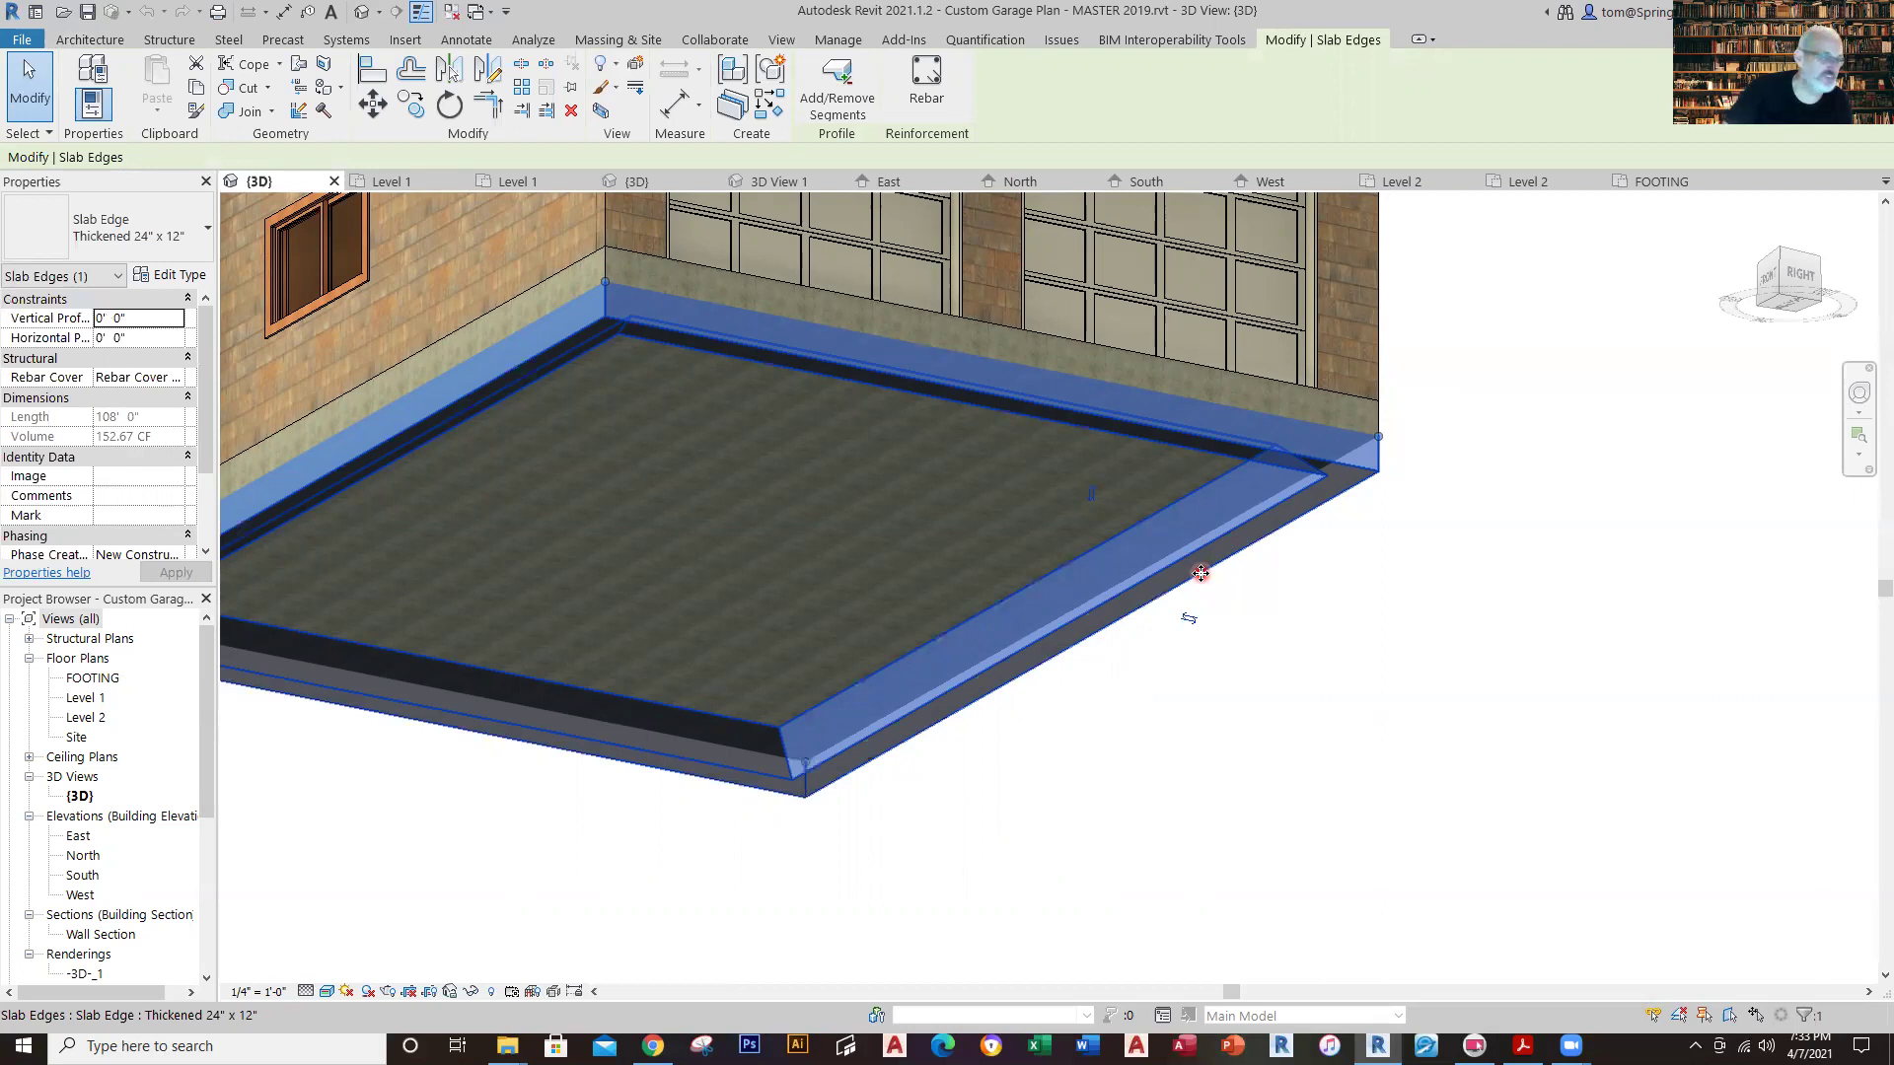
shift+middle_drag(1283, 678, 1151, 879)
click(1122, 831)
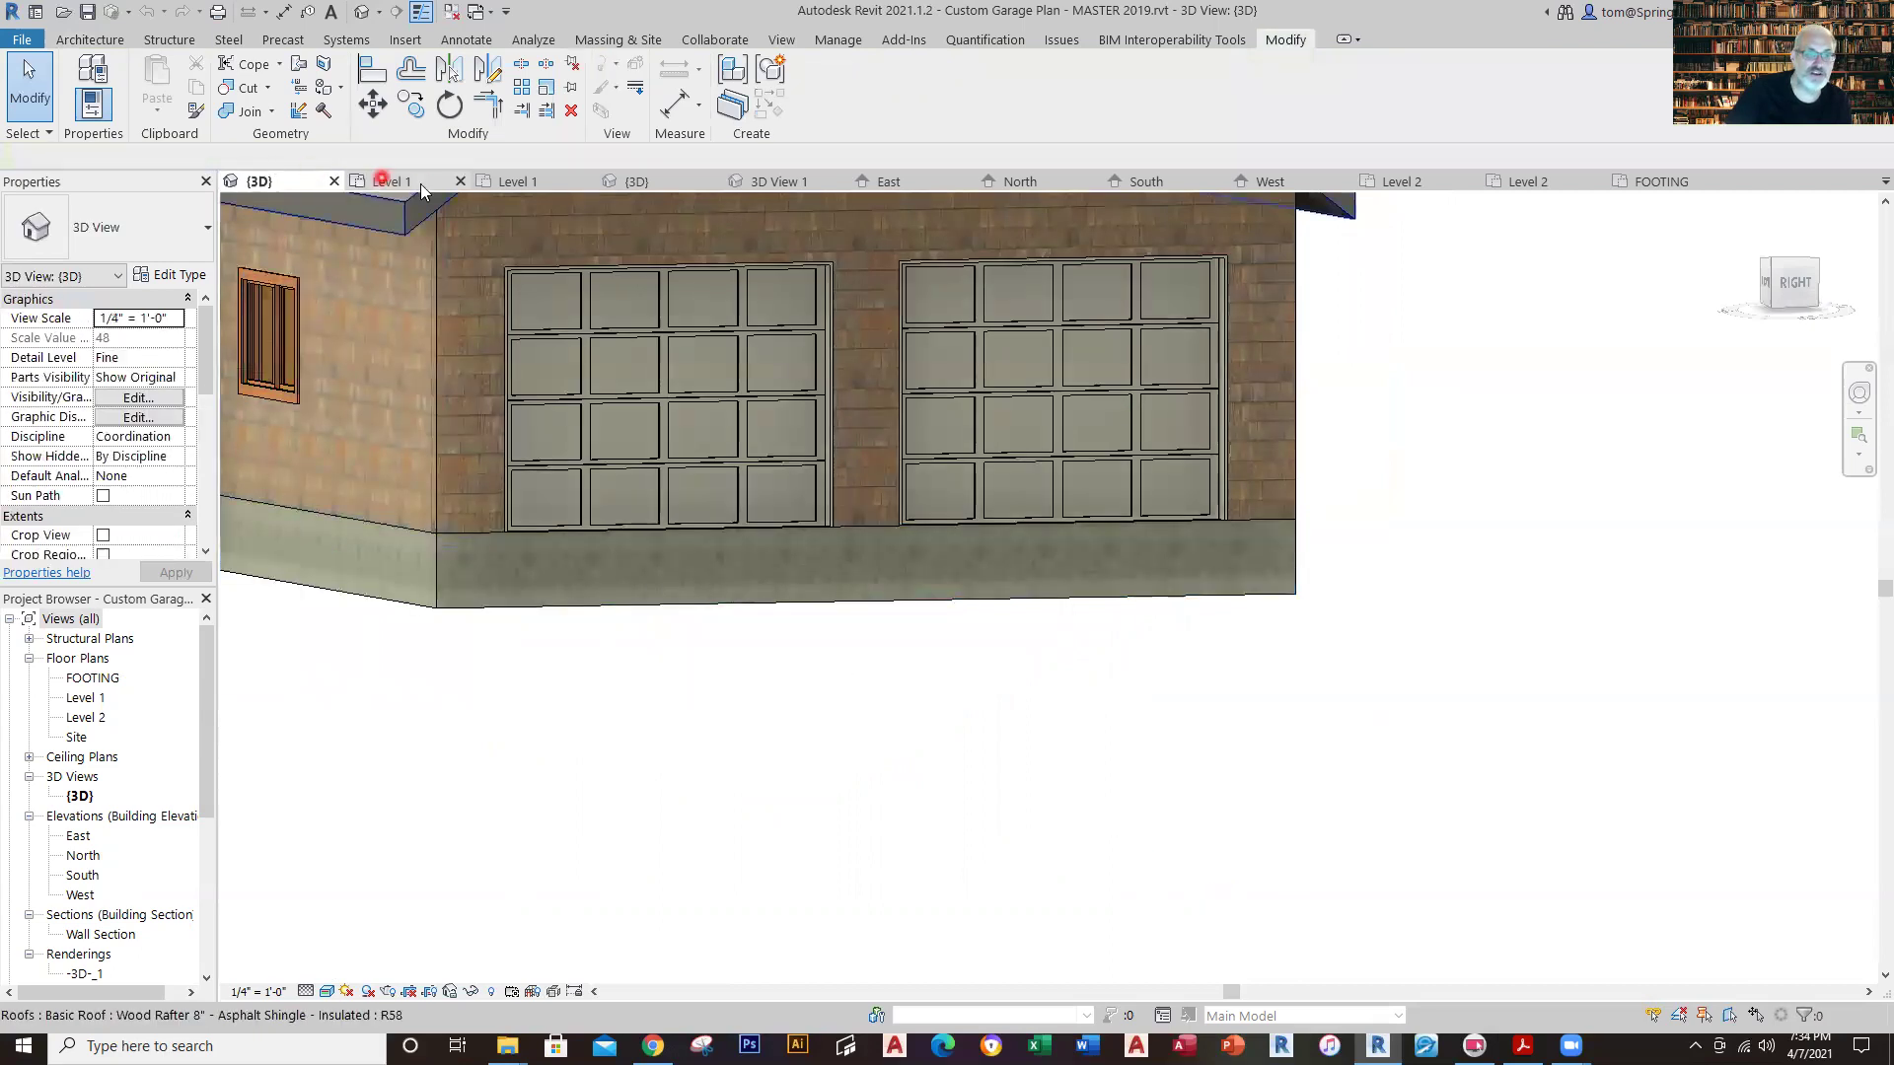
Switch to the custom garage project and view its Level 1 floor plan and its 3D exterior.
click(387, 181)
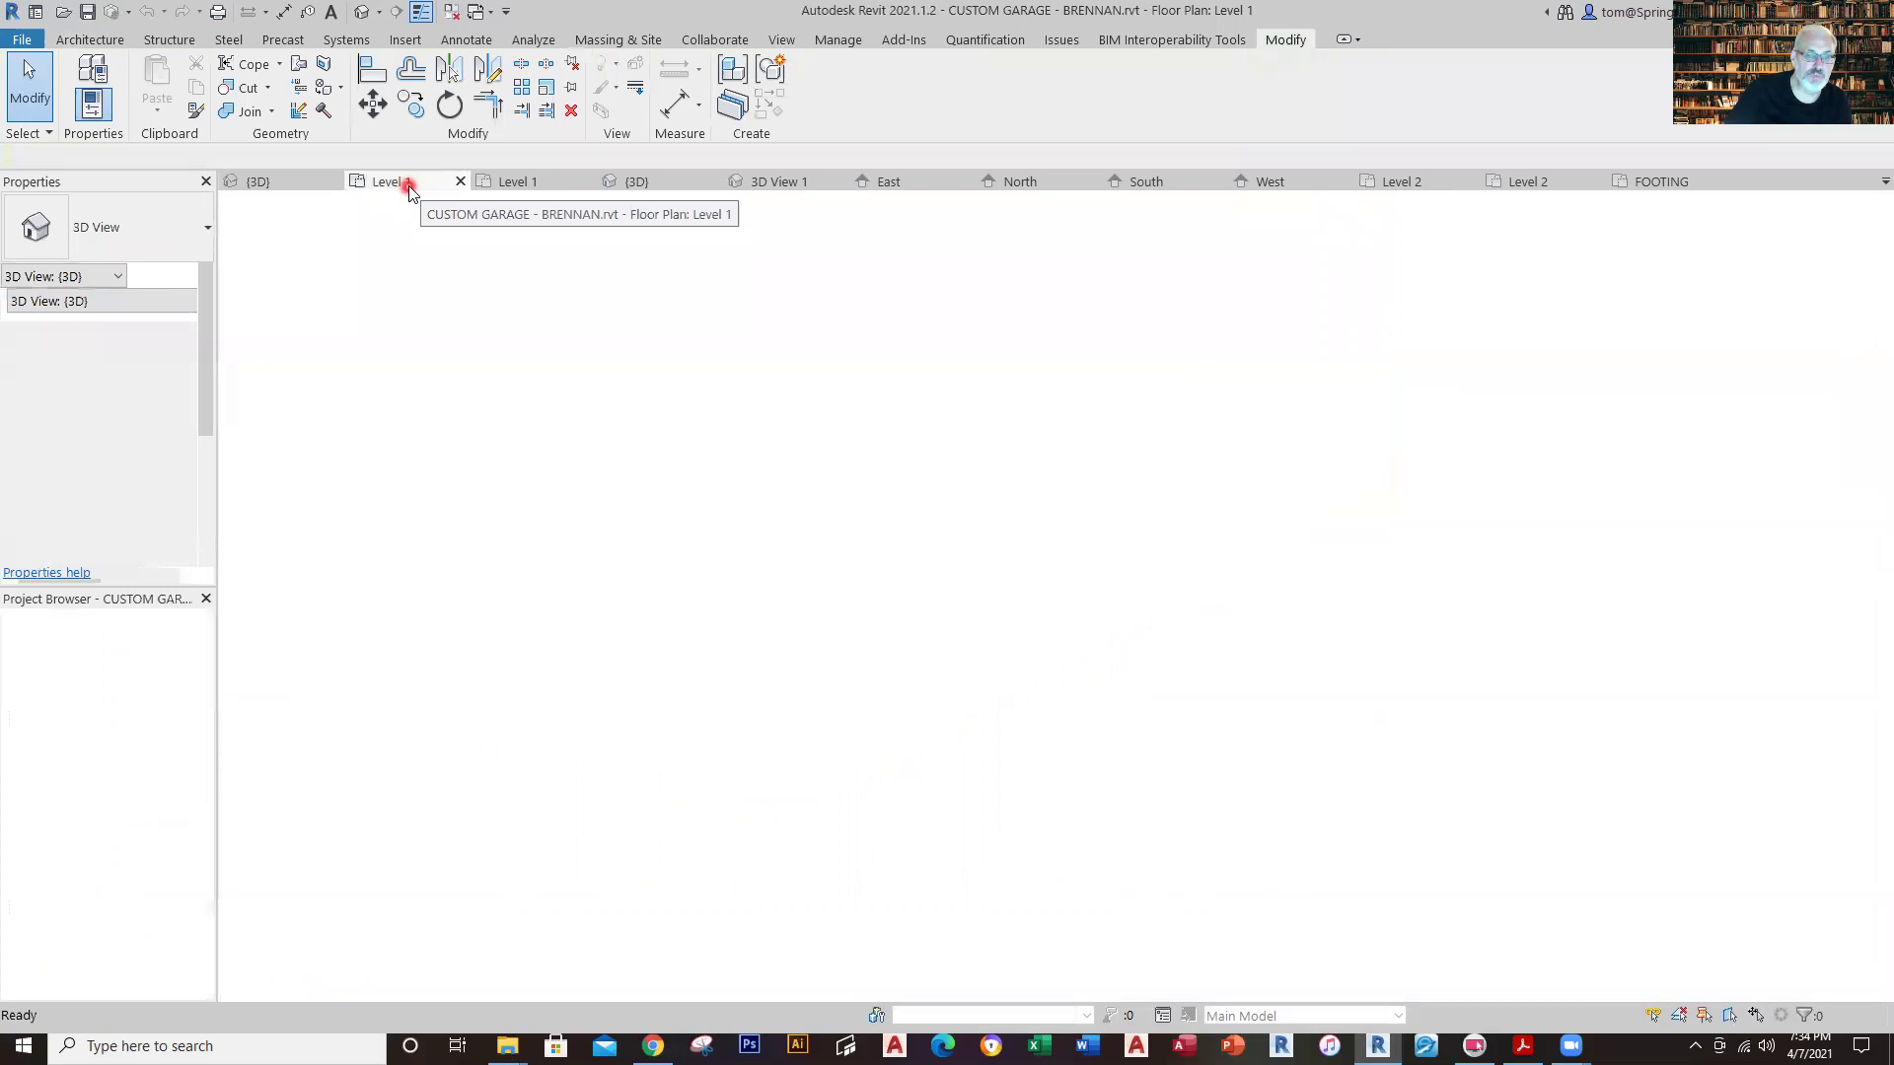
scroll(967, 545, down, 2)
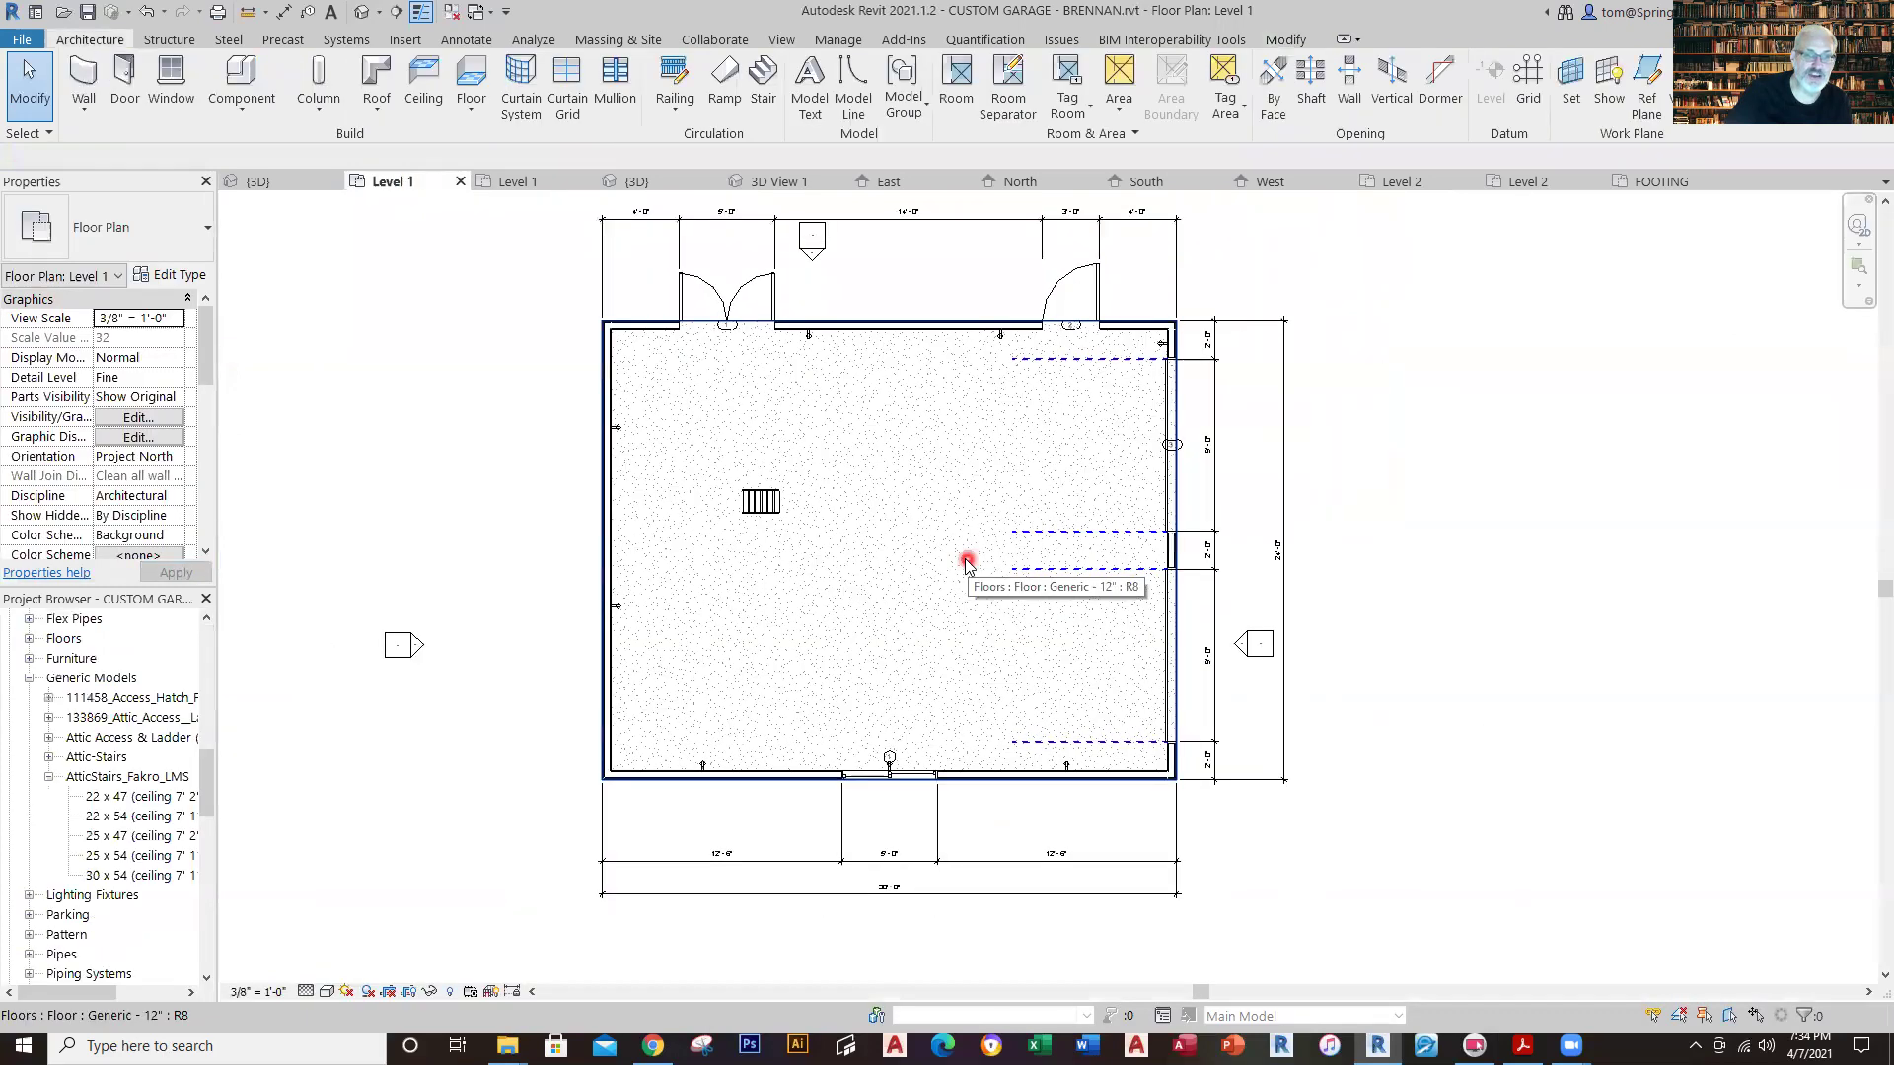
click(637, 184)
scroll(1352, 688, up, 3)
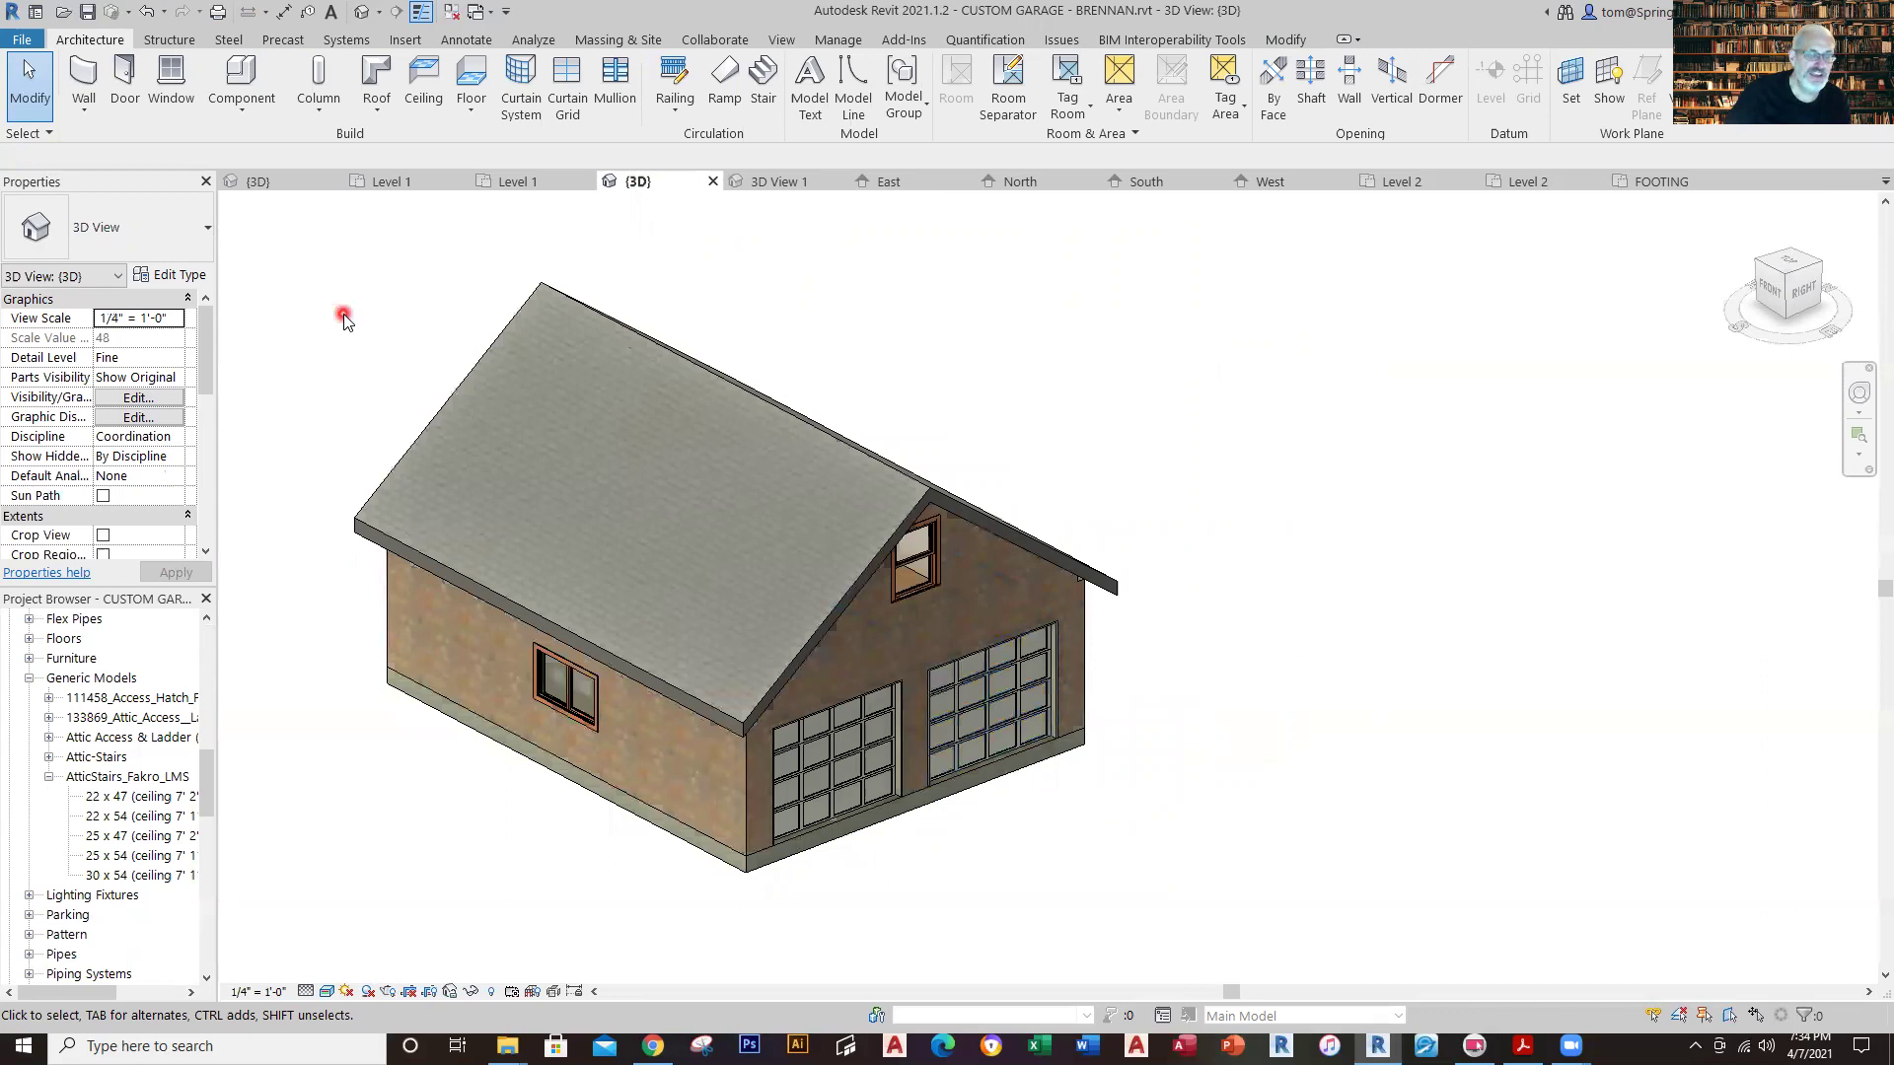
click(173, 41)
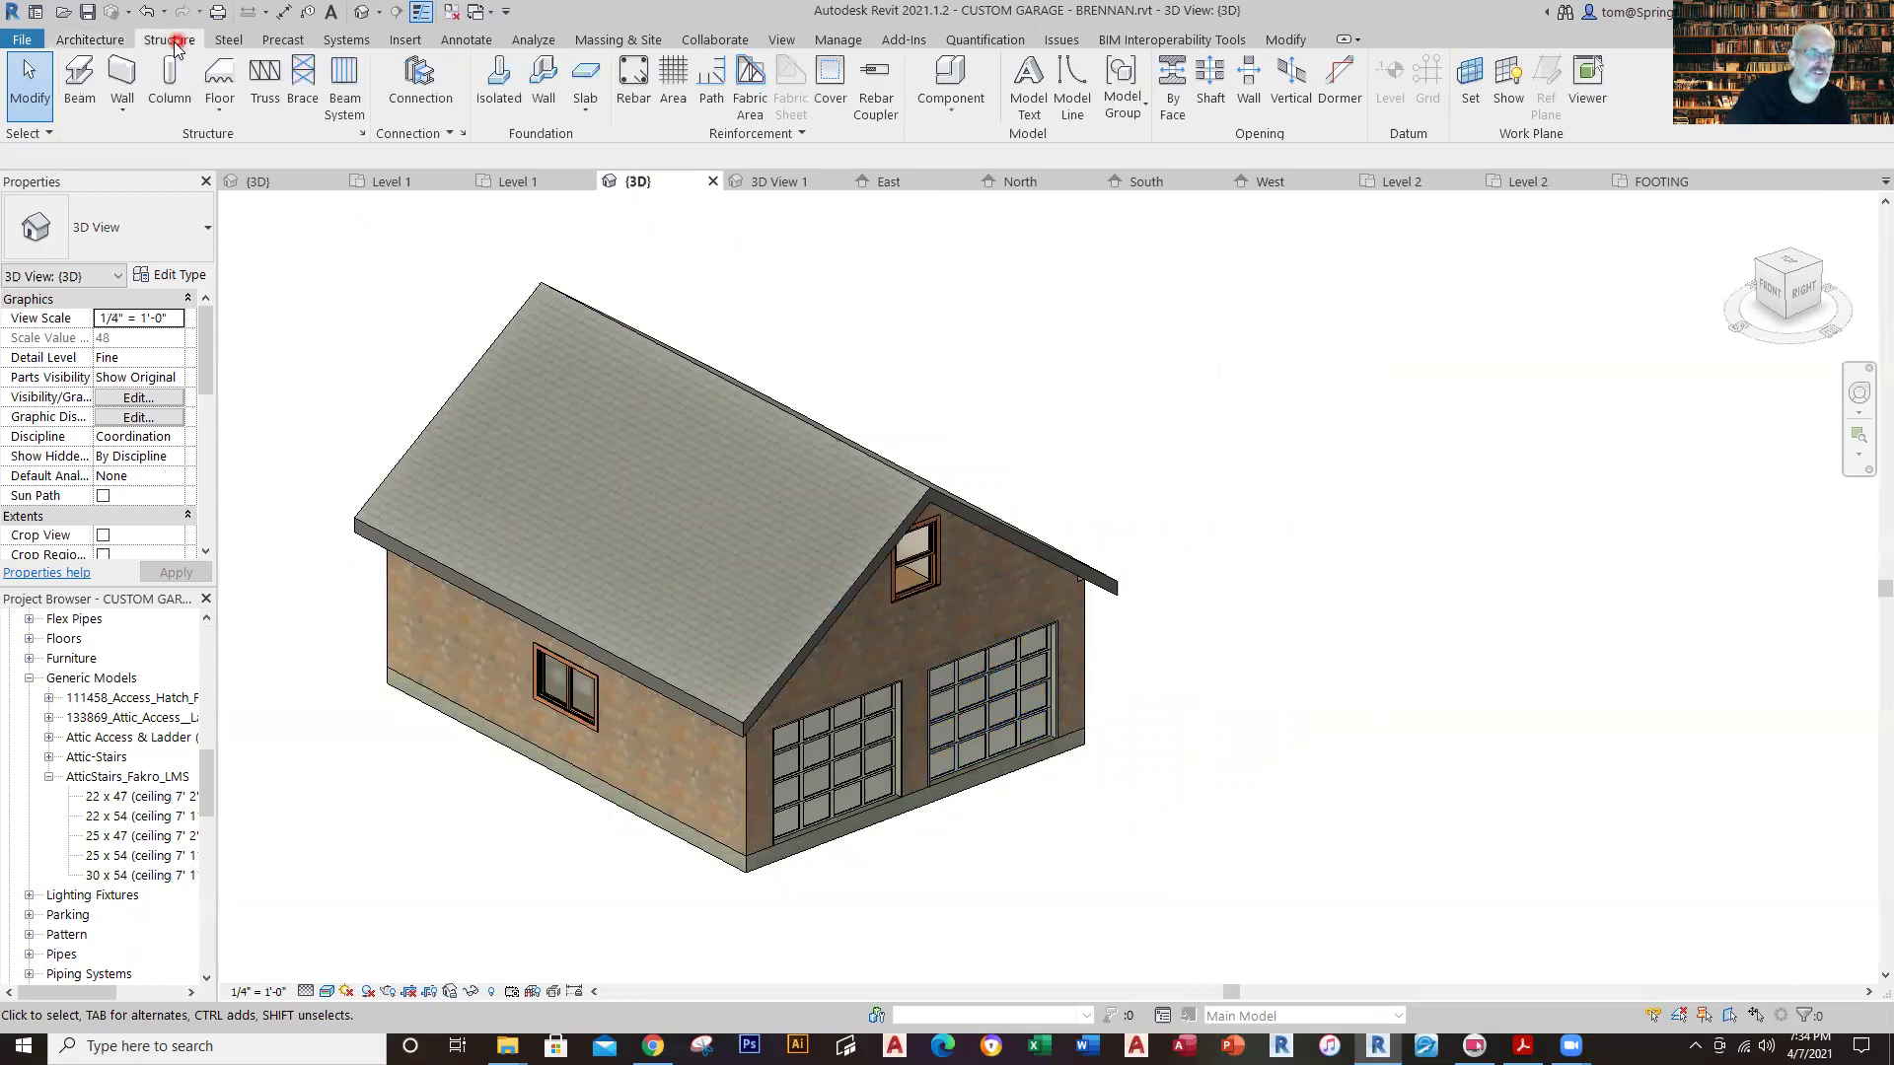
click(222, 113)
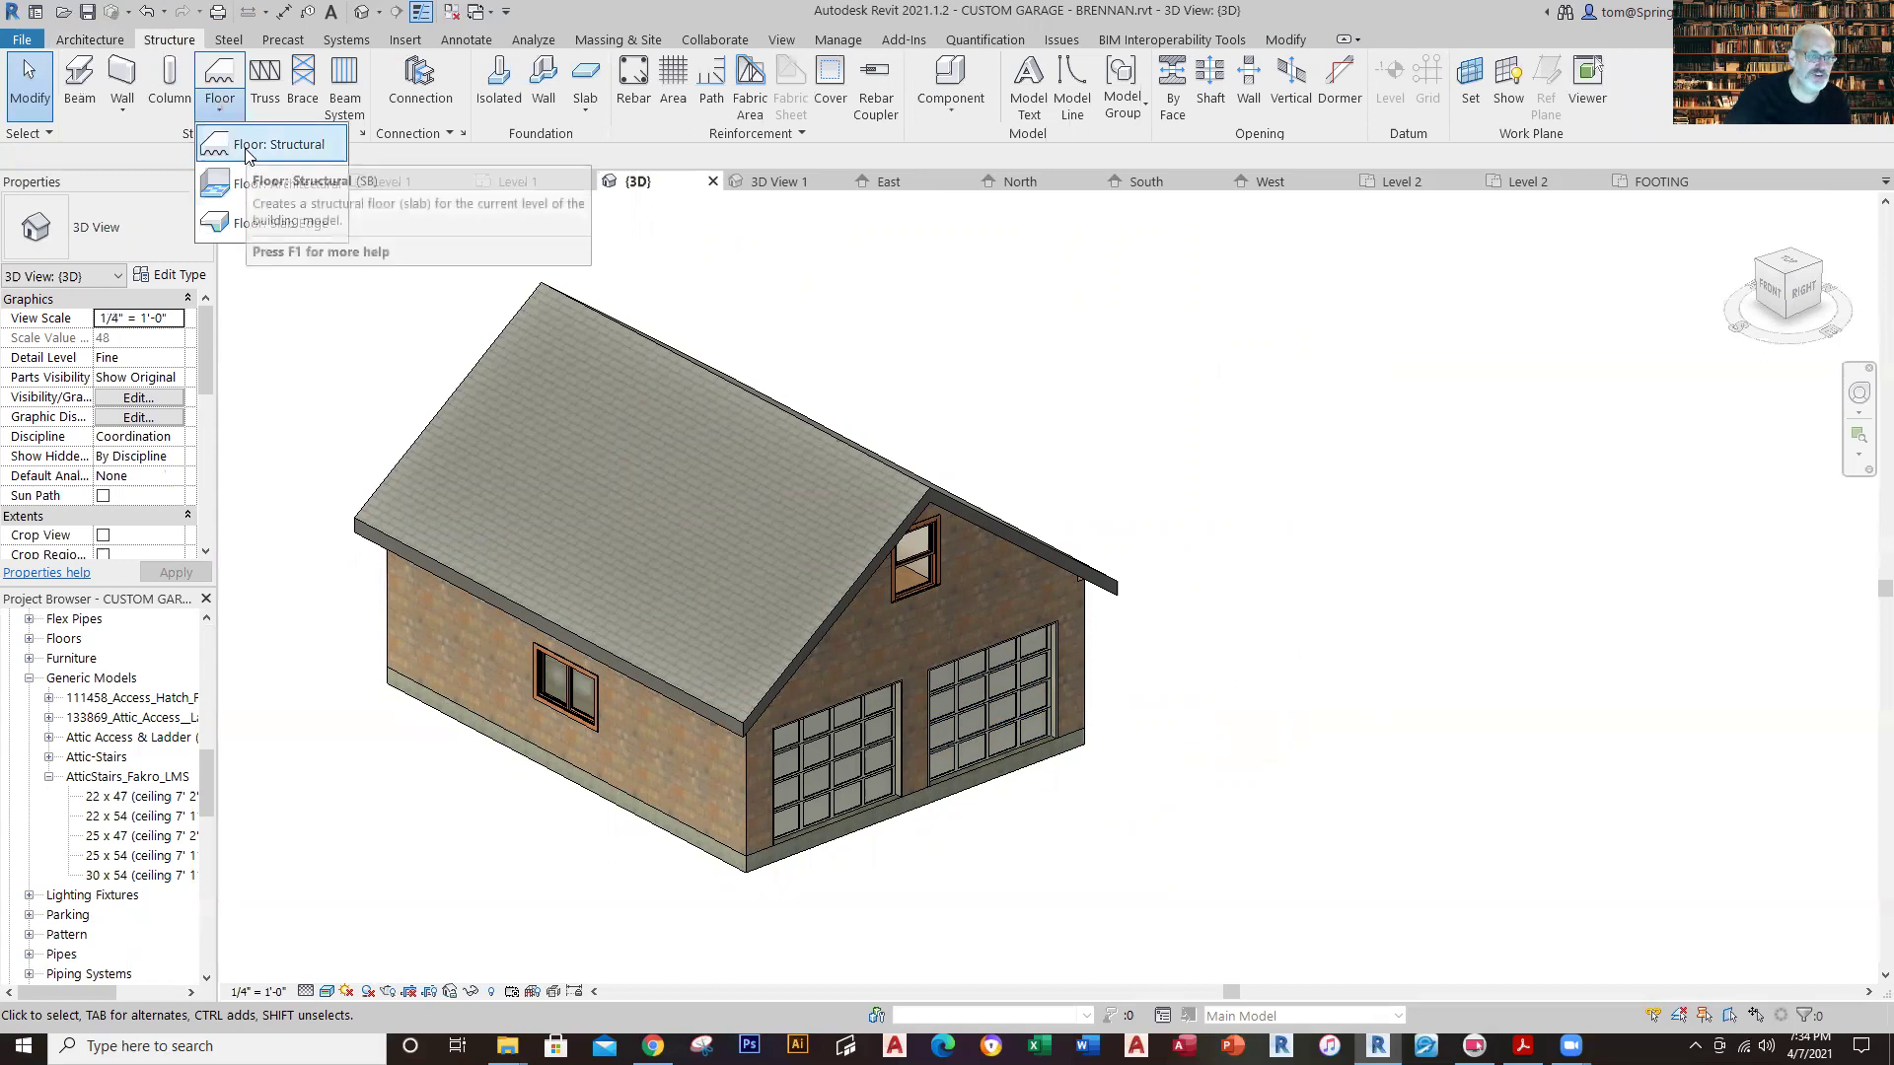
click(244, 153)
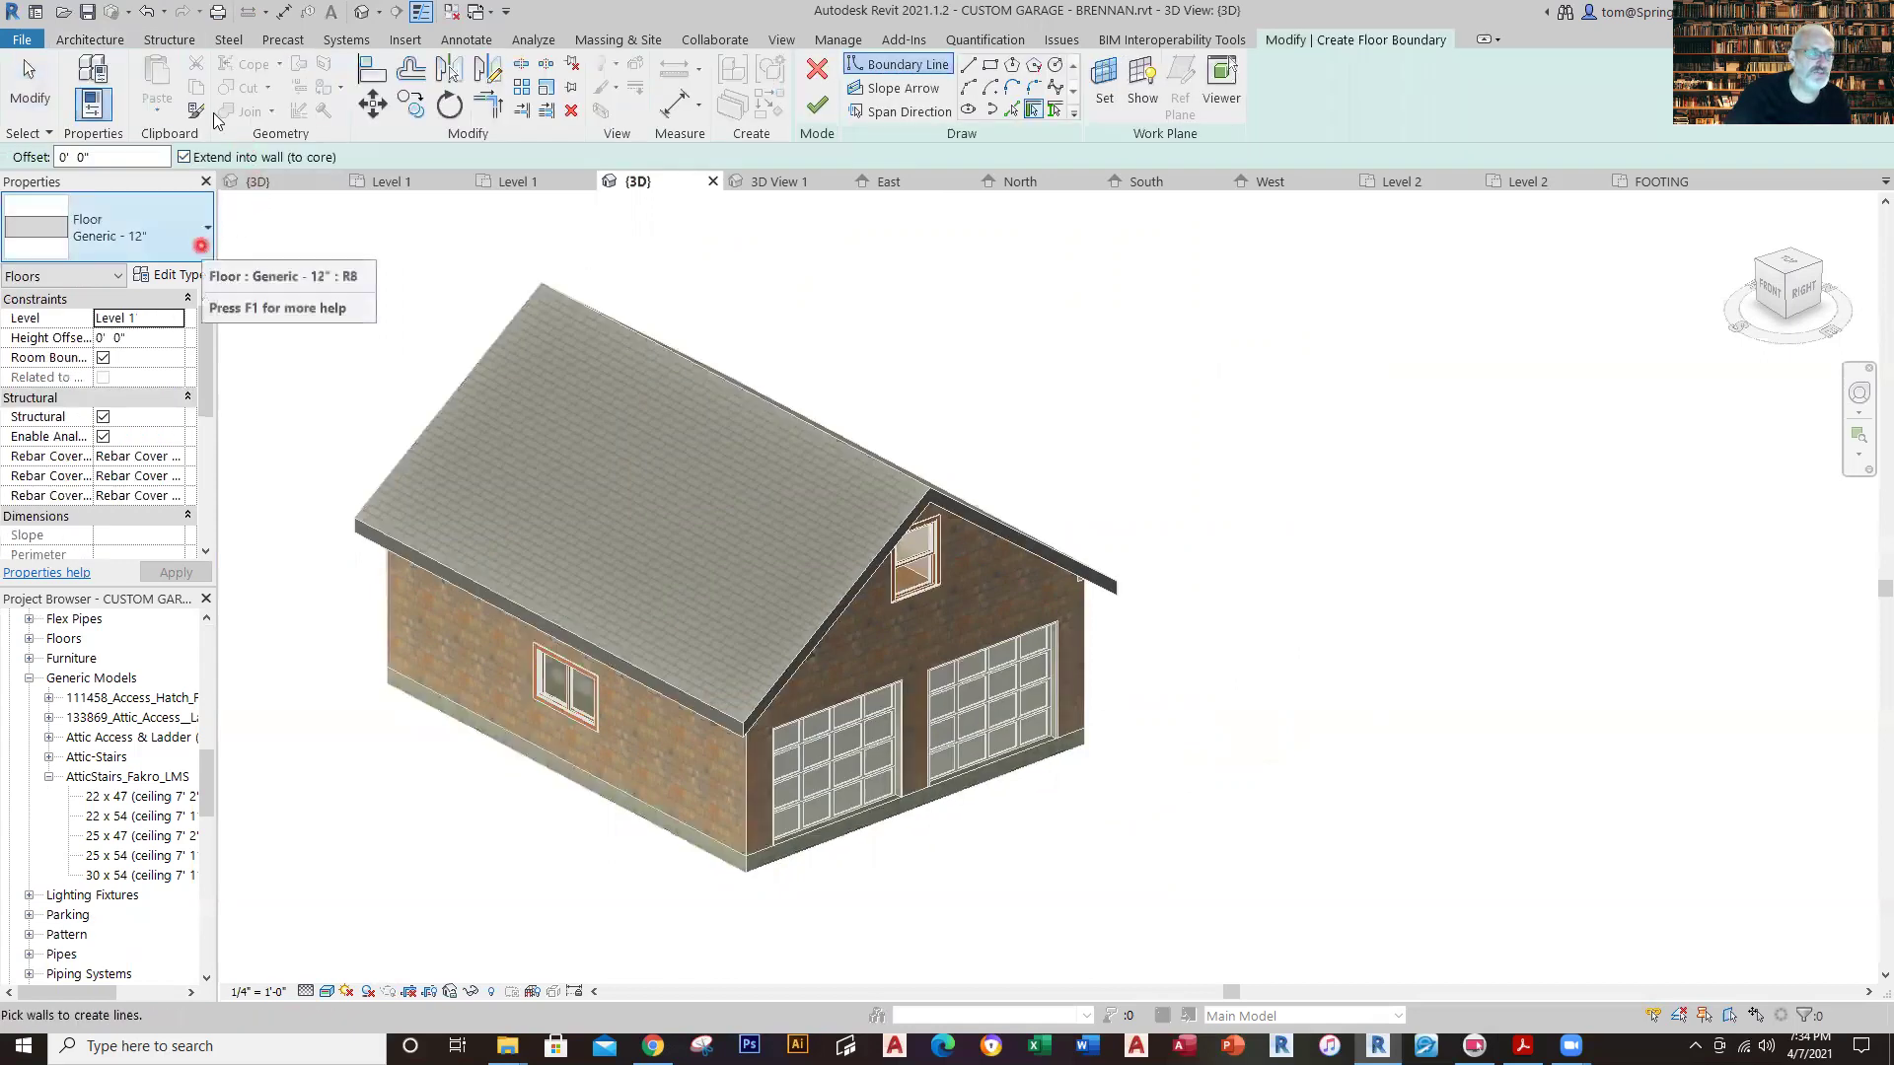
click(170, 41)
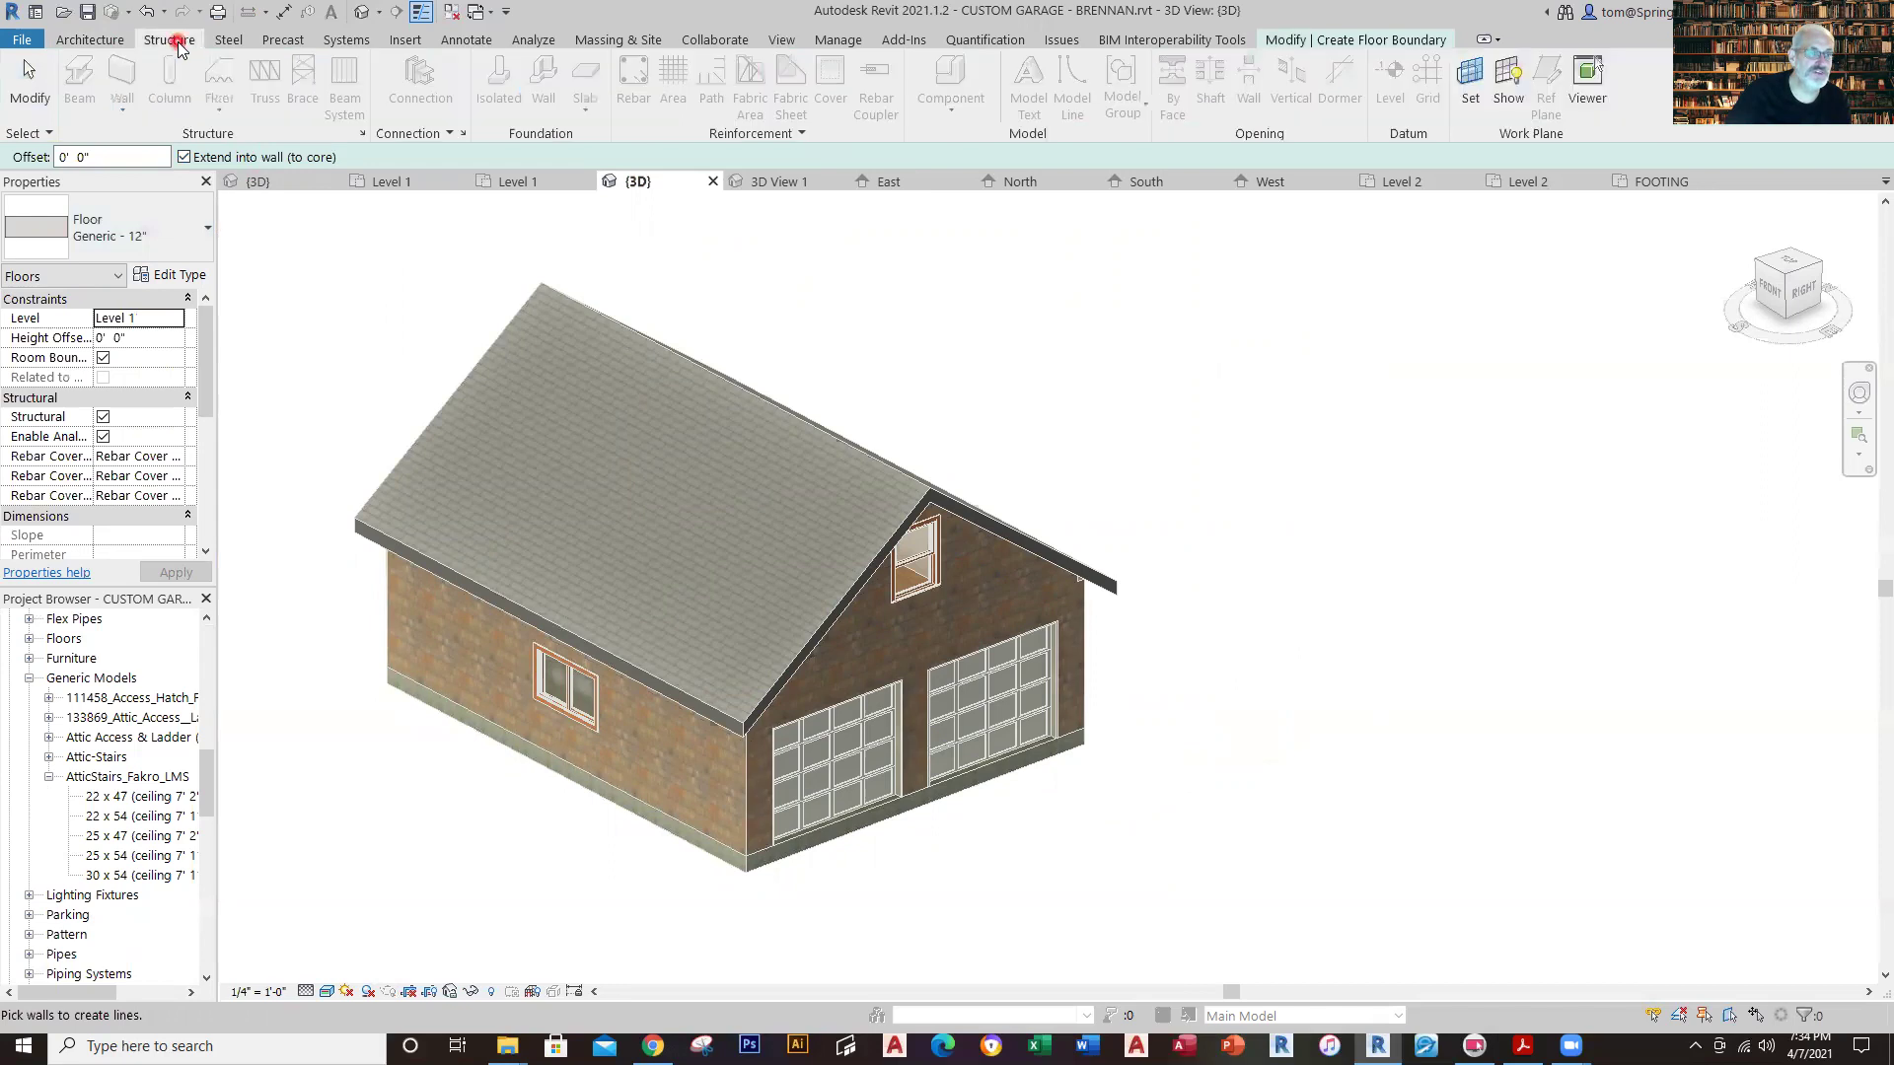
click(372, 176)
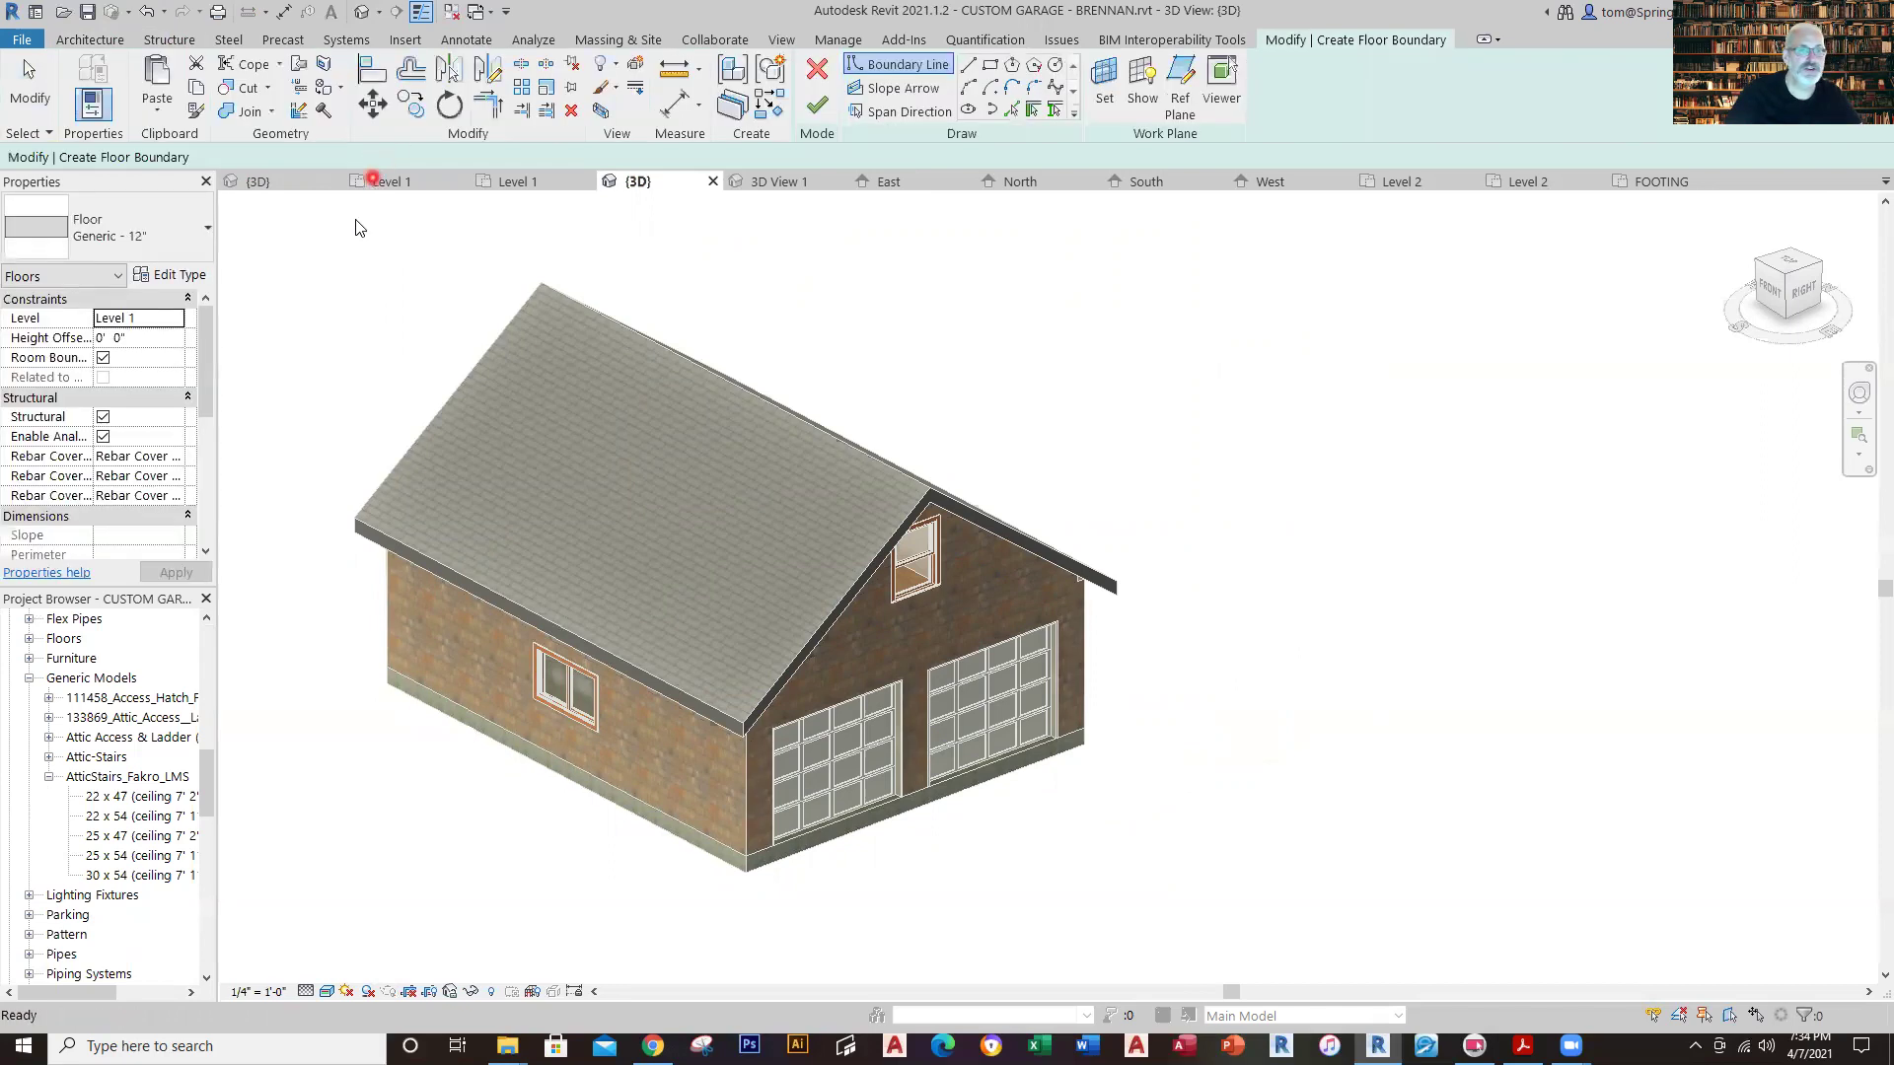
key(Escape)
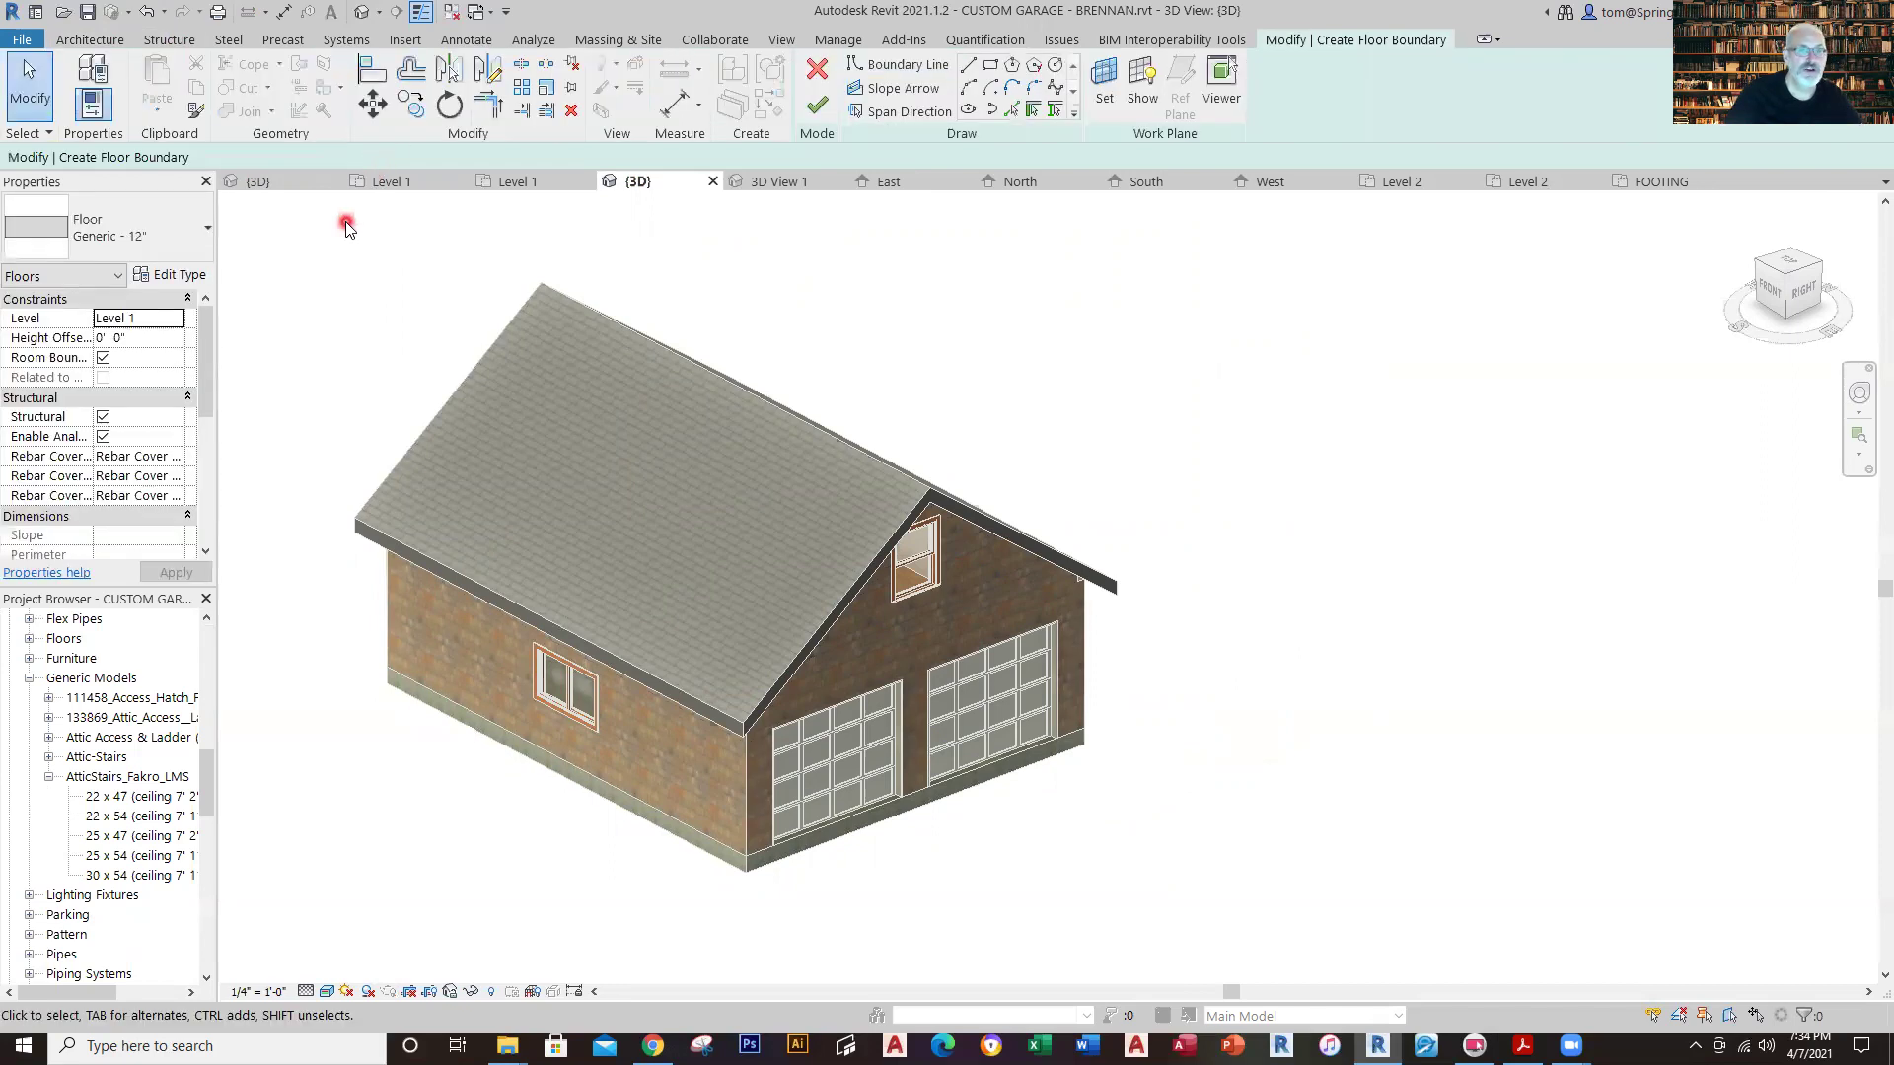
click(818, 70)
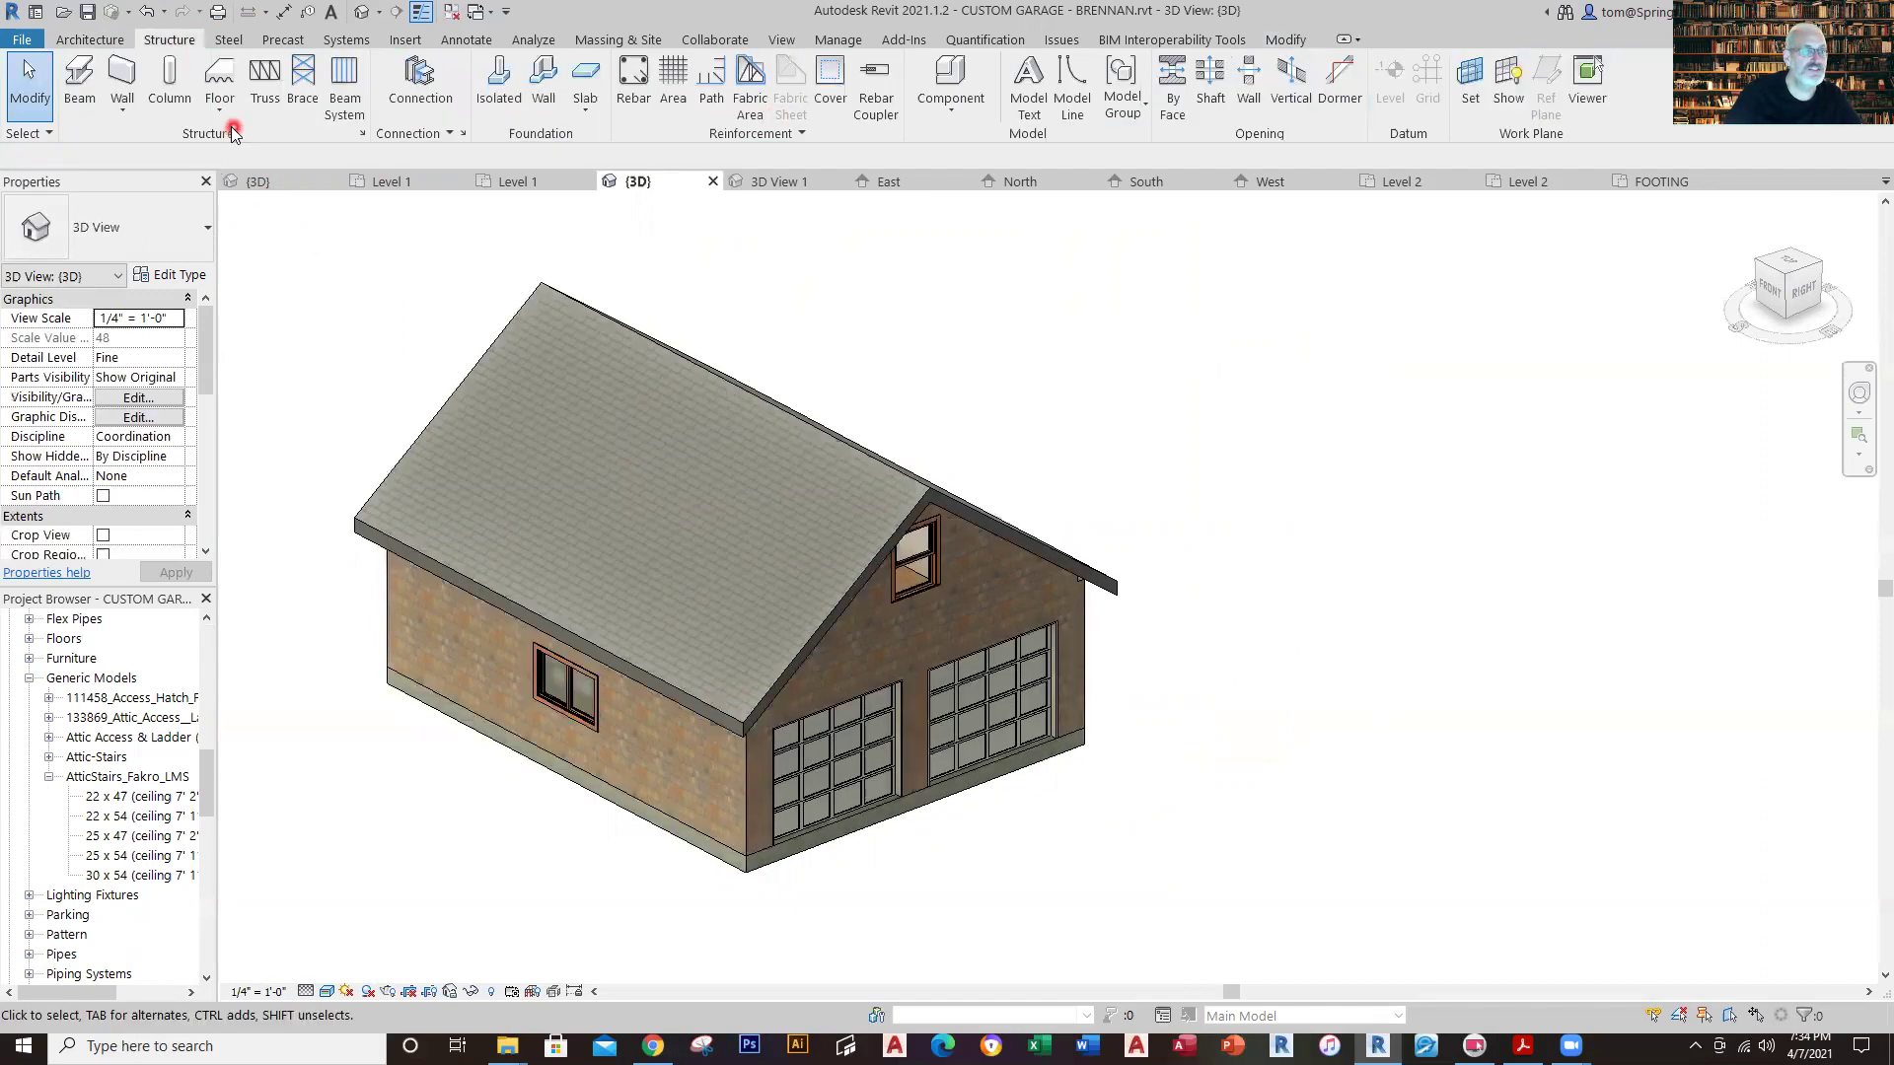
Check the slab foundation options and the wall foundation types available in the custom garage project.
click(543, 104)
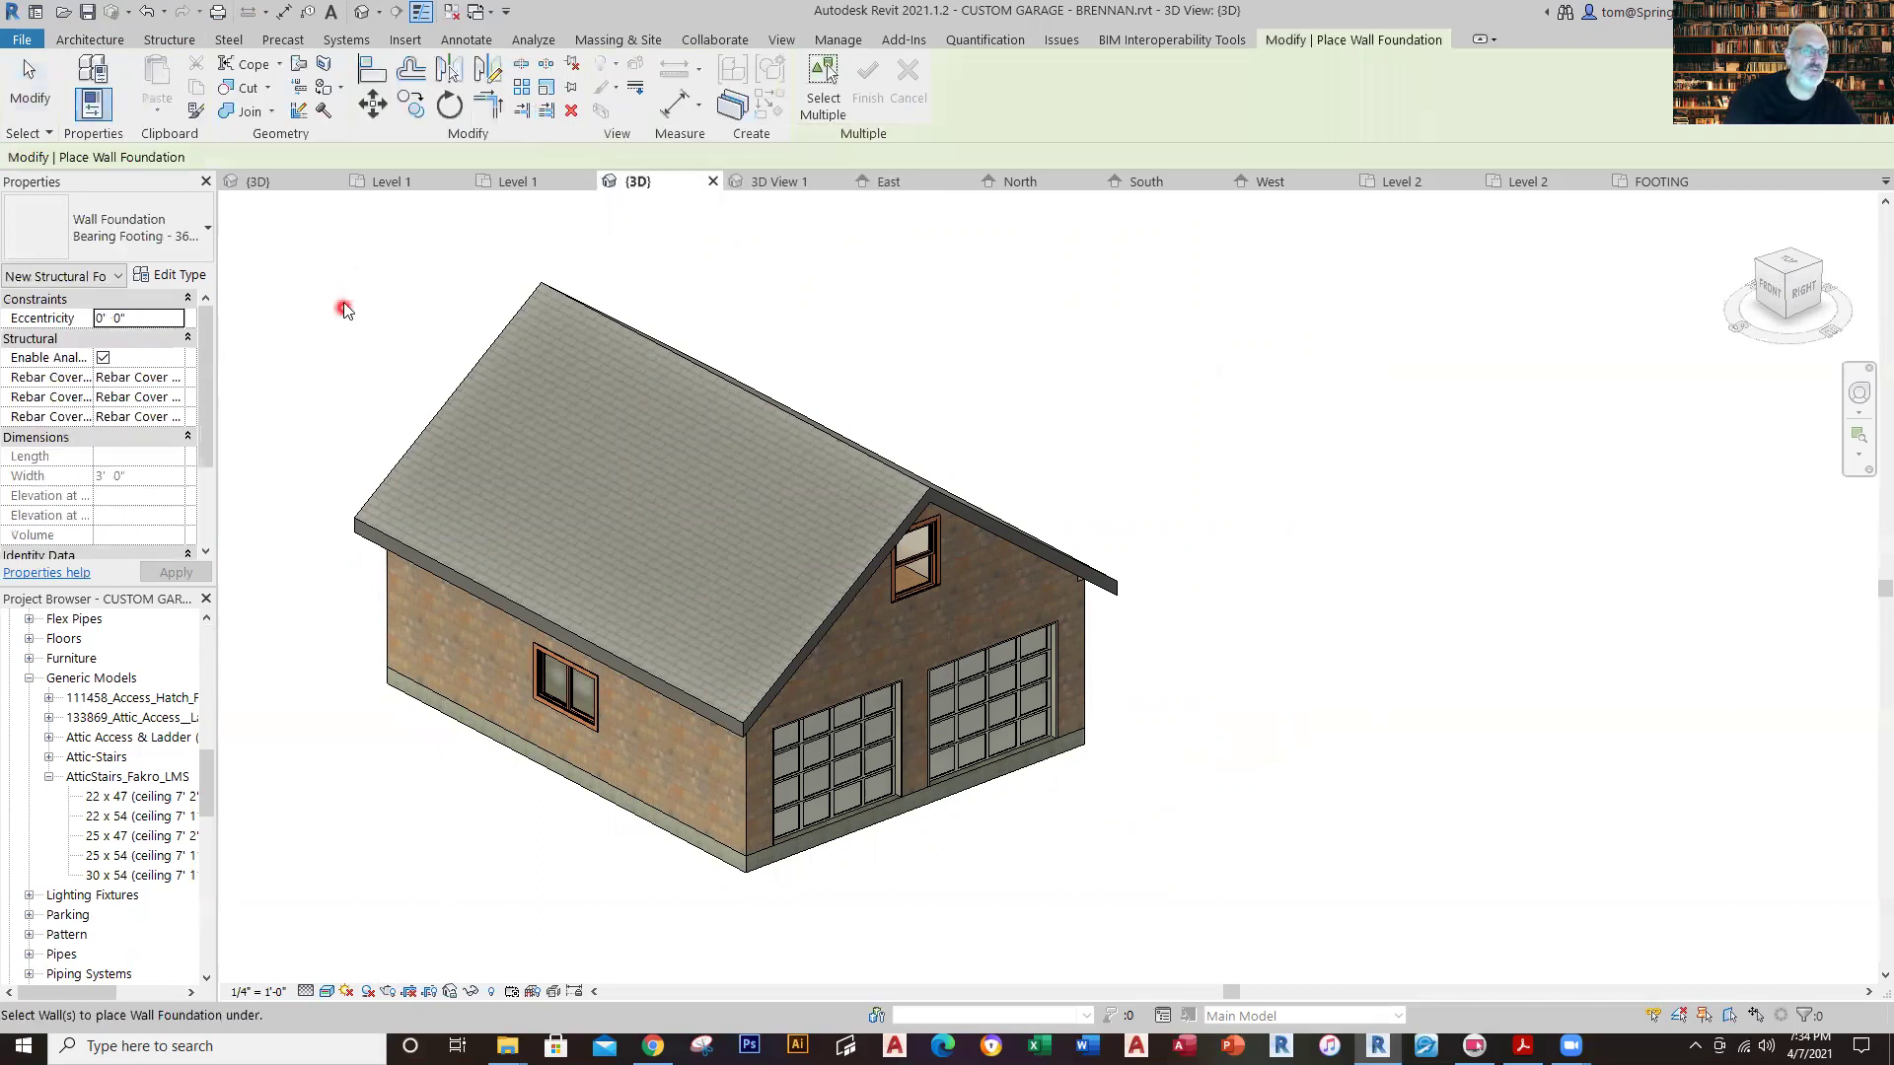
key(Escape)
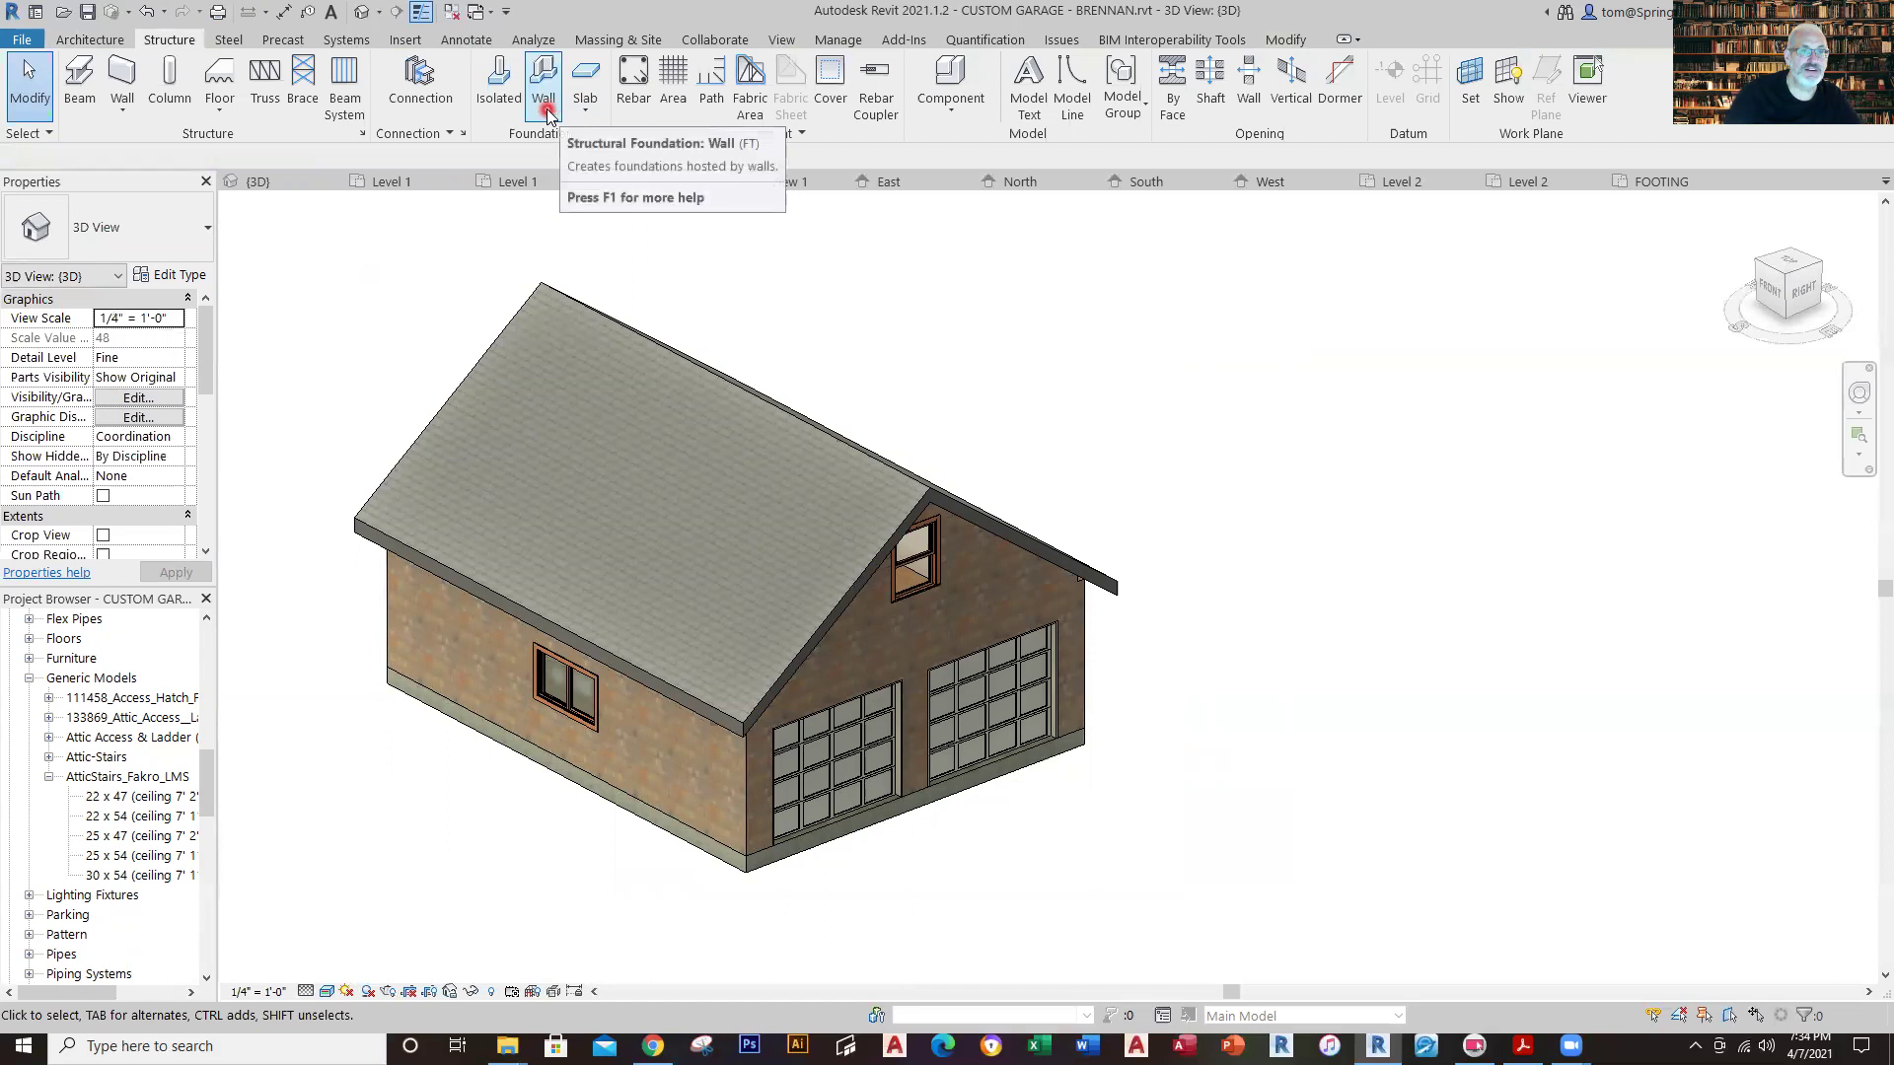
click(593, 112)
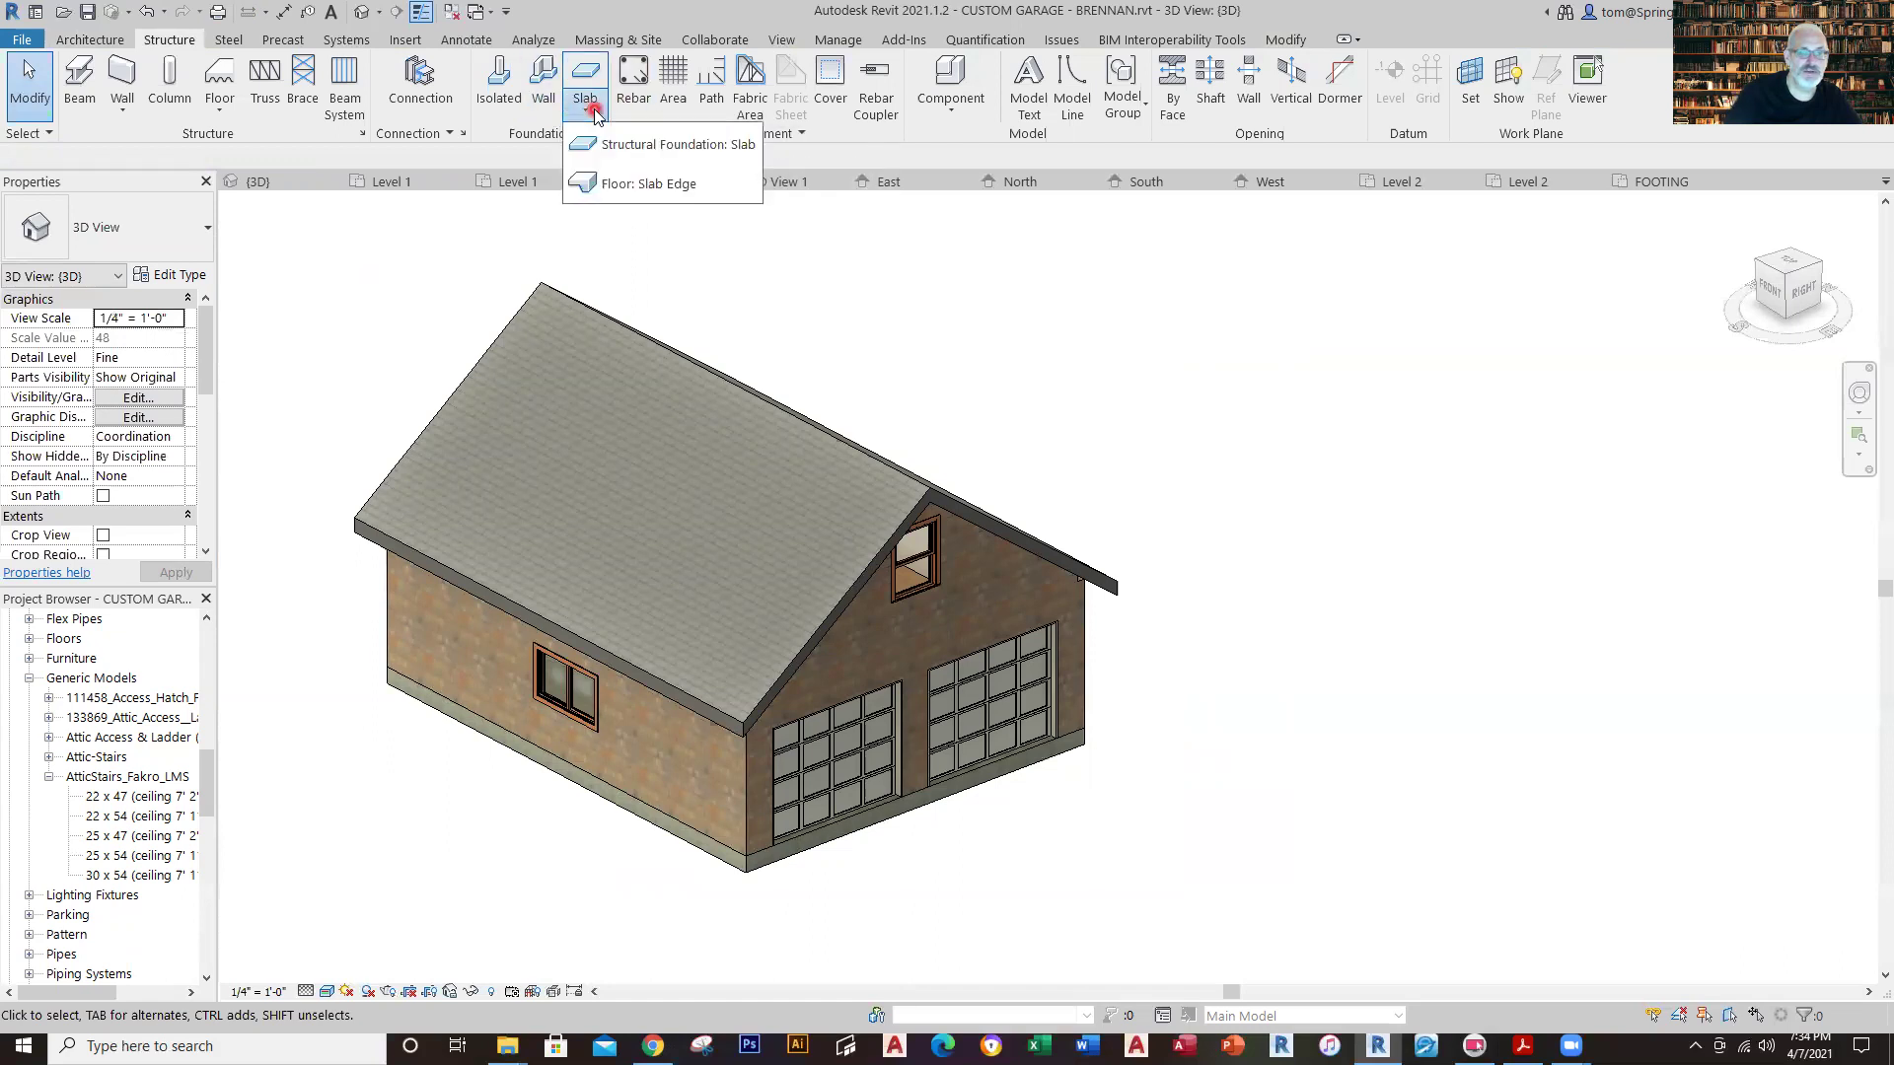
click(490, 227)
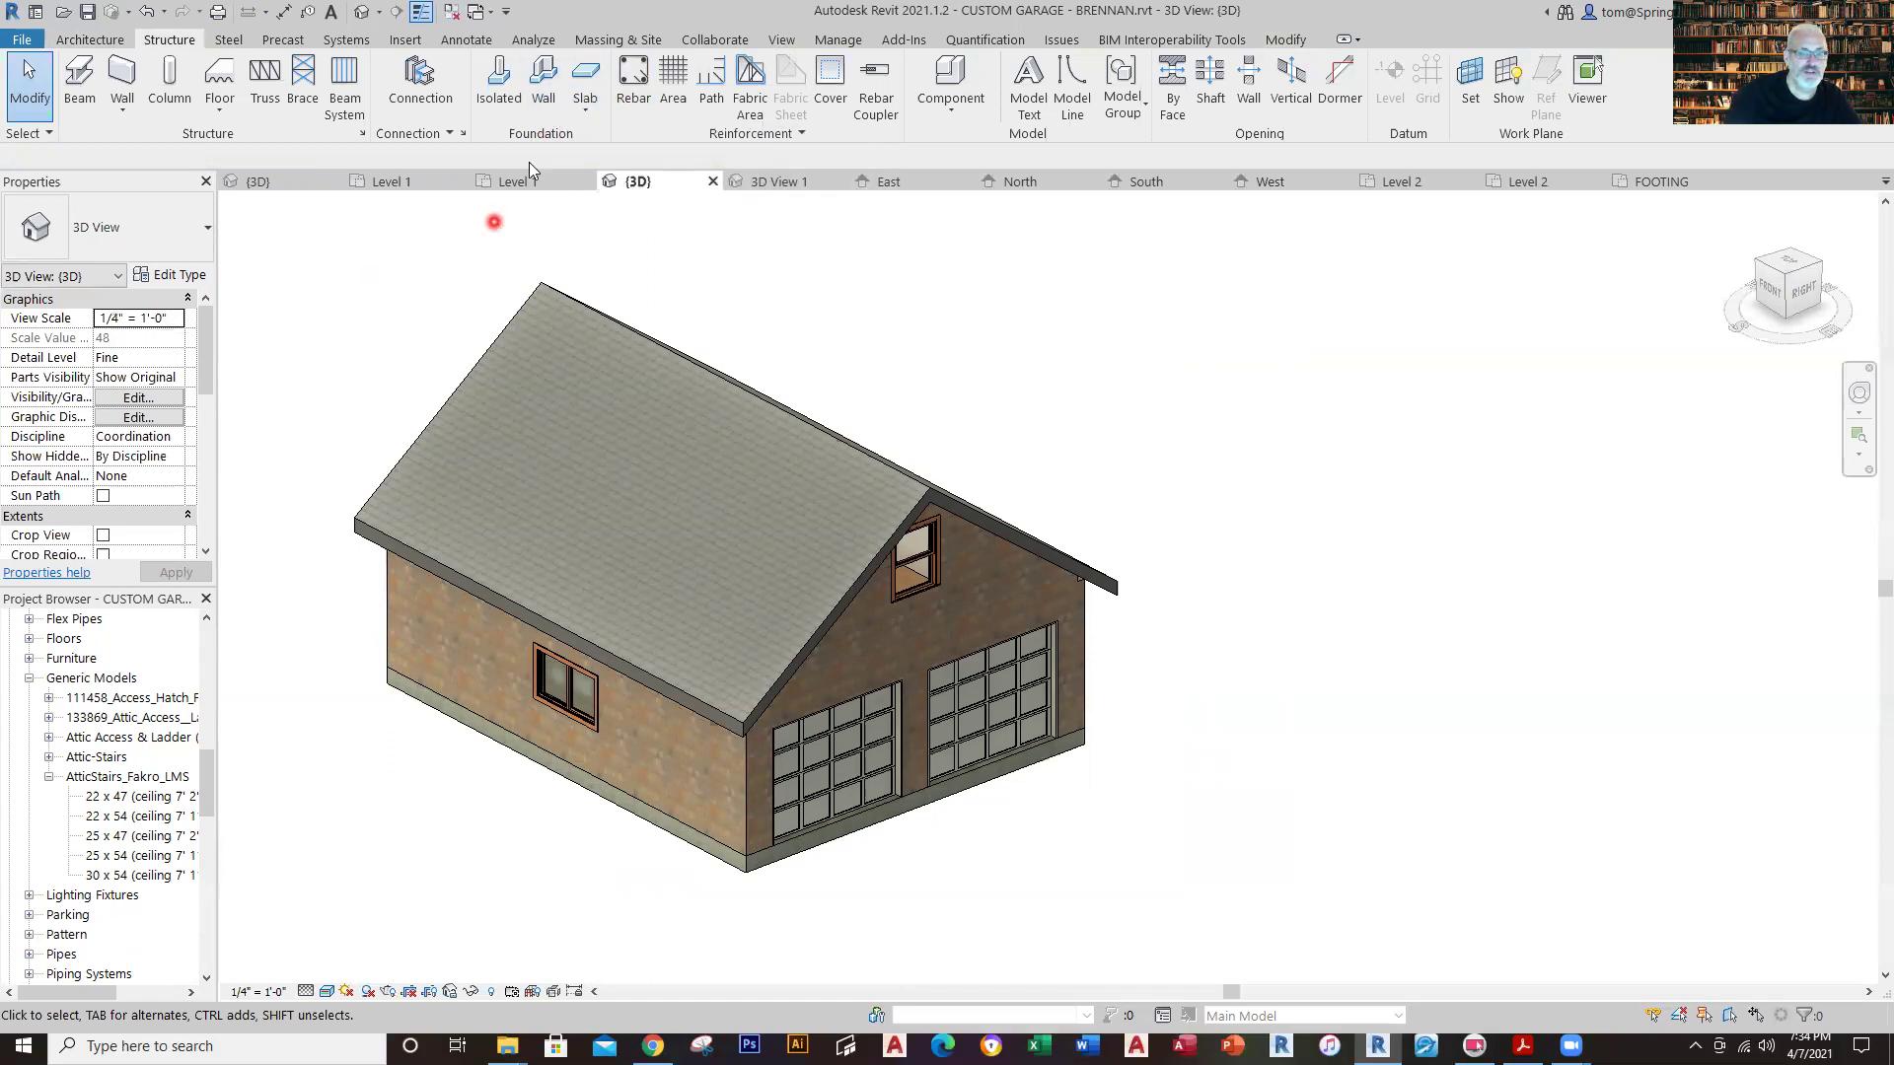
click(545, 89)
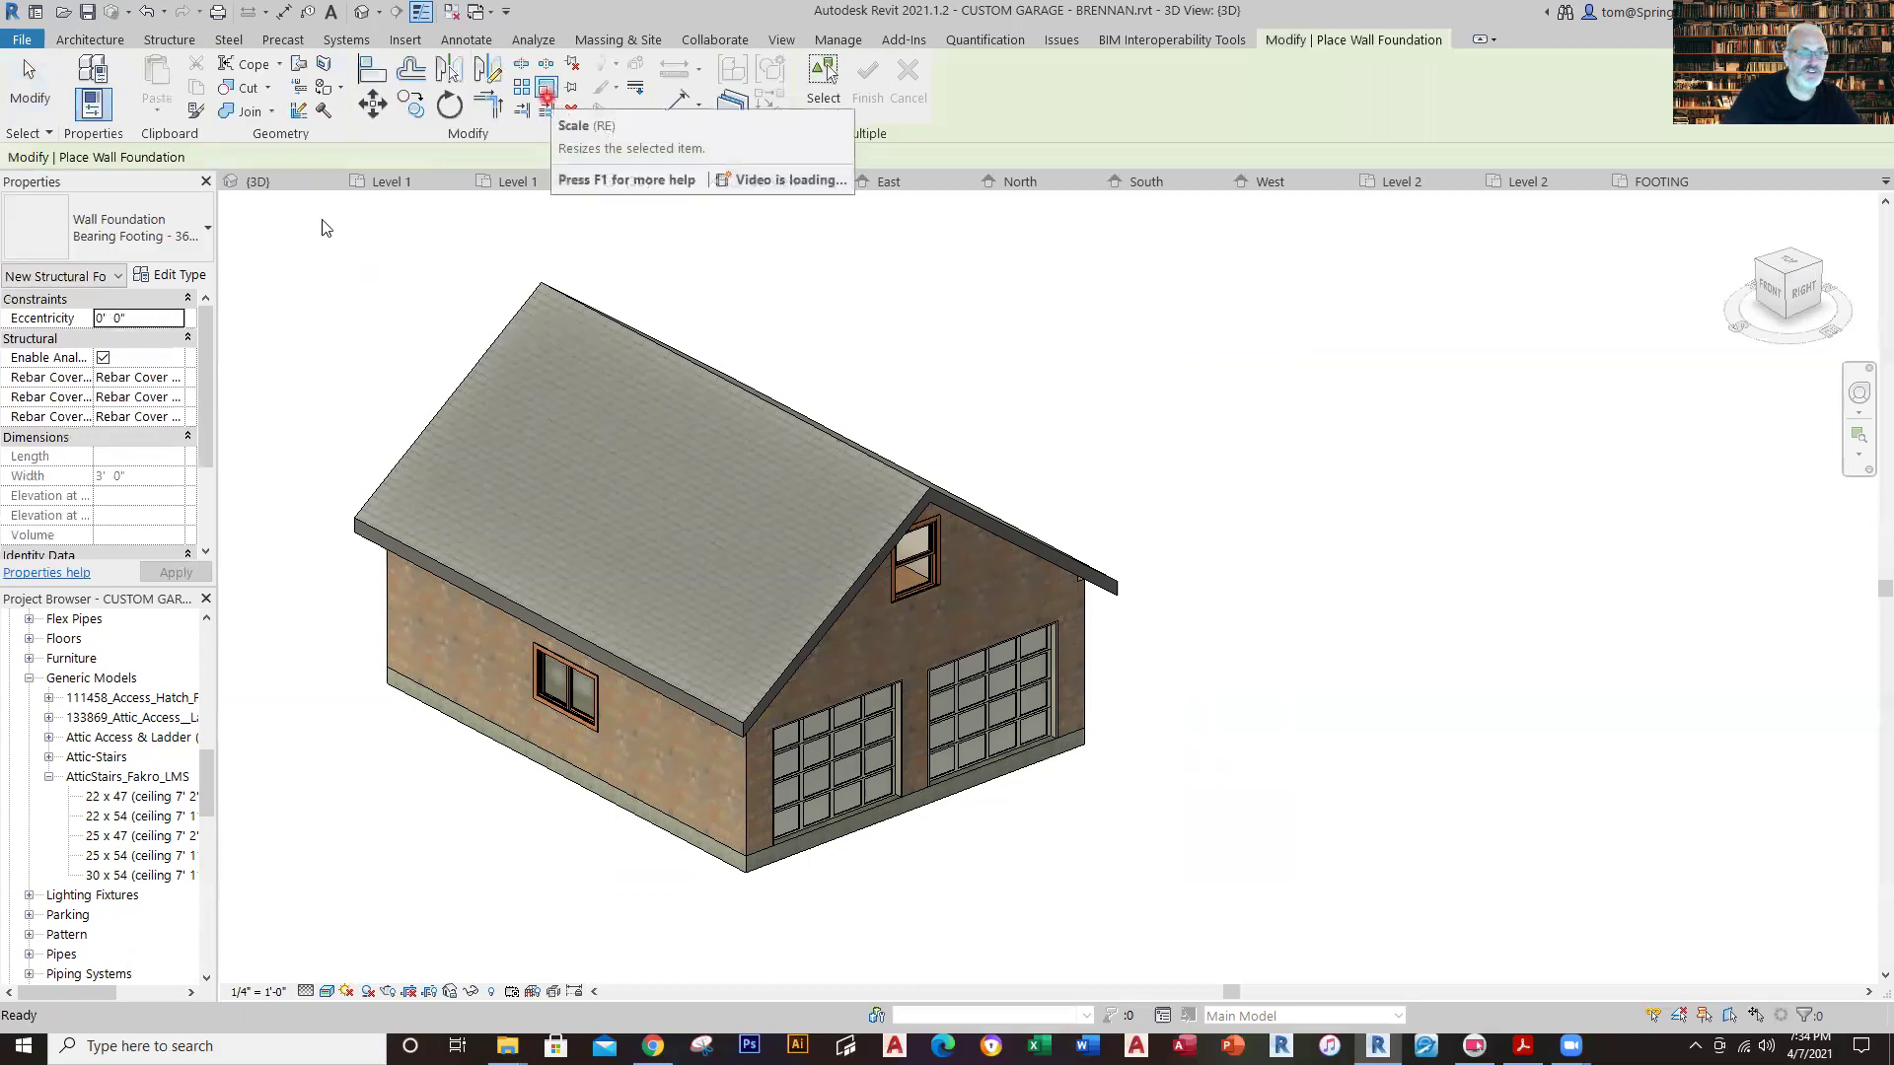
click(186, 239)
click(211, 234)
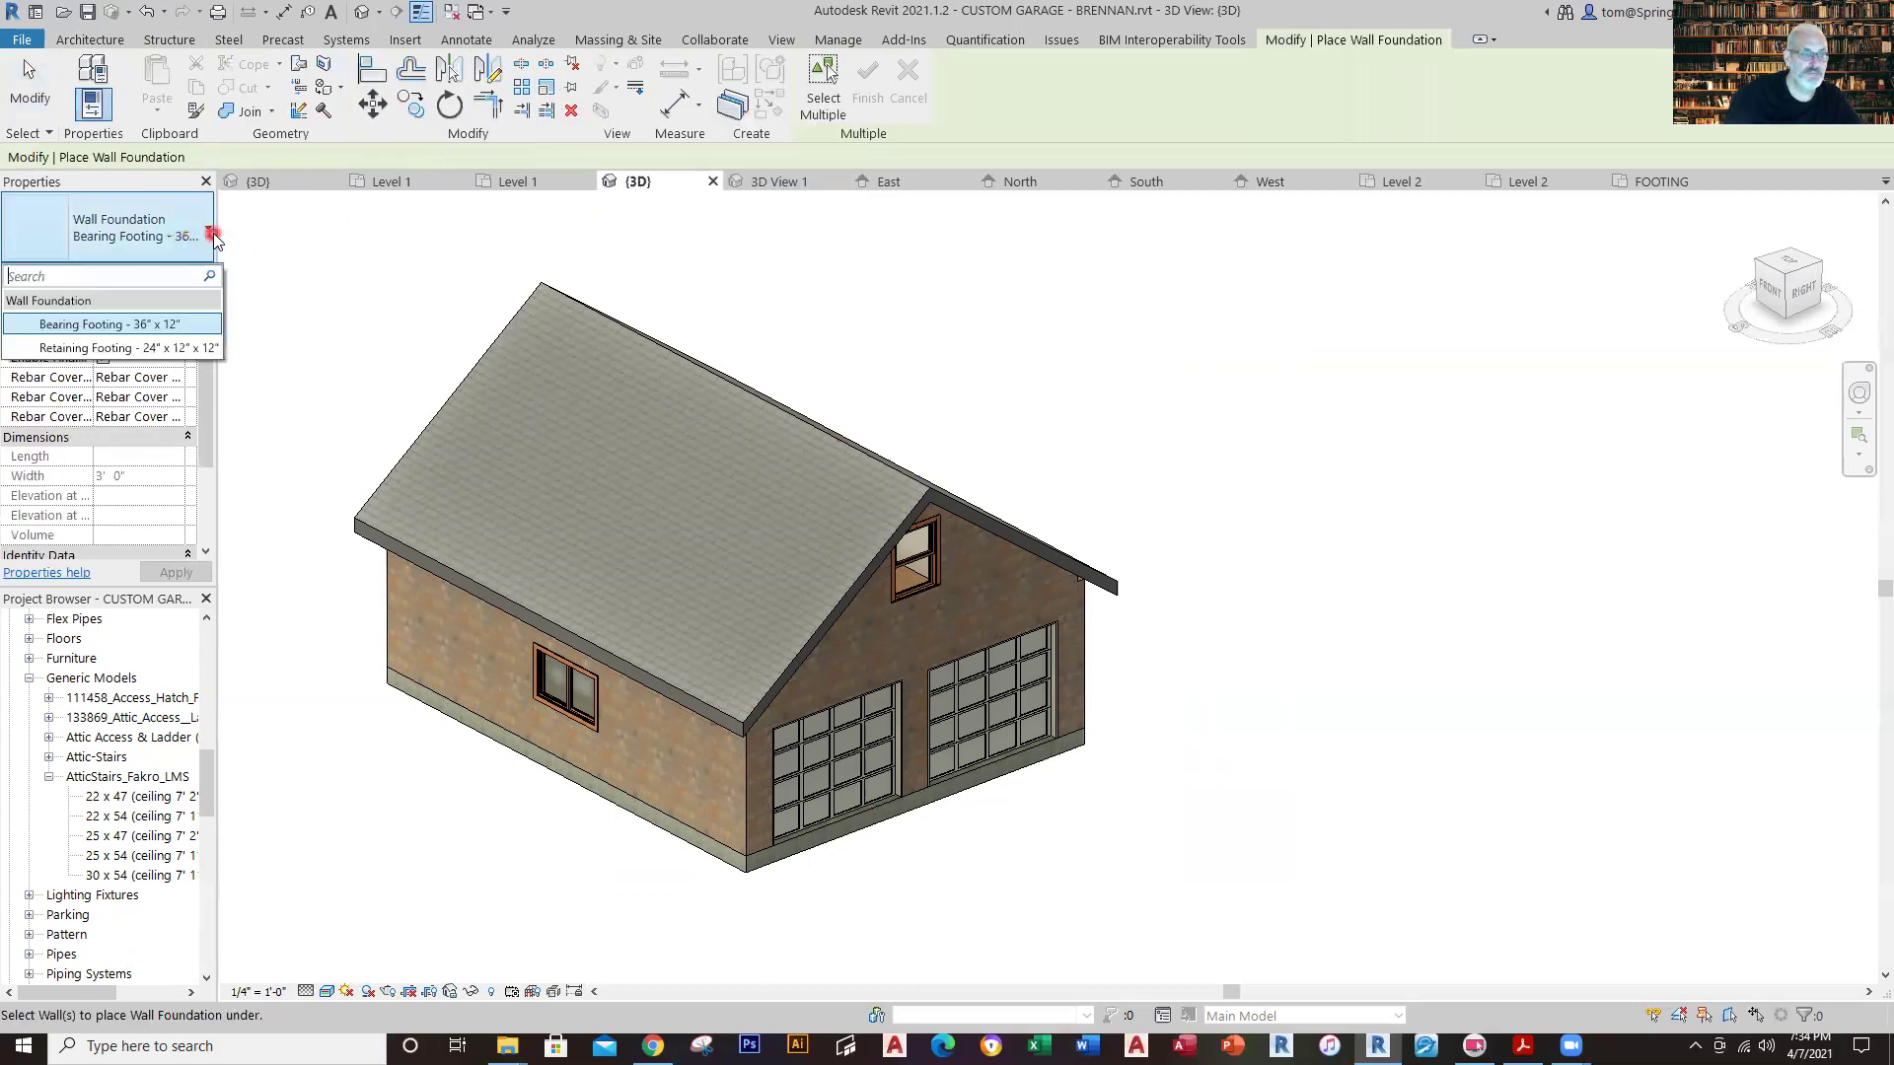
click(325, 251)
click(399, 189)
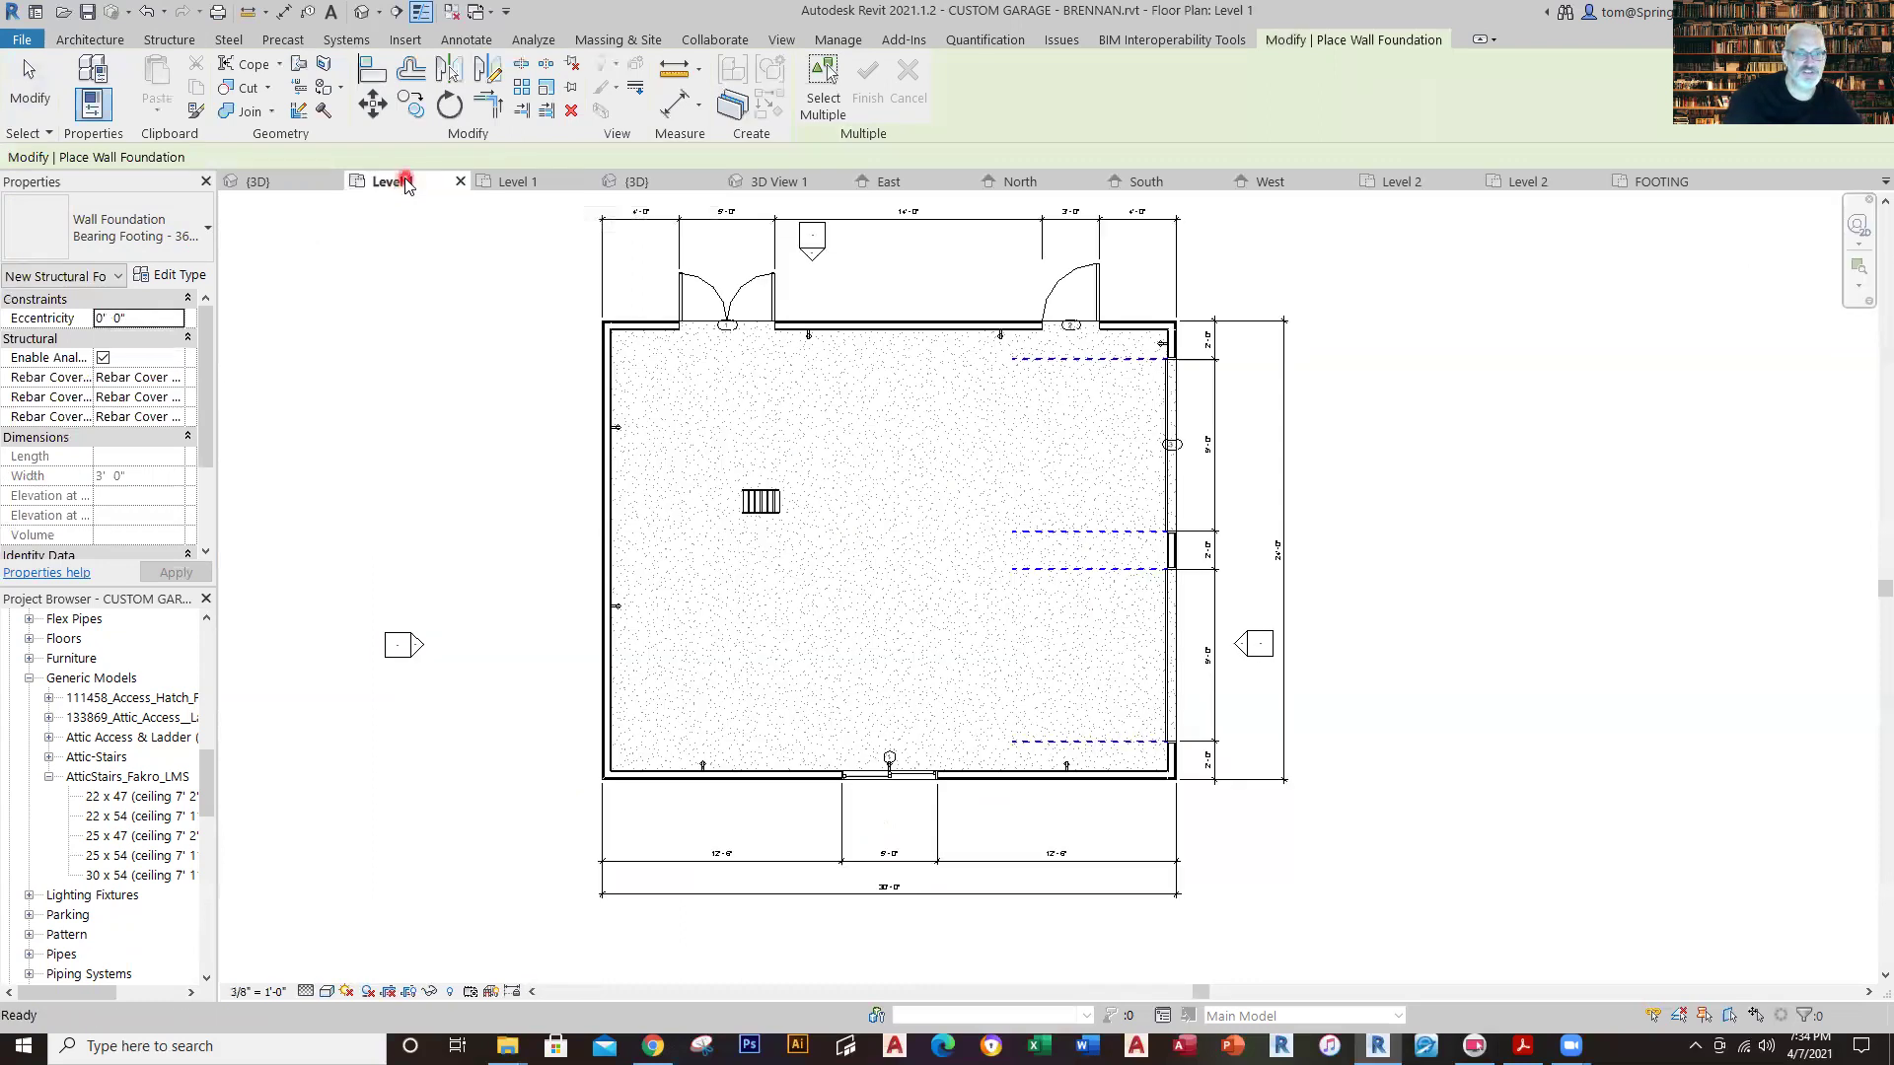
click(636, 181)
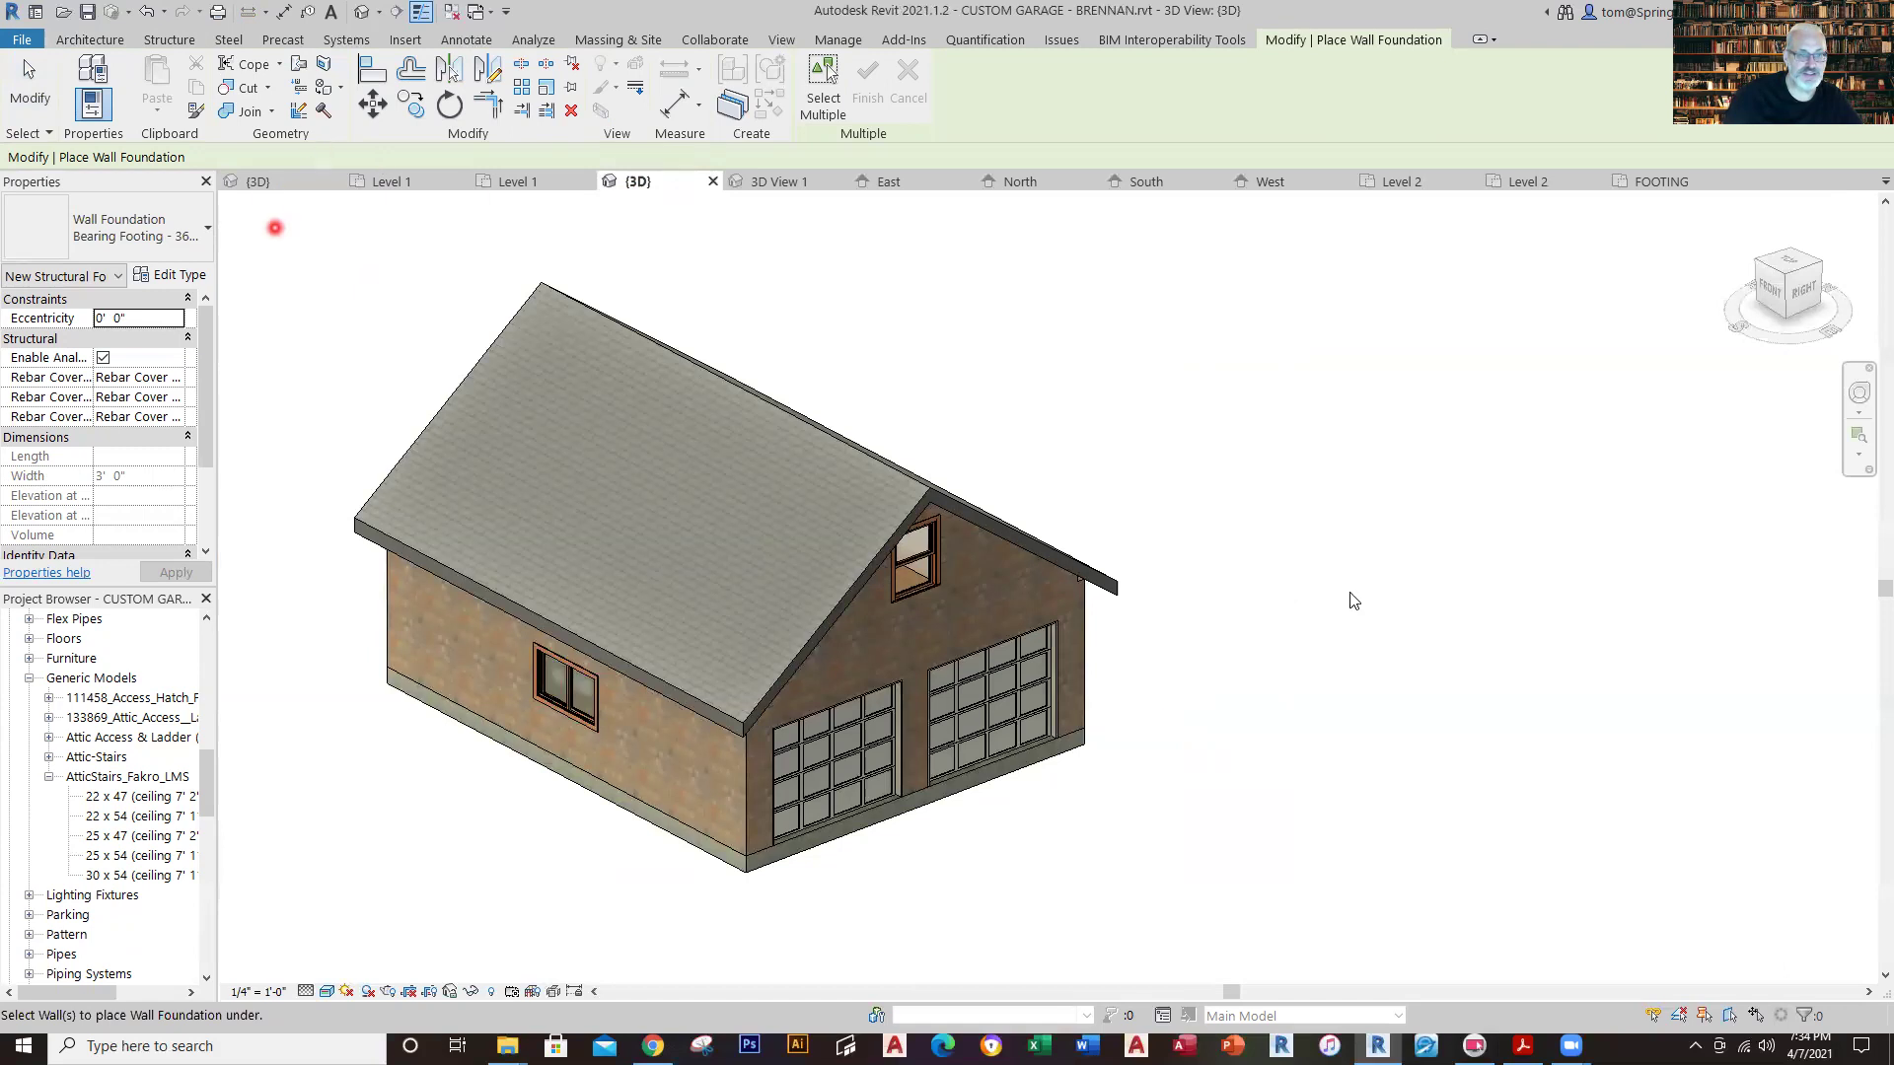
Return to the master's 3D view and inspect the type and extent of the slab edge below the overhead doors.
click(257, 181)
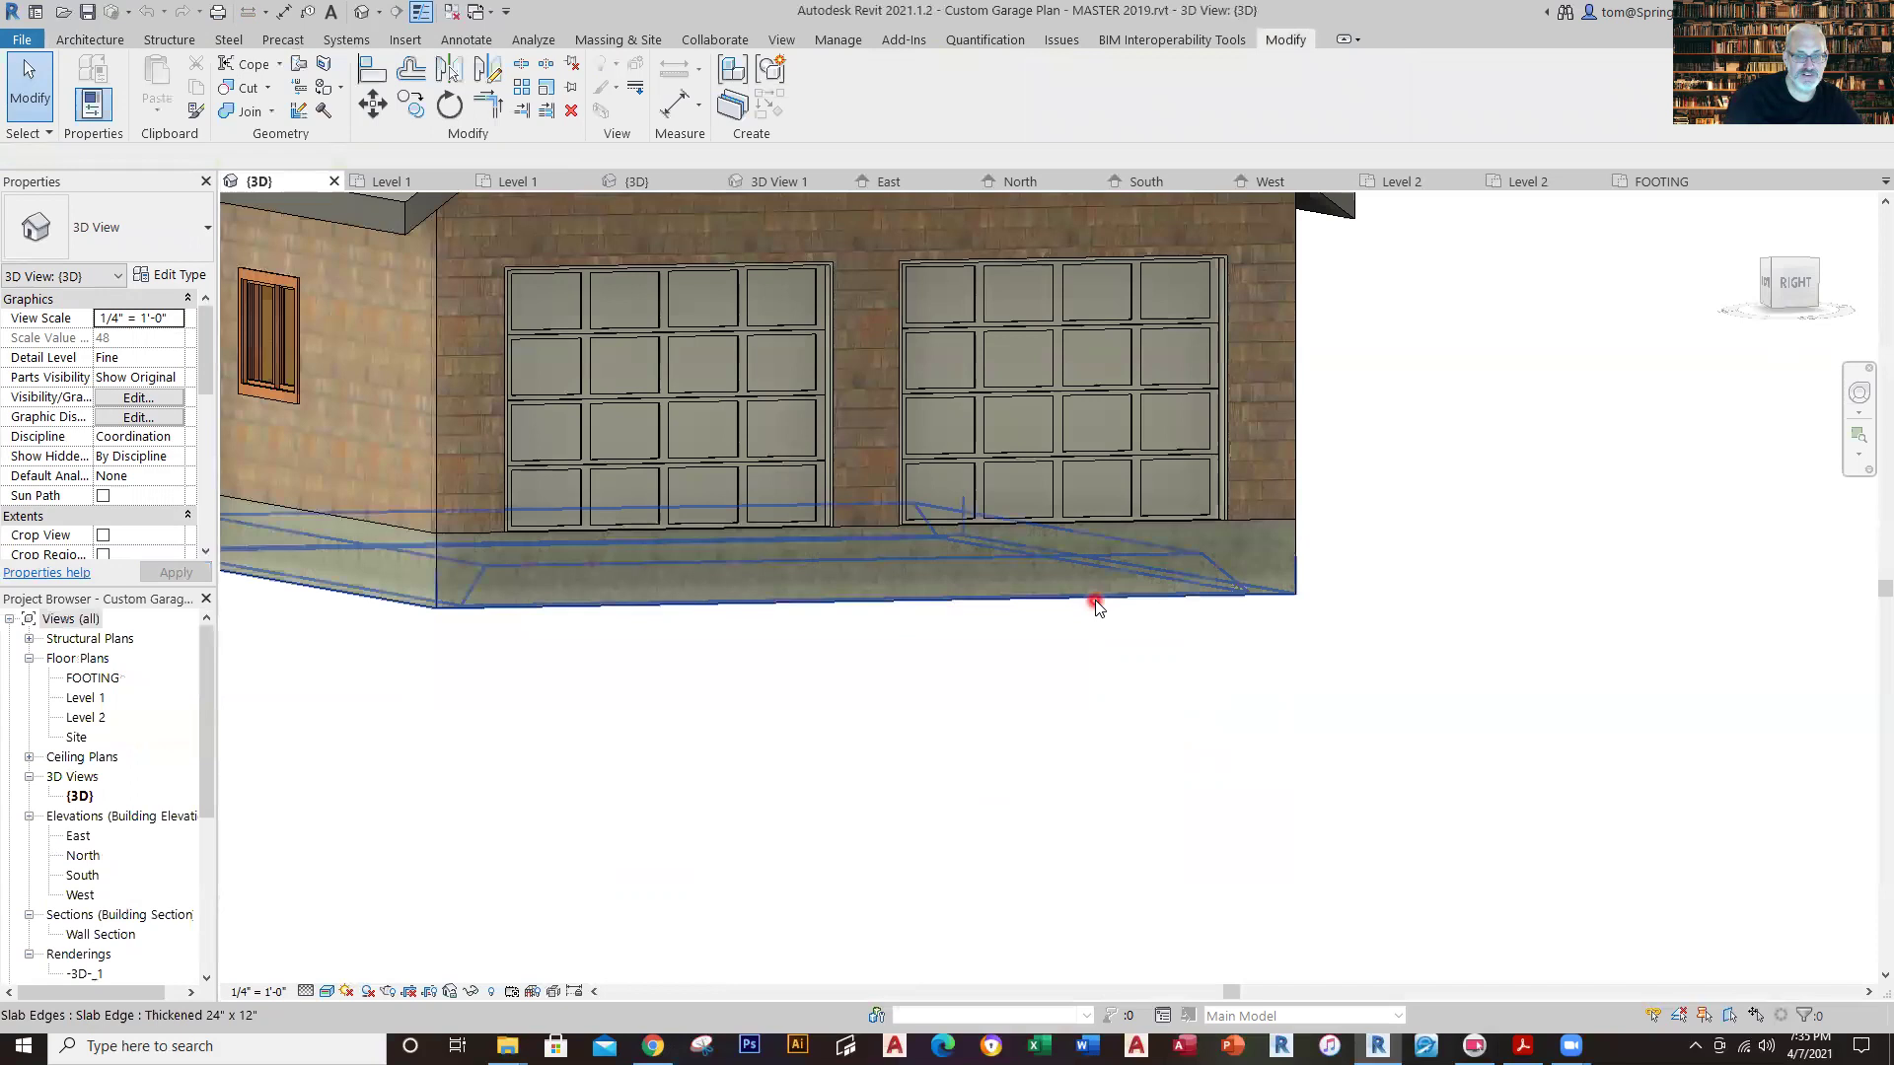
click(1095, 604)
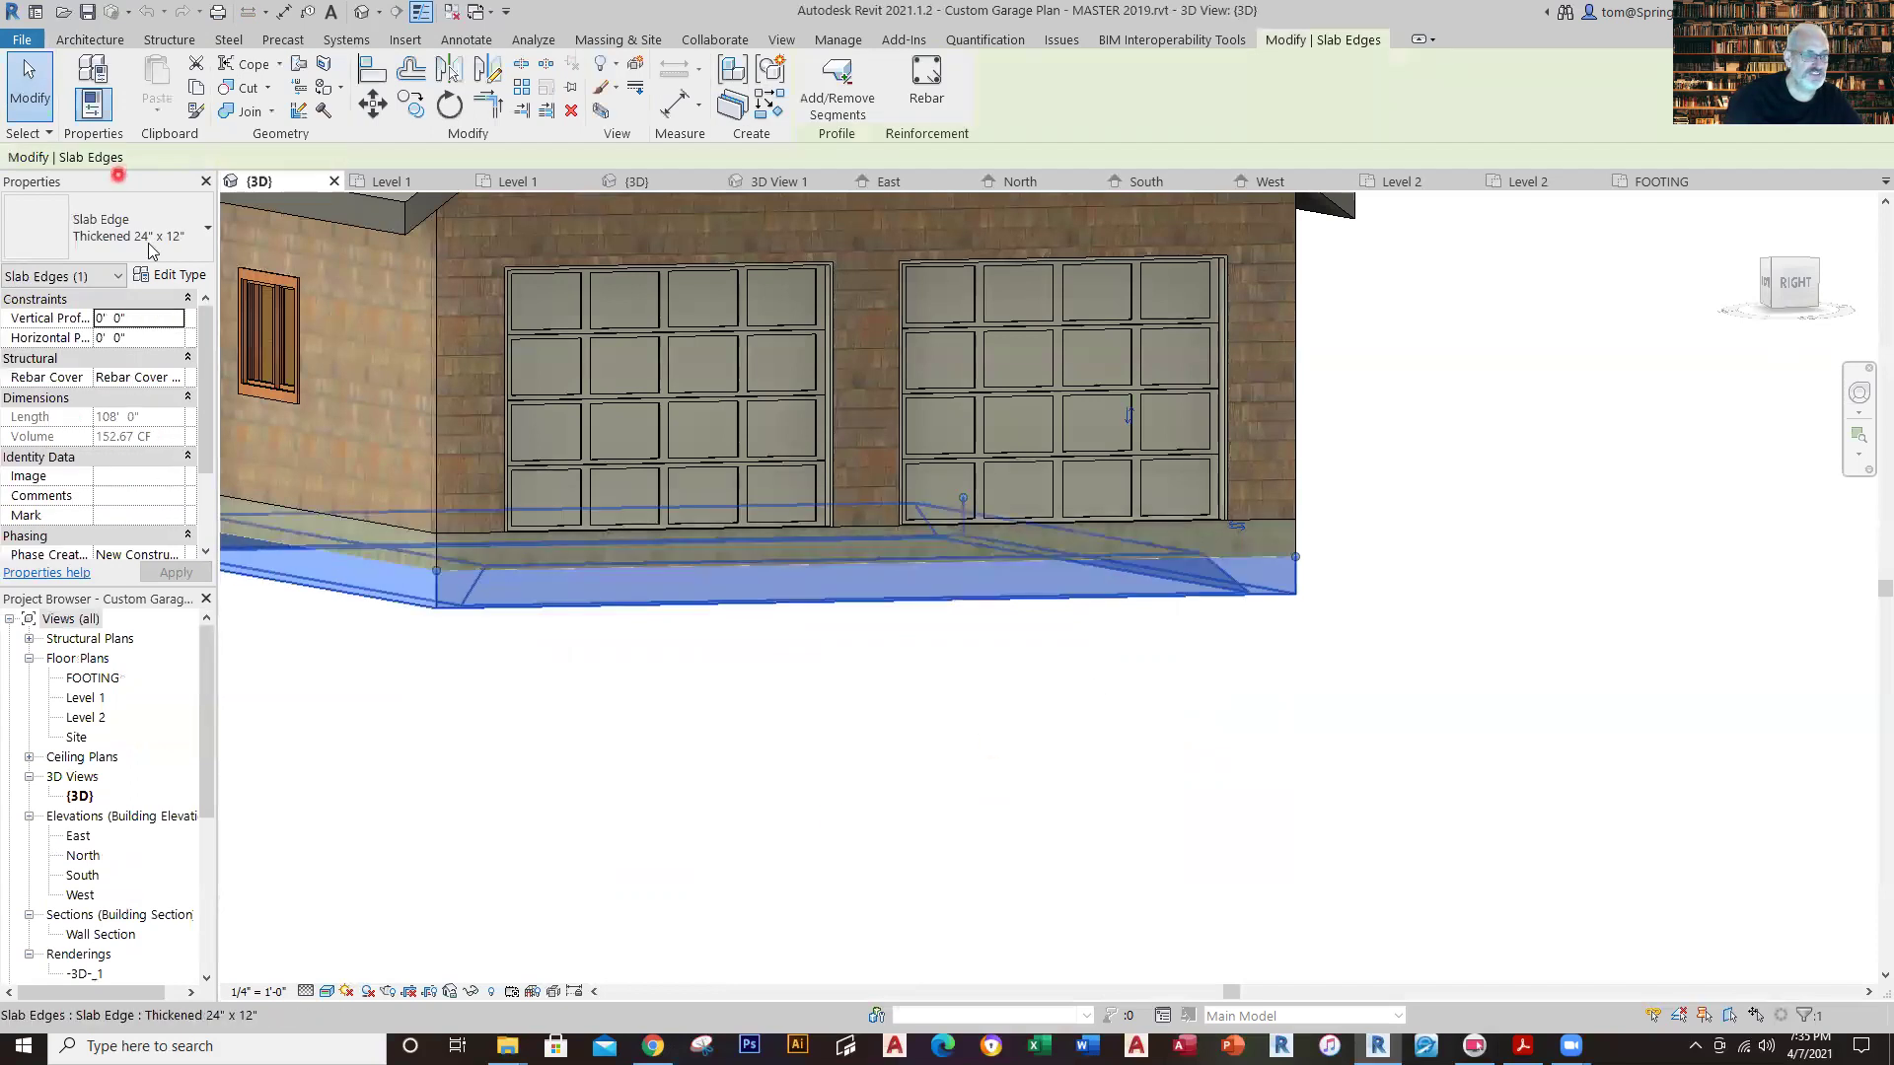
scroll(375, 781, down, 4)
middle_drag(376, 781, 636, 876)
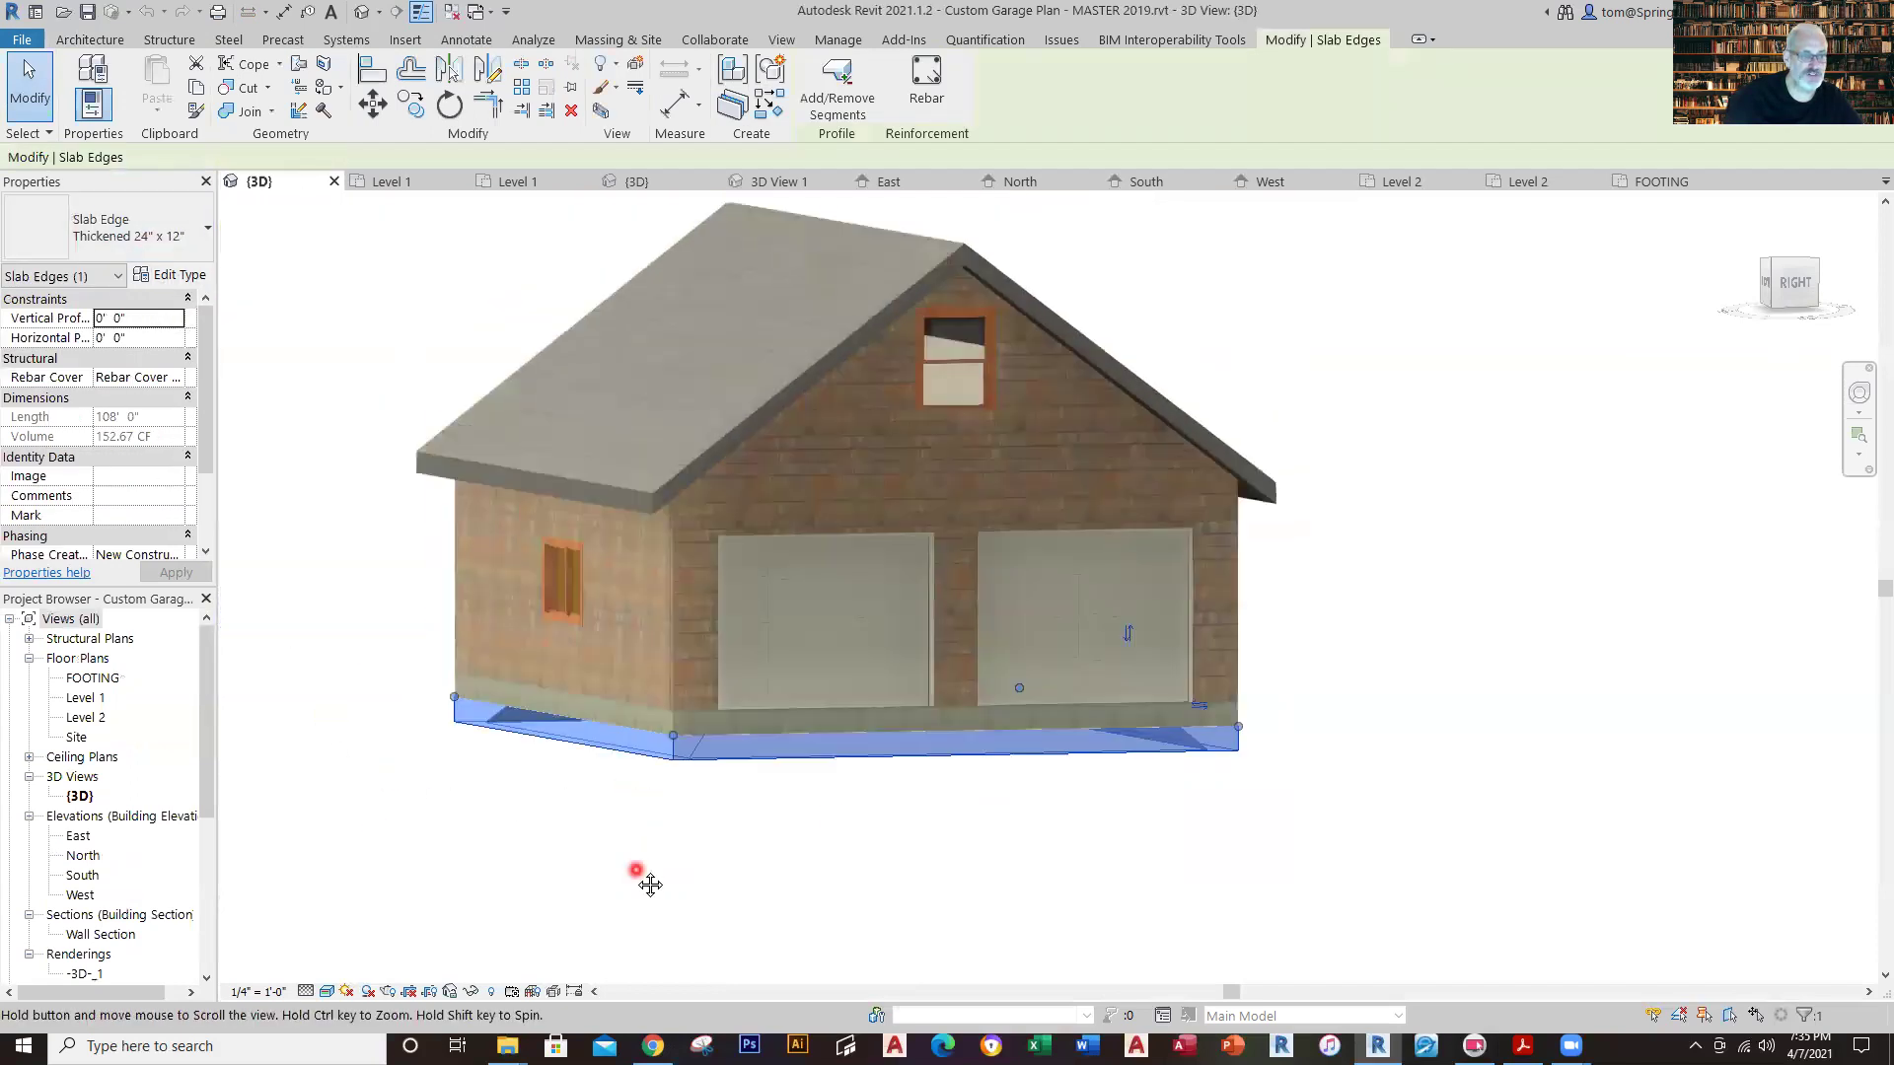
click(513, 859)
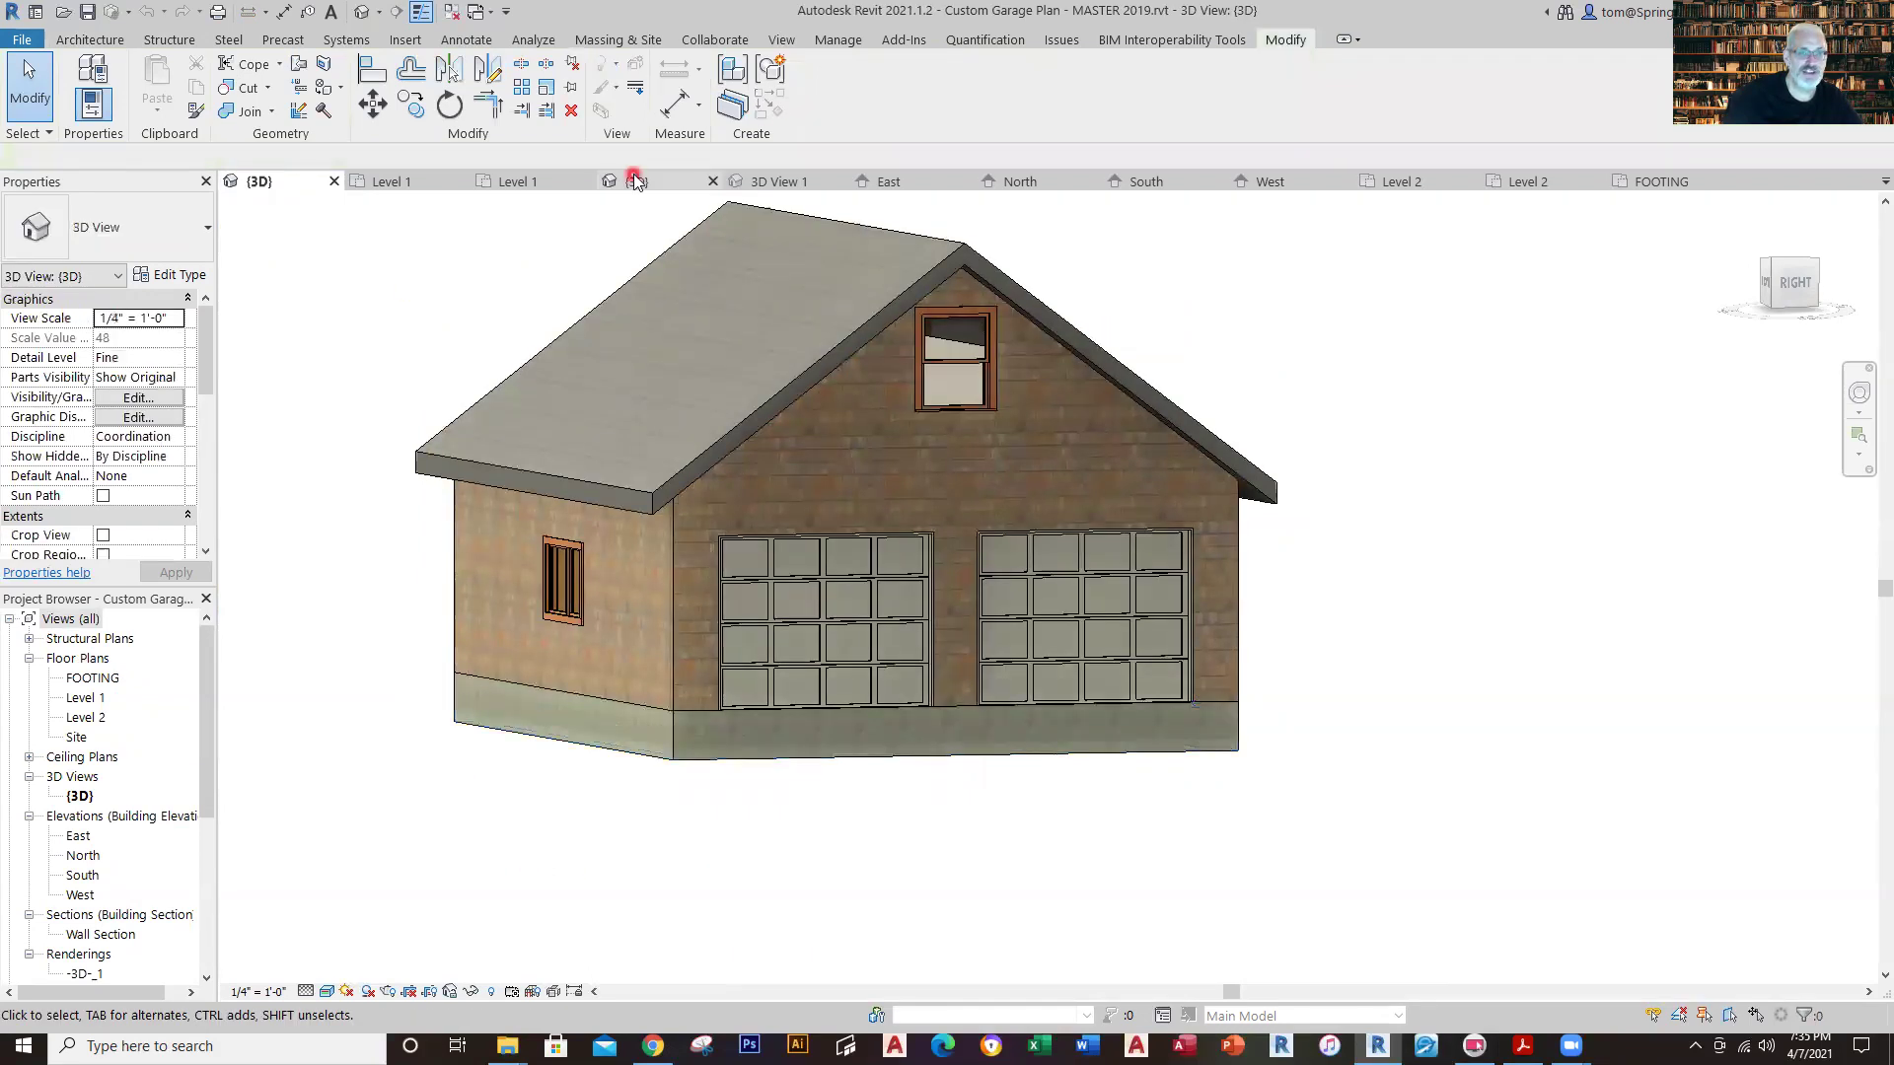
Switch from the master to the custom garage project and display its full 3D exterior.
click(779, 183)
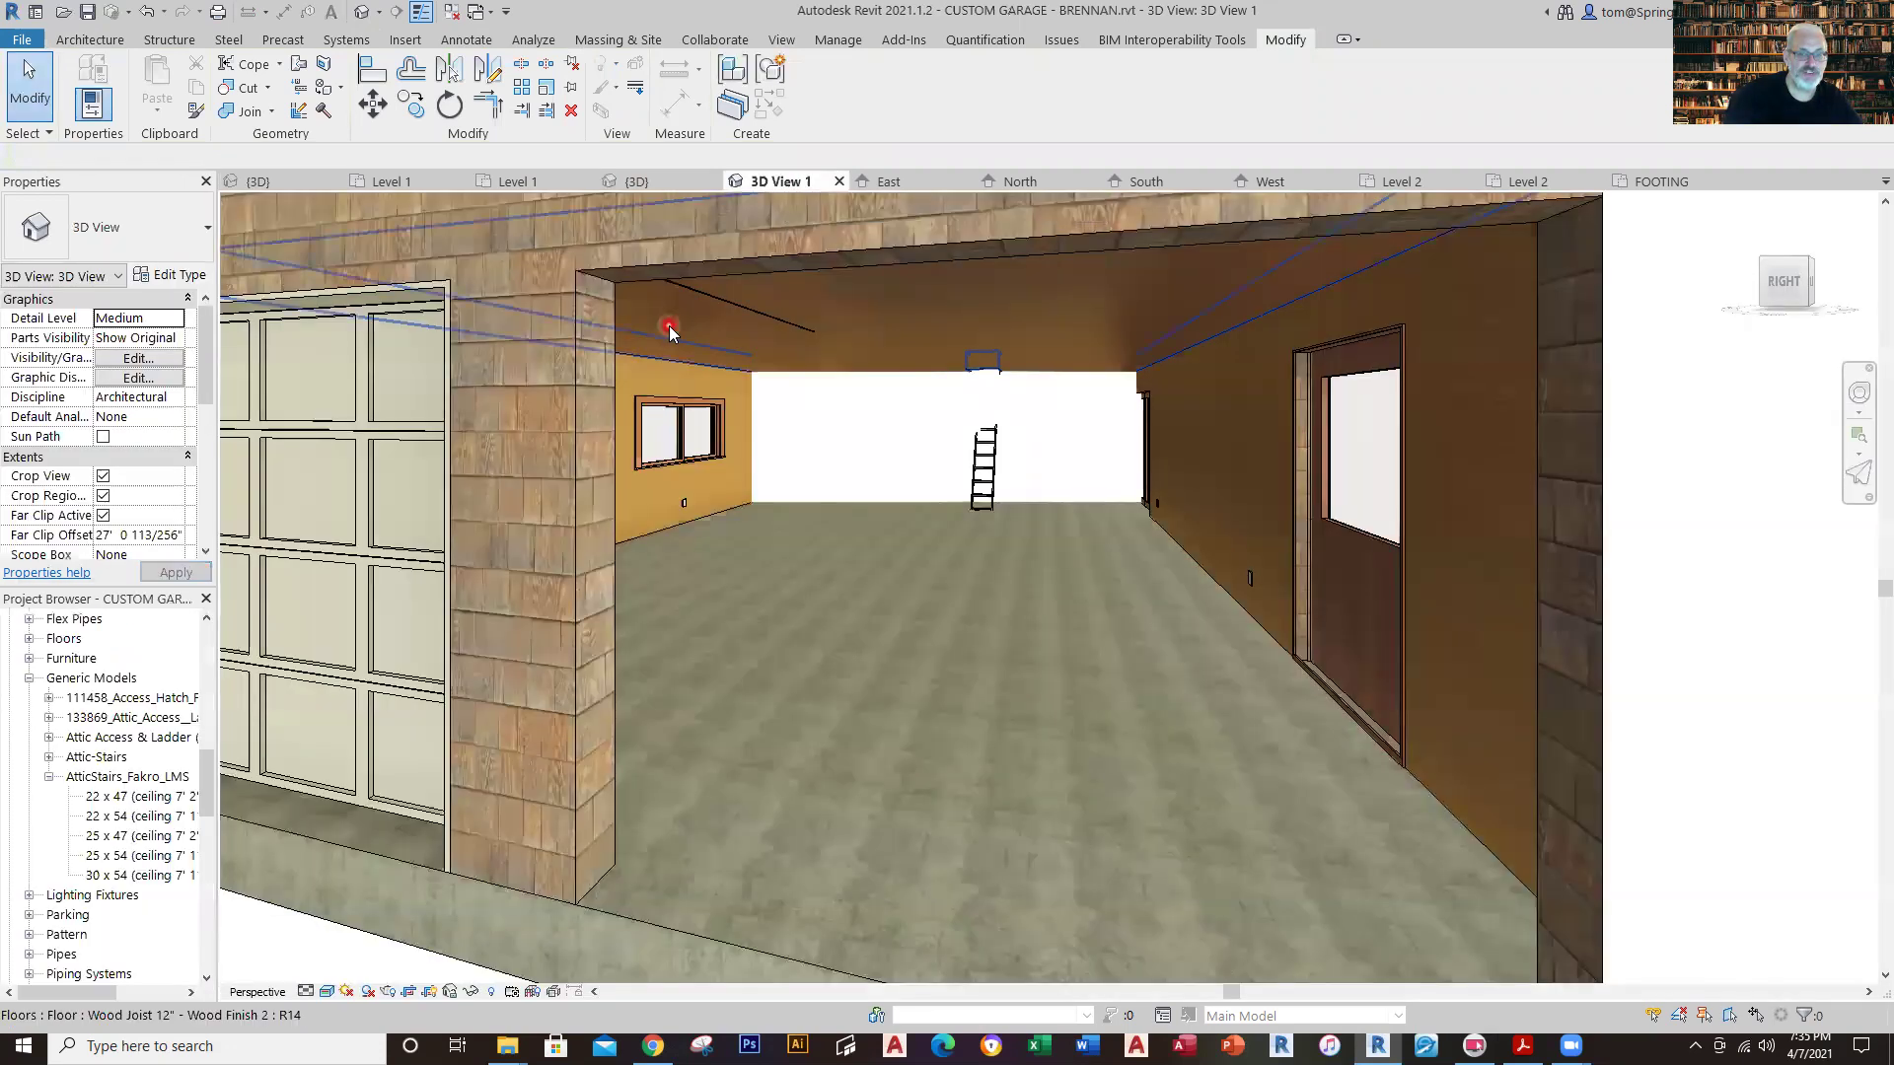
scroll(706, 379, down, 3)
scroll(706, 379, down, 1)
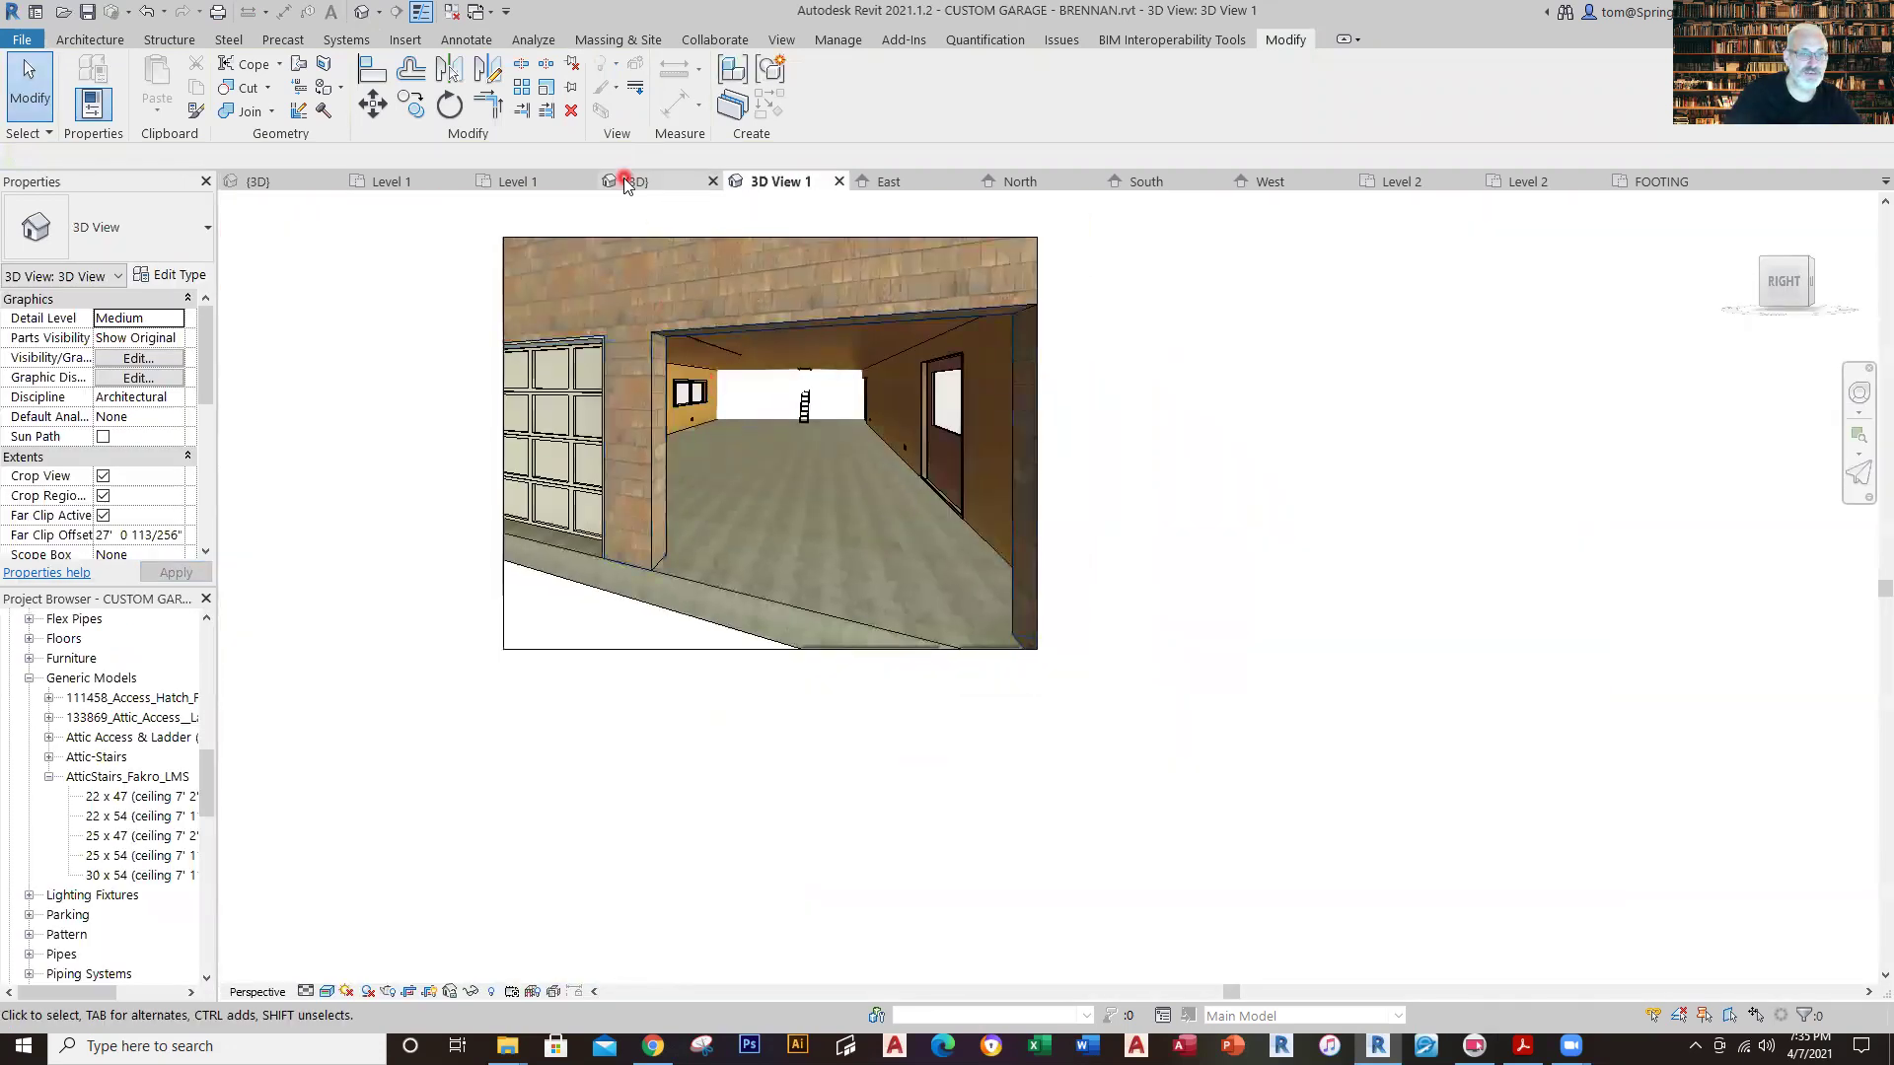
click(624, 181)
middle_drag(1083, 451, 1107, 427)
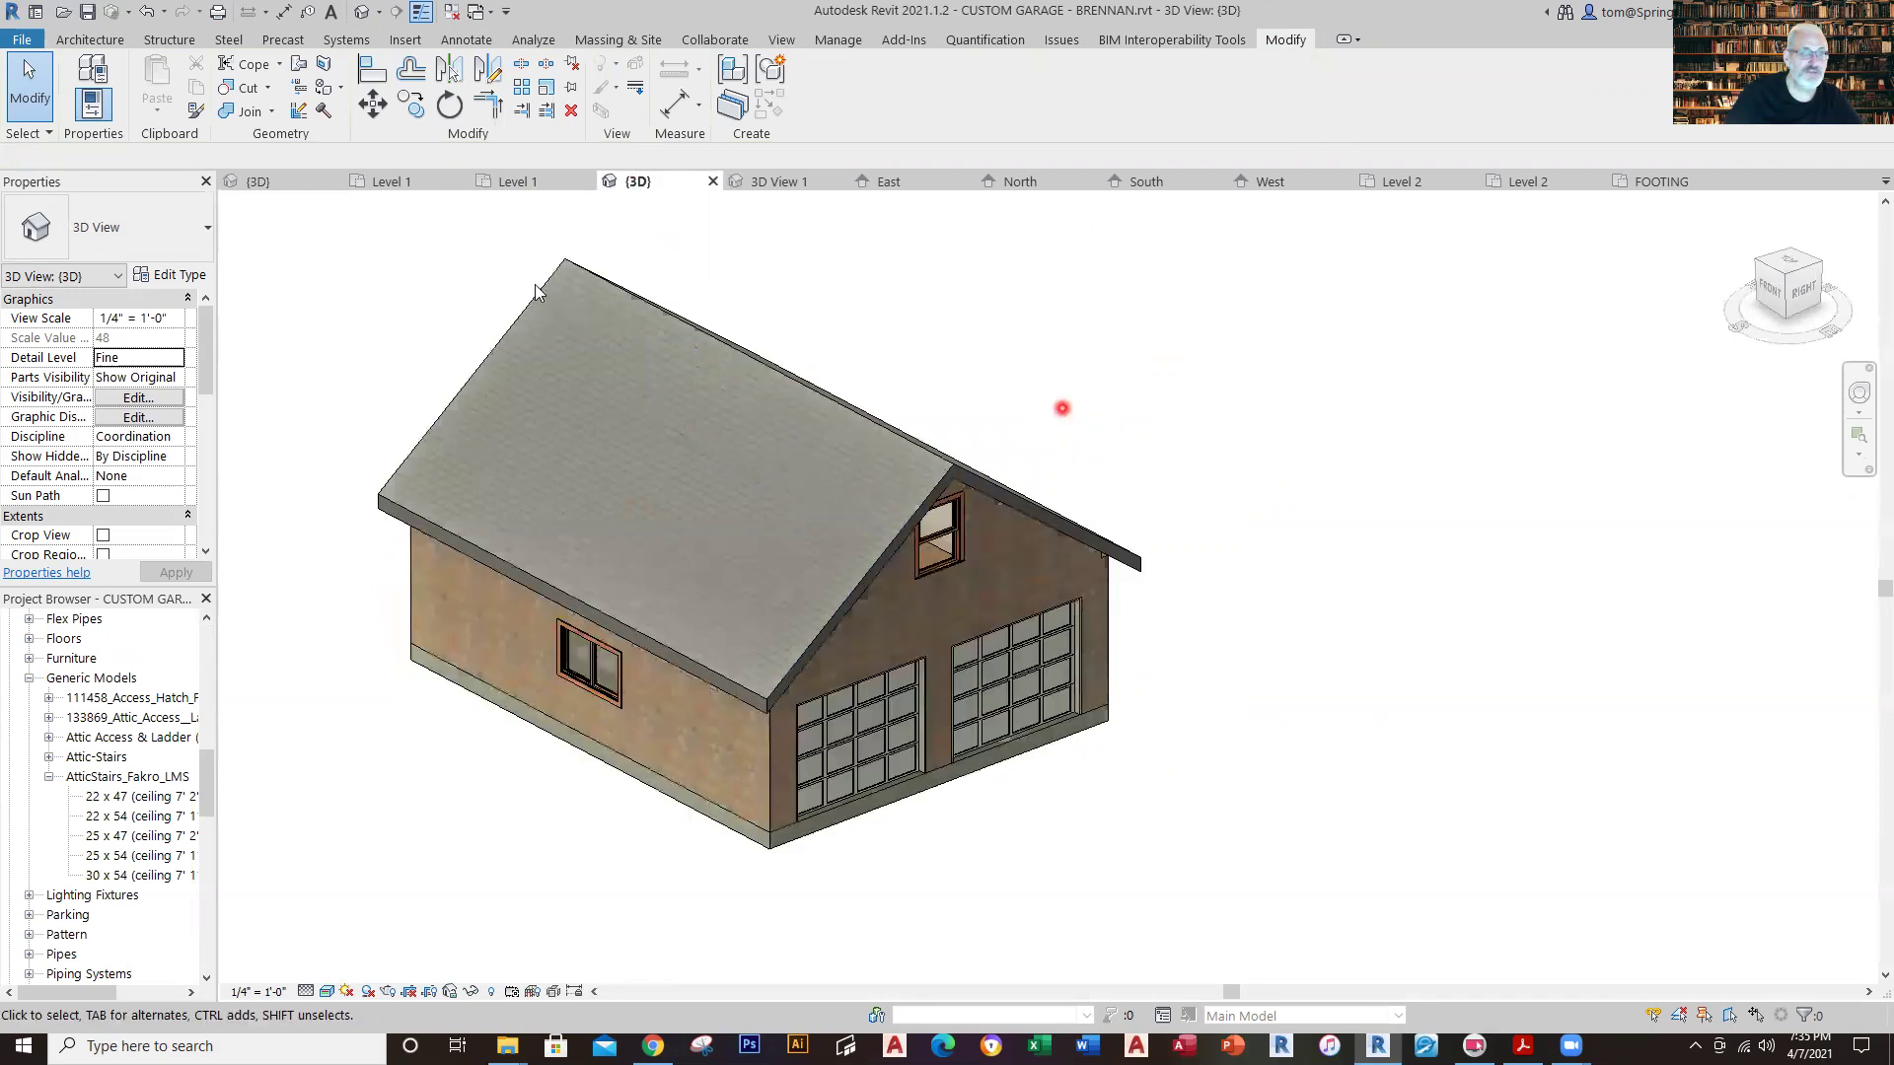
Check the structural floor types available in the custom garage project.
click(89, 40)
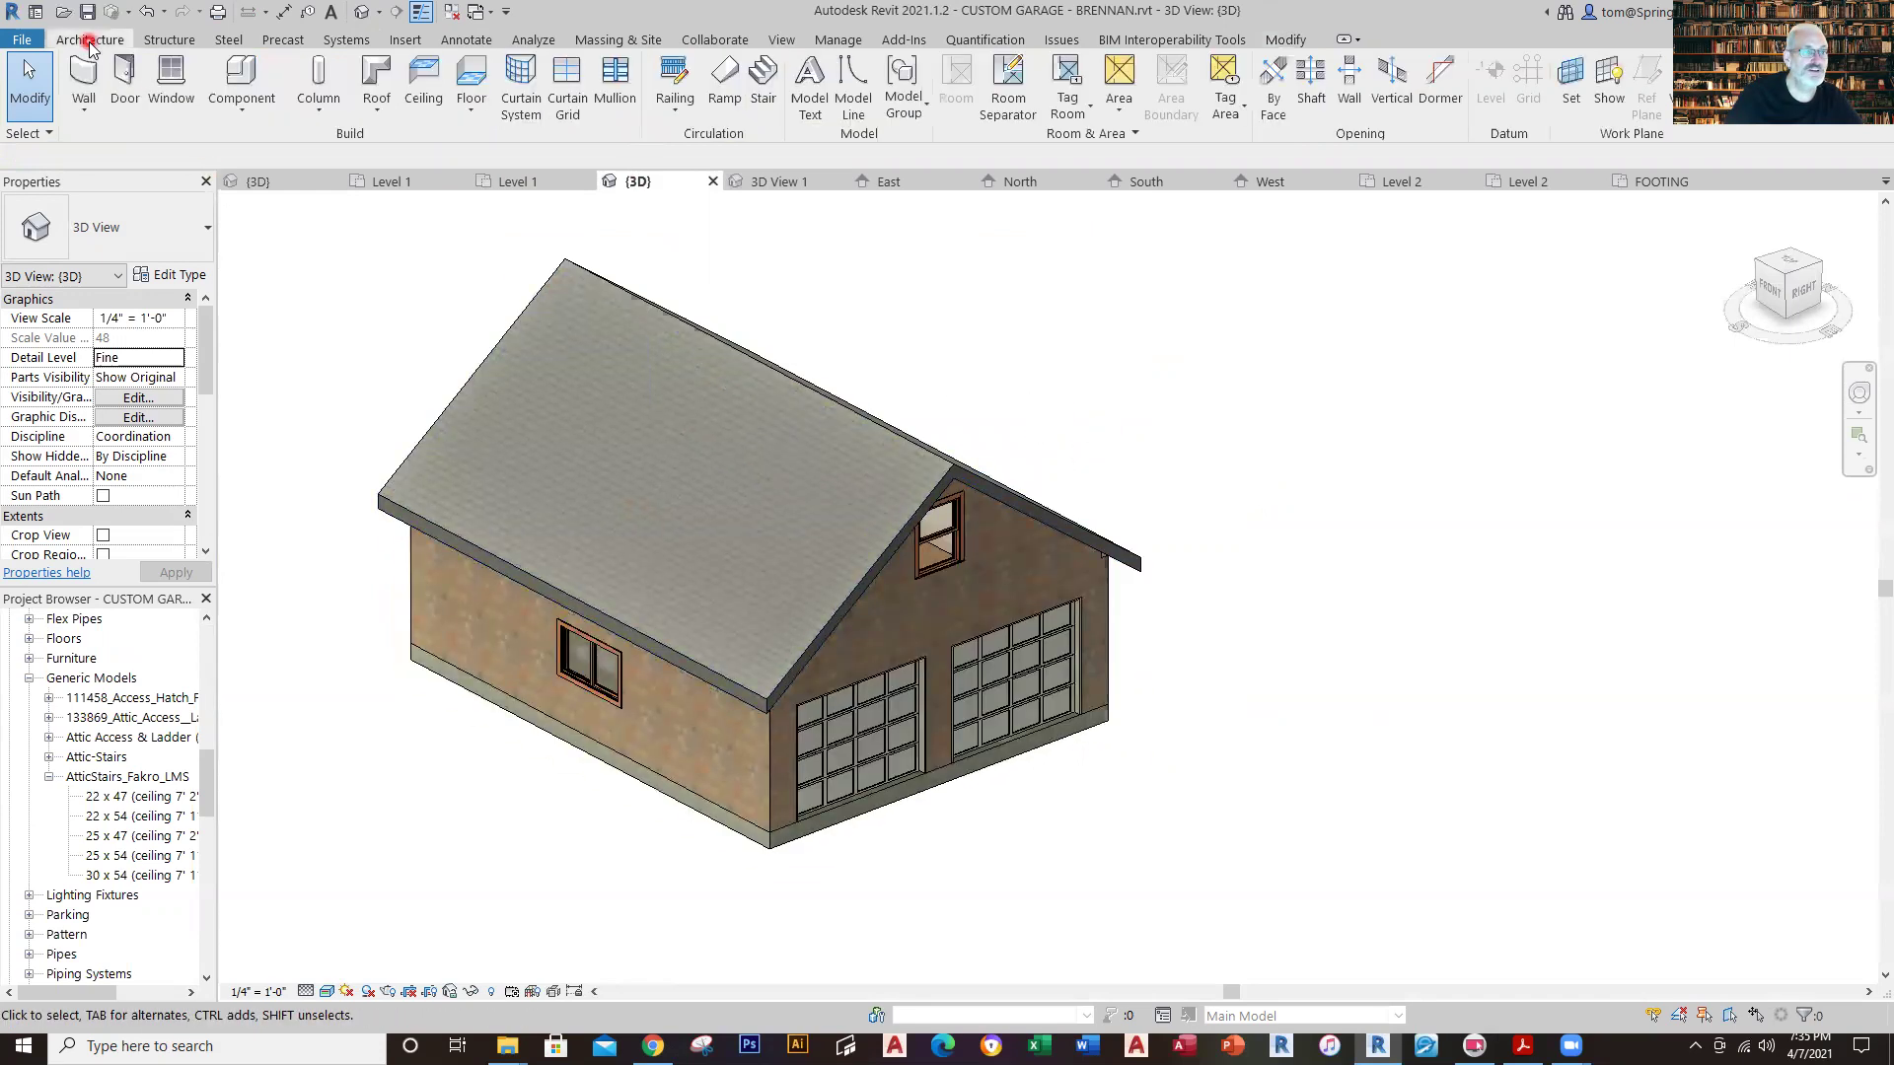
click(473, 110)
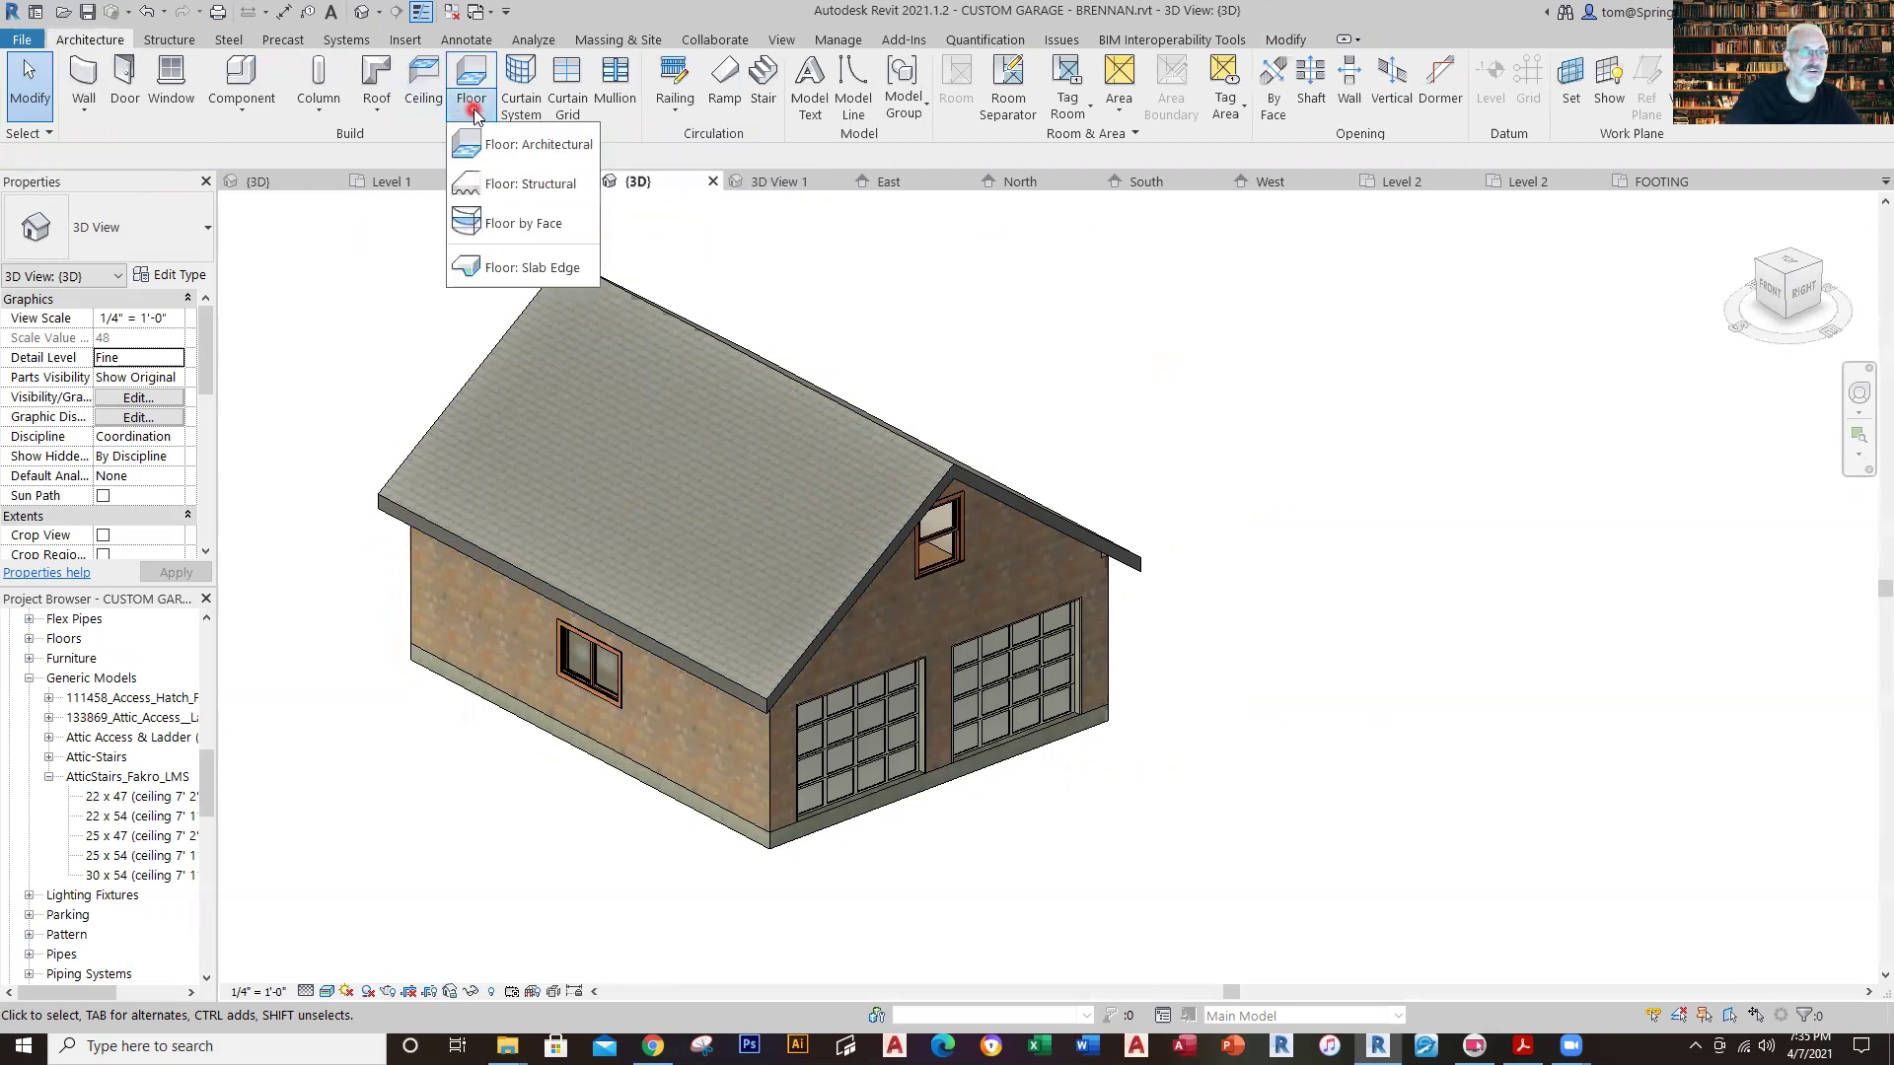
click(474, 190)
click(202, 229)
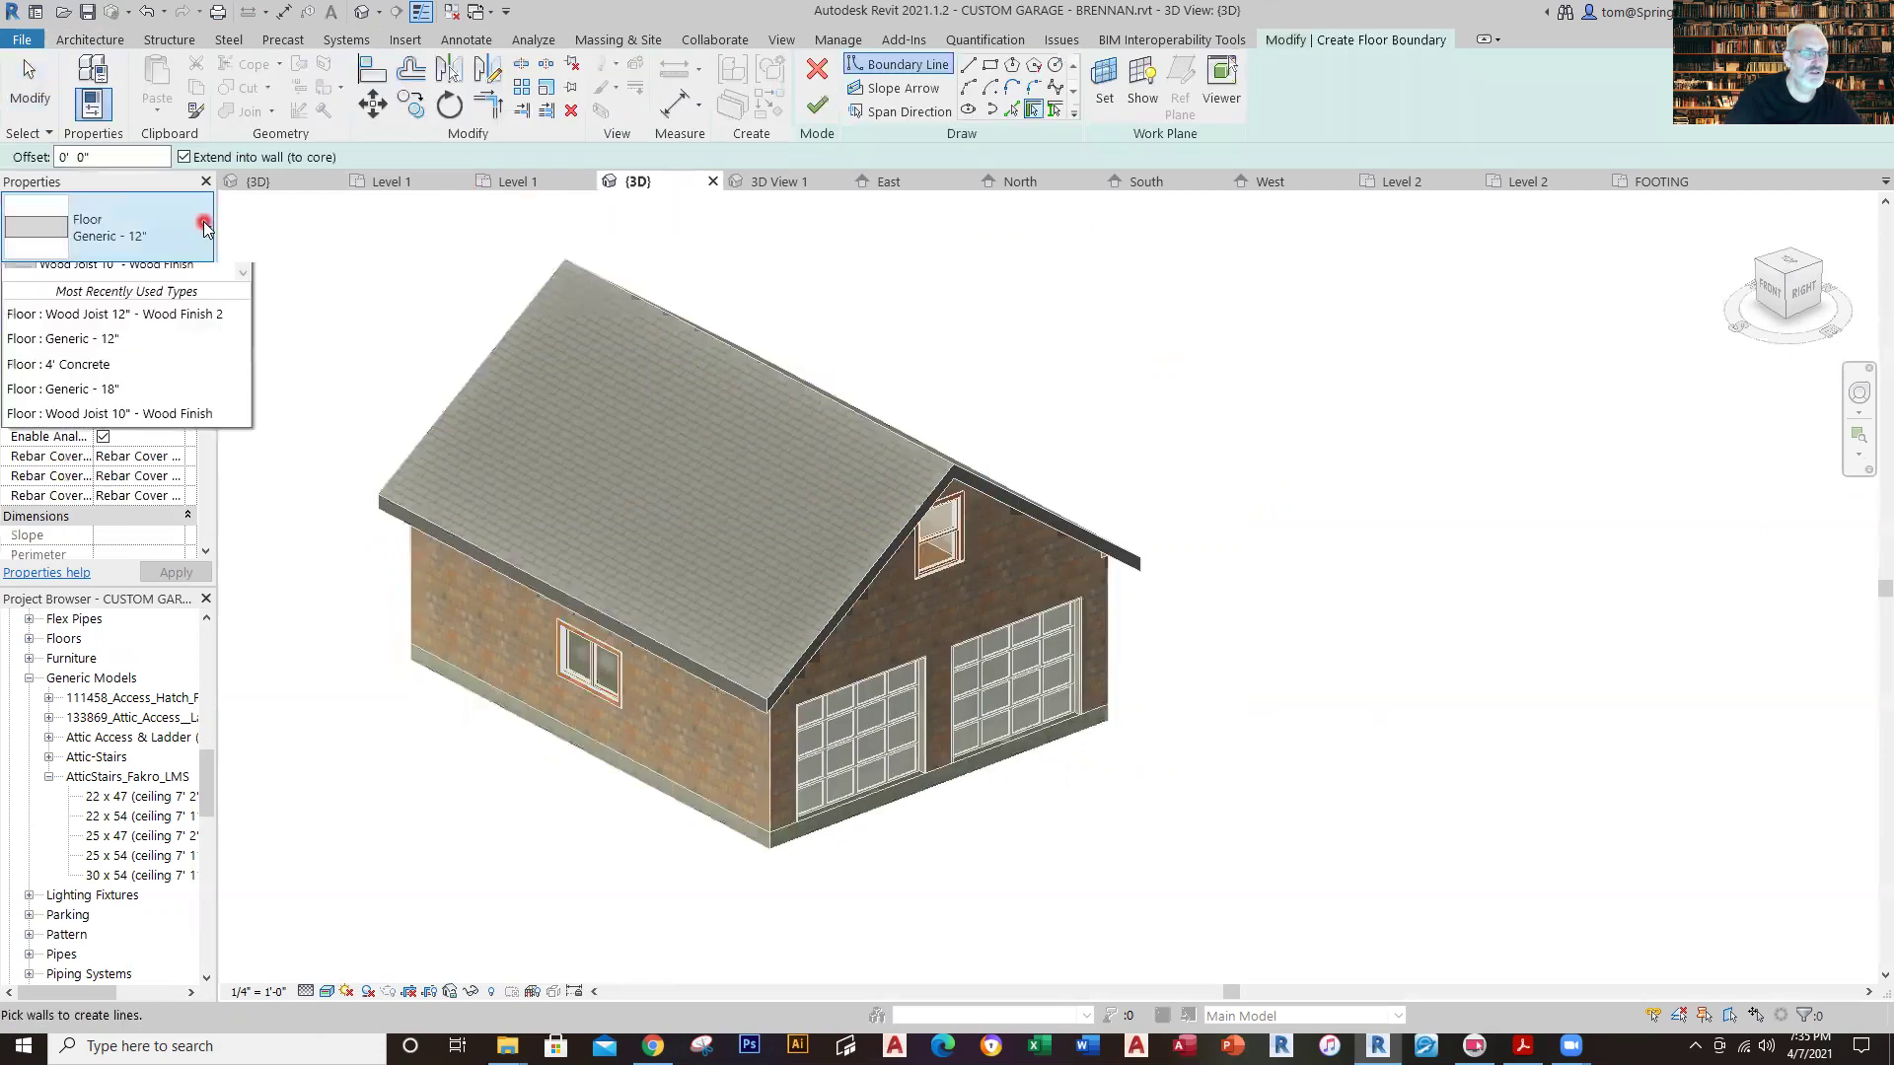
click(370, 252)
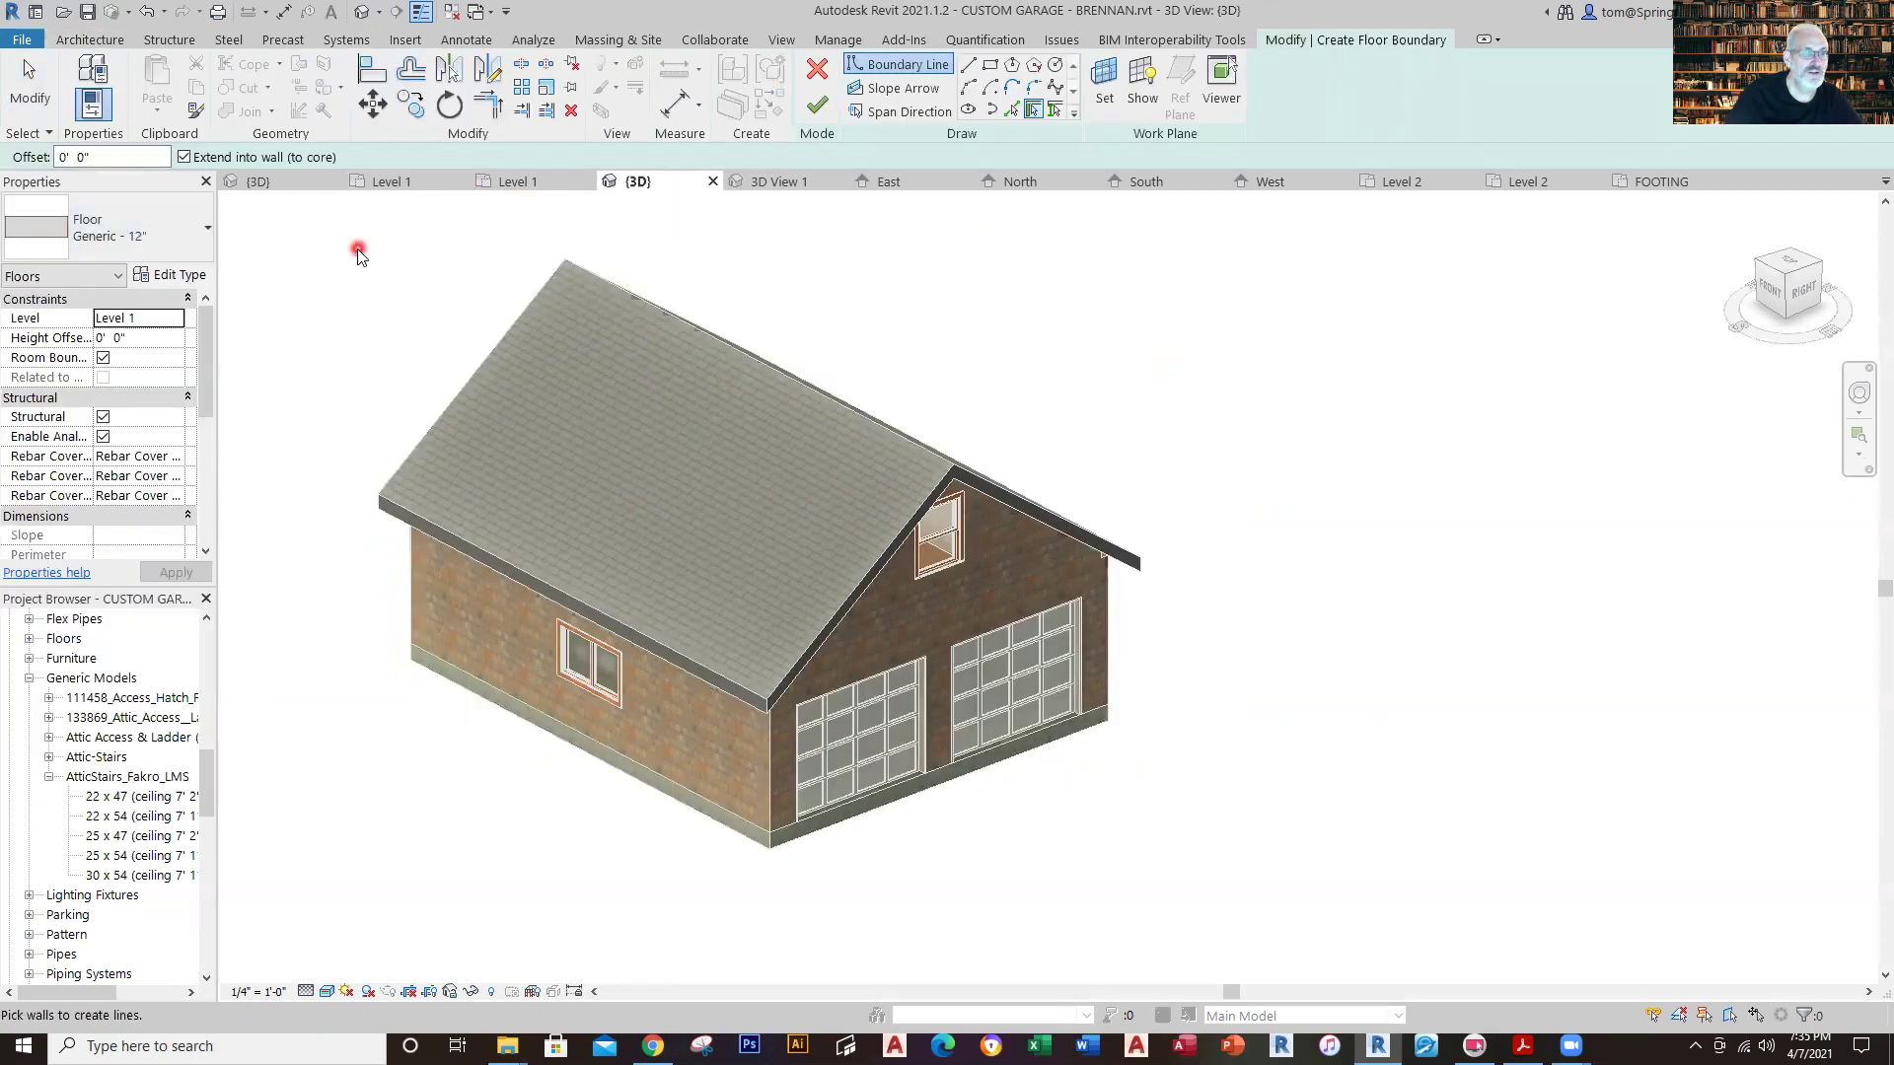
click(157, 40)
key(Escape)
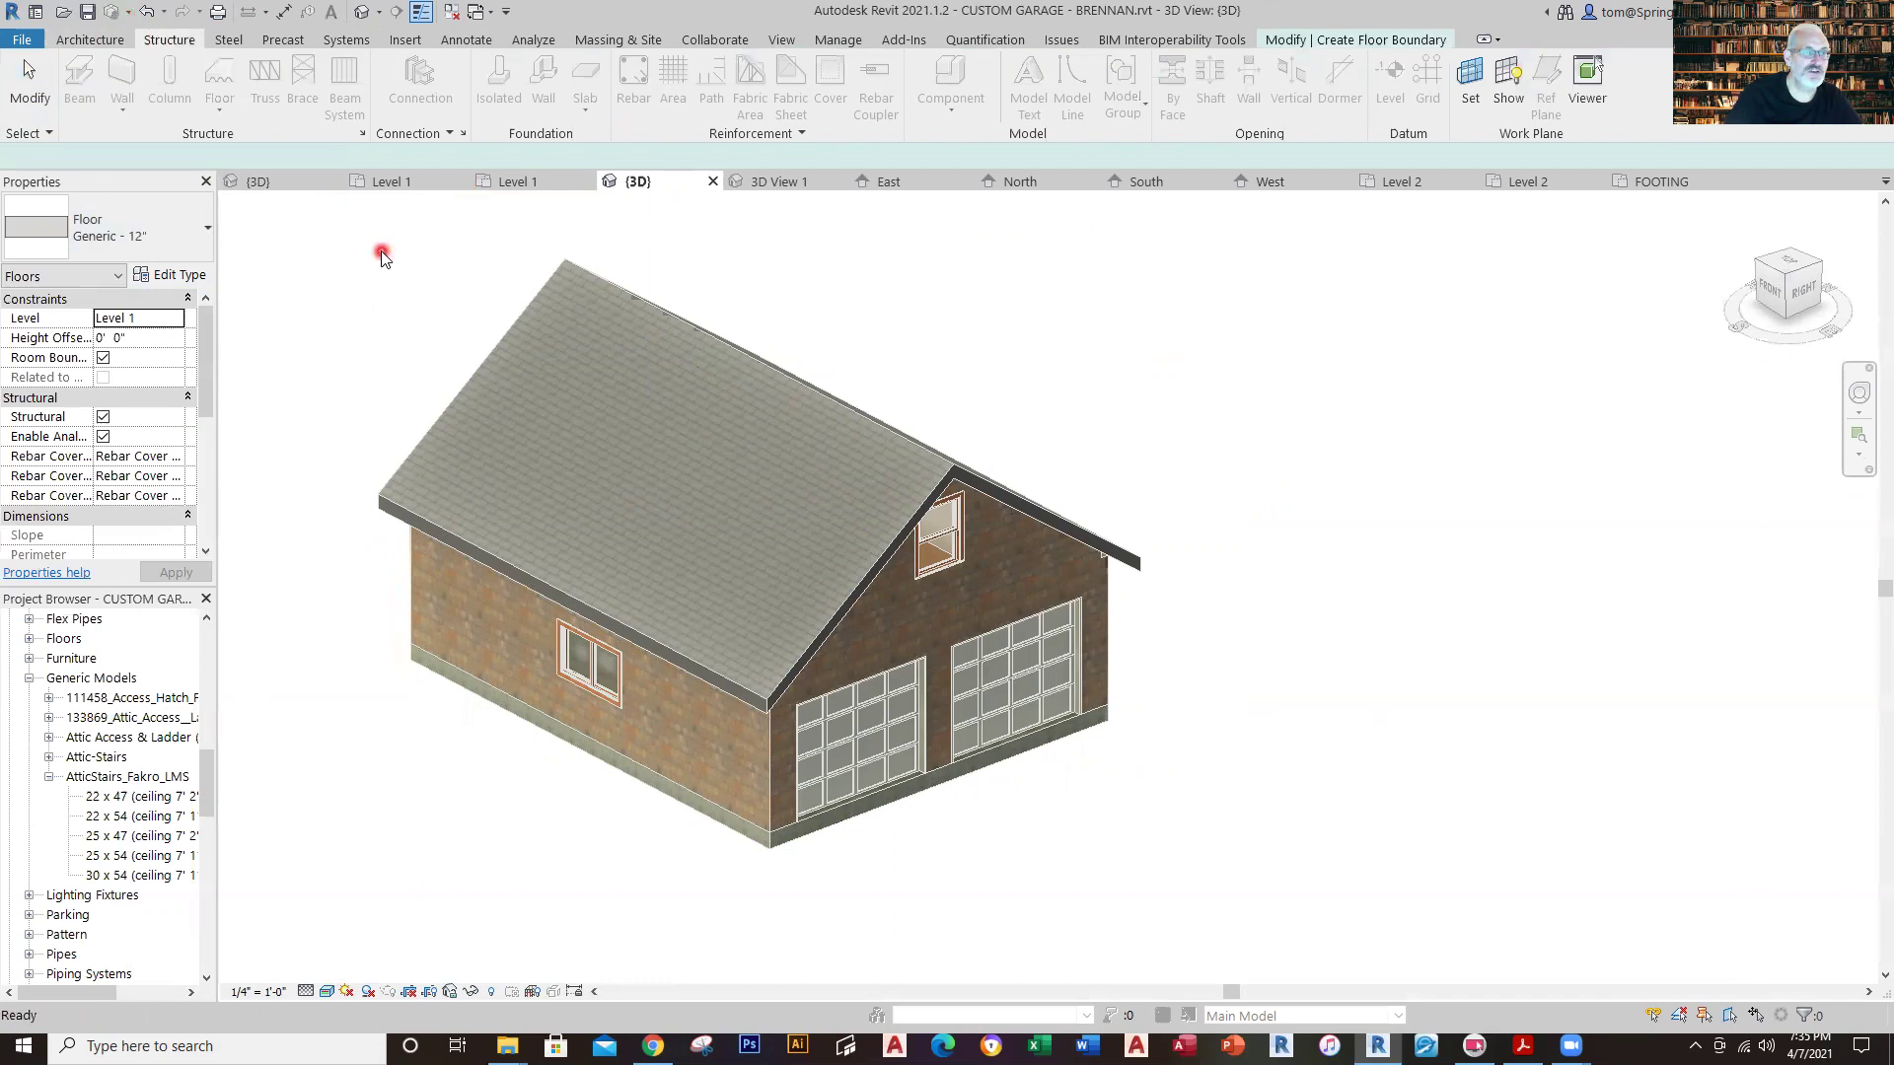
click(819, 106)
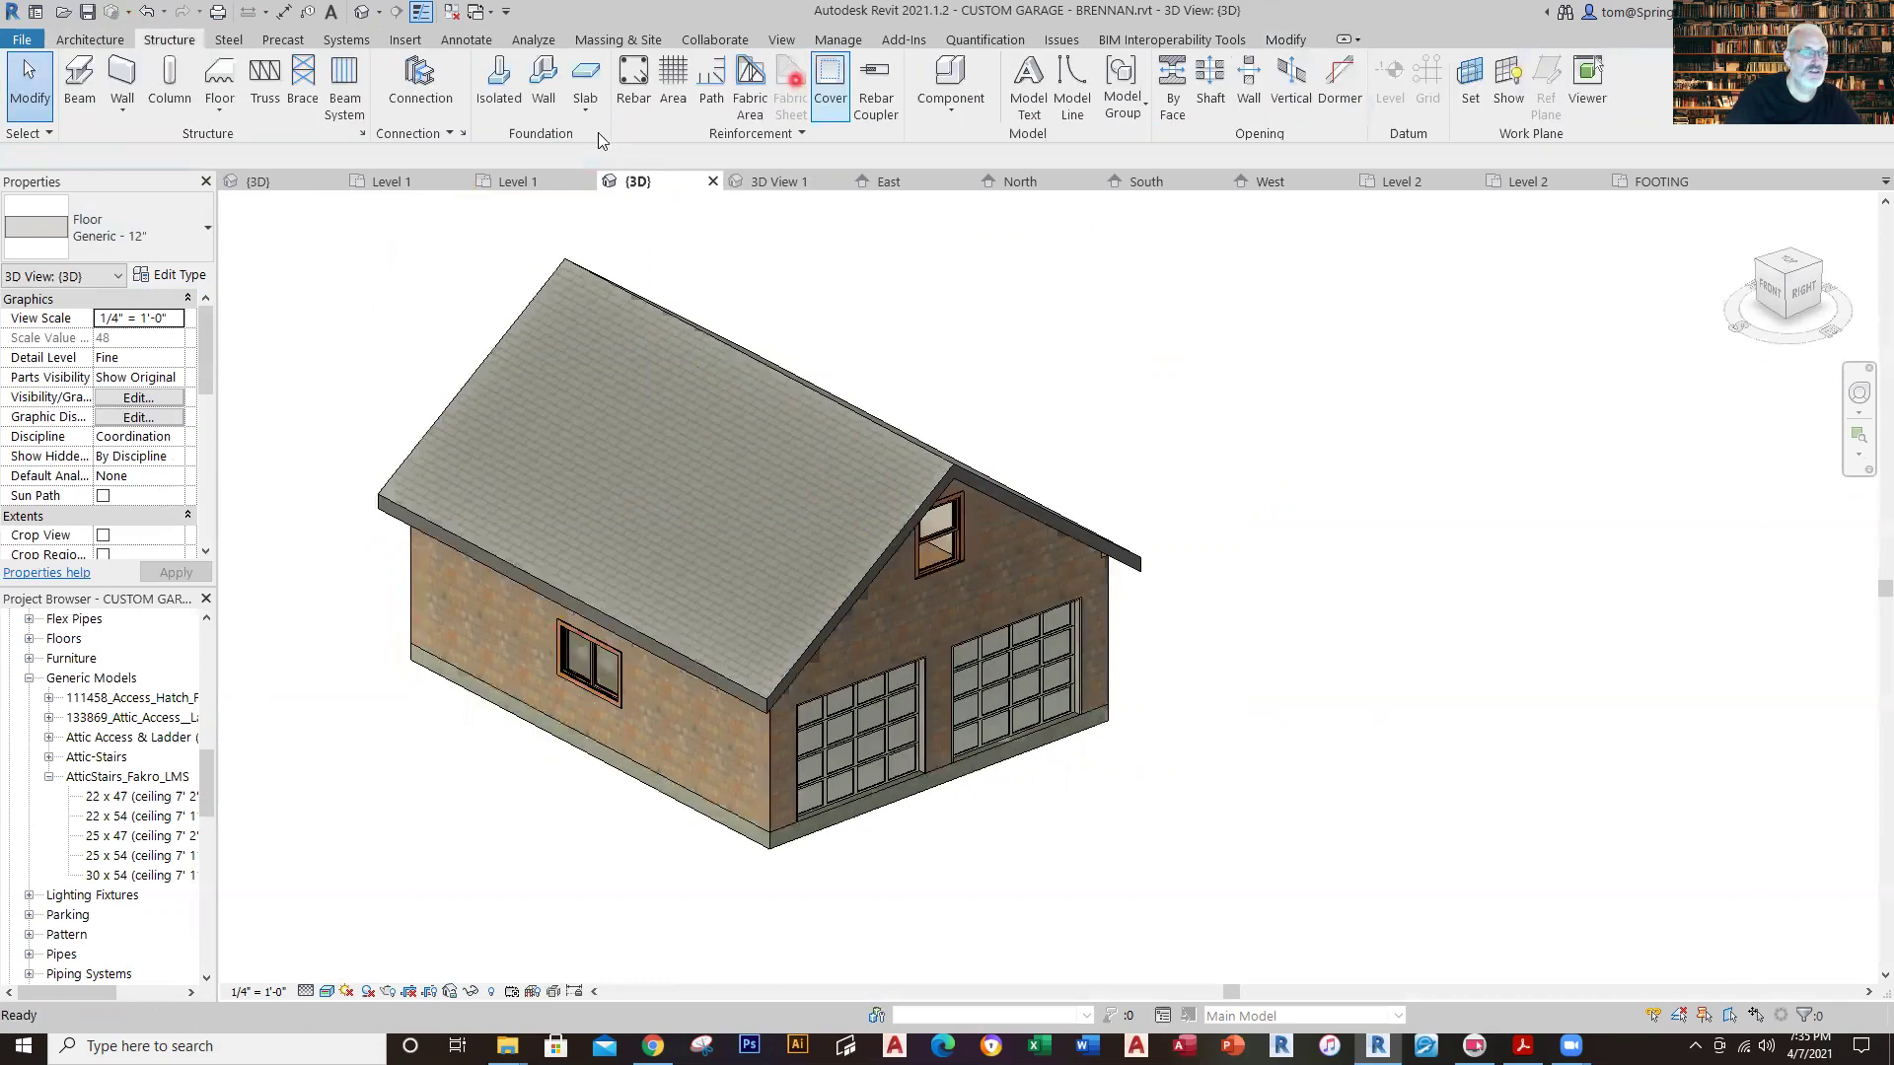
click(219, 99)
click(434, 156)
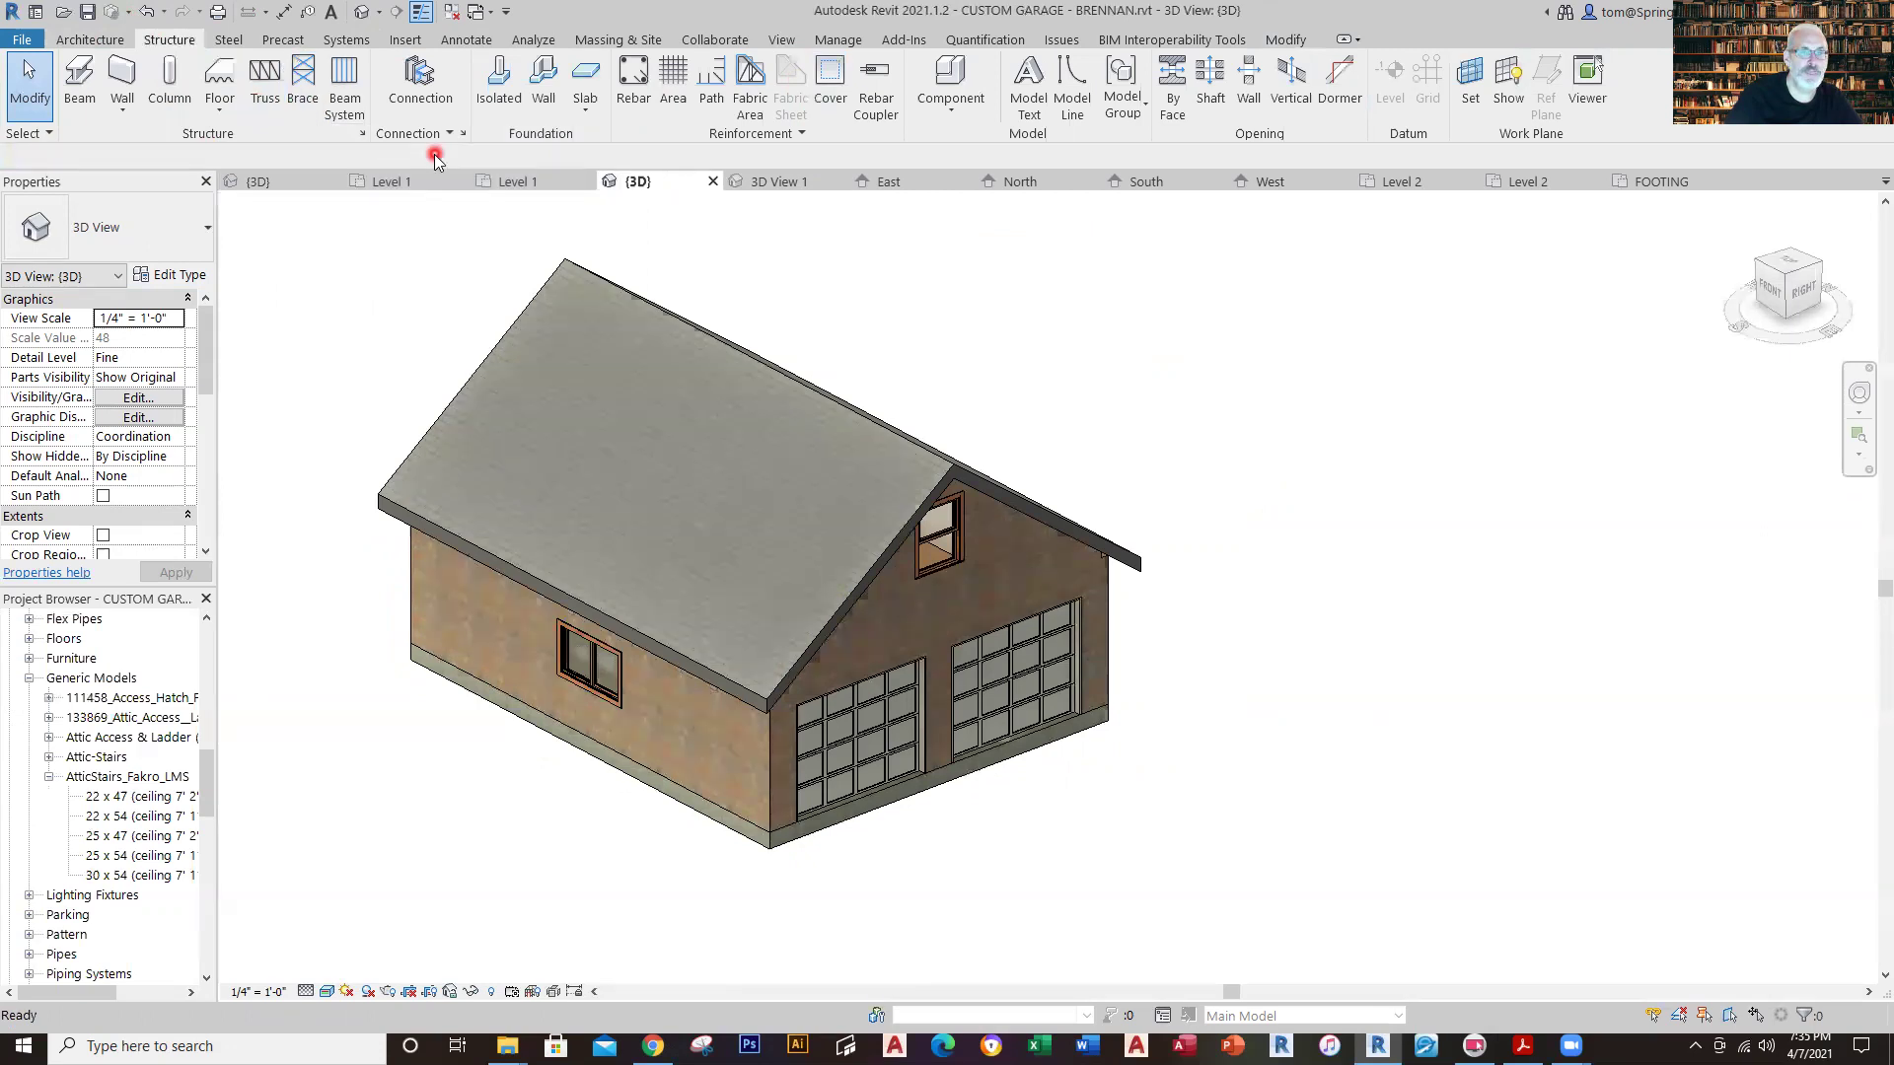
Check the foundation slab types and the isolated foundation option, declining to load a foundation family.
click(596, 112)
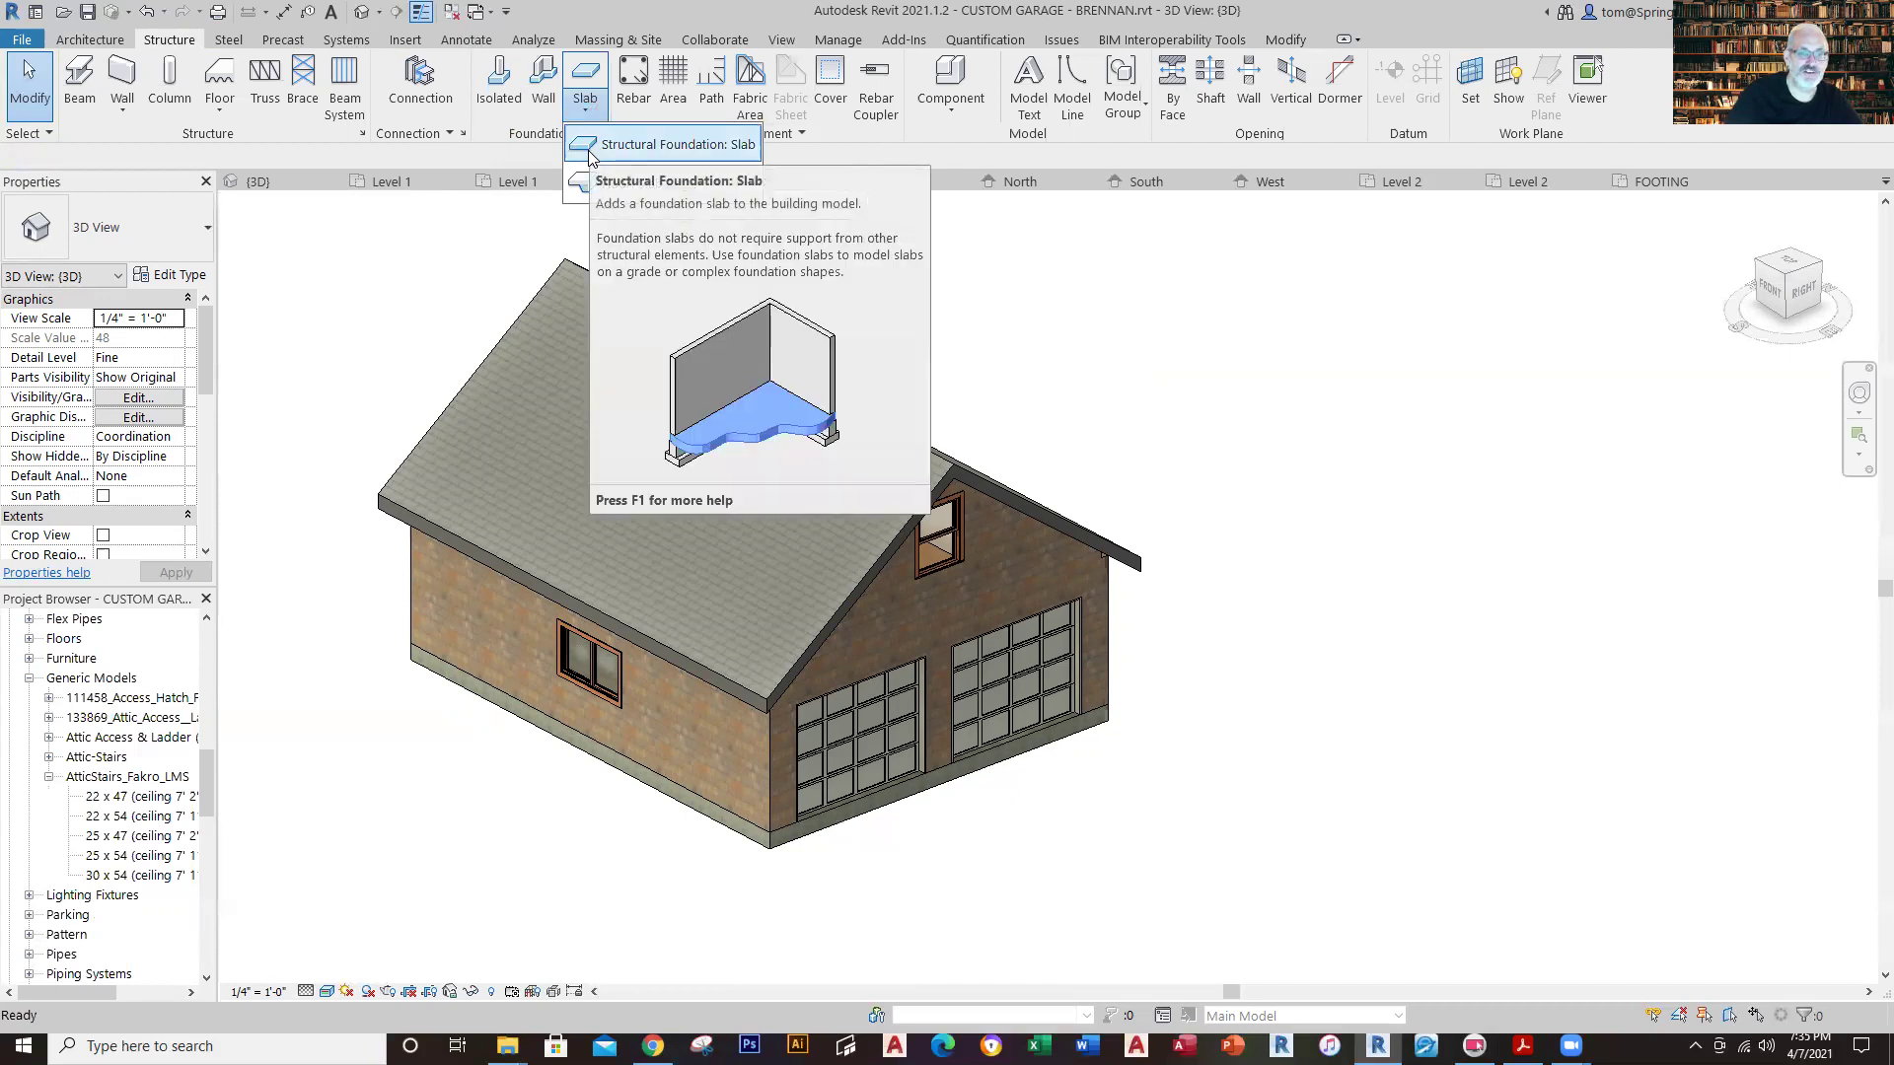
click(592, 146)
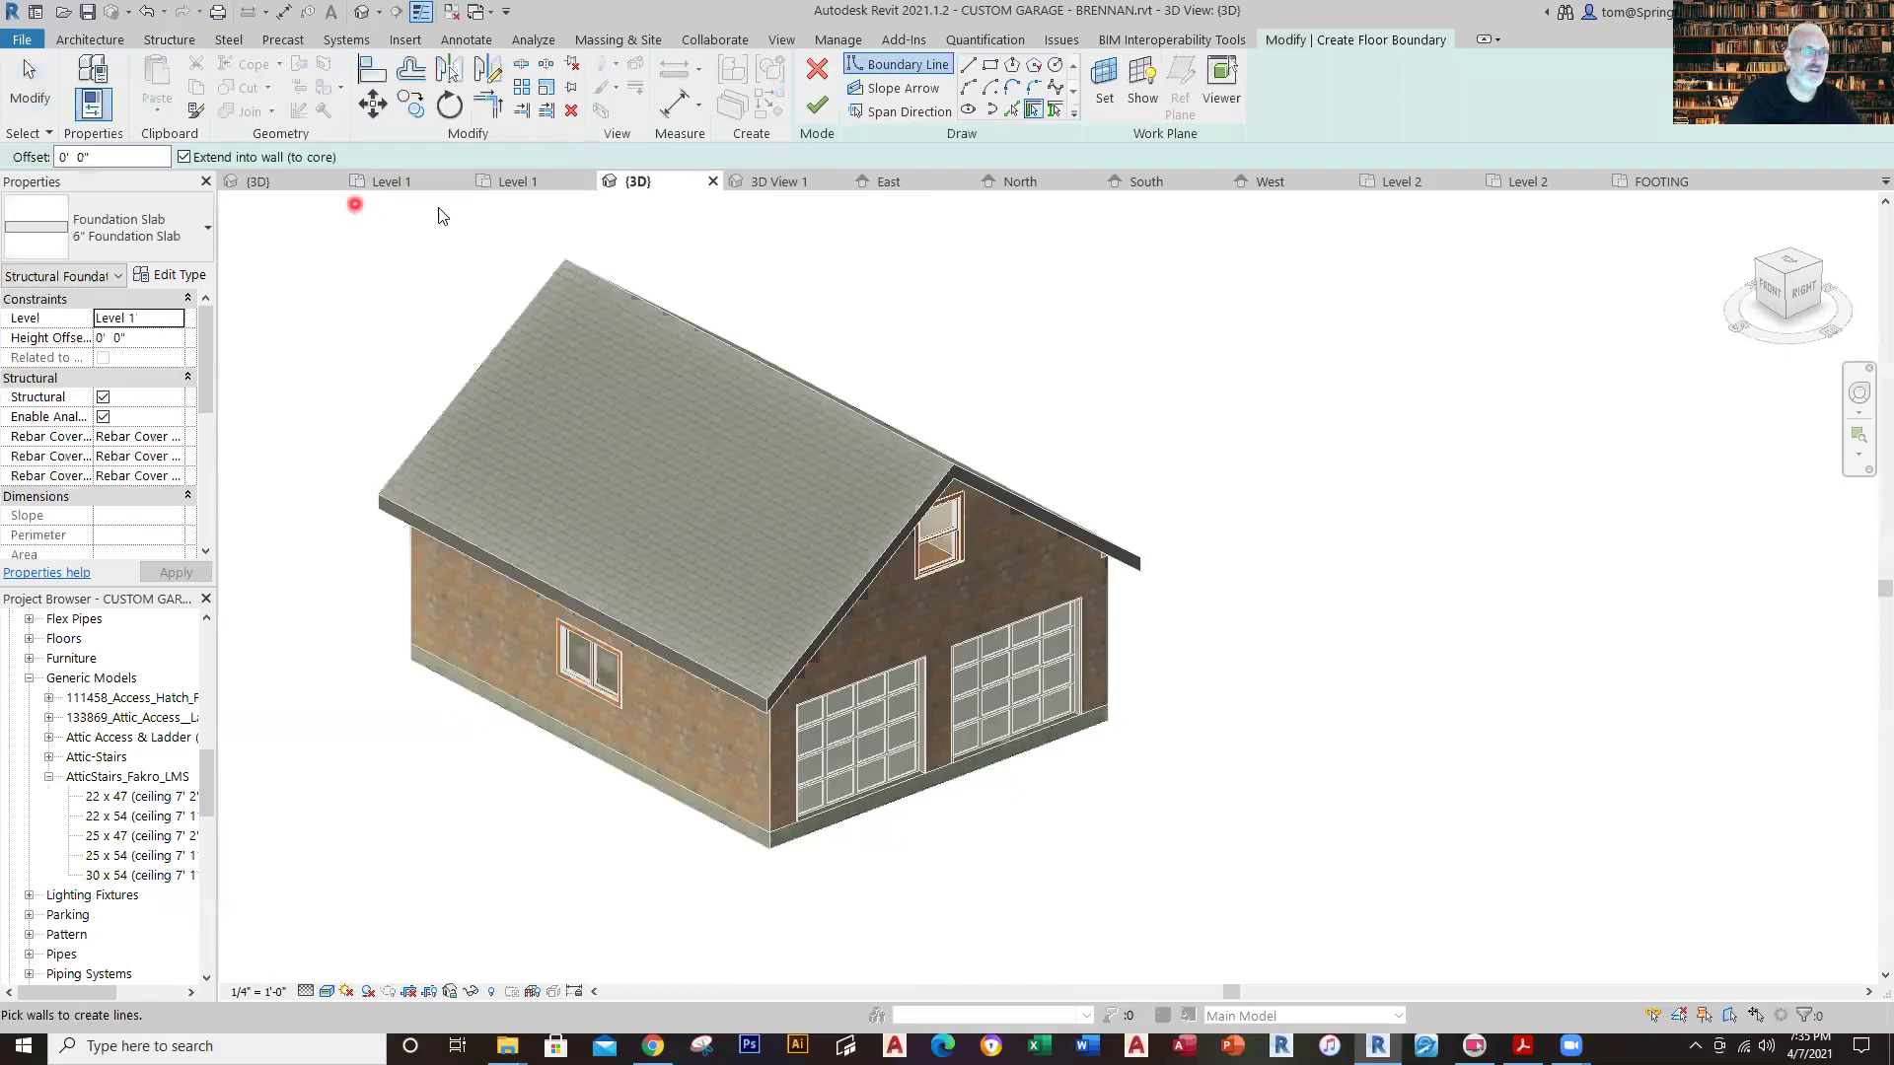
click(204, 243)
click(826, 85)
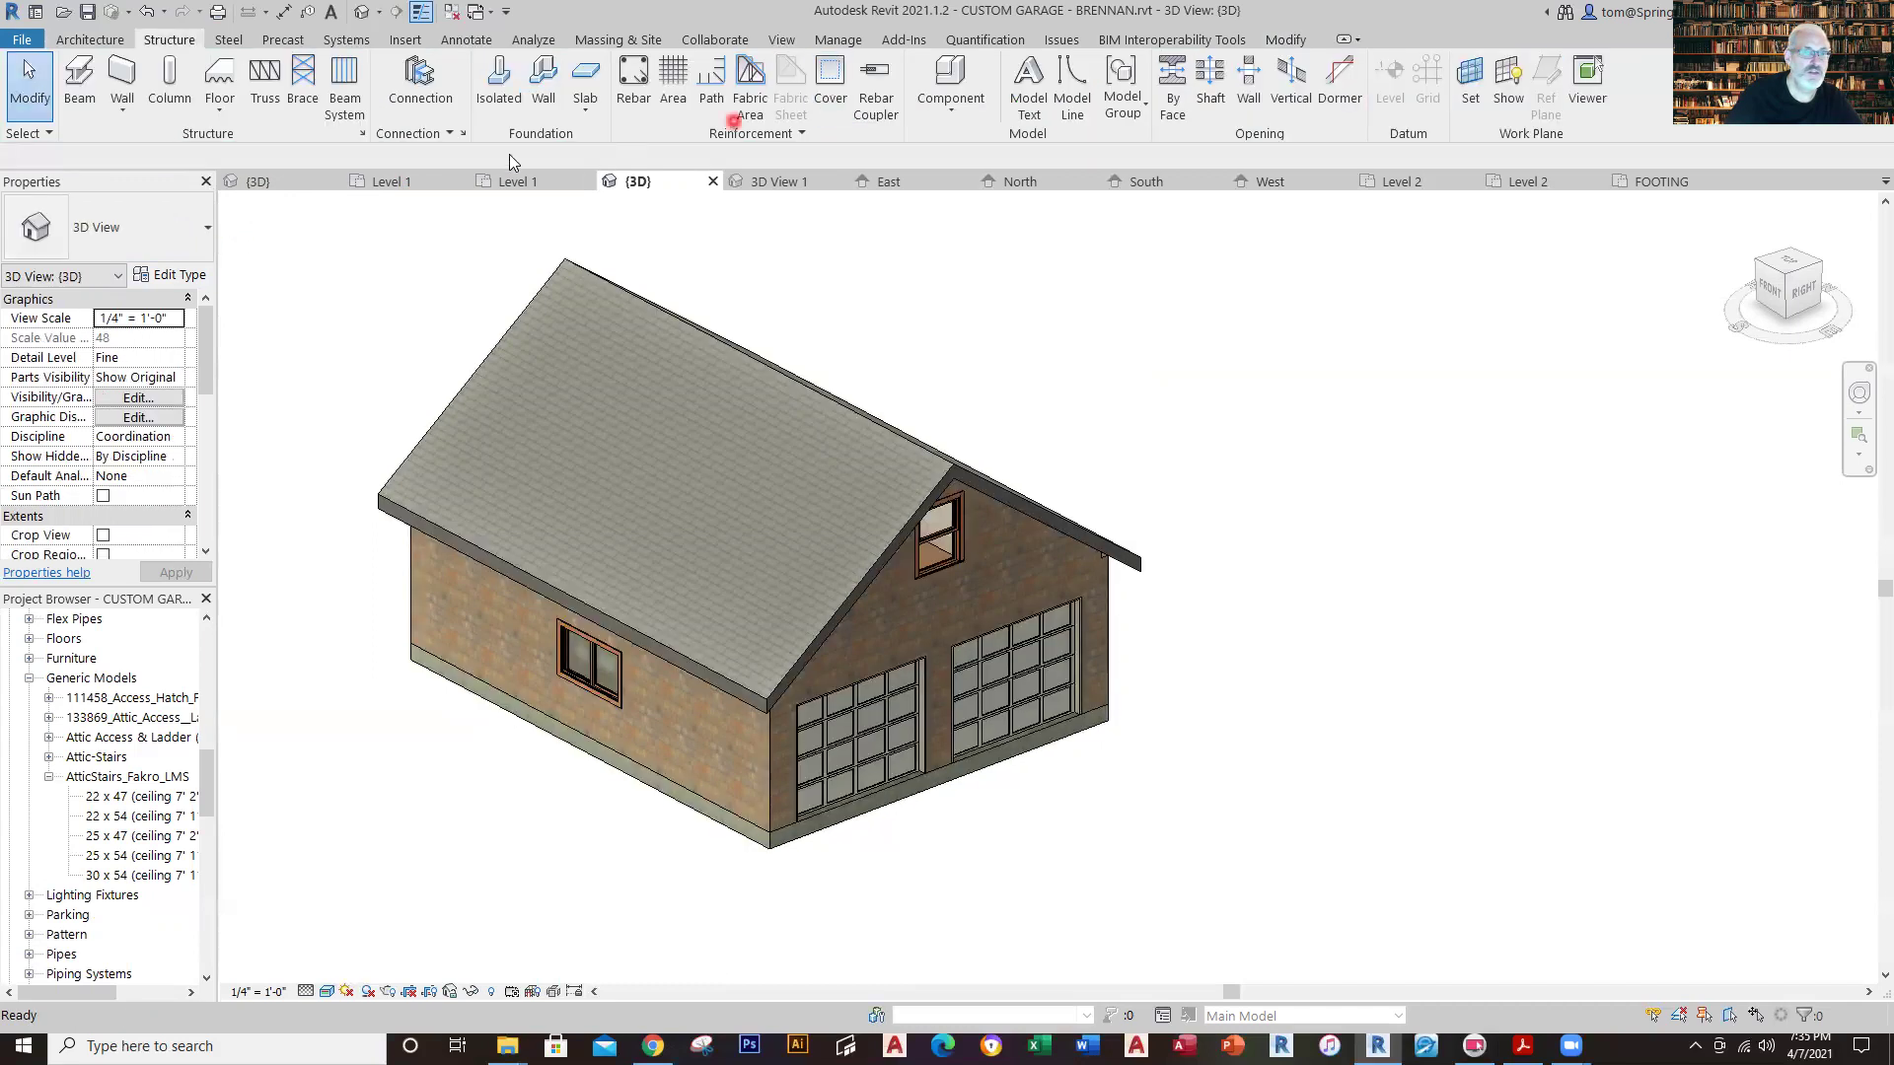
click(500, 96)
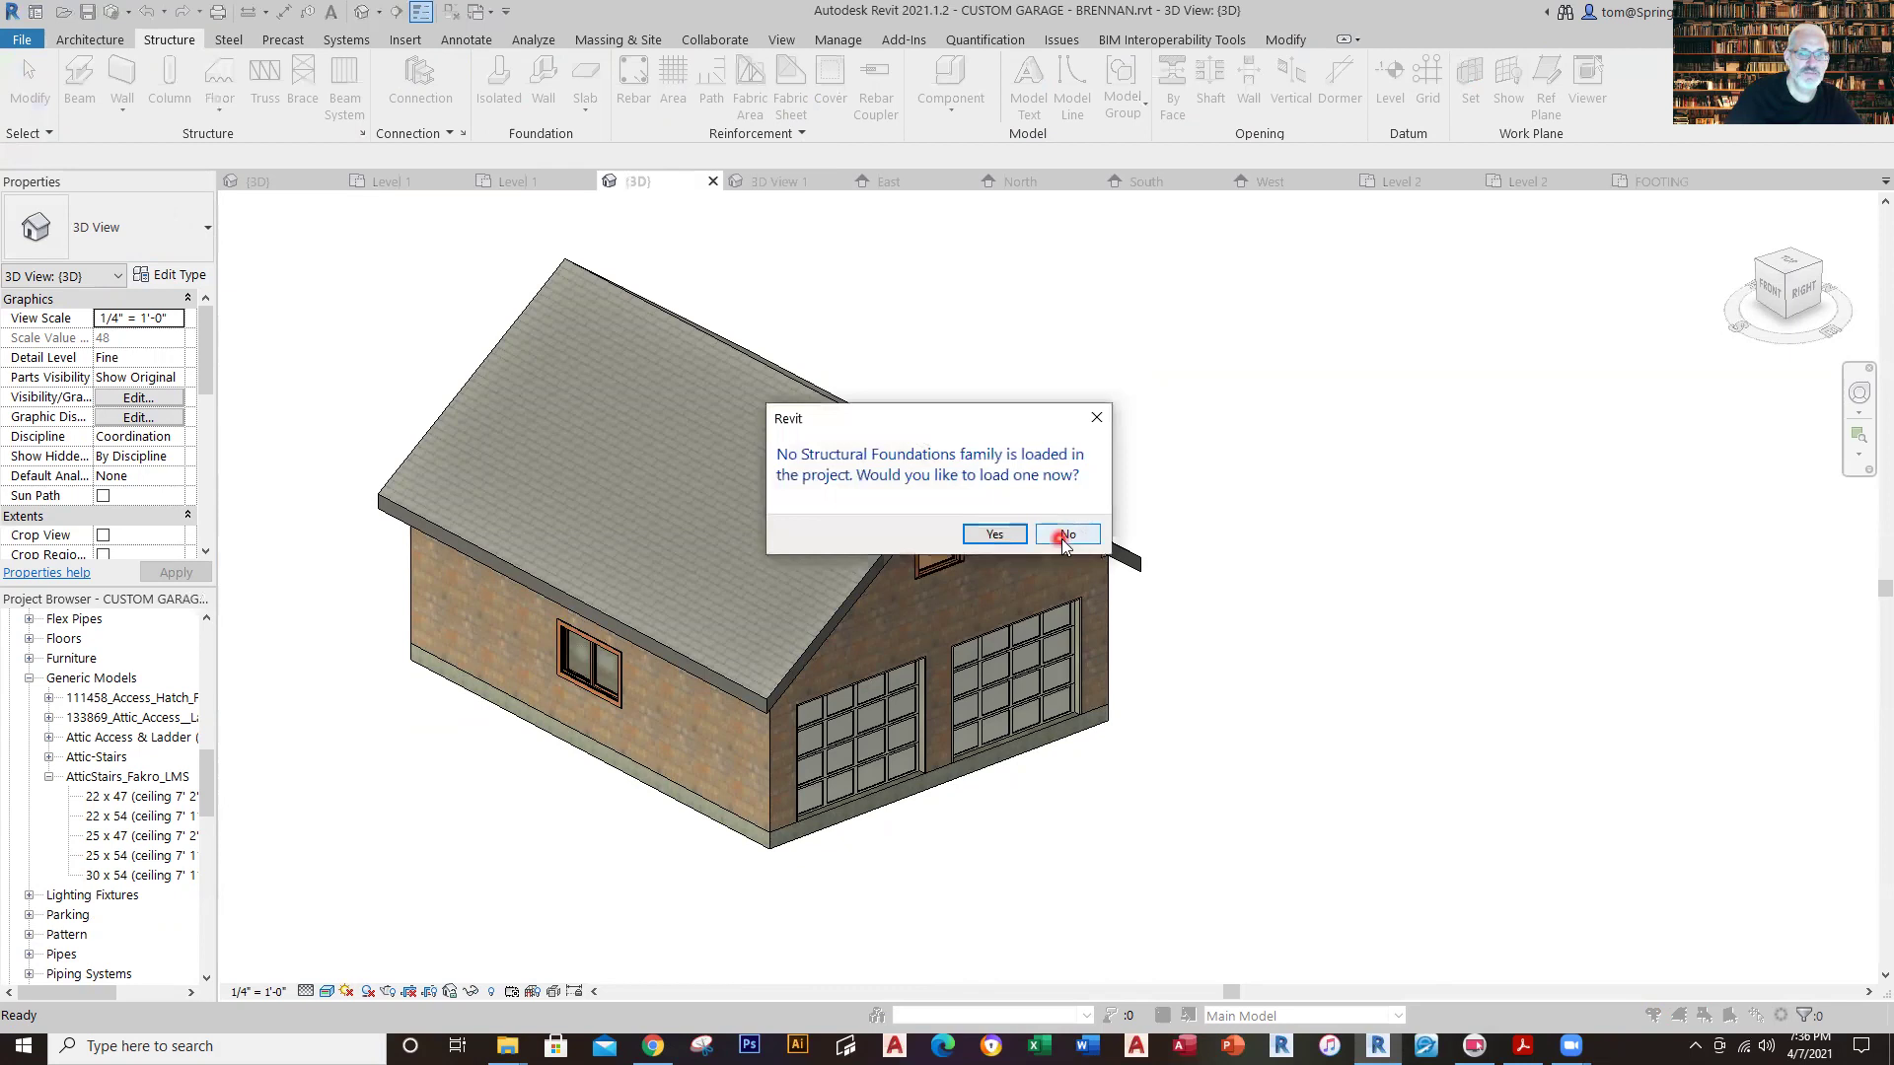
click(1059, 534)
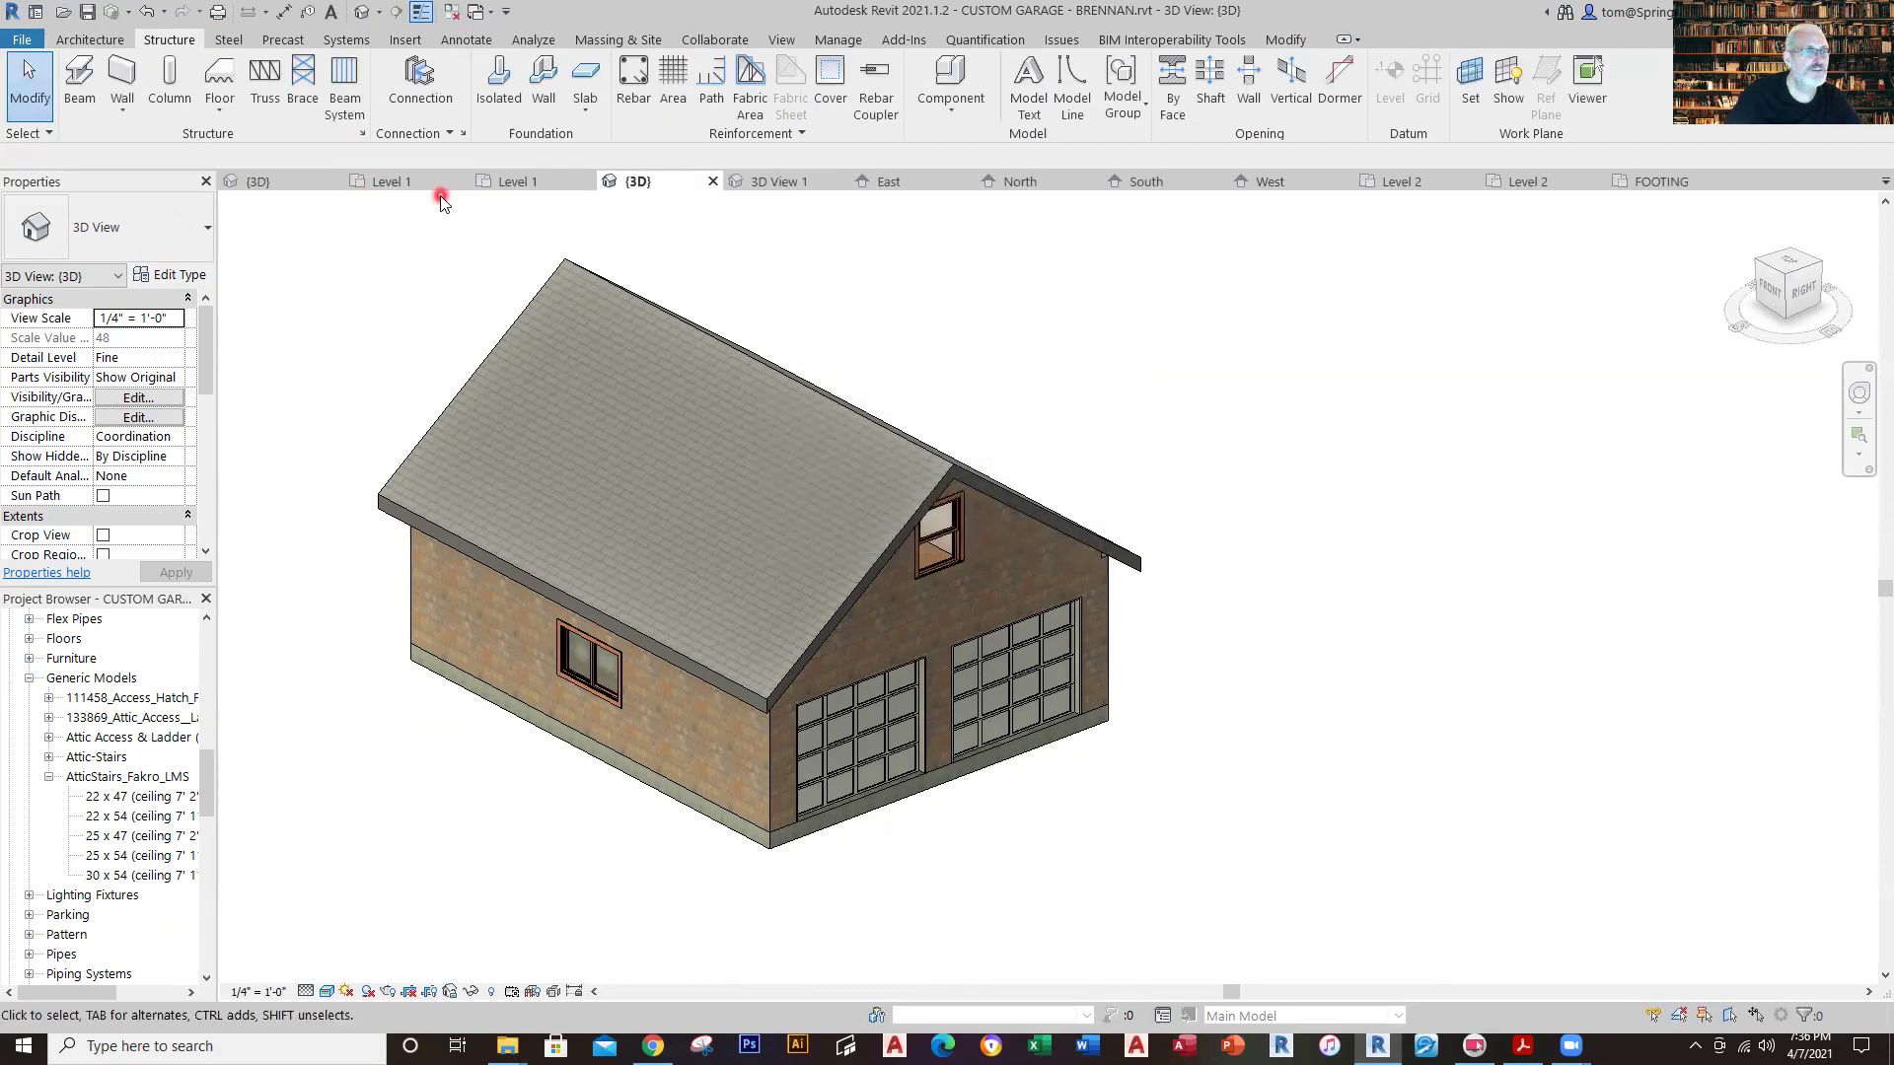
click(221, 116)
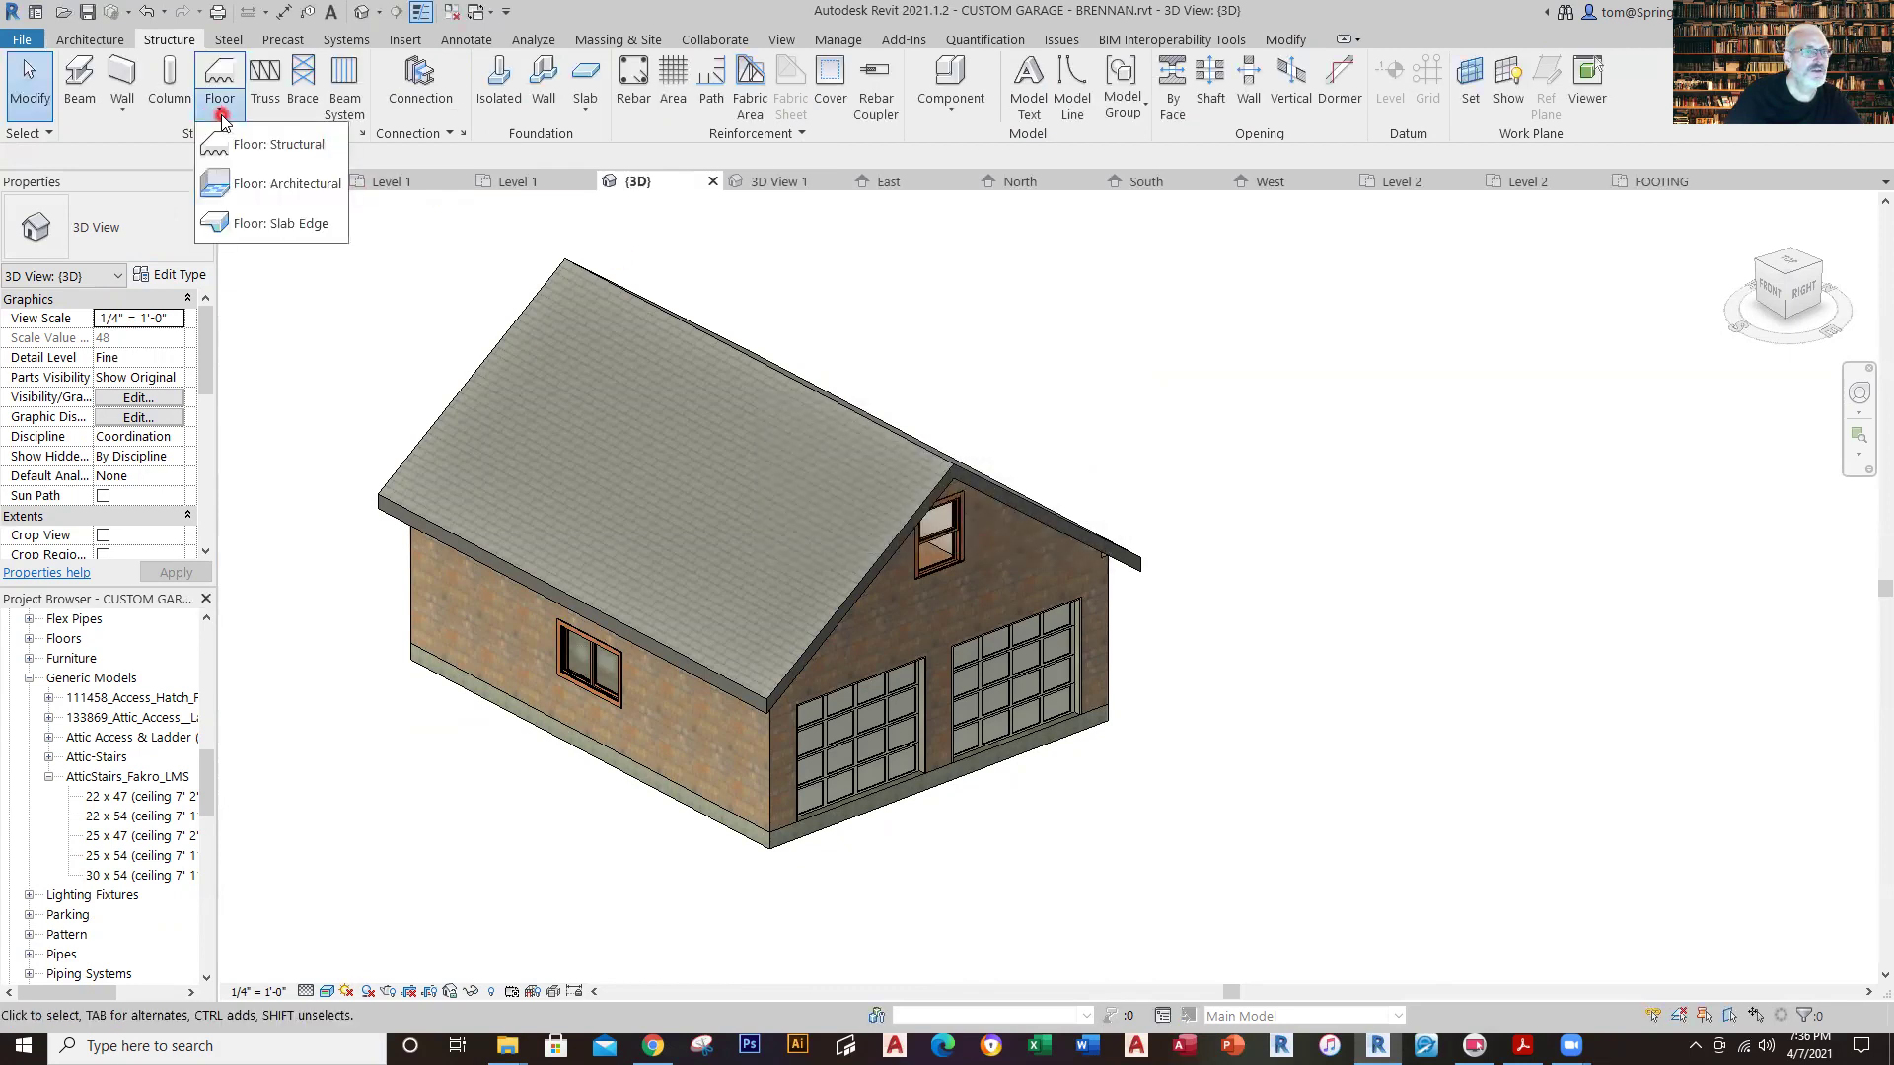
click(298, 226)
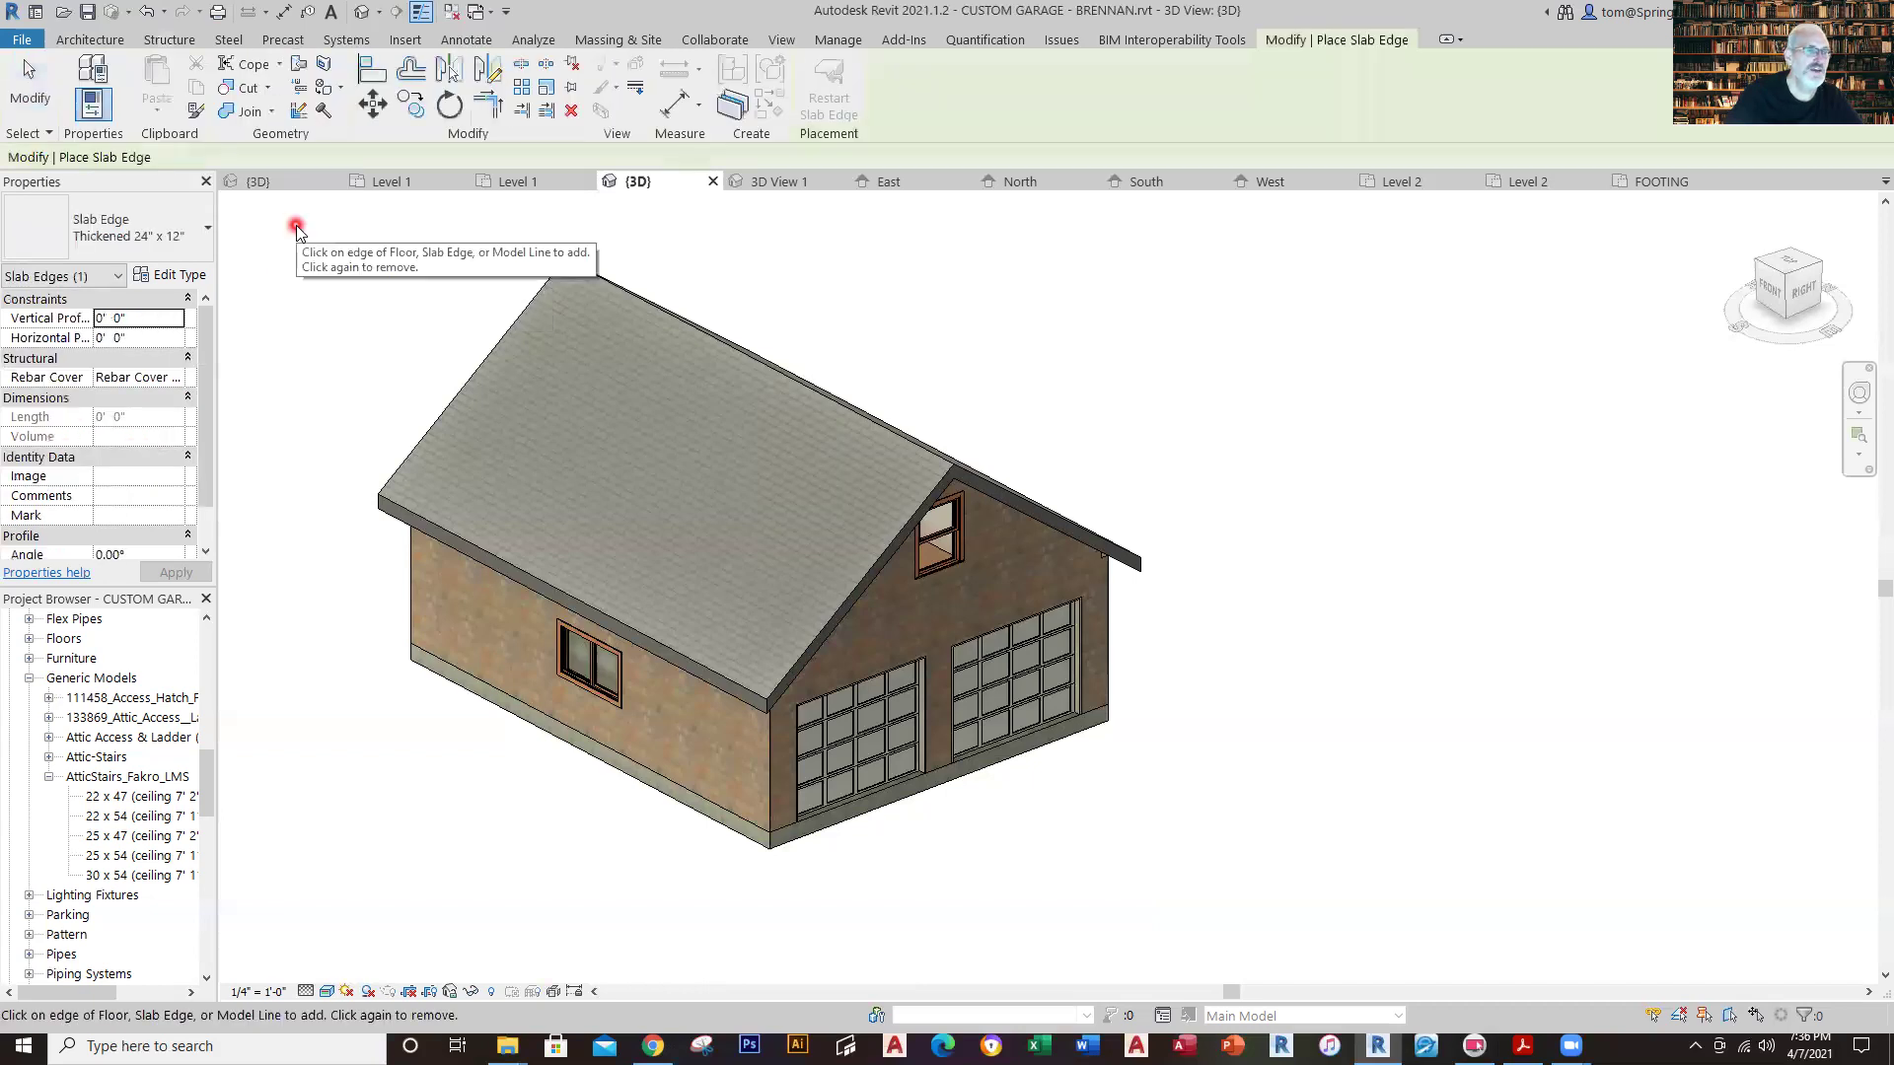
key(Escape)
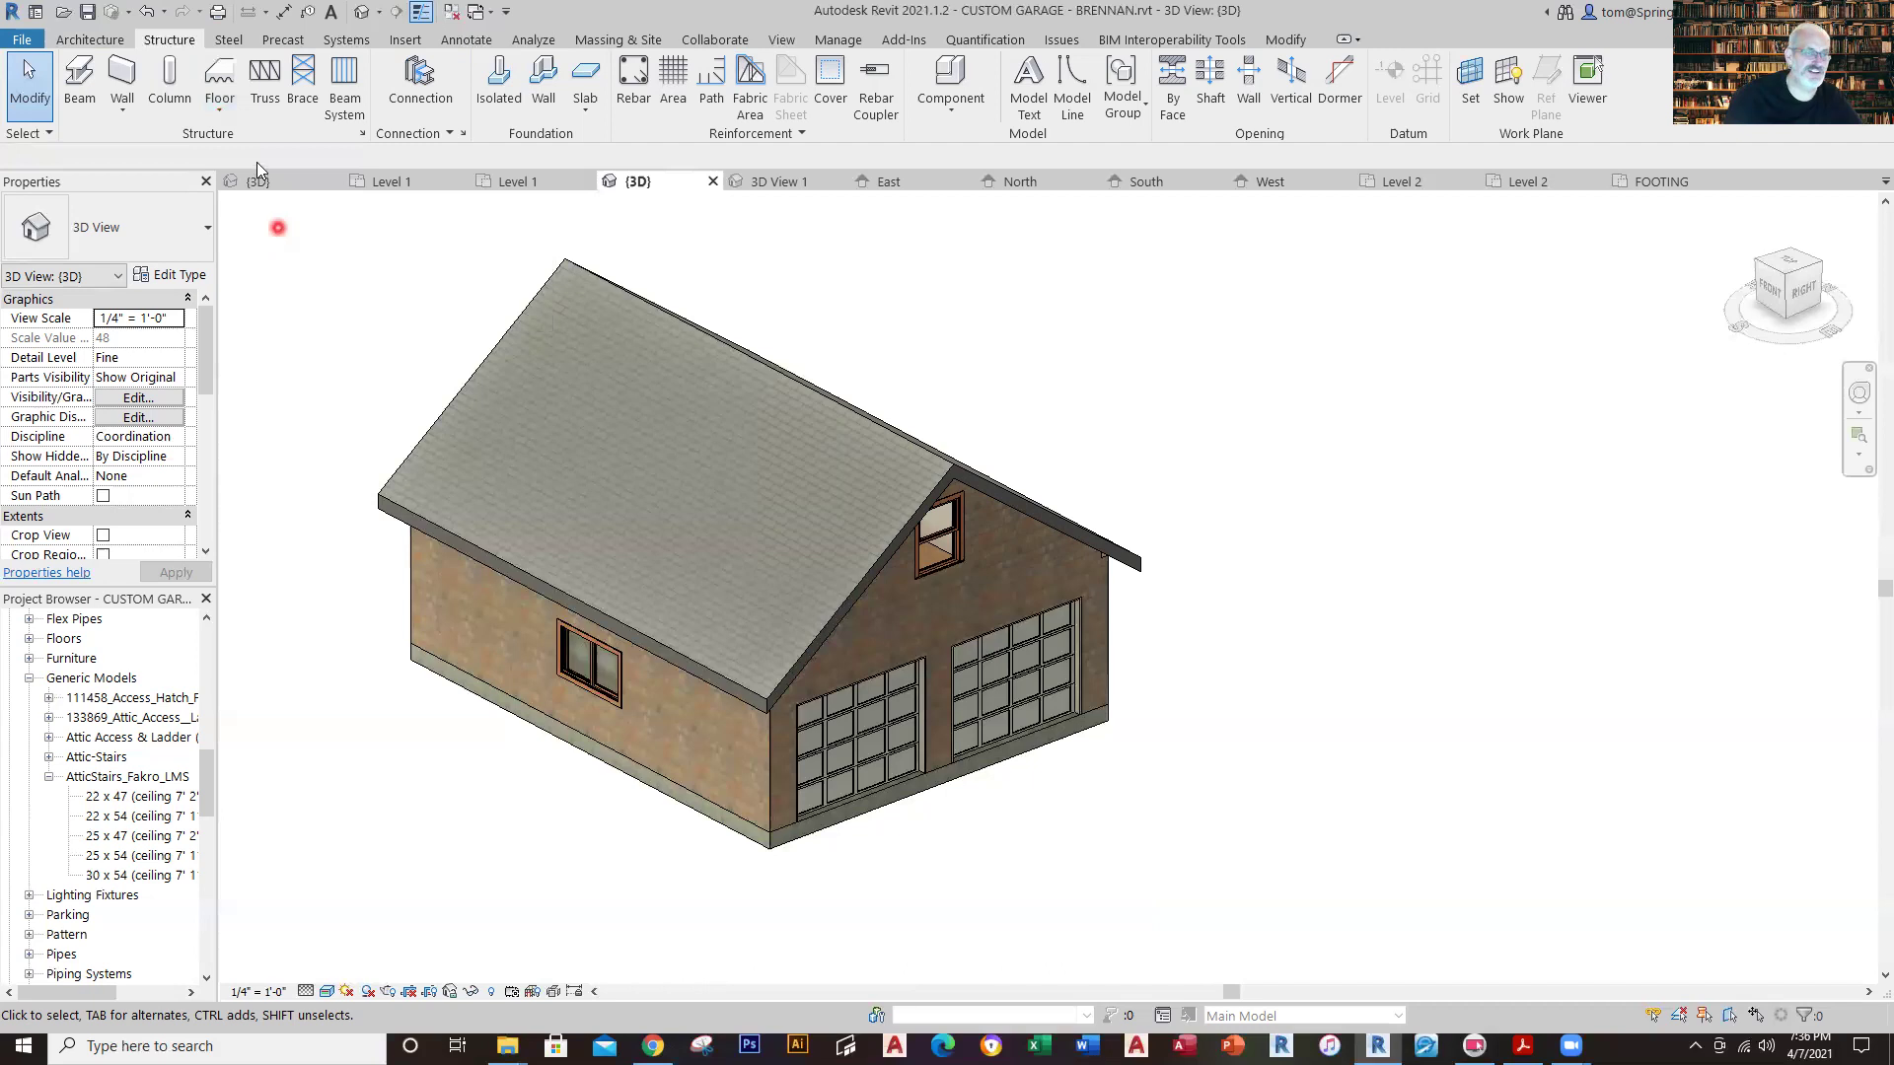
Place a Thickened 24" x 12" slab edge along the floor edge below the overhead doors.
click(220, 122)
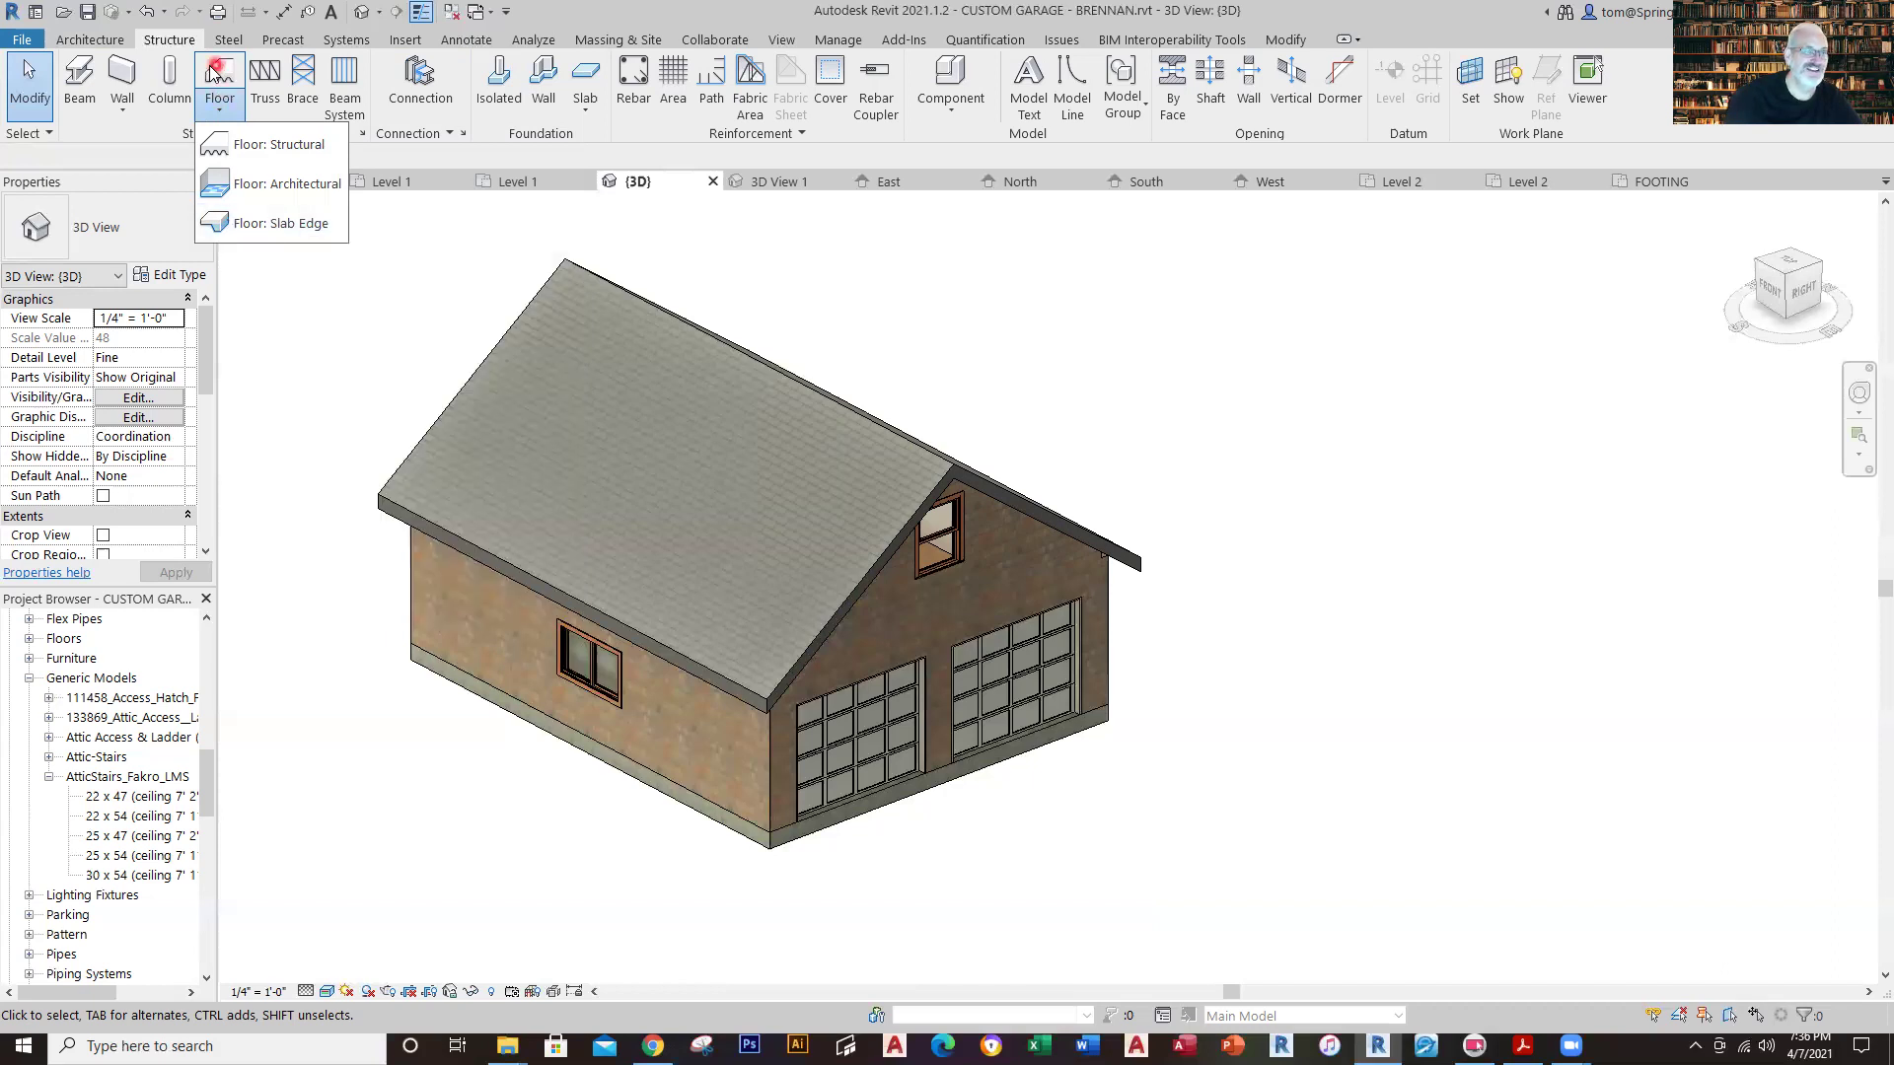
click(264, 223)
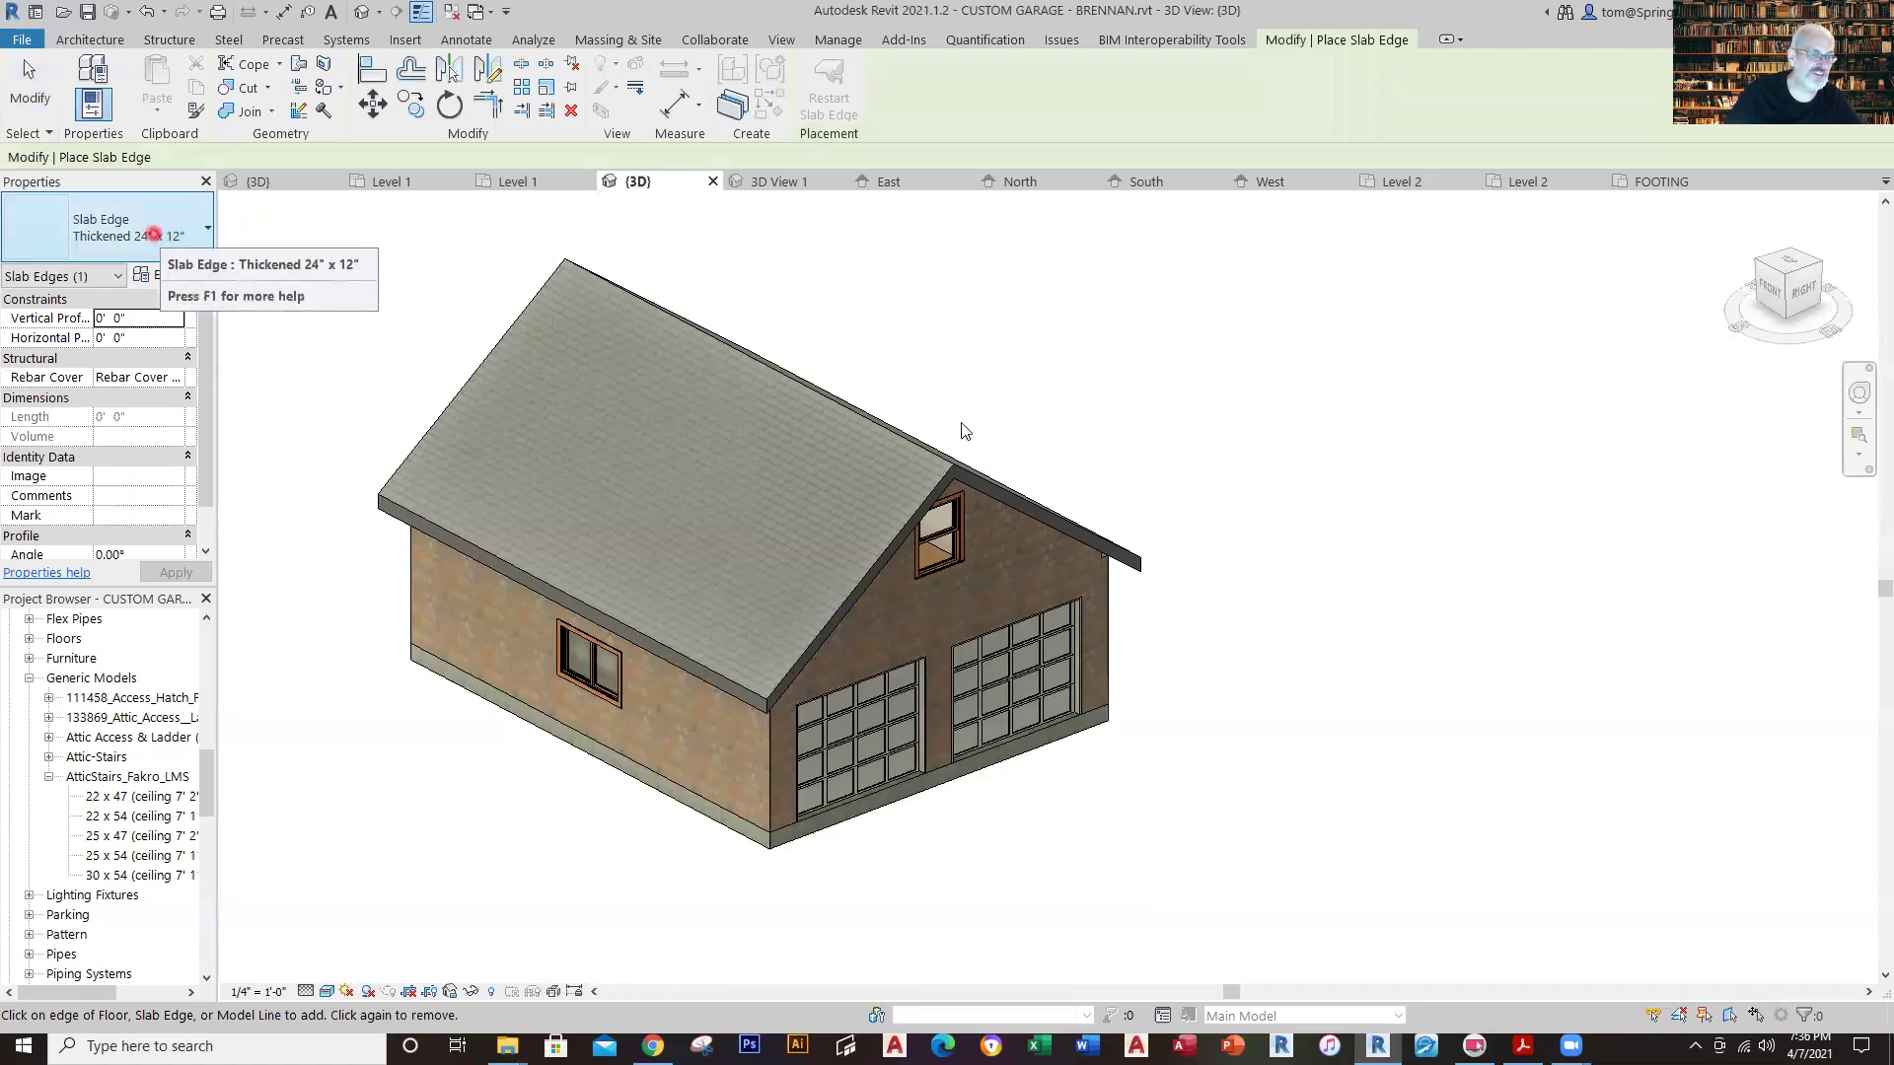
click(1003, 772)
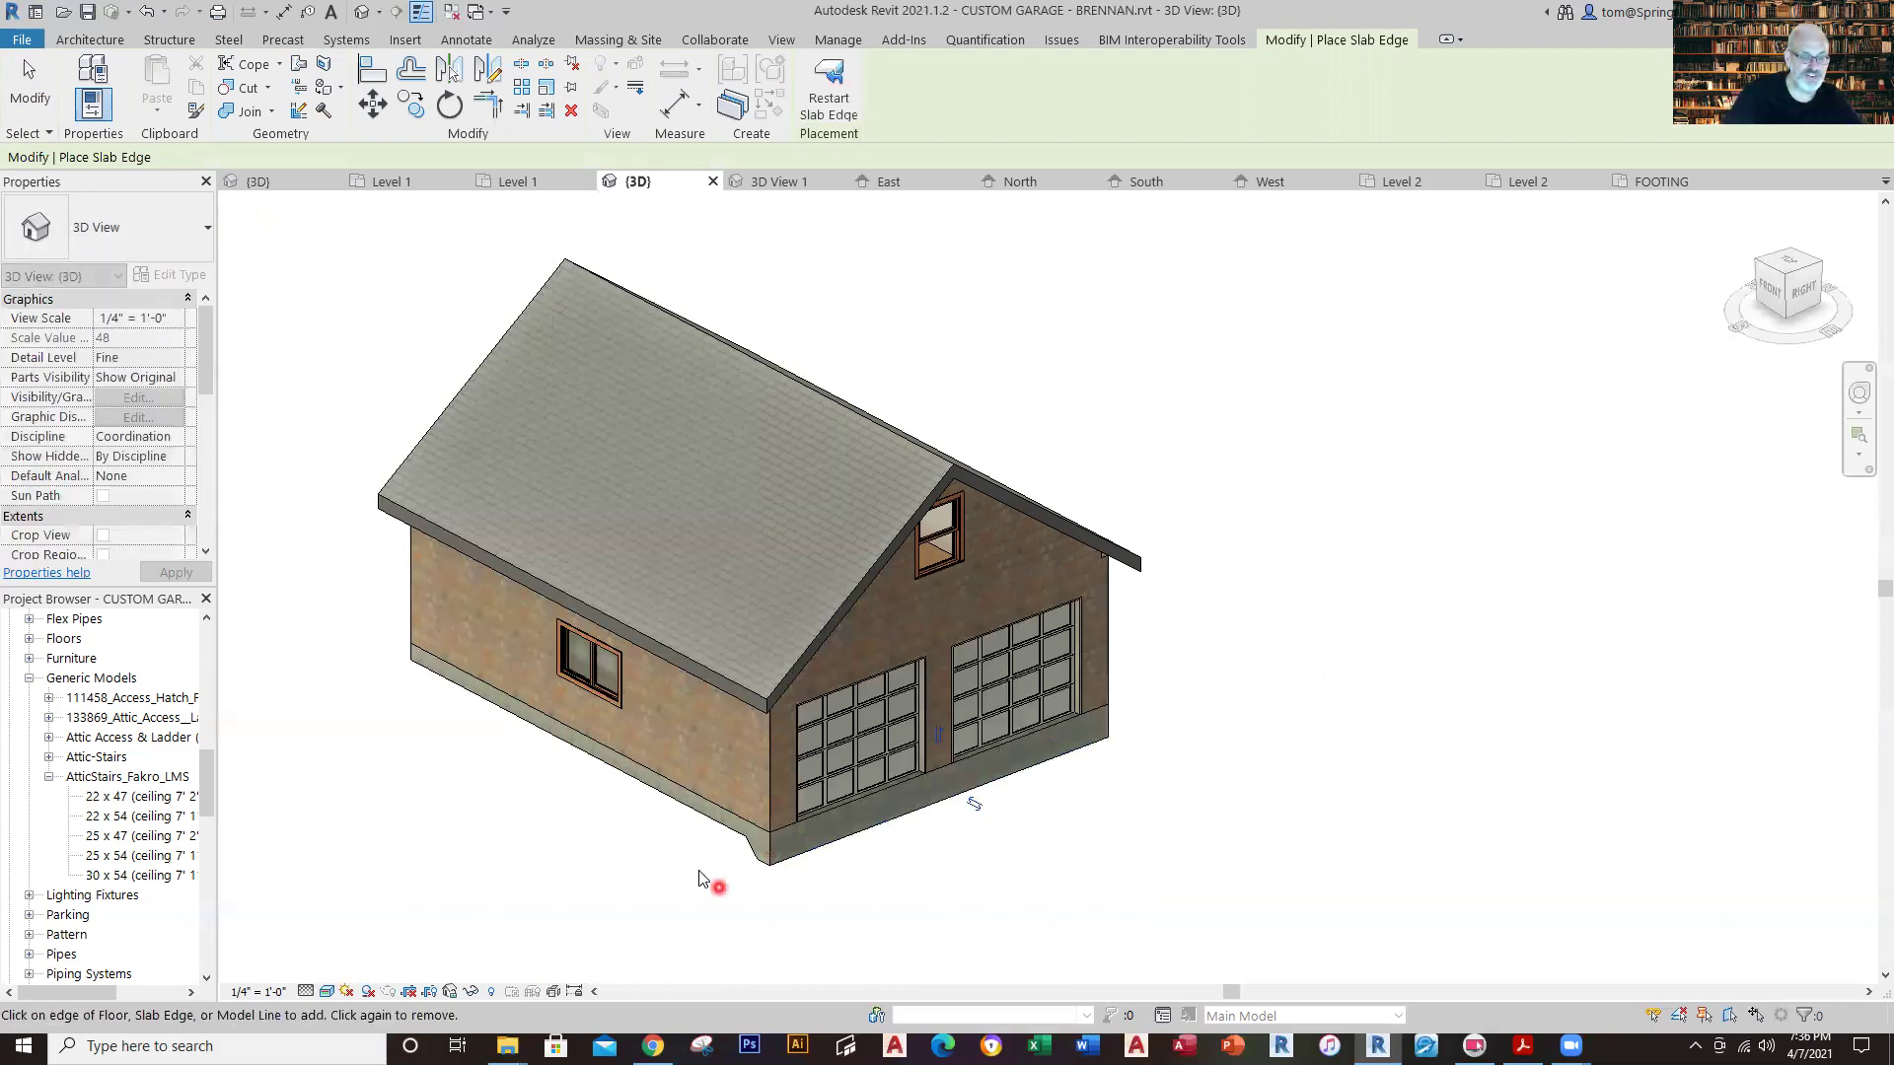
scroll(708, 878, up, 4)
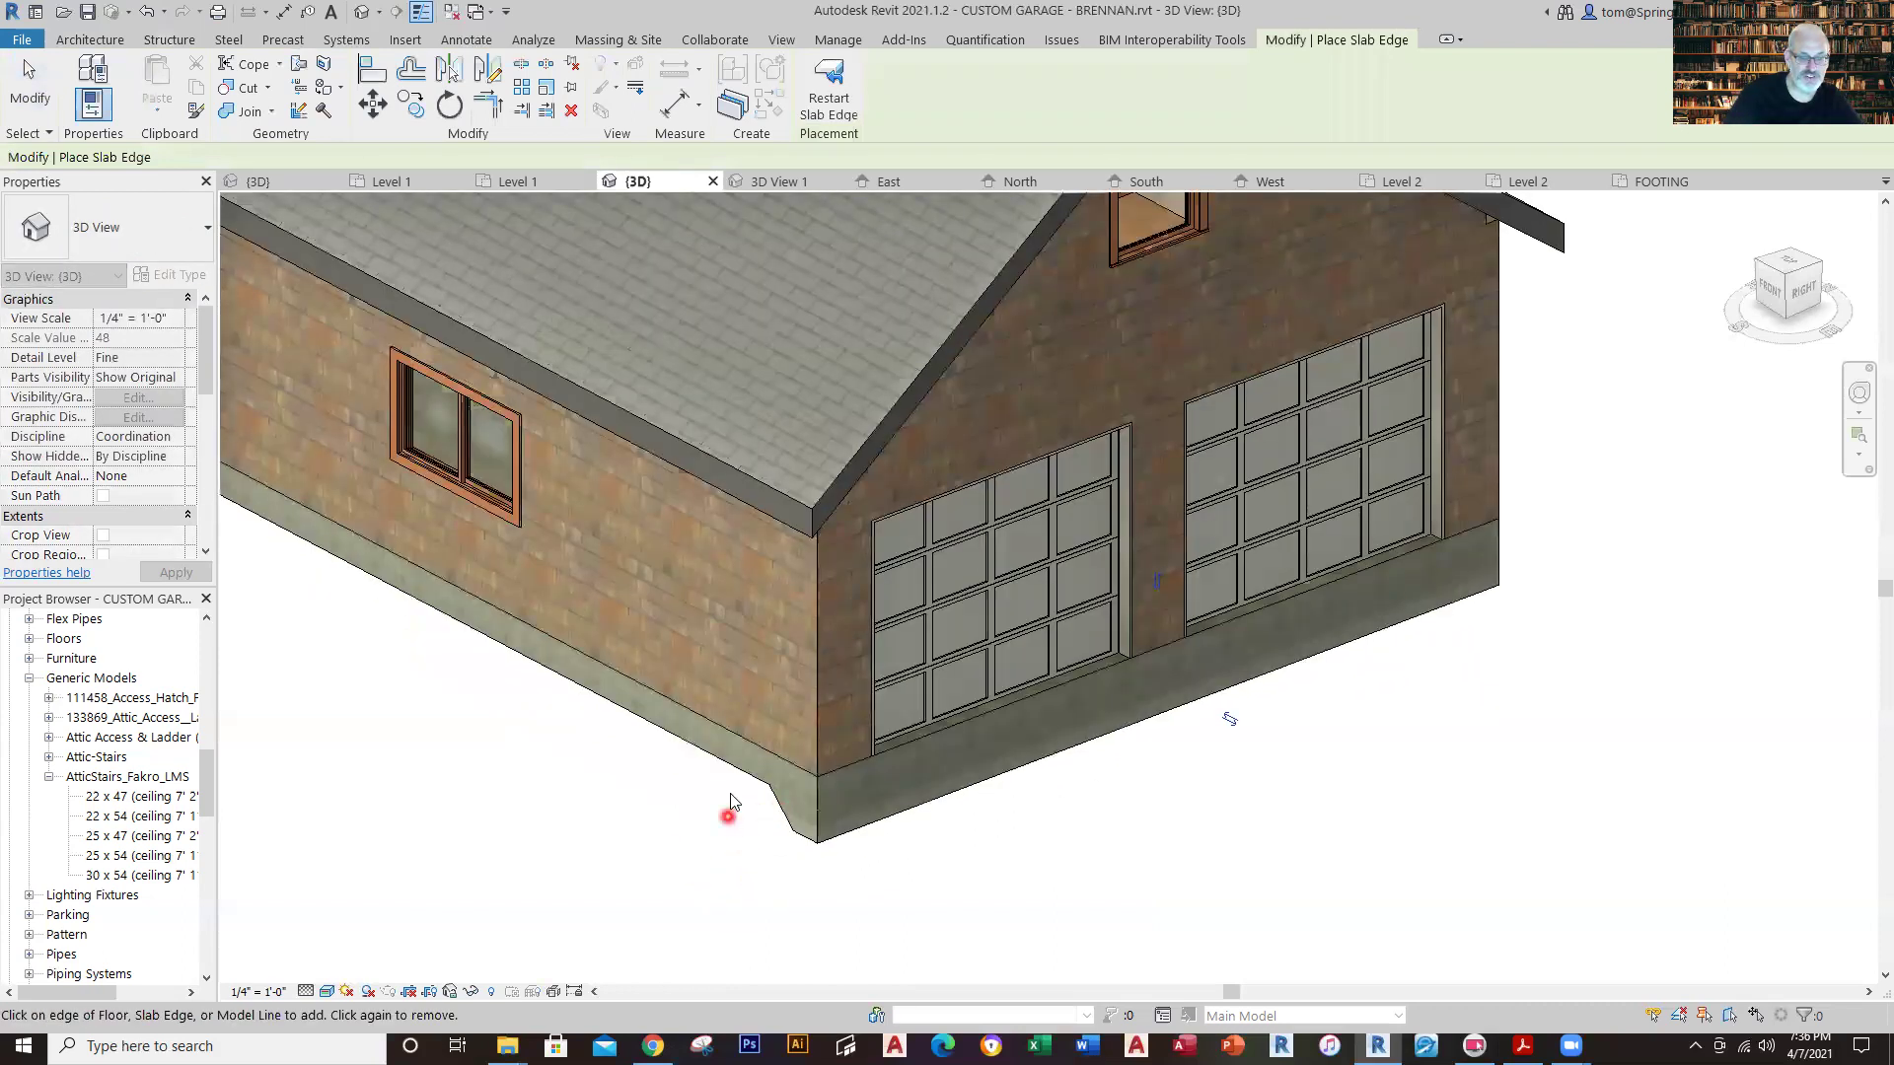
Continue the thickened slab edge along the remaining three sides of the garage floor and finish placement.
scroll(1327, 826, down, 3)
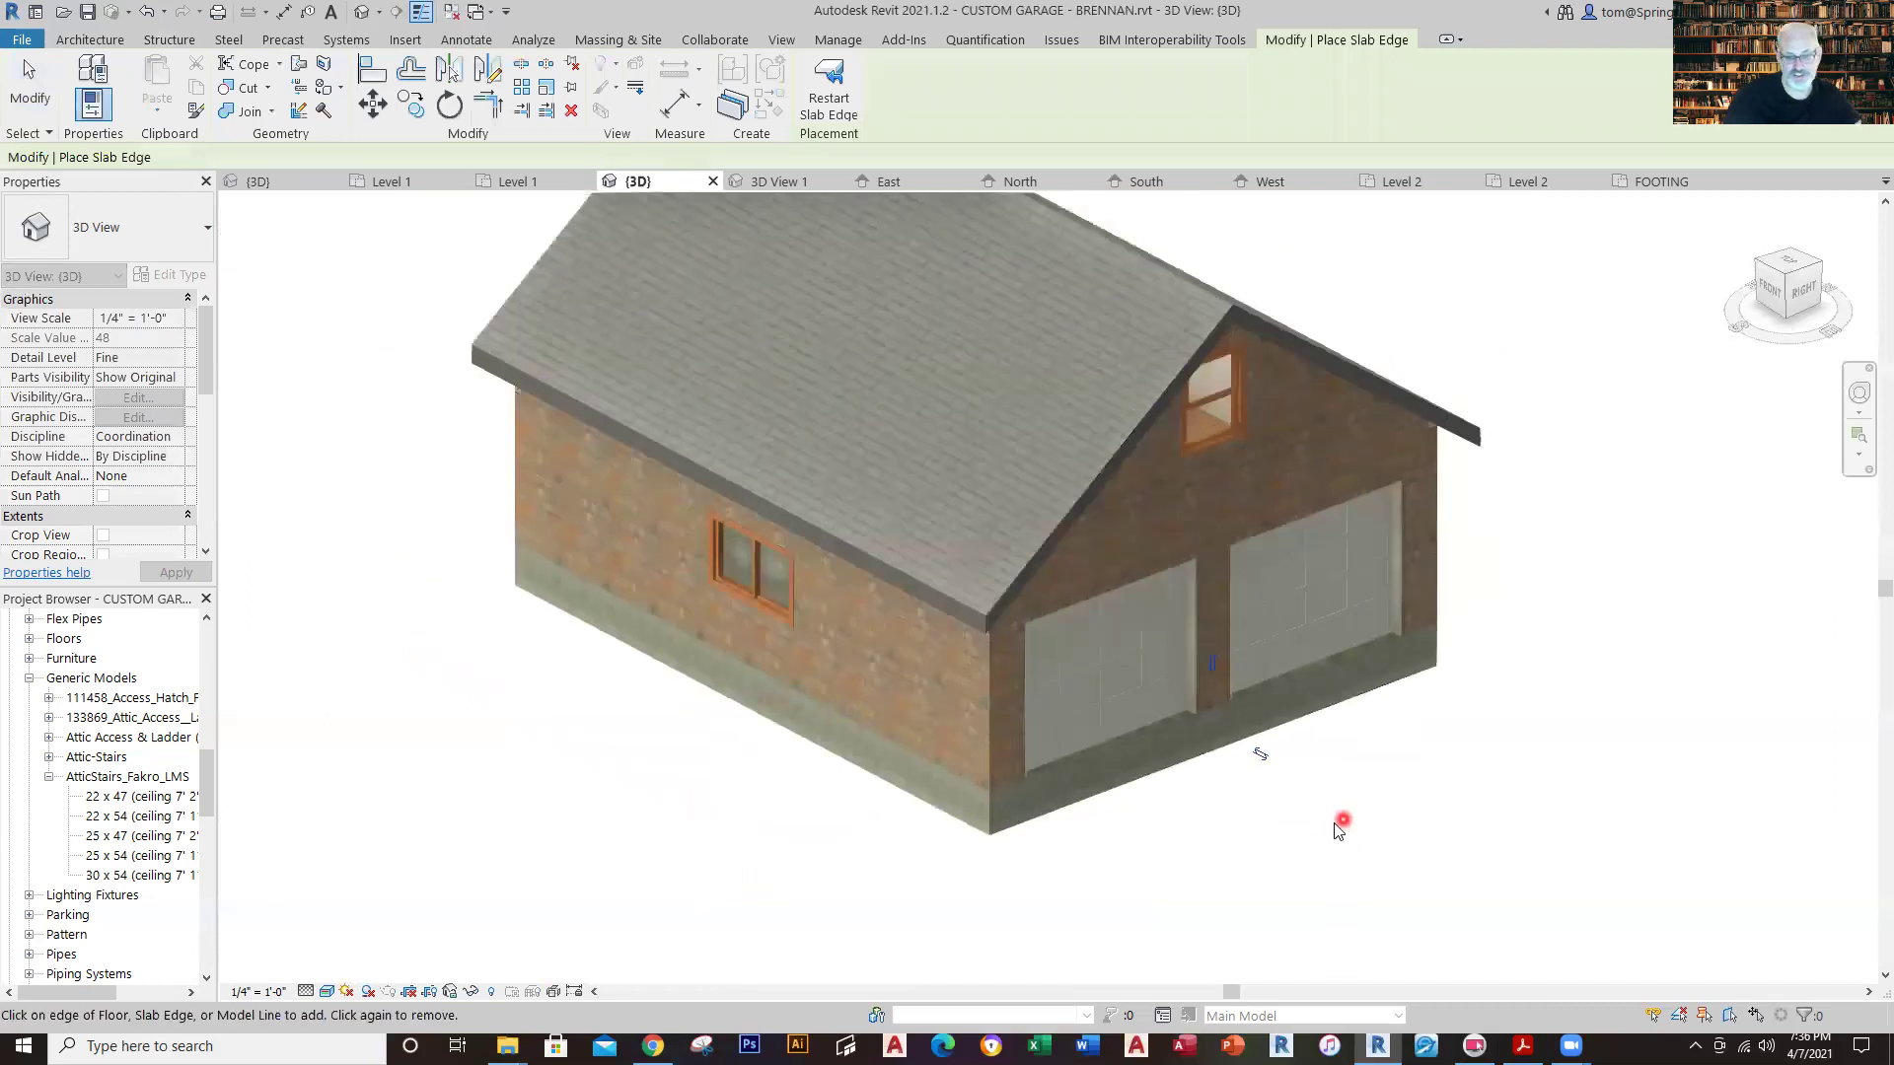
shift+middle_drag(1342, 822, 1006, 669)
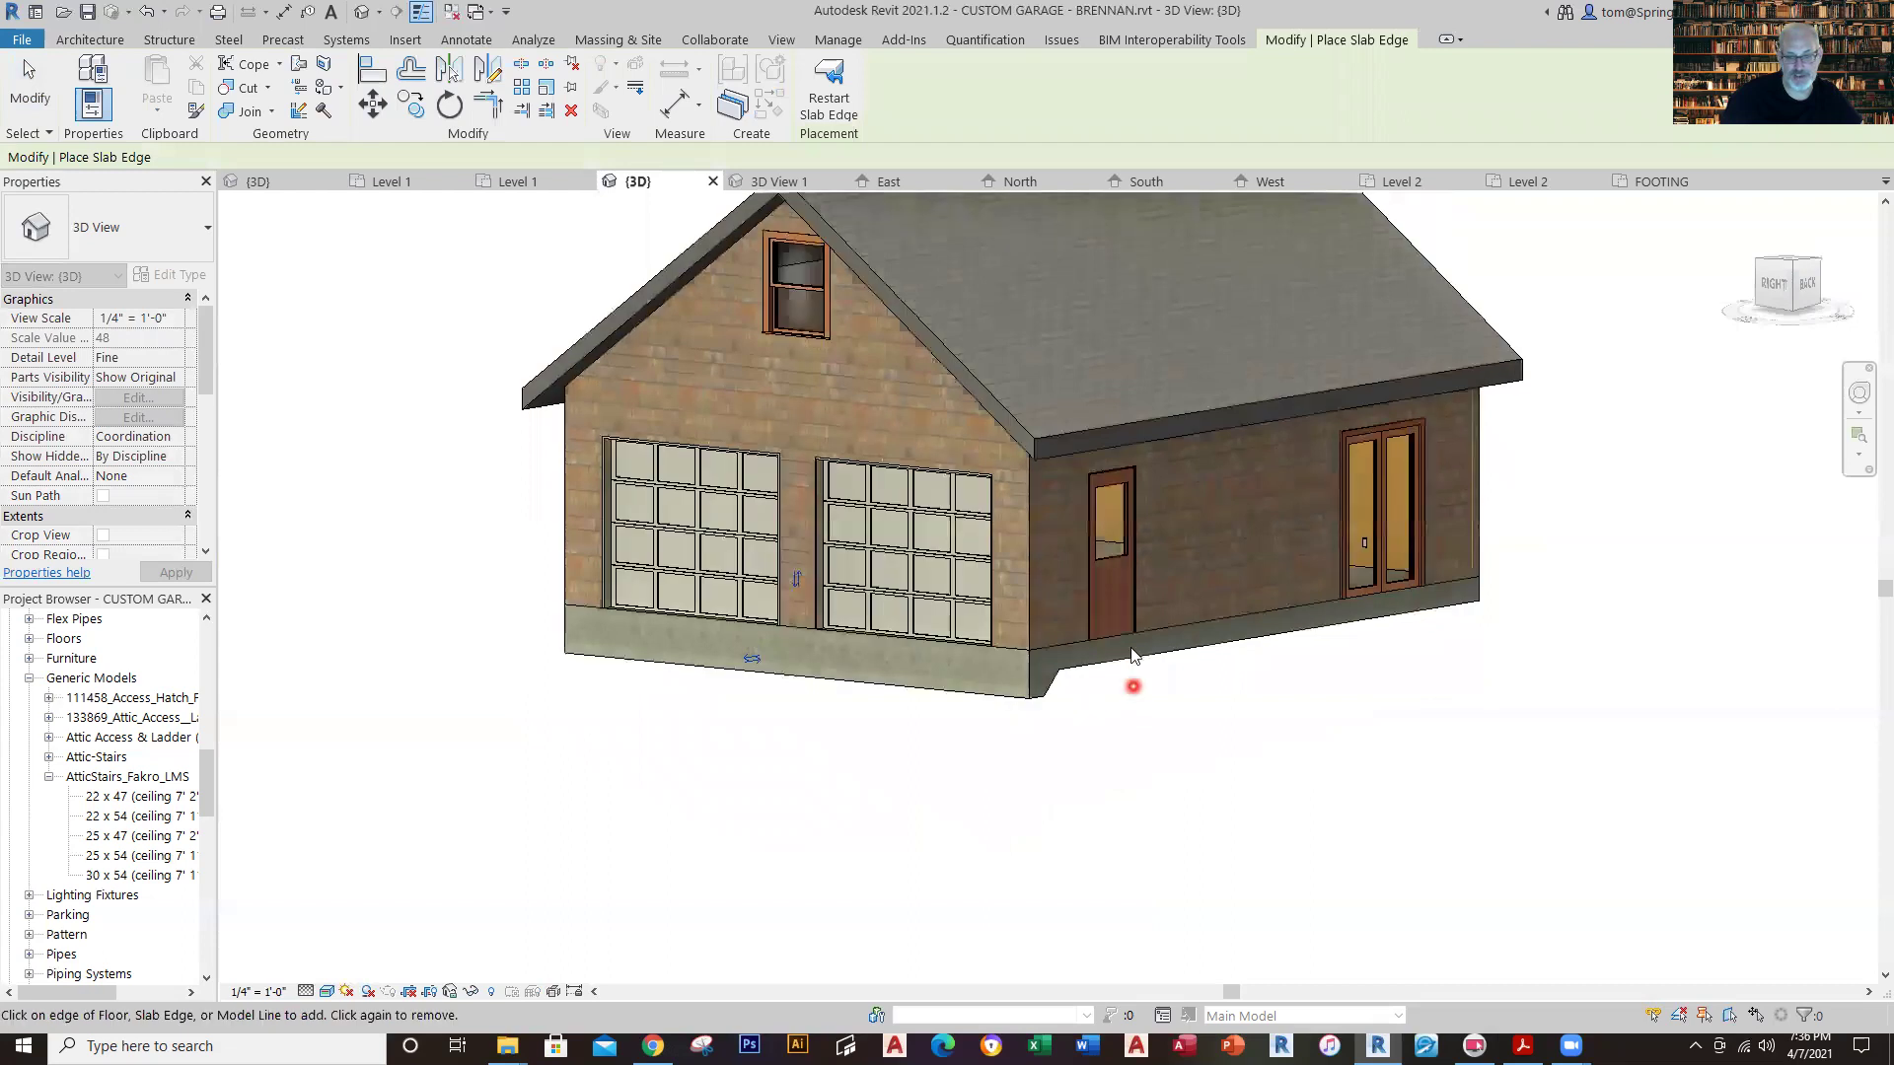
shift+middle_drag(1519, 799, 985, 824)
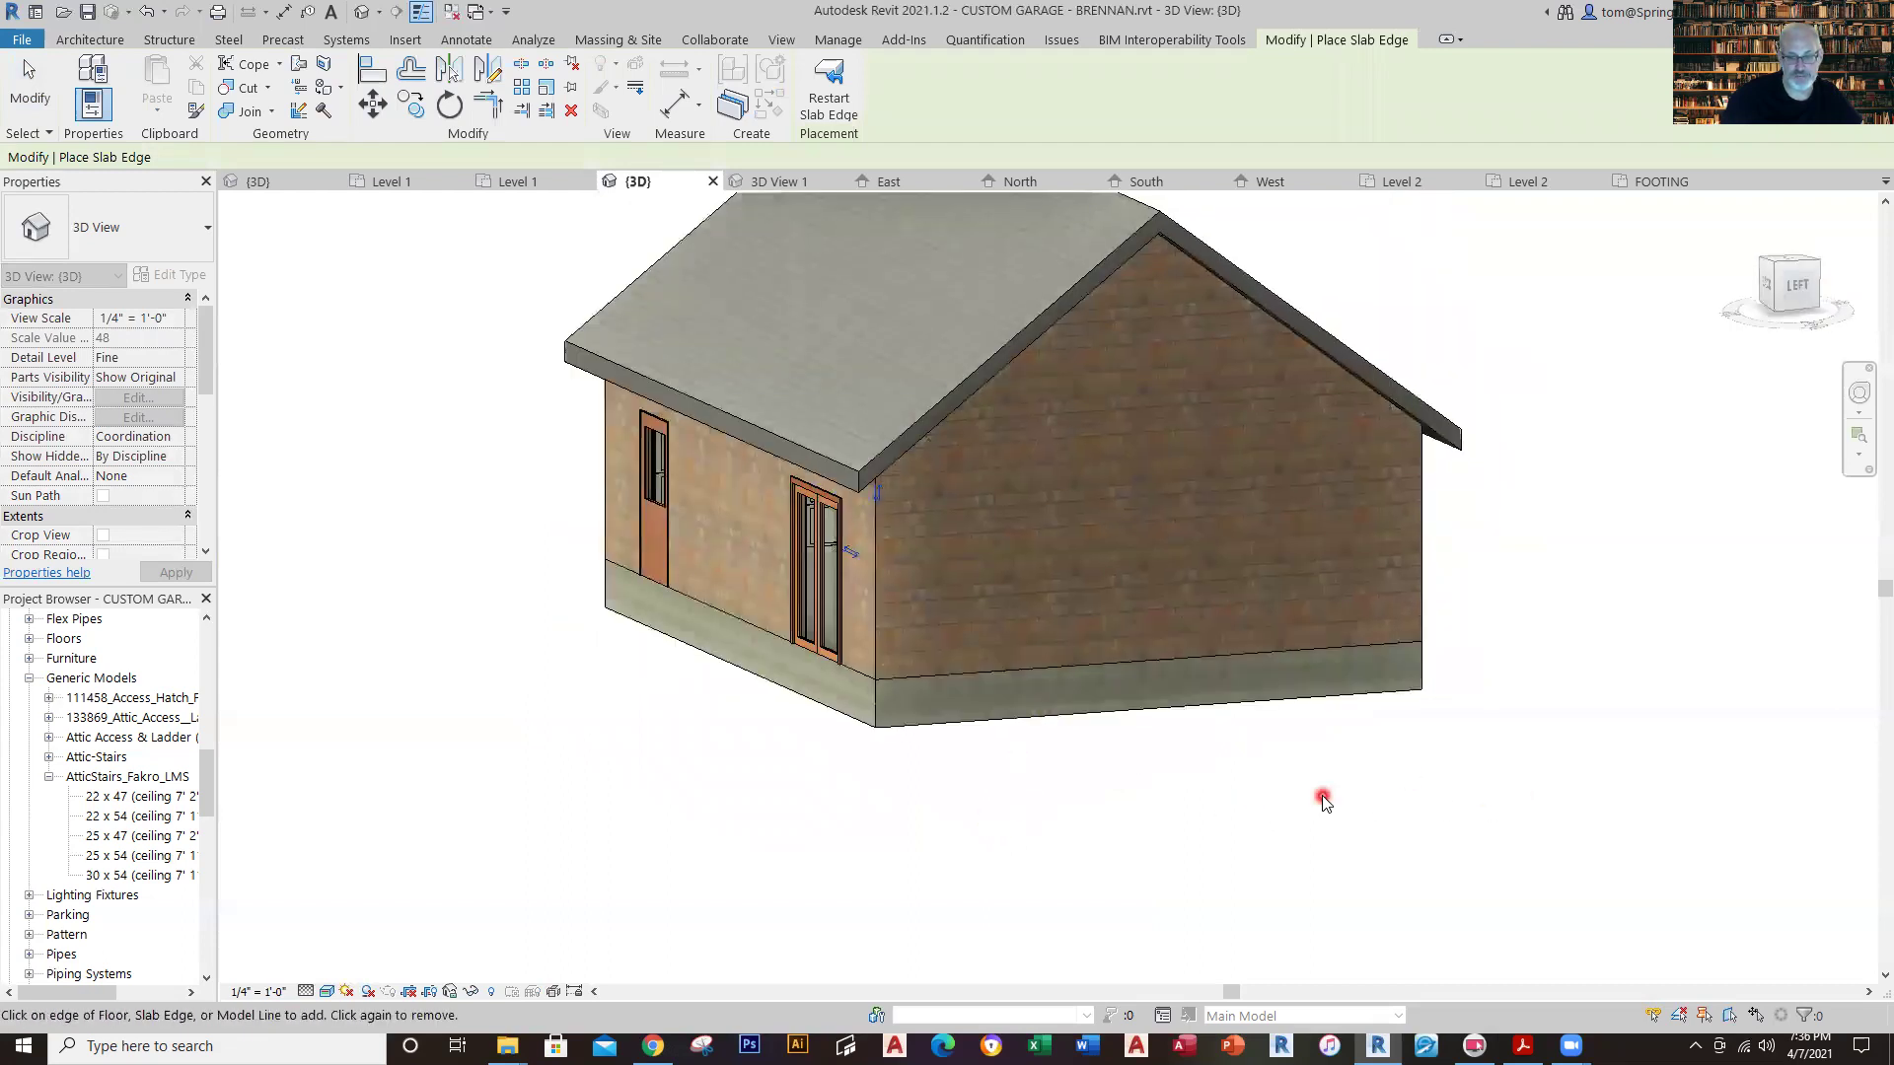
key(Escape)
shift+middle_drag(1340, 803, 1750, 892)
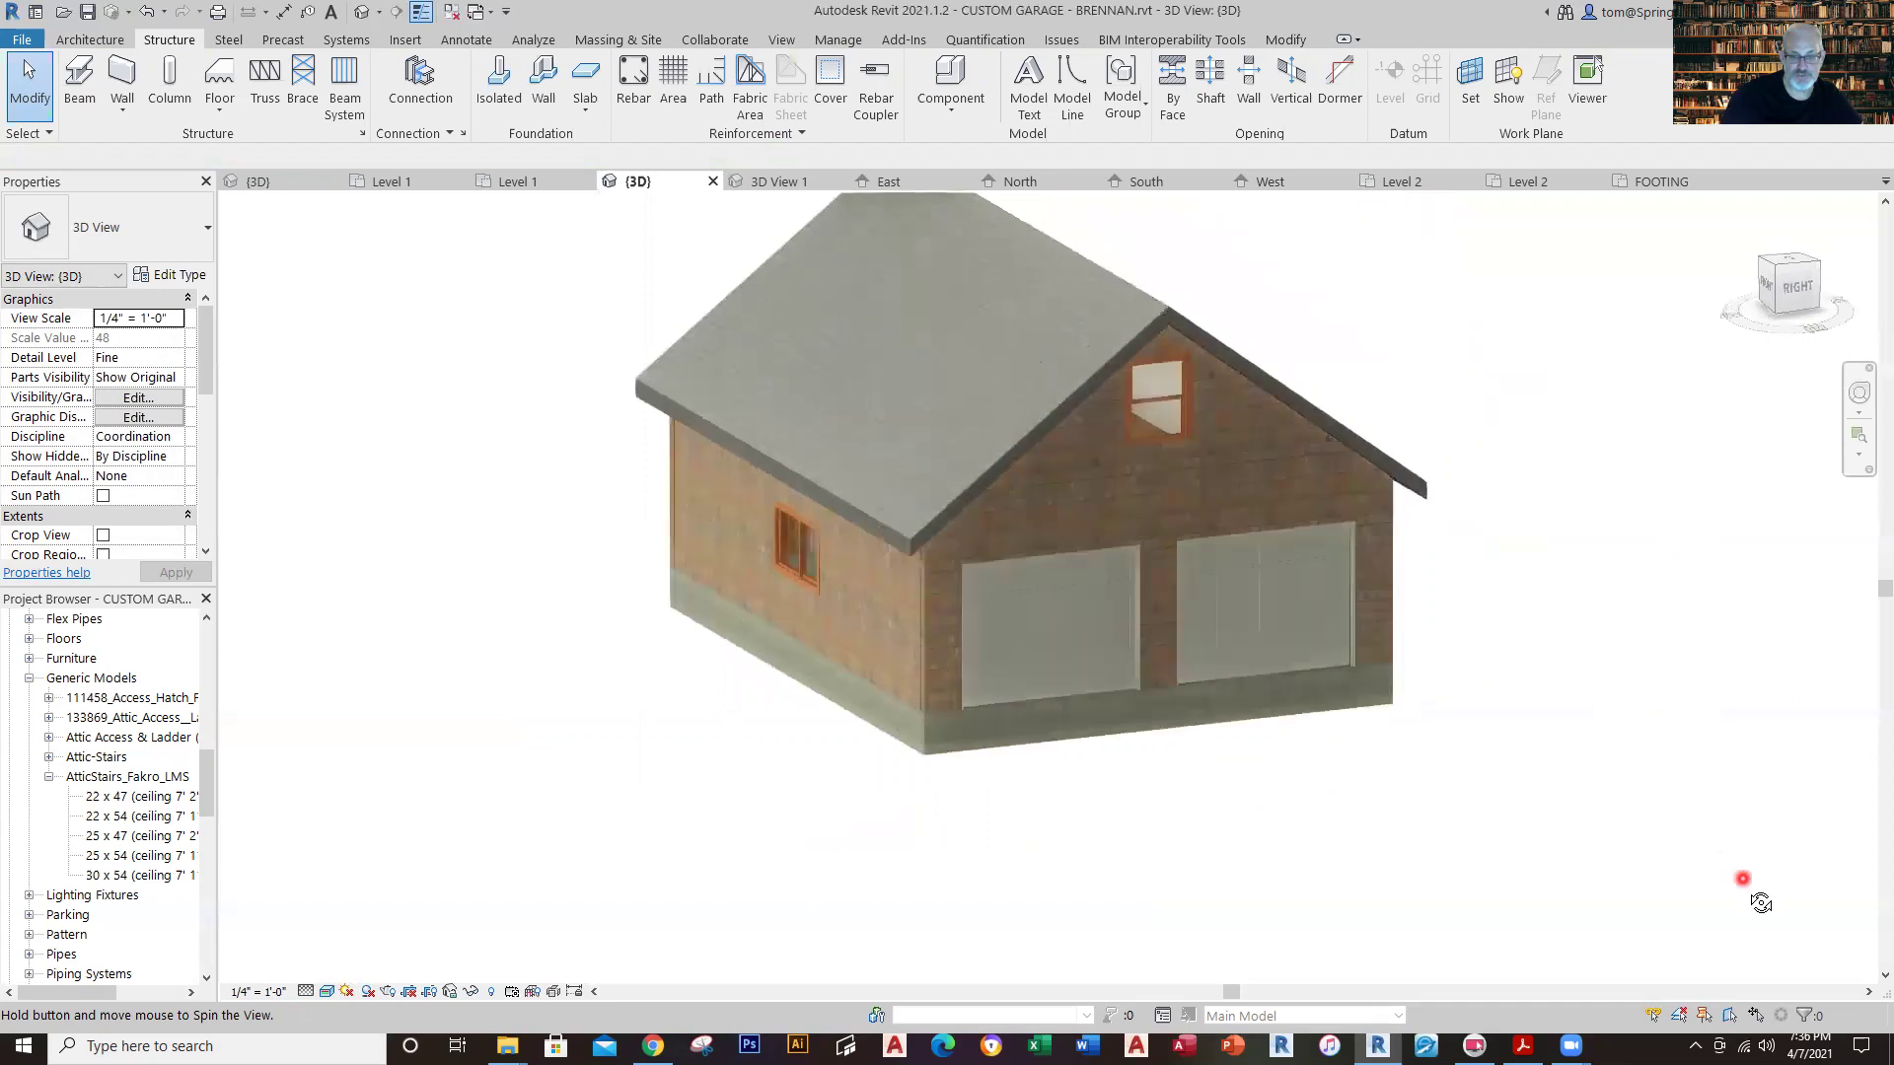
middle_drag(731, 723, 782, 832)
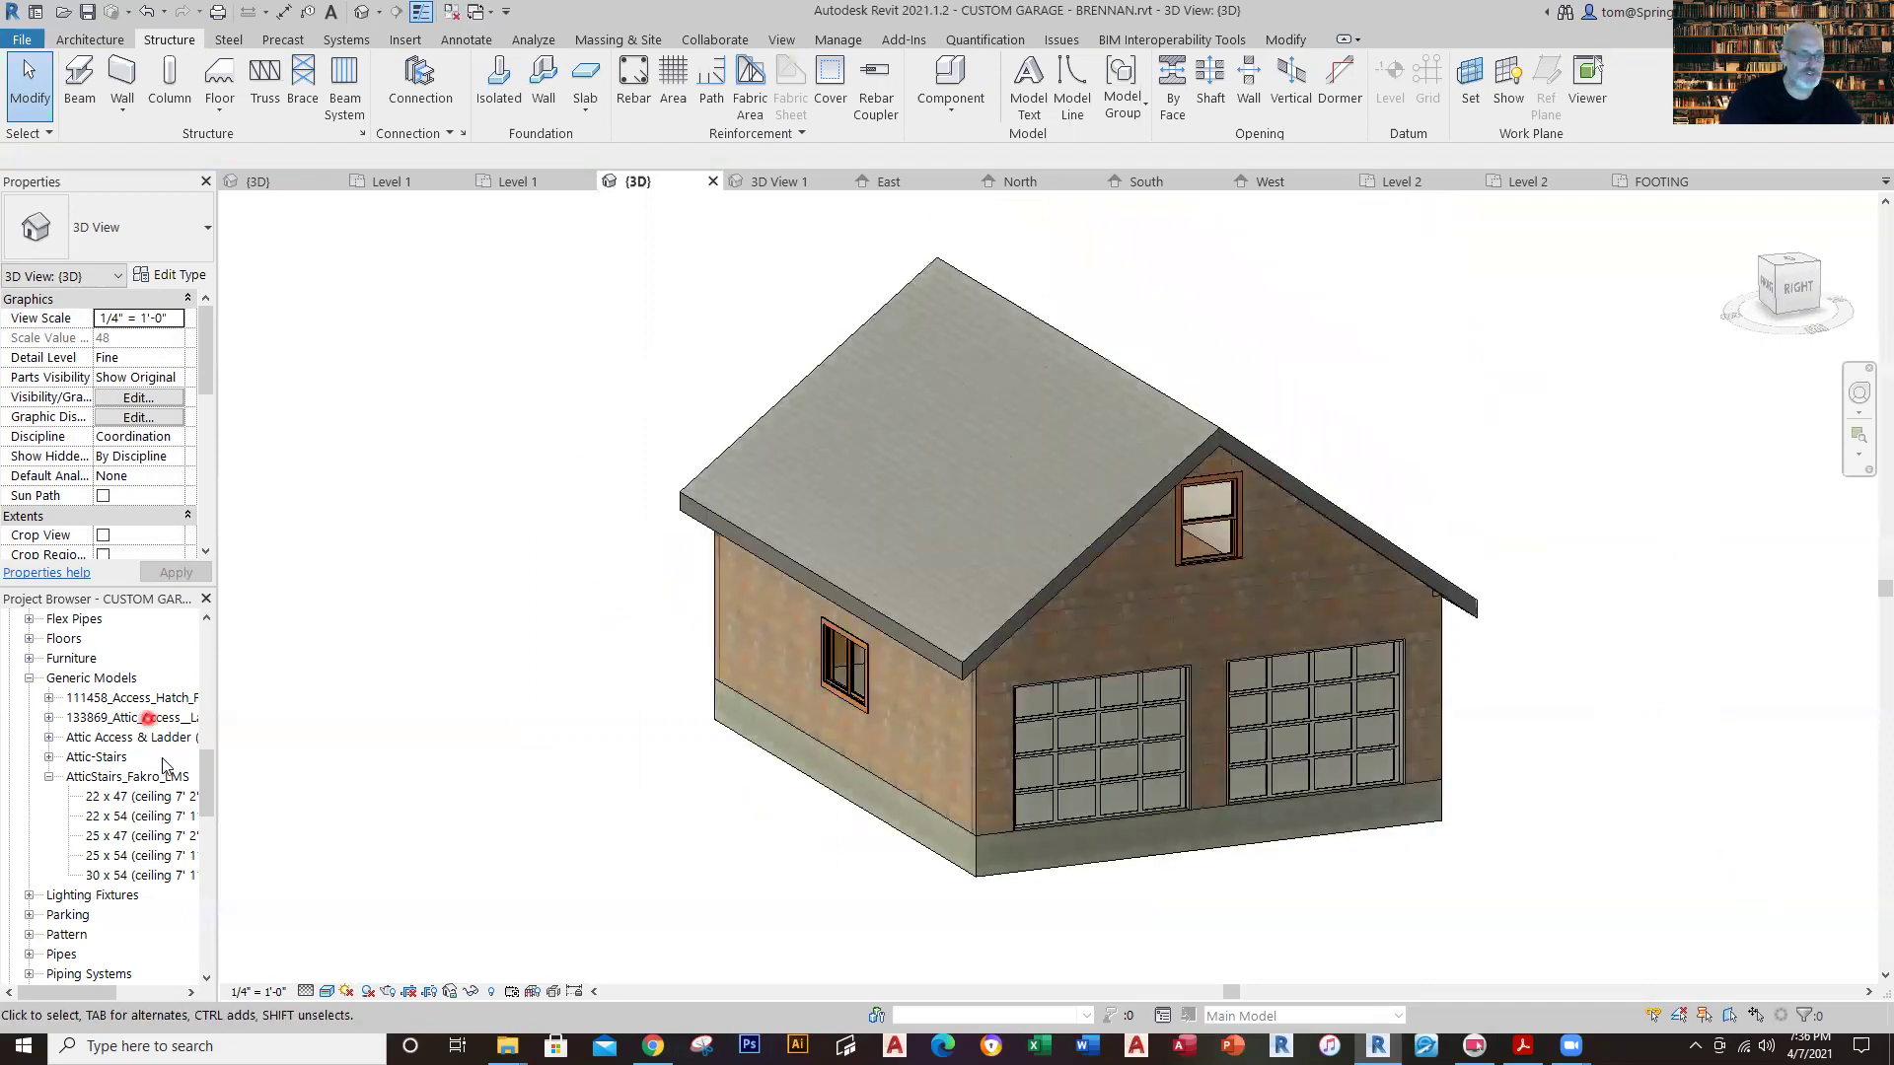
Save the custom garage project and open its FOOTING floor plan.
drag(210, 784, 225, 577)
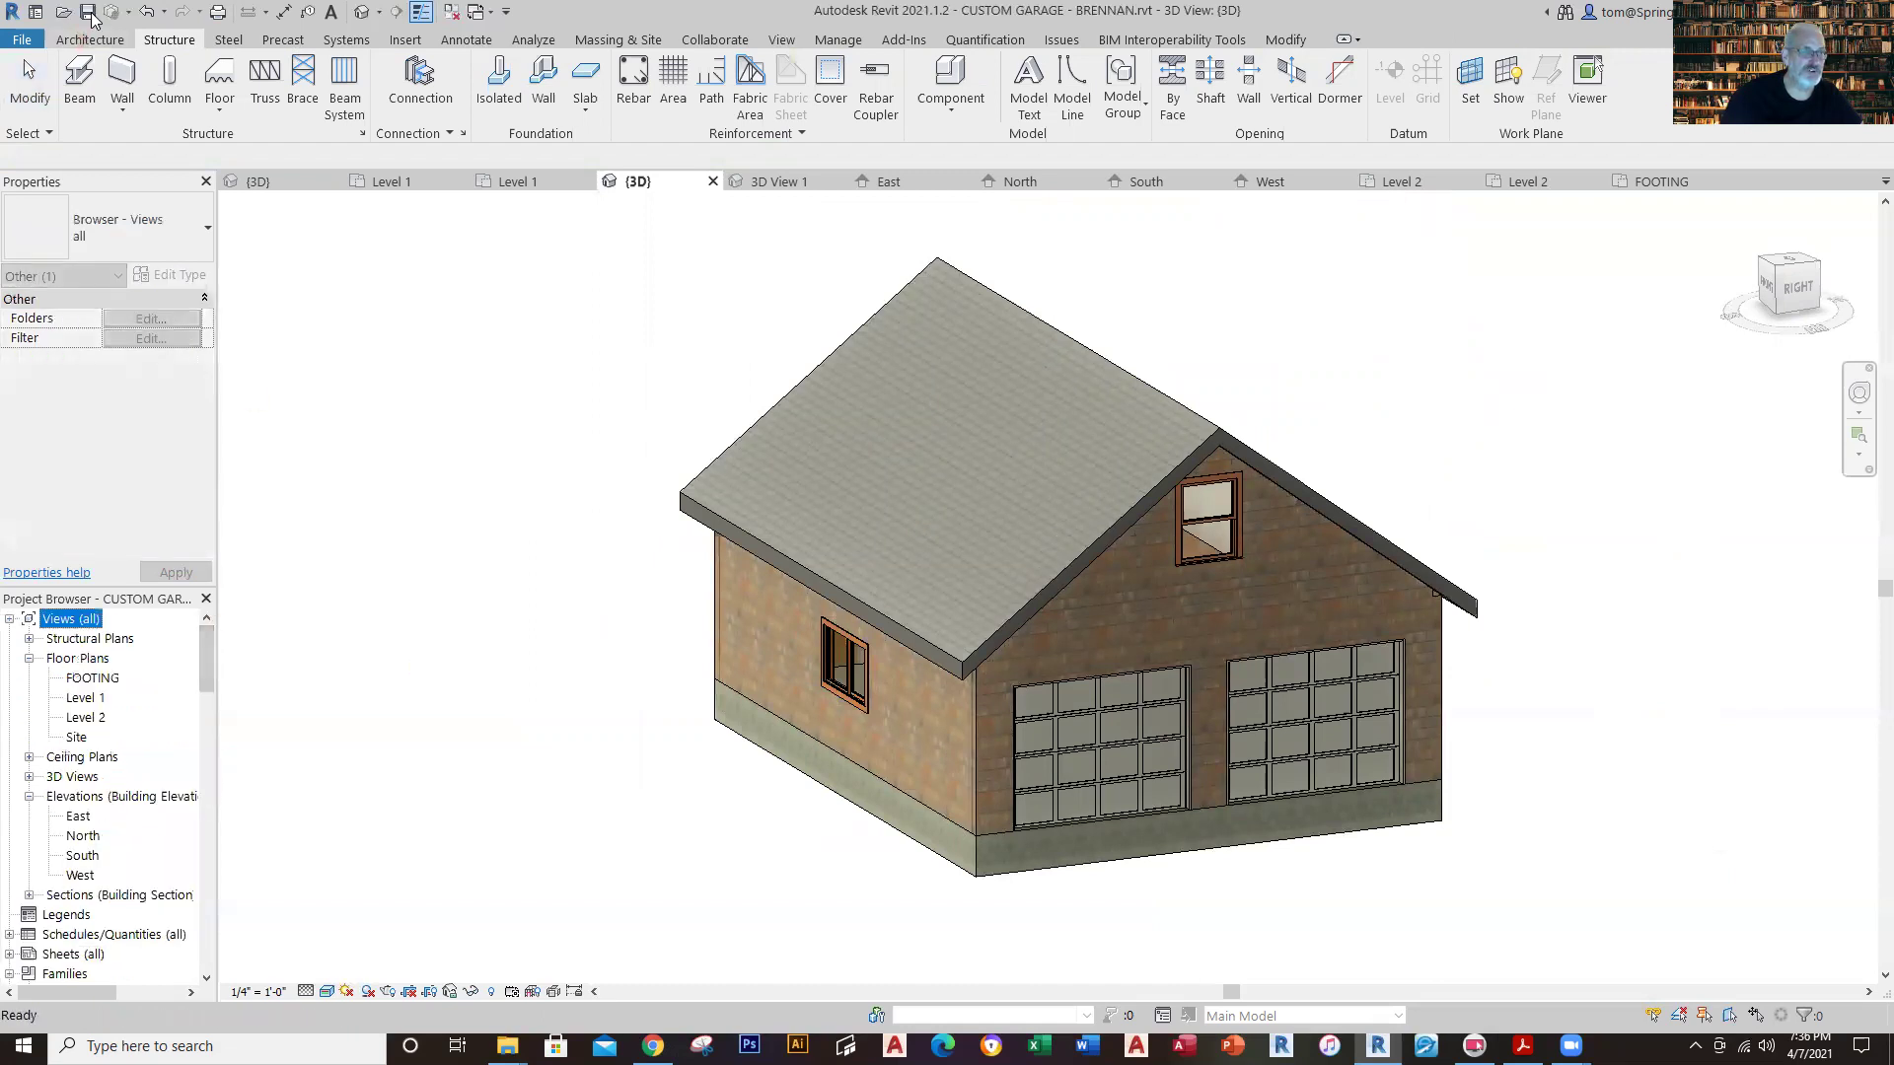
click(89, 13)
click(89, 698)
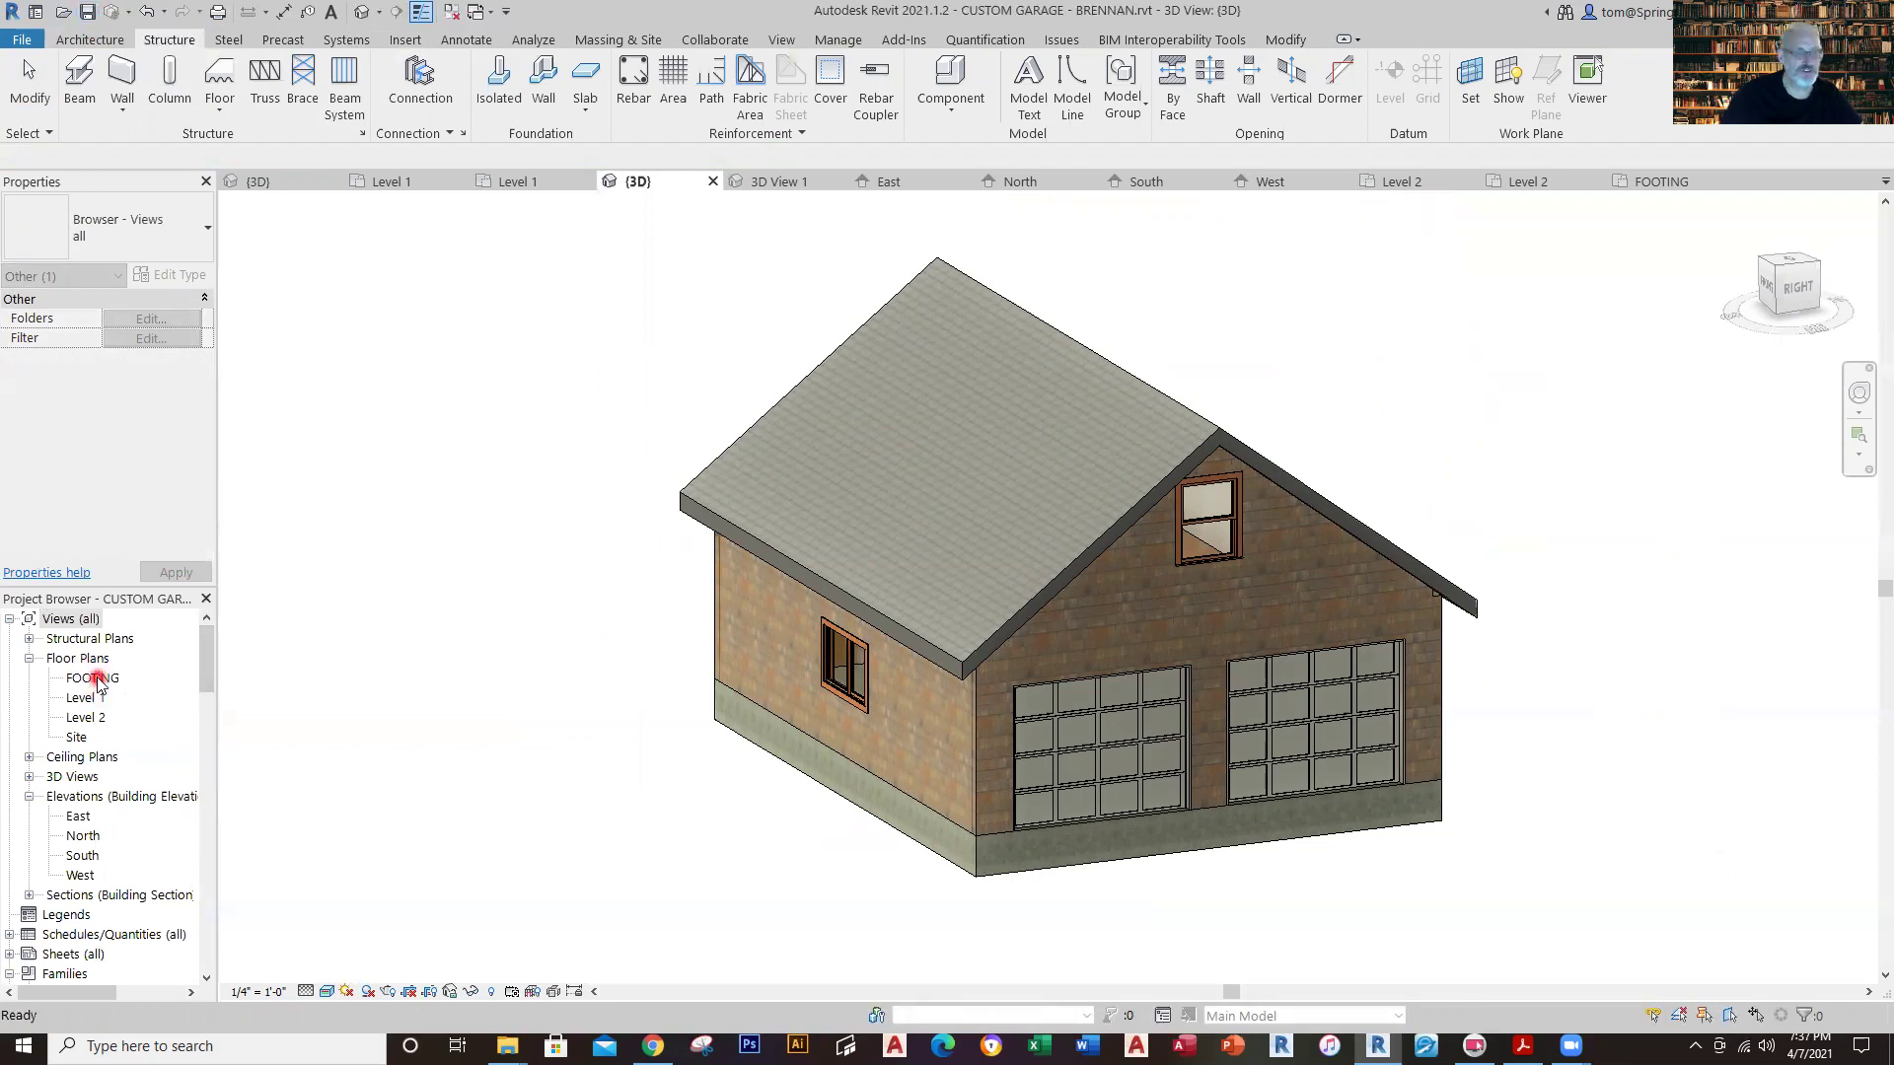
click(97, 677)
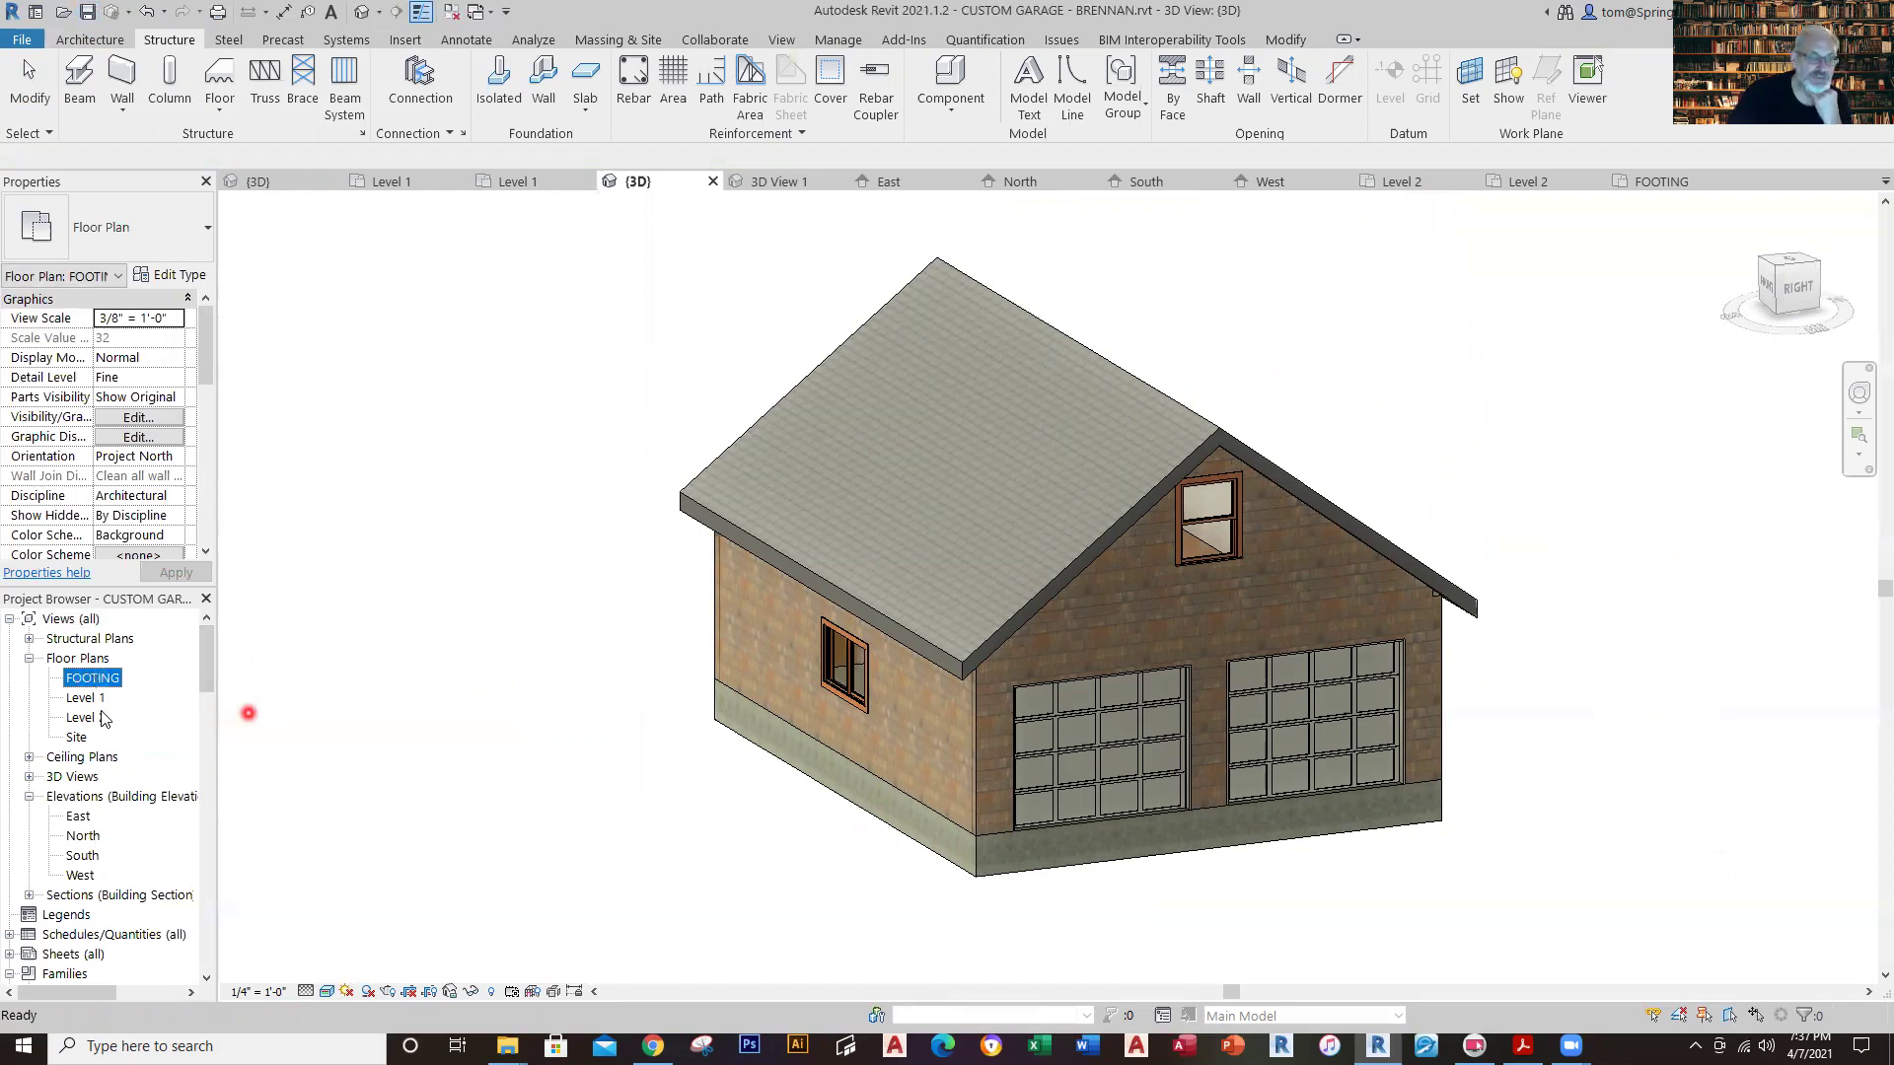
double_click(93, 679)
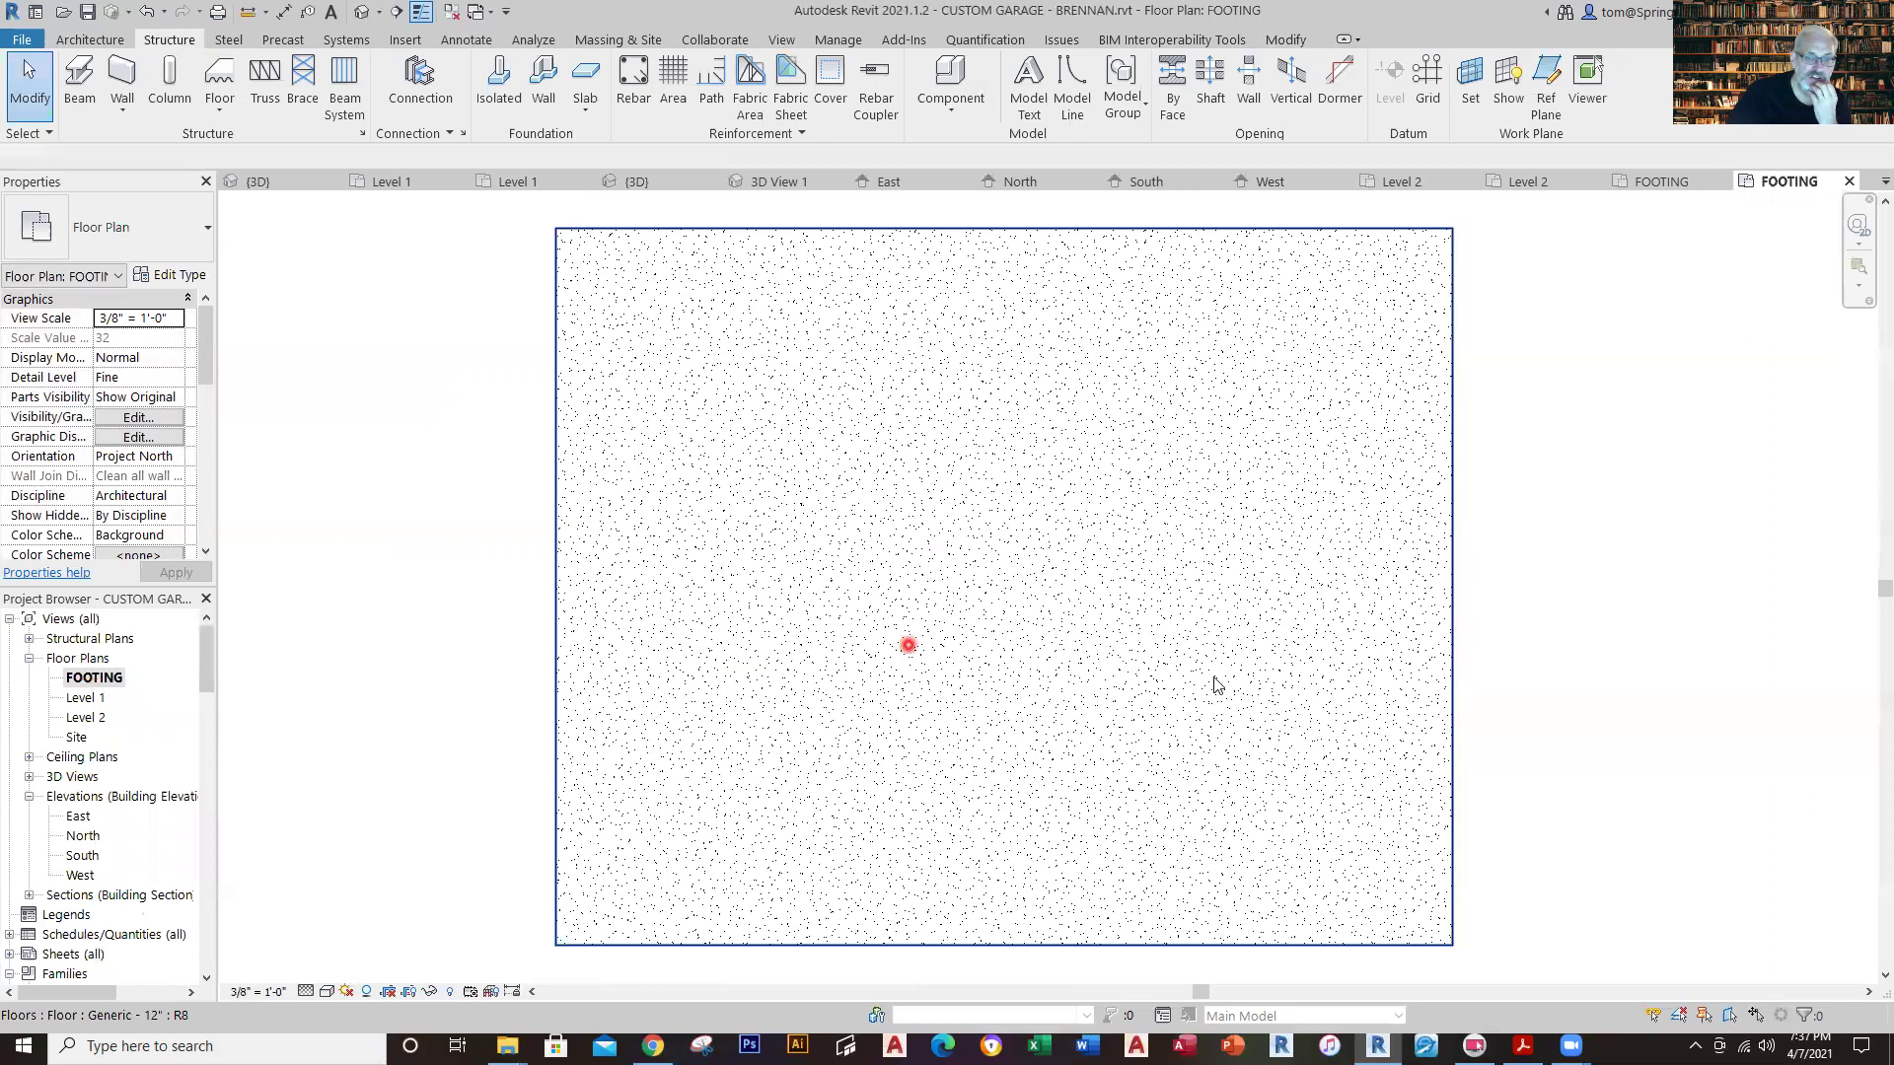
scroll(1213, 676, down, 2)
scroll(1232, 710, down, 1)
middle_drag(1230, 707, 1078, 694)
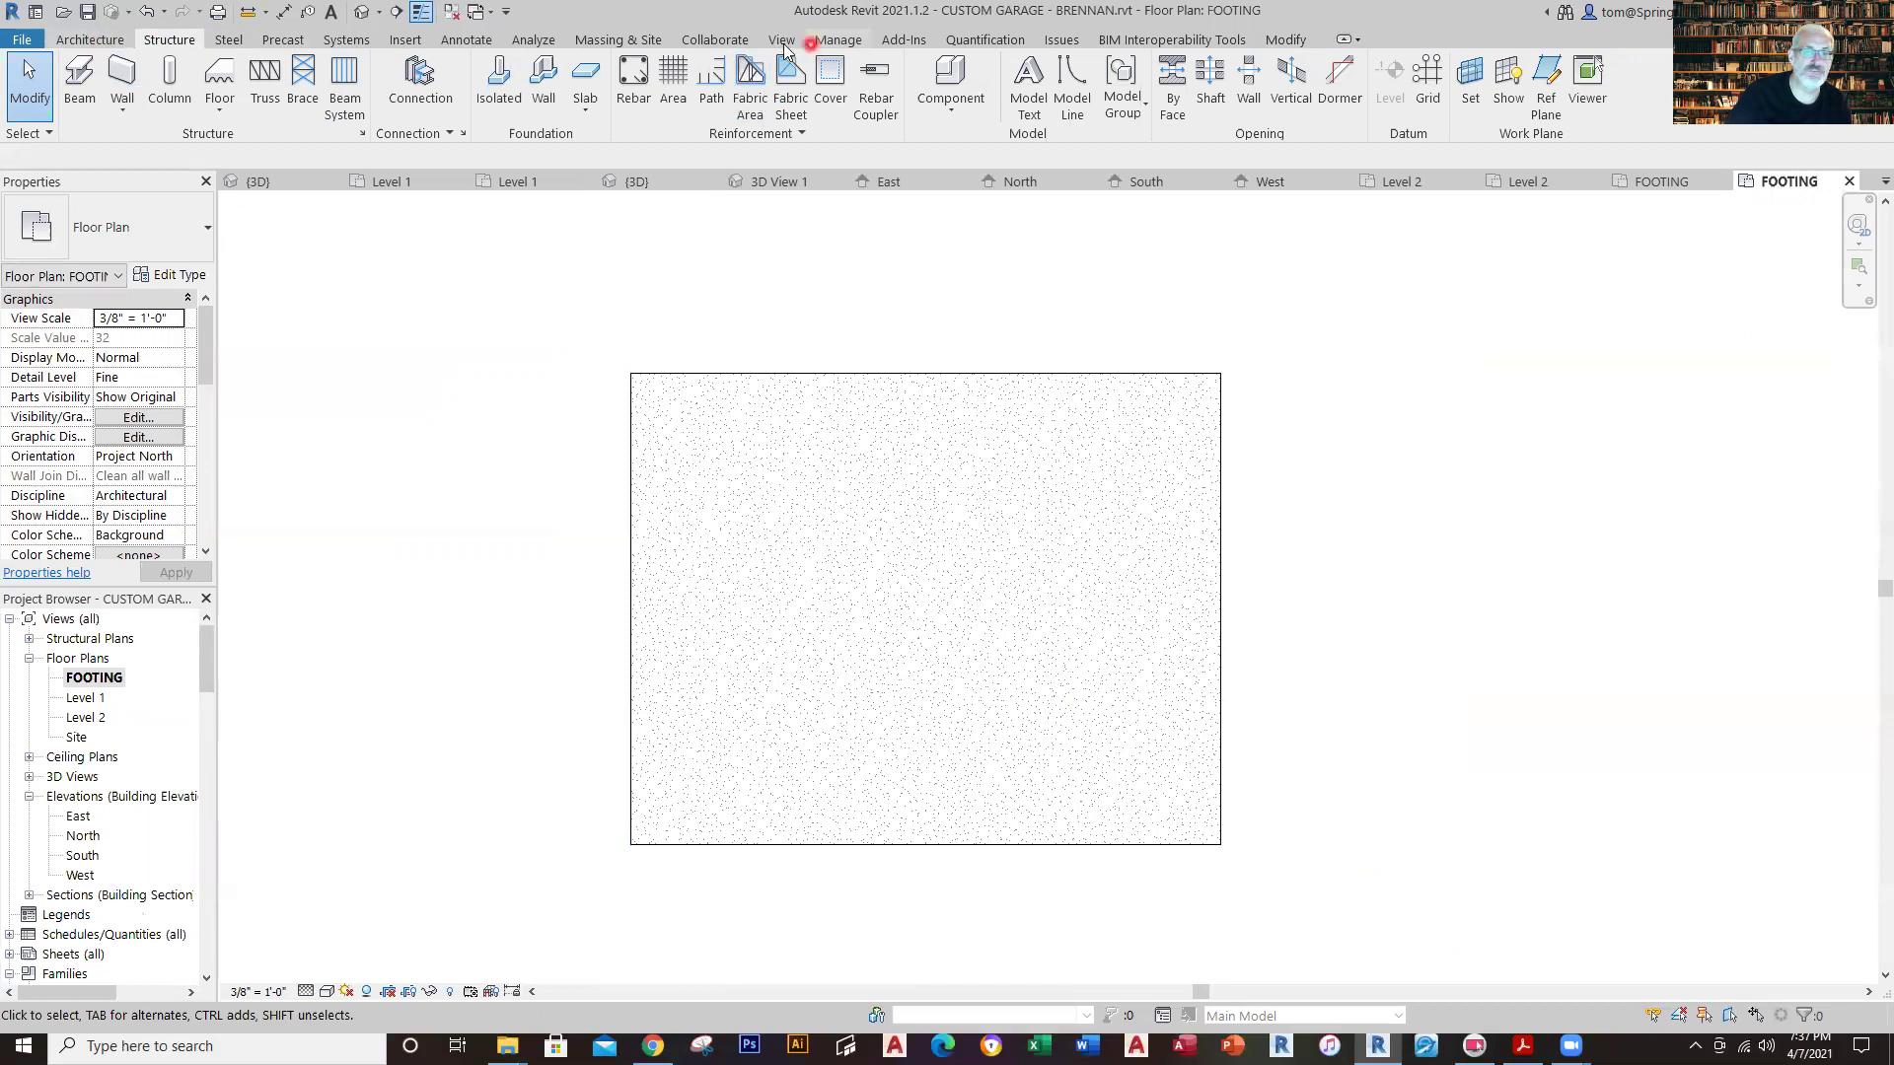
Draw a 26'-0" by 20'-0" rectangle of <Hidden> detail lines inside the garage slab on the FOOTING plan.
click(480, 41)
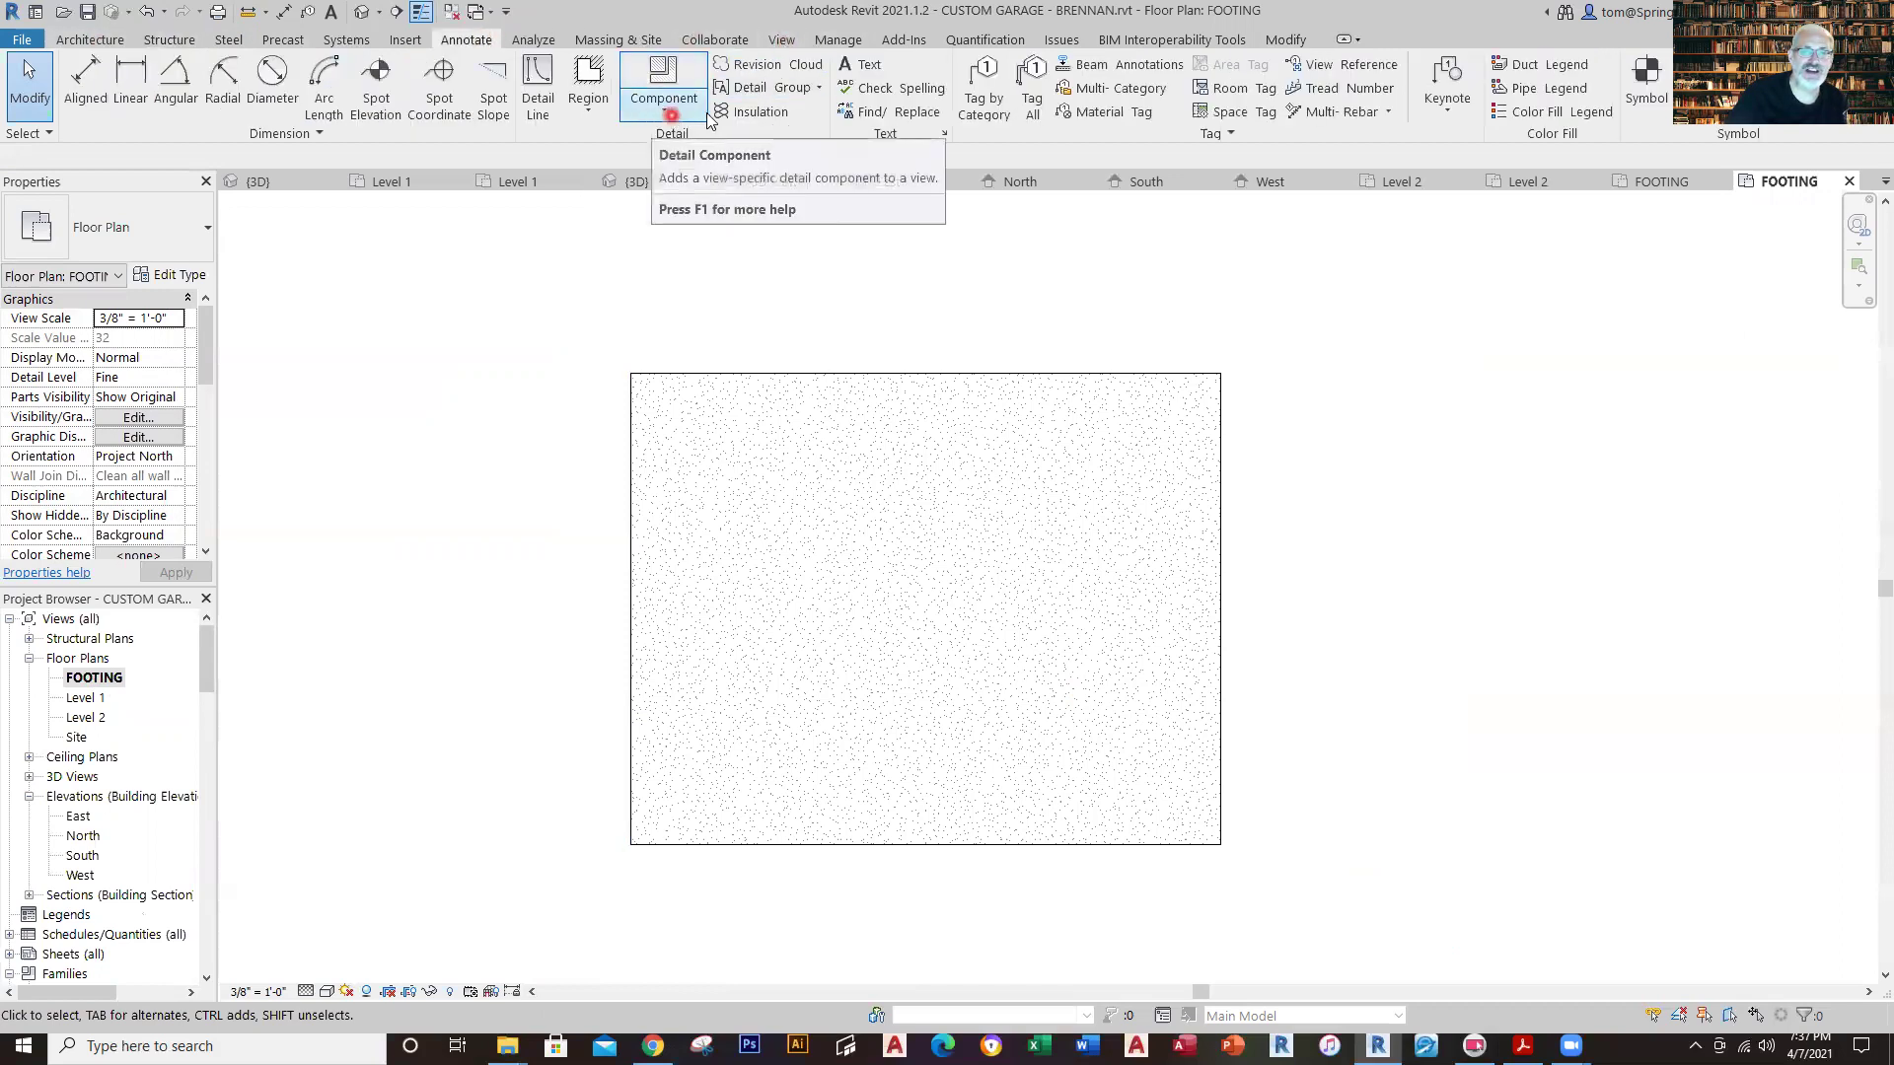
click(538, 99)
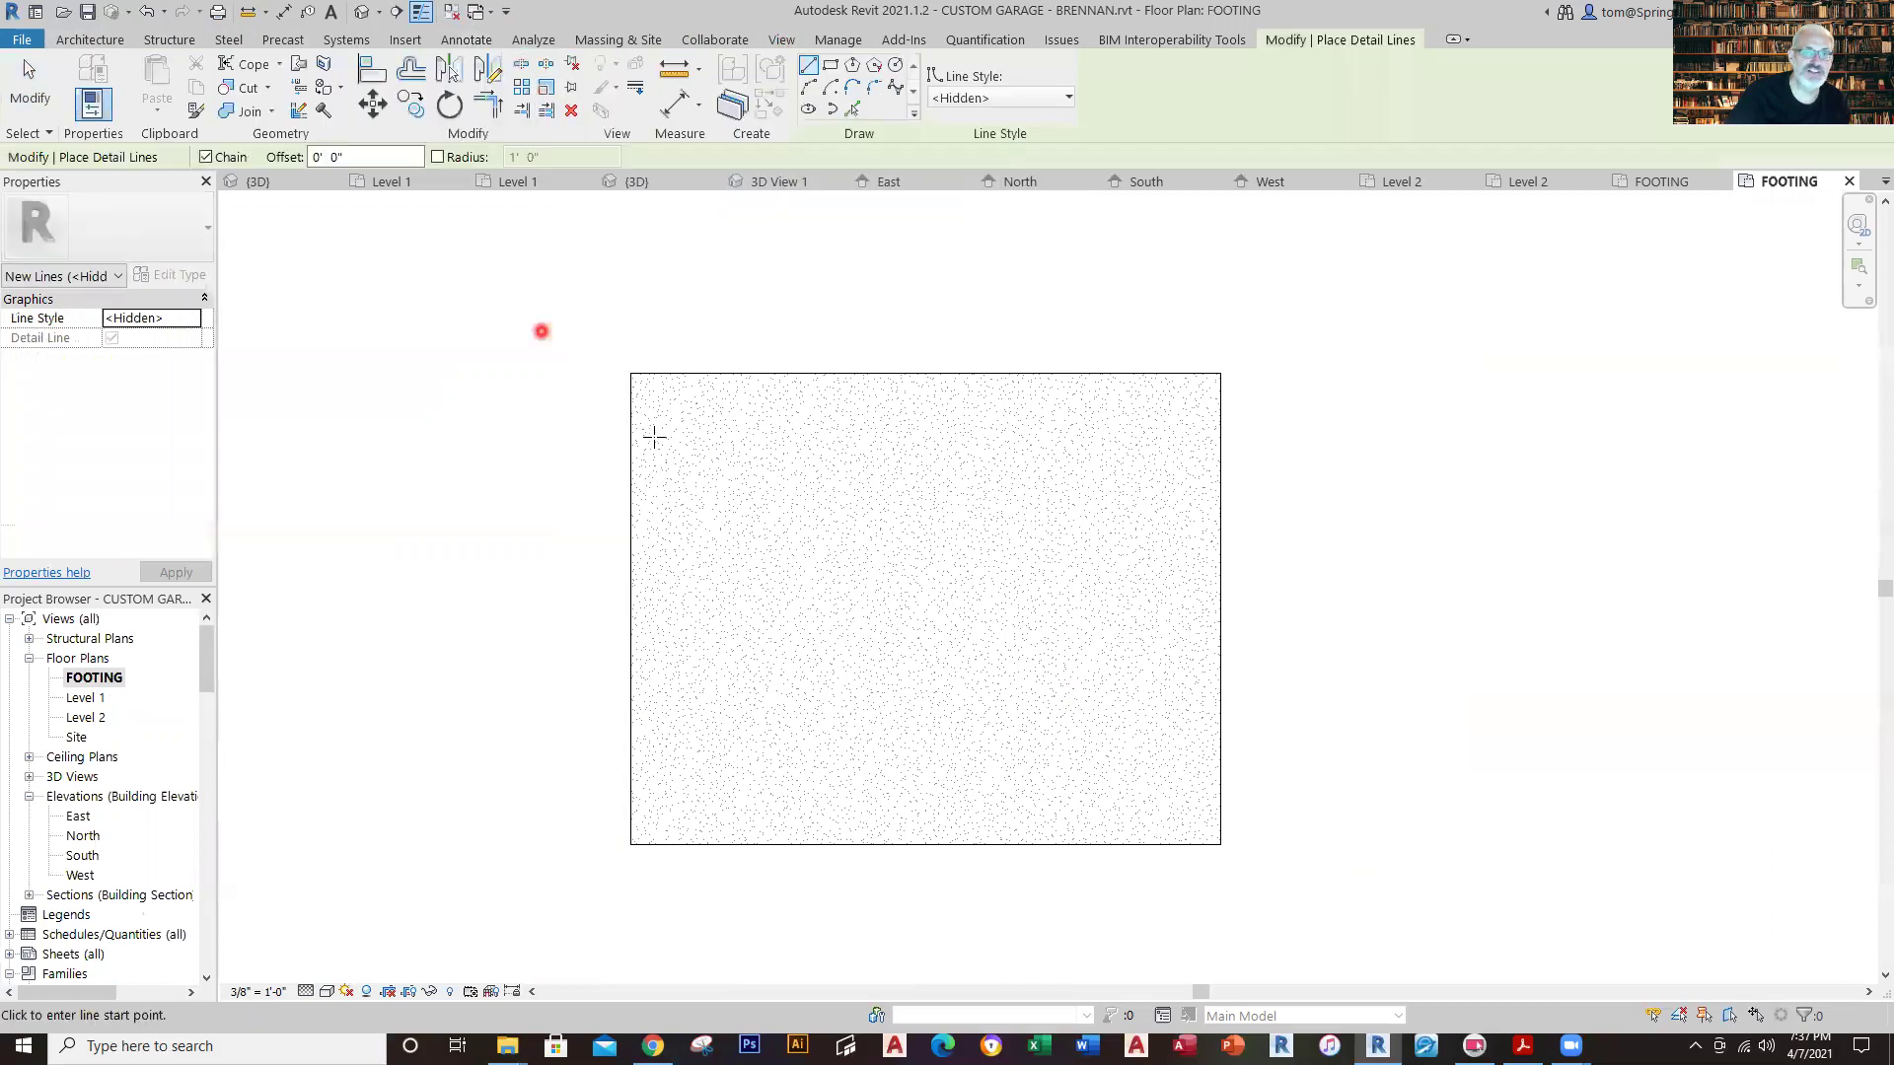
click(836, 80)
click(689, 418)
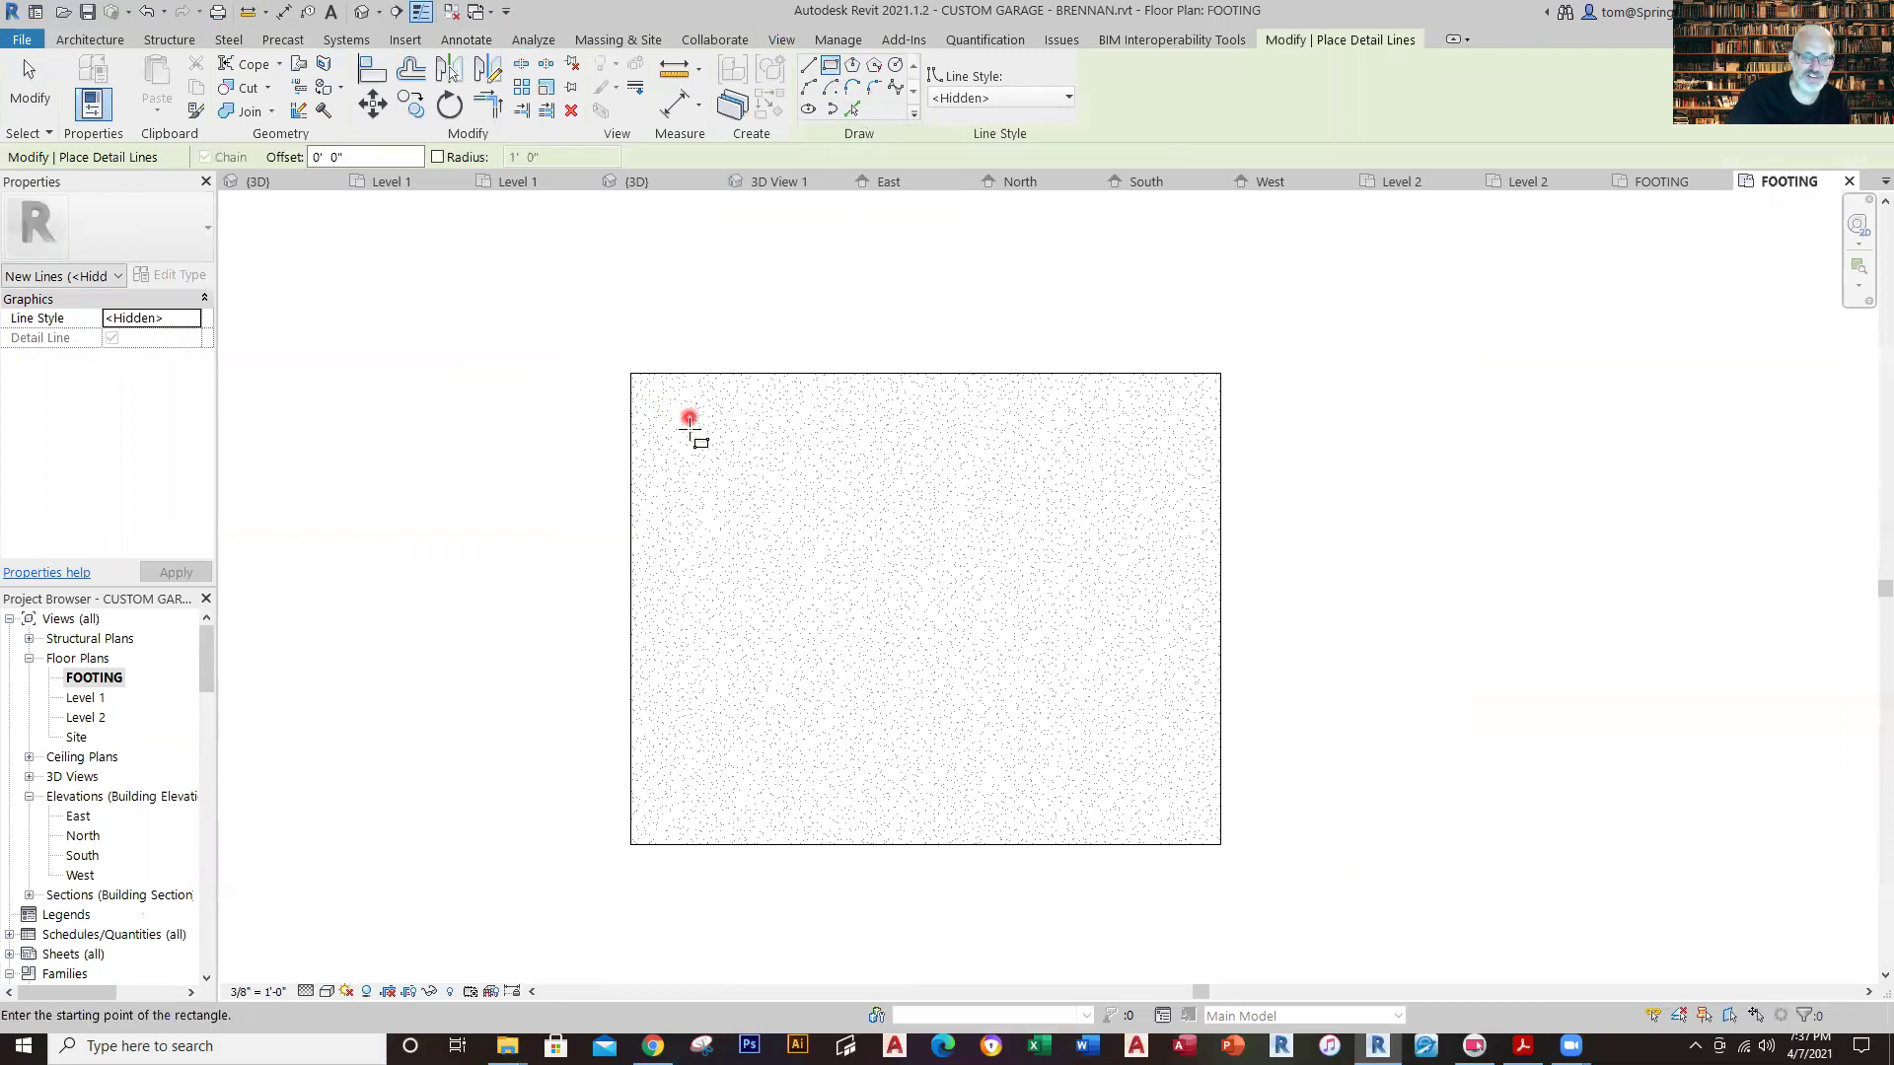
click(692, 432)
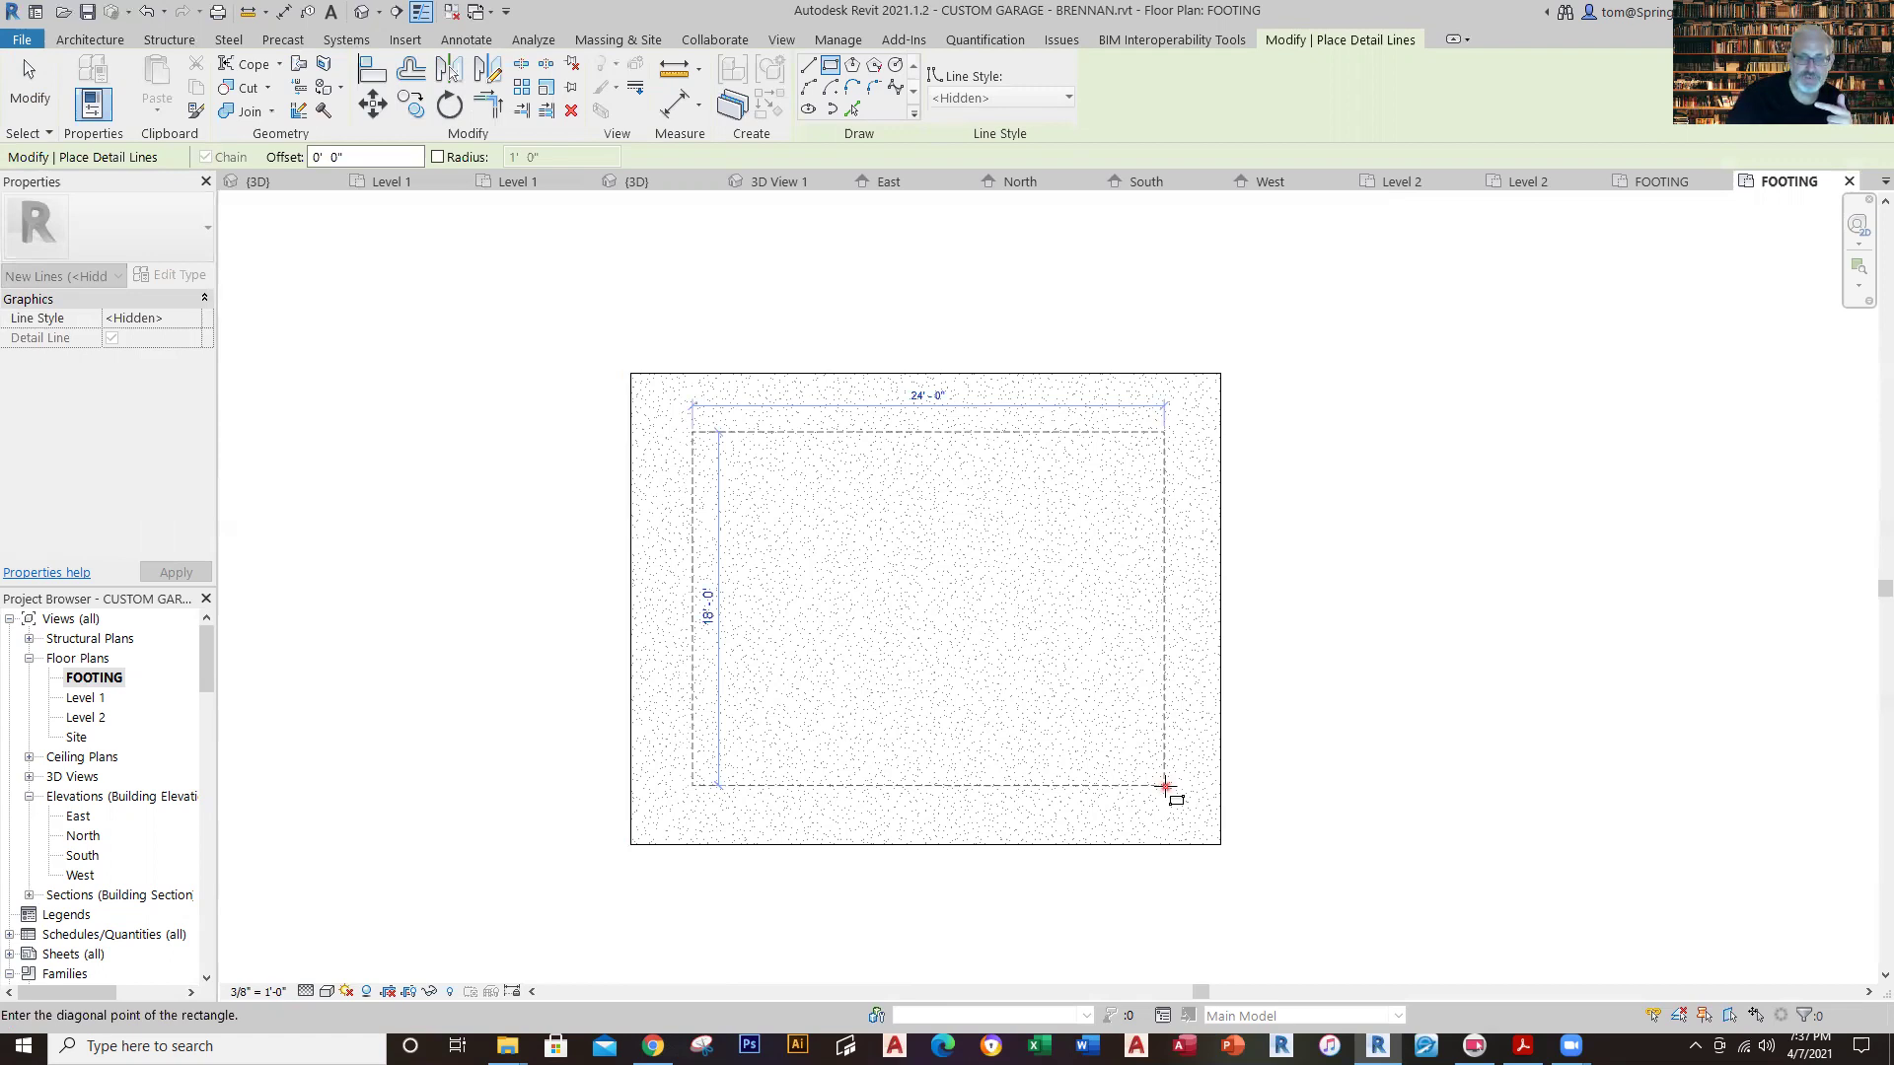
click(1202, 824)
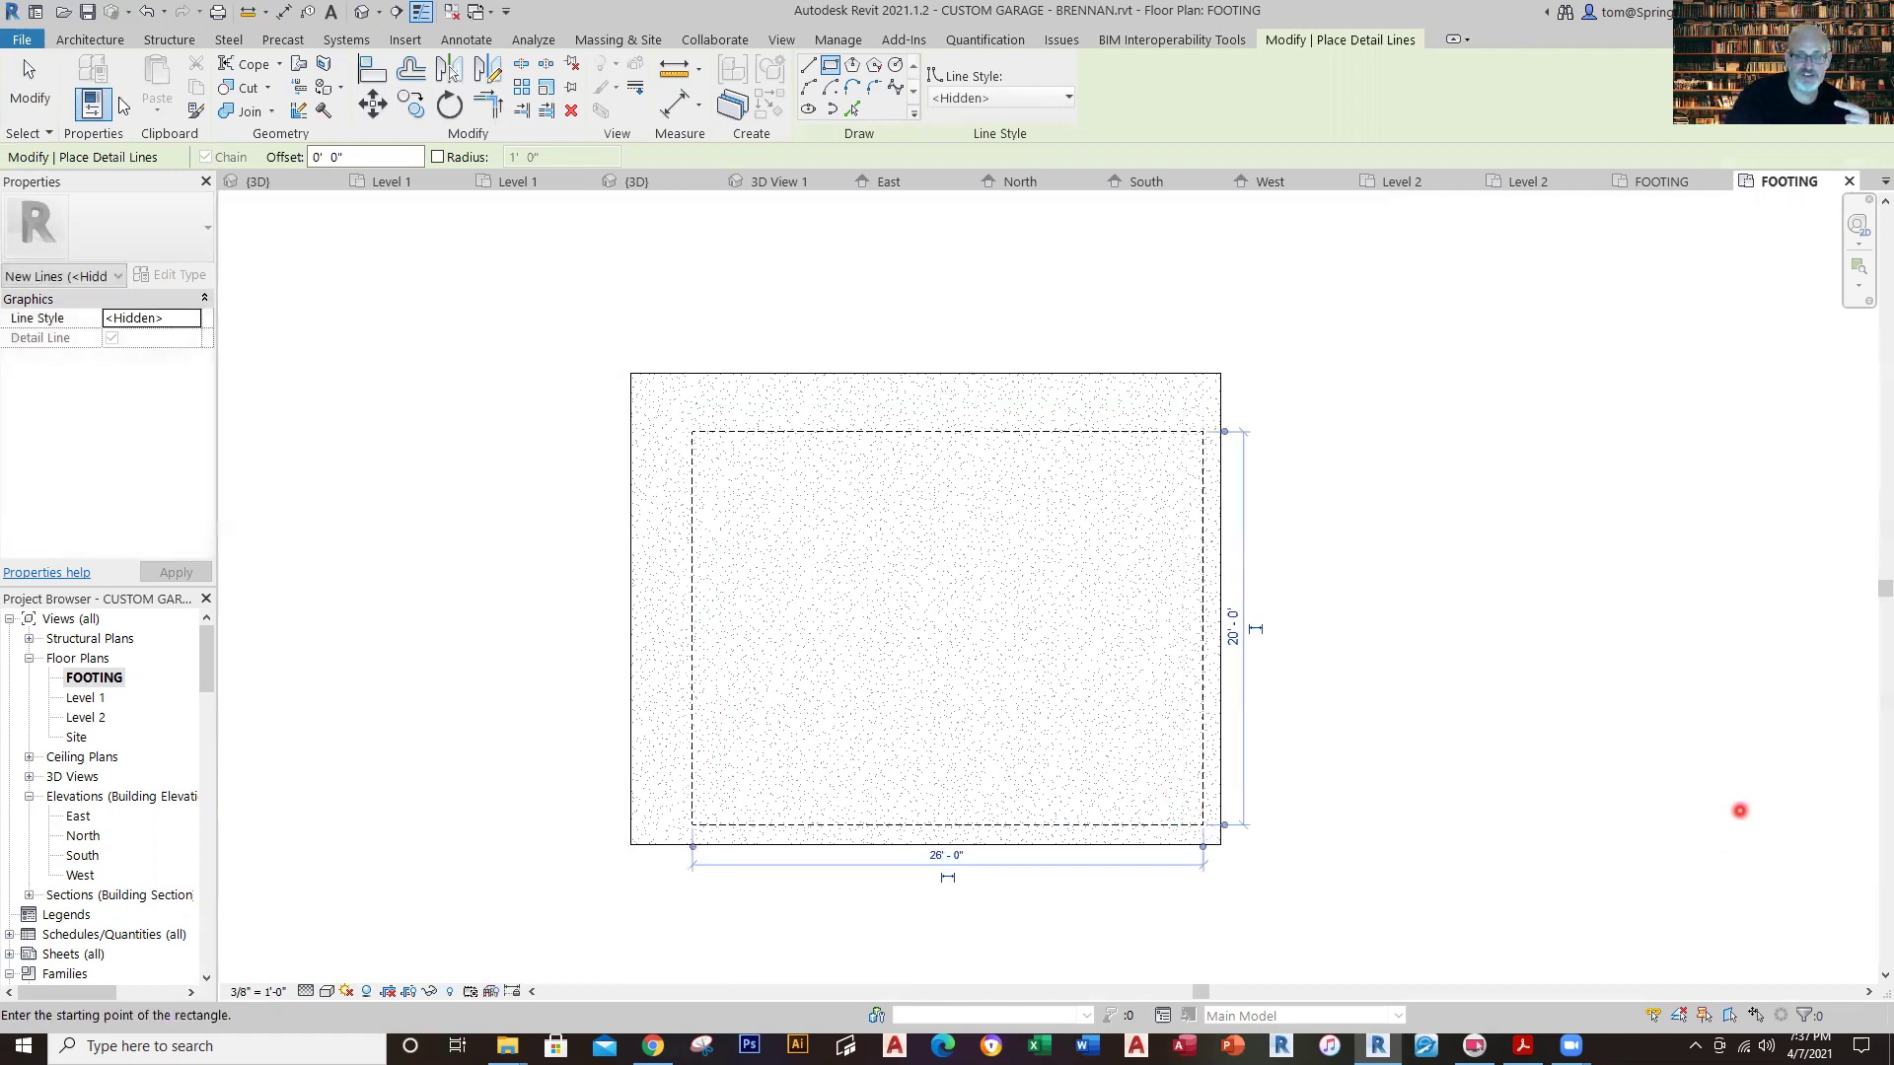
click(30, 87)
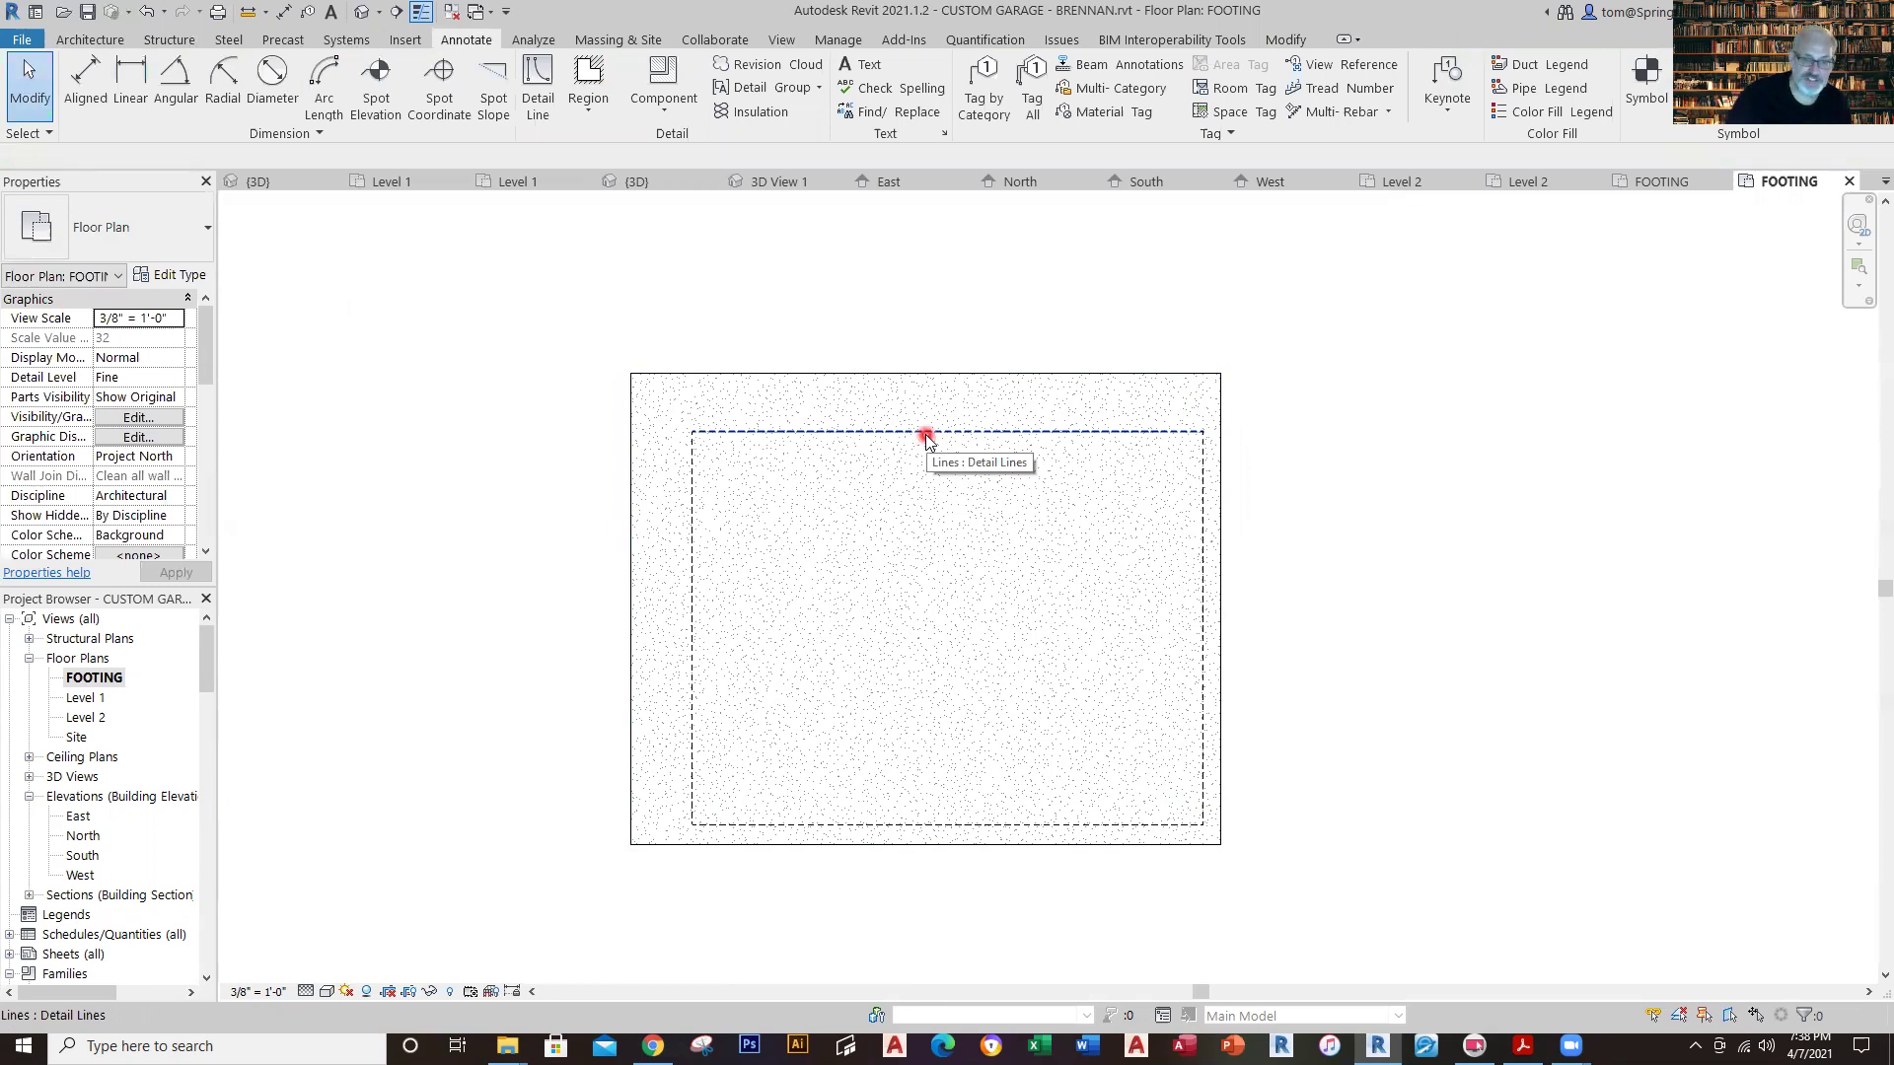
Select the whole hidden-line rectangle and nudge it up and left until it is centred within the slab outline.
key(Tab)
click(926, 435)
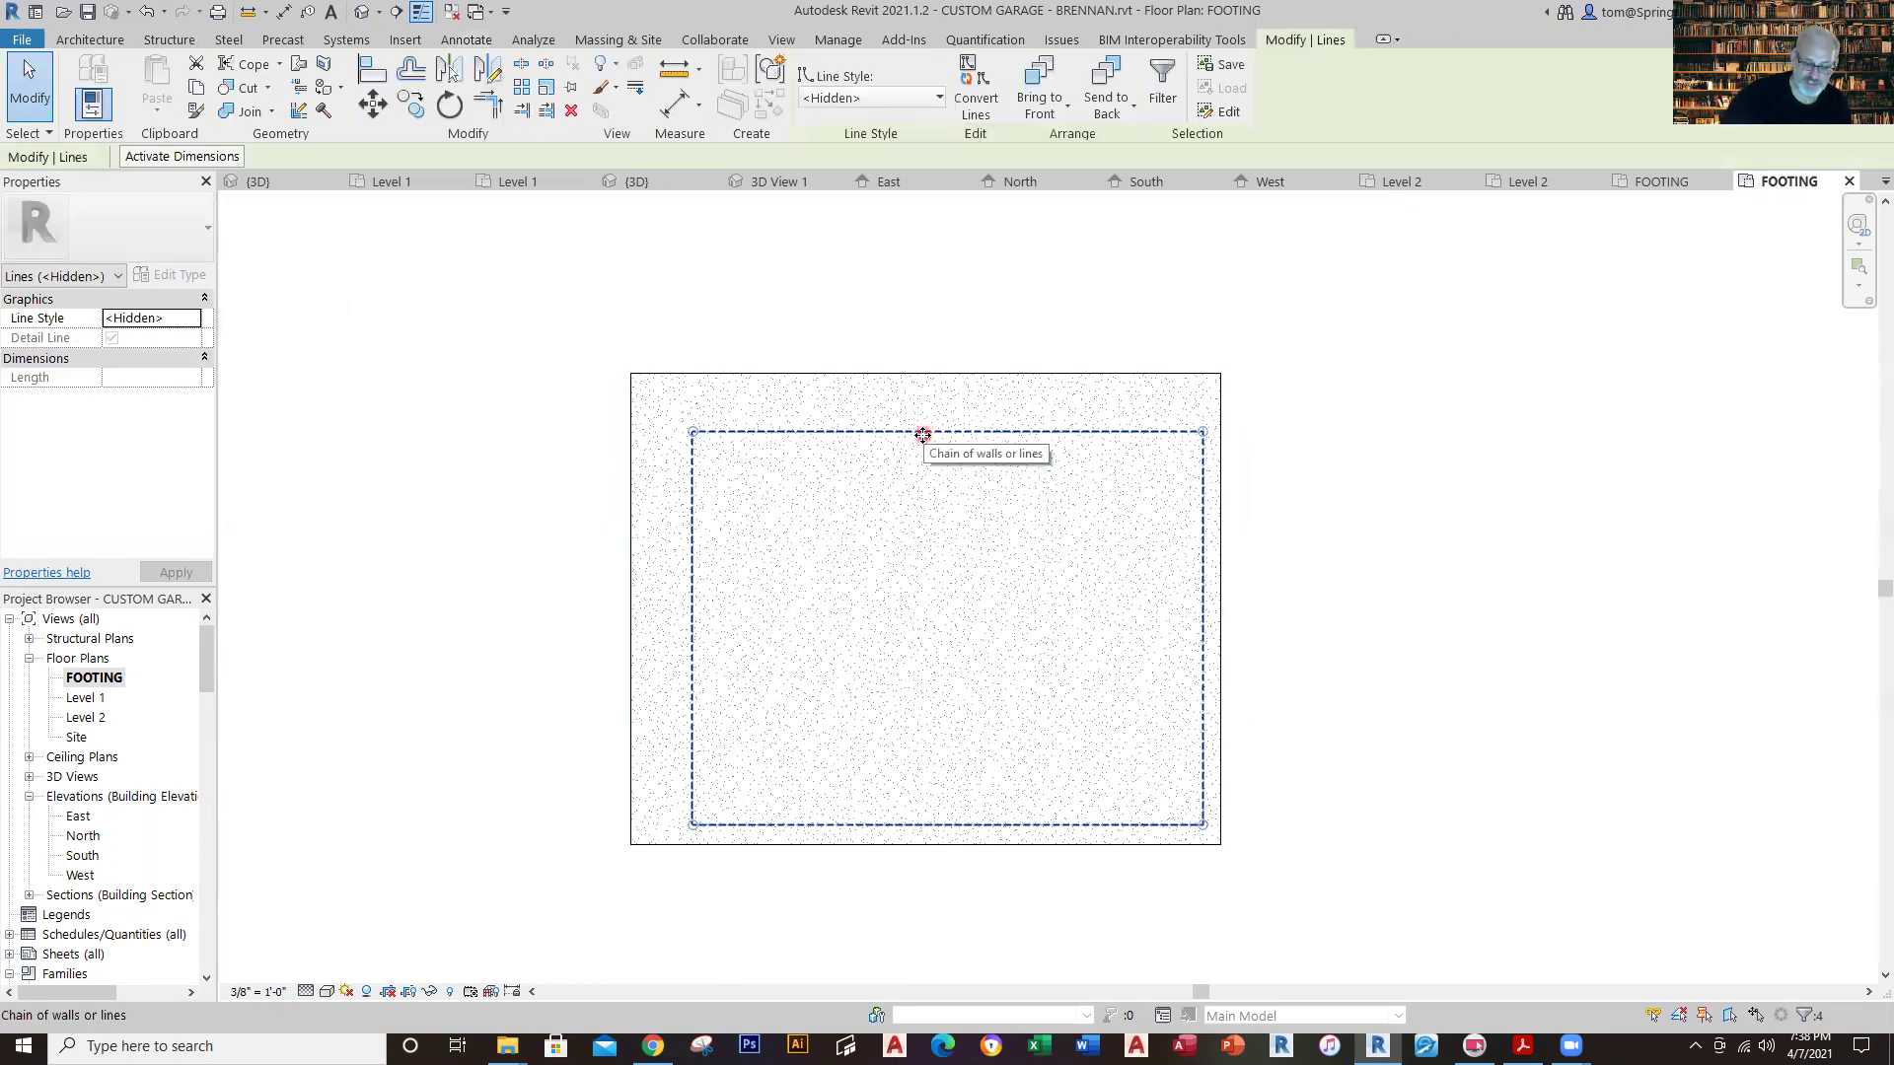
key(Up)
key(Up)
key(Up)
key(Left)
key(Left)
key(Left)
key(Left)
key(Left)
key(Left)
key(Left)
key(Left)
key(Left)
key(Left)
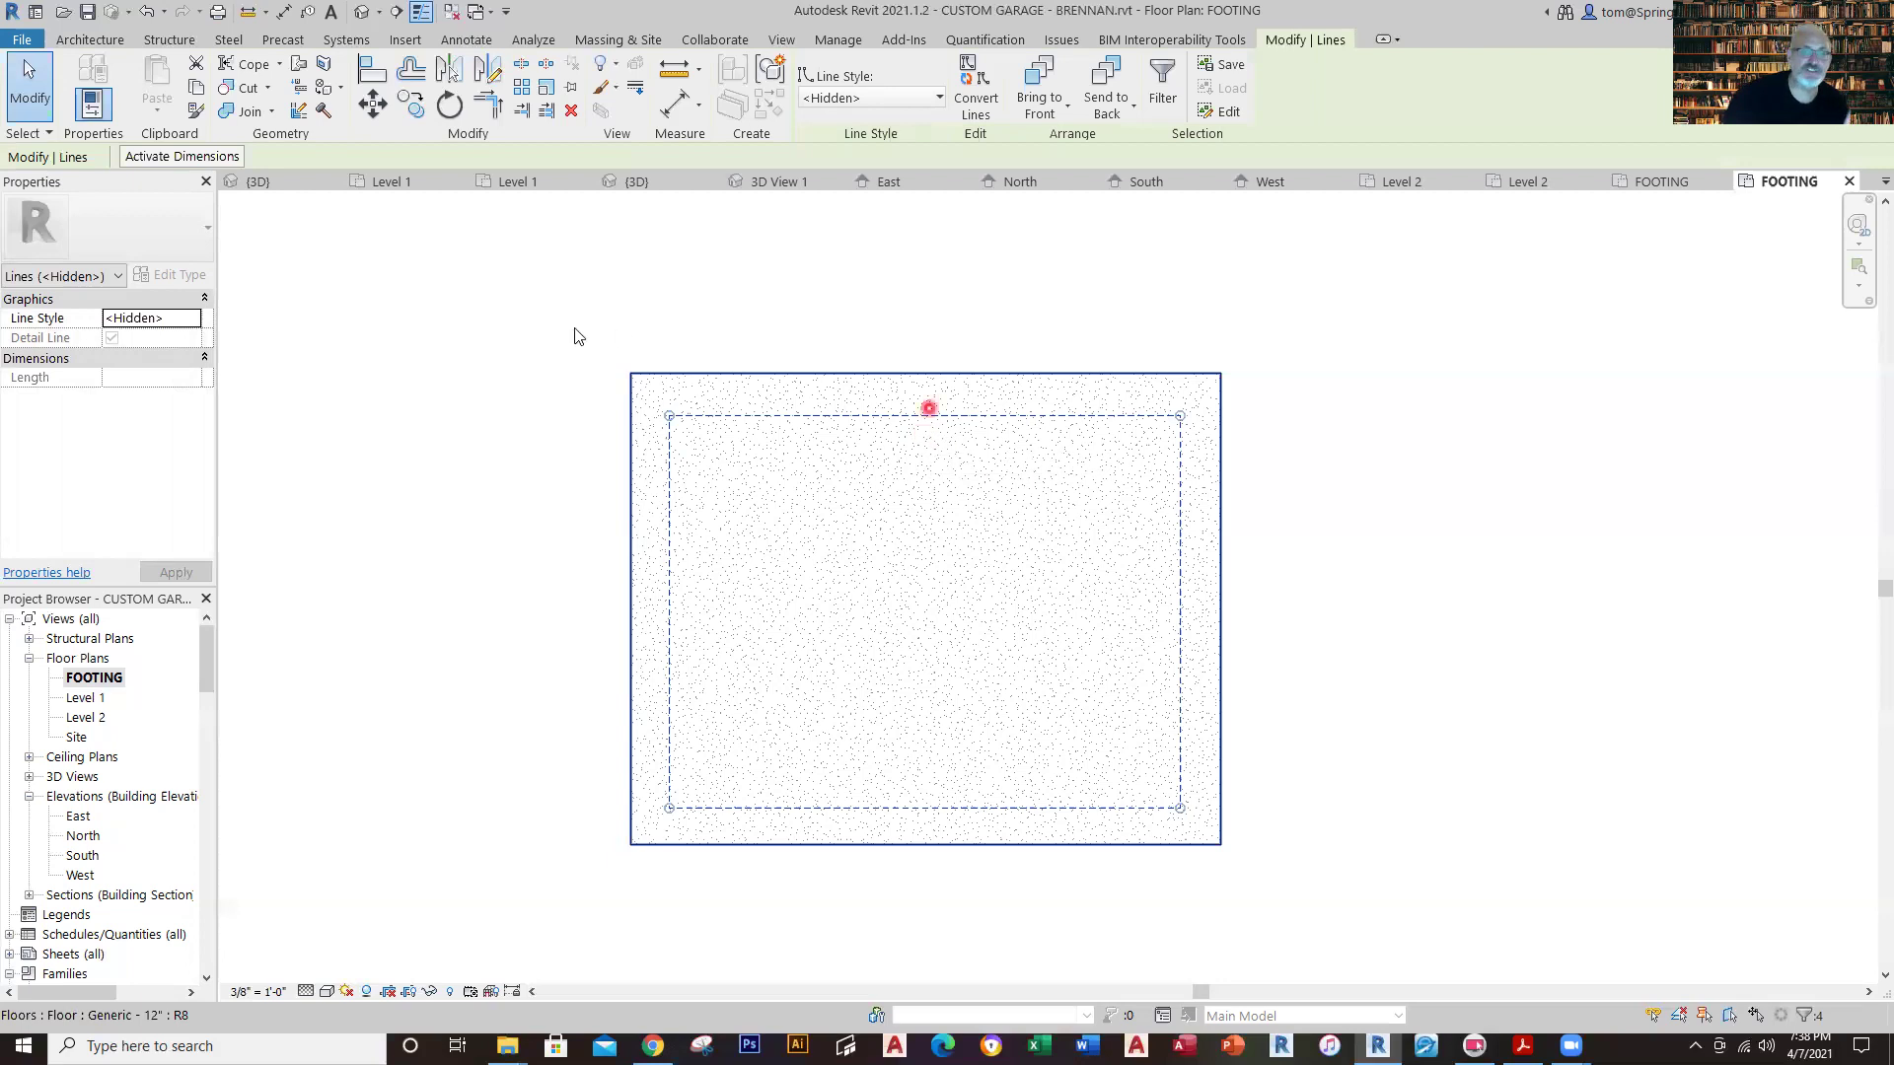
click(483, 399)
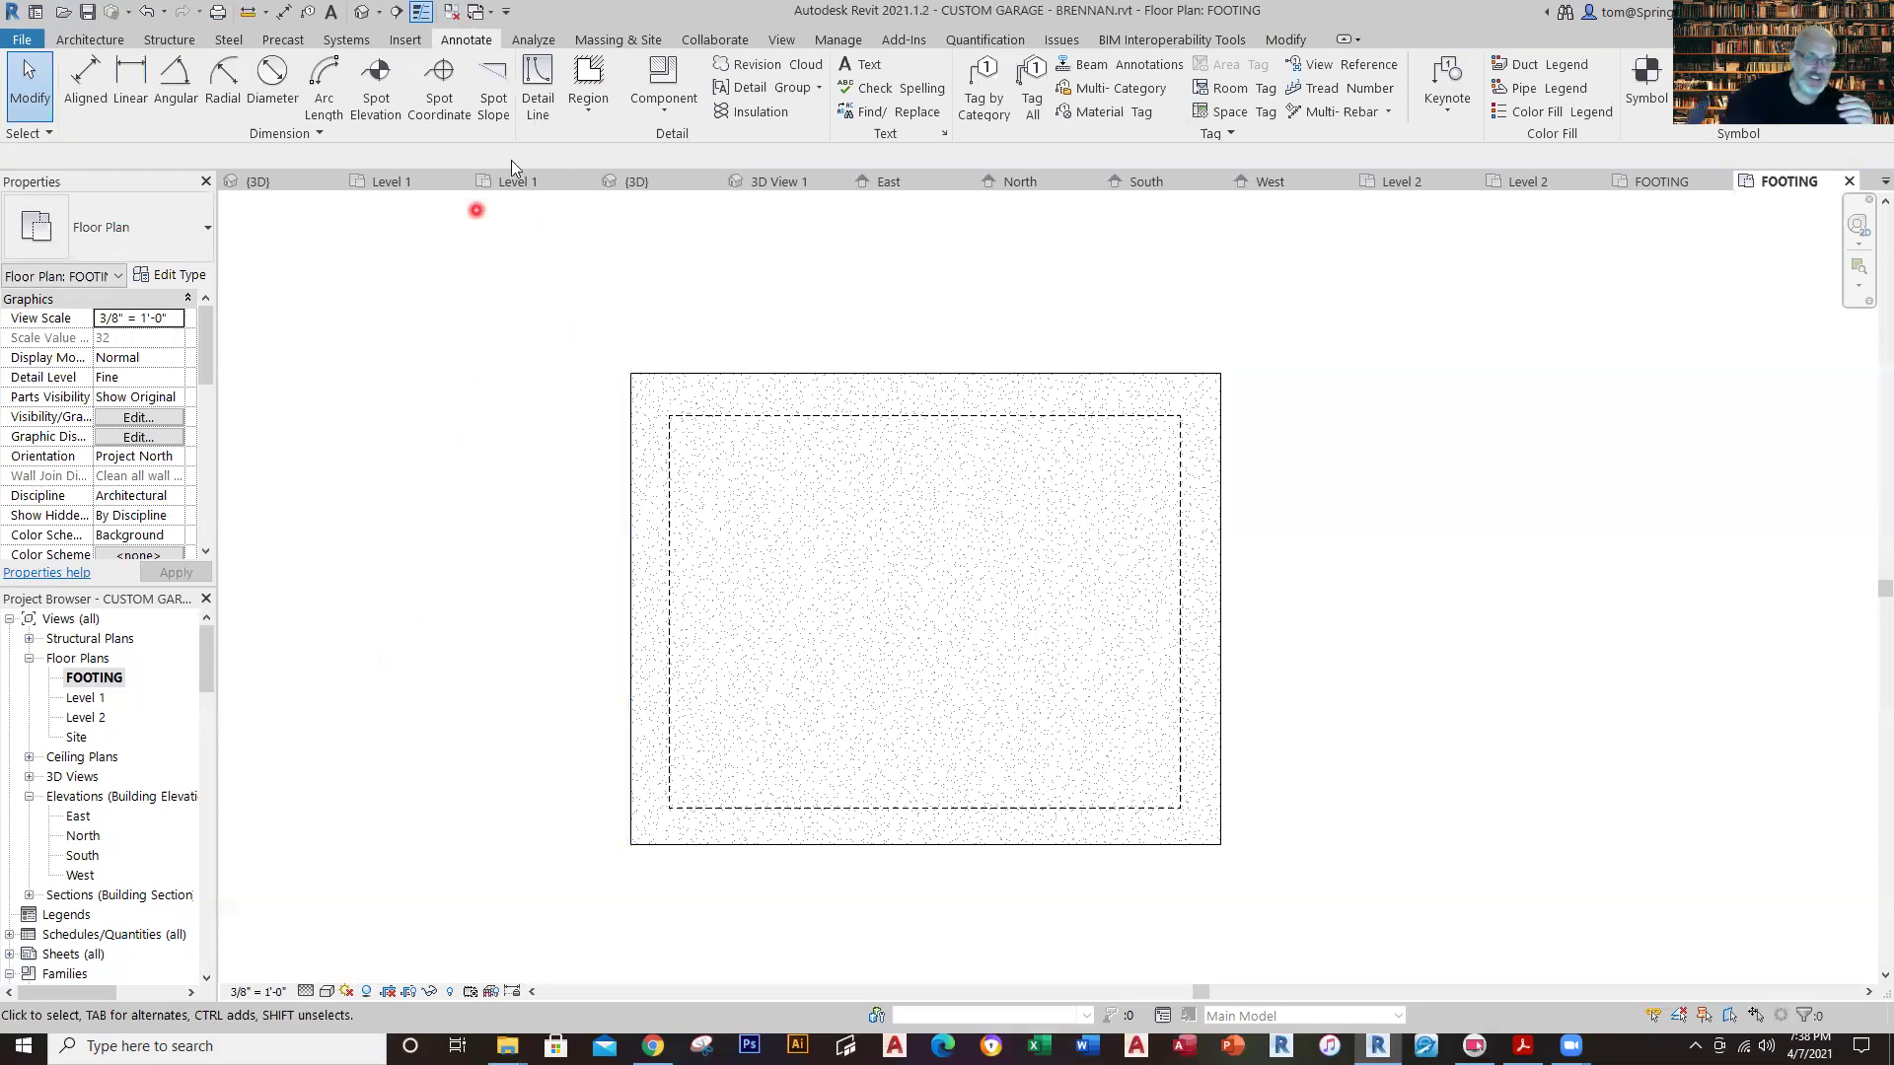
Check the thickened edge note on the master project's FOOTING plan, then return to the custom garage FOOTING plan.
click(1649, 181)
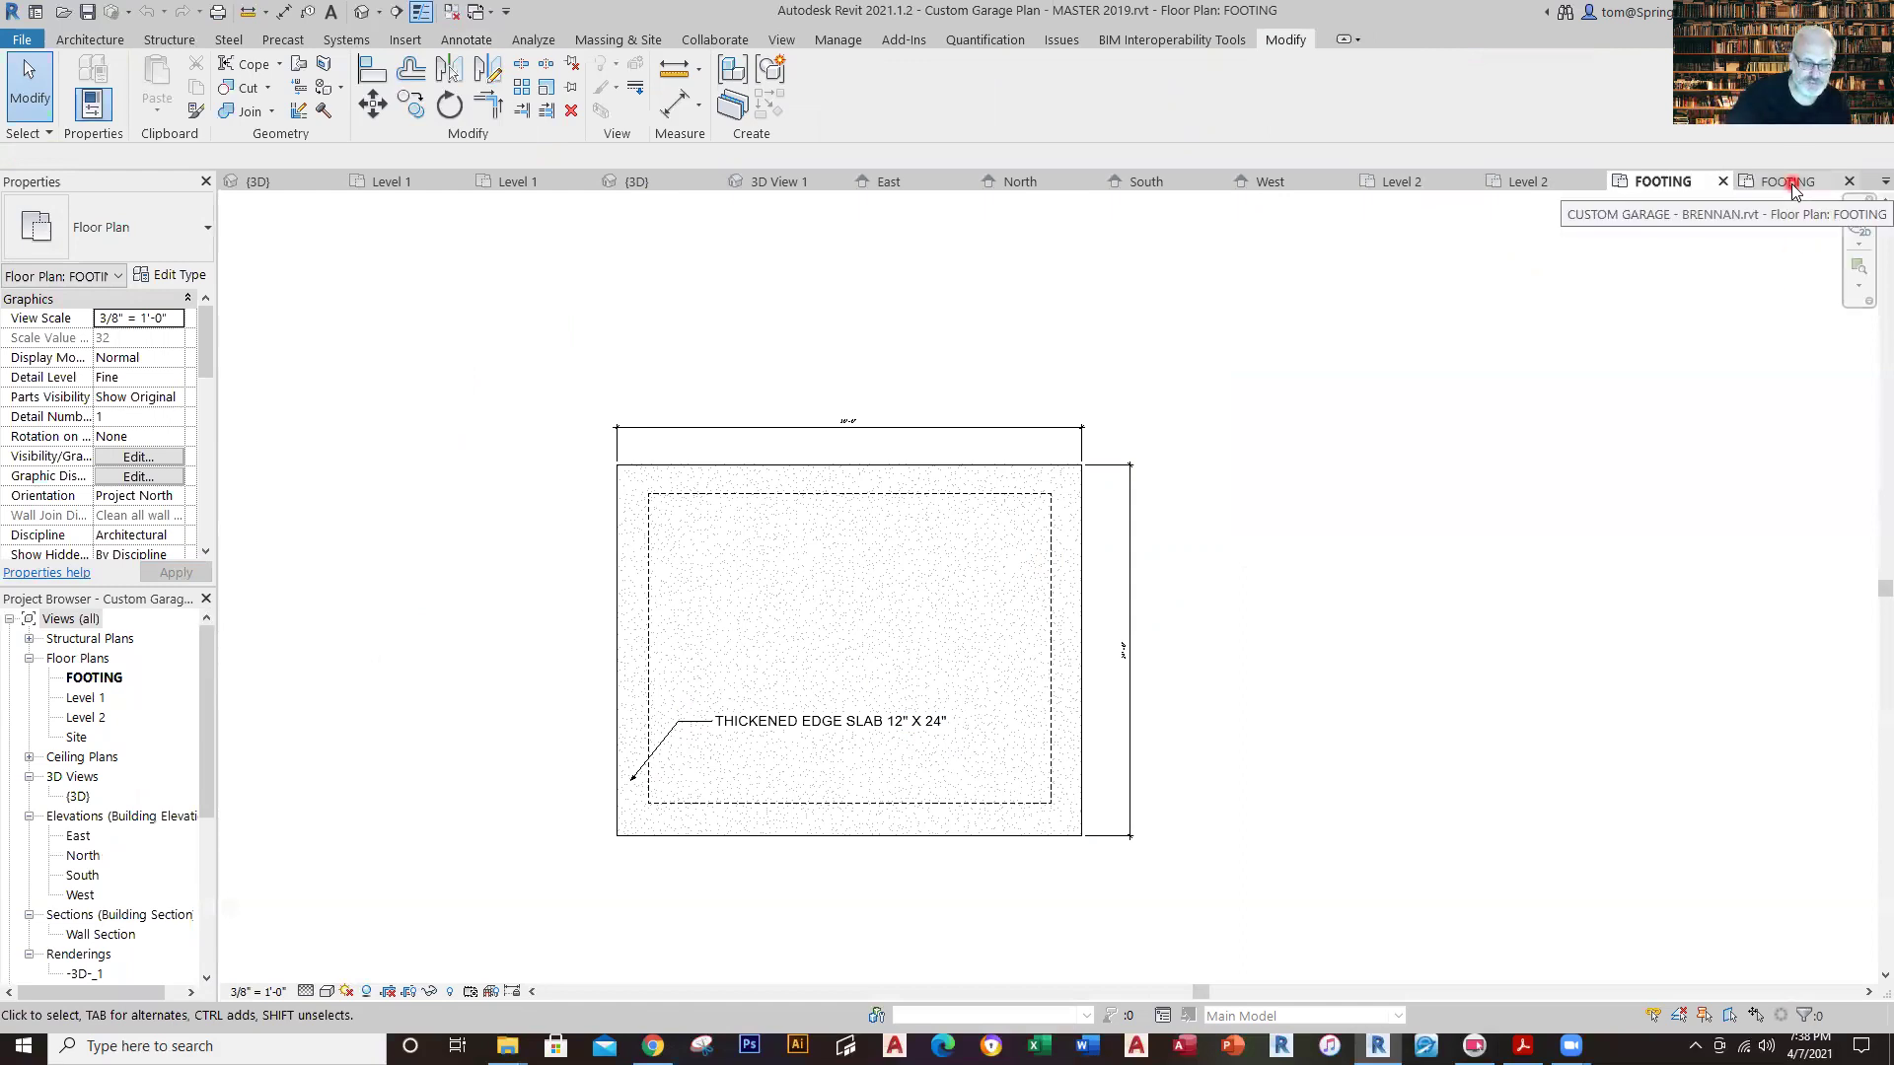
click(818, 718)
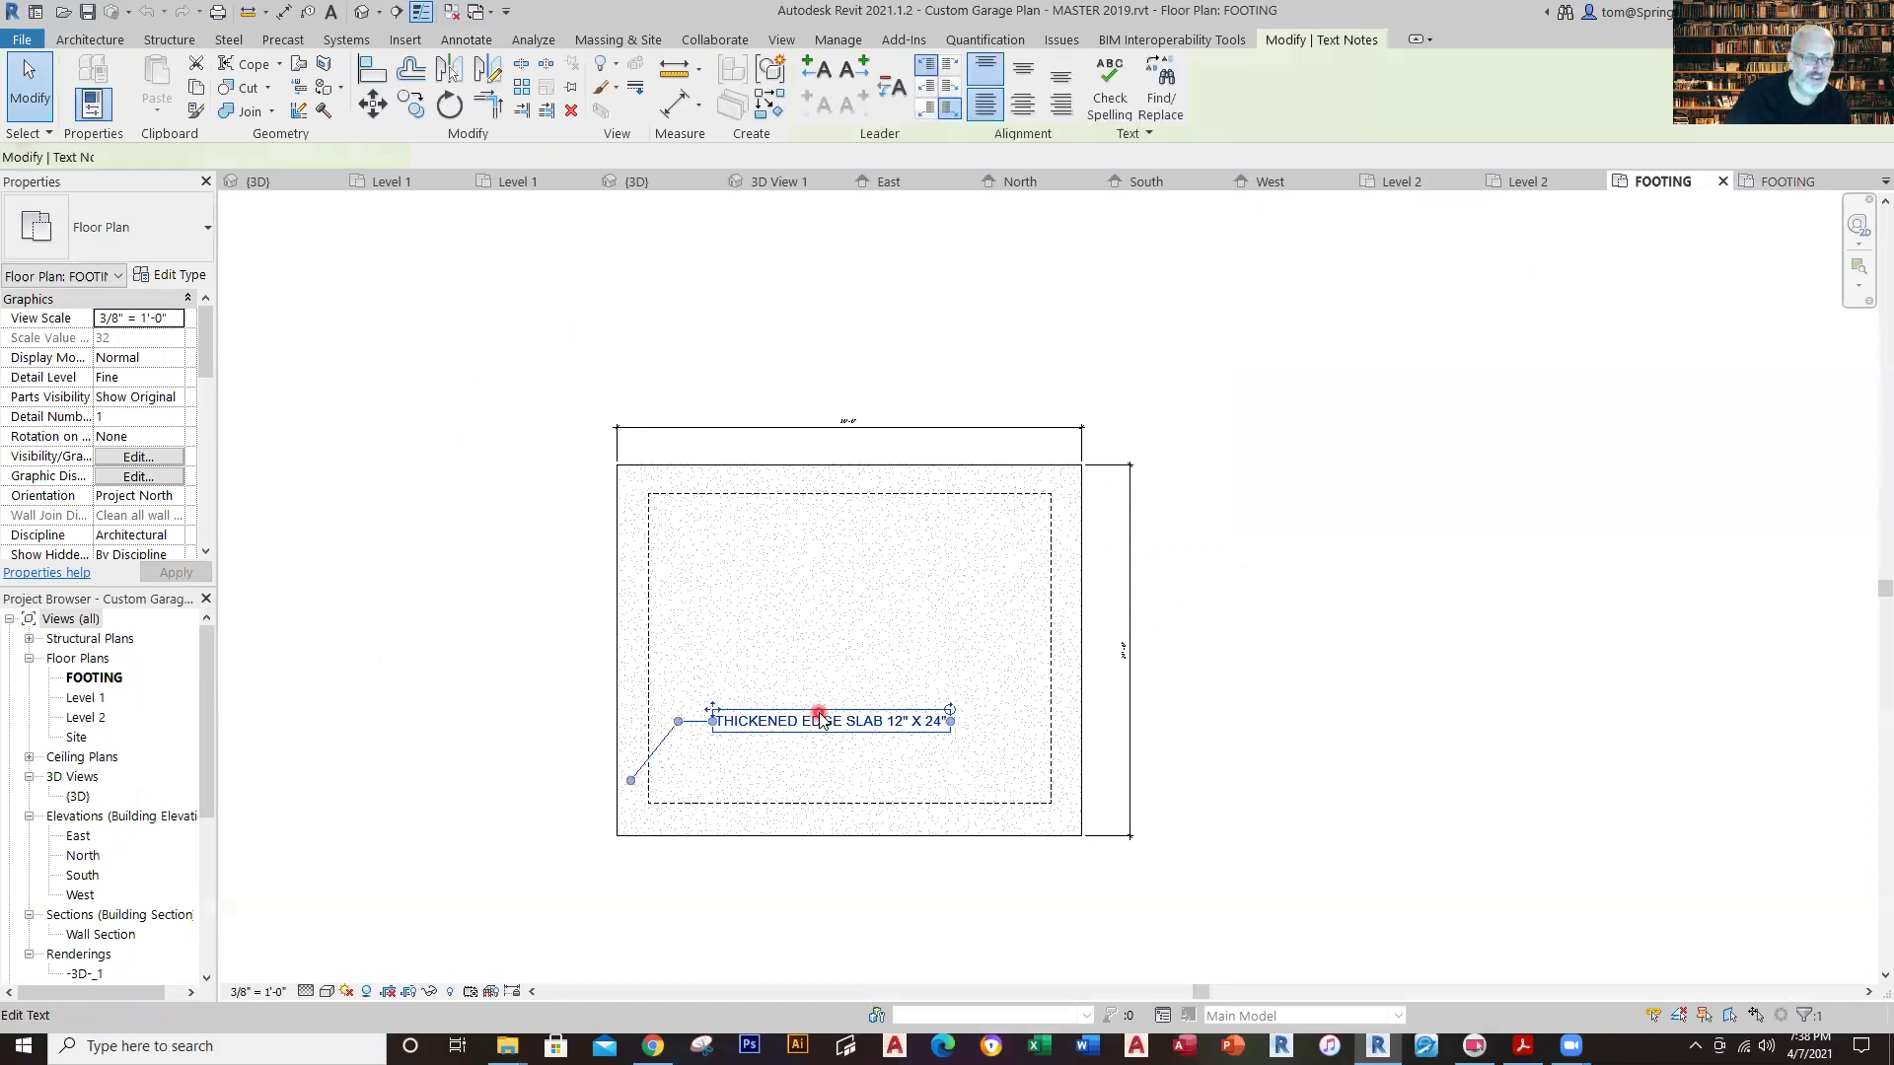
click(1766, 186)
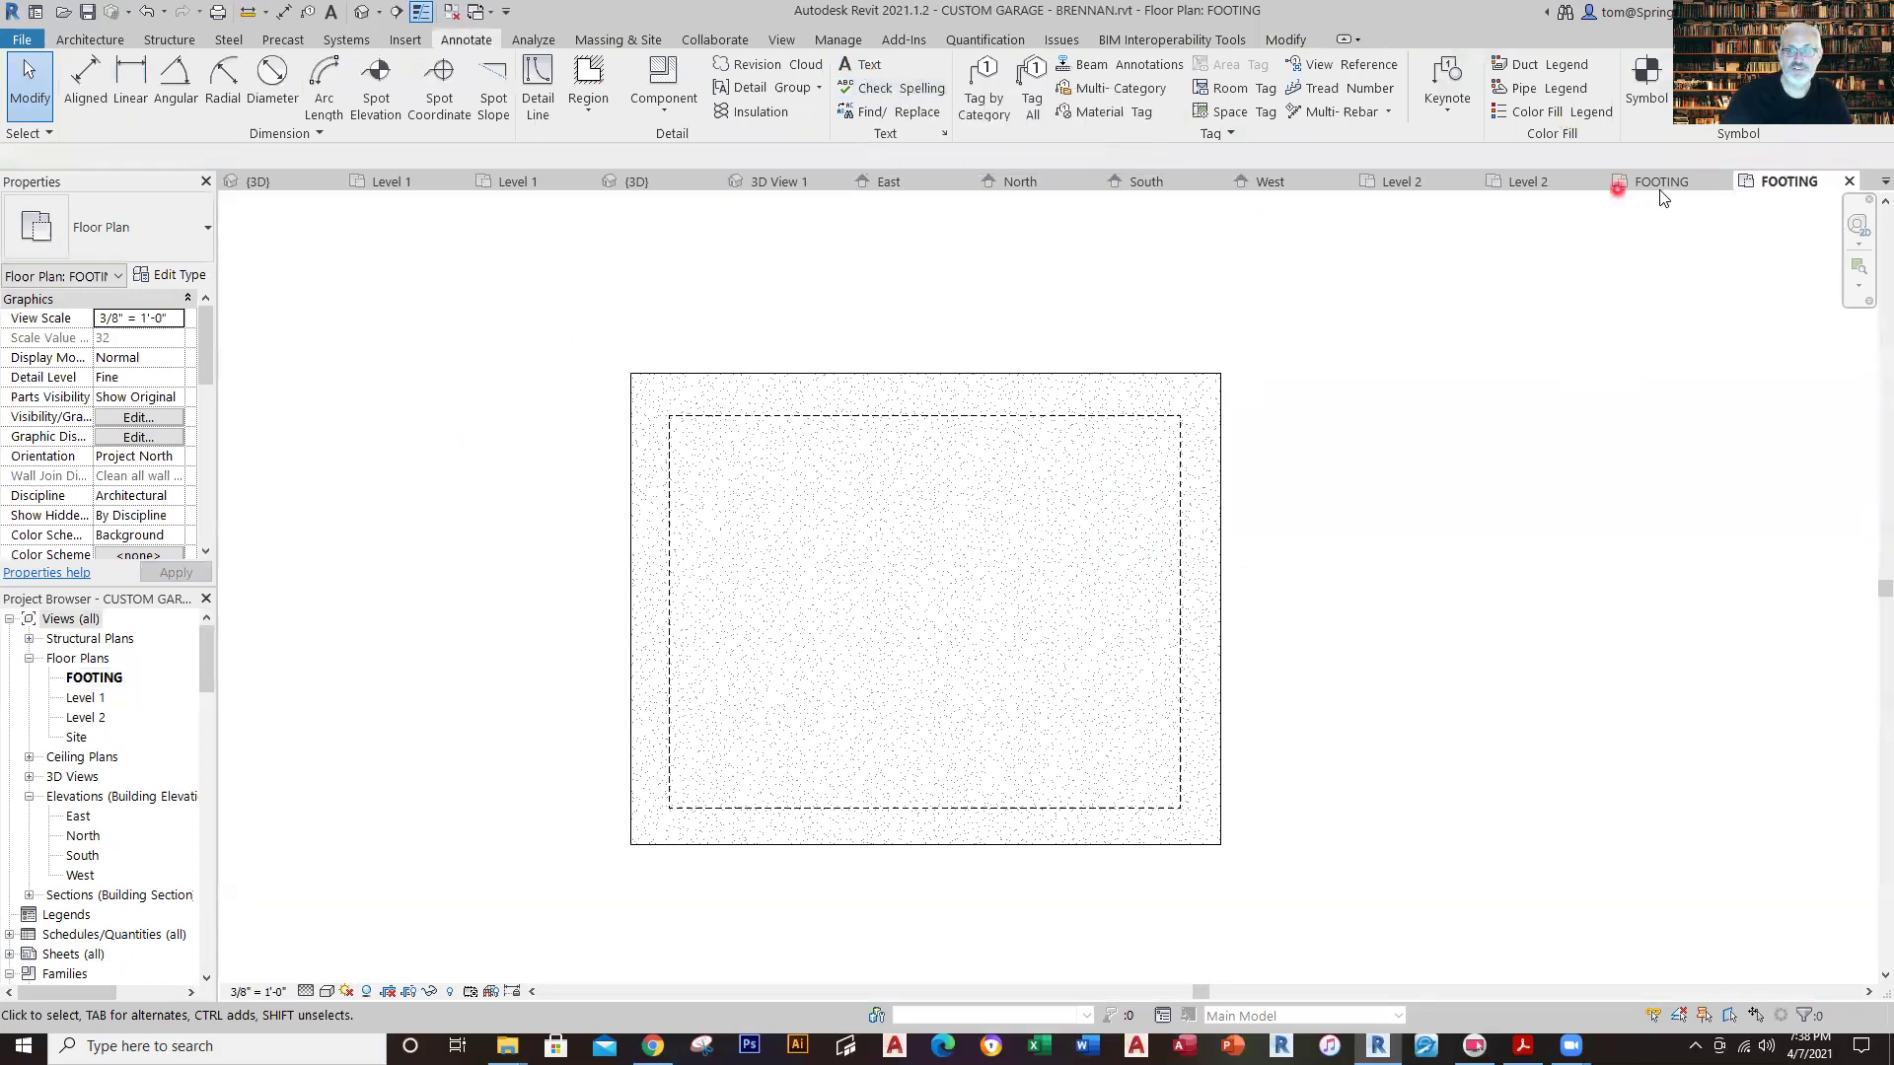
click(1623, 184)
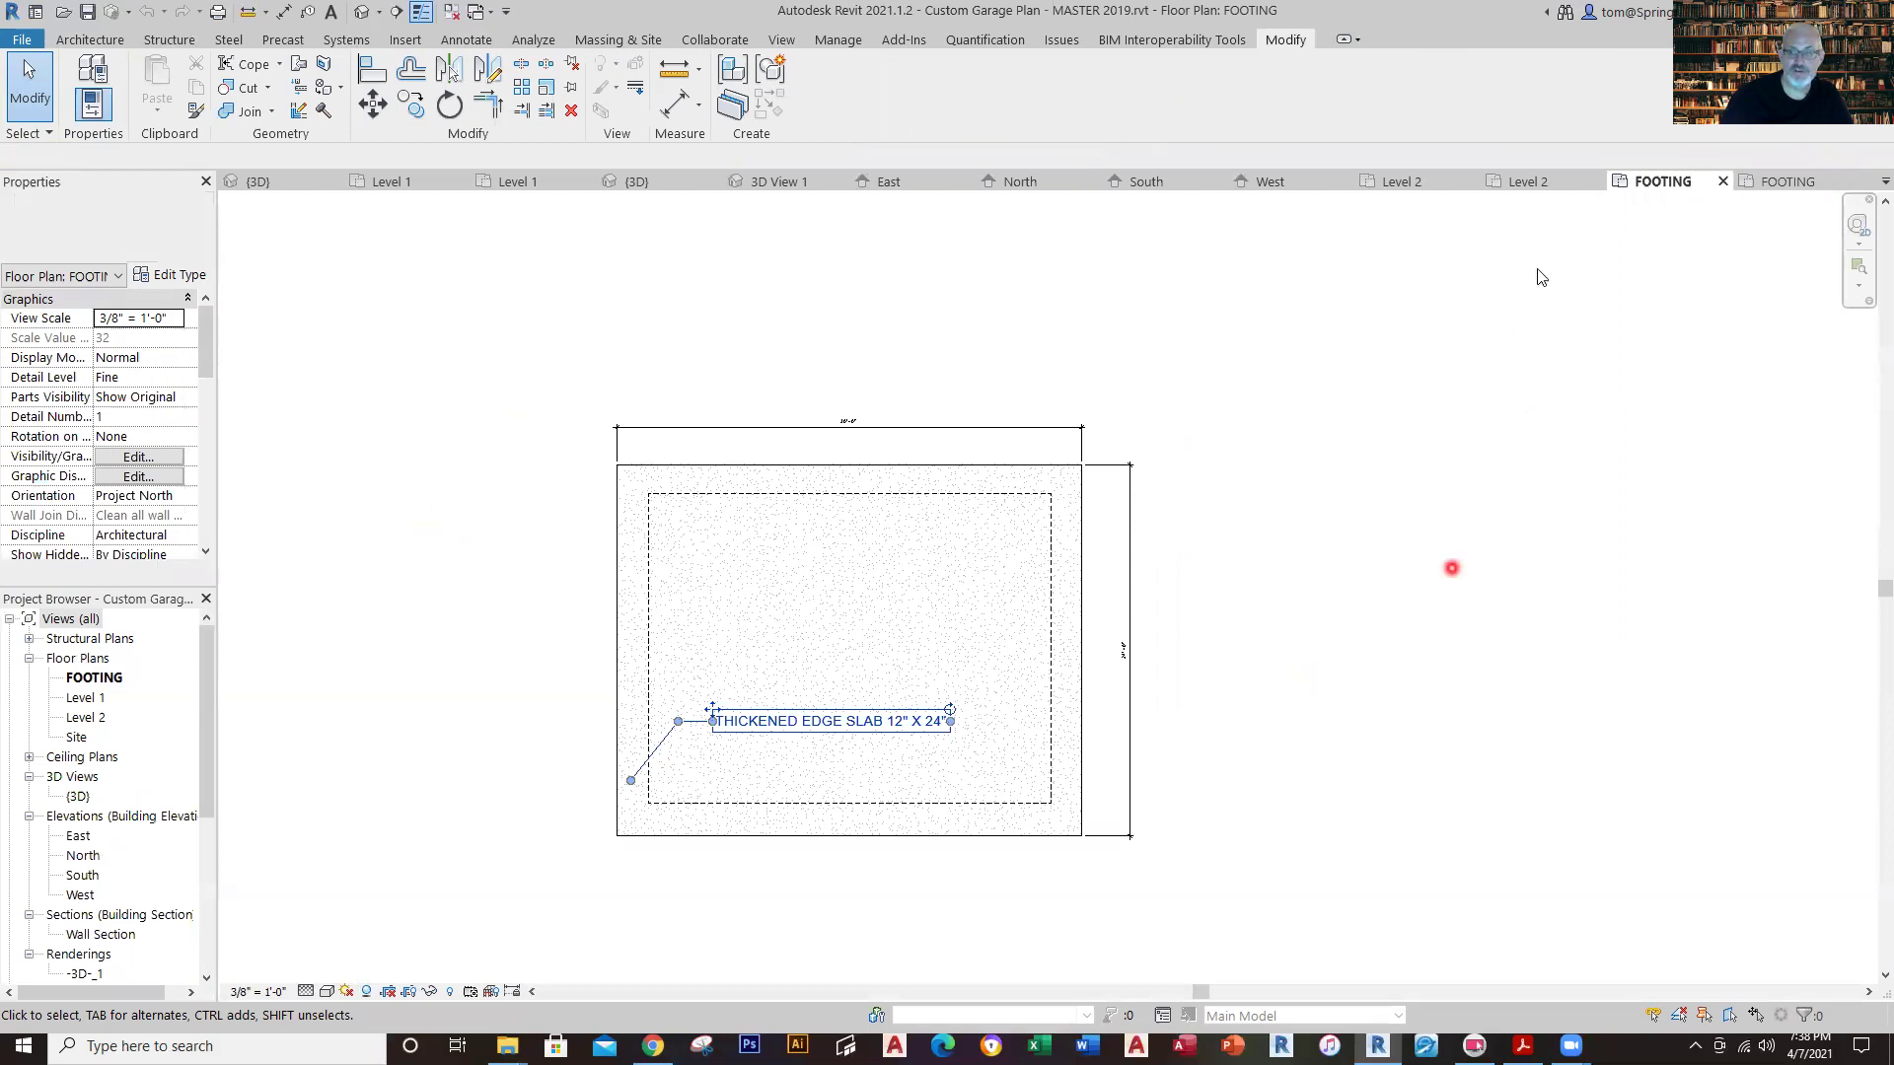
click(1795, 184)
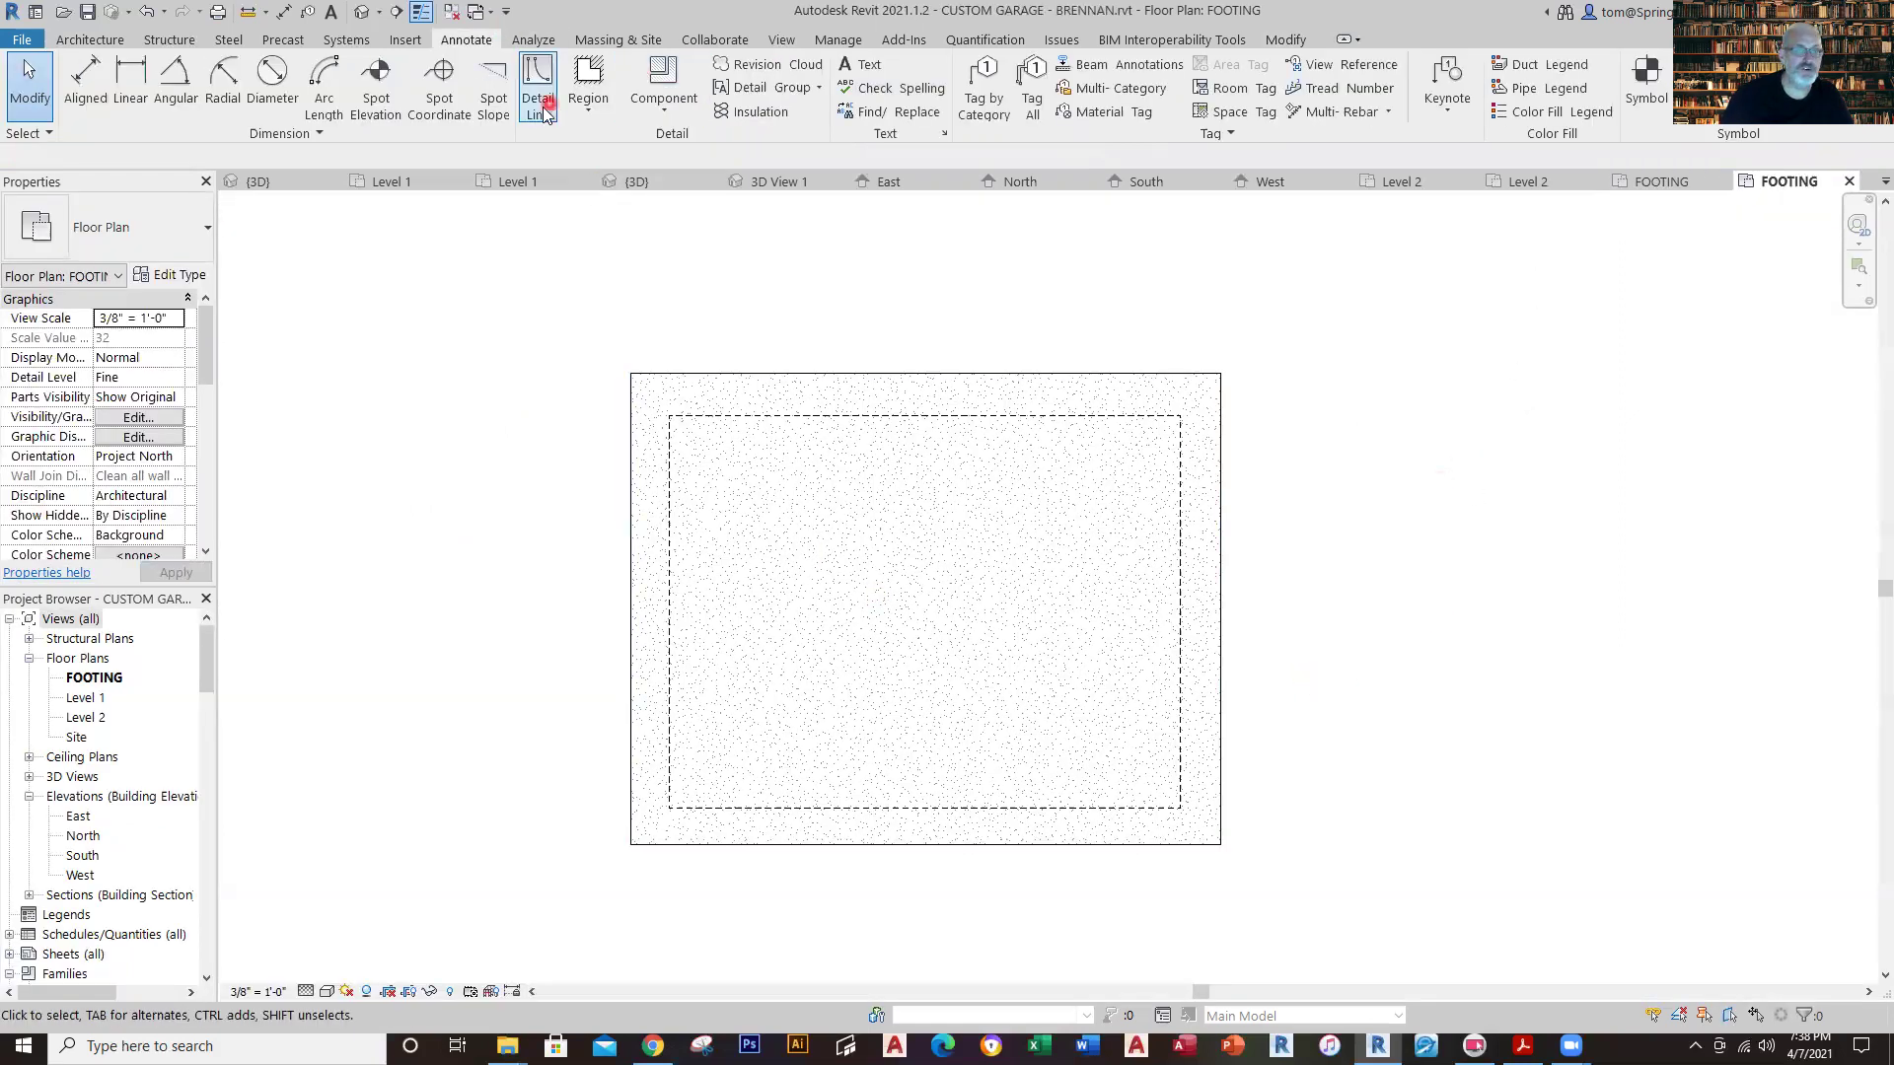
Add a text note reading THICKENED SLAB EDGE 24" X 12" with a two-segment leader pointing to the slab's left edge strip.
click(880, 69)
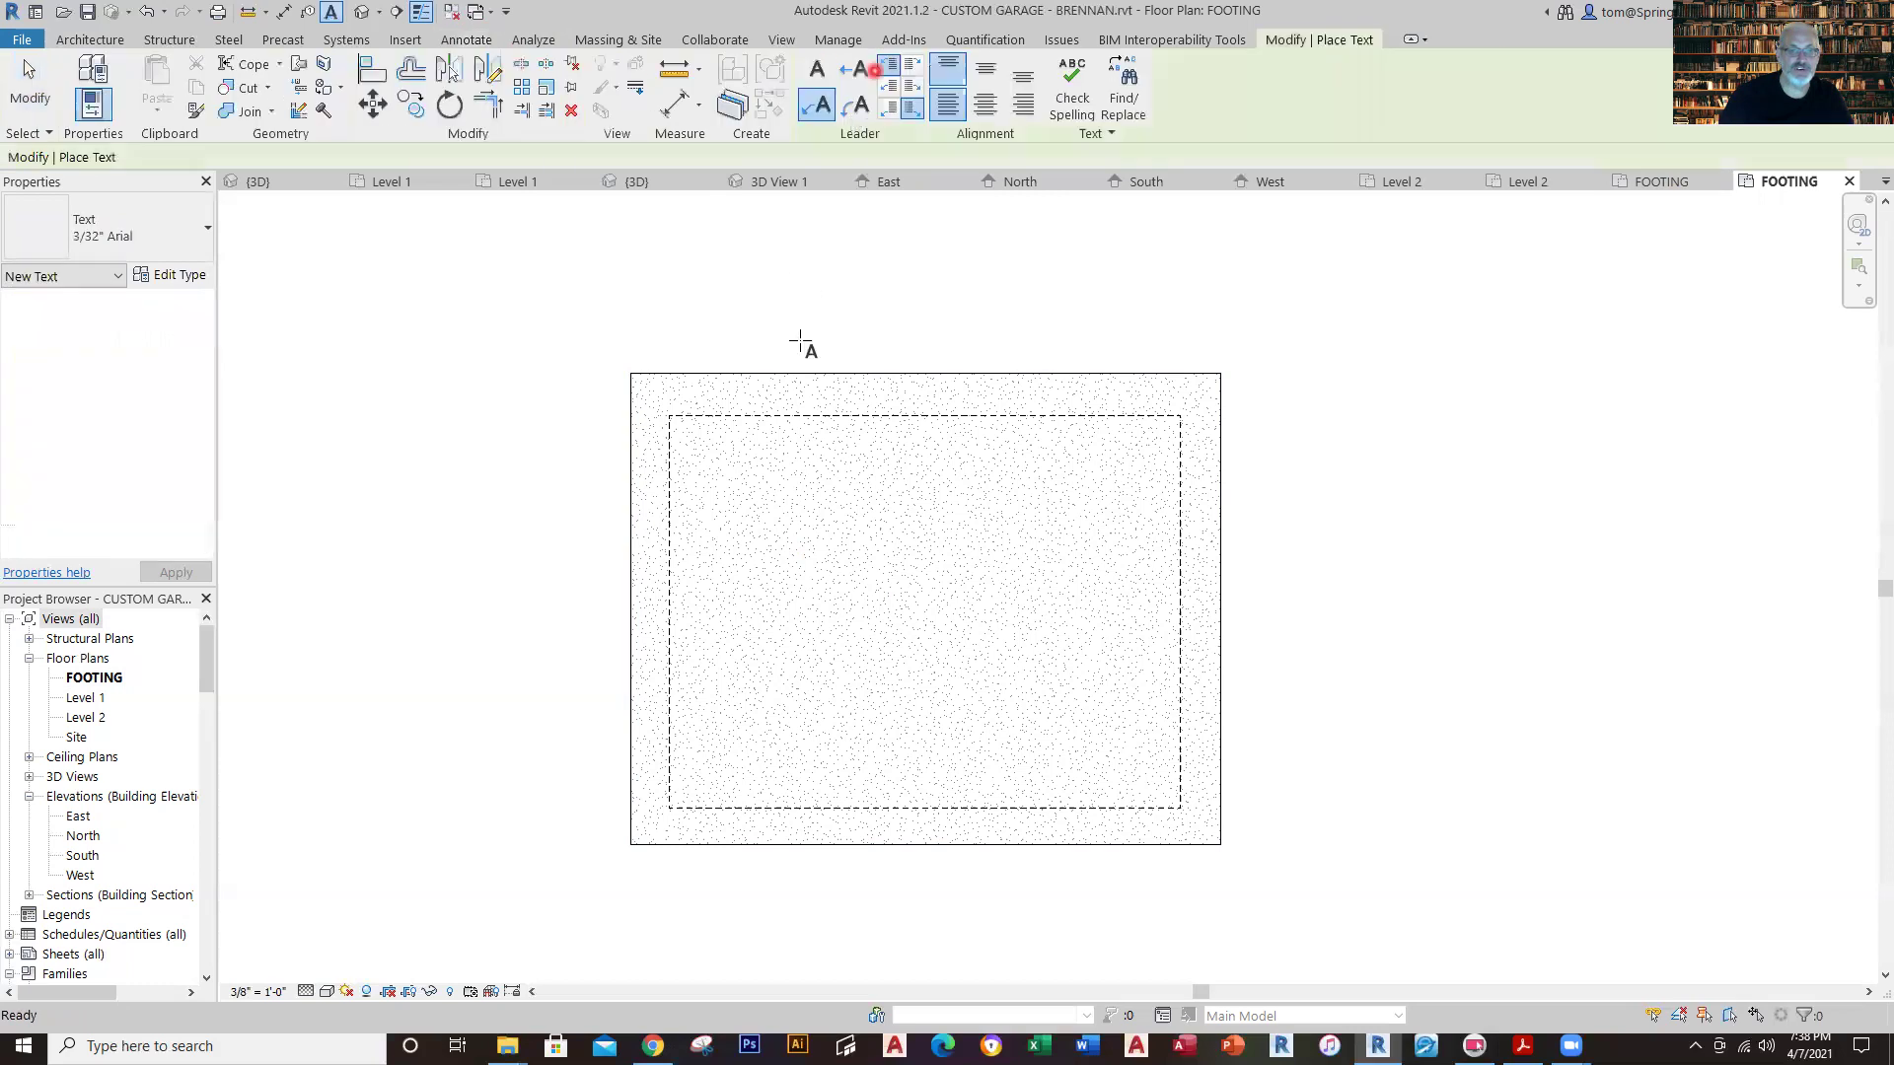
click(652, 758)
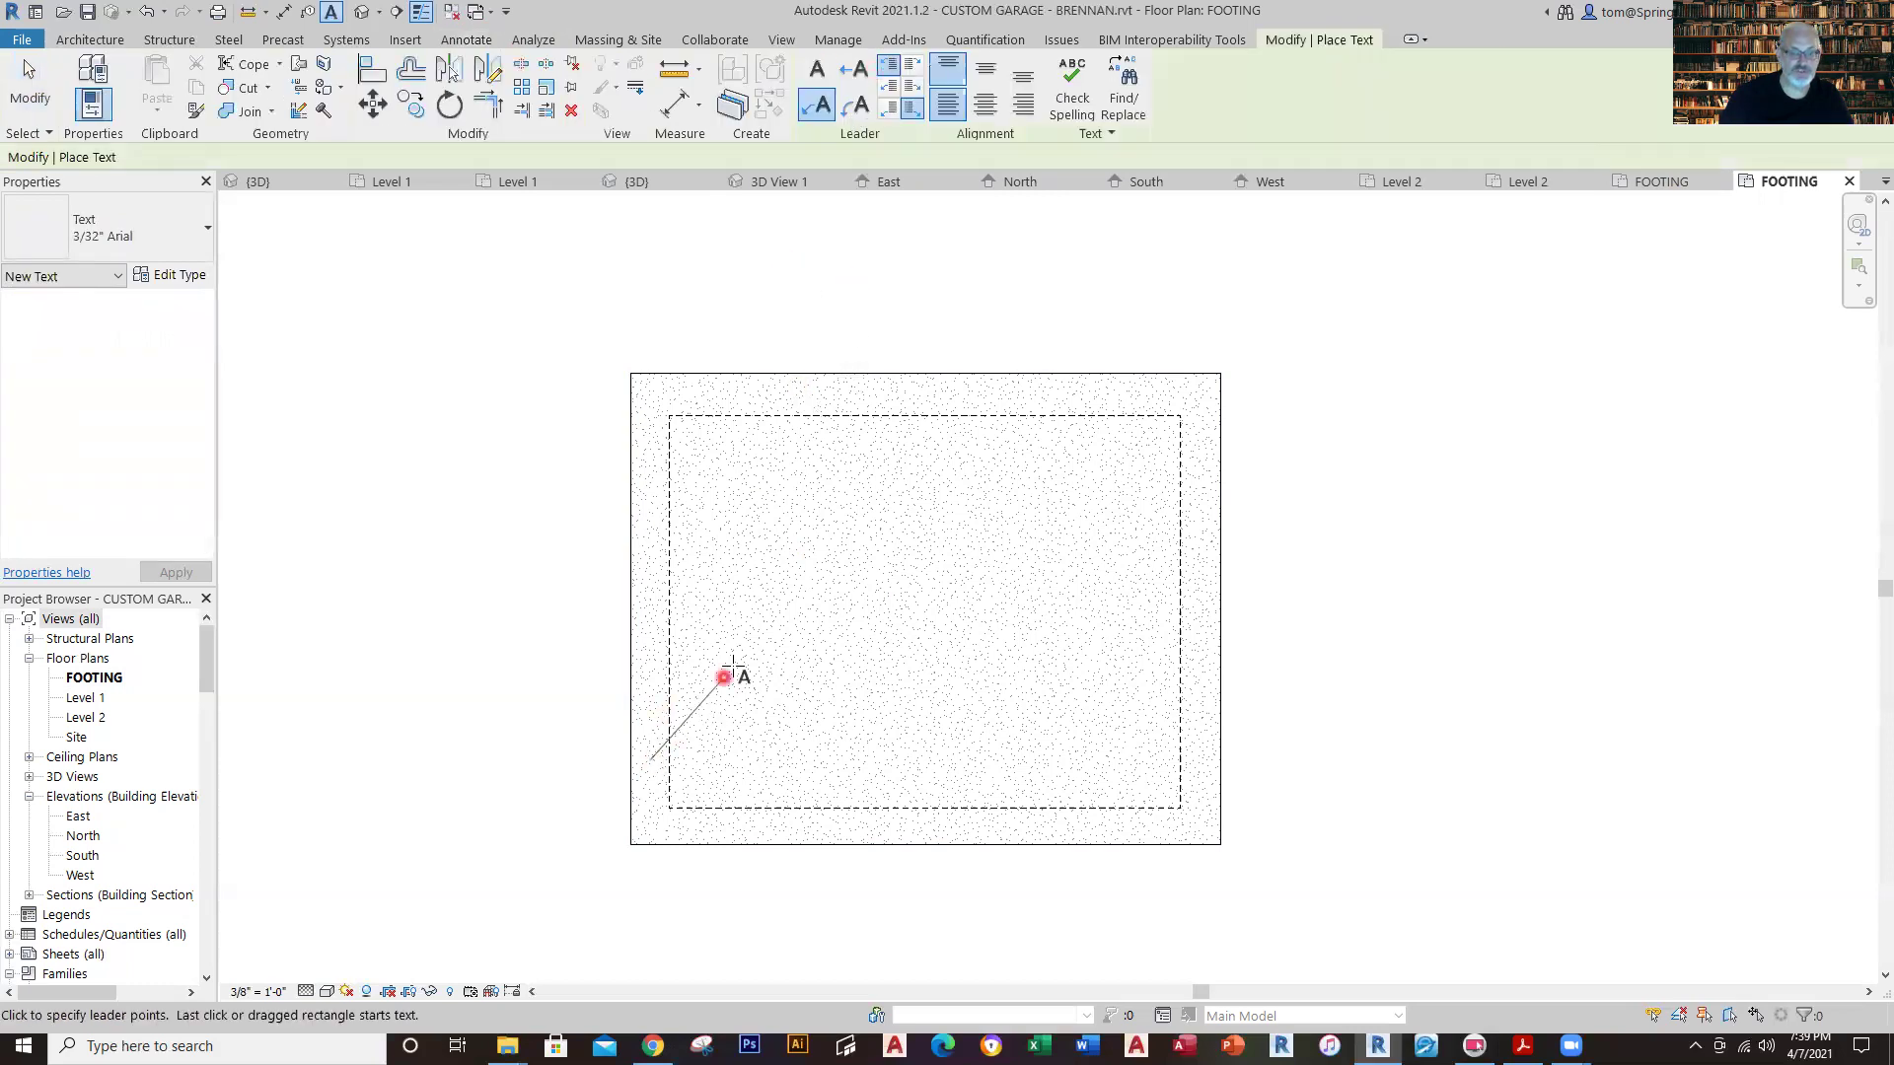
click(711, 683)
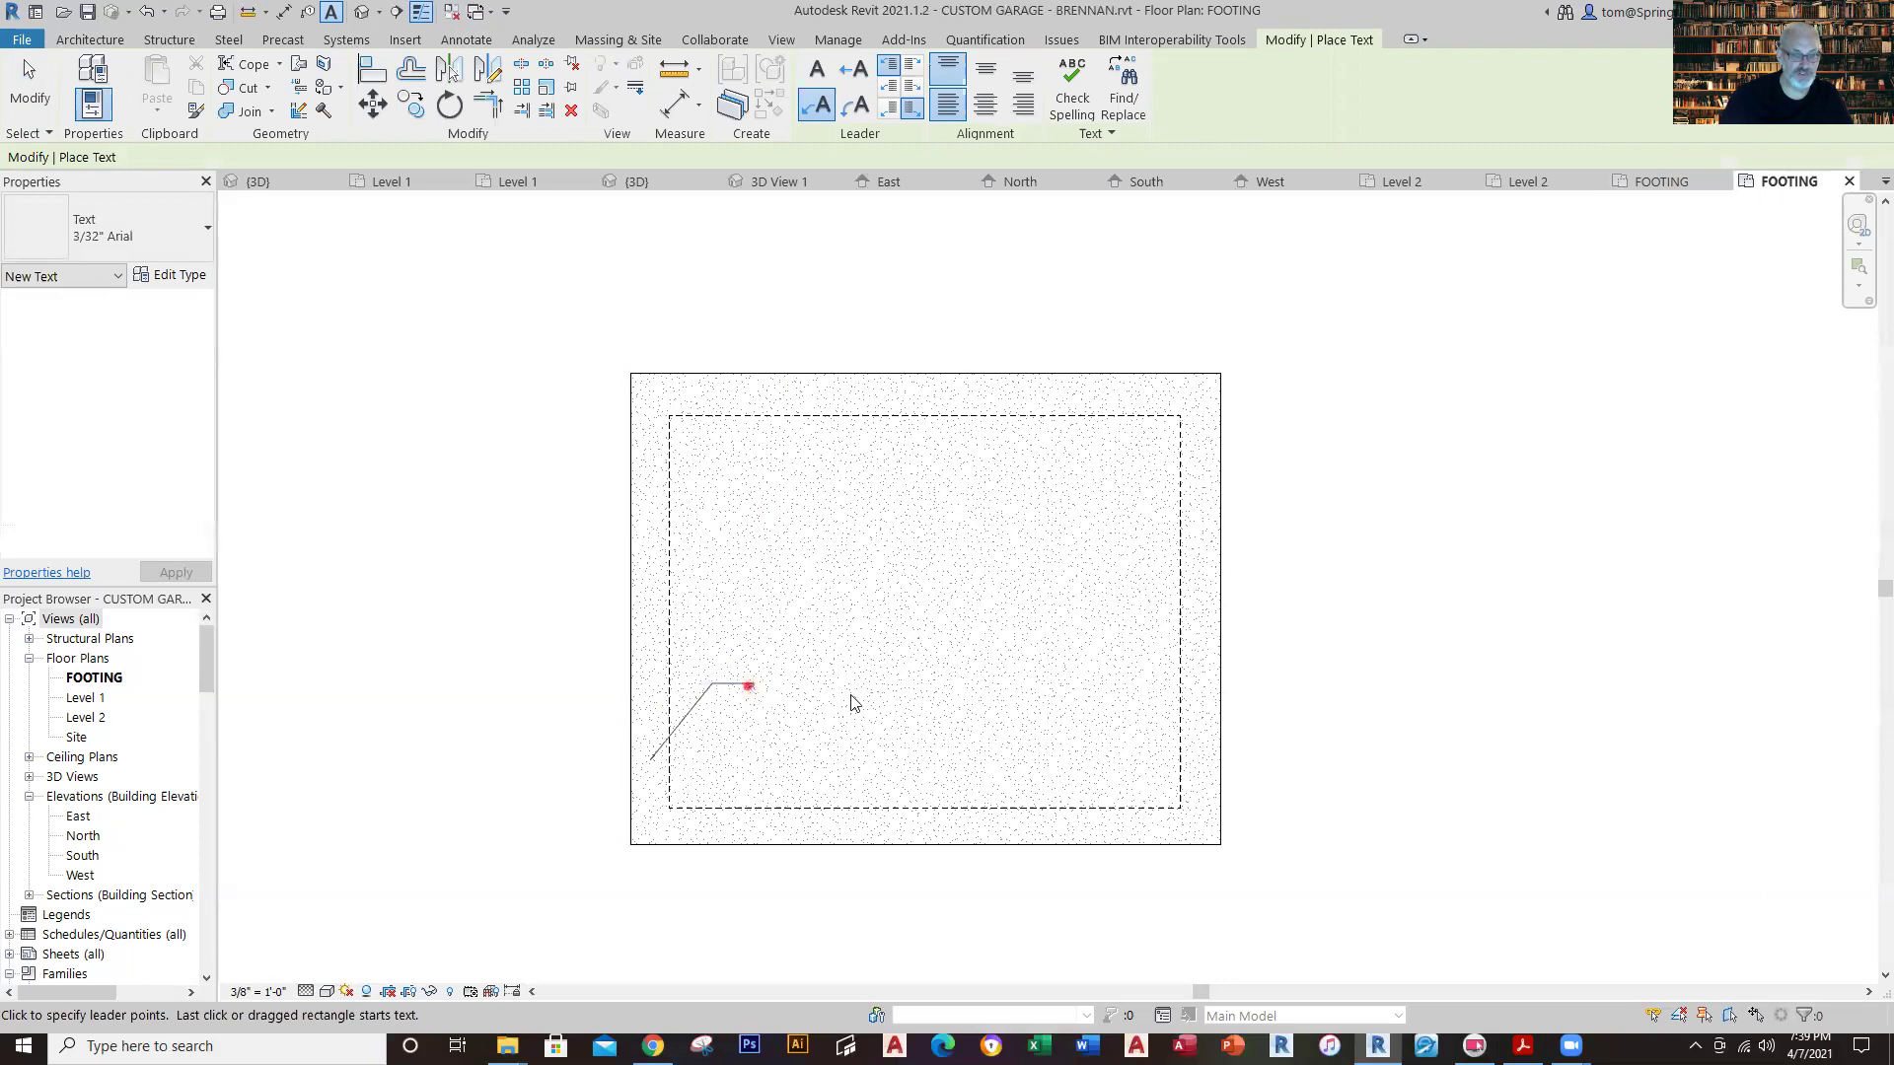
click(919, 713)
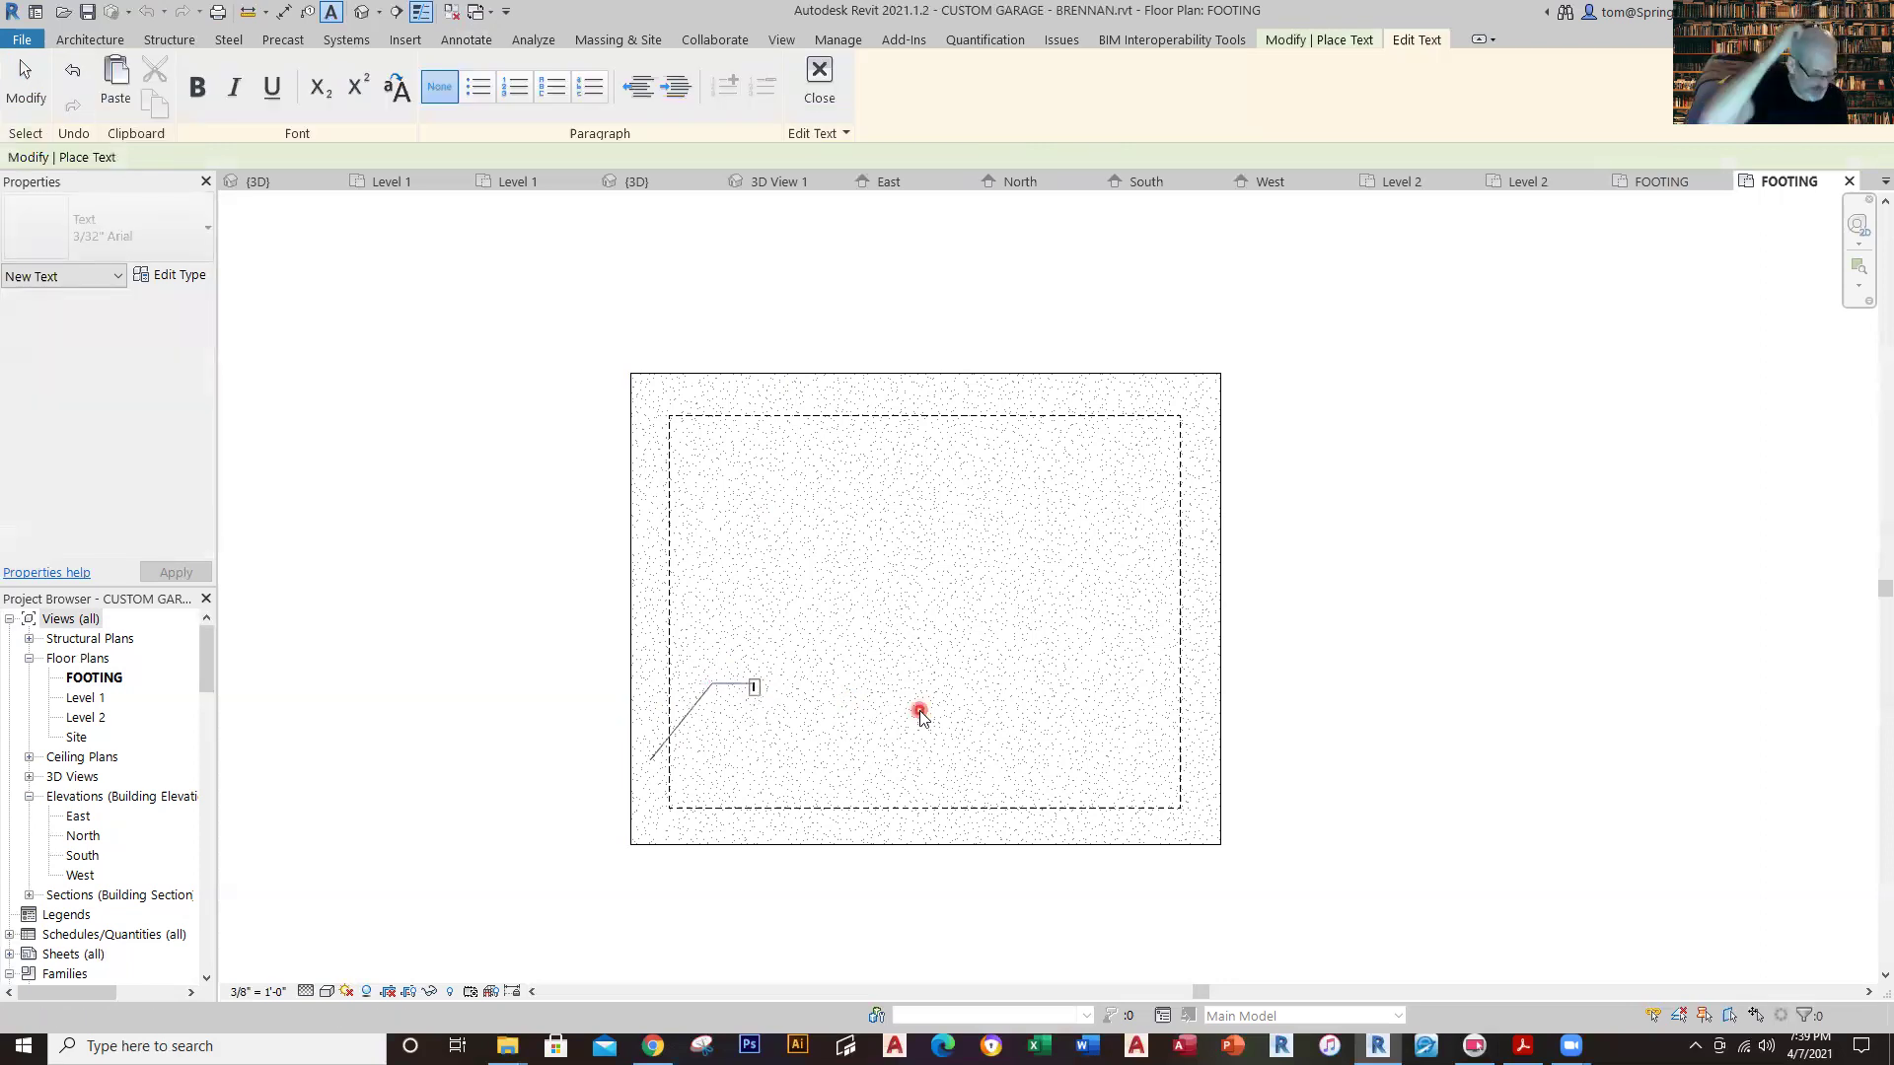
text(THICKE)
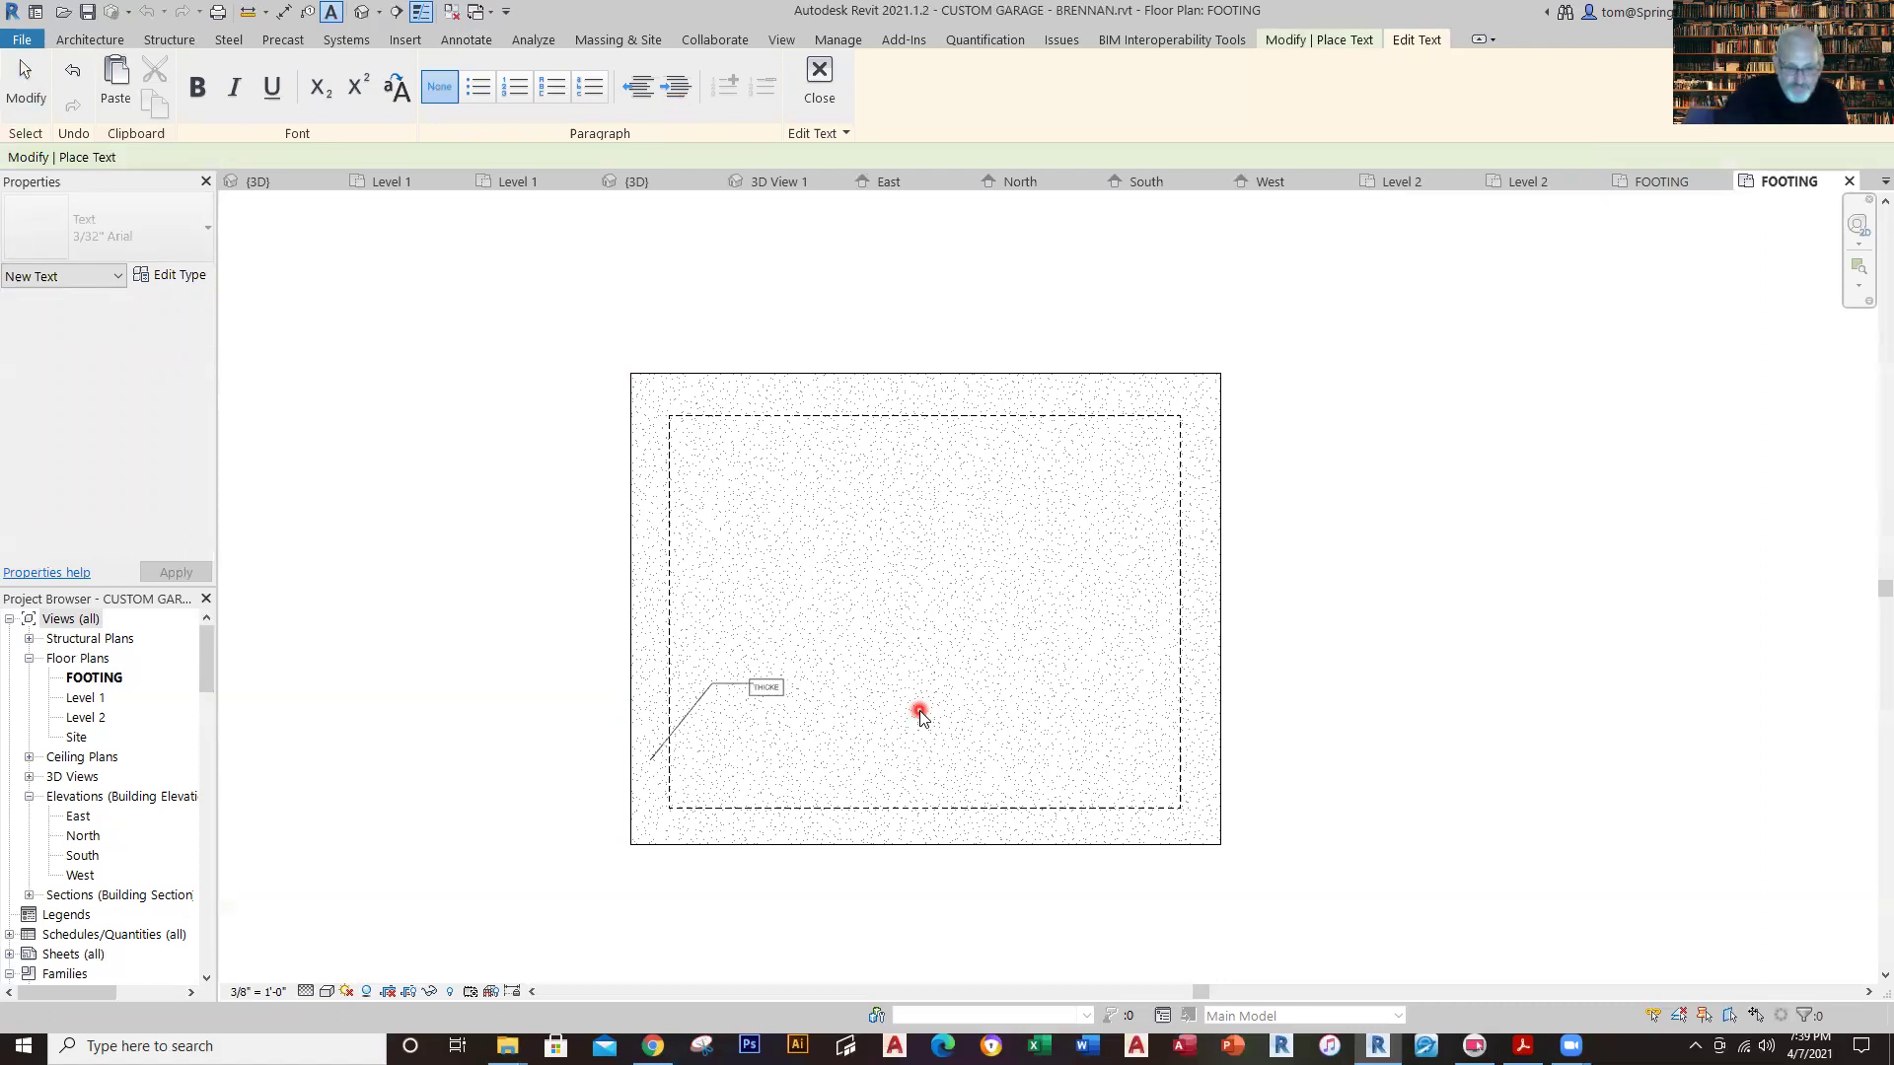
text(NED )
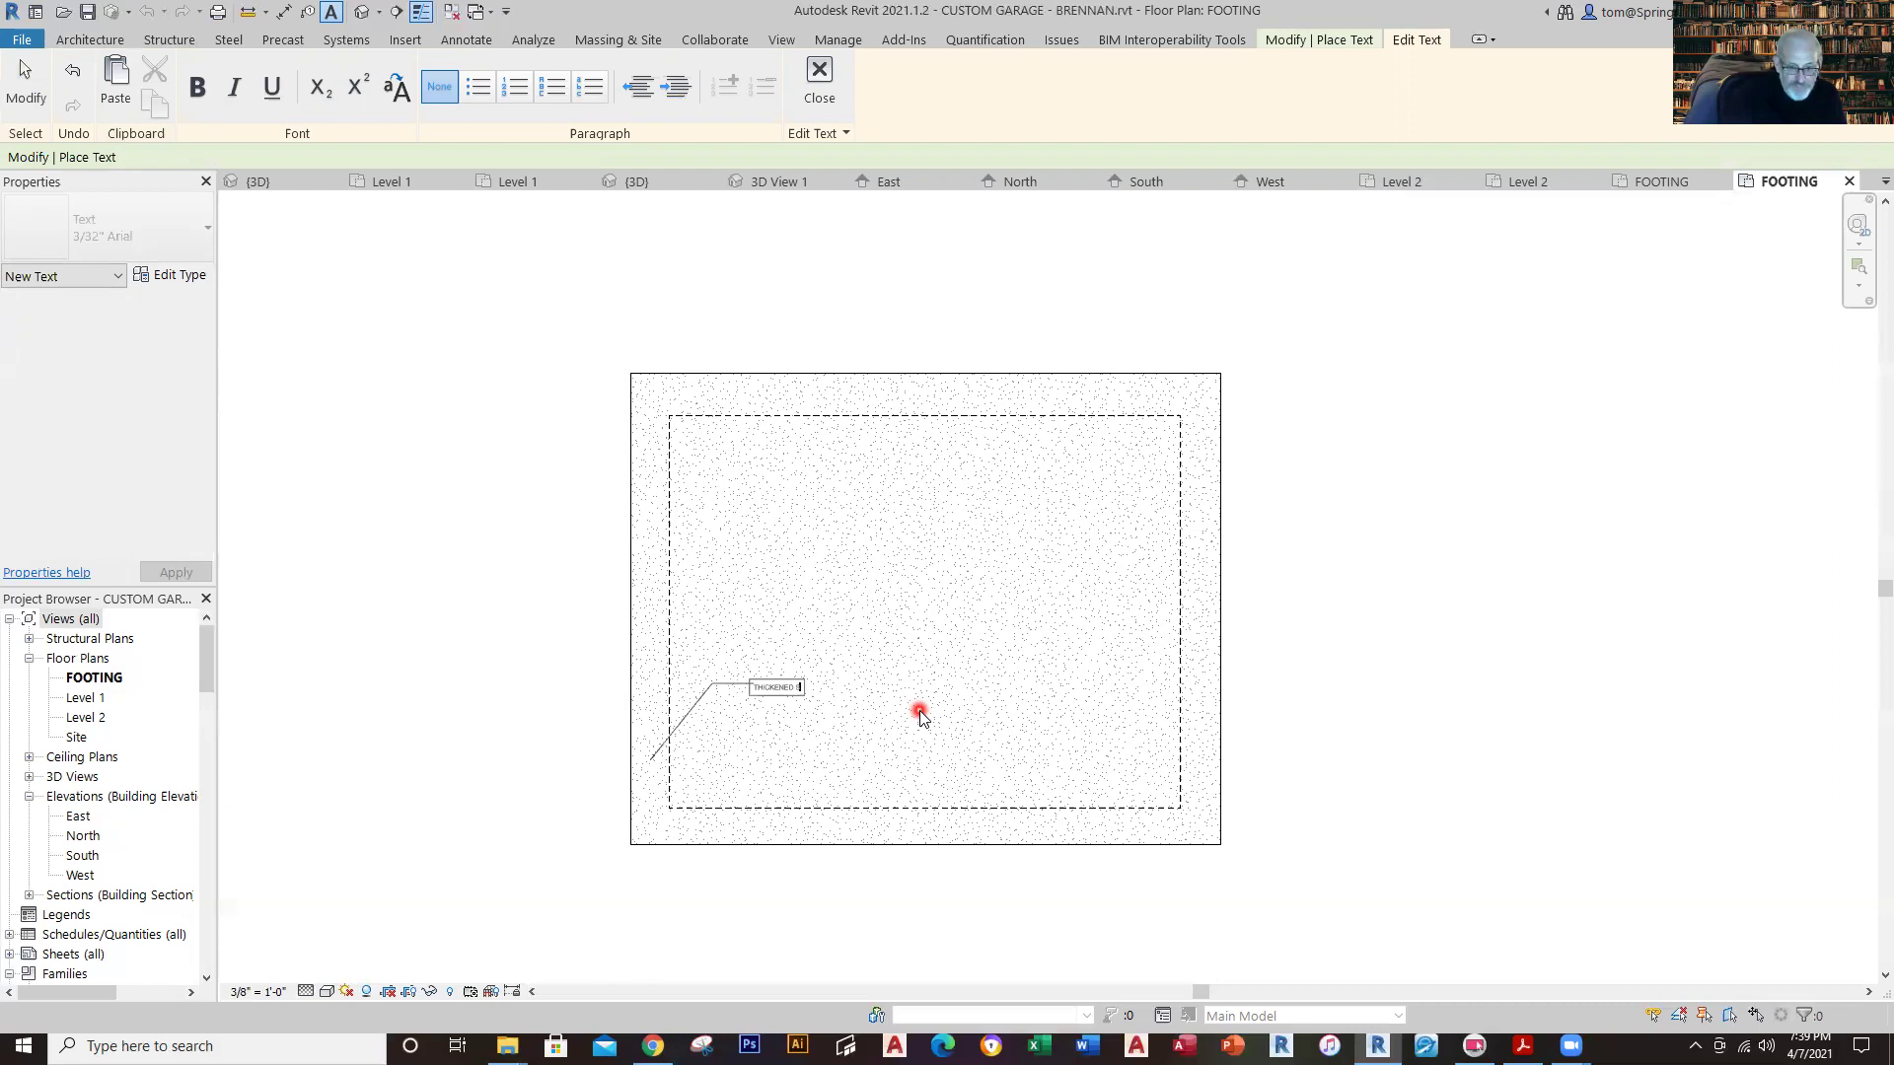
text(SLAB EDGE 24" X 12)
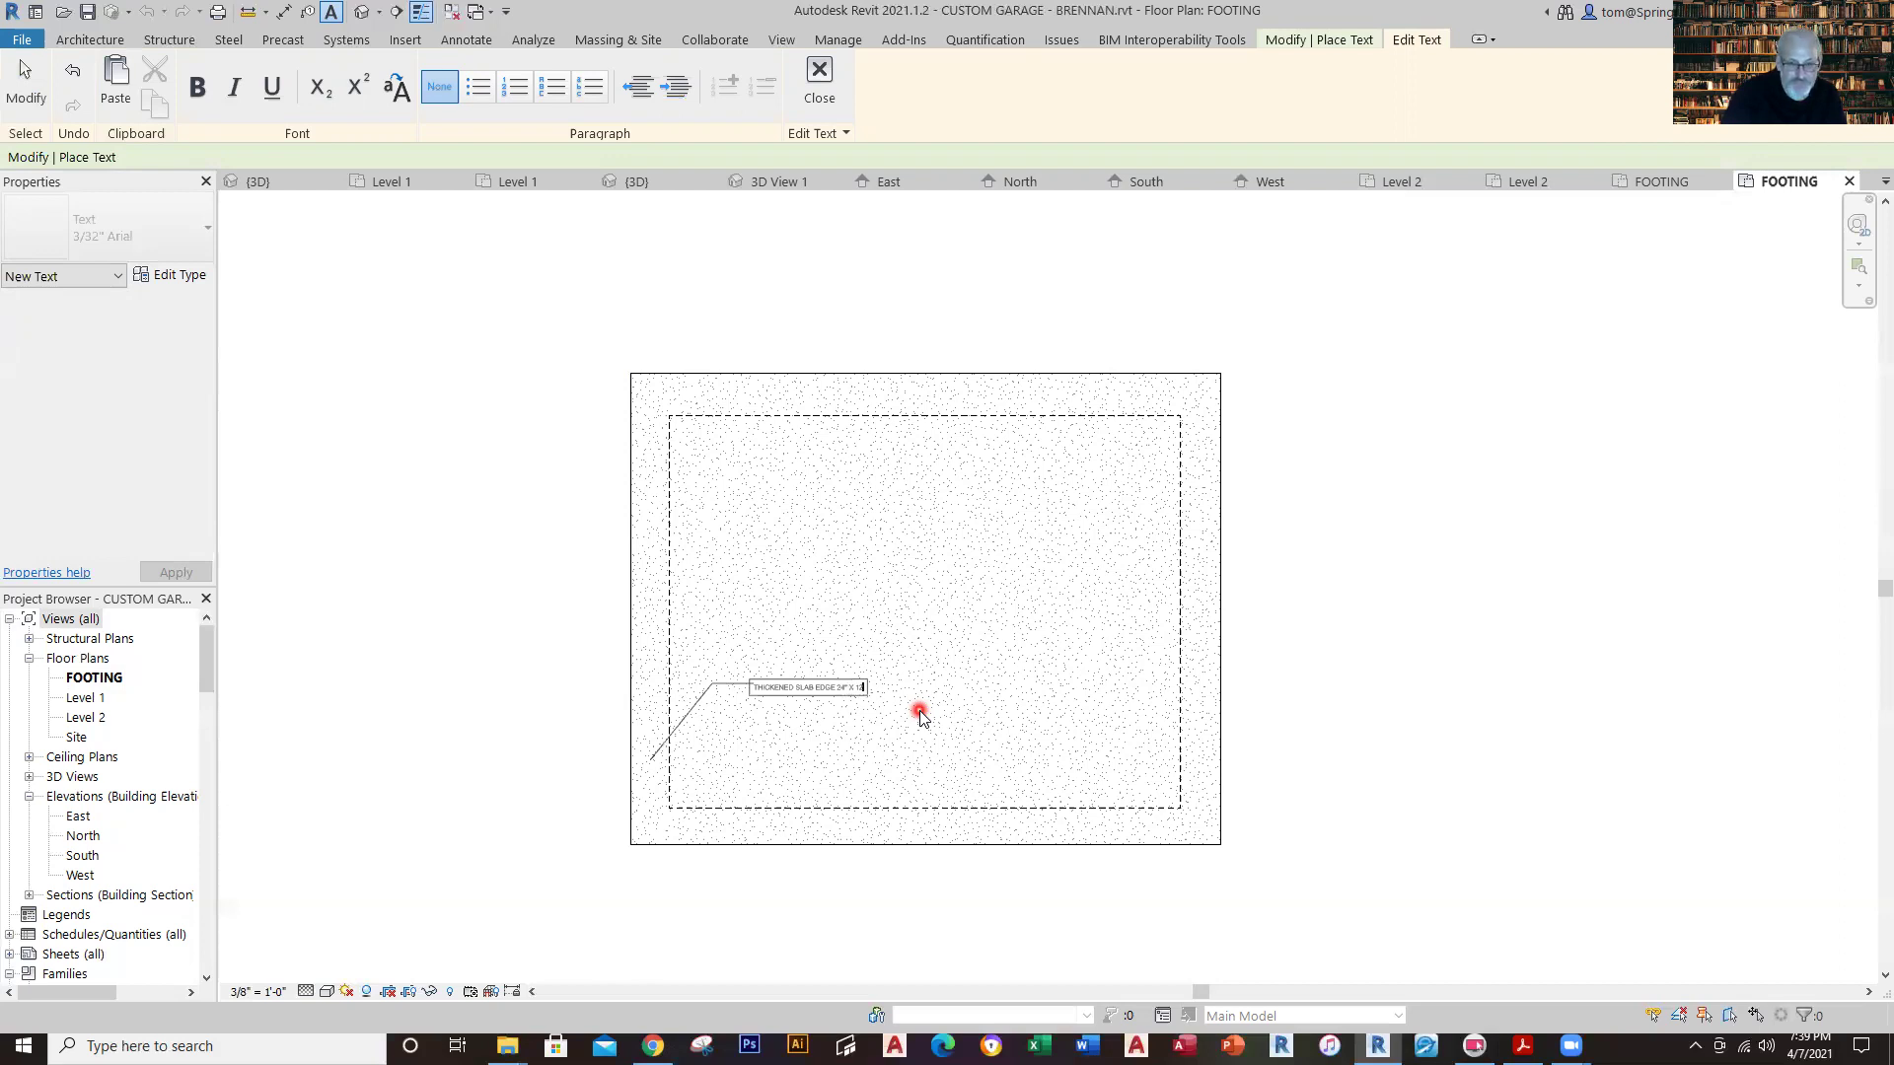
click(371, 423)
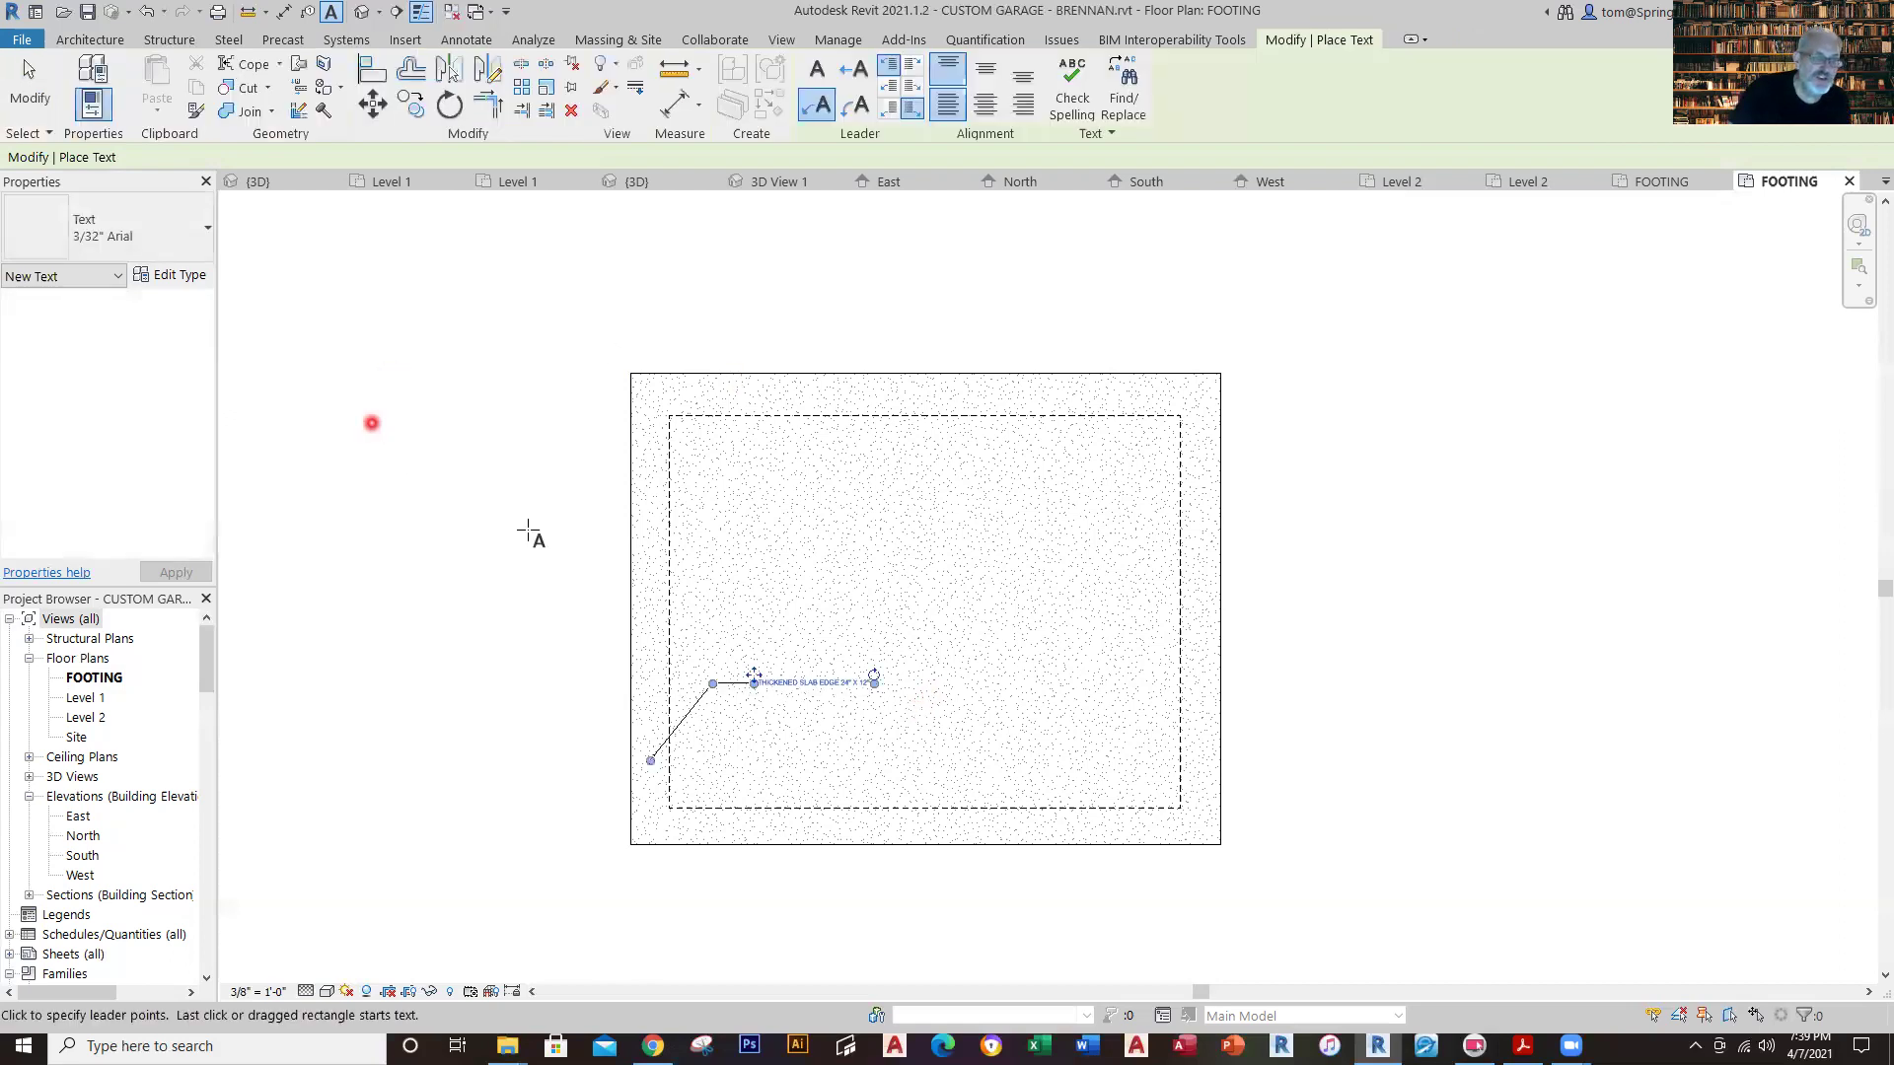
click(208, 246)
click(59, 342)
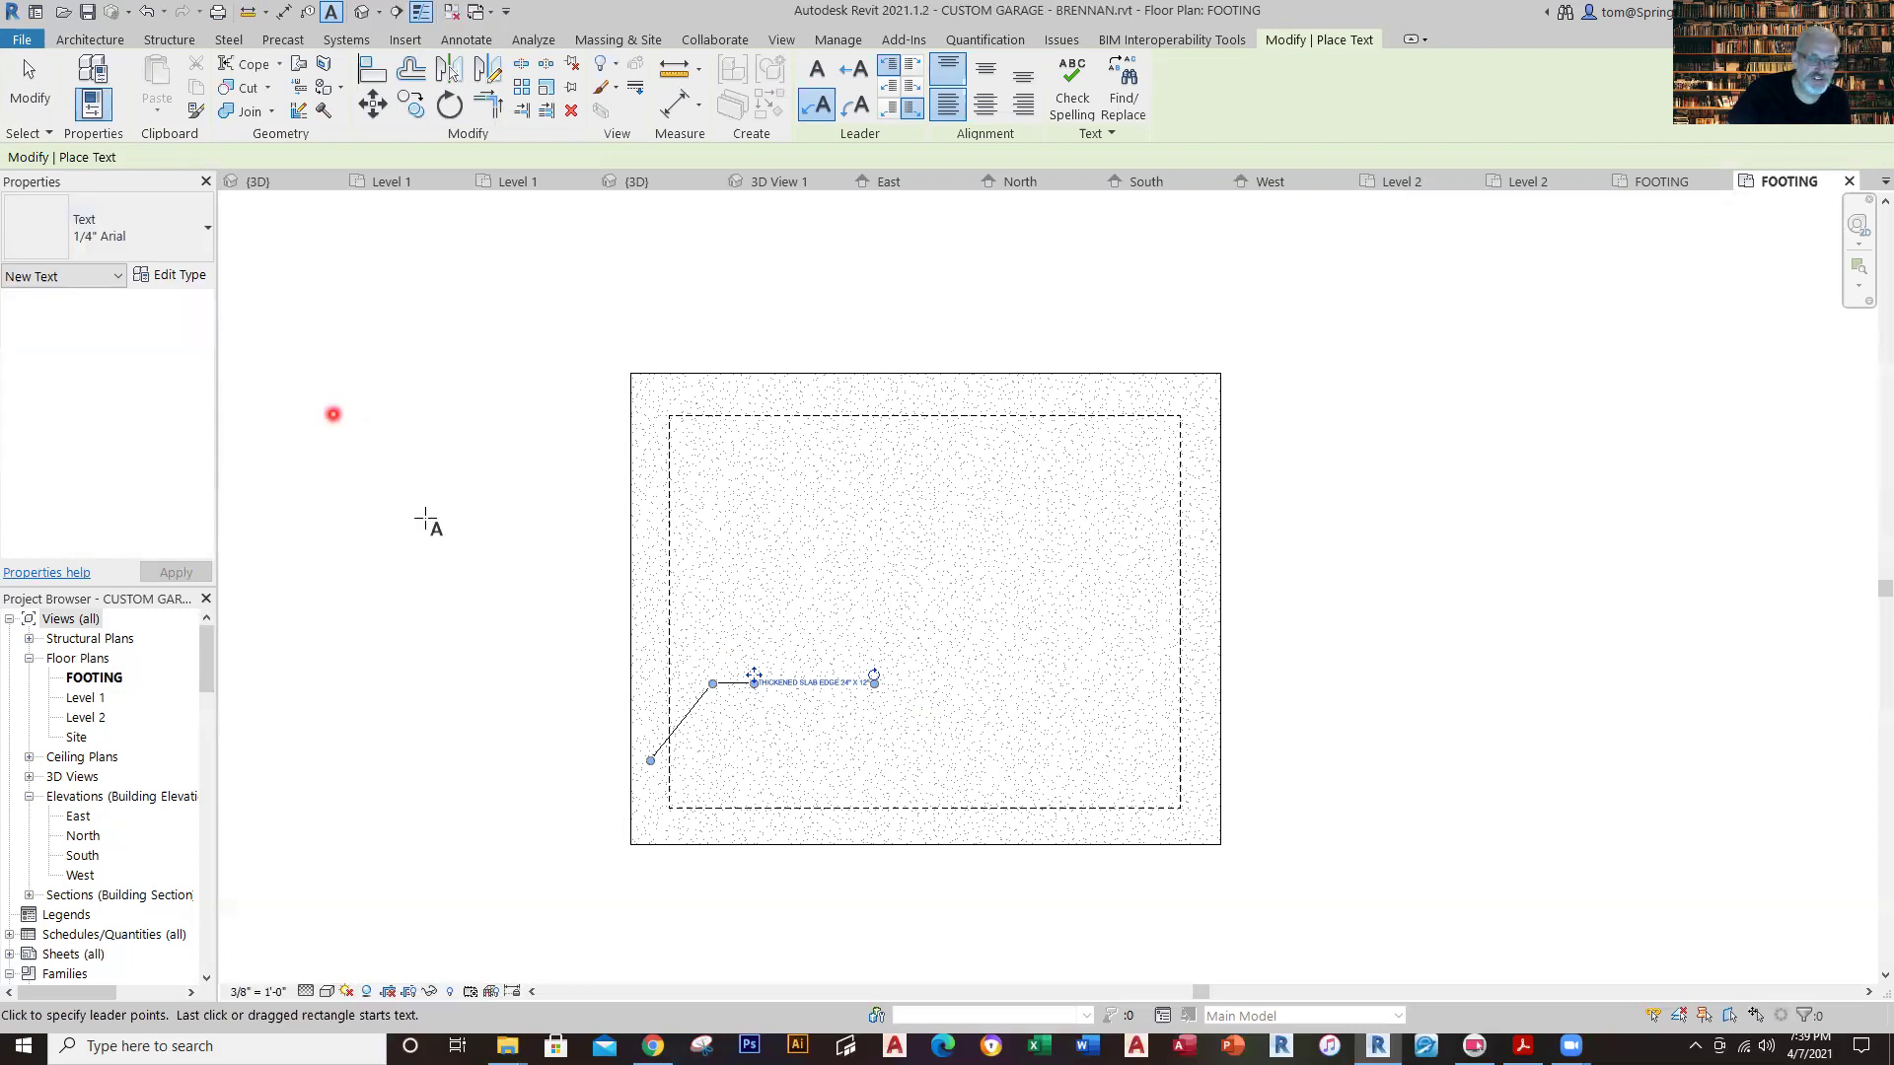
click(397, 437)
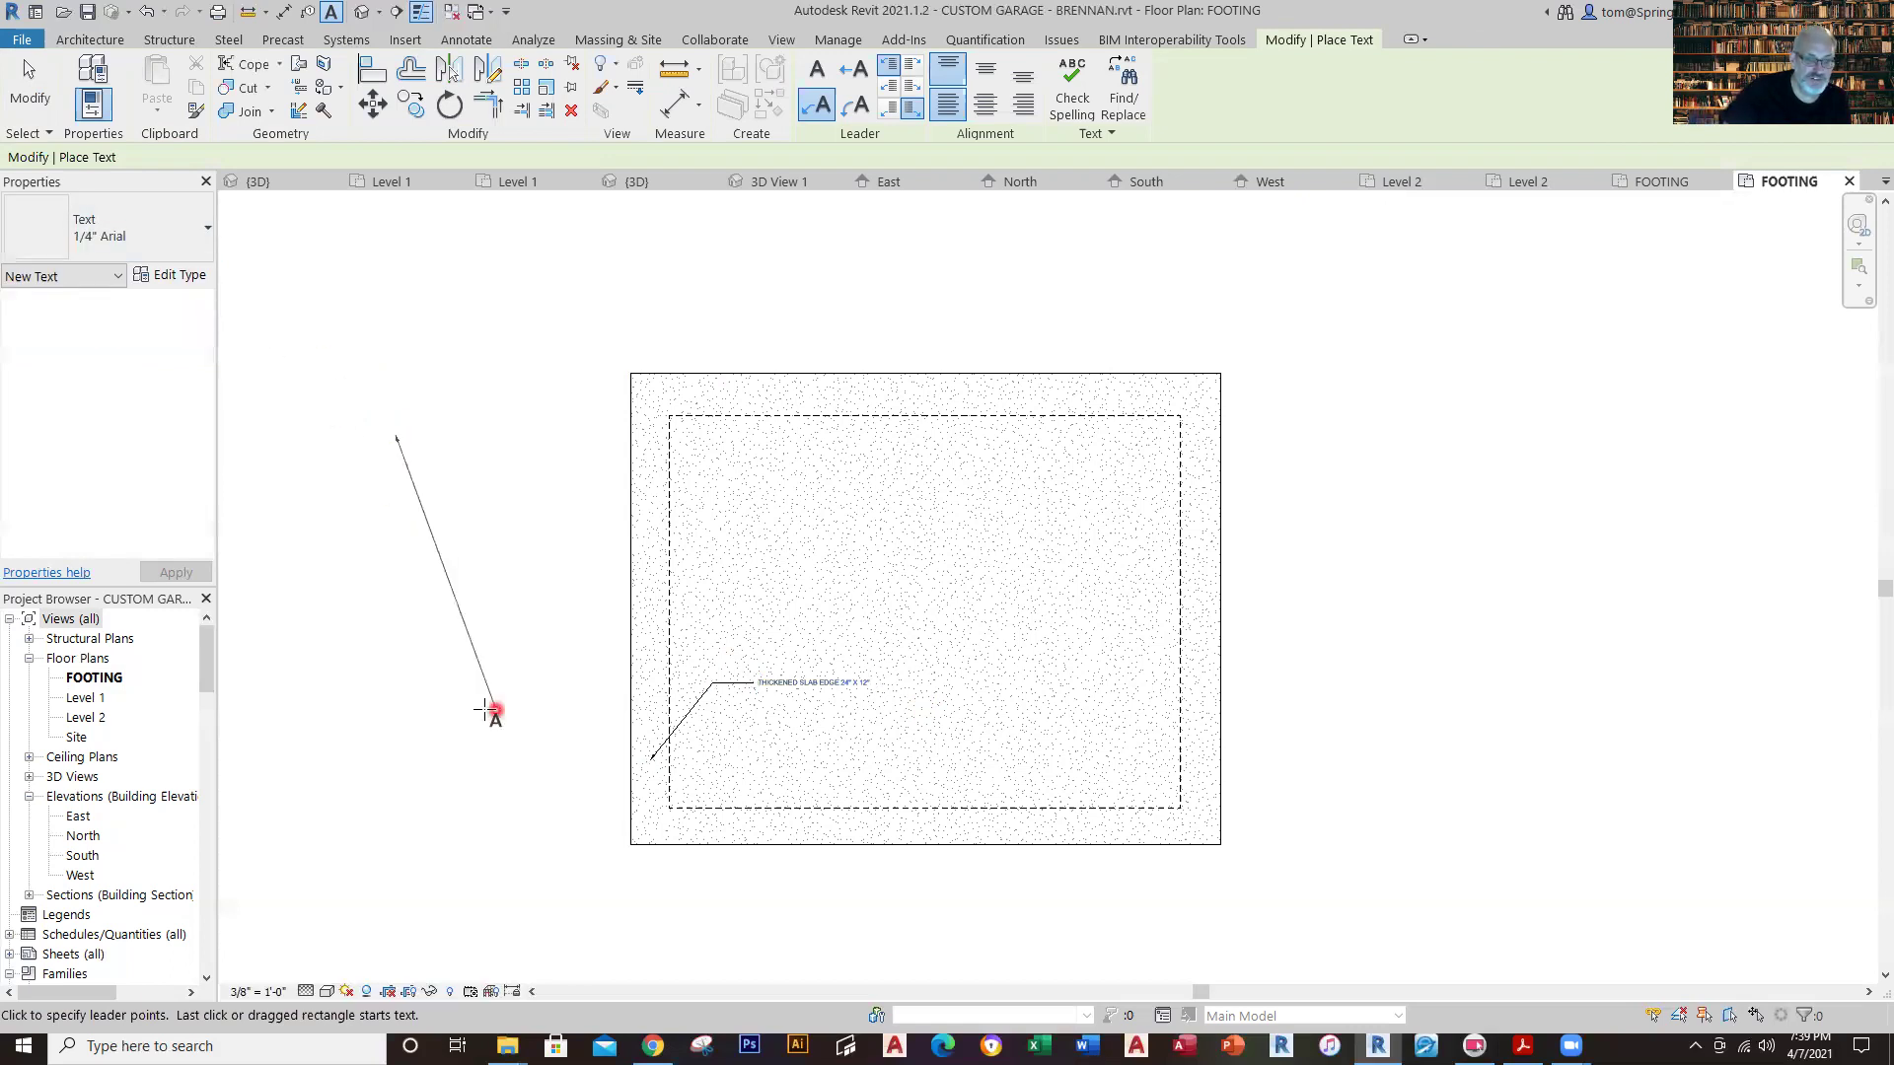
key(Escape)
key(Escape)
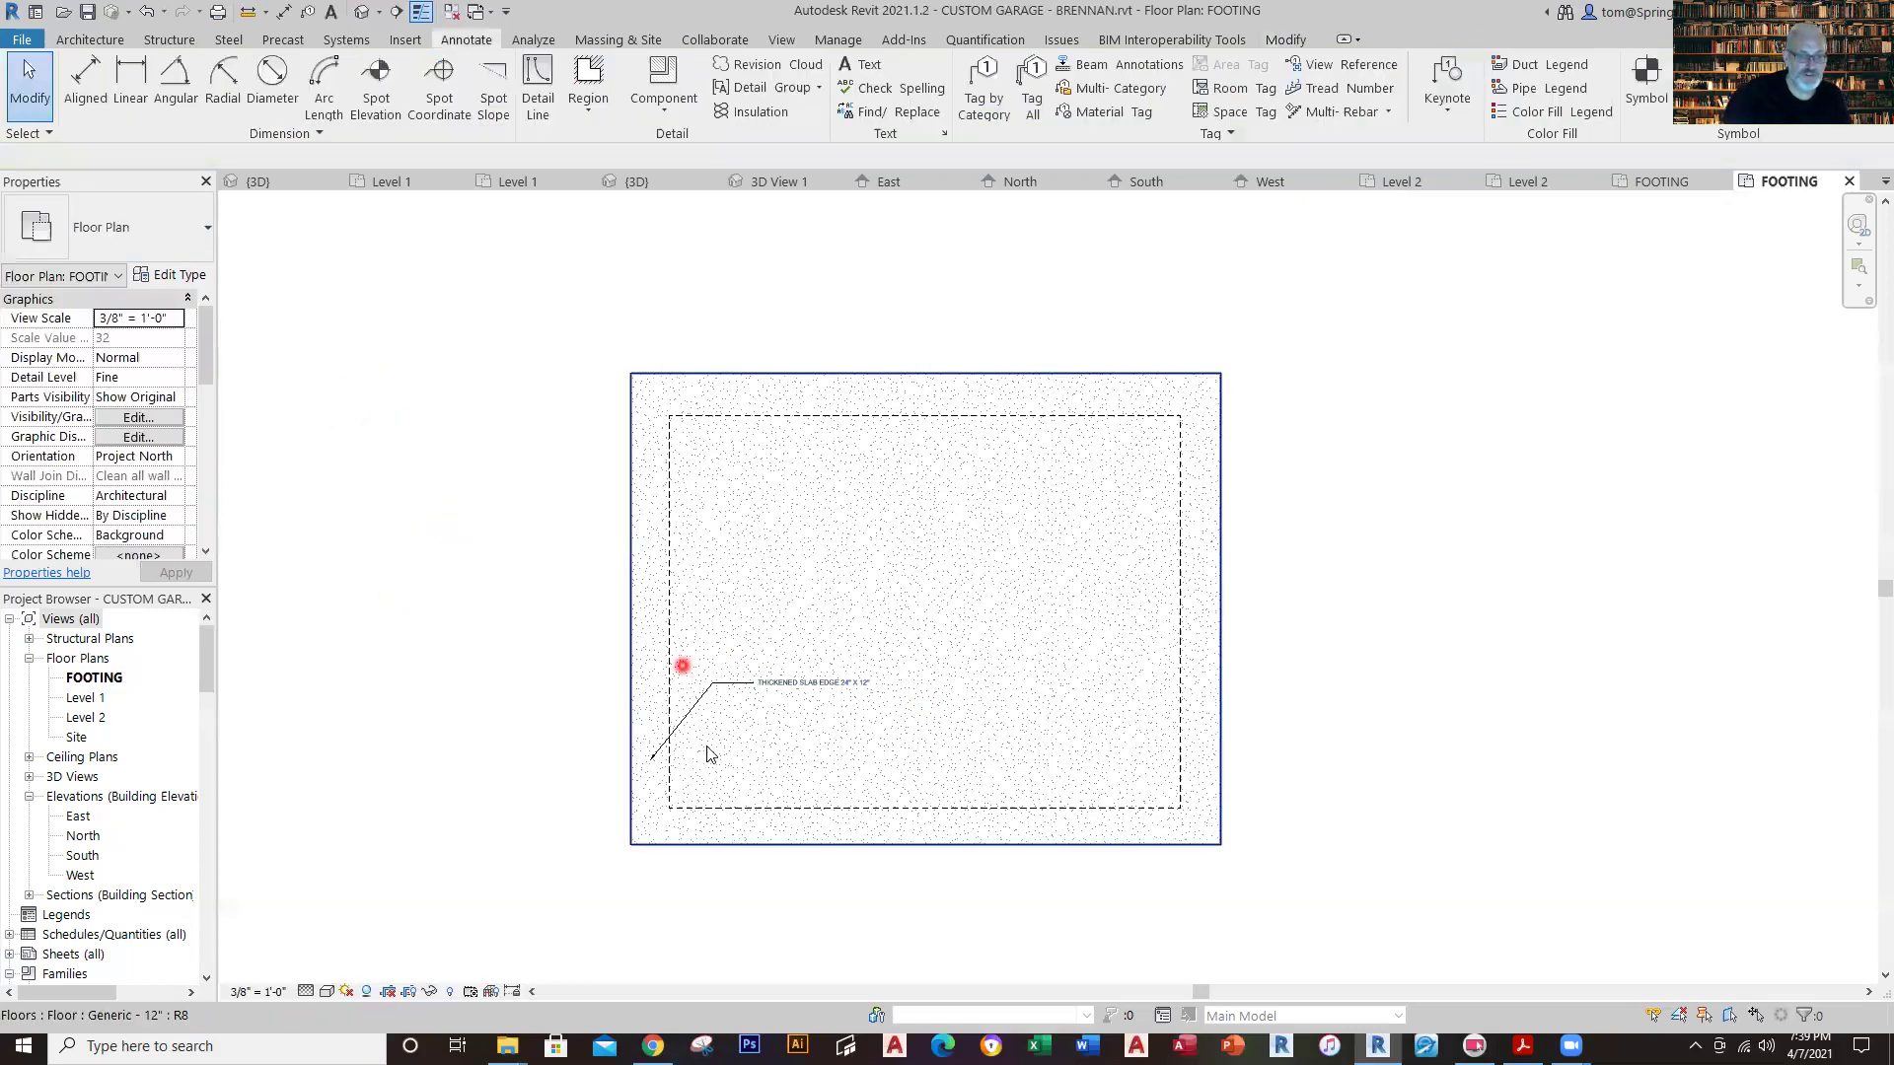
Change the thickened slab edge note's text type to 1/4" Arial.
click(752, 675)
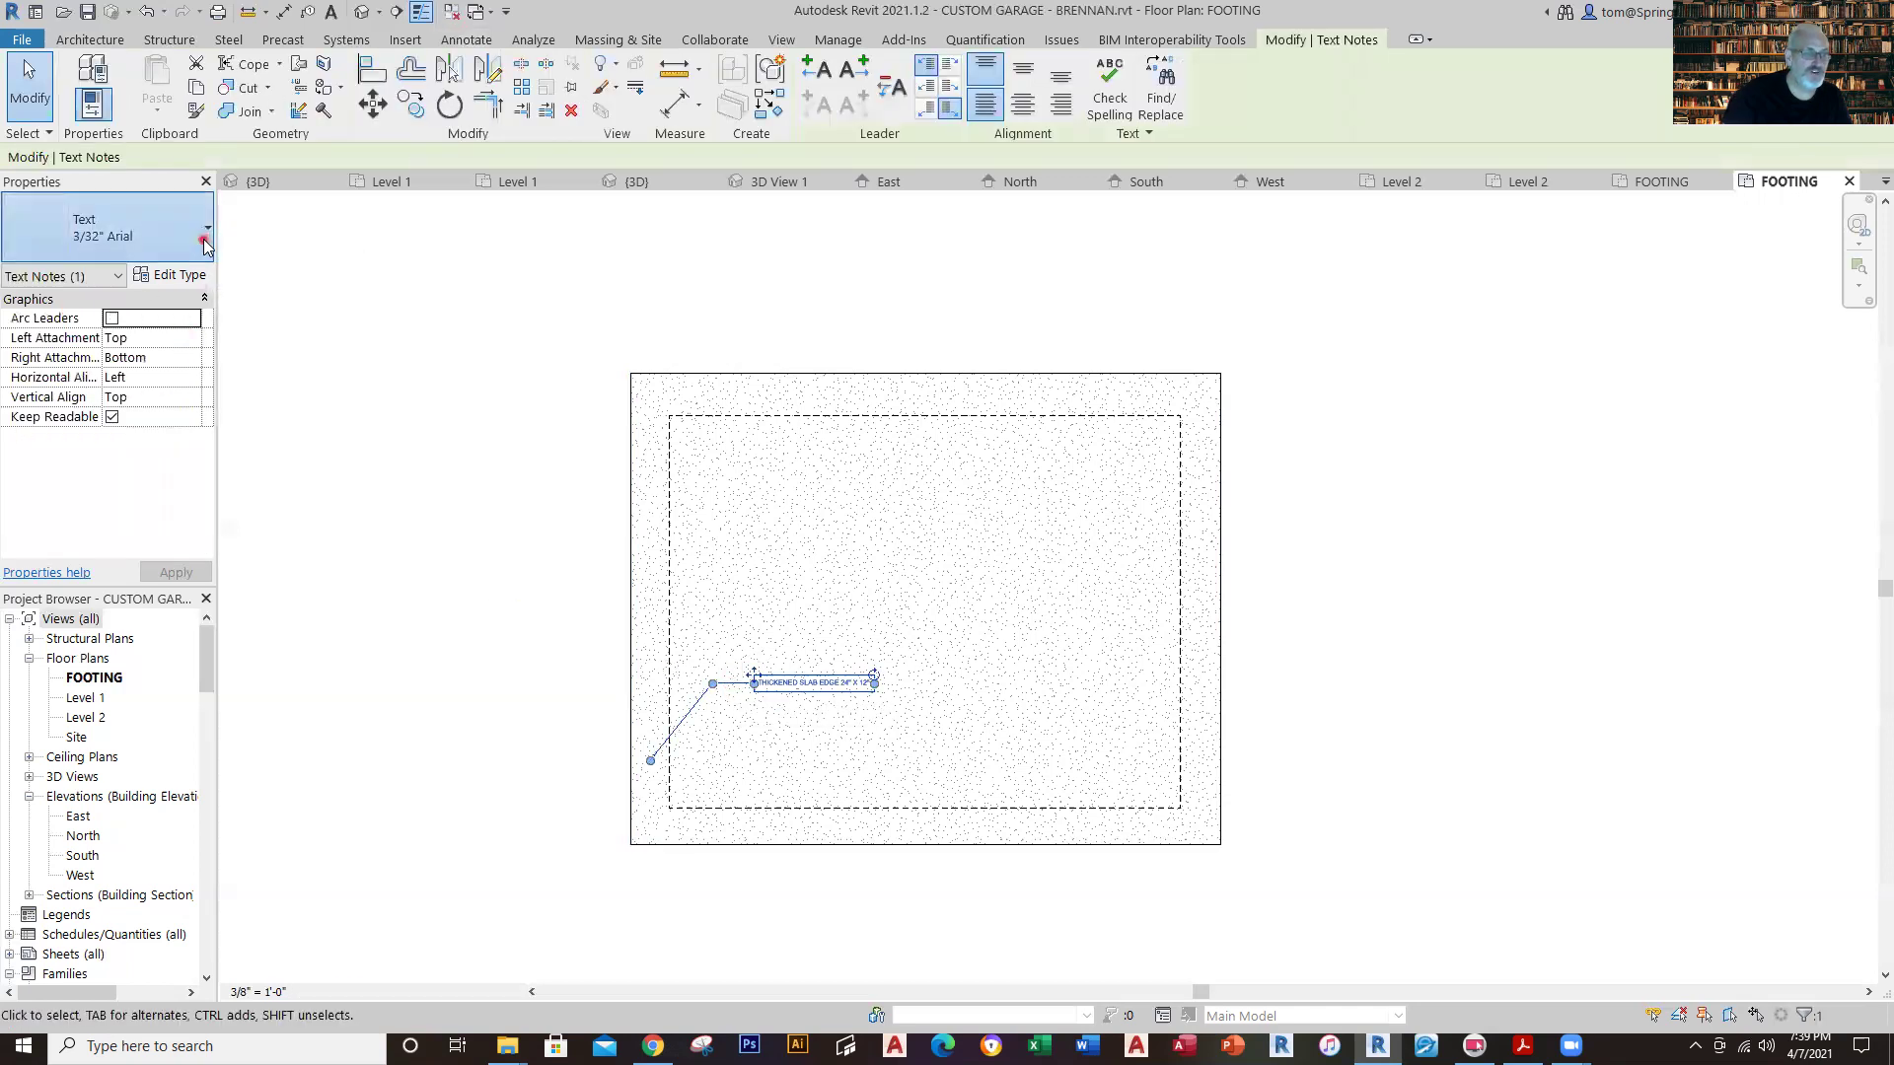
click(128, 232)
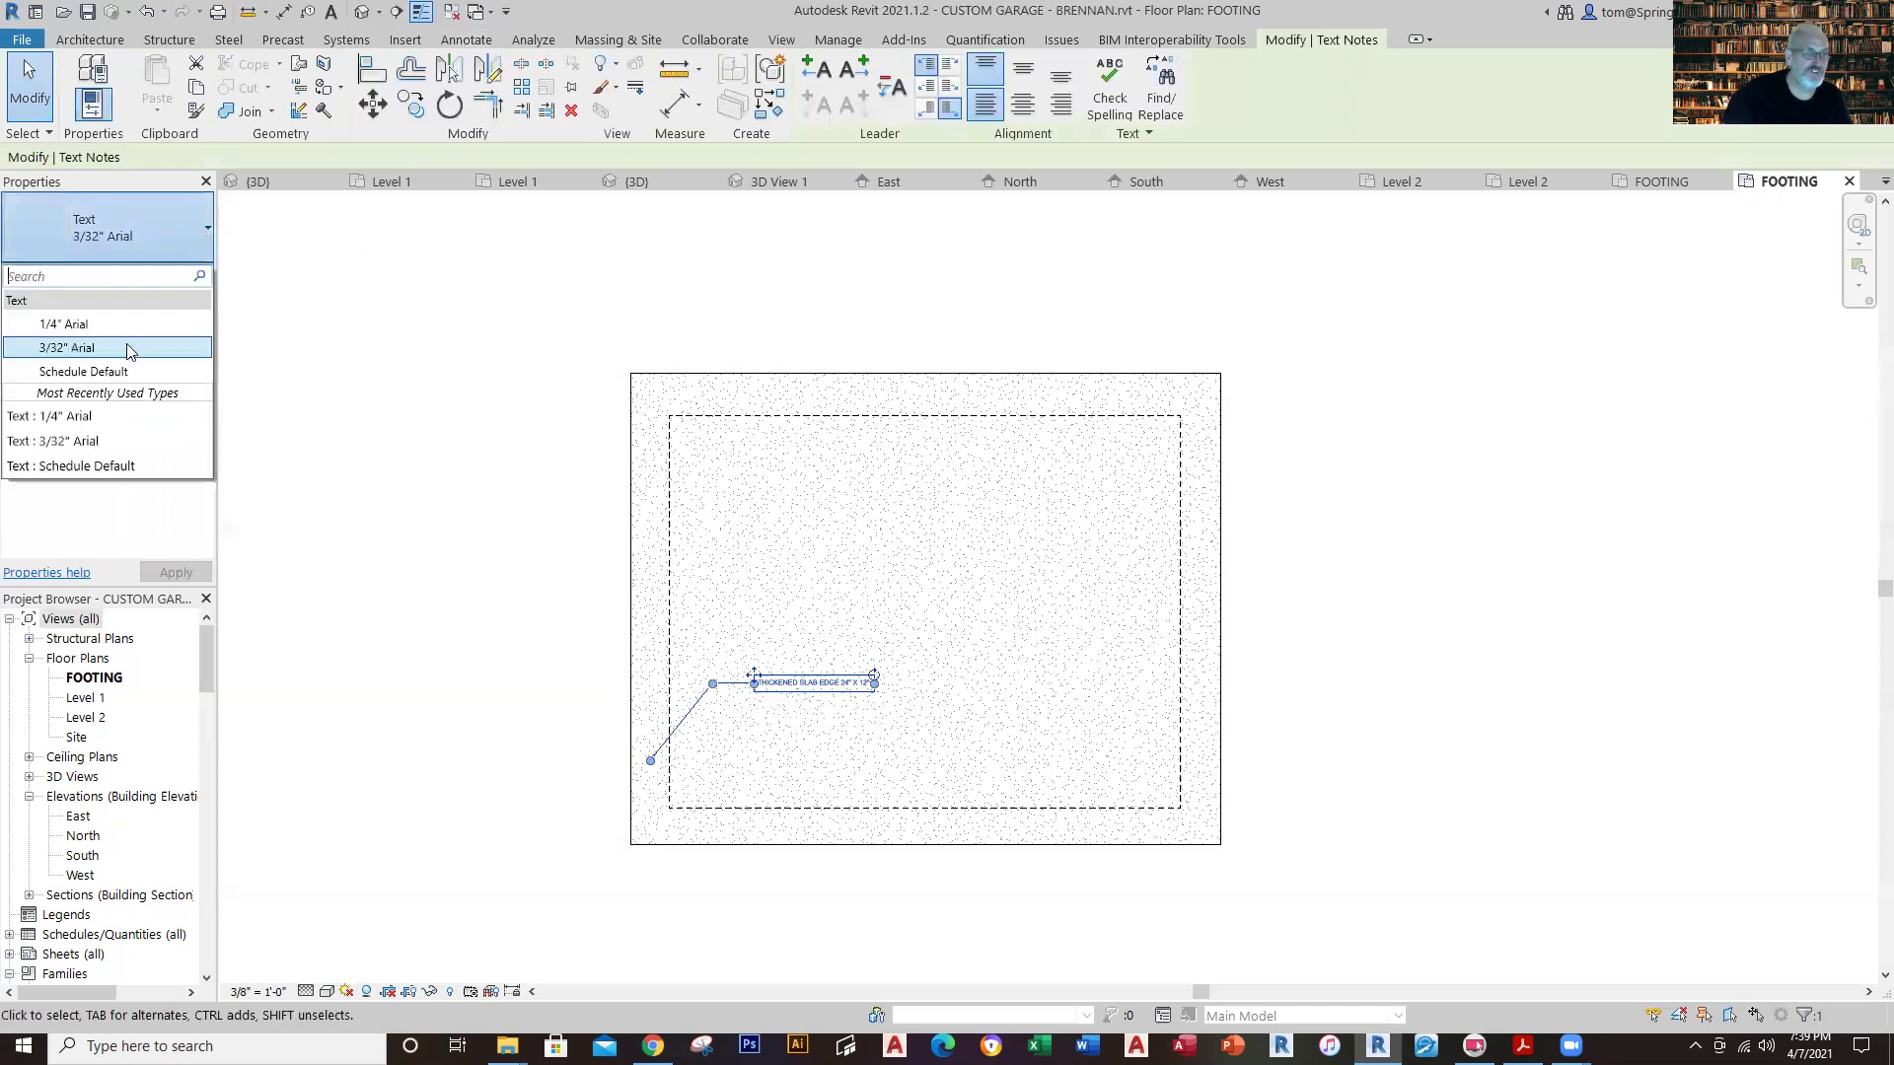
click(63, 325)
click(405, 404)
click(405, 876)
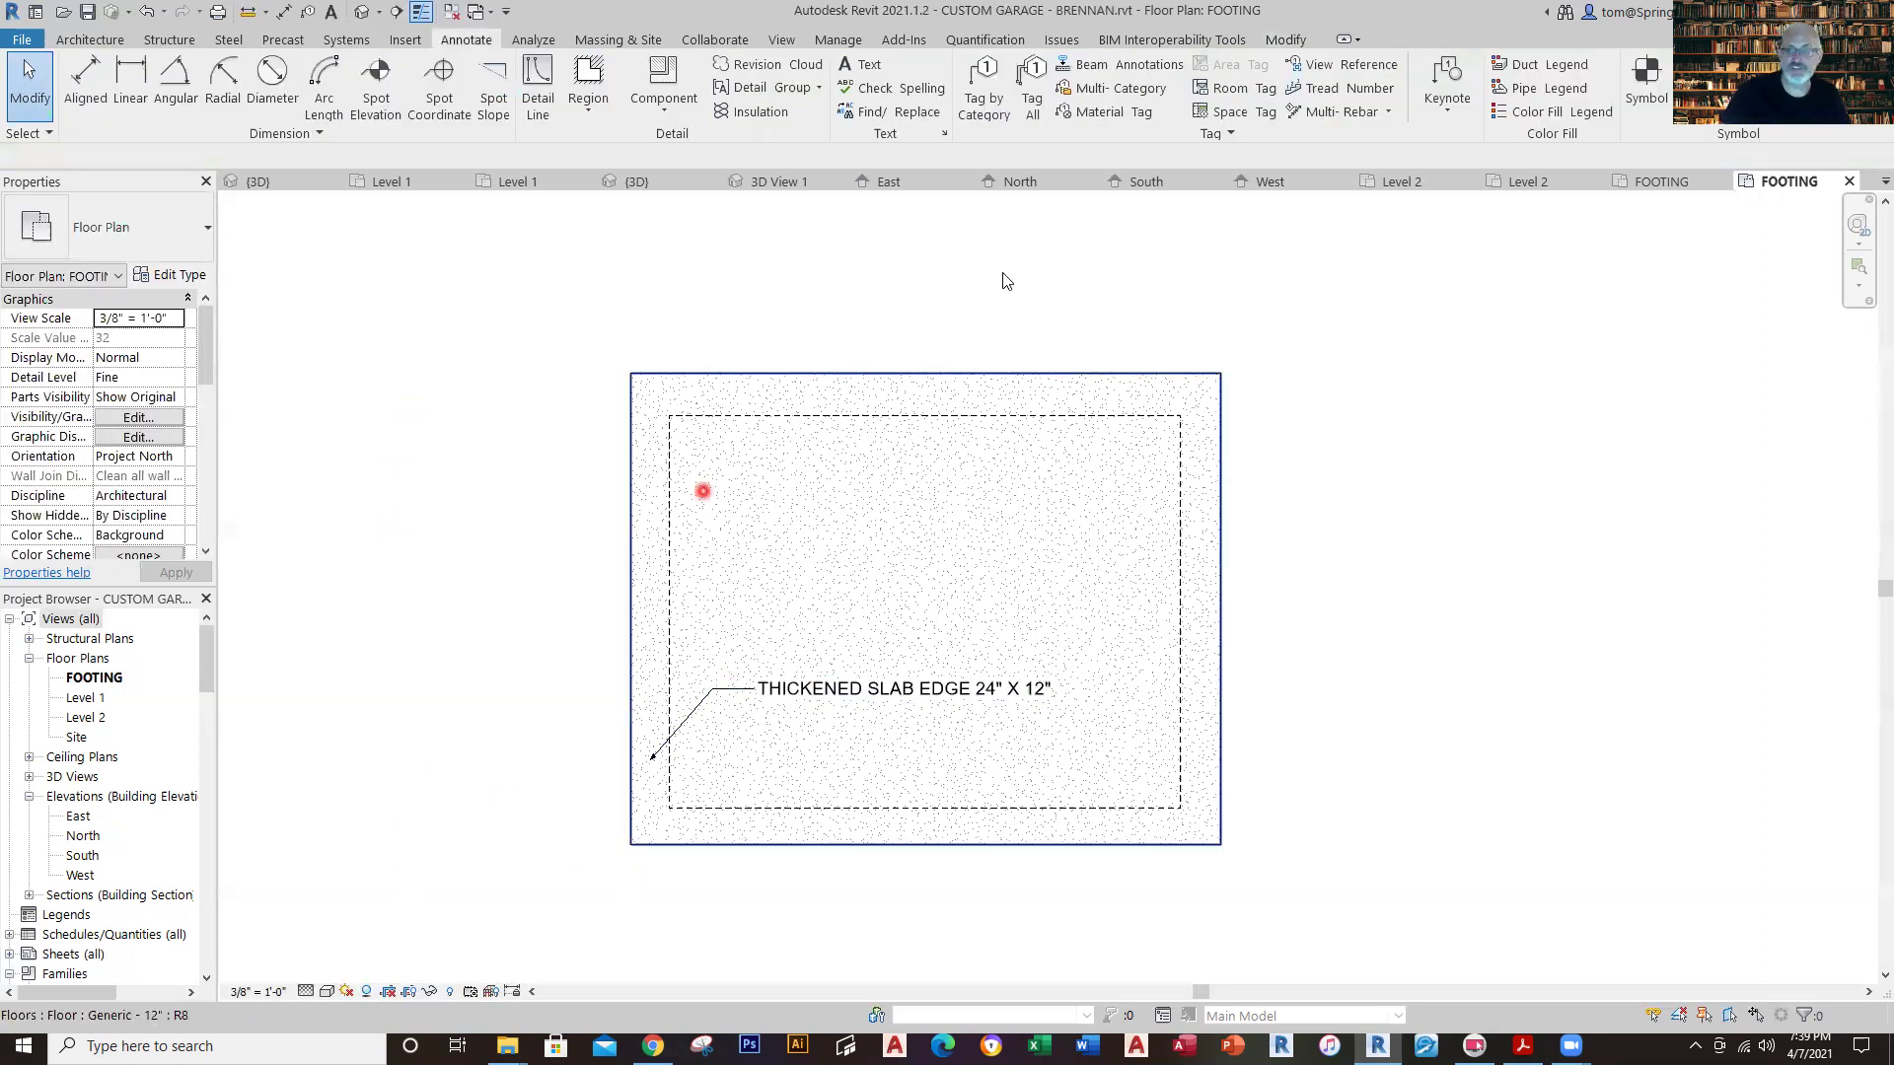
Recheck the note on the master FOOTING plan and change the custom garage's note to read THICKENED SLAB EDGE 12" X 24".
click(1650, 188)
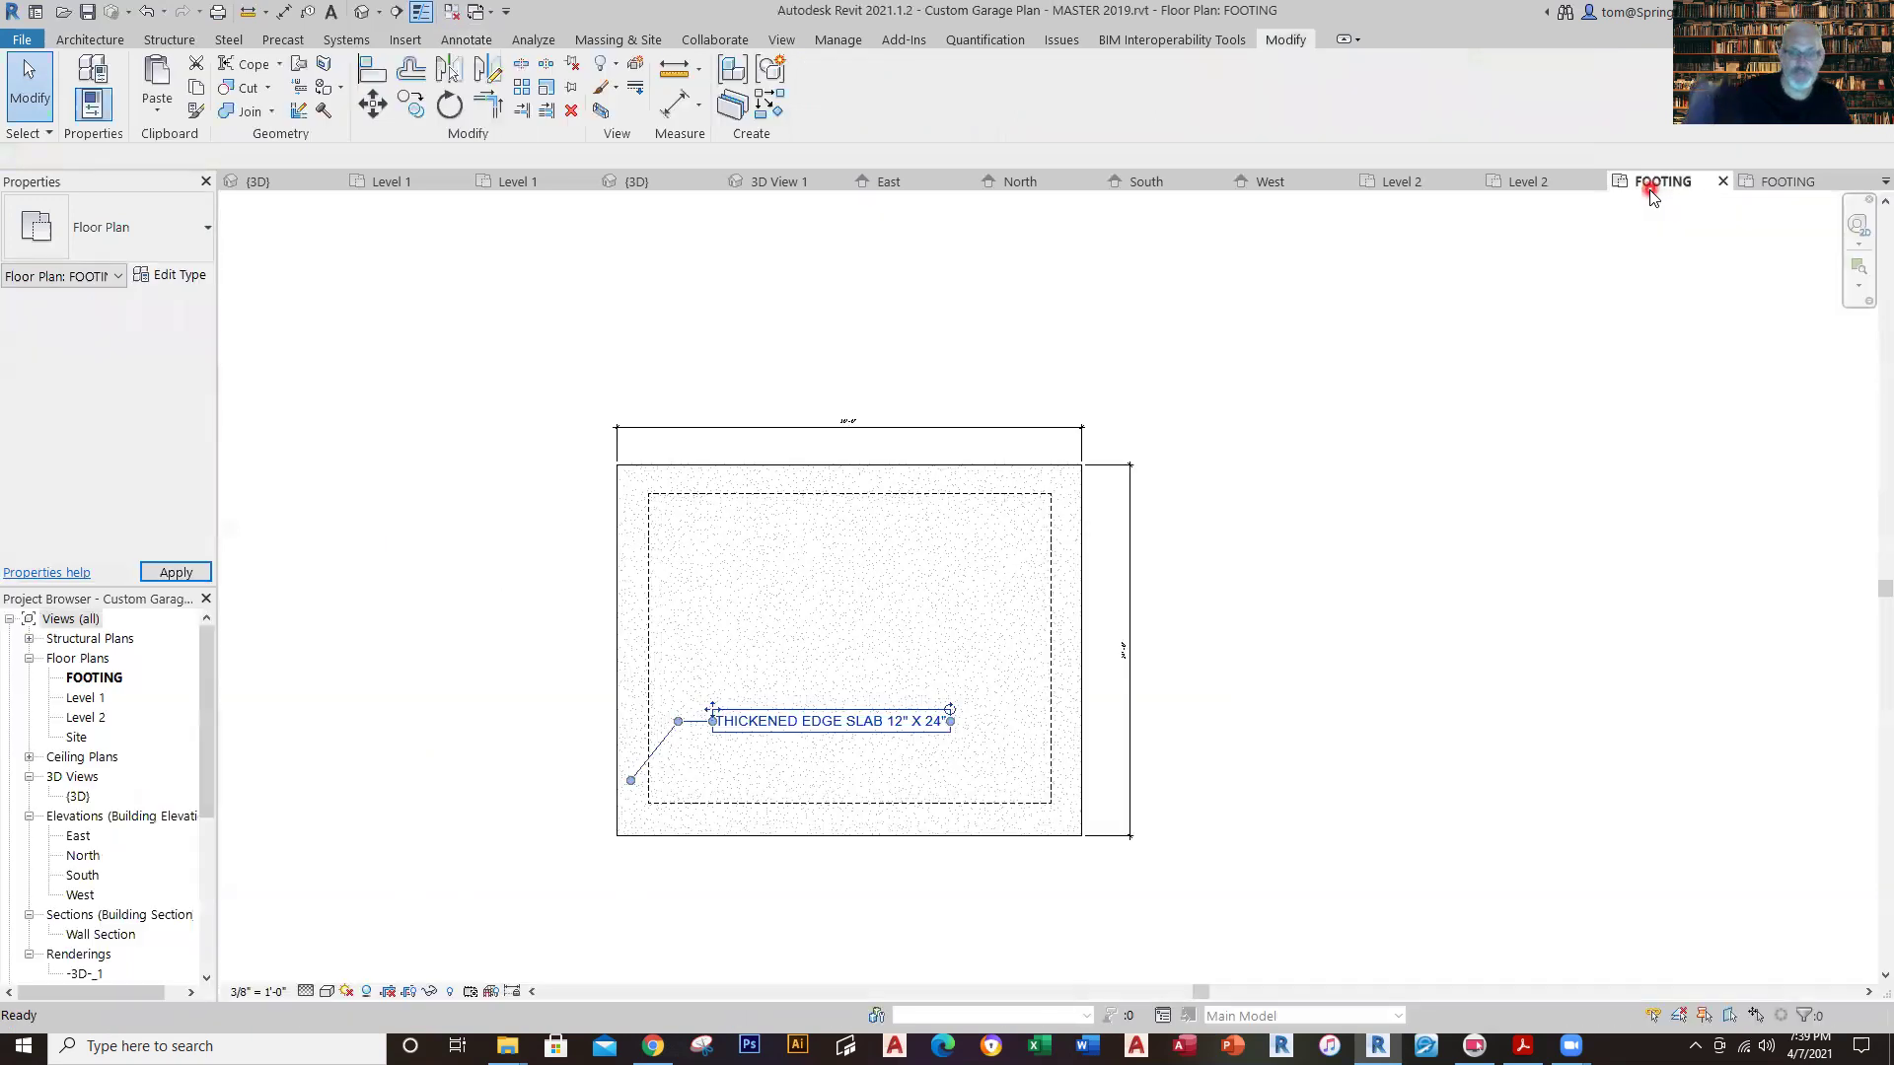
click(1786, 181)
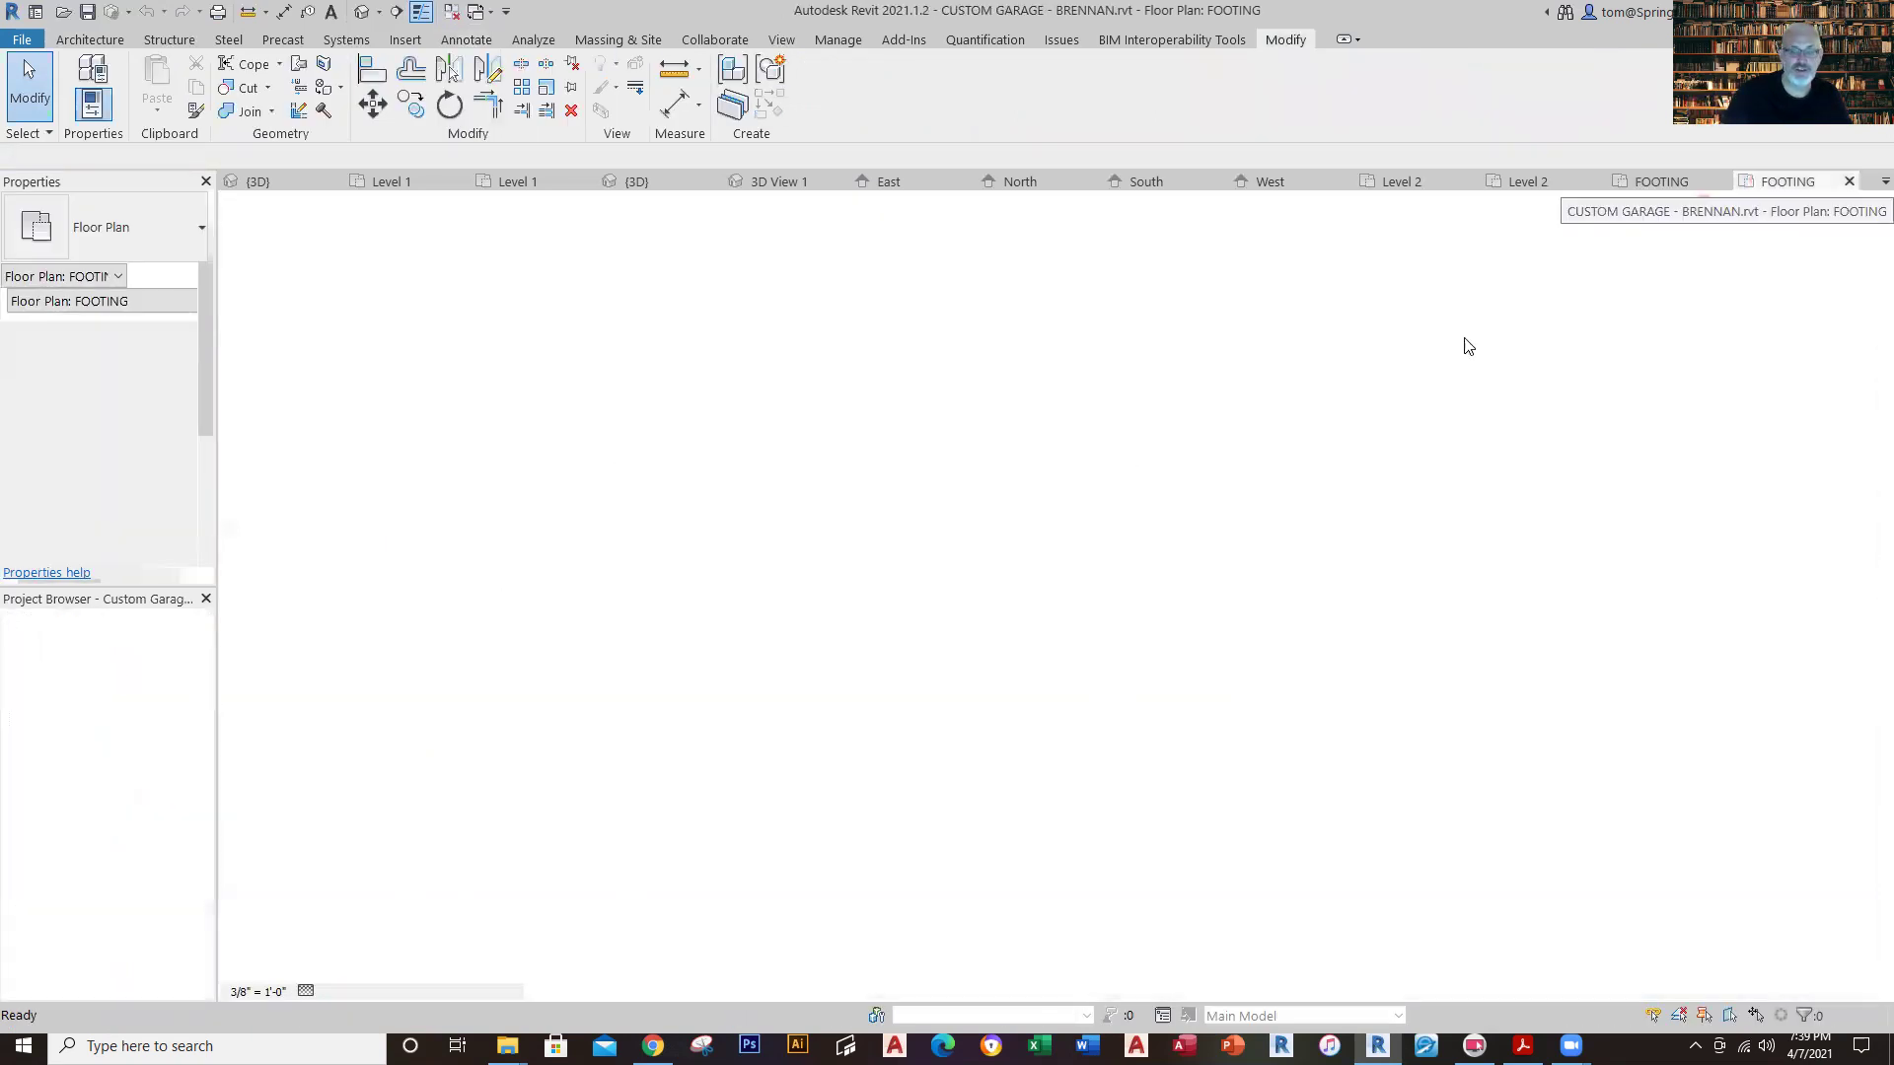
click(972, 694)
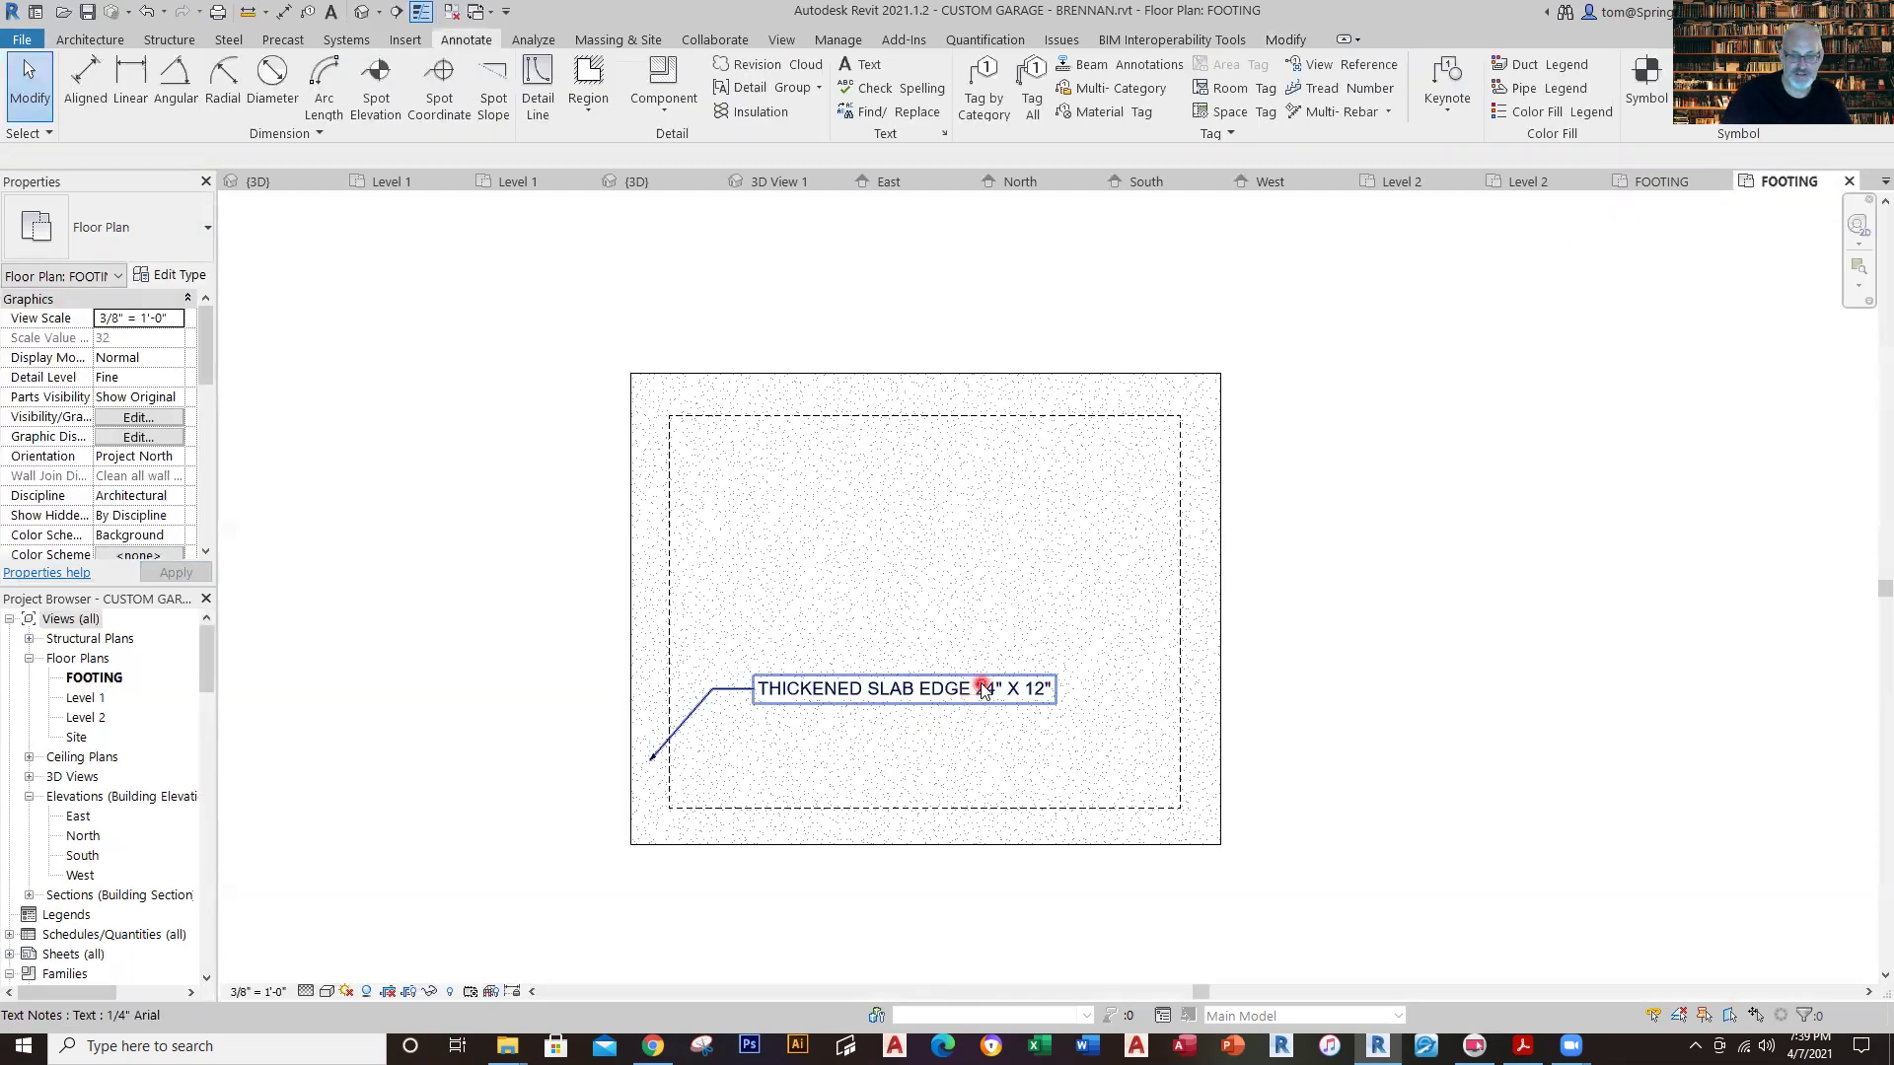
click(975, 689)
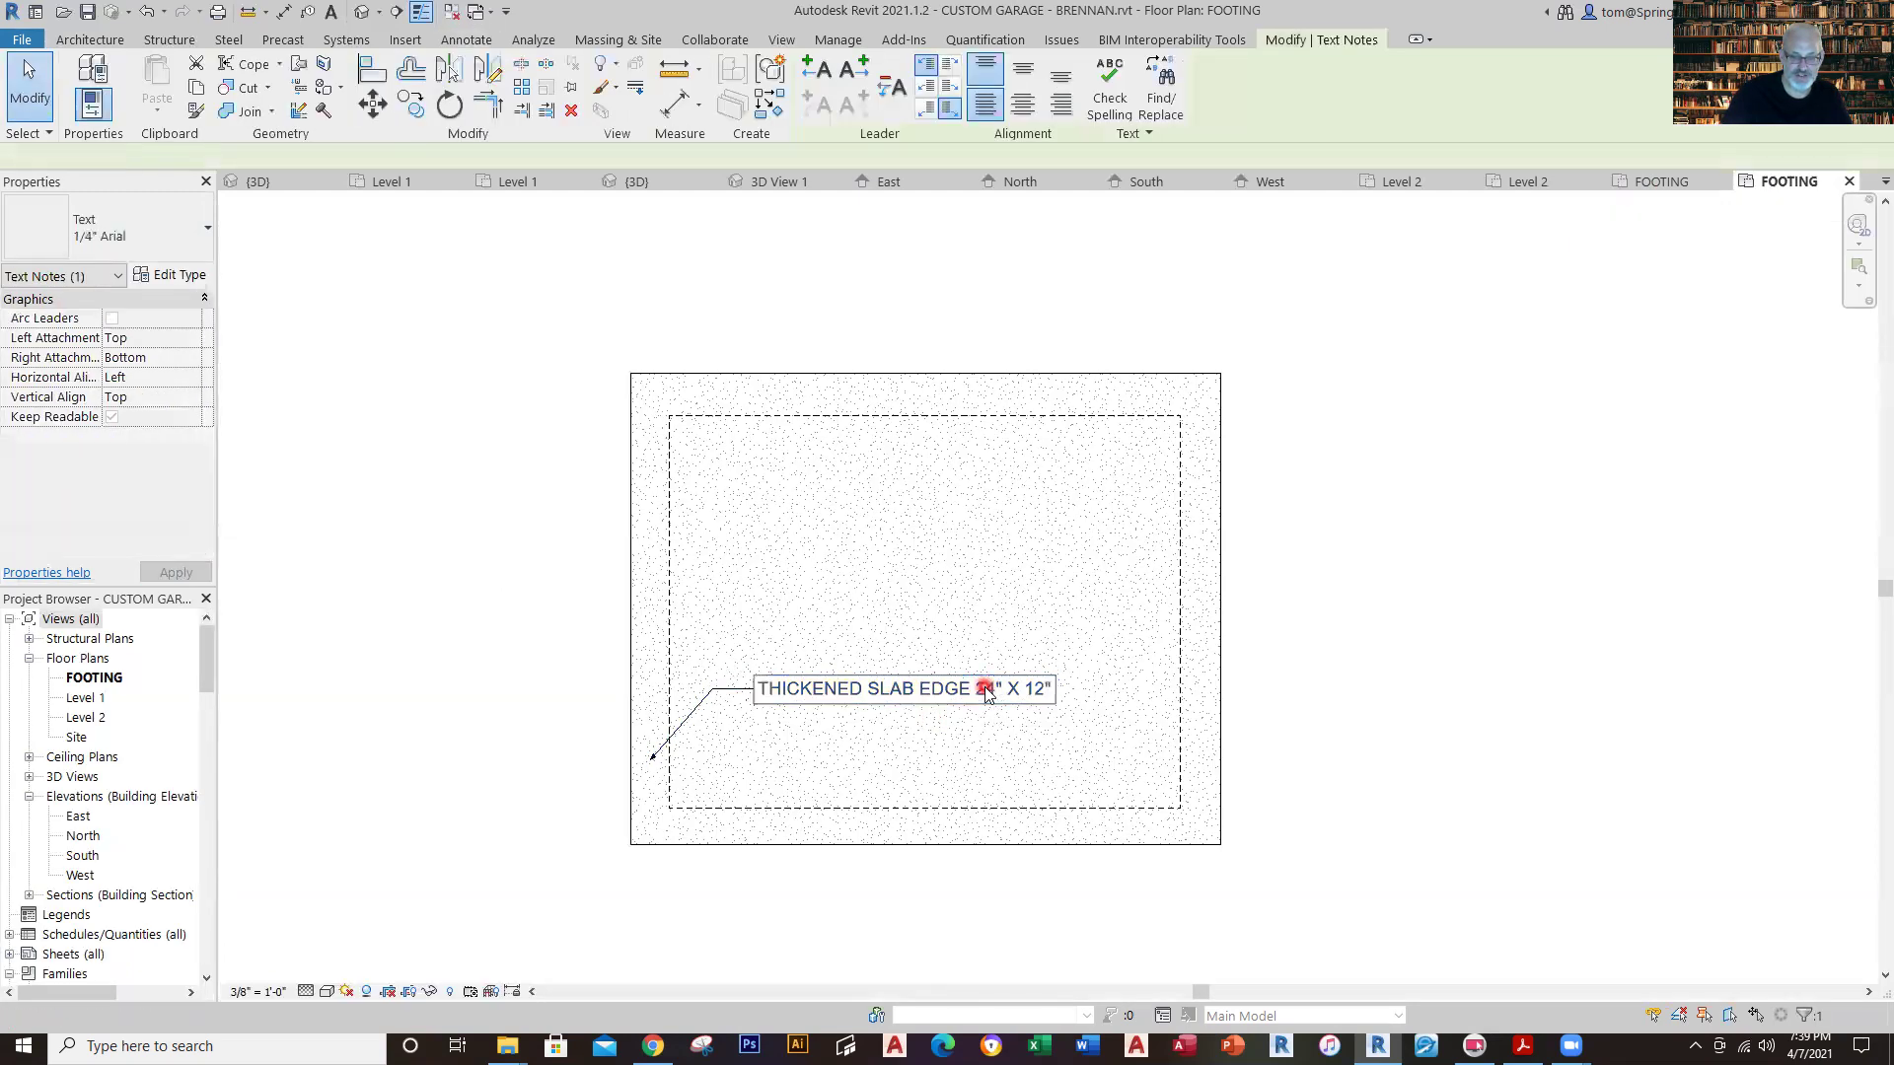
text(12)
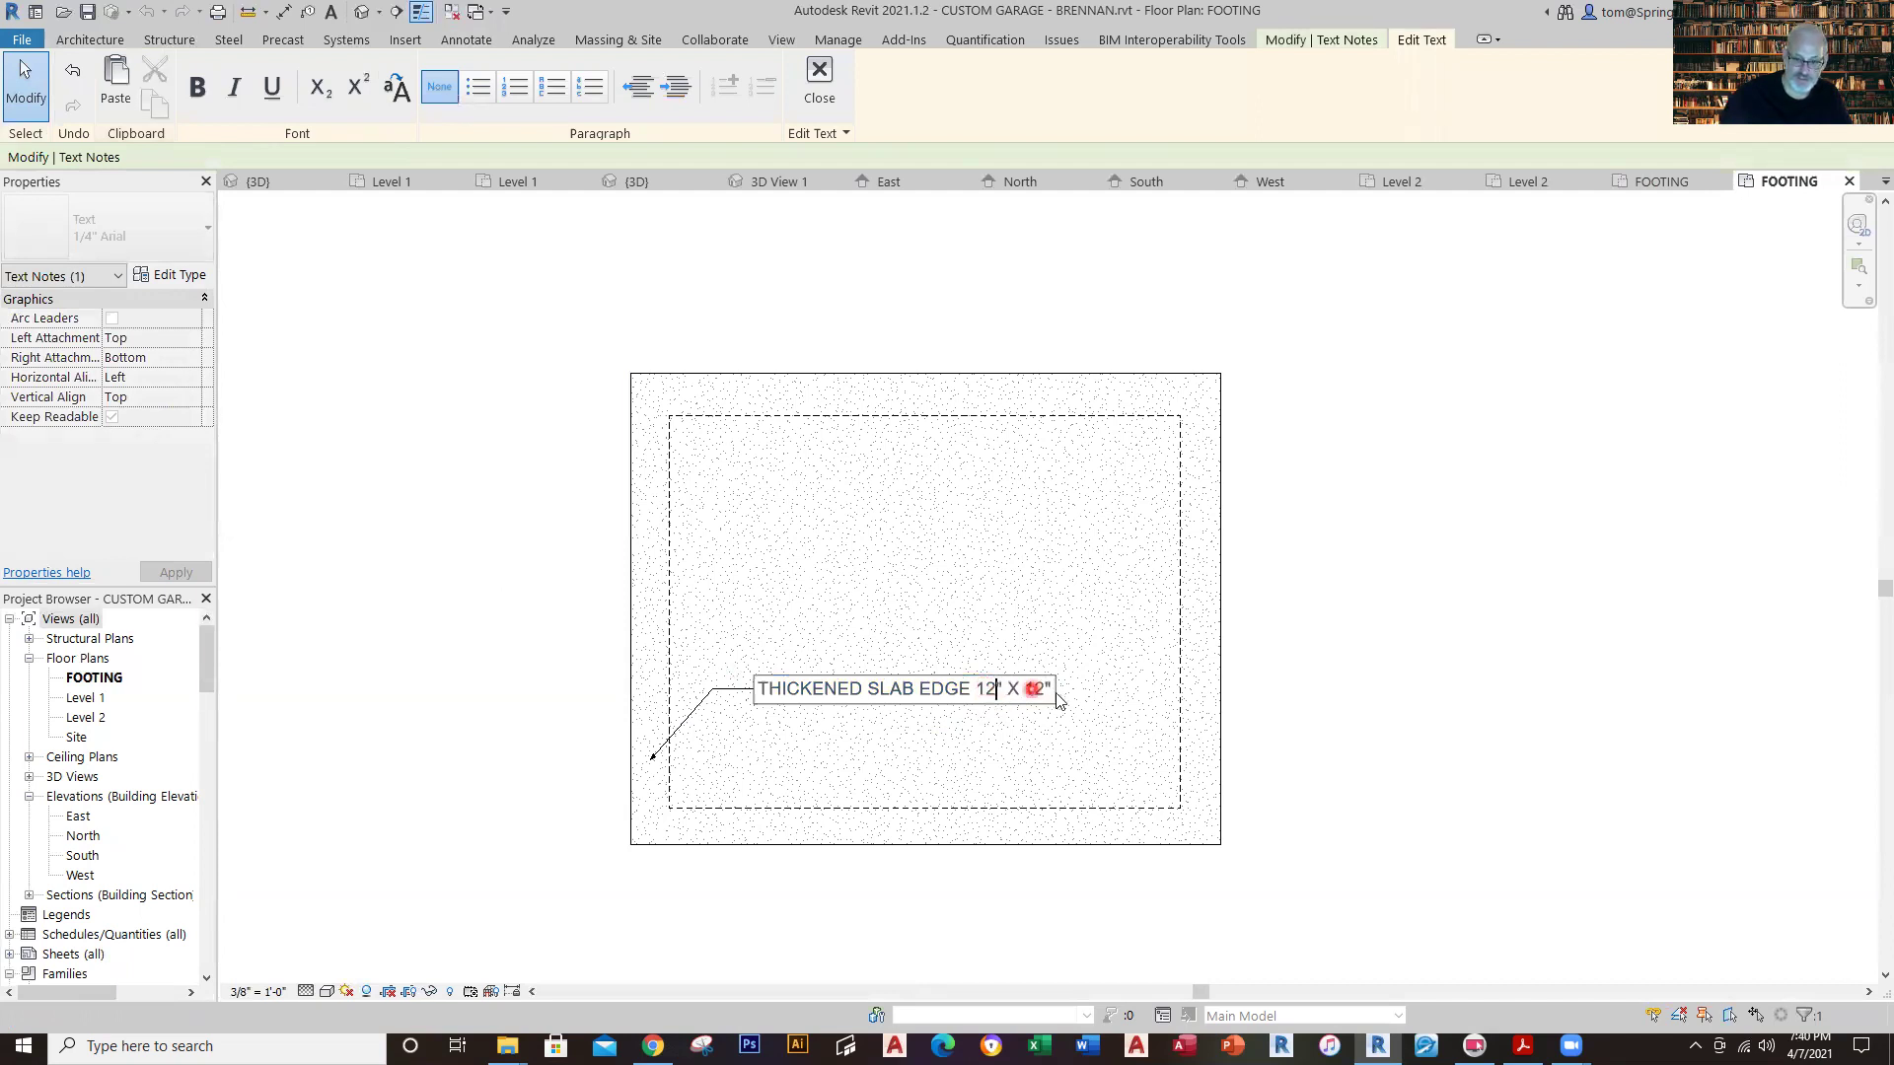
click(1033, 687)
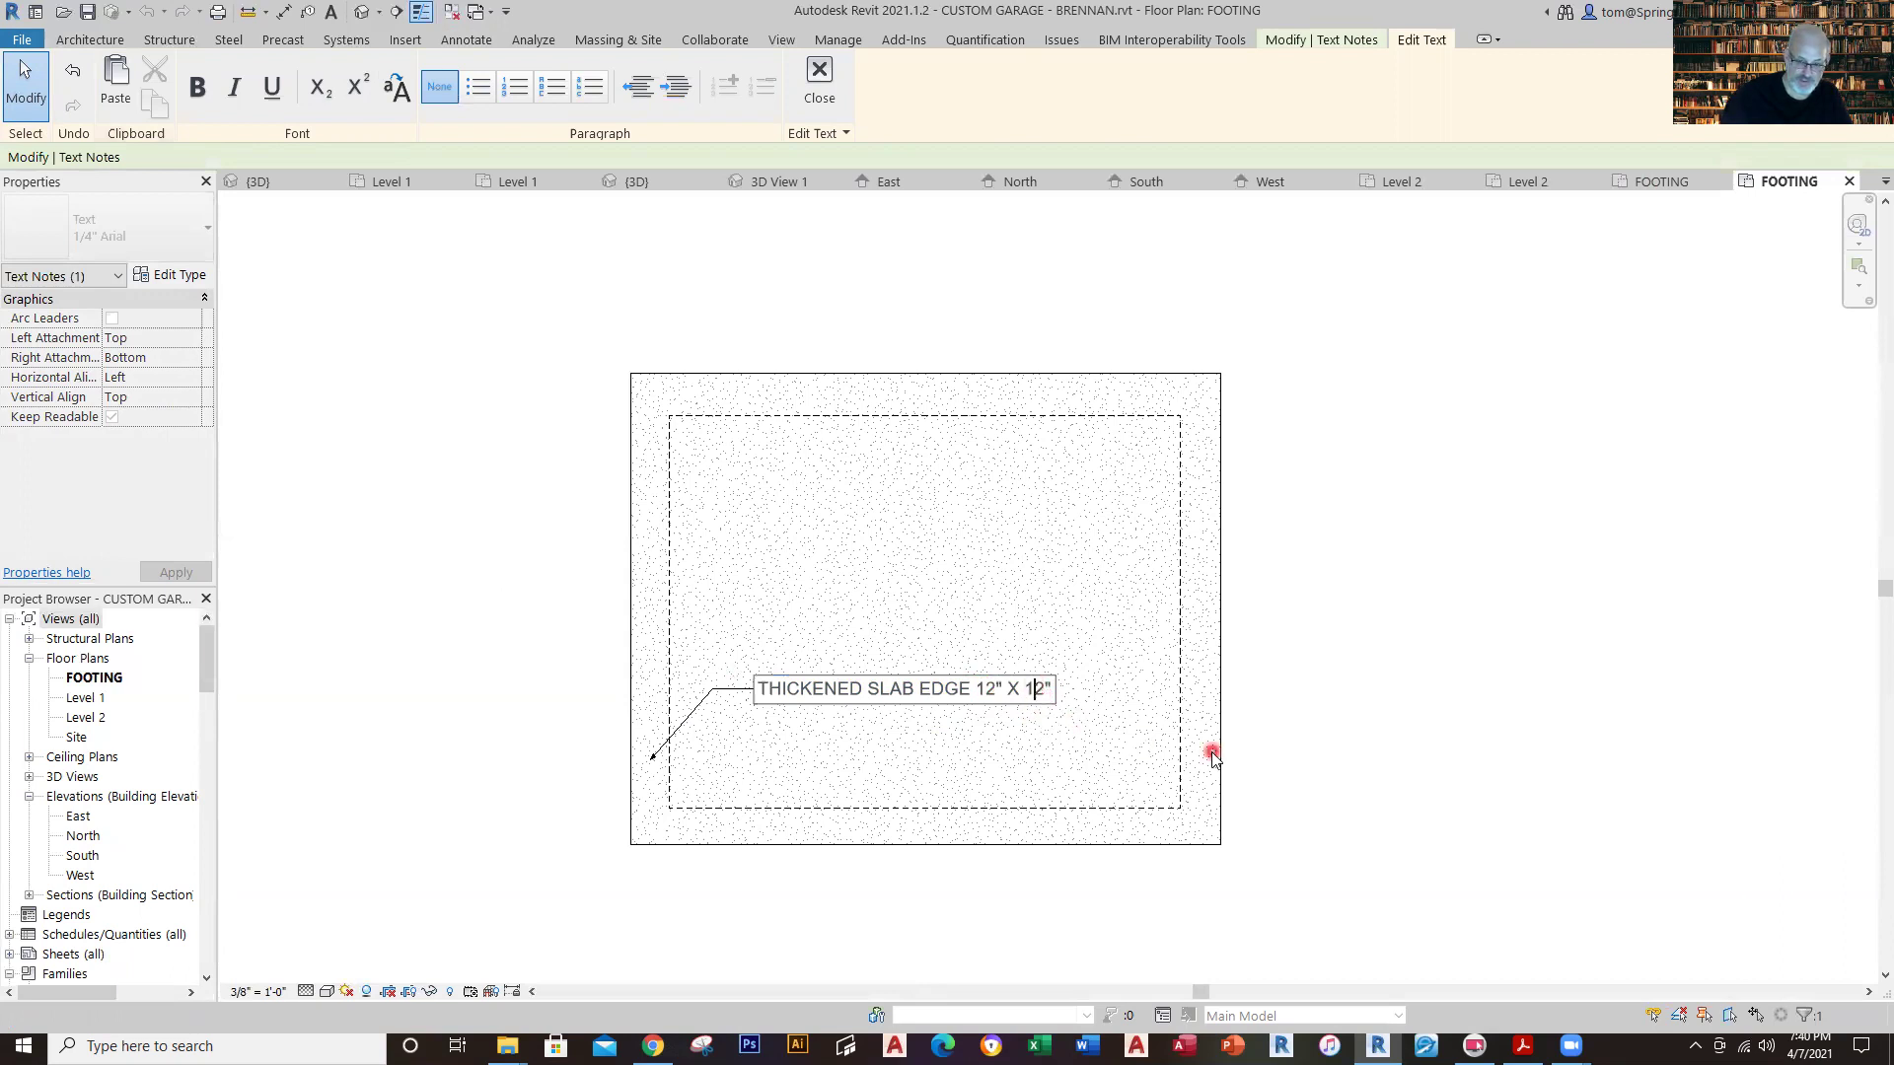
key(Delete)
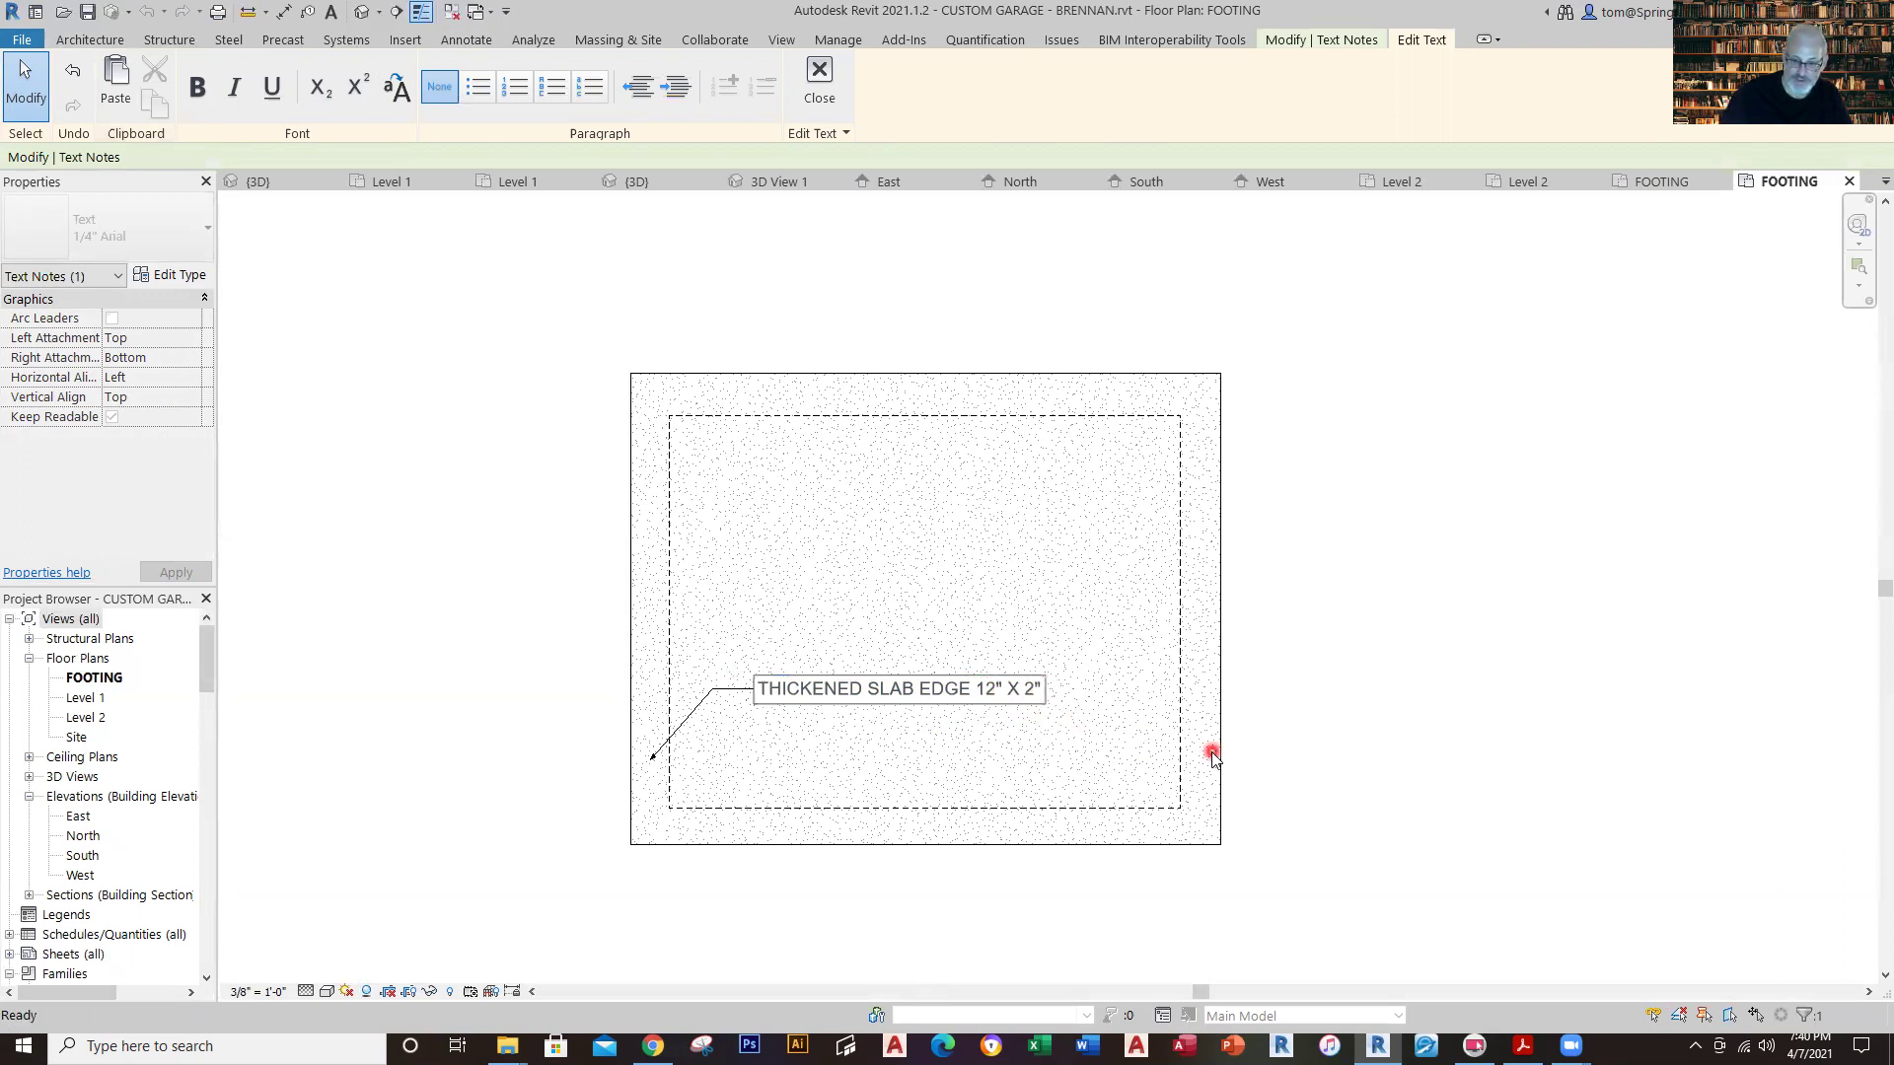
click(1323, 727)
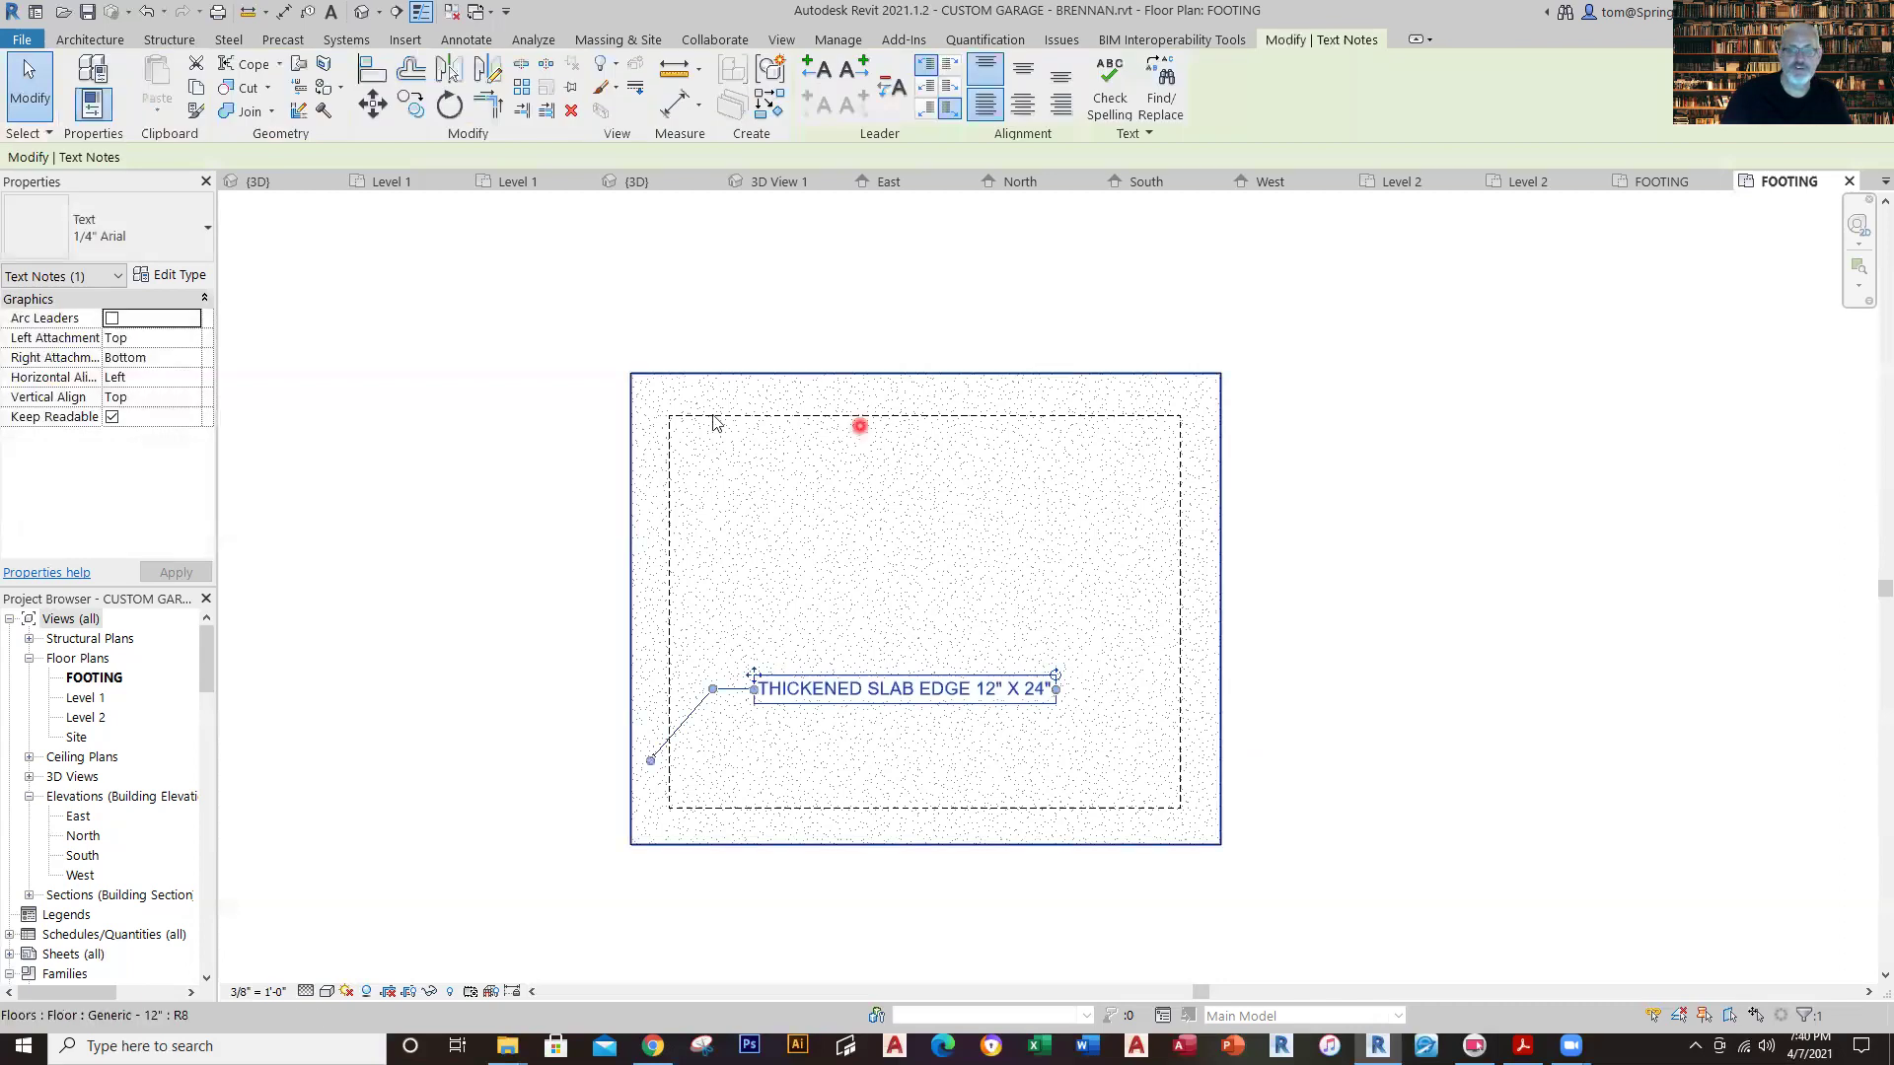
click(440, 494)
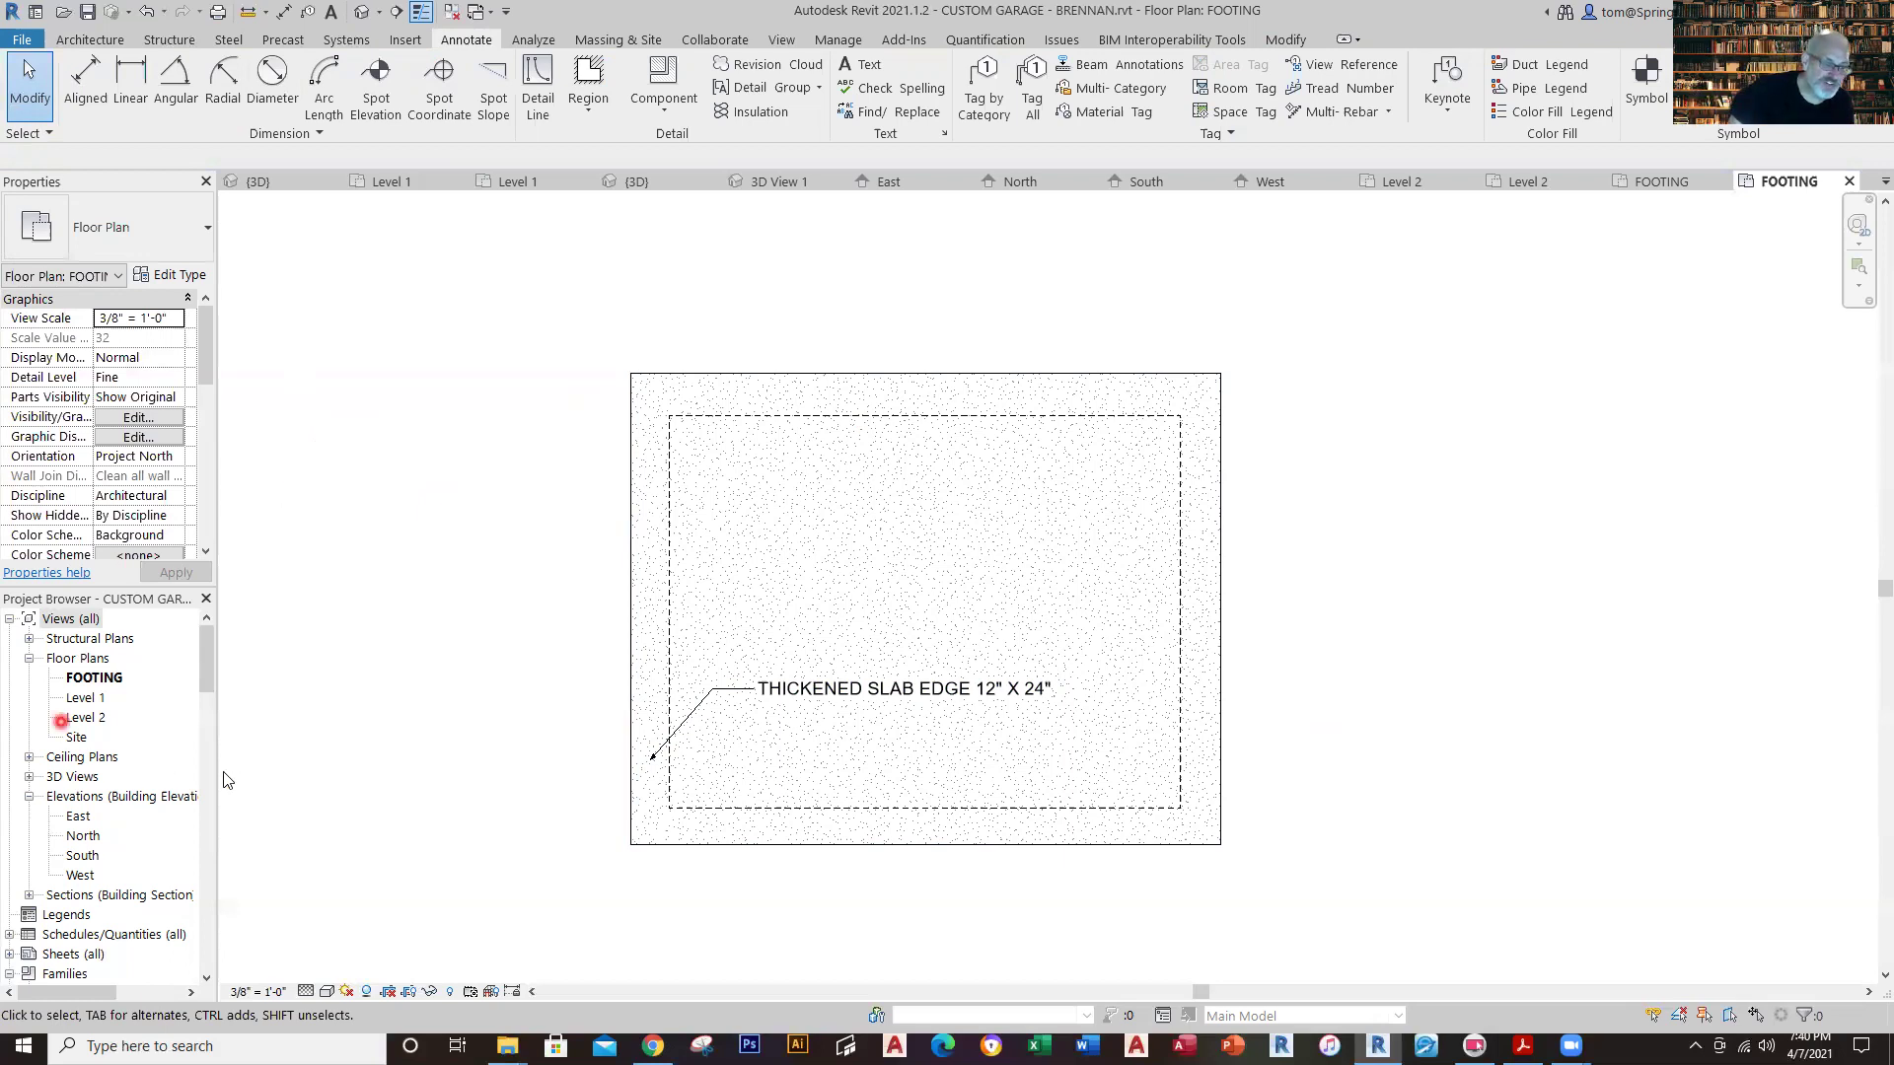
Review the custom garage's East, North, South and West elevations, followed by its FOOTING and Level 1 floor plans.
double_click(78, 818)
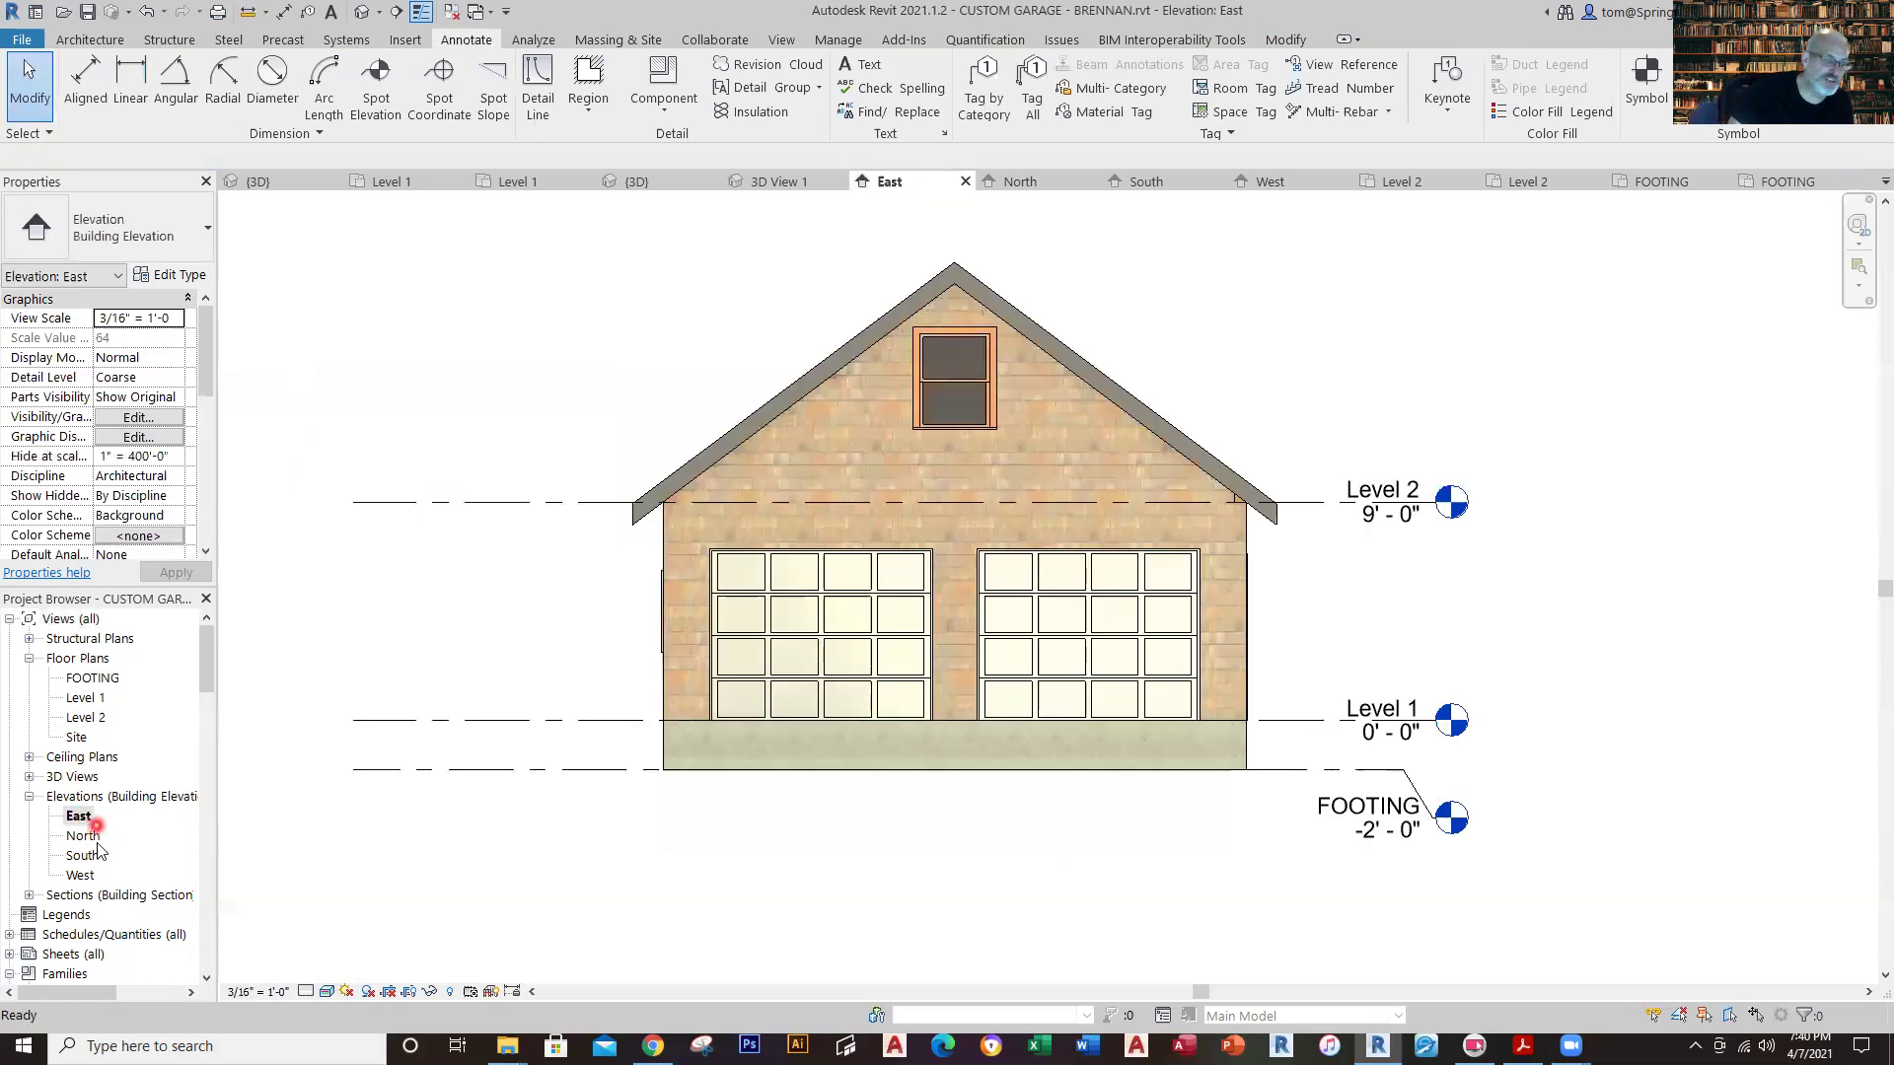
double_click(83, 837)
double_click(83, 856)
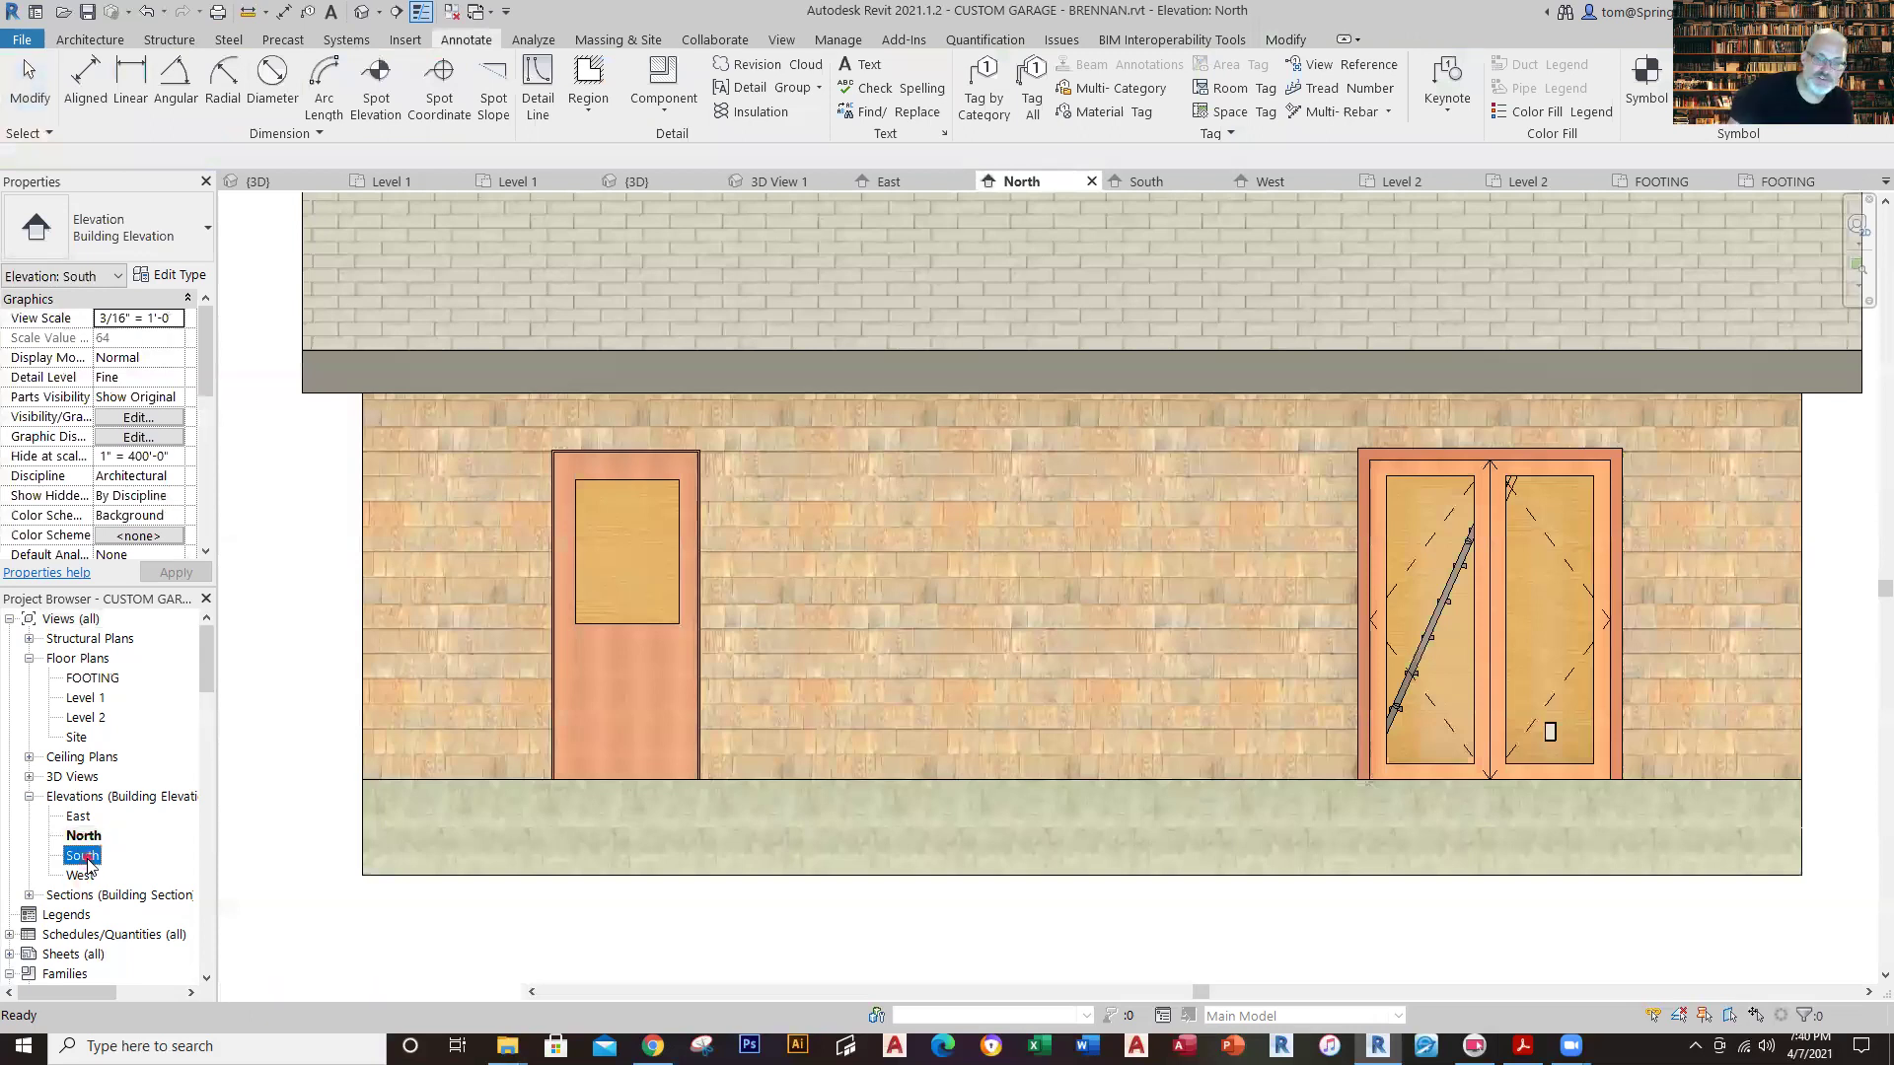
double_click(81, 876)
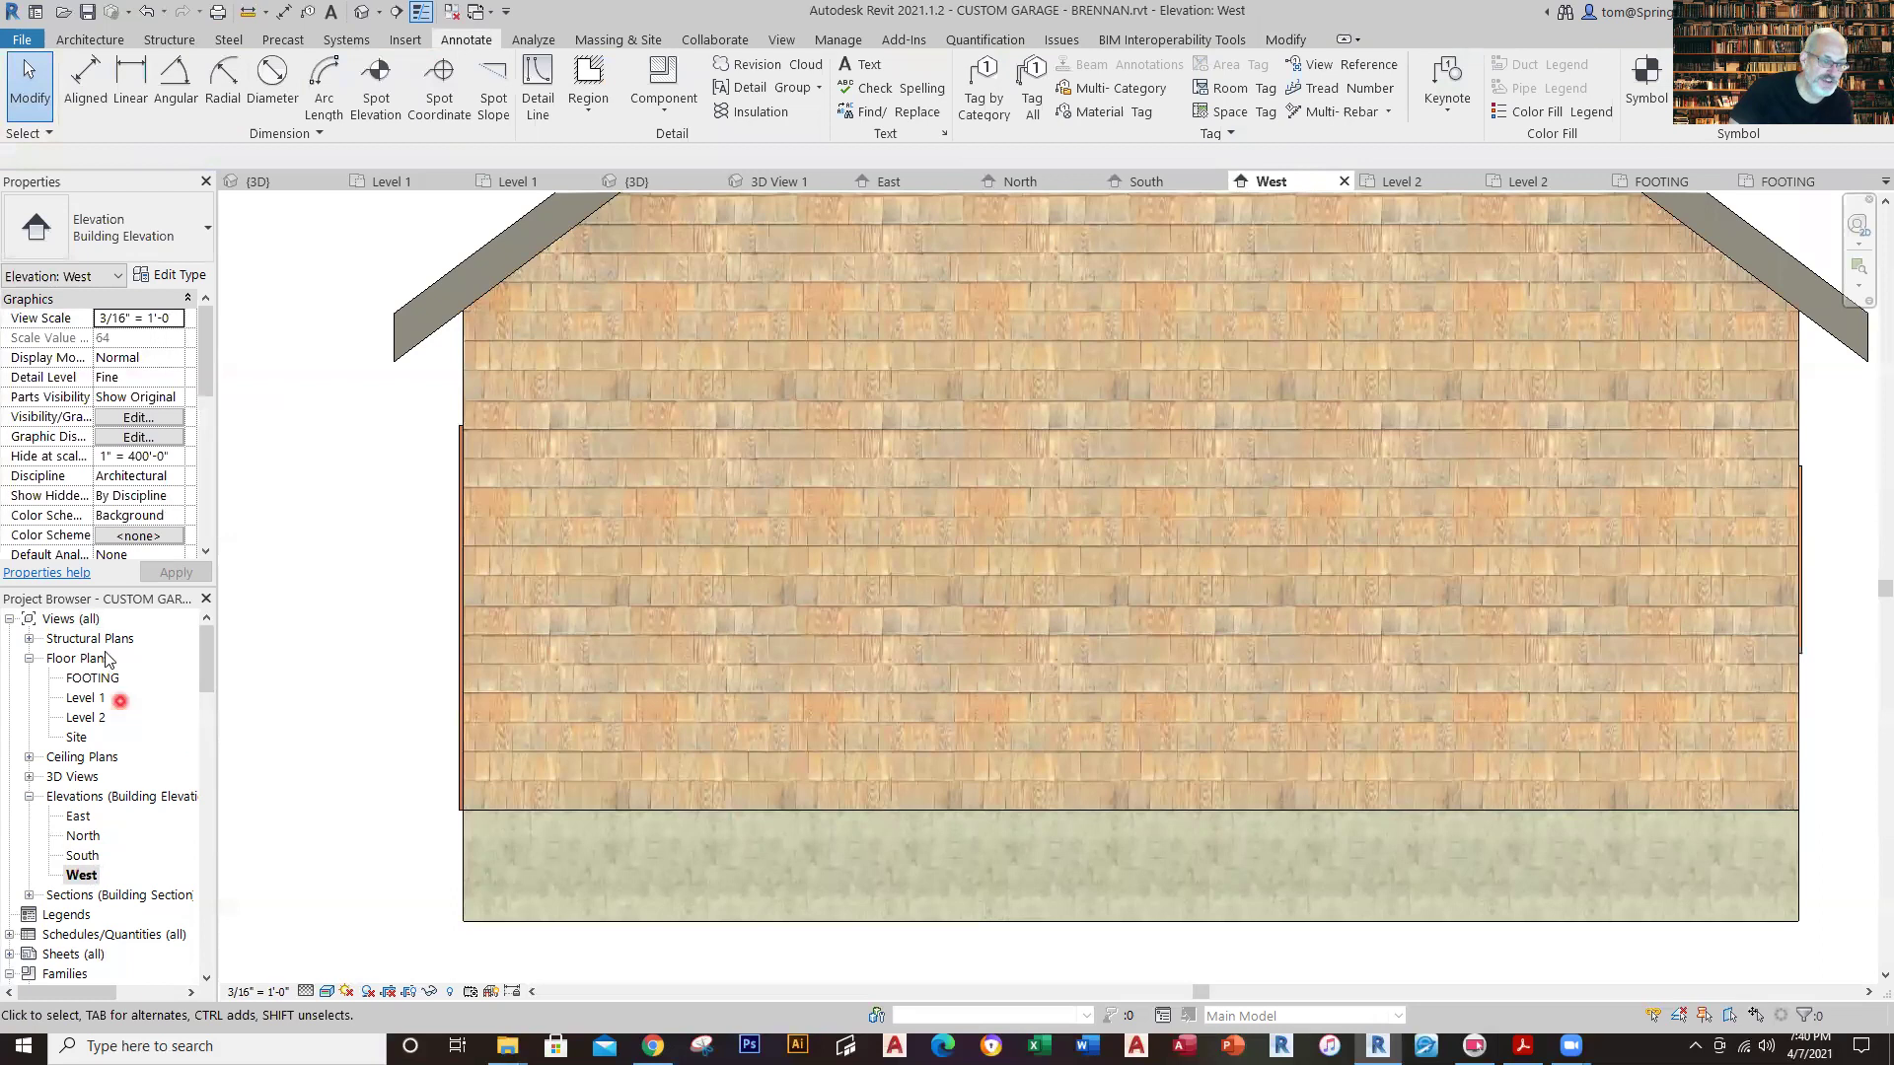
double_click(93, 679)
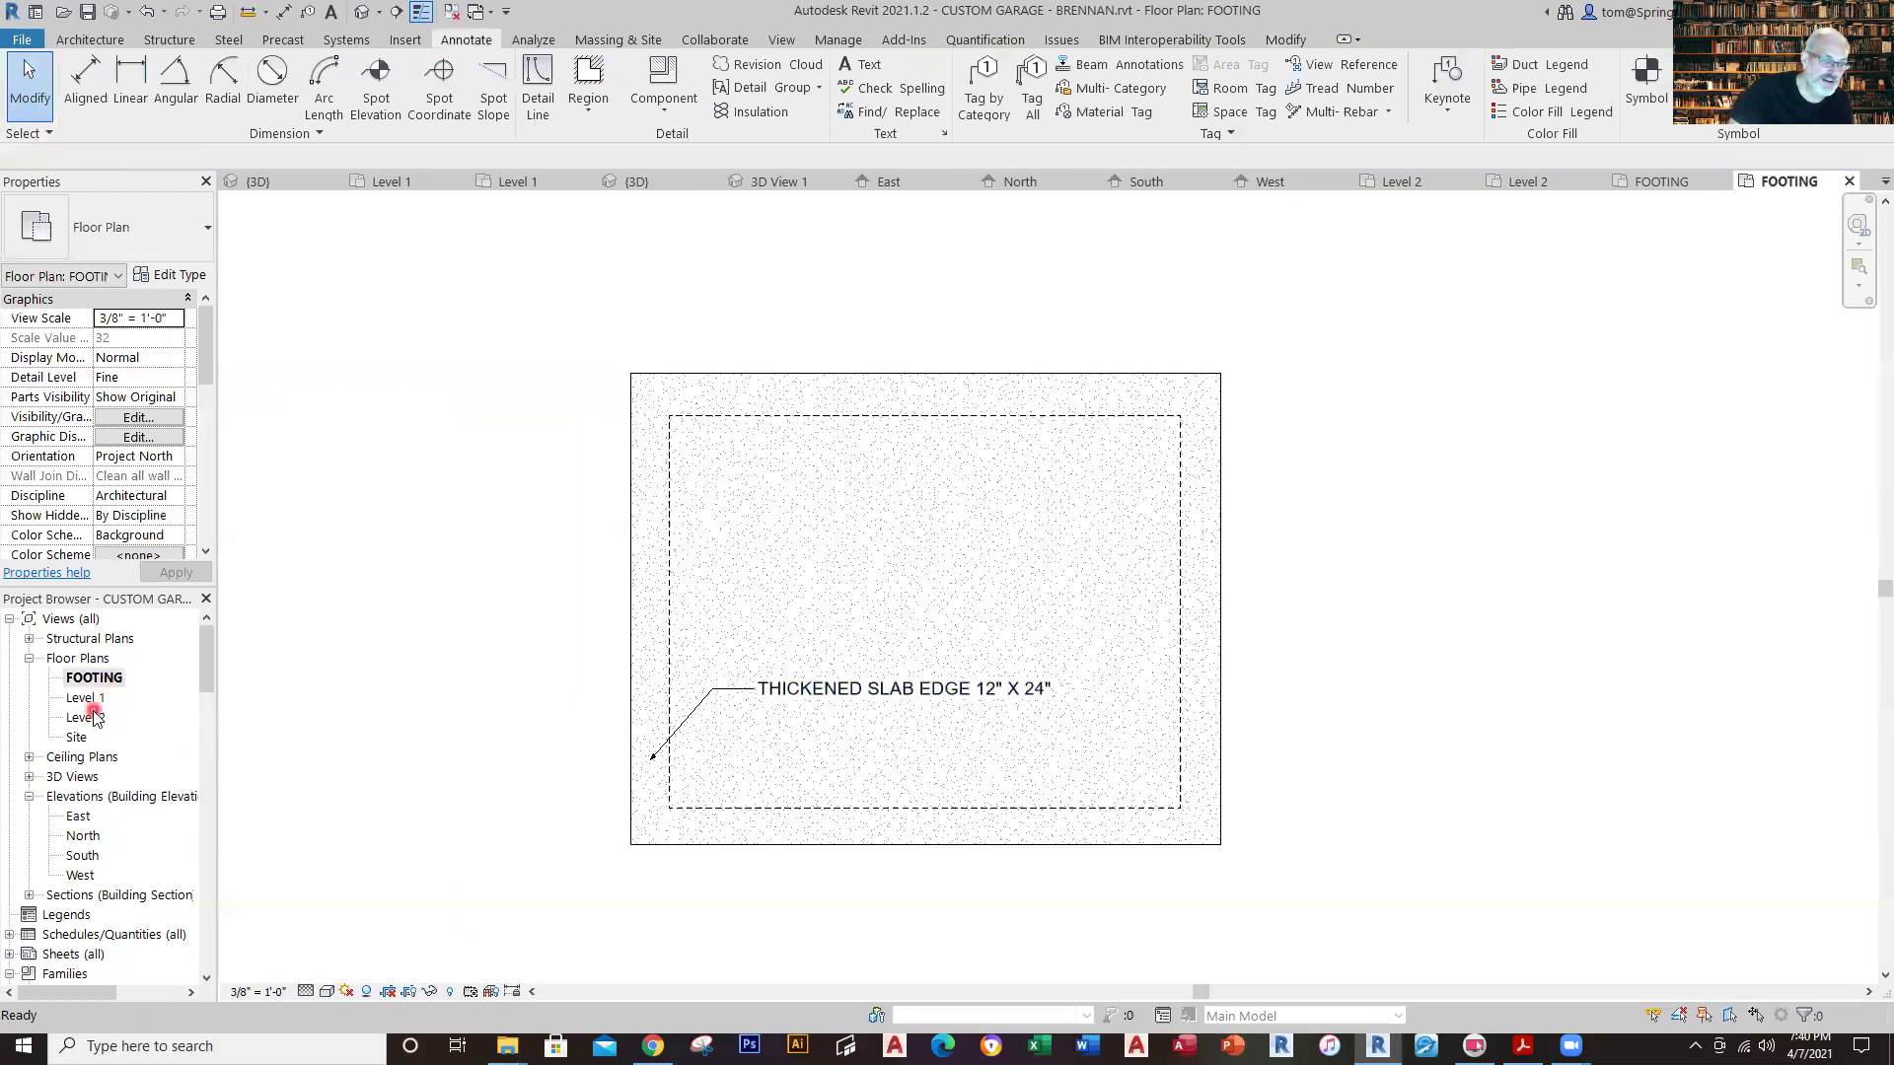
double_click(91, 698)
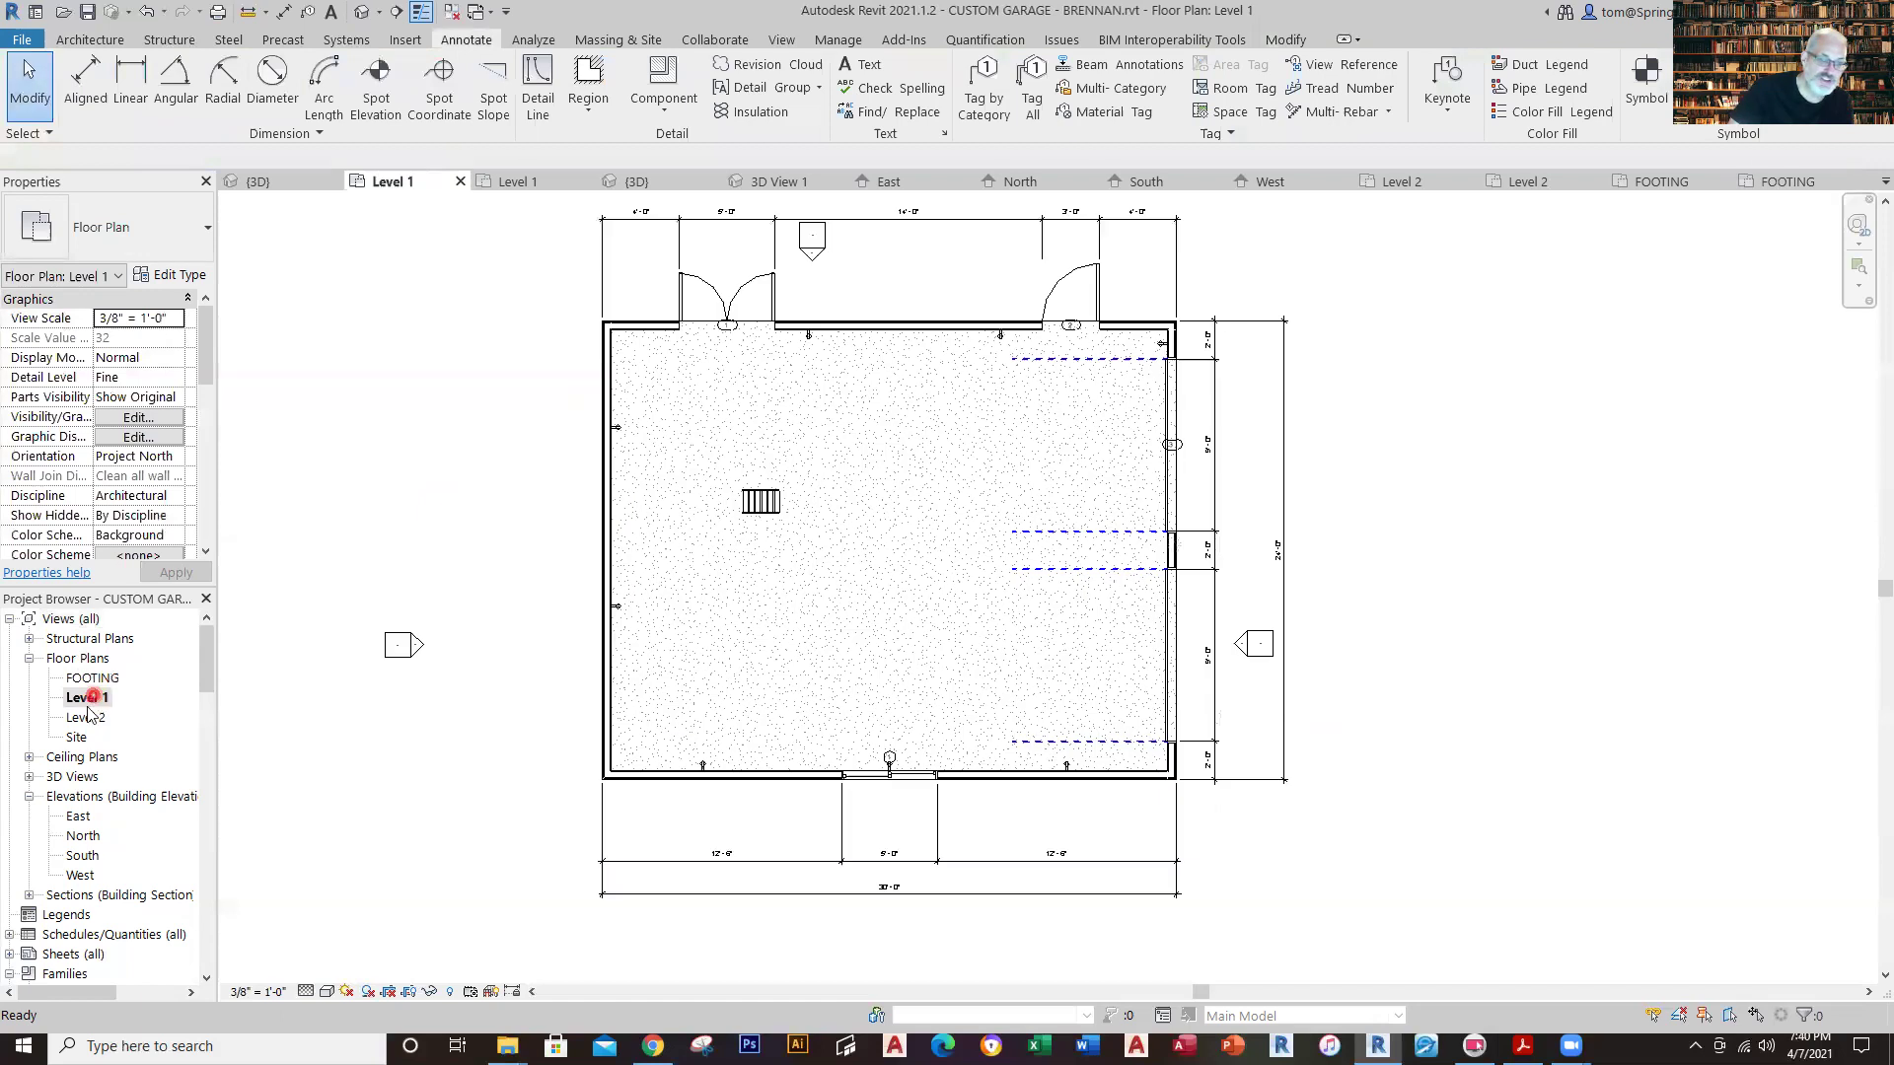
Examine the custom garage's Level 2 floor plan, looking closely at the exterior wall lines around the upper-left corner.
double_click(94, 719)
click(573, 823)
scroll(549, 845, down, 1)
middle_drag(550, 845, 562, 592)
scroll(641, 448, up, 3)
scroll(642, 448, up, 5)
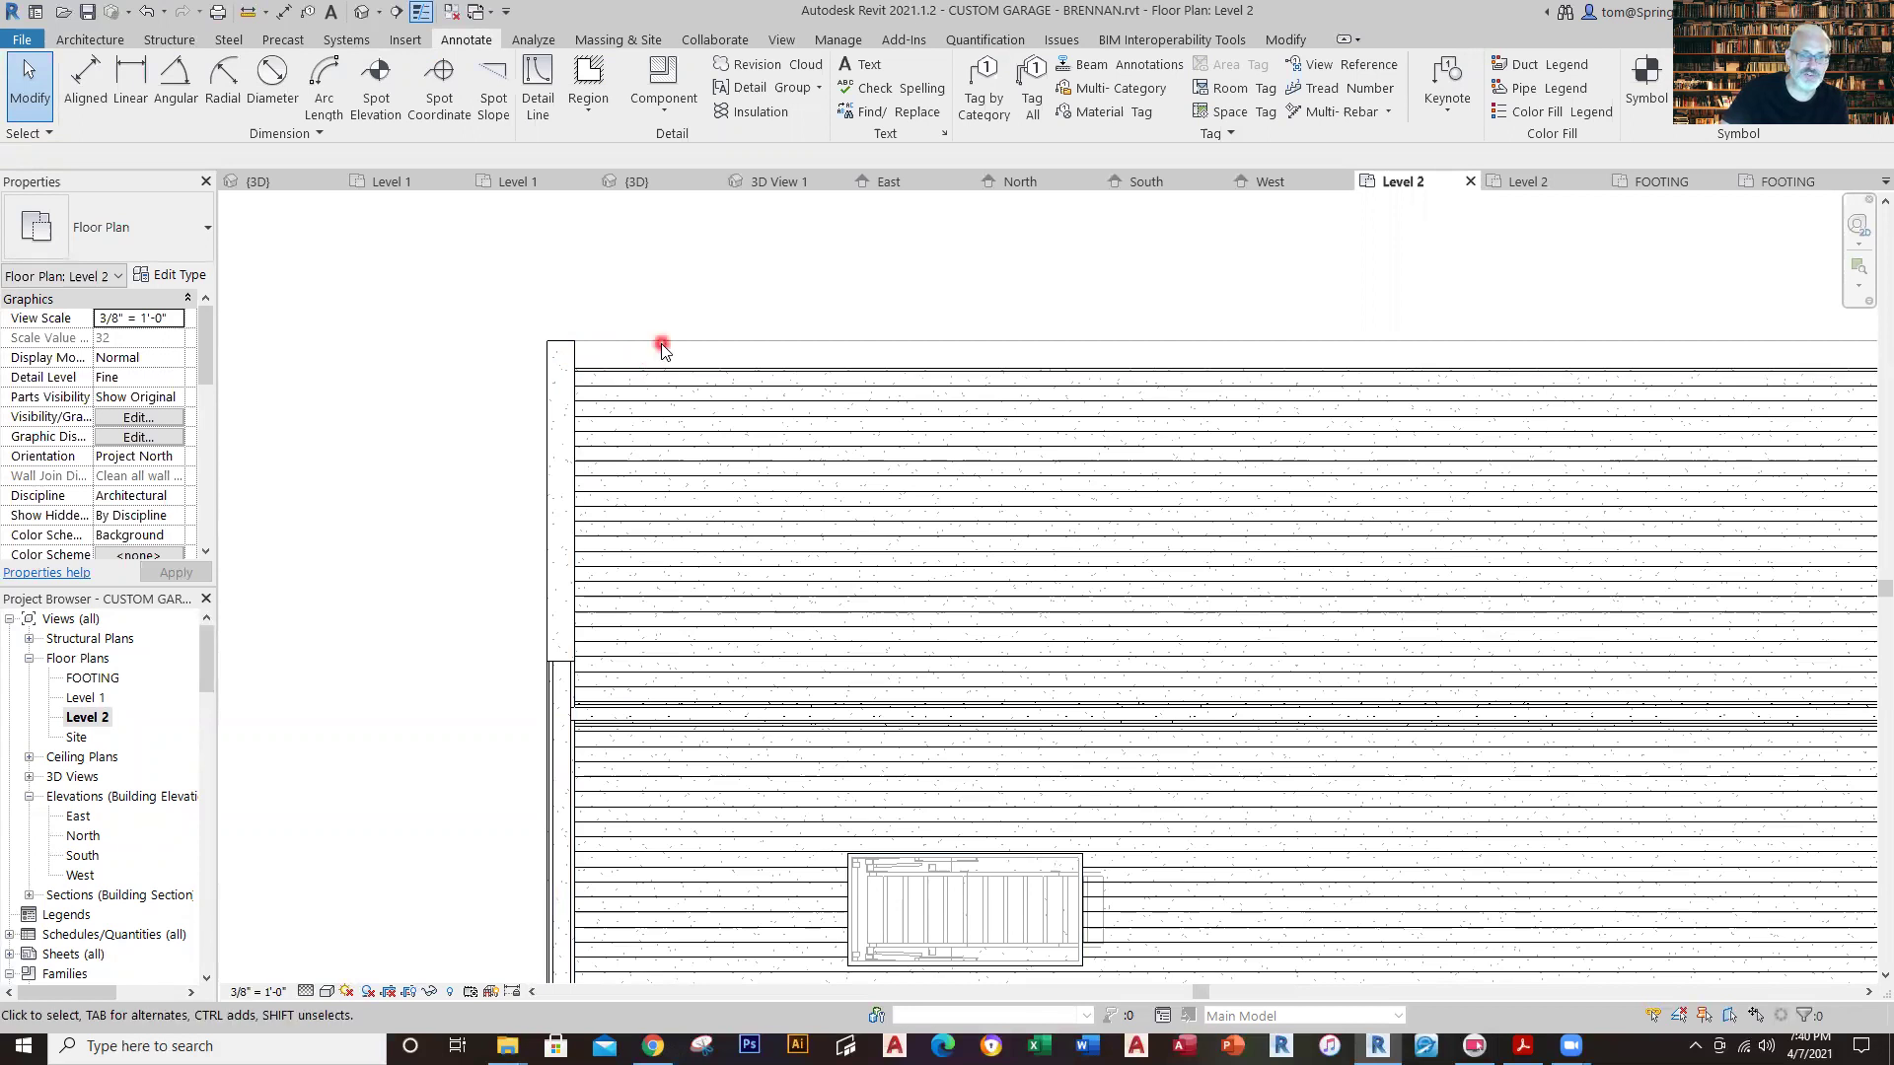
scroll(576, 345, down, 5)
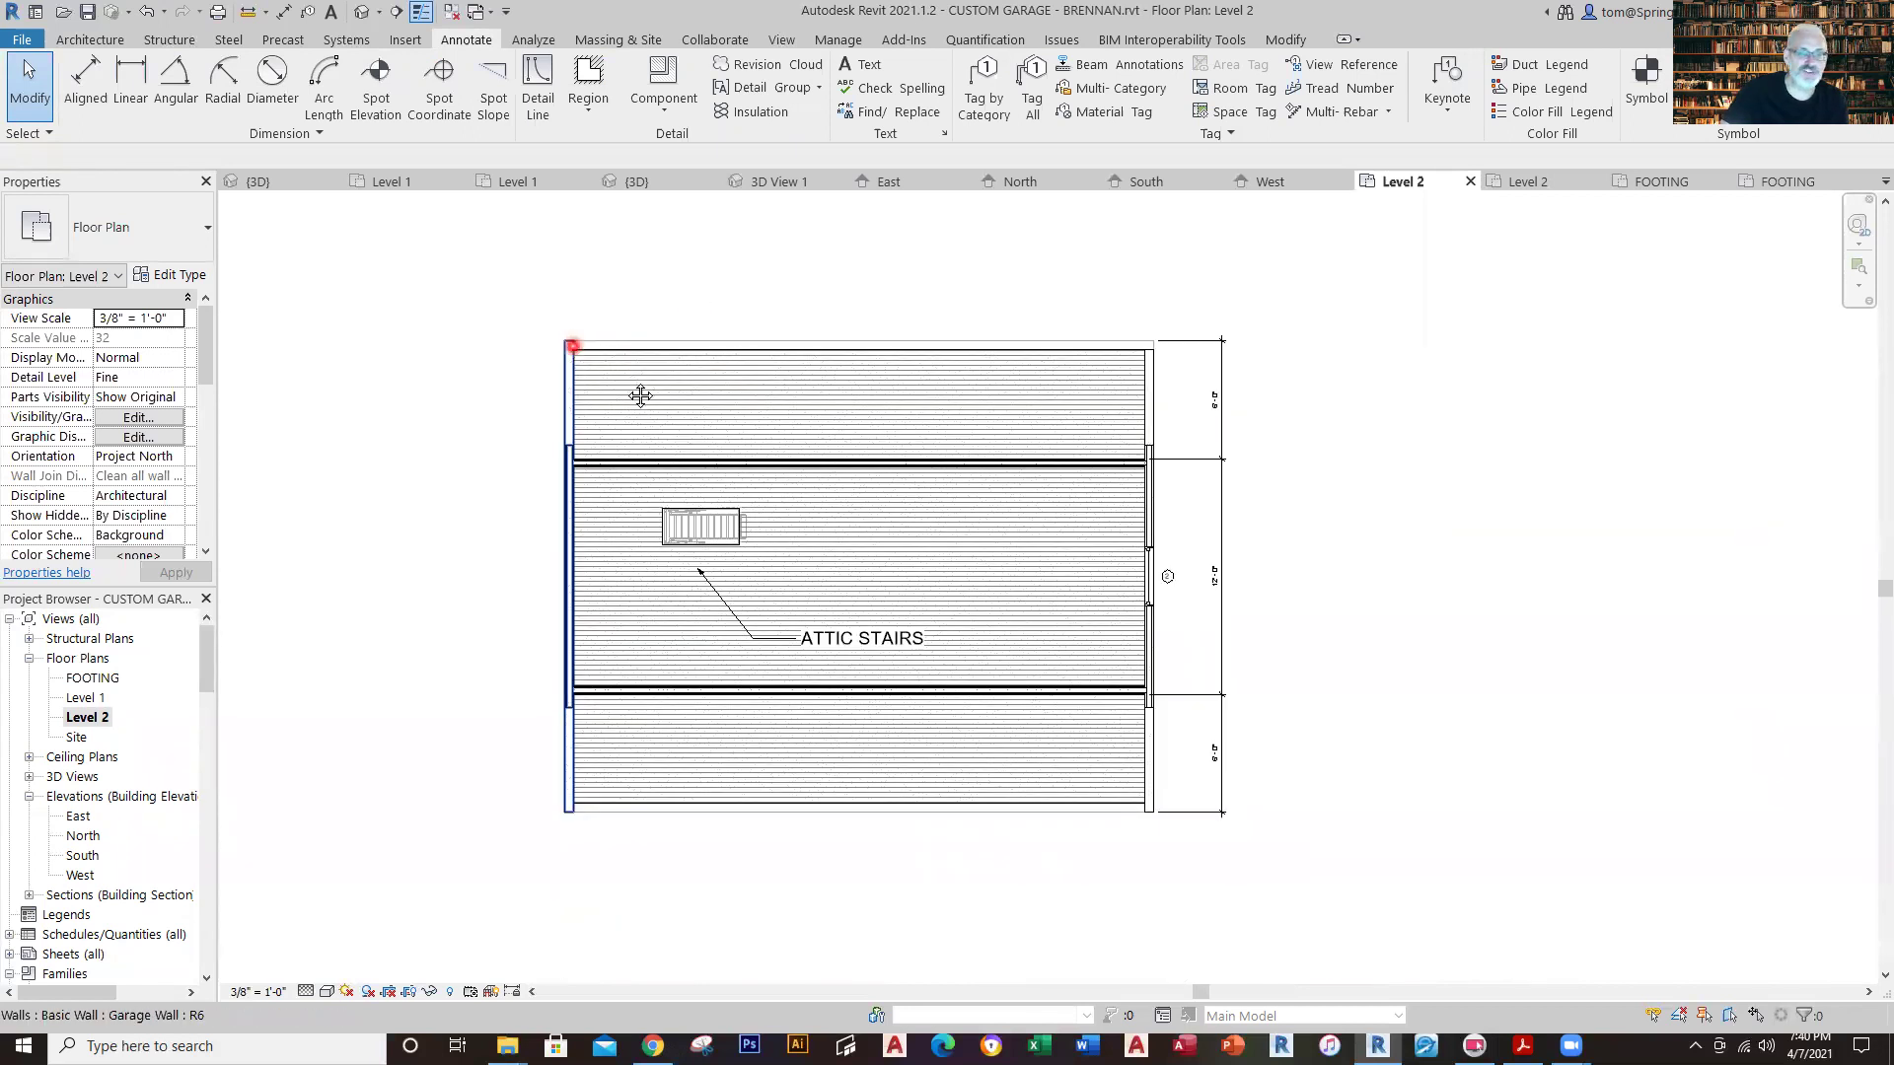
middle_drag(619, 370, 664, 435)
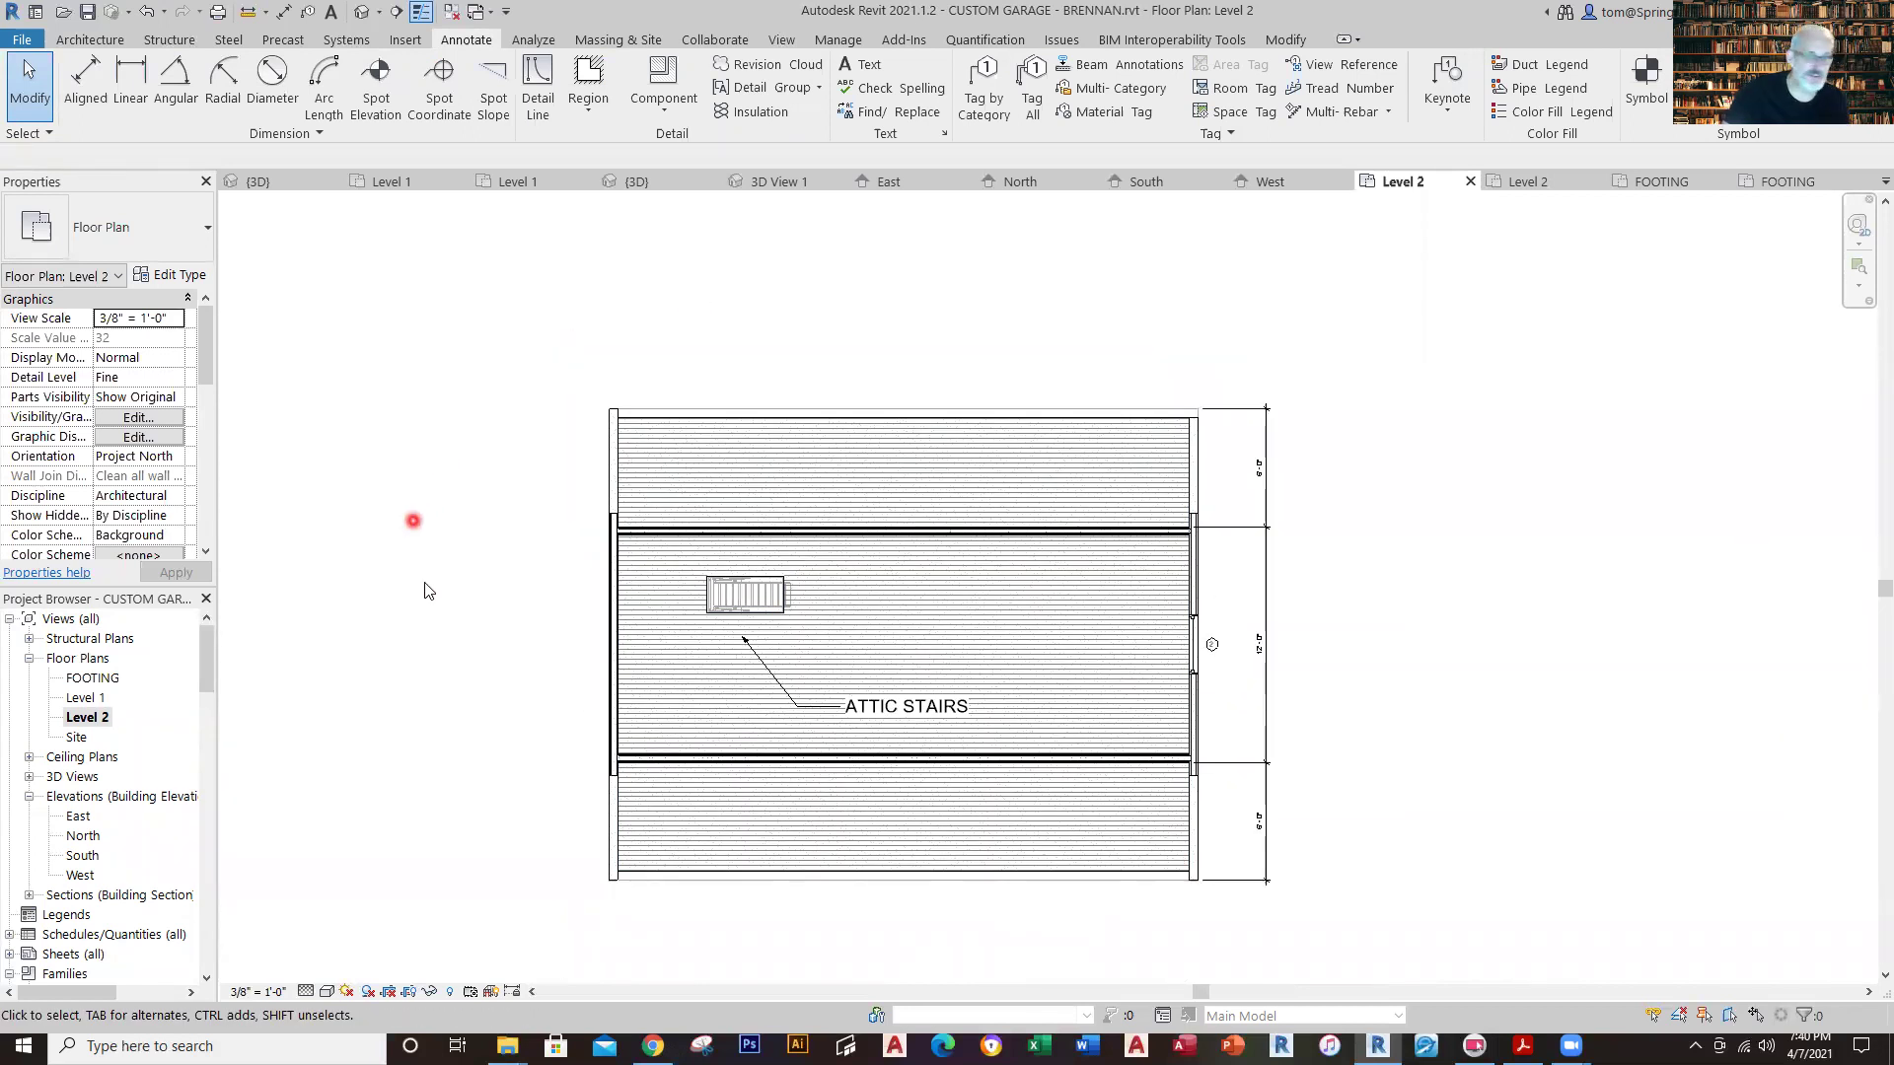
In the custom garage's 3D view, attach the top of the north side wall with the entry doors to the roof.
click(632, 182)
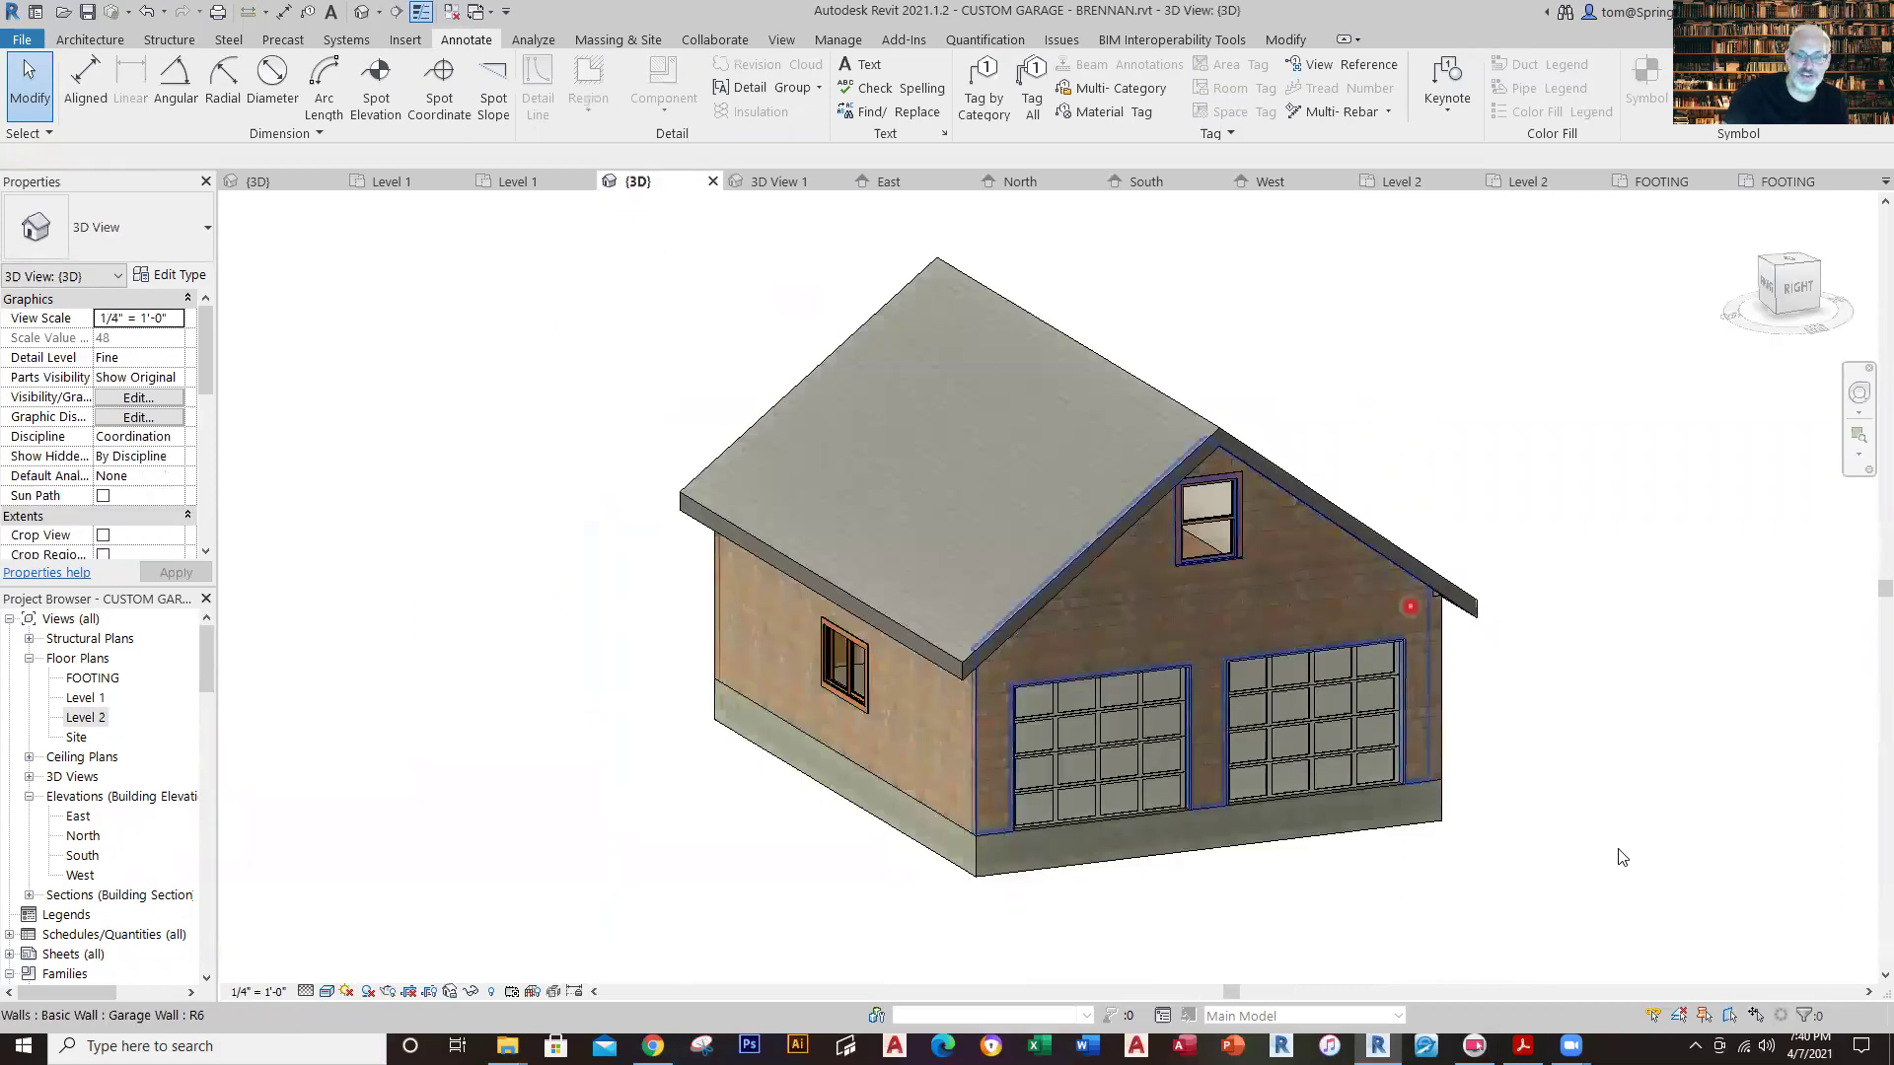
scroll(1620, 856, up, 2)
shift+middle_drag(1621, 856, 1347, 592)
scroll(1277, 462, up, 4)
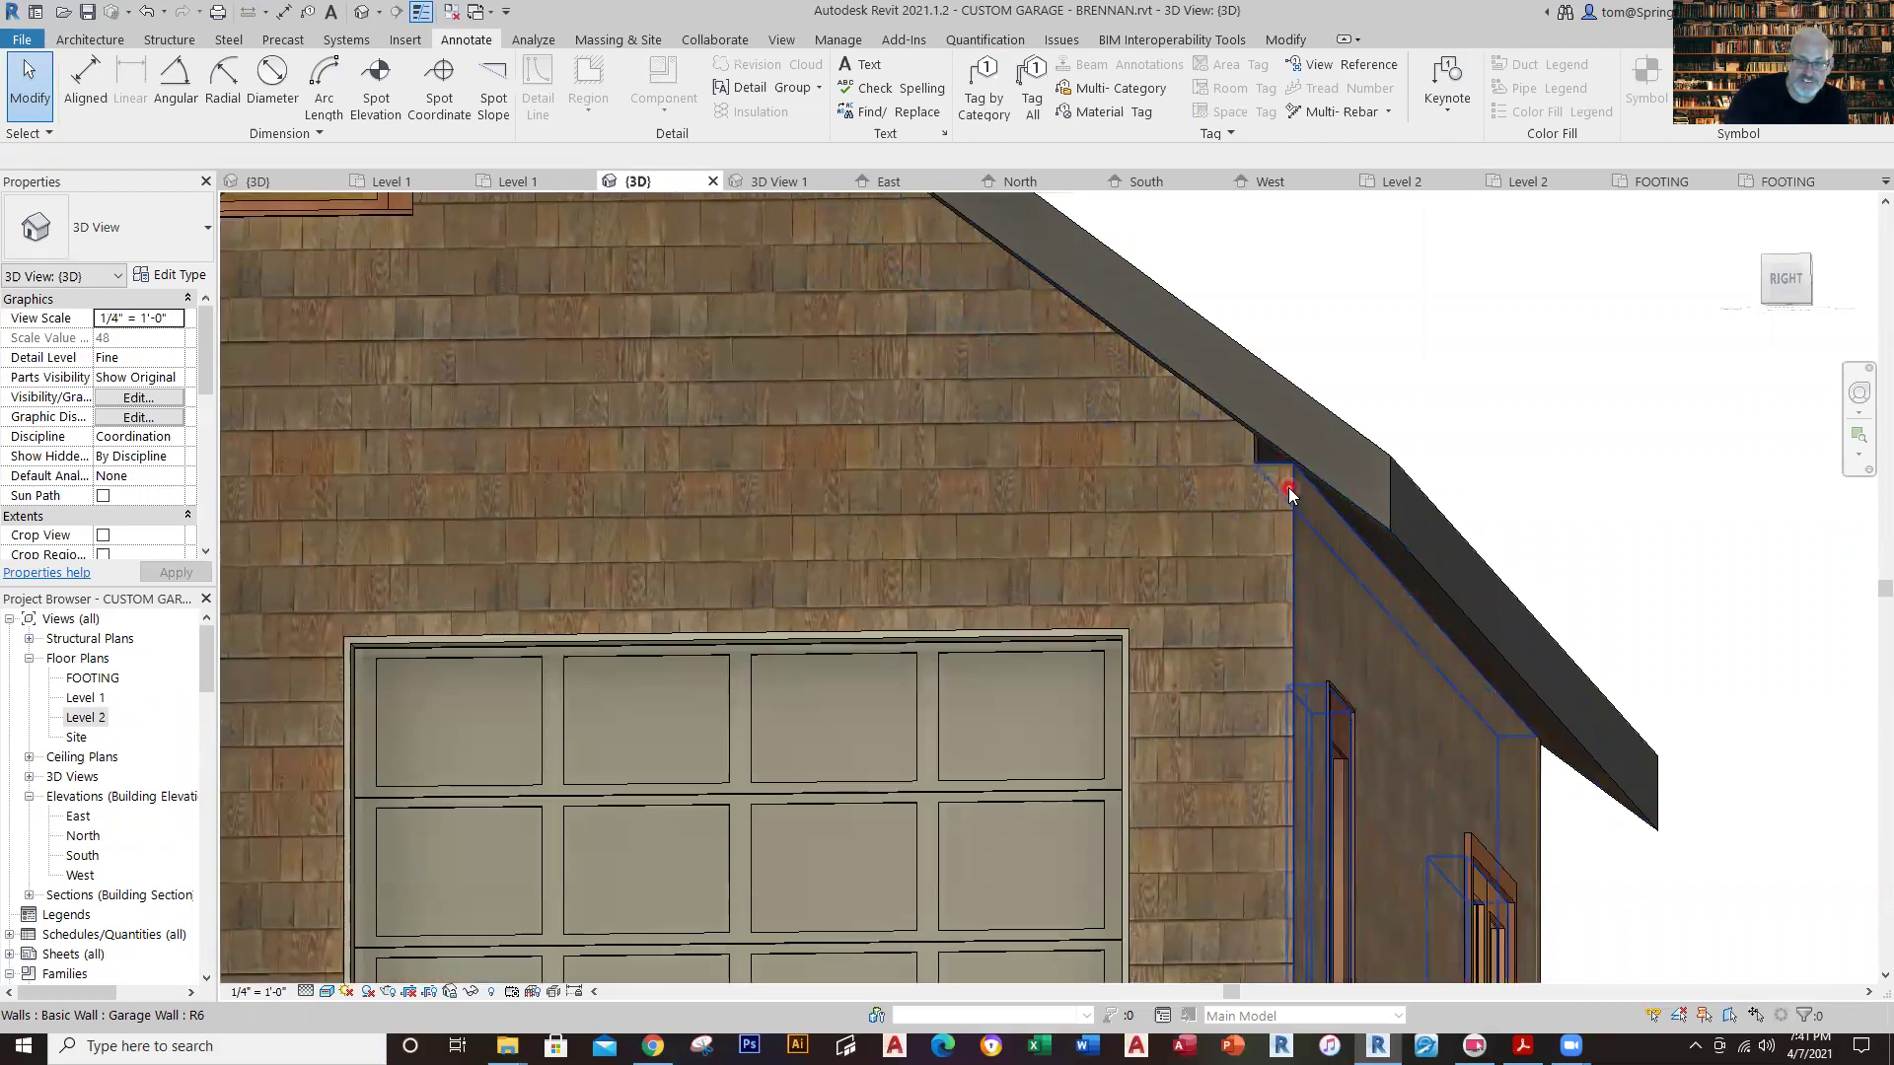
click(1289, 487)
click(974, 81)
click(1339, 486)
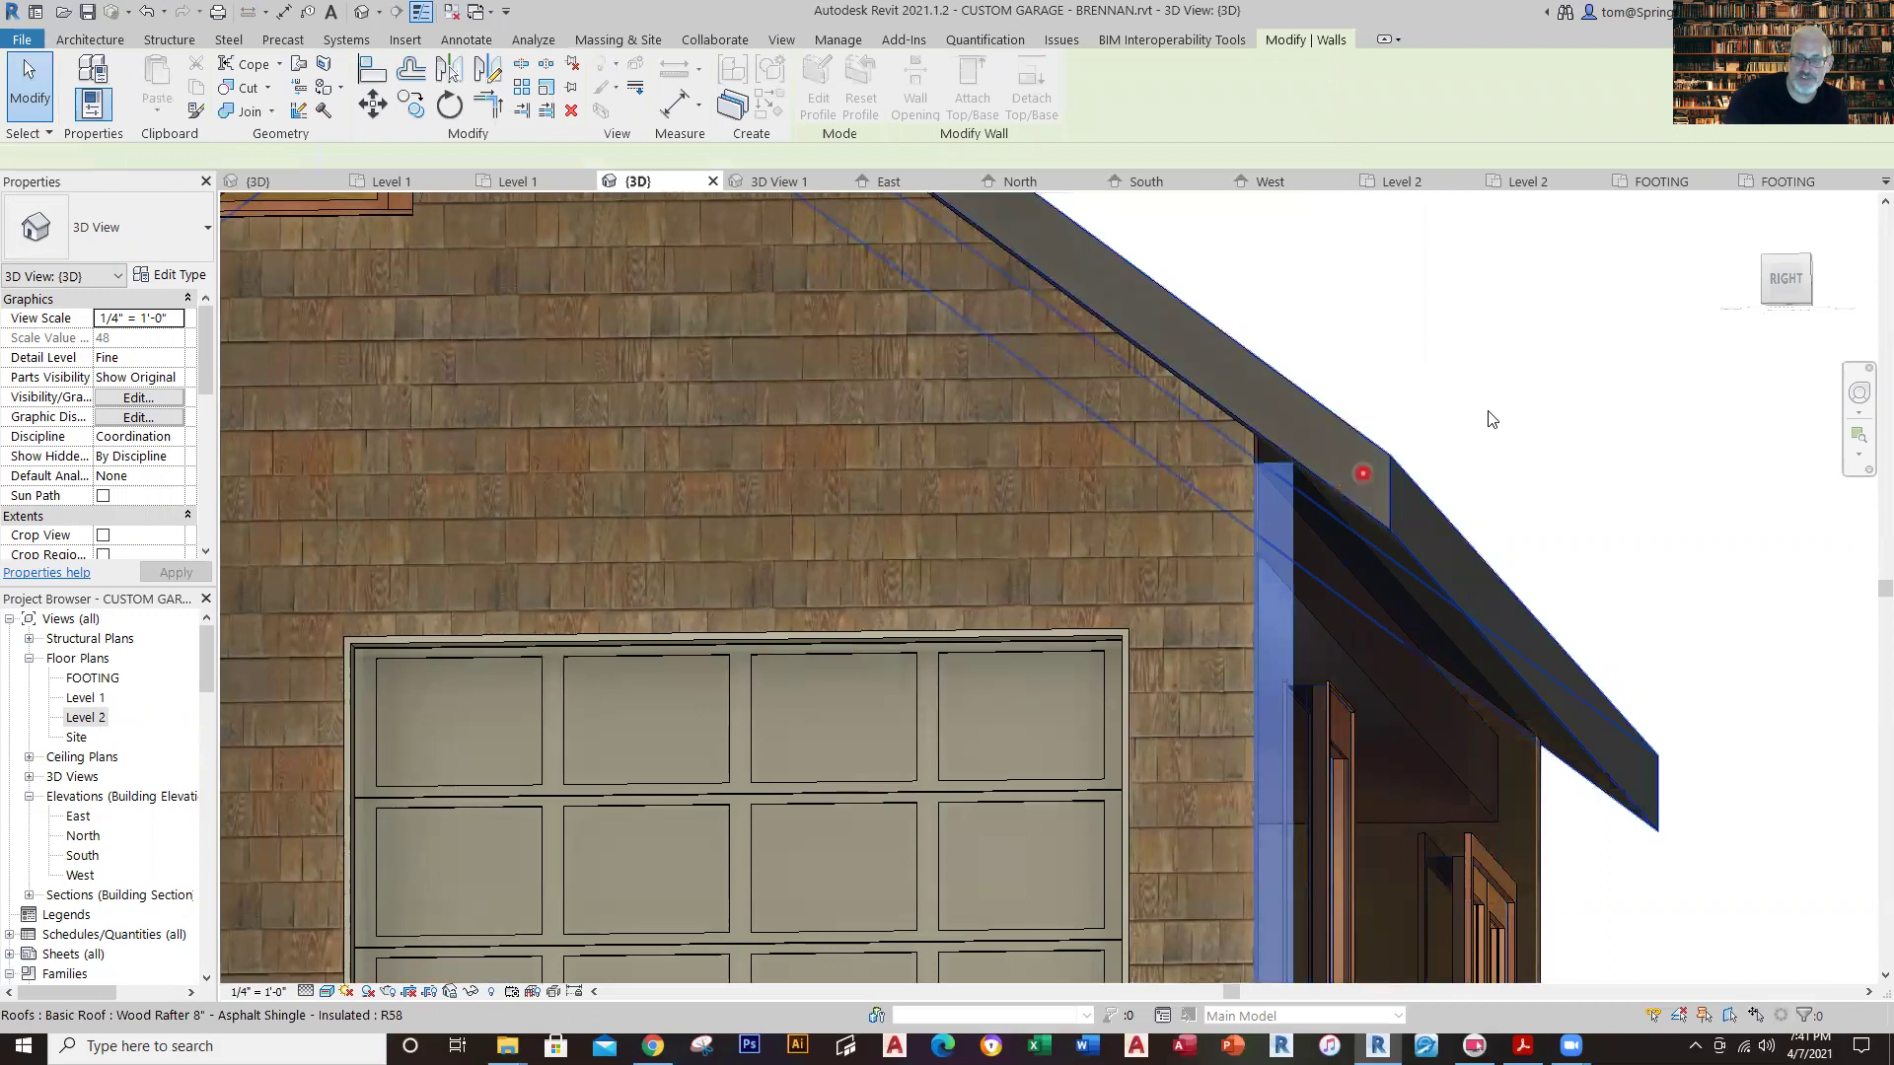
scroll(1052, 805, down, 3)
scroll(548, 661, down, 2)
shift+middle_drag(548, 660, 1293, 402)
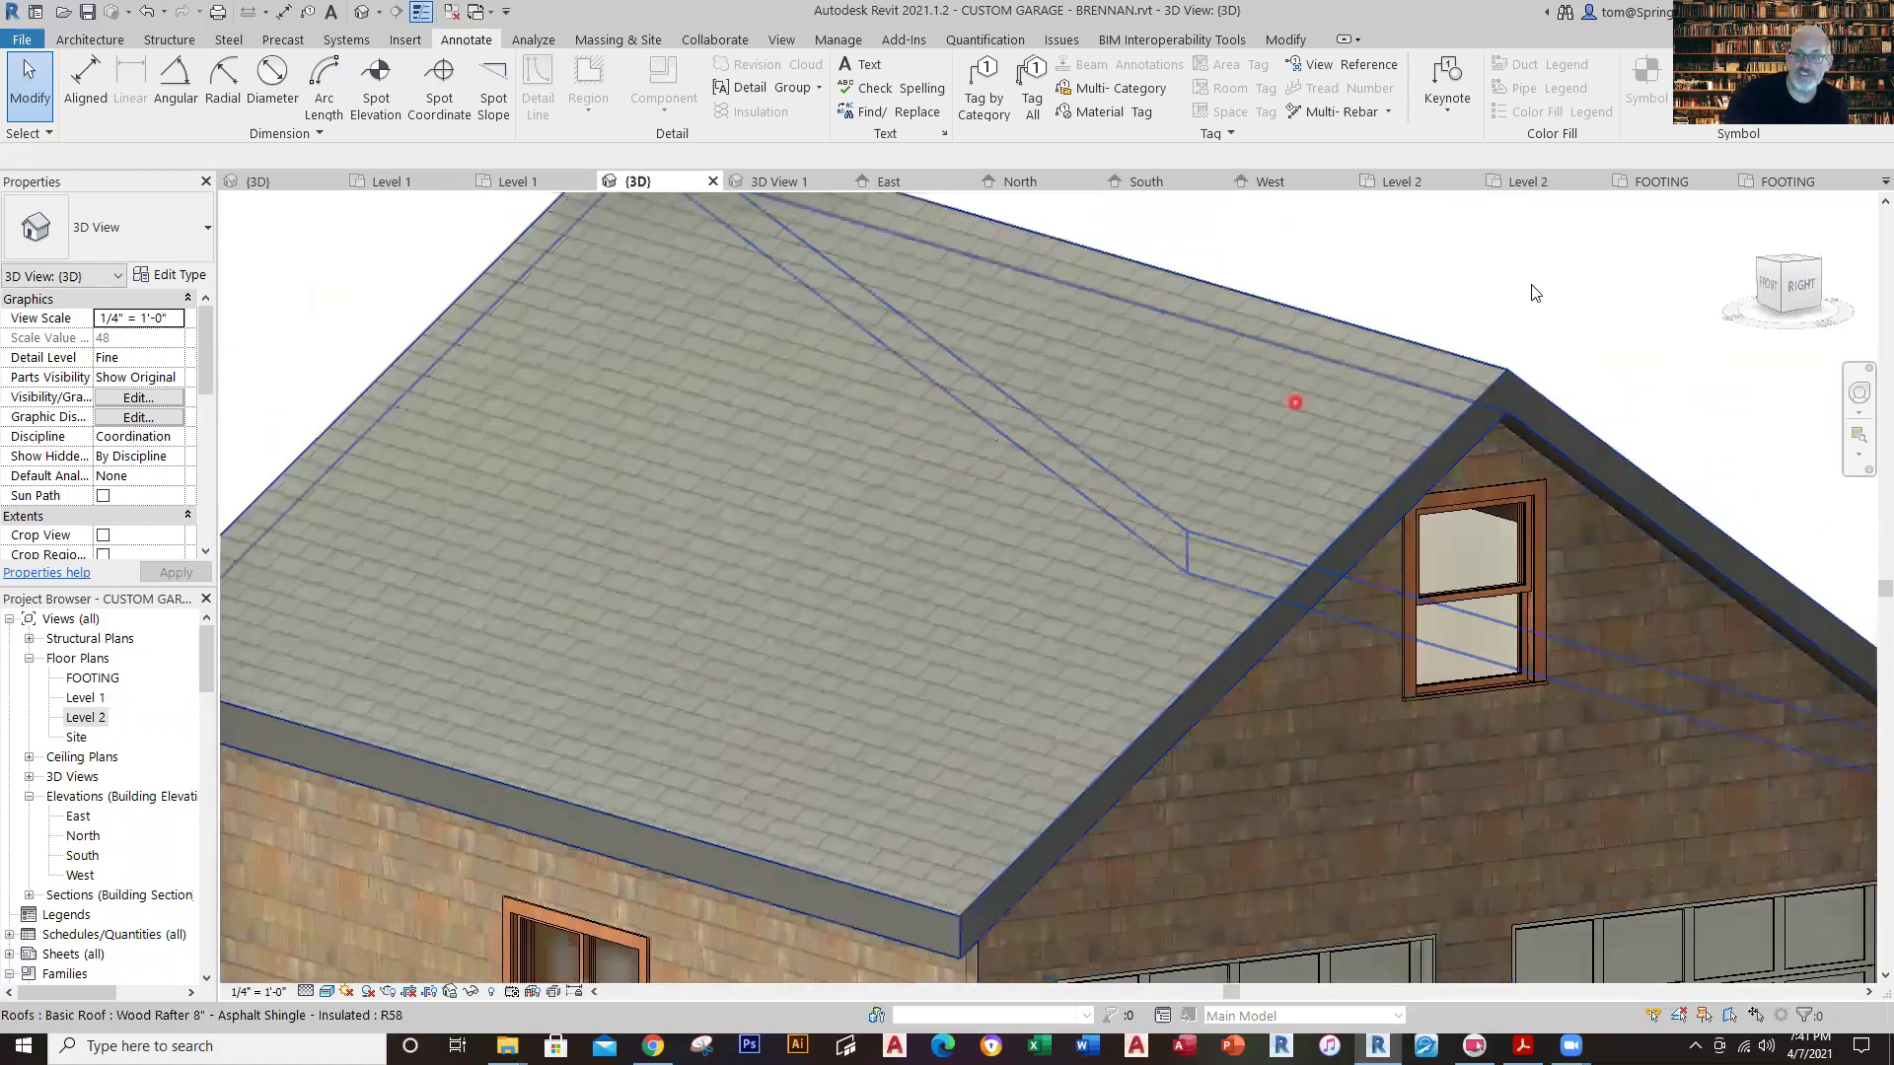
Compare the exterior wall lines on the master project's Level 2 plan with those on the custom garage's Level 2 plan.
click(1410, 183)
click(1517, 182)
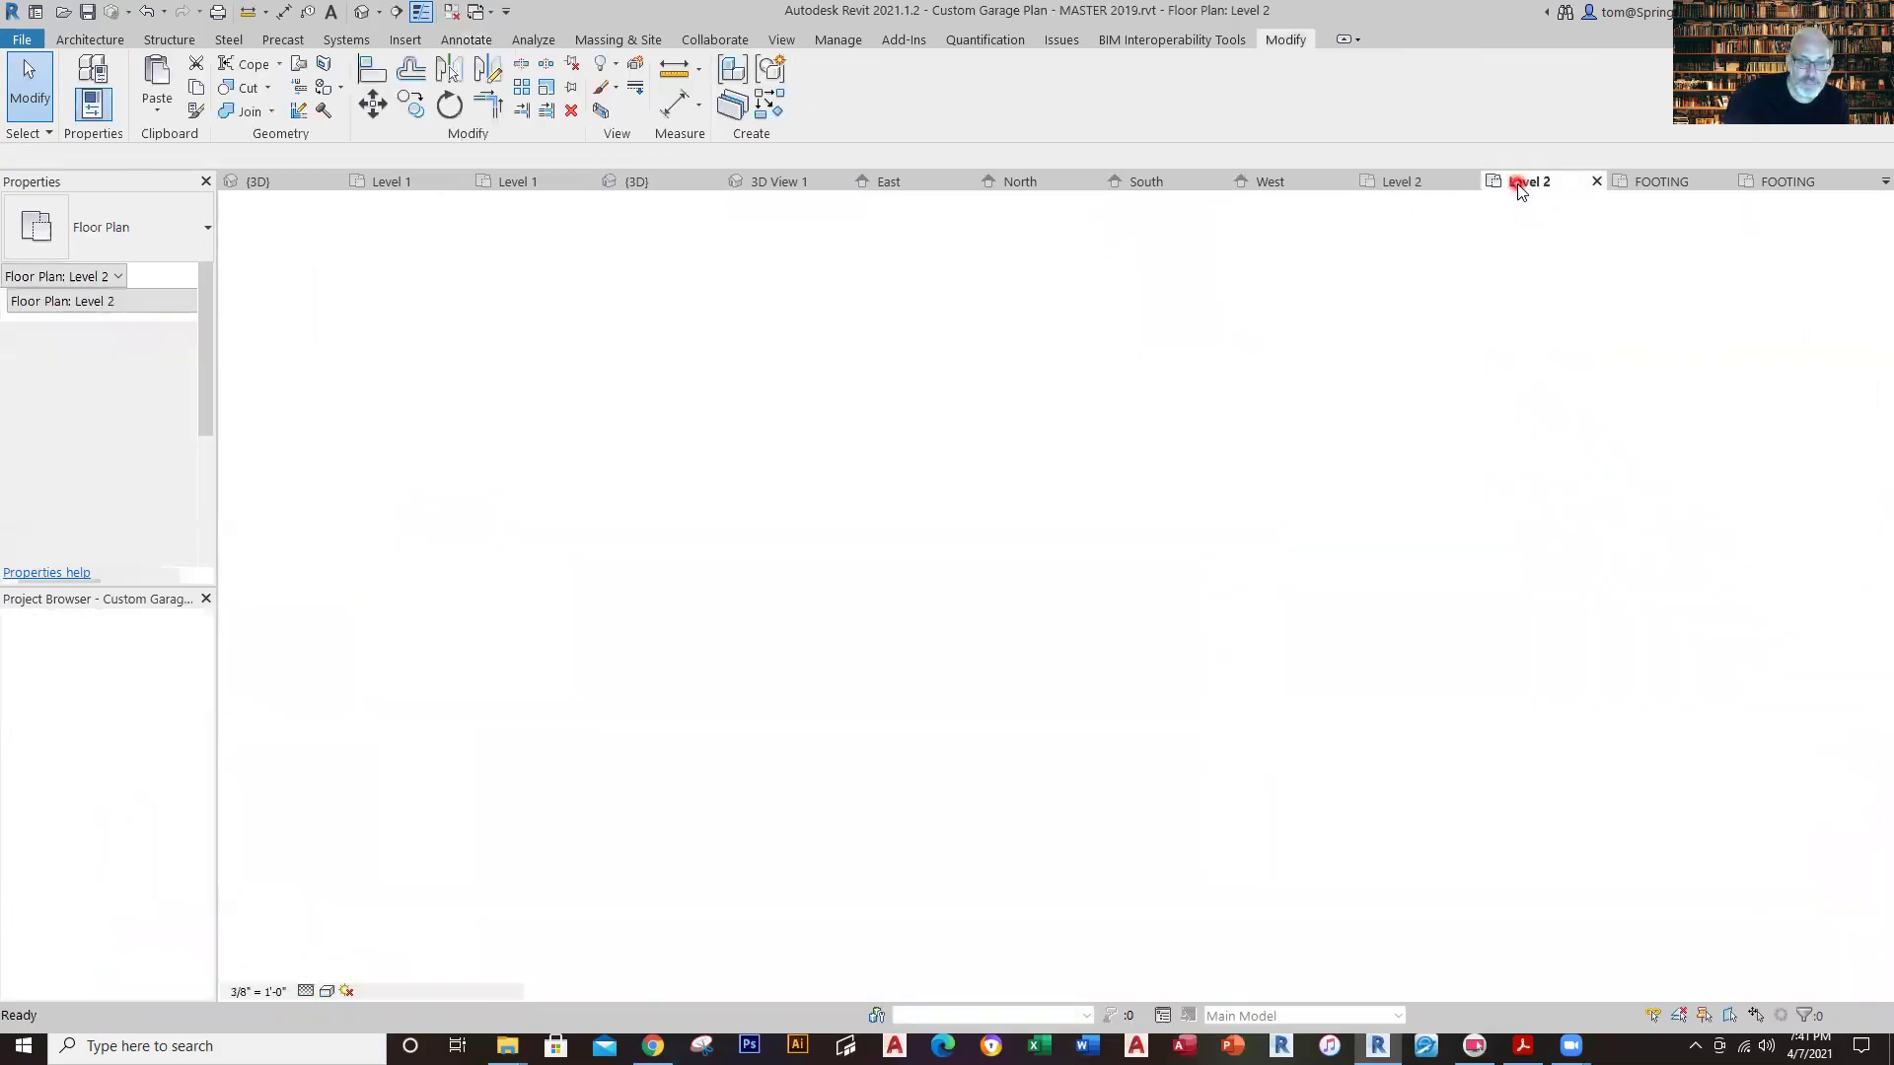
scroll(1325, 523, down, 4)
middle_drag(1324, 575, 1378, 410)
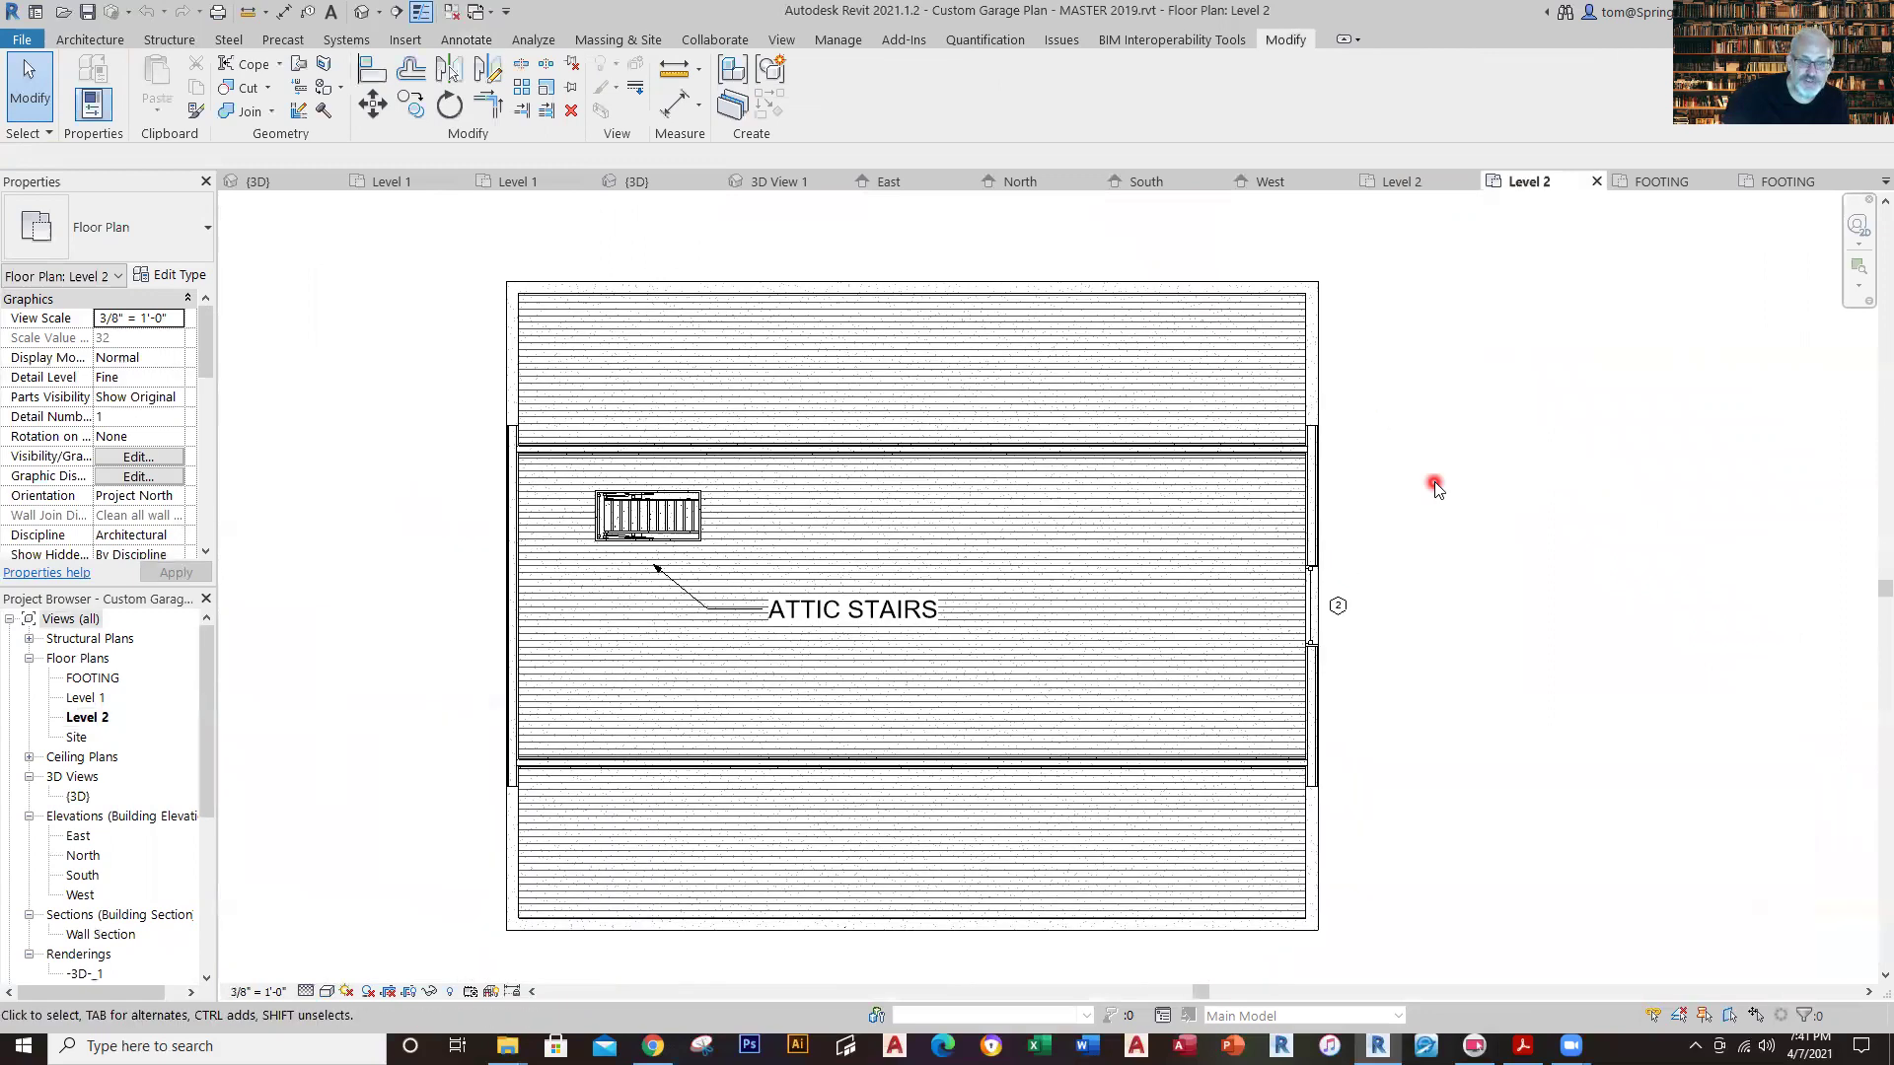
click(1404, 185)
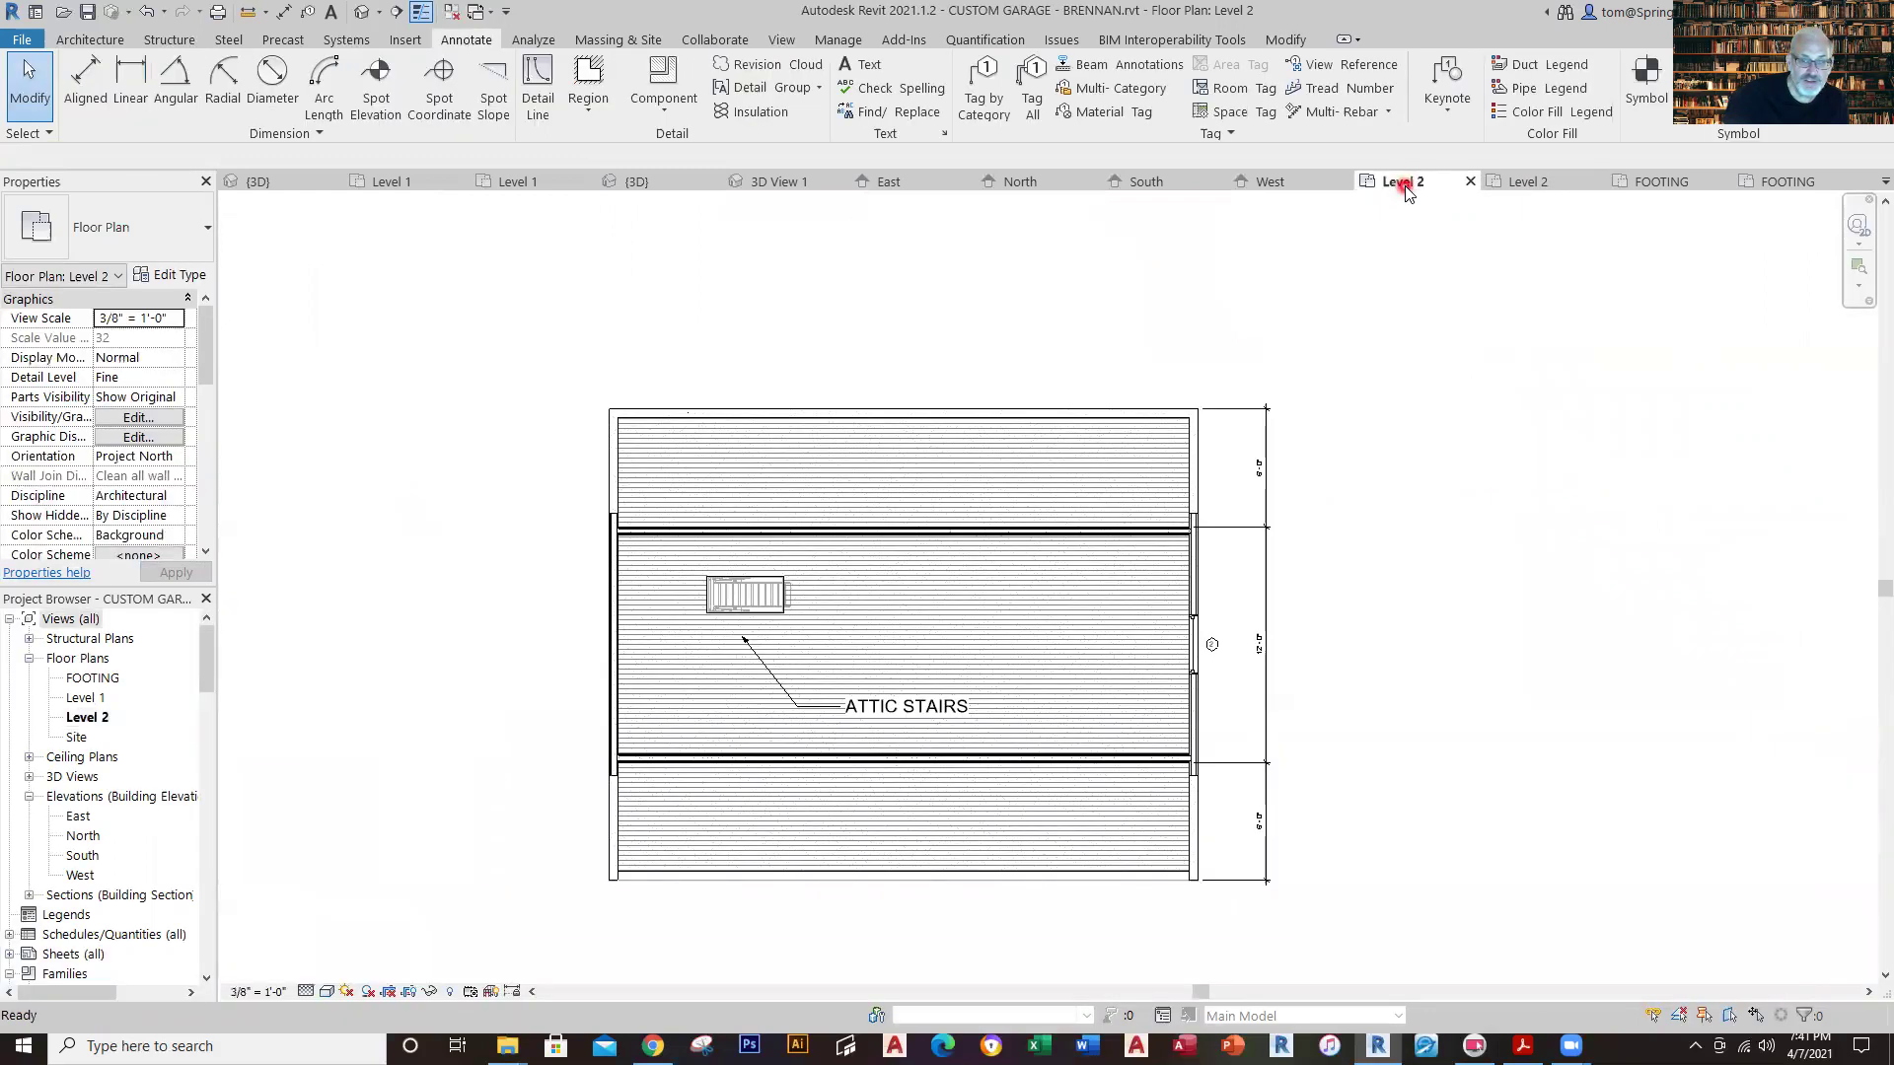
scroll(642, 883, up, 2)
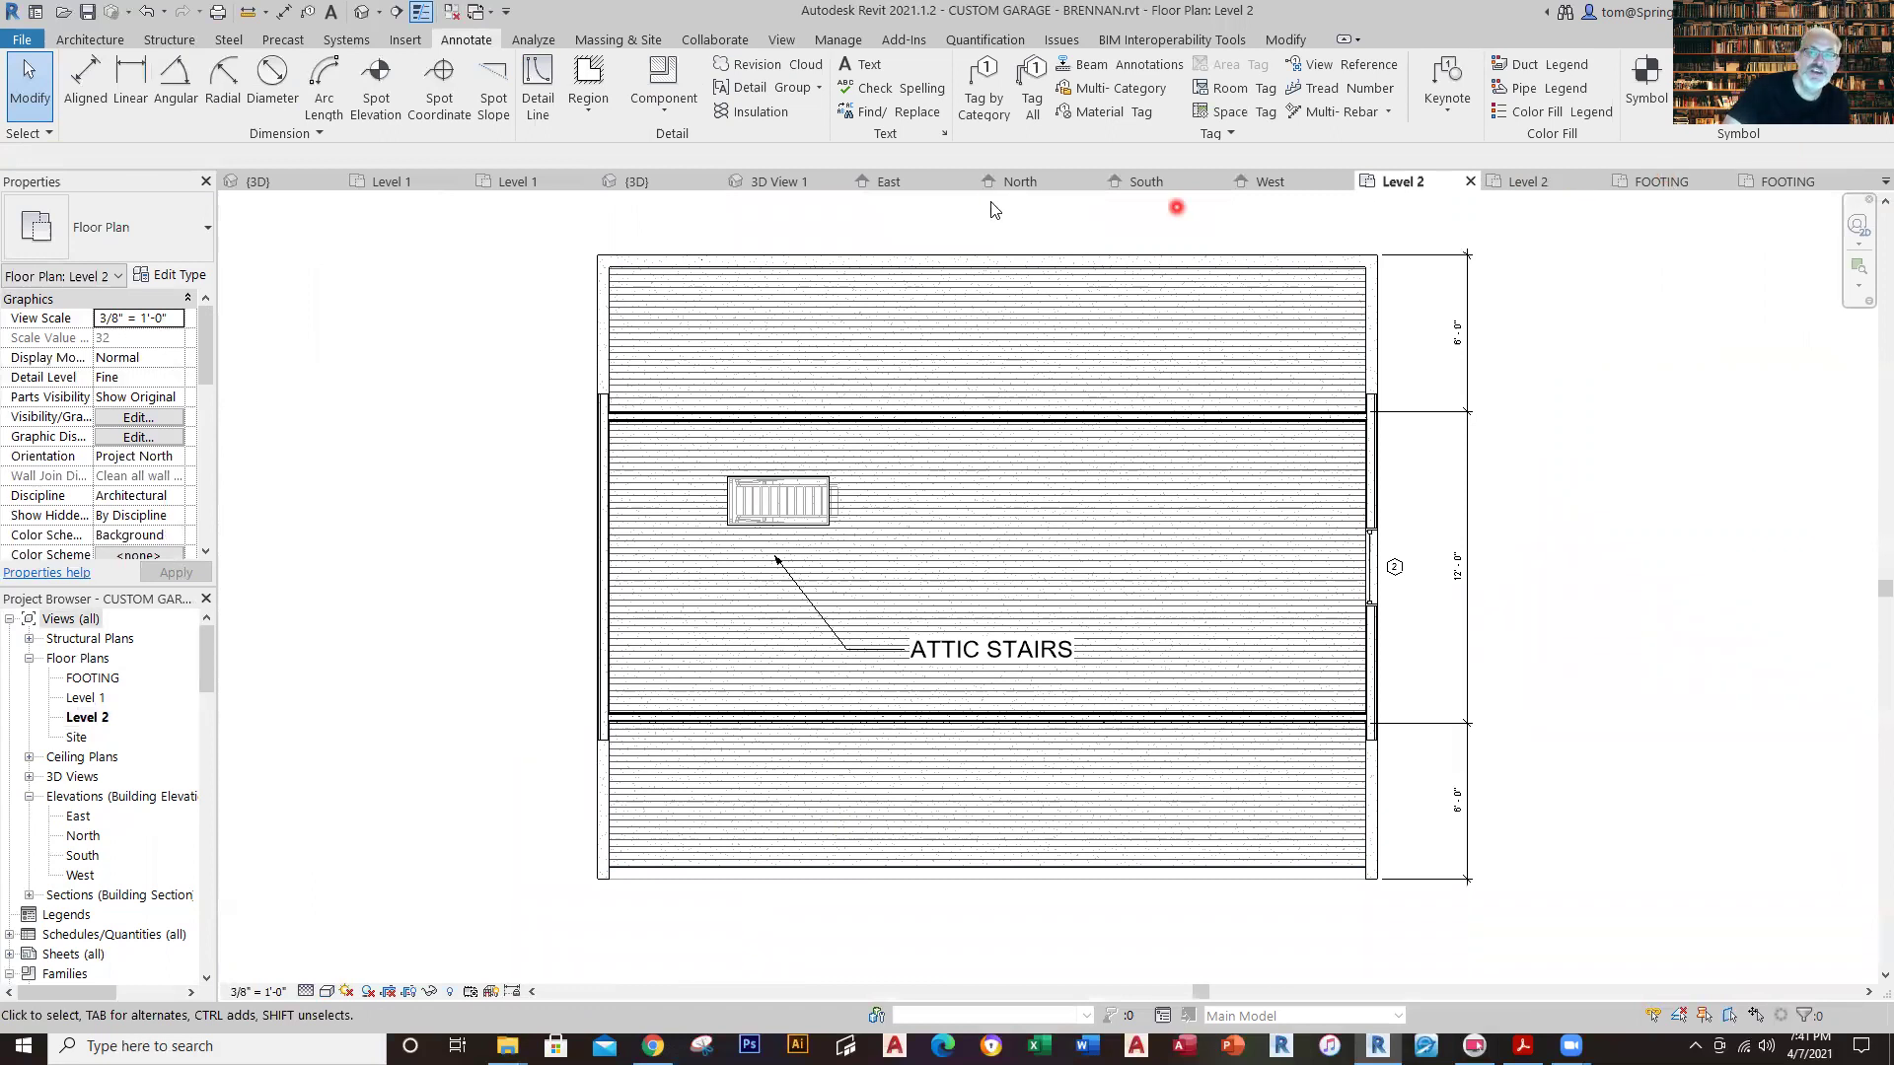
In the custom garage's 3D view, attach the top of the south side wall containing the sliding window to the roof.
click(363, 12)
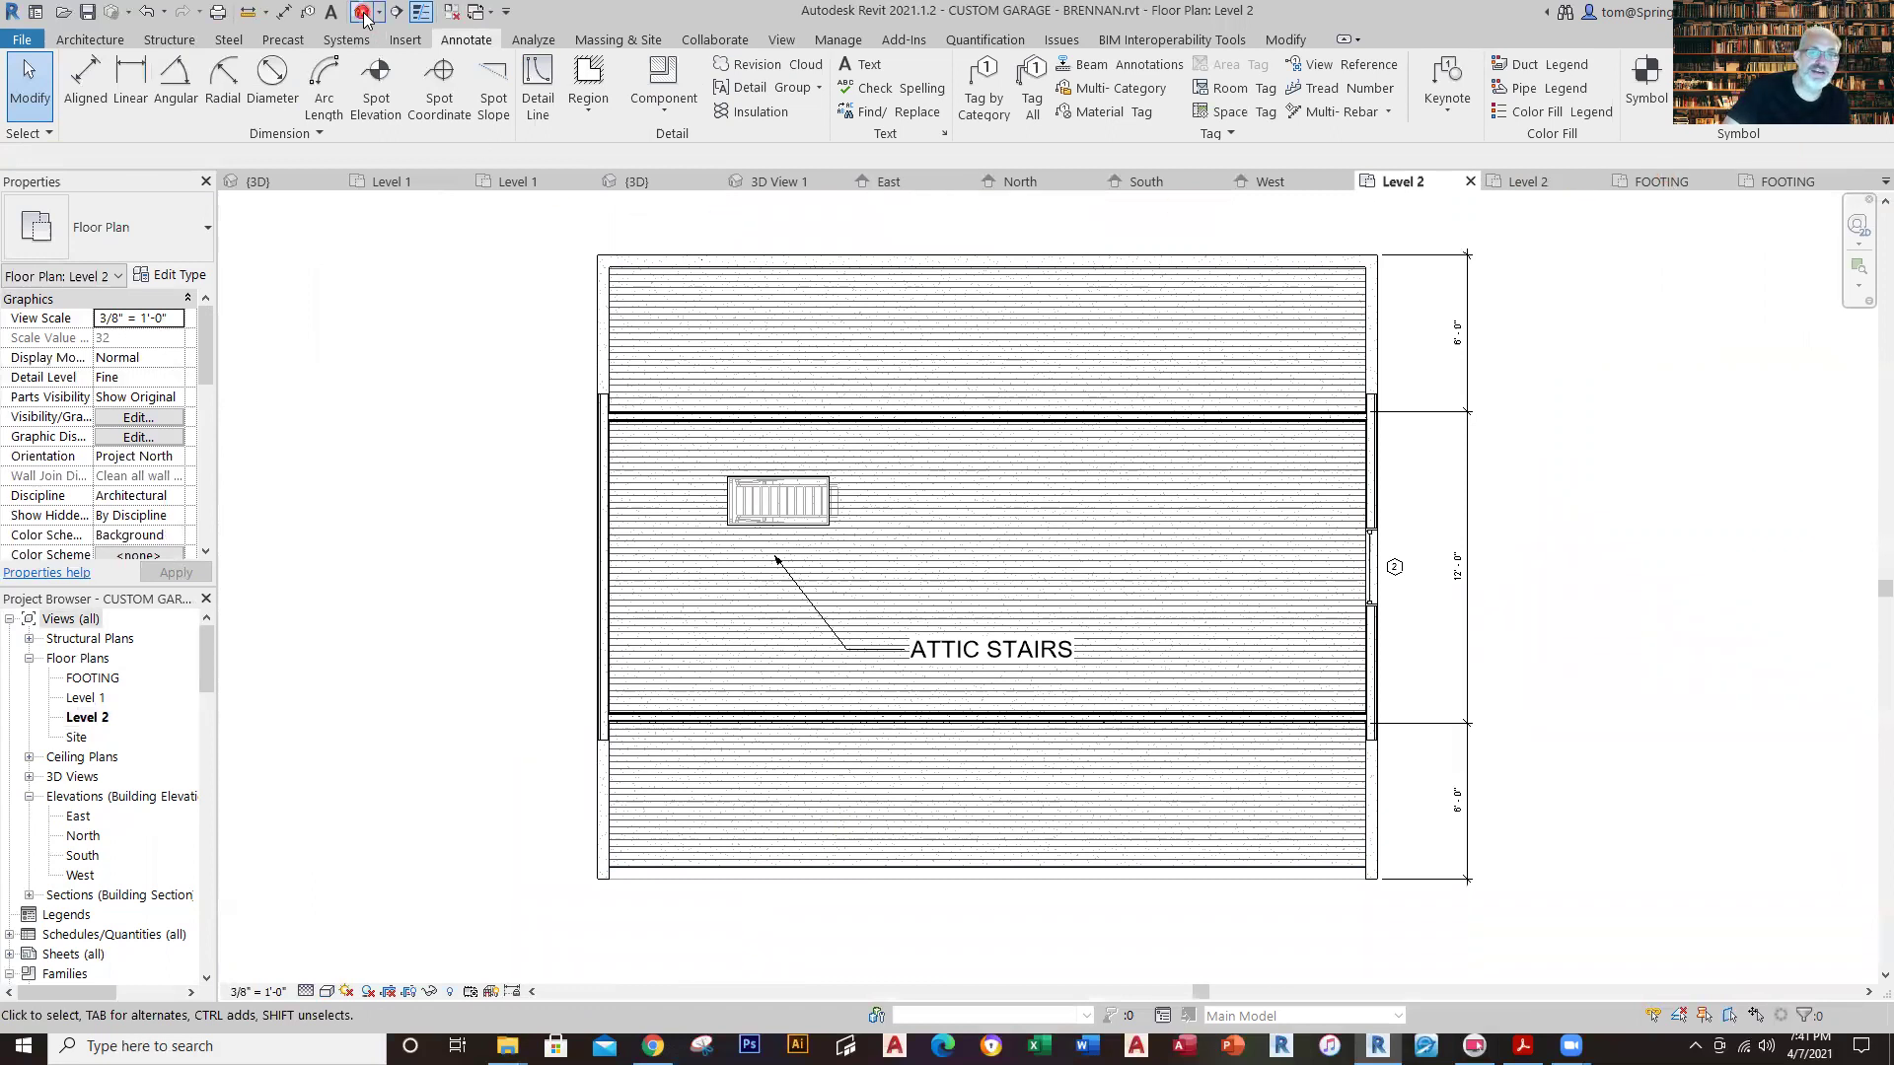
scroll(919, 825, down, 4)
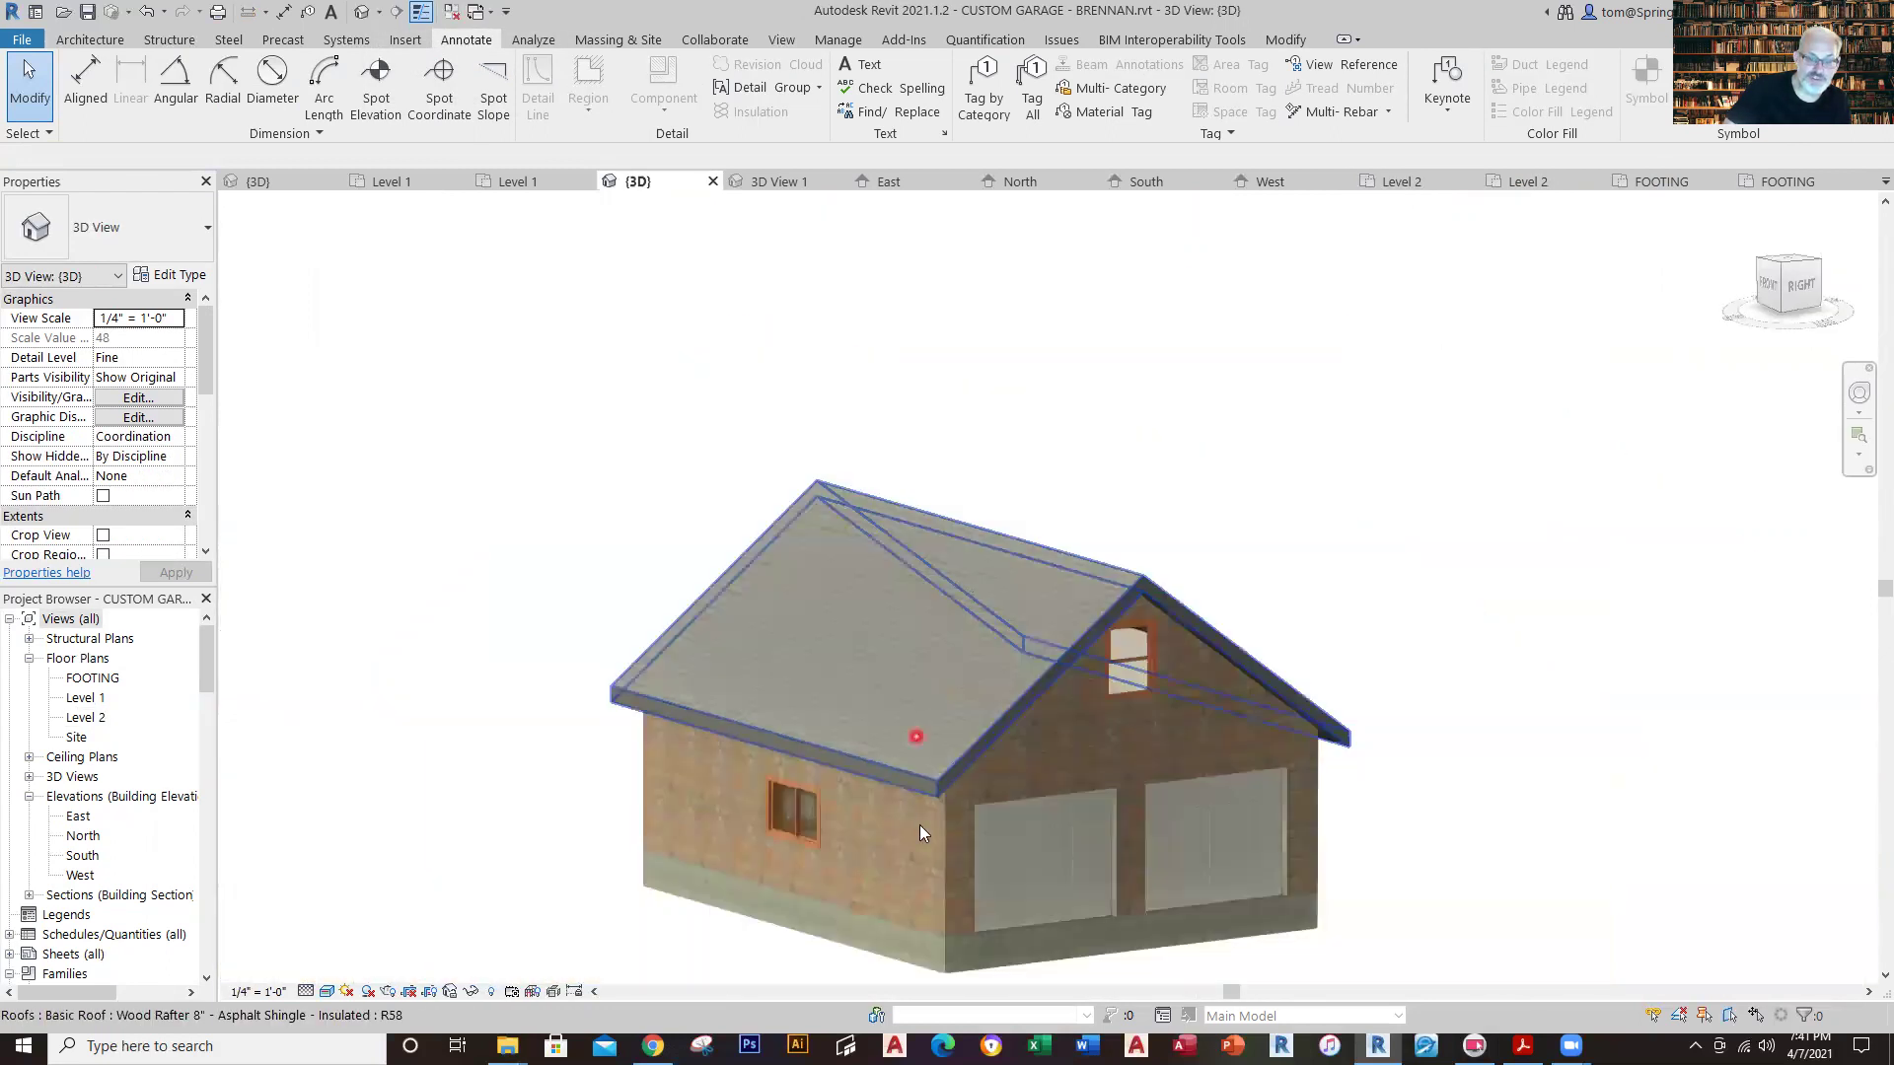
scroll(937, 834, up, 8)
shift+middle_drag(961, 841, 732, 692)
scroll(357, 308, up, 5)
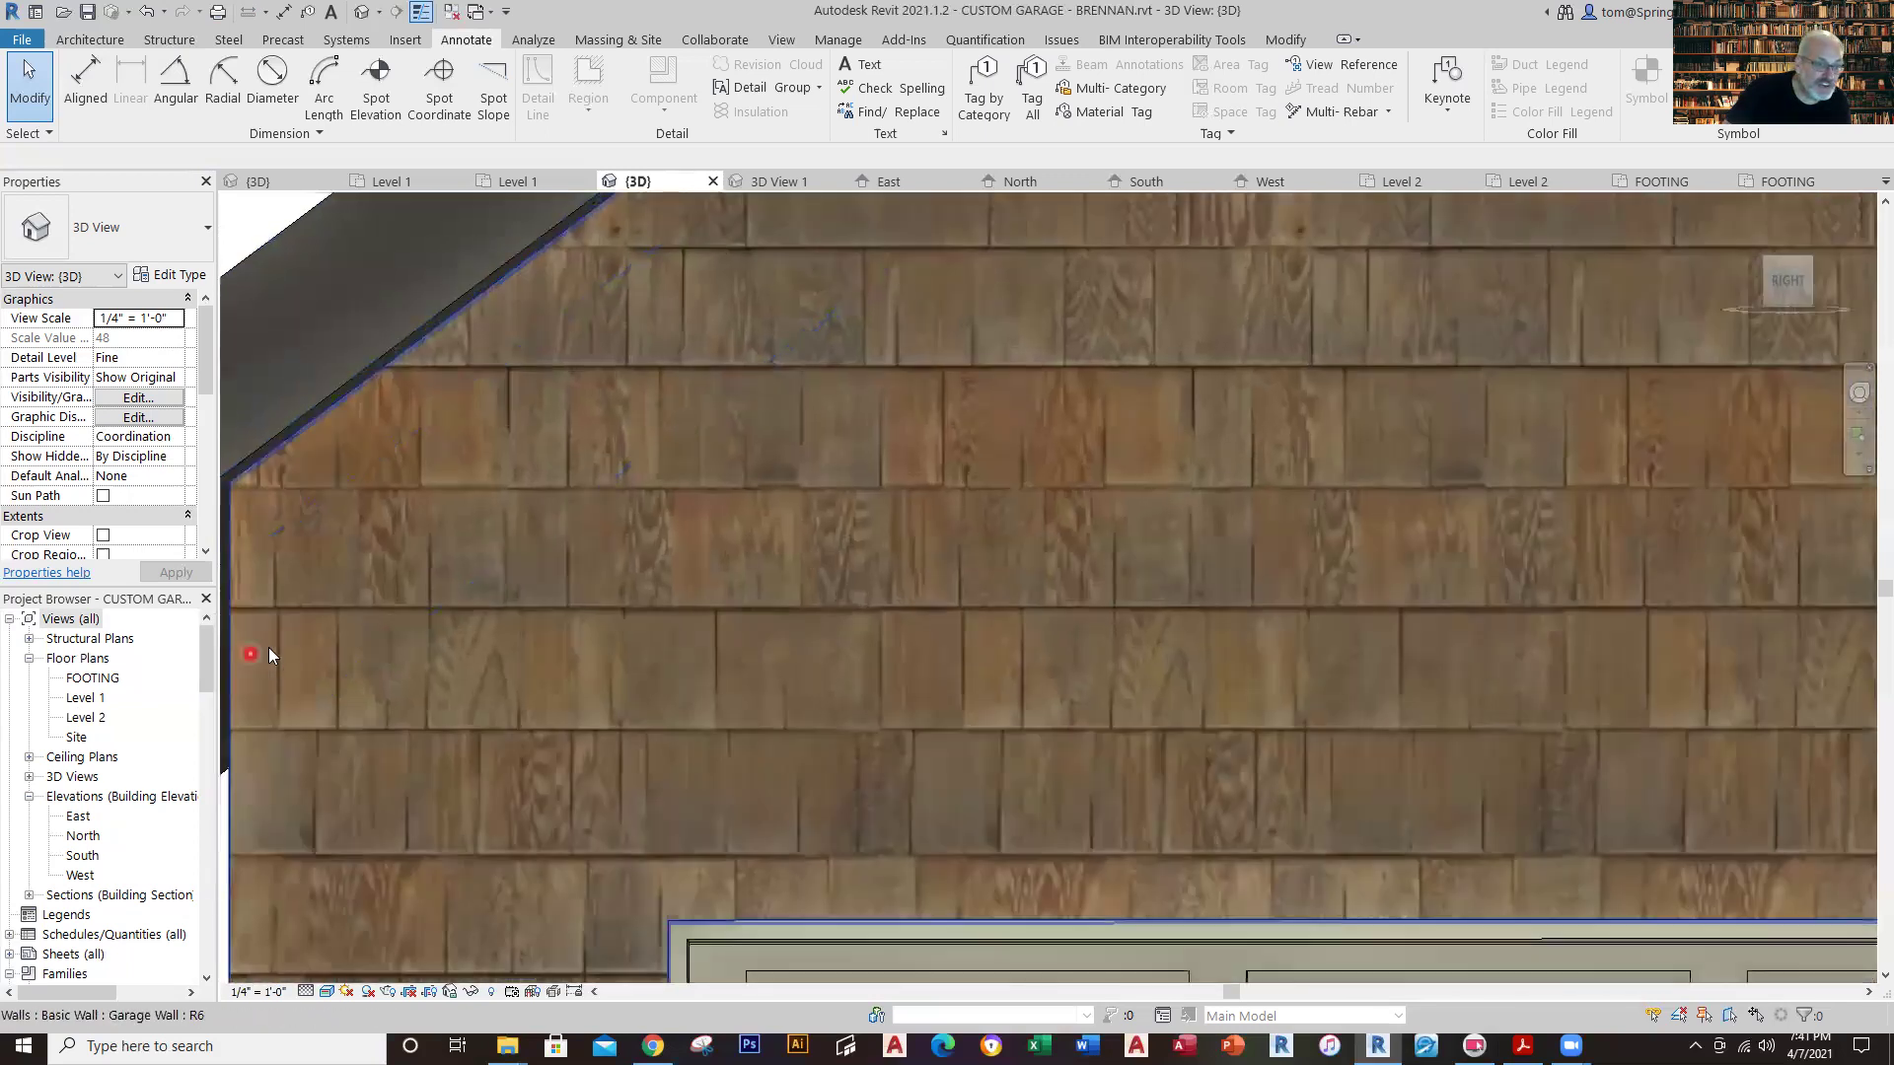
shift+middle_drag(288, 643, 1101, 680)
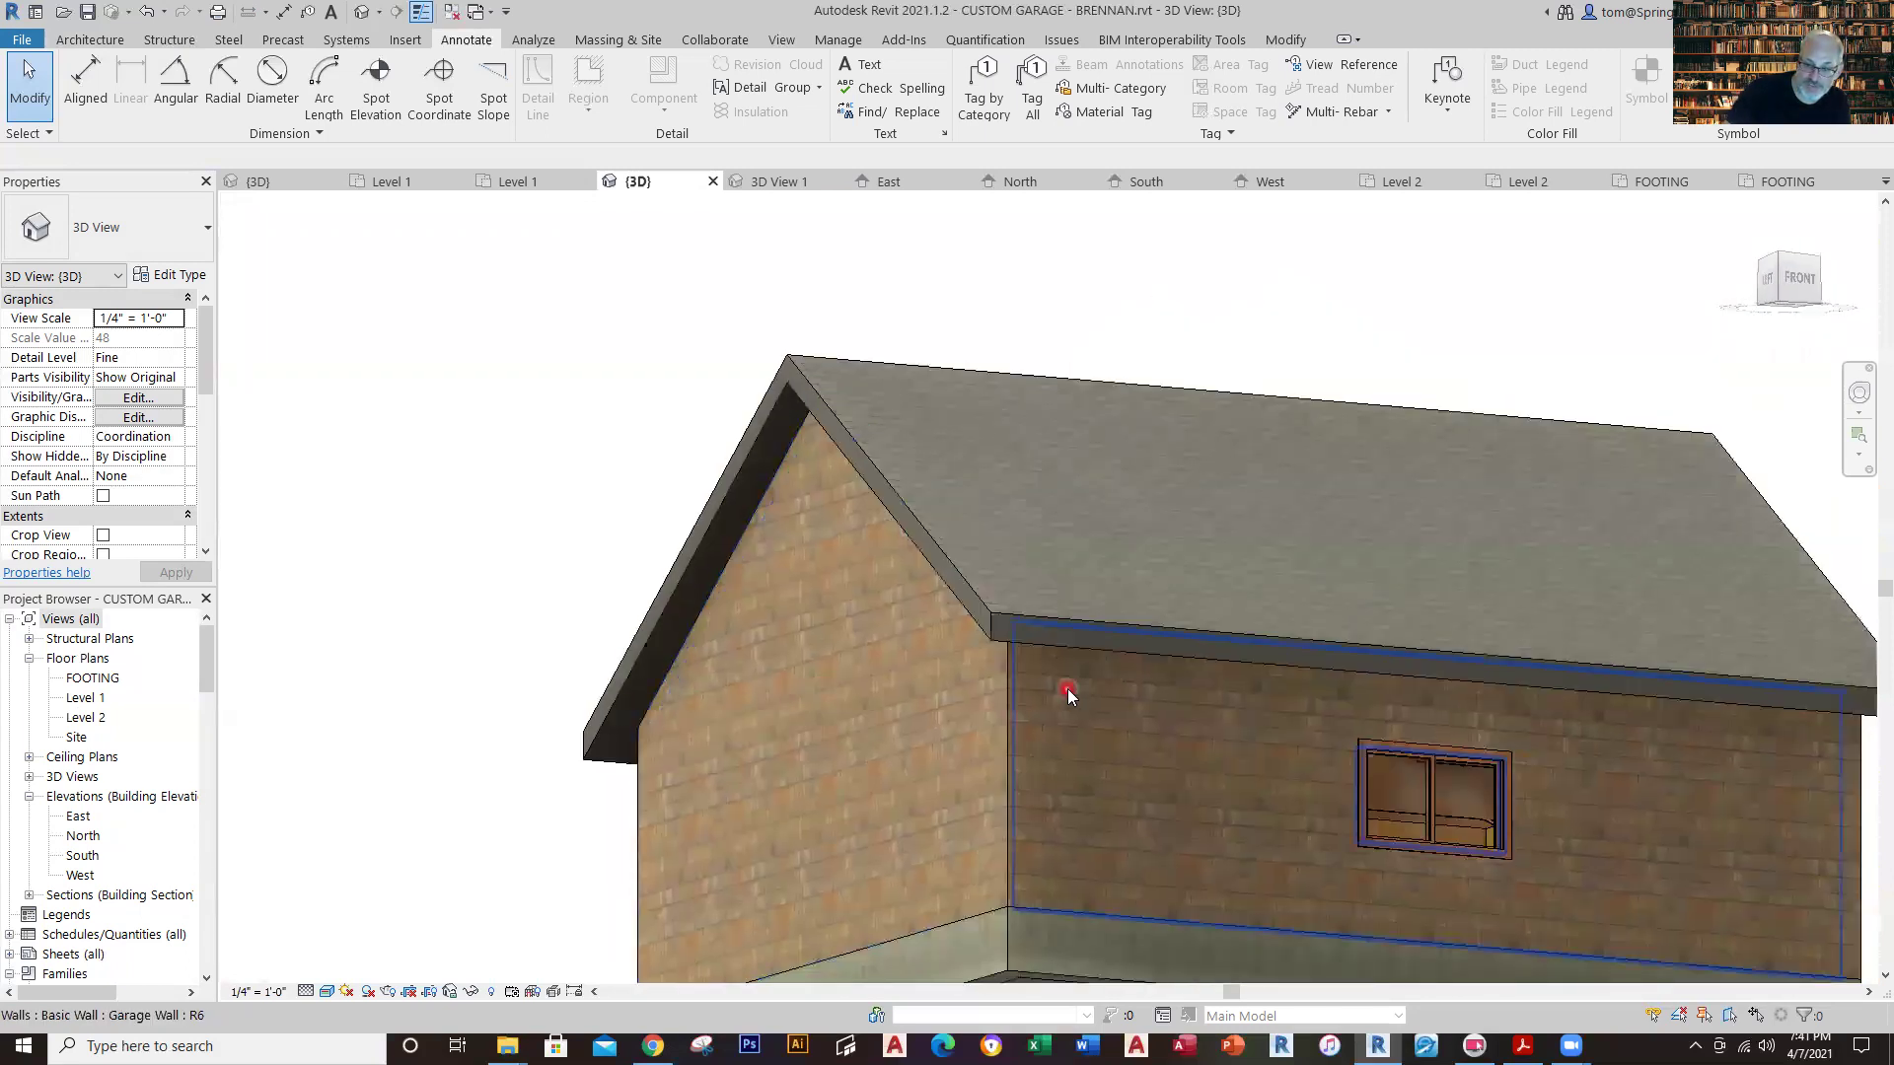
click(1067, 689)
click(981, 91)
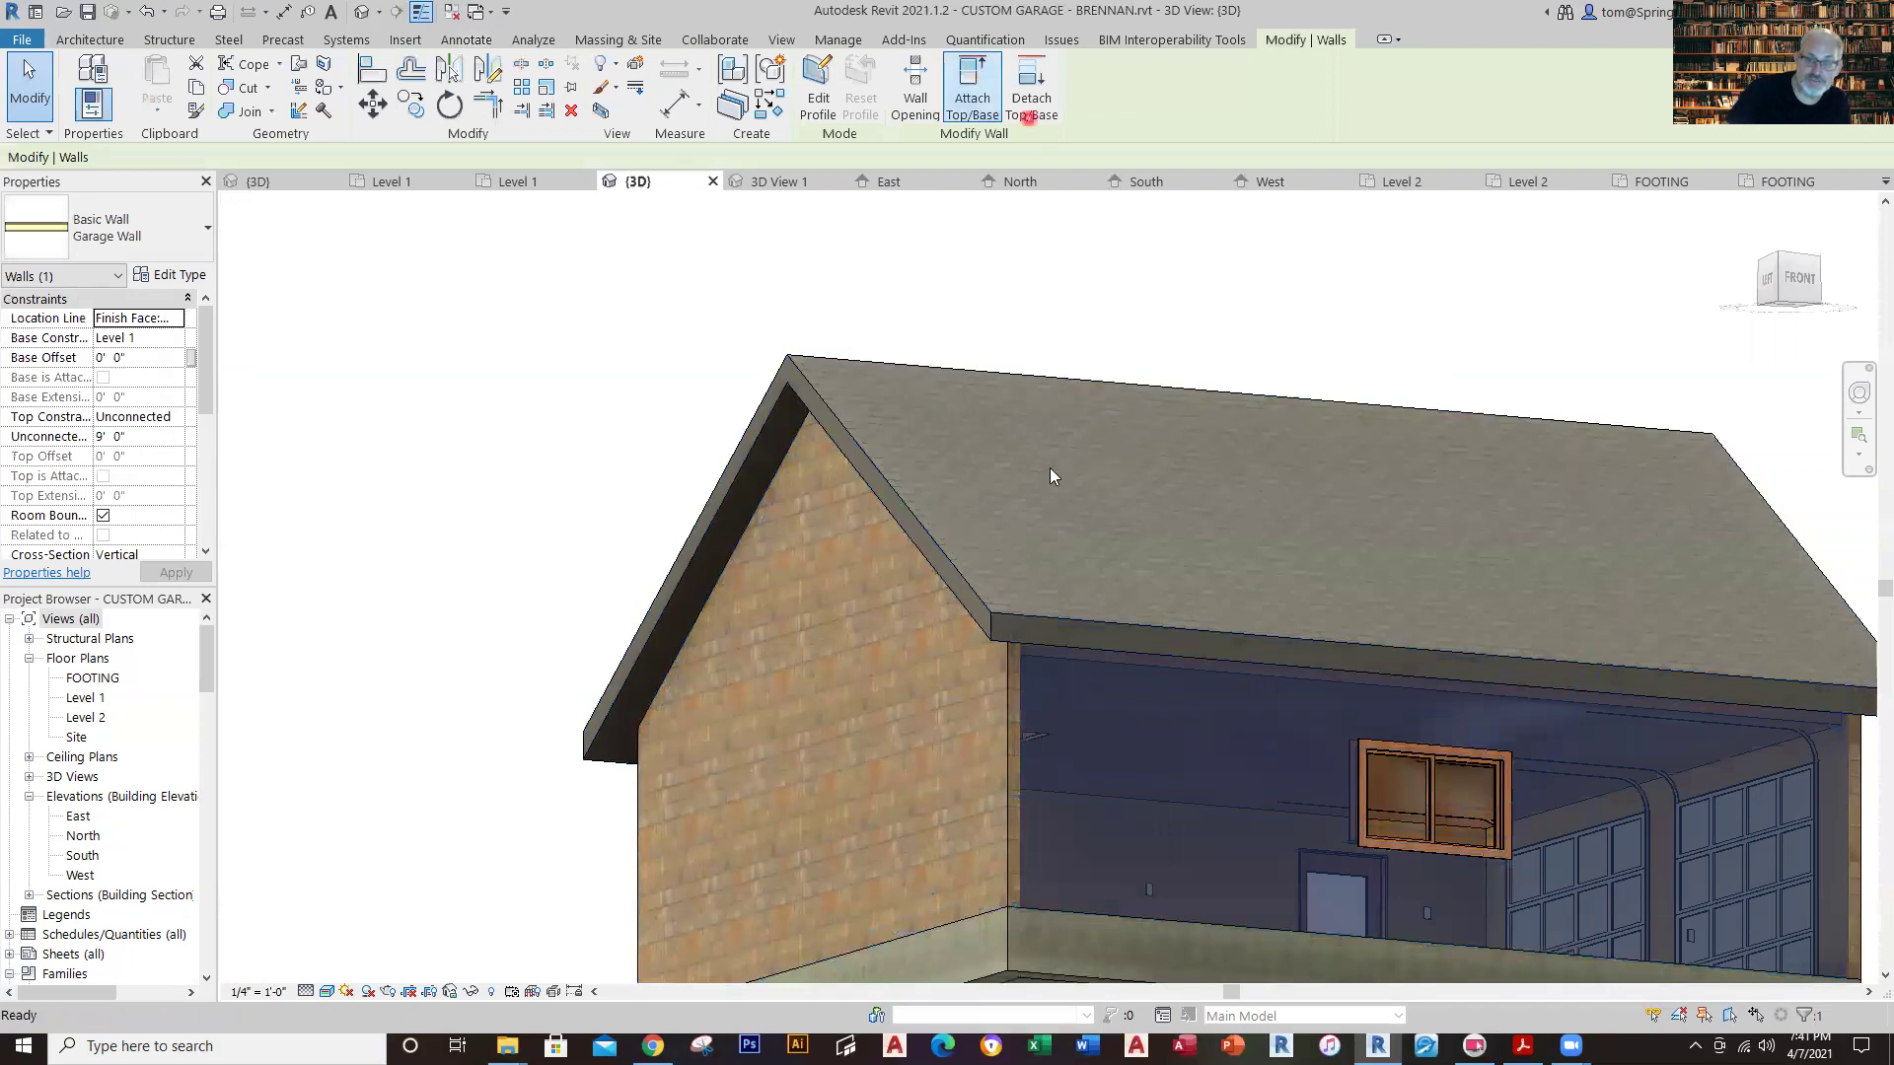
click(976, 604)
click(413, 512)
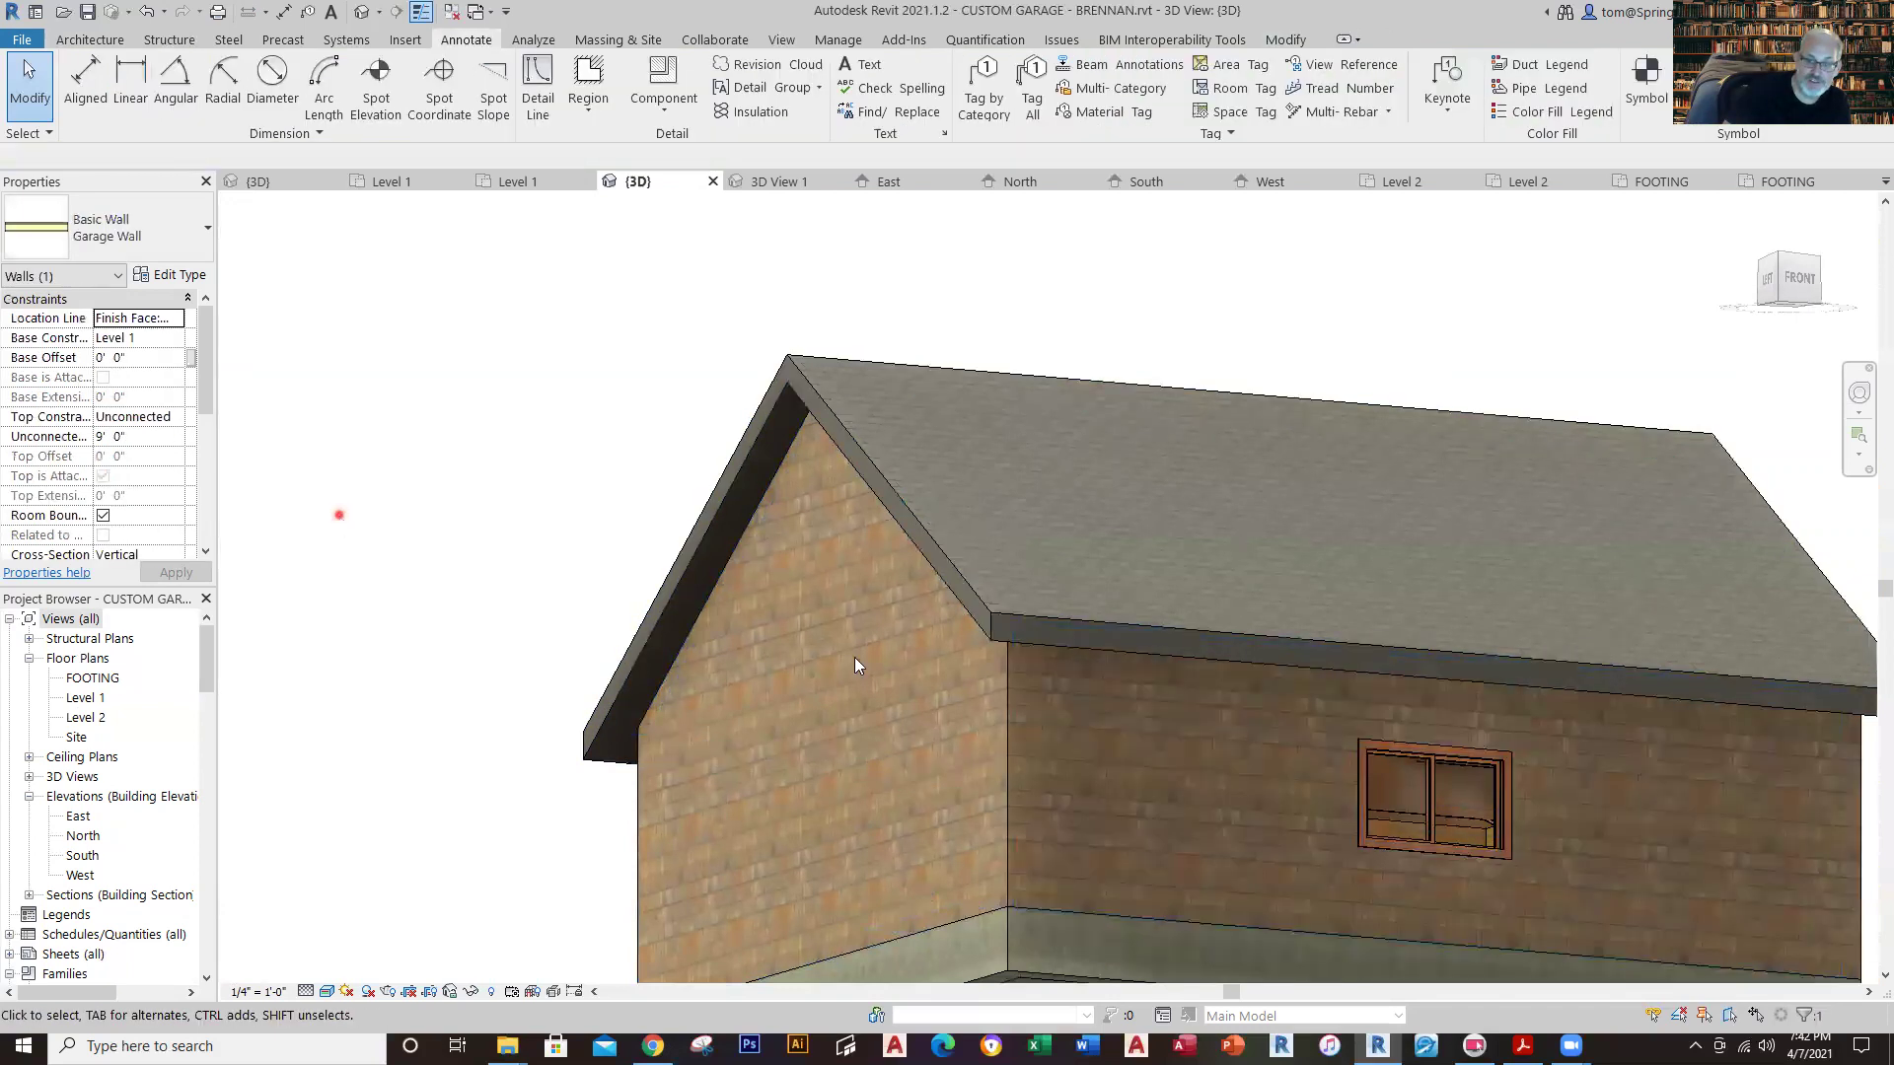
Attach the top of the west gable wall to the roof and compare the master and custom garage Level 2 plans again.
click(972, 750)
click(972, 90)
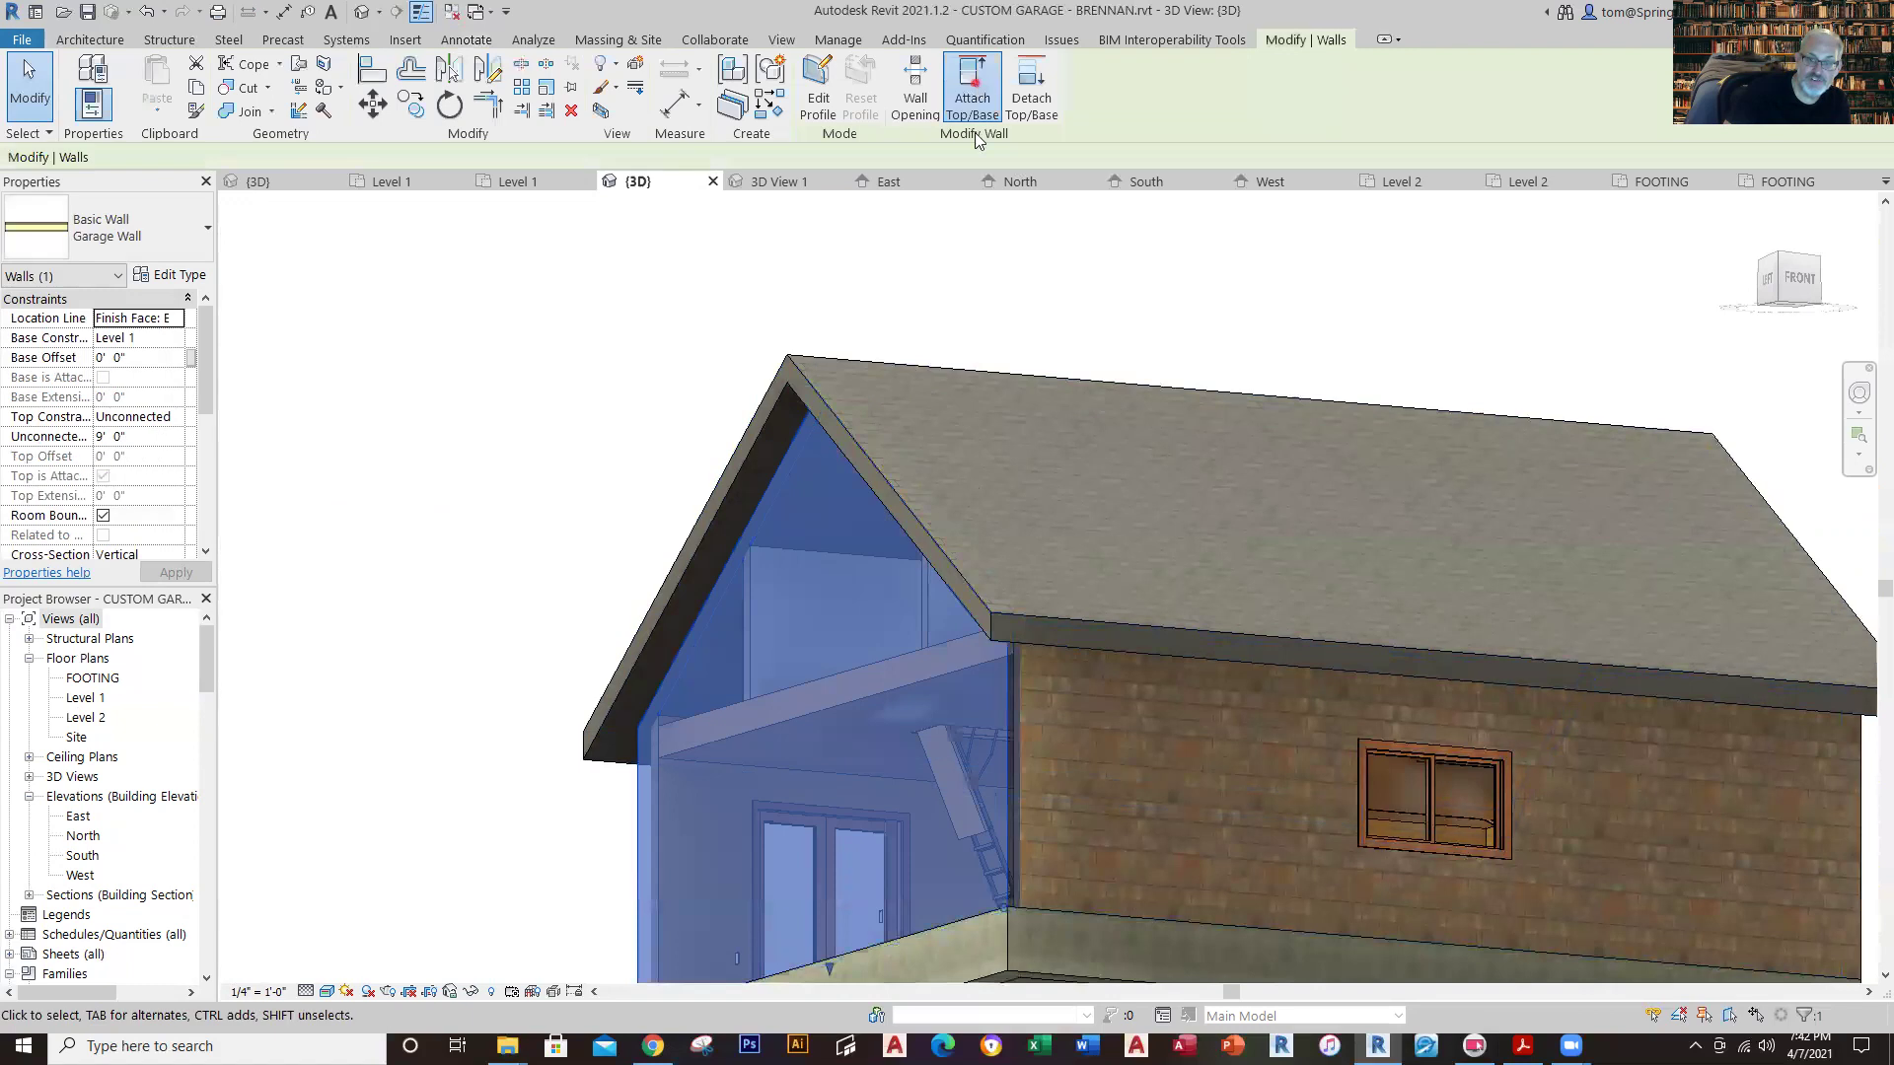
click(890, 491)
click(460, 482)
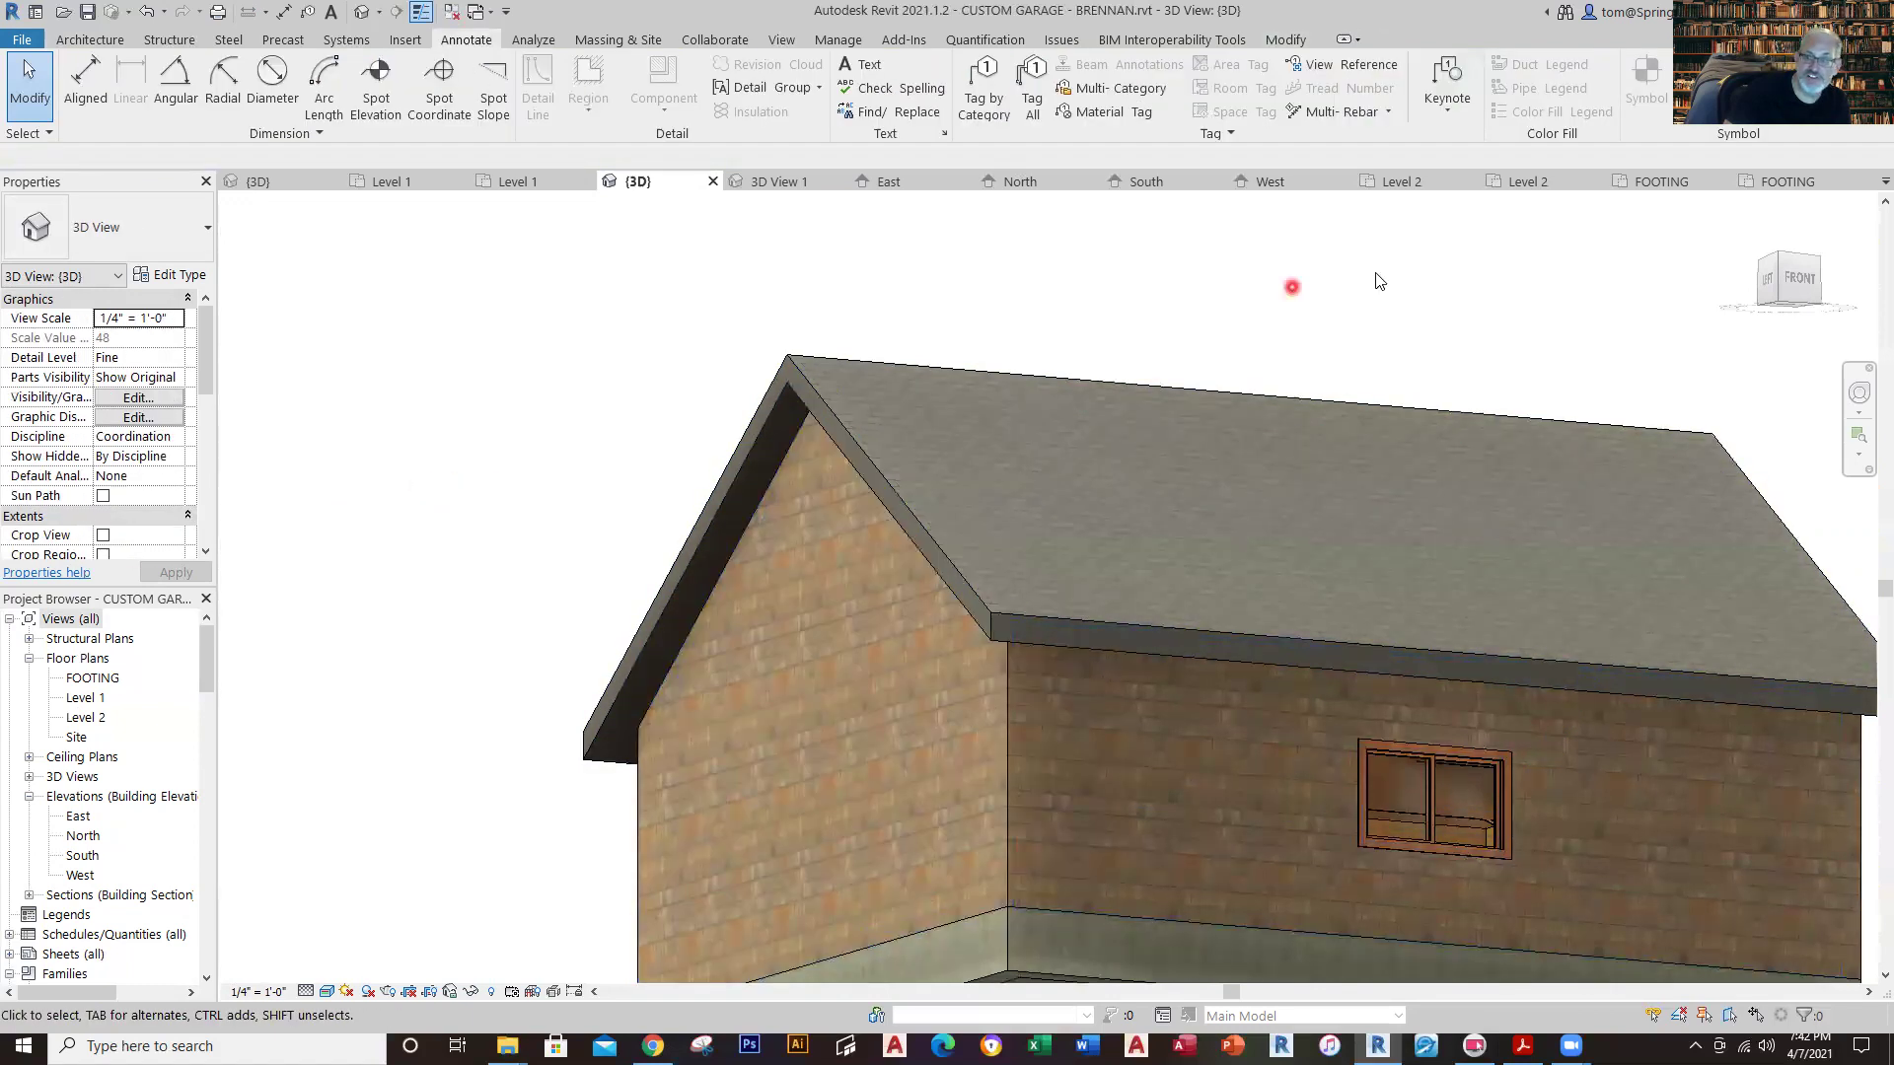
click(1519, 183)
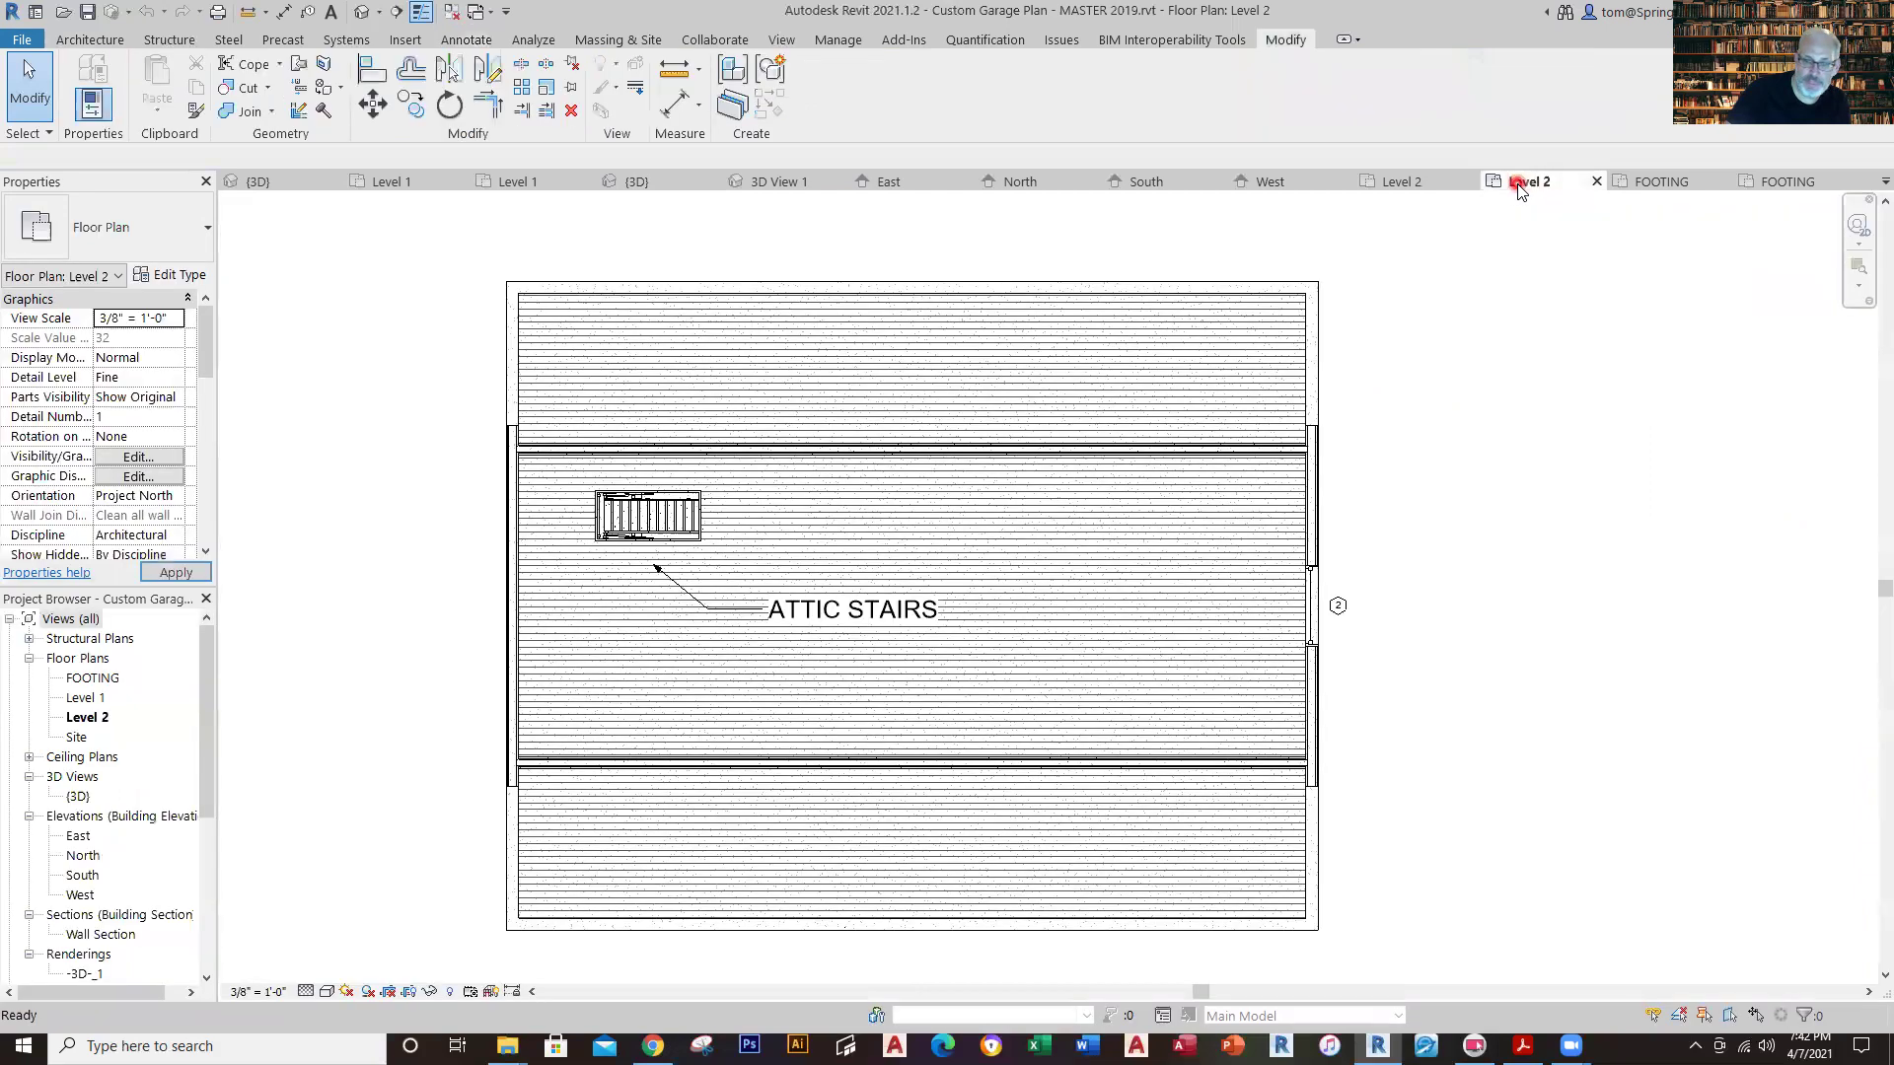
click(1413, 184)
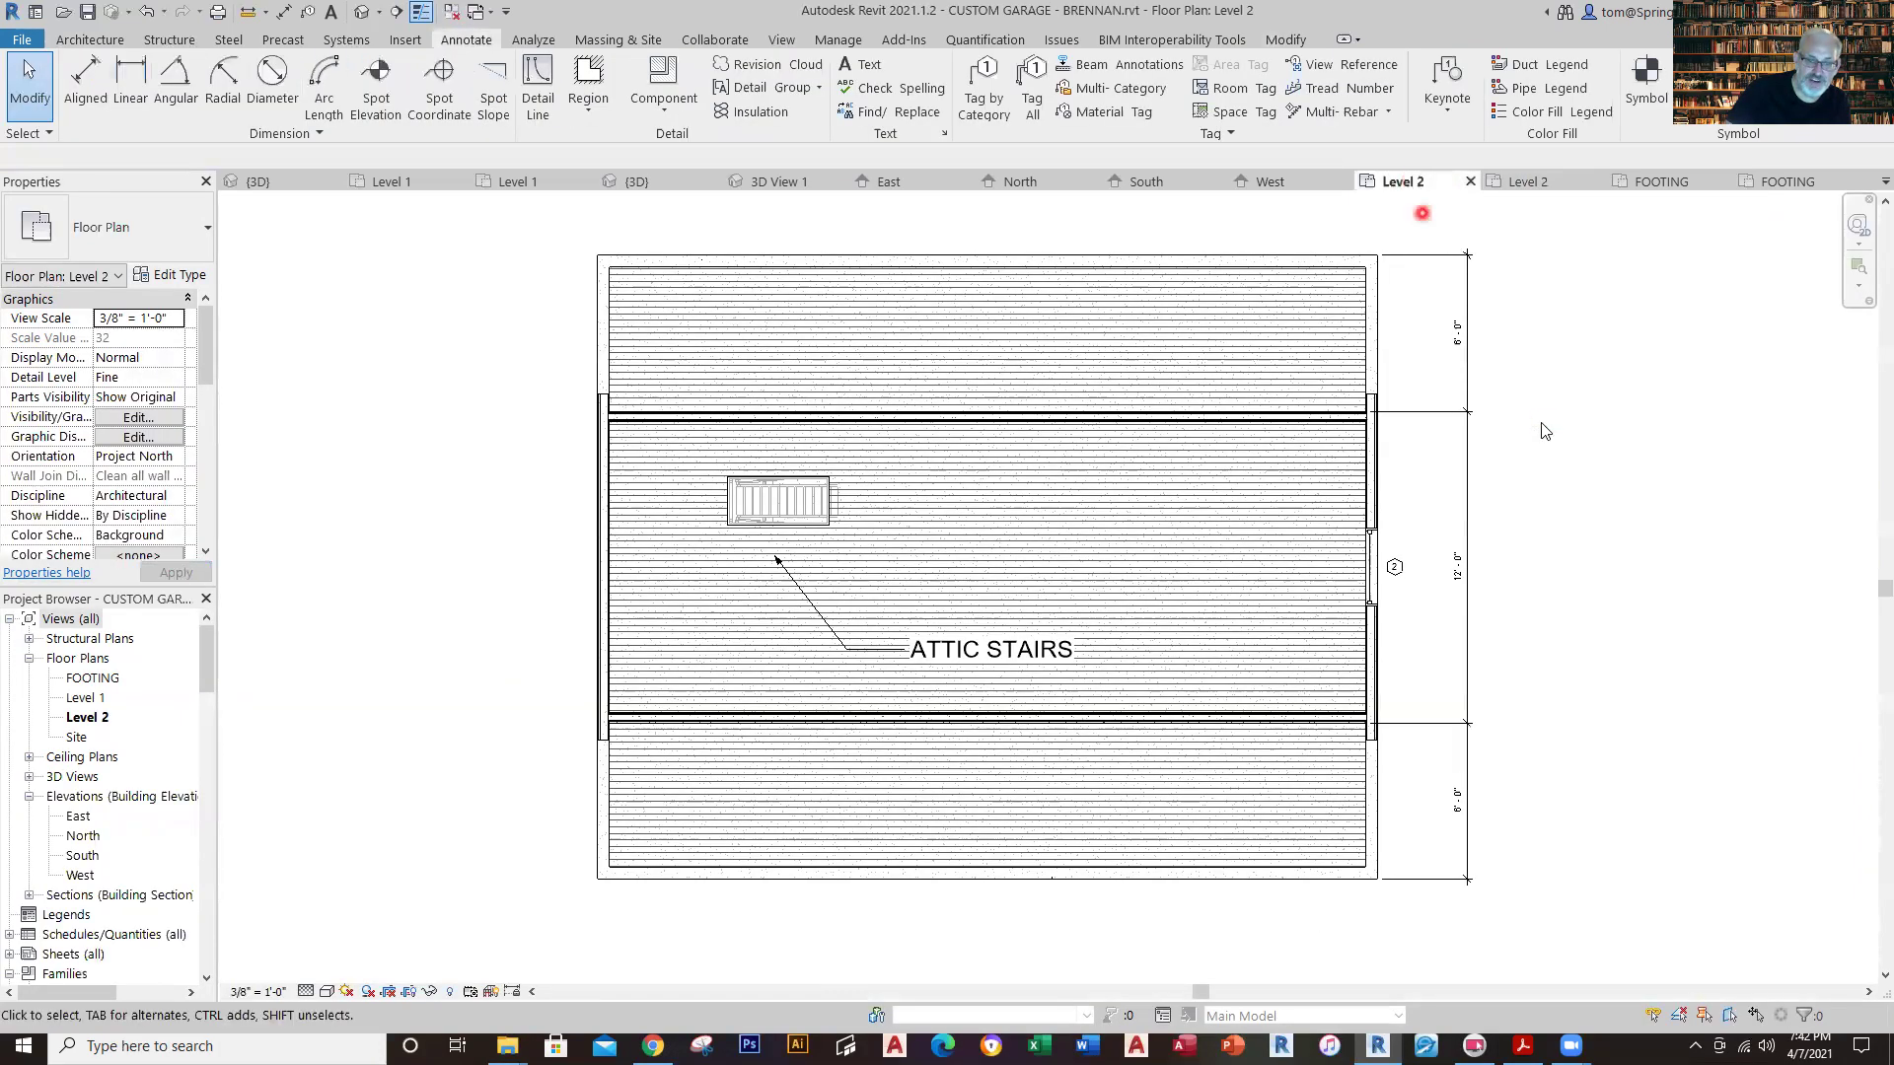
Examine the custom garage's Level 2 plan, switch to the master project's Level 2 plan and fit it in view.
scroll(1542, 431, down, 2)
middle_drag(1538, 431, 1477, 511)
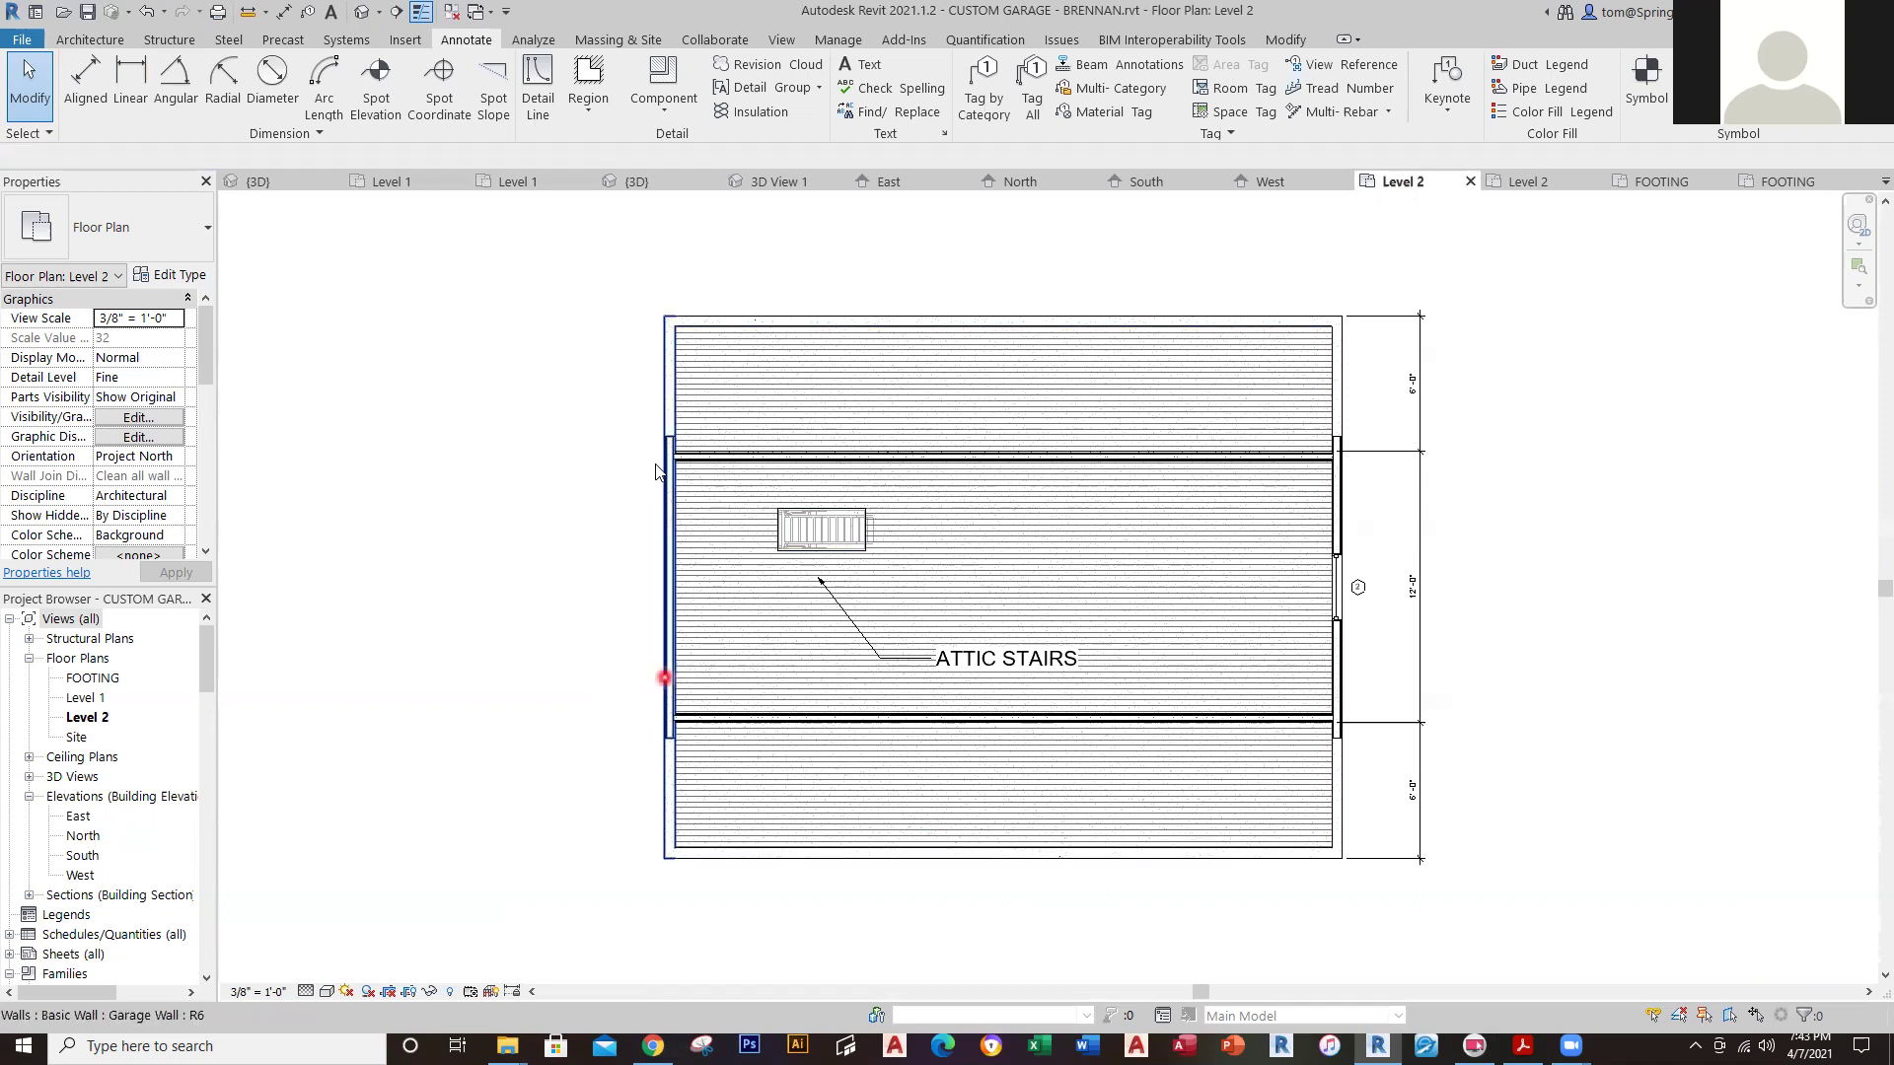
click(1515, 184)
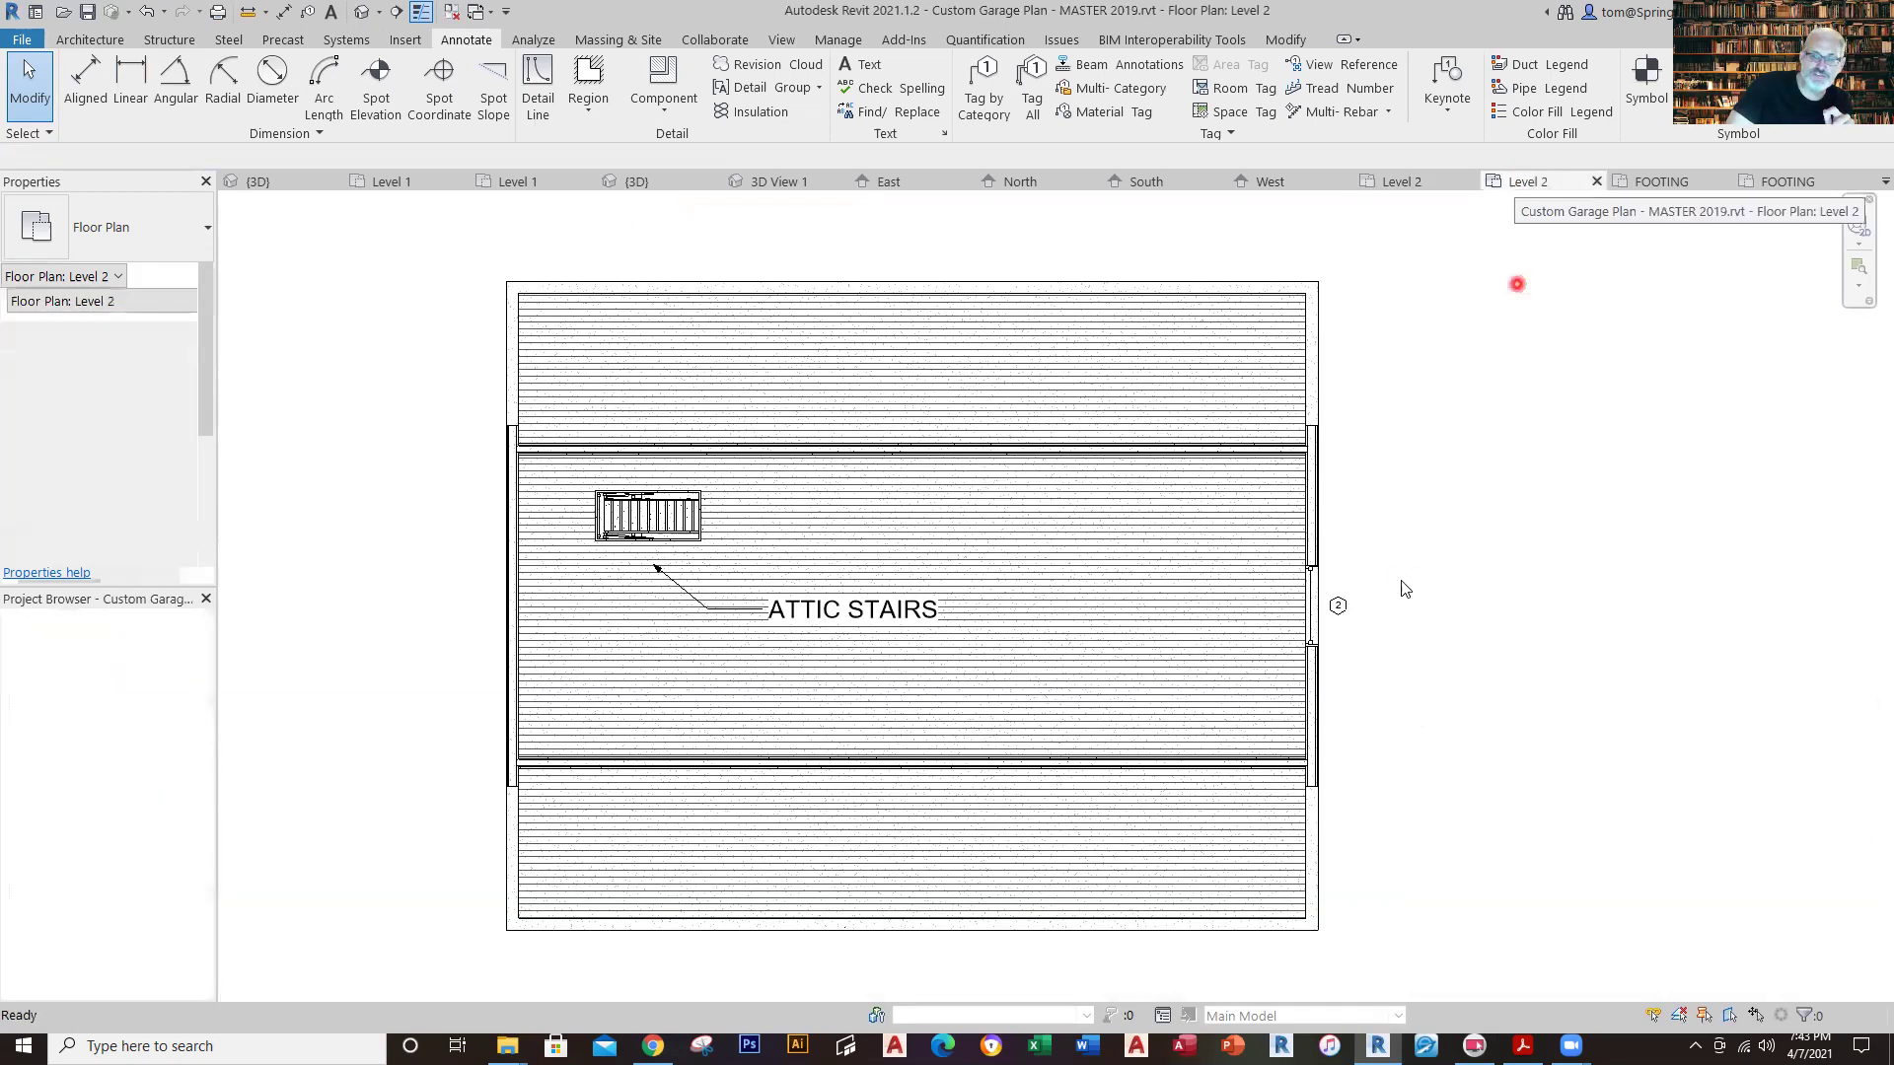
scroll(1512, 587, down, 2)
middle_drag(1513, 590, 1253, 645)
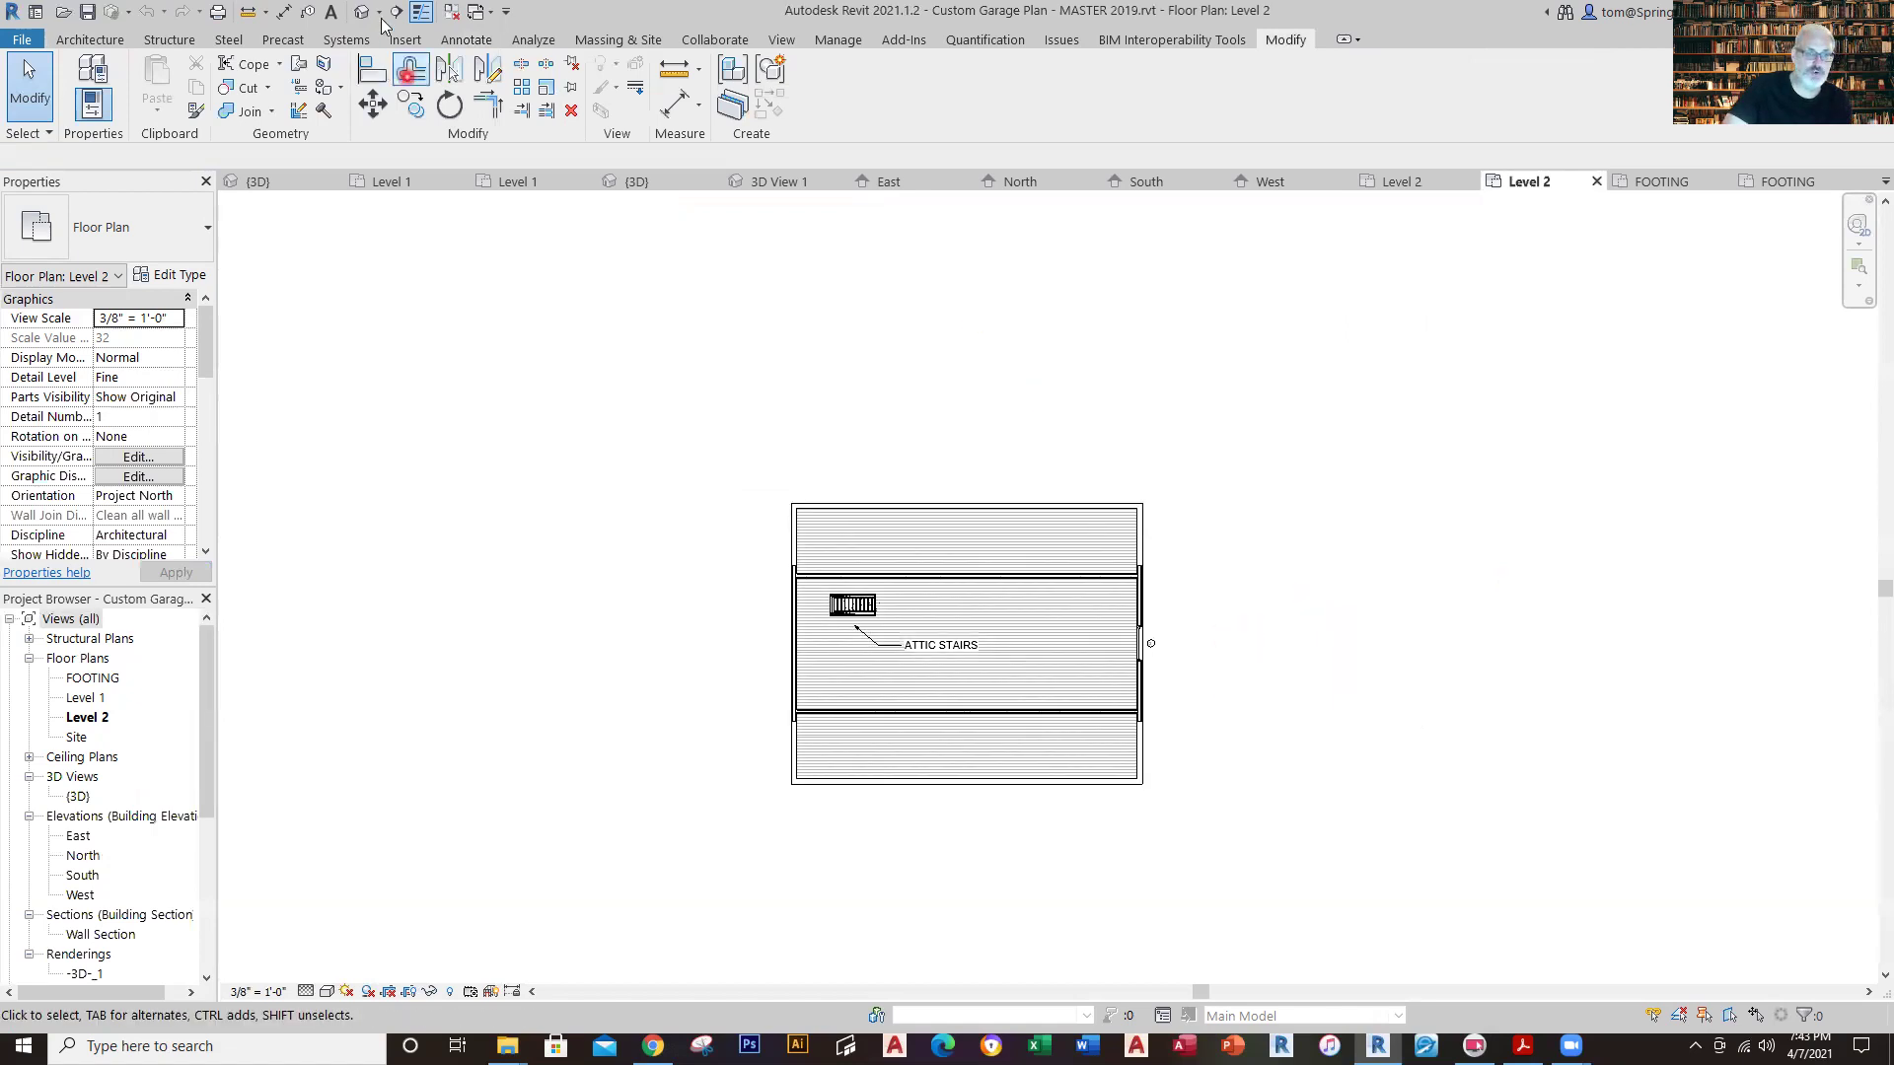
Turn on the Roofs model category in the visibility/graphic overrides of the master project's Level 2 plan and apply it.
click(780, 42)
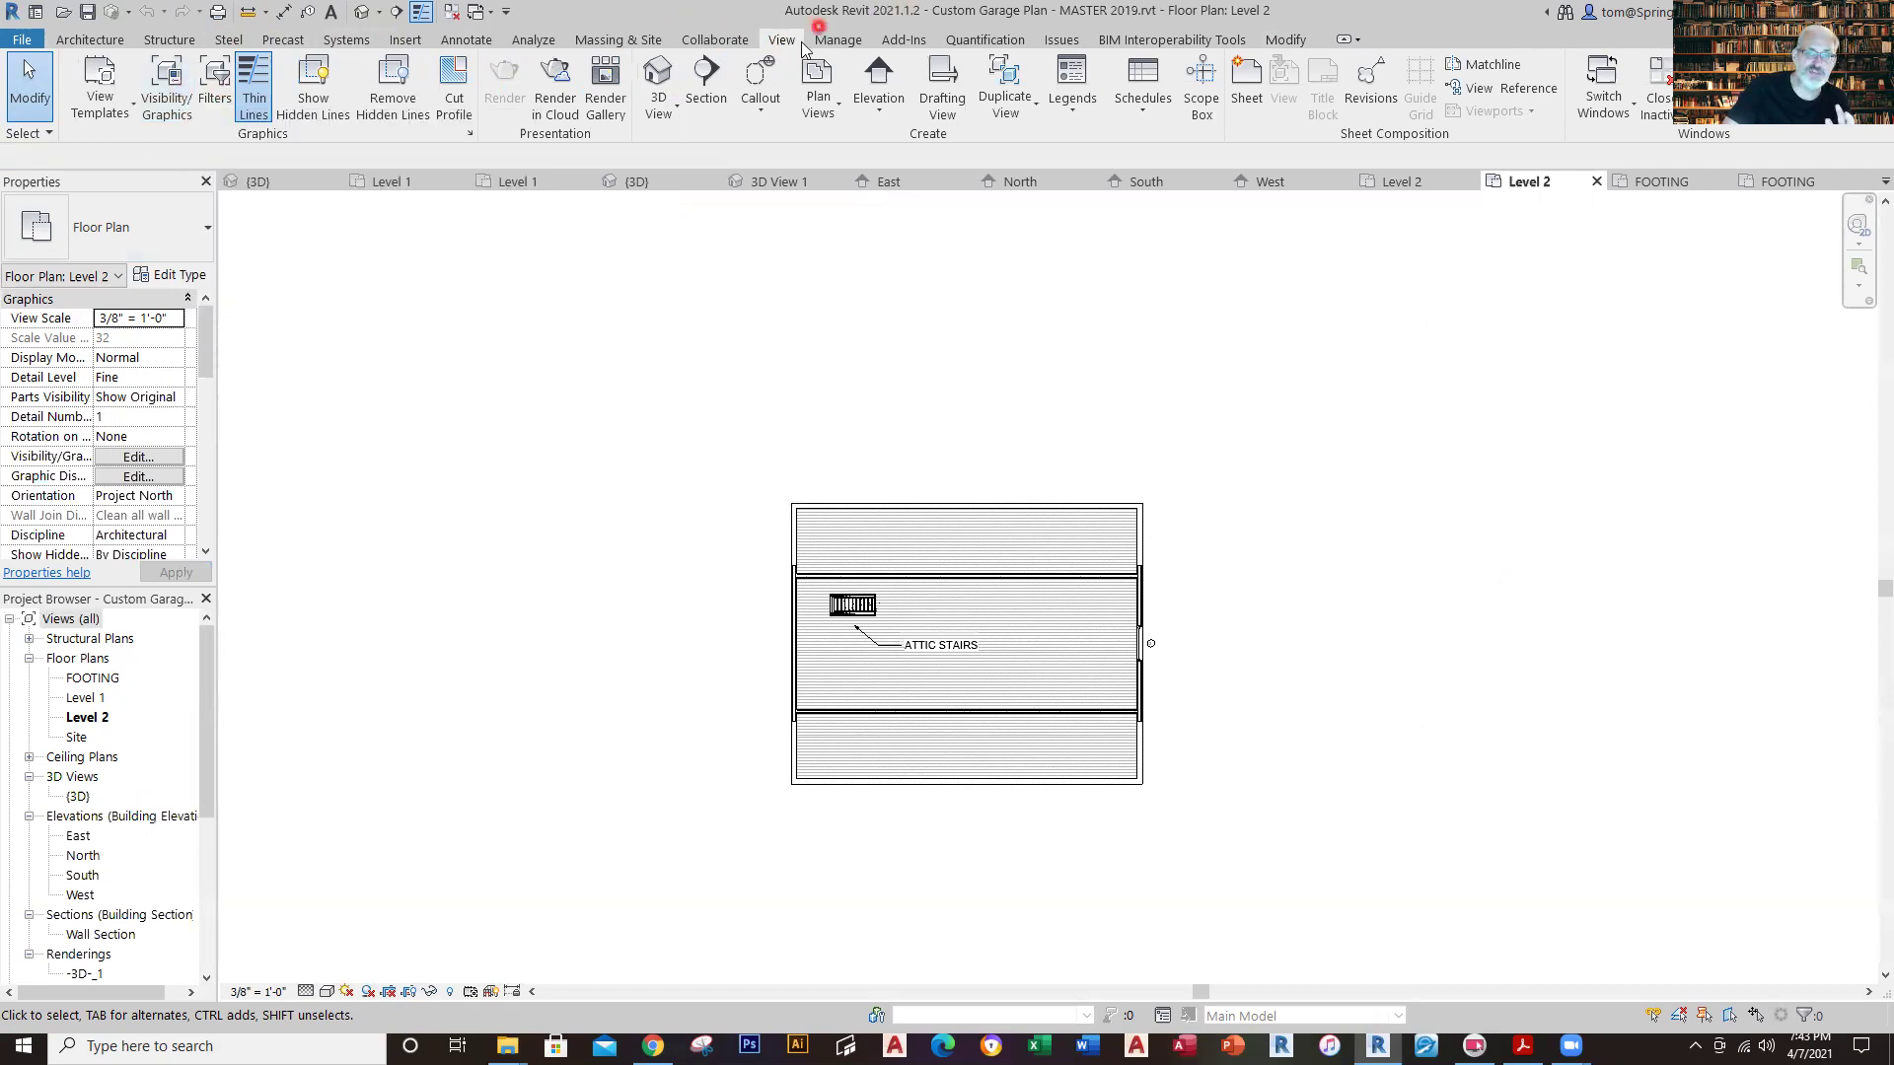
click(169, 102)
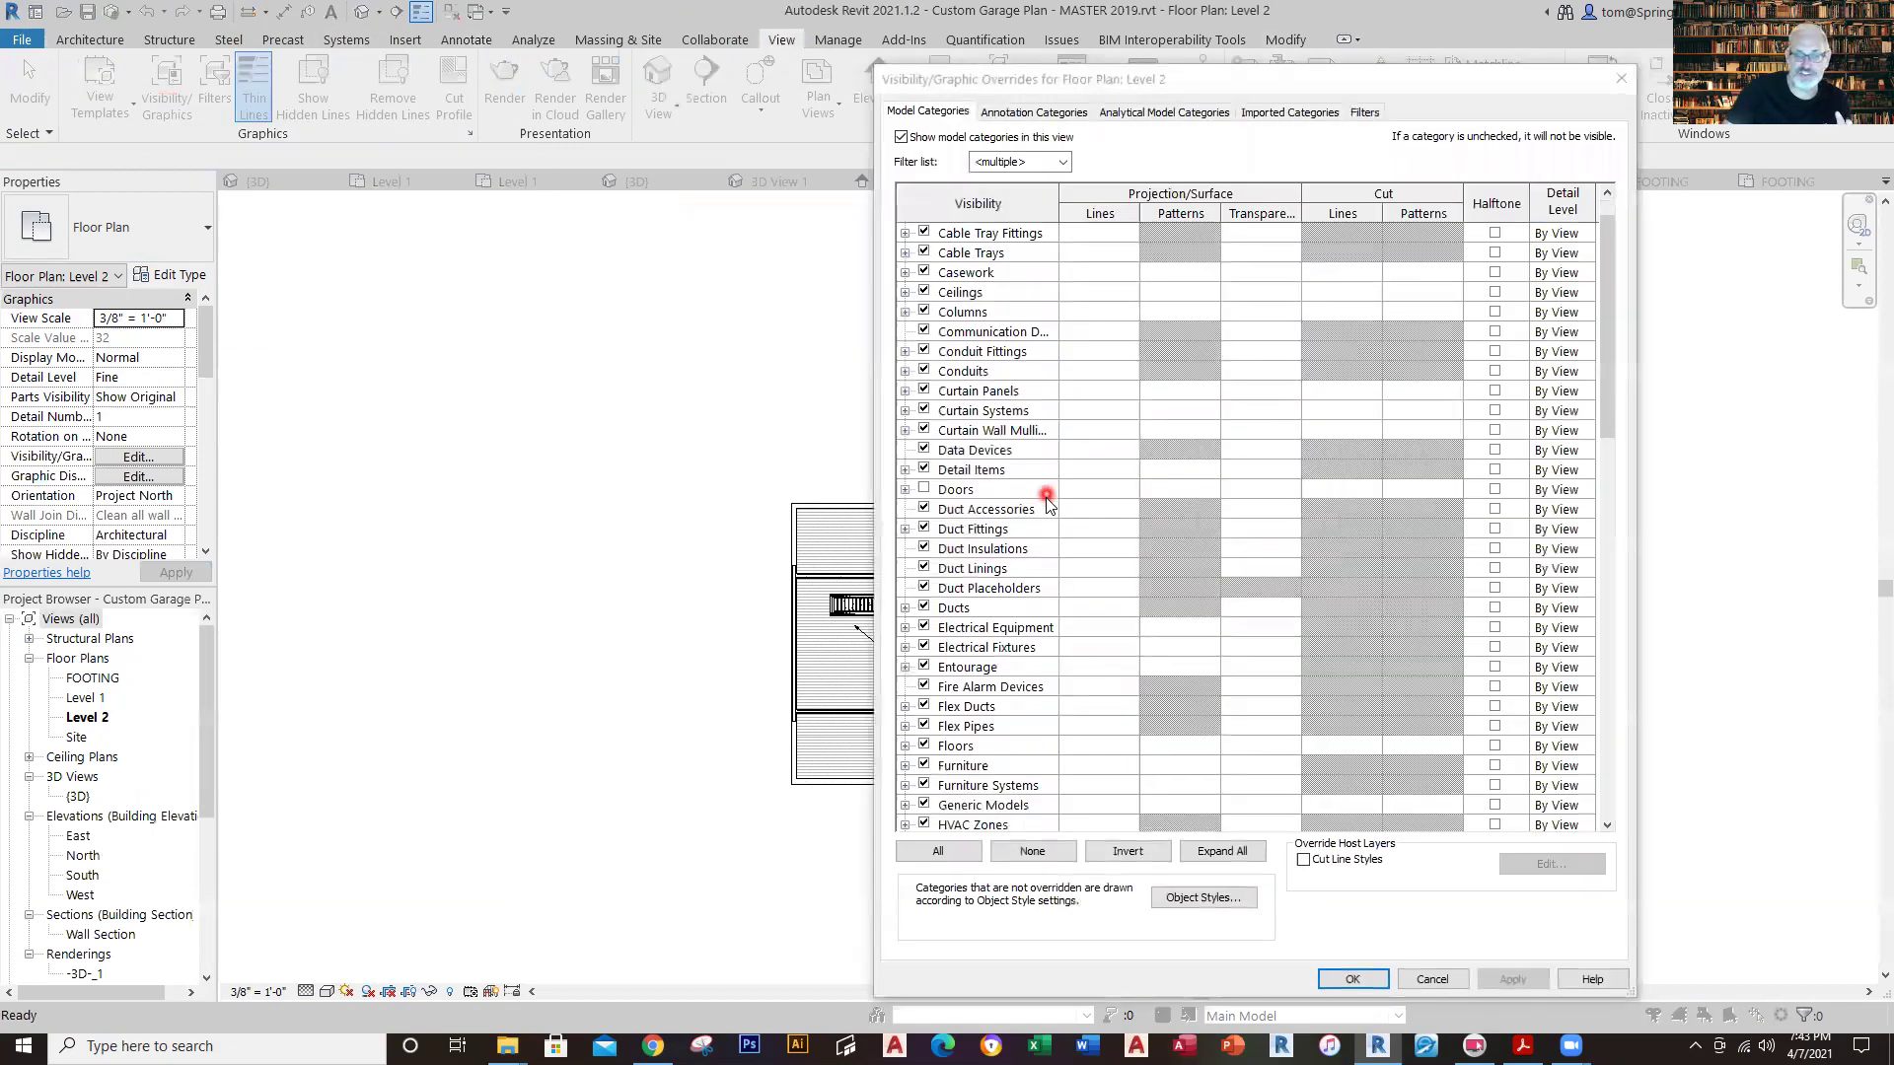
scroll(1048, 503, down, 7)
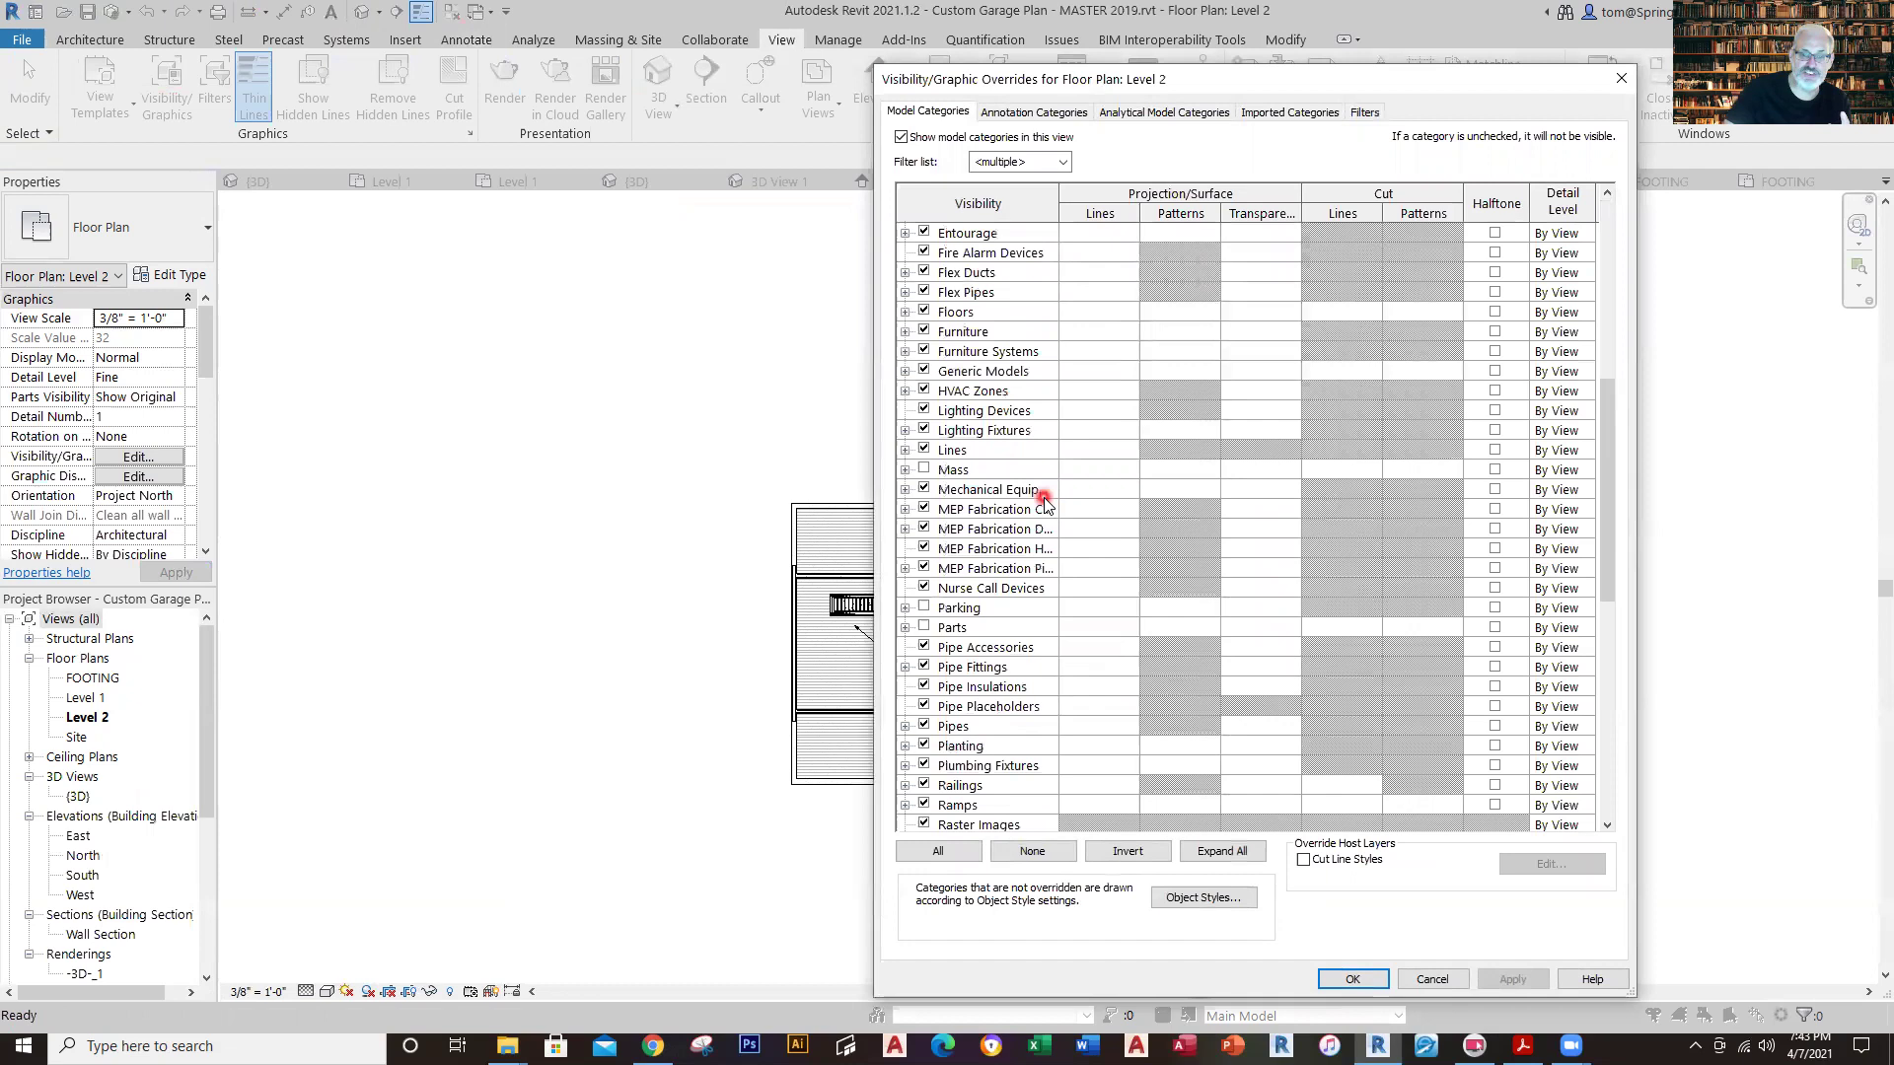
scroll(1044, 501, down, 4)
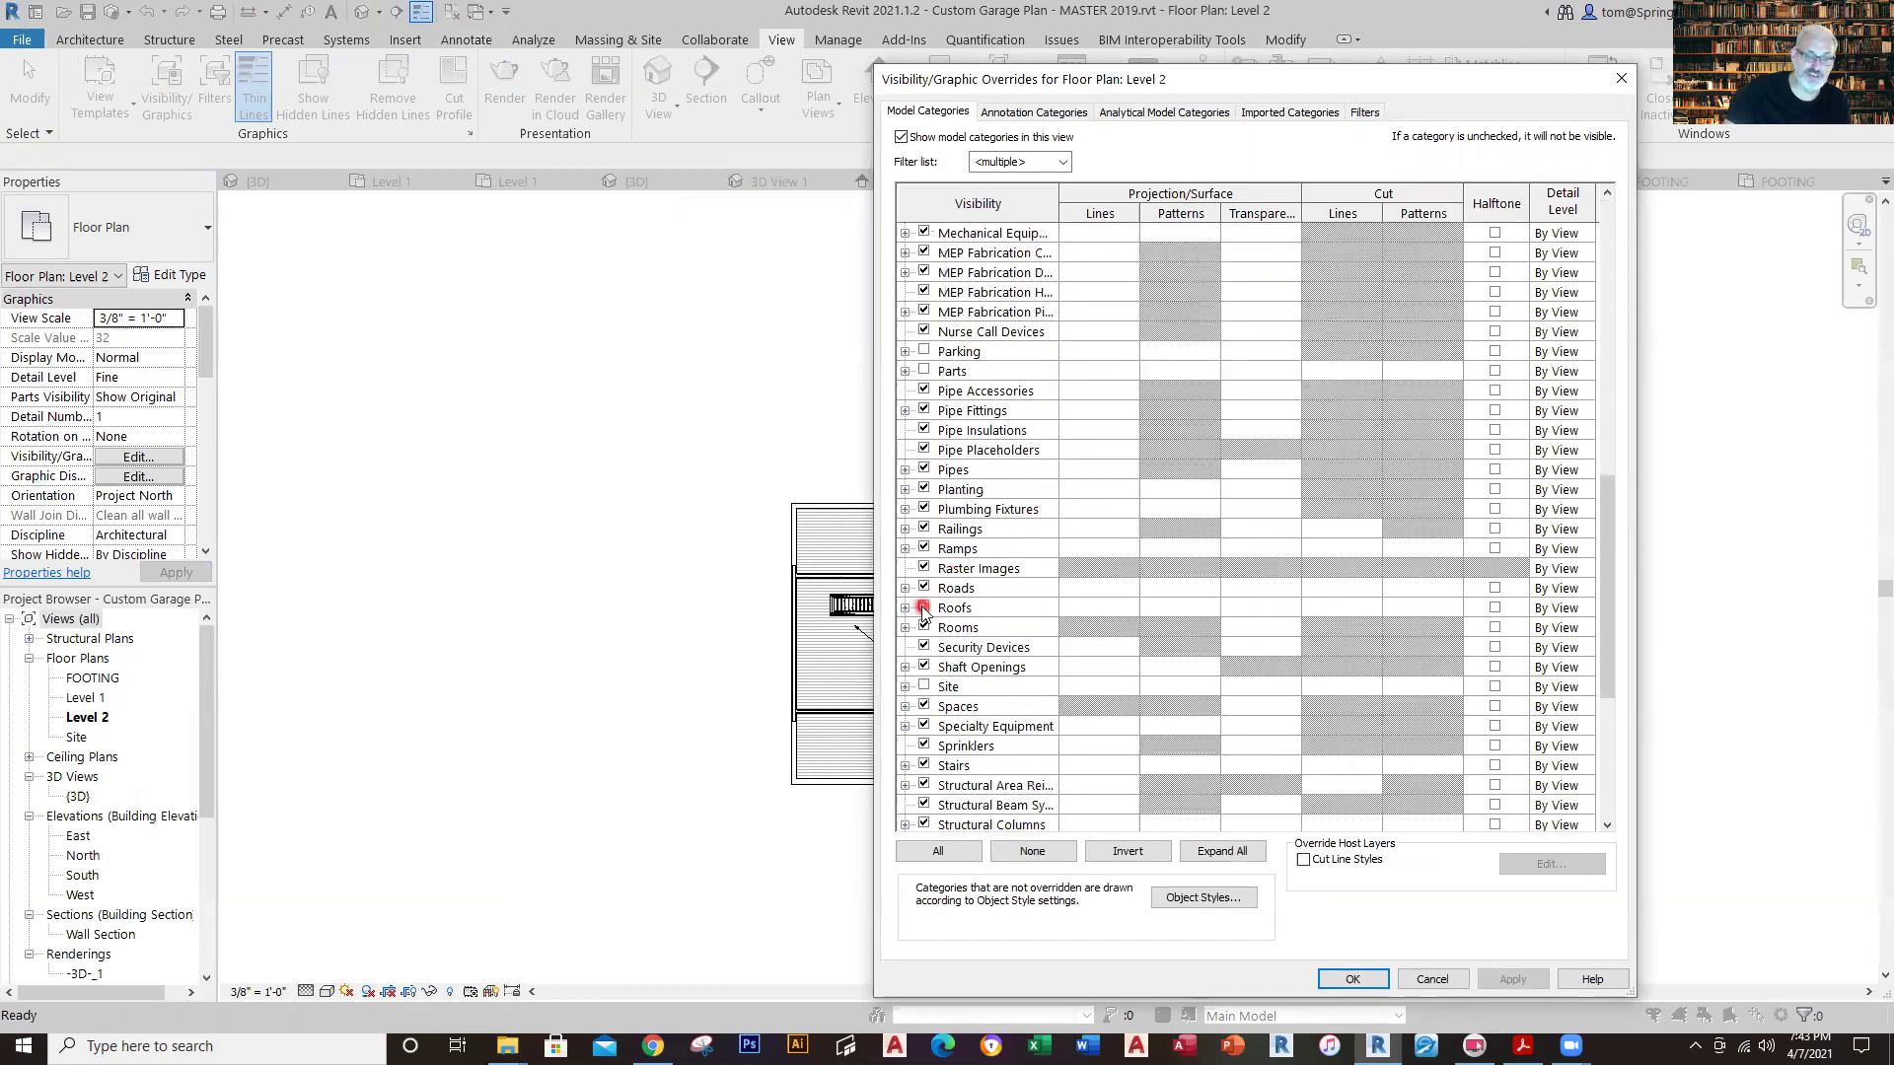
click(924, 607)
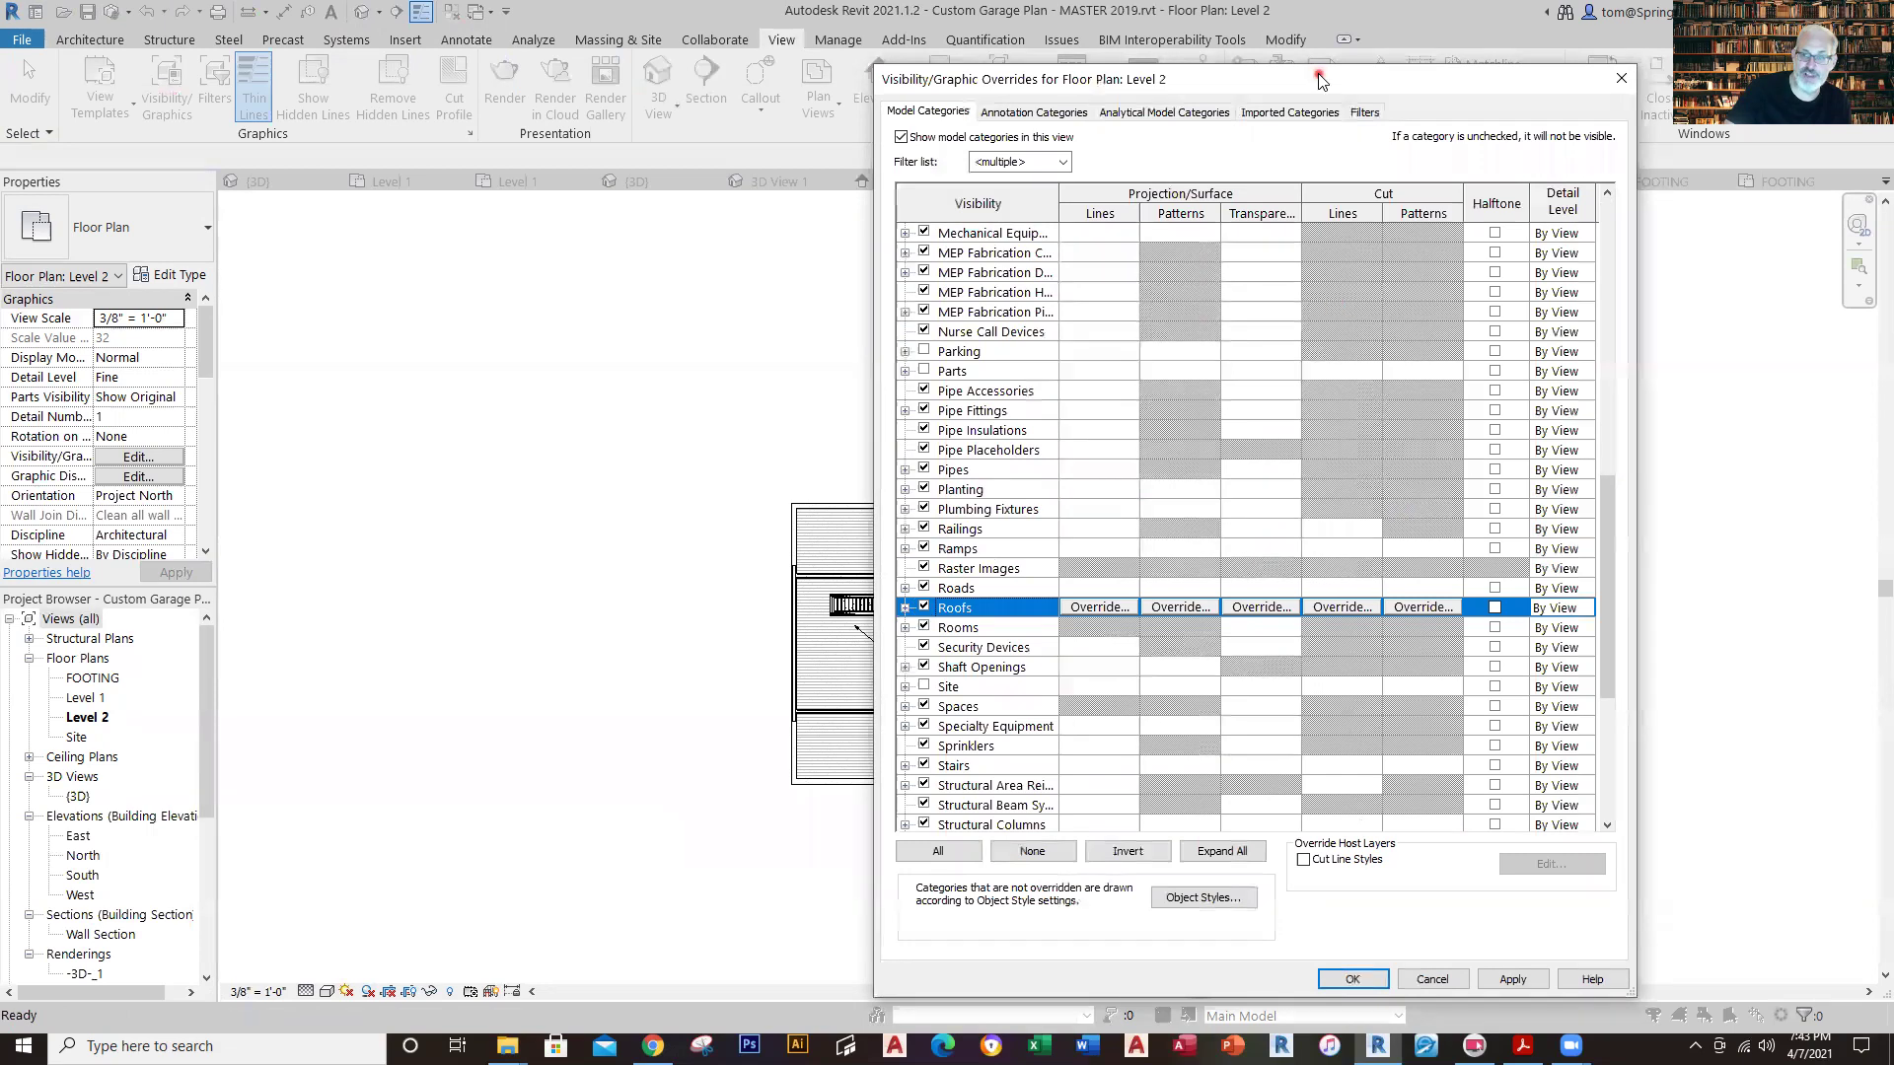
drag(1319, 79, 1569, 55)
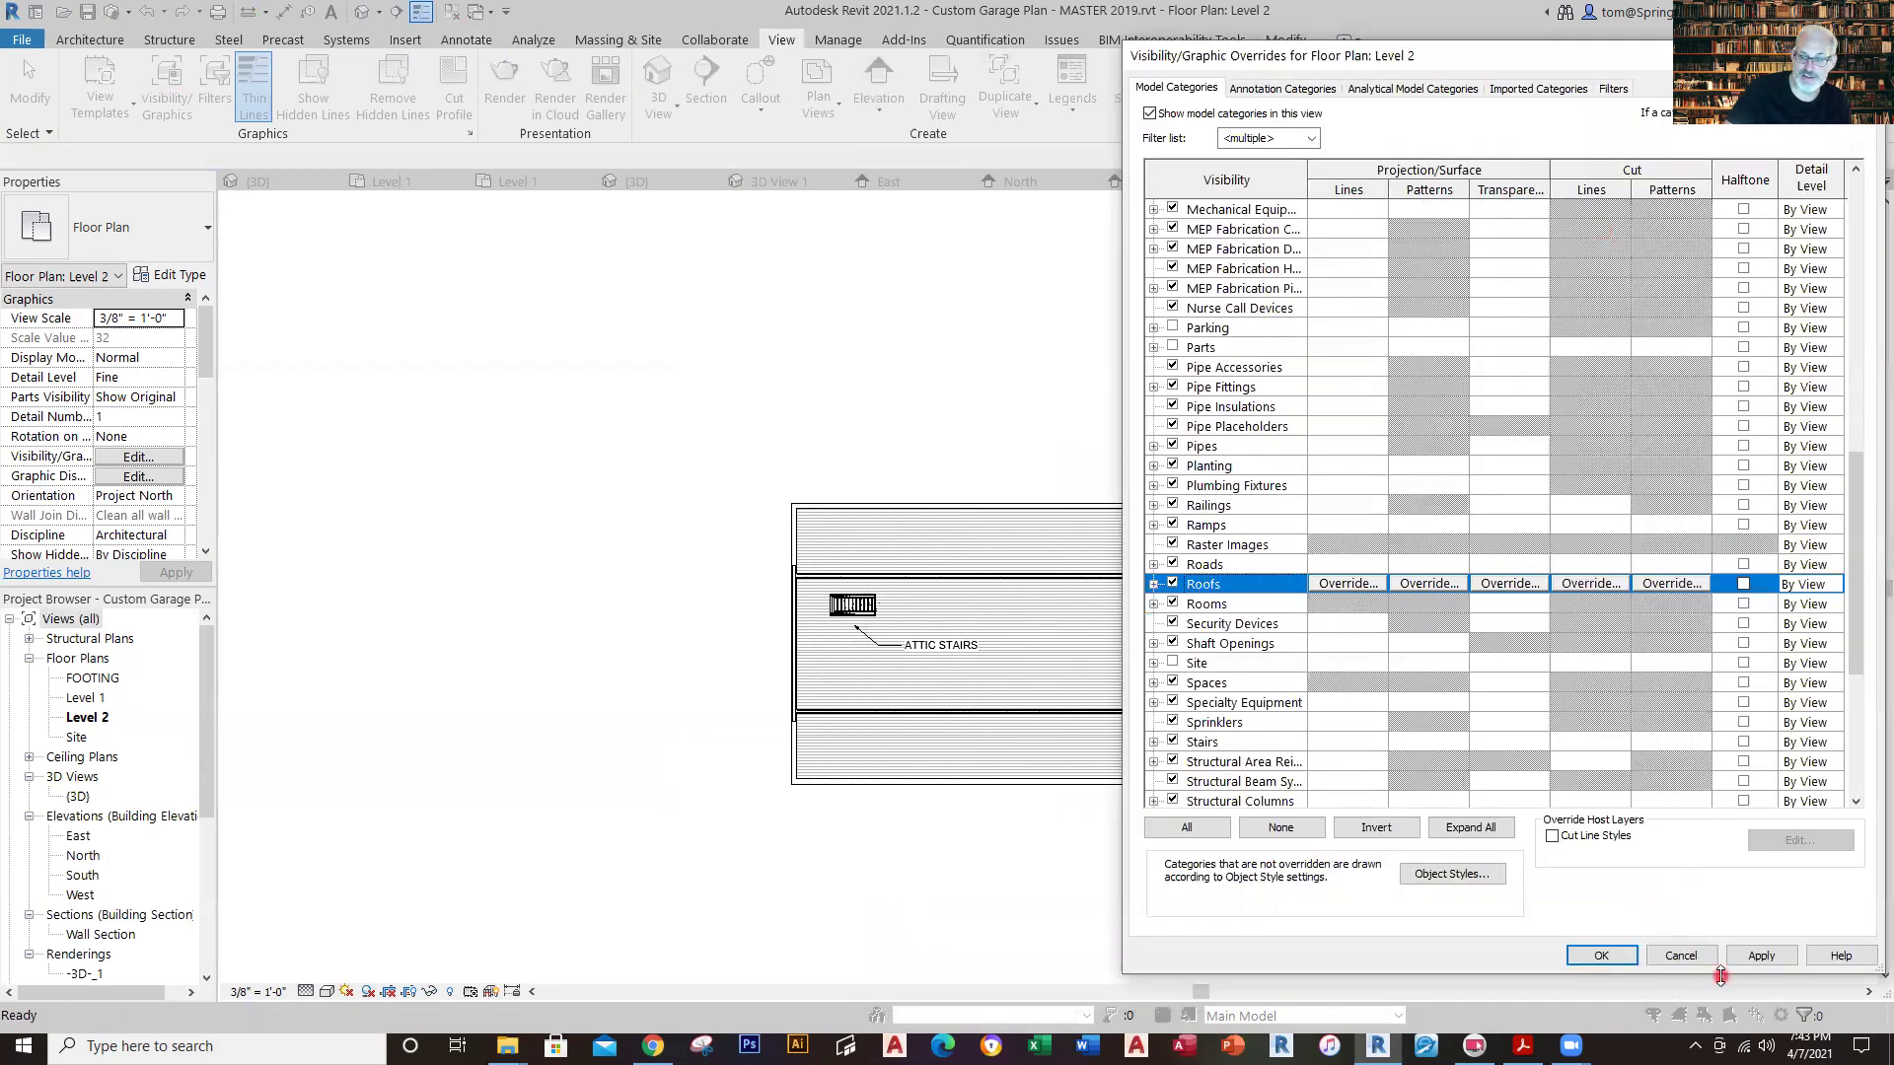
click(1761, 956)
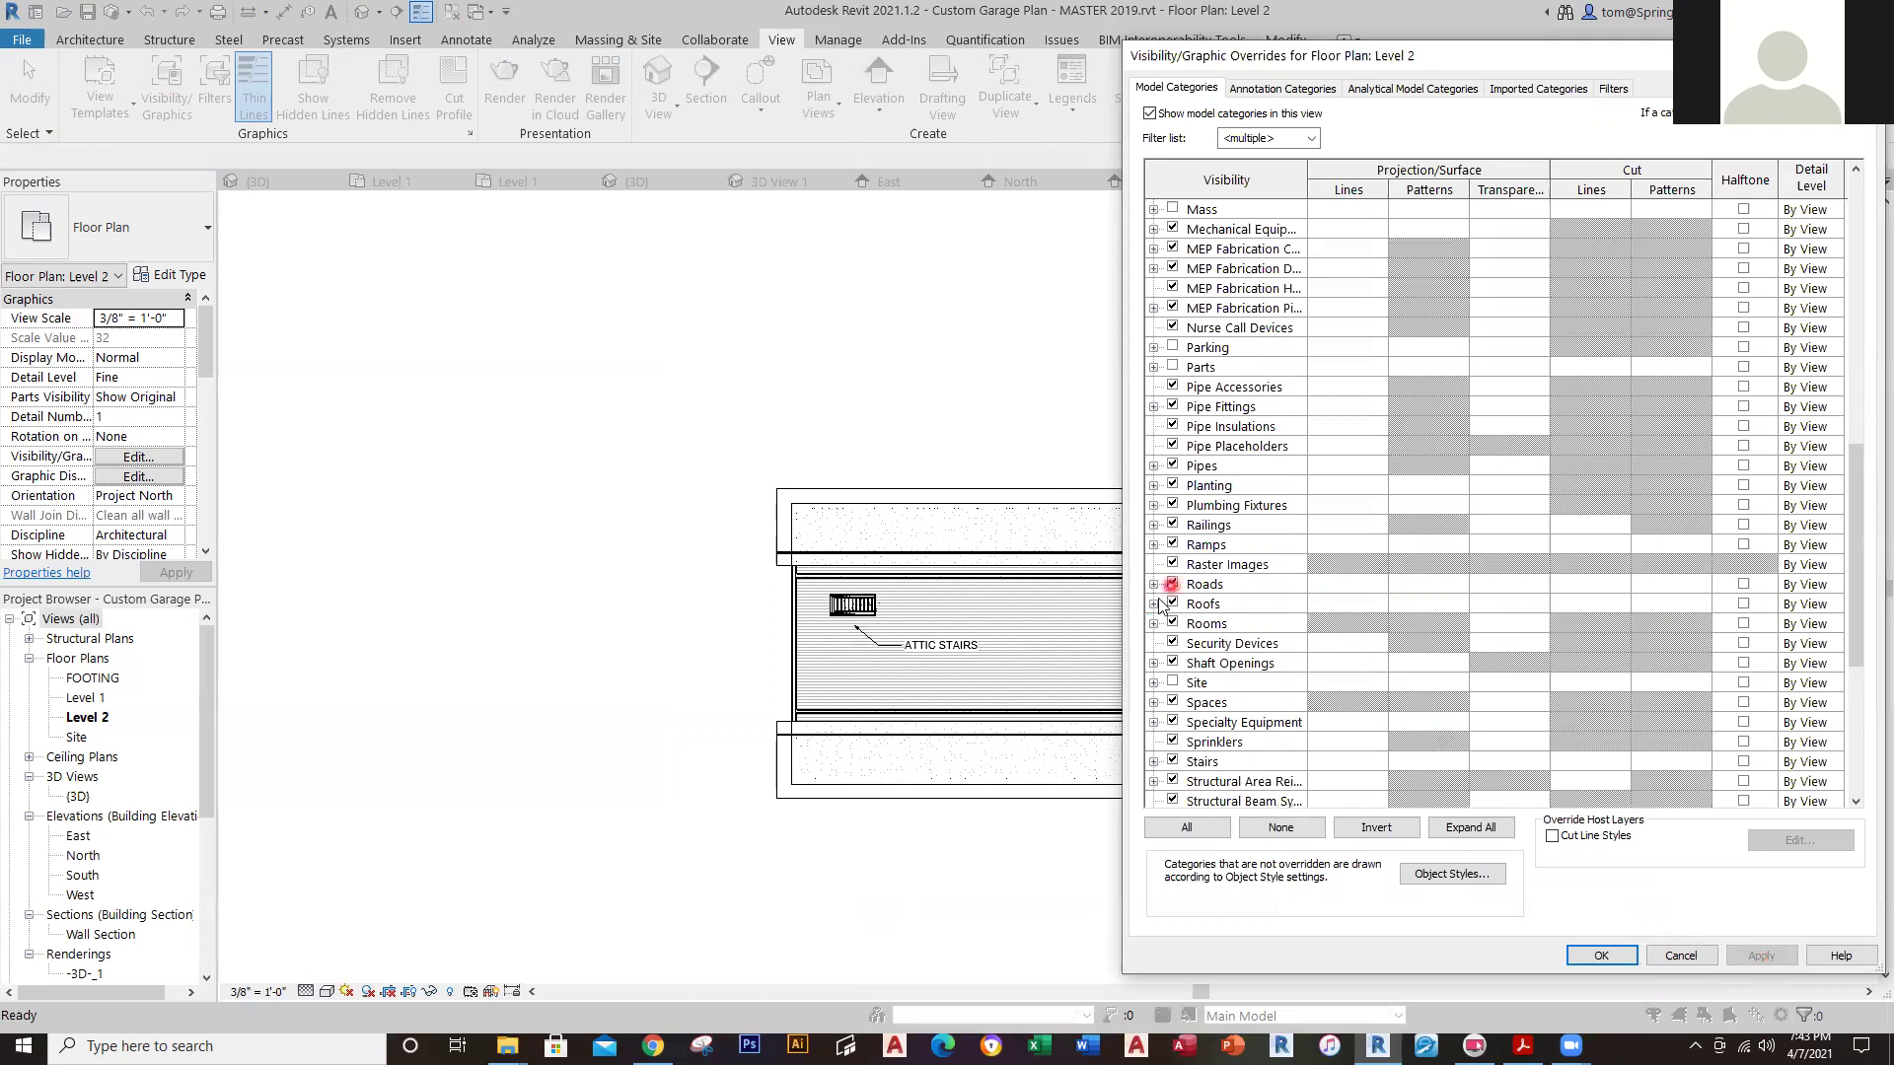
Turn the Roofs category back off for the master's Level 2 plan, apply the override and close the visibility settings.
click(1174, 604)
click(1766, 956)
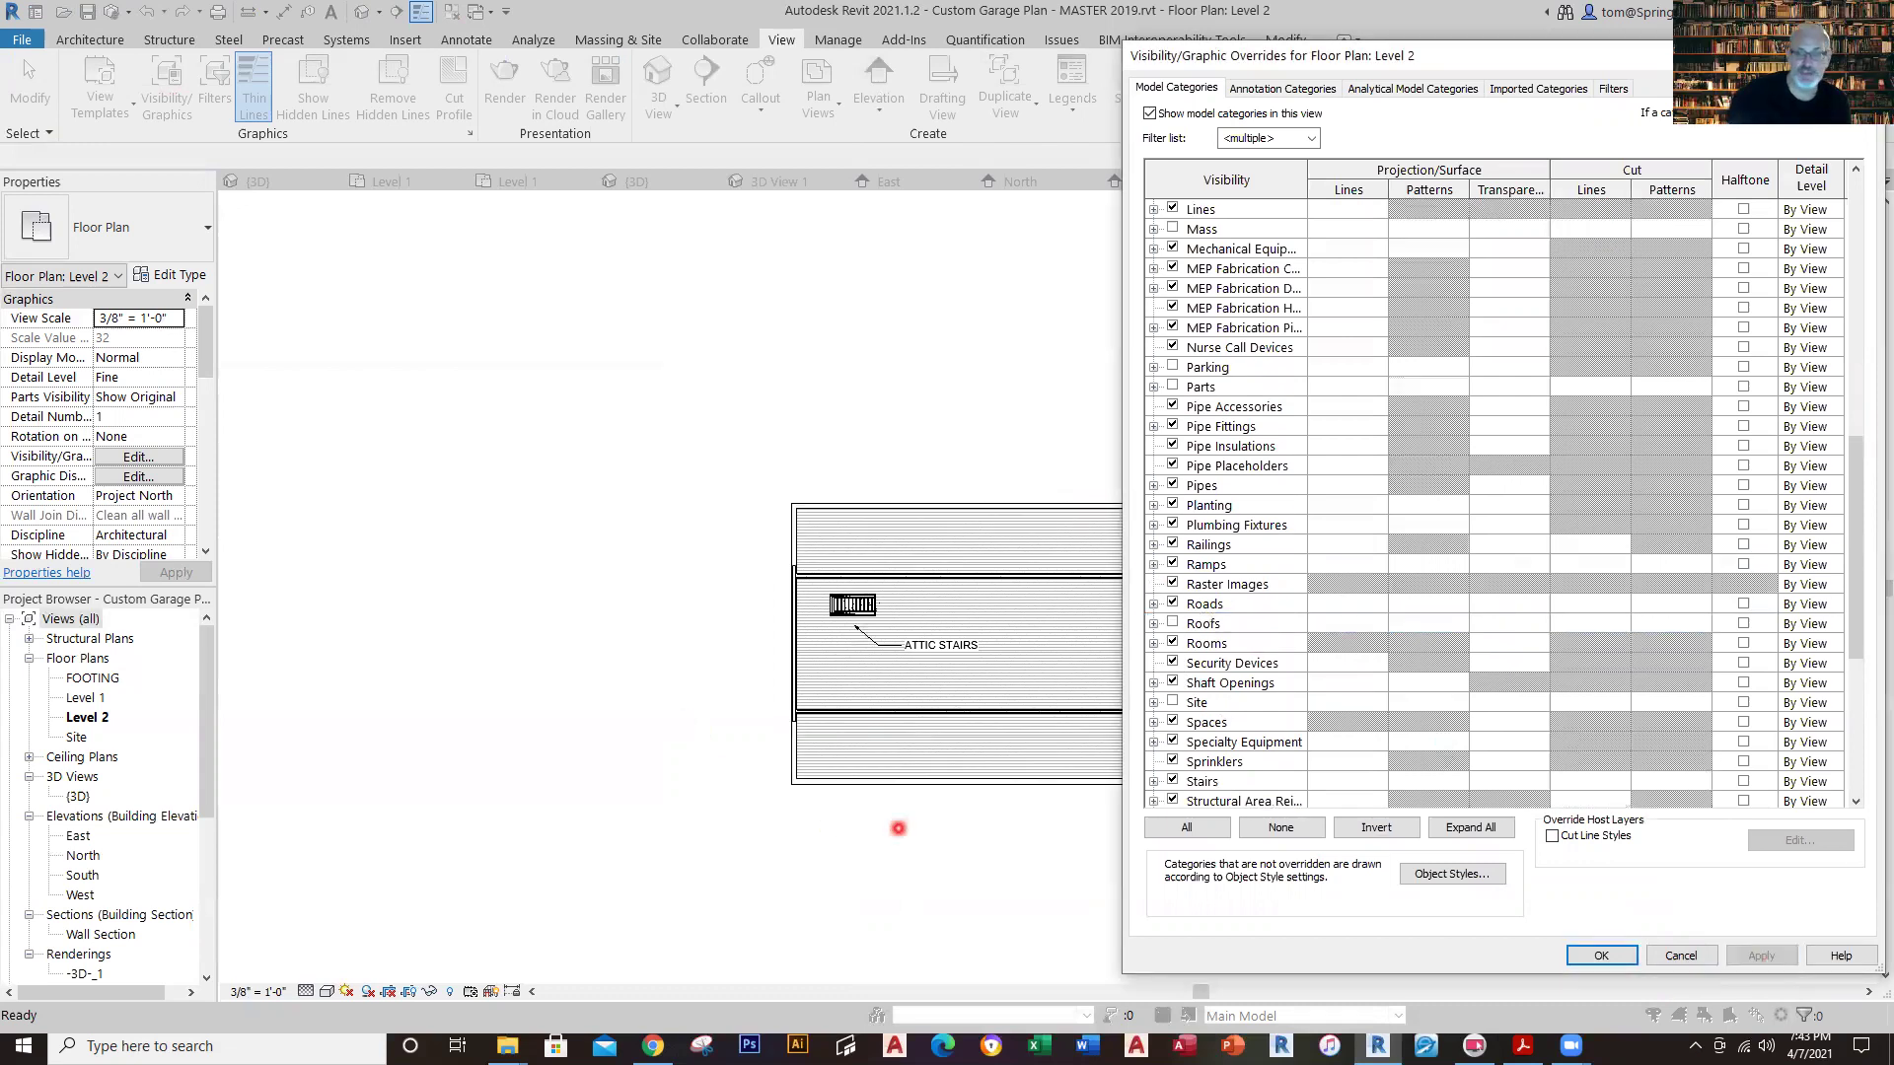
key(Return)
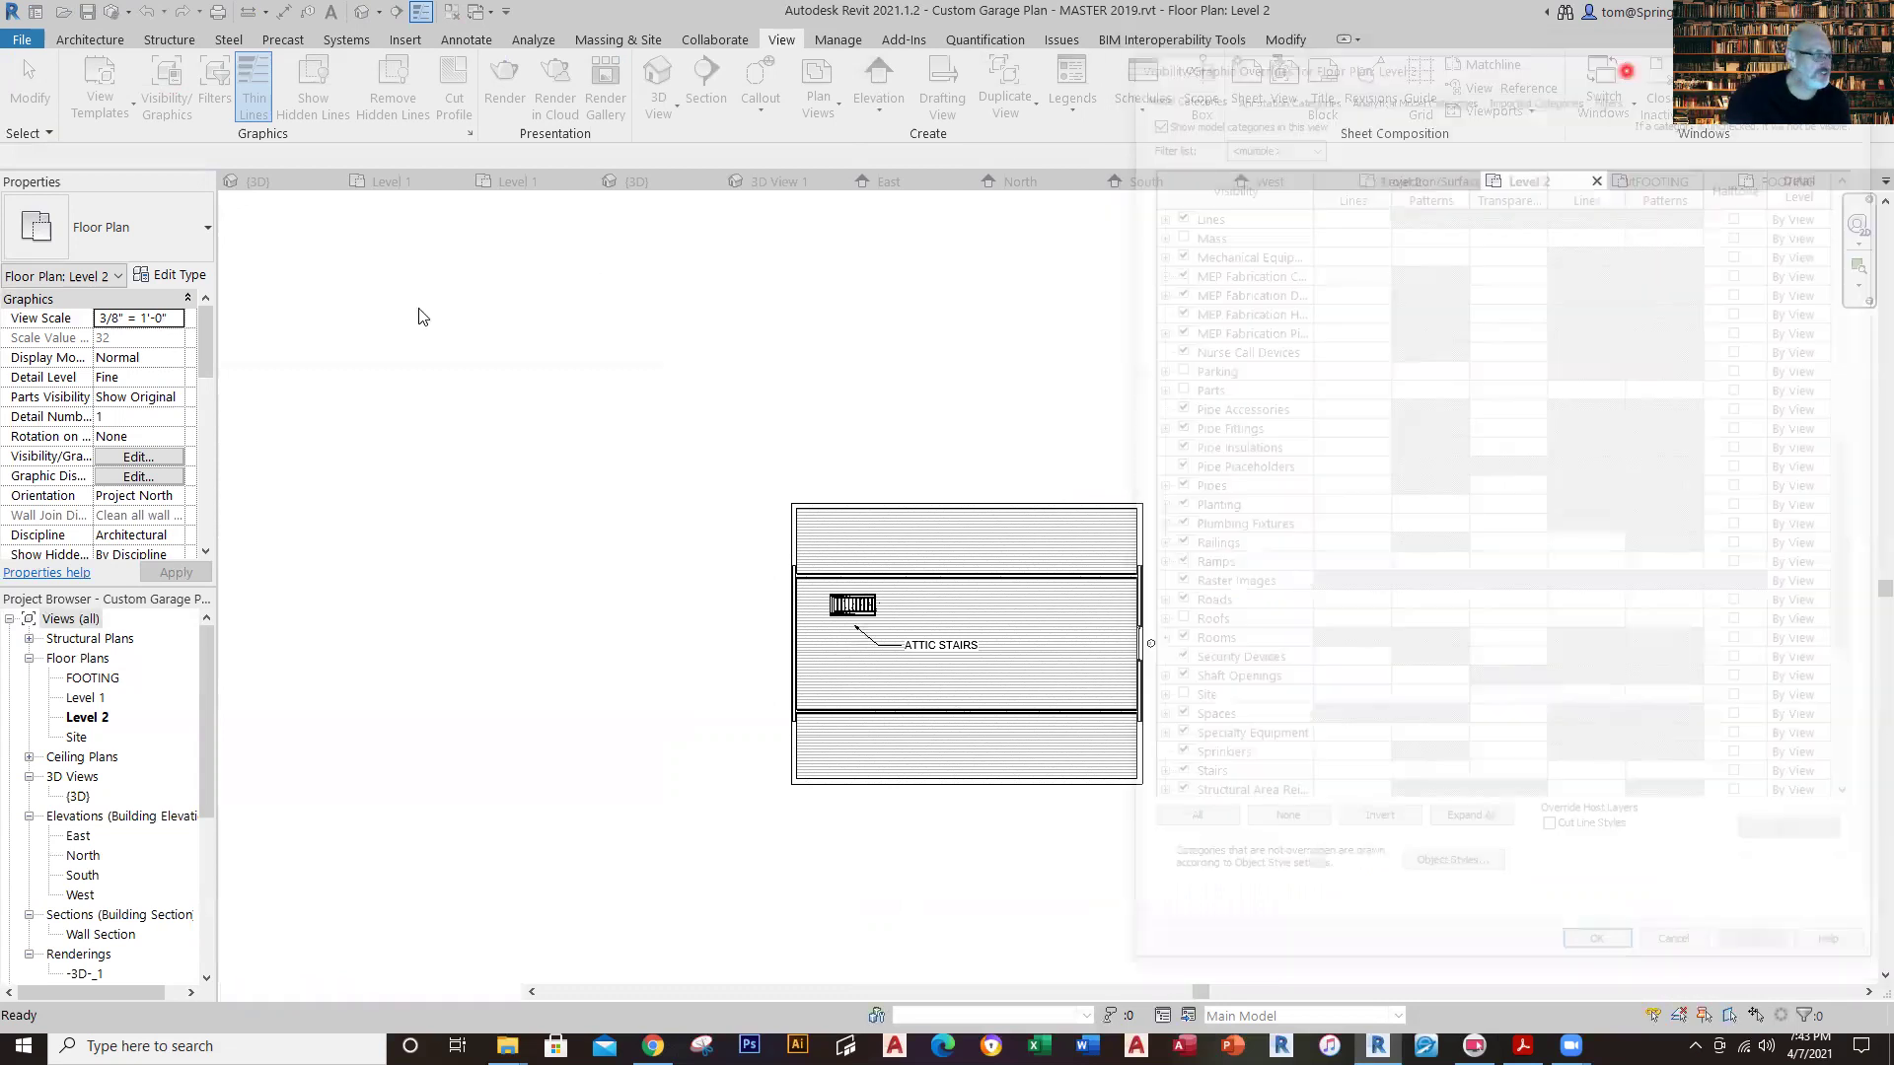
scroll(1228, 602, up, 2)
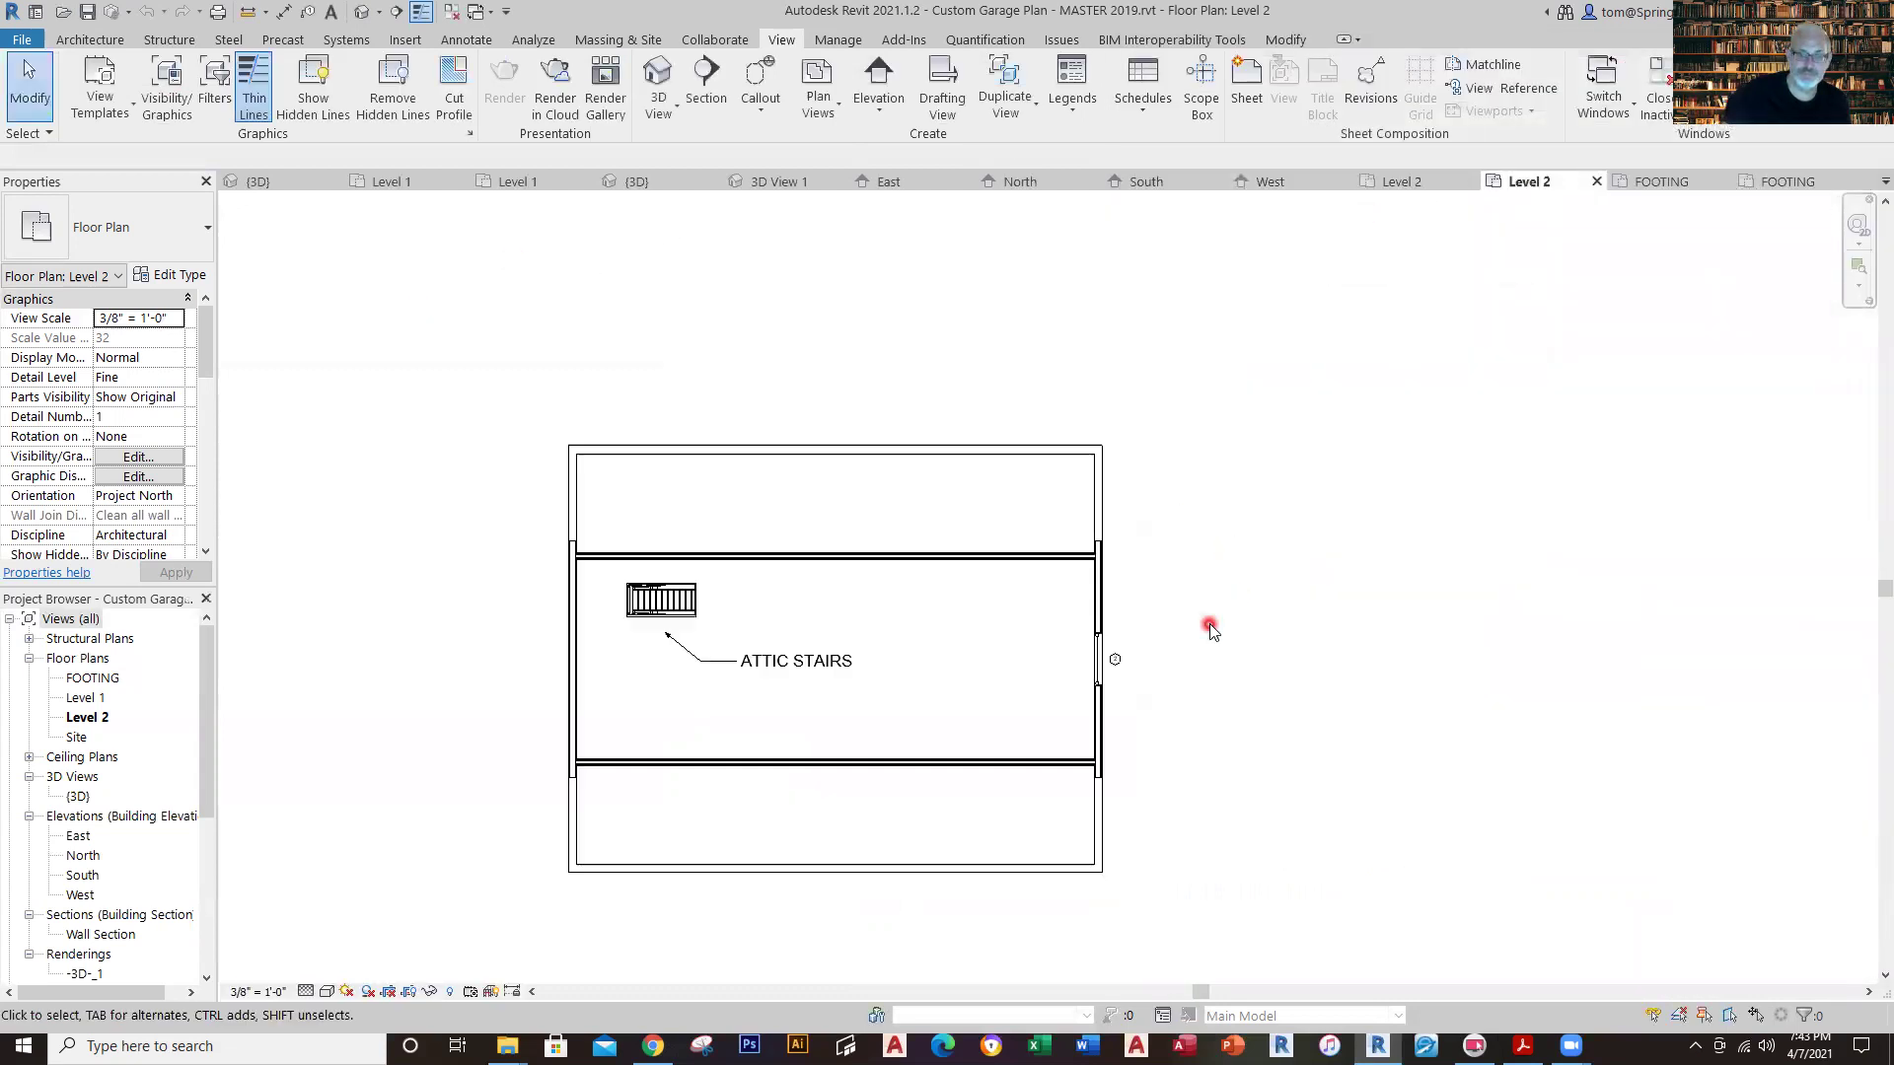
middle_drag(1224, 643, 1446, 571)
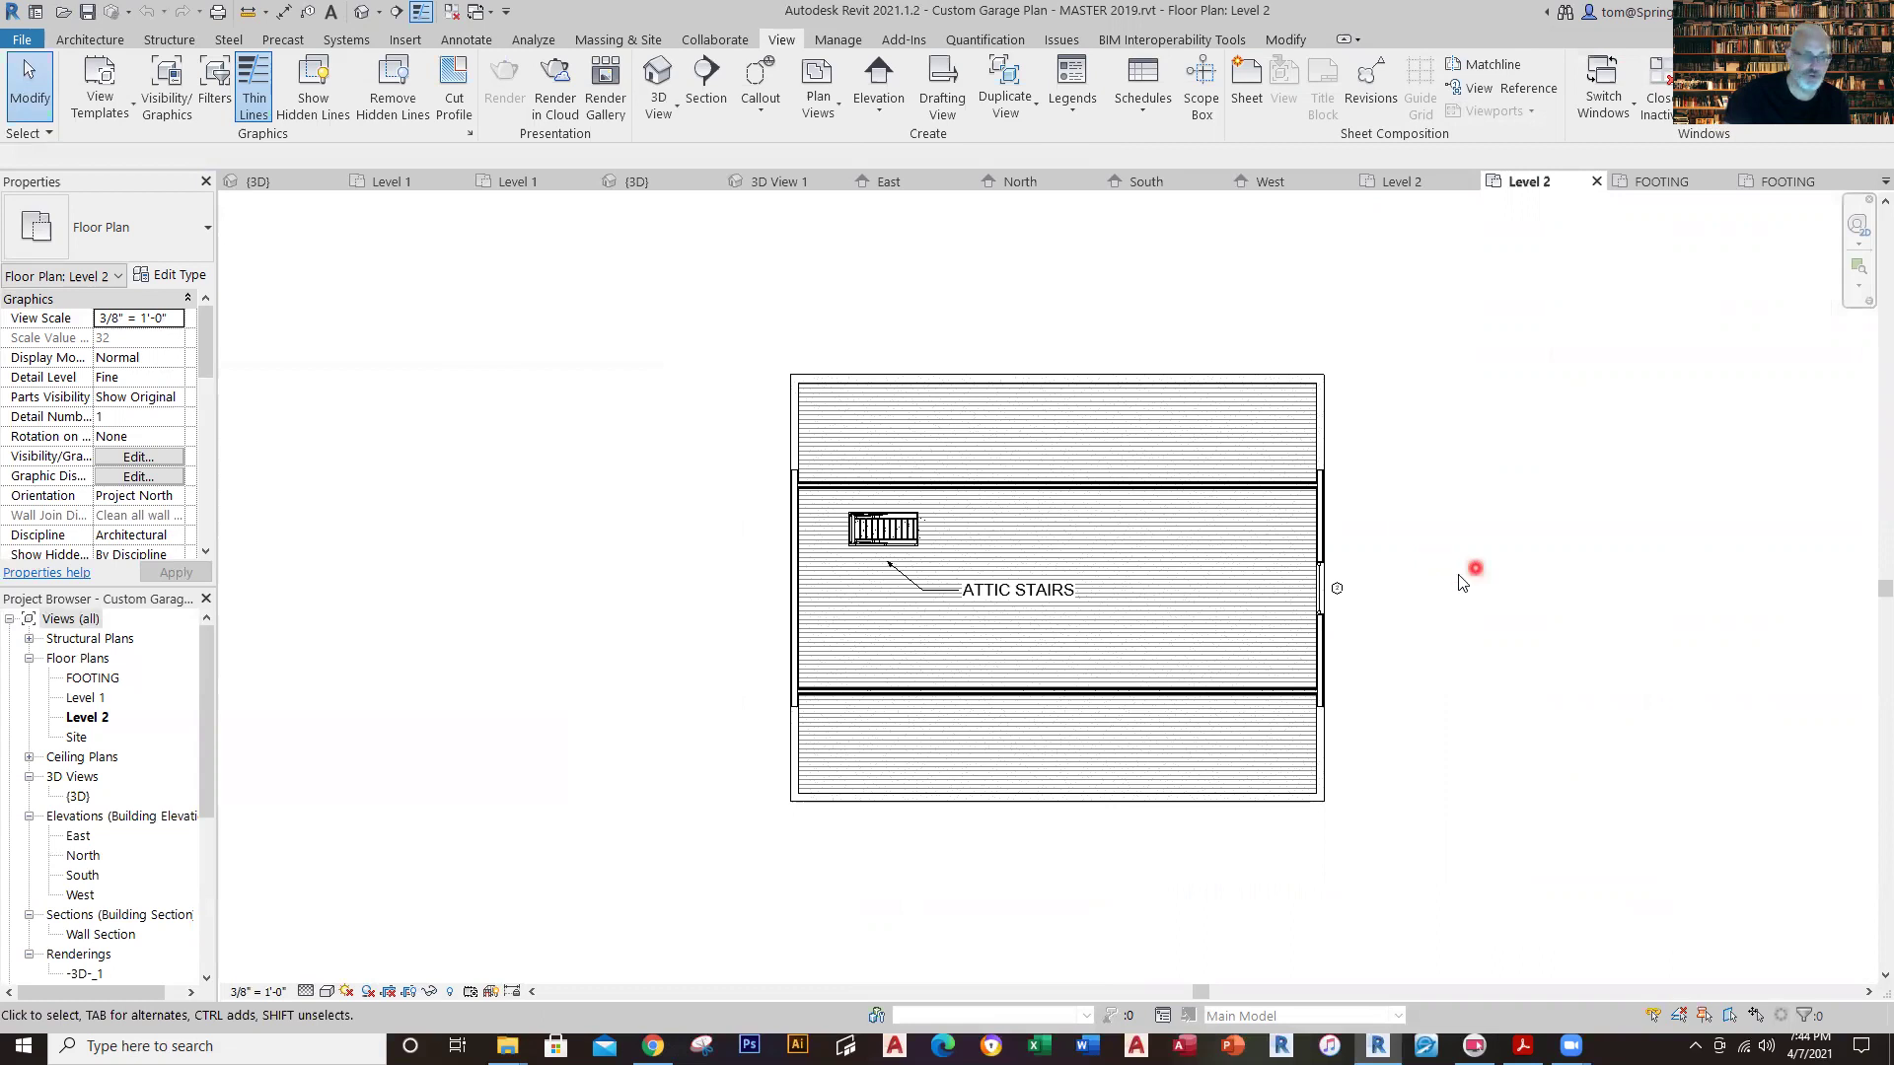